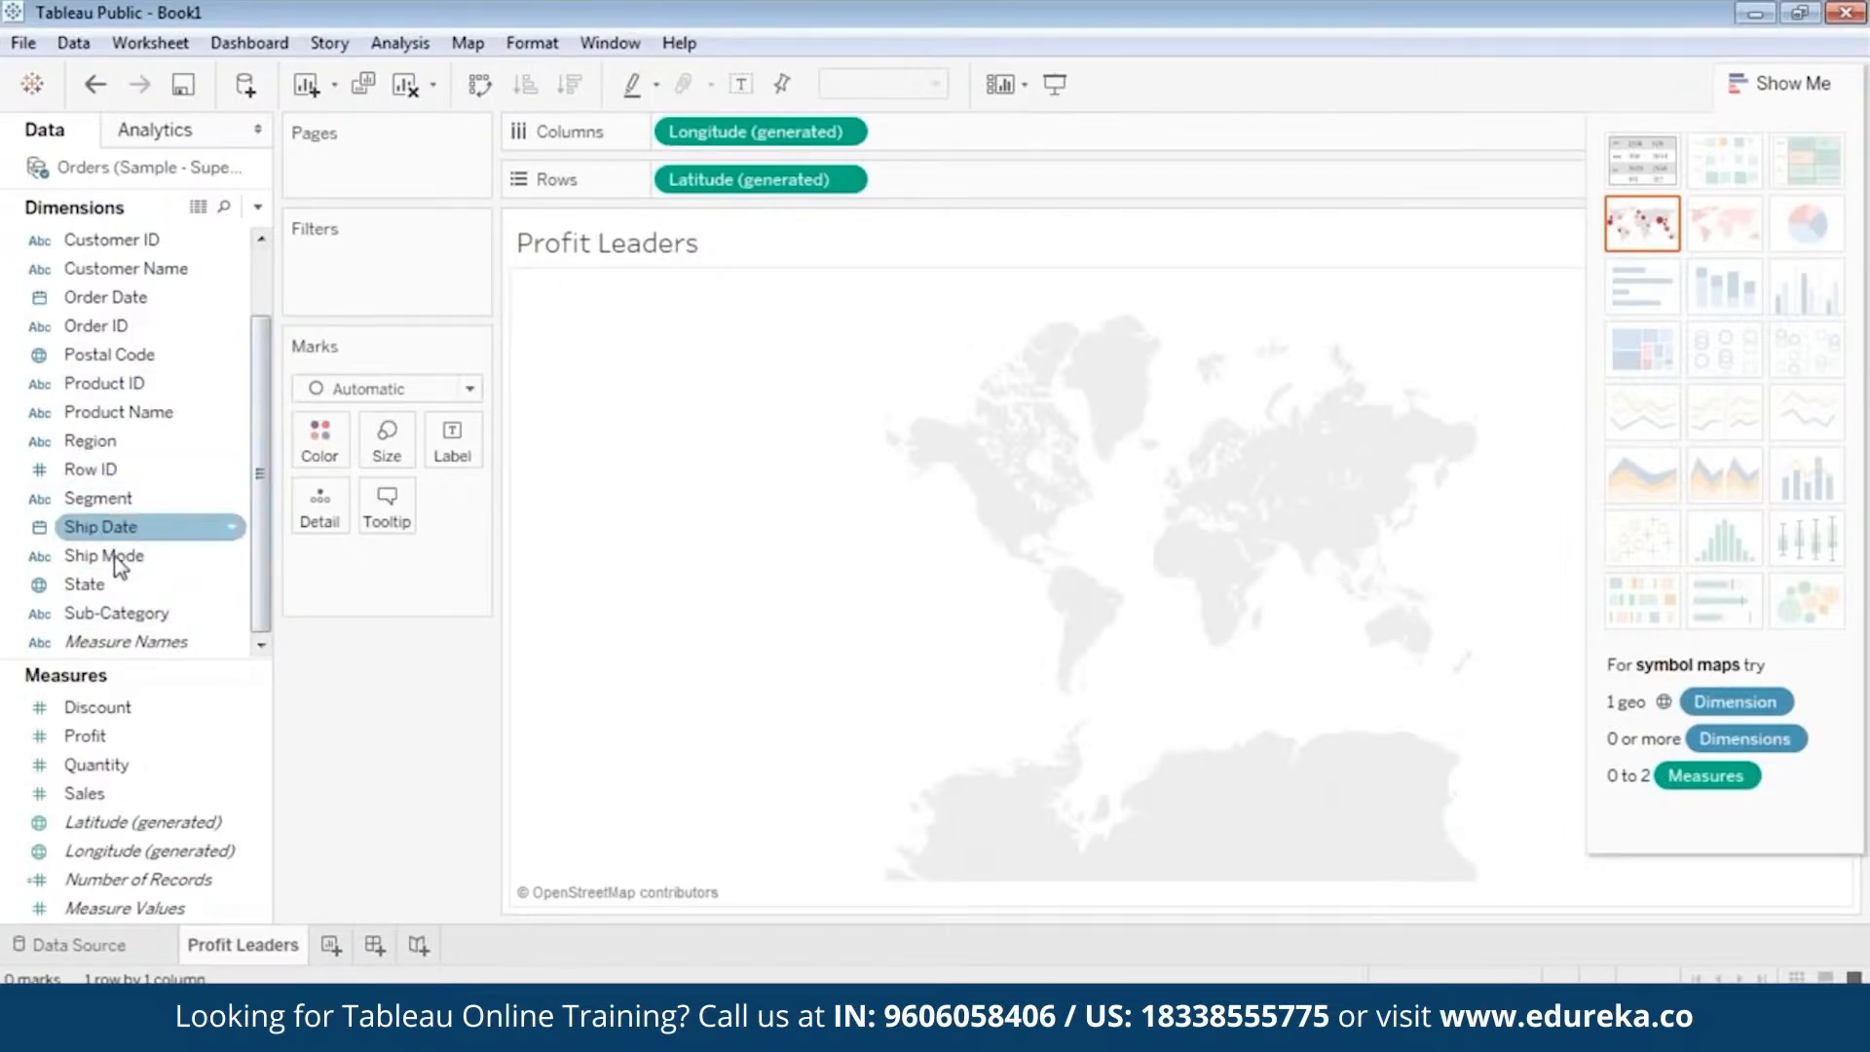
Color the map marks by State with all members added, and size them by Profit.
{"action": "left_click_drag", "start_coordinate": [97, 584], "coordinate": [330, 440]}
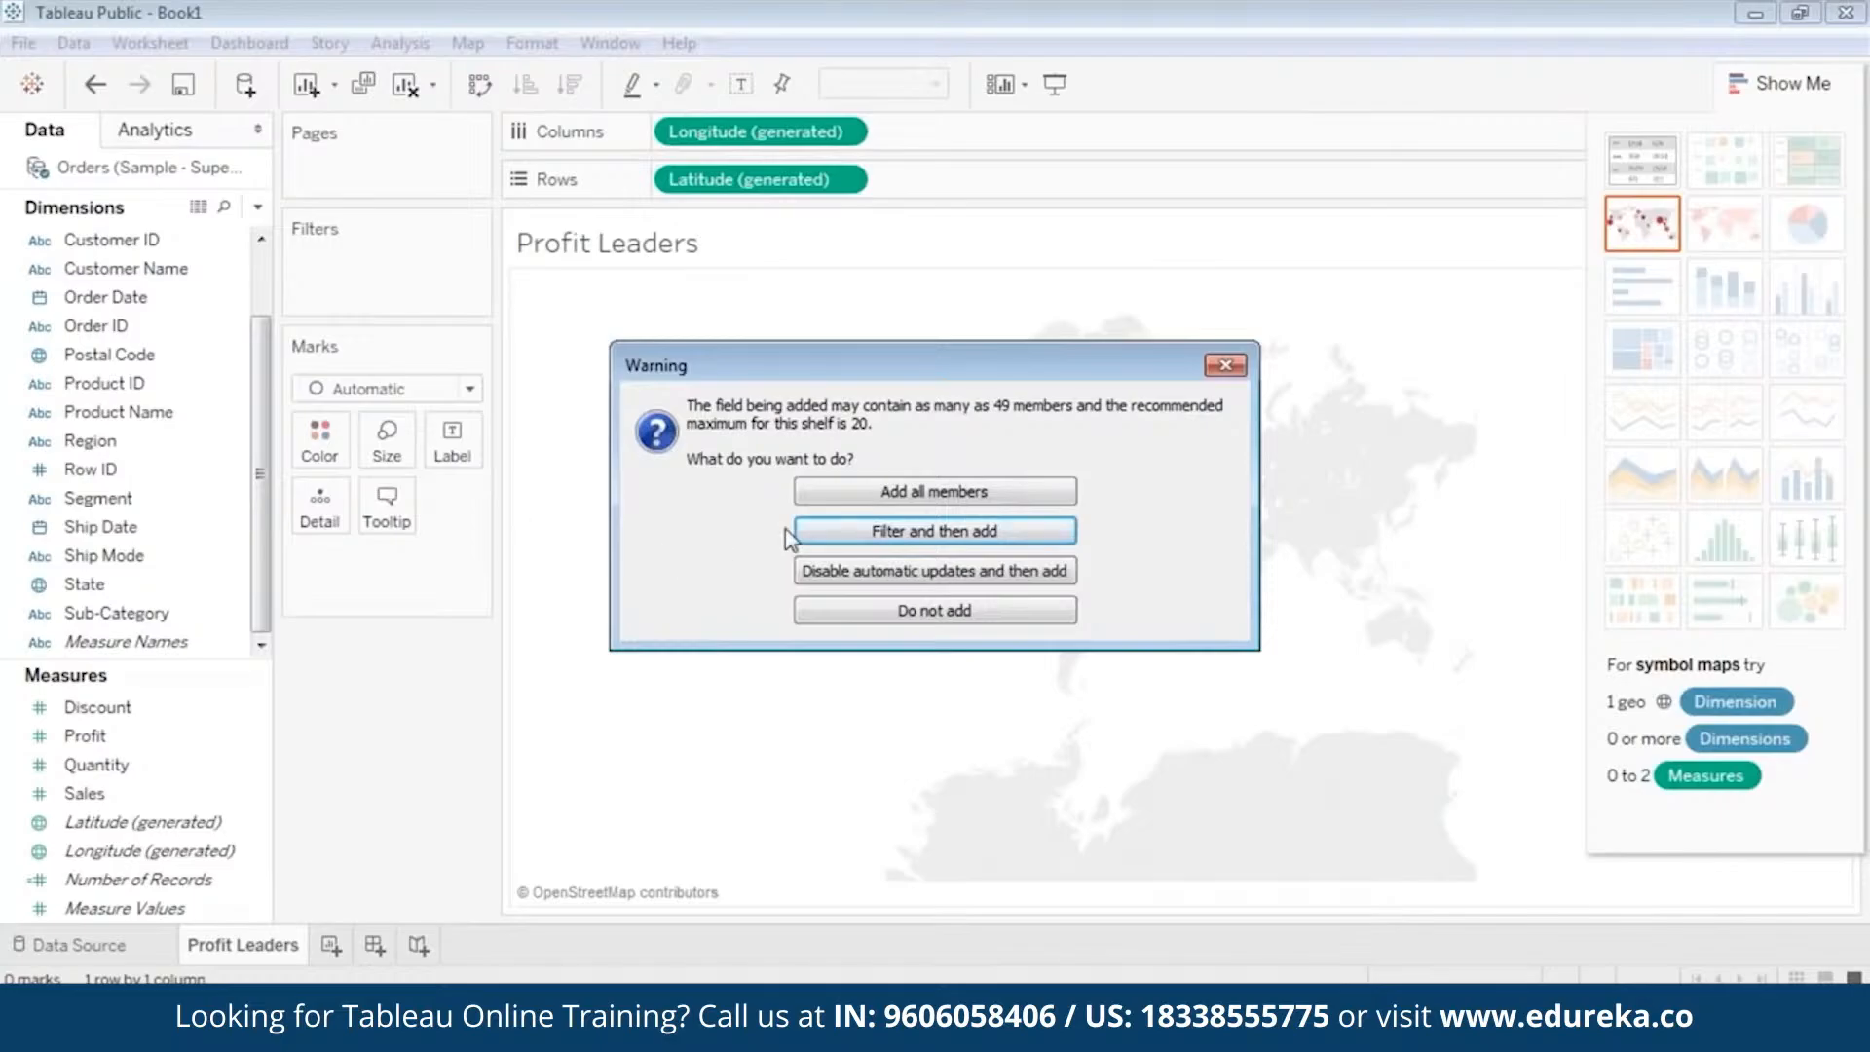
{"action": "left_click", "coordinate": [898, 495]}
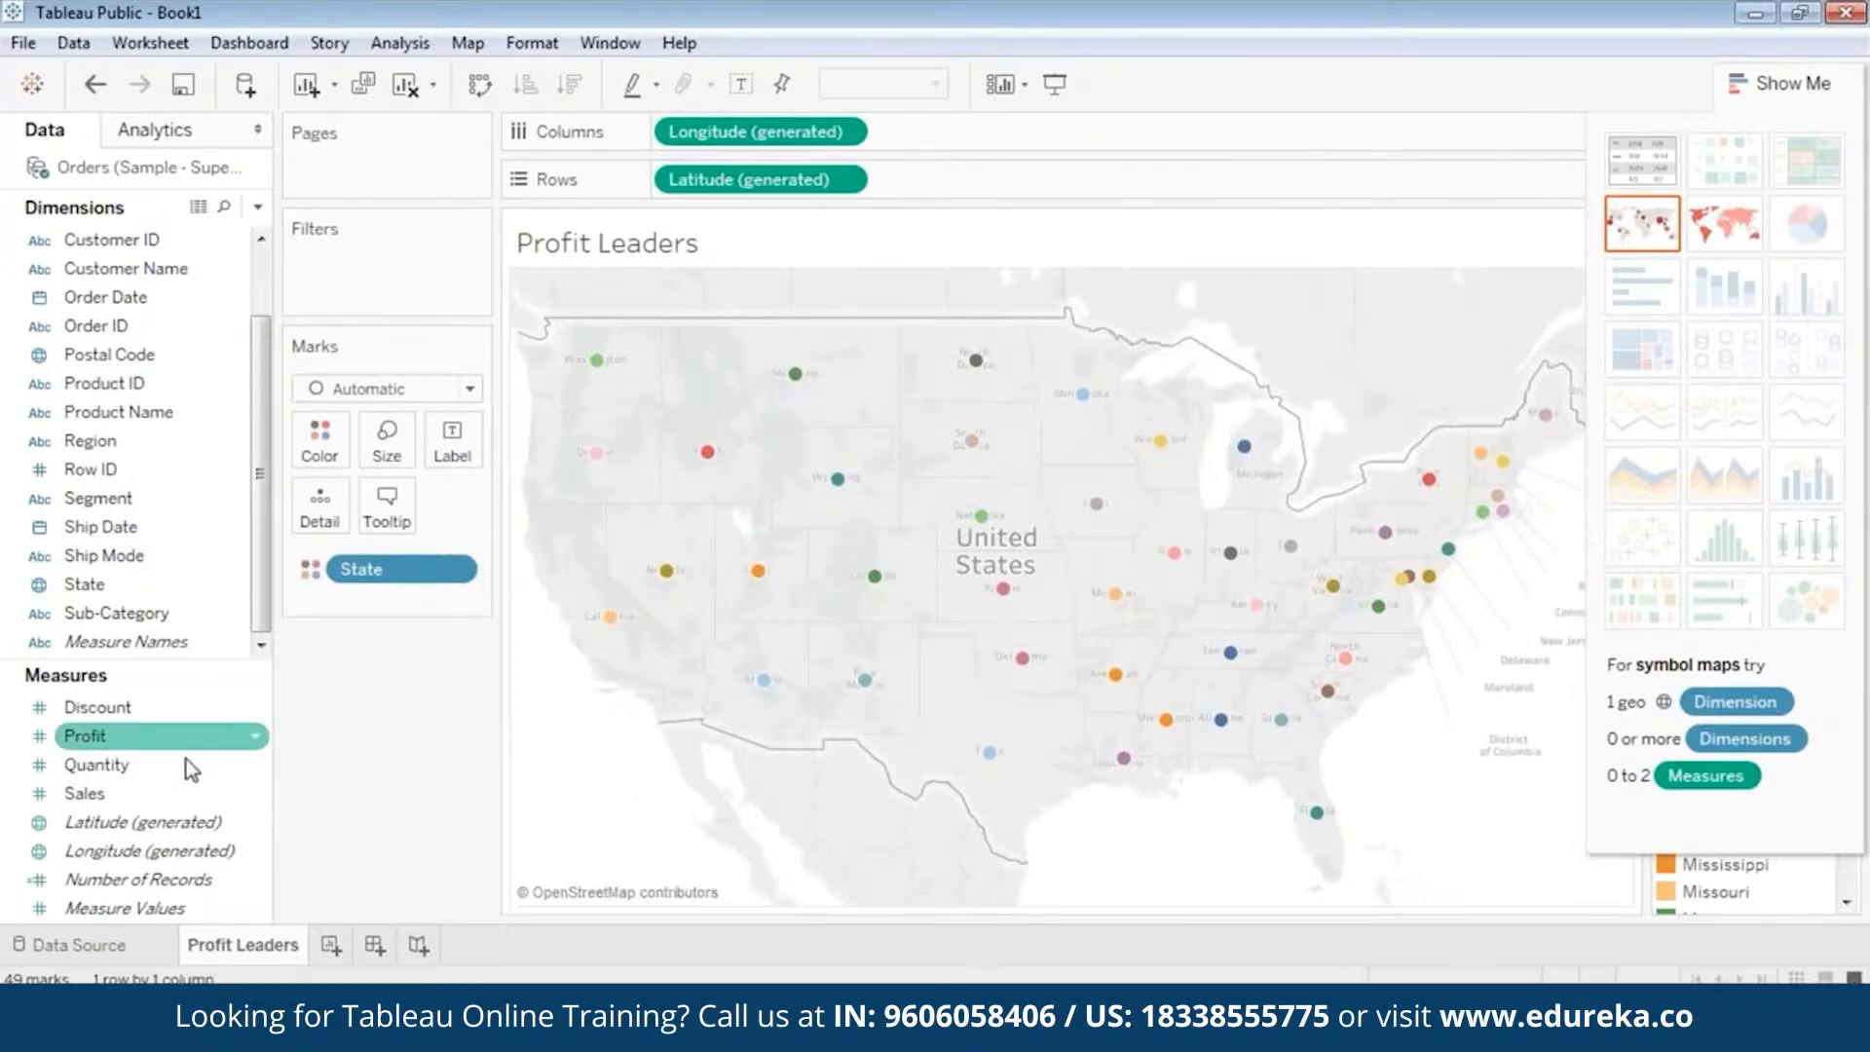
{"action": "left_click", "coordinate": [136, 743]}
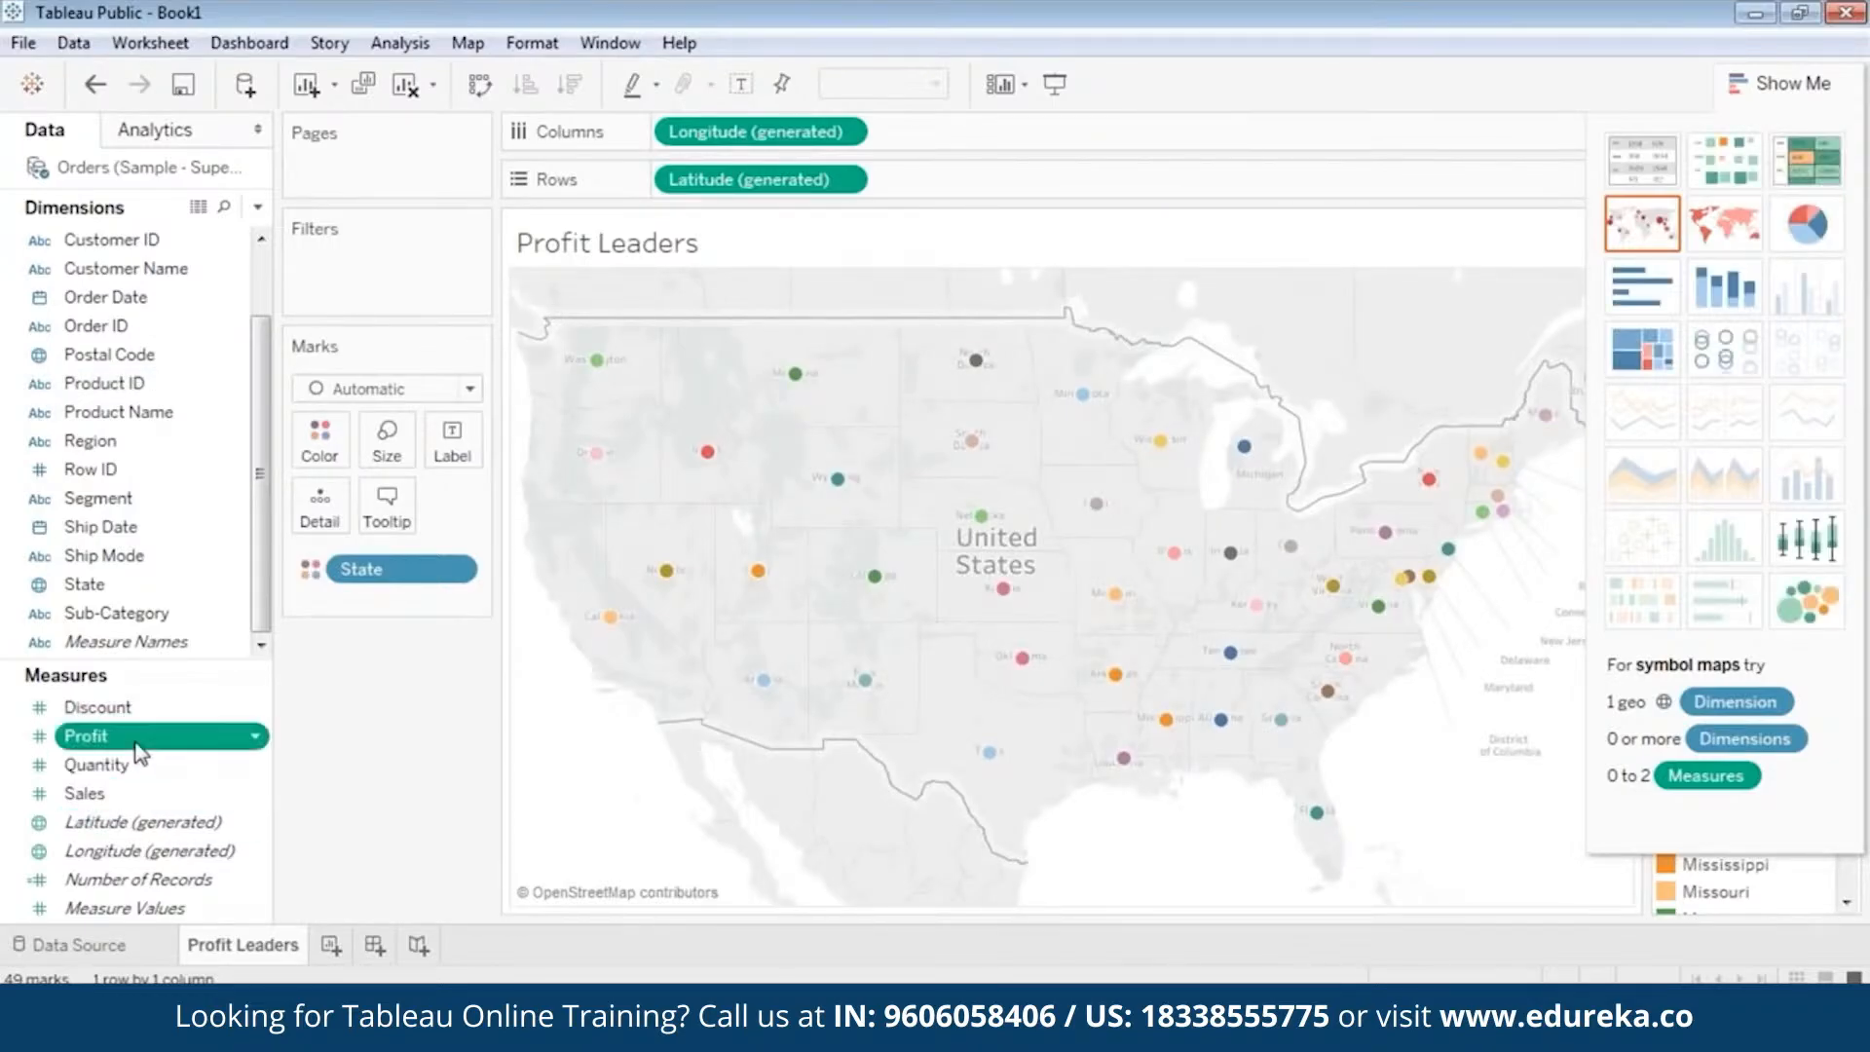
{"action": "left_click_drag", "start_coordinate": [139, 751], "coordinate": [399, 534]}
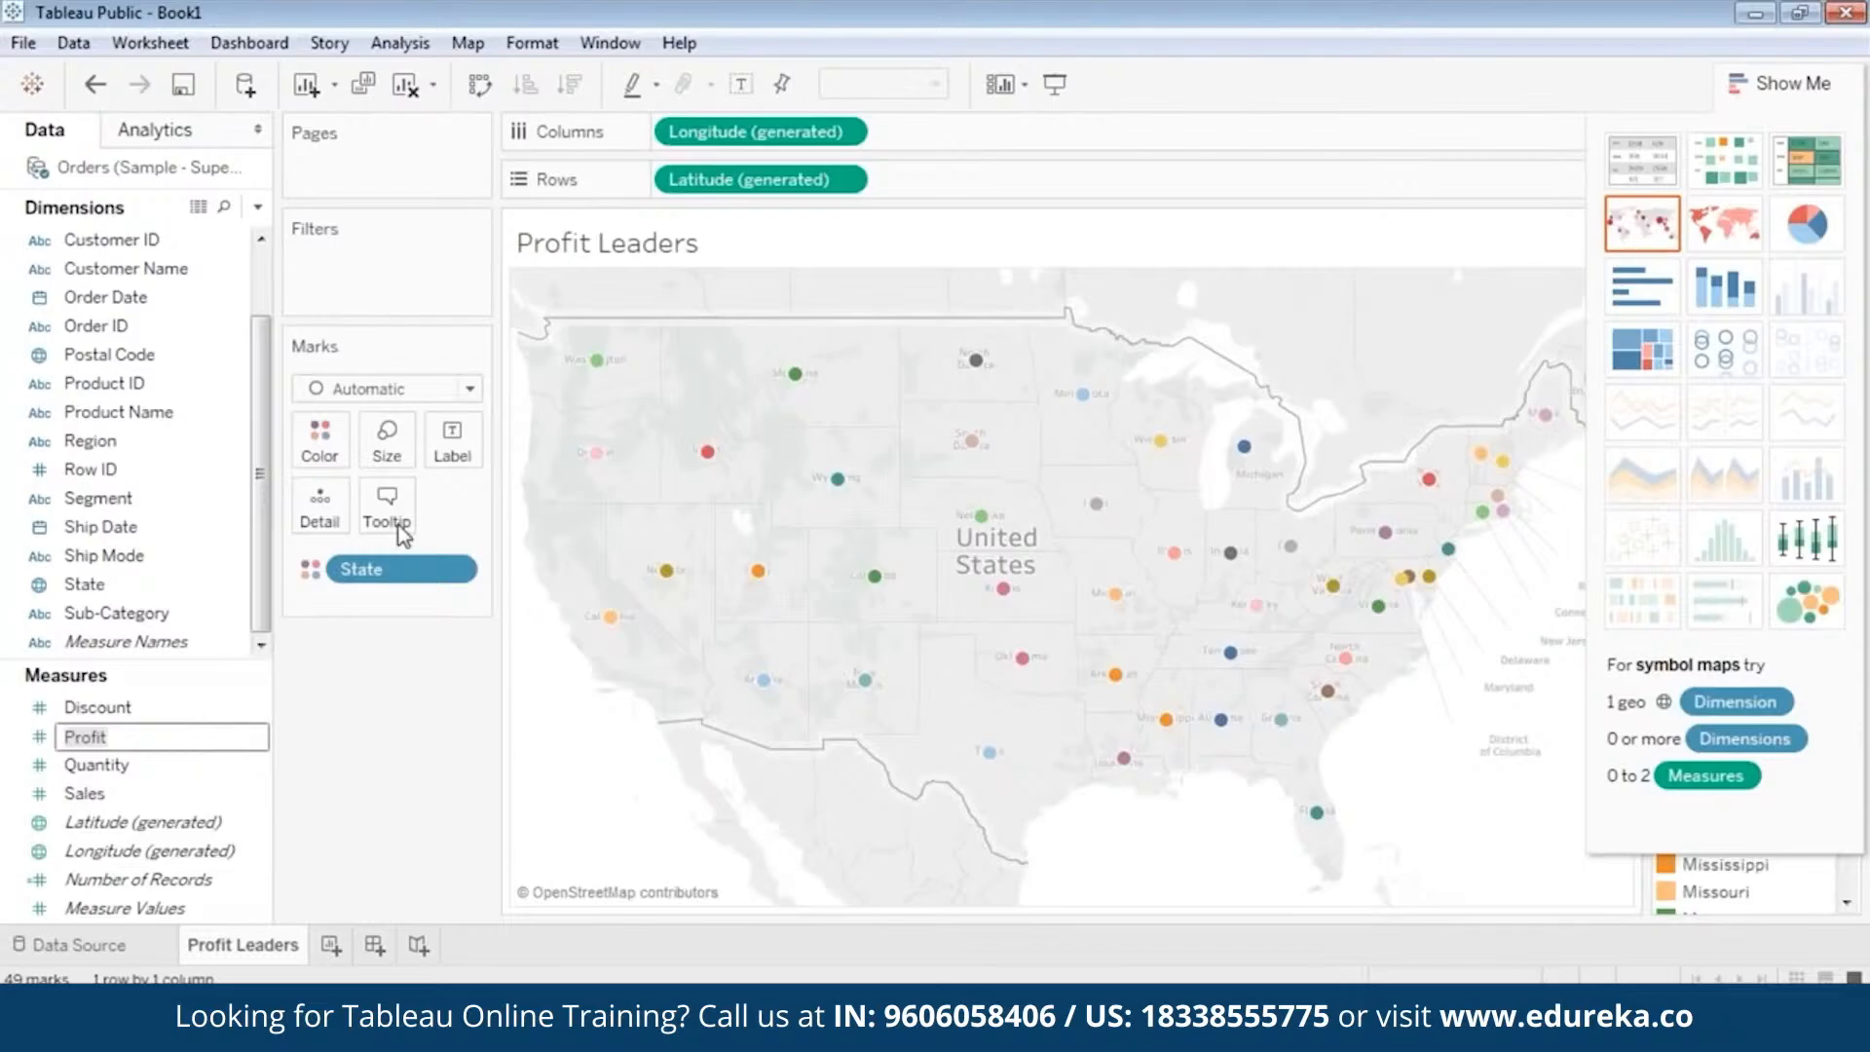
{"action": "left_click", "coordinate": [138, 814]}
{"action": "left_click_drag", "start_coordinate": [126, 776], "coordinate": [386, 440]}
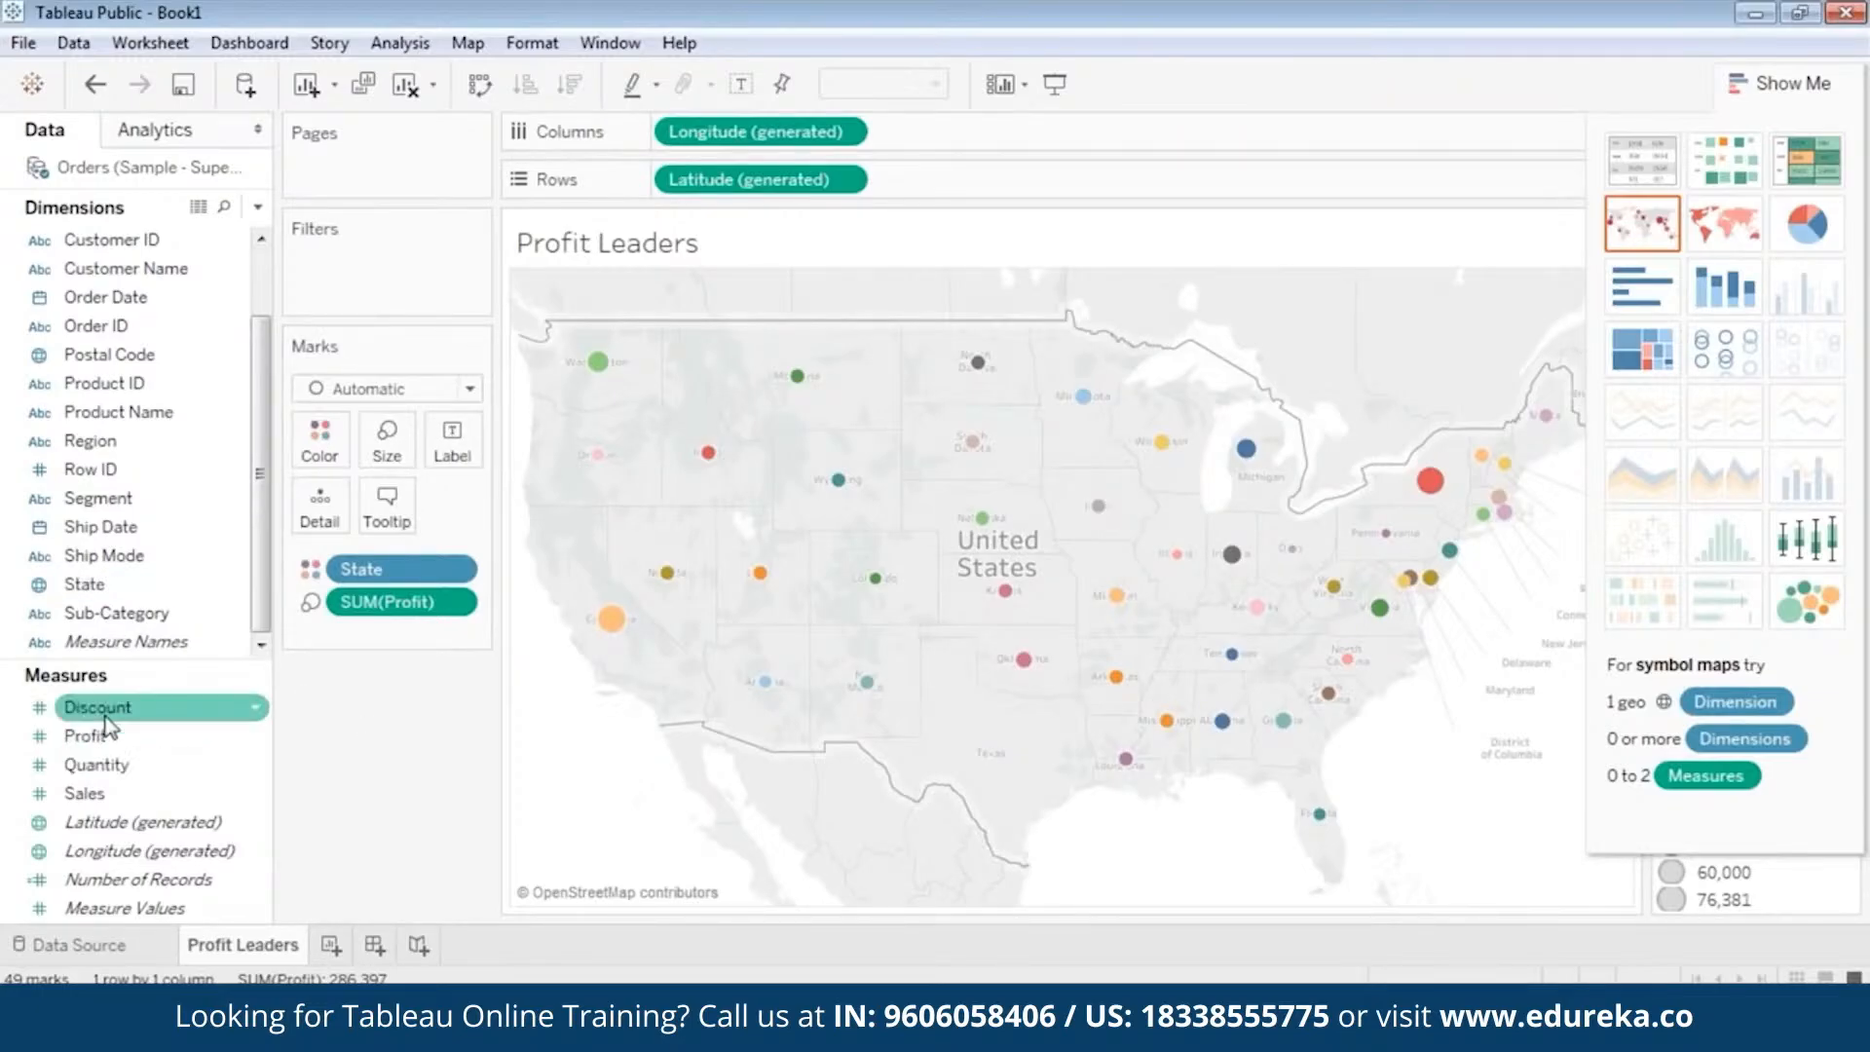
Label the map marks with the State names and collapse the Show Me pane.
{"action": "left_click_drag", "start_coordinate": [110, 590], "coordinate": [451, 446]}
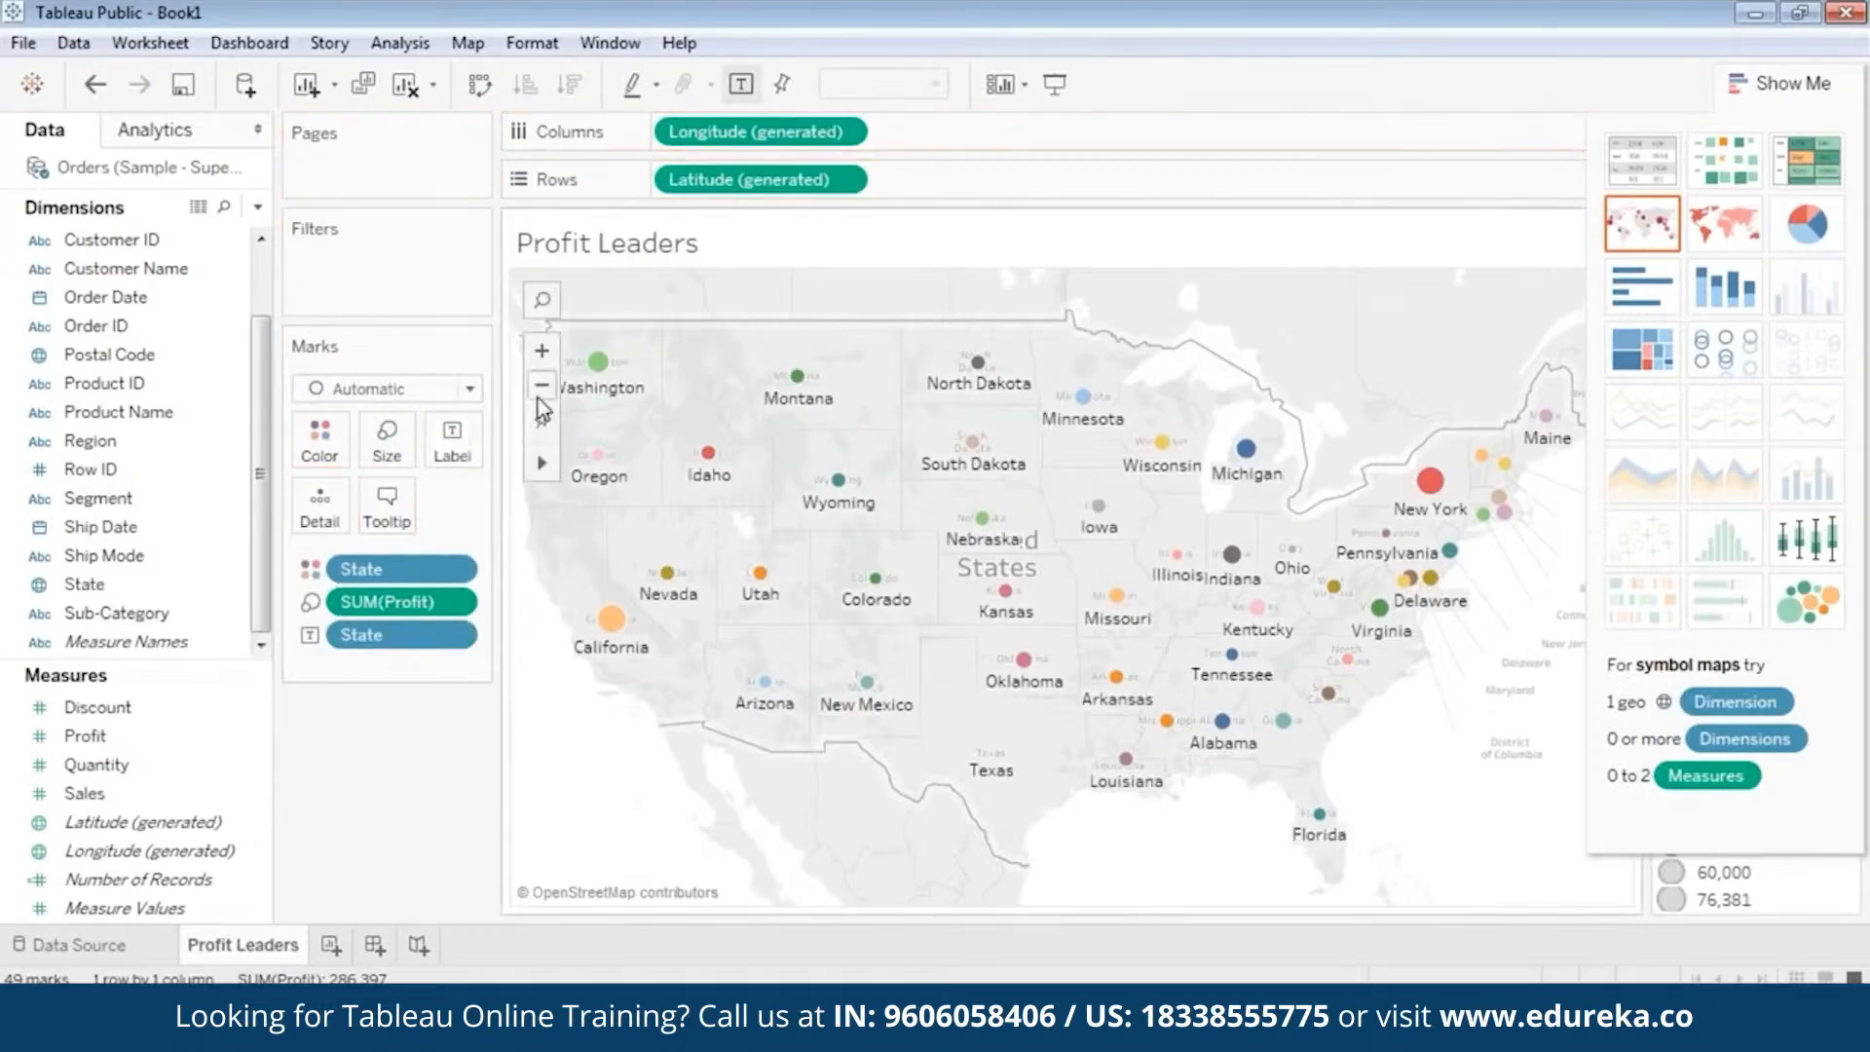
{"action": "left_click", "coordinate": [1743, 80]}
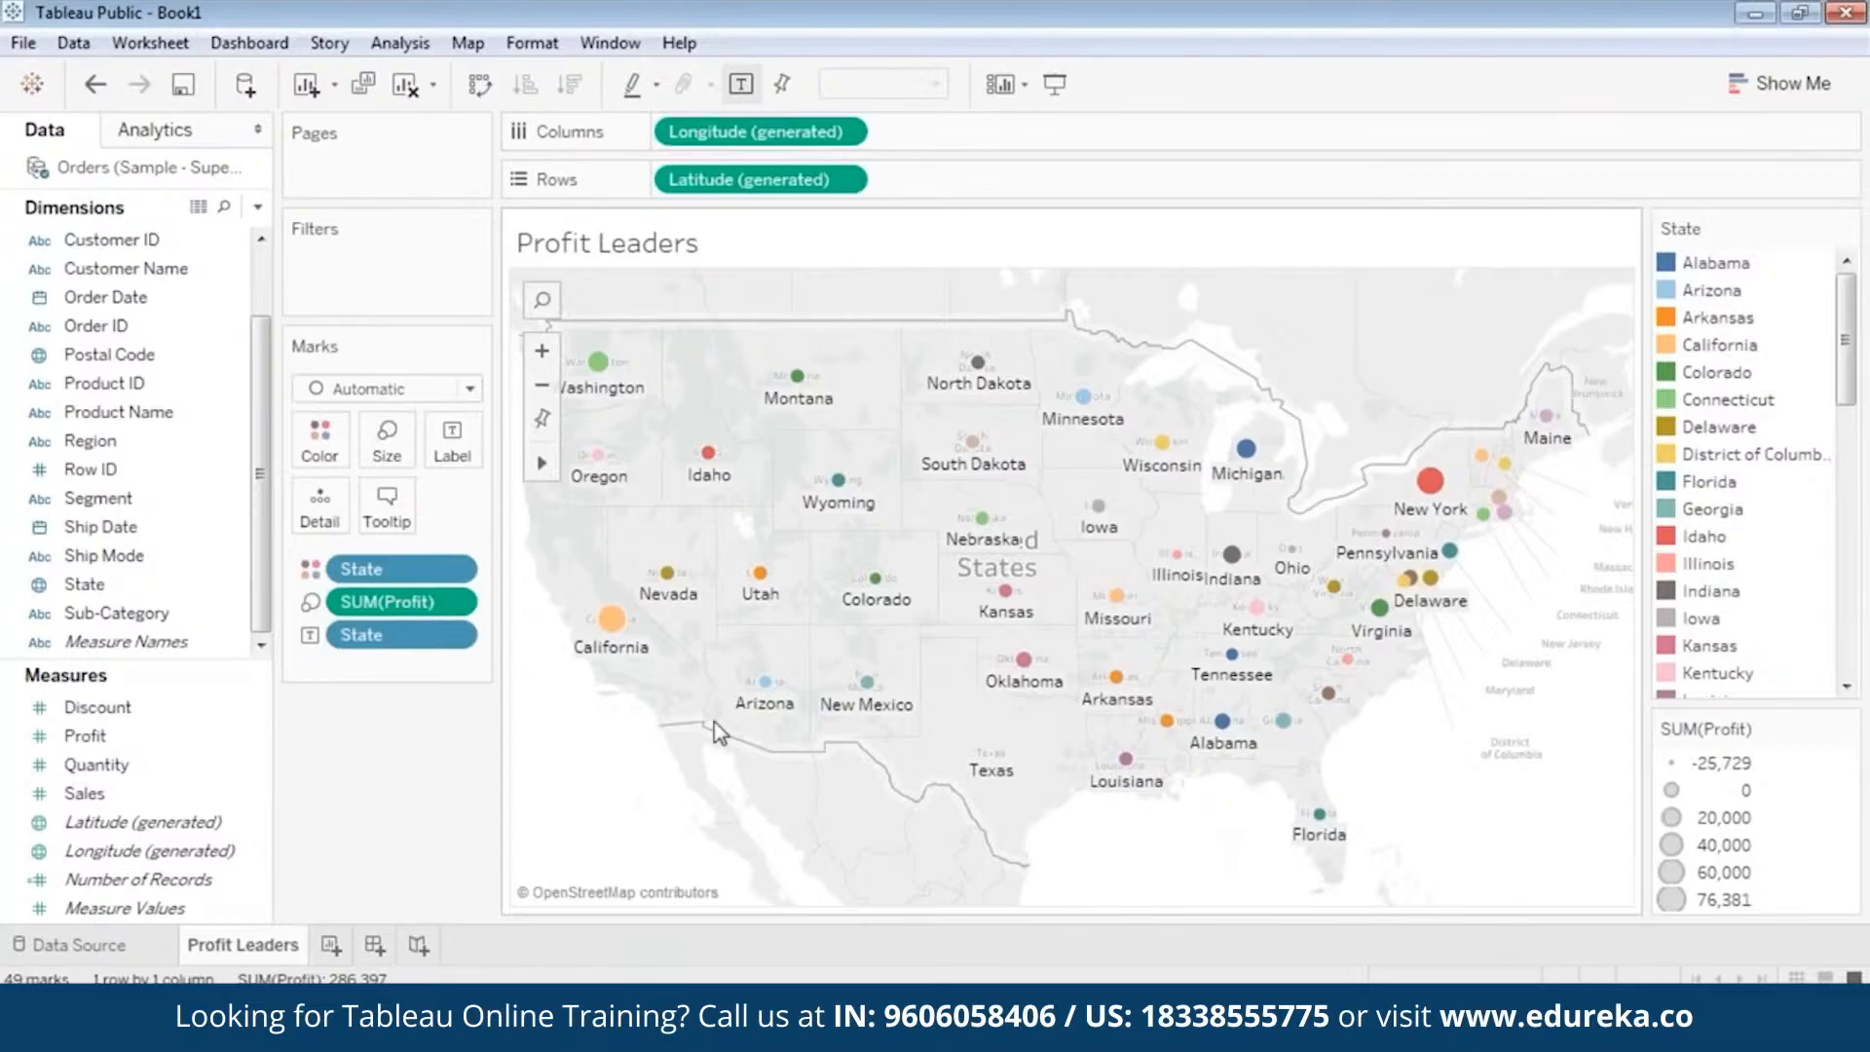
Examine the map up close and check the profit details of states such as California, Colorado, Michigan and Wisconsin.
{"action": "left_click", "coordinate": [543, 350]}
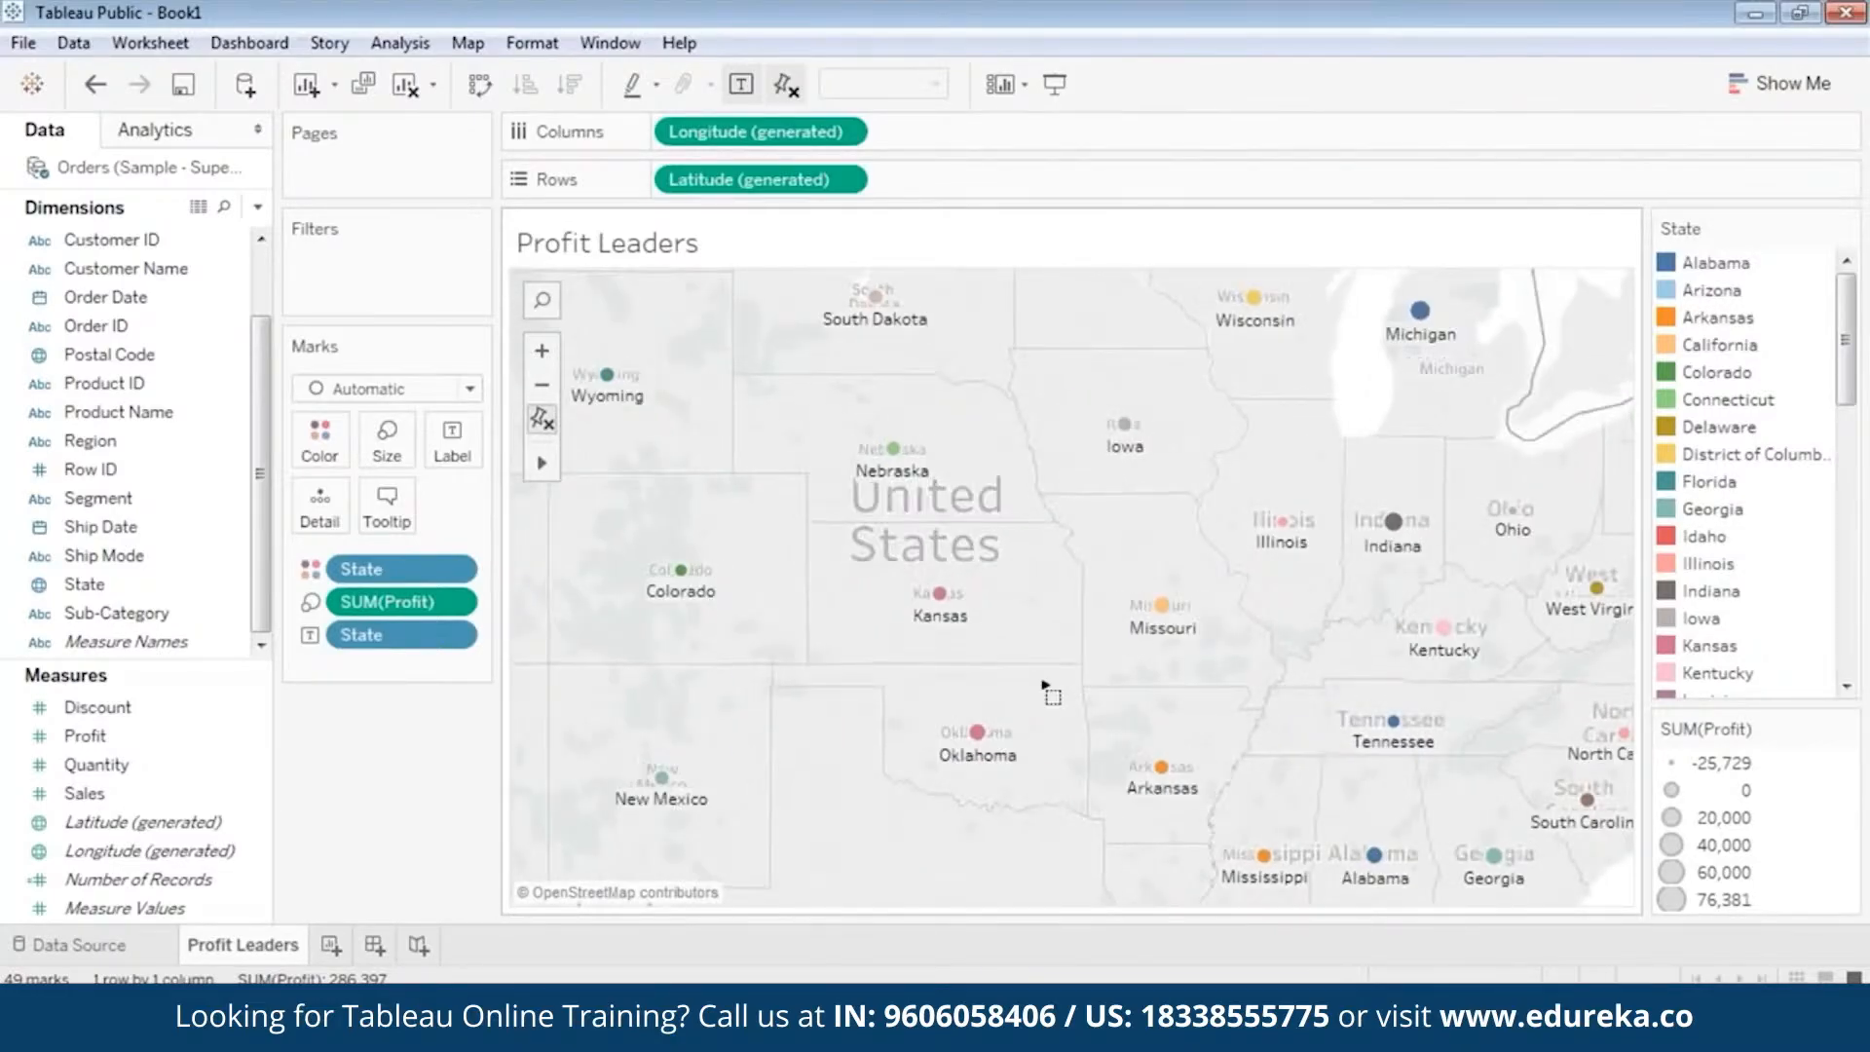
{"action": "left_click", "coordinate": [976, 730]}
{"action": "left_click", "coordinate": [542, 385]}
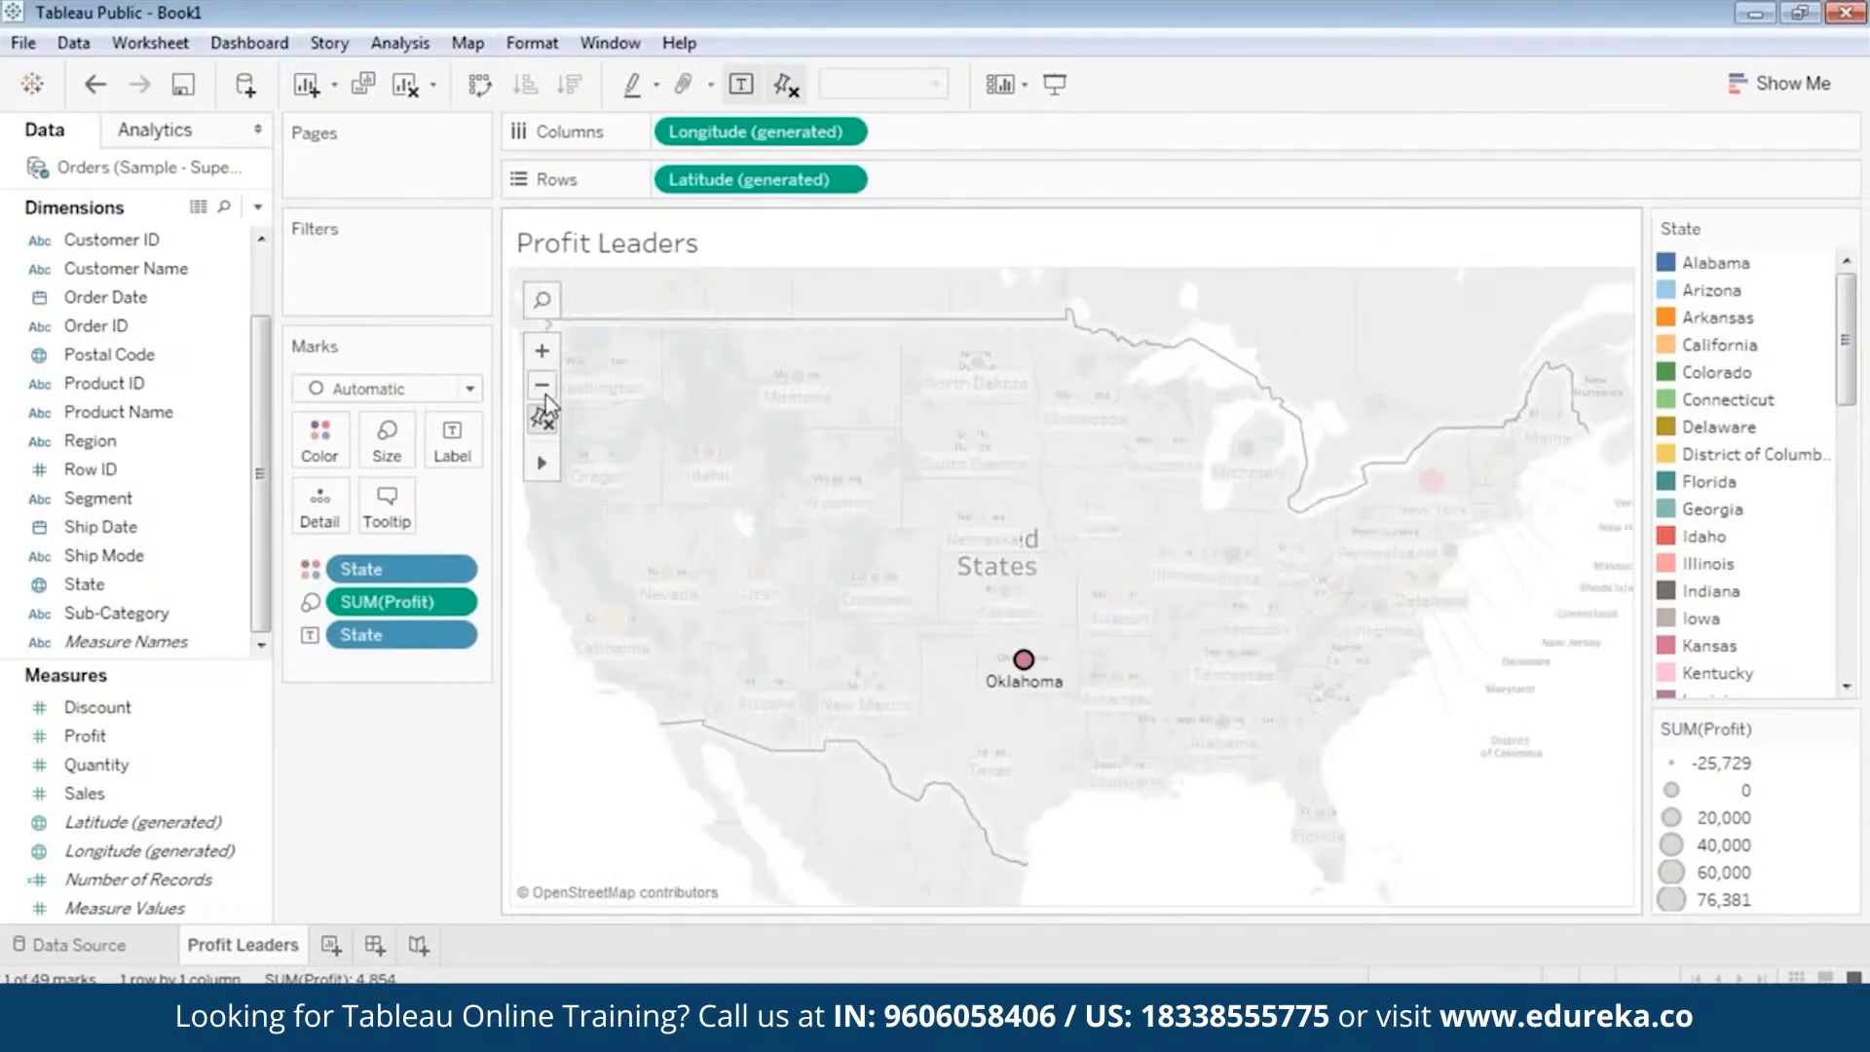
{"action": "left_click", "coordinate": [571, 777]}
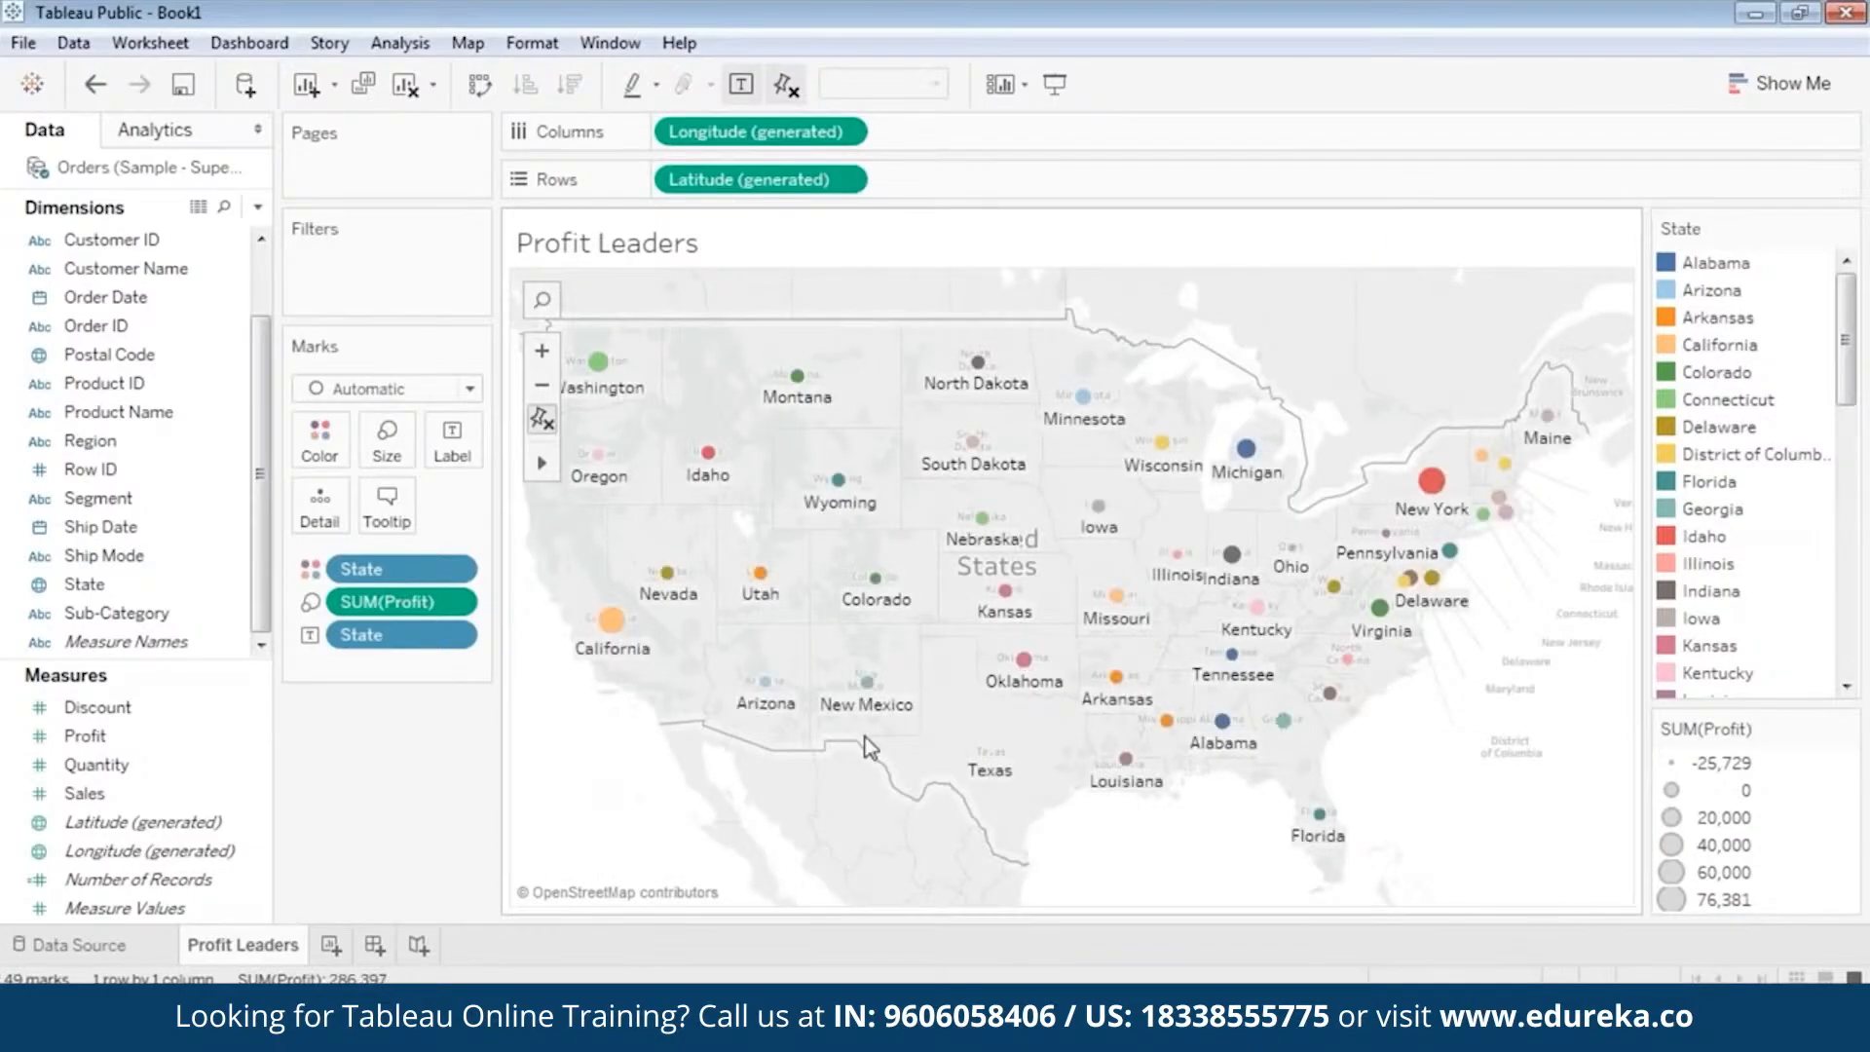
{"action": "mouse_move", "coordinate": [631, 662]}
{"action": "mouse_move", "coordinate": [1003, 757]}
{"action": "mouse_move", "coordinate": [1423, 521]}
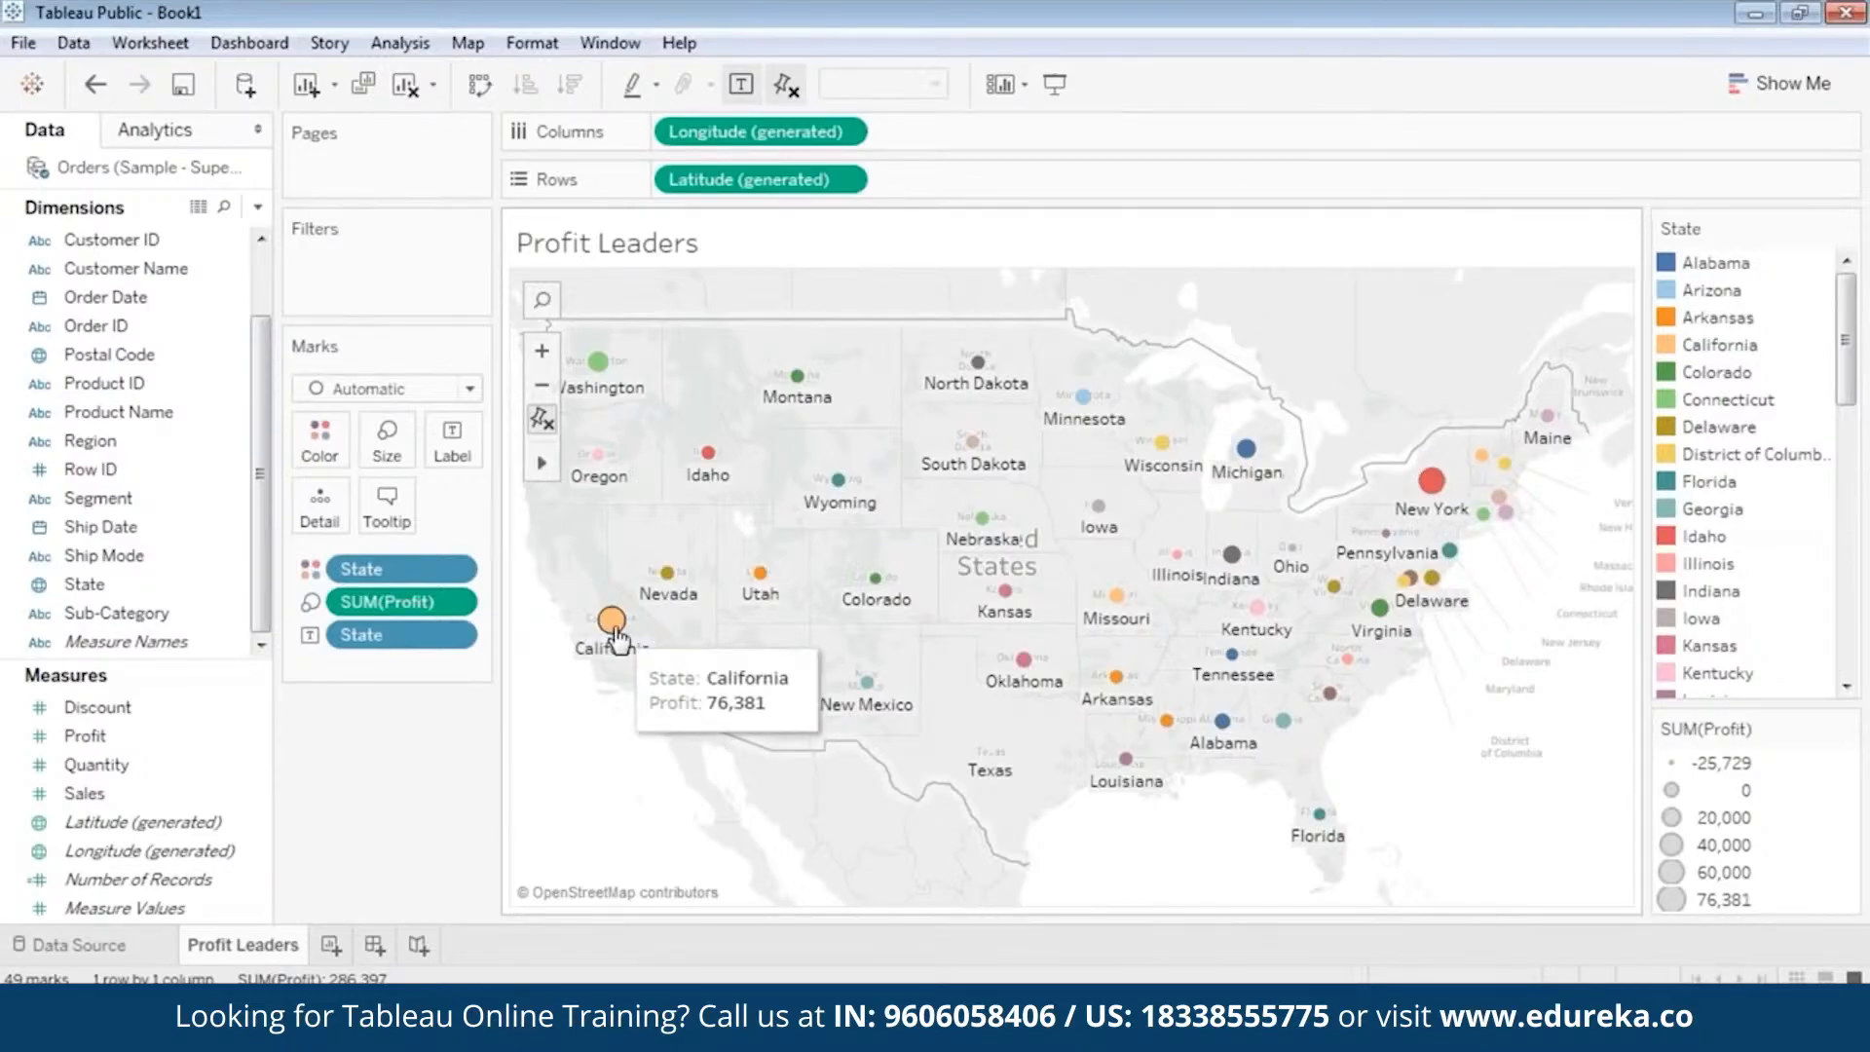
{"action": "mouse_move", "coordinate": [873, 596]}
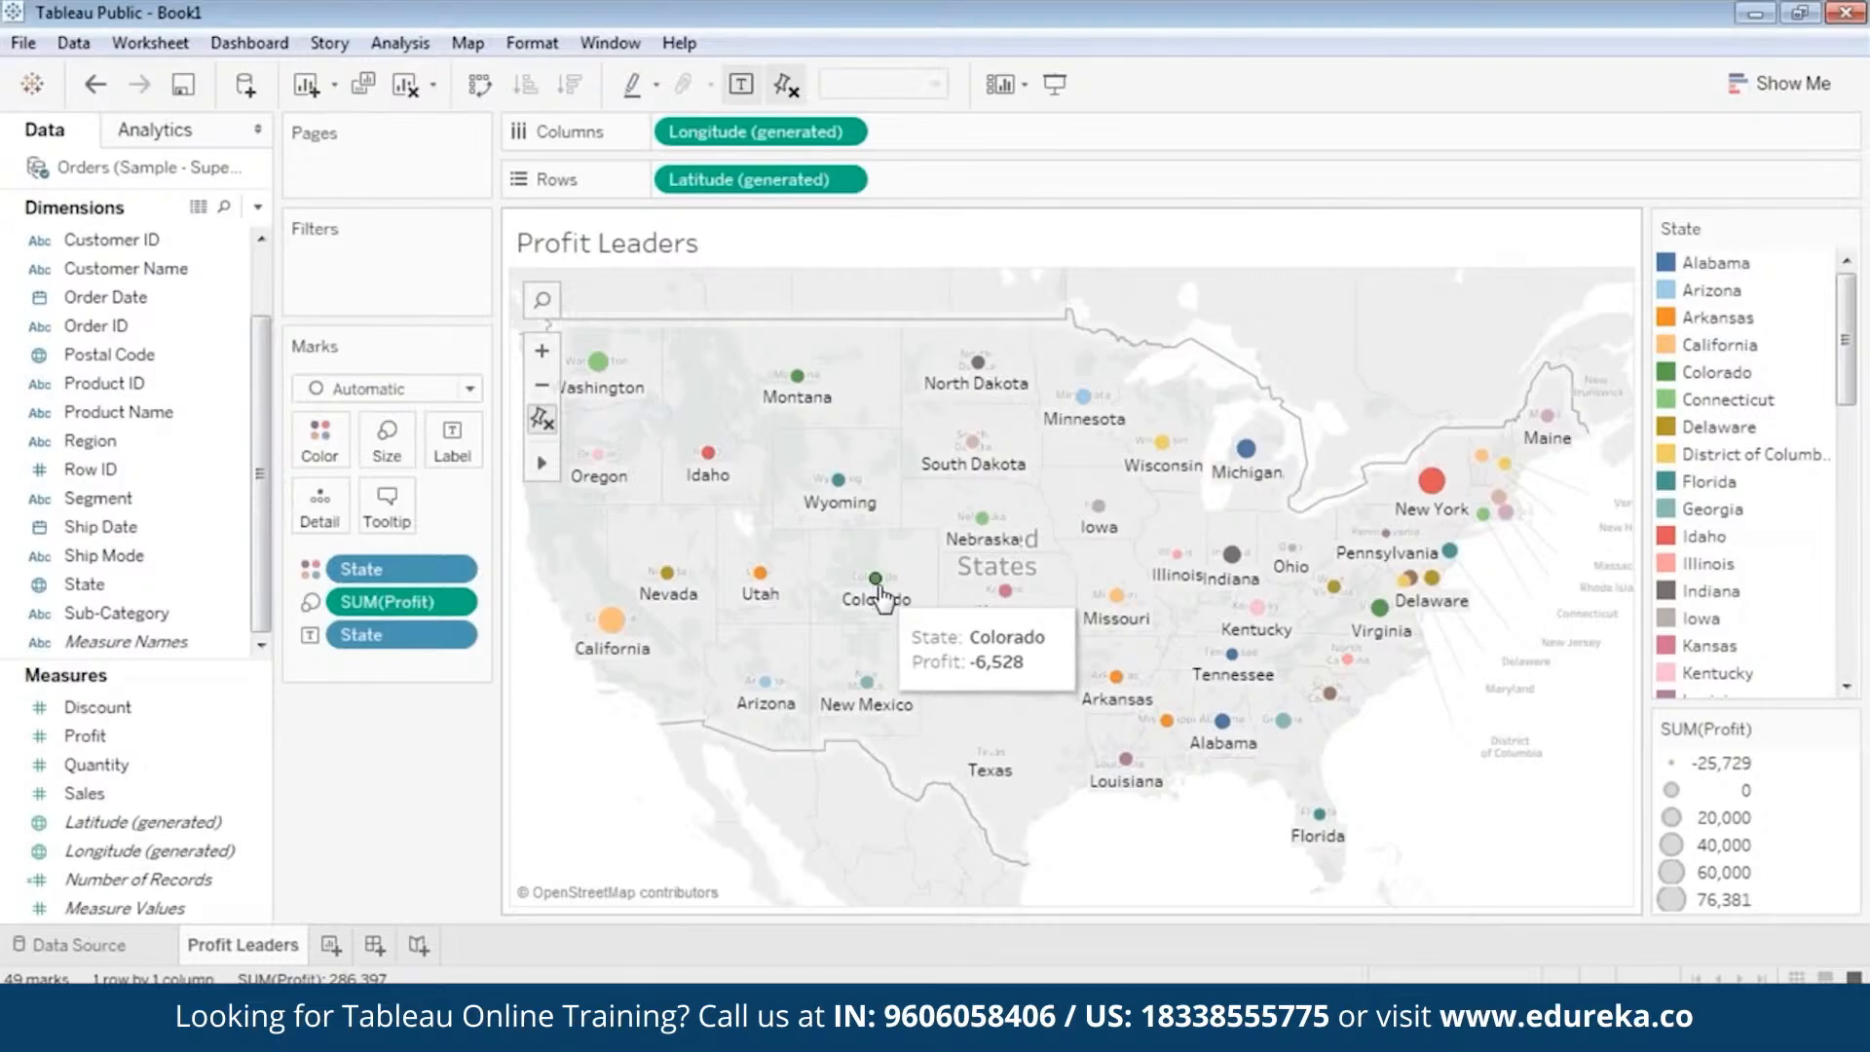
{"action": "mouse_move", "coordinate": [1257, 467]}
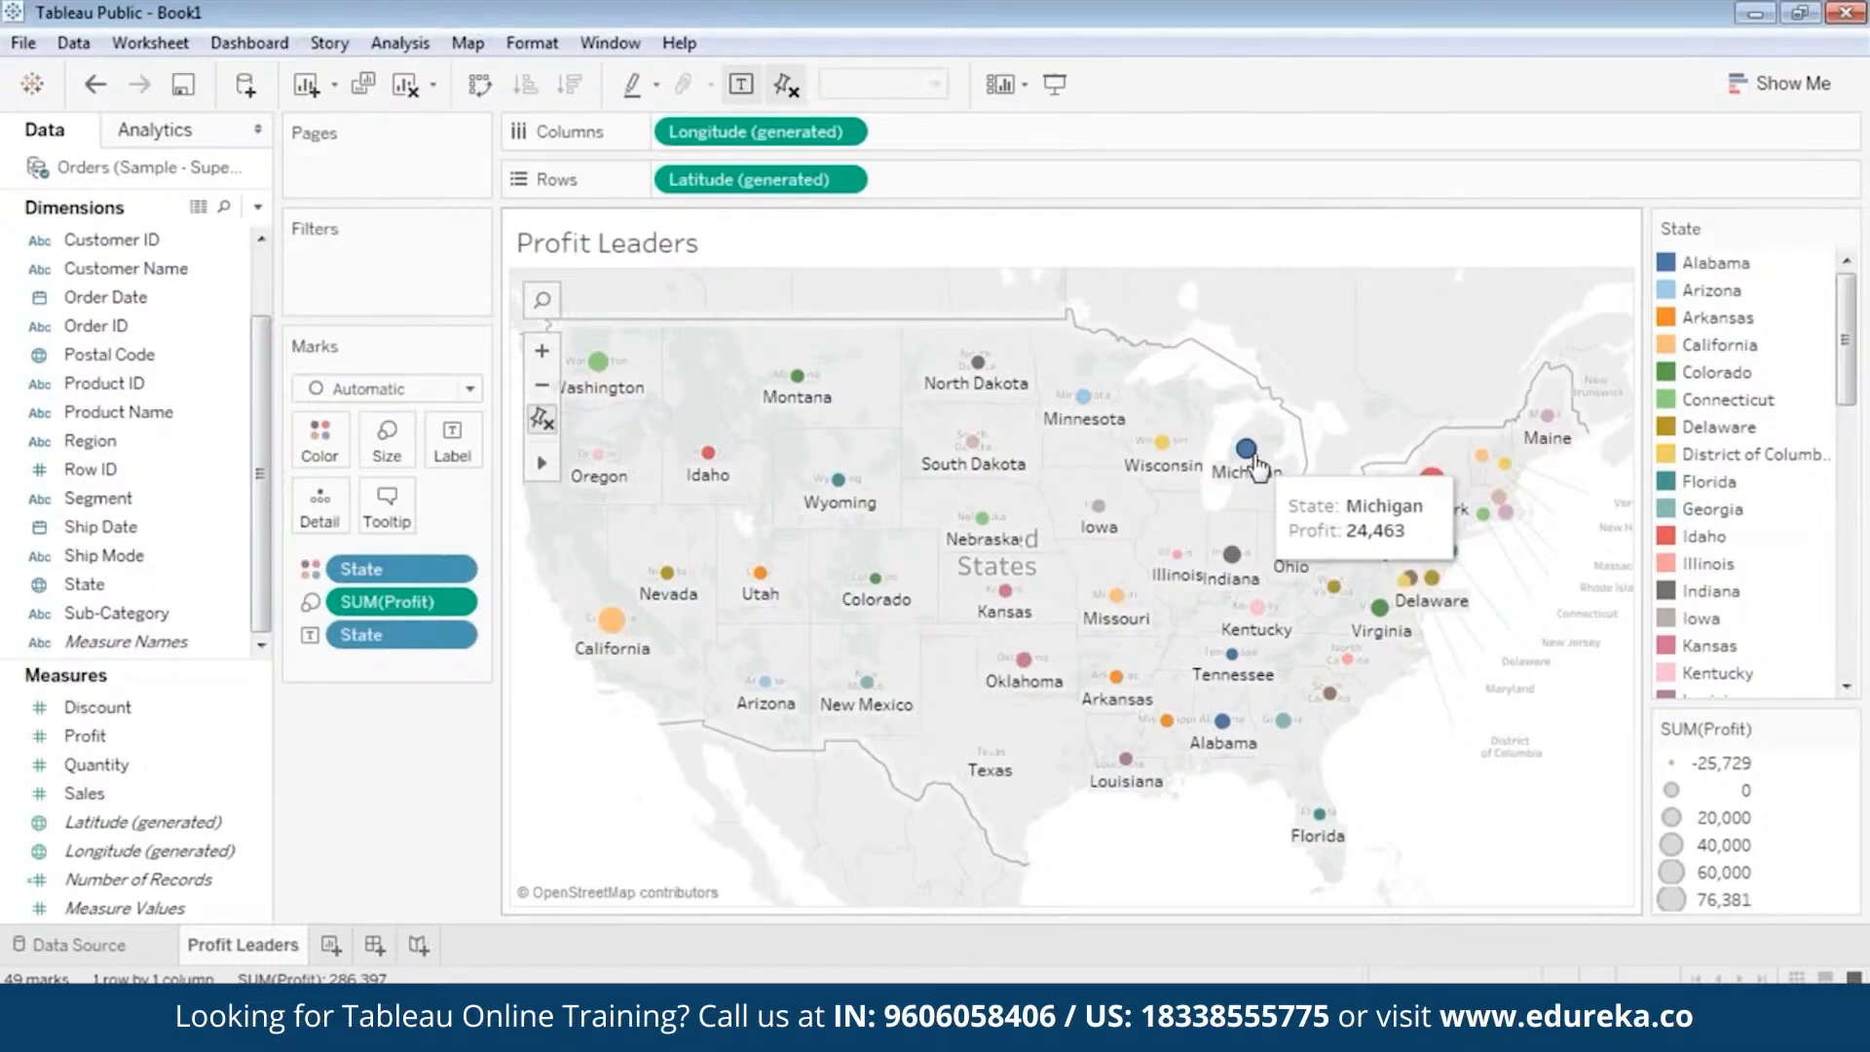
{"action": "mouse_move", "coordinate": [1164, 461]}
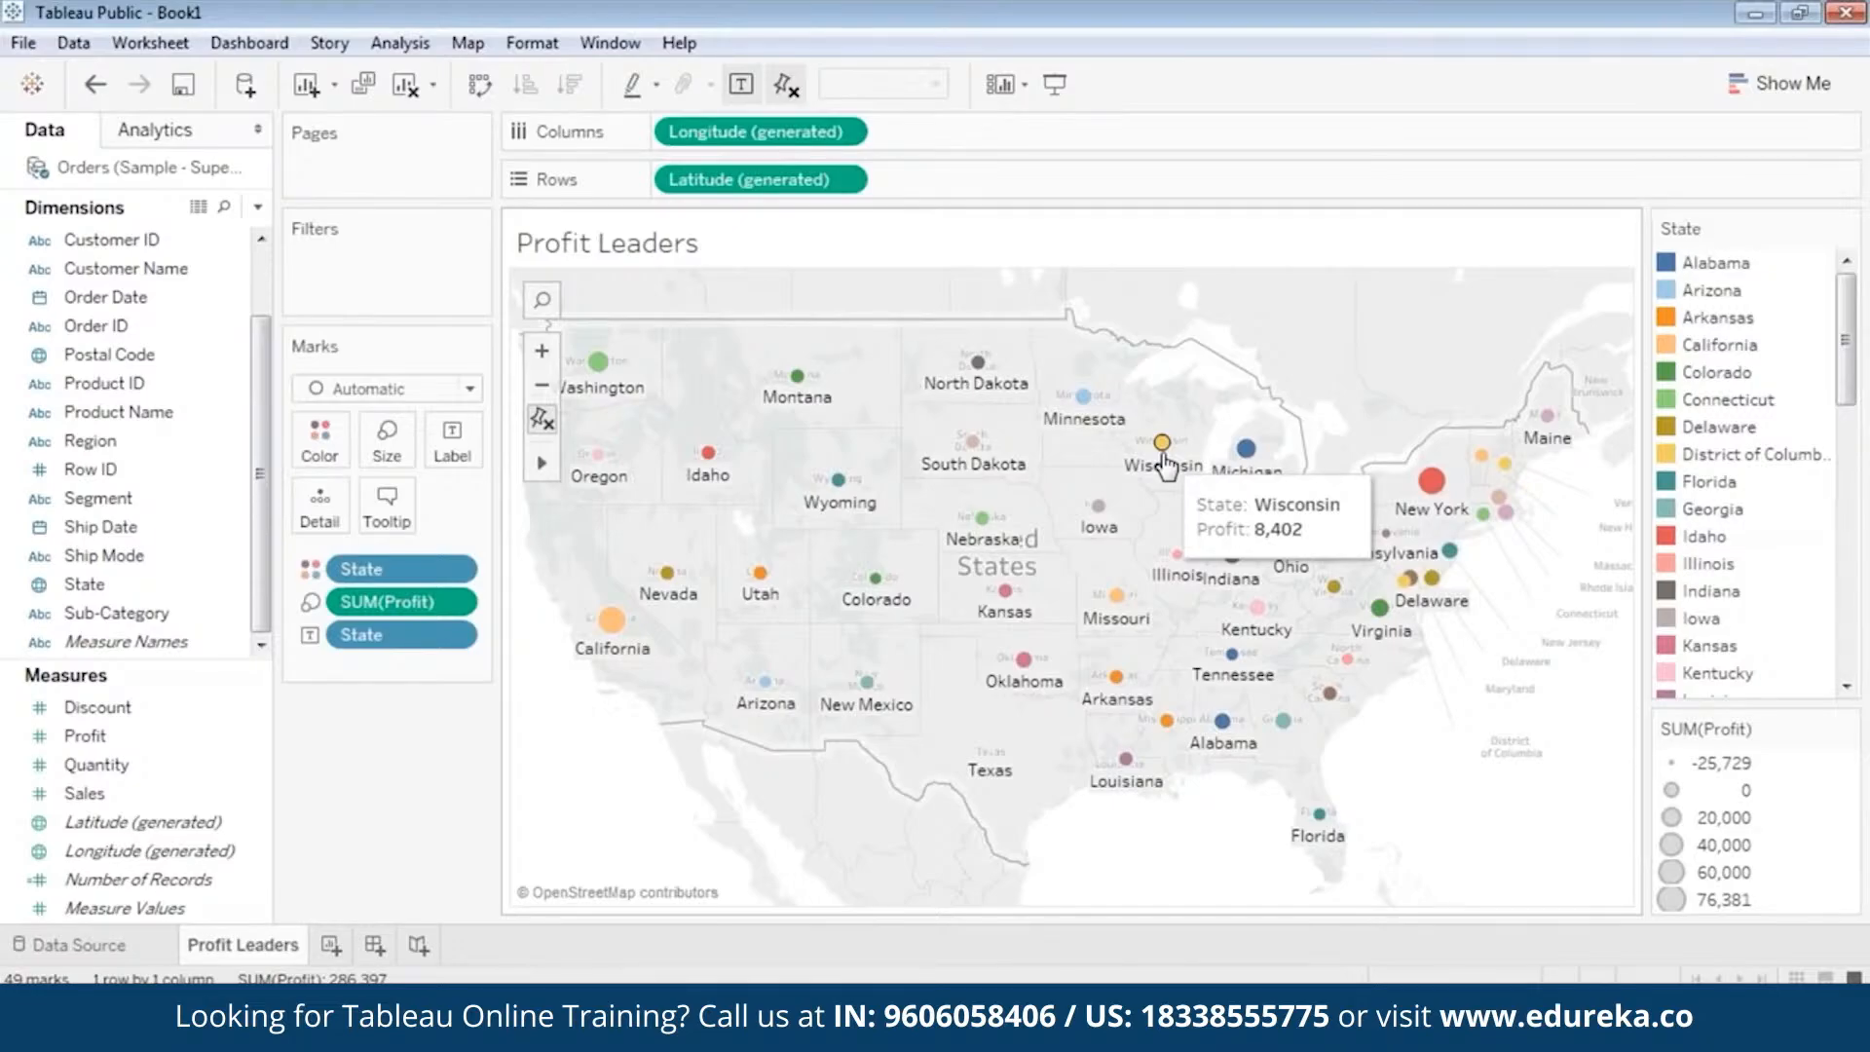
{"action": "mouse_move", "coordinate": [802, 392]}
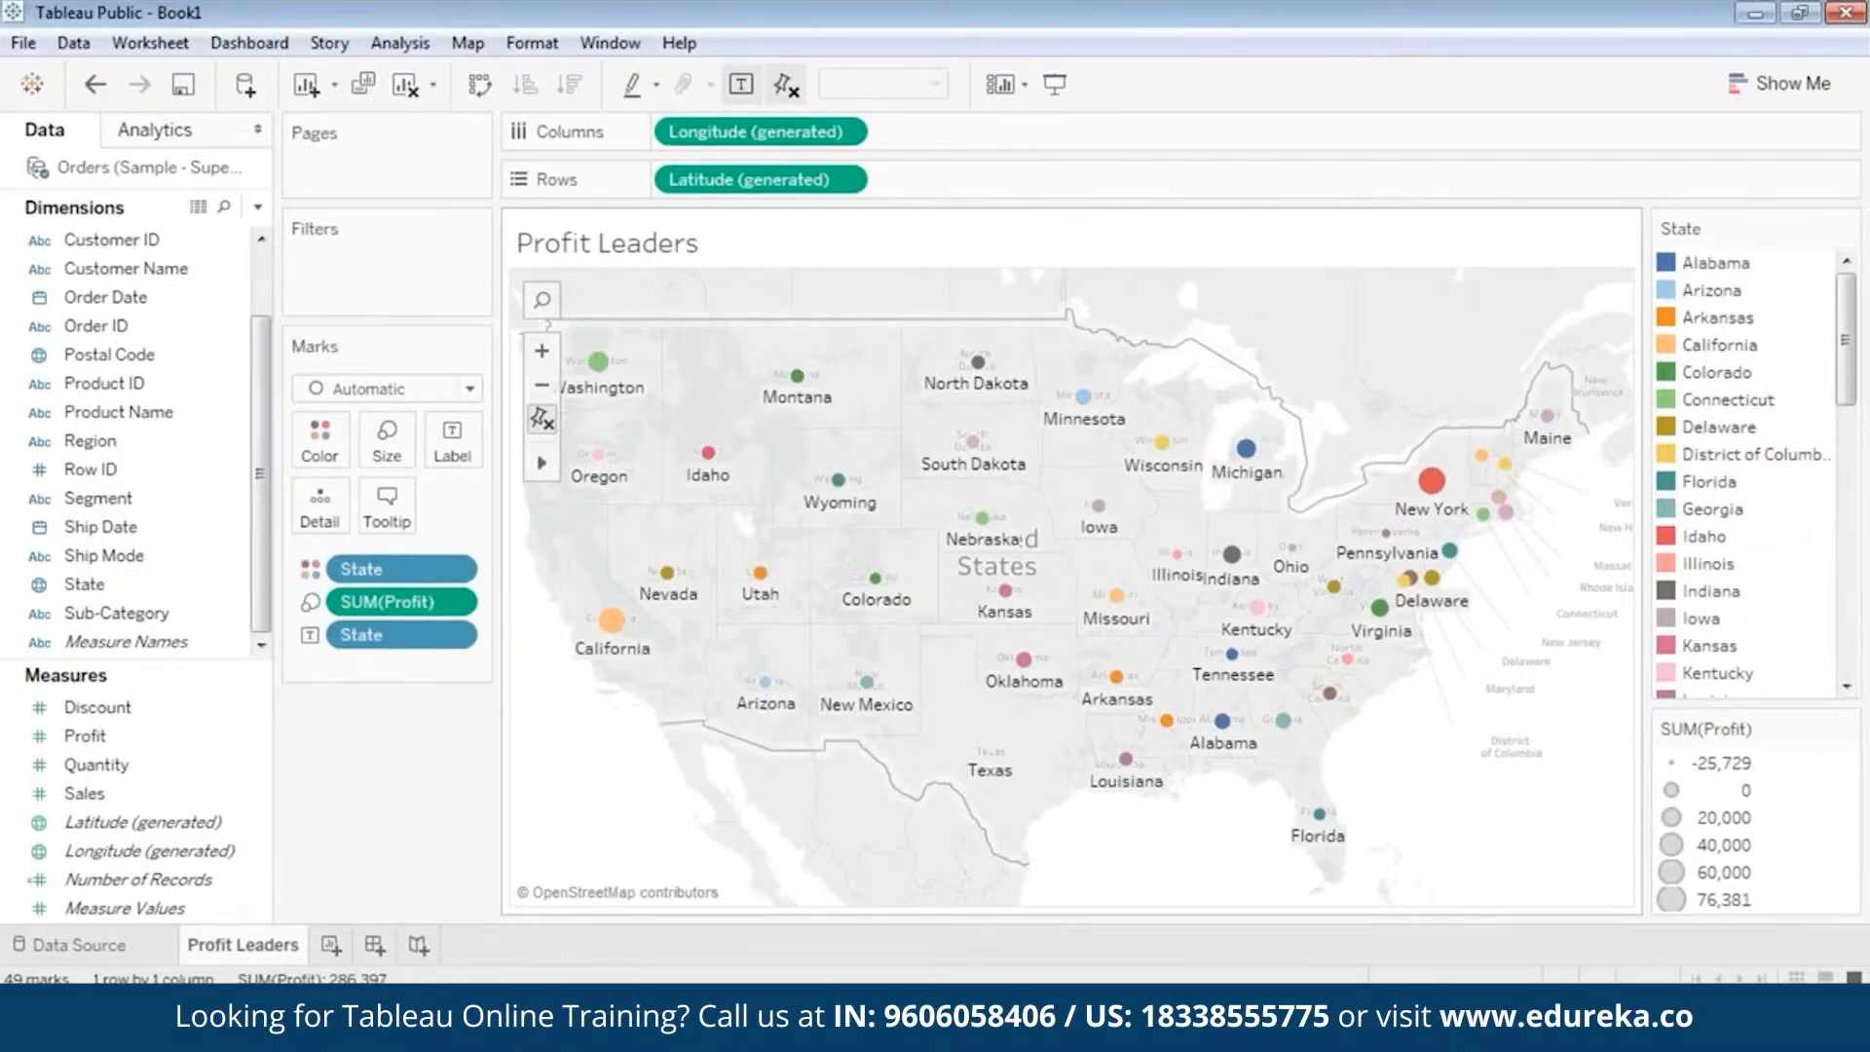
{"action": "mouse_move", "coordinate": [1432, 482]}
{"action": "mouse_move", "coordinate": [1115, 597]}
{"action": "mouse_move", "coordinate": [705, 467]}
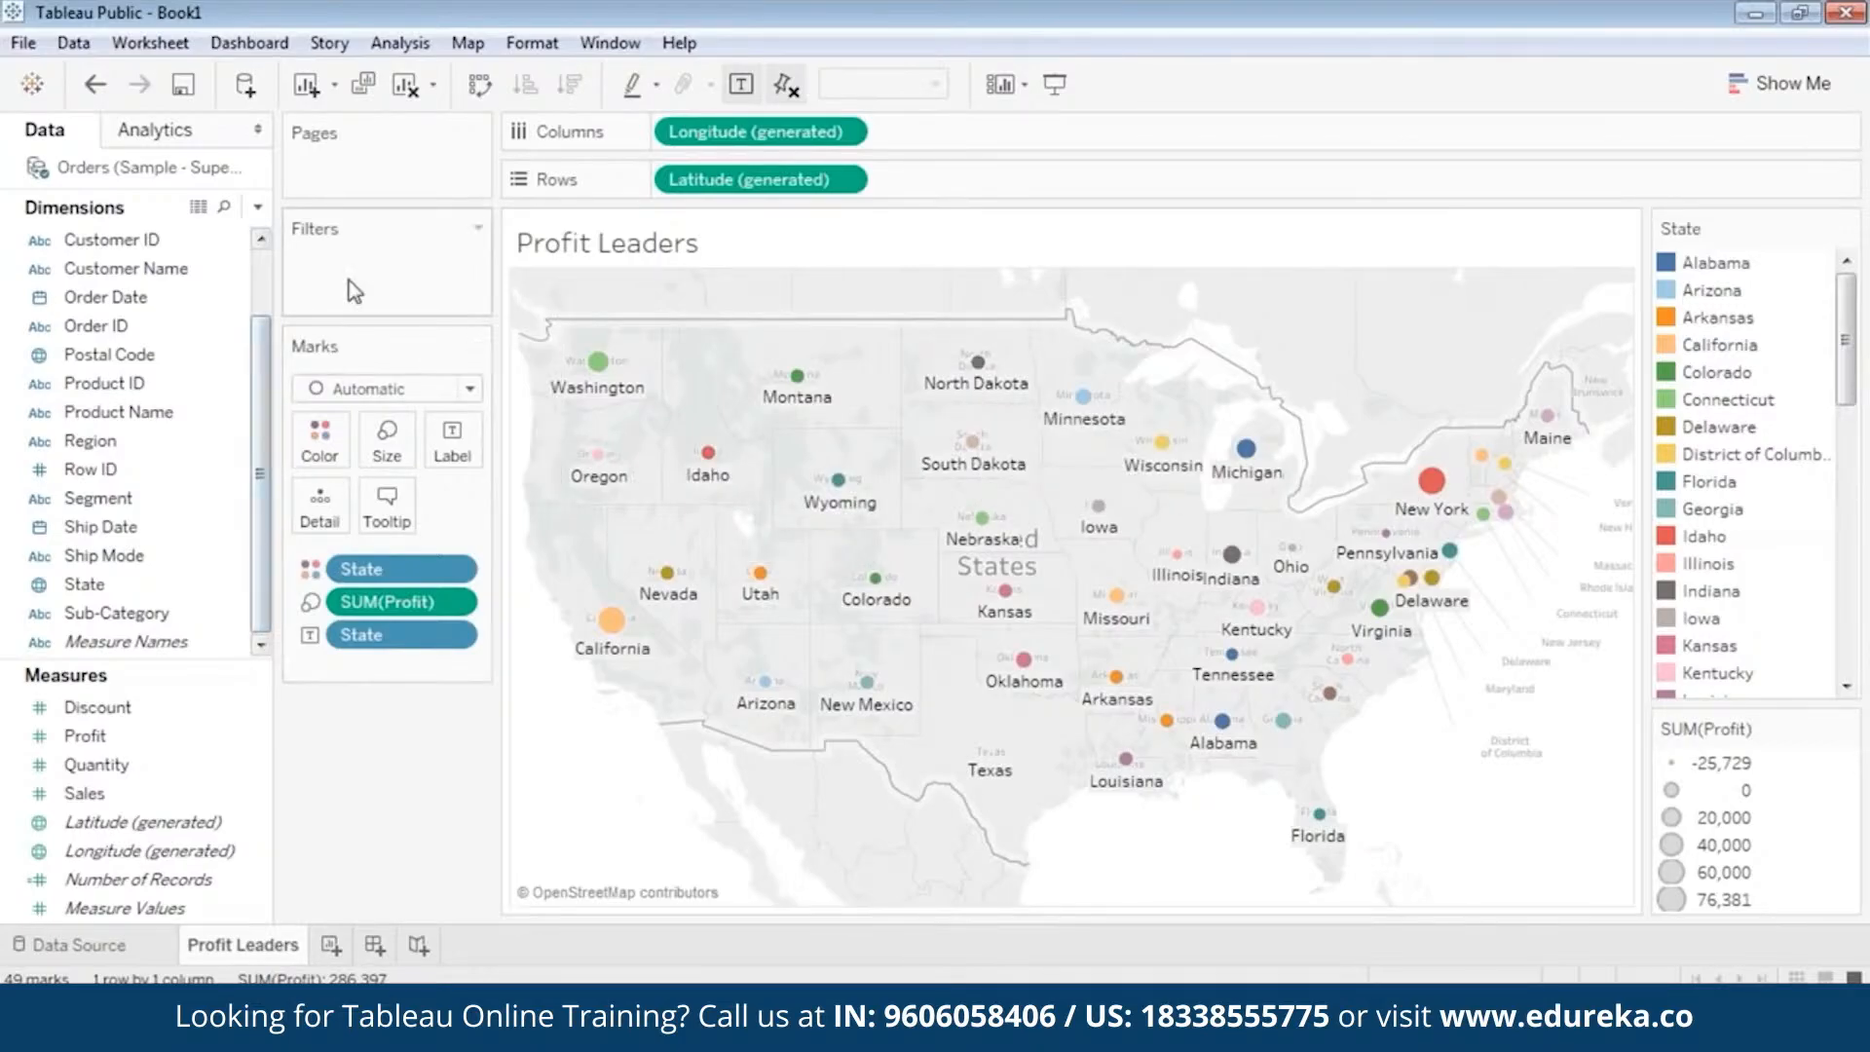
Filter the map by Category with all values selected, and show the filter control beside the map.
{"action": "left_click", "coordinate": [222, 329]}
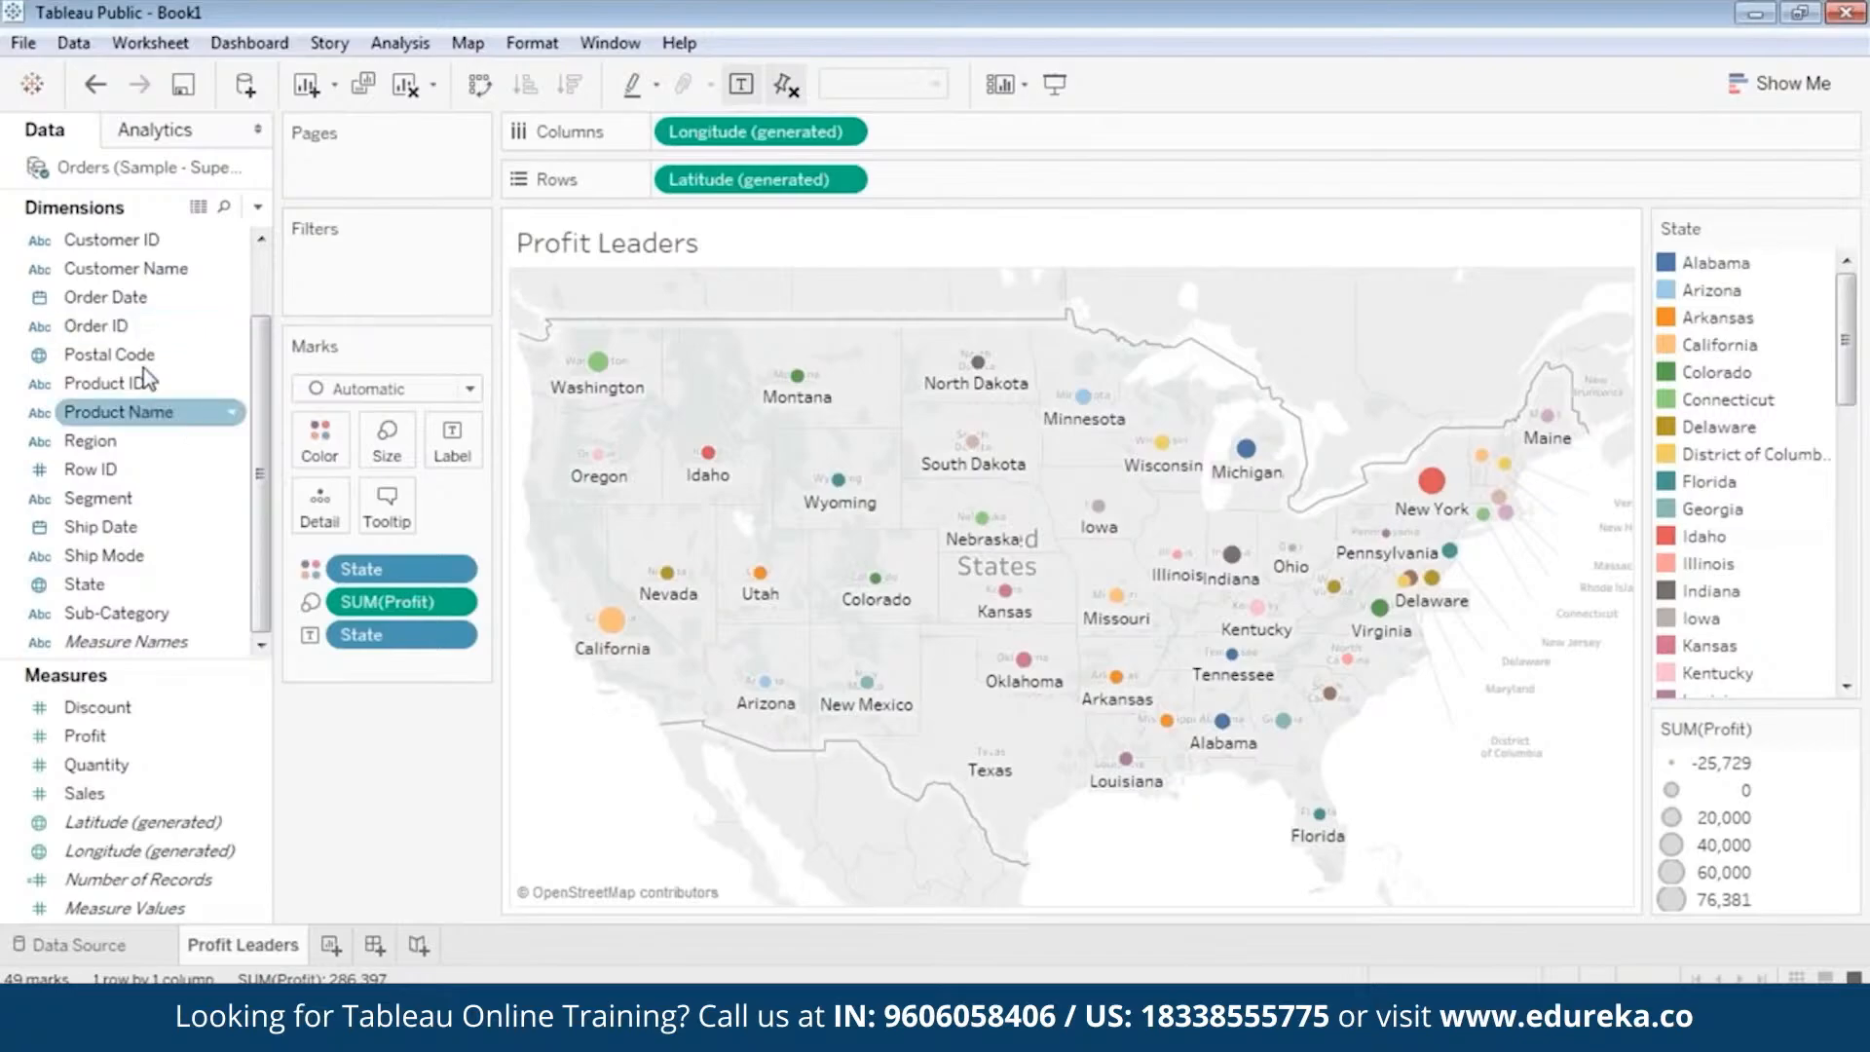
{"action": "scroll", "coordinate": [146, 370], "scroll_direction": "up", "scroll_amount": 1}
{"action": "left_click_drag", "start_coordinate": [97, 239], "coordinate": [364, 255]}
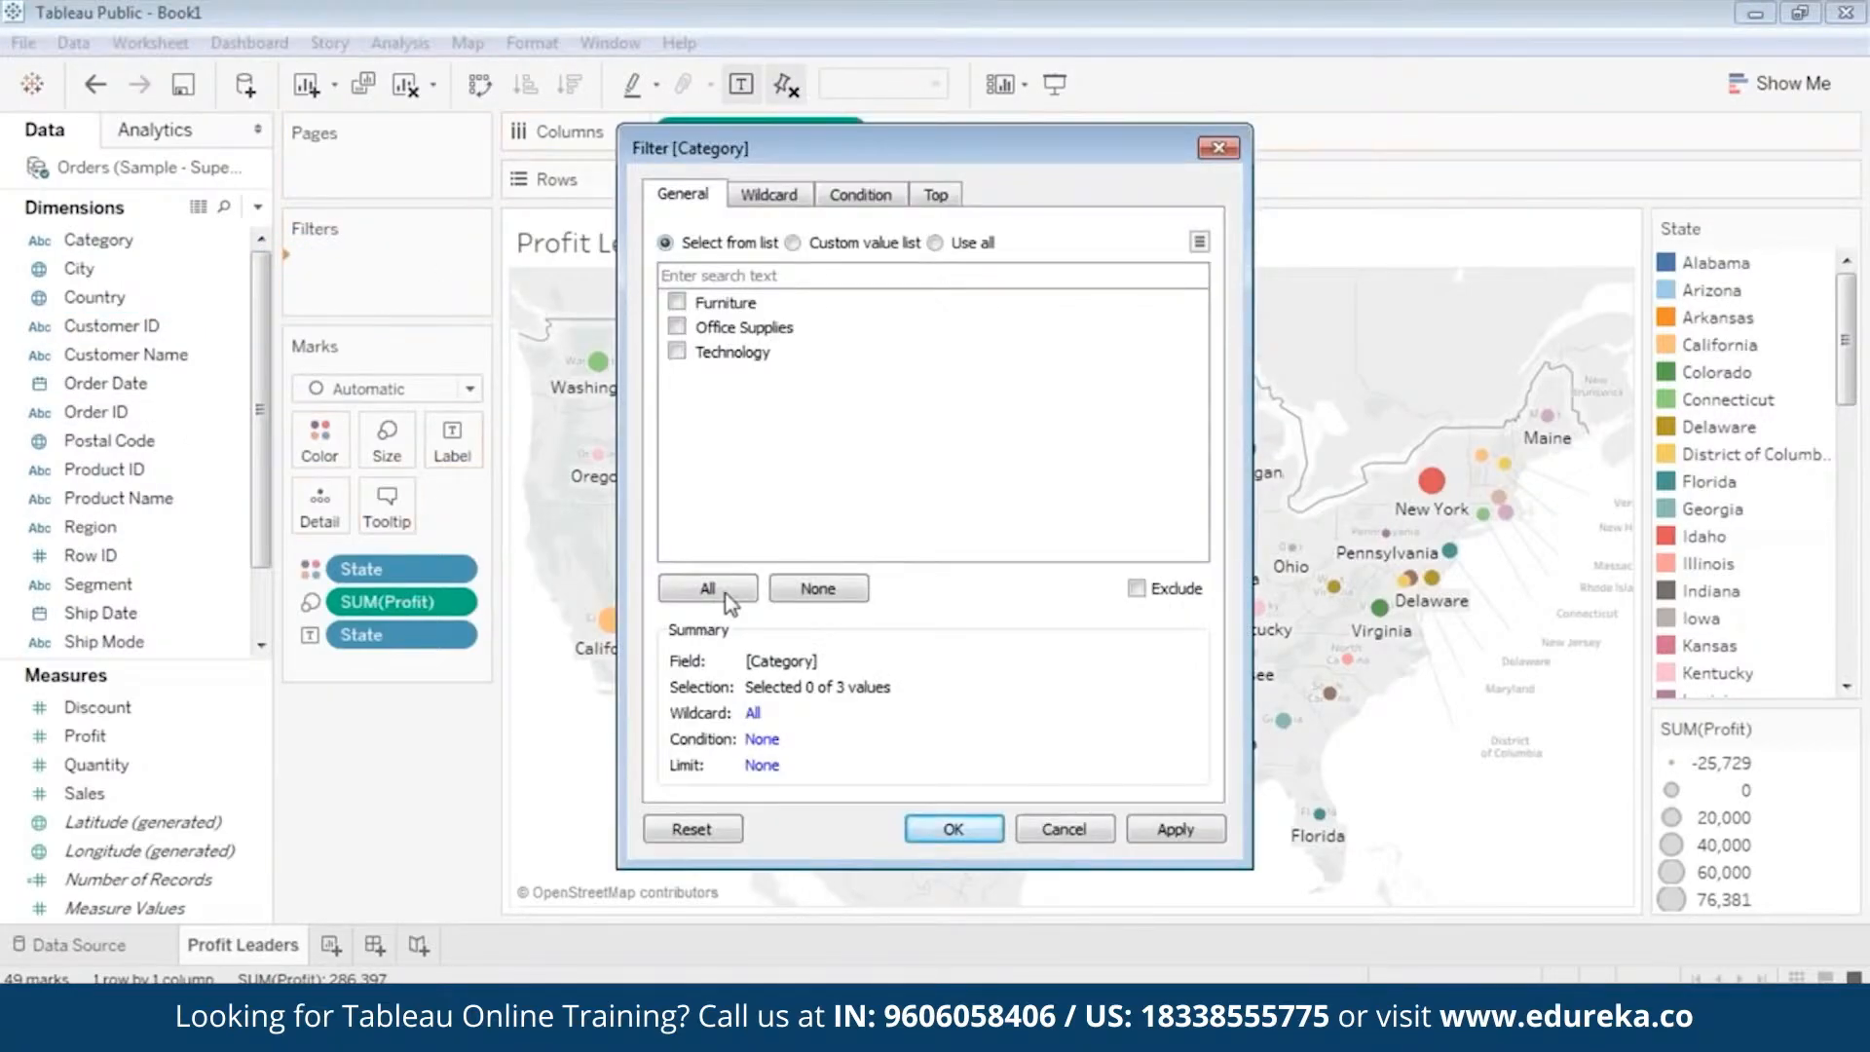
{"action": "left_click", "coordinate": [706, 592]}
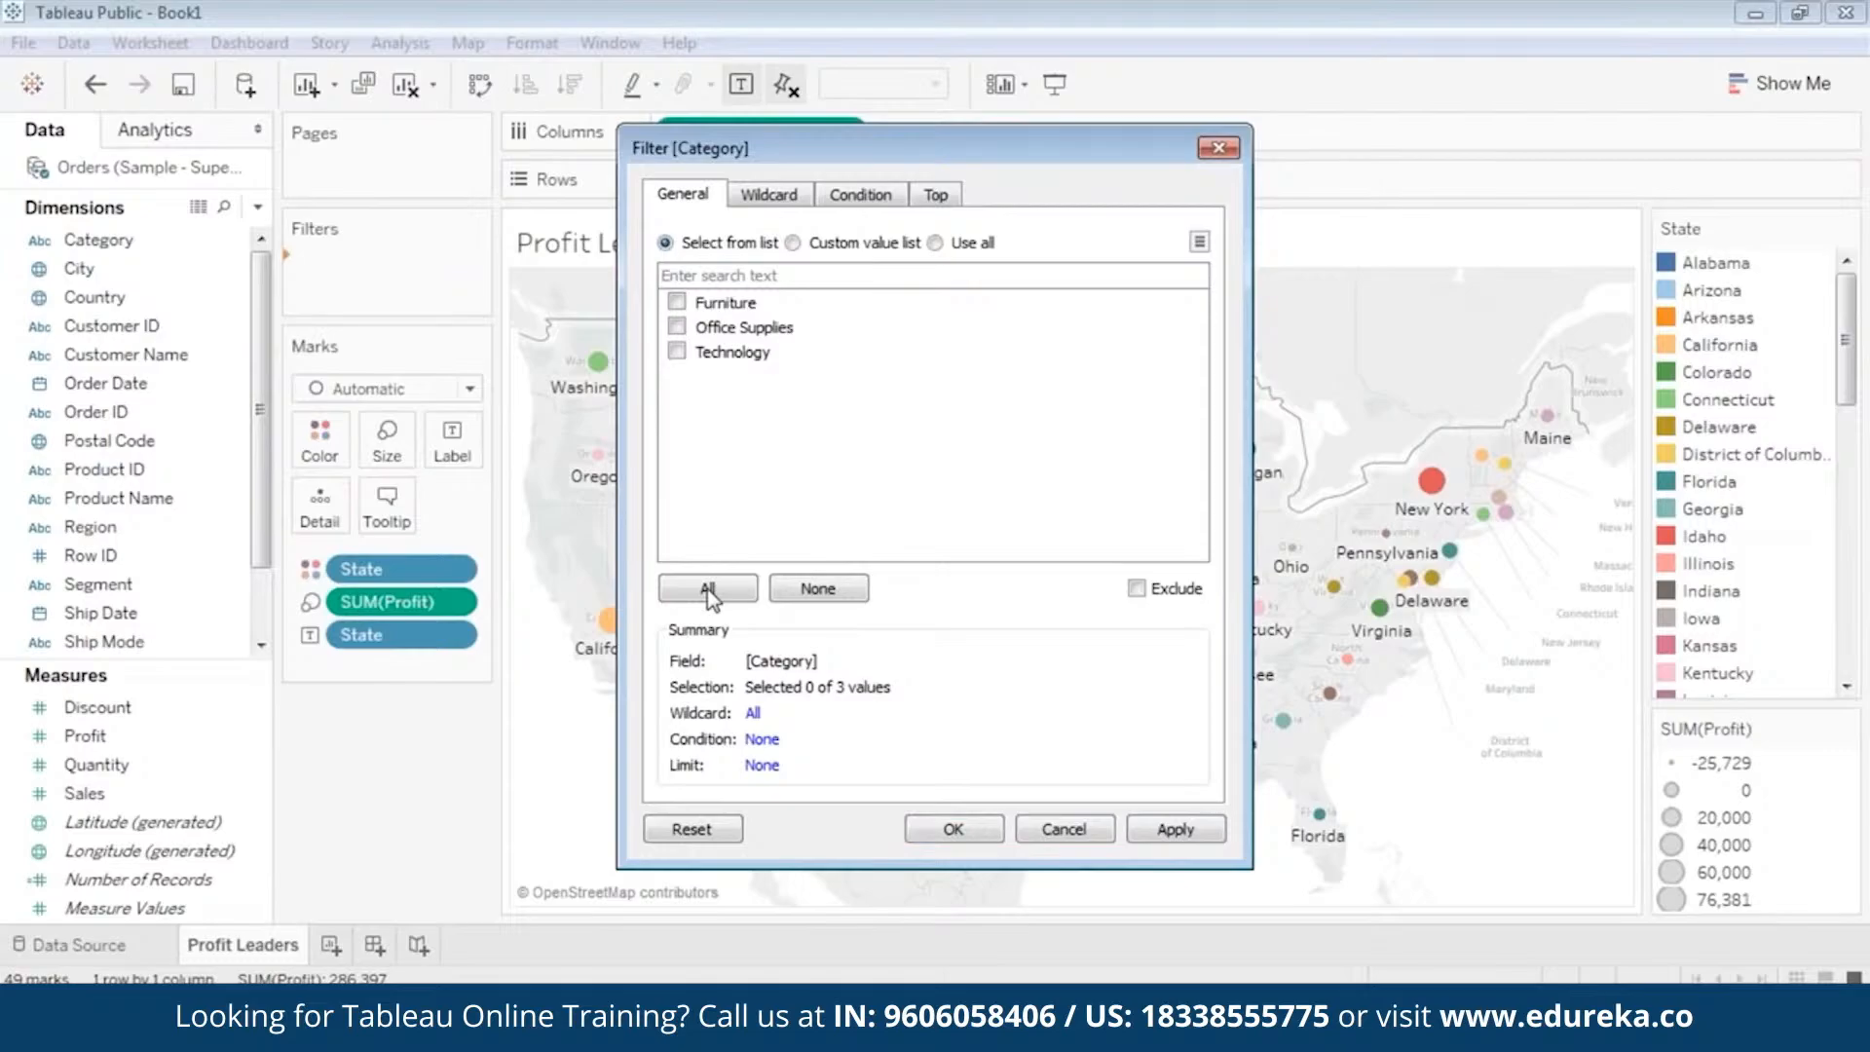
{"action": "left_click", "coordinate": [1161, 835]}
{"action": "left_click", "coordinate": [1167, 833]}
{"action": "left_click", "coordinate": [977, 833]}
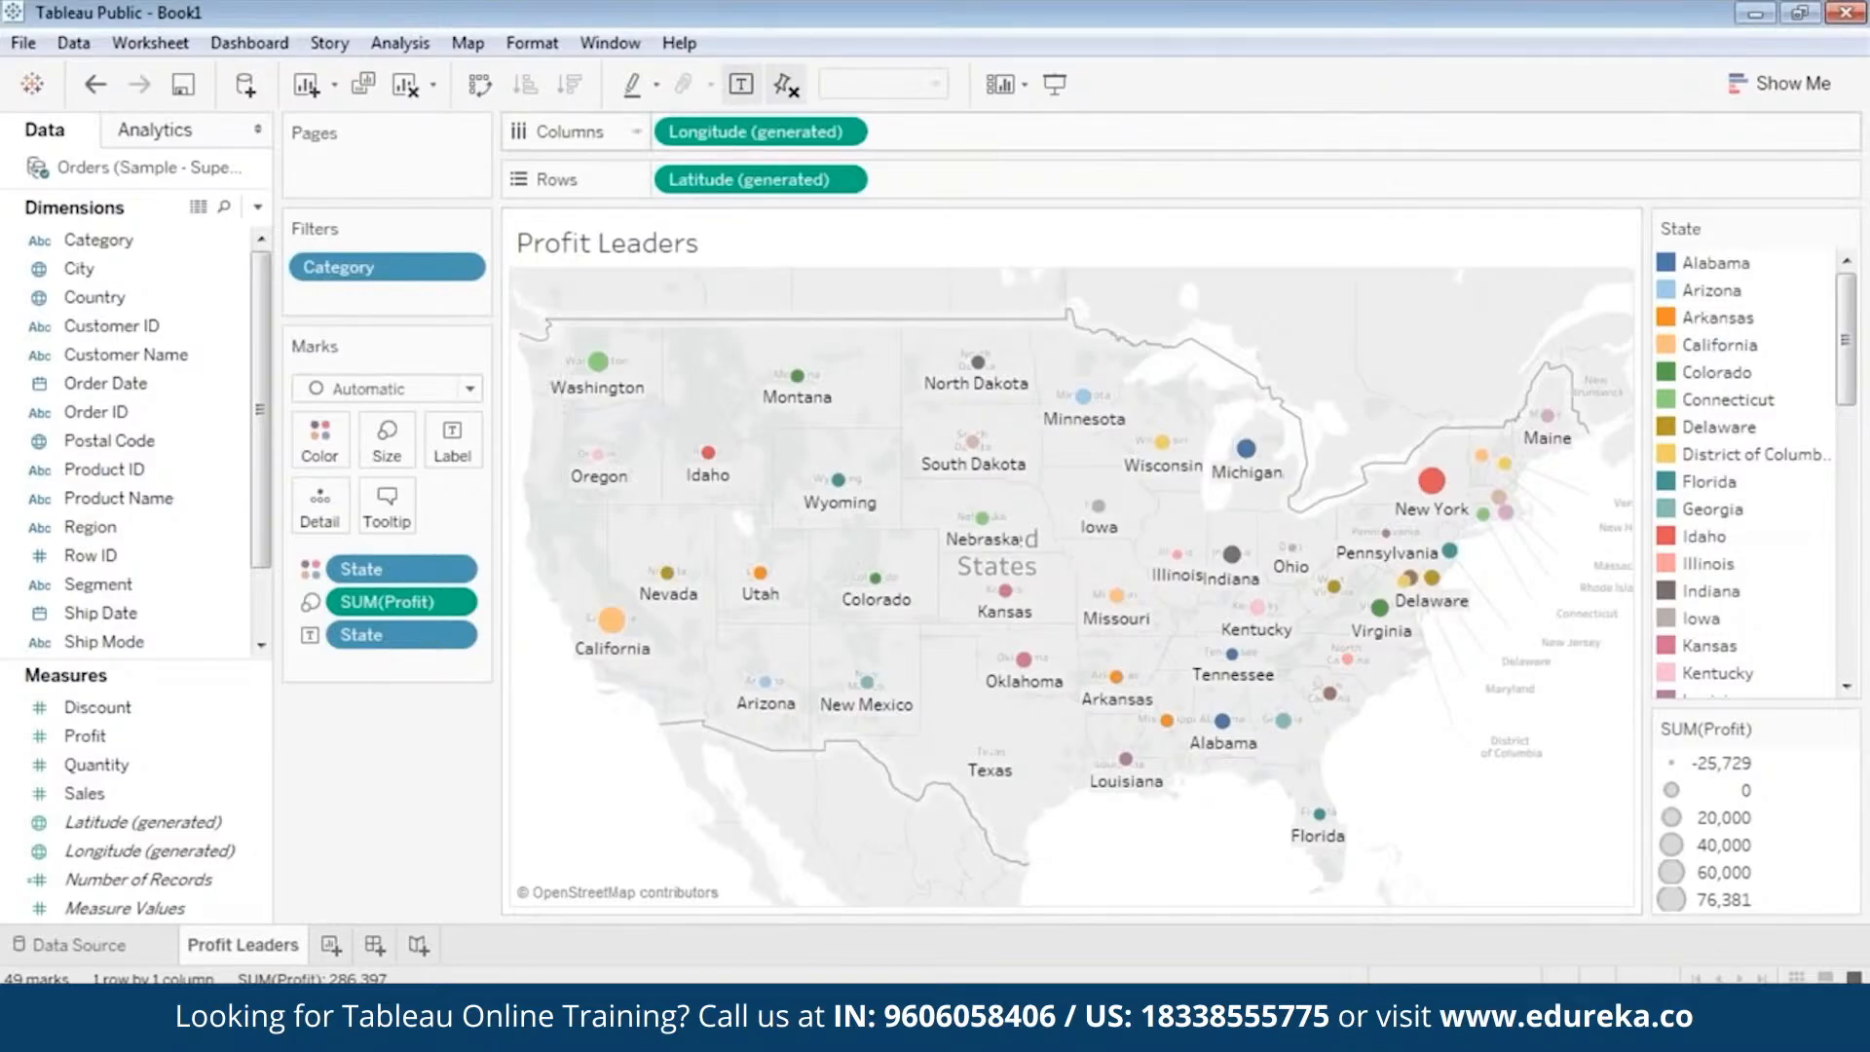
{"action": "right_click", "coordinate": [419, 277]}
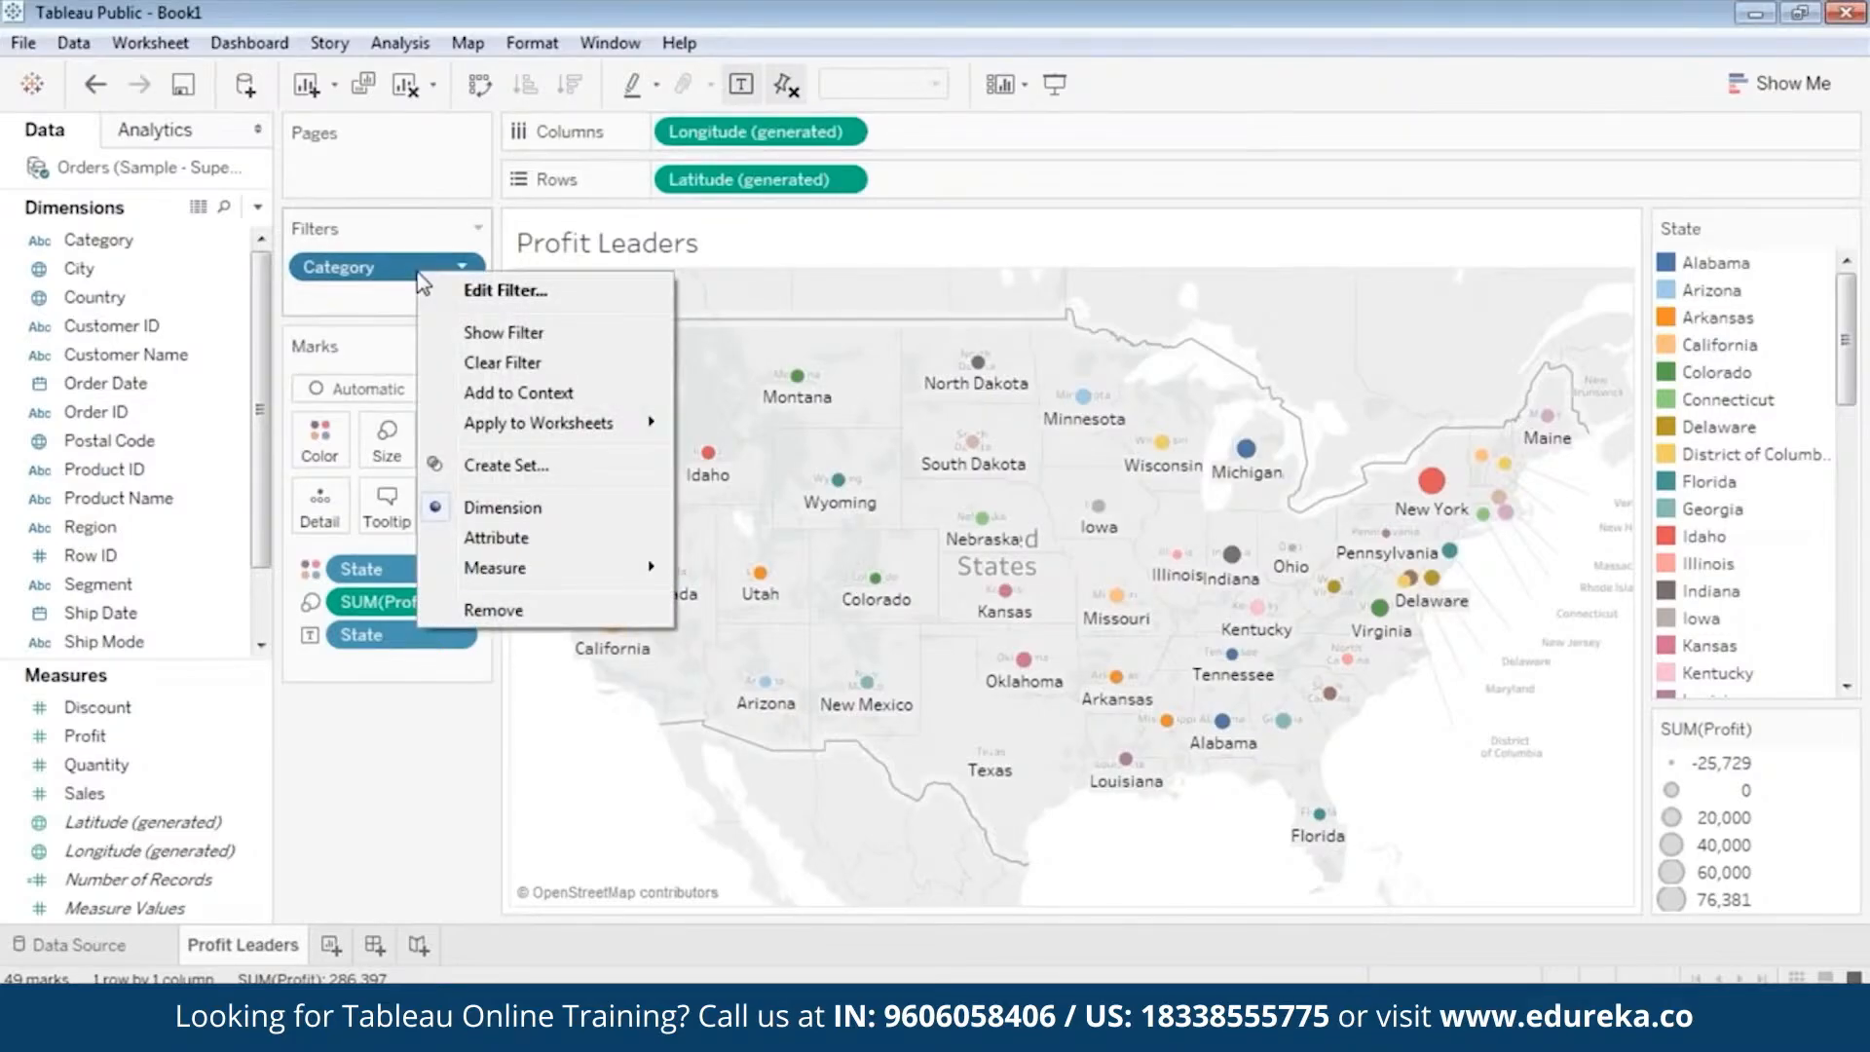
{"action": "left_click", "coordinate": [503, 332]}
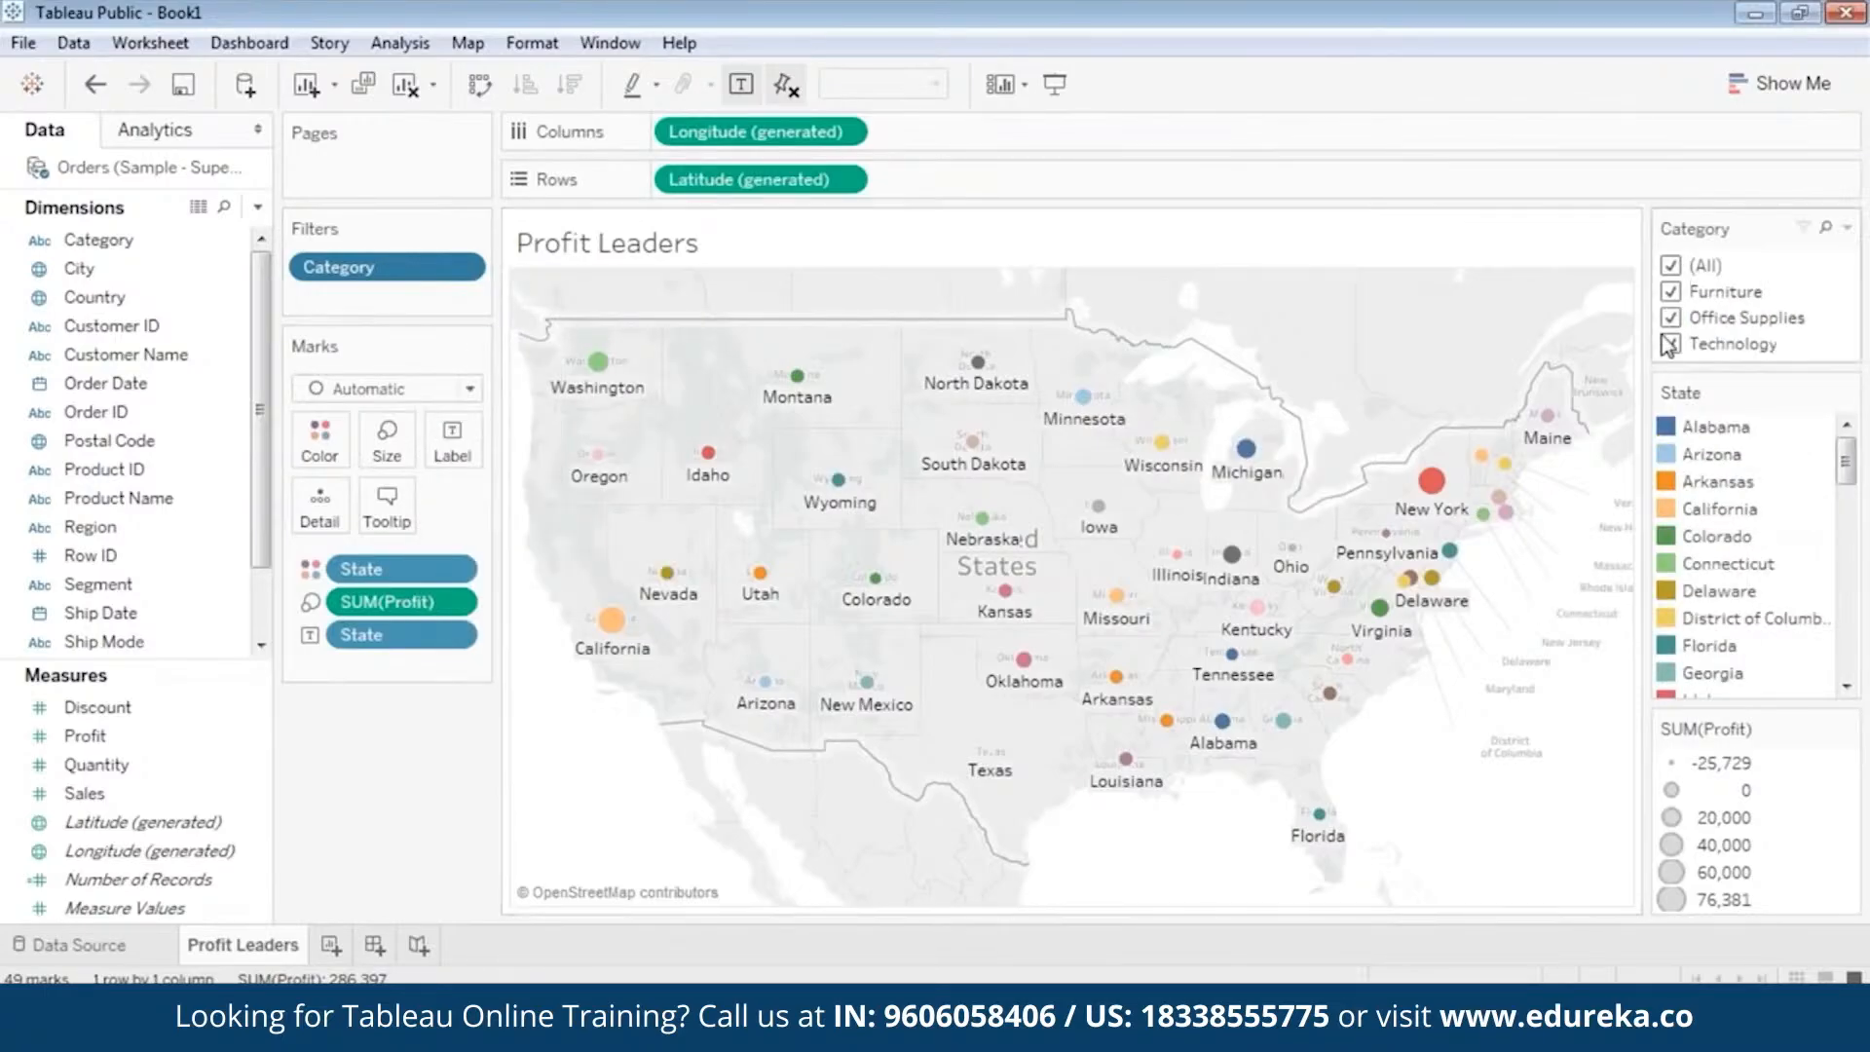
Limit the Category filter to Furniture and check the profit details of Washington, California and New York.
{"action": "left_click", "coordinate": [1671, 266]}
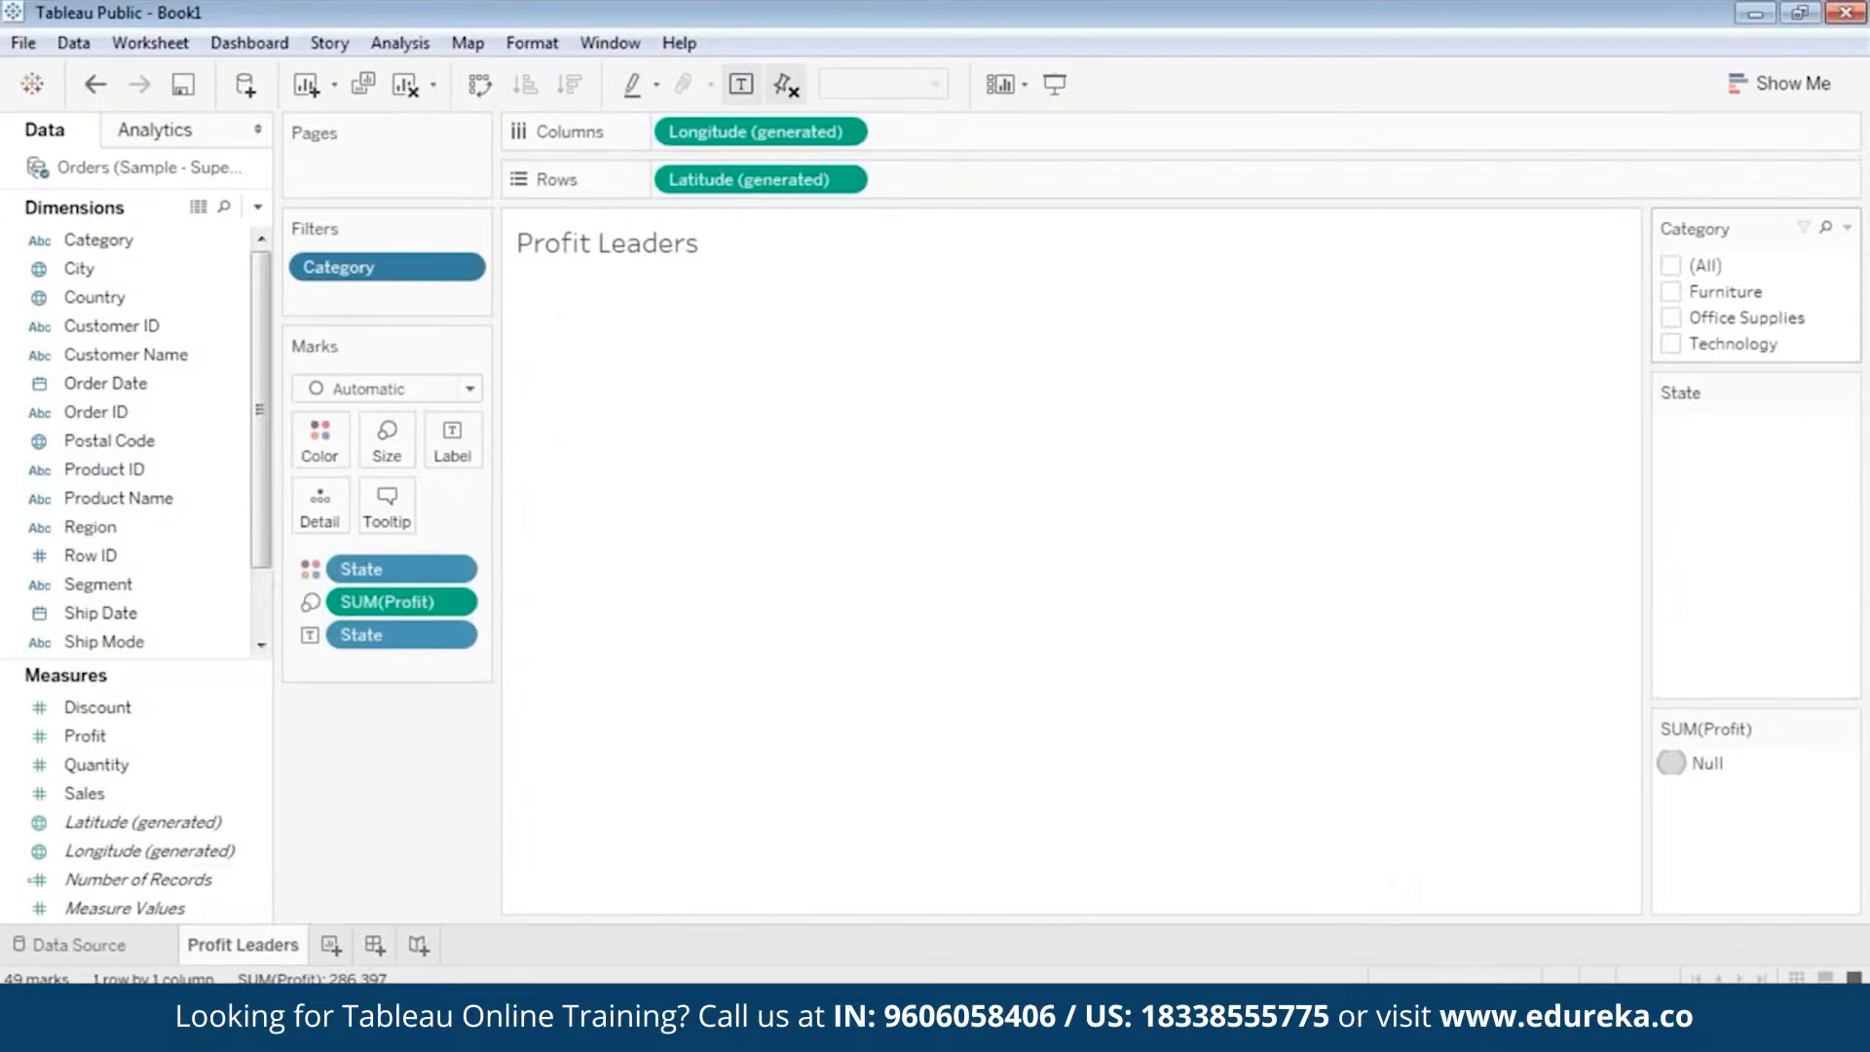
{"action": "left_click", "coordinate": [1671, 292]}
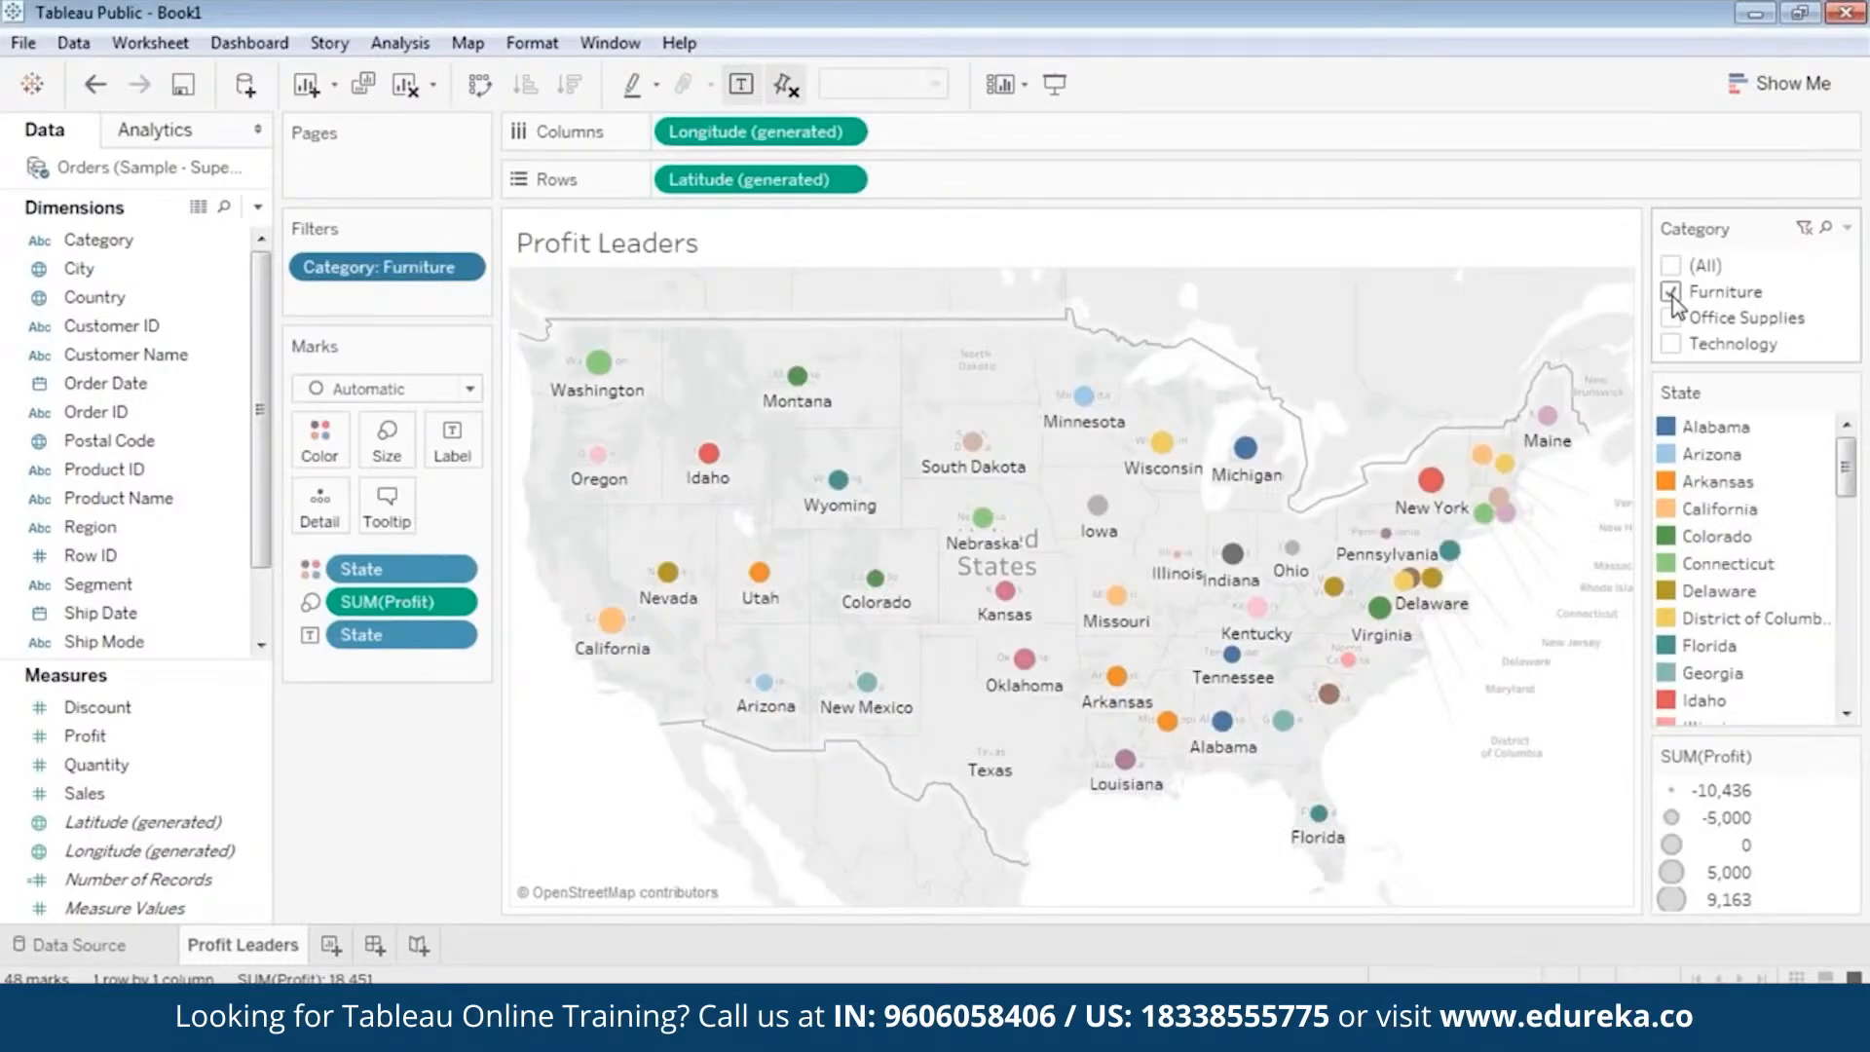
{"action": "mouse_move", "coordinate": [603, 366]}
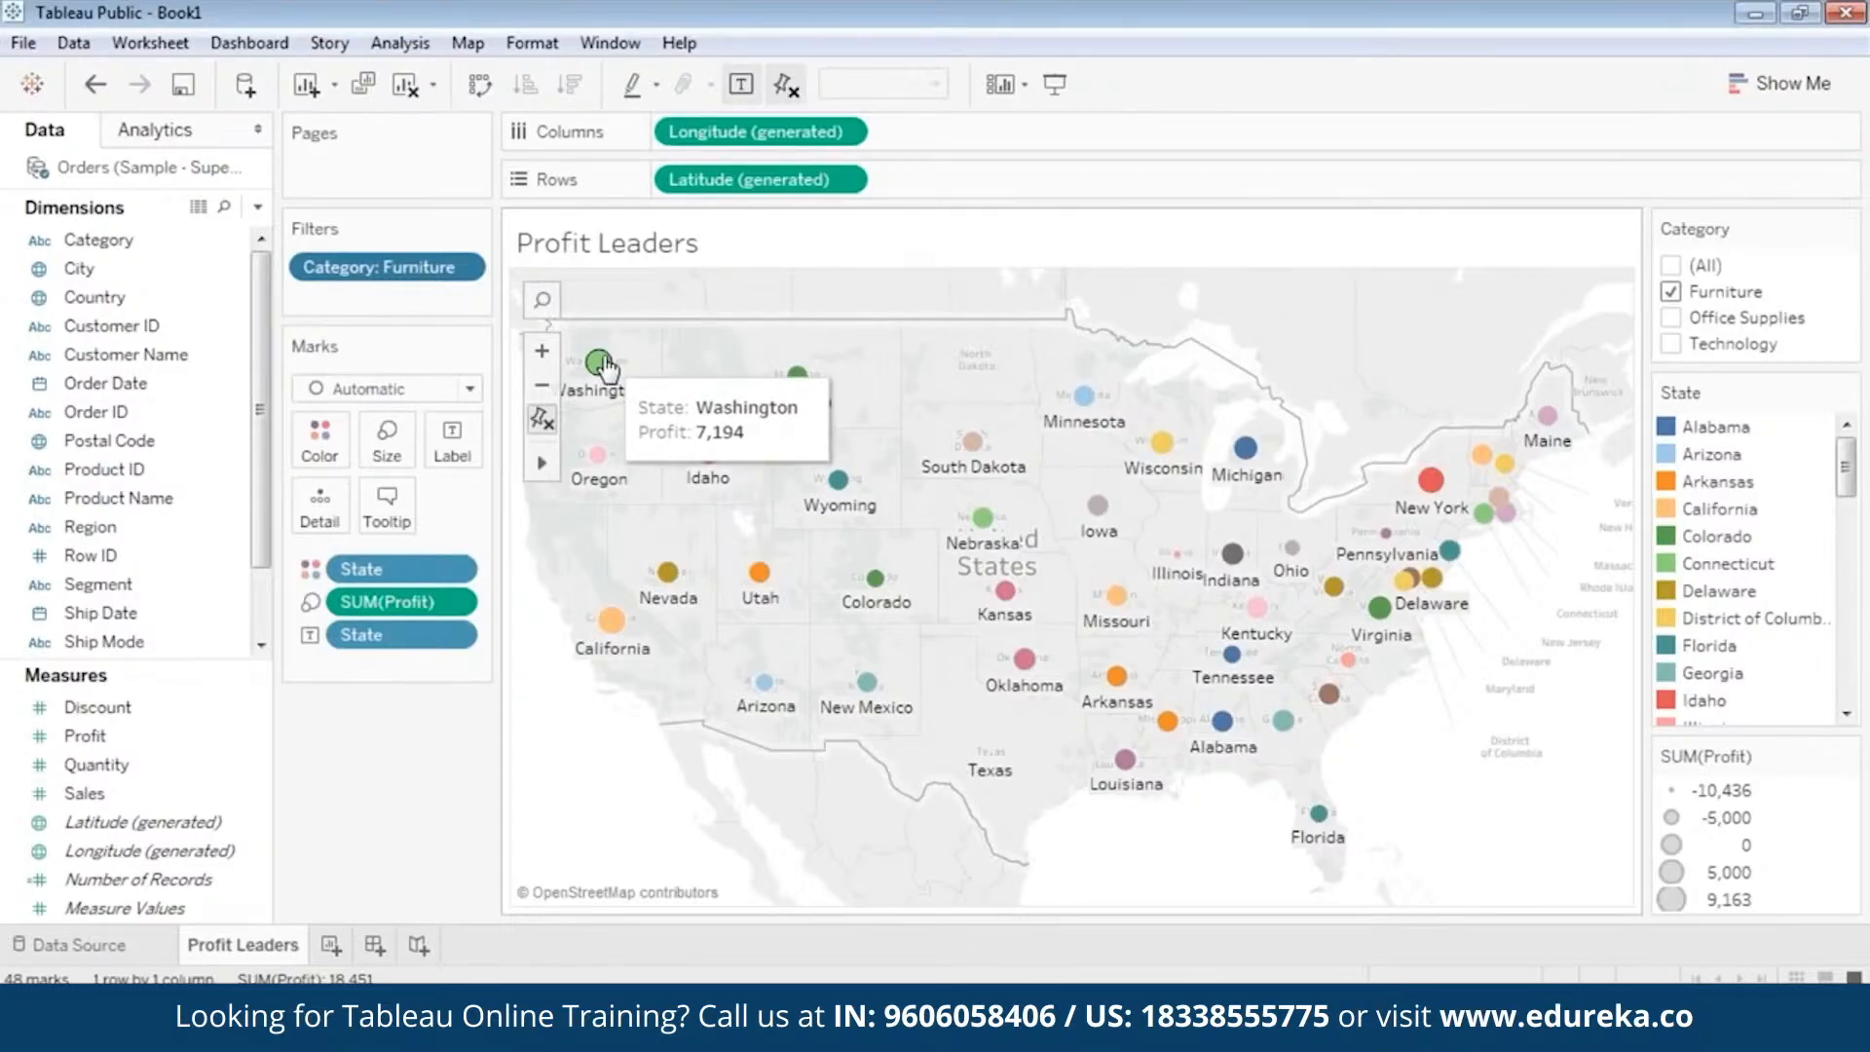
{"action": "mouse_move", "coordinate": [611, 621]}
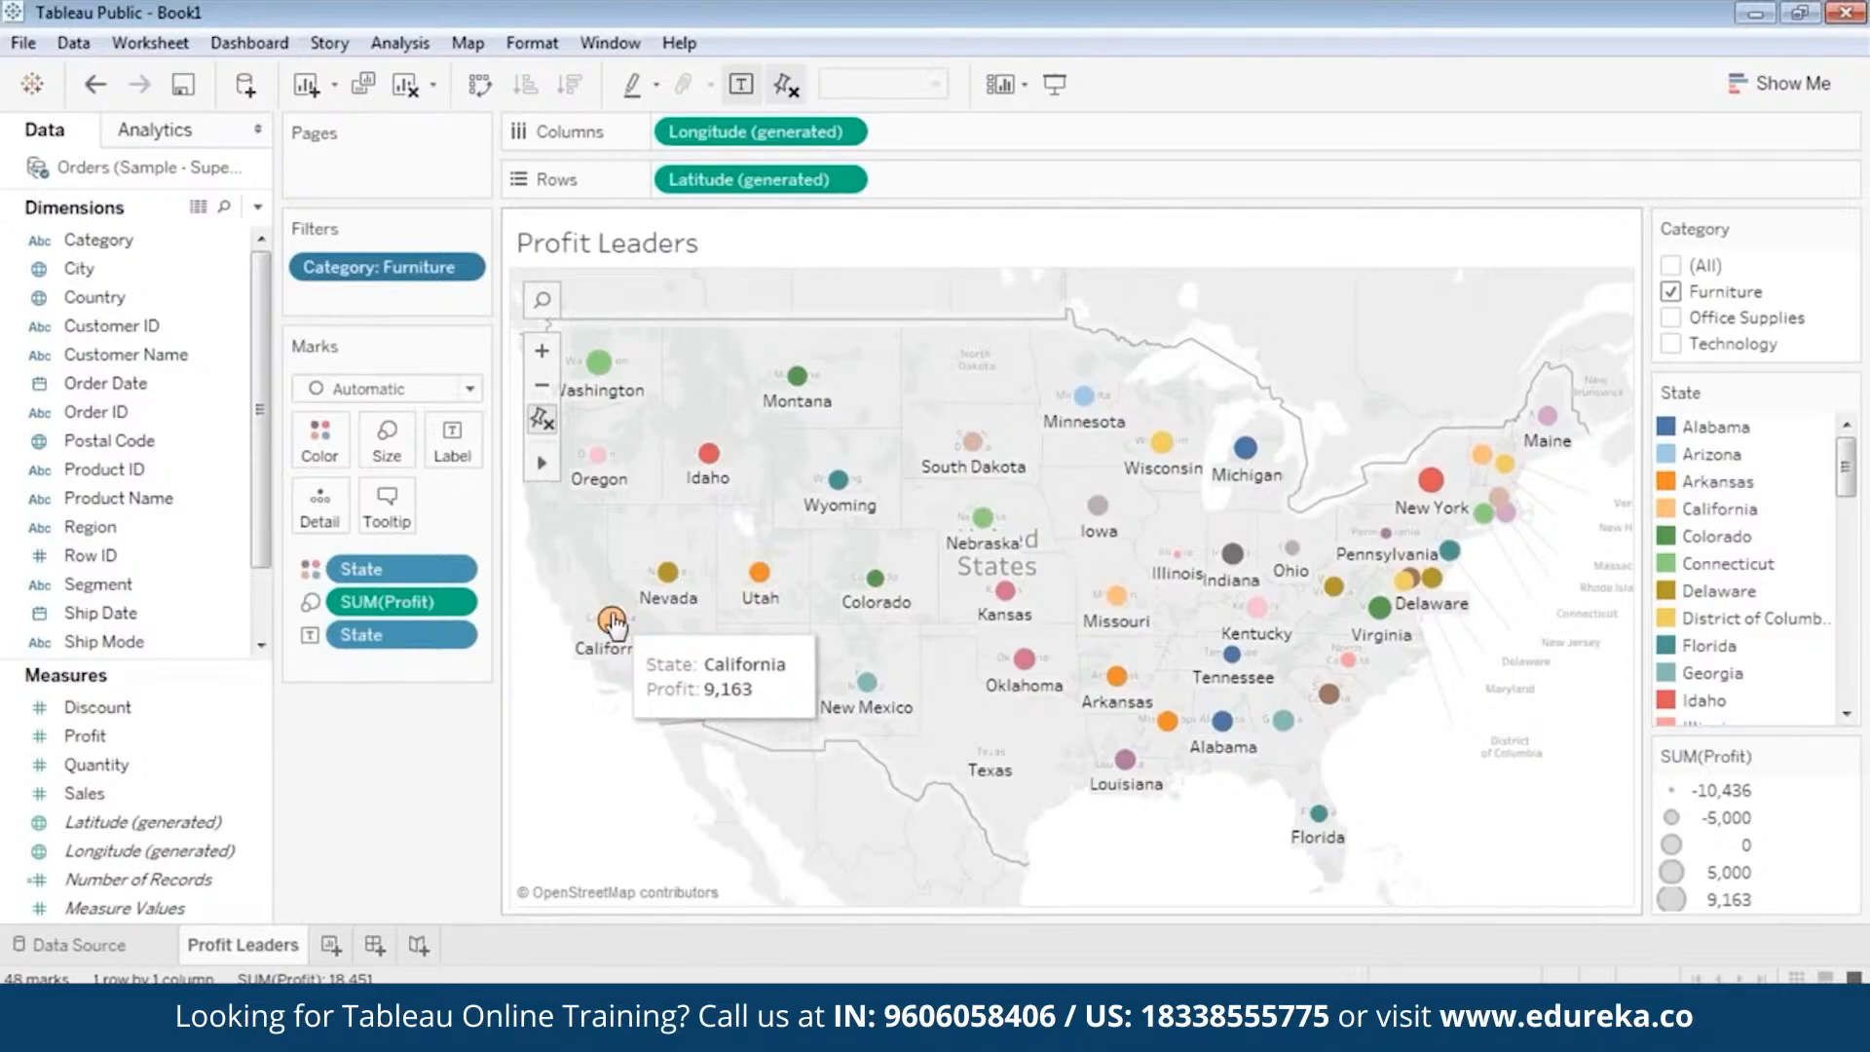
{"action": "mouse_move", "coordinate": [1431, 481]}
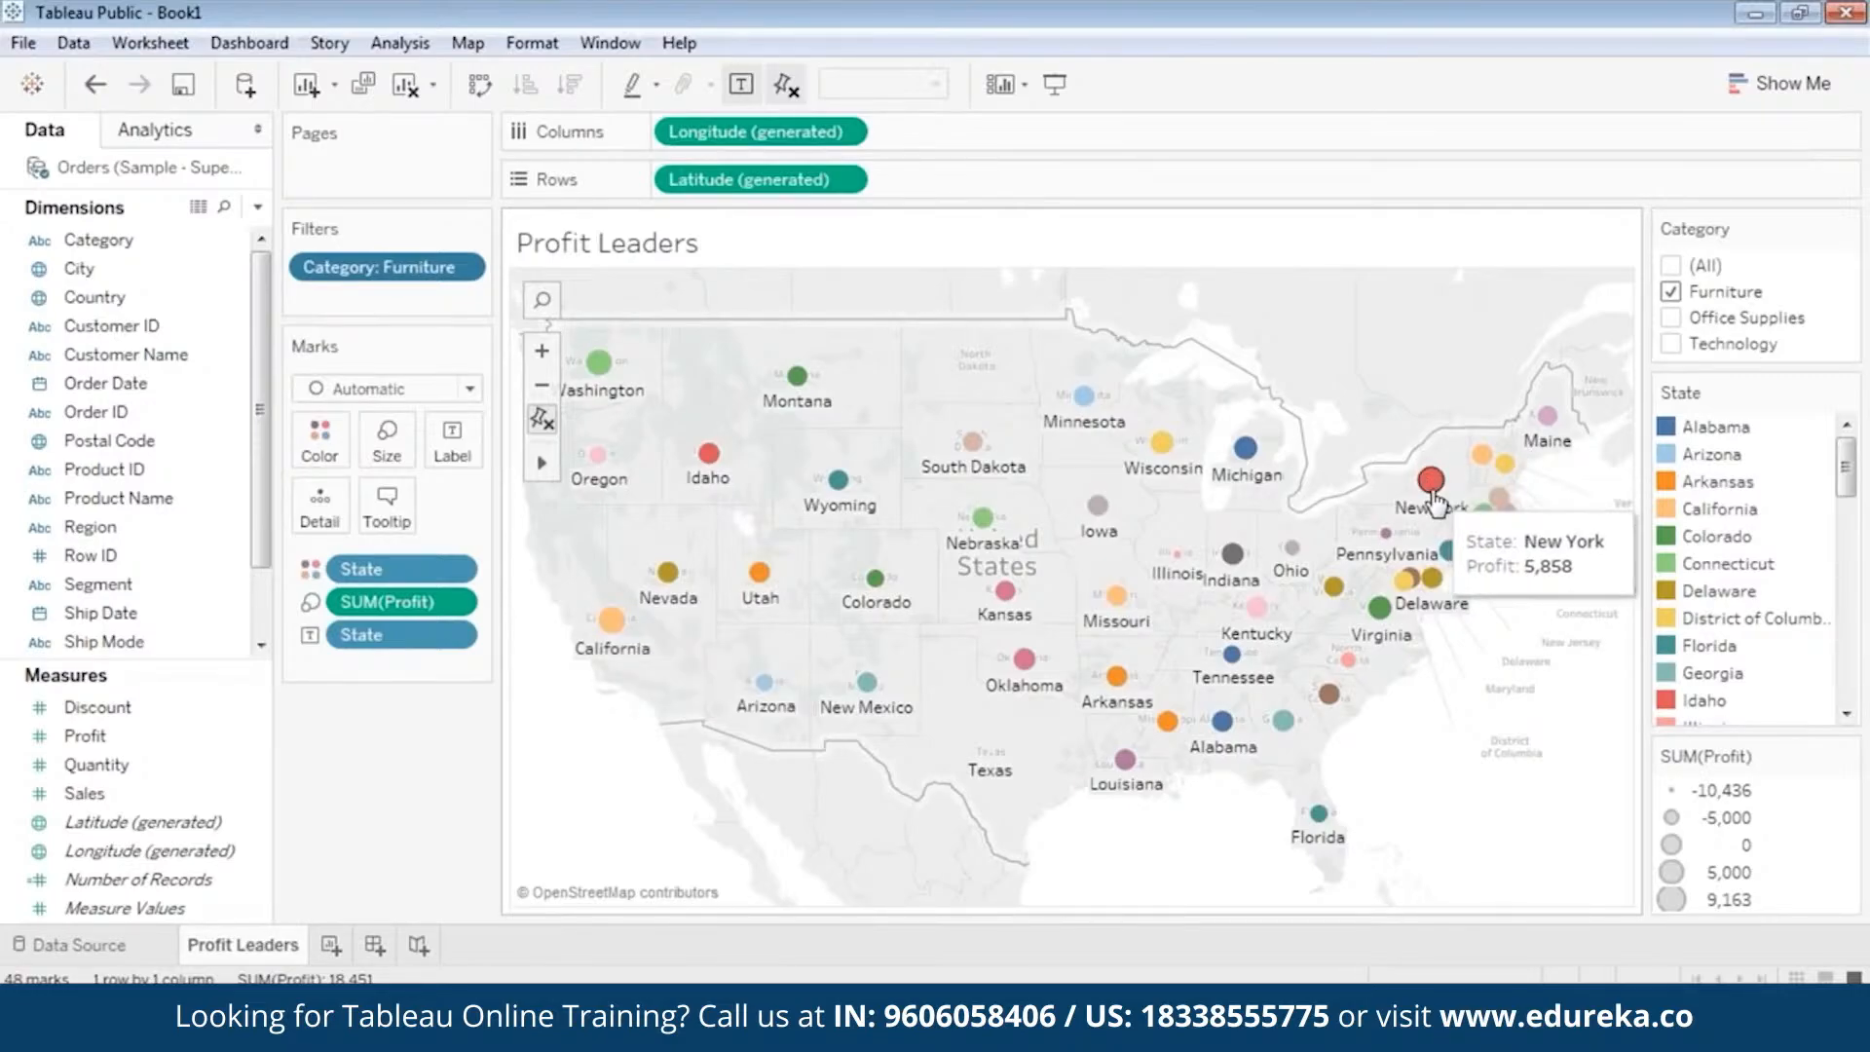
Switch the Category filter to Office Supplies only and check the profit details of New York and California.
{"action": "left_click", "coordinate": [1670, 291]}
{"action": "left_click", "coordinate": [1670, 317]}
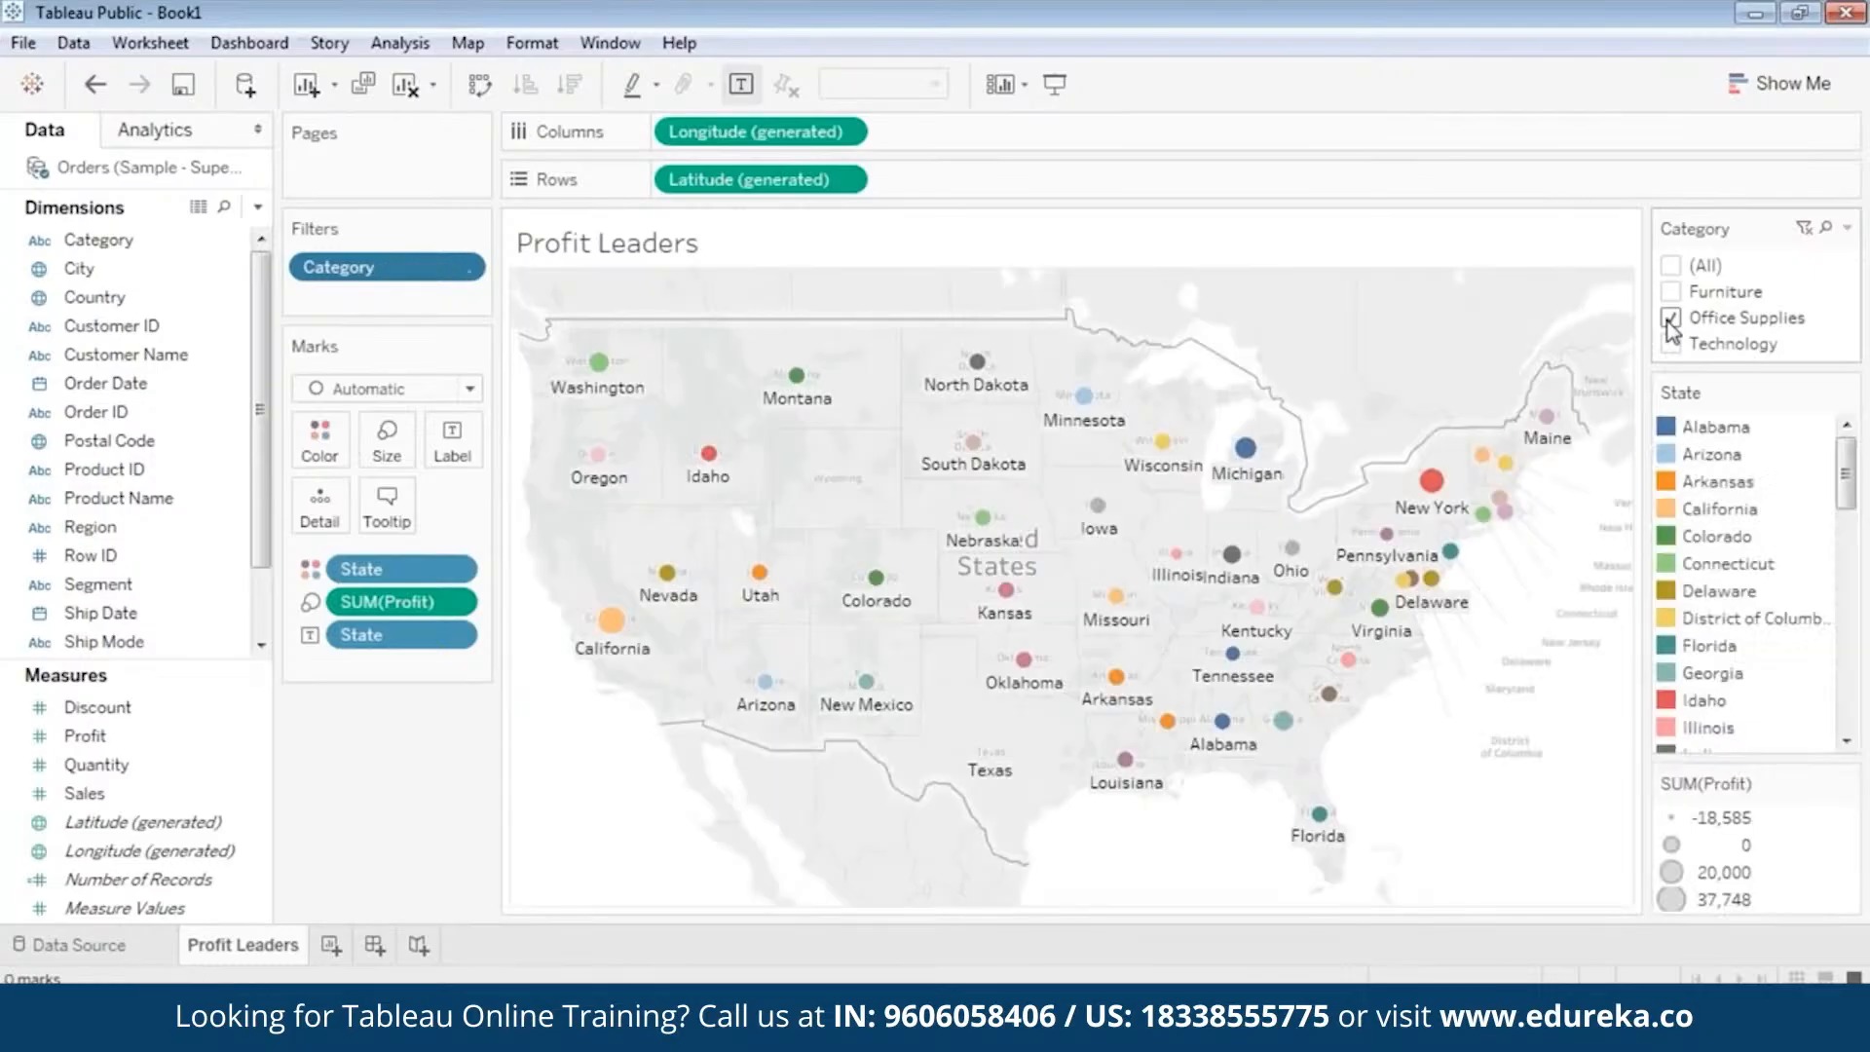
{"action": "mouse_move", "coordinate": [1429, 492]}
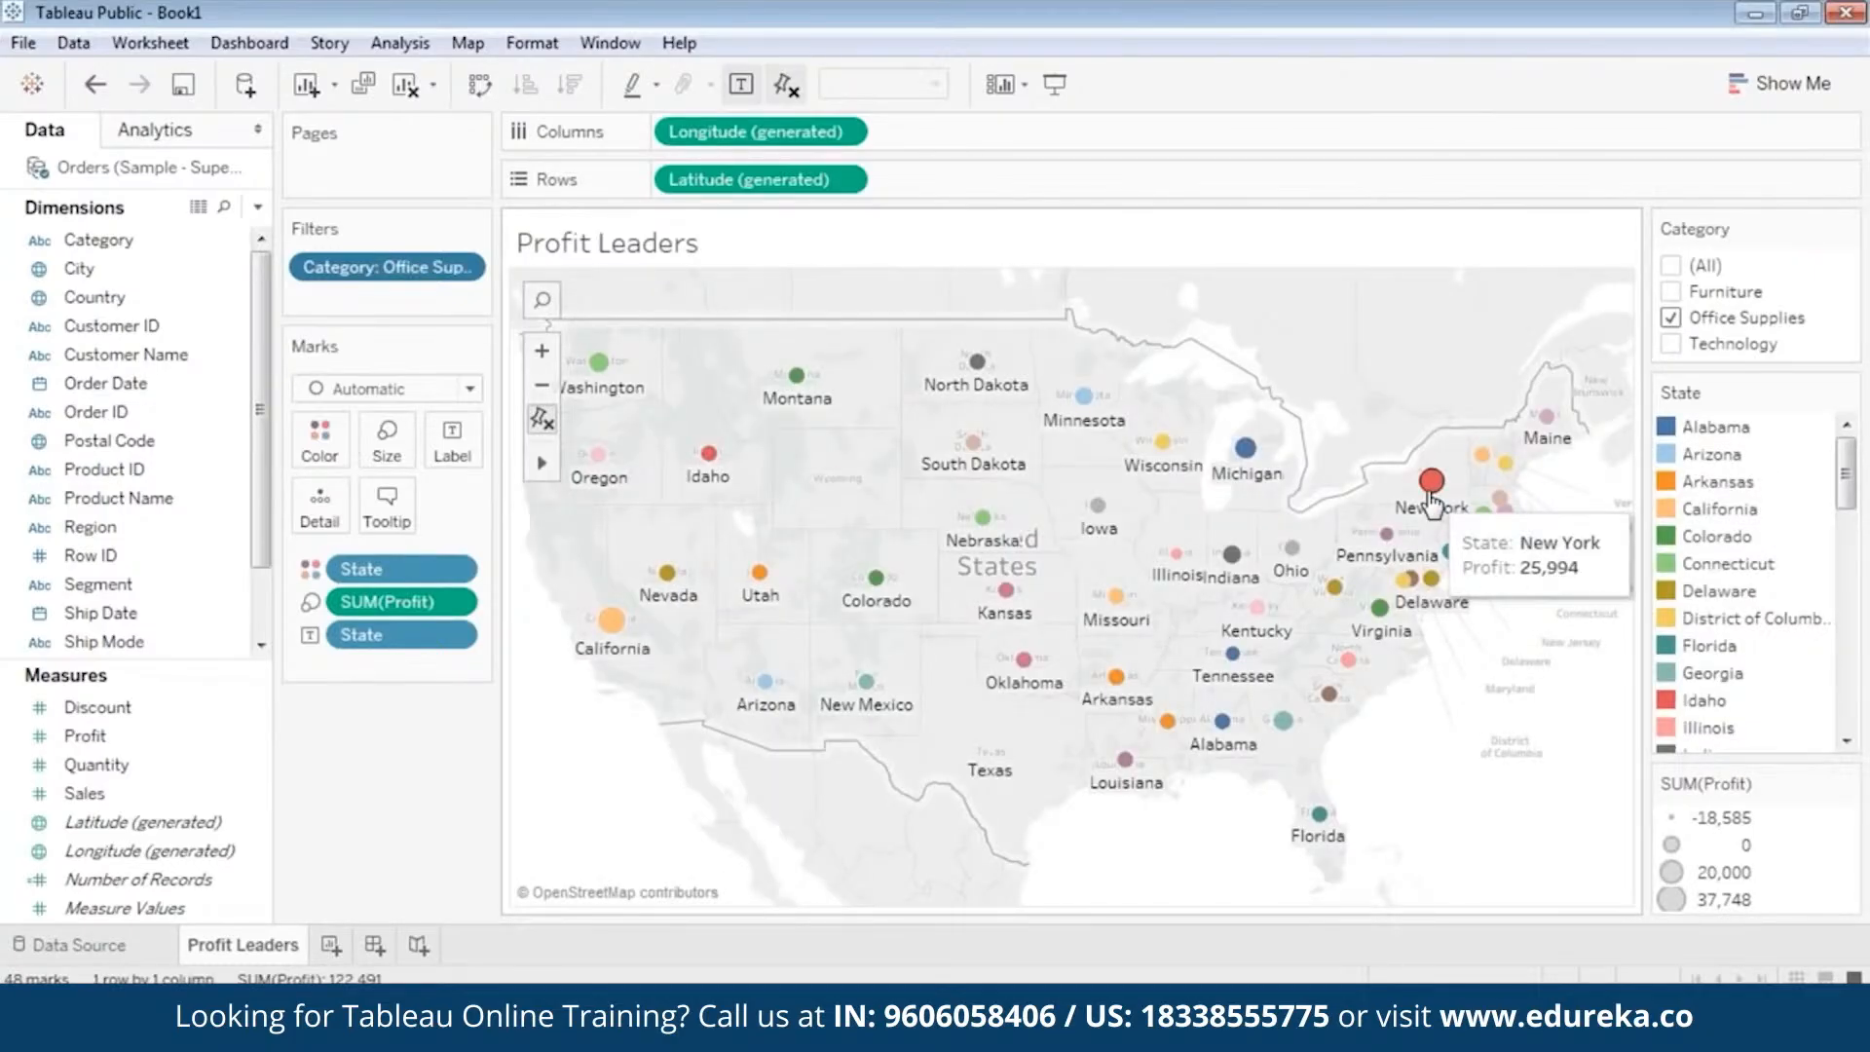
{"action": "mouse_move", "coordinate": [612, 624]}
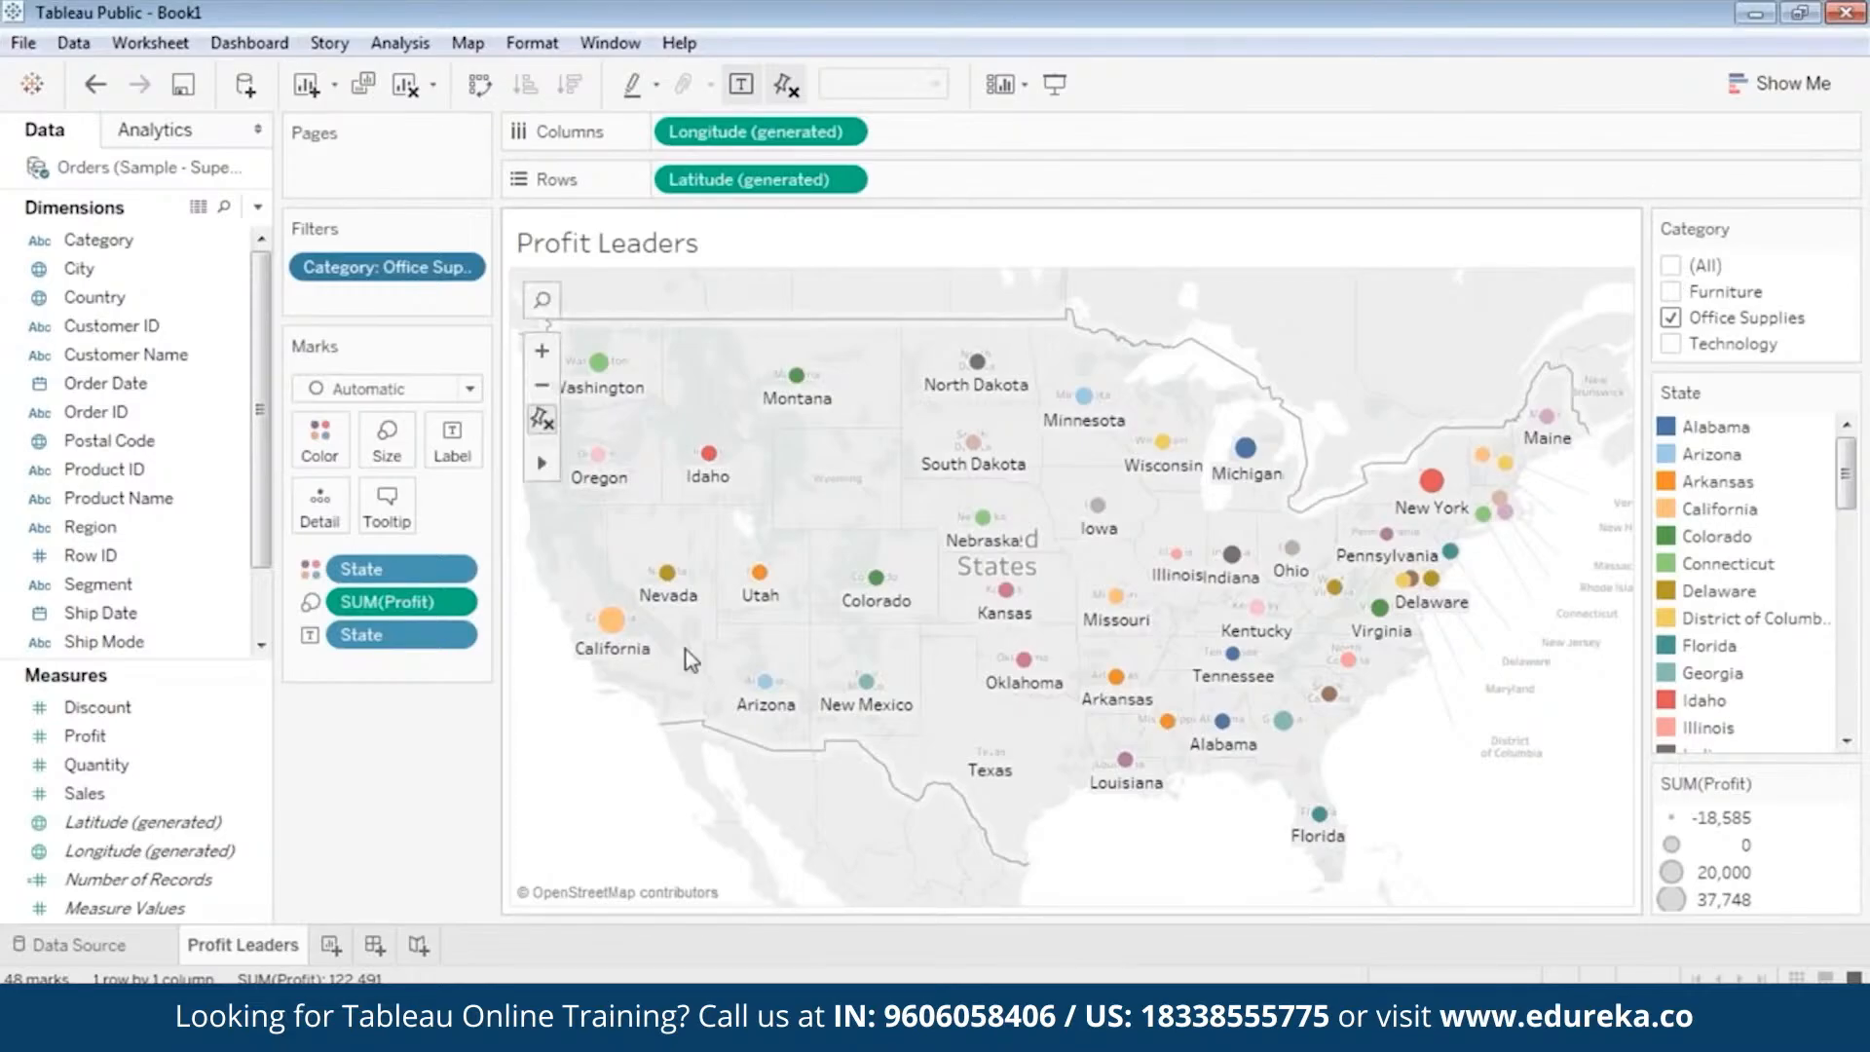
Set the Category filter to Technology only, comparing the map once more with Office Supplies.
{"action": "left_click", "coordinate": [1671, 318]}
{"action": "left_click", "coordinate": [1671, 344]}
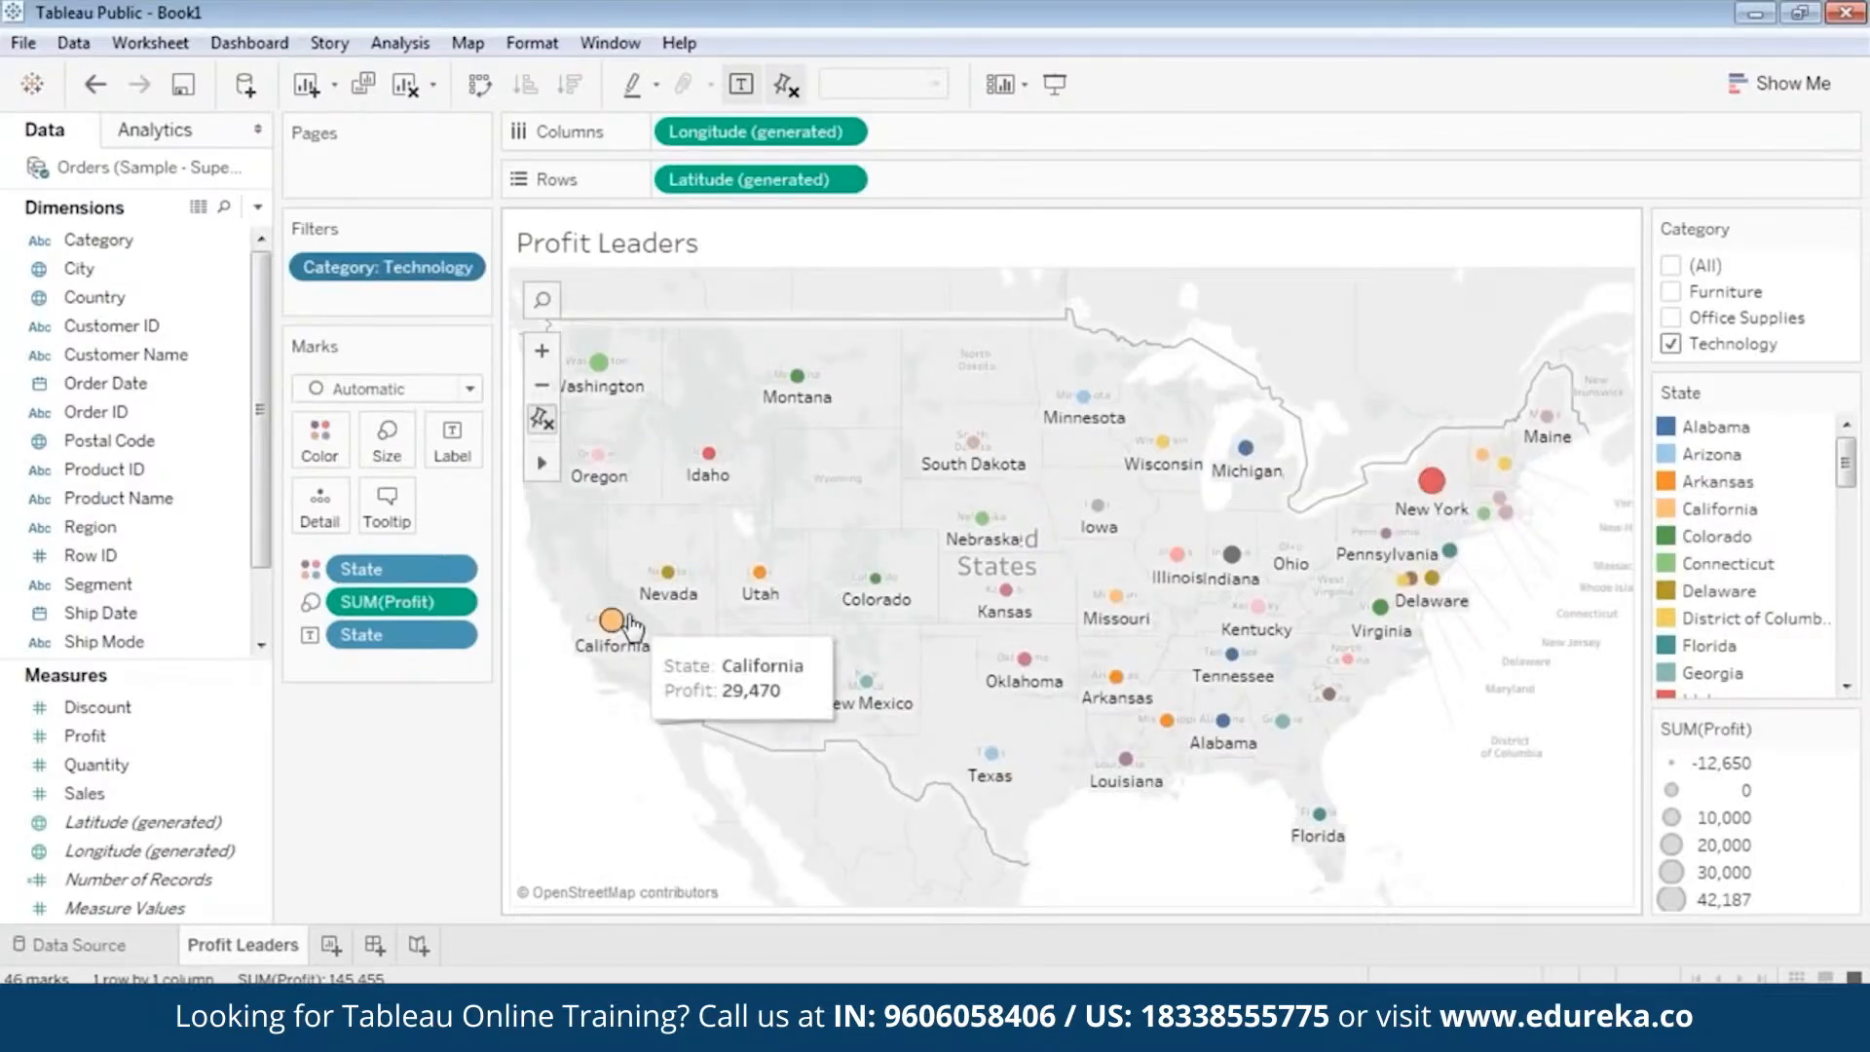
{"action": "left_click", "coordinate": [1671, 318]}
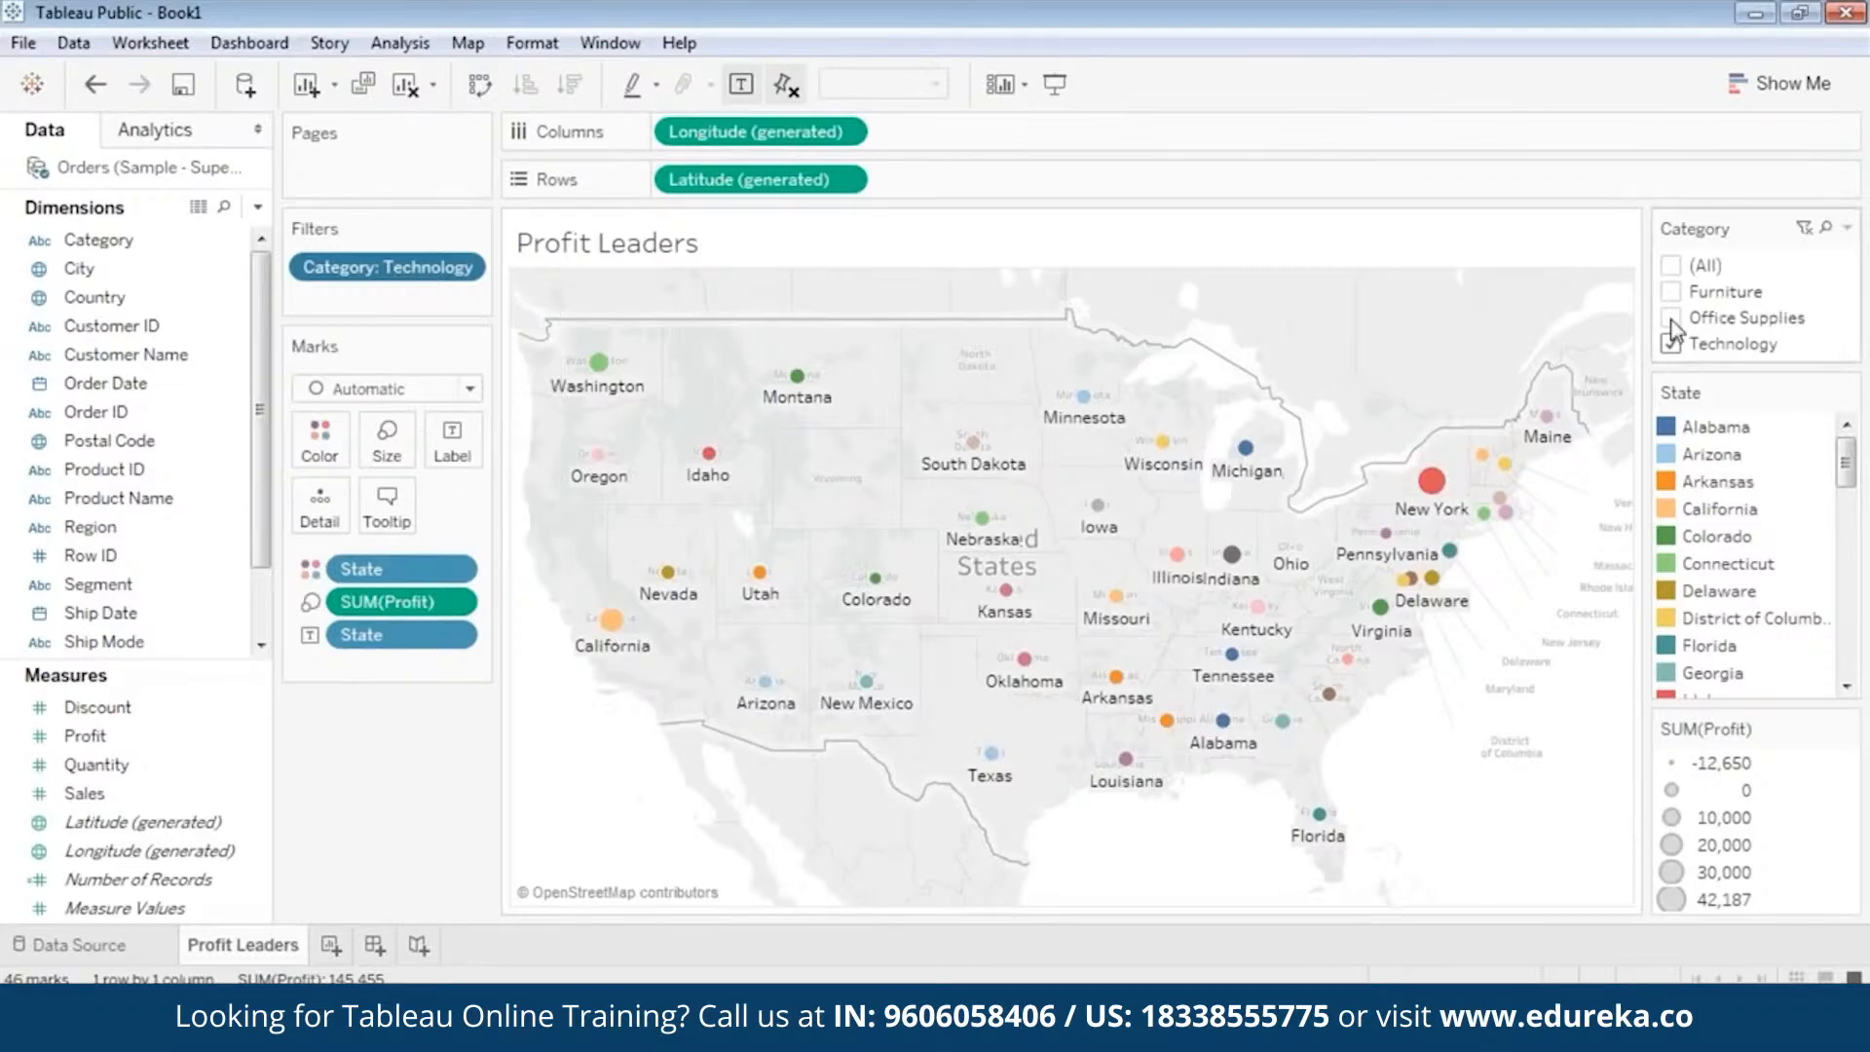
{"action": "left_click", "coordinate": [1671, 343]}
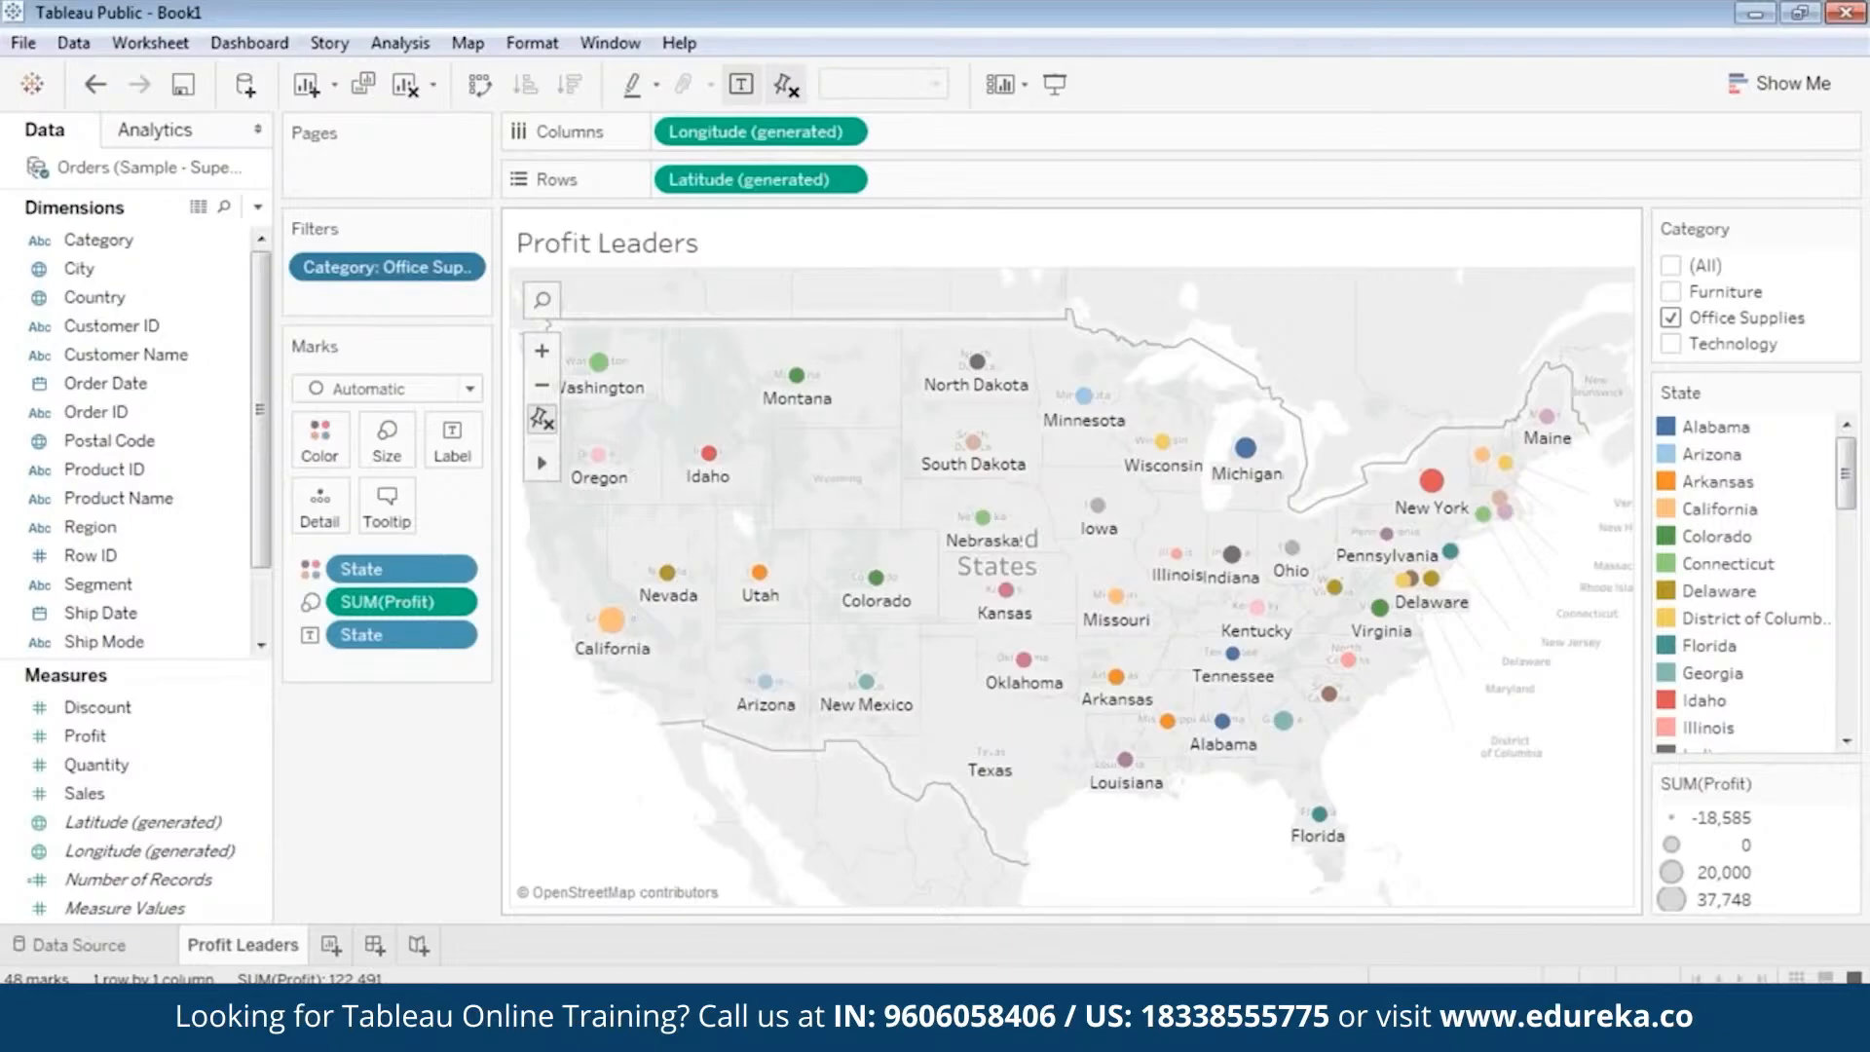
{"action": "left_click", "coordinate": [1671, 344]}
{"action": "left_click", "coordinate": [1672, 319]}
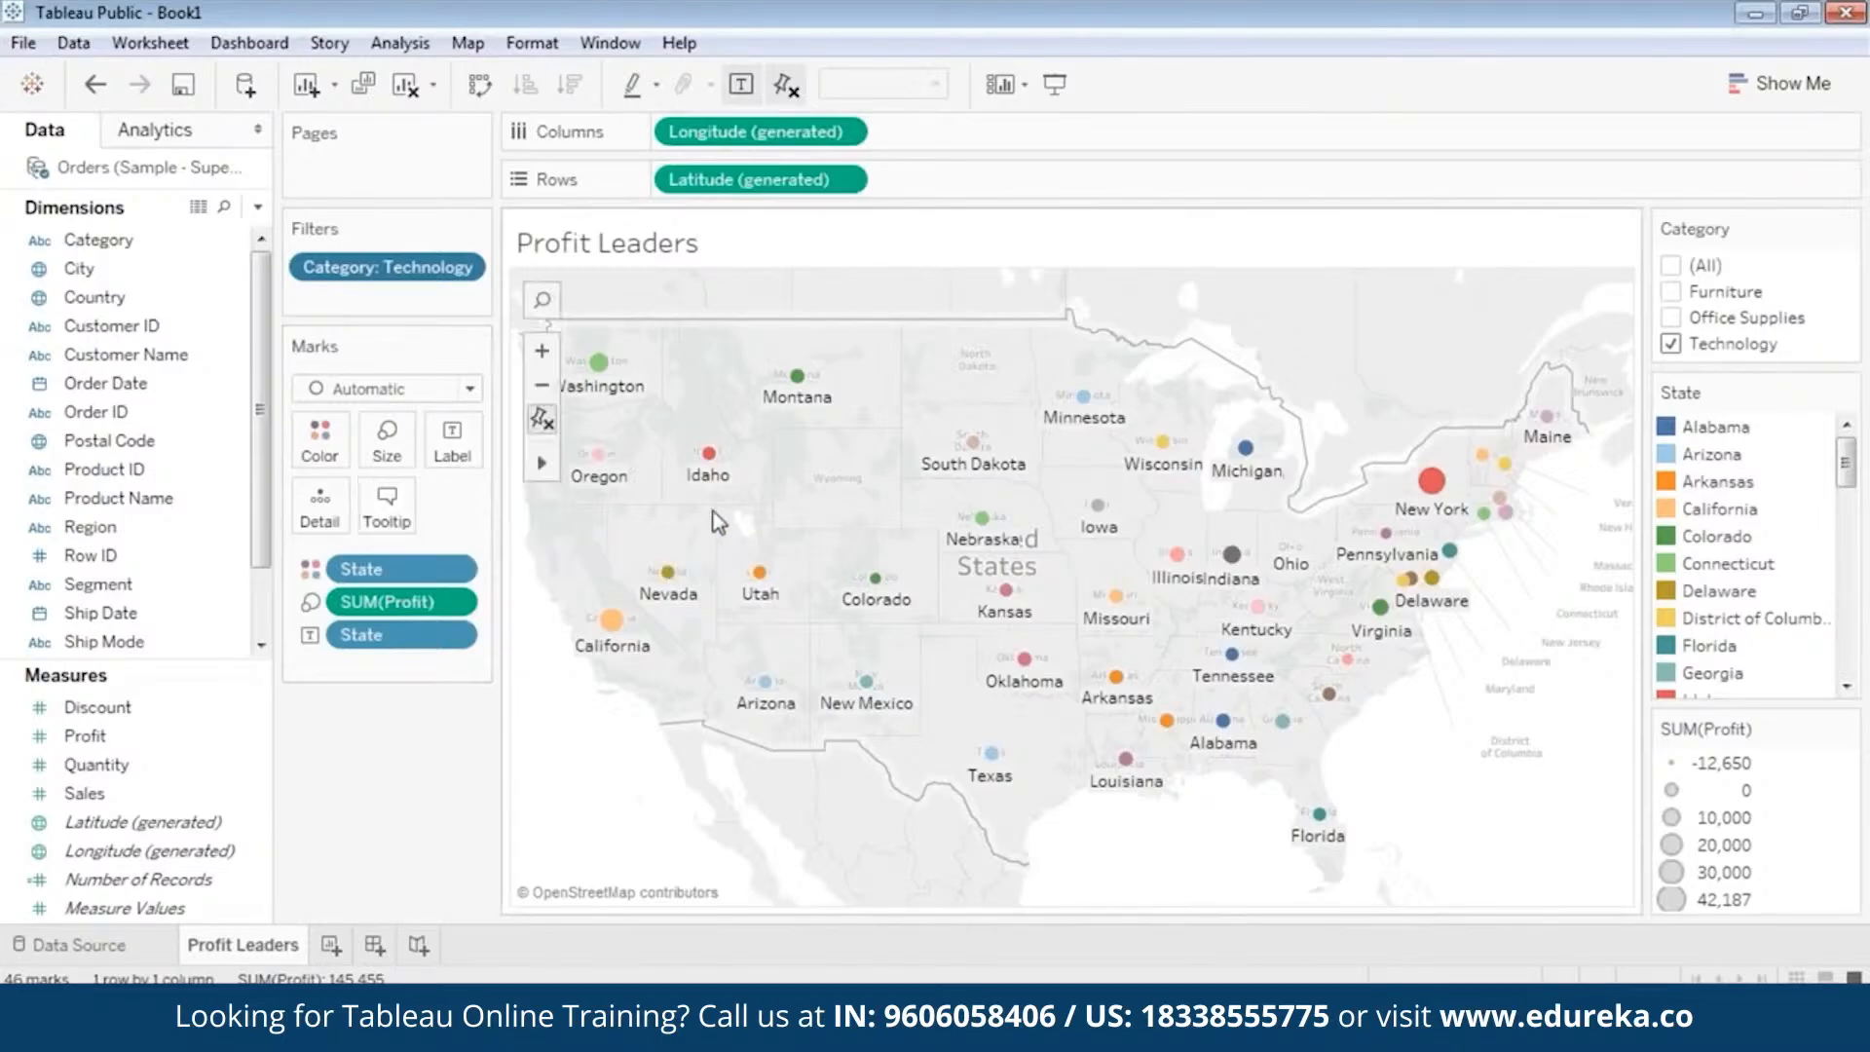
{"action": "mouse_move", "coordinate": [710, 457]}
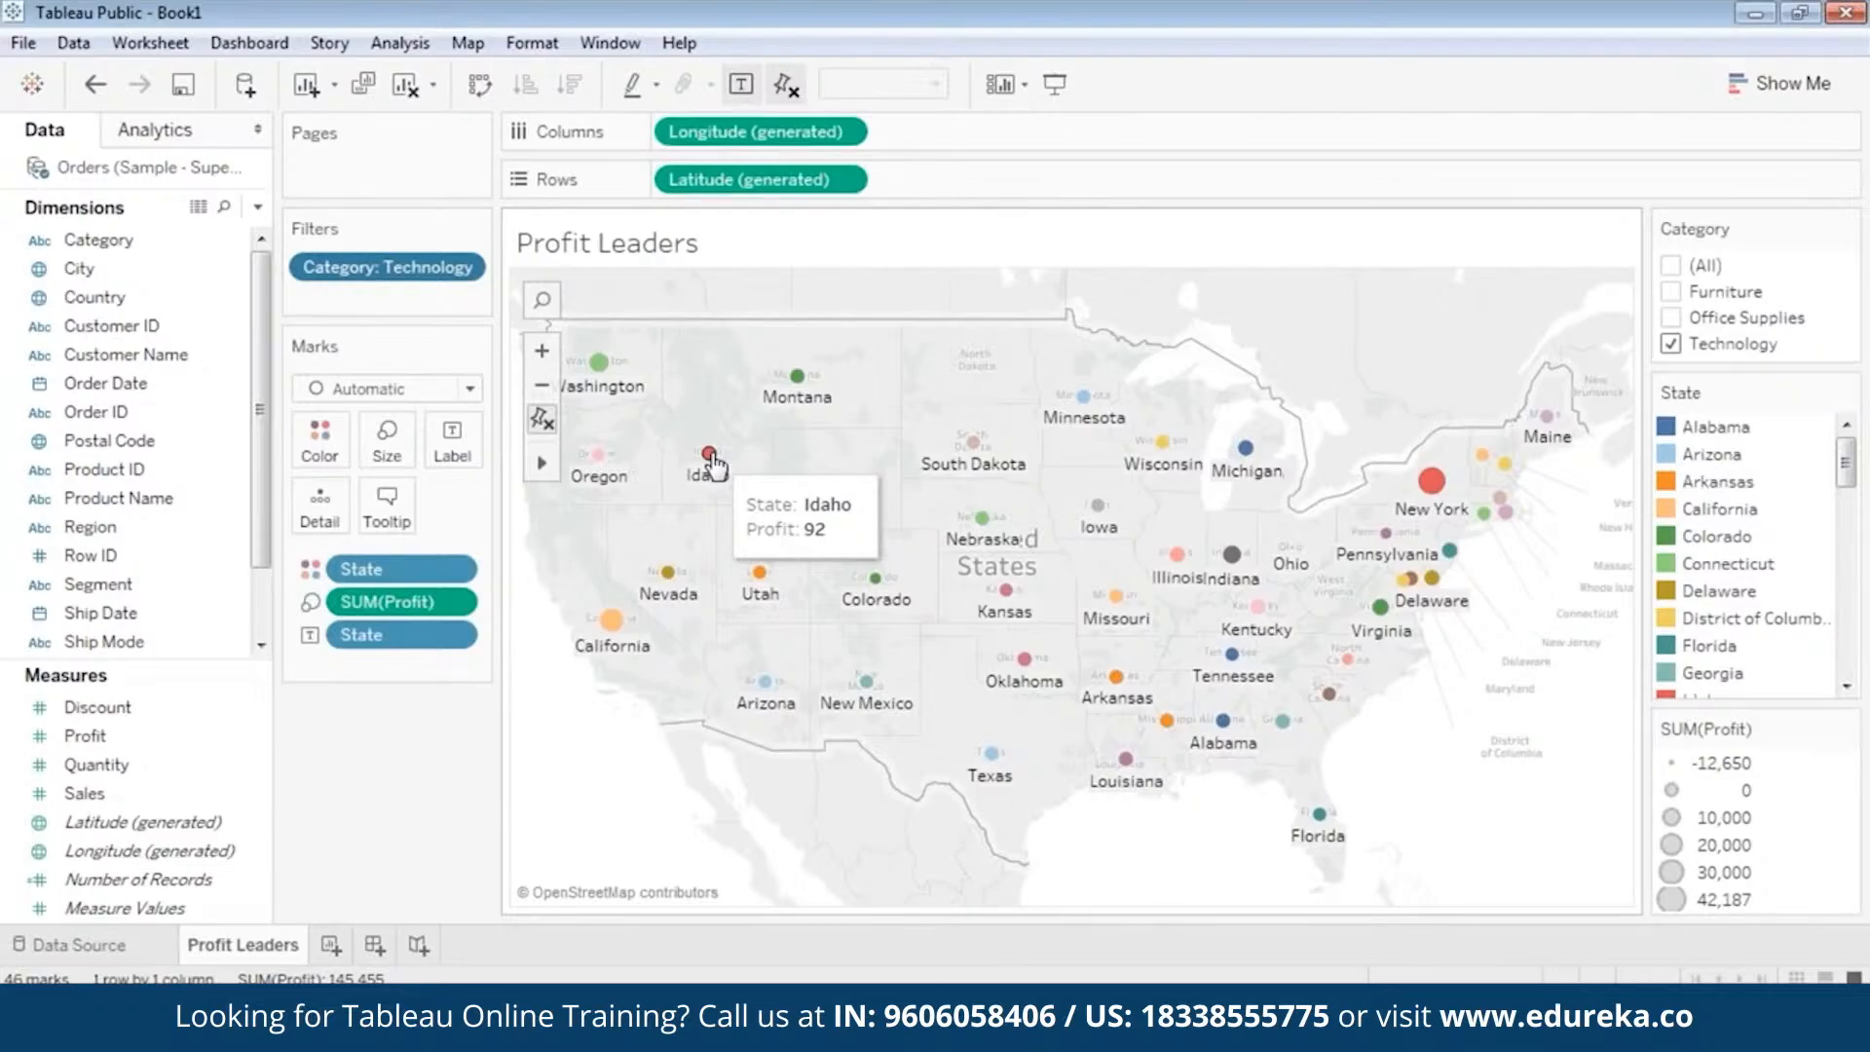
Set the map's tooltips to the On Hover option and try them on several states.
{"action": "left_click", "coordinate": [389, 511]}
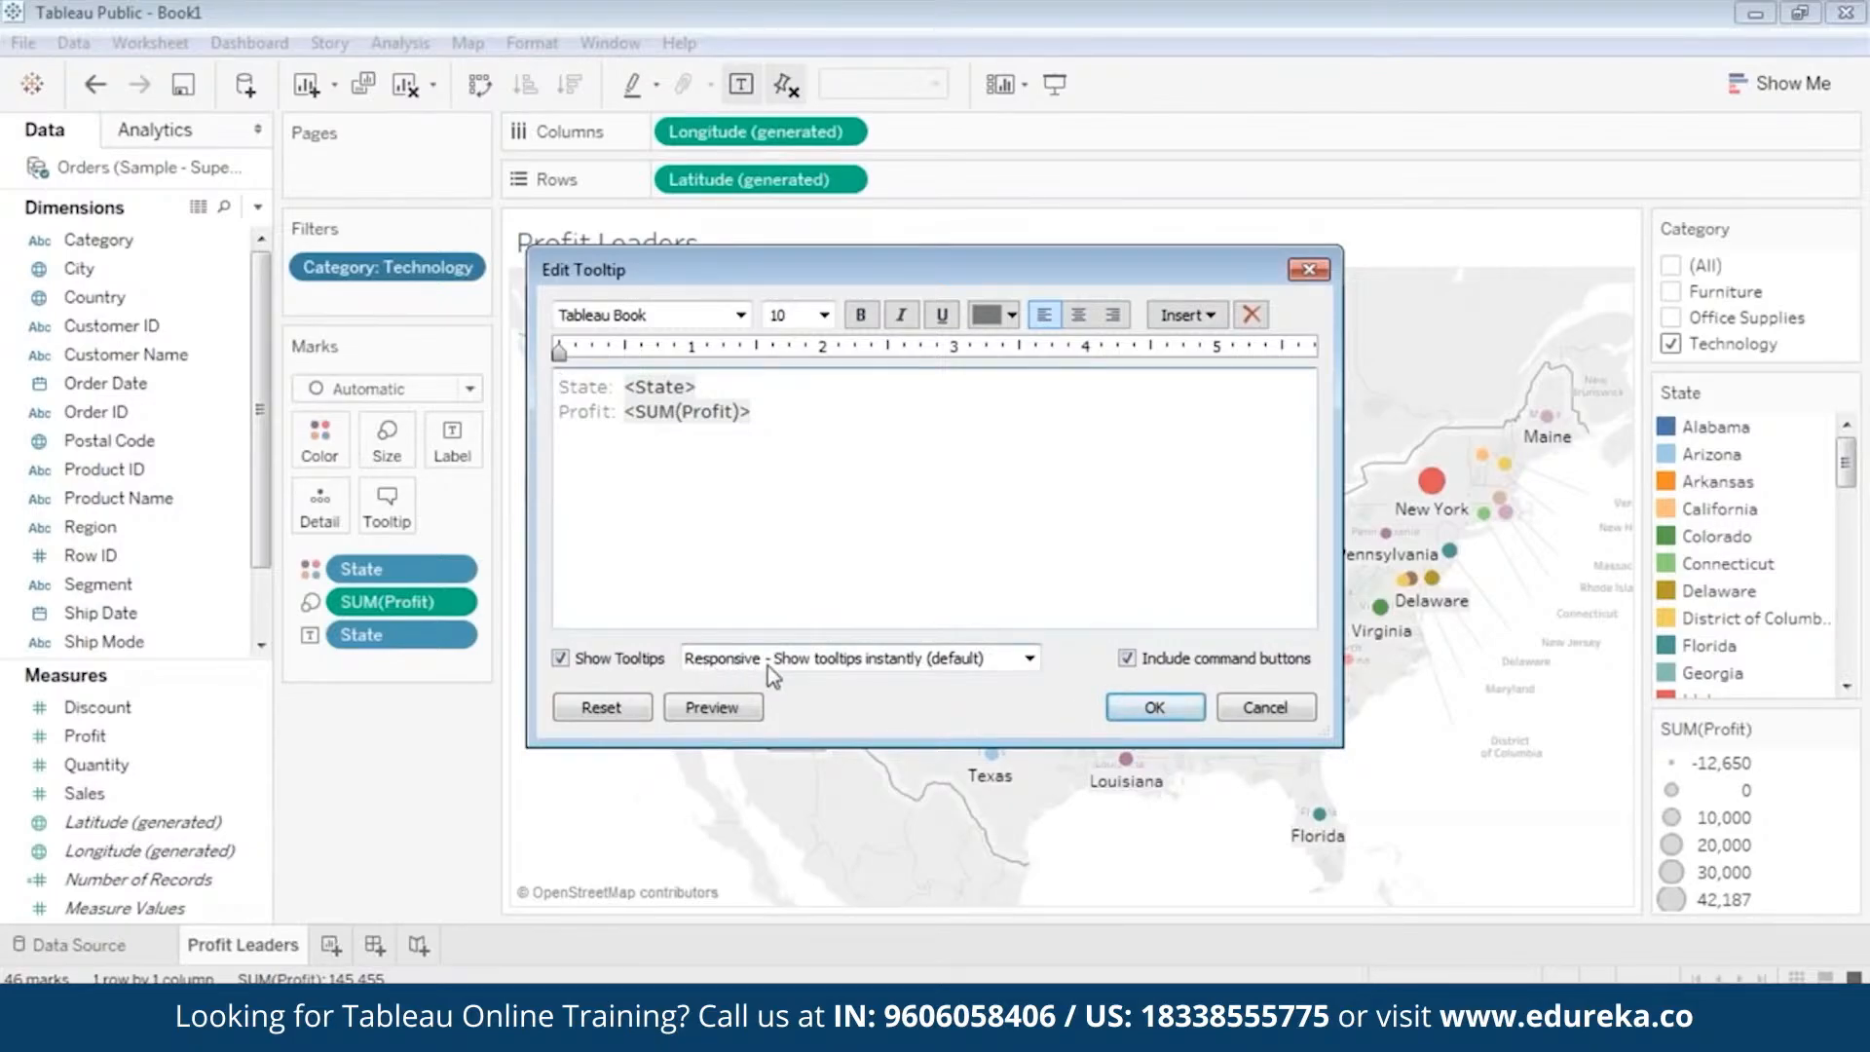
{"action": "left_click", "coordinate": [875, 660]}
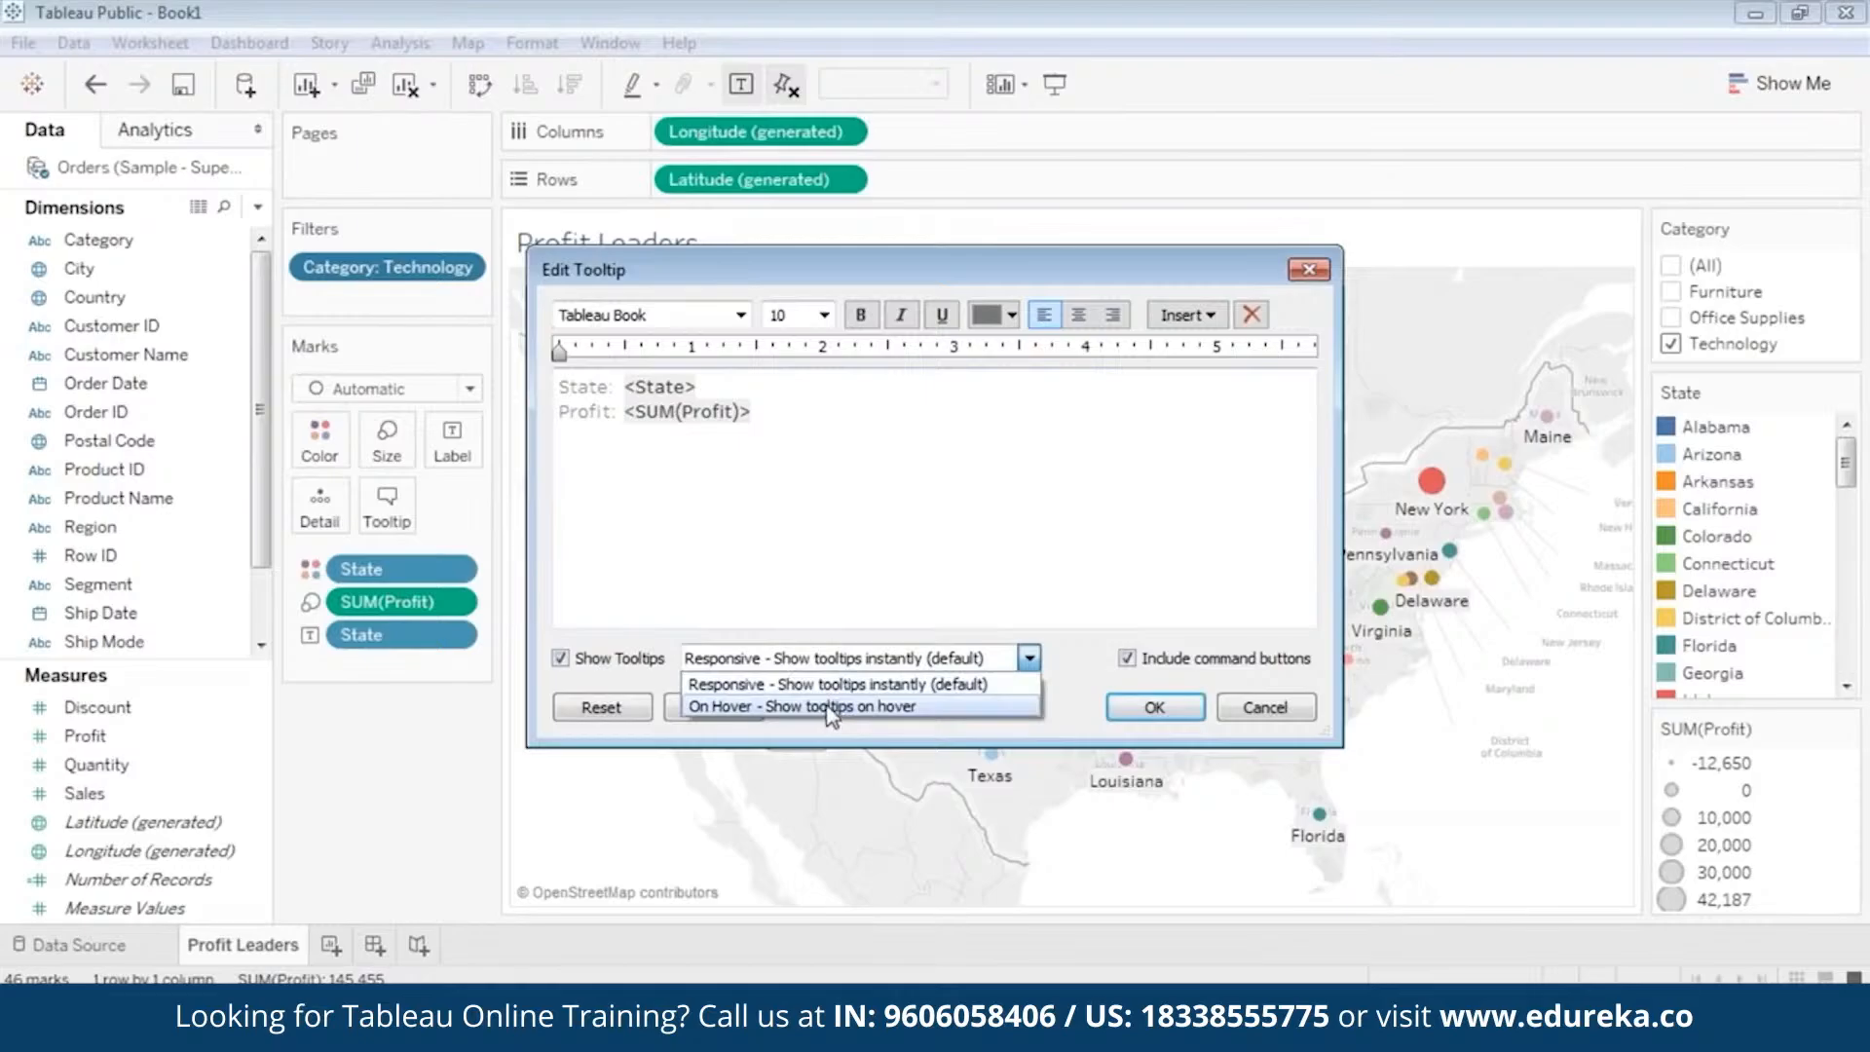
{"action": "left_click", "coordinate": [834, 707]}
{"action": "left_click", "coordinate": [1119, 717]}
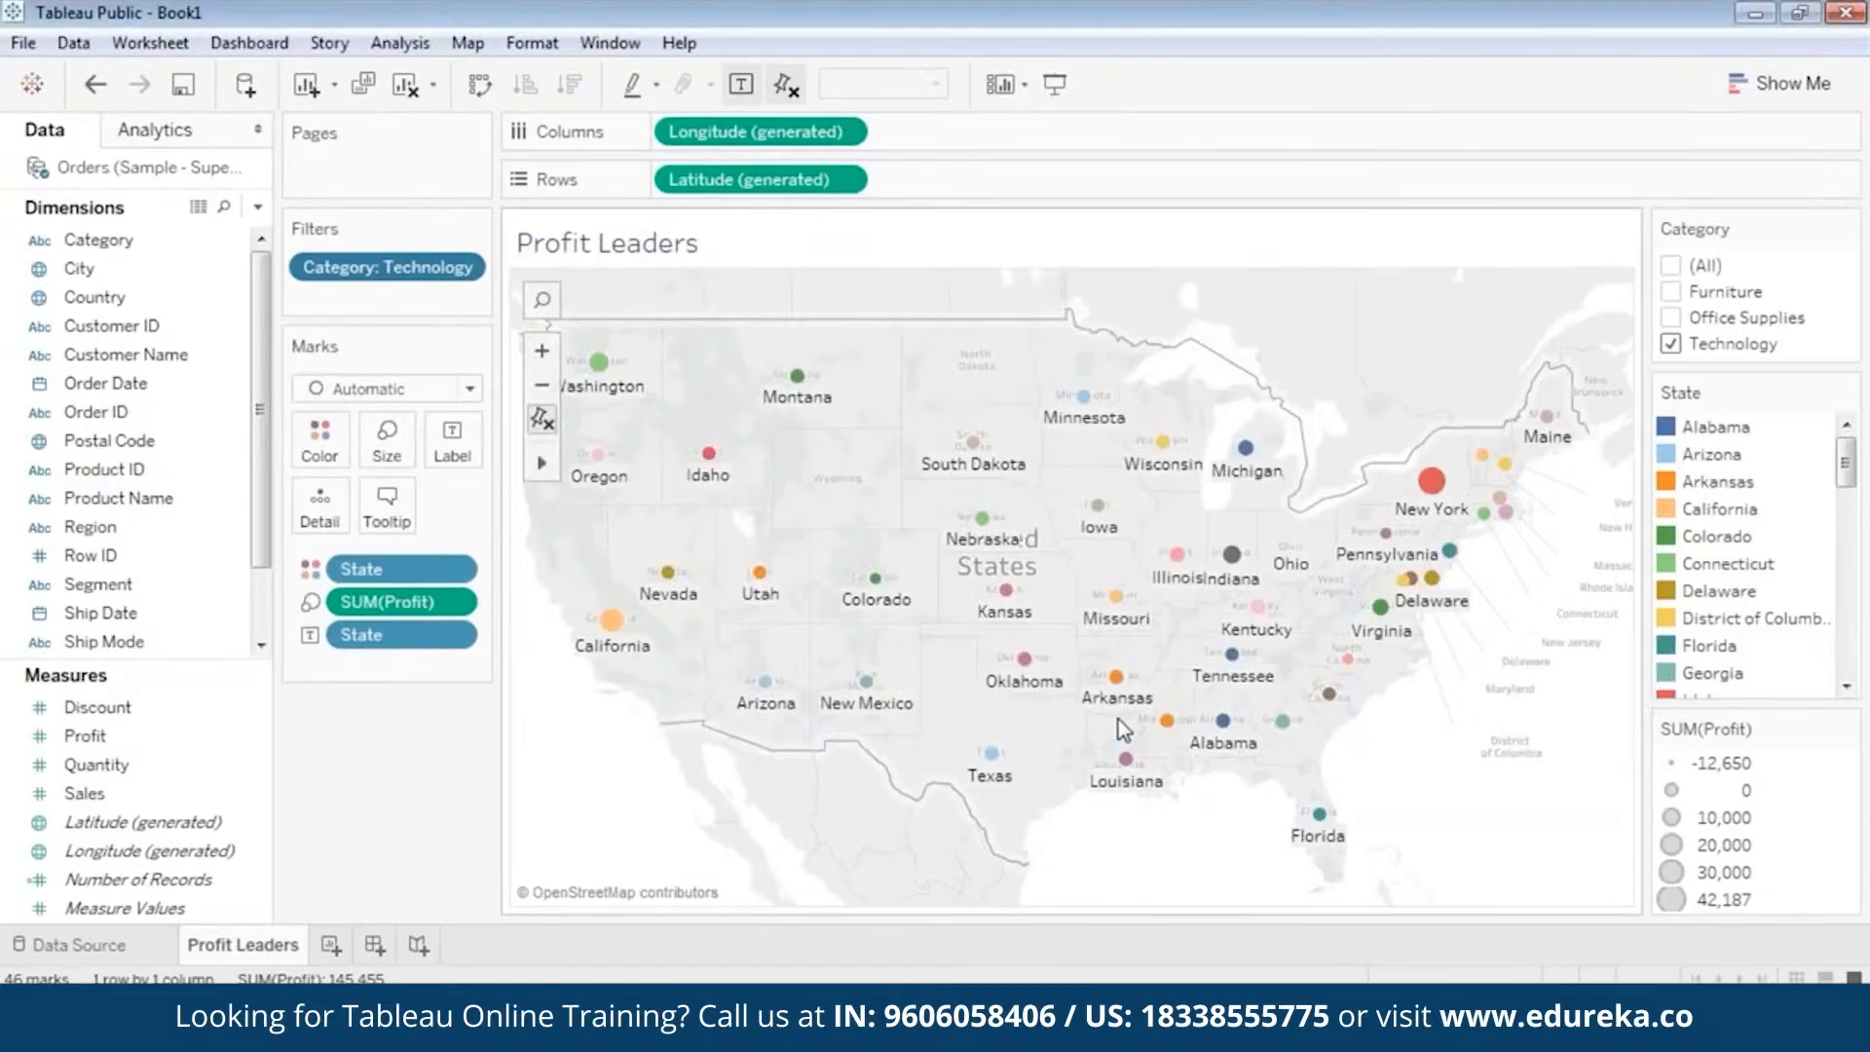
{"action": "mouse_move", "coordinate": [1025, 671]}
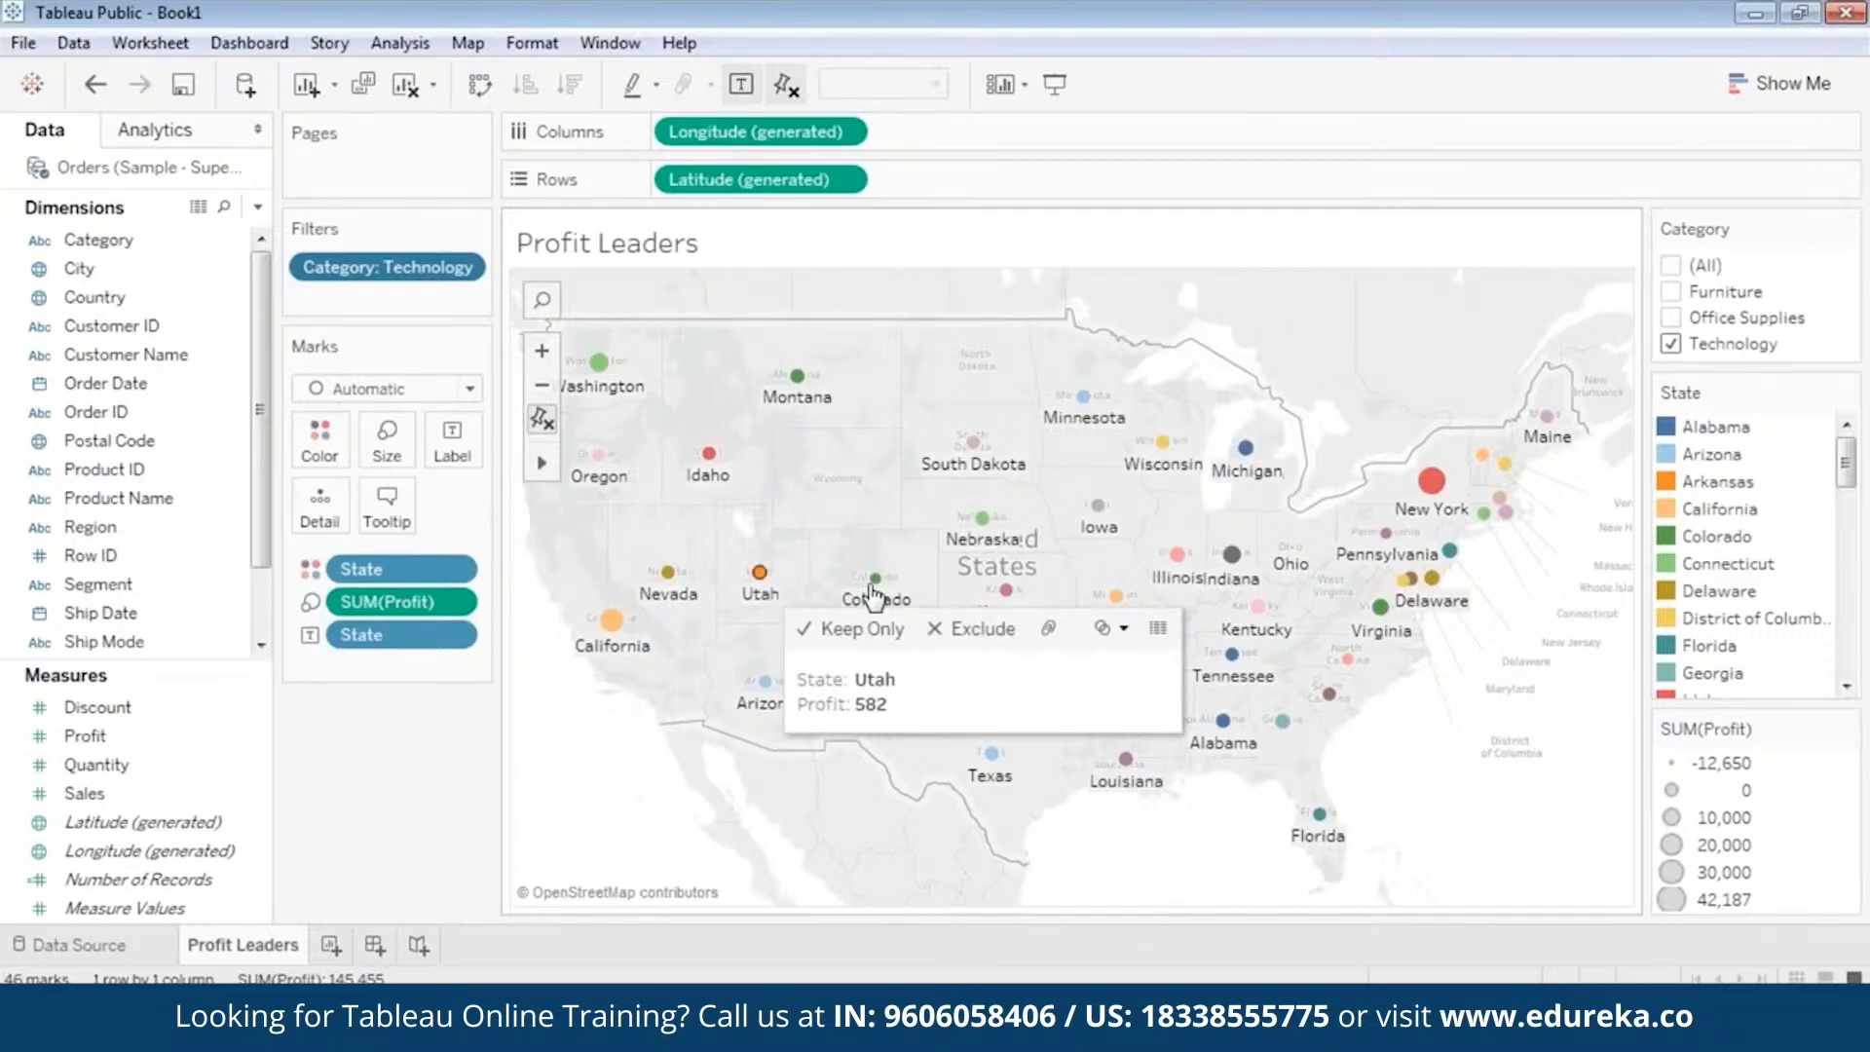
{"action": "mouse_move", "coordinate": [978, 526]}
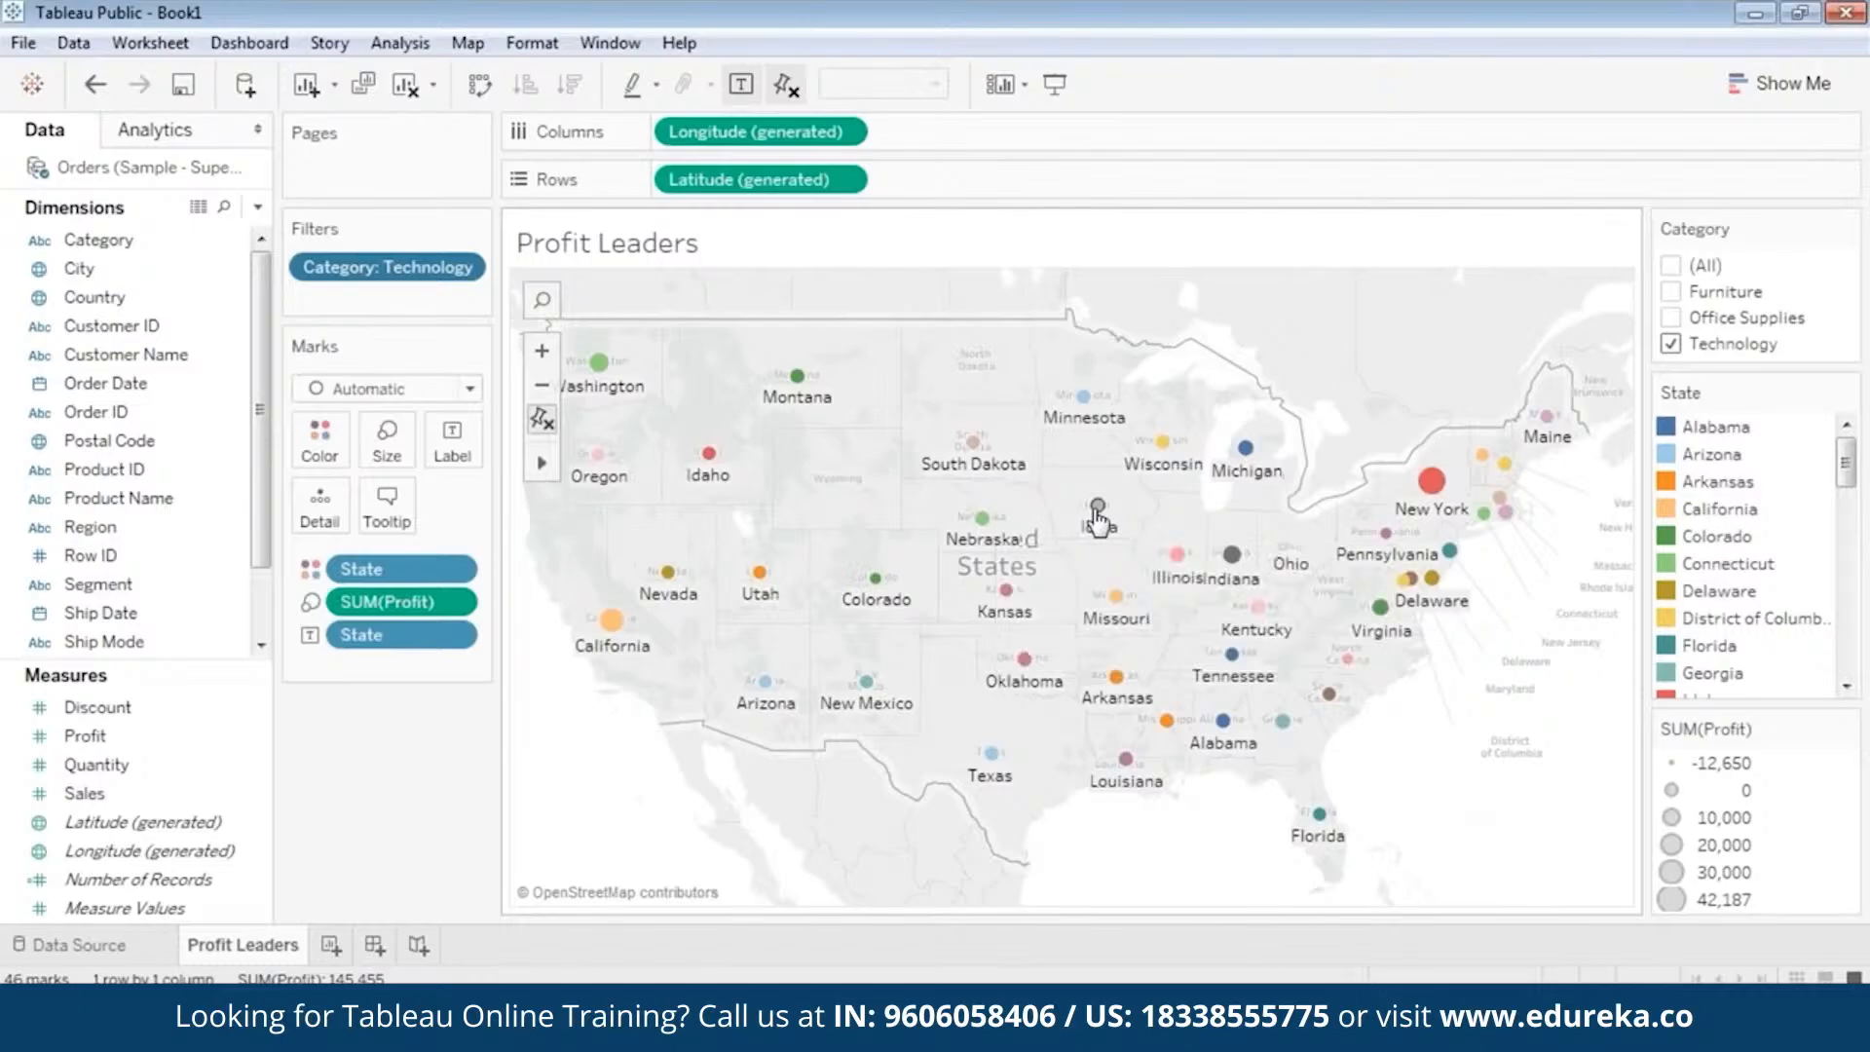
{"action": "mouse_move", "coordinate": [1103, 518]}
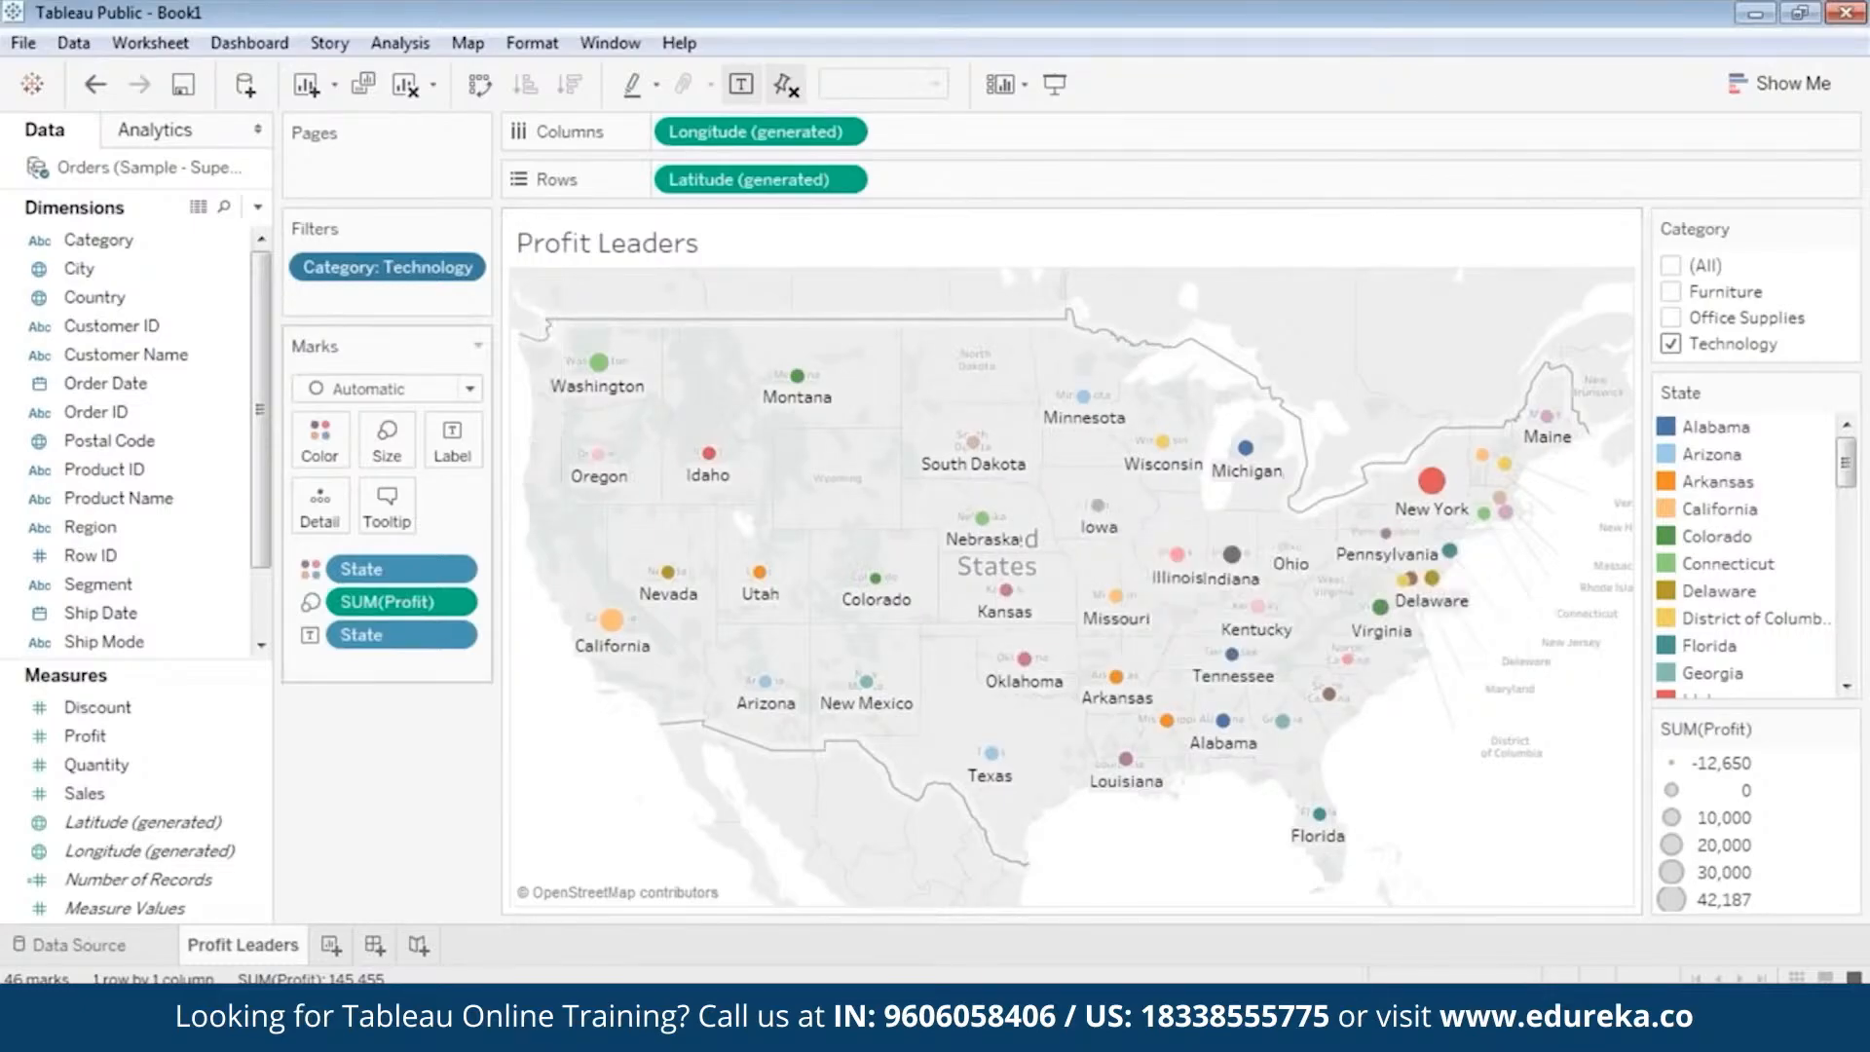
Set the map's tooltips back to Responsive - Show tooltips instantly and check them on states such as South Dakota.
{"action": "left_click", "coordinate": [387, 507]}
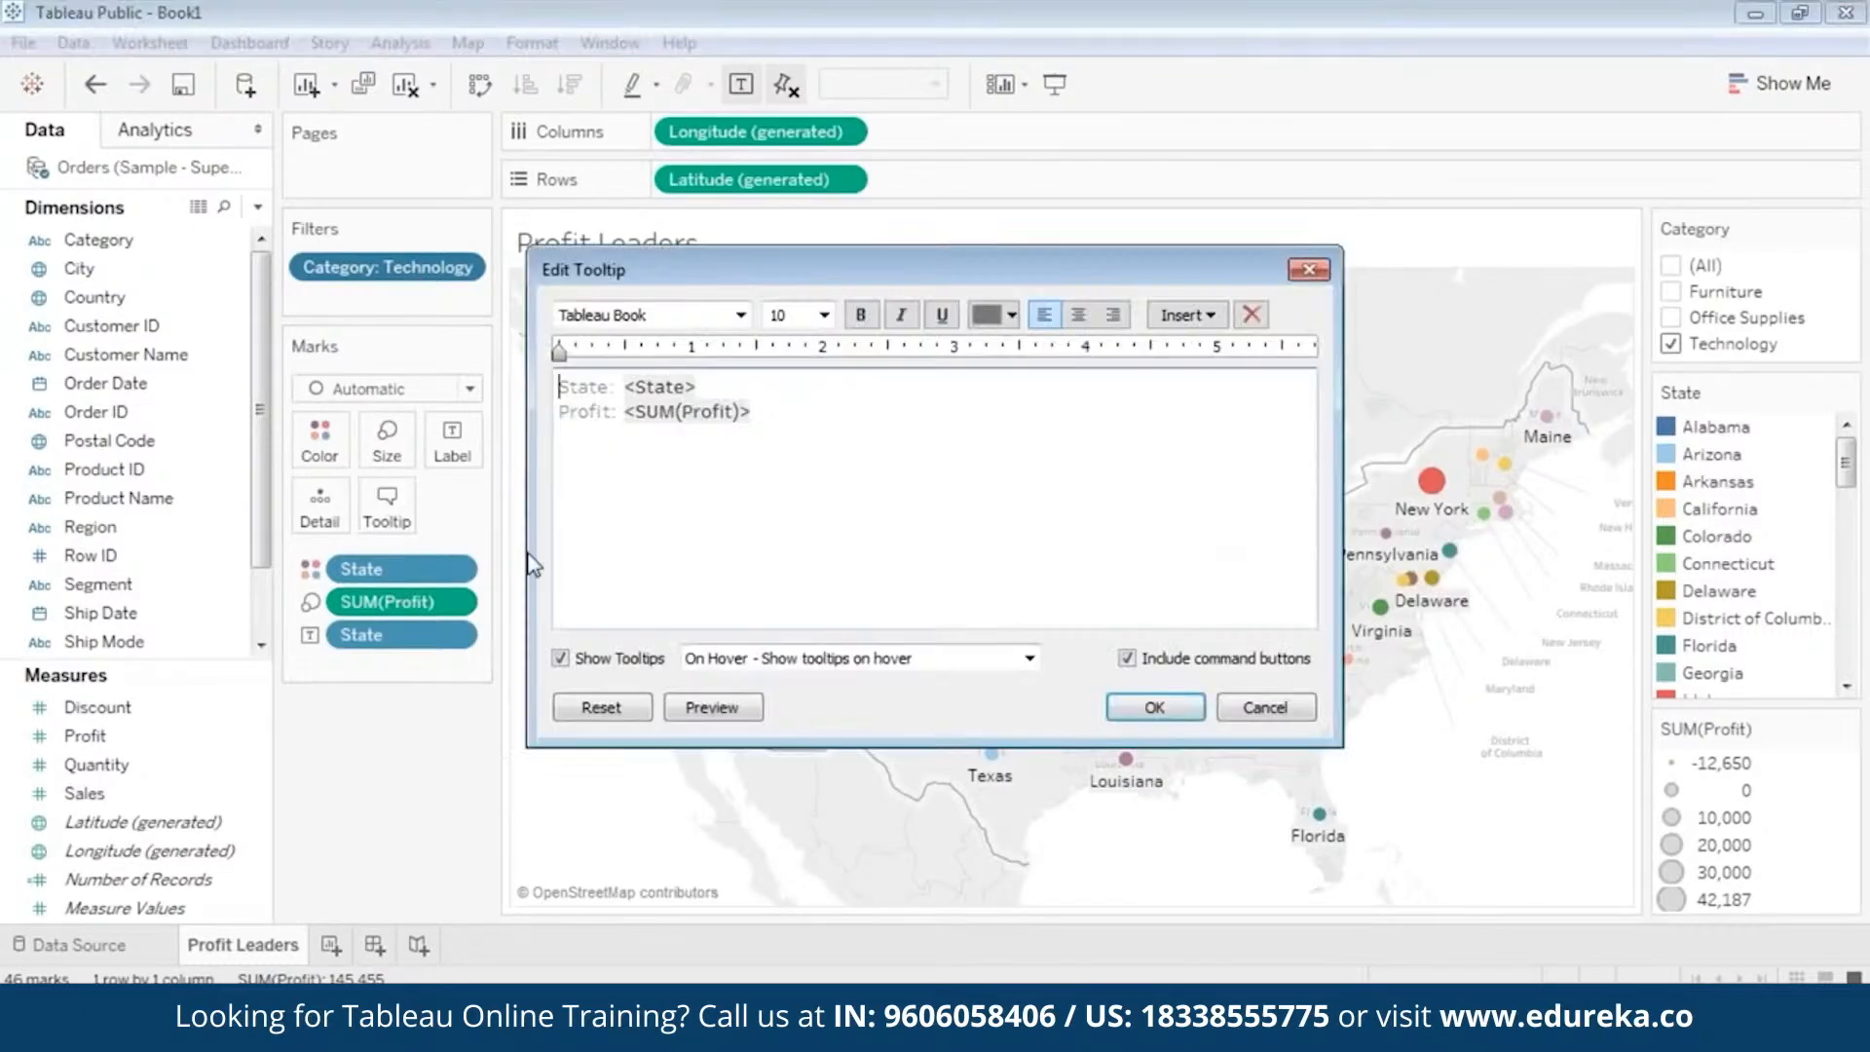
{"action": "left_click", "coordinate": [828, 659]}
{"action": "left_click", "coordinate": [828, 684]}
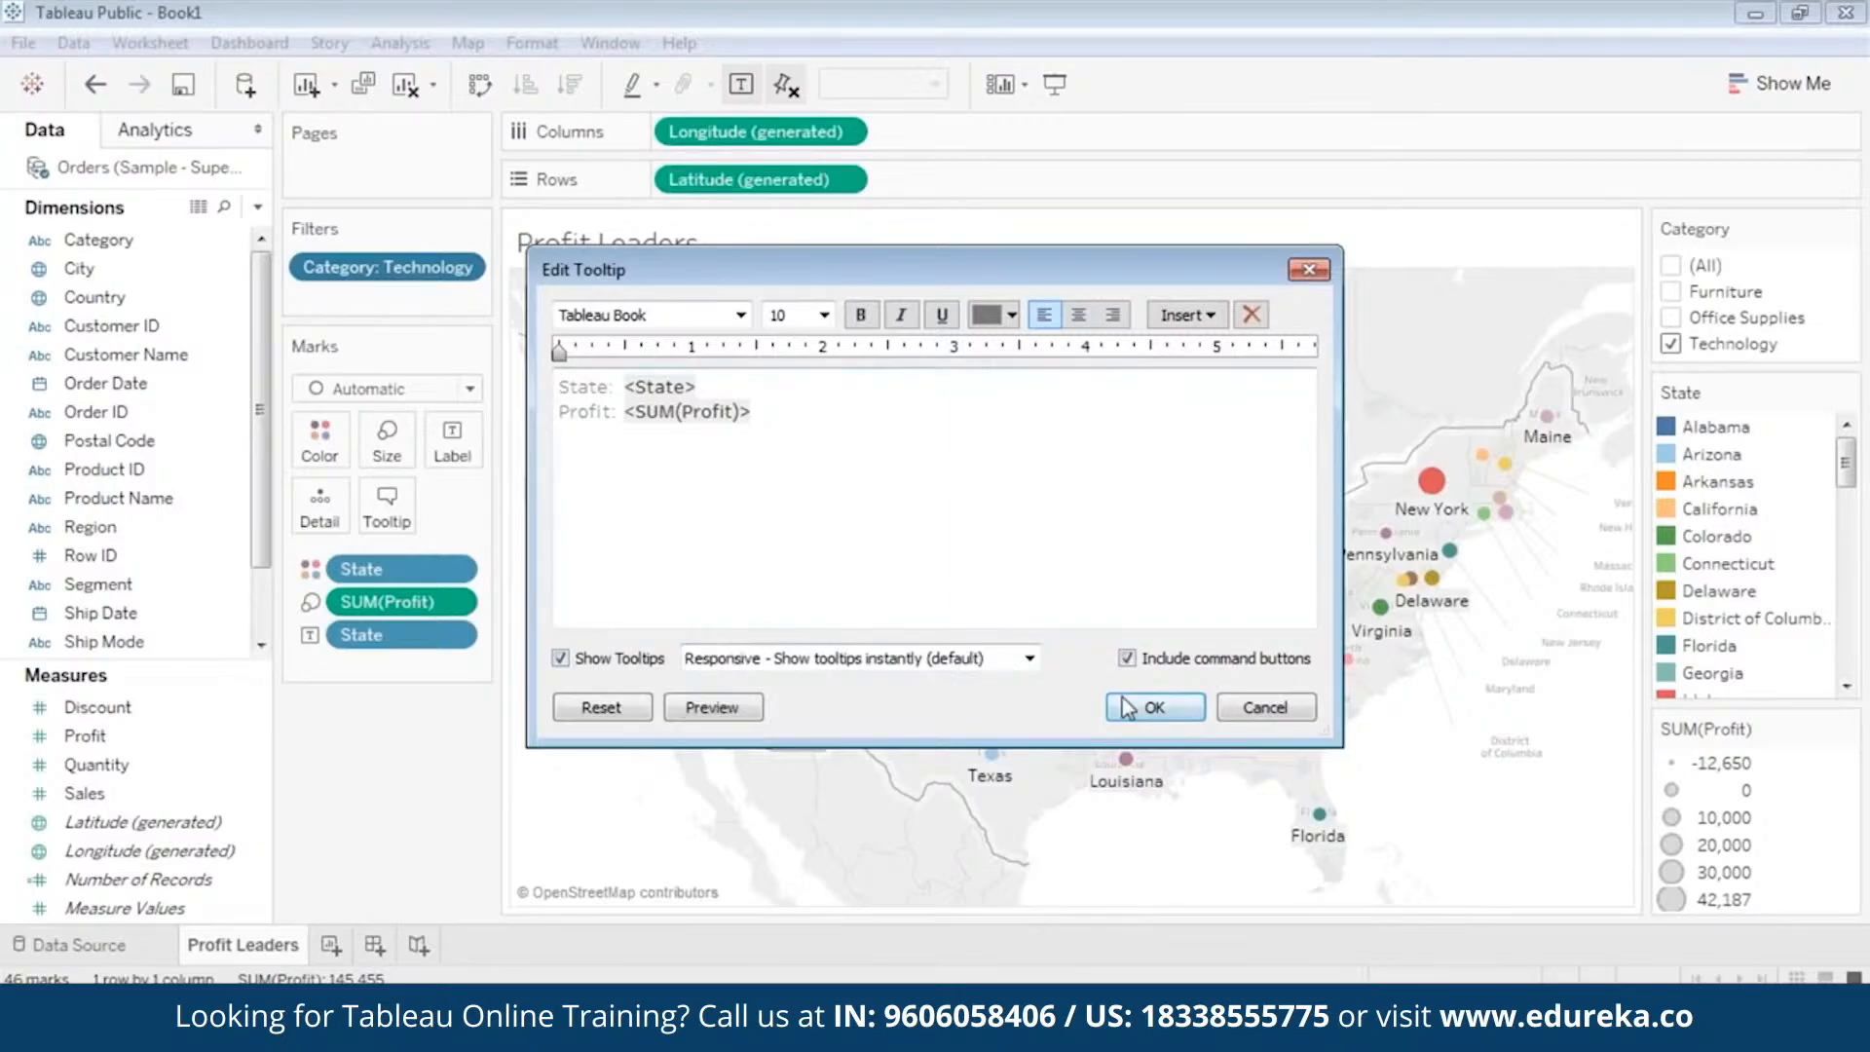
{"action": "left_click", "coordinate": [1154, 707]}
{"action": "mouse_move", "coordinate": [1415, 508]}
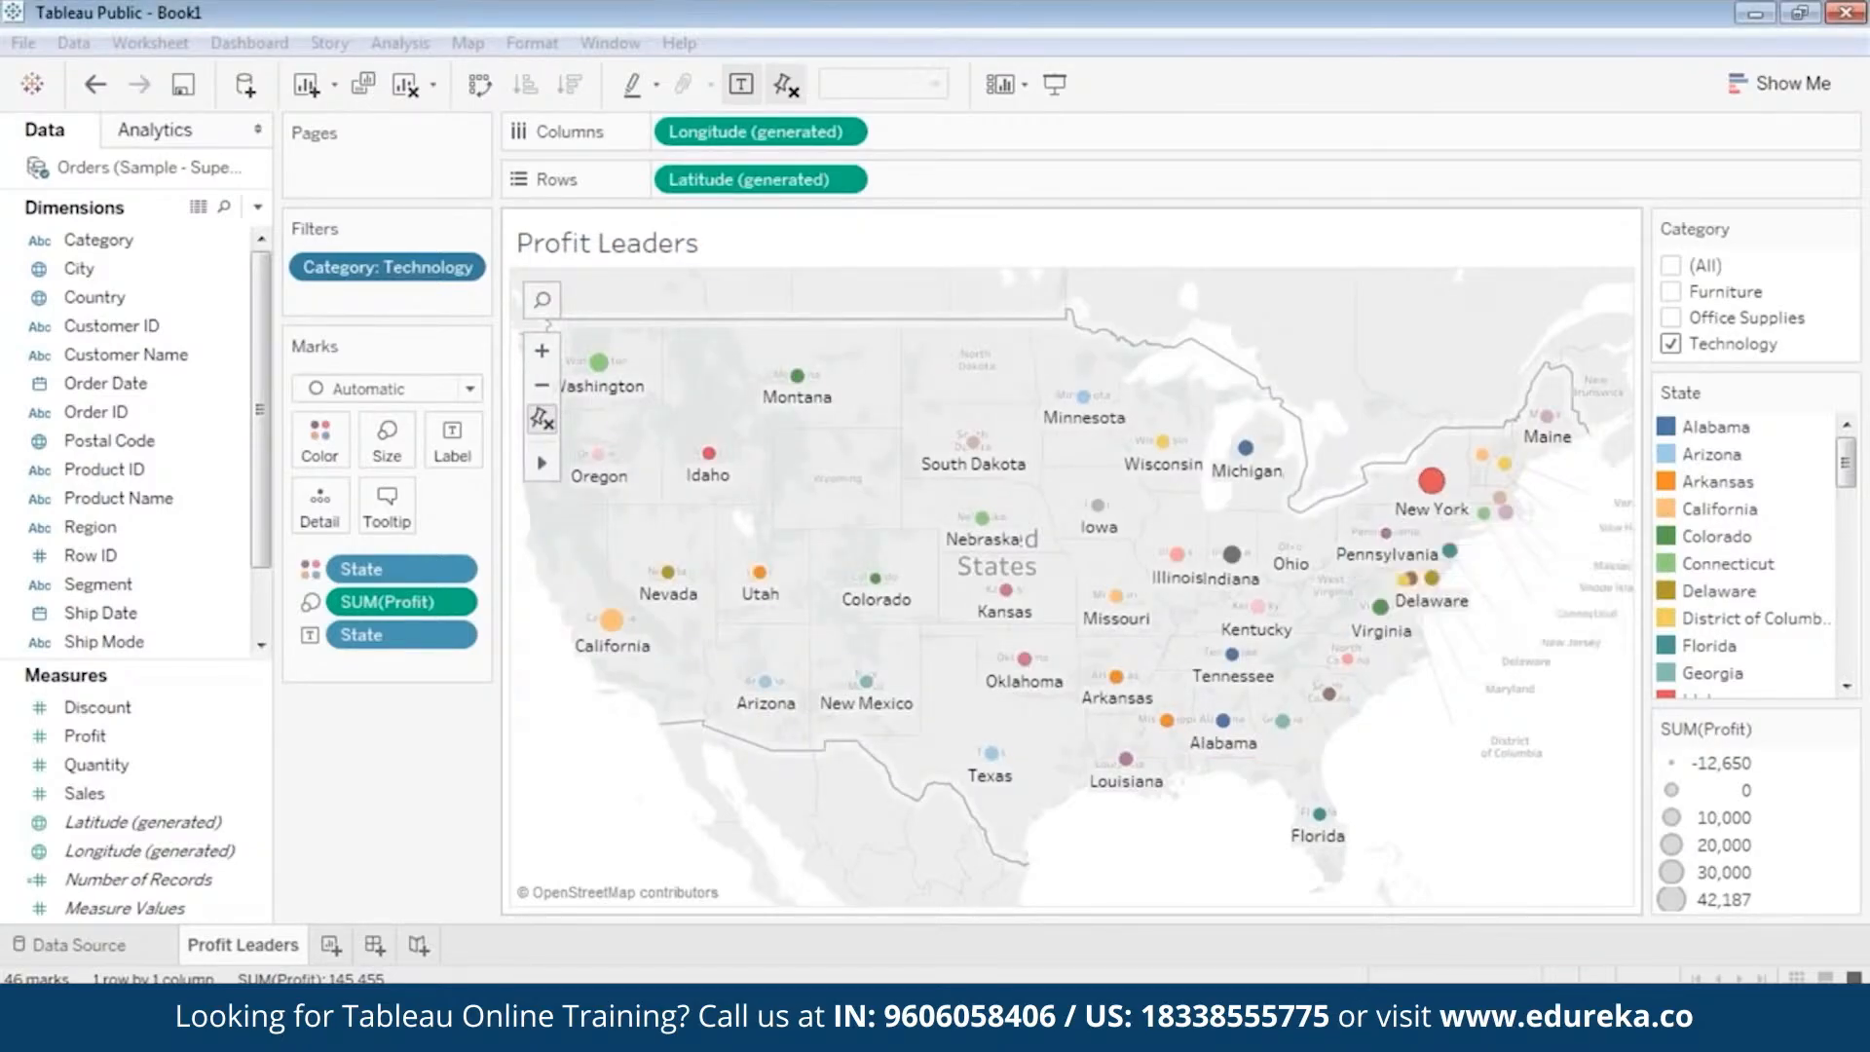
{"action": "mouse_move", "coordinate": [1240, 562]}
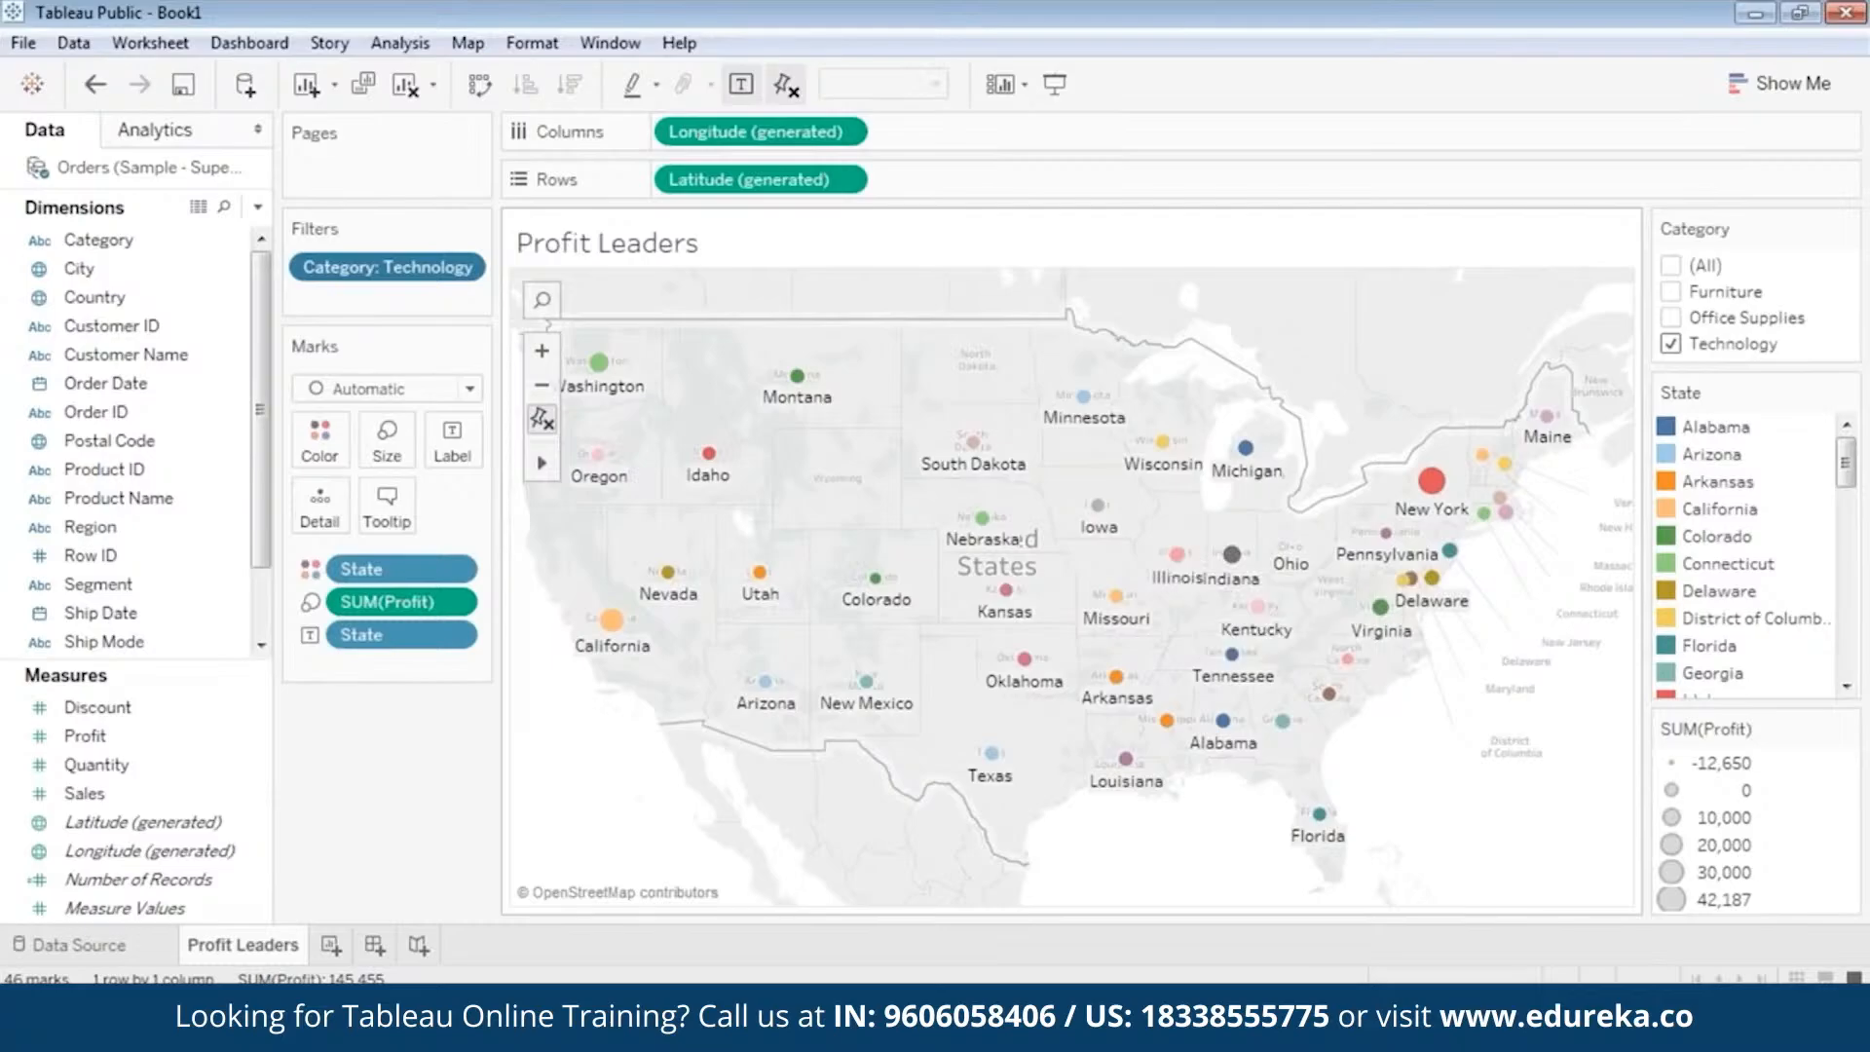
{"action": "mouse_move", "coordinate": [991, 458]}
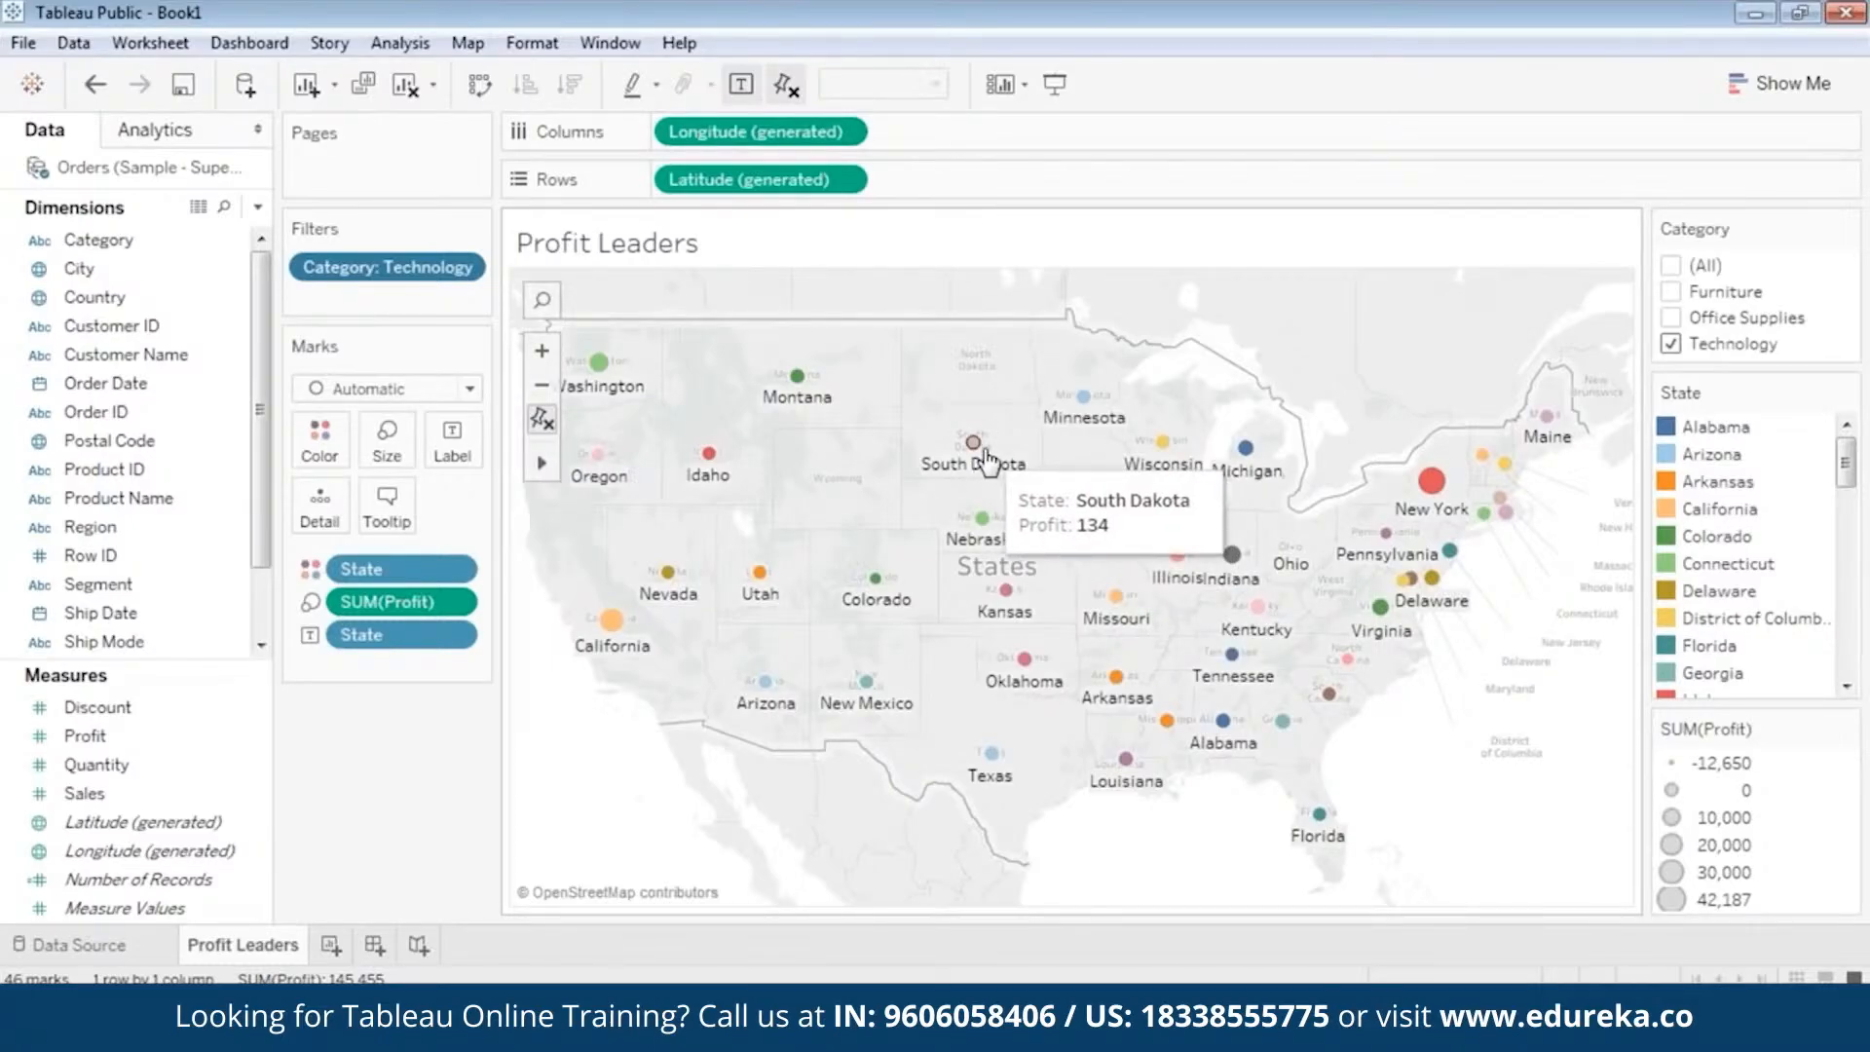
{"action": "mouse_move", "coordinate": [814, 710]}
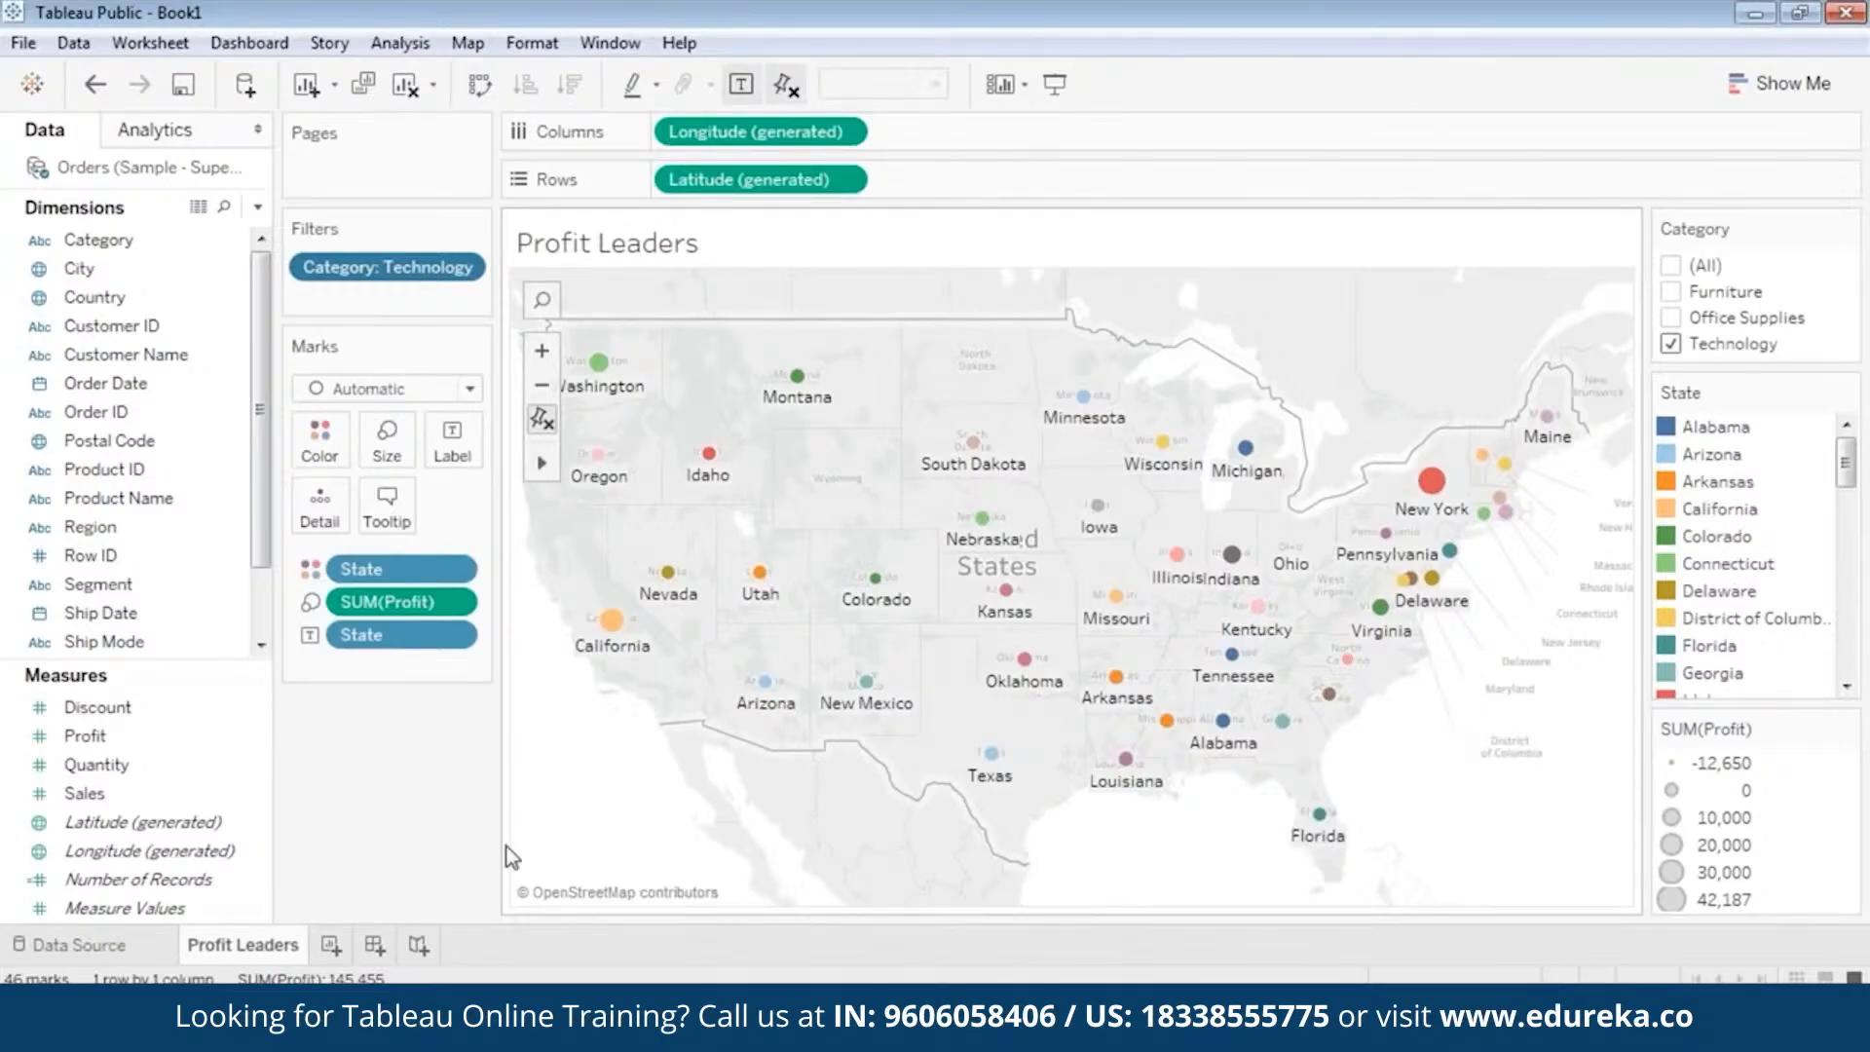
Add two new worksheets and rename the first one Overall Performance.
{"action": "left_click", "coordinate": [331, 944]}
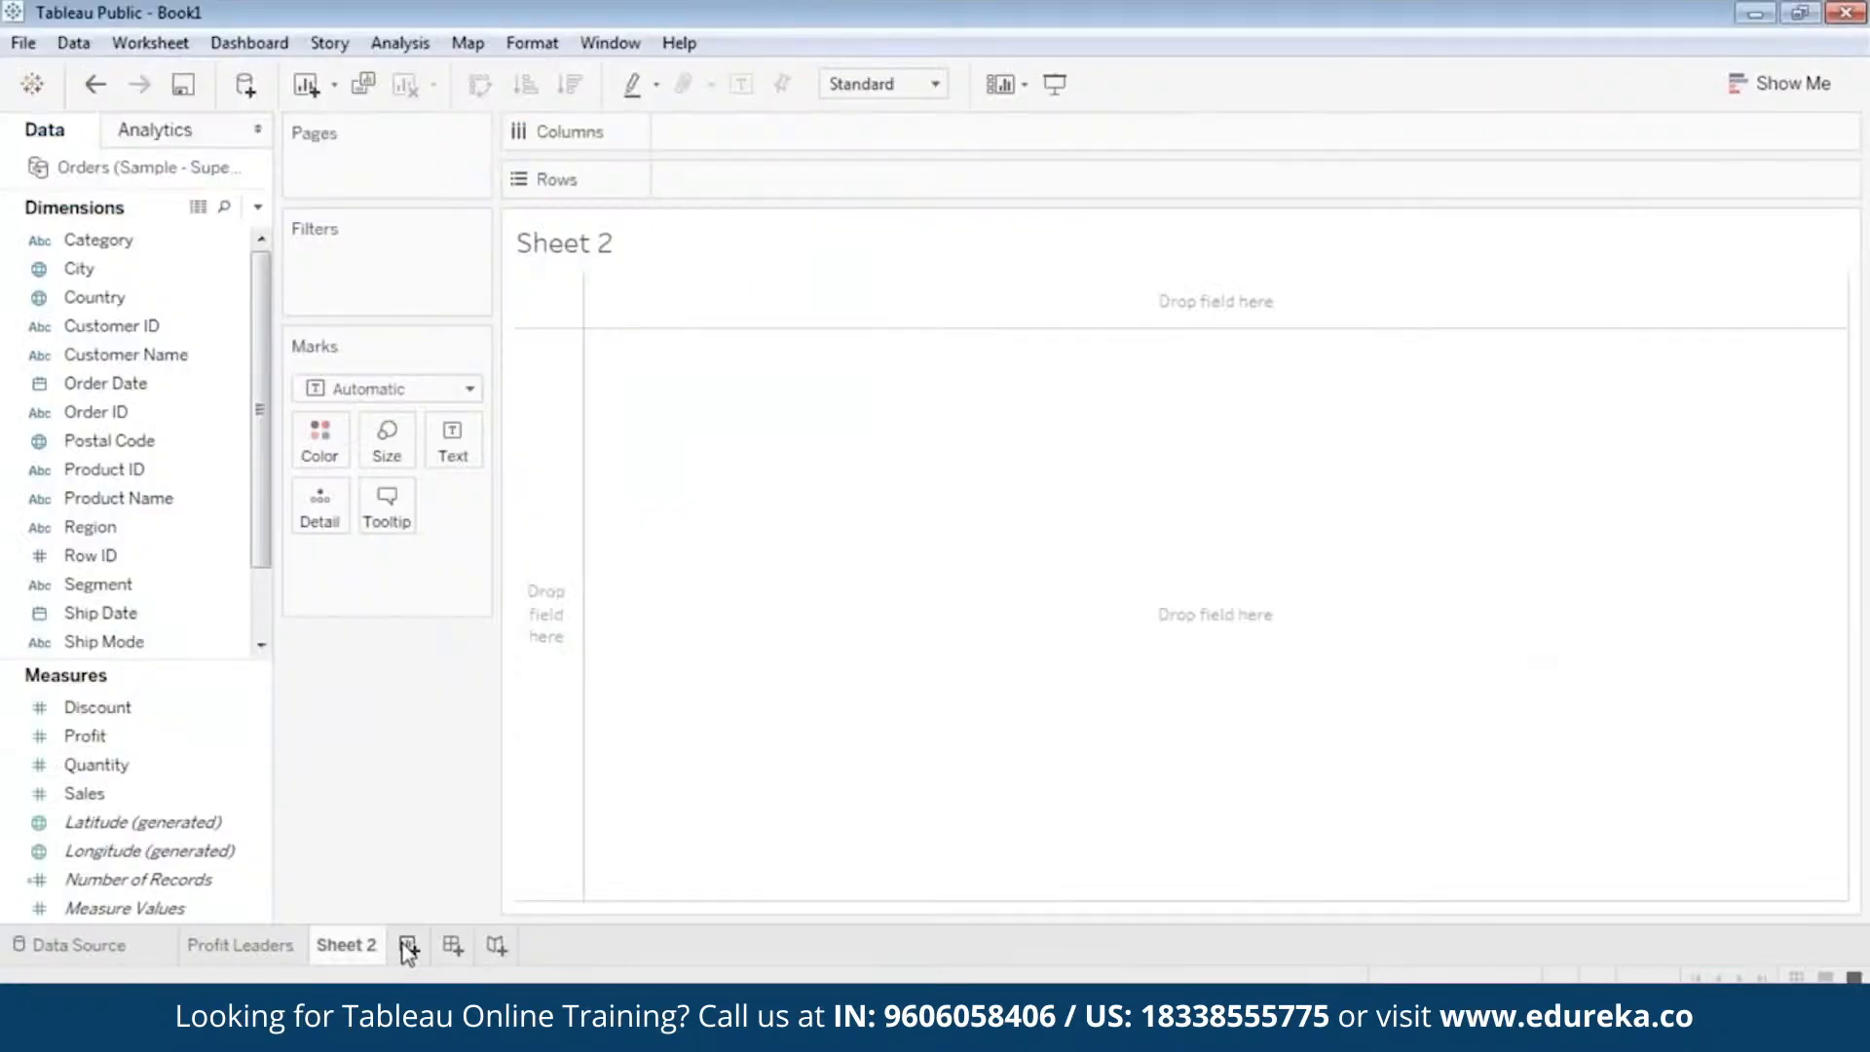
{"action": "left_click", "coordinate": [407, 946]}
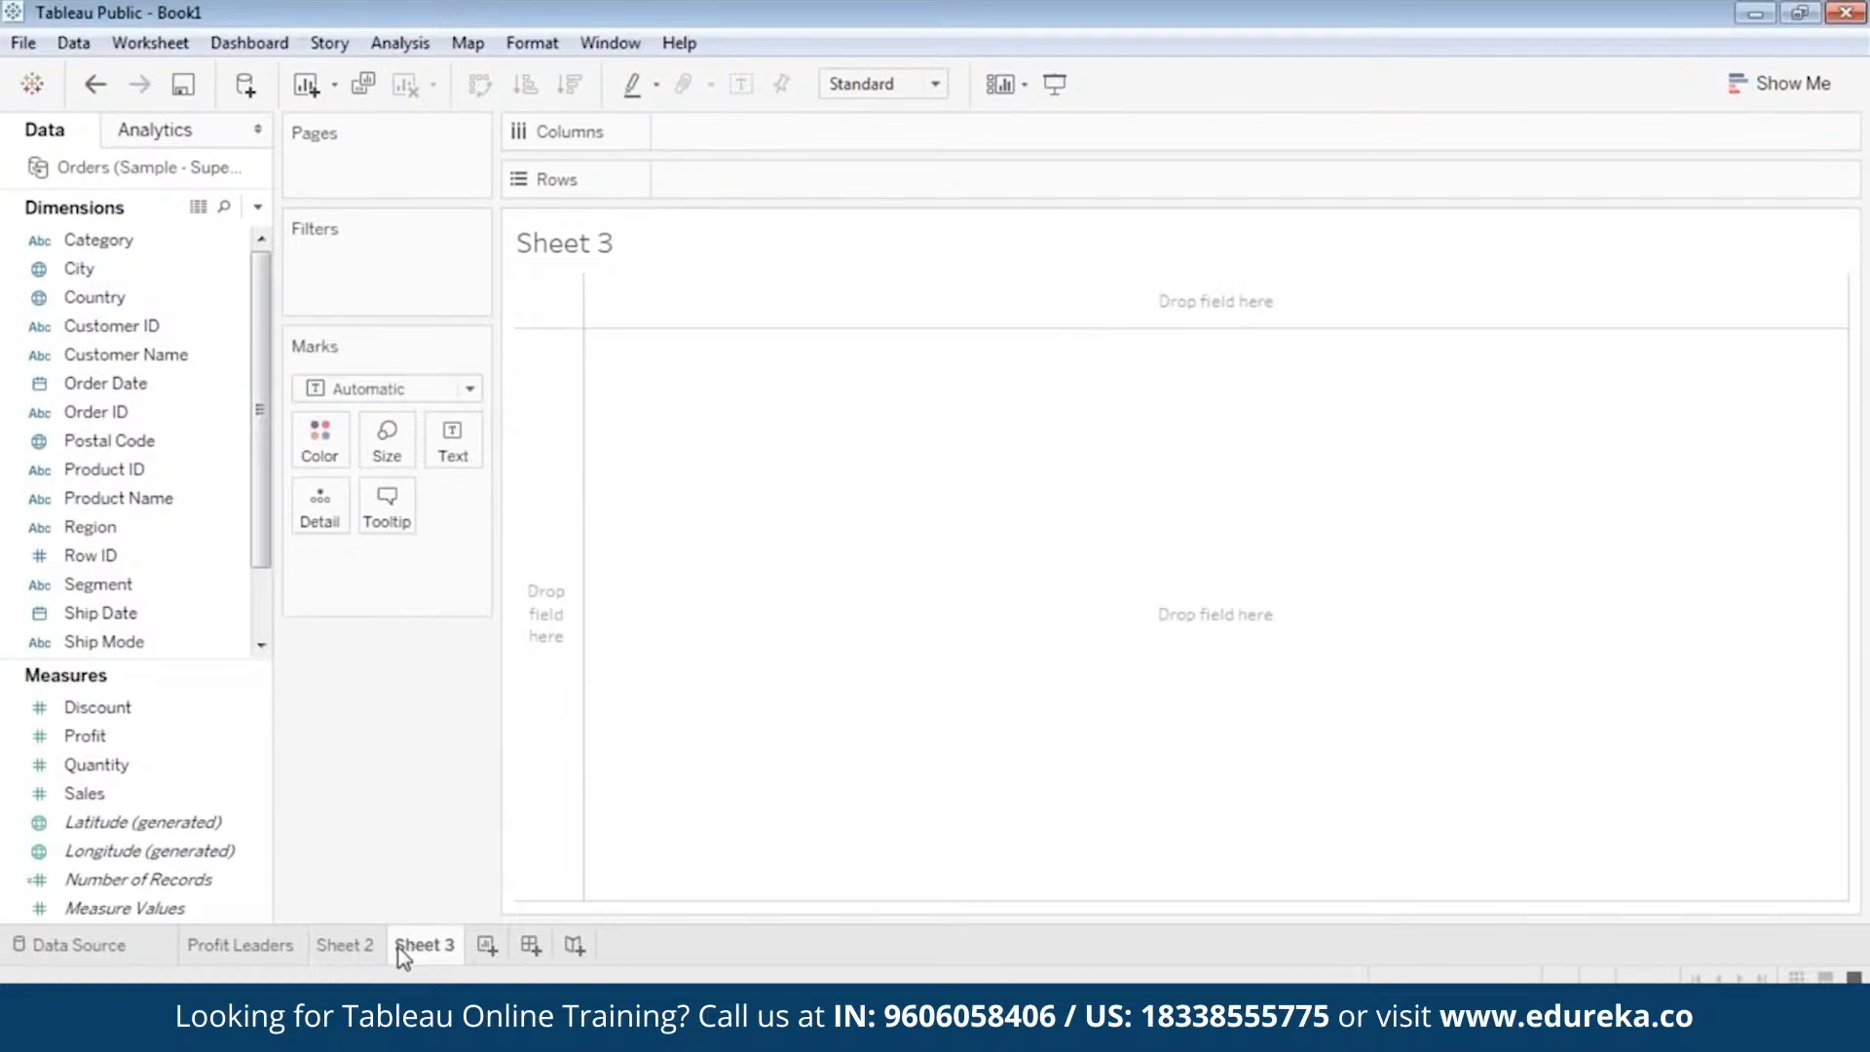
{"action": "left_click", "coordinate": [341, 947]}
{"action": "right_click", "coordinate": [341, 947]}
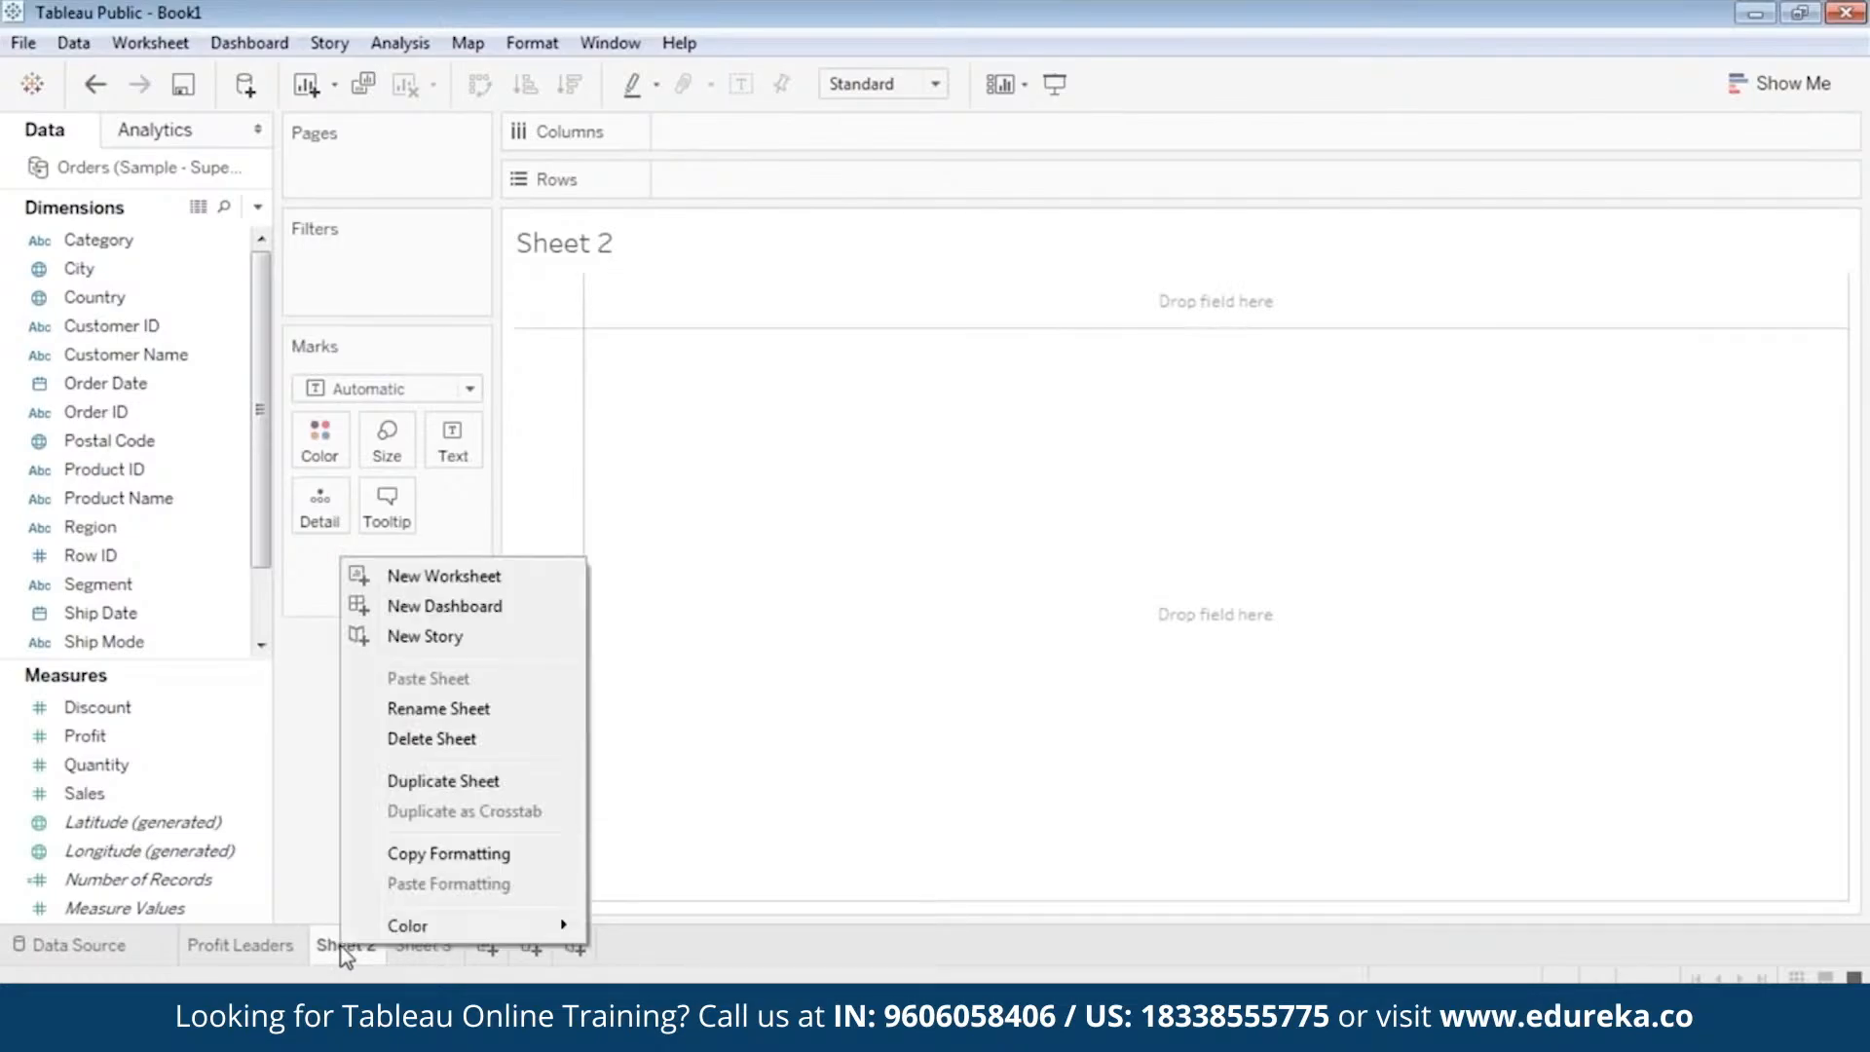
{"action": "left_click", "coordinate": [419, 709]}
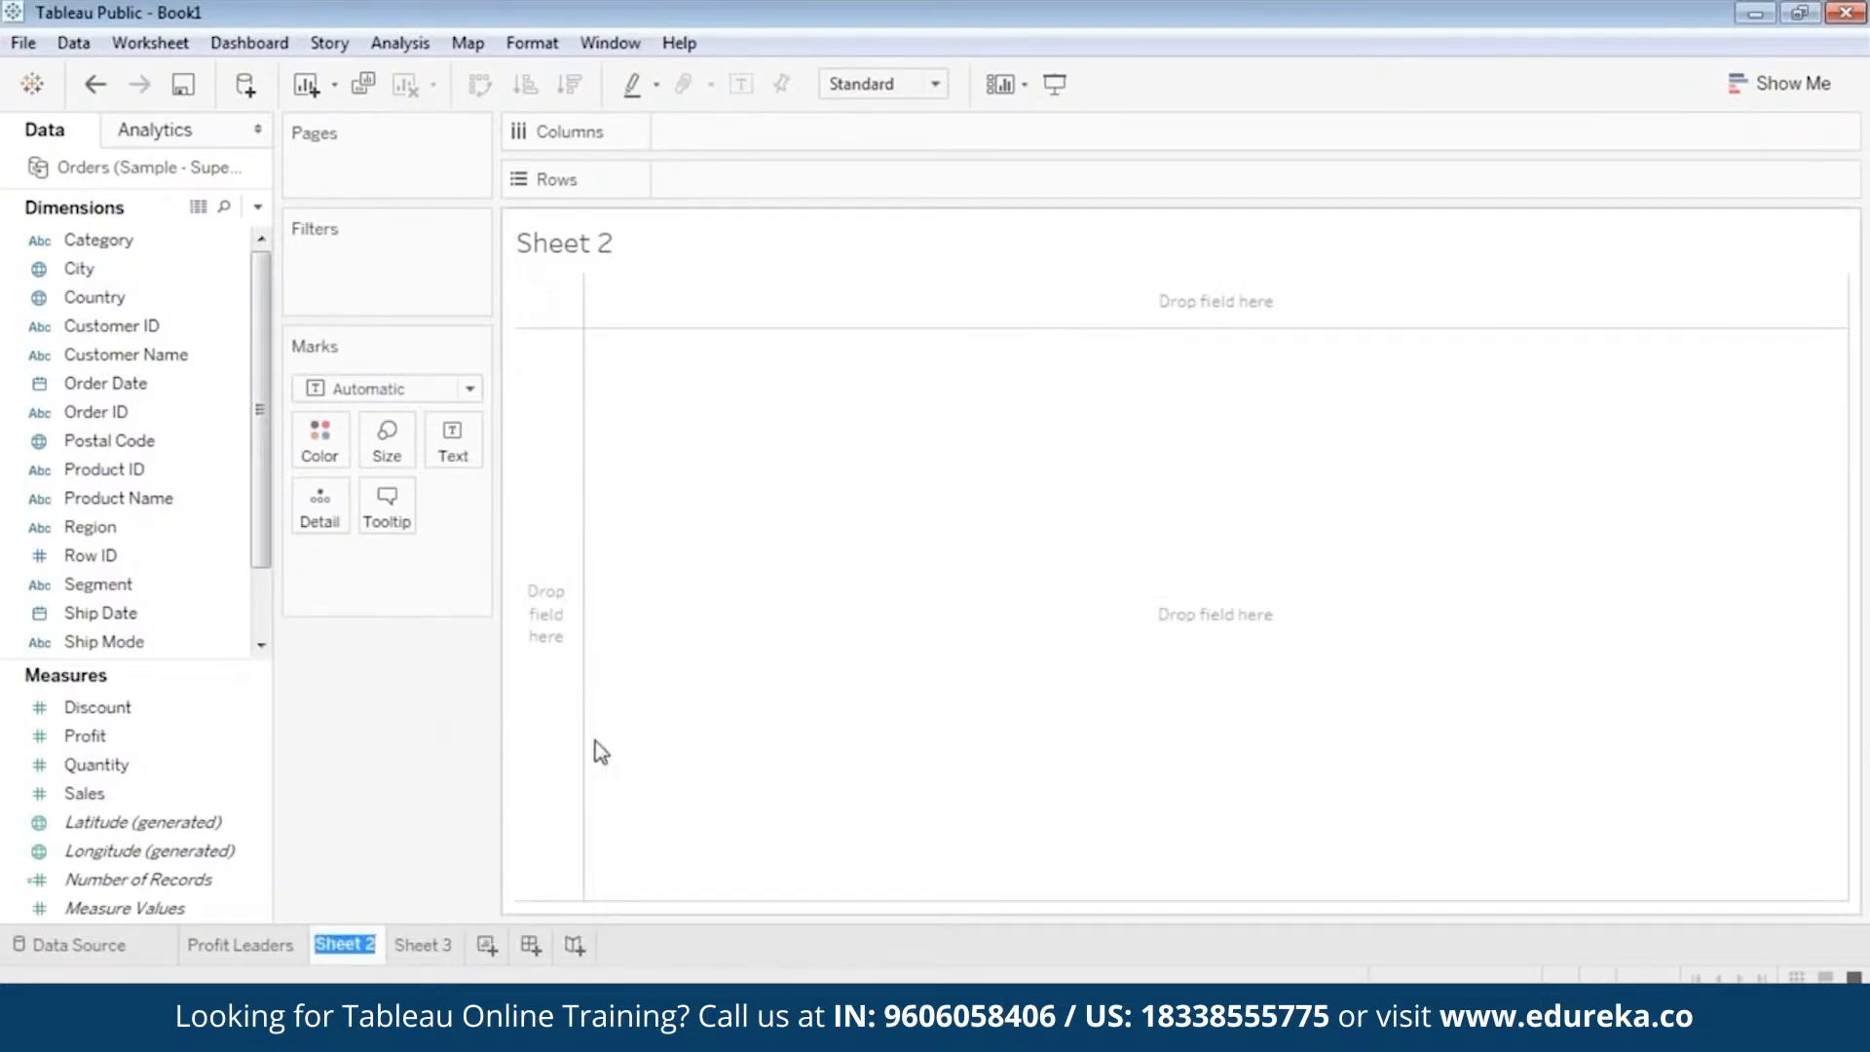
{"action": "type", "text": "Overall Perfor"}
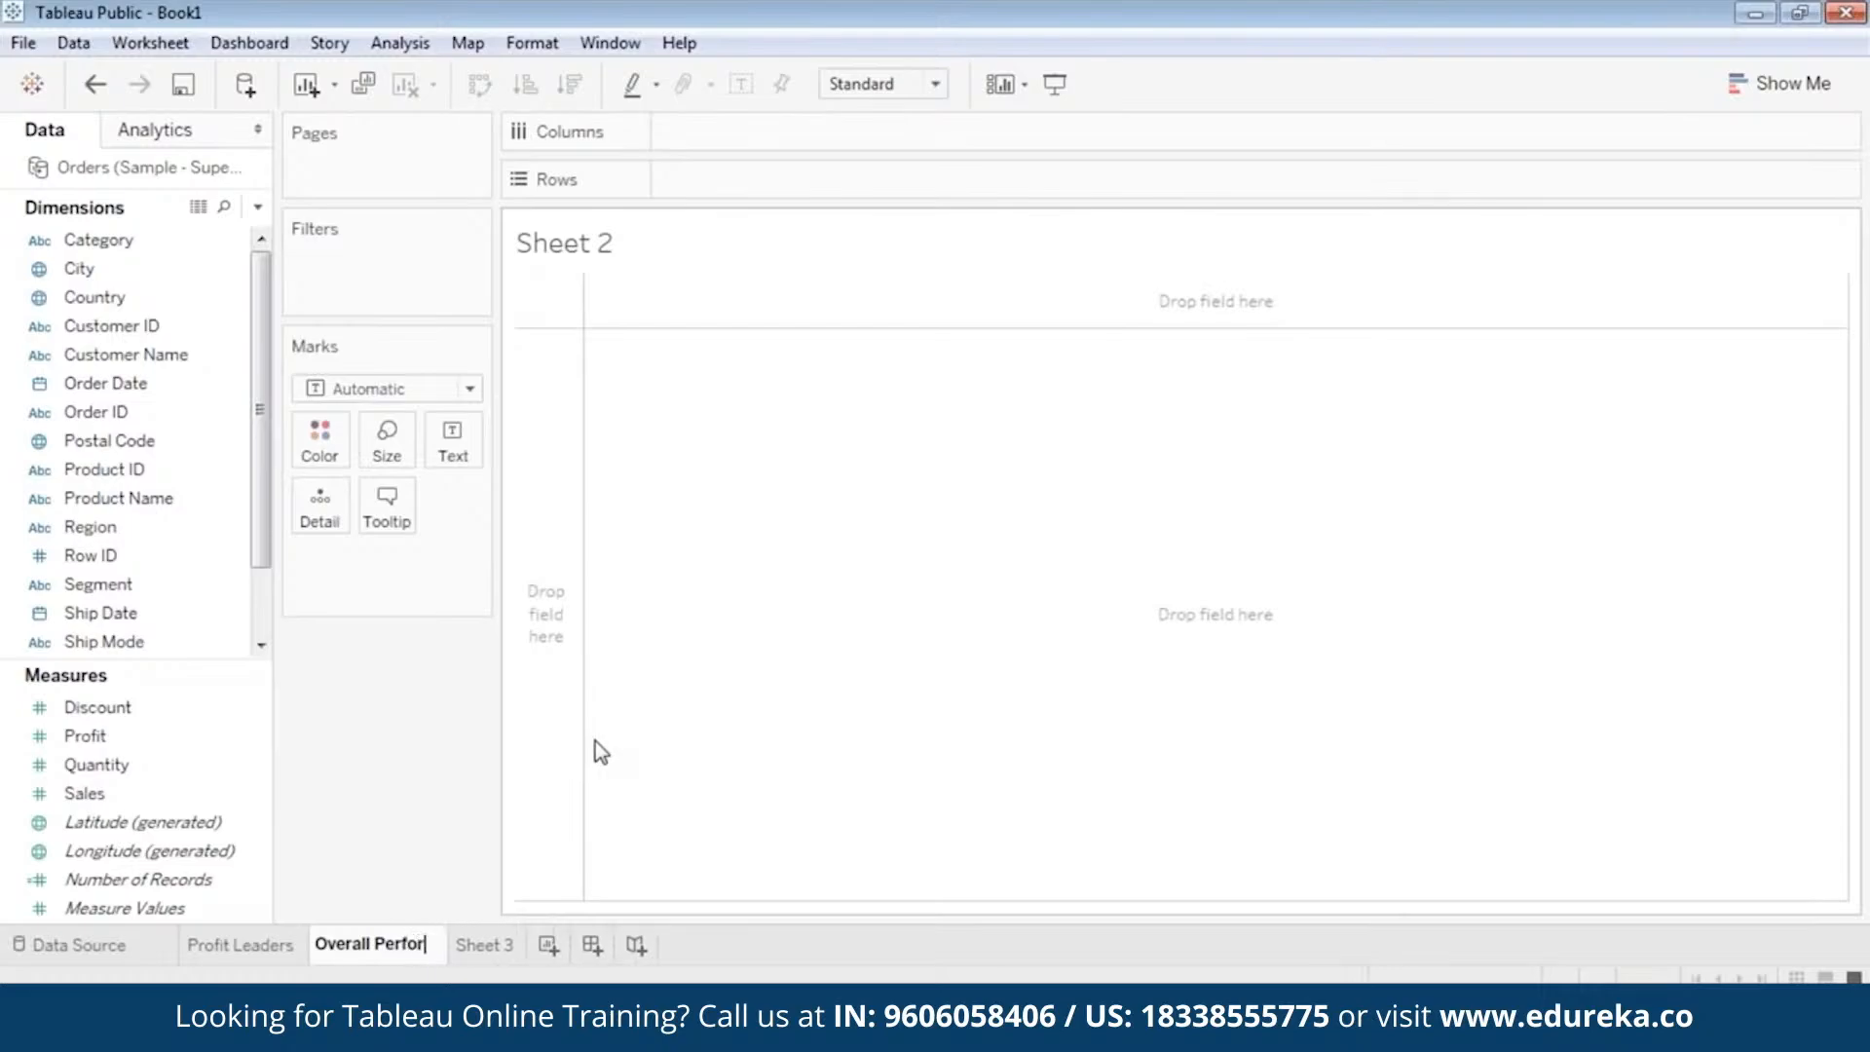
{"action": "type", "text": "mance"}
{"action": "key", "text": "Return"}
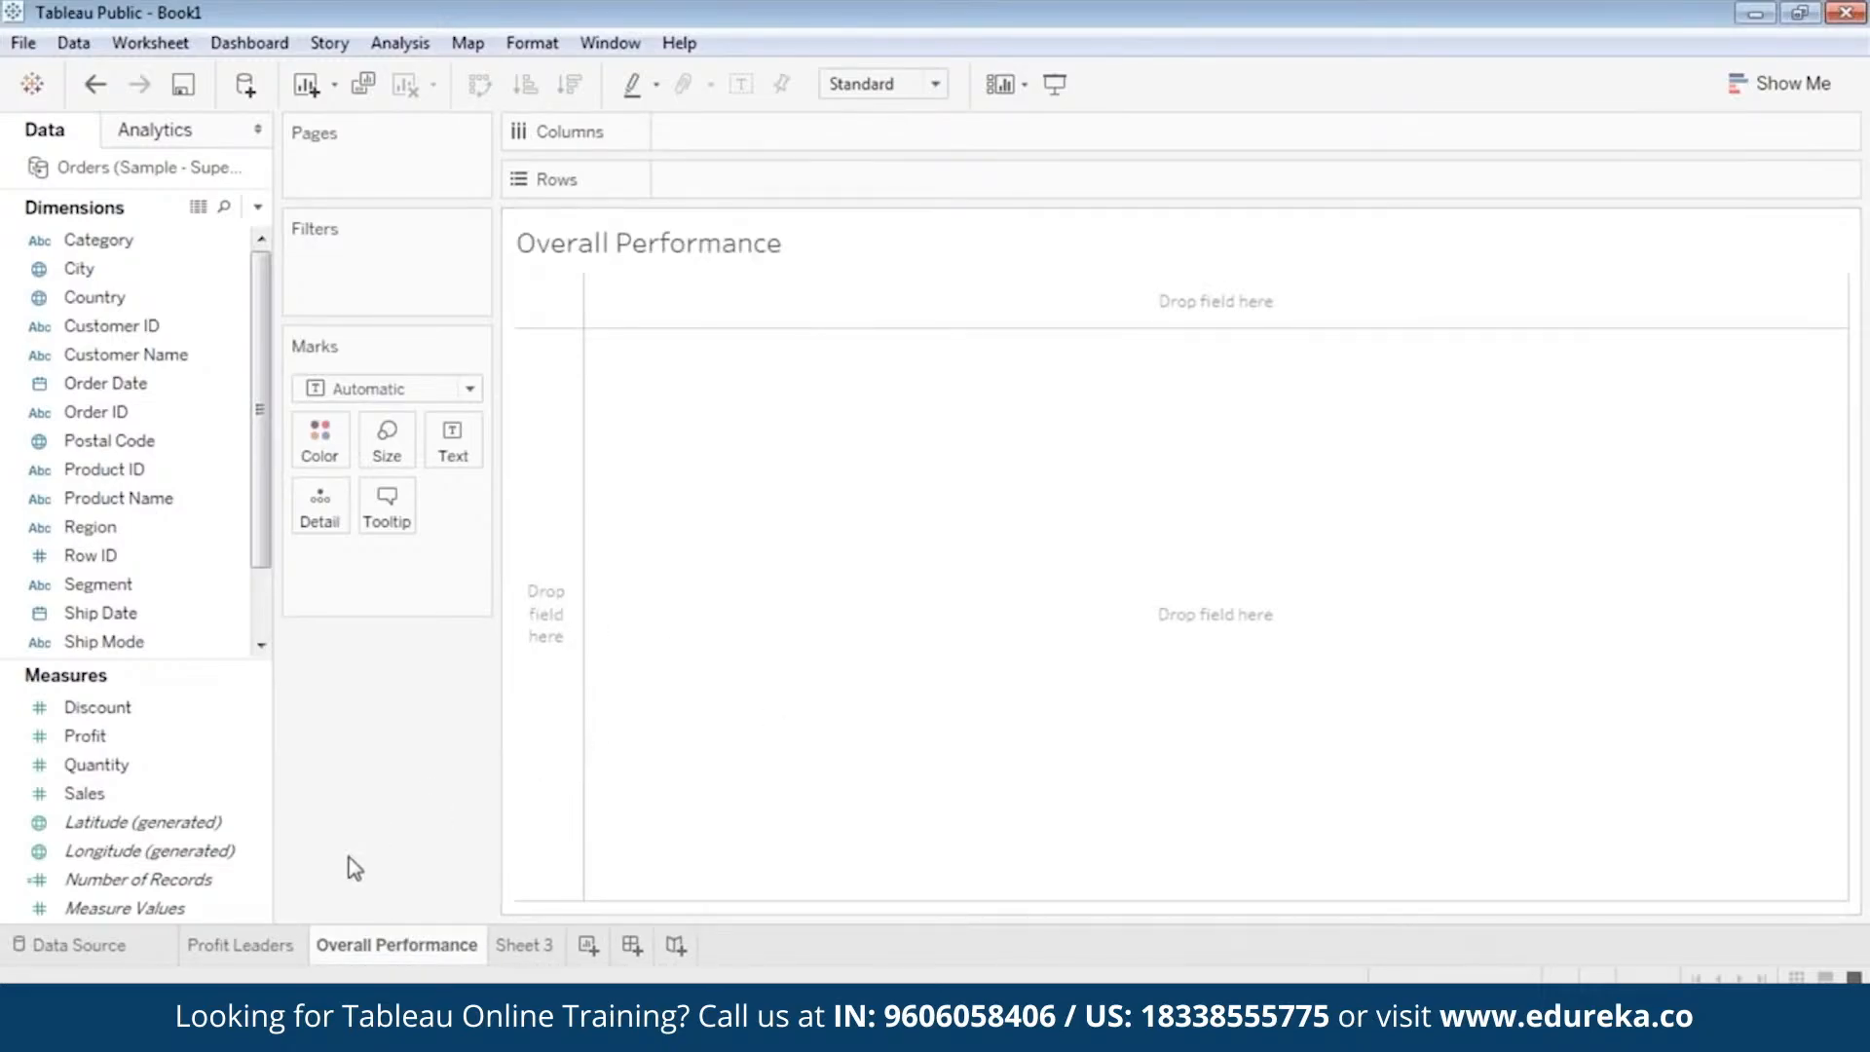
Review the Profit Leaders map sheet and return to the empty Overall Performance sheet.
{"action": "left_click", "coordinate": [86, 273]}
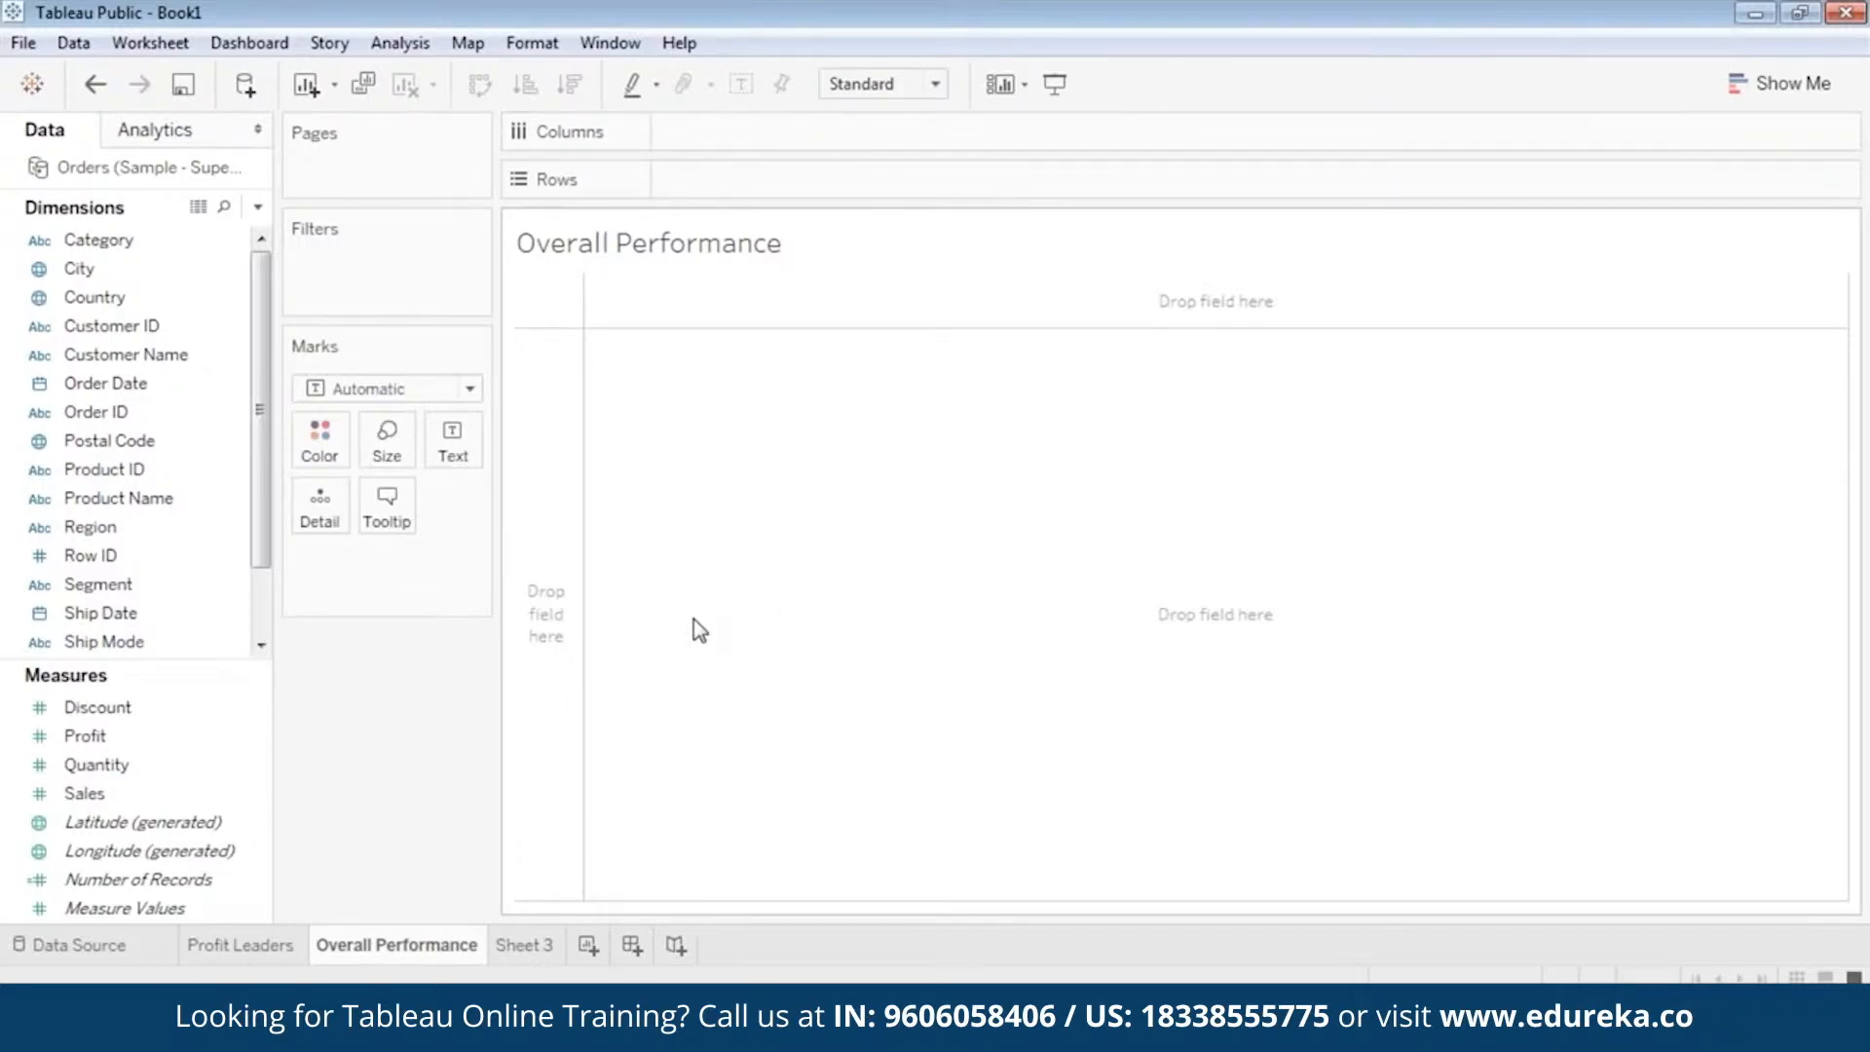
{"action": "left_click", "coordinate": [243, 945]}
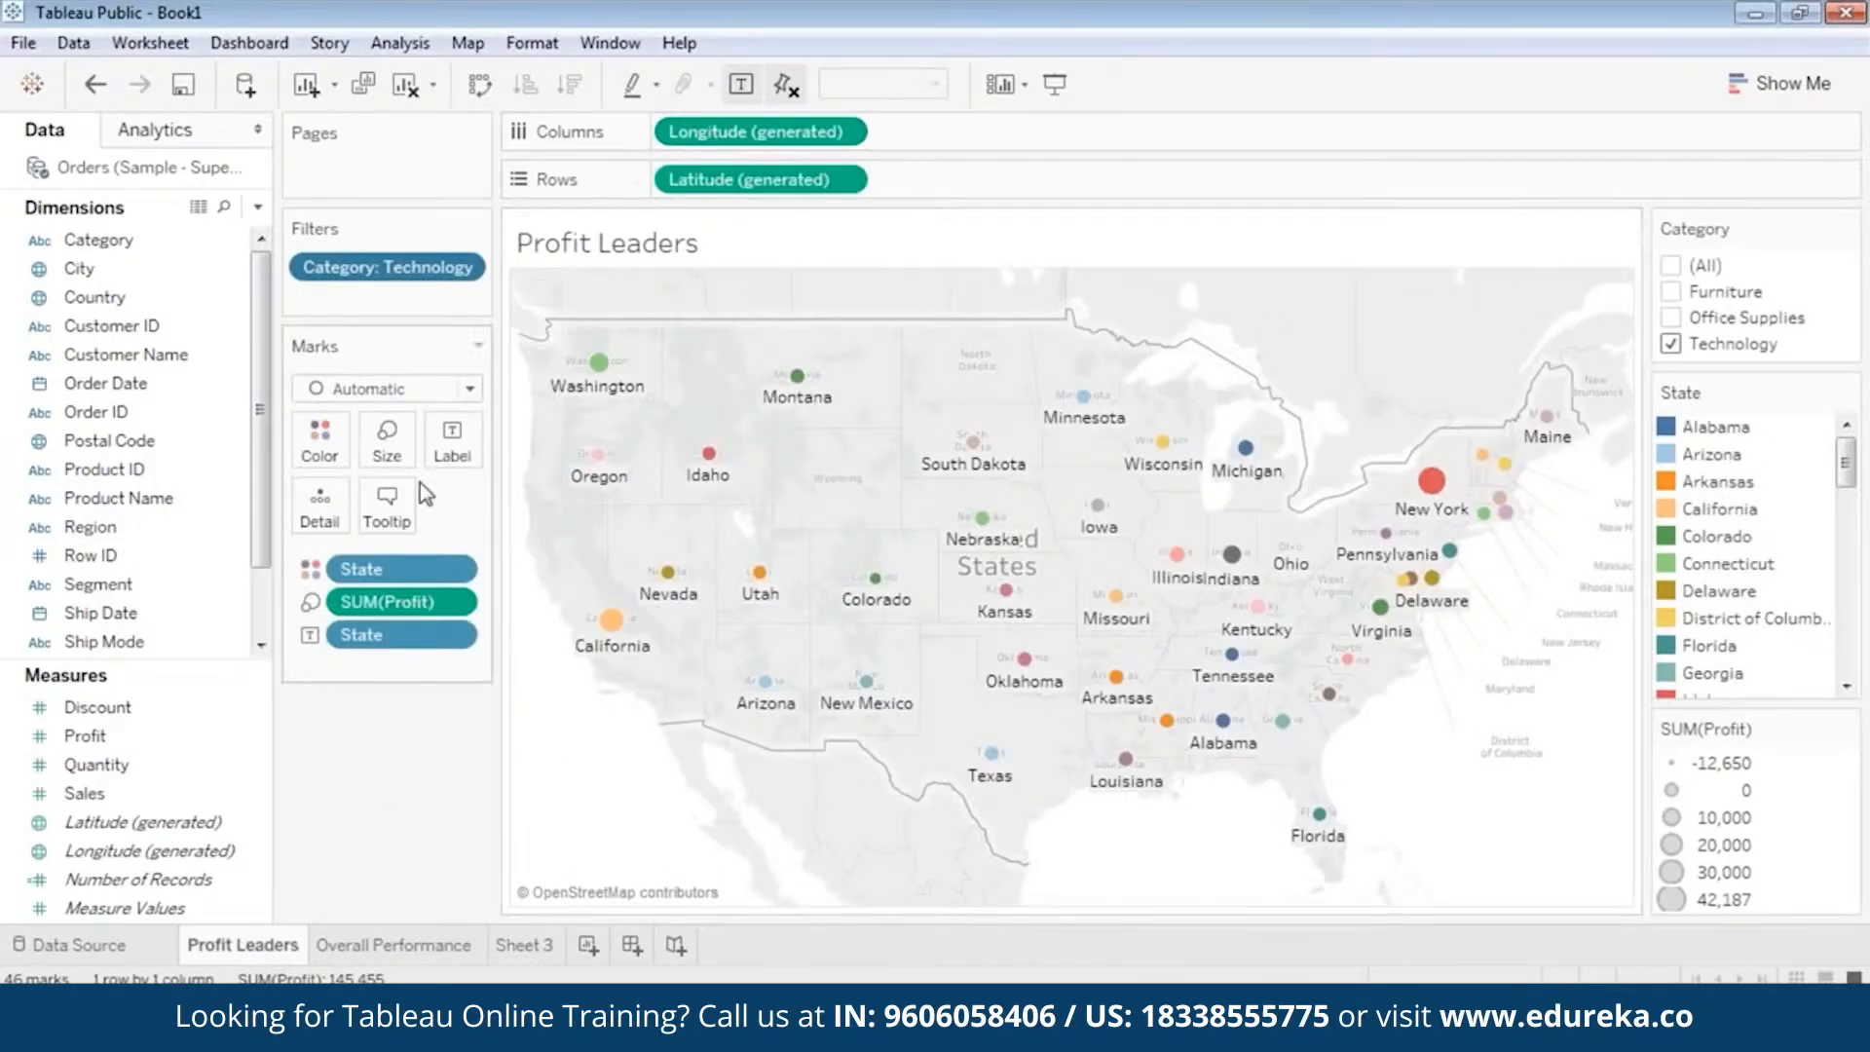
{"action": "mouse_move", "coordinate": [621, 659]}
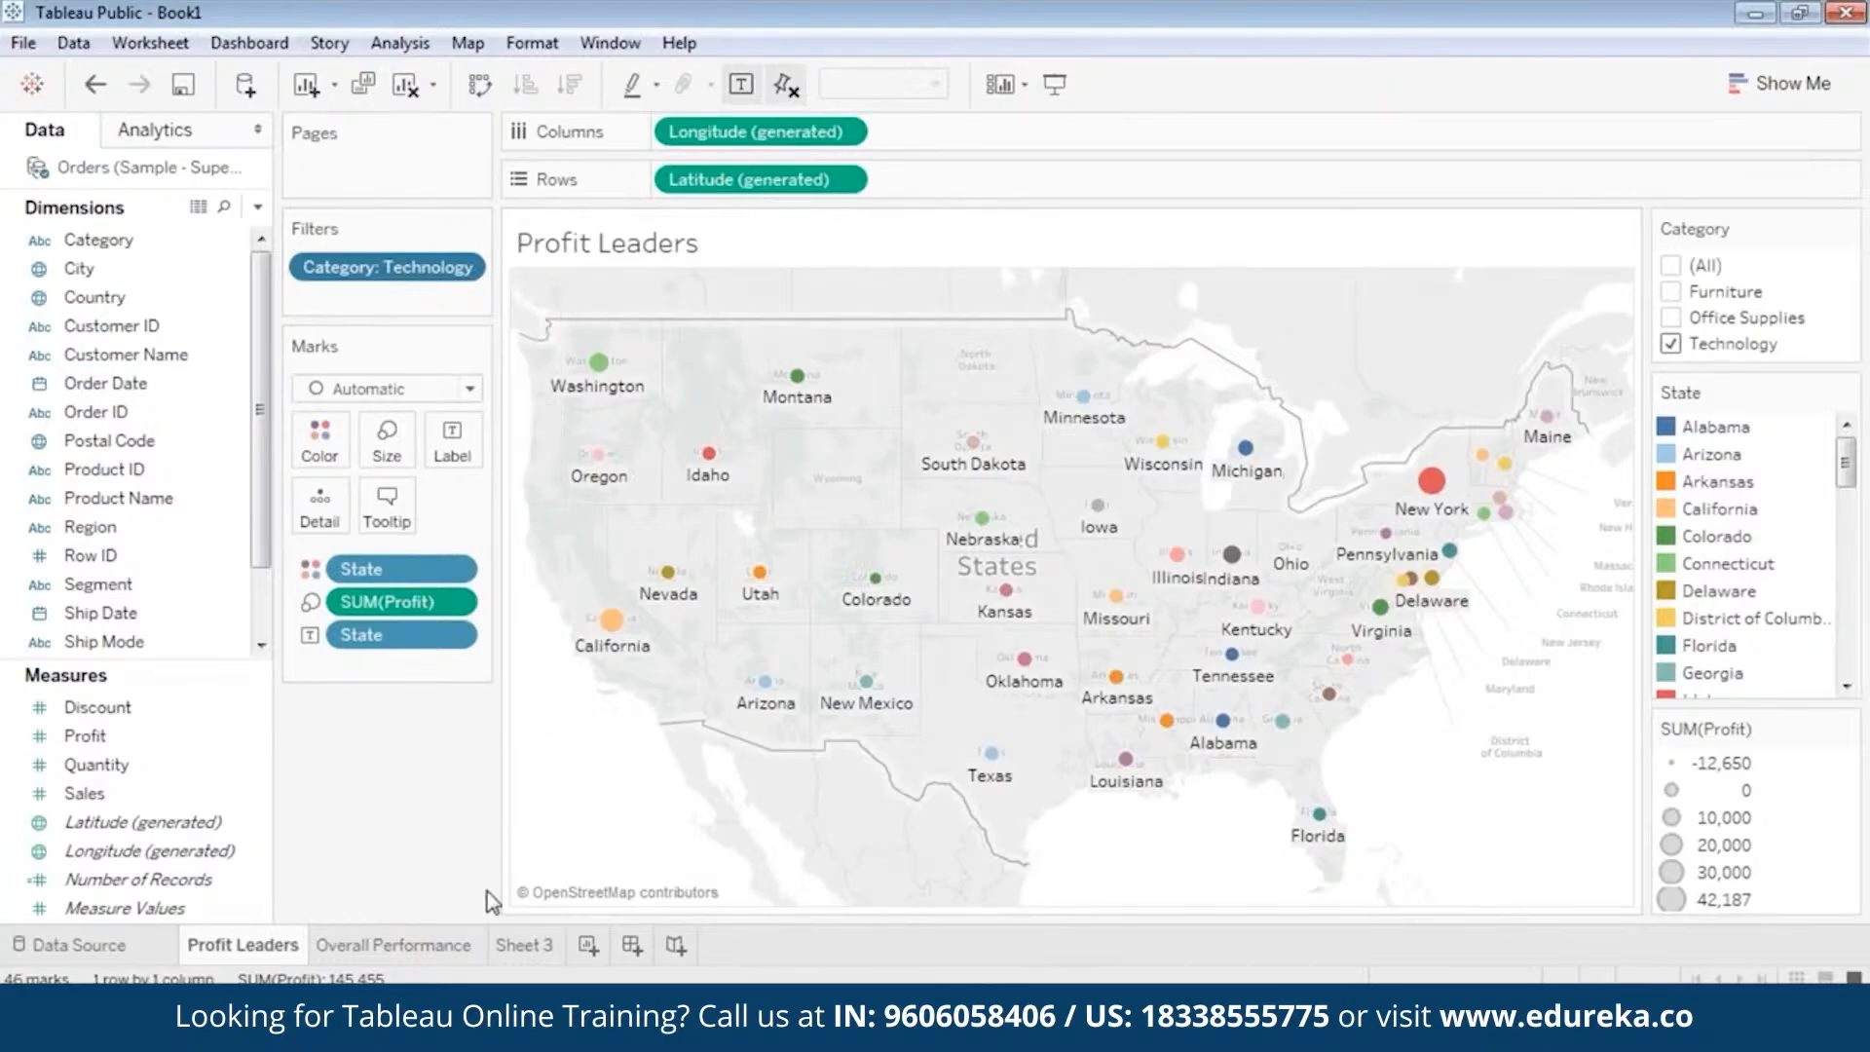
{"action": "left_click", "coordinate": [377, 945]}
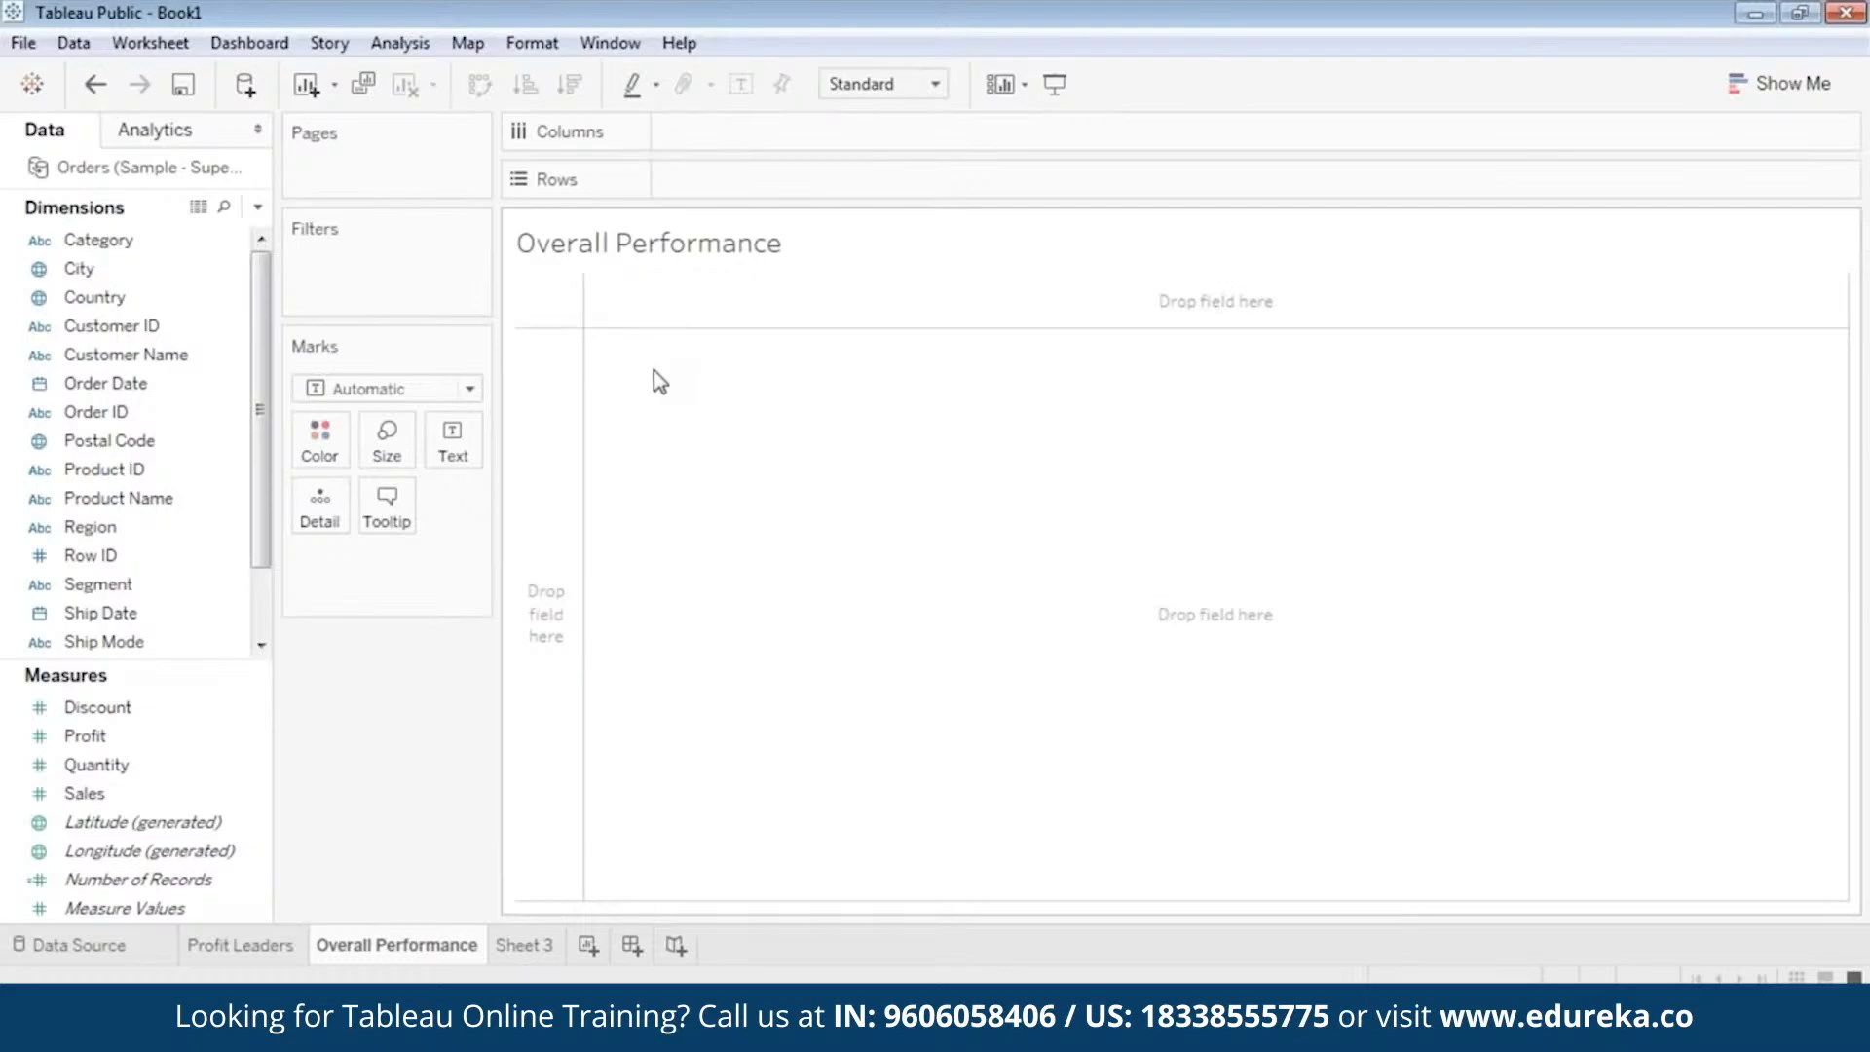
Place the Profit and Sales measures side by side on Rows of the Overall Performance sheet.
{"action": "left_click", "coordinate": [122, 384]}
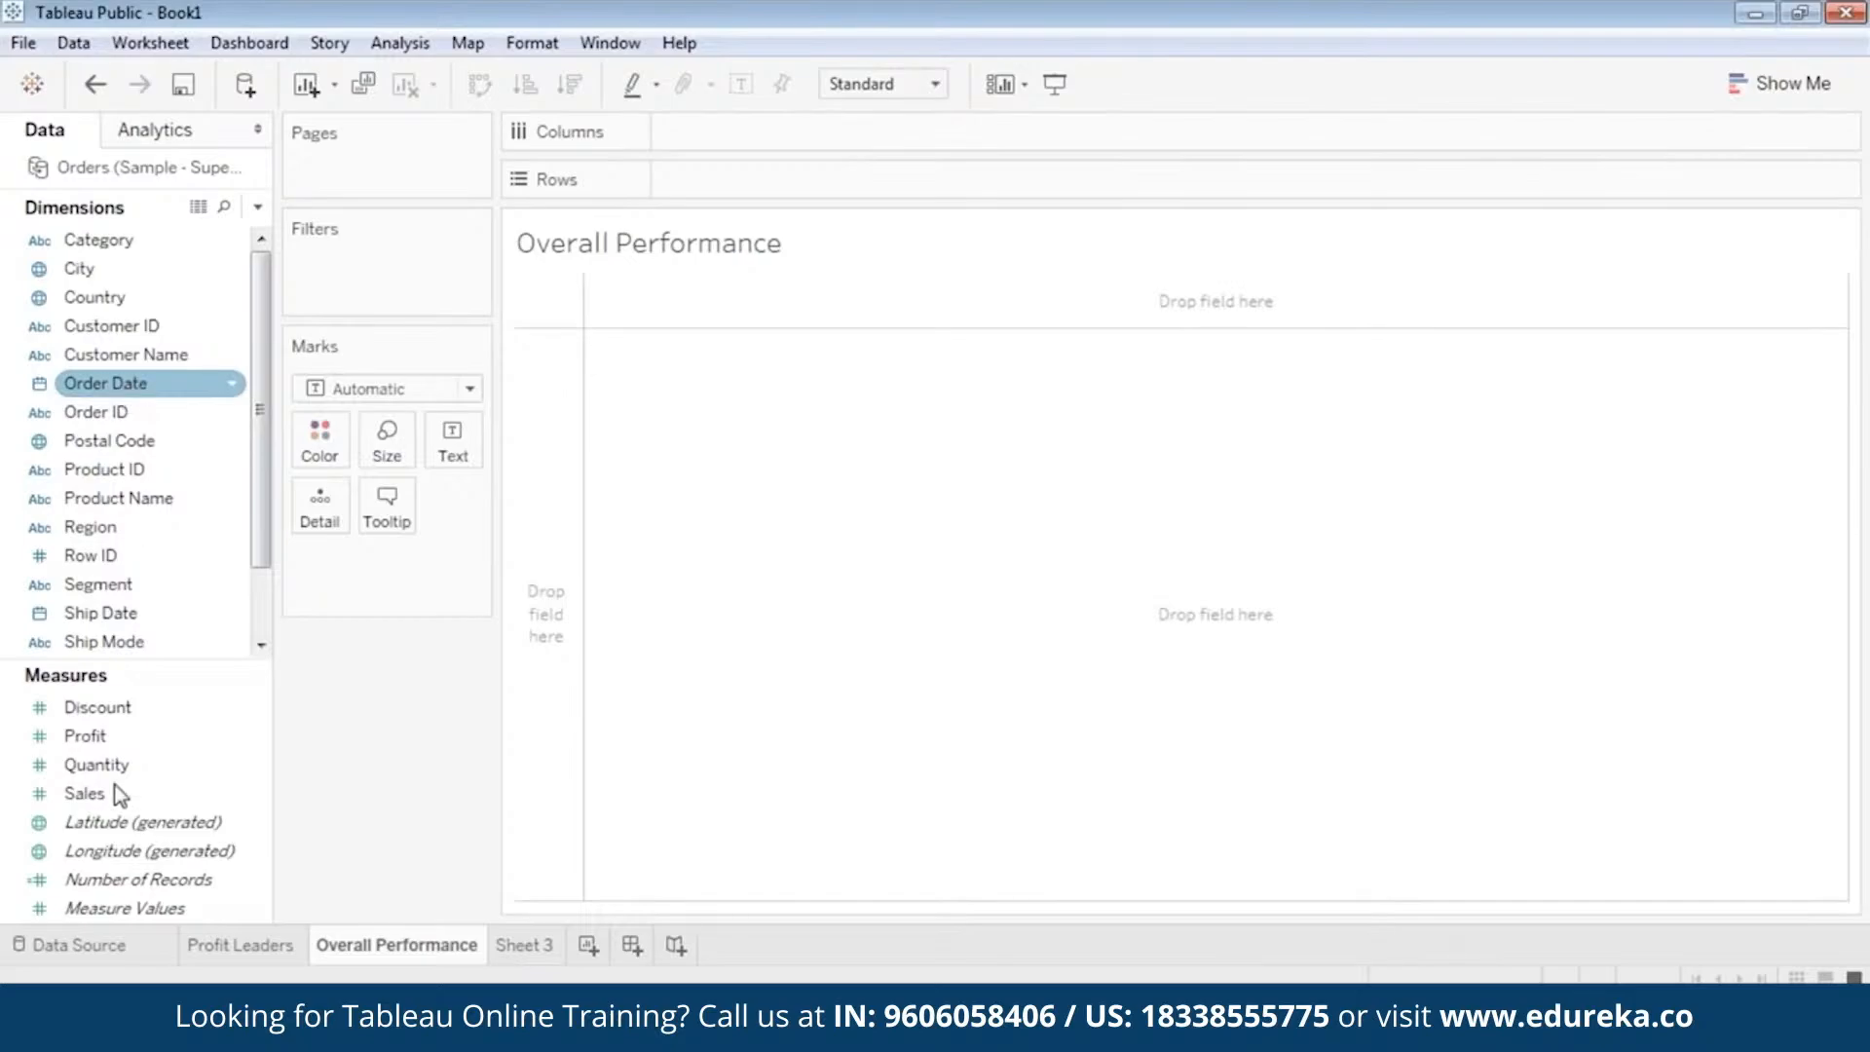
{"action": "left_click", "coordinate": [107, 740]}
{"action": "mouse_move", "coordinate": [107, 742]}
{"action": "left_mouse_down"}
{"action": "mouse_move", "coordinate": [617, 418]}
{"action": "mouse_move", "coordinate": [726, 179]}
{"action": "left_mouse_up"}
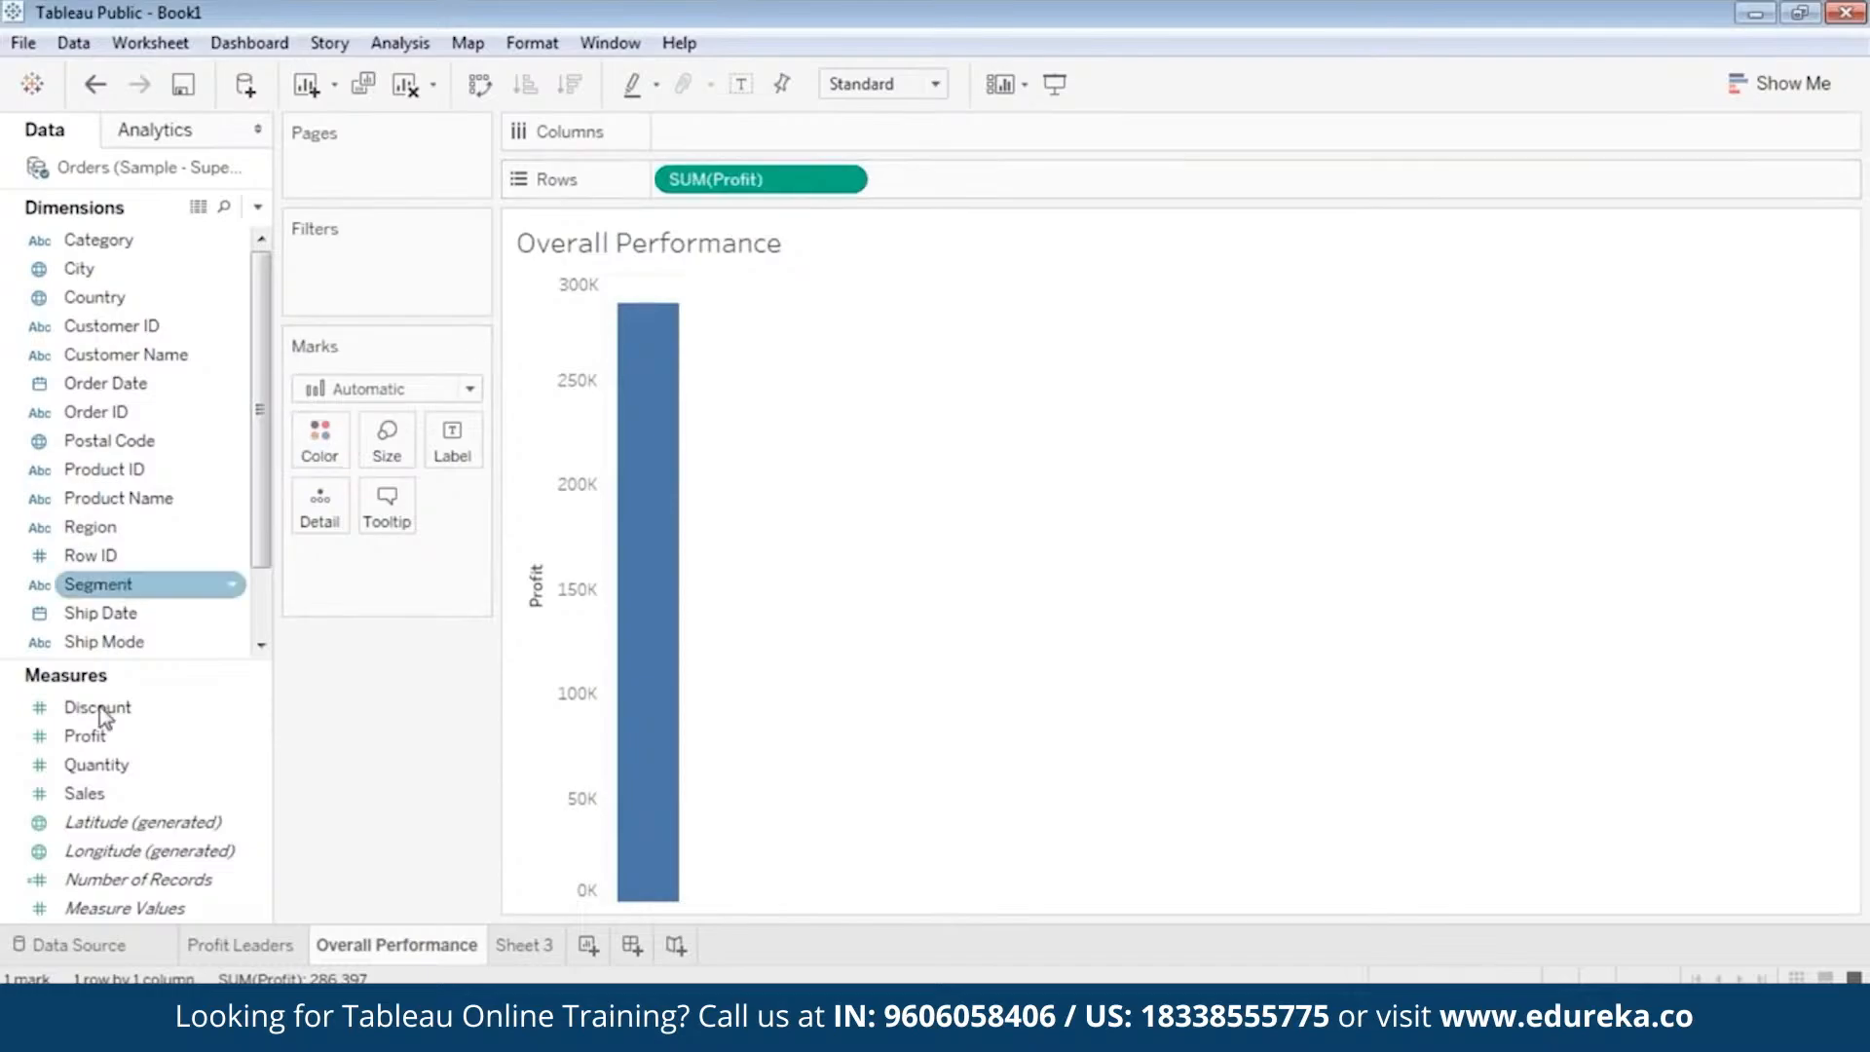
{"action": "left_click", "coordinate": [114, 767]}
{"action": "left_click", "coordinate": [114, 796]}
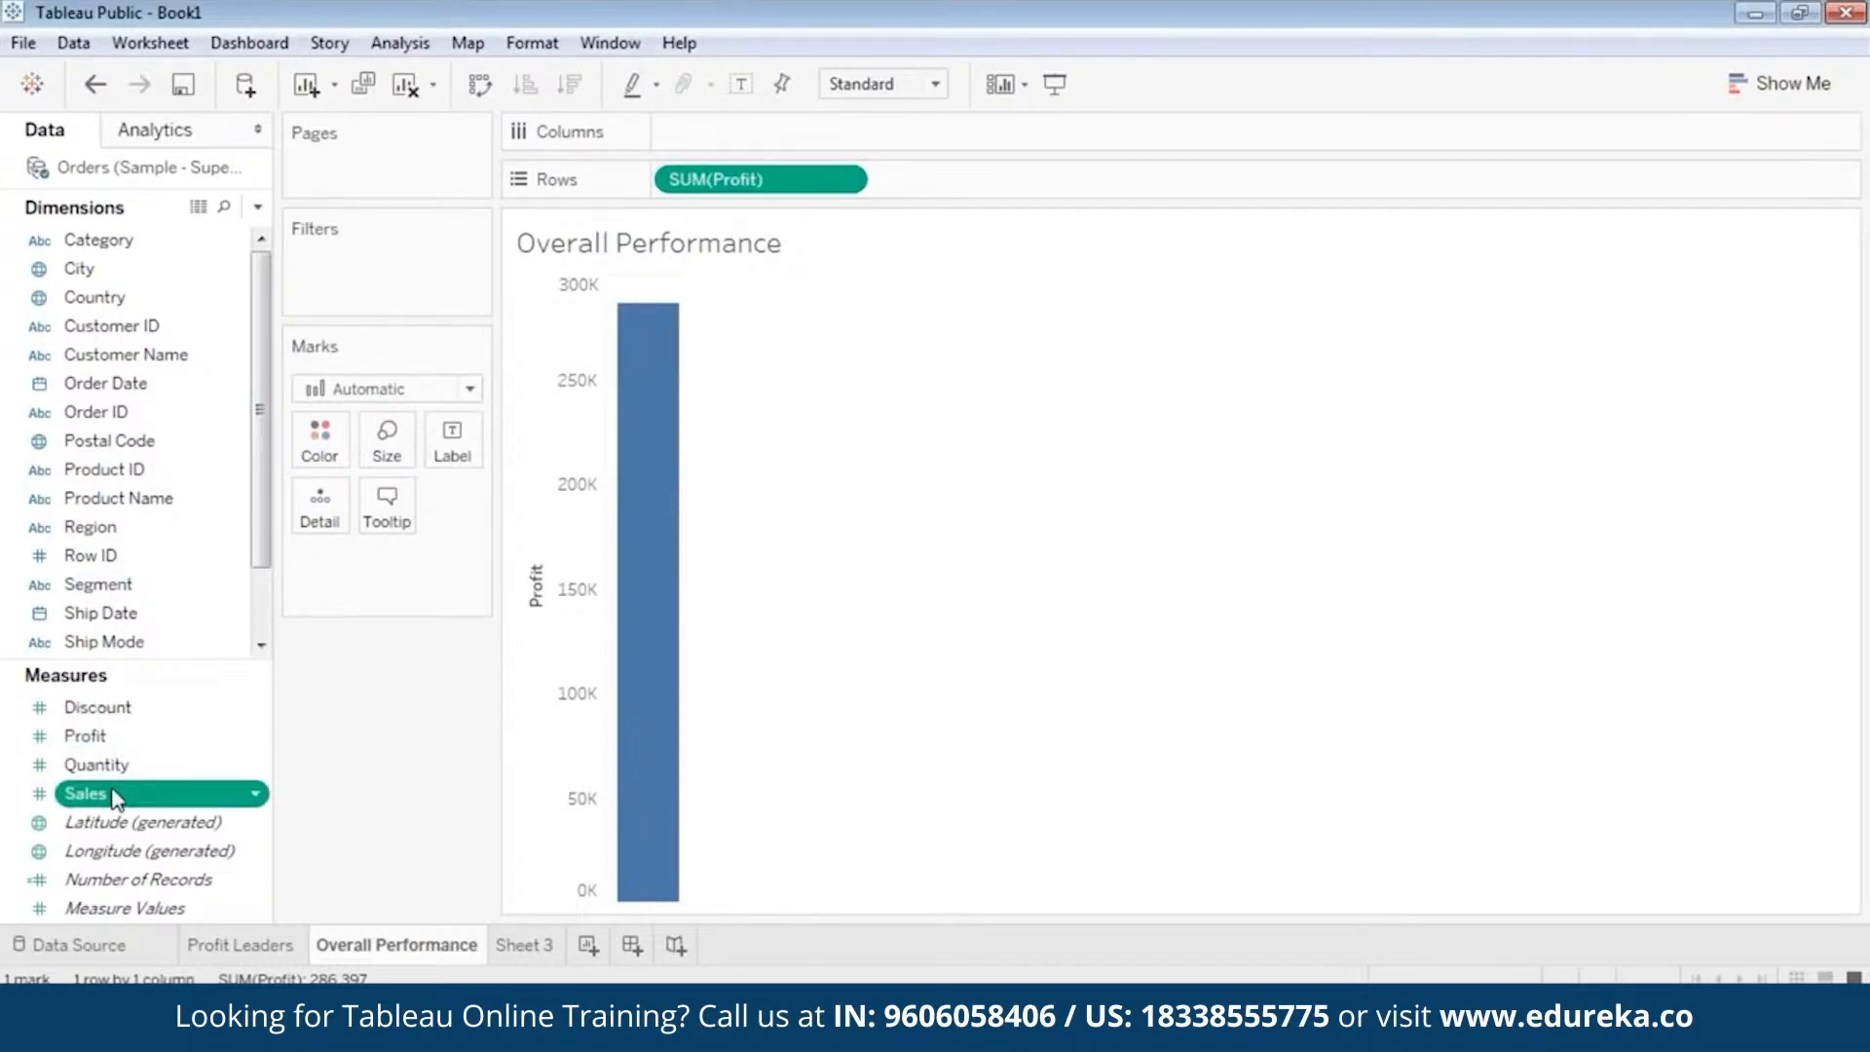
{"action": "left_click_drag", "start_coordinate": [114, 796], "coordinate": [960, 177]}
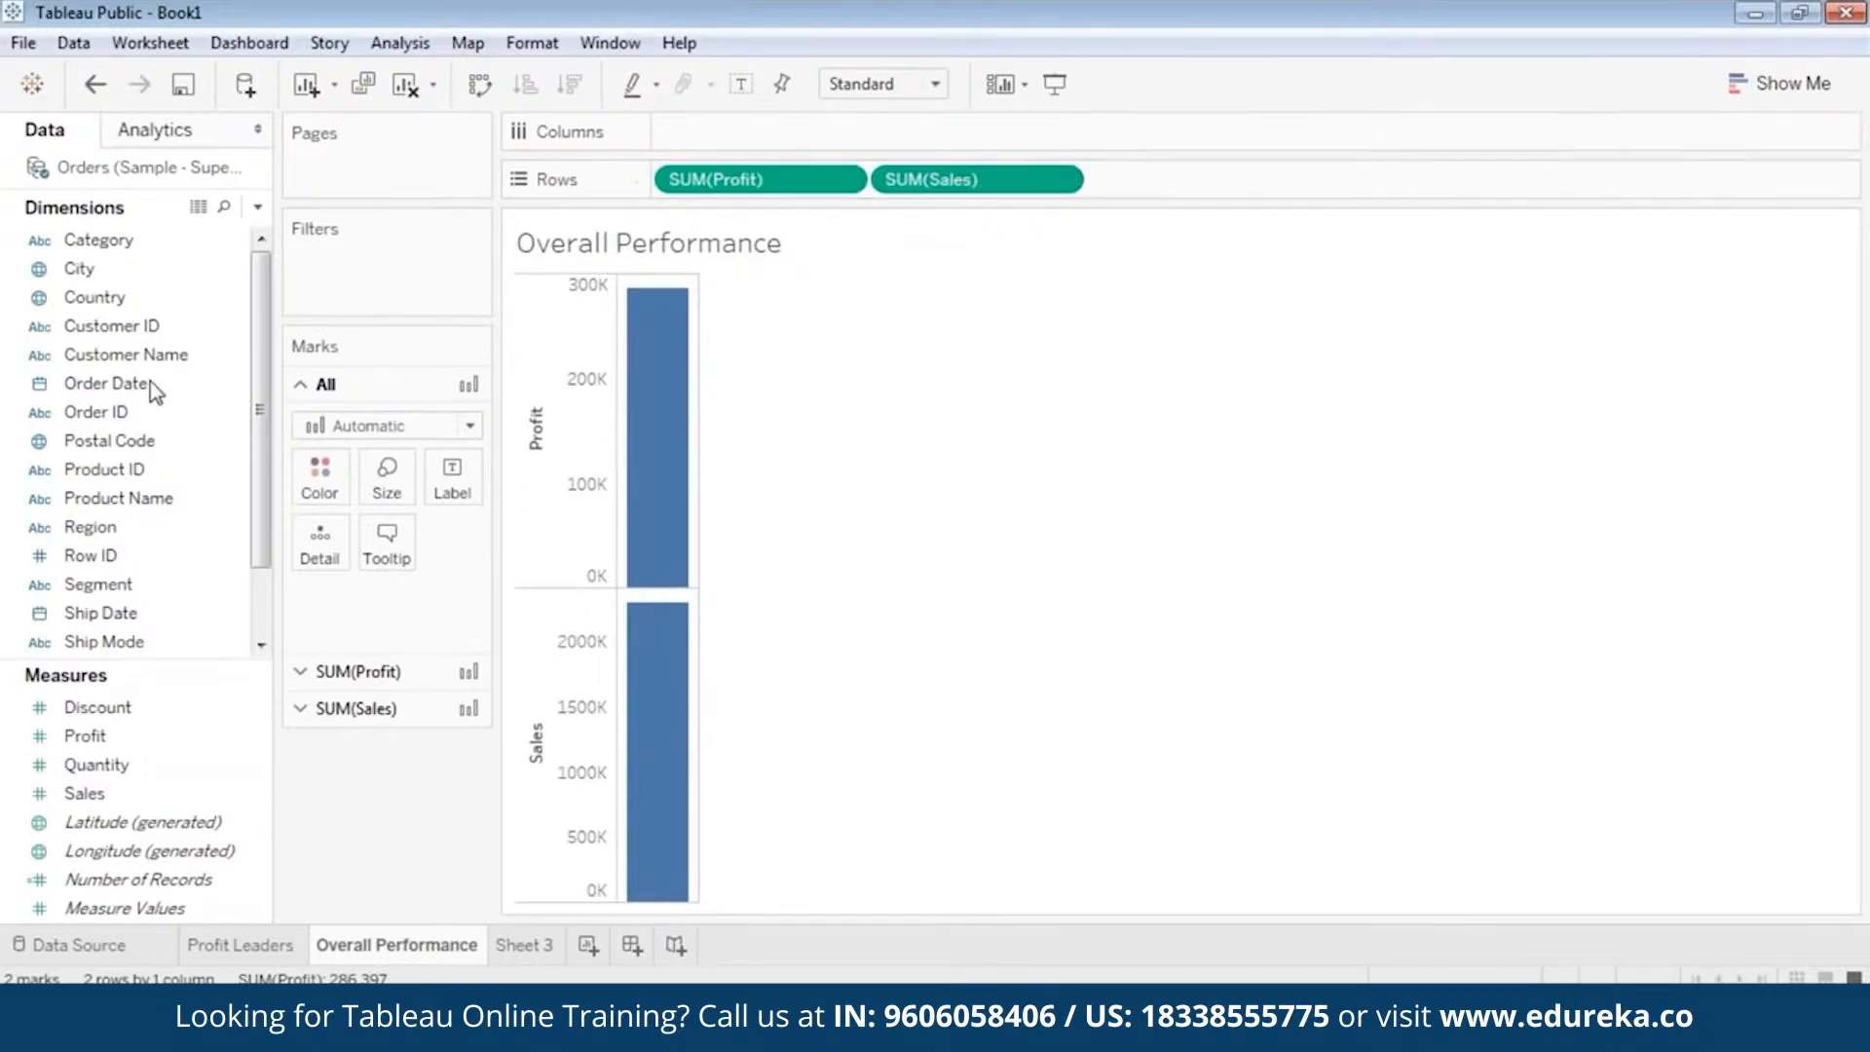
Place Order Date on Columns and set it to continuous quarters that include the year.
{"action": "left_click_drag", "start_coordinate": [107, 383], "coordinate": [720, 126]}
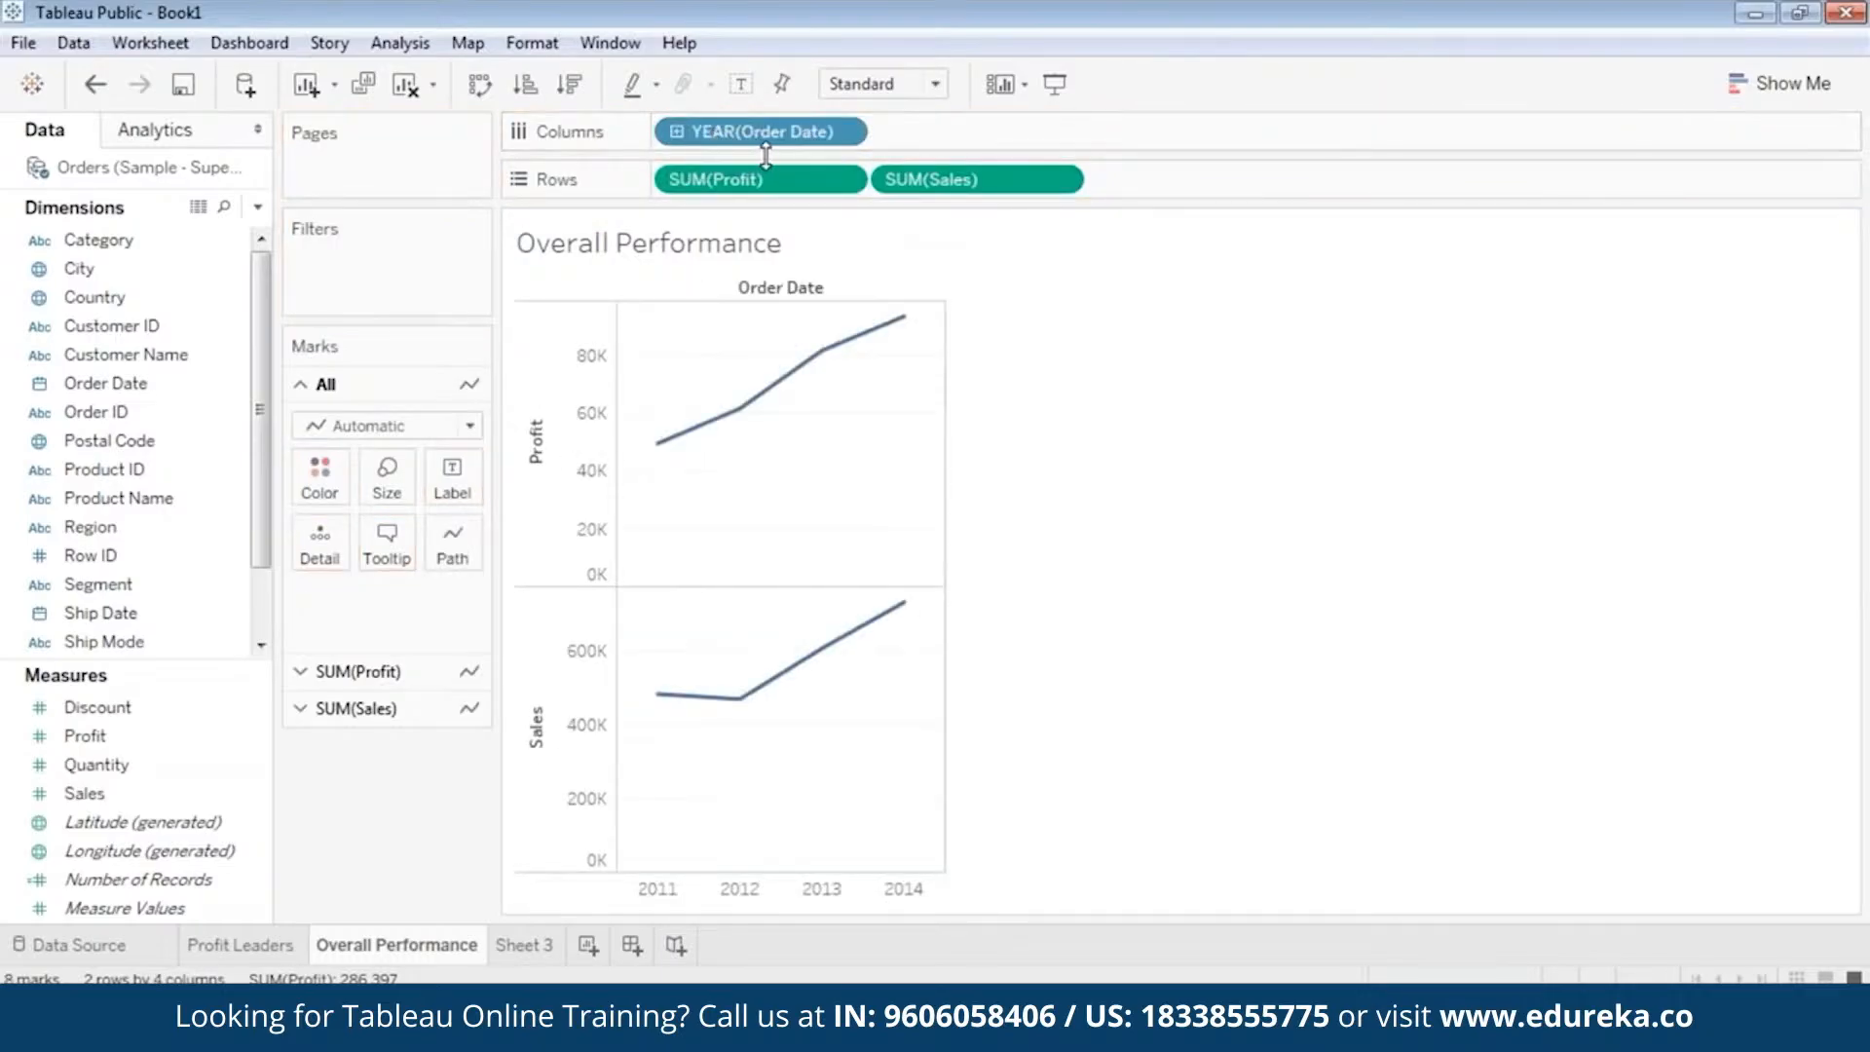
{"action": "left_click", "coordinate": [843, 131]}
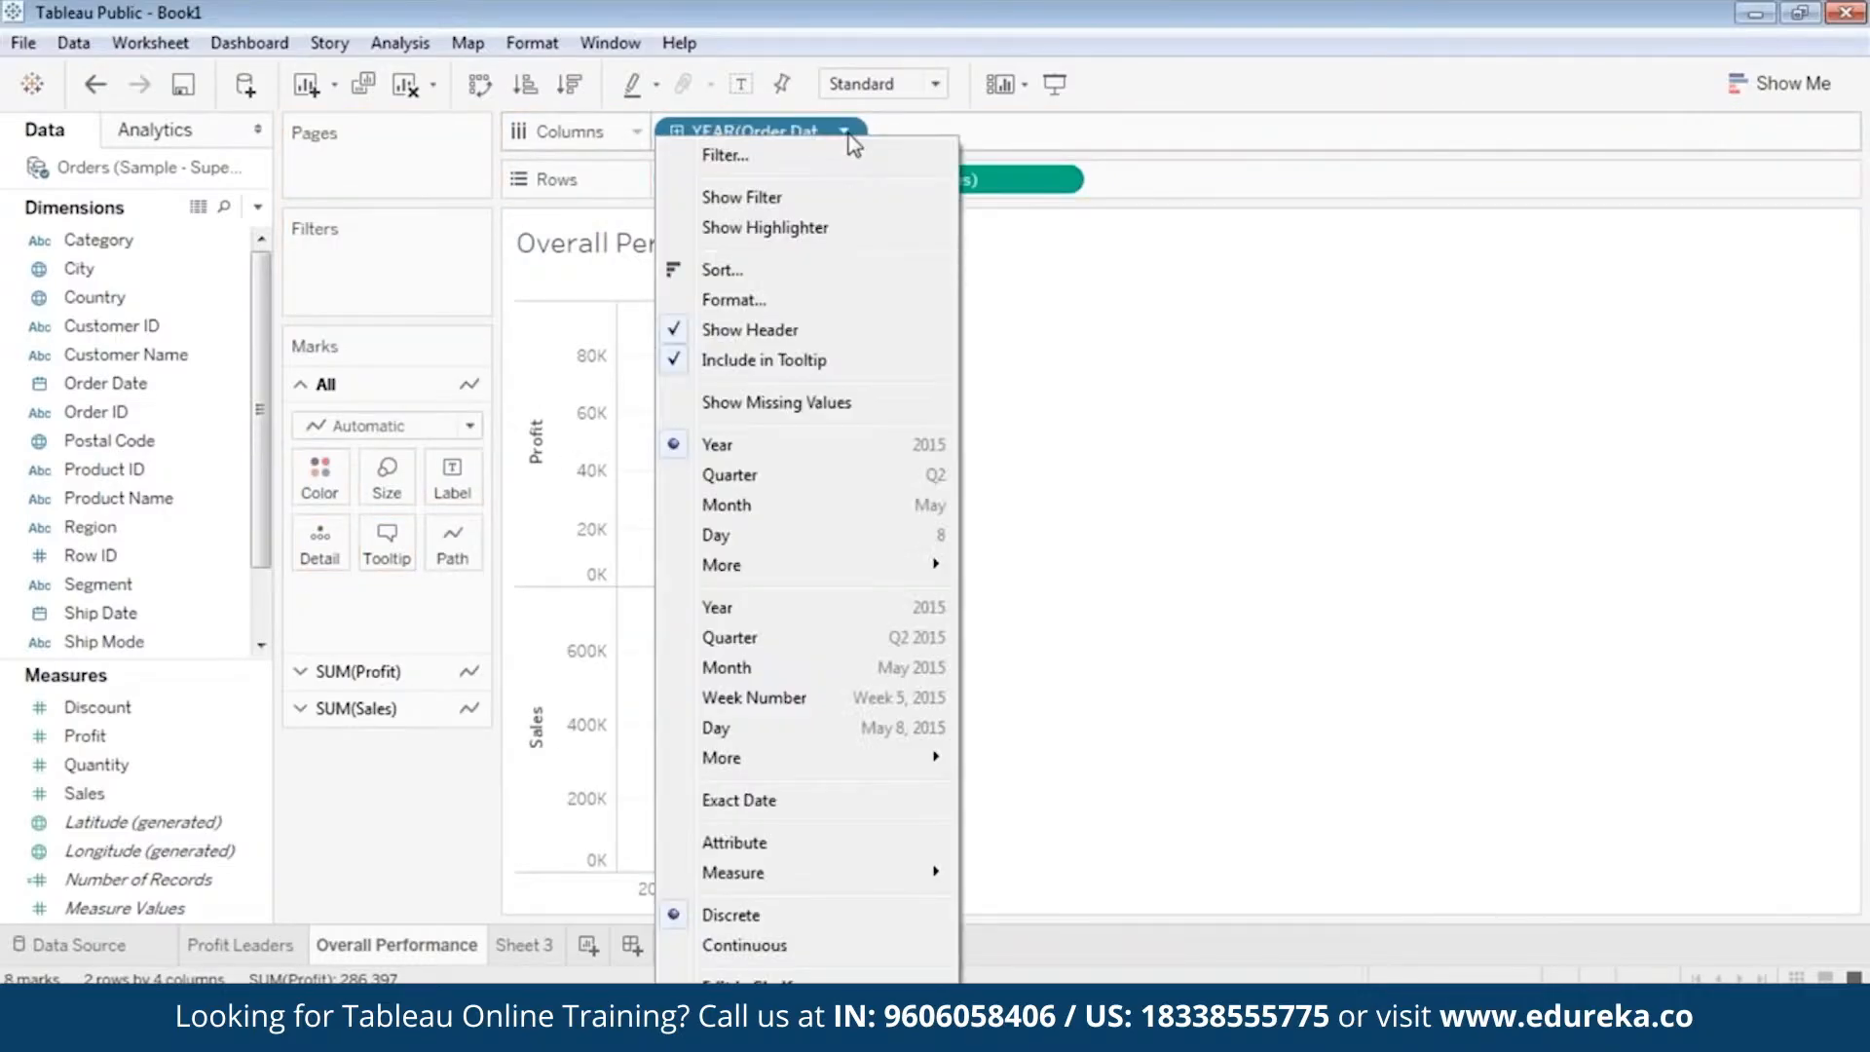
{"action": "left_click", "coordinate": [769, 637]}
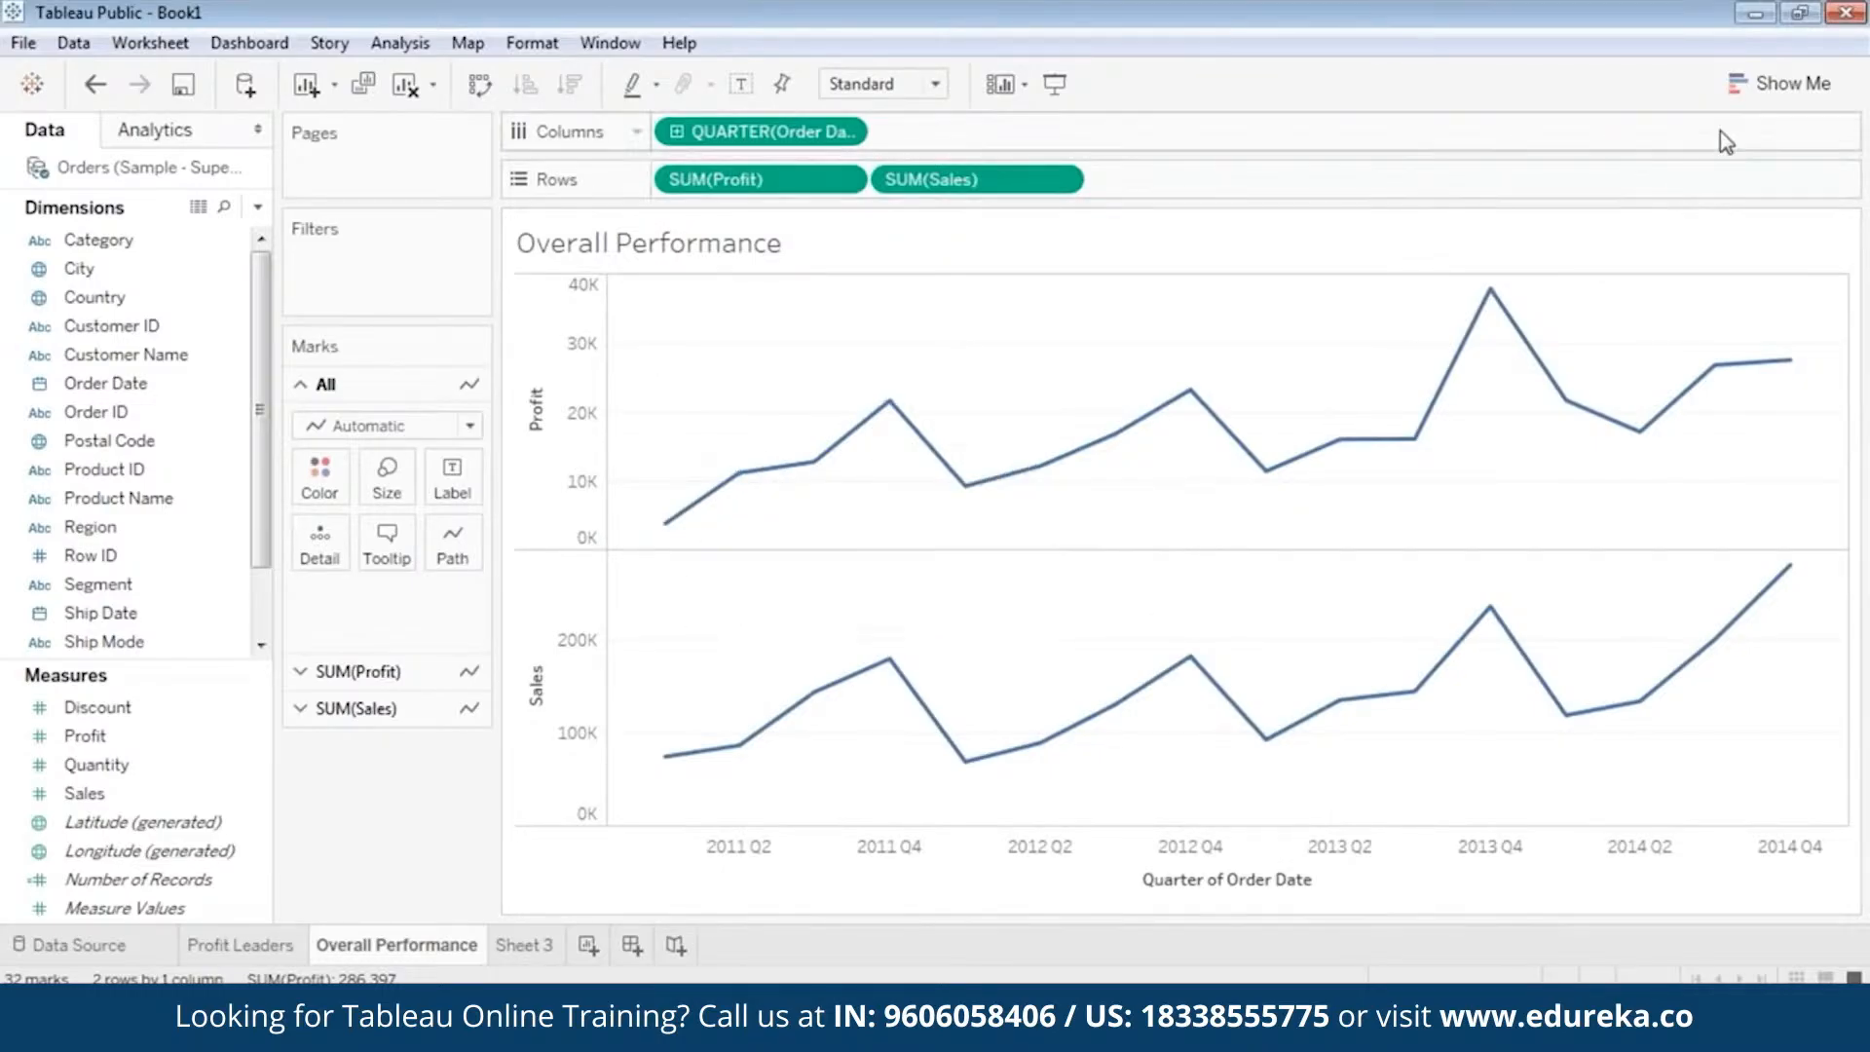
Look through the suggested chart types in Show Me and examine points along the quarterly profit and sales lines.
{"action": "left_click", "coordinate": [1759, 85]}
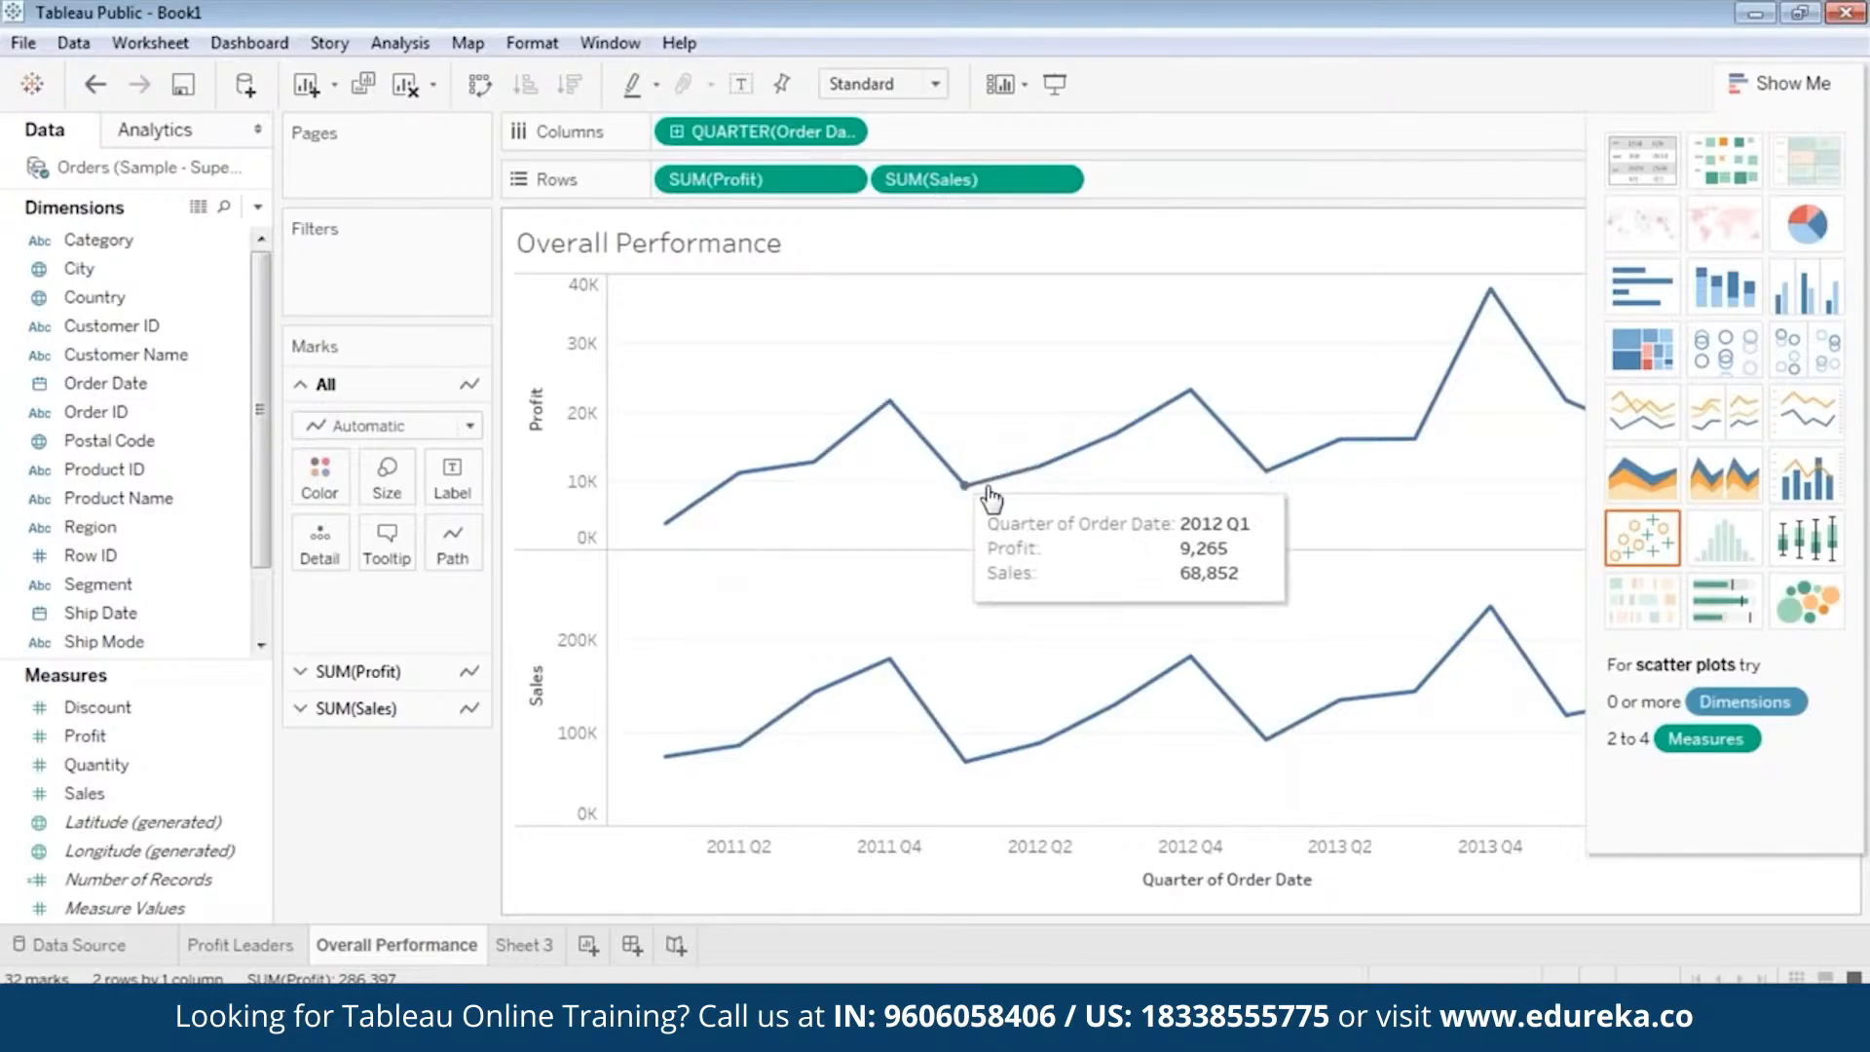
{"action": "mouse_move", "coordinate": [1196, 417]}
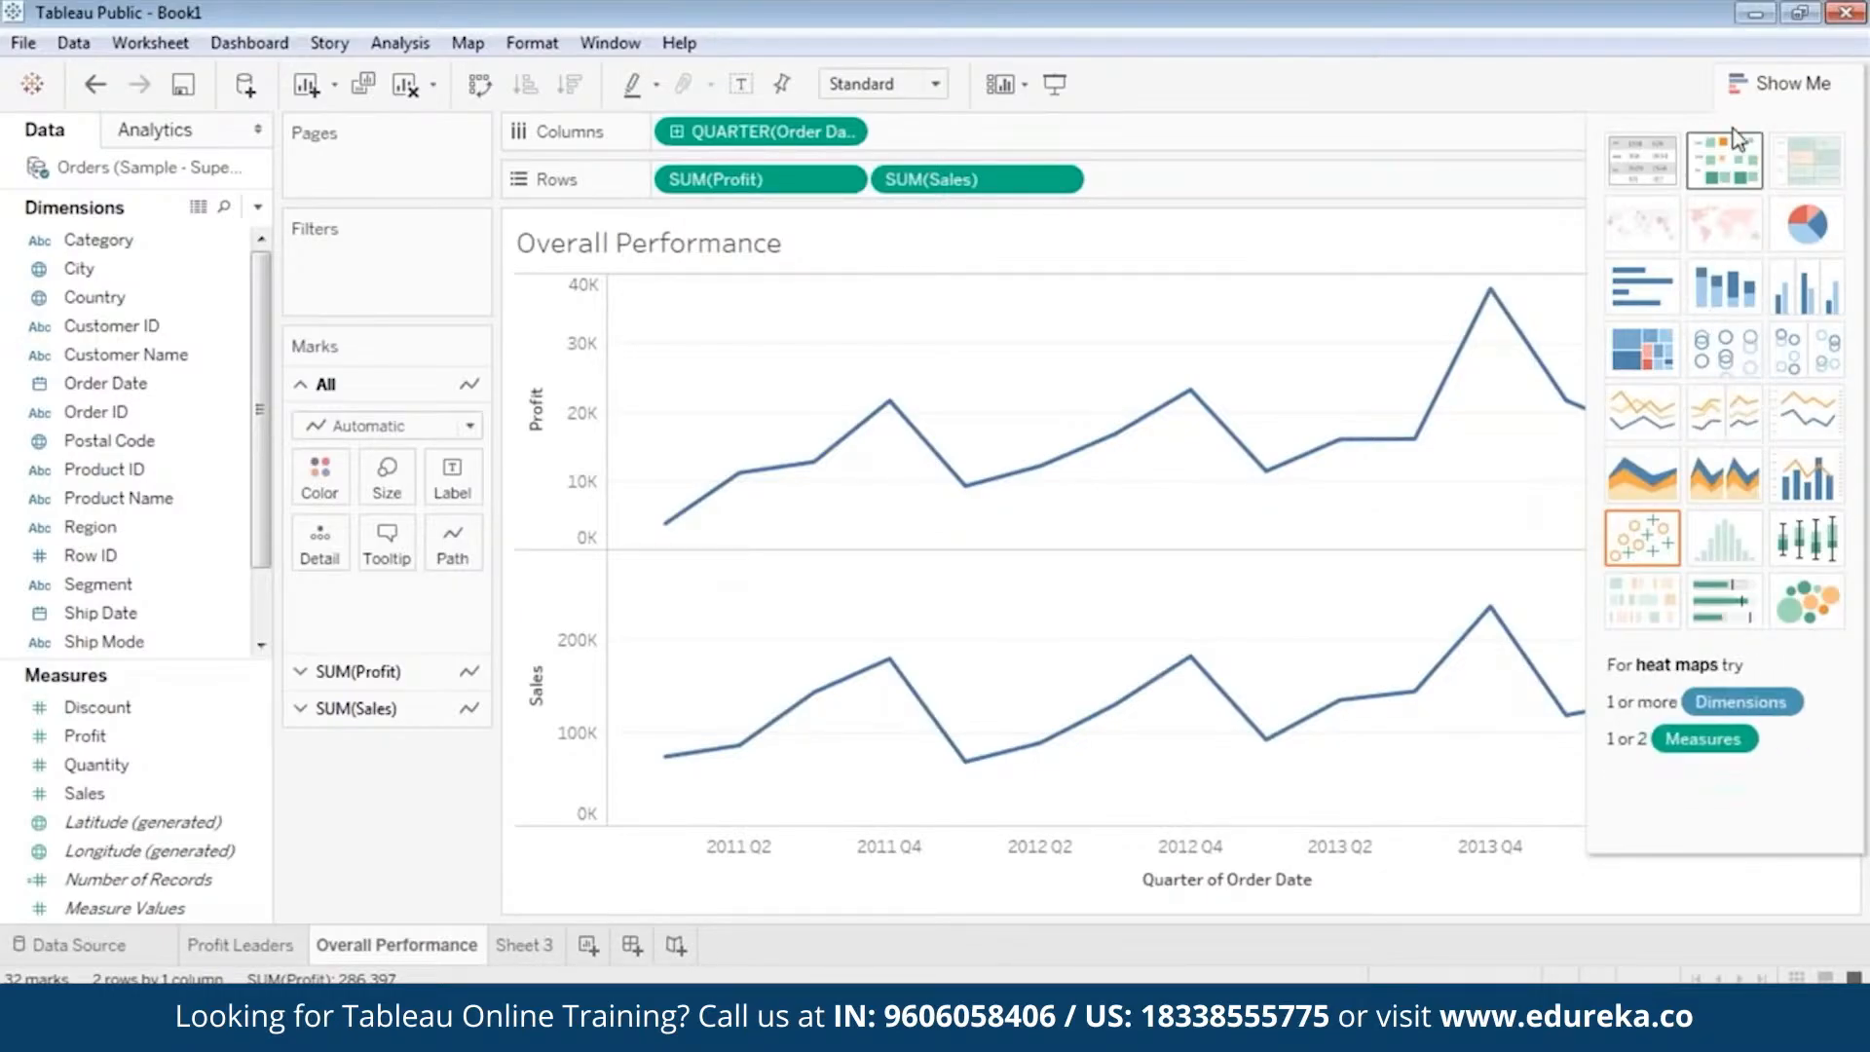
{"action": "left_click", "coordinate": [1743, 79]}
{"action": "mouse_move", "coordinate": [658, 533]}
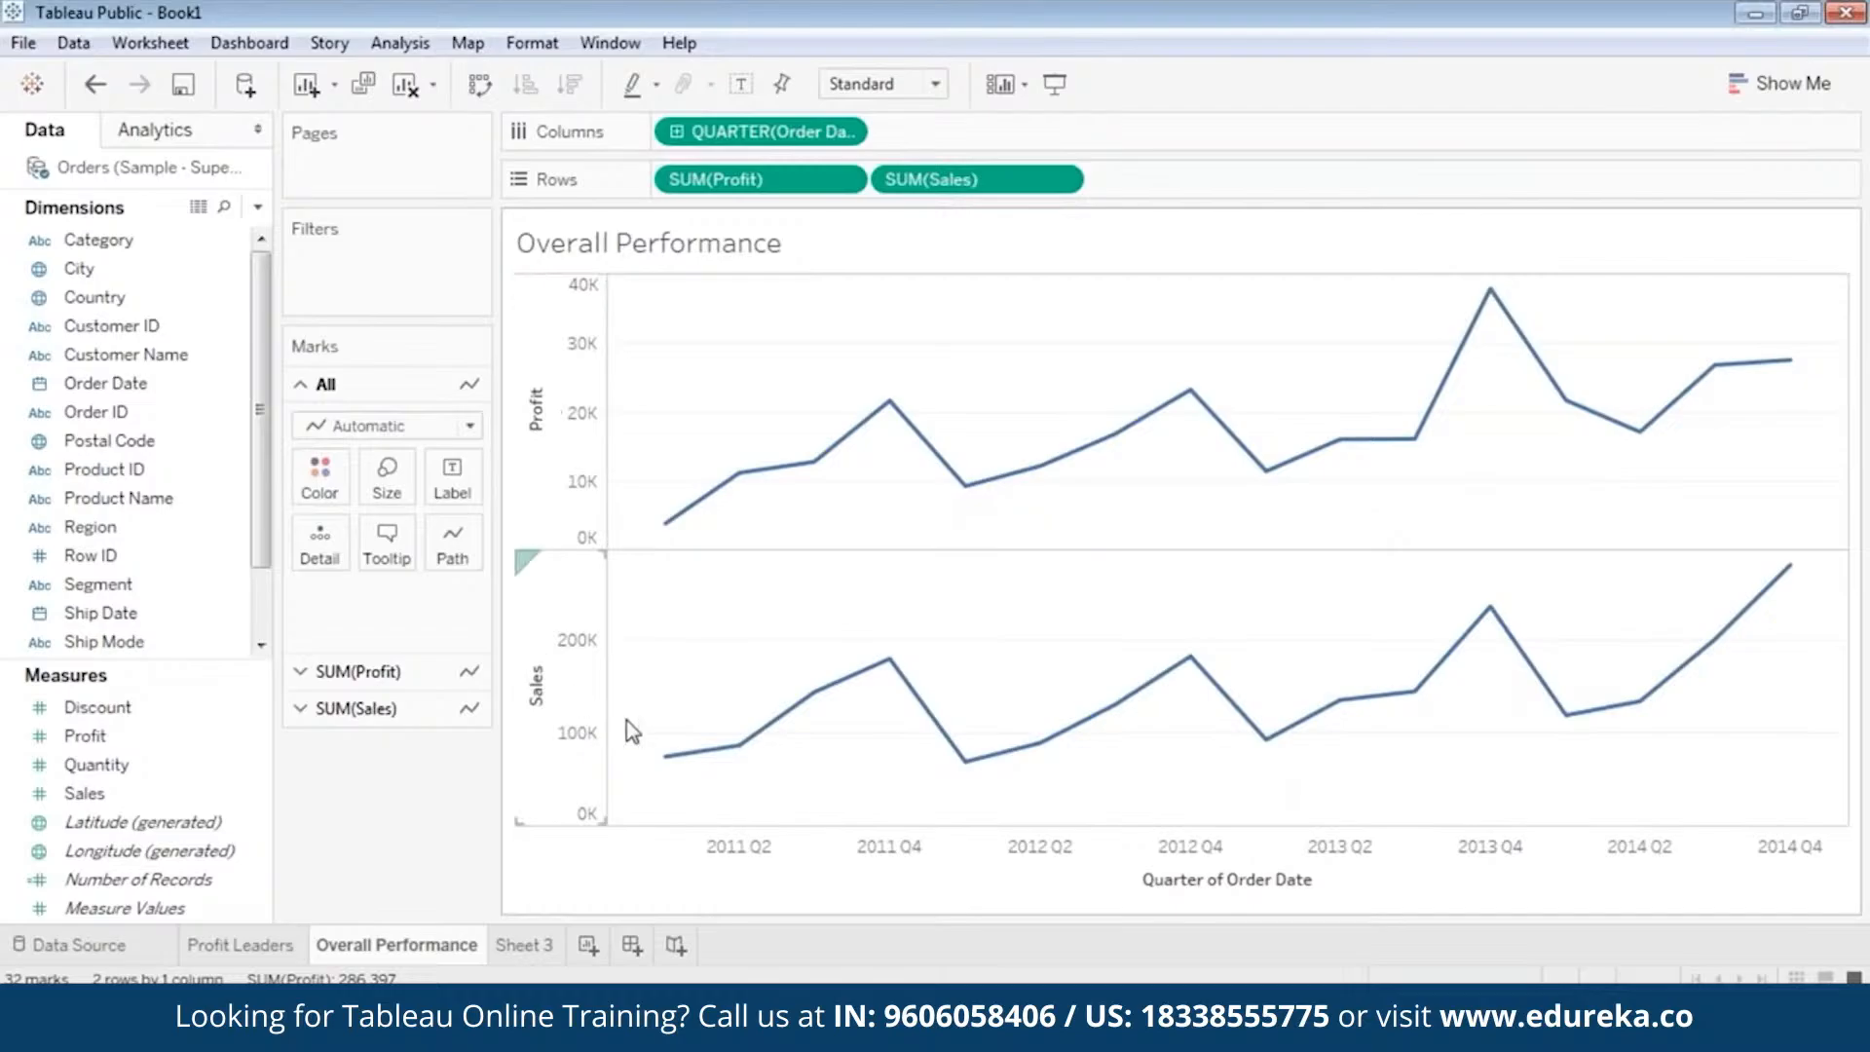
{"action": "mouse_move", "coordinate": [793, 480]}
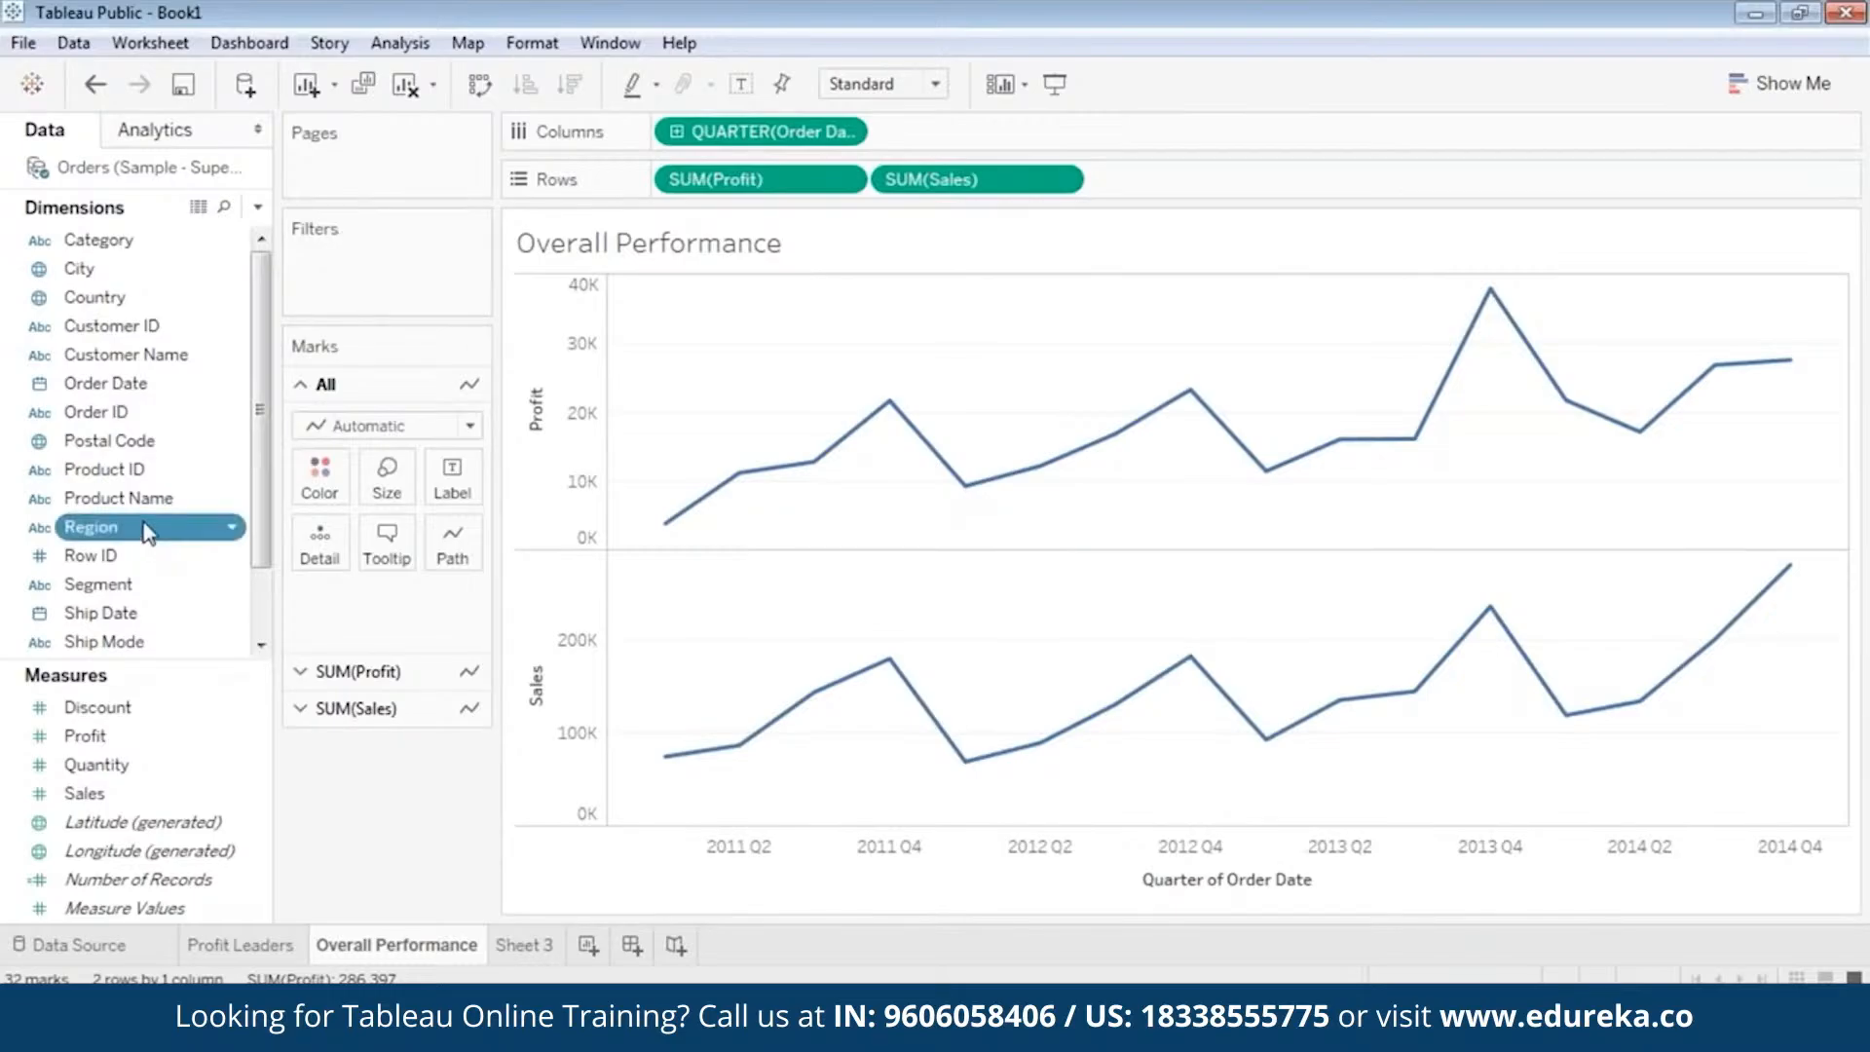
Filter the Overall Performance sheet by Region and by Category, including all values of both fields.
{"action": "left_click_drag", "start_coordinate": [146, 528], "coordinate": [370, 259]}
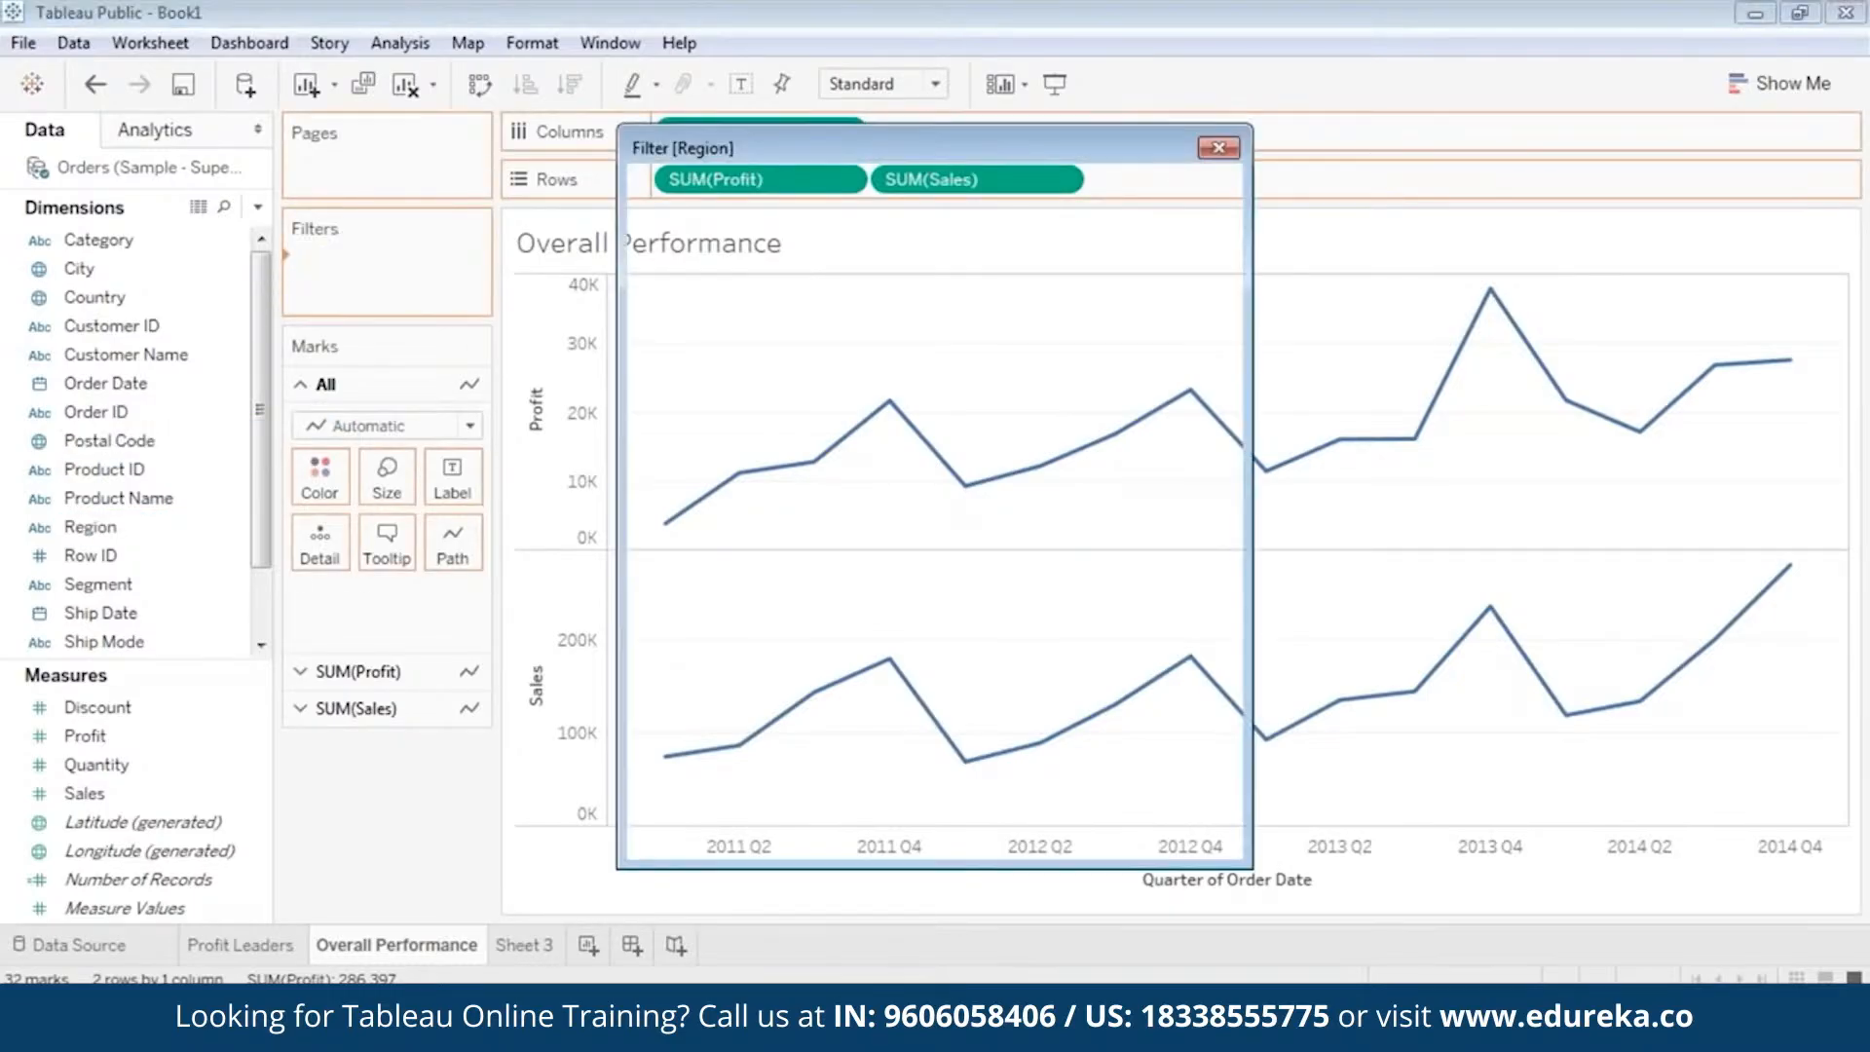
{"action": "left_click", "coordinate": [703, 588]}
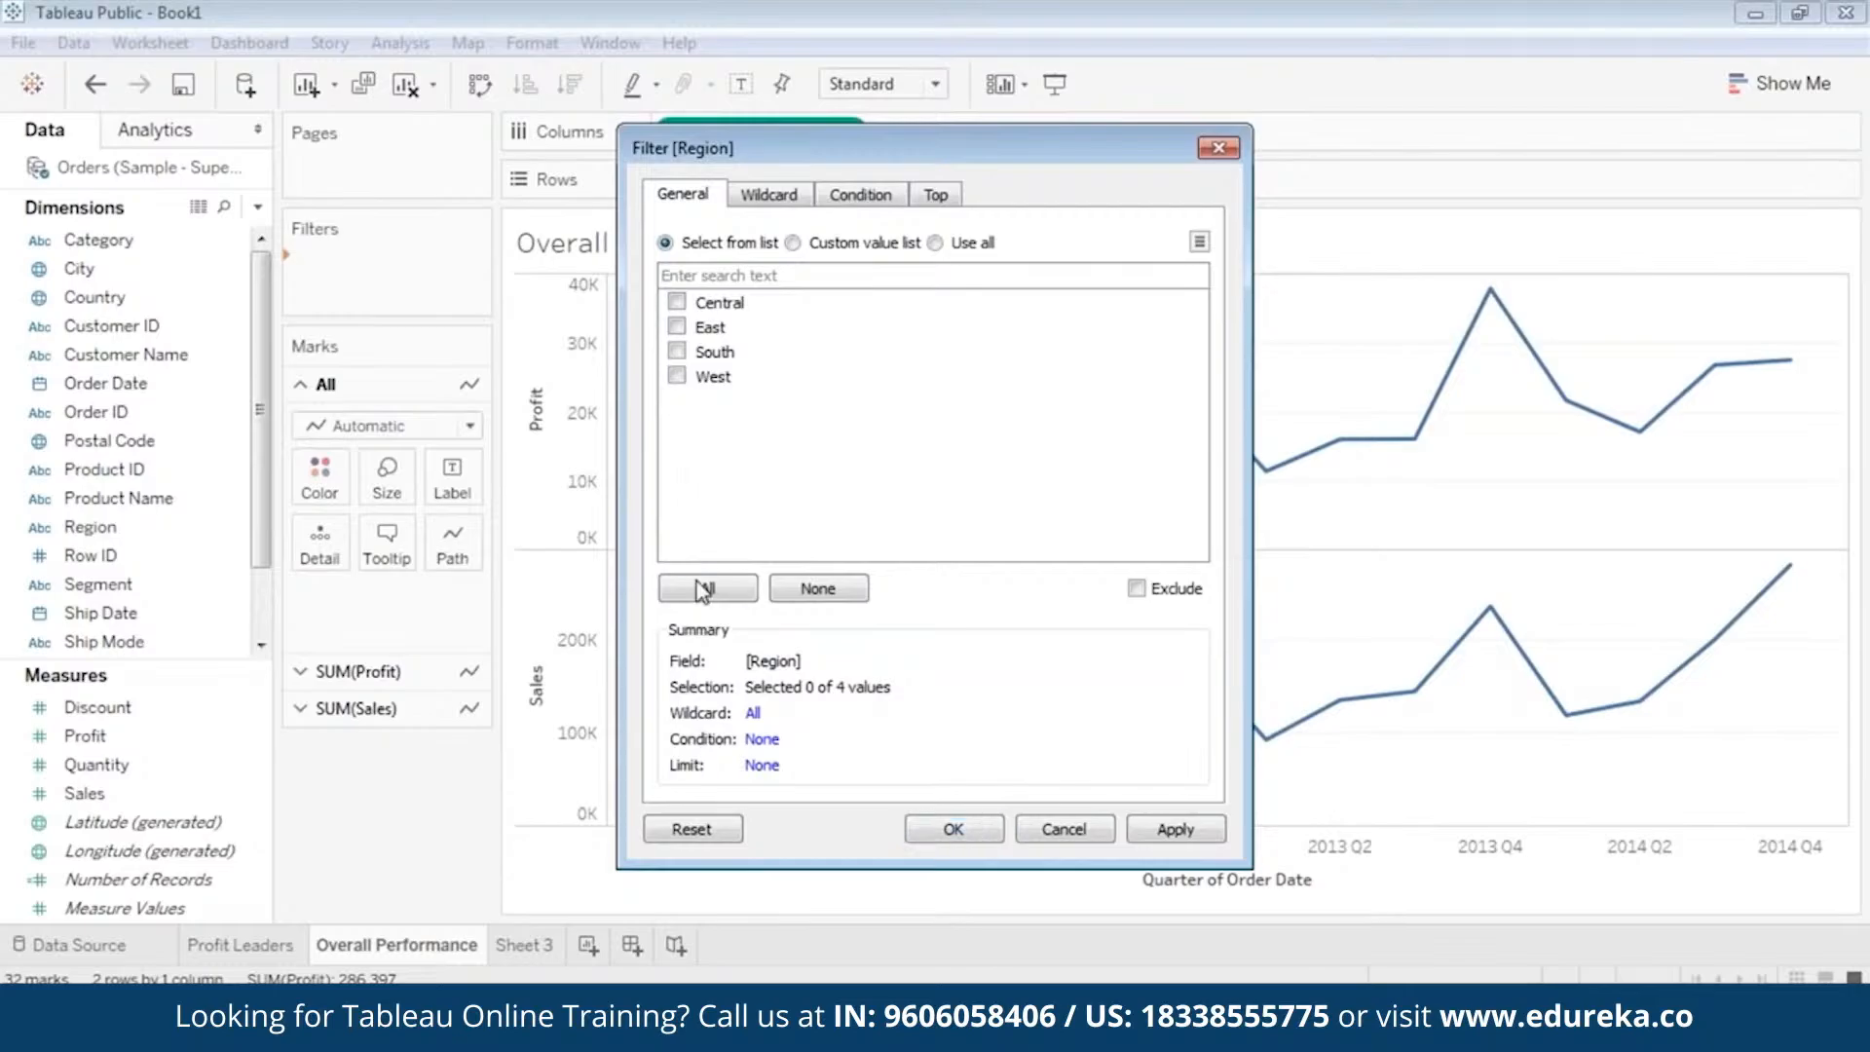
{"action": "left_click", "coordinate": [1172, 827]}
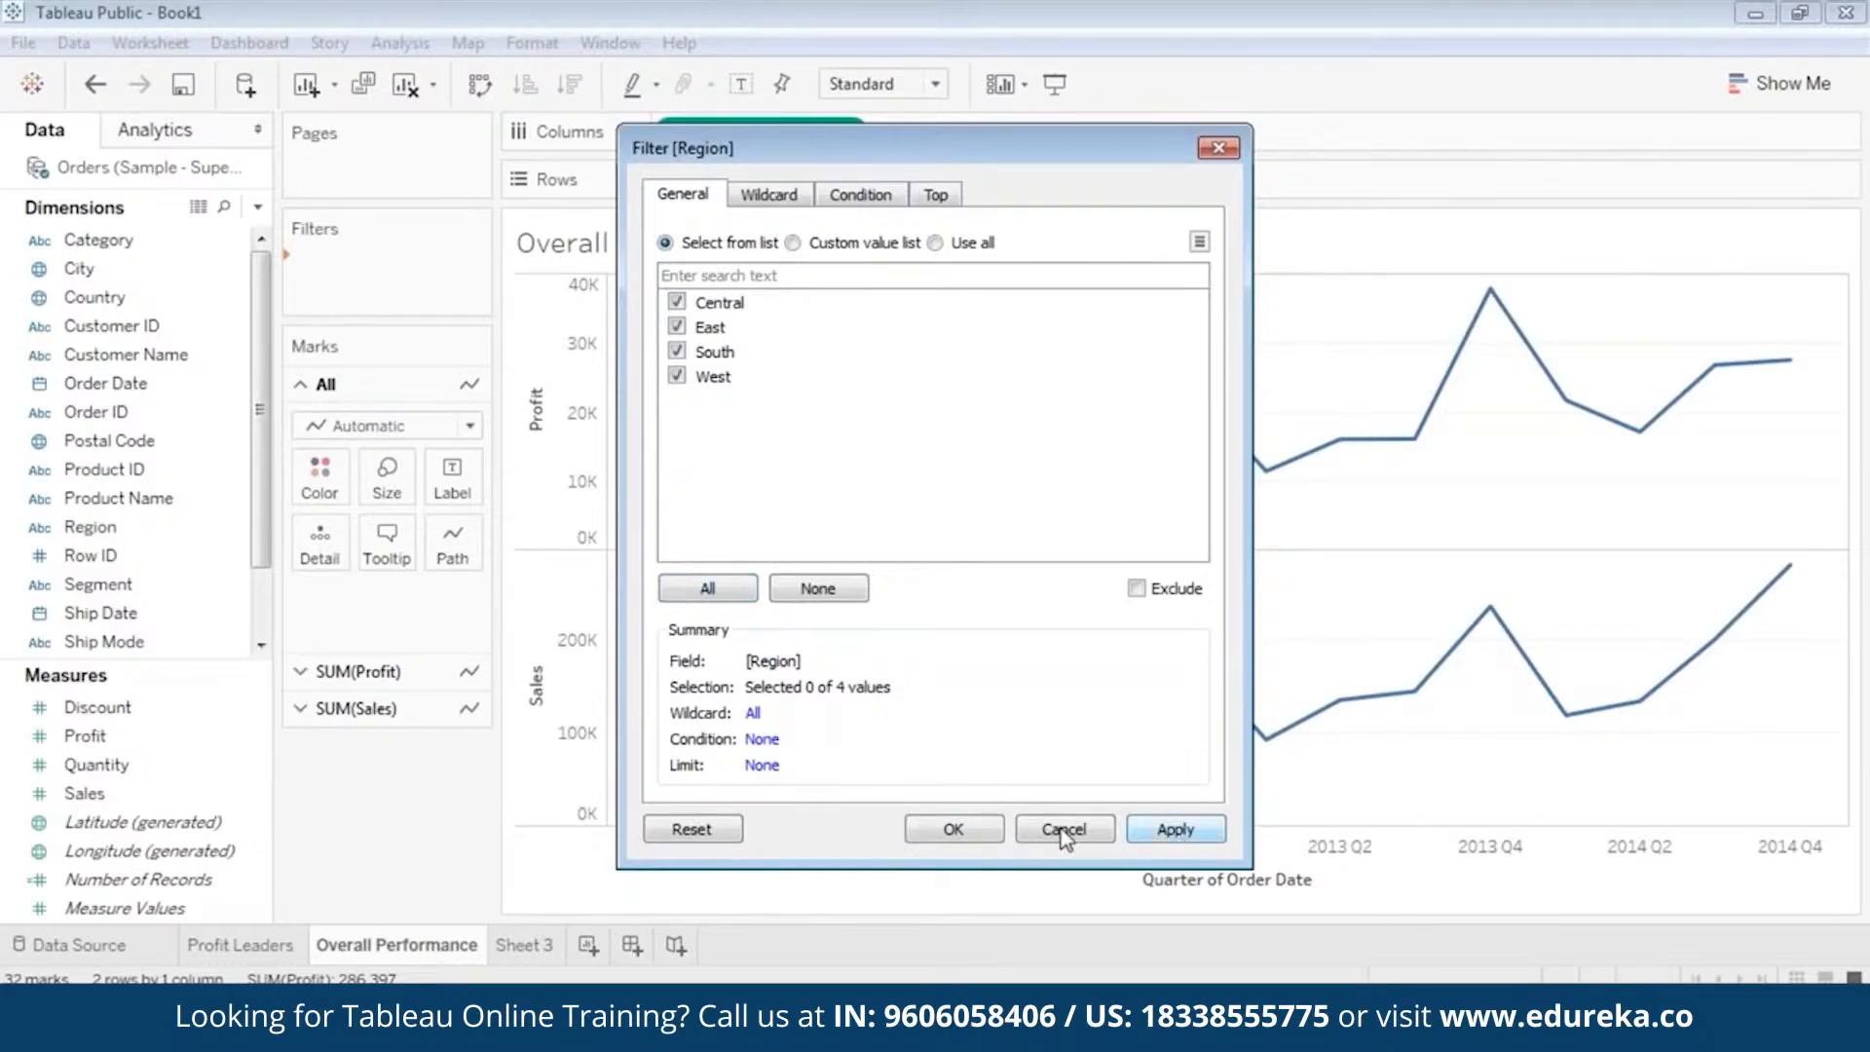
{"action": "left_click", "coordinate": [986, 829]}
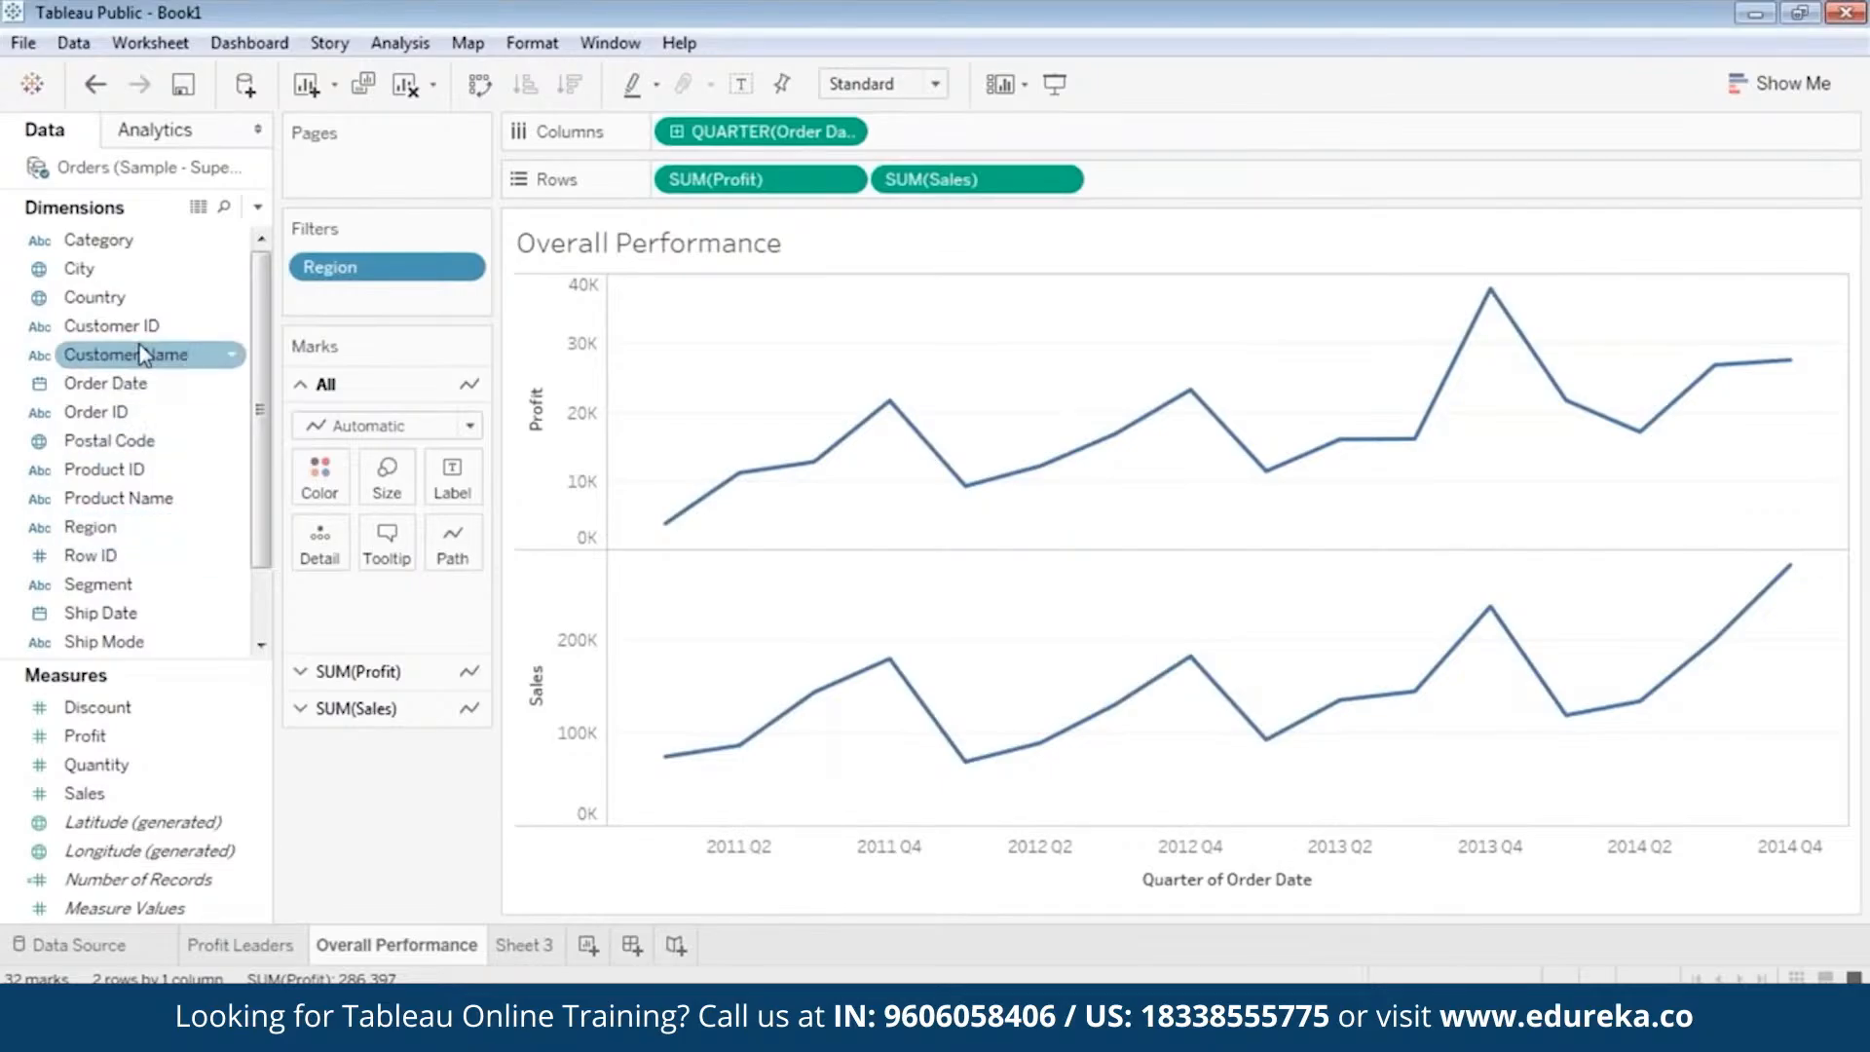
{"action": "left_click_drag", "start_coordinate": [133, 267], "coordinate": [390, 300]}
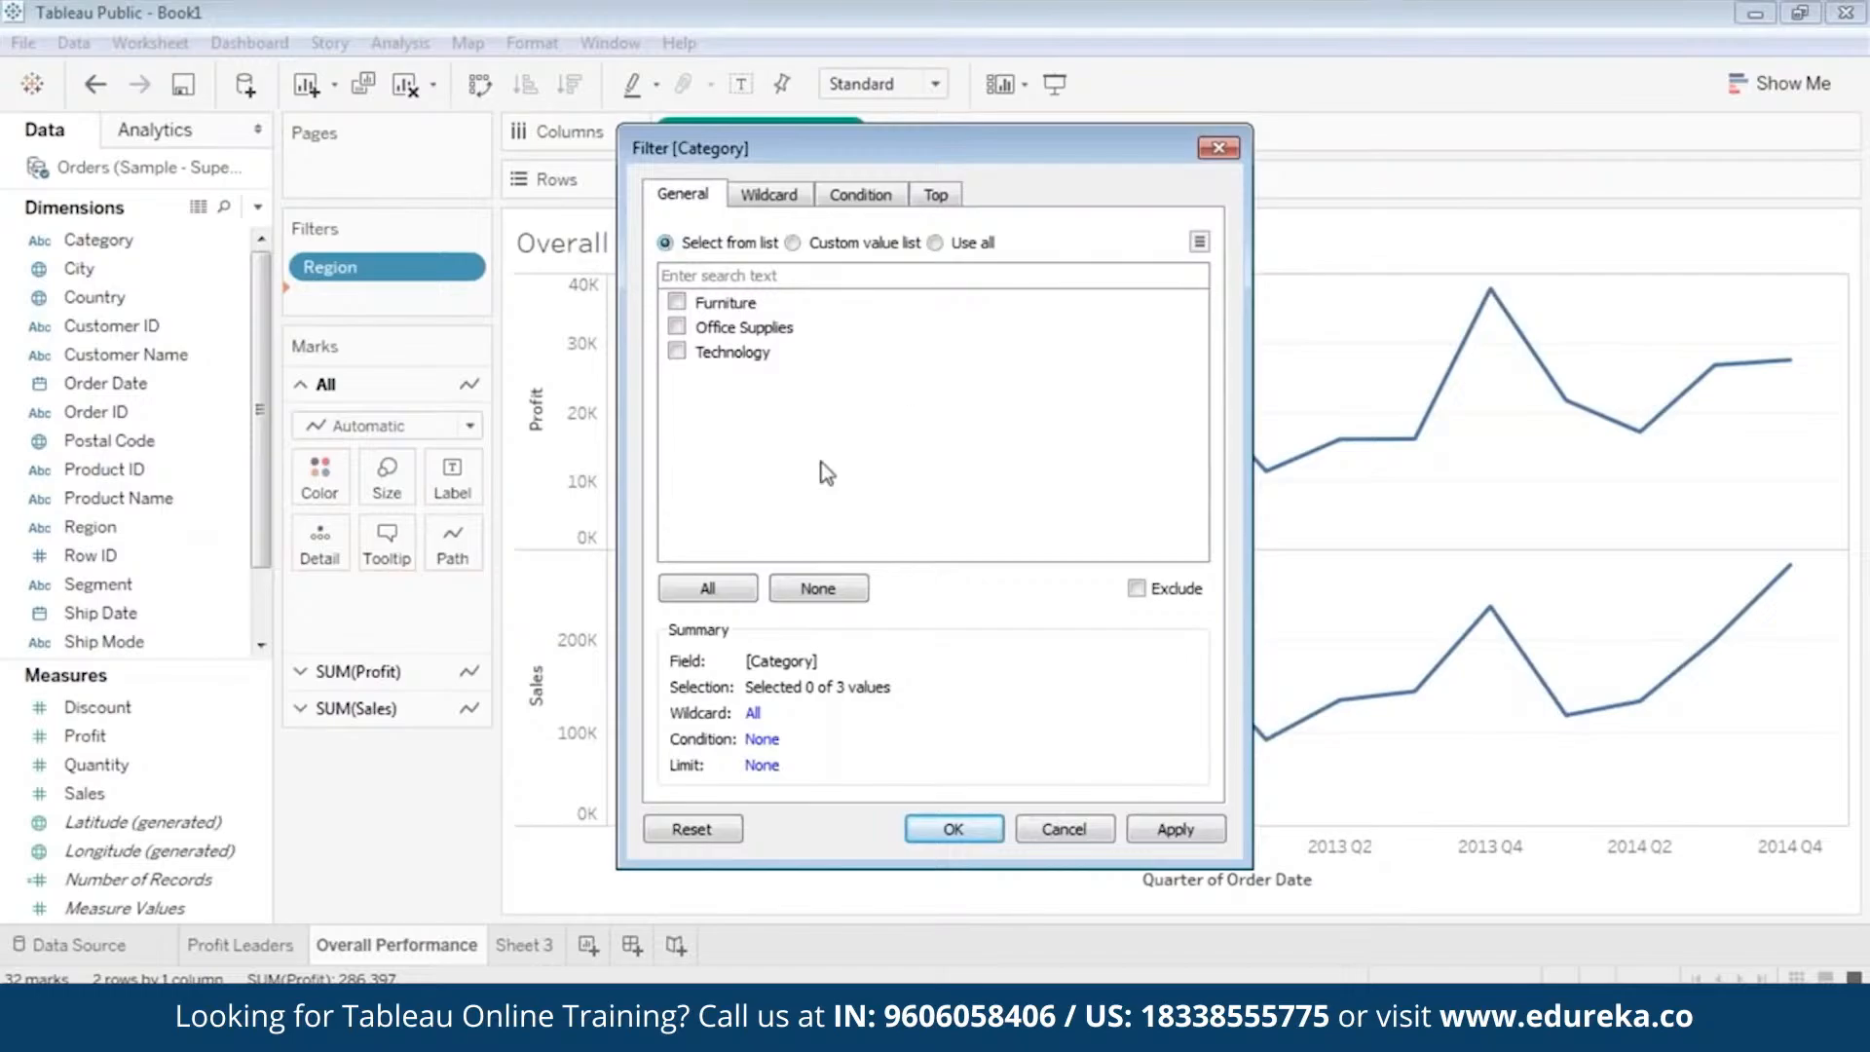
{"action": "left_click", "coordinate": [730, 596]}
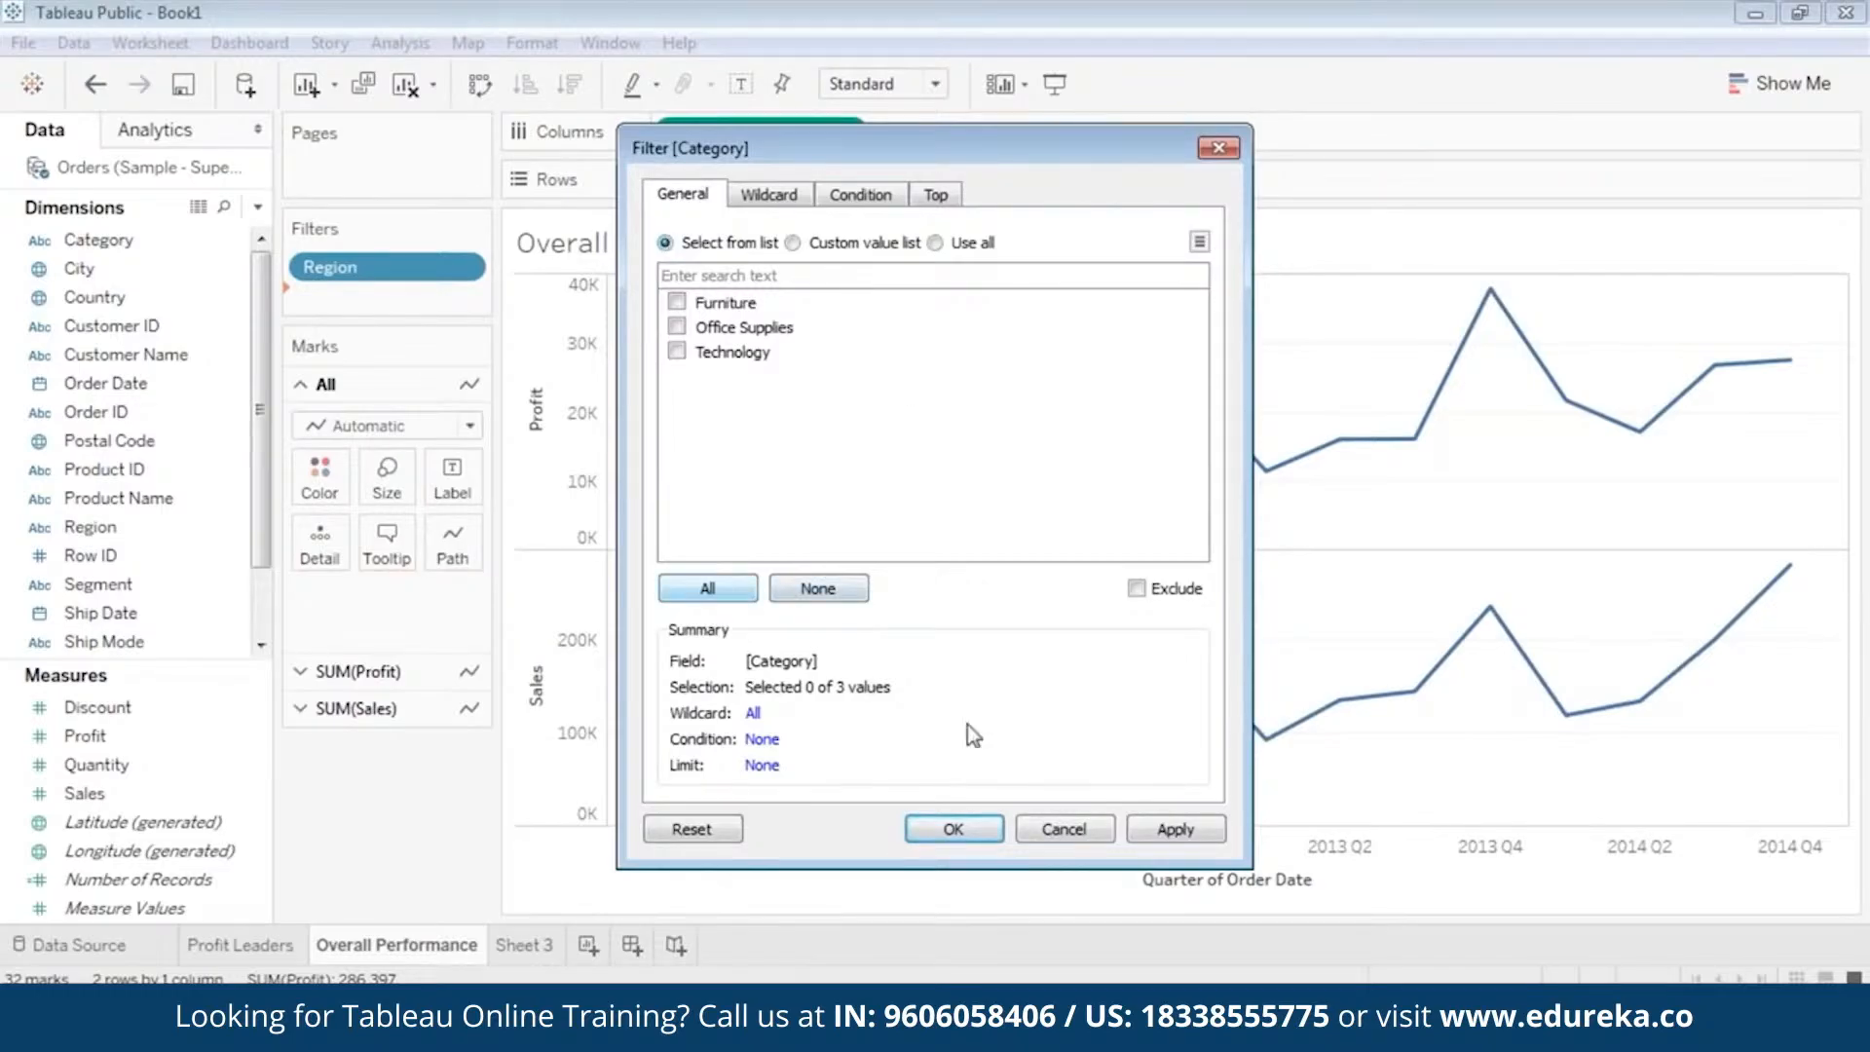
{"action": "left_click", "coordinate": [1172, 829]}
{"action": "left_click", "coordinate": [939, 830]}
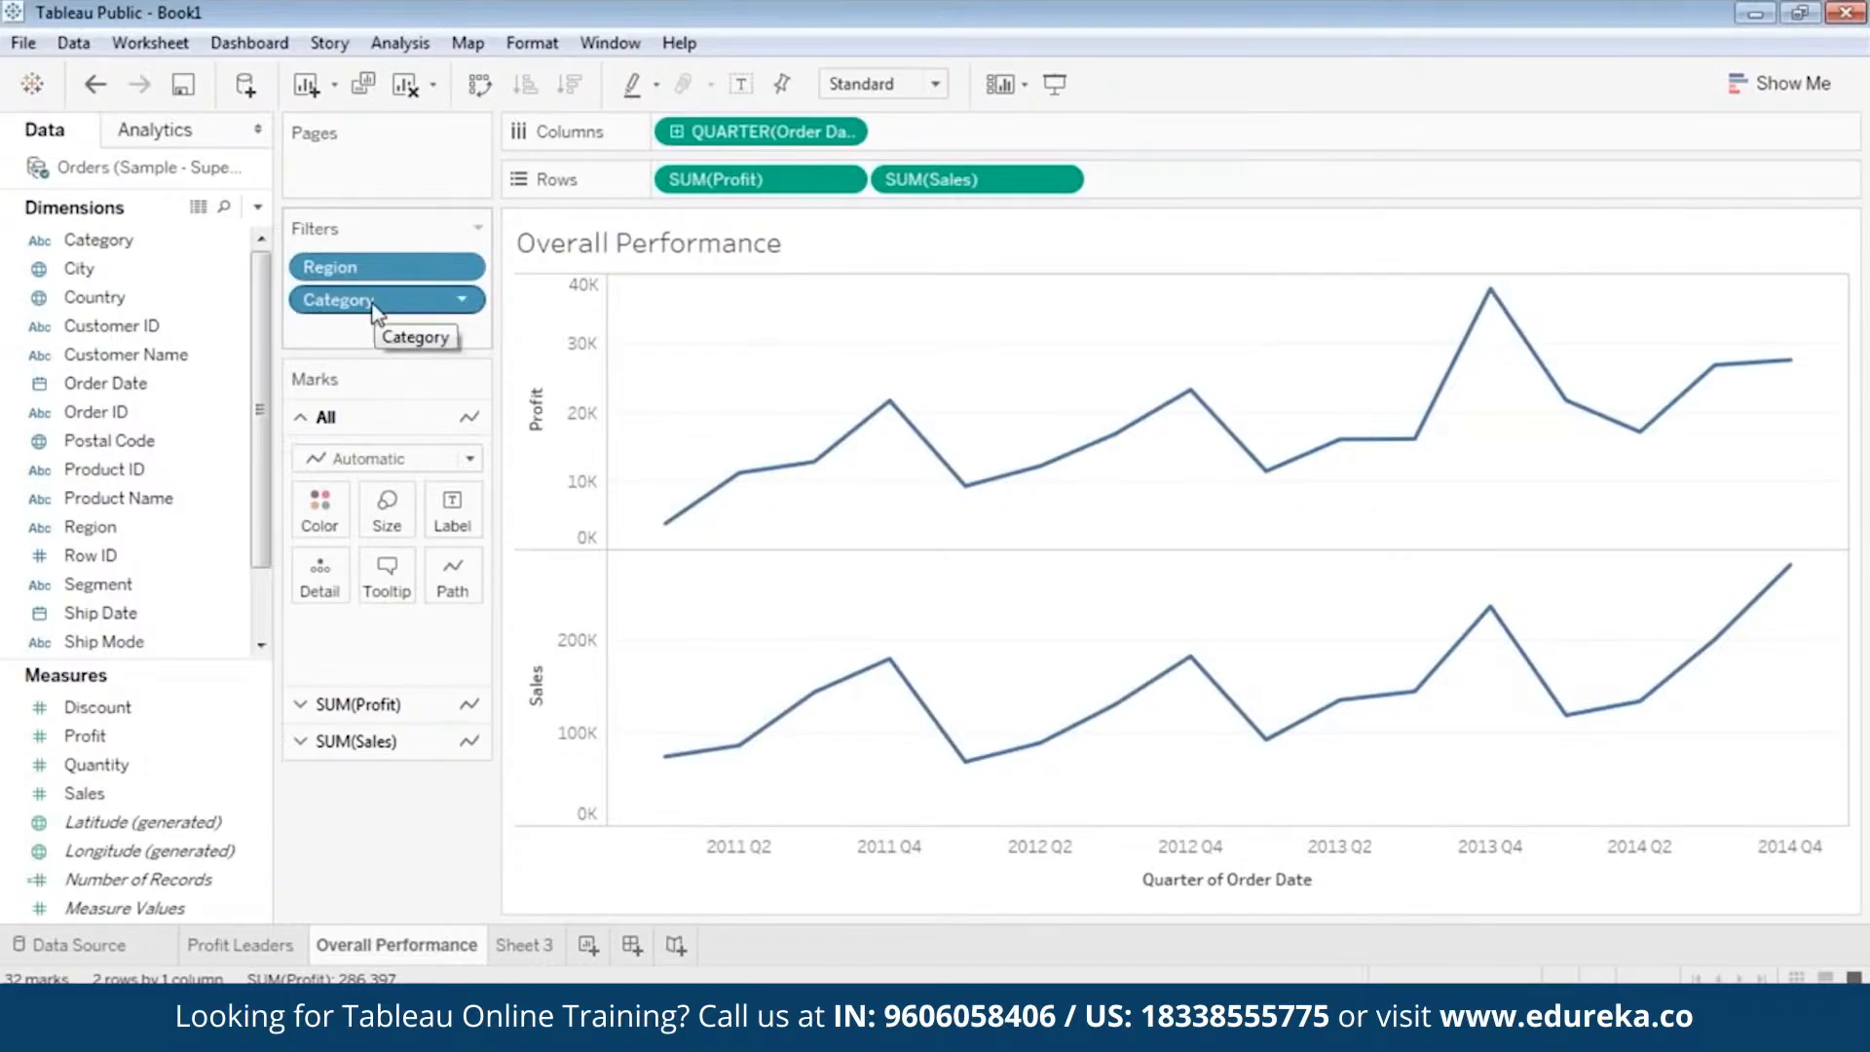
Add Sub-Category as a filter on the Overall Performance sheet with all of its values selected.
{"action": "left_click", "coordinate": [206, 410]}
{"action": "scroll", "coordinate": [202, 413], "scroll_direction": "down", "scroll_amount": 1}
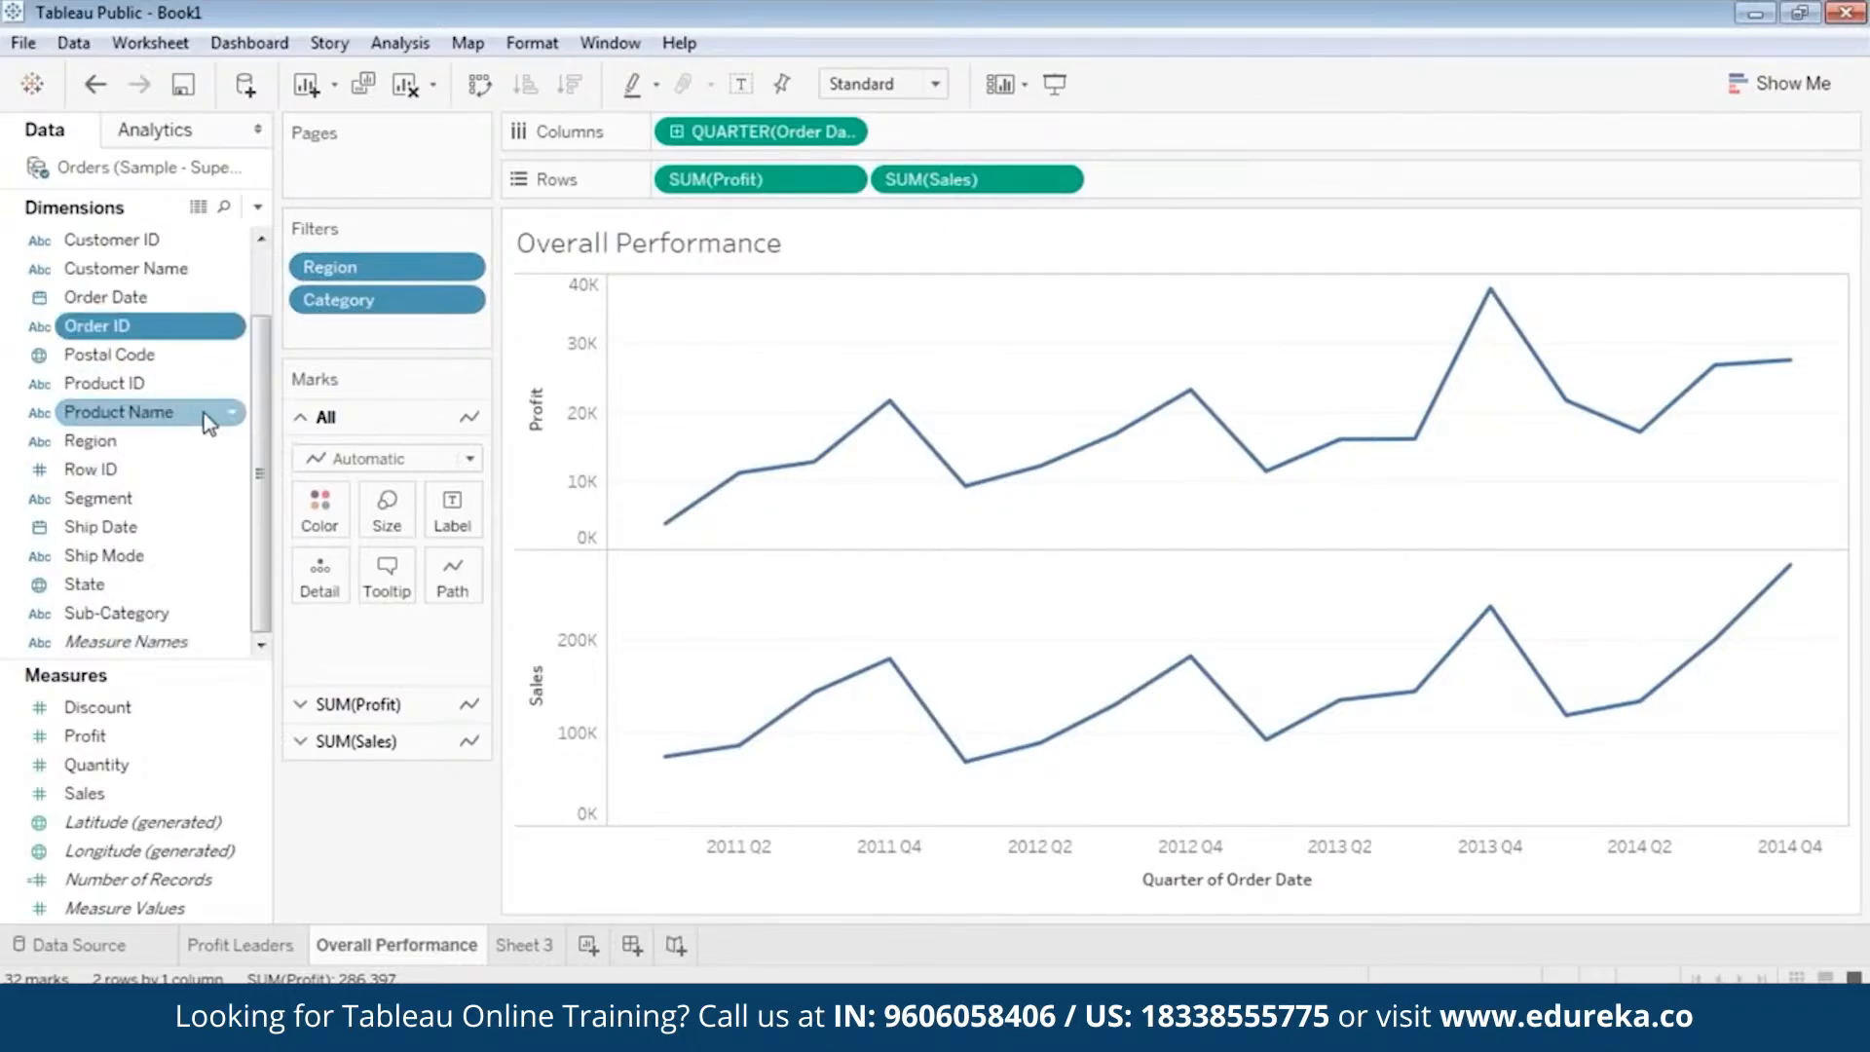
{"action": "left_click", "coordinate": [158, 585], "text": "ctrl"}
{"action": "left_click_drag", "start_coordinate": [146, 612], "coordinate": [379, 327]}
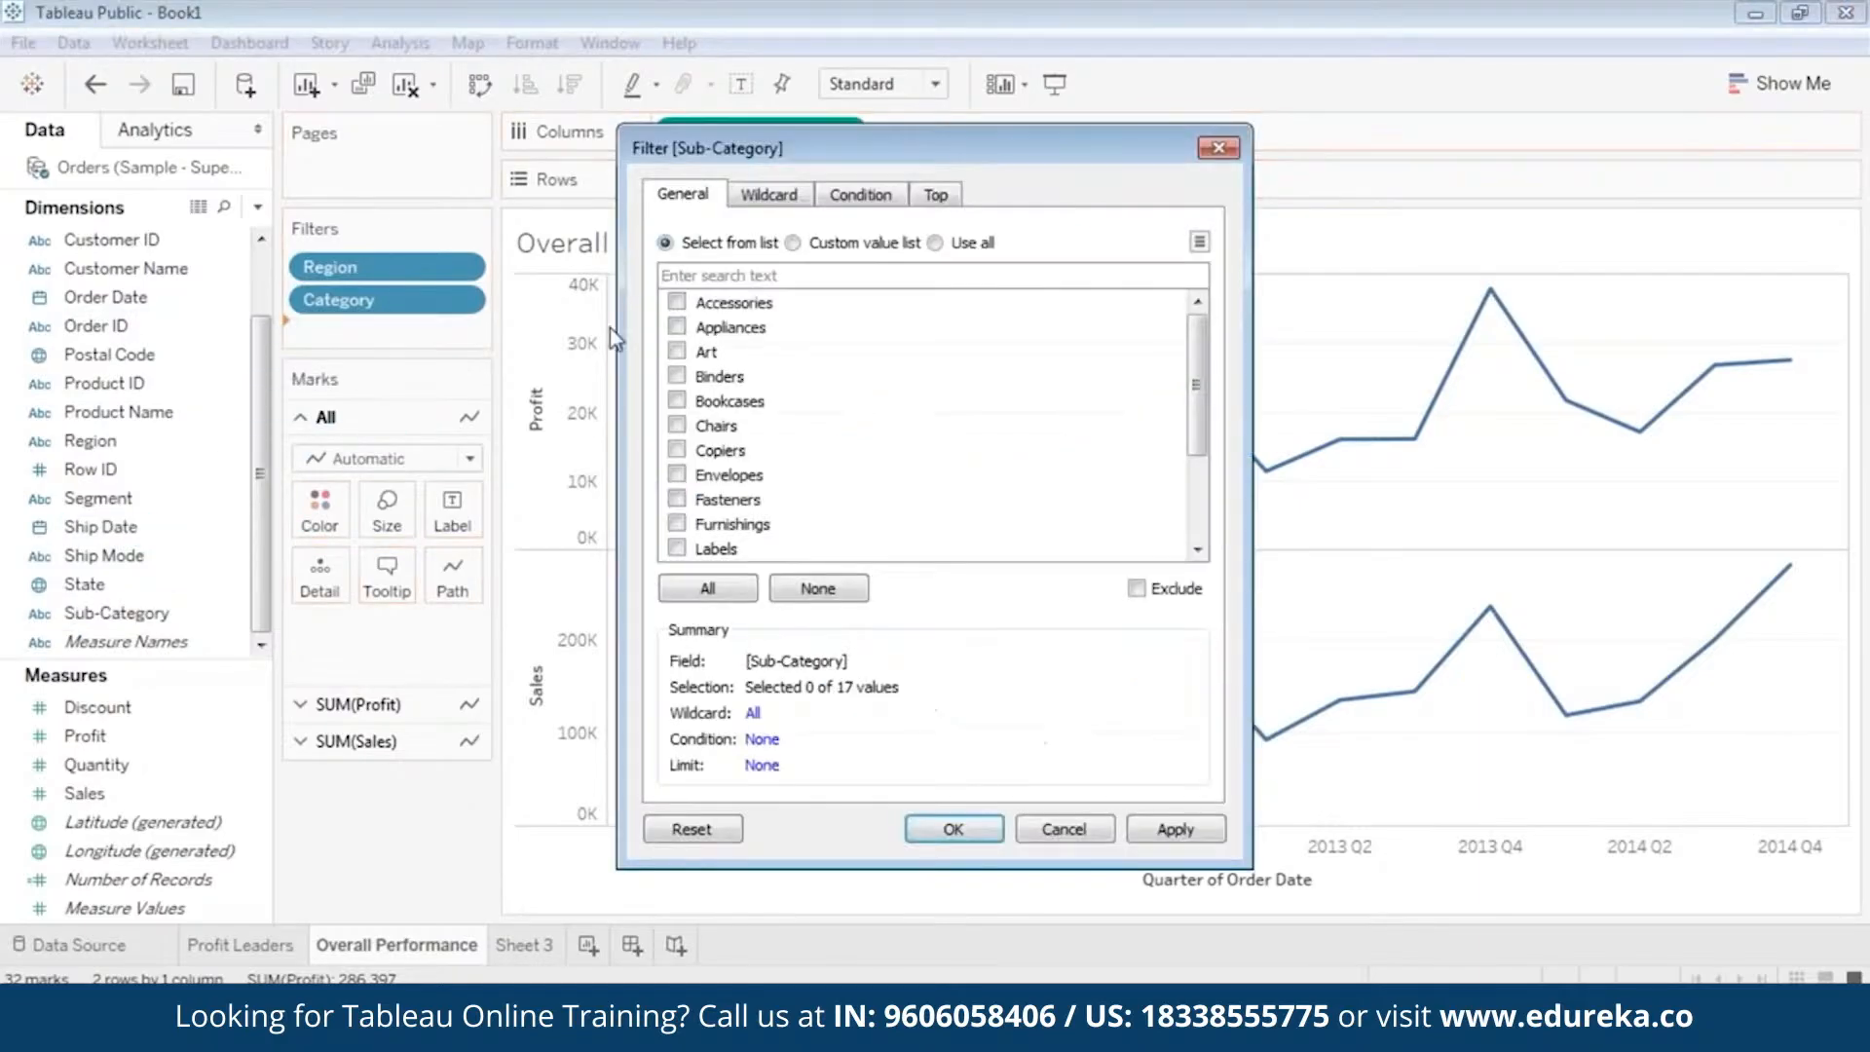
{"action": "left_click", "coordinate": [702, 590]}
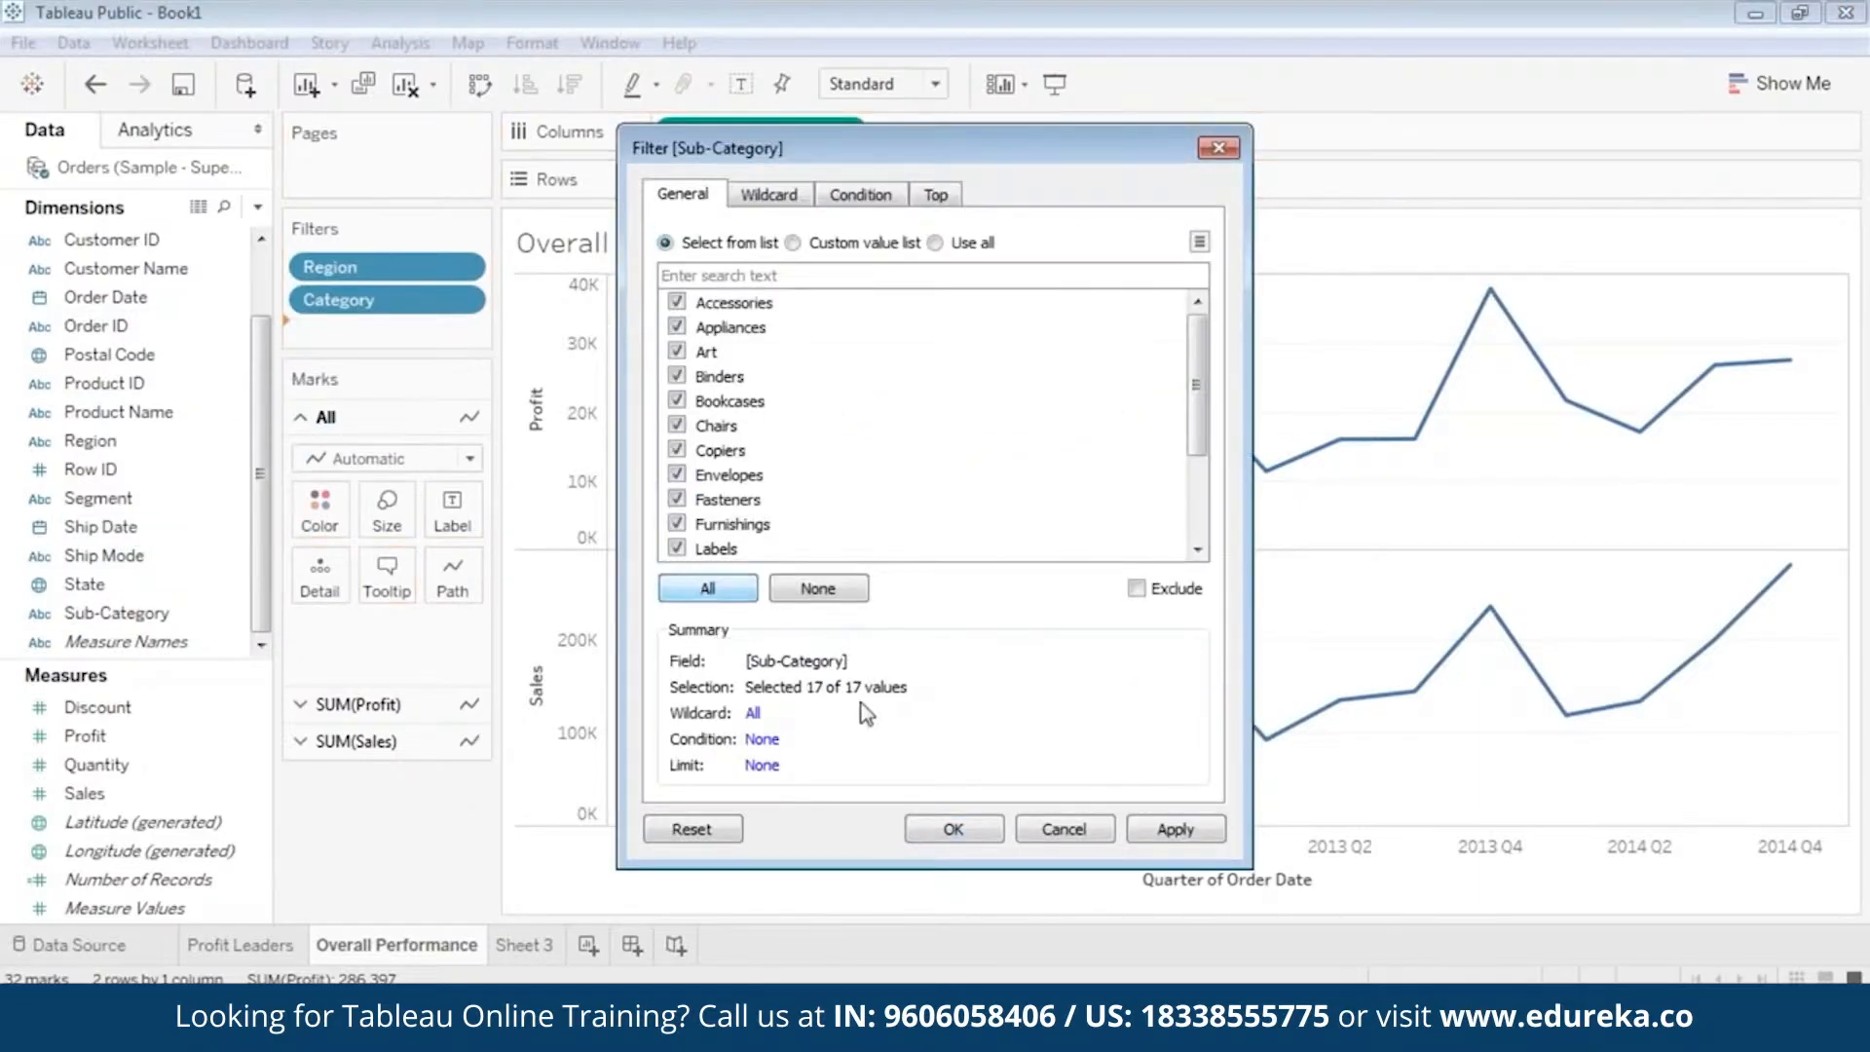
{"action": "left_click", "coordinate": [1197, 843]}
{"action": "left_click", "coordinate": [964, 830]}
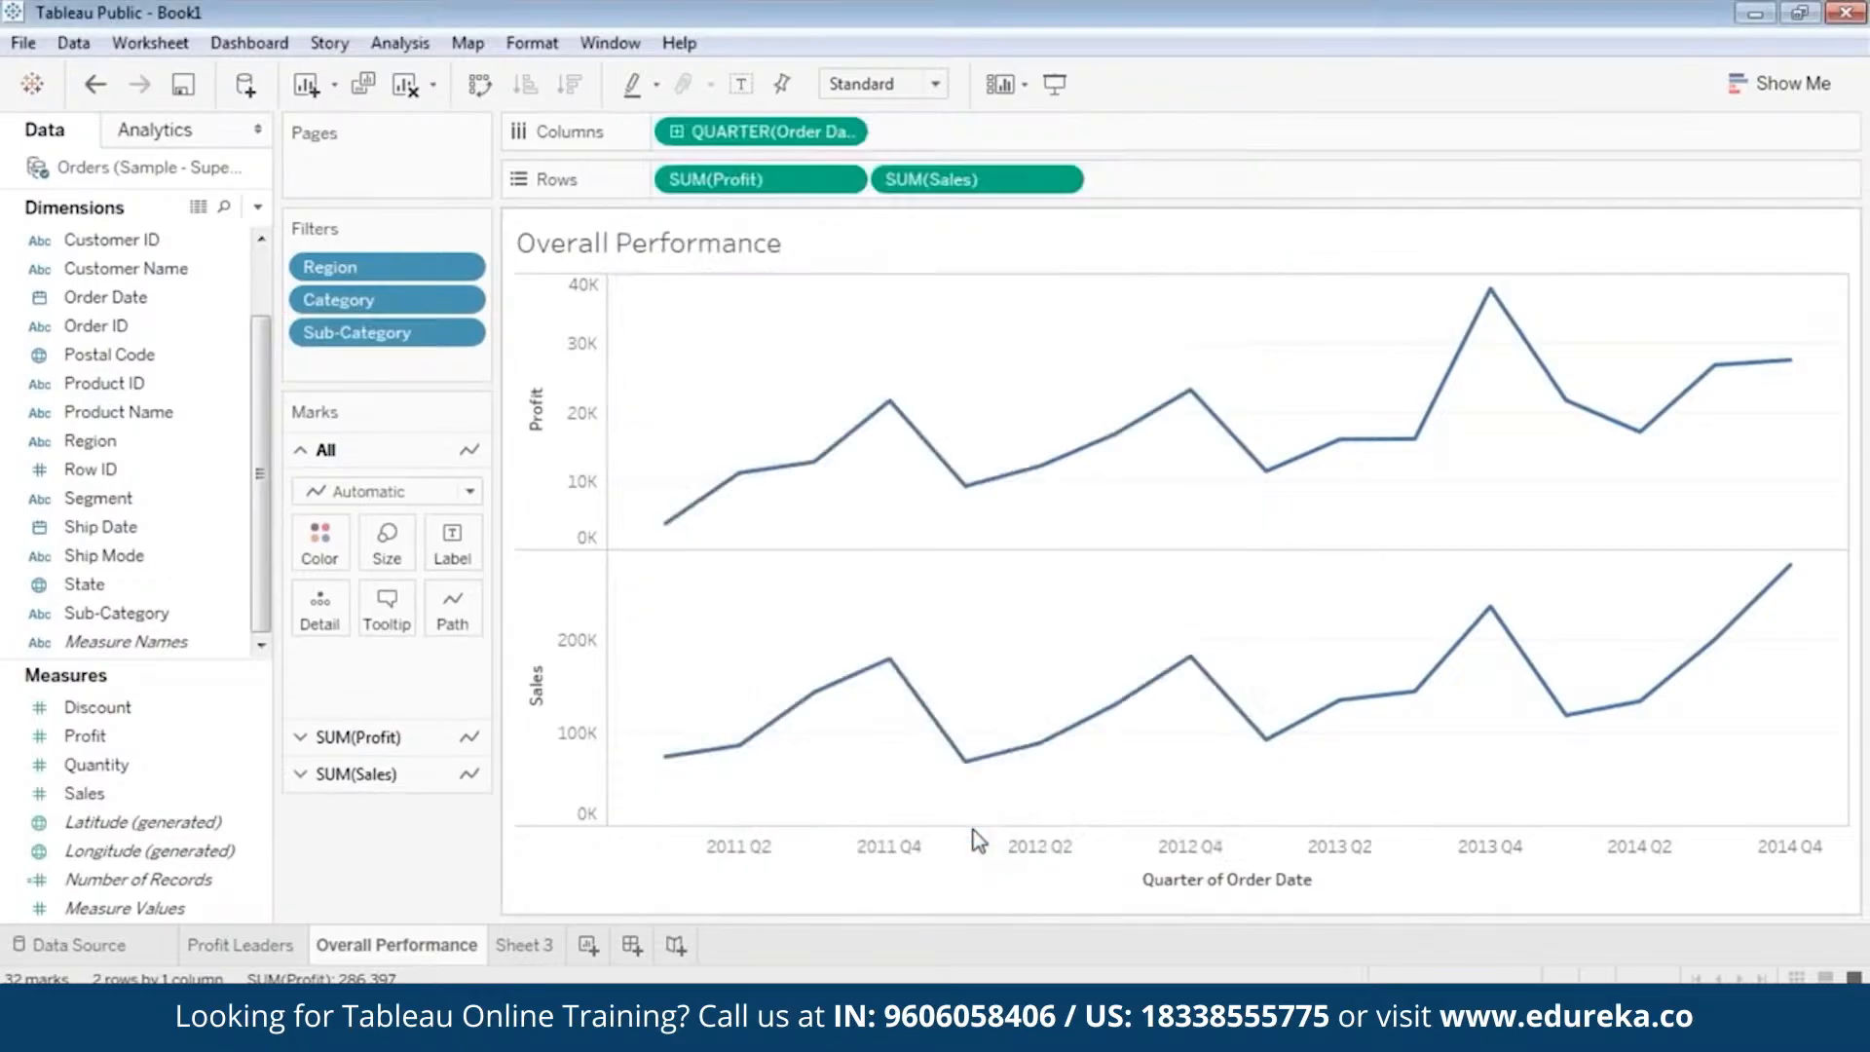
Show the Region, Category and Sub-Category filter cards beside the chart and arrange them in that order.
{"action": "right_click", "coordinate": [409, 269]}
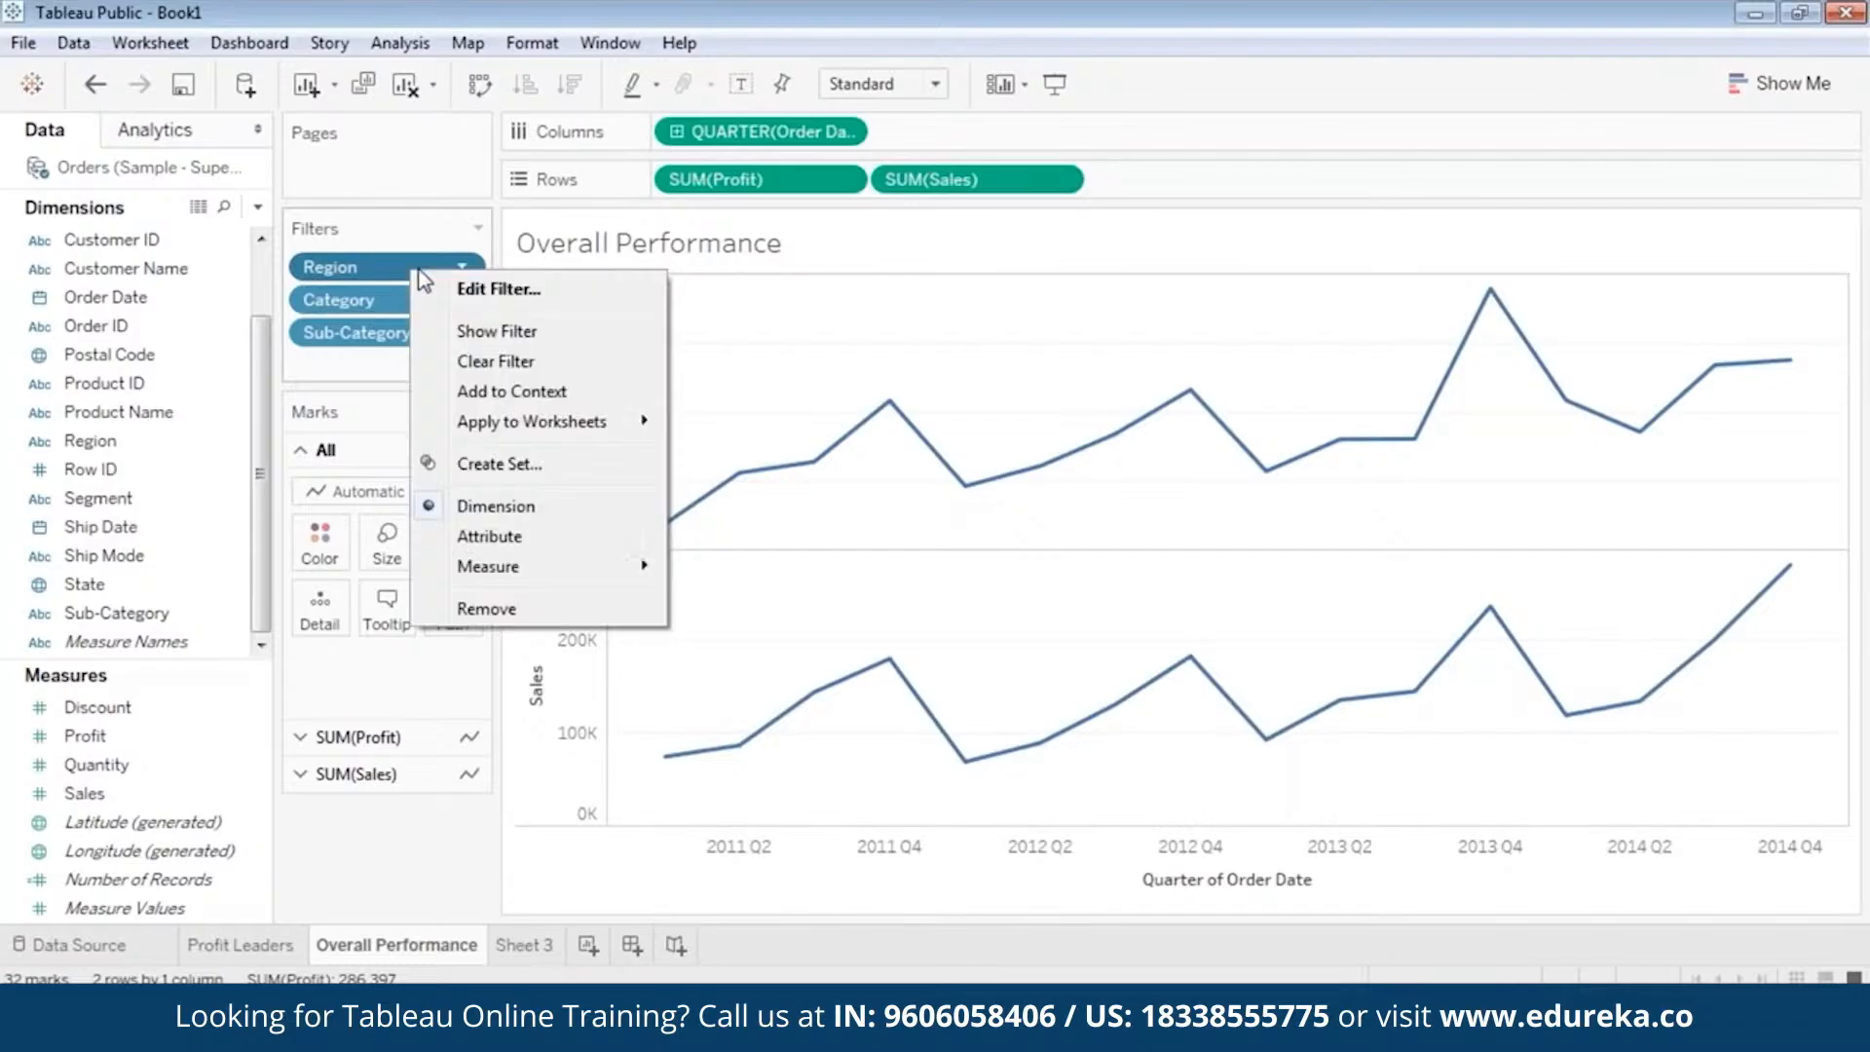
{"action": "left_click", "coordinate": [484, 334]}
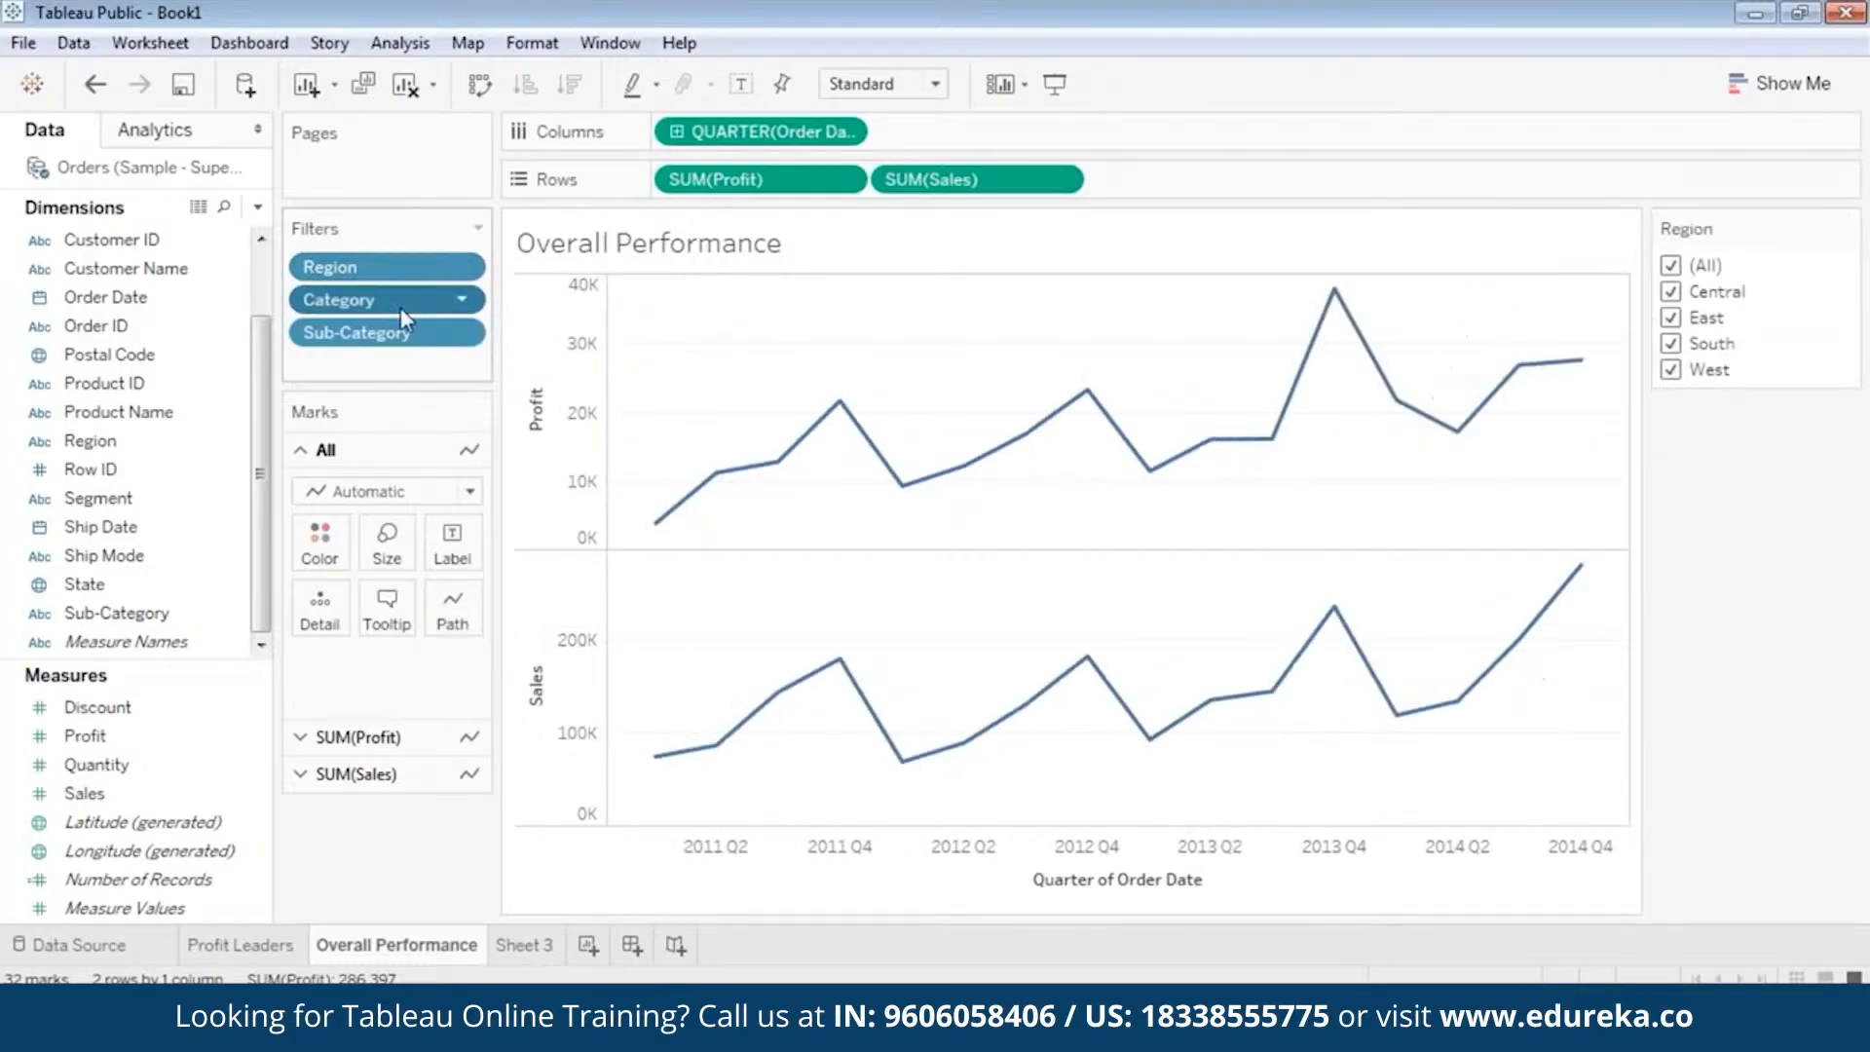
{"action": "right_click", "coordinate": [400, 307]}
{"action": "left_click", "coordinate": [487, 369]}
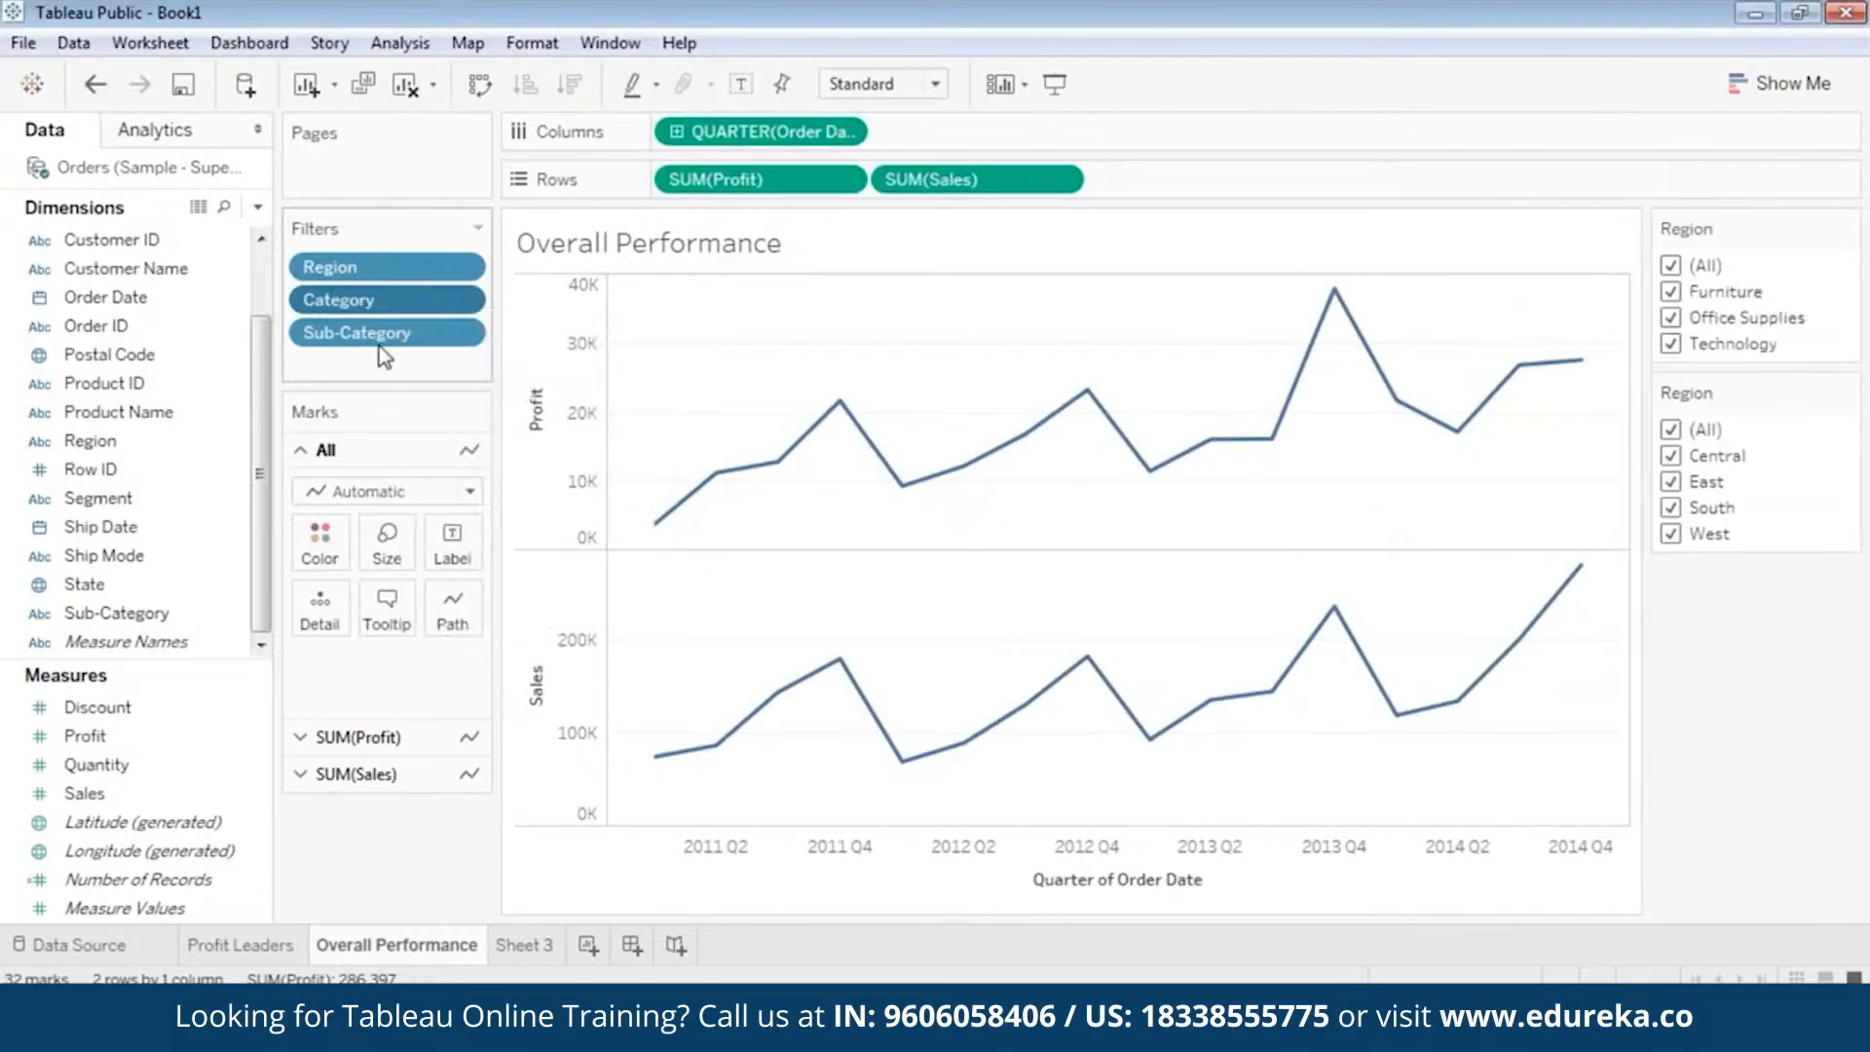
{"action": "right_click", "coordinate": [380, 334]}
{"action": "left_click", "coordinate": [455, 402]}
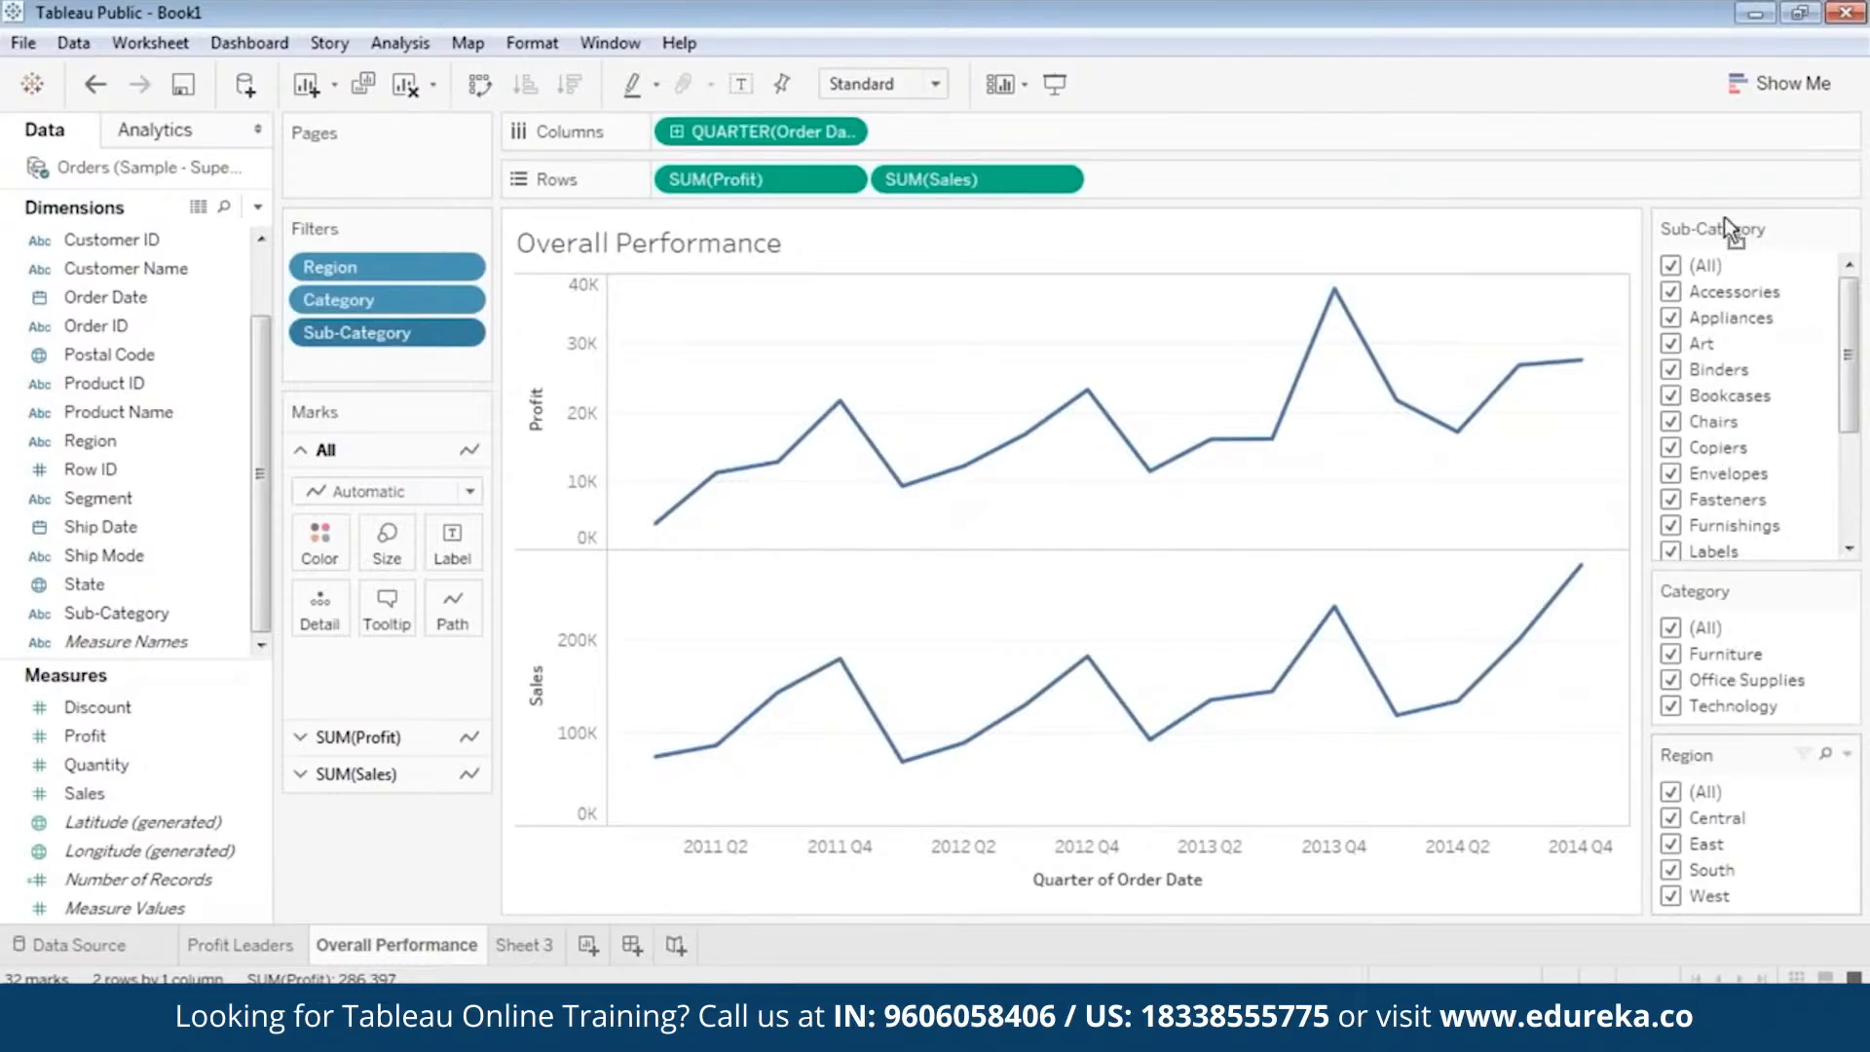
{"action": "left_click_drag", "start_coordinate": [1723, 216], "coordinate": [1724, 208]}
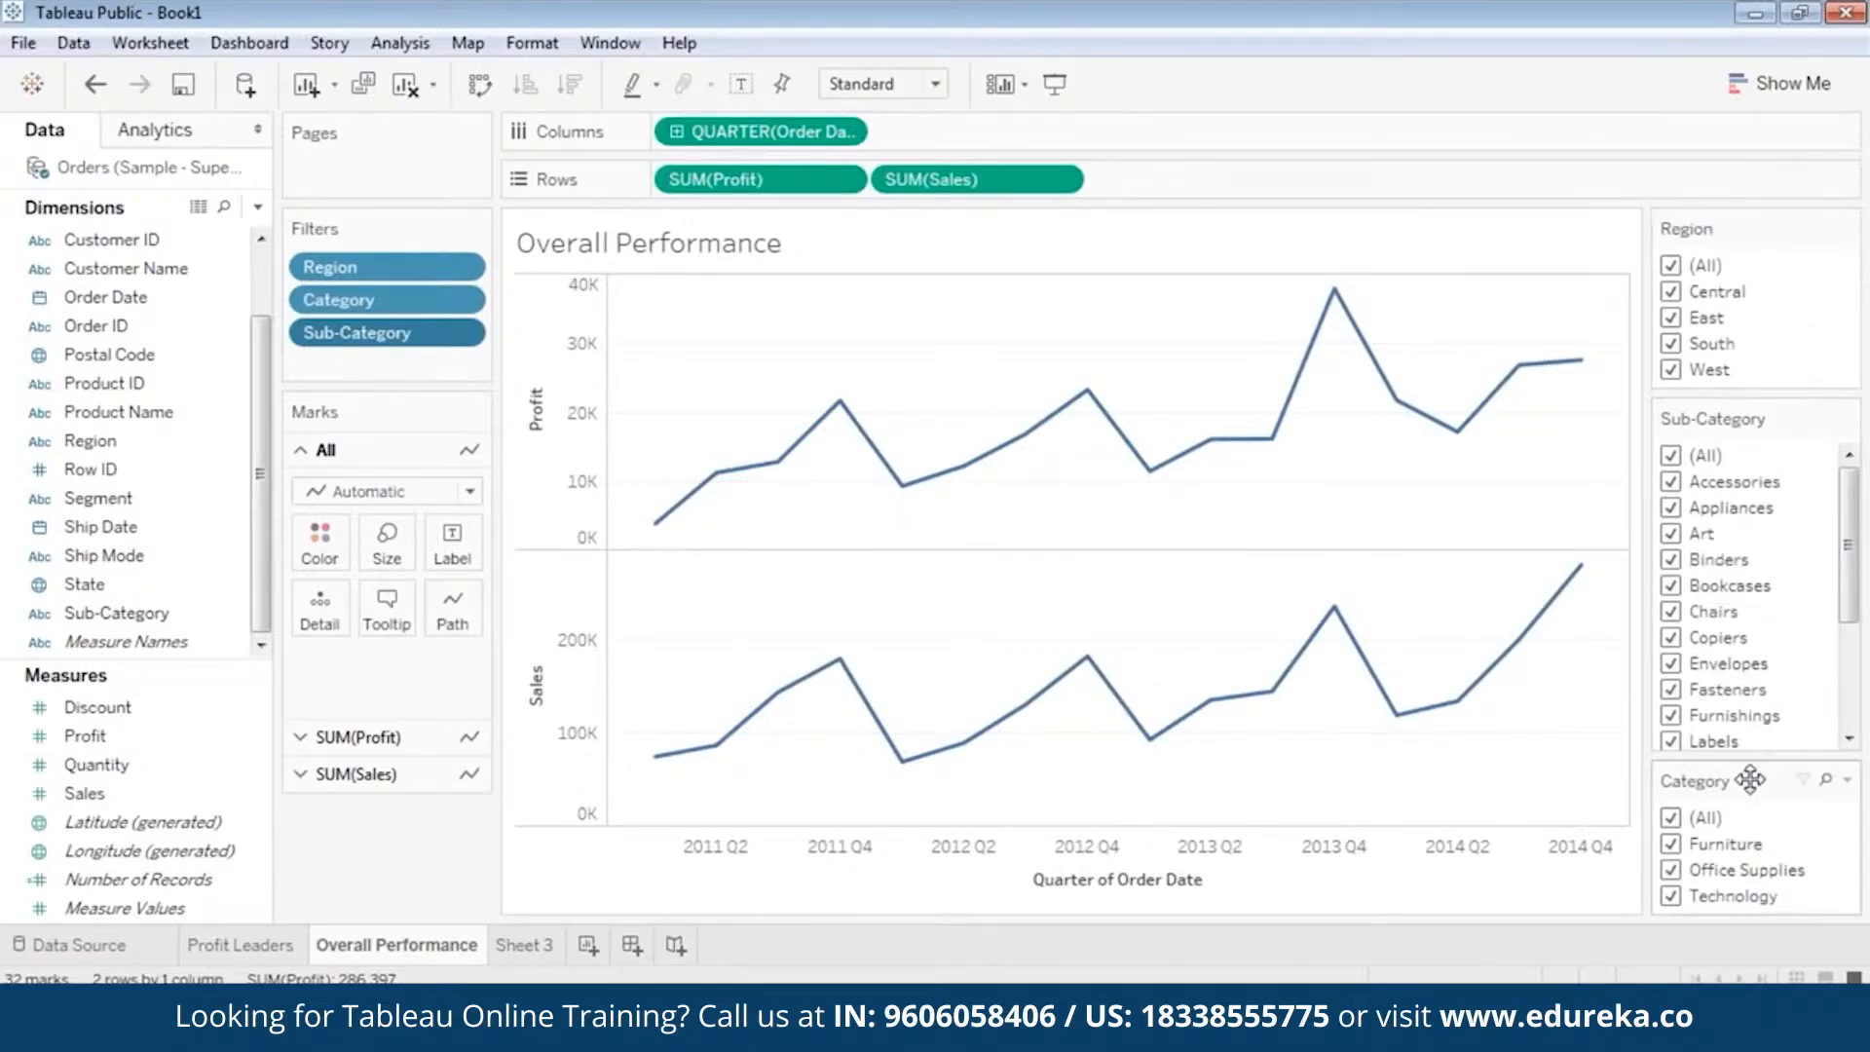
{"action": "left_click_drag", "start_coordinate": [1750, 779], "coordinate": [1751, 415]}
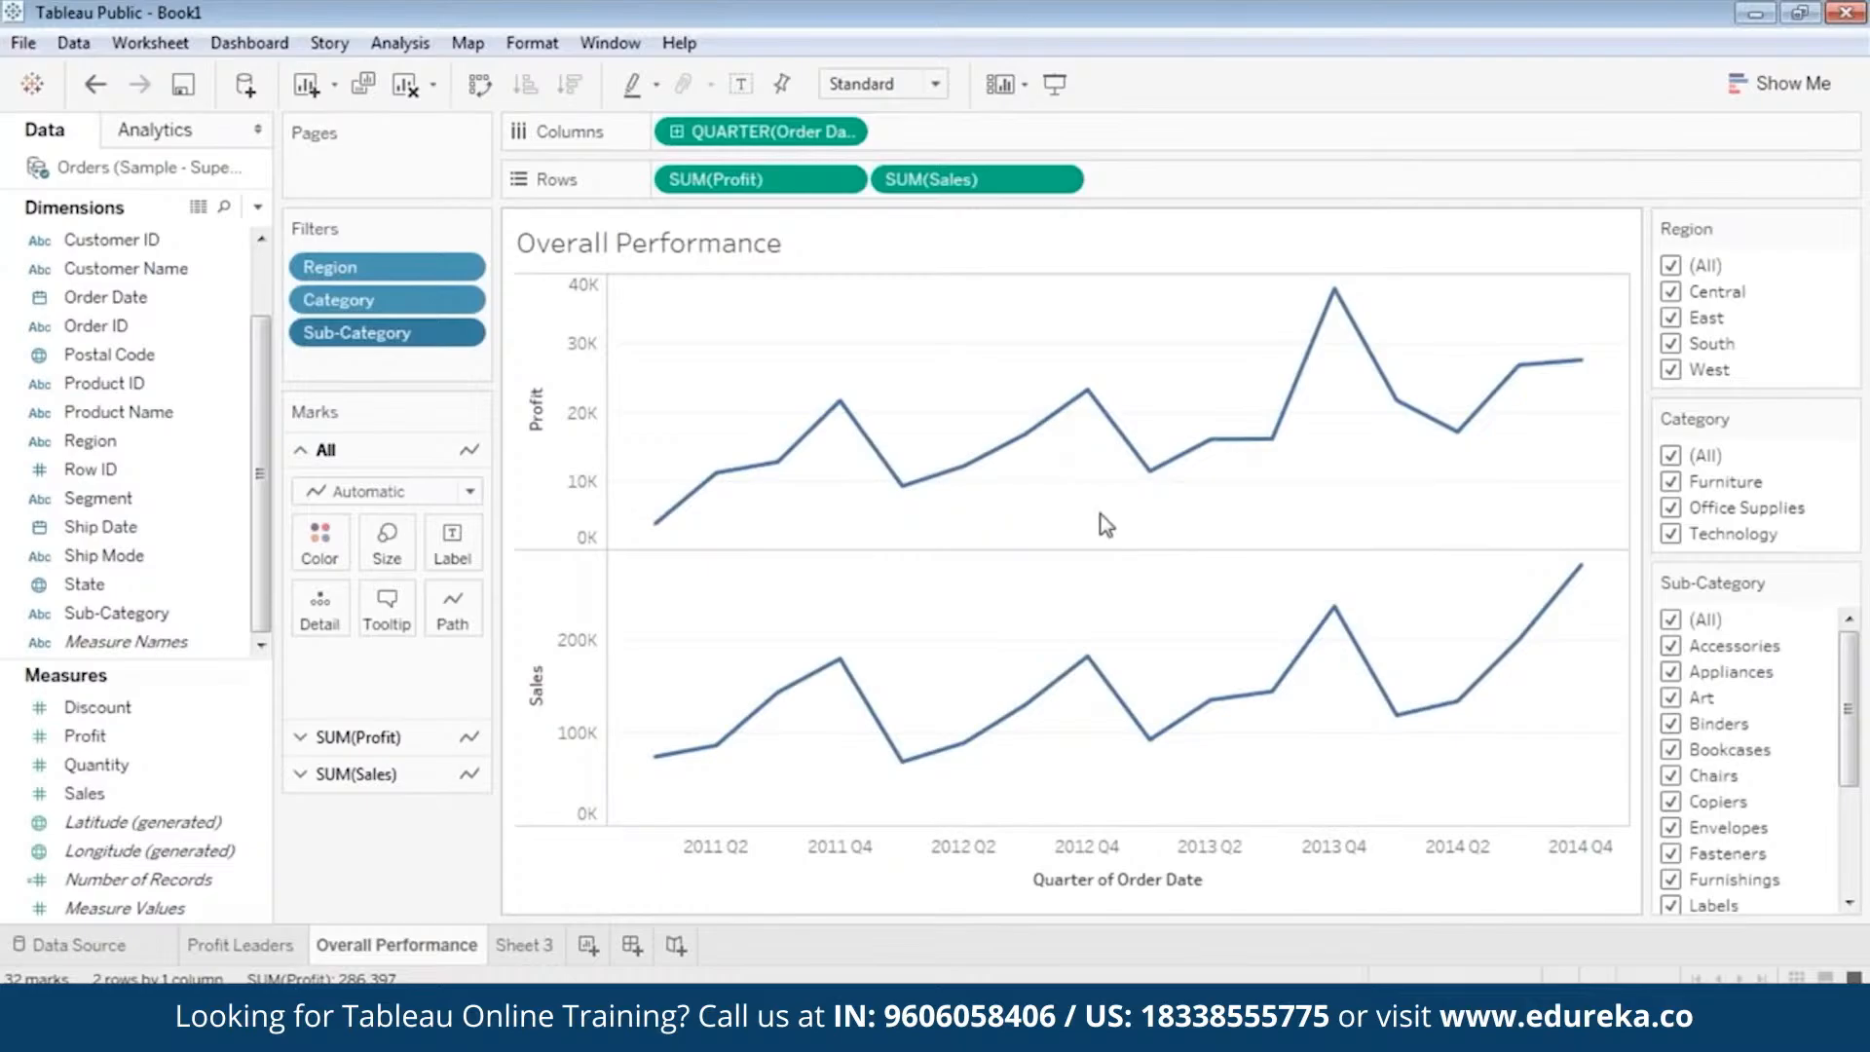
Restrict the Region filter to Central only and examine points along the quarterly profit line.
{"action": "left_click", "coordinate": [1671, 266]}
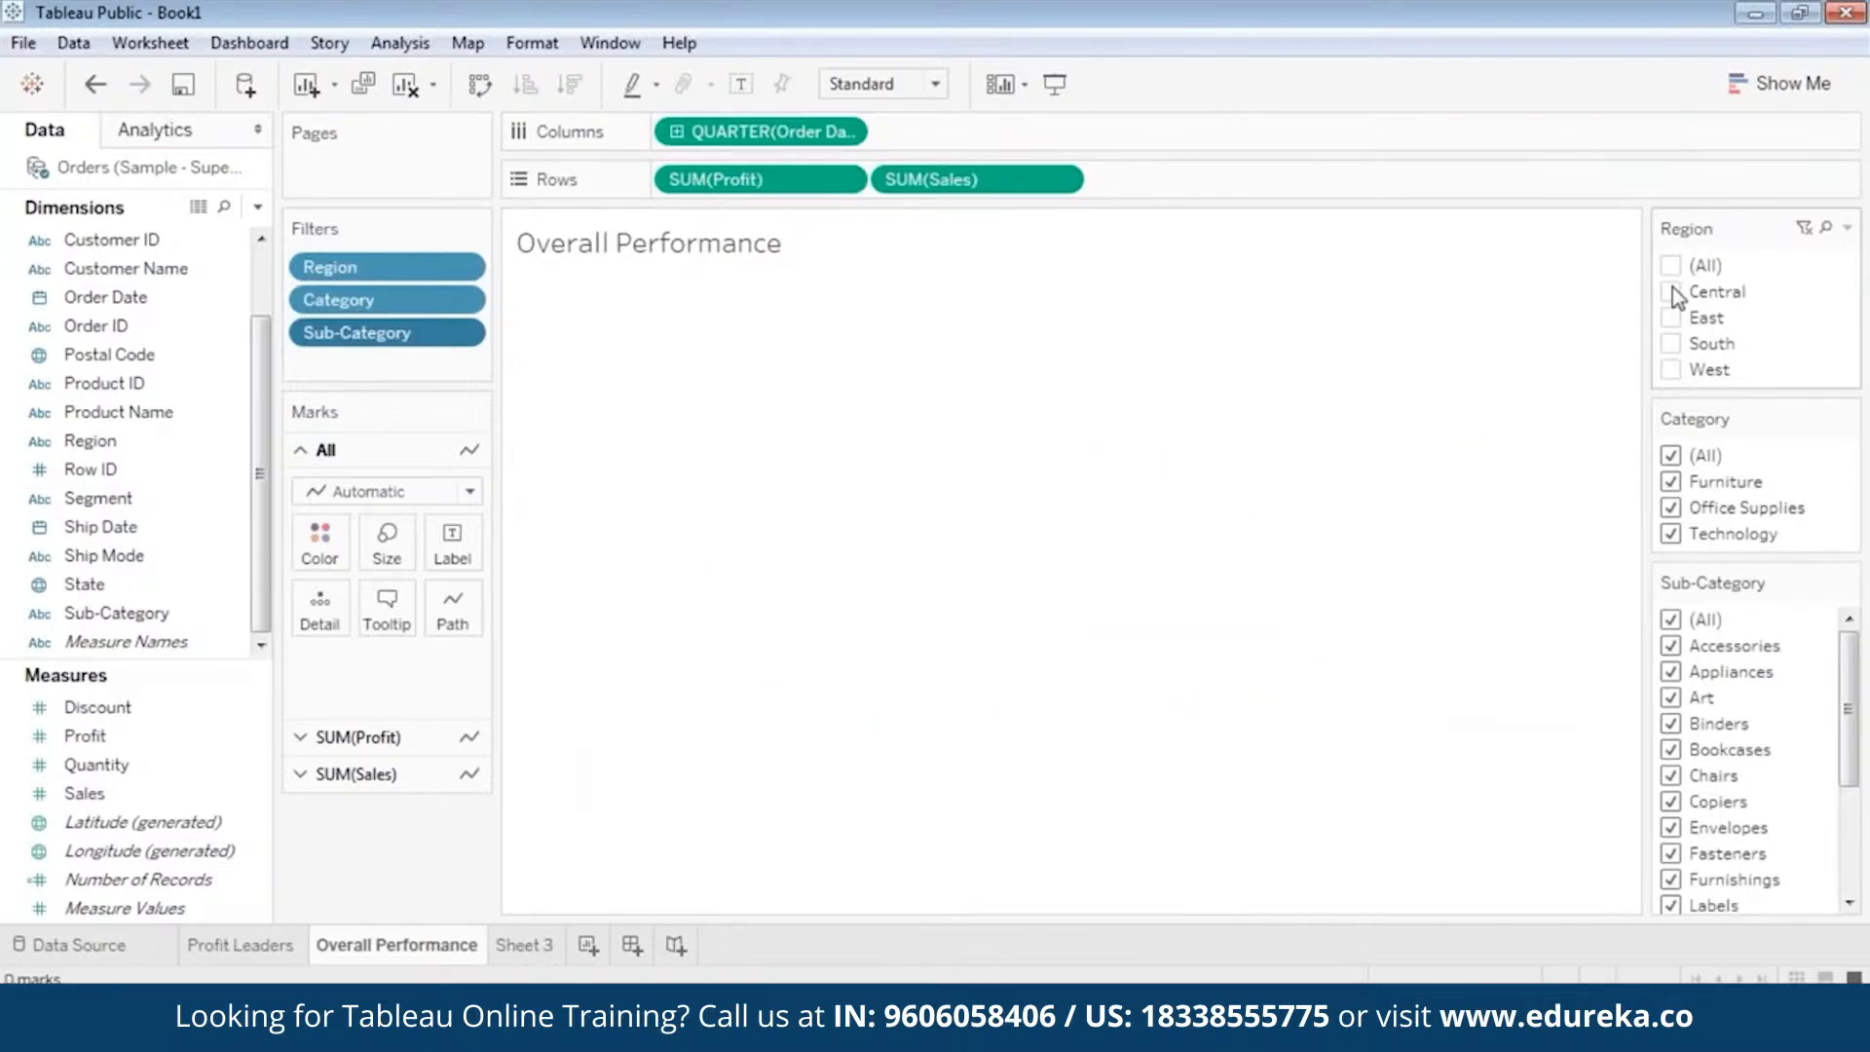
{"action": "left_click", "coordinate": [1671, 291]}
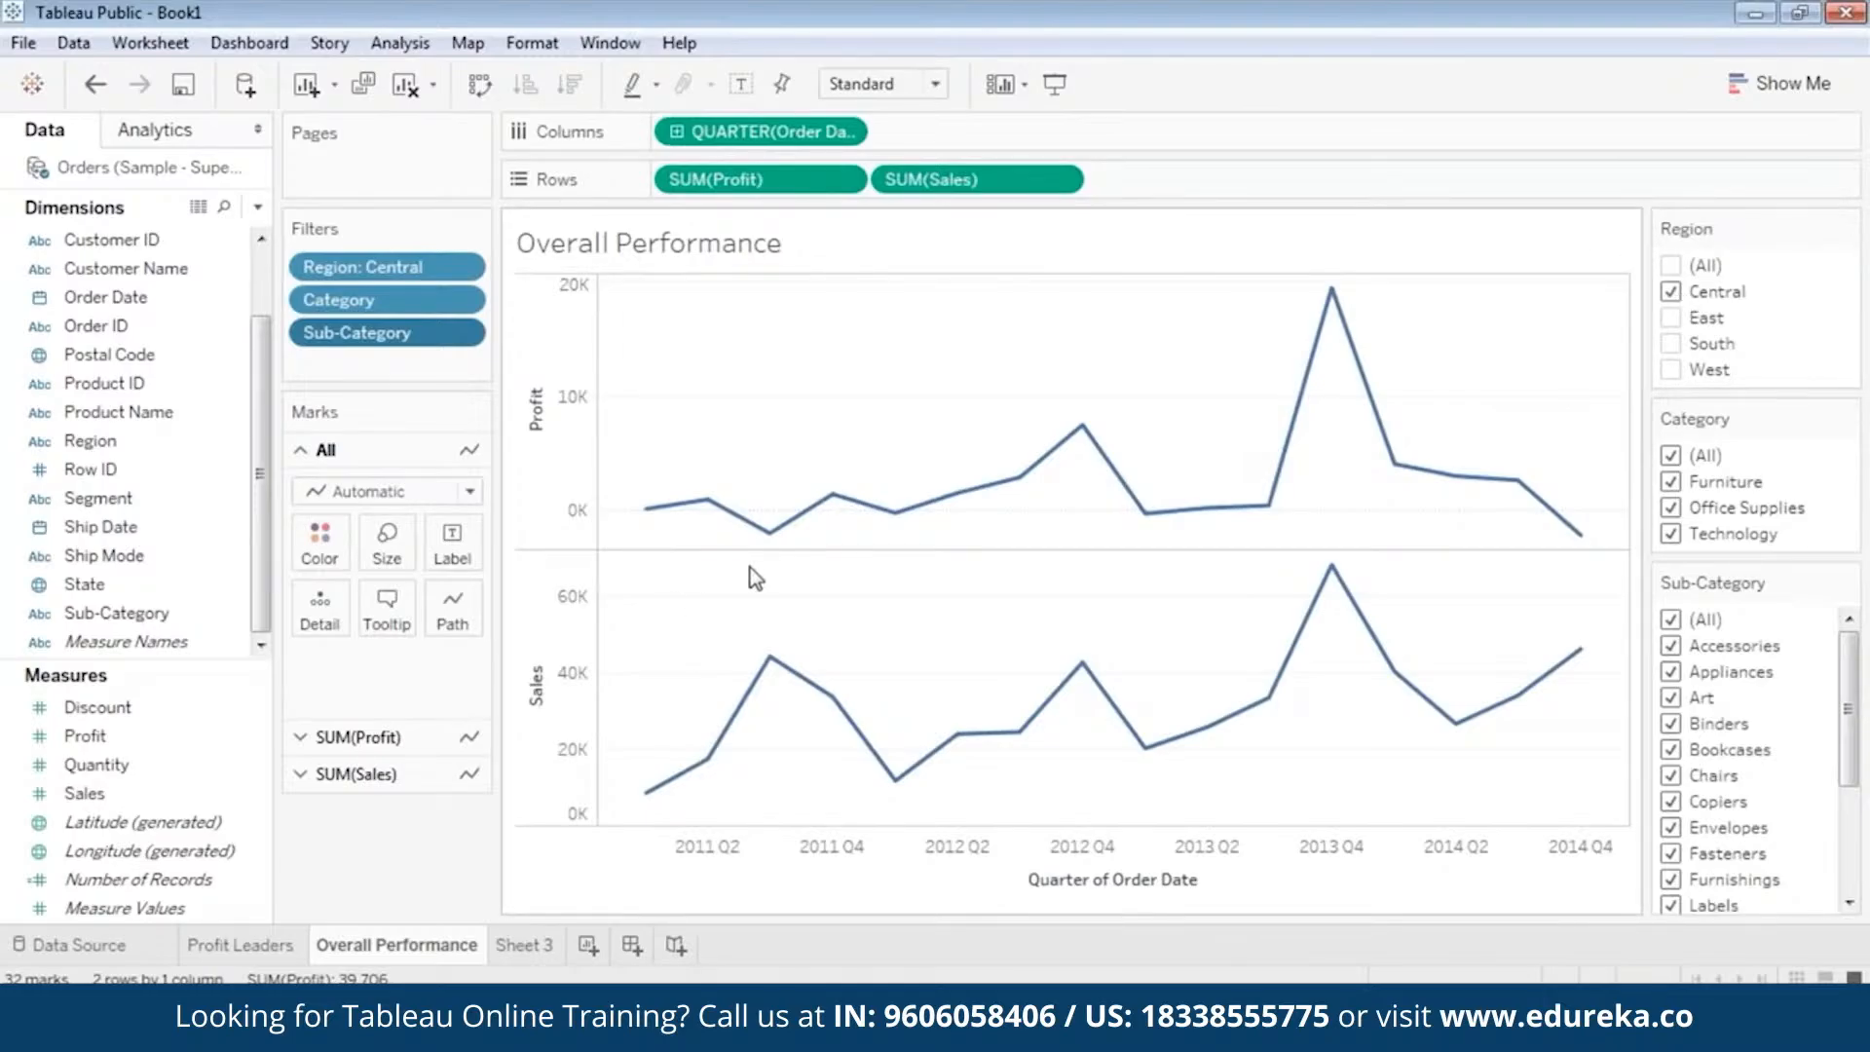
{"action": "mouse_move", "coordinate": [784, 555]}
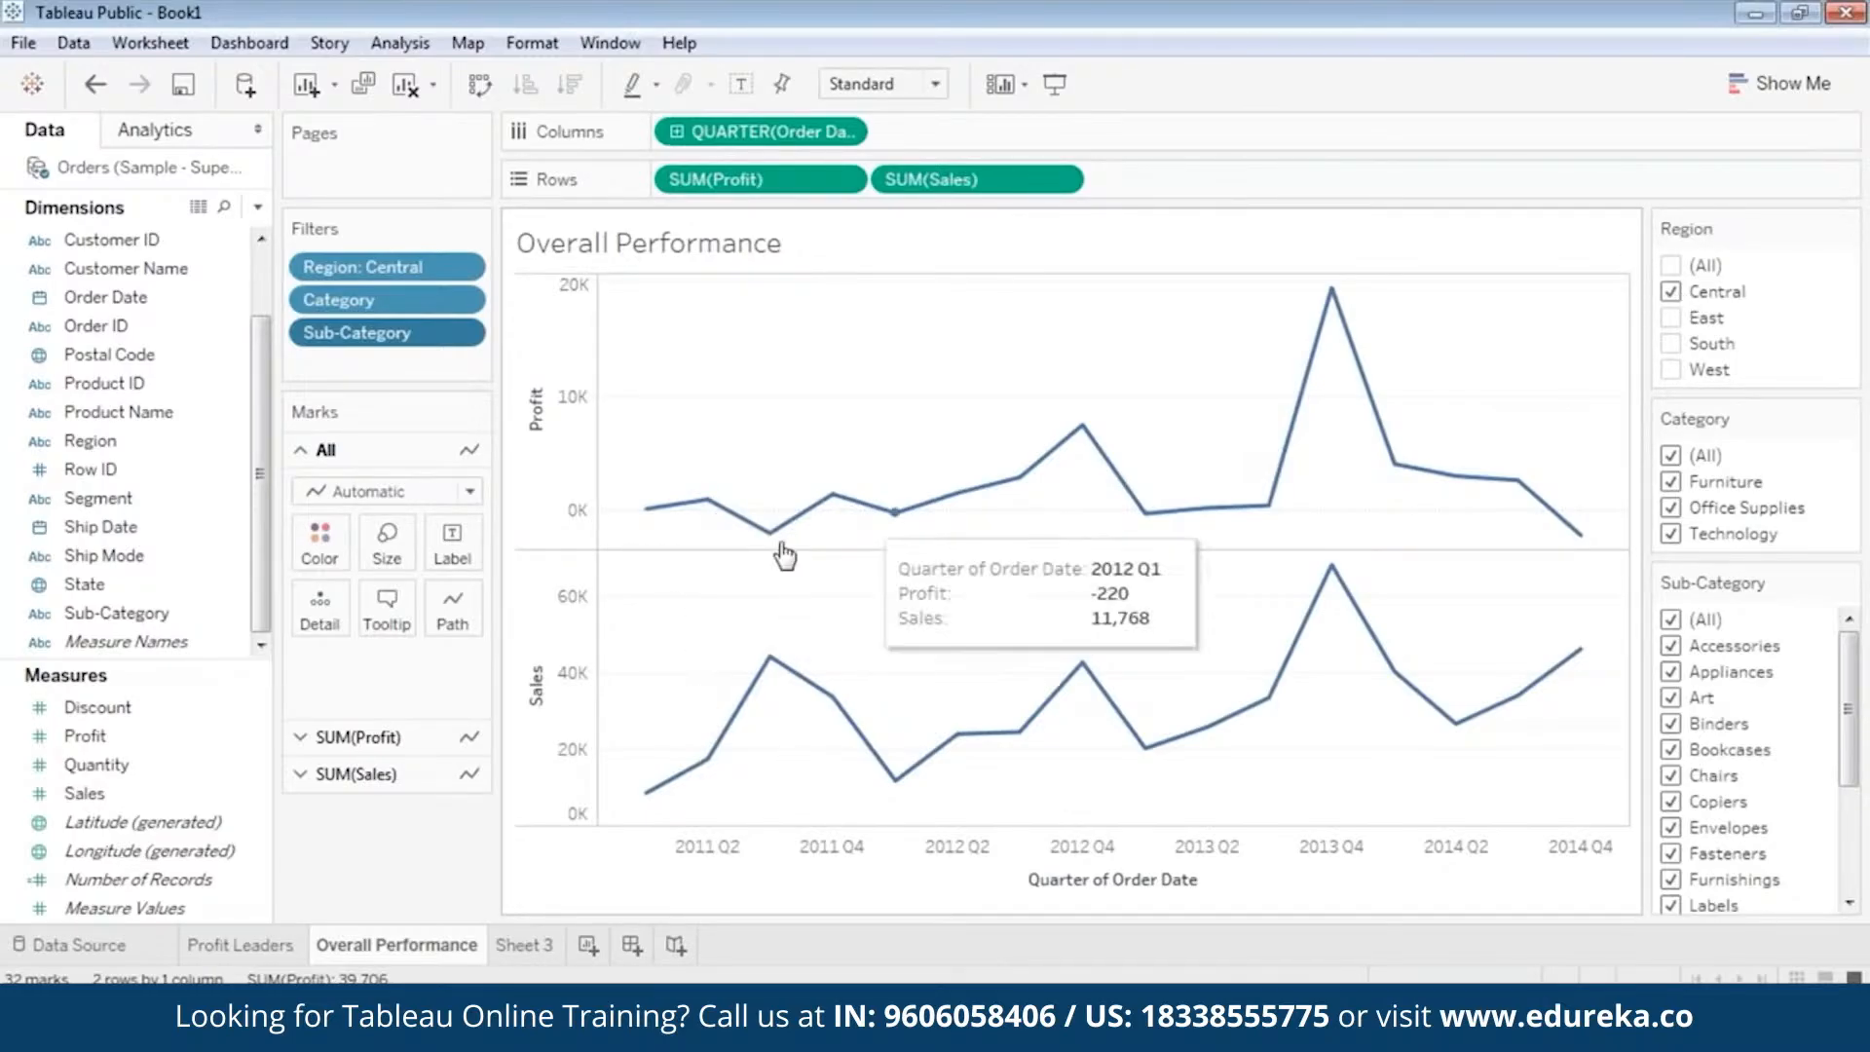
{"action": "mouse_move", "coordinate": [1275, 511]}
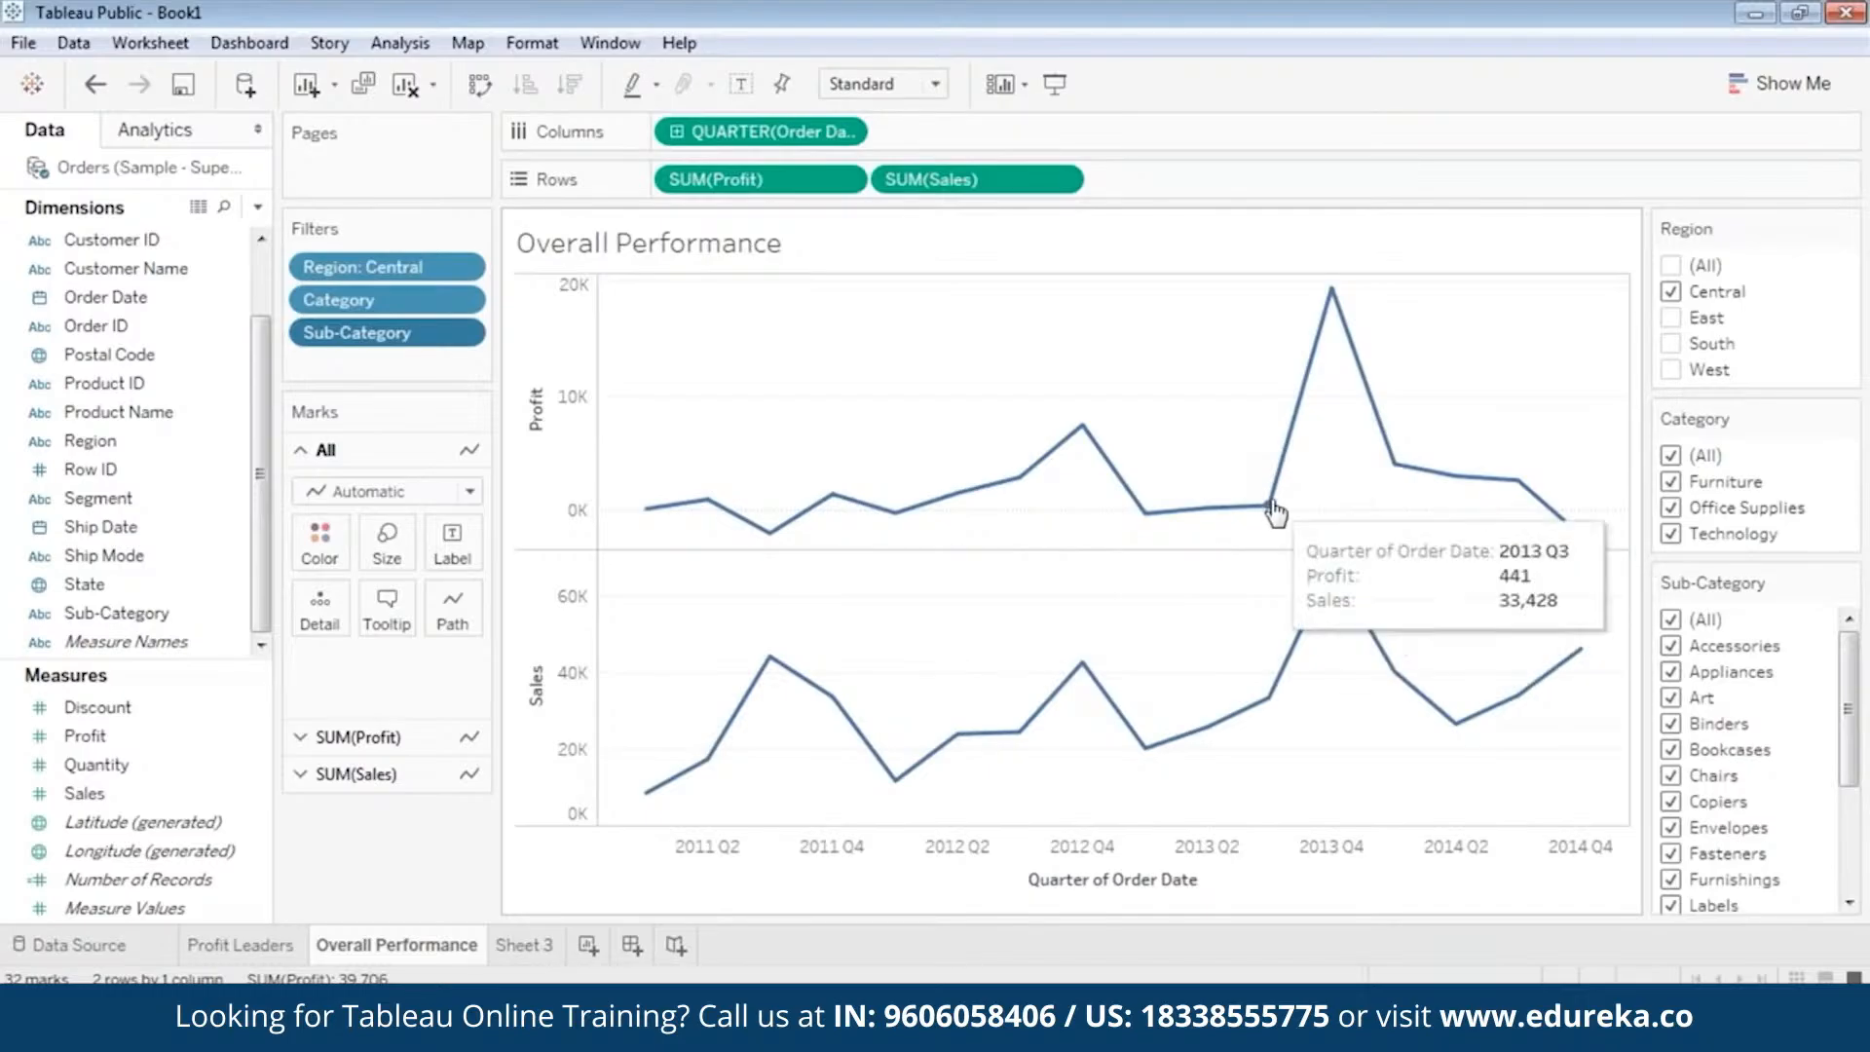
Switch the Region filter from Central to East and examine the first and last quarters' profit.
{"action": "left_click", "coordinate": [1672, 292]}
{"action": "left_click", "coordinate": [1672, 319]}
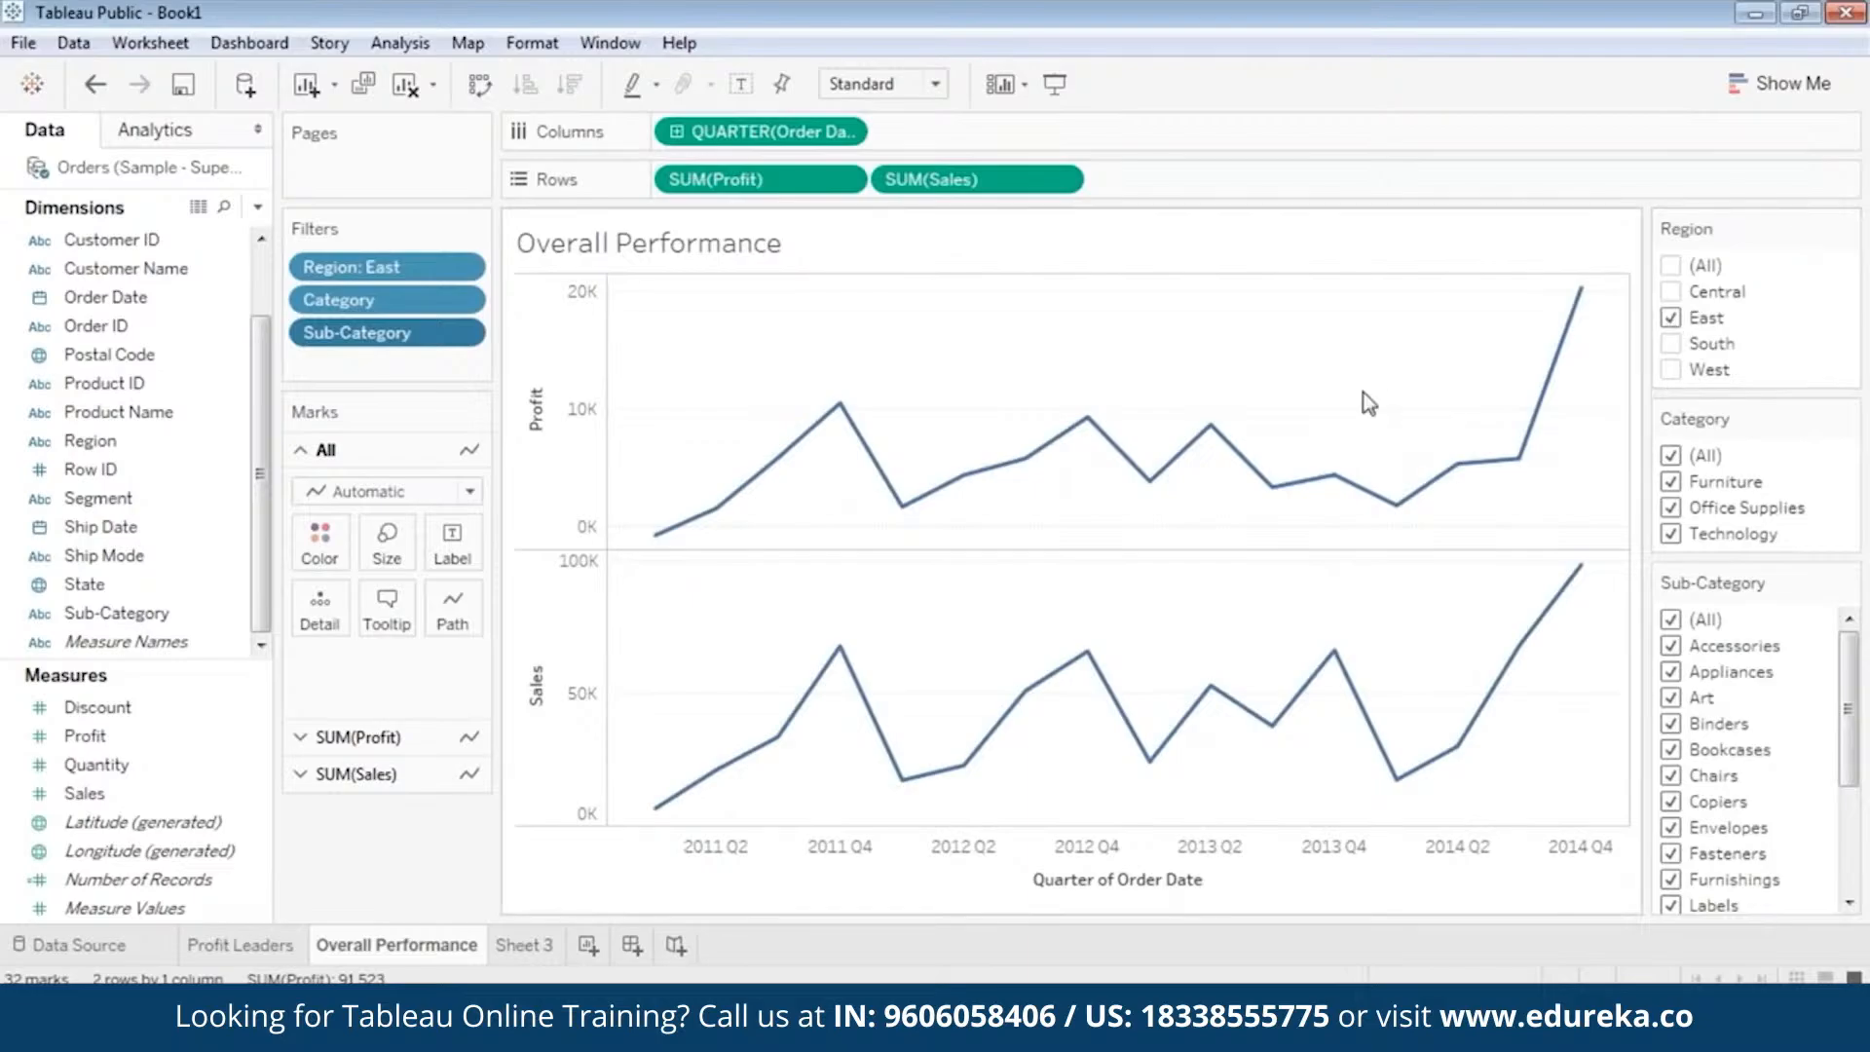
{"action": "mouse_move", "coordinate": [1589, 308]}
{"action": "mouse_move", "coordinate": [679, 543]}
Switch the Region filter from East to West and examine points along the quarterly profit and sales lines.
{"action": "left_click", "coordinate": [1671, 318]}
{"action": "left_click", "coordinate": [1671, 370]}
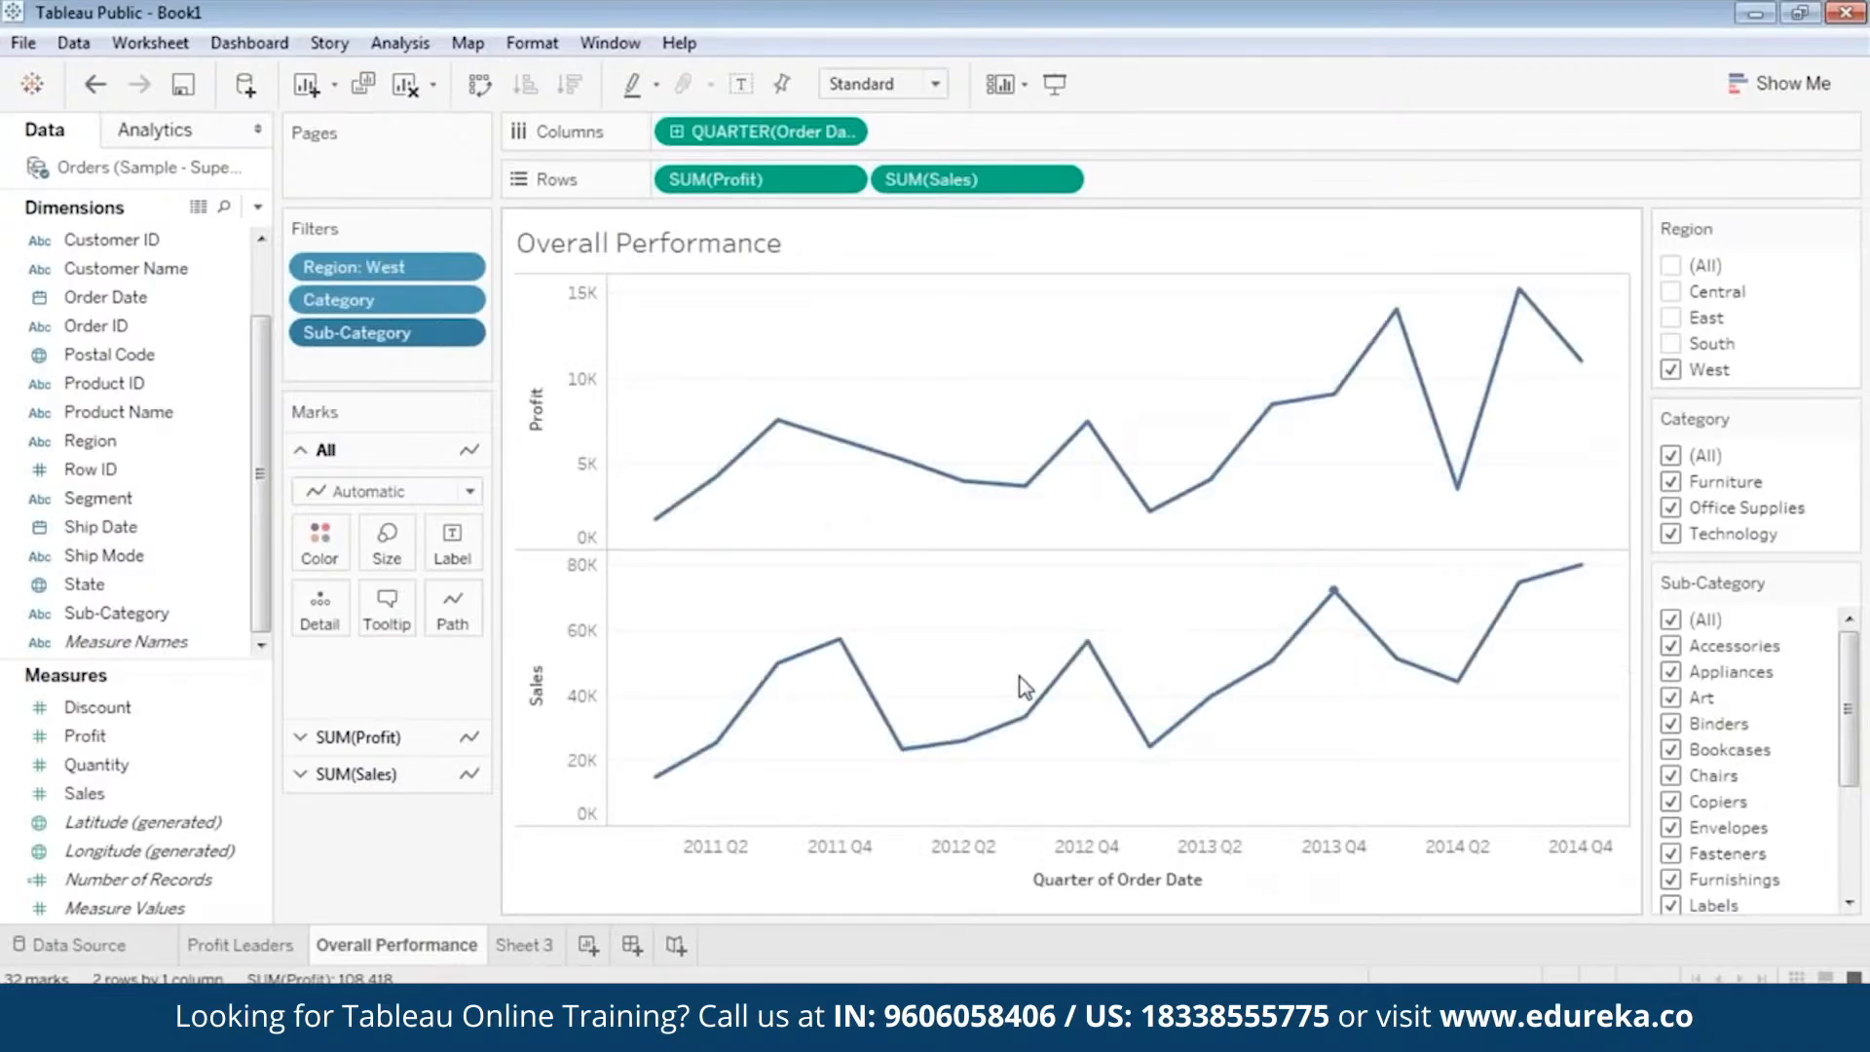
{"action": "mouse_move", "coordinate": [1026, 716]}
{"action": "mouse_move", "coordinate": [1559, 595]}
{"action": "mouse_move", "coordinate": [777, 664]}
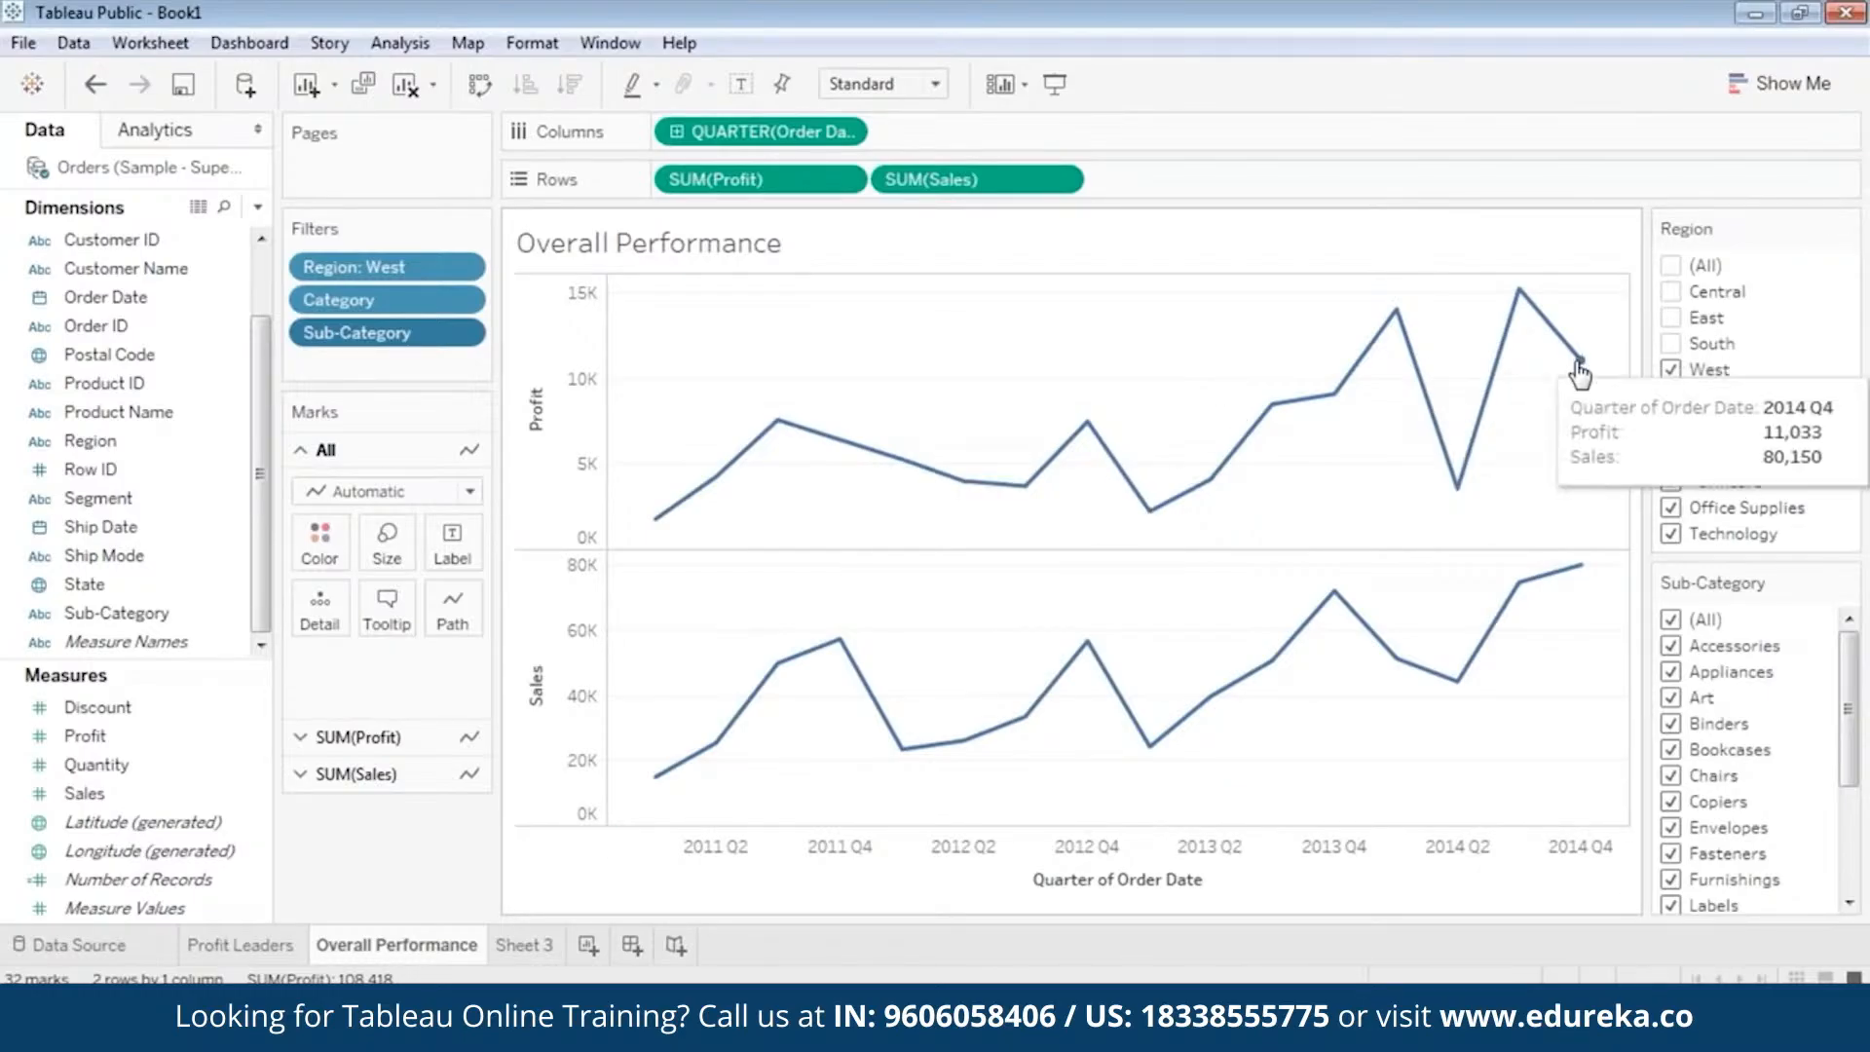
{"action": "mouse_move", "coordinate": [1505, 637]}
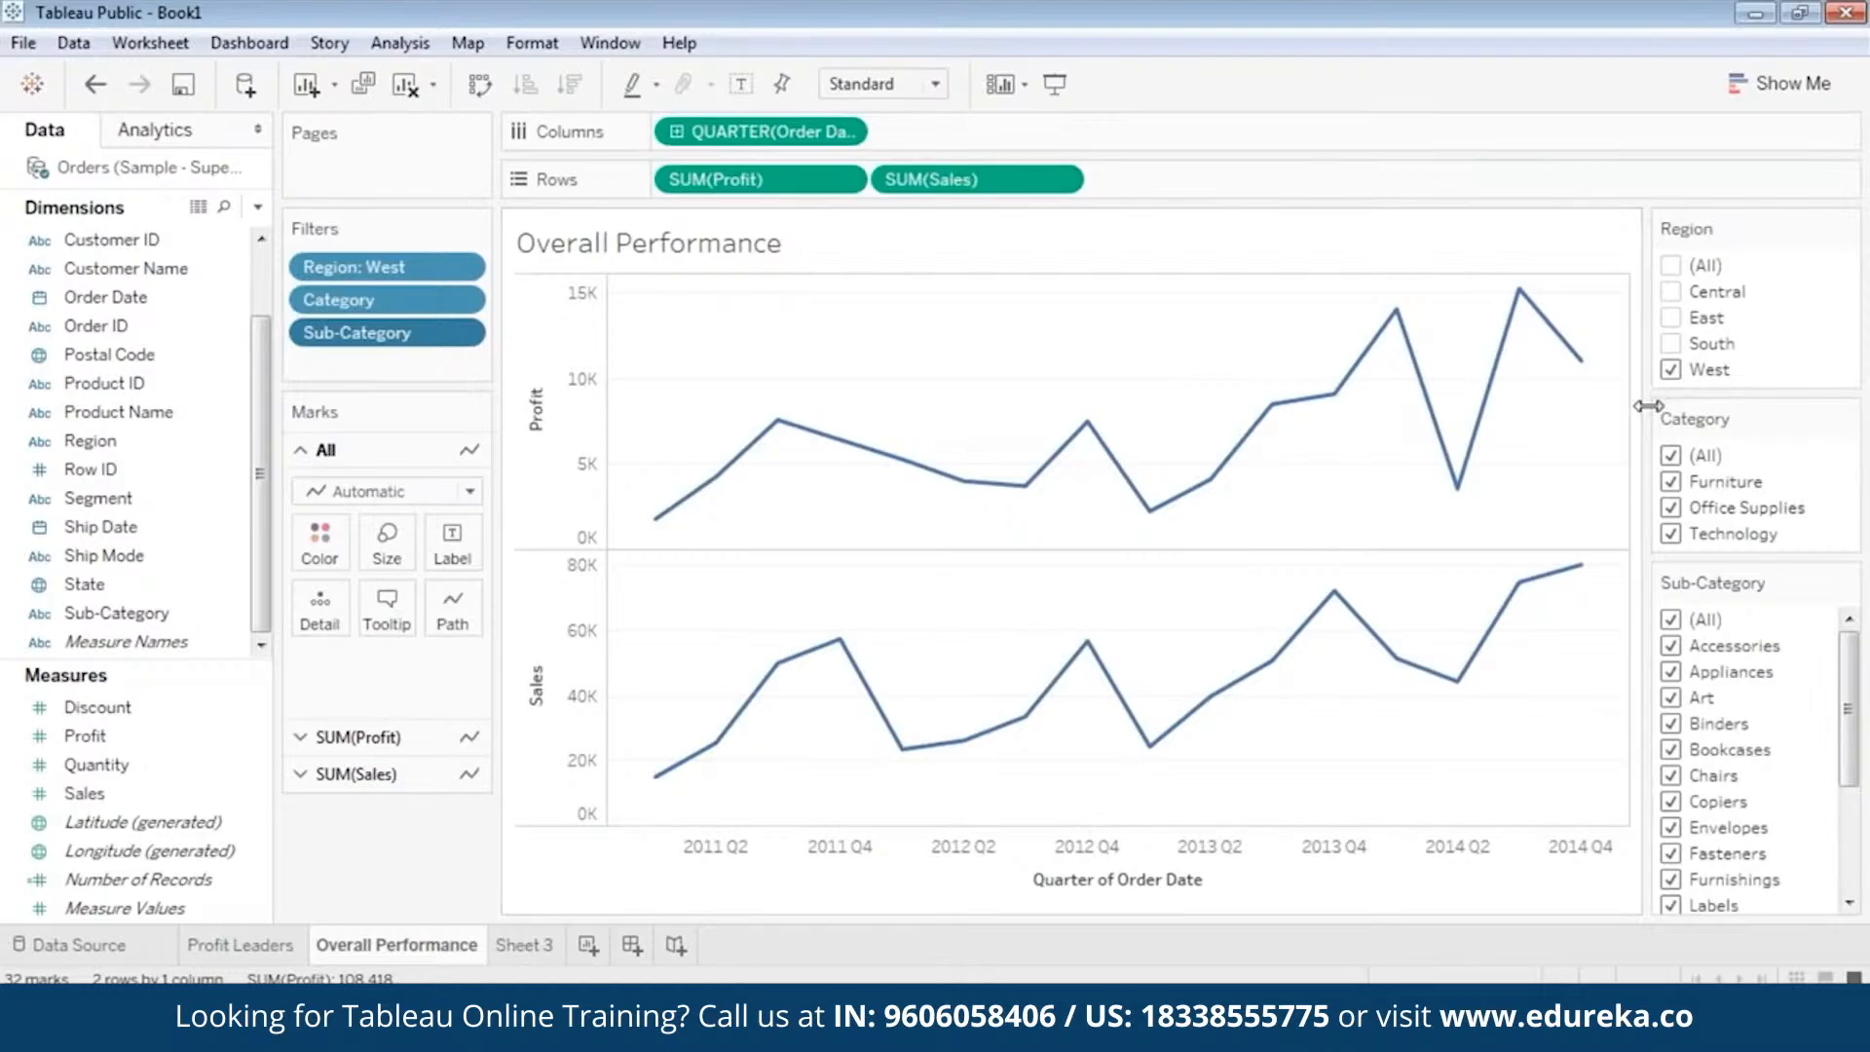
Switch the Region filter to Central again to compare its trends, and set it back to West.
{"action": "left_click", "coordinate": [1671, 371]}
{"action": "left_click", "coordinate": [1671, 293]}
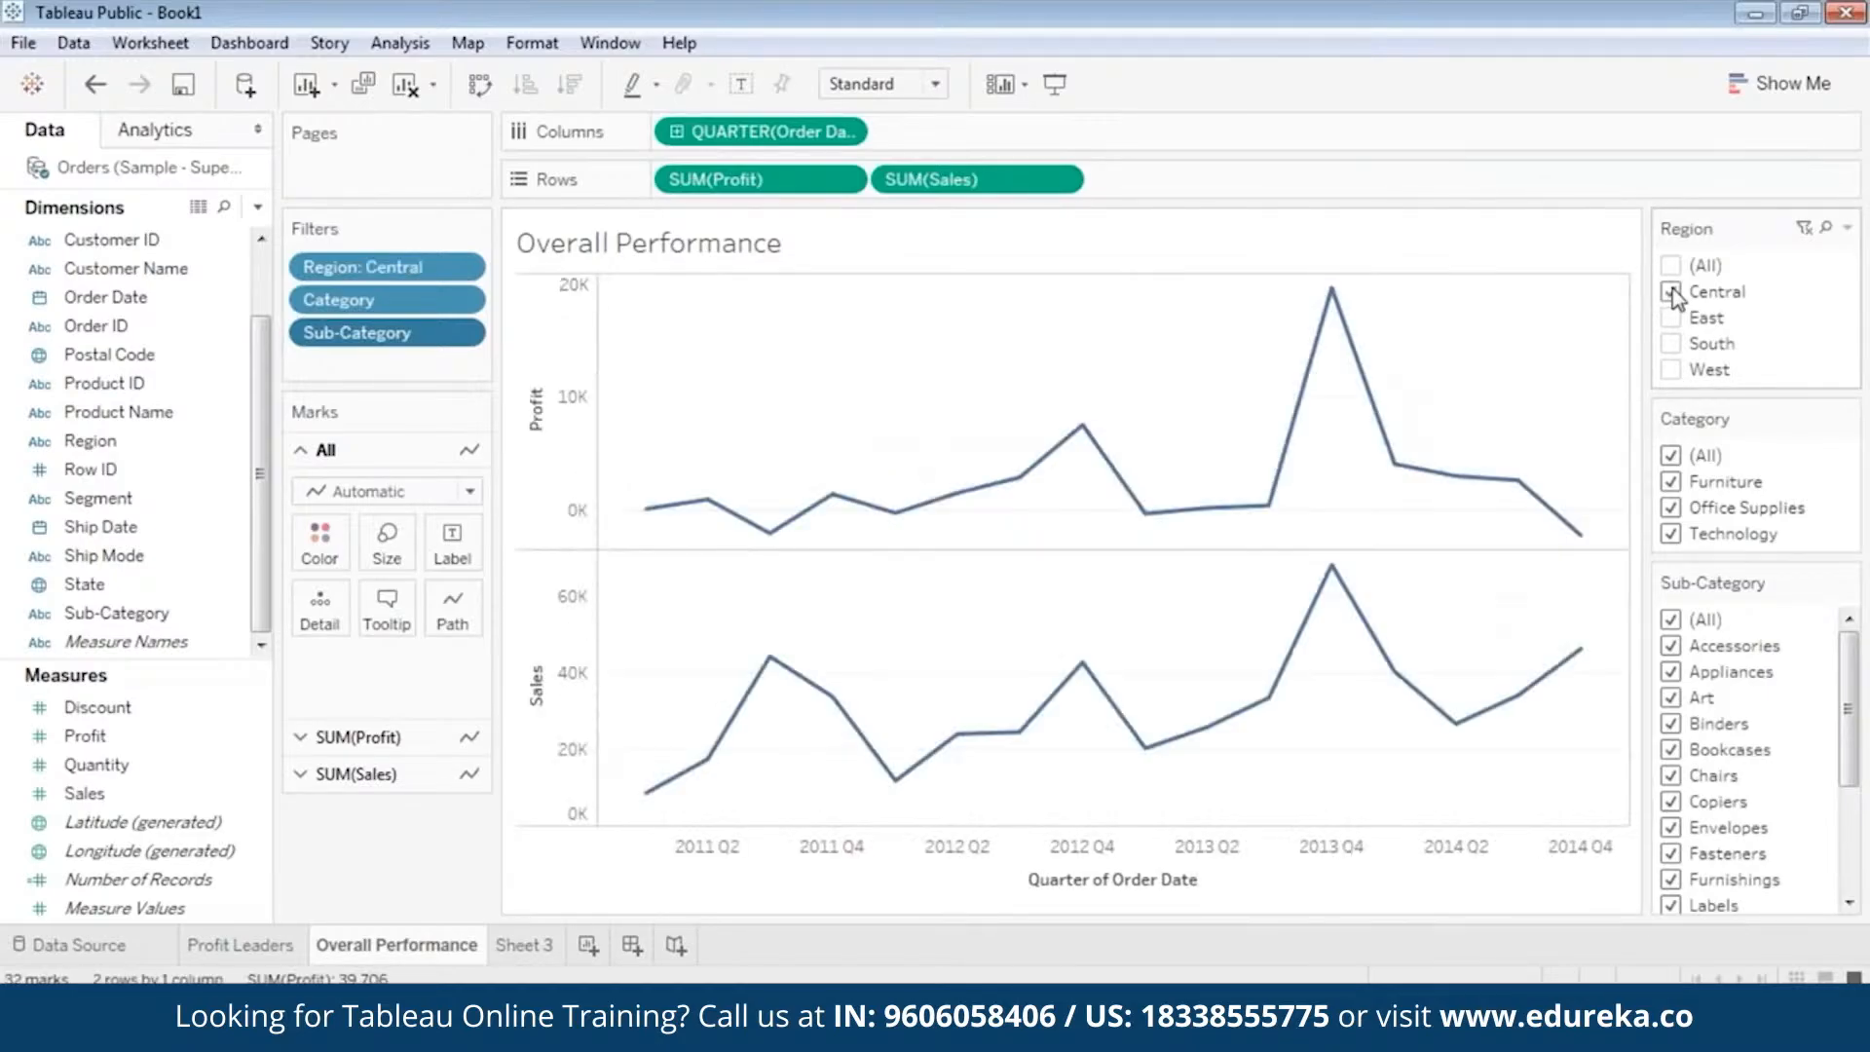
{"action": "mouse_move", "coordinate": [1207, 729]}
{"action": "left_click", "coordinate": [1671, 292]}
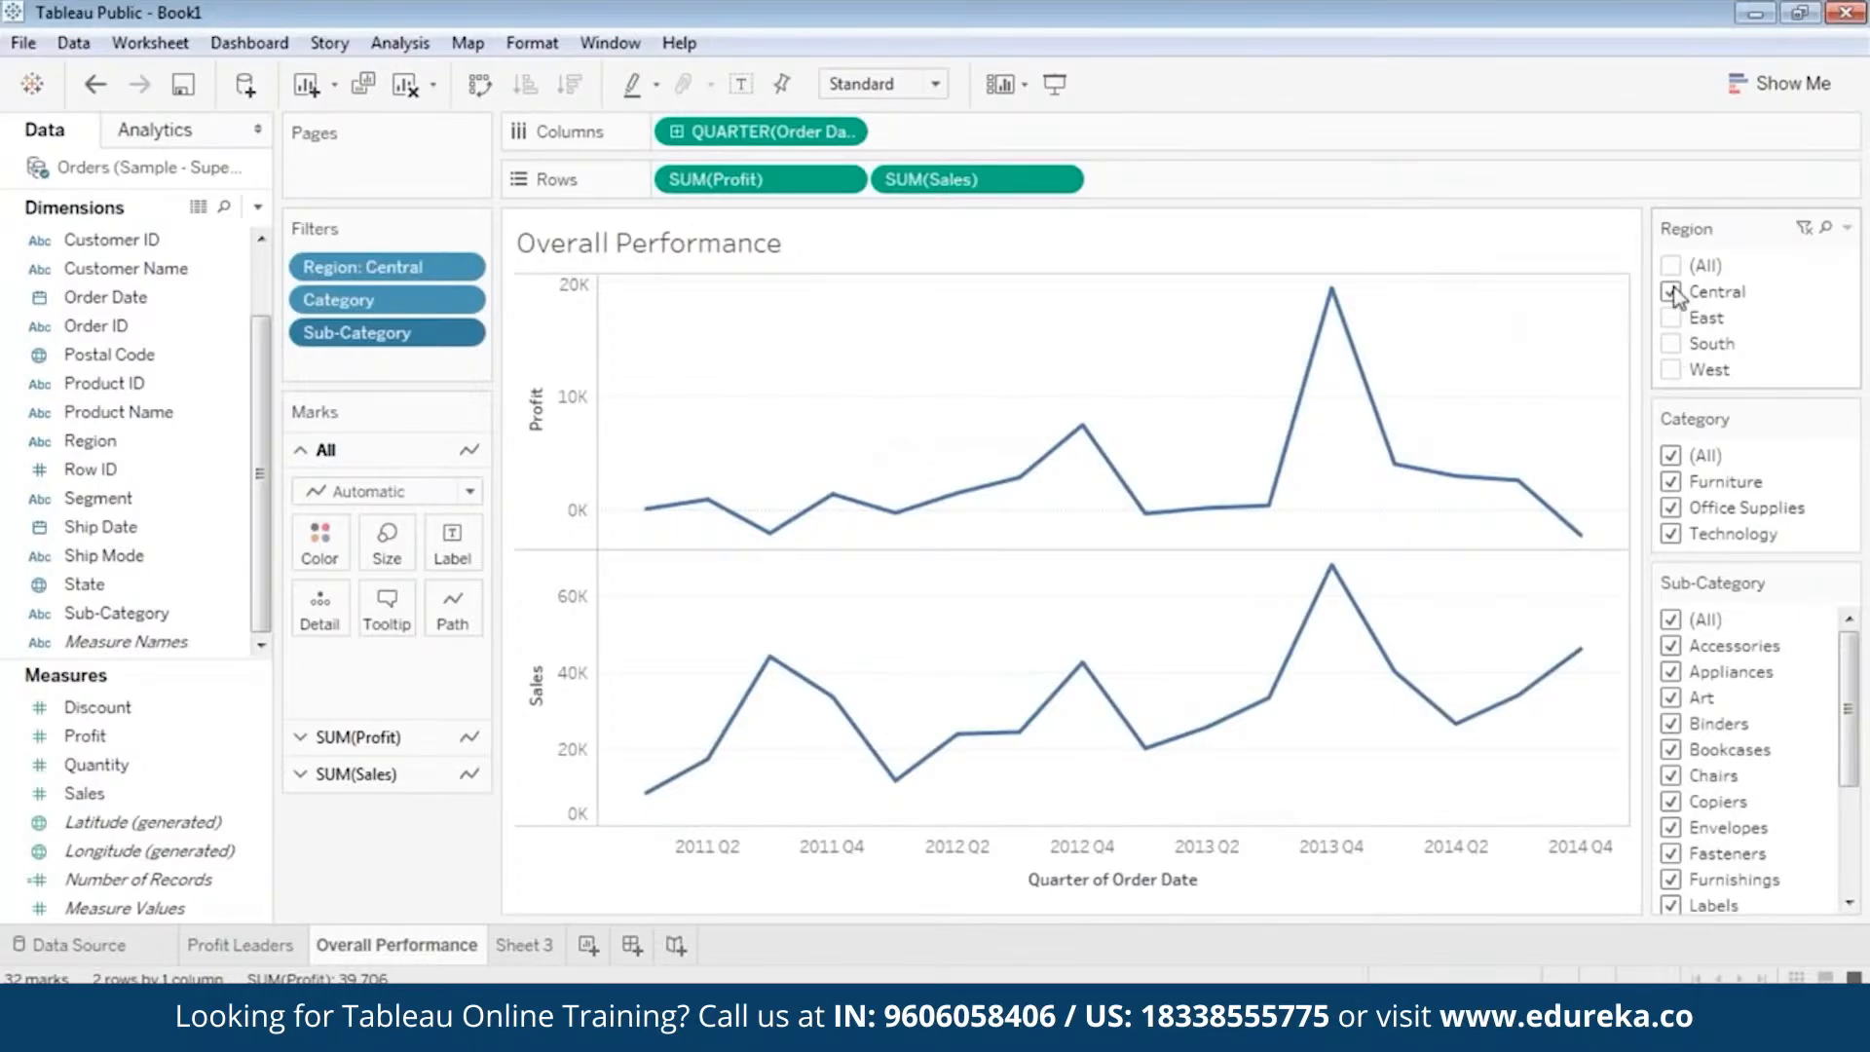
{"action": "left_click", "coordinate": [1671, 371]}
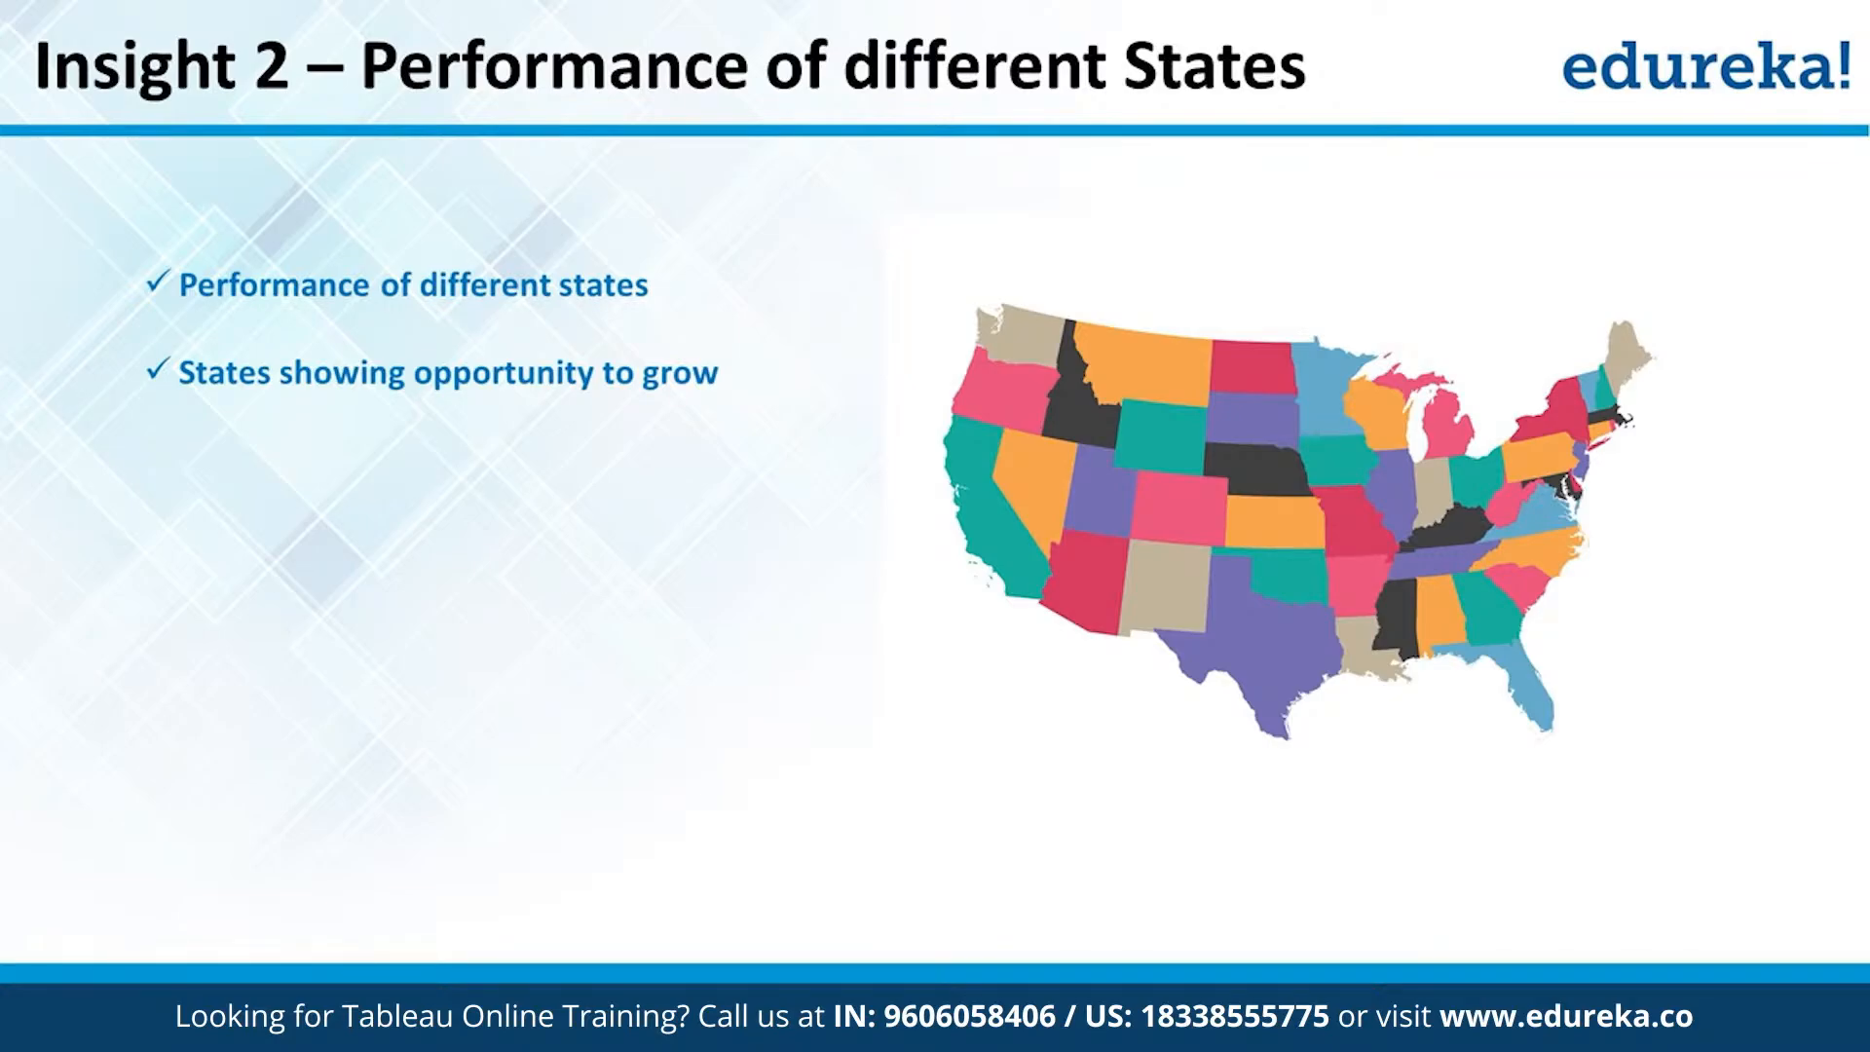
Rename Sheet 3 as Scatter Plot.
{"action": "right_click", "coordinate": [527, 951]}
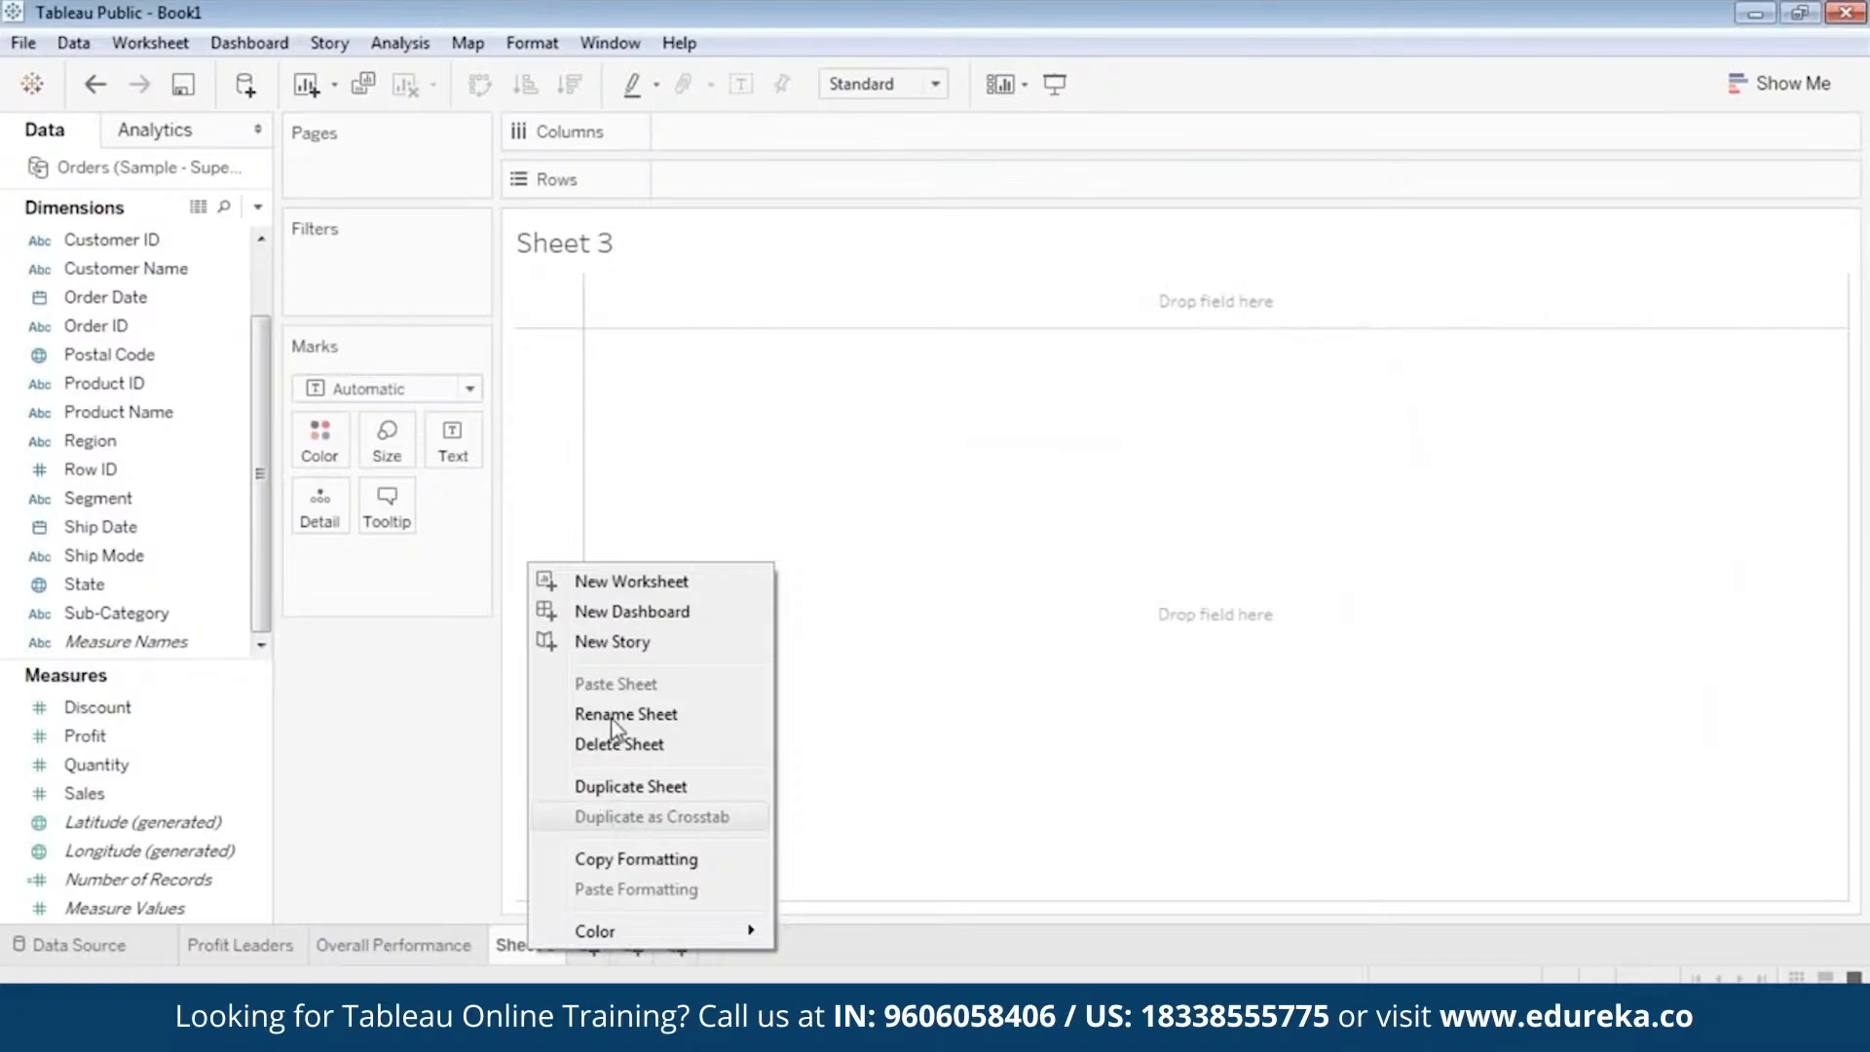
{"action": "left_click", "coordinate": [611, 716]}
{"action": "type", "text": "Sc"}
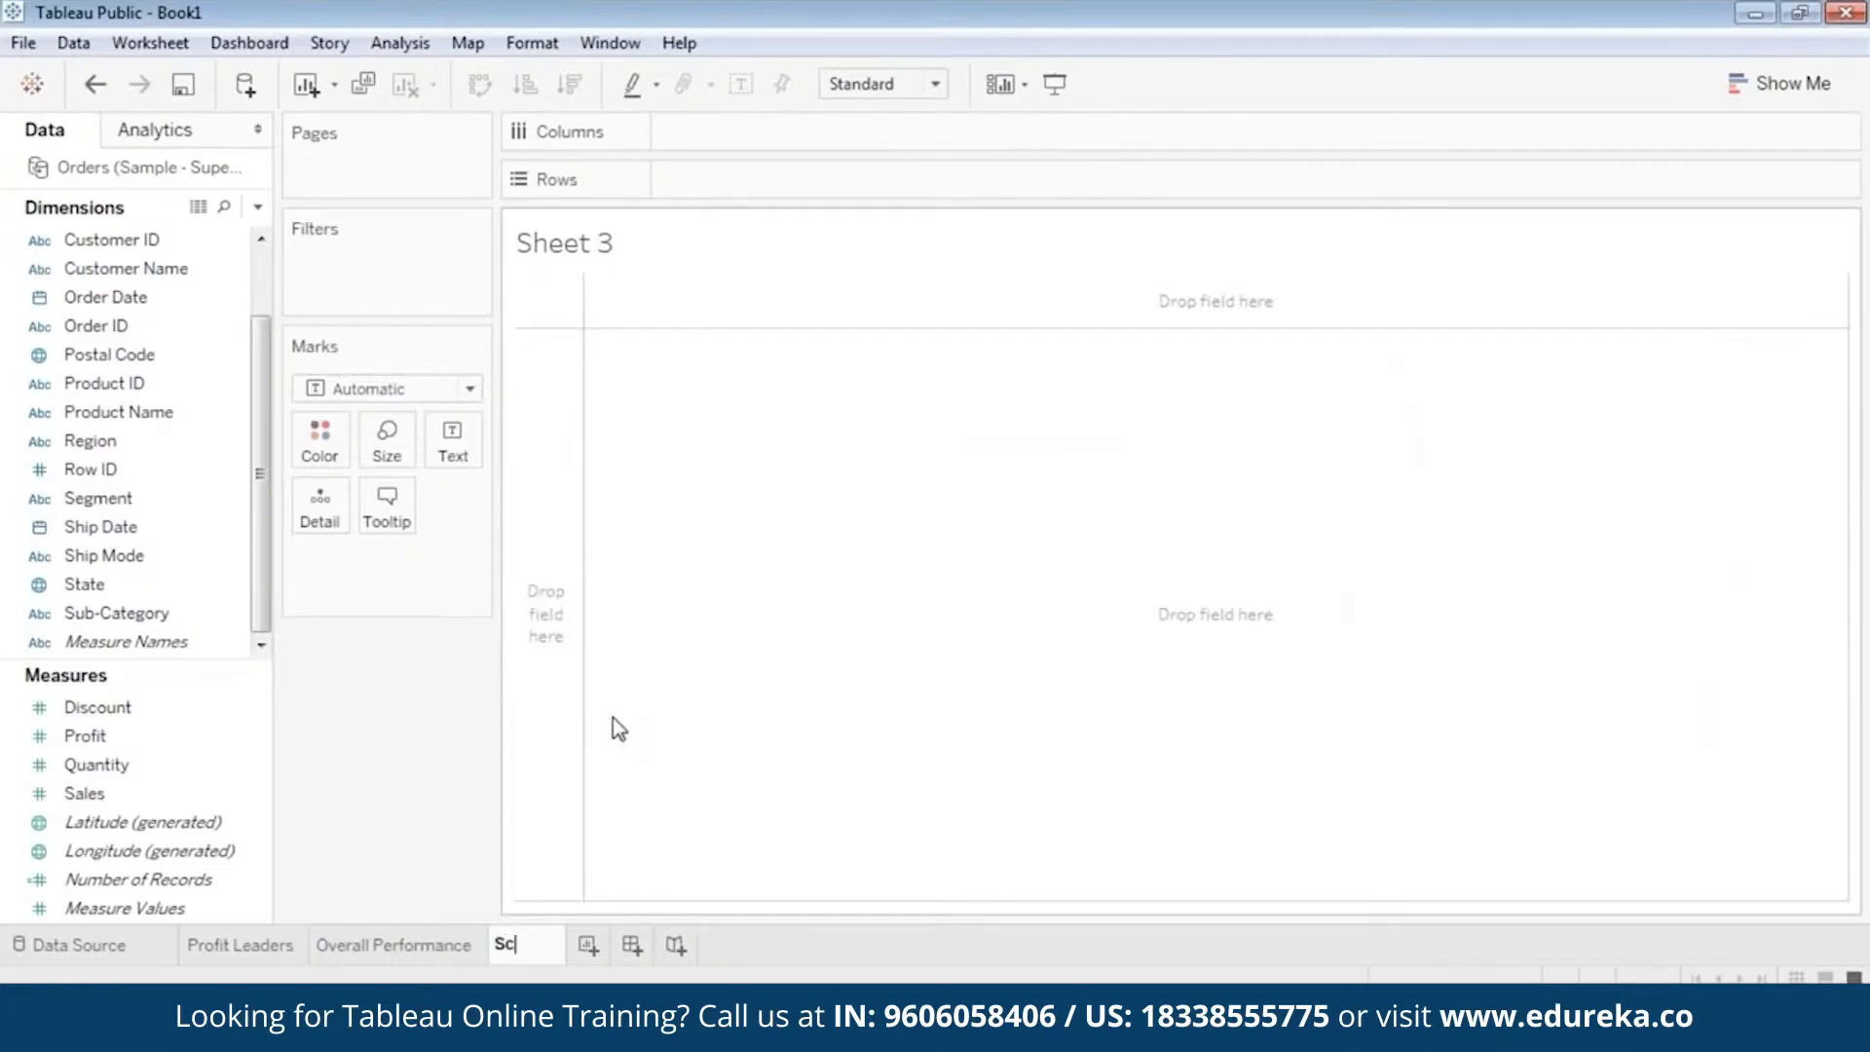
{"action": "type", "text": "atter P"}
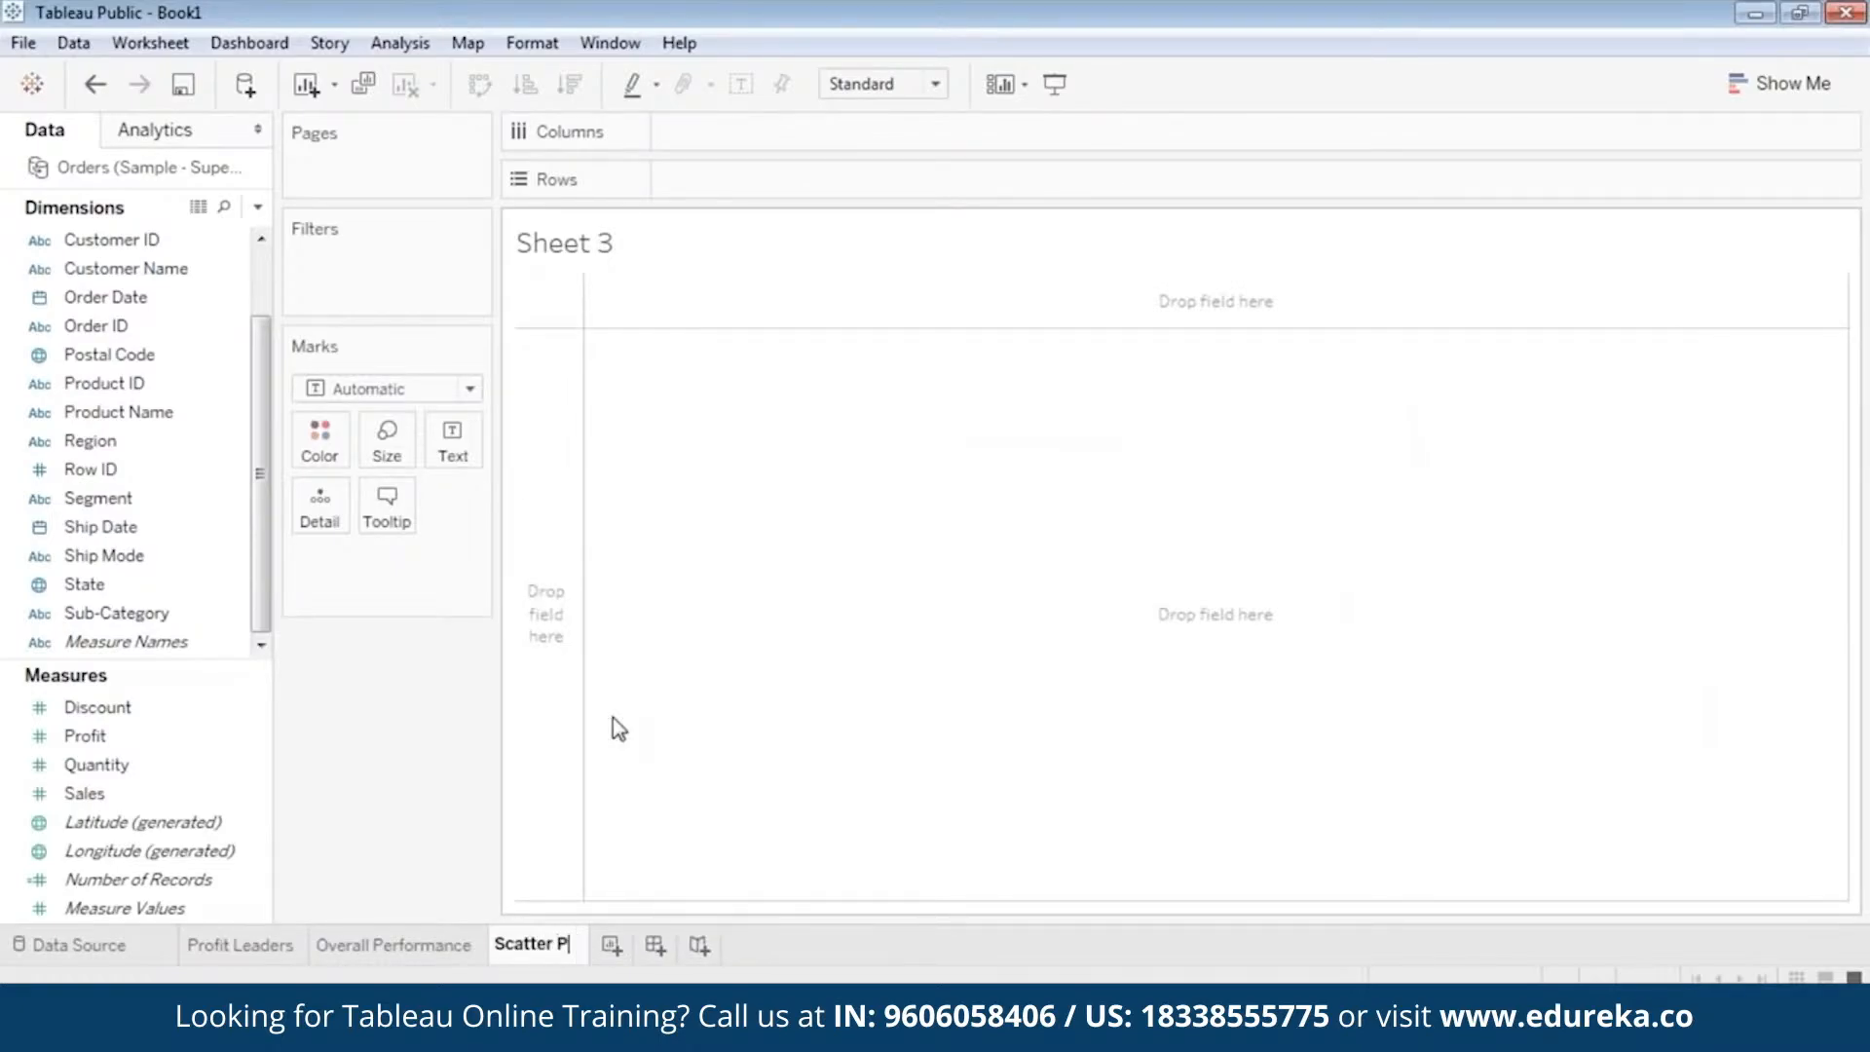
{"action": "type", "text": "lot"}
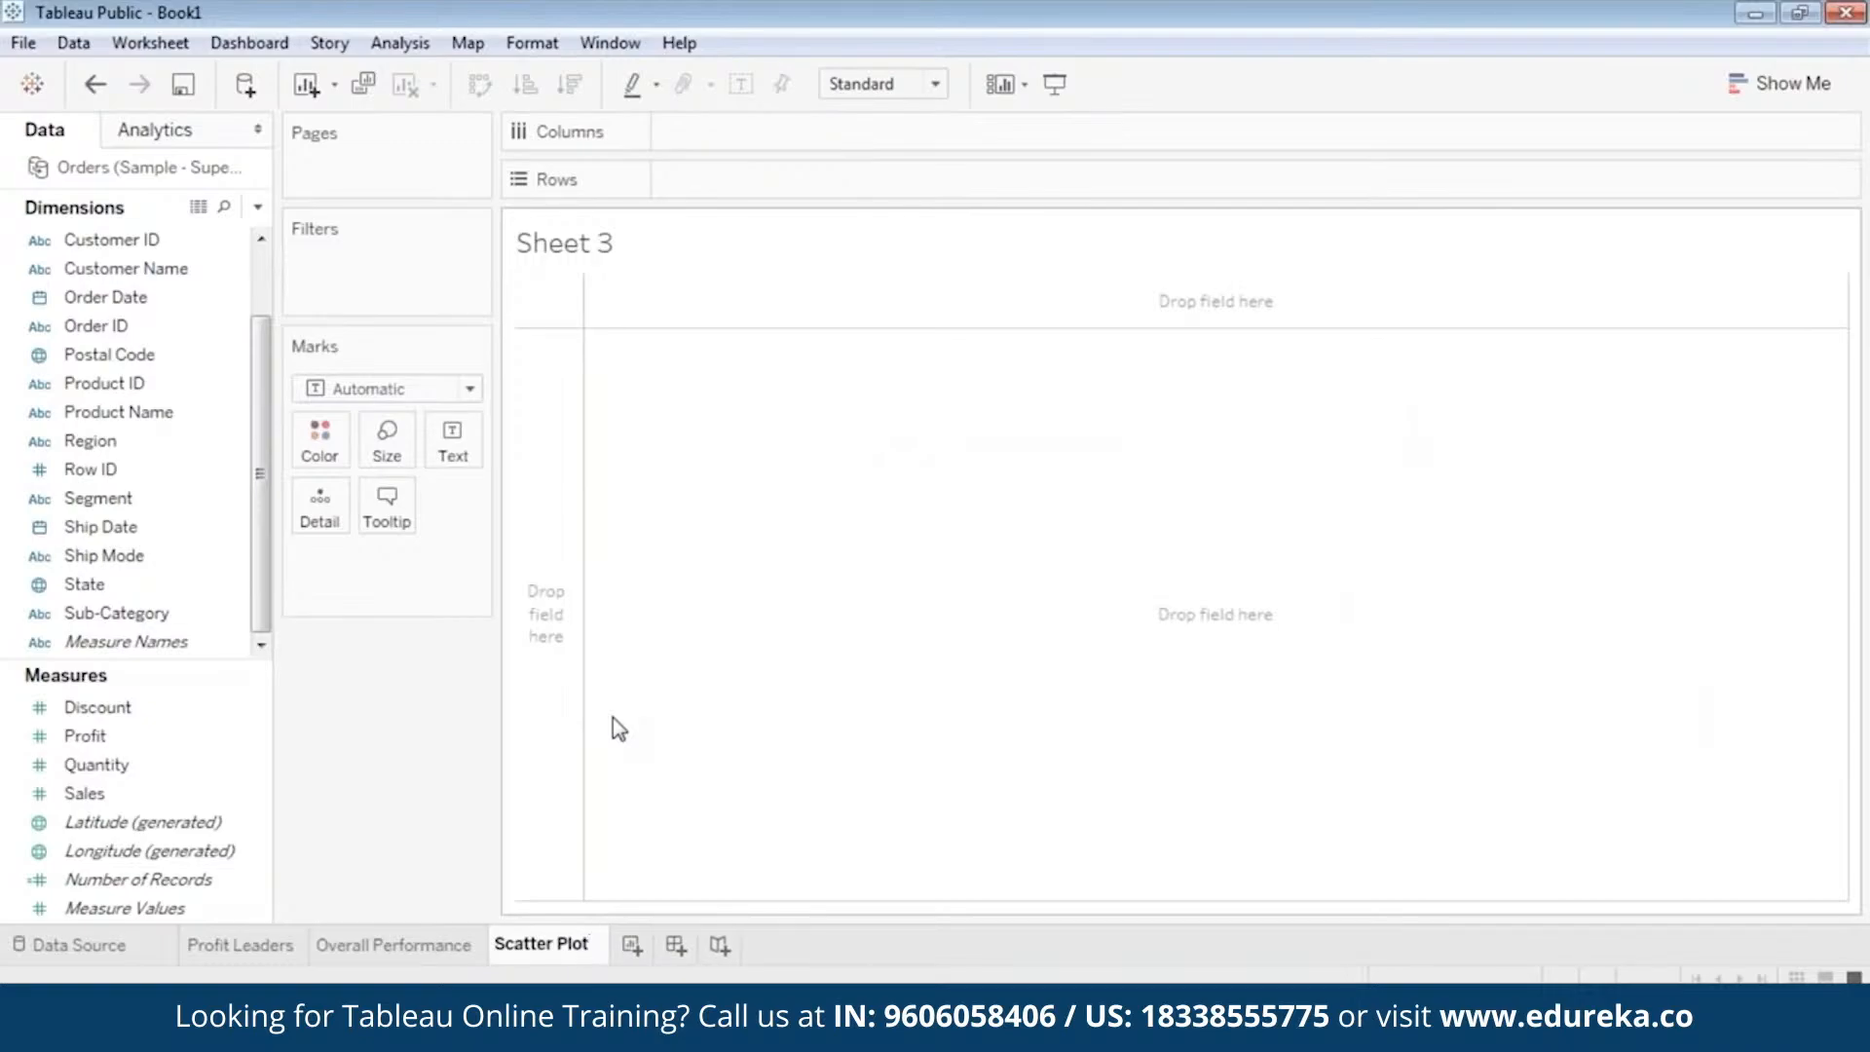
{"action": "key", "text": "Return"}
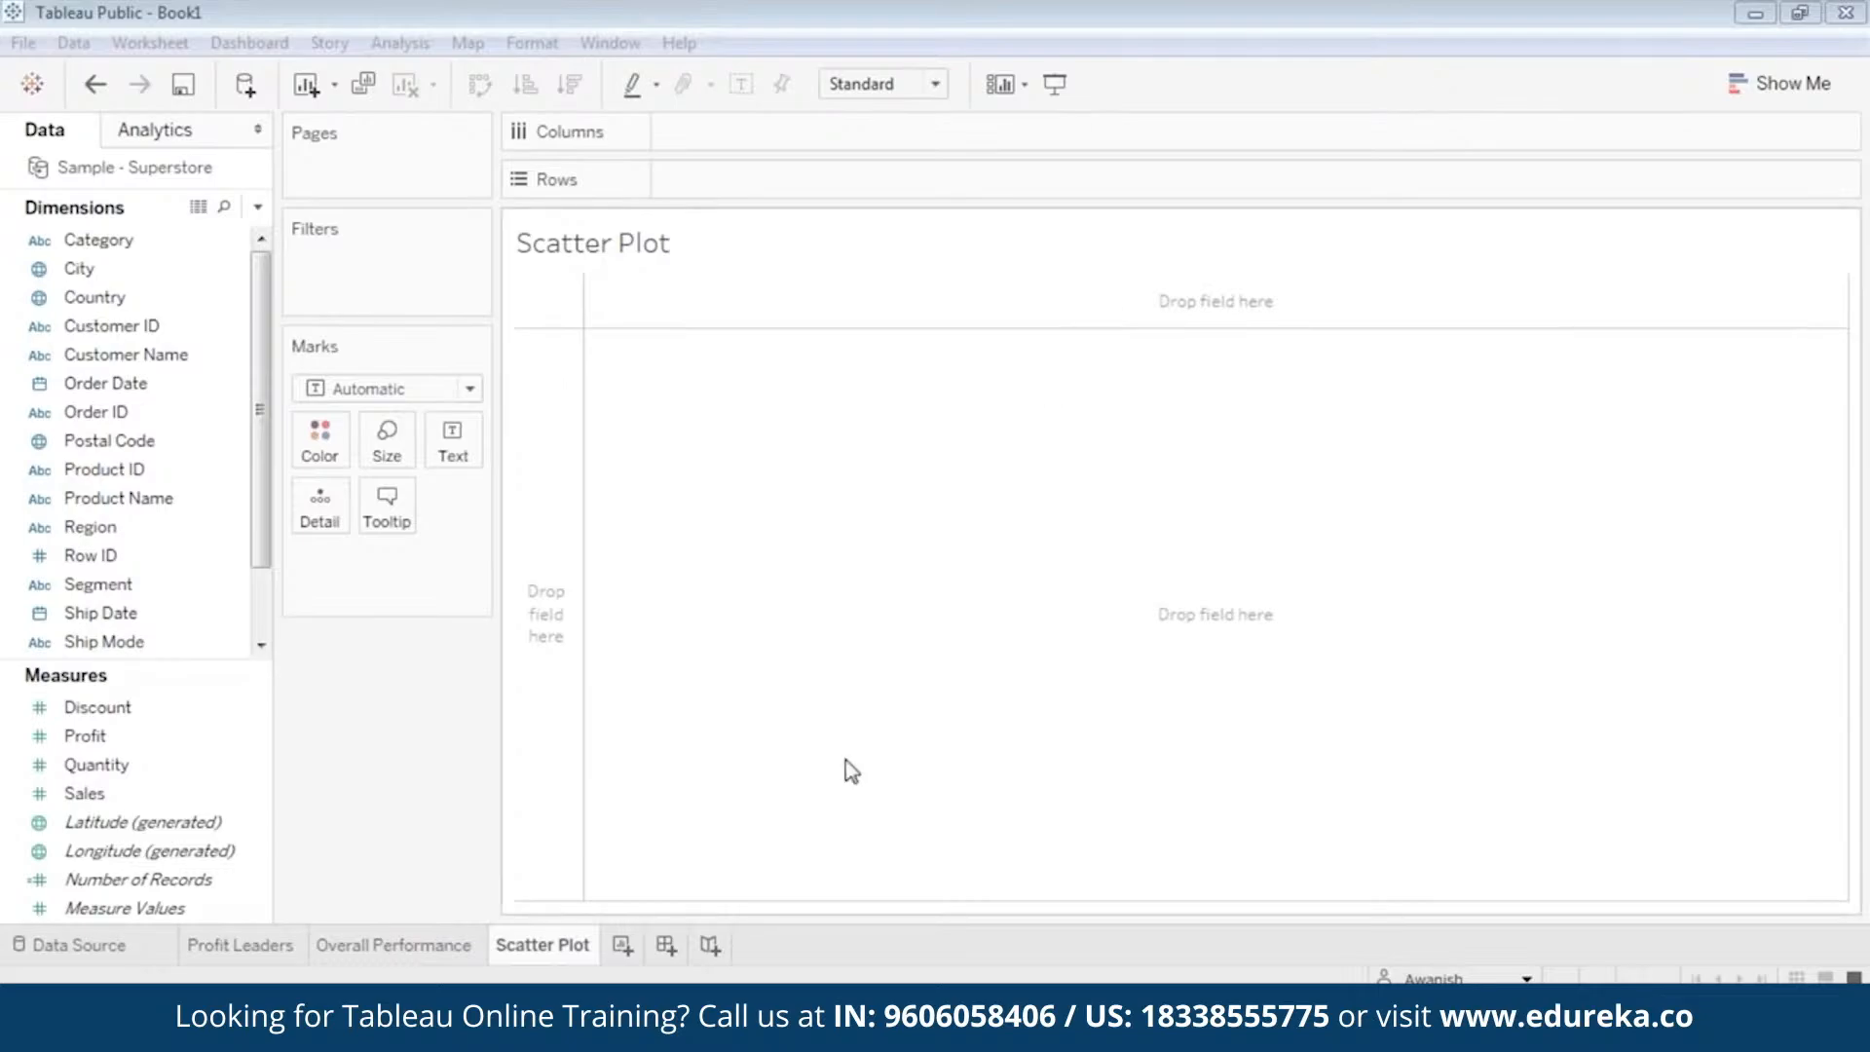
Place the Sales measure on Columns and the Profit measure on Rows of the Scatter Plot sheet.
{"action": "left_click", "coordinate": [1483, 76]}
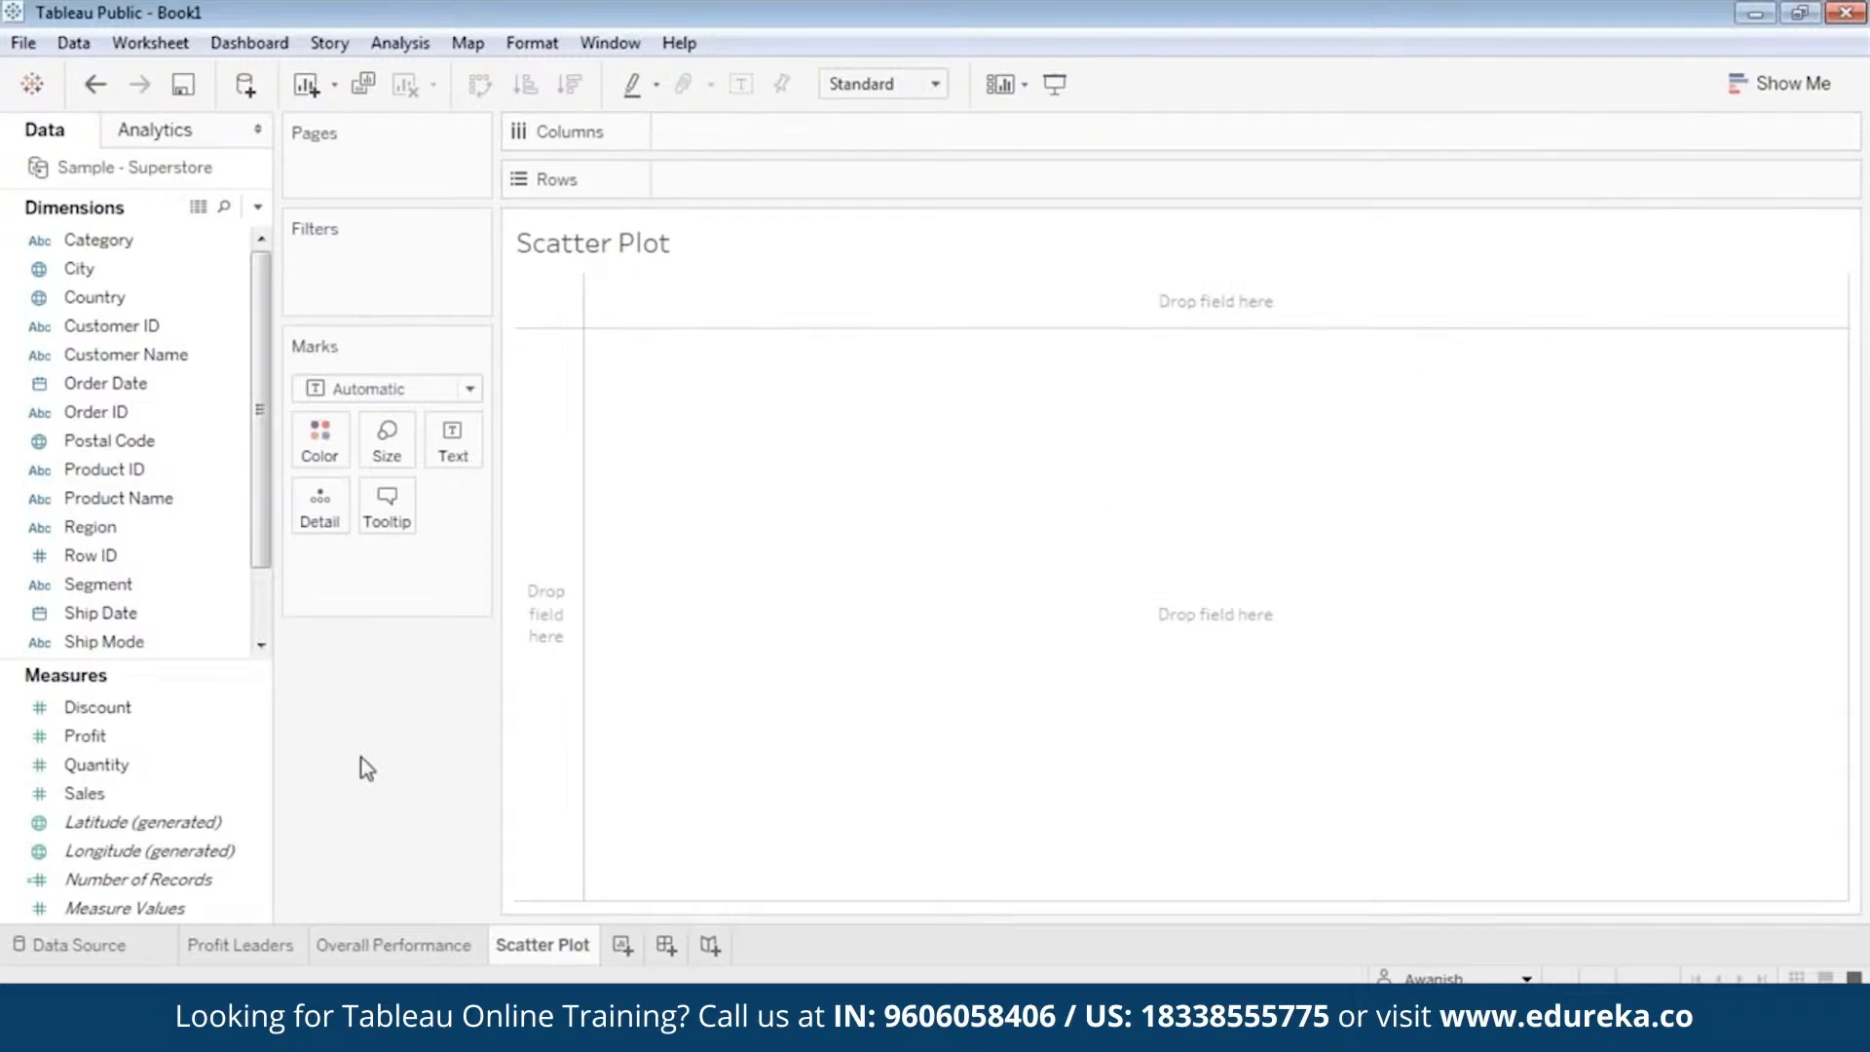
{"action": "left_click", "coordinate": [119, 737]}
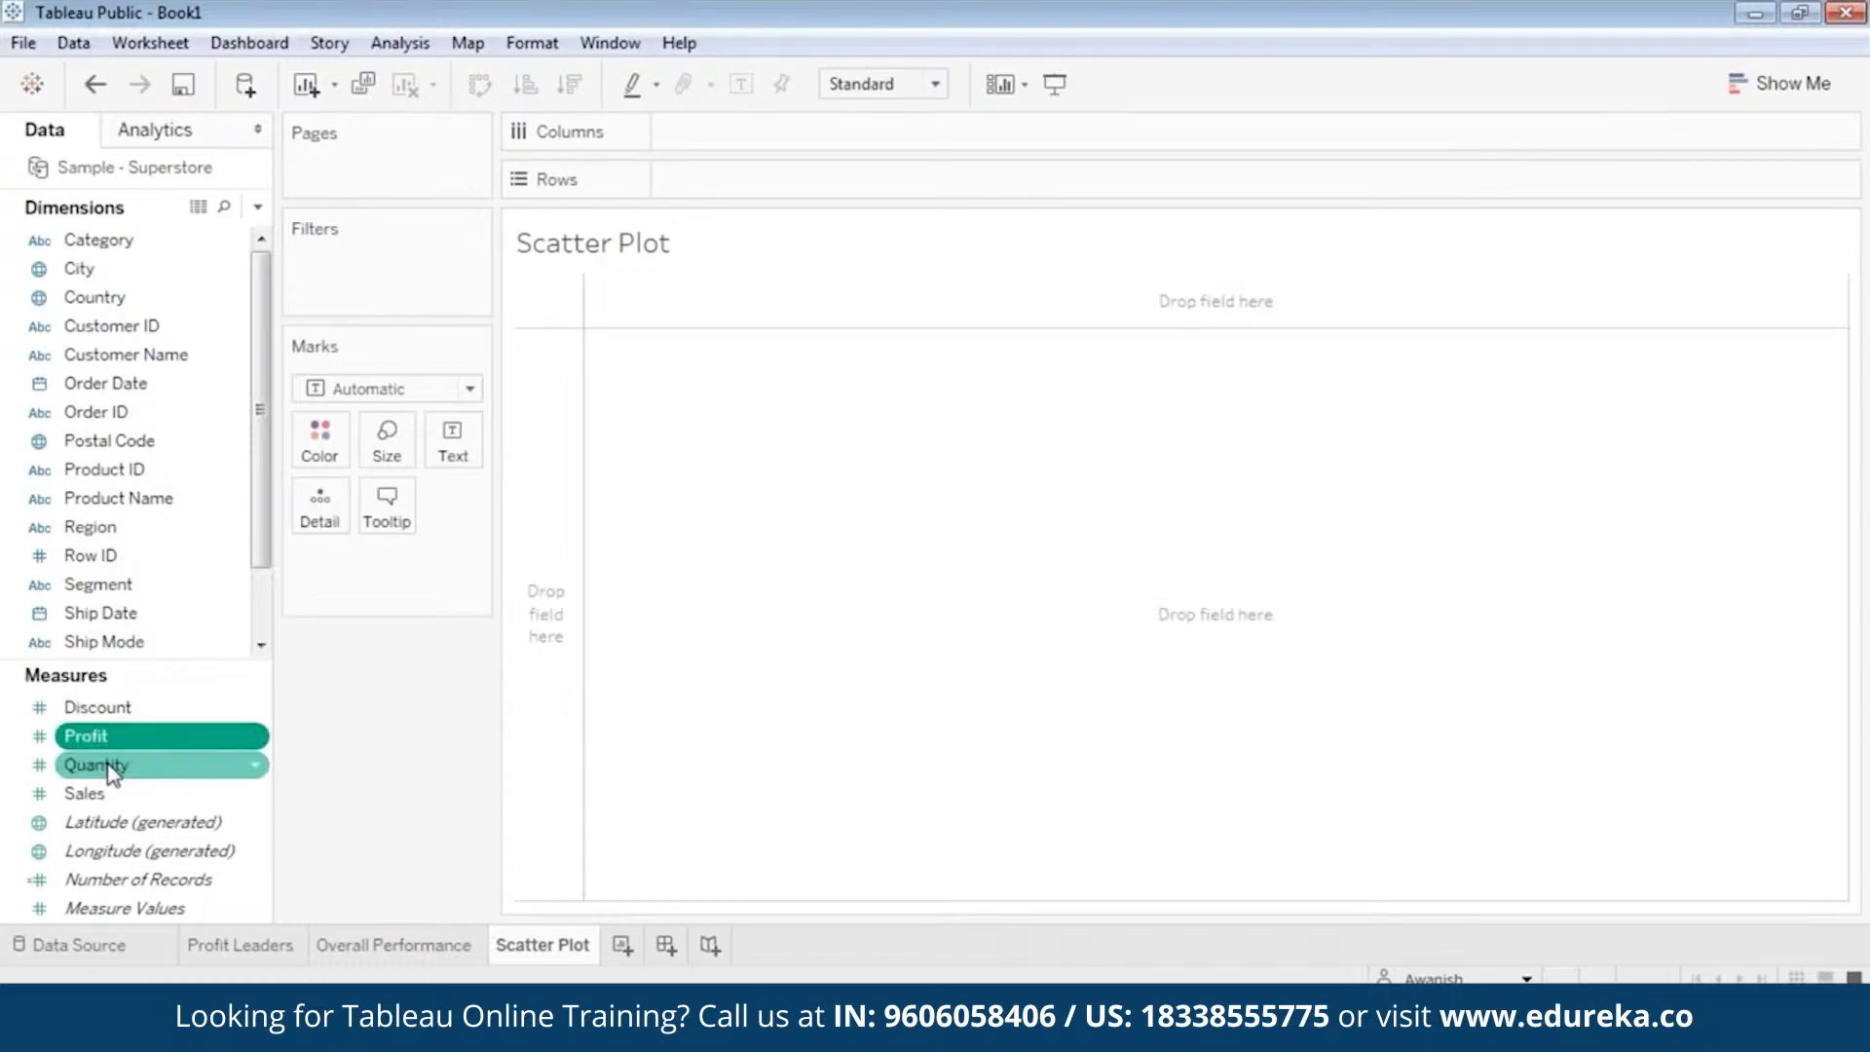
{"action": "left_click_drag", "start_coordinate": [97, 790], "coordinate": [770, 130]}
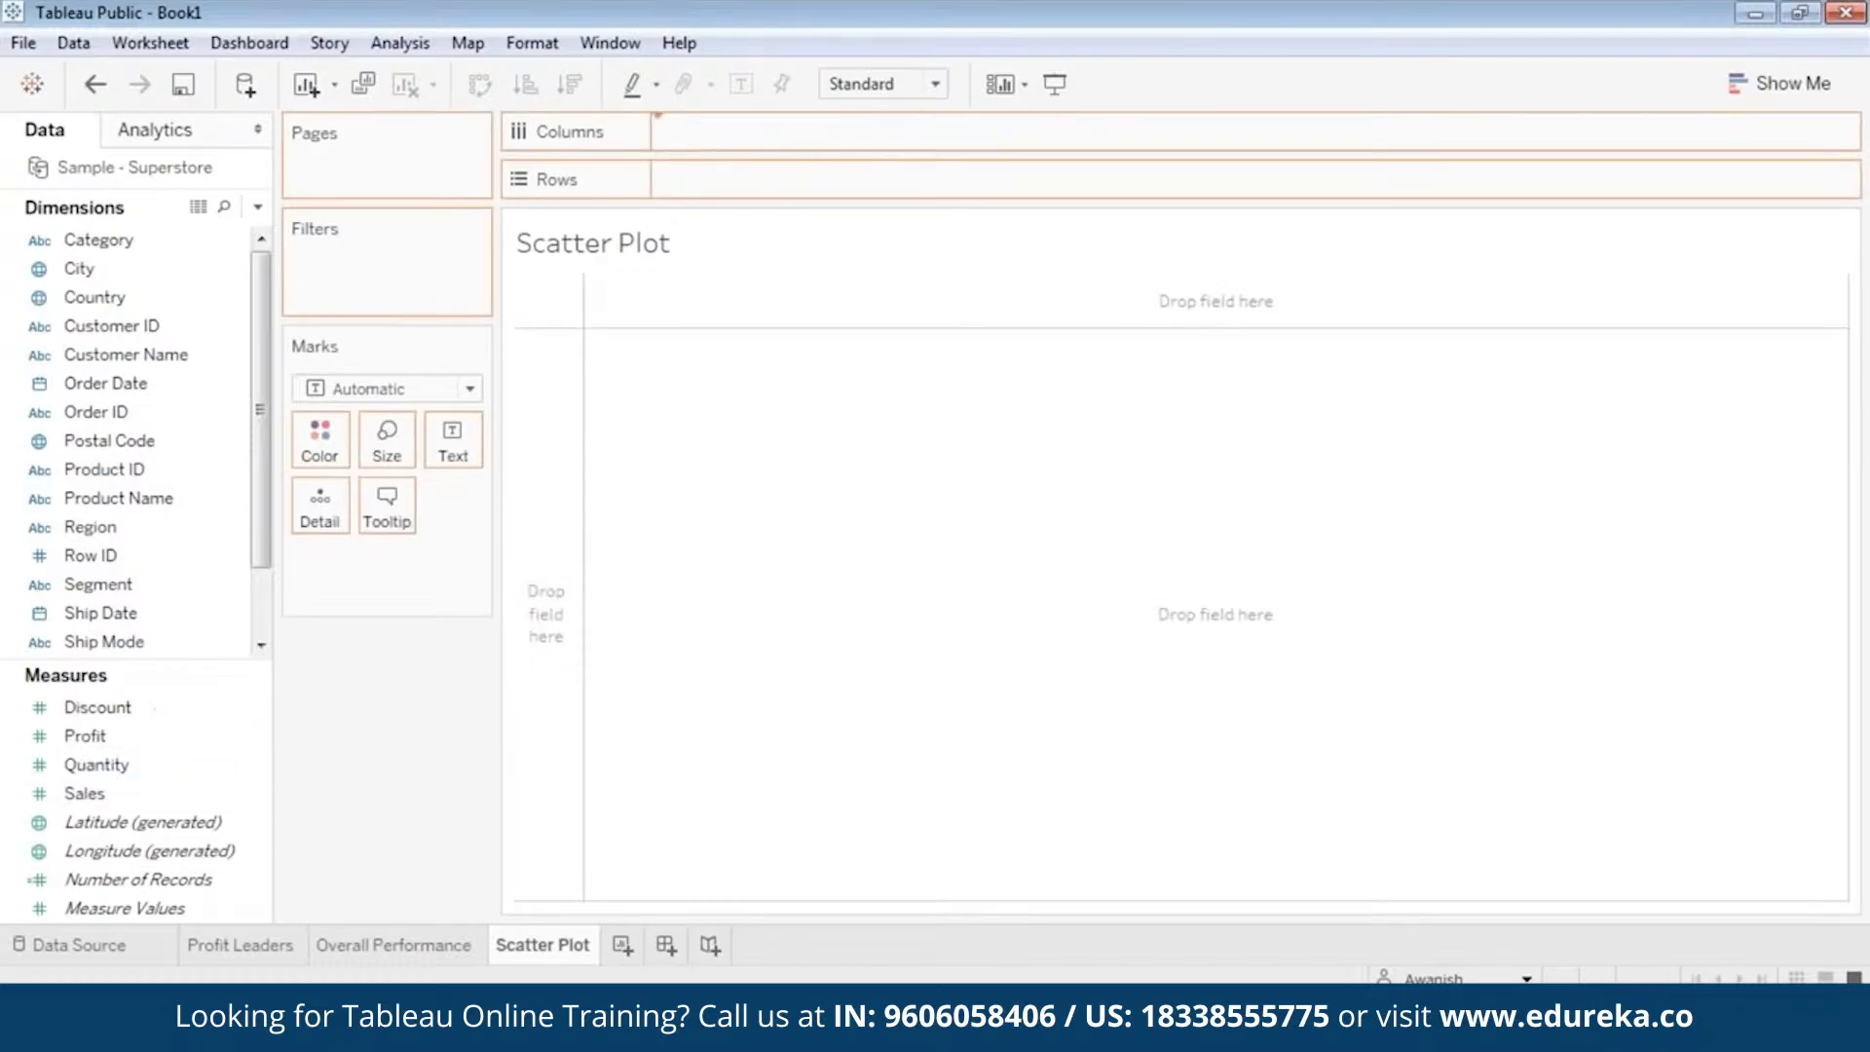
{"action": "left_click_drag", "start_coordinate": [94, 737], "coordinate": [738, 185]}
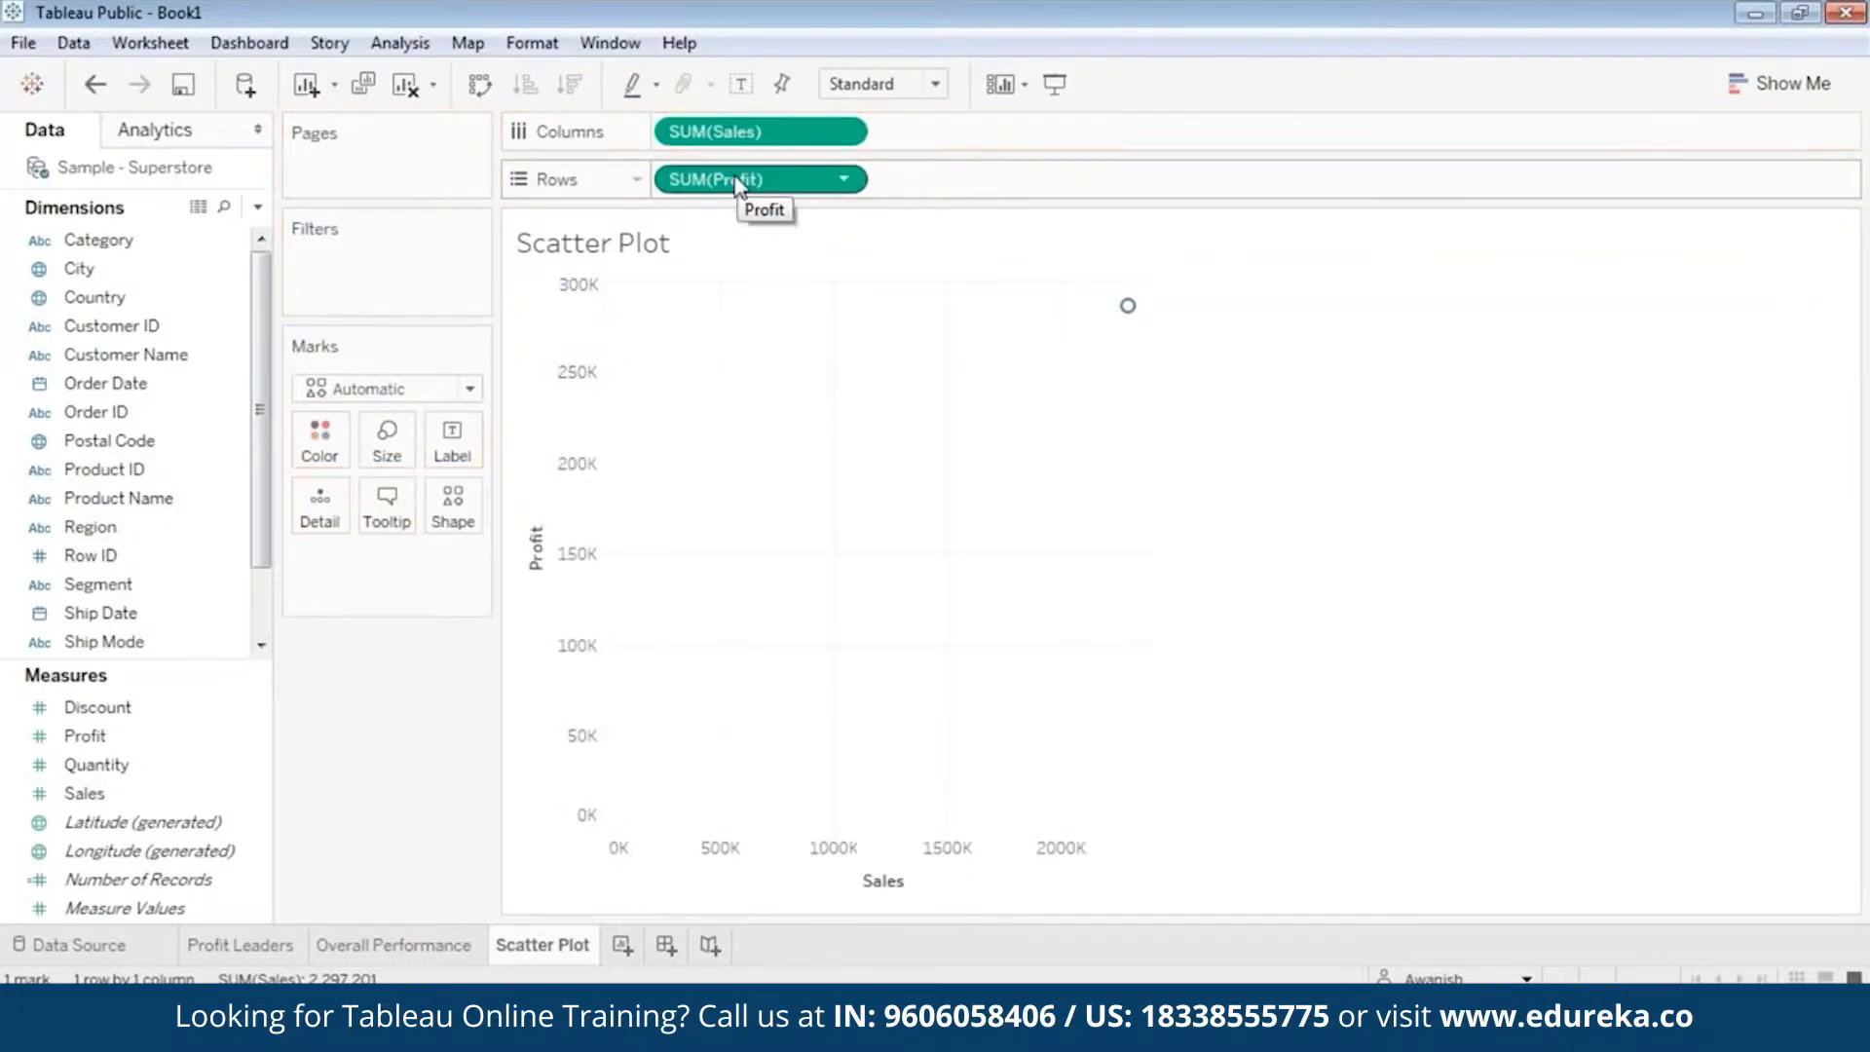
Show the chart-type suggestions and add the State dimension to the scatter plot's marks as Detail.
{"action": "left_click", "coordinate": [1763, 84]}
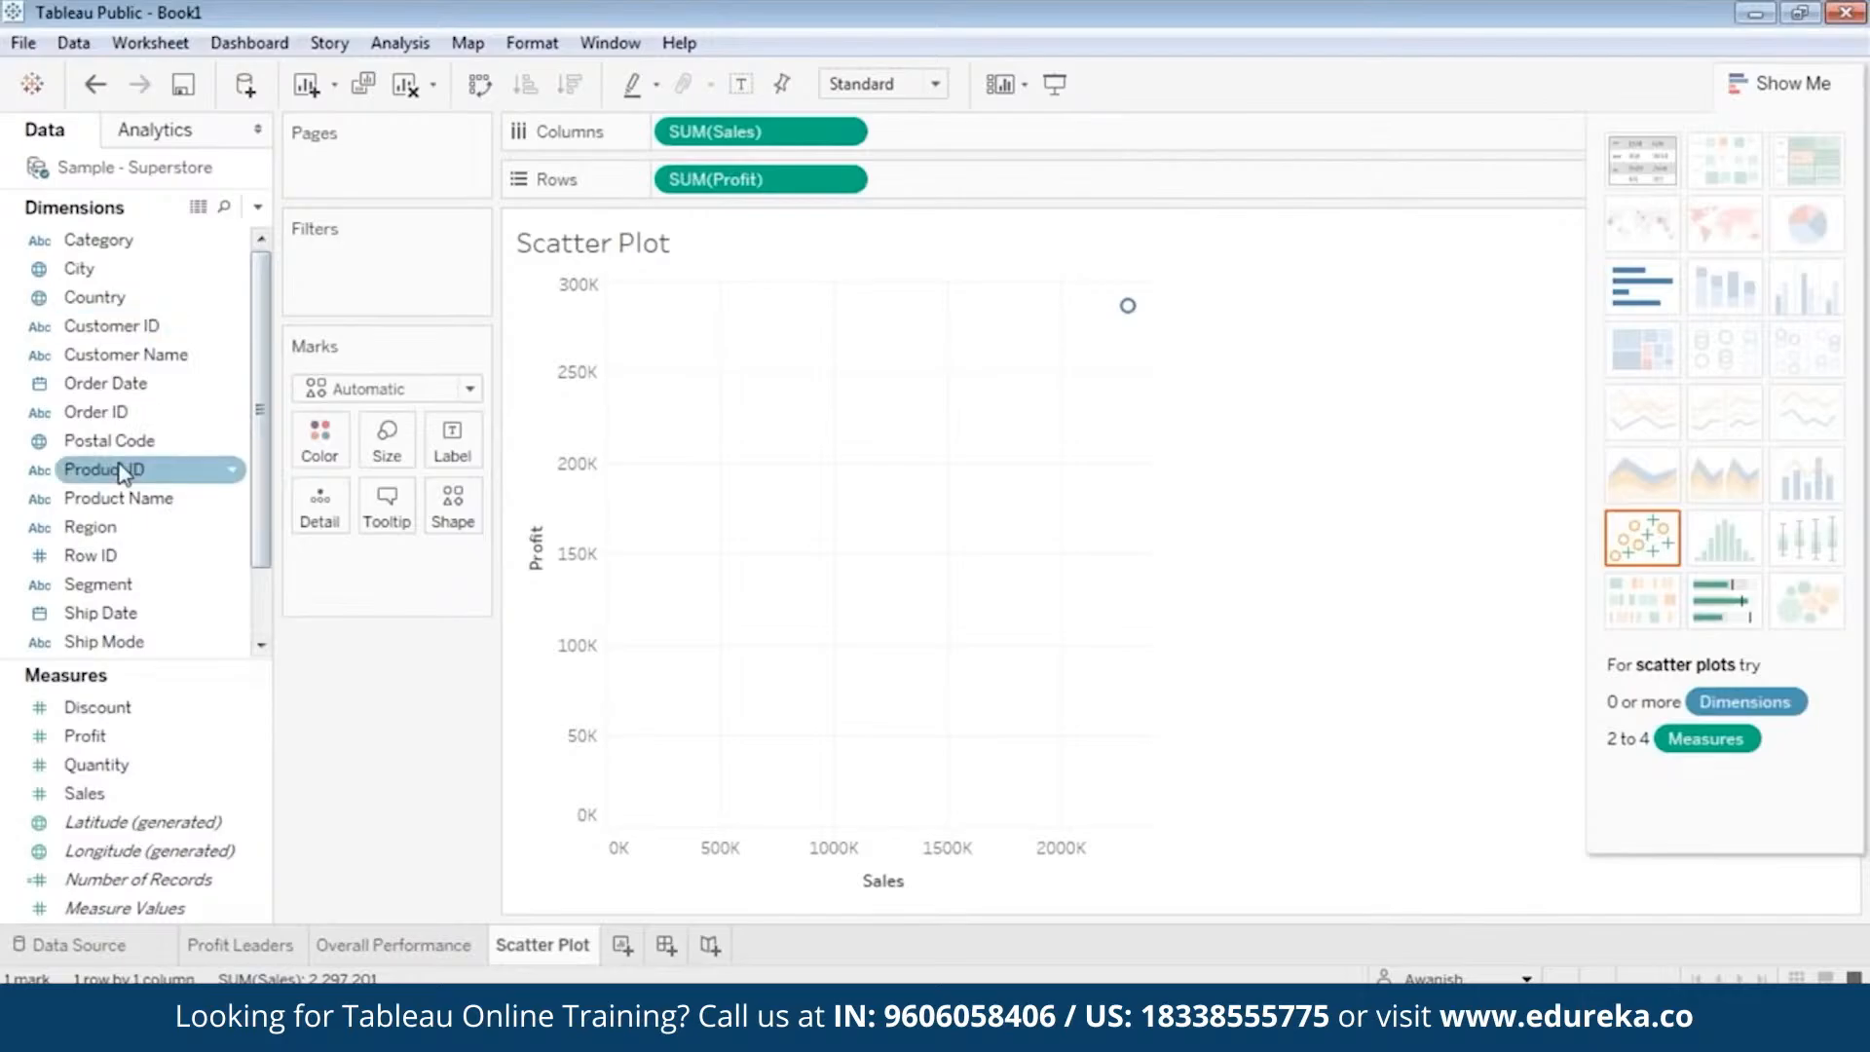
{"action": "left_click", "coordinate": [109, 612]}
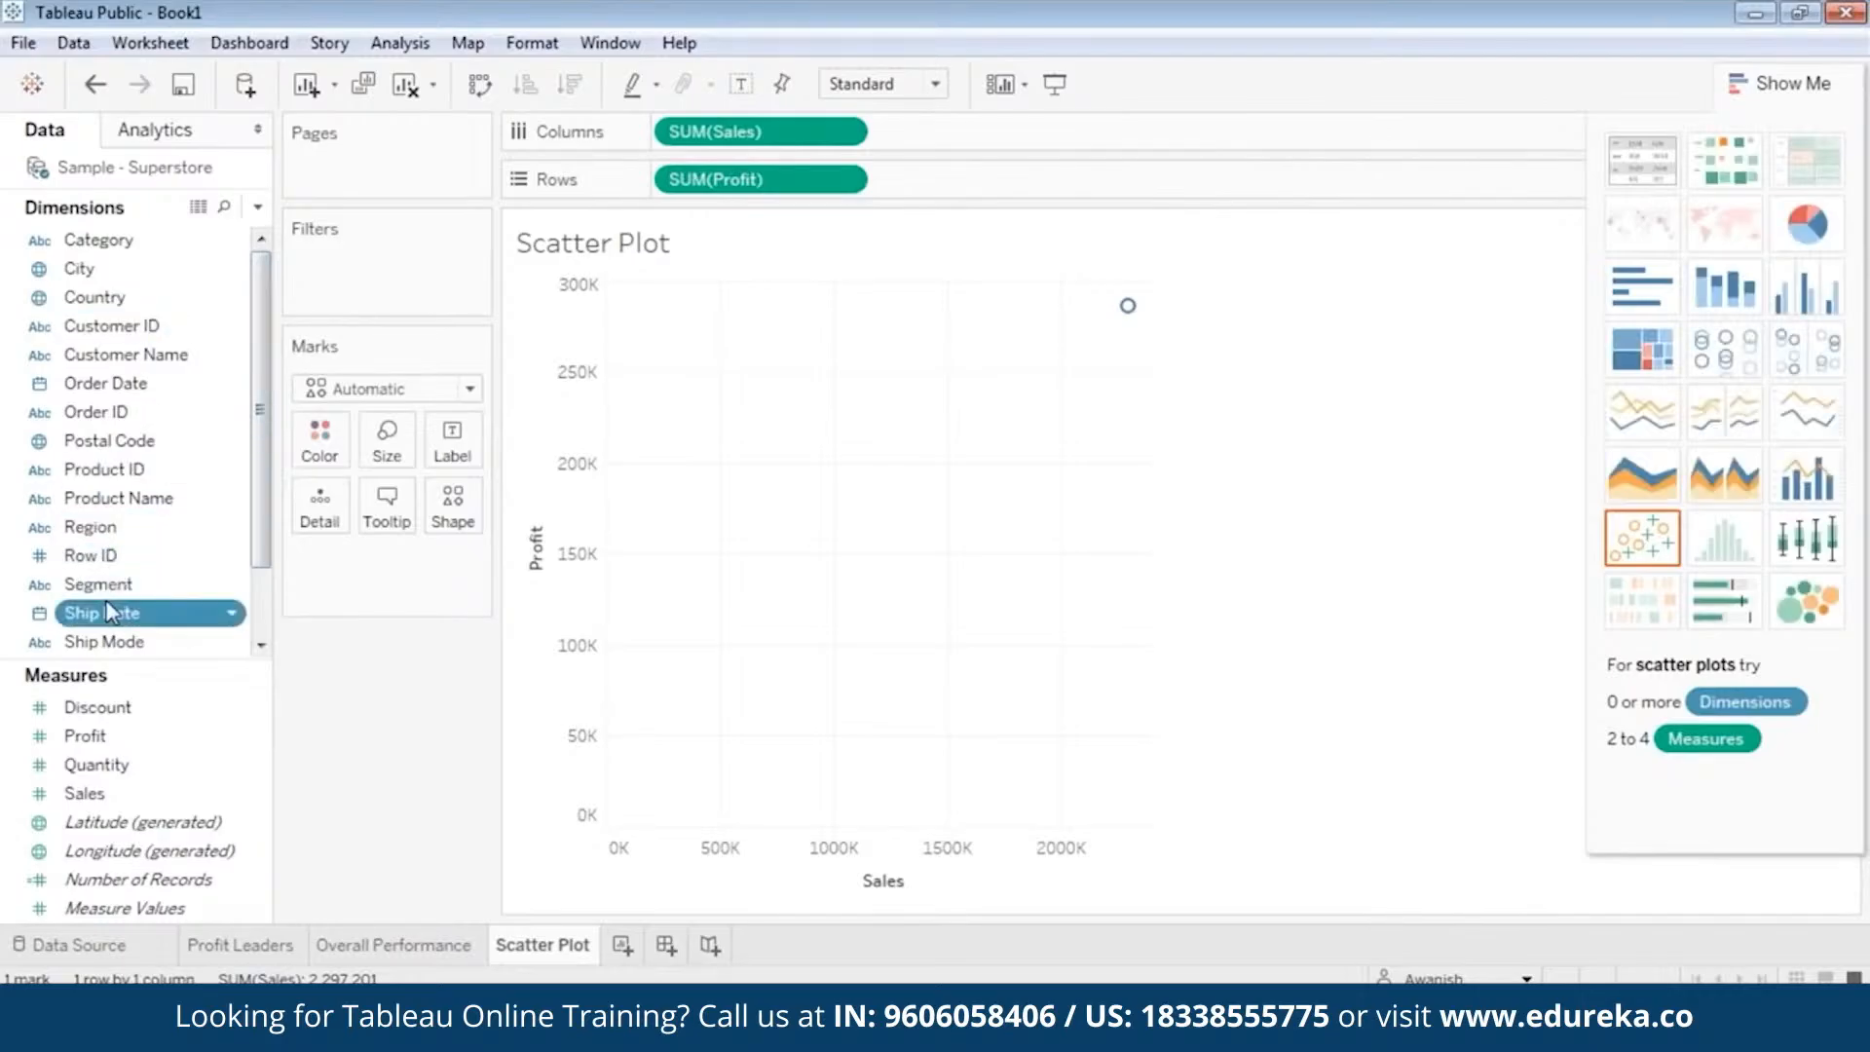
{"action": "scroll", "coordinate": [109, 612], "scroll_direction": "down", "scroll_amount": 1}
{"action": "left_click_drag", "start_coordinate": [107, 584], "coordinate": [355, 584]}
{"action": "left_click", "coordinate": [224, 329]}
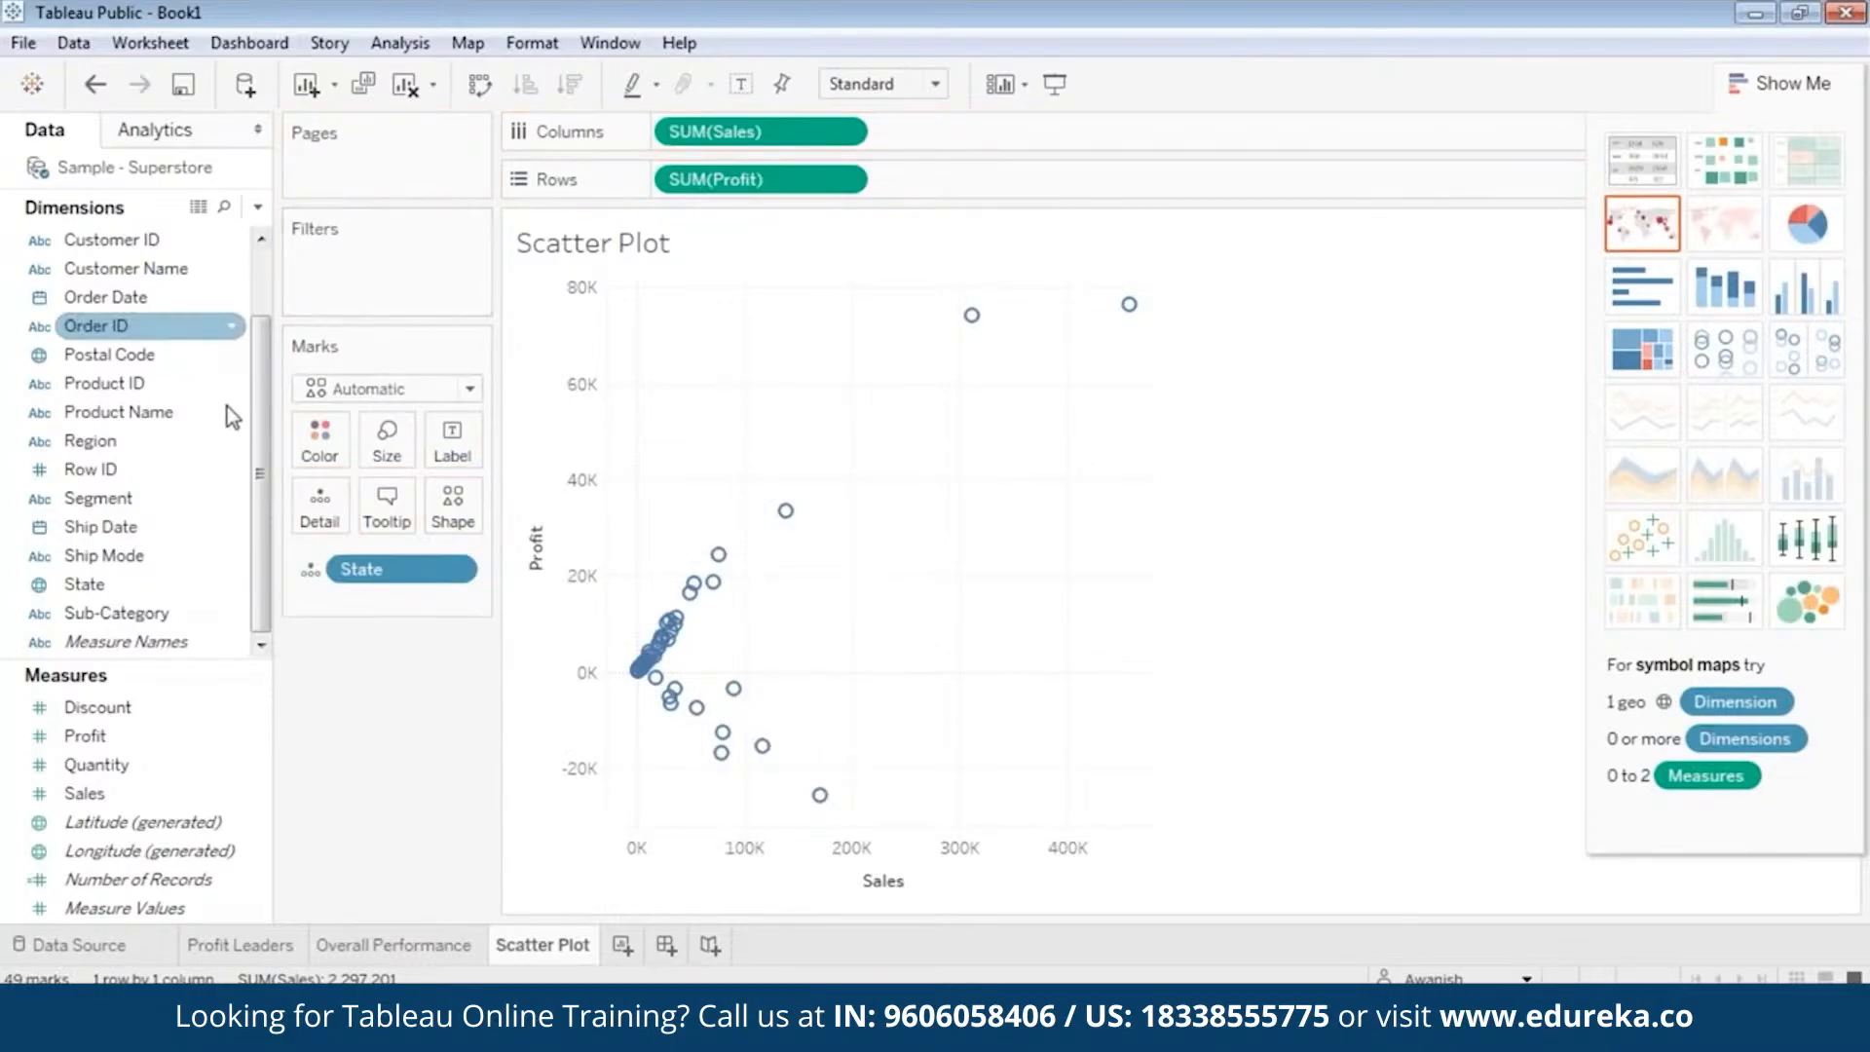
Add a Region filter to the Scatter Plot sheet that includes all regions.
{"action": "left_click_drag", "start_coordinate": [259, 458], "coordinate": [255, 394]}
{"action": "left_click", "coordinate": [92, 527]}
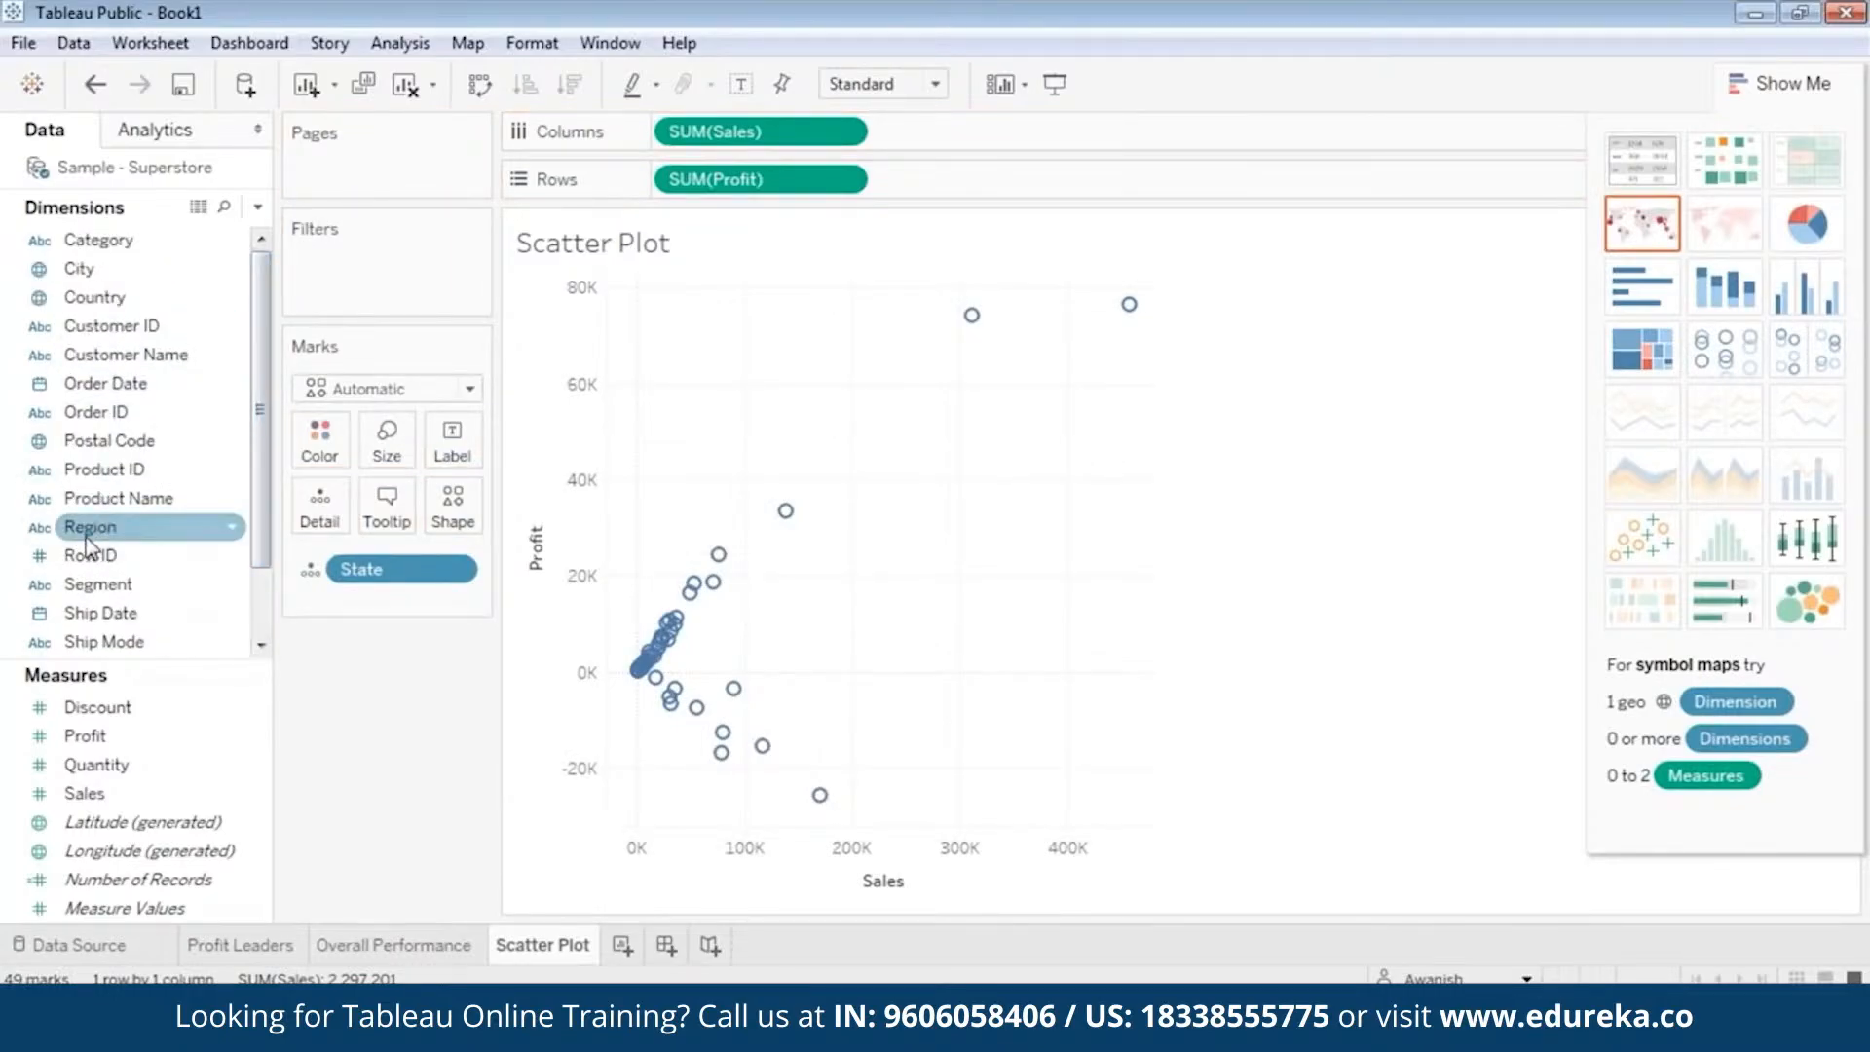
{"action": "left_click_drag", "start_coordinate": [90, 547], "coordinate": [385, 293]}
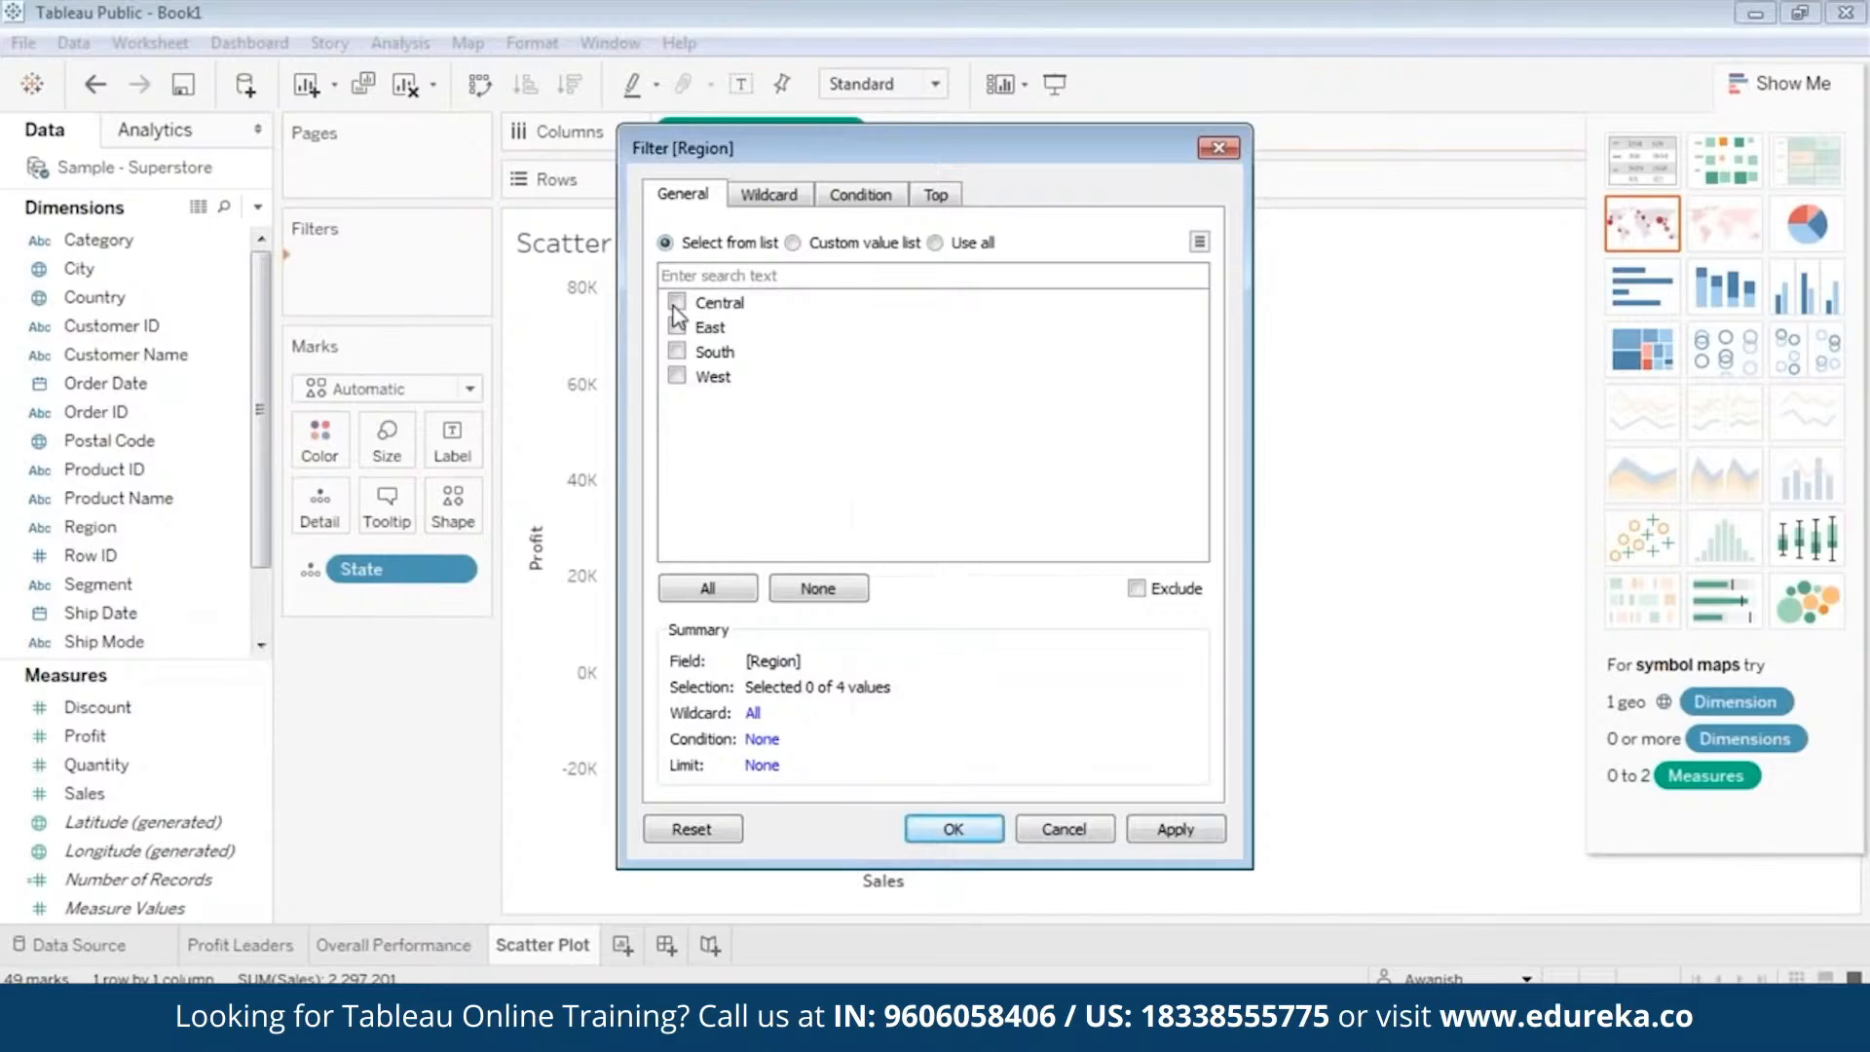
{"action": "left_click", "coordinate": [676, 302]}
{"action": "left_click", "coordinate": [676, 327]}
{"action": "left_click", "coordinate": [1164, 828]}
{"action": "left_click", "coordinate": [968, 834]}
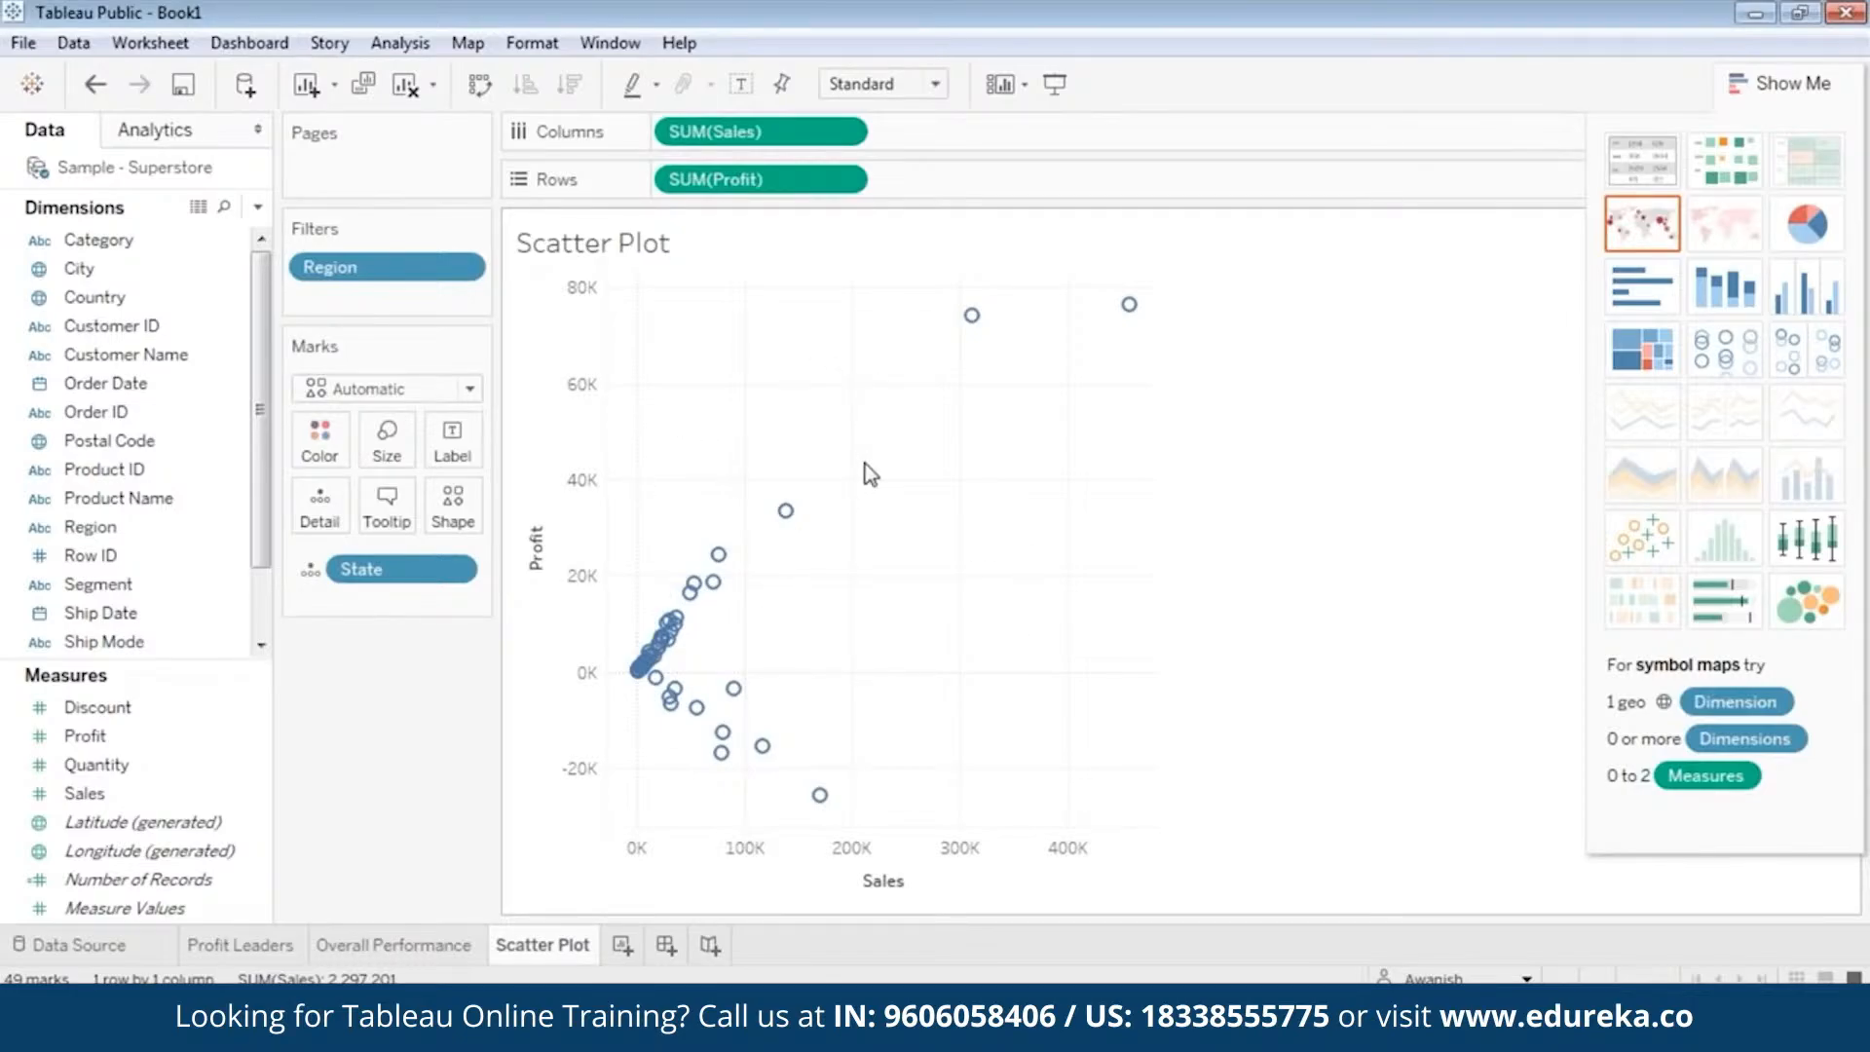
Examine individual state points across the scatter plot for their sales and profit figures.
{"action": "mouse_move", "coordinate": [670, 620]}
{"action": "mouse_move", "coordinate": [637, 690]}
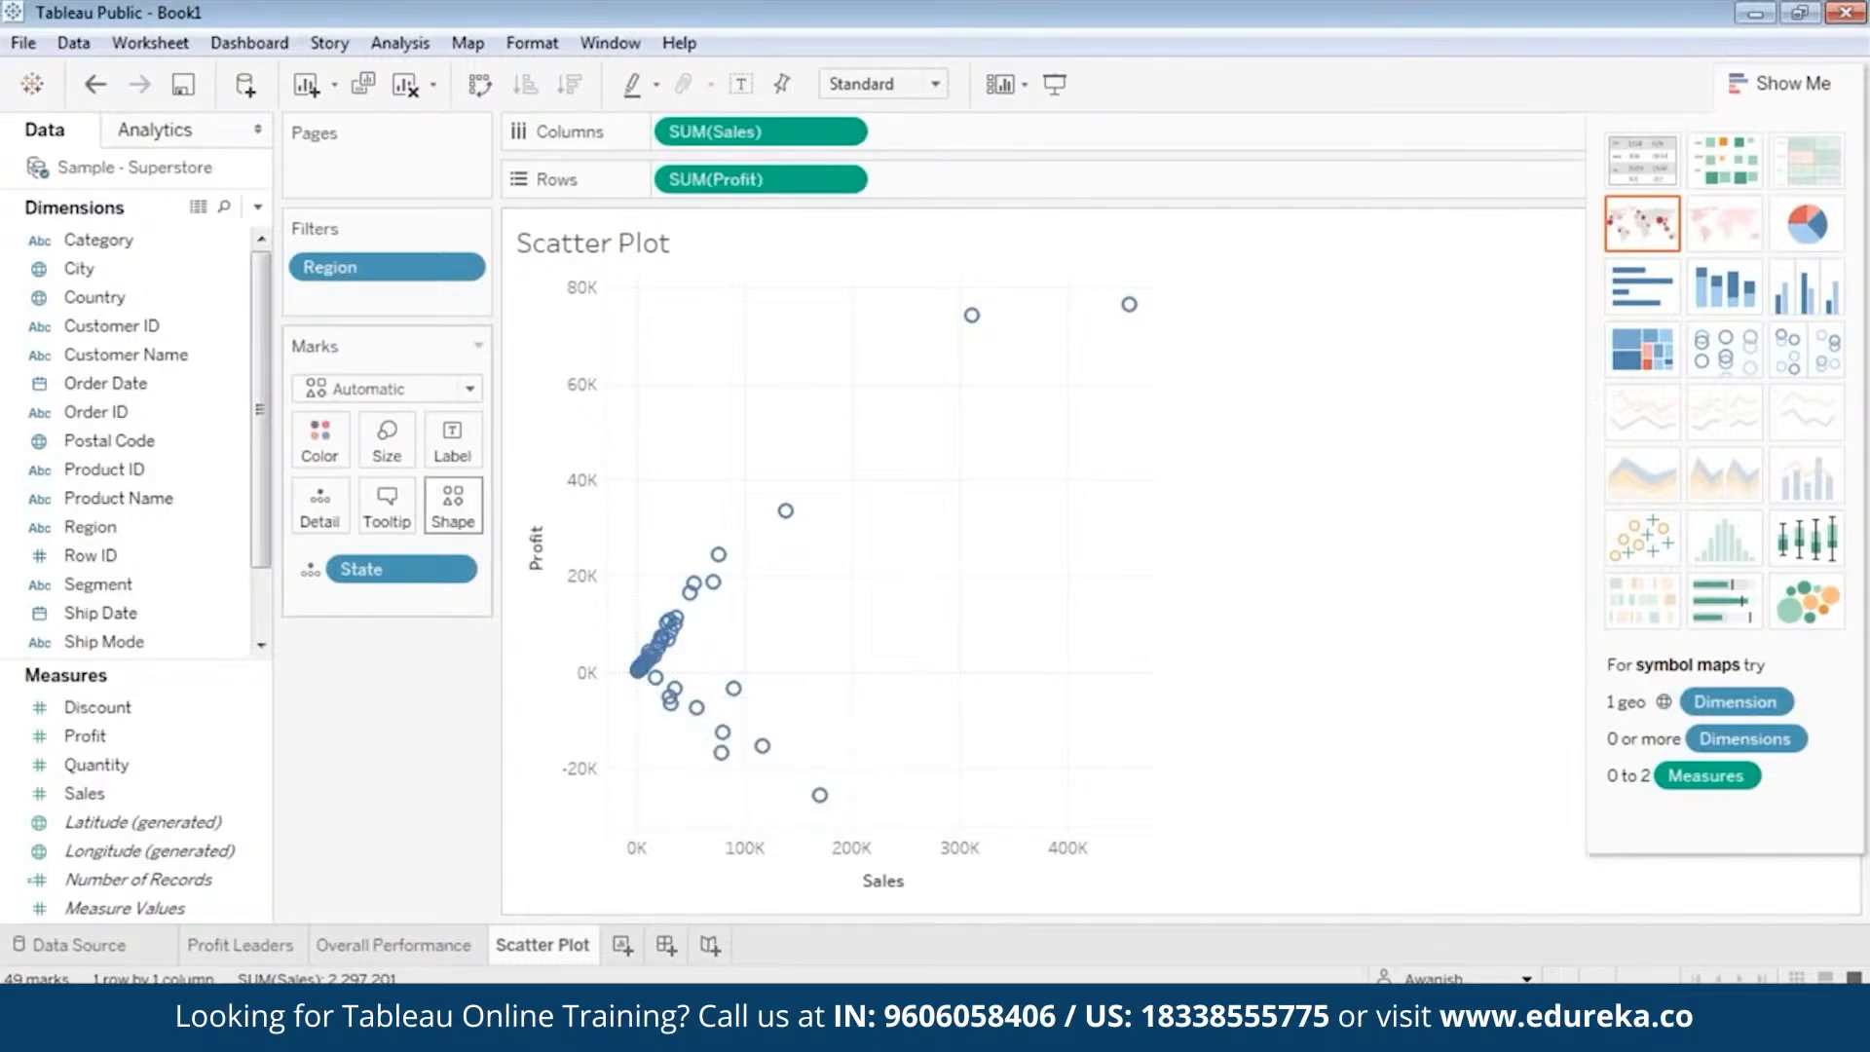
{"action": "mouse_move", "coordinate": [761, 746]}
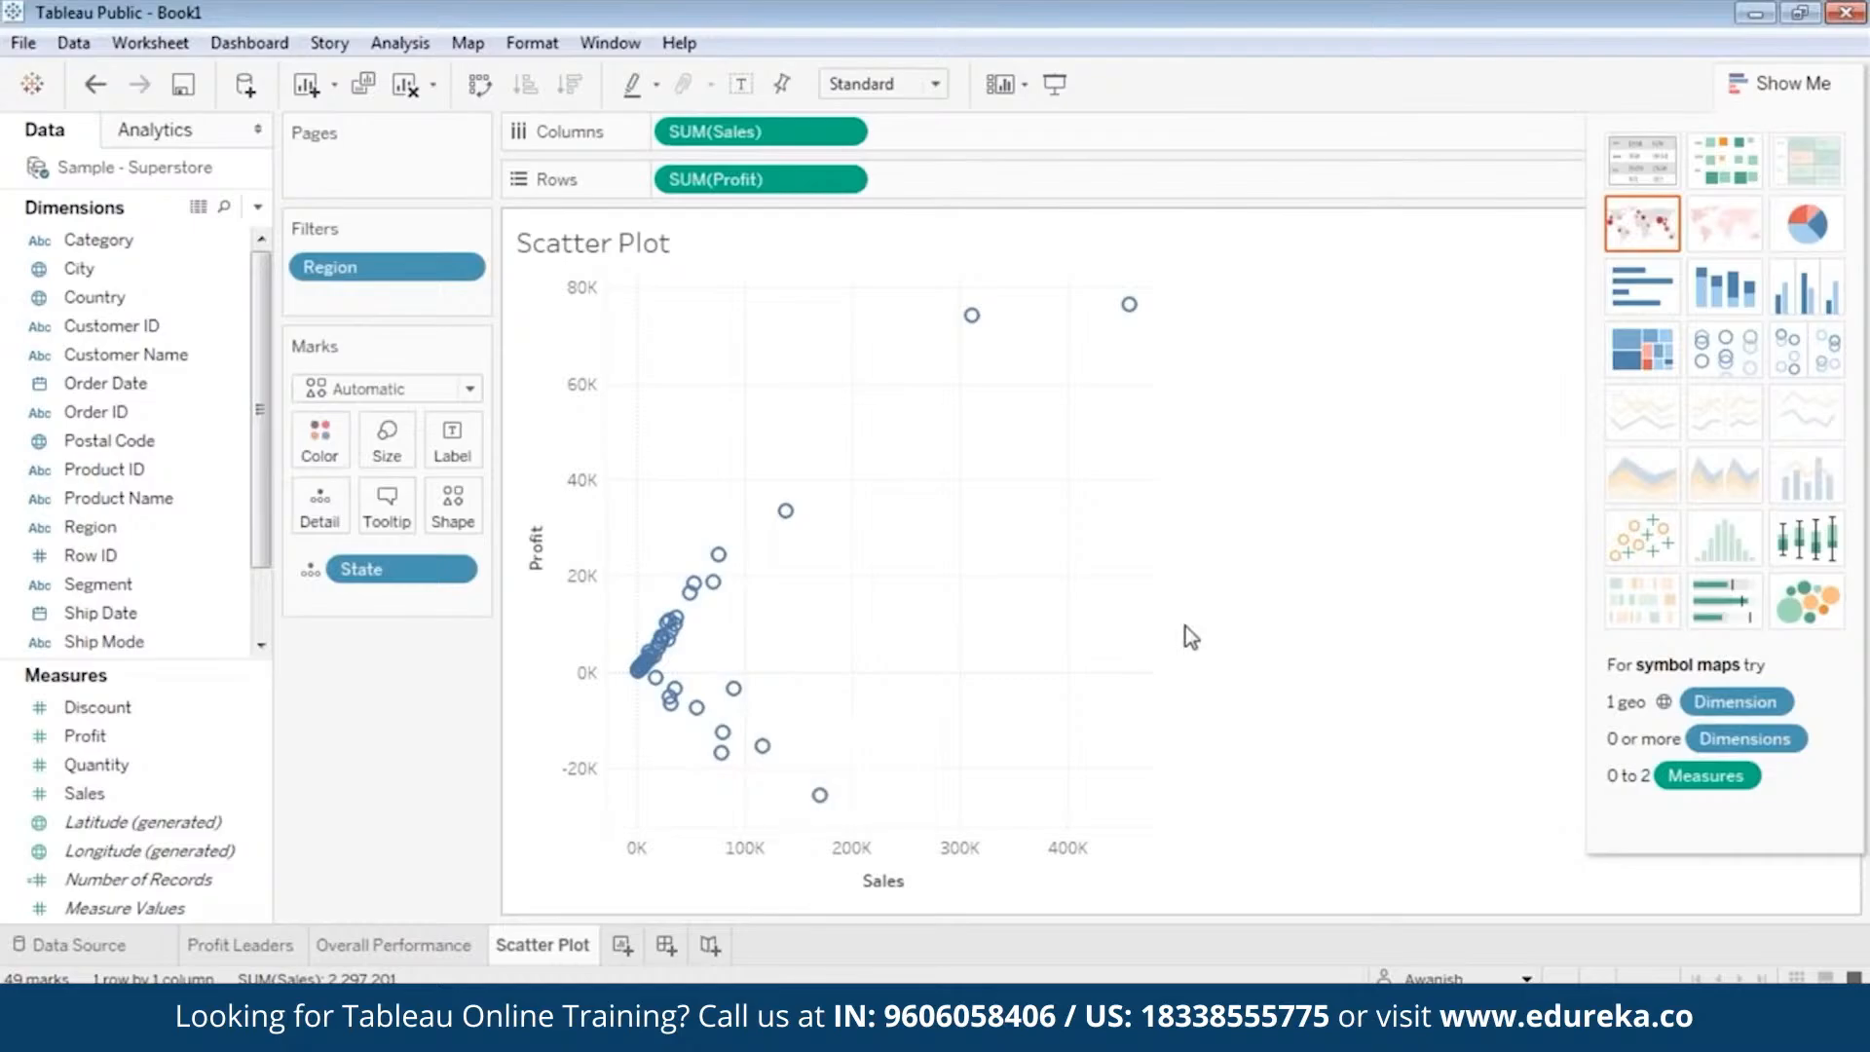
{"action": "mouse_move", "coordinate": [785, 510]}
Add a per-pane reference line to the Sales axis at the median of SUM(Sales), with its label set to None.
{"action": "mouse_move", "coordinate": [738, 706]}
{"action": "mouse_move", "coordinate": [638, 681]}
{"action": "mouse_move", "coordinate": [762, 745]}
{"action": "mouse_move", "coordinate": [718, 553]}
{"action": "left_click", "coordinate": [775, 877]}
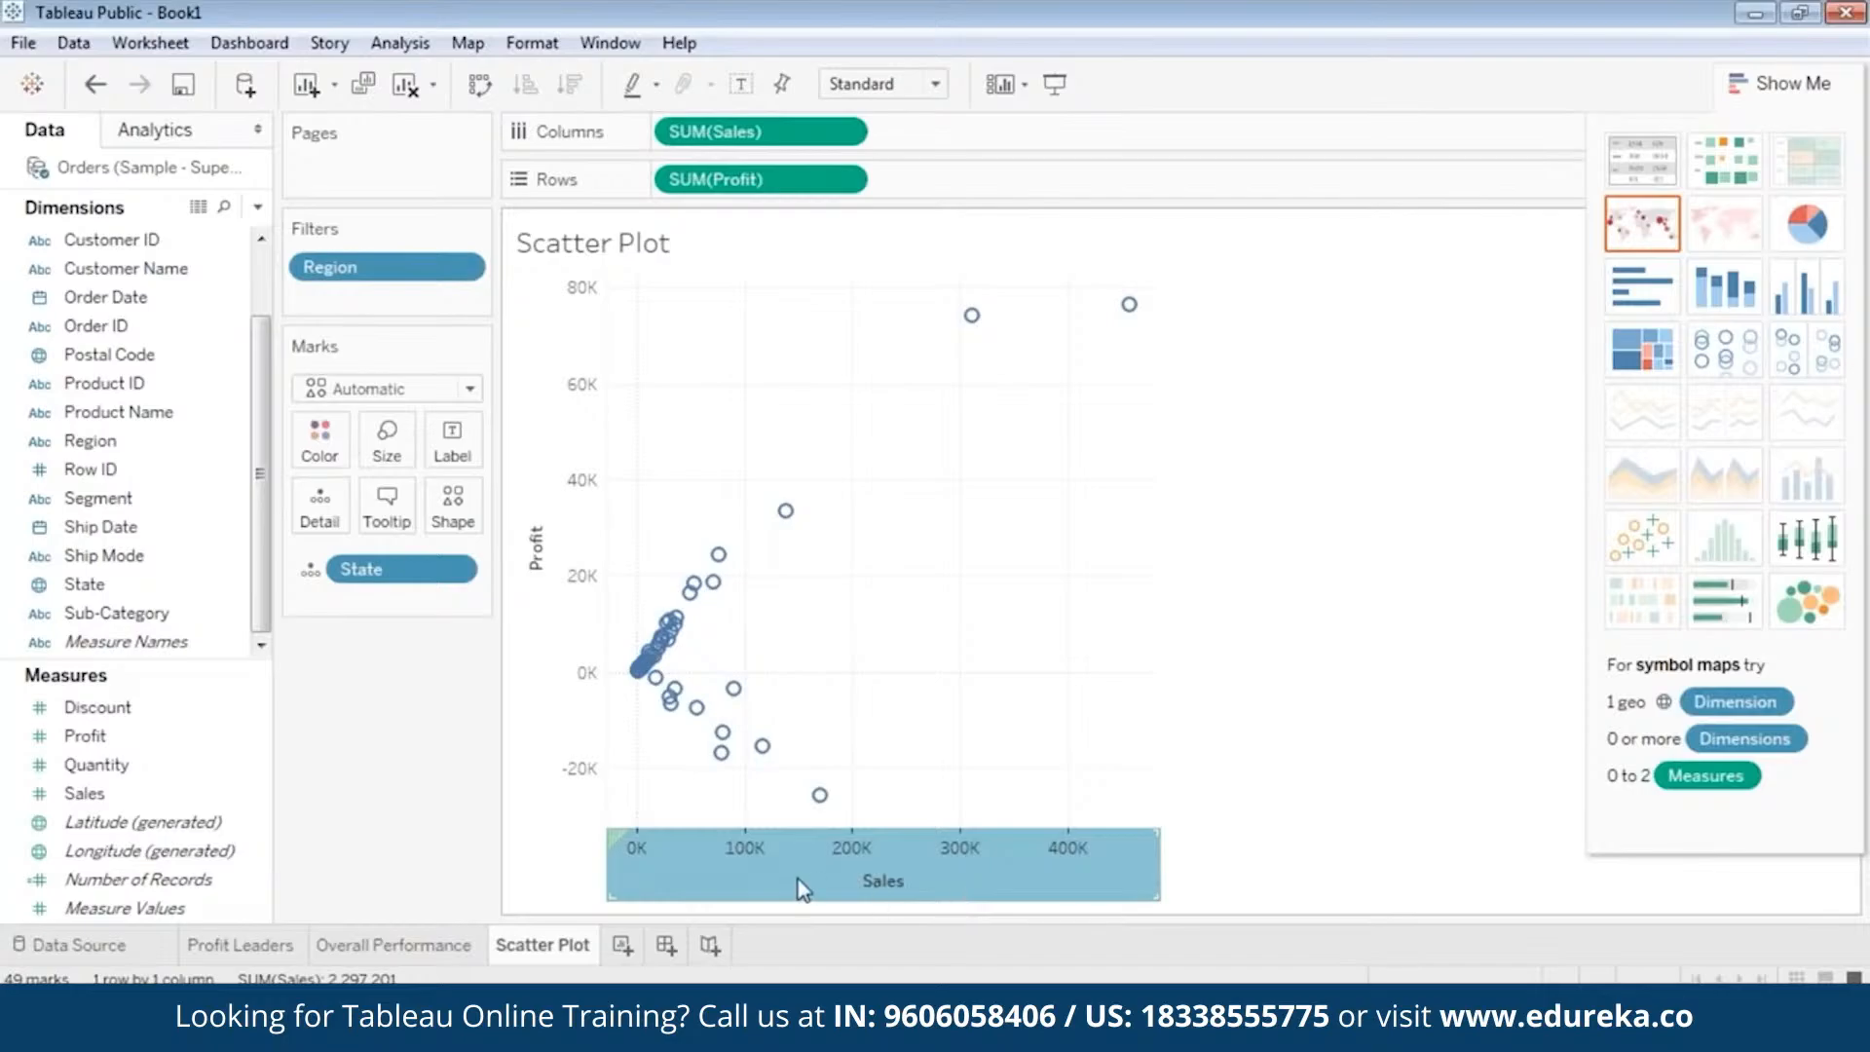
{"action": "right_click", "coordinate": [839, 877]}
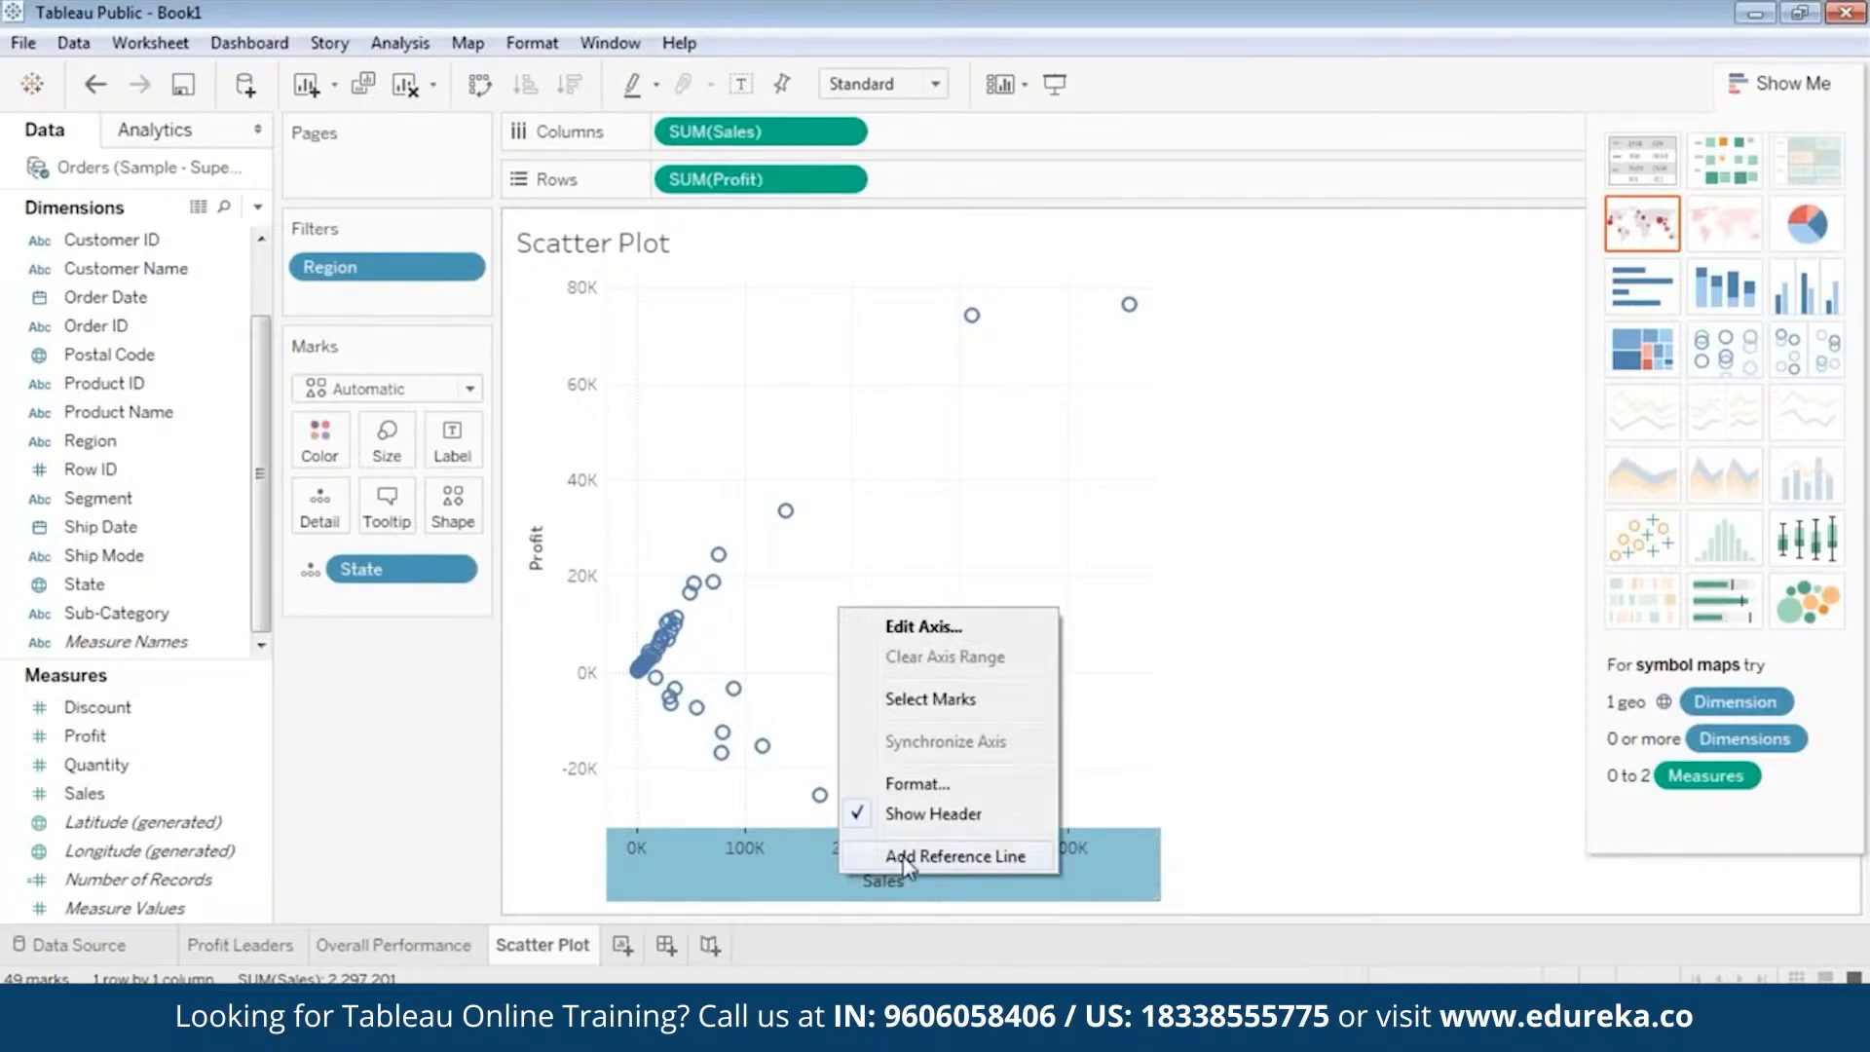
{"action": "left_click", "coordinate": [954, 856]}
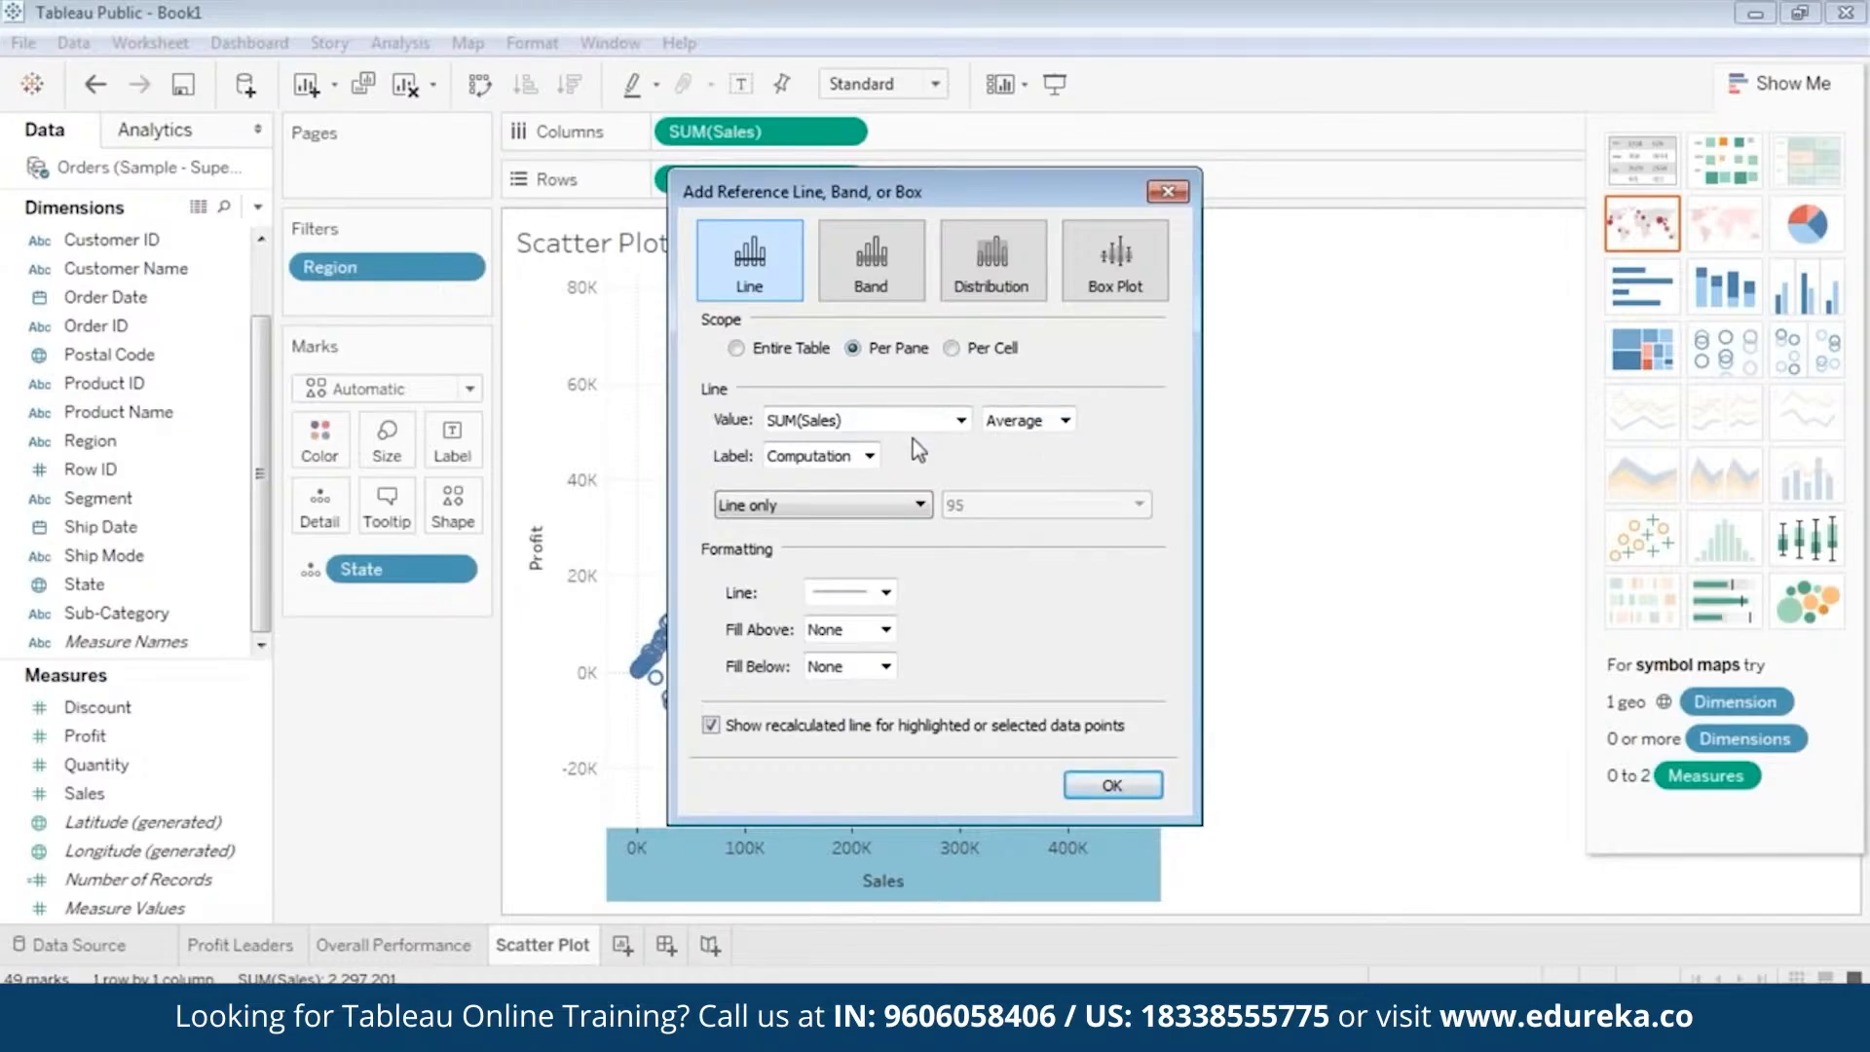
{"action": "left_click", "coordinate": [1022, 429]}
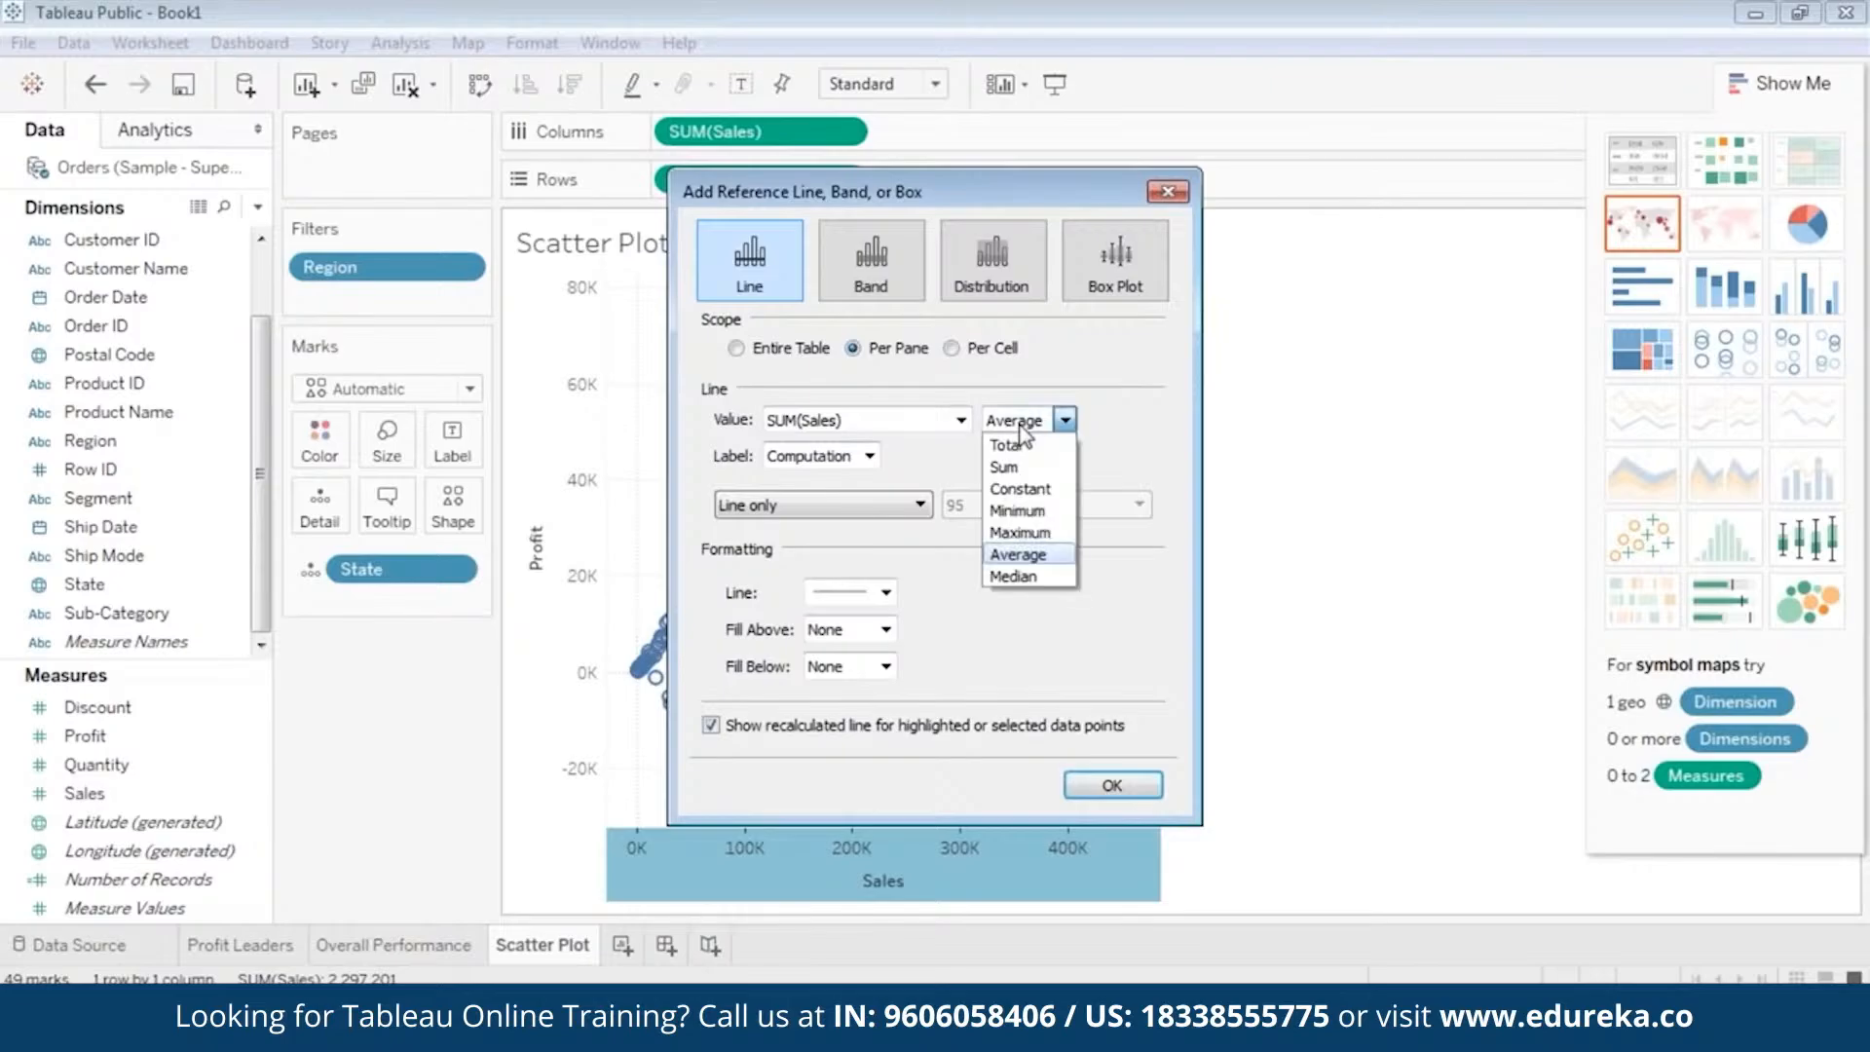
{"action": "left_click", "coordinate": [1020, 578]}
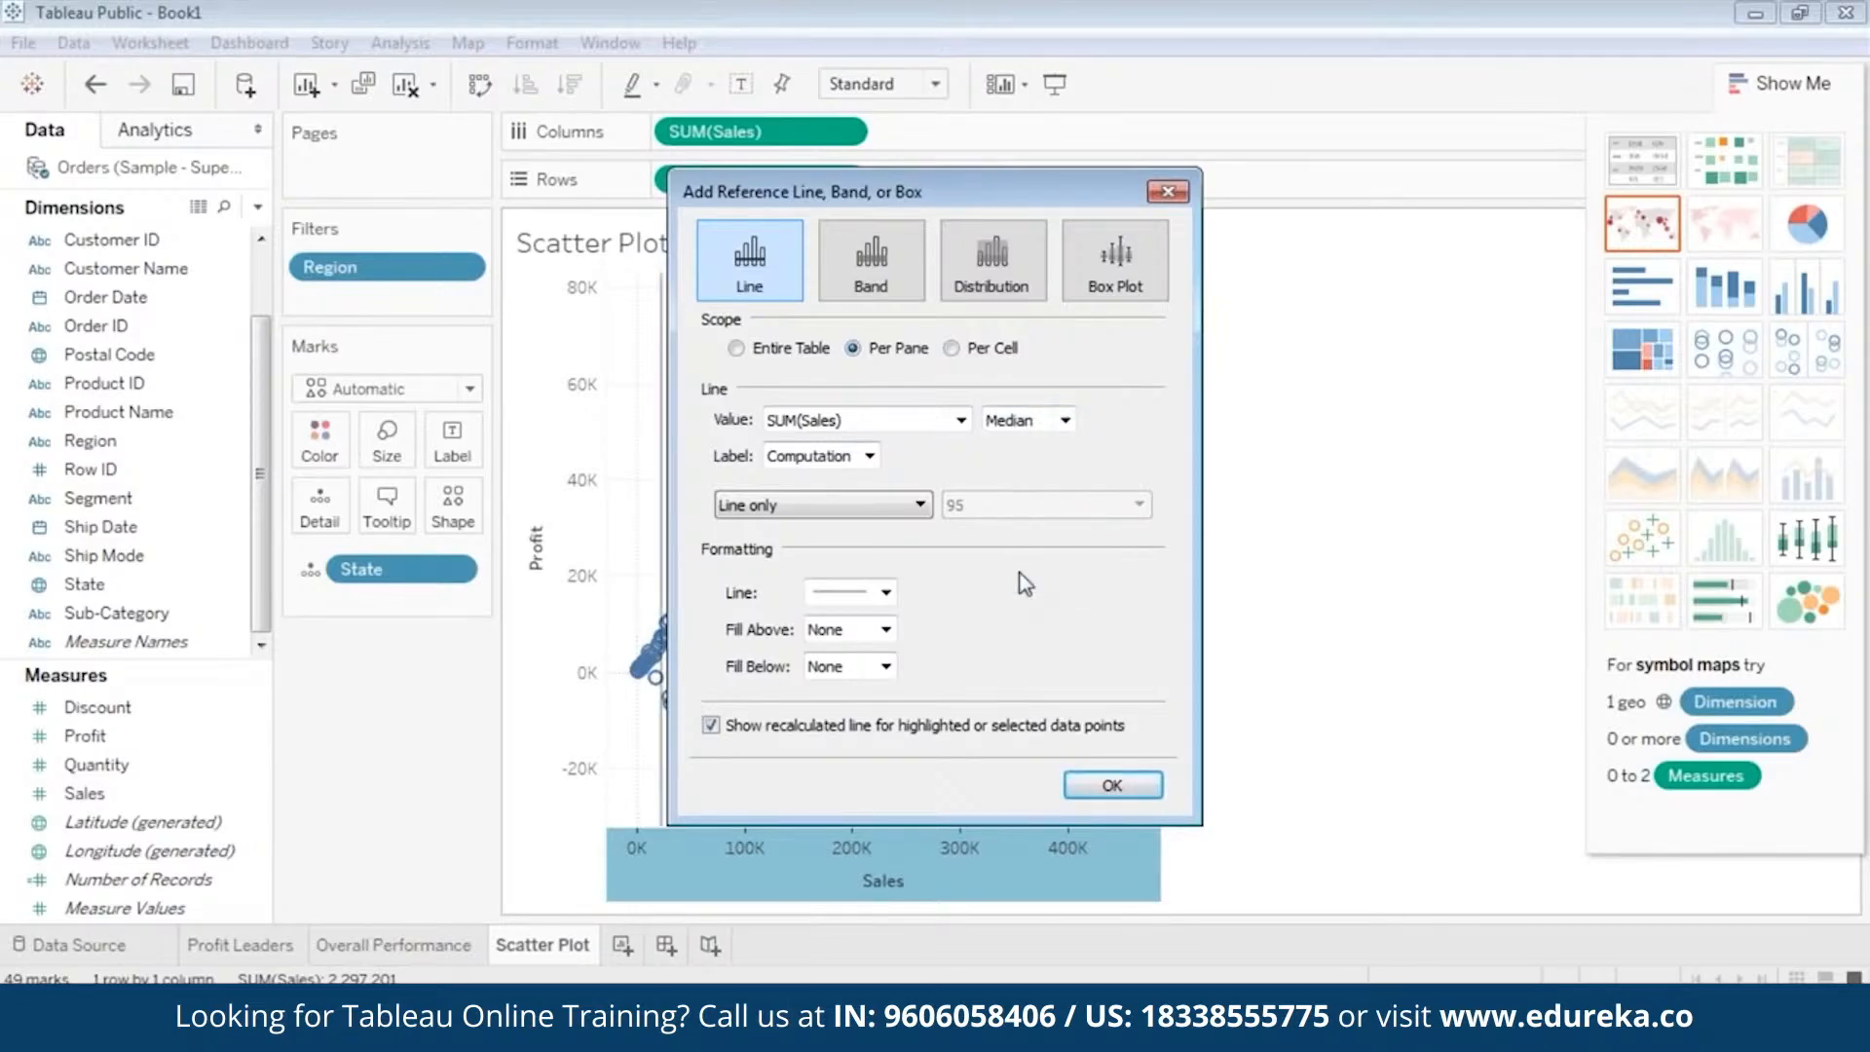
{"action": "left_click", "coordinate": [847, 458]}
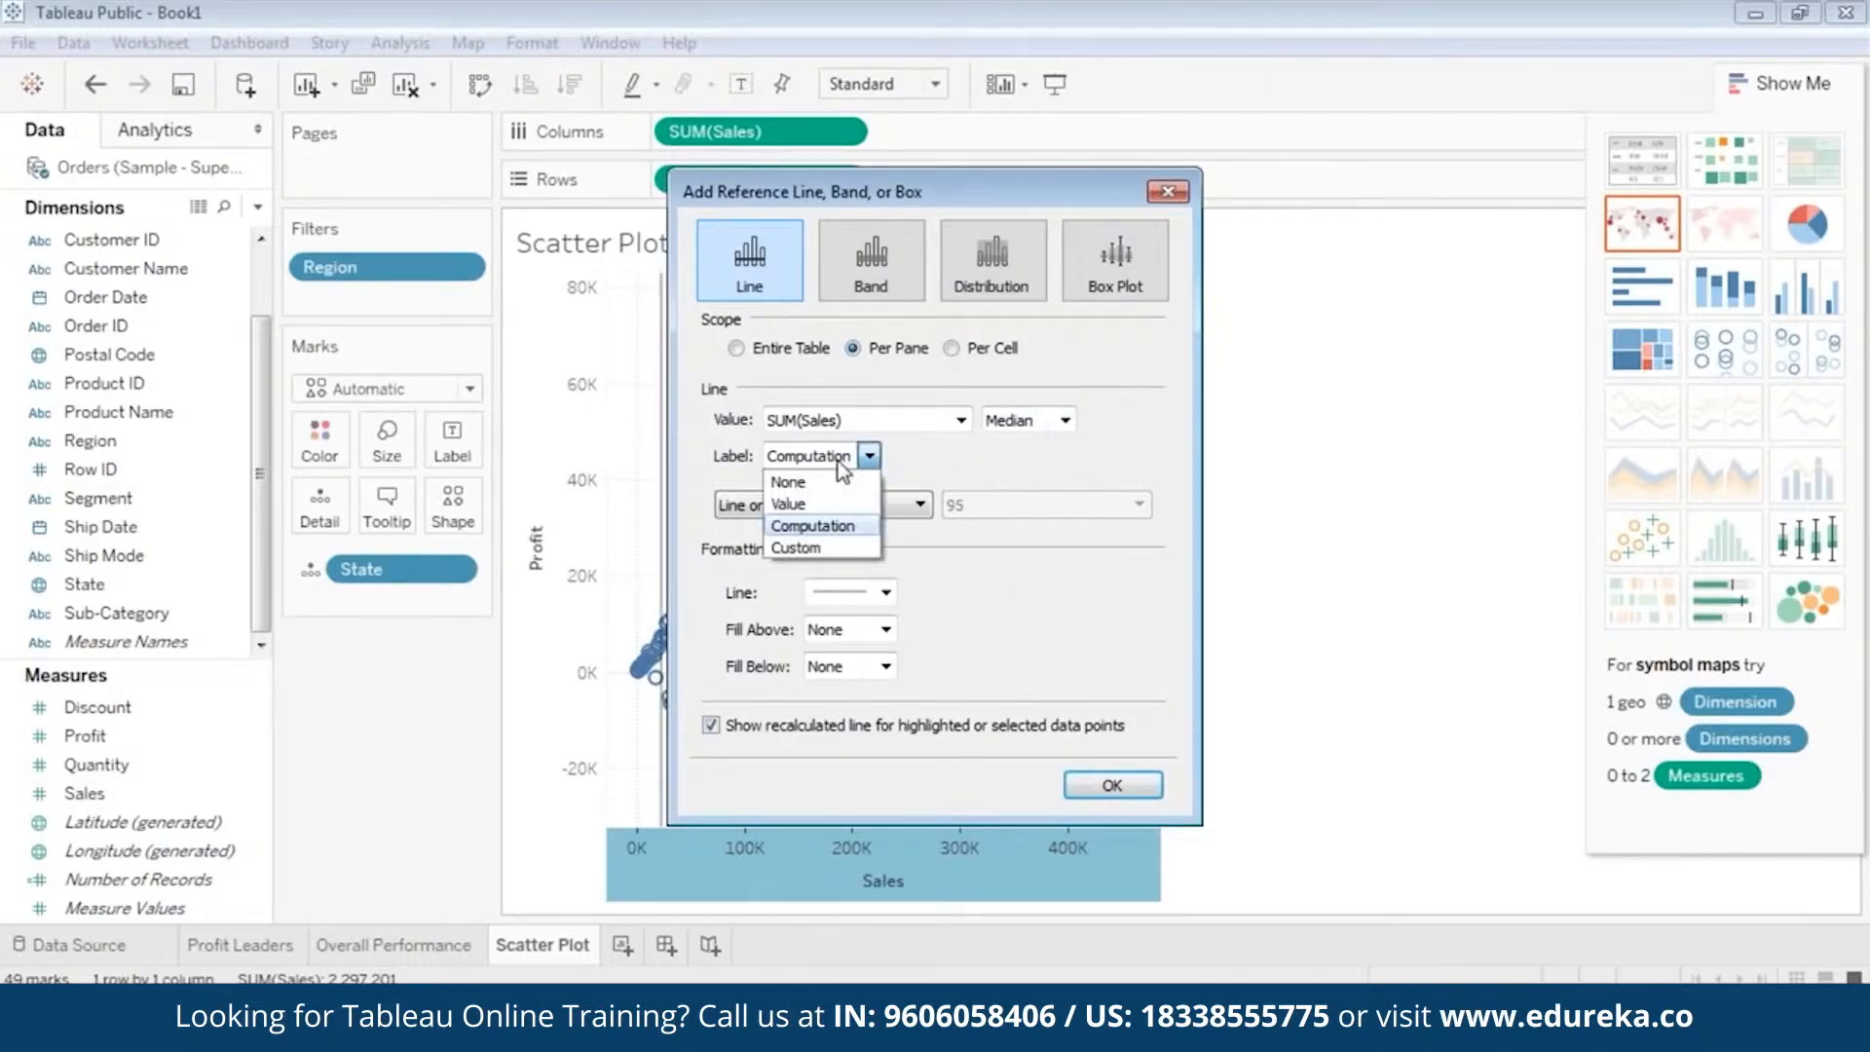
{"action": "left_click", "coordinate": [836, 477]}
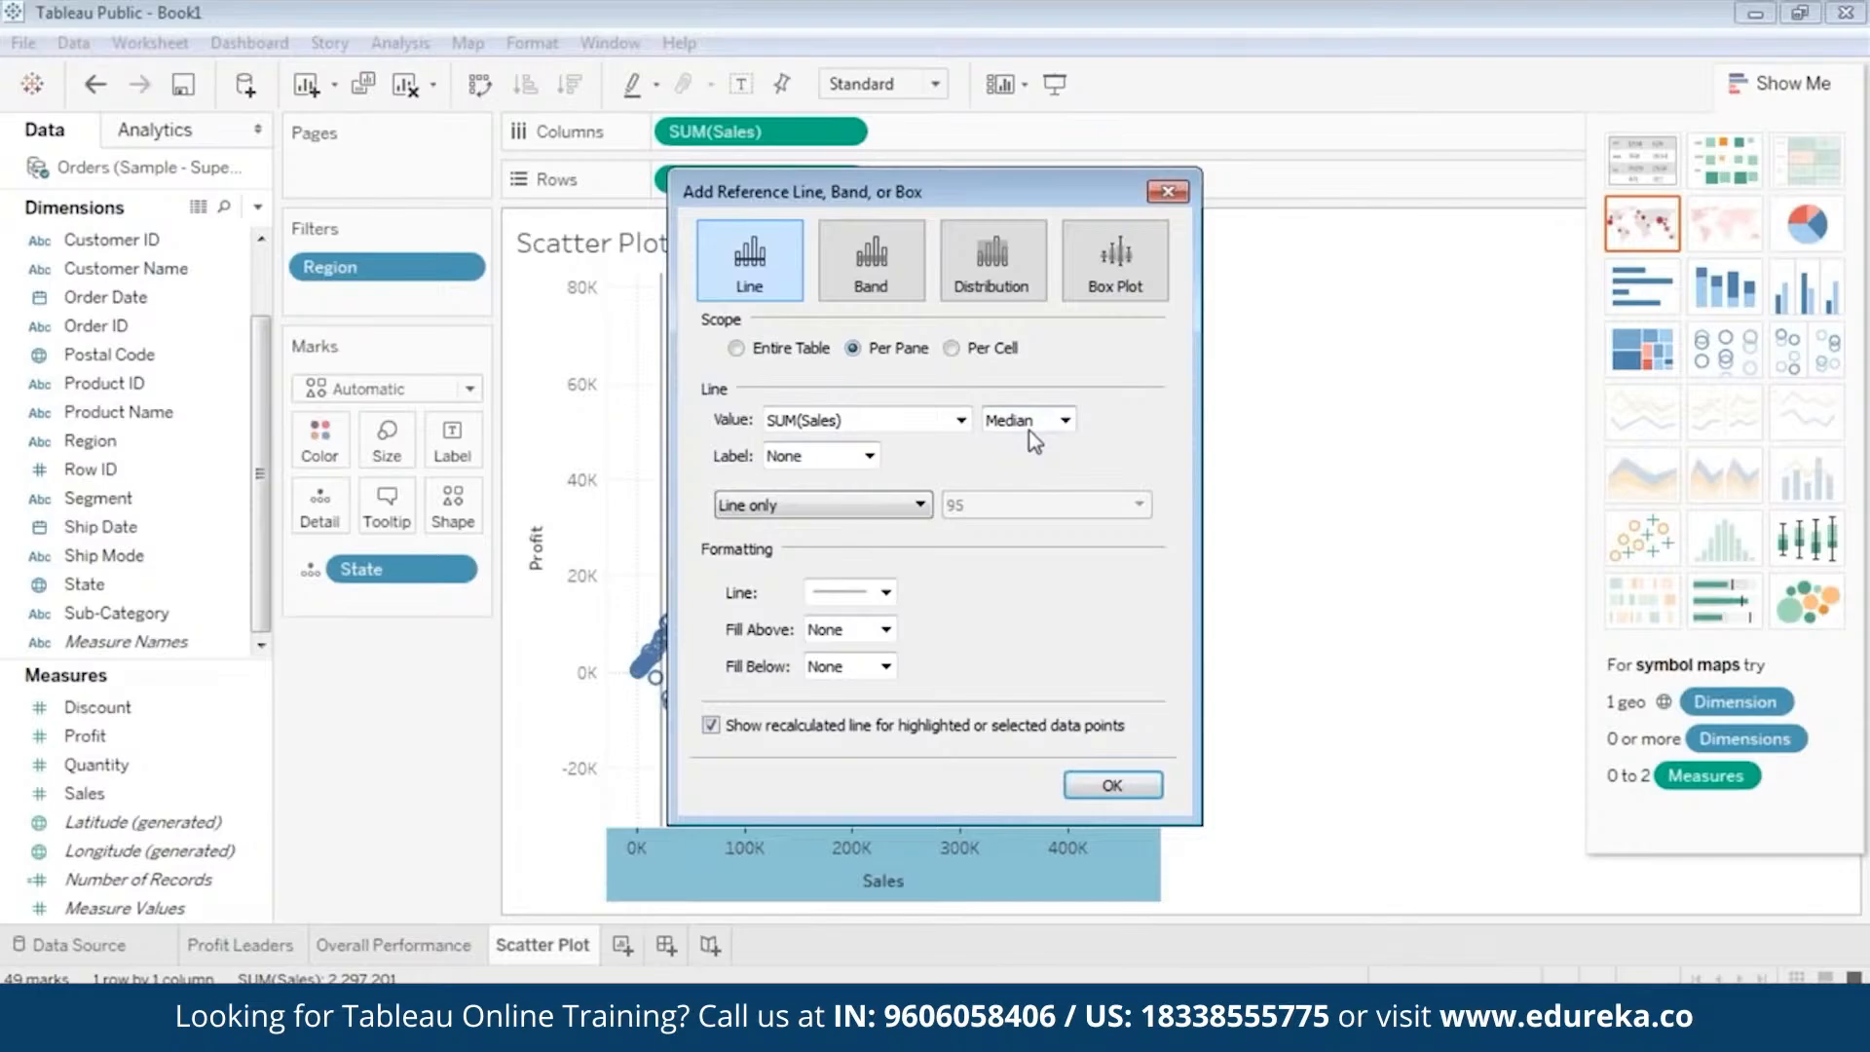
{"action": "left_click", "coordinate": [1112, 785]}
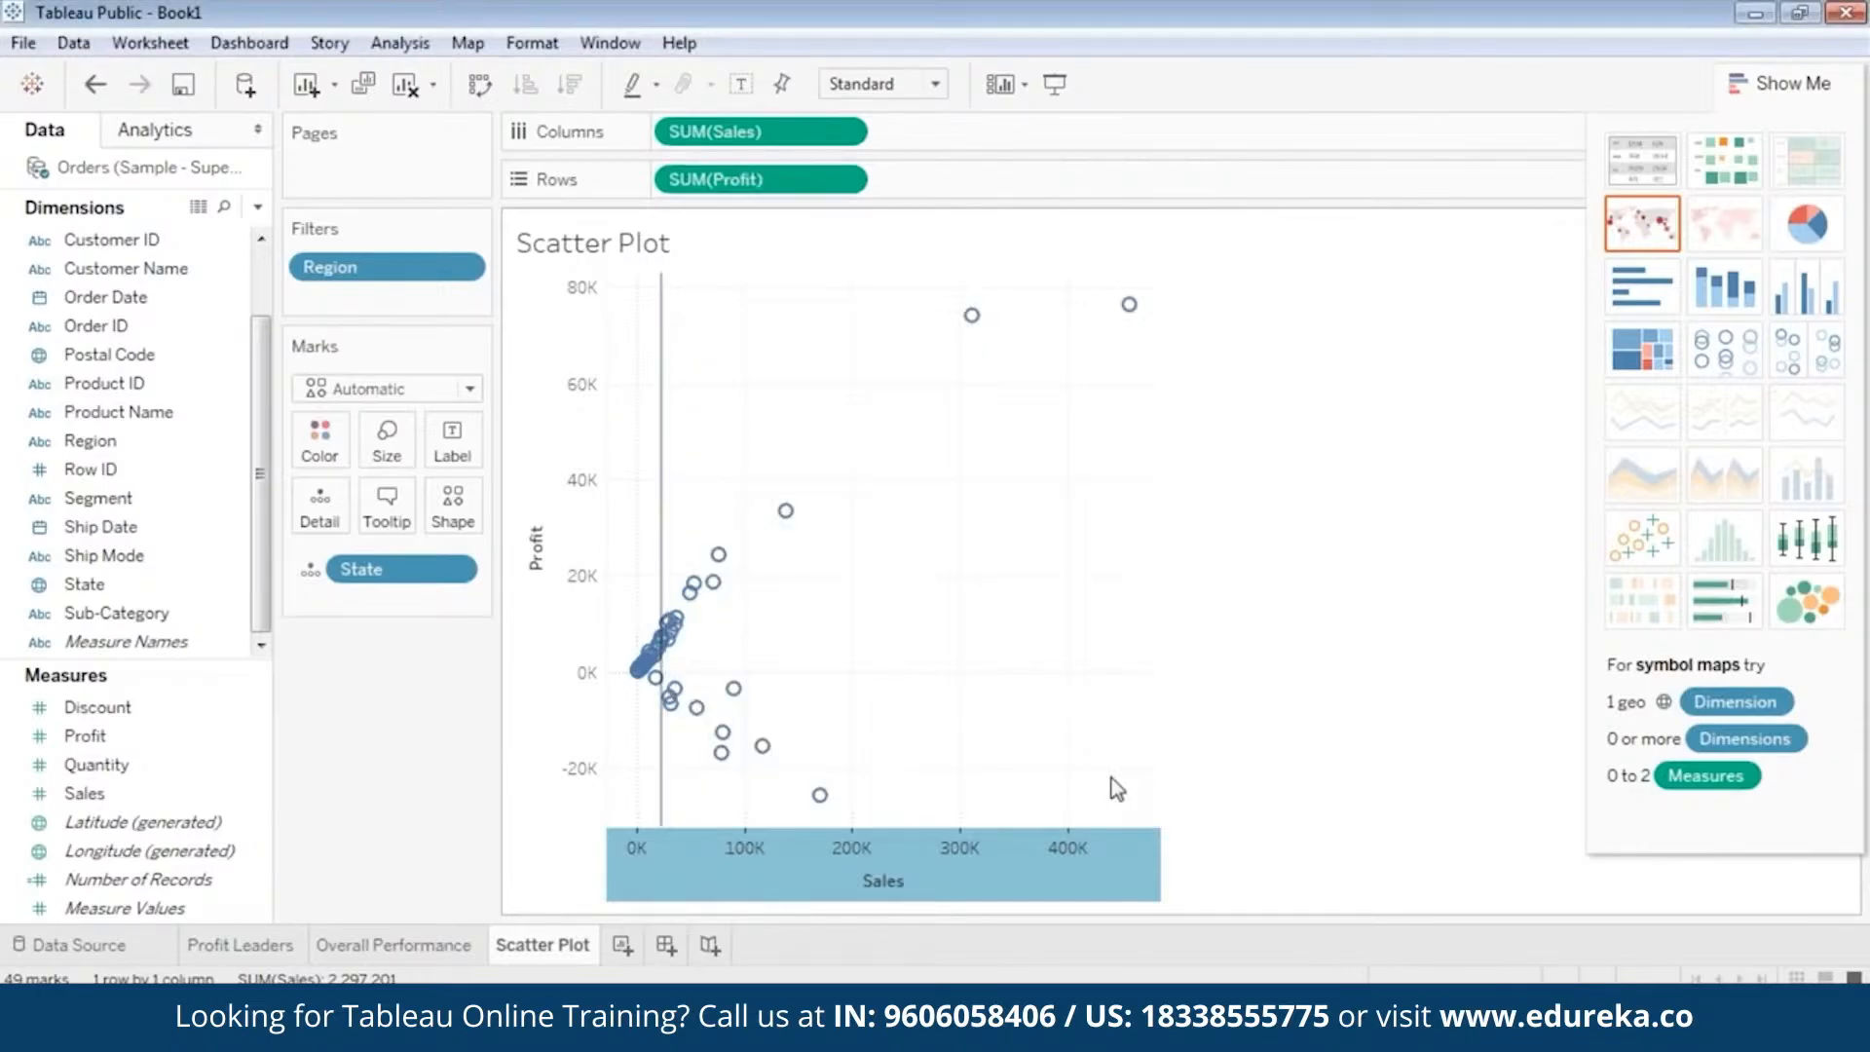
{"action": "mouse_move", "coordinate": [667, 502]}
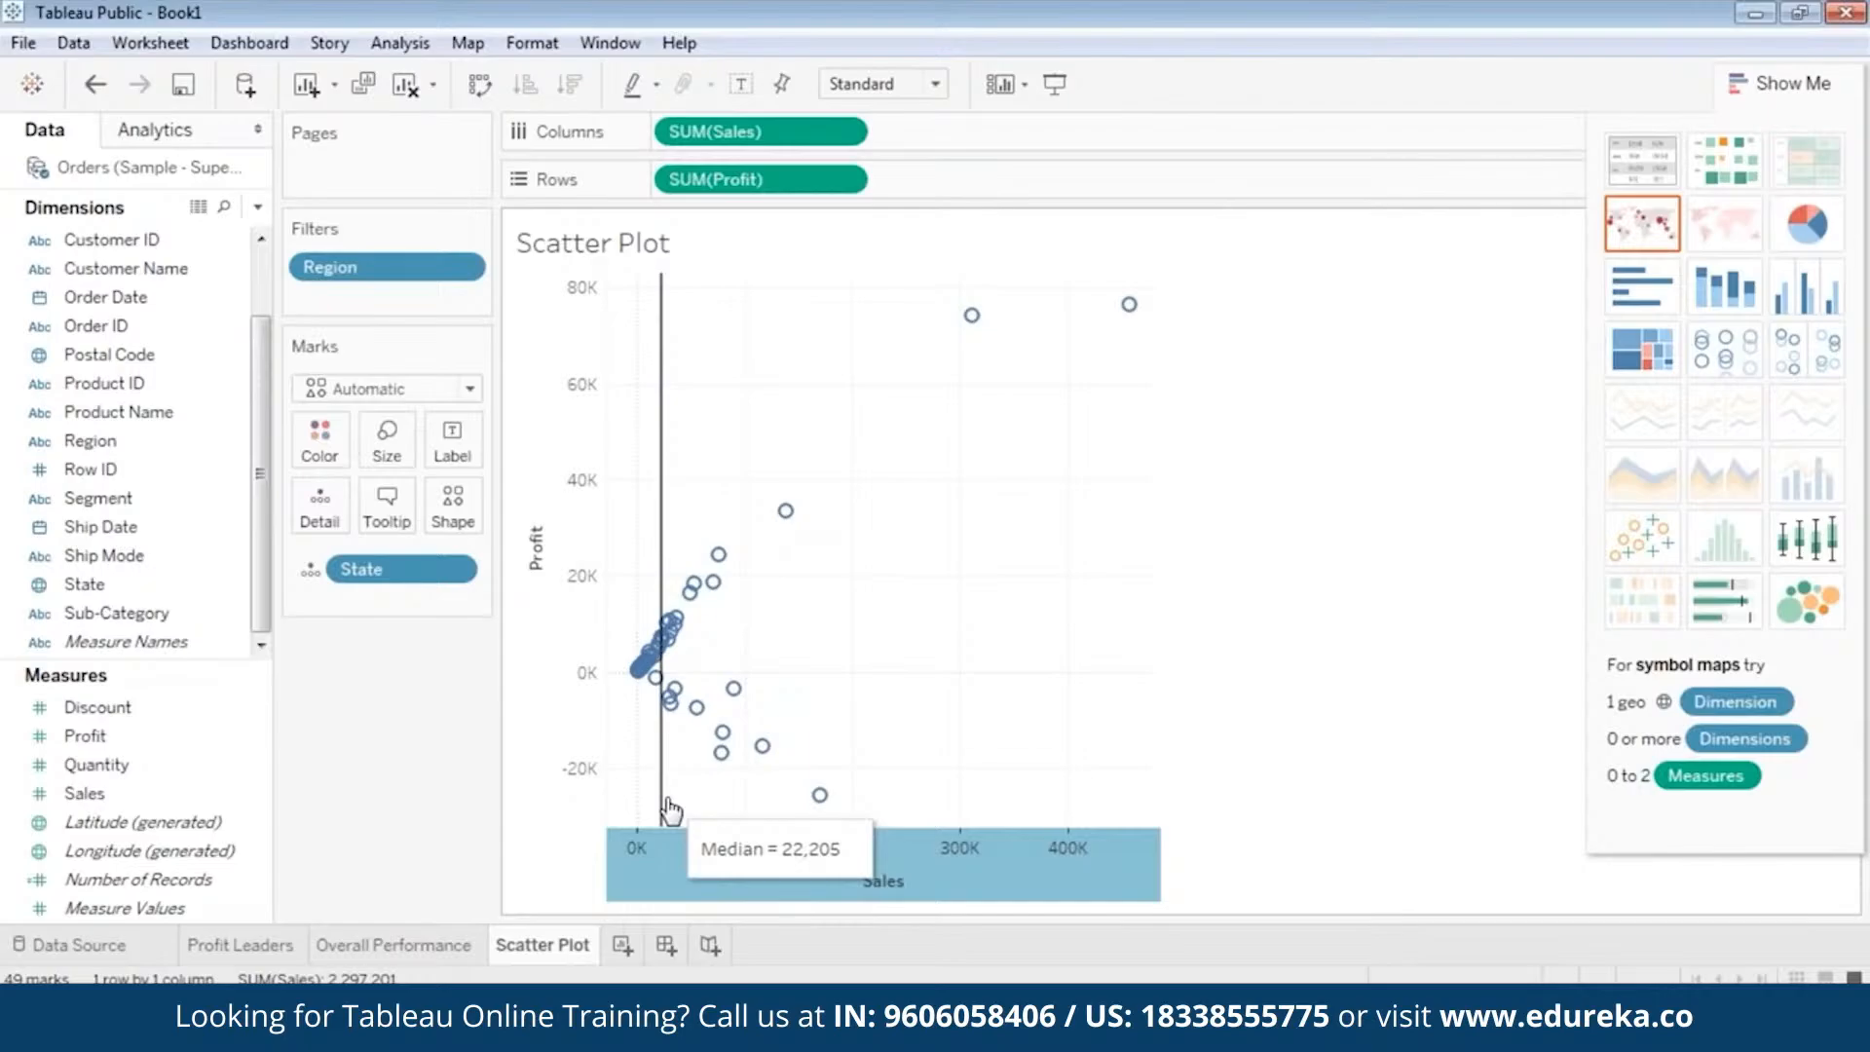
Add a per-pane reference line to the Profit axis at the median of SUM(Profit), with its label set to None.
{"action": "right_click", "coordinate": [540, 510]}
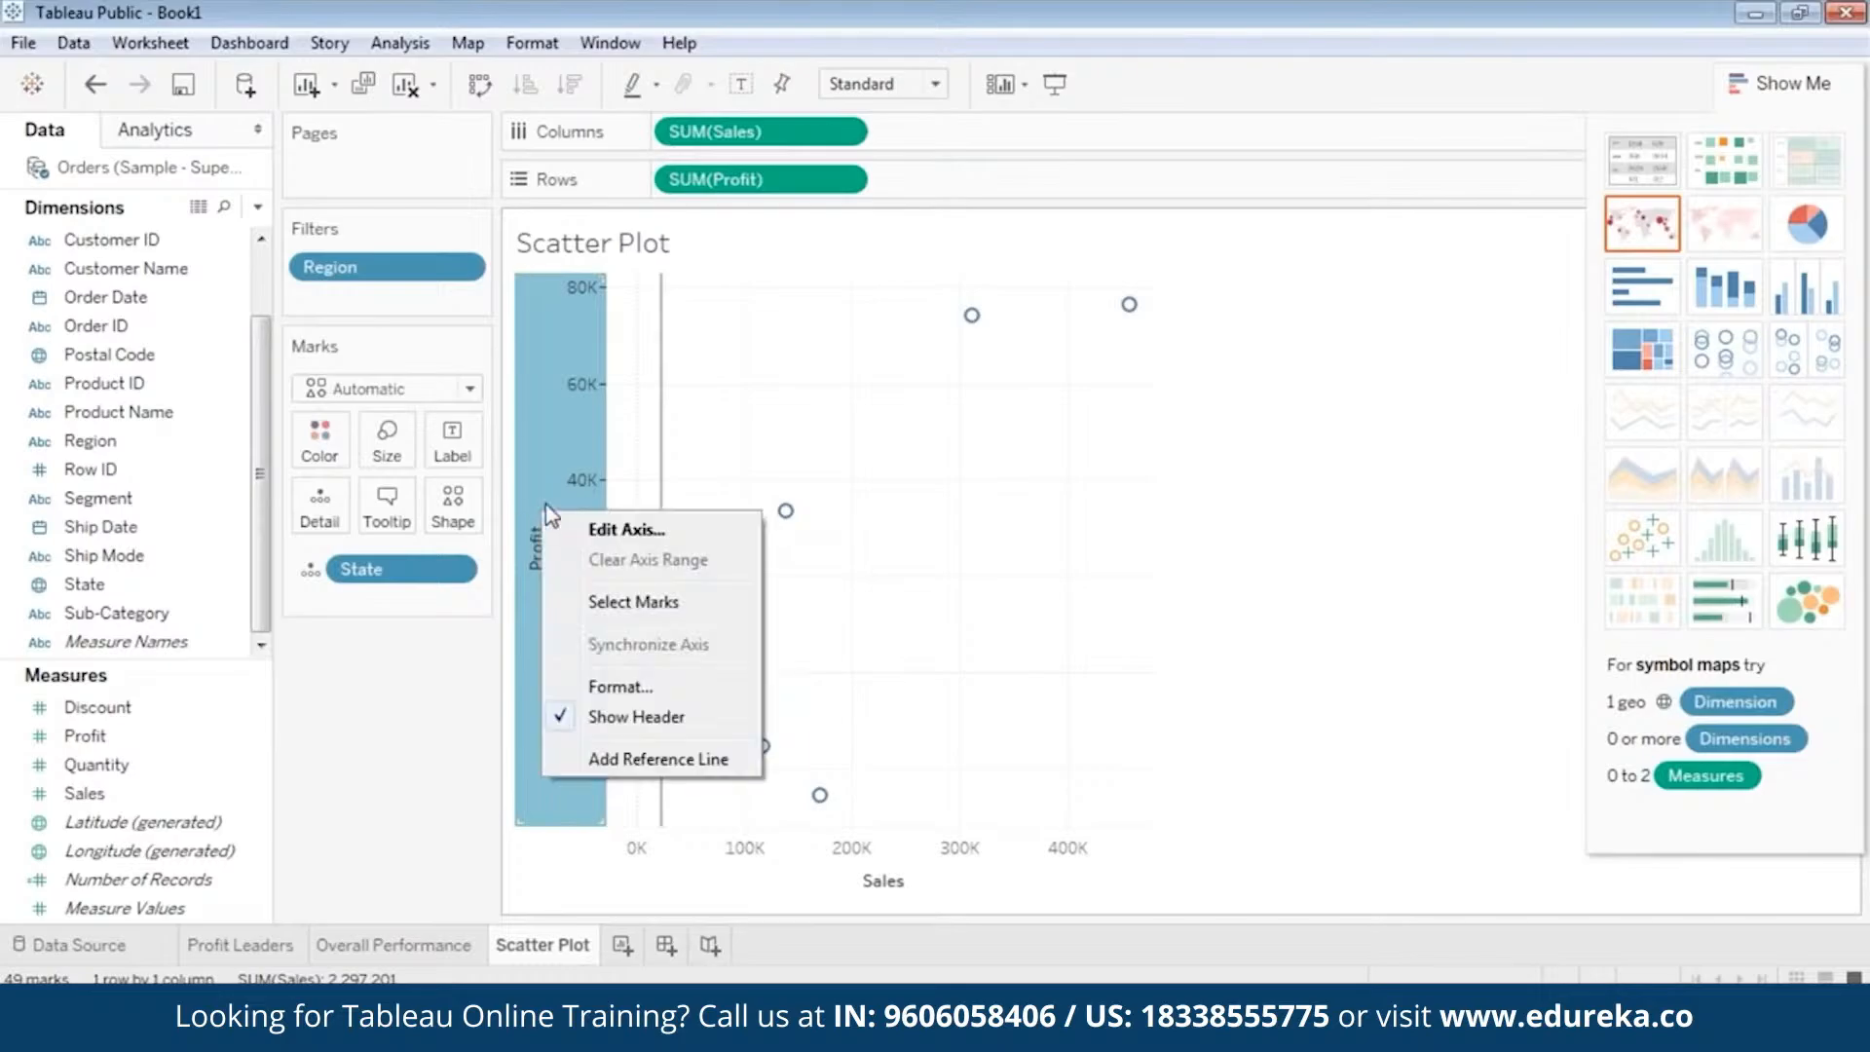
{"action": "left_click", "coordinate": [616, 762]}
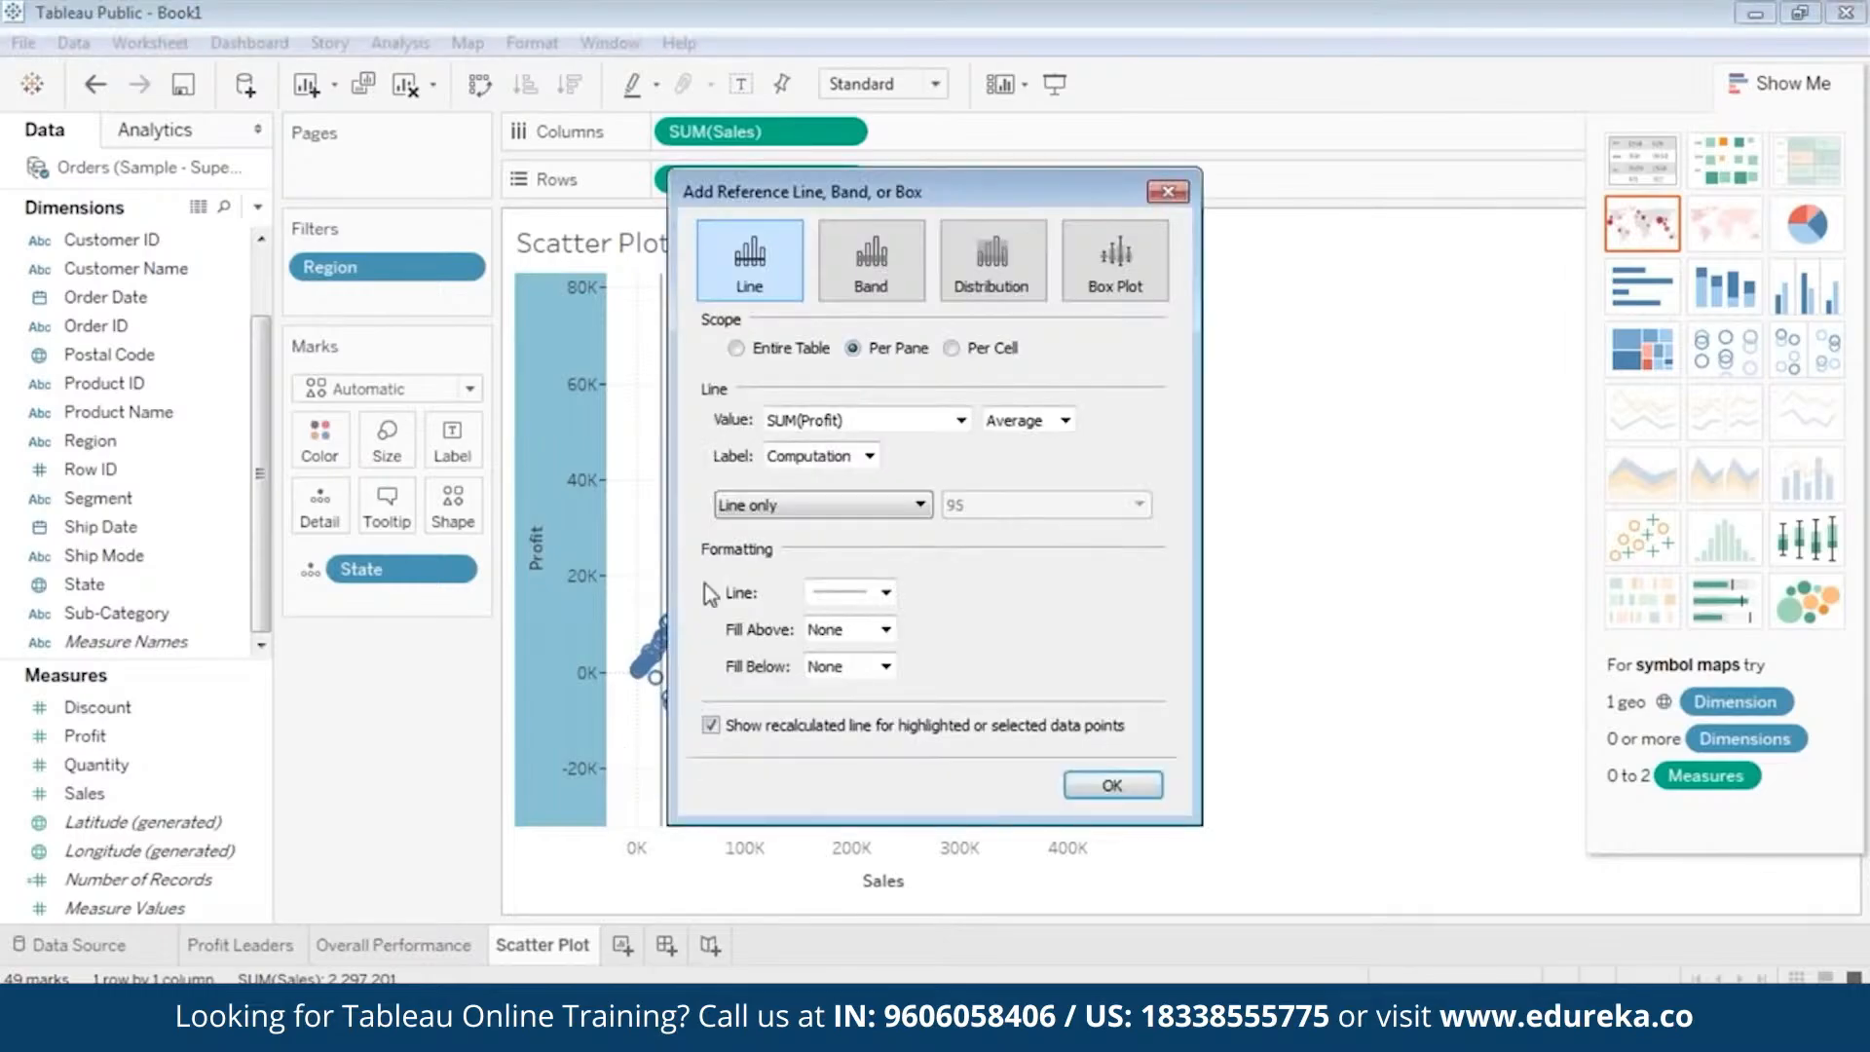
{"action": "left_click", "coordinate": [1065, 419]}
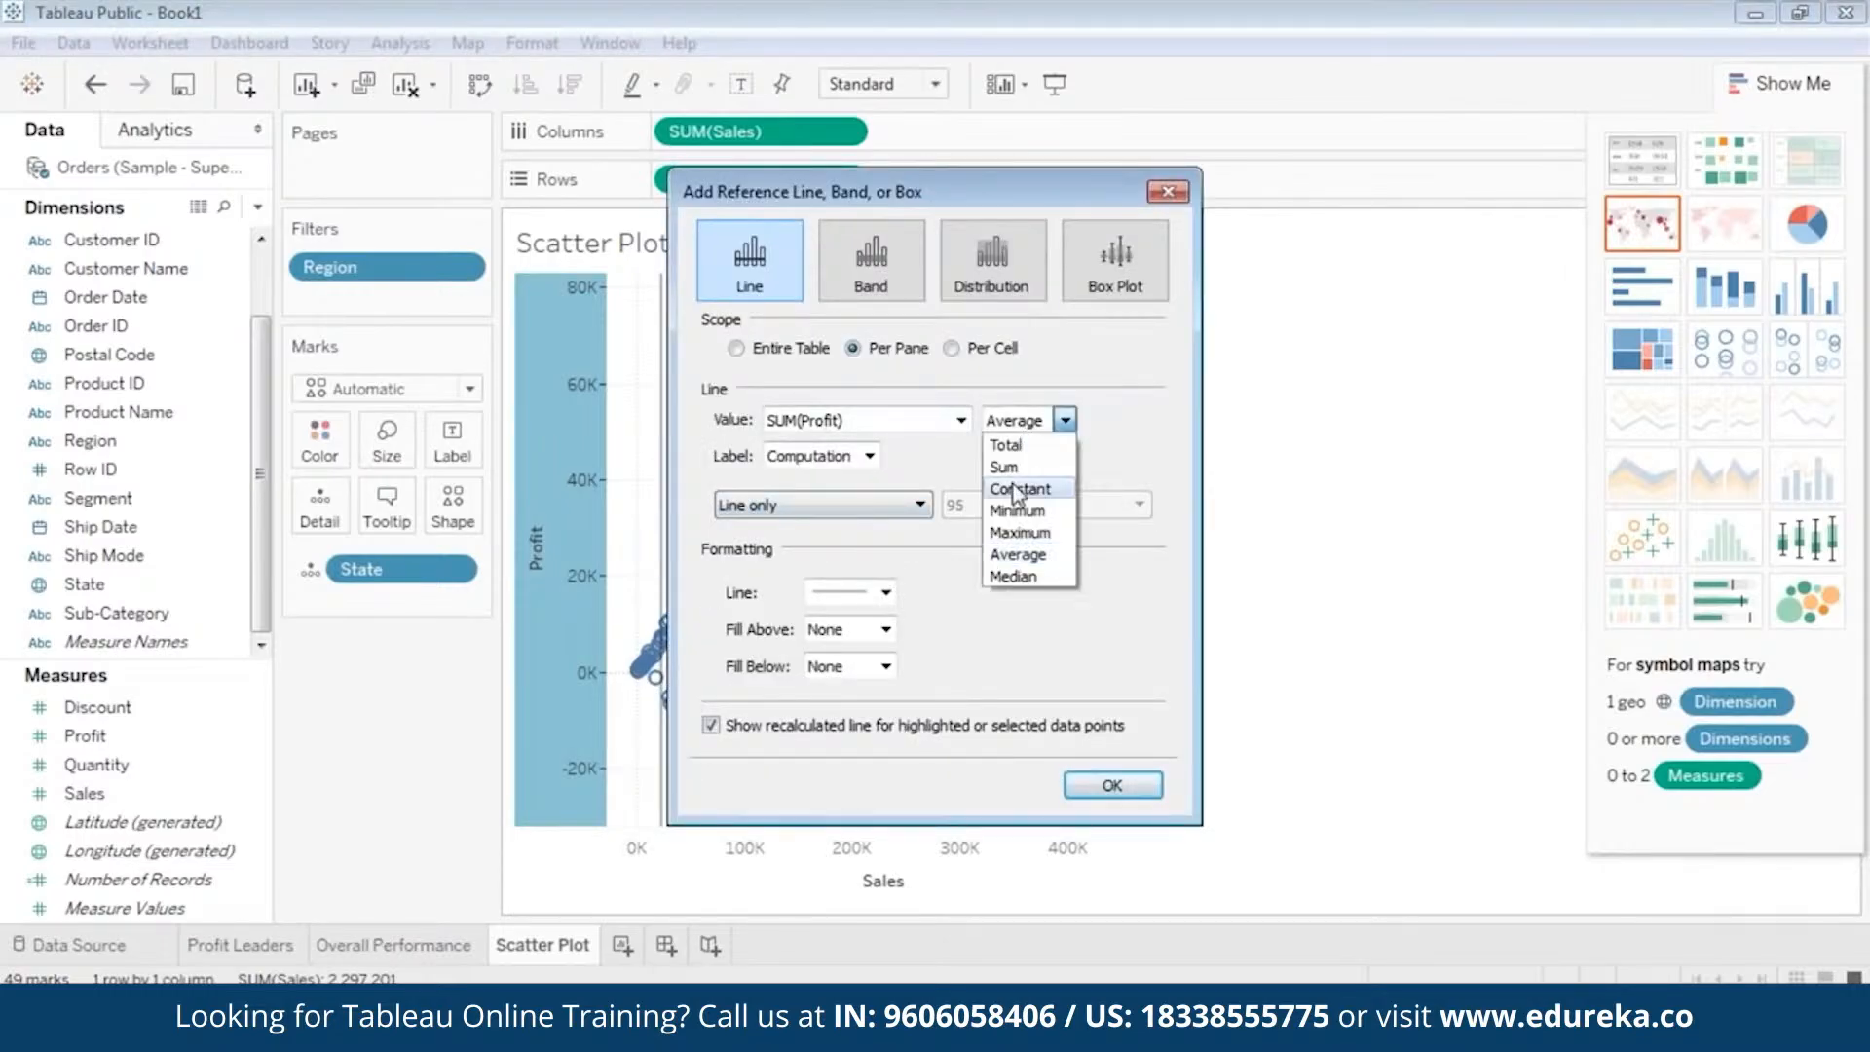
{"action": "left_click", "coordinate": [1017, 575]}
{"action": "left_click", "coordinate": [829, 456]}
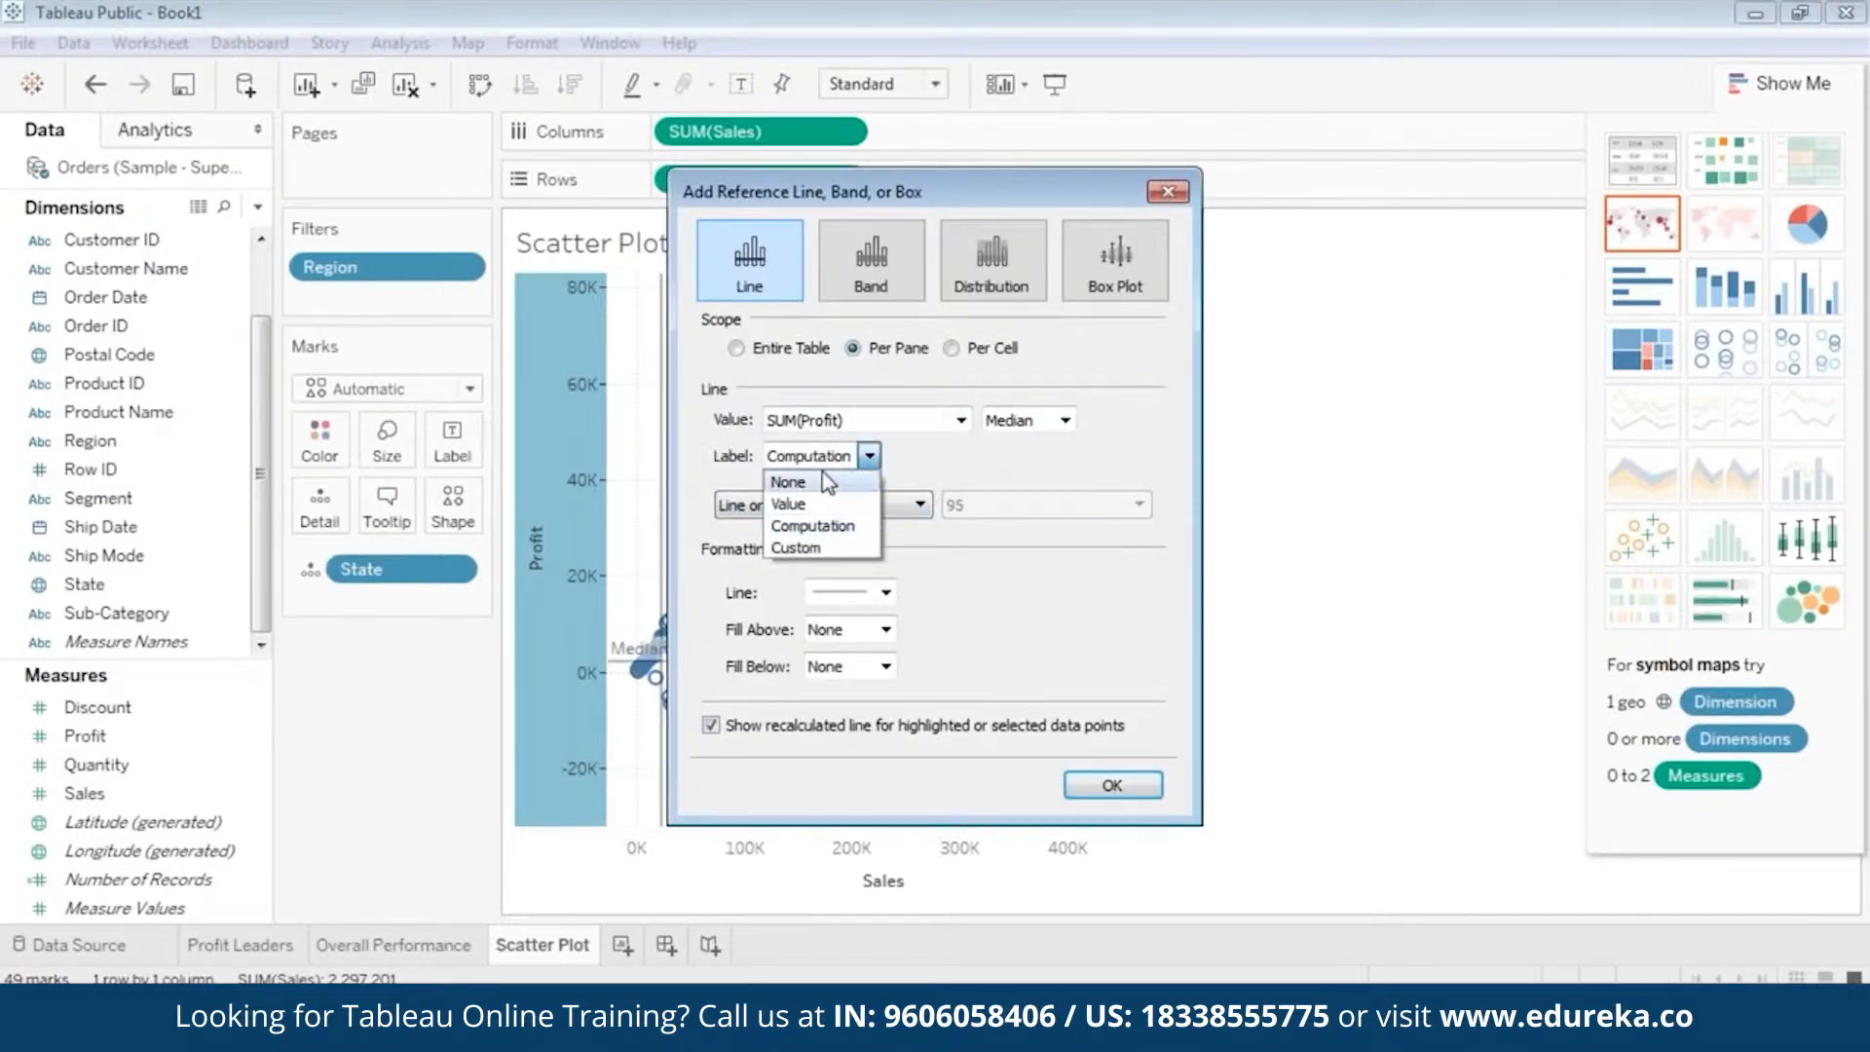
{"action": "left_click", "coordinate": [833, 480]}
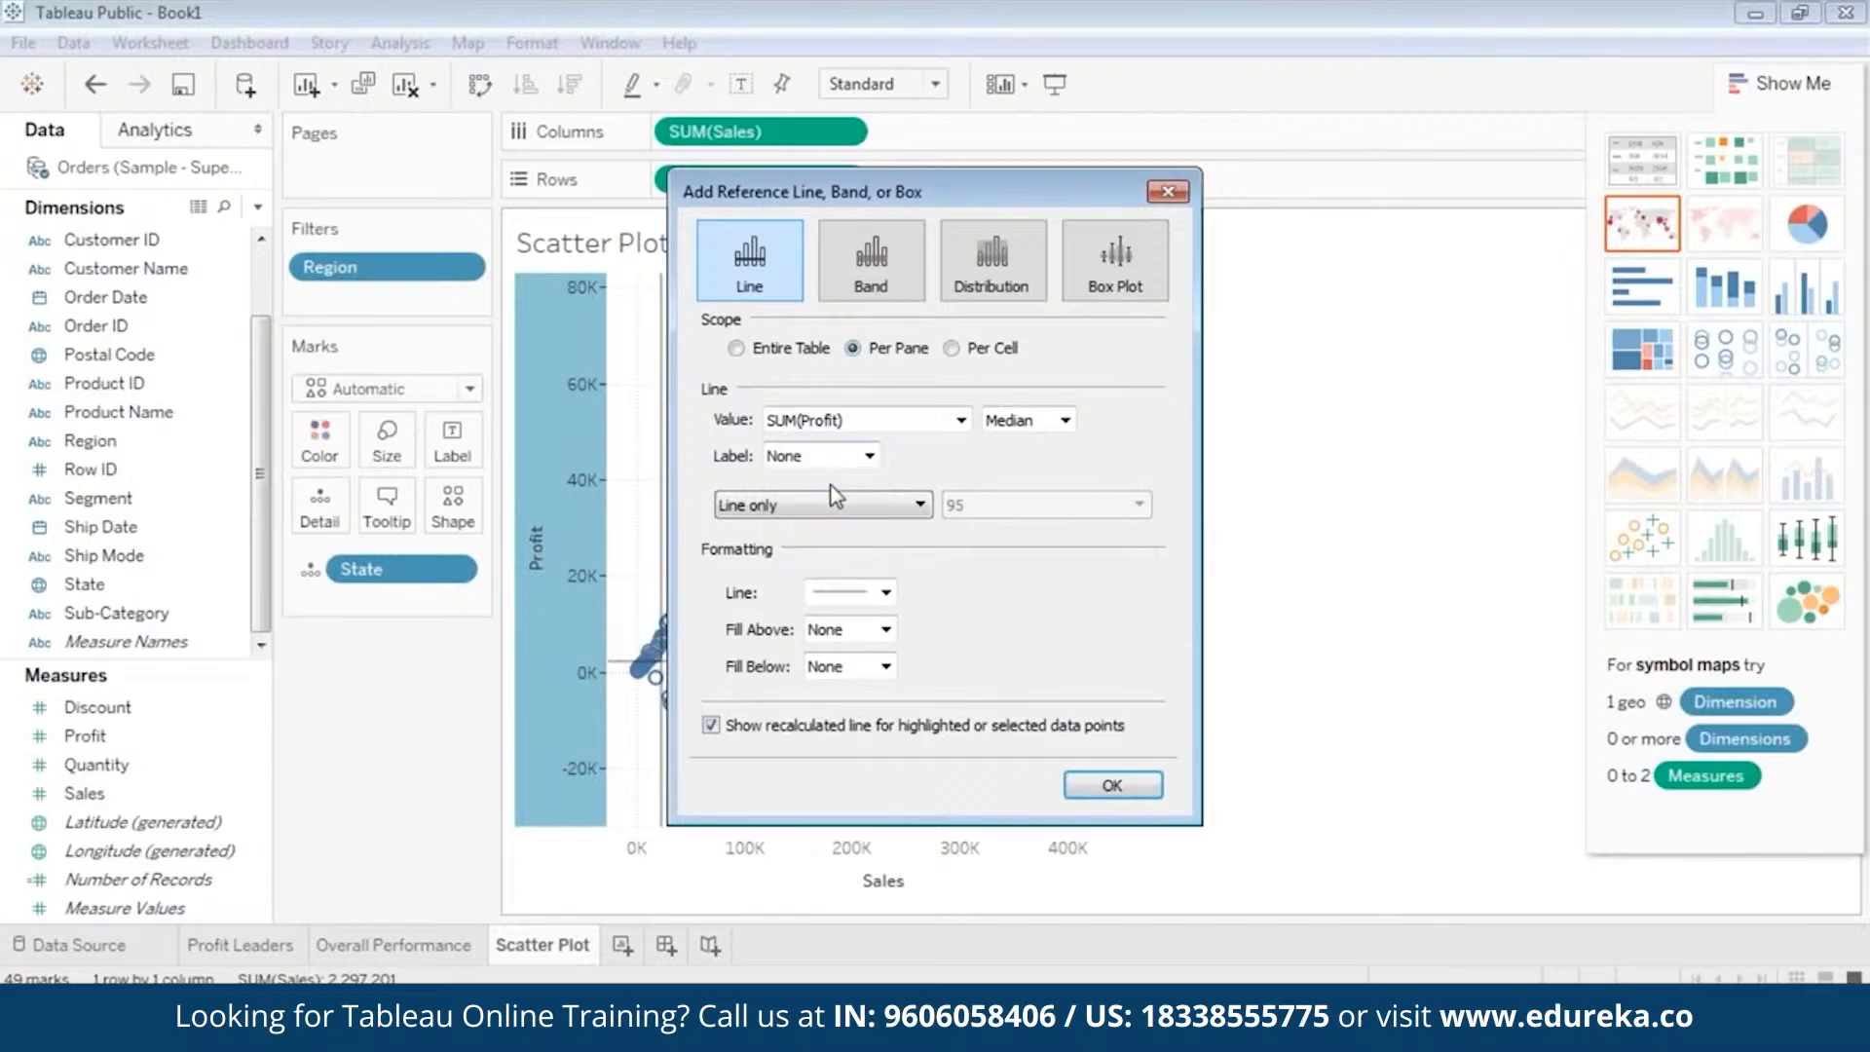
{"action": "left_click", "coordinate": [1132, 787]}
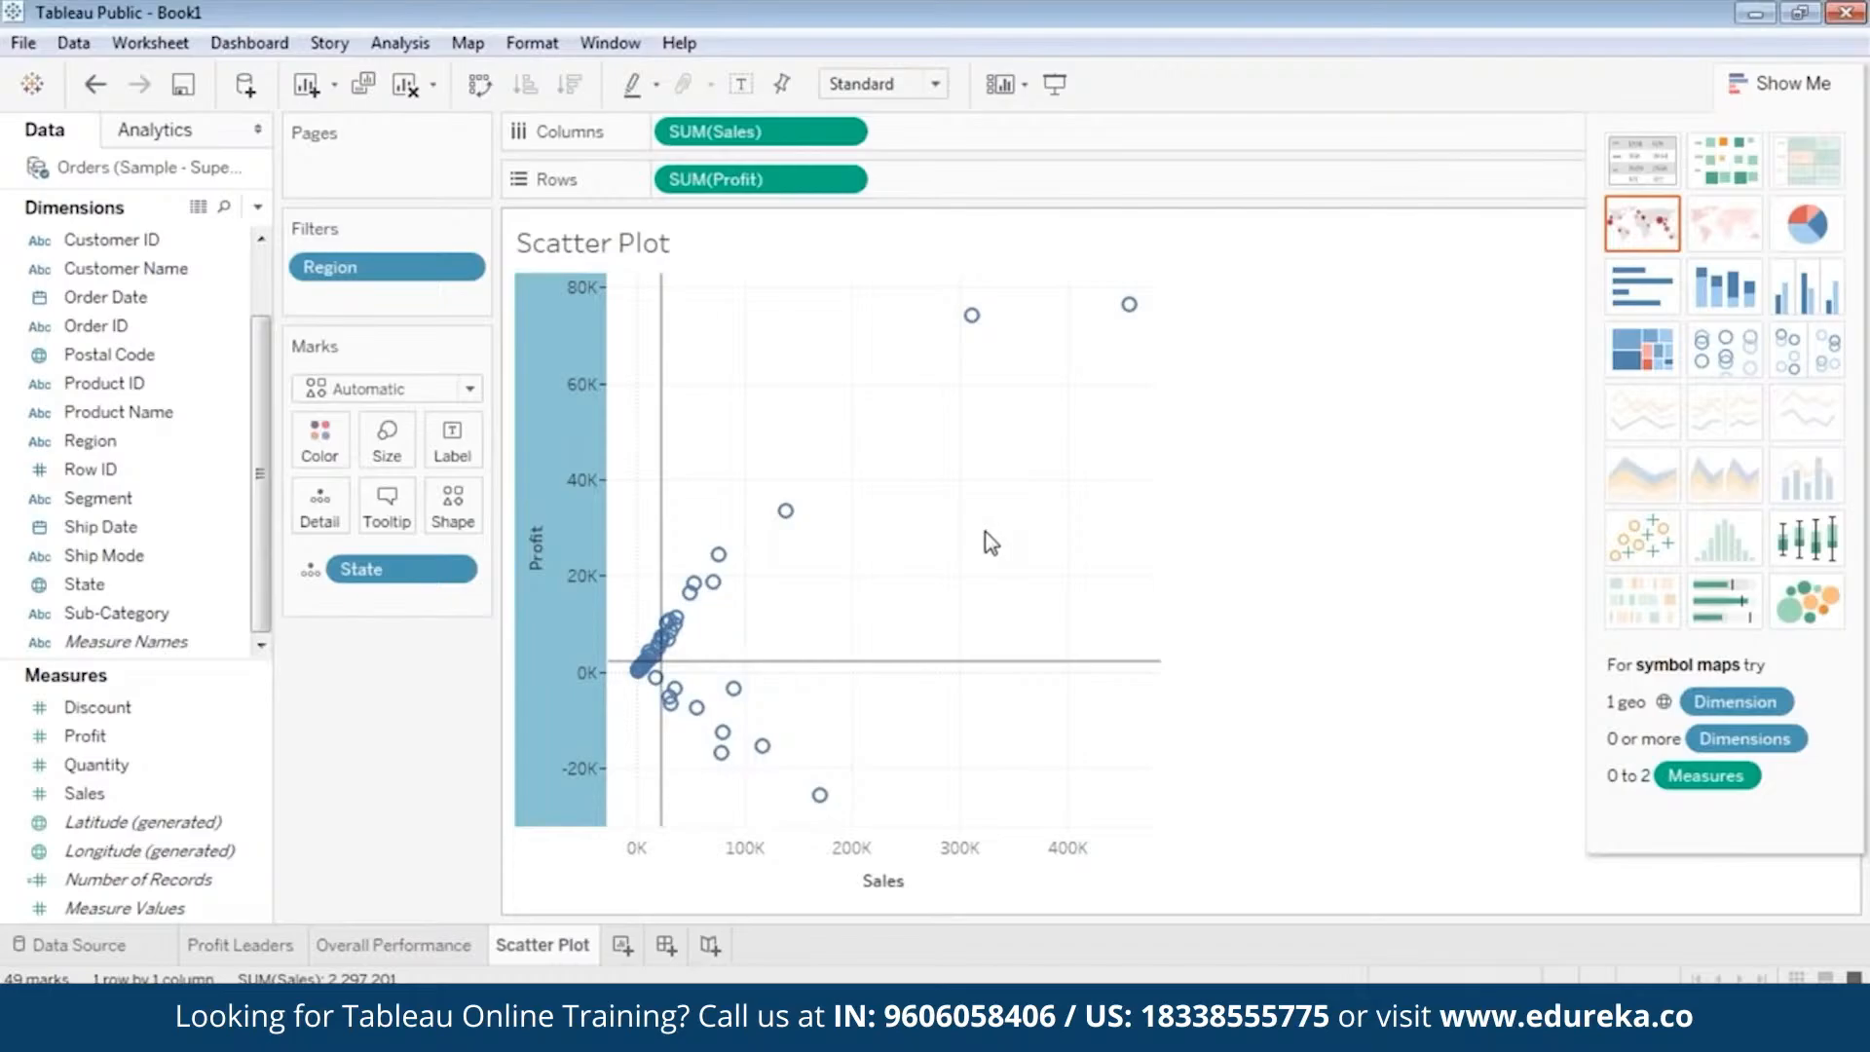
{"action": "mouse_move", "coordinate": [972, 315]}
{"action": "mouse_move", "coordinate": [807, 507]}
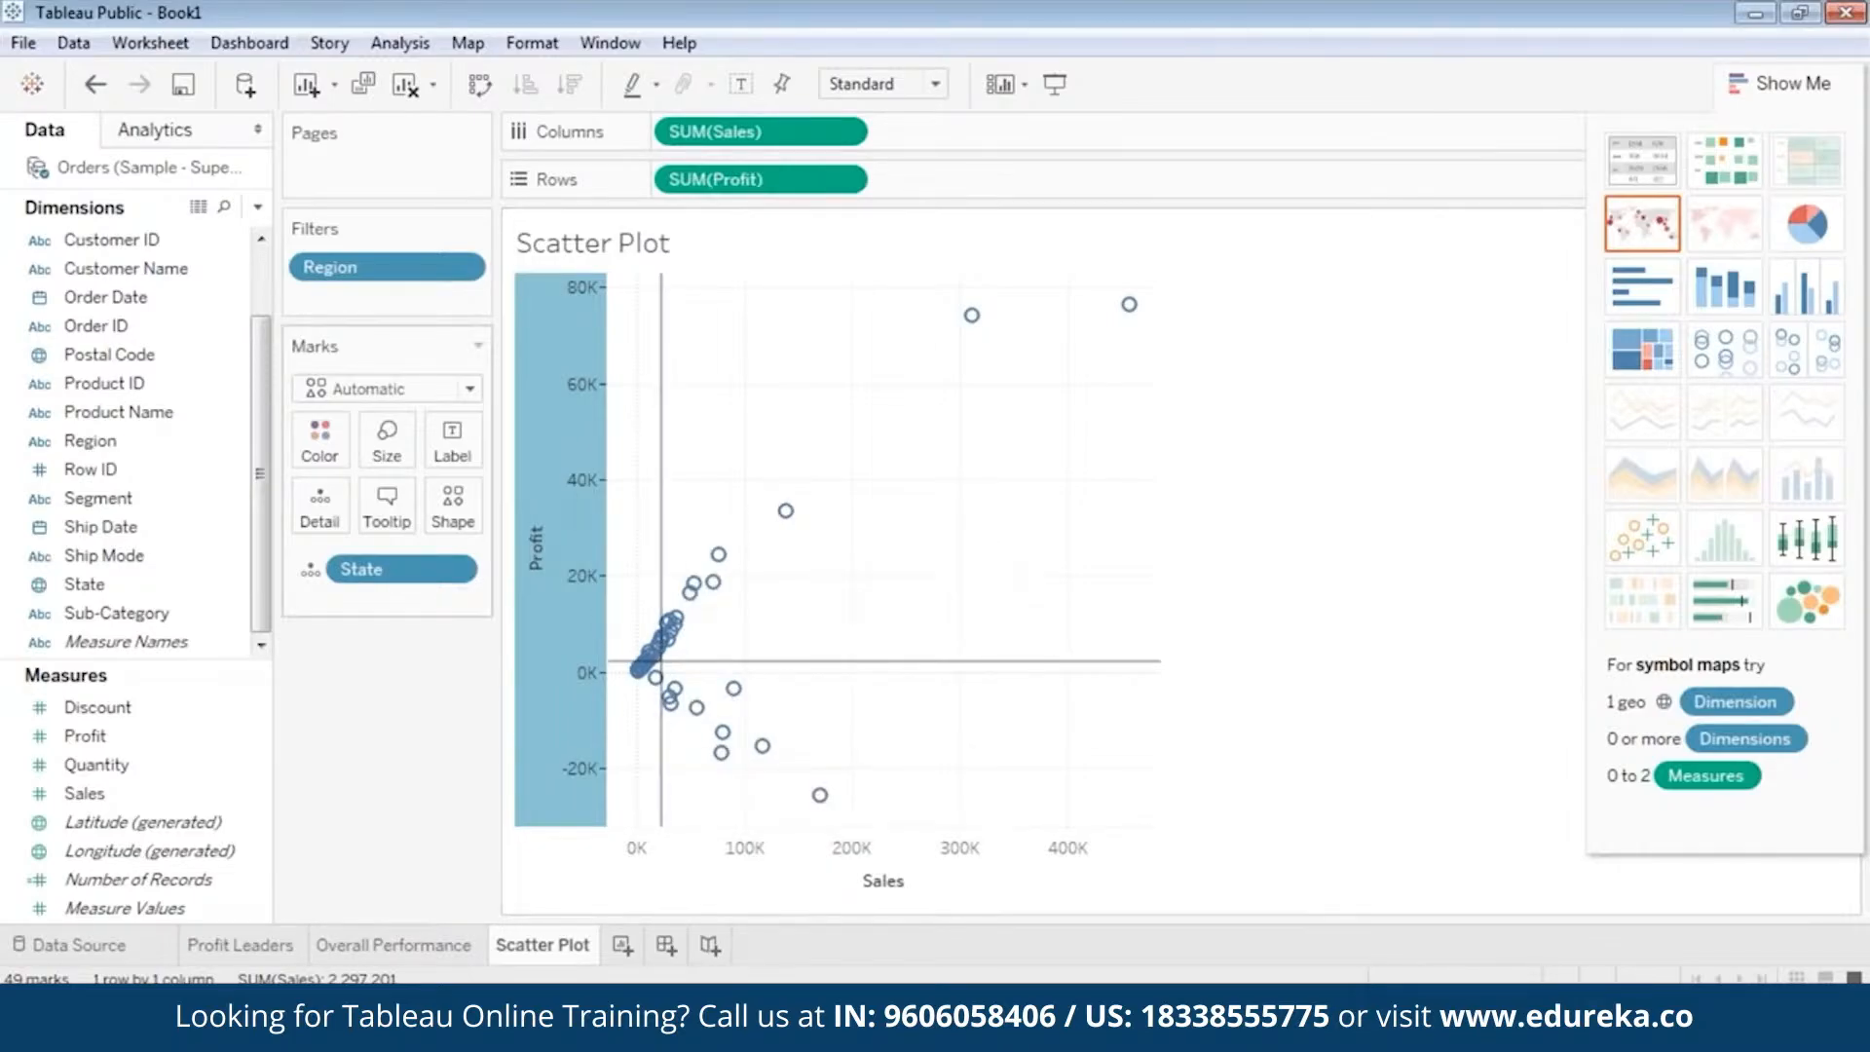
{"action": "mouse_move", "coordinate": [674, 687]}
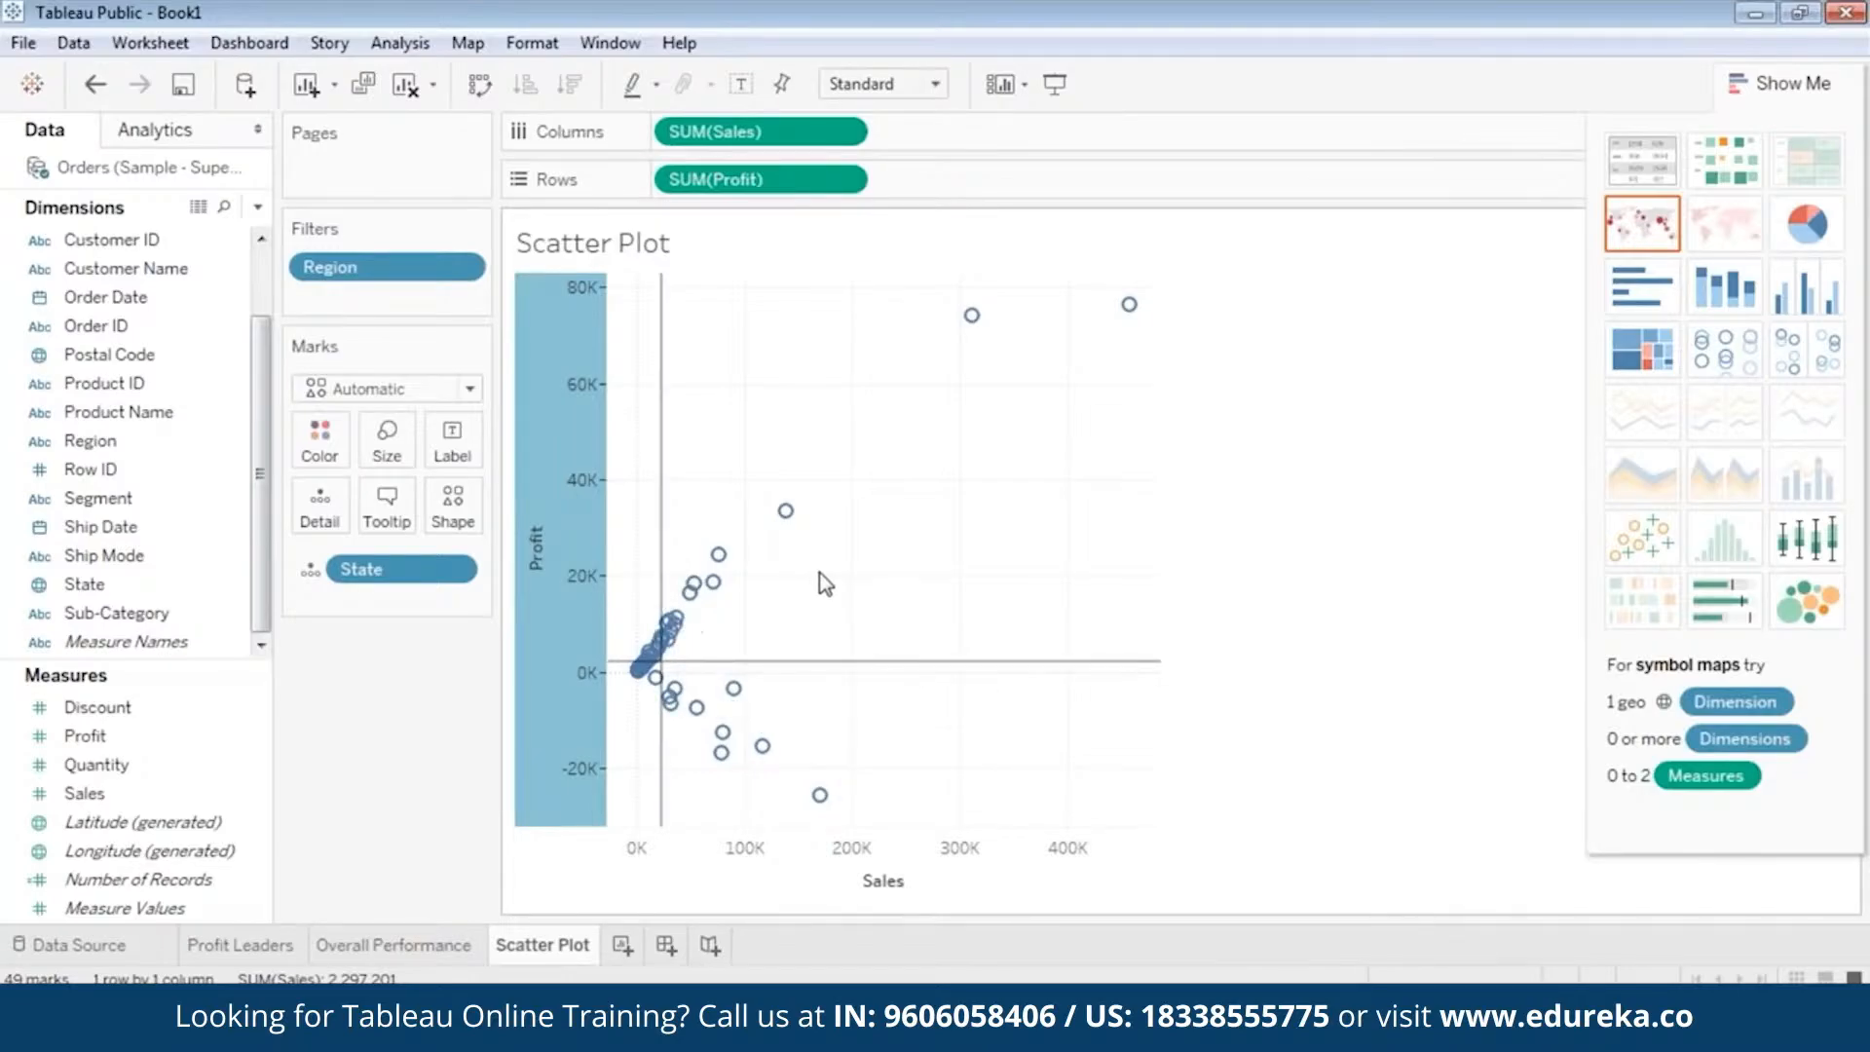
Start a new parameter from the Quantity measure and name it Sales Parameter.
{"action": "left_click", "coordinate": [98, 707]}
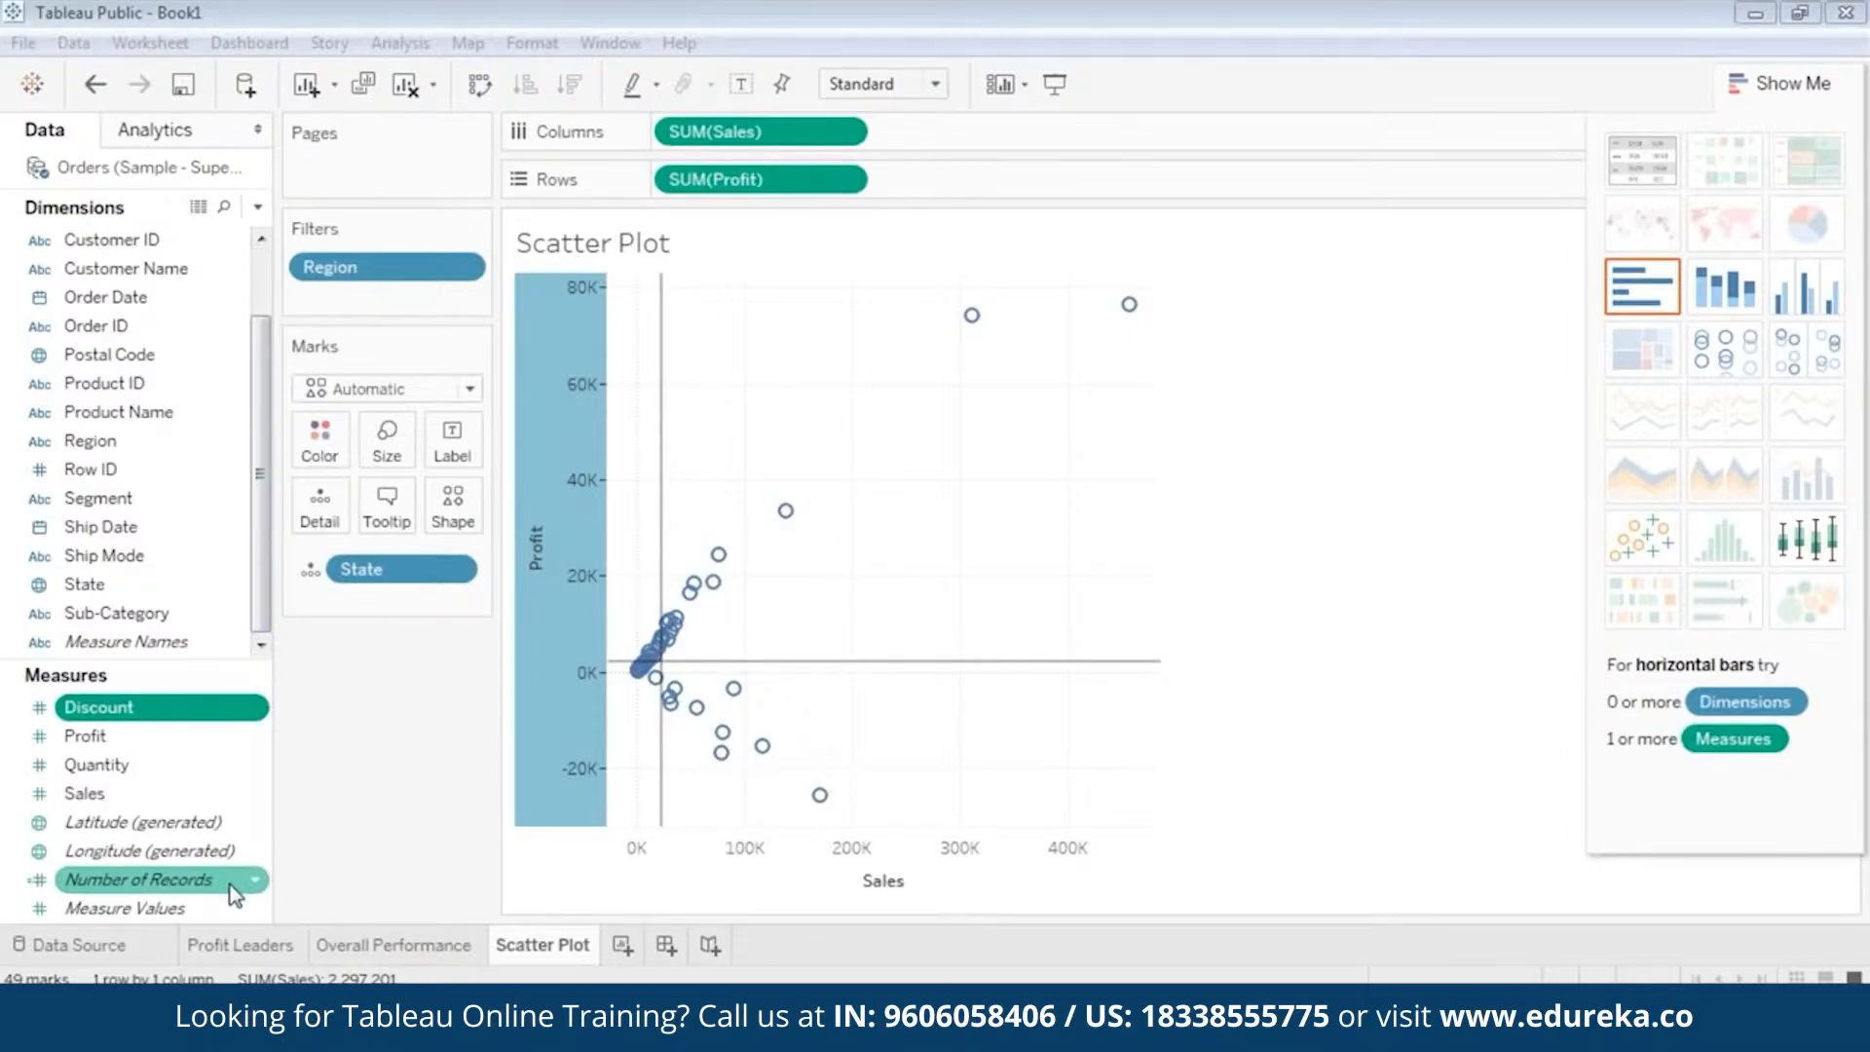
{"action": "right_click", "coordinate": [6, 769]}
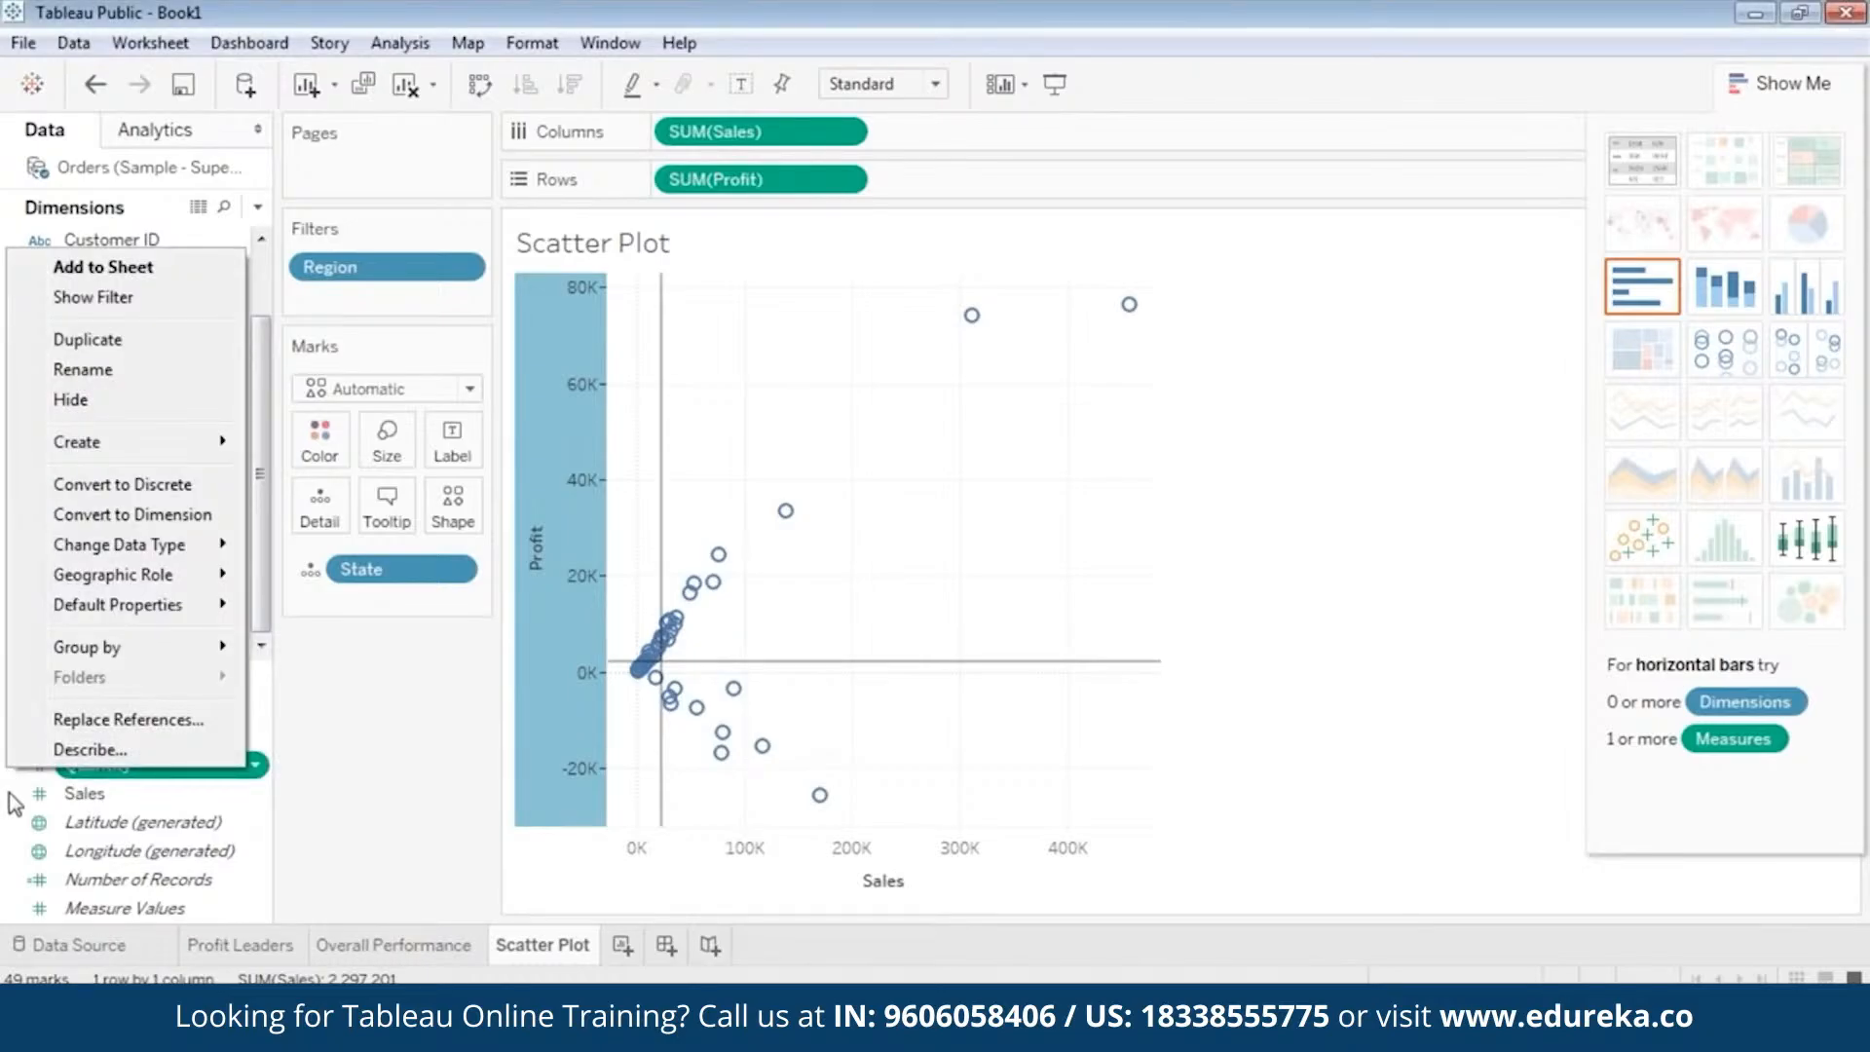
{"action": "mouse_move", "coordinate": [112, 443]}
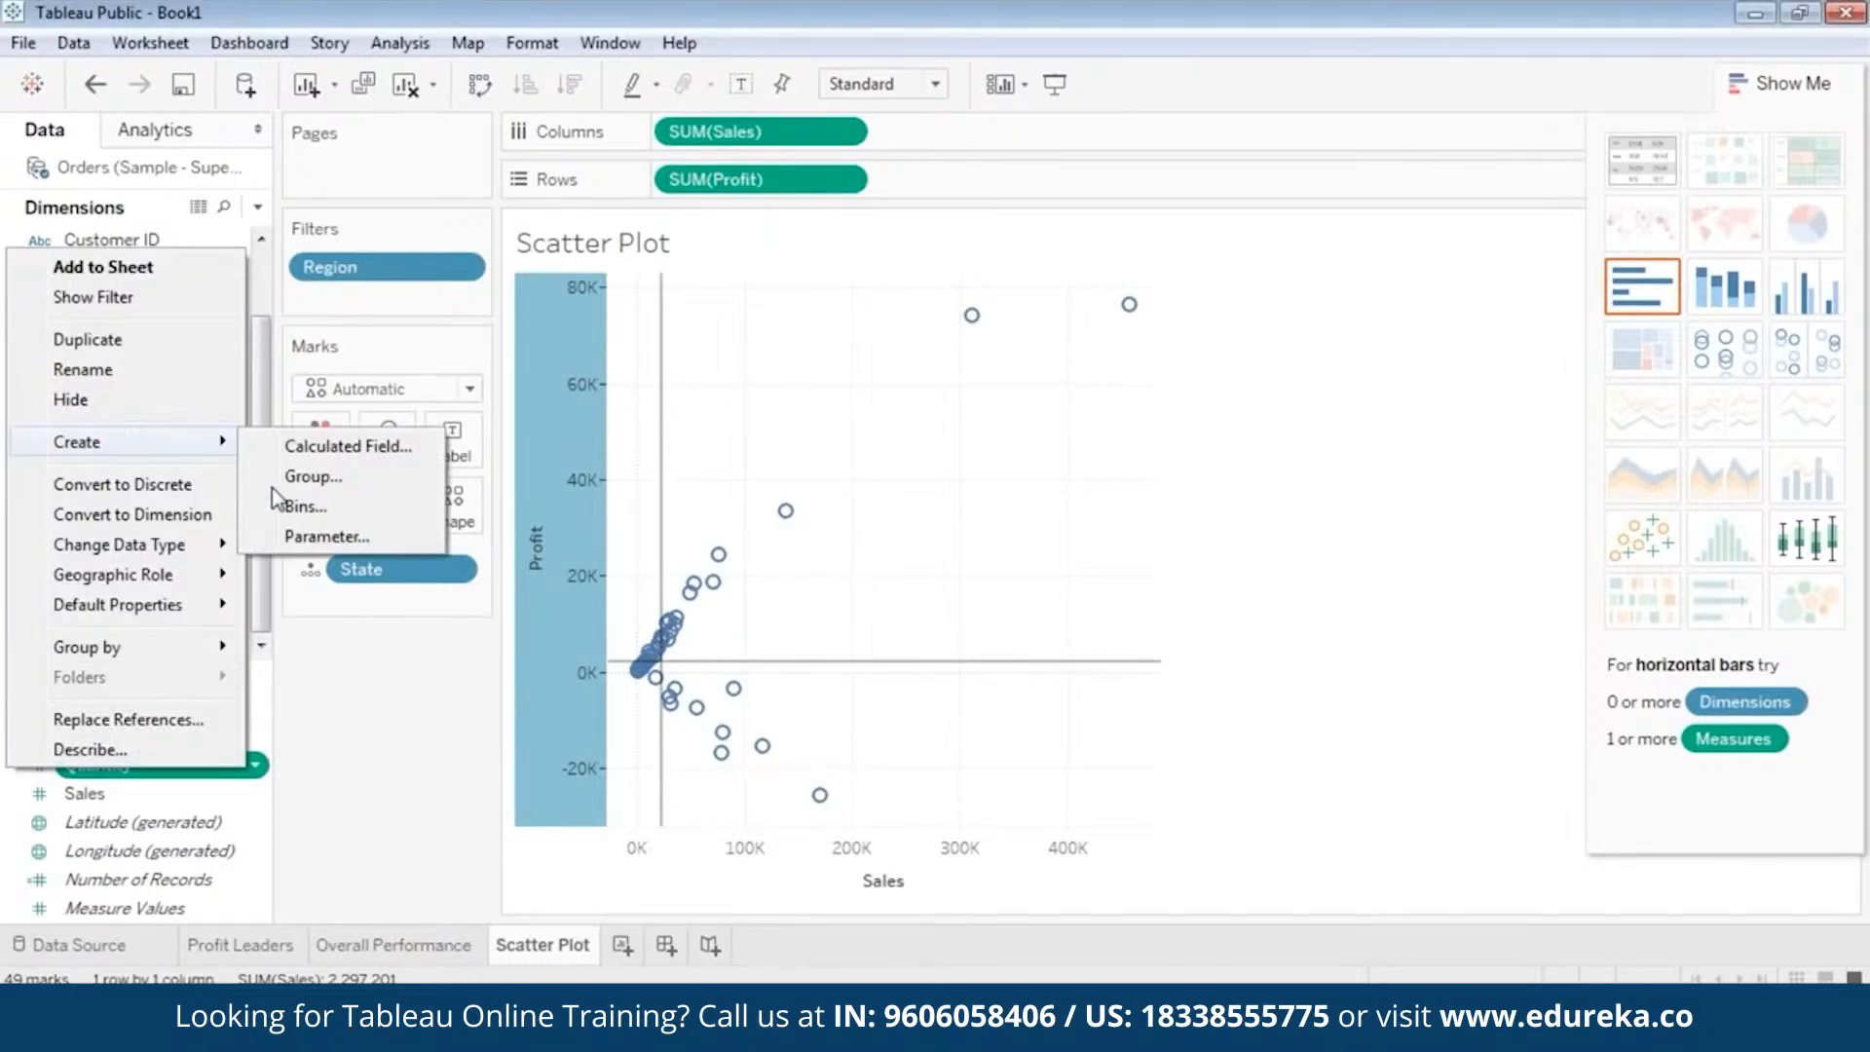
{"action": "left_click", "coordinate": [318, 539]}
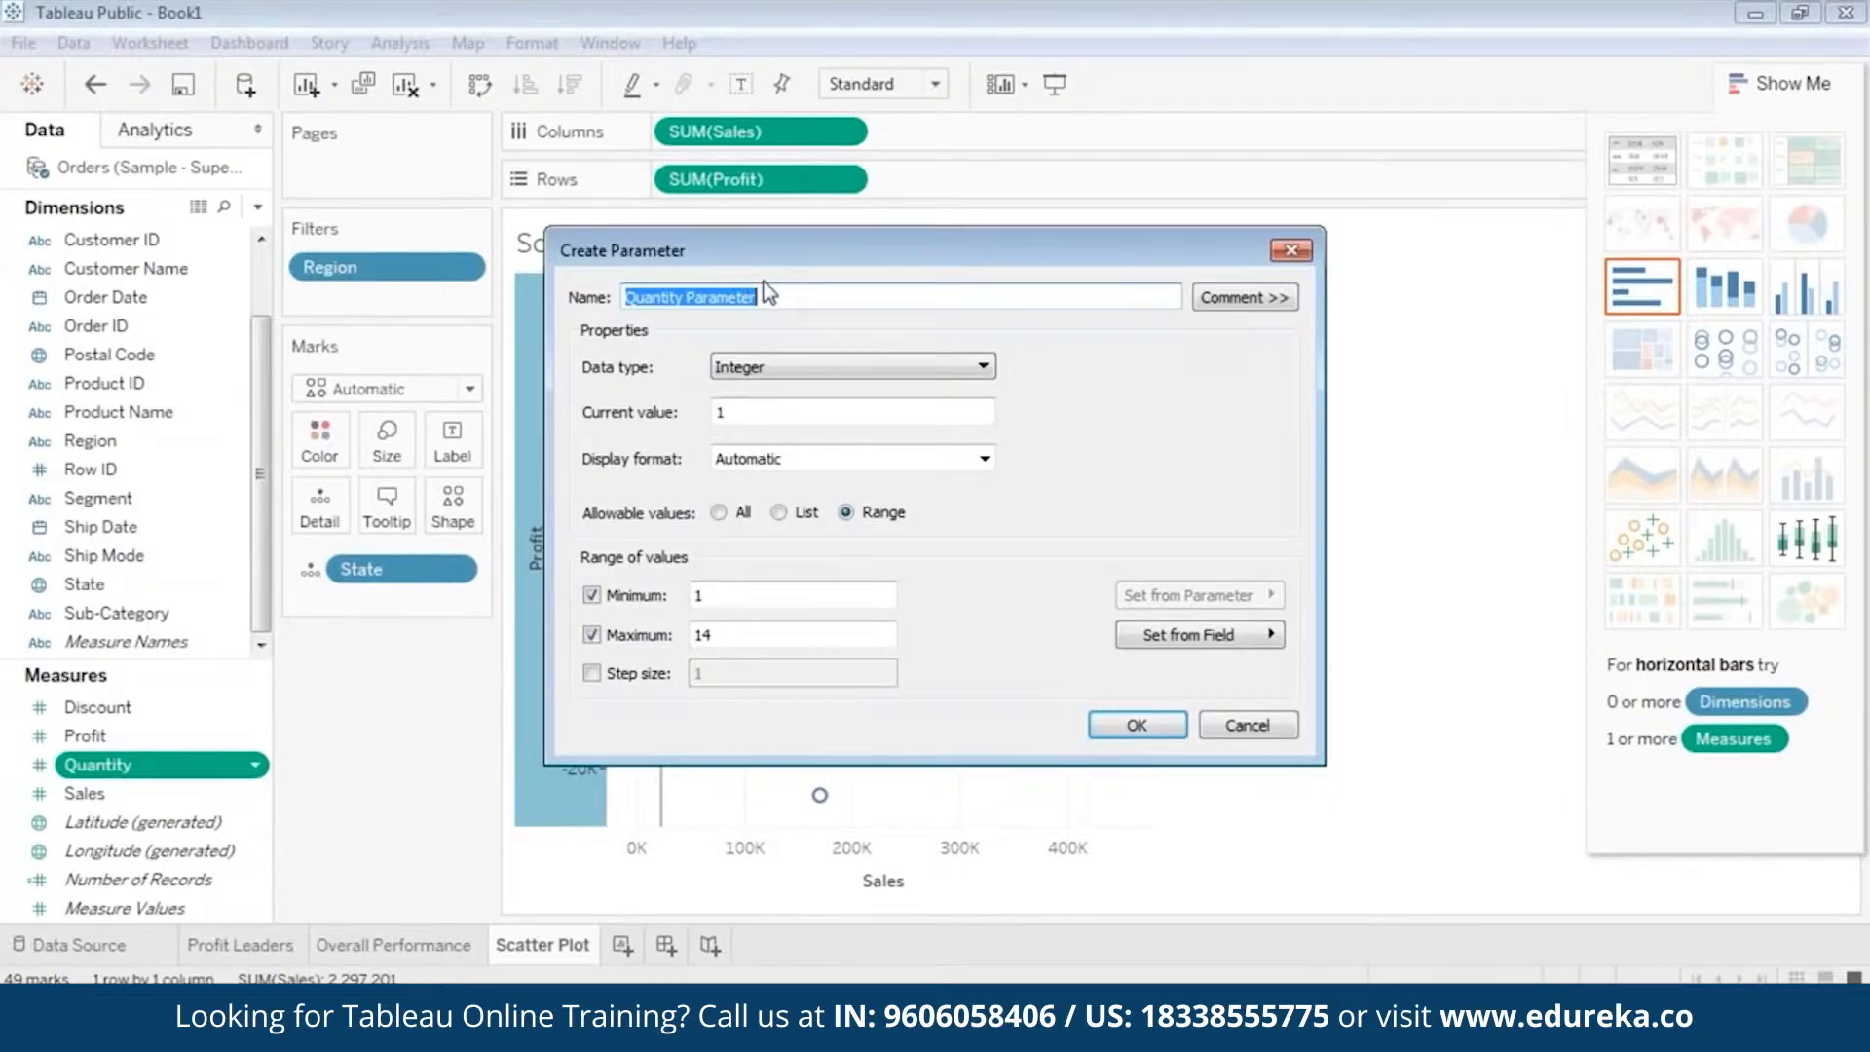
{"action": "type", "text": "Sales"}
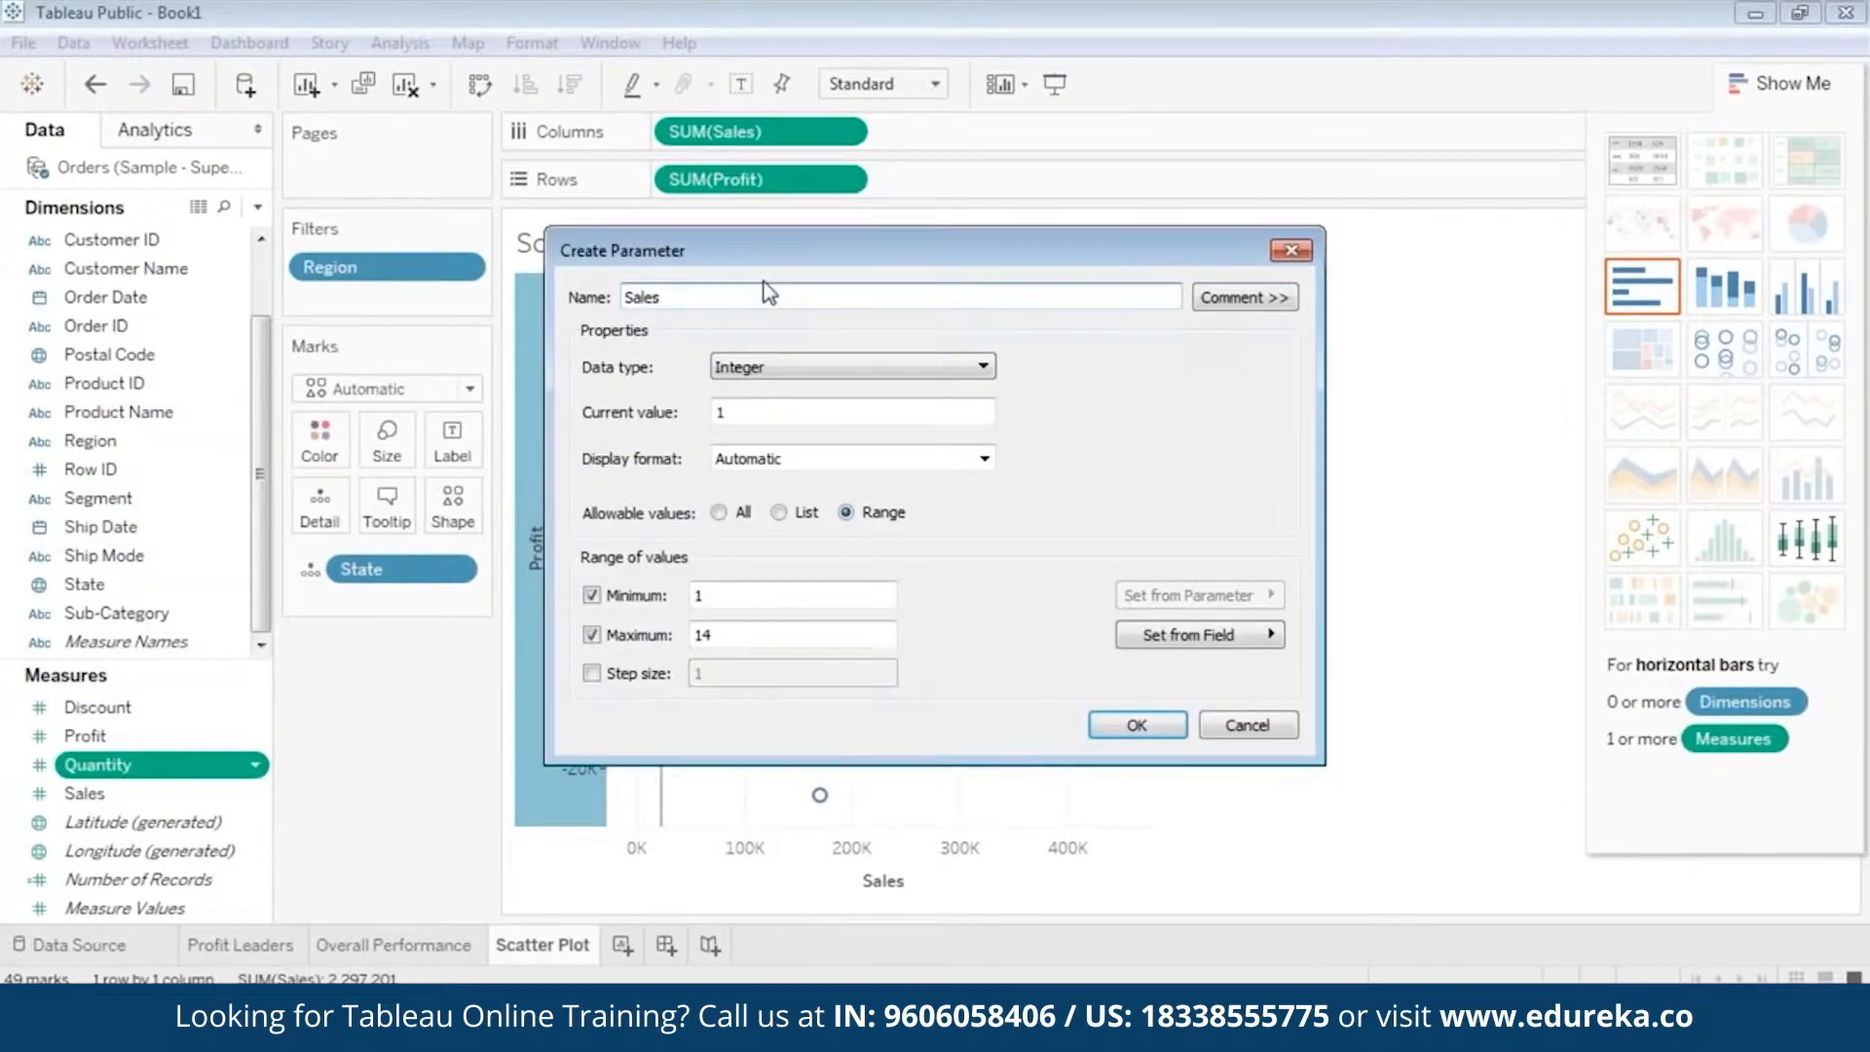
{"action": "type", "text": " Parameter"}
Set the new parameter's data type to Float and its current value to 22205, and create it.
{"action": "left_click", "coordinate": [814, 363]}
{"action": "left_click", "coordinate": [812, 388]}
{"action": "left_click", "coordinate": [802, 404]}
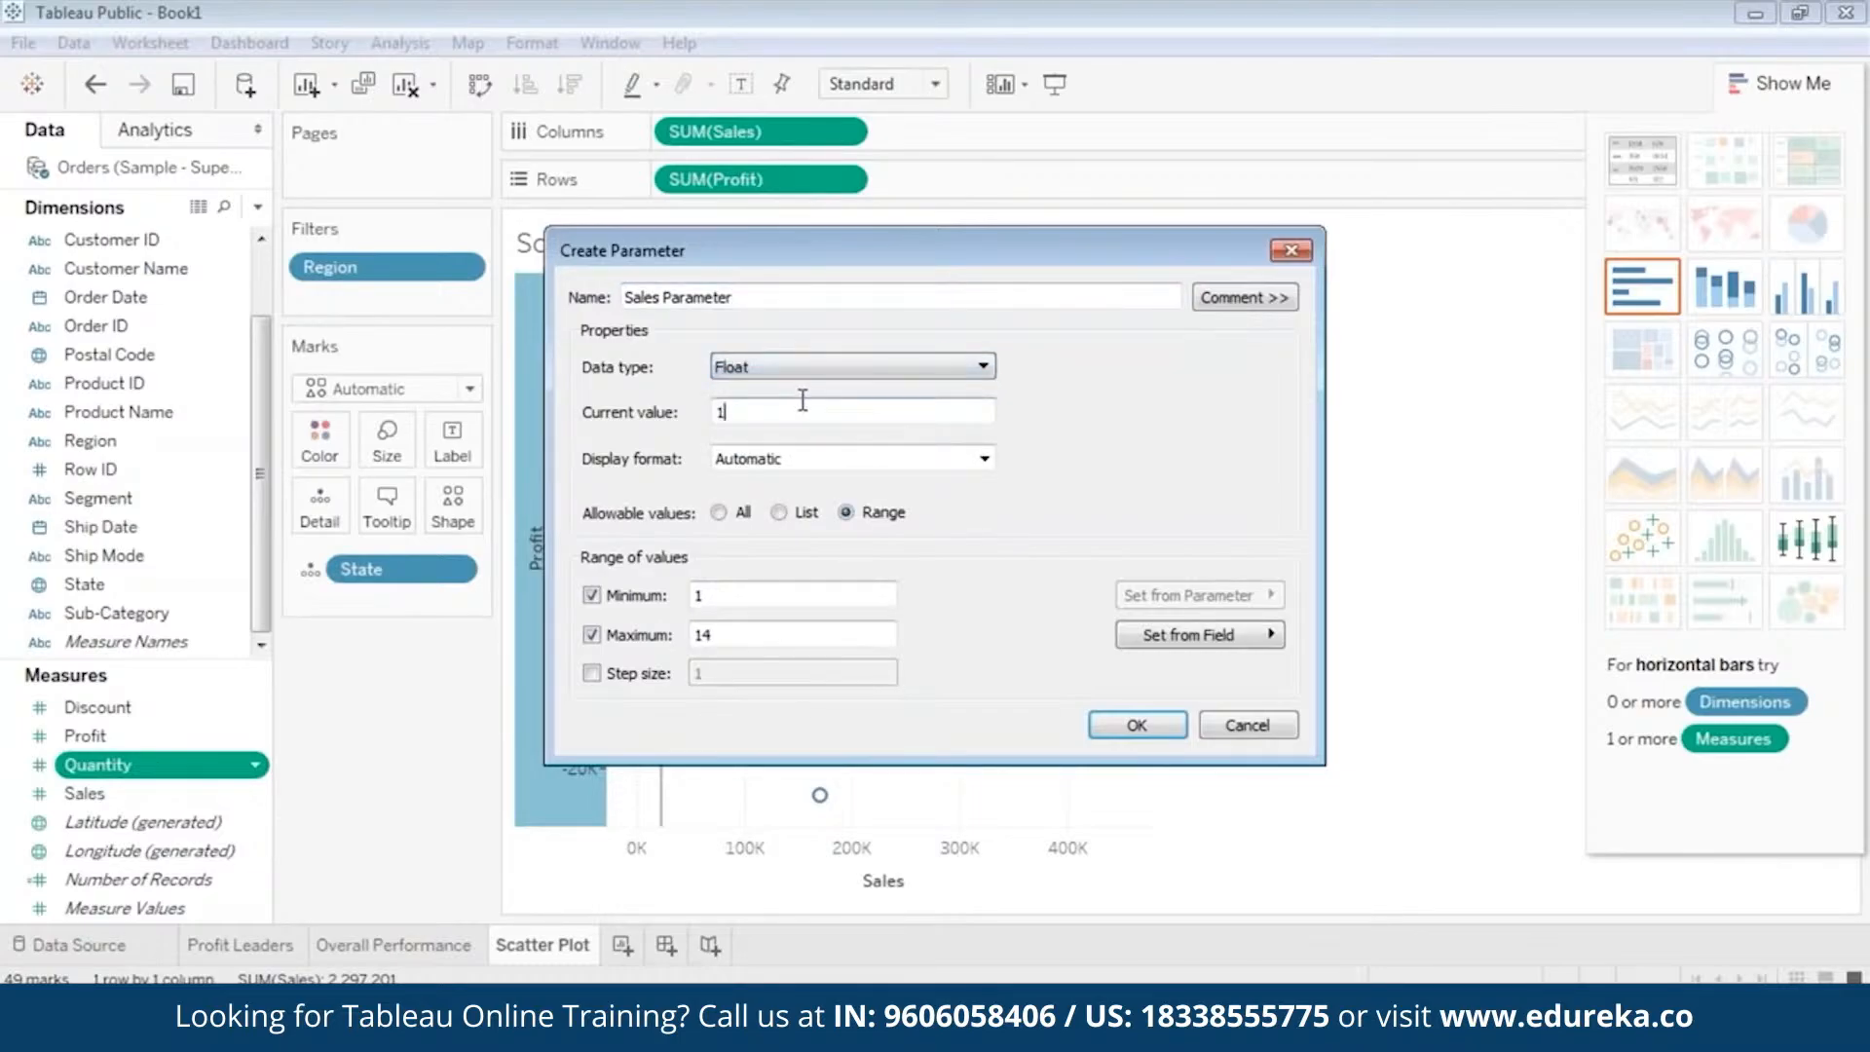
{"action": "key", "text": "BackSpace"}
{"action": "type", "text": "22205"}
{"action": "left_click", "coordinate": [1146, 734]}
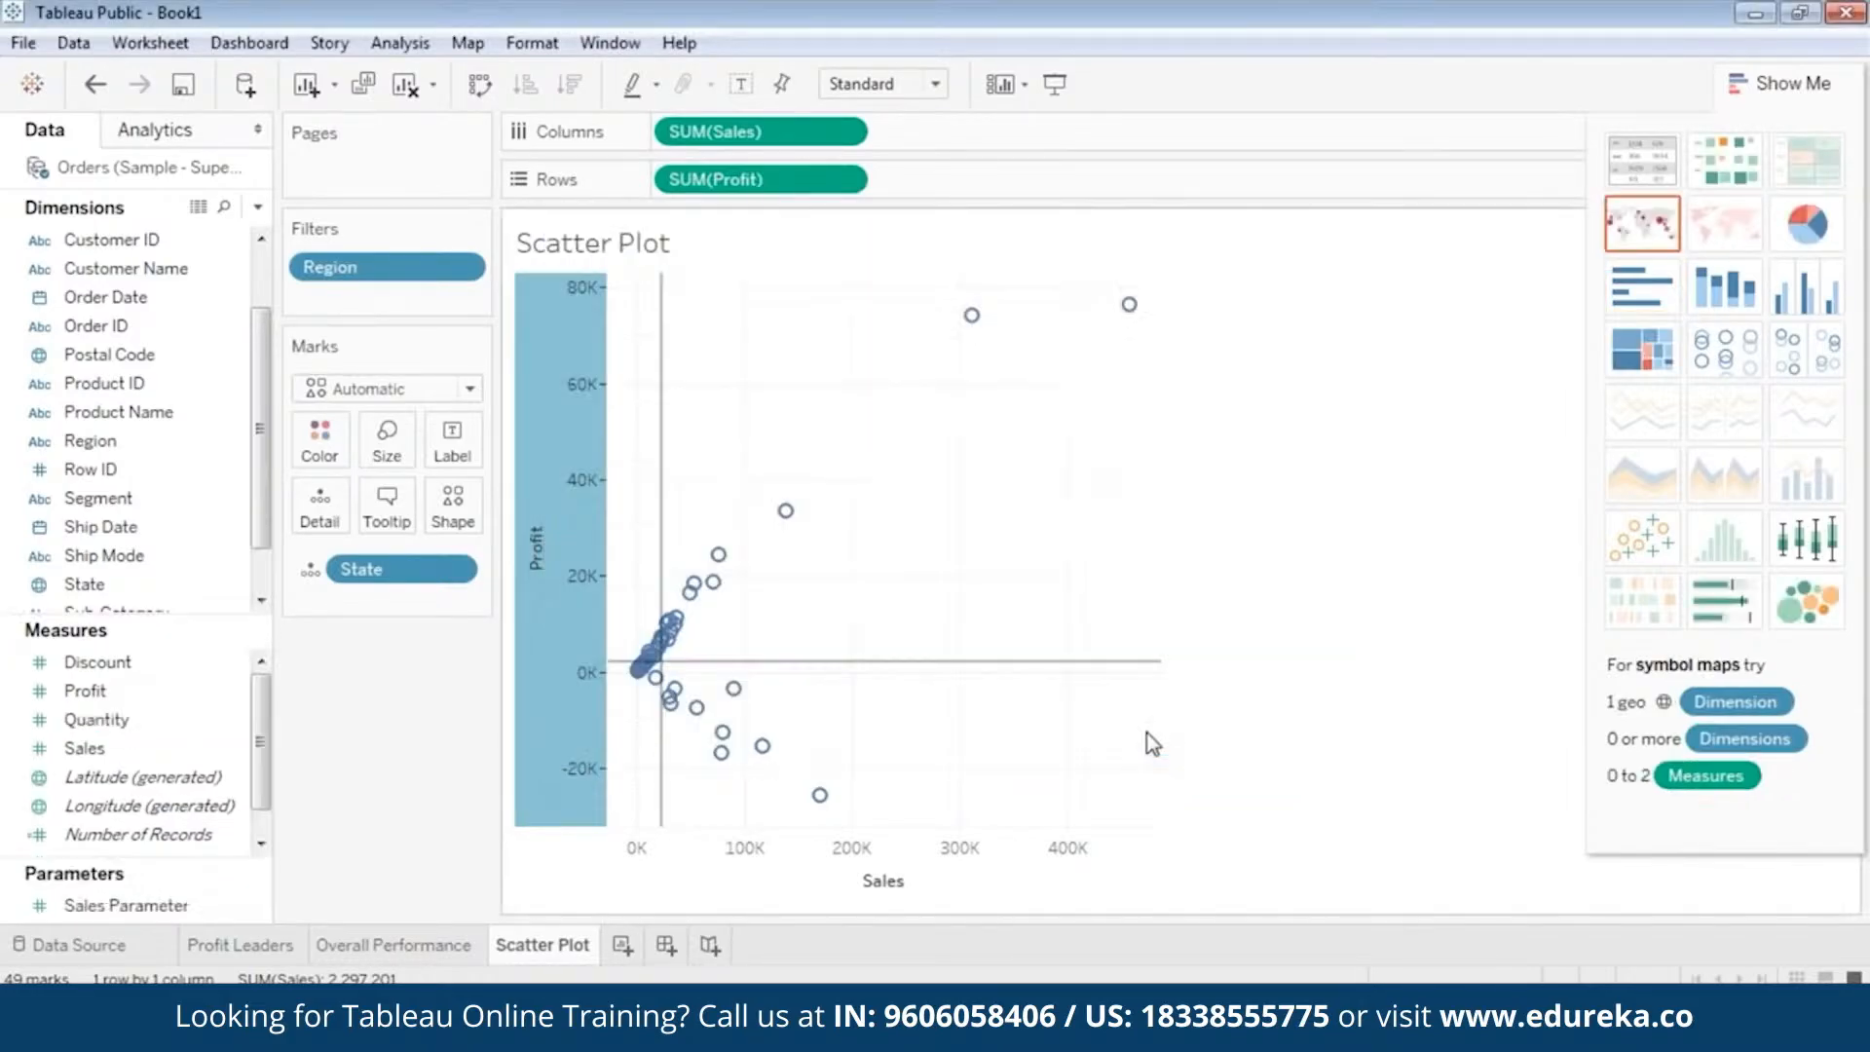
Create a Float parameter based on Sales Parameter, name it Profit Parameter, and enter 2196 as its current value.
{"action": "left_click", "coordinate": [125, 908]}
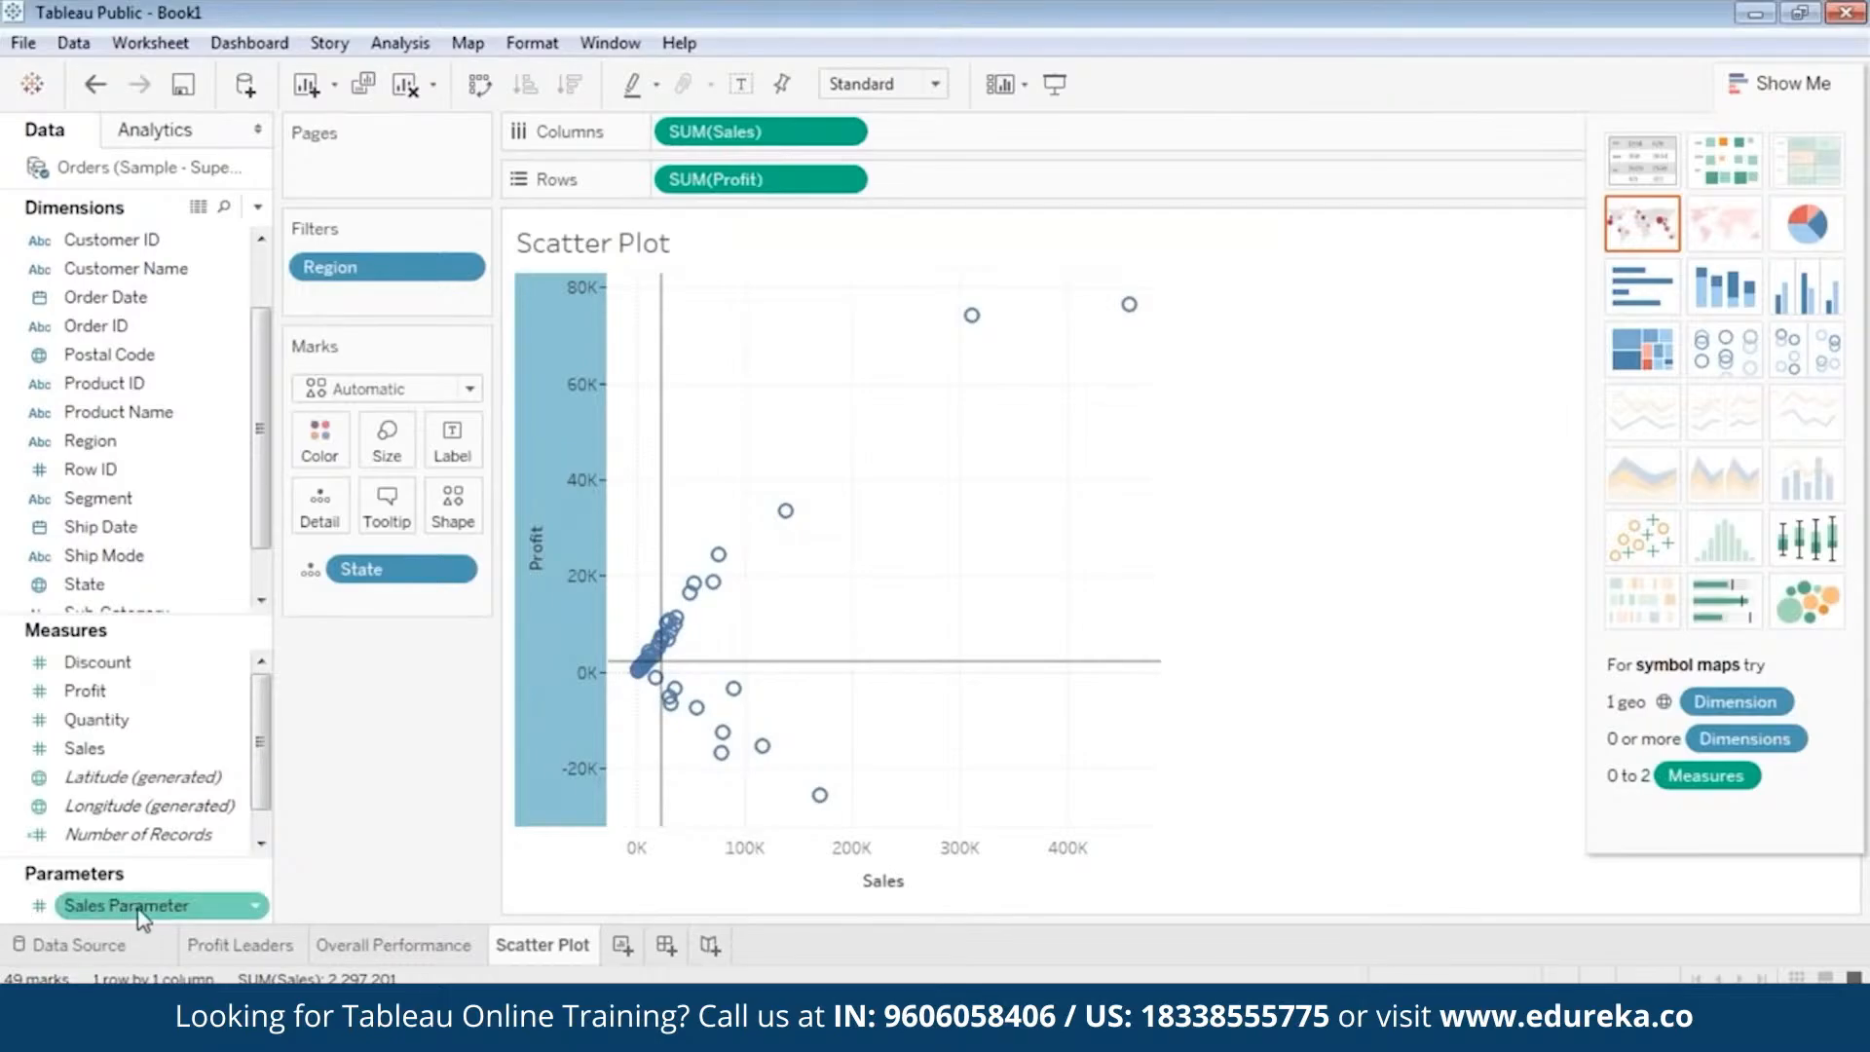
{"action": "right_click", "coordinate": [24, 904]}
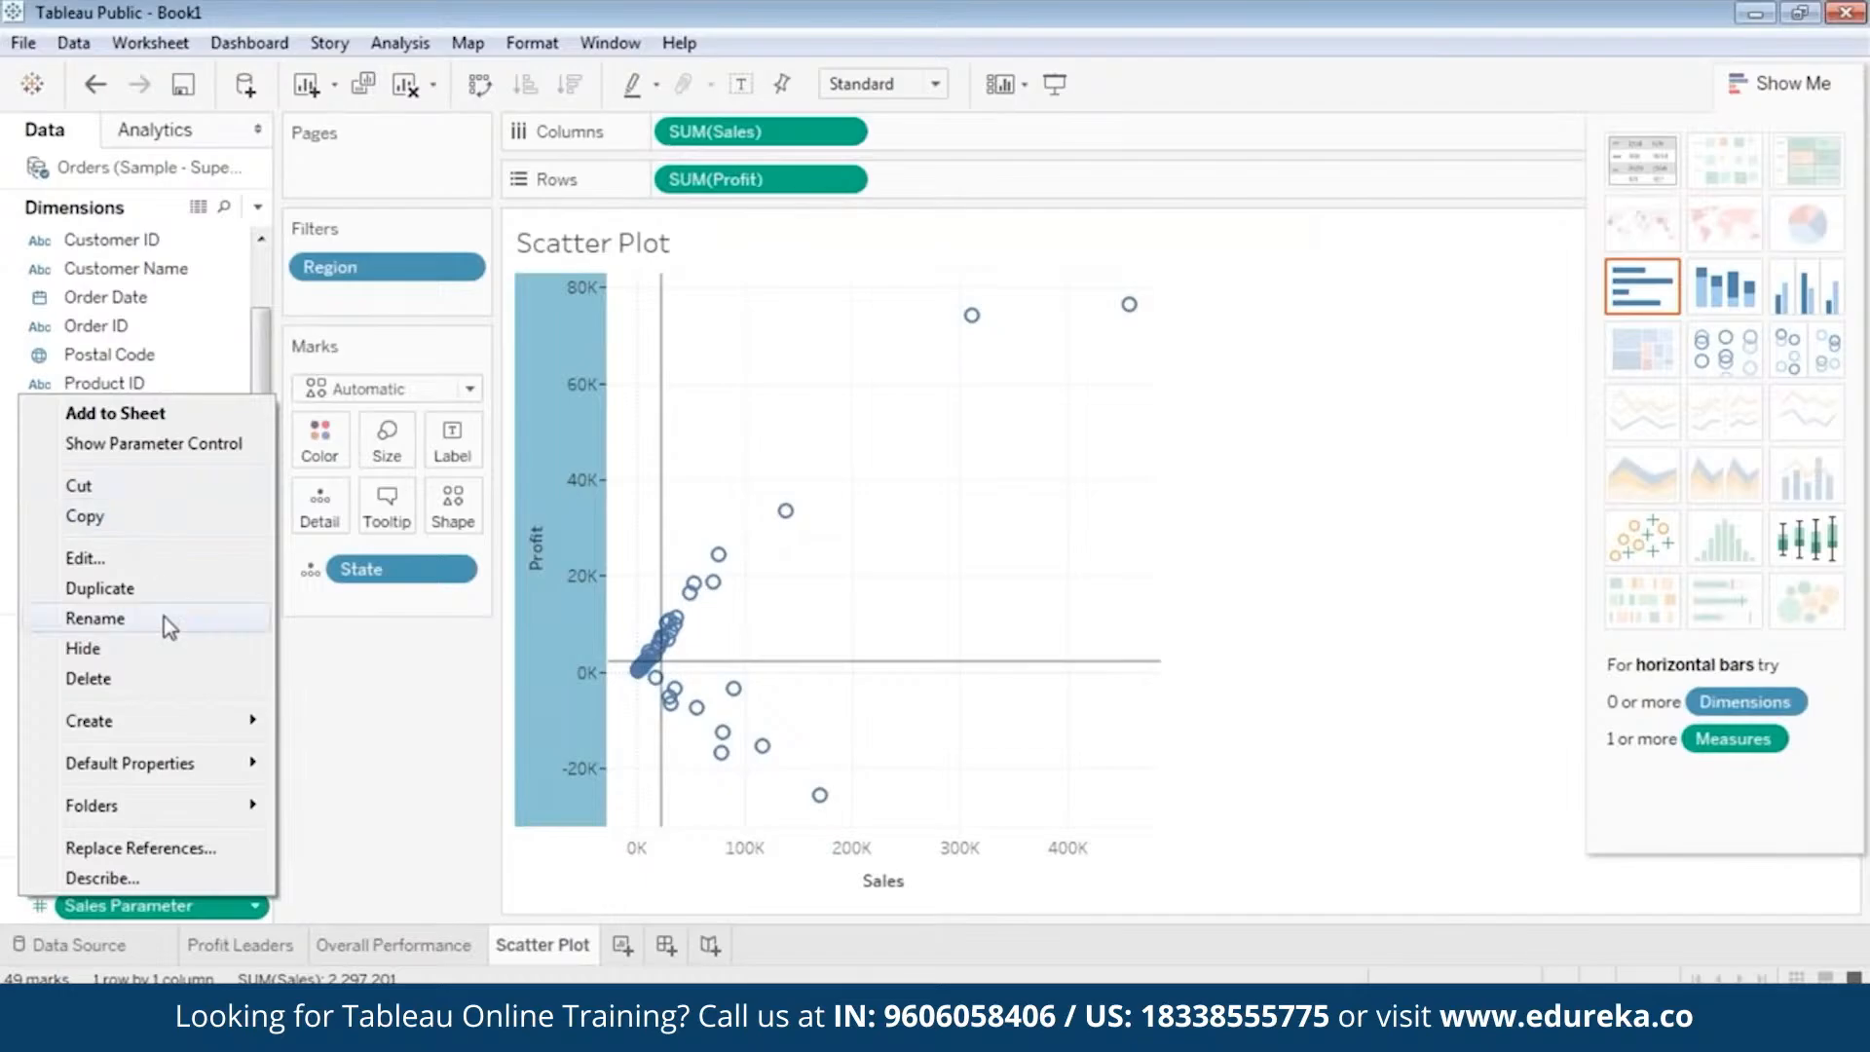
{"action": "mouse_move", "coordinate": [179, 720]}
{"action": "left_click", "coordinate": [308, 757]}
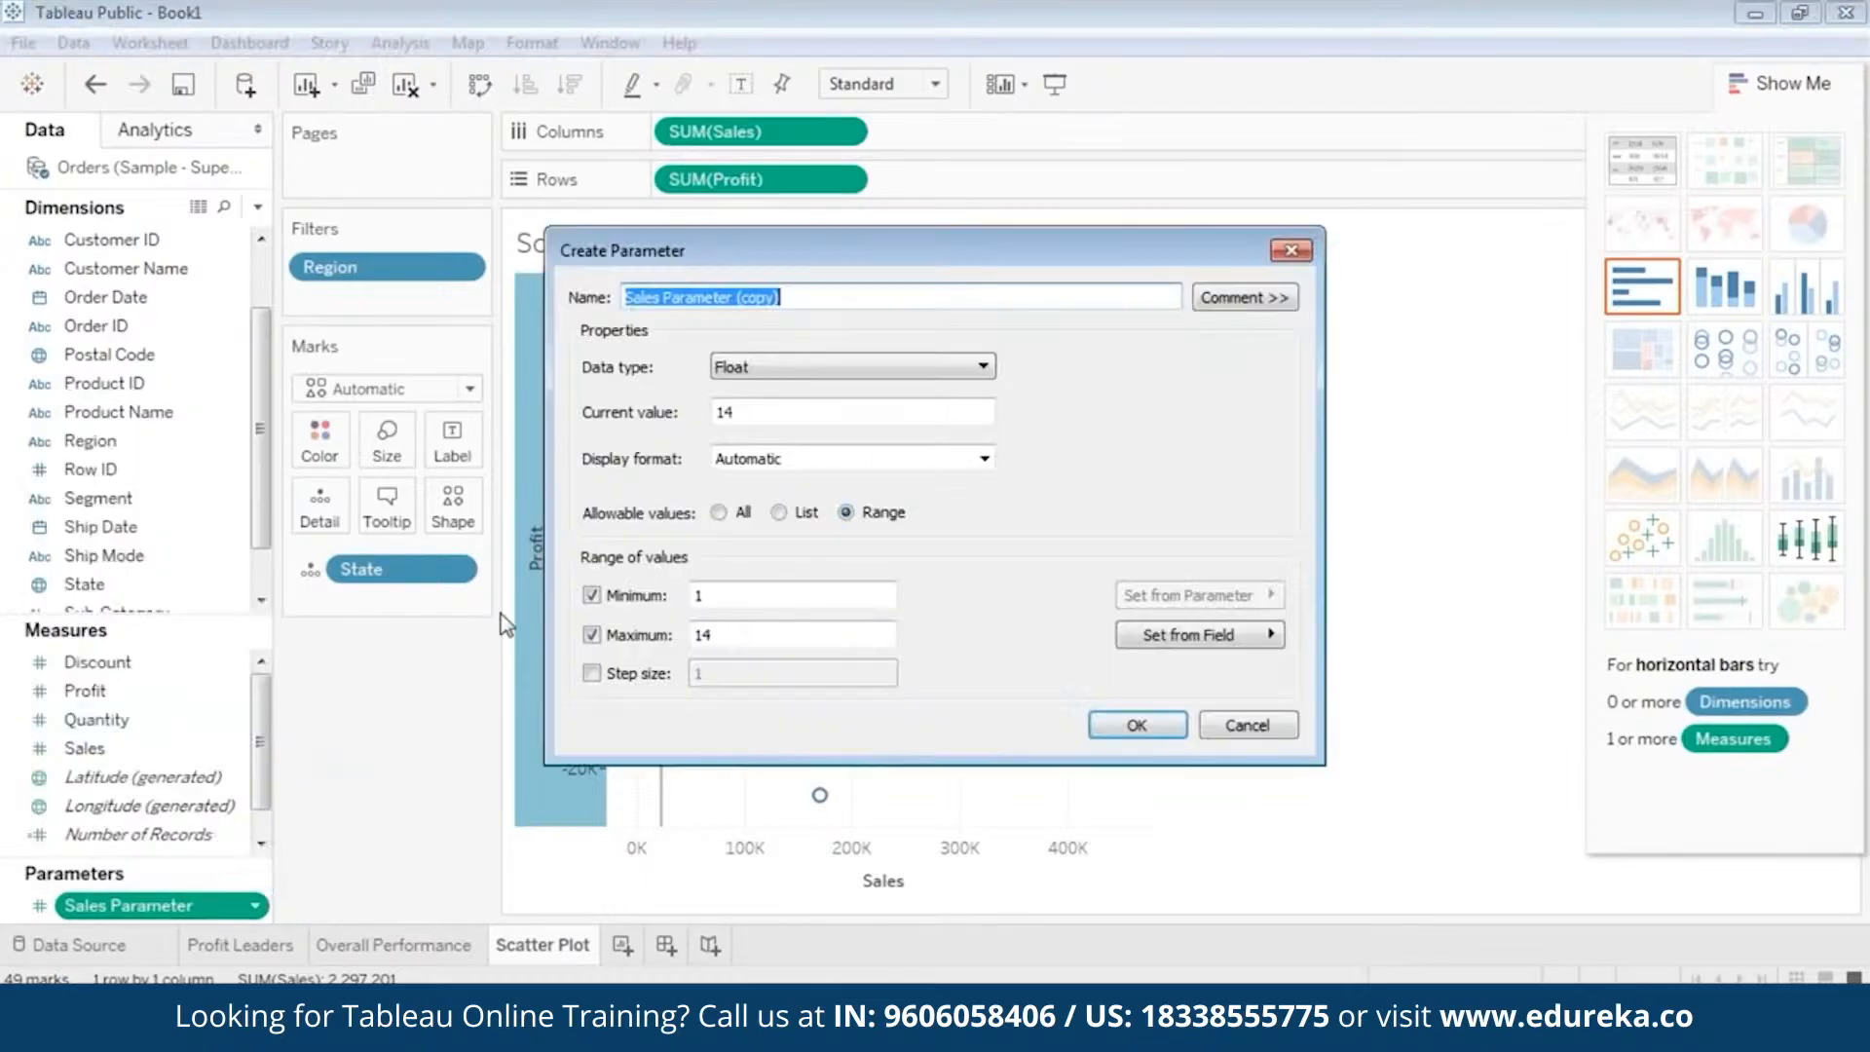
{"action": "type", "text": "P"}
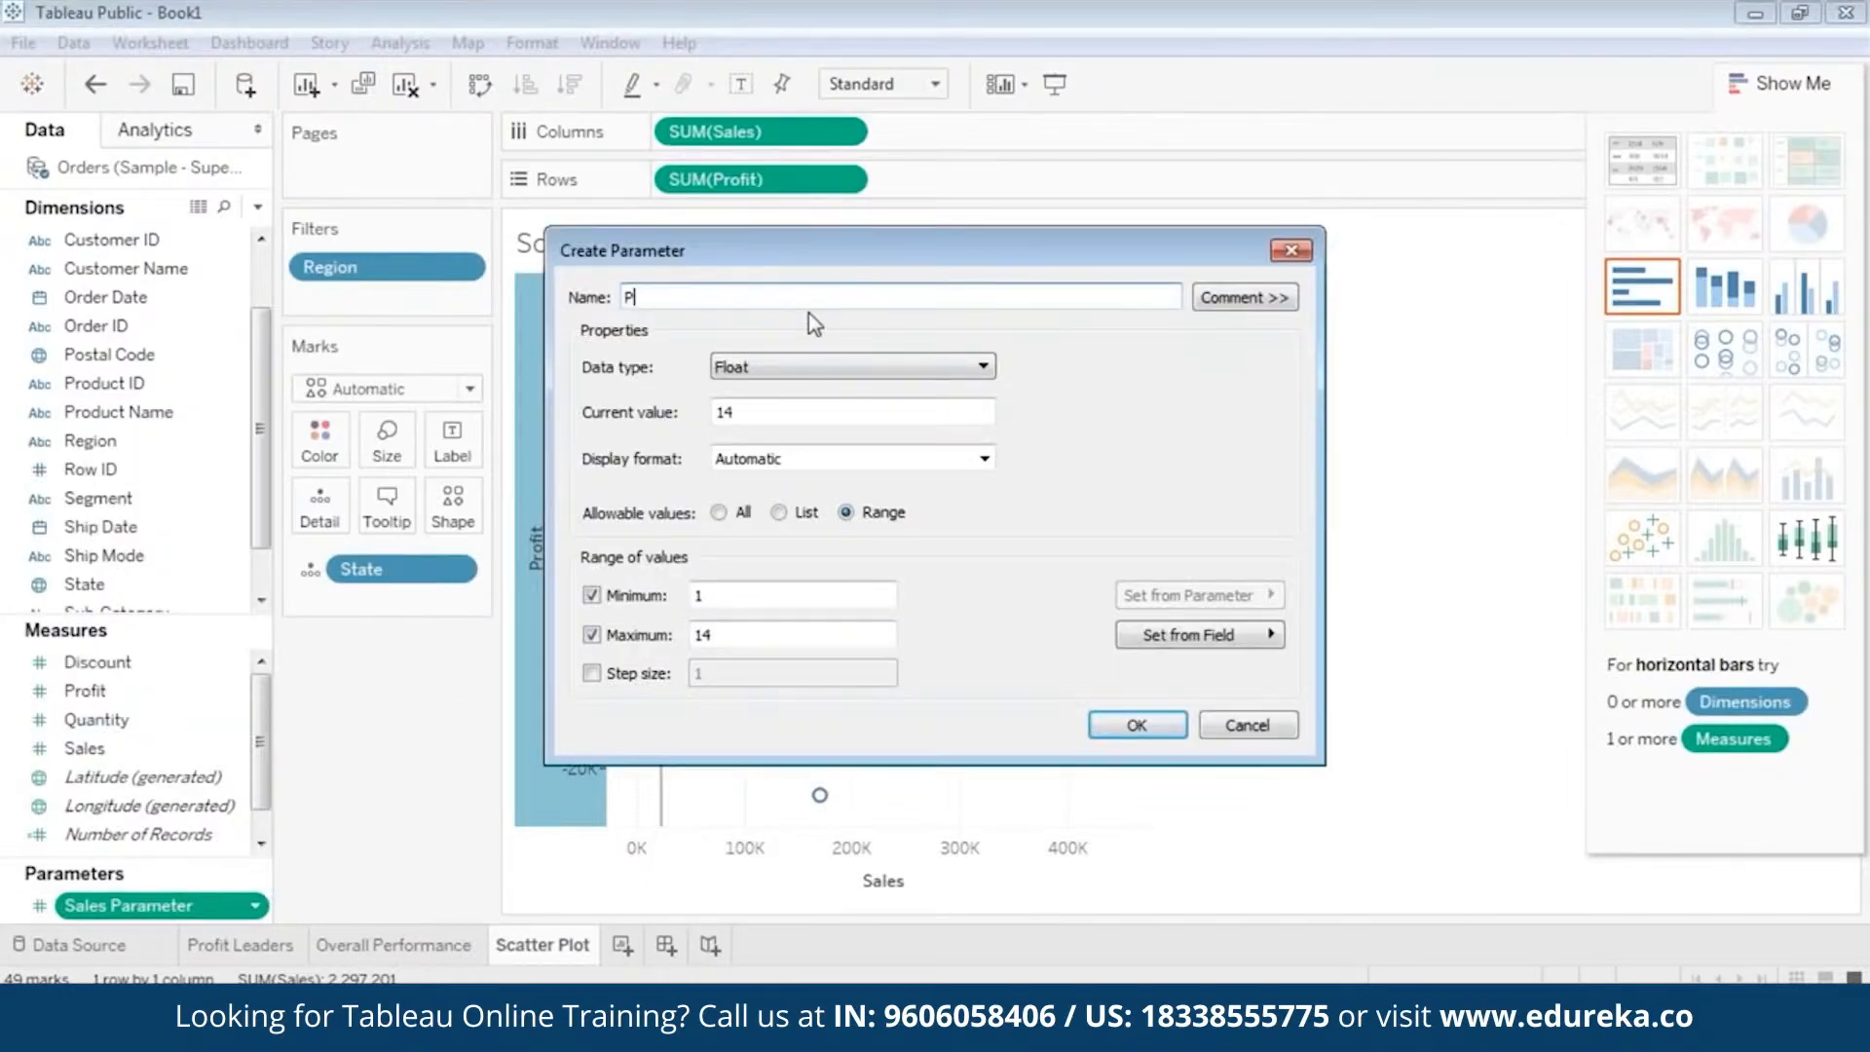
{"action": "type", "text": "rofit Parameter"}
{"action": "left_click_drag", "start_coordinate": [742, 413], "coordinate": [689, 415]}
{"action": "type", "text": "2196"}
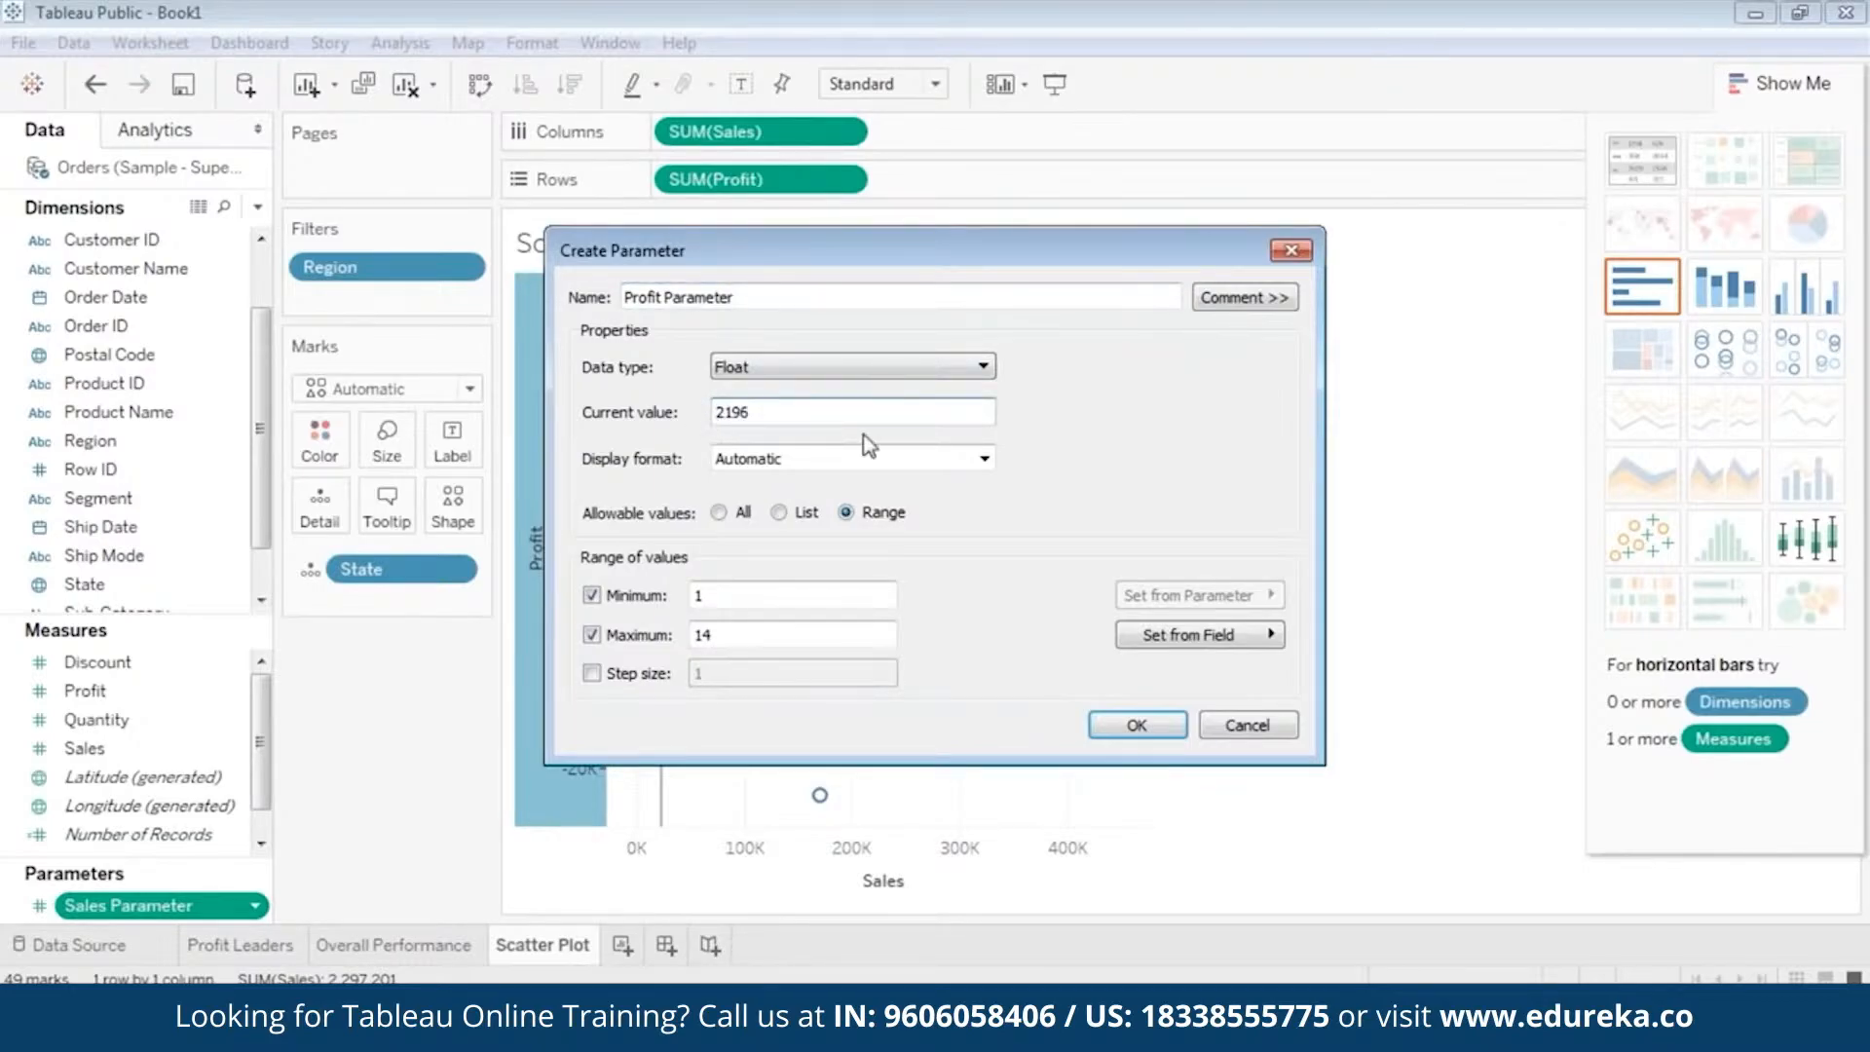
{"action": "left_click", "coordinate": [1136, 724]}
{"action": "mouse_move", "coordinate": [752, 664]}
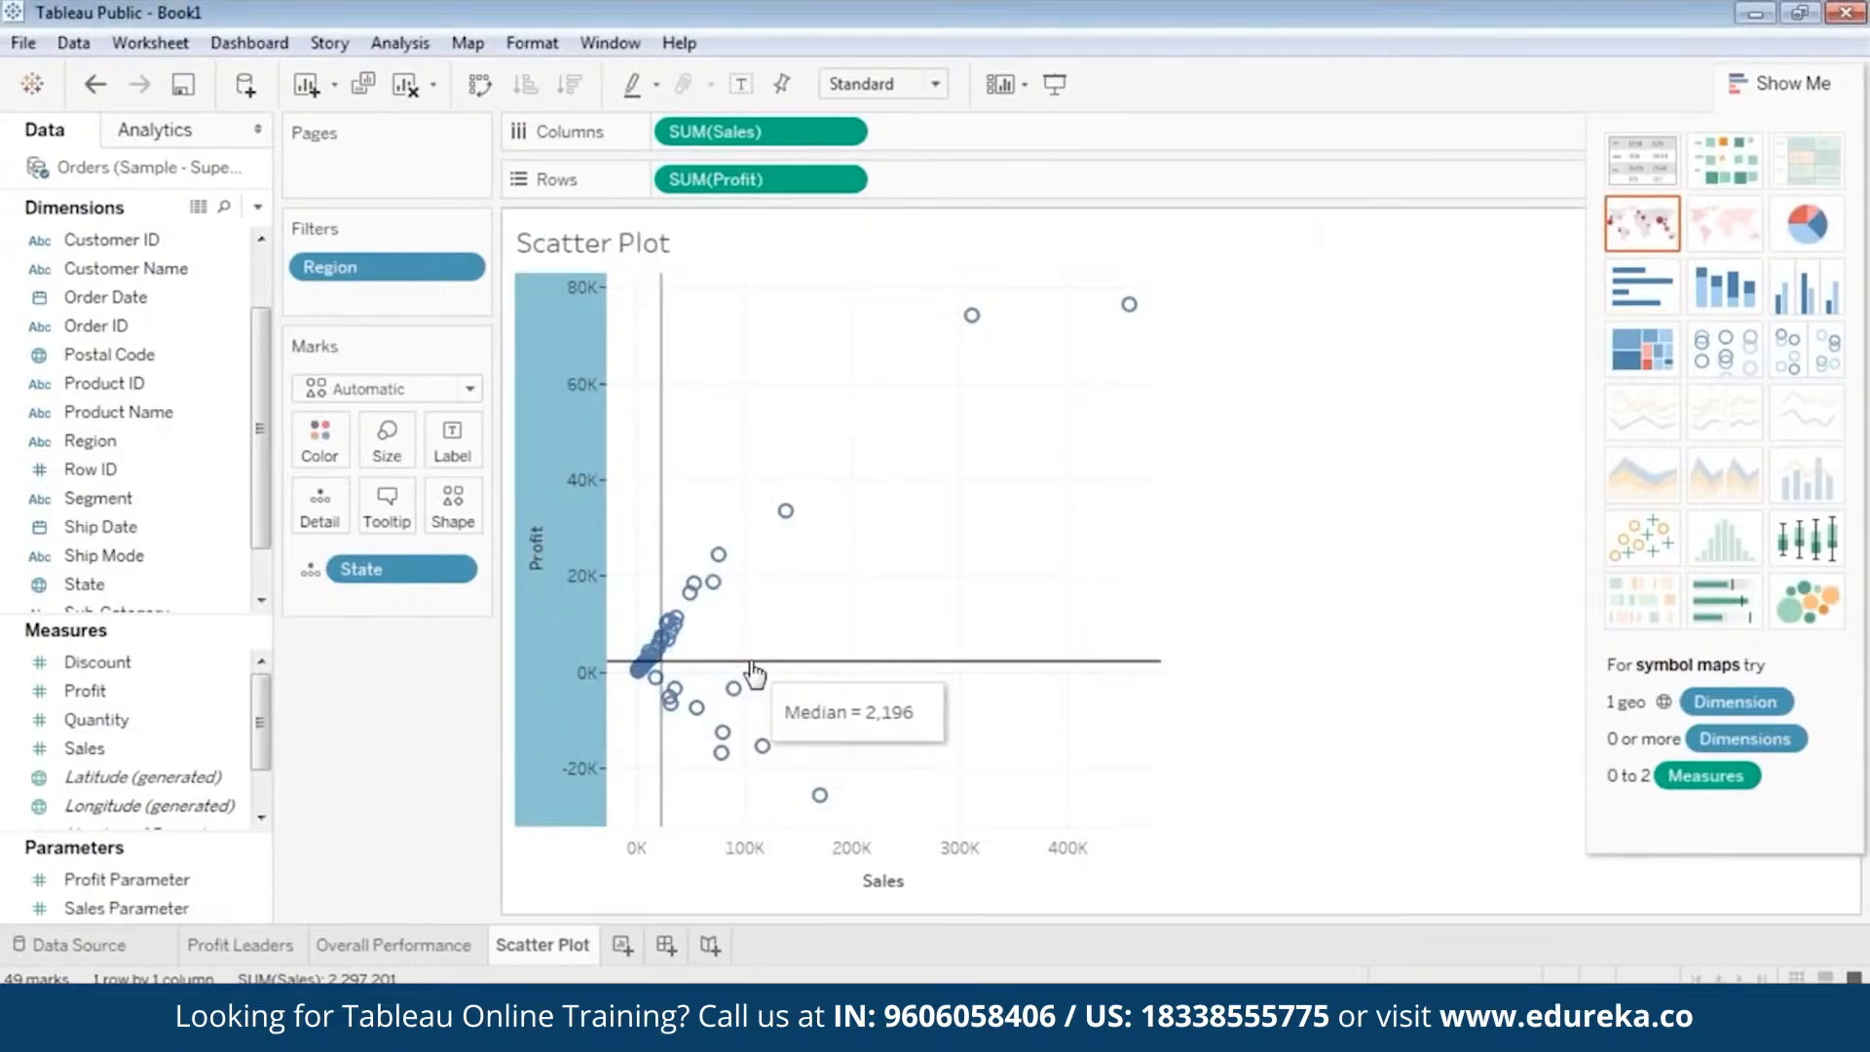
{"action": "left_click", "coordinate": [170, 908]}
{"action": "left_click", "coordinate": [156, 884]}
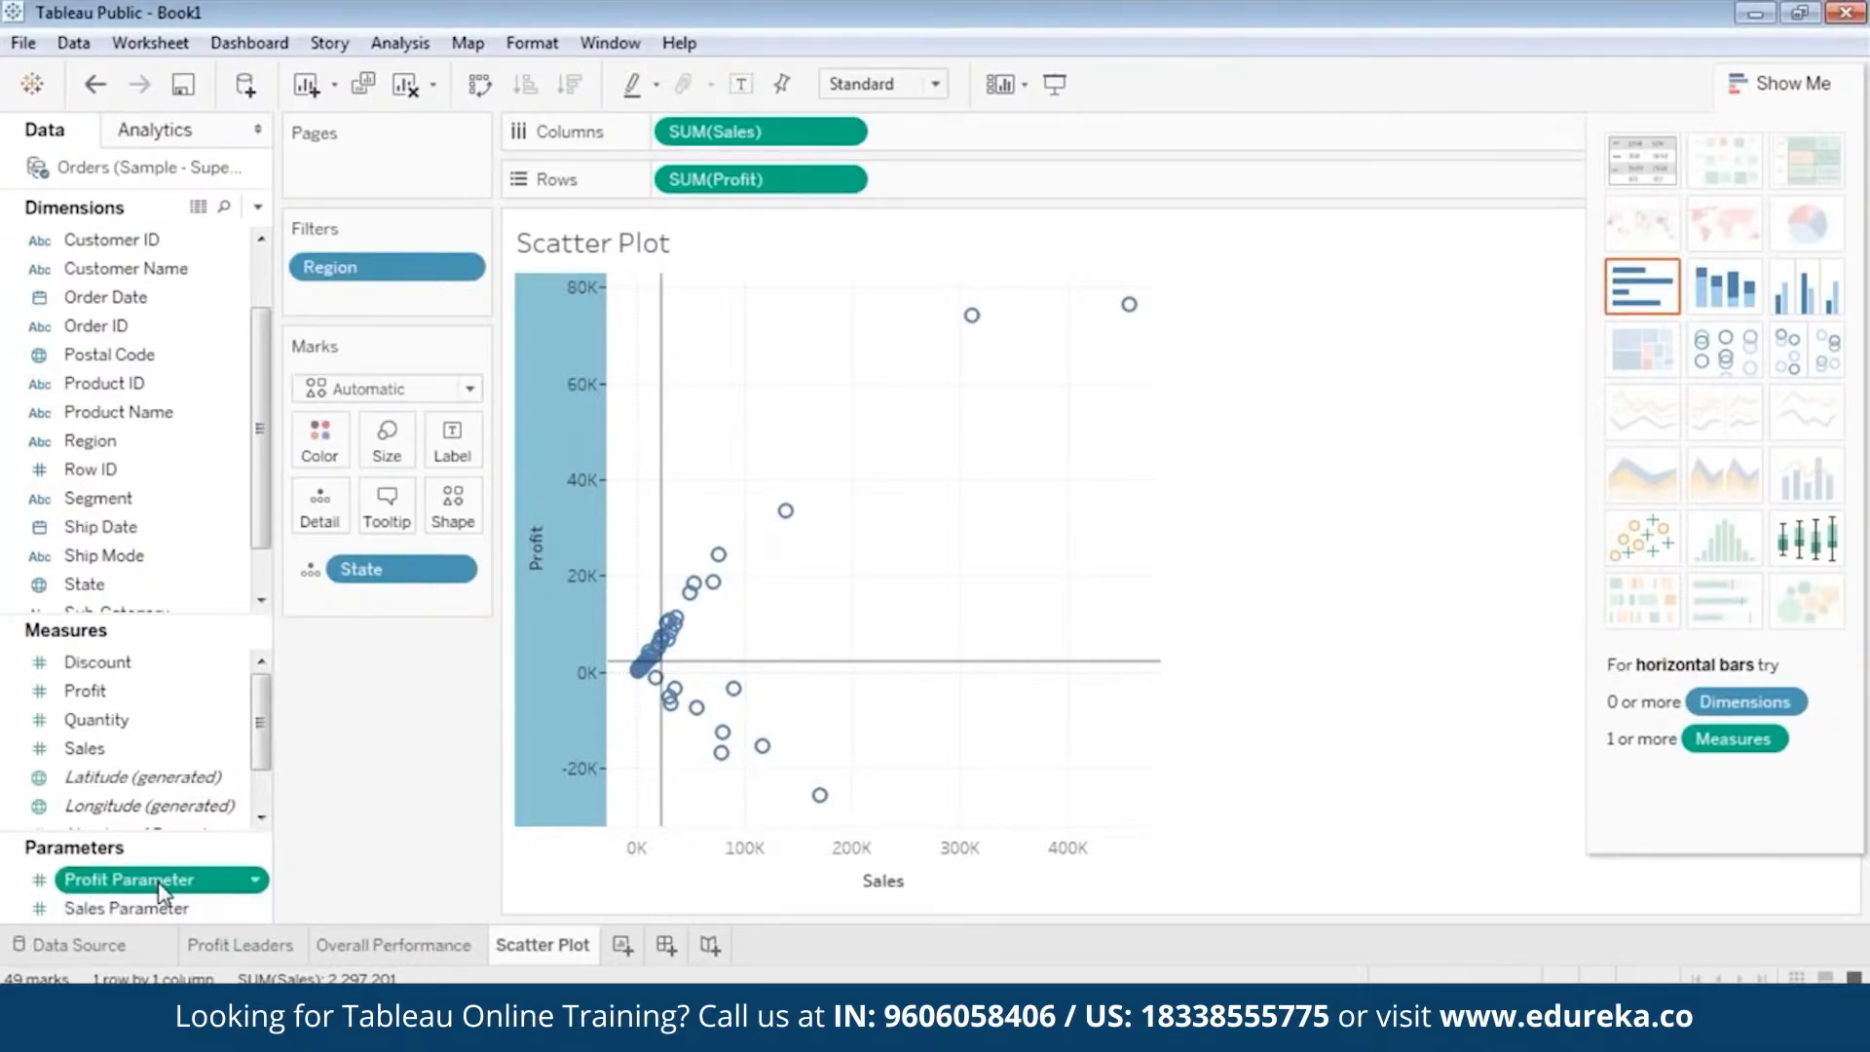
{"action": "left_click", "coordinate": [171, 909]}
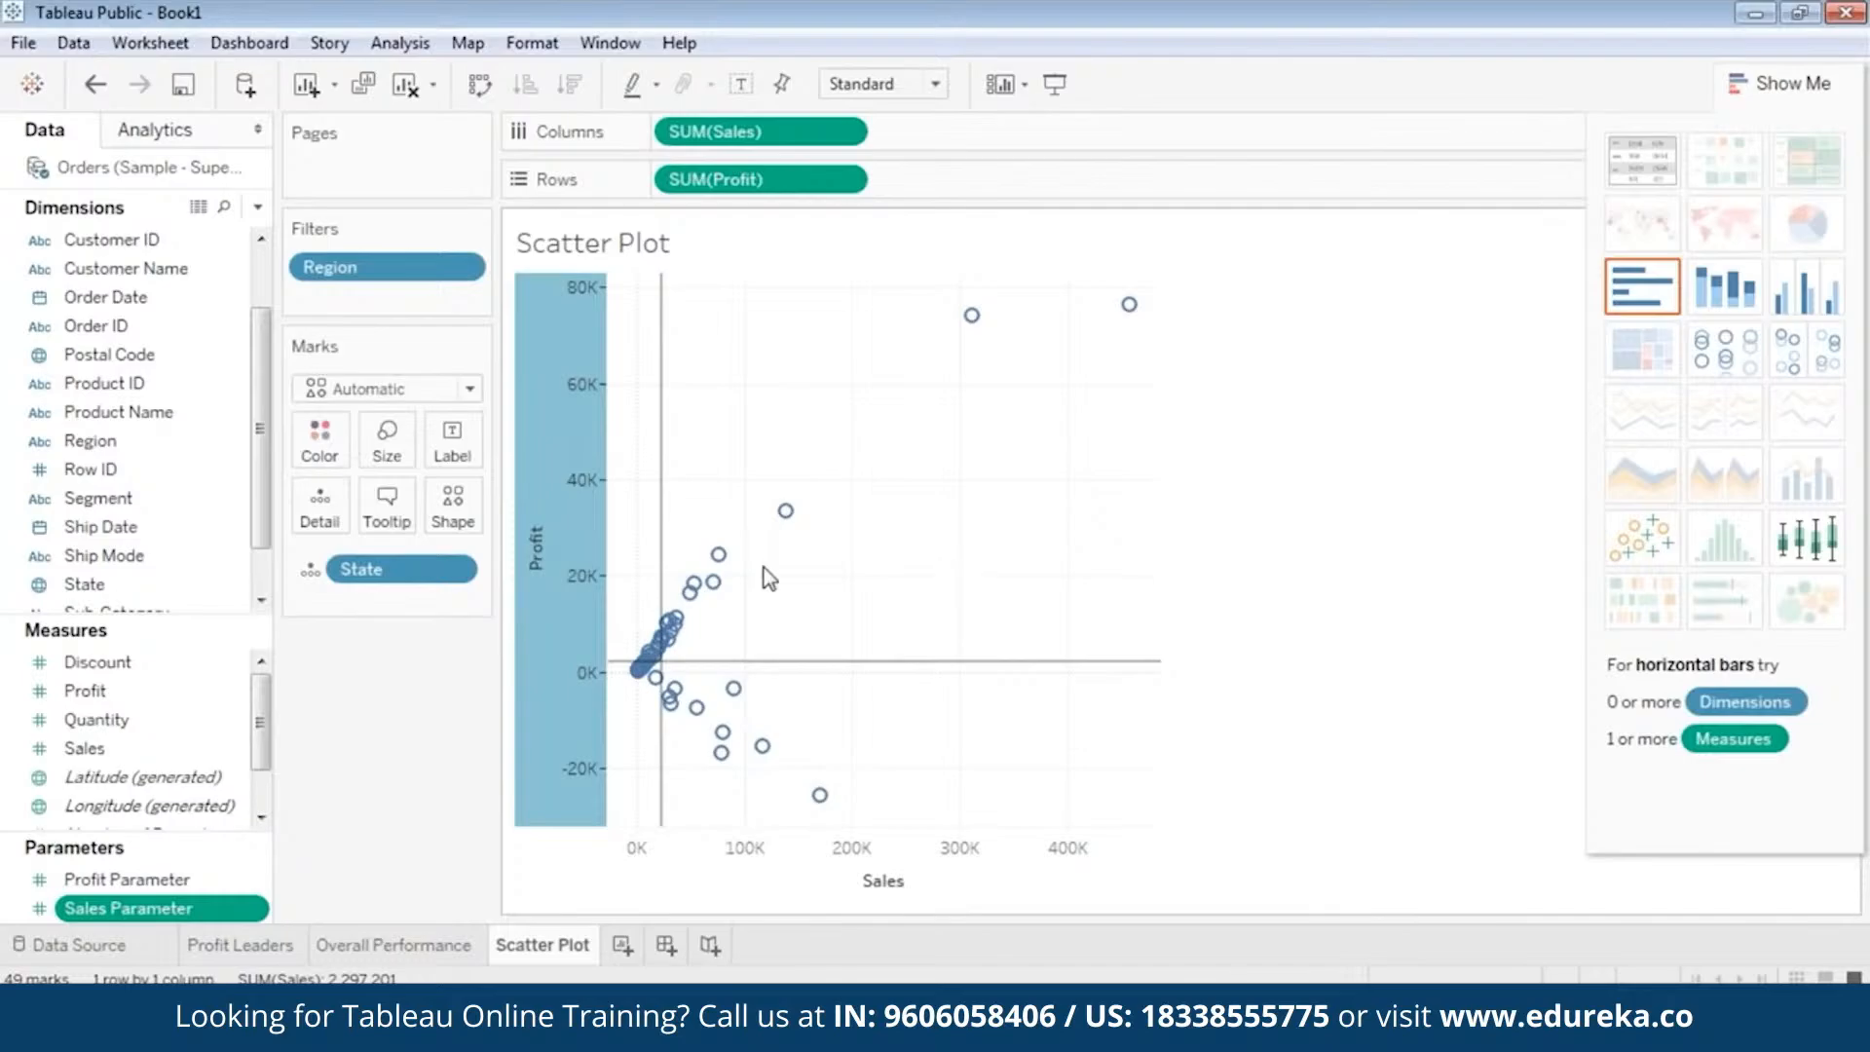
Start a new calculated field from the Discount measure and name it Identify Quadrants.
{"action": "right_click", "coordinate": [14, 665]}
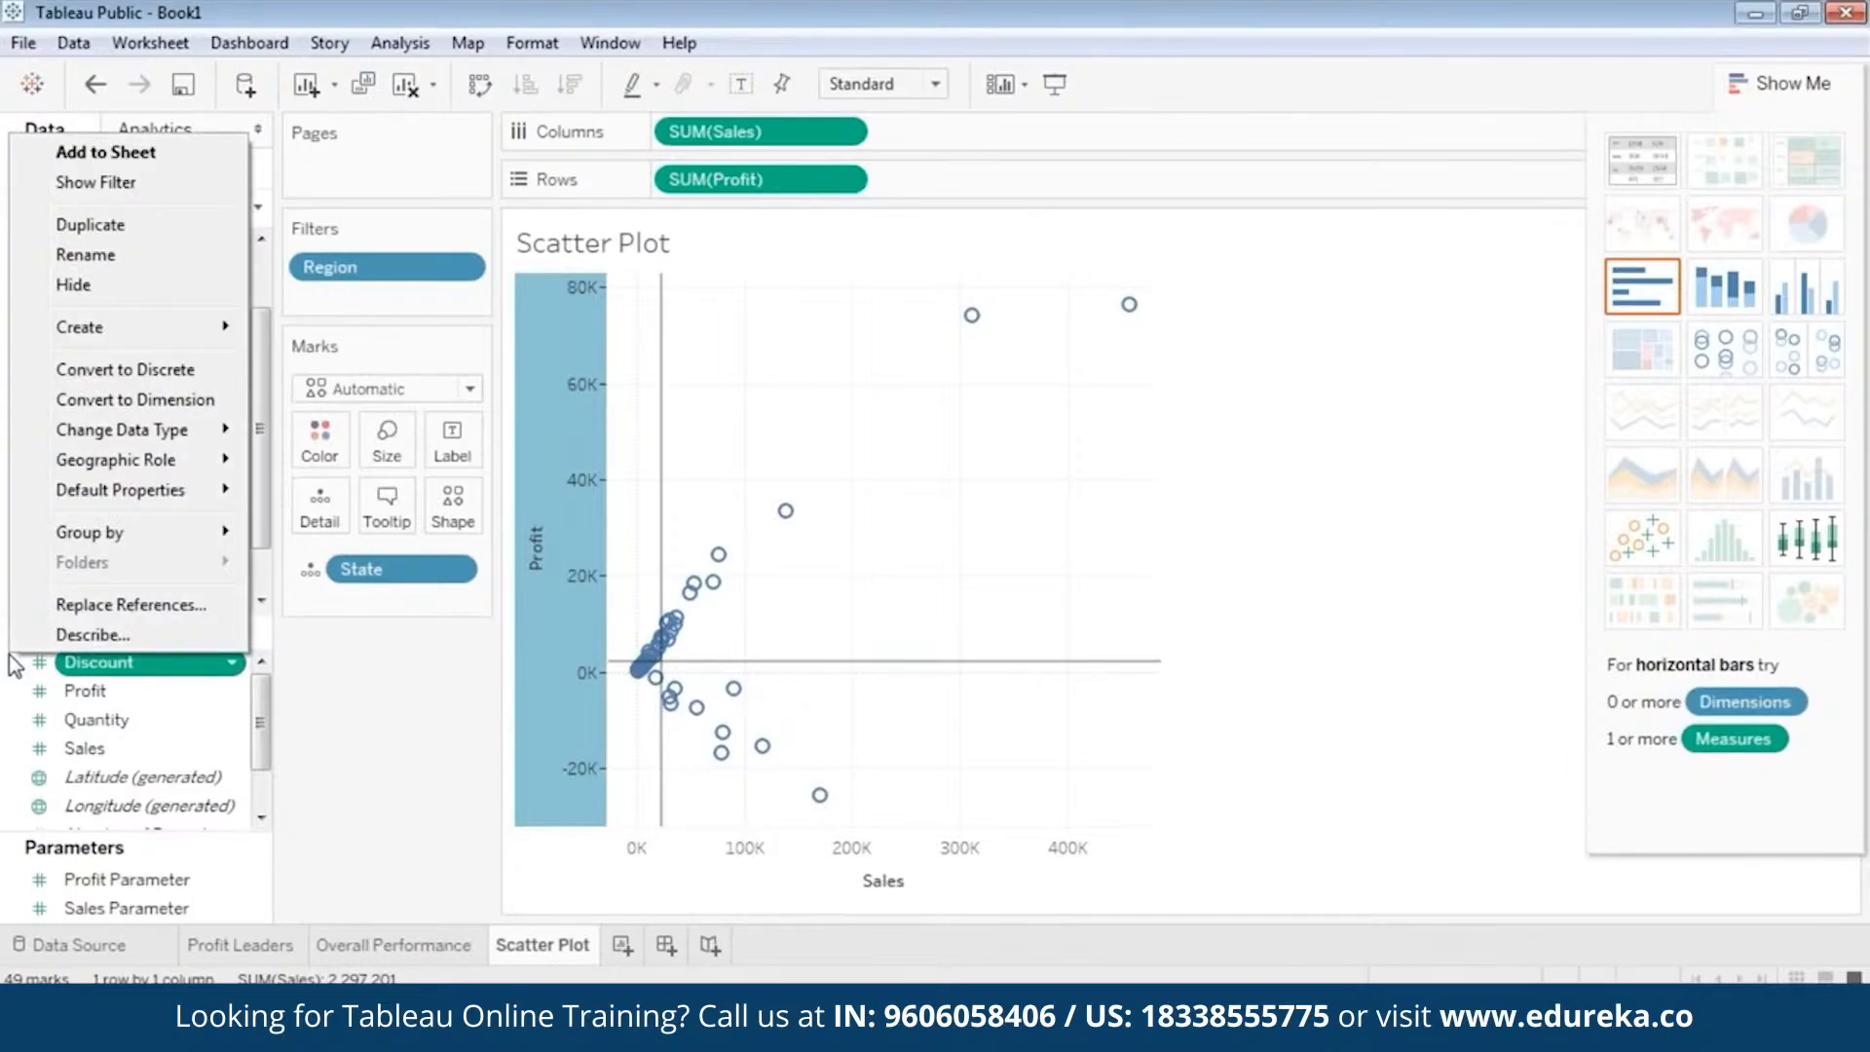
{"action": "left_click", "coordinate": [9, 655]}
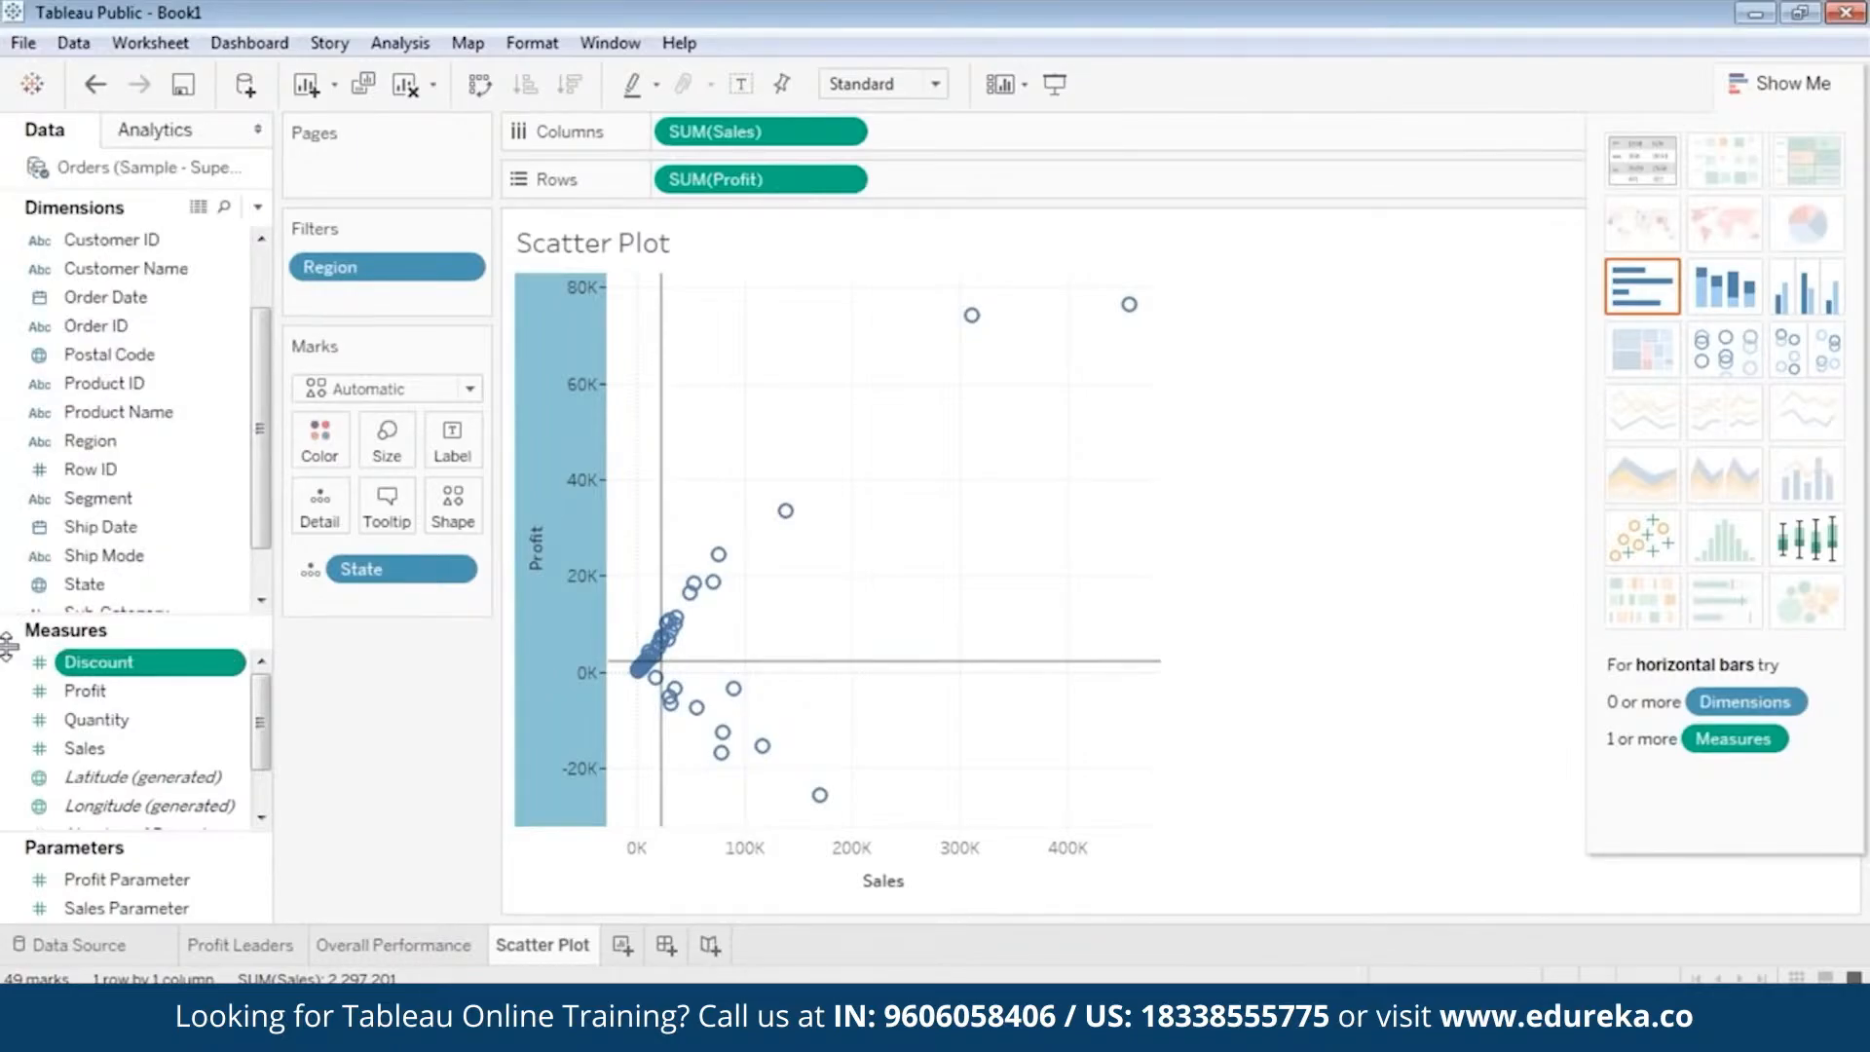
{"action": "right_click", "coordinate": [14, 661]}
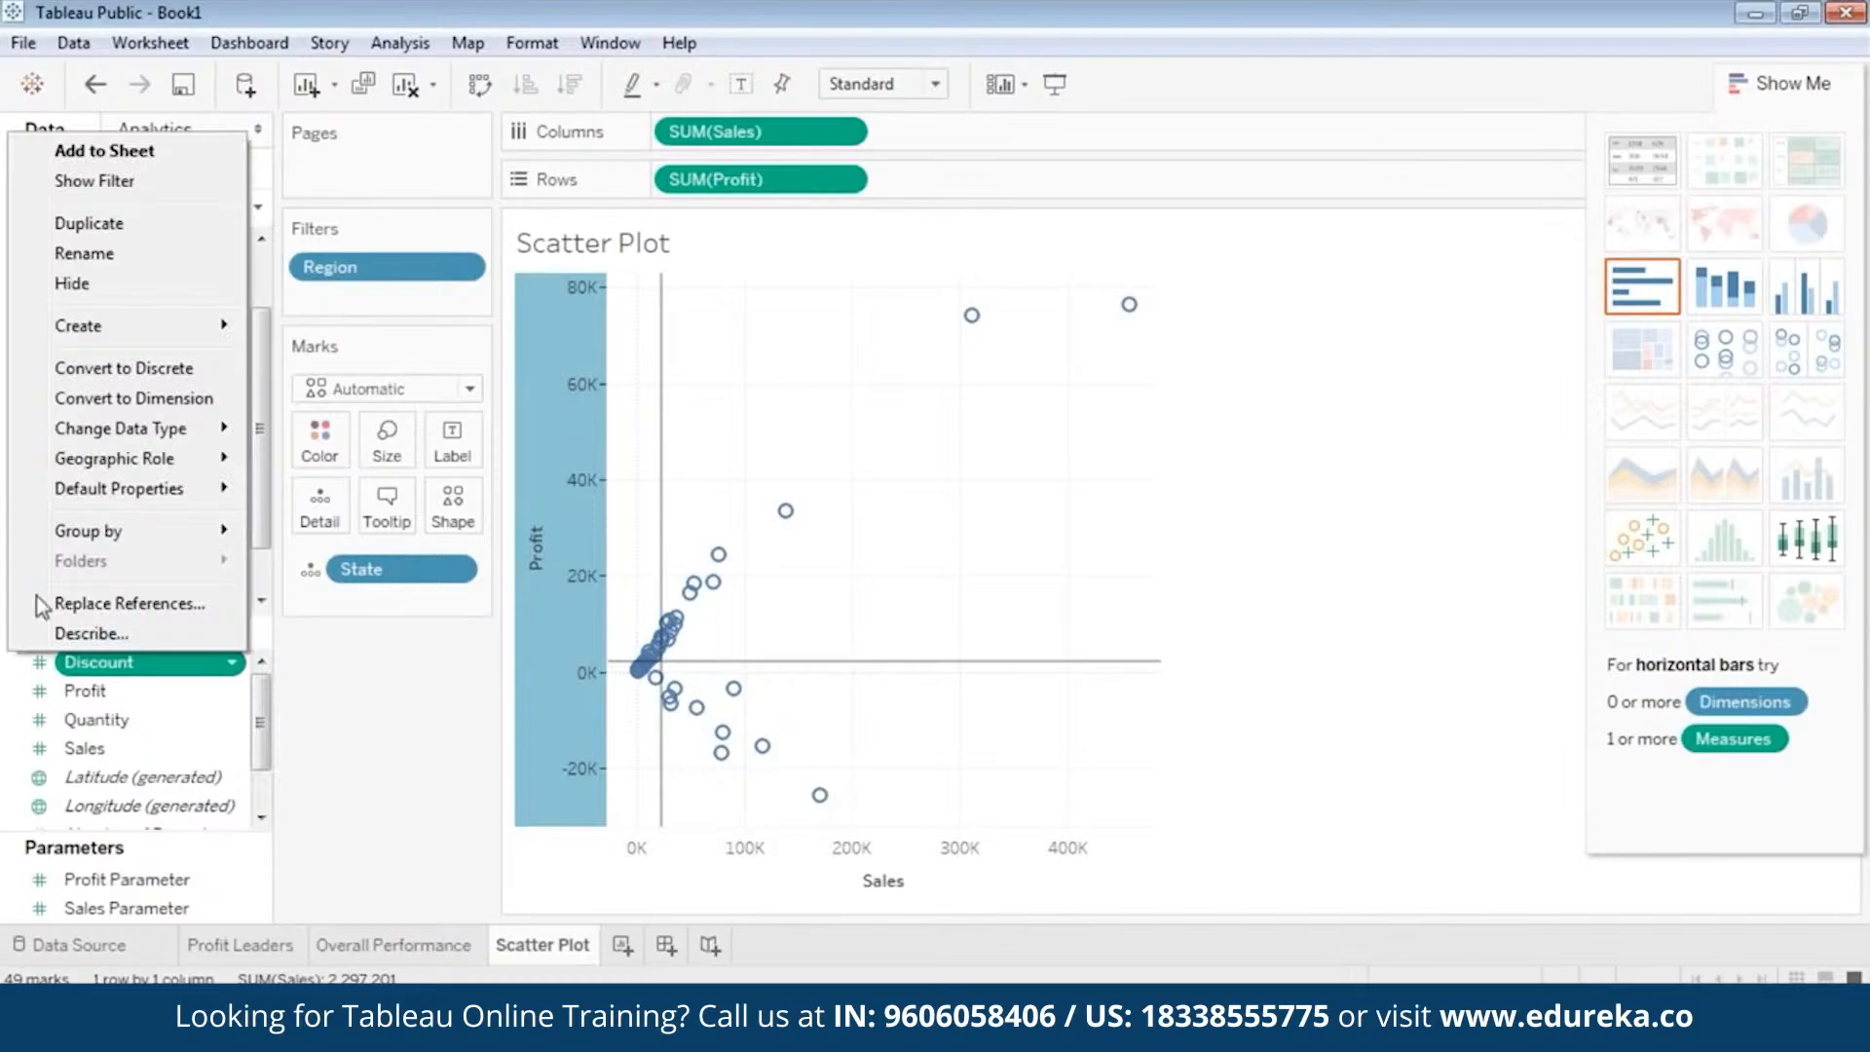
{"action": "mouse_move", "coordinate": [159, 326]}
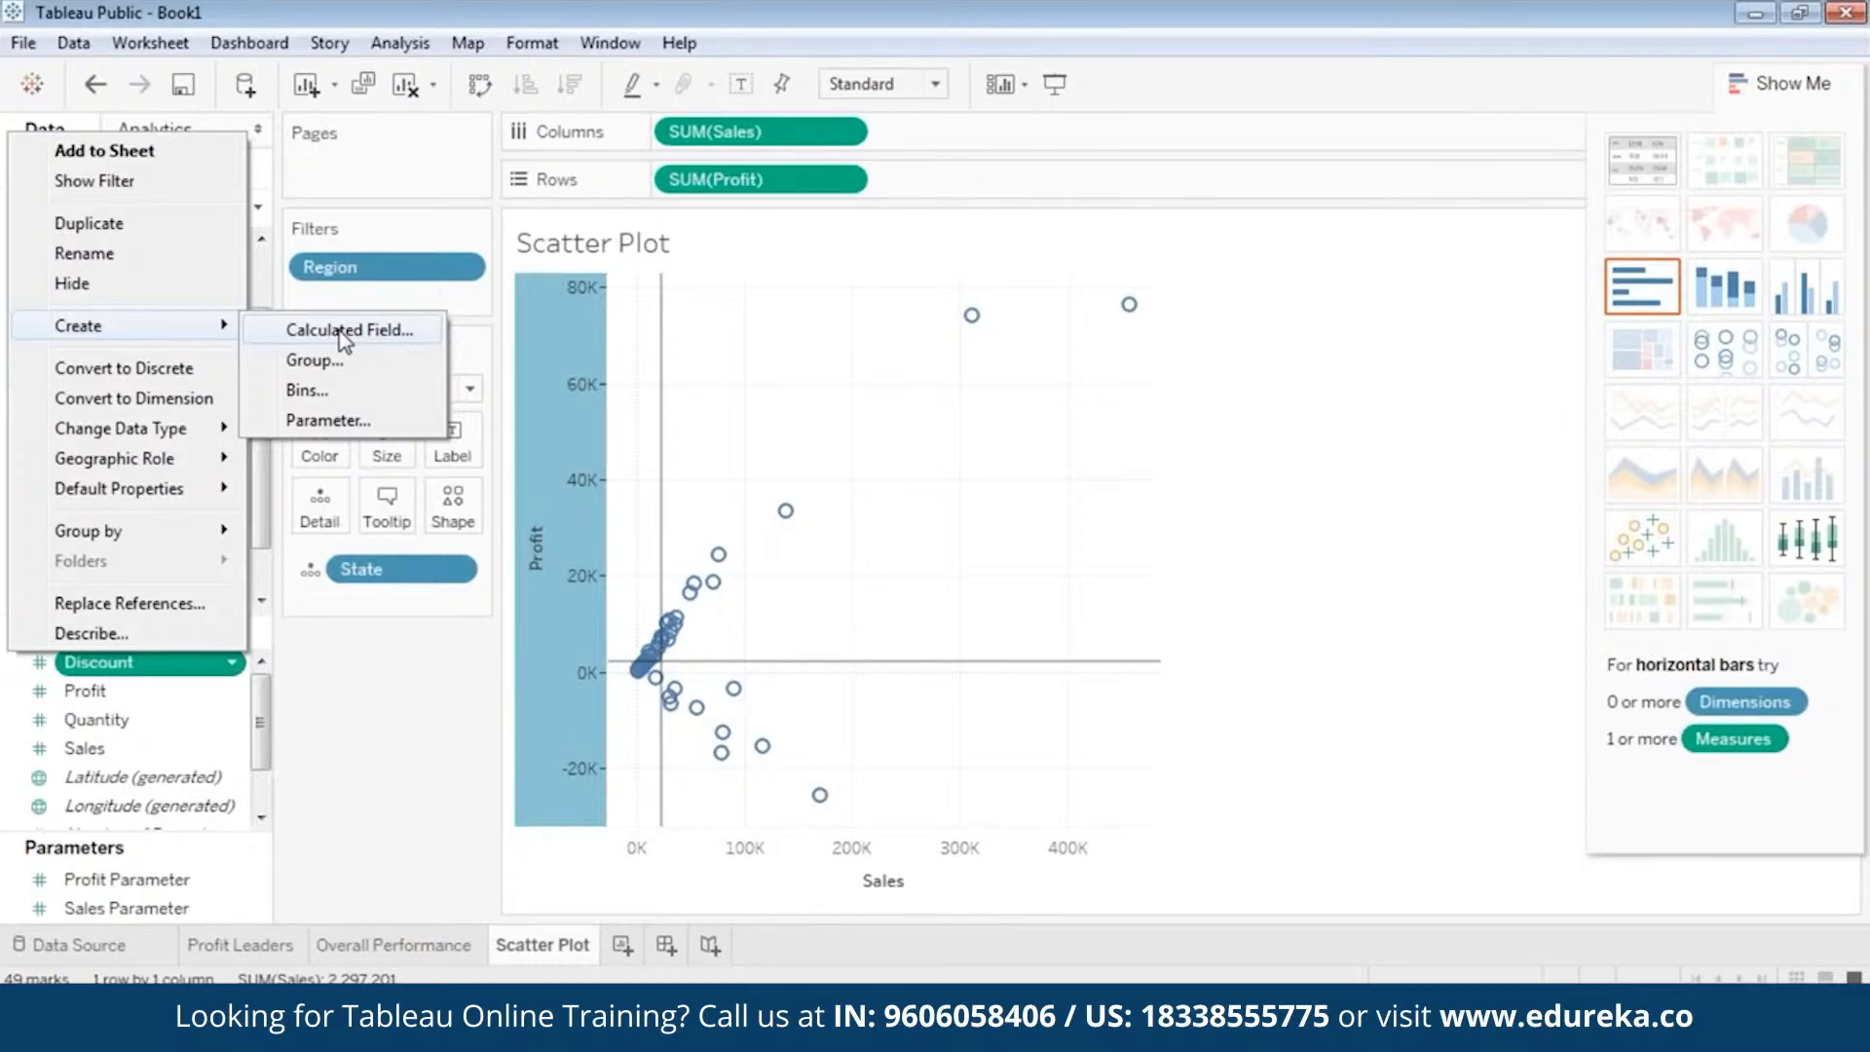
{"action": "left_click", "coordinate": [343, 332]}
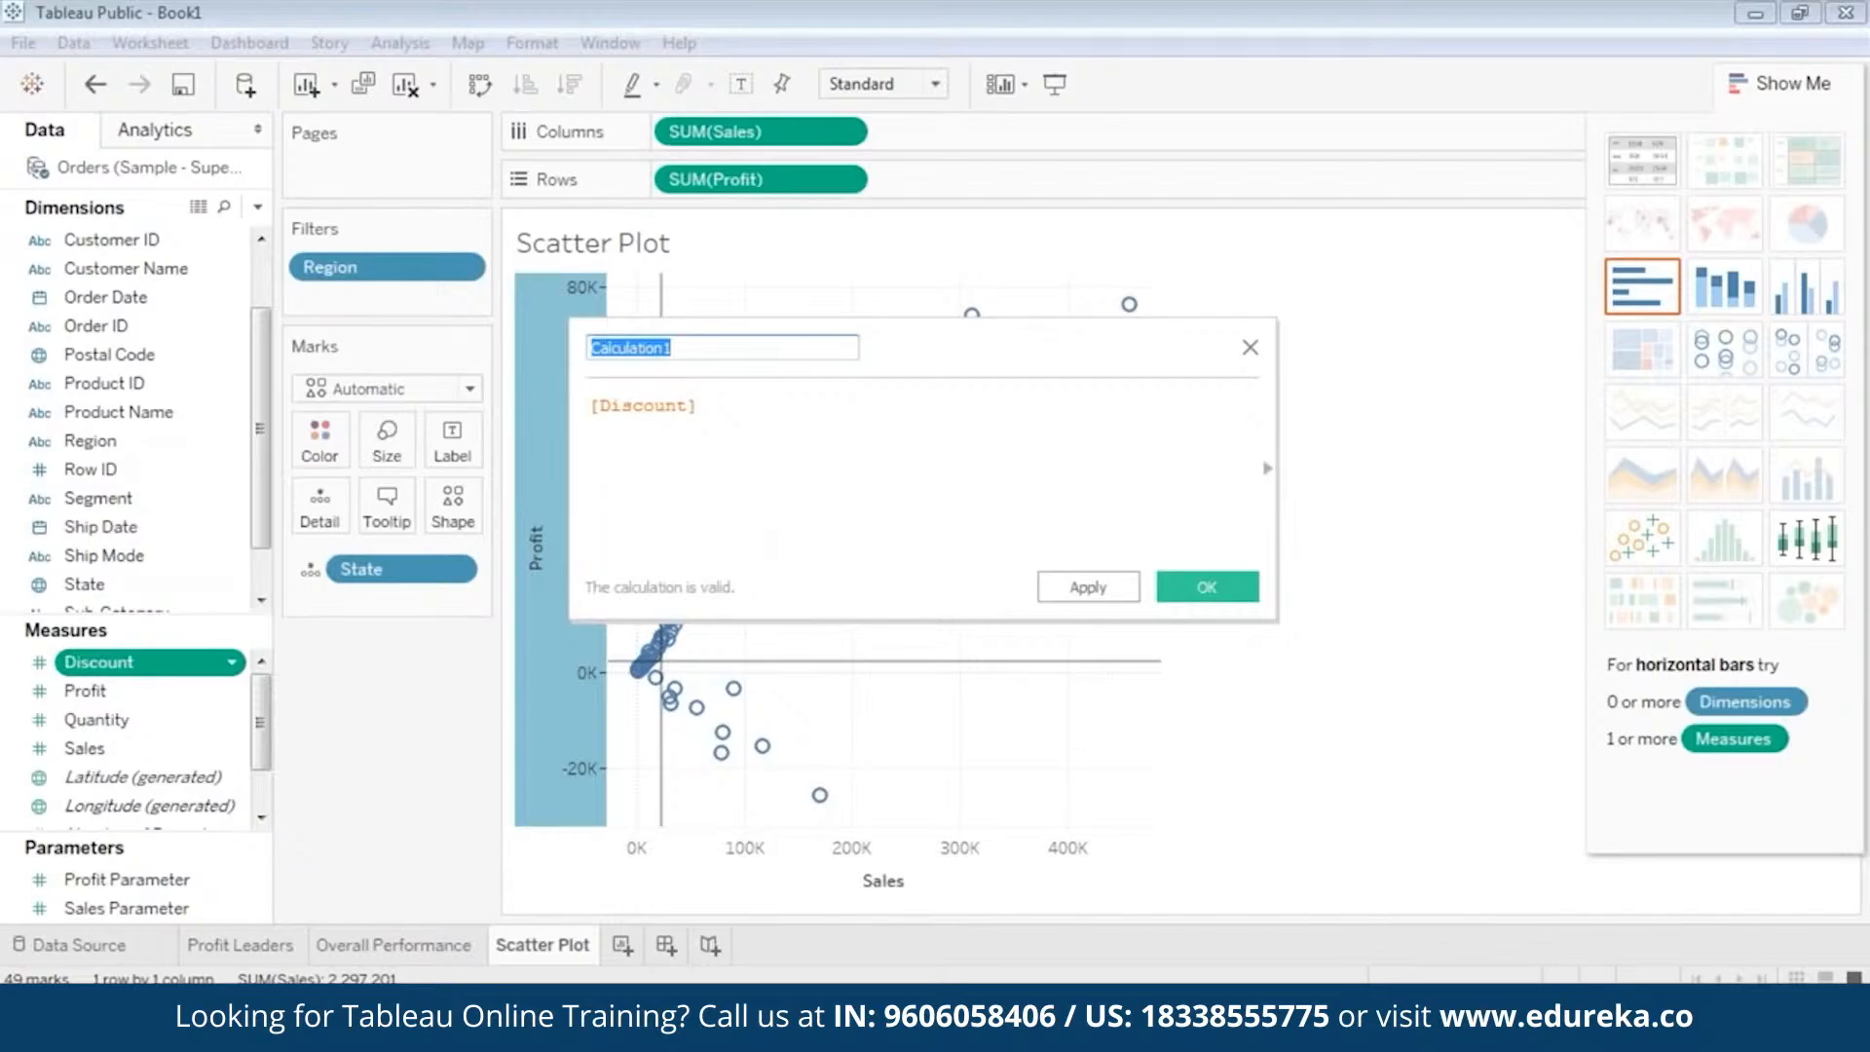
{"action": "key", "text": "BackSpace"}
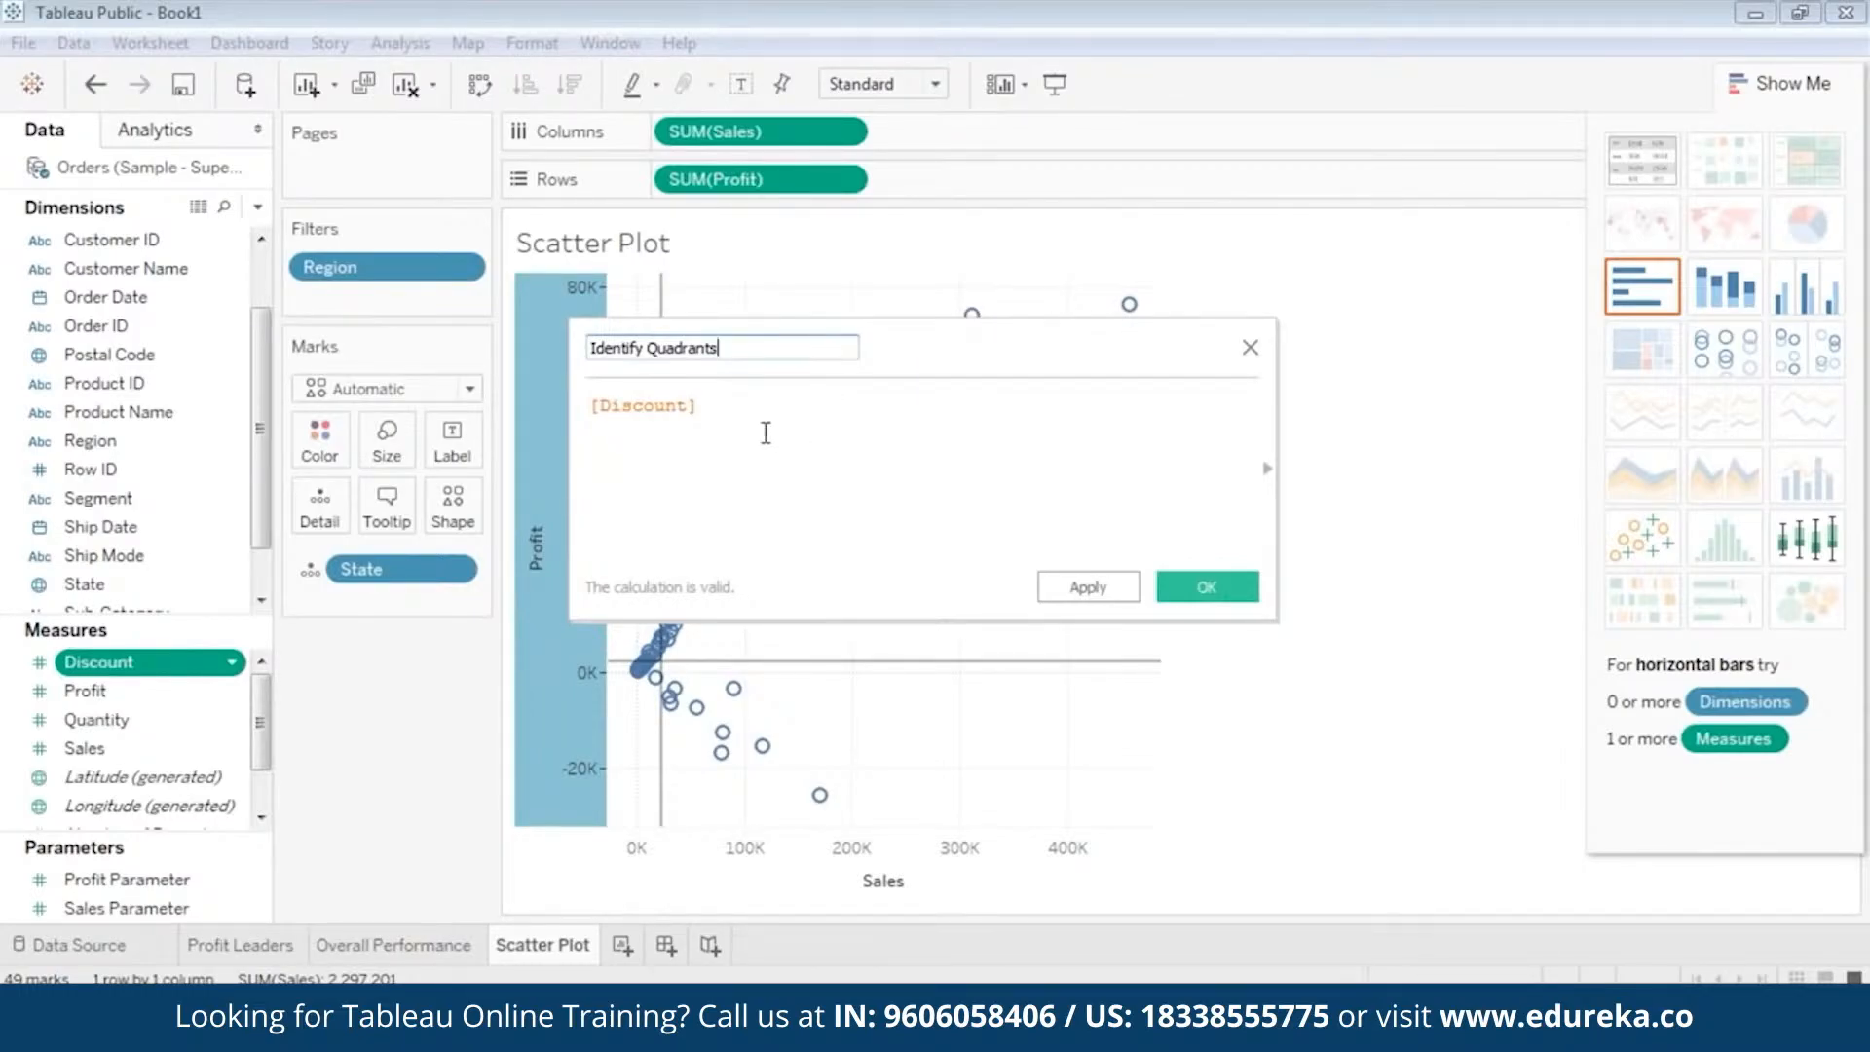
Replace the [Discount] formula with the IF statement copied from the identify quadrants text file on Local Disk (D:), and widen the editor.
{"action": "left_click", "coordinate": [737, 411]}
{"action": "double_click", "coordinate": [702, 421]}
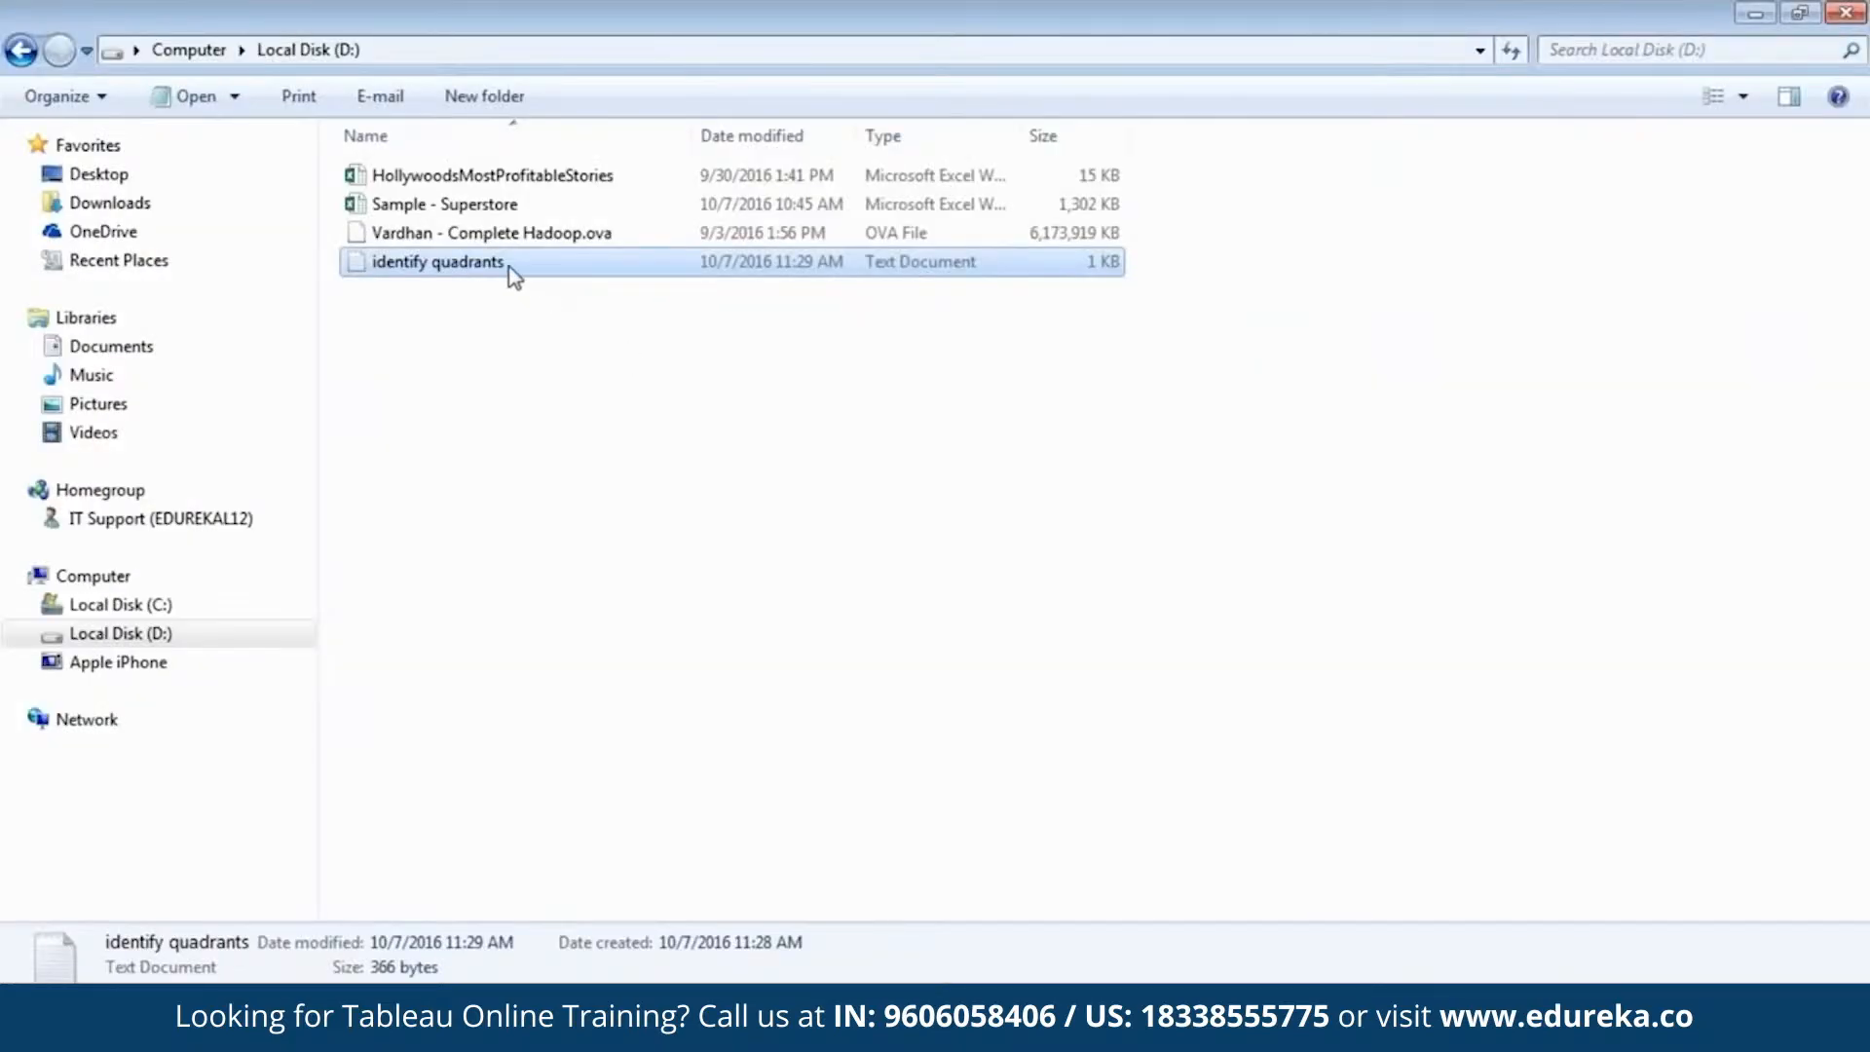
{"action": "double_click", "coordinate": [509, 268]}
{"action": "left_click_drag", "start_coordinate": [152, 358], "coordinate": [73, 268]}
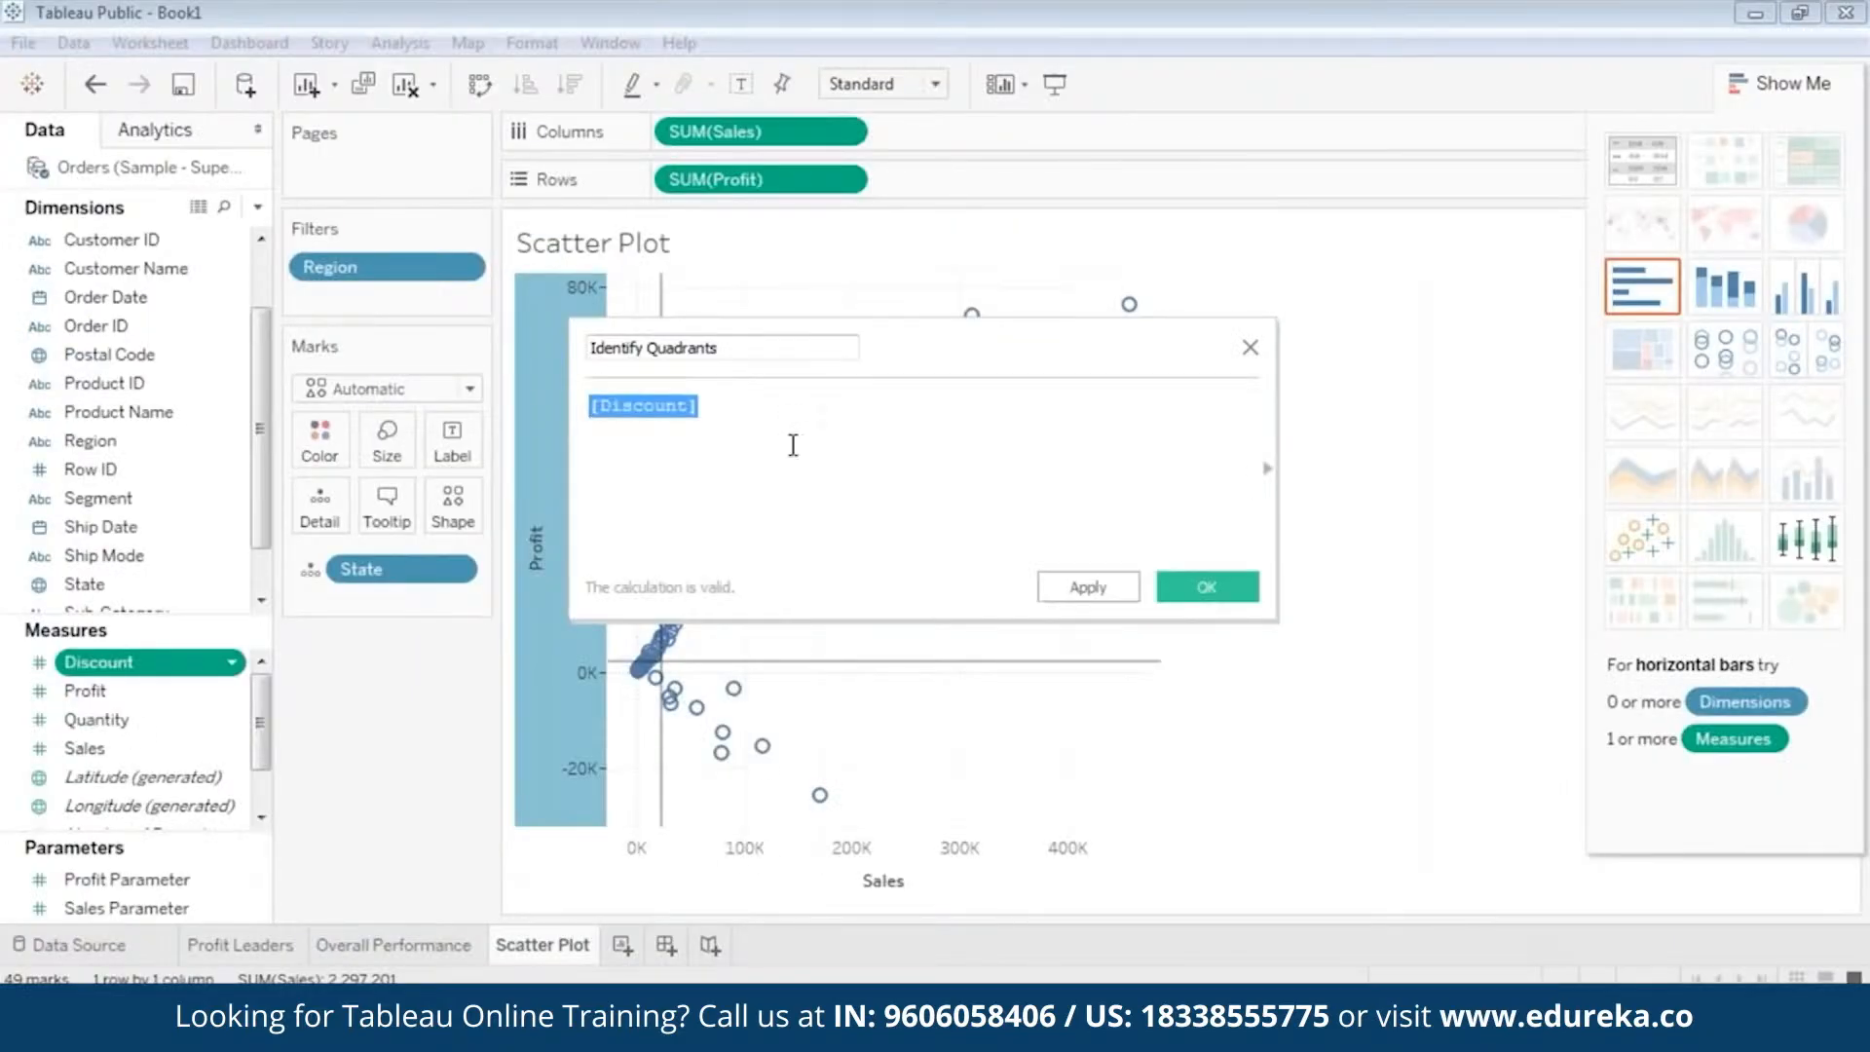
{"action": "key", "text": "ctrl+v"}
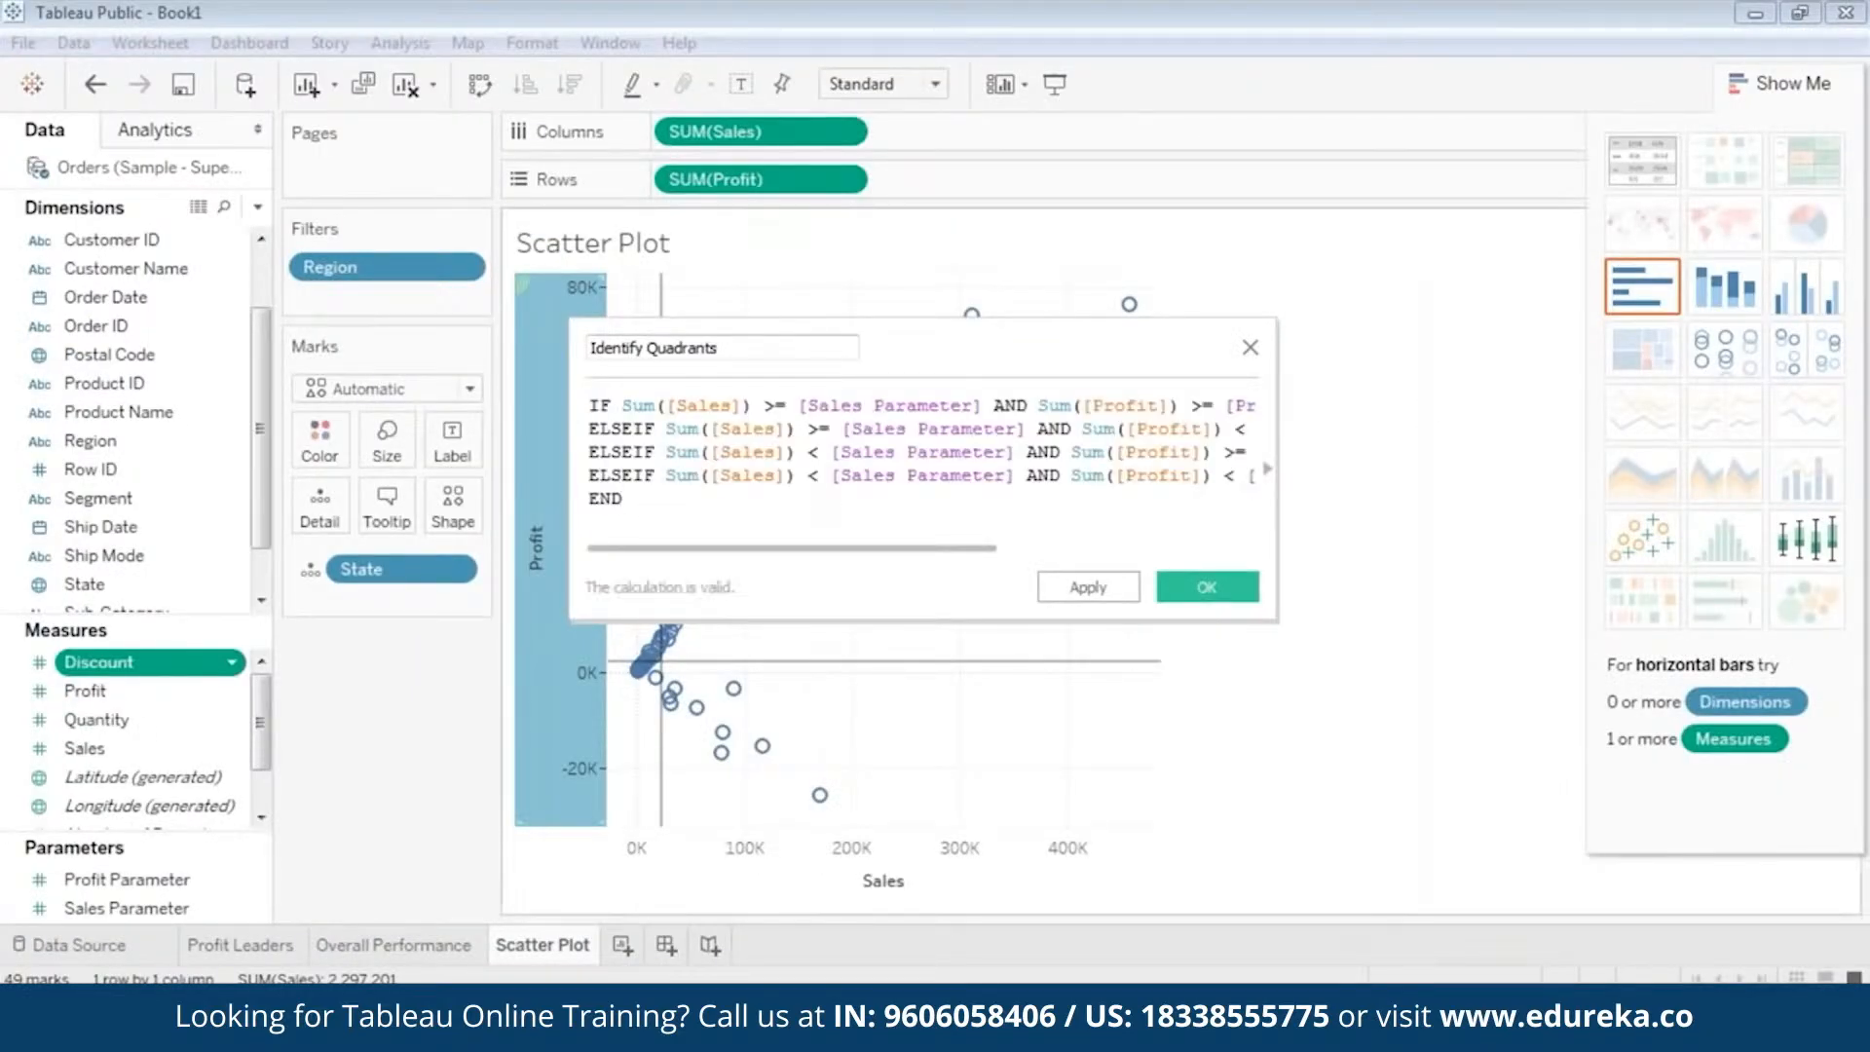
{"action": "left_click_drag", "start_coordinate": [570, 378], "coordinate": [185, 379]}
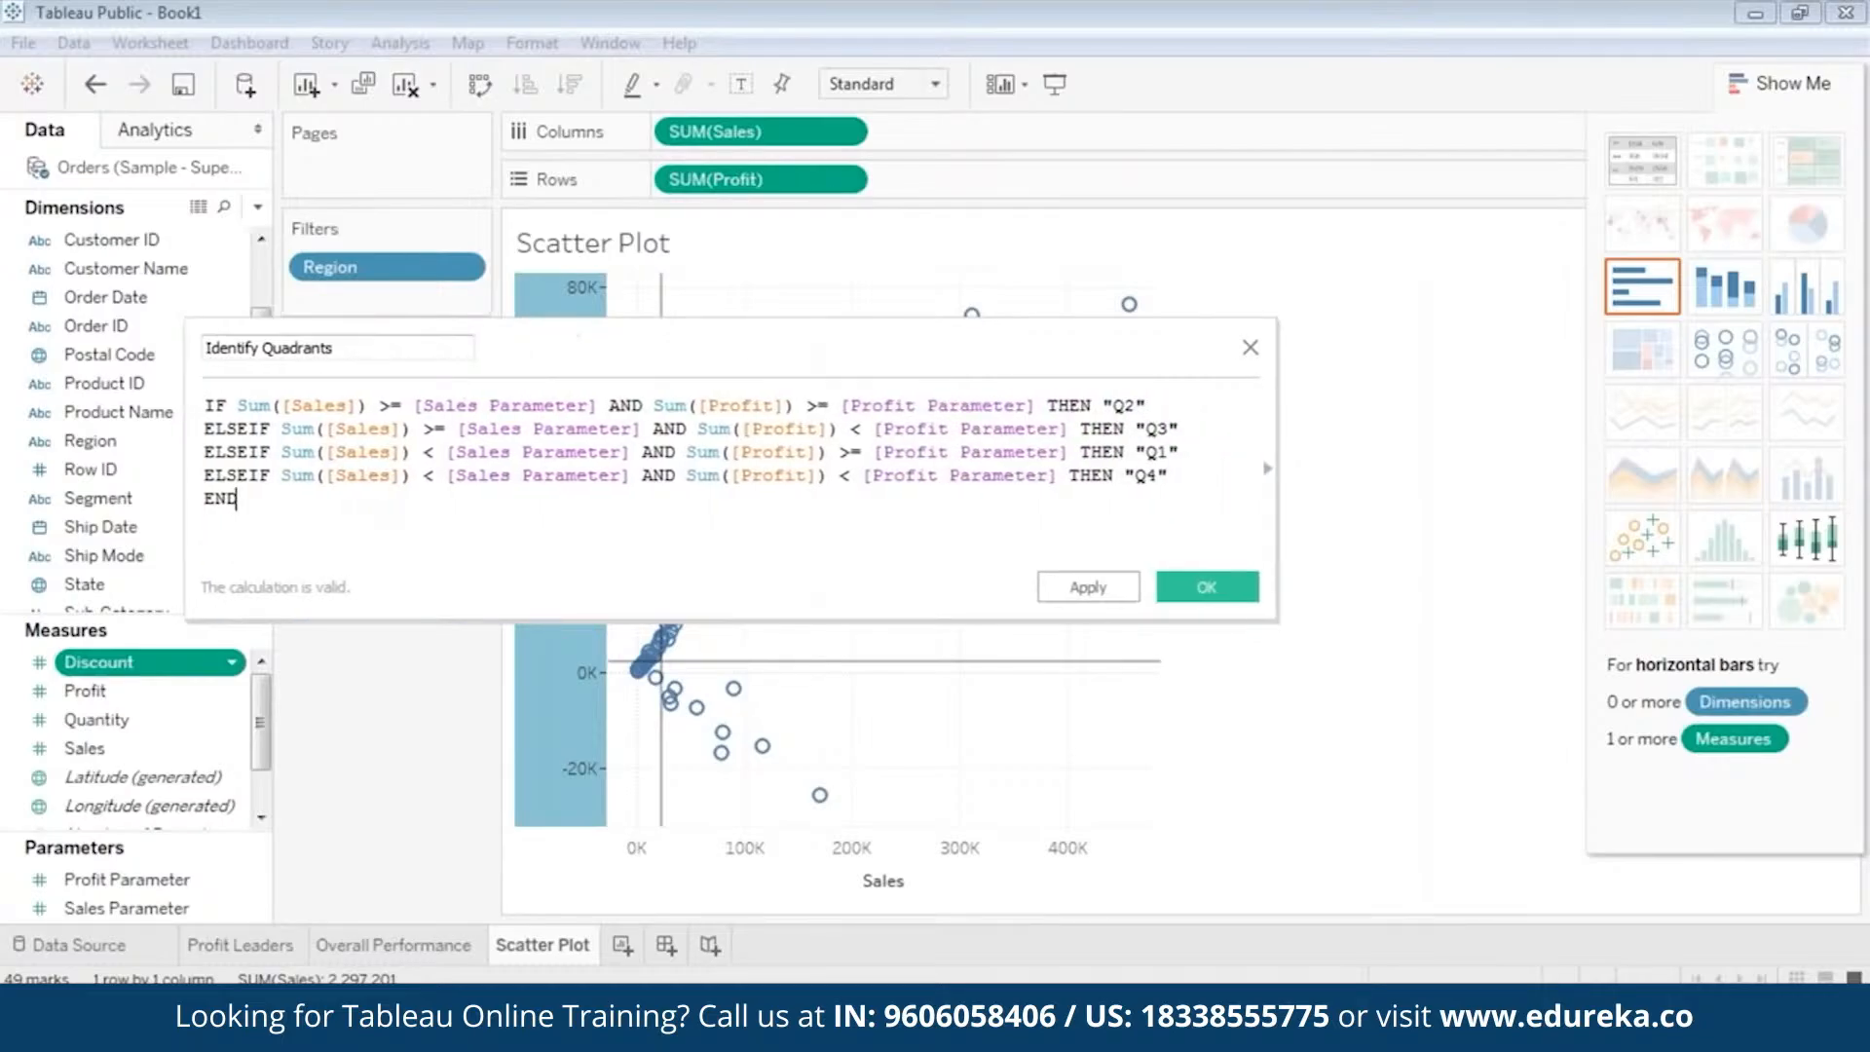
Review the Q1 to Q4 conditions against the scatter plot and save the Identify Quadrants calculated field.
{"action": "left_click_drag", "start_coordinate": [676, 334], "coordinate": [812, 348]}
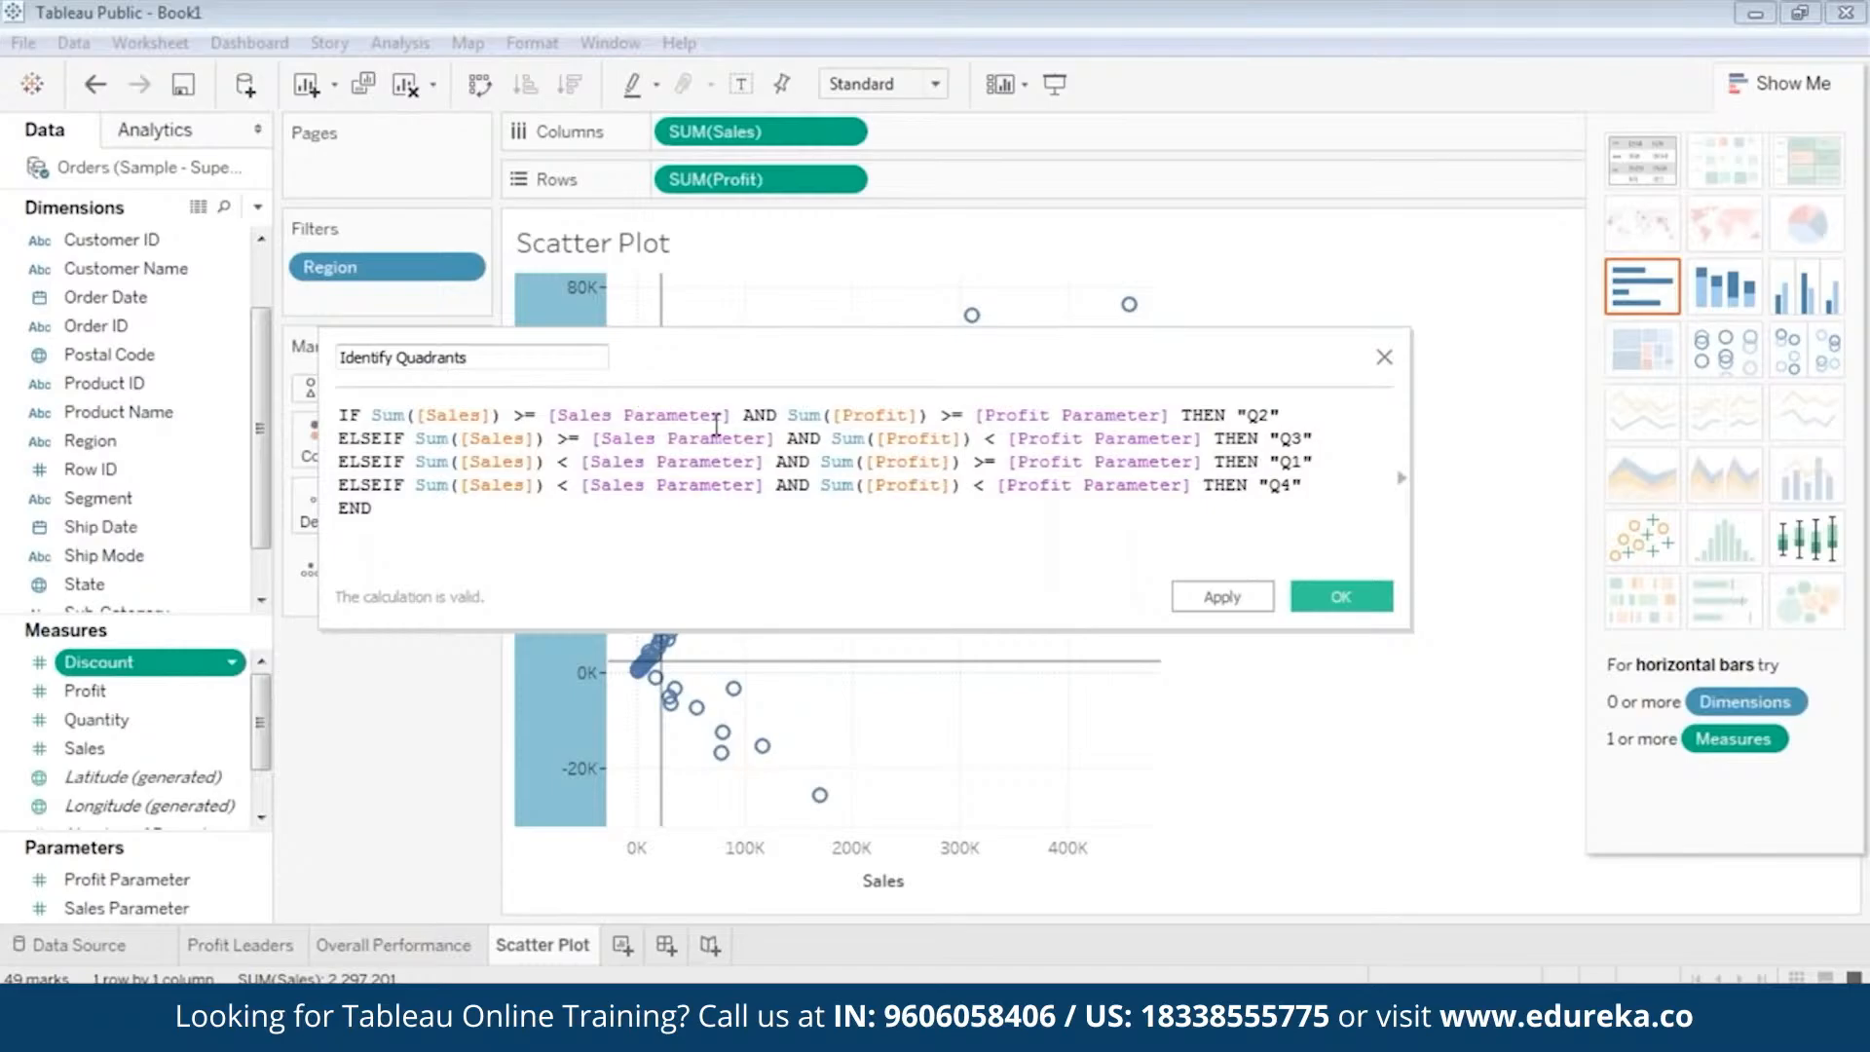
{"action": "left_click", "coordinate": [643, 417]}
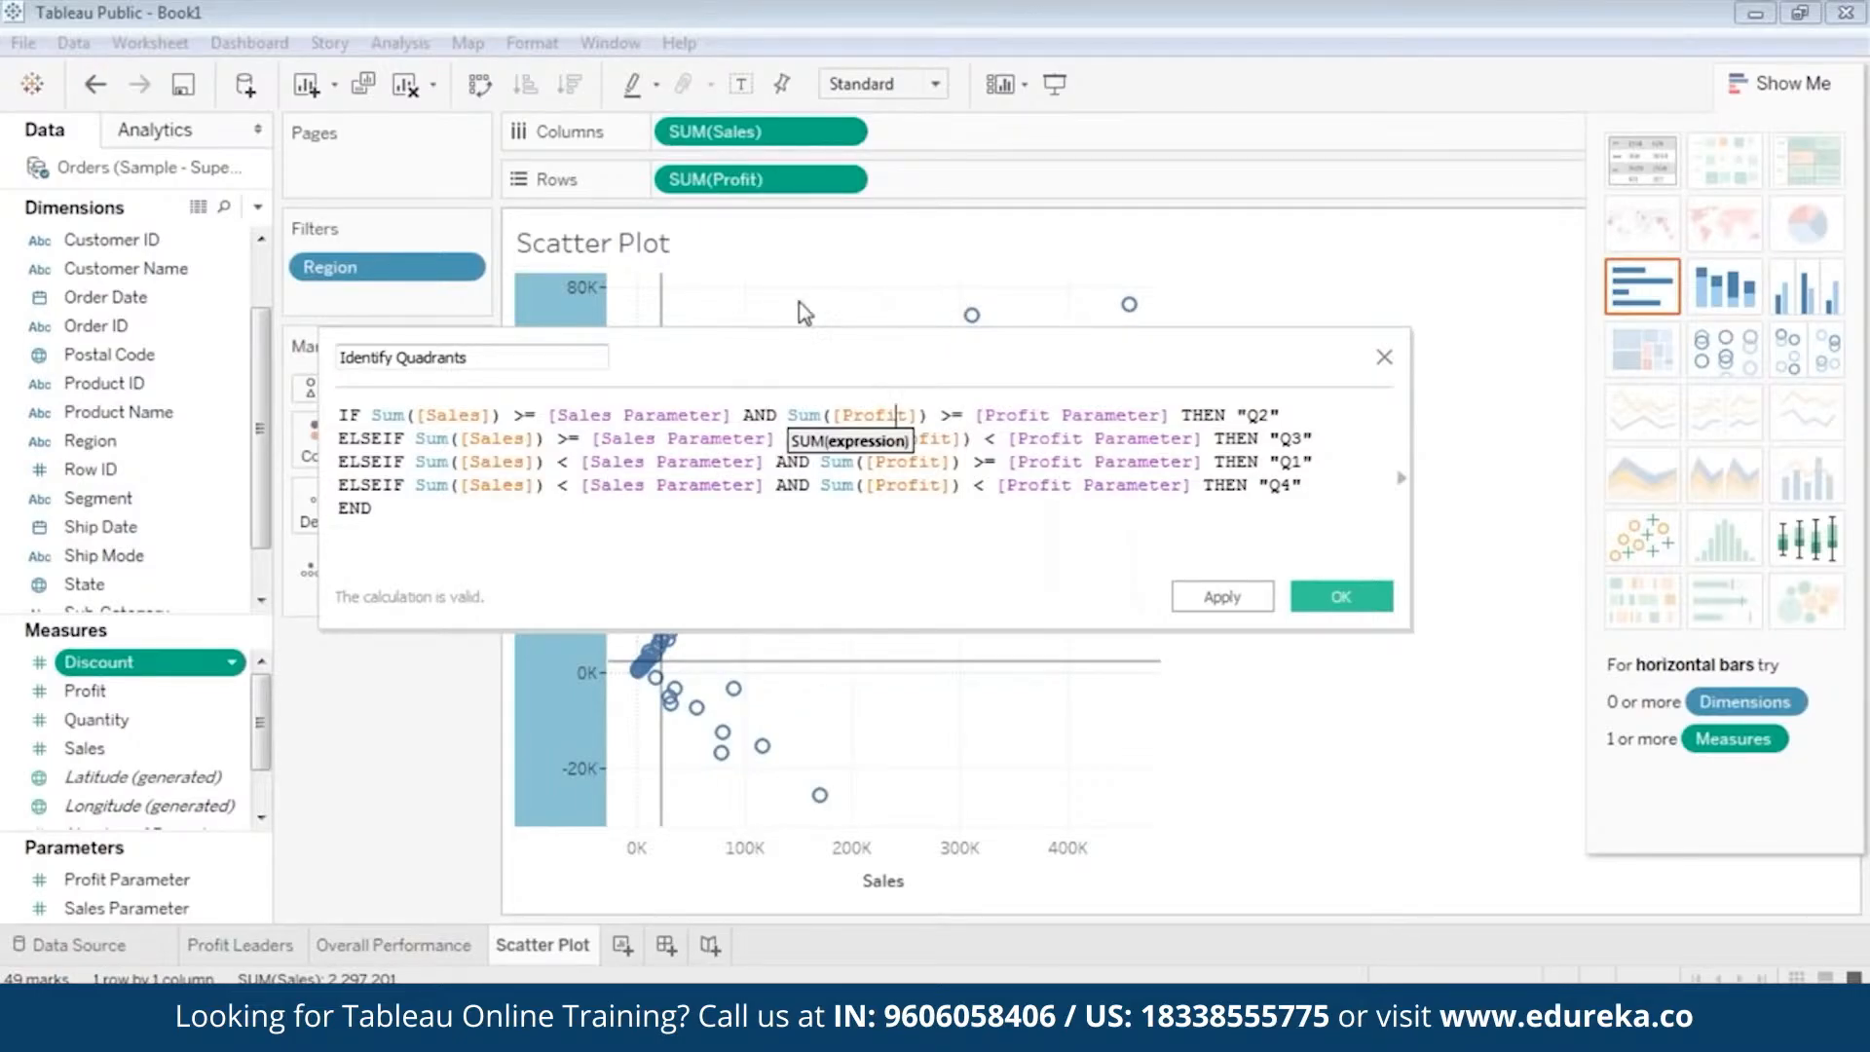
{"action": "left_click_drag", "start_coordinate": [876, 350], "coordinate": [881, 552]}
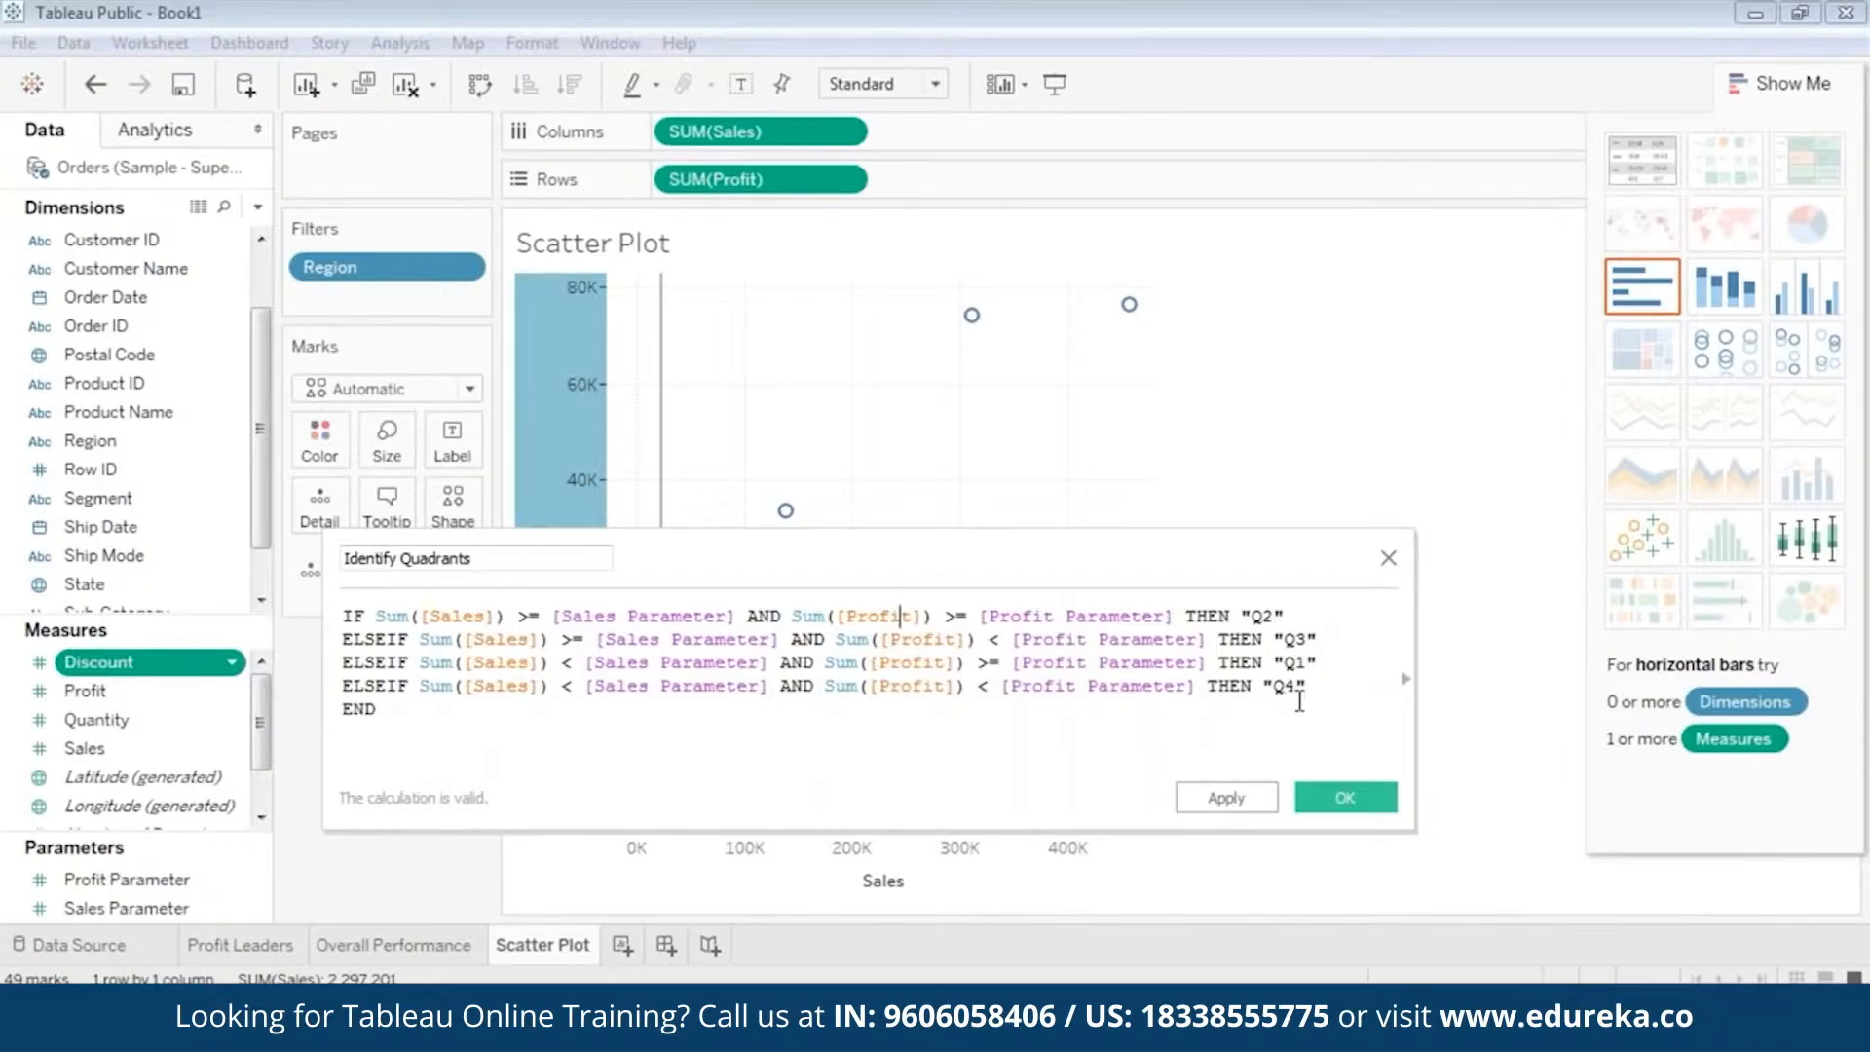
{"action": "left_click_drag", "start_coordinate": [1318, 691], "coordinate": [341, 616]}
{"action": "left_click", "coordinate": [1137, 708]}
{"action": "left_click", "coordinate": [1346, 797]}
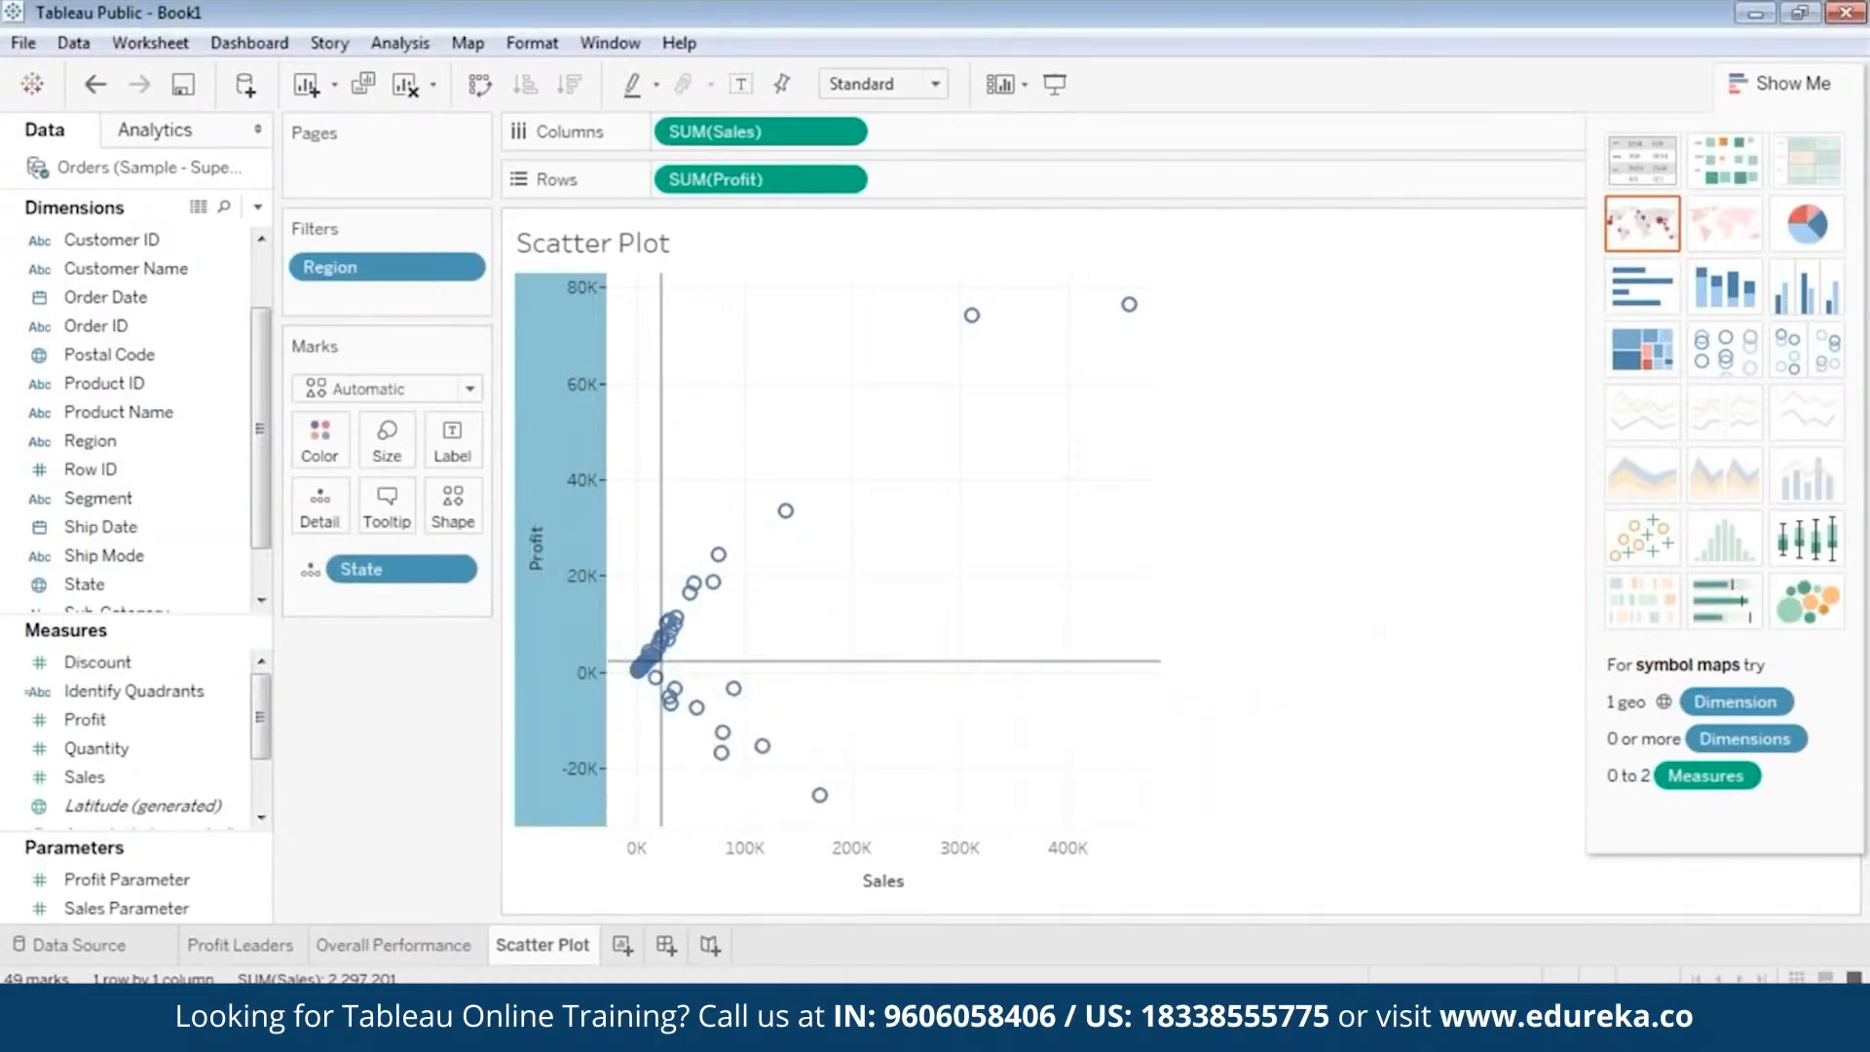
Color the scatter plot marks by the Identify Quadrants field.
{"action": "left_click", "coordinate": [136, 711]}
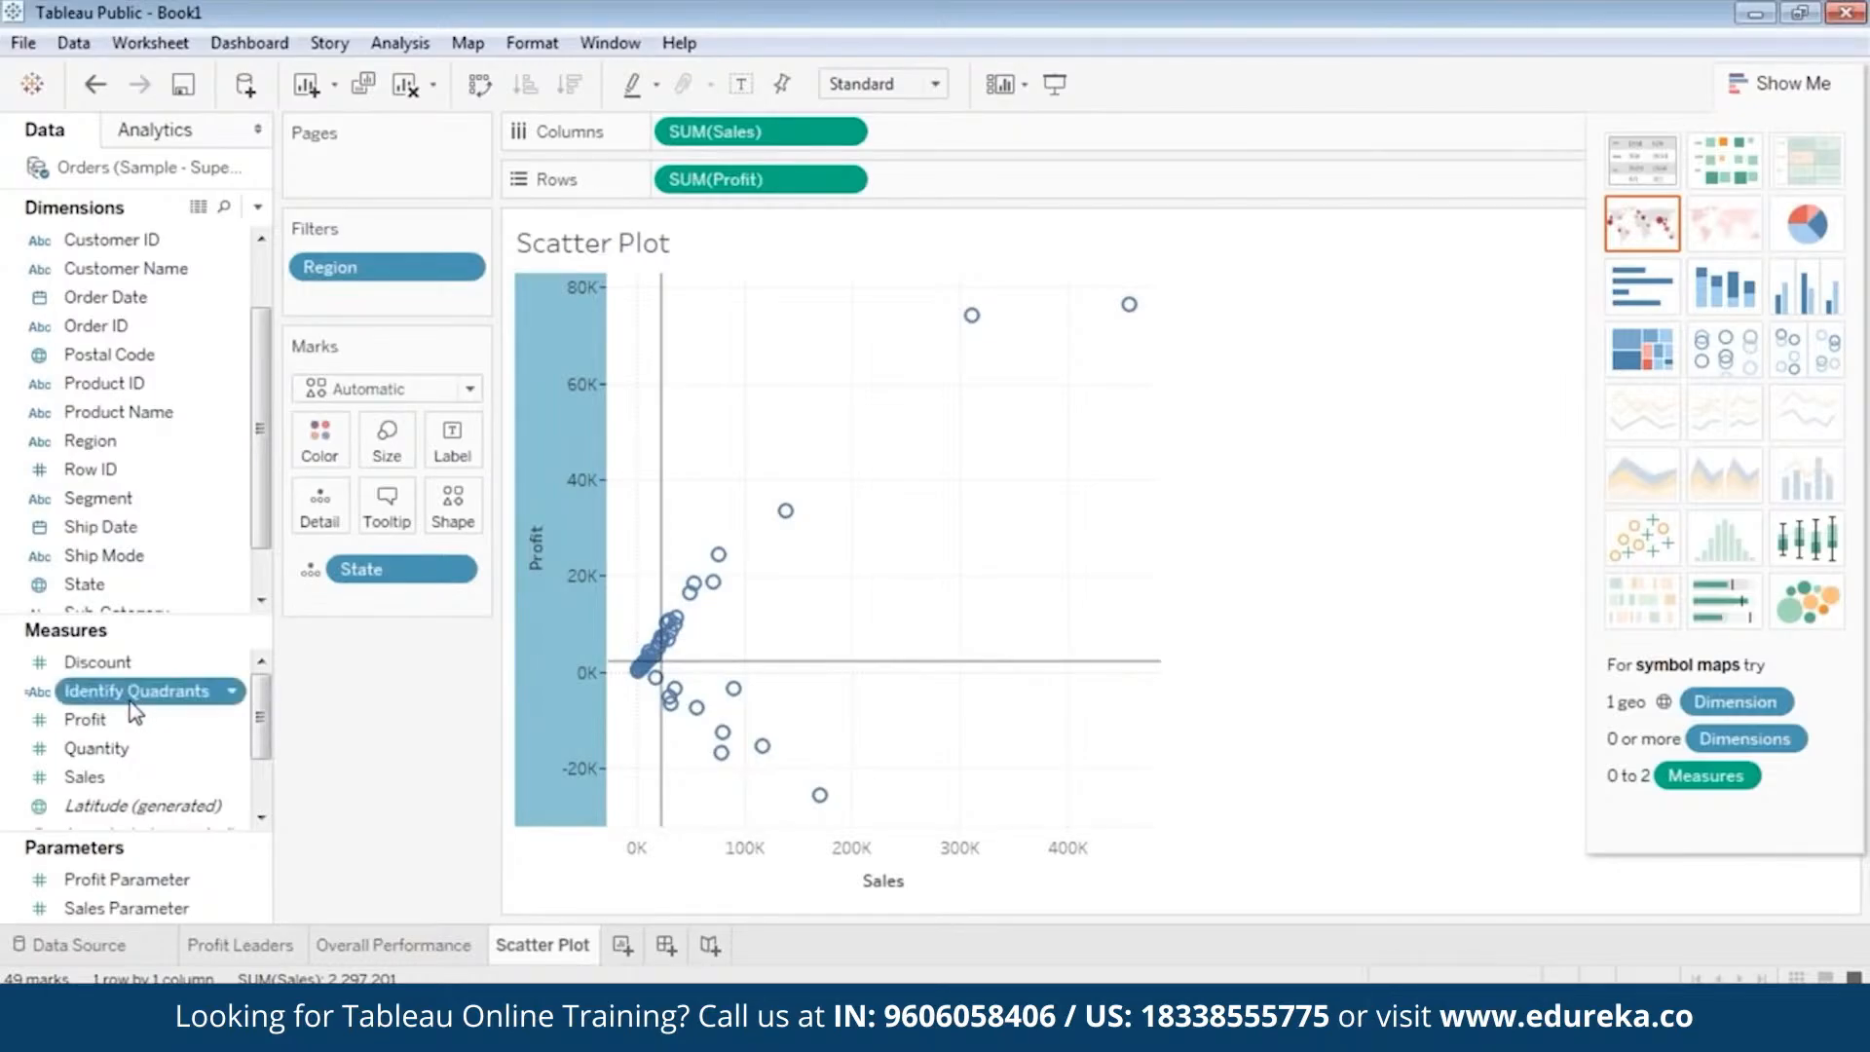
{"action": "left_click_drag", "start_coordinate": [136, 711], "coordinate": [329, 442]}
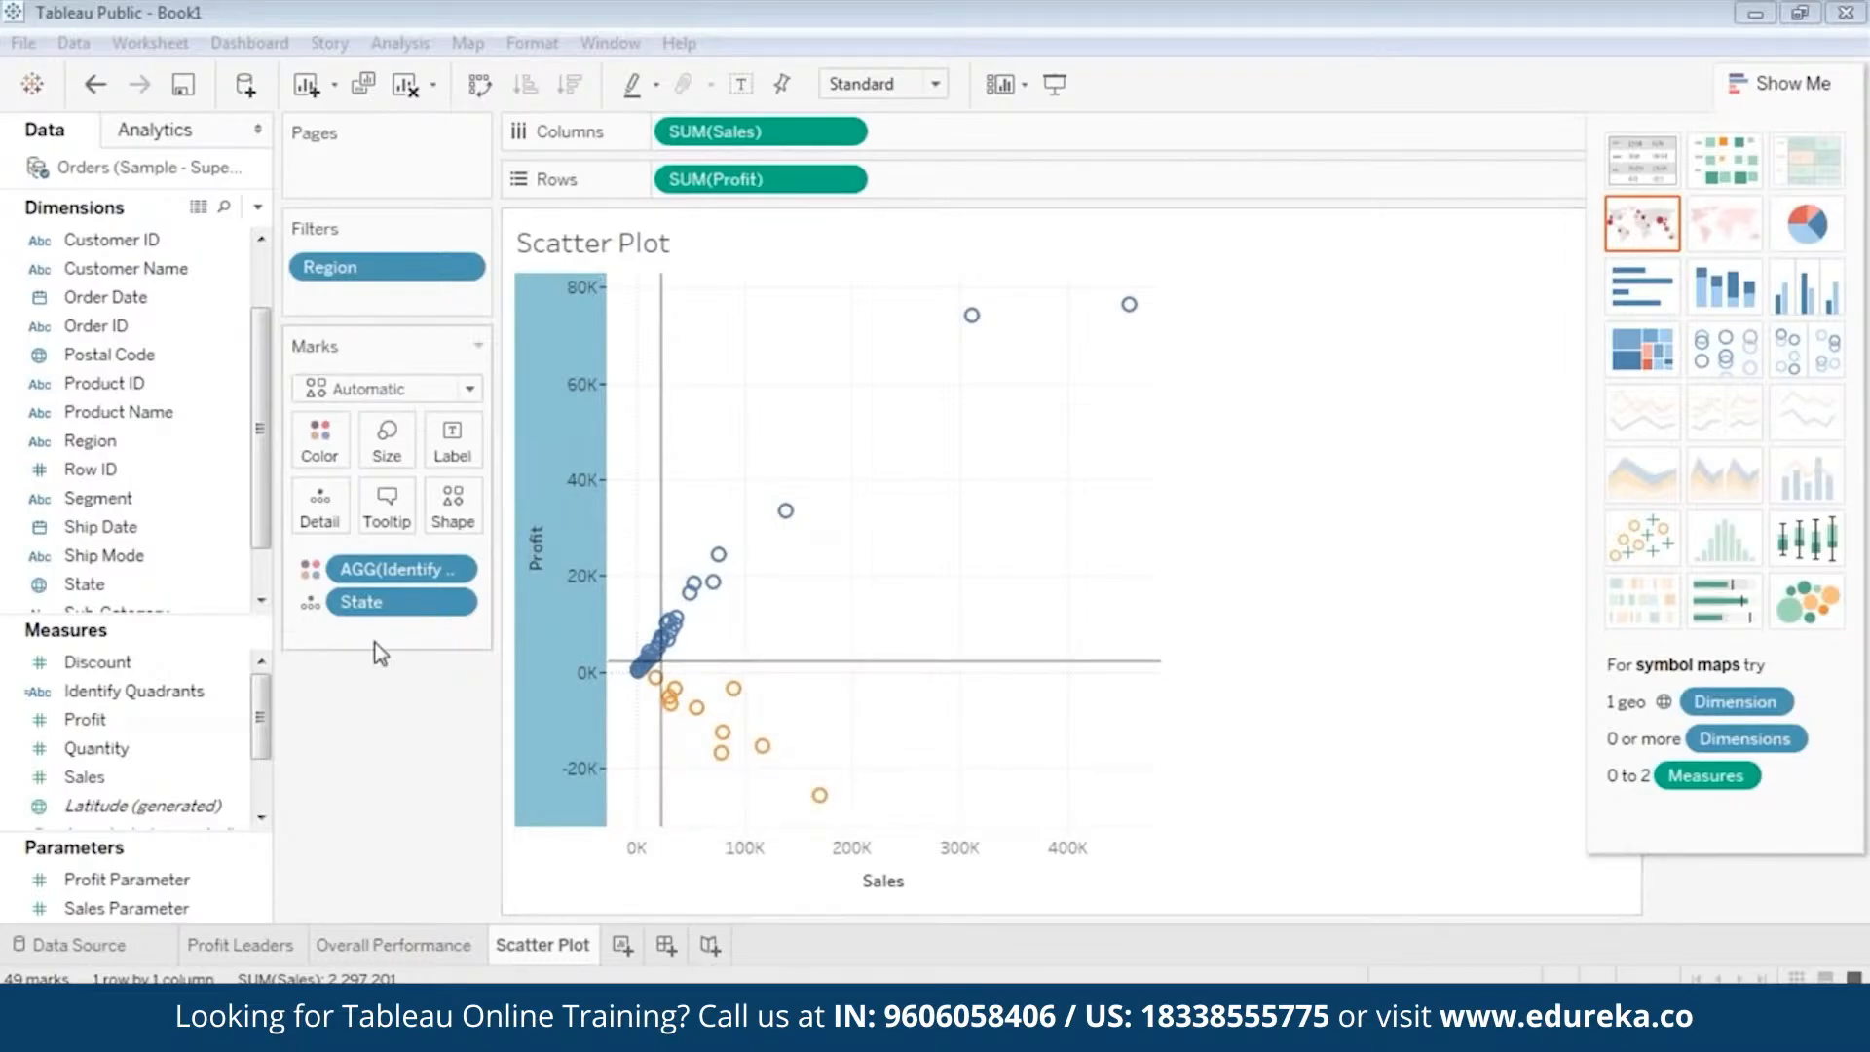
Edit Sales Parameter to allow all values and enter the median of sales as its current value.
{"action": "left_click", "coordinate": [175, 910]}
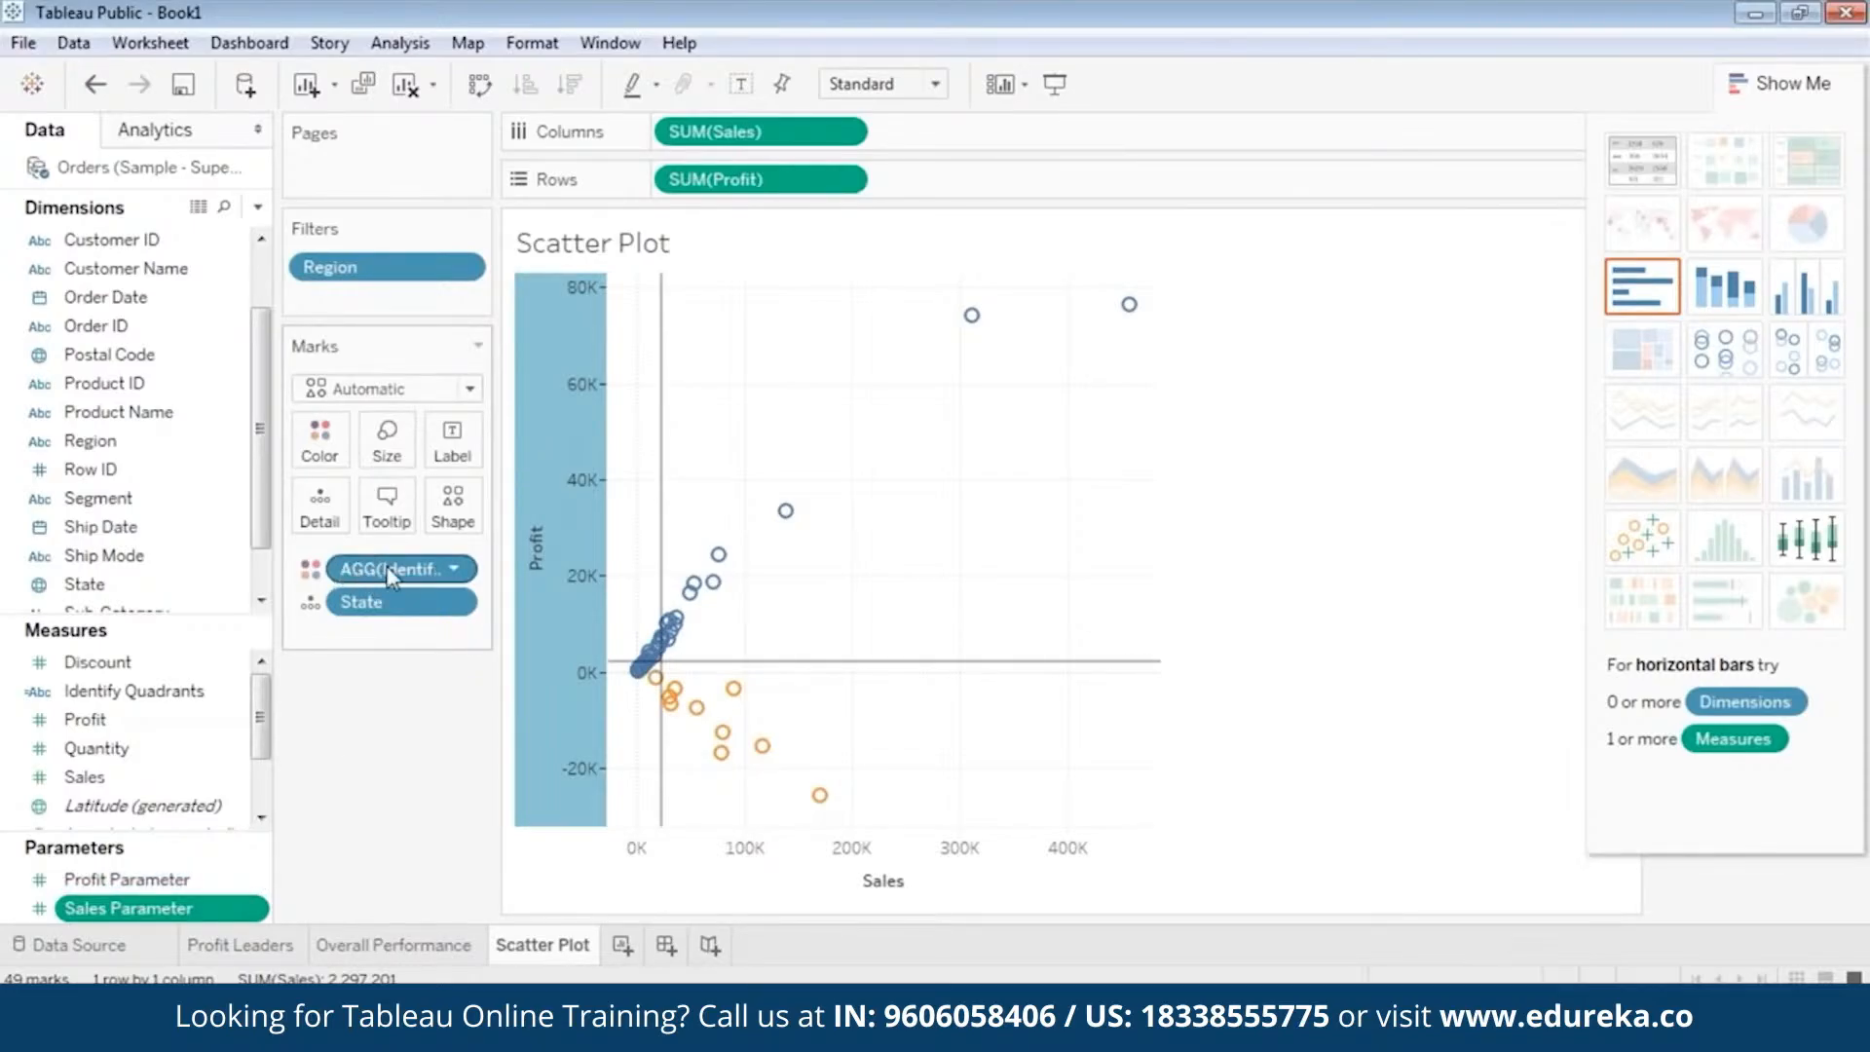
{"action": "right_click", "coordinate": [159, 915]}
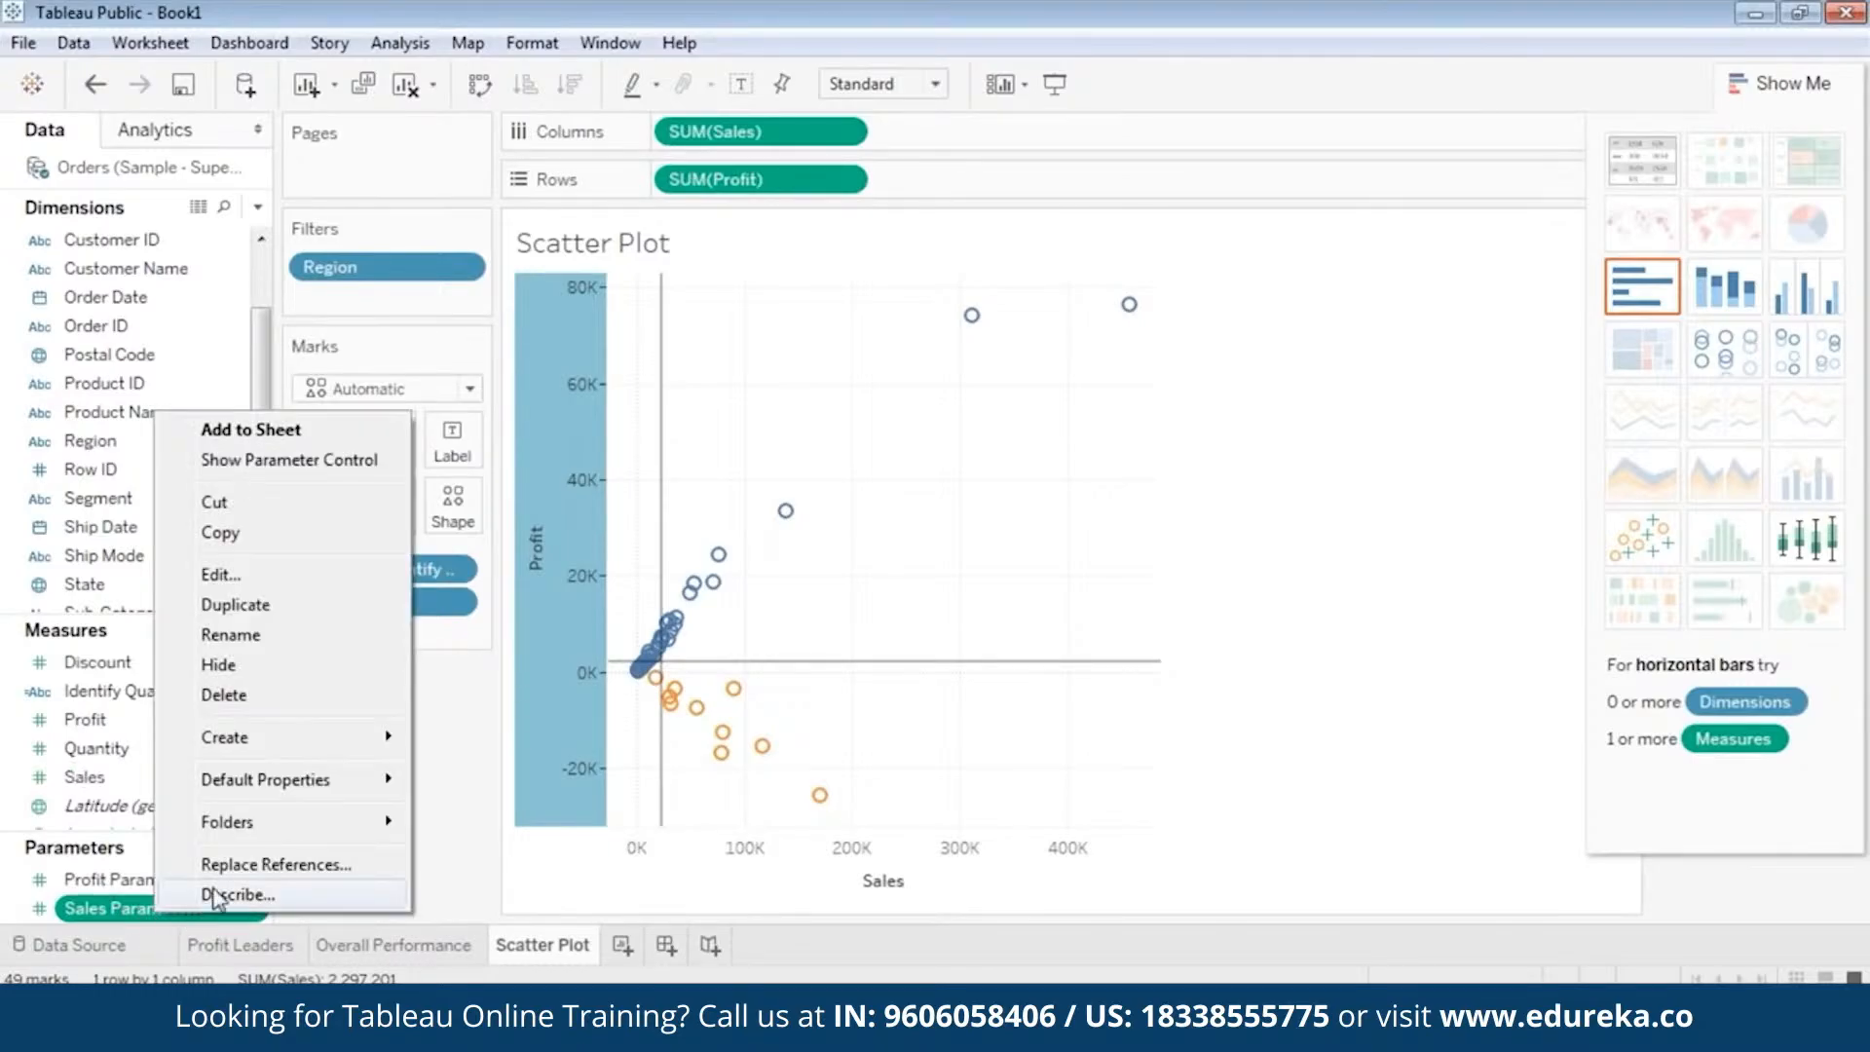
{"action": "left_click", "coordinate": [284, 582]}
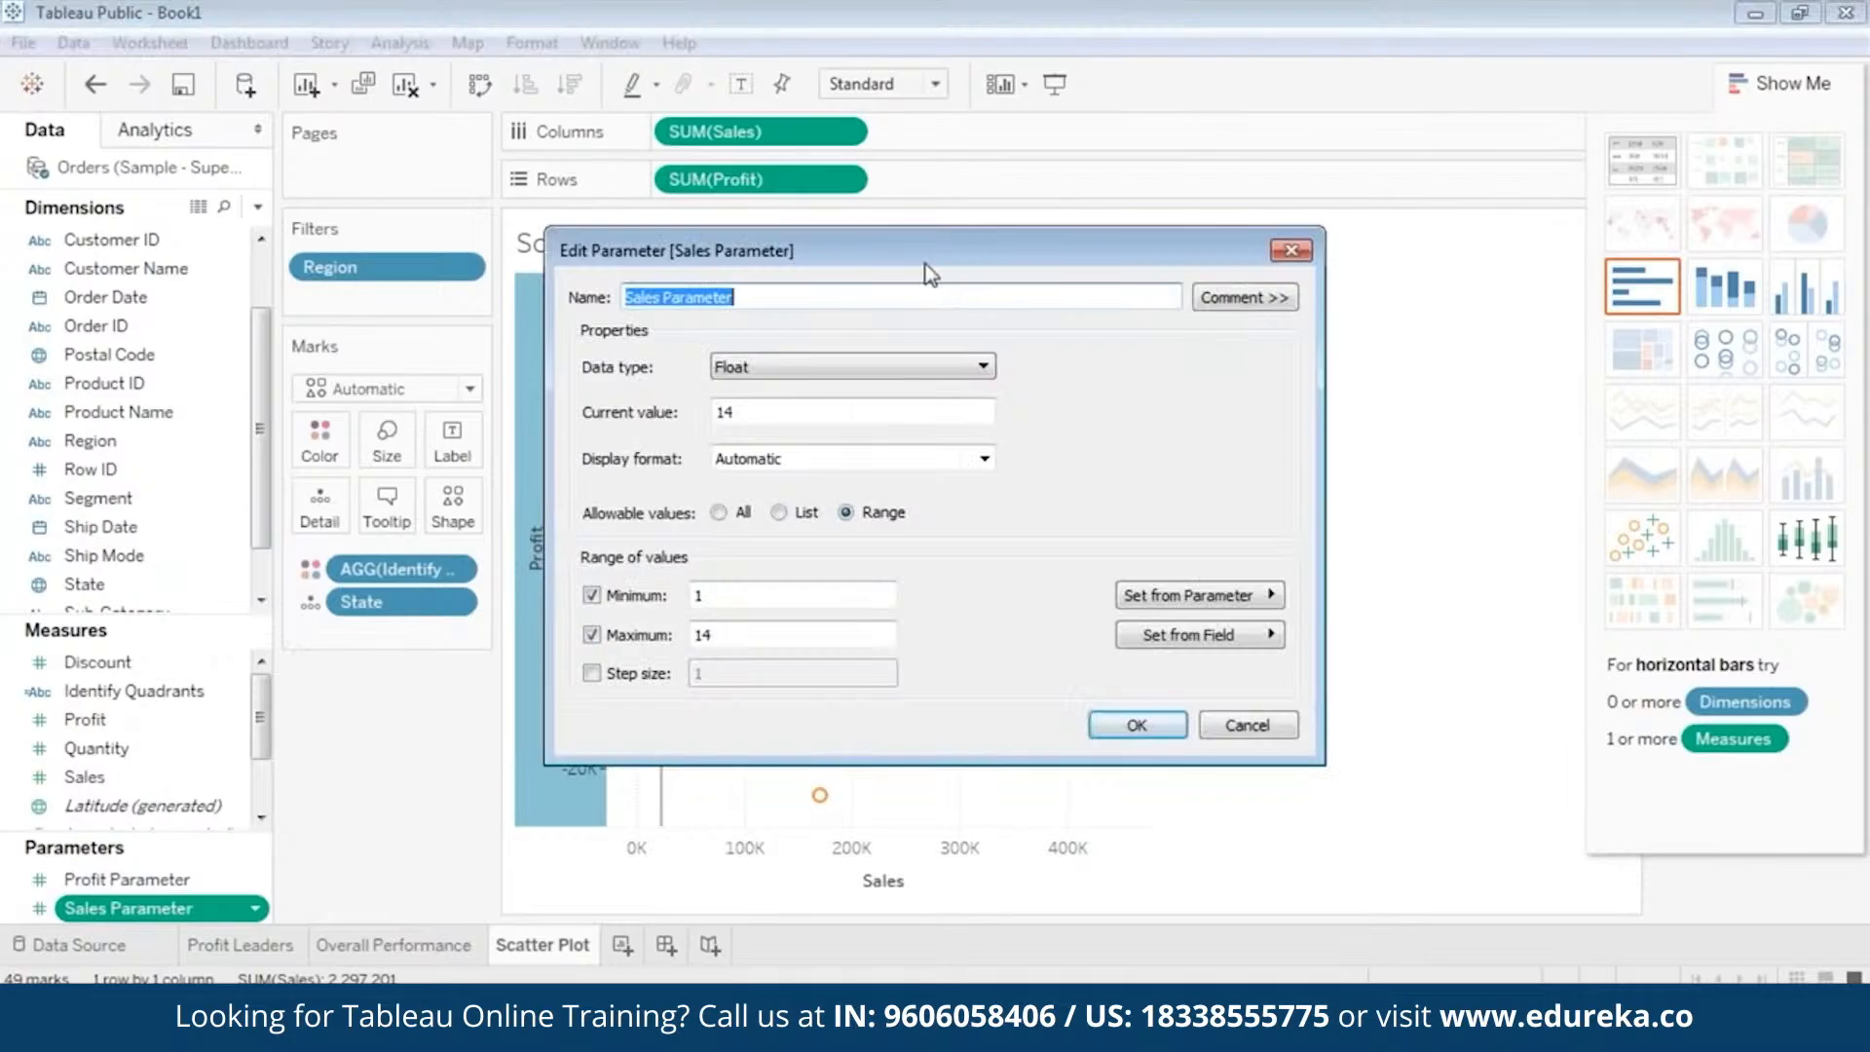
{"action": "left_click_drag", "start_coordinate": [931, 259], "coordinate": [1155, 221]}
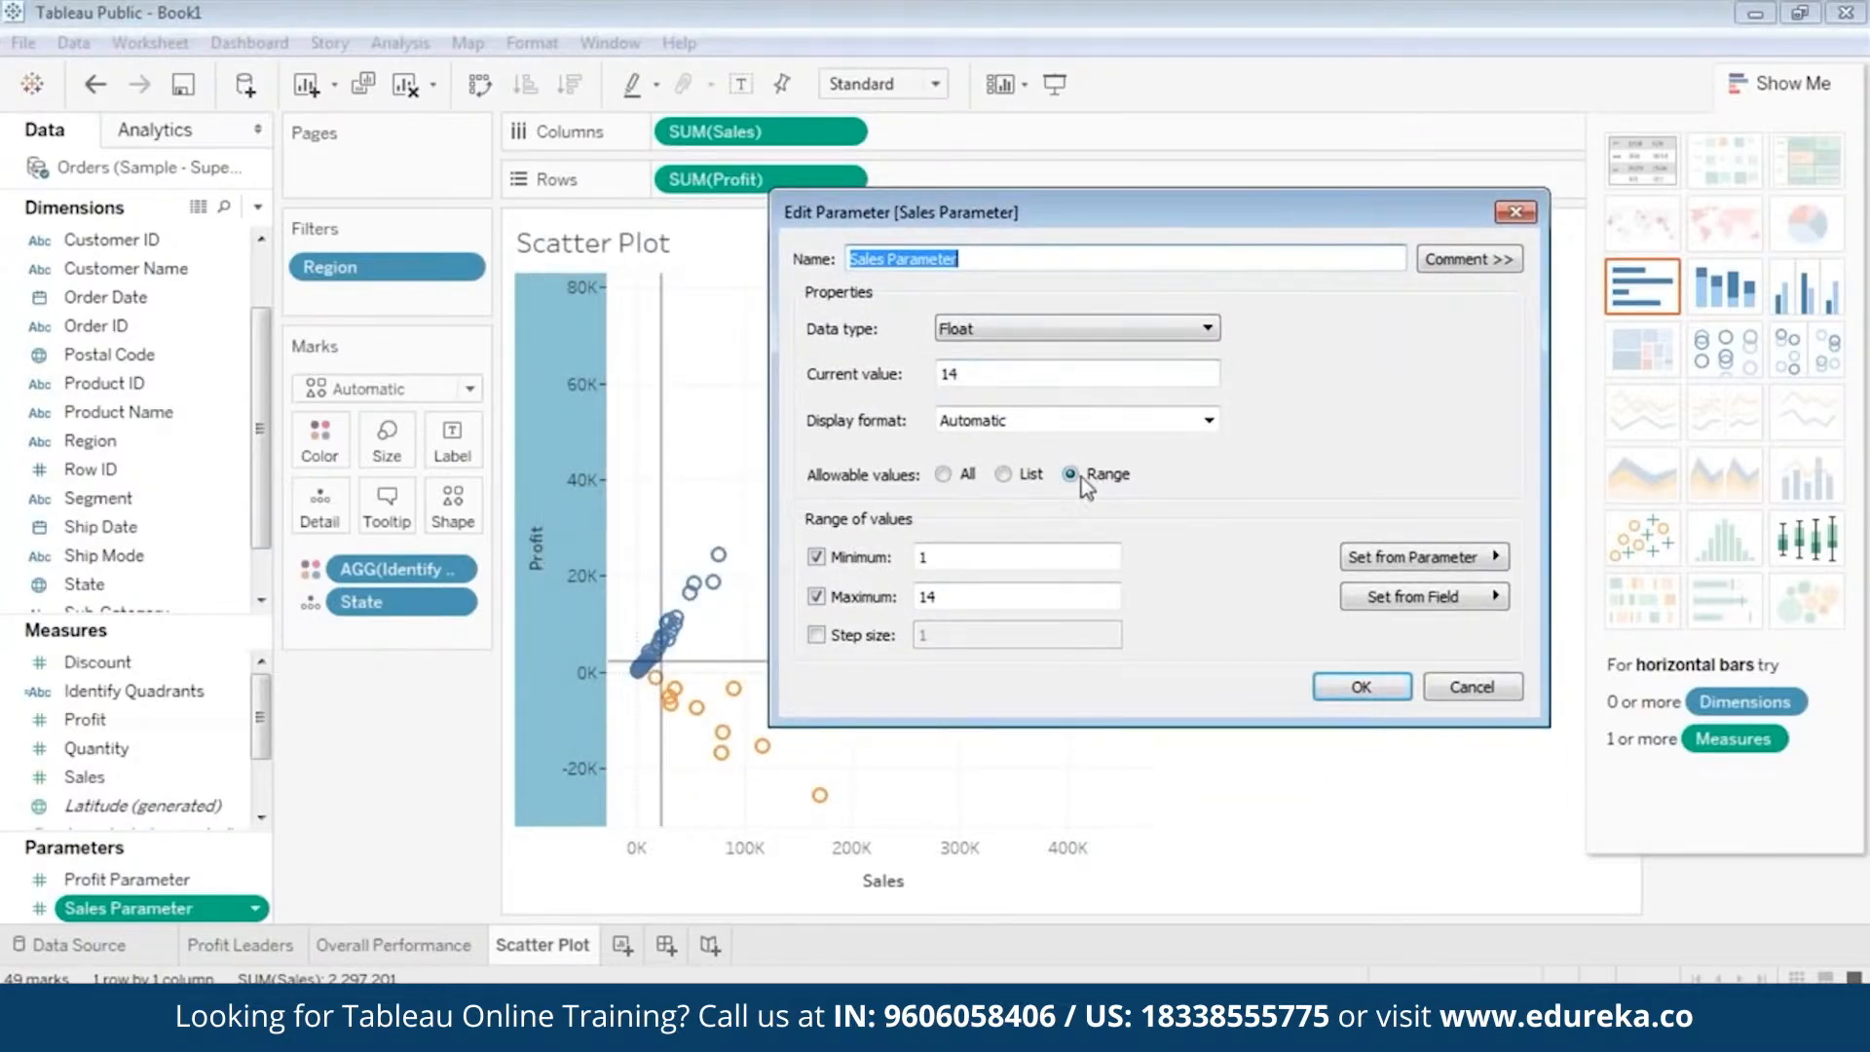
{"action": "left_click", "coordinate": [942, 474]}
{"action": "double_click", "coordinate": [992, 373]}
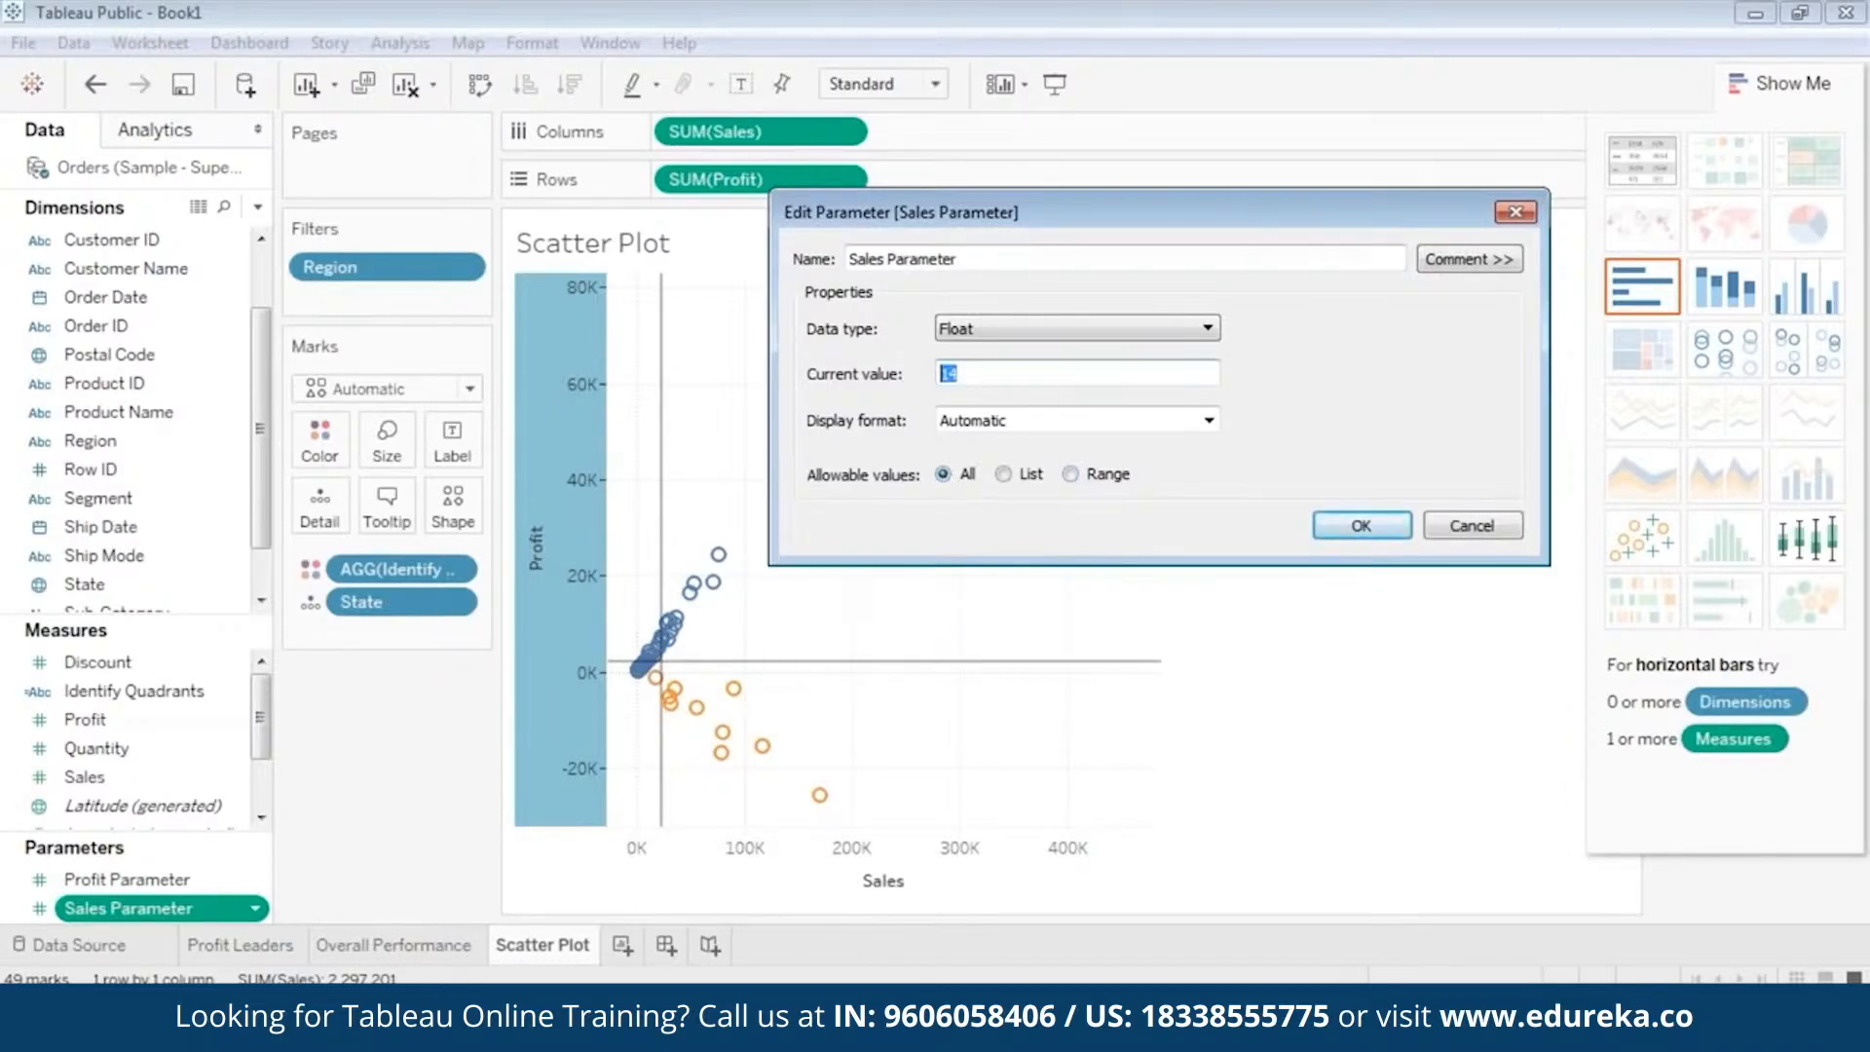
{"action": "type", "text": "21"}
{"action": "left_click", "coordinate": [1363, 526]}
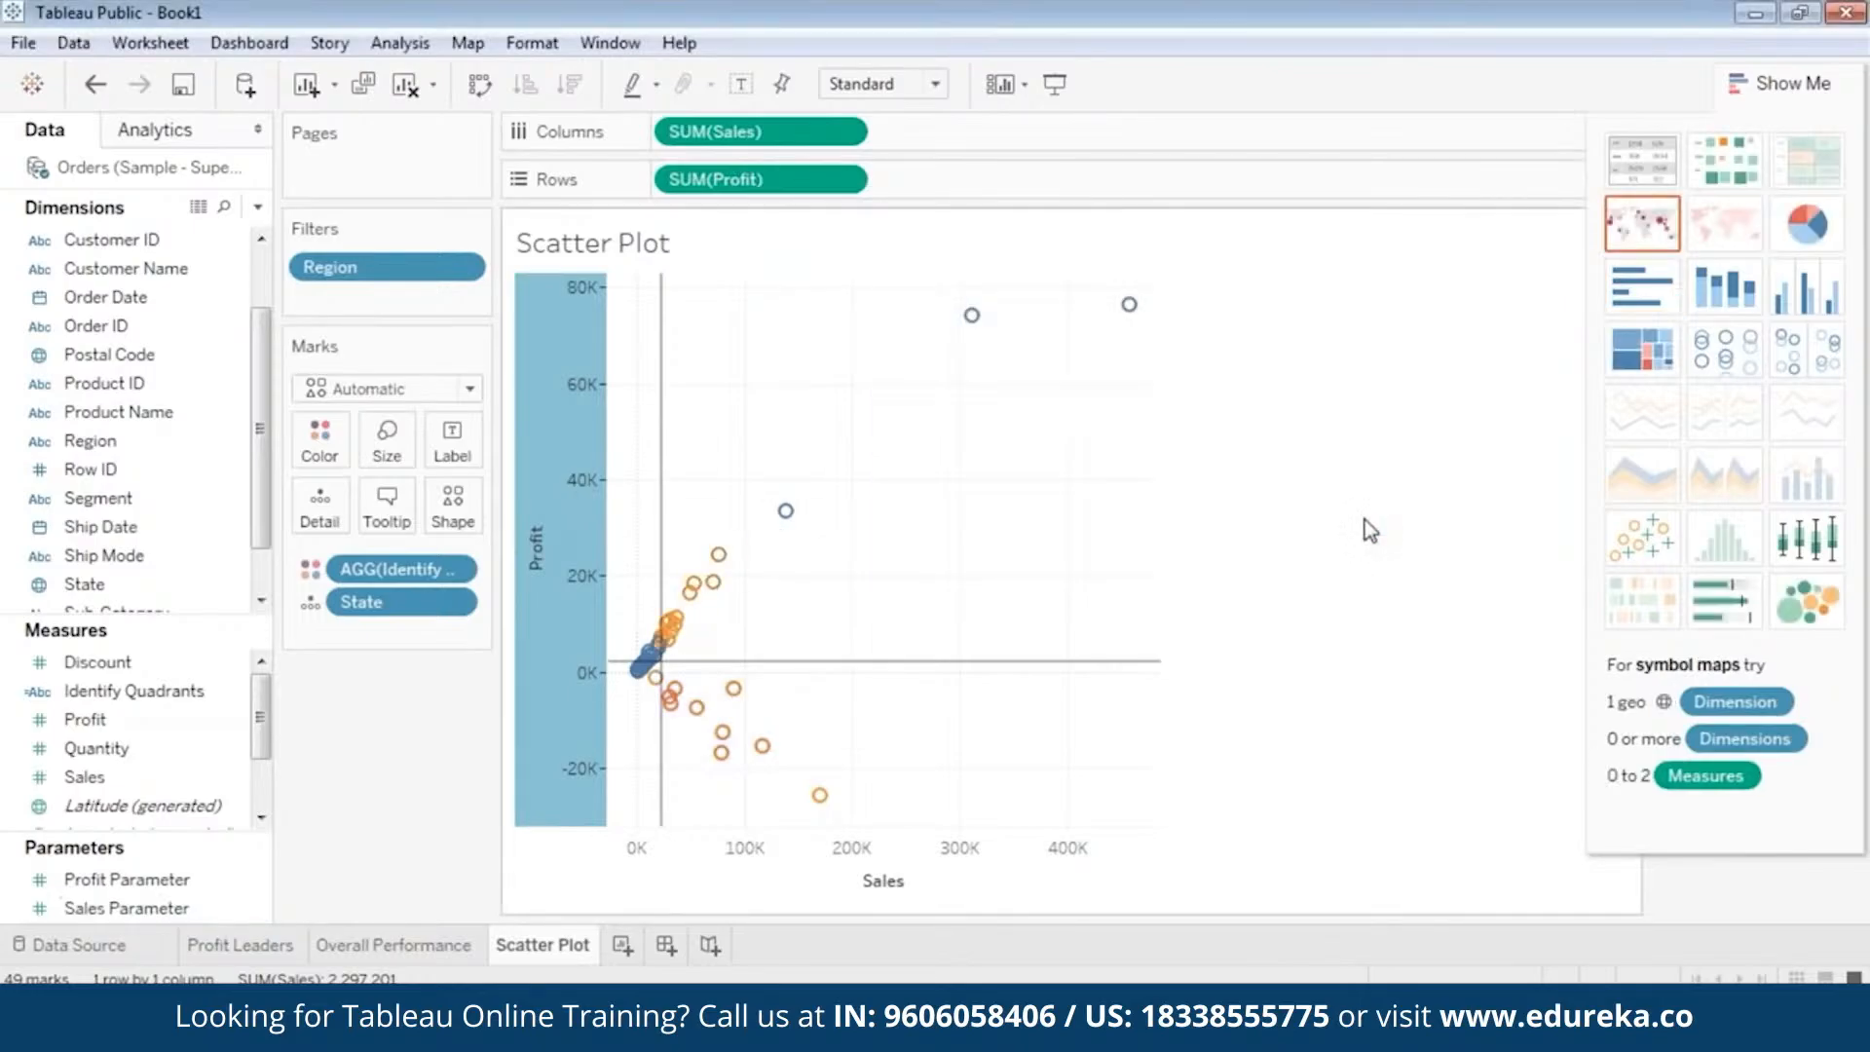
Edit Profit Parameter to allow all values and enter the profit median, 2196, as its current value.
{"action": "mouse_move", "coordinate": [655, 648]}
{"action": "left_click", "coordinate": [146, 880]}
{"action": "right_click", "coordinate": [152, 882]}
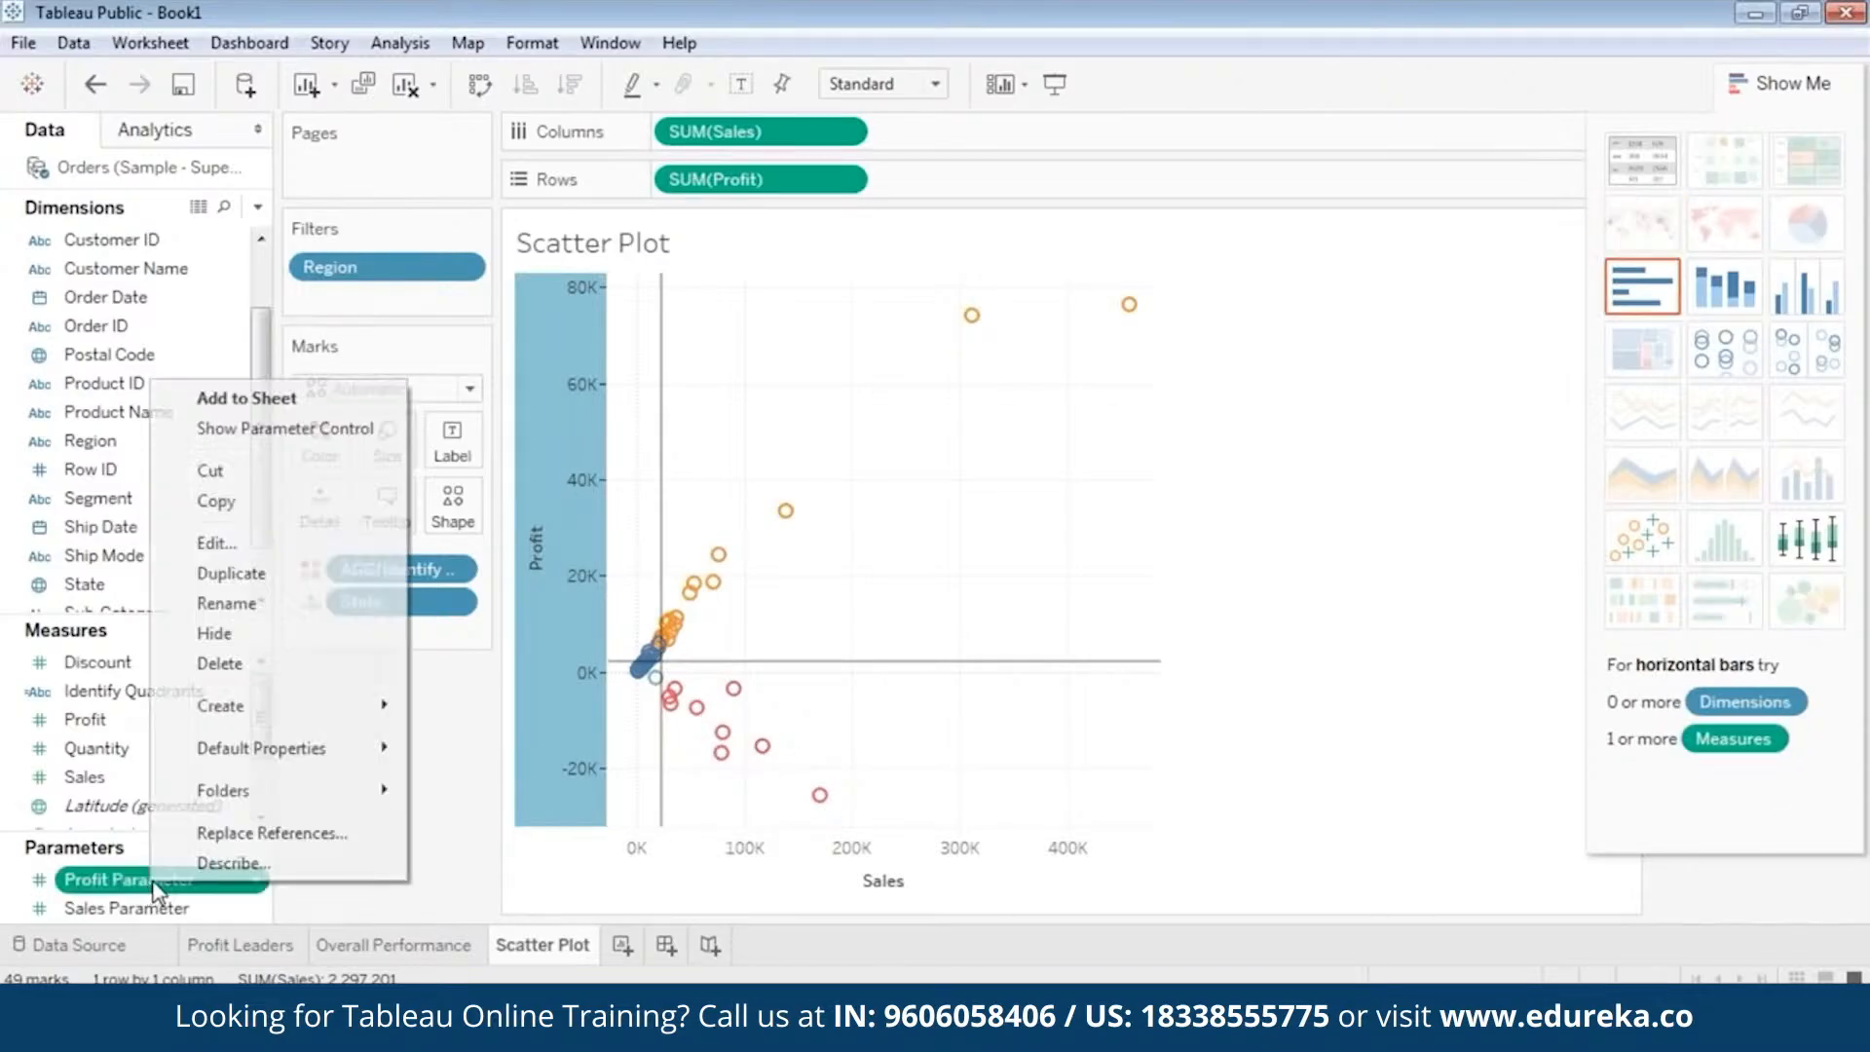
{"action": "left_click", "coordinate": [273, 542]}
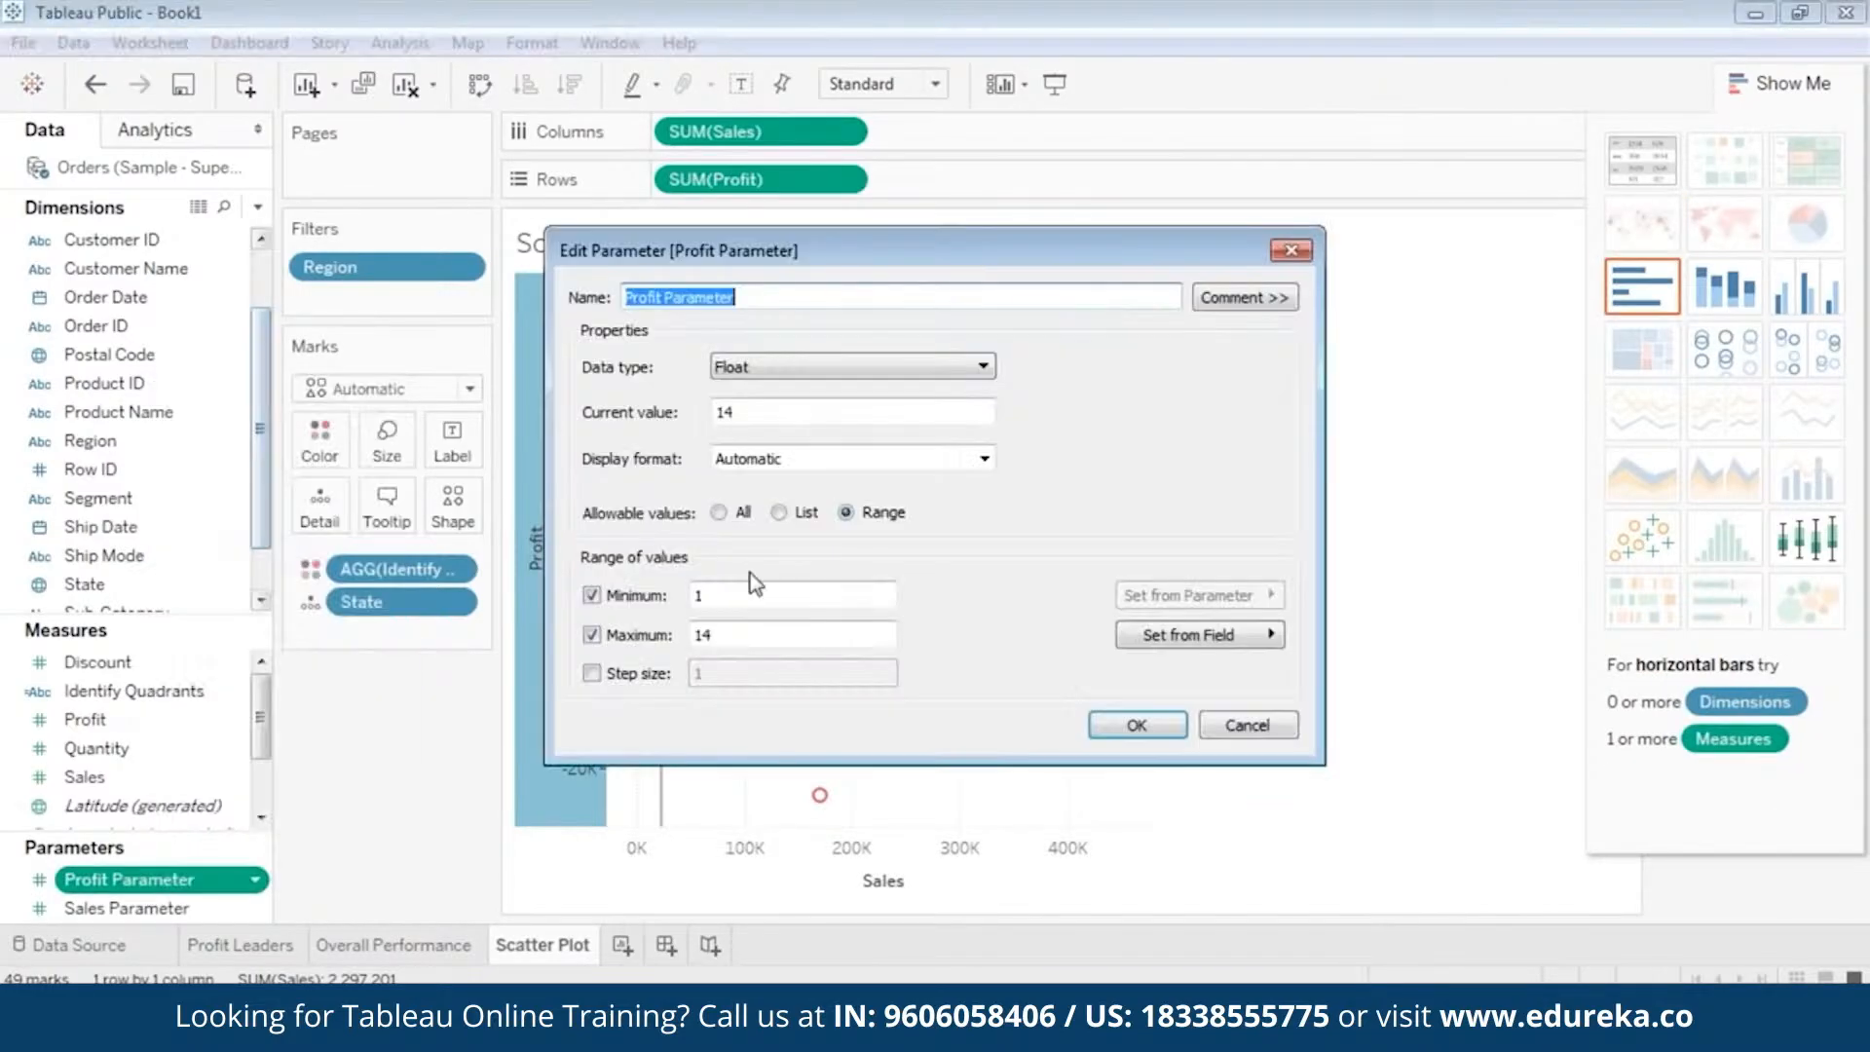
{"action": "left_click", "coordinate": [721, 513]}
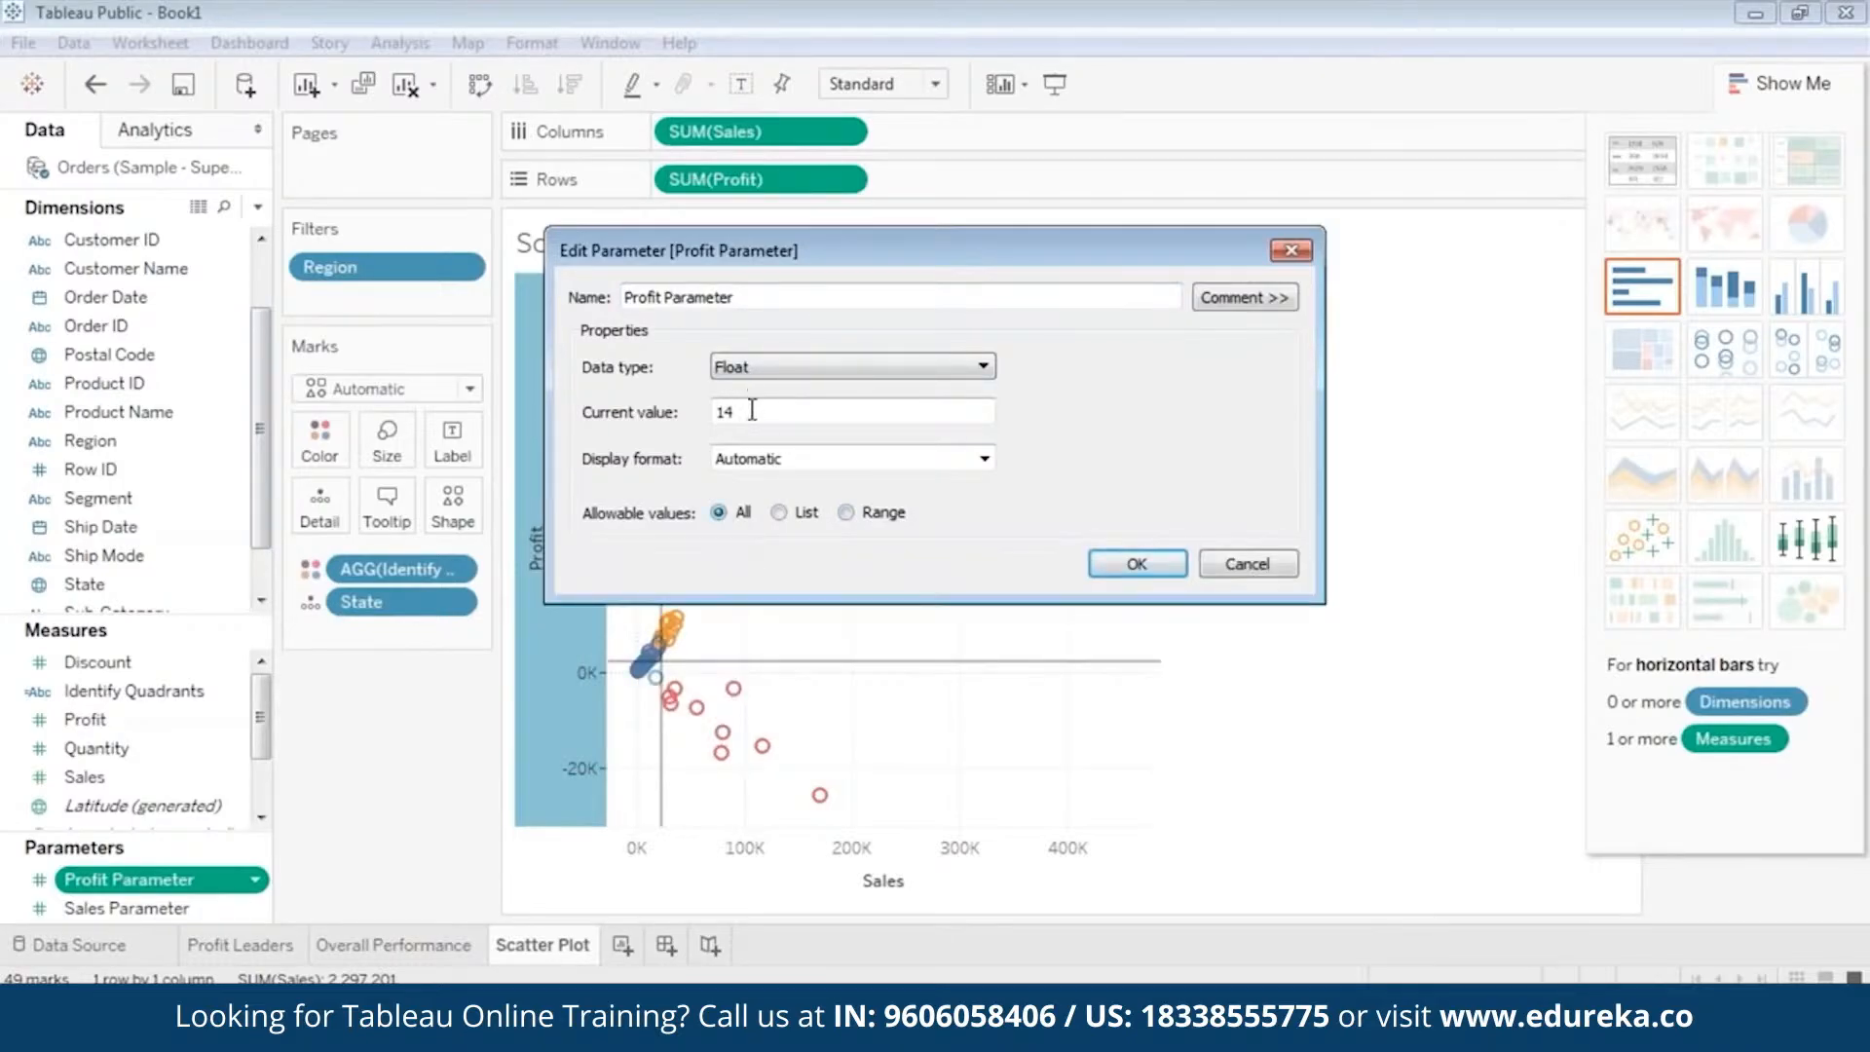
{"action": "type", "text": "21"}
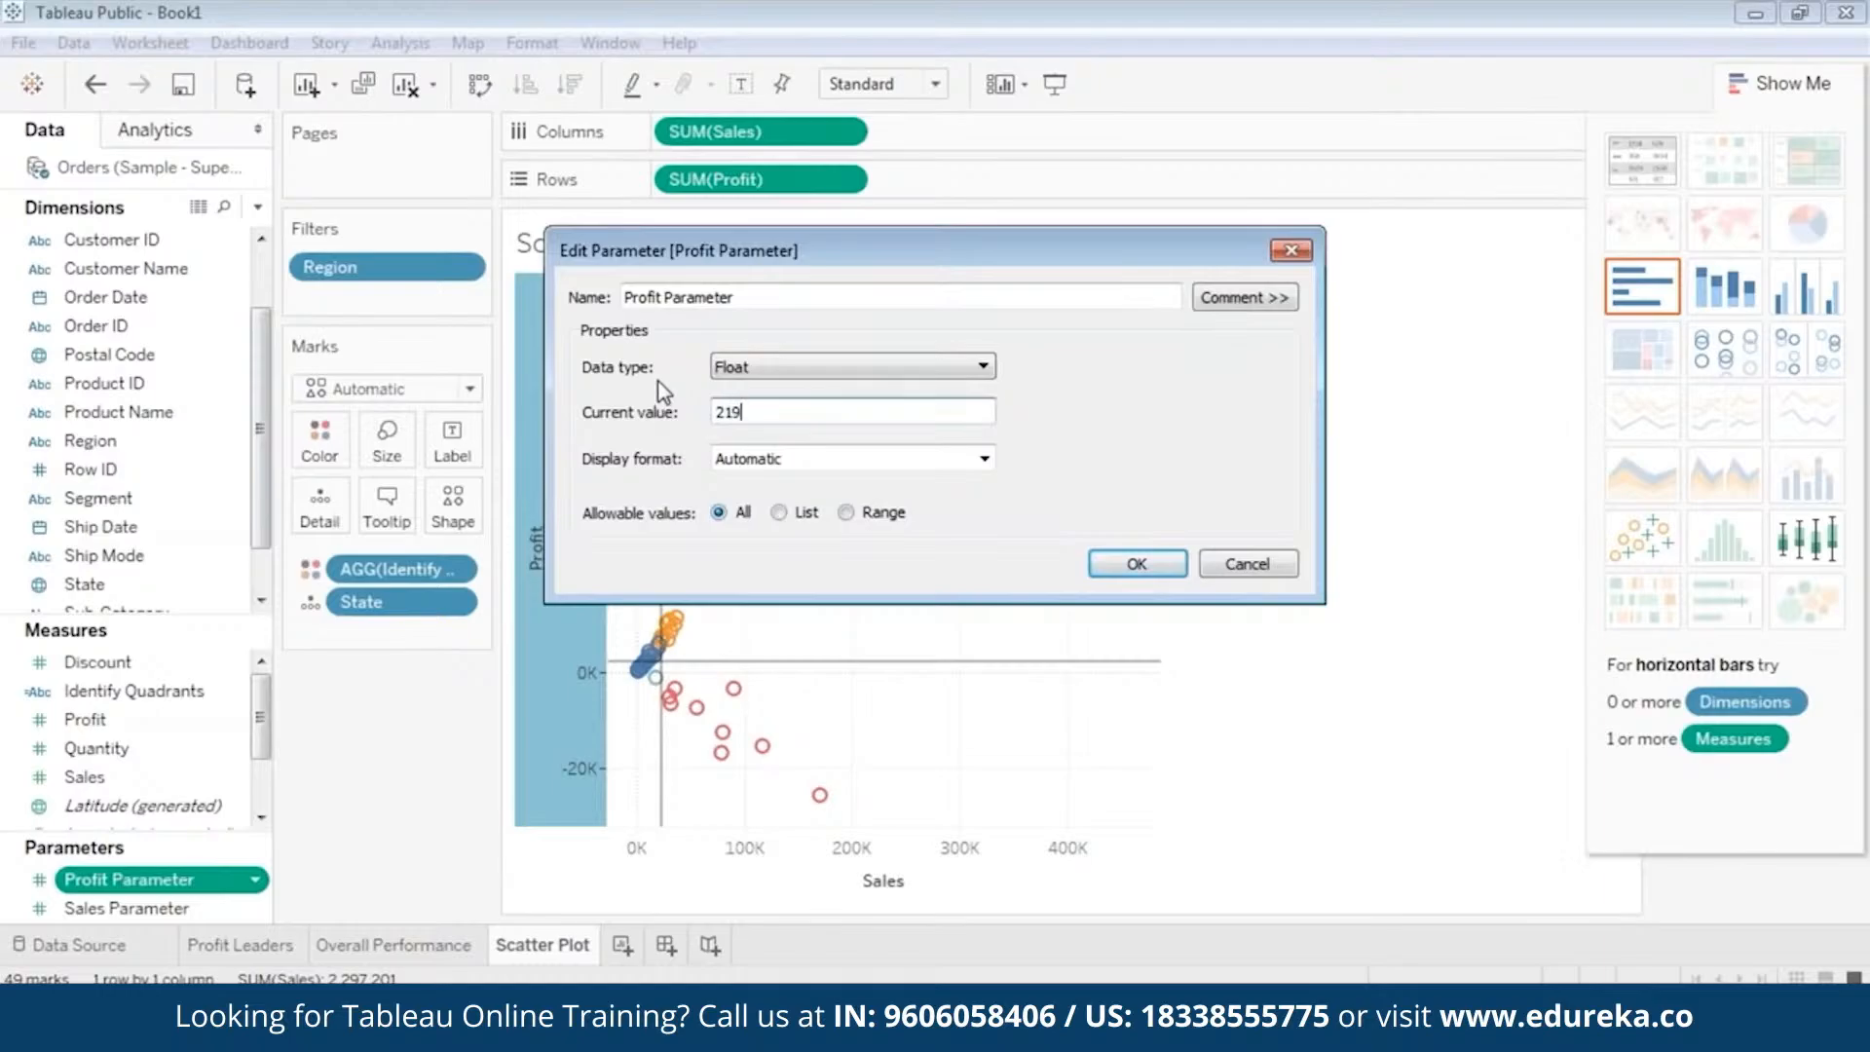
{"action": "type", "text": "9"}
{"action": "left_click", "coordinate": [1135, 565]}
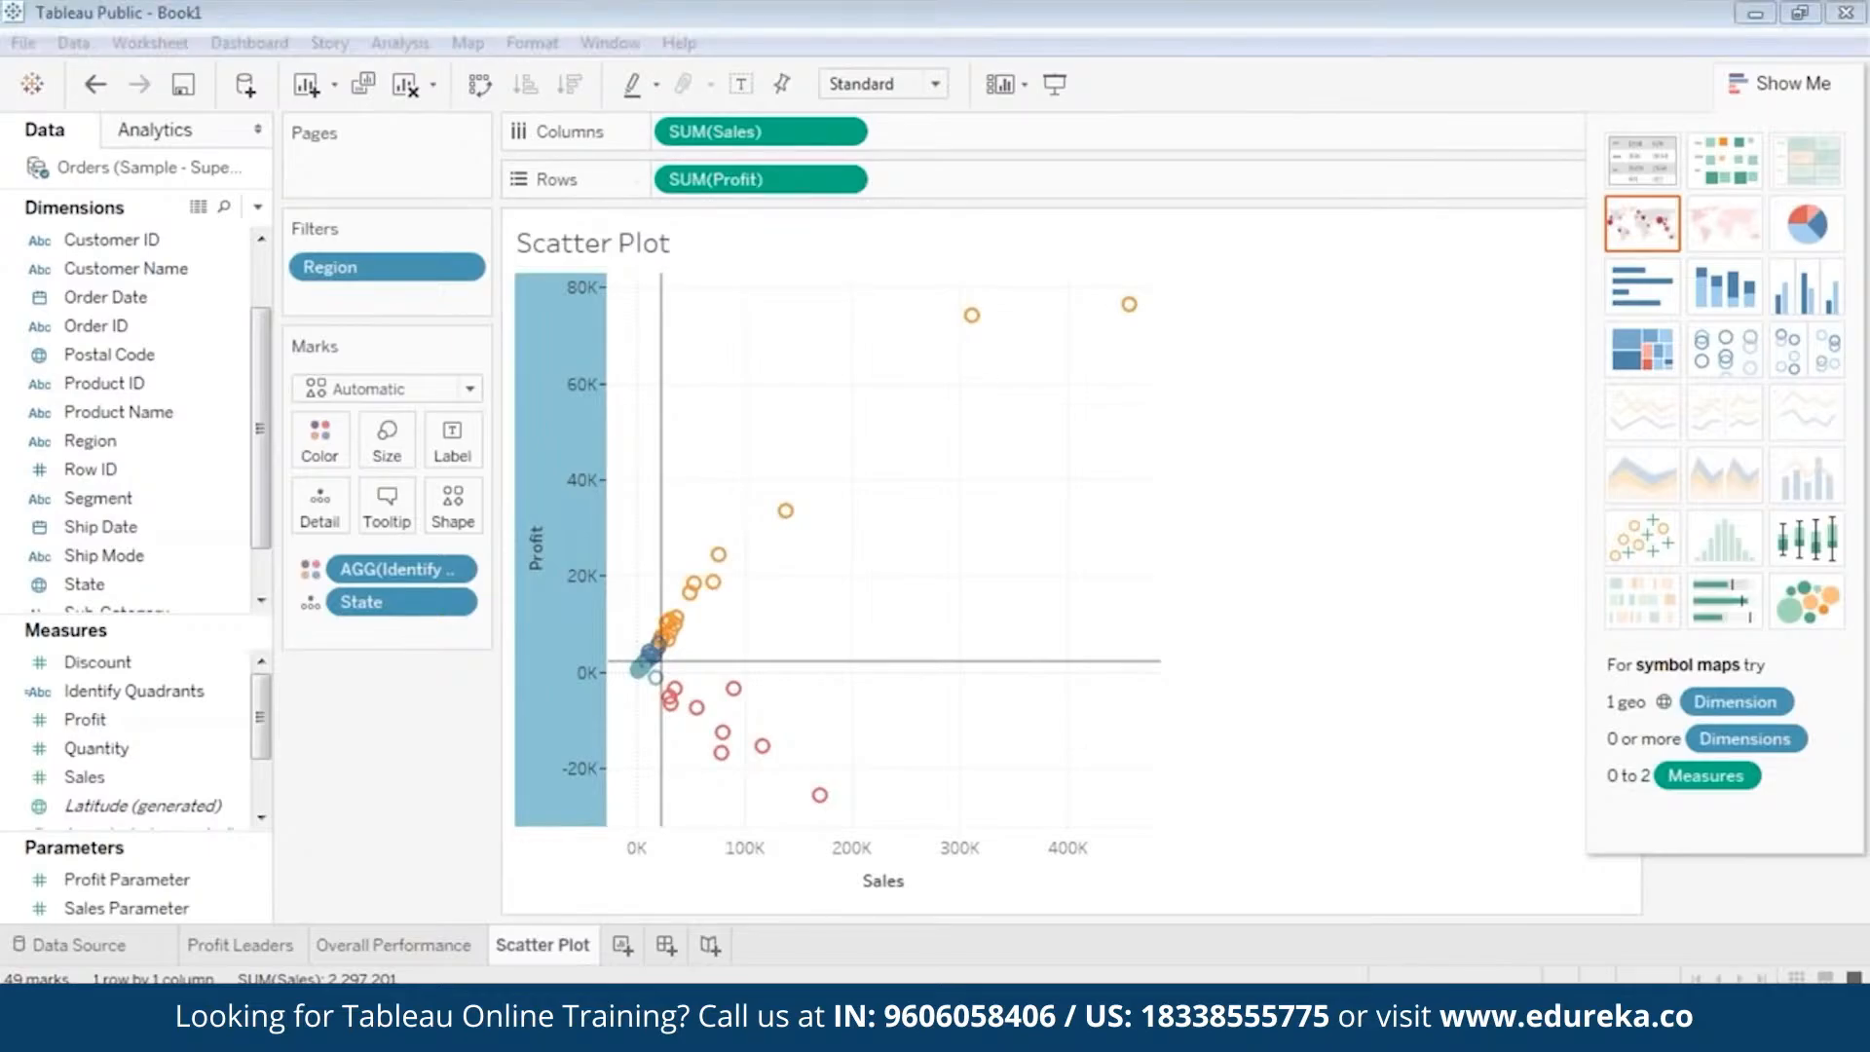
Hide the chart suggestions to reveal the quadrant color legend, and highlight the Q1 states in the scatter plot.
{"action": "left_click", "coordinate": [1779, 83]}
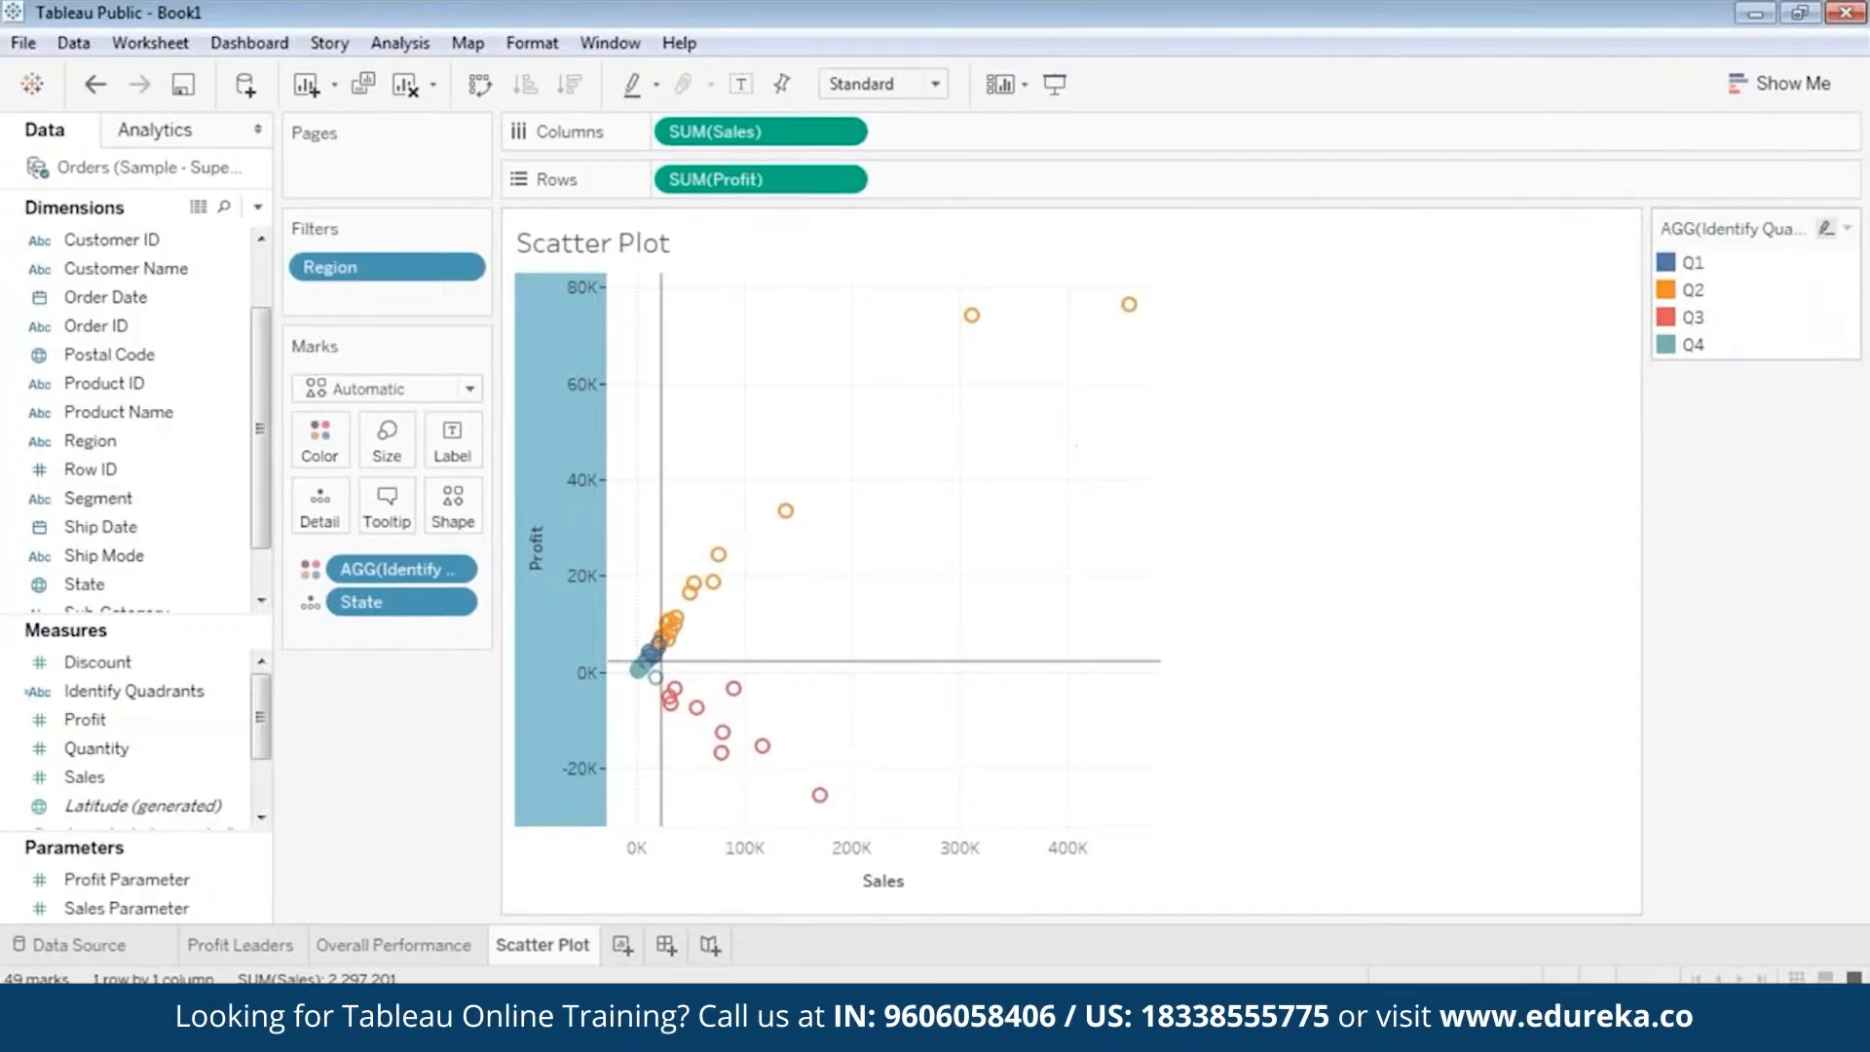
{"action": "left_click", "coordinate": [1671, 264]}
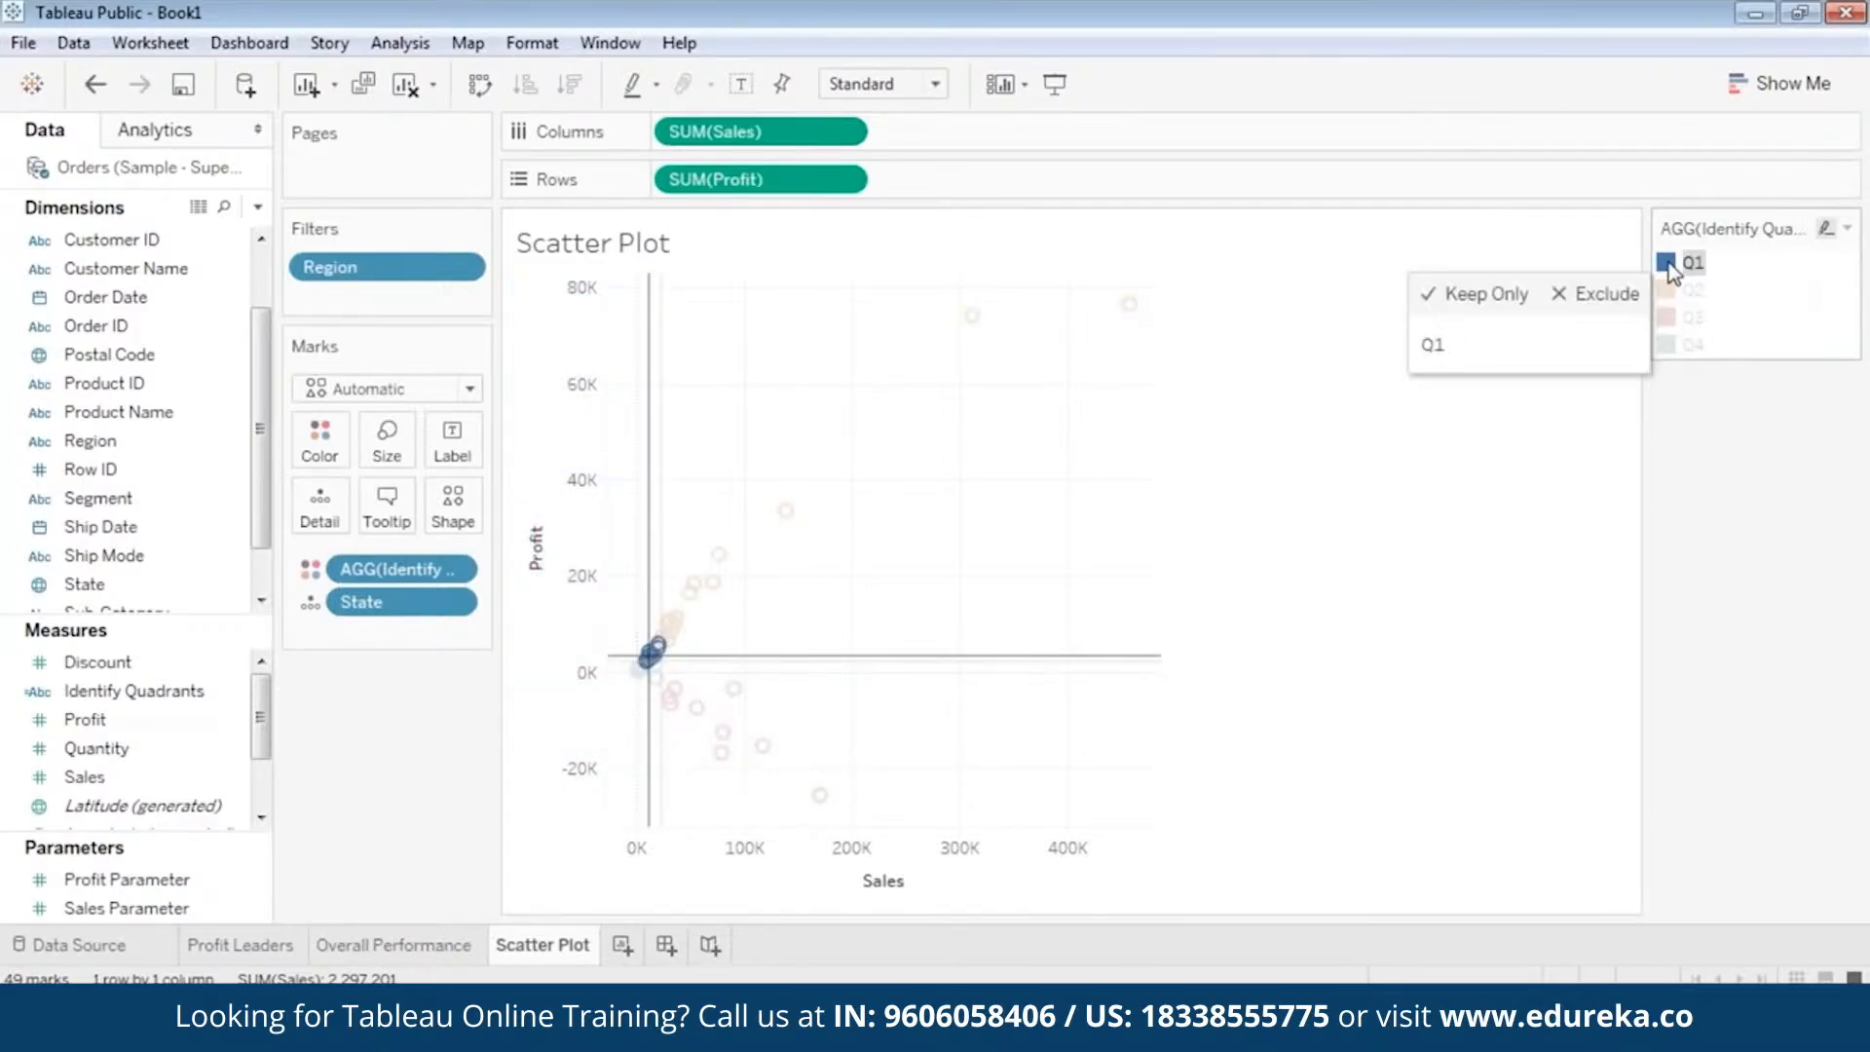
{"action": "left_click", "coordinate": [1675, 268]}
{"action": "left_click", "coordinate": [1695, 264]}
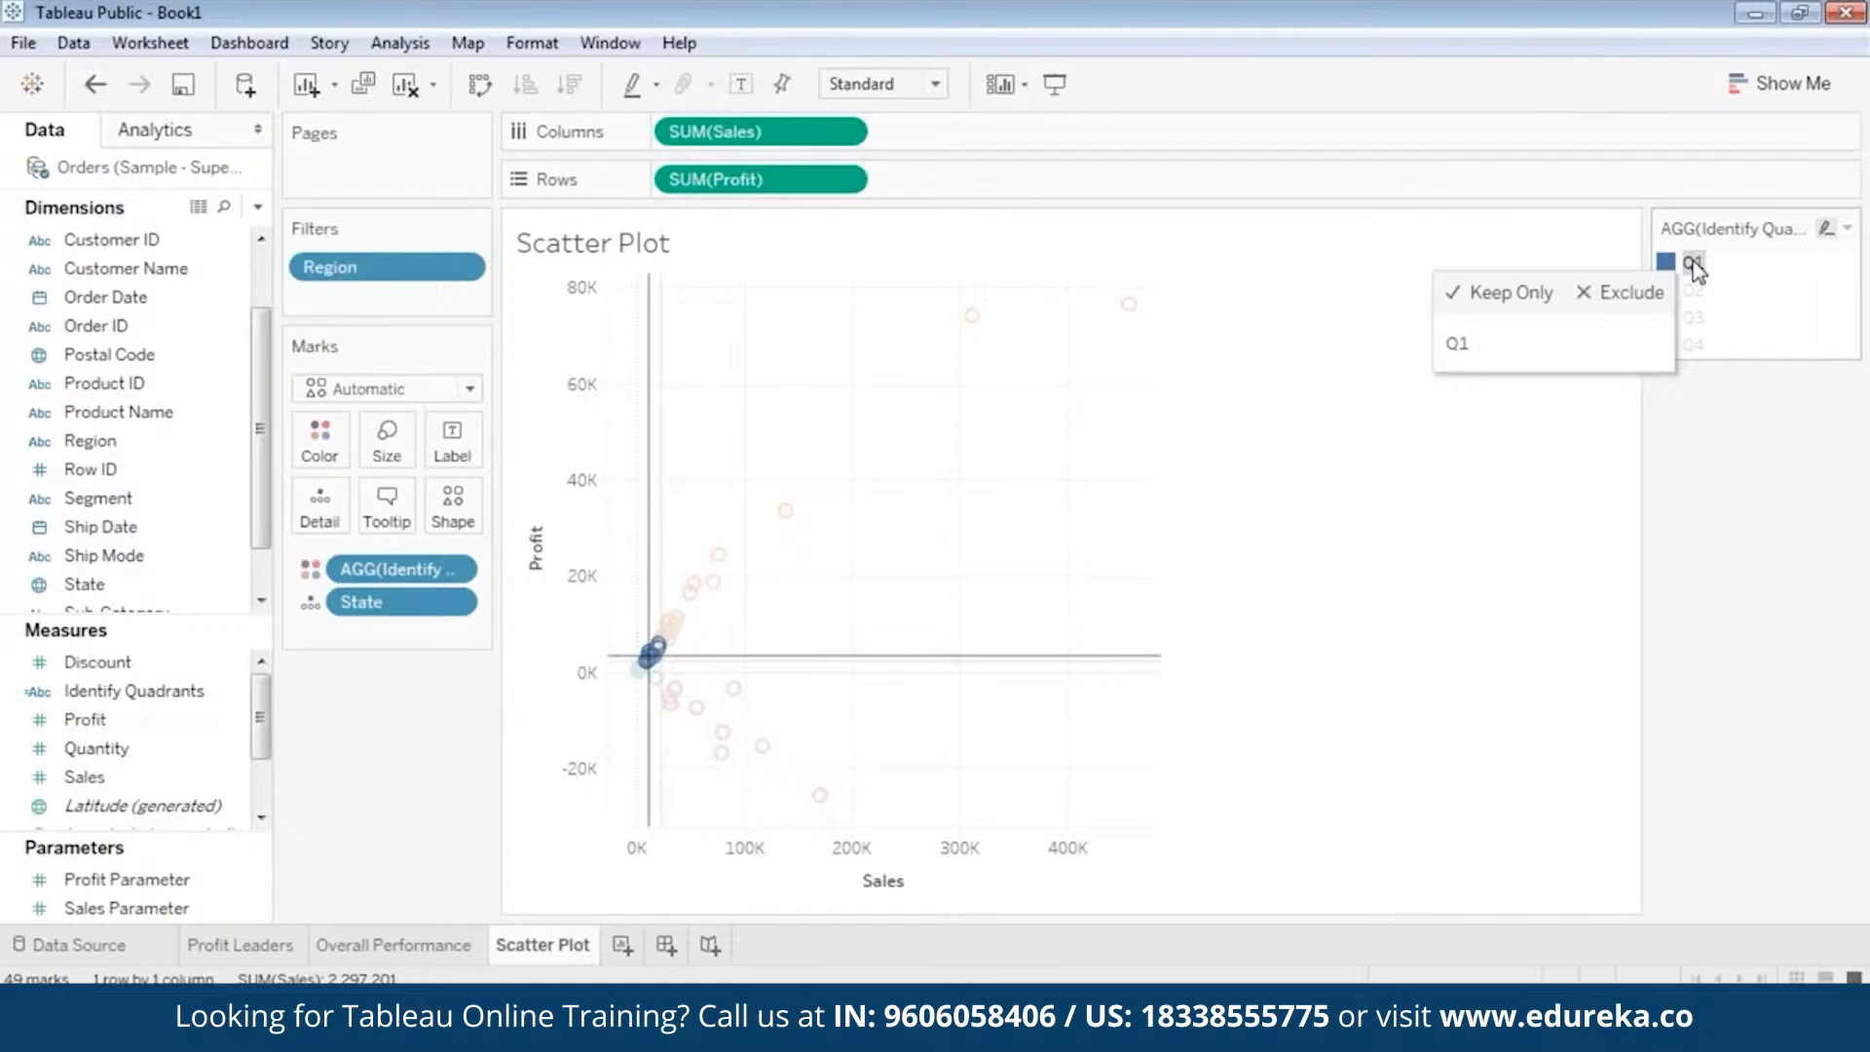
{"action": "left_click", "coordinate": [1695, 268]}
{"action": "right_click", "coordinate": [1673, 266]}
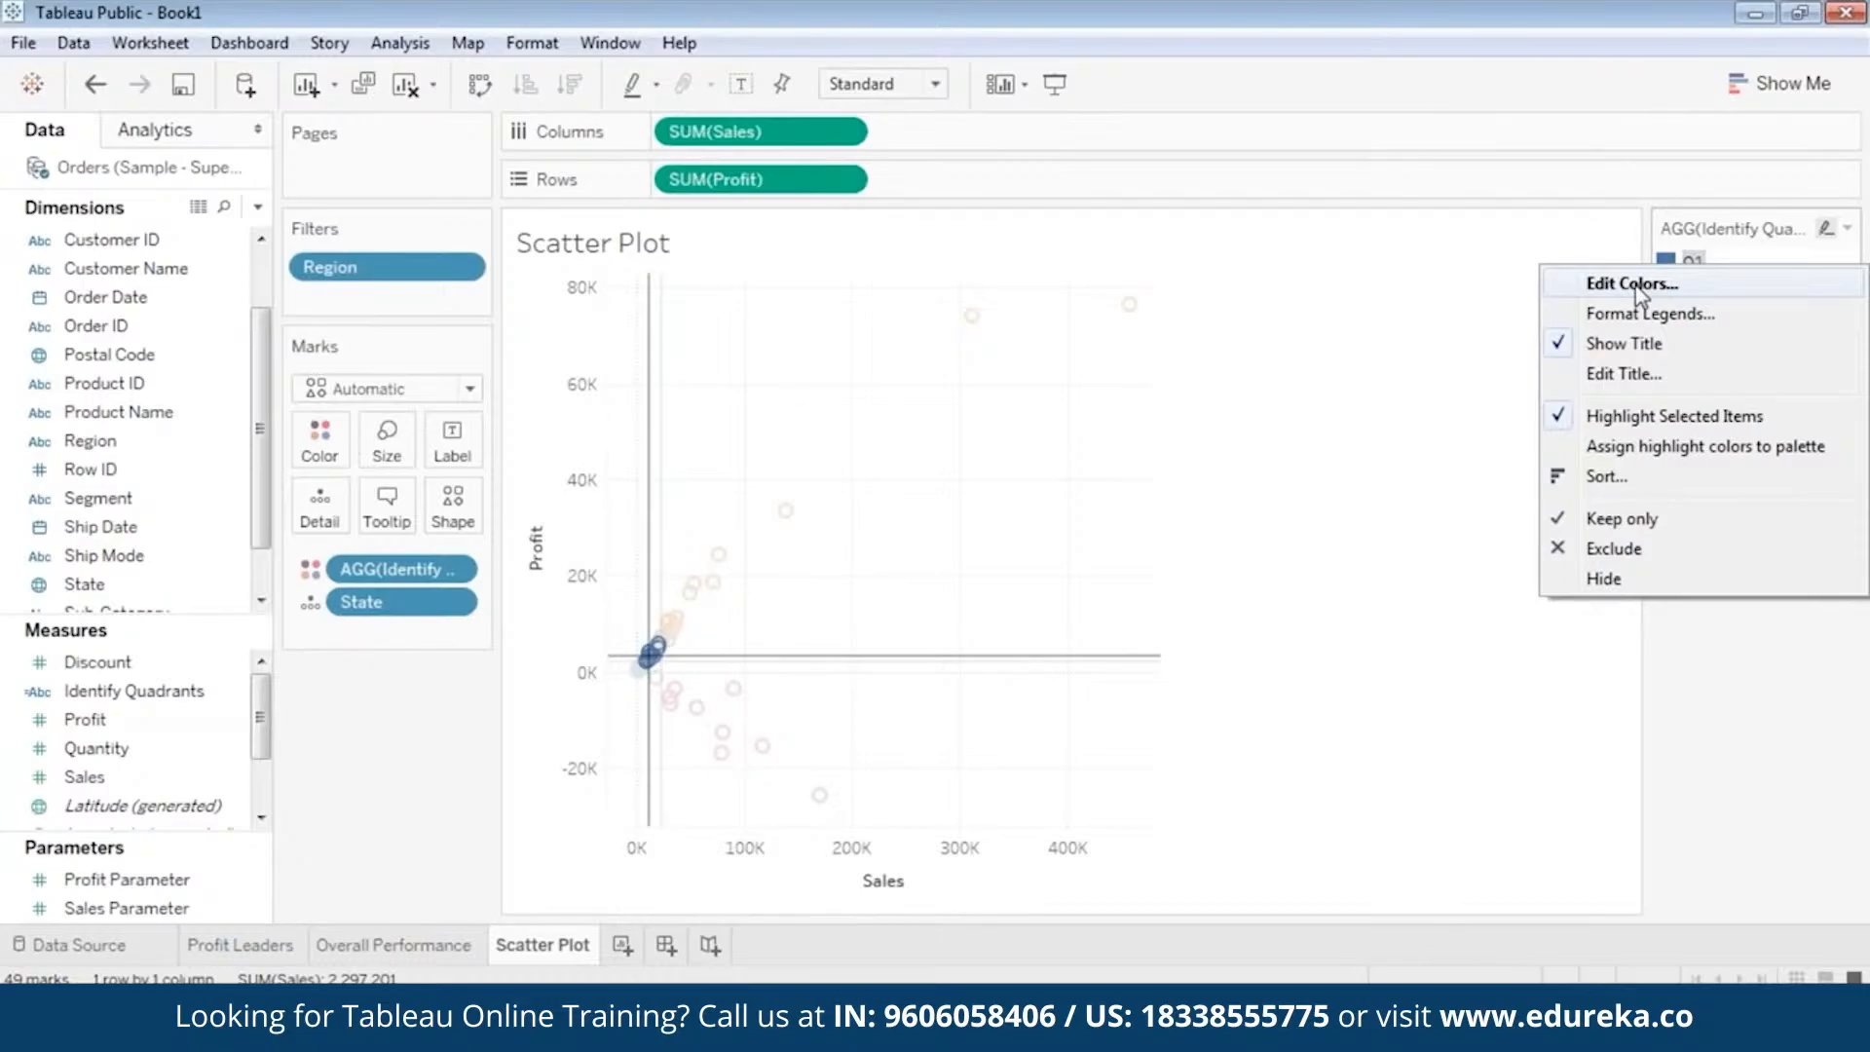
{"action": "left_click", "coordinate": [1291, 331]}
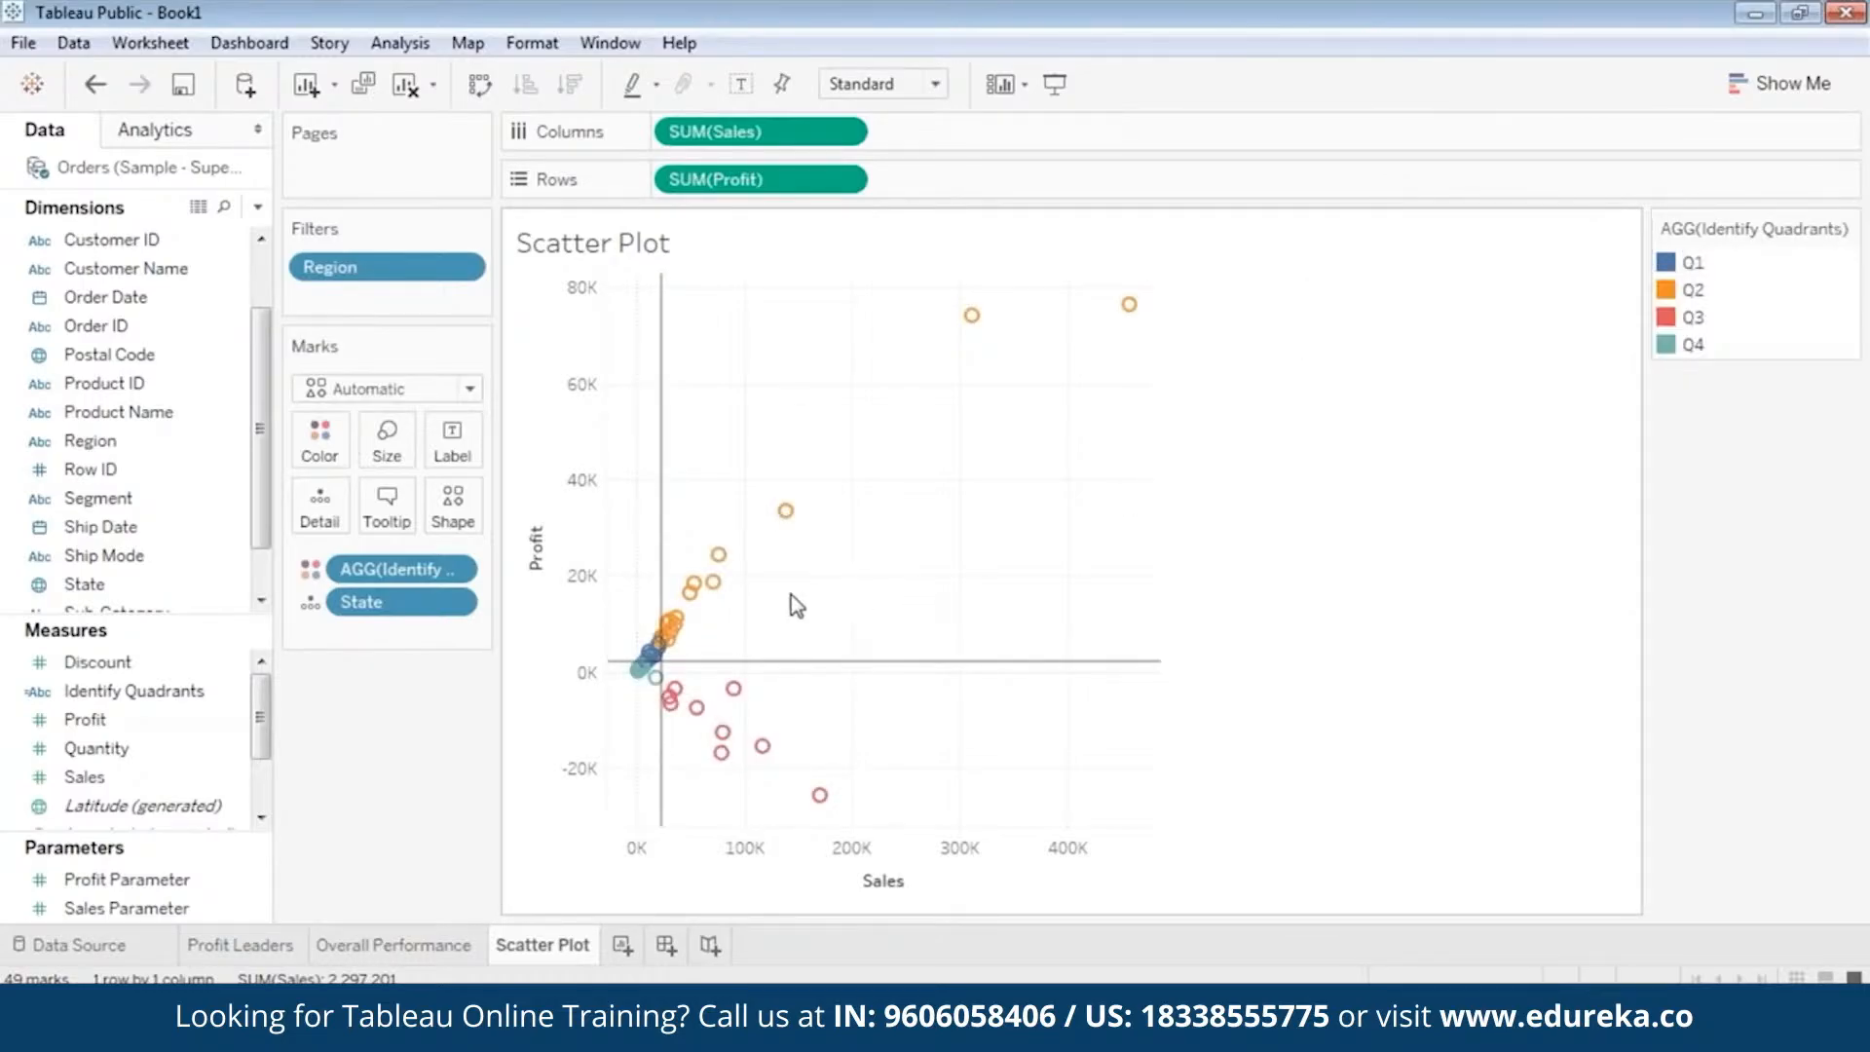
Examine the Q2 states with the highest sales and profit in the scatter plot.
{"action": "double_click", "coordinate": [721, 640]}
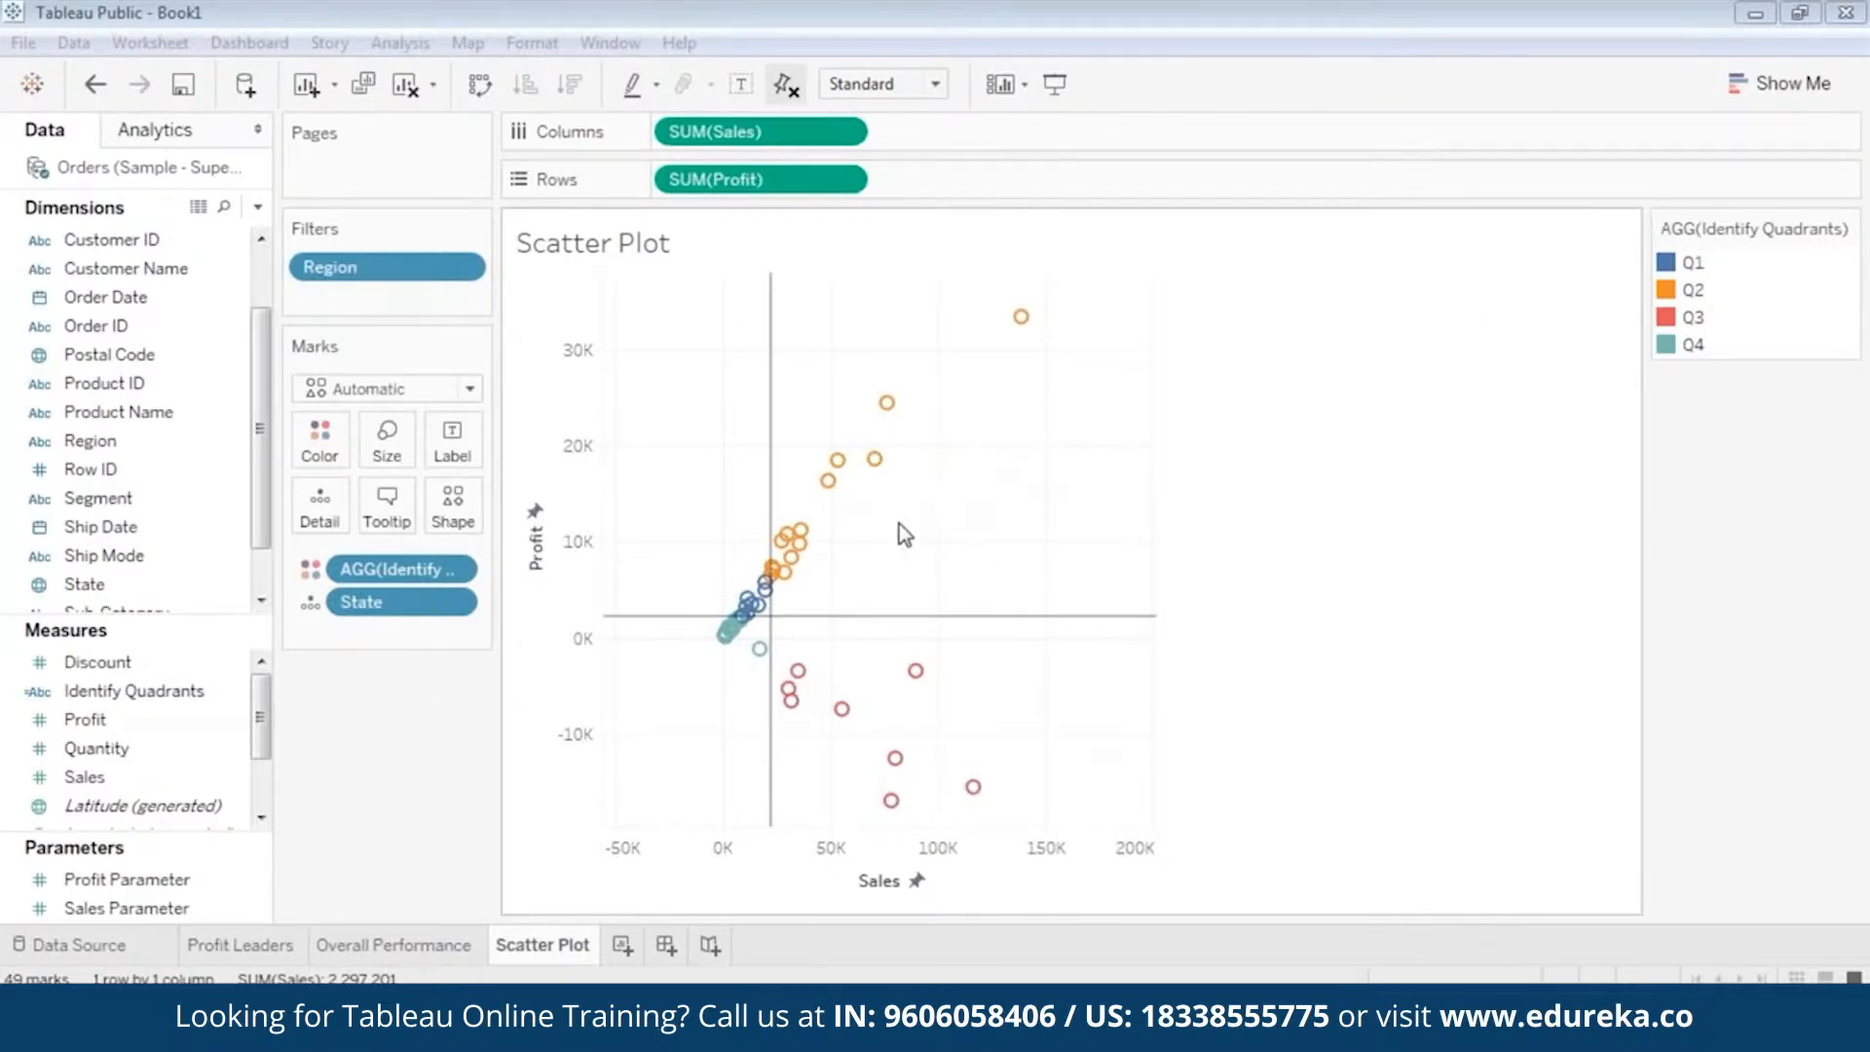
{"action": "right_click", "coordinate": [684, 390]}
{"action": "left_click", "coordinate": [709, 298]}
{"action": "right_click", "coordinate": [709, 298]}
{"action": "left_click", "coordinate": [804, 576]}
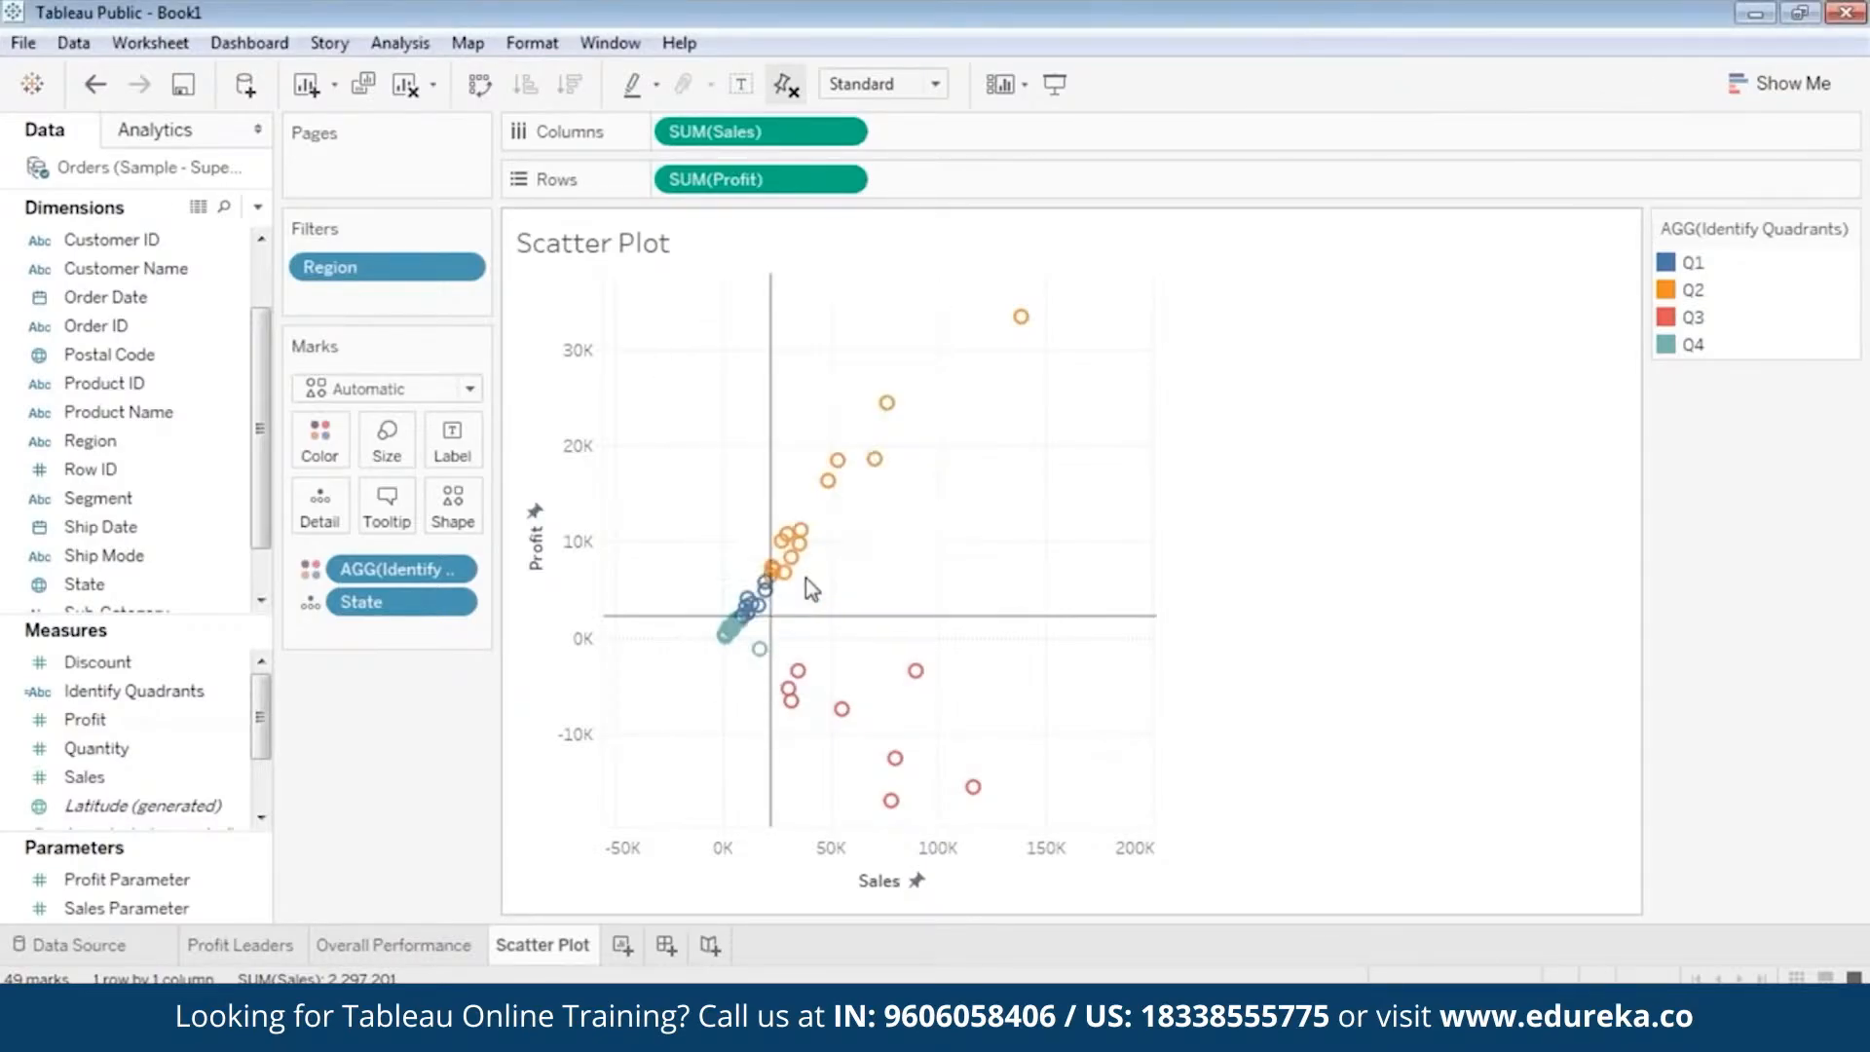
{"action": "left_click", "coordinate": [638, 341]}
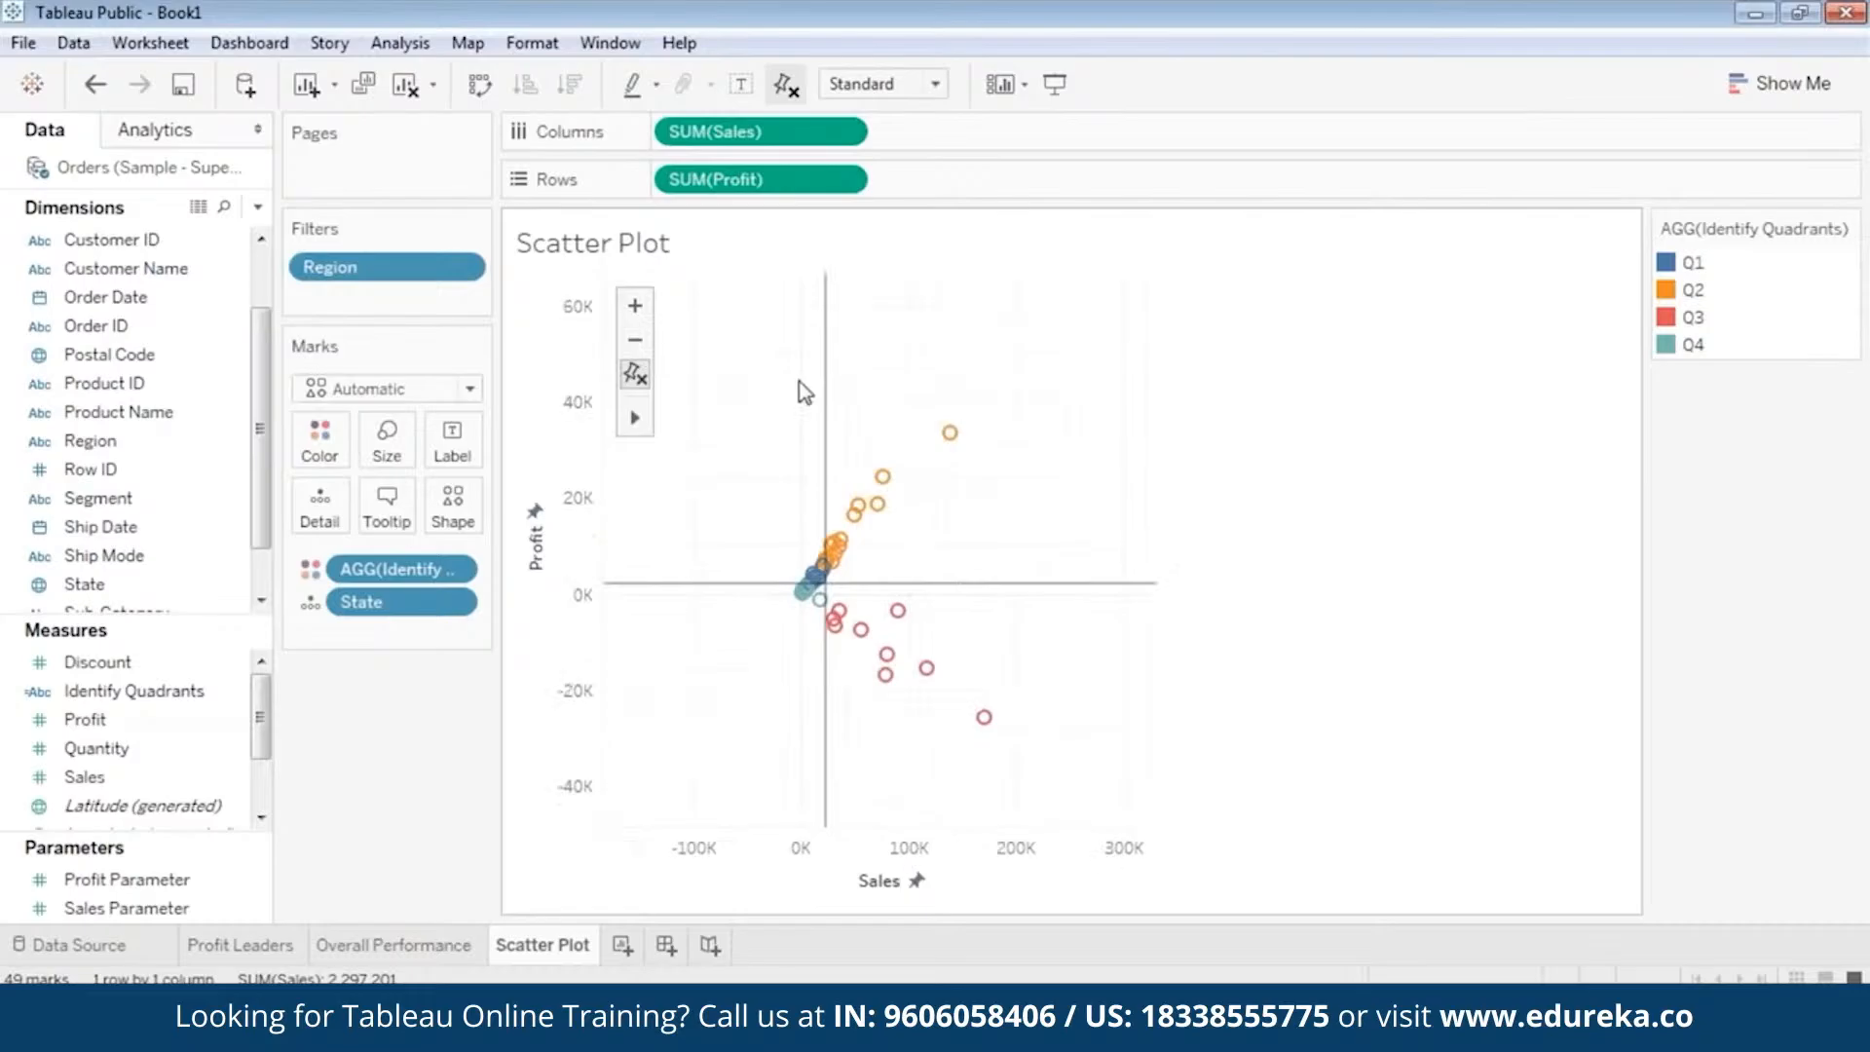
{"action": "mouse_move", "coordinate": [630, 421]}
{"action": "left_click_drag", "start_coordinate": [1021, 505], "coordinate": [896, 570]}
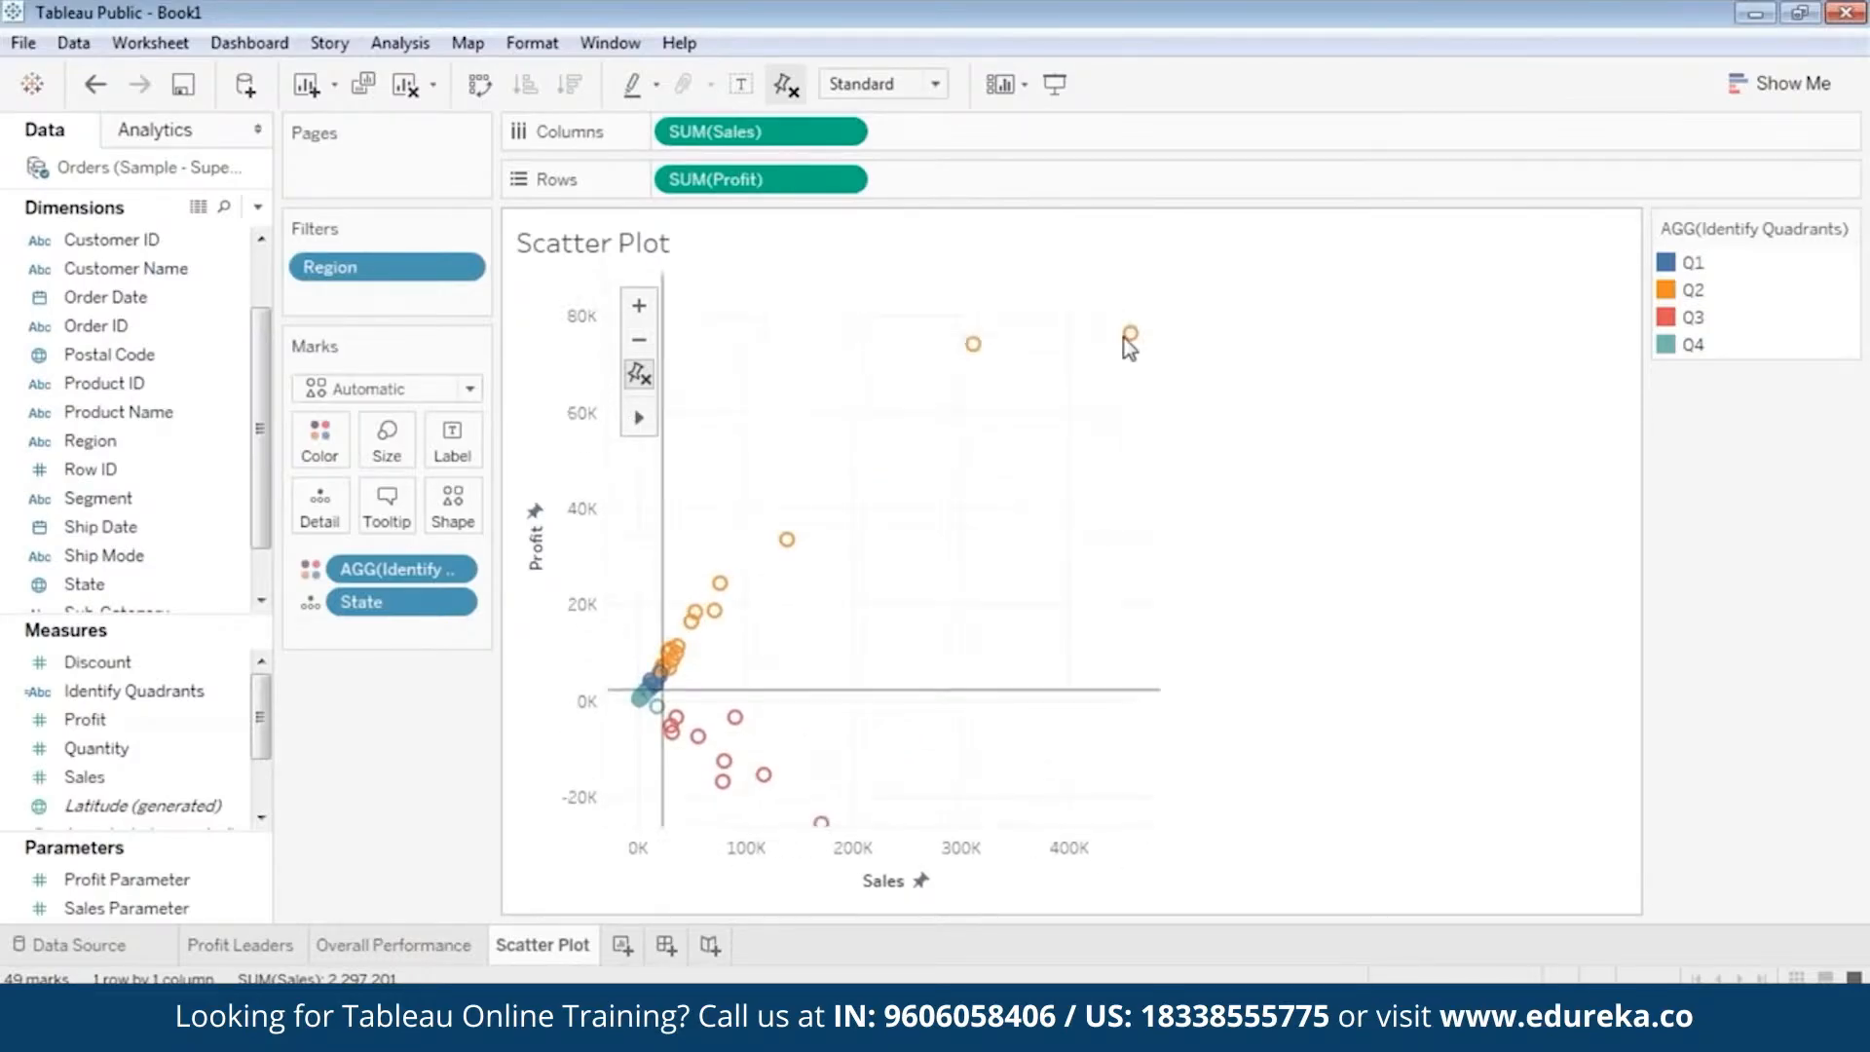
{"action": "mouse_move", "coordinate": [1129, 335]}
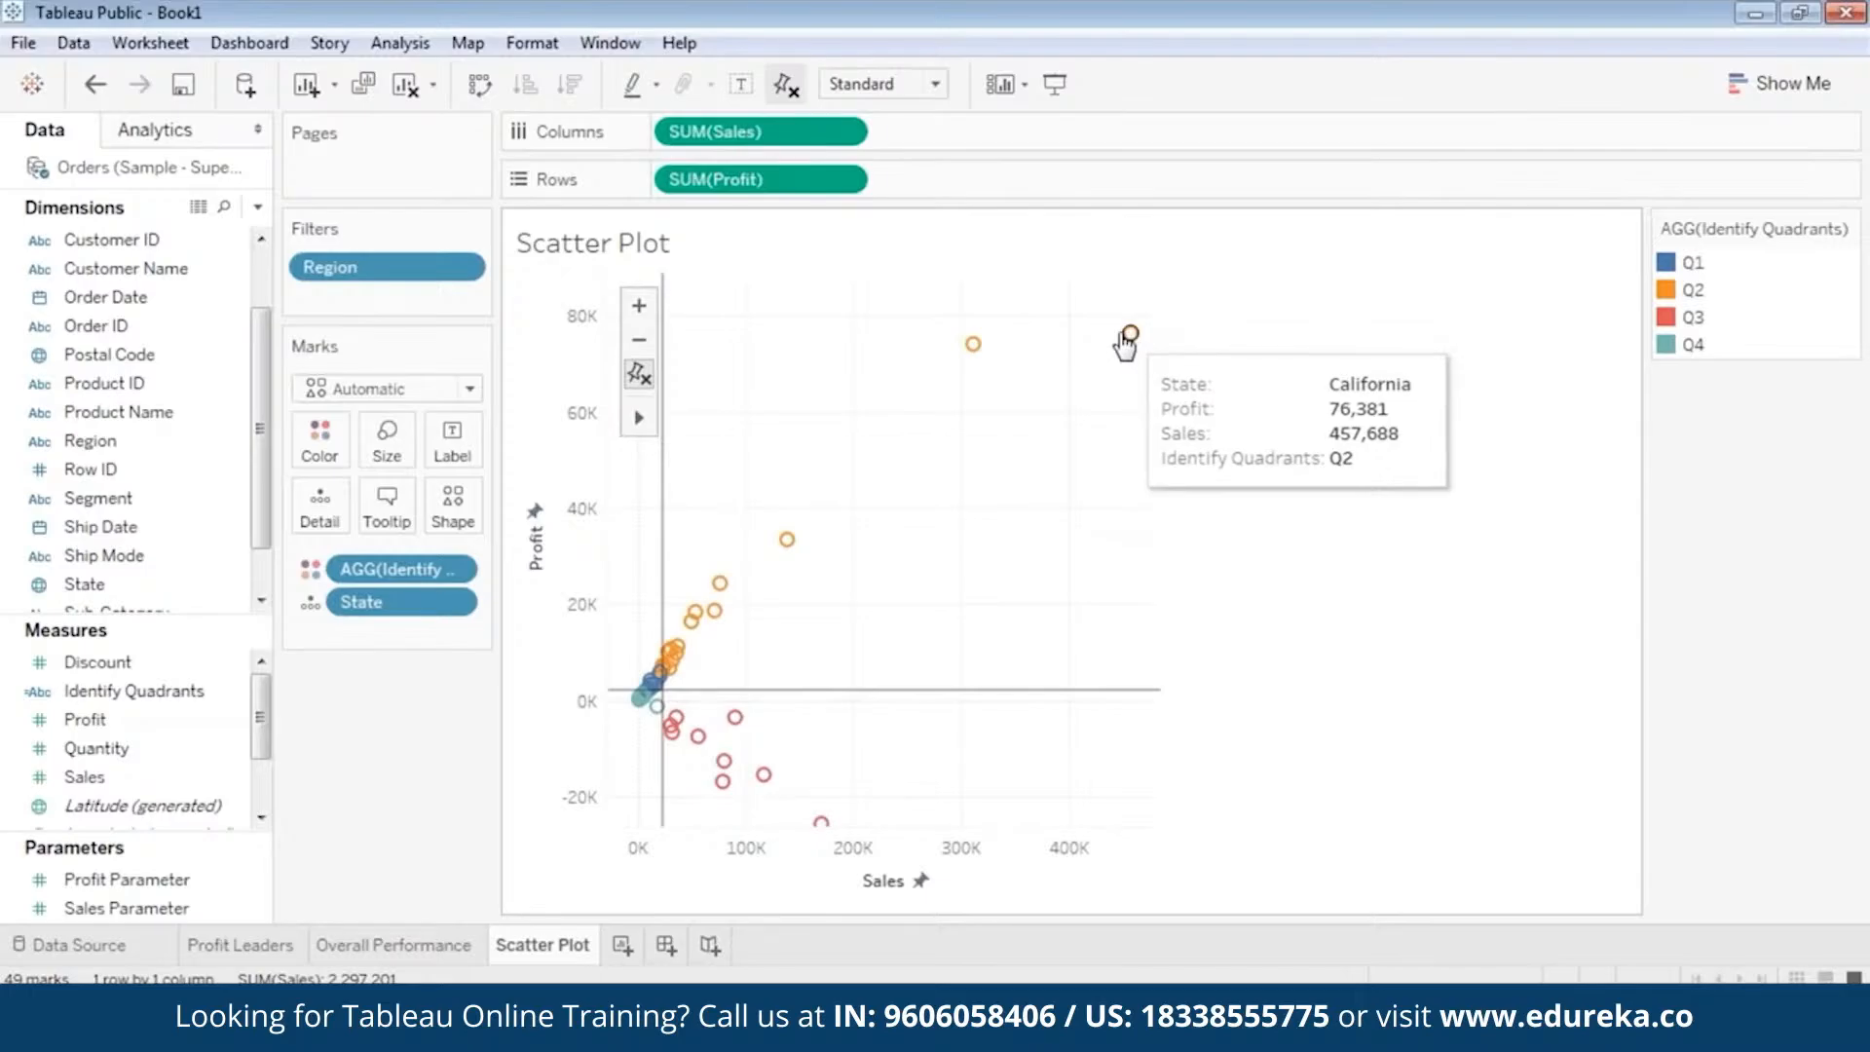
{"action": "mouse_move", "coordinate": [973, 346]}
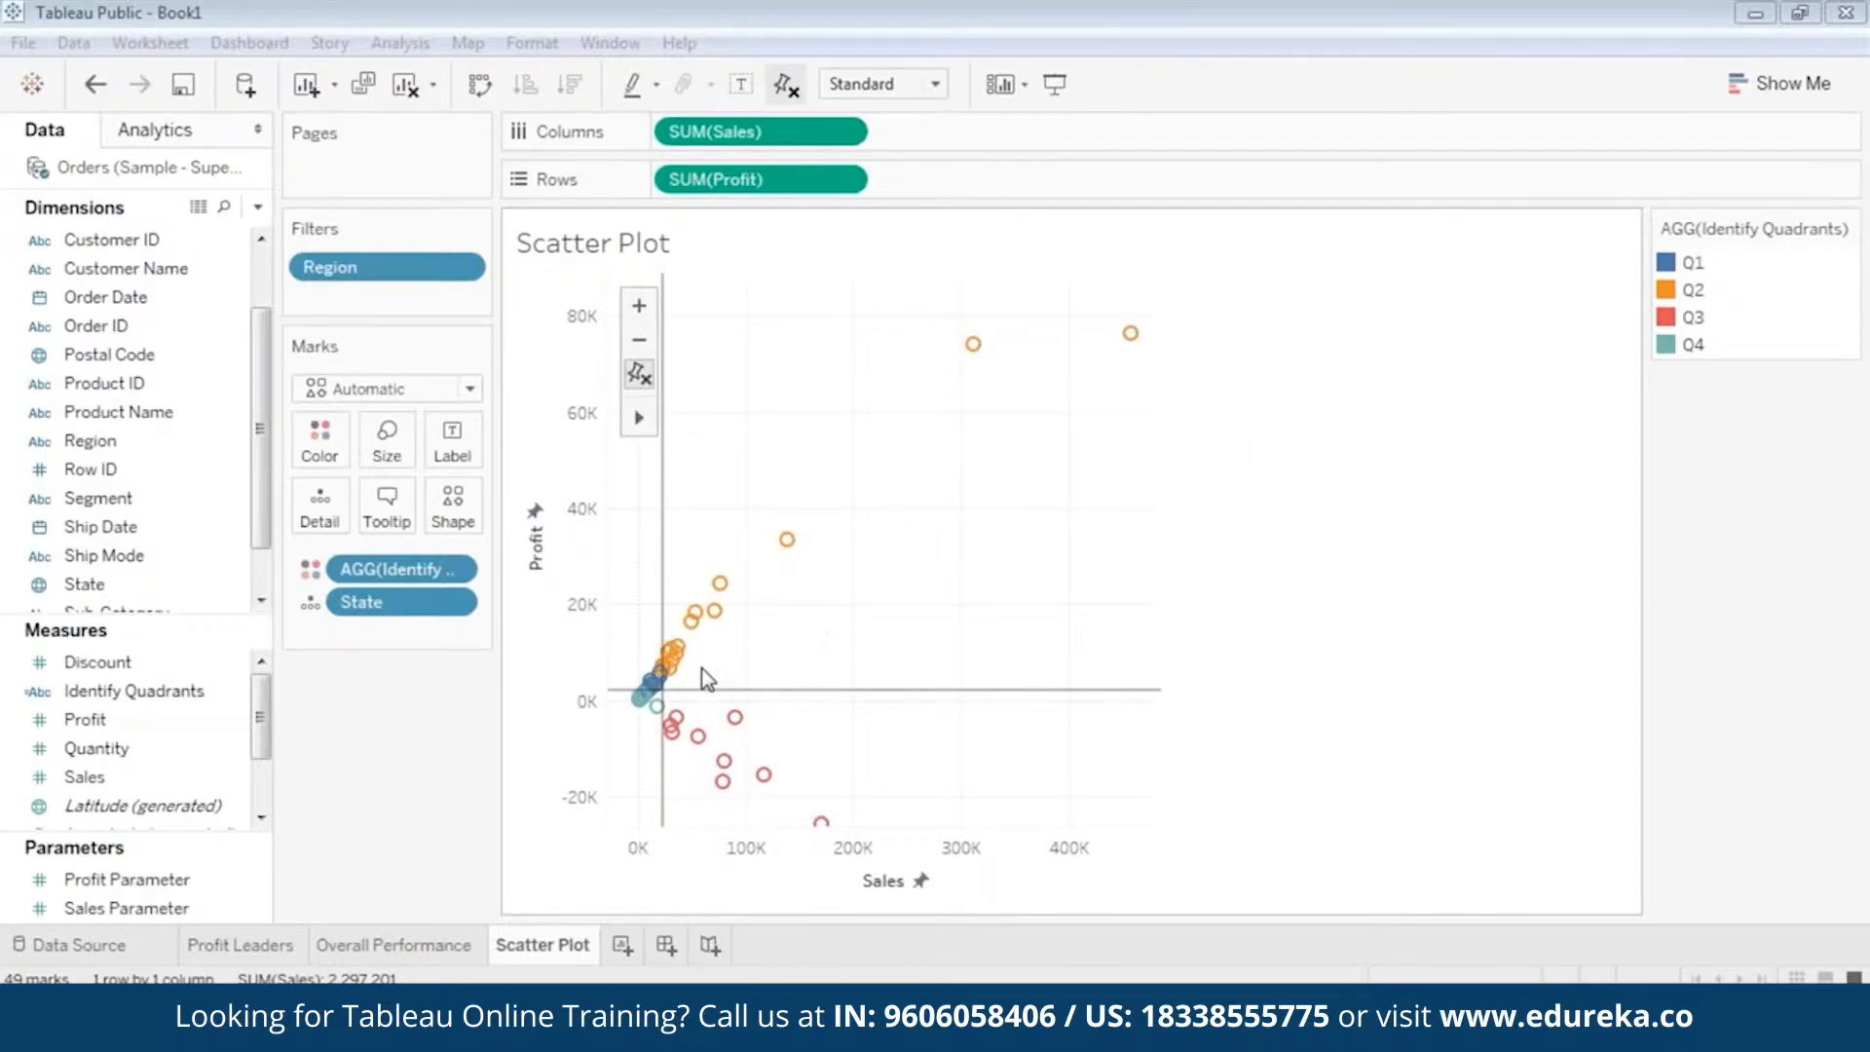
Inspect the details of individual state marks around the median lines in quadrants Q1, Q2 and Q3.
{"action": "scroll", "coordinate": [699, 664], "scroll_direction": "up", "scroll_amount": 4}
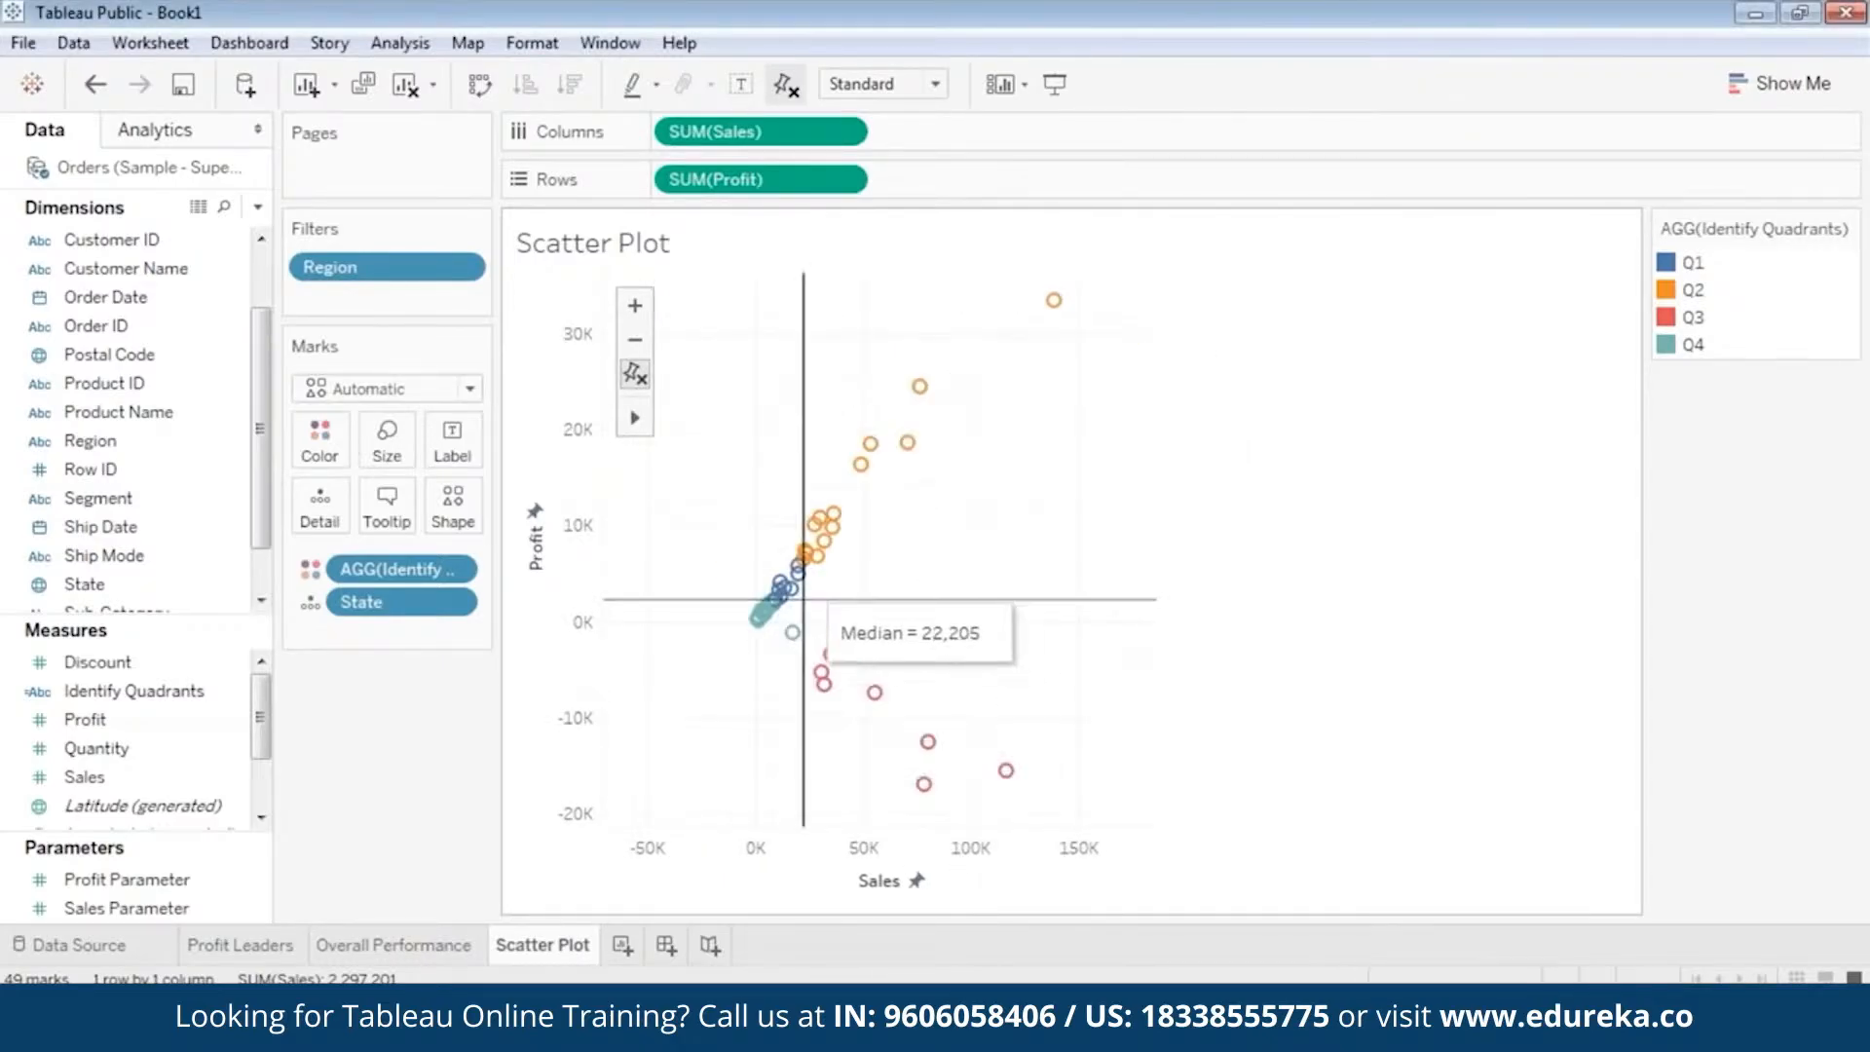
{"action": "mouse_move", "coordinate": [816, 534]}
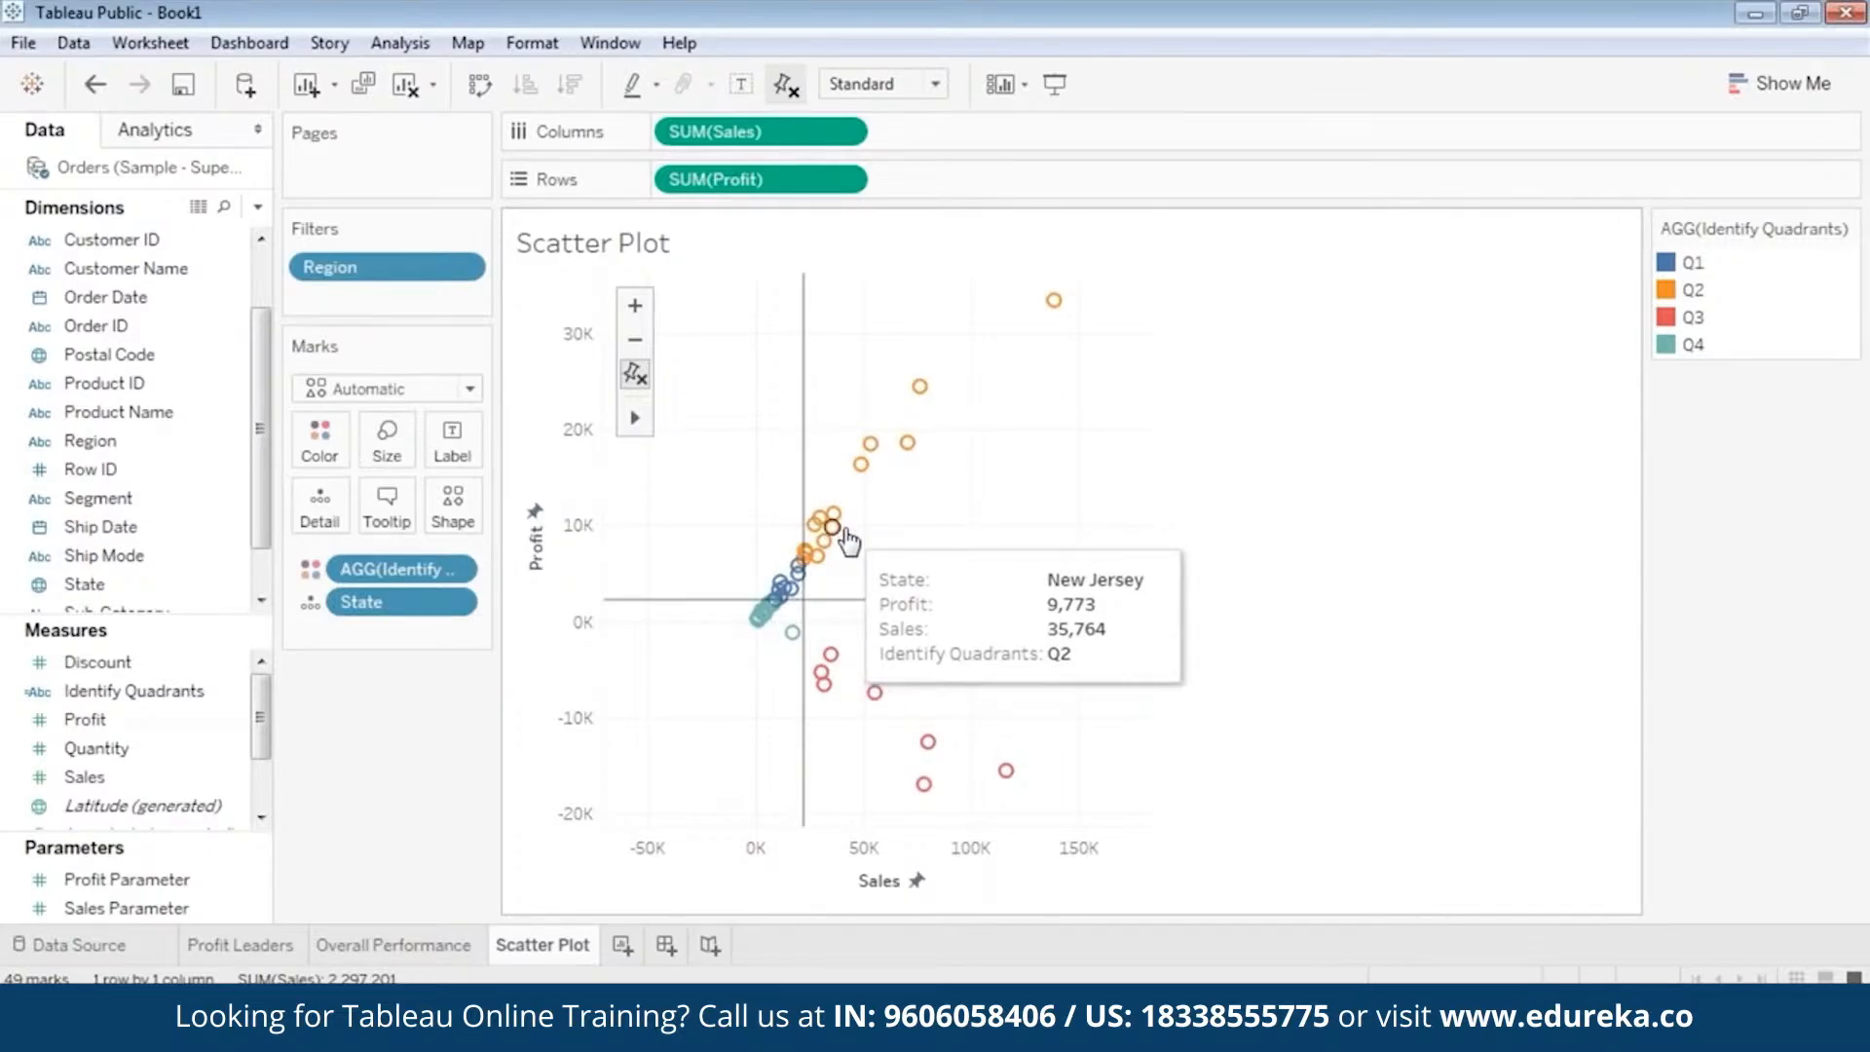
{"action": "mouse_move", "coordinate": [779, 582]}
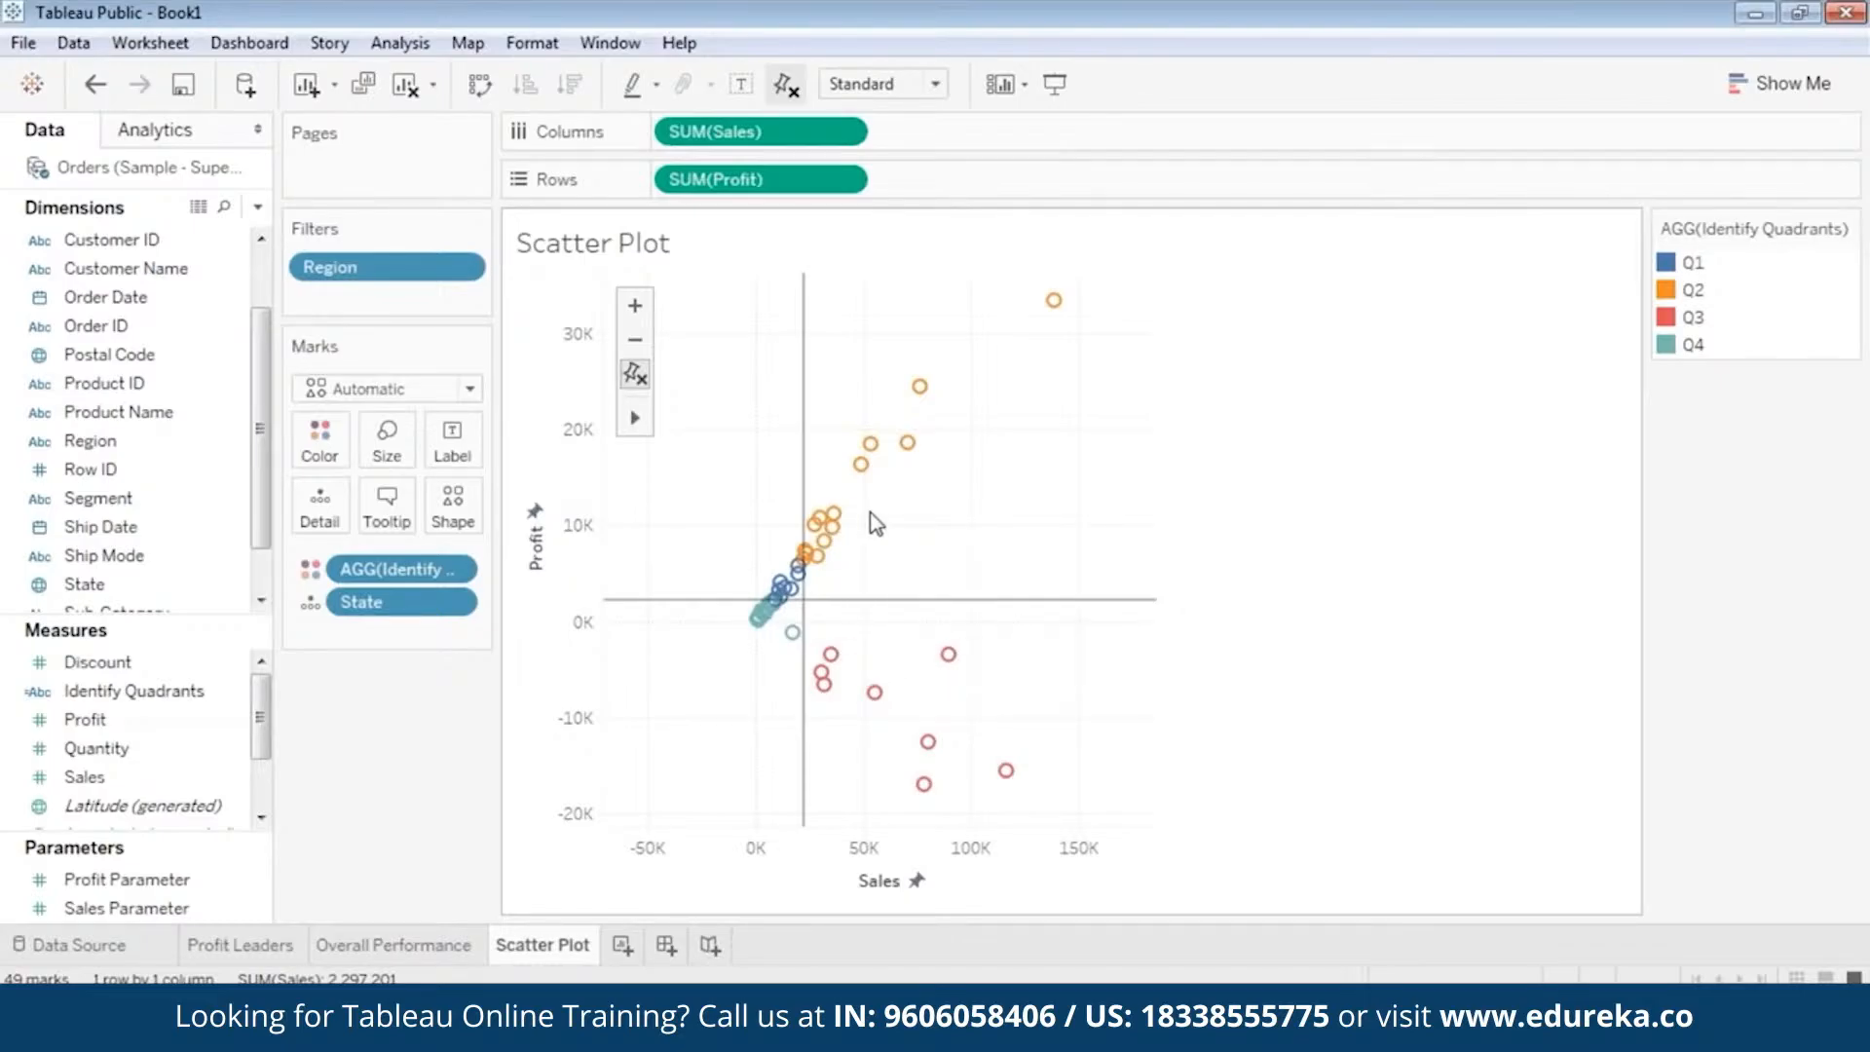
{"action": "mouse_move", "coordinate": [862, 490]}
{"action": "mouse_move", "coordinate": [1008, 776]}
Inspect the details of the lowest-profit state mark in quadrant Q3.
{"action": "mouse_move", "coordinate": [635, 417]}
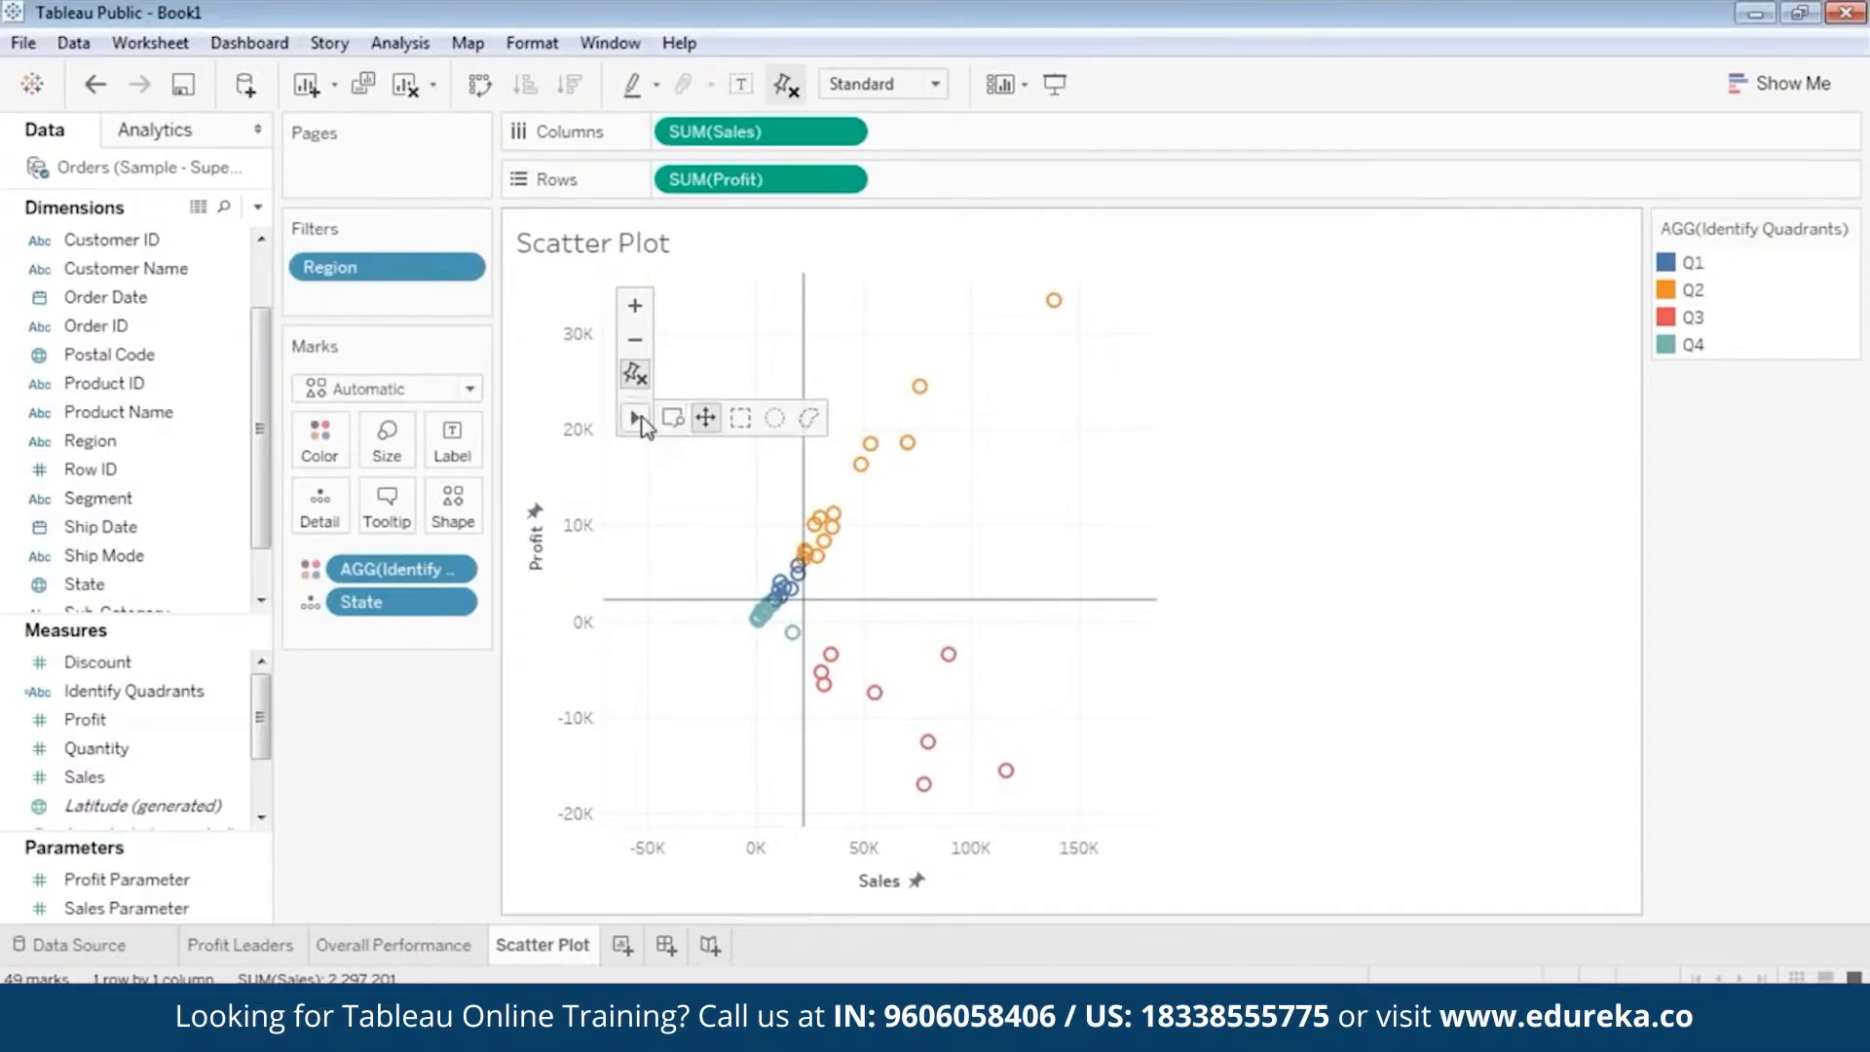
{"action": "left_click", "coordinate": [635, 340]}
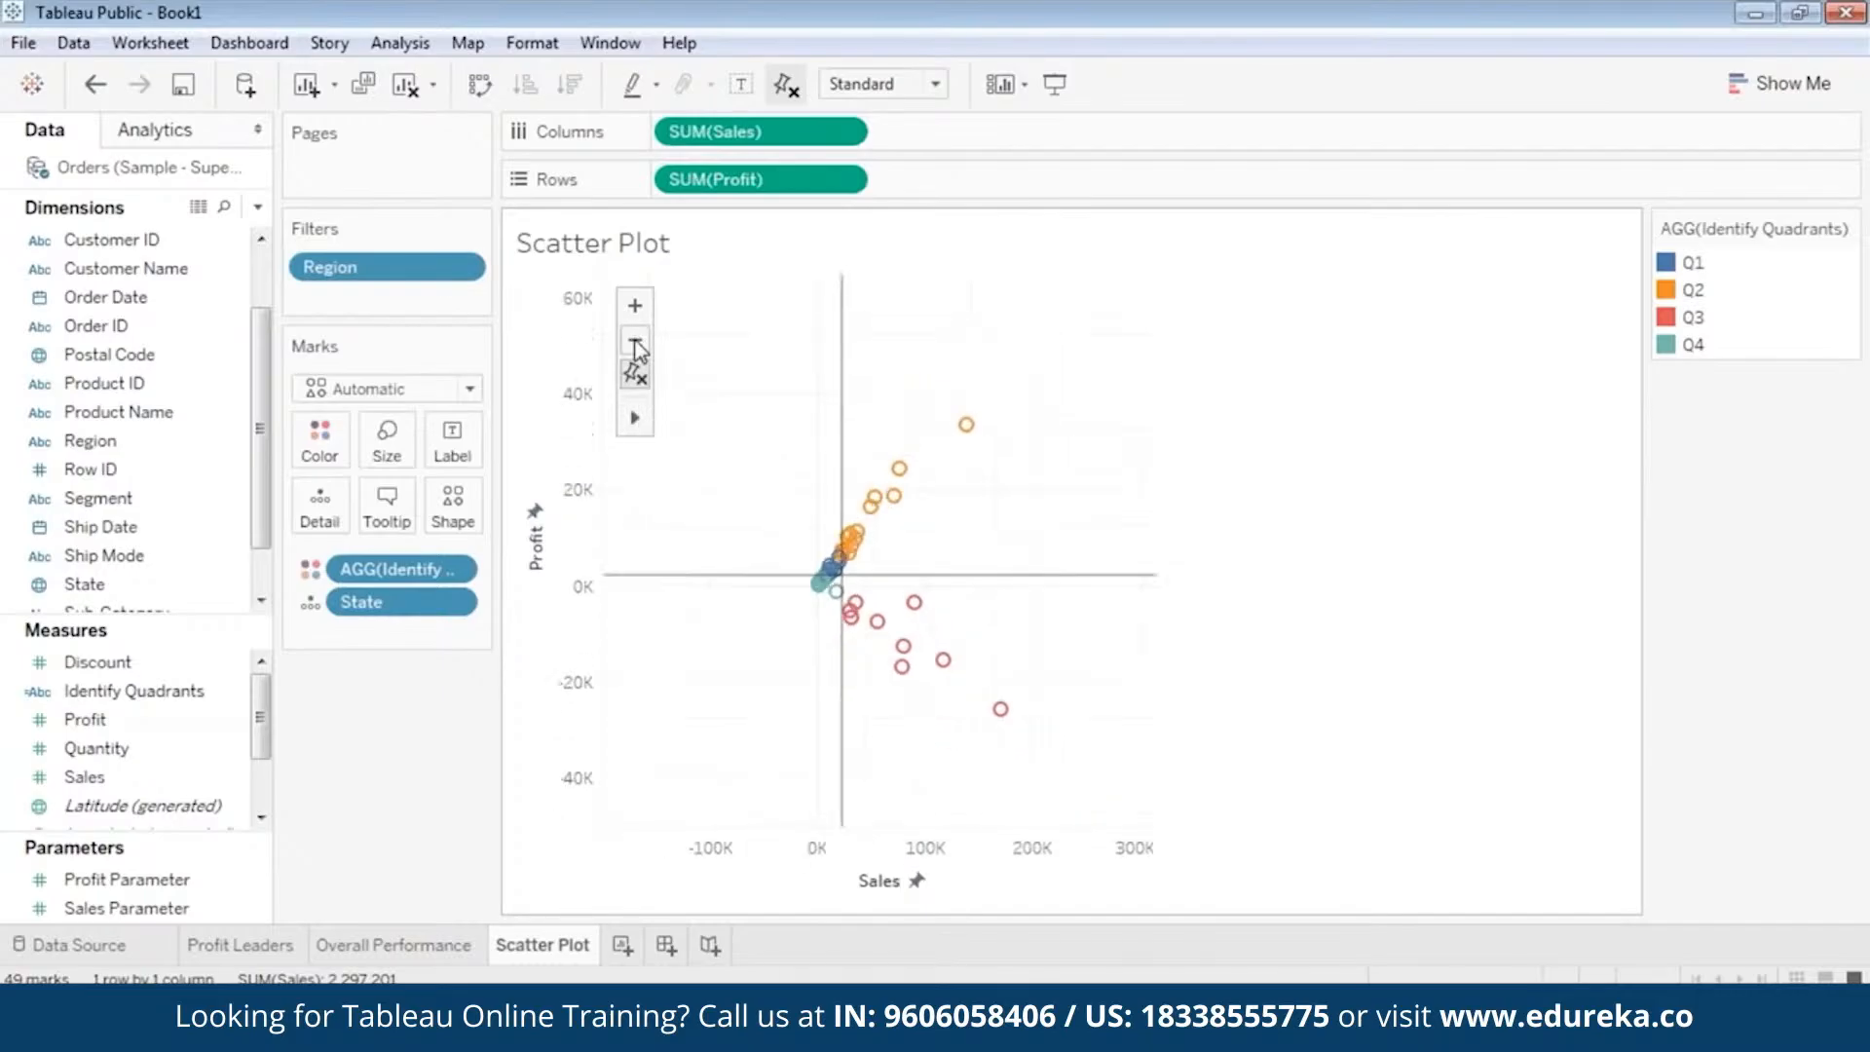
{"action": "mouse_move", "coordinate": [1003, 722]}
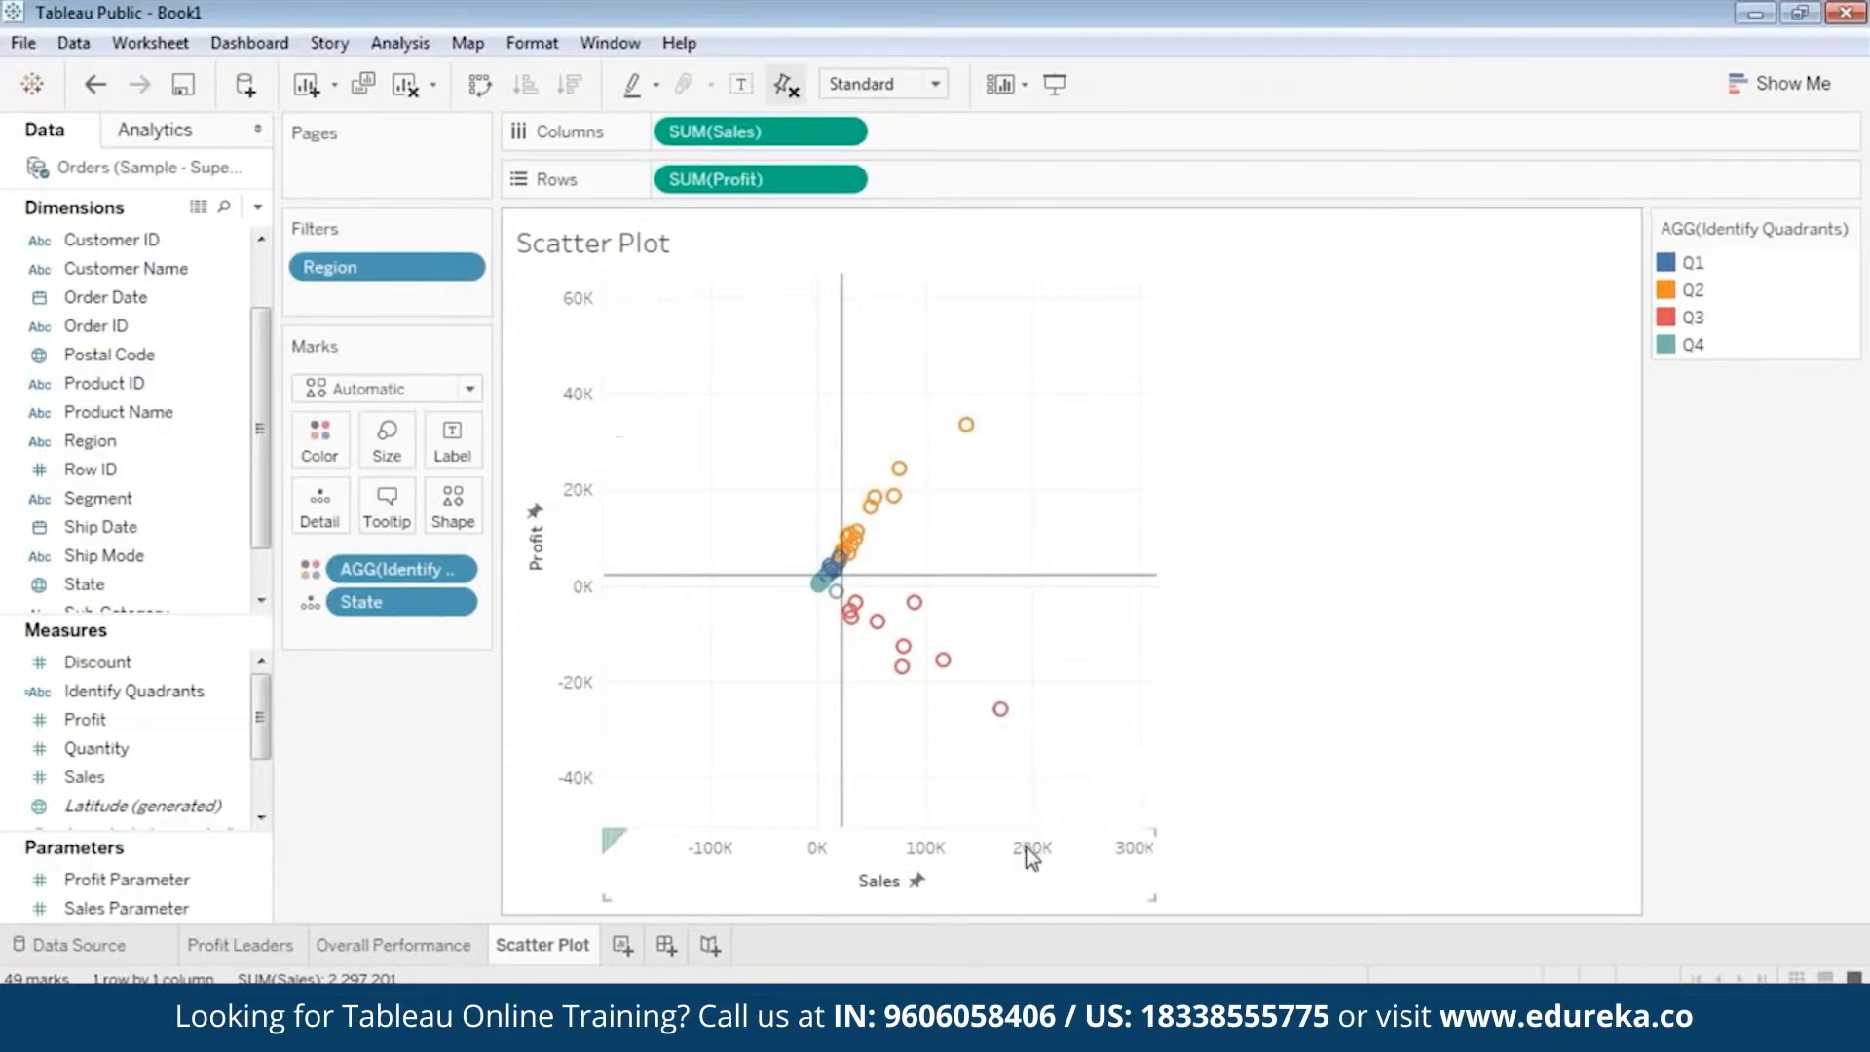
{"action": "mouse_move", "coordinate": [1006, 720]}
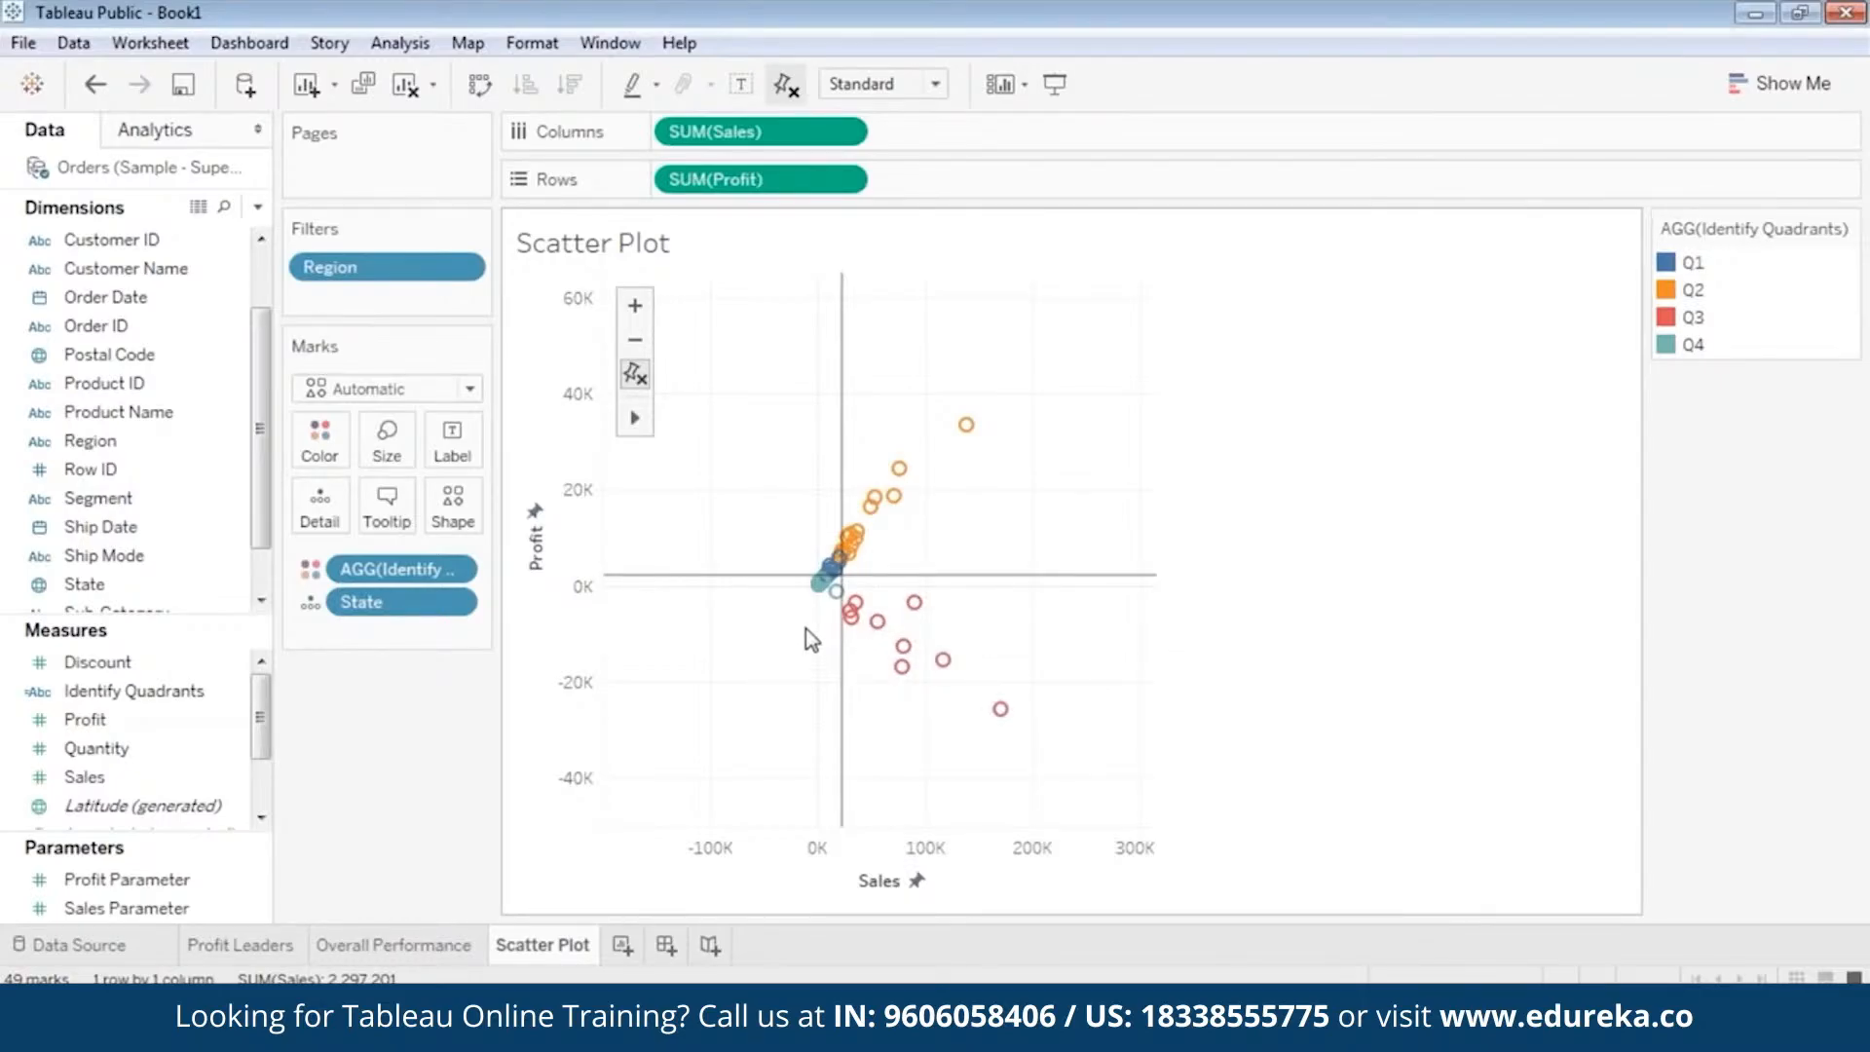
Examine the low-sales Q4 marks near the origin and compare them with individual Q3 and Q2 states.
{"action": "left_click", "coordinate": [818, 582]}
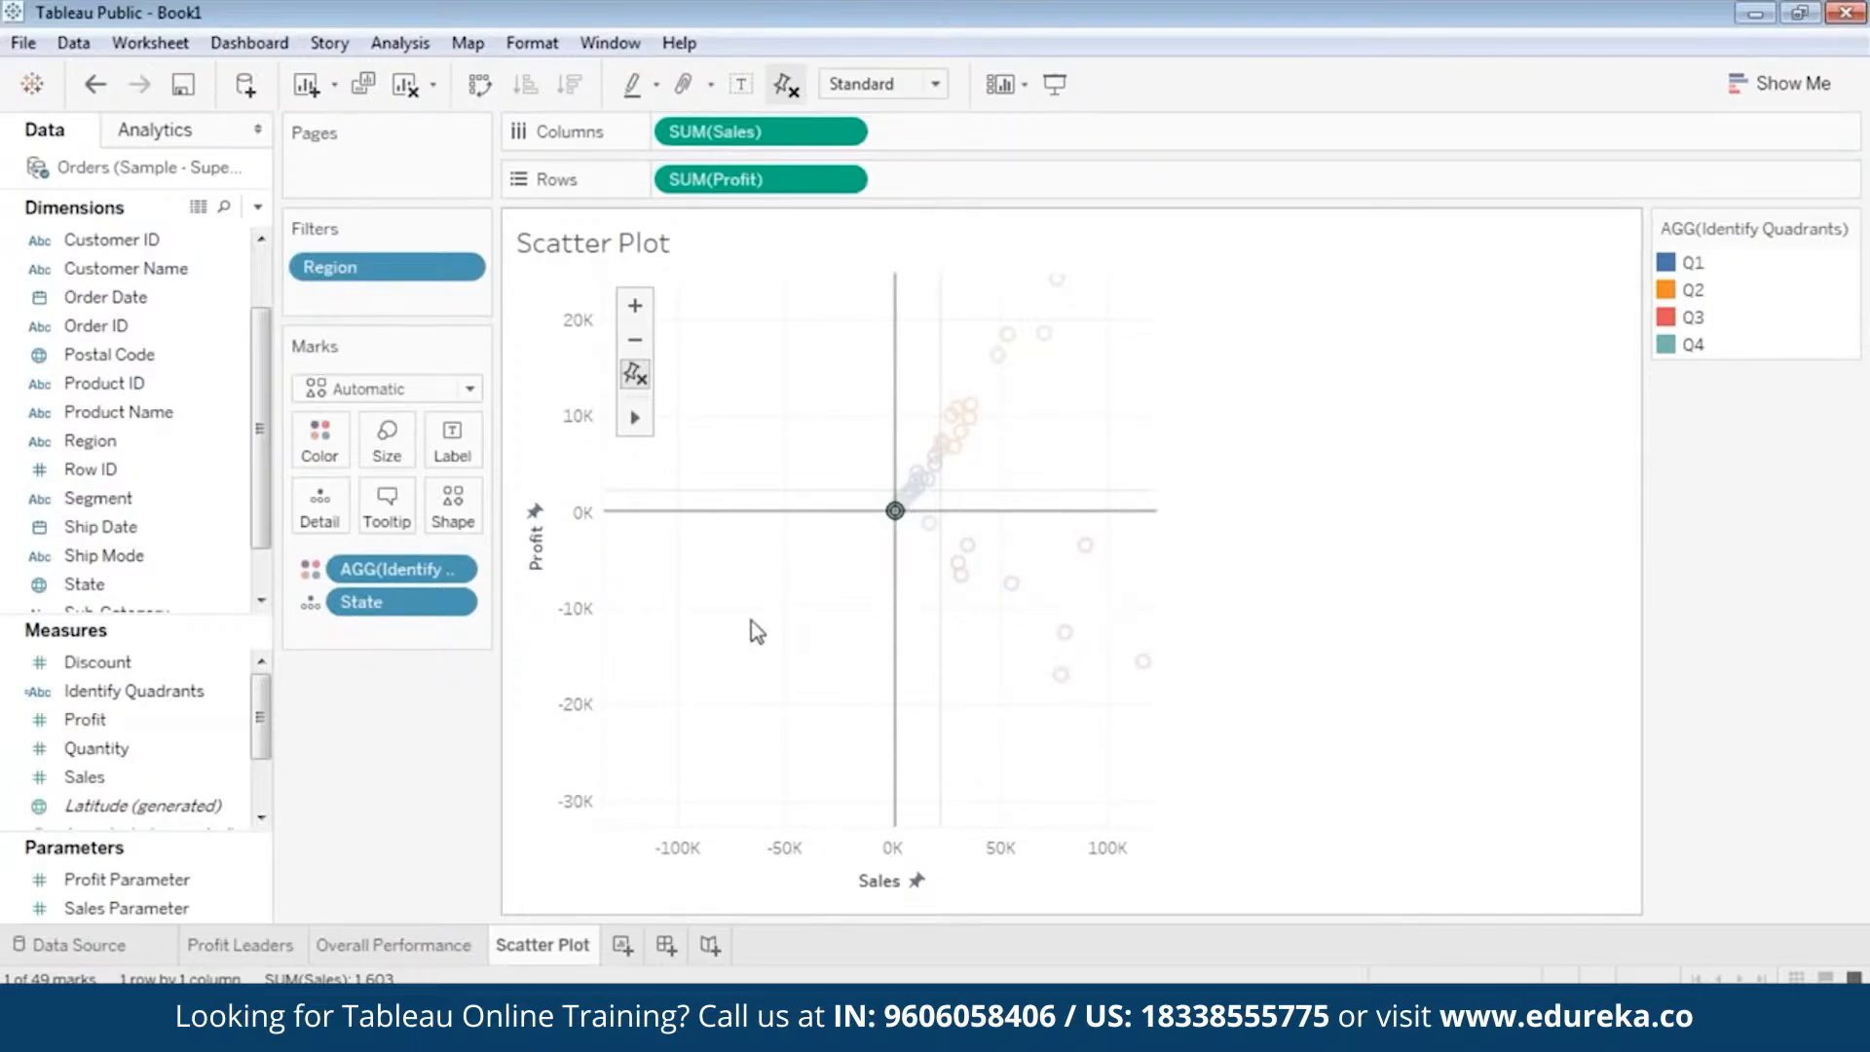
{"action": "left_click", "coordinate": [816, 607]}
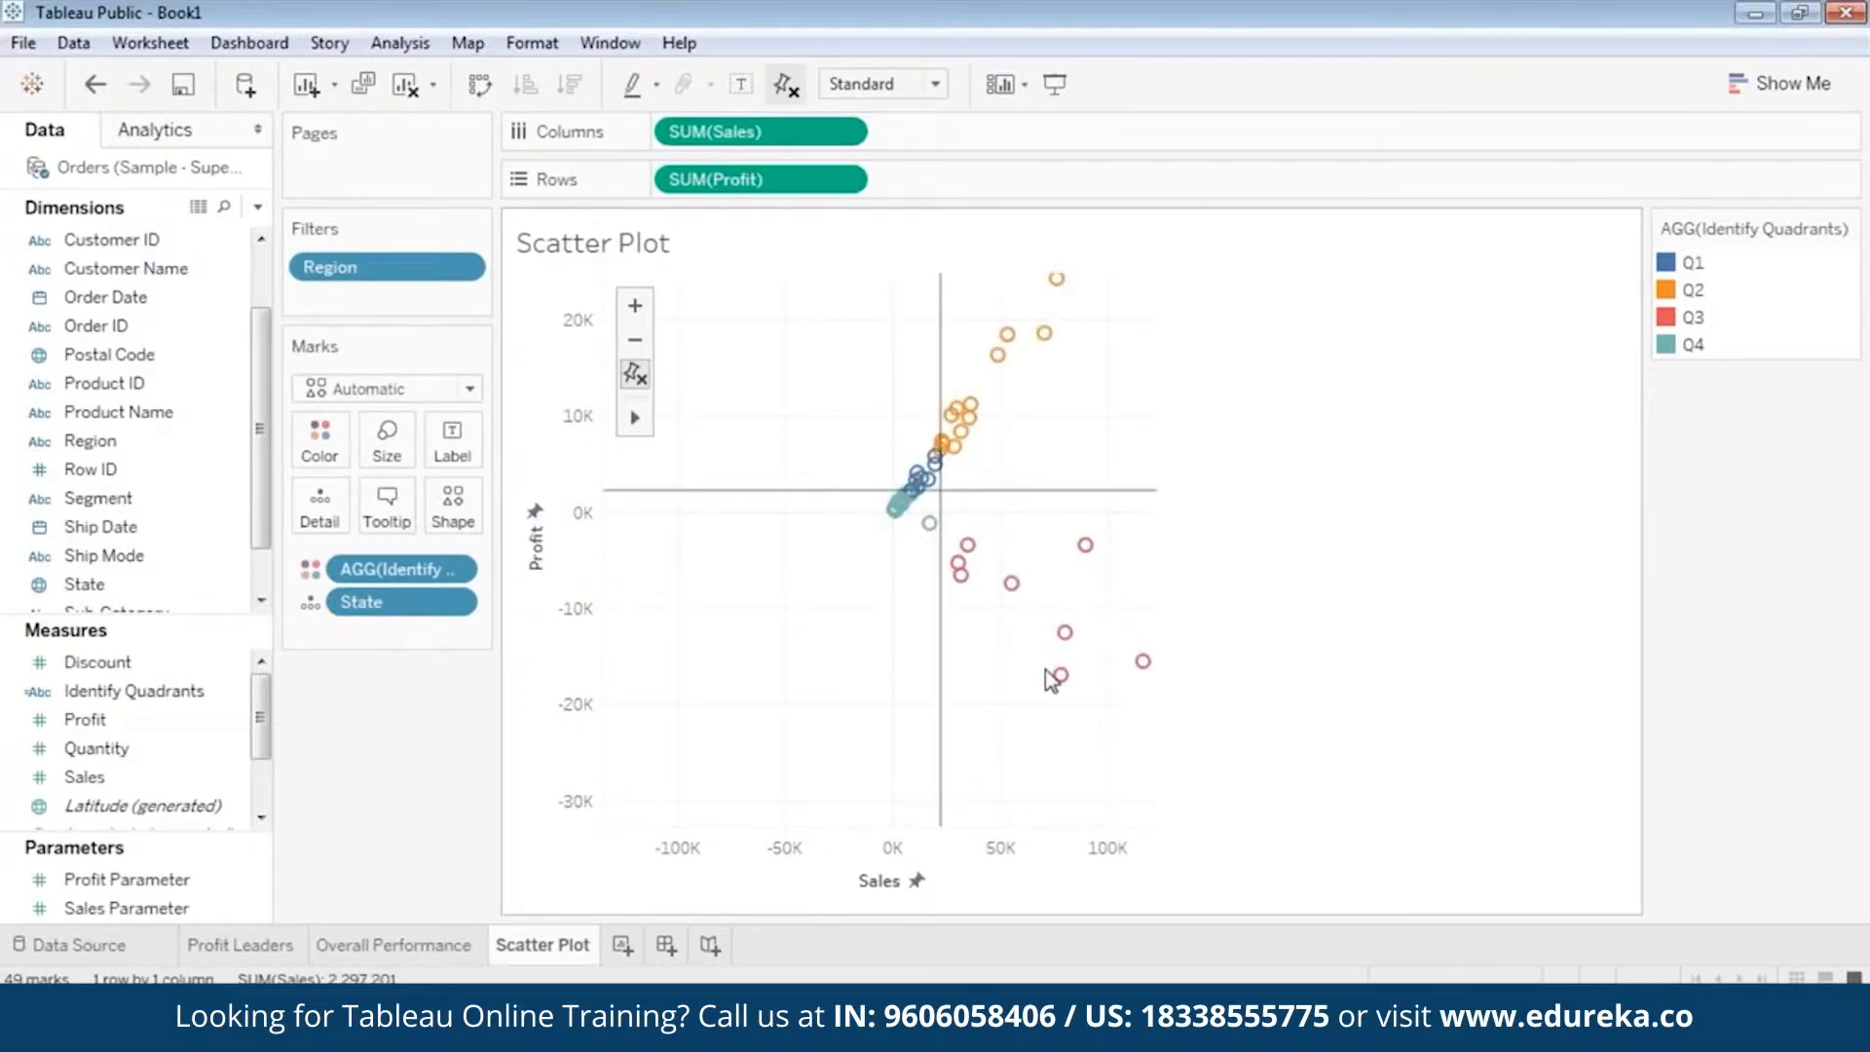
{"action": "mouse_move", "coordinate": [1083, 672]}
{"action": "mouse_move", "coordinate": [925, 525]}
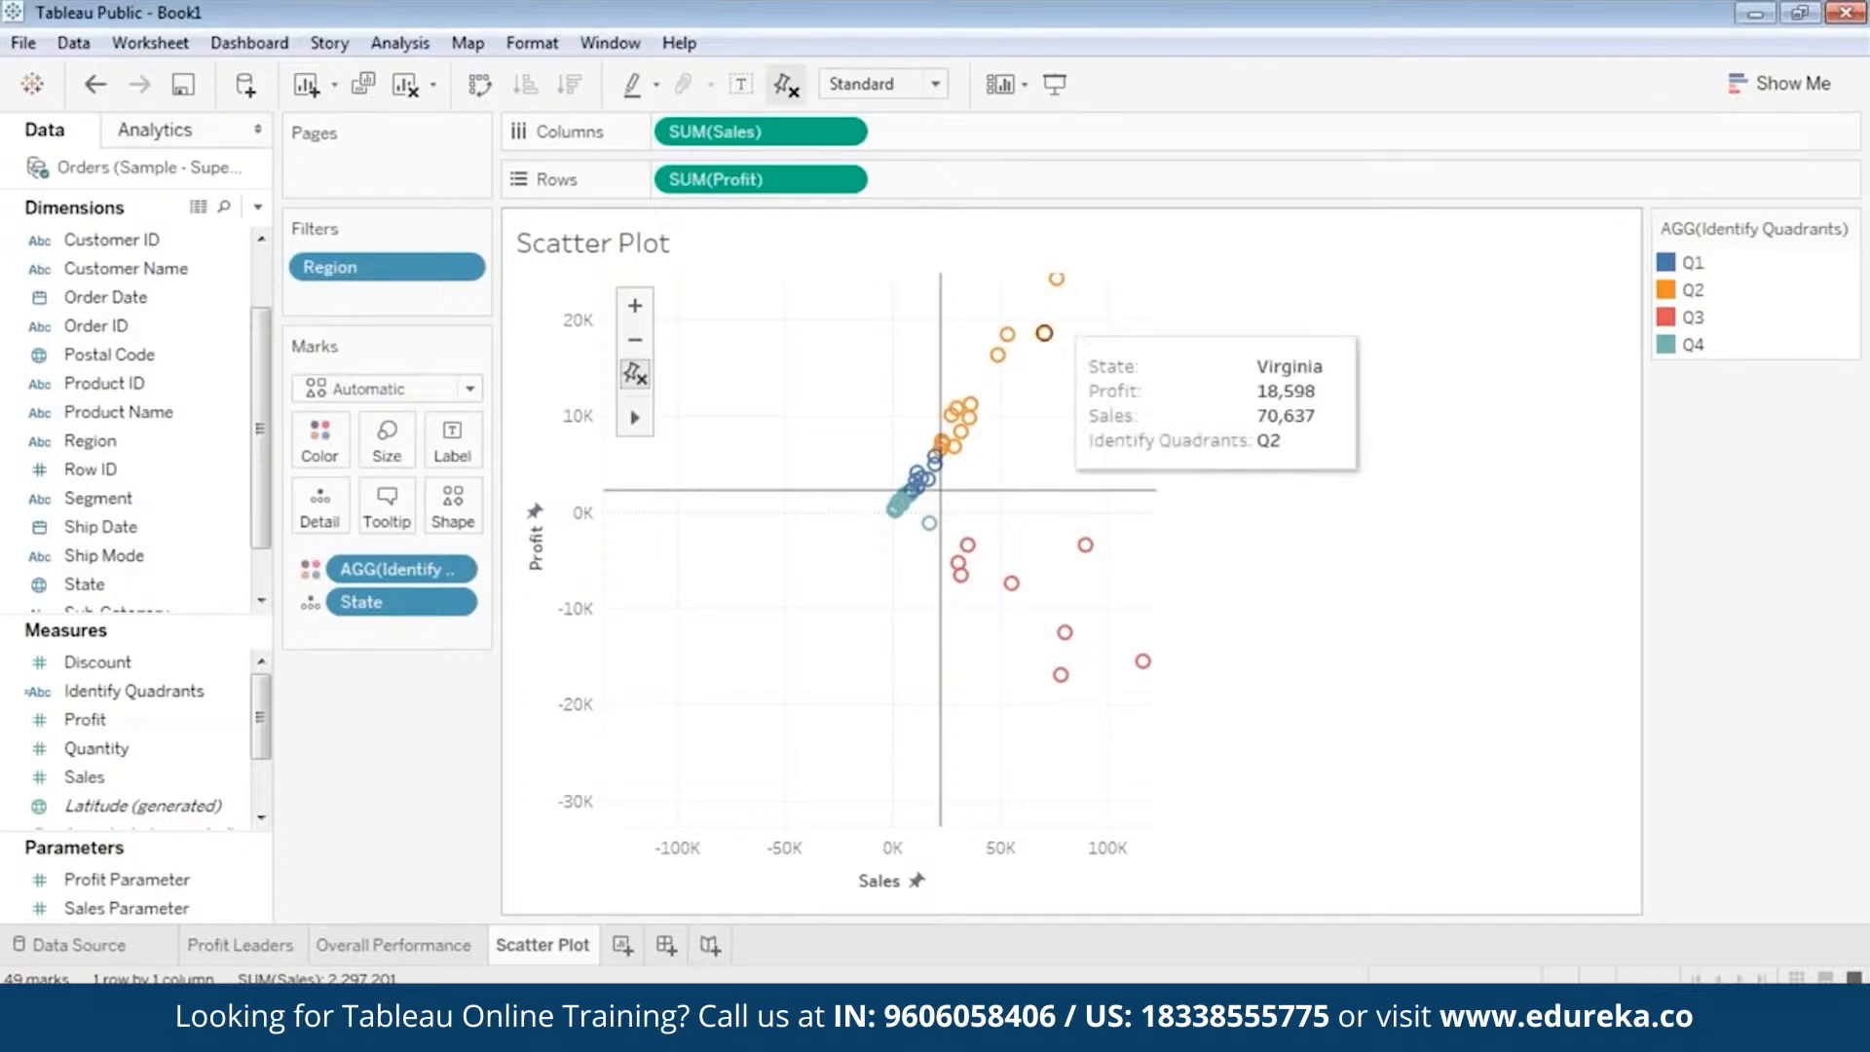
{"action": "mouse_move", "coordinate": [998, 358]}
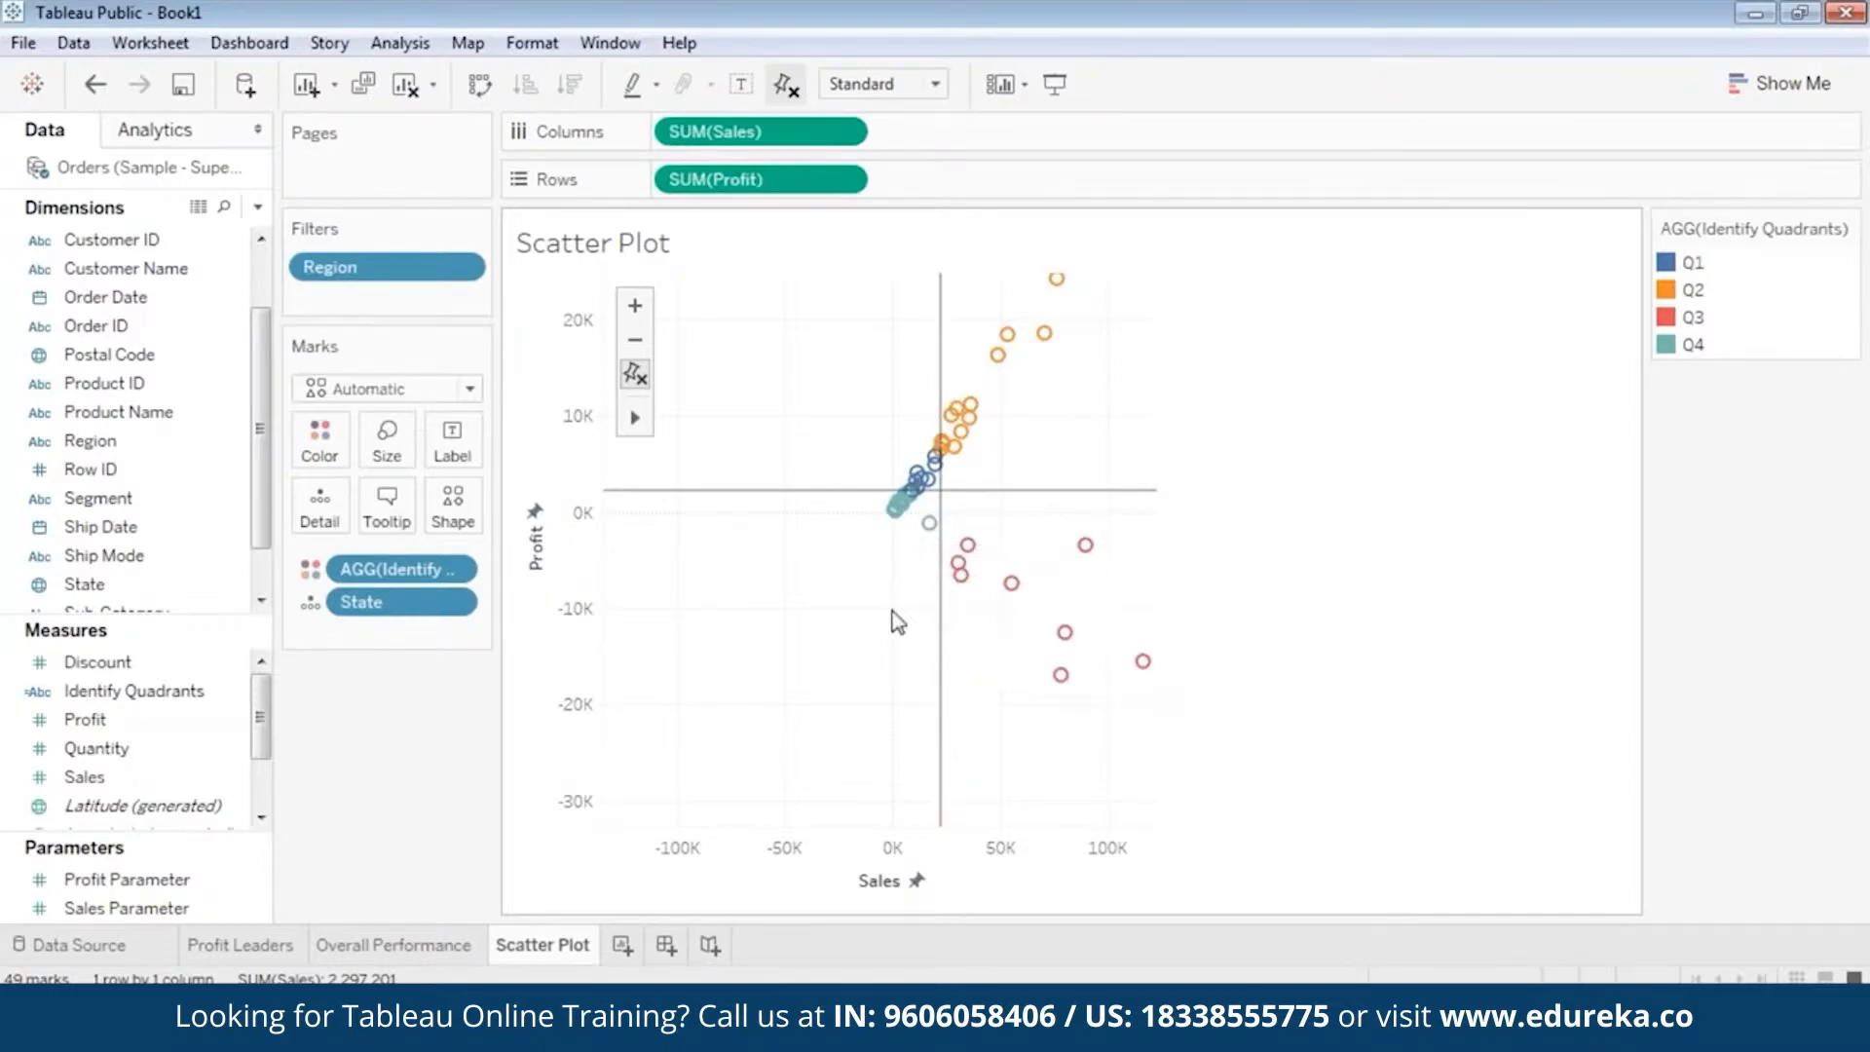
{"action": "mouse_move", "coordinate": [962, 431]}
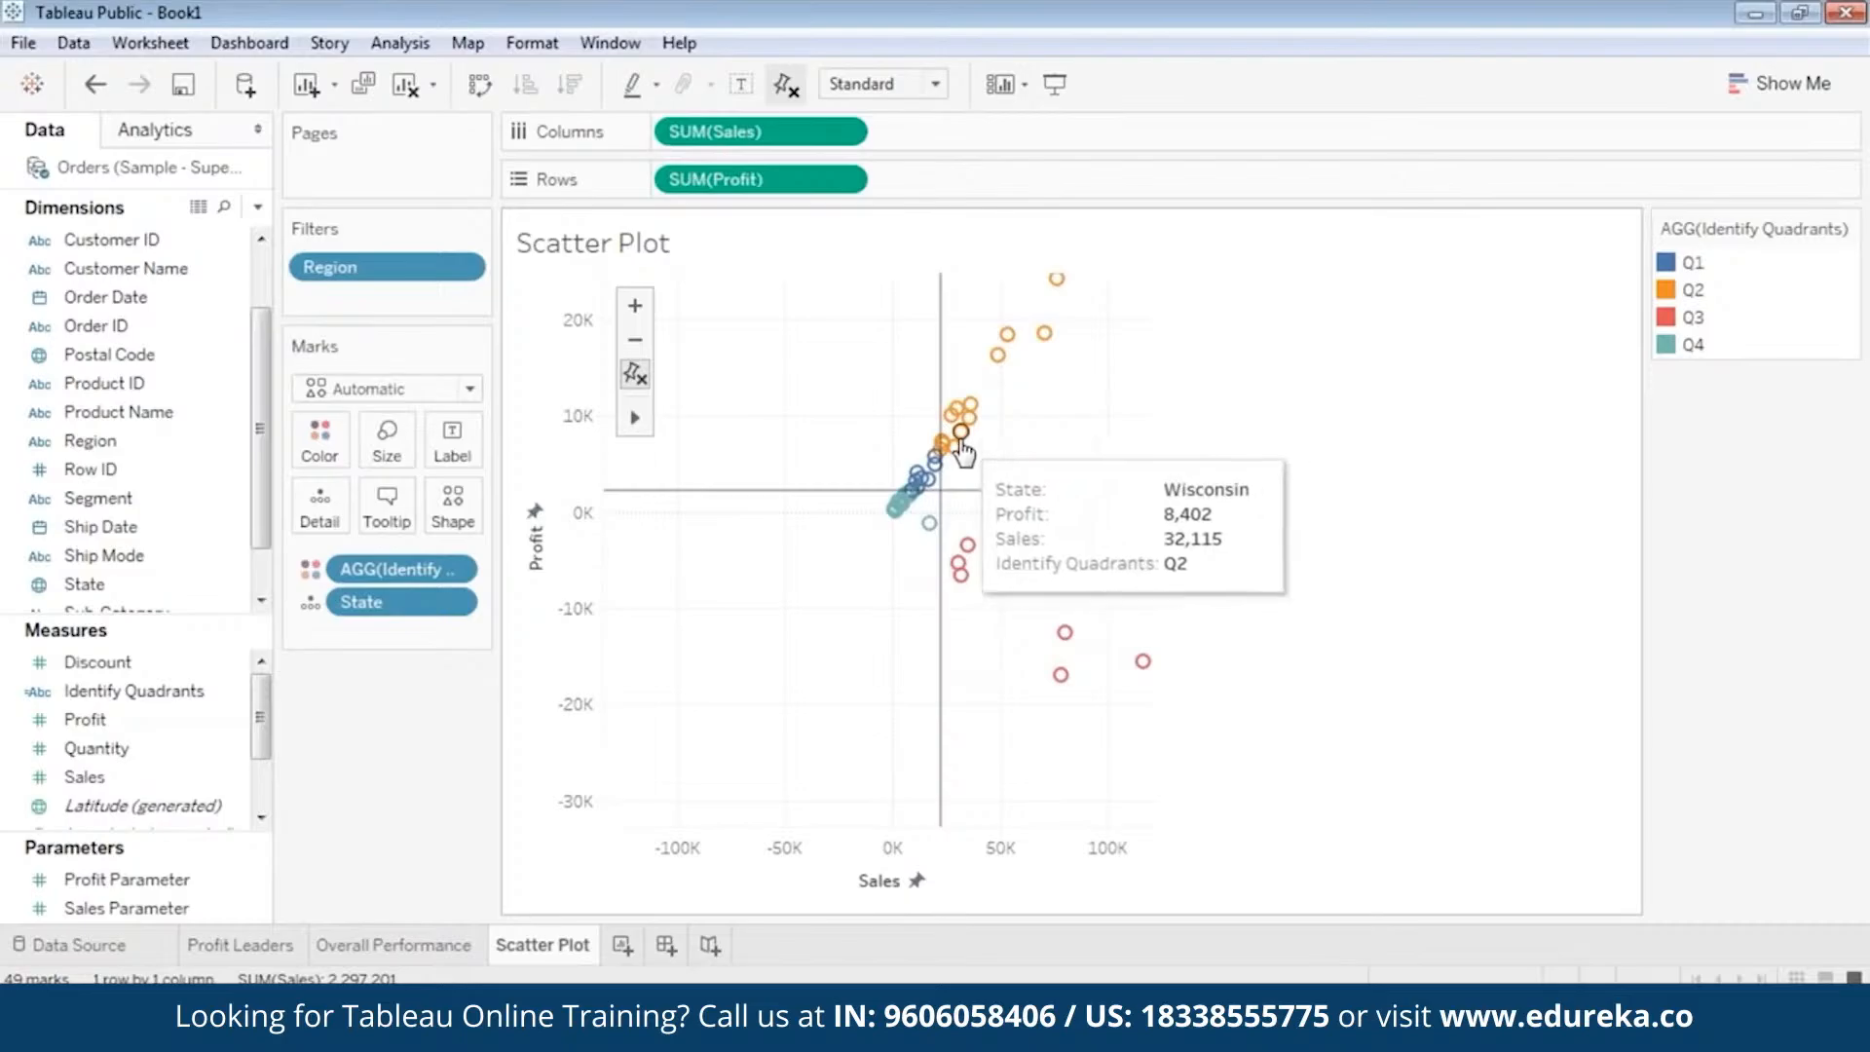
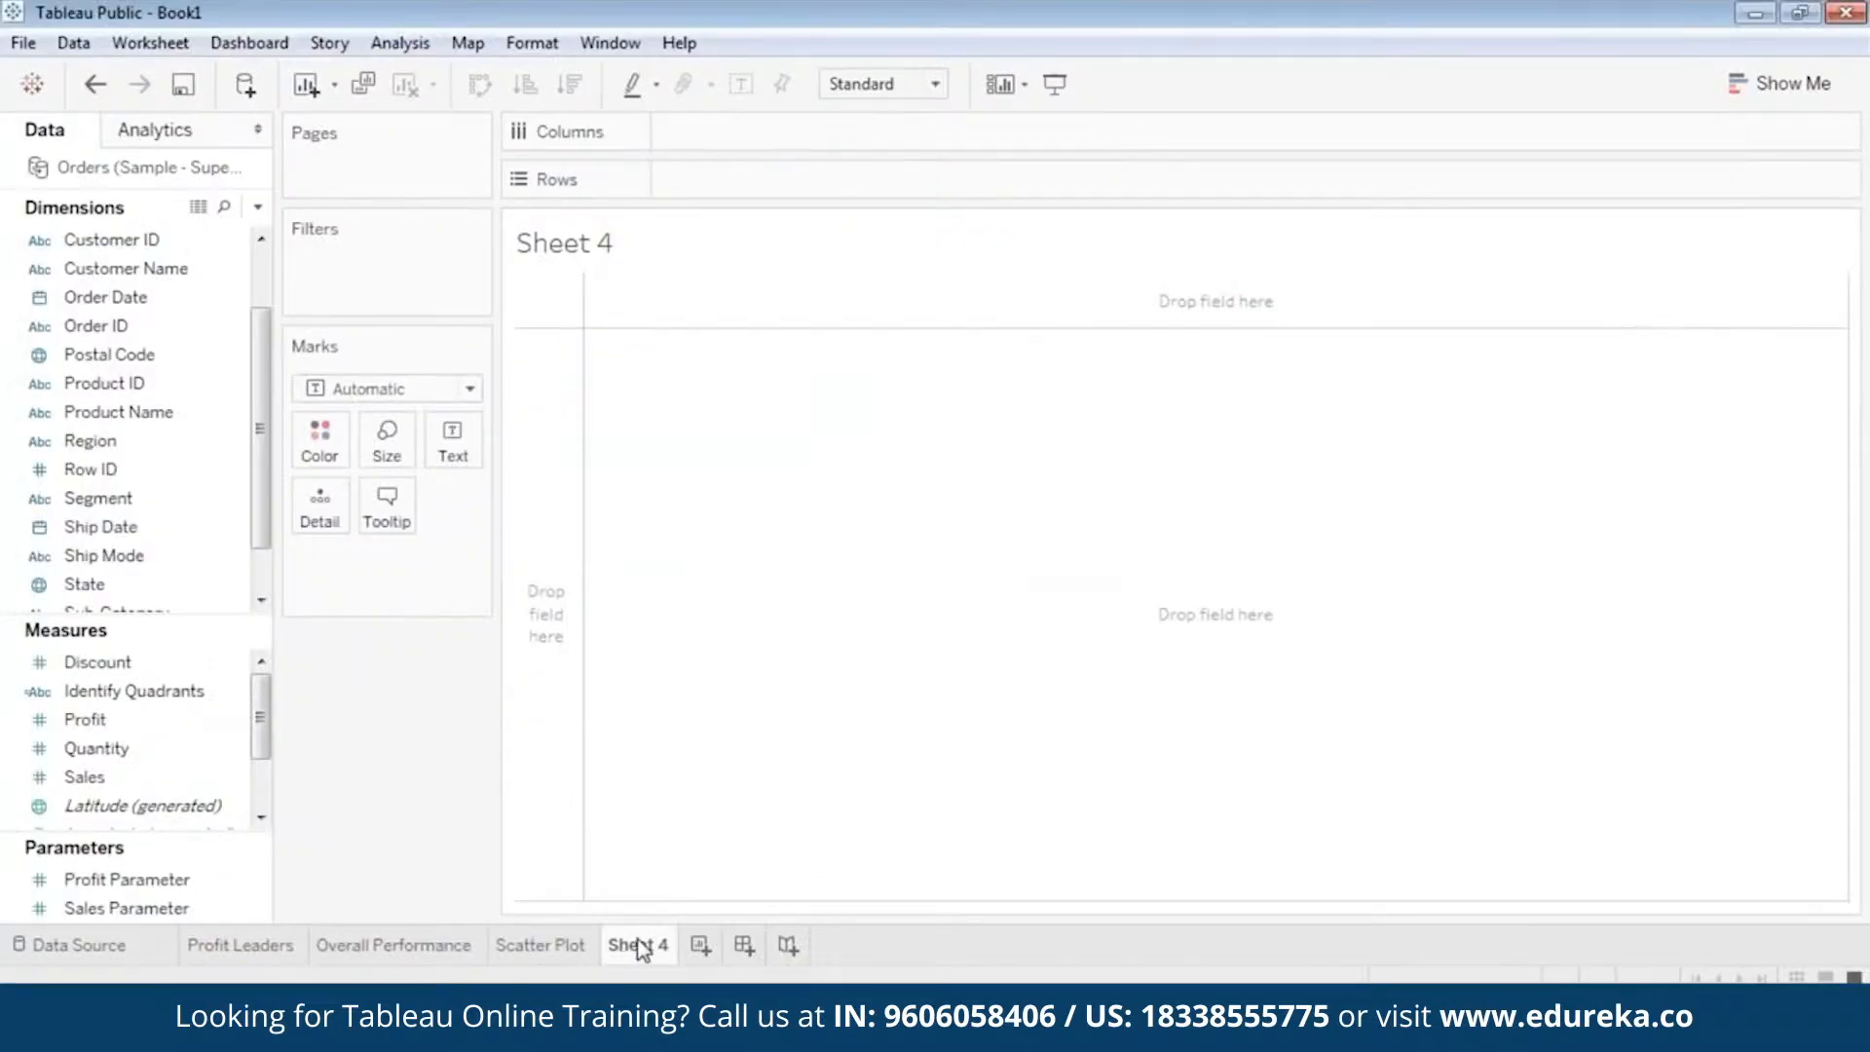
{"action": "right_click", "coordinate": [652, 953]}
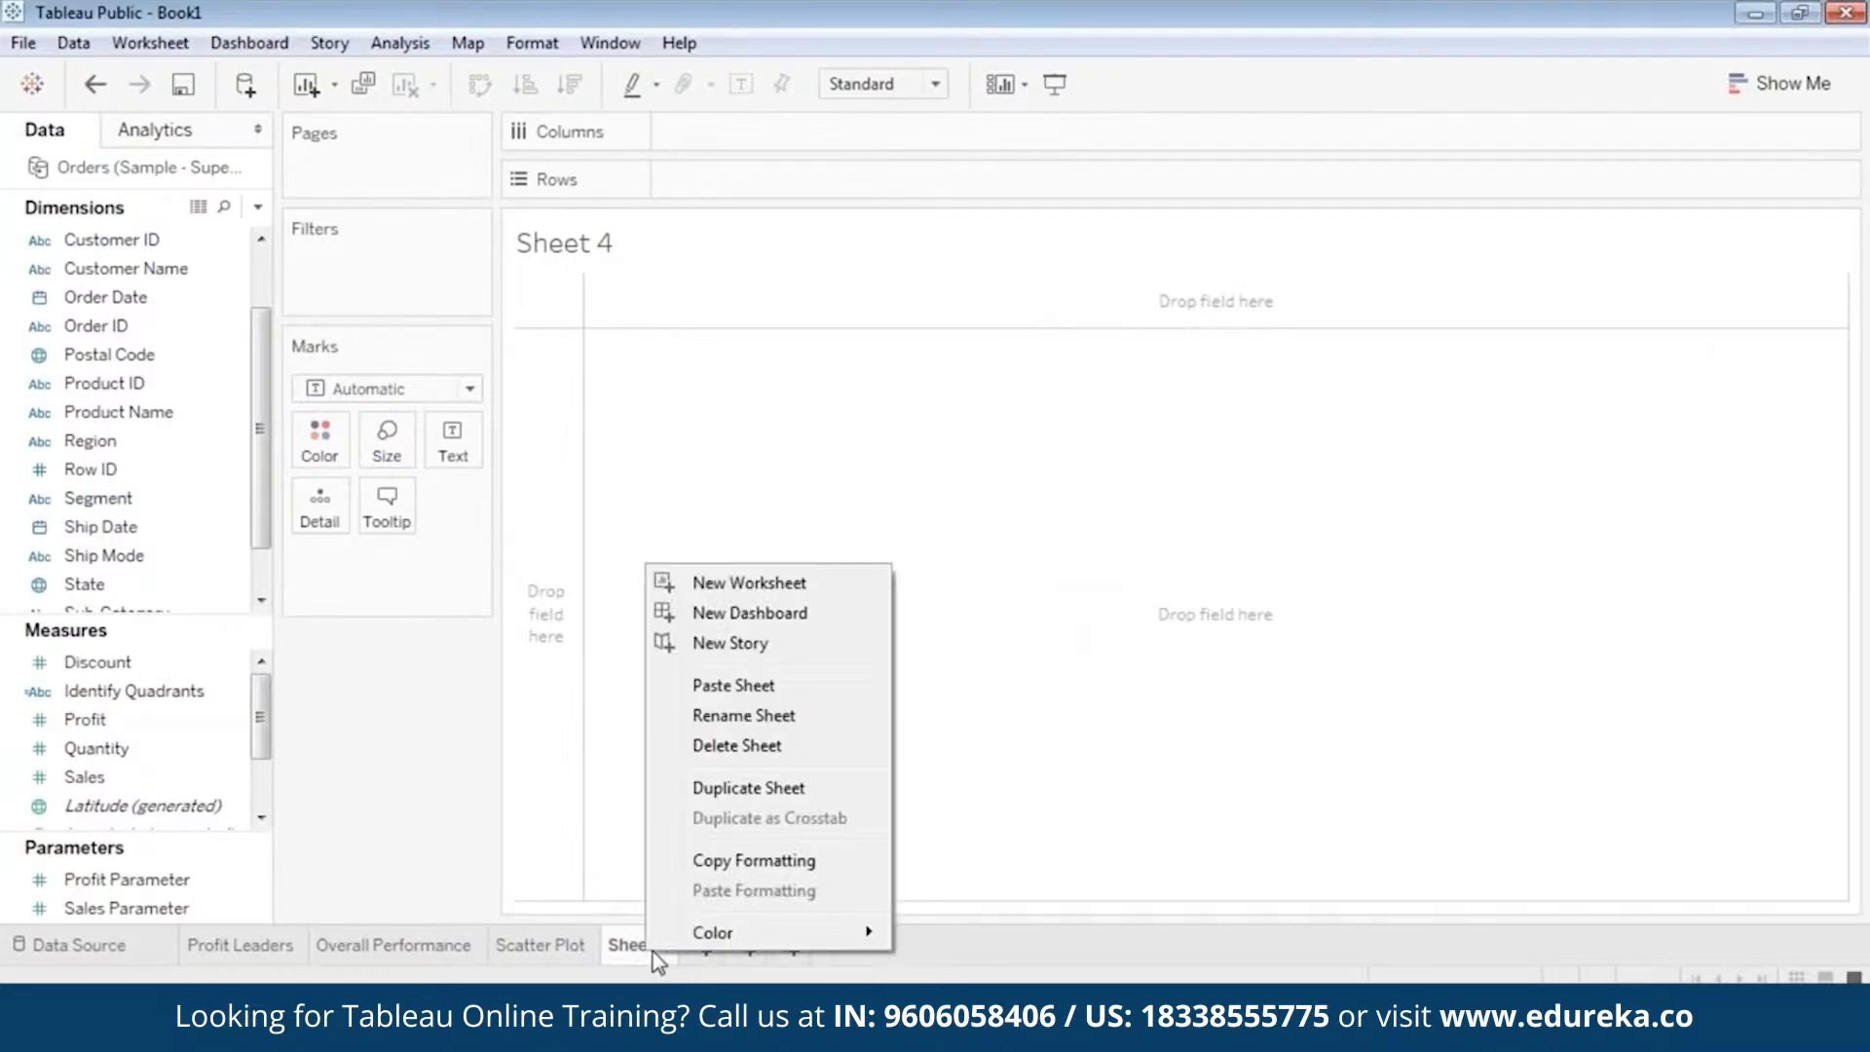
{"action": "left_click", "coordinate": [791, 715]}
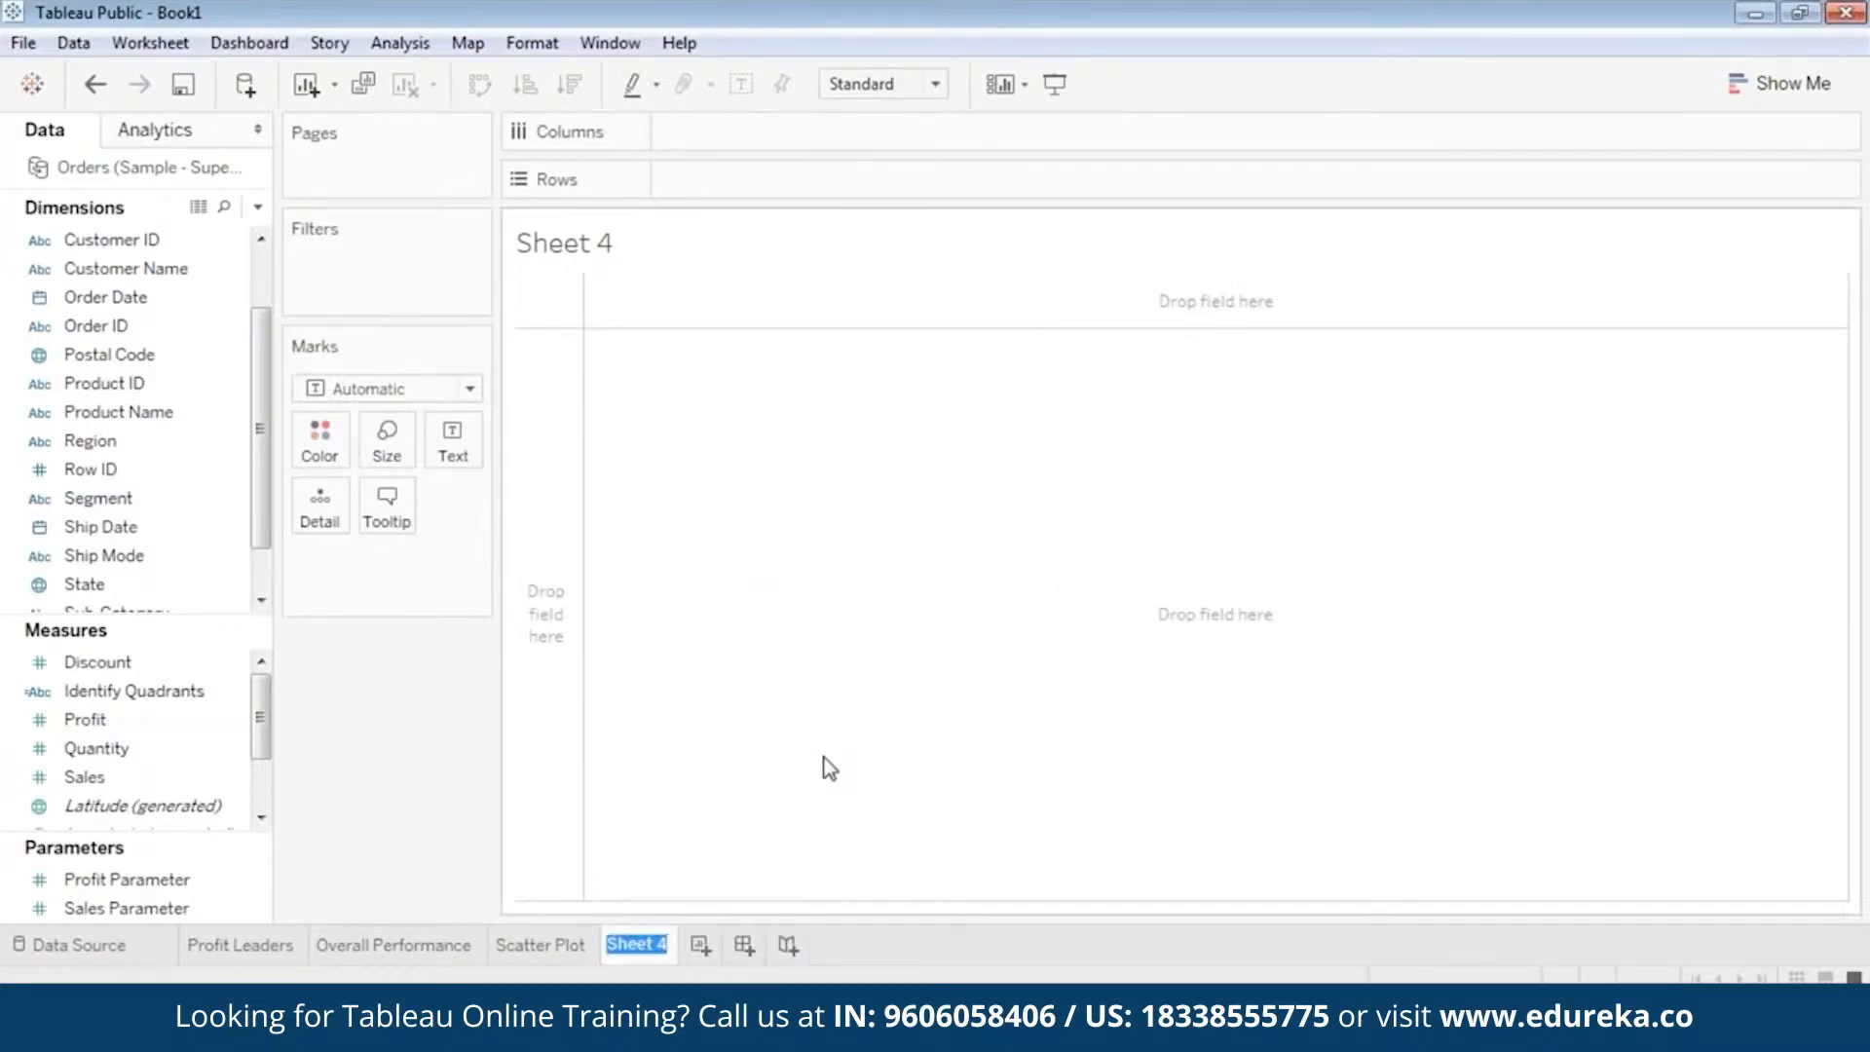
{"action": "type", "text": "Segment"}
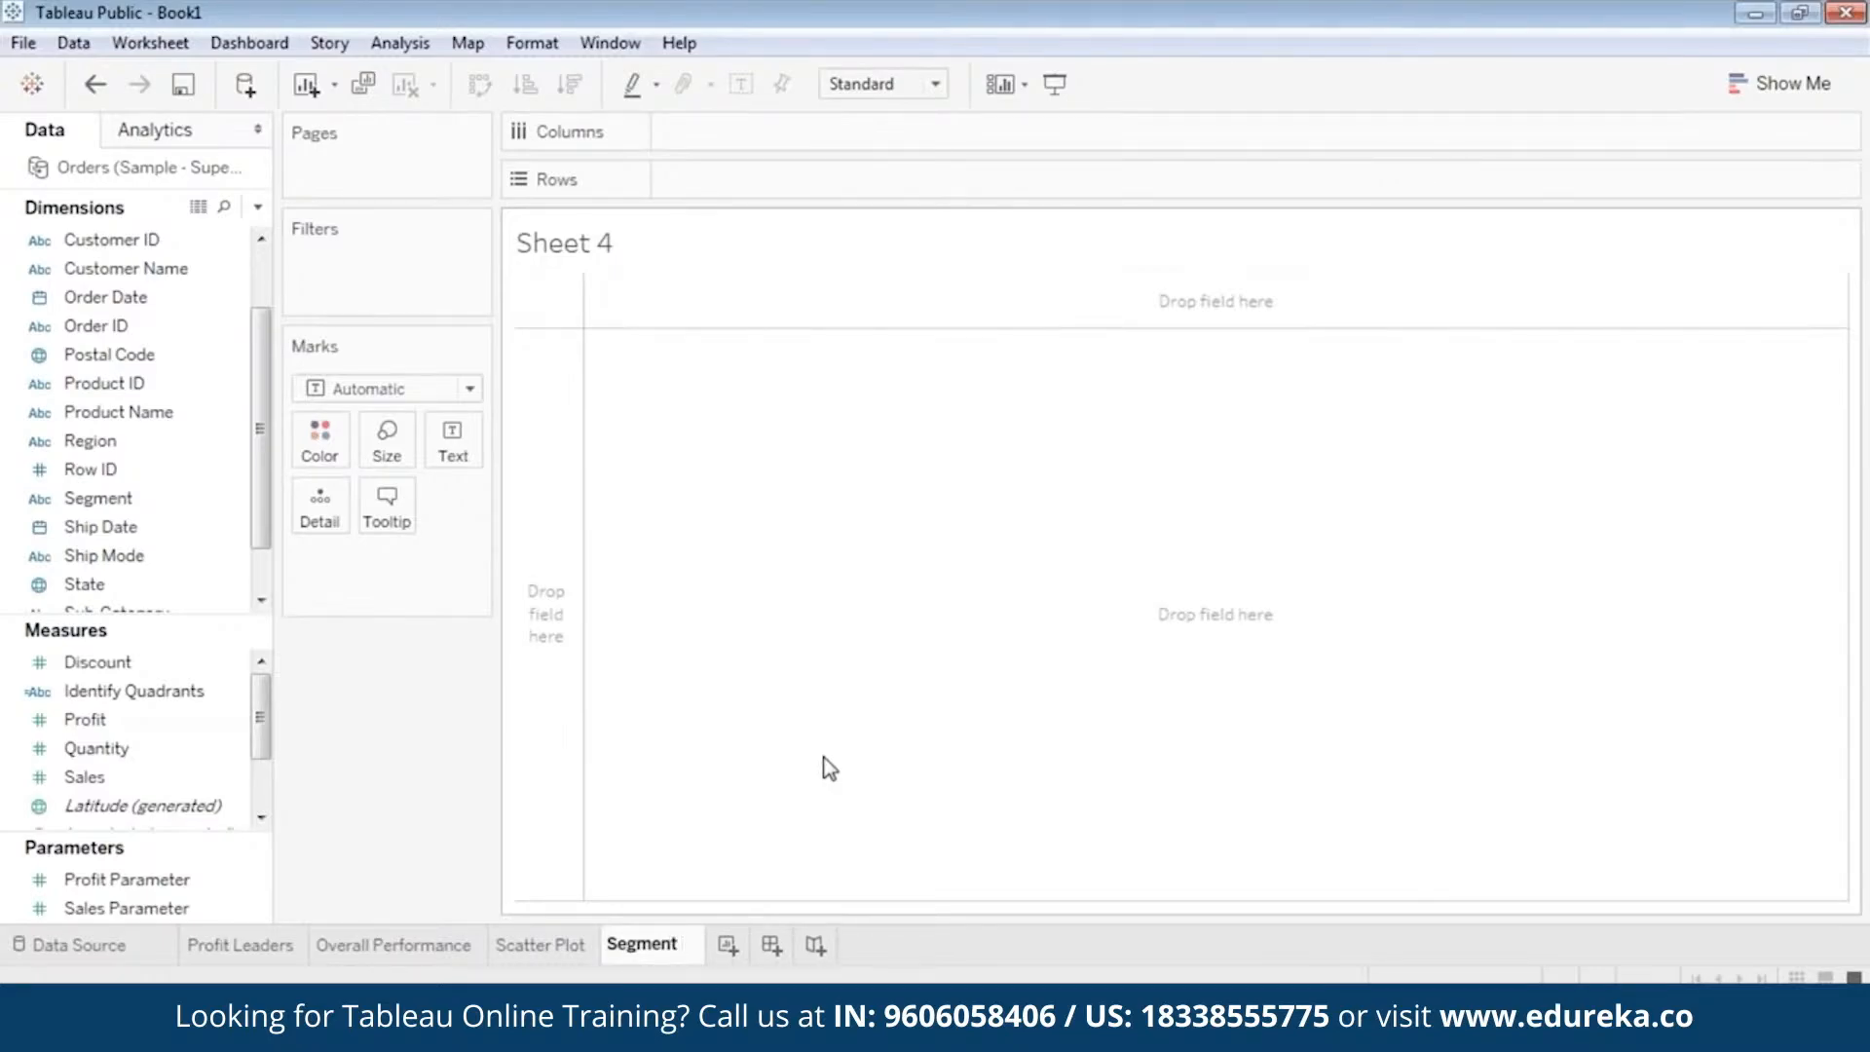
{"action": "type", "text": " @Pro"}
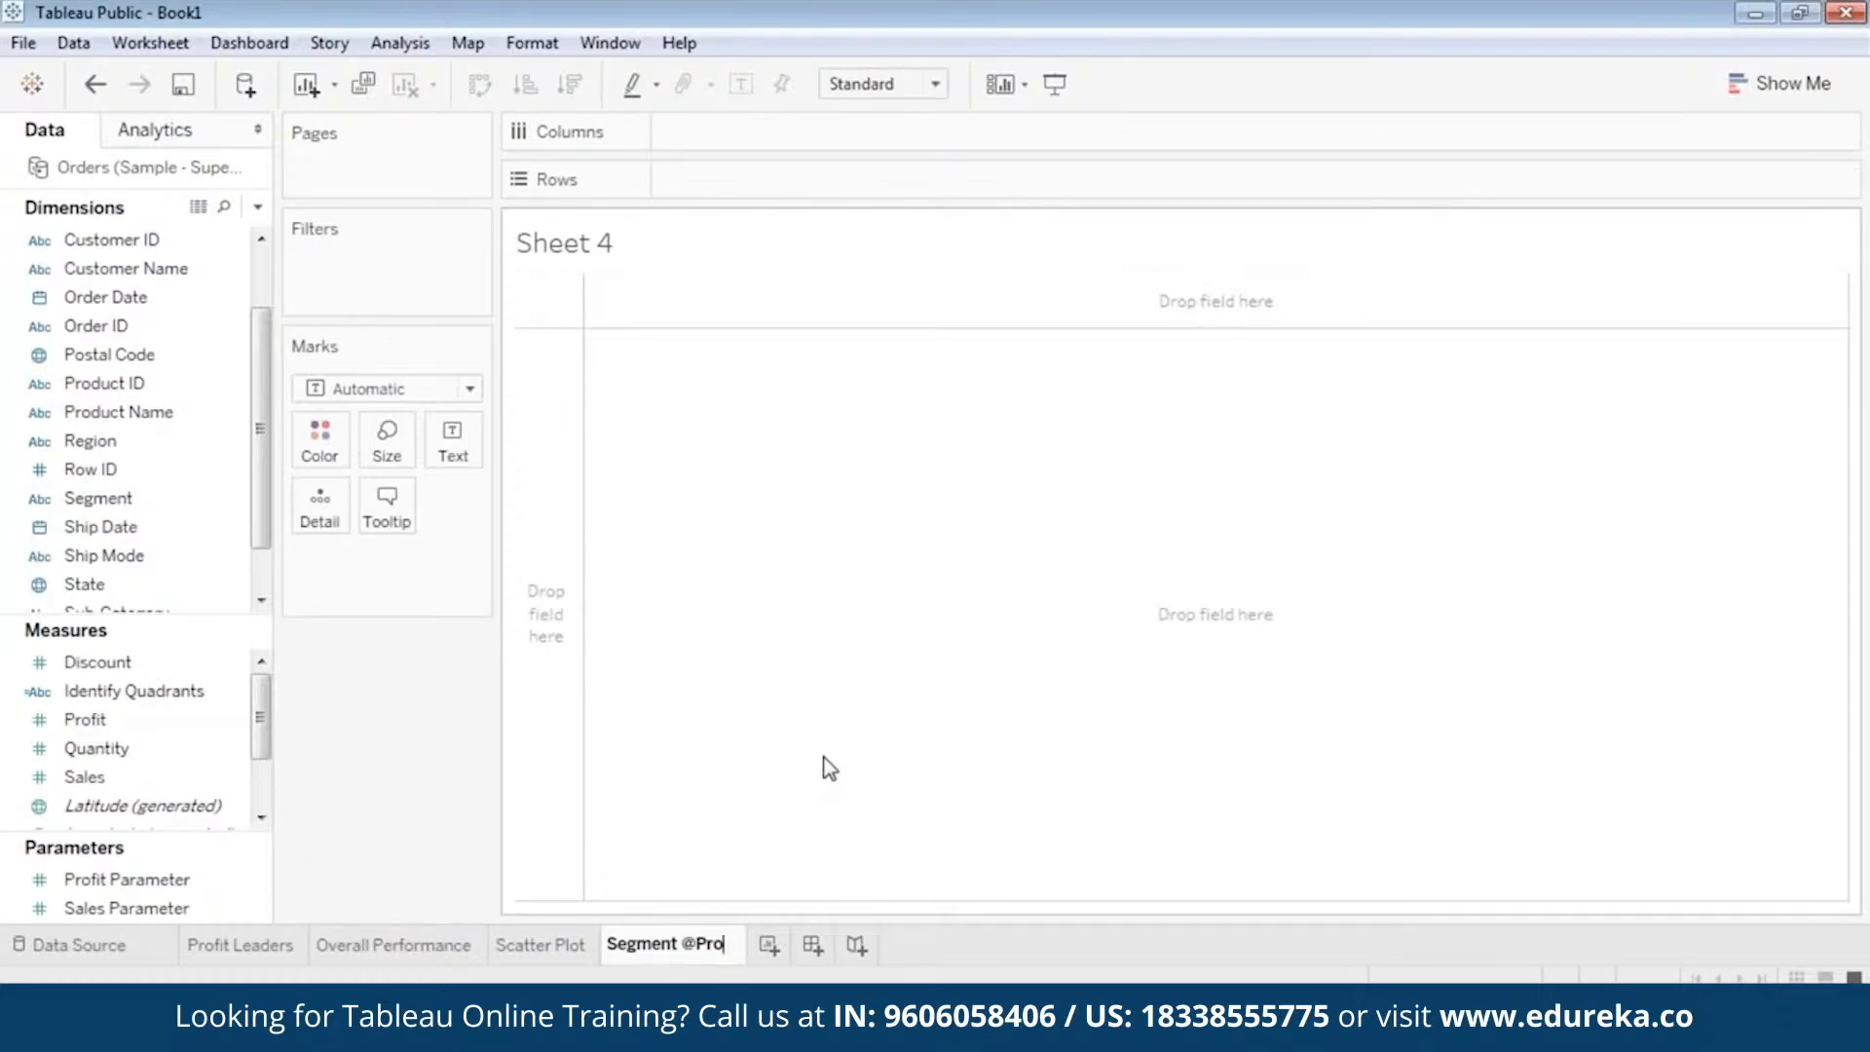
{"action": "type", "text": "fit"}
{"action": "key", "text": "Return"}
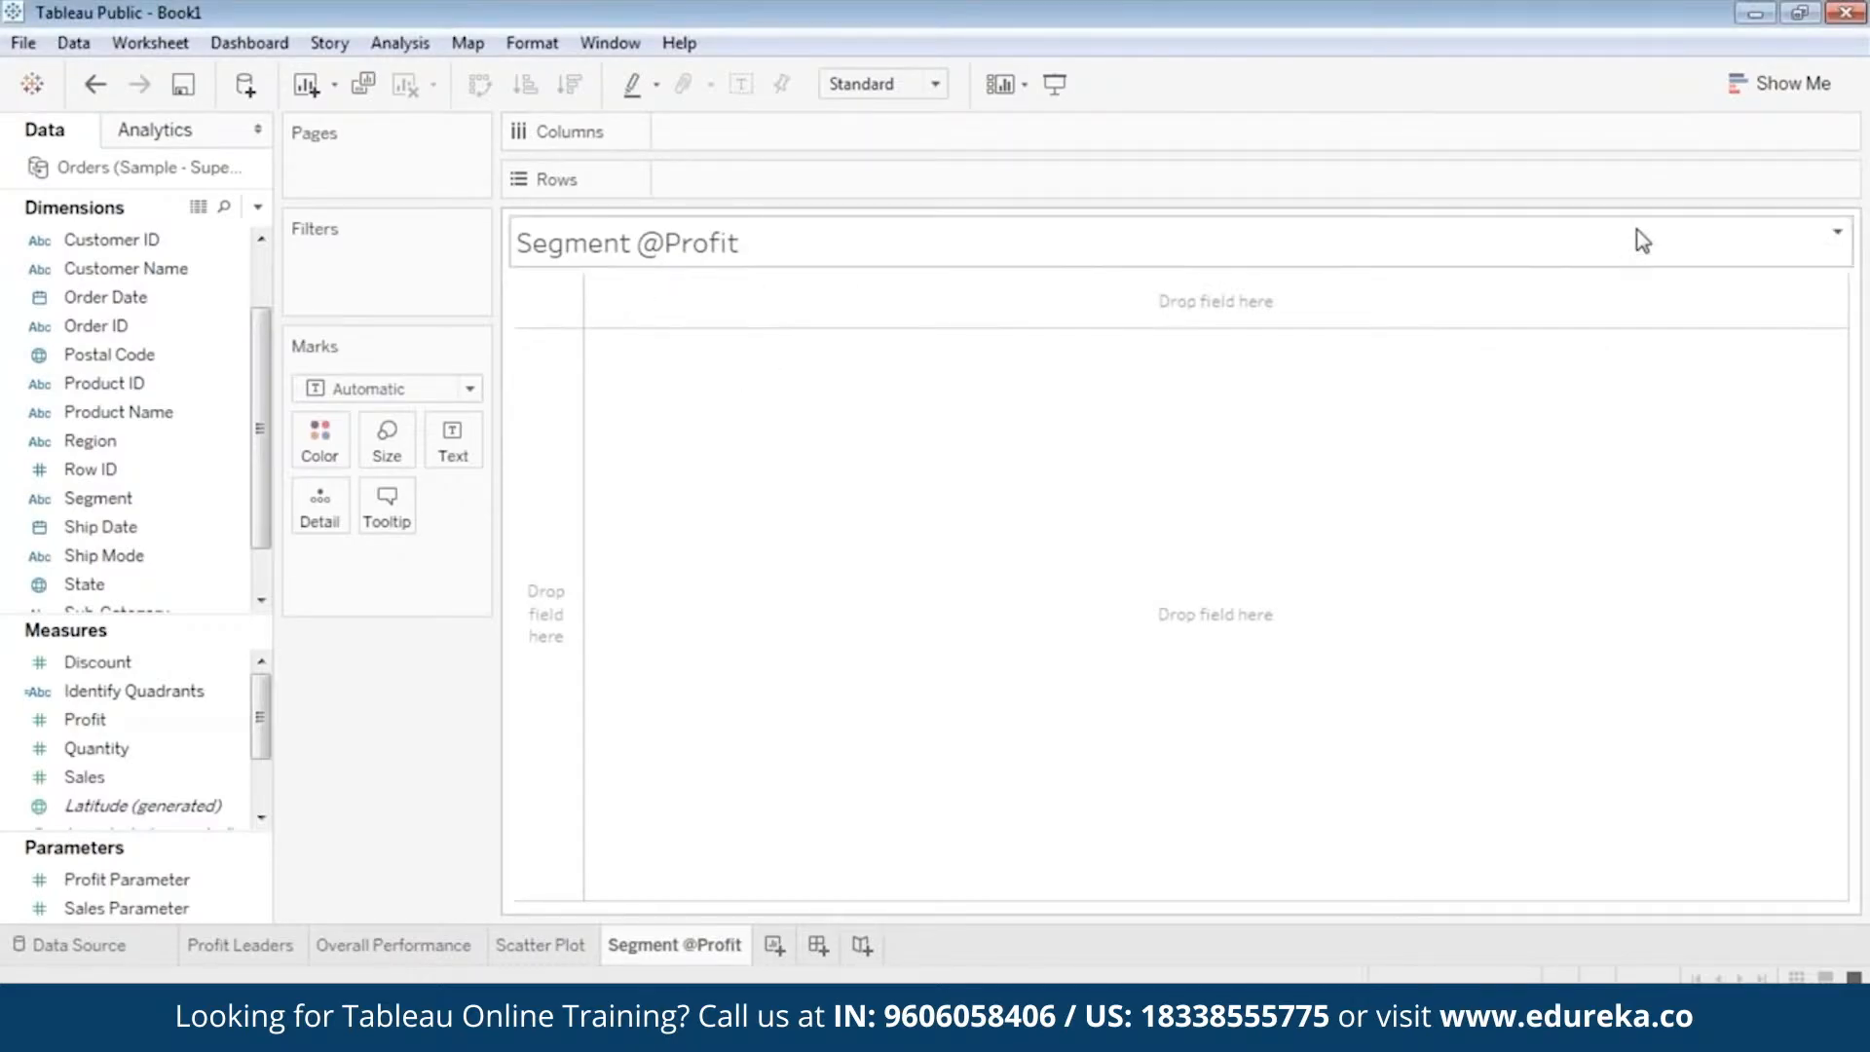
Place the Region dimension on the rows of the empty view.
{"action": "left_click", "coordinate": [1780, 83]}
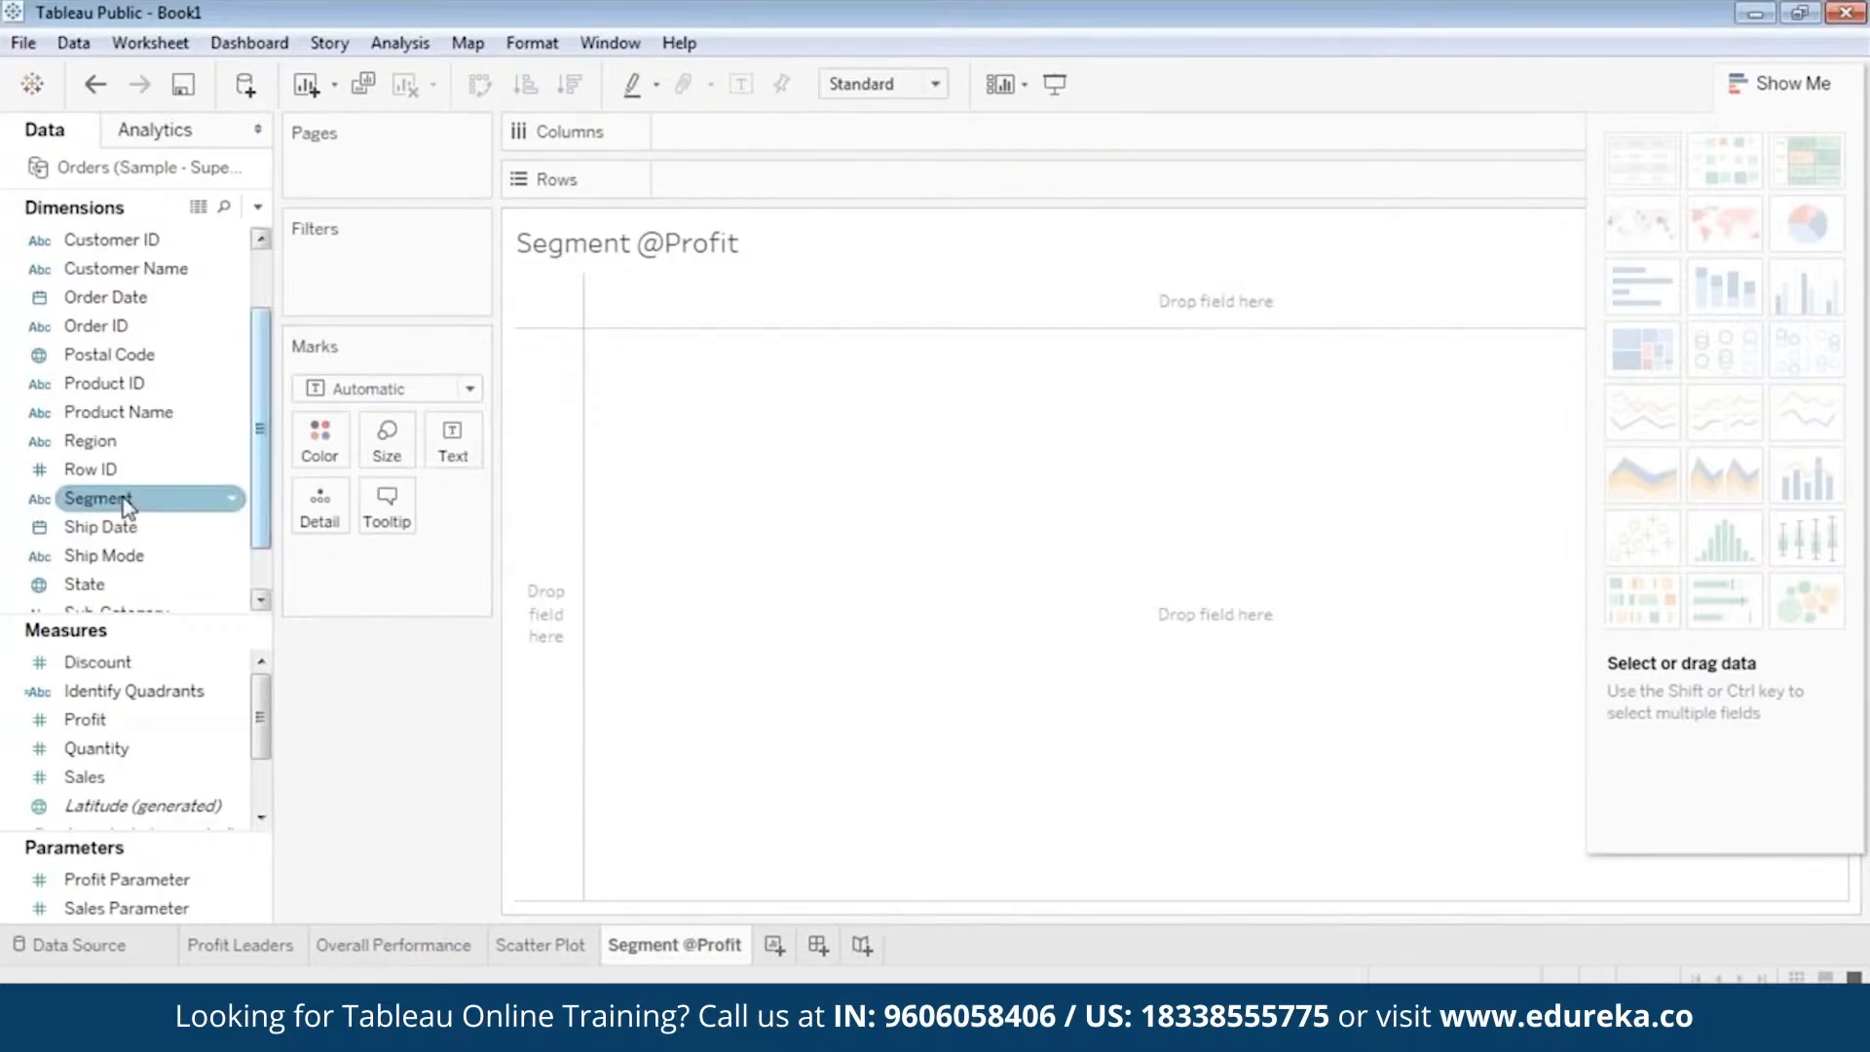
{"action": "scroll", "coordinate": [115, 331], "scroll_direction": "up", "scroll_amount": 1}
{"action": "left_click", "coordinate": [98, 412]}
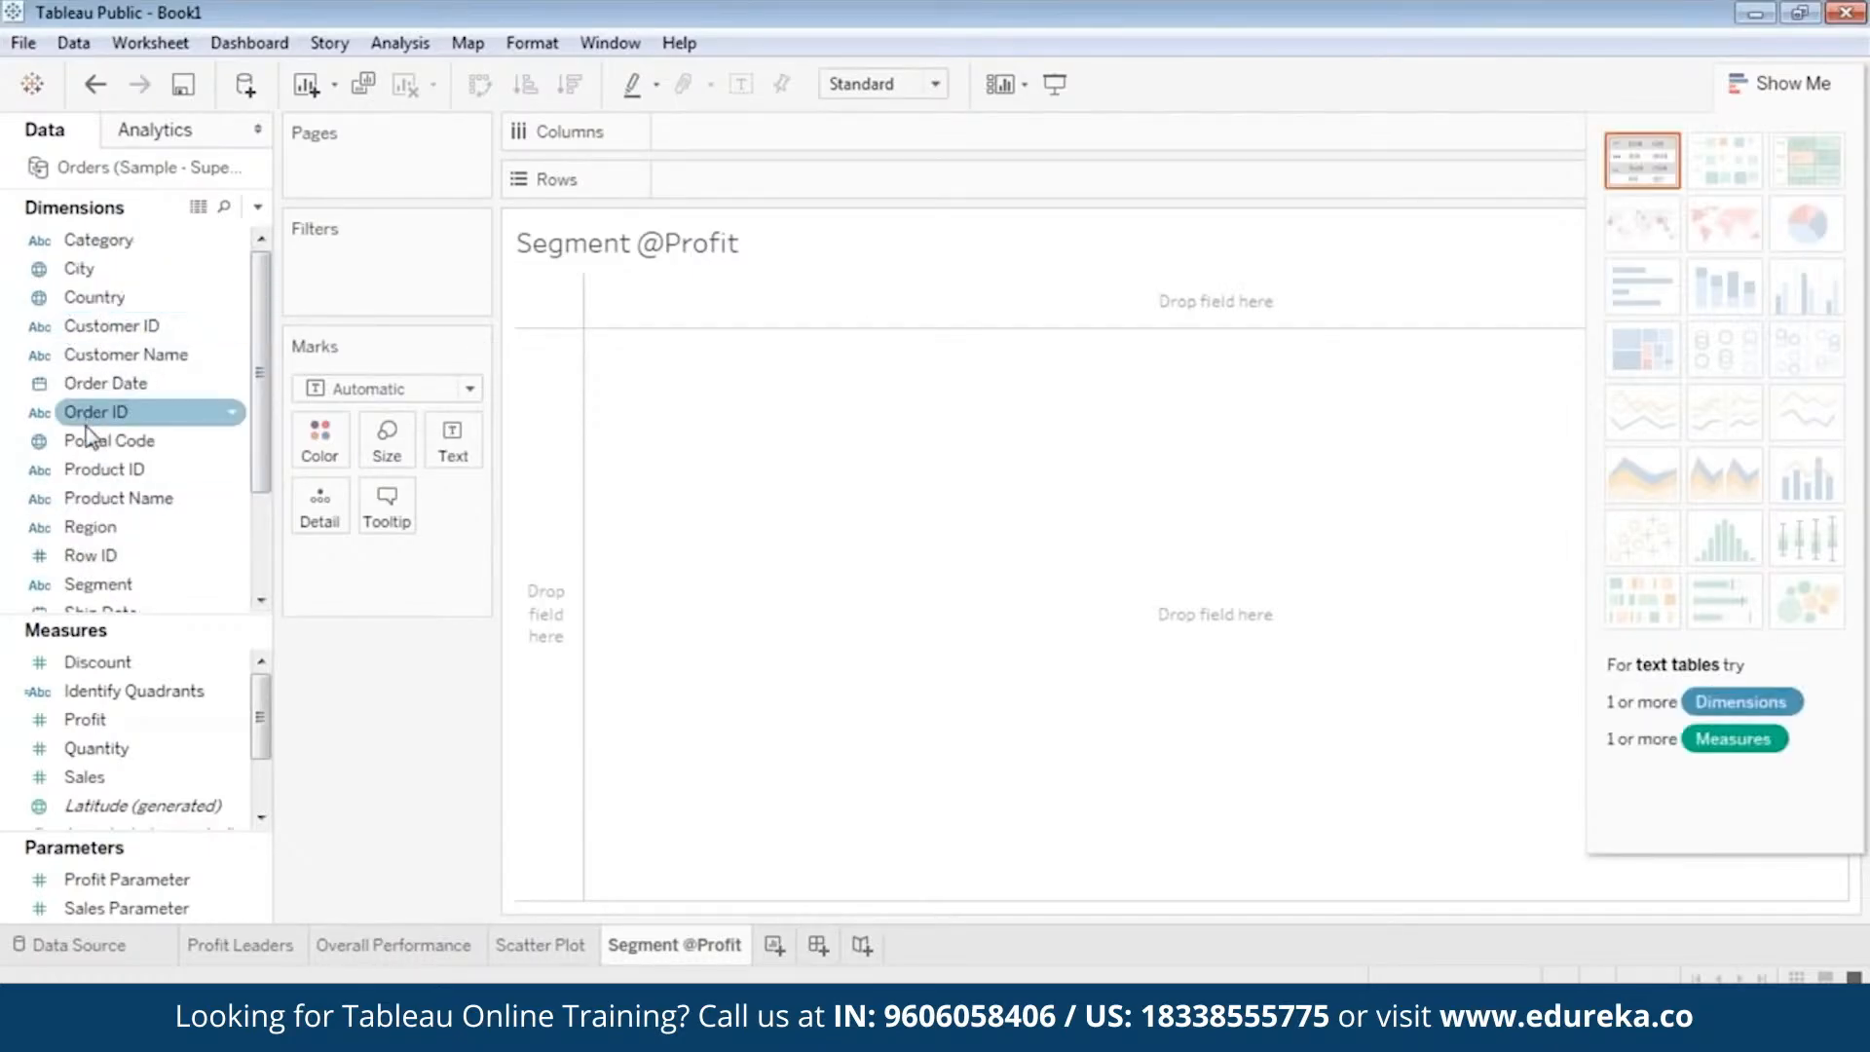
{"action": "left_click_drag", "start_coordinate": [82, 536], "coordinate": [718, 191]}
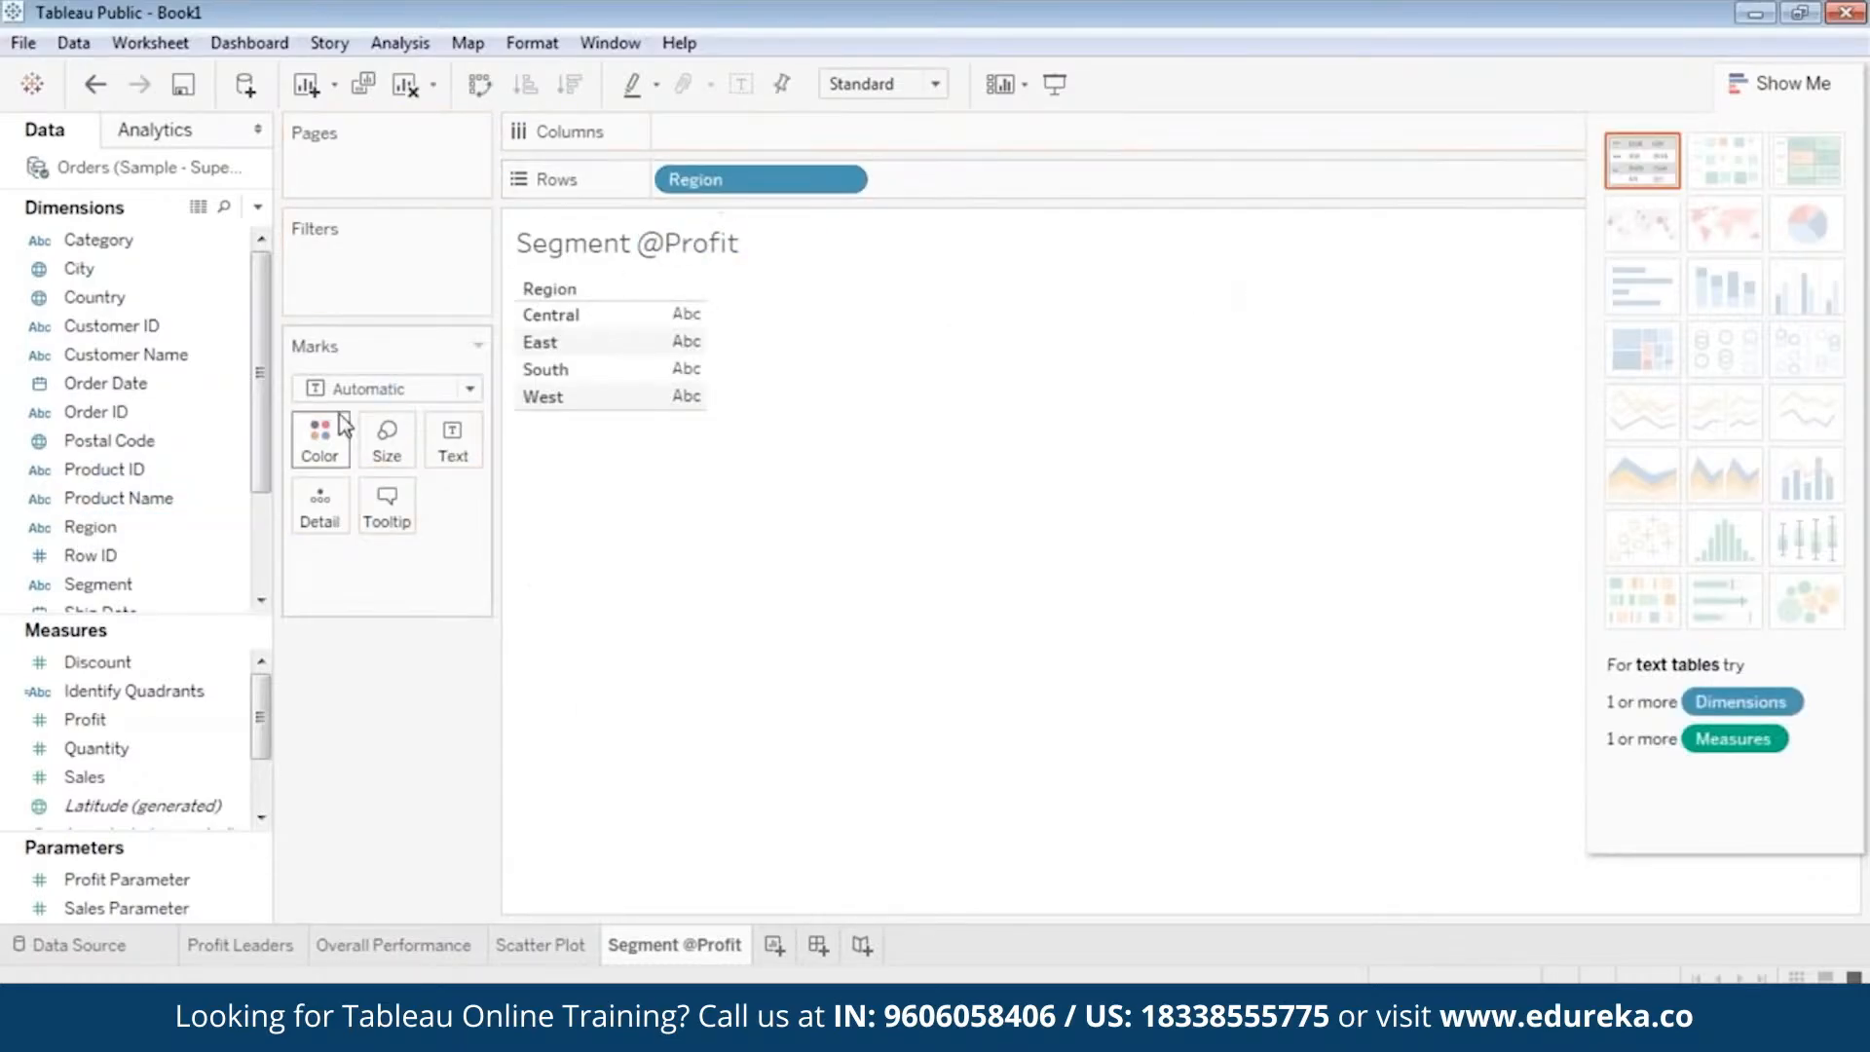
Color the region marks by the Segment dimension.
{"action": "scroll", "coordinate": [108, 721], "scroll_direction": "down", "scroll_amount": 1}
{"action": "left_click", "coordinate": [113, 718]}
{"action": "left_click", "coordinate": [97, 430]}
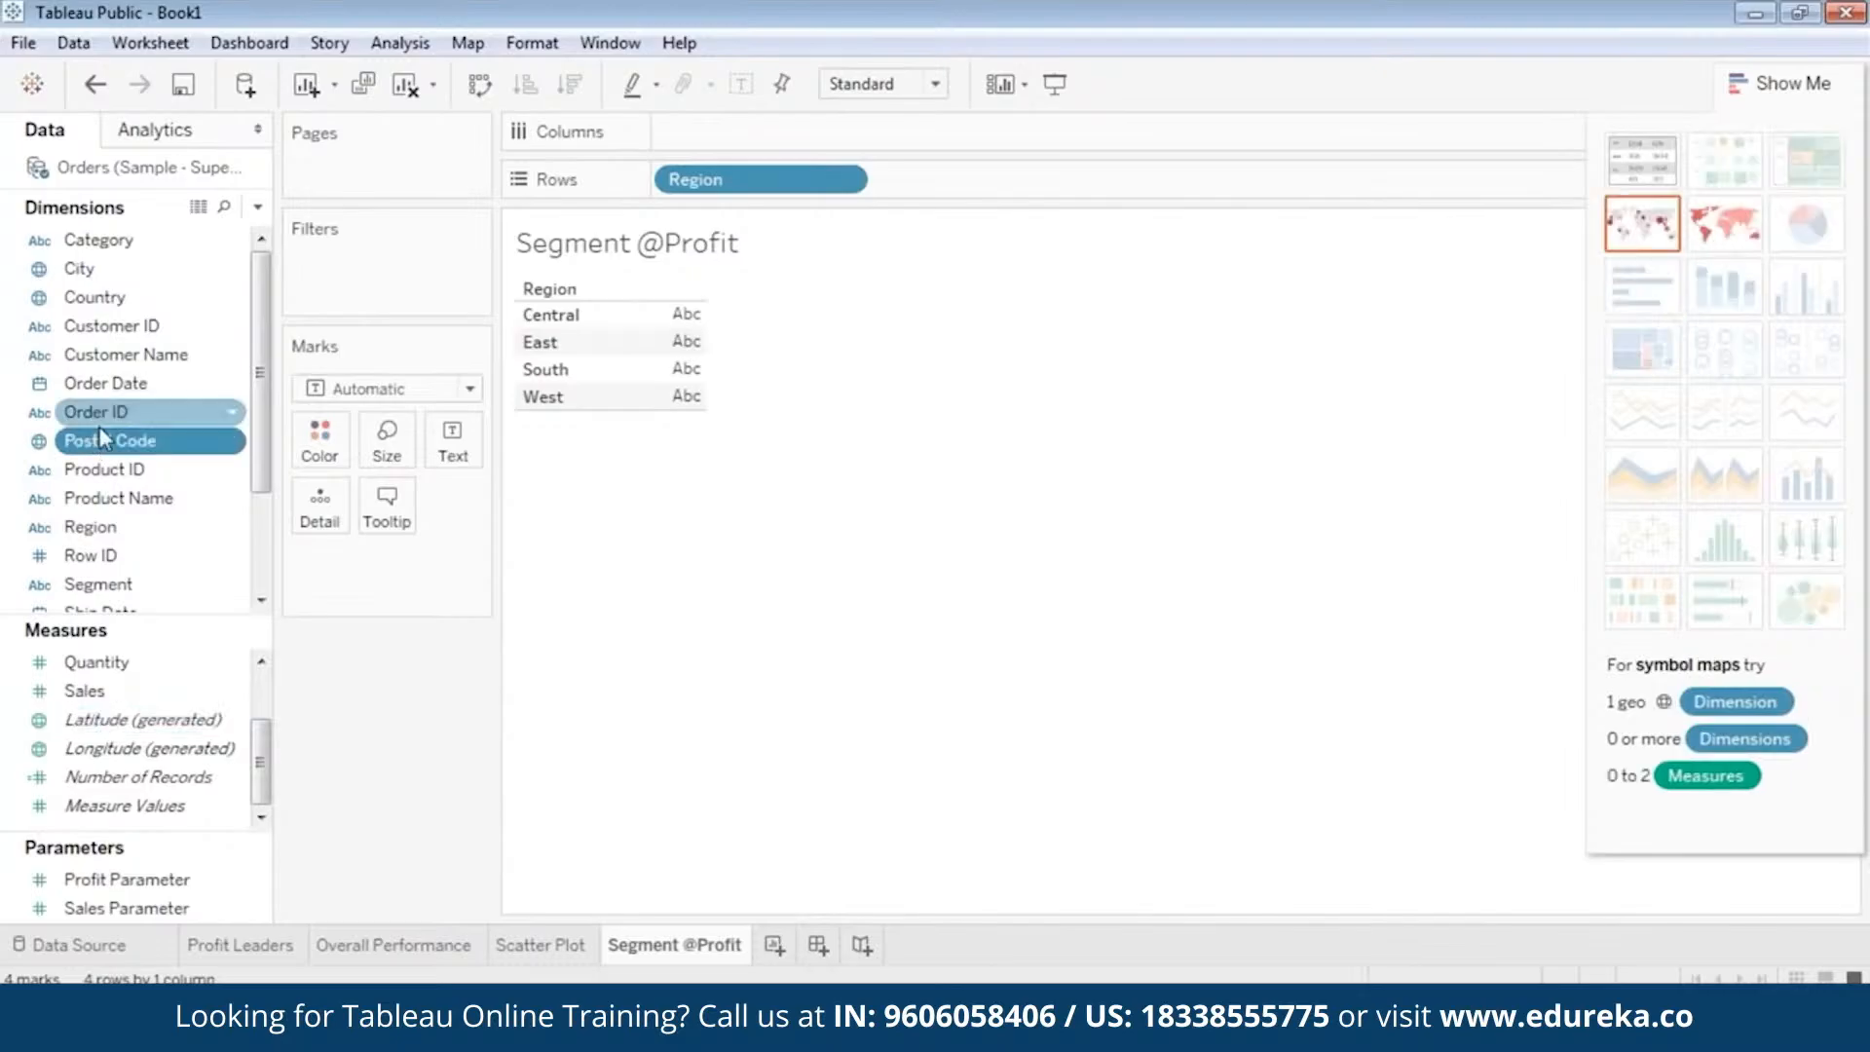
{"action": "scroll", "coordinate": [97, 426], "scroll_direction": "down", "scroll_amount": 2}
{"action": "left_click", "coordinate": [101, 424], "text": "ctrl"}
{"action": "left_click", "coordinate": [102, 440]}
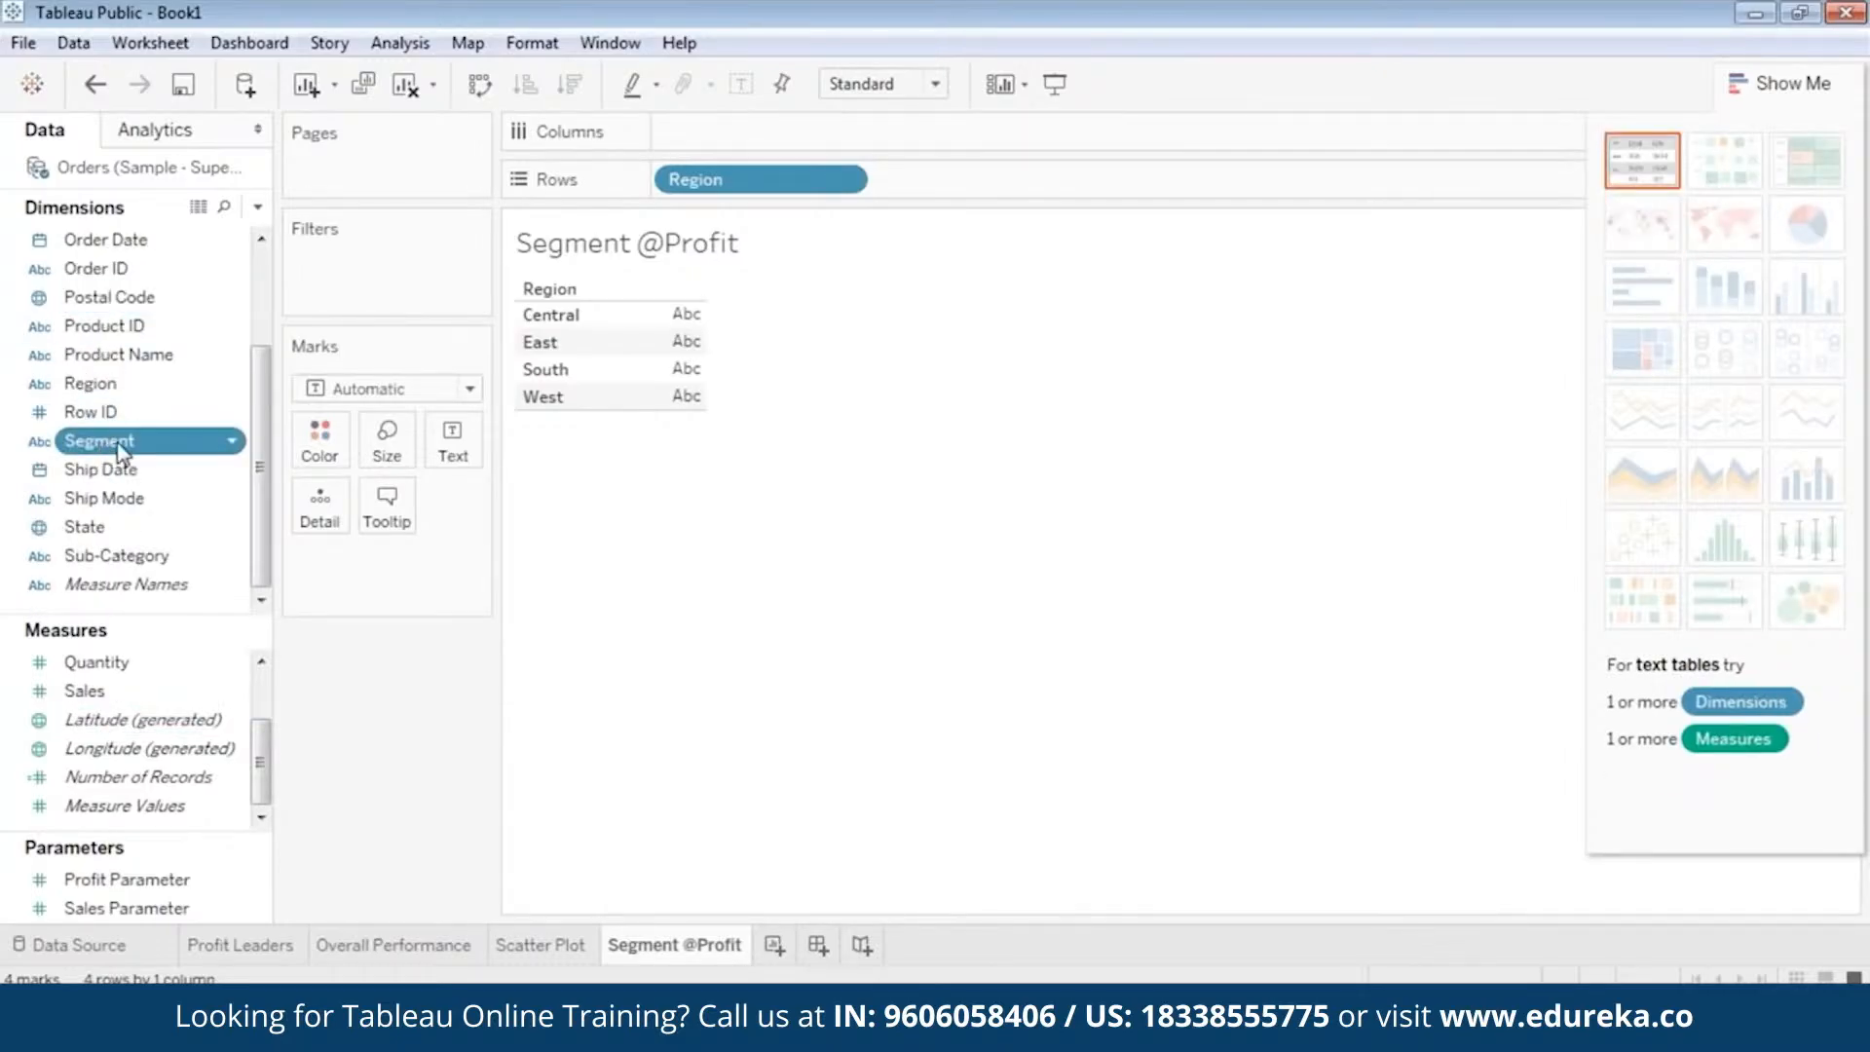
{"action": "left_click_drag", "start_coordinate": [105, 444], "coordinate": [331, 442]}
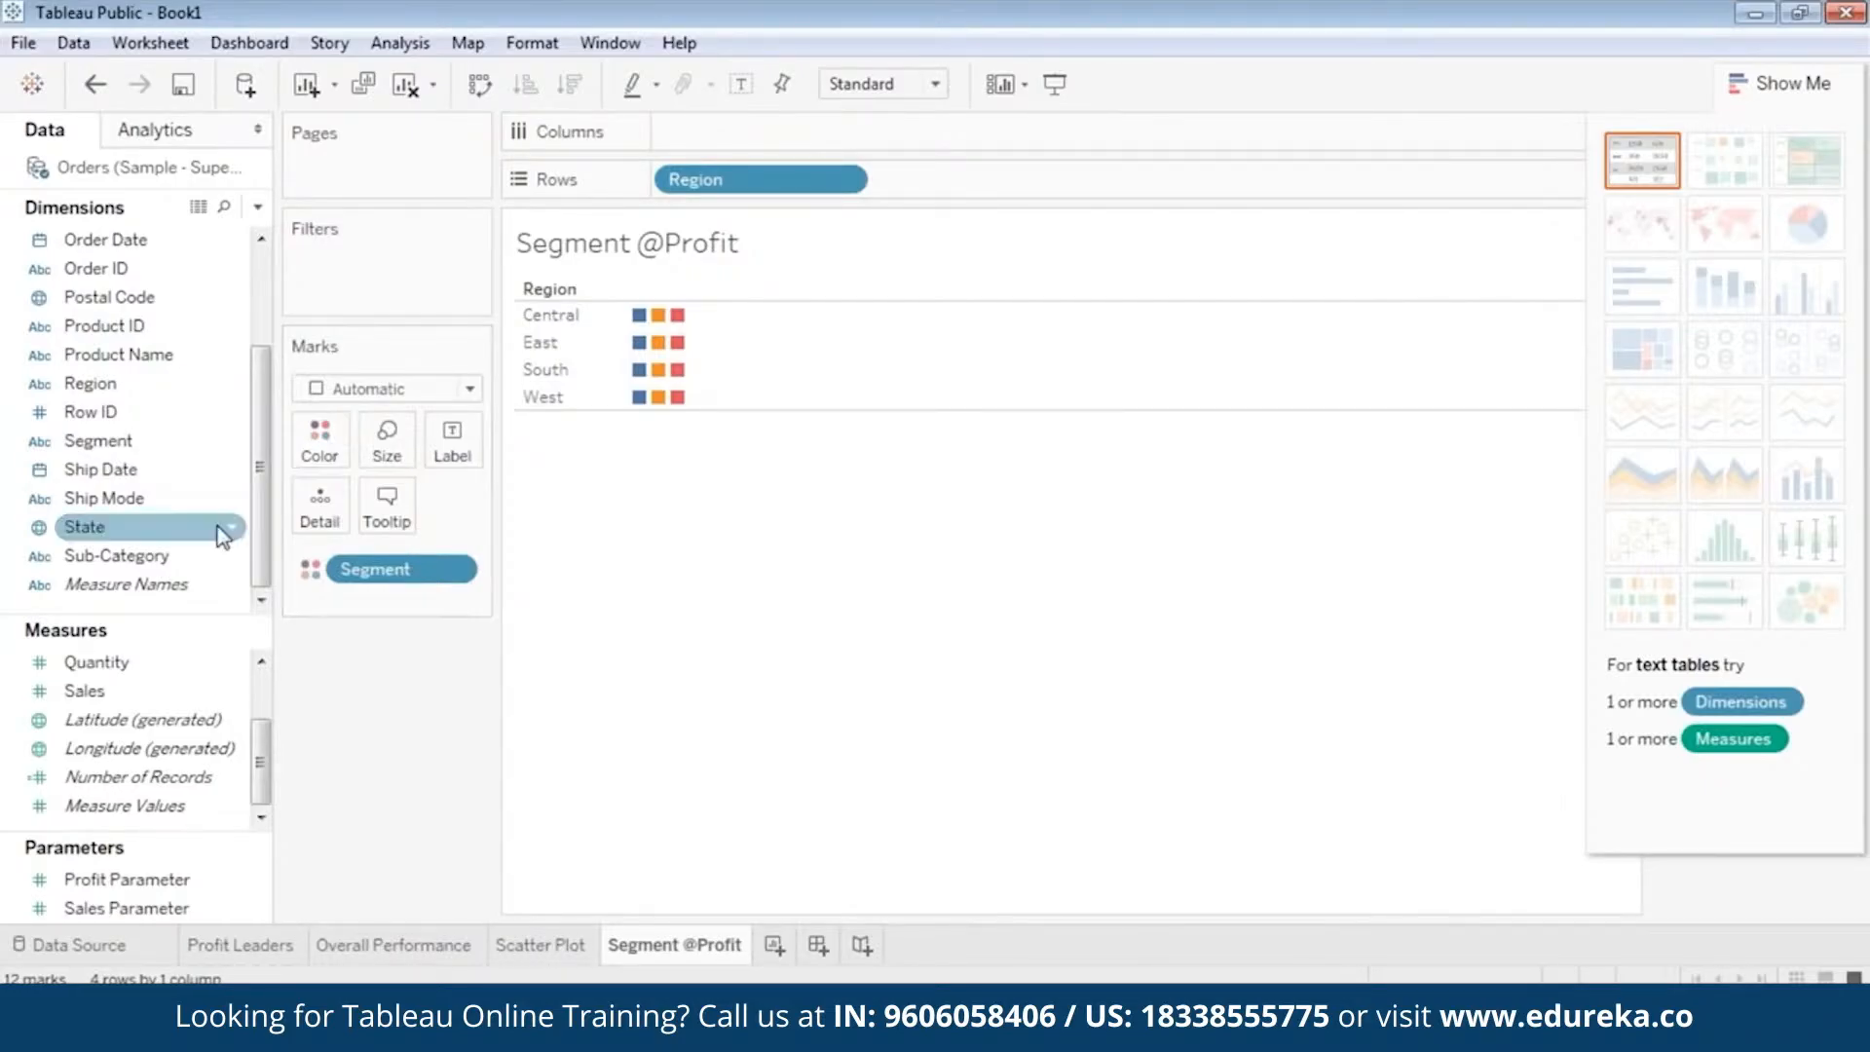
Size the segment marks by the Profit measure.
{"action": "left_click", "coordinate": [146, 692]}
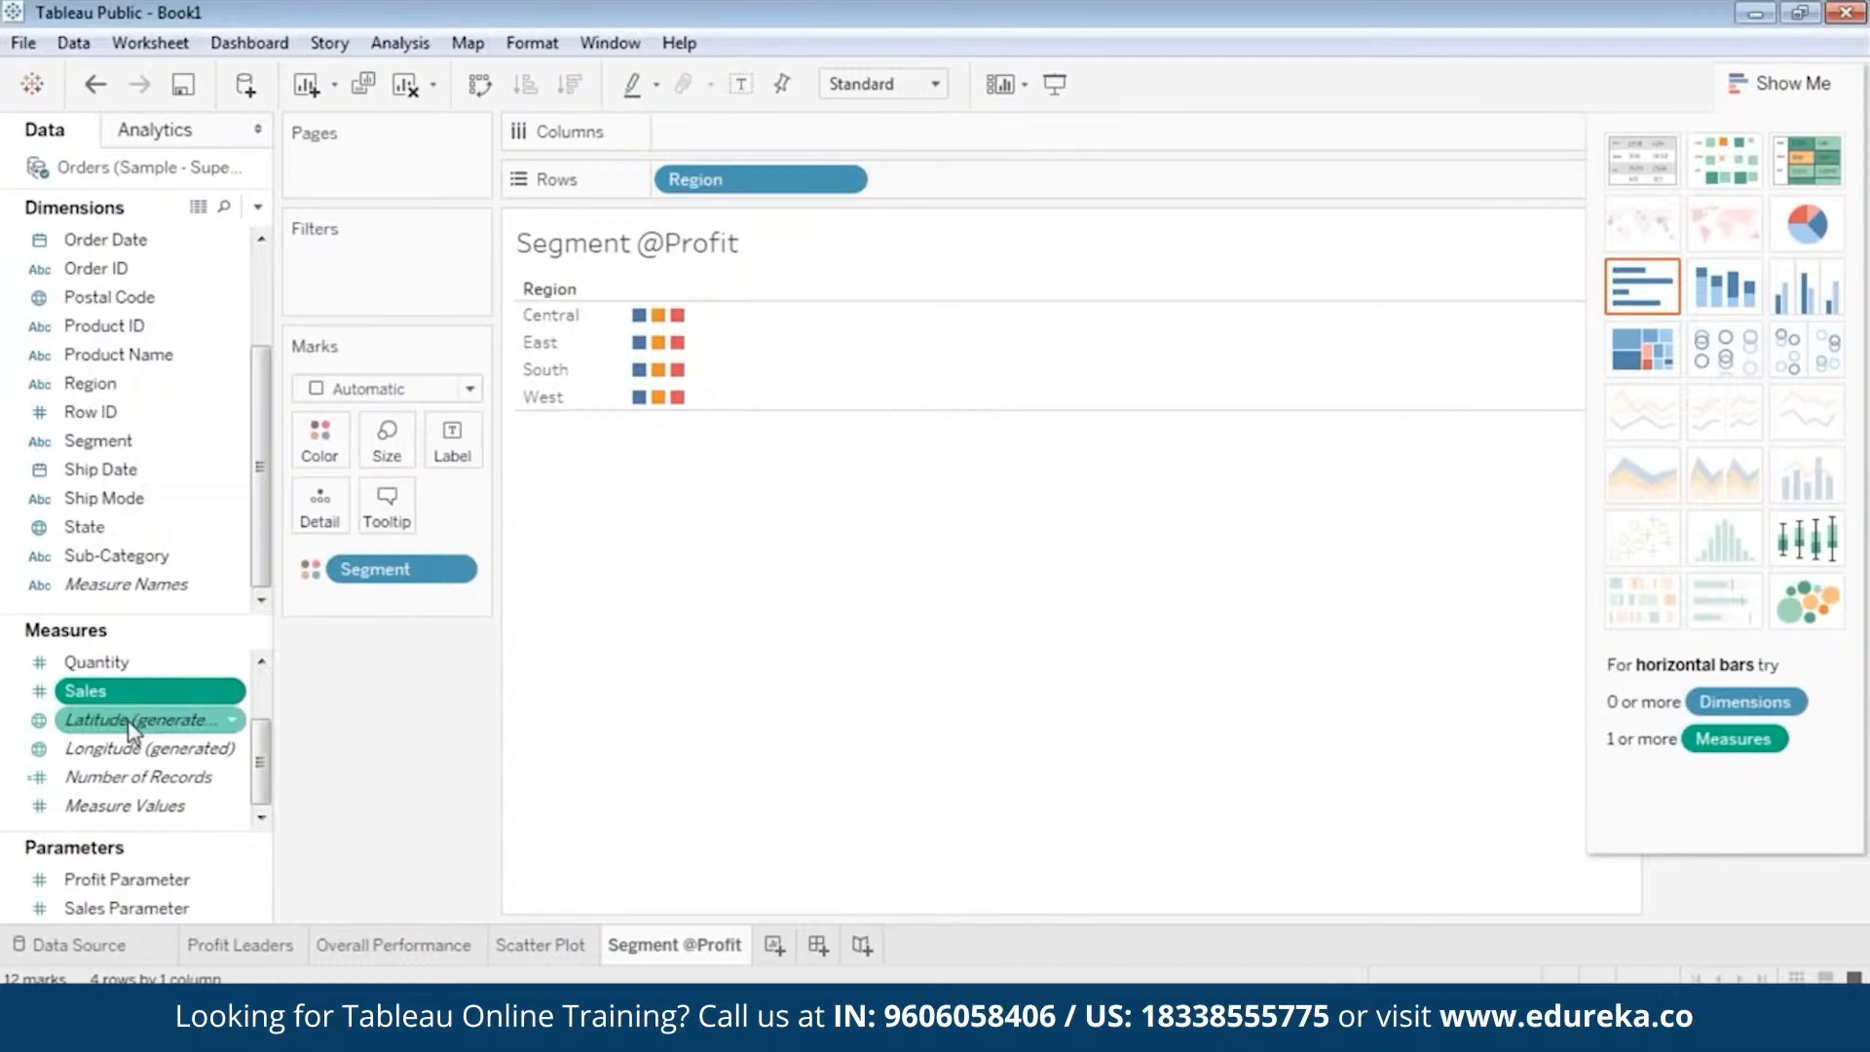
{"action": "scroll", "coordinate": [144, 720], "scroll_direction": "up", "scroll_amount": 3}
{"action": "left_click", "coordinate": [137, 722]}
{"action": "left_click_drag", "start_coordinate": [137, 723], "coordinate": [392, 435]}
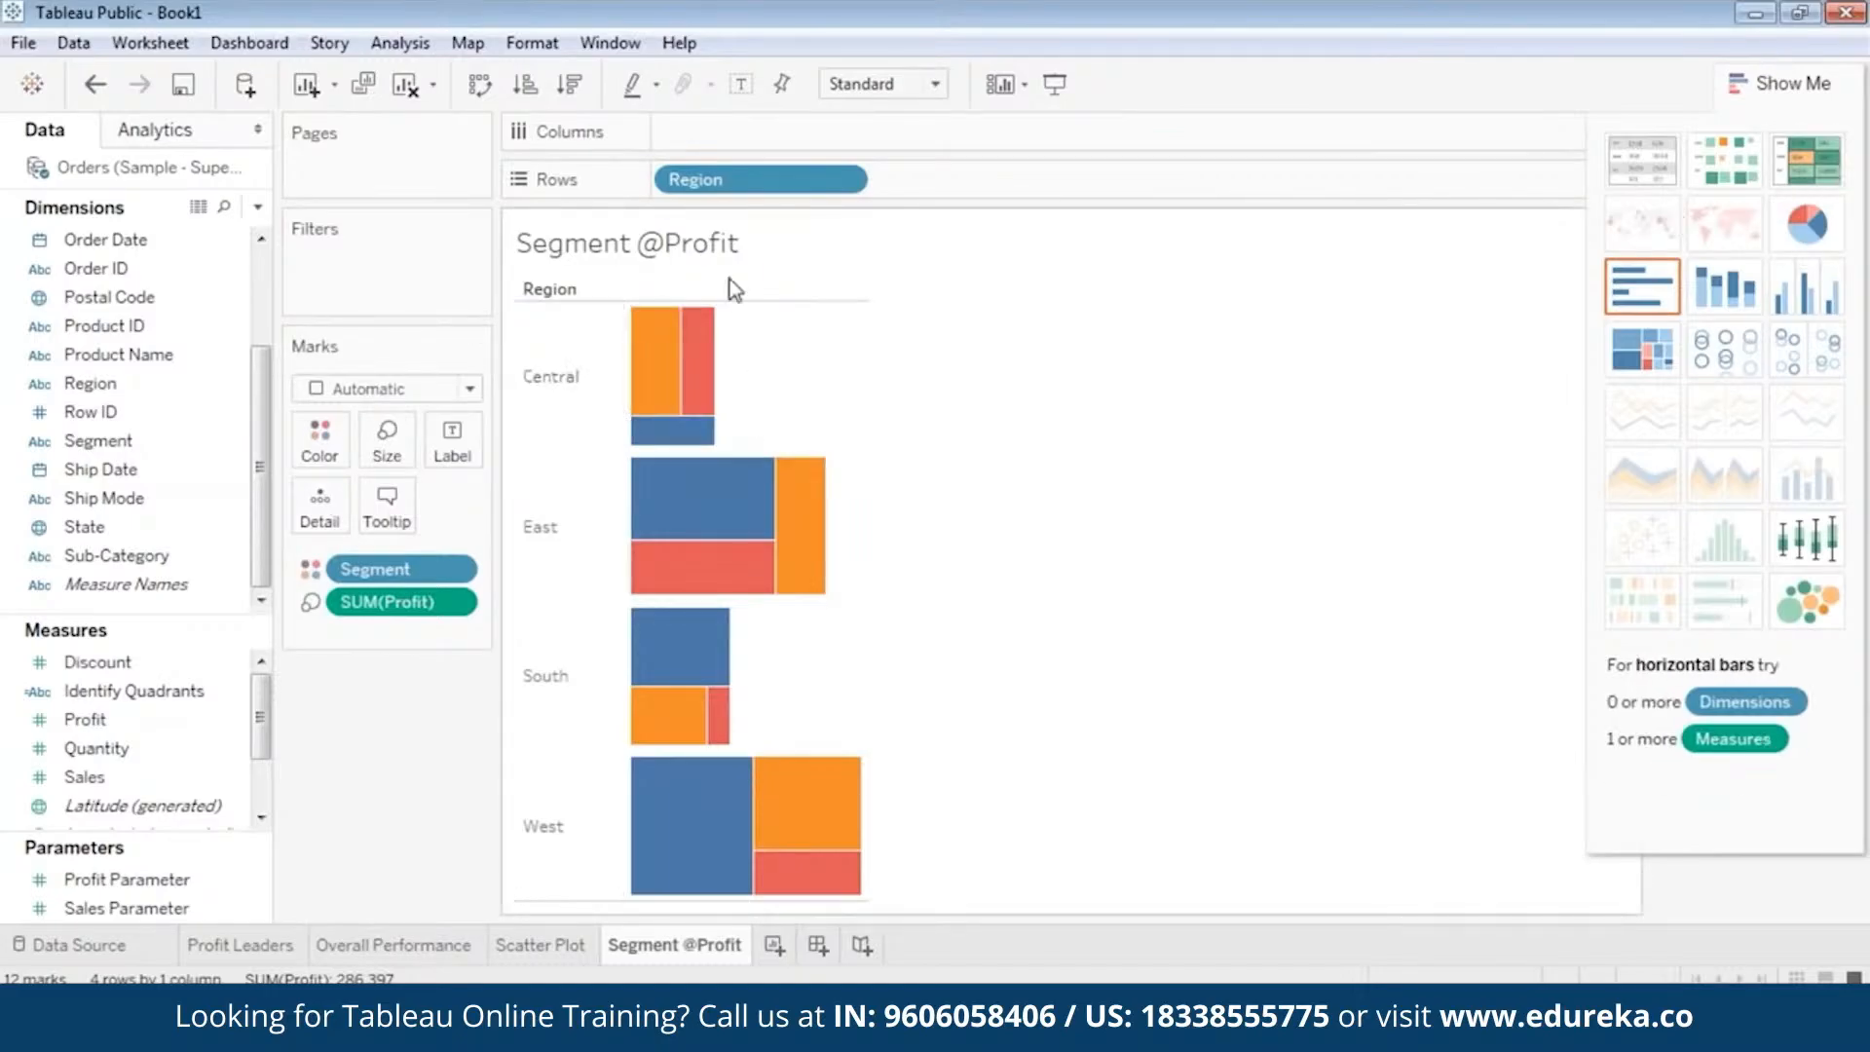
Convert the view to pie charts per region and remove Profit from the mark size, keeping it only as the slice angle.
{"action": "left_click", "coordinate": [1802, 226]}
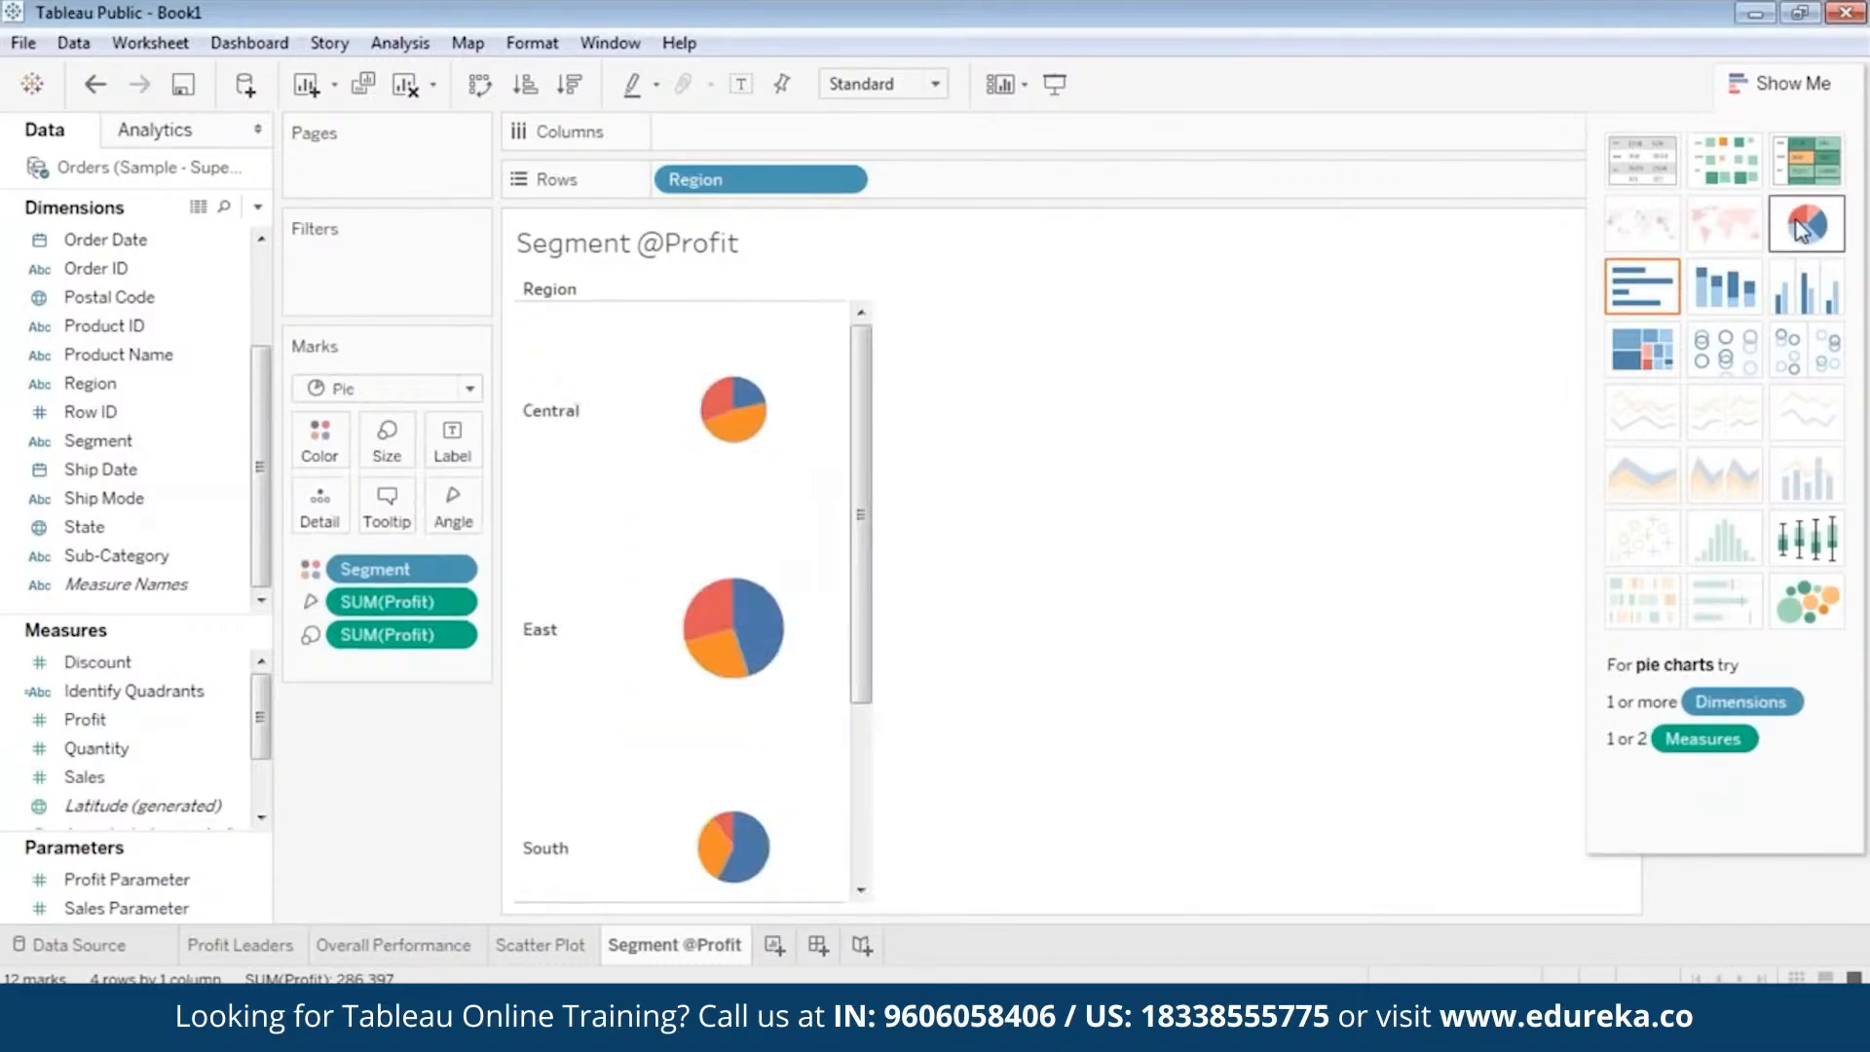
{"action": "mouse_move", "coordinate": [744, 440]}
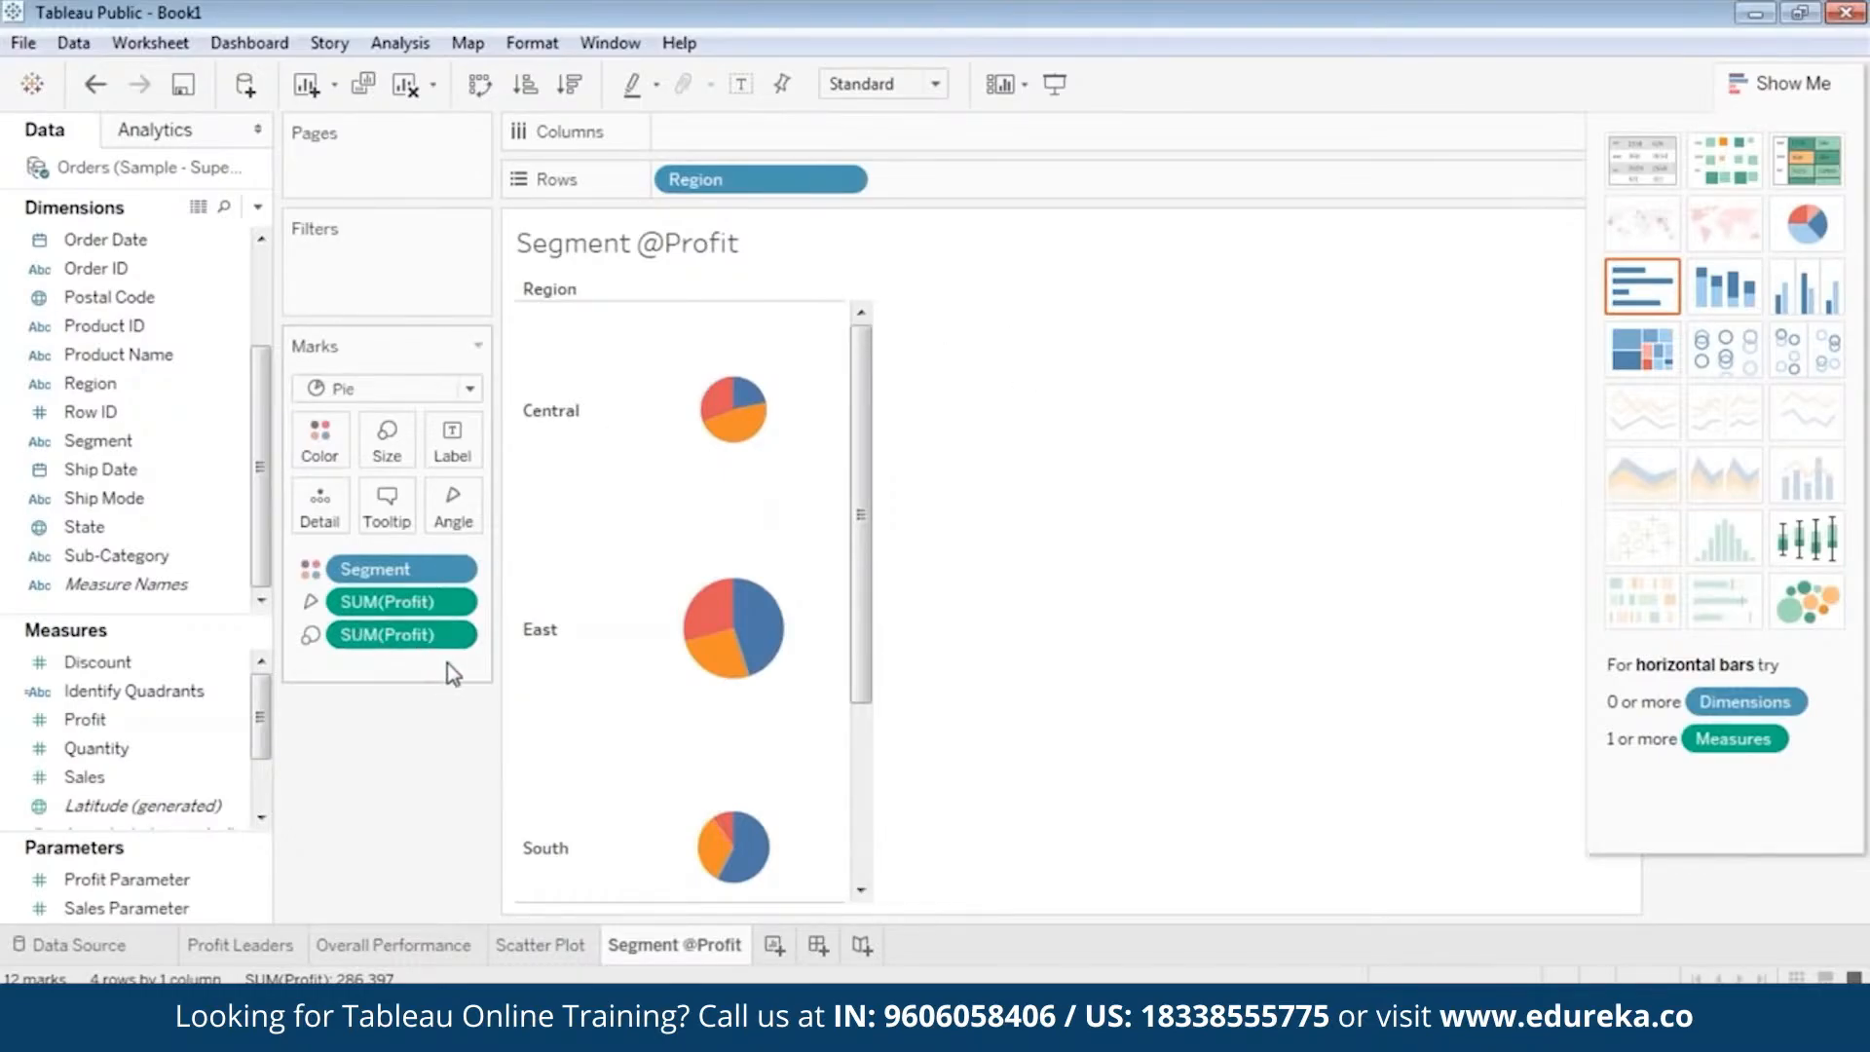
{"action": "left_click_drag", "start_coordinate": [431, 637], "coordinate": [254, 584]}
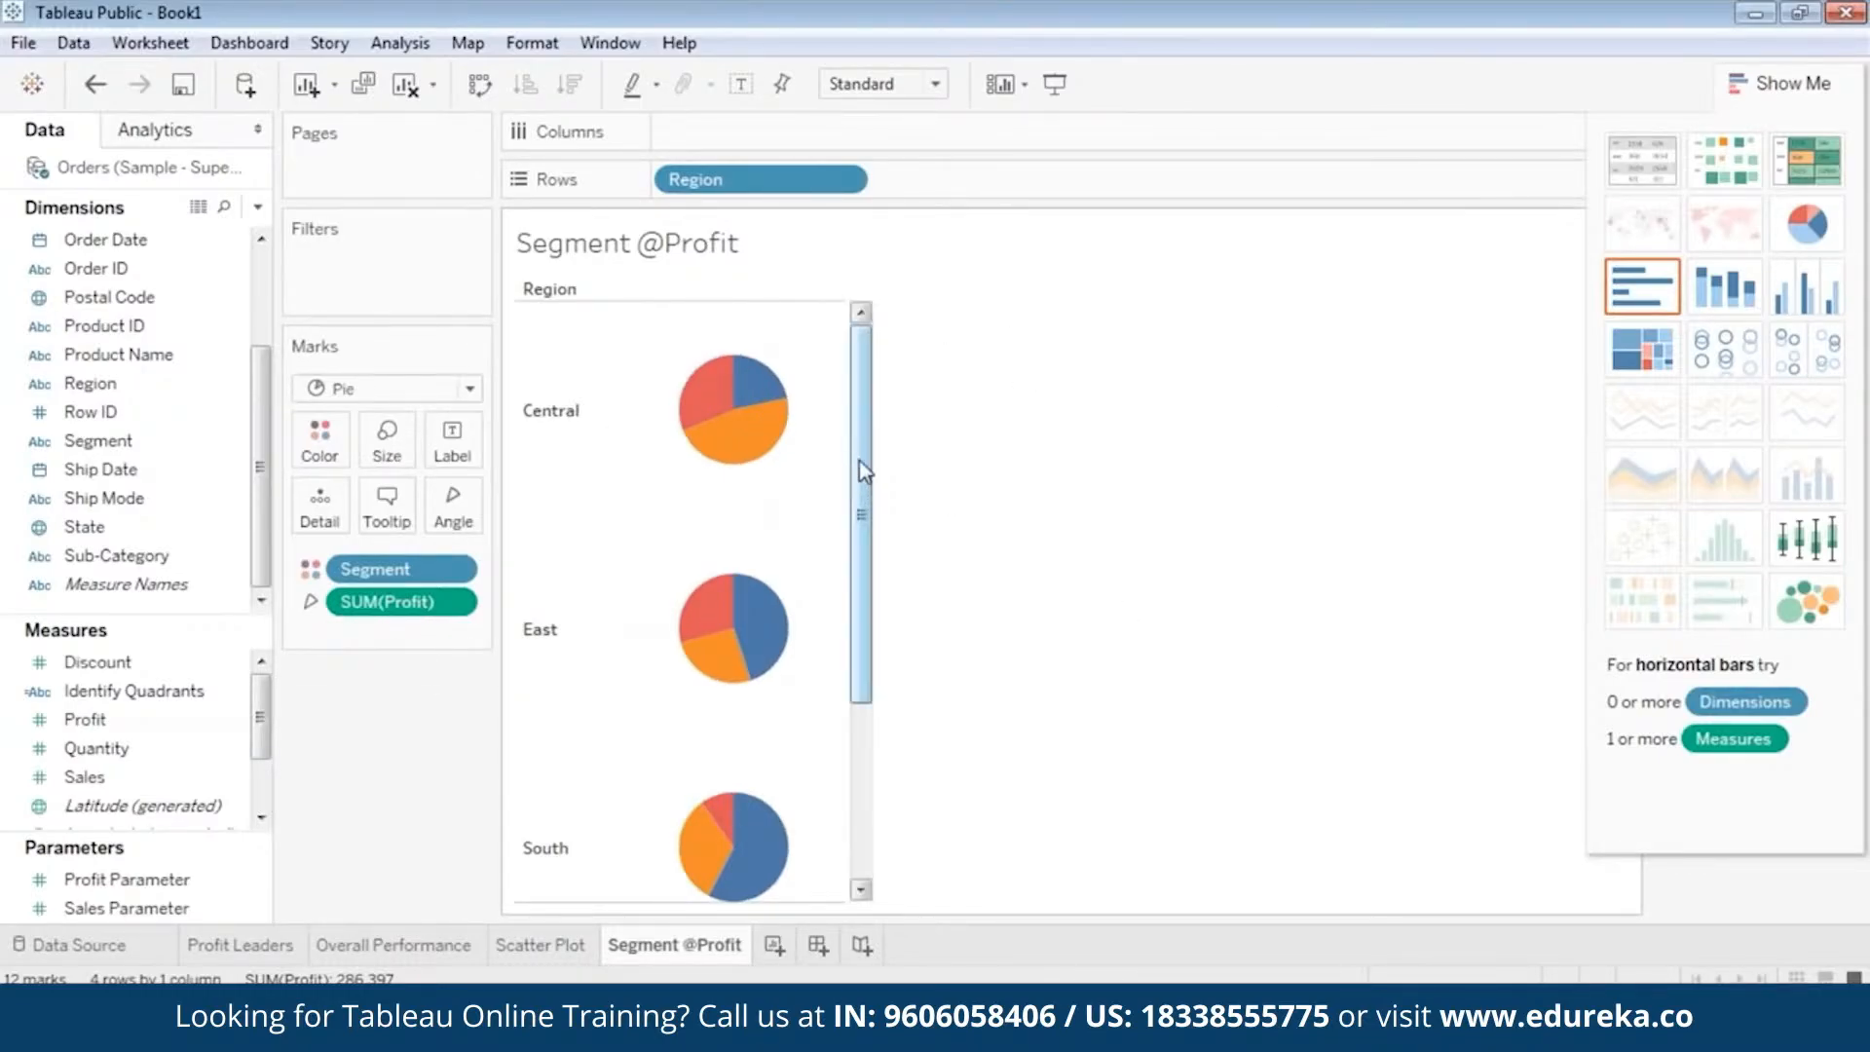
{"action": "mouse_move", "coordinate": [863, 471]}
{"action": "left_mouse_down"}
{"action": "mouse_move", "coordinate": [838, 701]}
{"action": "mouse_move", "coordinate": [868, 605]}
{"action": "mouse_move", "coordinate": [869, 465]}
{"action": "left_mouse_up"}
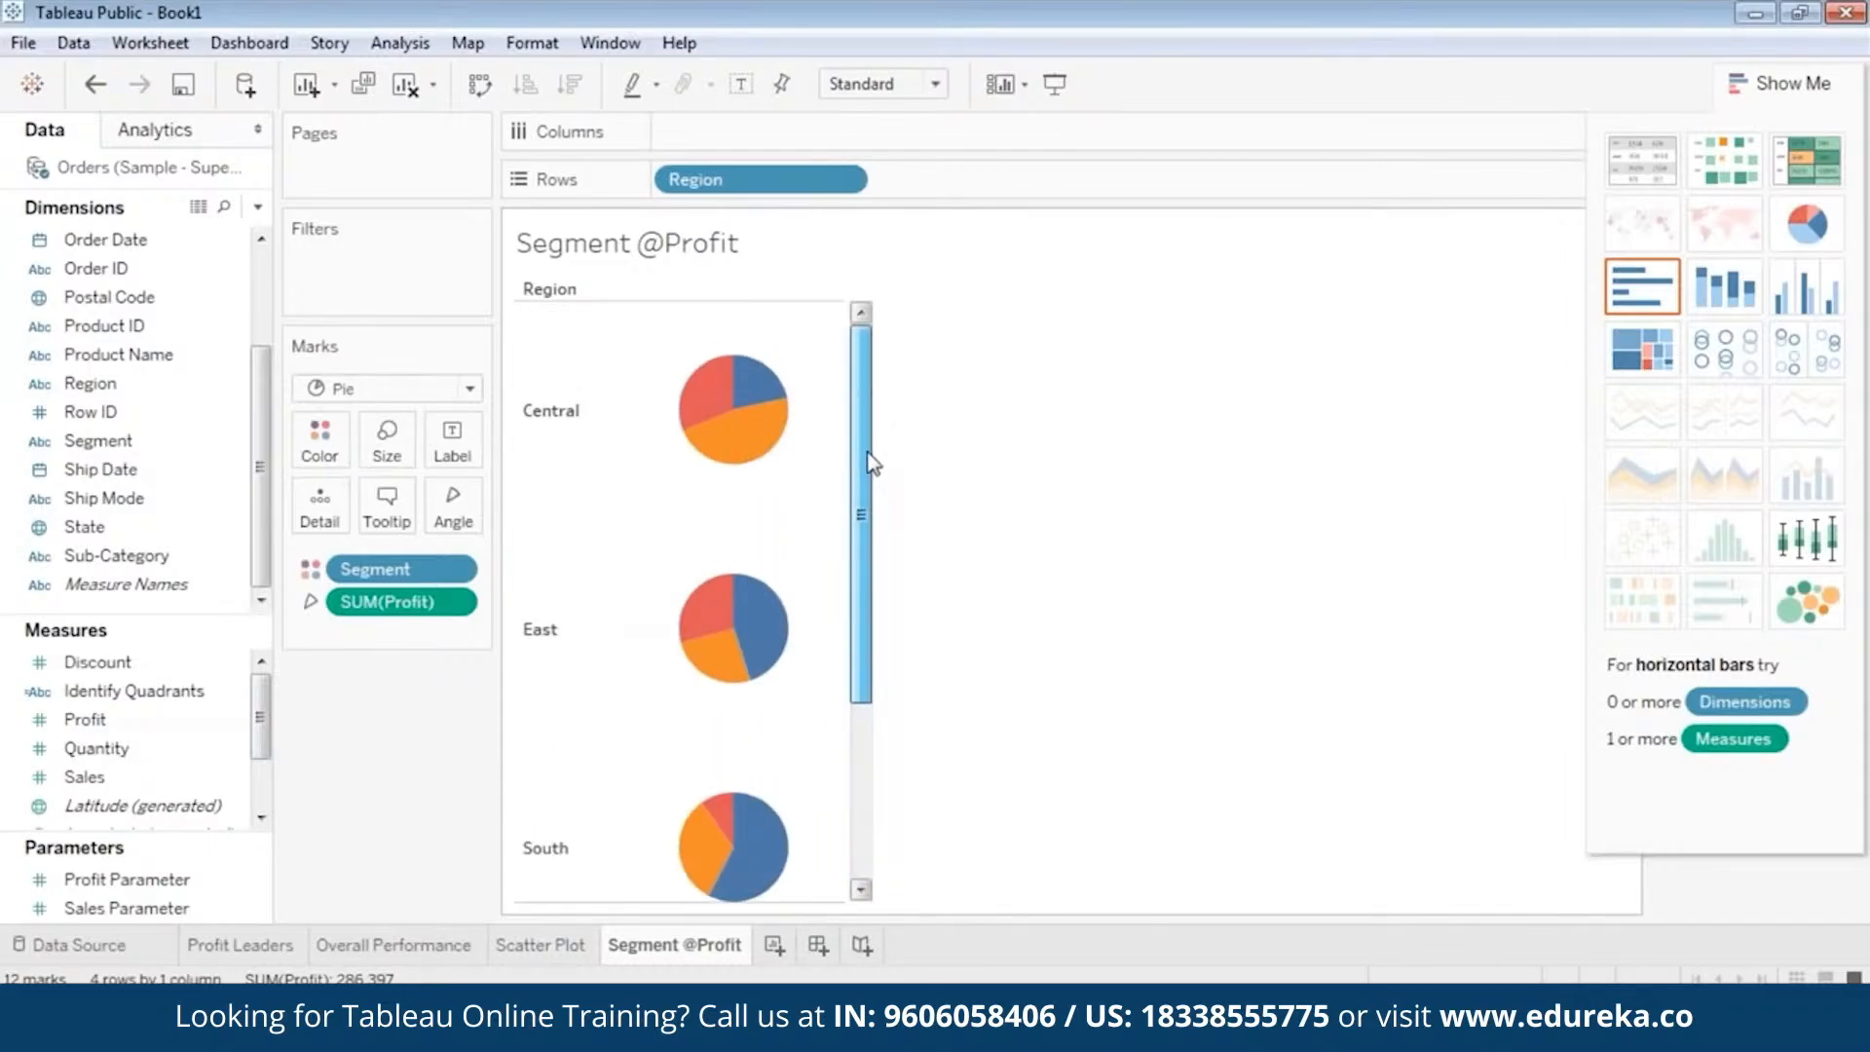
Add a Region filter with Central, East, South and West all included.
{"action": "left_click", "coordinate": [98, 383]}
{"action": "scroll", "coordinate": [114, 404], "scroll_direction": "up", "scroll_amount": 1}
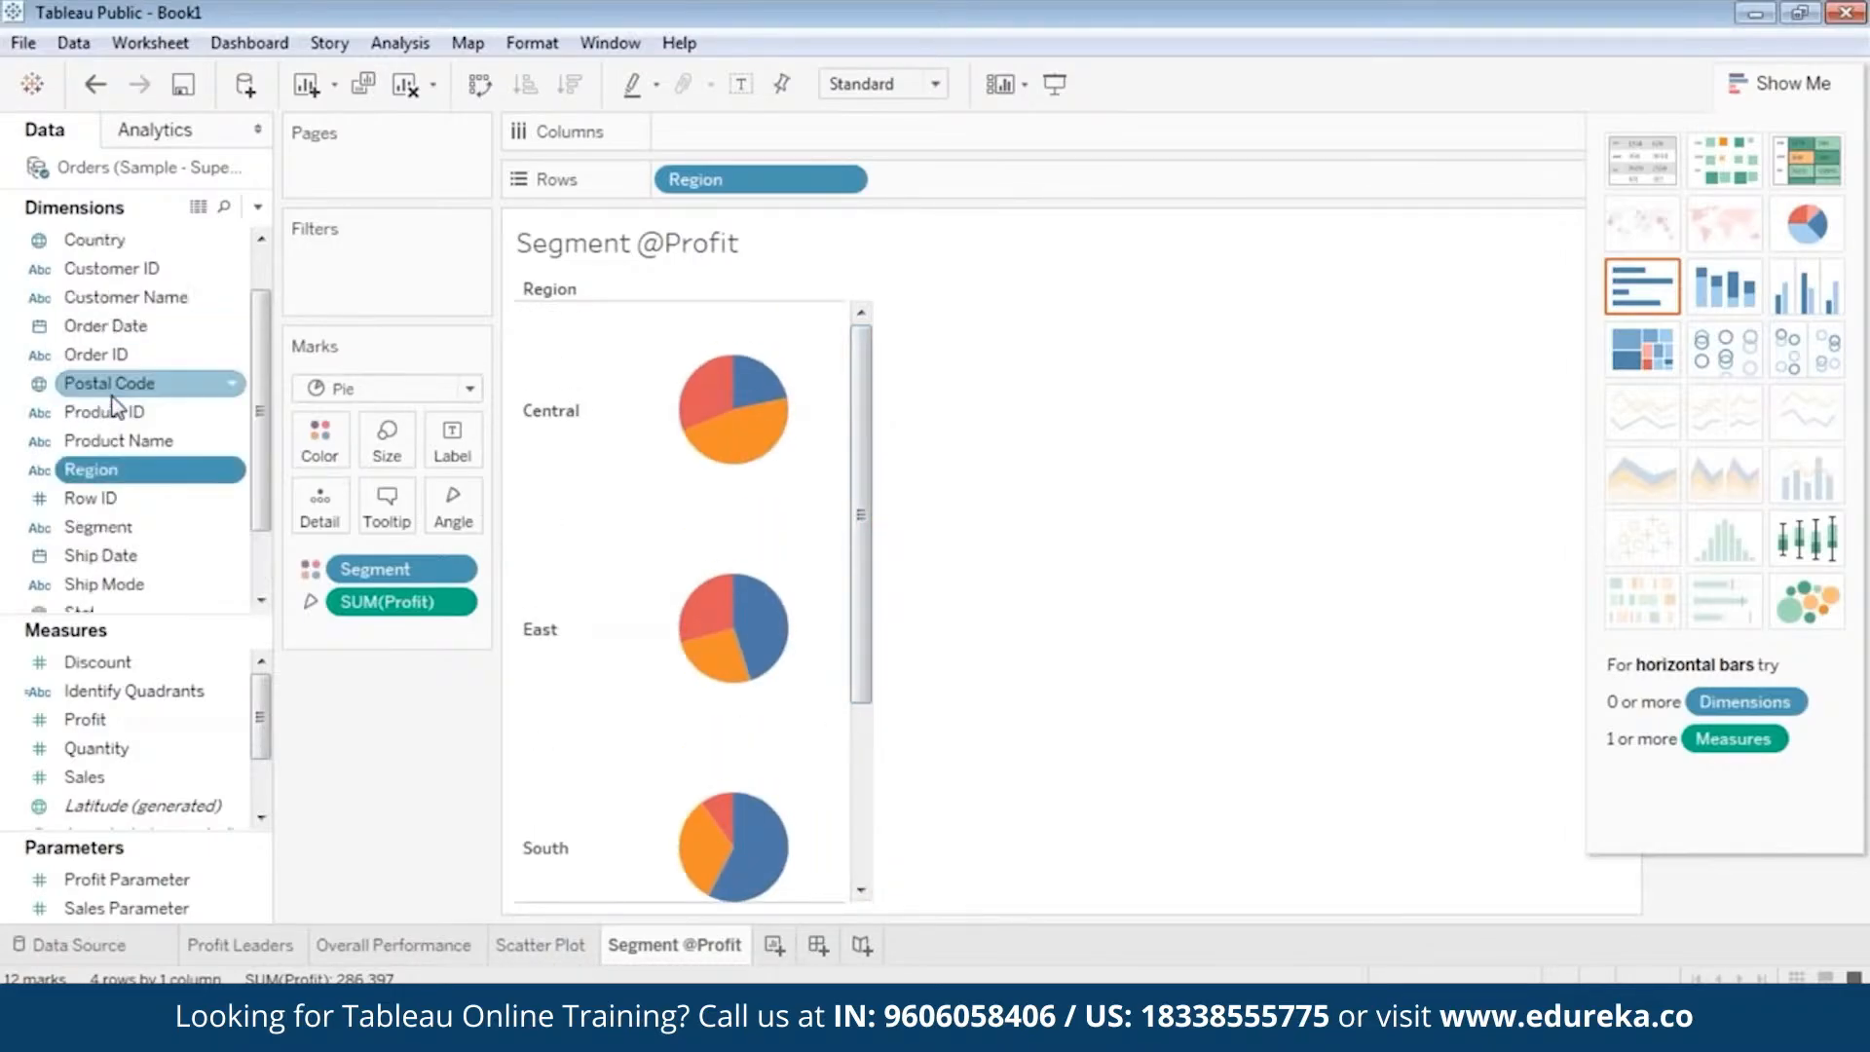
{"action": "scroll", "coordinate": [115, 394], "scroll_direction": "up", "scroll_amount": 1}
{"action": "scroll", "coordinate": [117, 419], "scroll_direction": "down", "scroll_amount": 2}
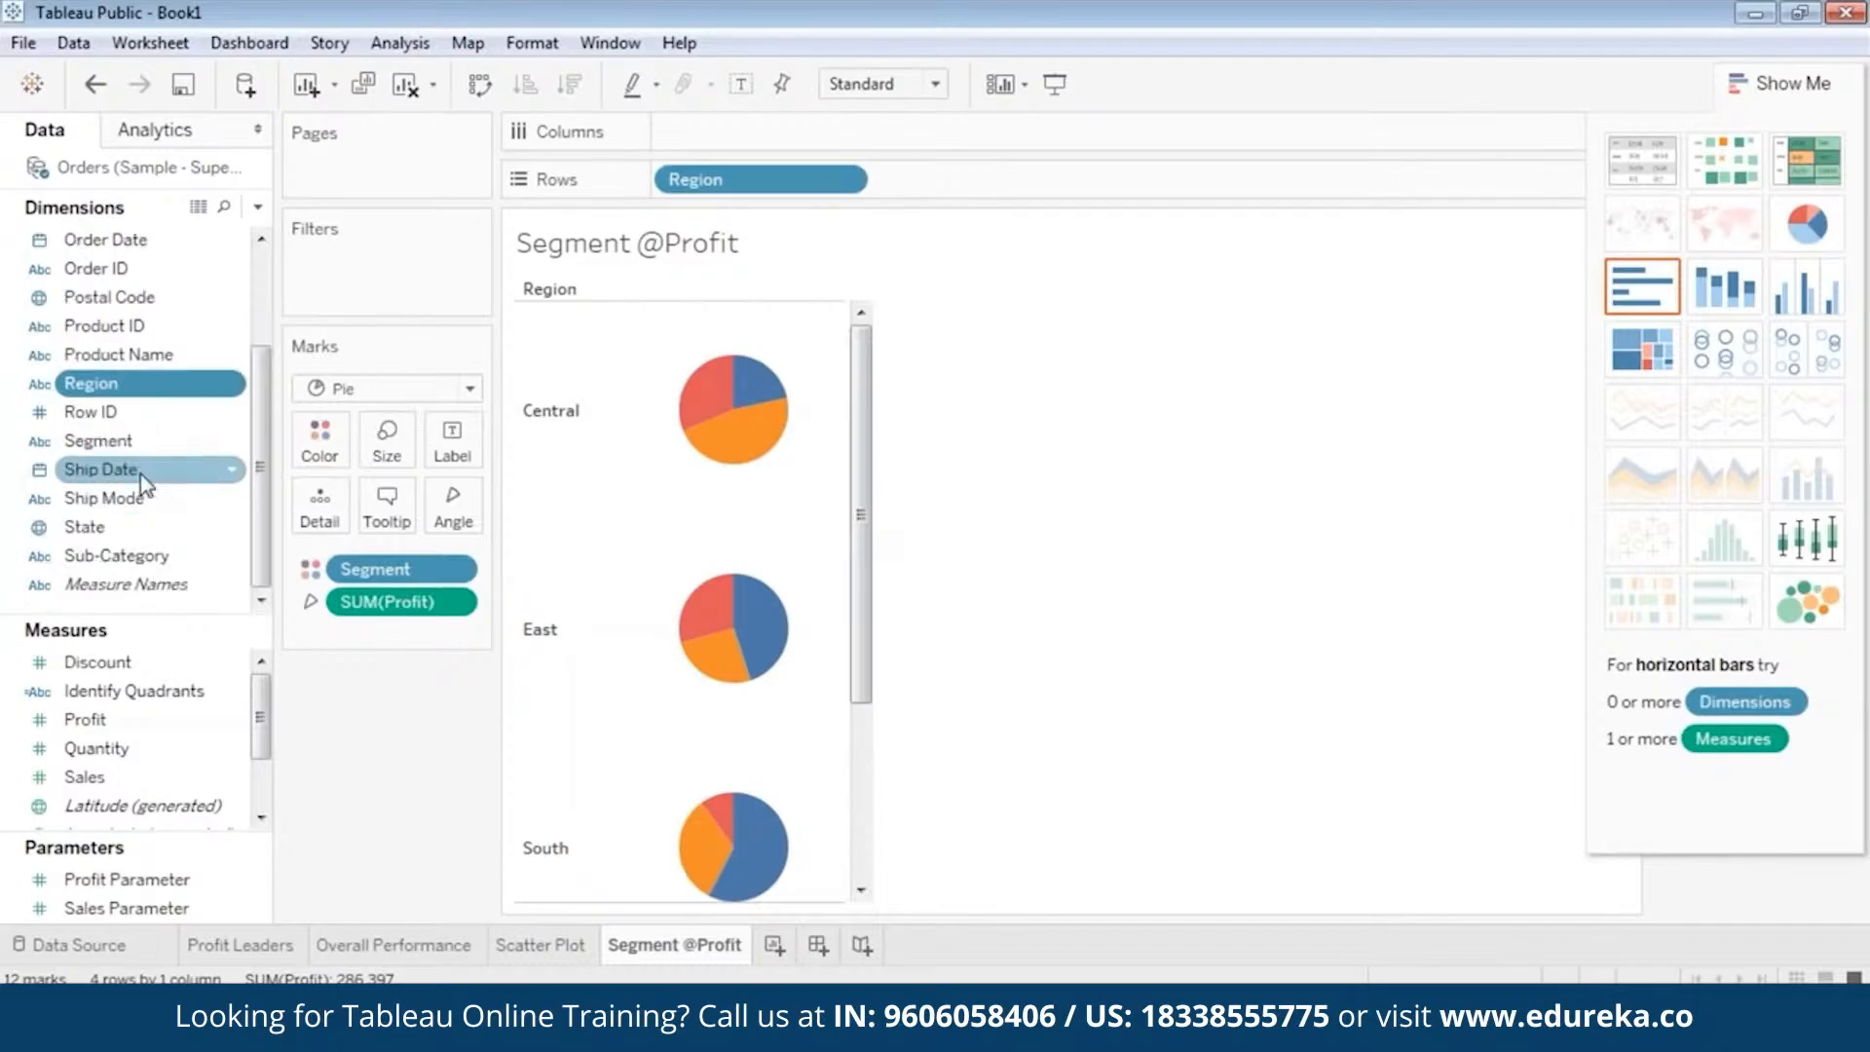
{"action": "left_click_drag", "start_coordinate": [102, 382], "coordinate": [354, 266]}
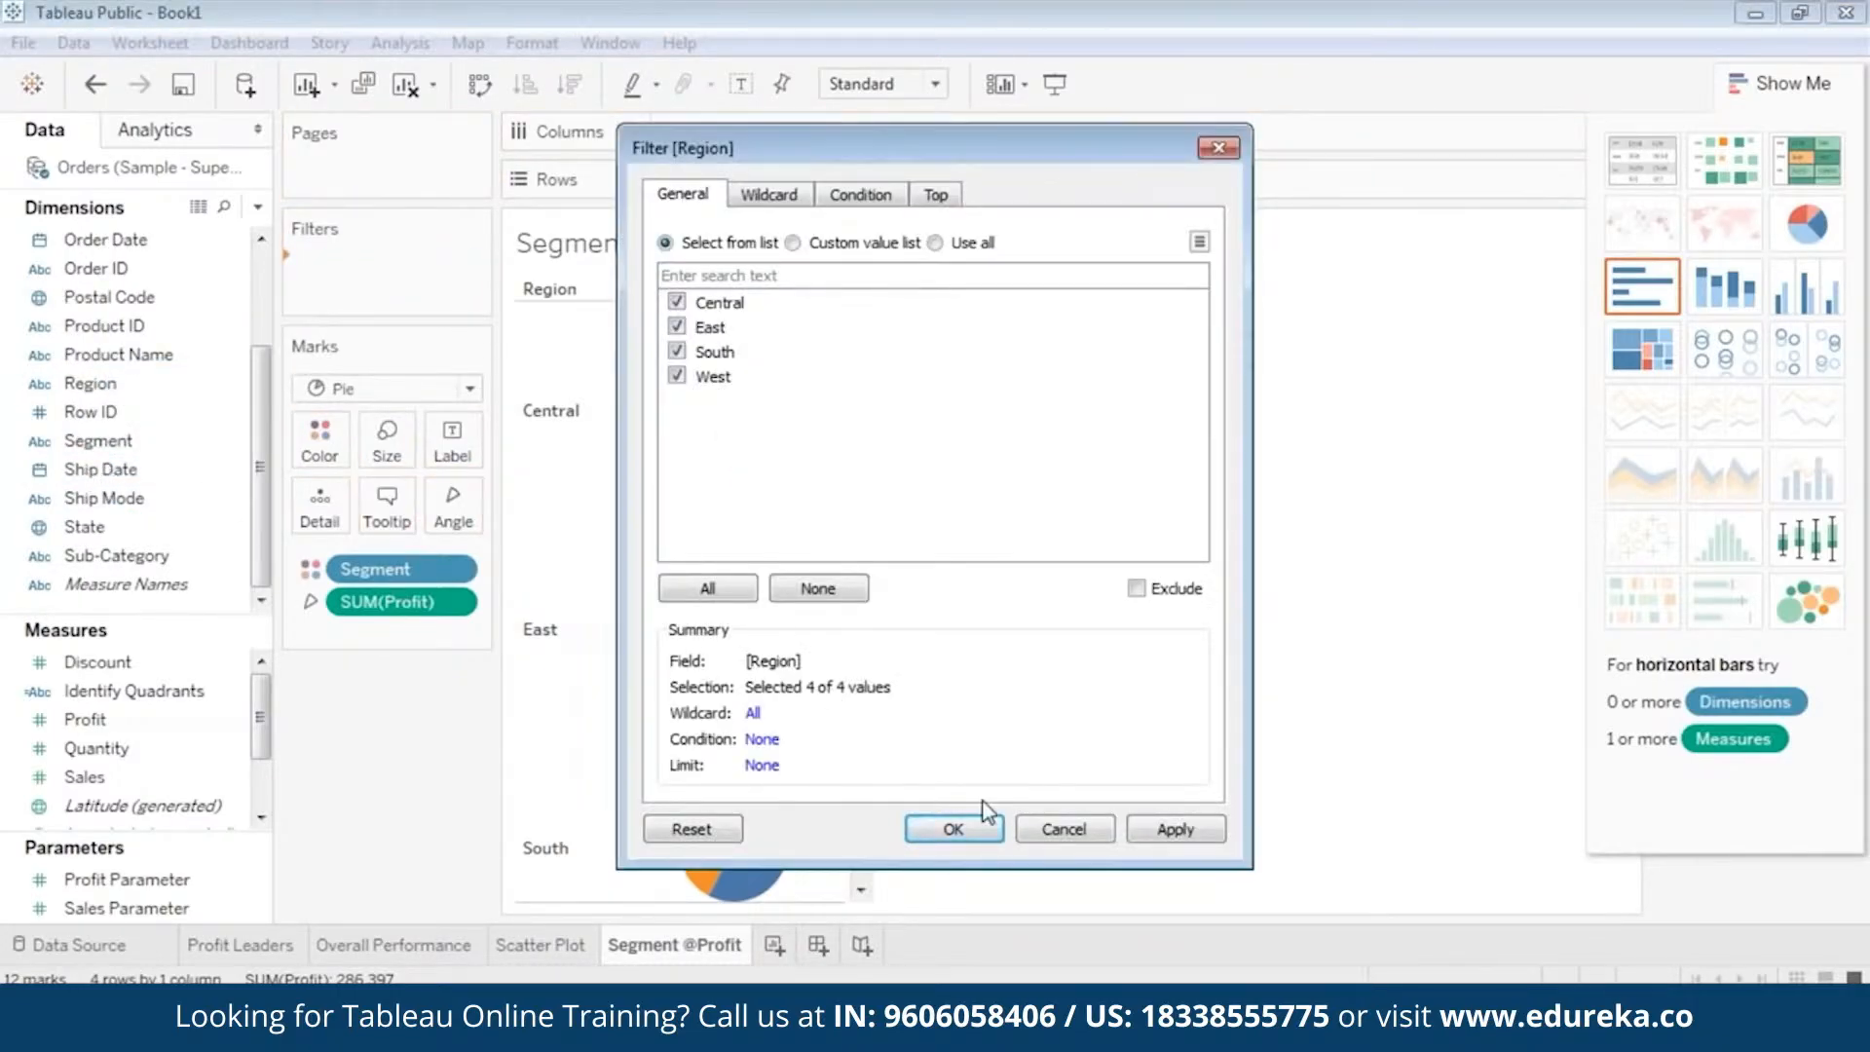
{"action": "left_click", "coordinate": [953, 829]}
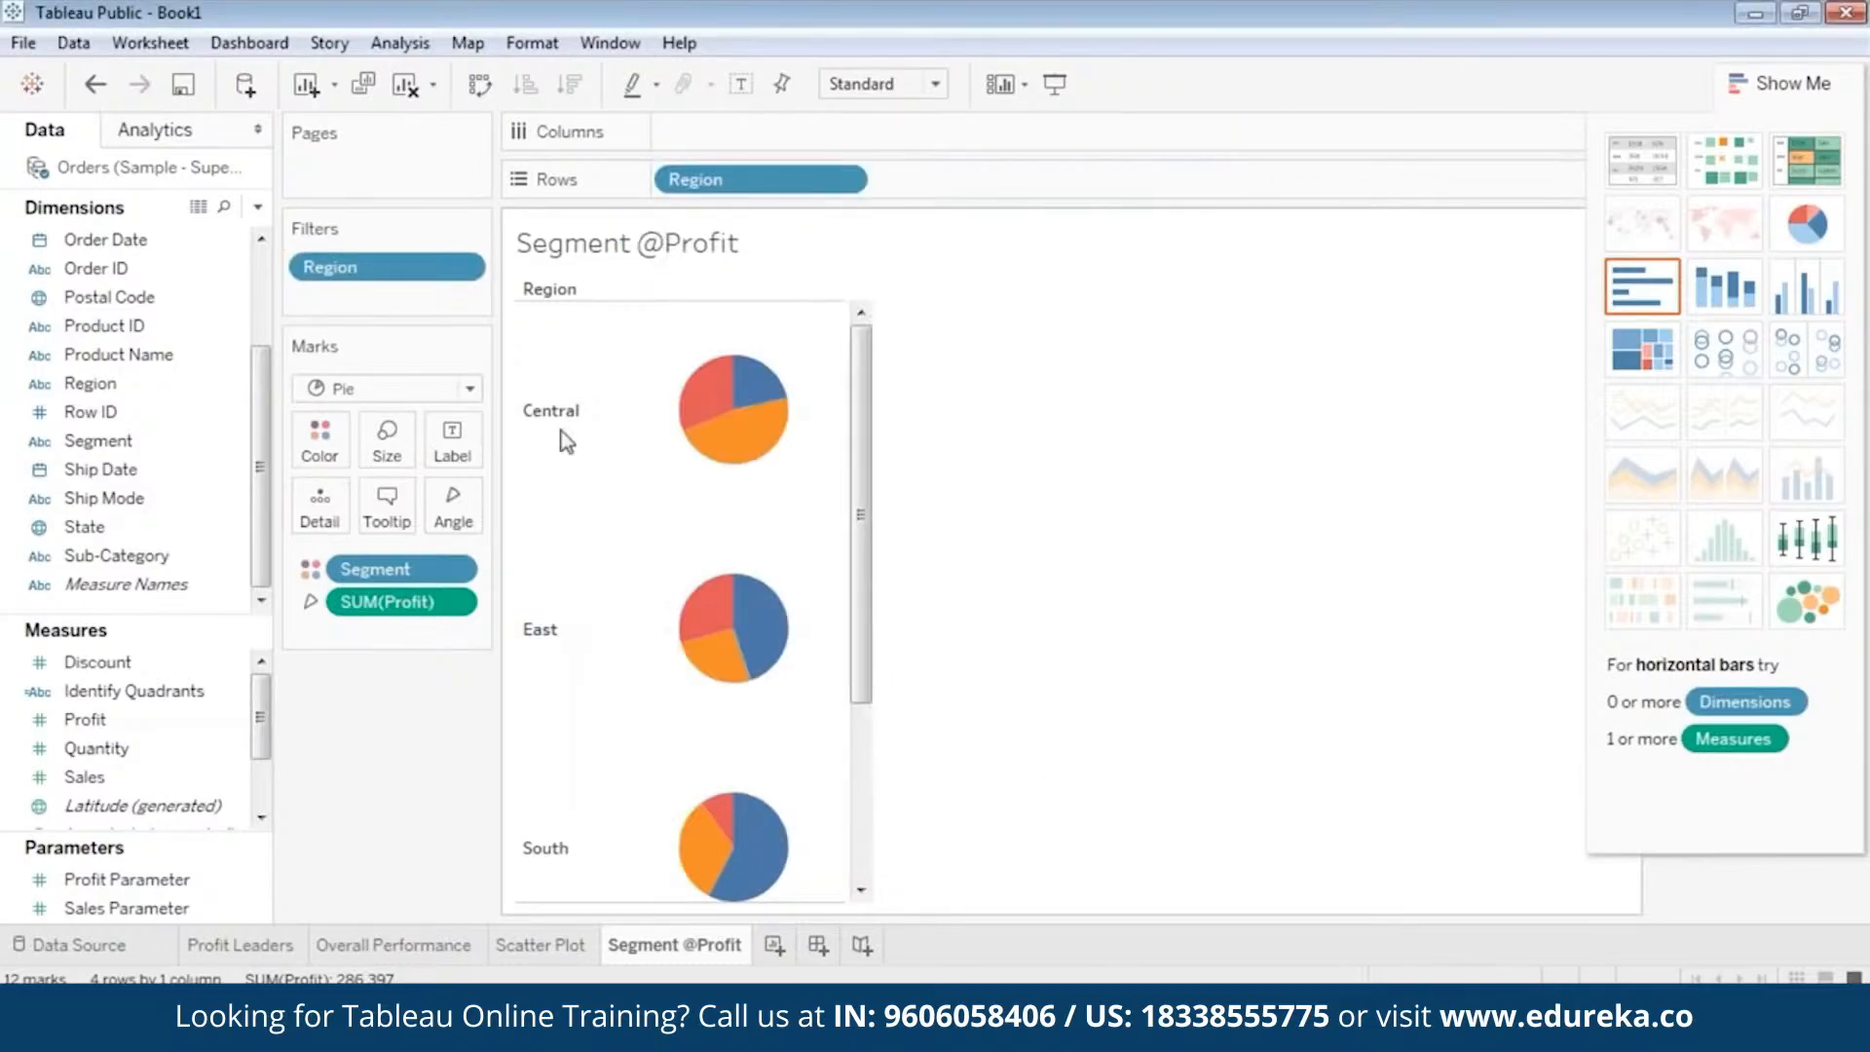
Add a State filter that includes all states.
{"action": "left_click", "coordinate": [129, 404]}
{"action": "left_click_drag", "start_coordinate": [94, 527], "coordinate": [358, 292]}
{"action": "left_click", "coordinate": [728, 589]}
{"action": "left_click", "coordinate": [1127, 828]}
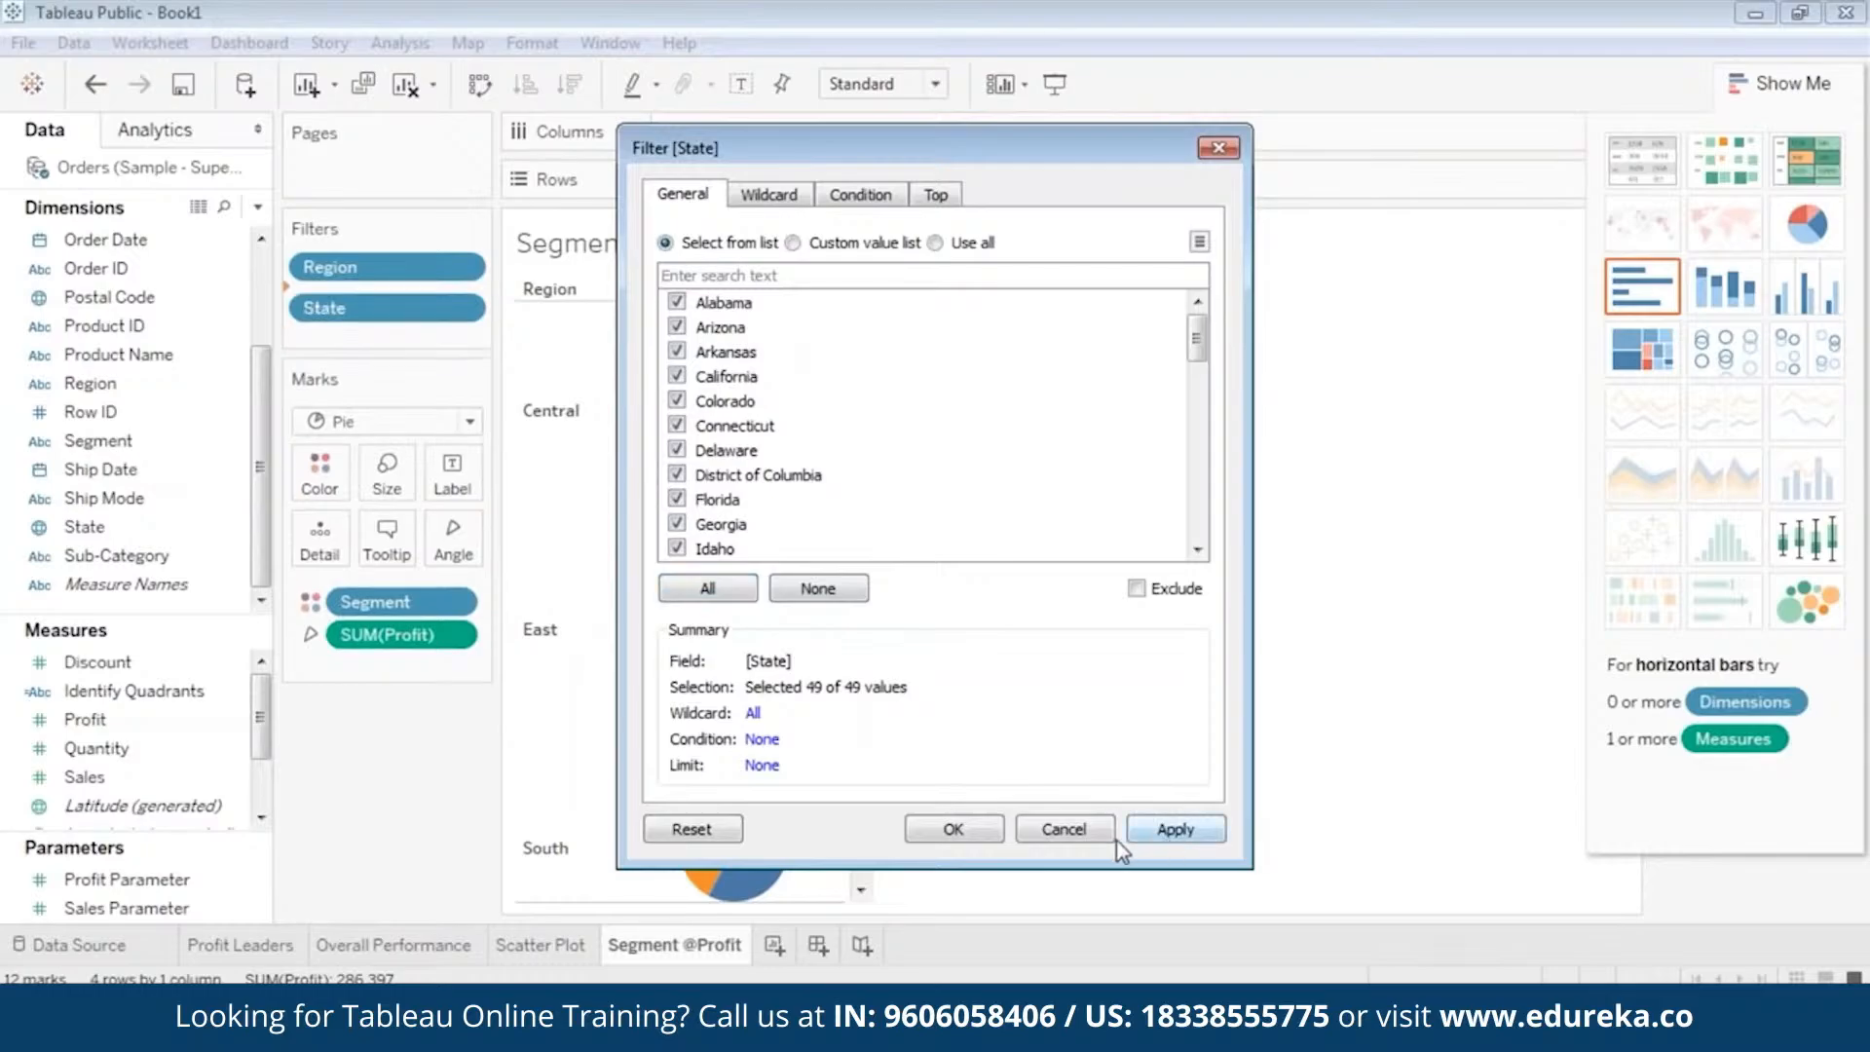
{"action": "left_click", "coordinate": [952, 829]}
Show the Region and State filter controls beside the view, with the Region control placed above State.
{"action": "left_click", "coordinate": [1766, 85]}
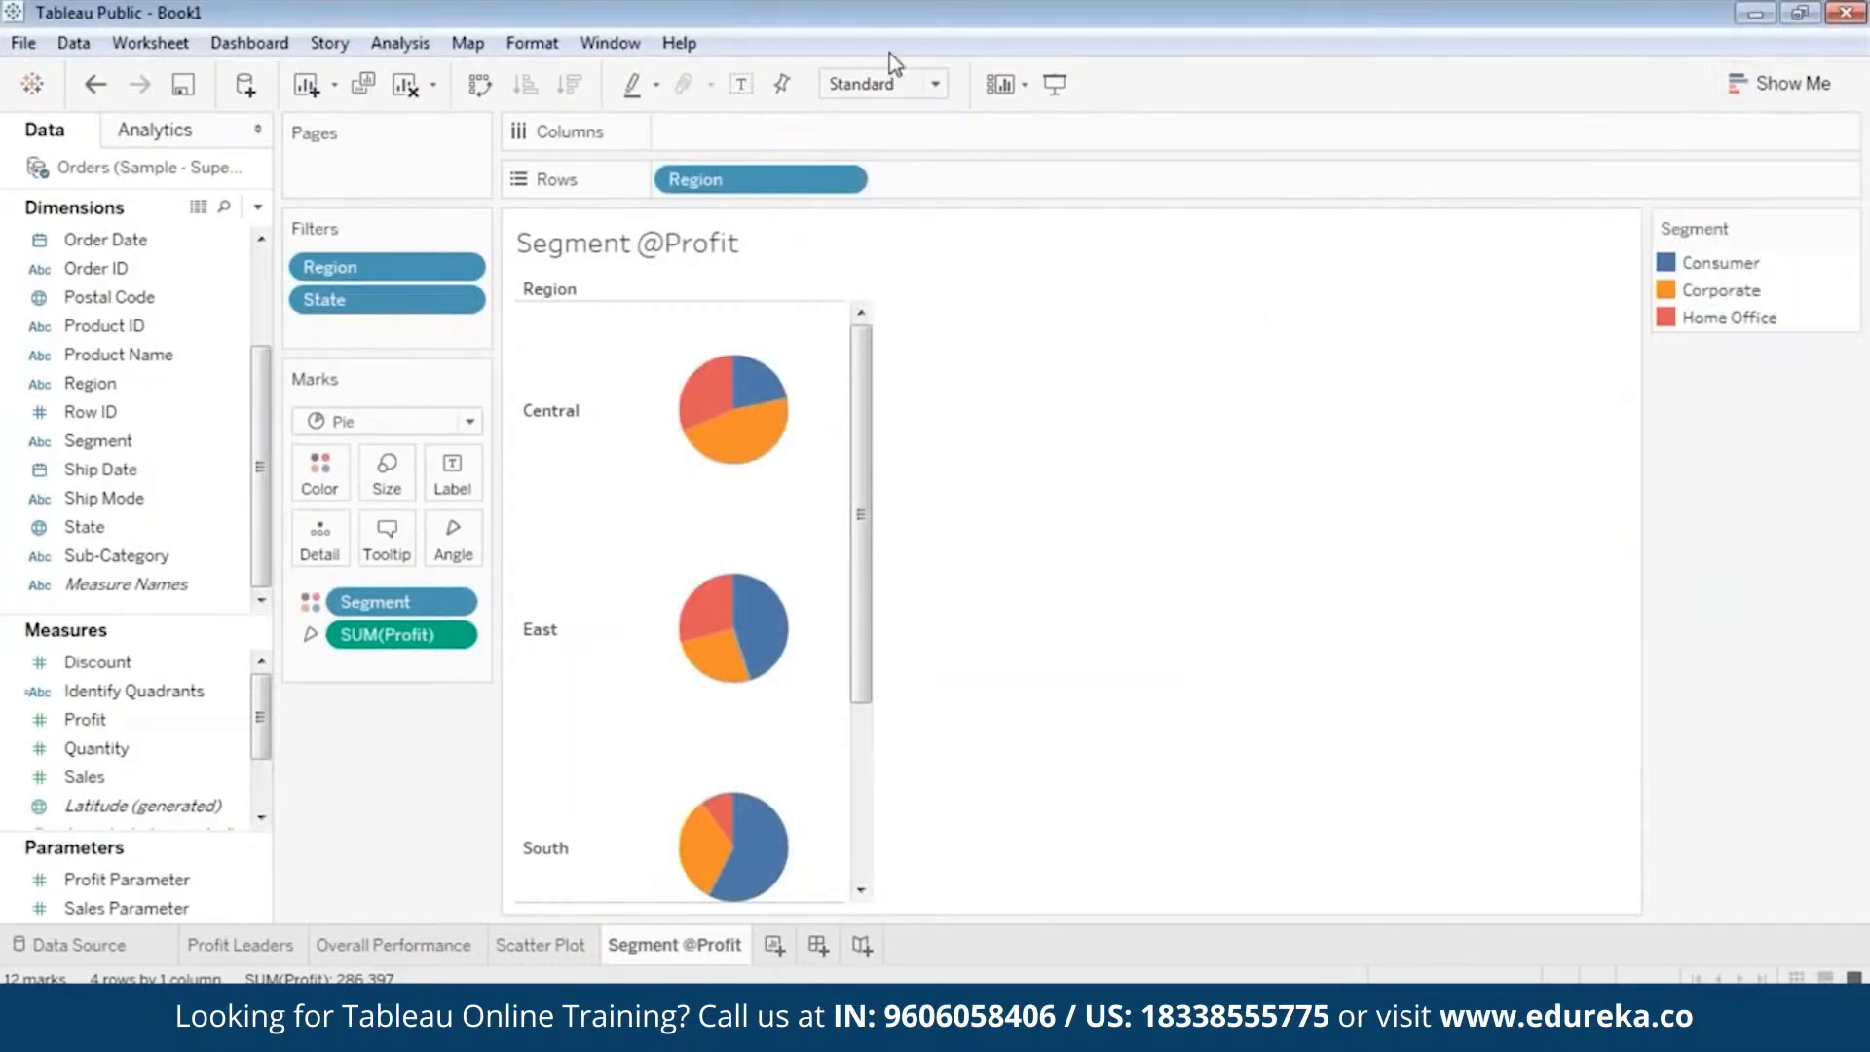
{"action": "right_click", "coordinate": [396, 270]}
{"action": "left_click", "coordinate": [458, 324]}
{"action": "right_click", "coordinate": [394, 301]}
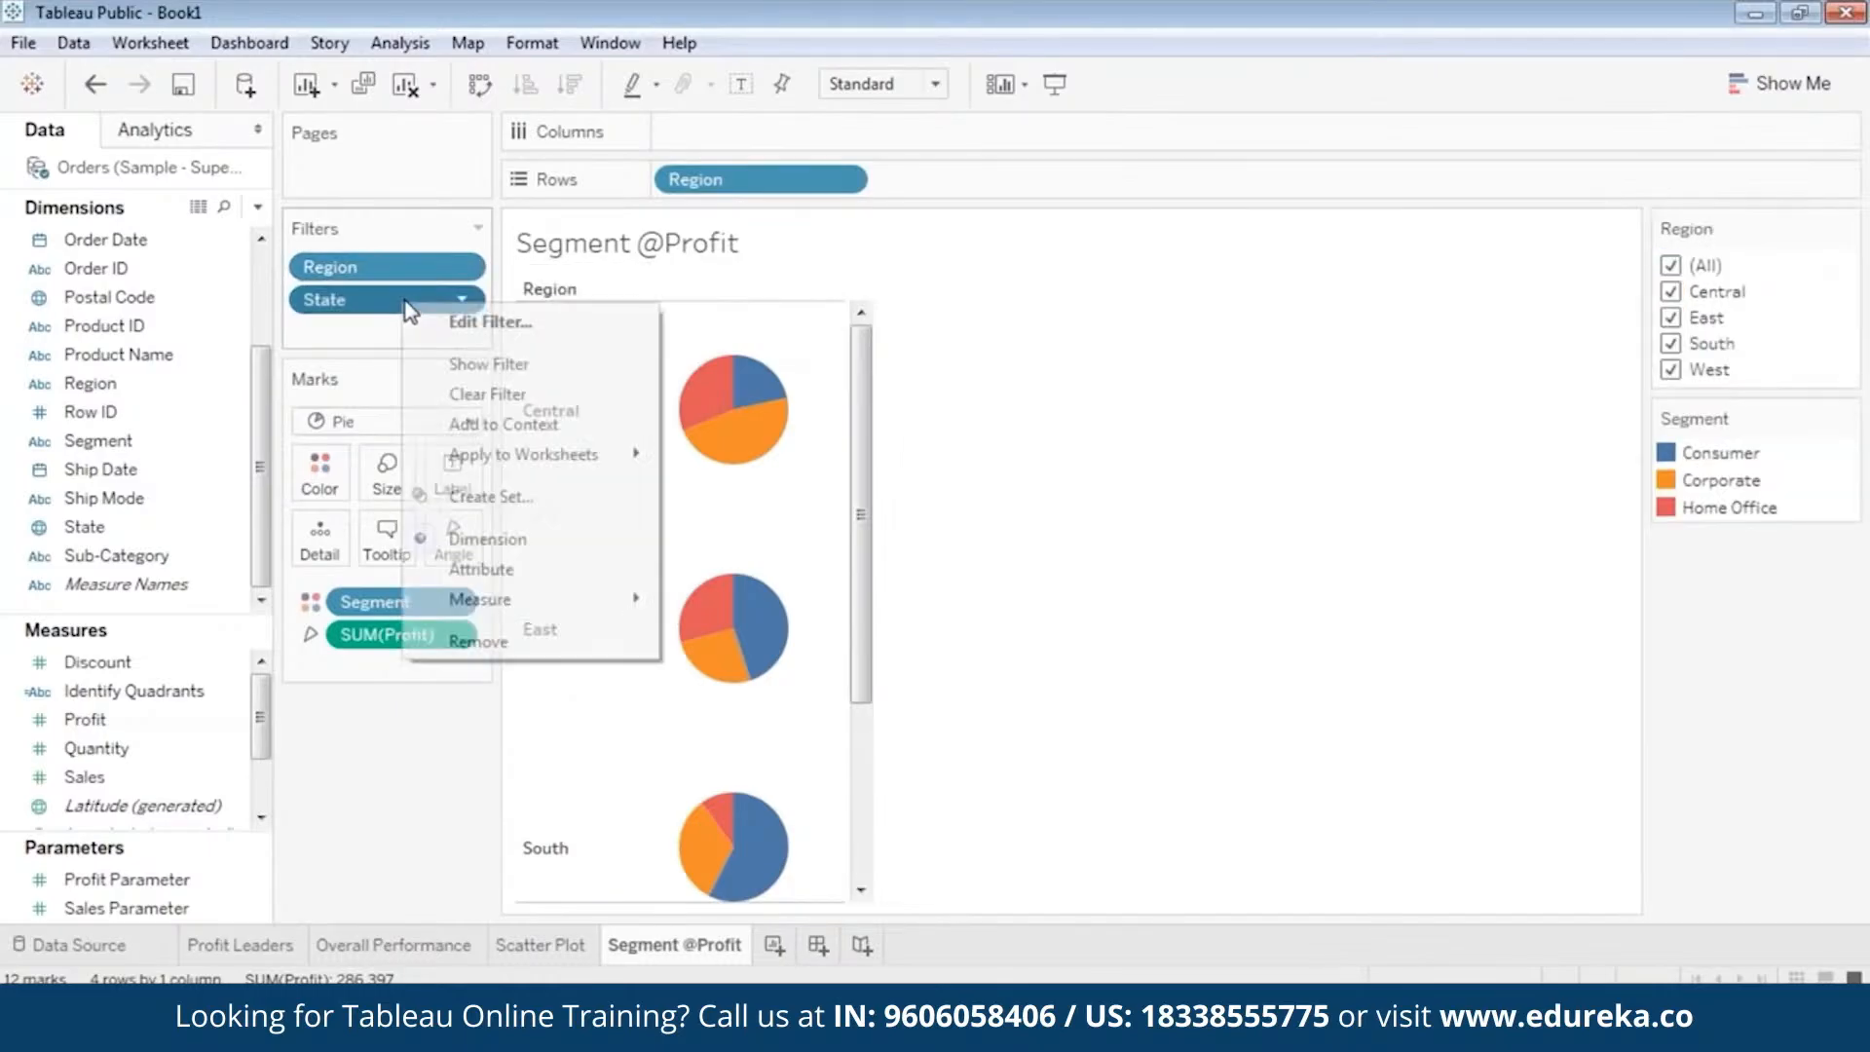
{"action": "left_click", "coordinate": [460, 362]}
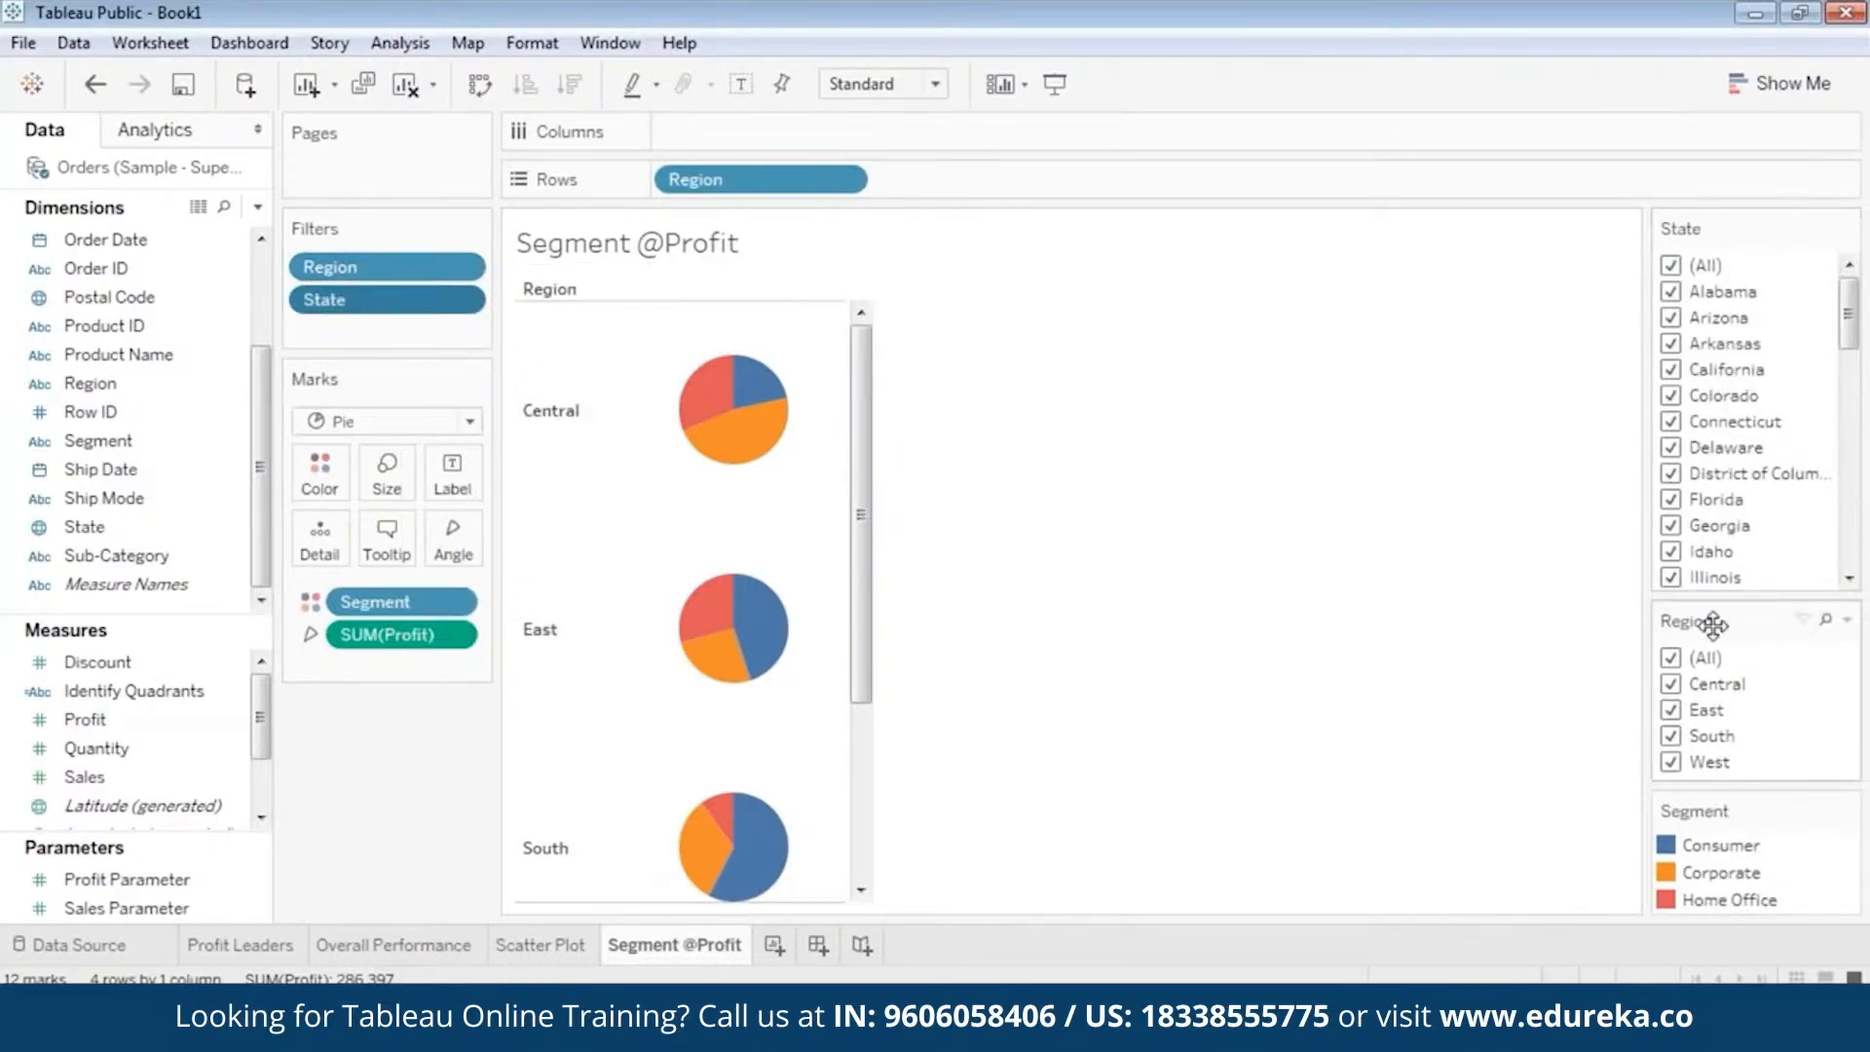
{"action": "left_click_drag", "start_coordinate": [1726, 222], "coordinate": [1723, 214]}
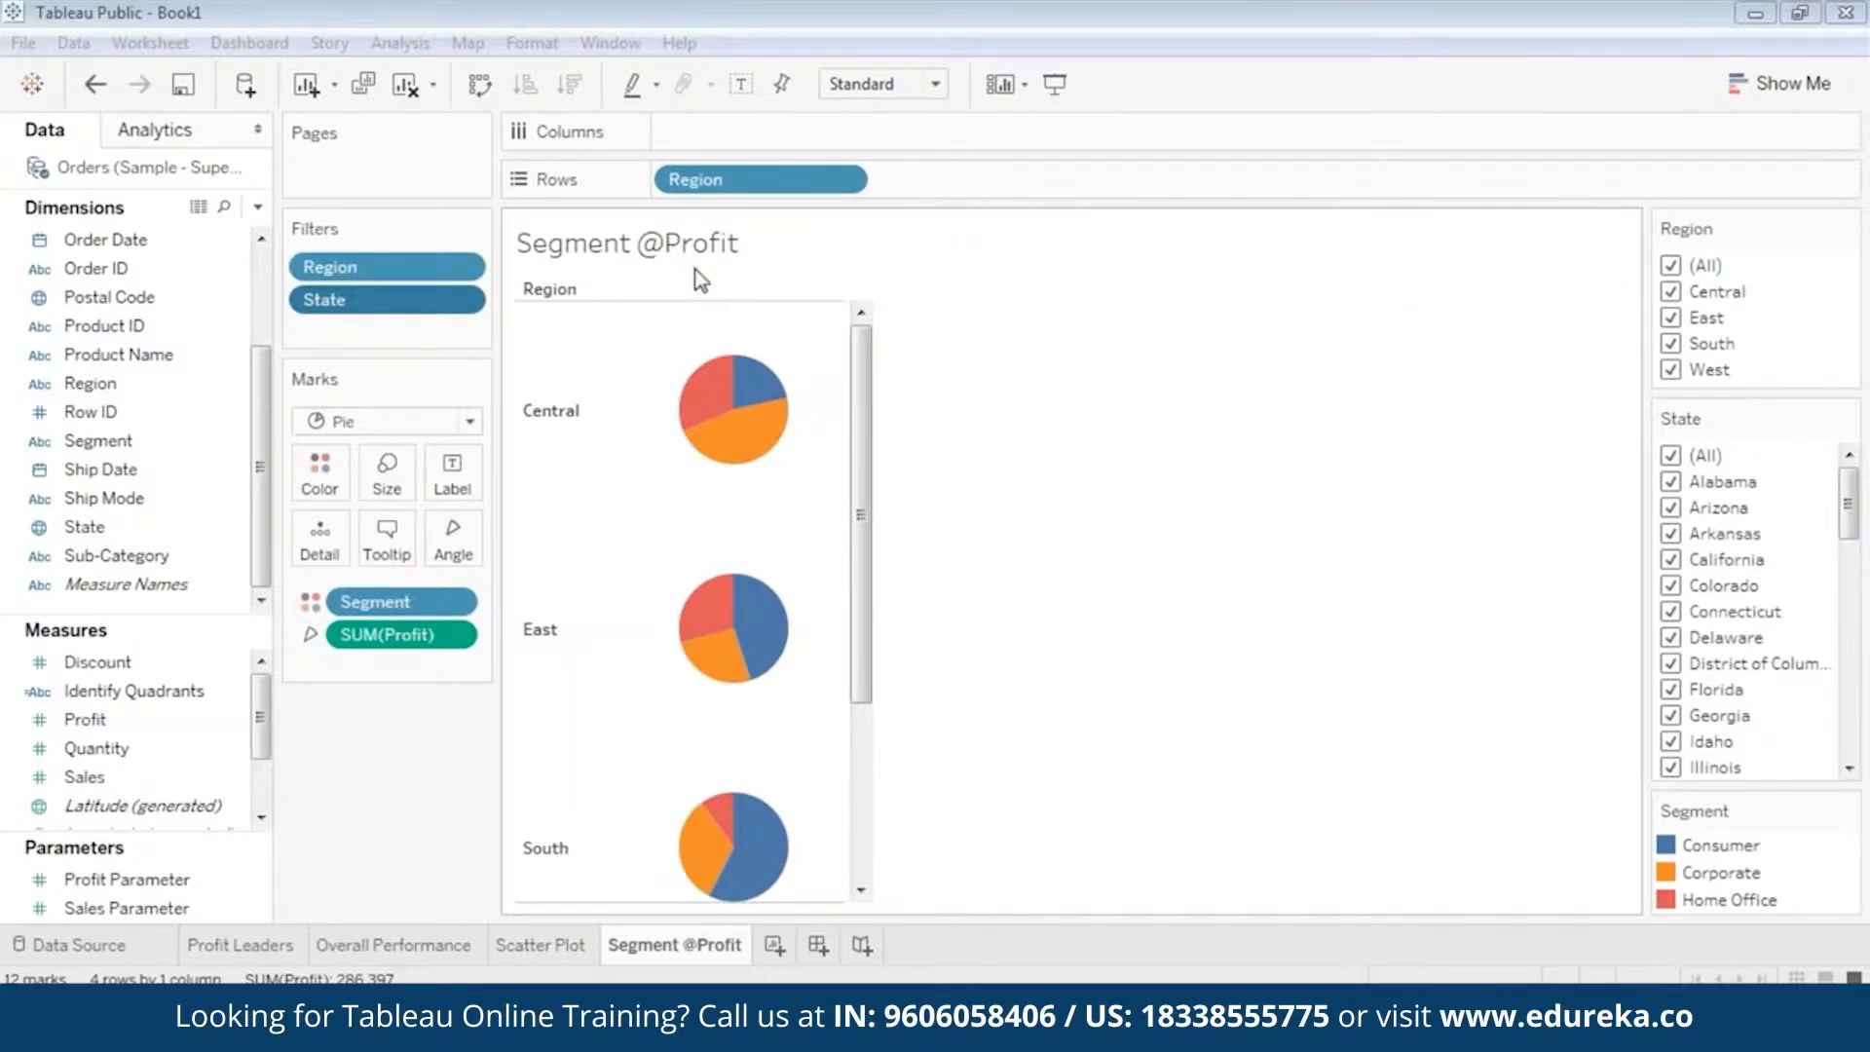
Inspect the profit of each segment slice in the Central region's pie chart.
{"action": "mouse_move", "coordinate": [693, 407]}
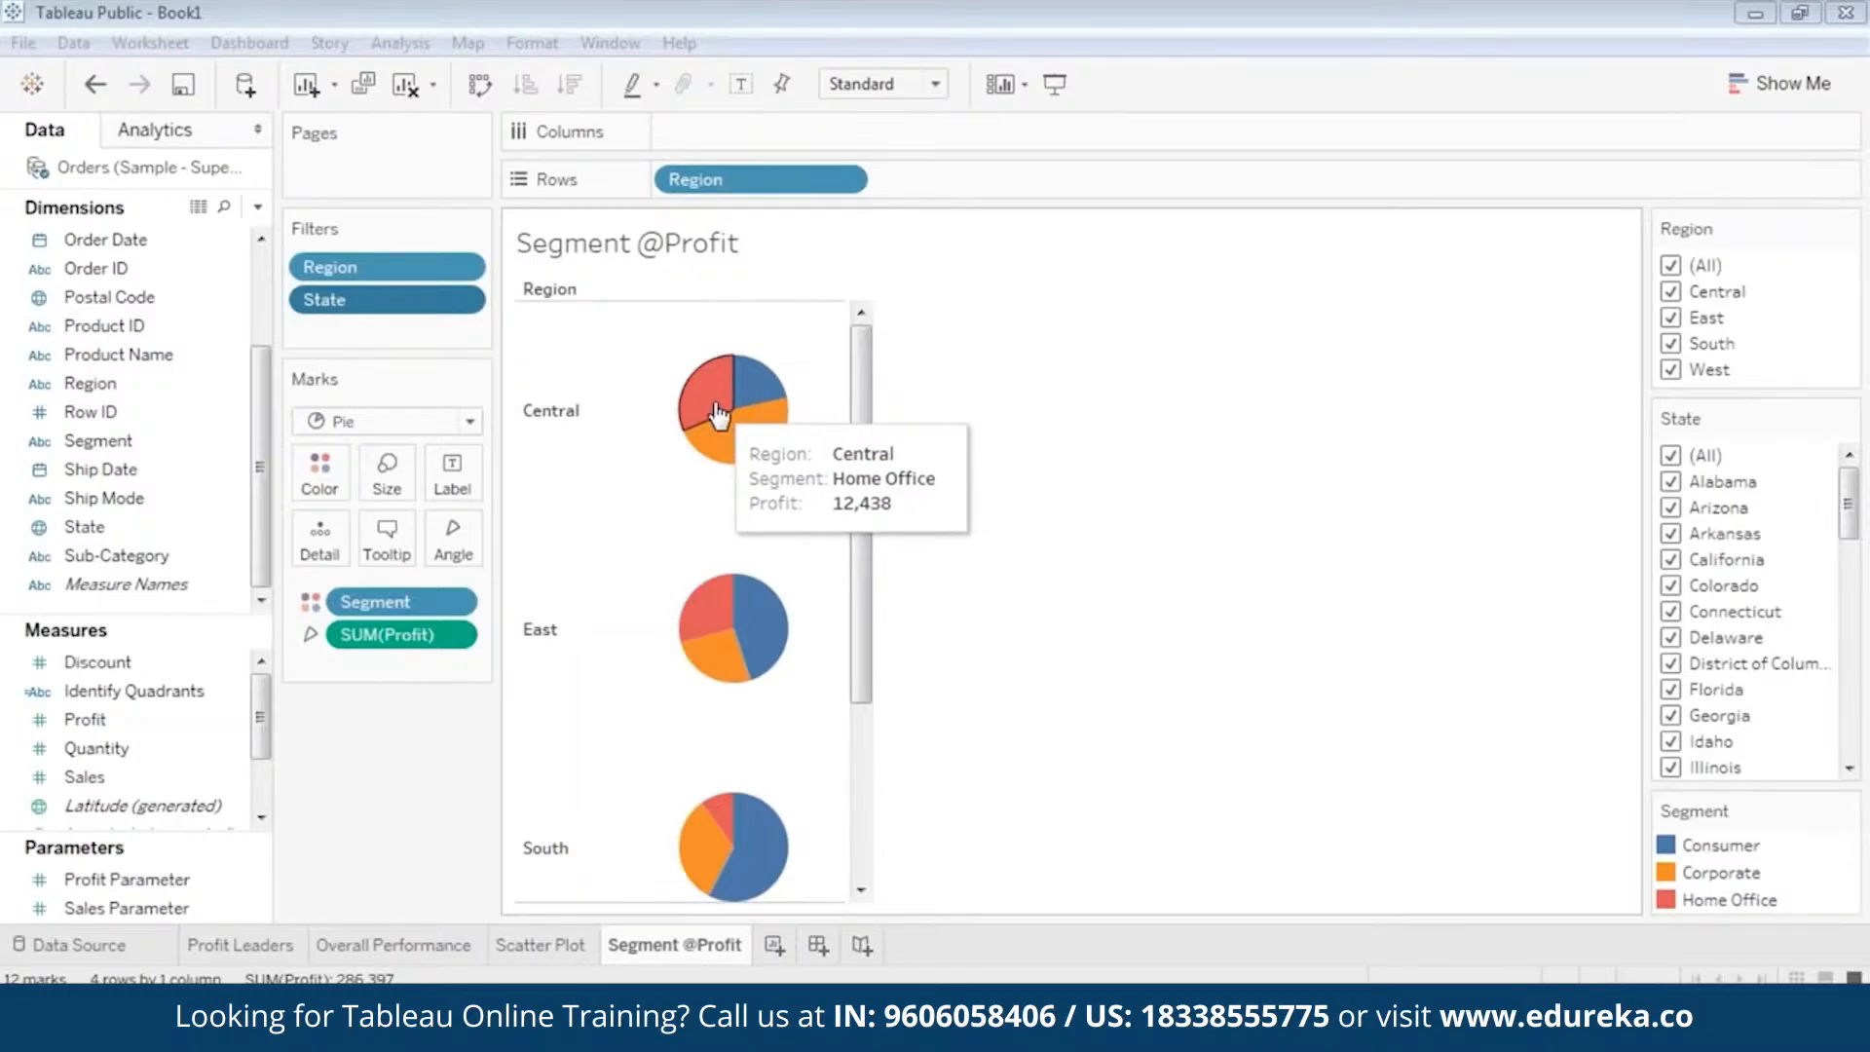
{"action": "mouse_move", "coordinate": [753, 403]}
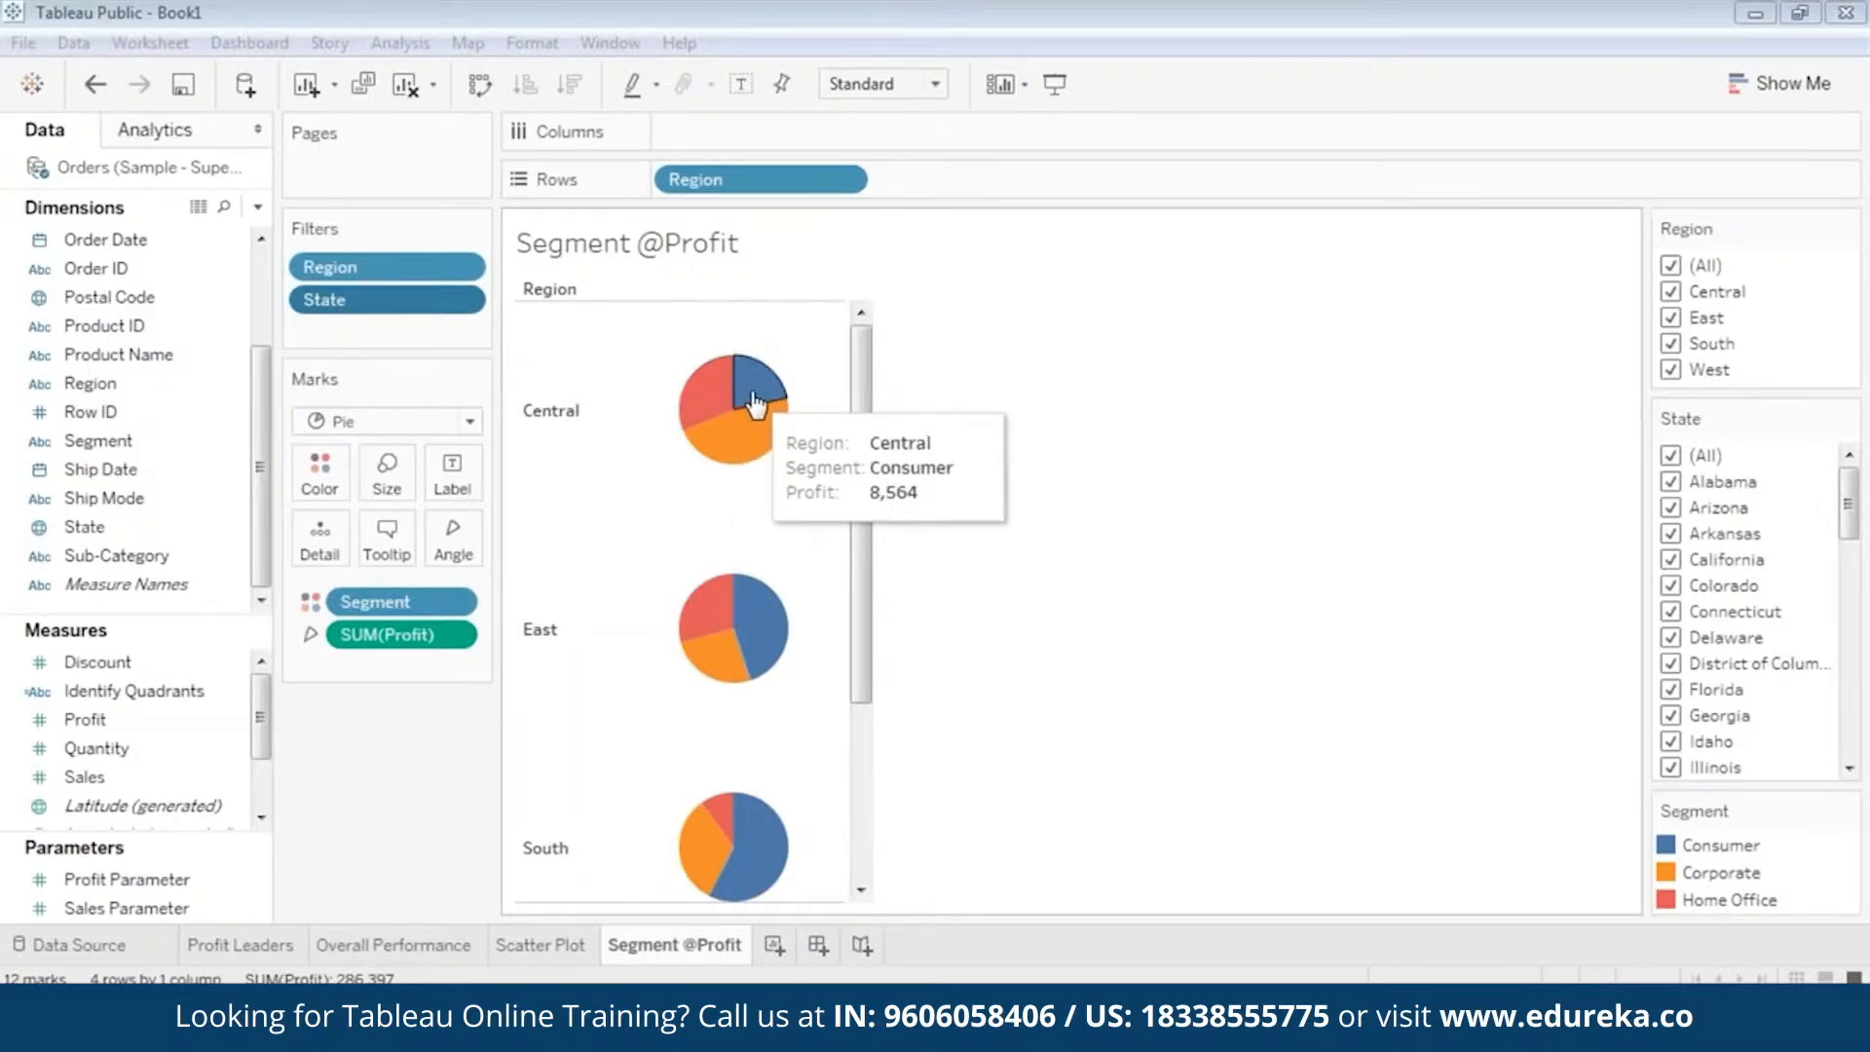
{"action": "mouse_move", "coordinate": [770, 445]}
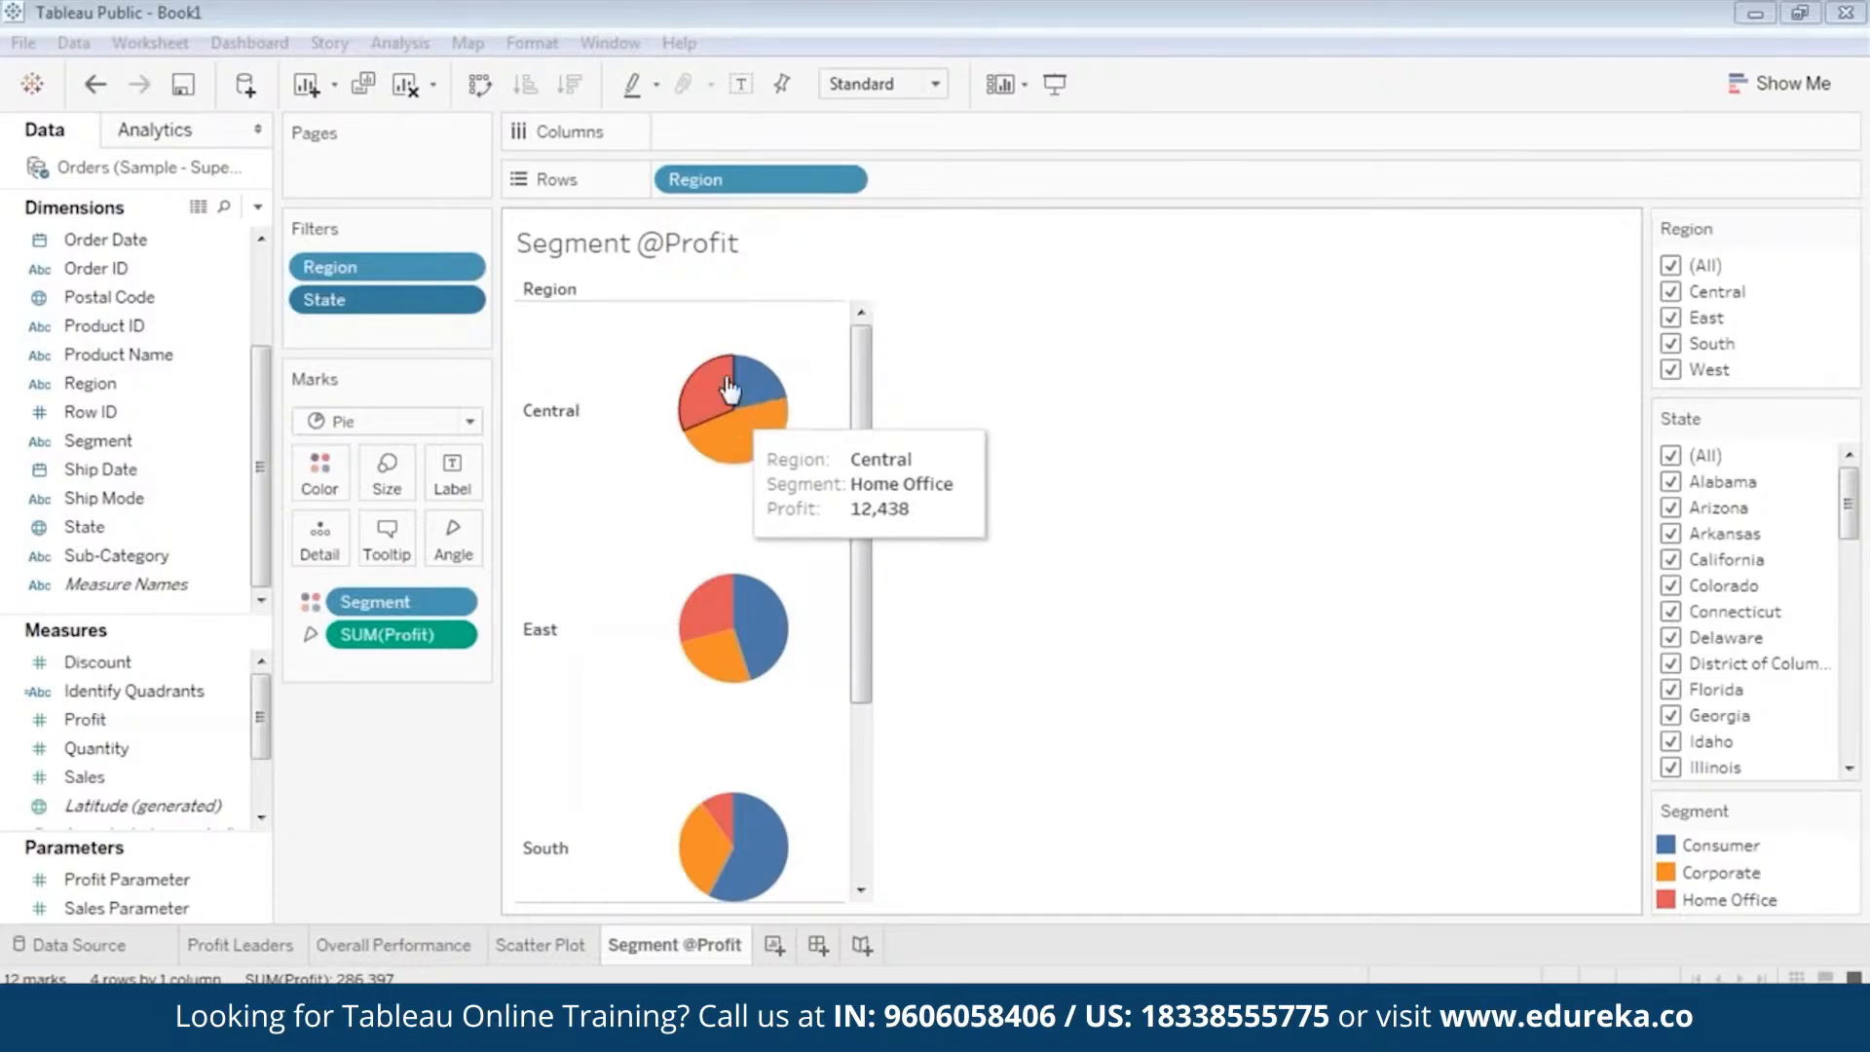
{"action": "left_click_drag", "start_coordinate": [861, 389], "coordinate": [818, 343]}
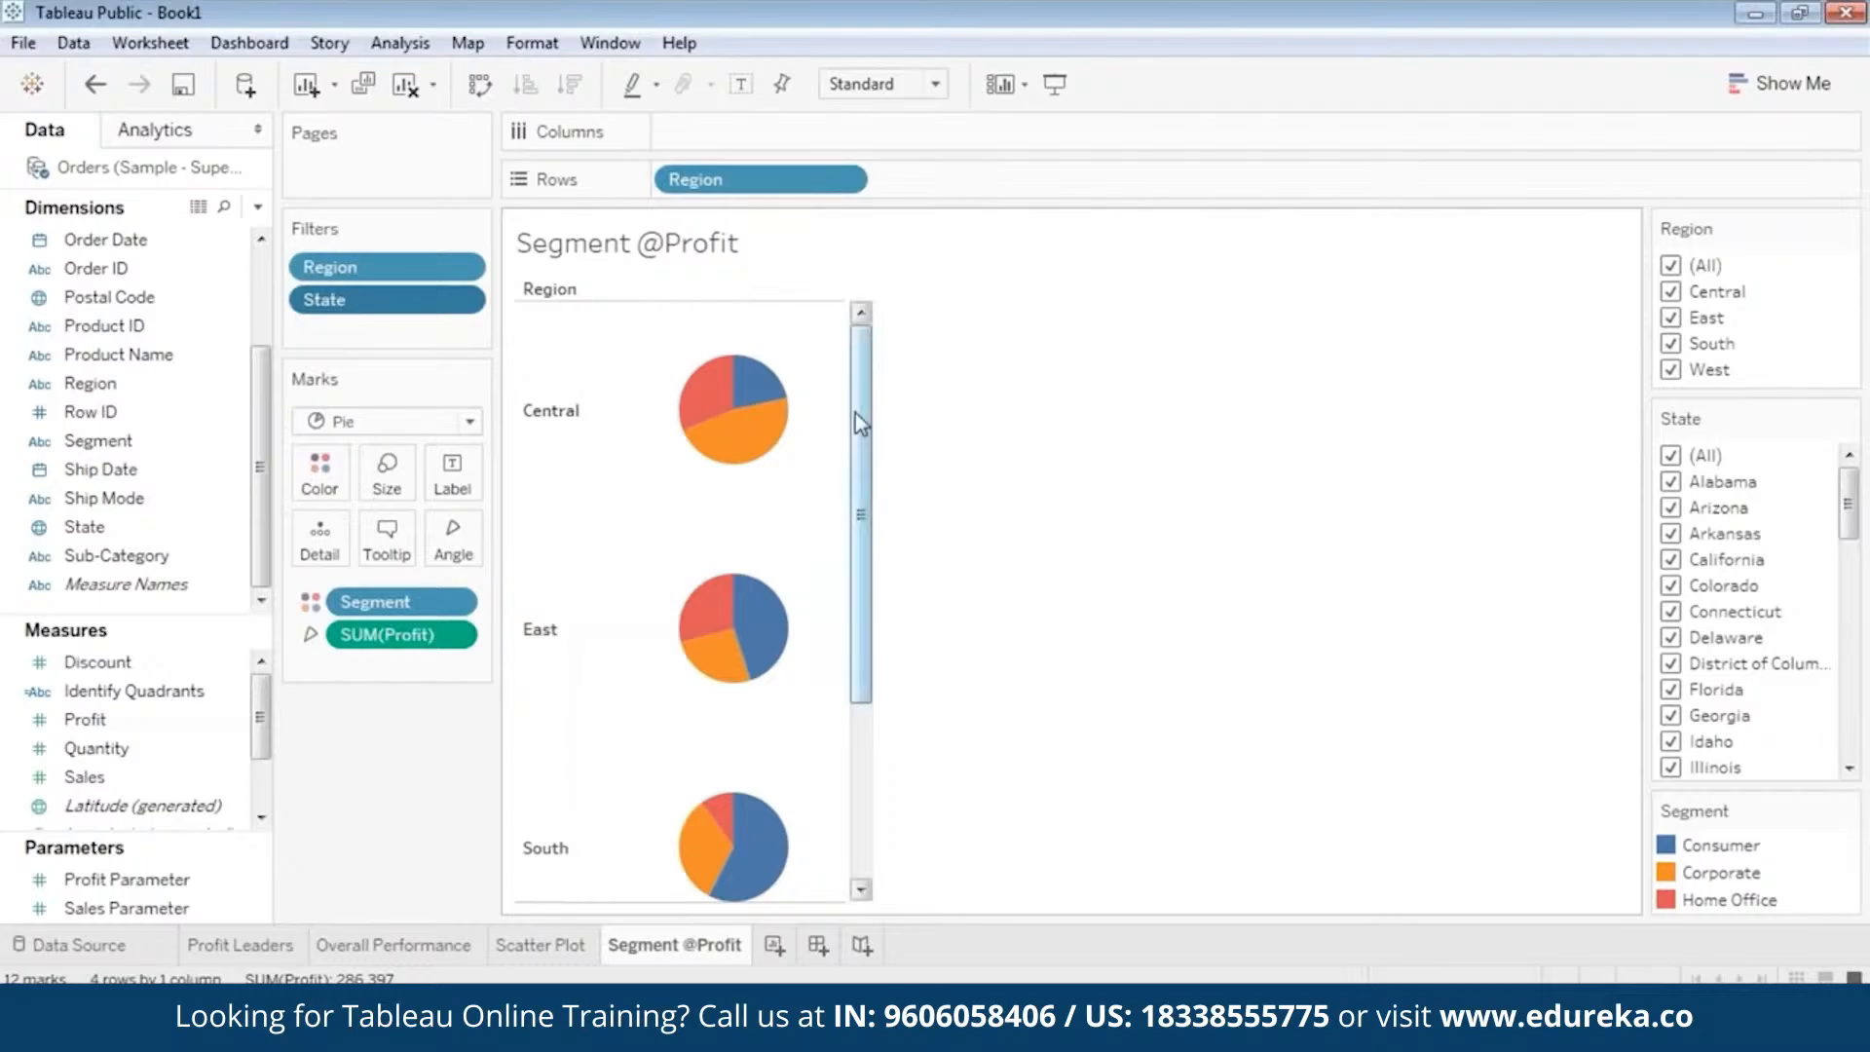
{"action": "left_click_drag", "start_coordinate": [863, 425], "coordinate": [874, 372]}
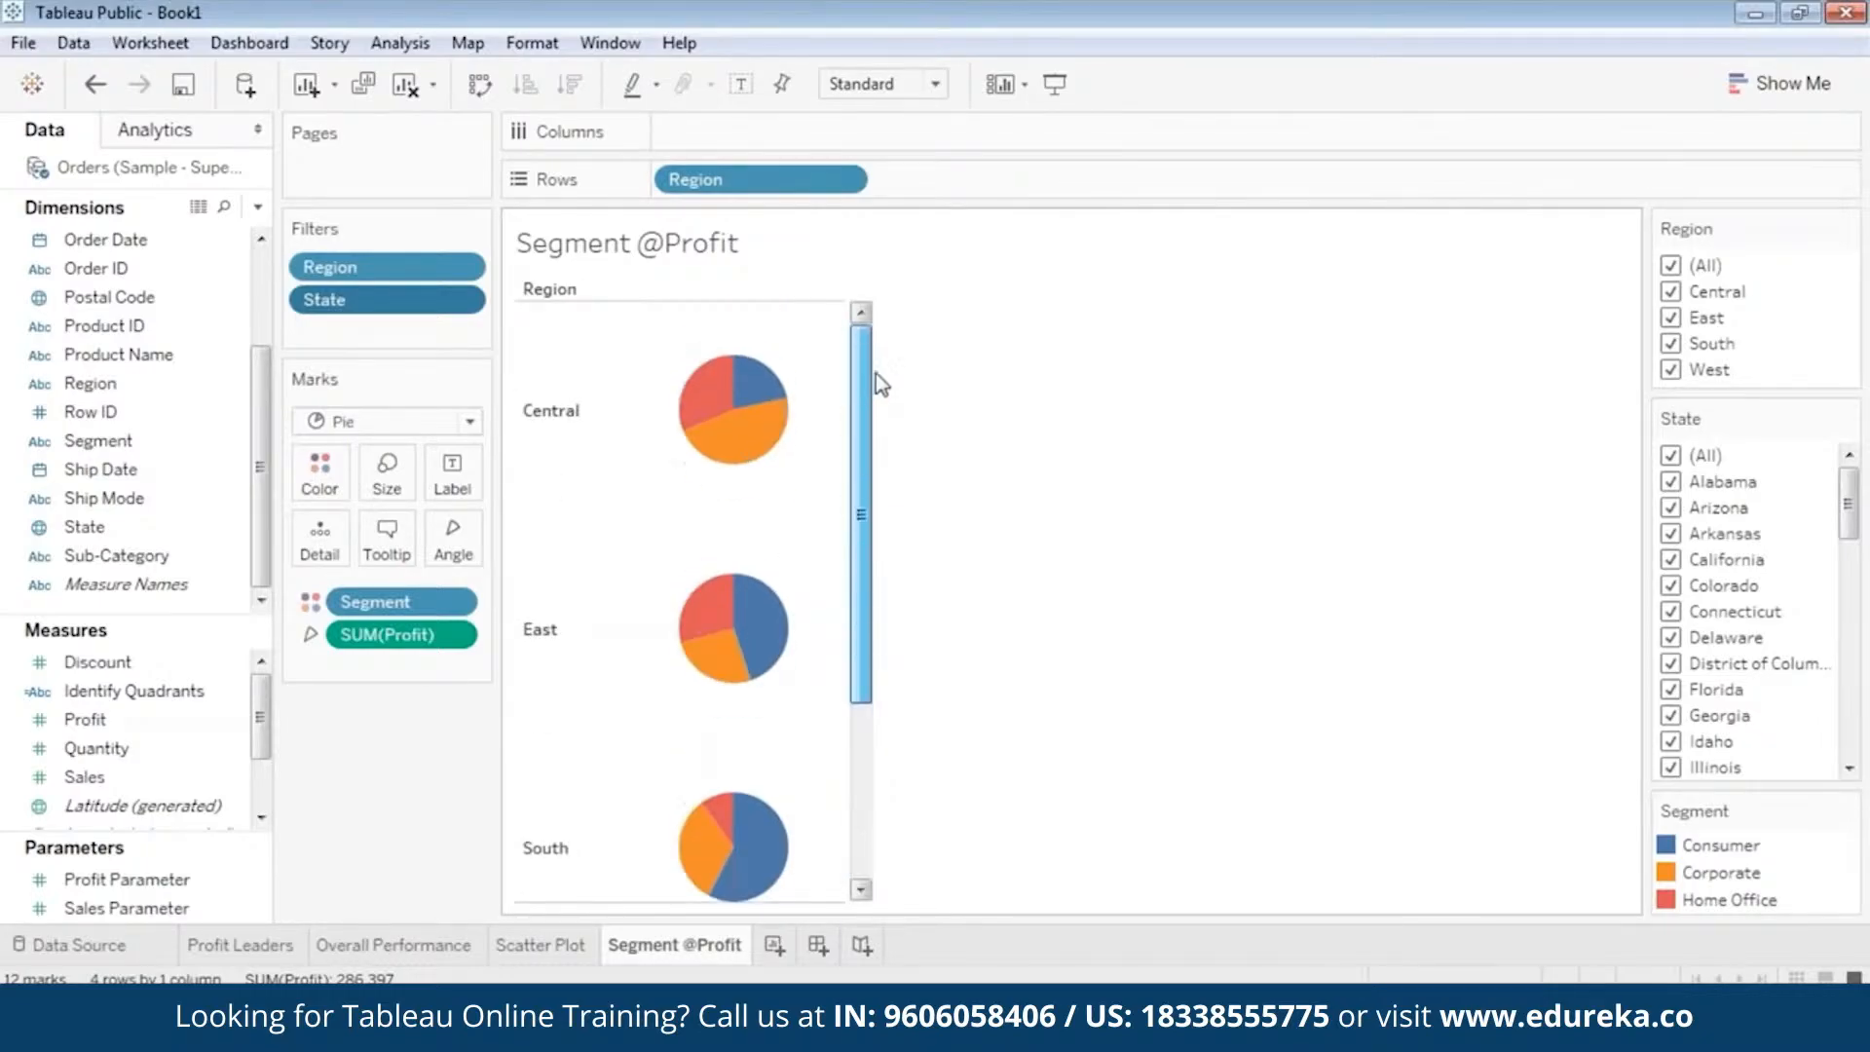
Limit the Region filter to Central only and inspect the profit details of the Corporate slice.
{"action": "left_click", "coordinate": [1671, 266]}
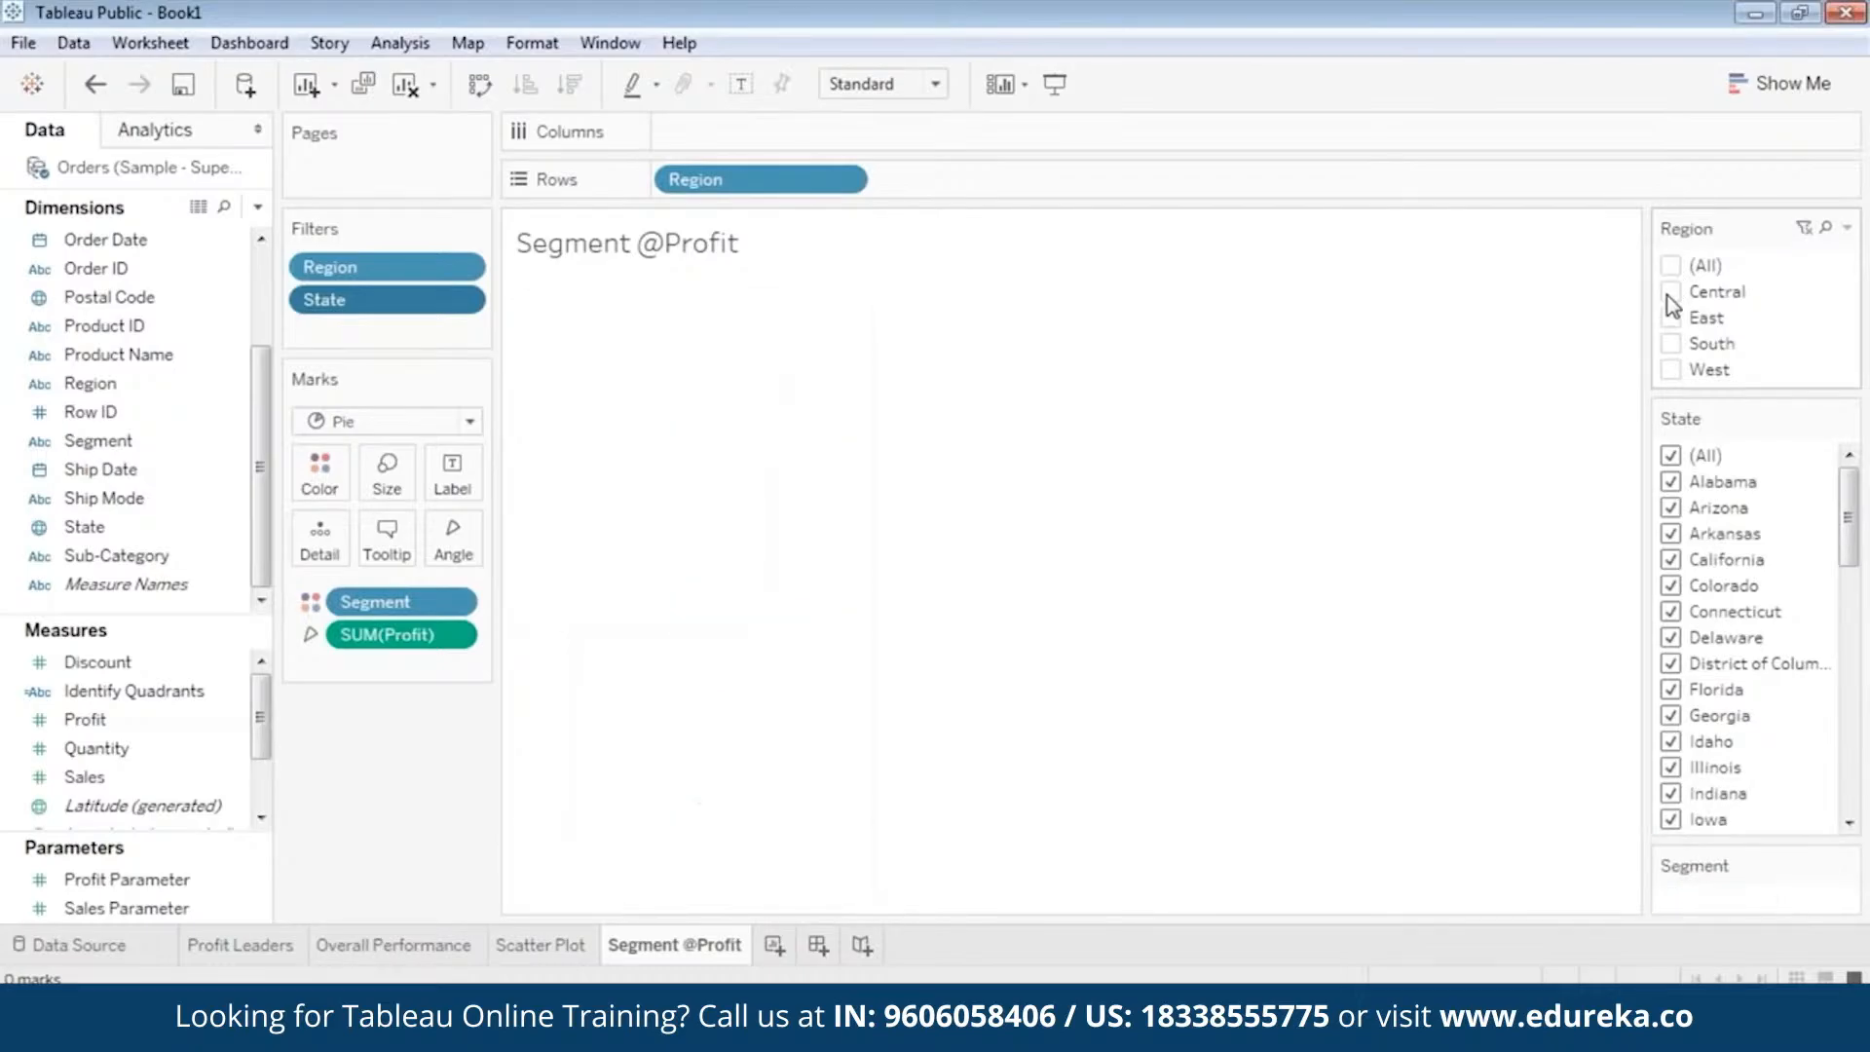
{"action": "left_click", "coordinate": [1671, 292]}
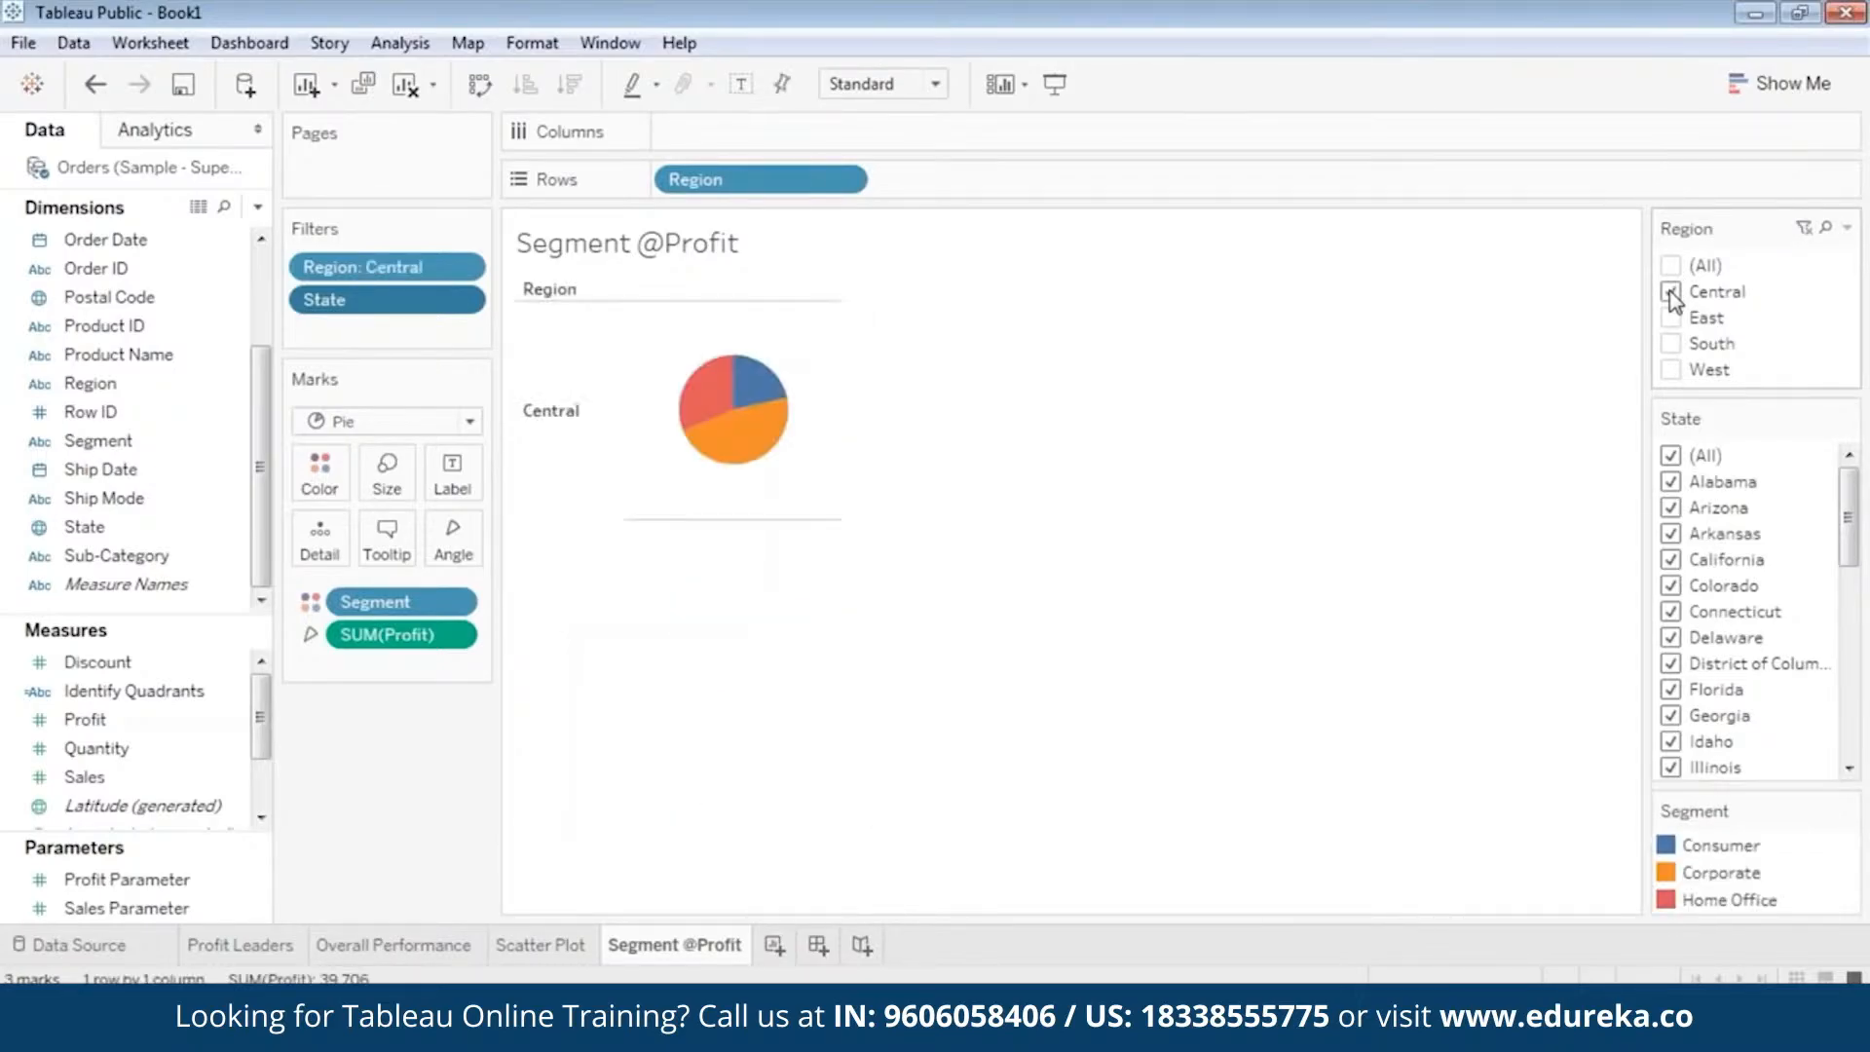
{"action": "mouse_move", "coordinate": [757, 460]}
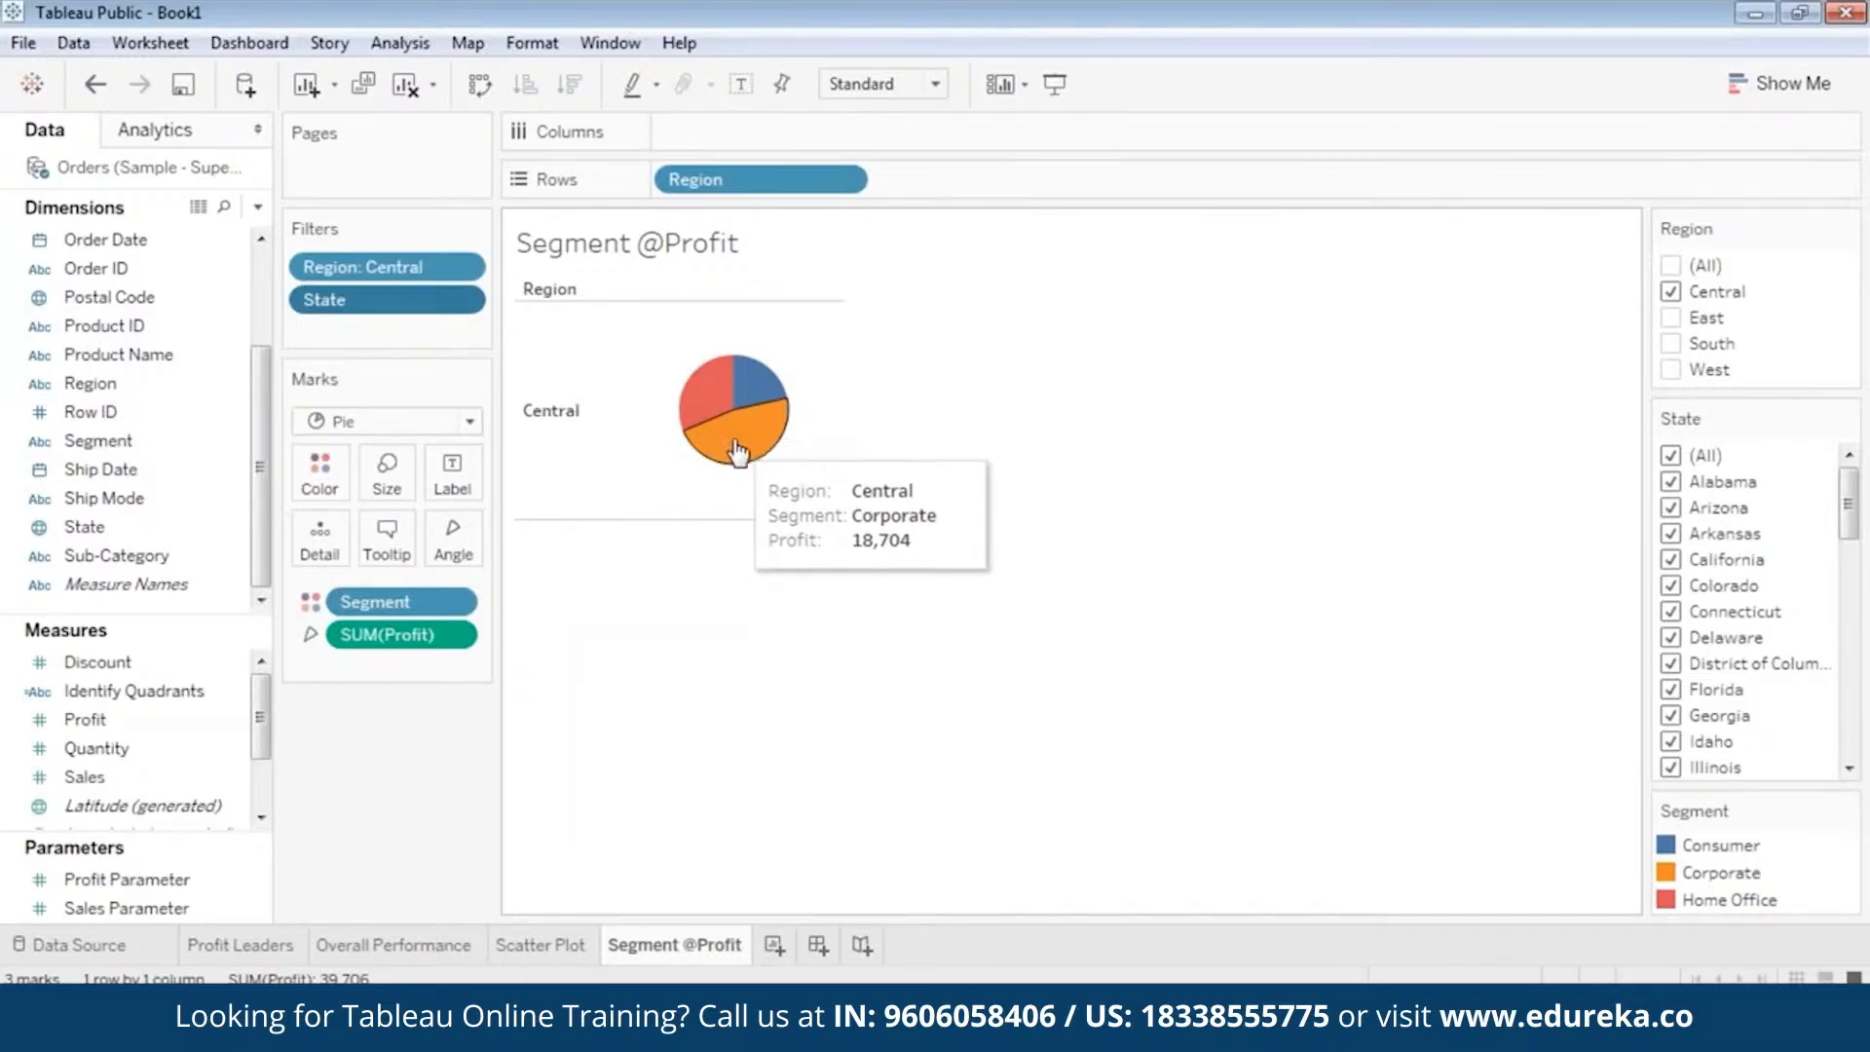
{"action": "mouse_move", "coordinate": [729, 413]}
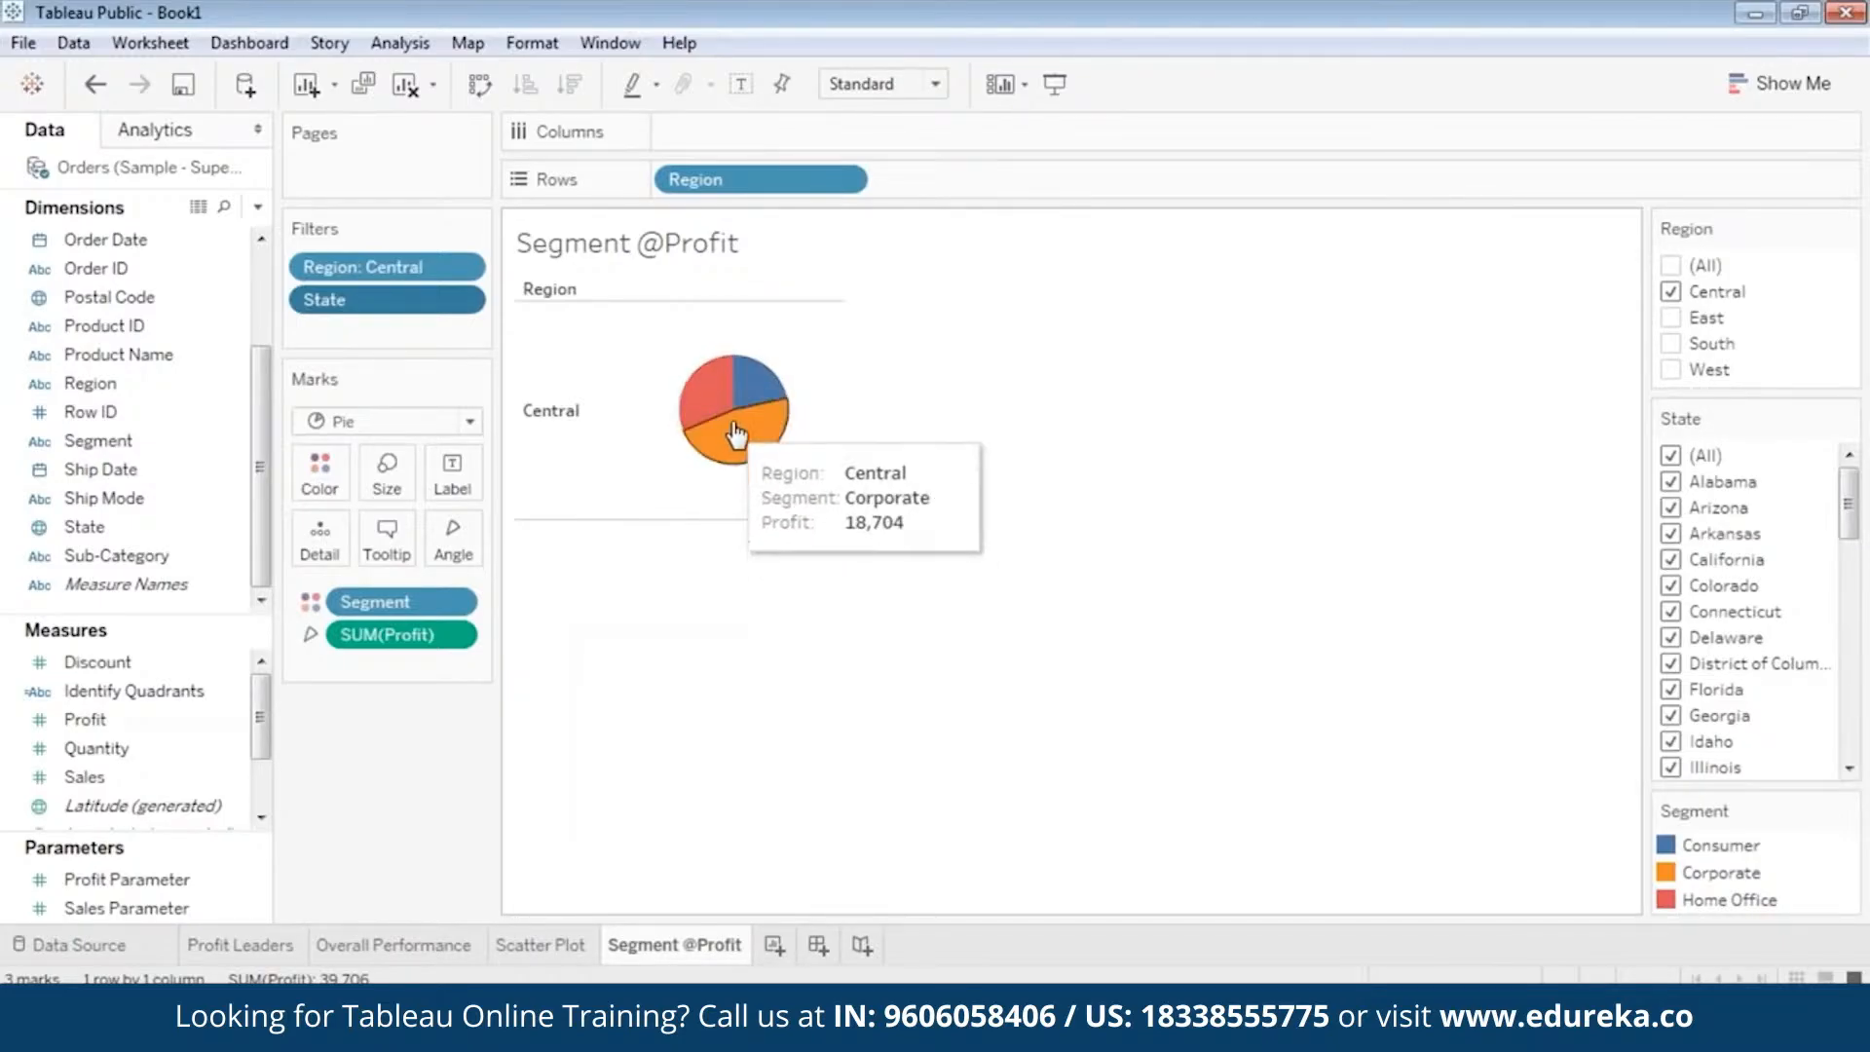
Limit the Region filter to West only and inspect the profit of the Consumer slice.
{"action": "left_click", "coordinate": [1671, 292]}
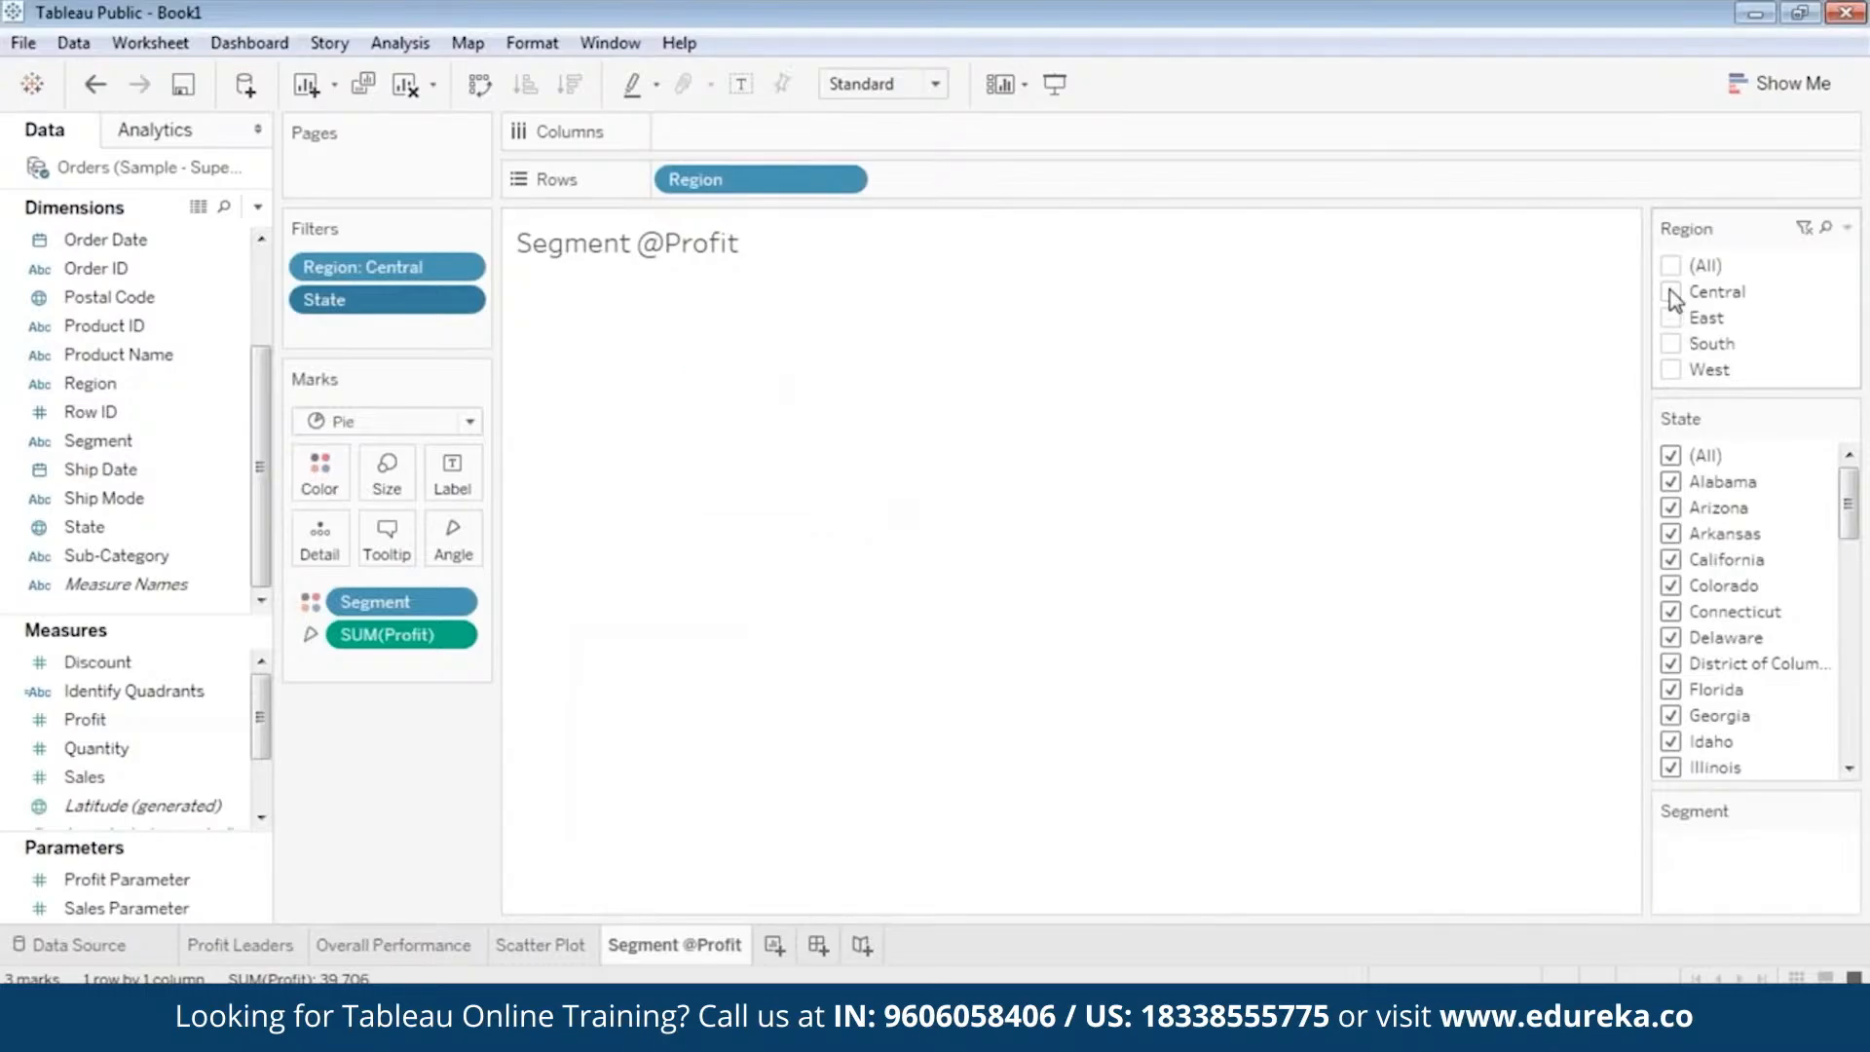
{"action": "left_click", "coordinate": [1670, 369]}
{"action": "mouse_move", "coordinate": [762, 422]}
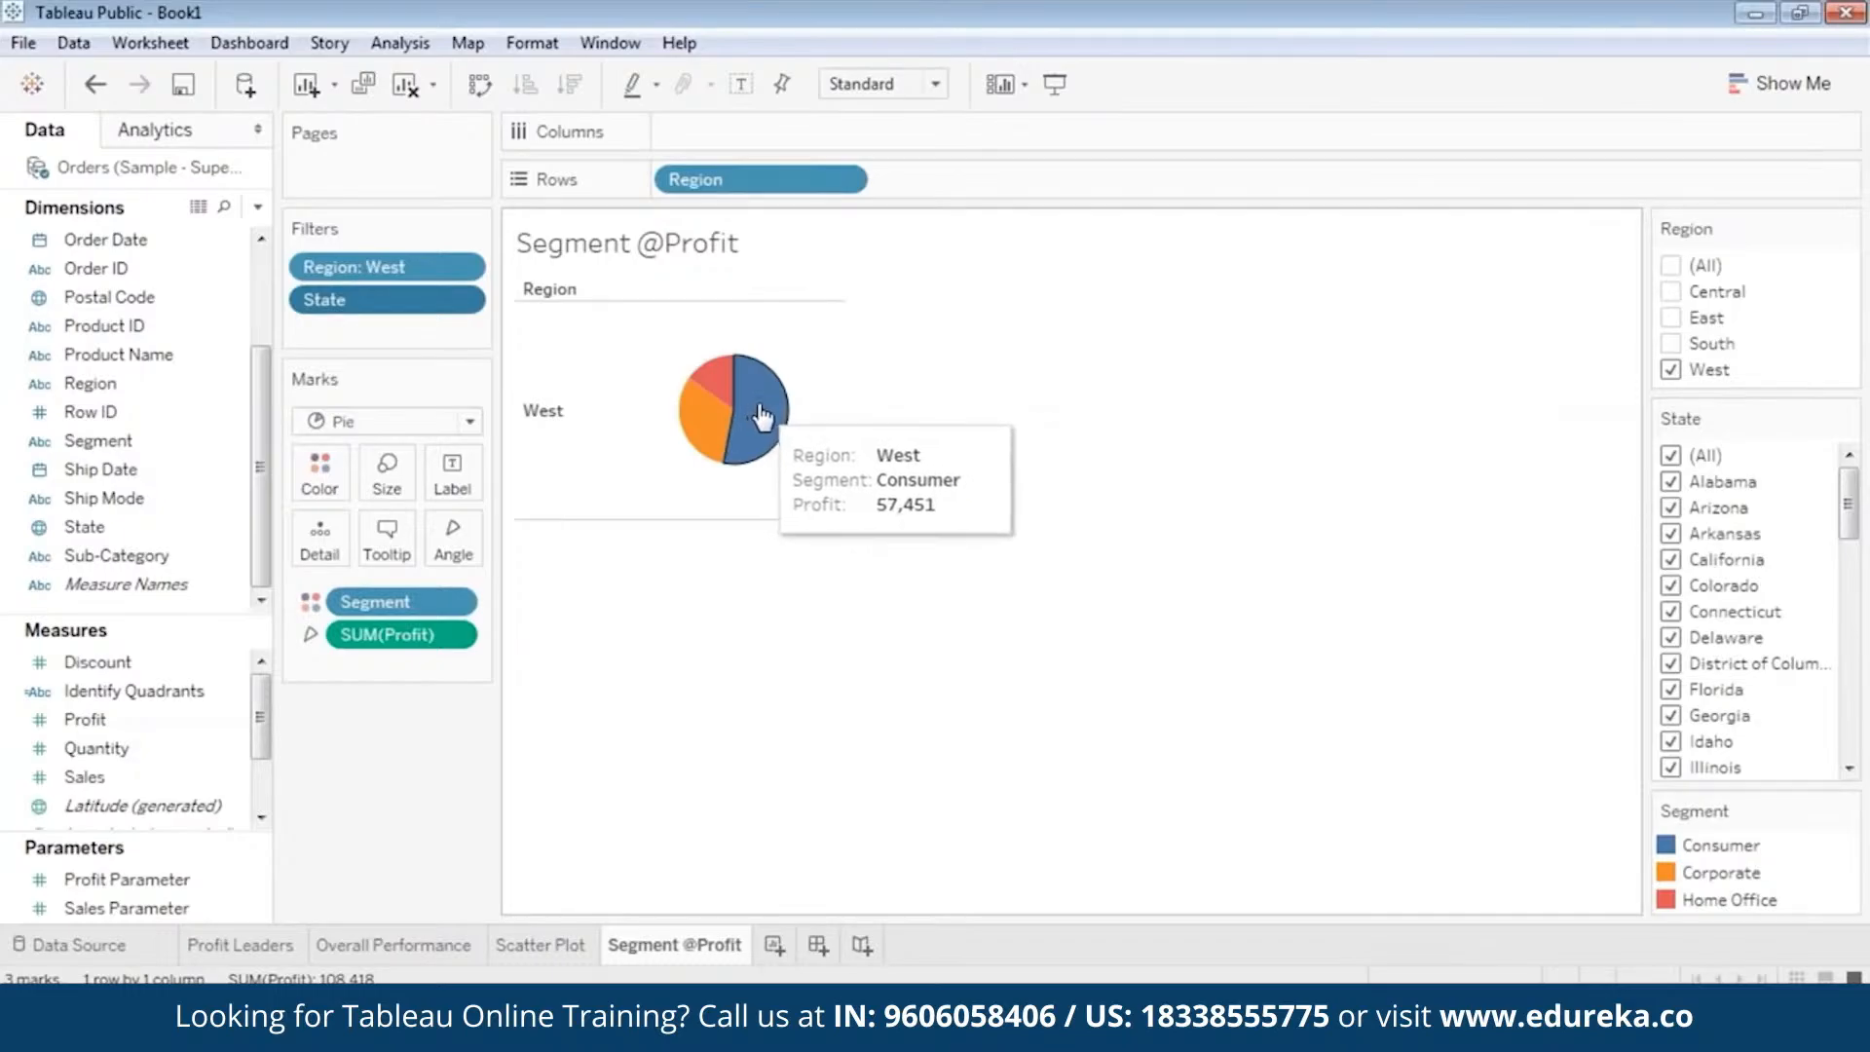
Change the Region filter from West to the East and South regions.
{"action": "left_click", "coordinate": [1671, 369]}
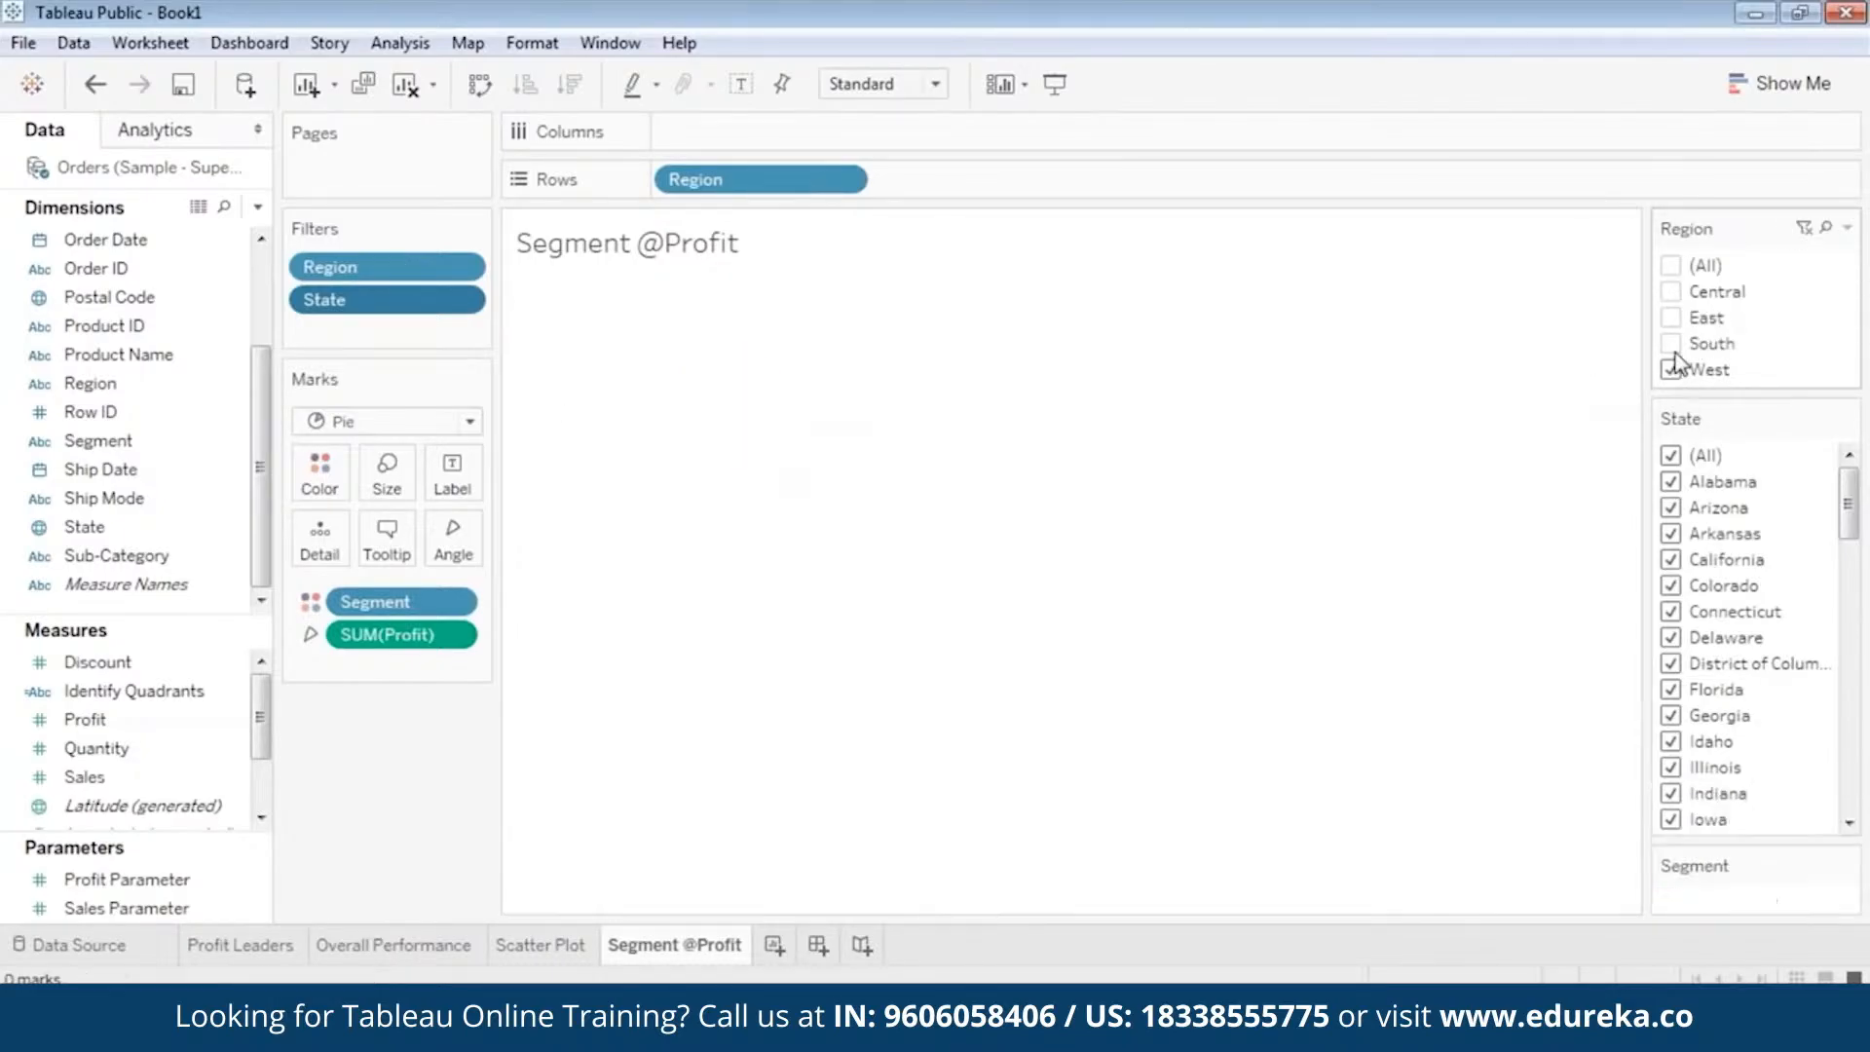
{"action": "left_click", "coordinate": [1671, 343]}
{"action": "left_click", "coordinate": [1672, 323]}
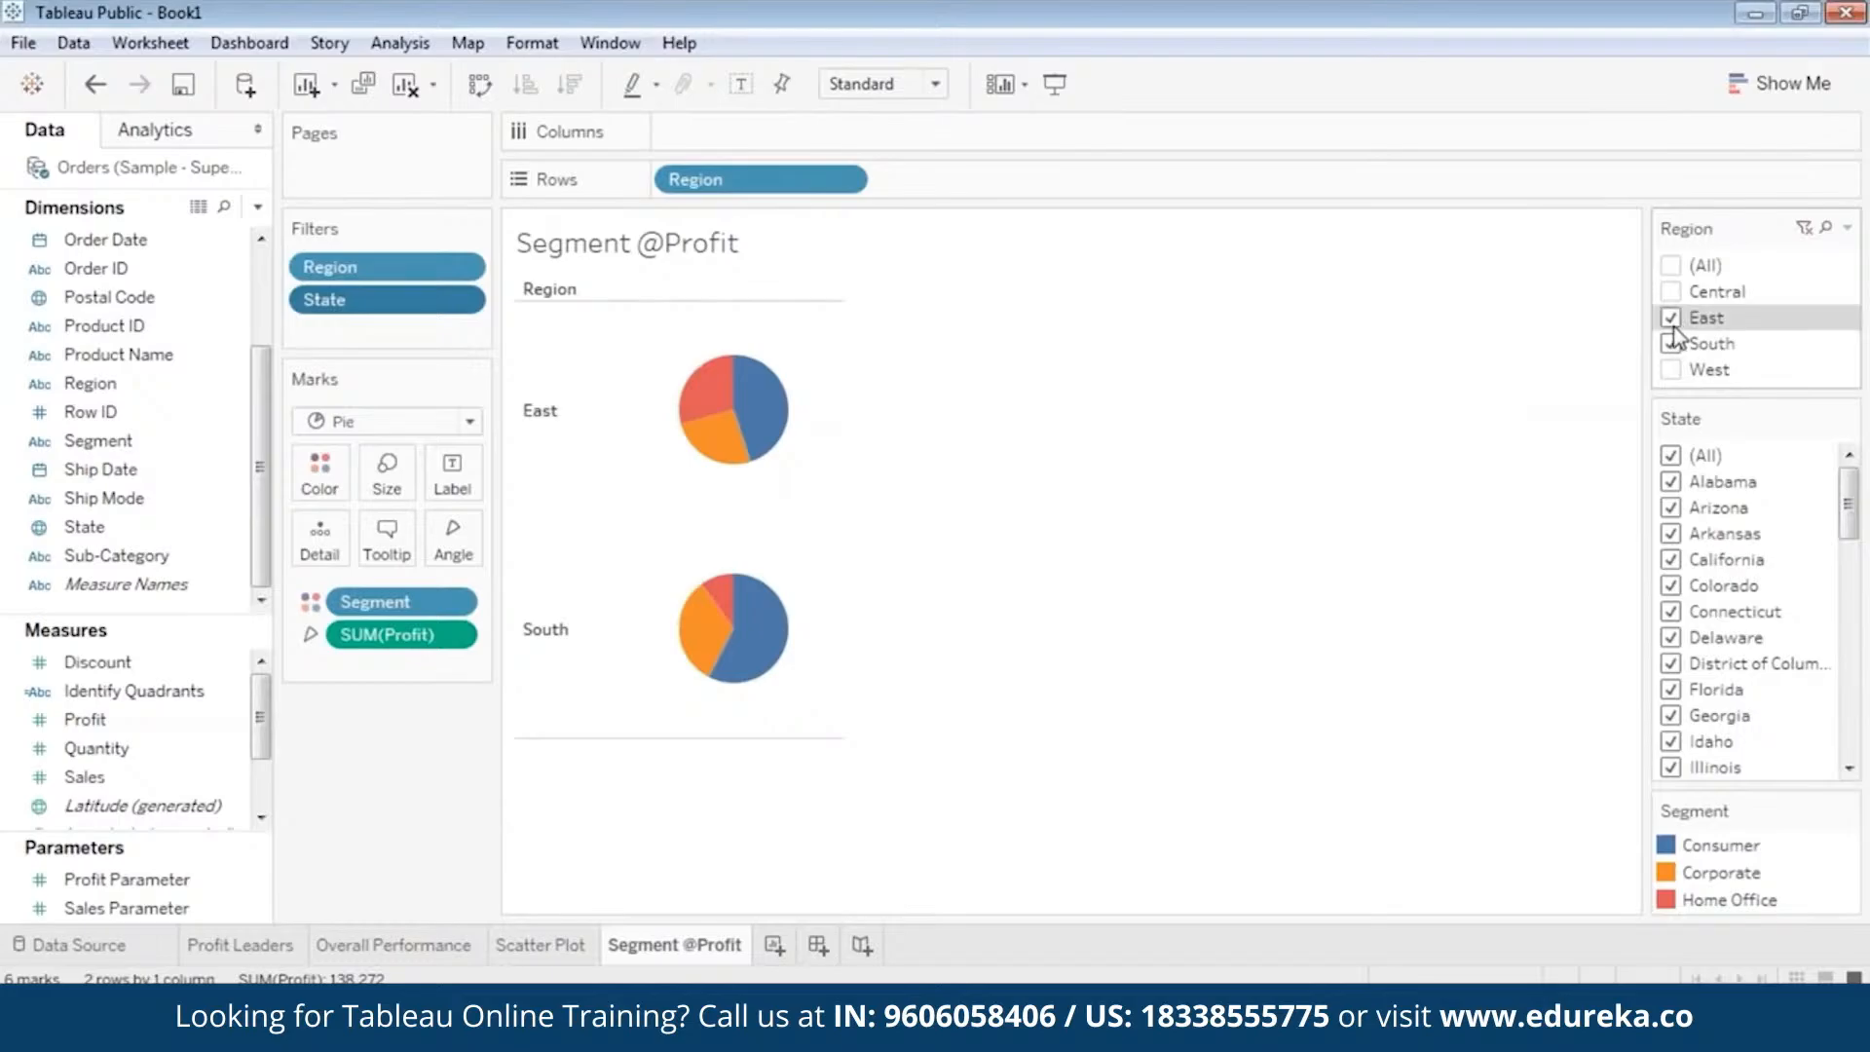
Reset the Region filter to include all regions.
{"action": "left_click", "coordinate": [1672, 323]}
{"action": "left_click", "coordinate": [1675, 344]}
{"action": "left_click", "coordinate": [1670, 264]}
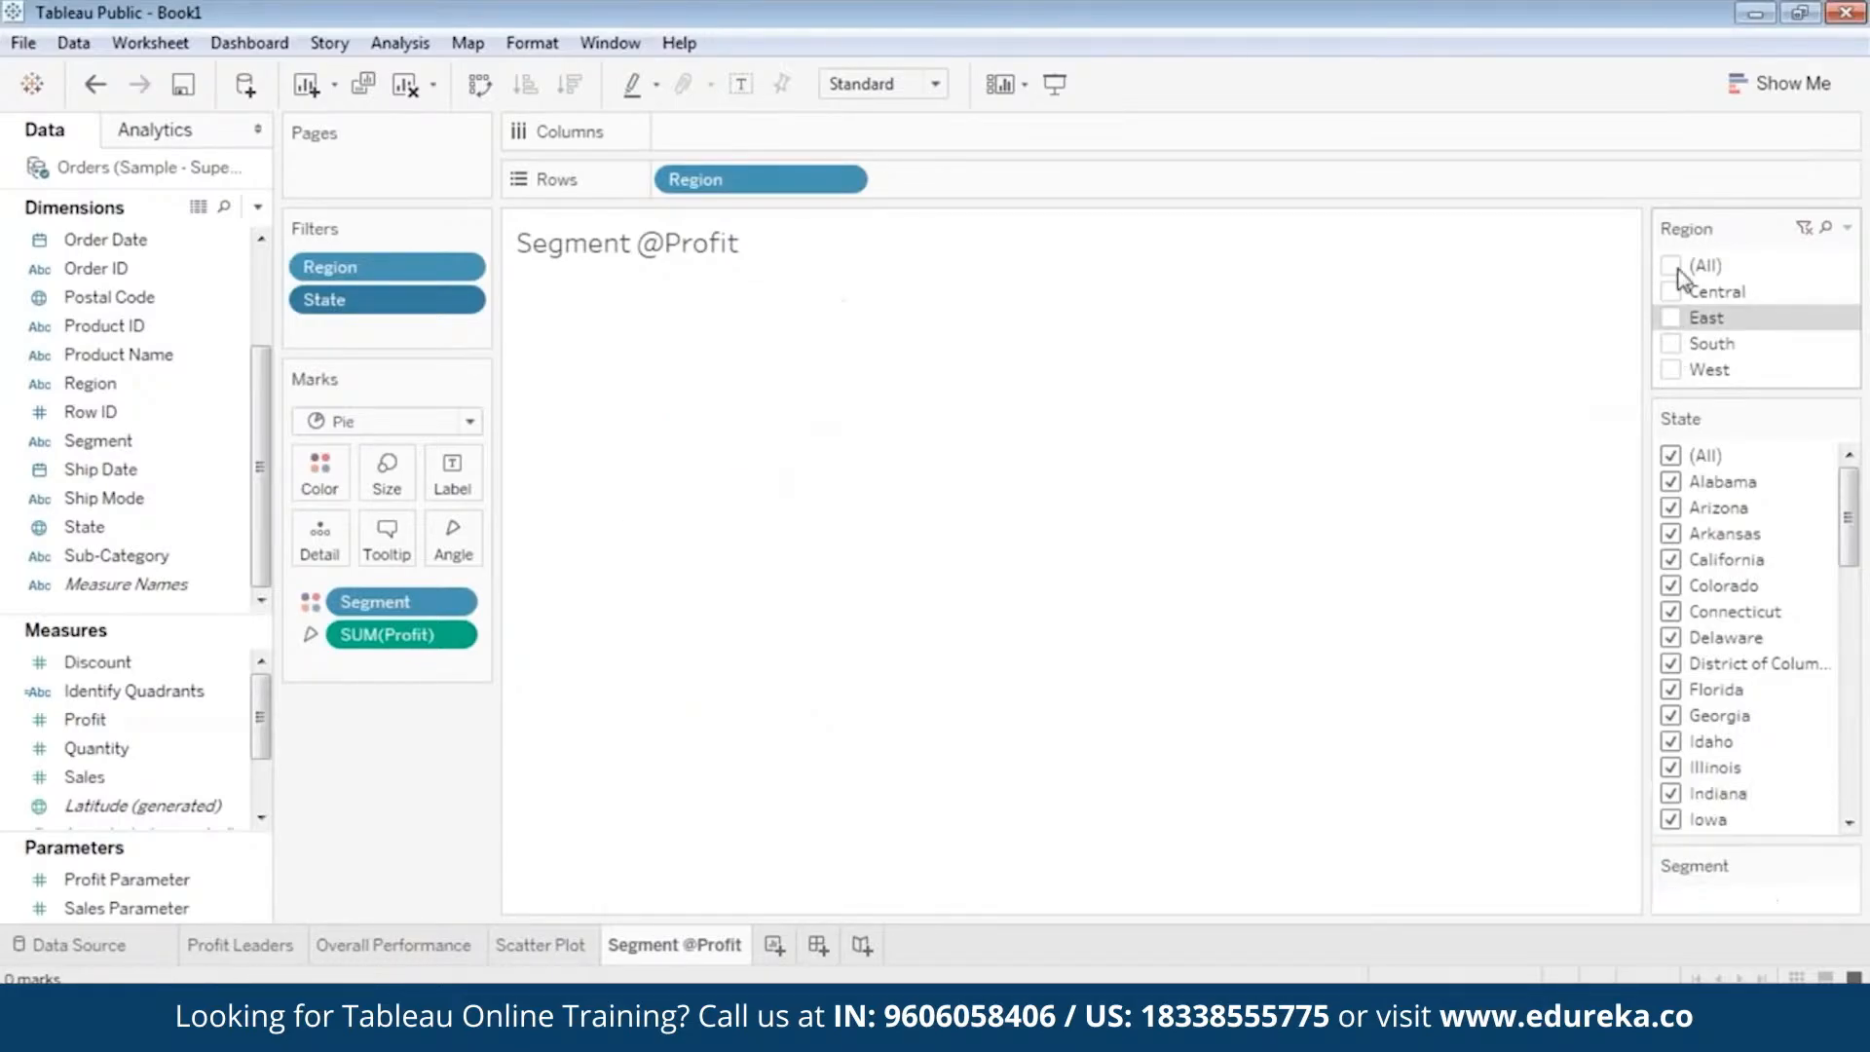
Examine the segment profit pies of all regions from Central to West, including West's Consumer slice.
{"action": "mouse_move", "coordinate": [870, 413]}
{"action": "left_mouse_down"}
{"action": "mouse_move", "coordinate": [863, 623]}
{"action": "mouse_move", "coordinate": [881, 407]}
{"action": "left_mouse_up"}
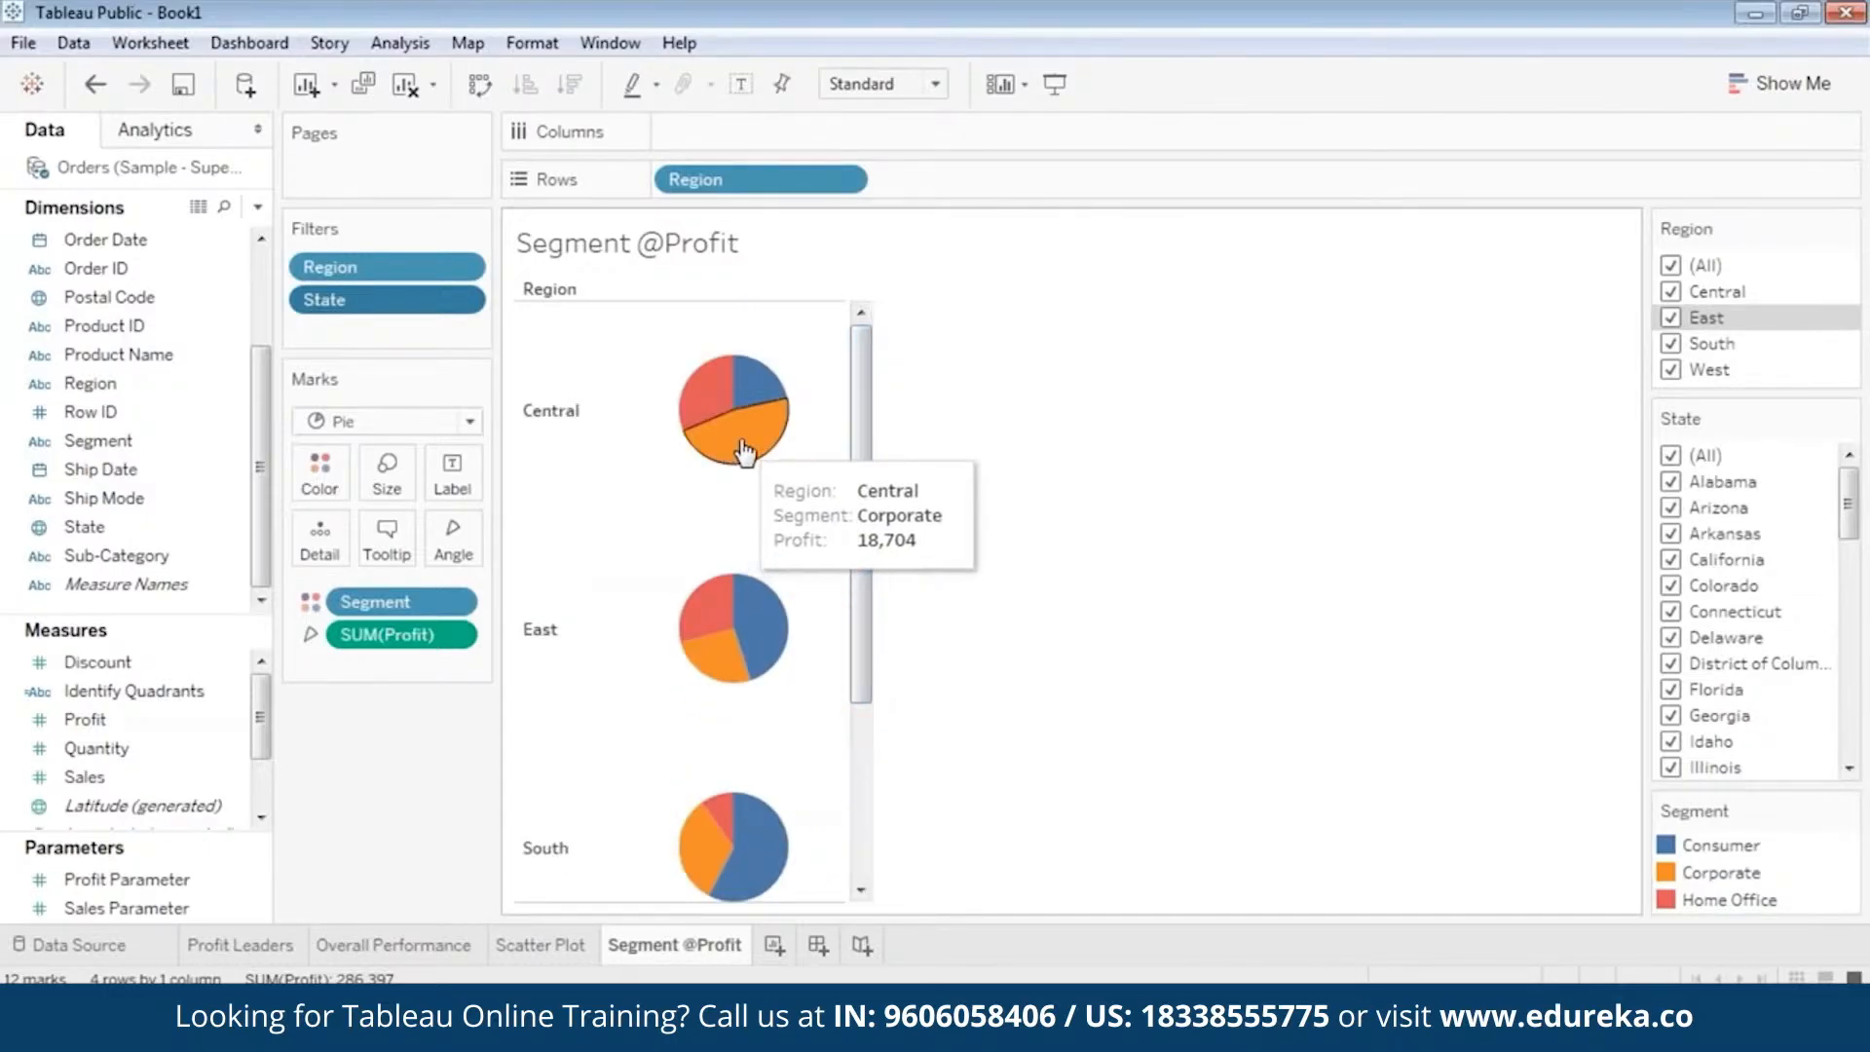
{"action": "left_click_drag", "start_coordinate": [861, 467], "coordinate": [831, 751]}
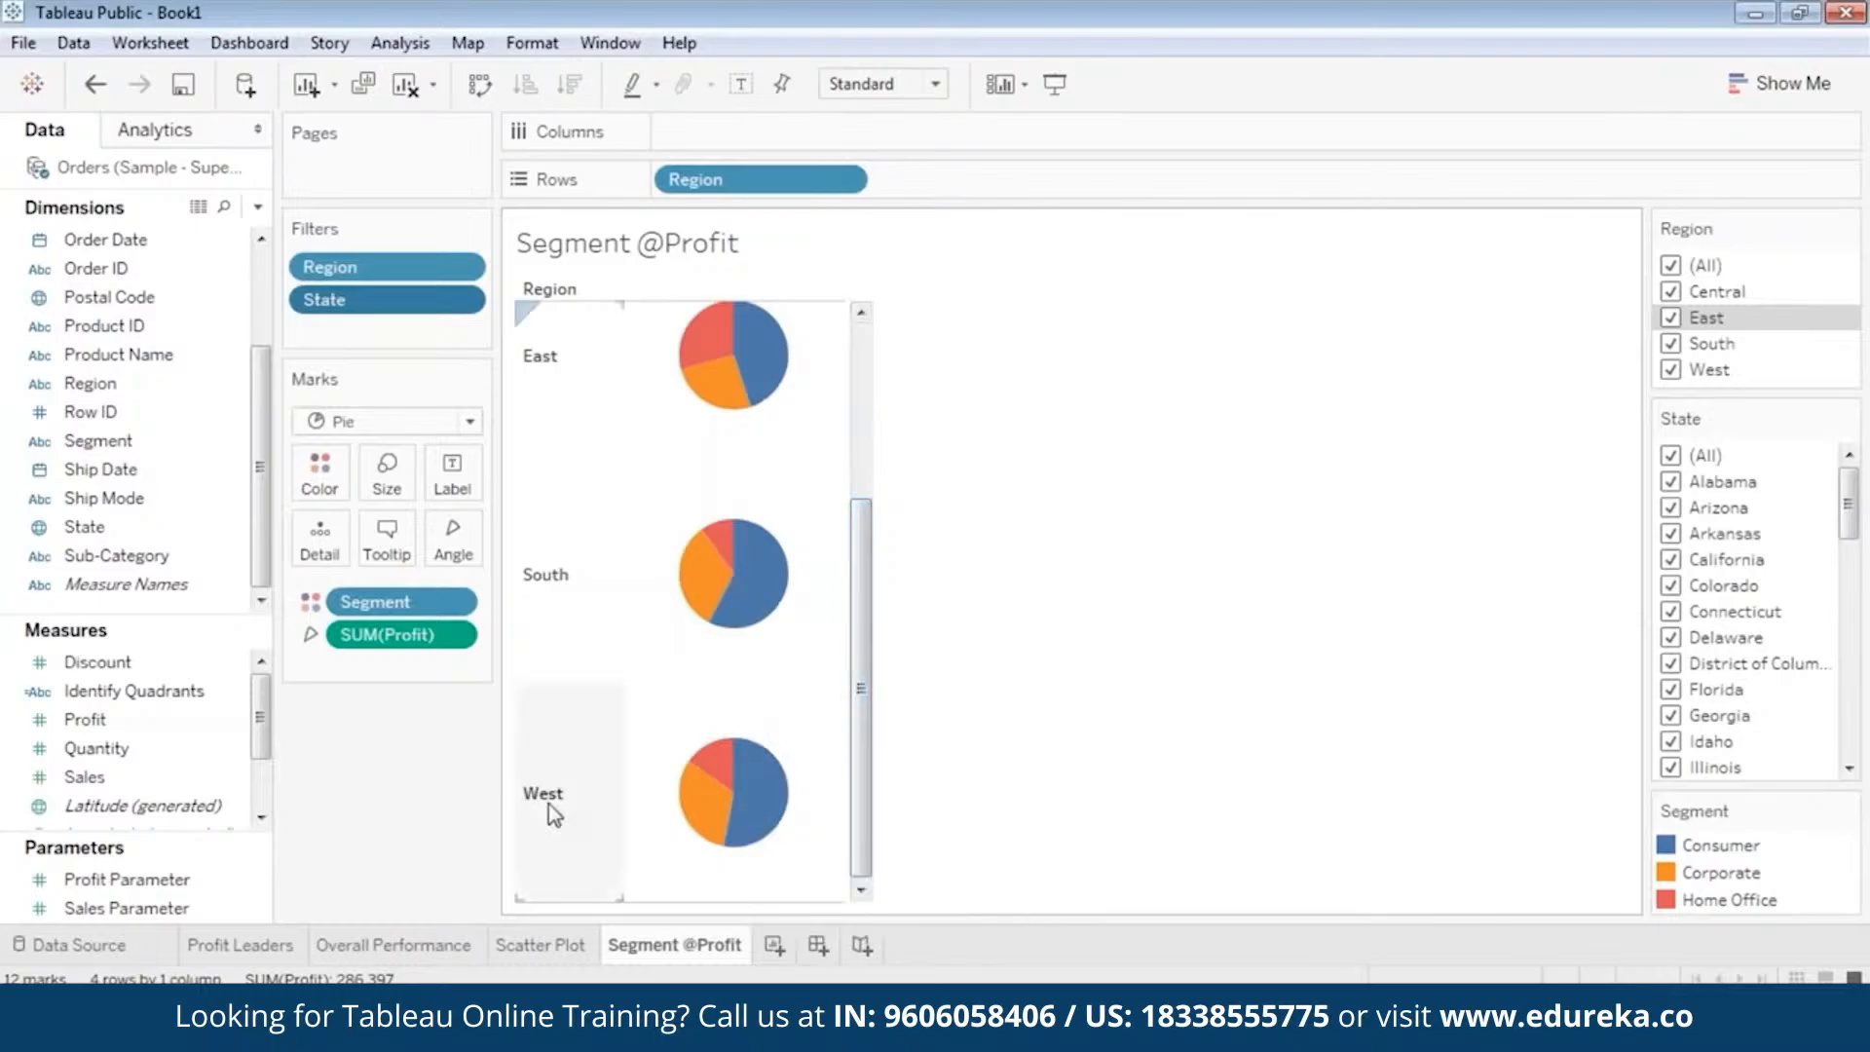
{"action": "mouse_move", "coordinate": [756, 811]}
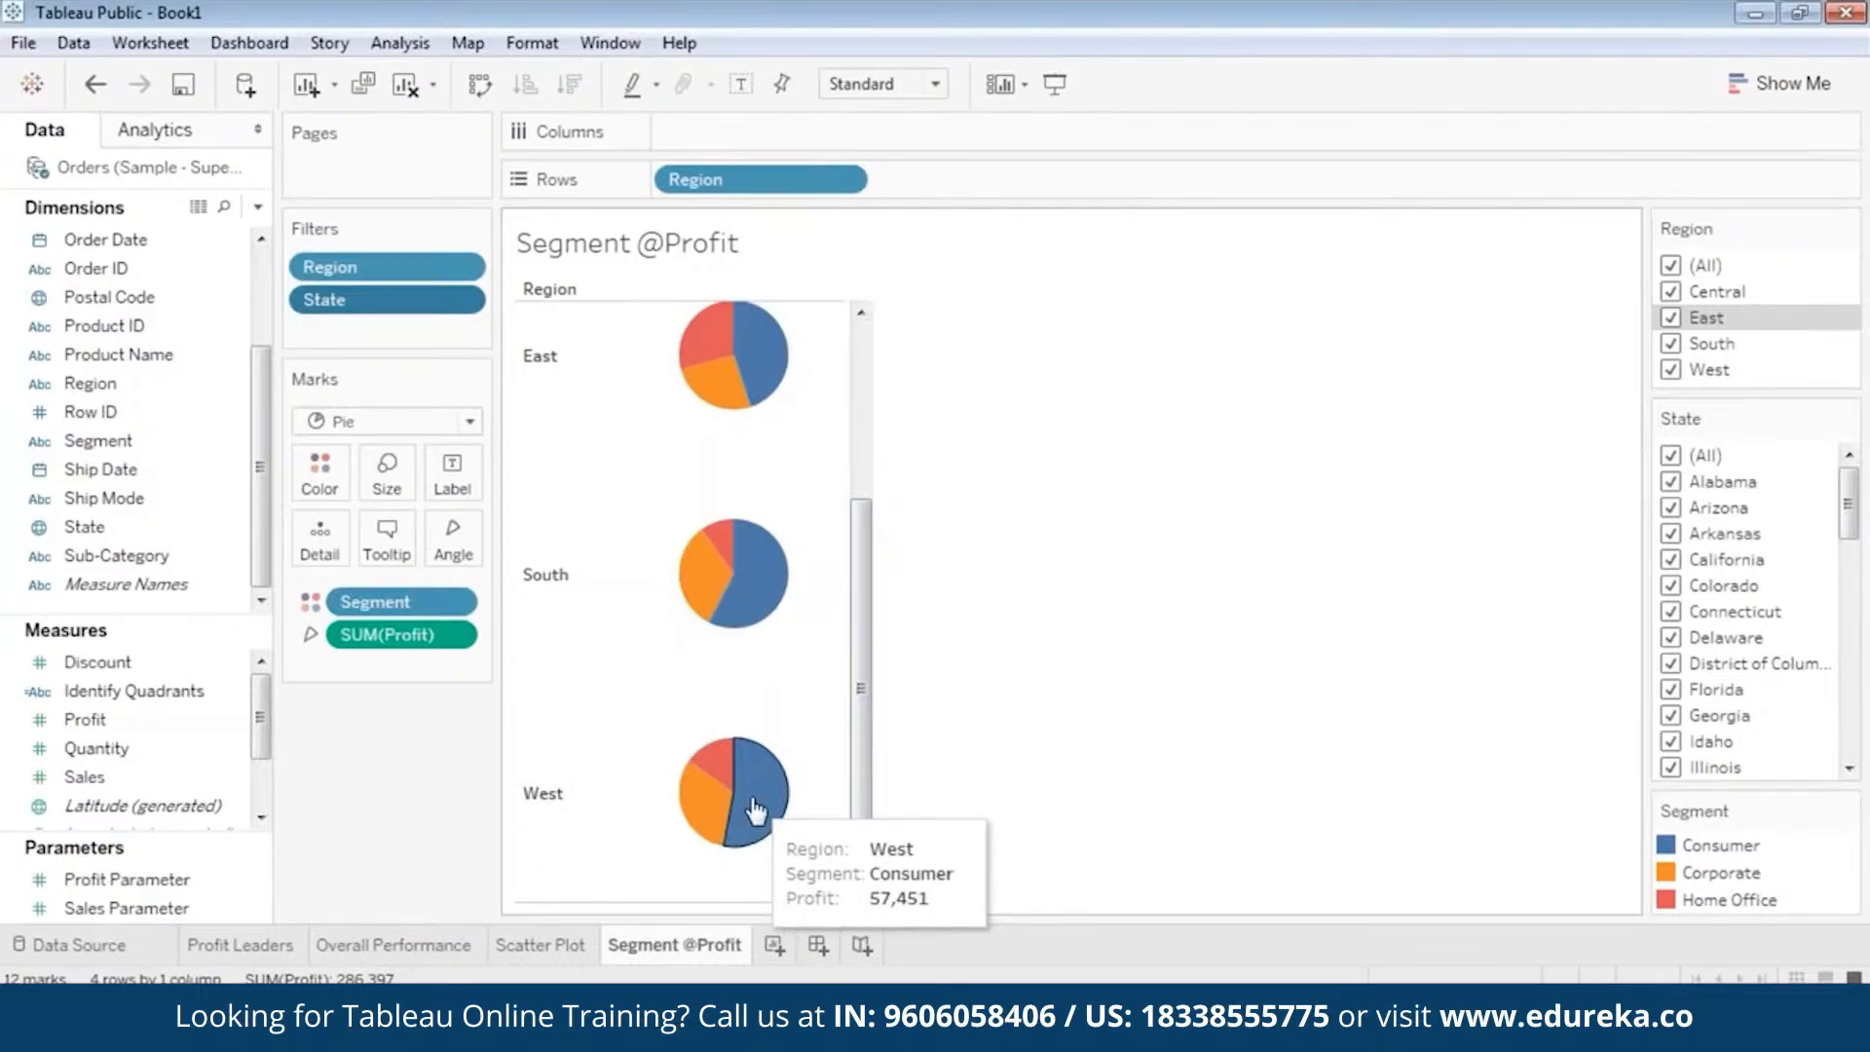
{"action": "left_click_drag", "start_coordinate": [865, 756], "coordinate": [897, 535]}
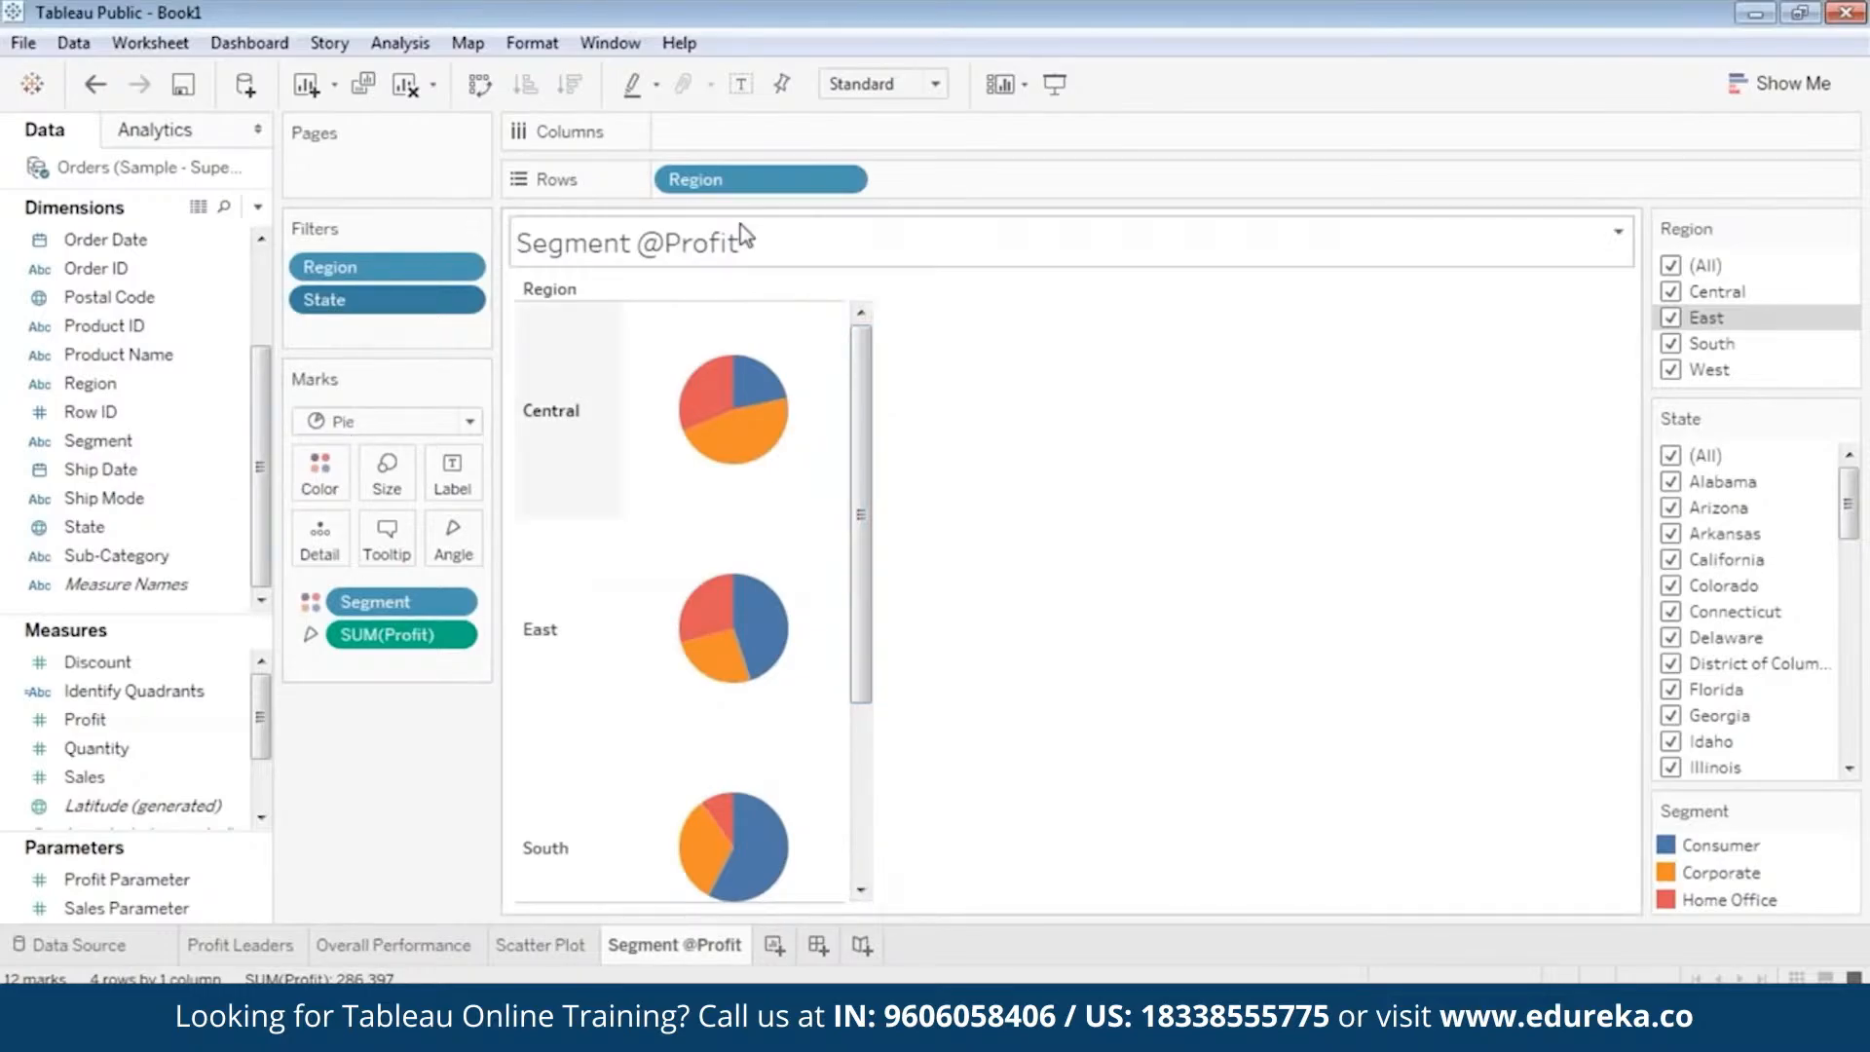
{"action": "left_click_drag", "start_coordinate": [866, 441], "coordinate": [861, 616]}
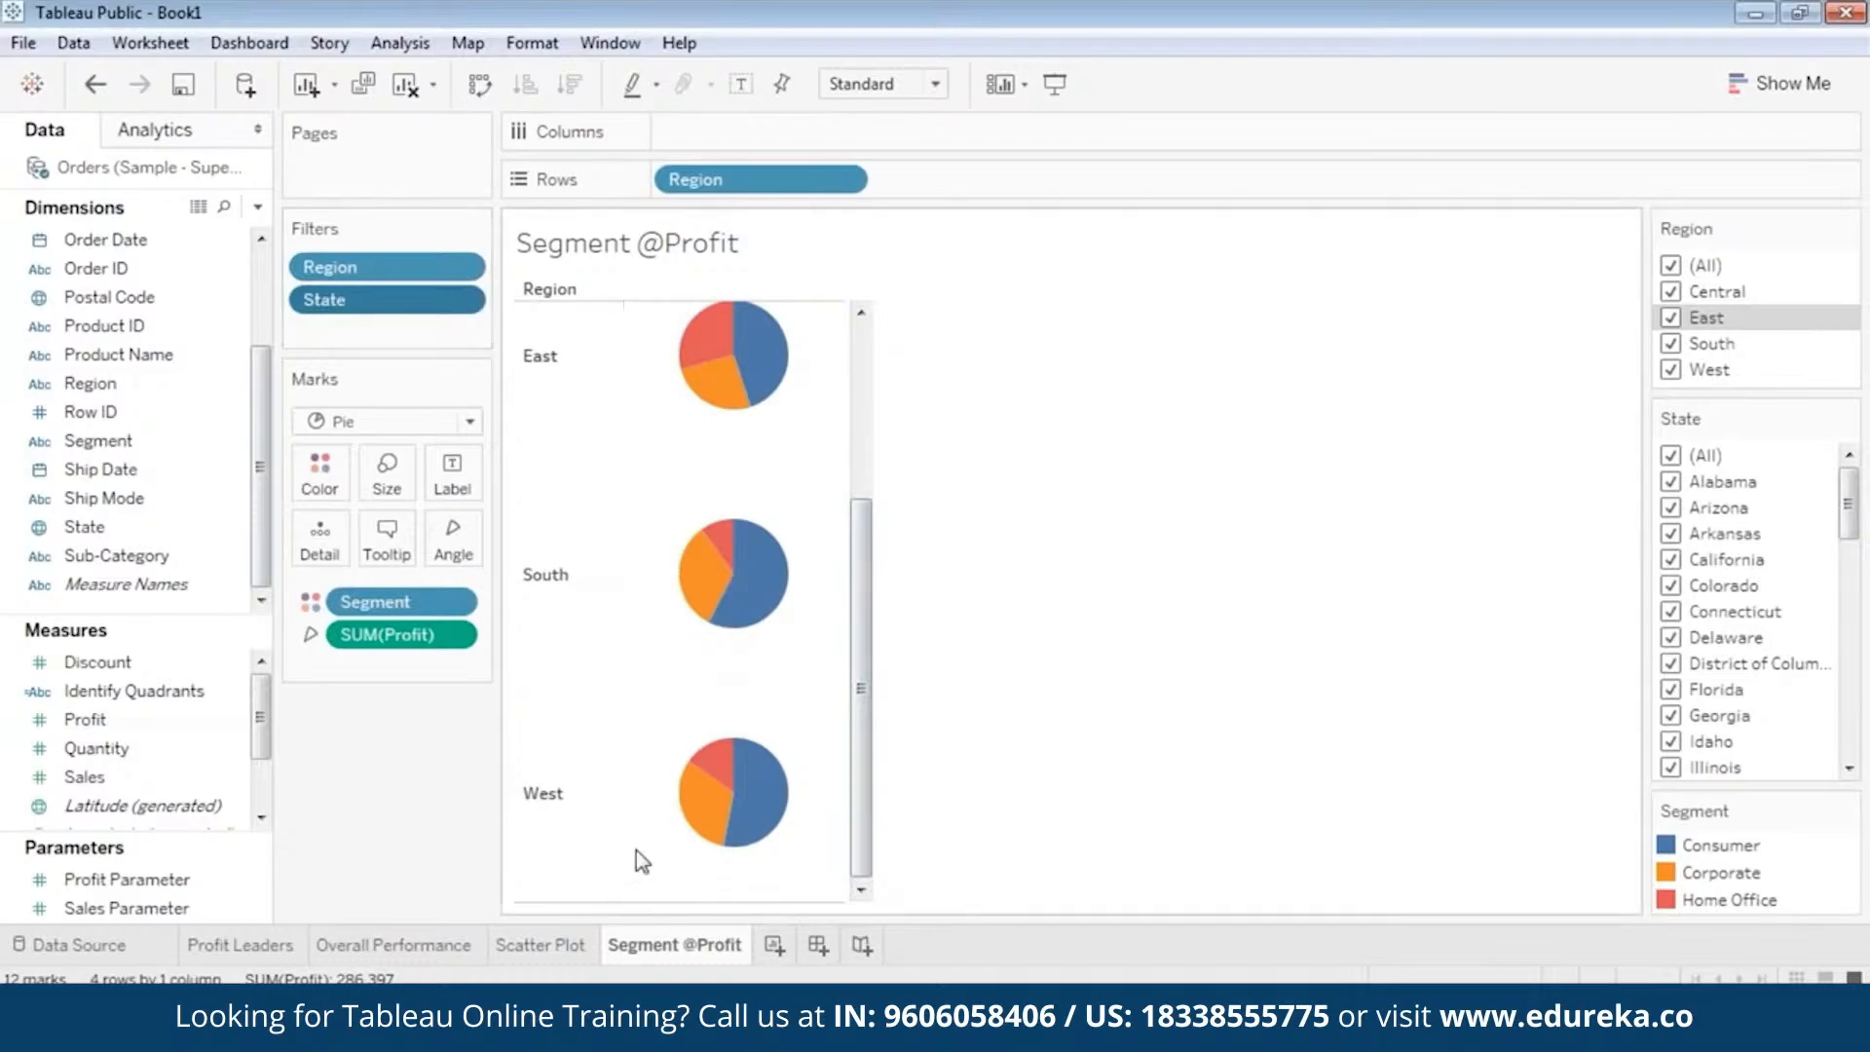
{"action": "mouse_move", "coordinate": [715, 955]}
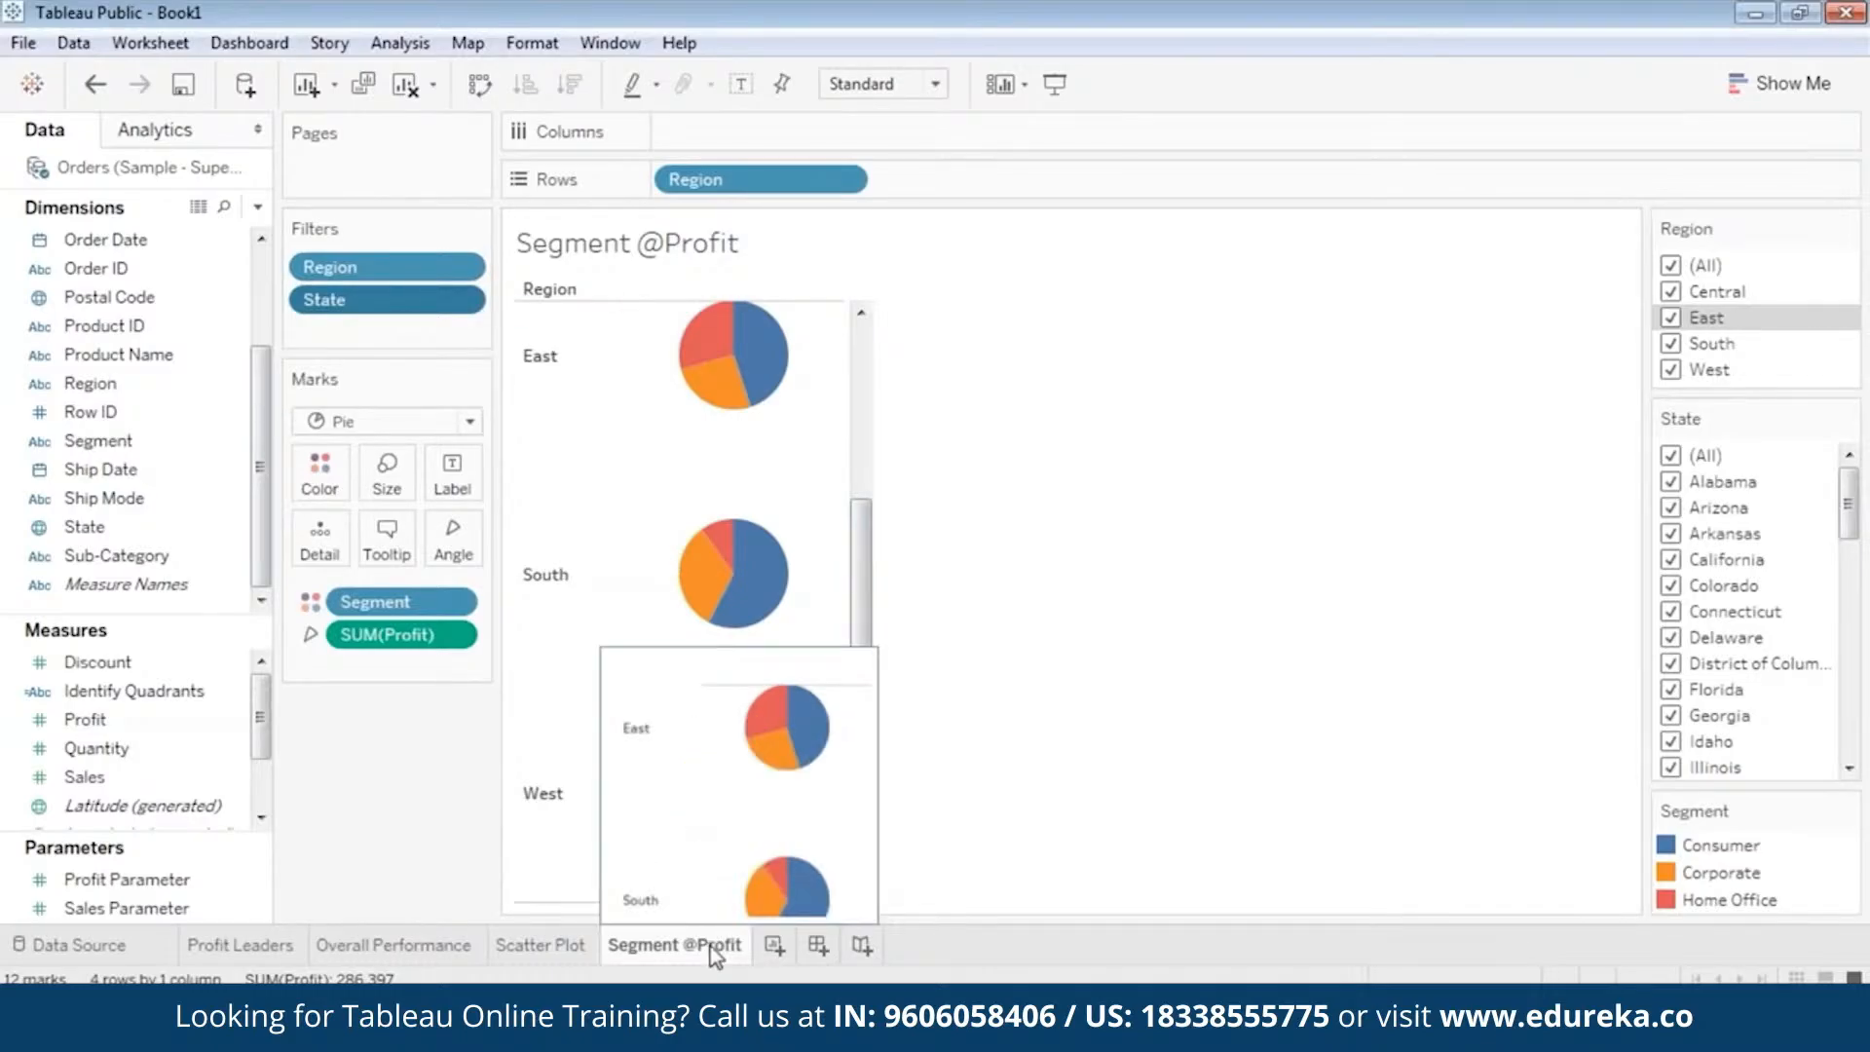
{"action": "right_click", "coordinate": [697, 961]}
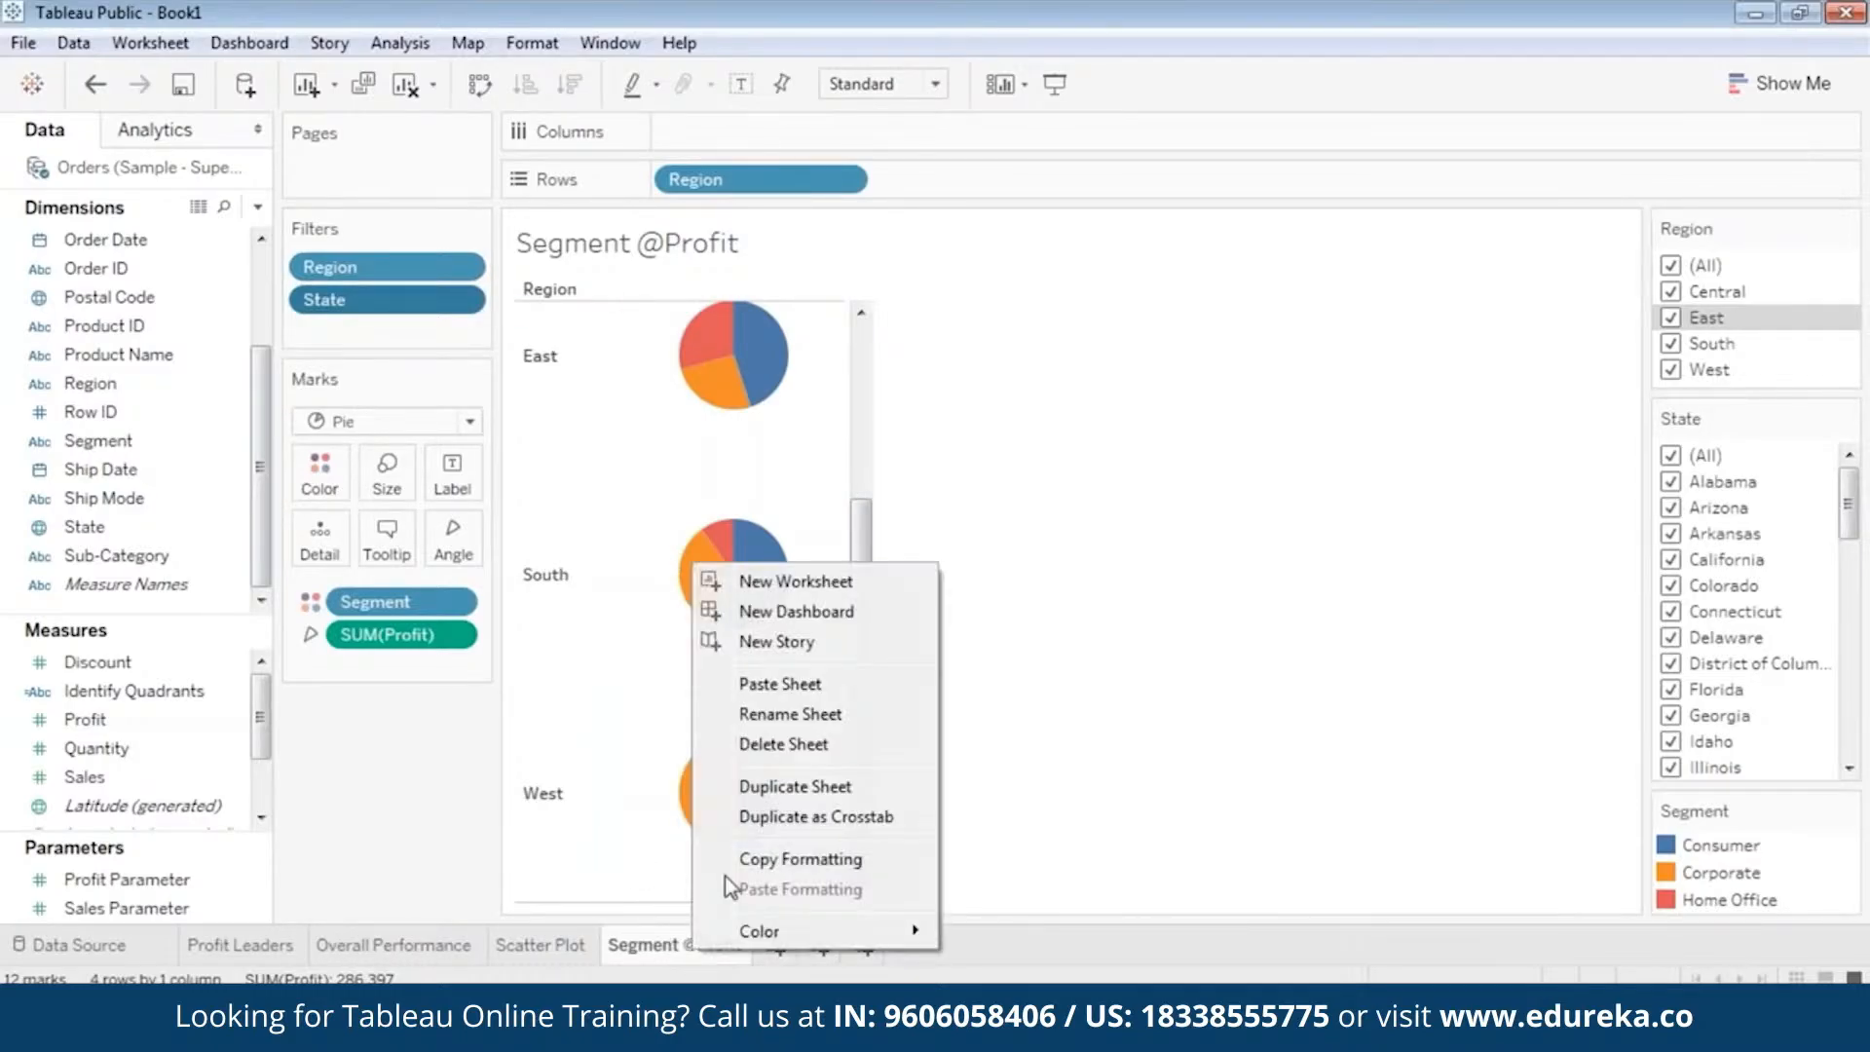
{"action": "left_click", "coordinate": [791, 785]}
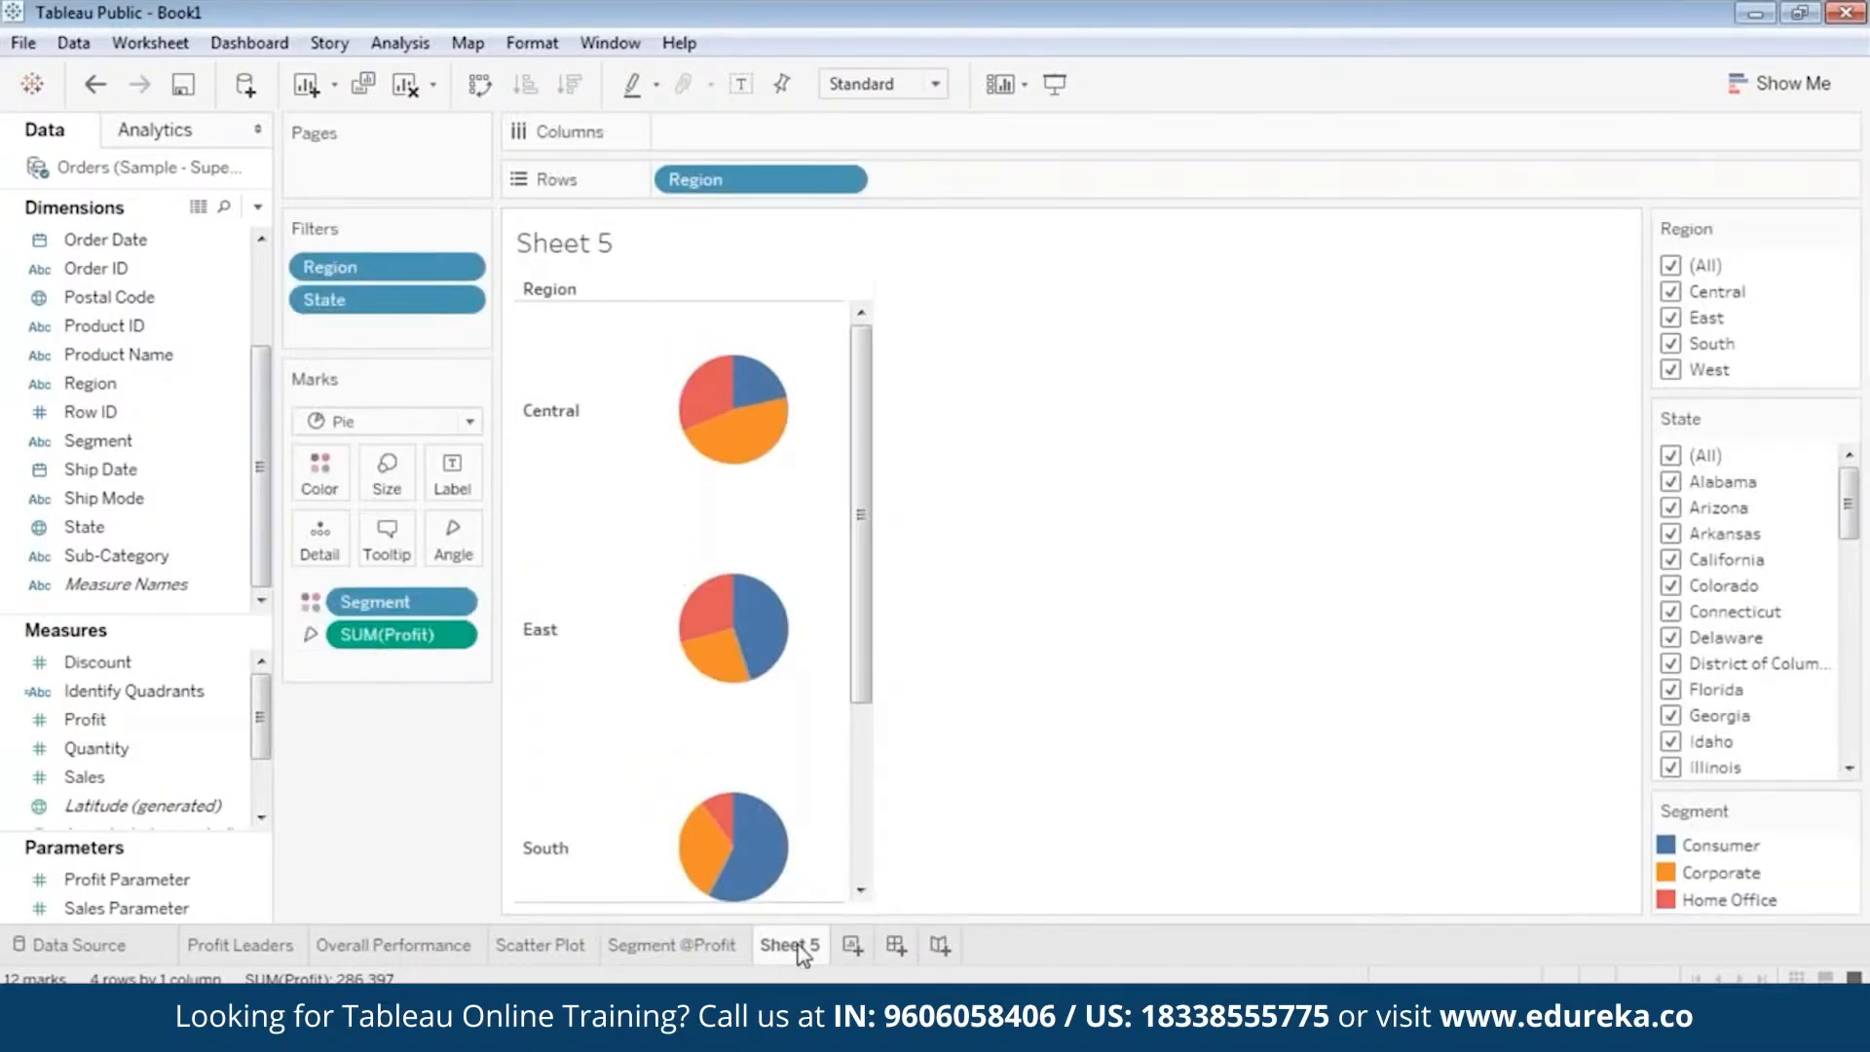
{"action": "right_click", "coordinate": [801, 949]}
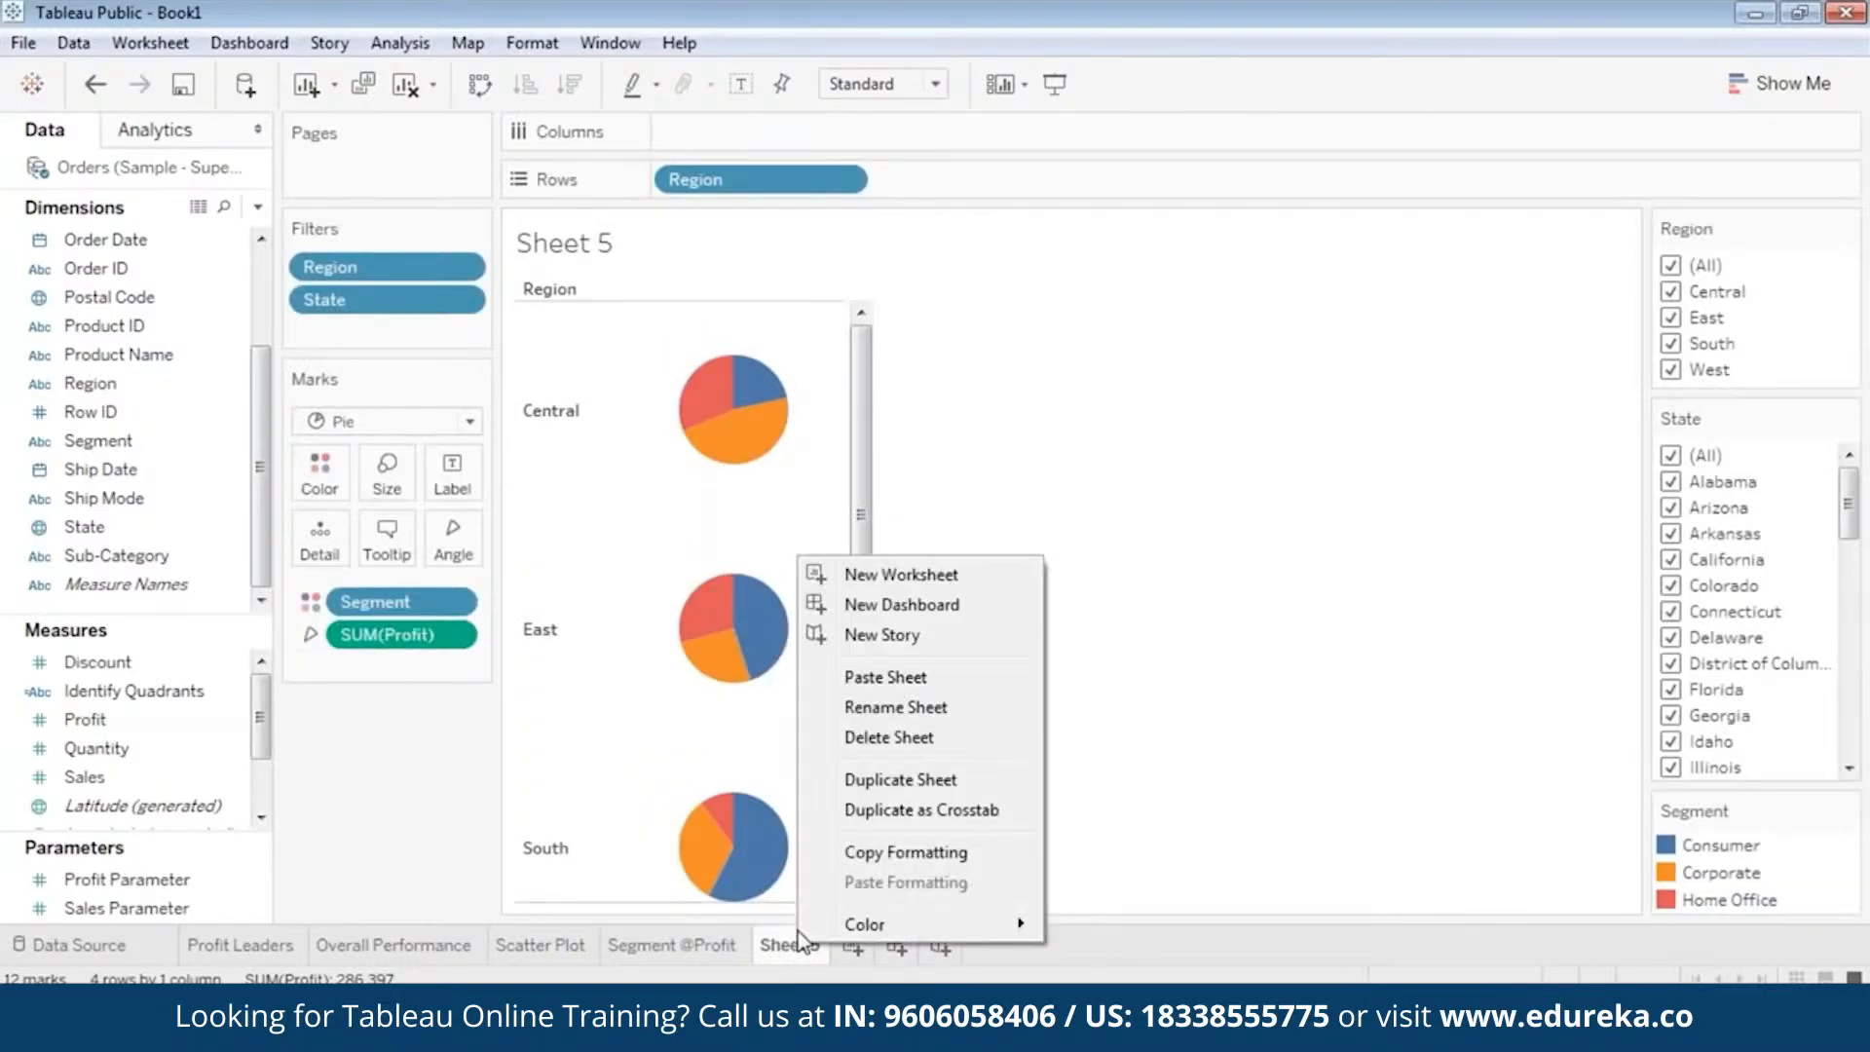
{"action": "left_click", "coordinate": [910, 708]}
{"action": "type", "text": "Segment @Sa"}
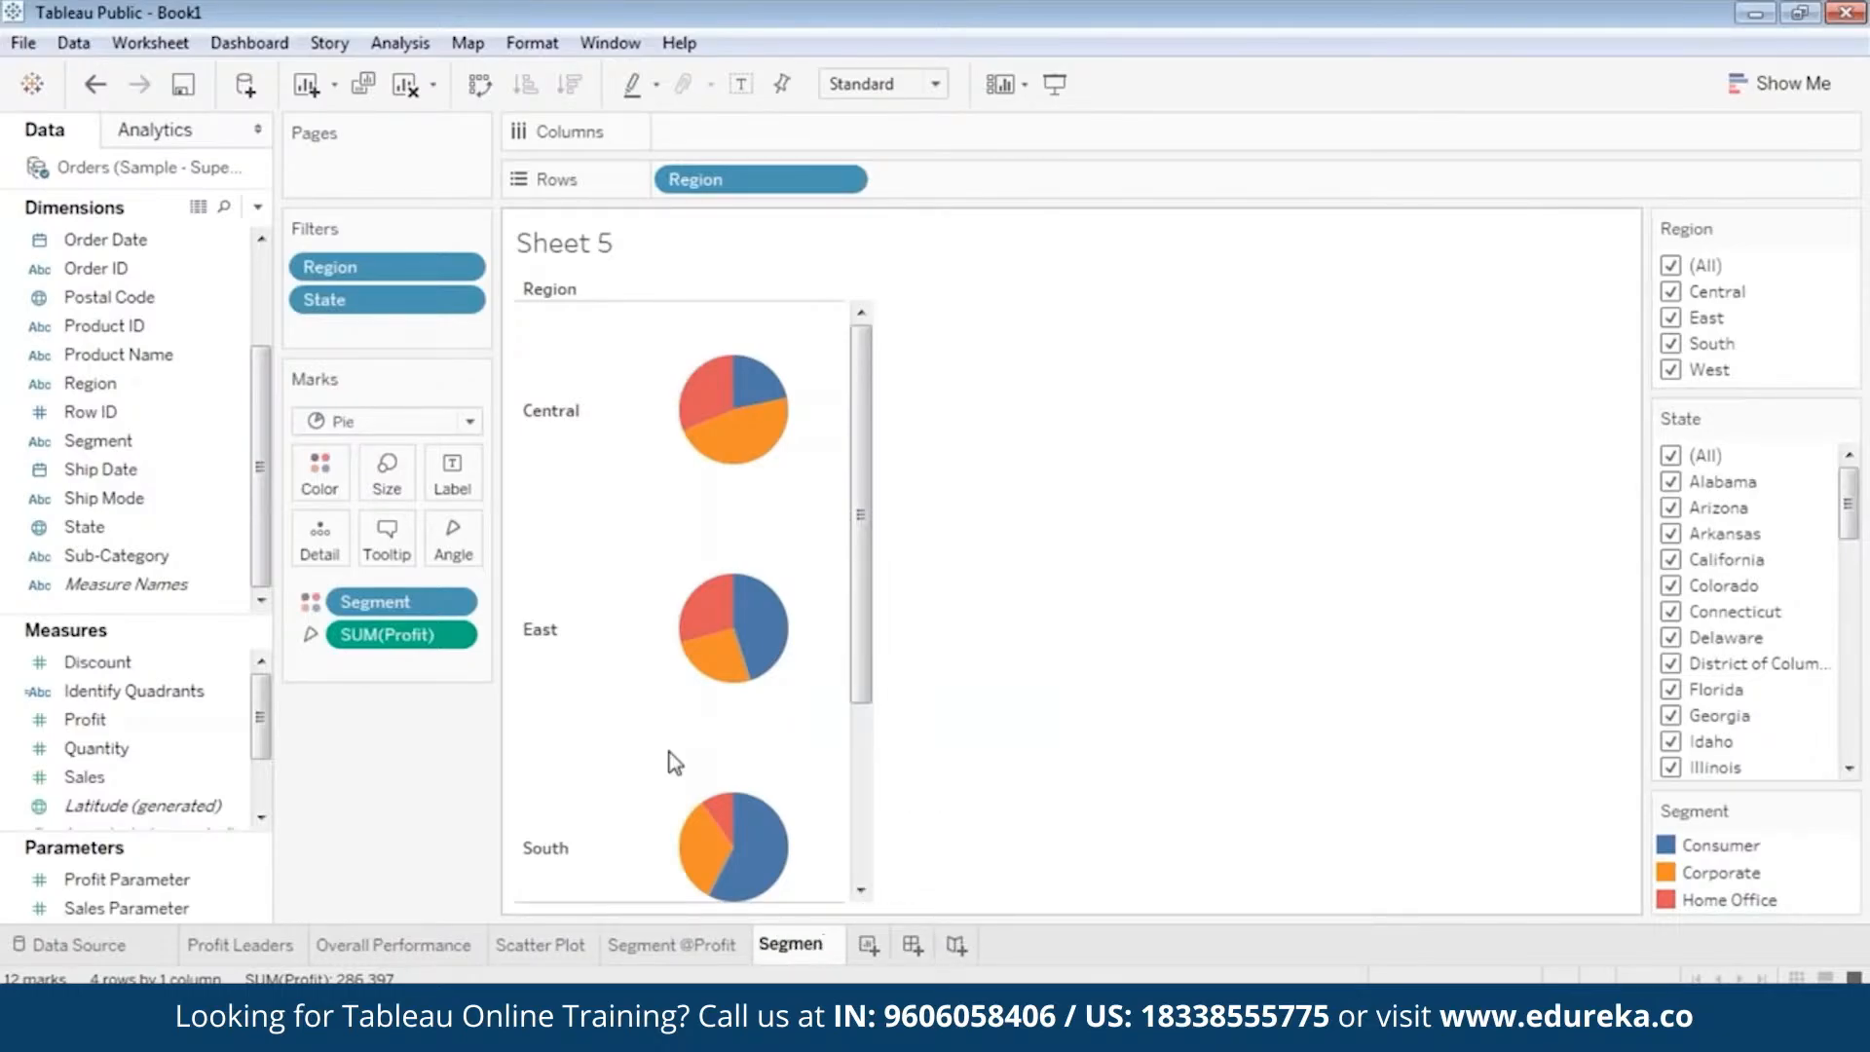
{"action": "type", "text": "les"}
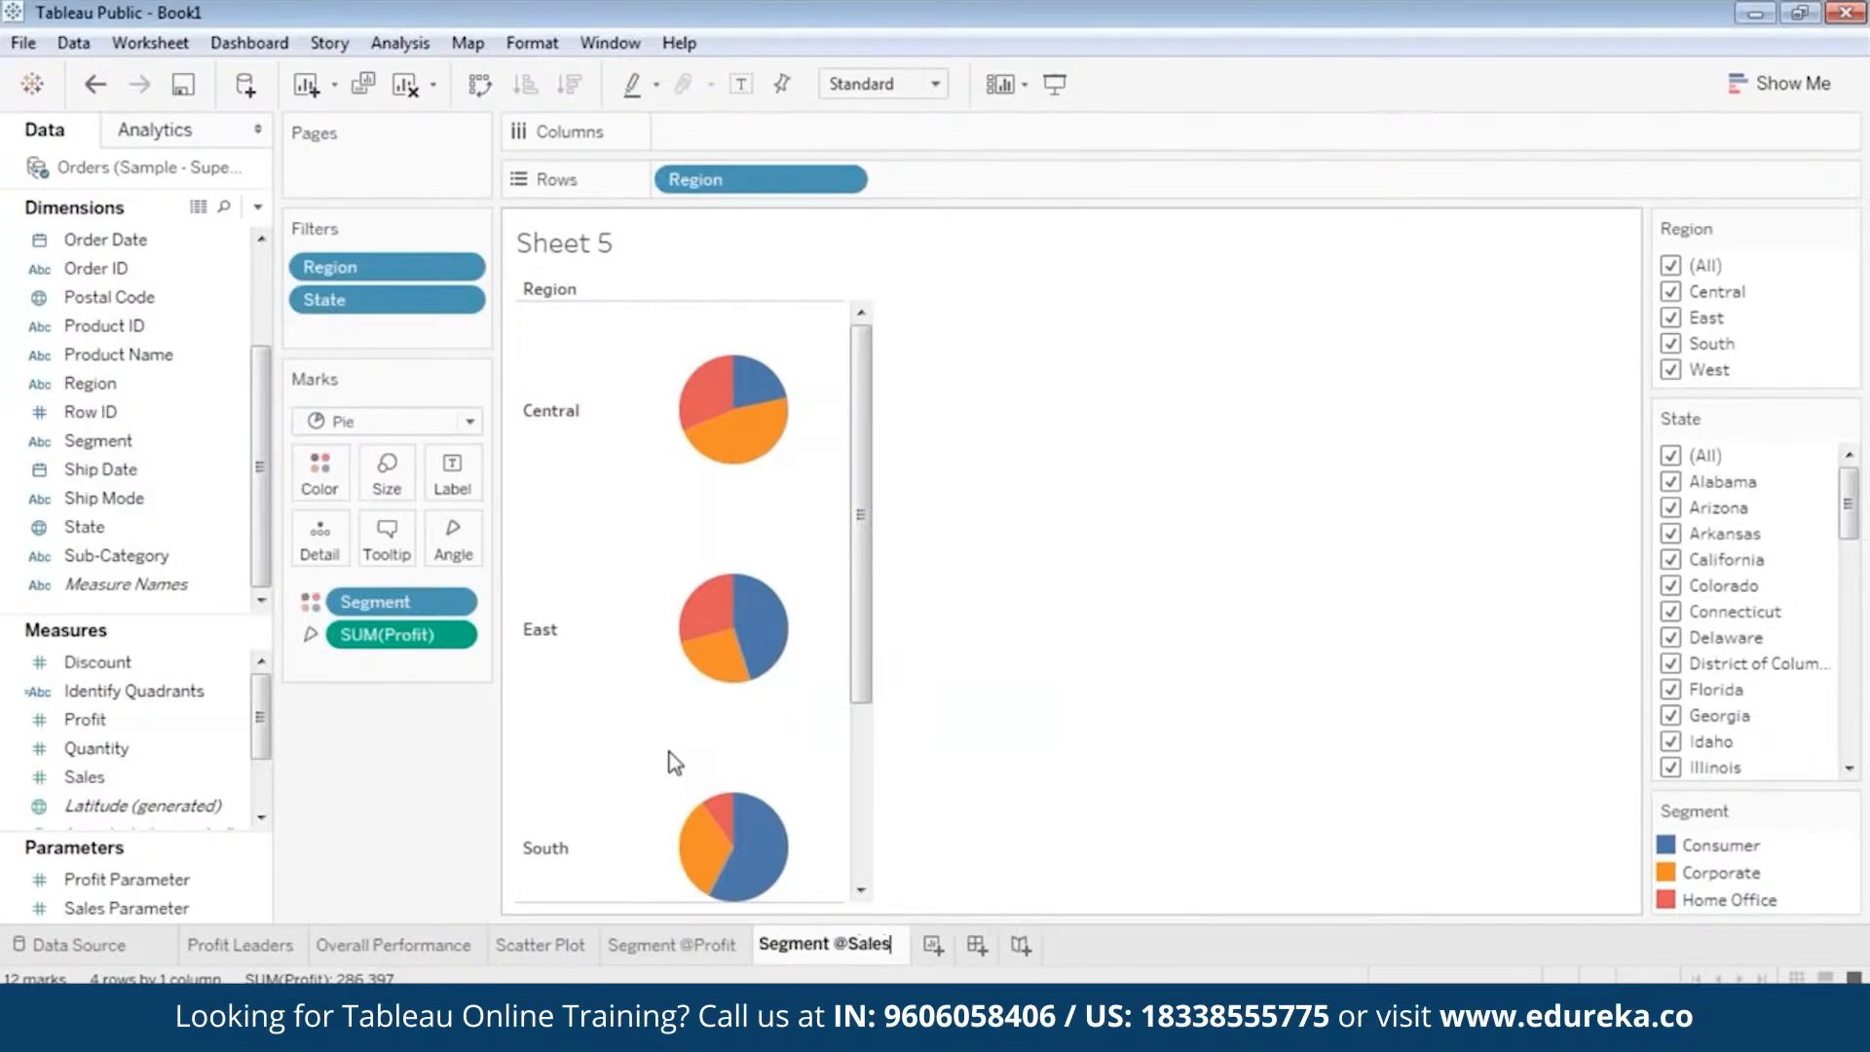
{"action": "key", "text": "Return"}
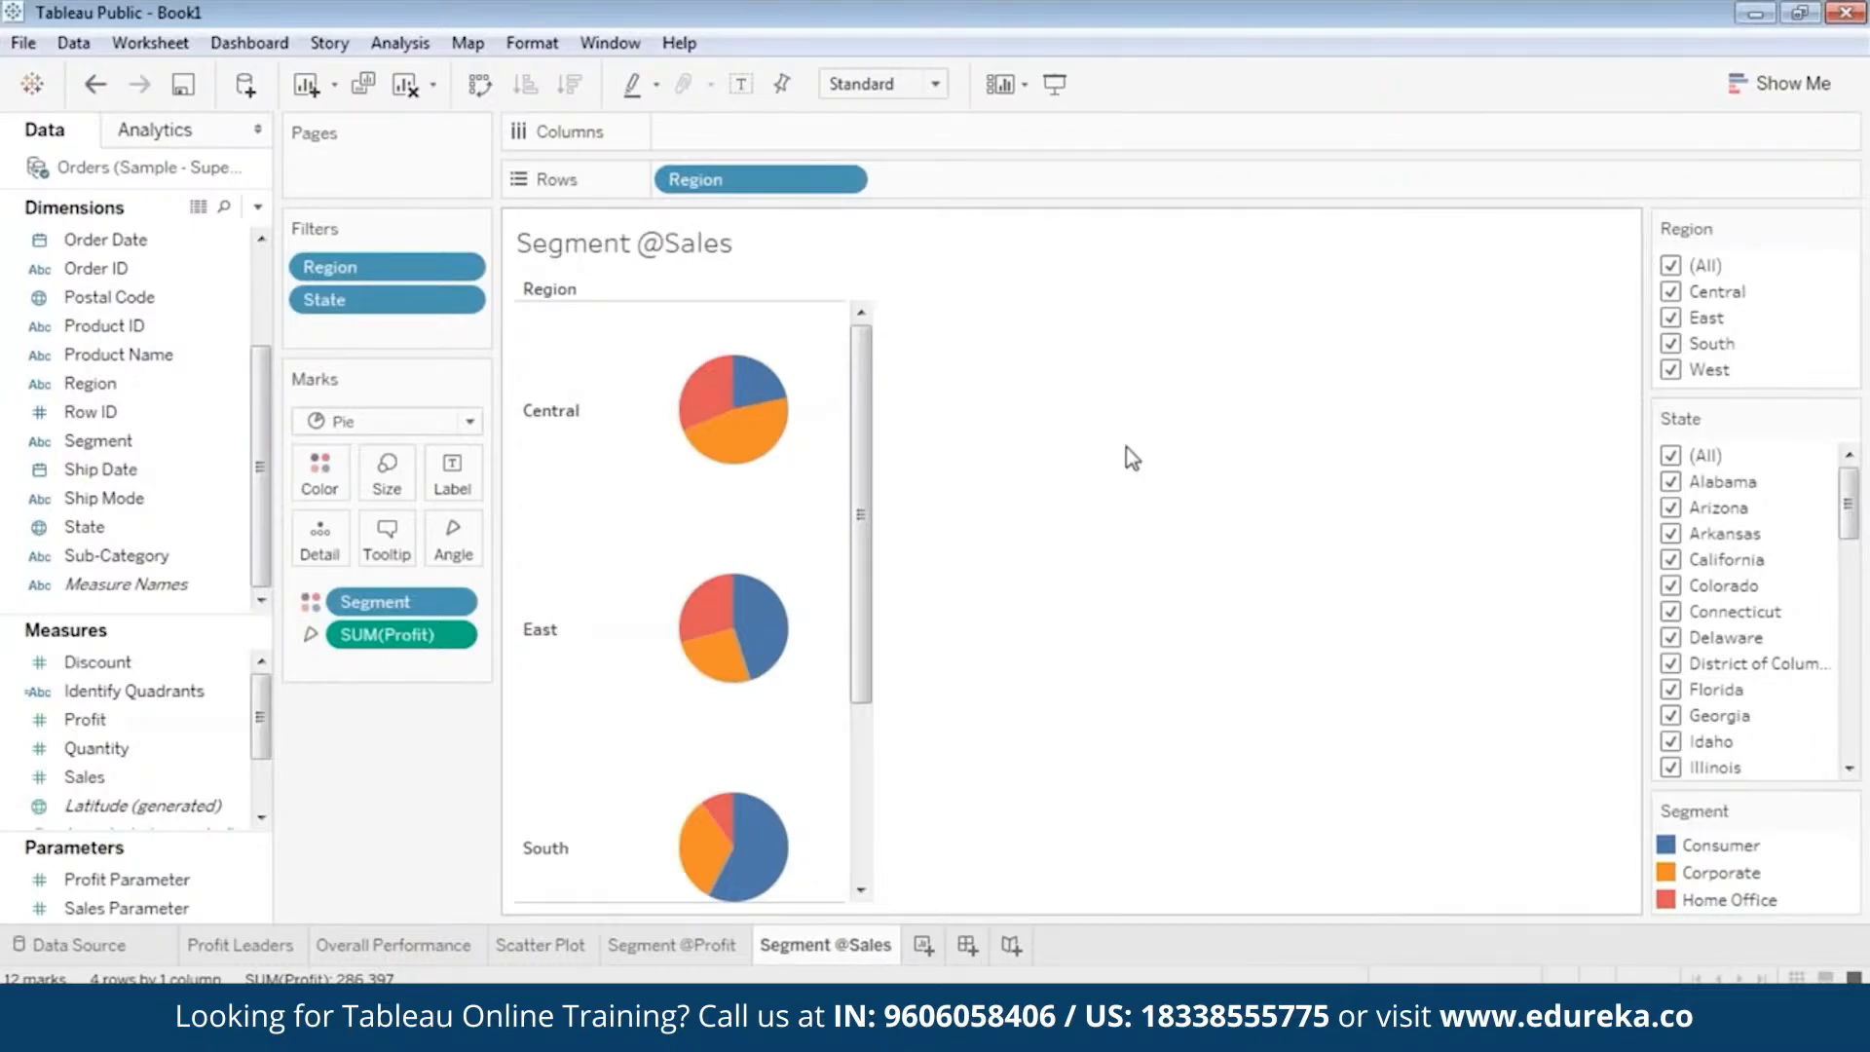
Replace Profit with Sales as the measure that sets the pie slice angle.
{"action": "left_click", "coordinate": [453, 638]}
{"action": "left_click", "coordinate": [401, 1029]}
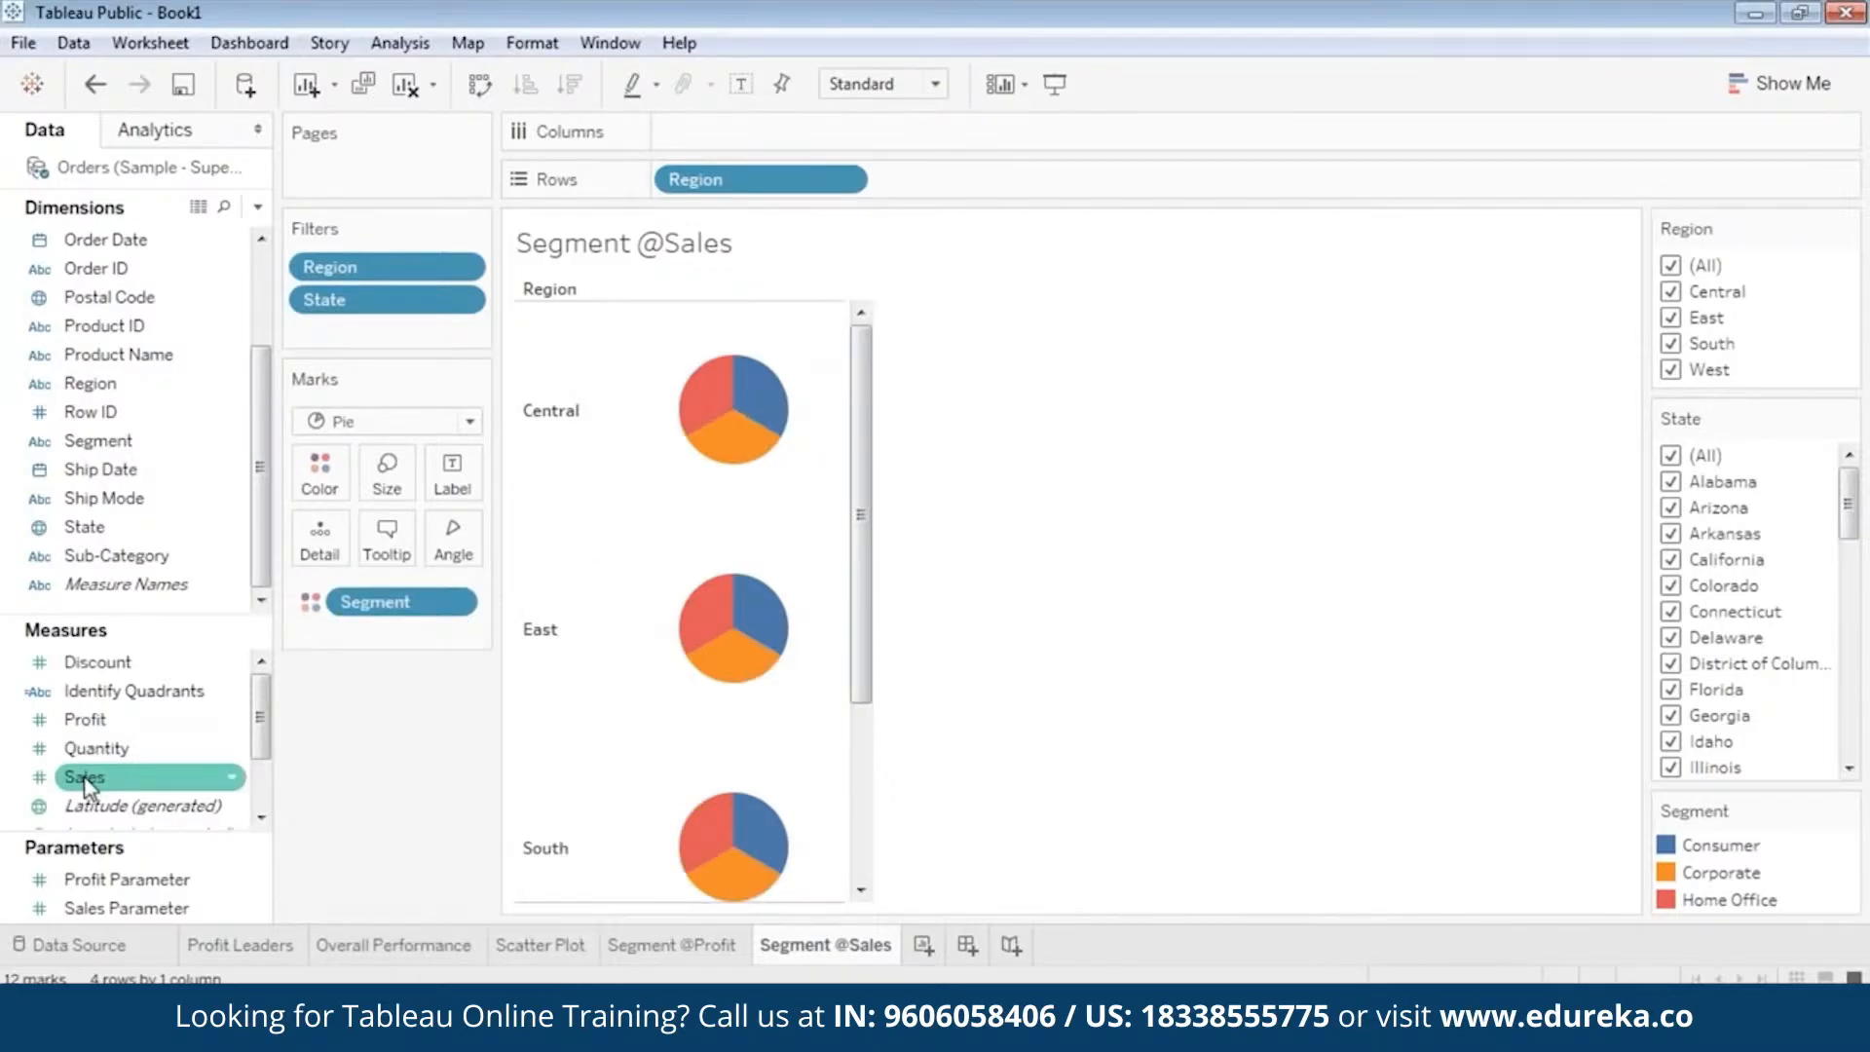
{"action": "left_click_drag", "start_coordinate": [86, 779], "coordinate": [447, 535]}
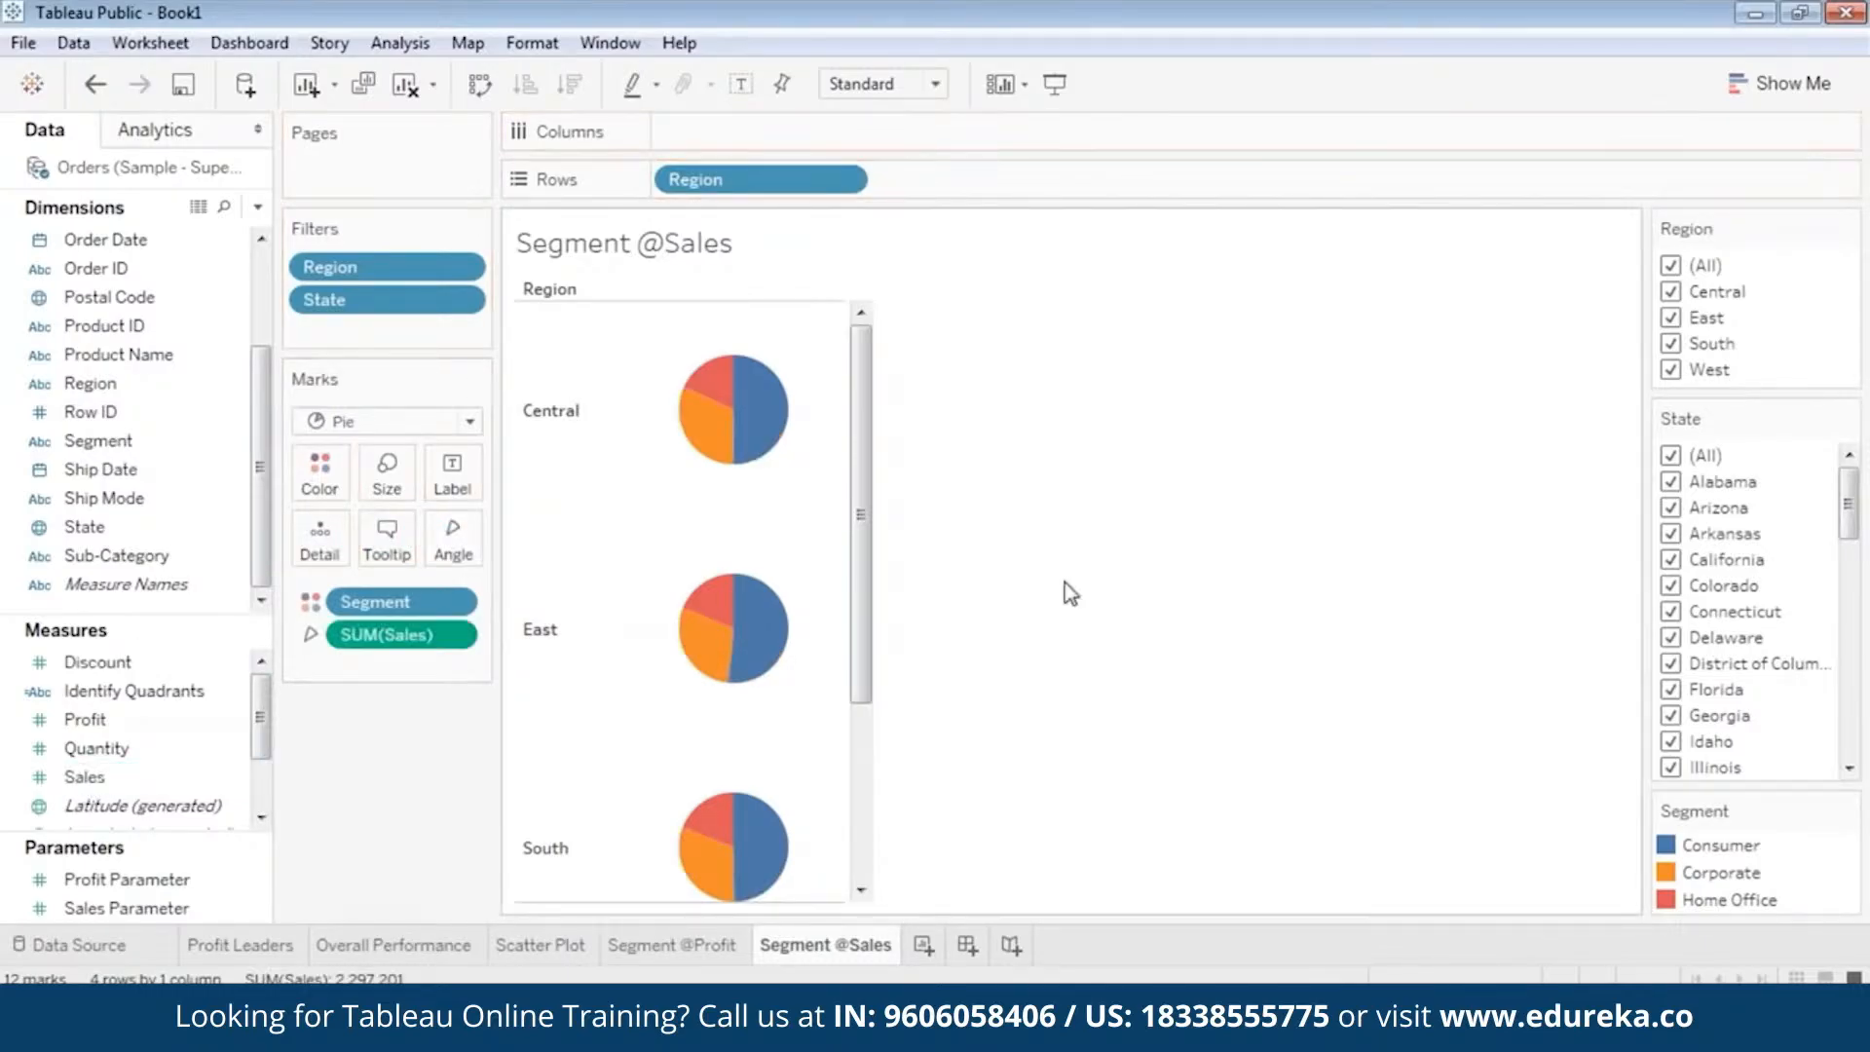
{"action": "left_click", "coordinate": [686, 942]}
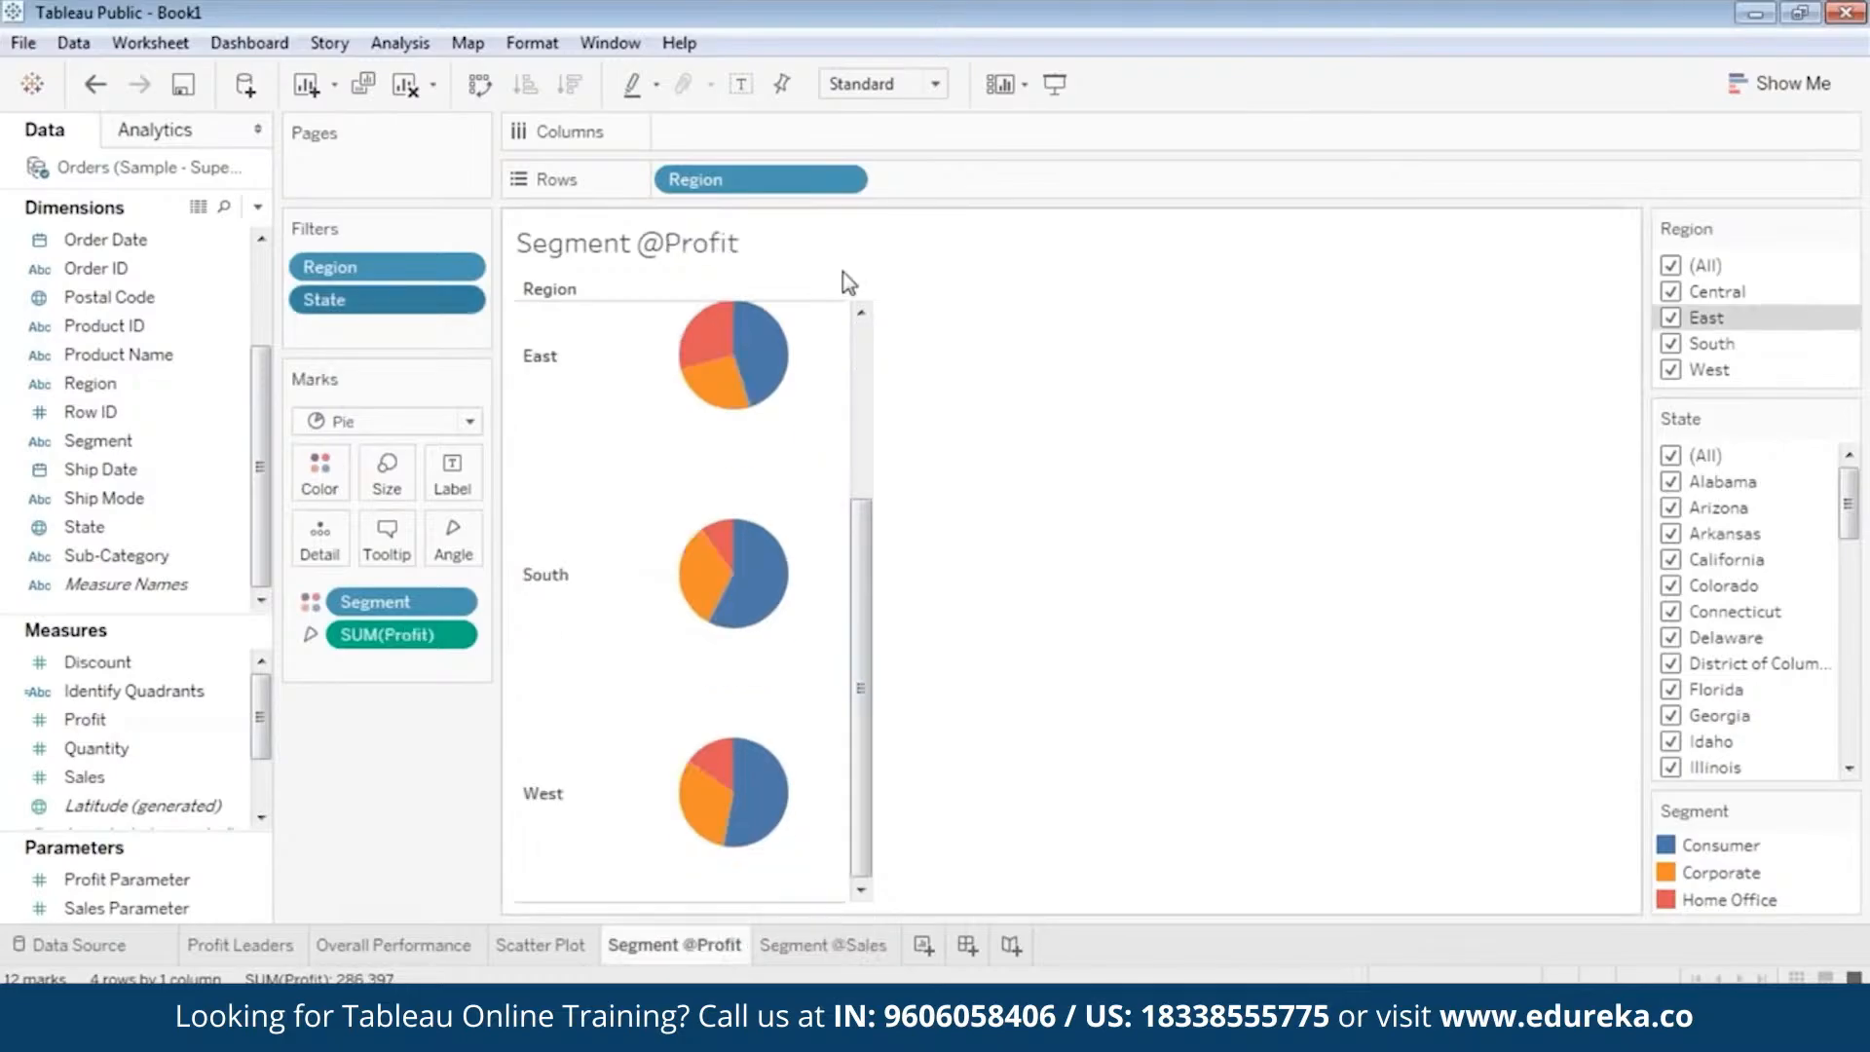
{"action": "left_click_drag", "start_coordinate": [865, 737], "coordinate": [873, 535]}
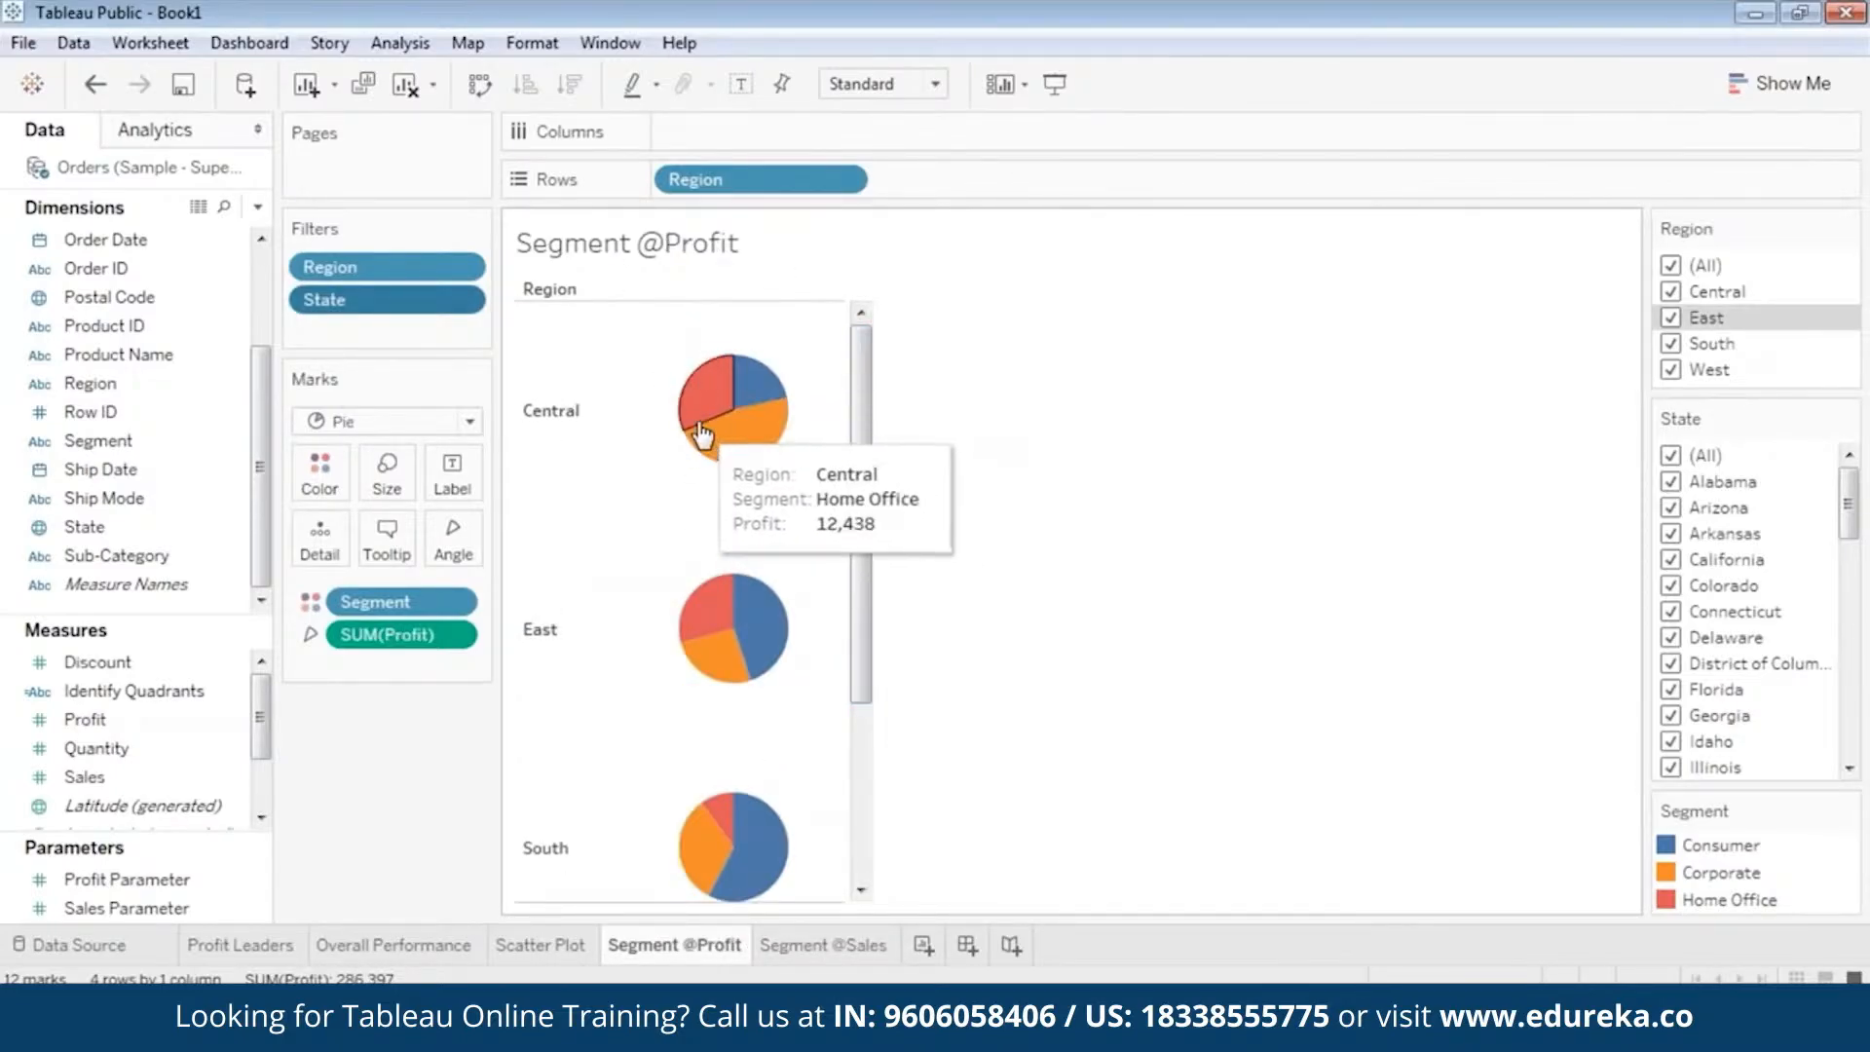
{"action": "left_click", "coordinate": [855, 947]}
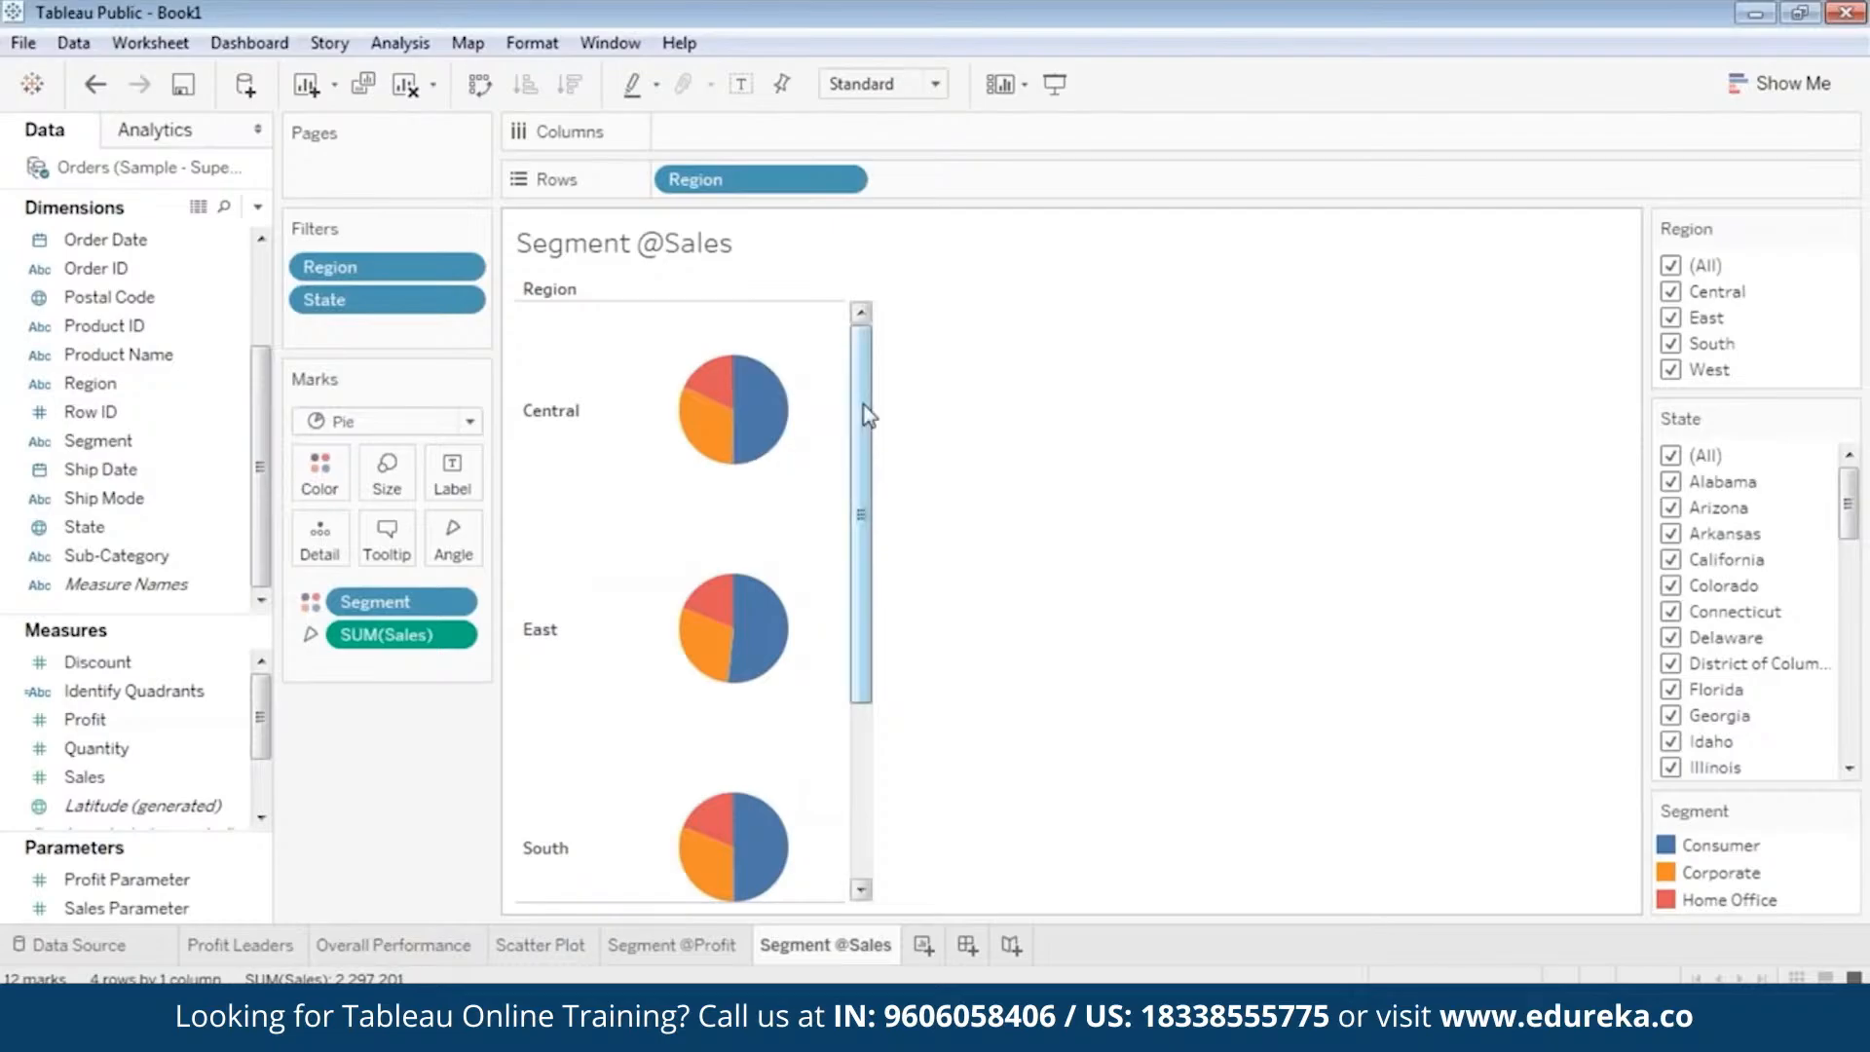
{"action": "mouse_move", "coordinate": [865, 413]}
{"action": "left_mouse_down"}
{"action": "mouse_move", "coordinate": [867, 444]}
{"action": "mouse_move", "coordinate": [868, 426]}
{"action": "left_mouse_up"}
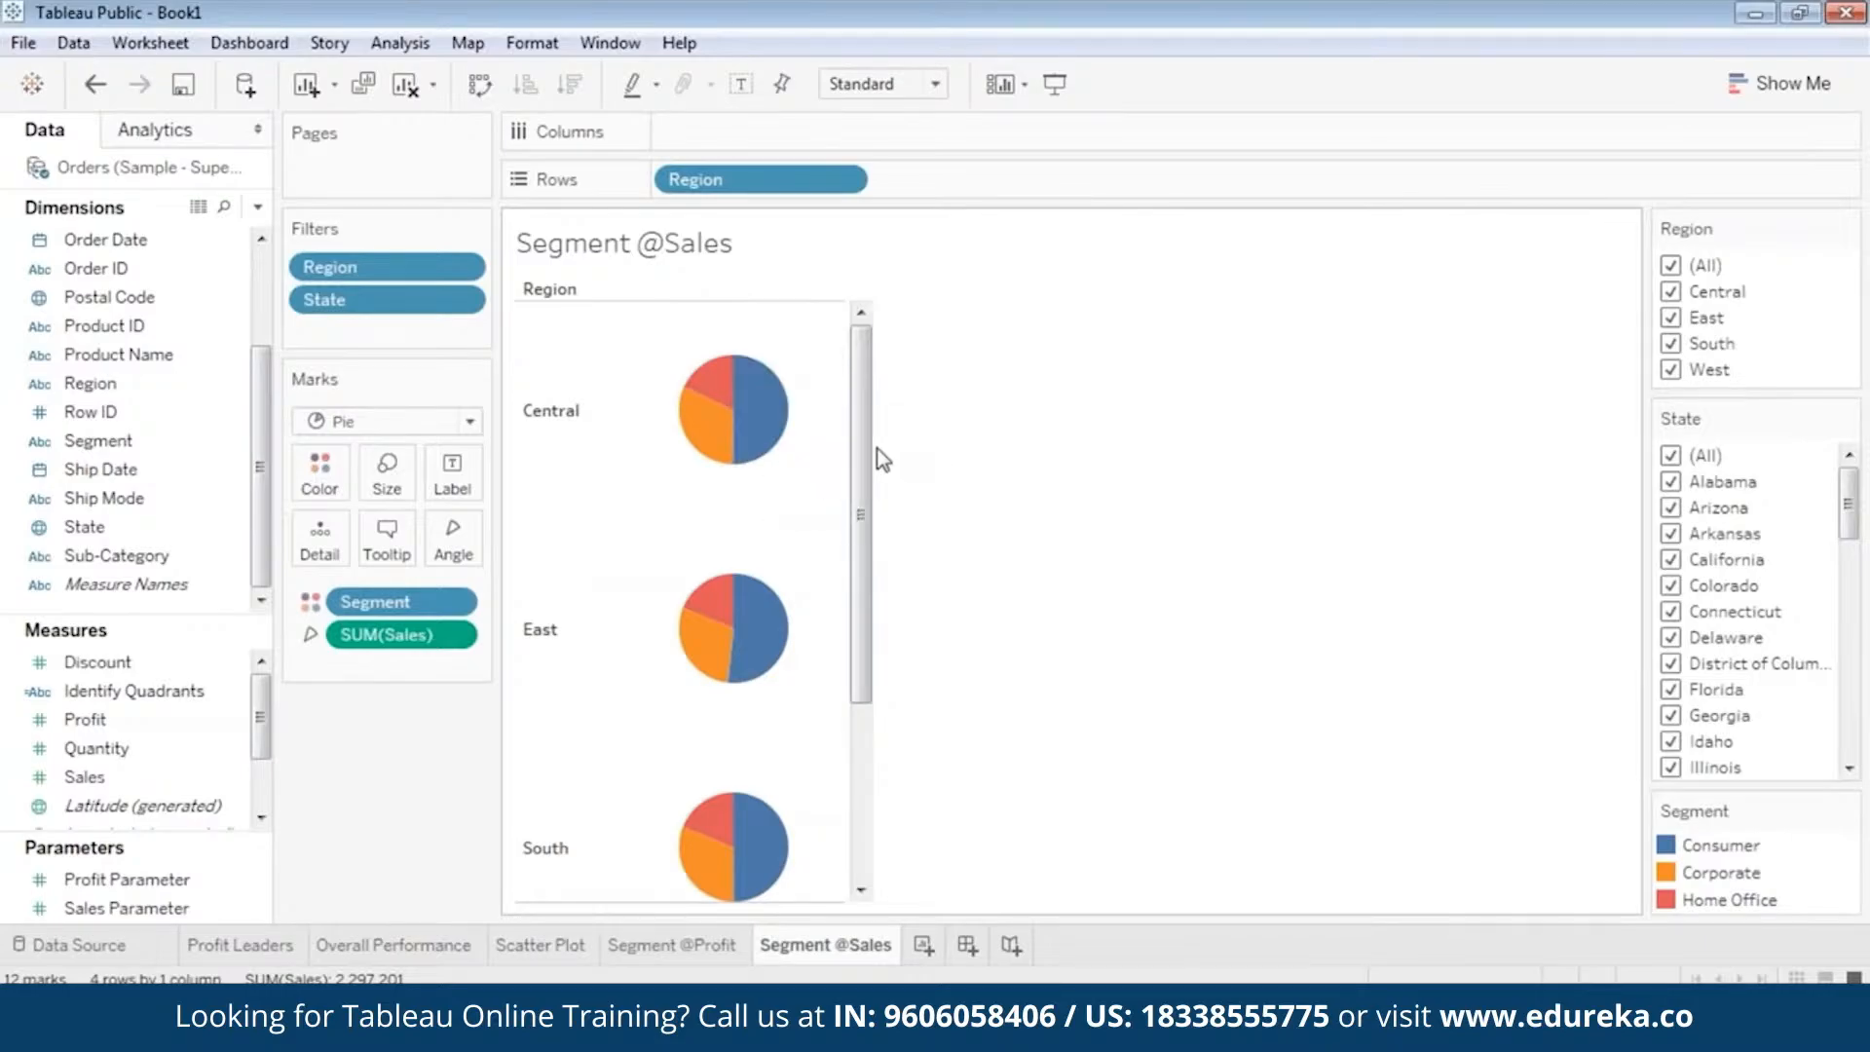
{"action": "left_click_drag", "start_coordinate": [863, 677], "coordinate": [861, 743]}
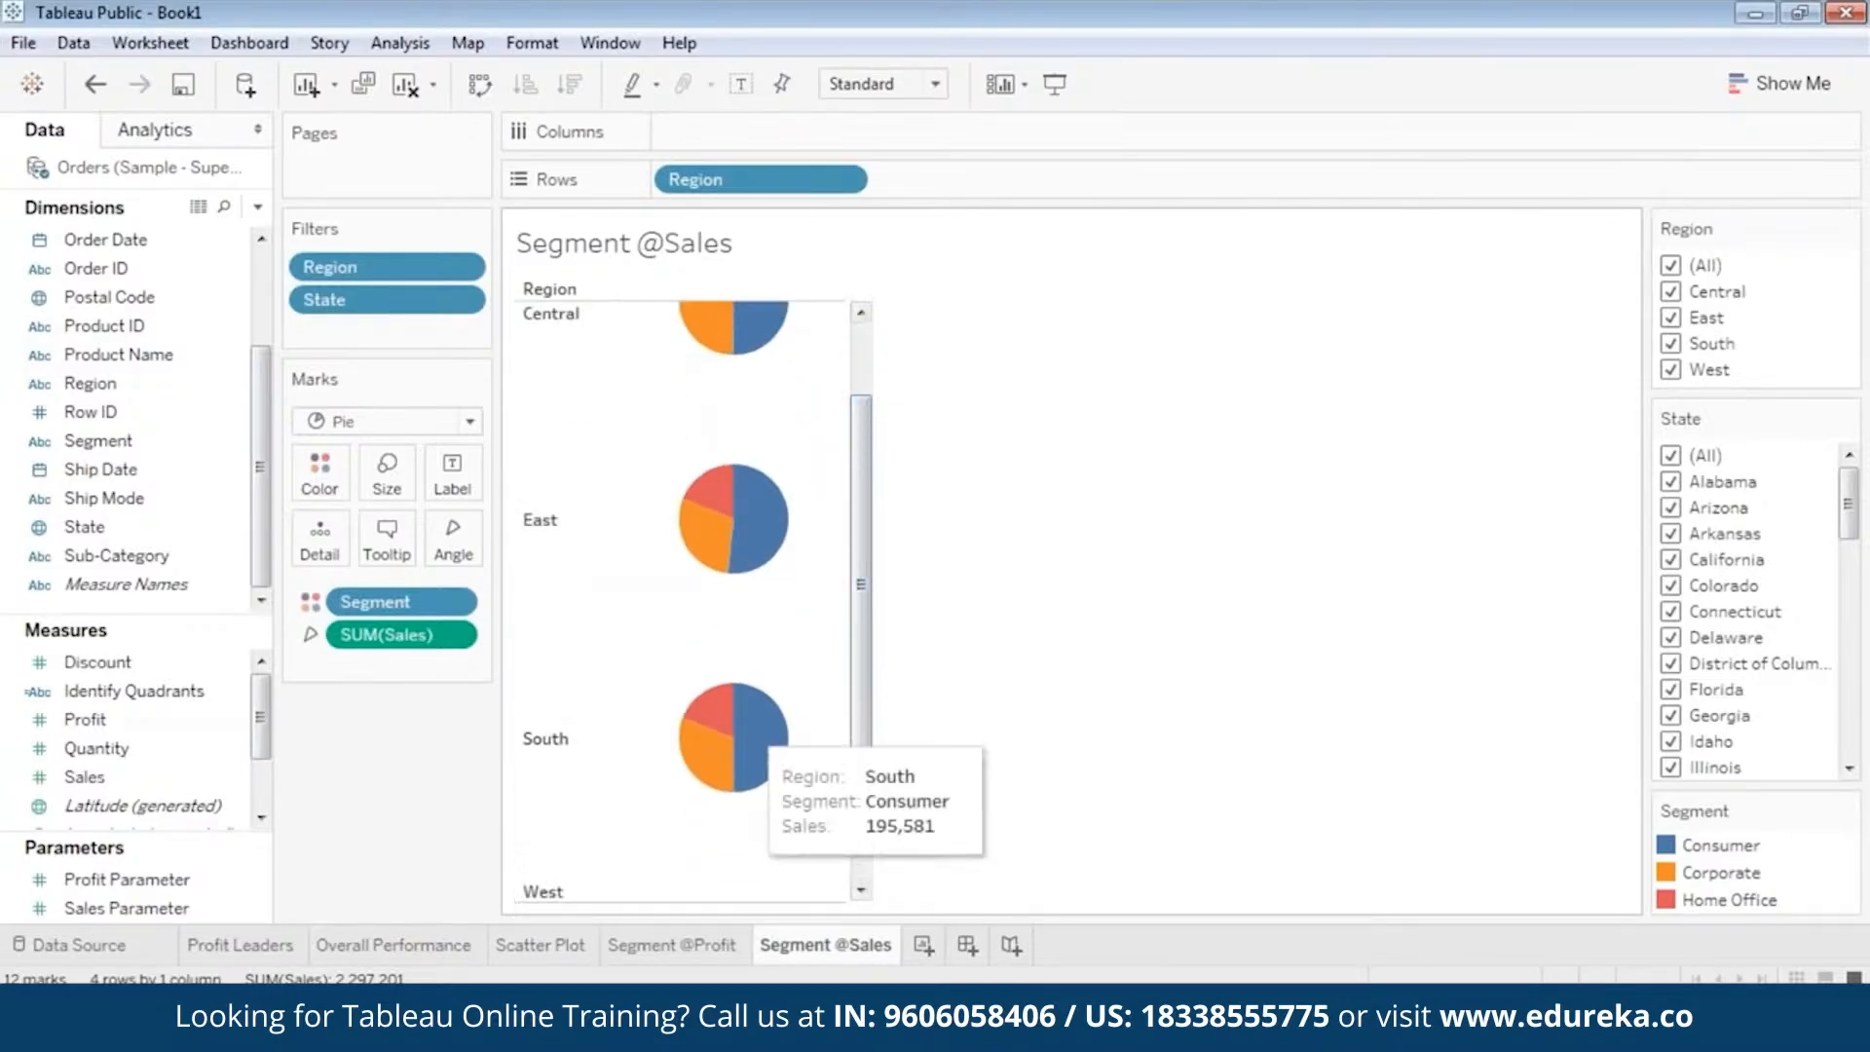
{"action": "left_click_drag", "start_coordinate": [859, 524], "coordinate": [877, 466]}
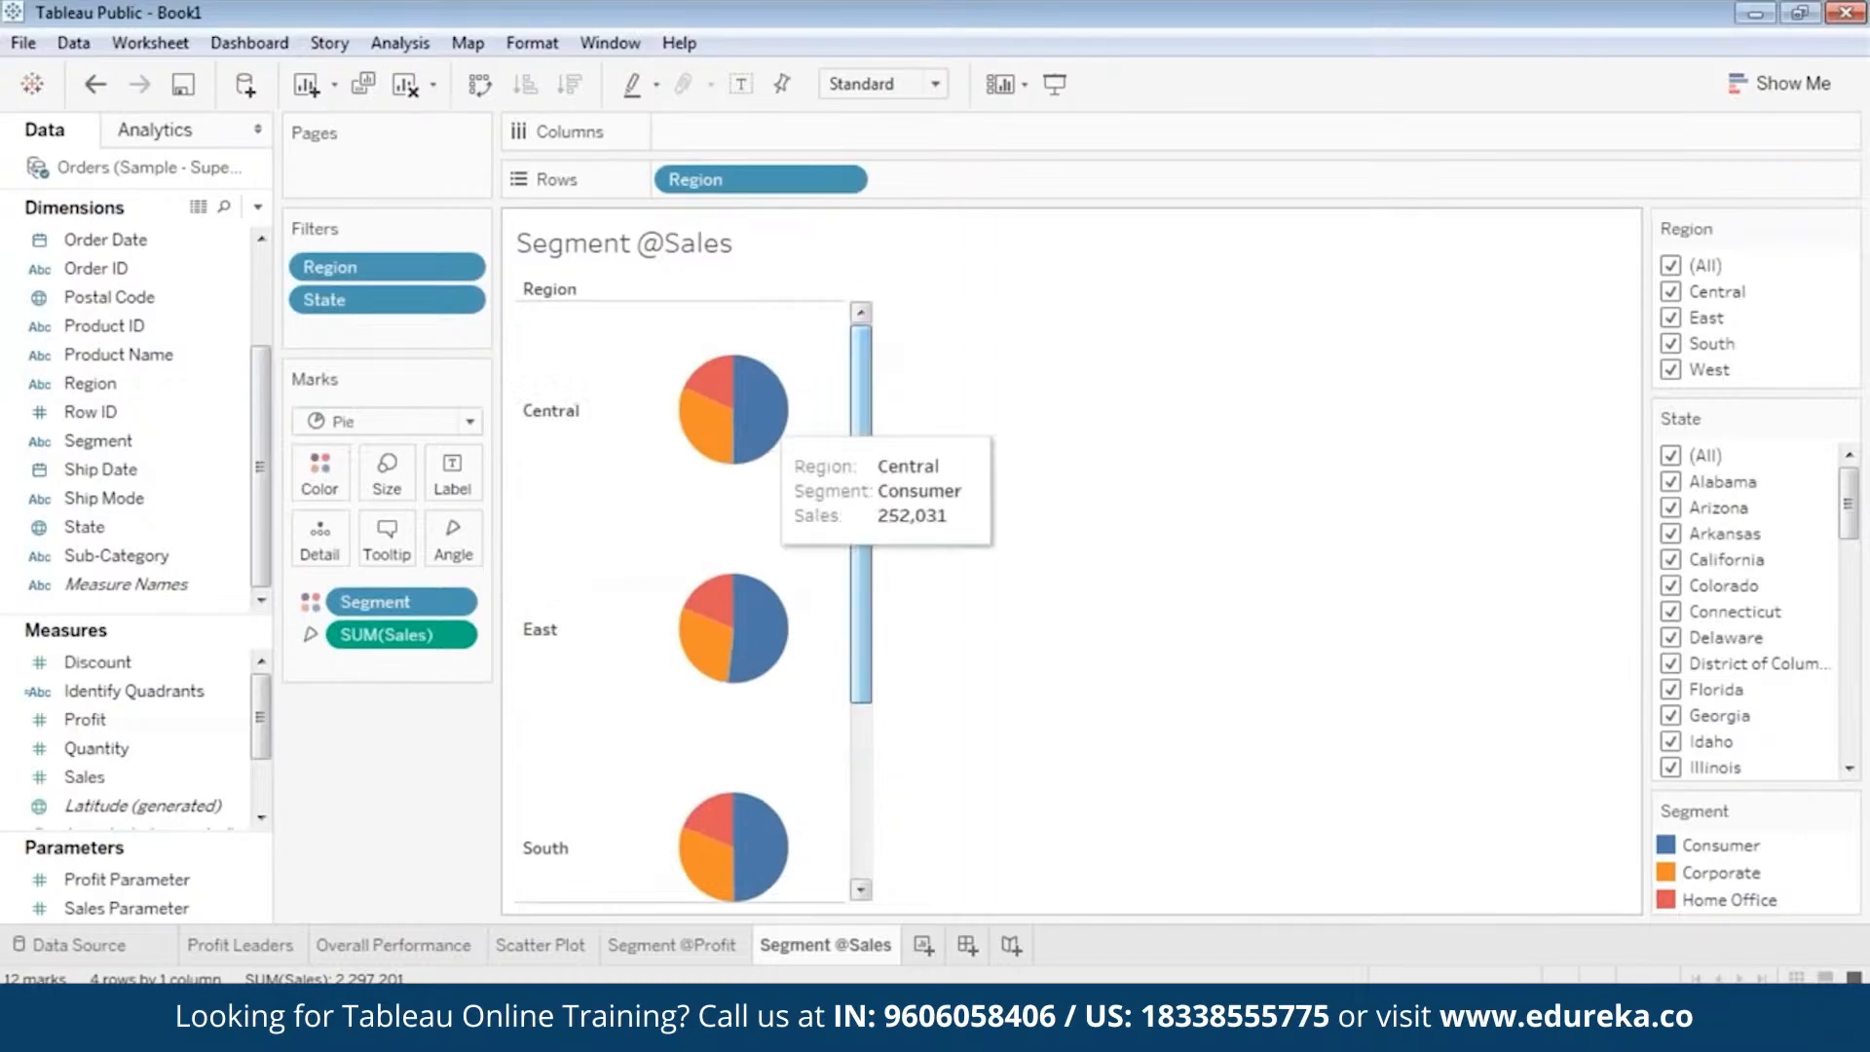
{"action": "left_click", "coordinate": [674, 947]}
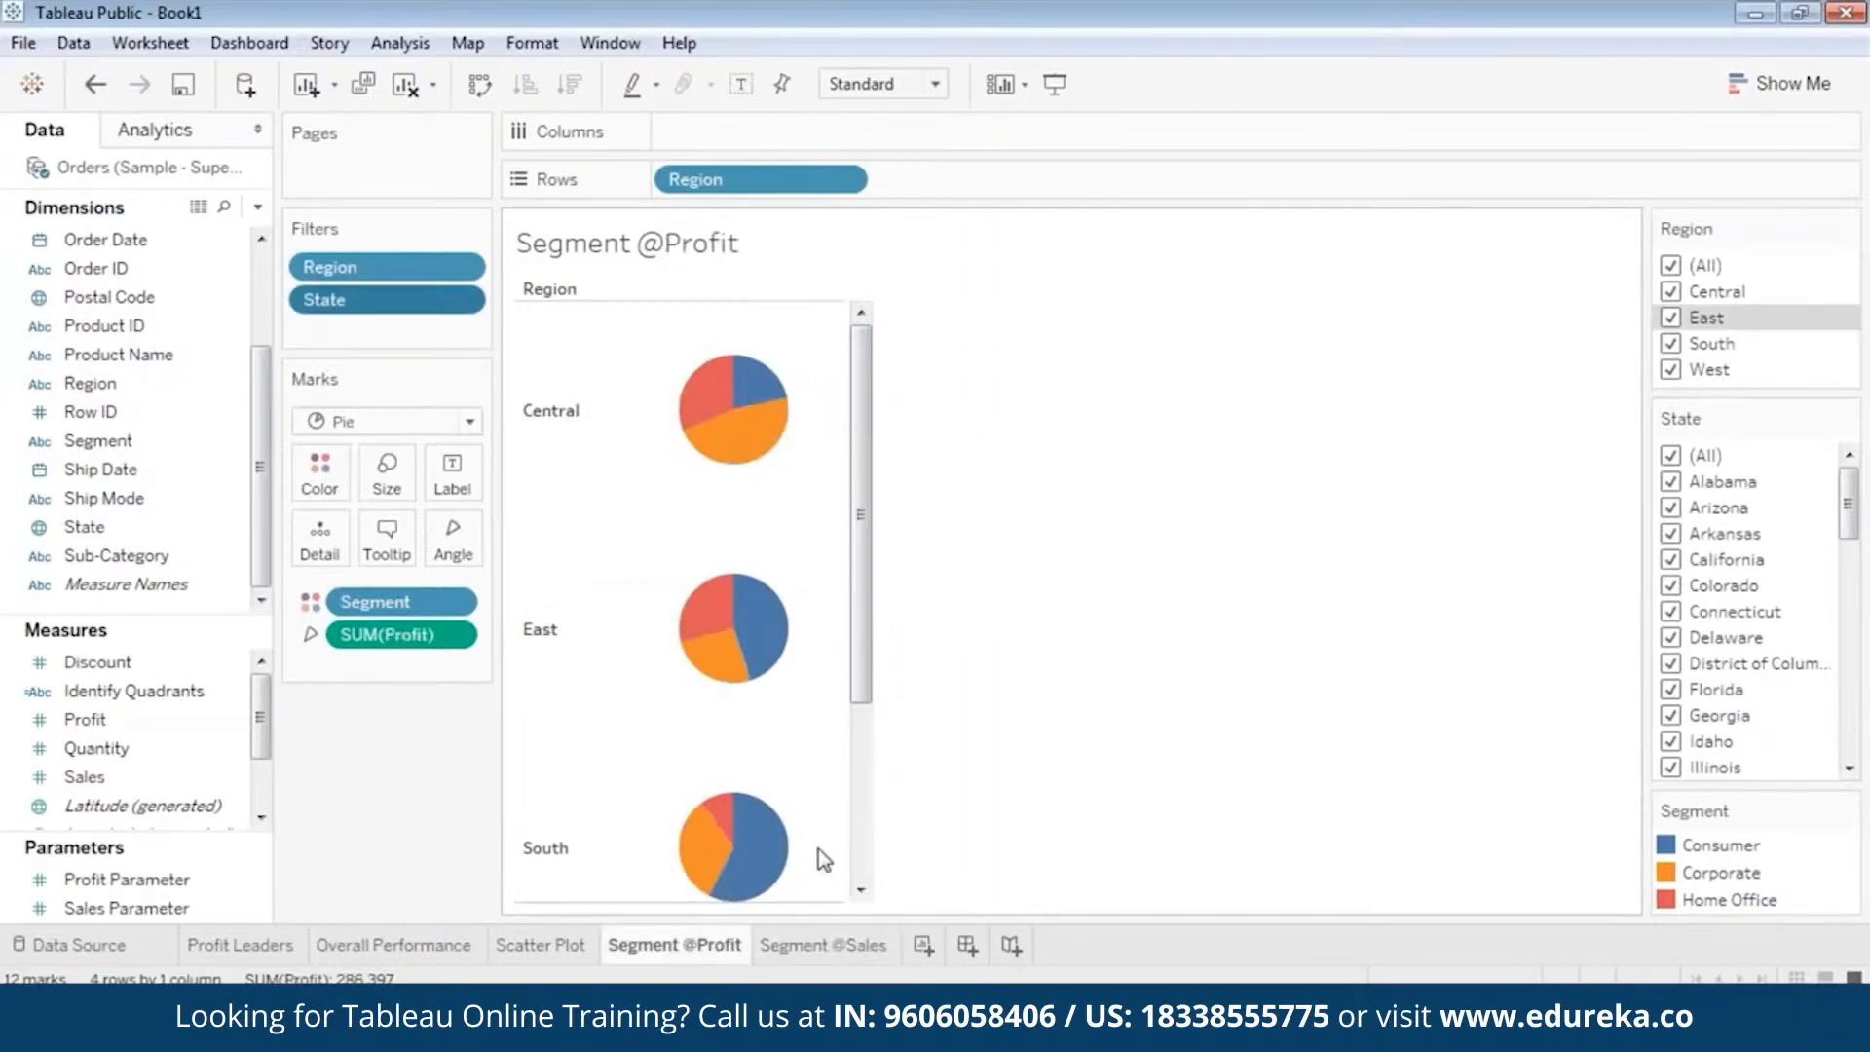
{"action": "mouse_move", "coordinate": [726, 413]}
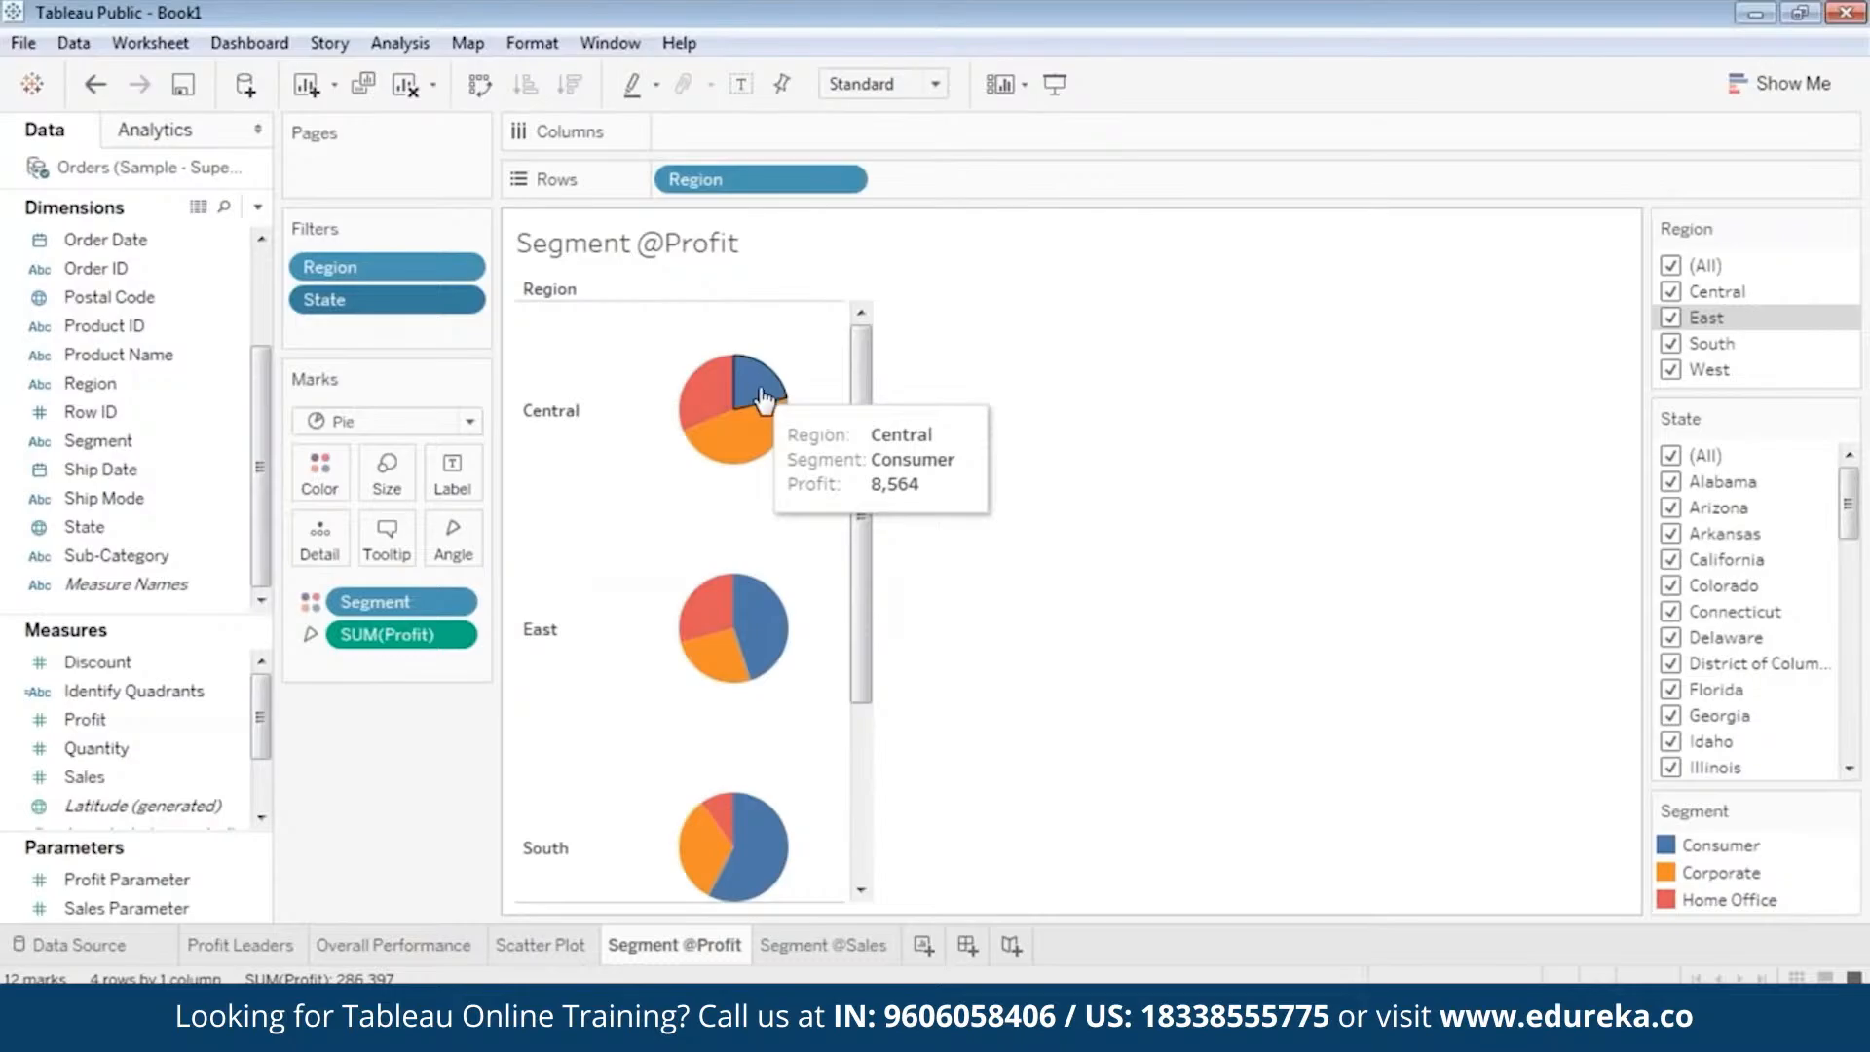
{"action": "left_click", "coordinate": [826, 944]}
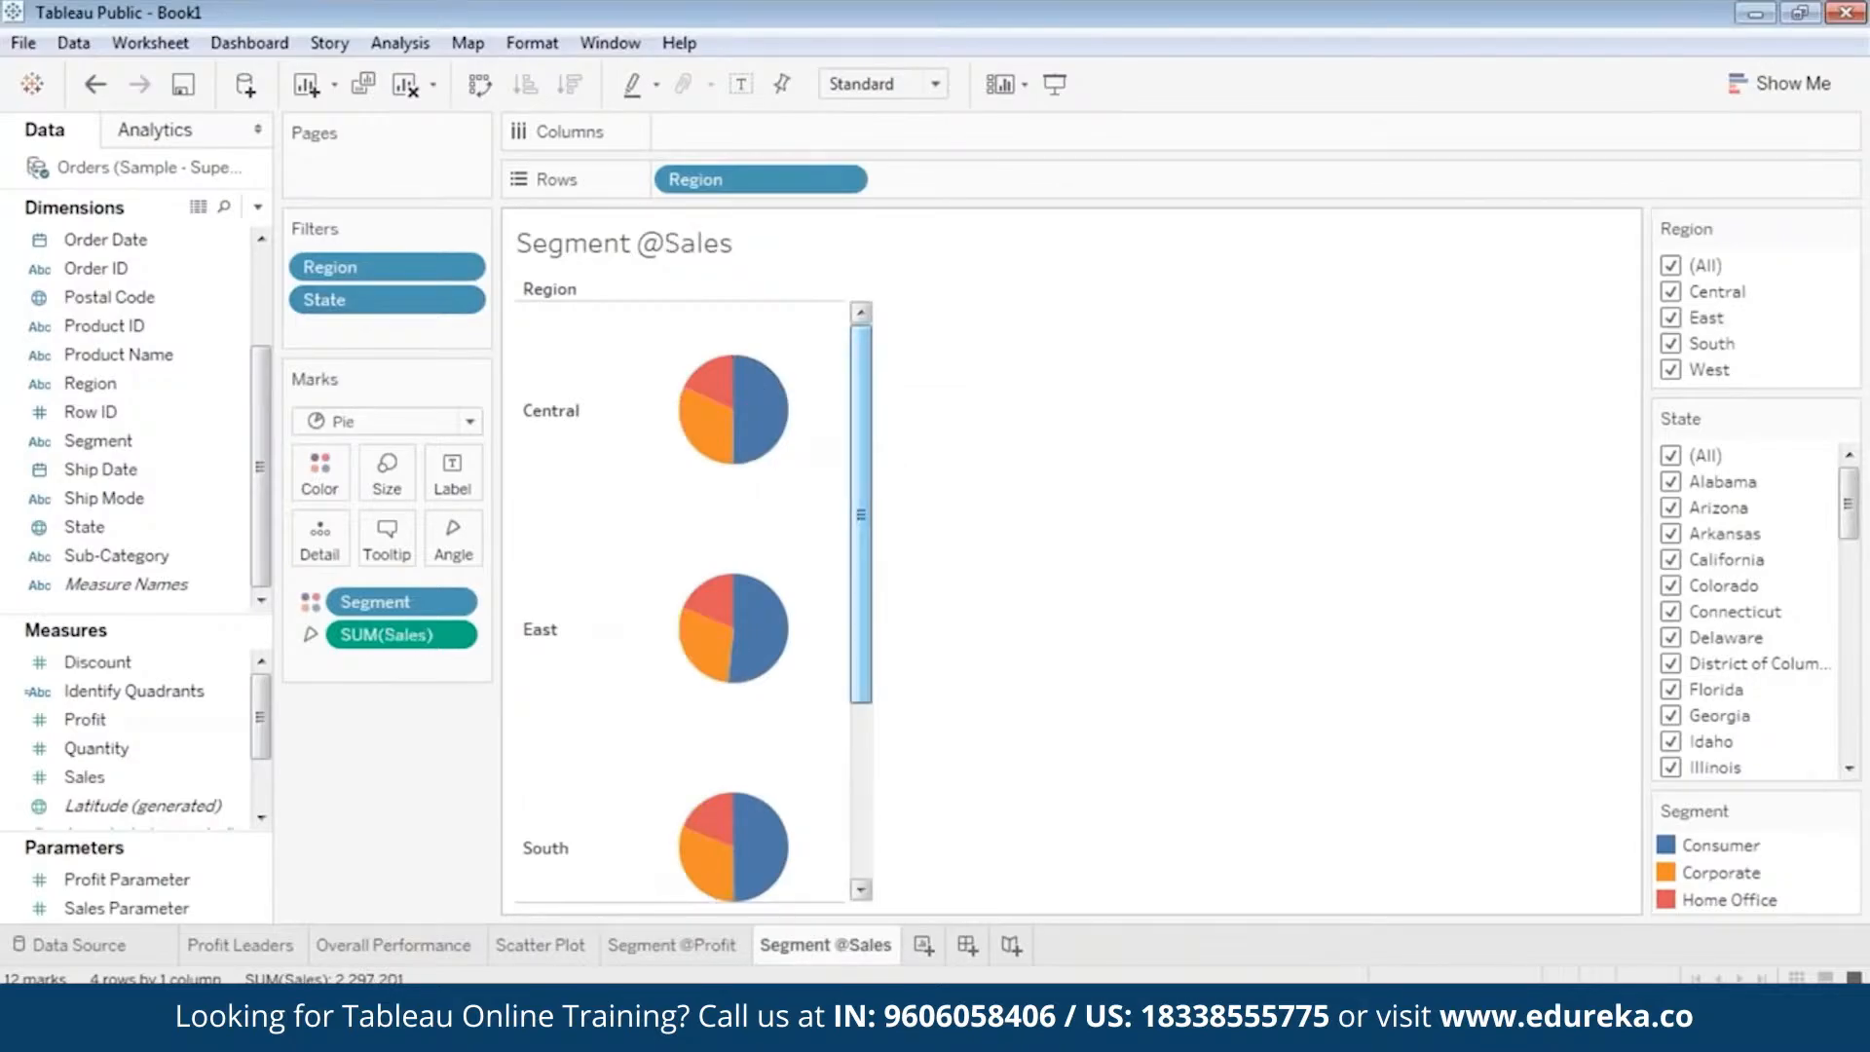
{"action": "mouse_move", "coordinate": [759, 407]}
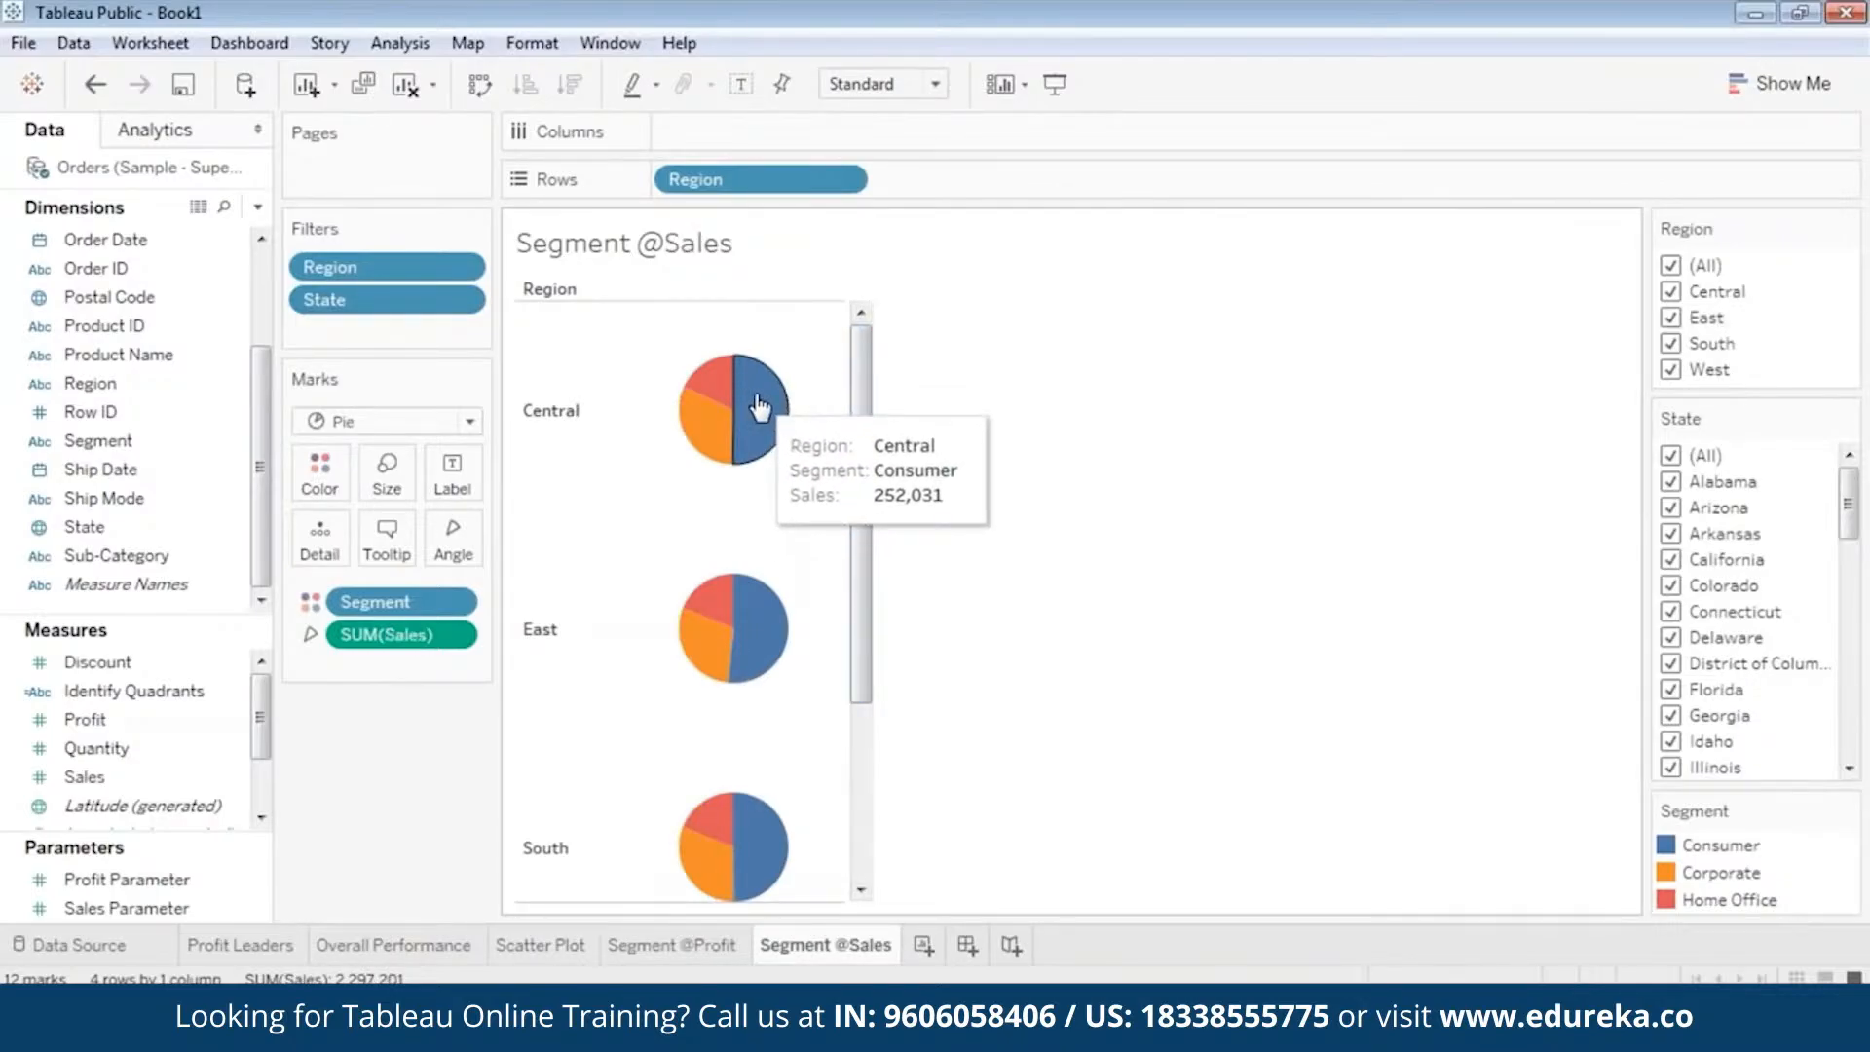
{"action": "left_click", "coordinate": [629, 944]}
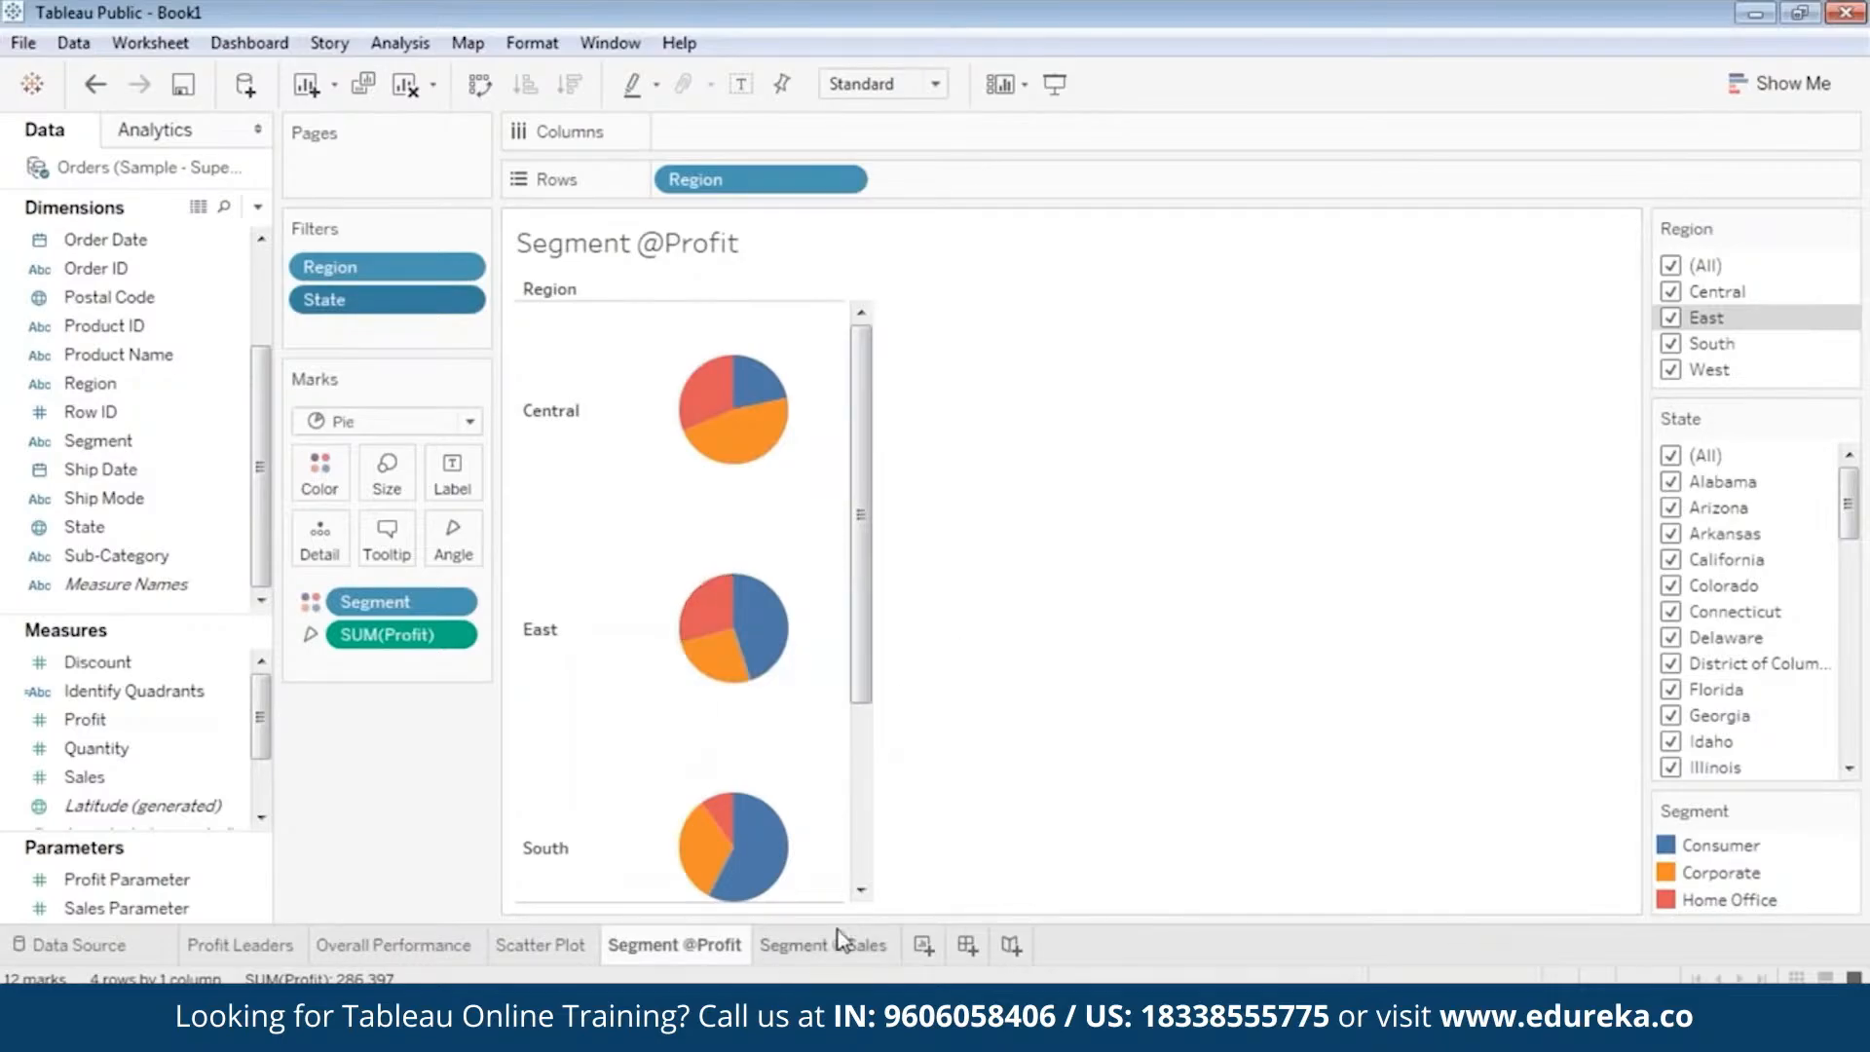
{"action": "mouse_move", "coordinate": [721, 448]}
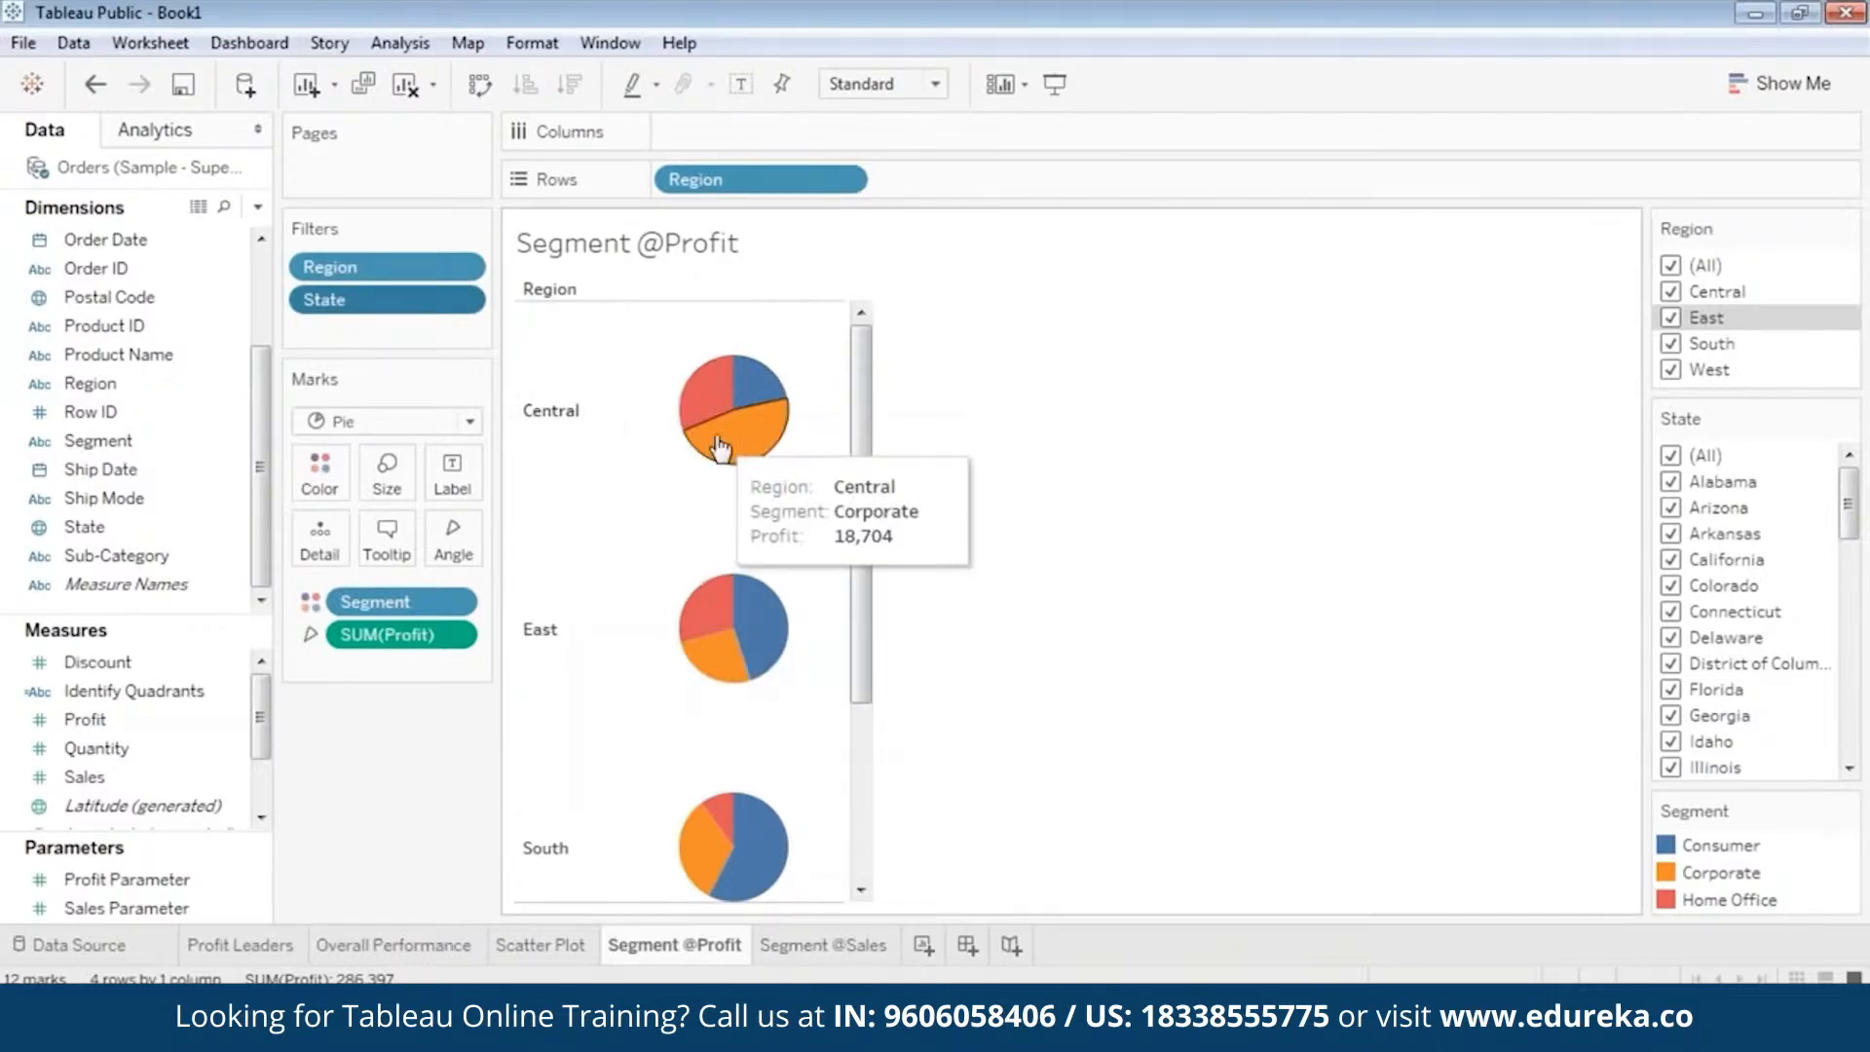
{"action": "left_click", "coordinate": [795, 946]}
{"action": "mouse_move", "coordinate": [771, 429]}
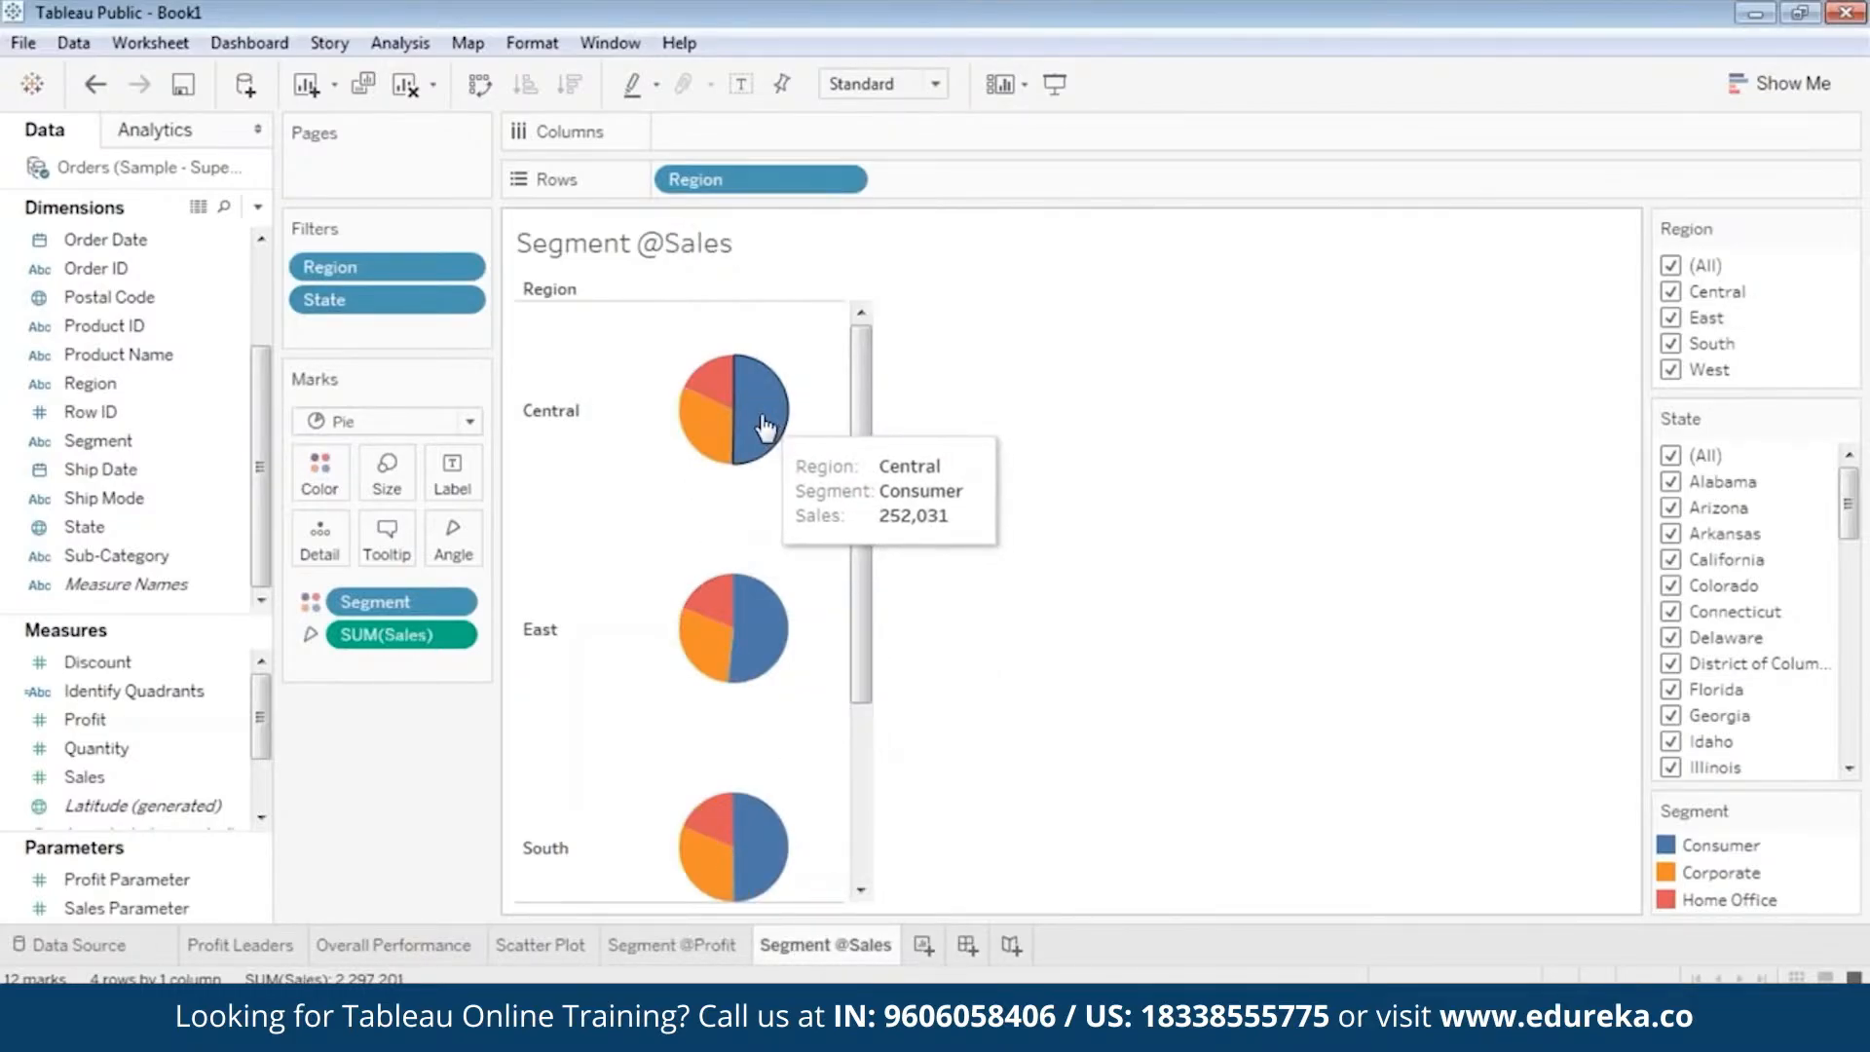
{"action": "mouse_move", "coordinate": [688, 426]}
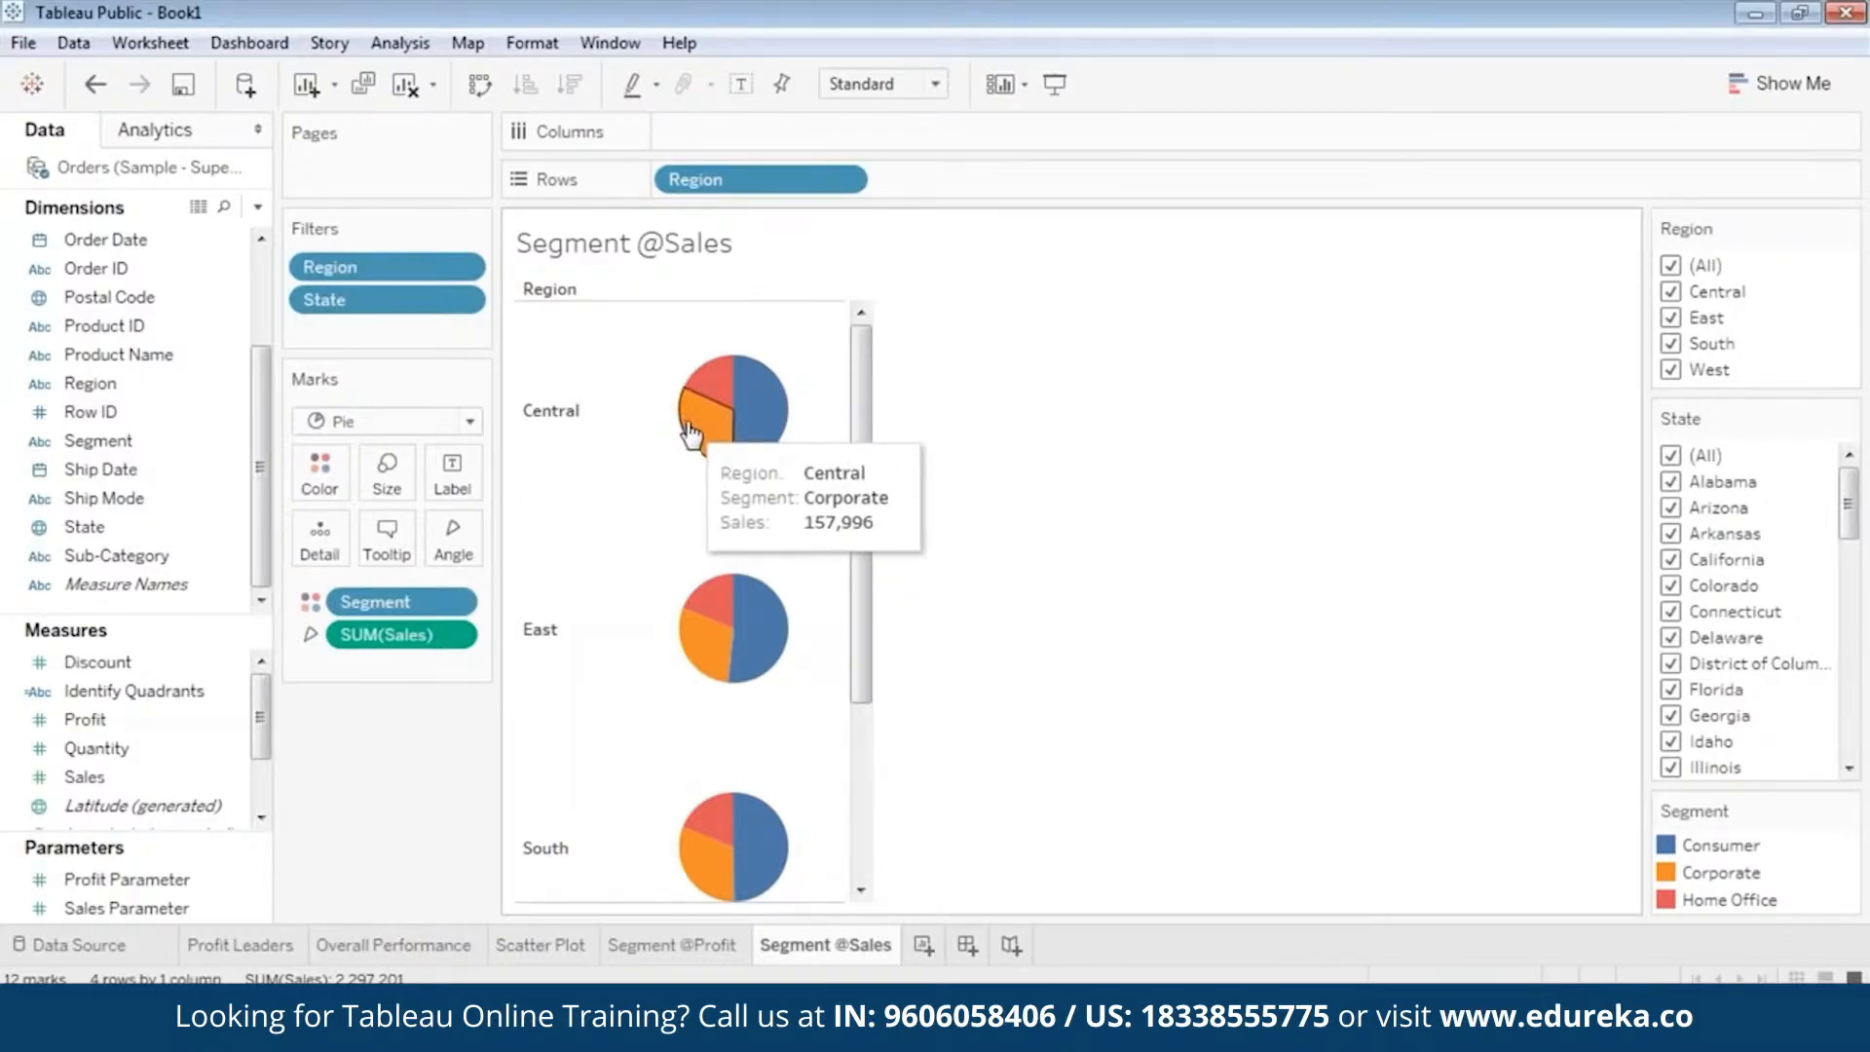
{"action": "left_click", "coordinate": [707, 947]}
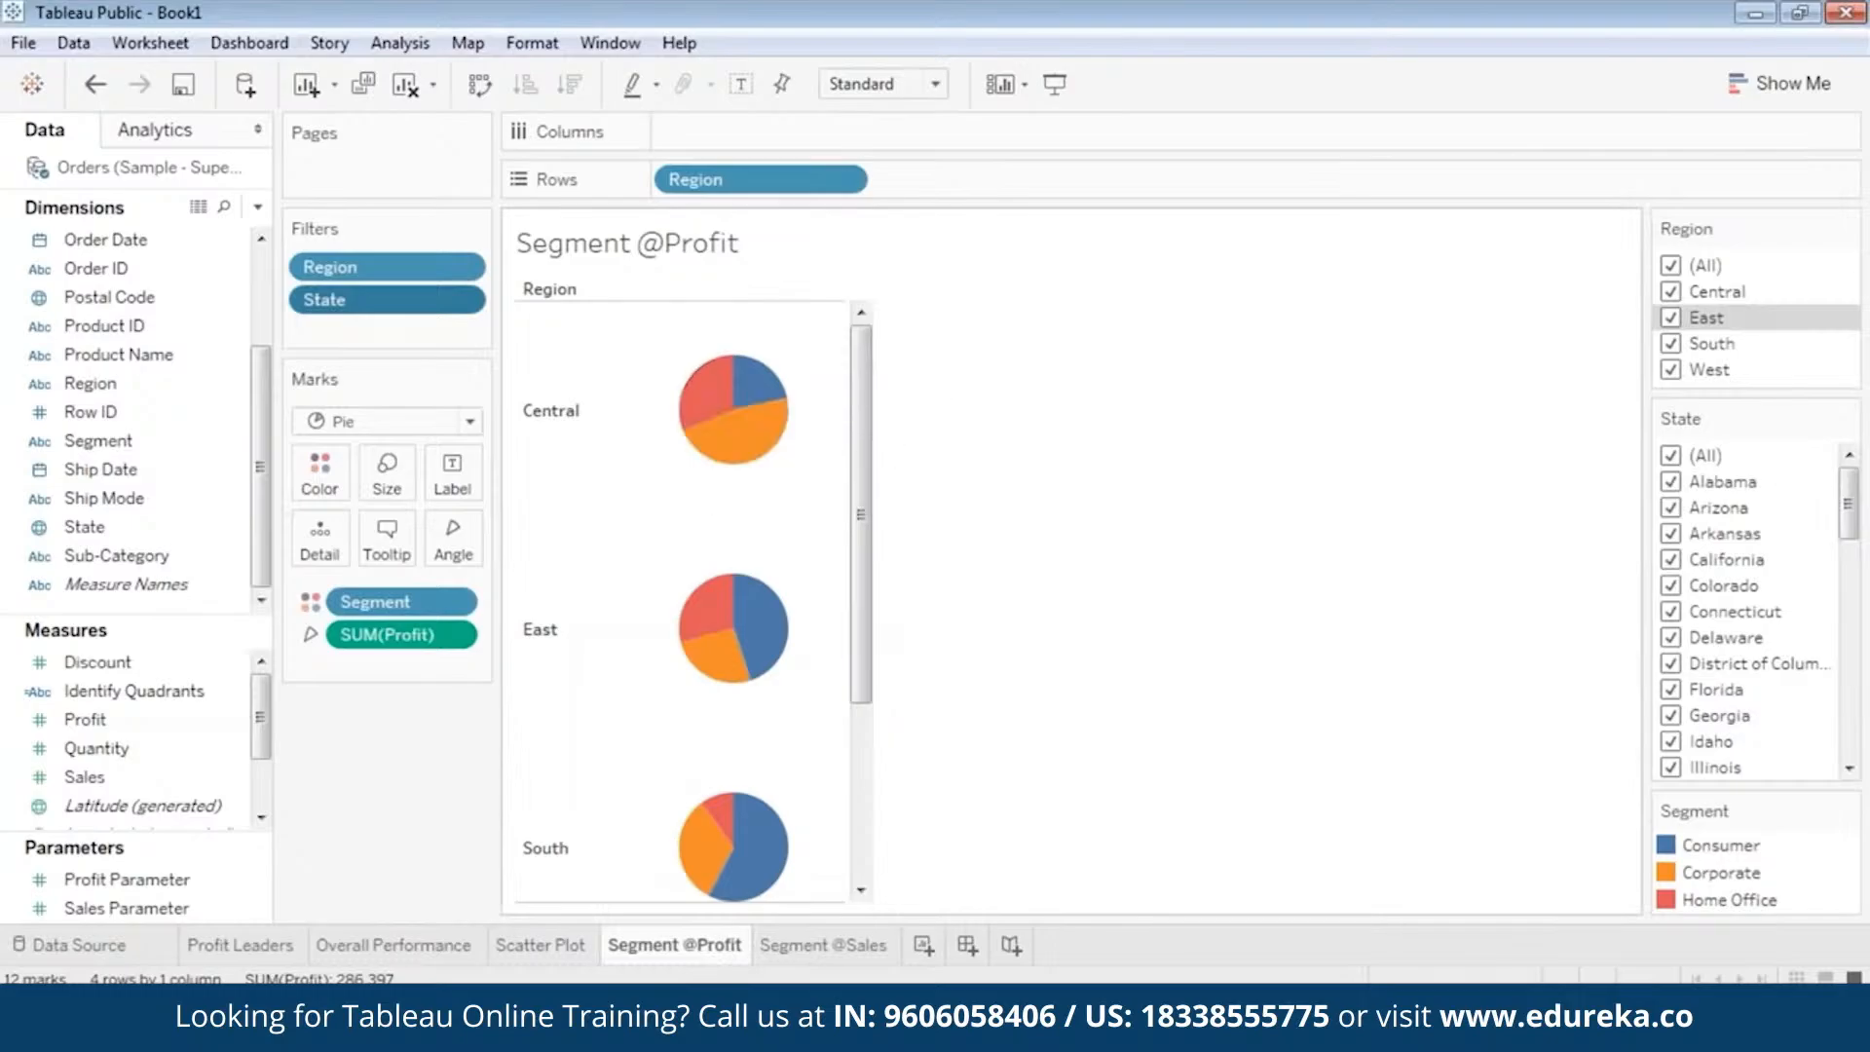
{"action": "scroll", "coordinate": [838, 623], "scroll_direction": "down", "scroll_amount": 3}
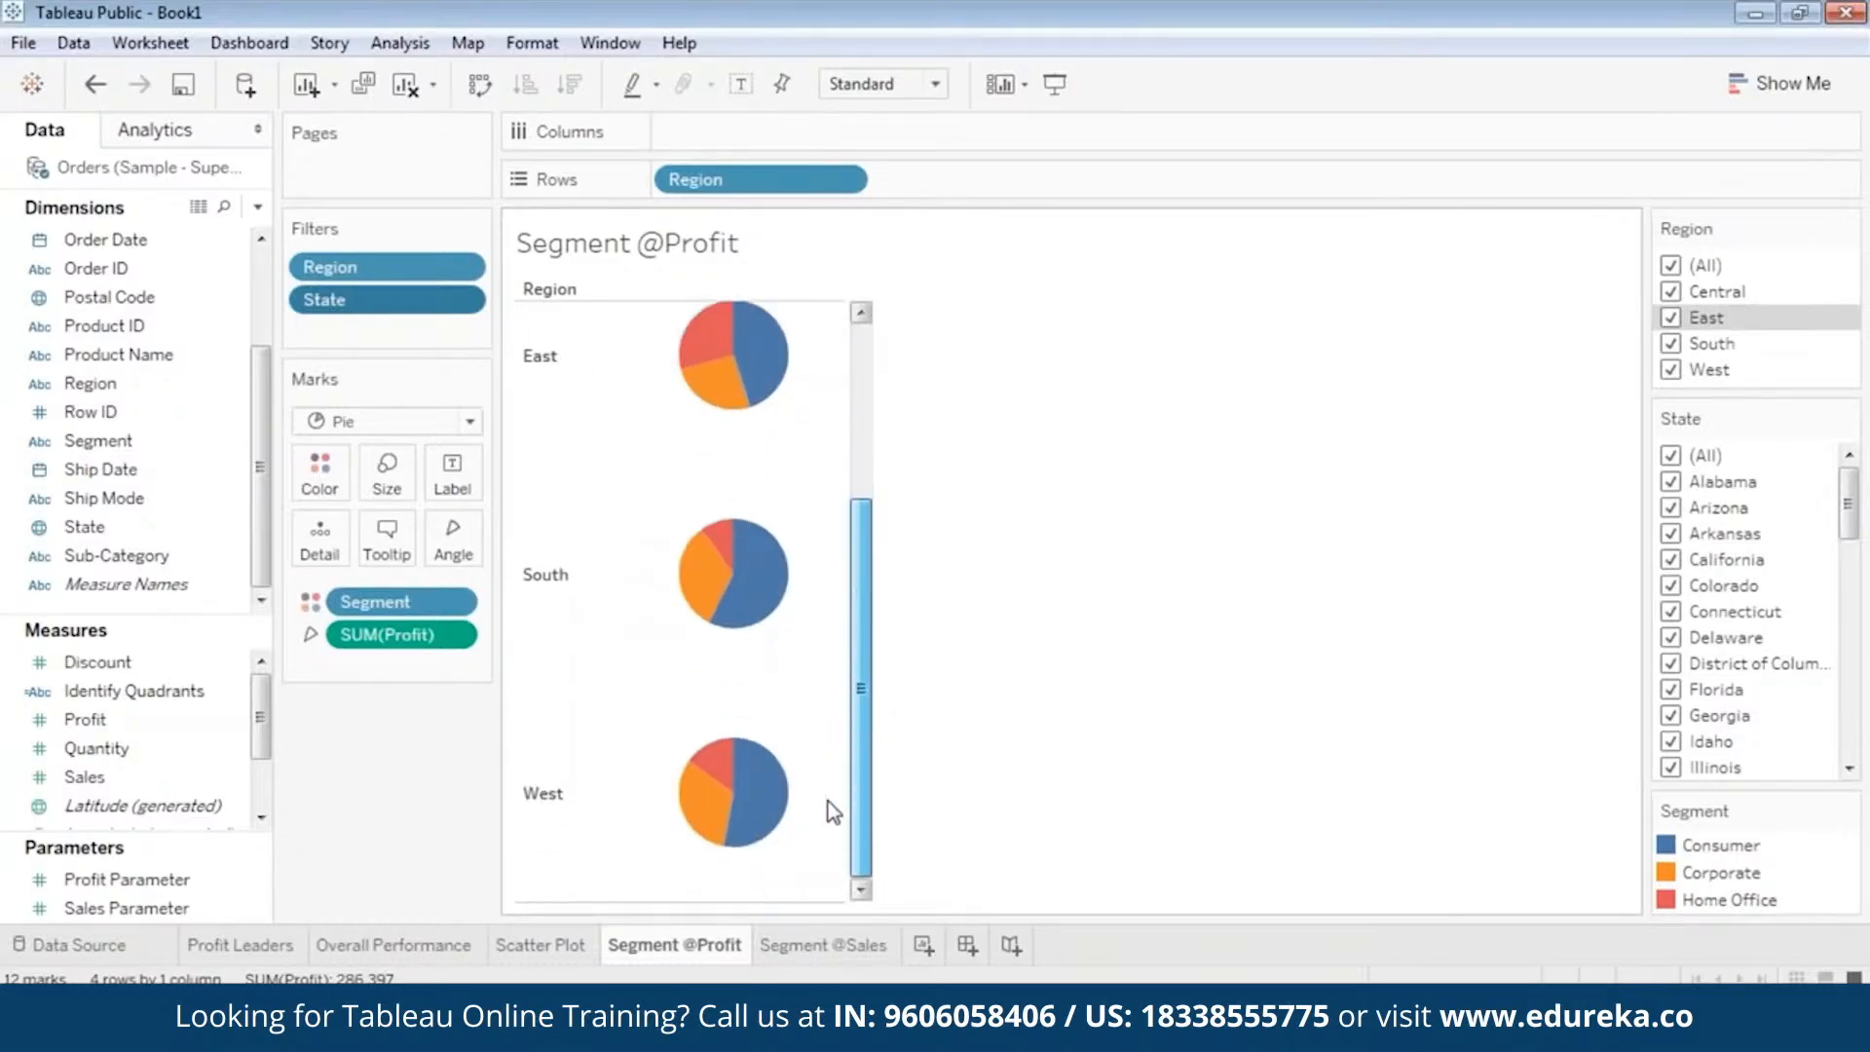
{"action": "left_click", "coordinate": [809, 946]}
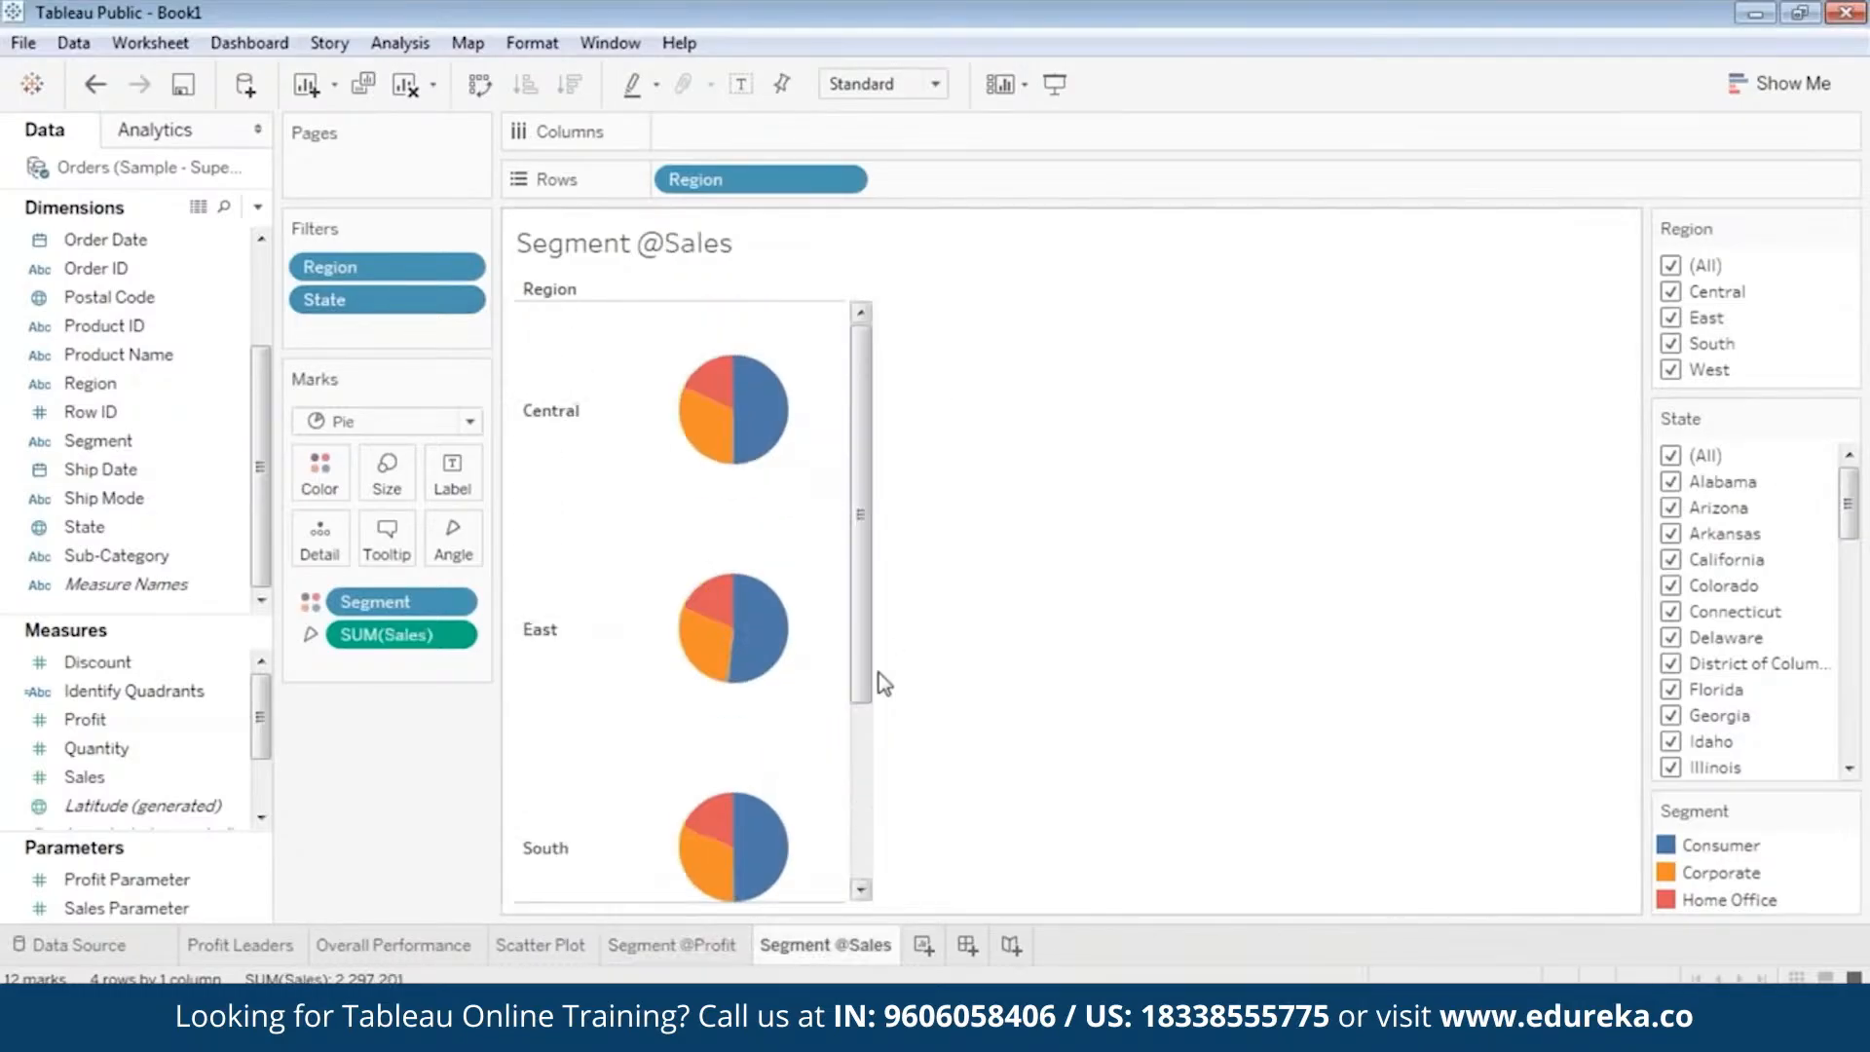
{"action": "scroll", "coordinate": [869, 628], "scroll_direction": "down", "scroll_amount": 3}
{"action": "left_click", "coordinate": [703, 943]}
{"action": "mouse_move", "coordinate": [724, 810]}
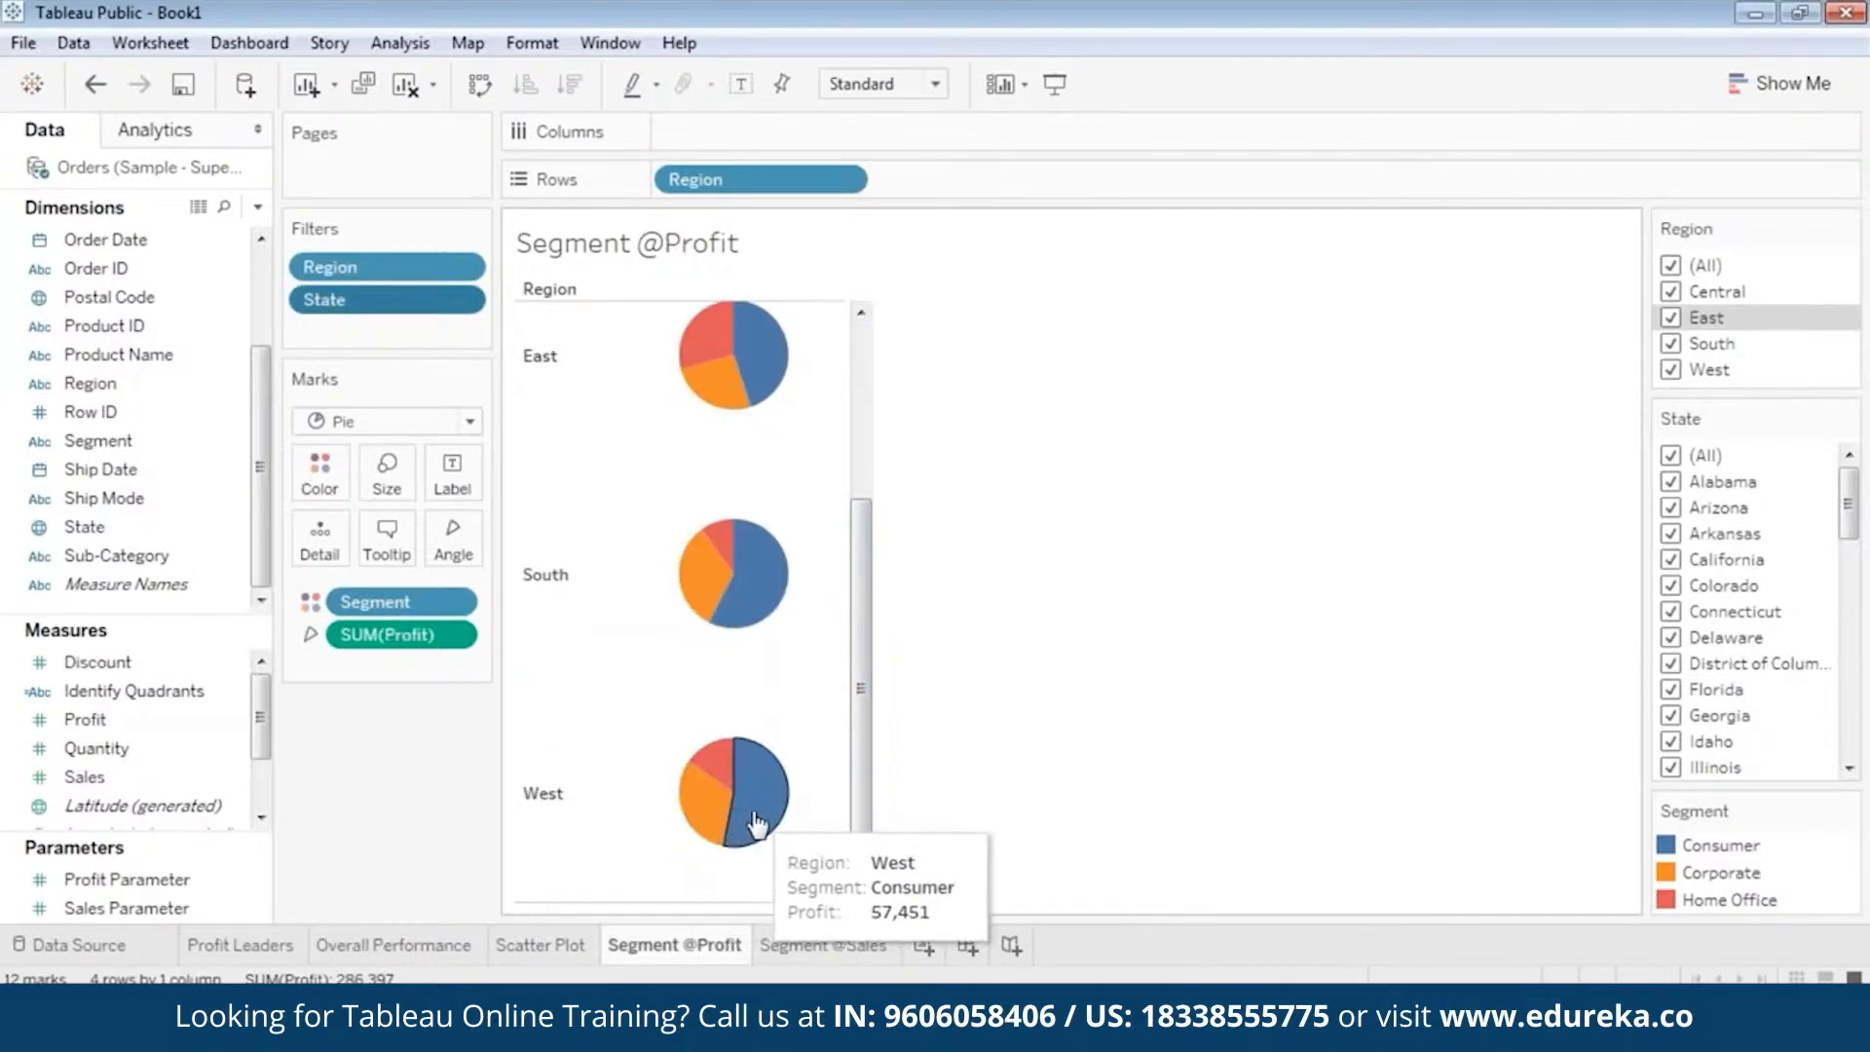
{"action": "key", "text": "ctrl+Tab"}
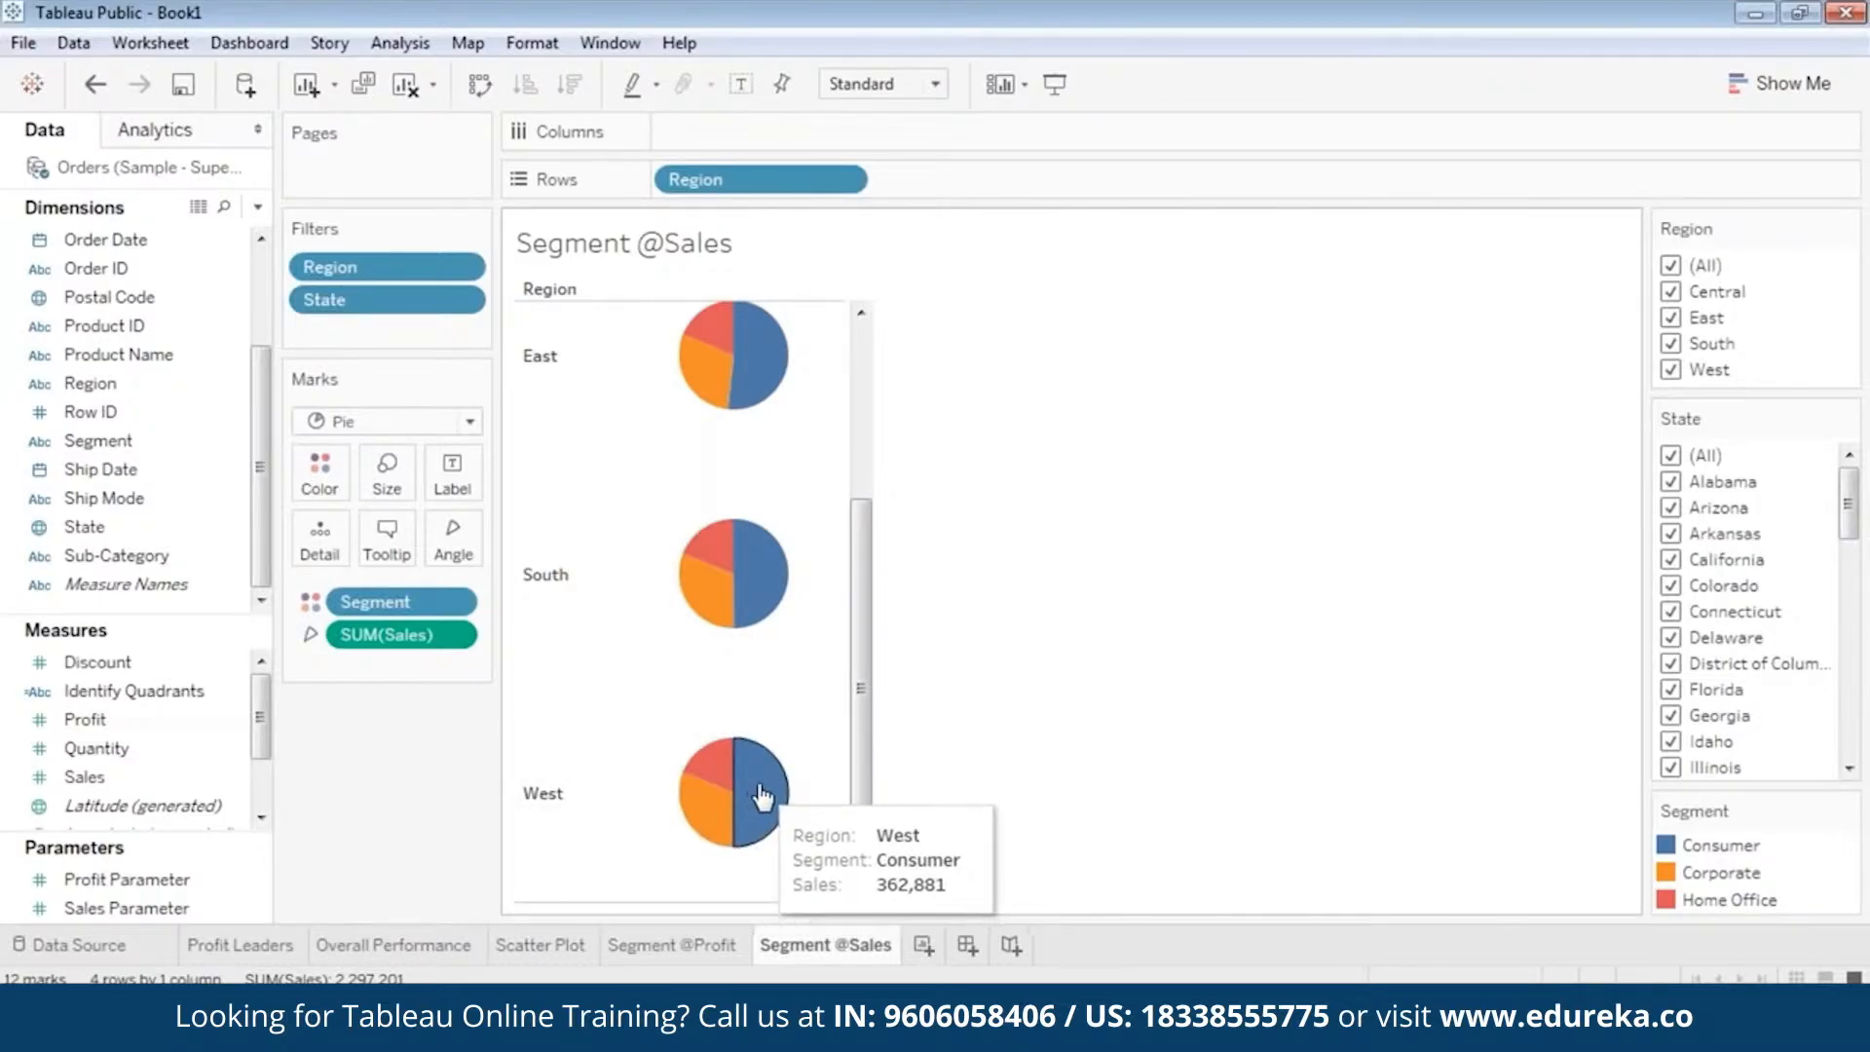
{"action": "left_click", "coordinate": [704, 948]}
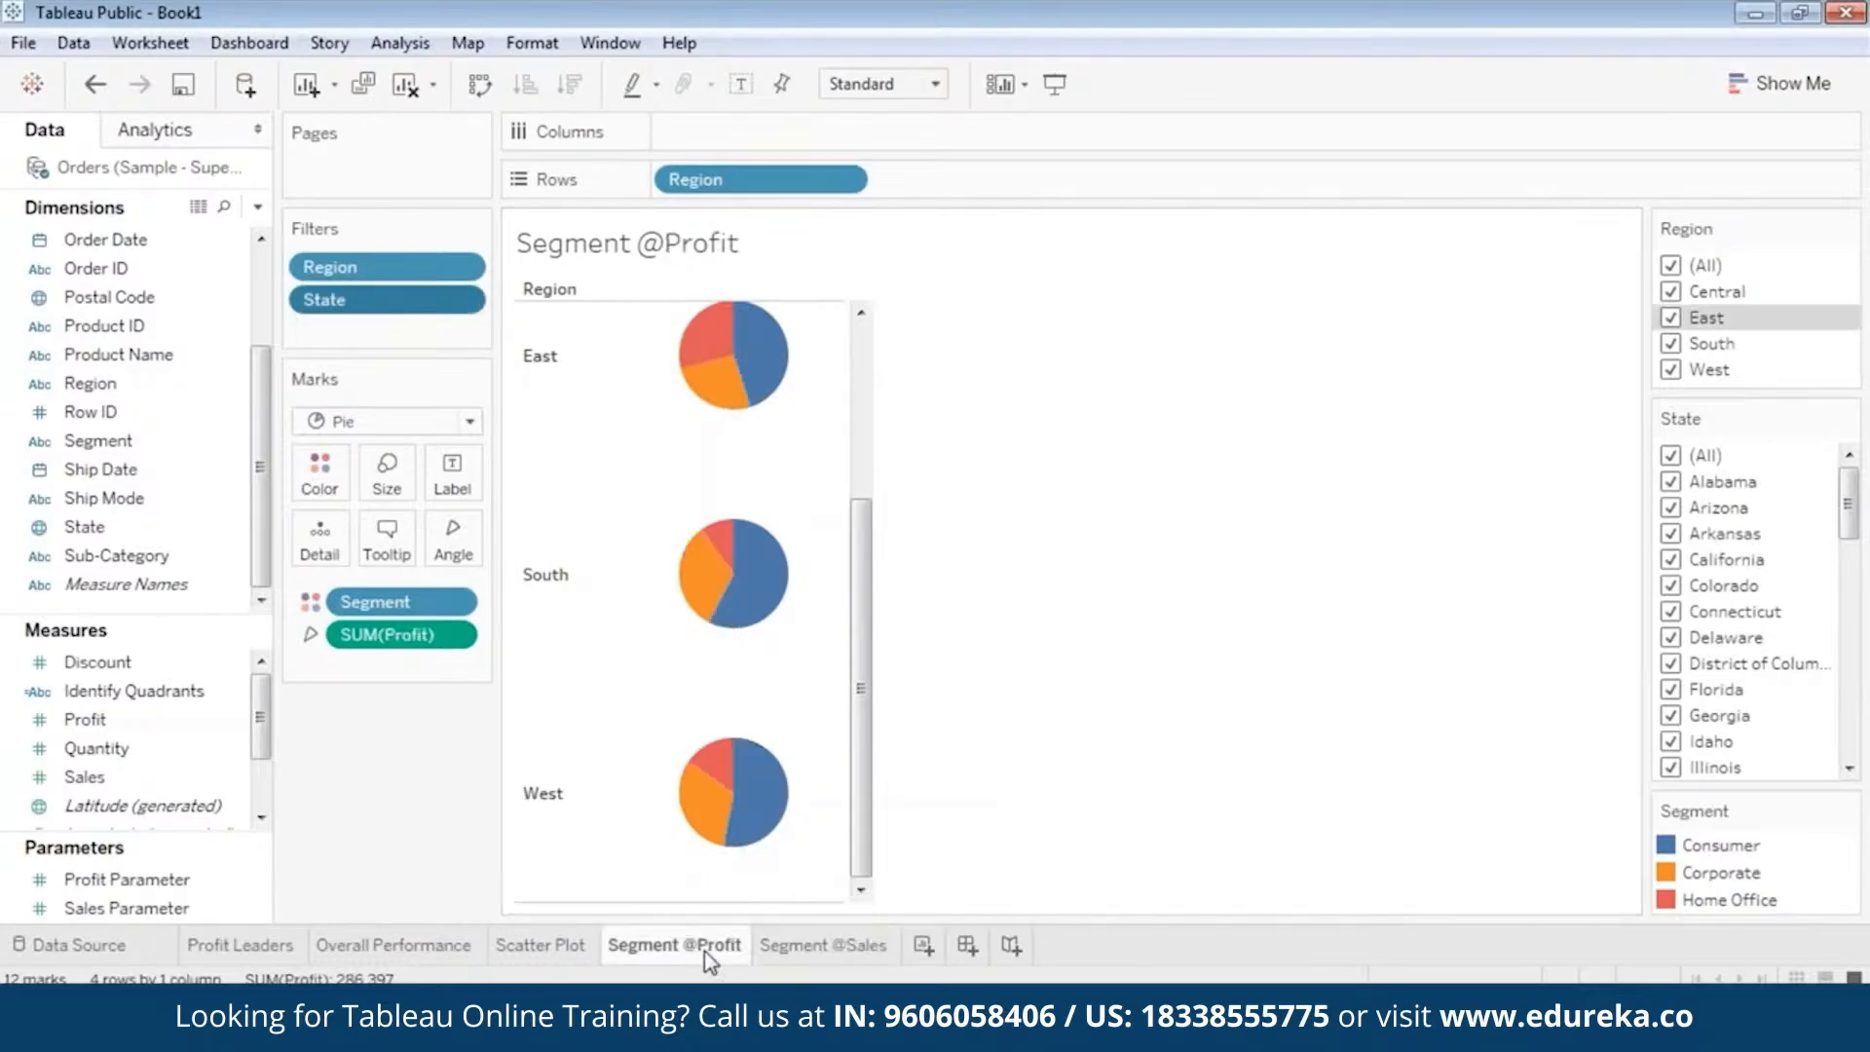
{"action": "mouse_move", "coordinate": [771, 820]}
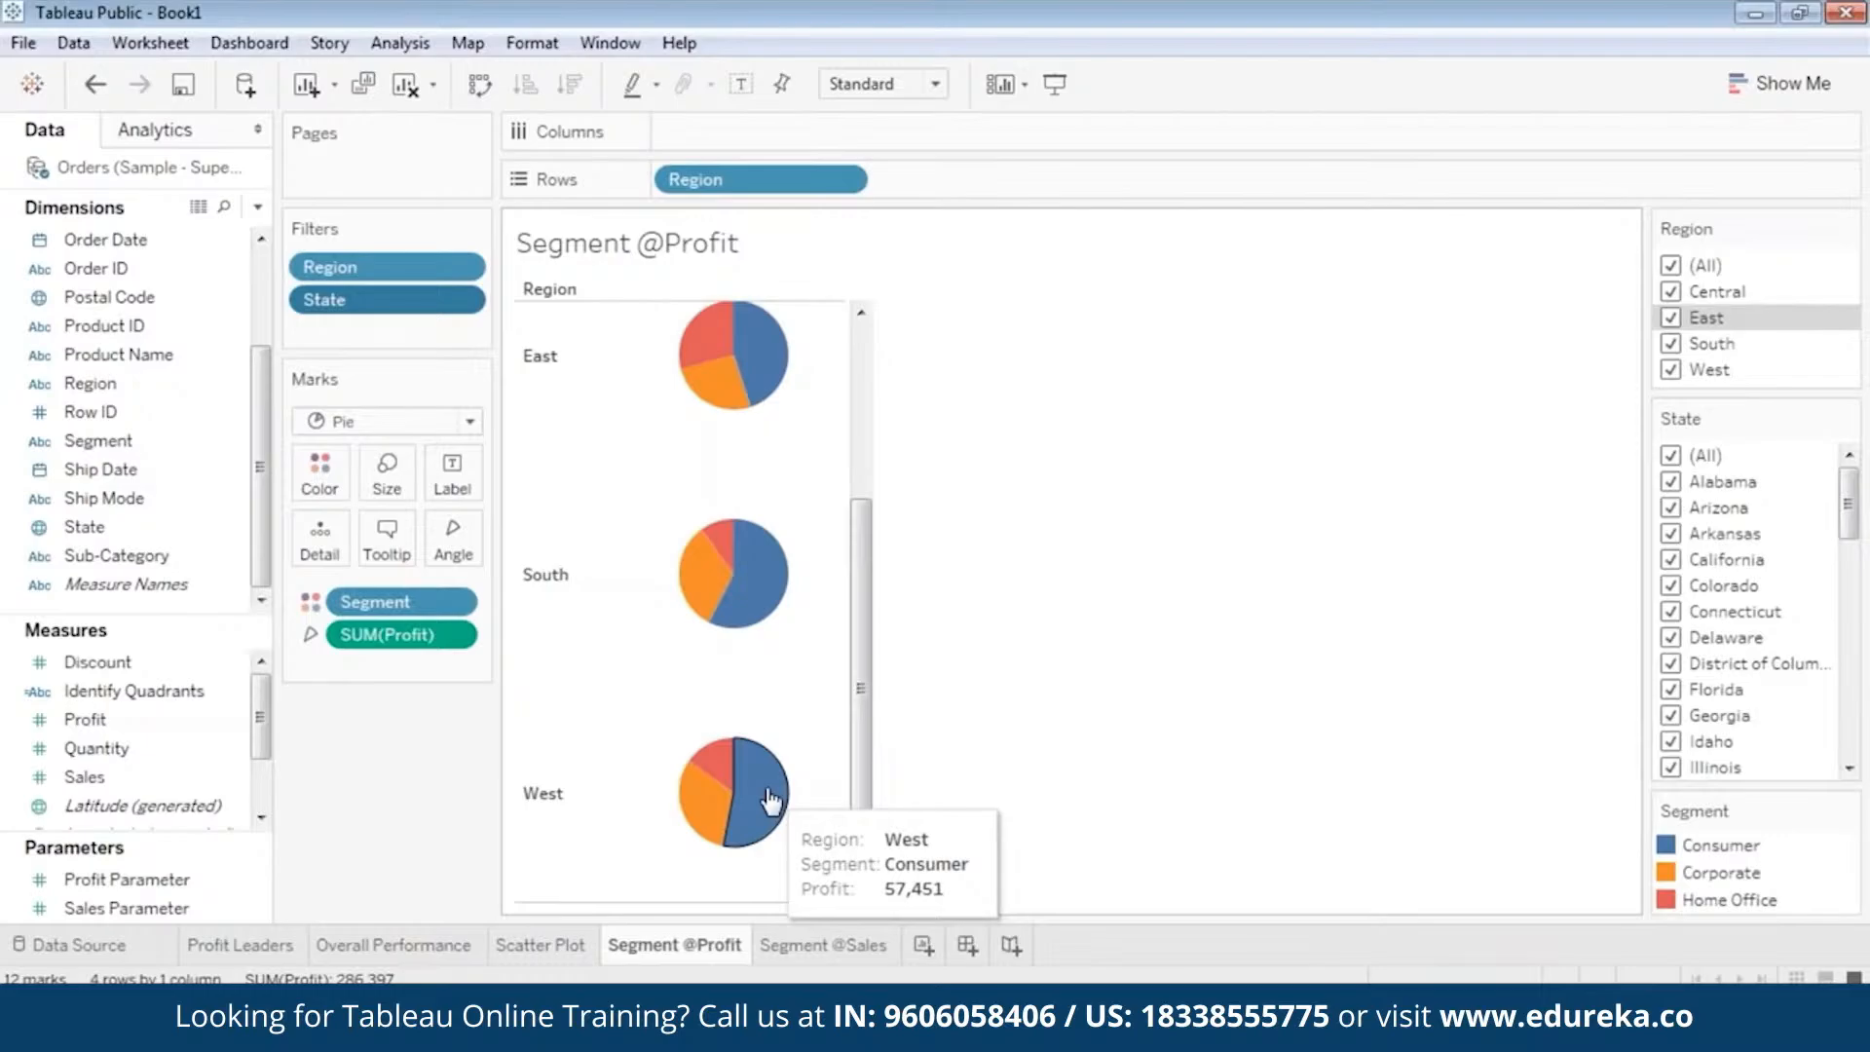
{"action": "left_click", "coordinate": [798, 936]}
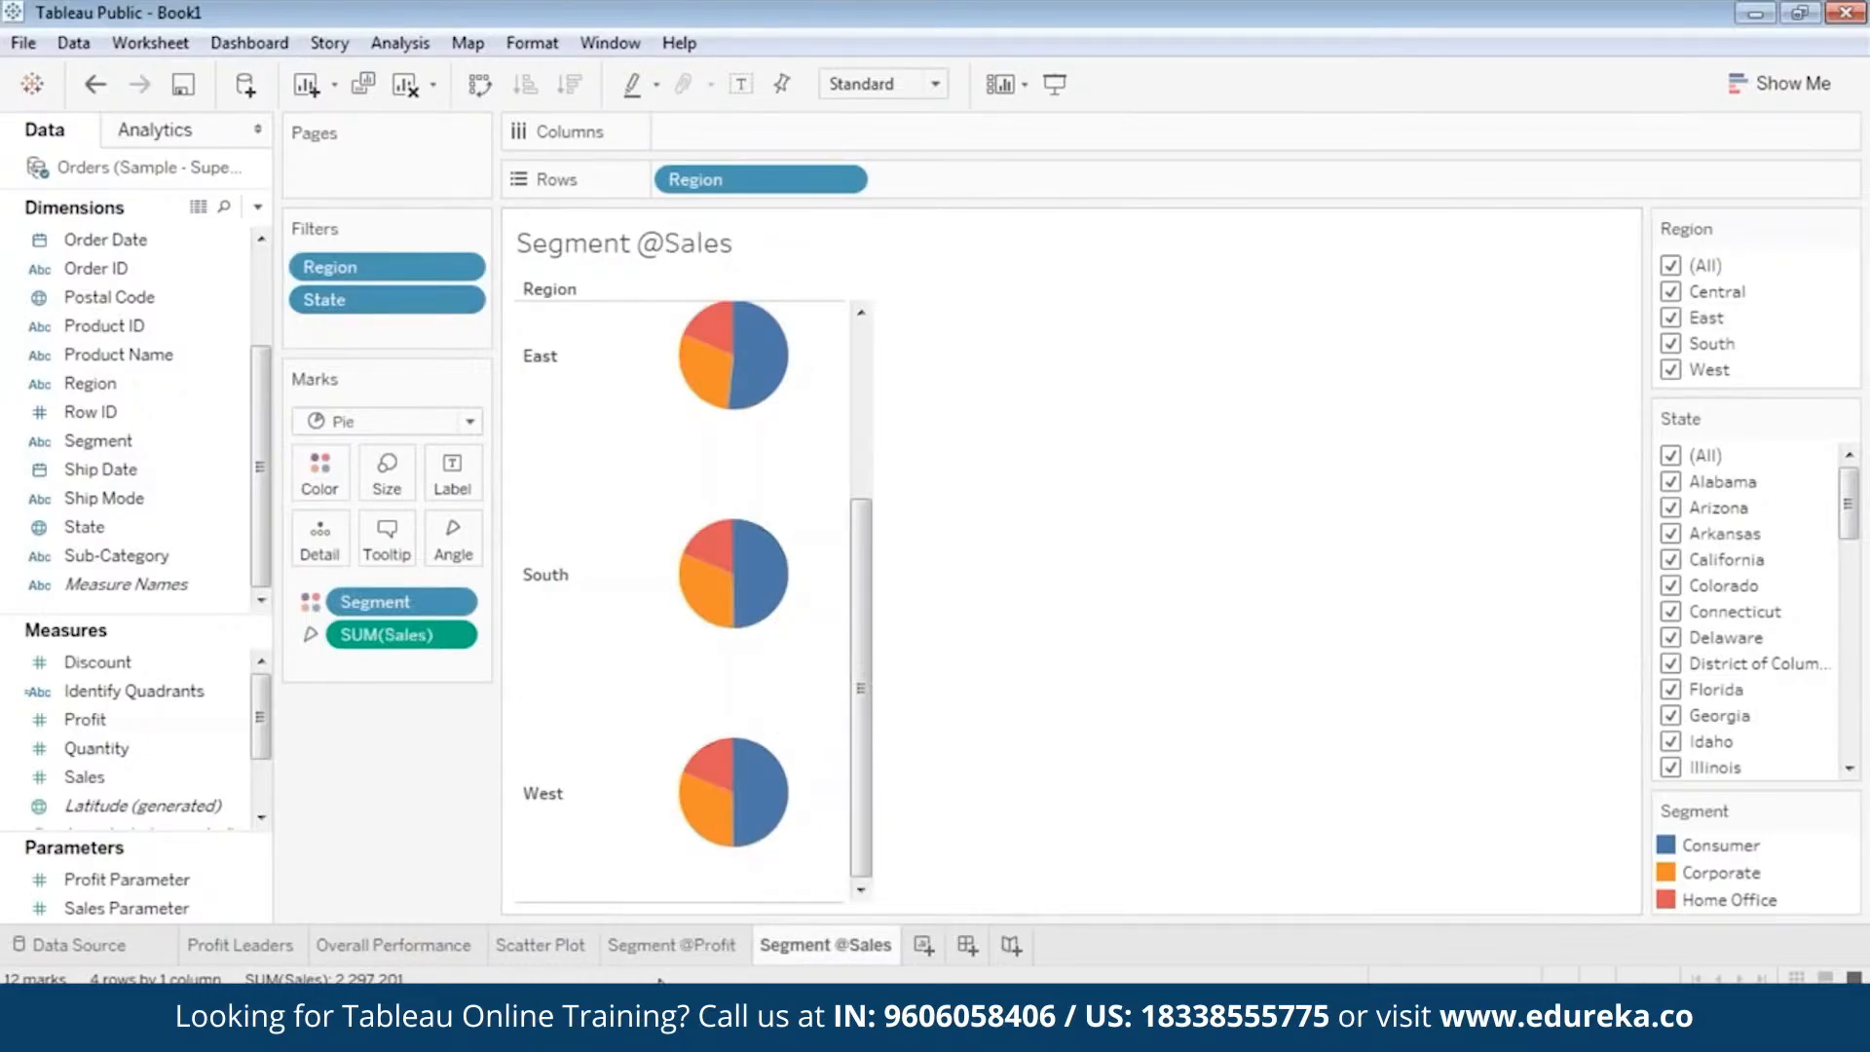
{"action": "left_click", "coordinate": [688, 950]}
{"action": "left_click", "coordinate": [818, 944]}
{"action": "mouse_move", "coordinate": [766, 817]}
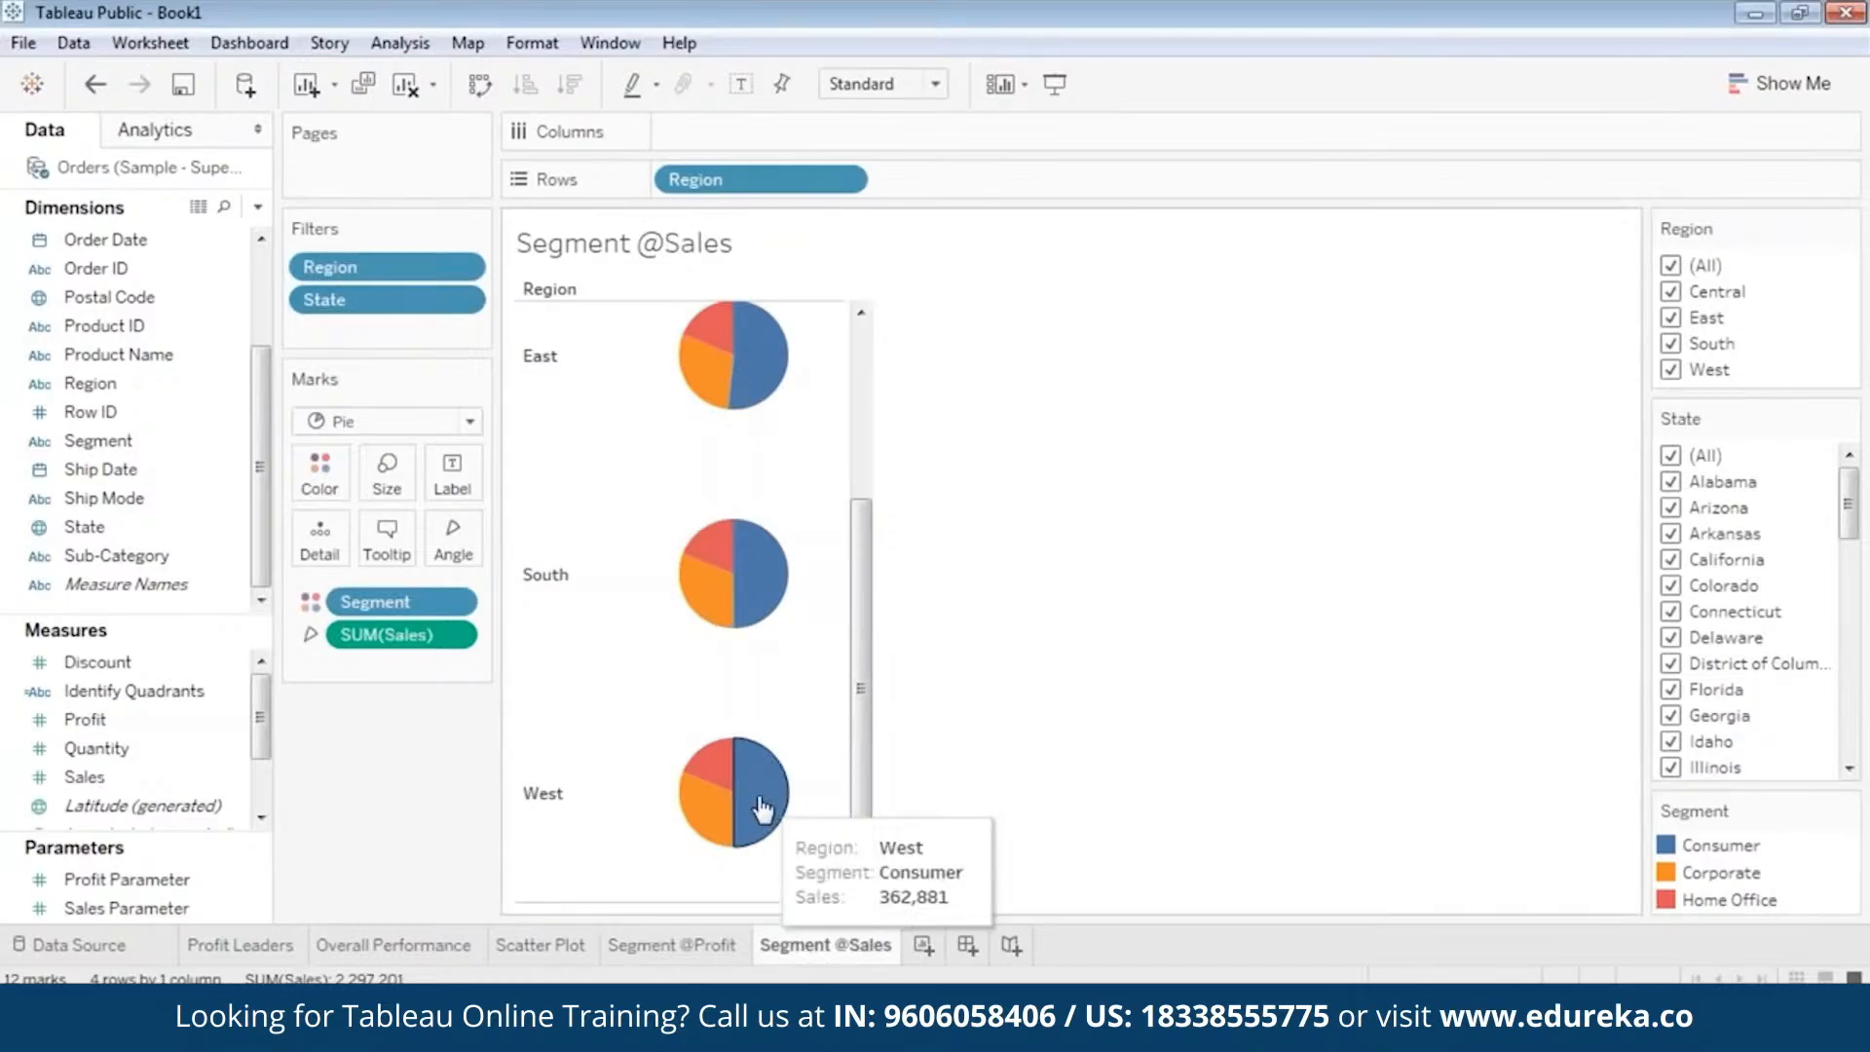
{"action": "left_click_drag", "start_coordinate": [859, 820], "coordinate": [913, 578]}
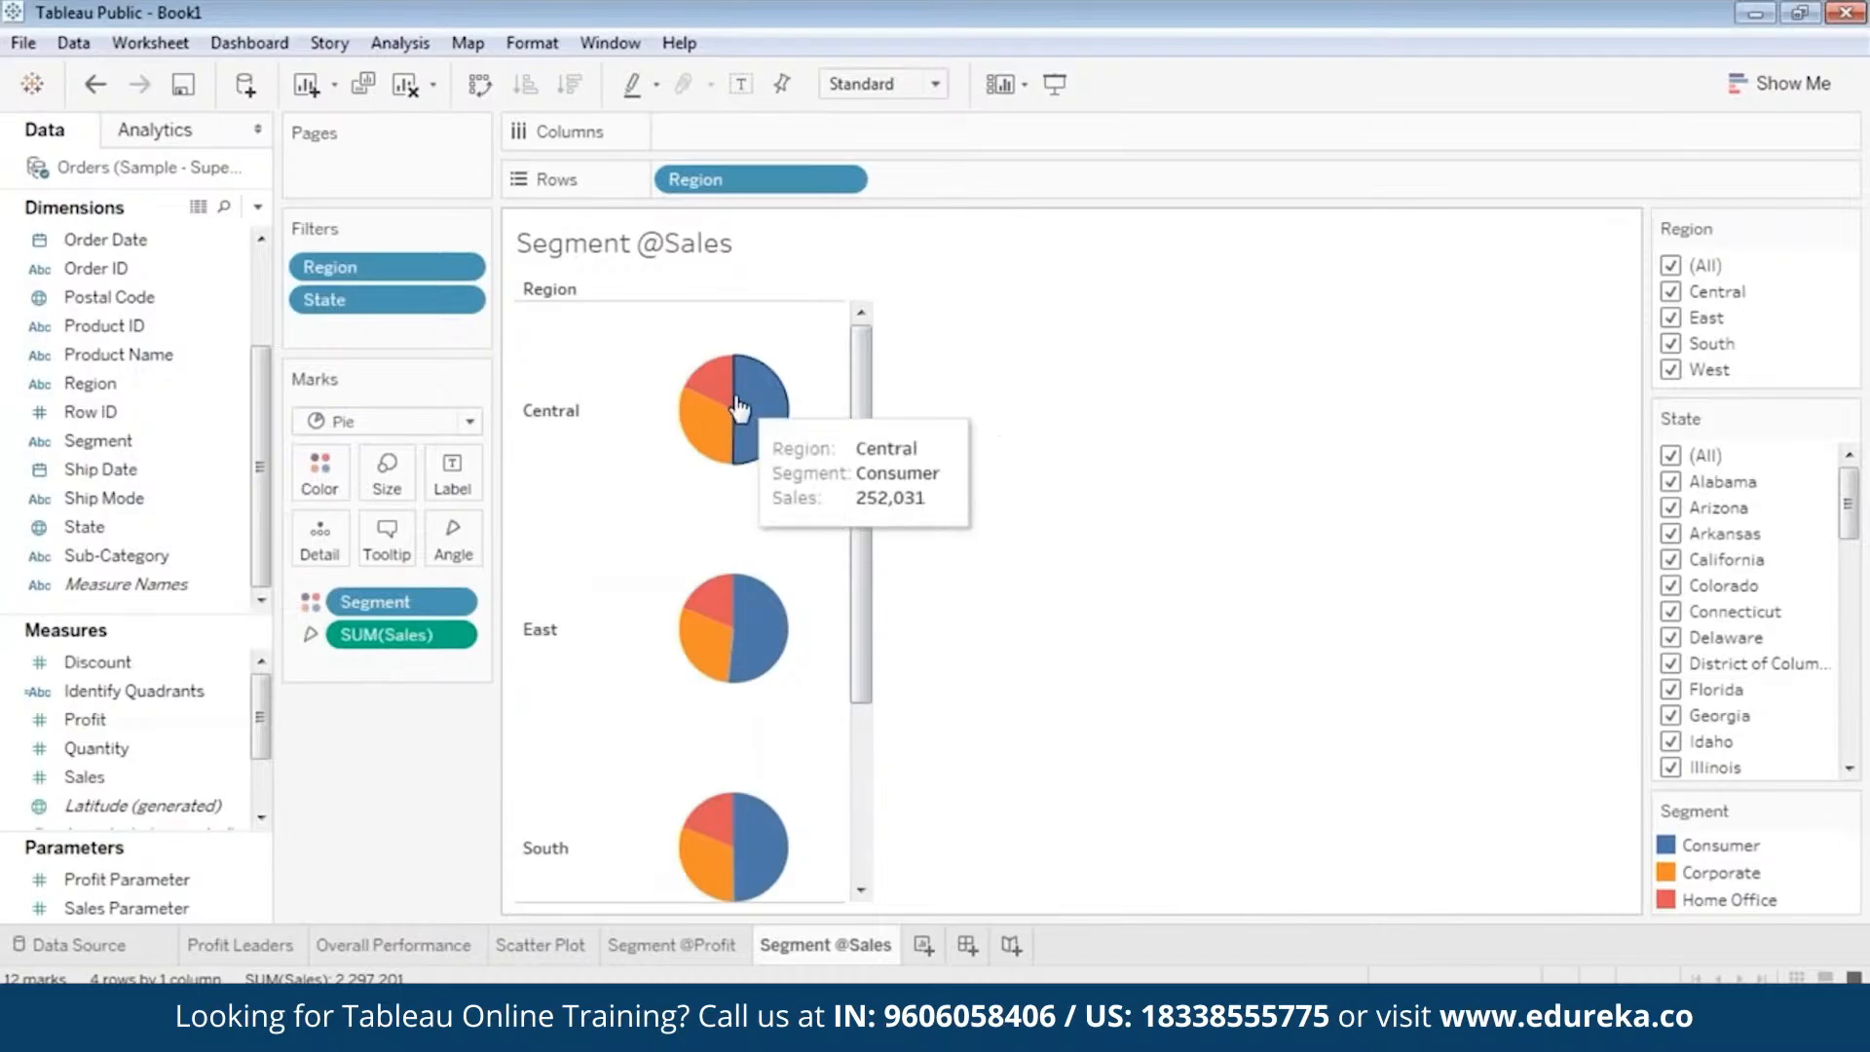
{"action": "mouse_move", "coordinate": [747, 409]}
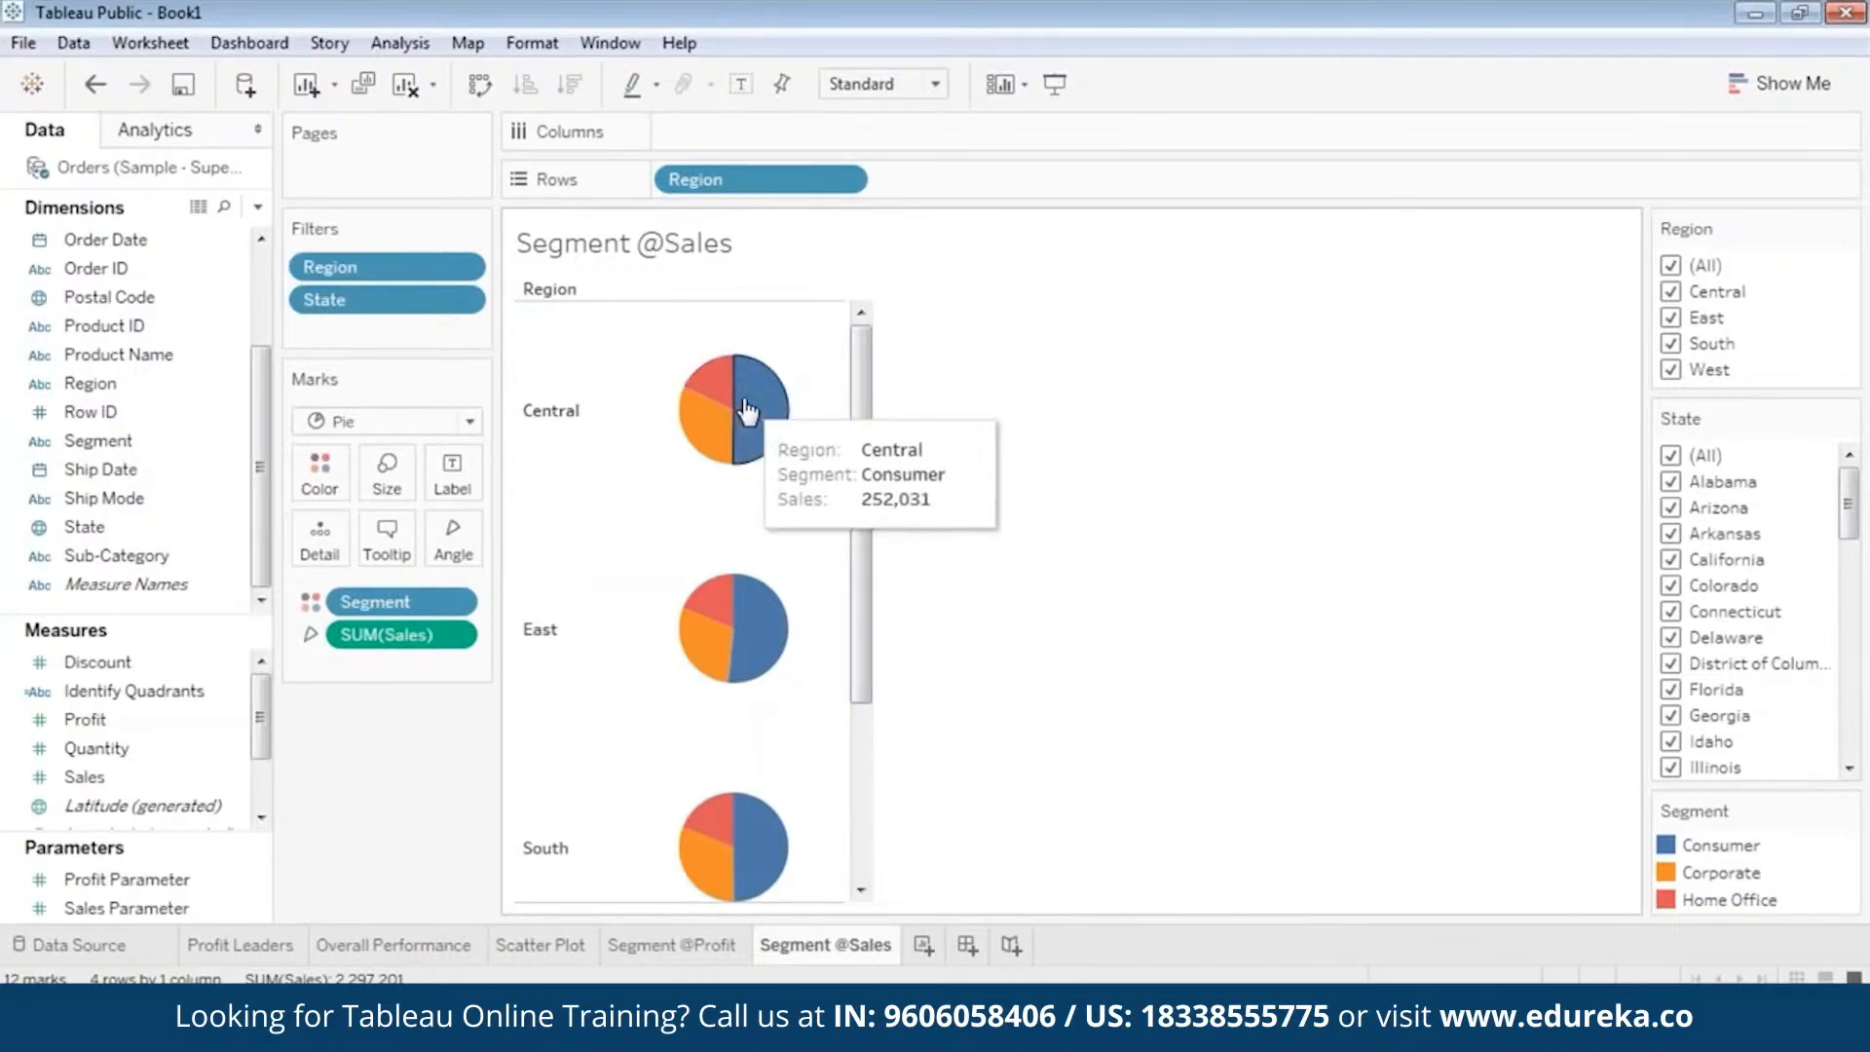
{"action": "left_click", "coordinate": [655, 947]}
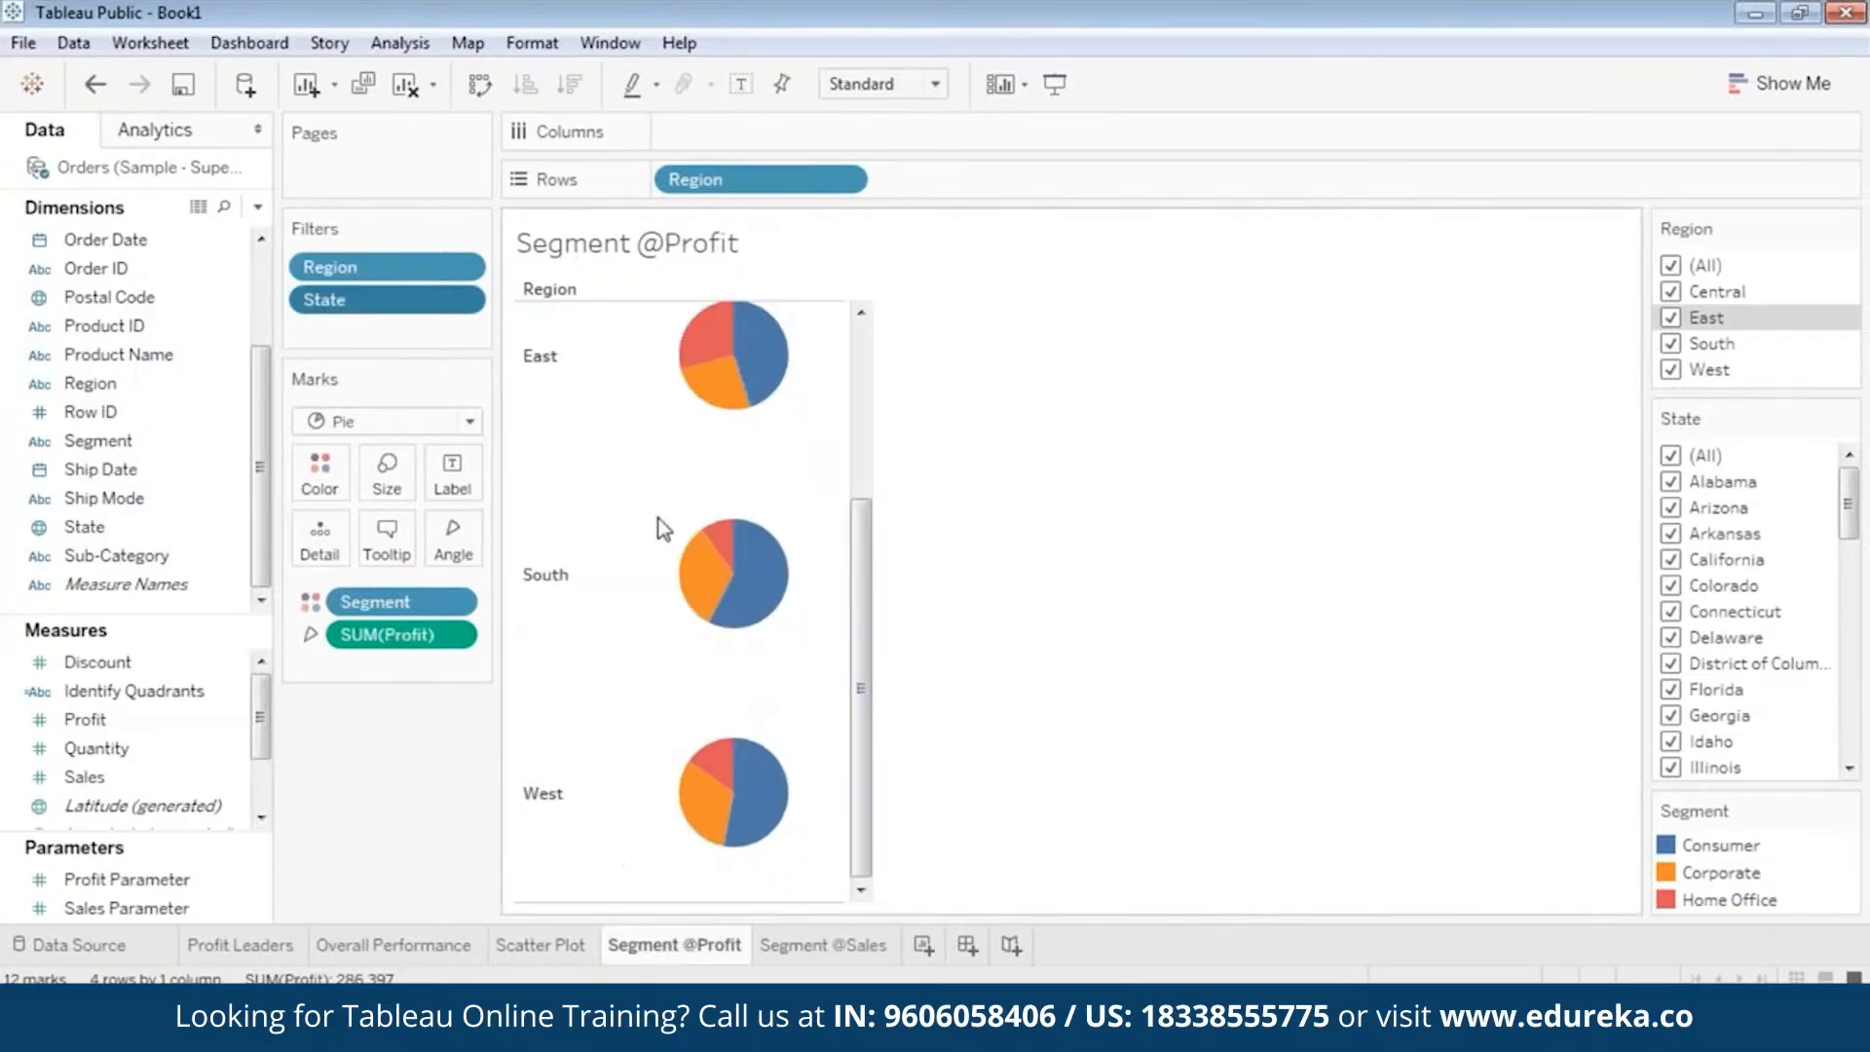
{"action": "left_click", "coordinate": [824, 953]}
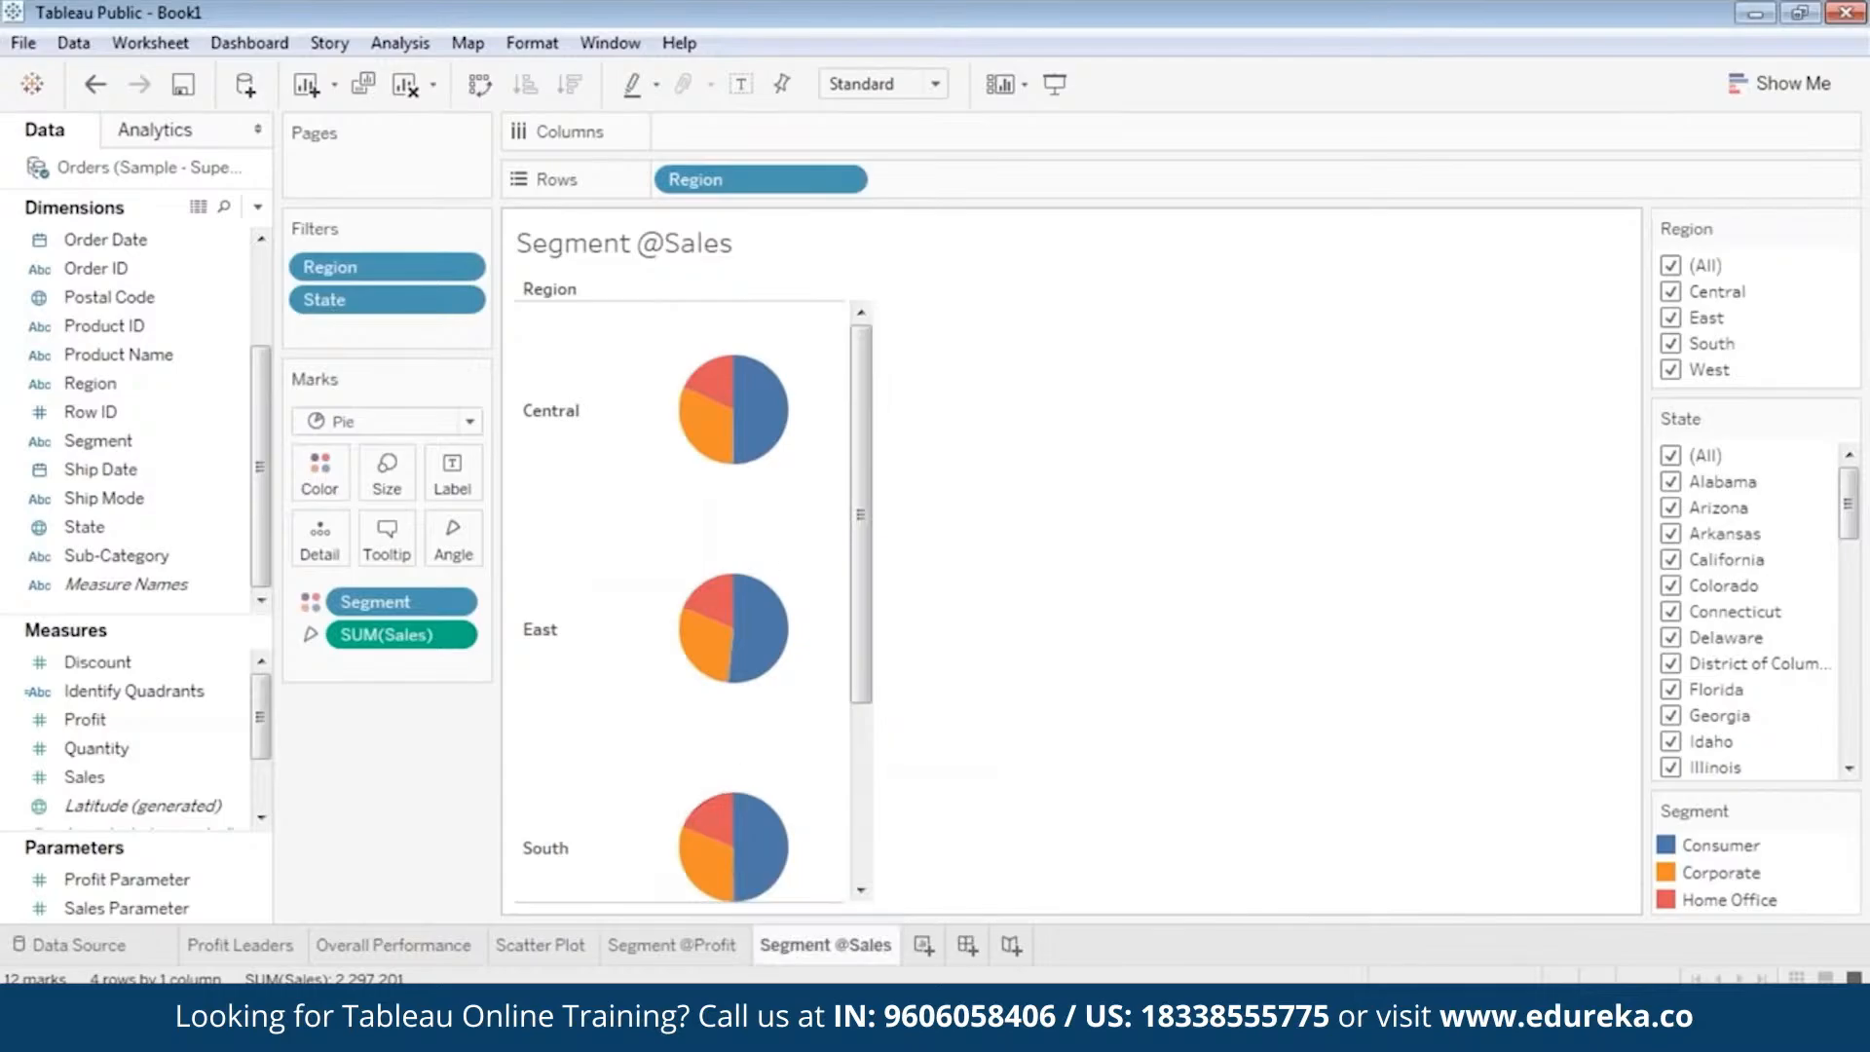
{"action": "left_click", "coordinate": [696, 946]}
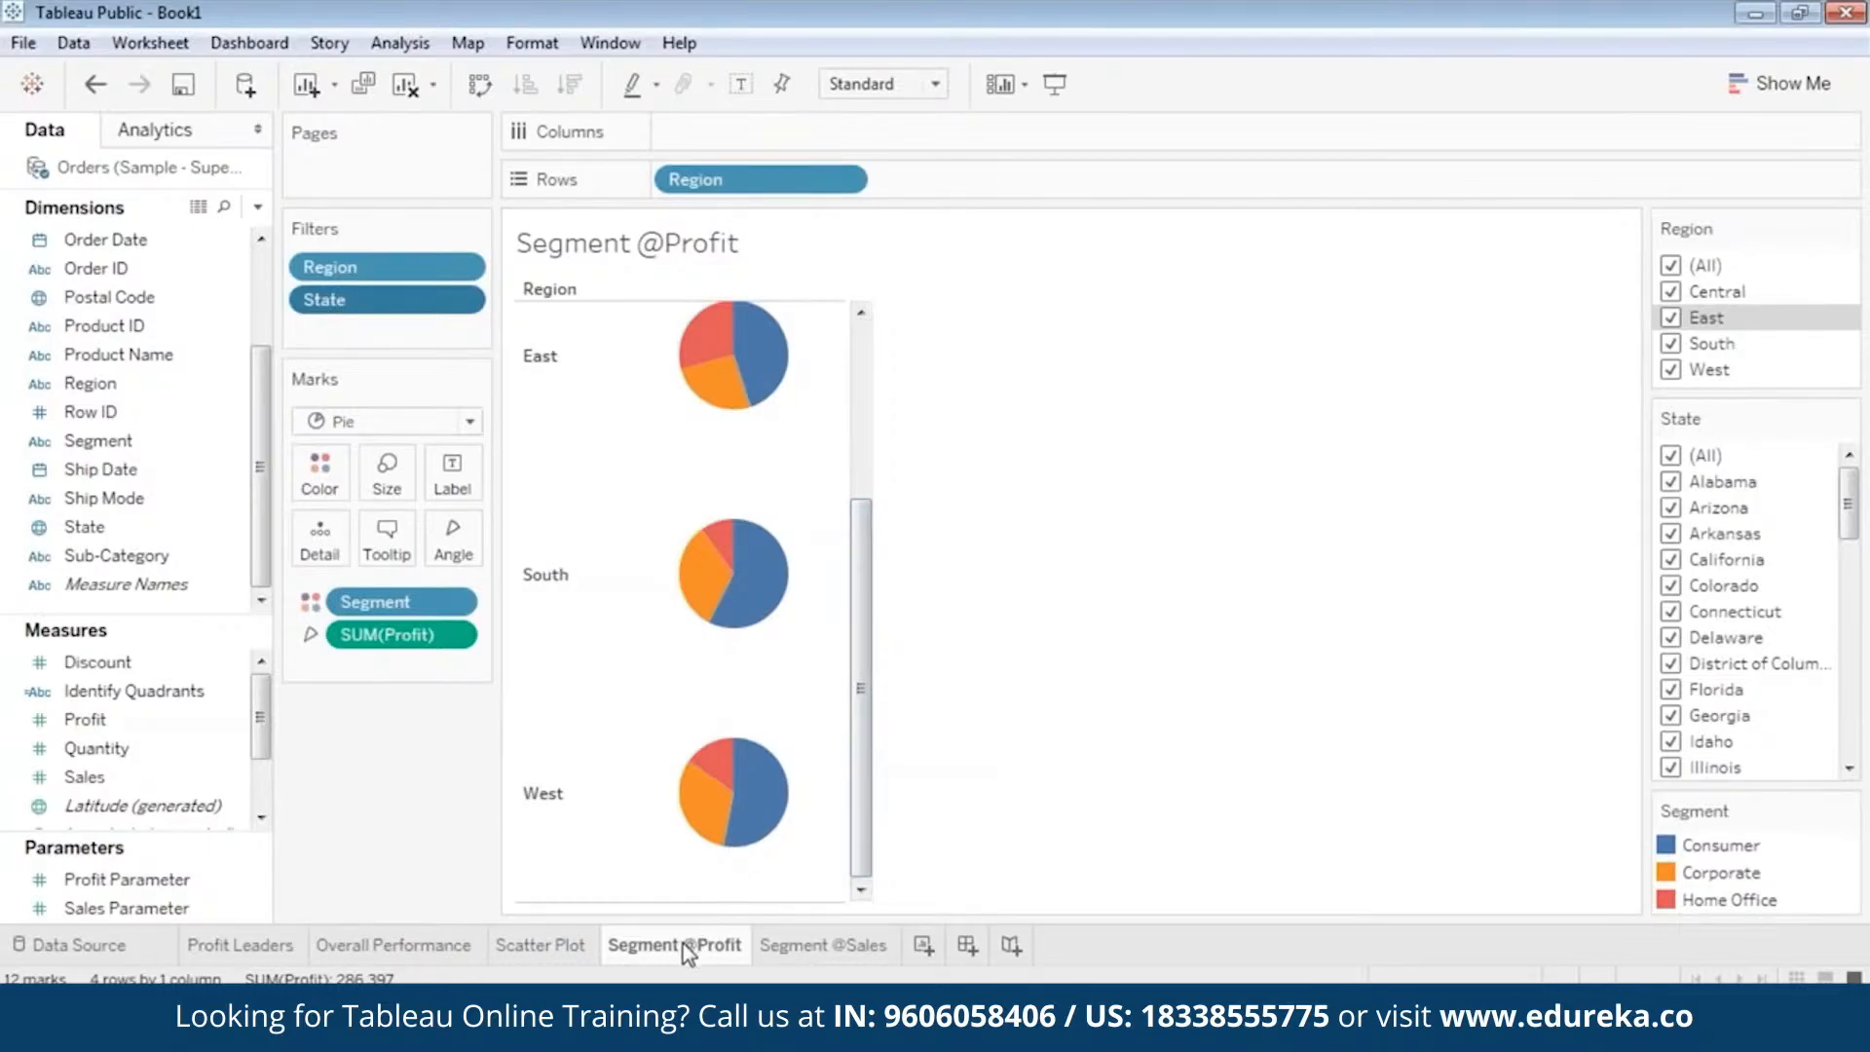
{"action": "mouse_move", "coordinate": [688, 950]}
{"action": "left_click_drag", "start_coordinate": [855, 634], "coordinate": [884, 480]}
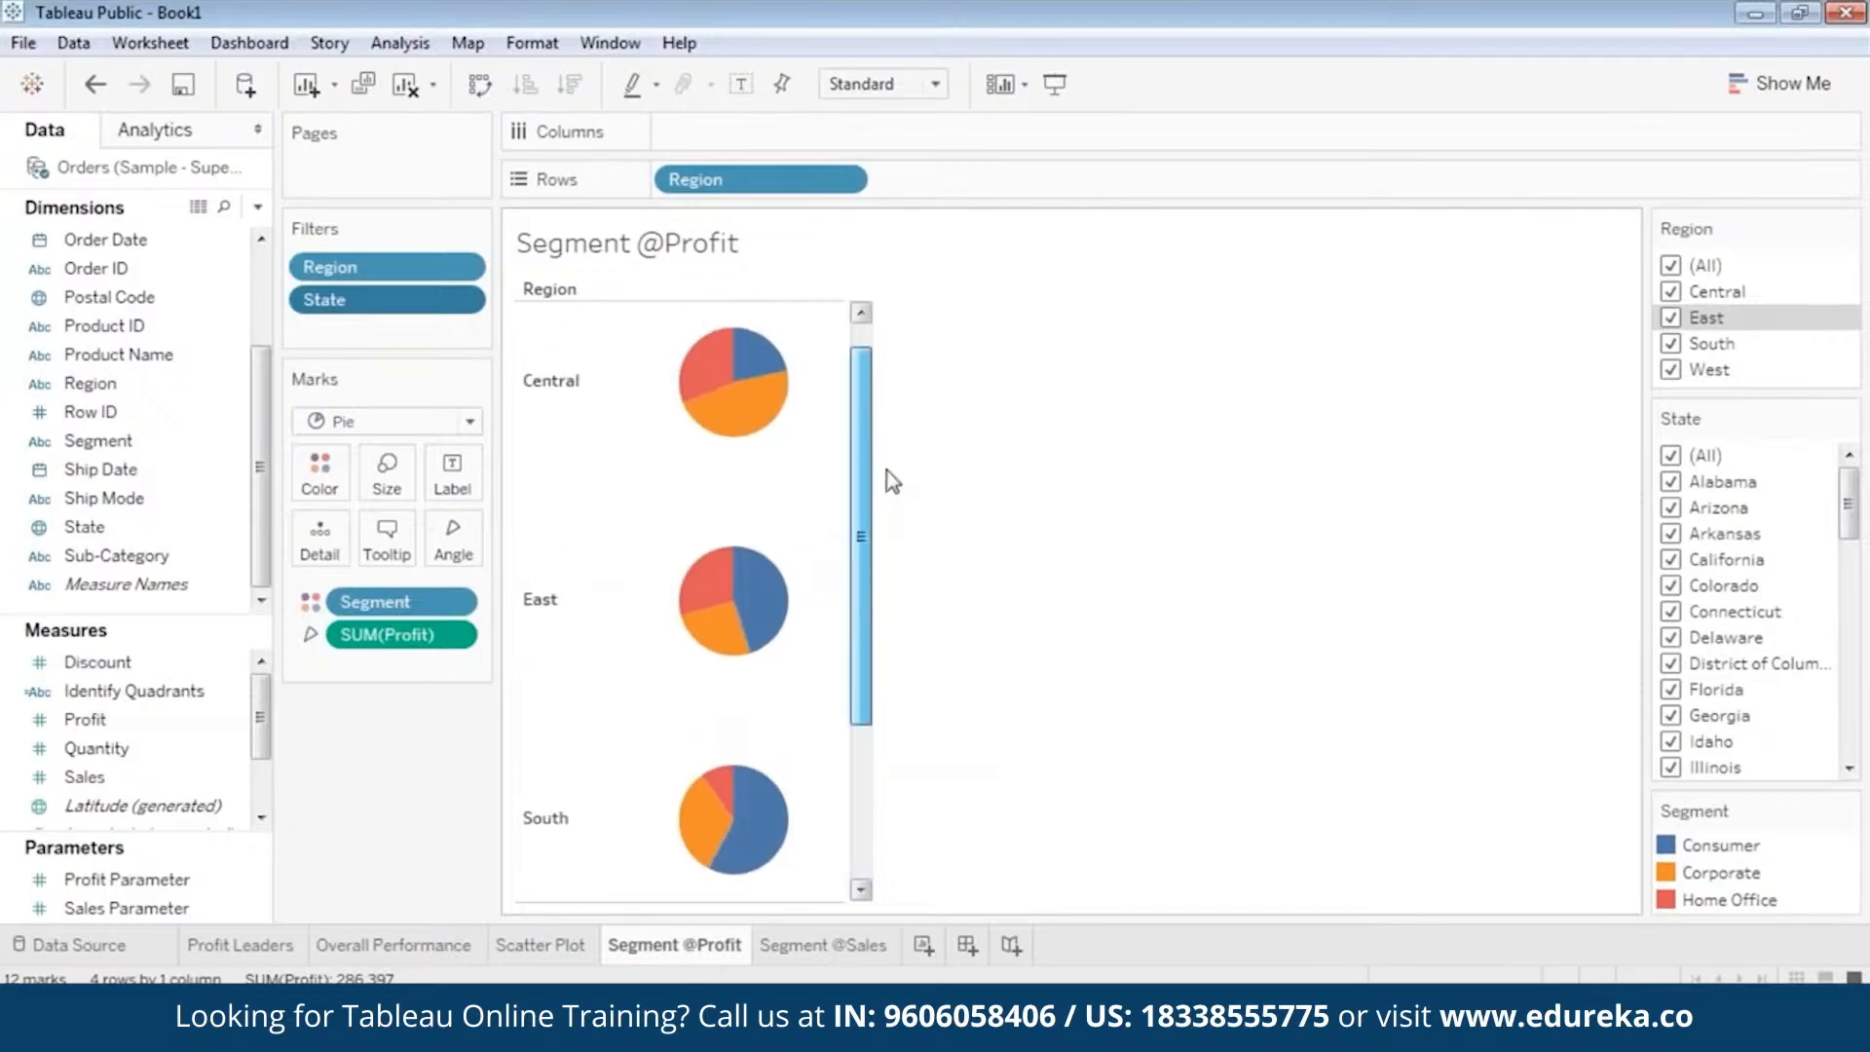
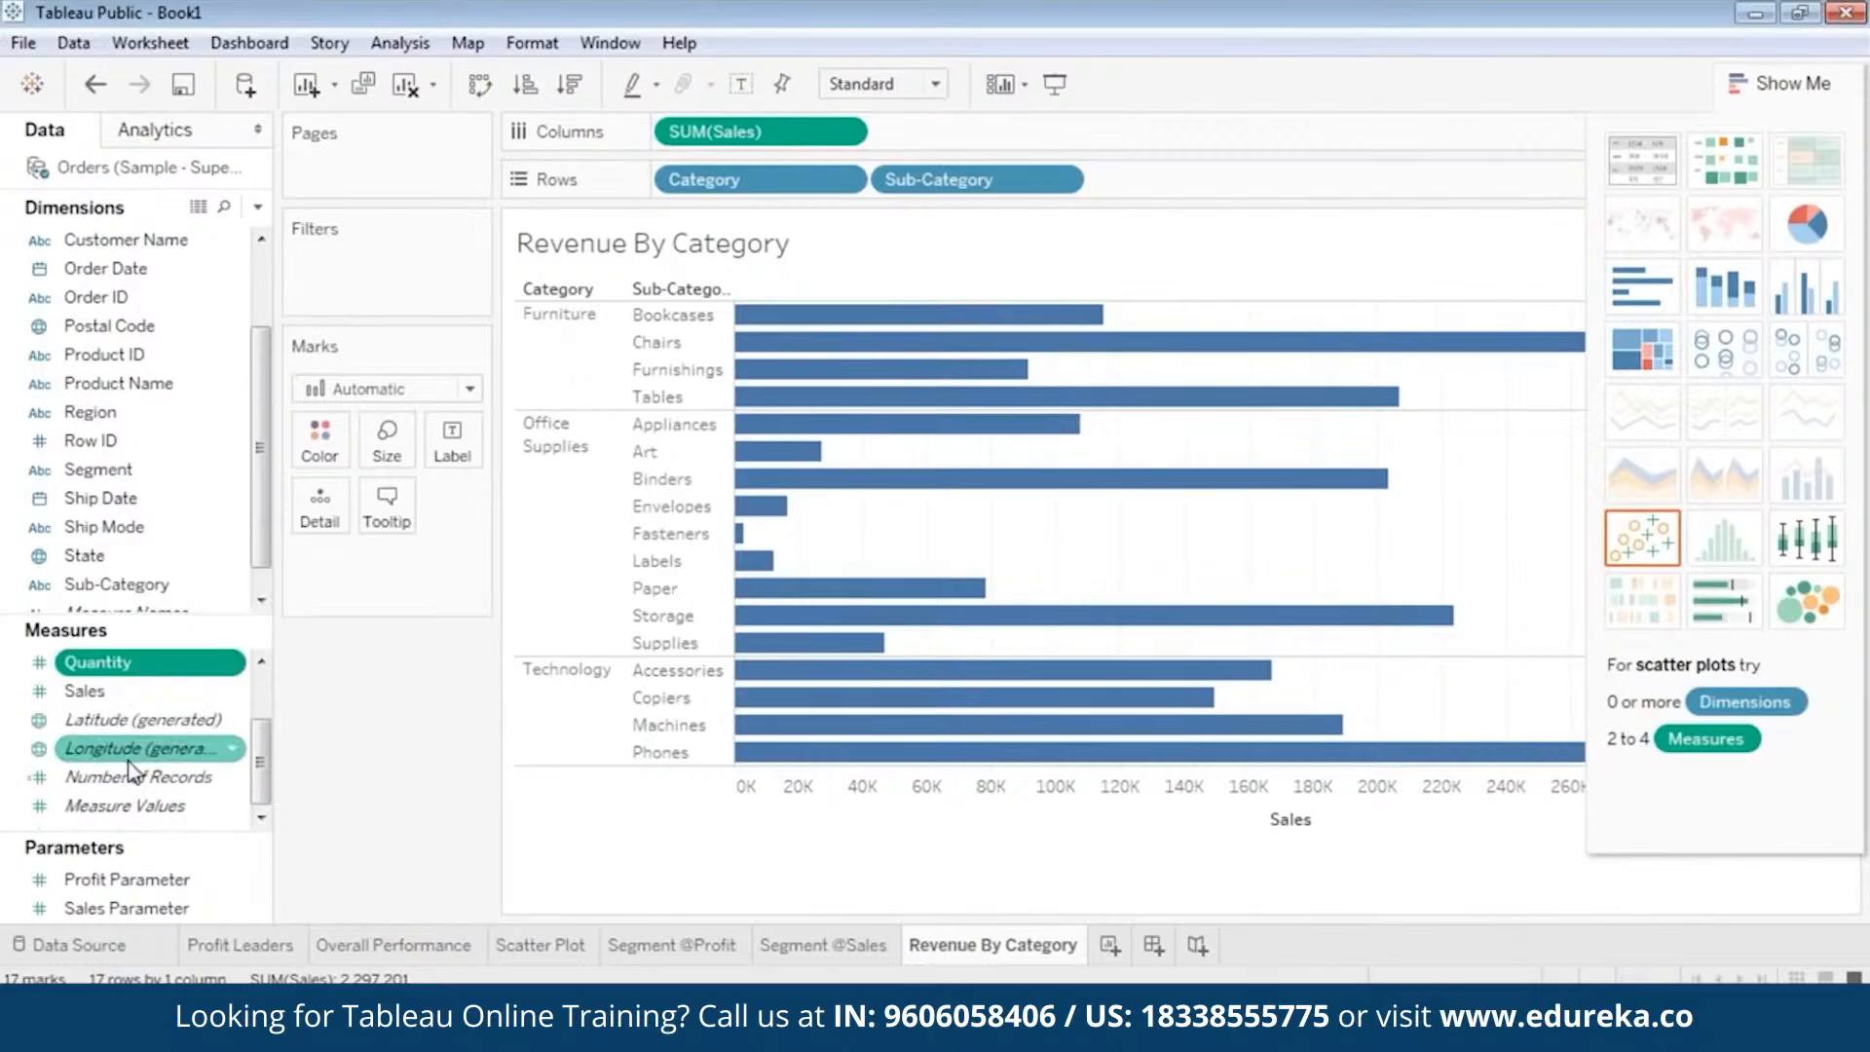
Color the bars on the Revenue By Category worksheet by Profit.
{"action": "scroll", "coordinate": [132, 750], "scroll_direction": "up", "scroll_amount": 1}
{"action": "left_click", "coordinate": [131, 723], "text": "ctrl"}
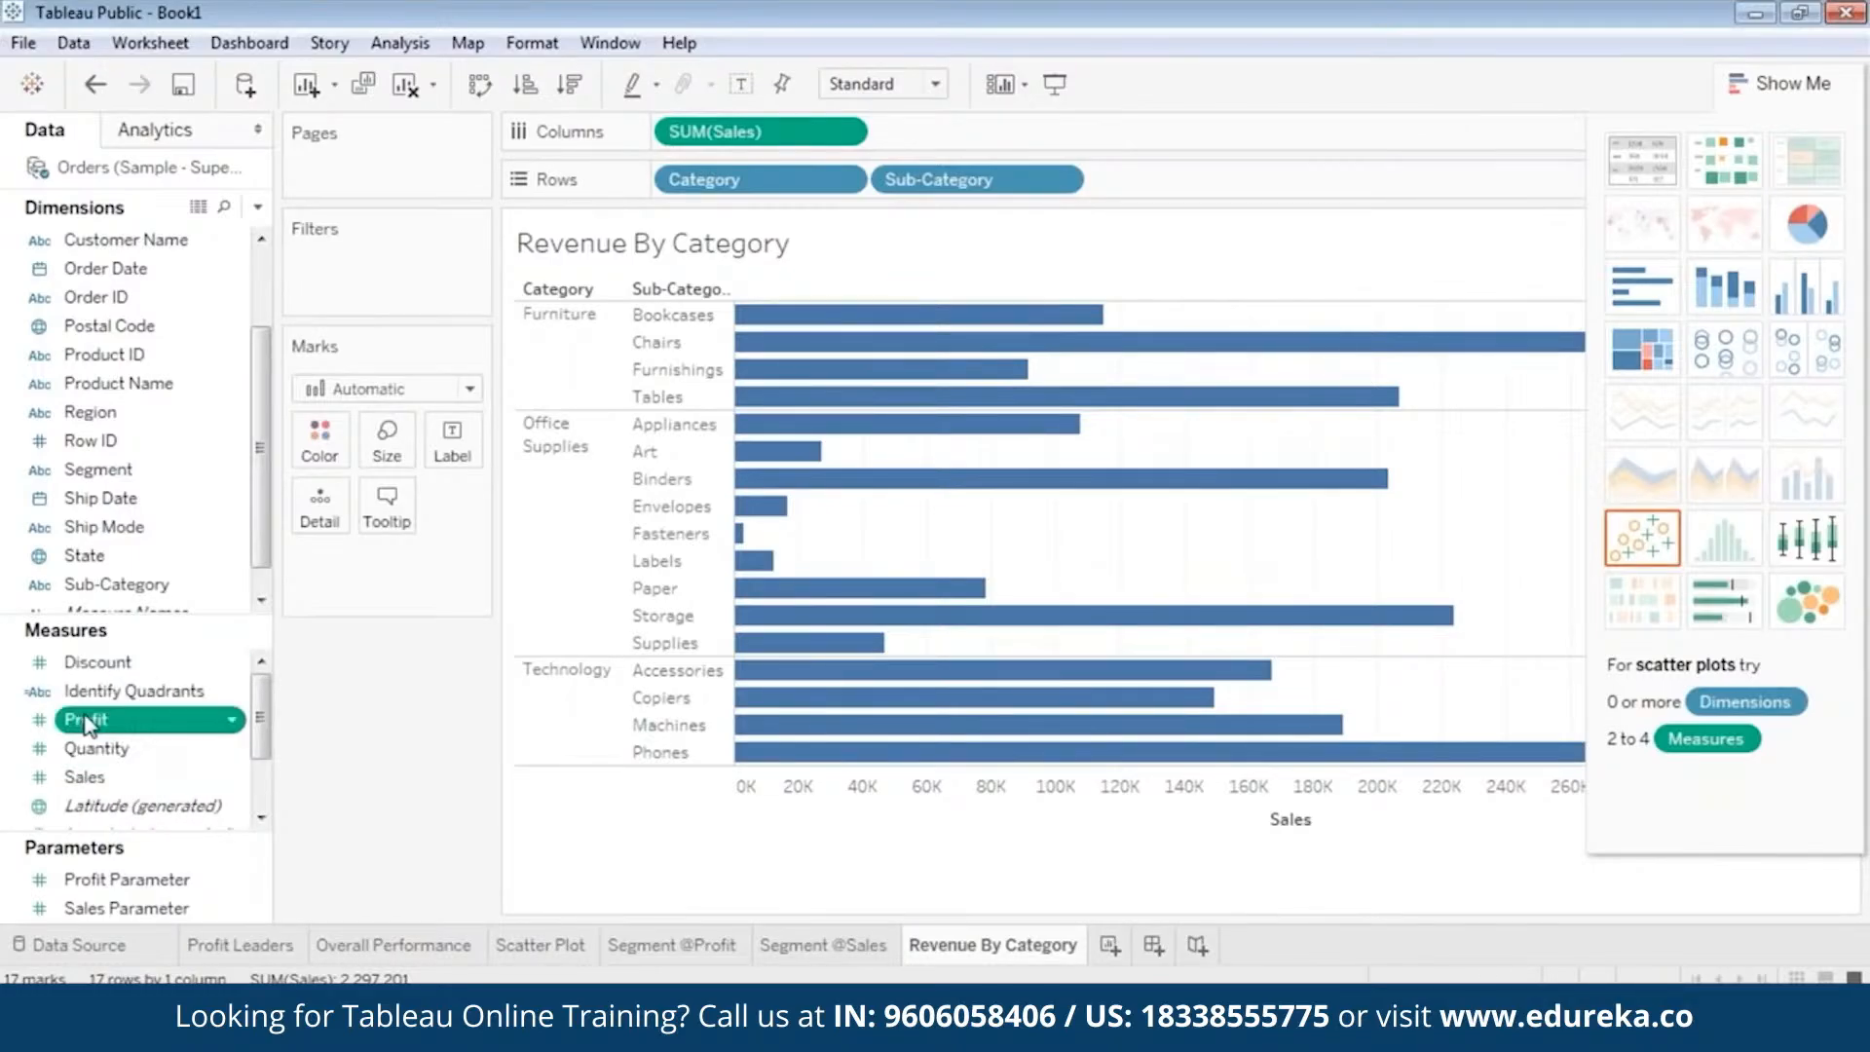
{"action": "left_click_drag", "start_coordinate": [80, 712], "coordinate": [296, 428]}
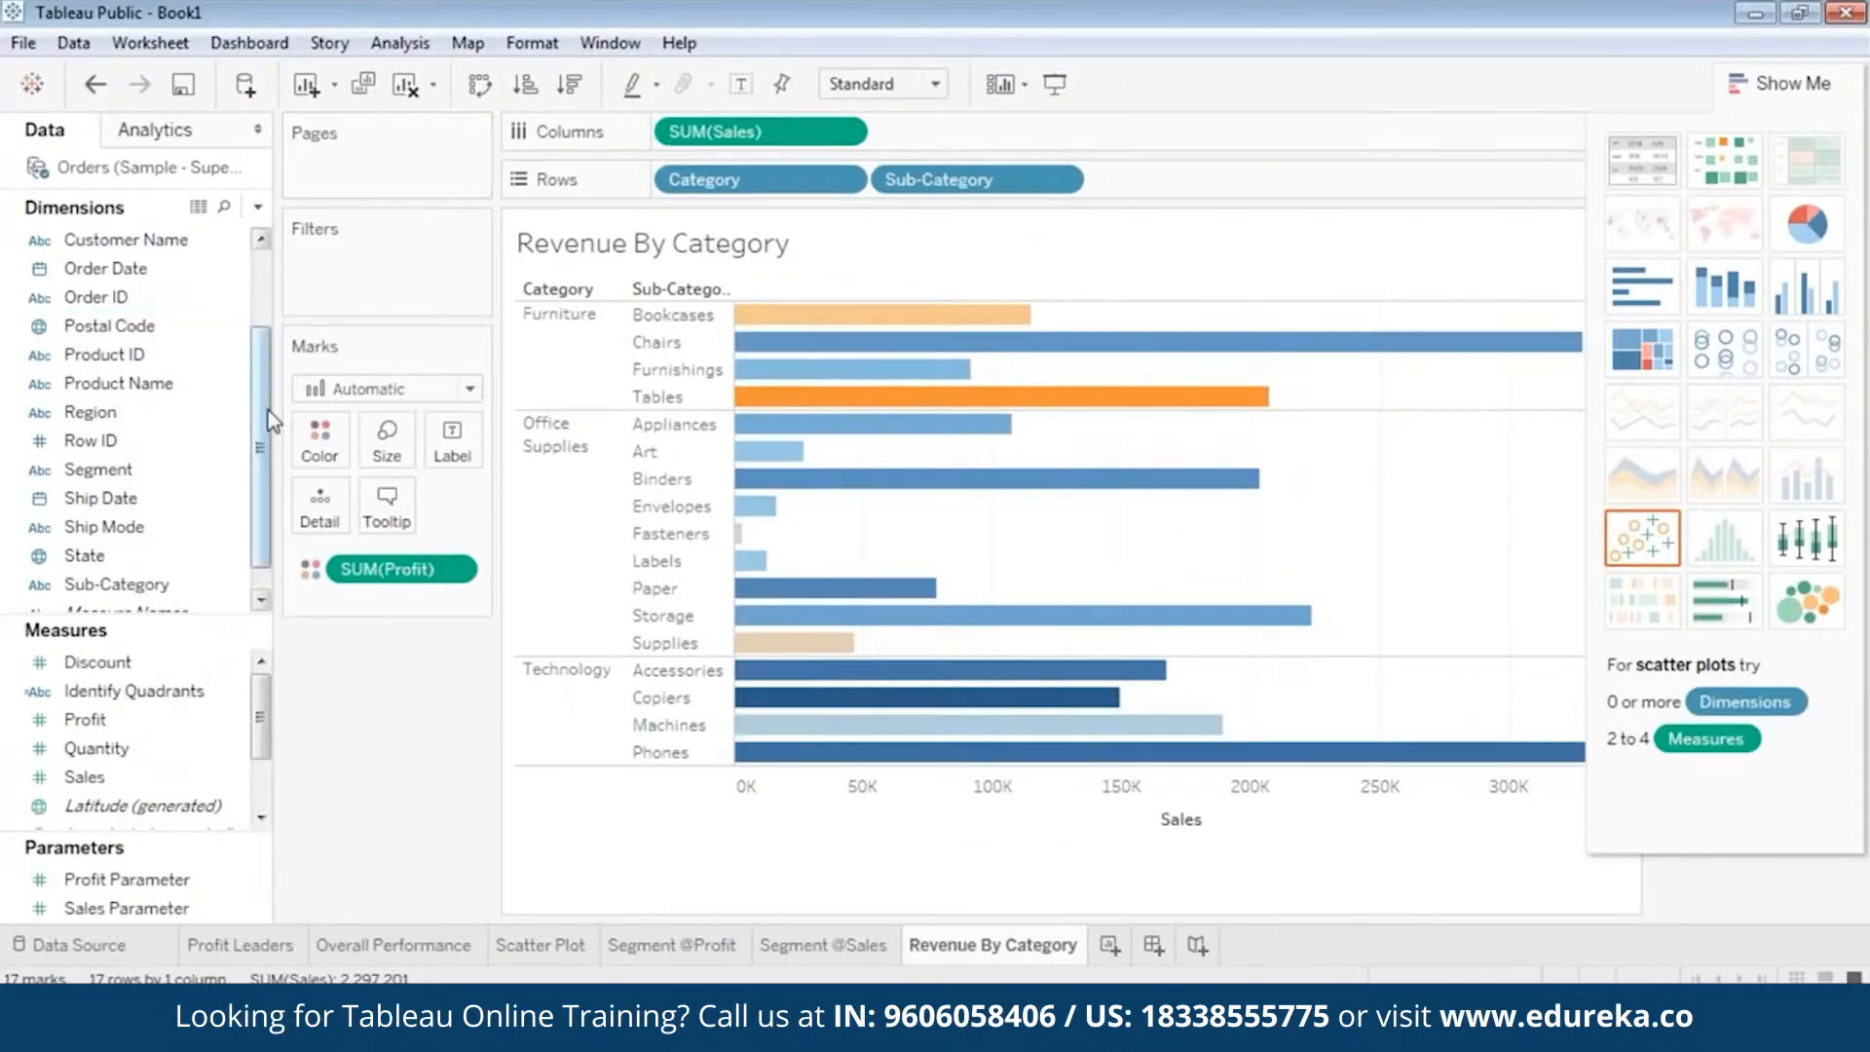
Add a Region filter to the worksheet that includes Central, East, South and West.
{"action": "left_click_drag", "start_coordinate": [266, 410], "coordinate": [265, 265]}
{"action": "scroll", "coordinate": [132, 477], "scroll_direction": "down", "scroll_amount": 1}
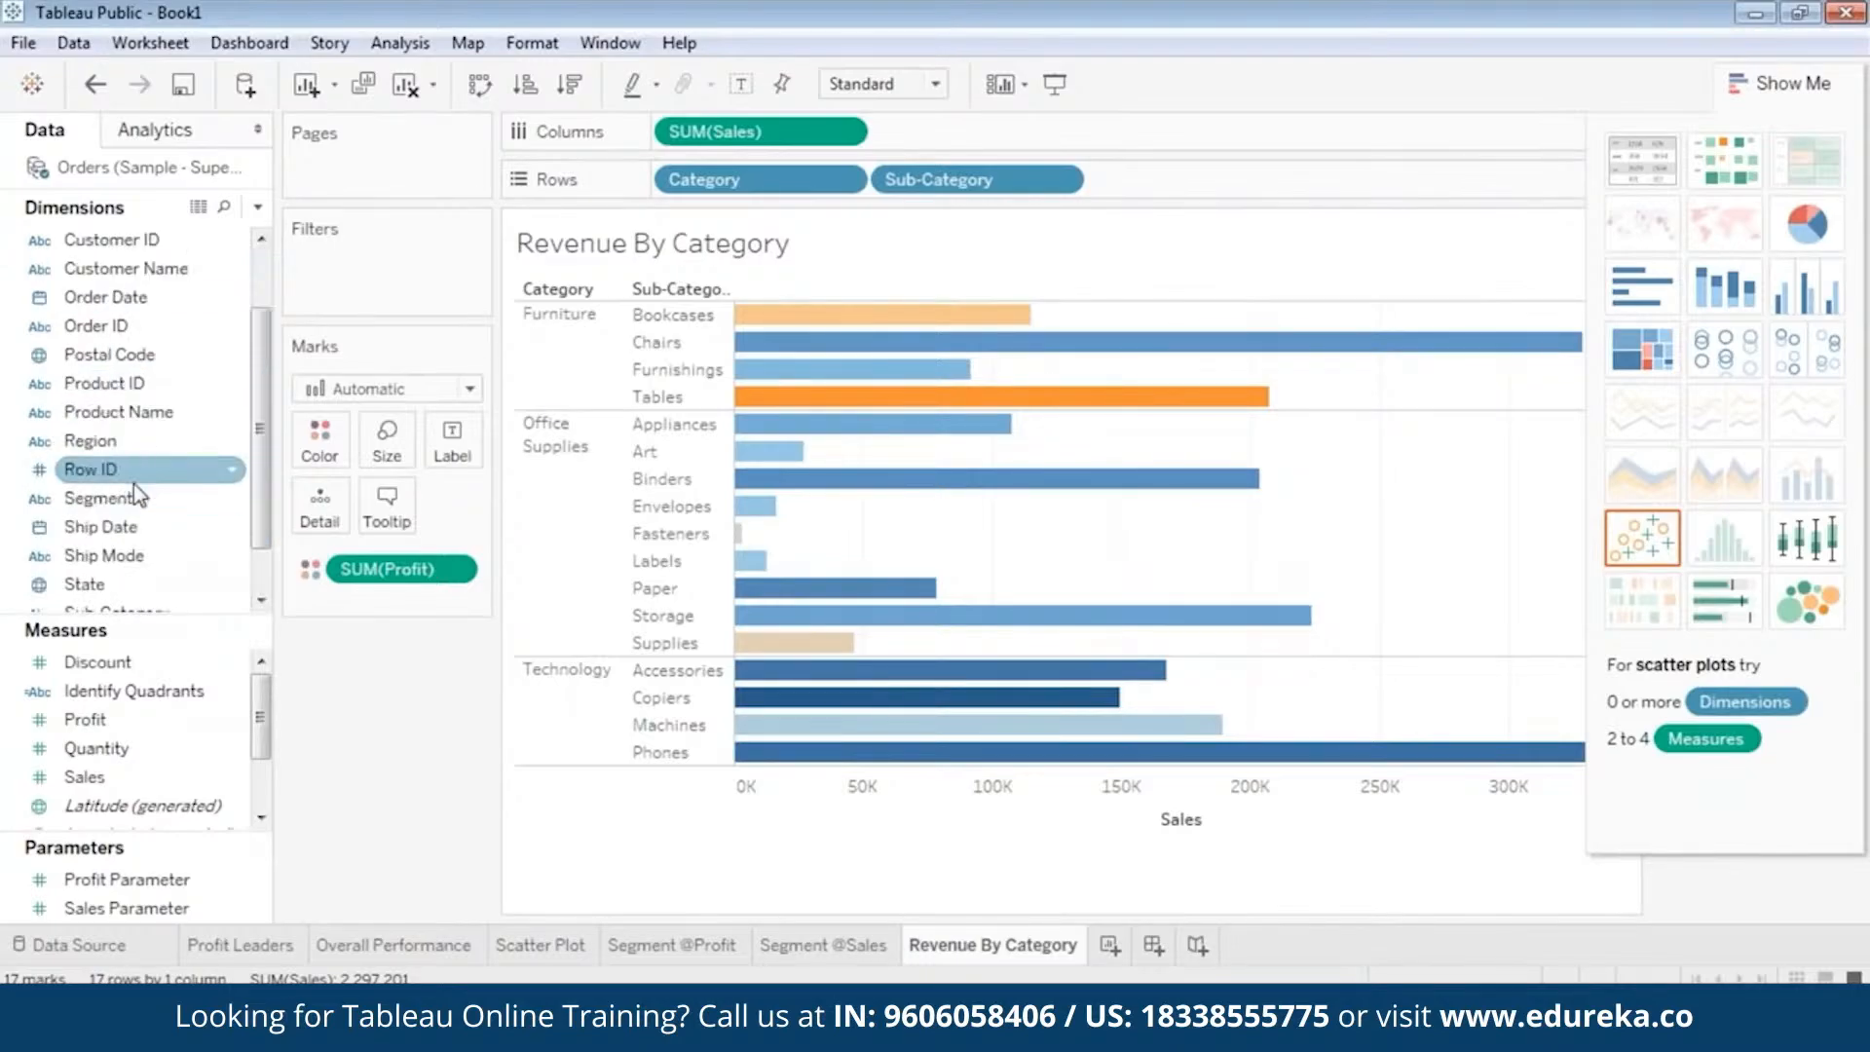
{"action": "left_click_drag", "start_coordinate": [102, 441], "coordinate": [382, 263]}
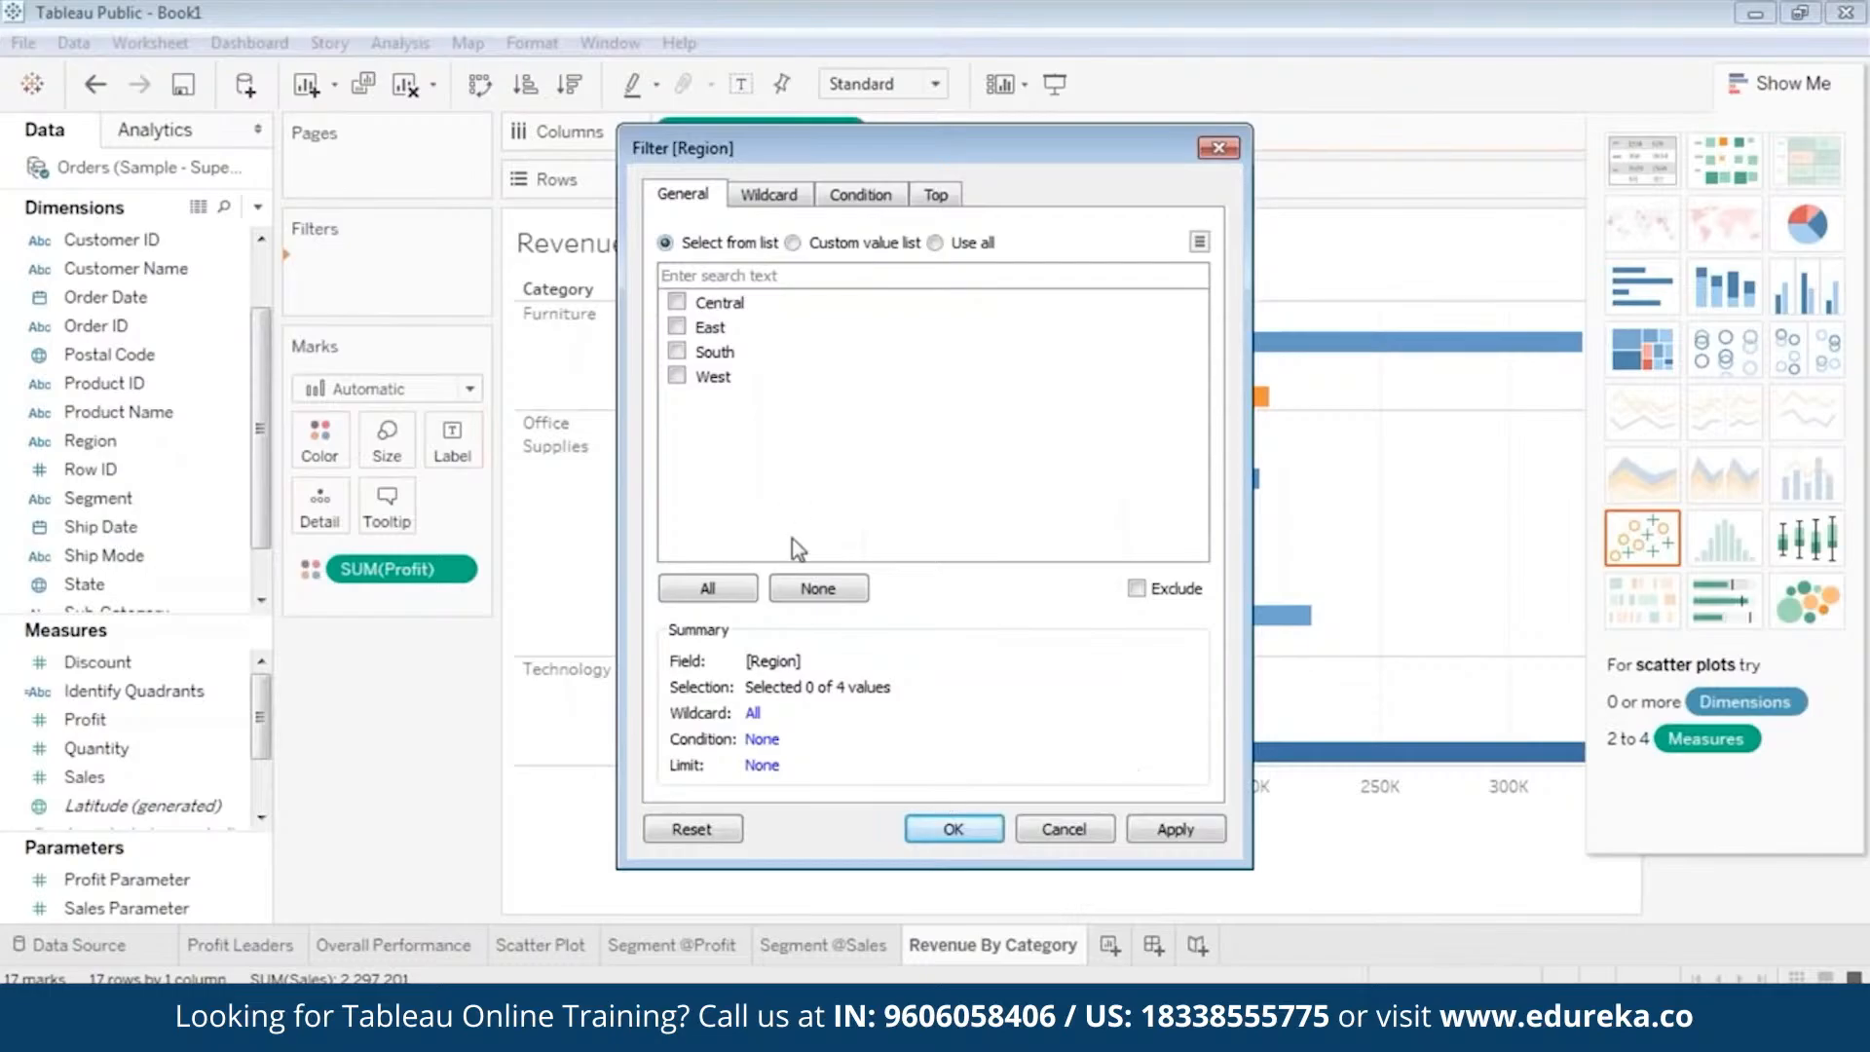
{"action": "left_click", "coordinate": [676, 327]}
{"action": "left_click", "coordinate": [676, 352]}
{"action": "left_click", "coordinate": [675, 376]}
{"action": "left_click", "coordinate": [1174, 829]}
{"action": "left_click", "coordinate": [940, 828]}
Add a State filter to the worksheet with all states included.
{"action": "left_click", "coordinate": [137, 412]}
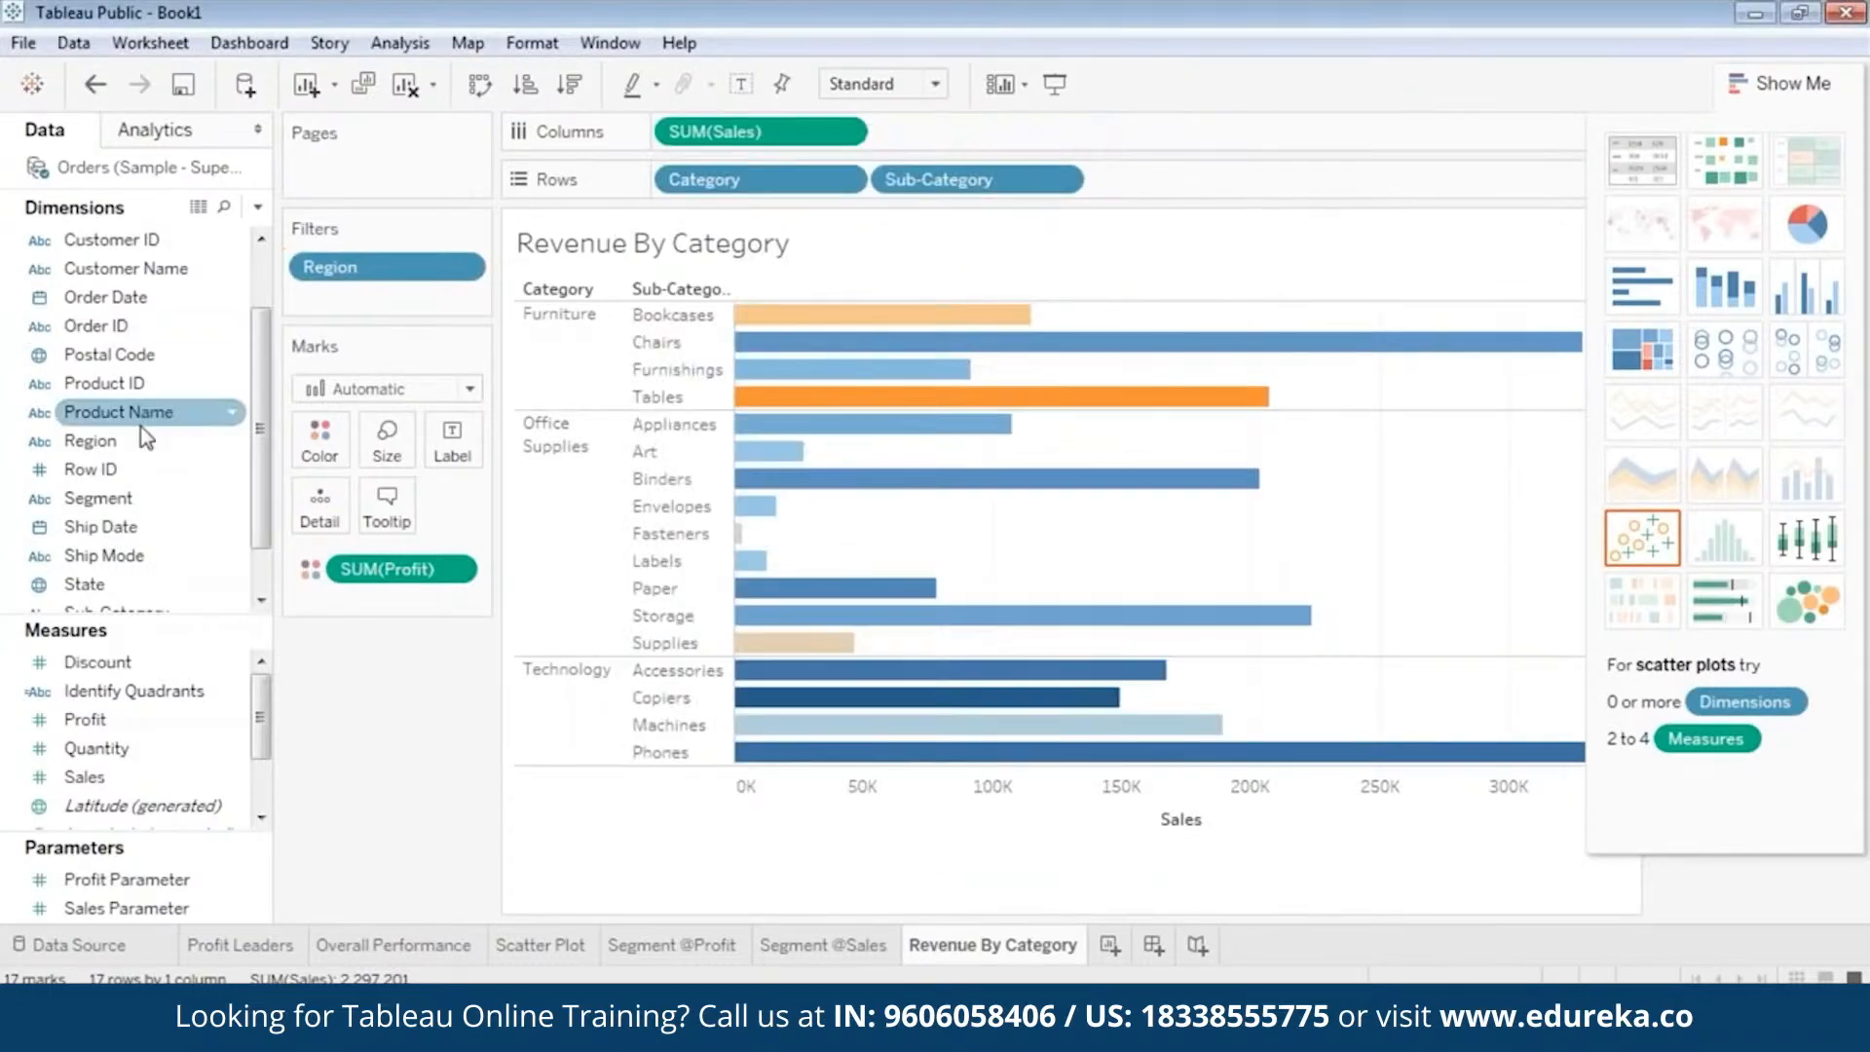
{"action": "scroll", "coordinate": [140, 429], "scroll_direction": "down", "scroll_amount": 1}
{"action": "left_click_drag", "start_coordinate": [97, 525], "coordinate": [376, 310]}
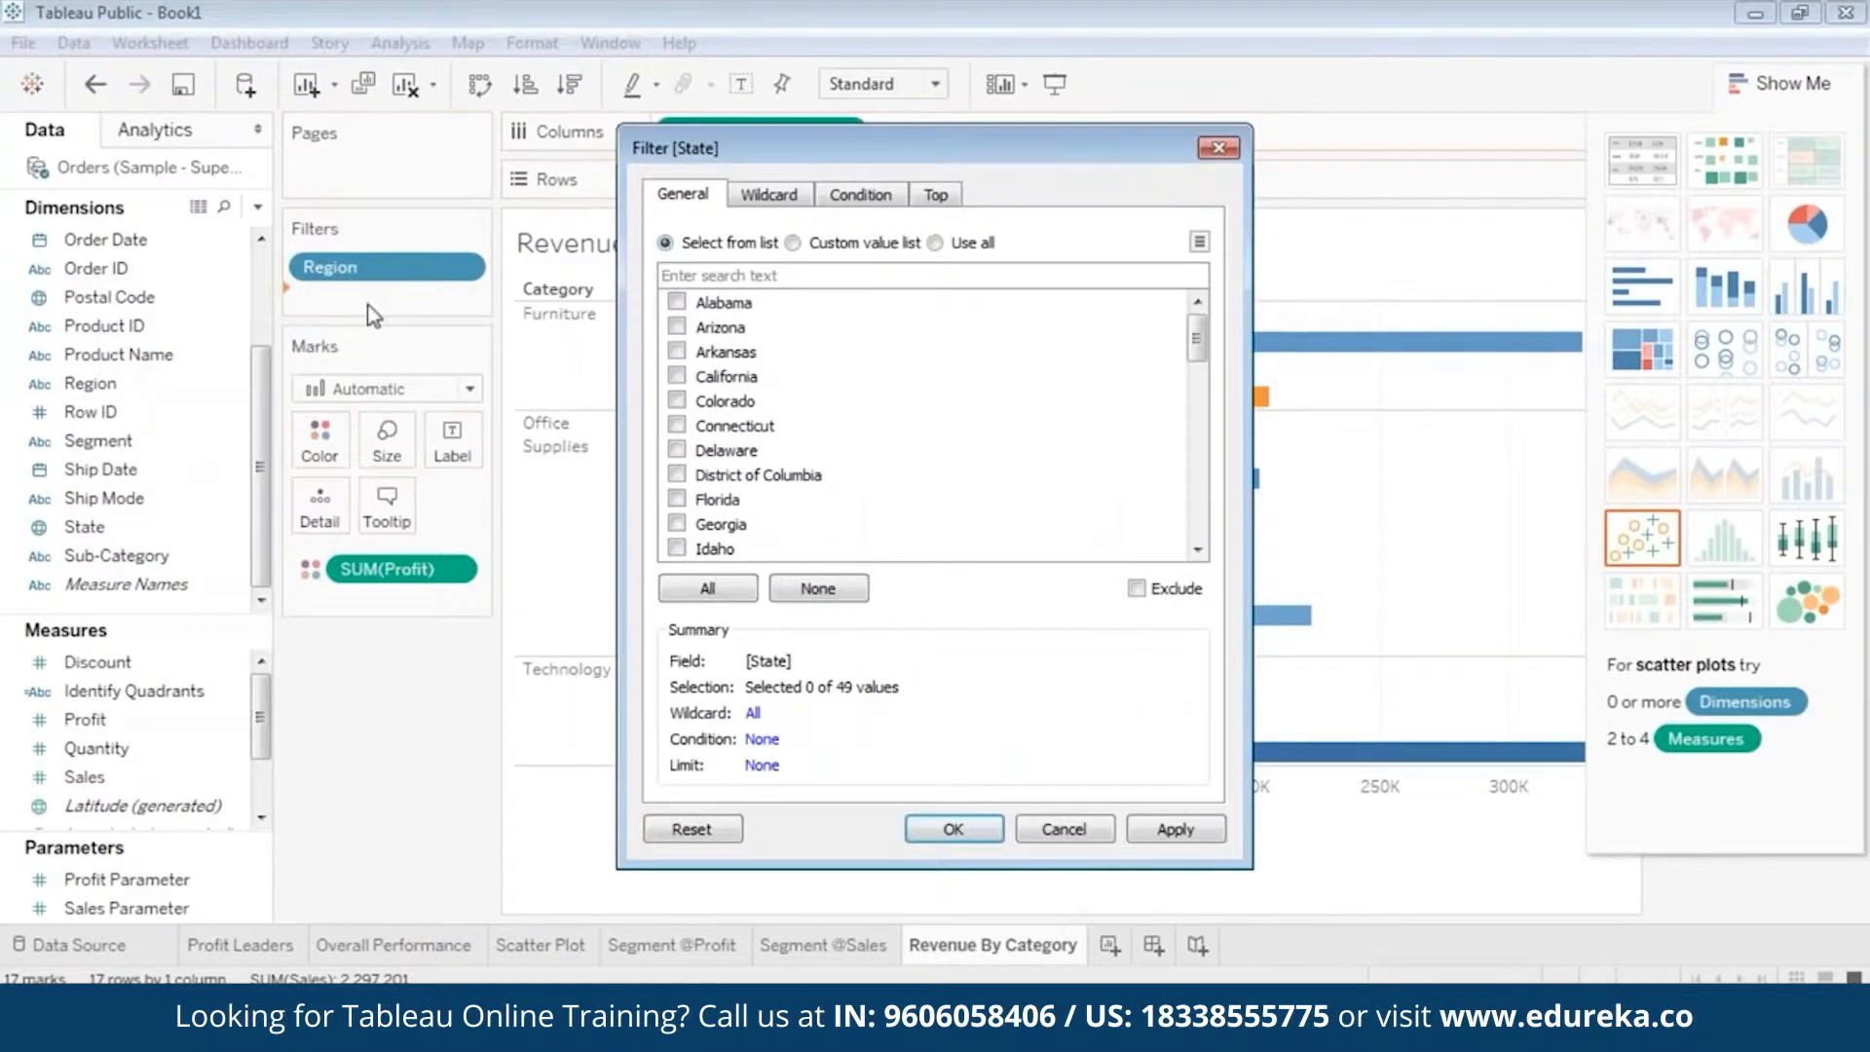
{"action": "left_click", "coordinate": [705, 592]}
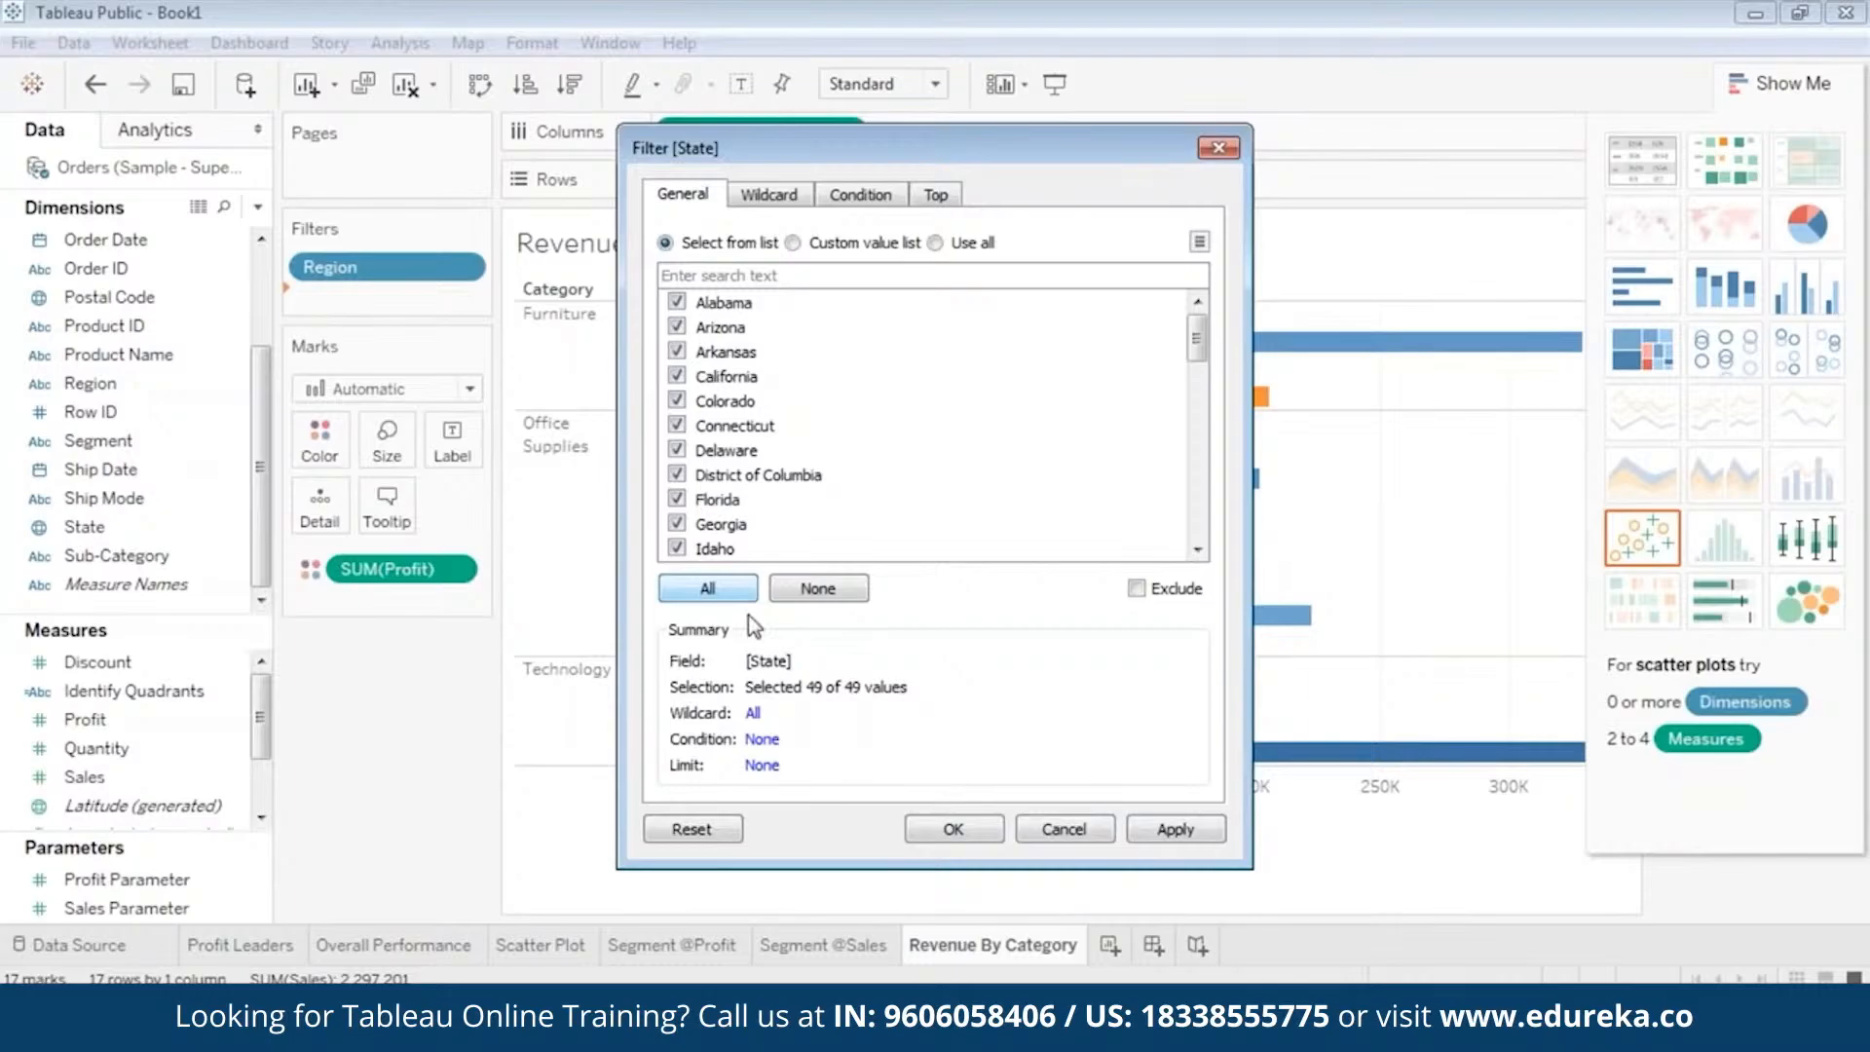
{"action": "left_click", "coordinate": [1194, 835]}
{"action": "left_click", "coordinate": [988, 835]}
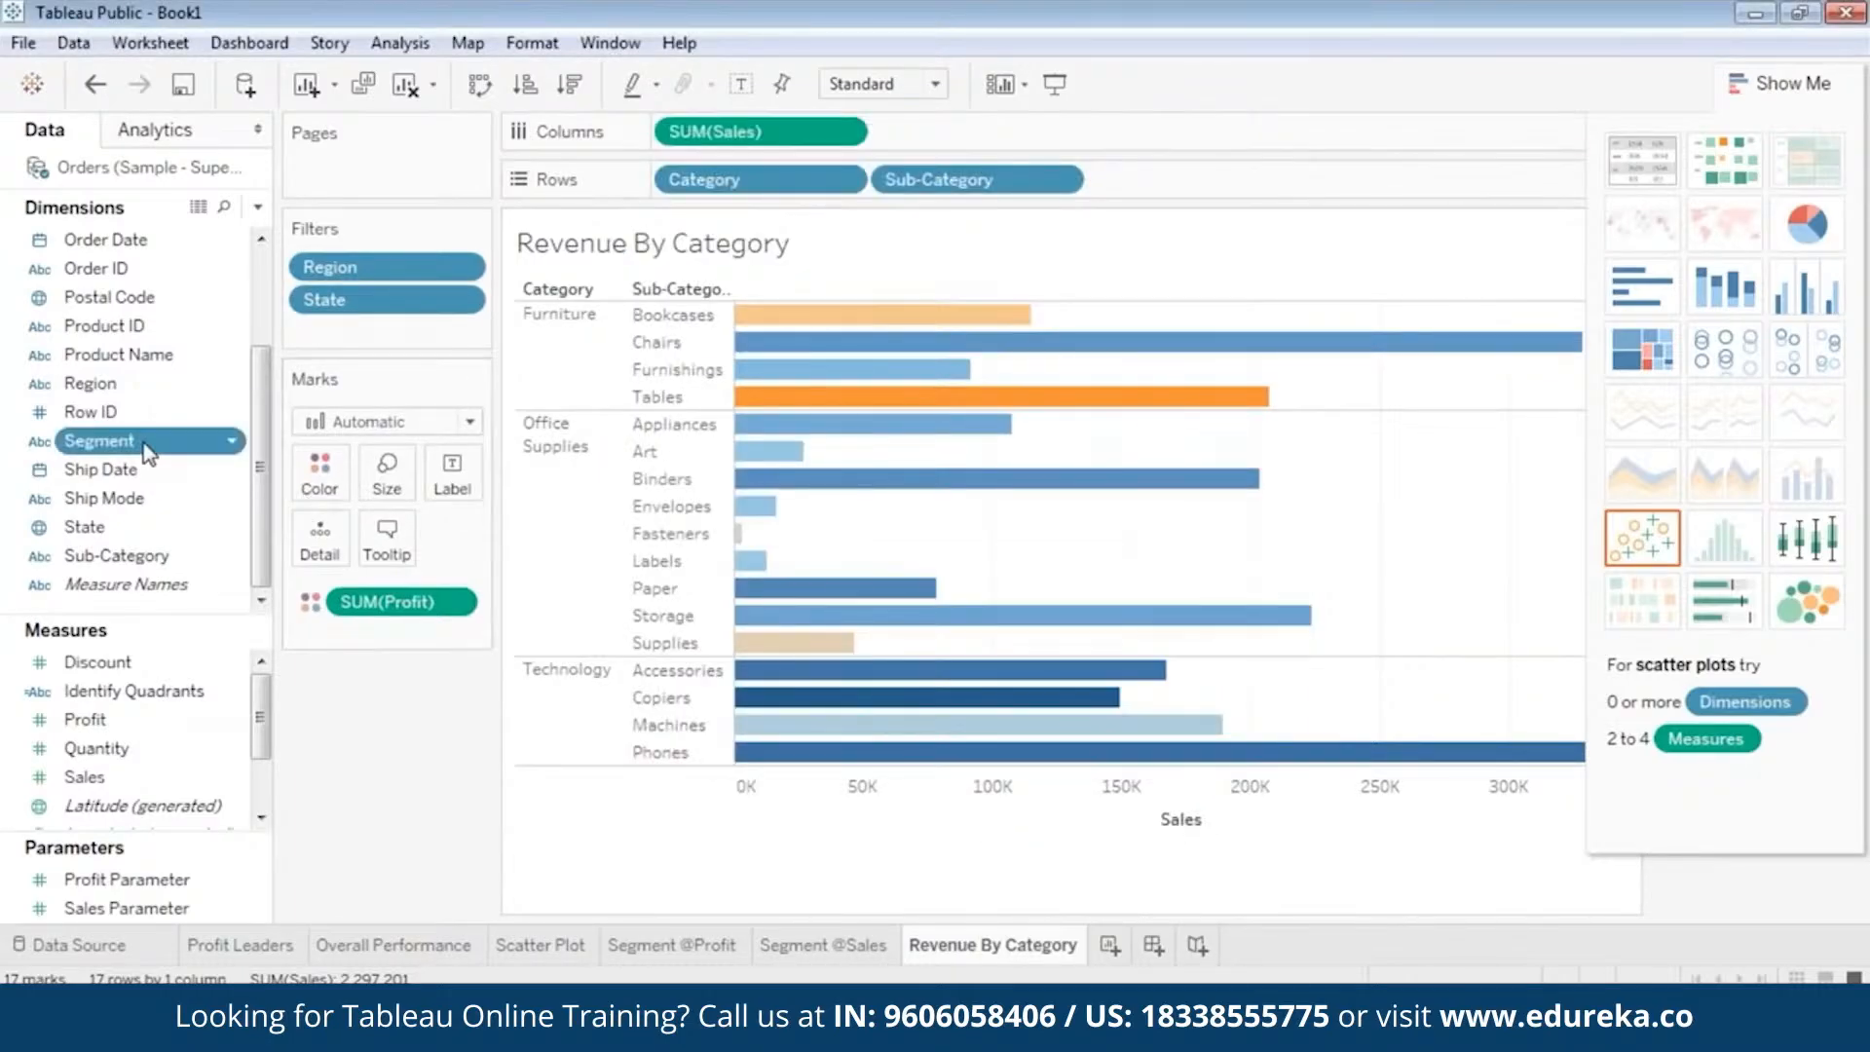
Add a Segment filter to the worksheet with all segments included.
{"action": "left_click_drag", "start_coordinate": [146, 443], "coordinate": [382, 331]}
{"action": "left_click", "coordinate": [708, 589]}
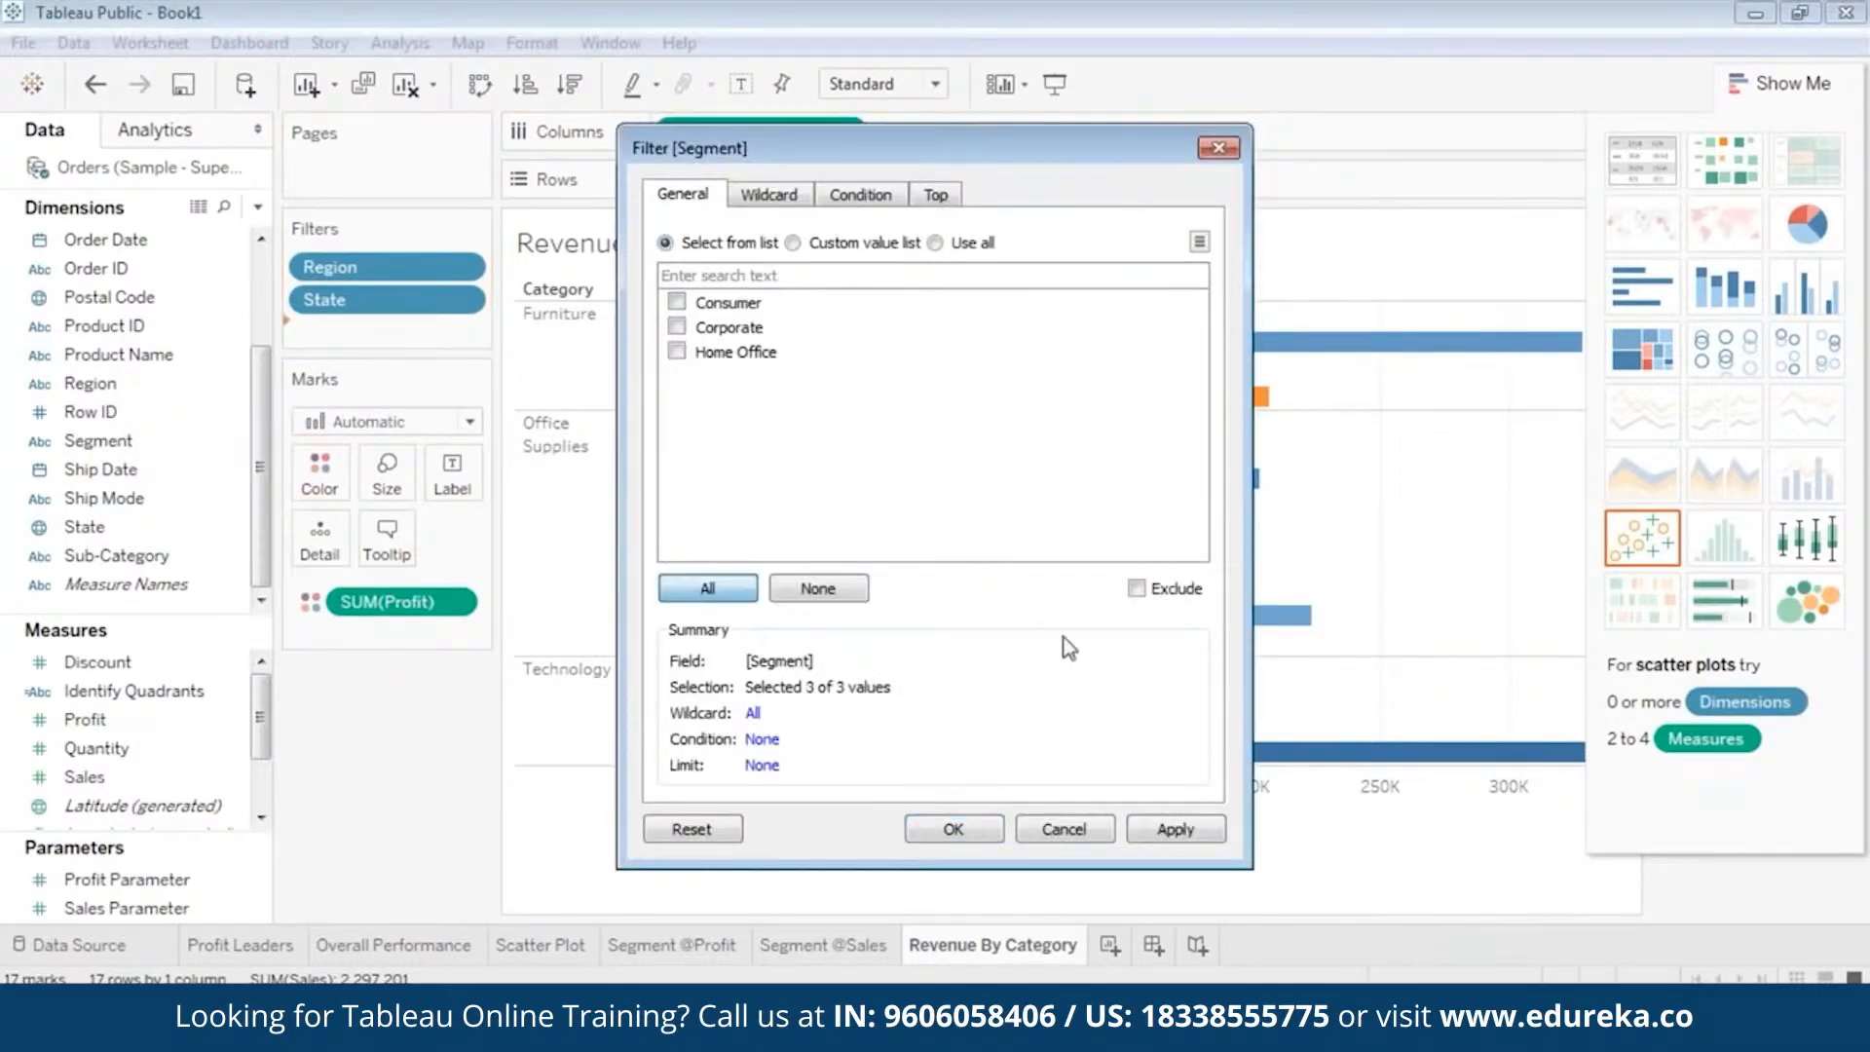
{"action": "left_click", "coordinate": [1179, 829]}
{"action": "left_click", "coordinate": [967, 836]}
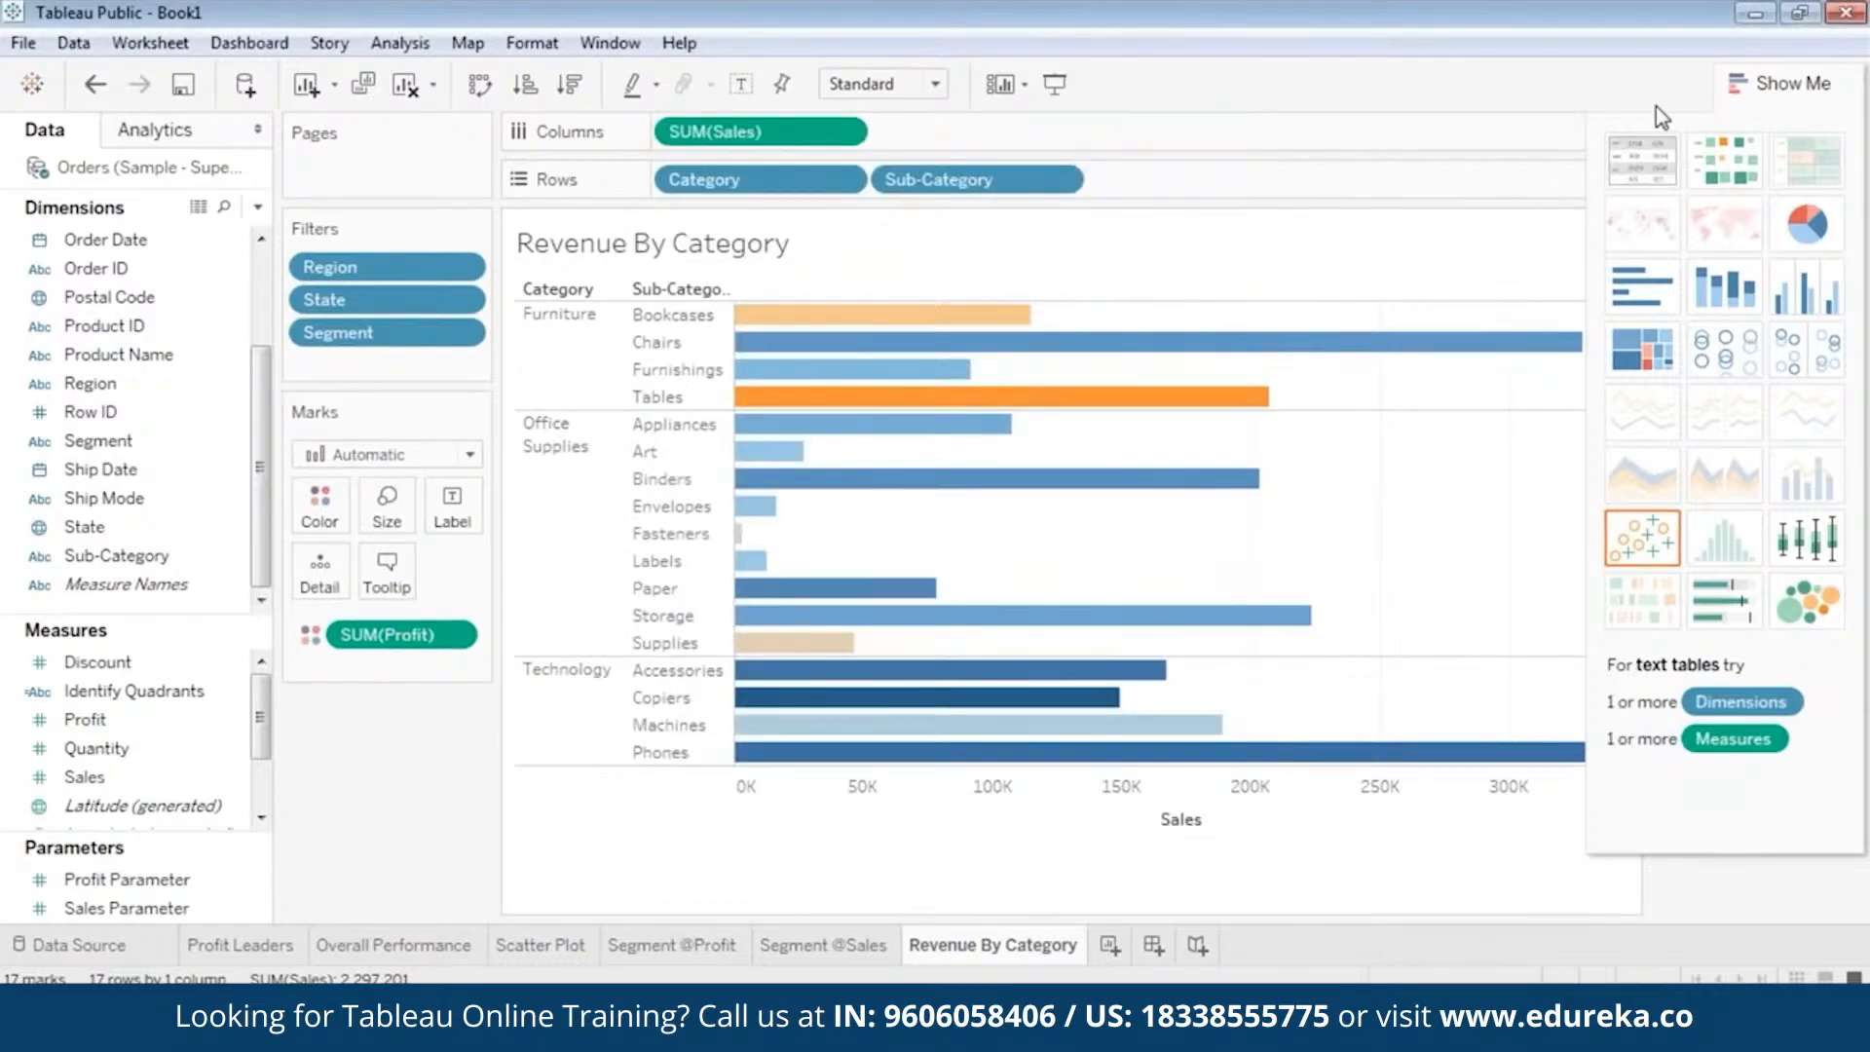
Display the Region, State and Segment filter controls and arrange them in that order below the profit color legend.
{"action": "left_click", "coordinate": [1787, 84]}
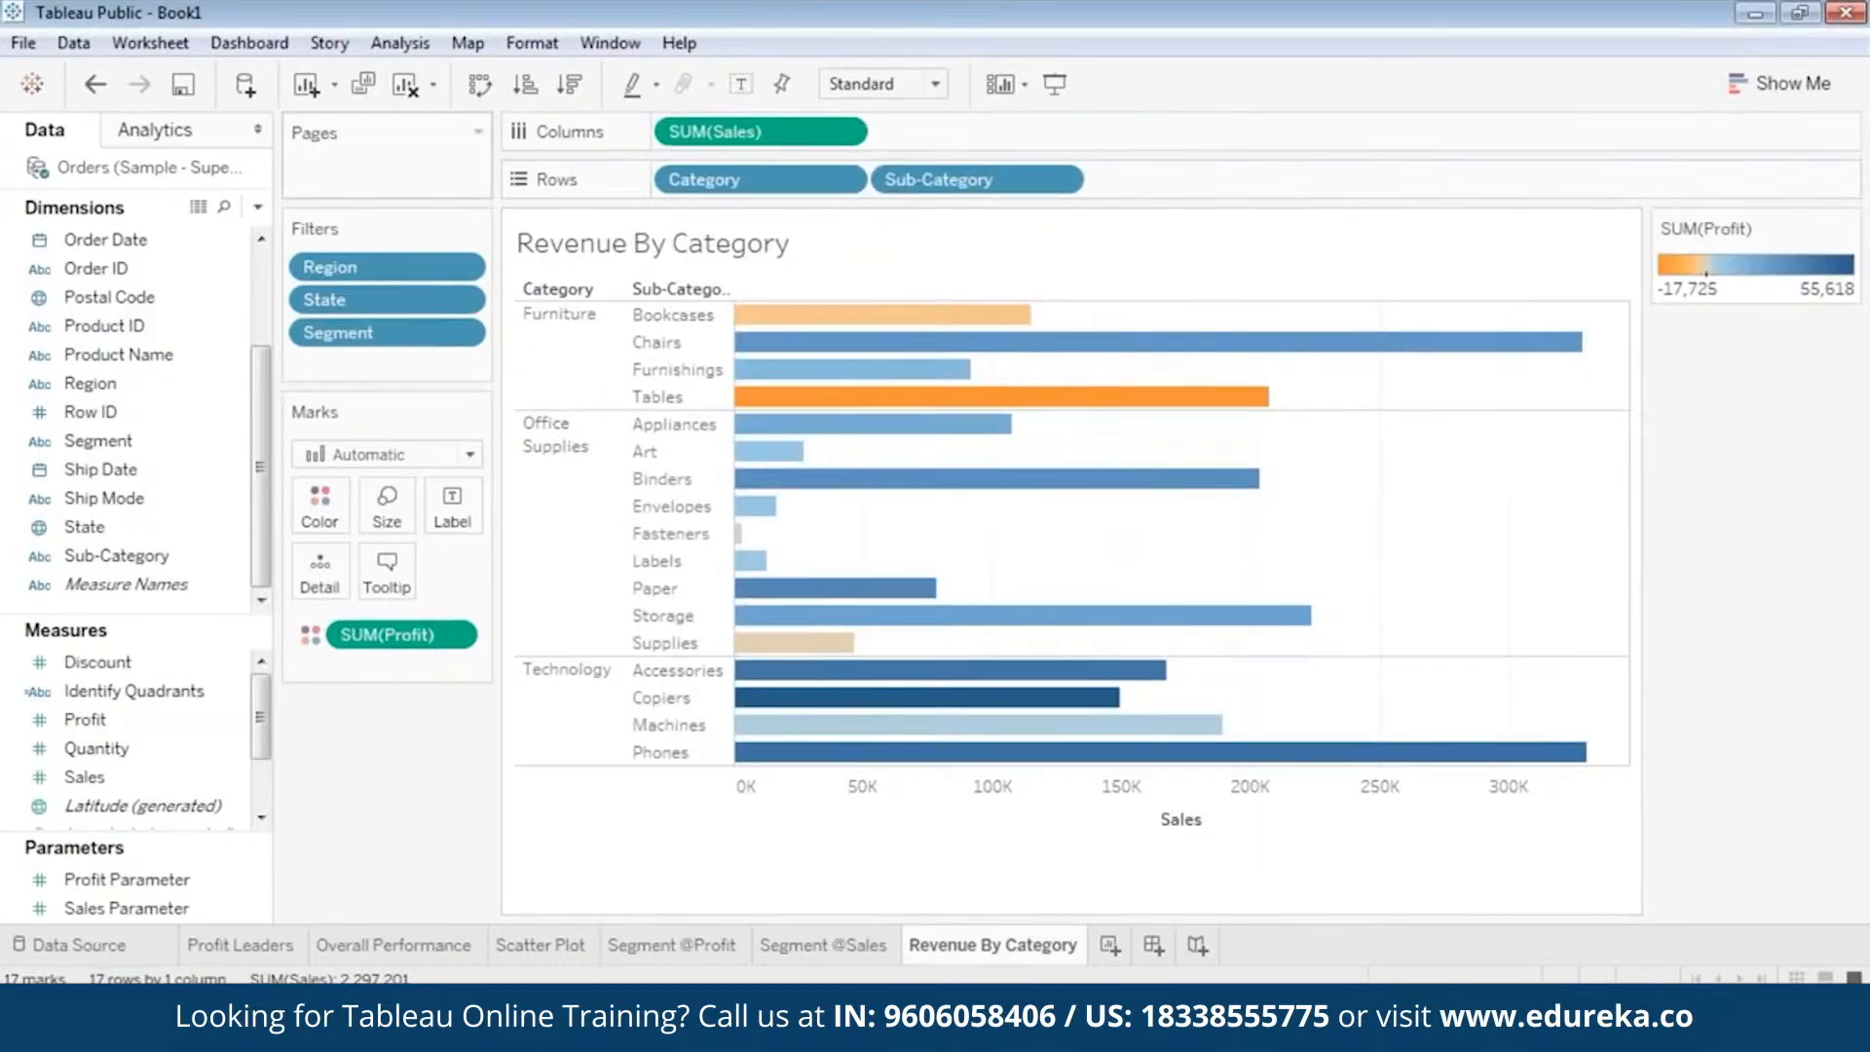
{"action": "right_click", "coordinate": [392, 265]}
{"action": "left_click", "coordinate": [447, 321]}
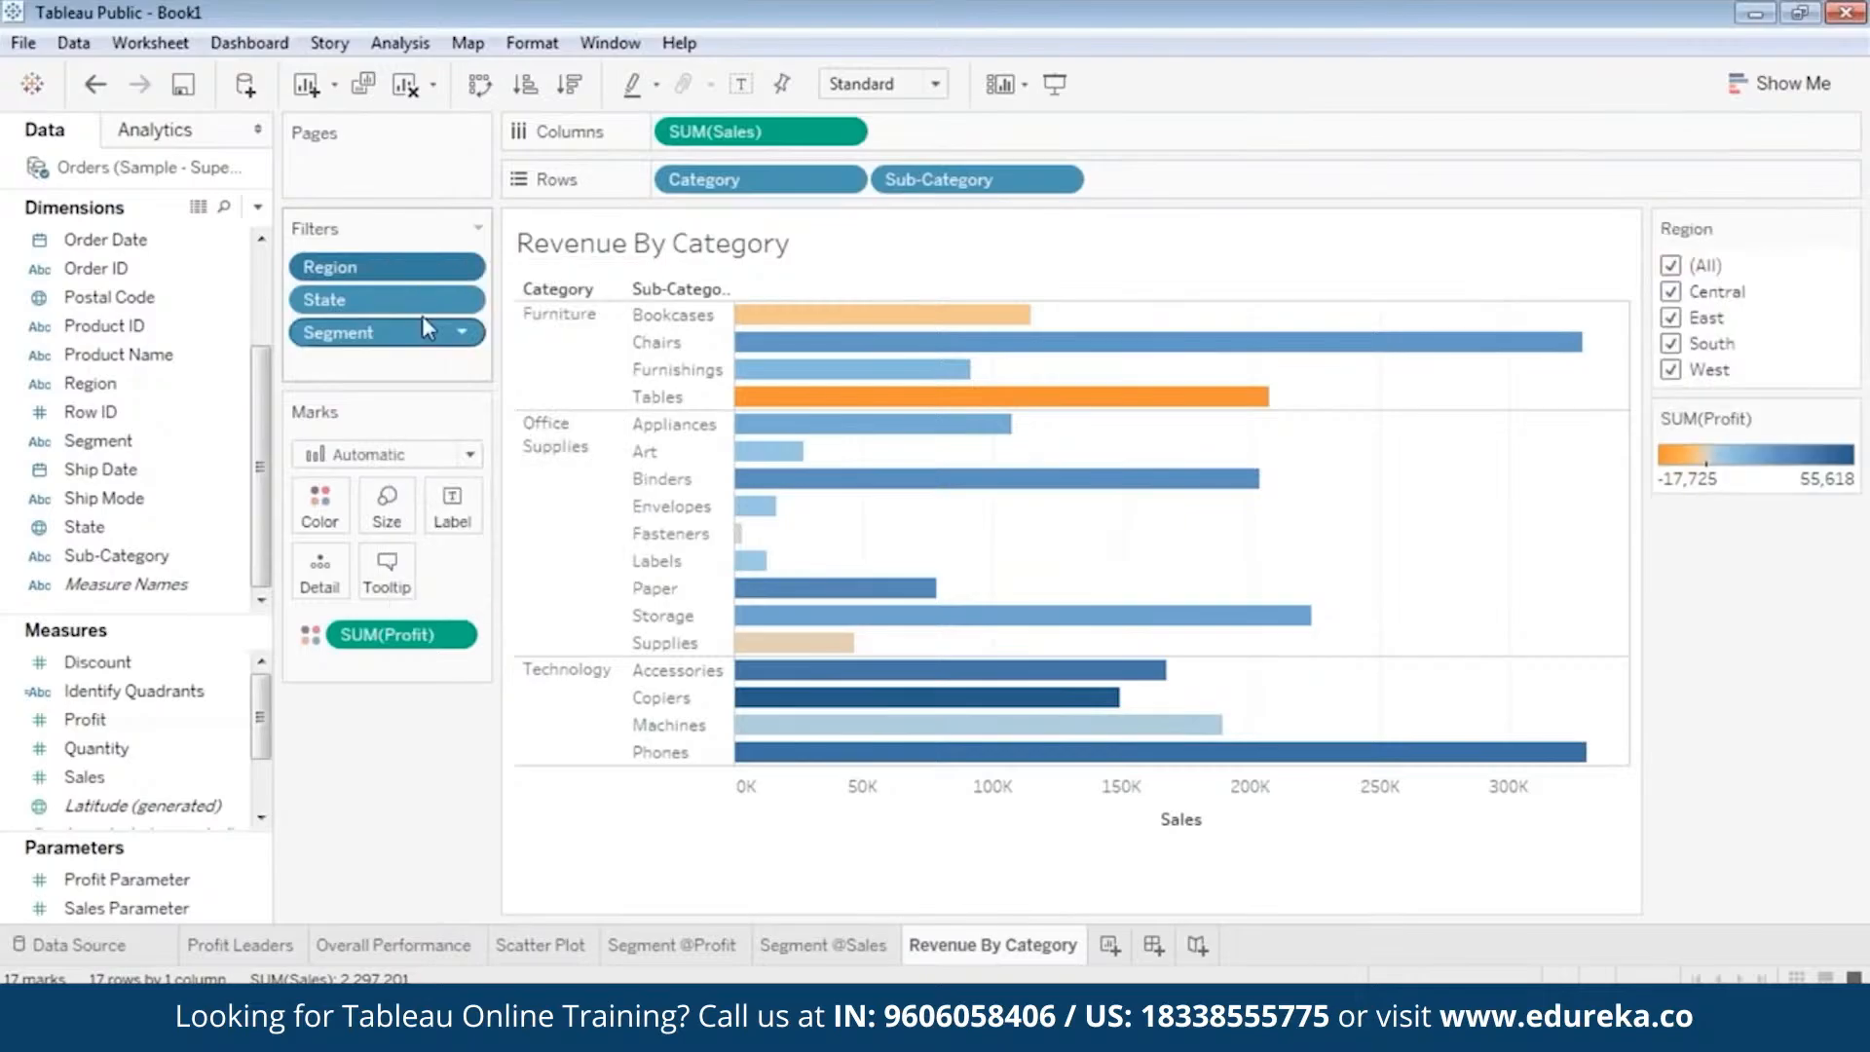
{"action": "right_click", "coordinate": [376, 295]}
{"action": "left_click", "coordinate": [432, 353]}
{"action": "right_click", "coordinate": [374, 335]}
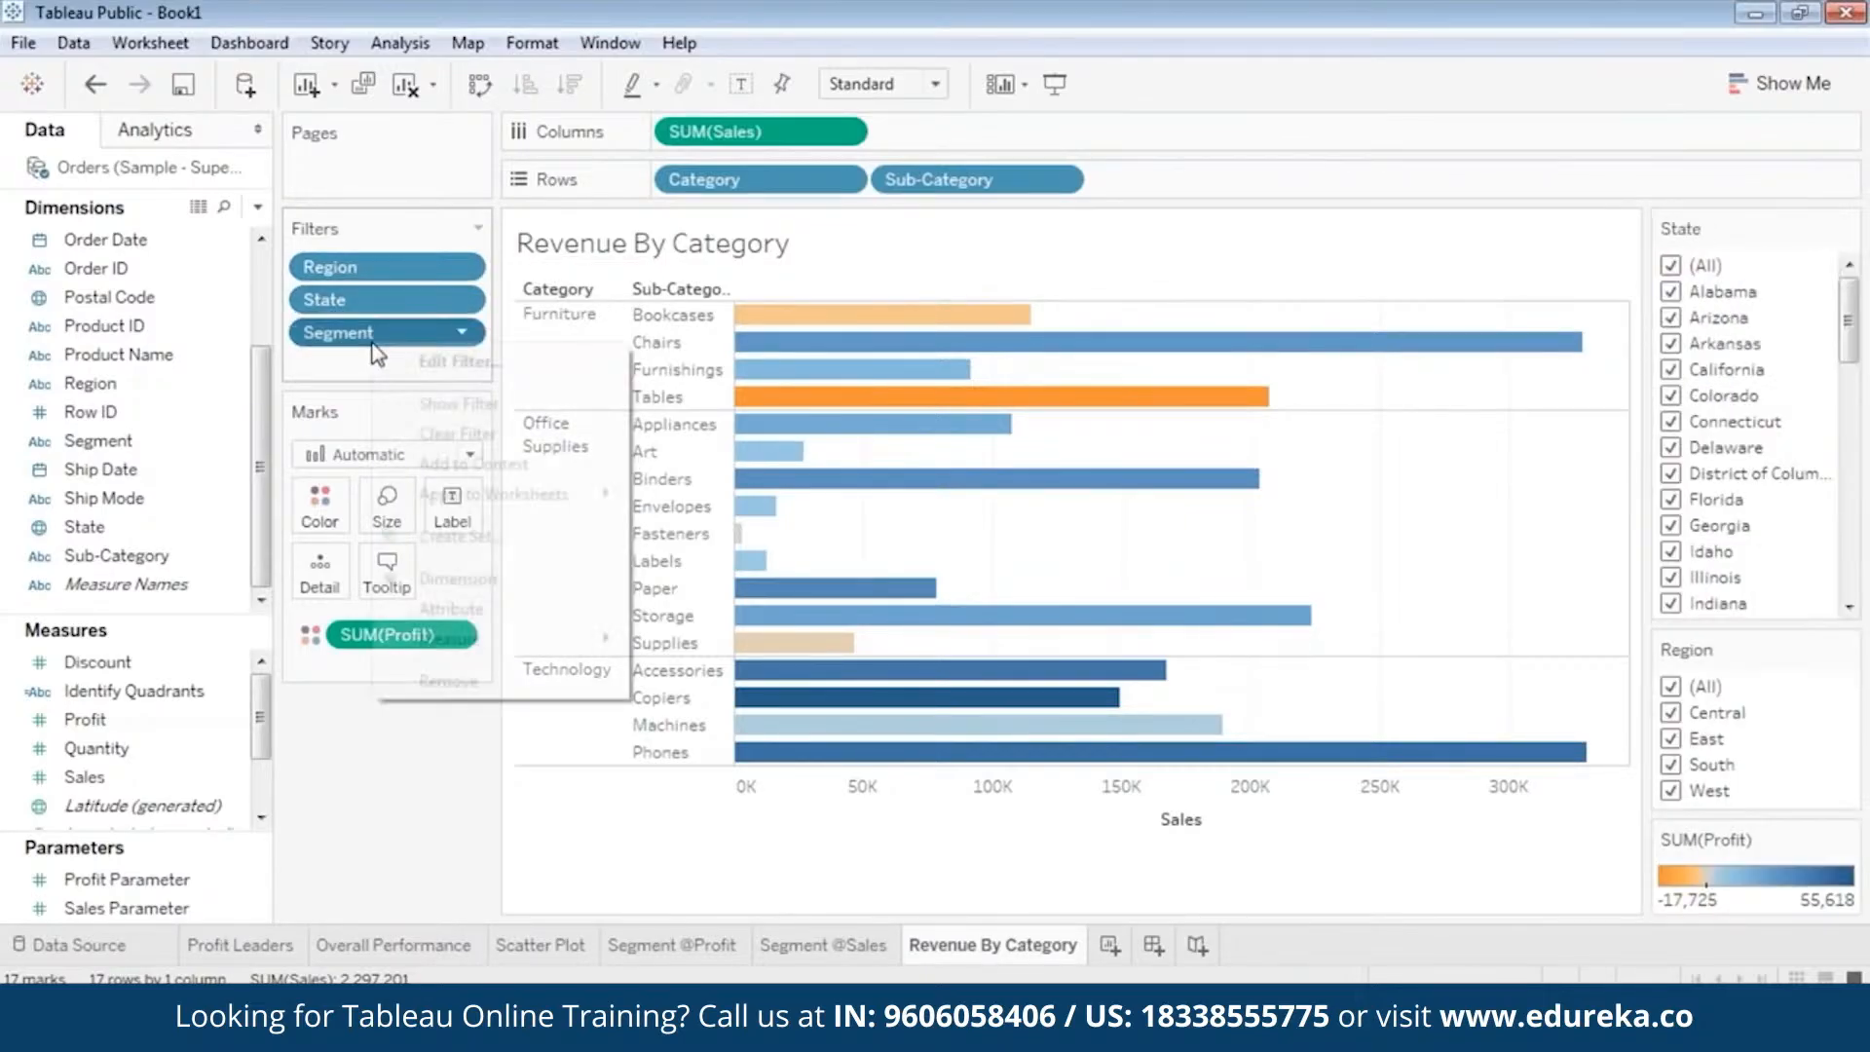
{"action": "left_click", "coordinate": [435, 403]}
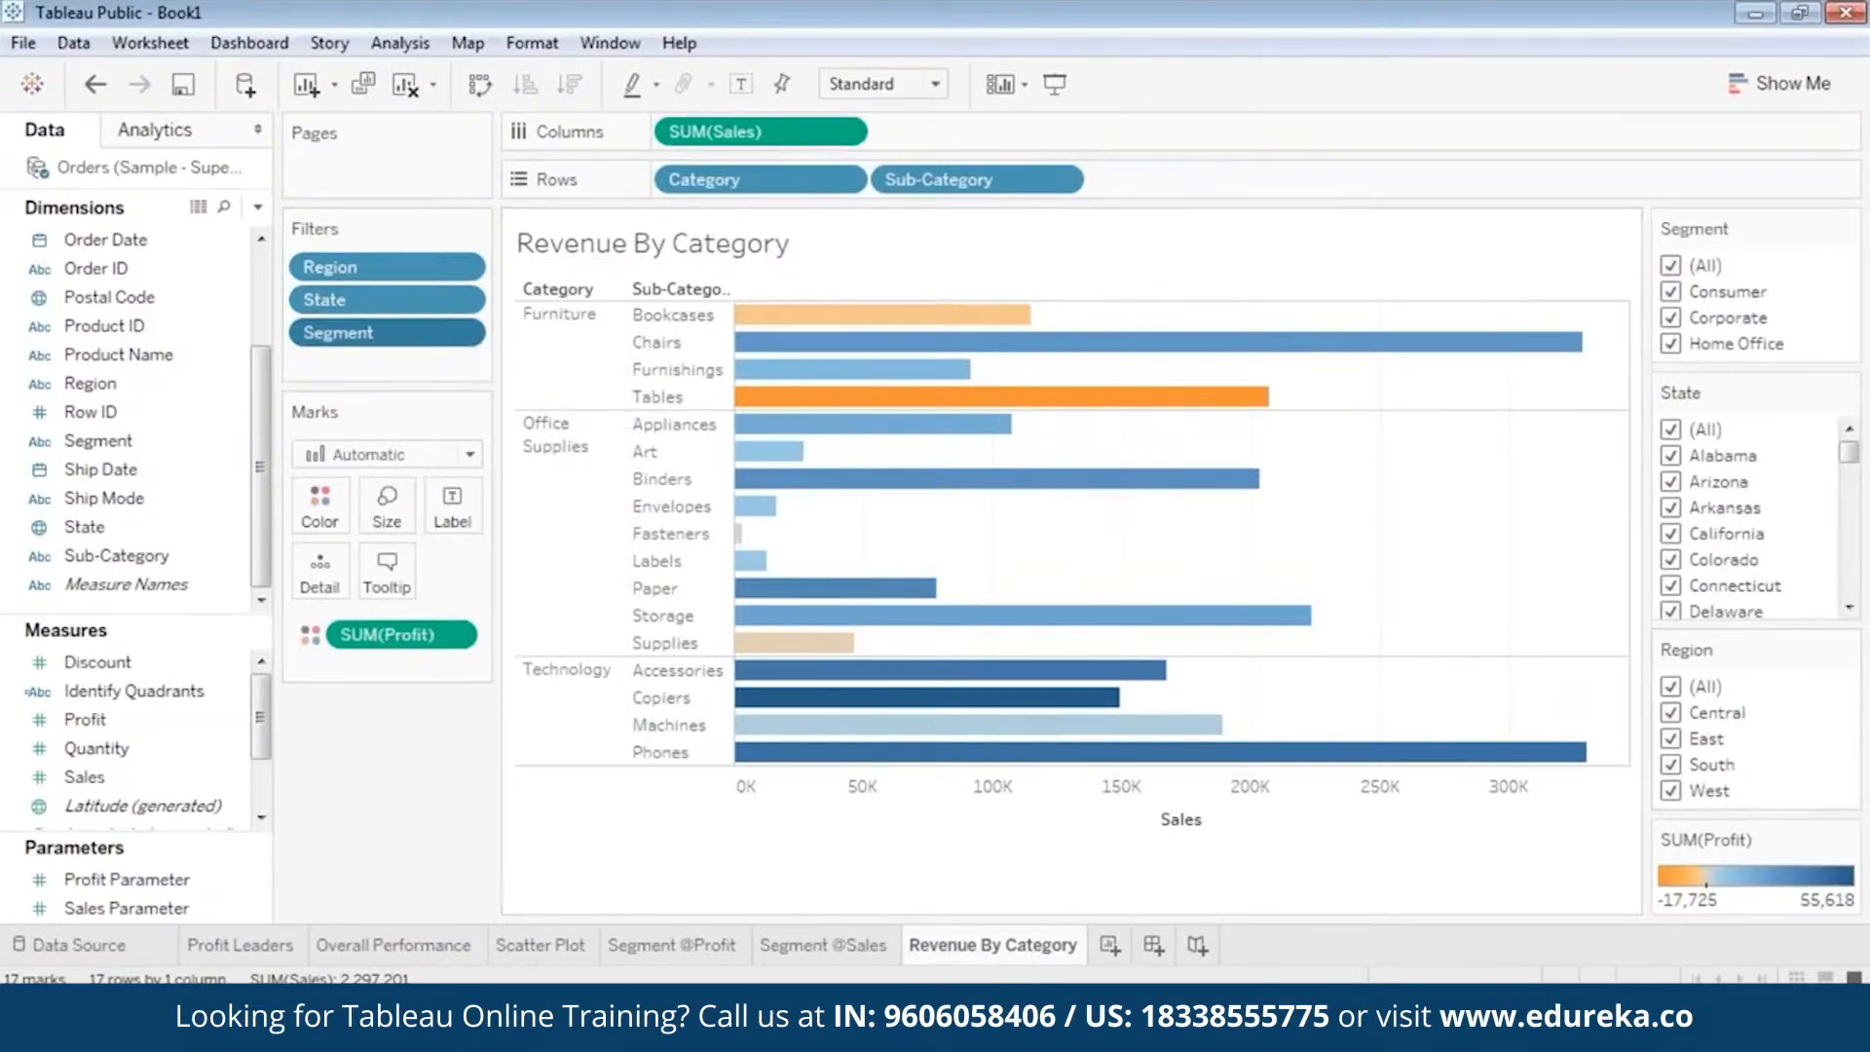
{"action": "left_click_drag", "start_coordinate": [1751, 323], "coordinate": [1751, 321]}
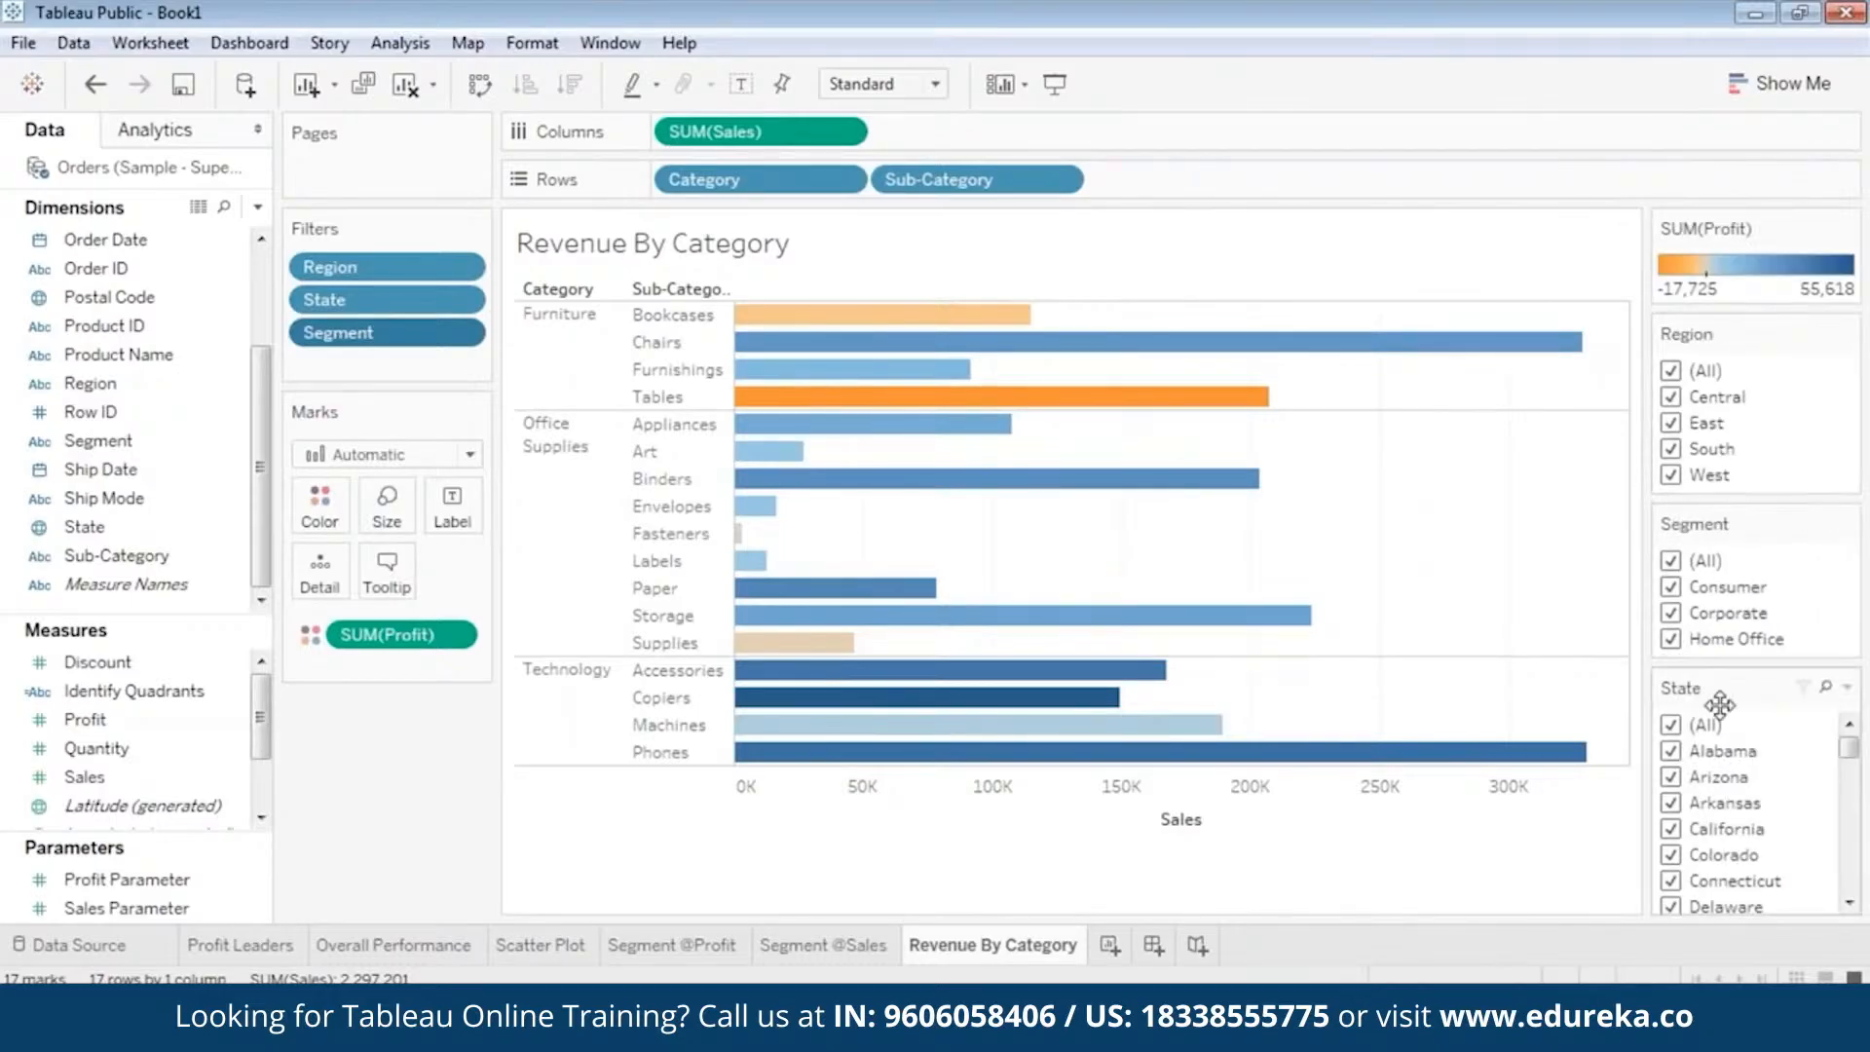
{"action": "left_click_drag", "start_coordinate": [1727, 701], "coordinate": [1731, 515]}
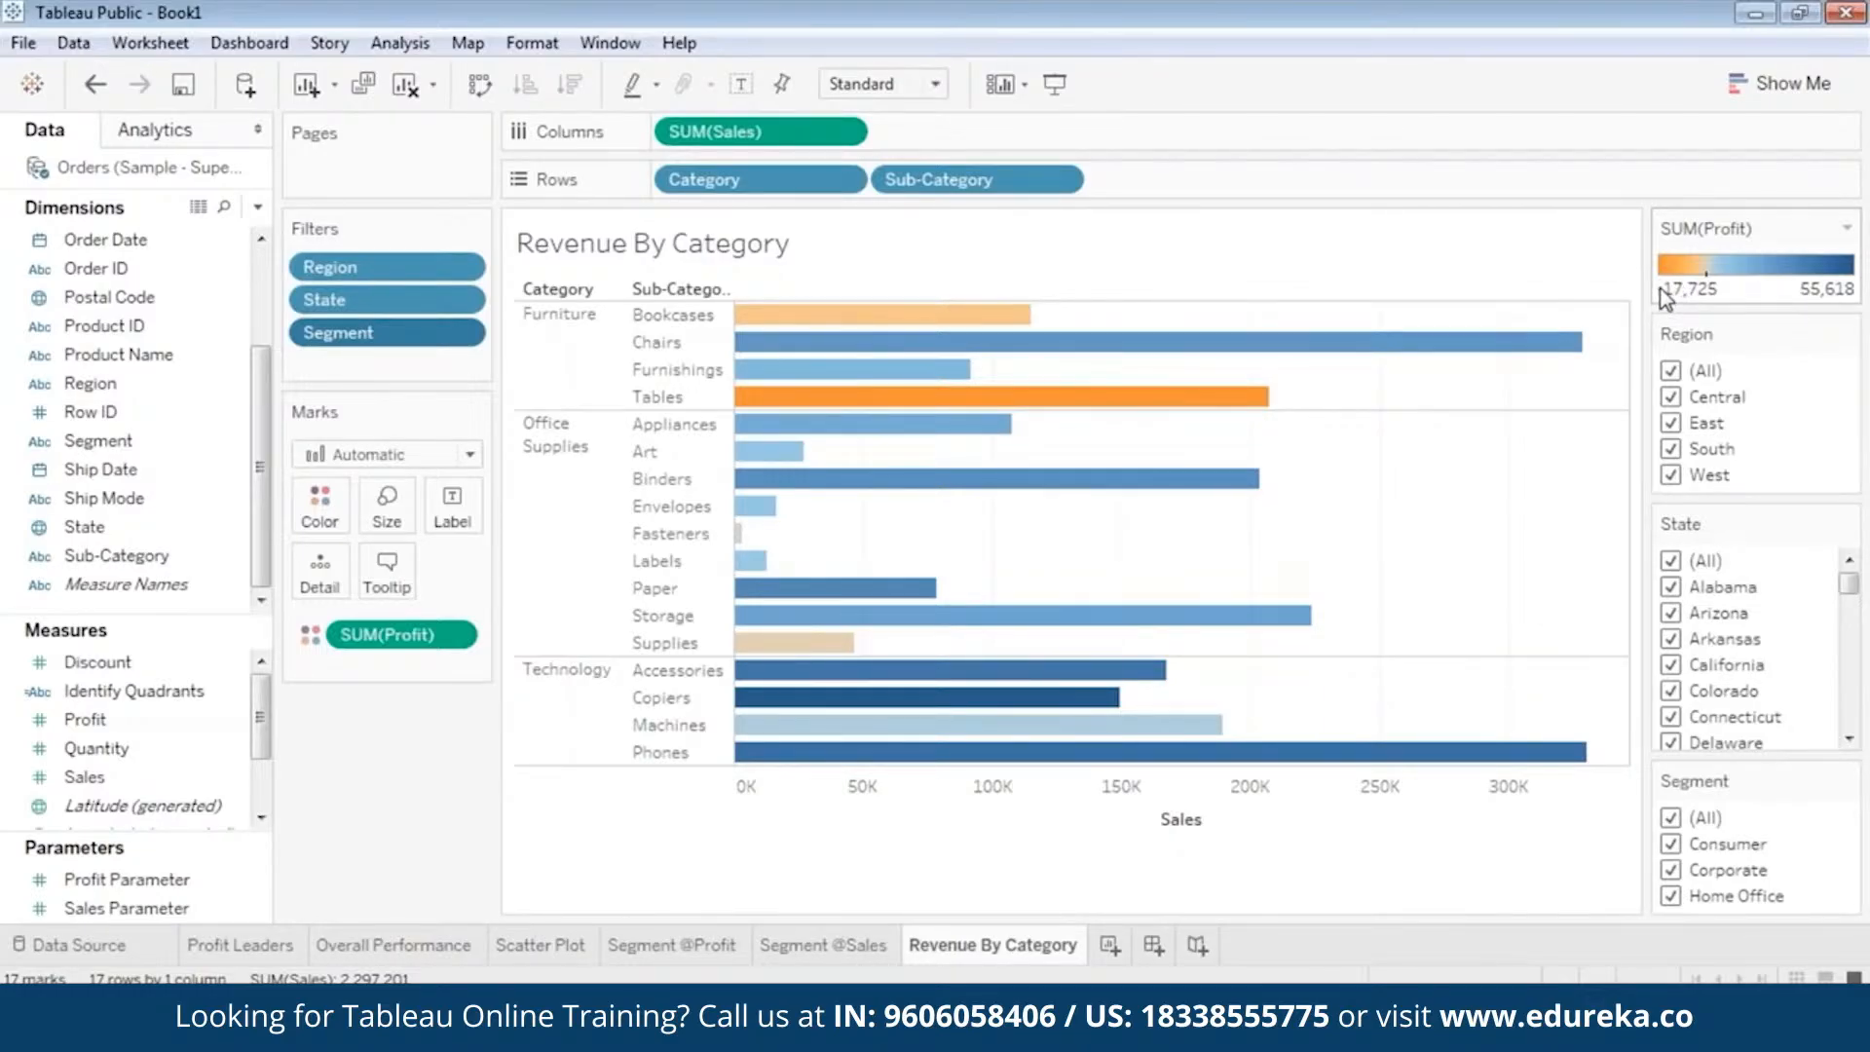
Examine the profit and sales of the Bookcases and Tables bars within the Furniture category.
{"action": "mouse_move", "coordinate": [903, 333]}
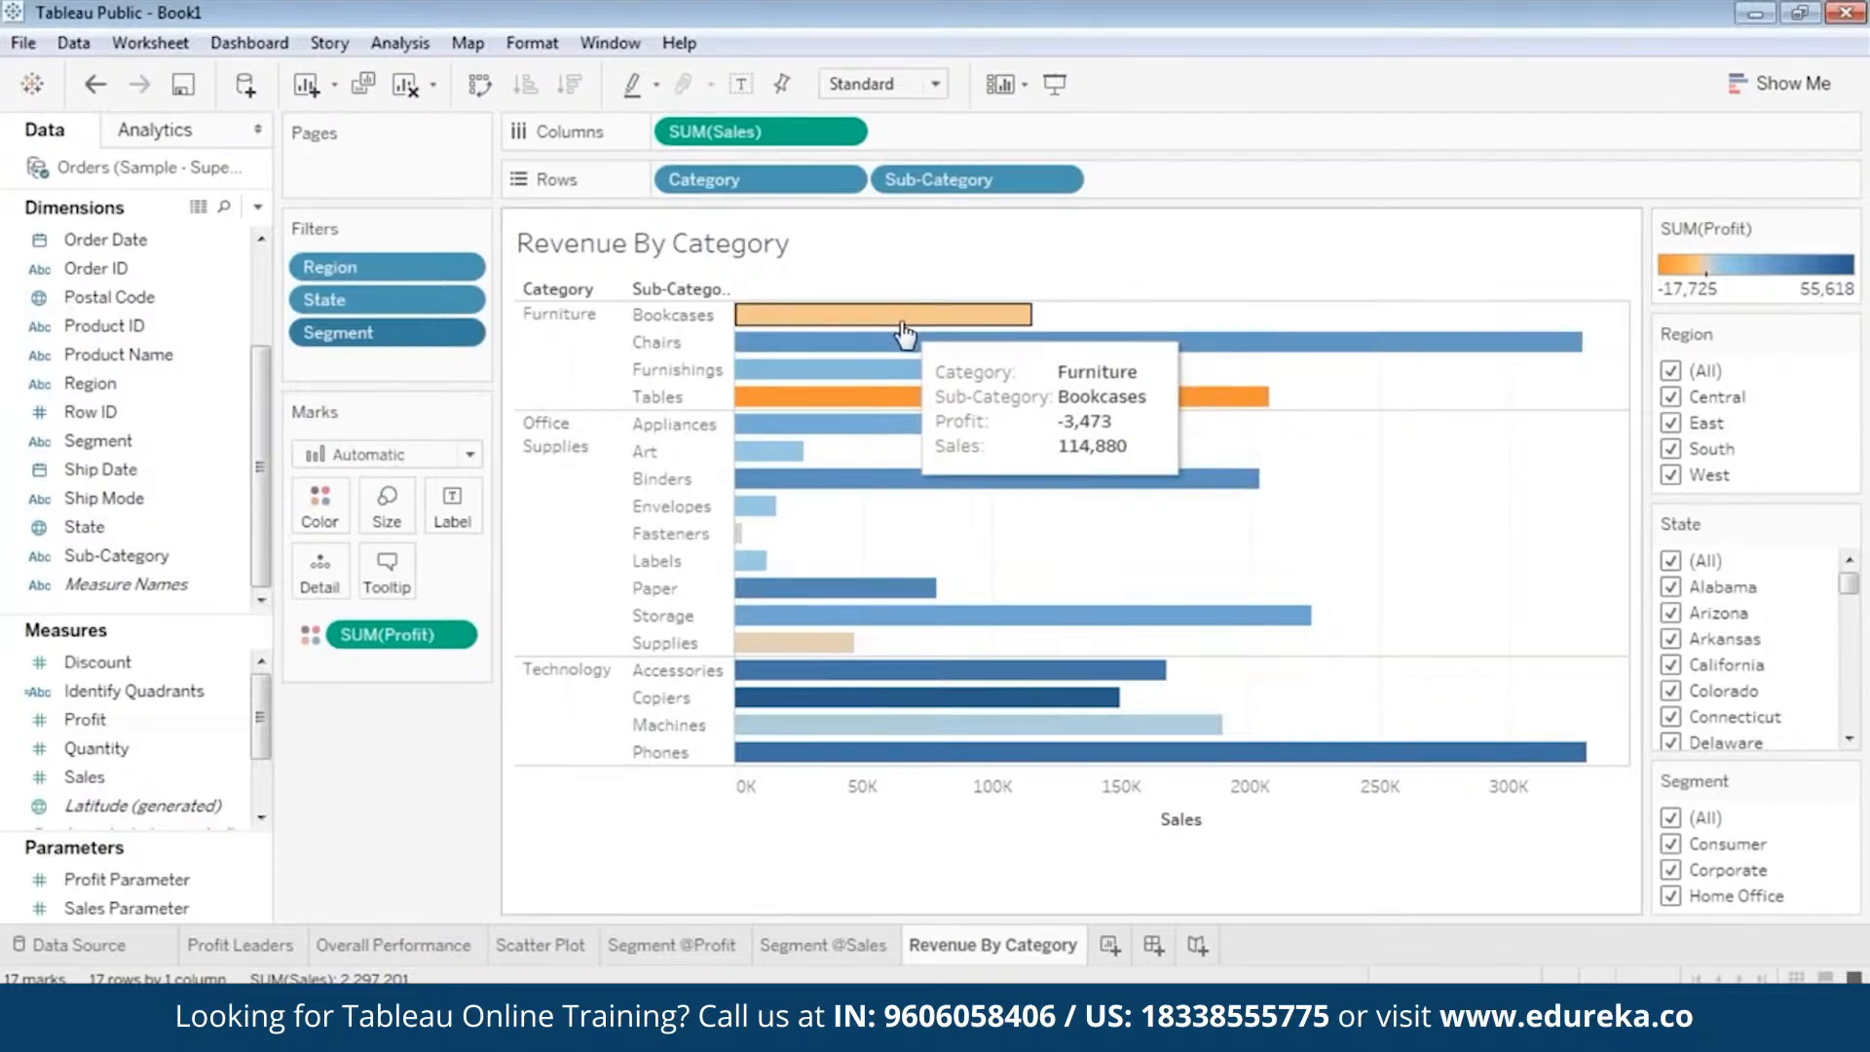
{"action": "mouse_move", "coordinate": [816, 649]}
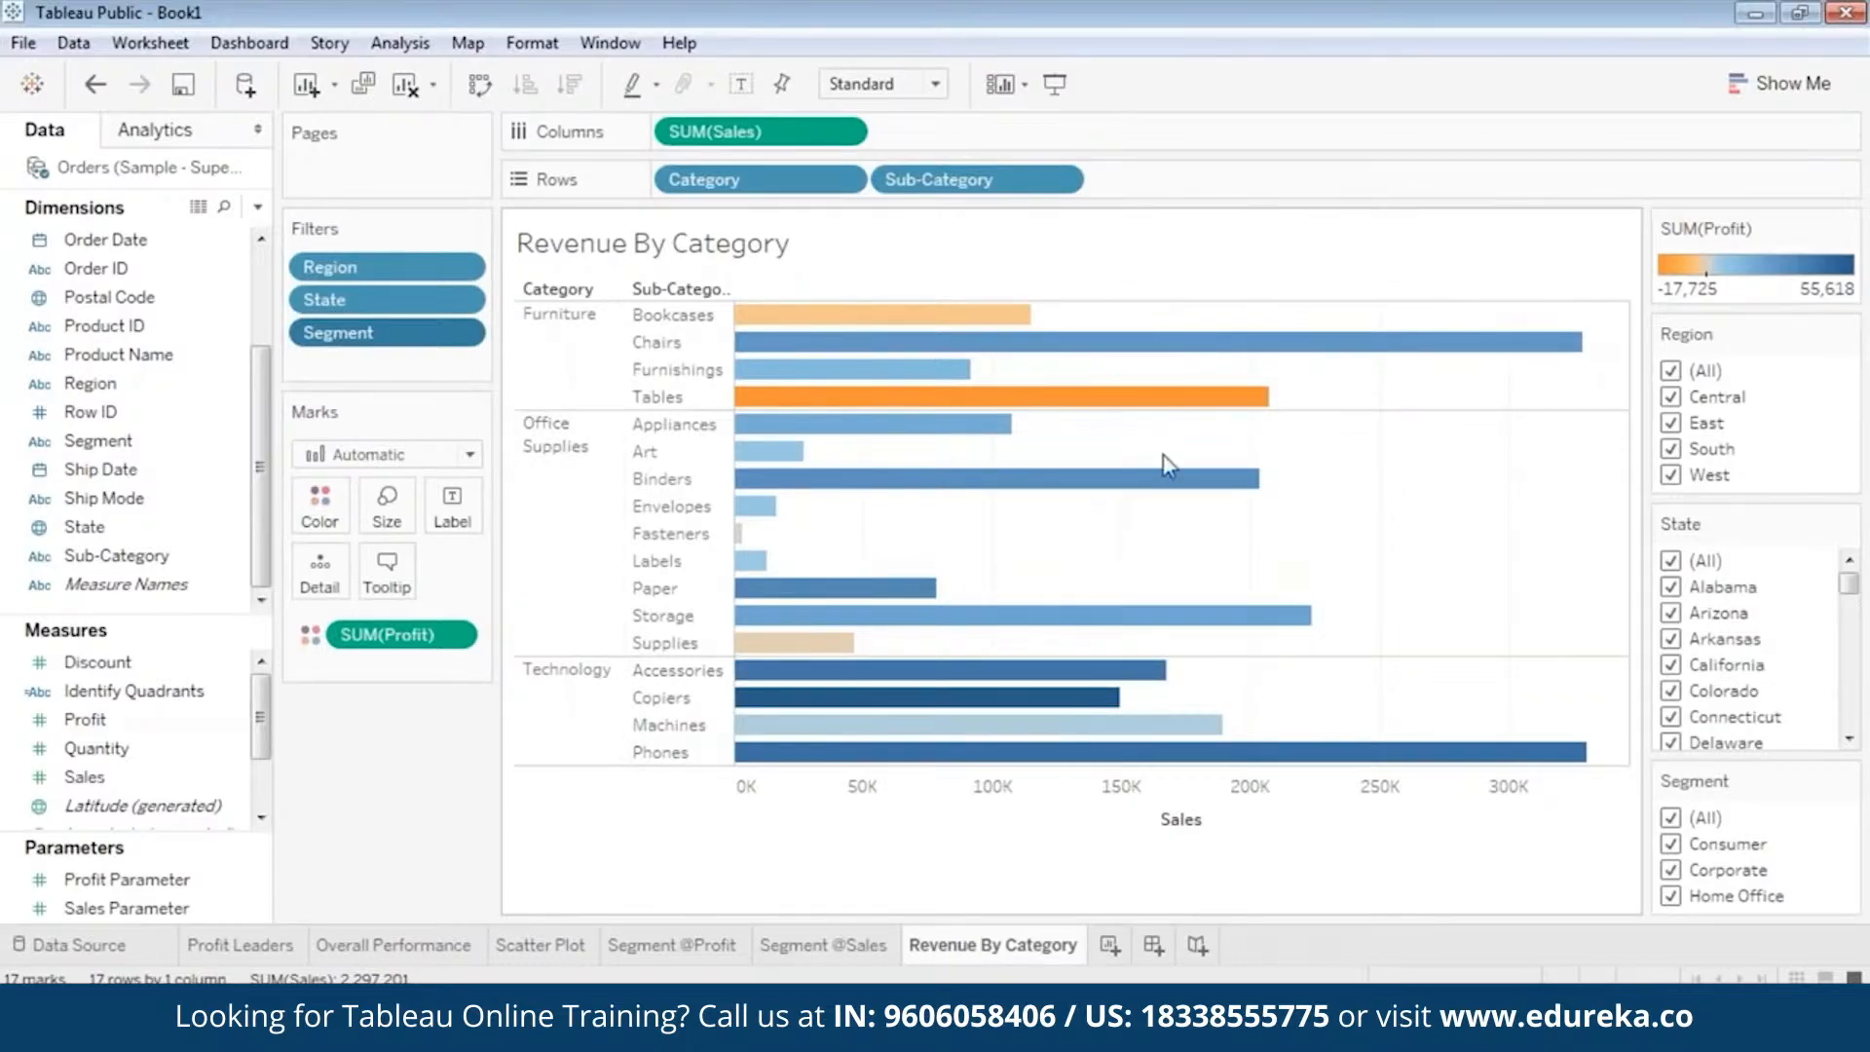
{"action": "mouse_move", "coordinate": [934, 399]}
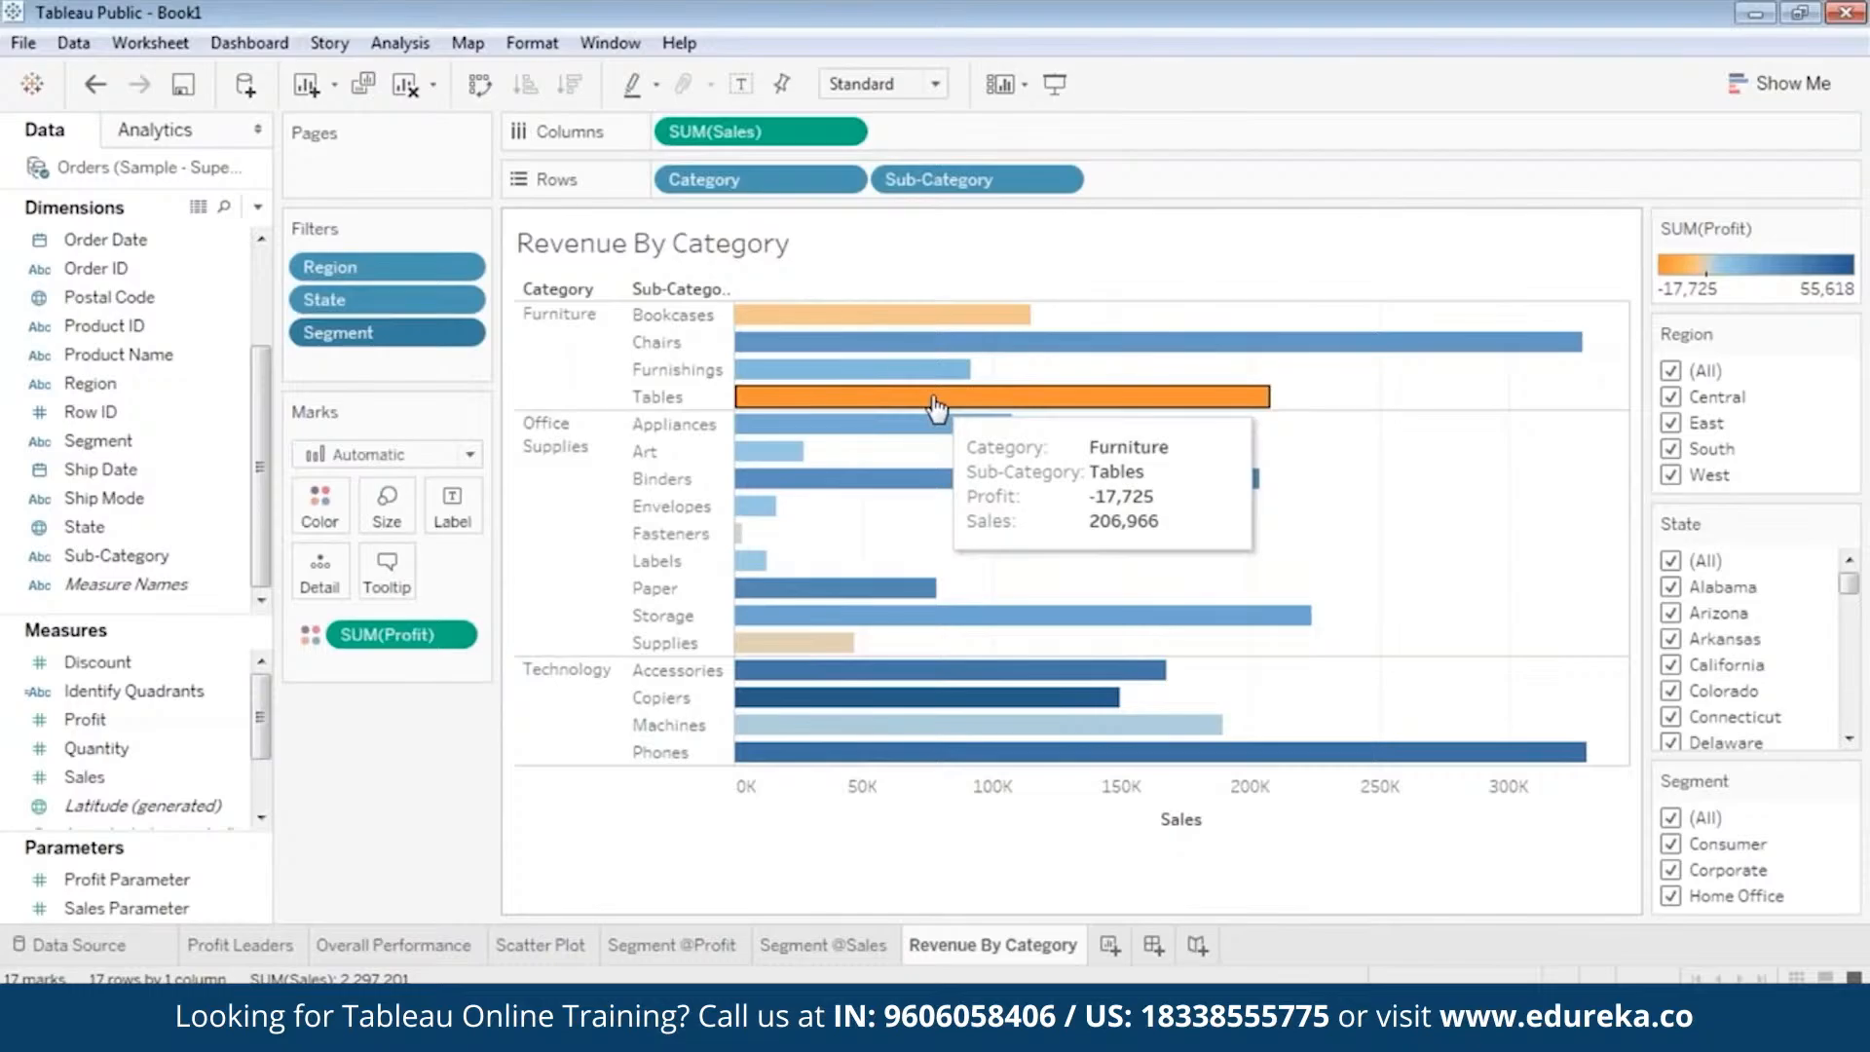
{"action": "left_click", "coordinate": [933, 399]}
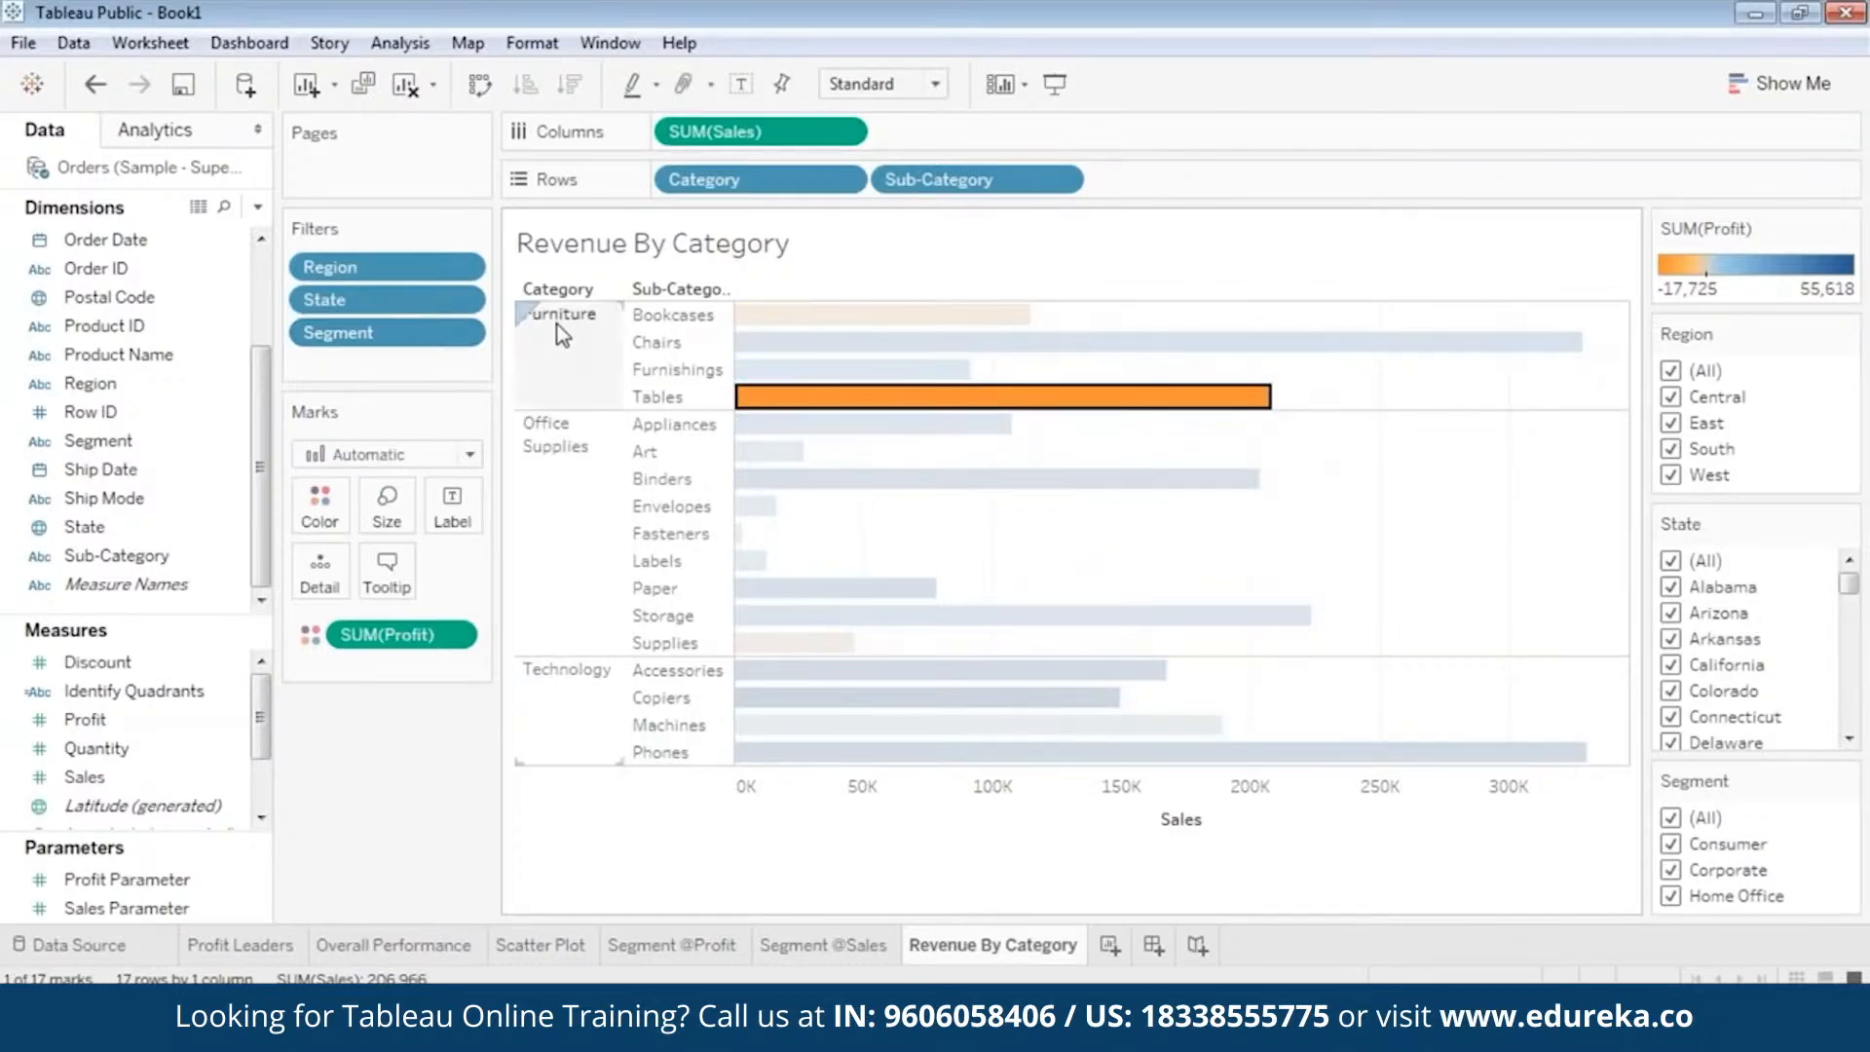
{"action": "mouse_move", "coordinate": [844, 407]}
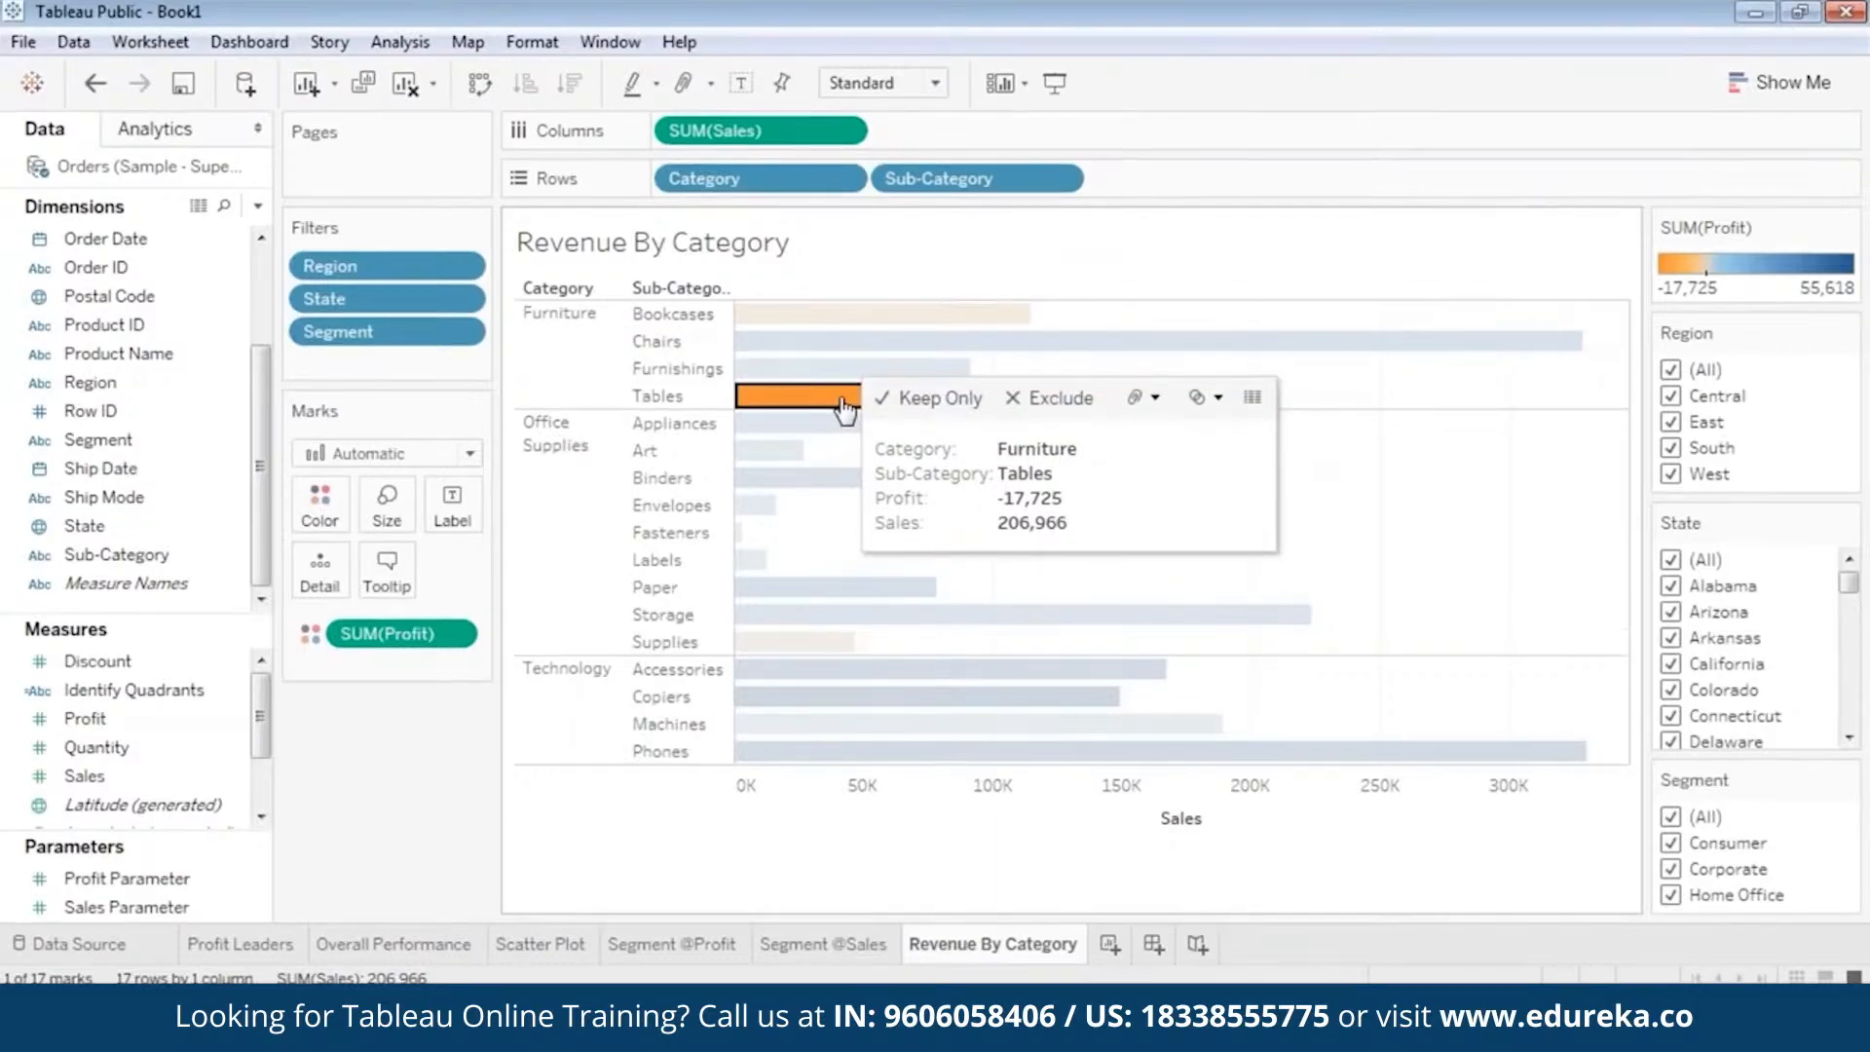
{"action": "left_click", "coordinate": [561, 327]}
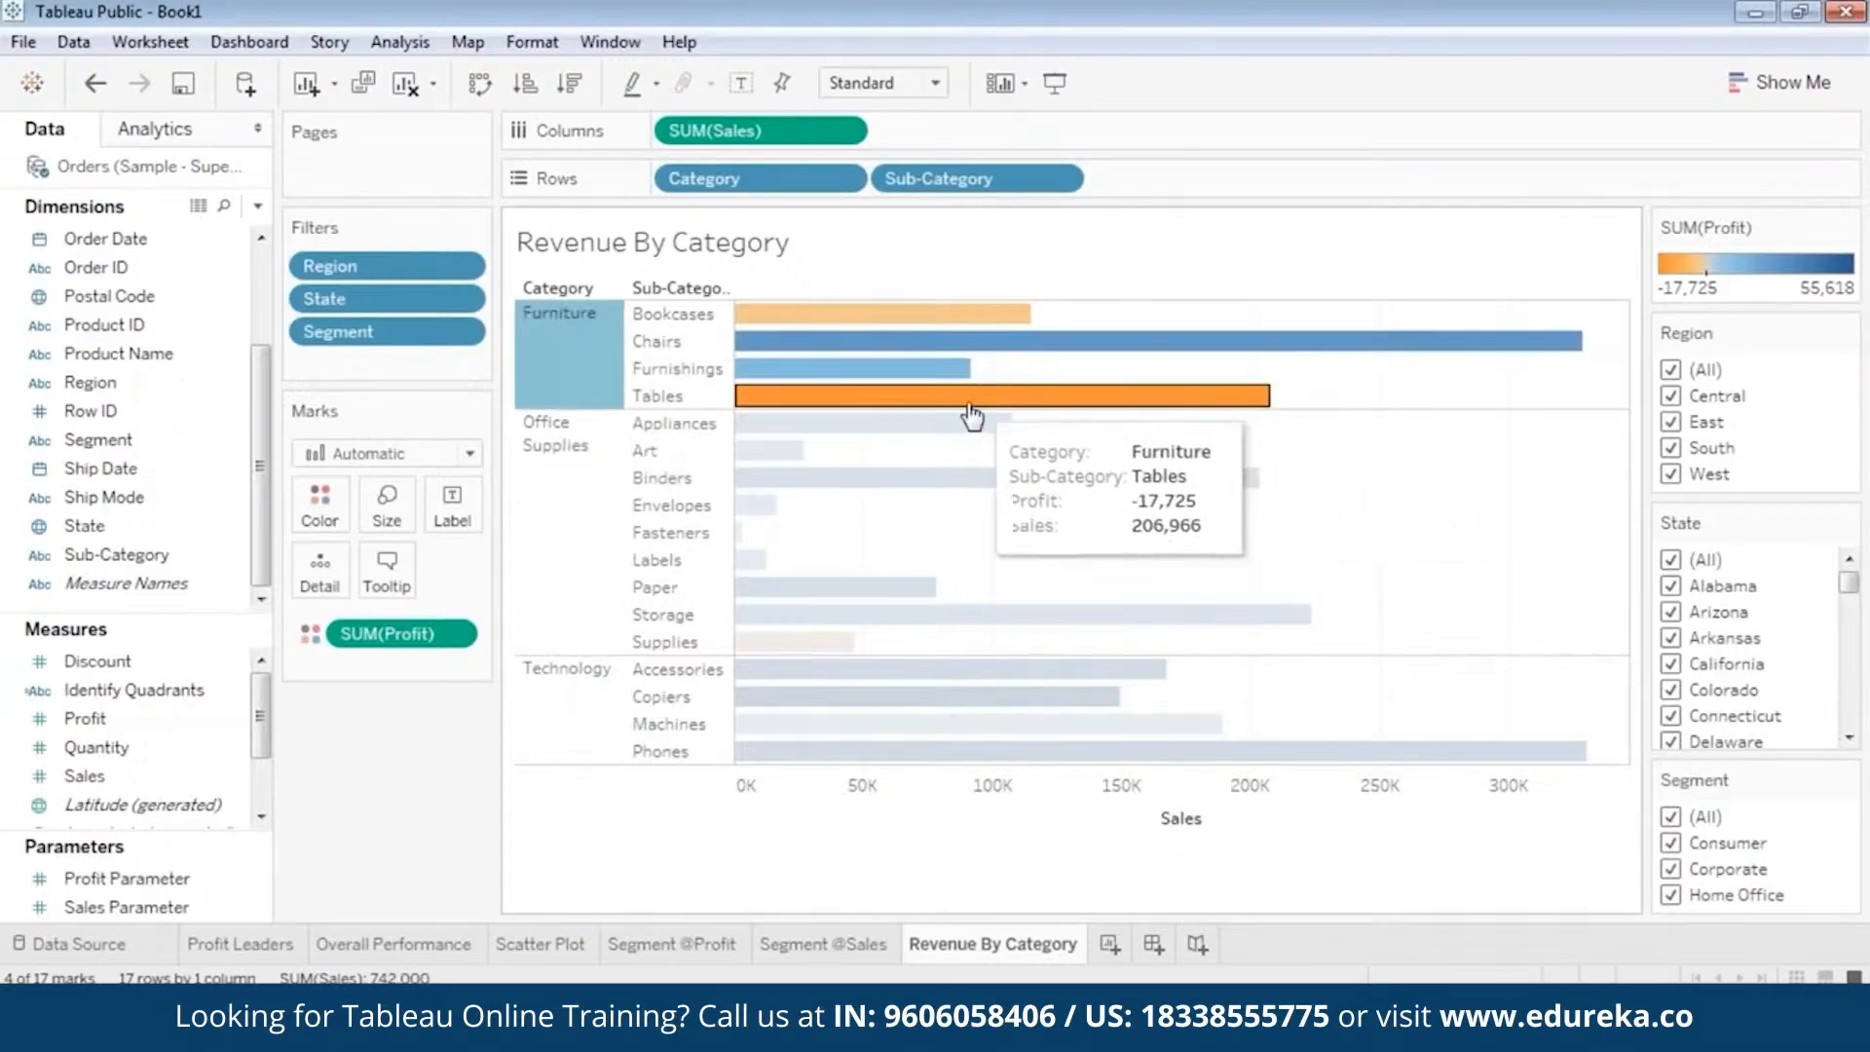
{"action": "left_click", "coordinate": [932, 409]}
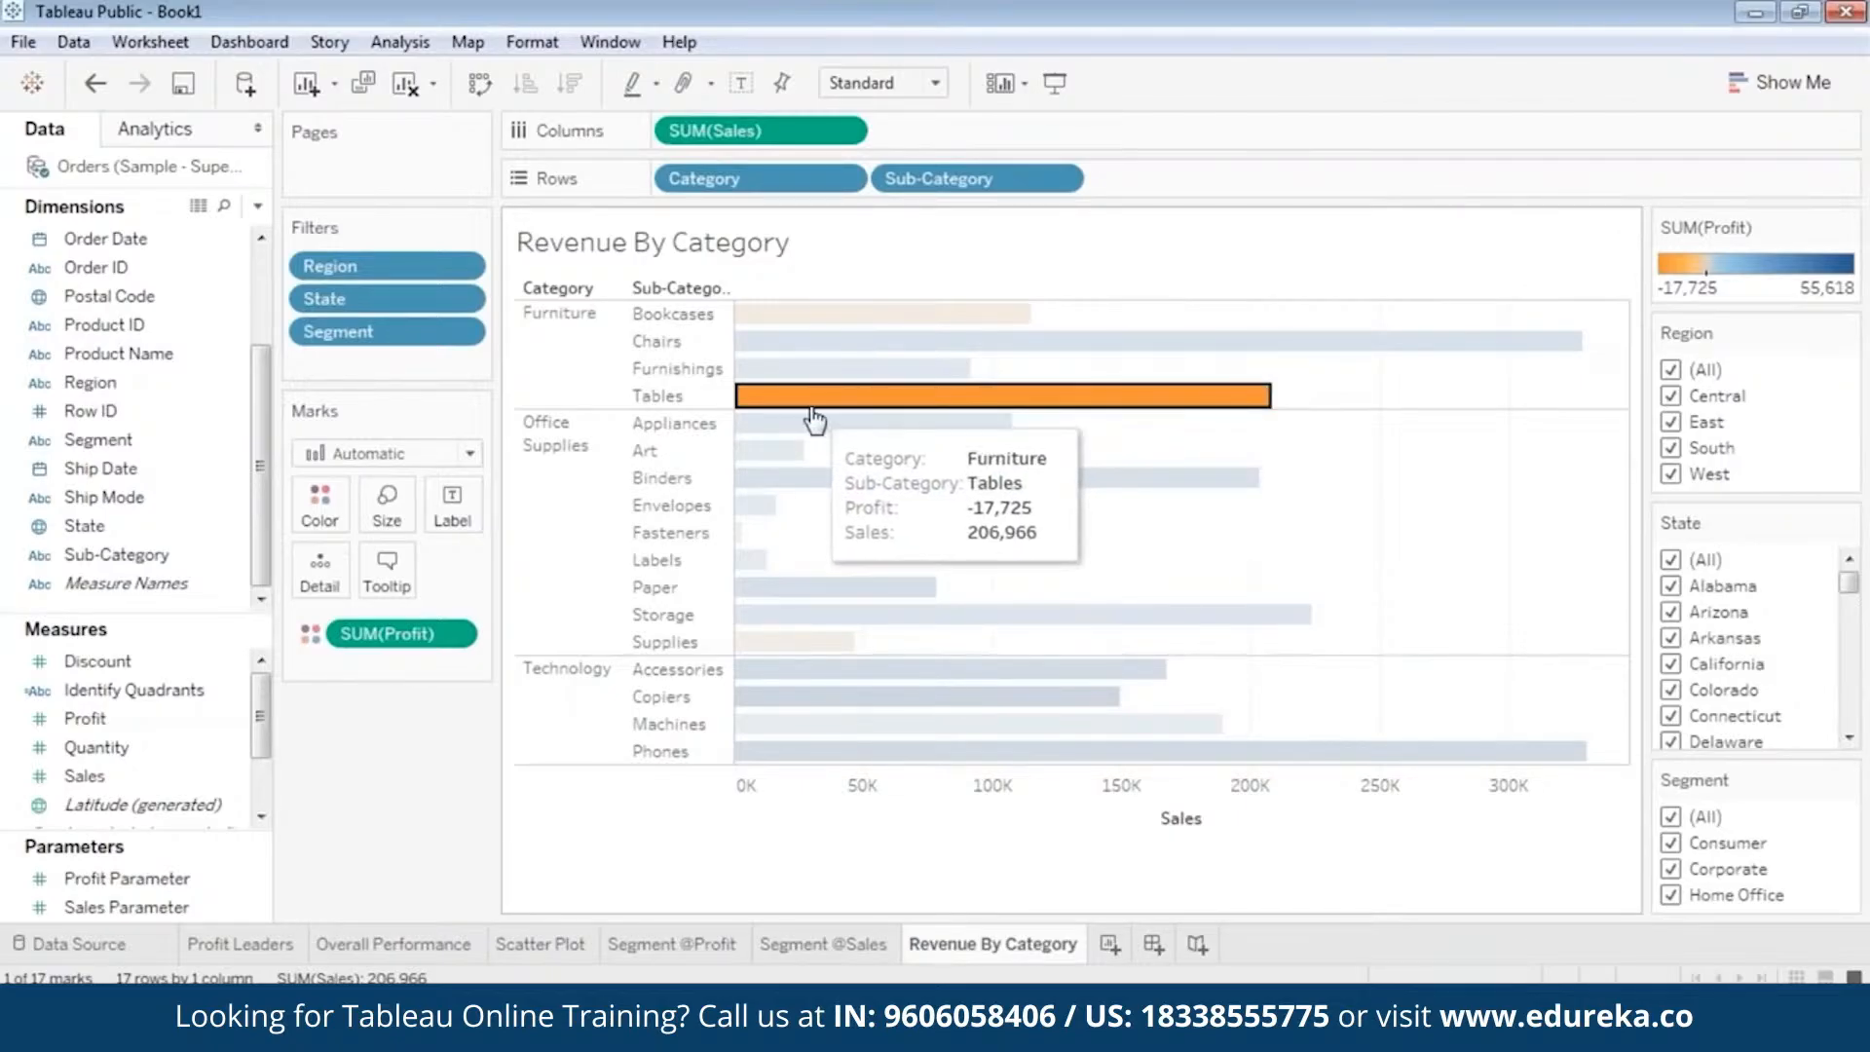
Inspect the Binders, Paper and Chairs bars and compare them with the Tables bar.
{"action": "left_click", "coordinate": [849, 446]}
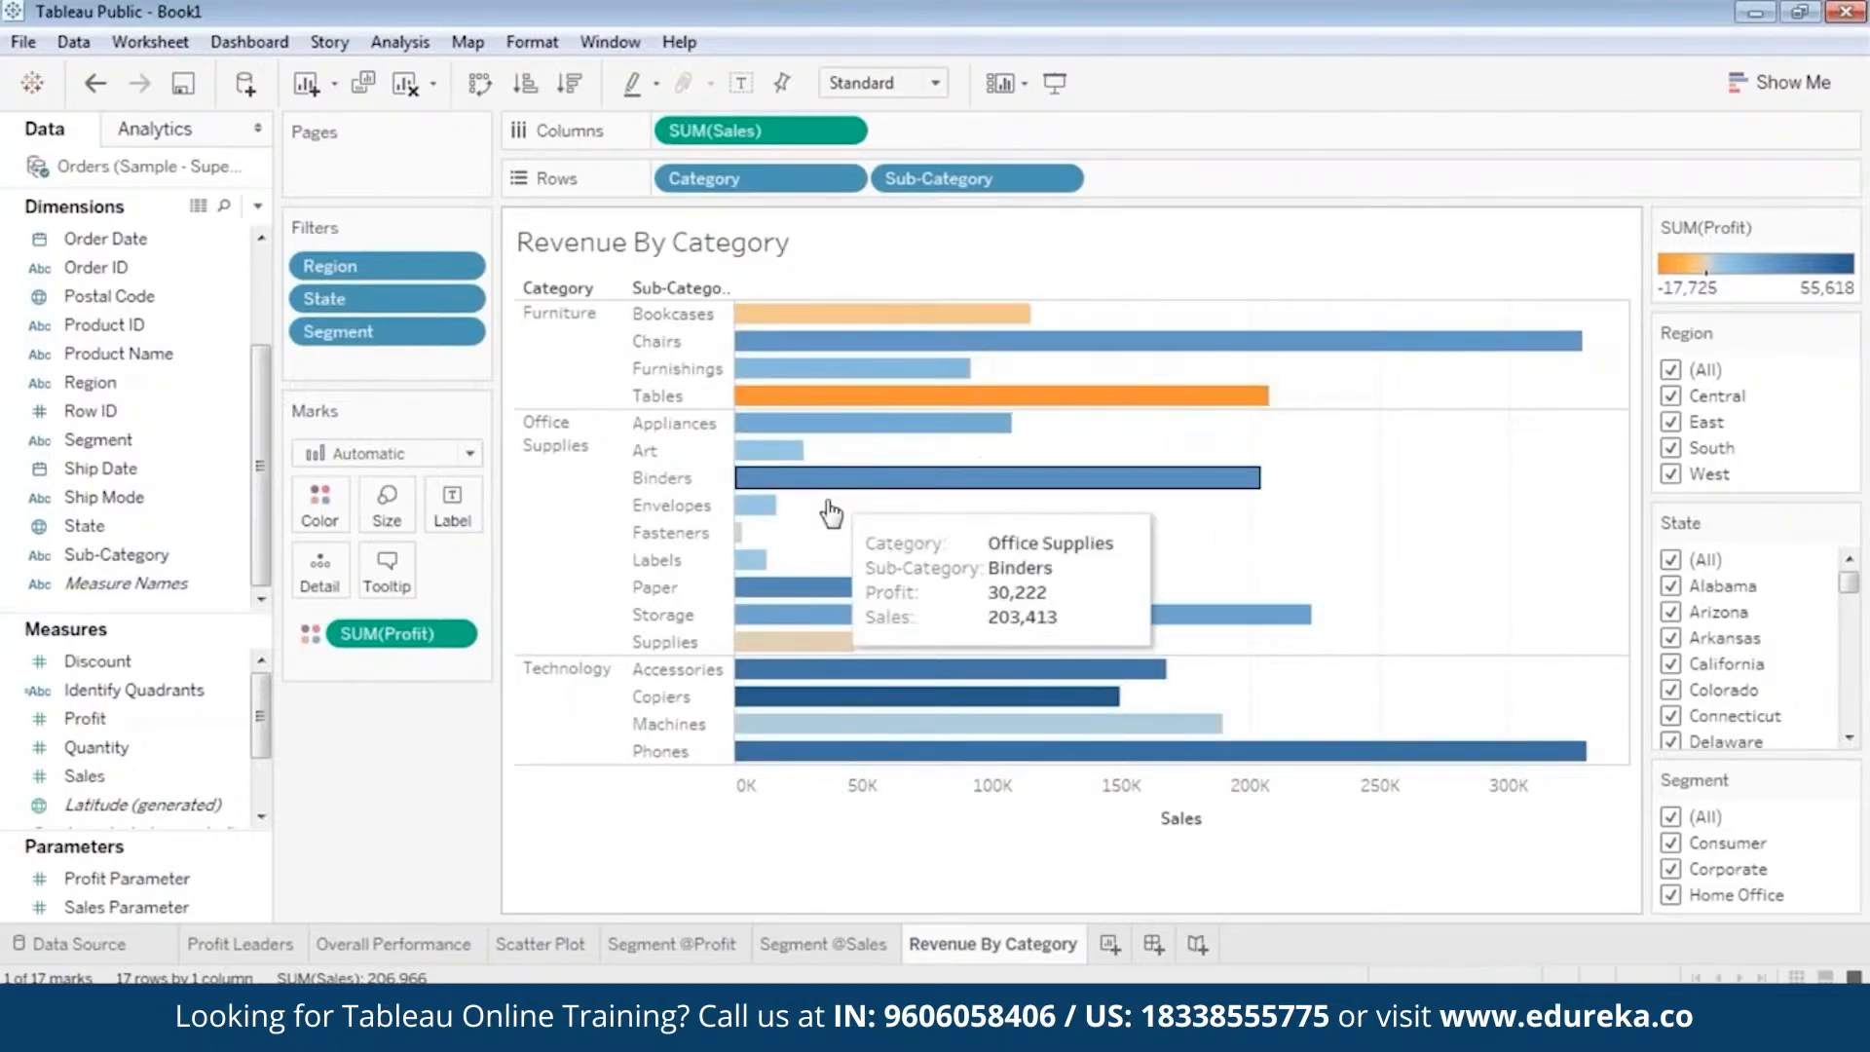
{"action": "left_click", "coordinate": [804, 584]}
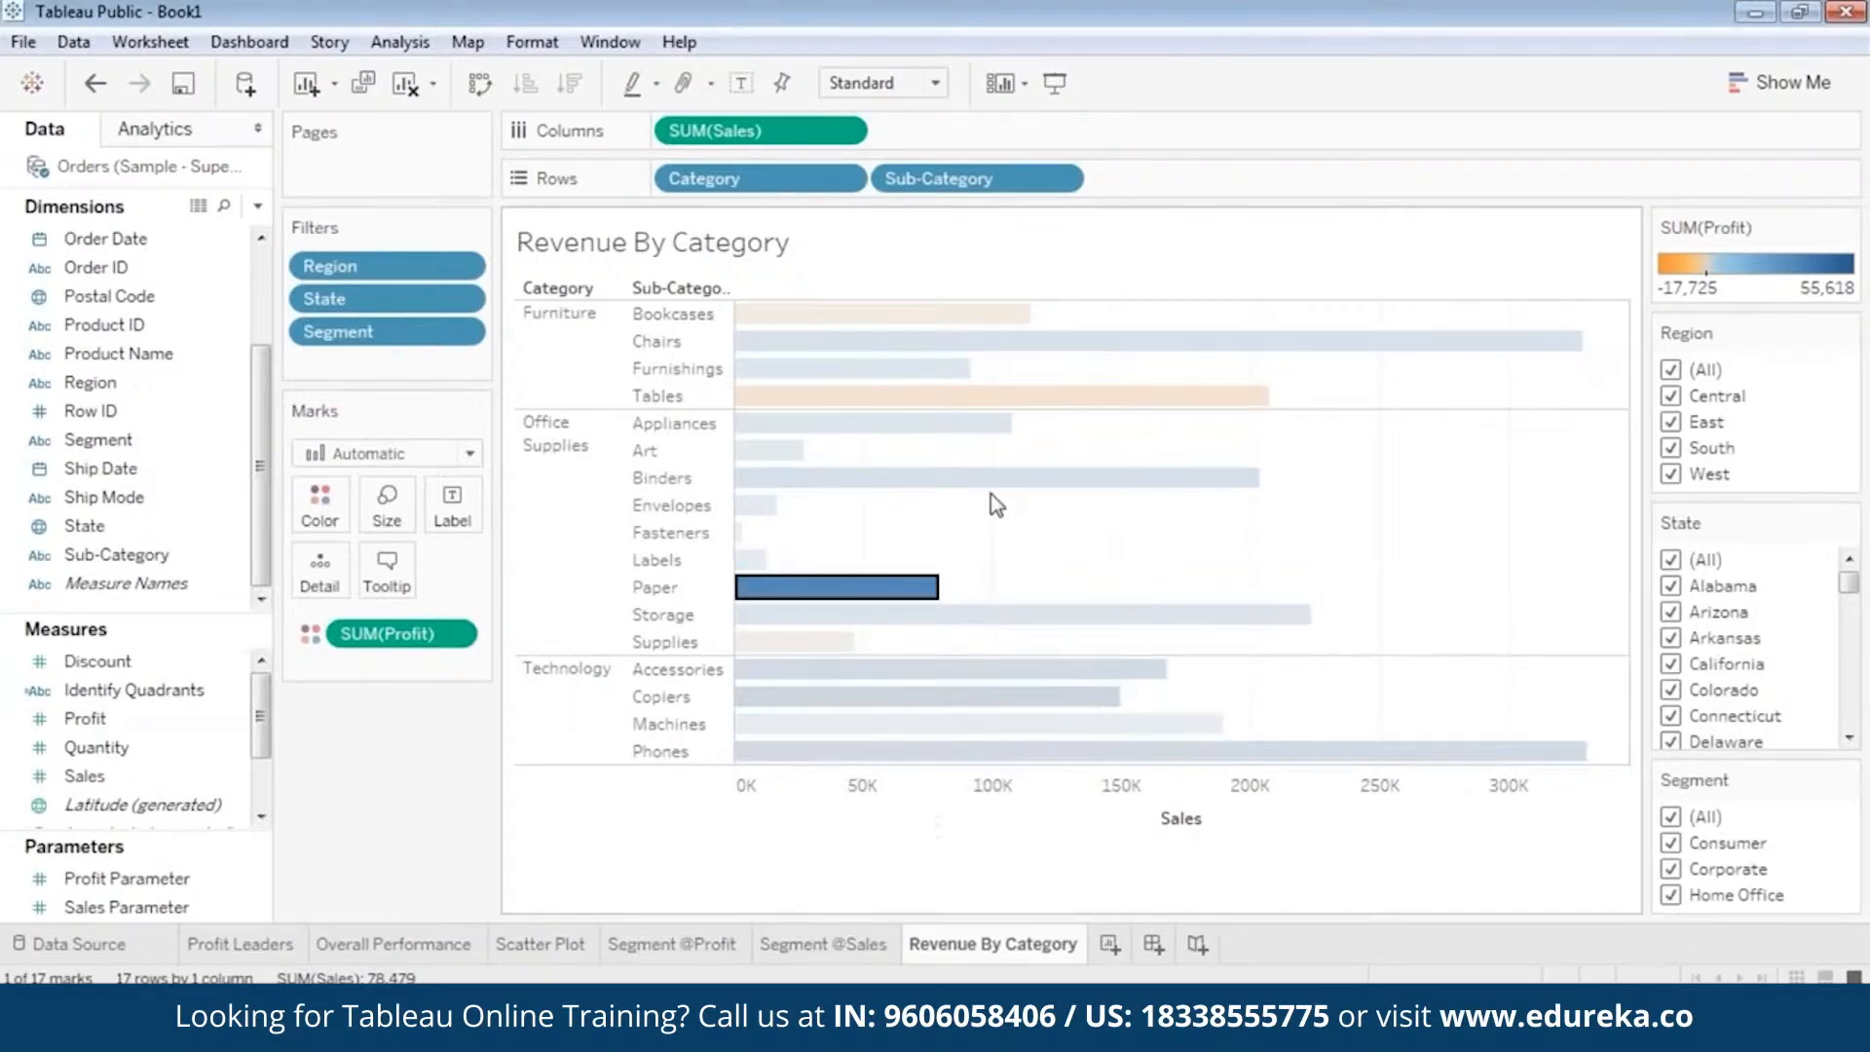
{"action": "left_click", "coordinate": [1344, 496]}
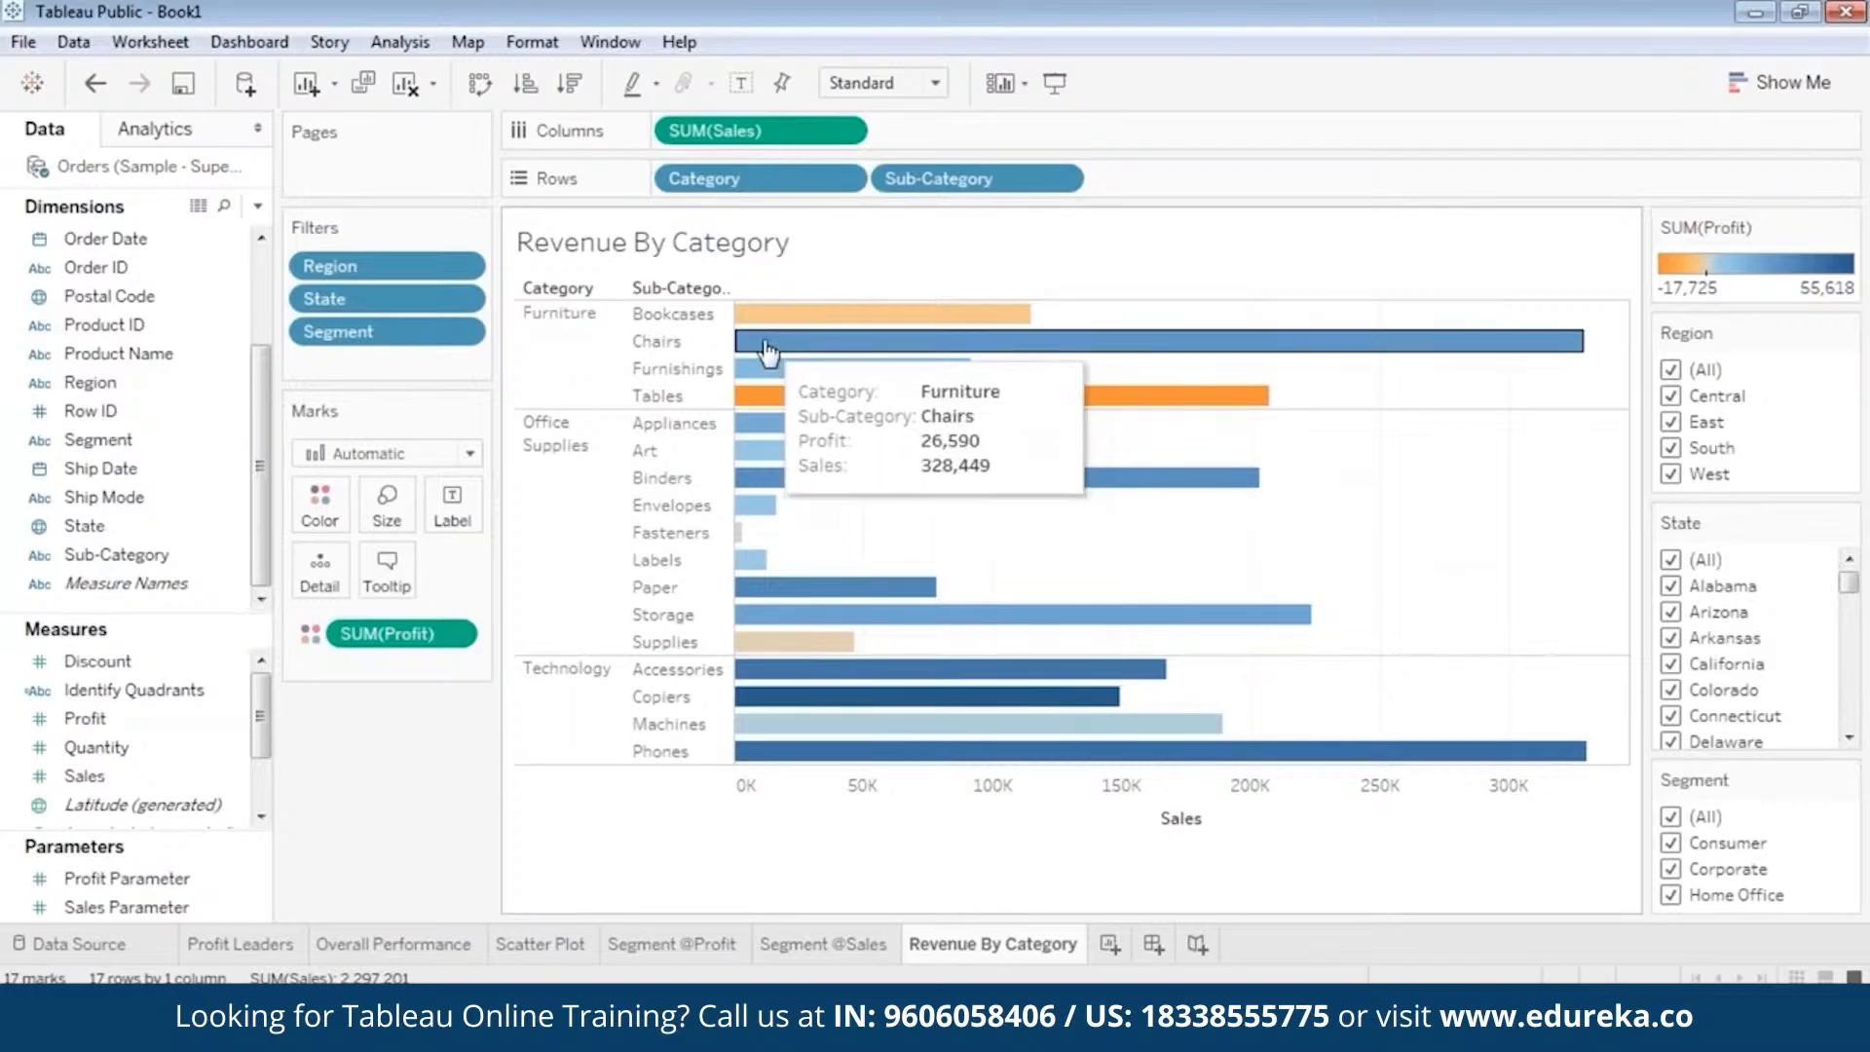
{"action": "left_click", "coordinate": [764, 397]}
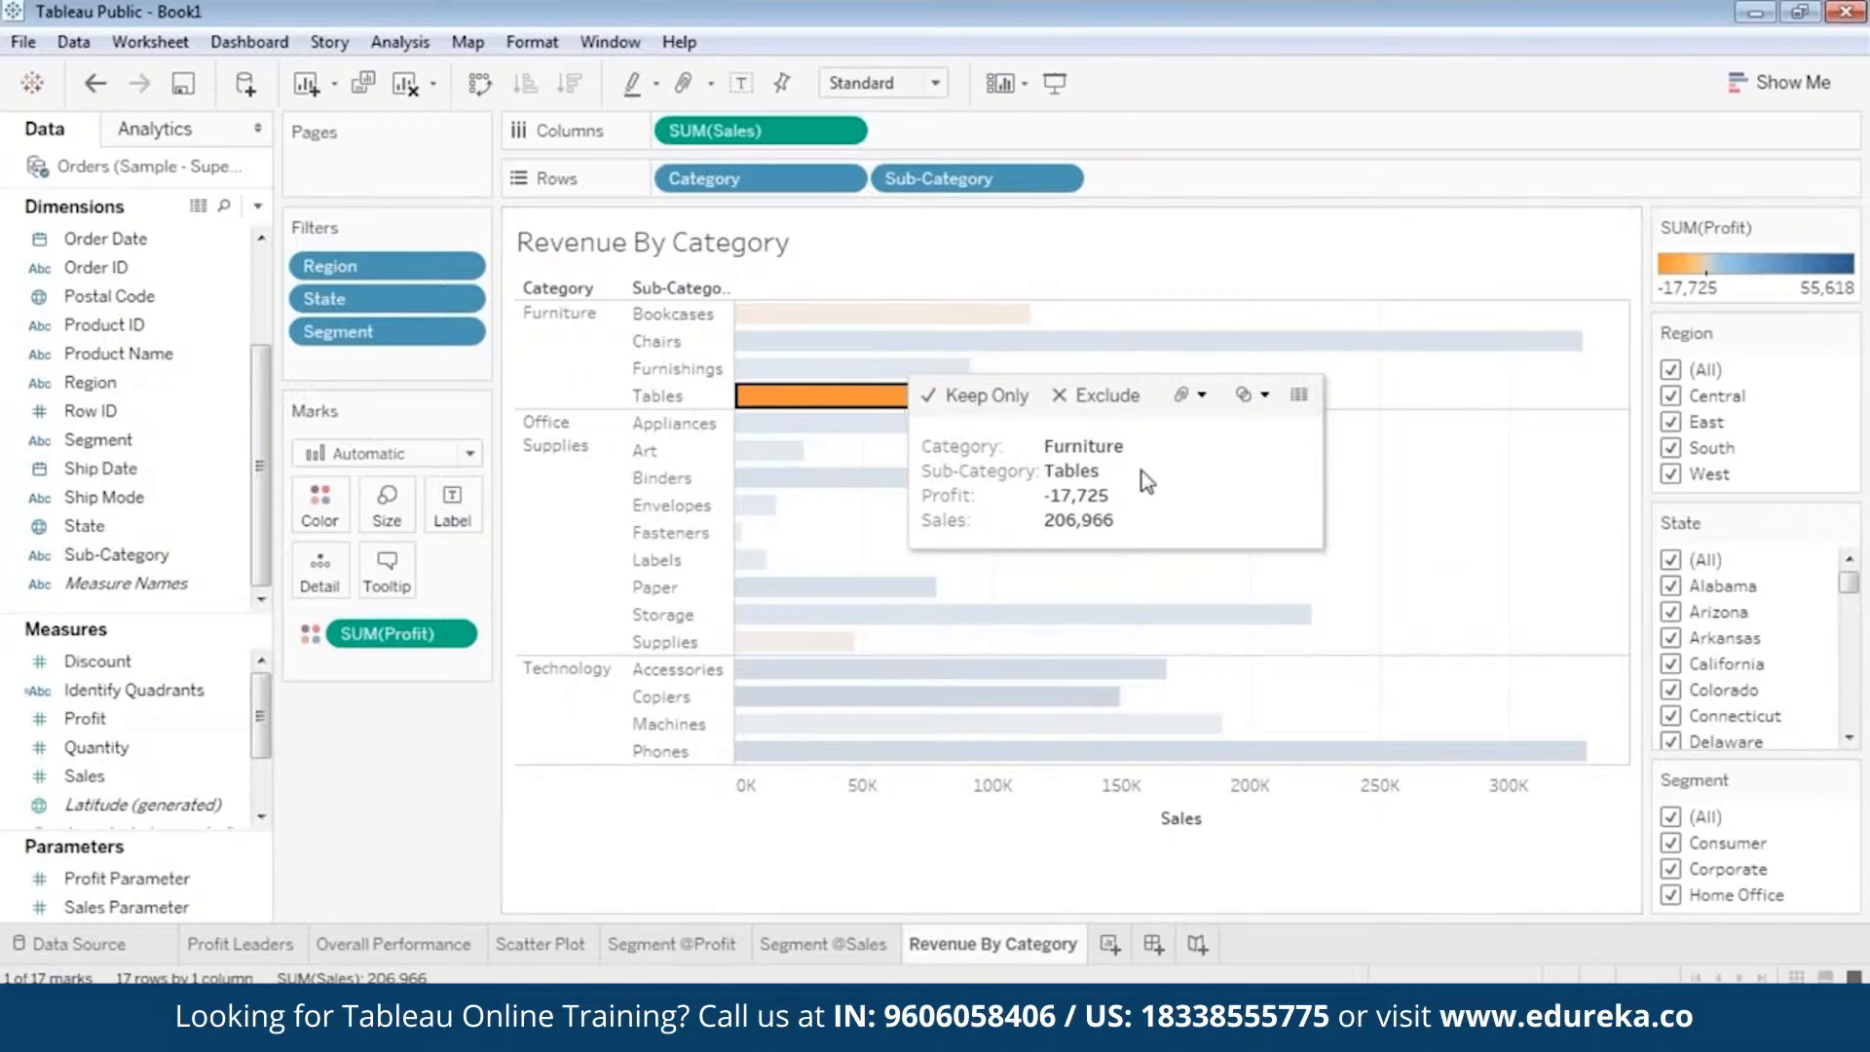
{"action": "left_click", "coordinate": [838, 517]}
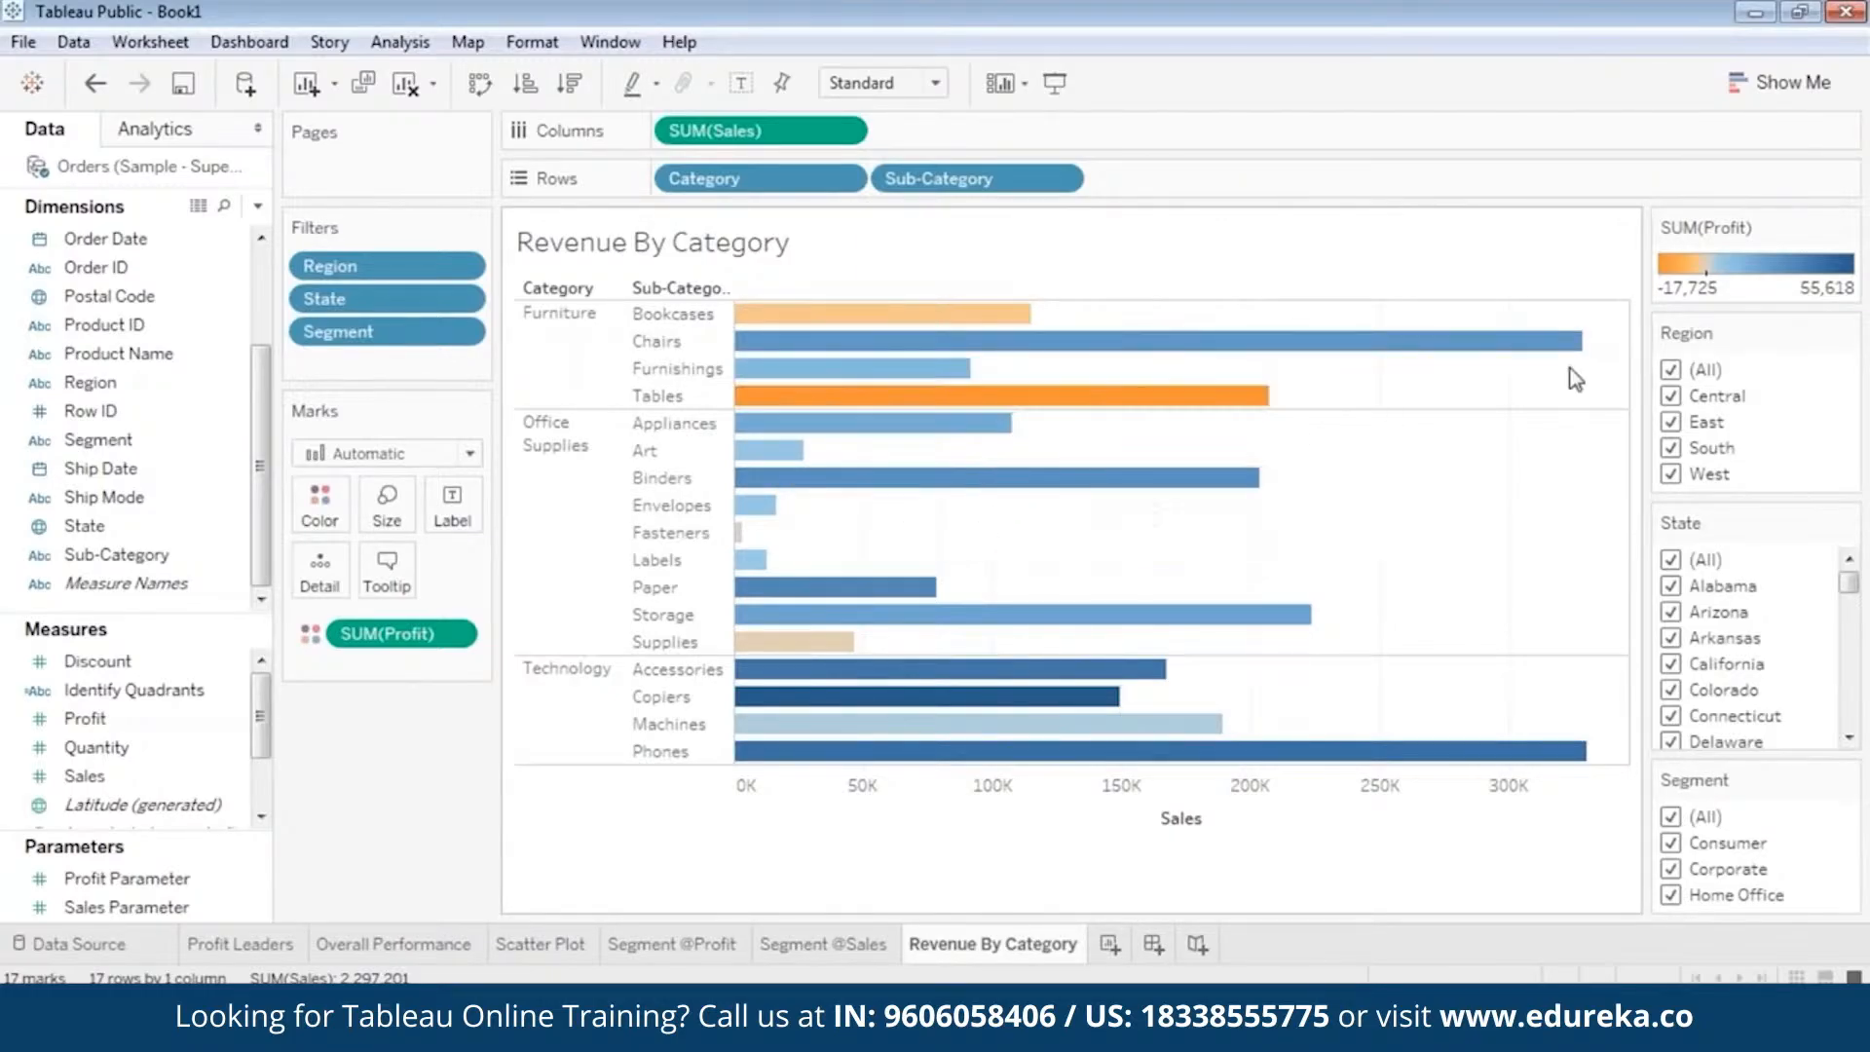
Filter the chart to the Central region alone and to East alone, checking the Chairs and Tables bars for East.
{"action": "left_click", "coordinate": [1671, 370]}
{"action": "left_click", "coordinate": [1671, 396]}
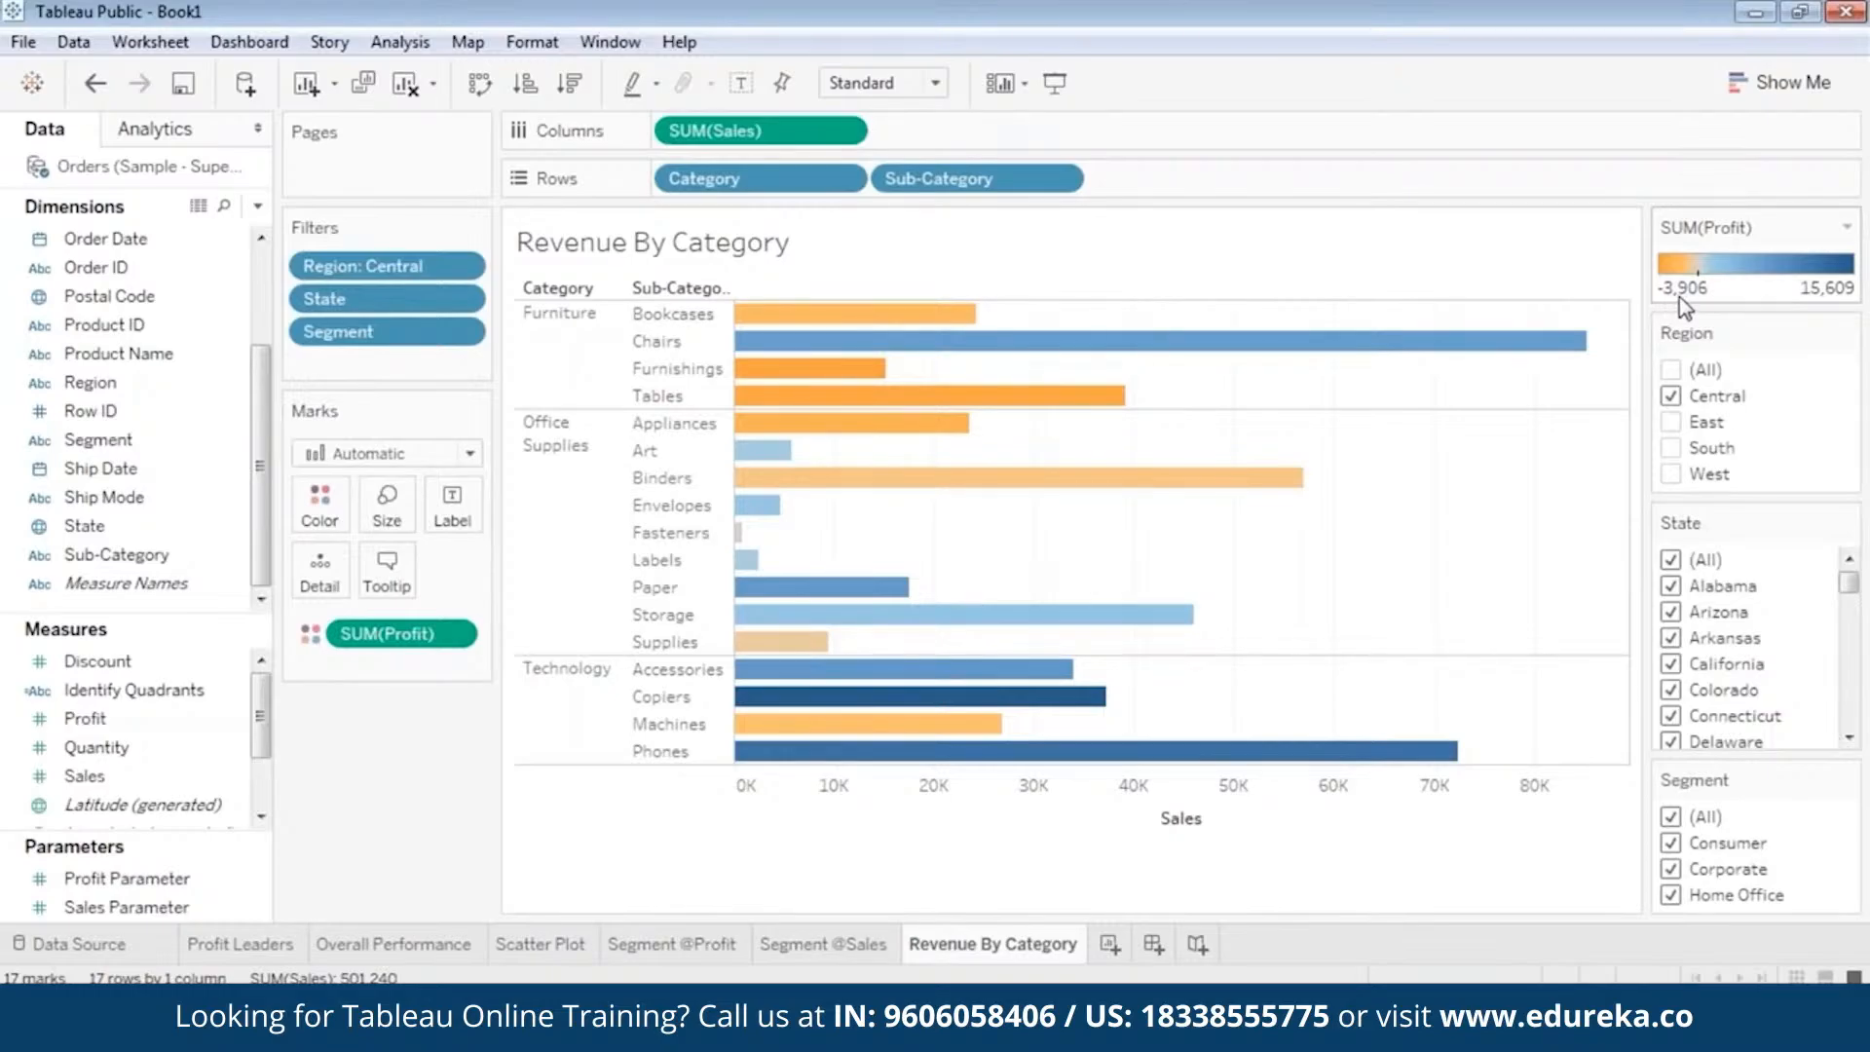
{"action": "left_click", "coordinate": [1671, 397]}
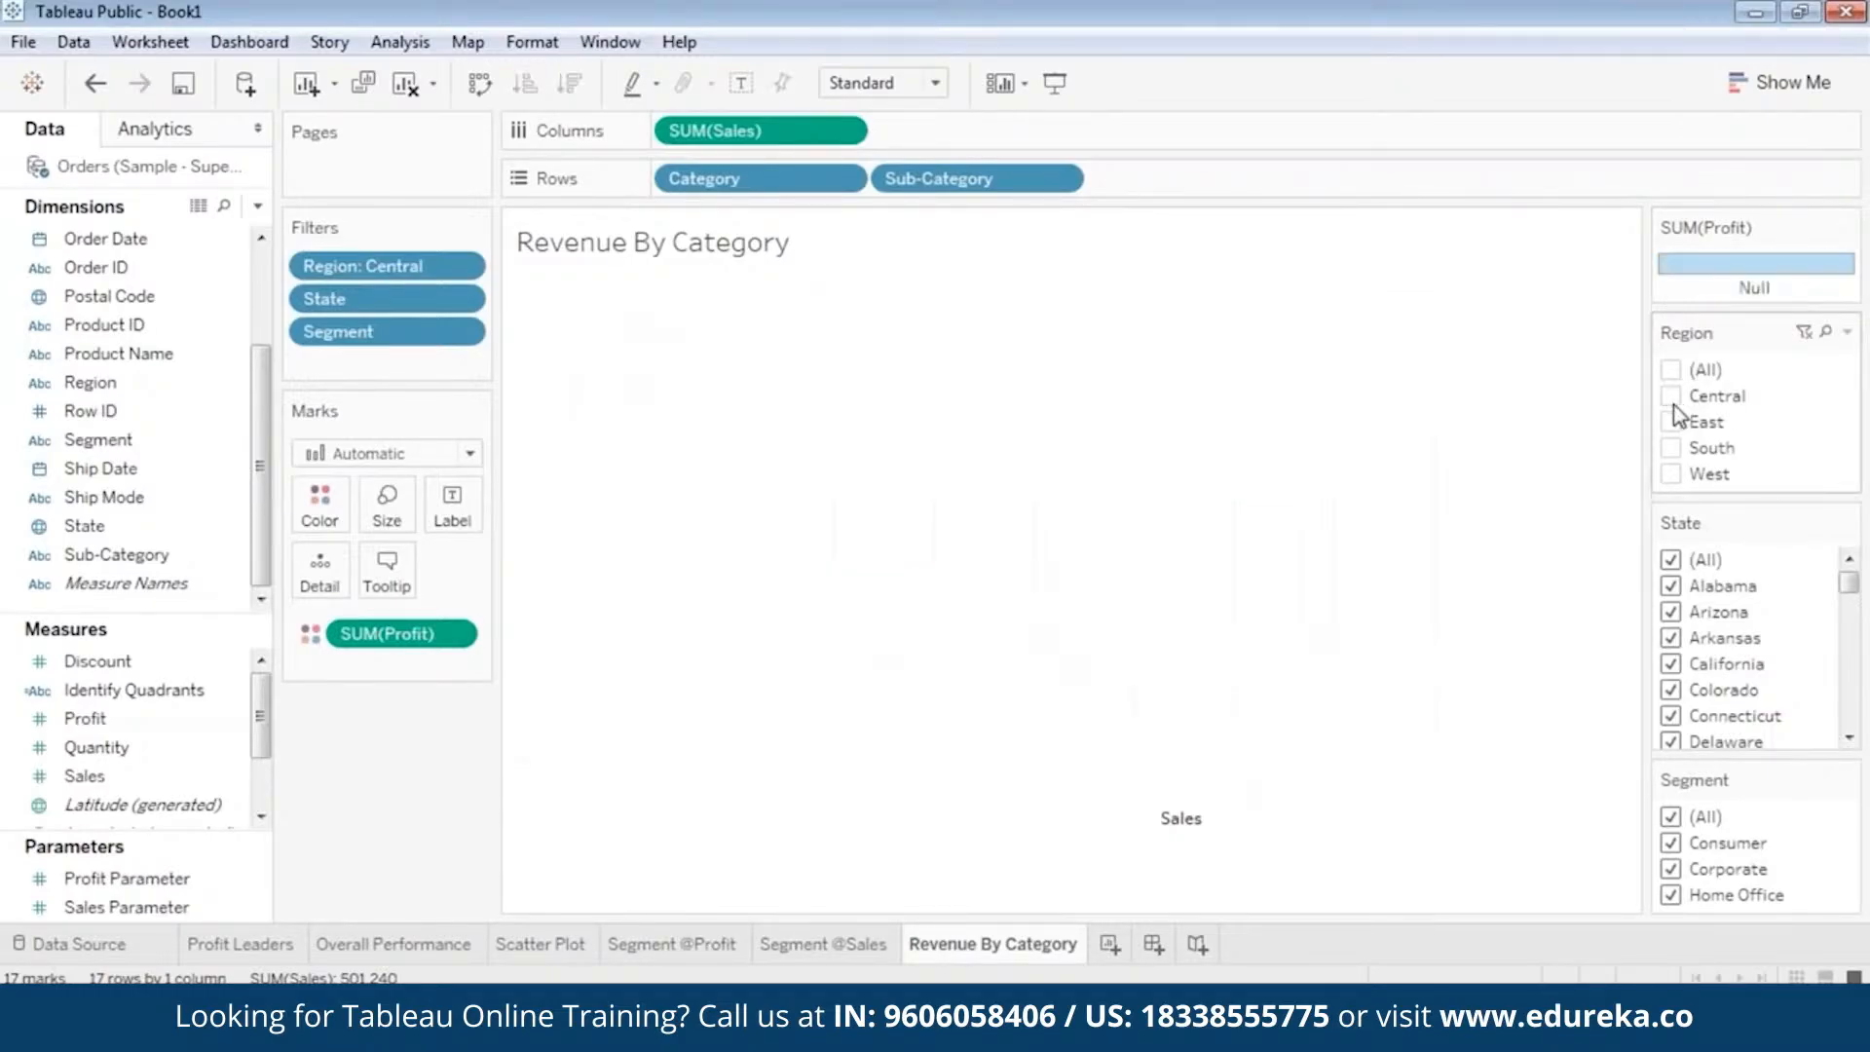
{"action": "left_click", "coordinate": [1671, 421]}
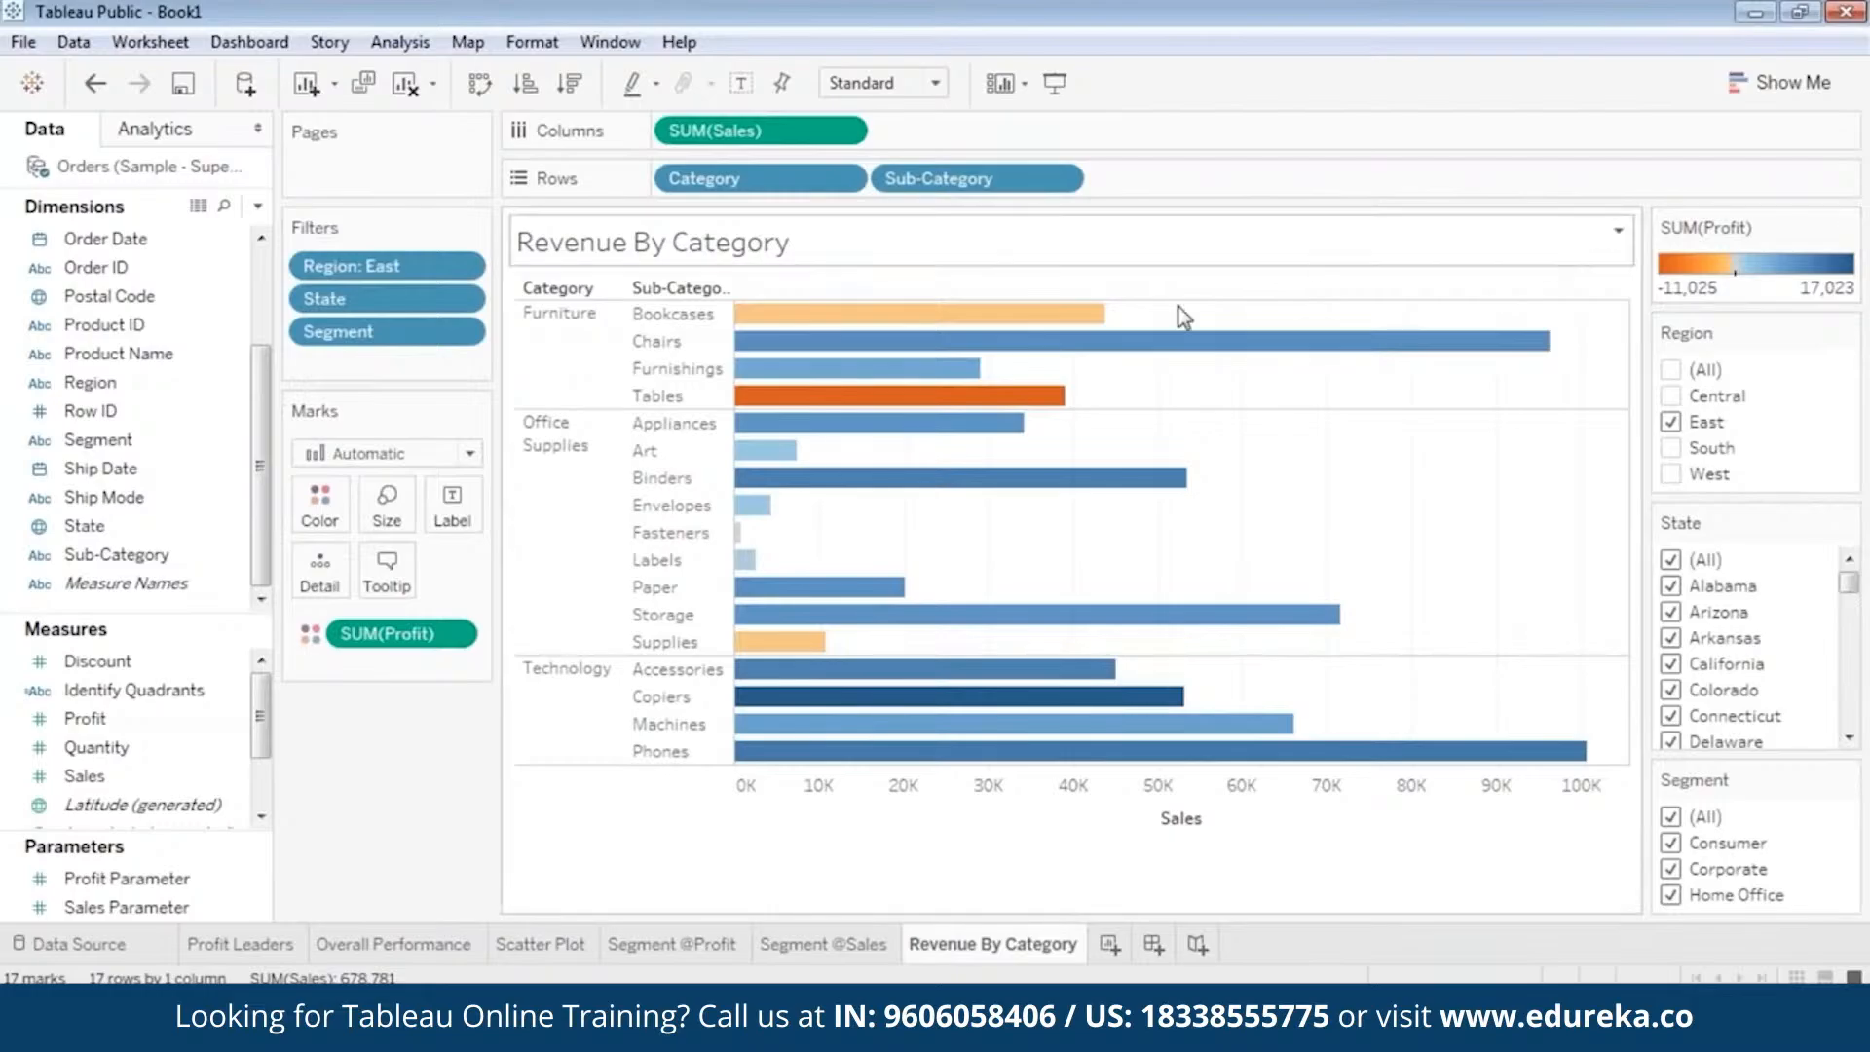
{"action": "left_click", "coordinate": [1537, 341]}
{"action": "left_click", "coordinate": [1018, 397]}
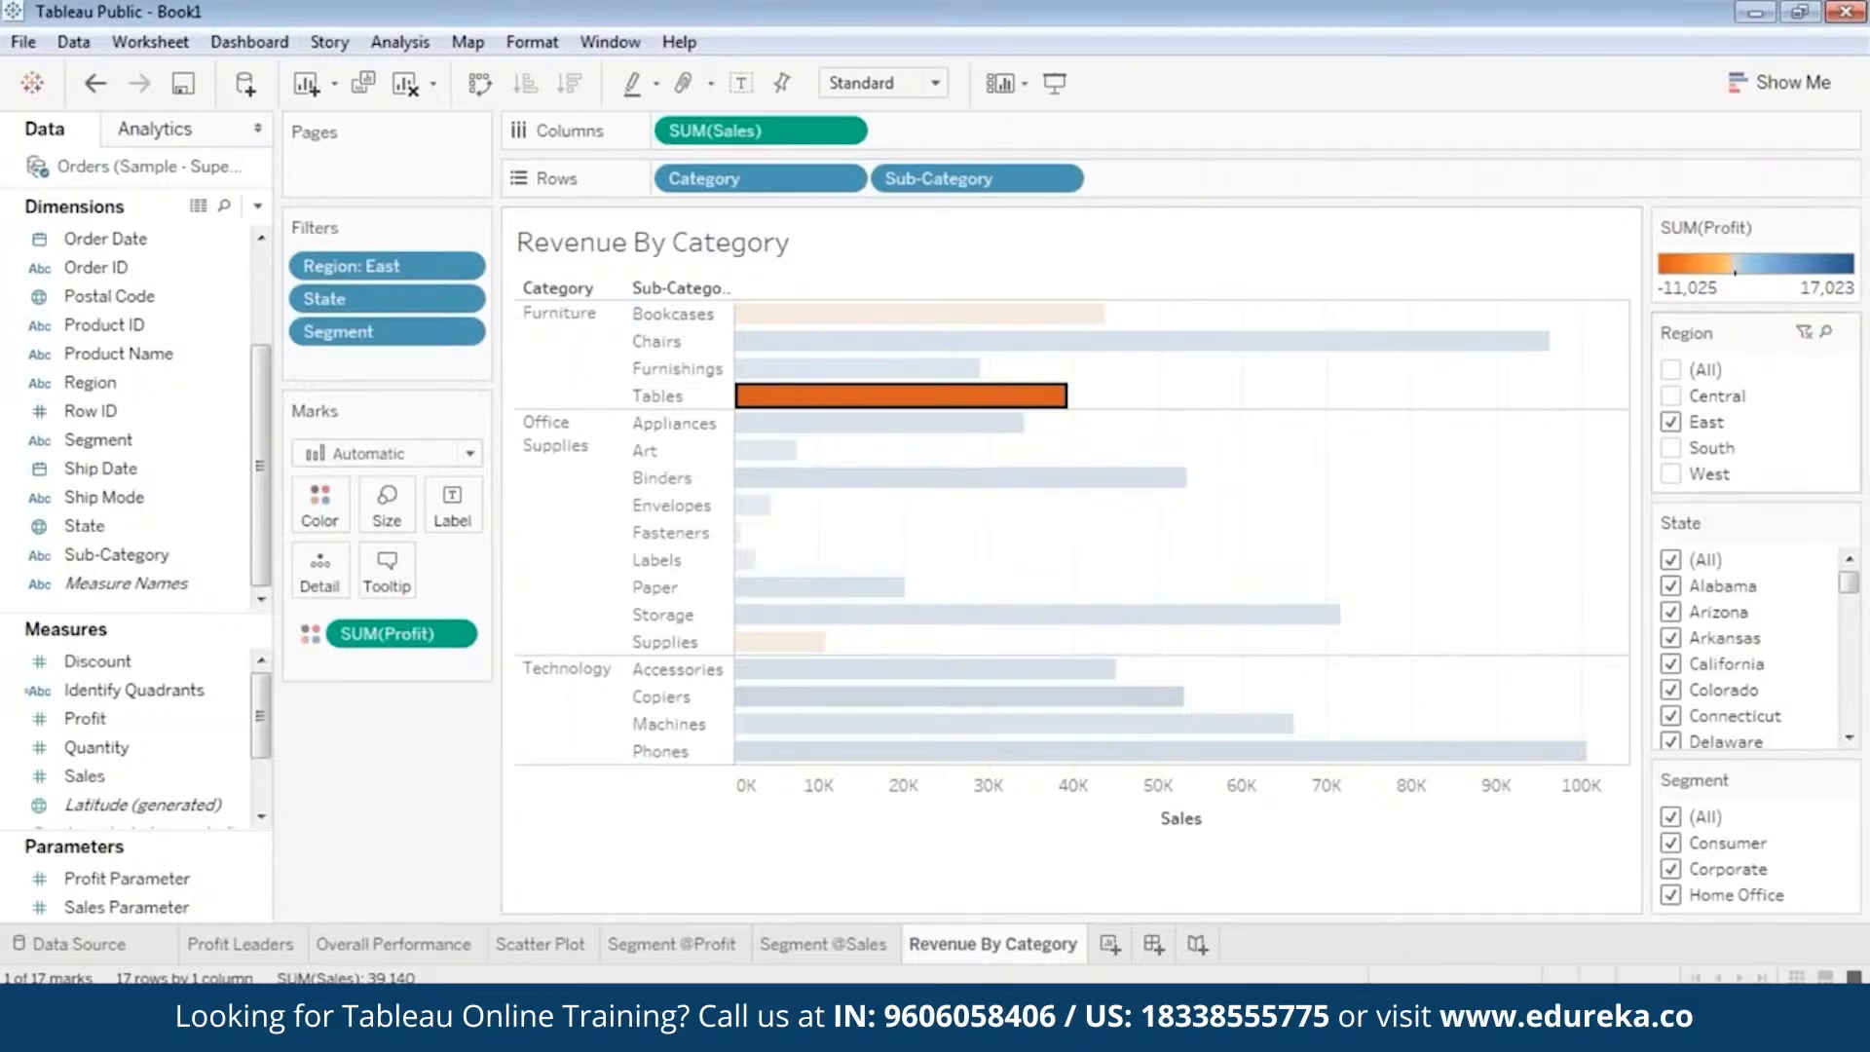
View the sub-category sales and profit for the South region alone and for the West region alone.
{"action": "left_click", "coordinate": [1671, 421]}
{"action": "left_click", "coordinate": [1672, 448]}
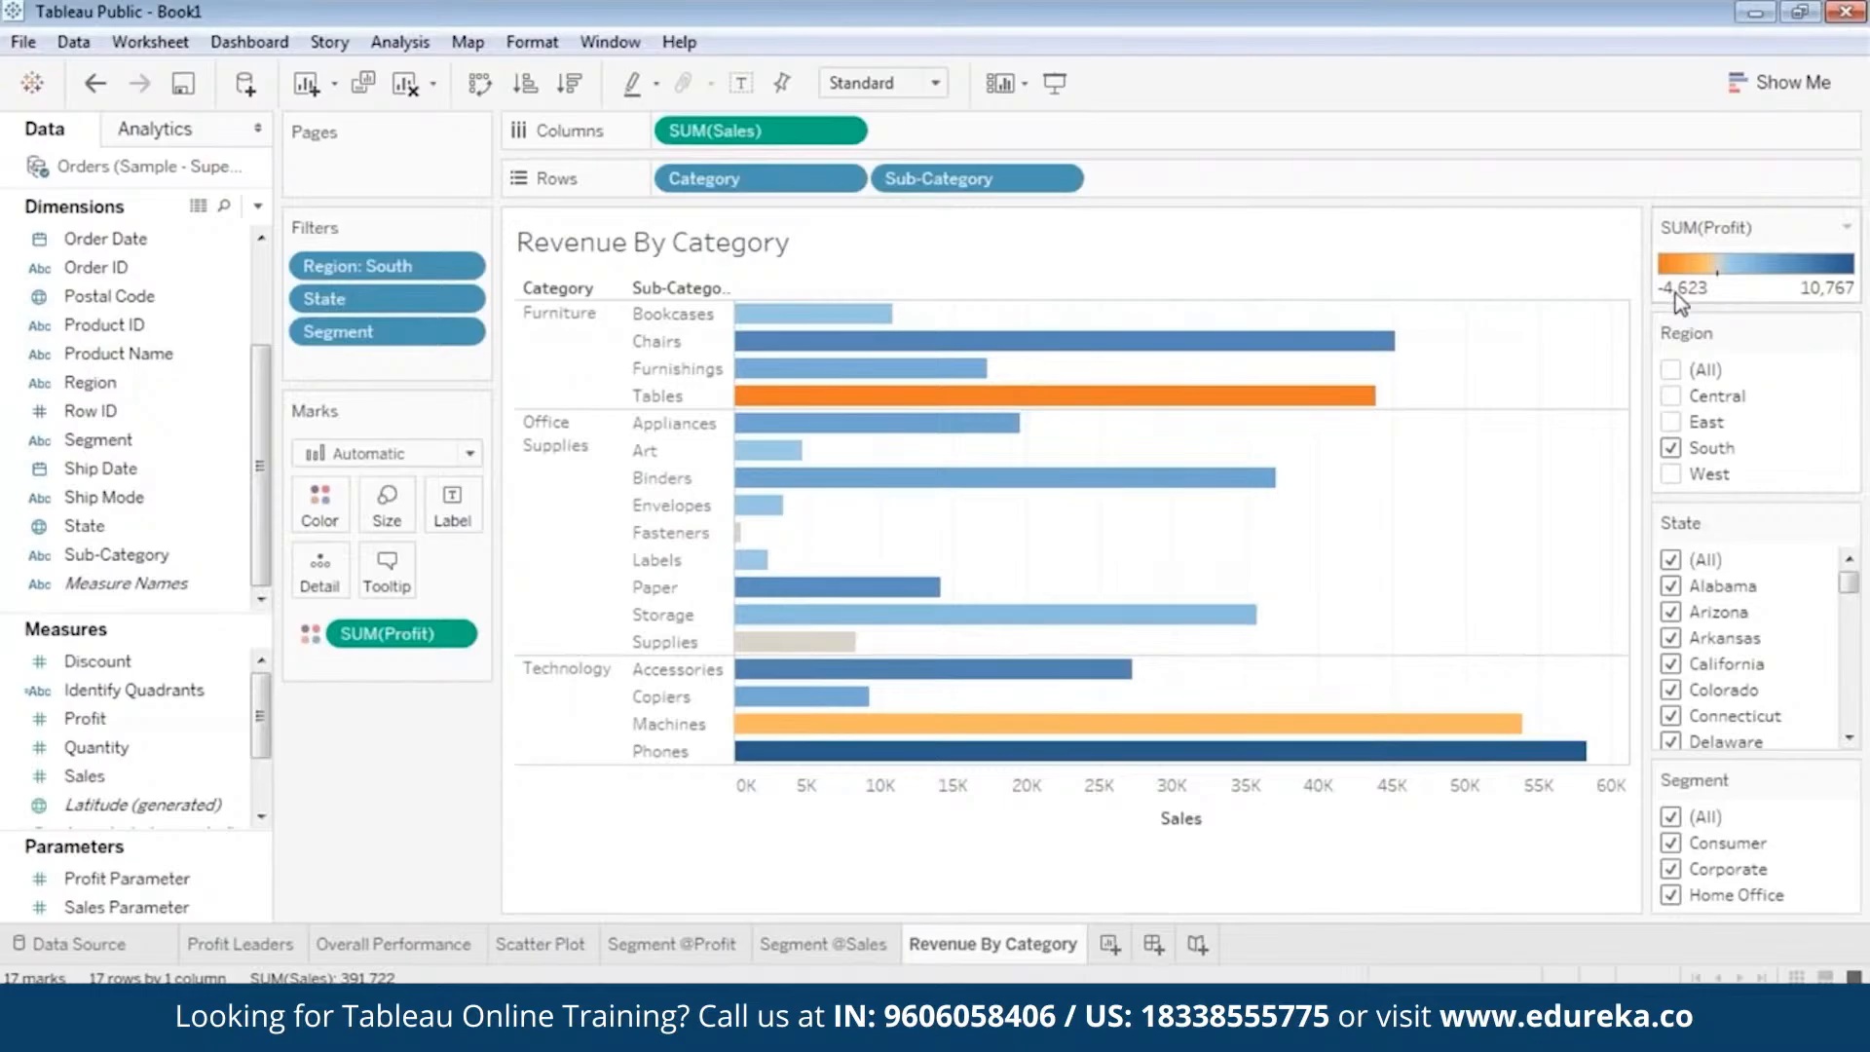
{"action": "left_click", "coordinate": [1671, 475]}
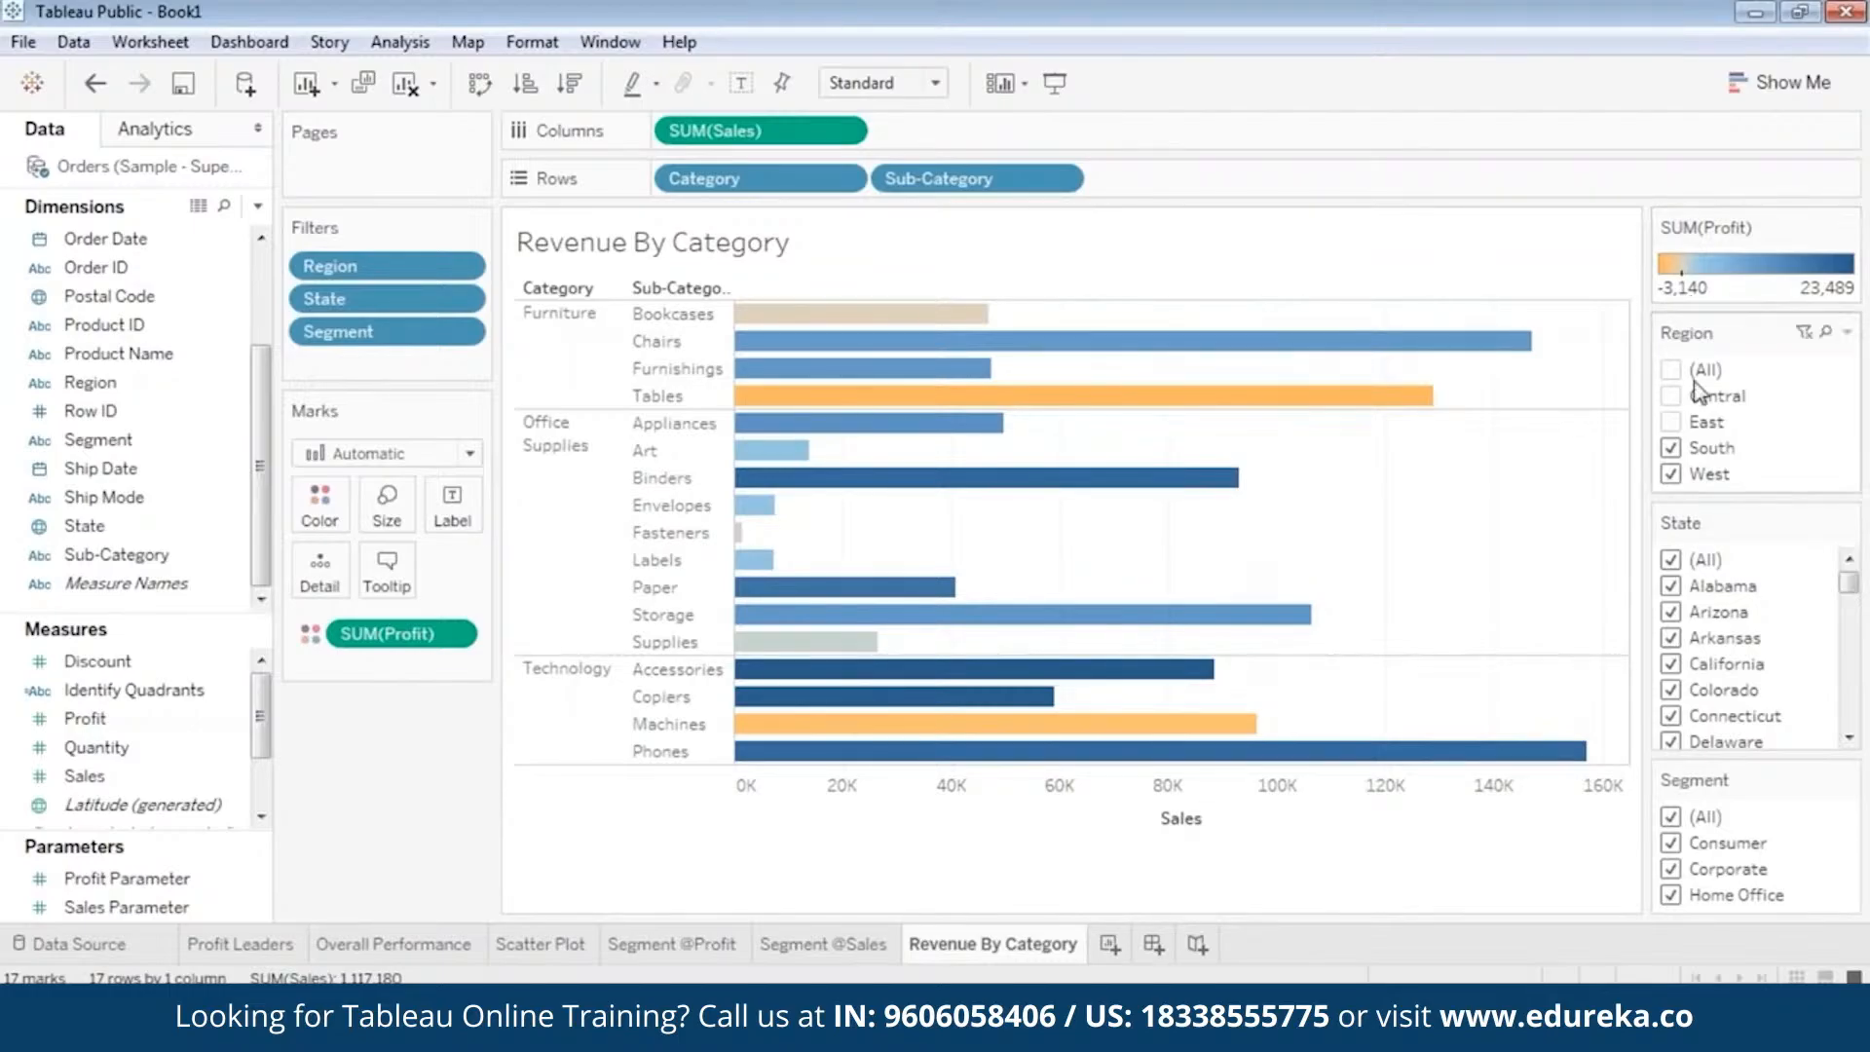
{"action": "left_click", "coordinate": [1672, 447]}
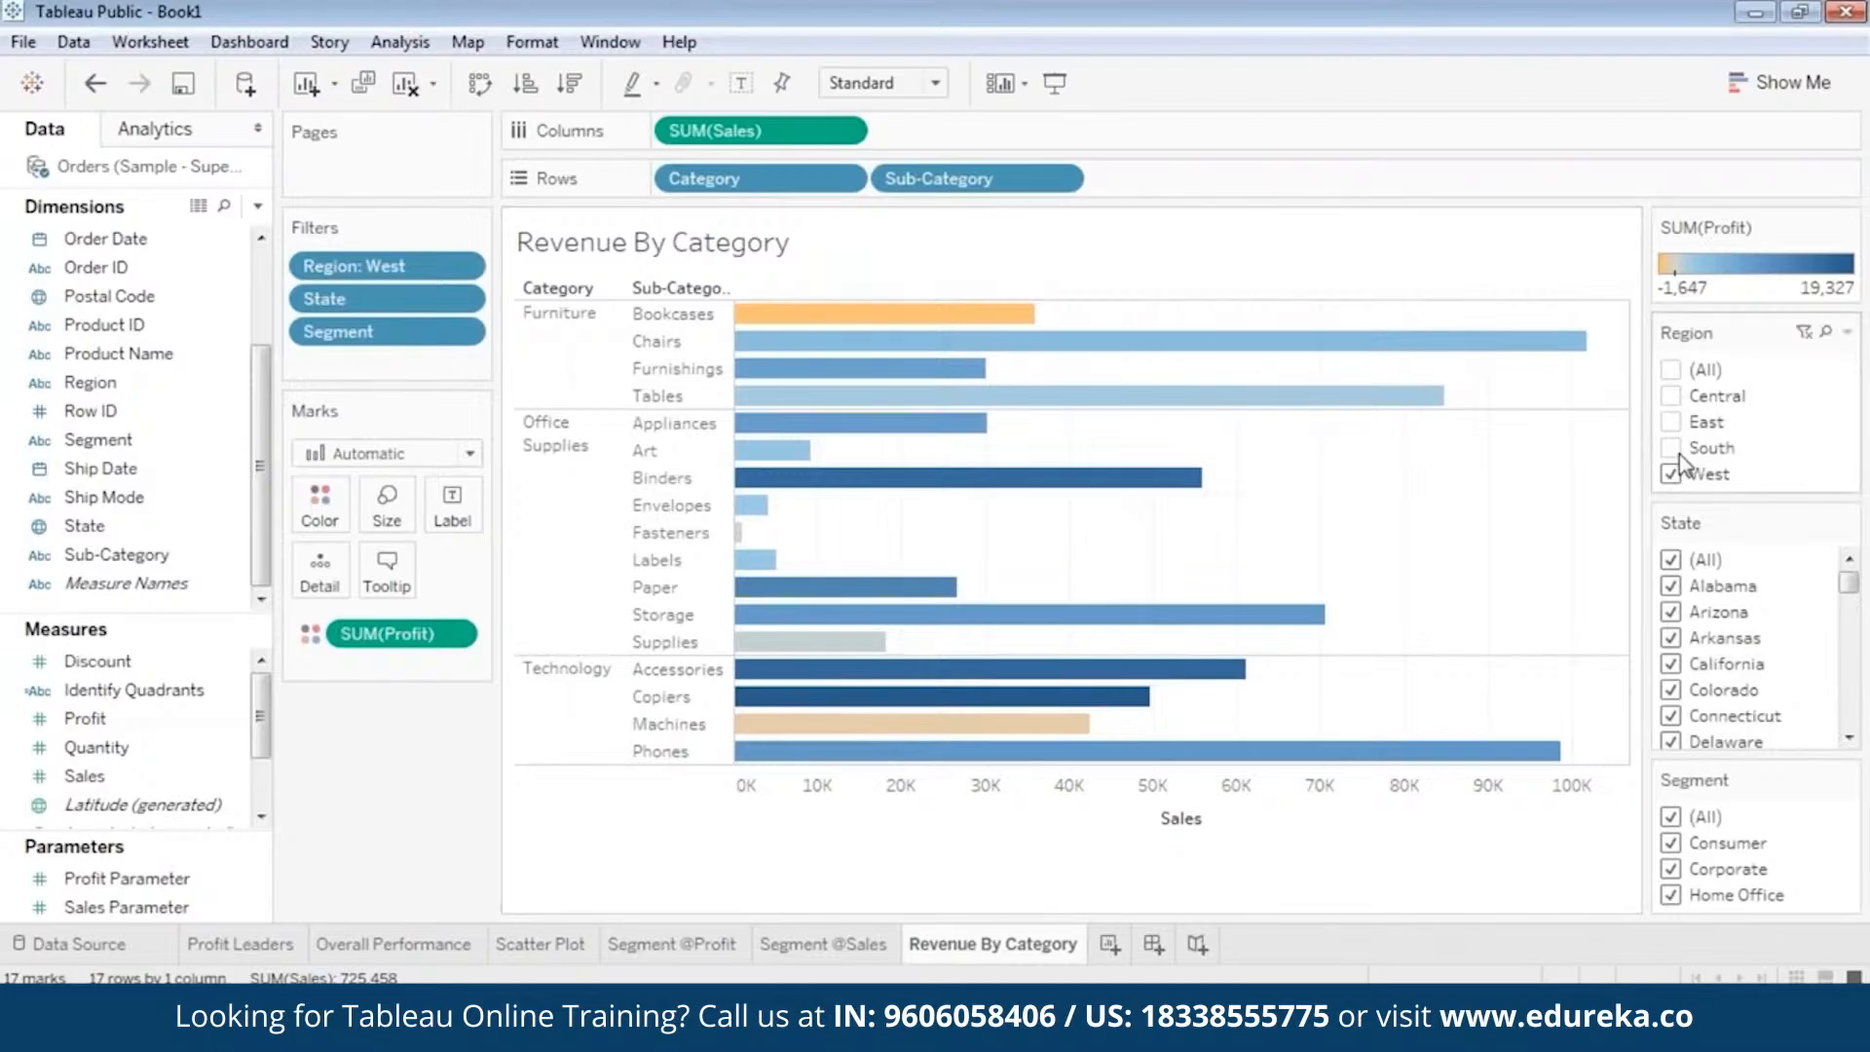
Filter the chart to the East region alone and inspect the profit and sales of the Tables bar.
{"action": "left_click", "coordinate": [1671, 473]}
{"action": "left_click", "coordinate": [1671, 422]}
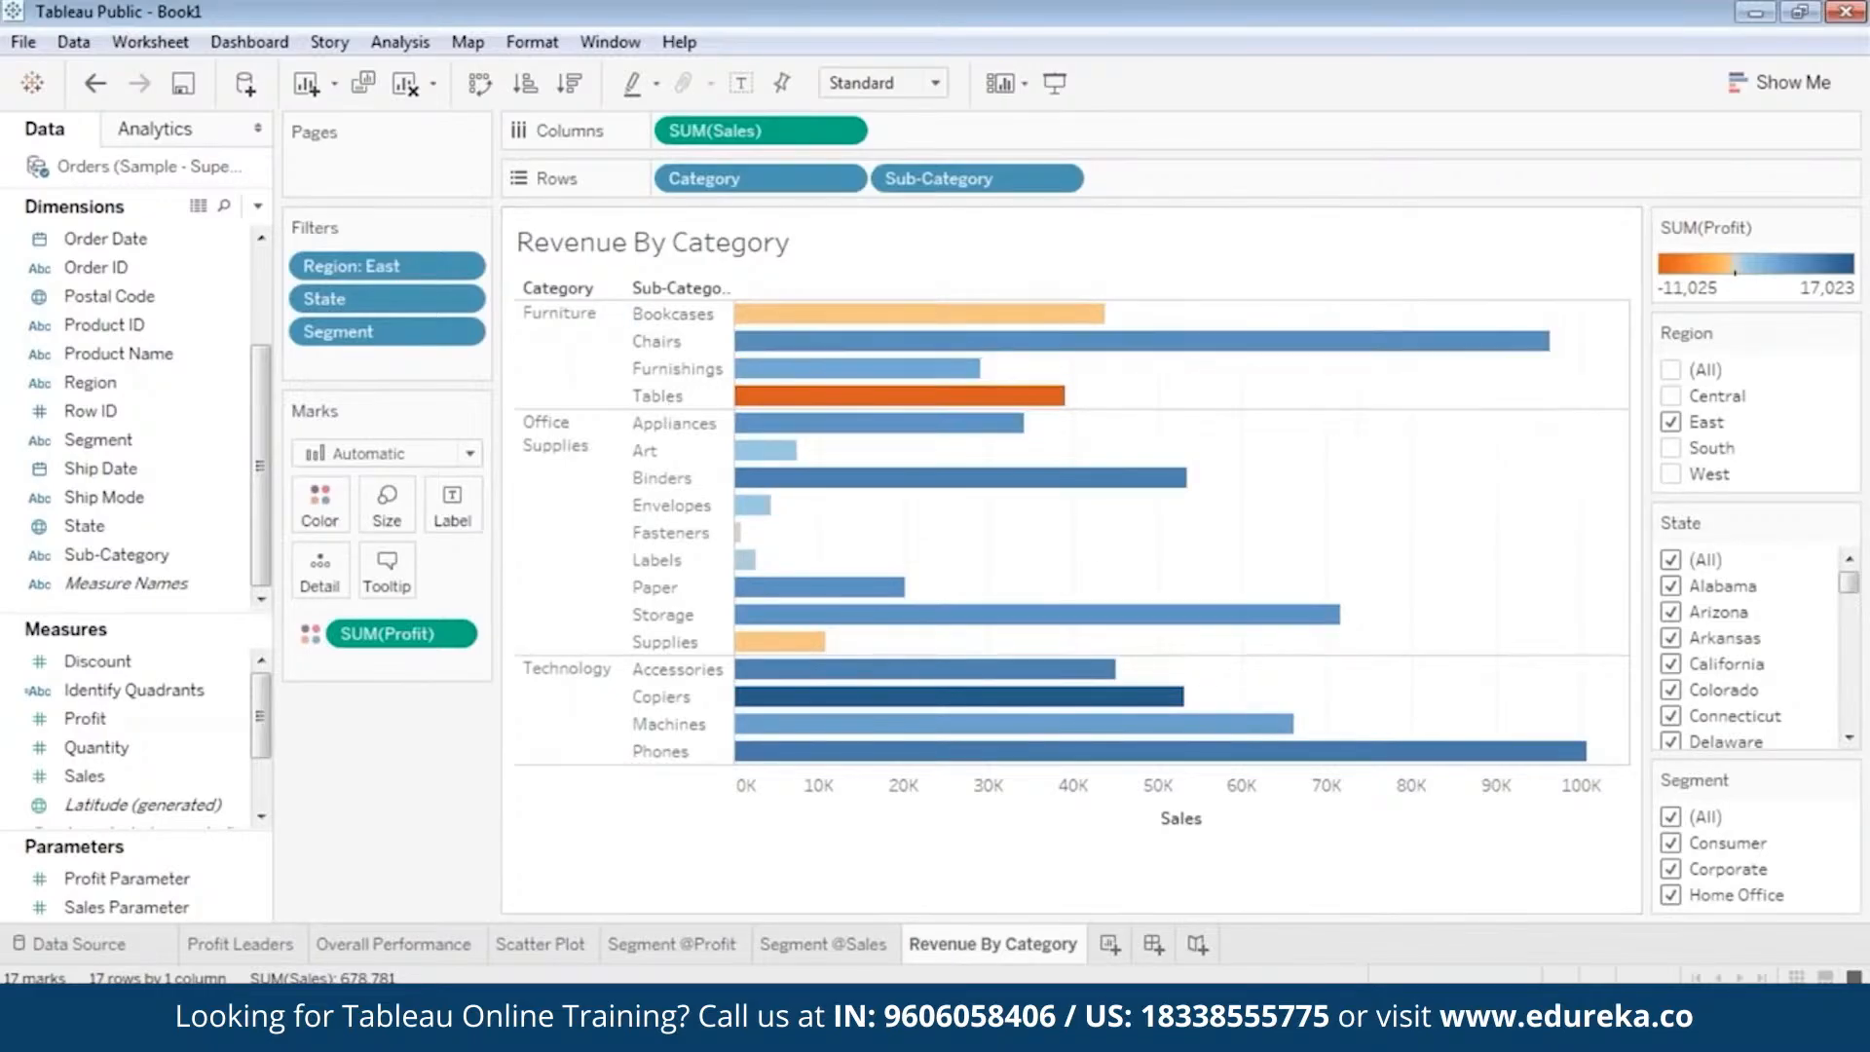
{"action": "mouse_move", "coordinate": [926, 399]}
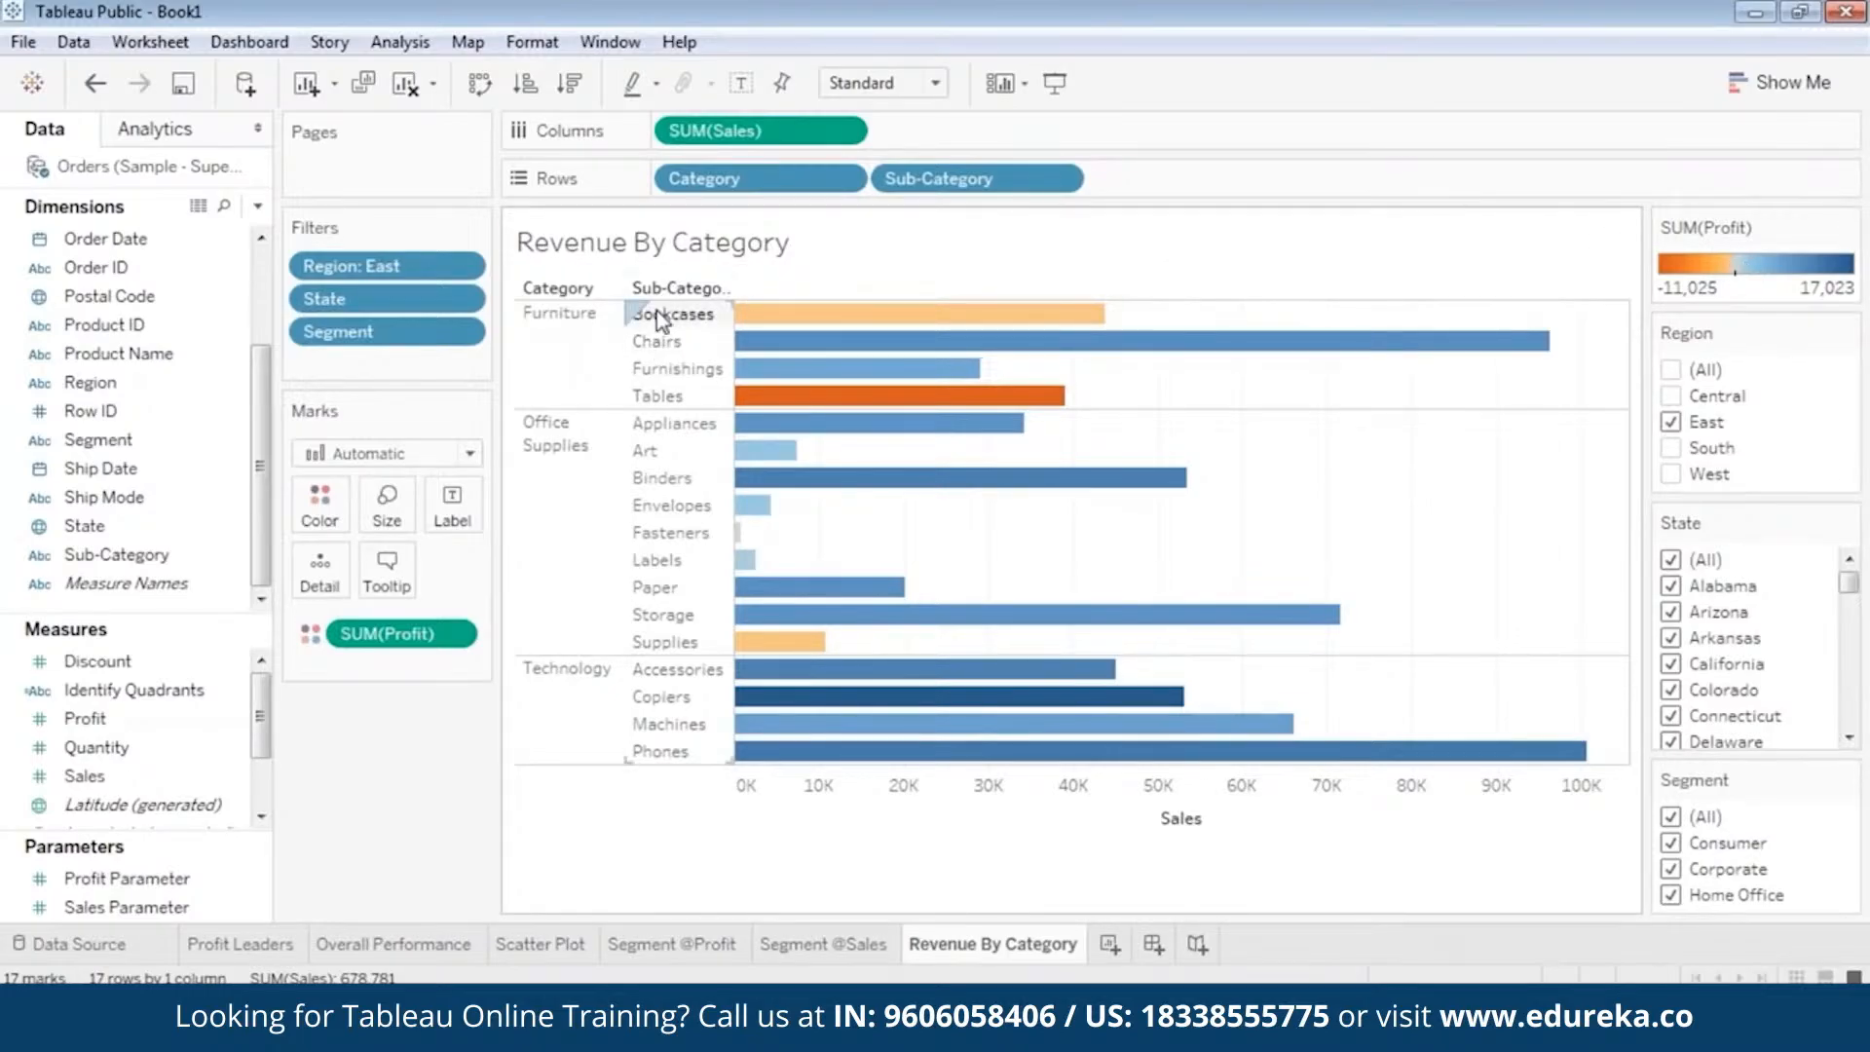
{"action": "left_click", "coordinate": [657, 395]}
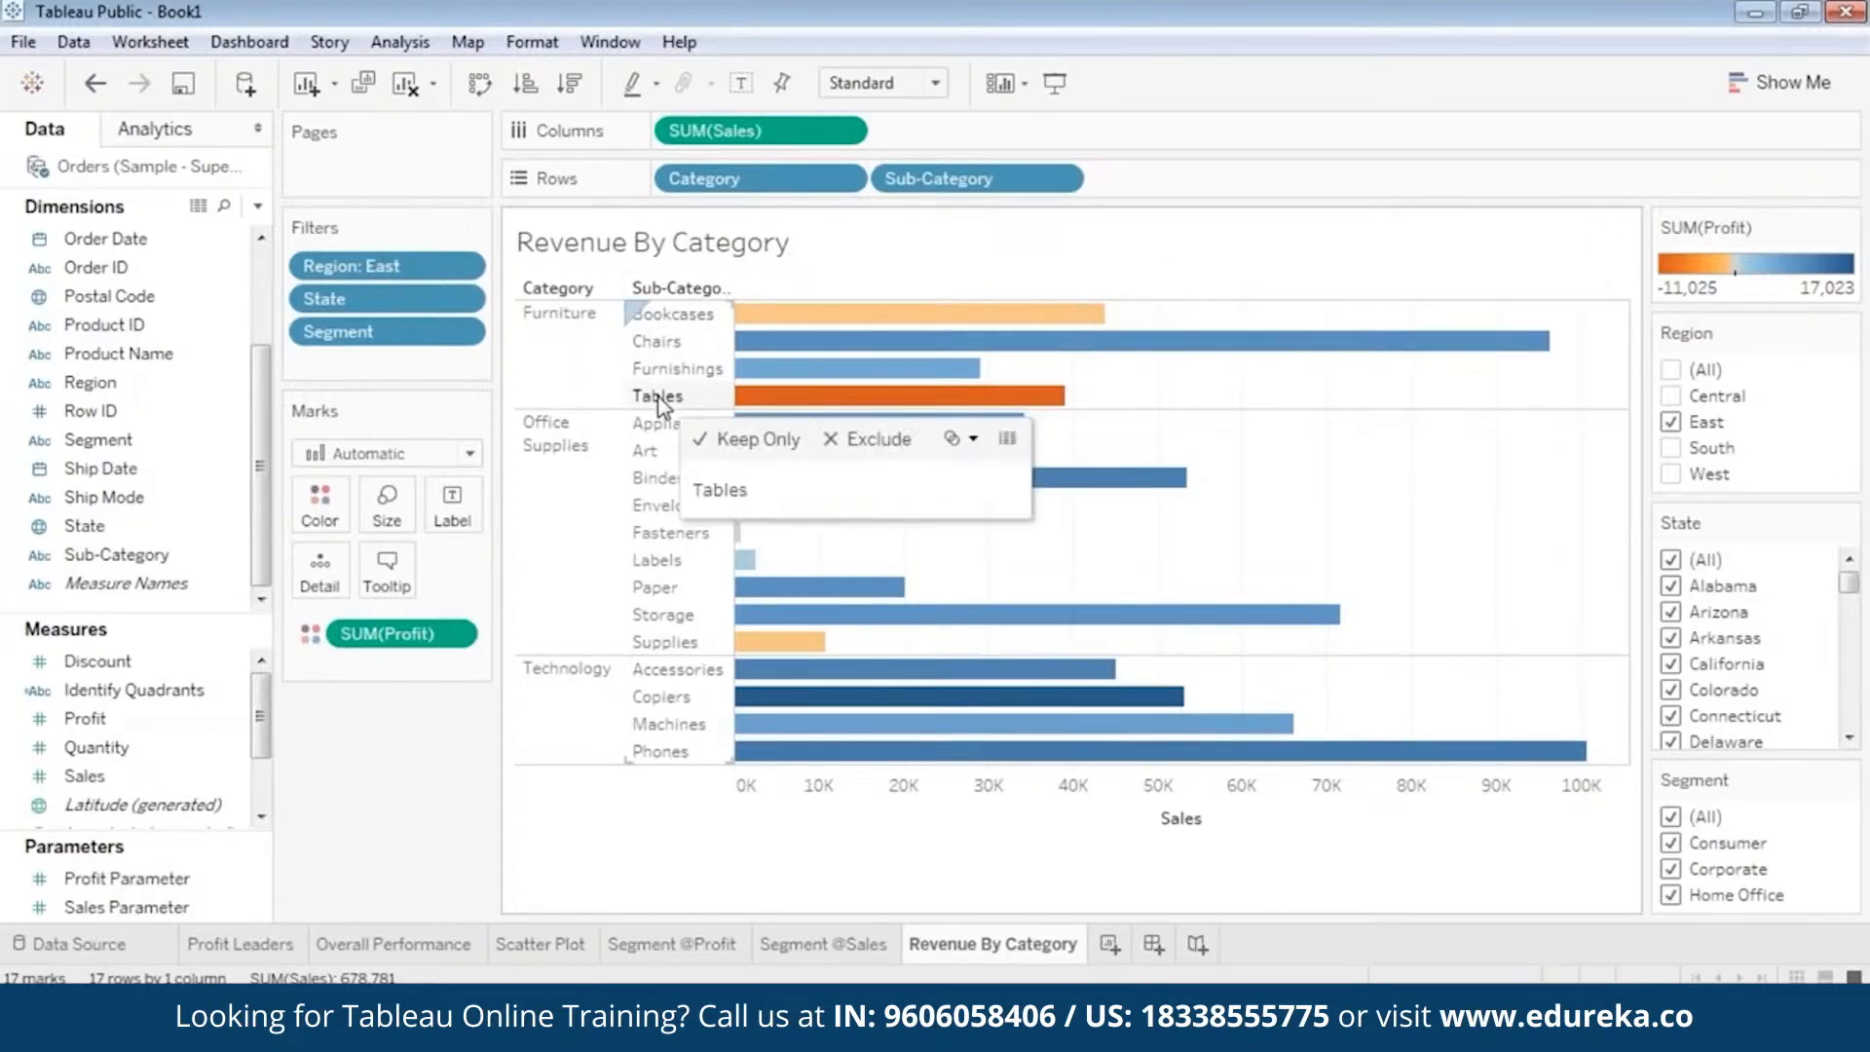
{"action": "left_click", "coordinate": [870, 399]}
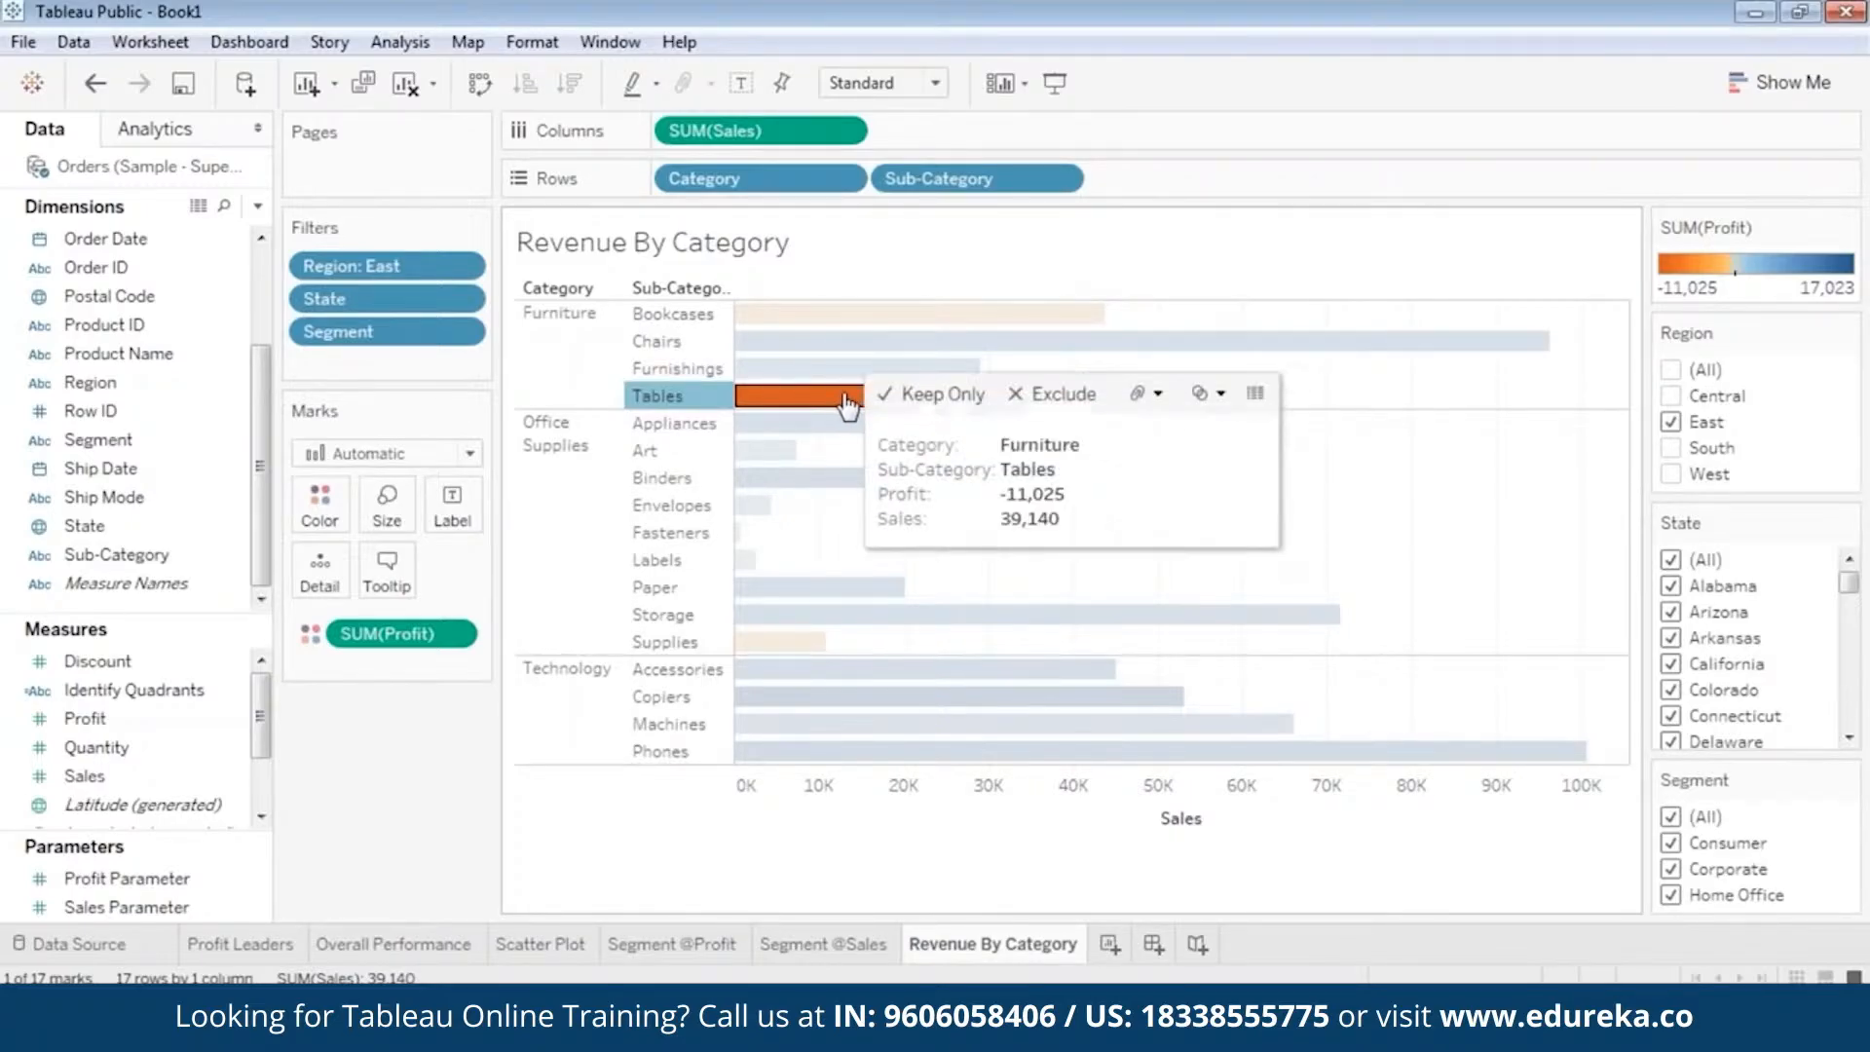
Examine the full underlying data rows behind the Tables bar, then close the data window and clear the bar selection.
{"action": "right_click", "coordinate": [845, 397]}
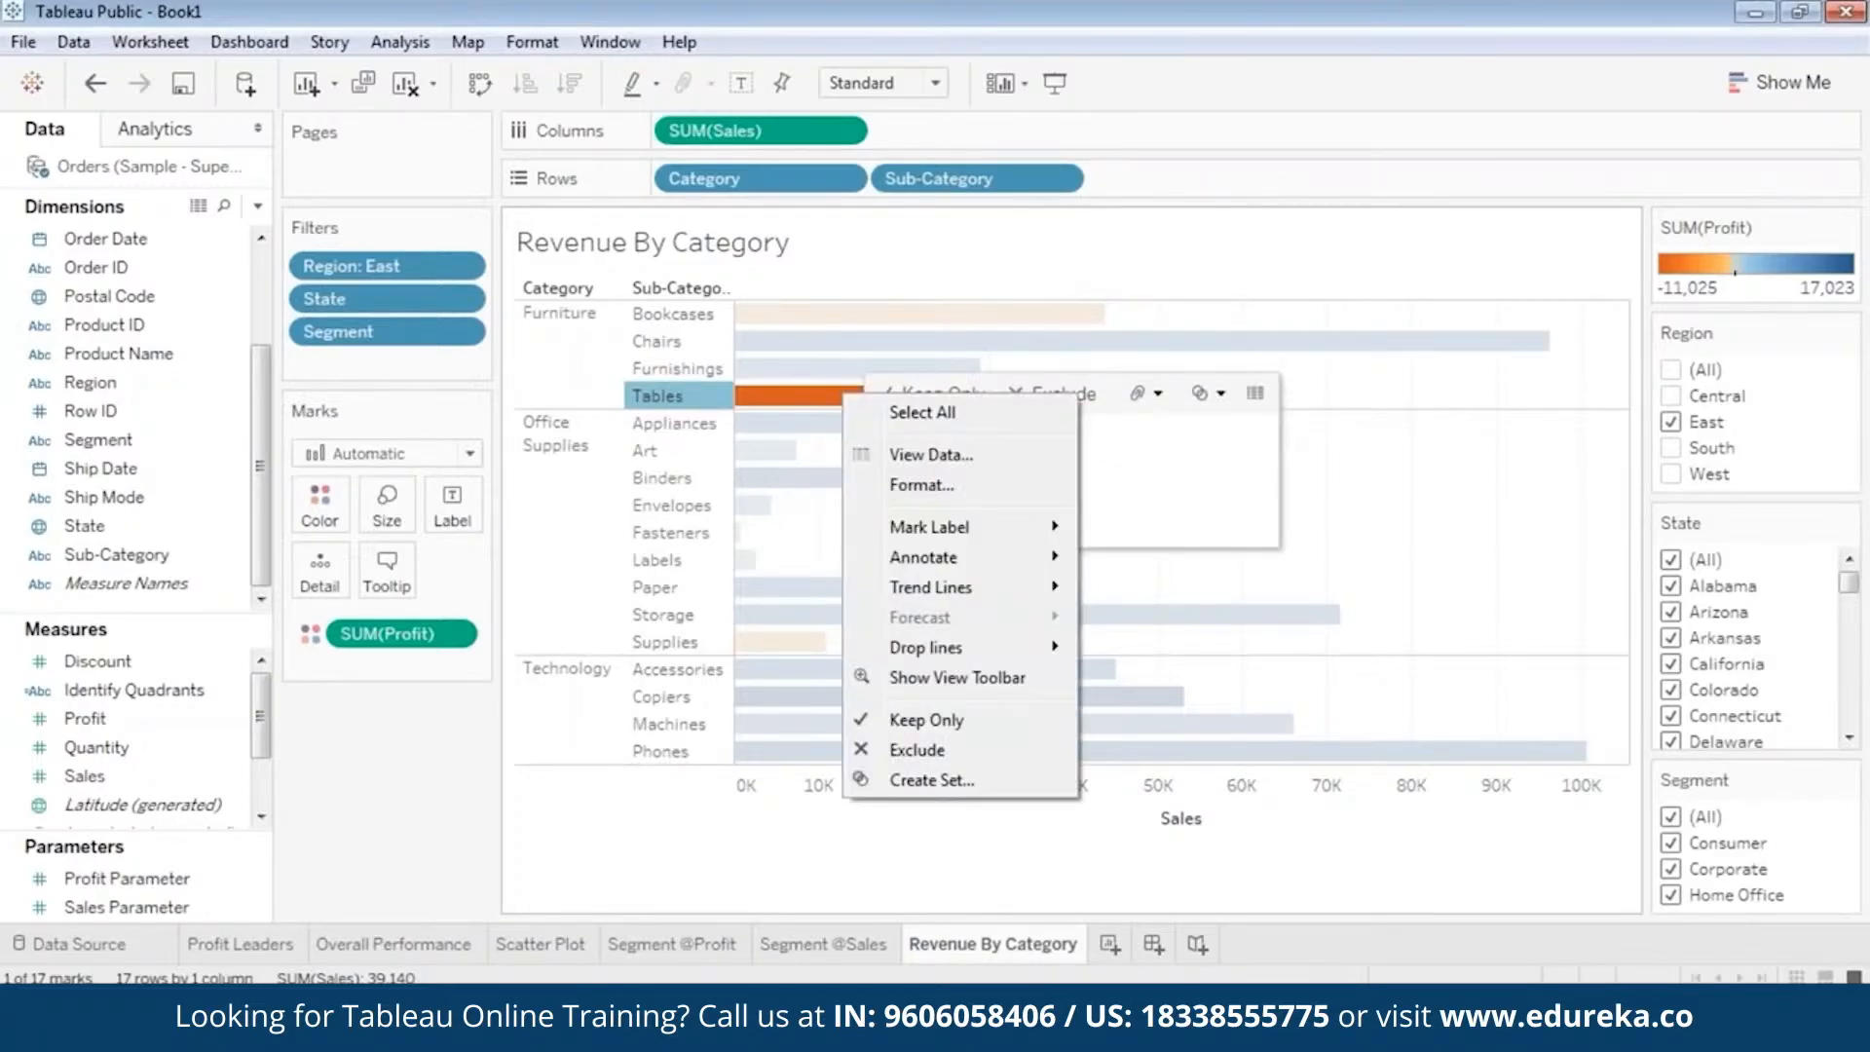
{"action": "left_click", "coordinate": [910, 459]}
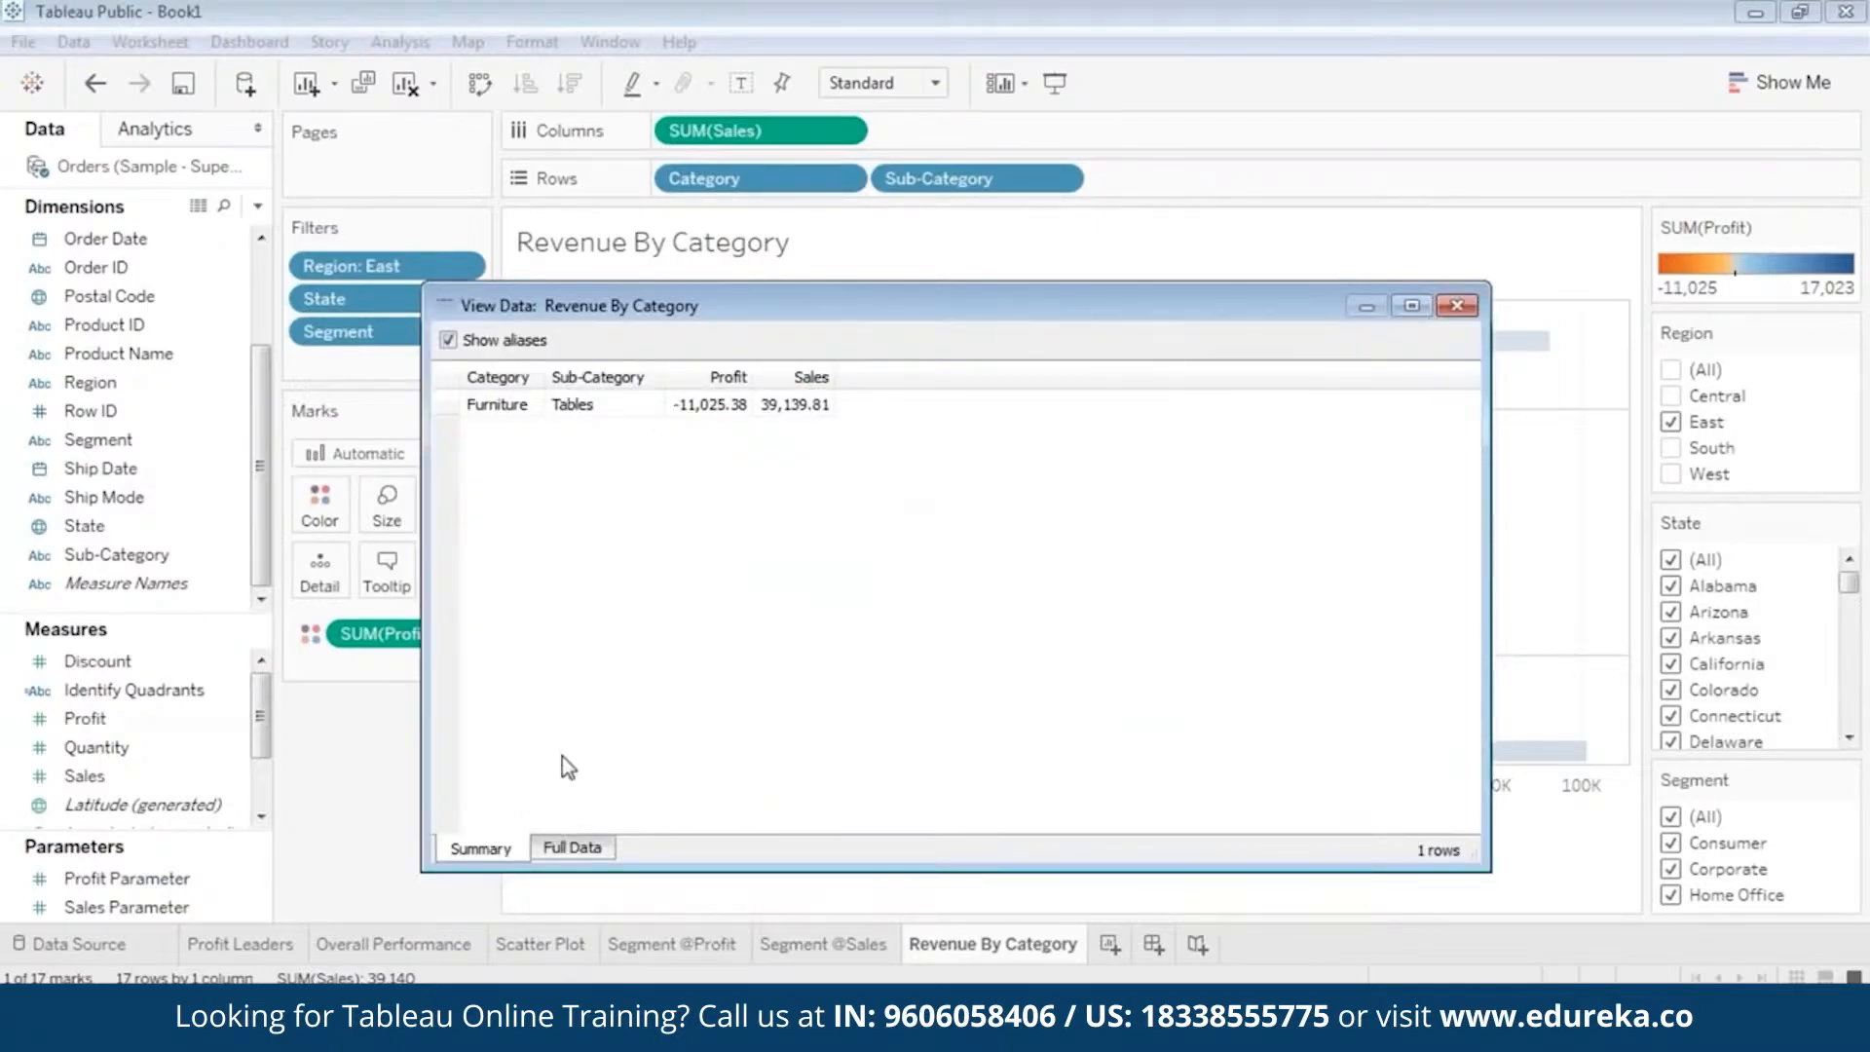
{"action": "left_click", "coordinate": [571, 848]}
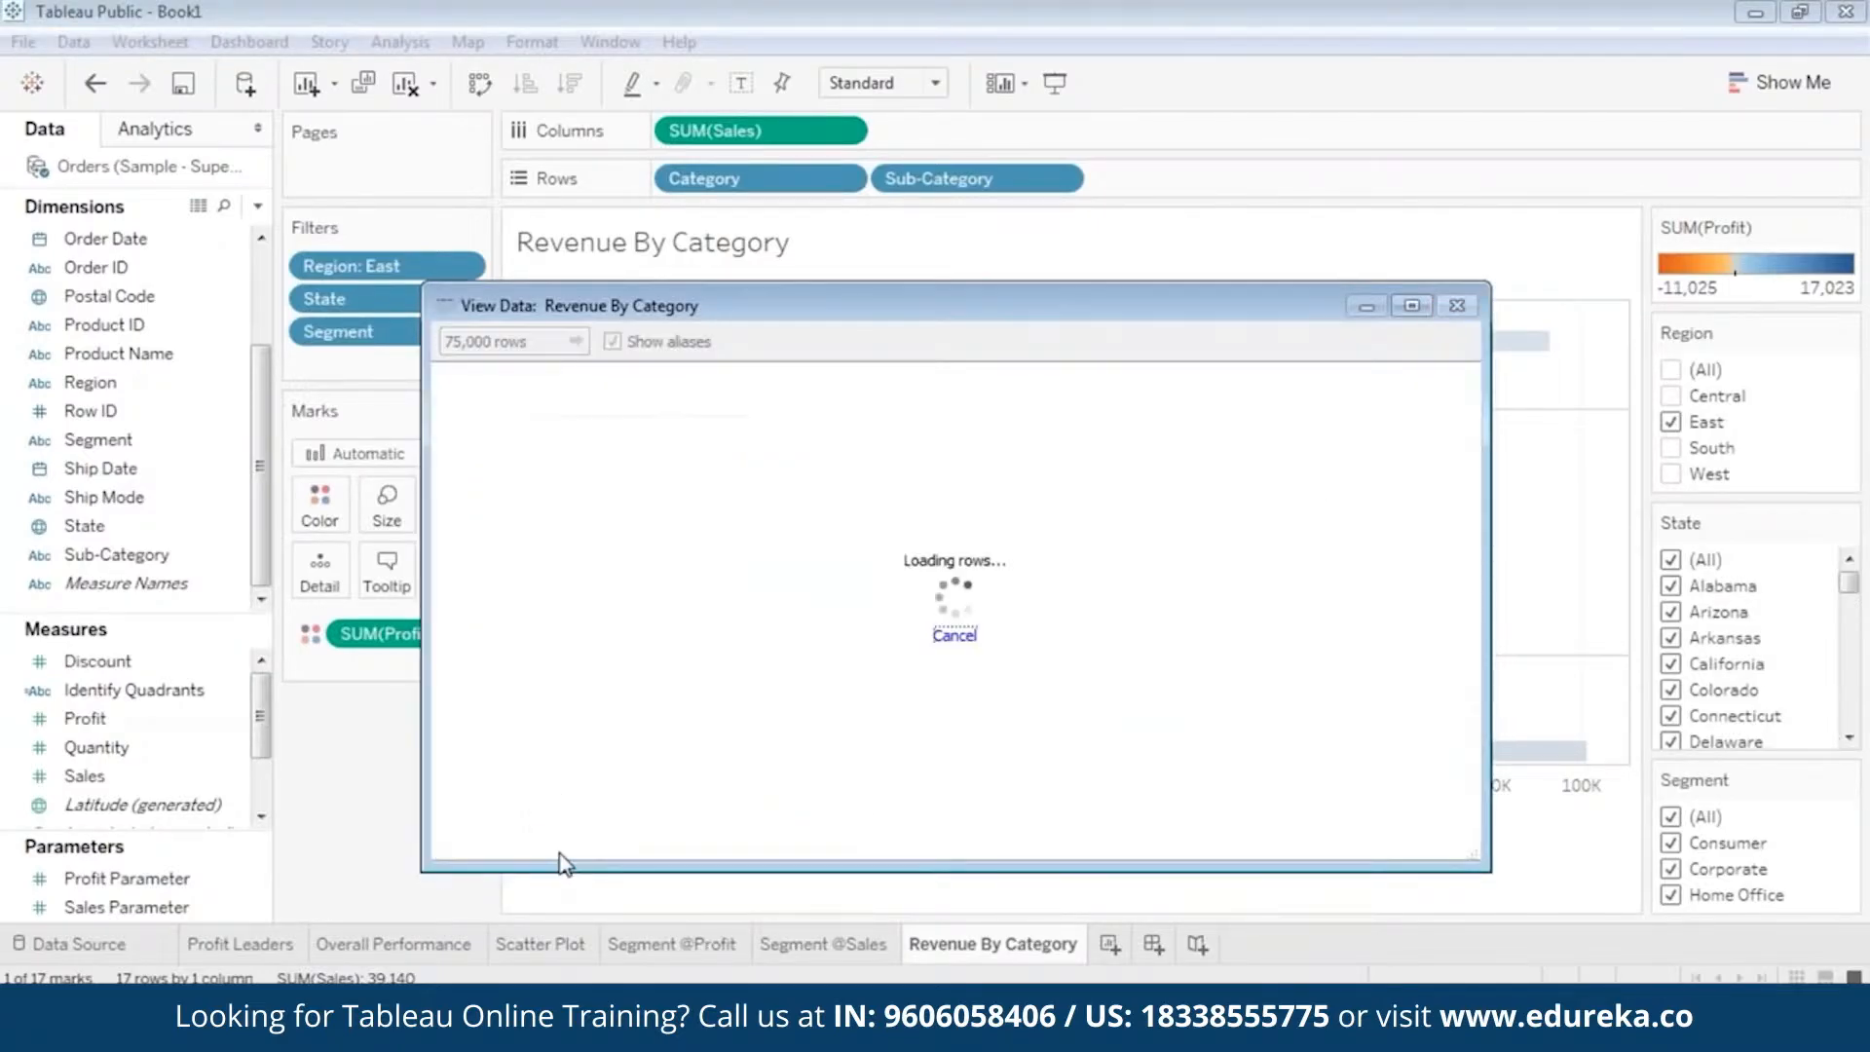
{"action": "mouse_move", "coordinate": [1468, 414]}
{"action": "left_mouse_down"}
{"action": "mouse_move", "coordinate": [1472, 764]}
{"action": "mouse_move", "coordinate": [1511, 530]}
{"action": "mouse_move", "coordinate": [1500, 396]}
{"action": "left_mouse_up"}
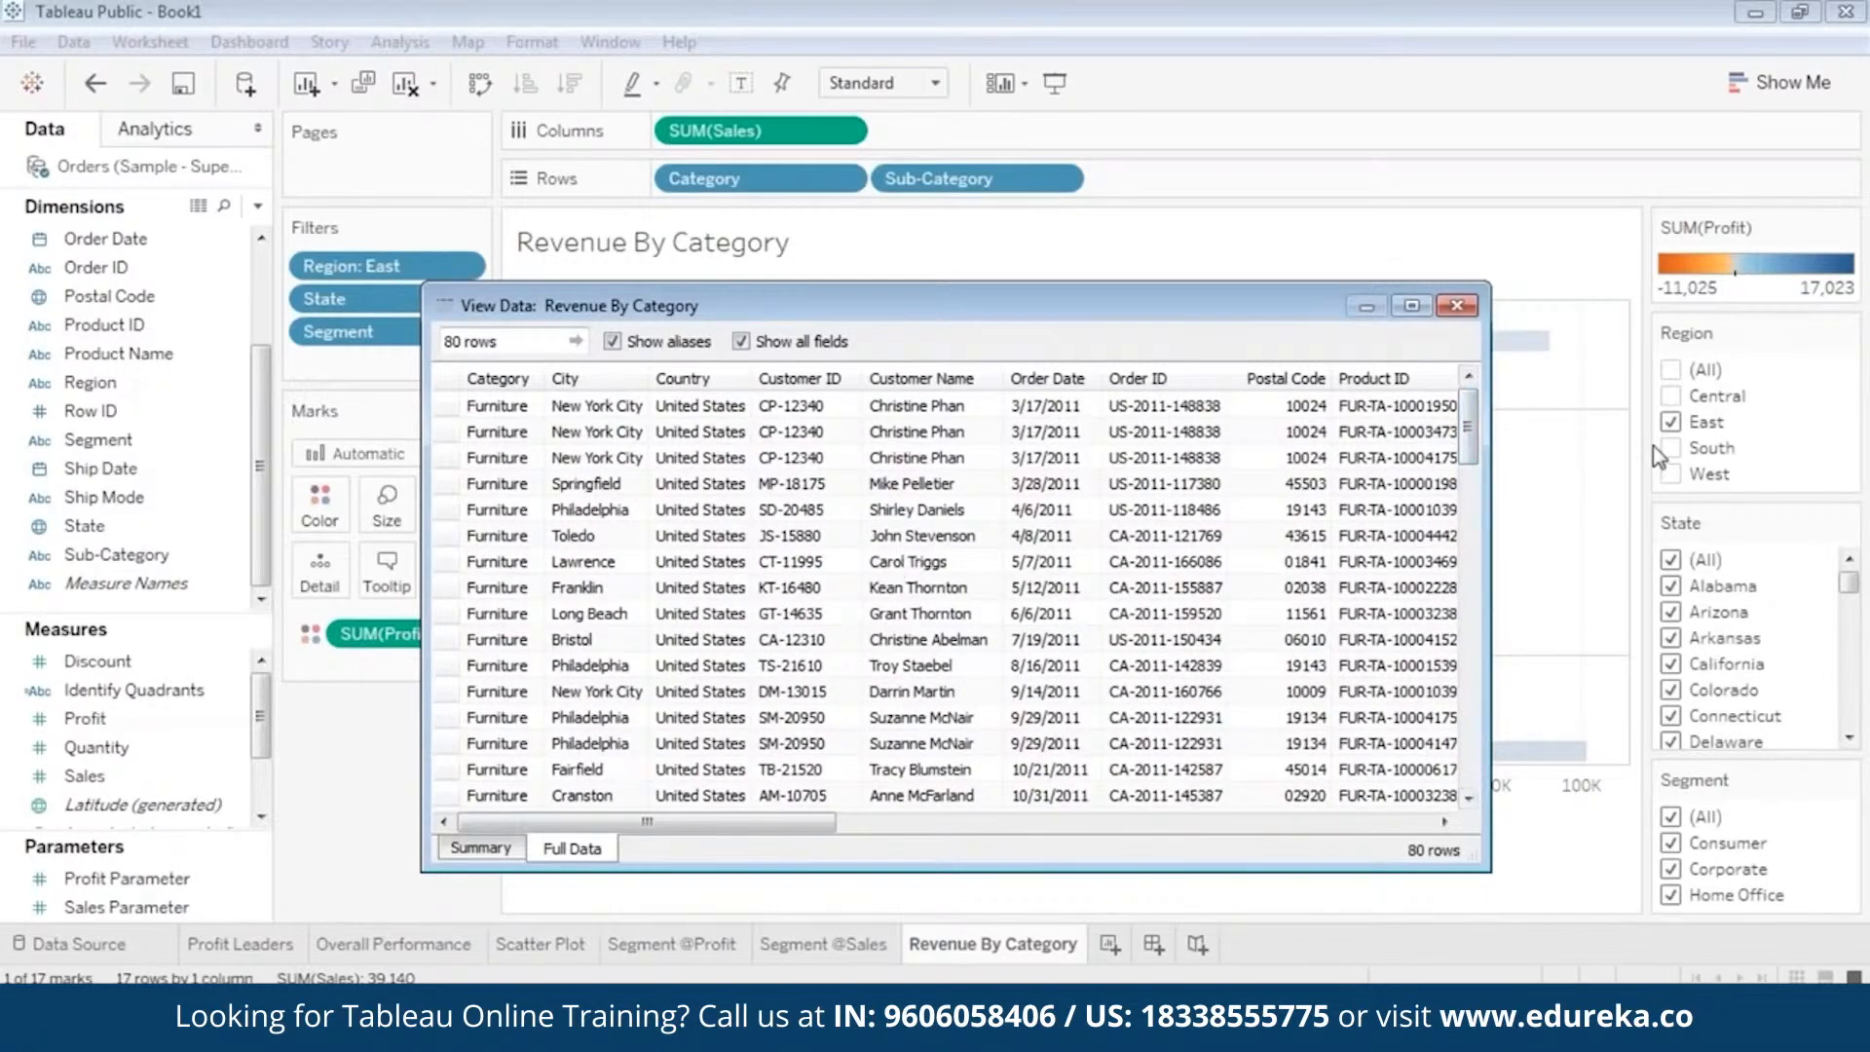
{"action": "mouse_move", "coordinate": [1159, 310]}
{"action": "left_mouse_down"}
{"action": "mouse_move", "coordinate": [1219, 399]}
{"action": "mouse_move", "coordinate": [1275, 283]}
{"action": "mouse_move", "coordinate": [1129, 288]}
{"action": "left_mouse_up"}
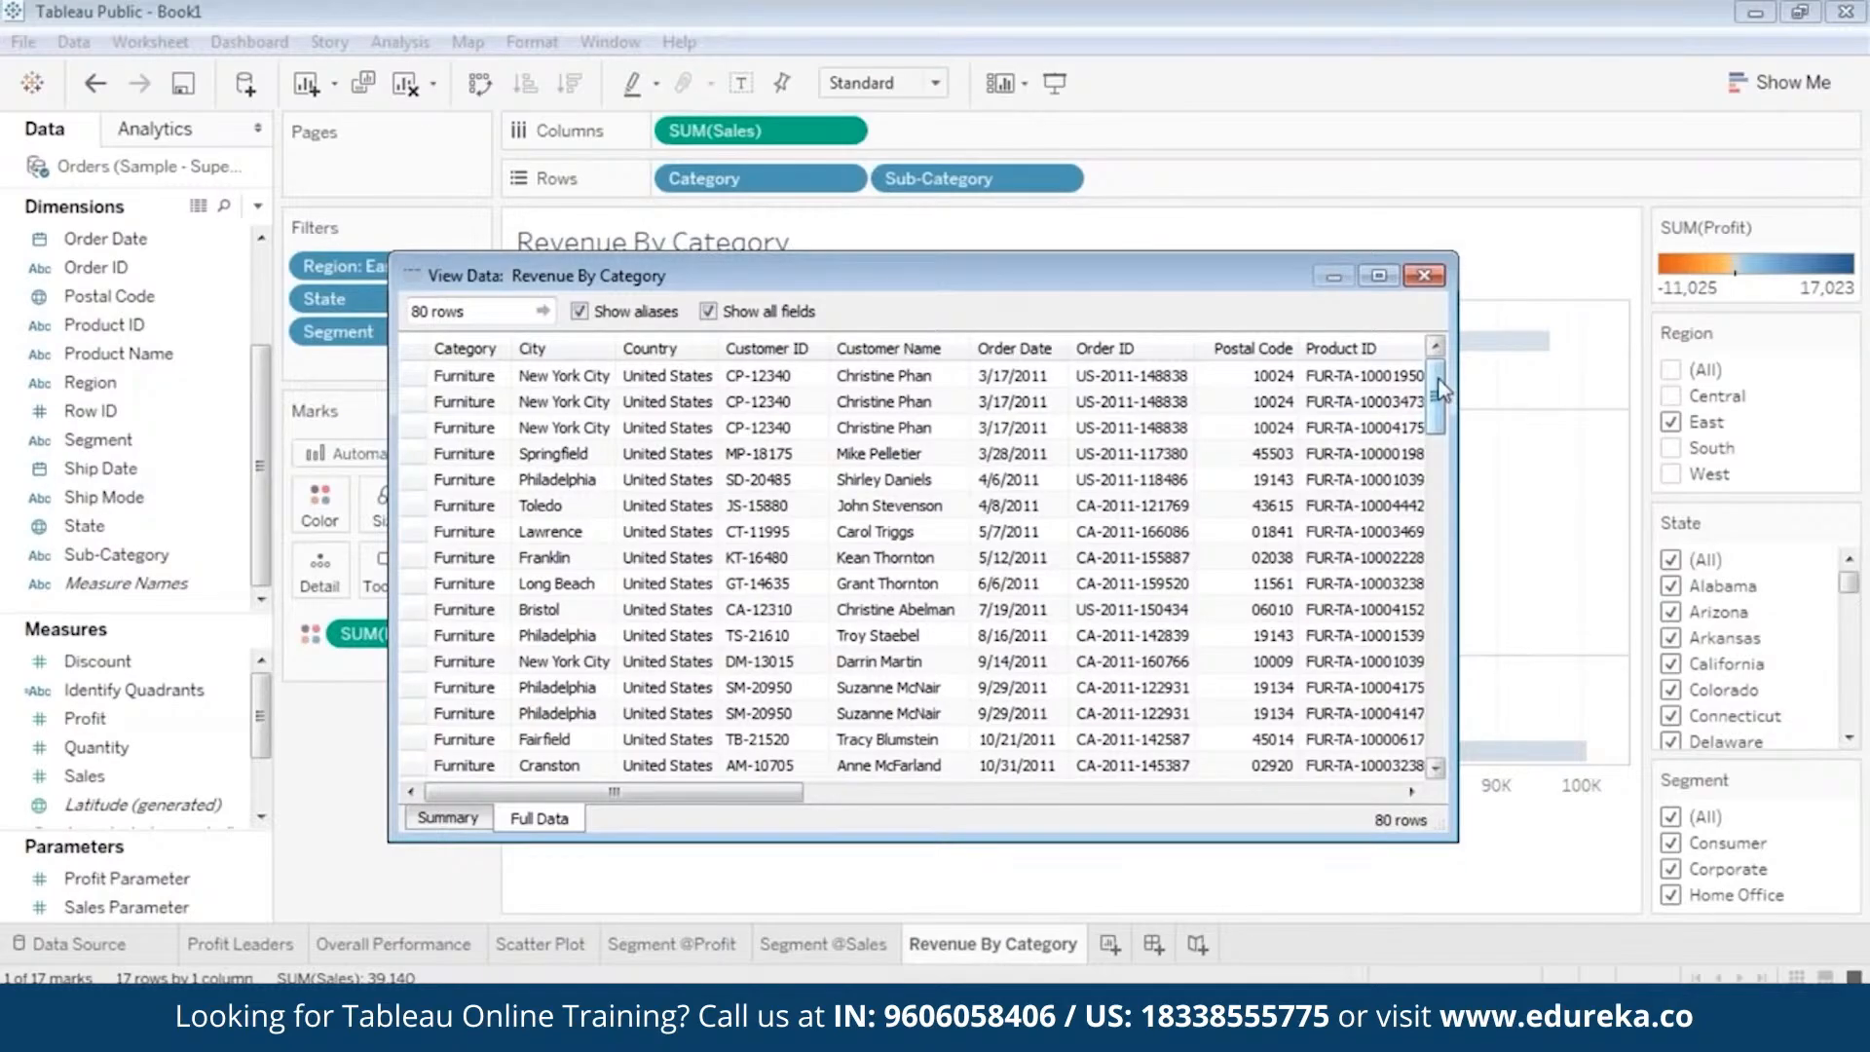
{"action": "mouse_move", "coordinate": [1448, 390]}
{"action": "left_mouse_down"}
{"action": "mouse_move", "coordinate": [1436, 603]}
{"action": "mouse_move", "coordinate": [1437, 385]}
{"action": "left_mouse_up"}
{"action": "left_click", "coordinate": [679, 432]}
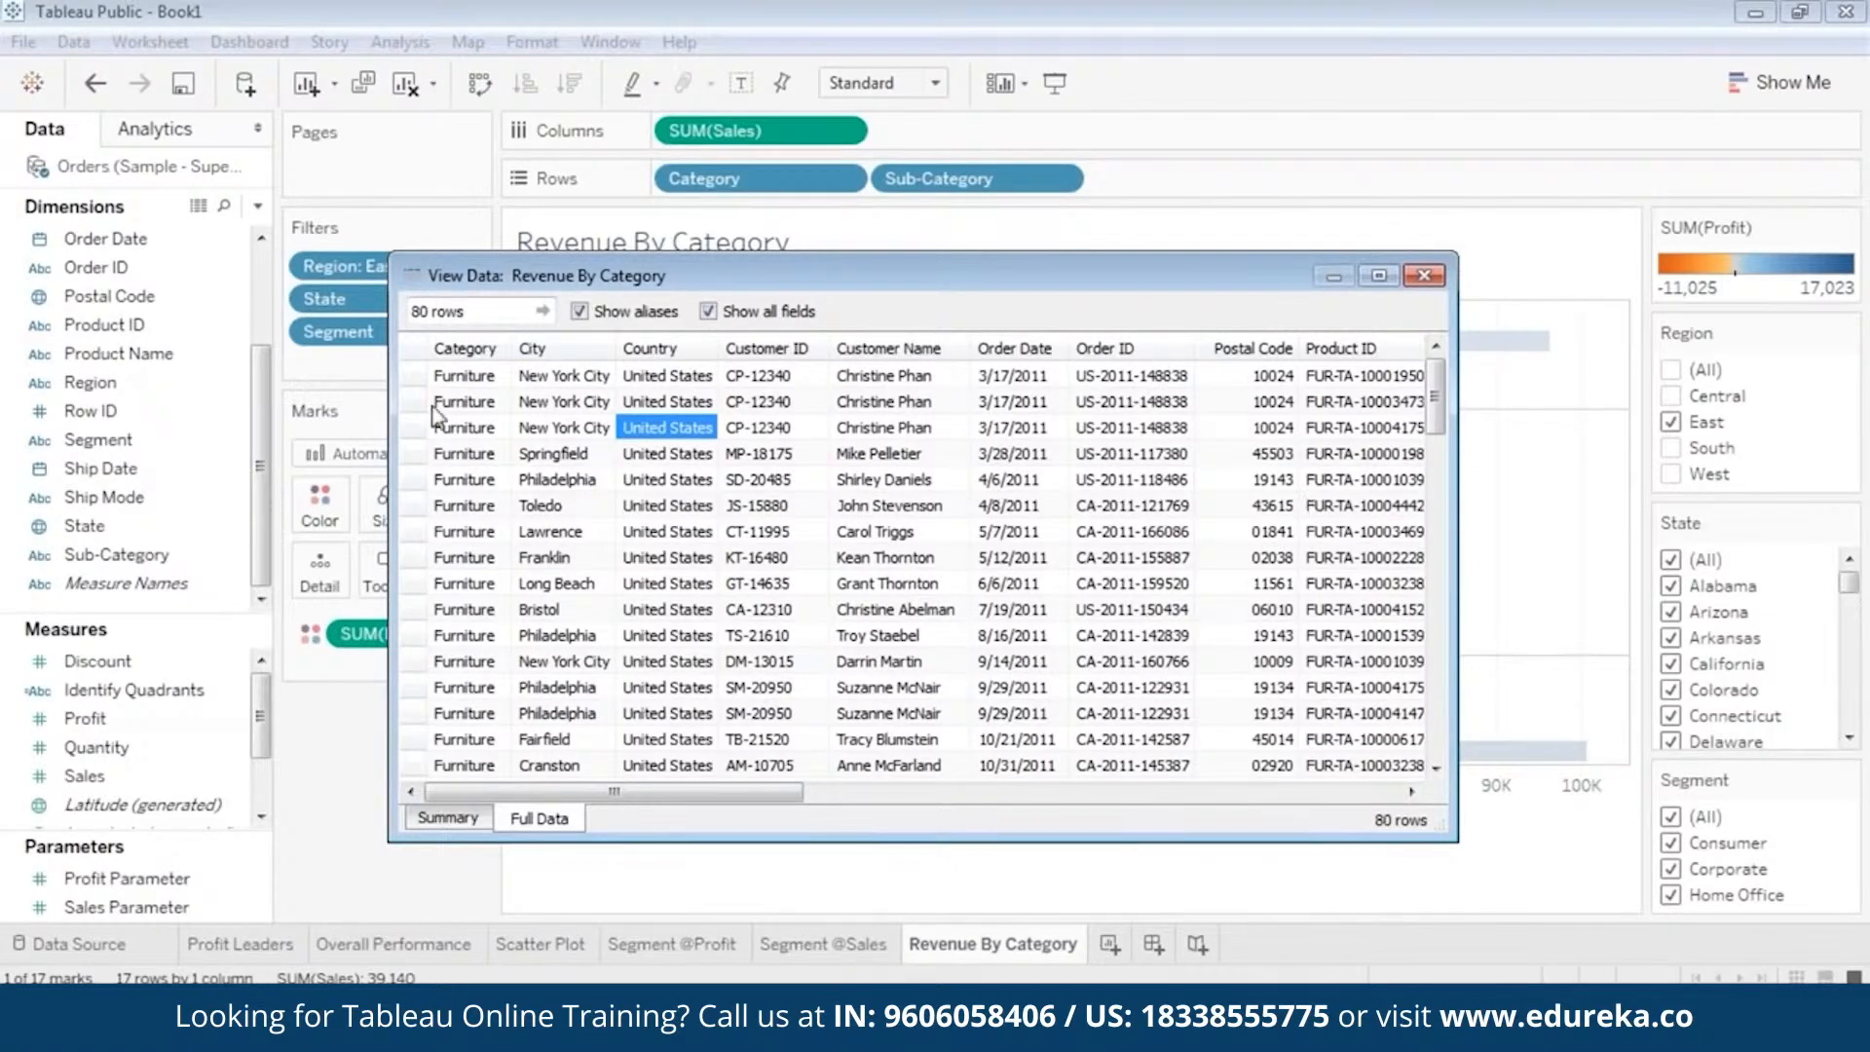
{"action": "left_click", "coordinate": [1424, 276]}
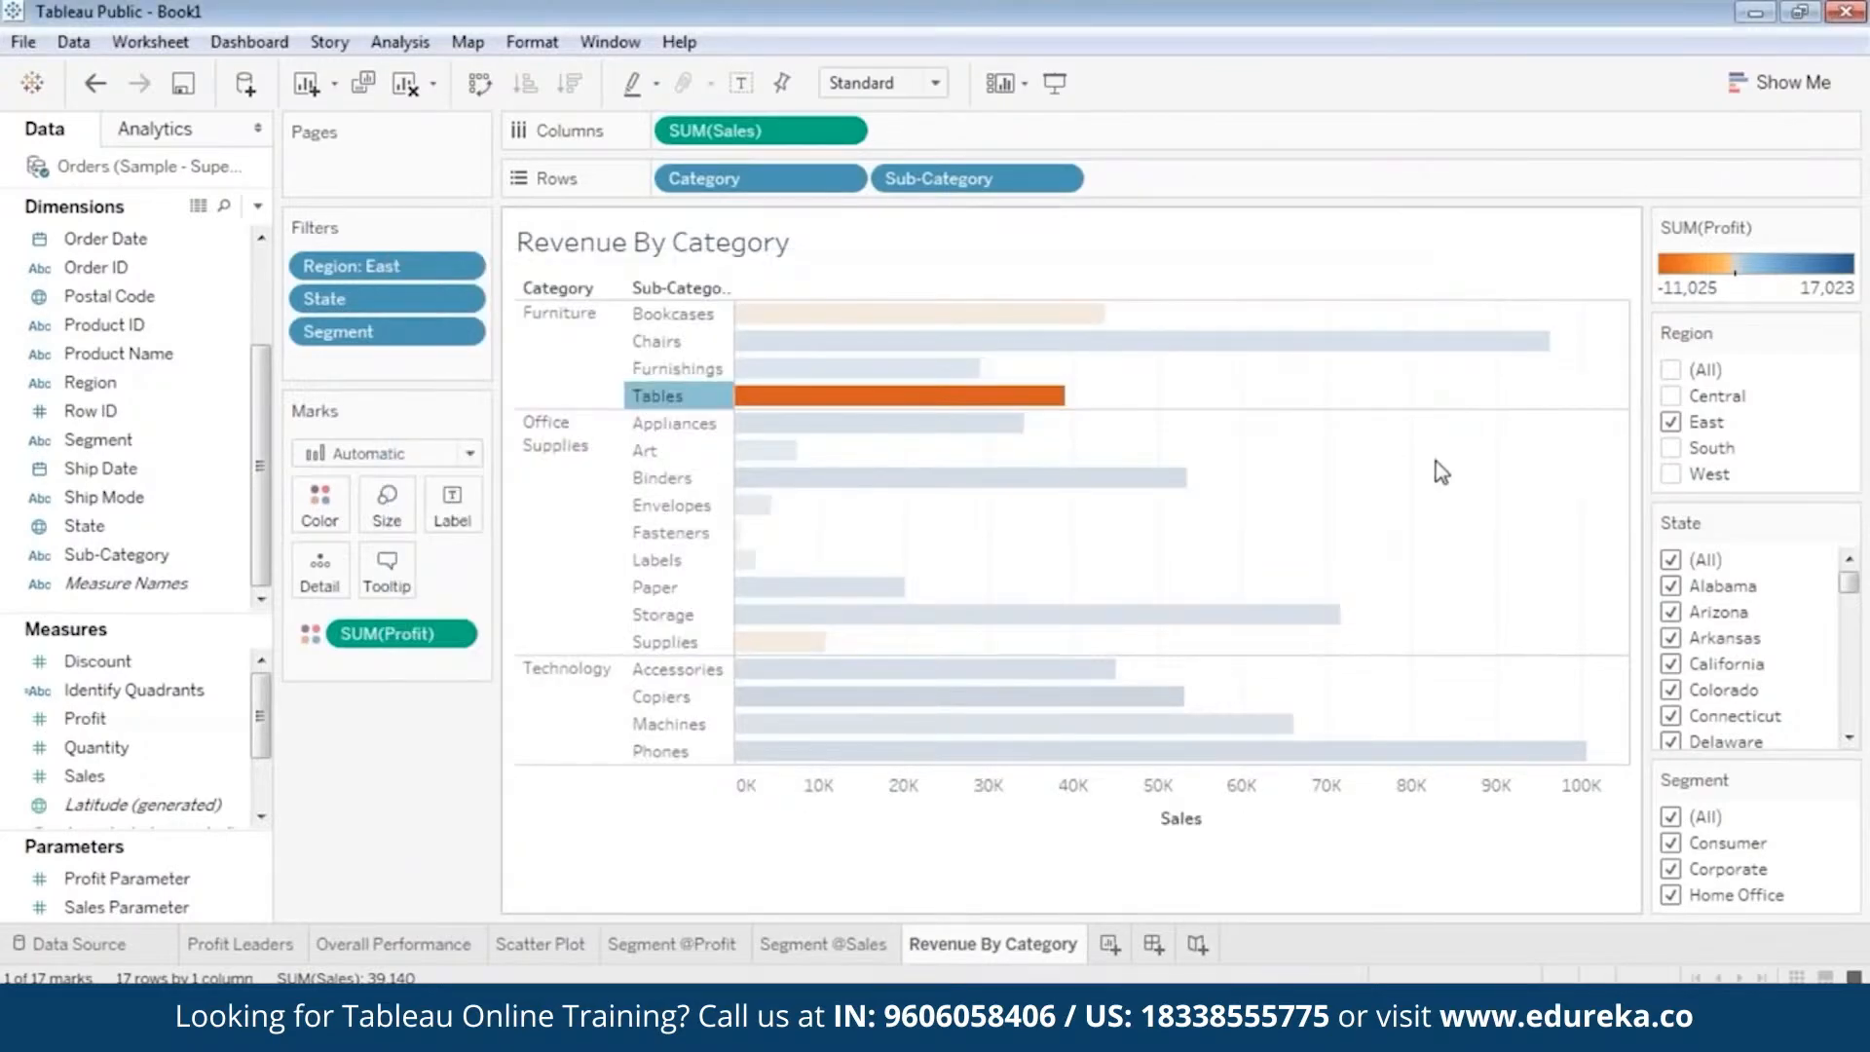
{"action": "left_click", "coordinate": [1470, 470]}
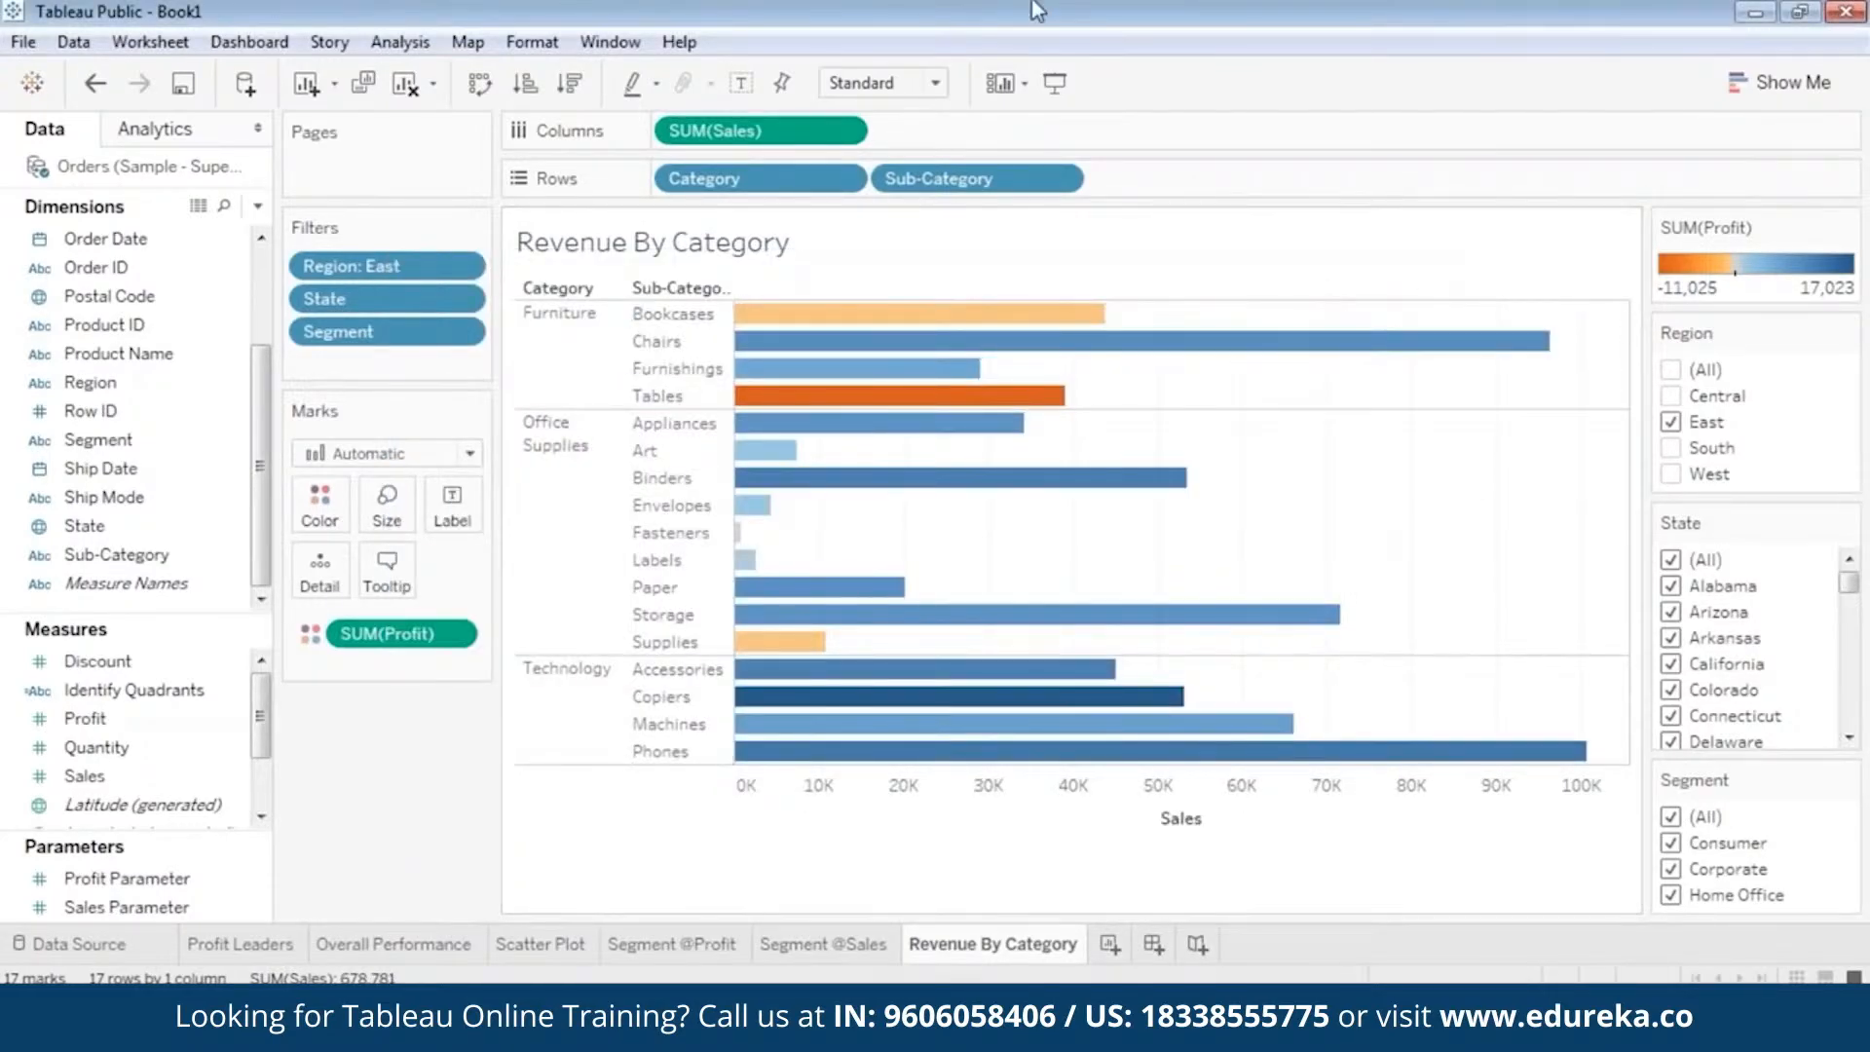
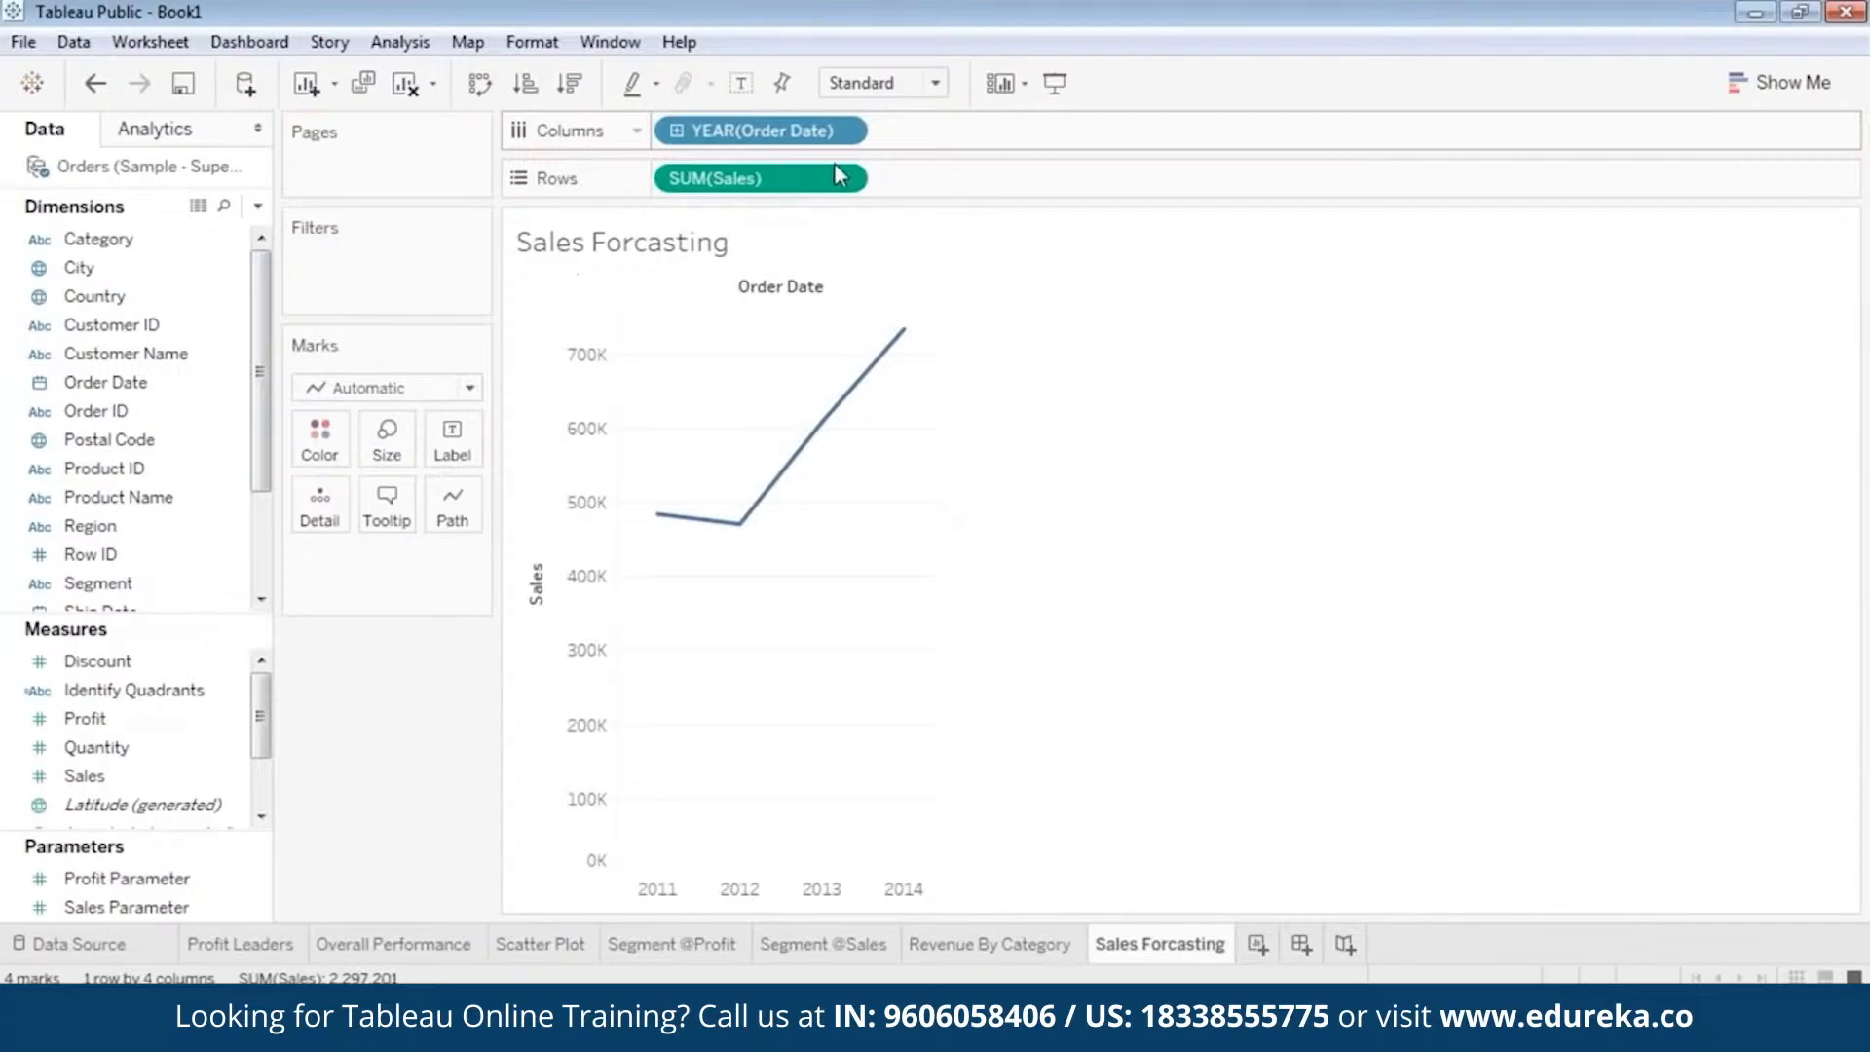
Add Order Date to the columns a second time and break the yearly sales down by discrete month.
{"action": "left_click_drag", "start_coordinate": [166, 382], "coordinate": [171, 385]}
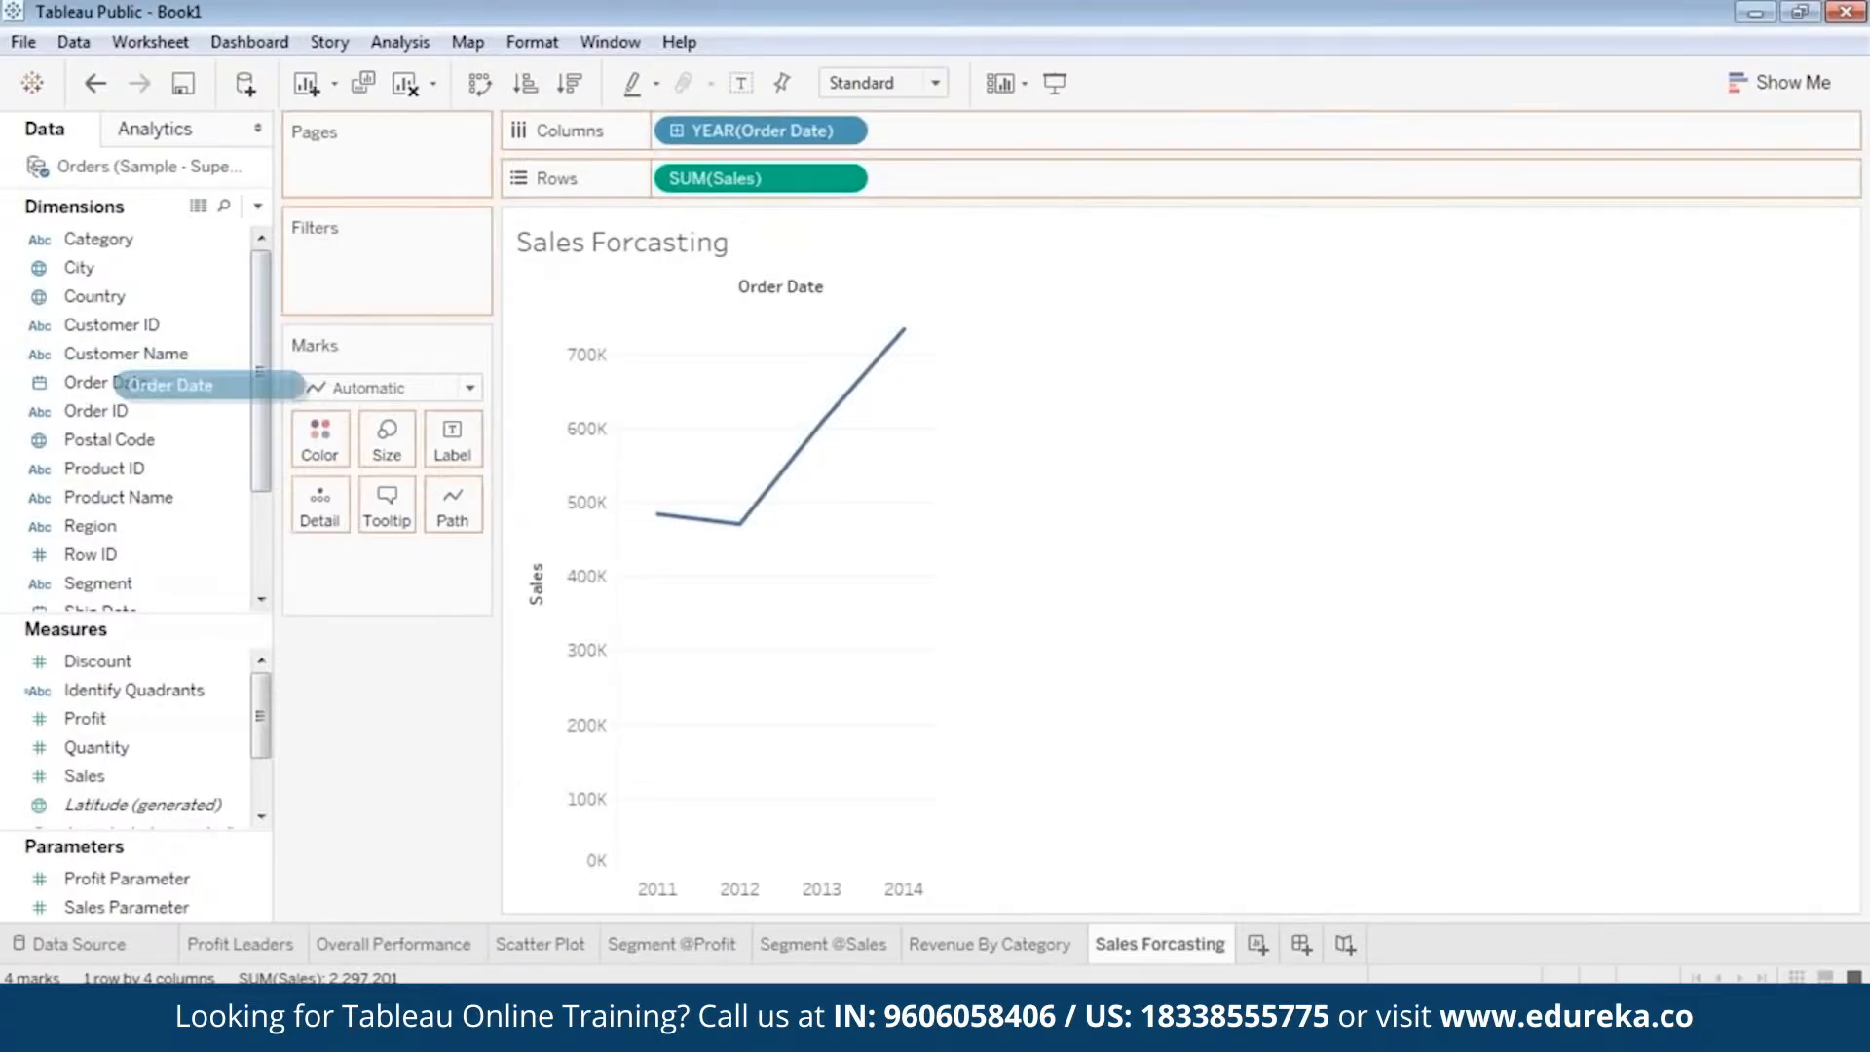
{"action": "left_click_drag", "start_coordinate": [1116, 166], "coordinate": [1066, 134]}
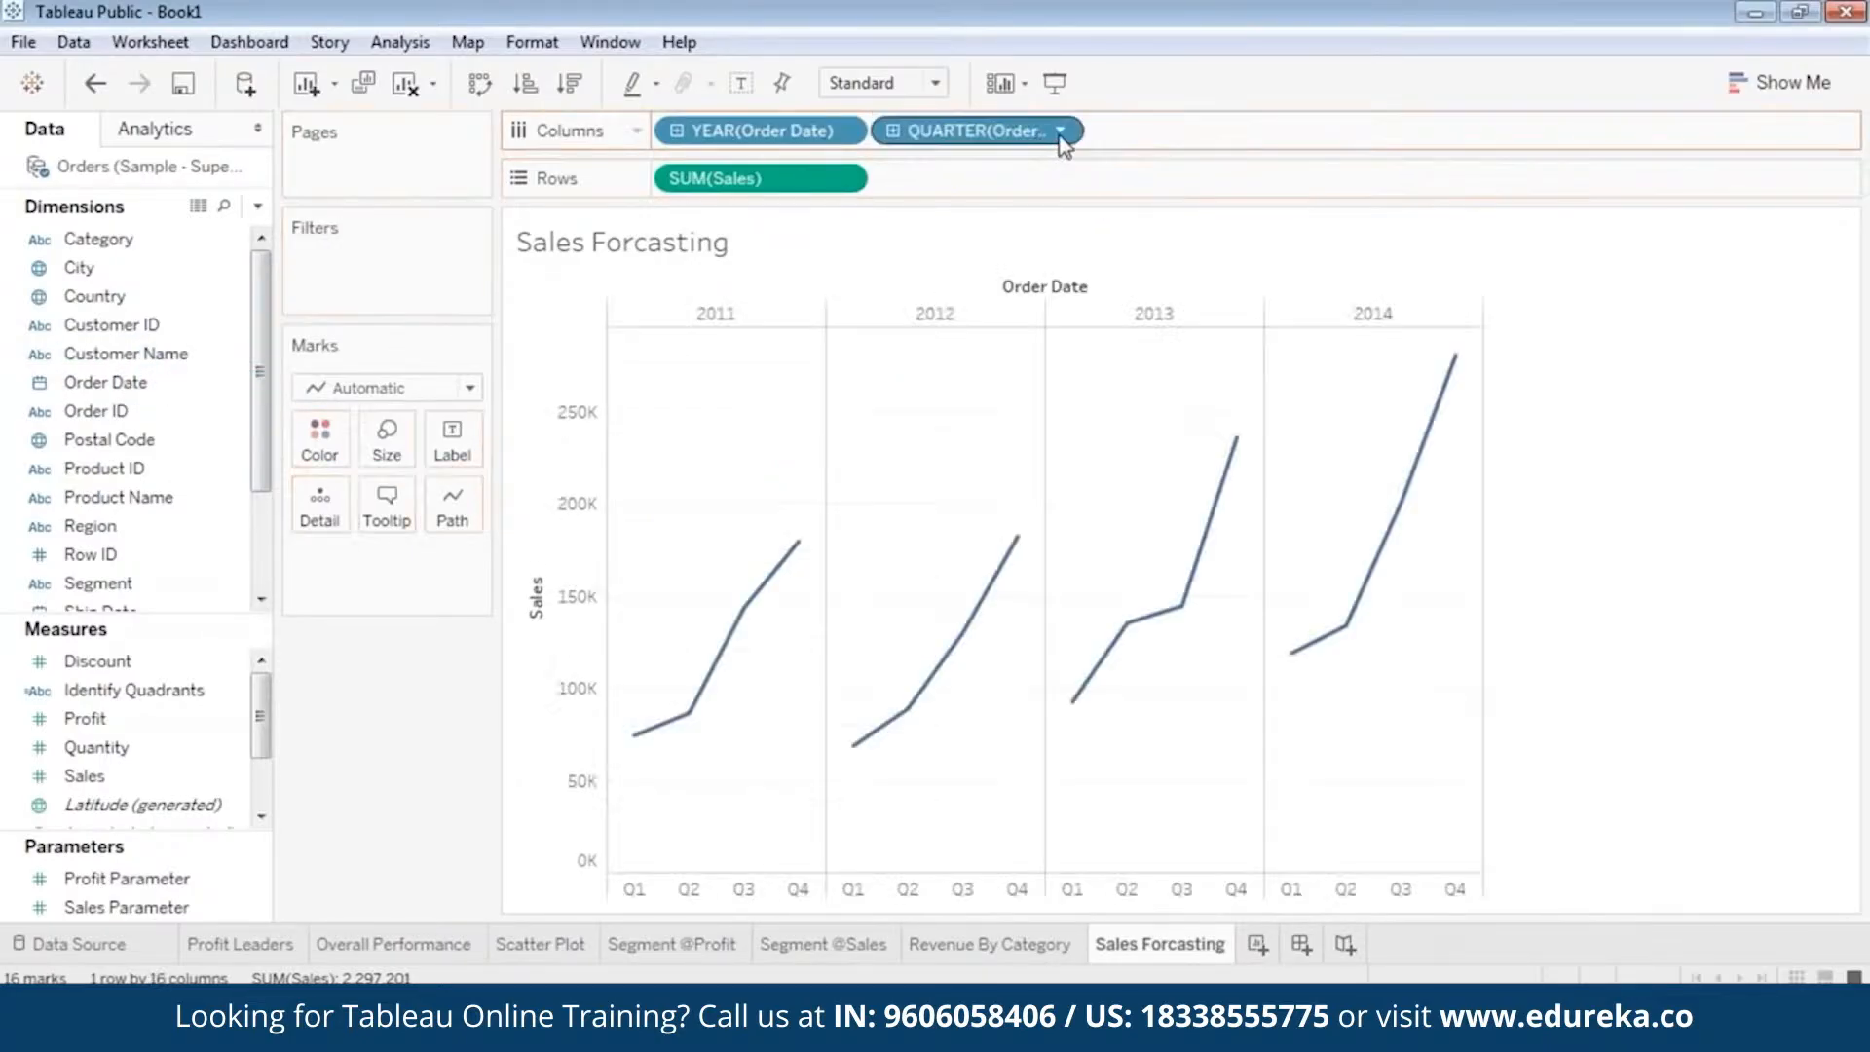
{"action": "left_click", "coordinate": [1062, 134]}
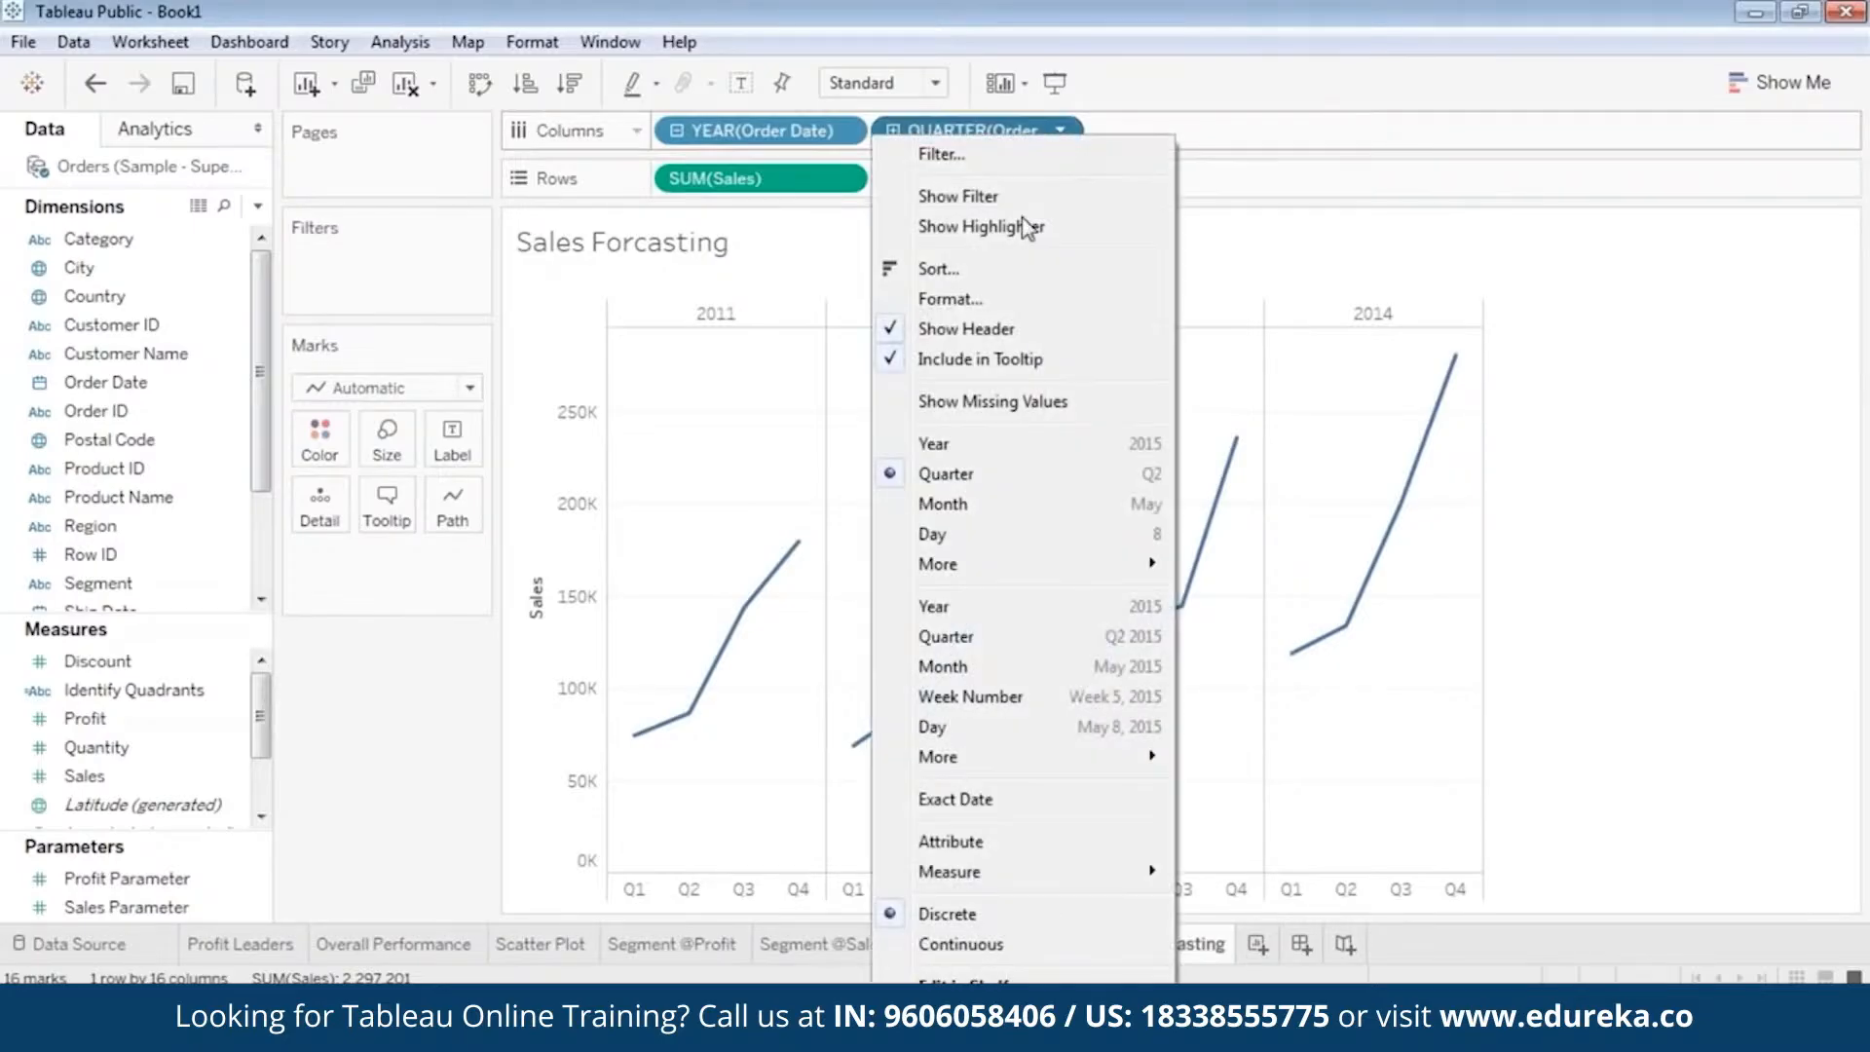
{"action": "left_click", "coordinate": [965, 505]}
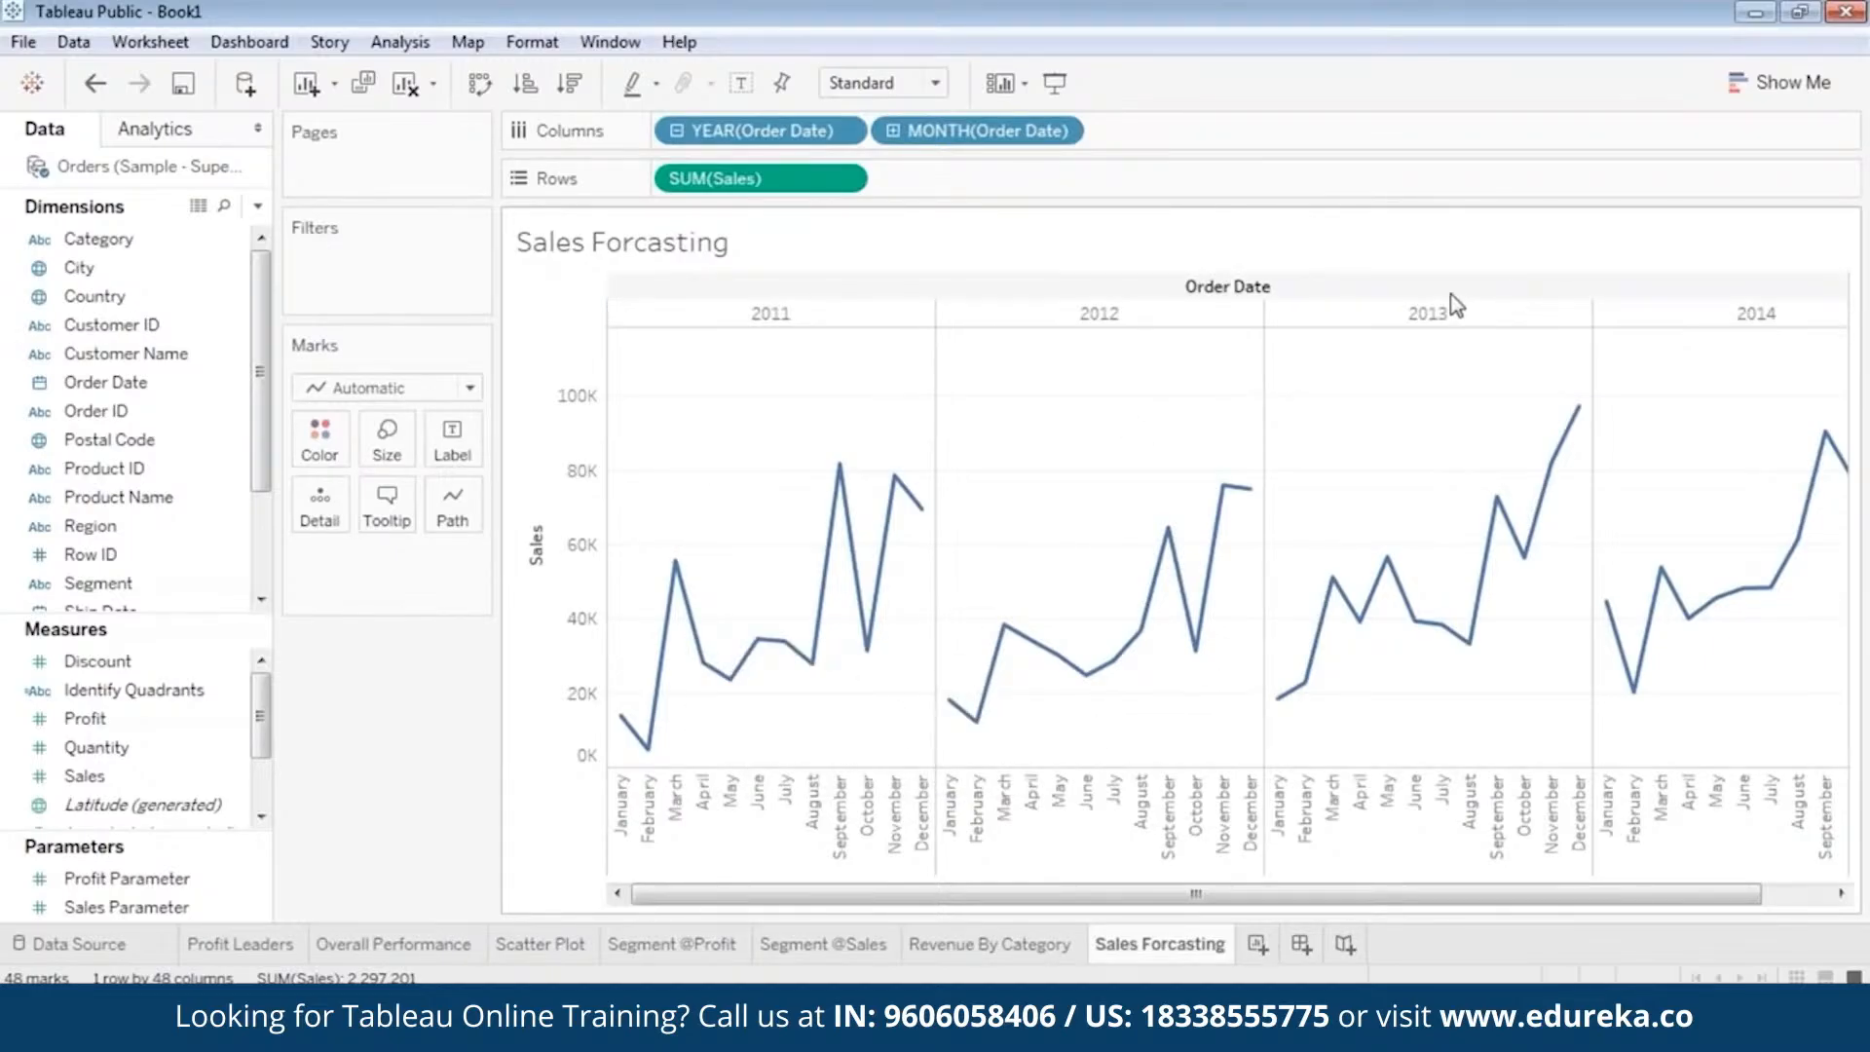
Convert the monthly sales line chart to a continuous area chart.
{"action": "left_click", "coordinate": [1778, 82]}
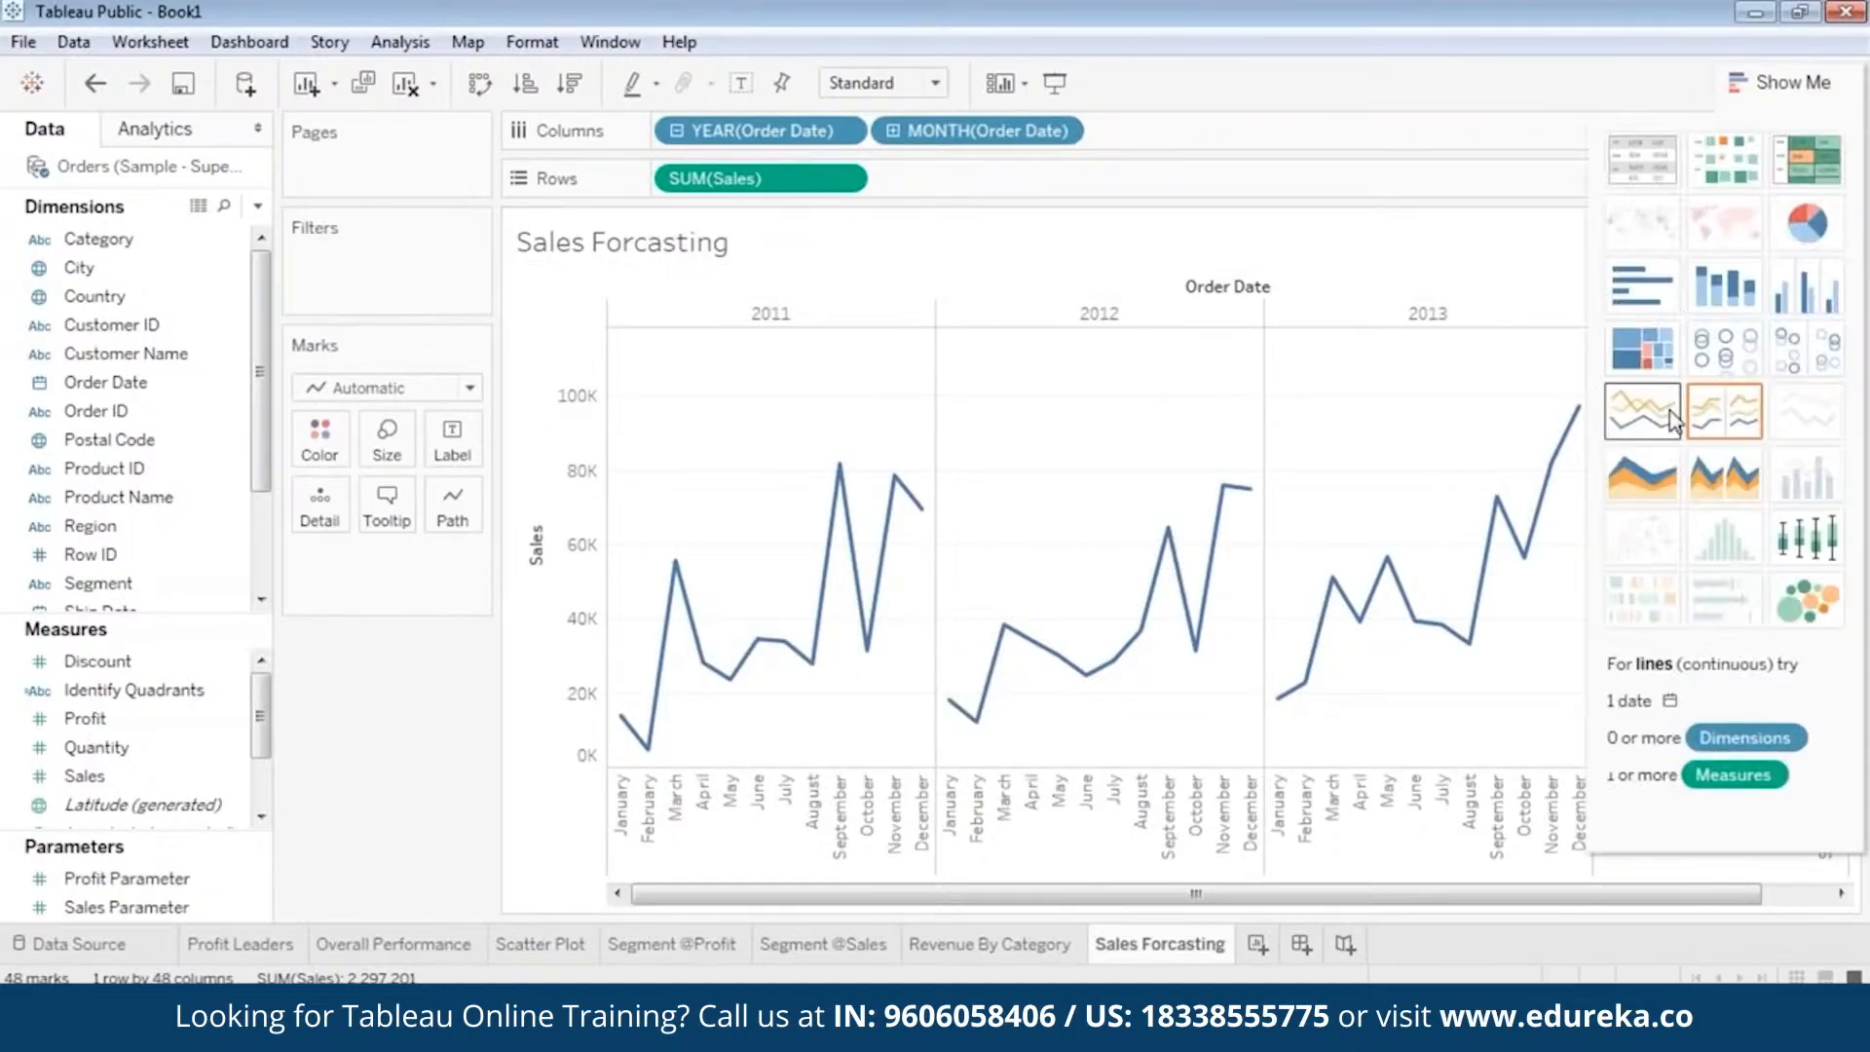
{"action": "left_click", "coordinate": [1628, 489]}
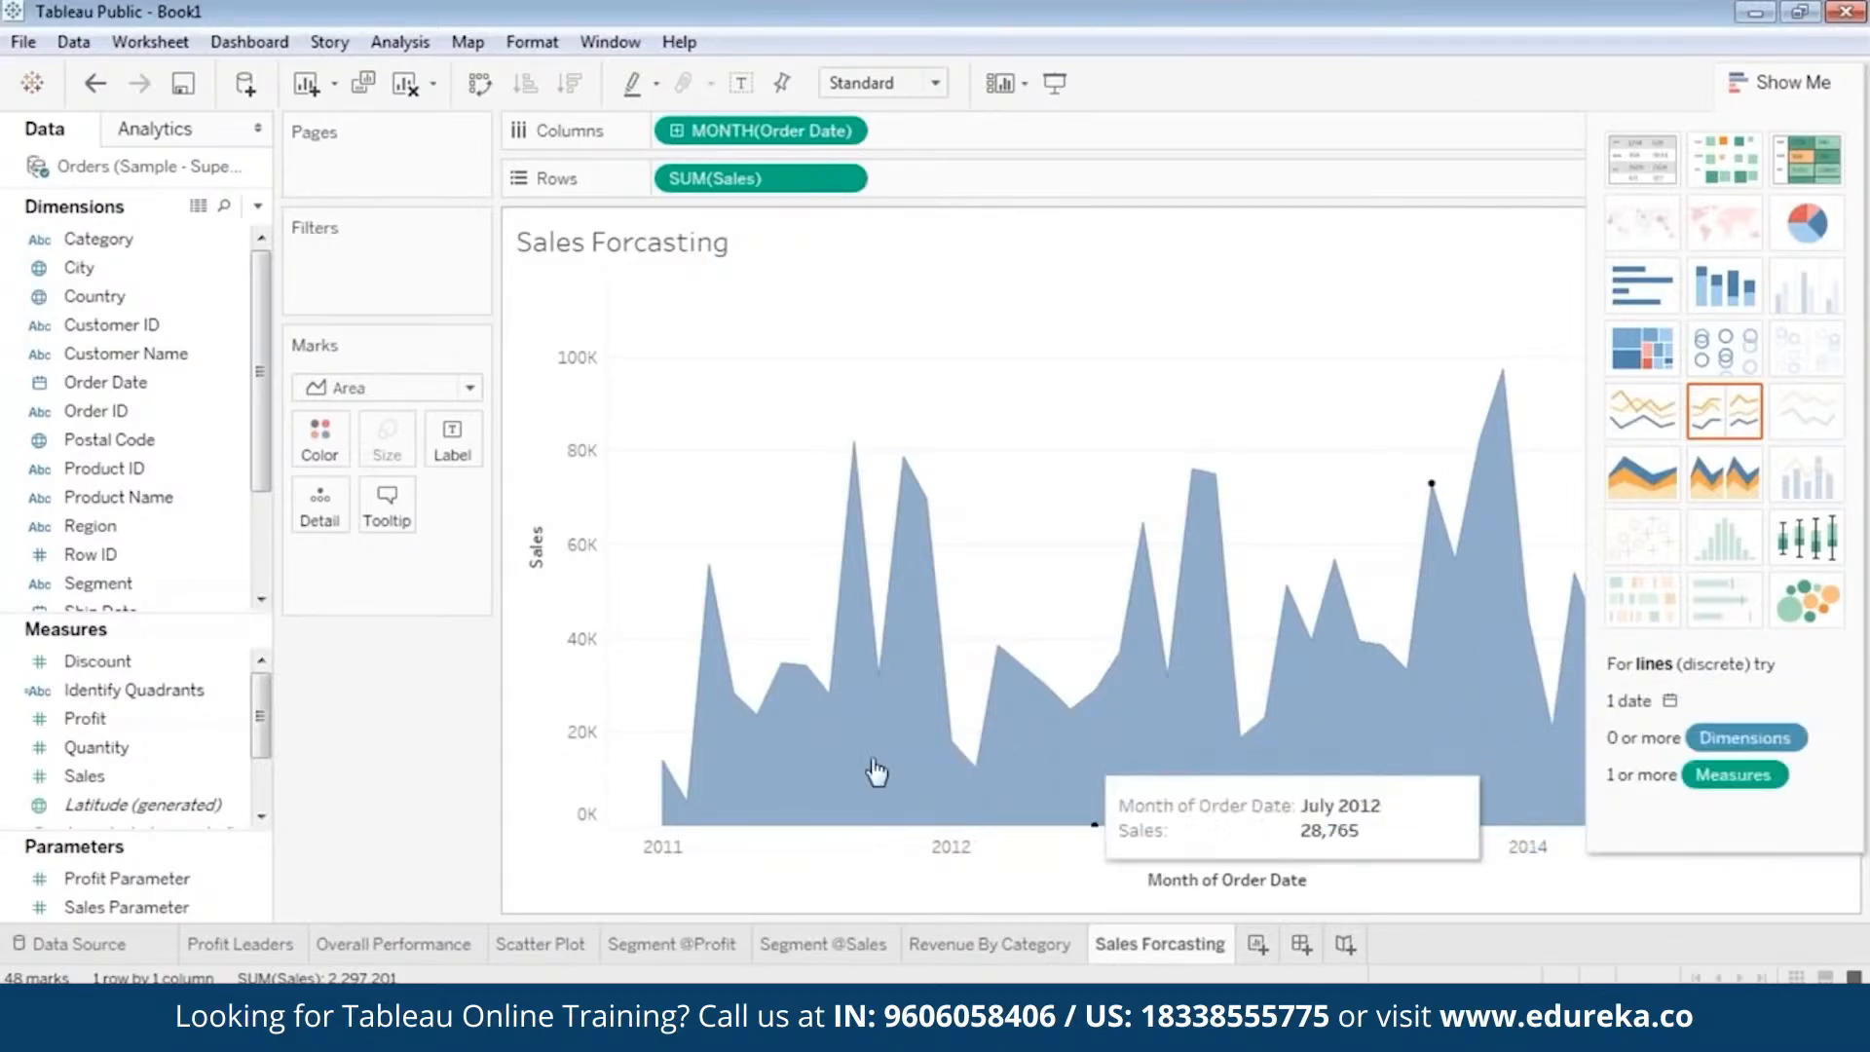
{"action": "left_click", "coordinate": [1746, 83]}
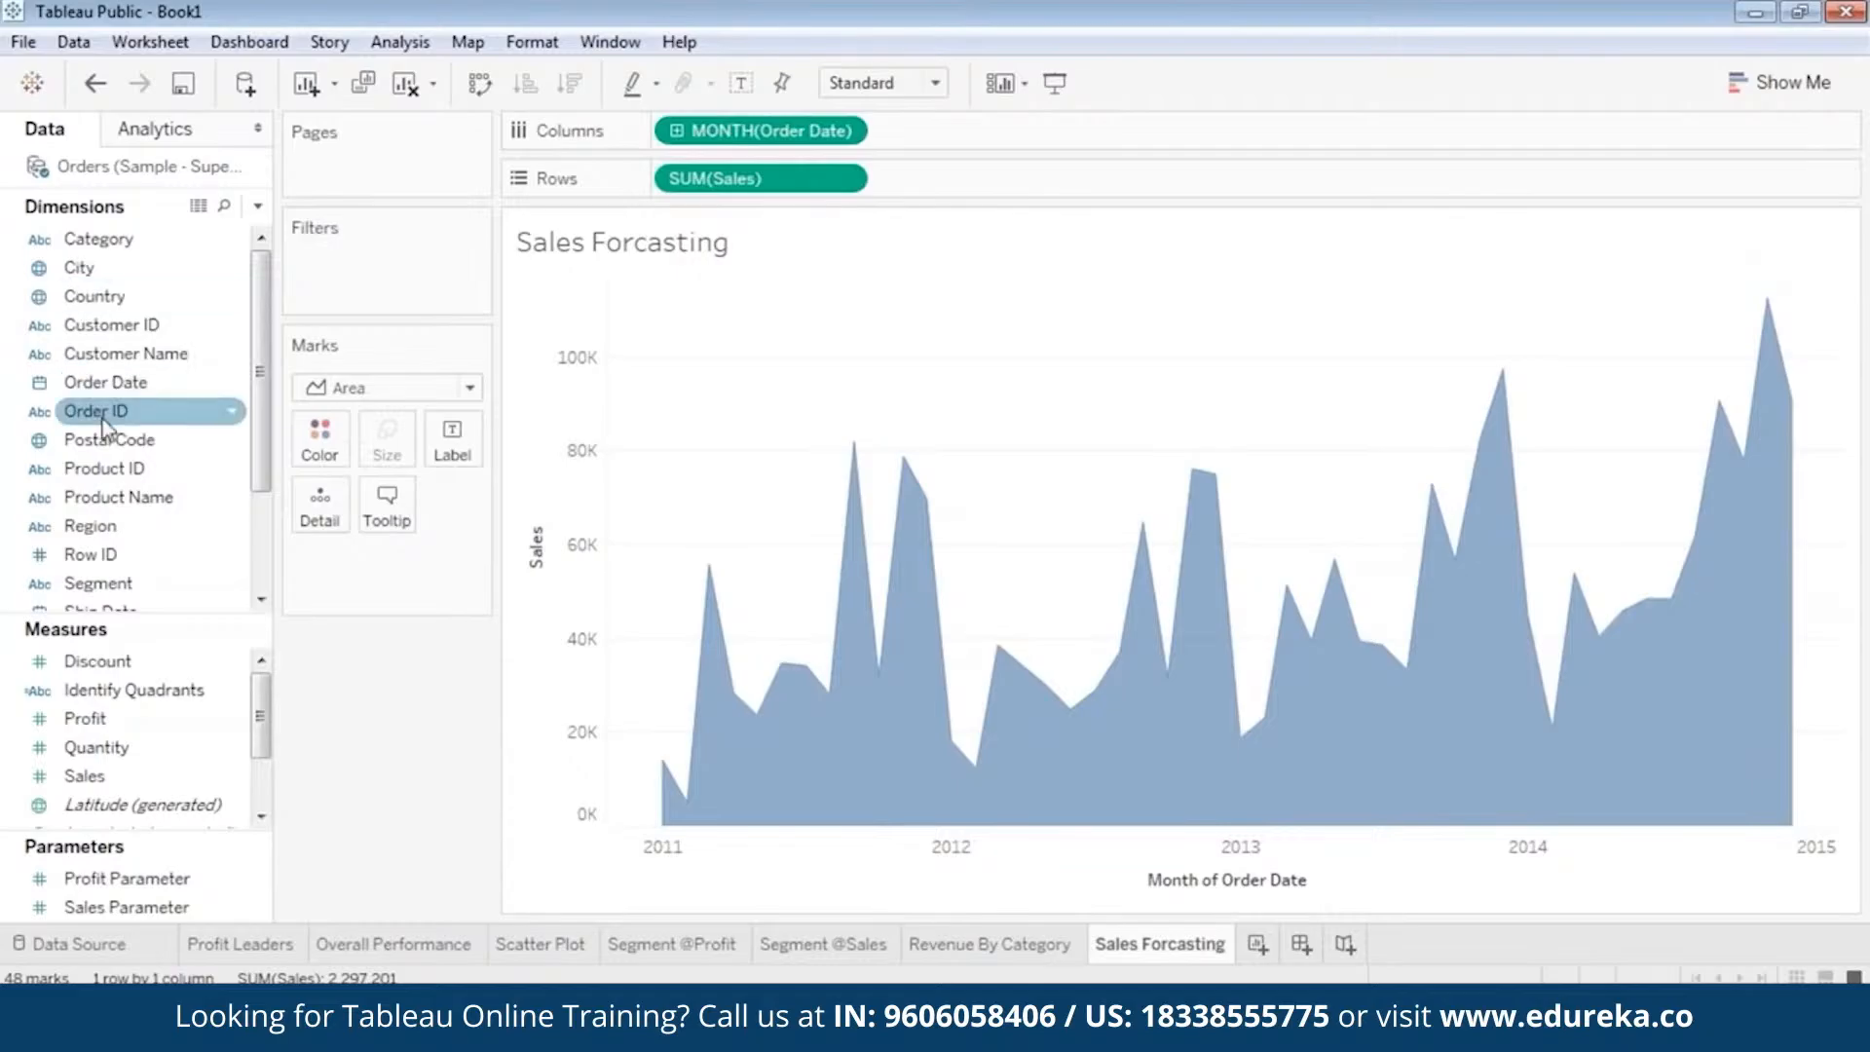
Add the Order Date year ahead of the month in the columns and make the month a discrete date part.
{"action": "left_click", "coordinate": [120, 391]}
{"action": "left_click_drag", "start_coordinate": [124, 404], "coordinate": [662, 149]}
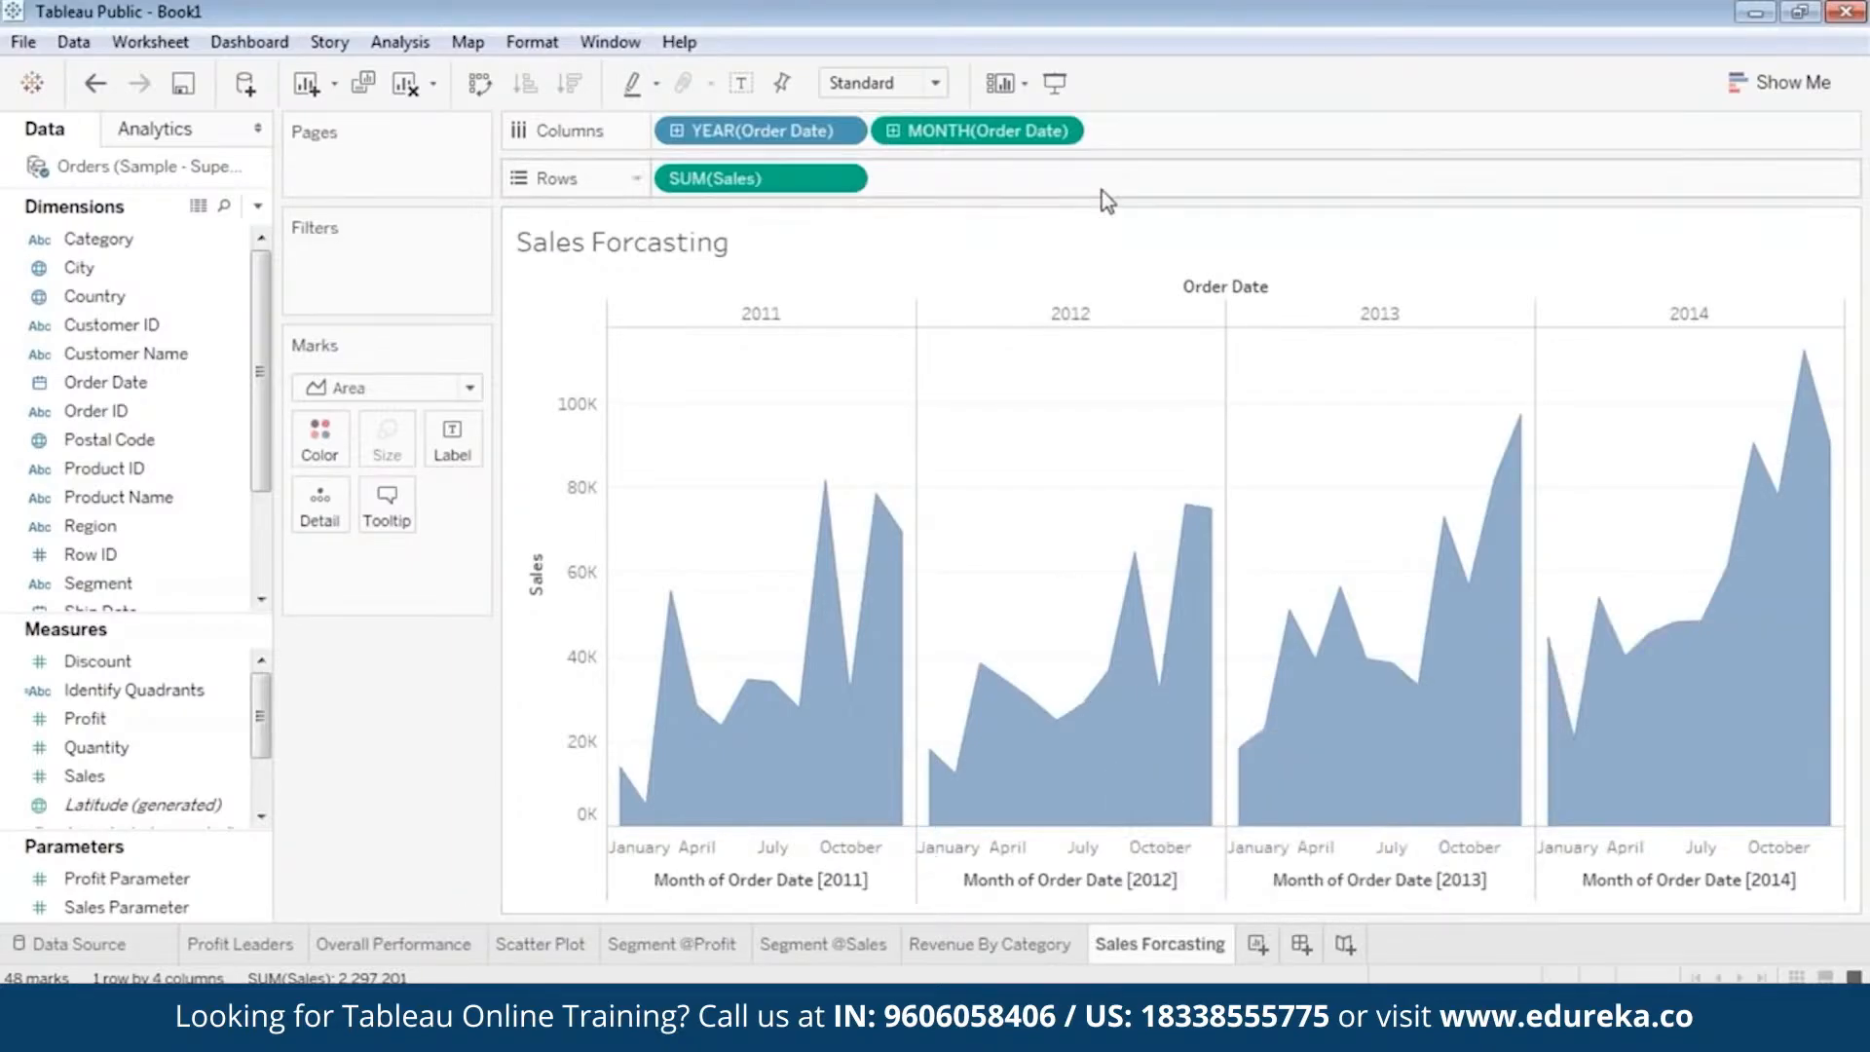
{"action": "left_click", "coordinate": [1059, 130]}
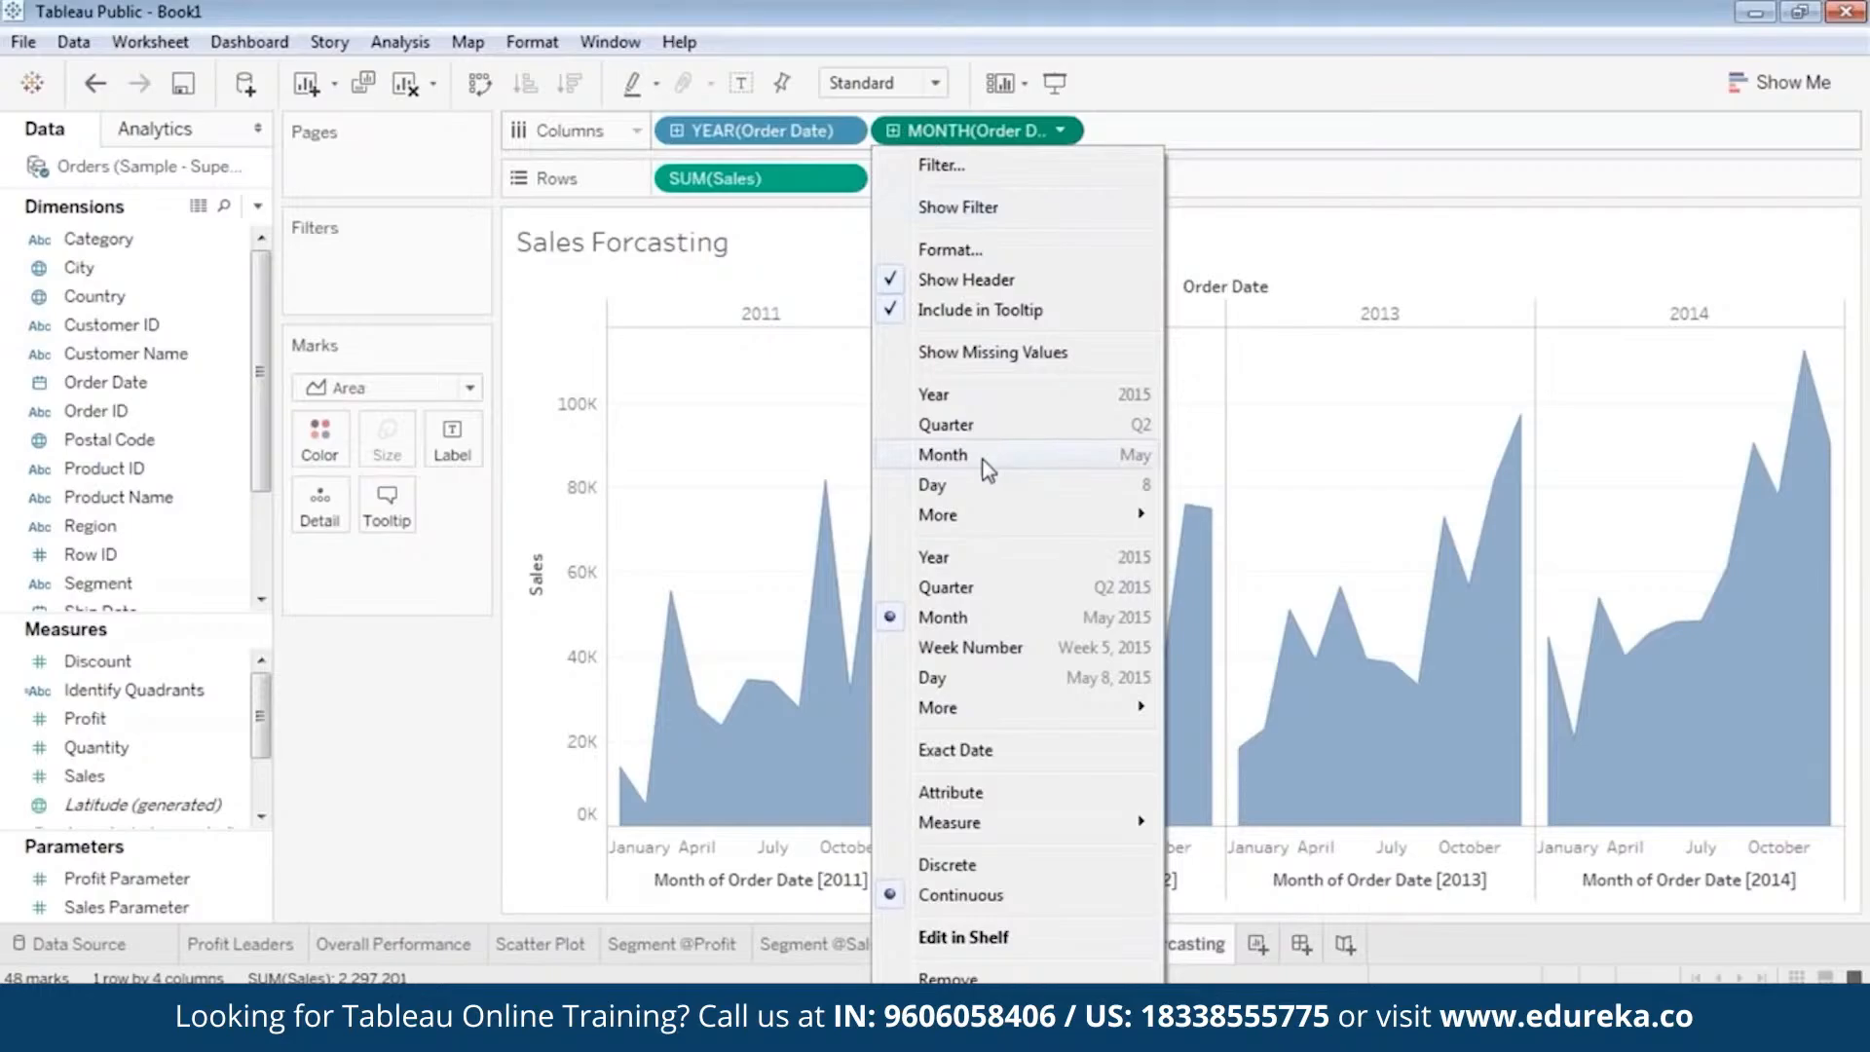
{"action": "left_click", "coordinate": [984, 464]}
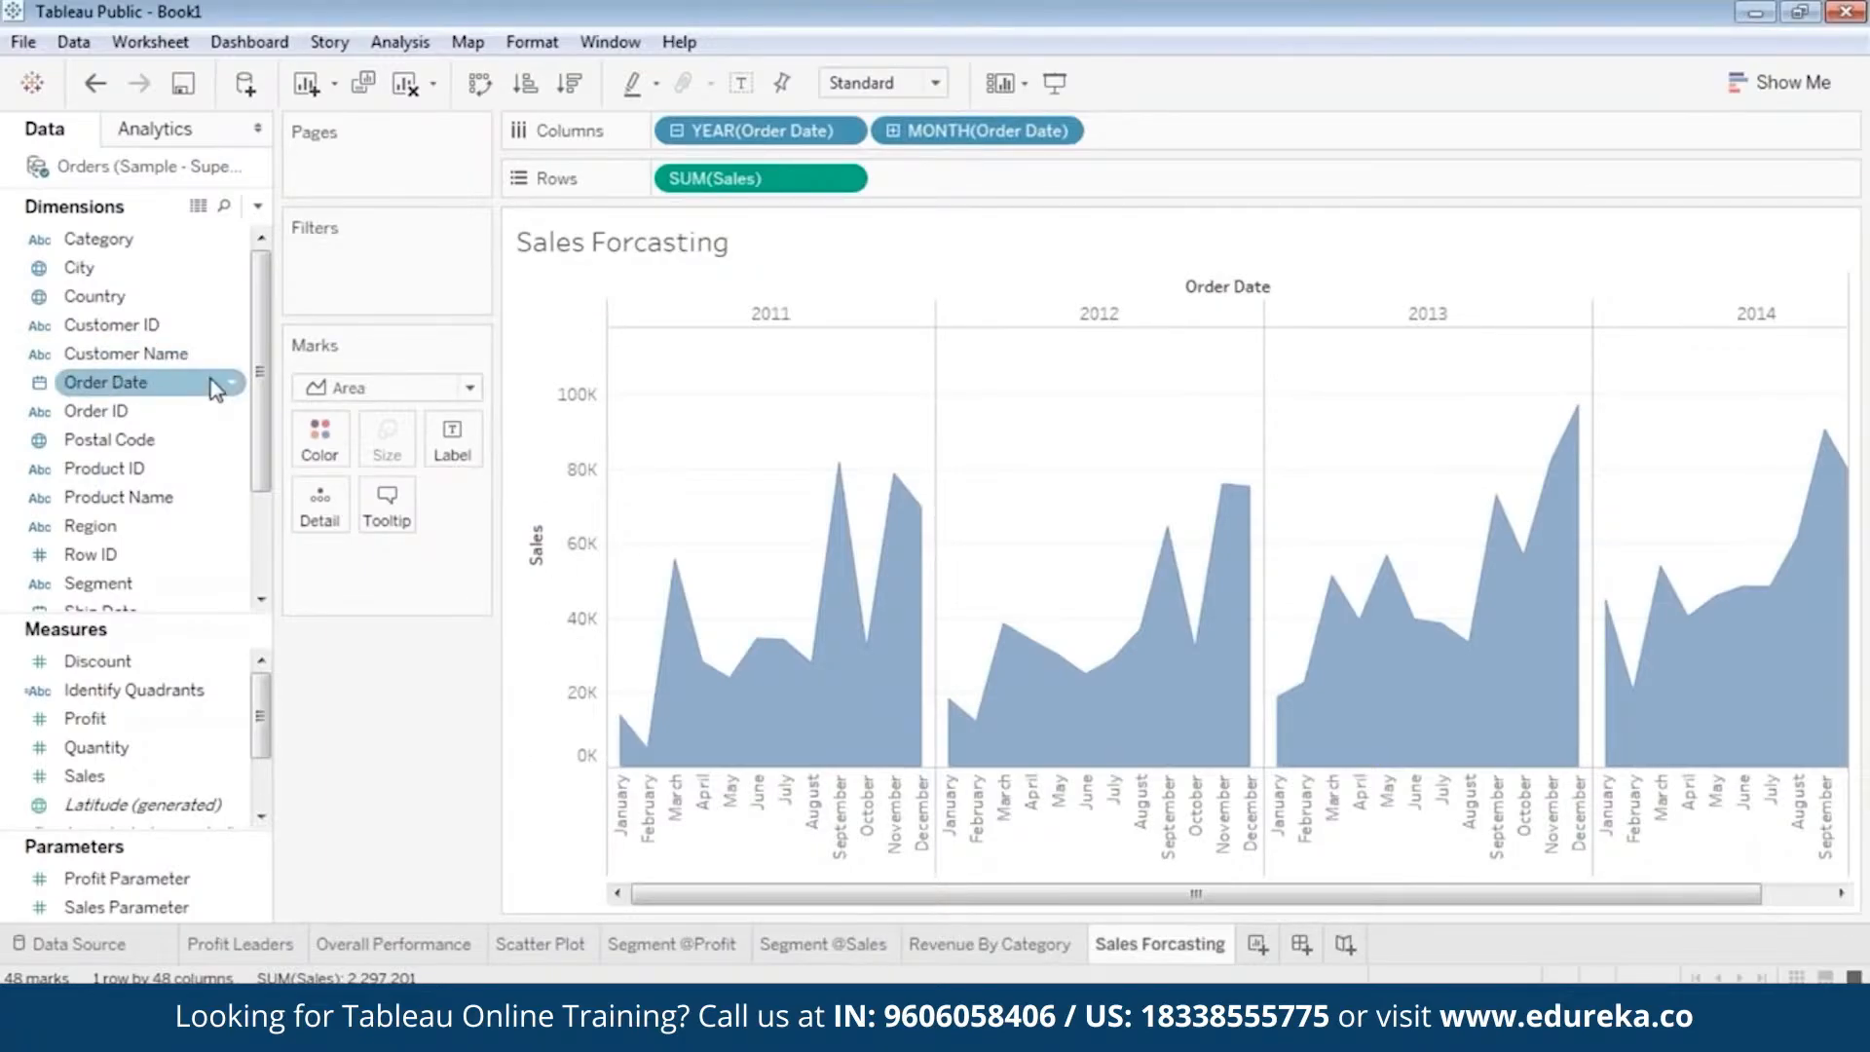
Add Category as a filter on the Sales Forcasting sheet.
{"action": "left_click", "coordinate": [127, 329]}
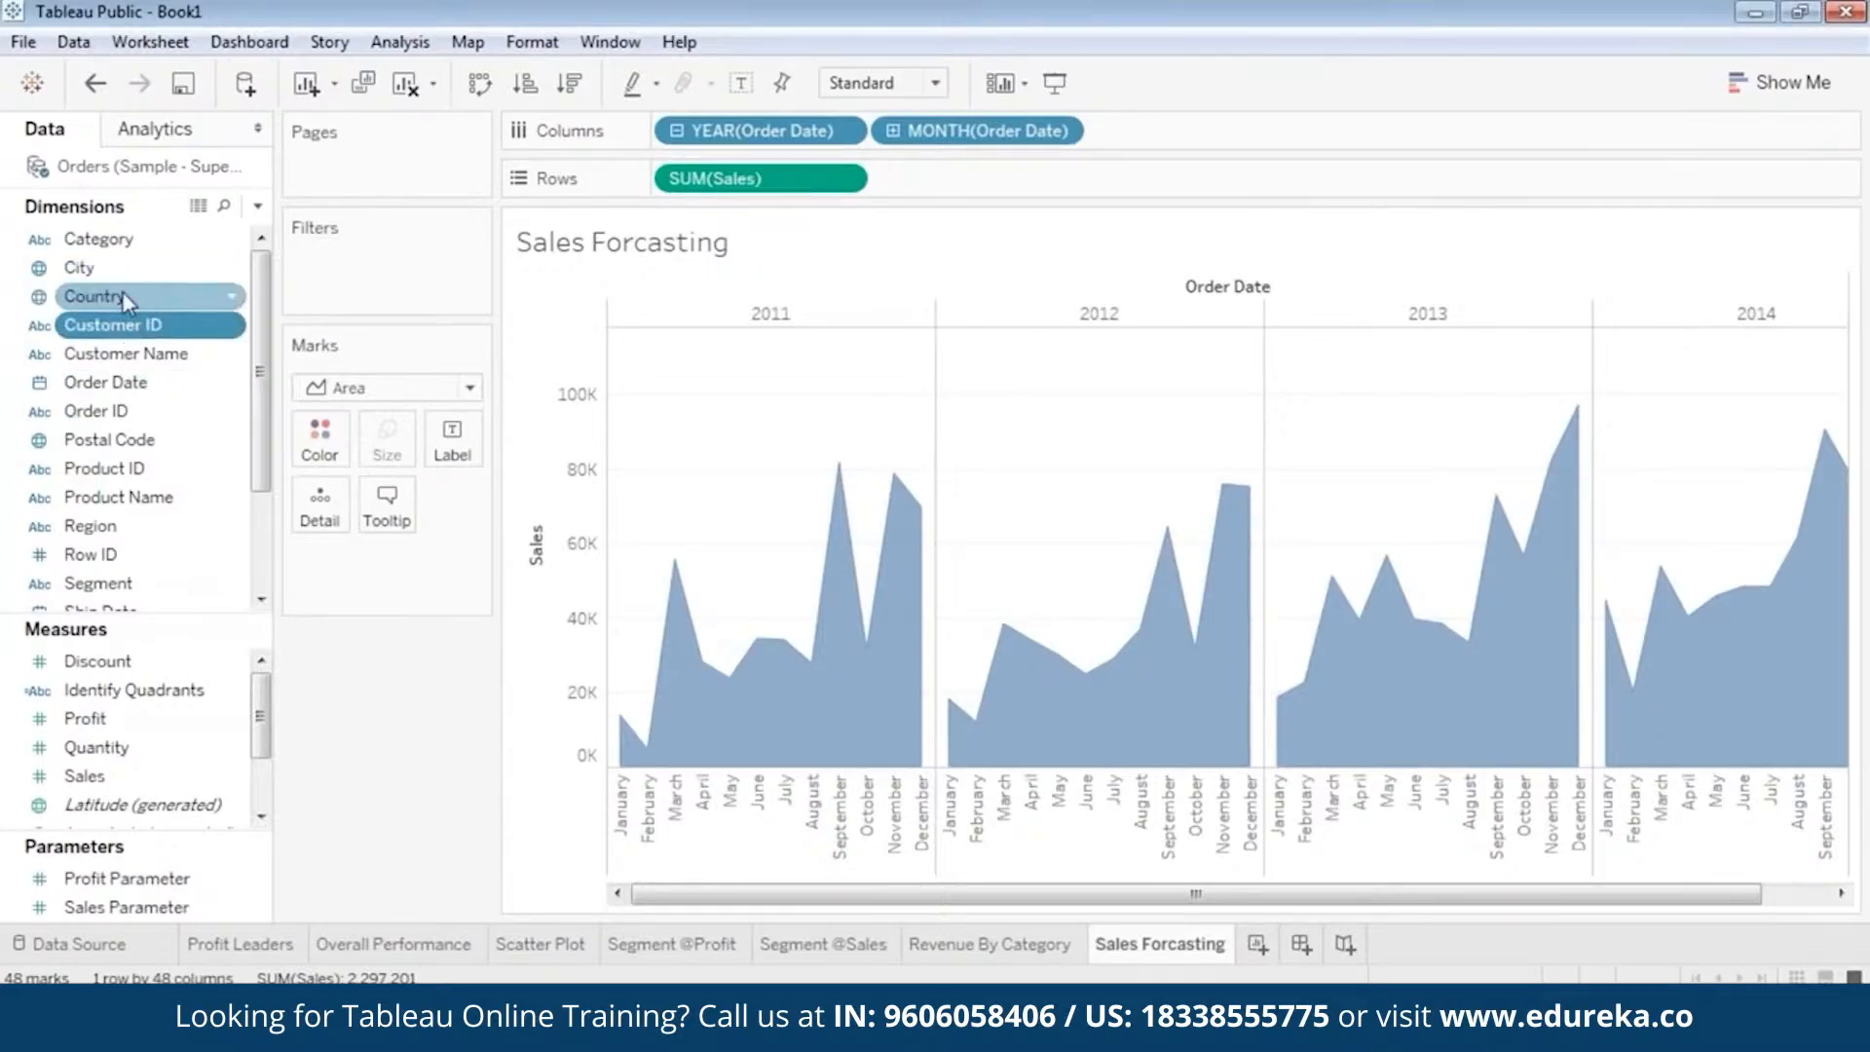
{"action": "left_click_drag", "start_coordinate": [97, 238], "coordinate": [339, 259]}
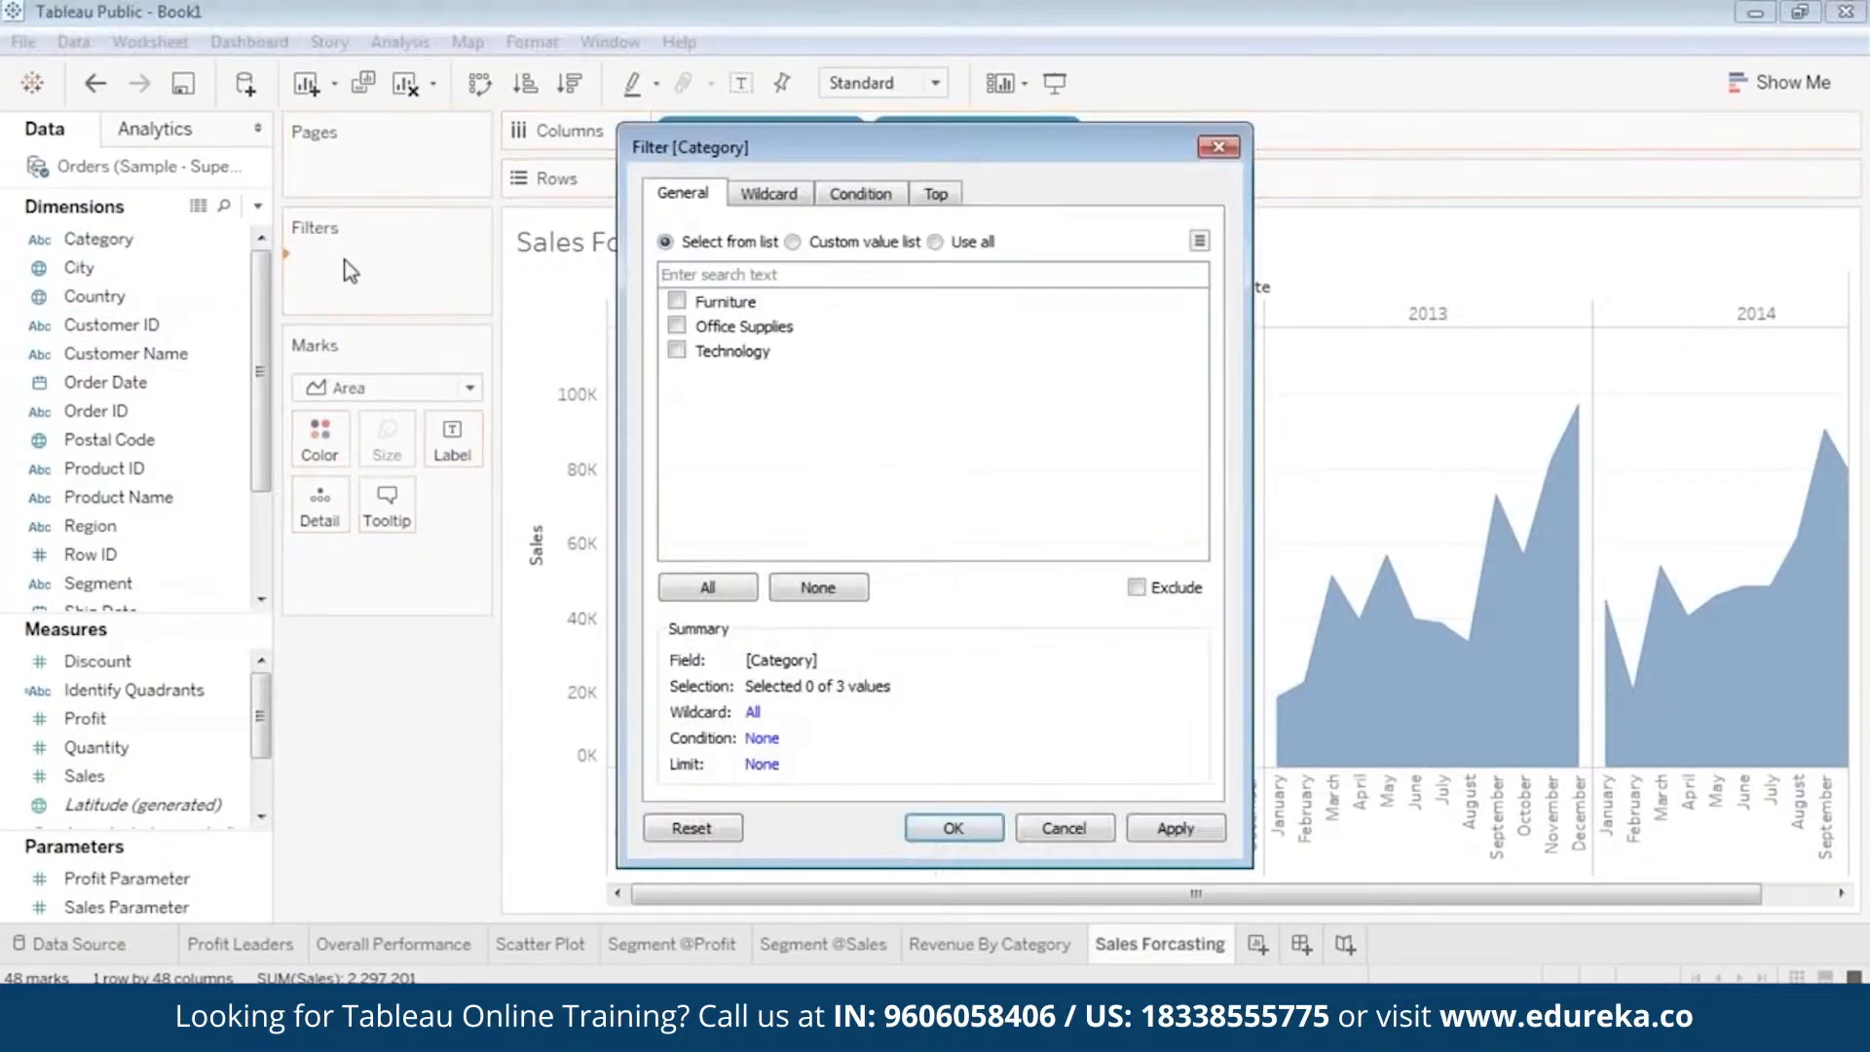
{"action": "left_click", "coordinate": [676, 354]}
{"action": "left_click", "coordinate": [998, 830]}
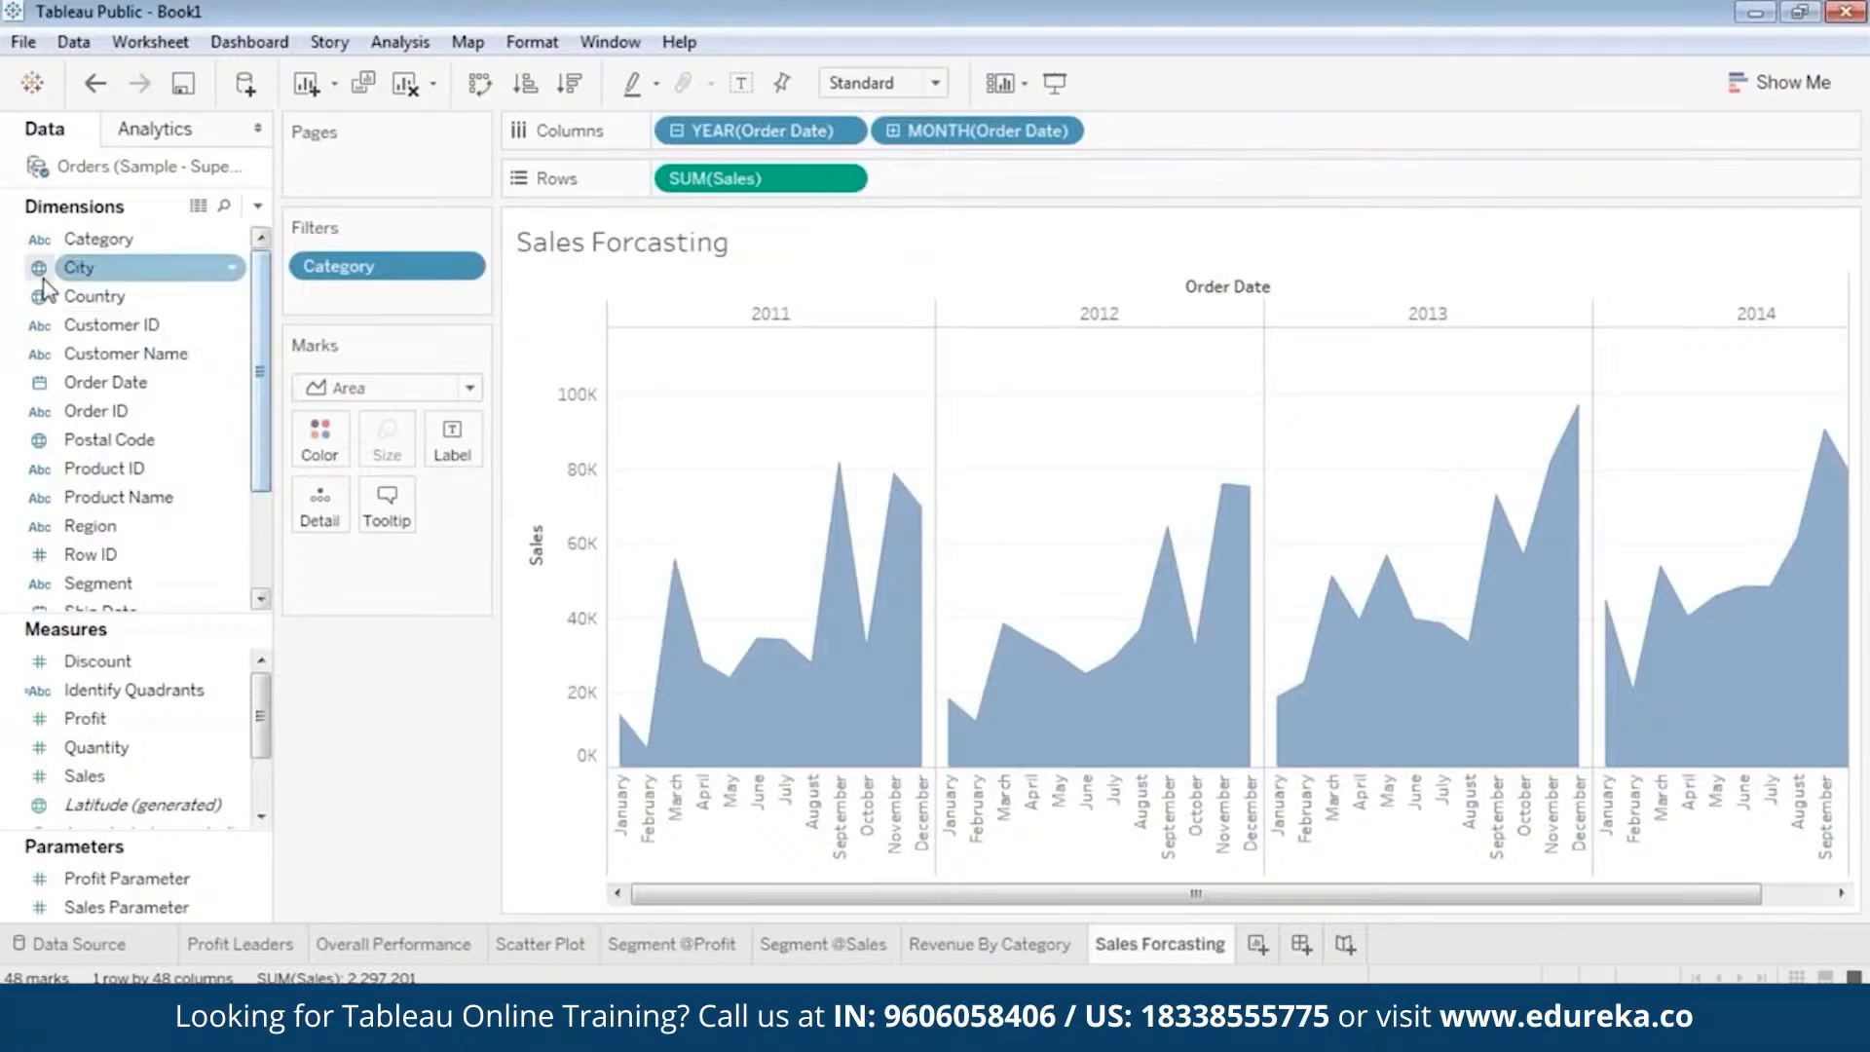
Add a Region filter with all regions selected.
{"action": "left_click_drag", "start_coordinate": [137, 540], "coordinate": [360, 263]}
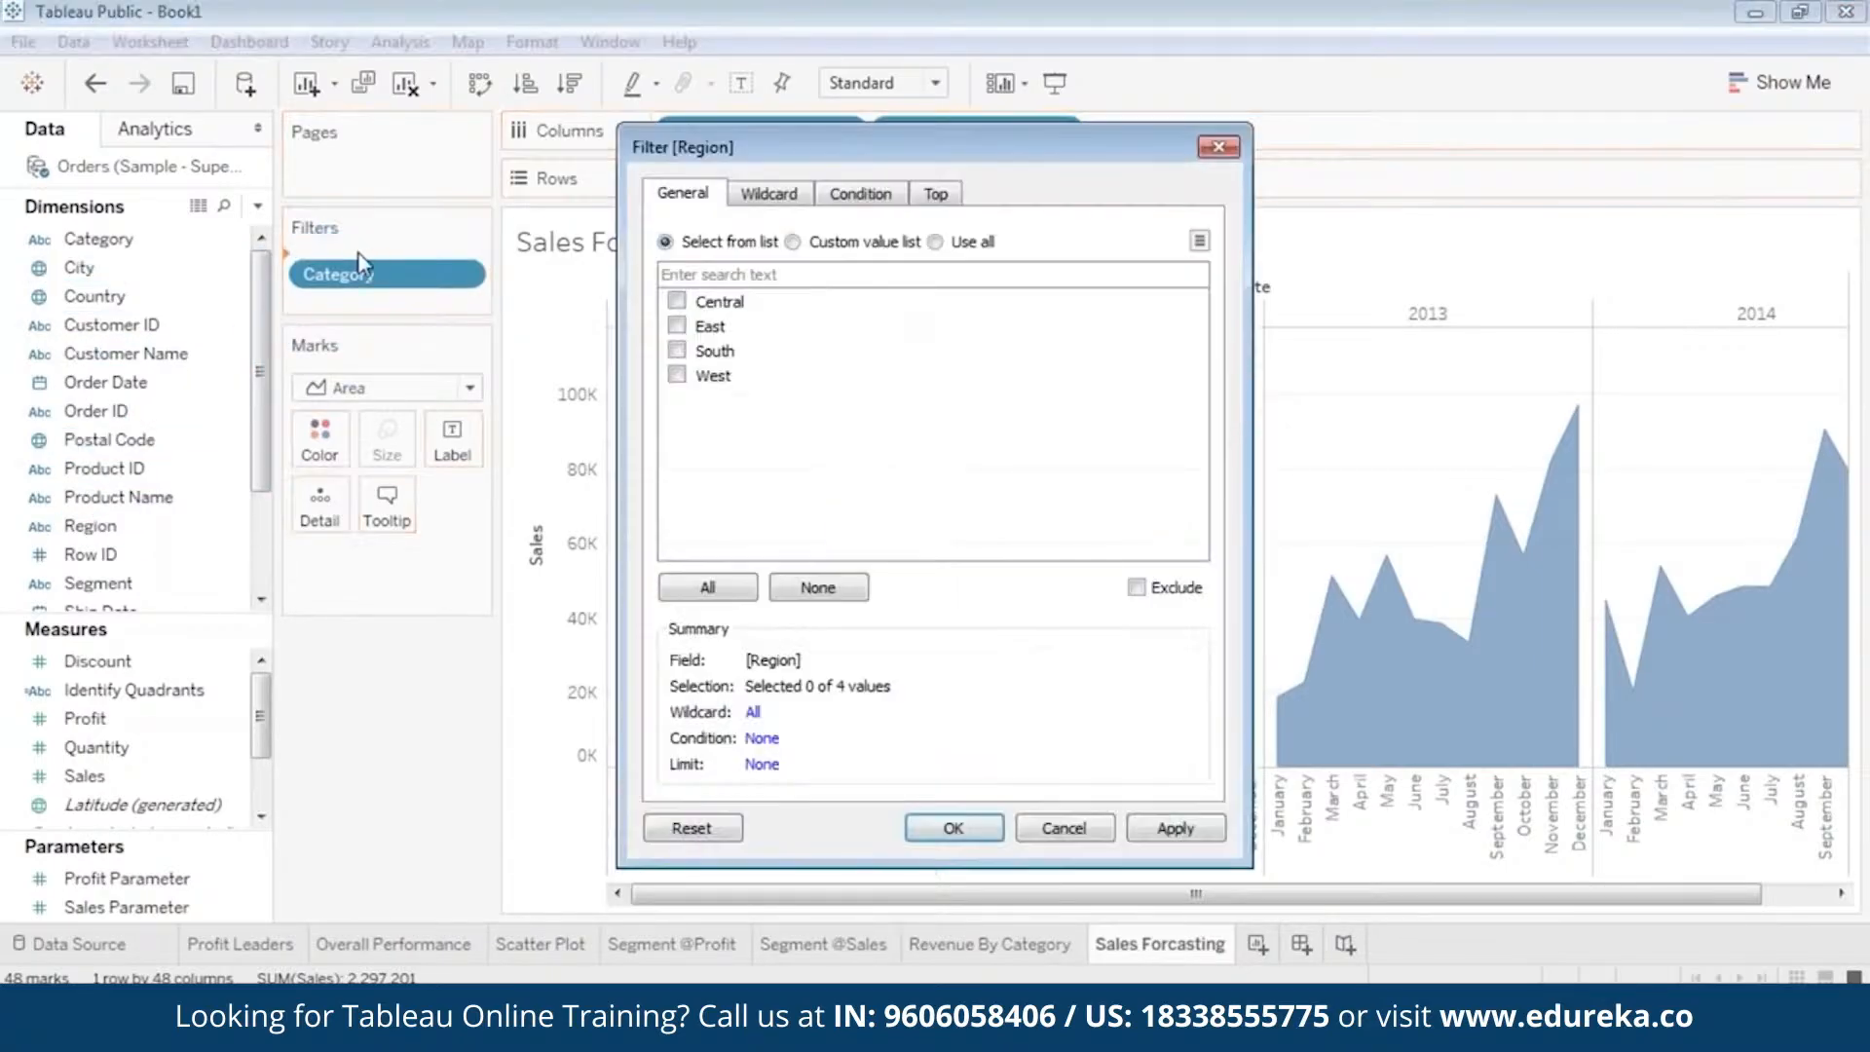
{"action": "left_click", "coordinate": [723, 589]}
{"action": "left_click", "coordinate": [1174, 828]}
{"action": "left_click", "coordinate": [953, 828]}
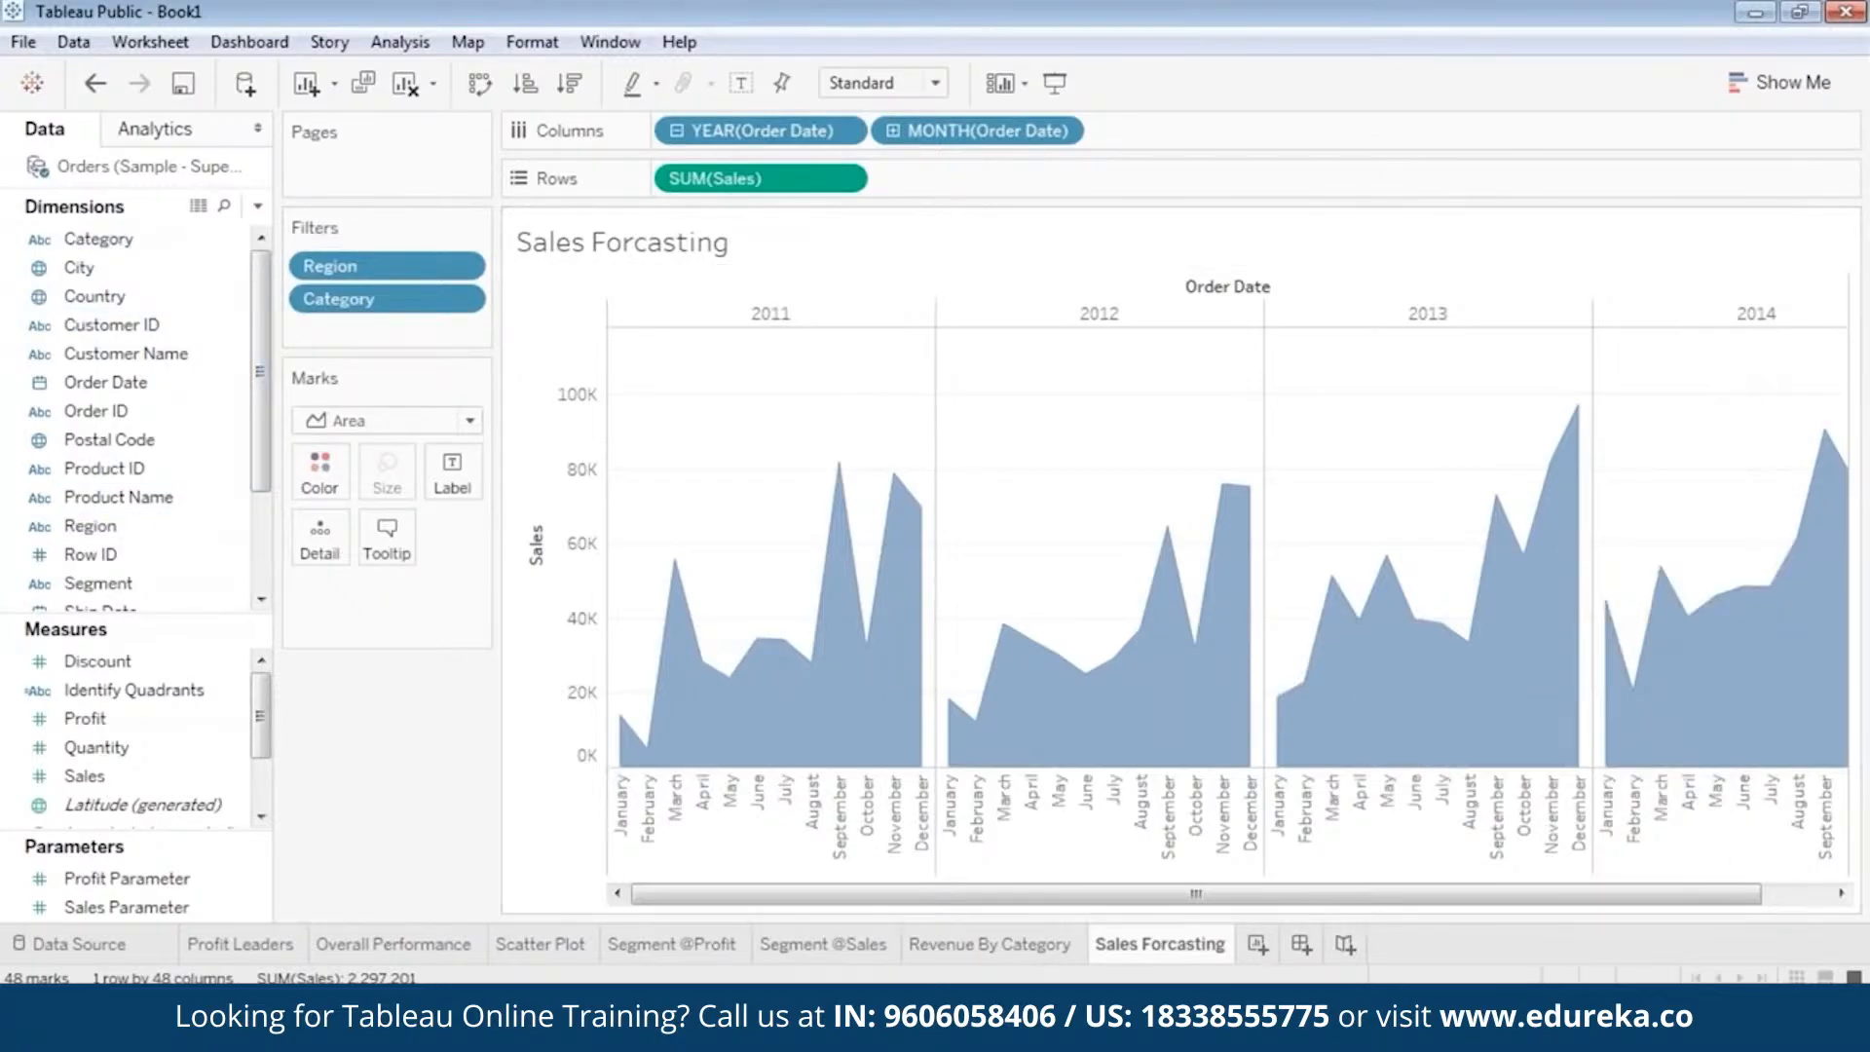
Add a Forecast model to the monthly sales area chart and bring the 2015 estimate into view.
{"action": "left_click", "coordinate": [161, 129]}
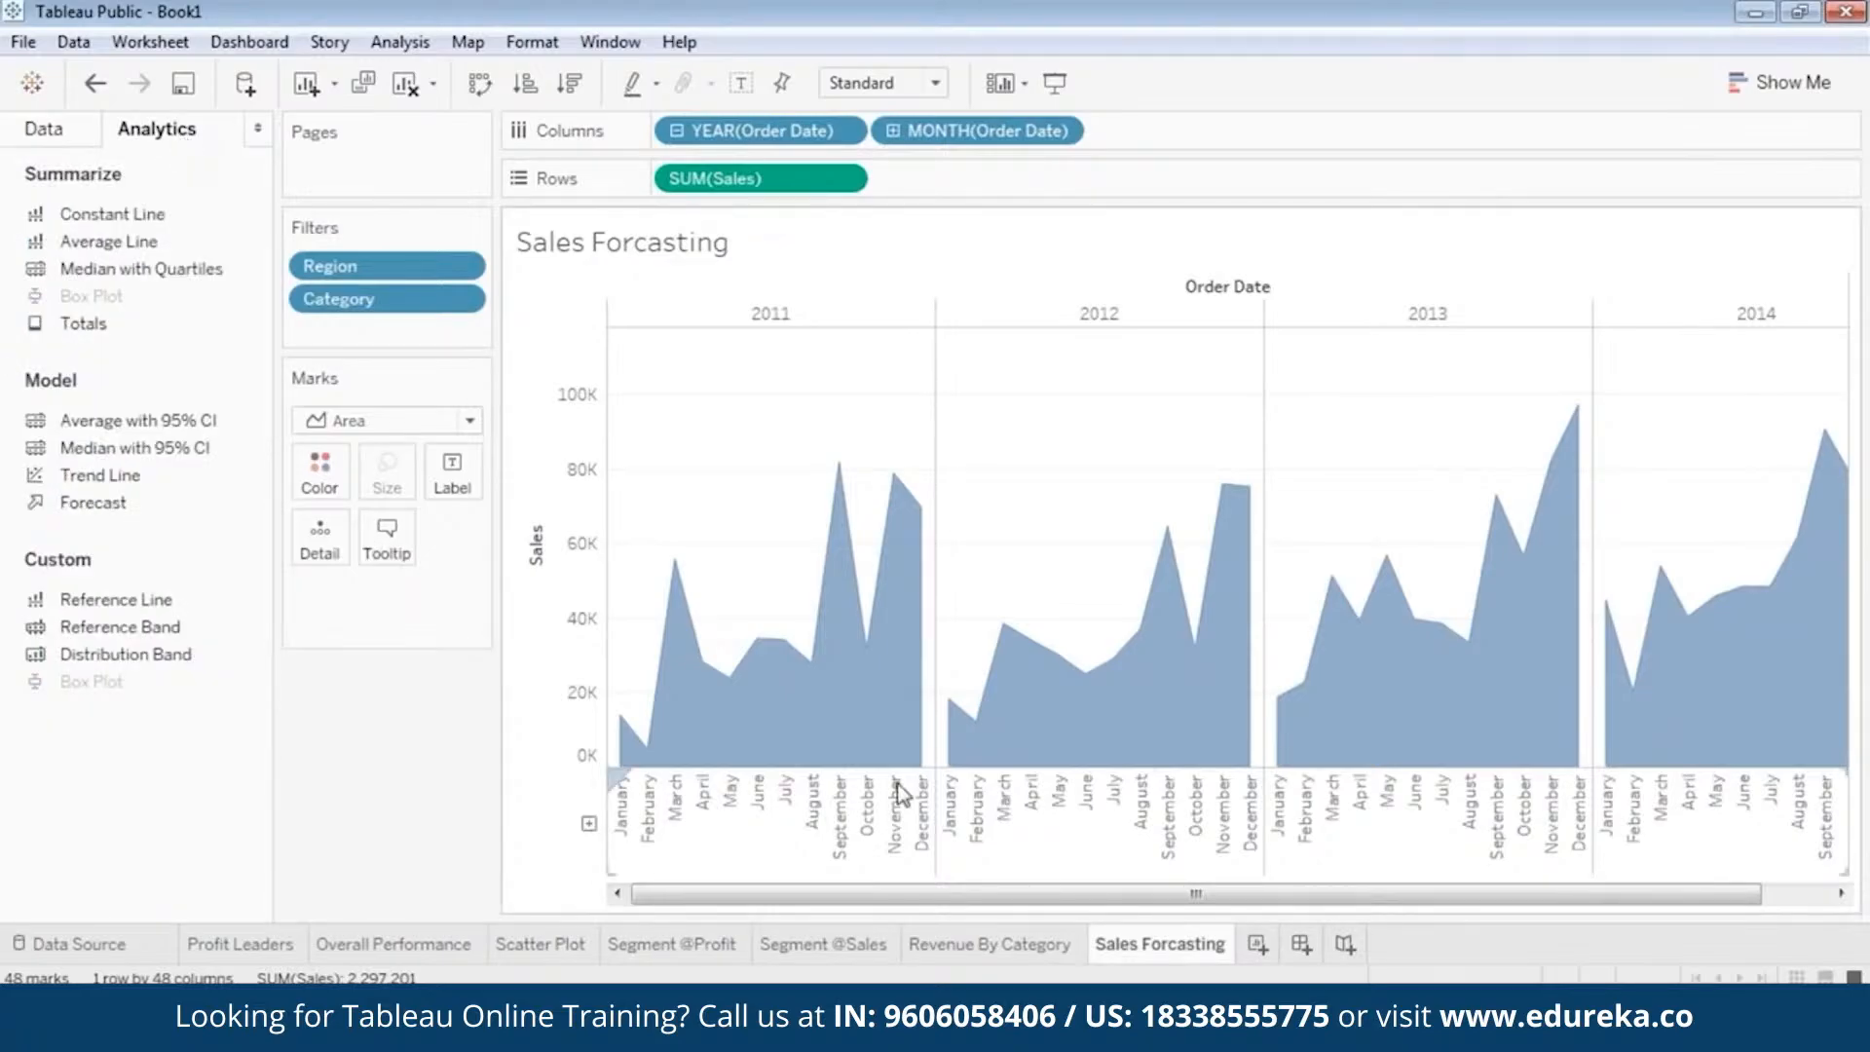
{"action": "left_click_drag", "start_coordinate": [1656, 893], "coordinate": [1846, 901]}
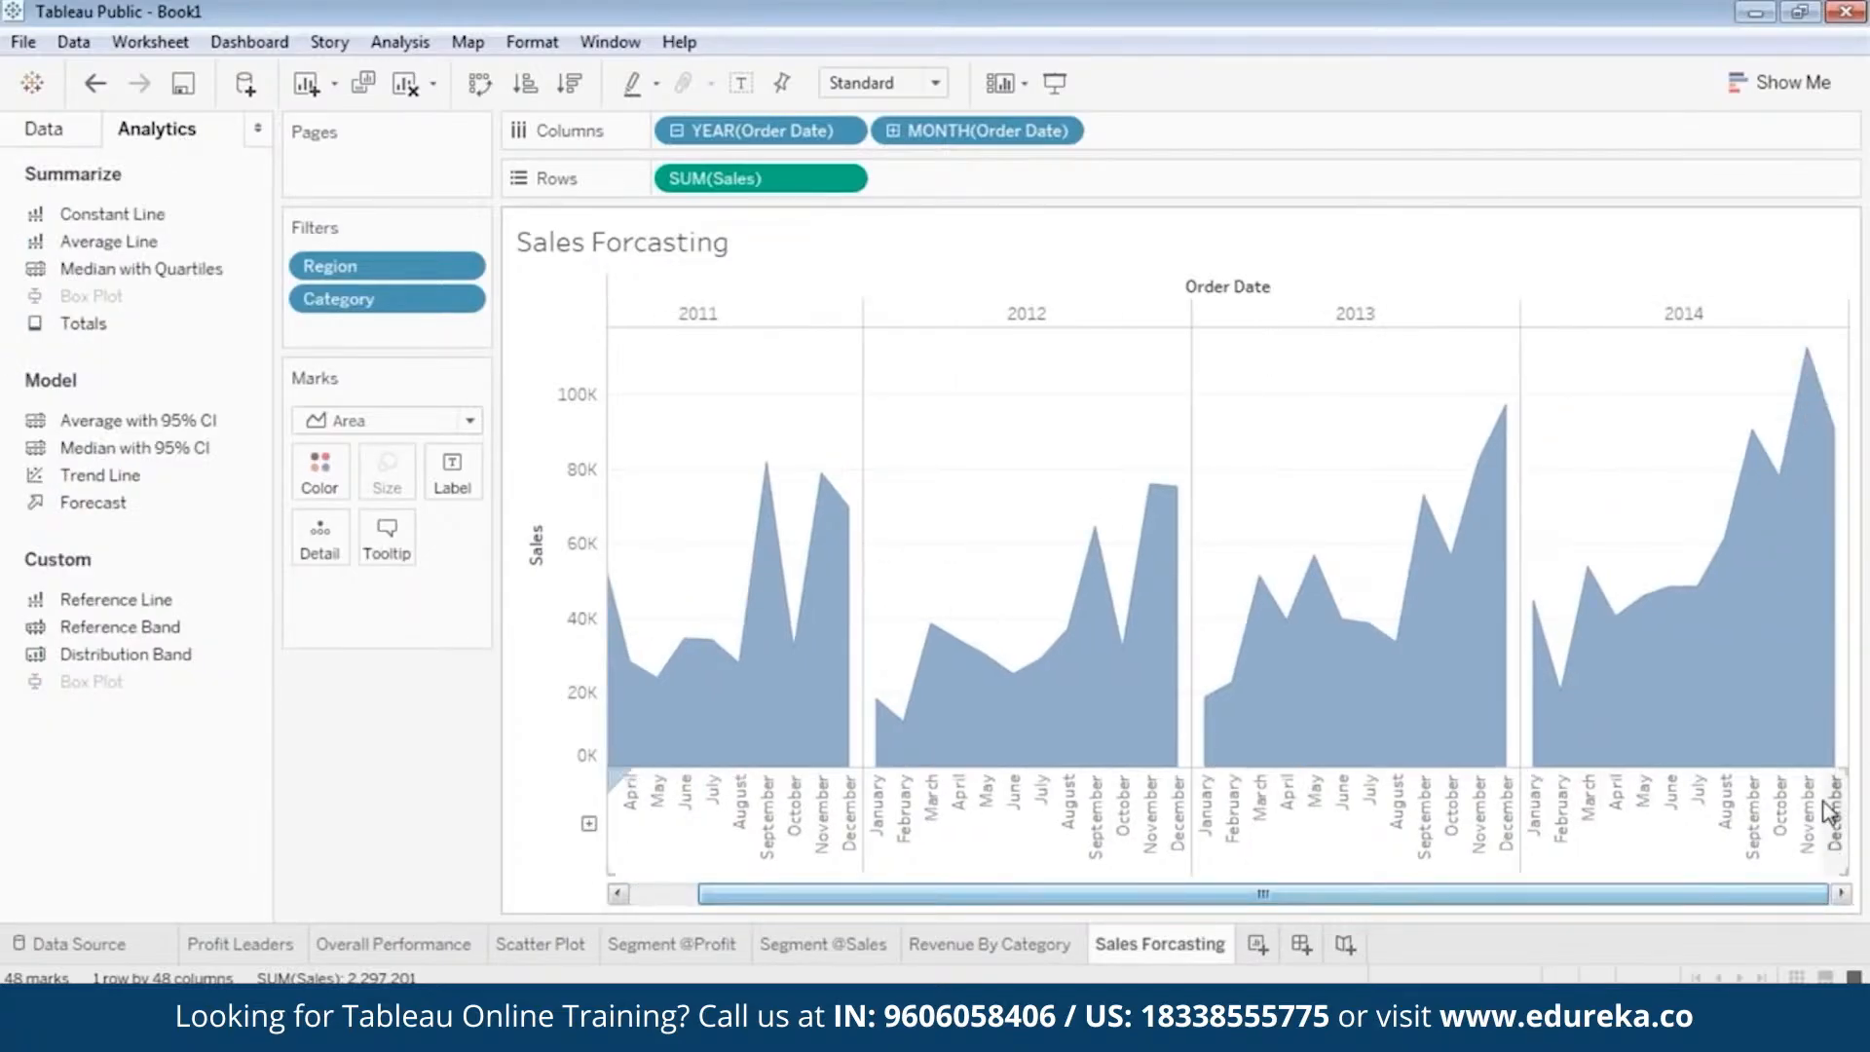
{"action": "mouse_move", "coordinate": [1827, 755]}
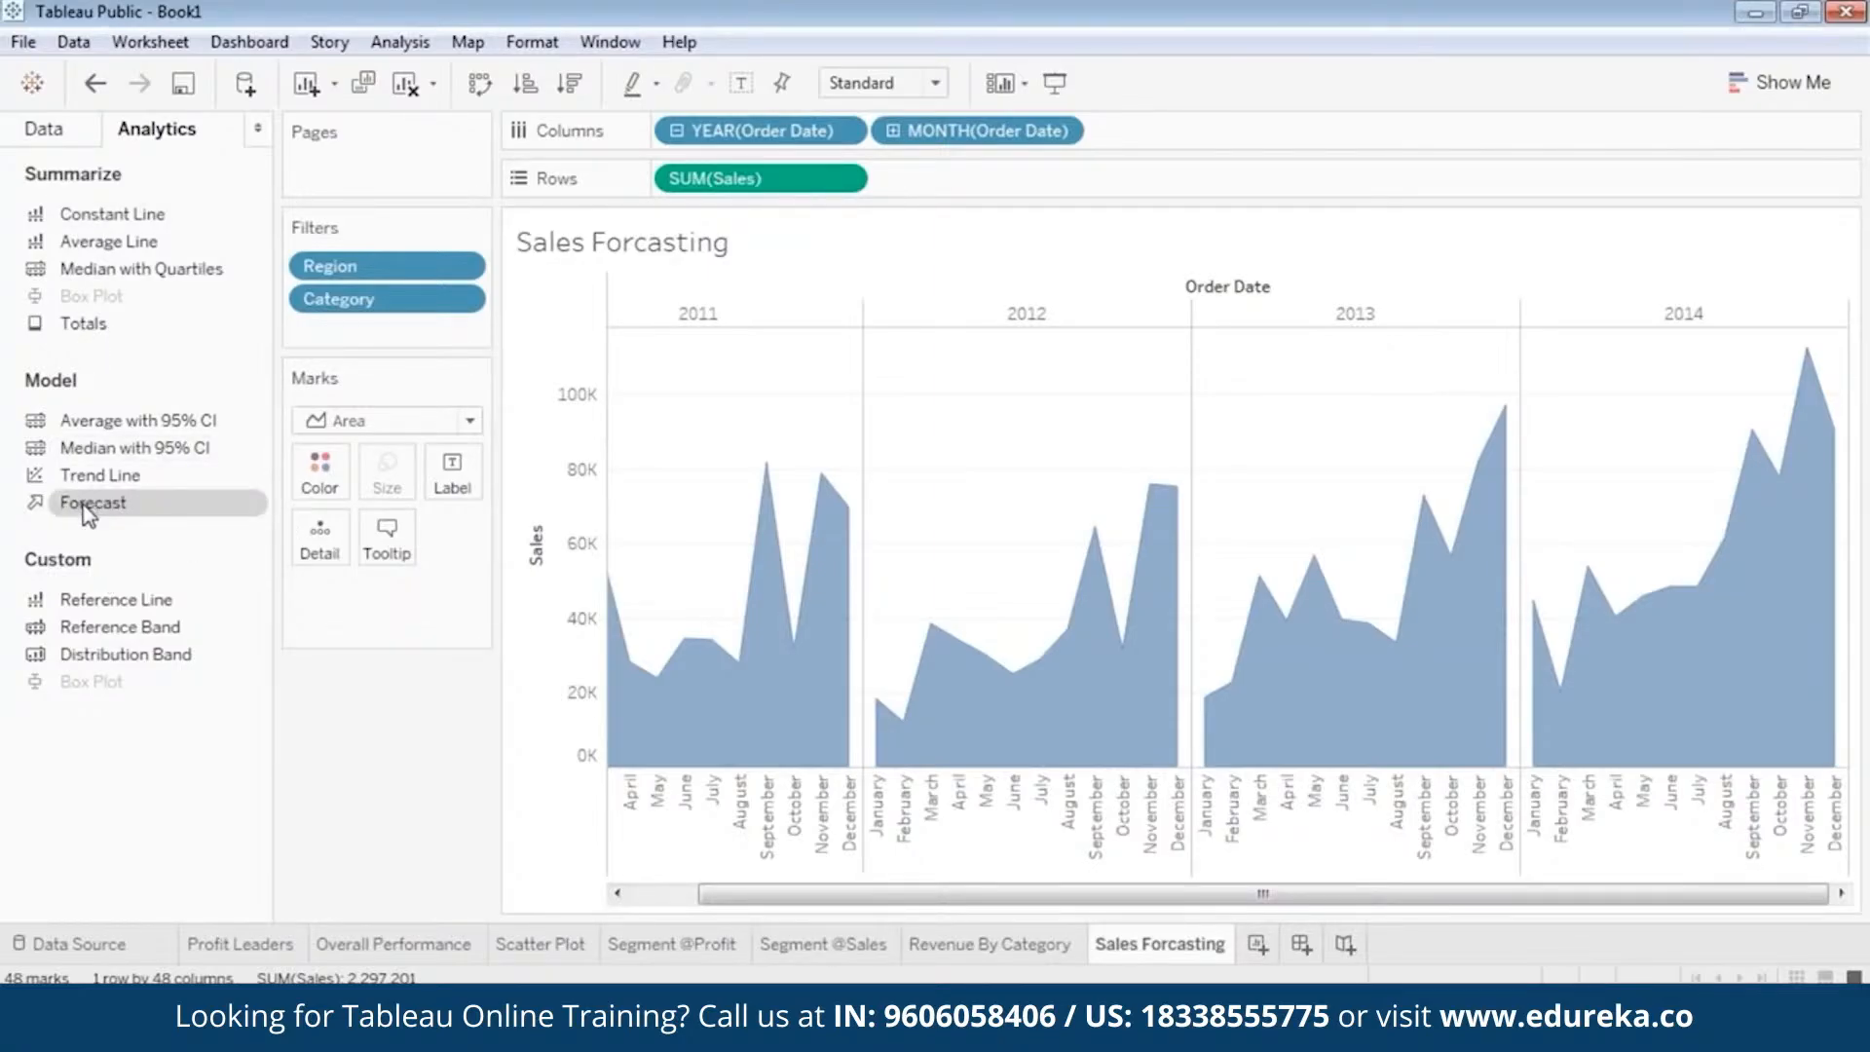
{"action": "left_click_drag", "start_coordinate": [101, 513], "coordinate": [490, 430]}
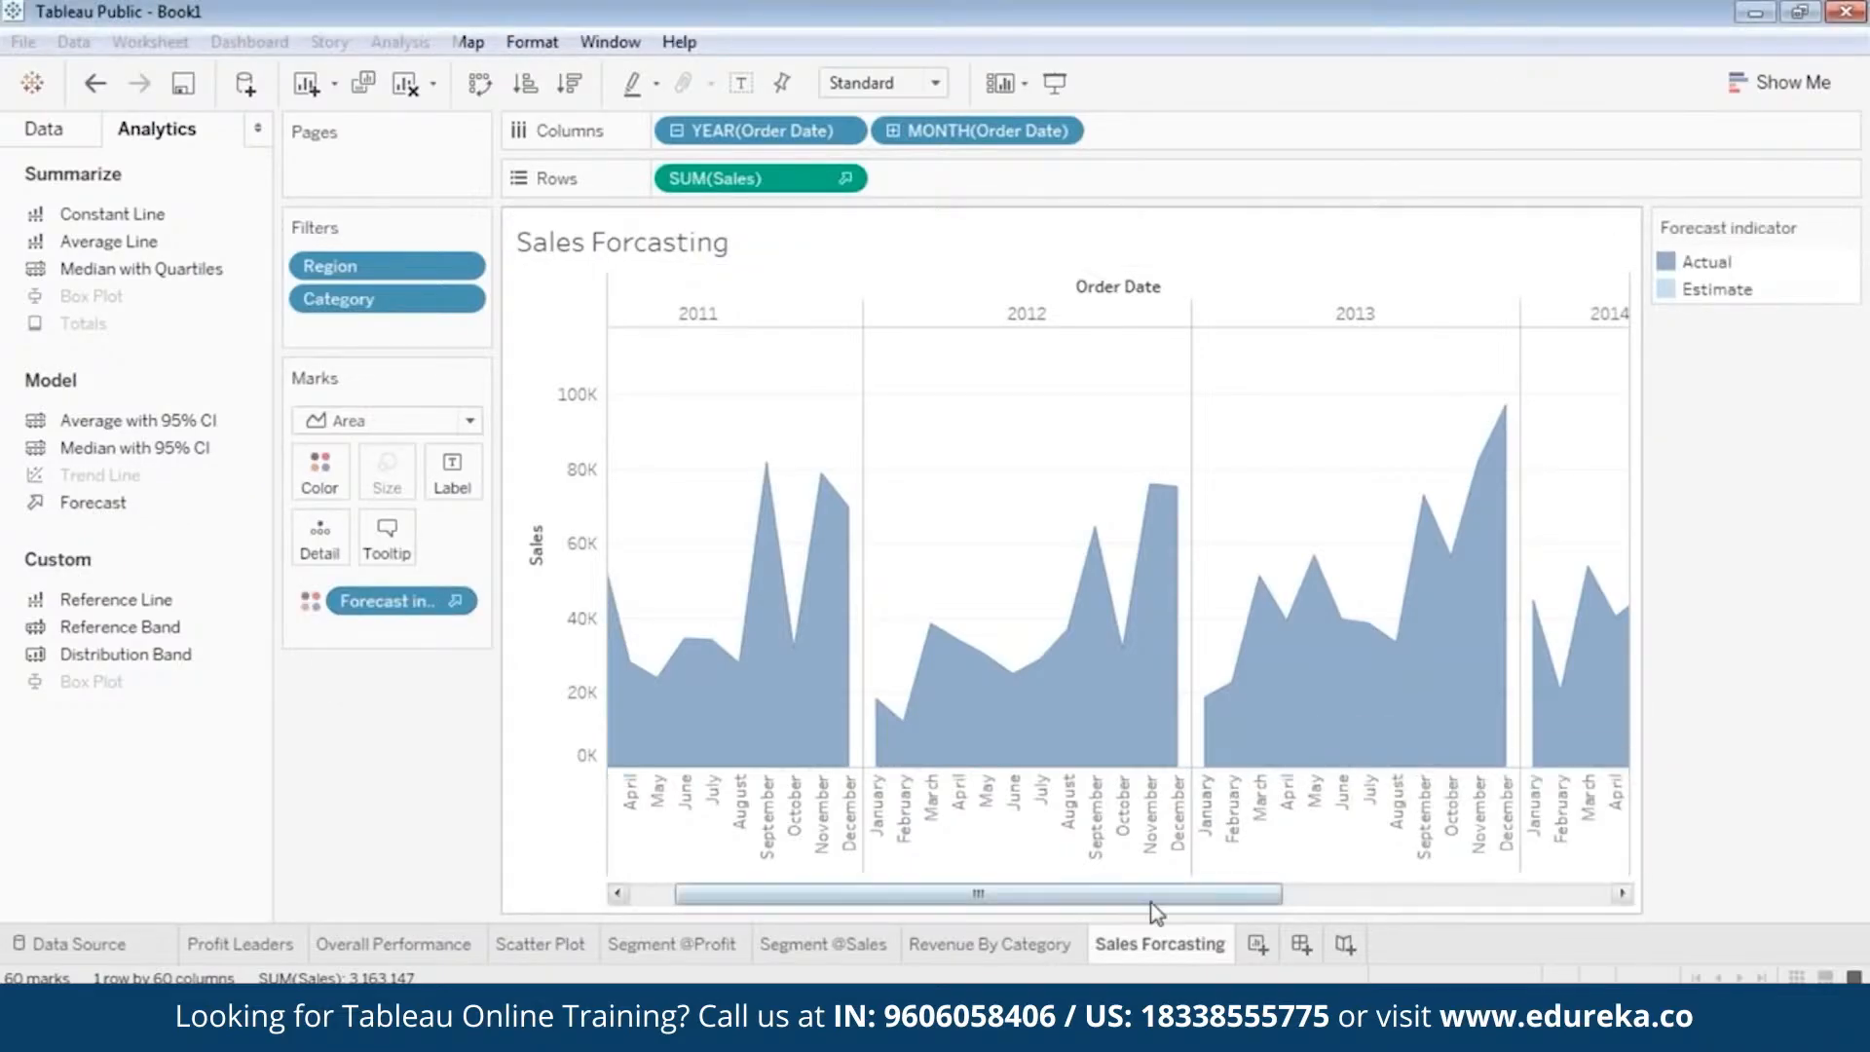
{"action": "left_click_drag", "start_coordinate": [1152, 901], "coordinate": [1562, 917]}
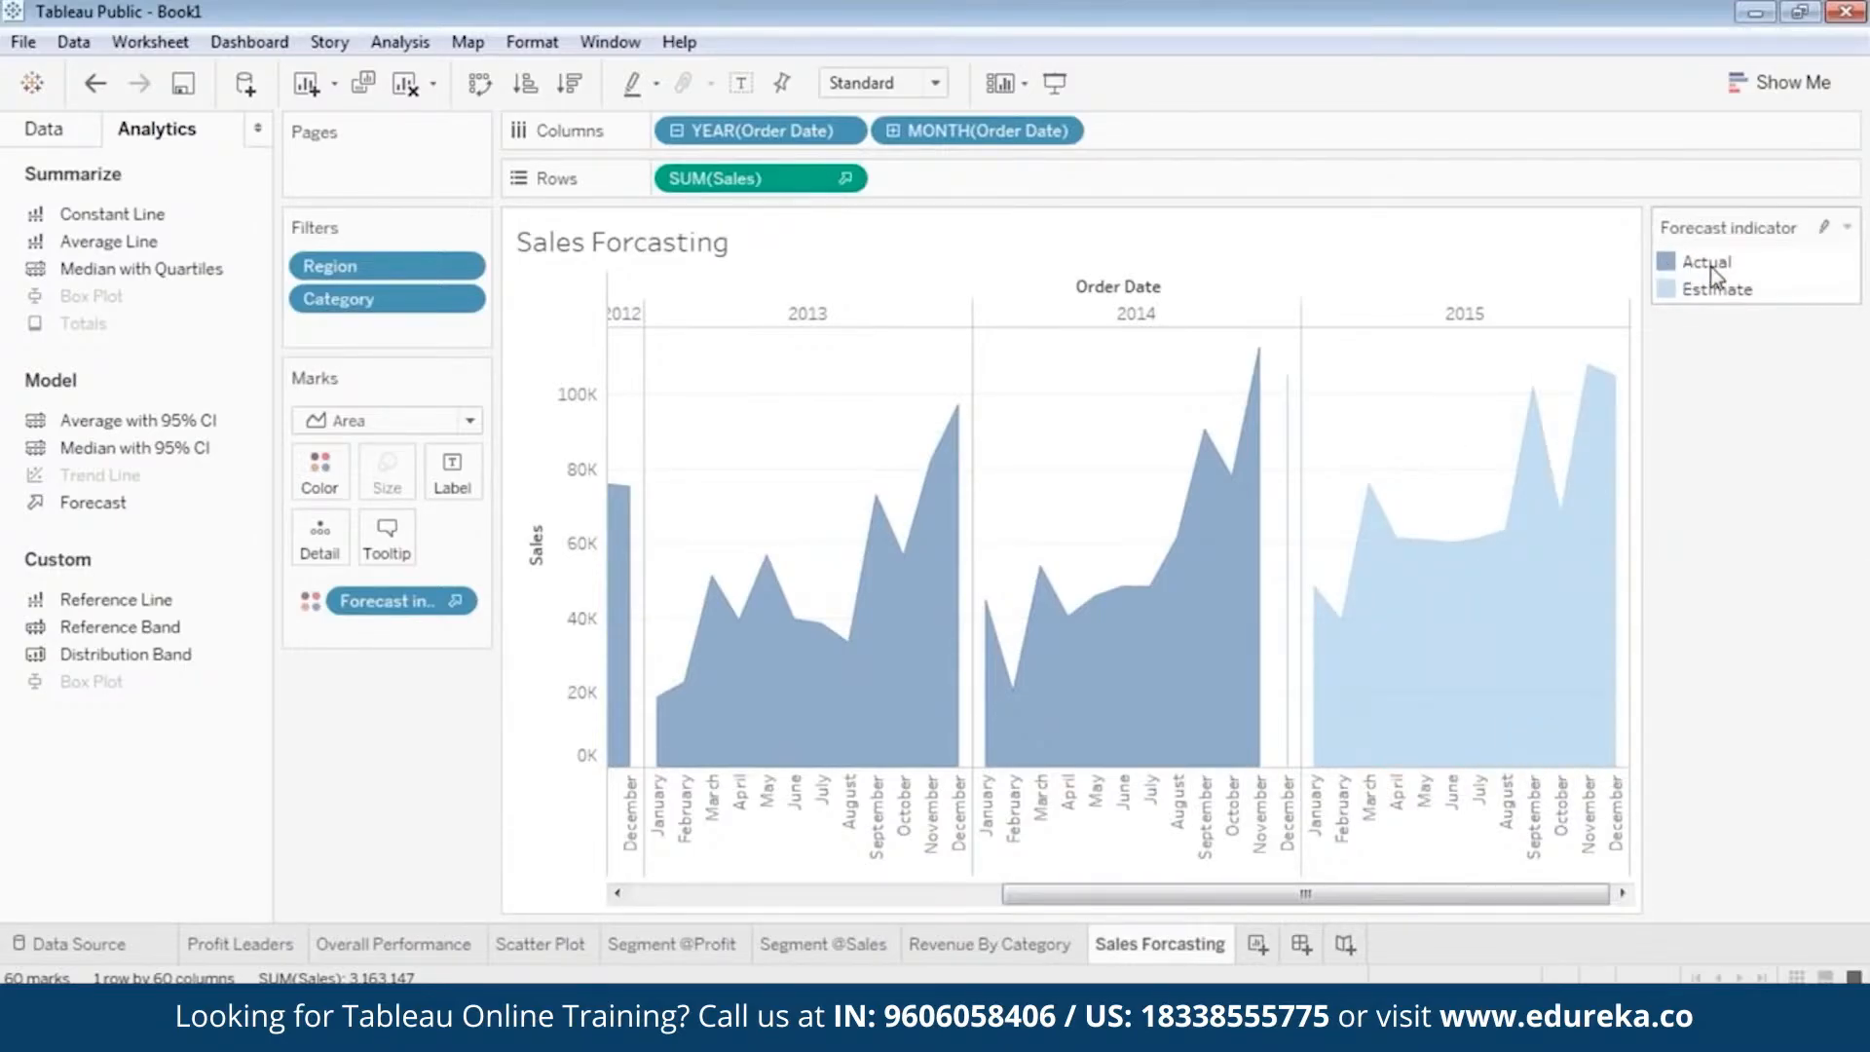
{"action": "left_click_drag", "start_coordinate": [1340, 889], "coordinate": [1412, 894]}
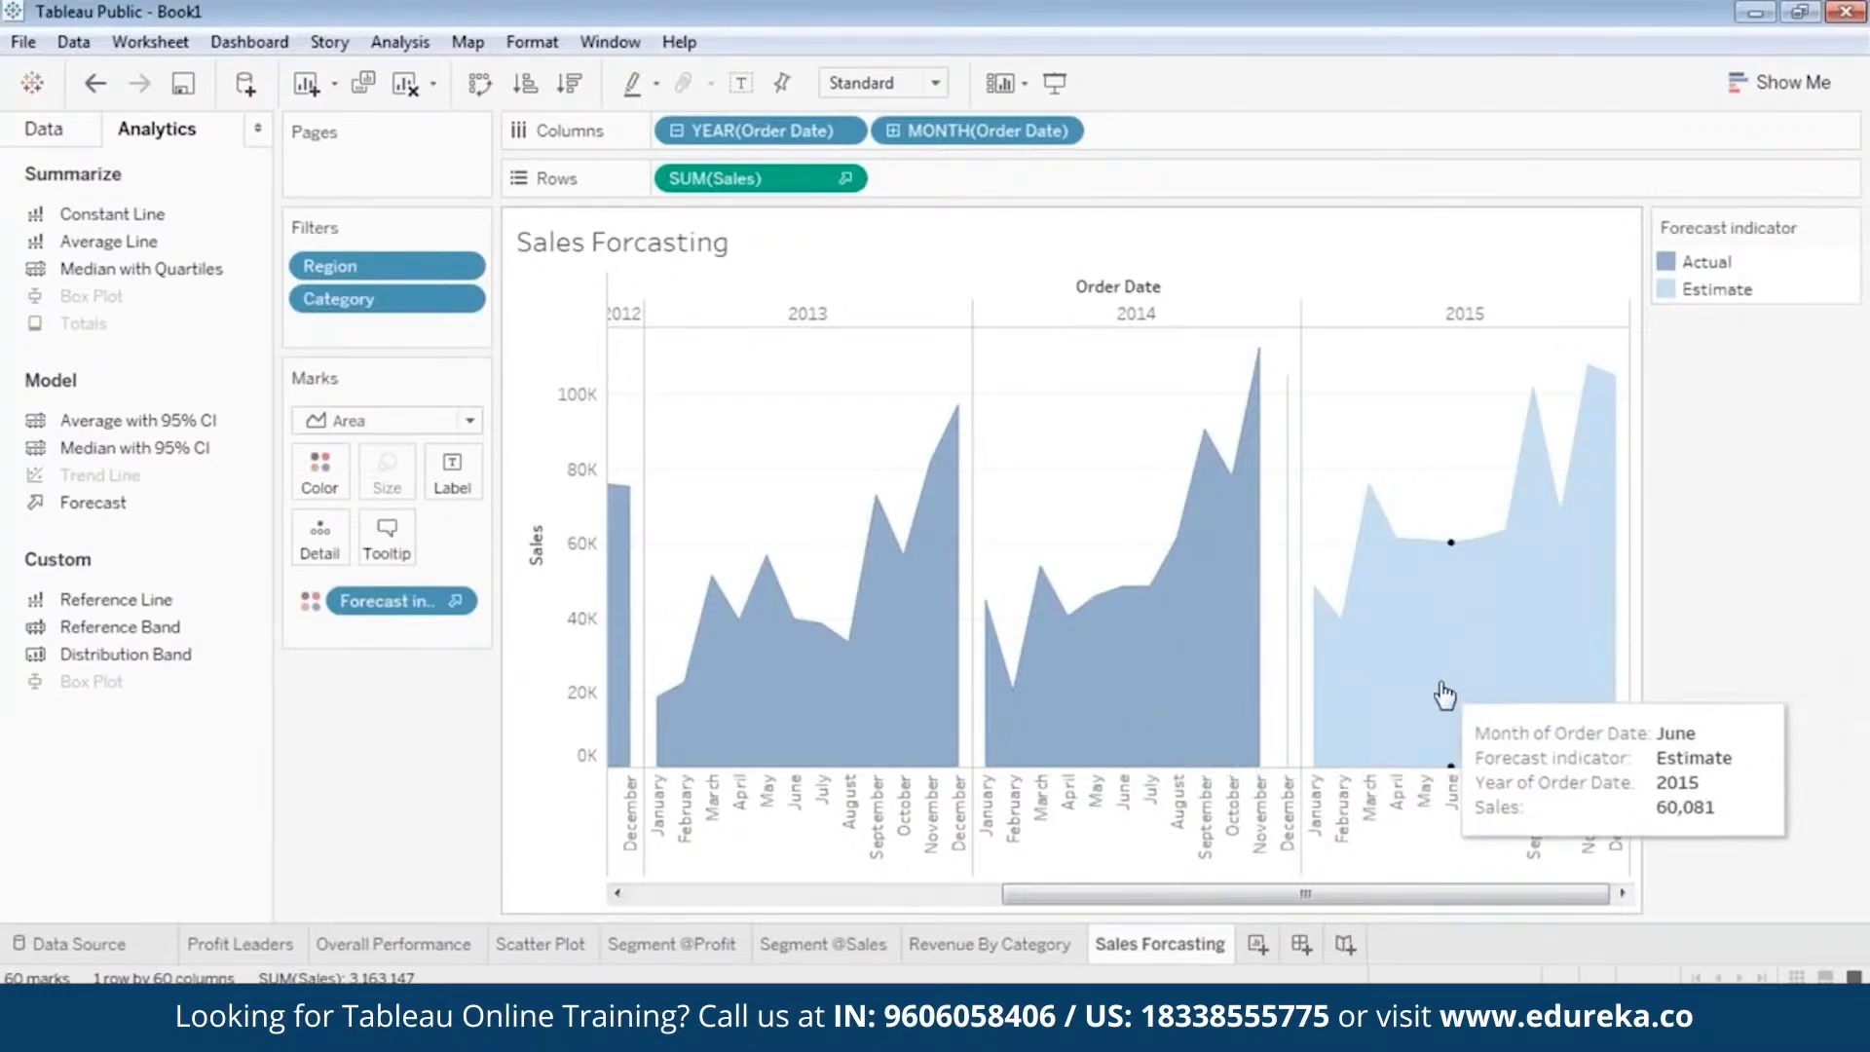
Inspect the actual monthly sales for the late-year peaks, September to November, across 2011 to 2014.
{"action": "left_click_drag", "start_coordinate": [1455, 895], "coordinate": [1053, 918]}
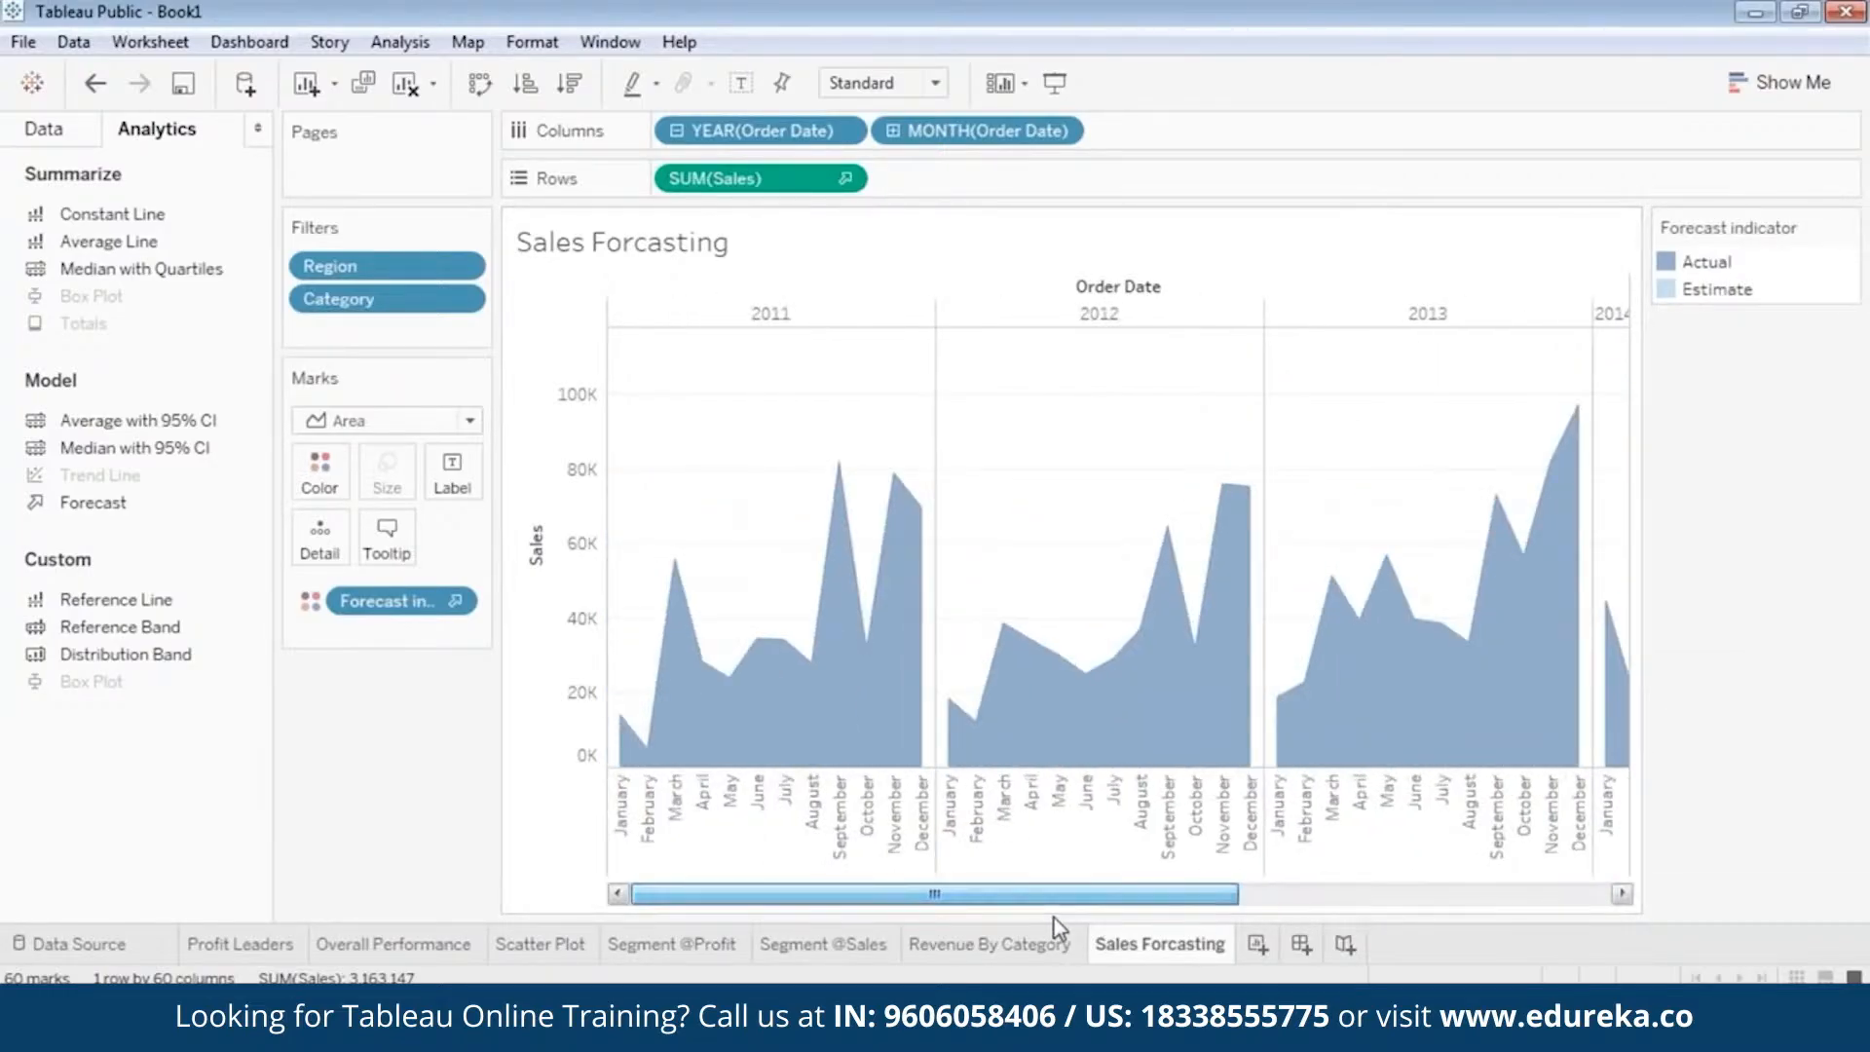
{"action": "left_click", "coordinate": [847, 513]}
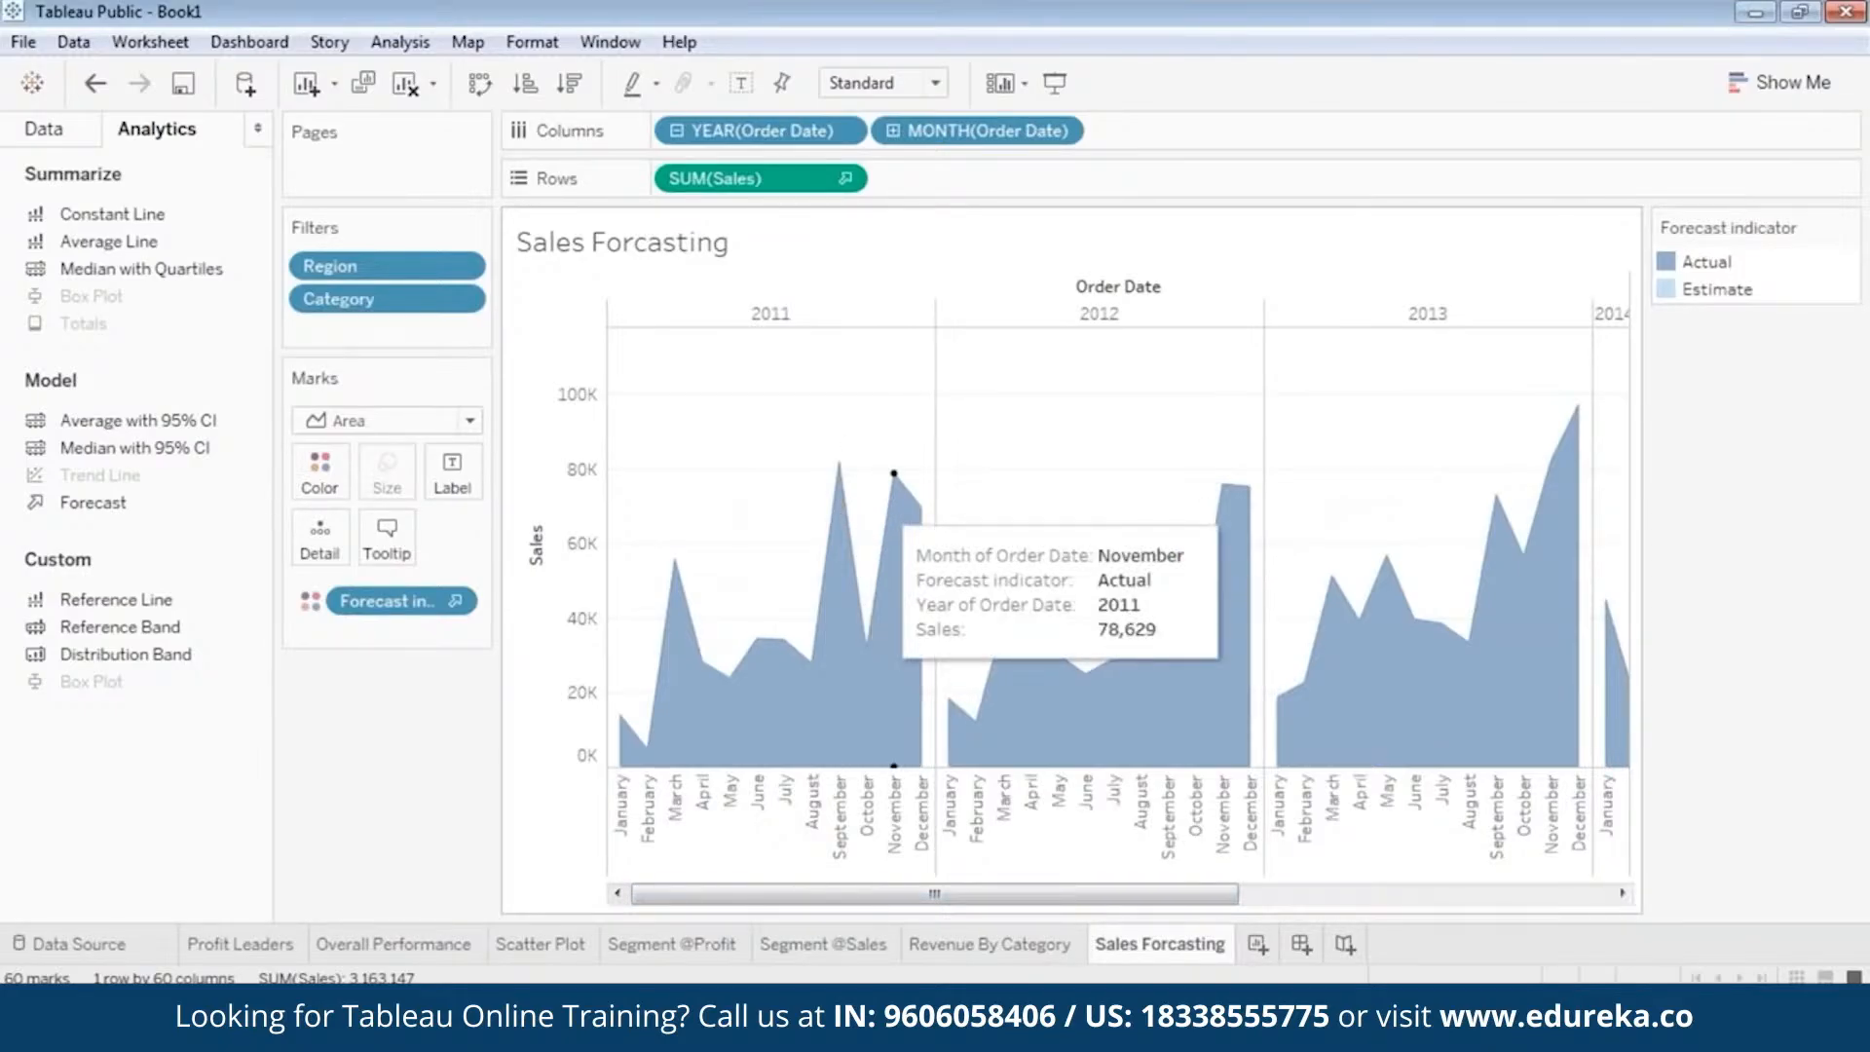
{"action": "mouse_move", "coordinate": [1181, 576]}
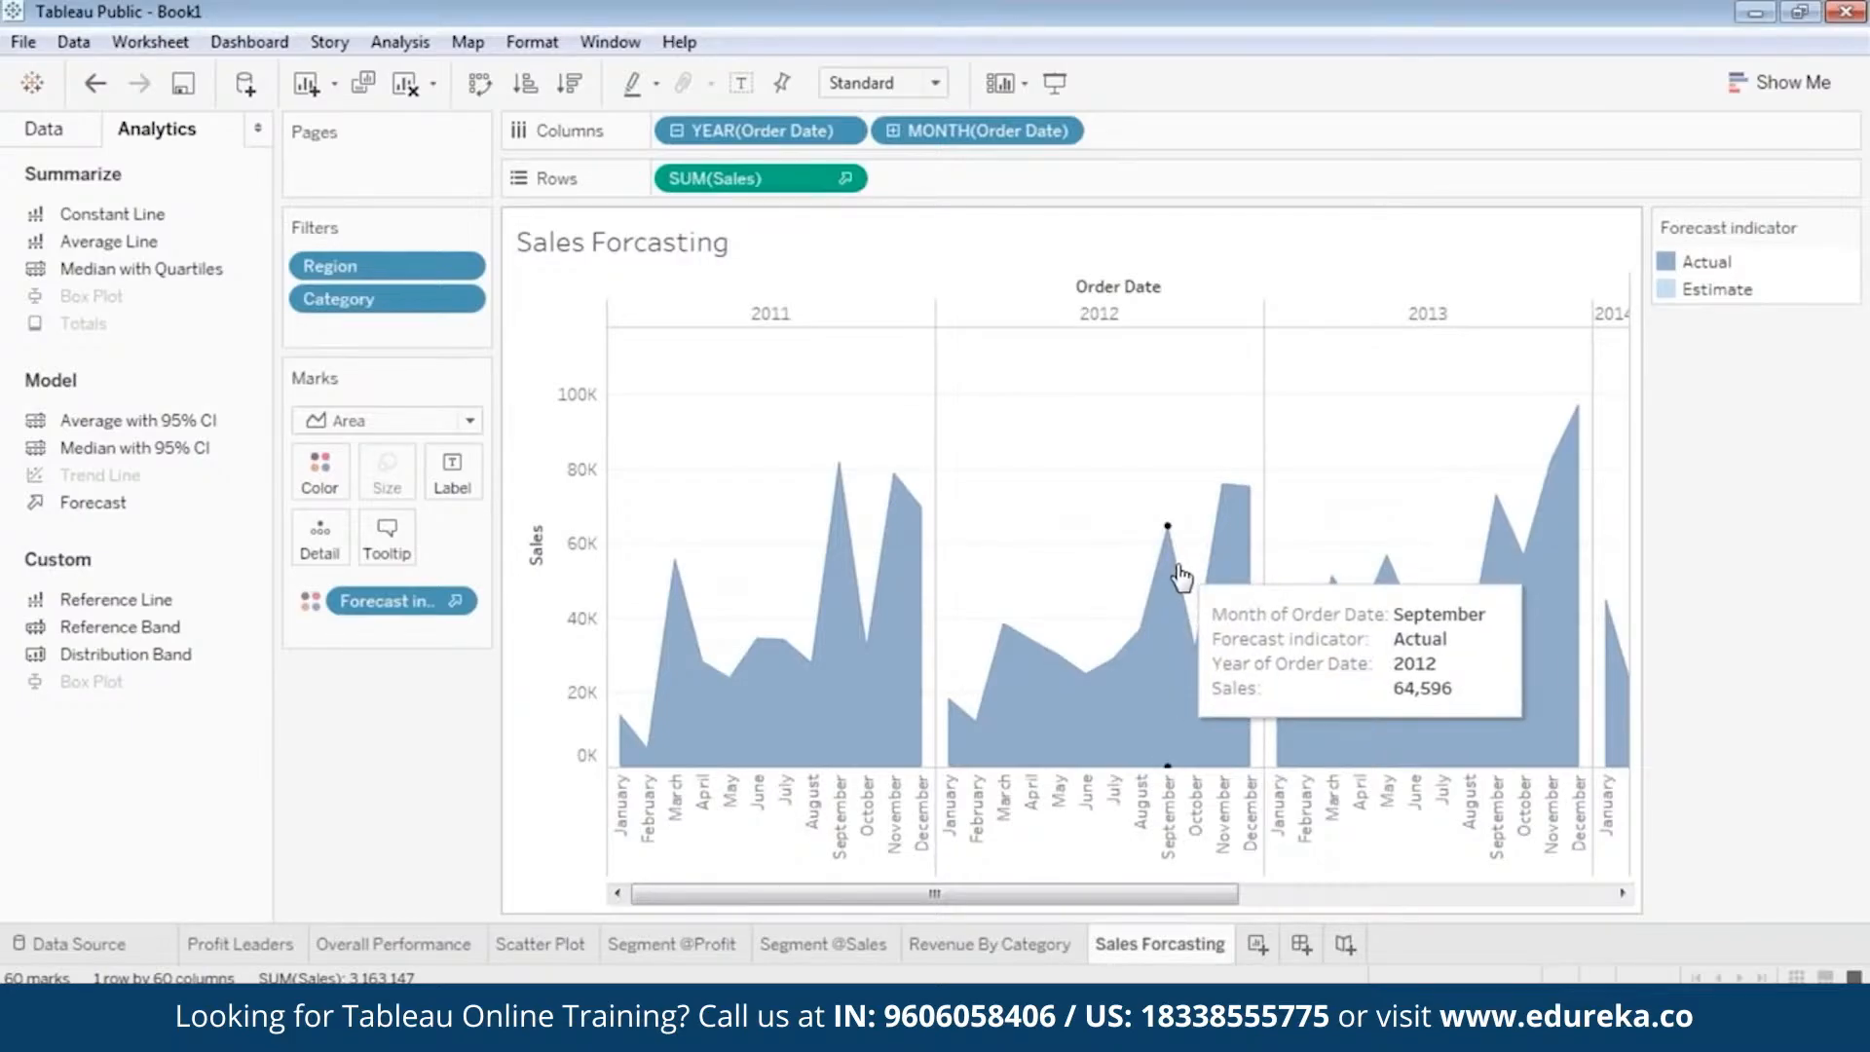
{"action": "mouse_move", "coordinate": [1226, 555]}
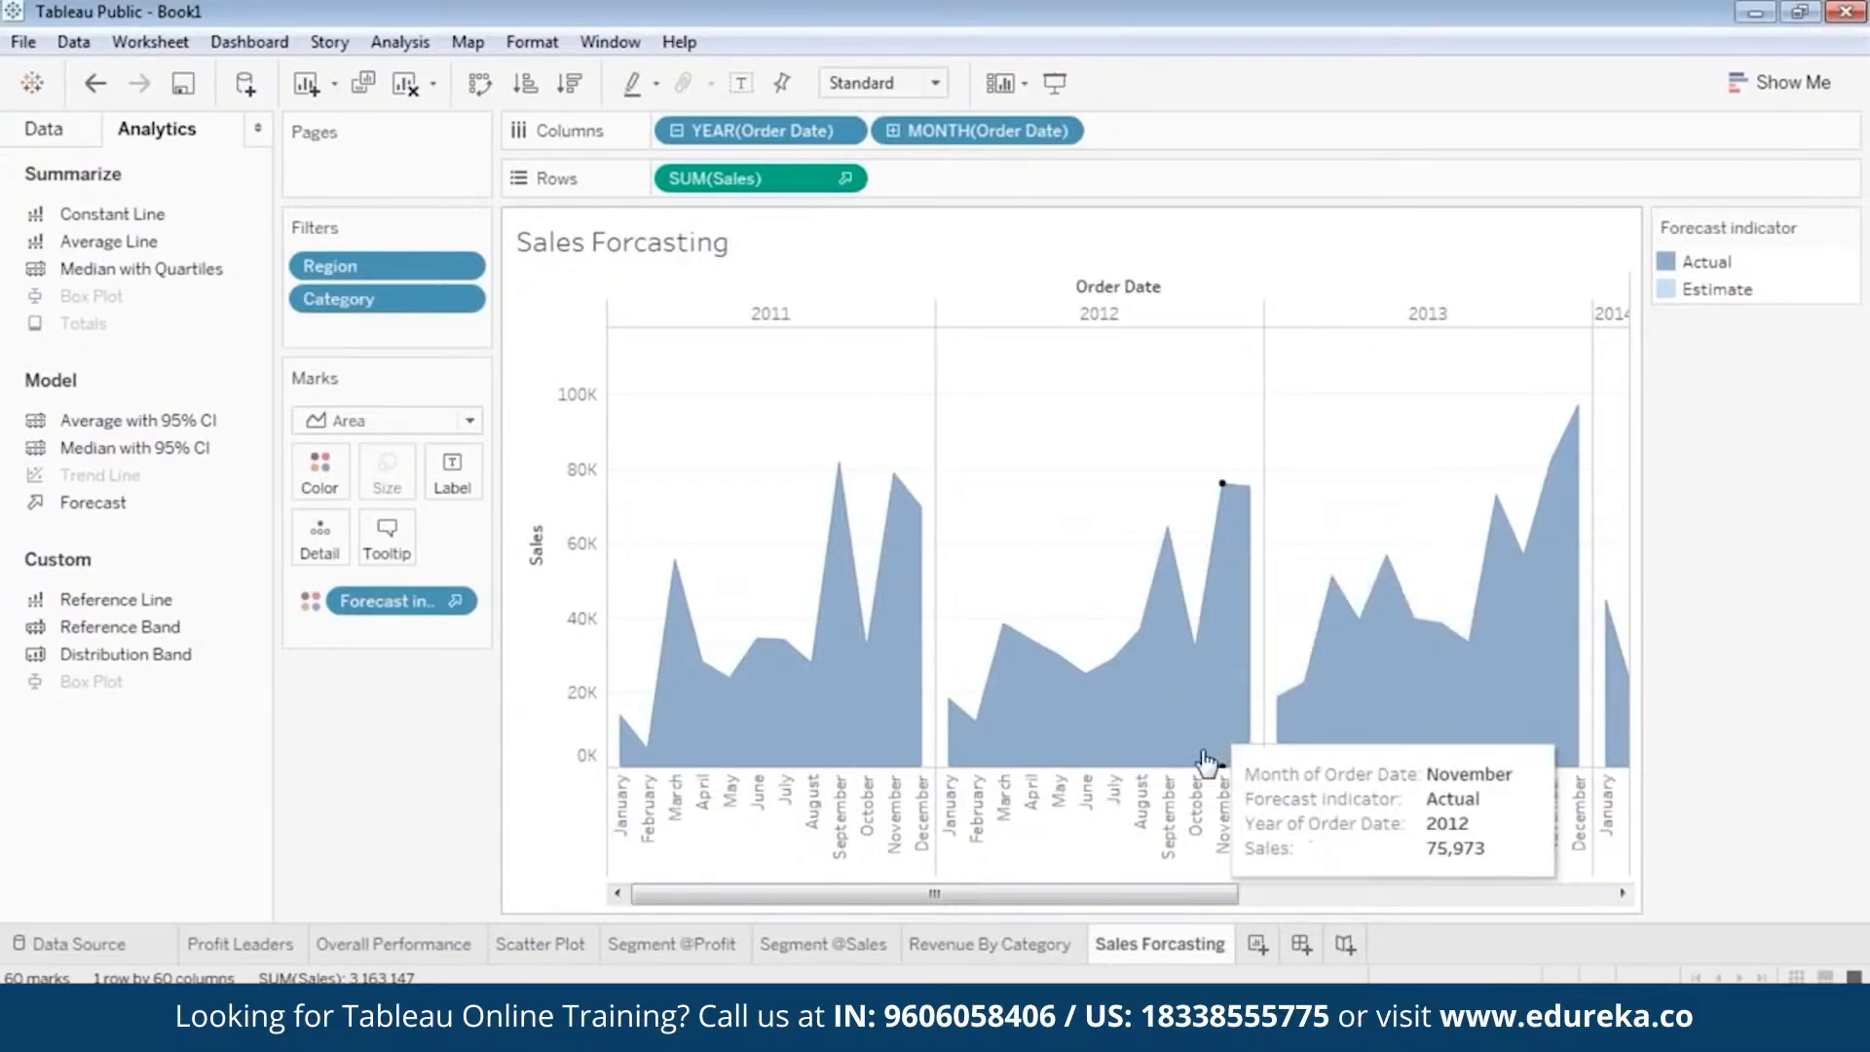
{"action": "left_click_drag", "start_coordinate": [1201, 892], "coordinate": [1653, 932]}
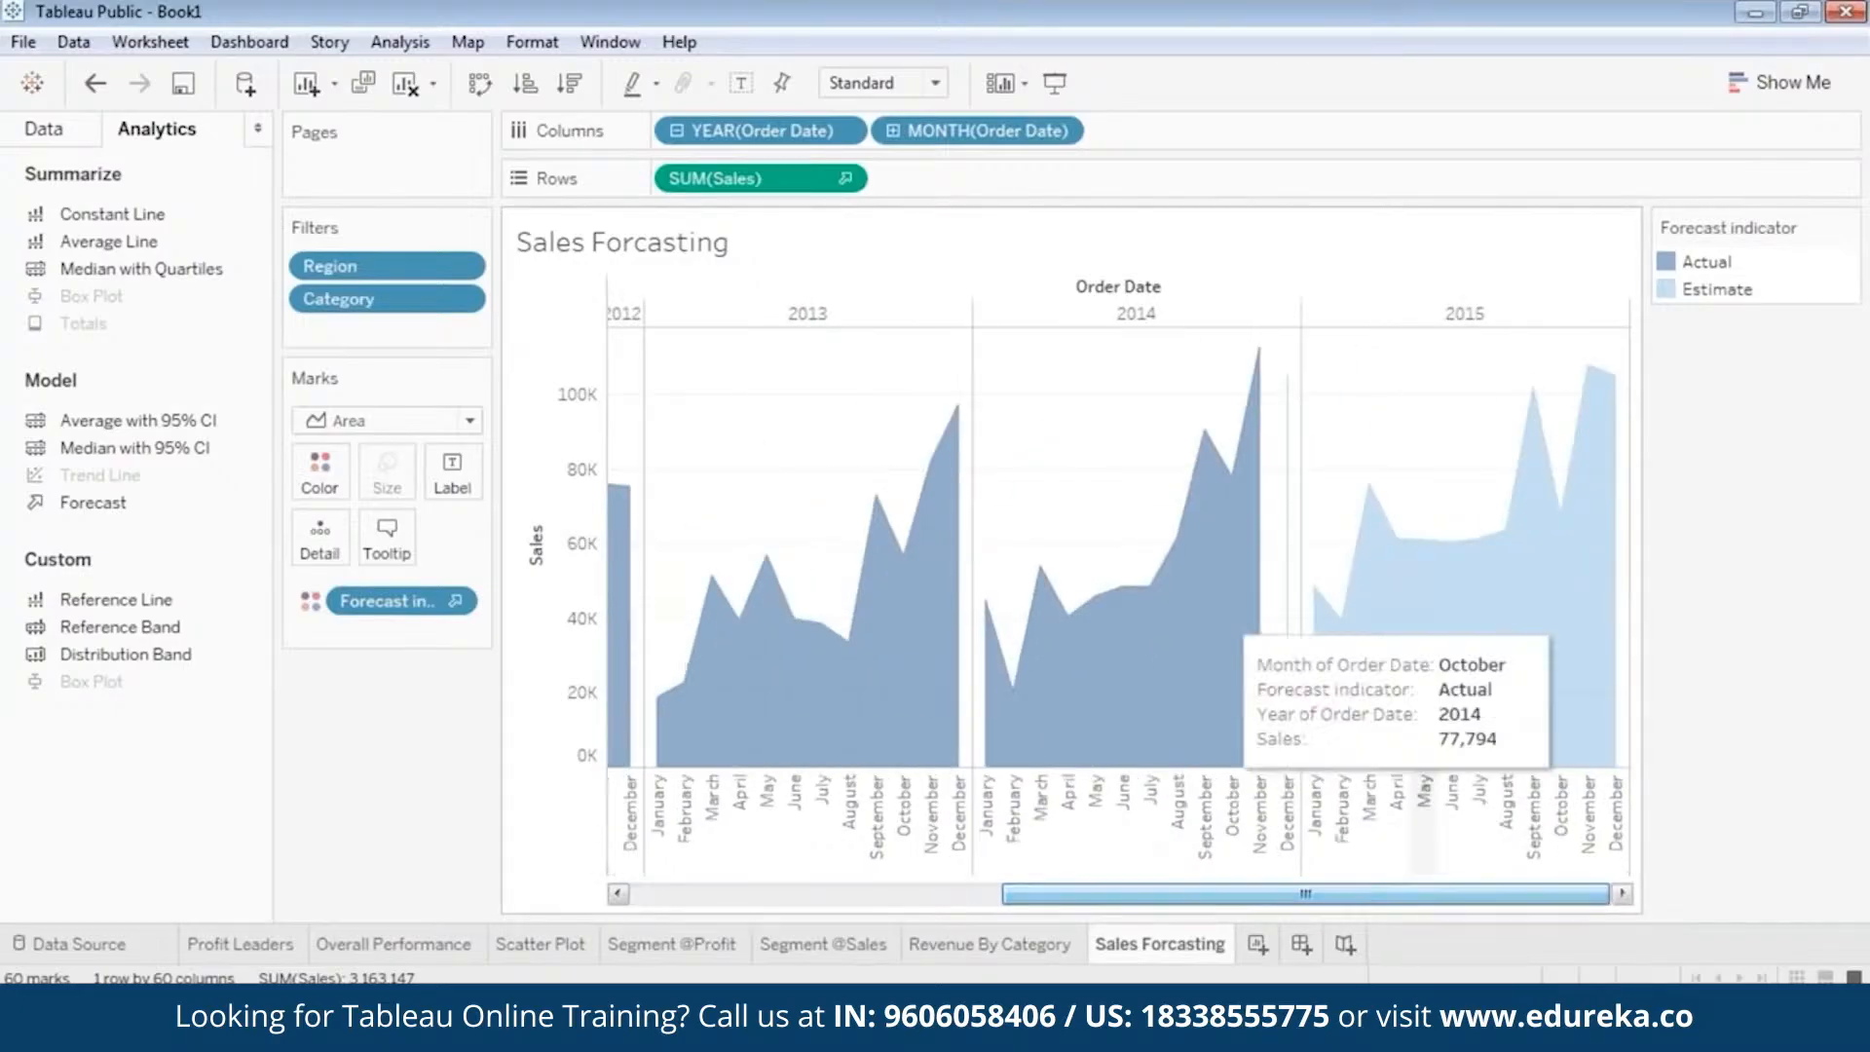
{"action": "mouse_move", "coordinate": [883, 545]}
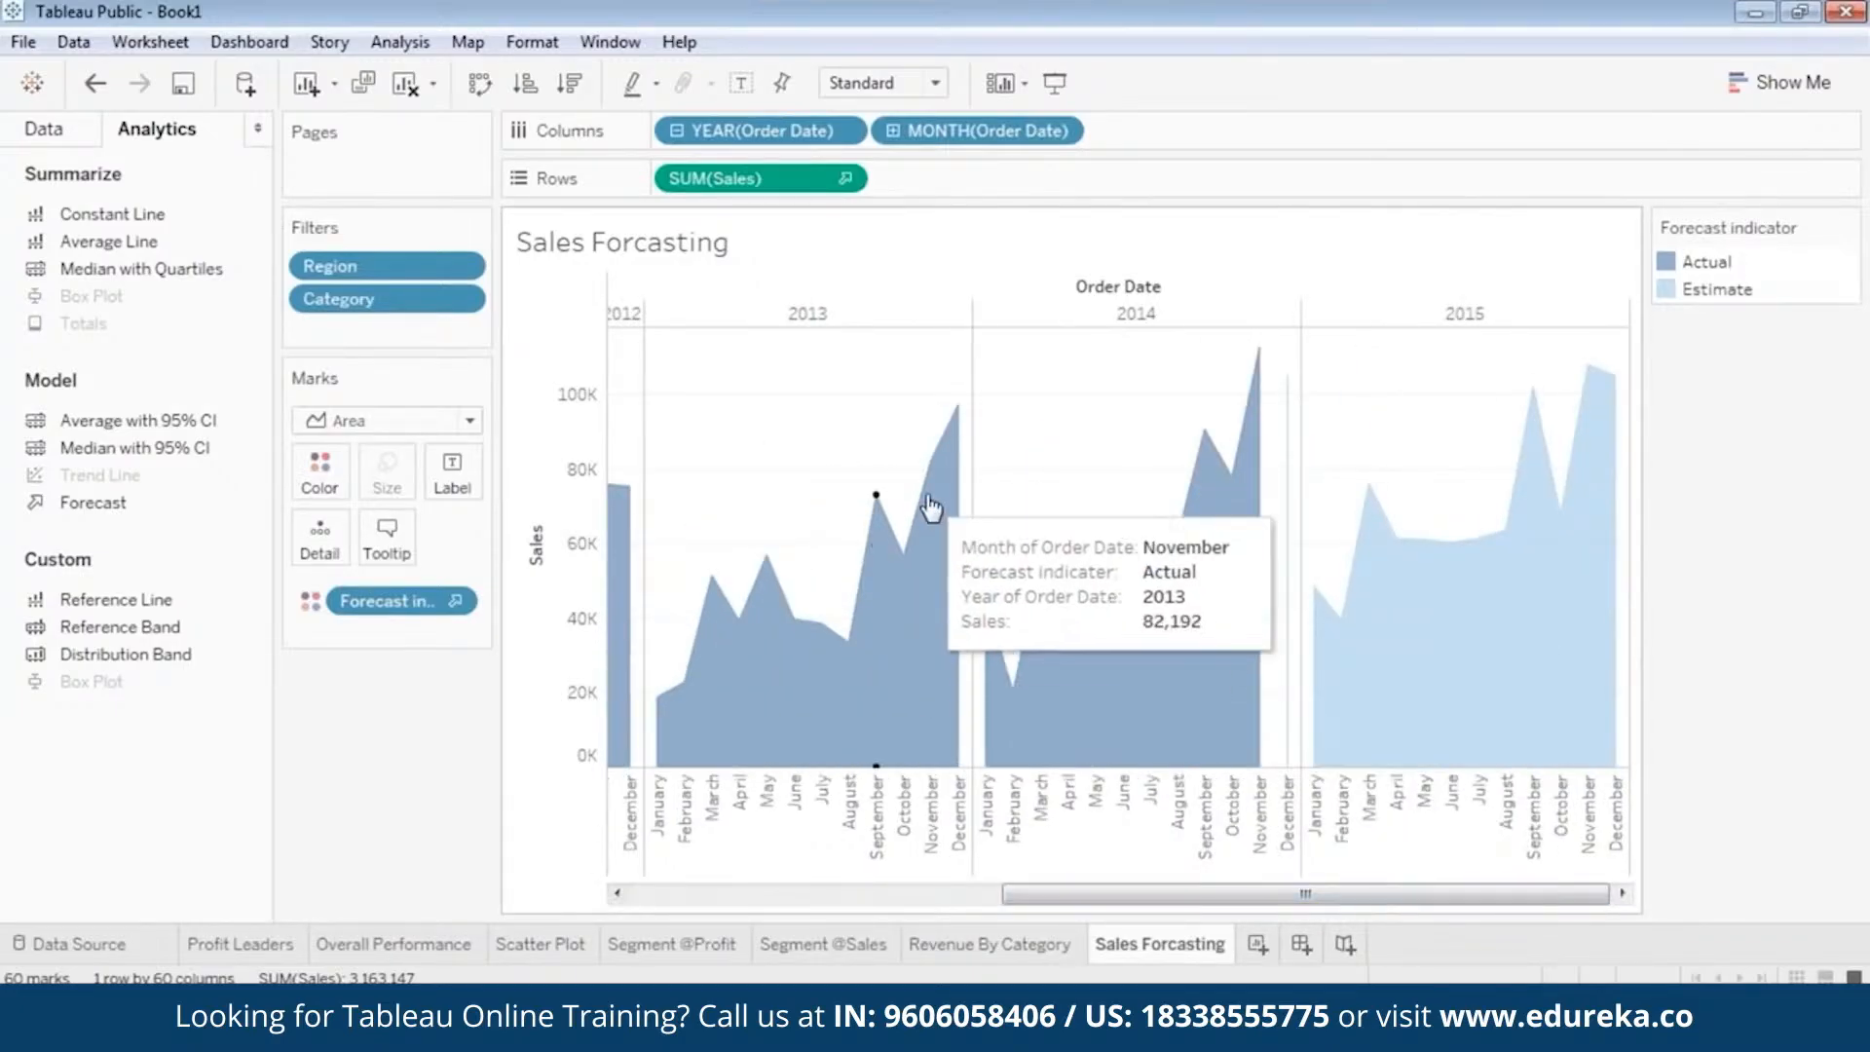
{"action": "mouse_move", "coordinate": [1182, 496]}
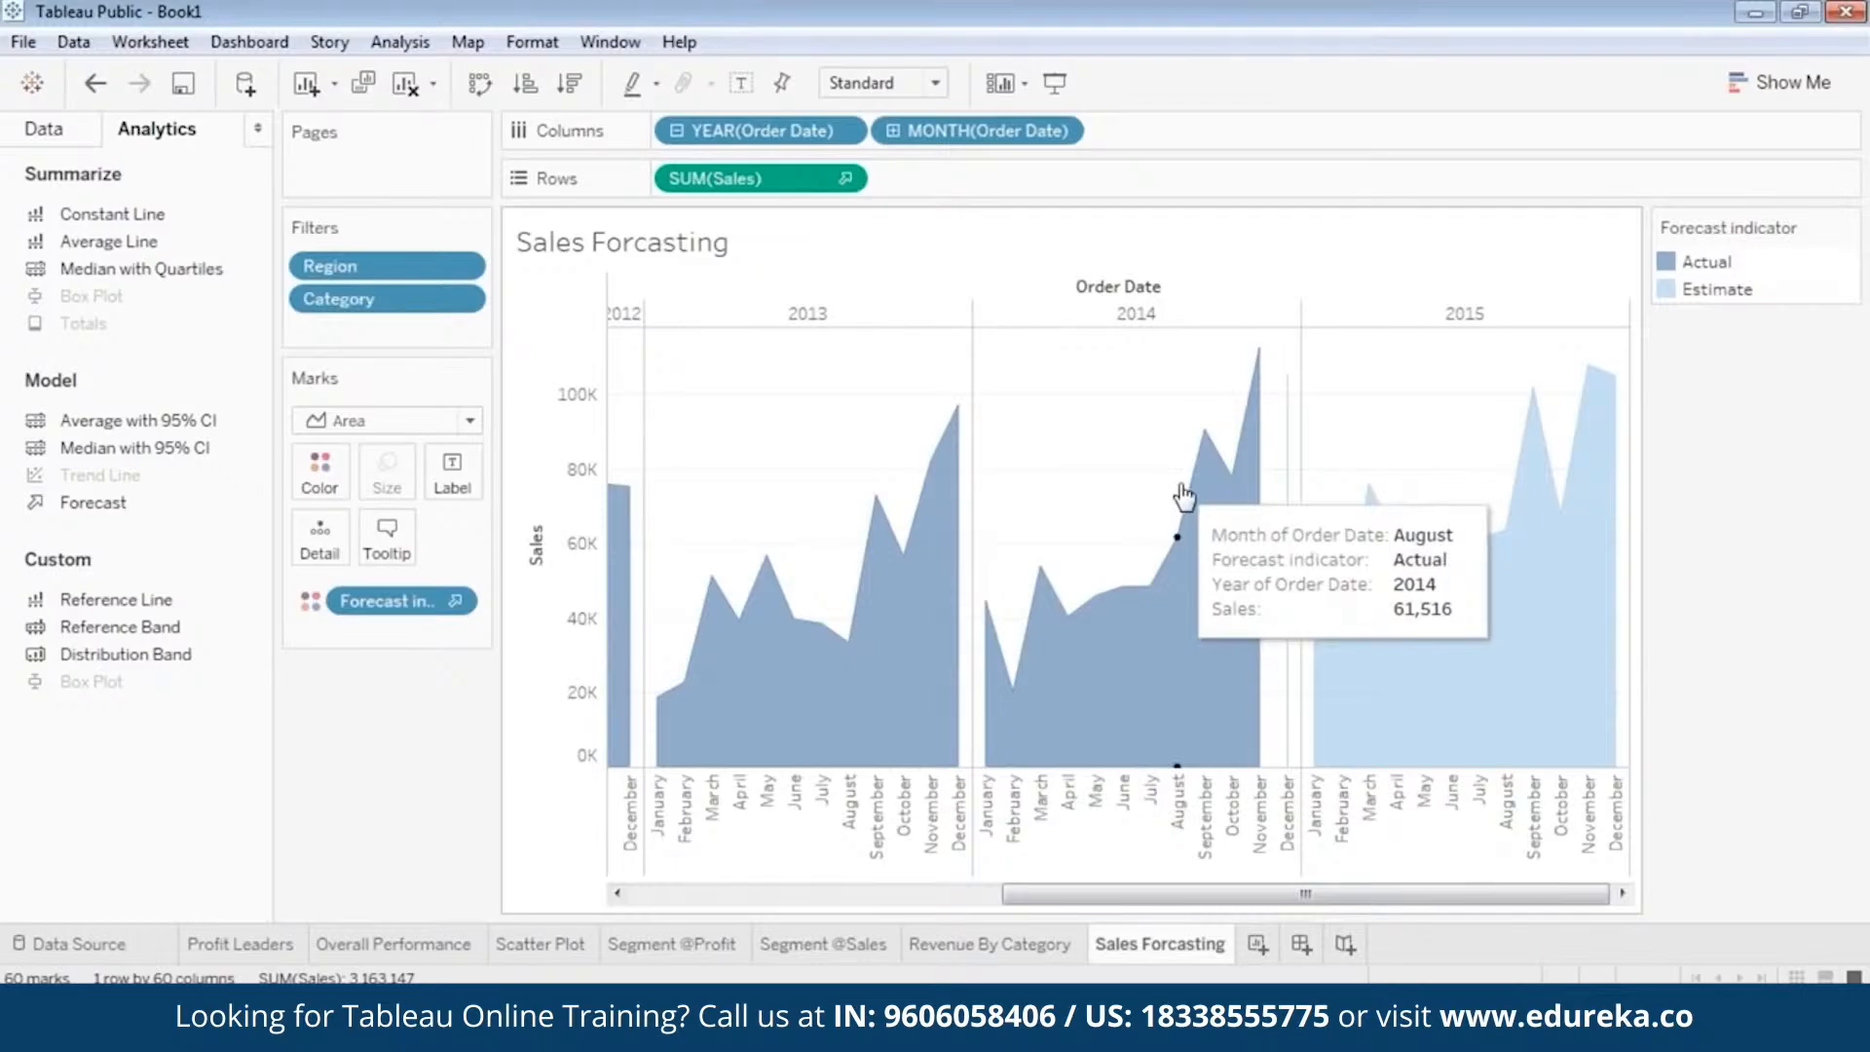
{"action": "mouse_move", "coordinate": [1262, 459]}
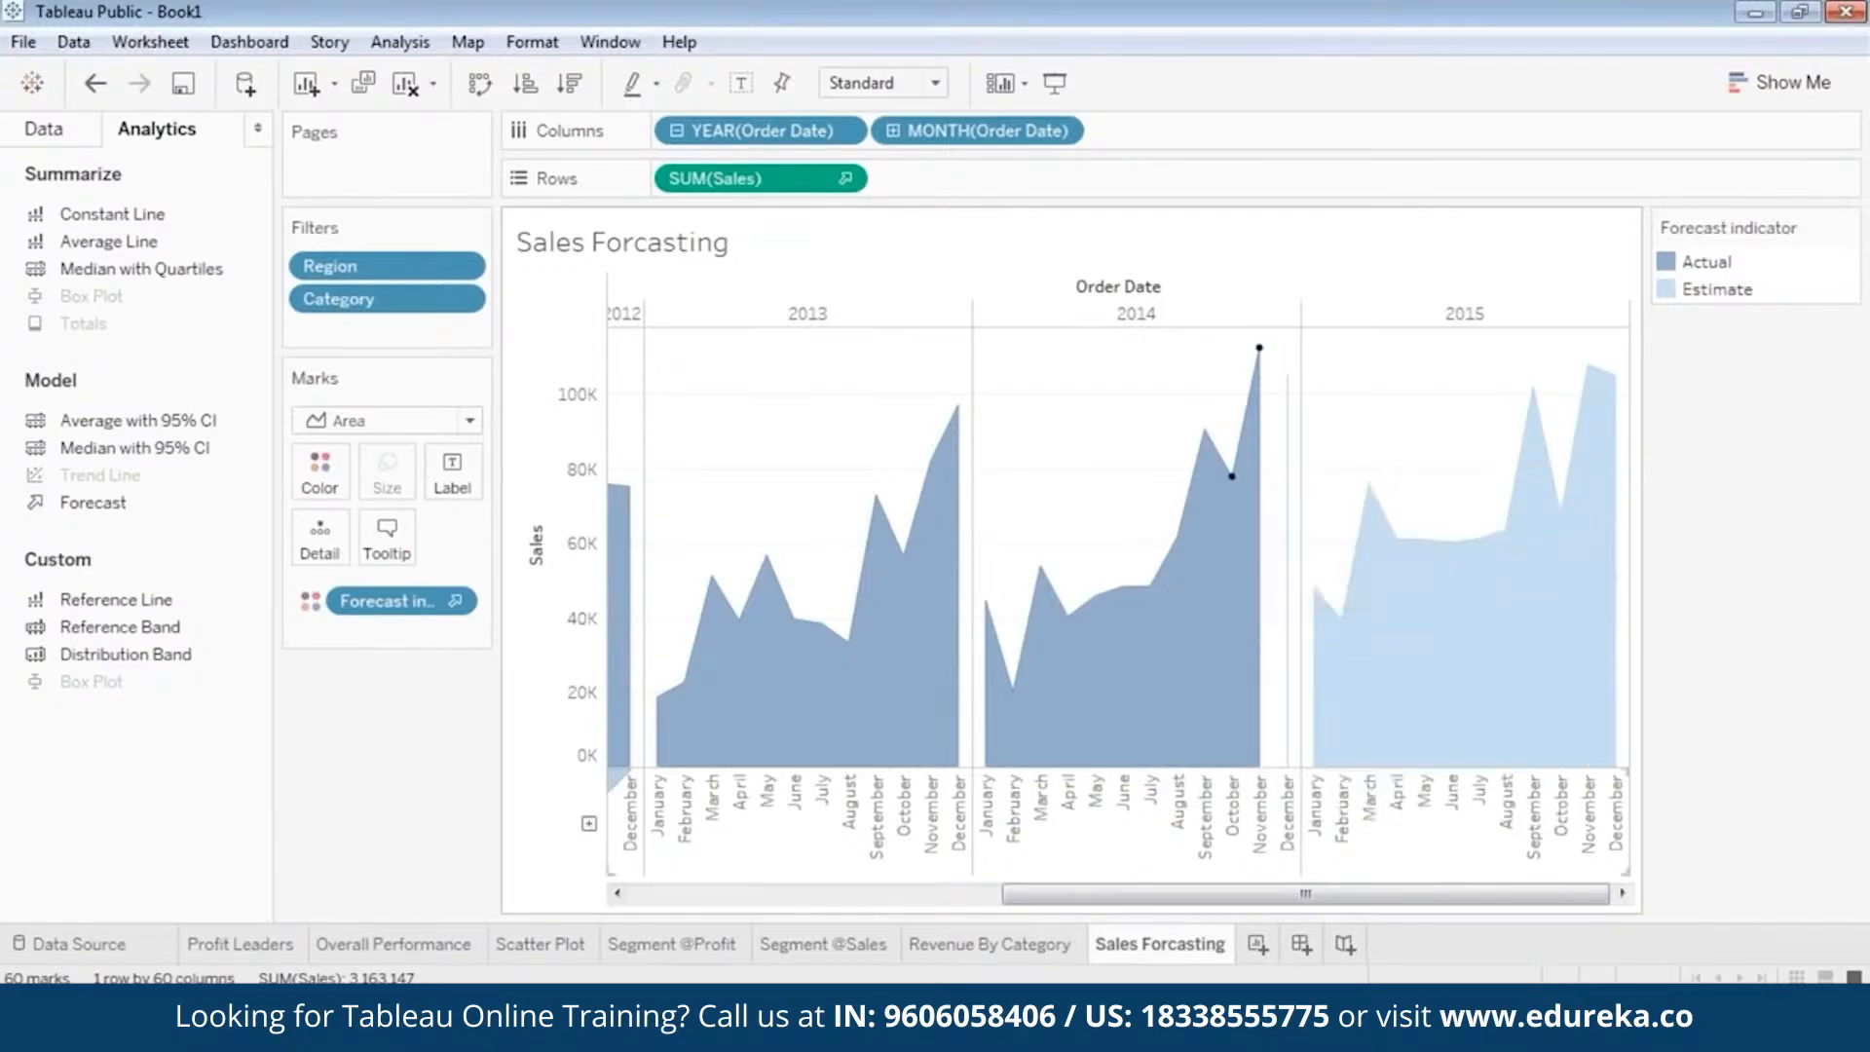
{"action": "mouse_move", "coordinate": [1278, 896]}
{"action": "left_mouse_down"}
{"action": "mouse_move", "coordinate": [845, 904]}
{"action": "mouse_move", "coordinate": [1308, 908]}
{"action": "left_mouse_up"}
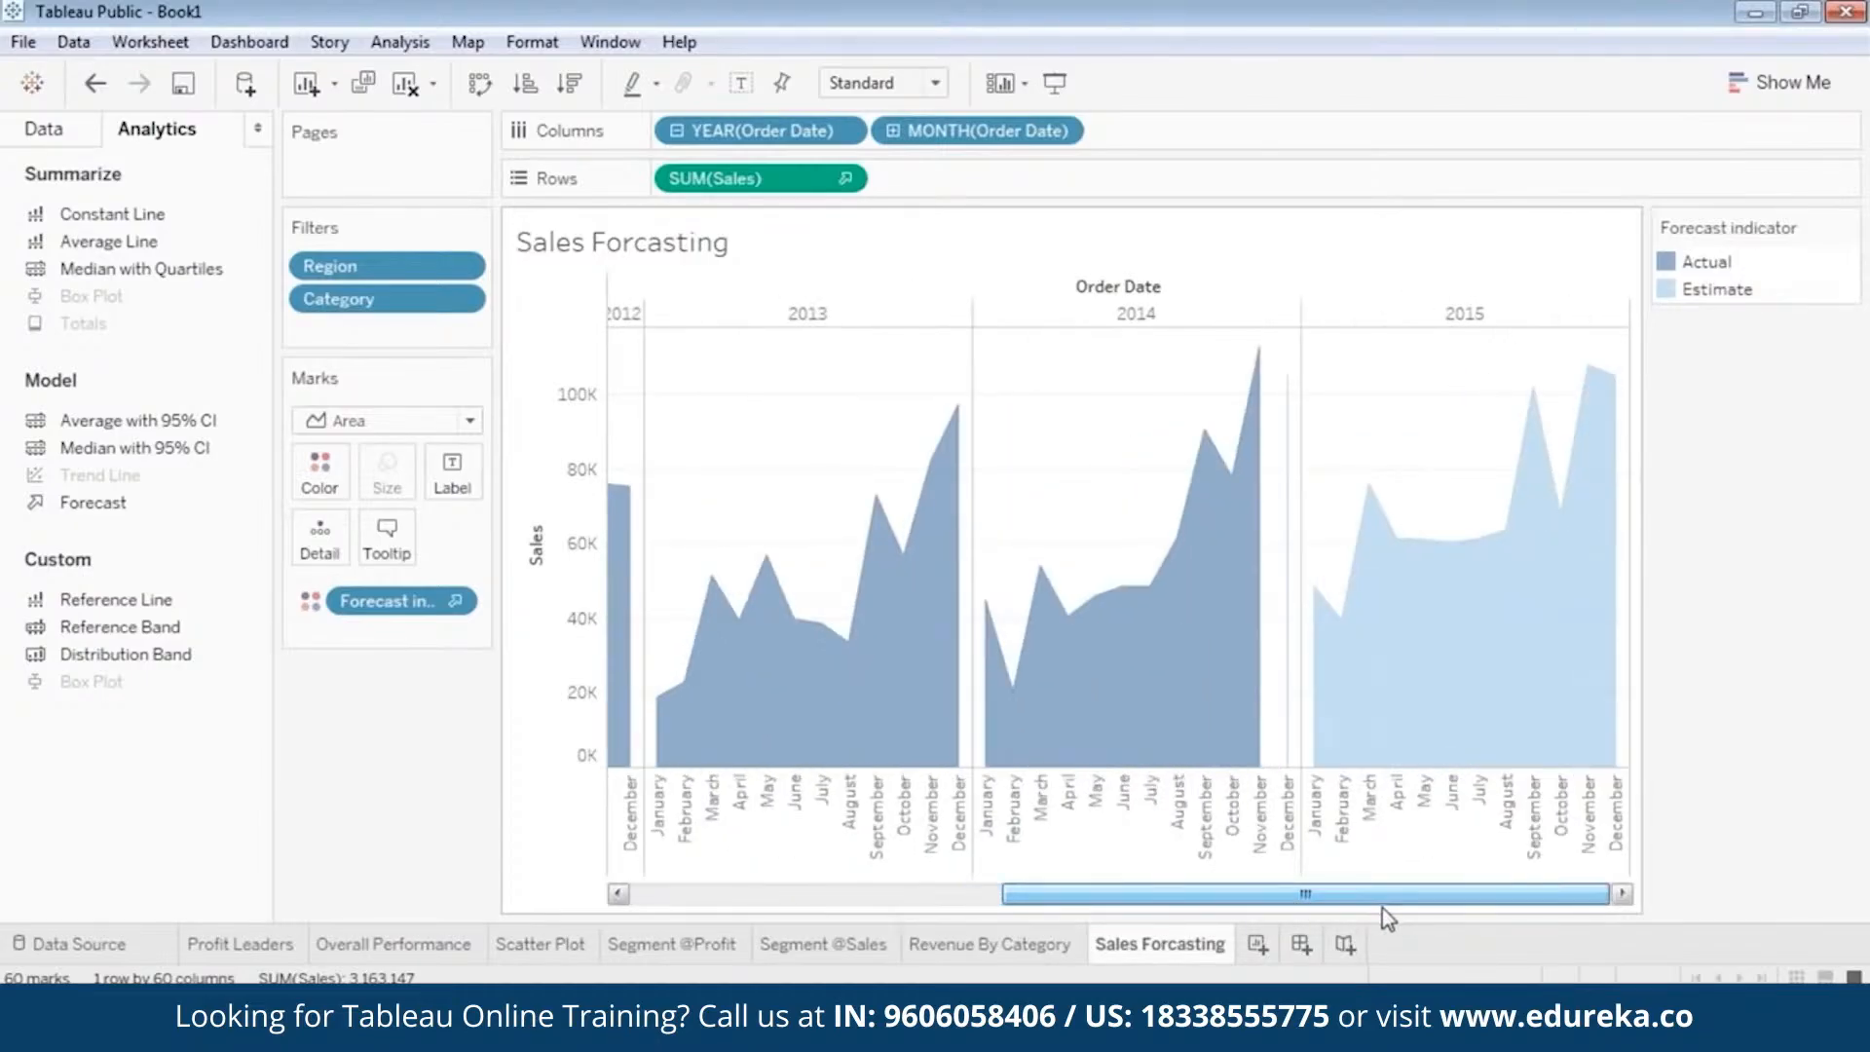
Examine the estimated 2015 monthly sales and compare their seasonal pattern with the actual sales of the earlier years.
{"action": "mouse_move", "coordinate": [1412, 548]}
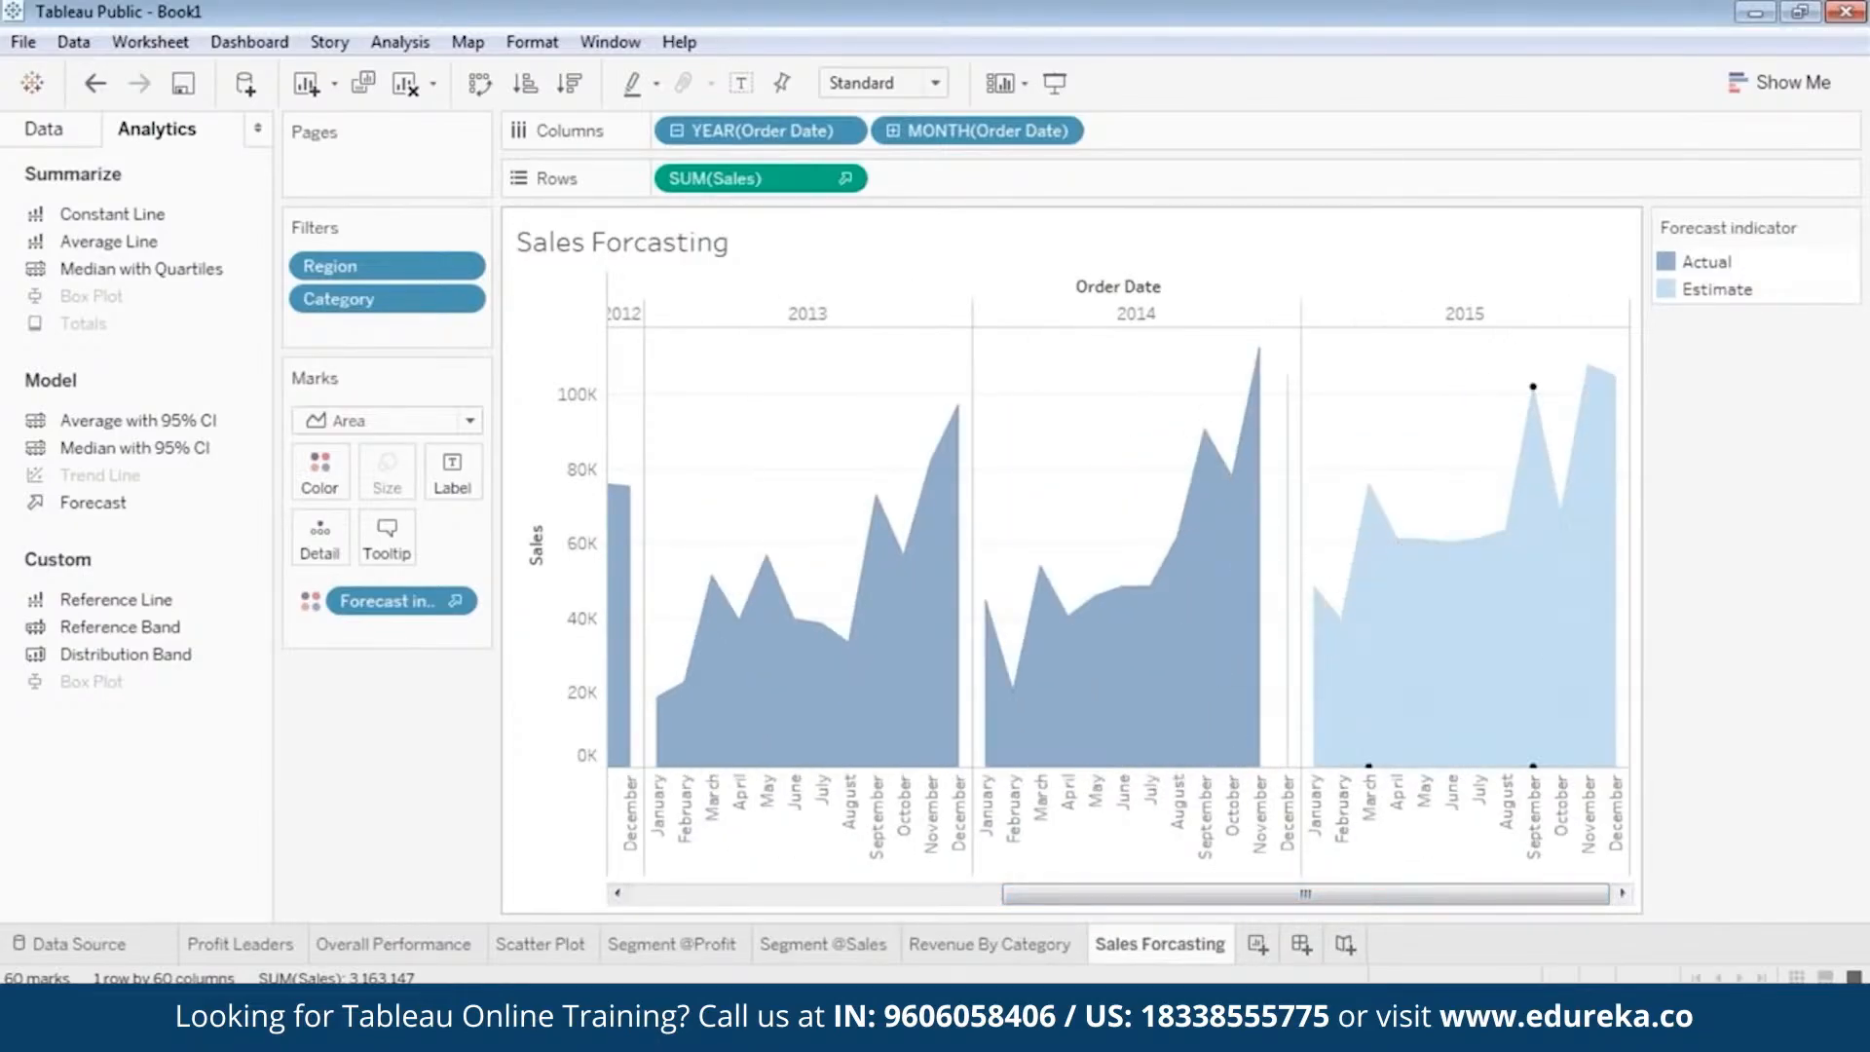
{"action": "mouse_move", "coordinate": [1538, 431]}
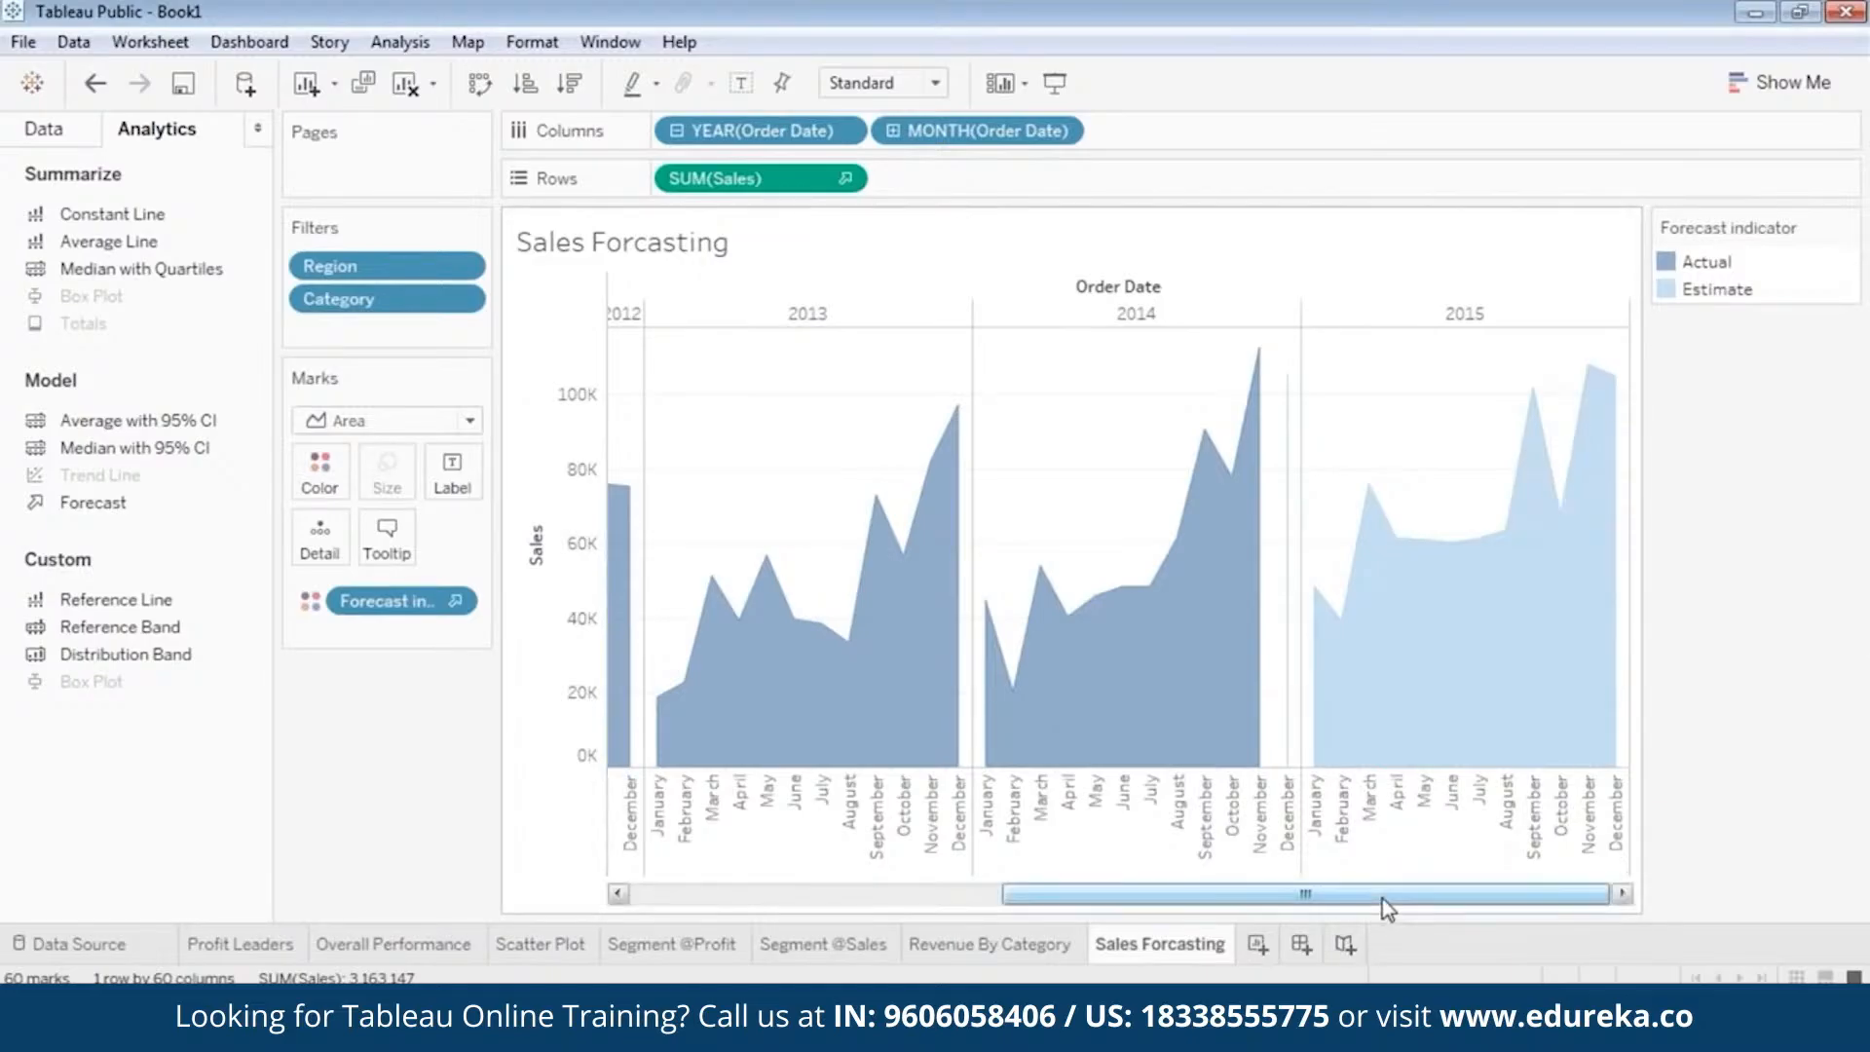
{"action": "left_click_drag", "start_coordinate": [1388, 898], "coordinate": [1511, 894]}
{"action": "left_click_drag", "start_coordinate": [1381, 896], "coordinate": [915, 904]}
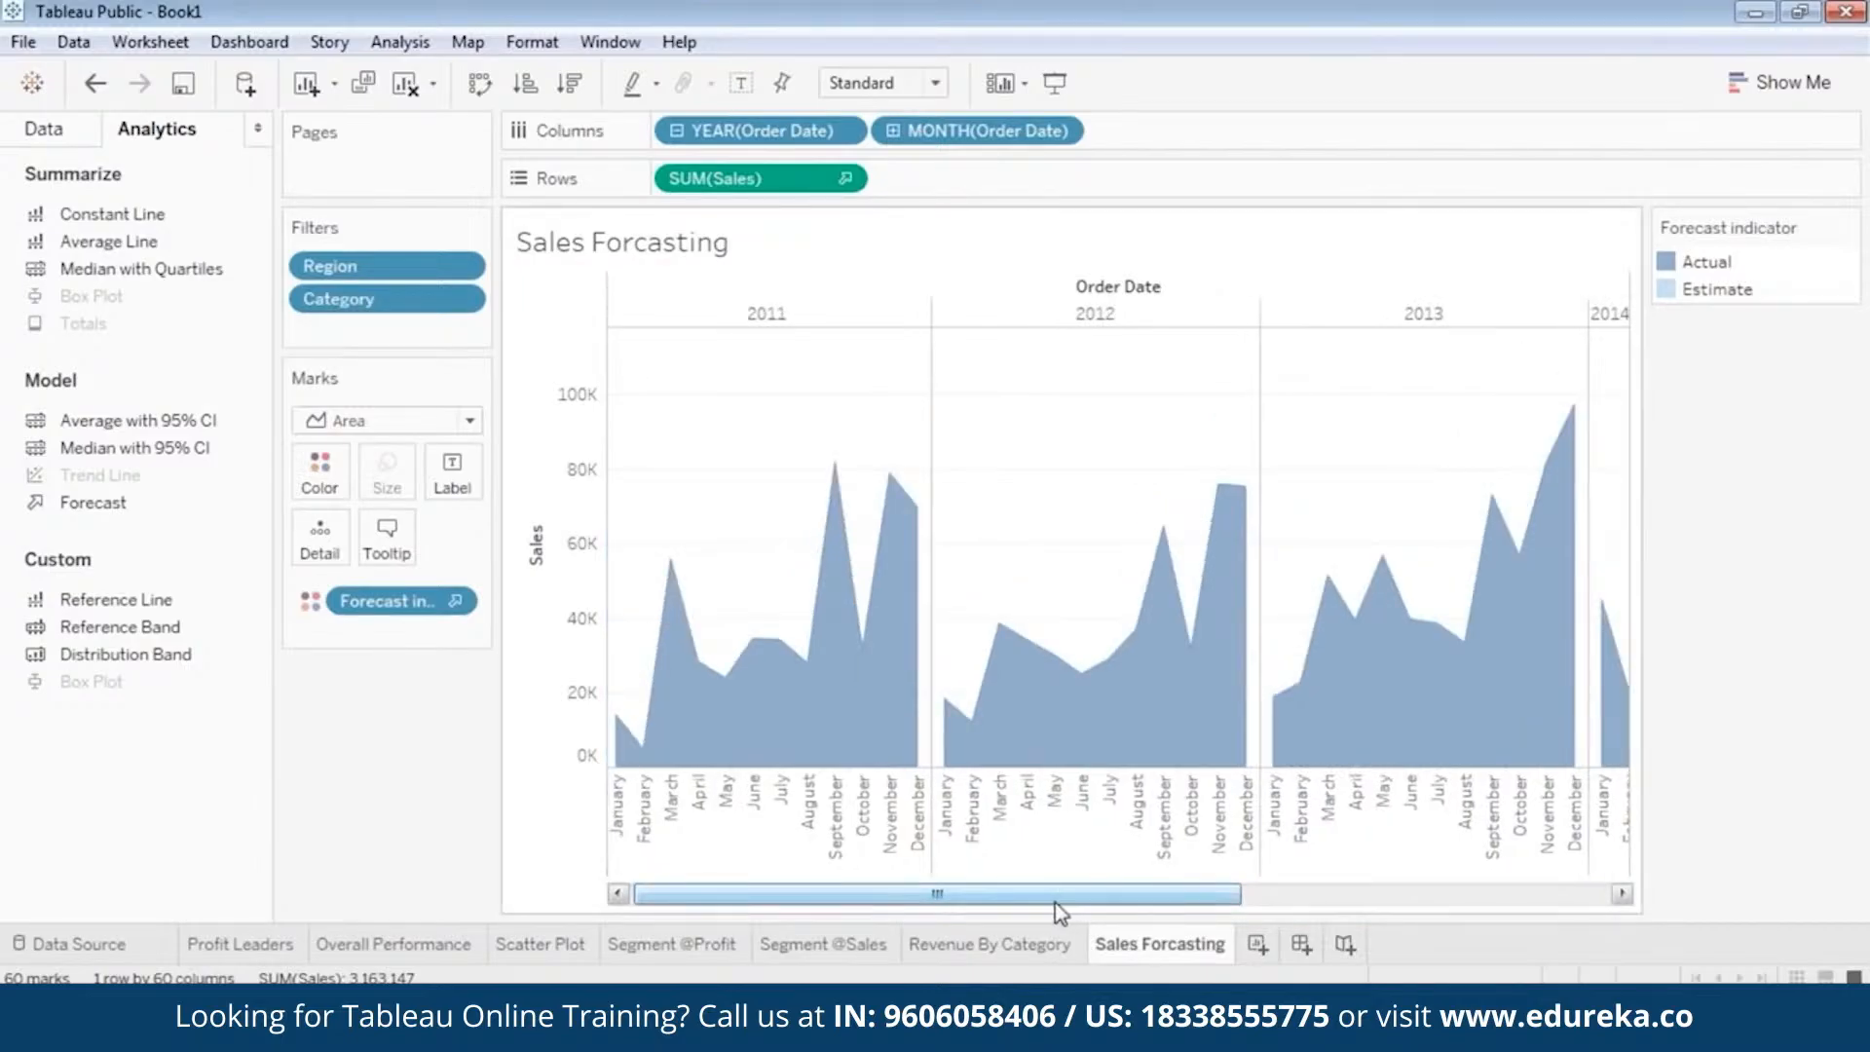
{"action": "left_click_drag", "start_coordinate": [1056, 904], "coordinate": [1481, 915]}
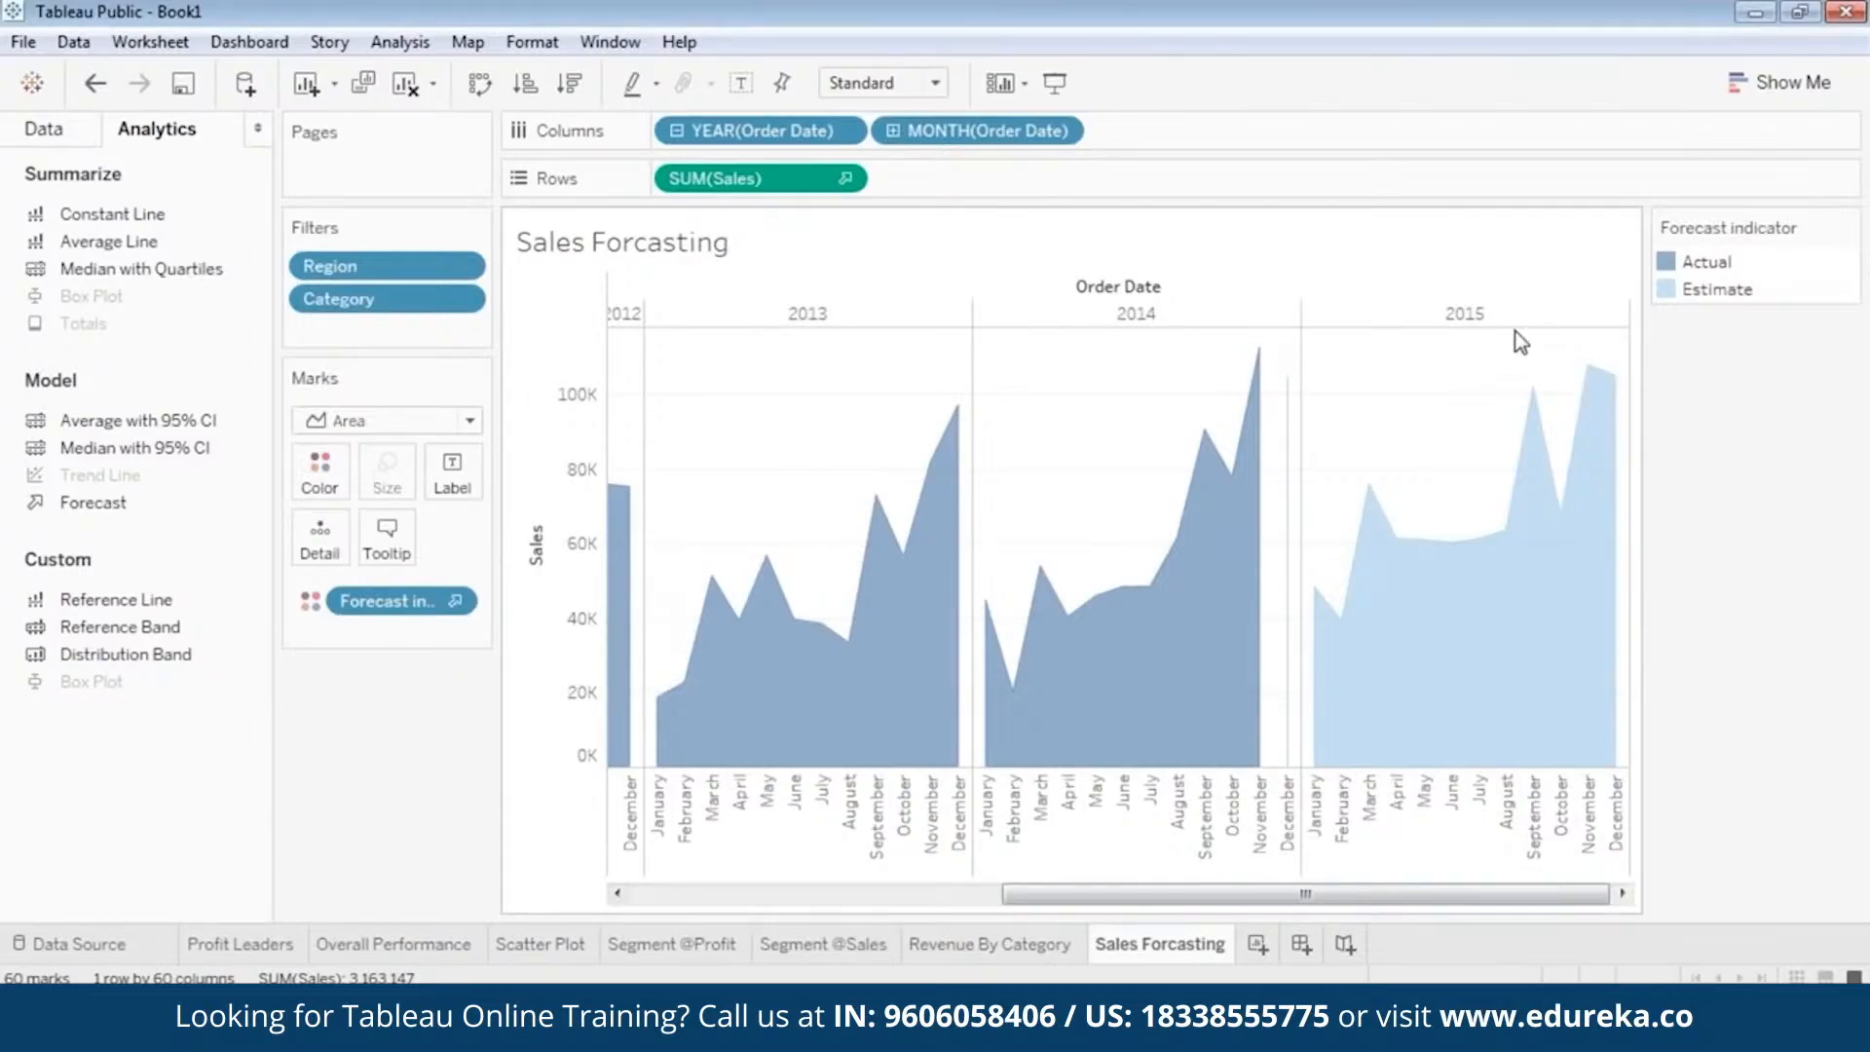
{"action": "left_click_drag", "start_coordinate": [1040, 900], "coordinate": [663, 902]}
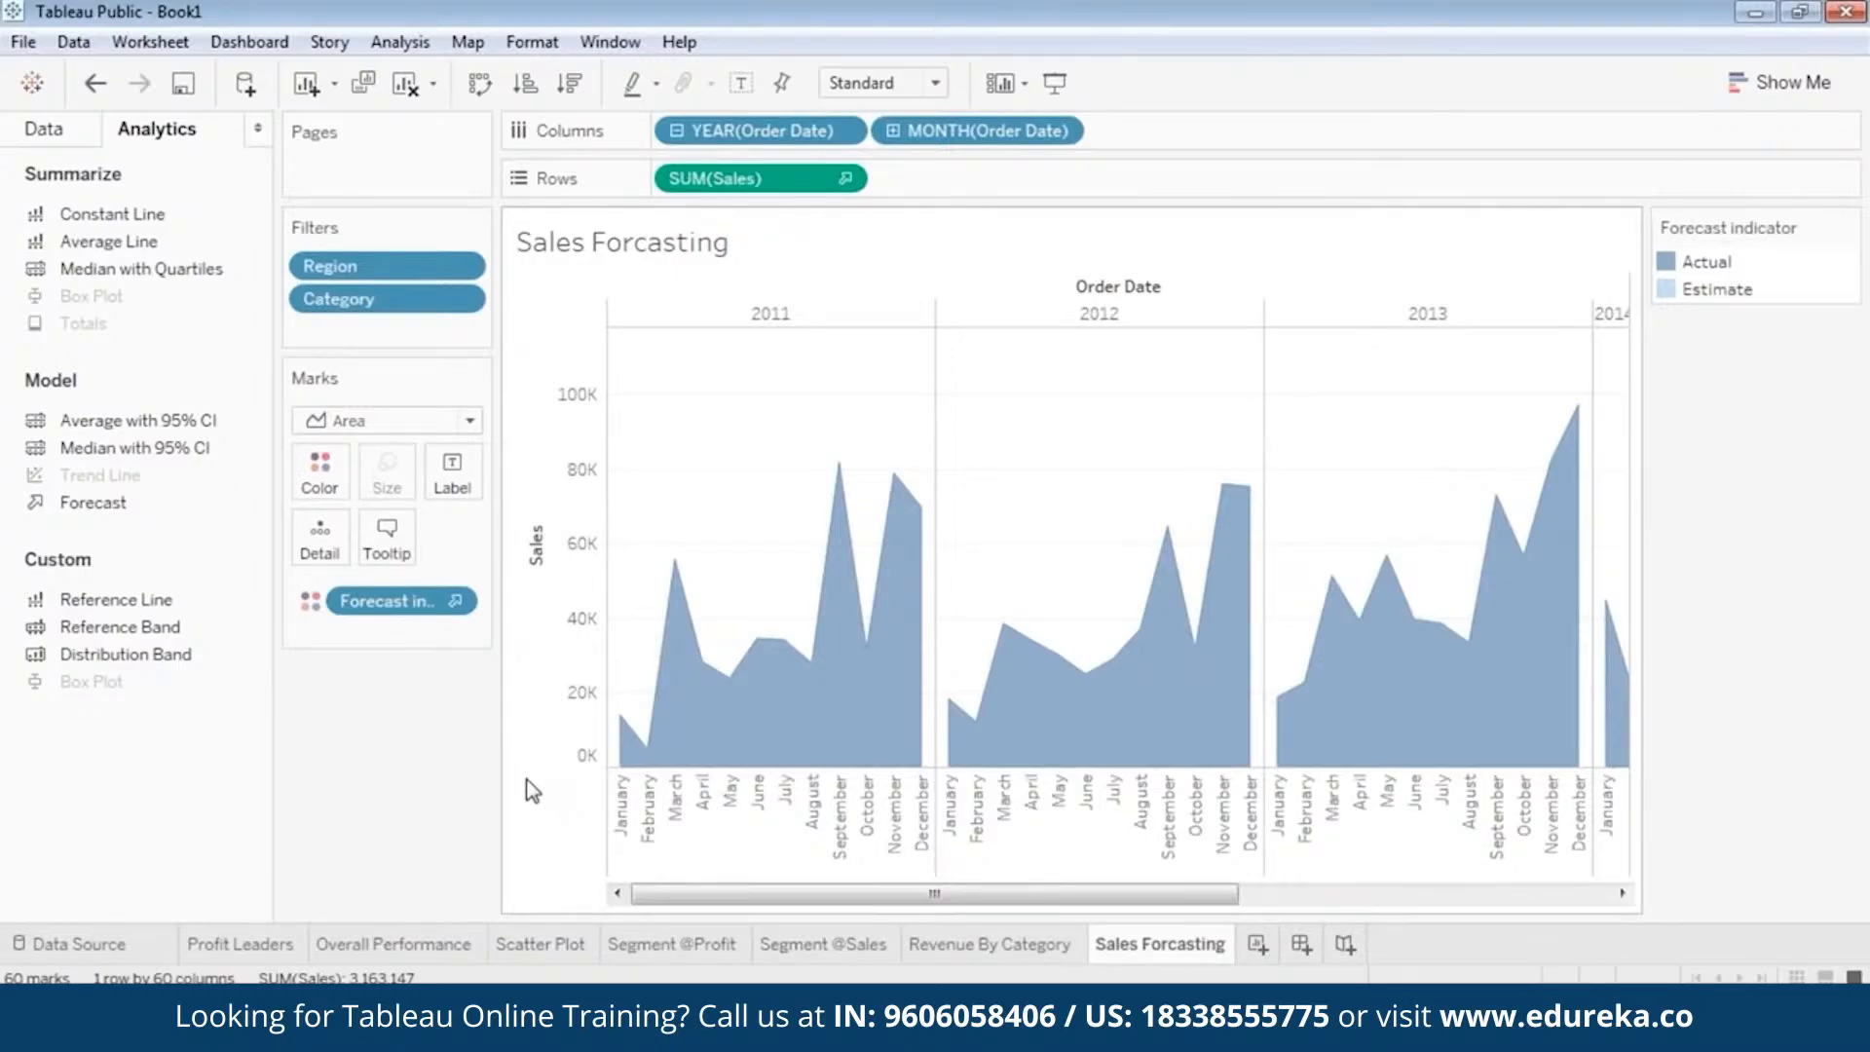
{"action": "mouse_move", "coordinate": [937, 894]}
{"action": "left_mouse_down"}
{"action": "mouse_move", "coordinate": [1381, 915]}
{"action": "mouse_move", "coordinate": [878, 892]}
{"action": "mouse_move", "coordinate": [1296, 900]}
{"action": "mouse_move", "coordinate": [955, 901]}
{"action": "left_mouse_up"}
{"action": "left_click_drag", "start_coordinate": [960, 893], "coordinate": [831, 891]}
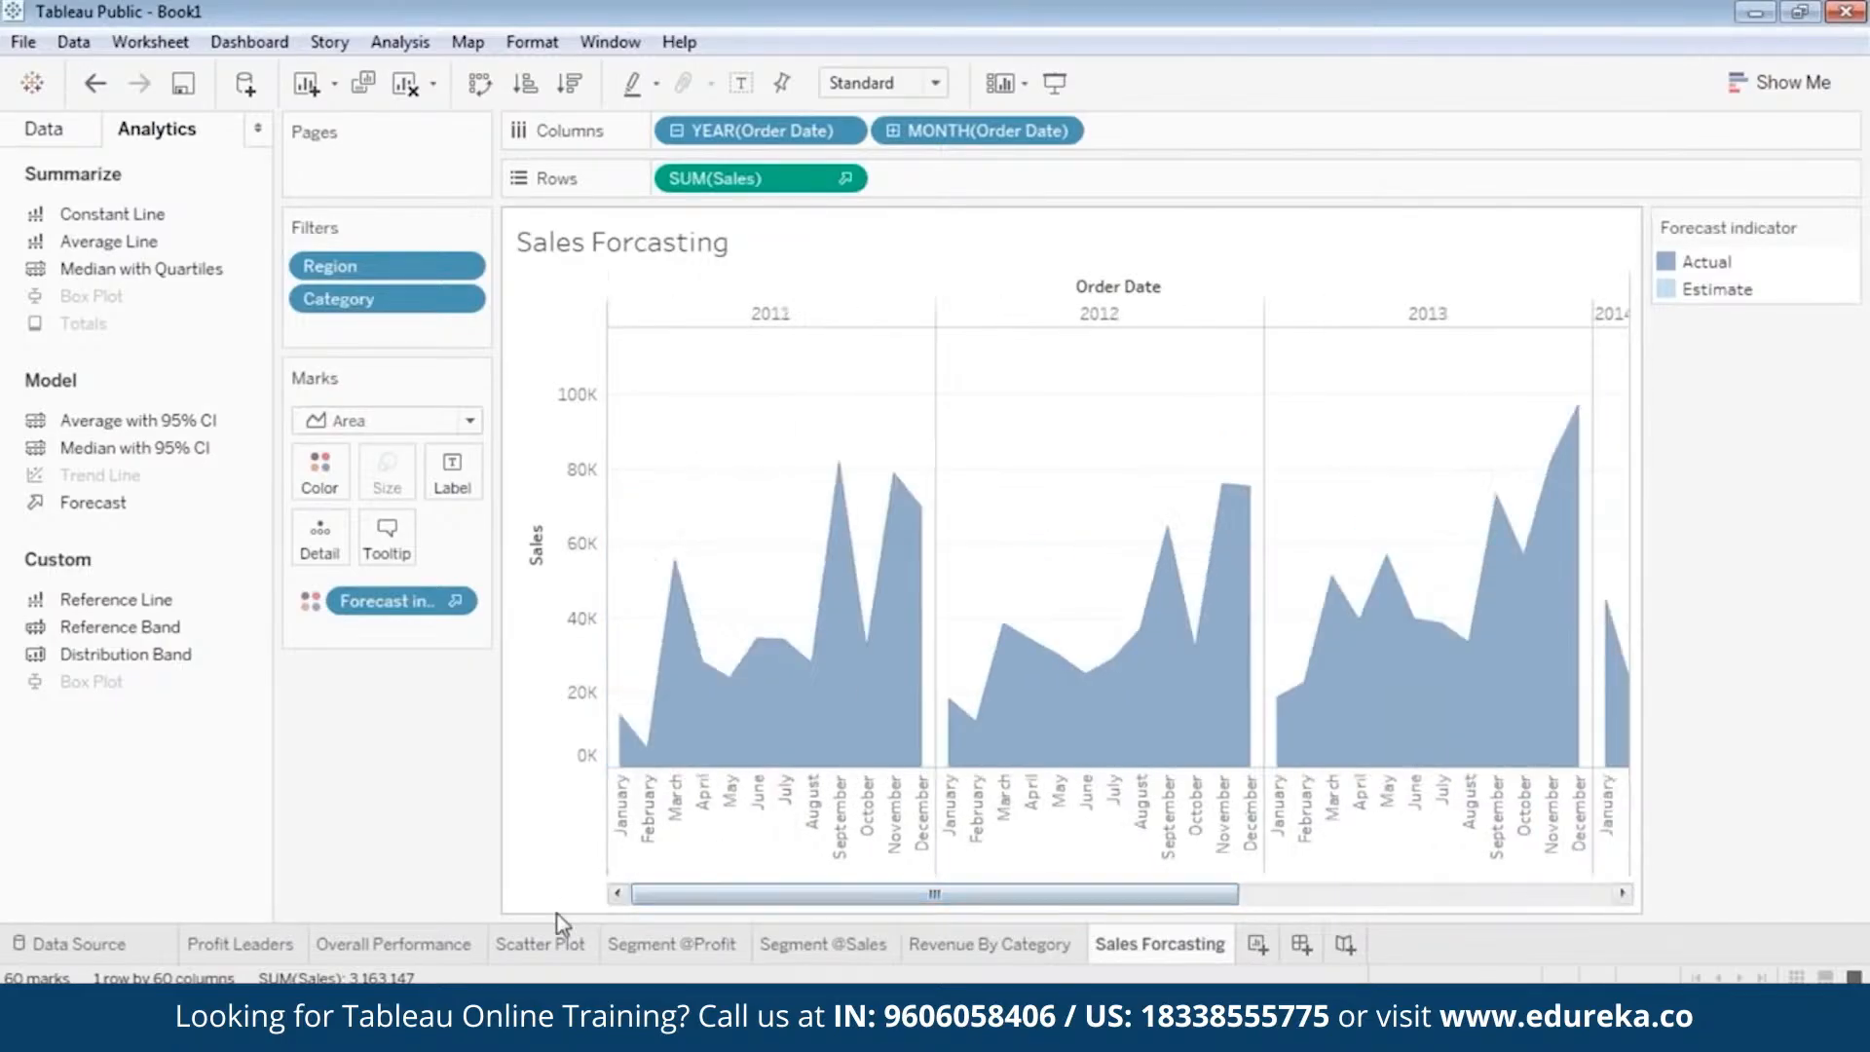
{"action": "left_click", "coordinate": [536, 945]}
{"action": "left_click", "coordinate": [672, 945]}
{"action": "left_click", "coordinate": [804, 949]}
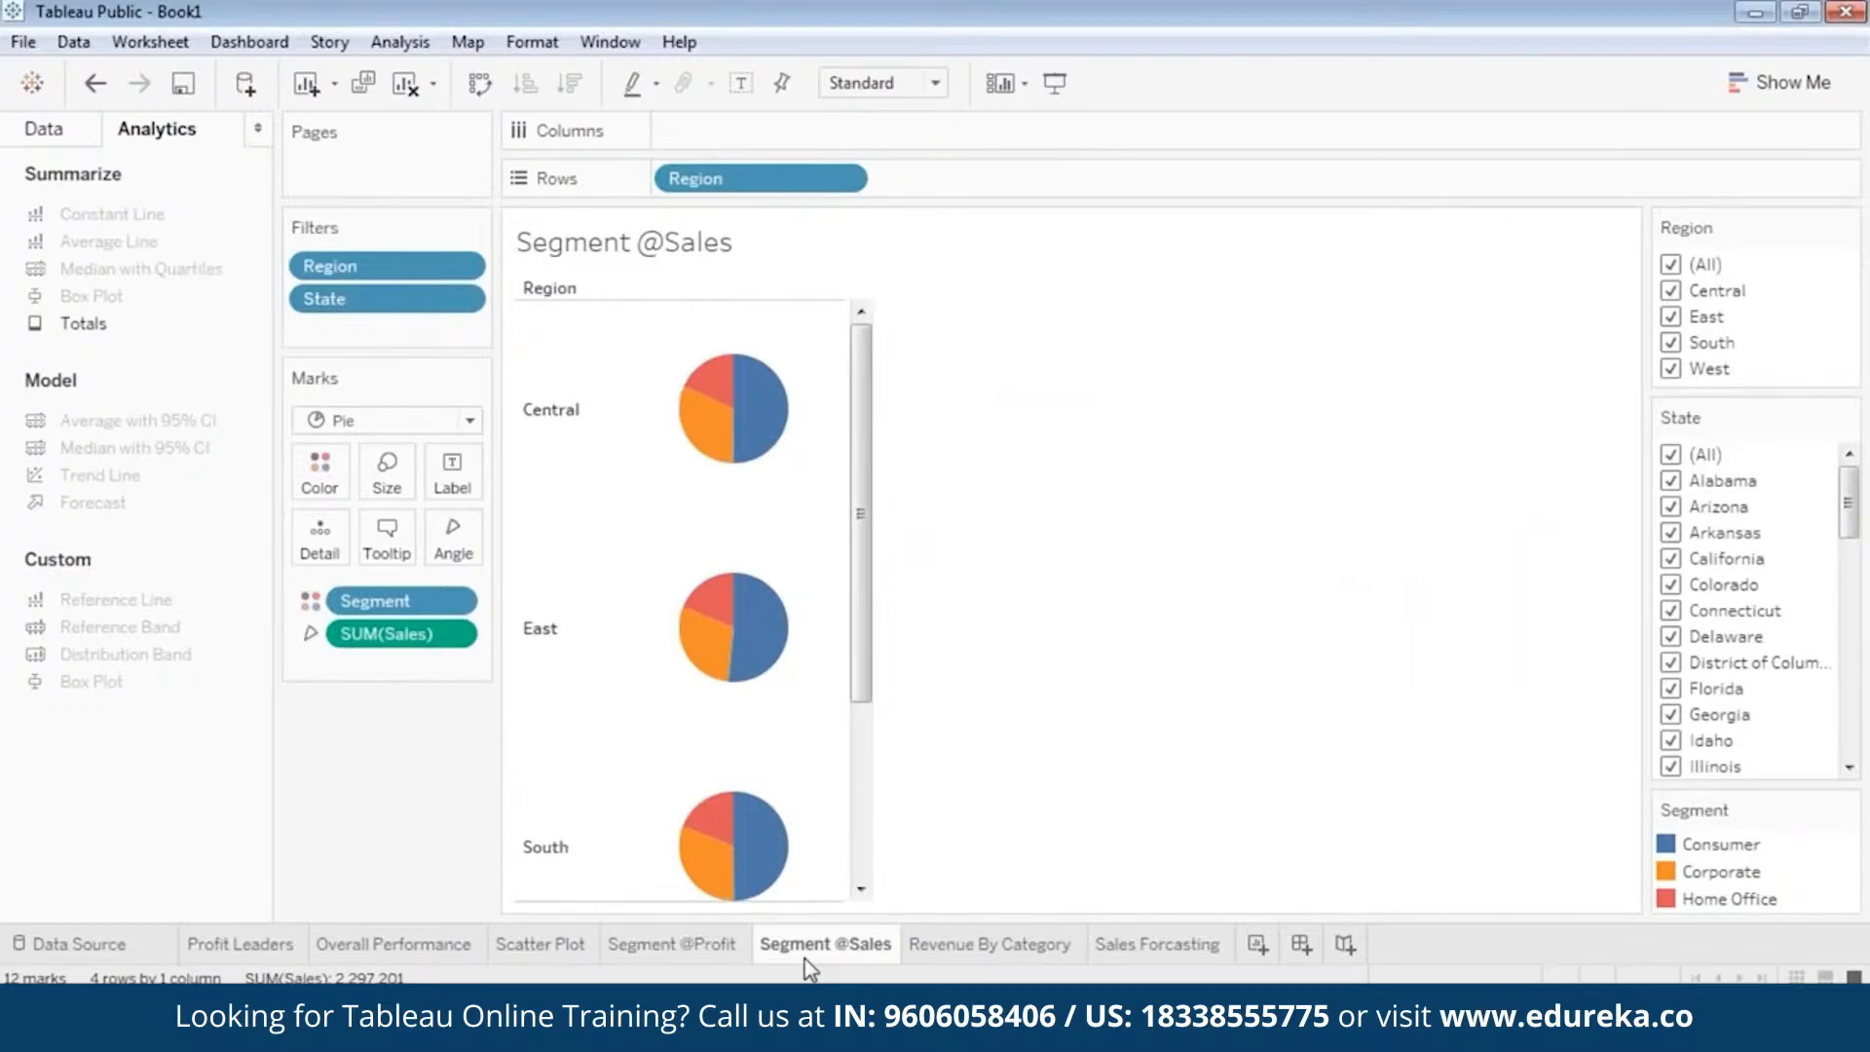
{"action": "left_click", "coordinate": [984, 943]}
{"action": "left_click", "coordinate": [1129, 947]}
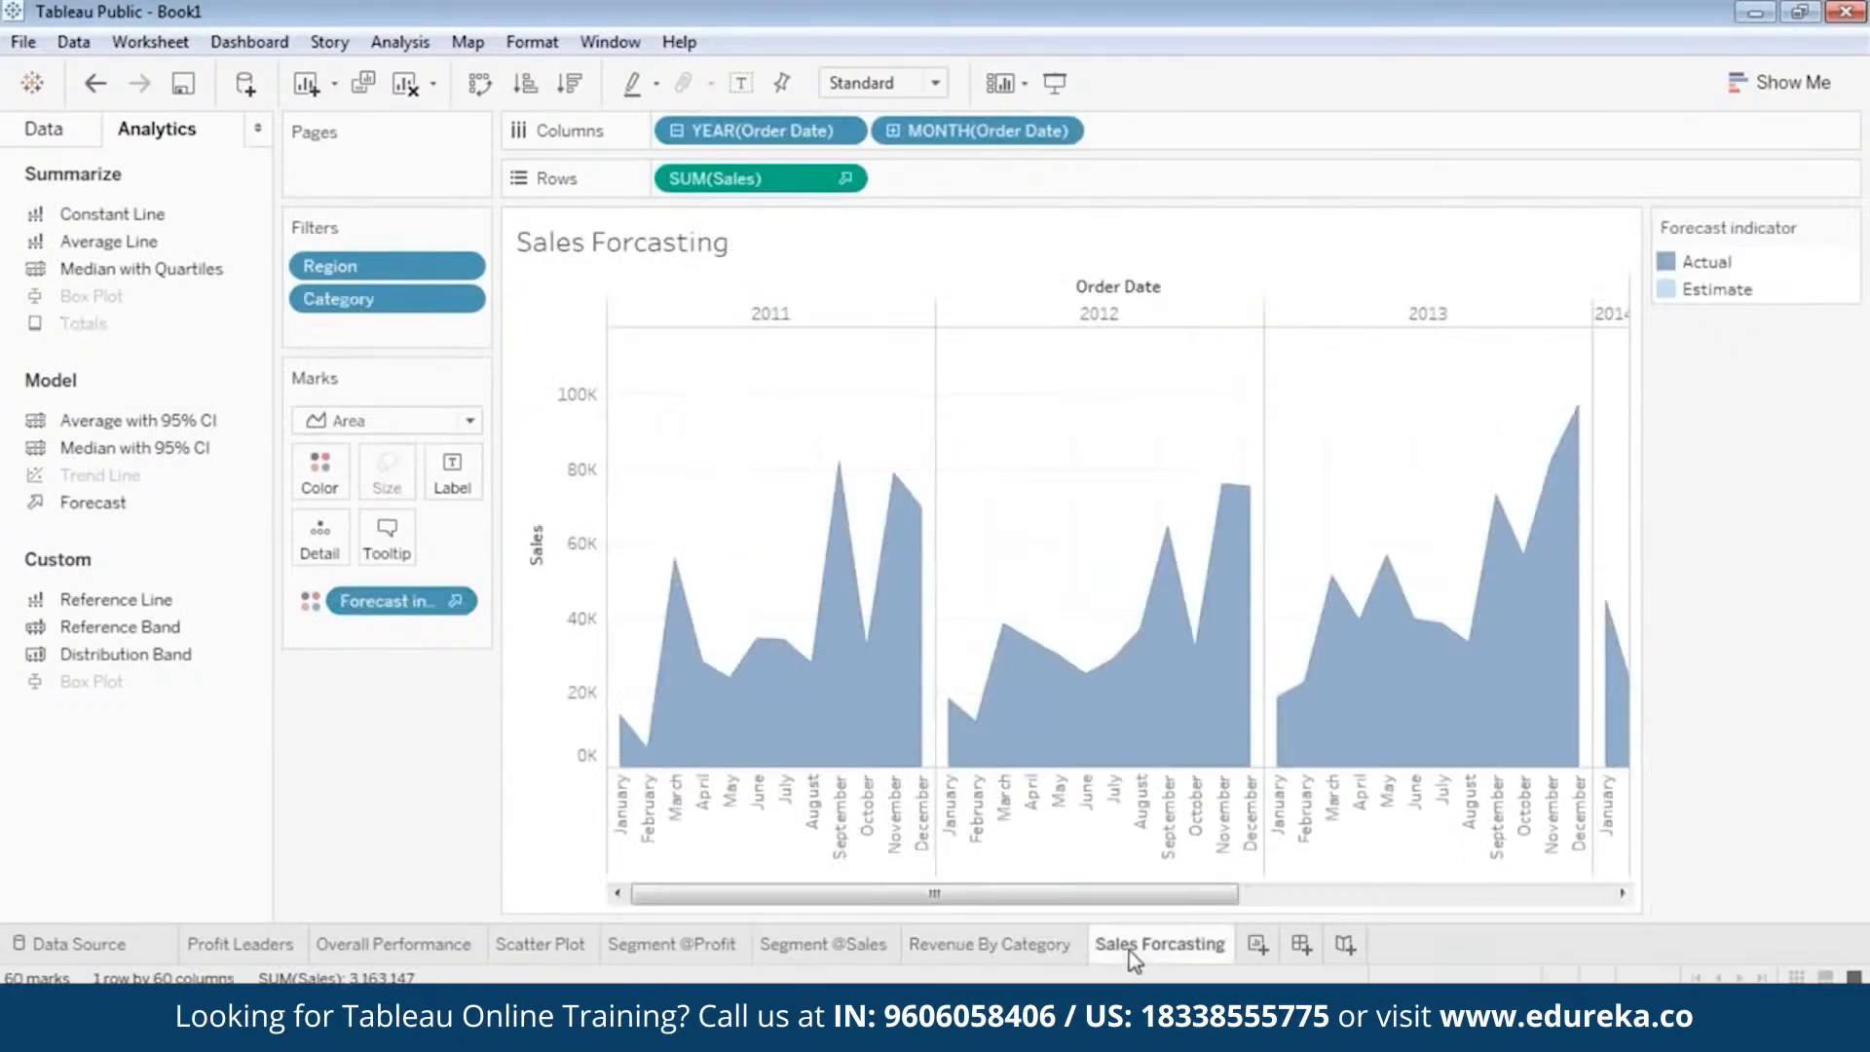
{"action": "left_click_drag", "start_coordinate": [1138, 893], "coordinate": [1514, 893]}
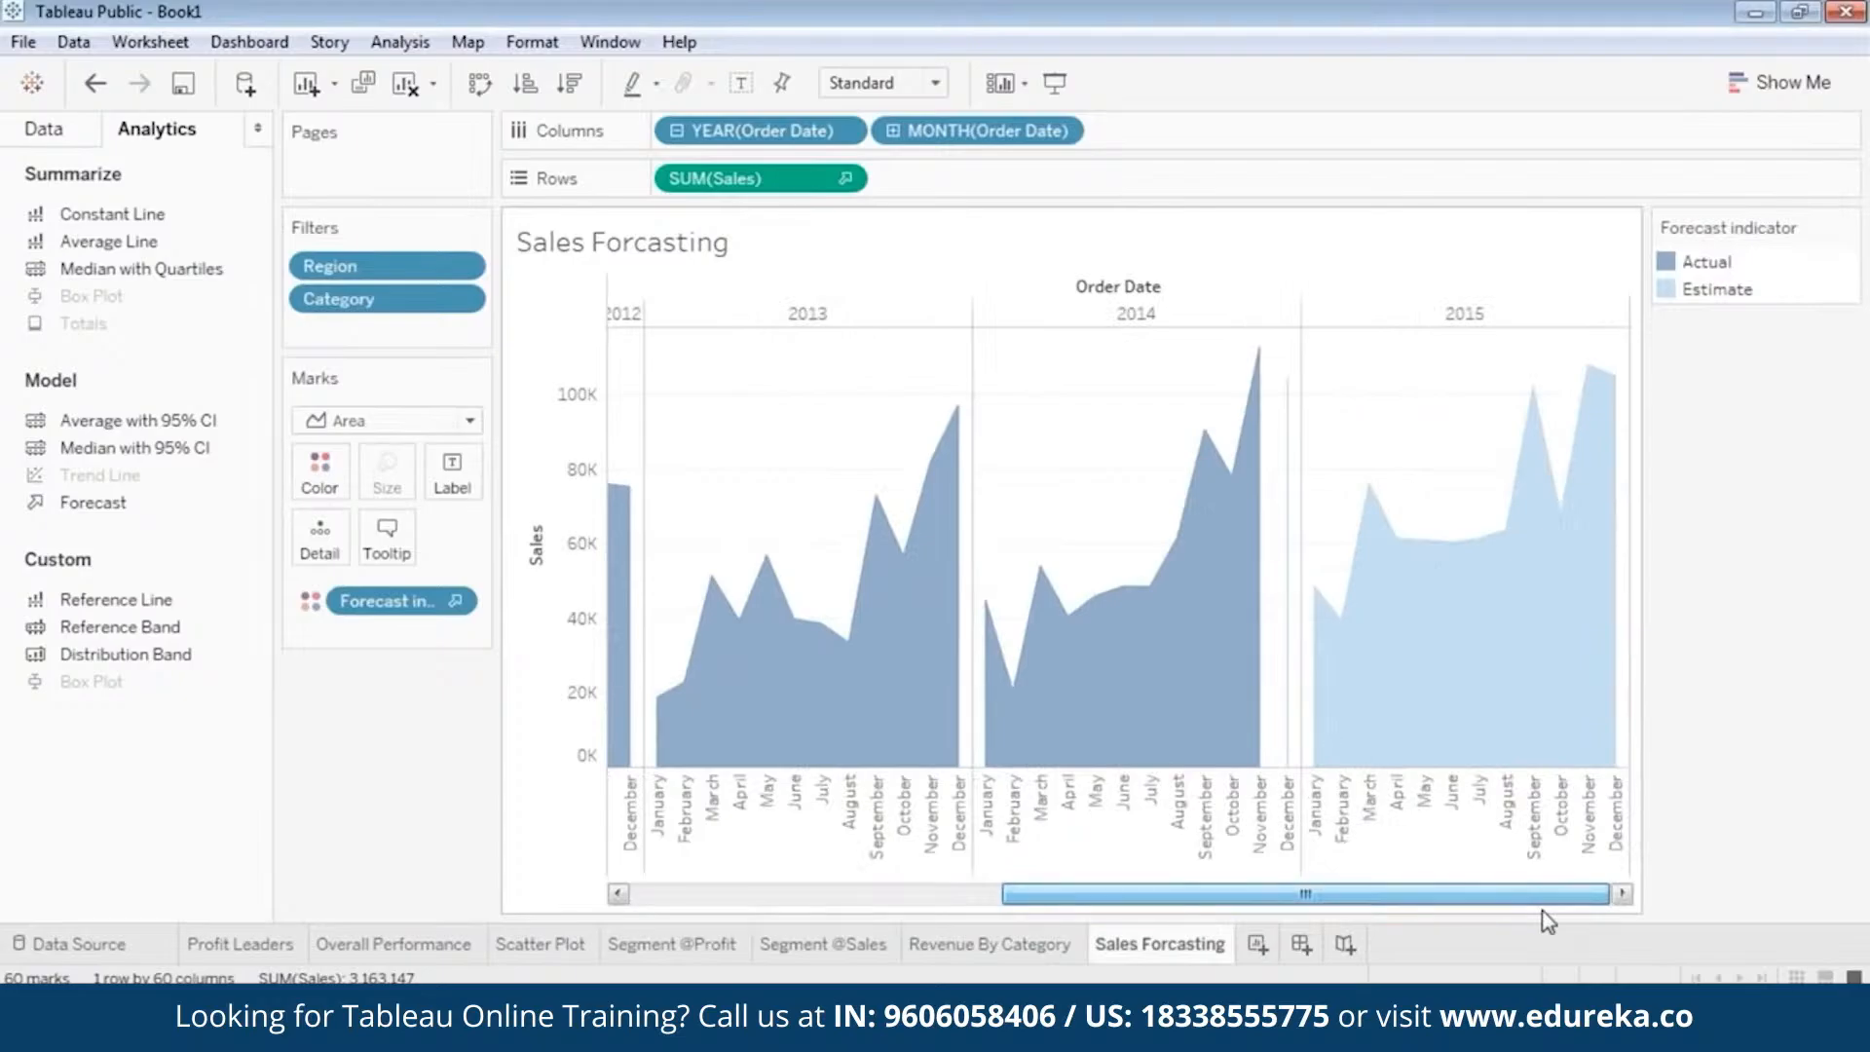
Create a new dashboard and place the Overall Performance sheet on it.
{"action": "left_click", "coordinate": [1301, 944]}
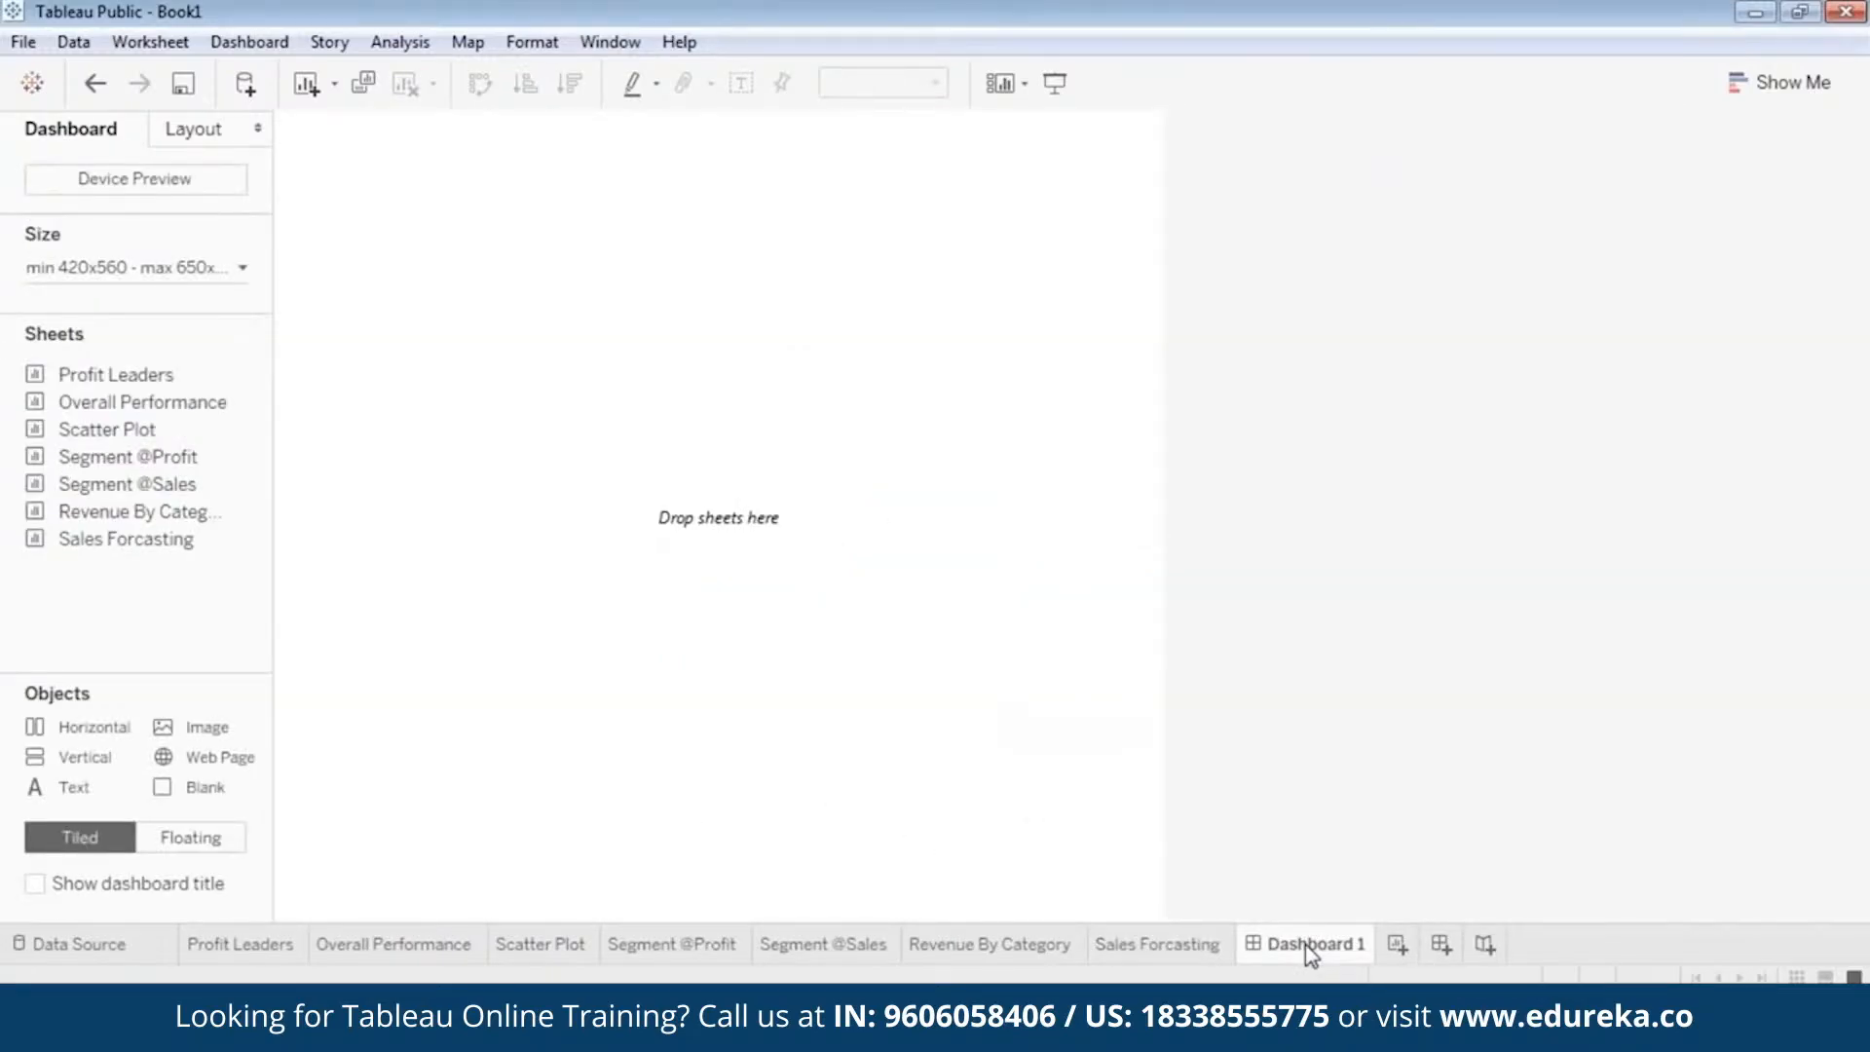
{"action": "left_click", "coordinate": [1849, 70]}
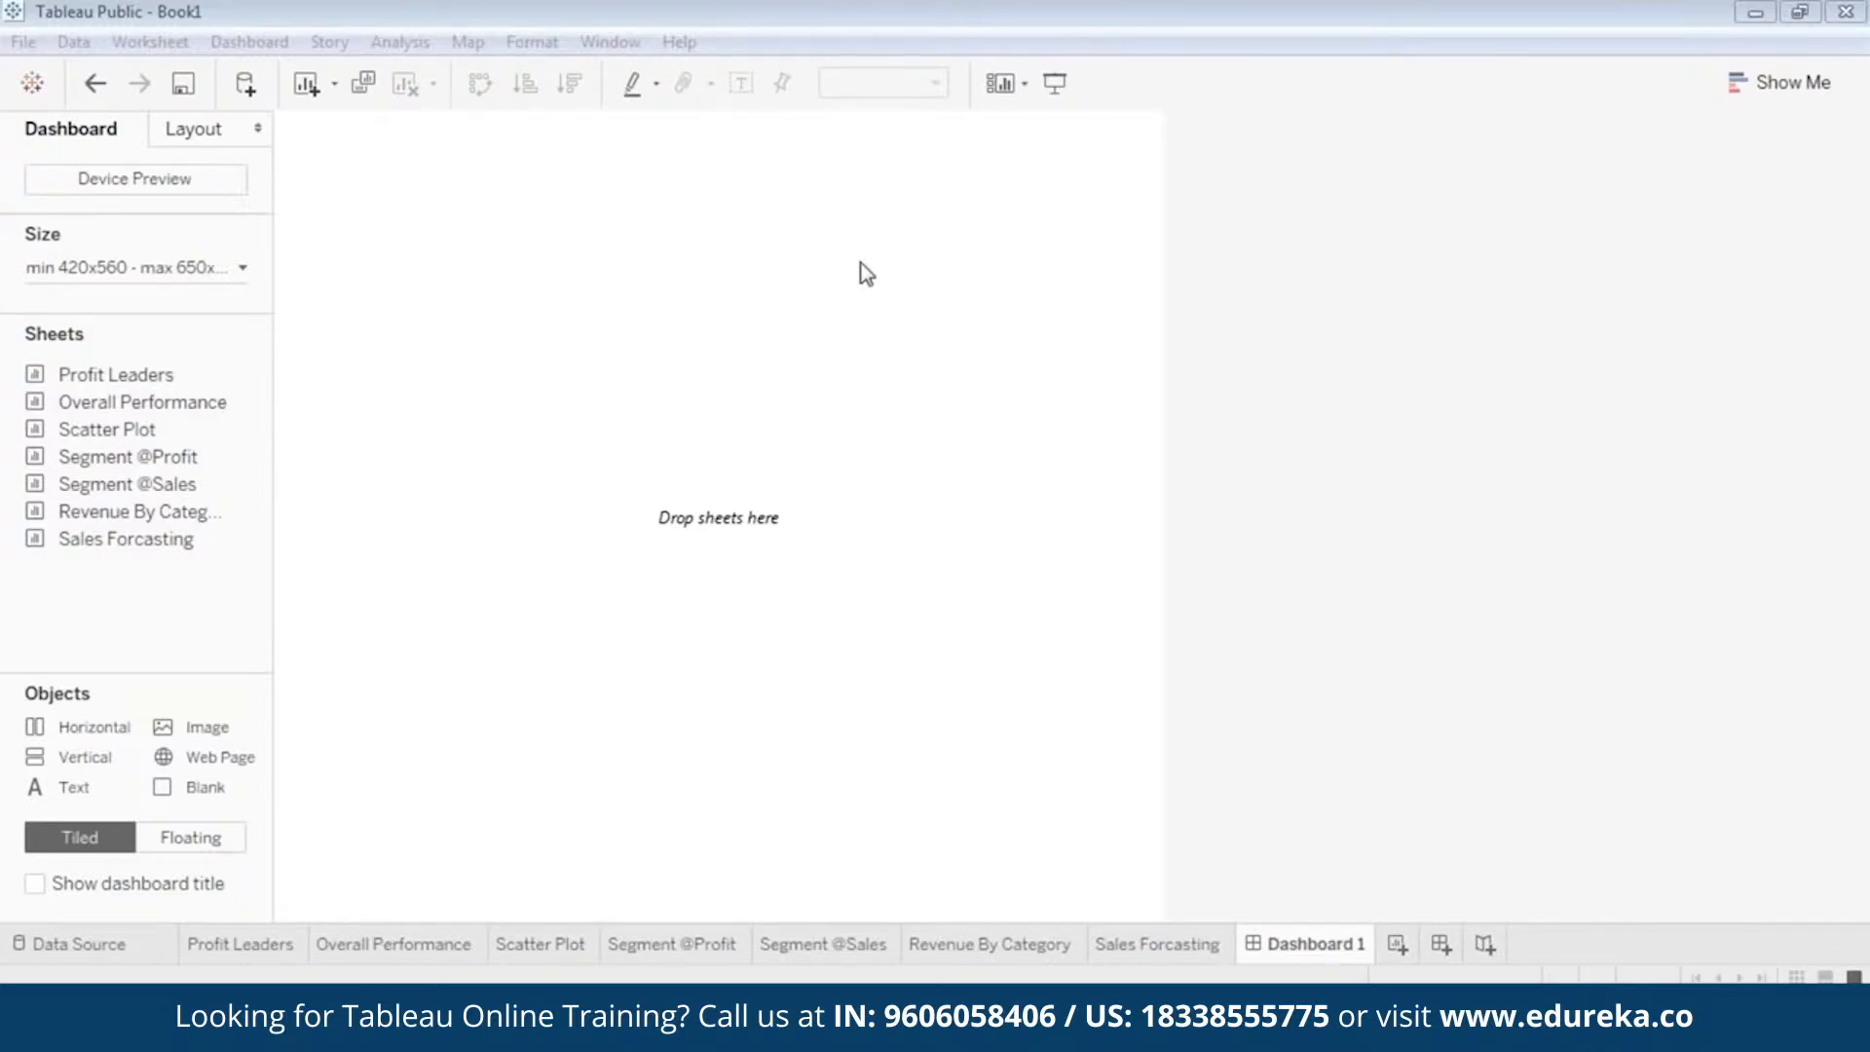
{"action": "left_click", "coordinate": [119, 409]}
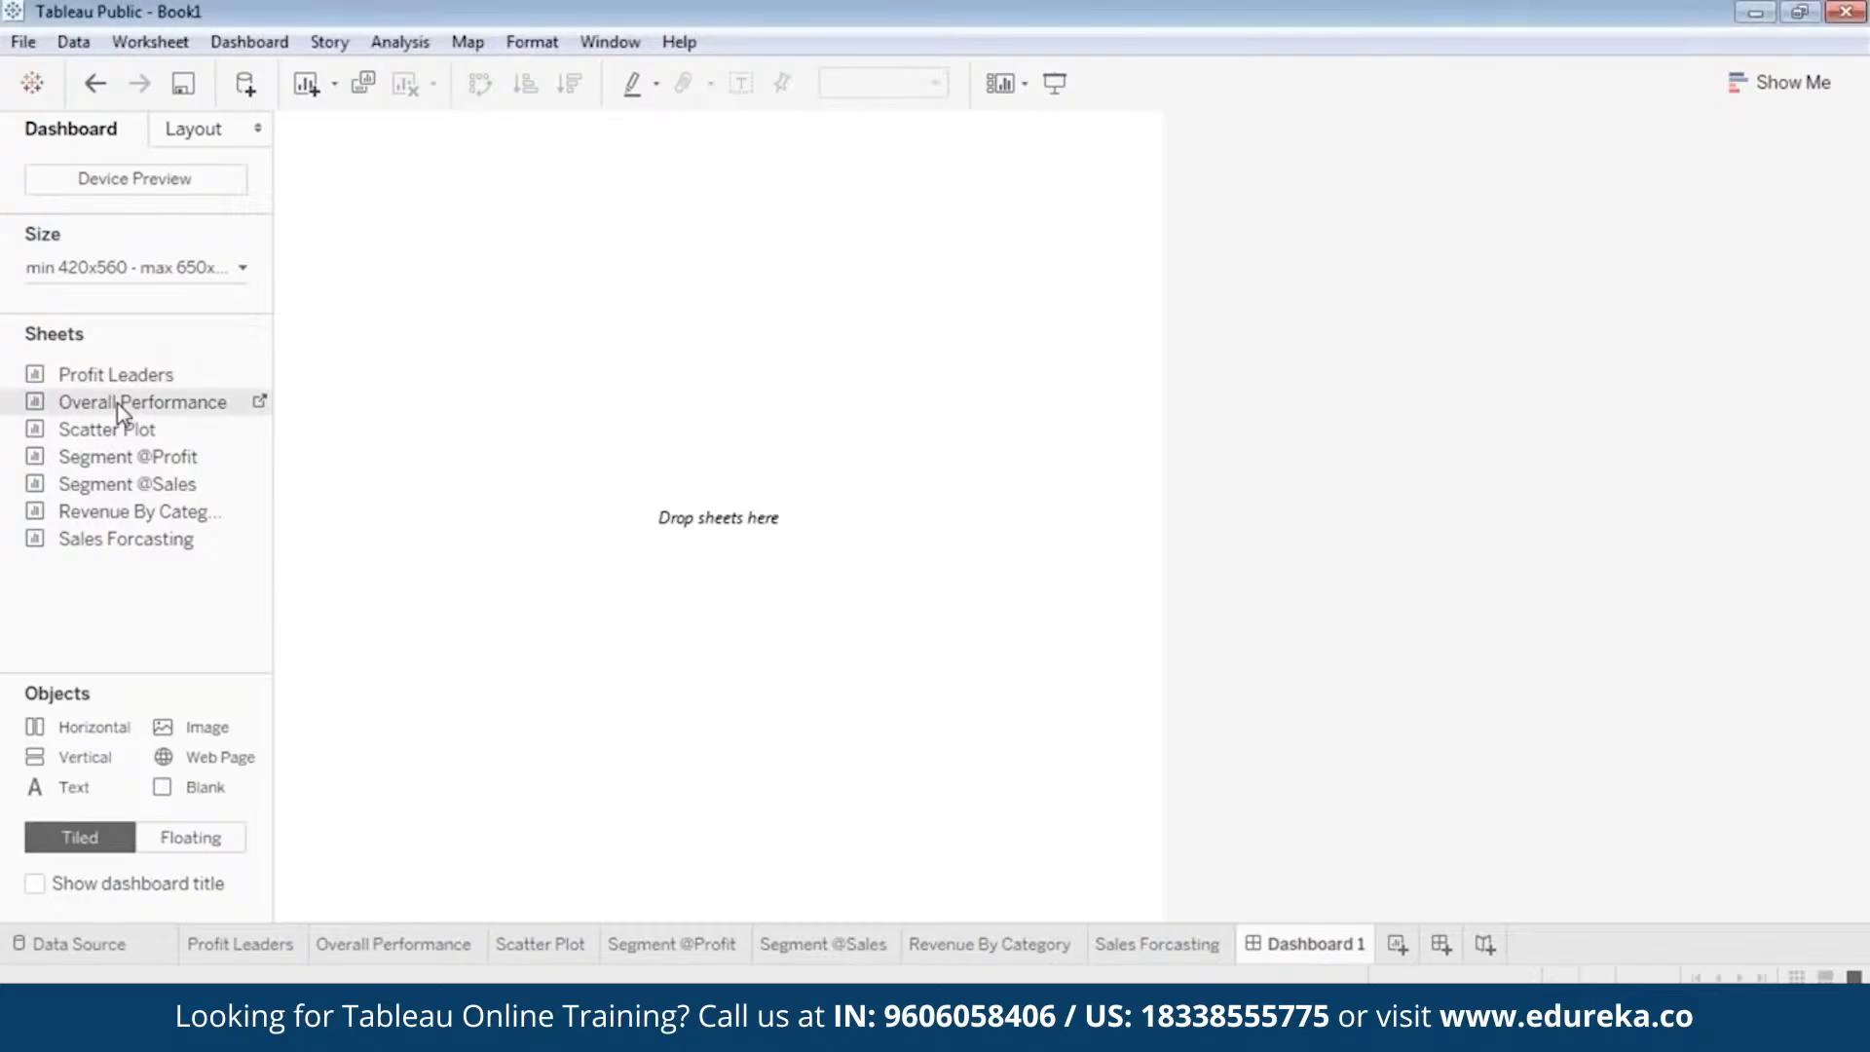
{"action": "left_click_drag", "start_coordinate": [119, 409], "coordinate": [623, 487]}
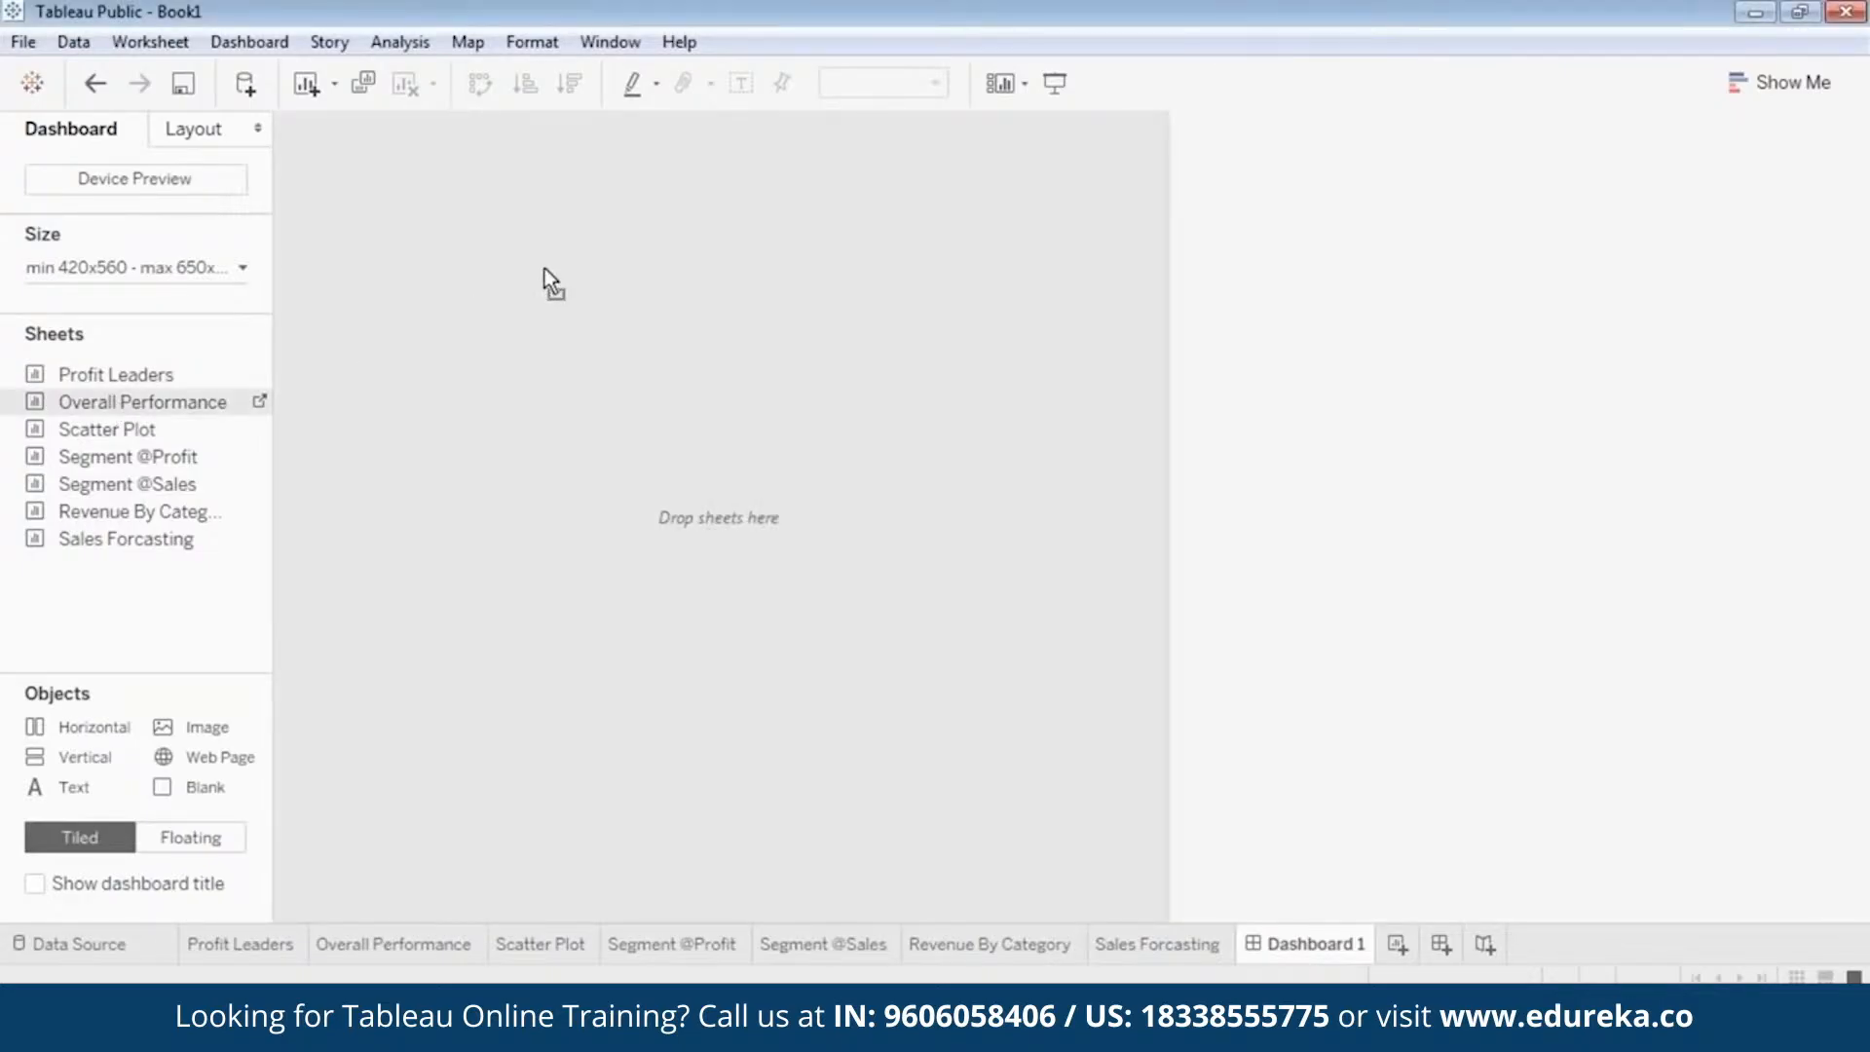
{"action": "left_click_drag", "start_coordinate": [544, 269], "coordinate": [590, 265]}
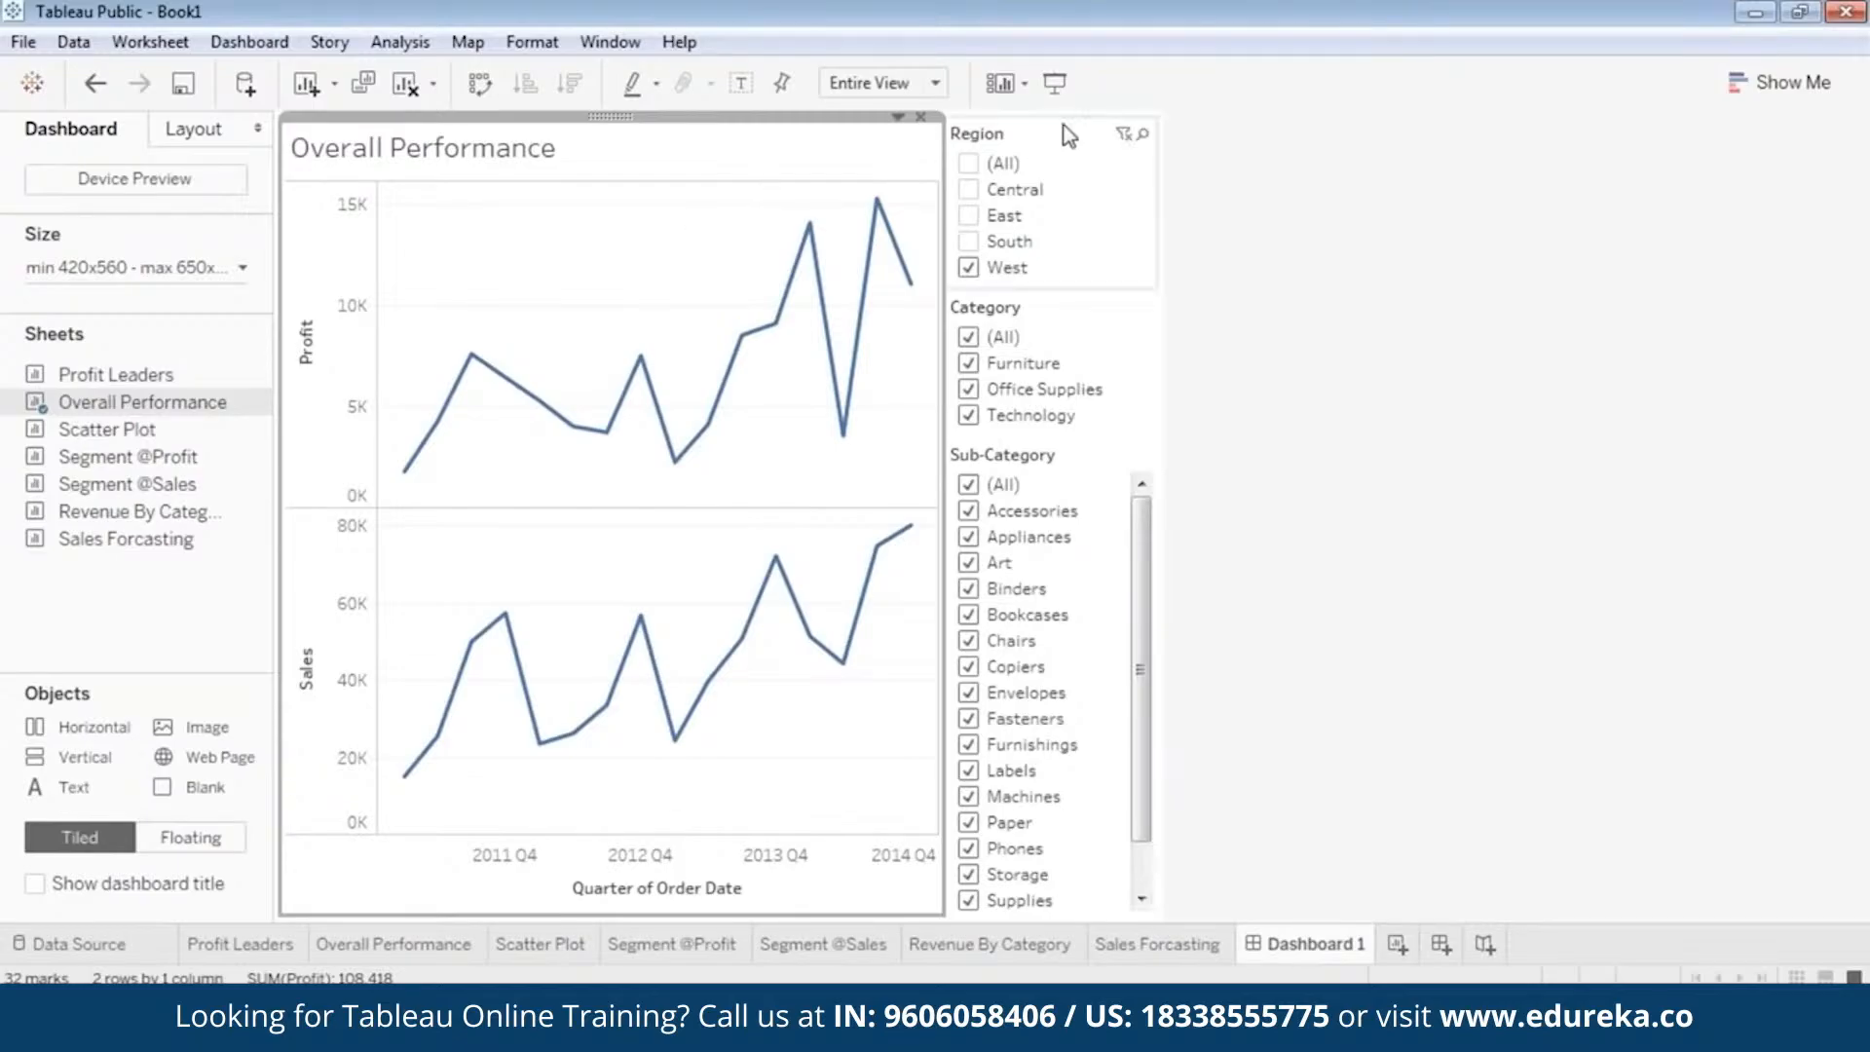
Change the dashboard's Region filter to a single value dropdown.
{"action": "left_click", "coordinate": [1045, 146]}
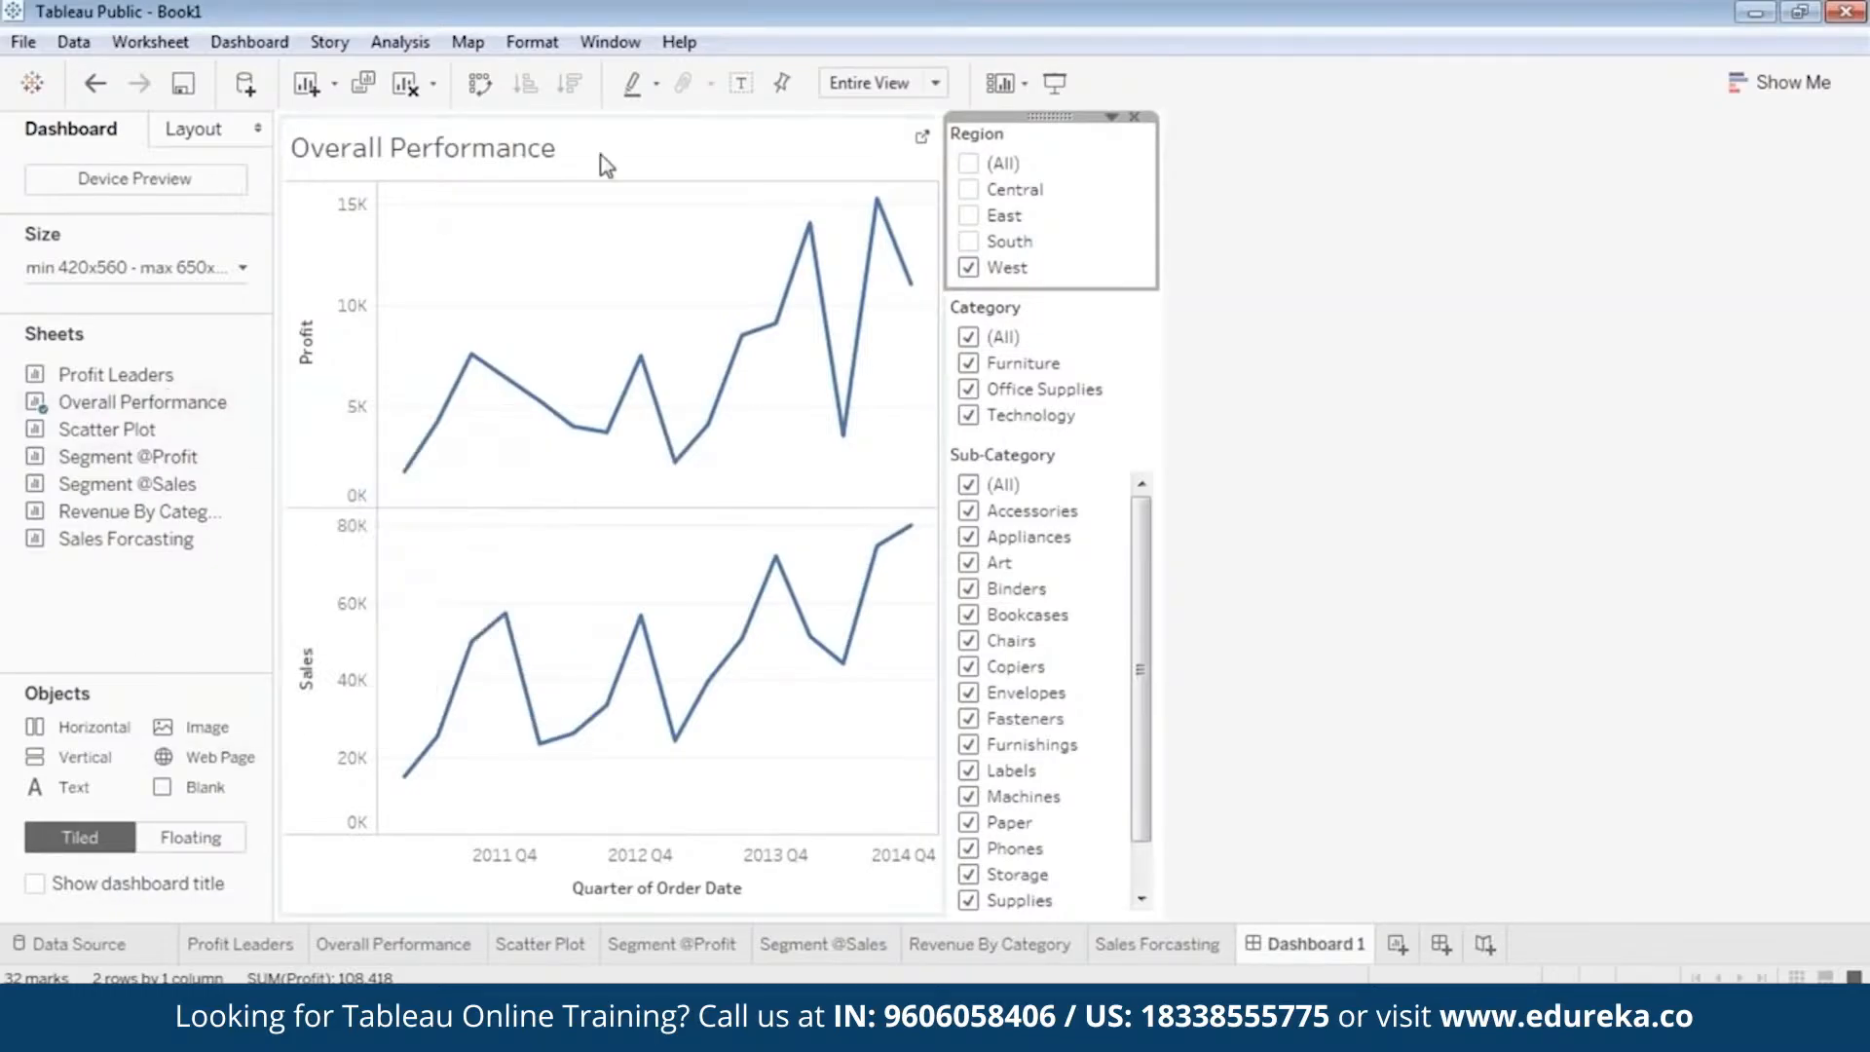
{"action": "left_click", "coordinate": [797, 126]}
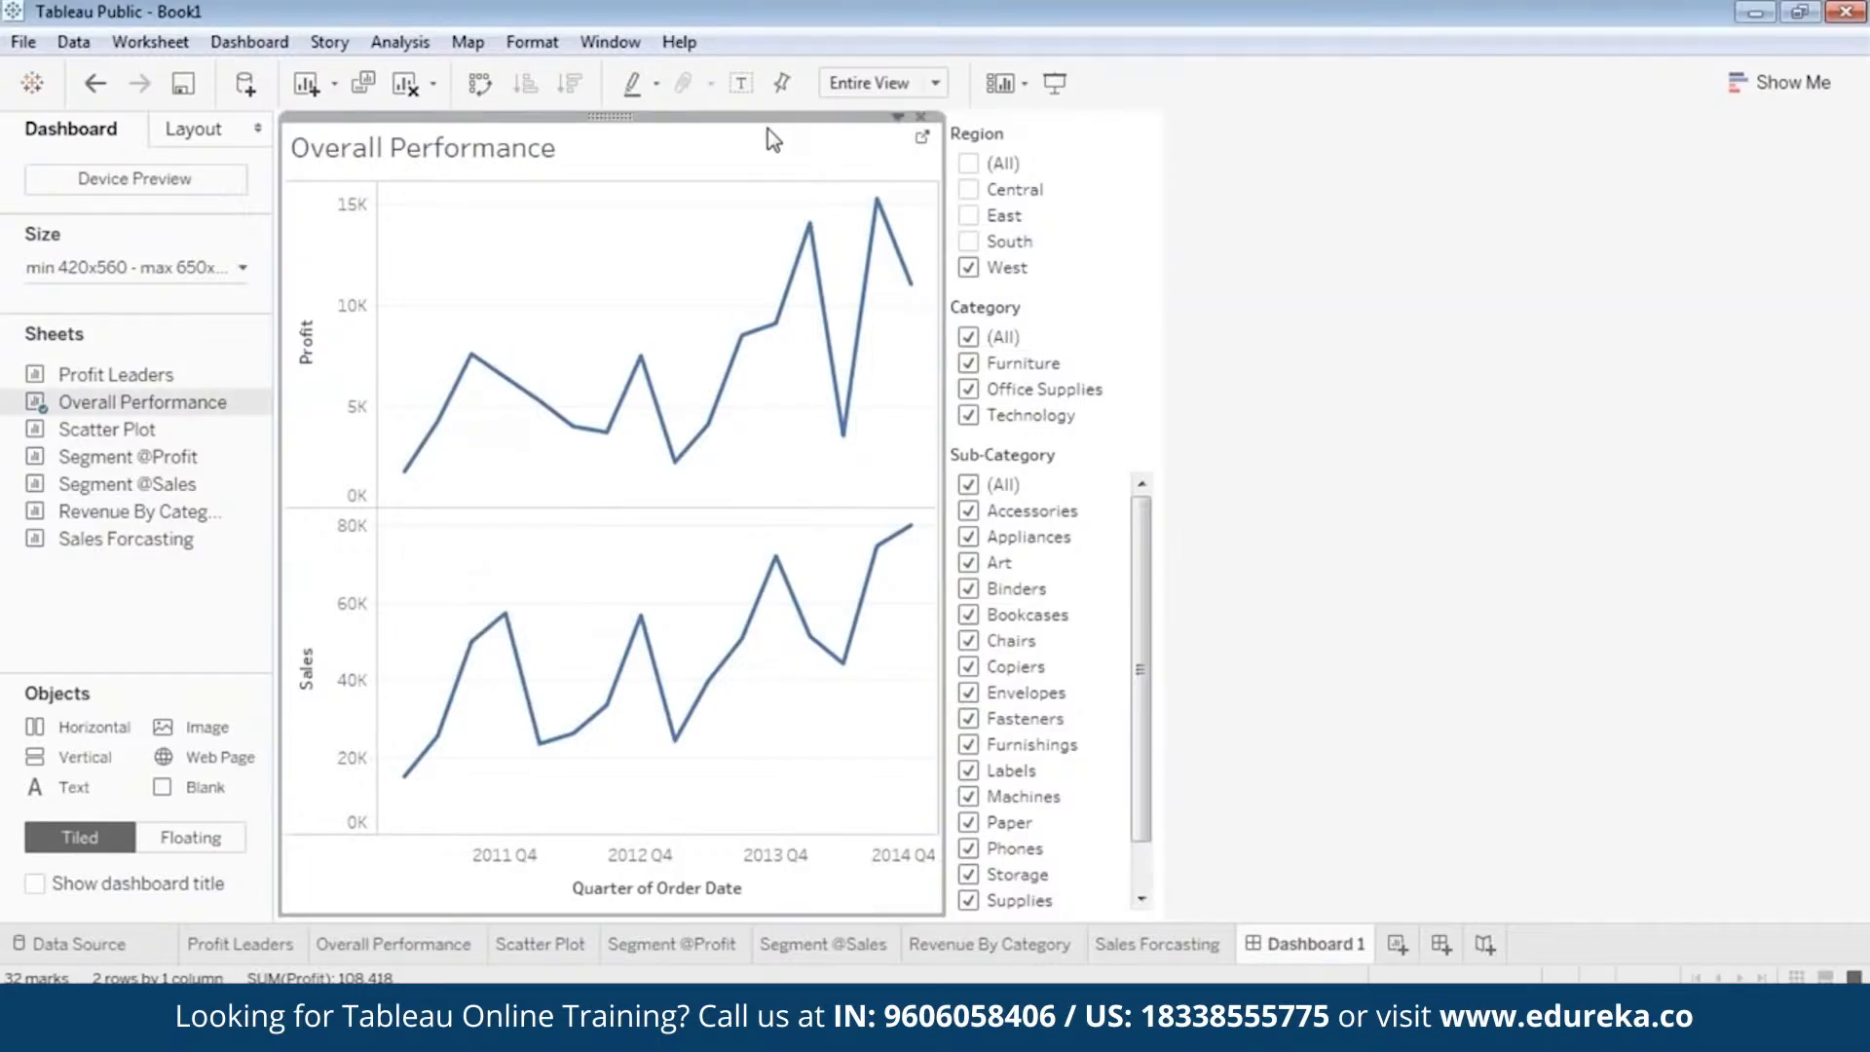
{"action": "left_click", "coordinate": [1055, 134]}
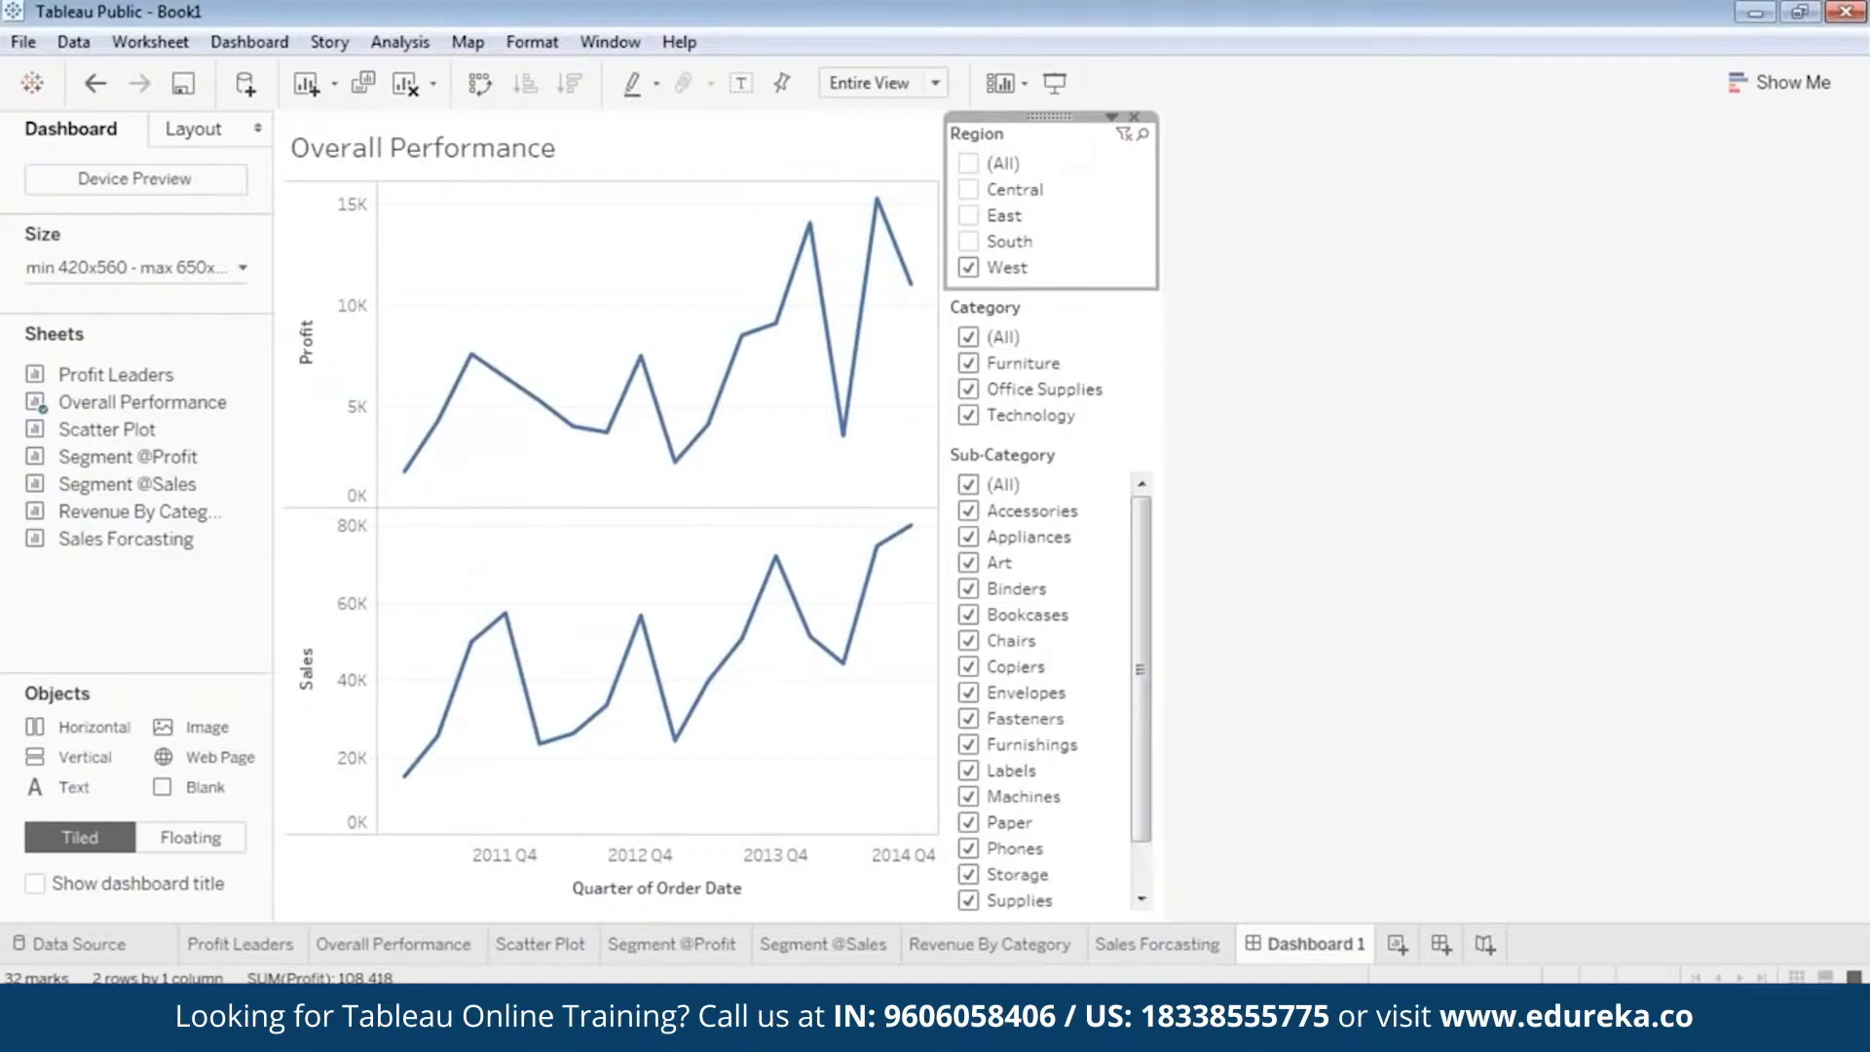
{"action": "left_click", "coordinate": [1111, 116]}
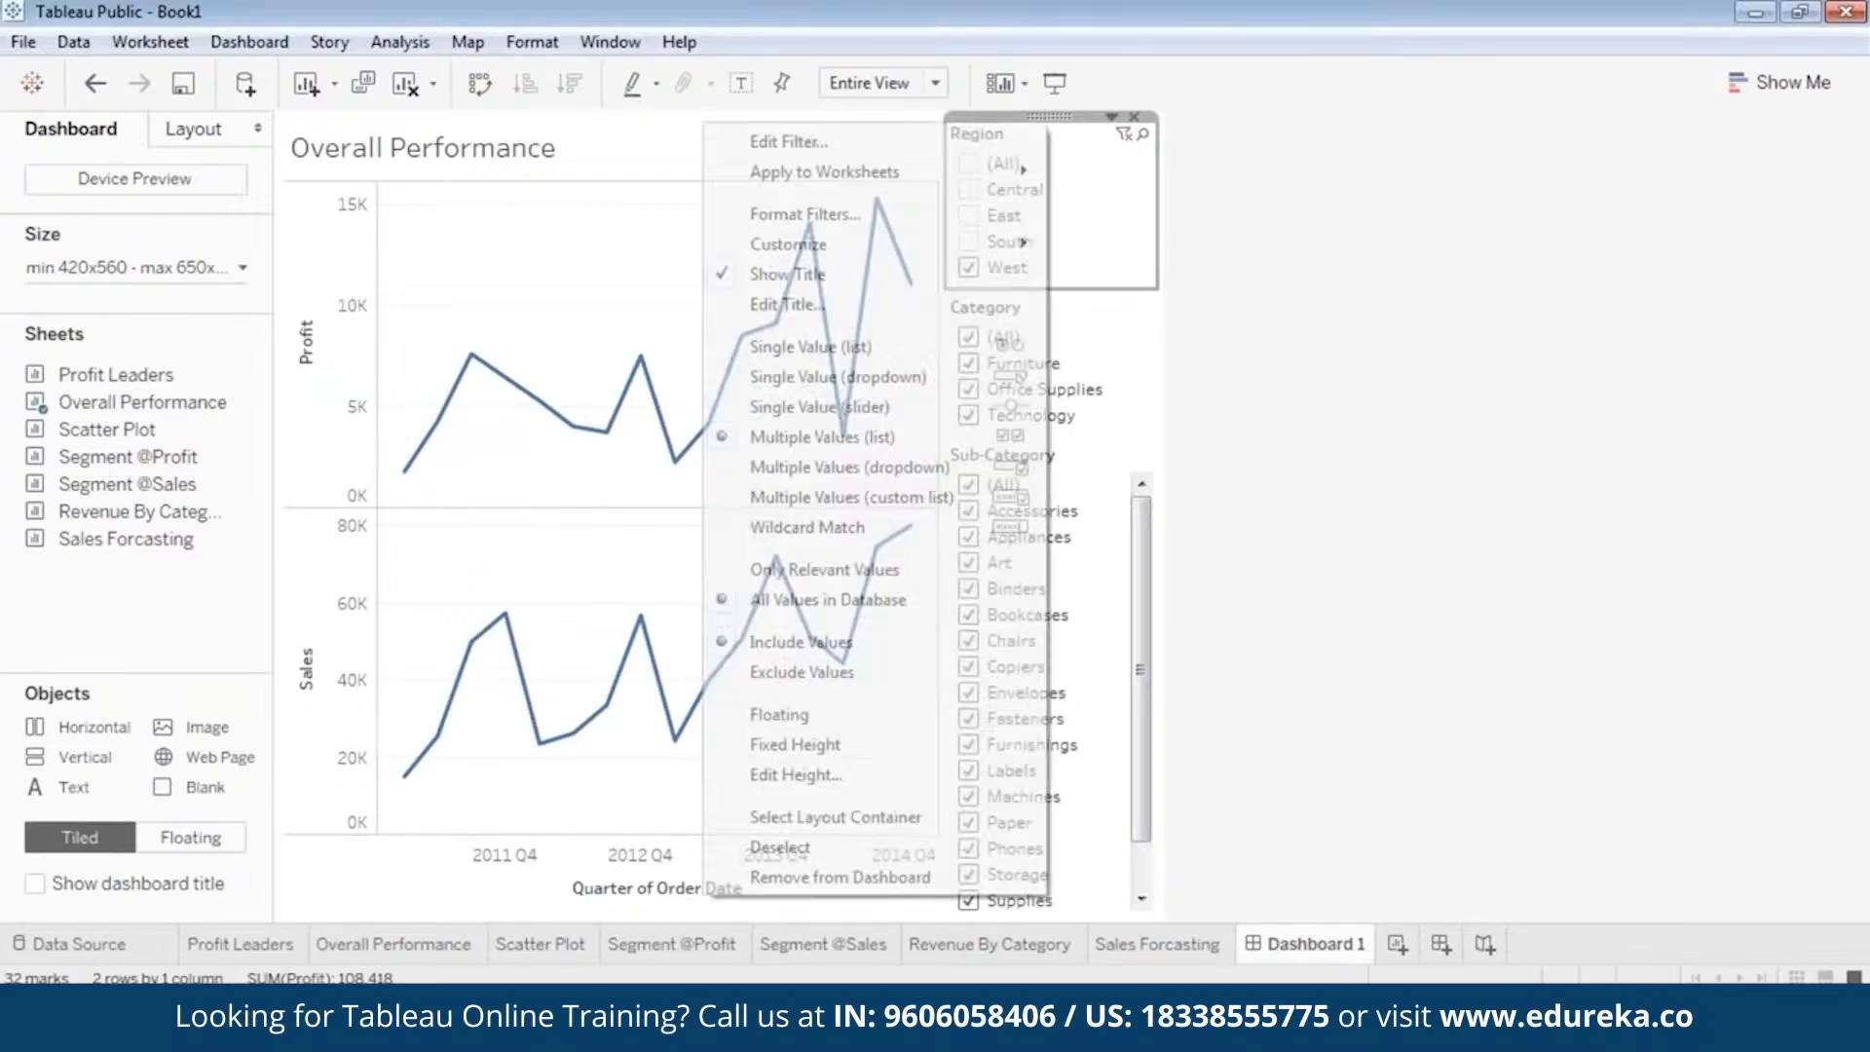
{"action": "left_click", "coordinate": [874, 385]}
Change the Category filter to a single value dropdown and set it to (All).
{"action": "left_click", "coordinate": [1066, 206]}
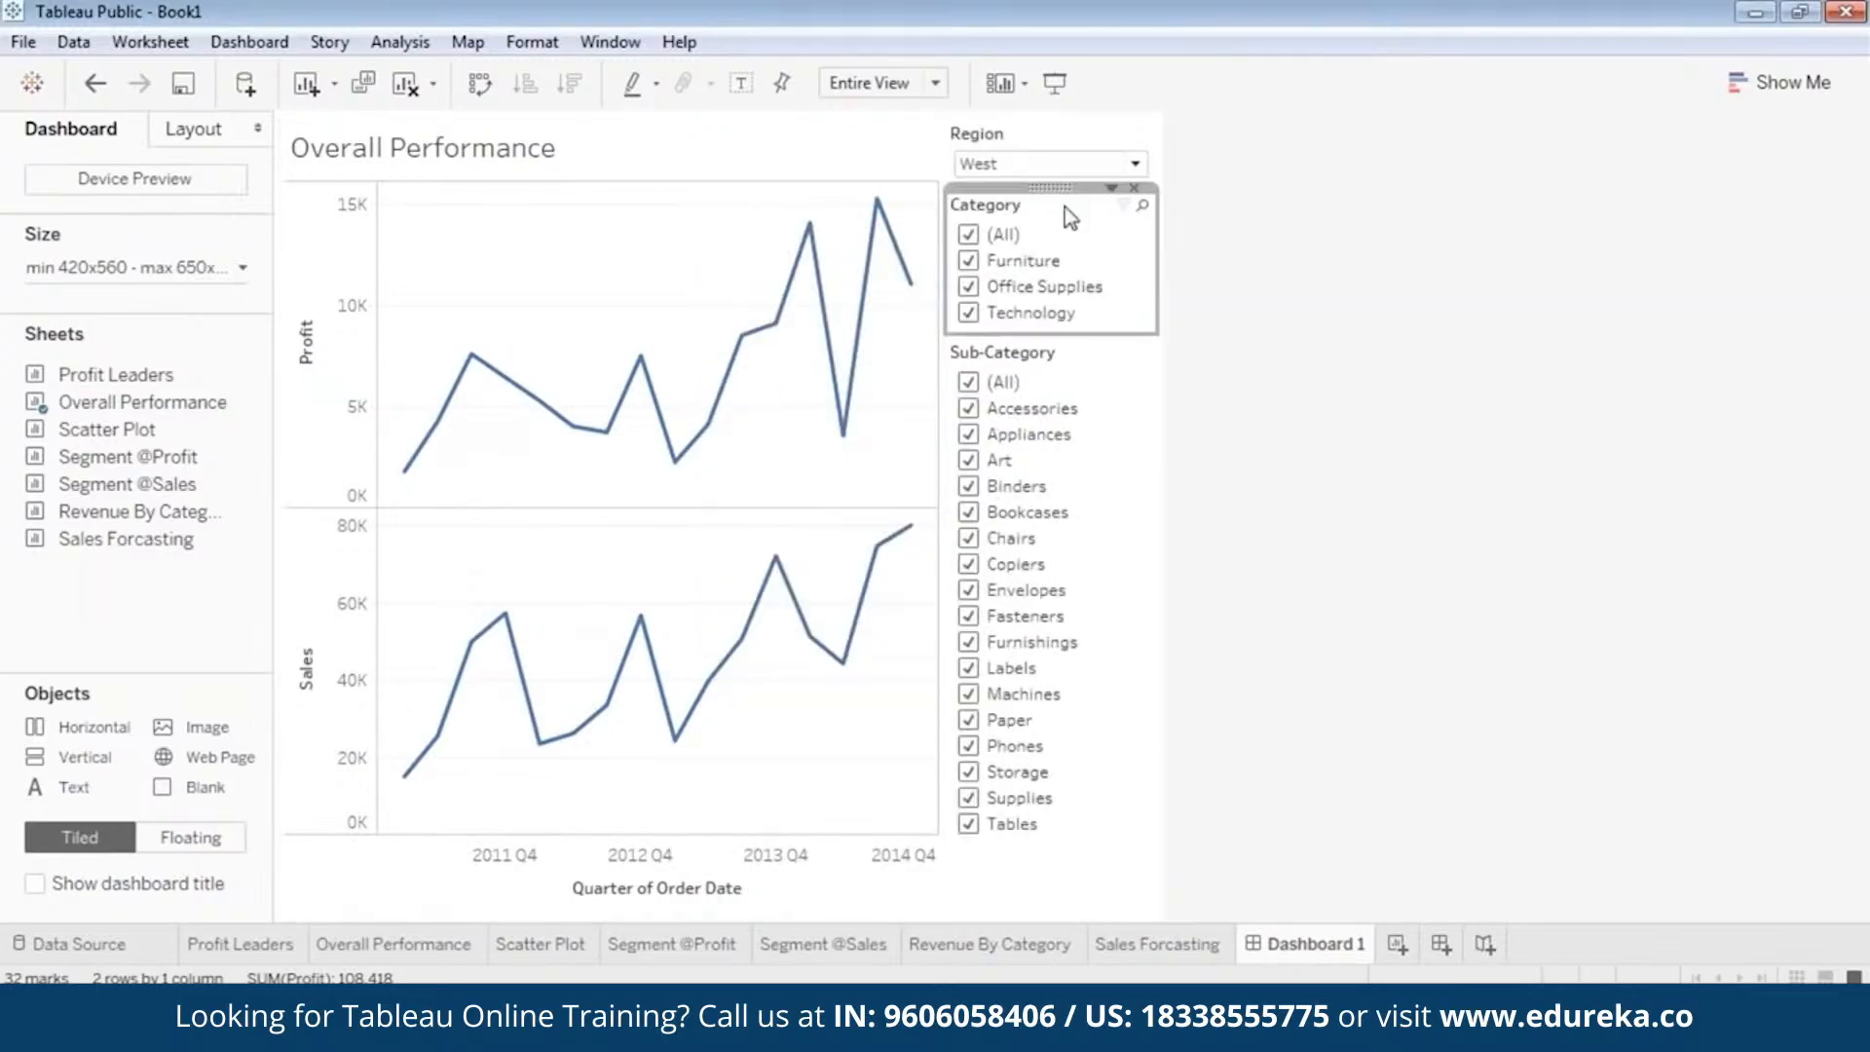
{"action": "left_click", "coordinate": [1111, 187]}
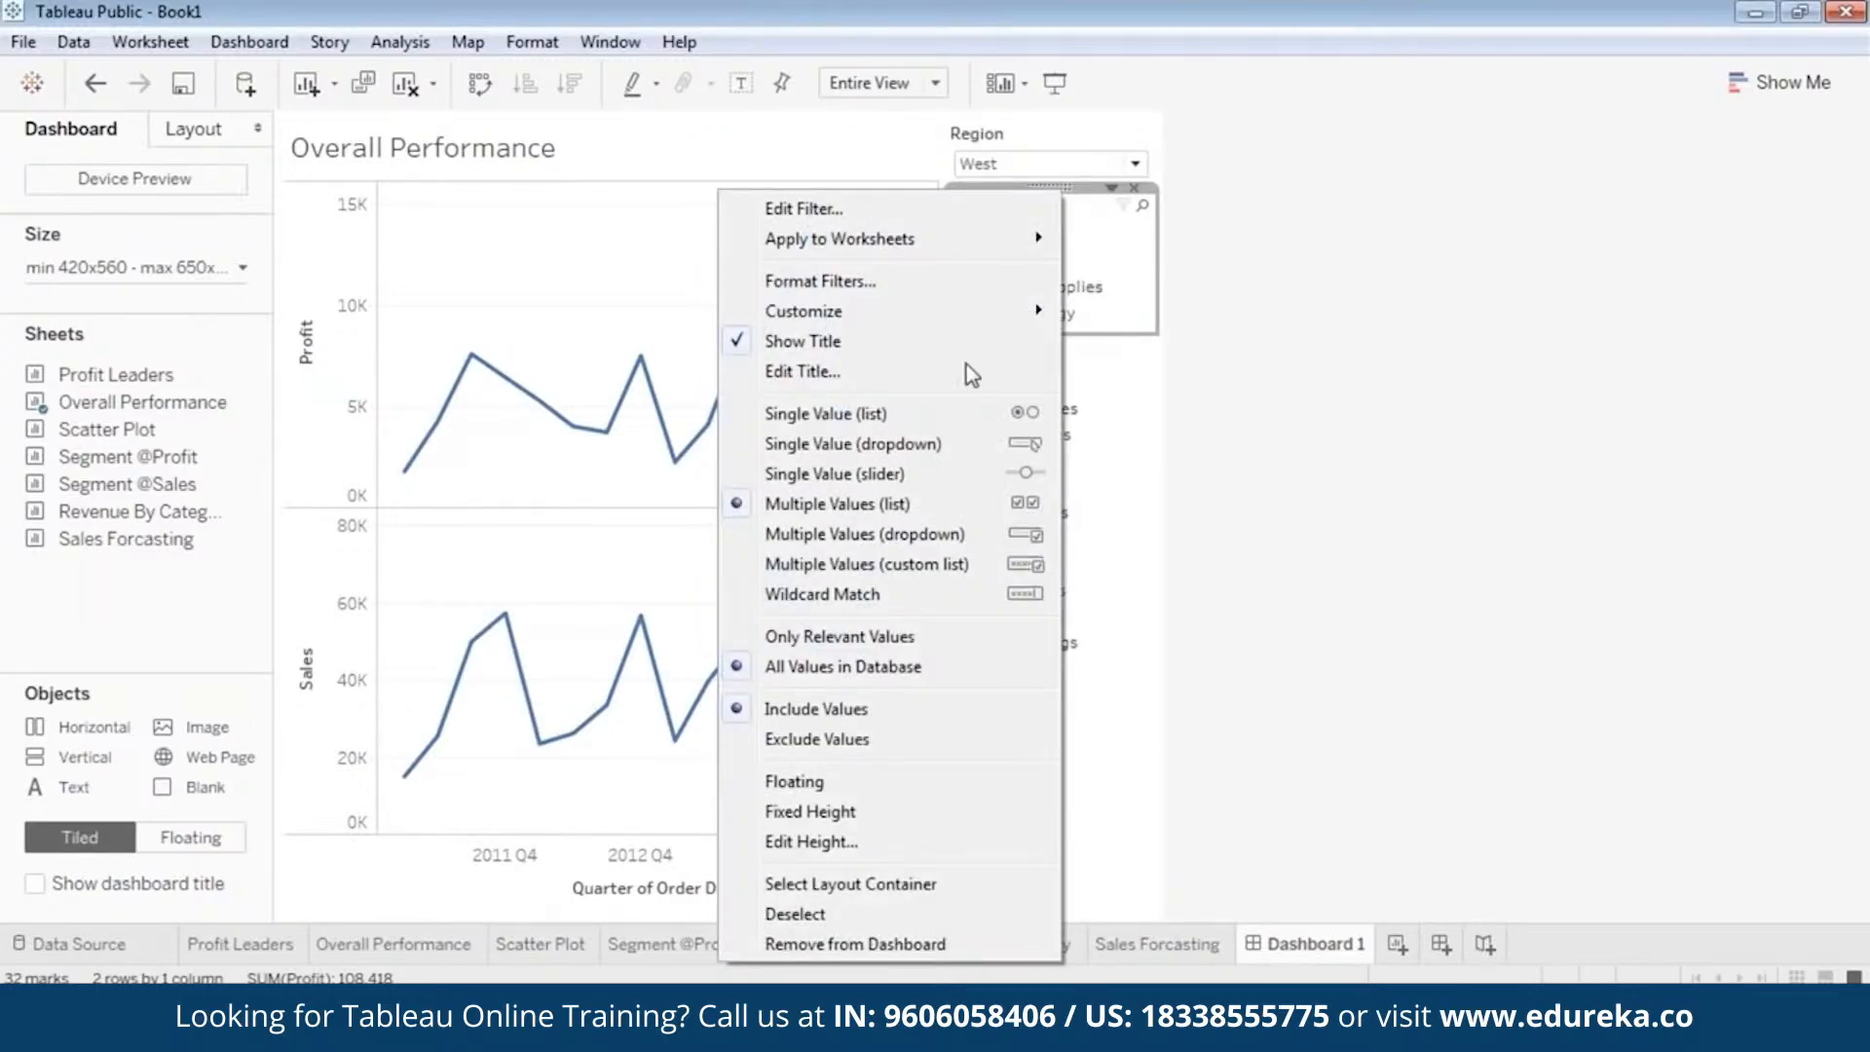
{"action": "left_click", "coordinate": [902, 446]}
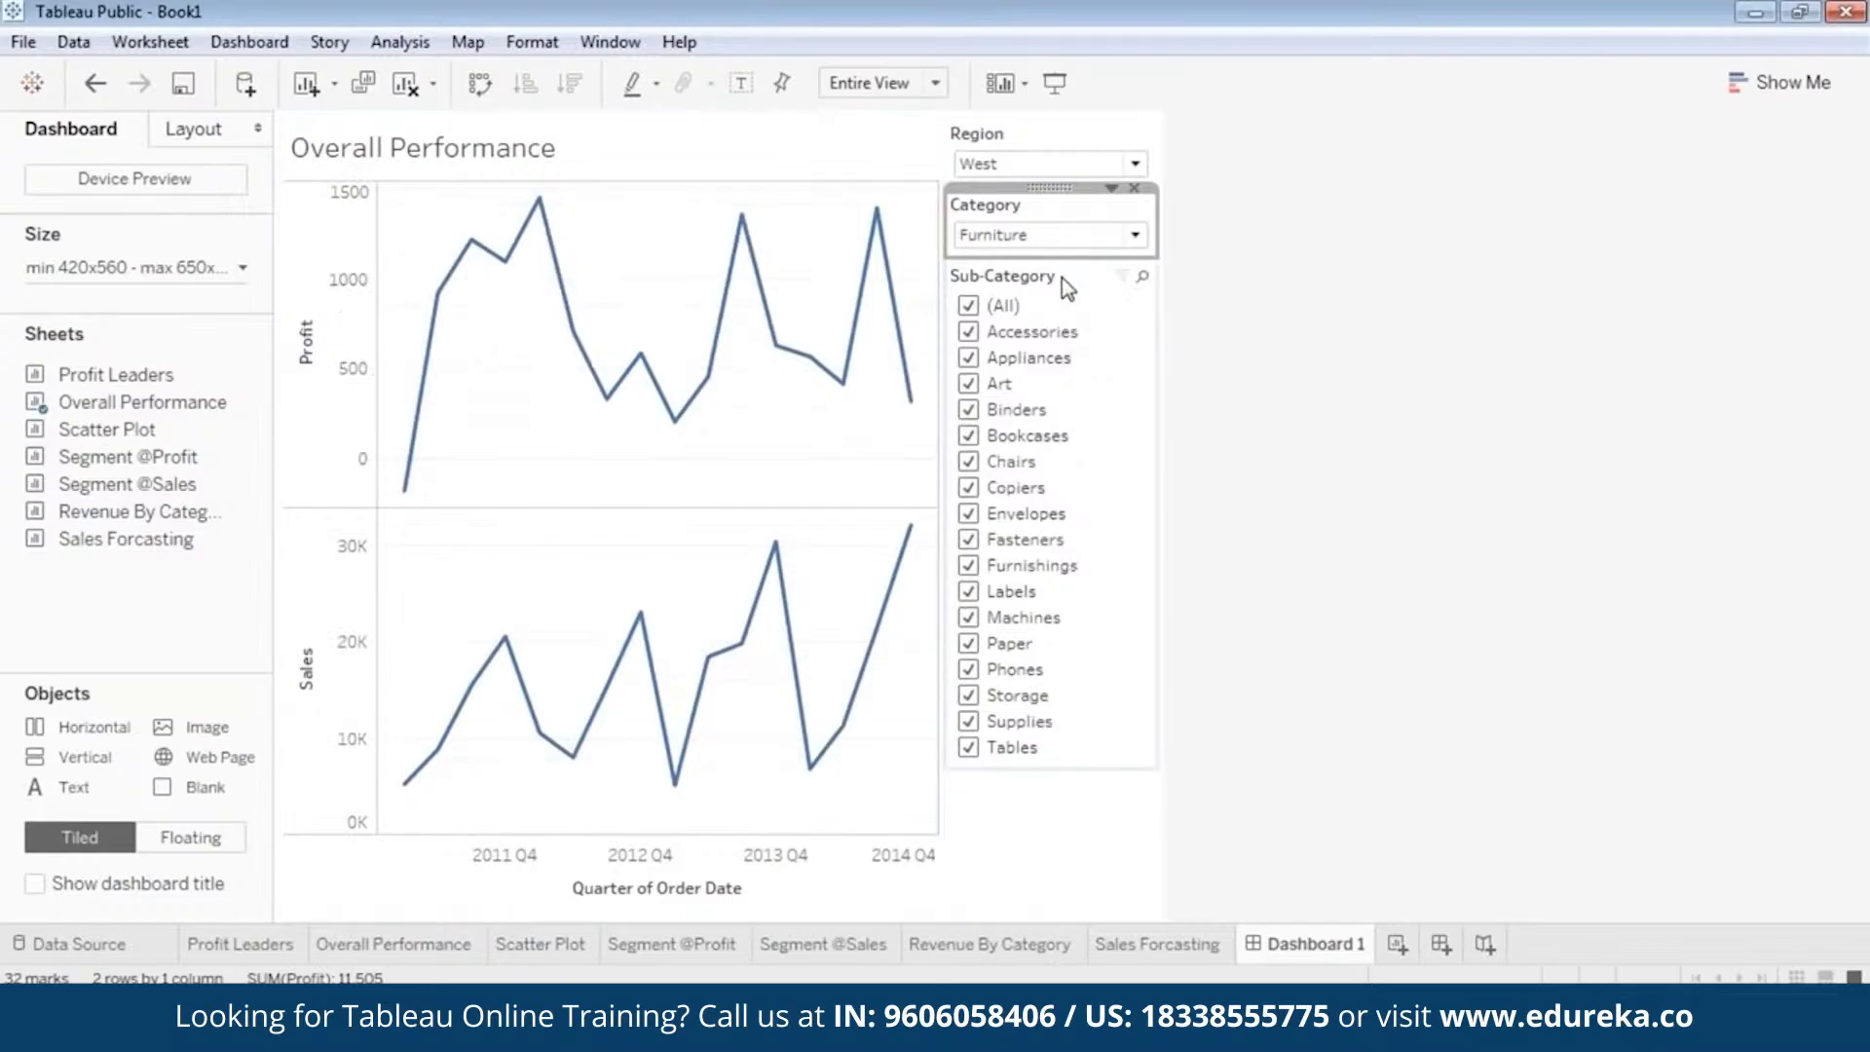
{"action": "left_click", "coordinate": [1115, 238]}
{"action": "left_click", "coordinate": [1113, 267]}
Change the Sub-Category filter to a single value dropdown and set it to (All).
{"action": "left_click", "coordinate": [1026, 275]}
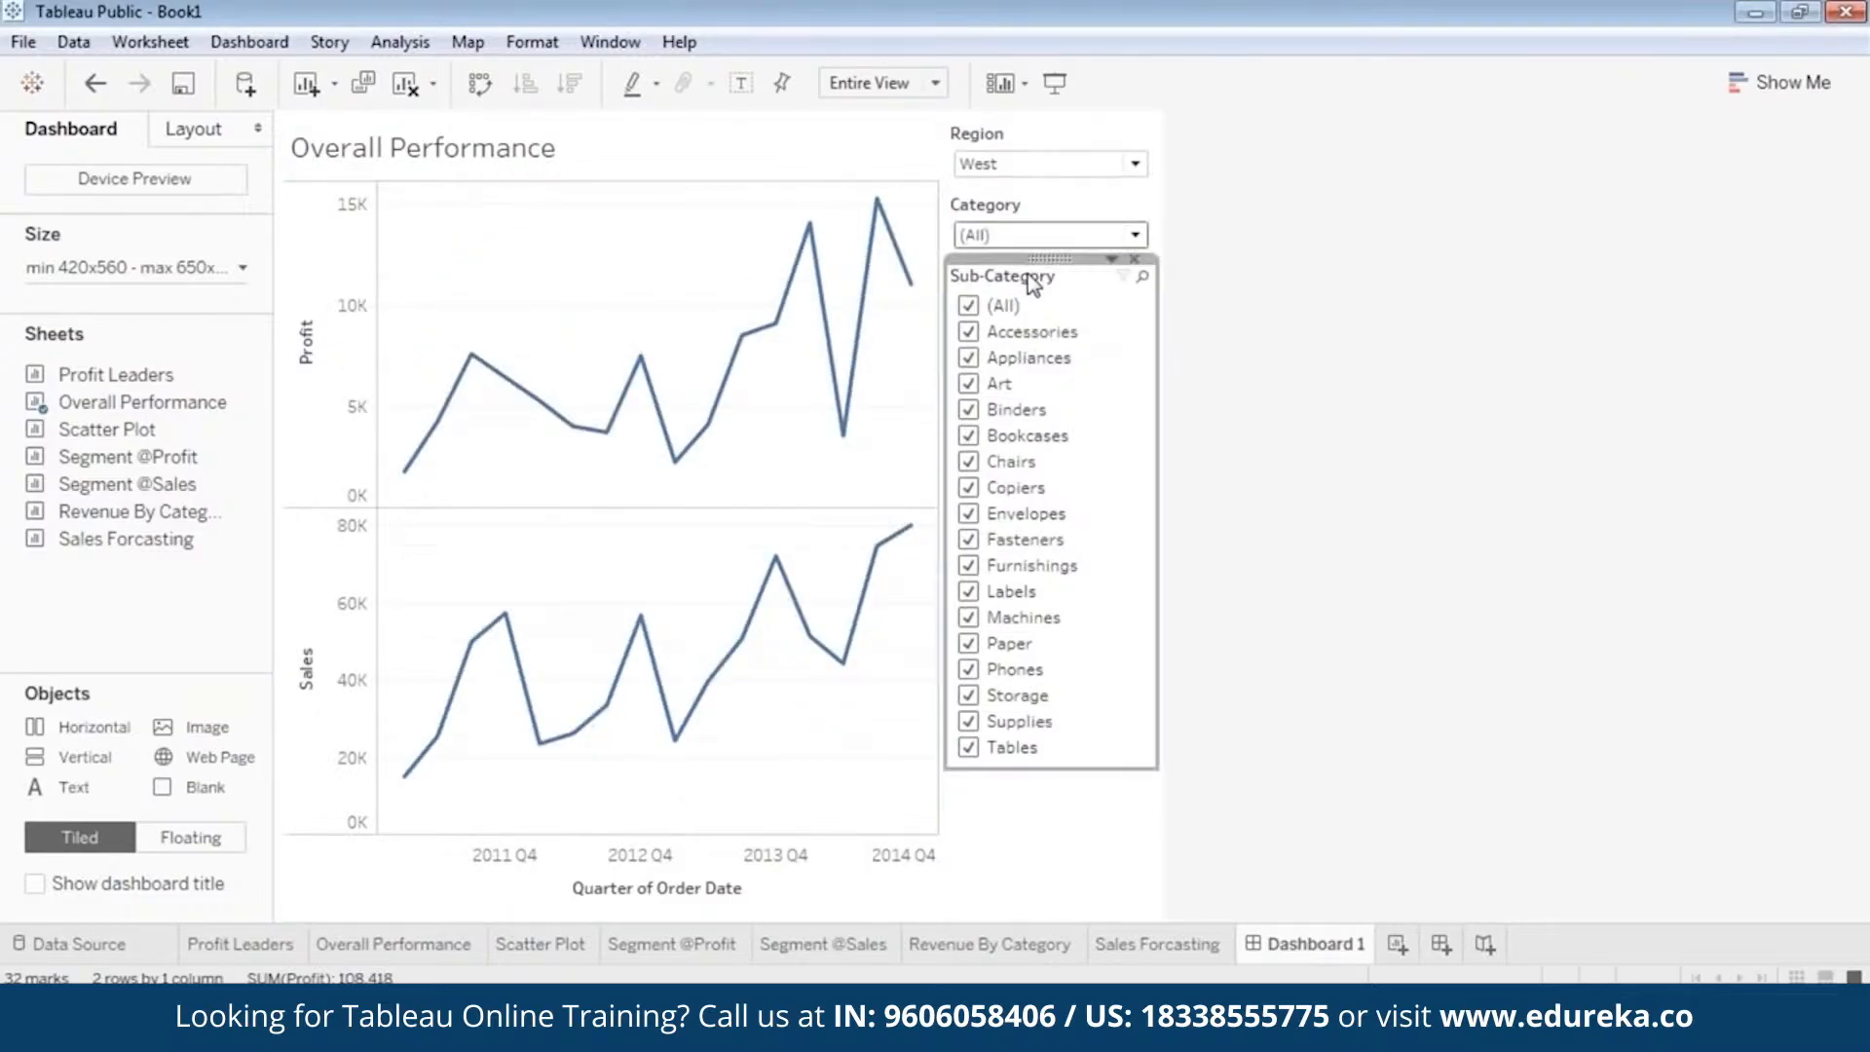
{"action": "right_click", "coordinate": [1026, 273]}
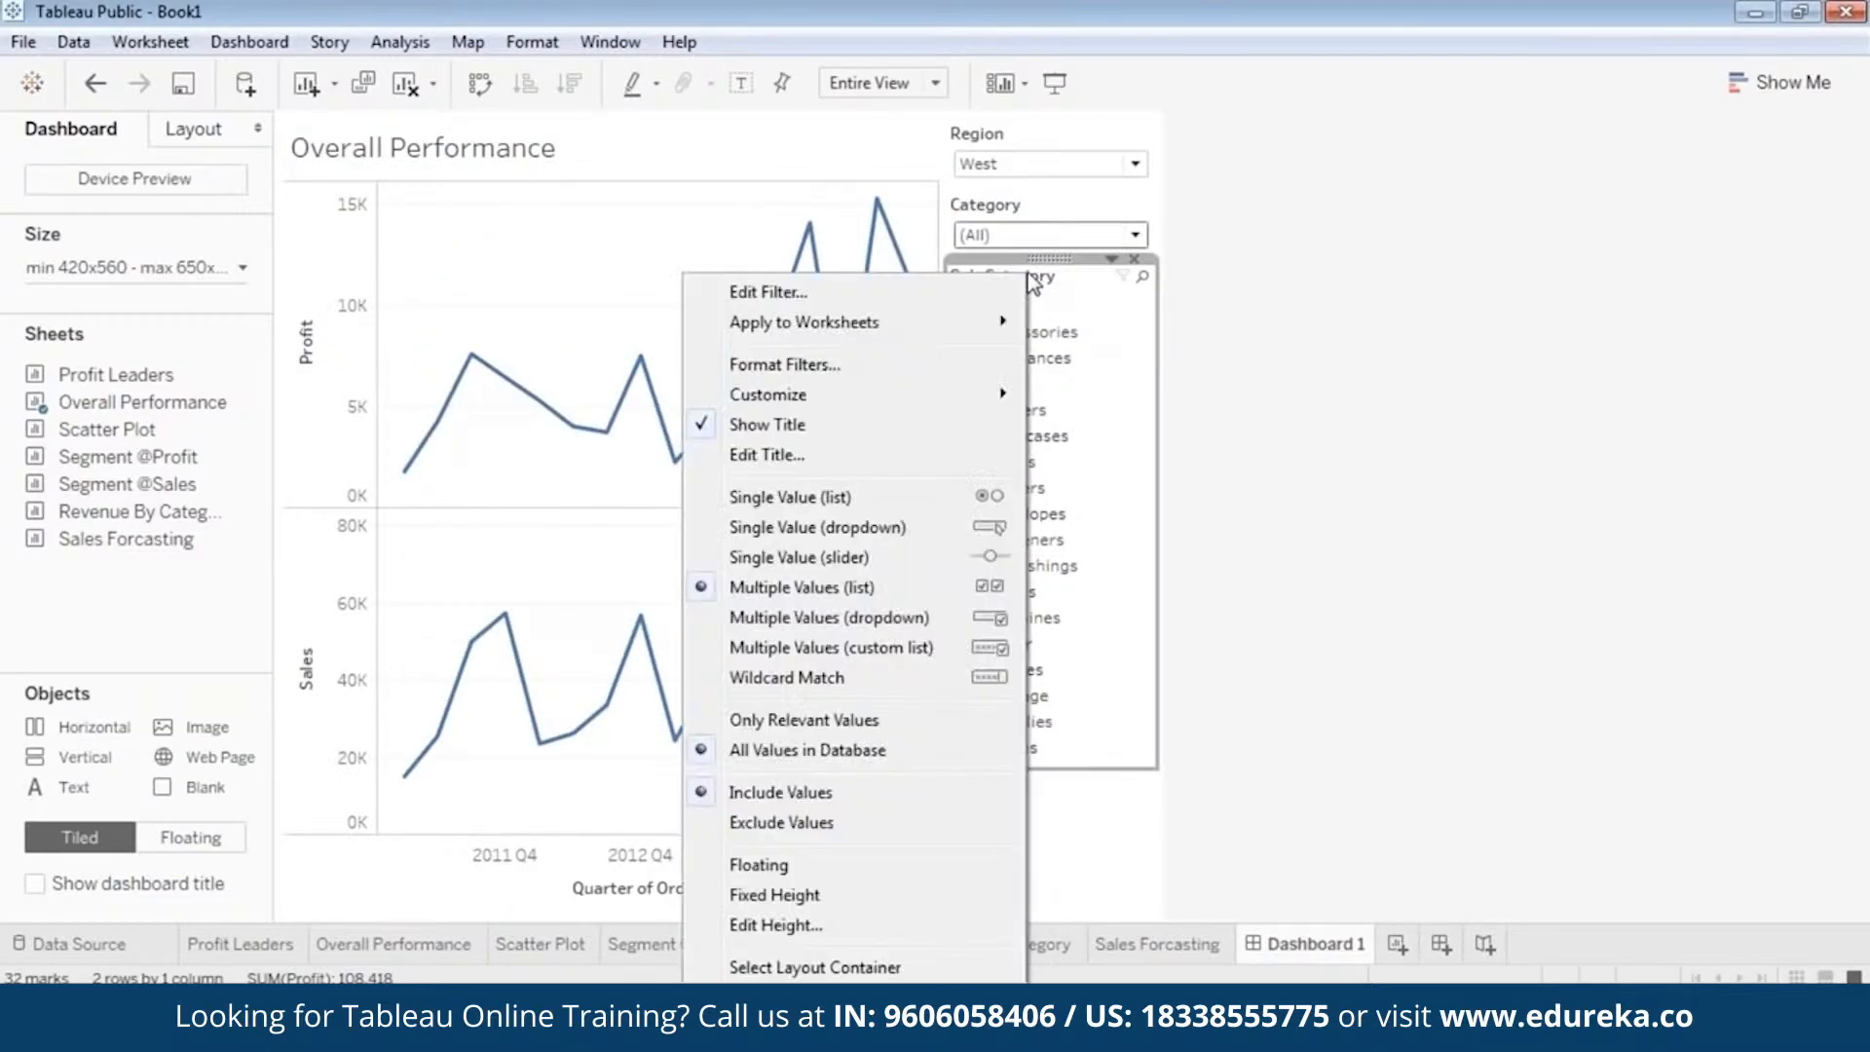
{"action": "left_click", "coordinate": [857, 527]}
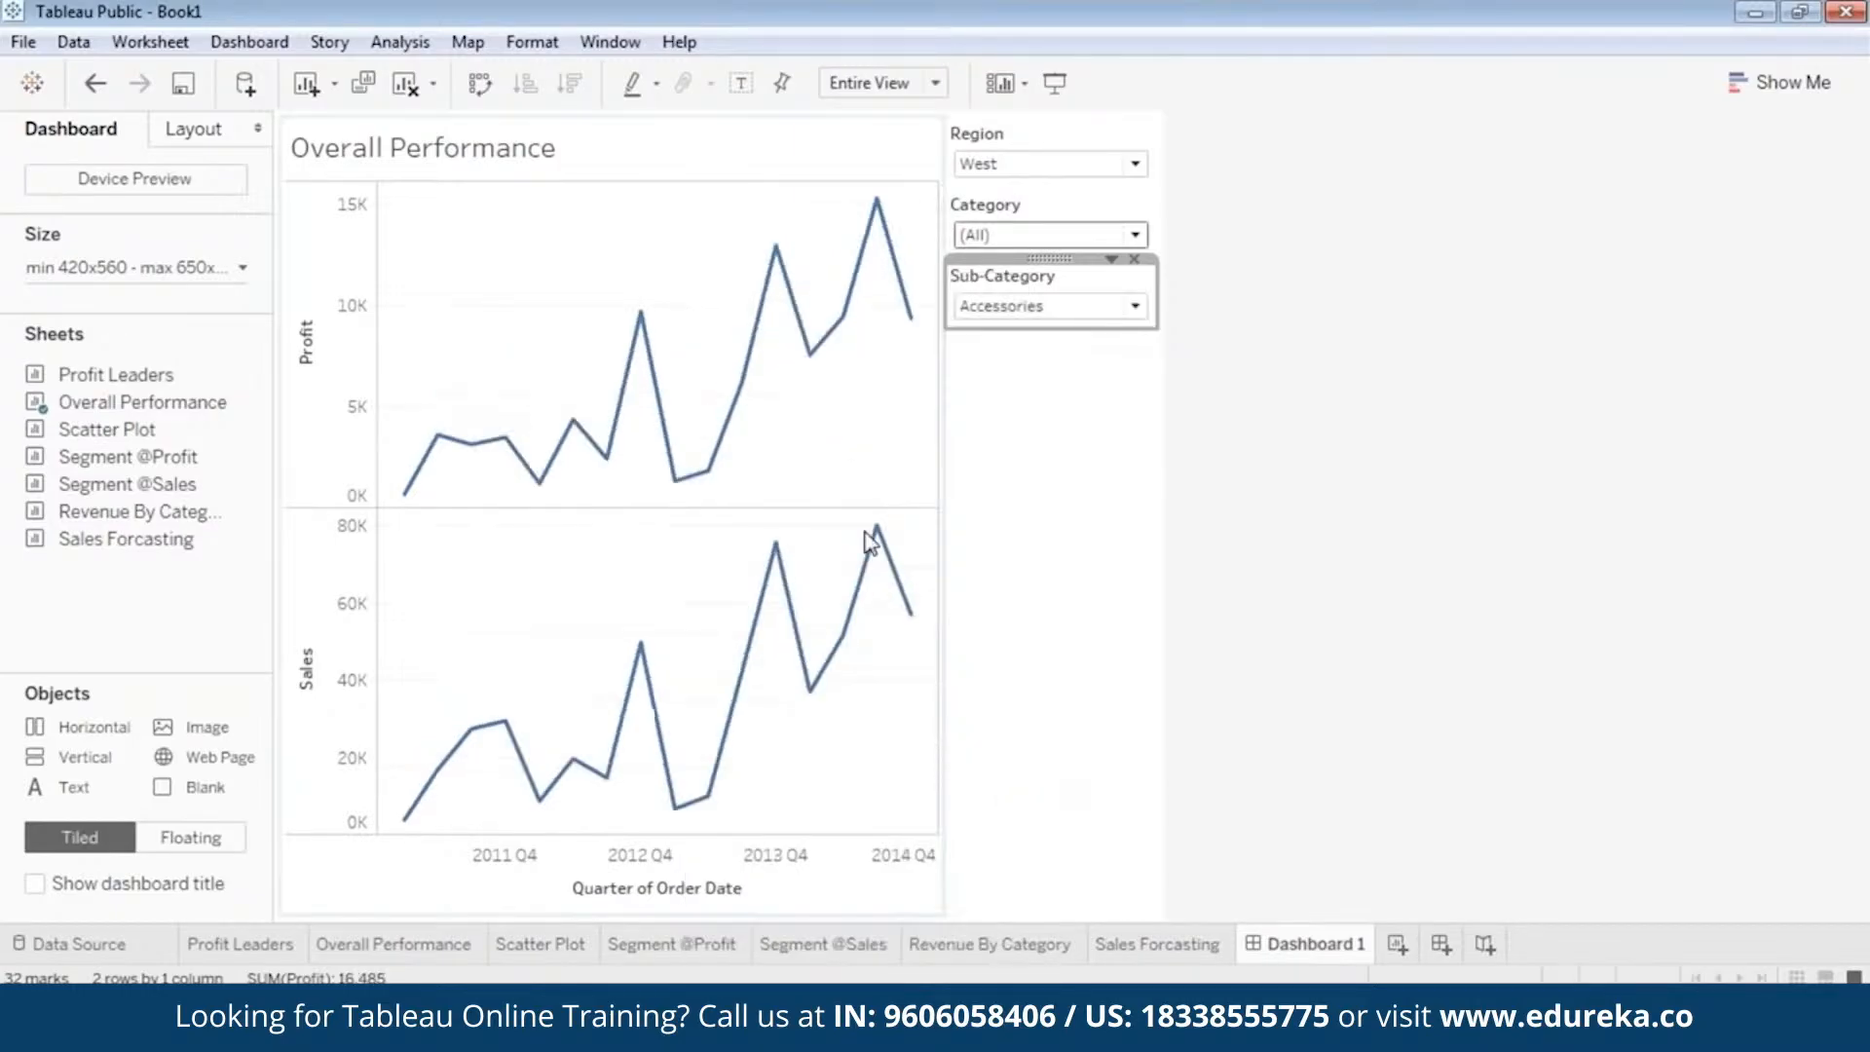
{"action": "left_click", "coordinate": [1044, 306]}
{"action": "left_click", "coordinate": [1046, 367]}
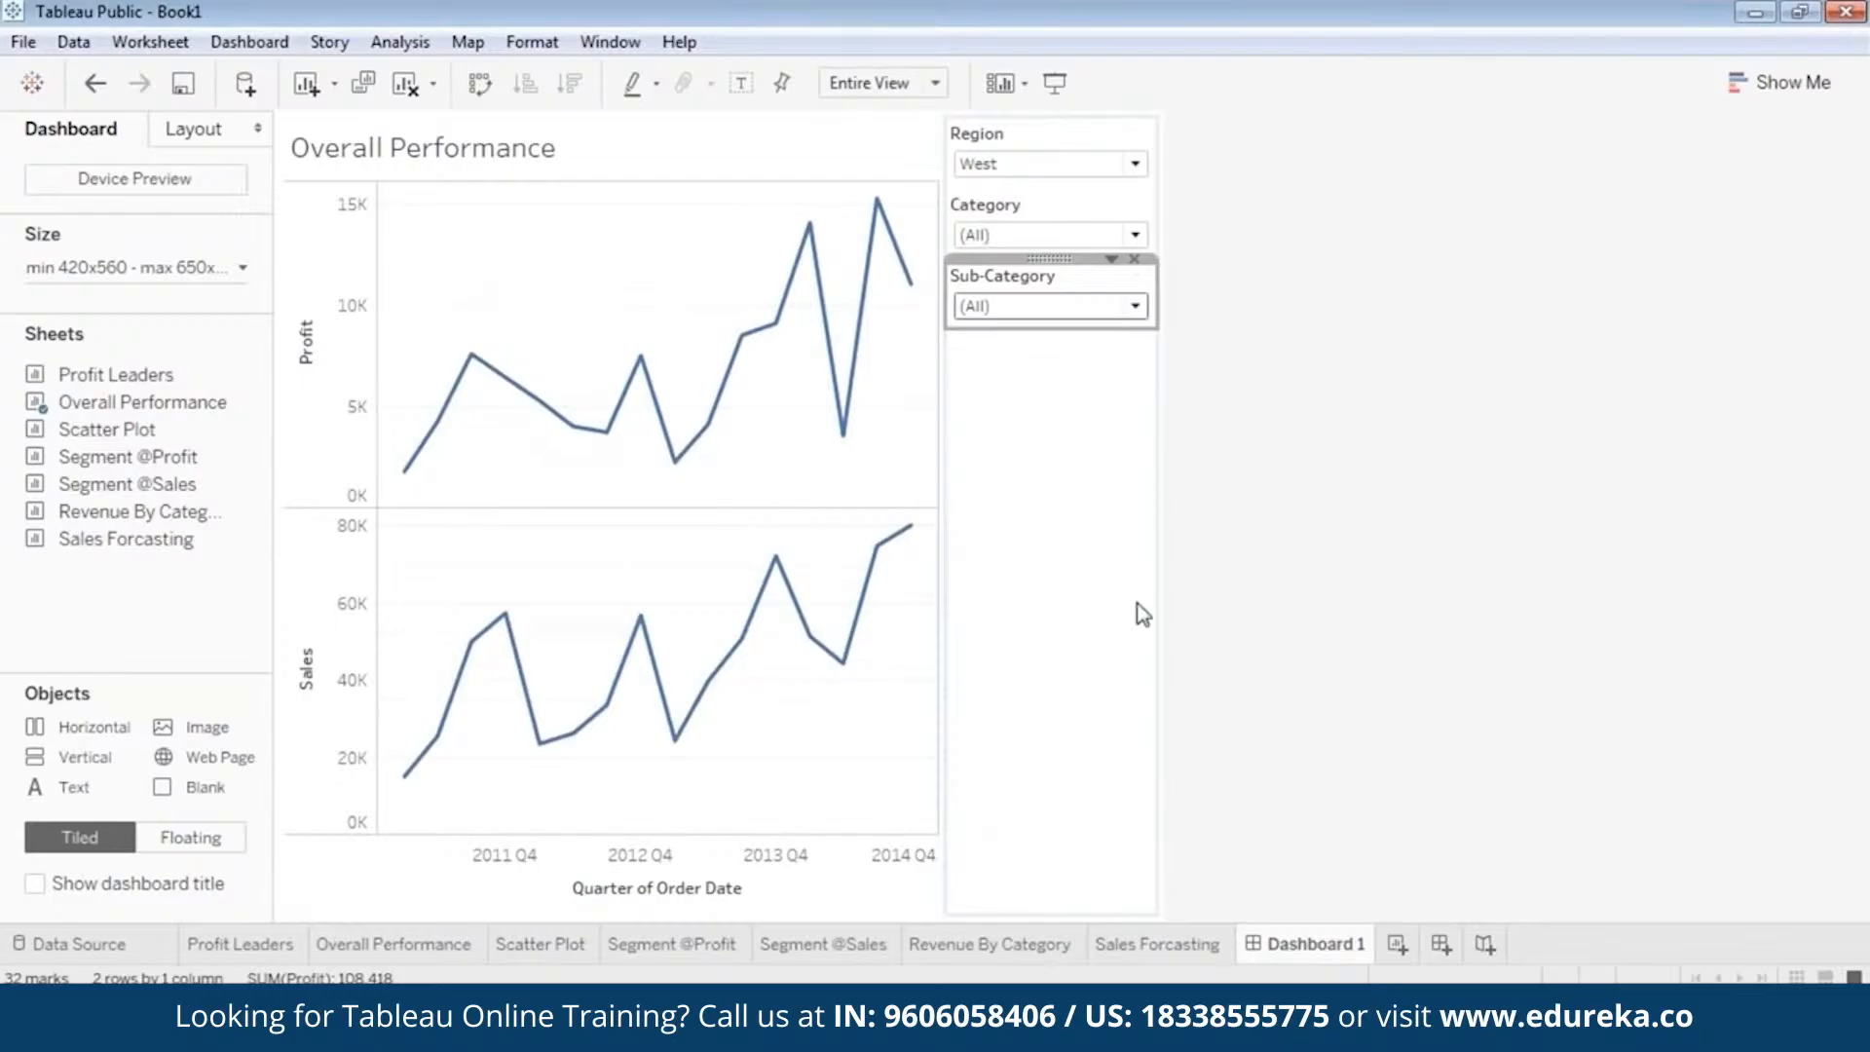
{"action": "left_click", "coordinate": [1135, 638]}
Make the Overall Performance chart floating and move it below the three filters on the dashboard.
{"action": "left_click", "coordinate": [617, 281]}
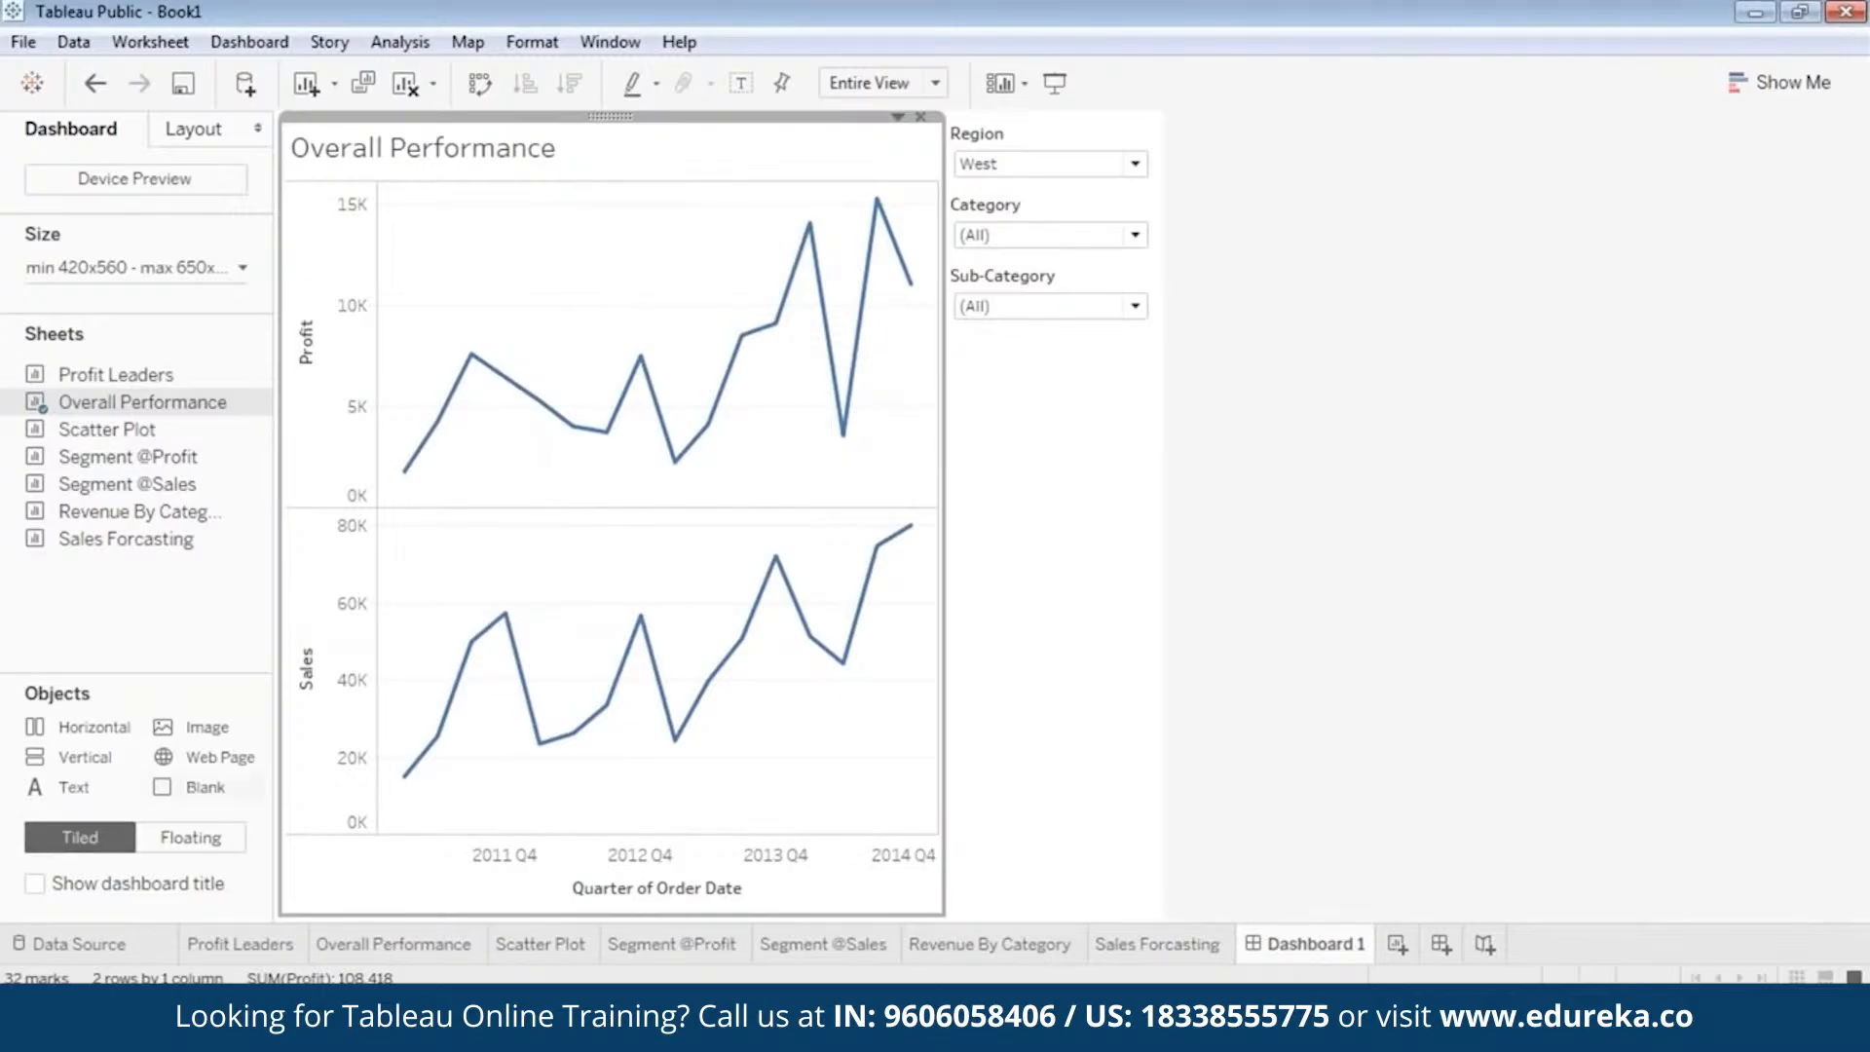
{"action": "mouse_move", "coordinate": [639, 367]}
{"action": "right_click", "coordinate": [354, 118]}
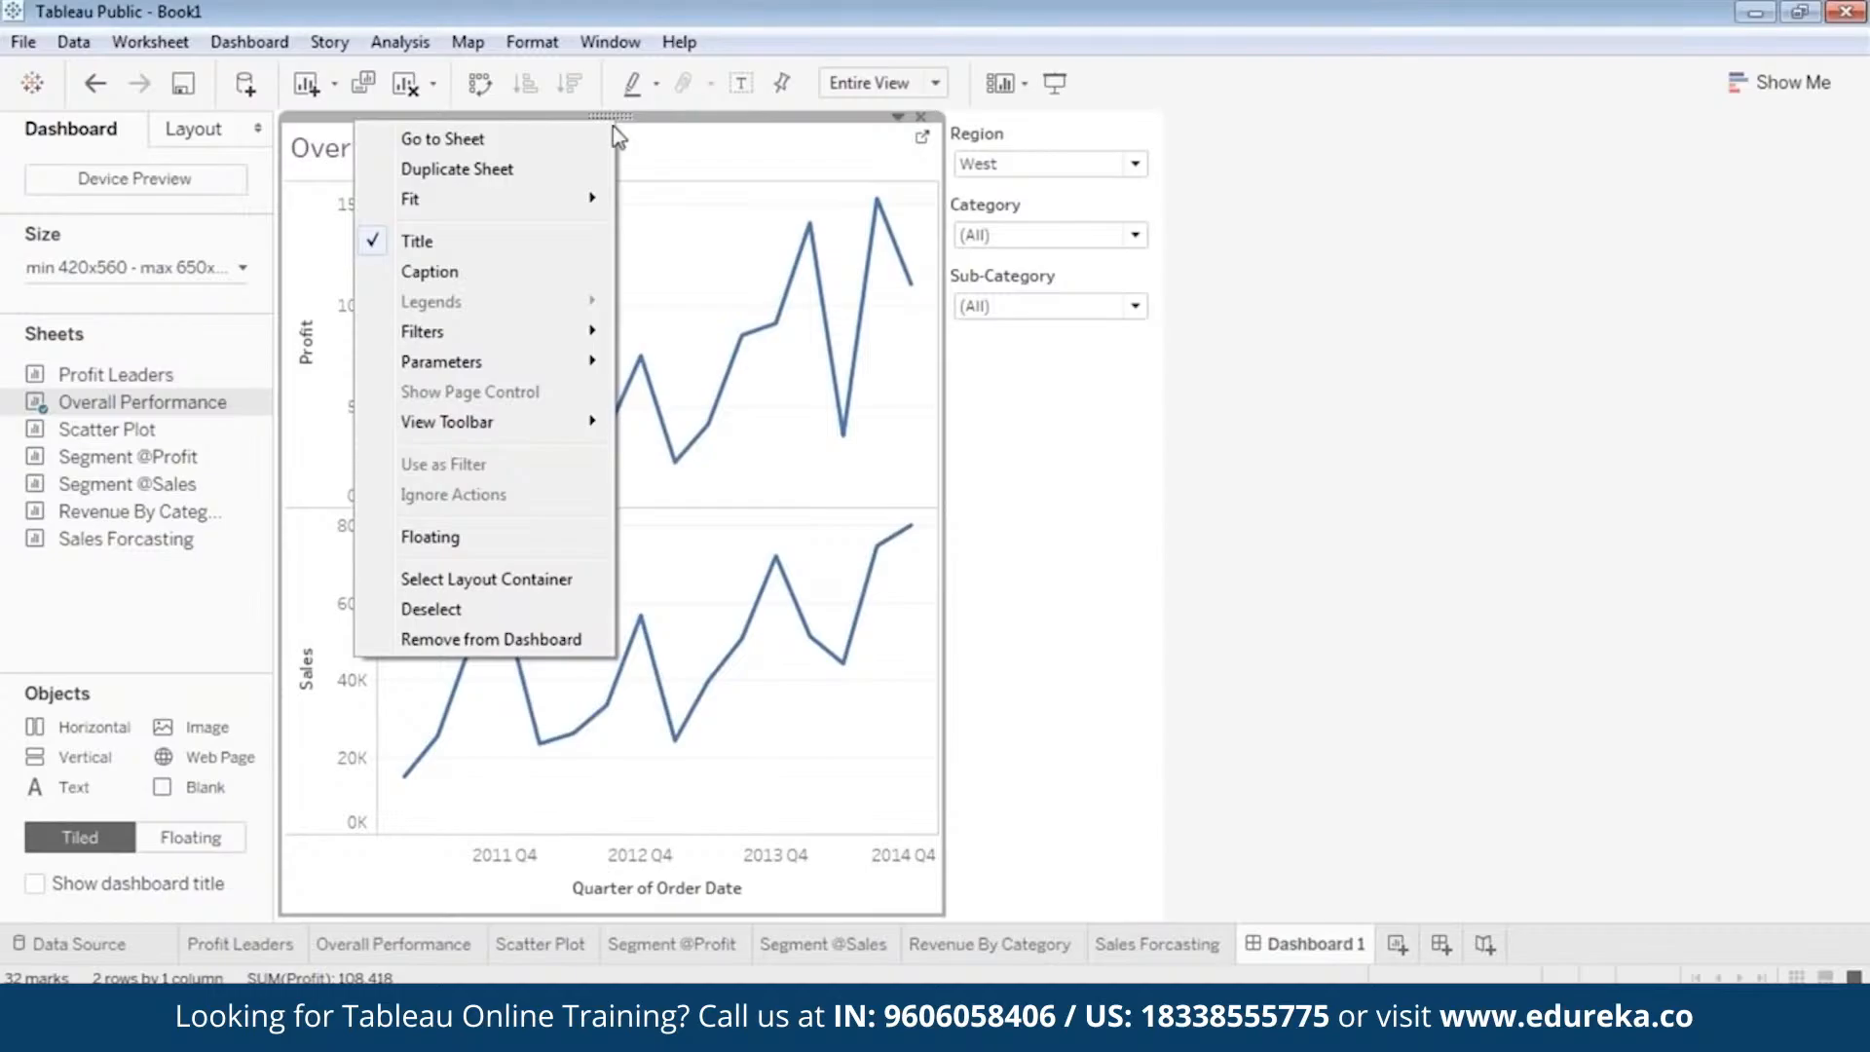
{"action": "left_click", "coordinate": [498, 528]}
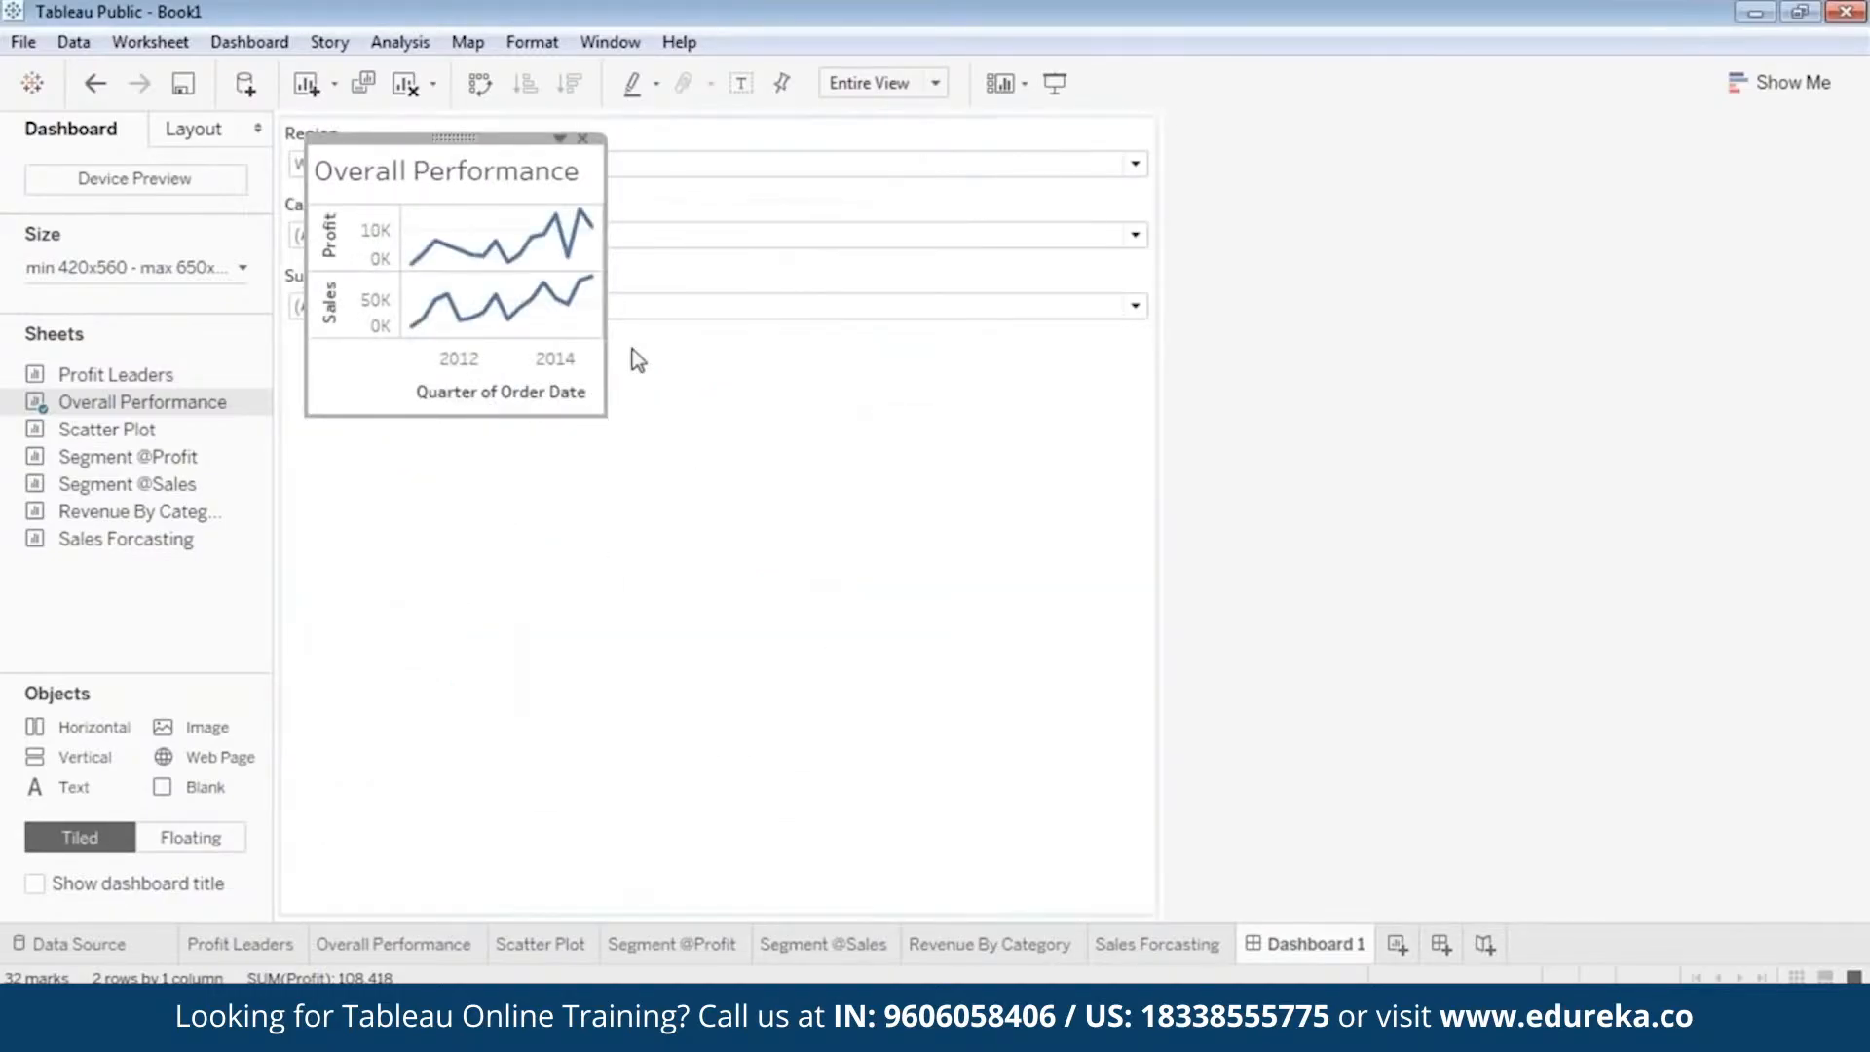
{"action": "left_click", "coordinate": [905, 362]}
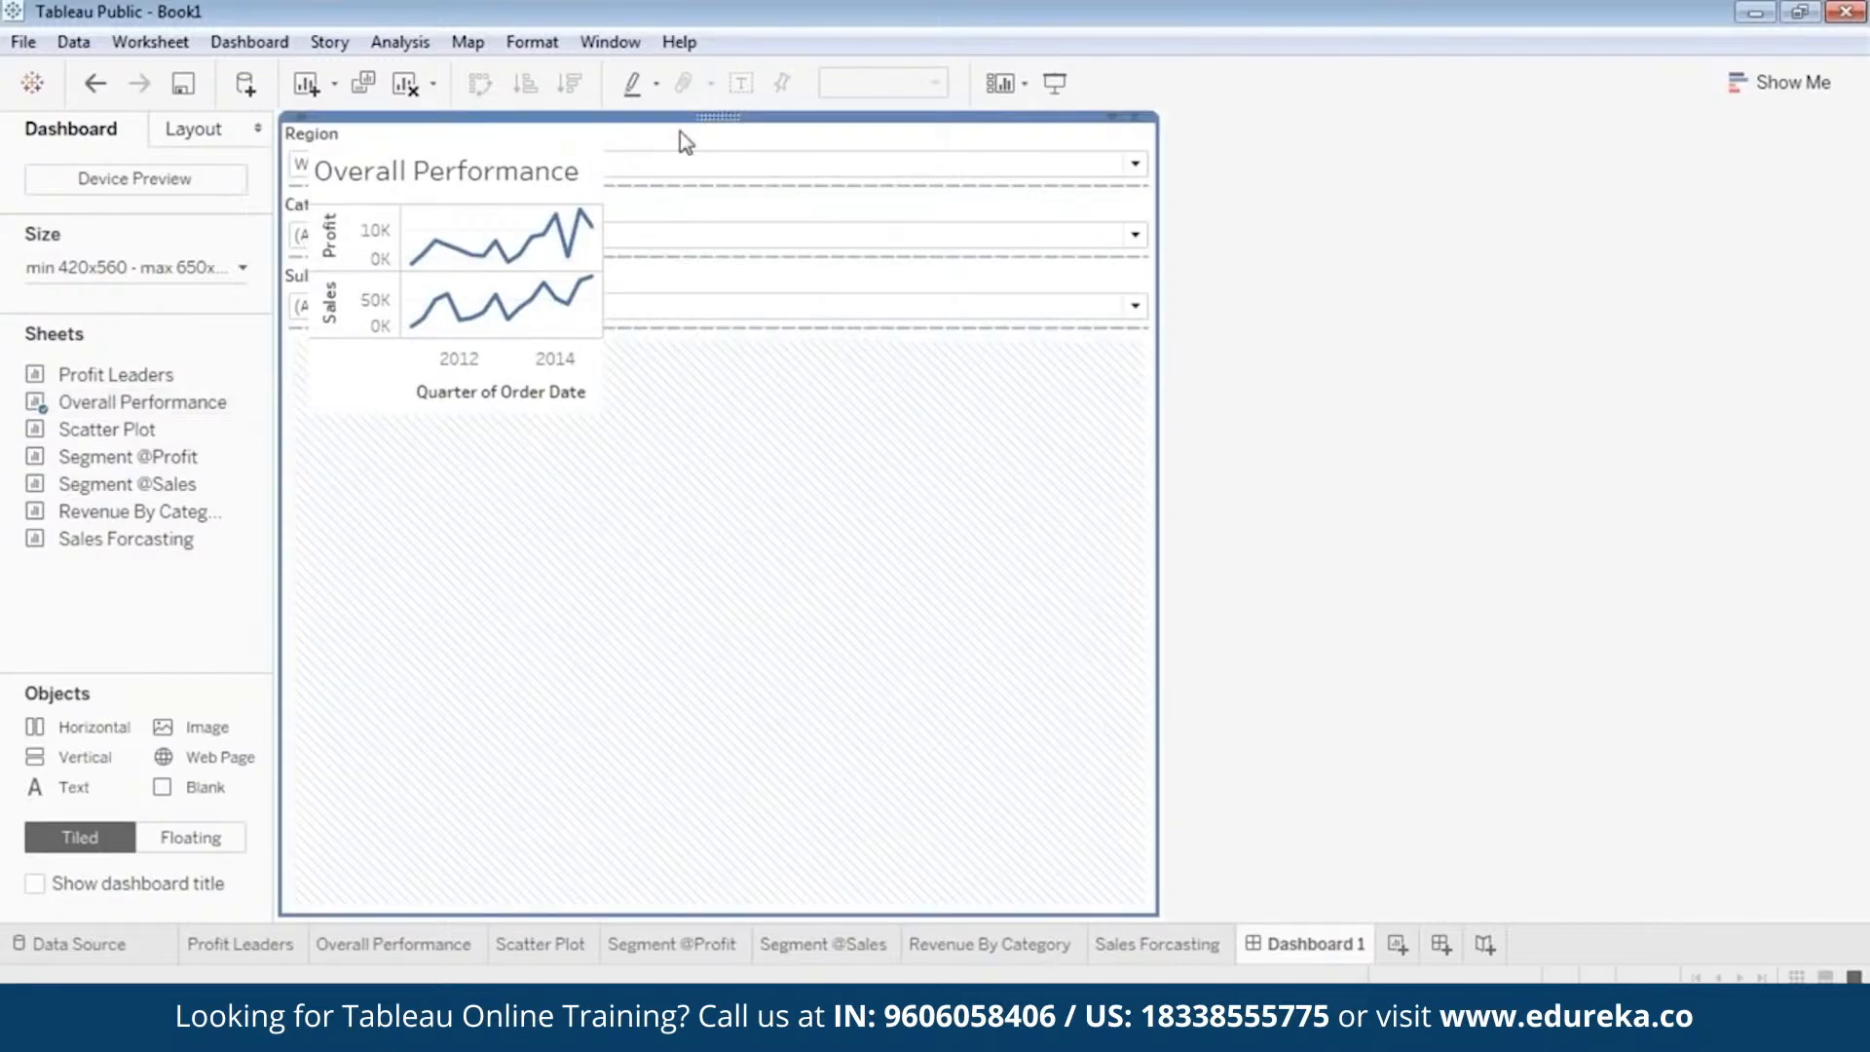
{"action": "left_click", "coordinate": [406, 143]}
{"action": "left_click", "coordinate": [422, 181]}
{"action": "left_click_drag", "start_coordinate": [445, 138], "coordinate": [453, 357]}
Make the Region filter floating and place it just to the right of the Overall Performance chart.
{"action": "left_click", "coordinate": [468, 138]}
{"action": "right_click", "coordinate": [601, 120]}
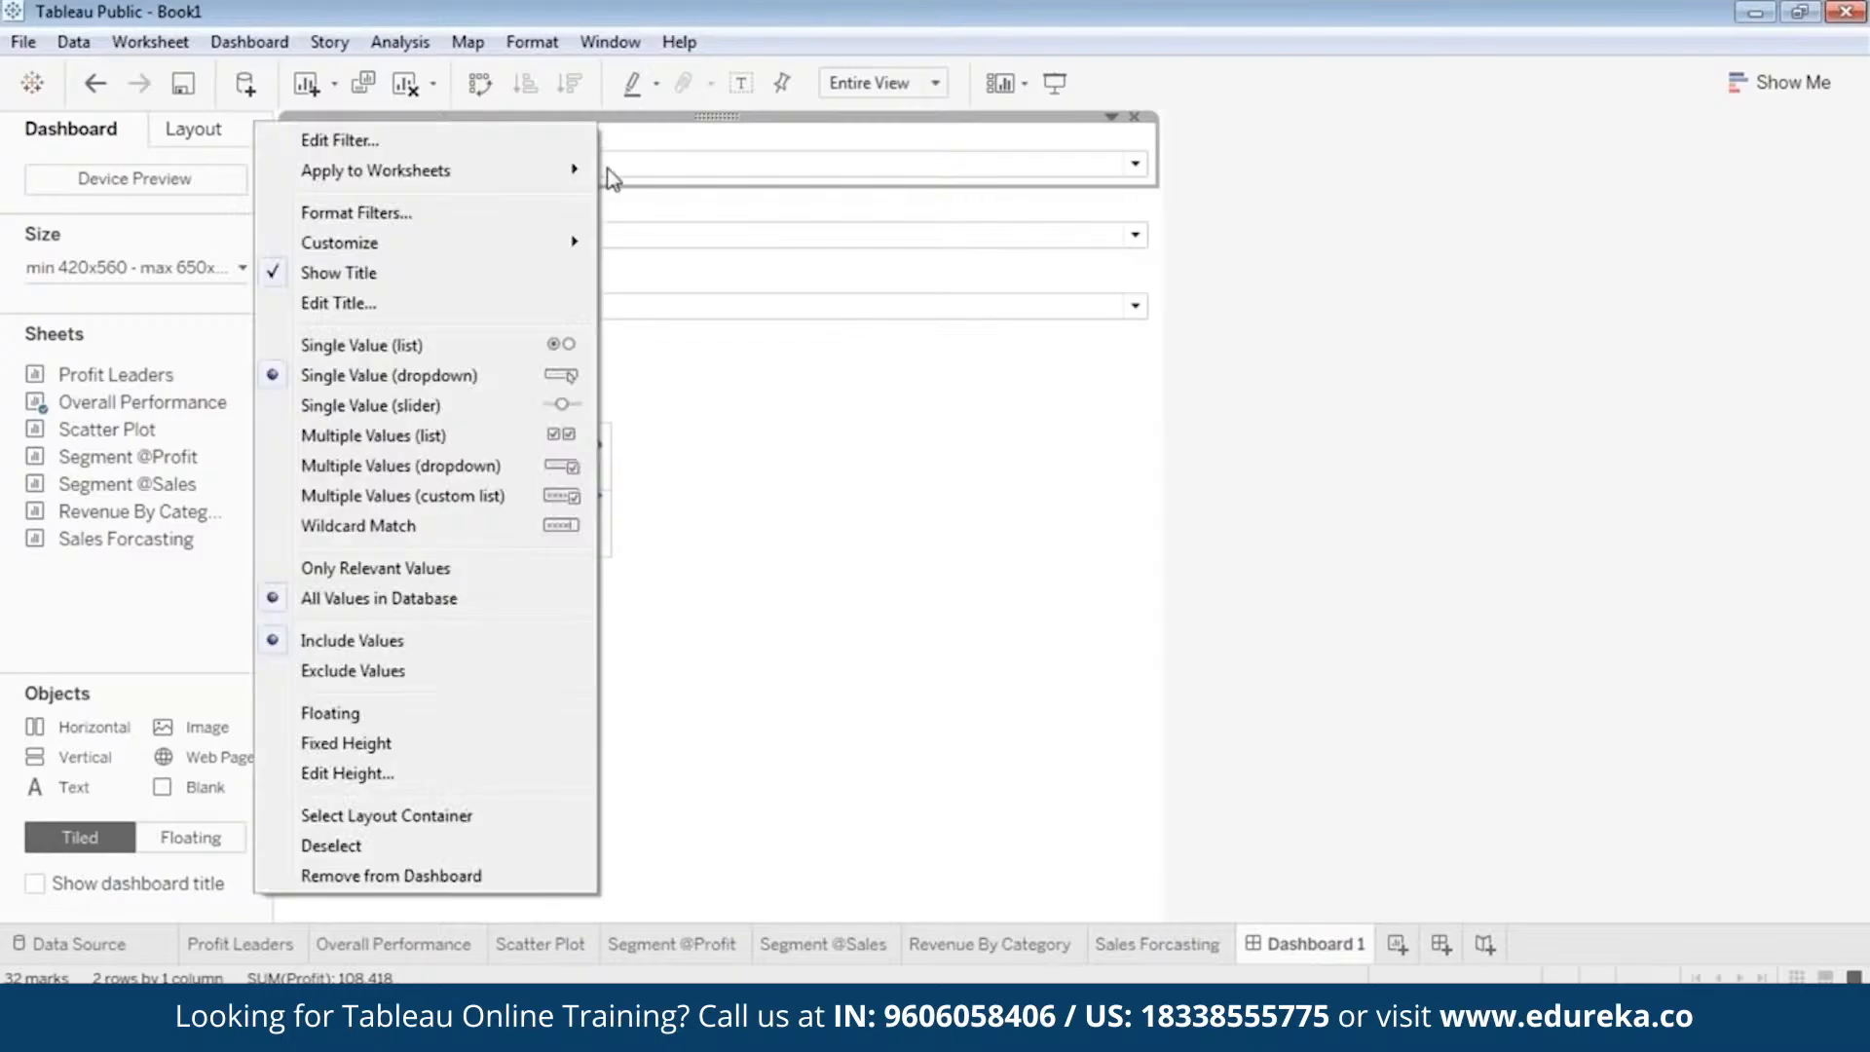
{"action": "left_click", "coordinate": [411, 710]}
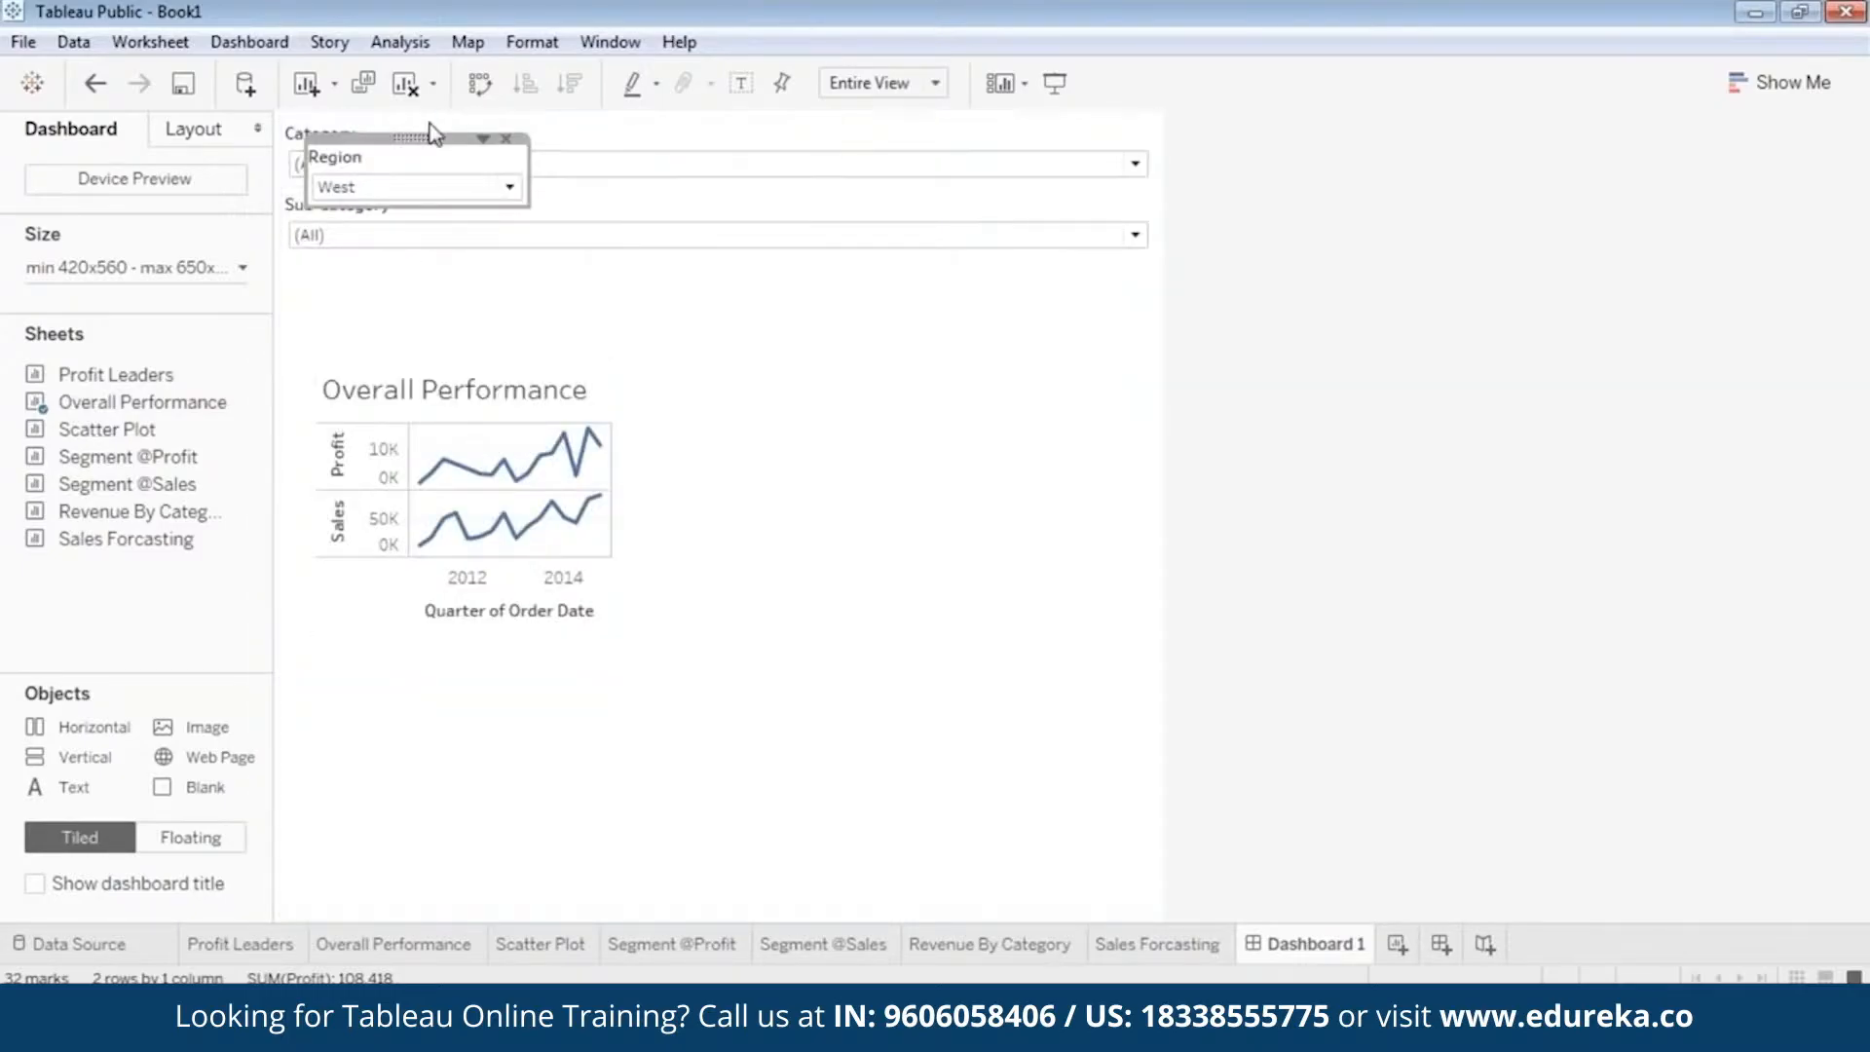
{"action": "left_click_drag", "start_coordinate": [418, 137], "coordinate": [746, 453]}
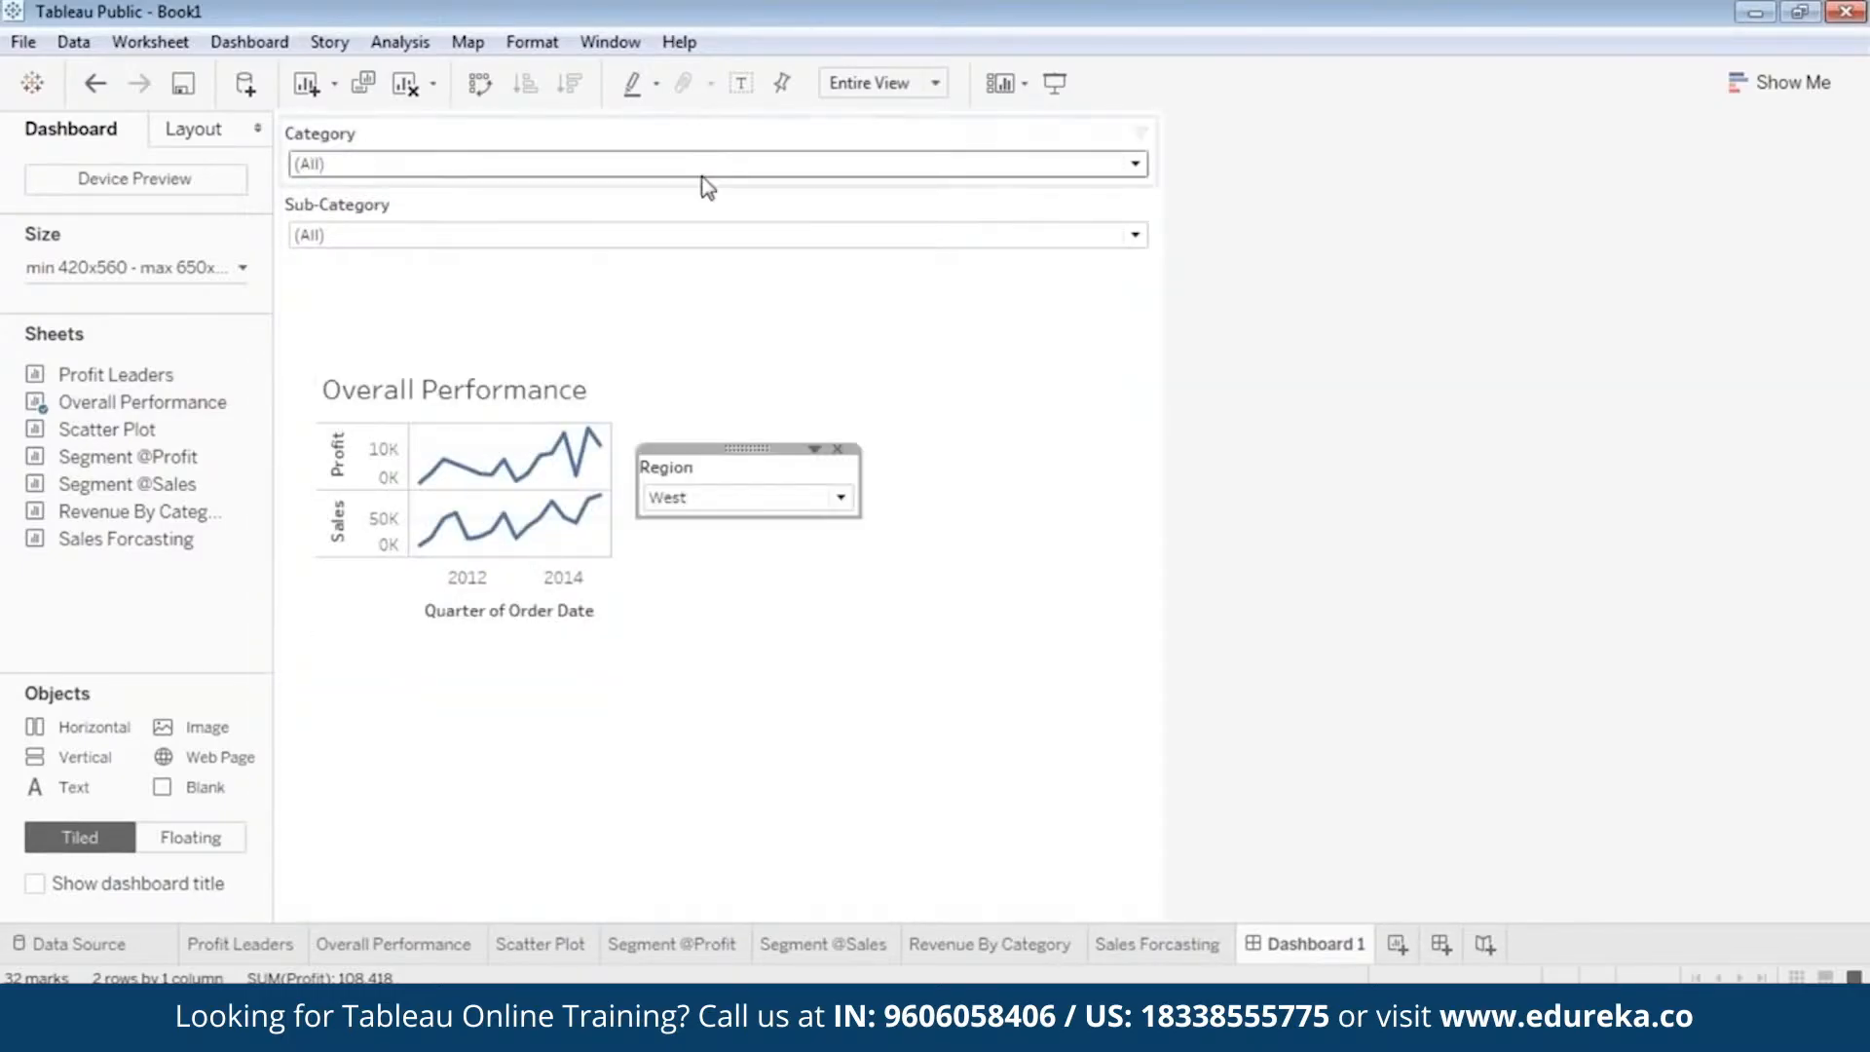
Make the Category filter floating and place it above the Region filter.
{"action": "left_click", "coordinate": [701, 171]}
{"action": "right_click", "coordinate": [698, 118]}
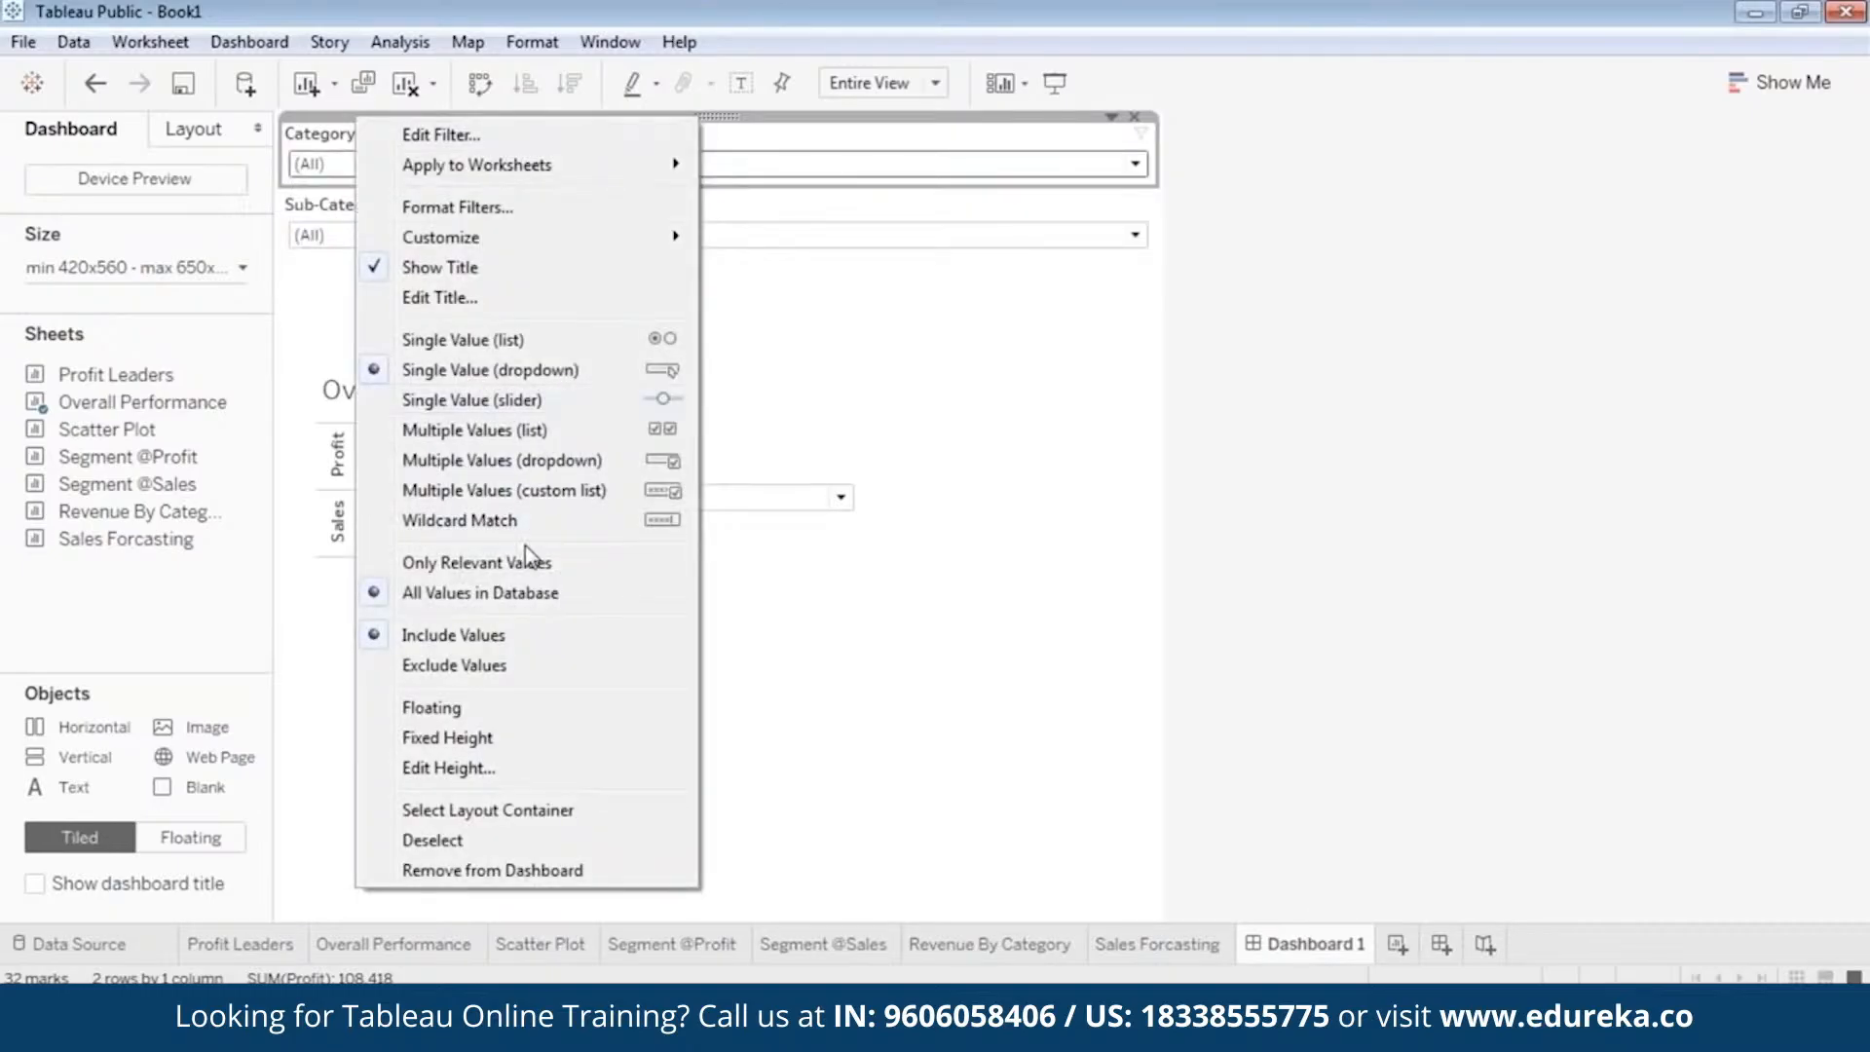
{"action": "left_click", "coordinate": [434, 707]}
{"action": "left_click_drag", "start_coordinate": [425, 143], "coordinate": [785, 343]}
Make the Sub-Category filter floating and place it above the Category filter.
{"action": "left_click", "coordinate": [774, 167]}
{"action": "left_click", "coordinate": [728, 126]}
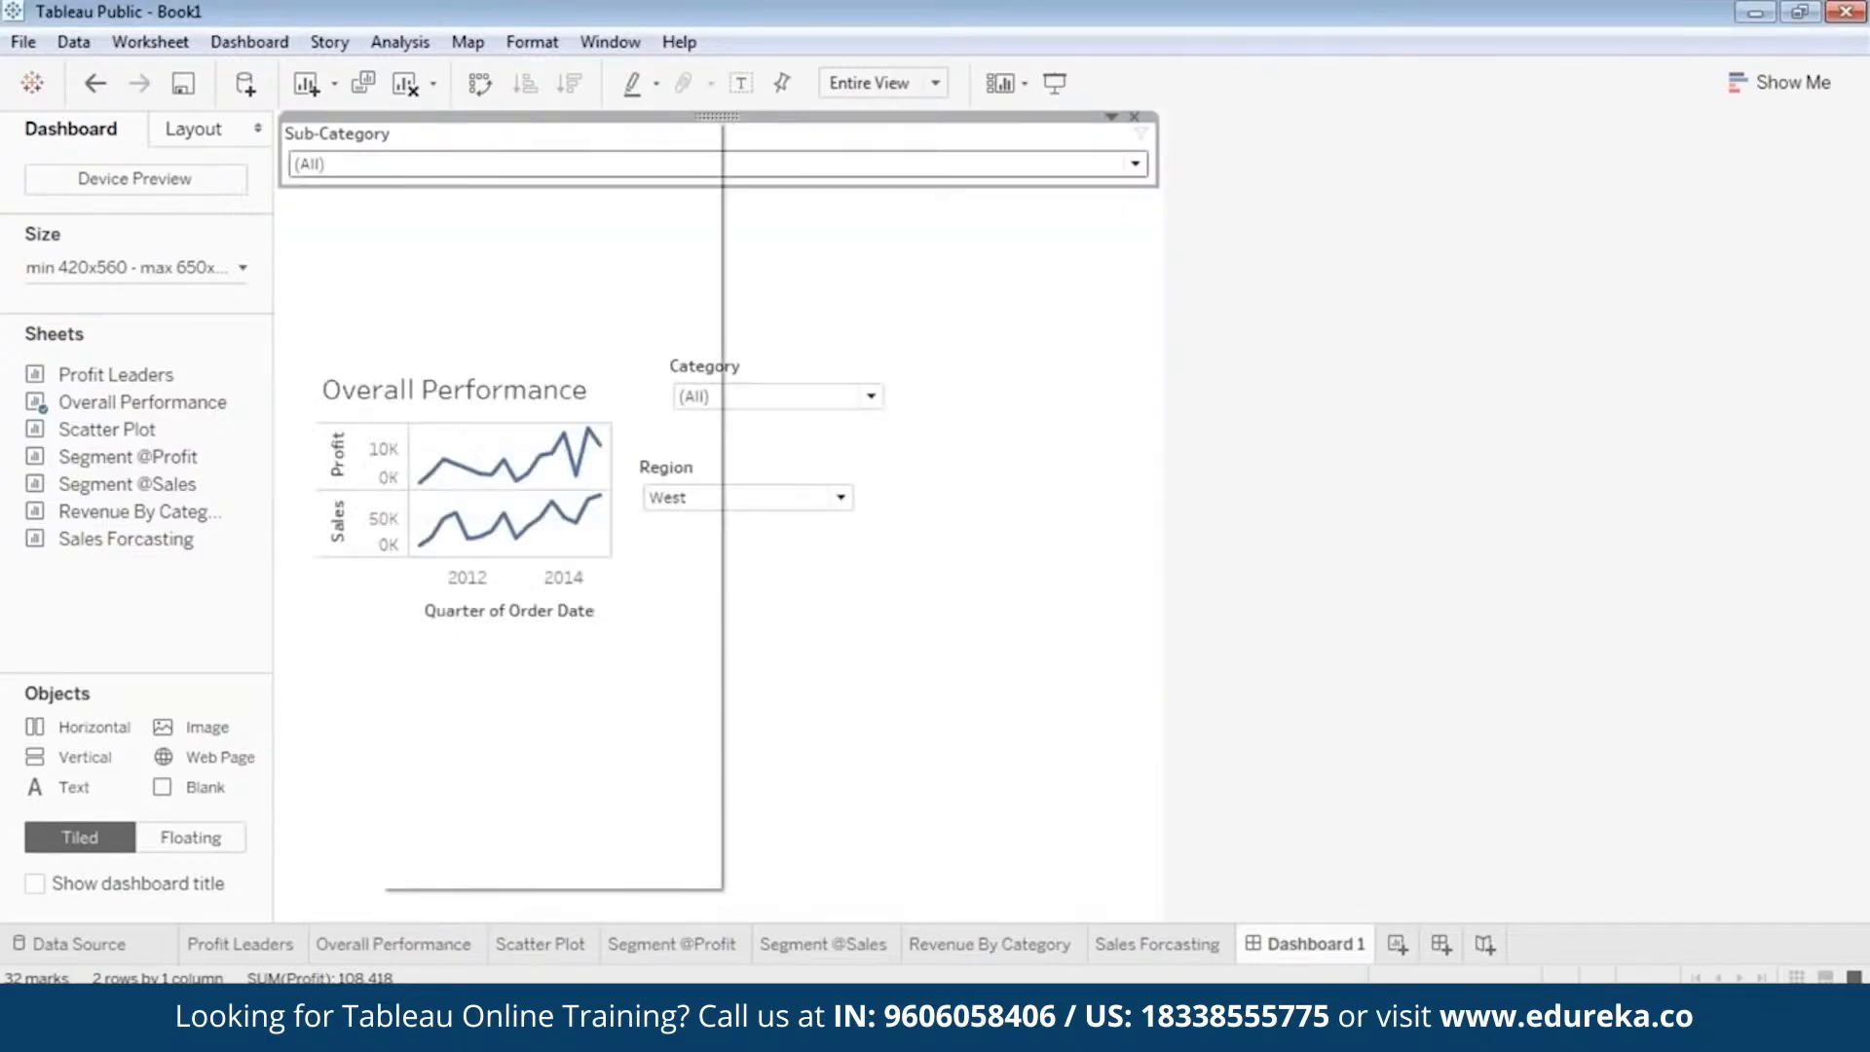
{"action": "right_click", "coordinate": [379, 120]}
{"action": "left_click", "coordinate": [509, 696]}
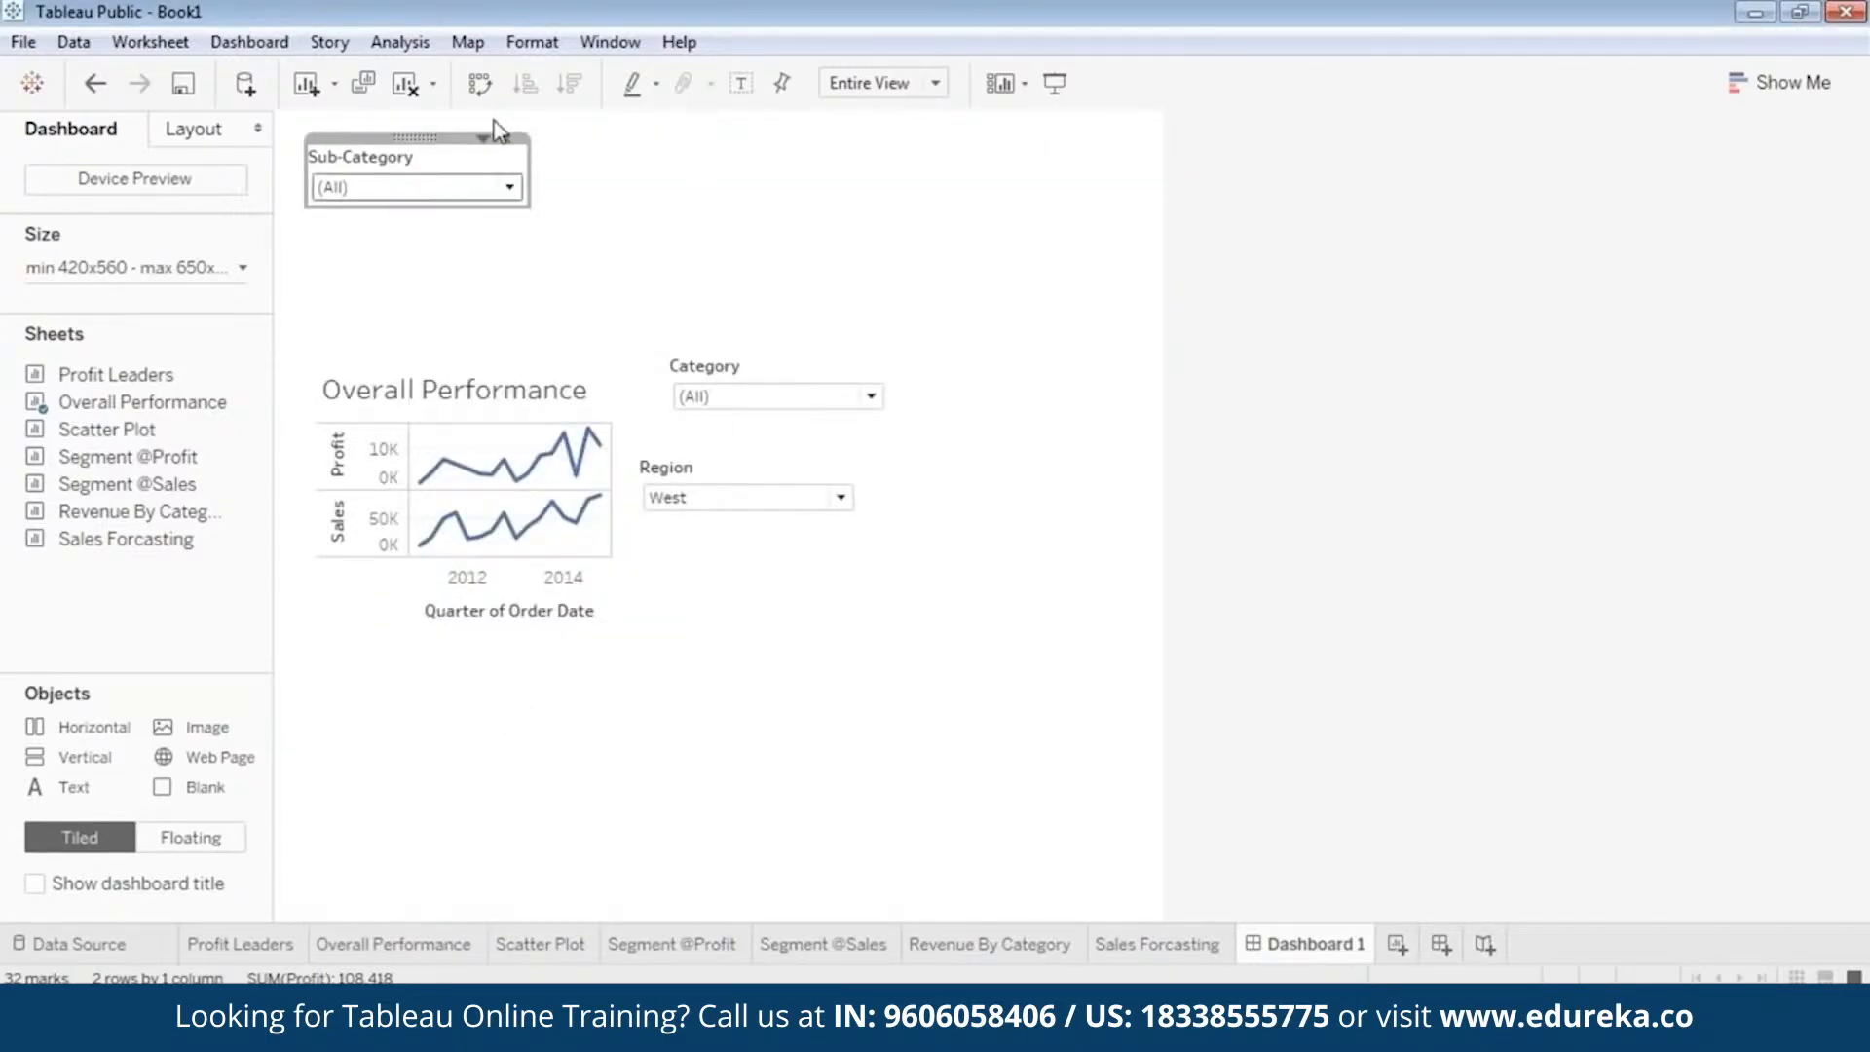
{"action": "left_click_drag", "start_coordinate": [432, 137], "coordinate": [936, 304]}
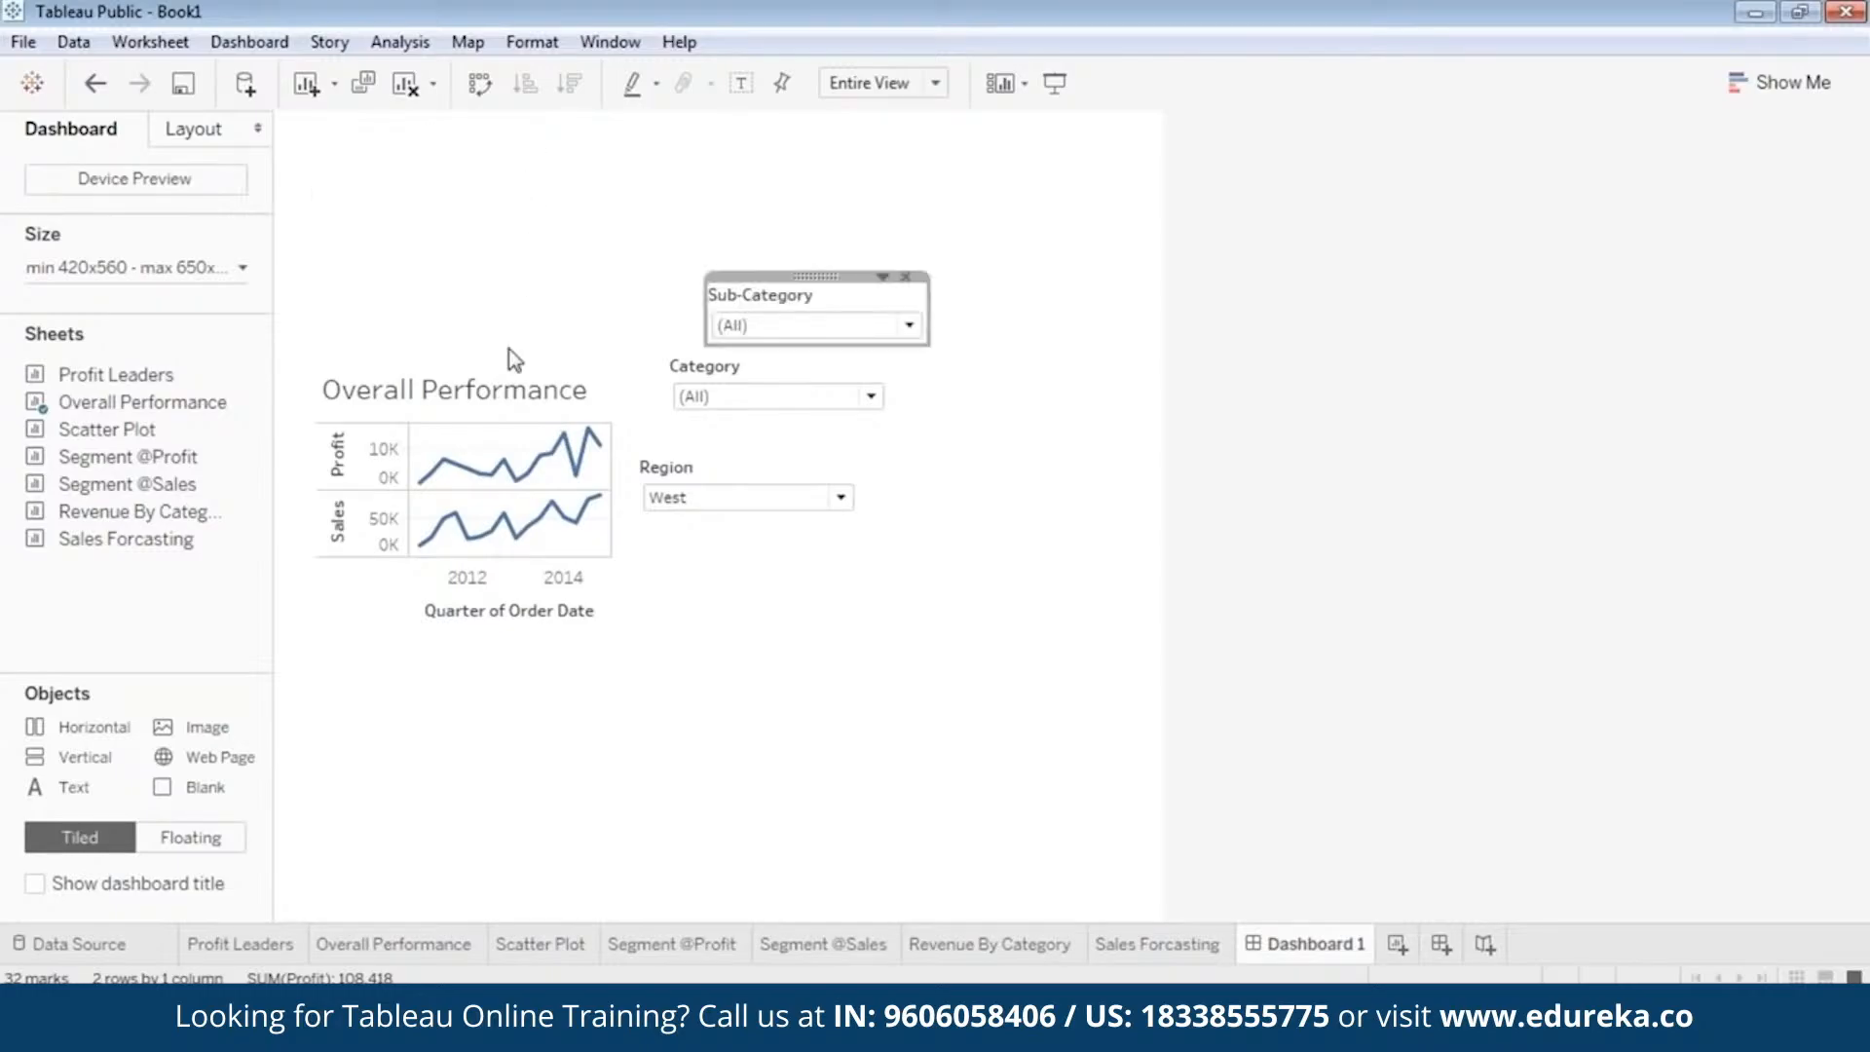
Move the Overall Performance chart to the dashboard's upper left and stack the Sub-Category, Category and Region filters along its right side.
{"action": "left_click", "coordinate": [471, 382]}
{"action": "left_click_drag", "start_coordinate": [467, 358], "coordinate": [419, 203]}
{"action": "left_click", "coordinate": [808, 309]}
{"action": "left_click_drag", "start_coordinate": [820, 293], "coordinate": [991, 181]}
{"action": "left_click", "coordinate": [786, 370]}
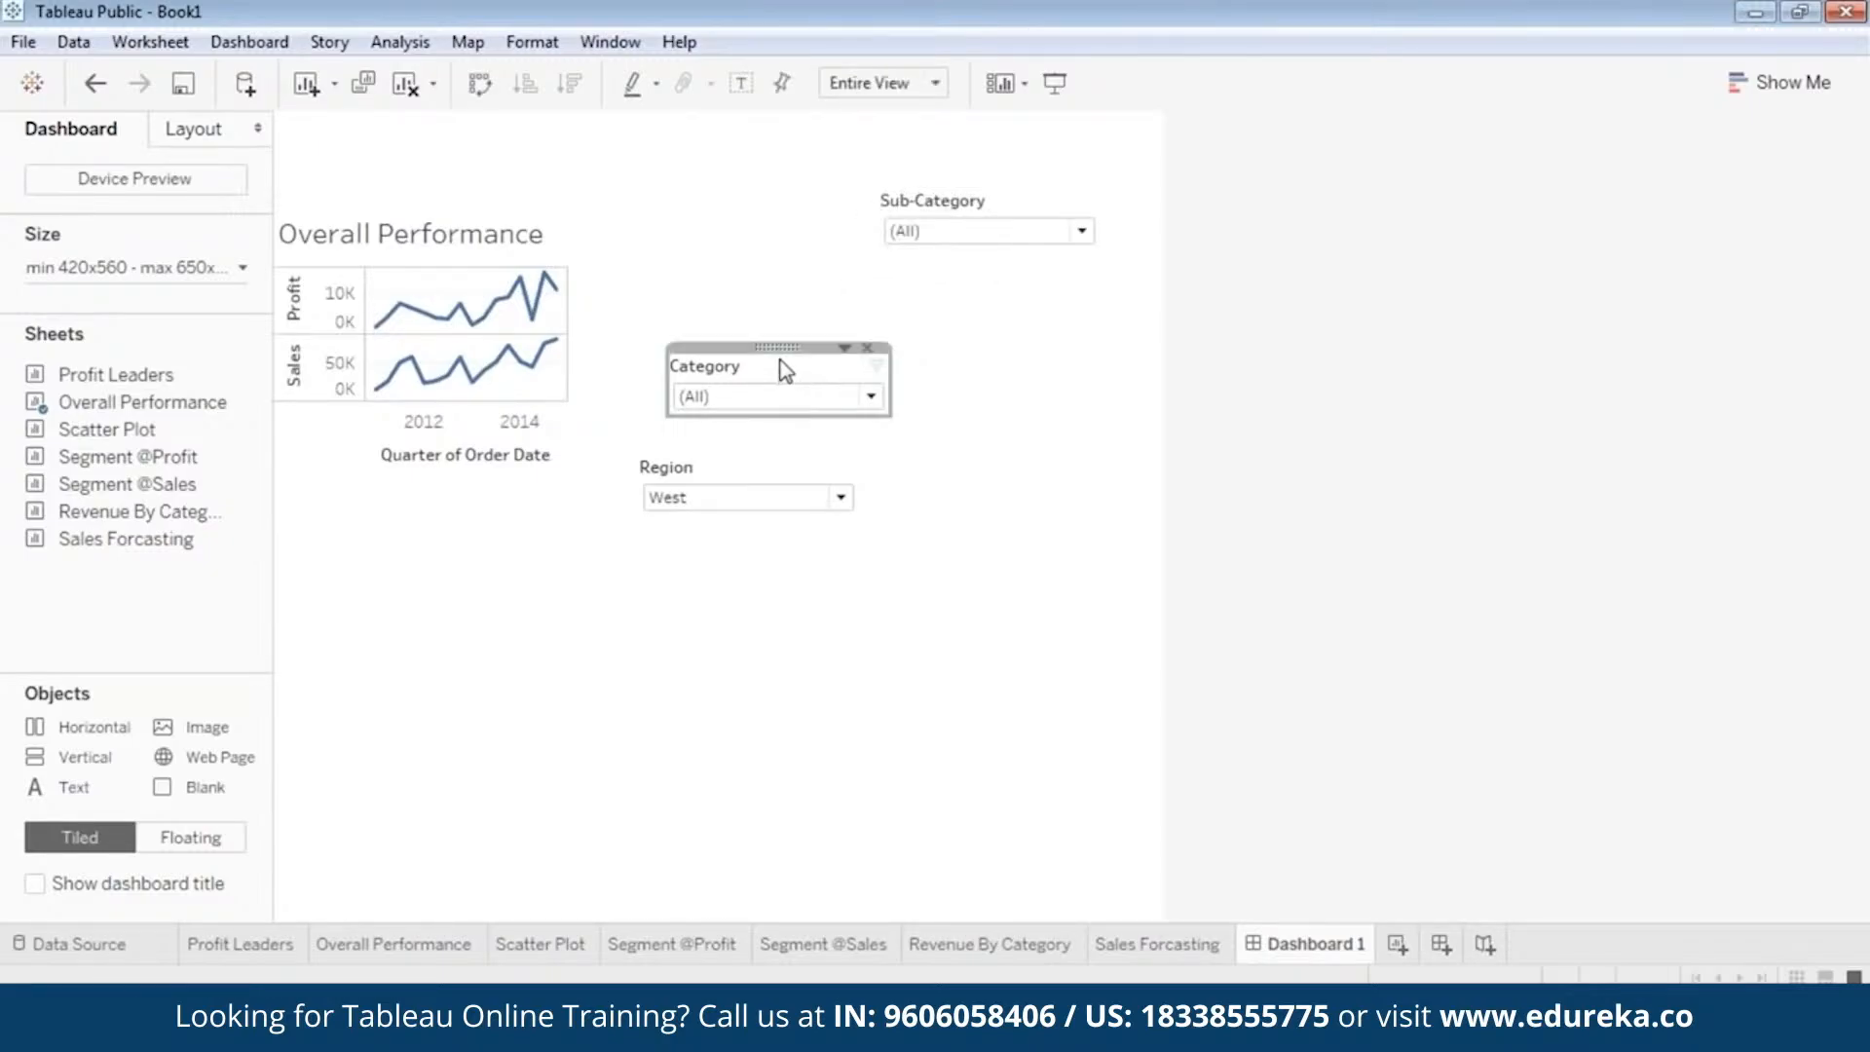
{"action": "left_click_drag", "start_coordinate": [776, 367], "coordinate": [1008, 290]}
{"action": "left_click", "coordinate": [774, 510]}
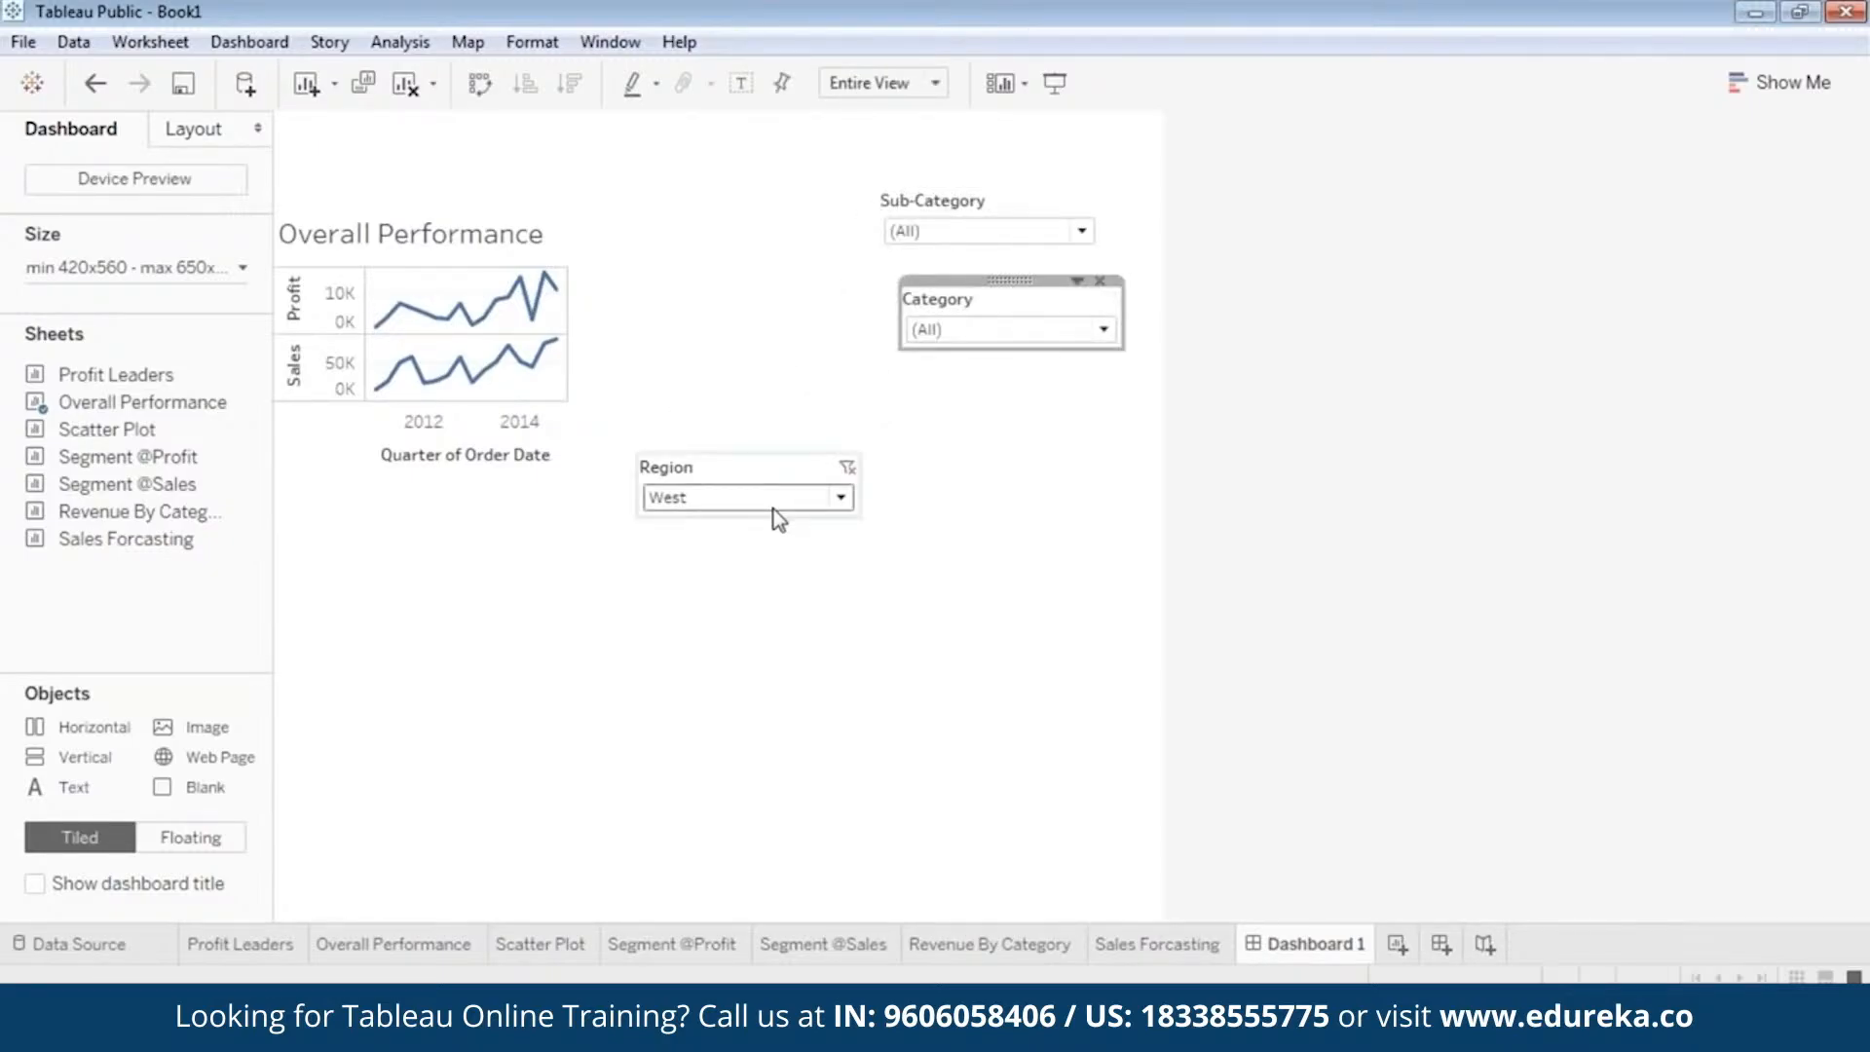
{"action": "left_click", "coordinate": [748, 461]}
{"action": "left_click_drag", "start_coordinate": [748, 462], "coordinate": [1001, 392]}
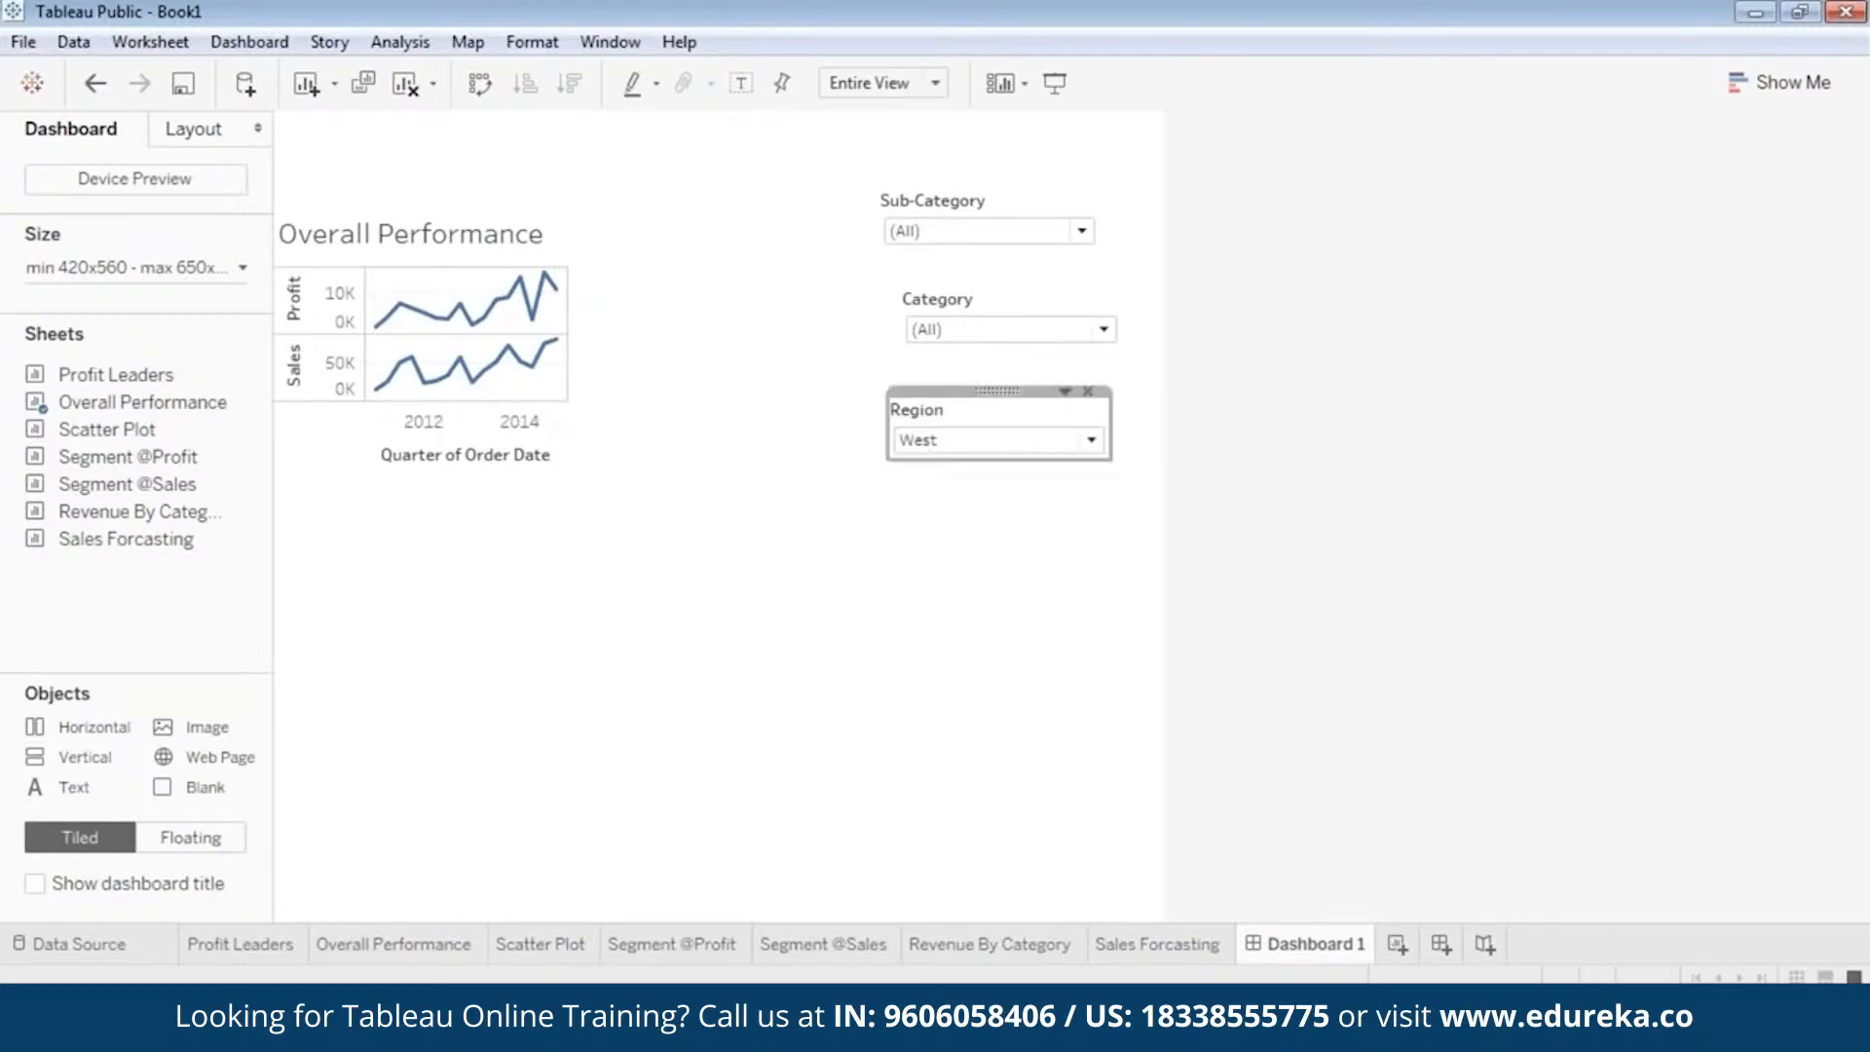
{"action": "left_click", "coordinate": [556, 340]}
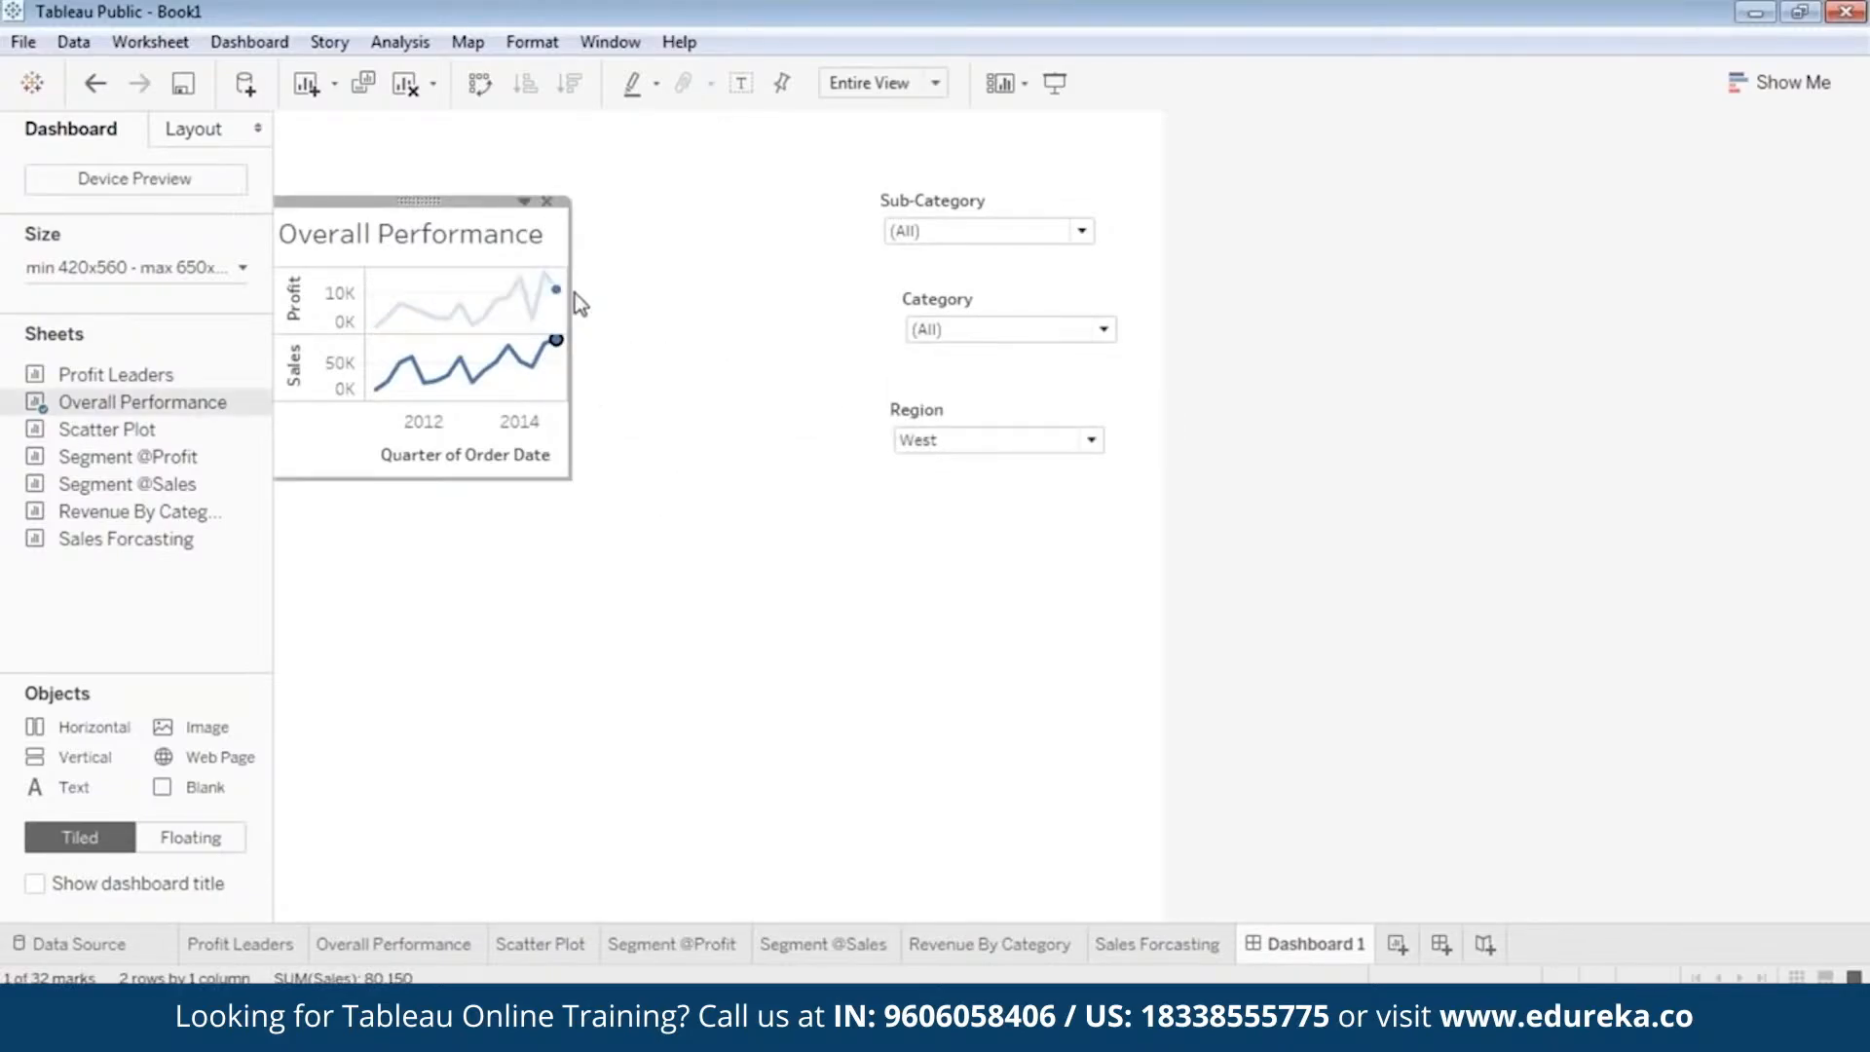
Stretch the Overall Performance chart across the full dashboard width and make it taller.
{"action": "left_click_drag", "start_coordinate": [571, 302], "coordinate": [1161, 346]}
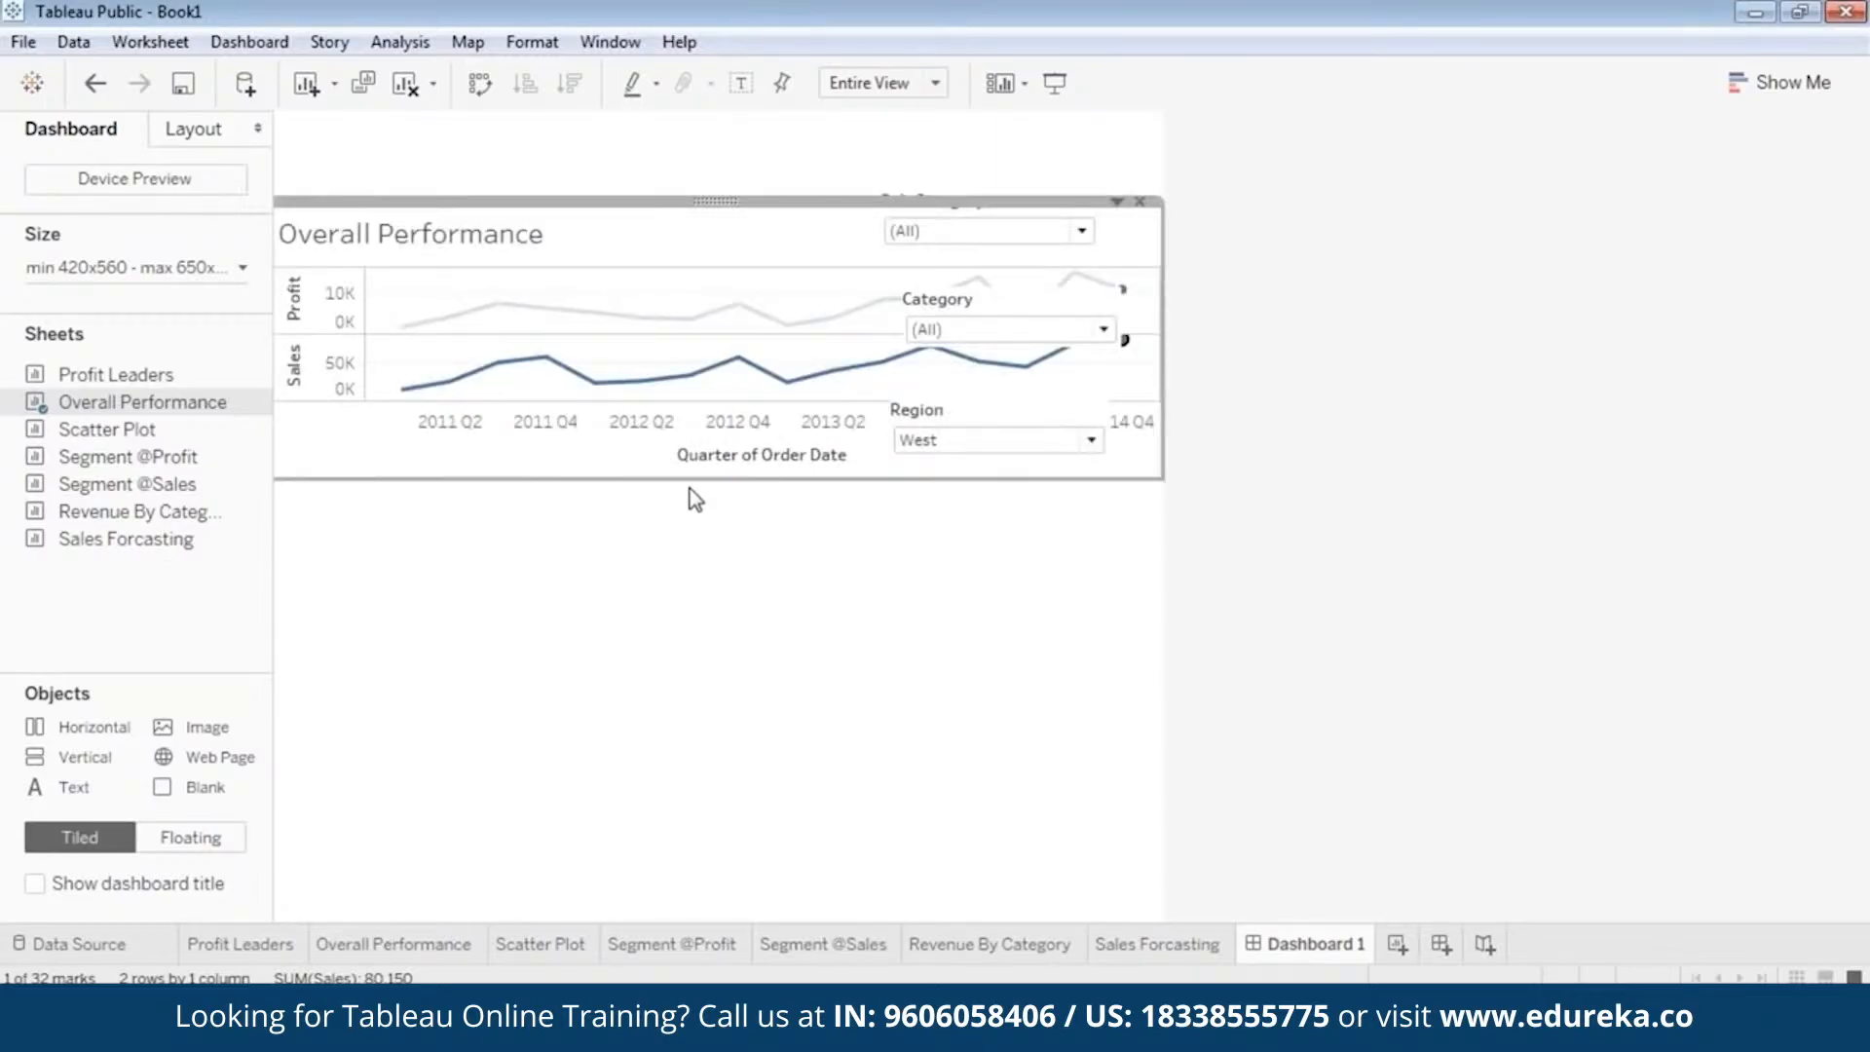
{"action": "left_click_drag", "start_coordinate": [691, 482], "coordinate": [689, 571]}
{"action": "left_click", "coordinate": [926, 237]}
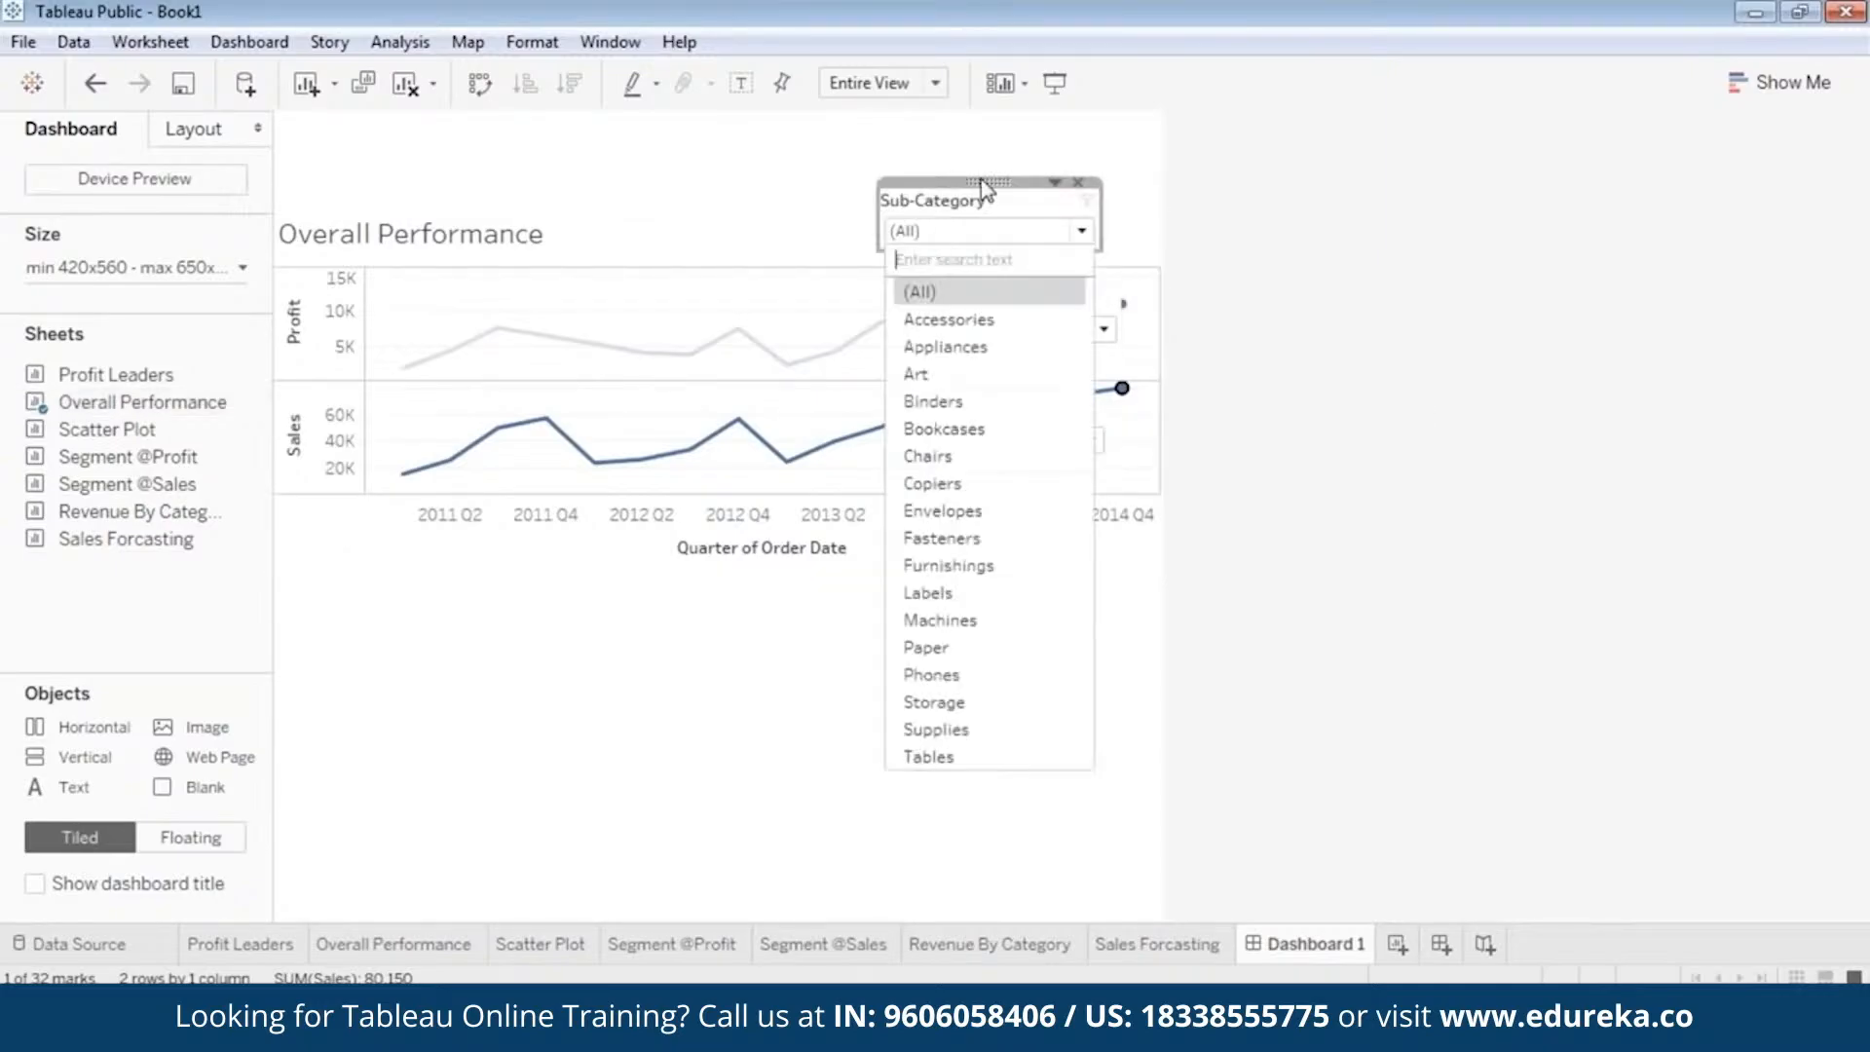
{"action": "left_click", "coordinate": [909, 130]}
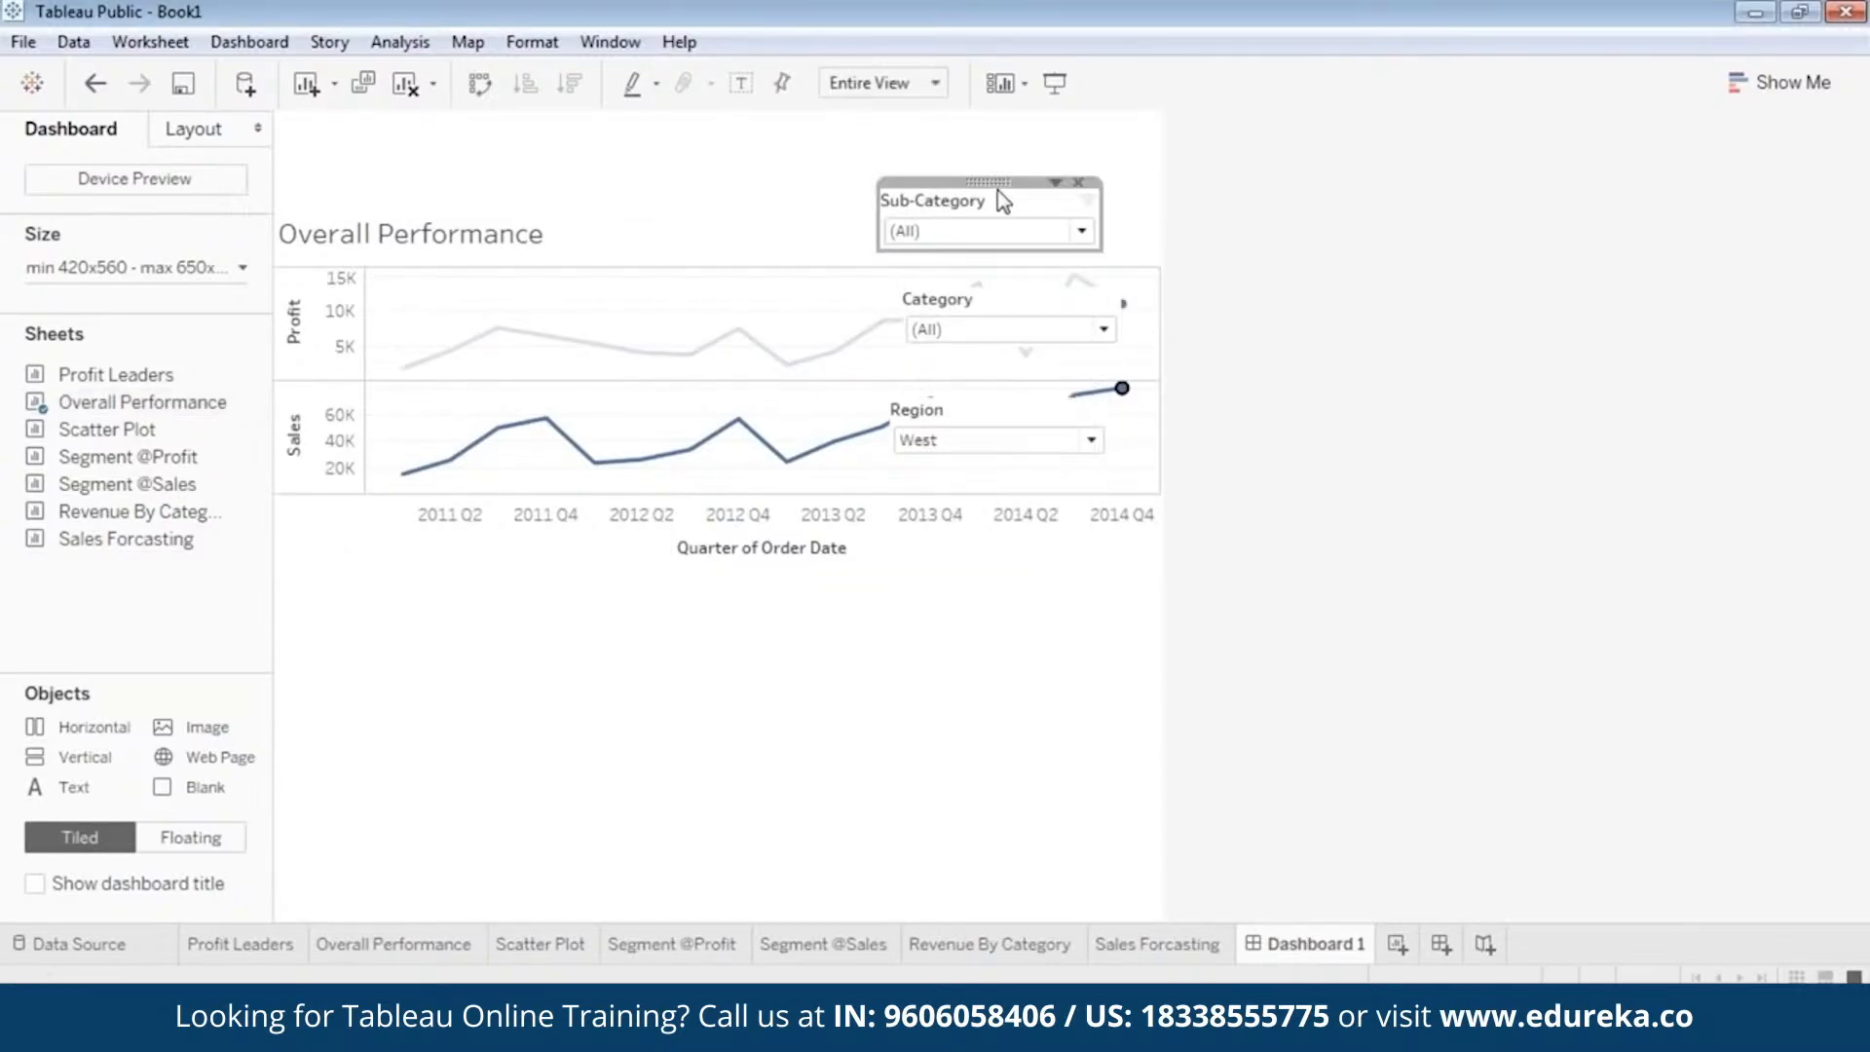
Shift the Sub-Category filter aside and place a narrowed Region filter beside the Overall Performance title, above the plot.
{"action": "mouse_move", "coordinate": [999, 190]}
{"action": "left_mouse_down"}
{"action": "mouse_move", "coordinate": [917, 218]}
{"action": "mouse_move", "coordinate": [803, 199]}
{"action": "mouse_move", "coordinate": [1018, 195]}
{"action": "left_mouse_up"}
{"action": "left_click", "coordinate": [960, 418]}
{"action": "left_click_drag", "start_coordinate": [1000, 388], "coordinate": [785, 200]}
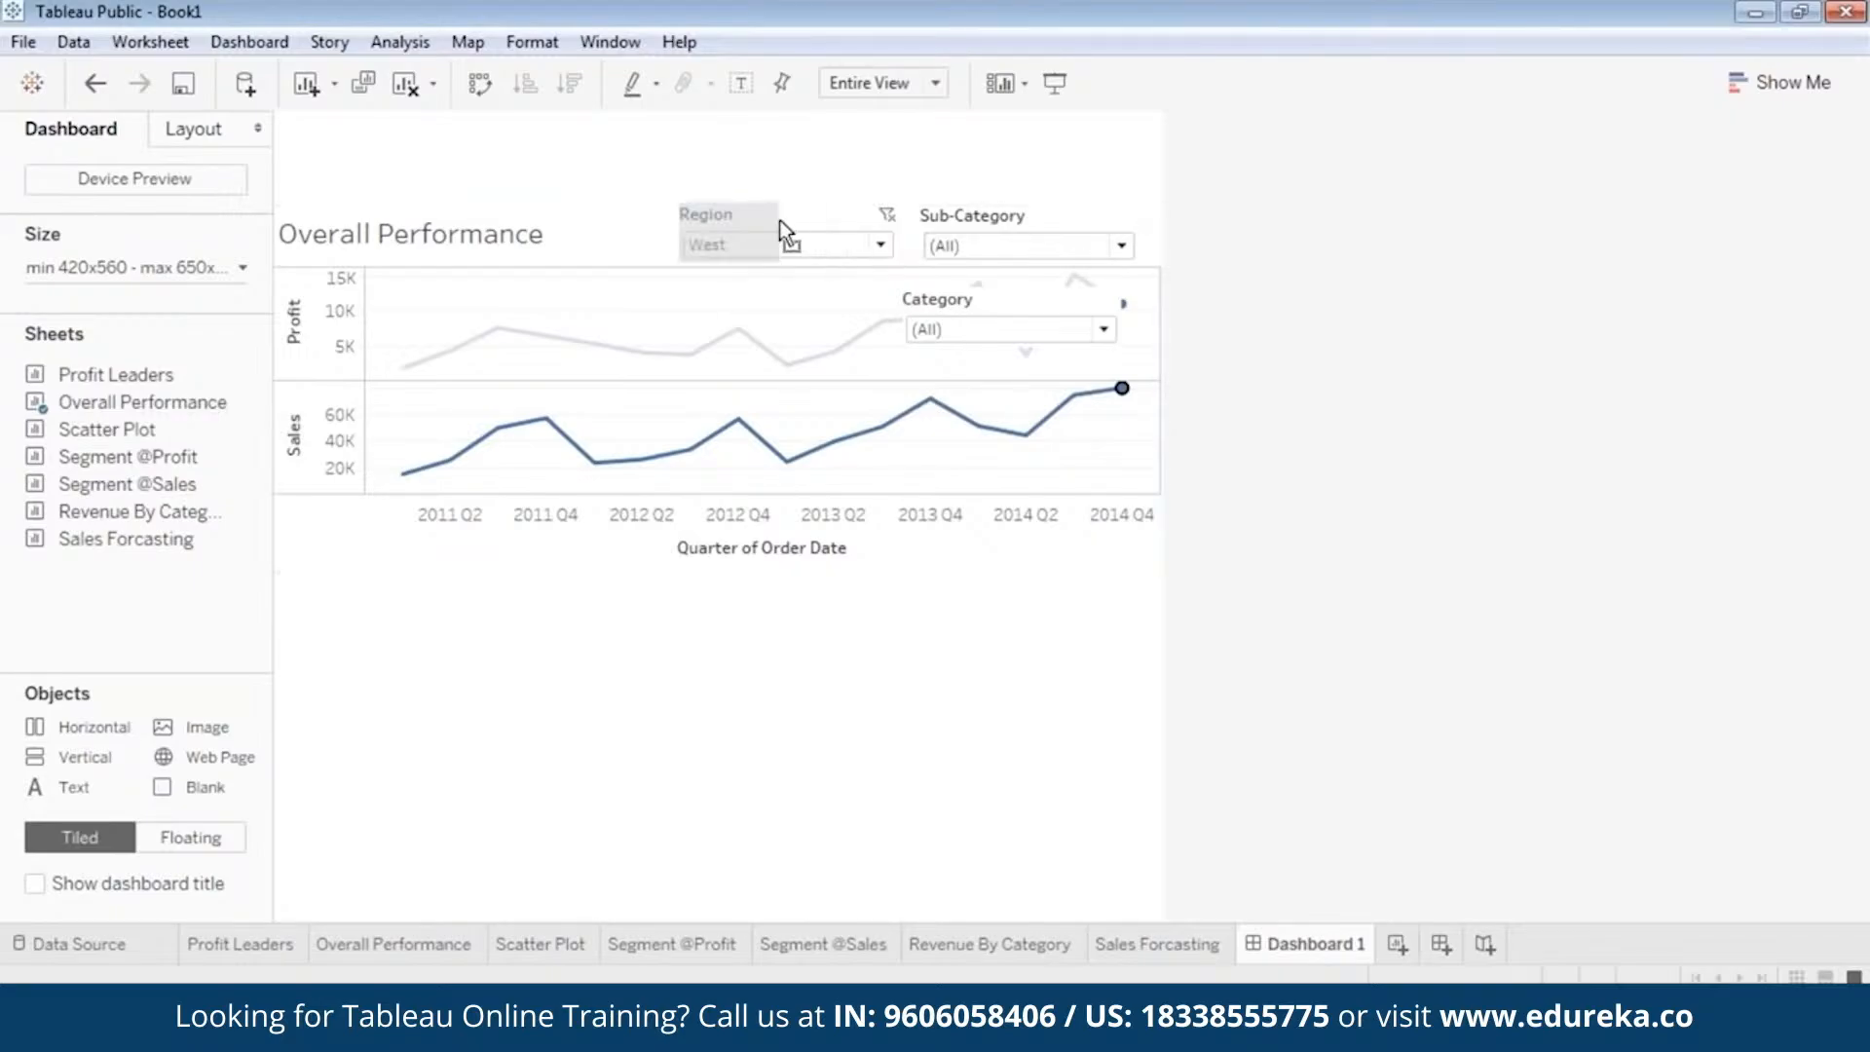
{"action": "left_click", "coordinate": [1023, 232]}
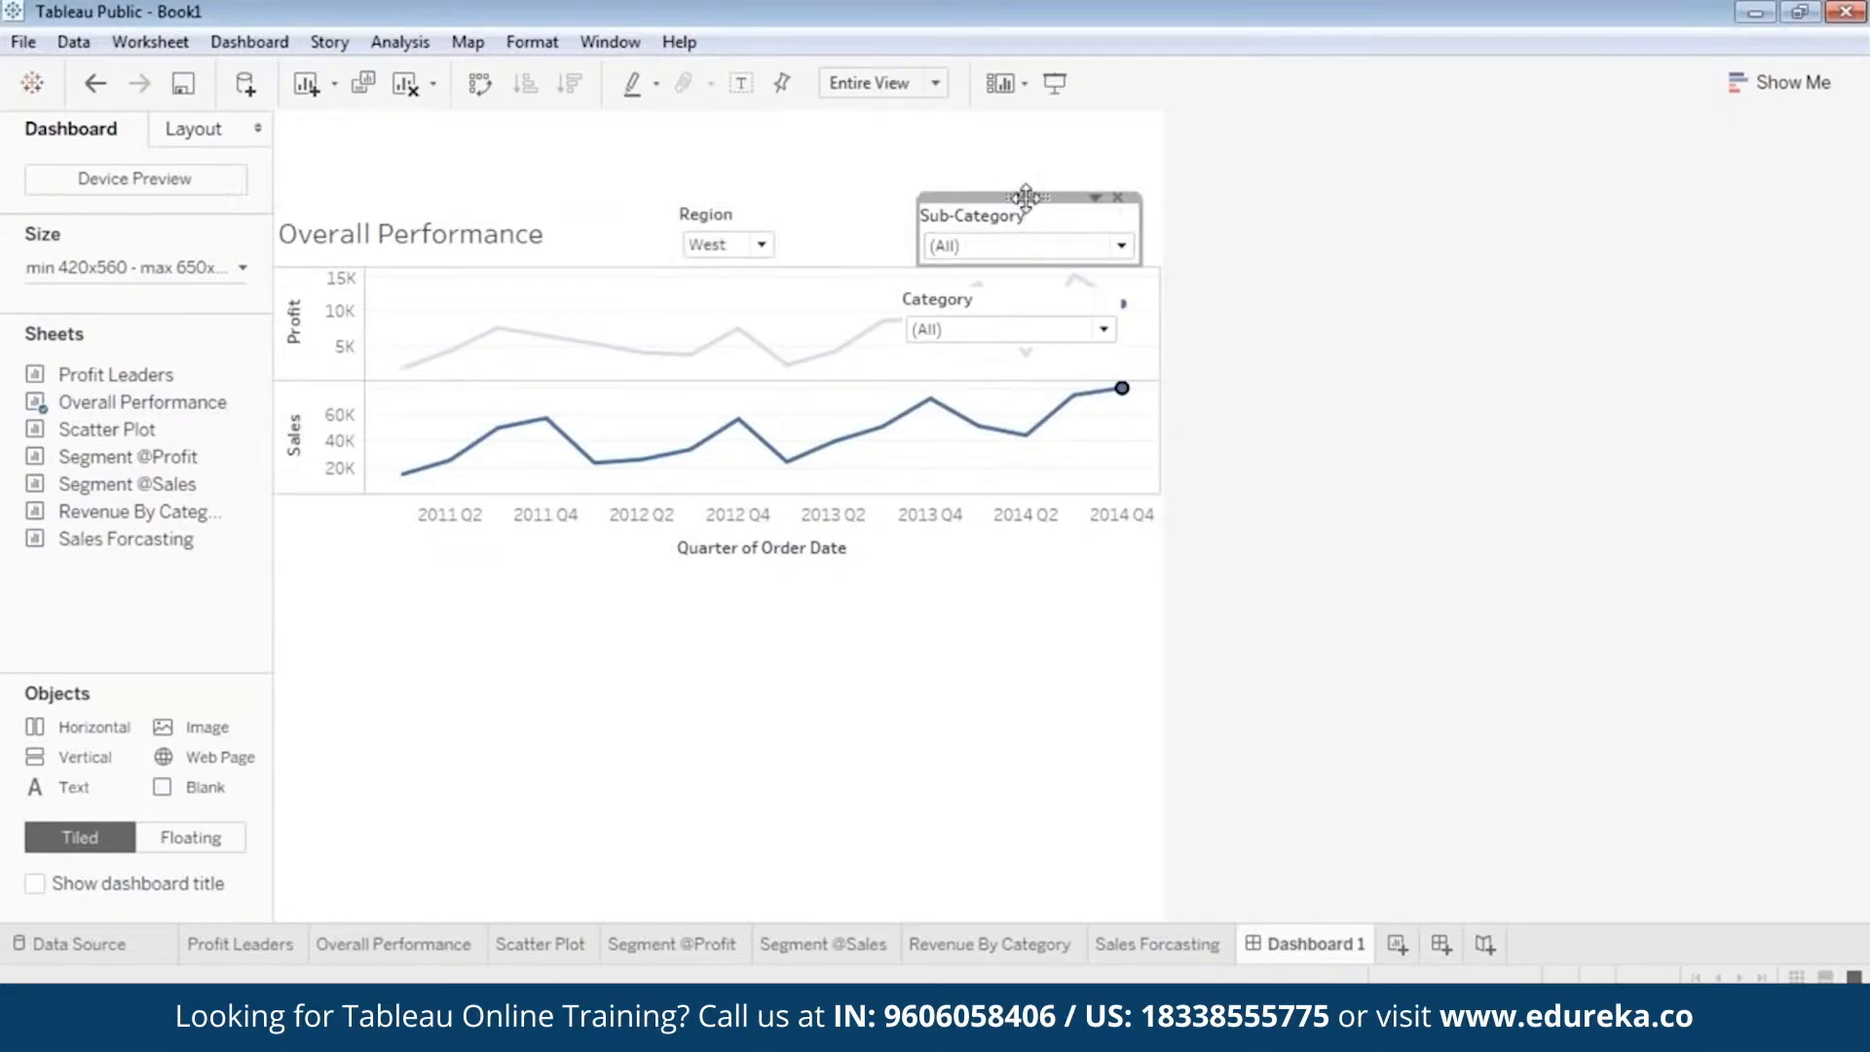
{"action": "left_click_drag", "start_coordinate": [1027, 196], "coordinate": [892, 196]}
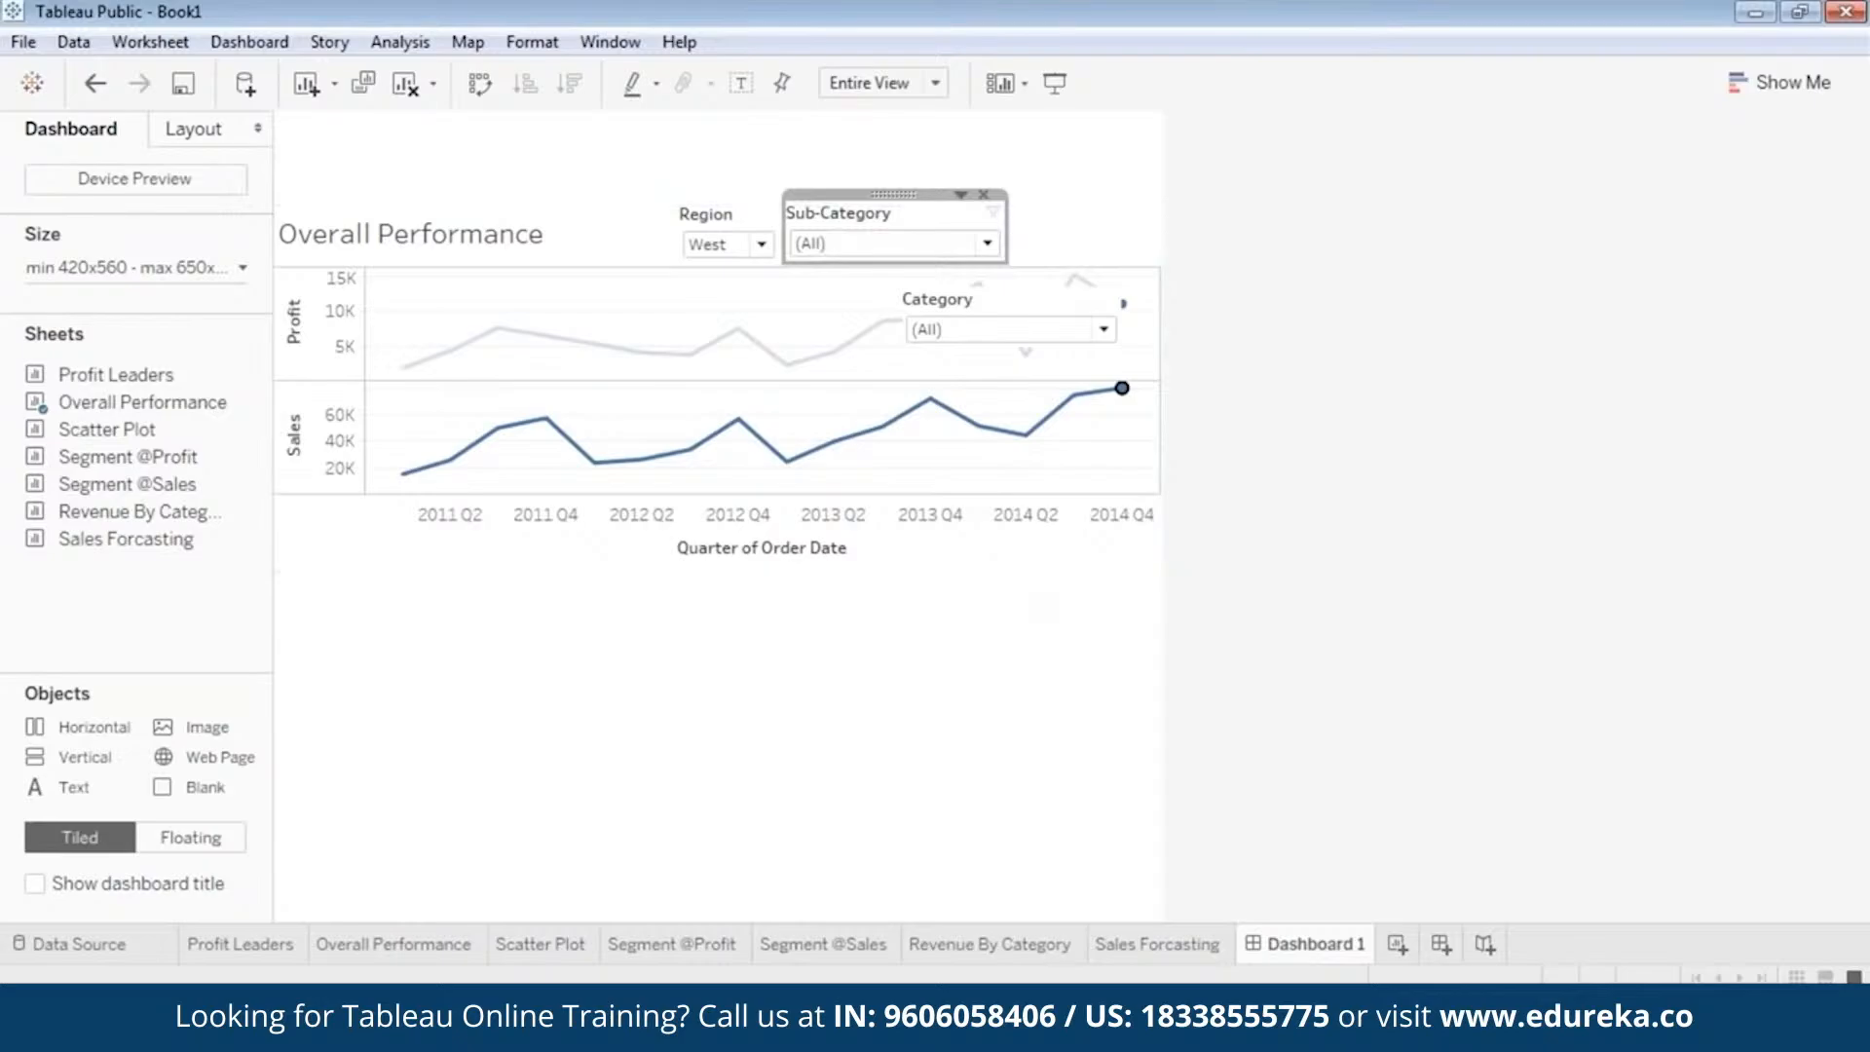
{"action": "left_click", "coordinate": [1009, 227]}
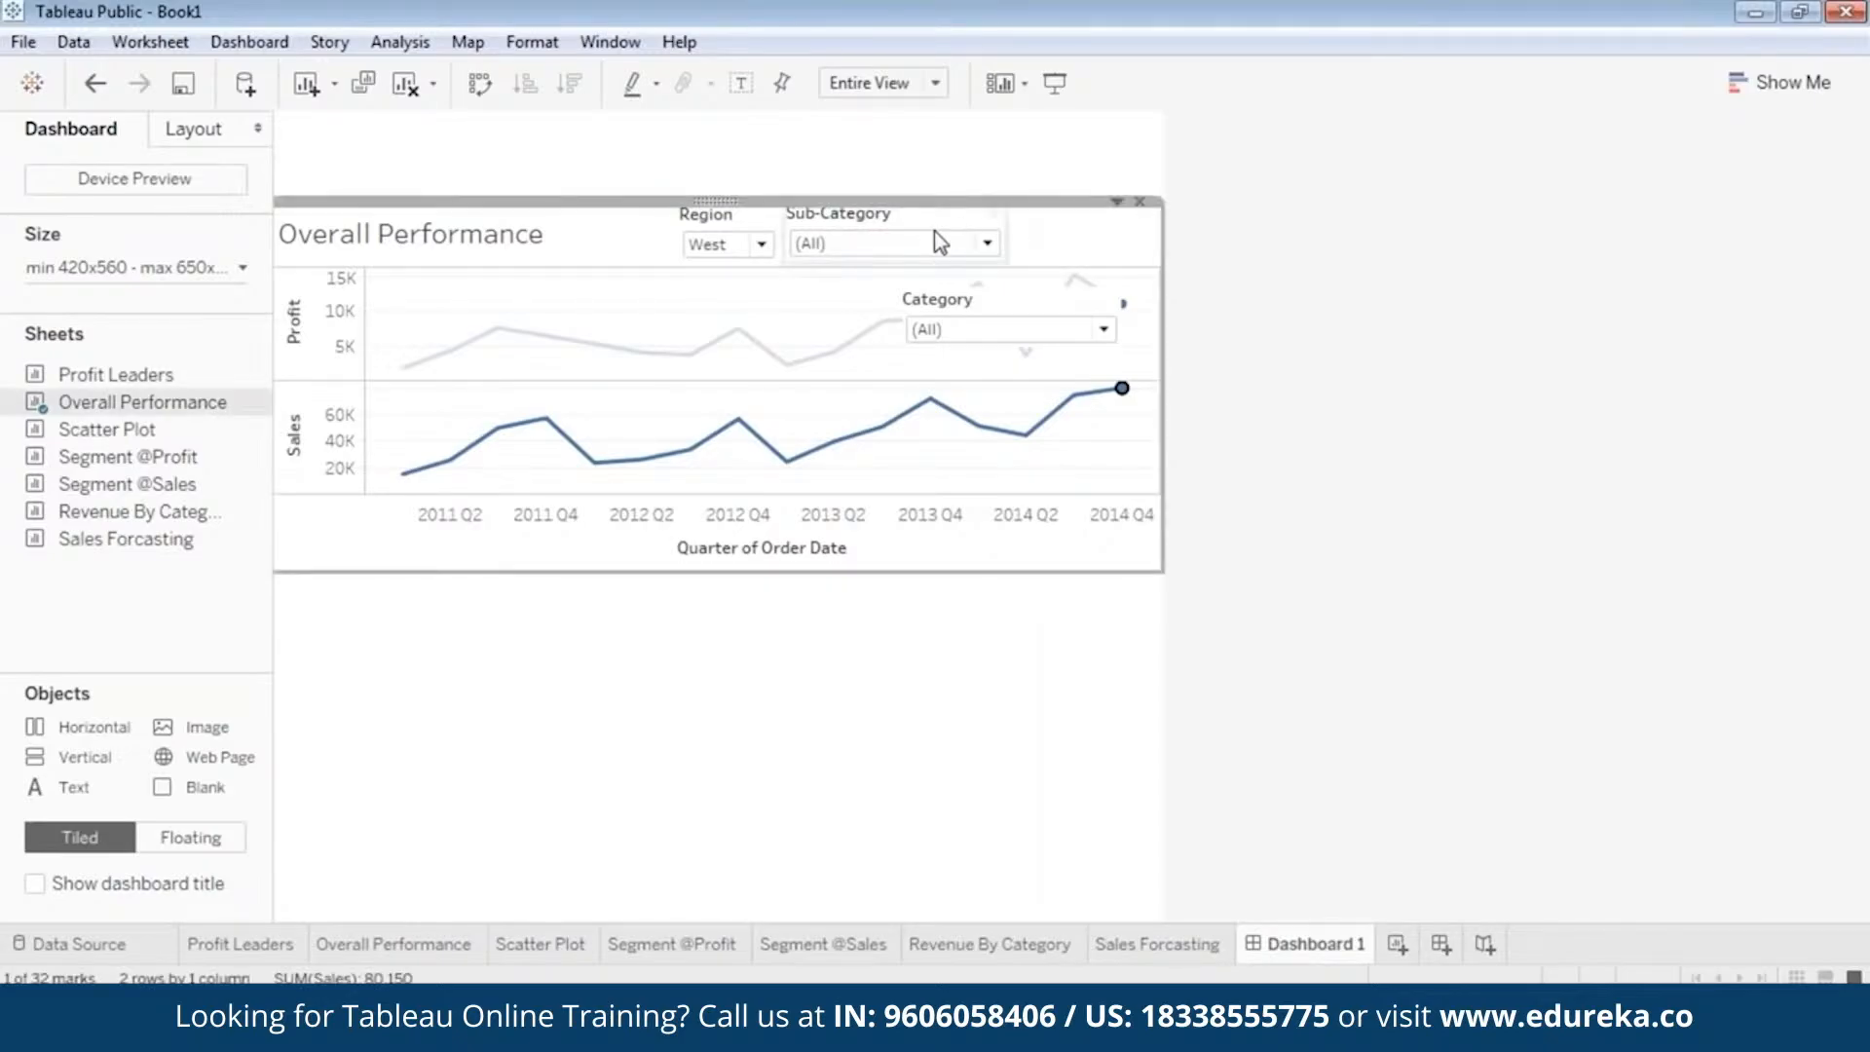
{"action": "left_click", "coordinate": [987, 243]}
{"action": "left_click", "coordinate": [898, 196]}
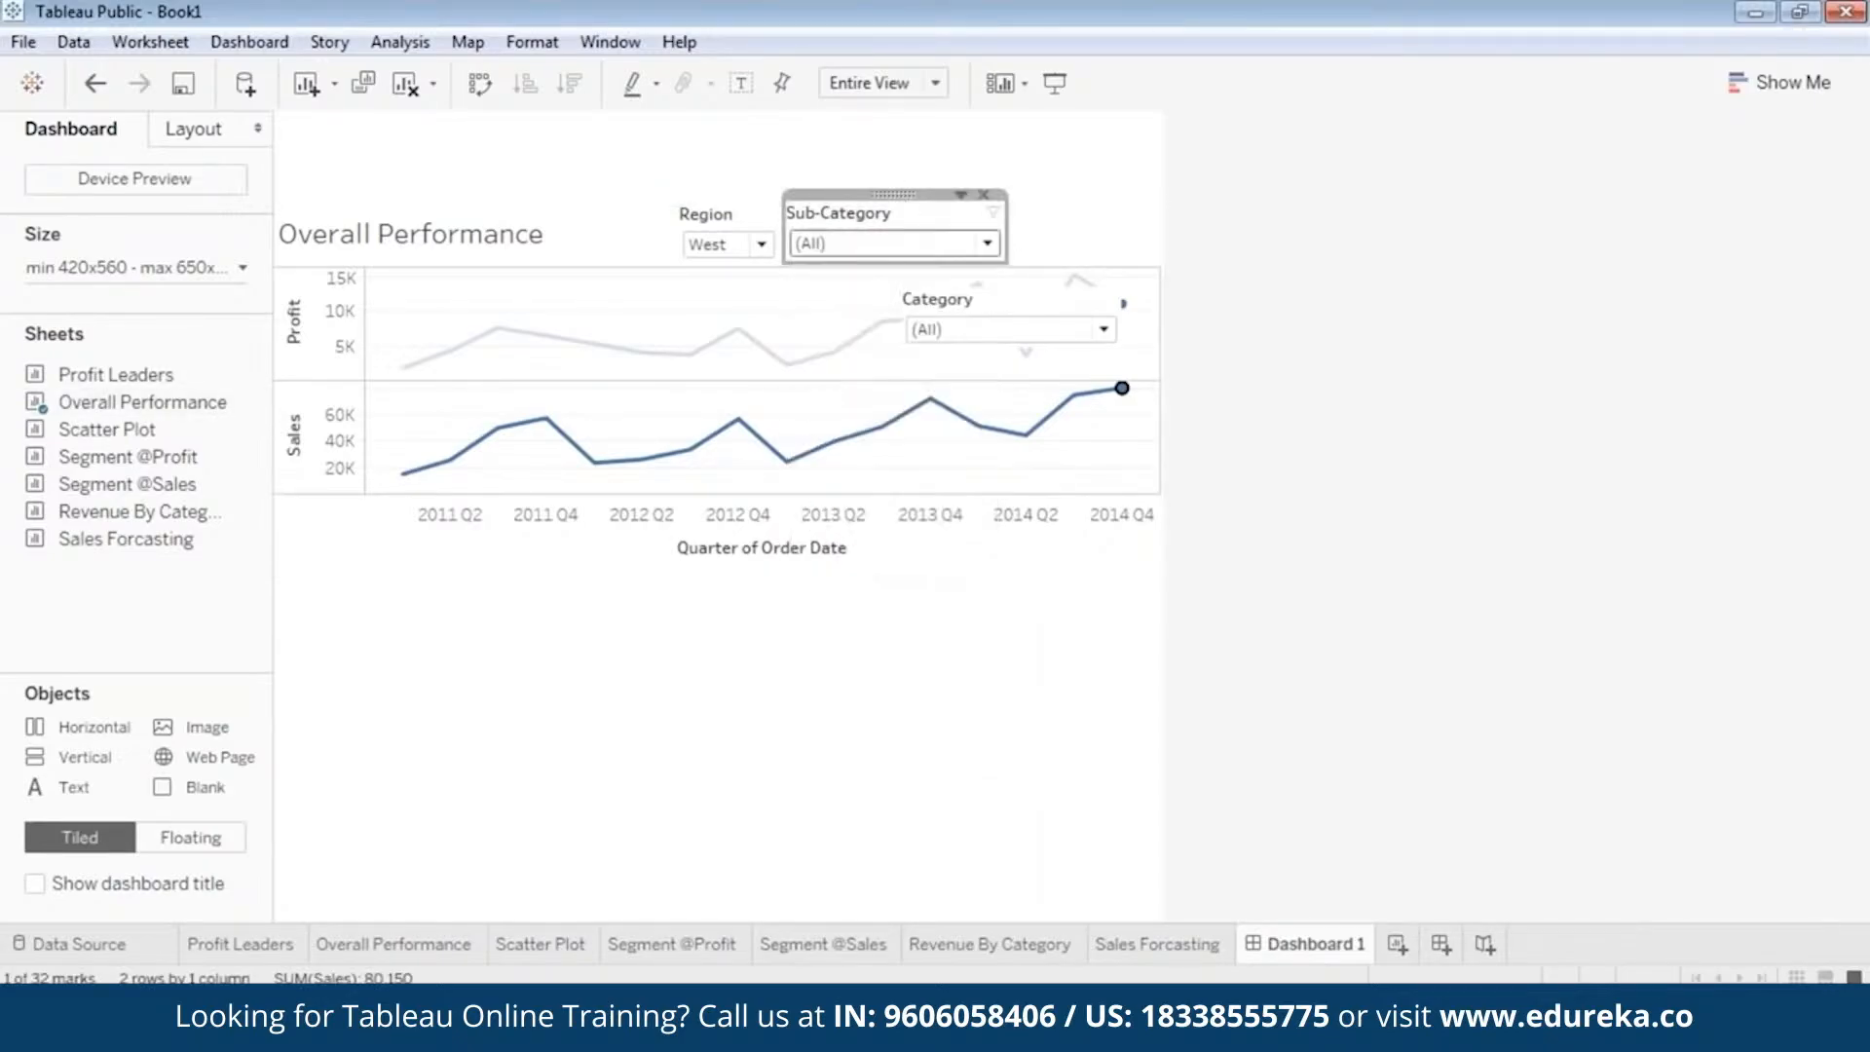
{"action": "left_click_drag", "start_coordinate": [890, 193], "coordinate": [1095, 196]}
Move the Category filter directly to the right of the Region filter and narrow it.
{"action": "left_click", "coordinate": [985, 331]}
{"action": "left_click", "coordinate": [1011, 282]}
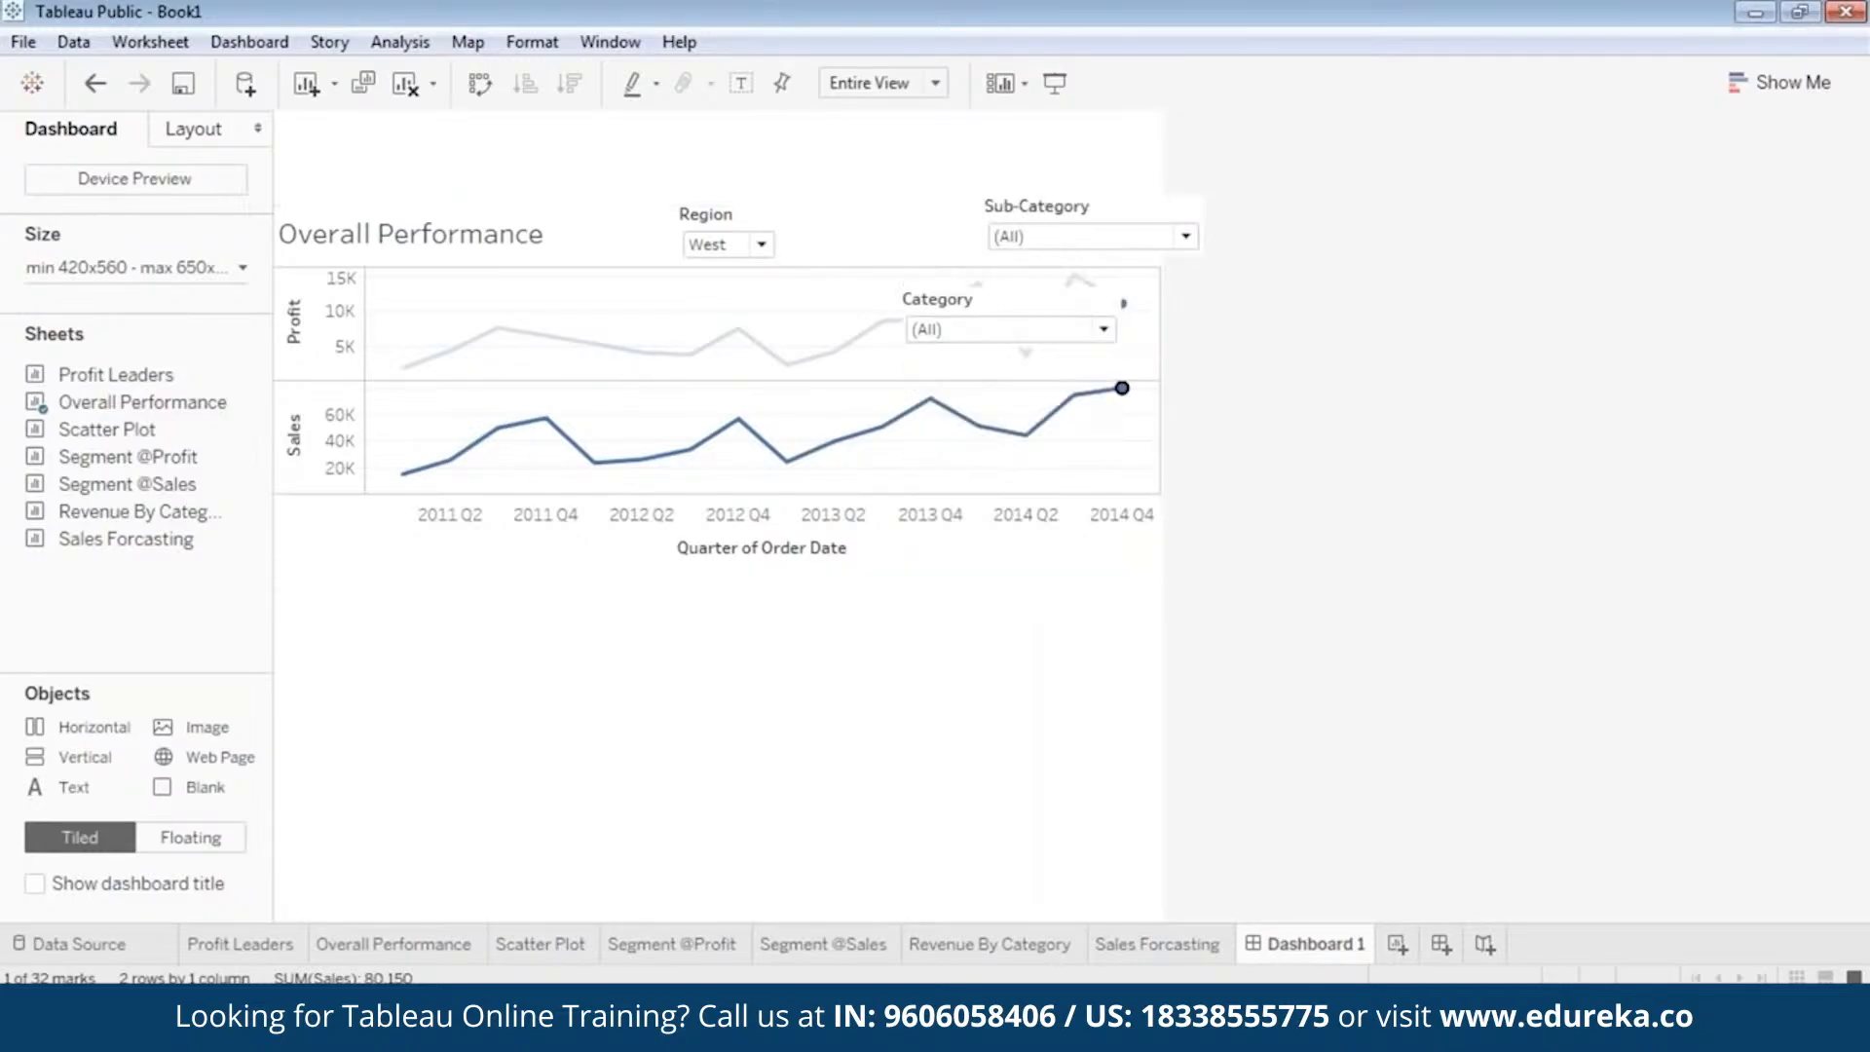
{"action": "left_click_drag", "start_coordinate": [1007, 283], "coordinate": [894, 228]}
{"action": "left_click_drag", "start_coordinate": [894, 206], "coordinate": [851, 195]}
Narrow the Sub-Category filter and place it in line just to the right of the Category filter.
{"action": "left_click", "coordinate": [1071, 204]}
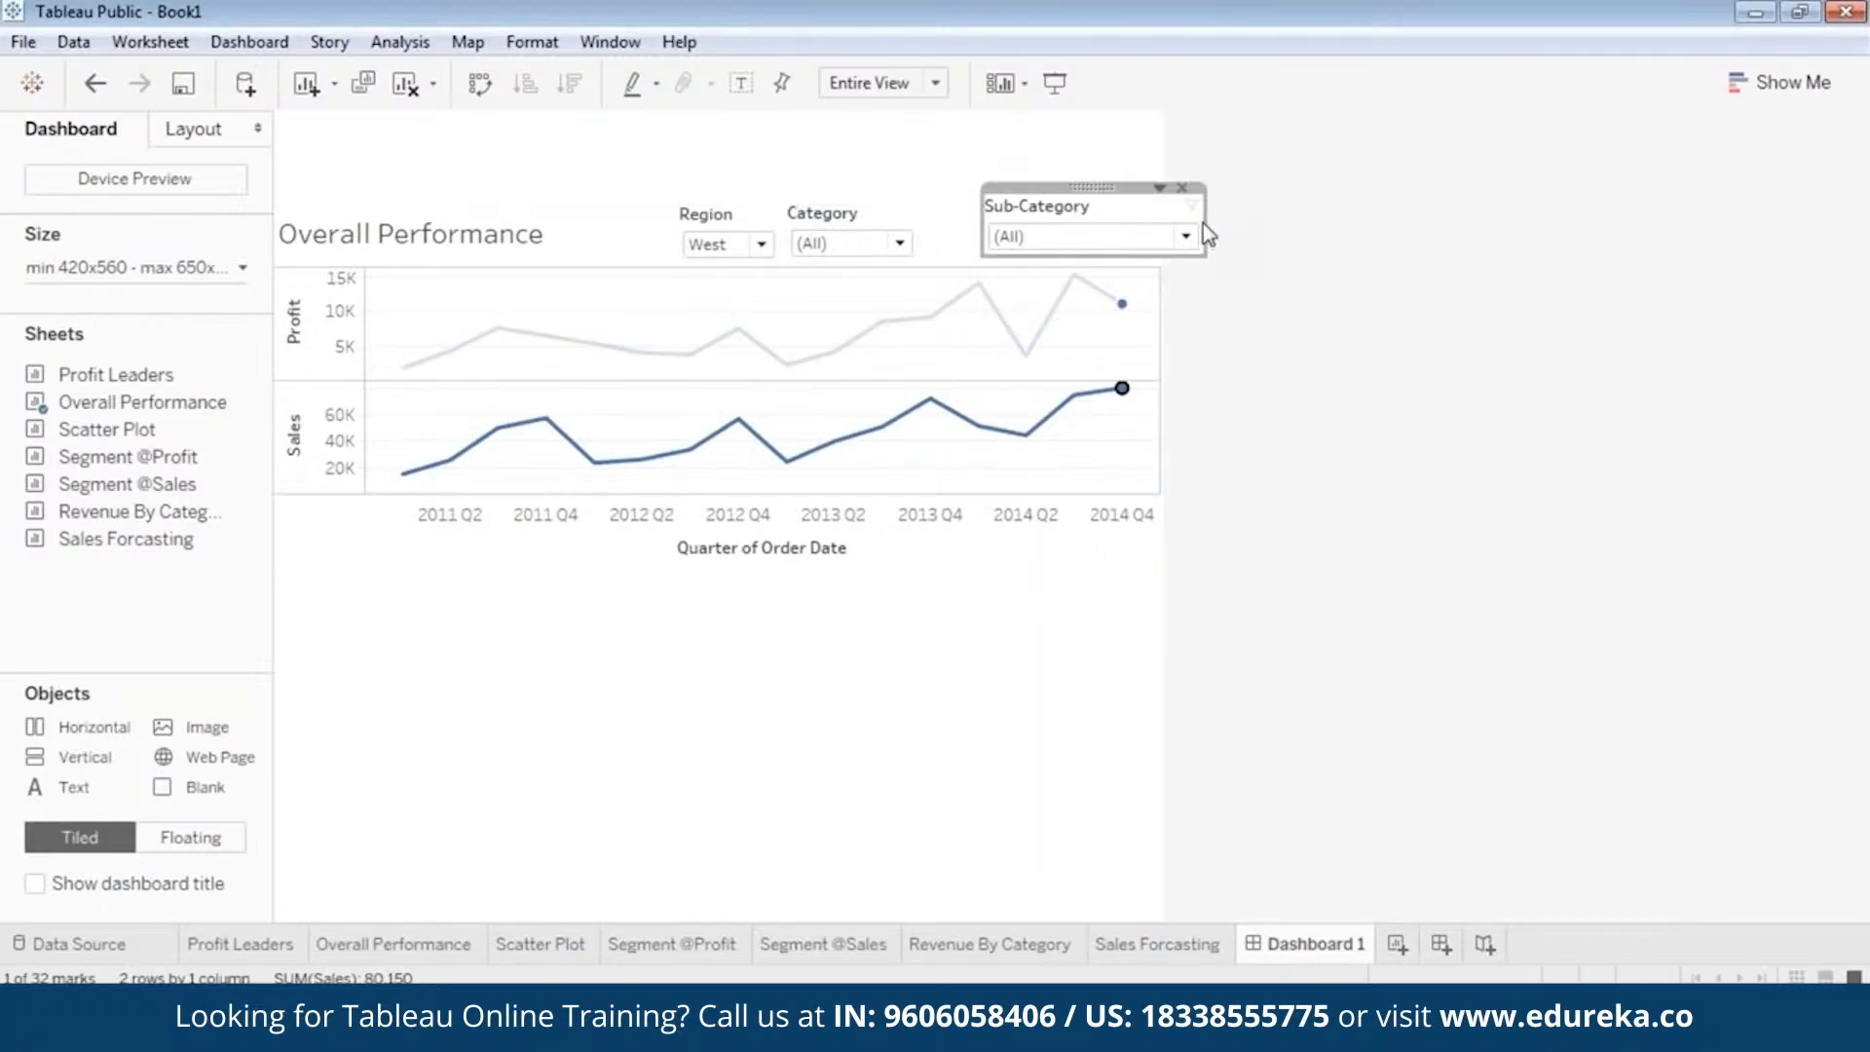
{"action": "left_click_drag", "start_coordinate": [1198, 219], "coordinate": [973, 191]}
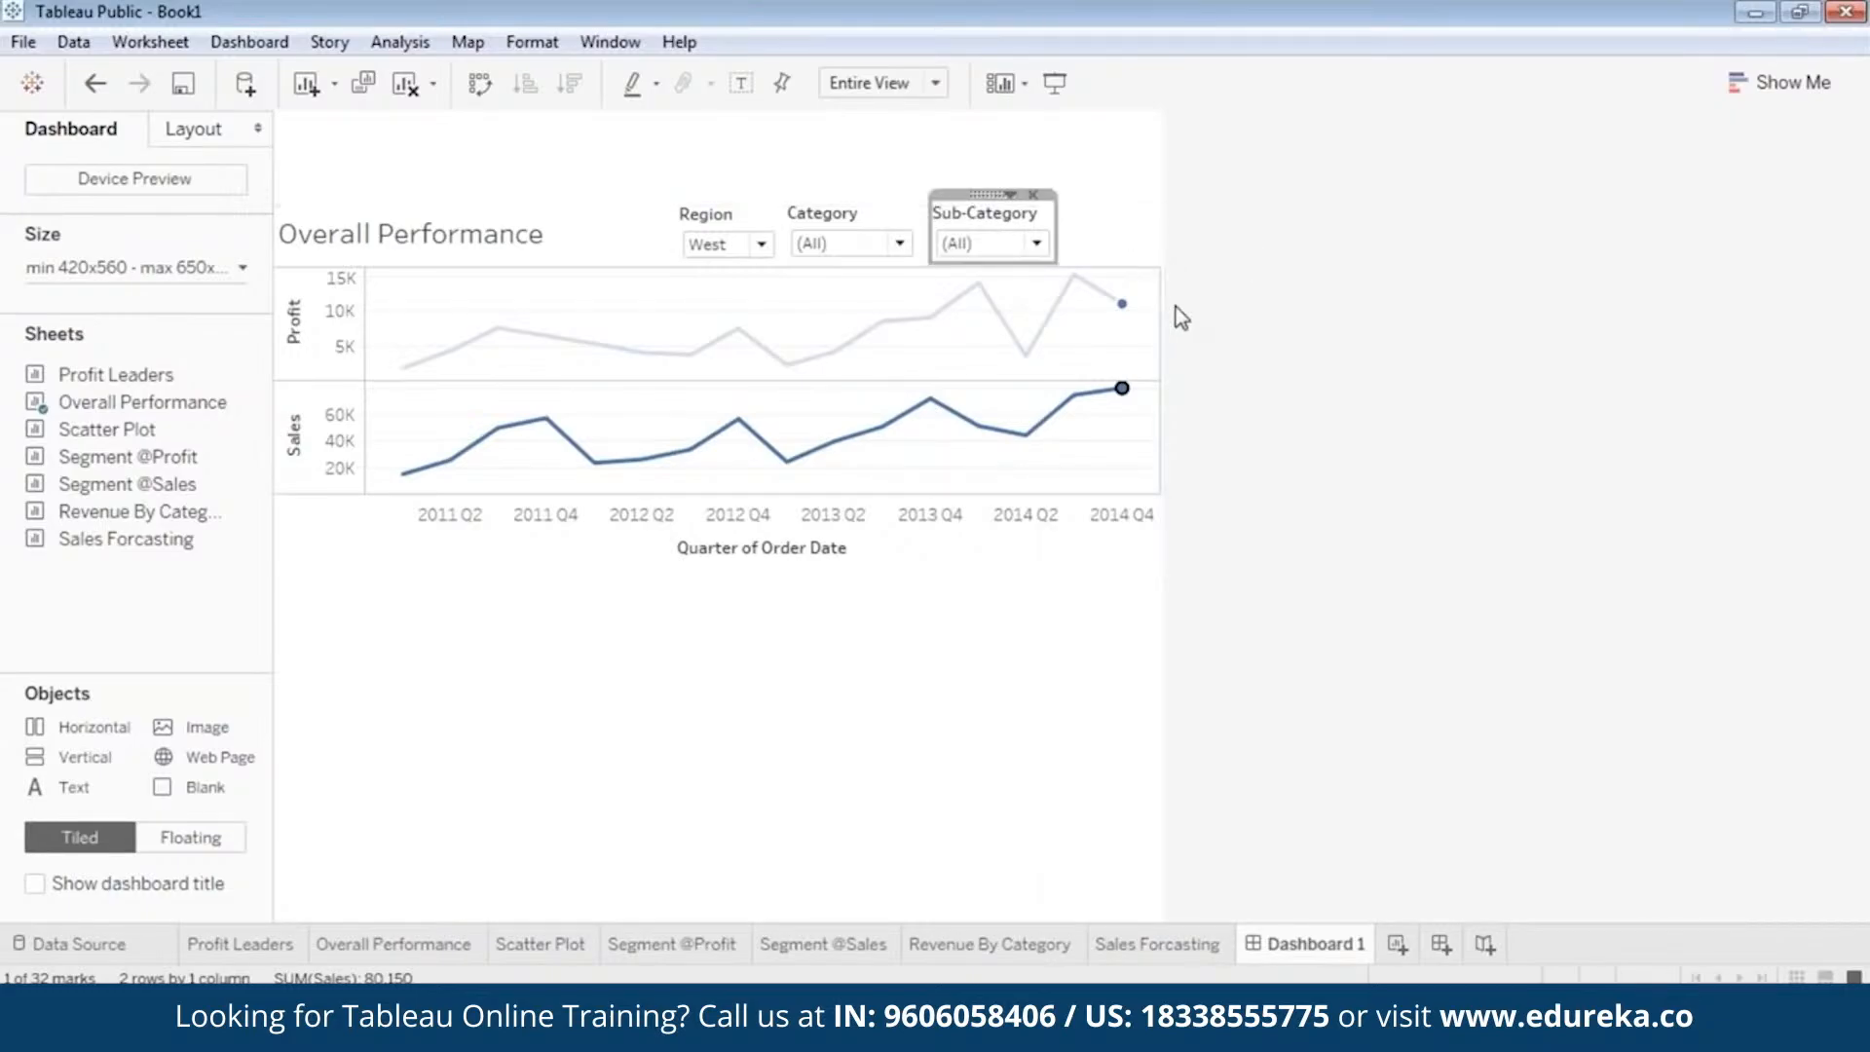
{"action": "left_click", "coordinate": [1241, 445]}
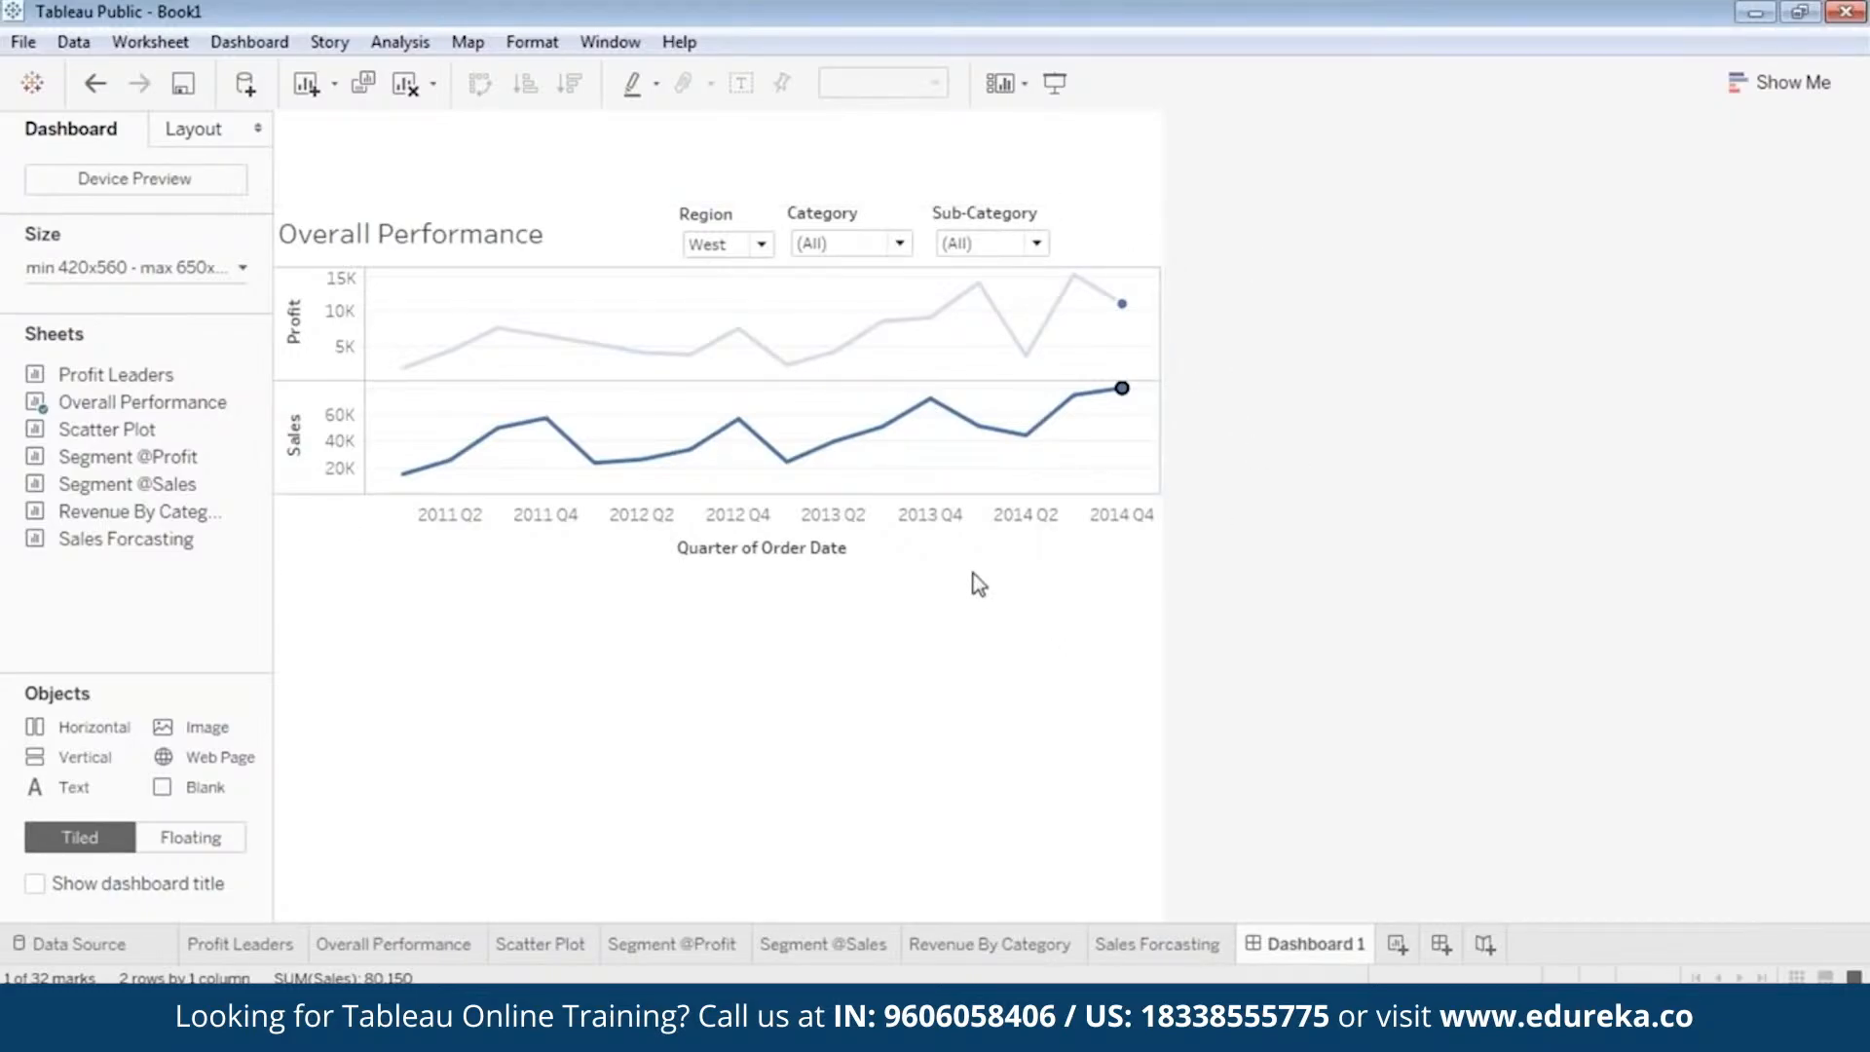
Clear the mark selection in the Overall Performance chart and set the Region filter to (All).
{"action": "left_click", "coordinate": [870, 501]}
{"action": "left_click", "coordinate": [746, 245]}
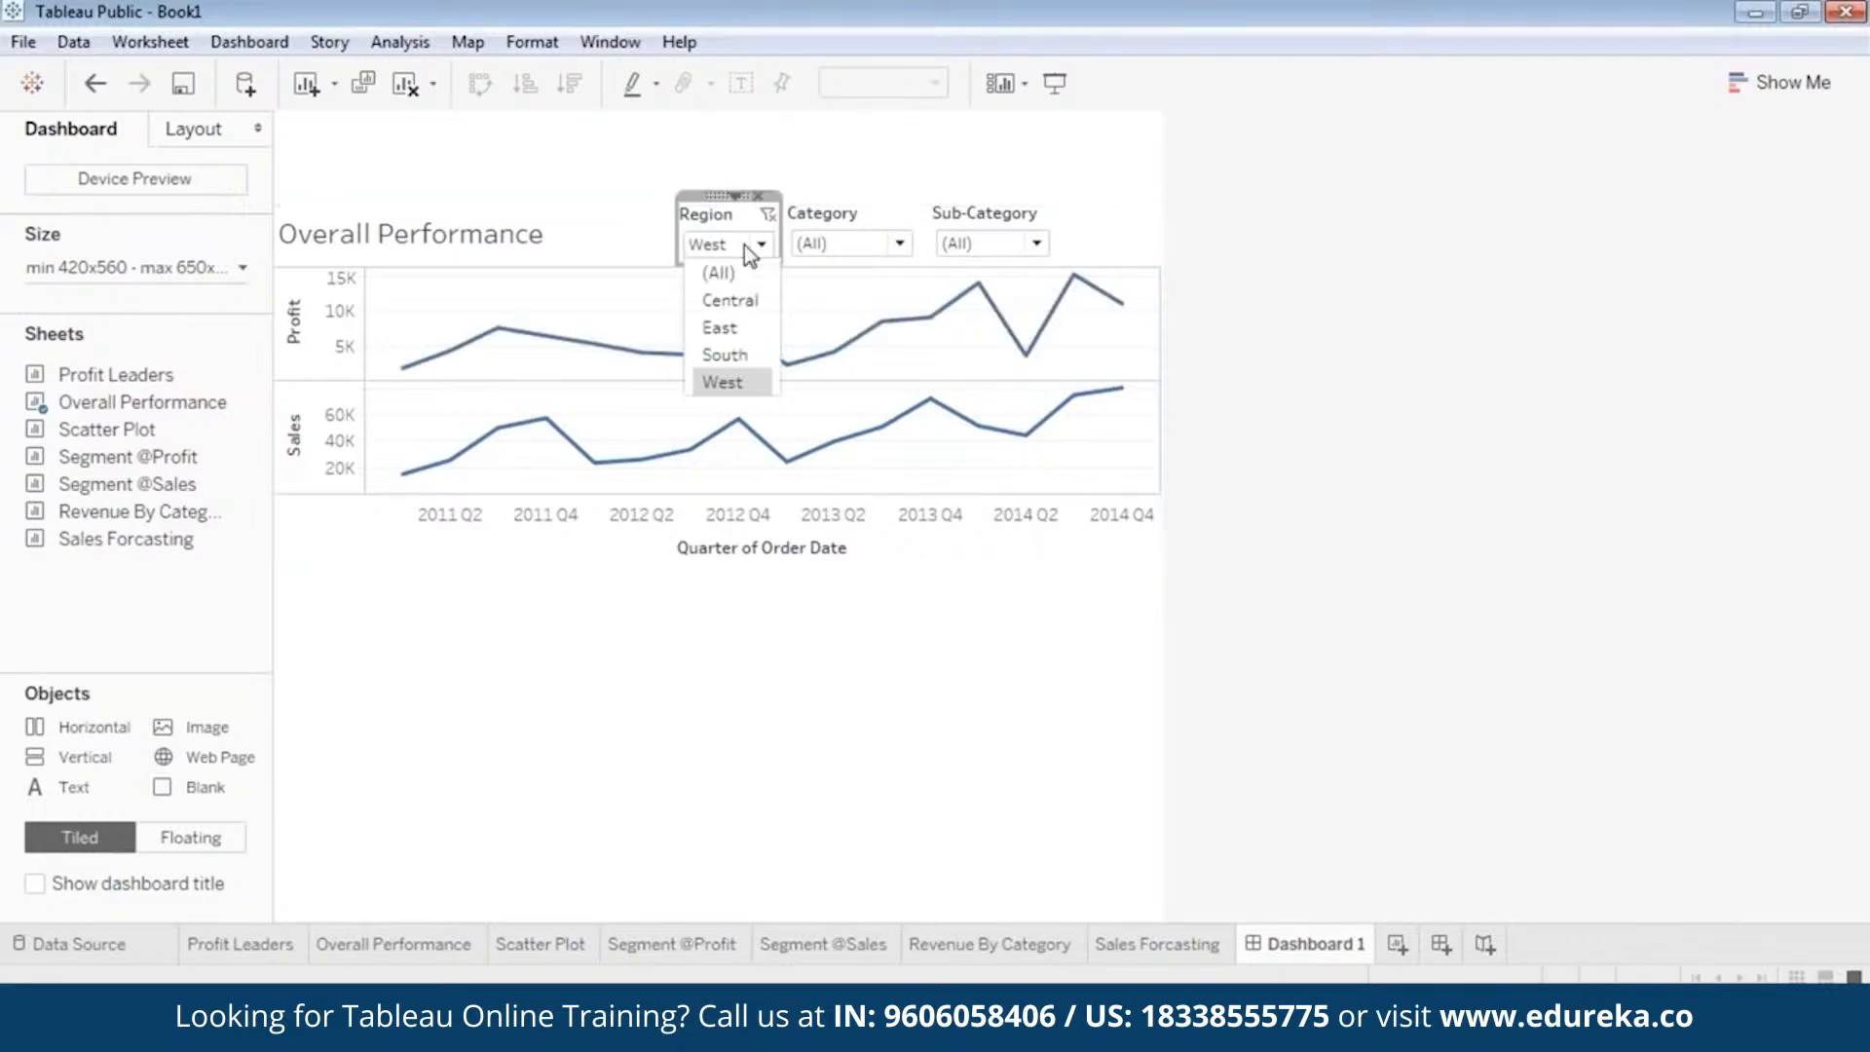
{"action": "left_click", "coordinate": [746, 274]}
{"action": "left_click", "coordinate": [920, 714]}
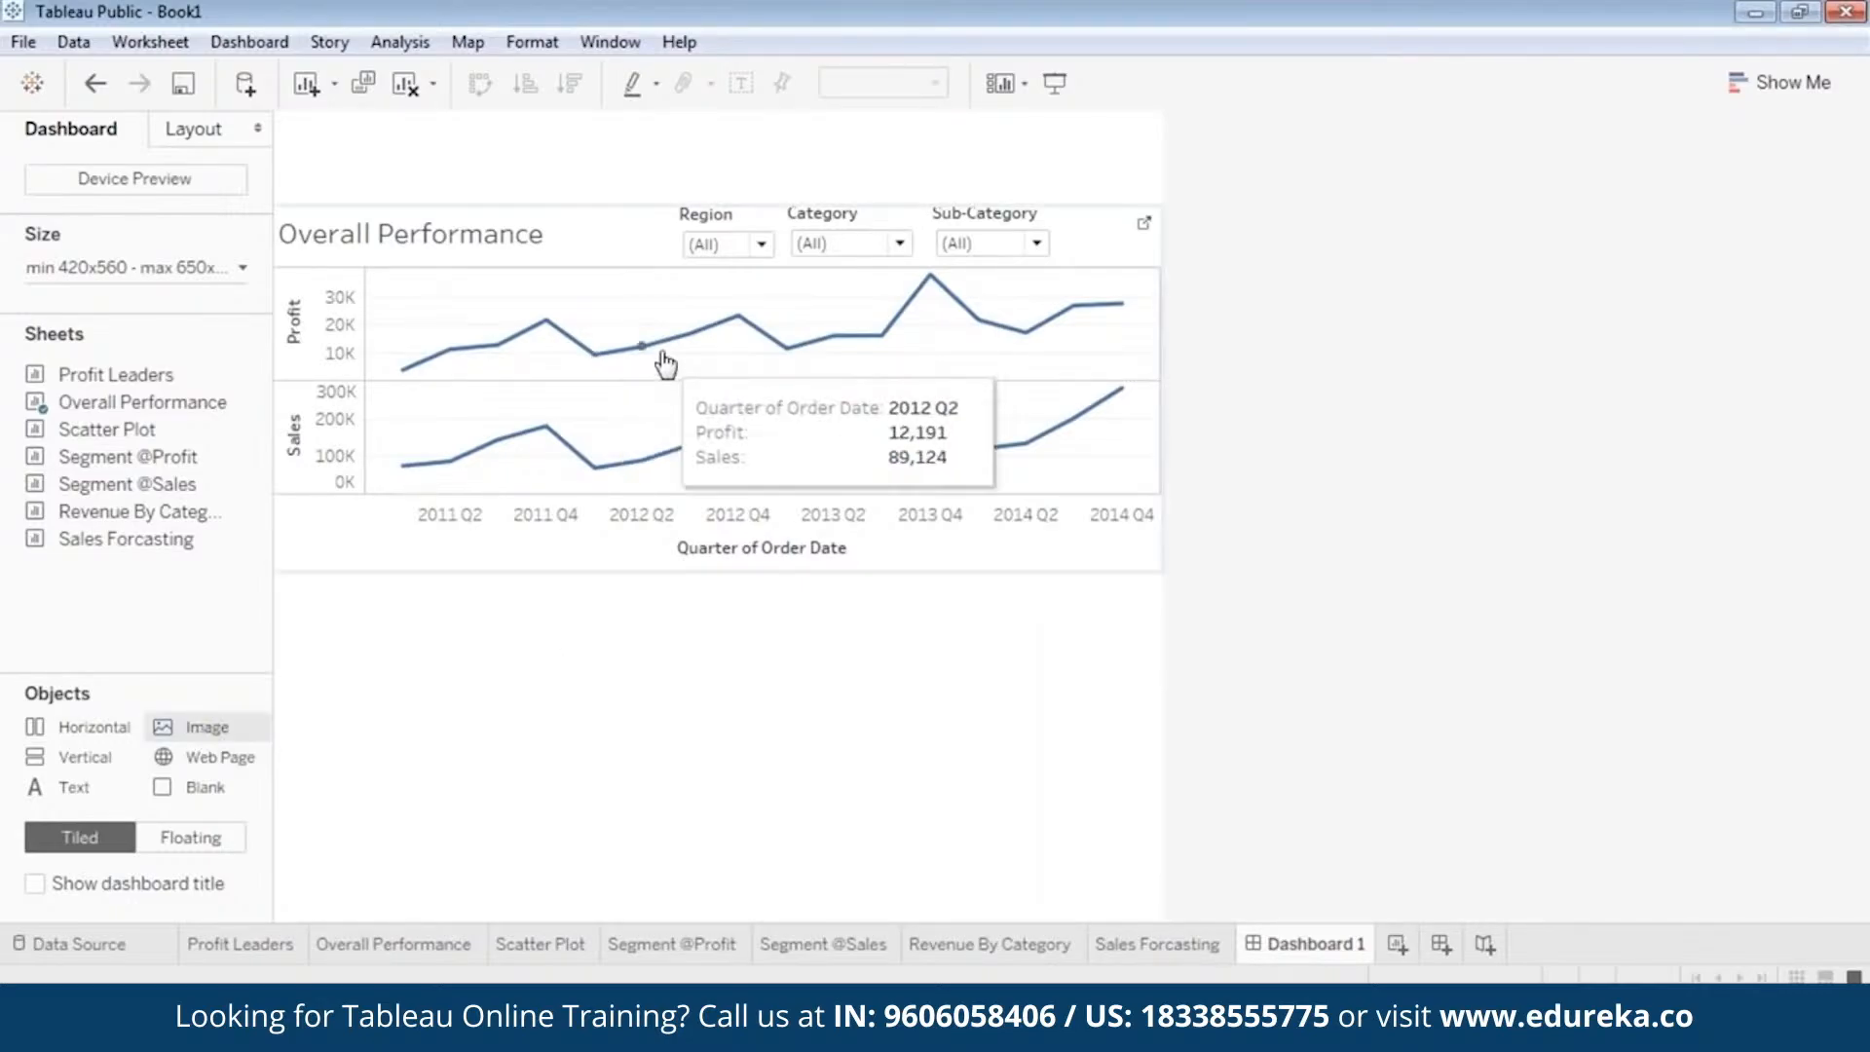
Insert the image edureka_logo from Local Disk (D:) into the dashboard.
{"action": "double_click", "coordinate": [210, 730]}
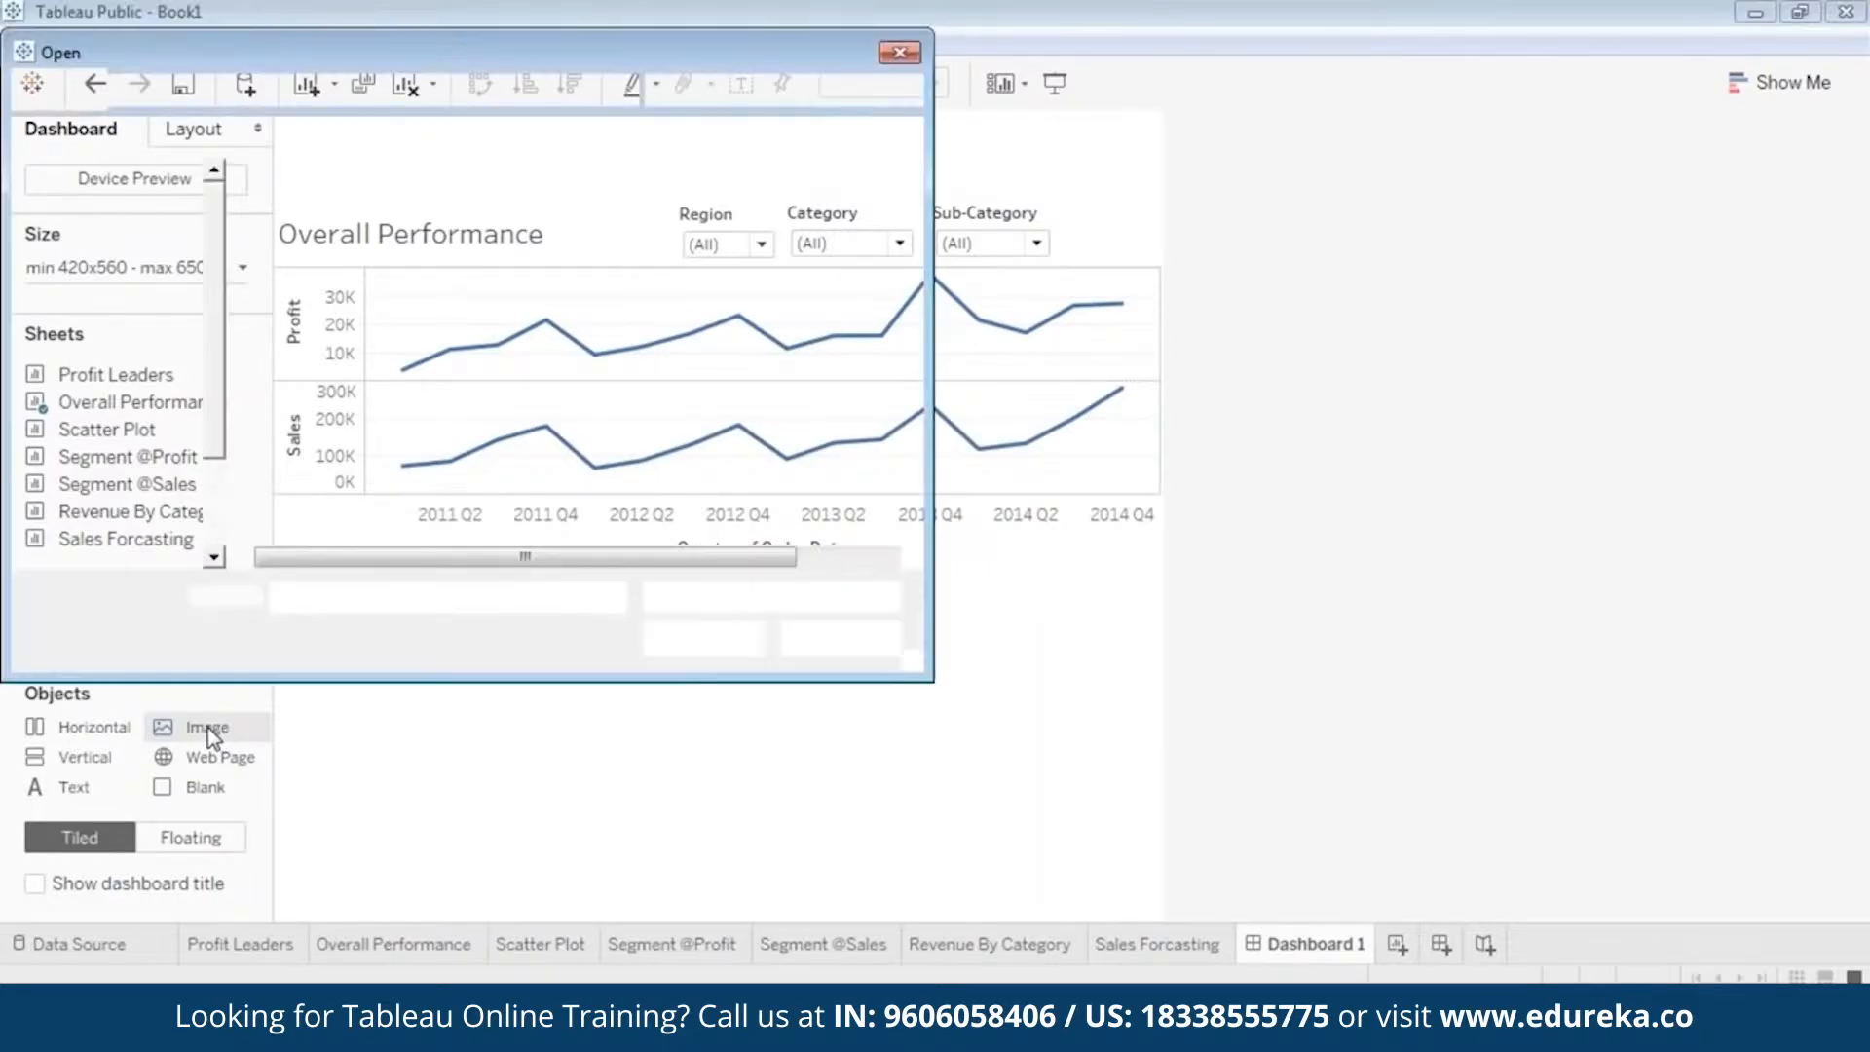
{"action": "left_click_drag", "start_coordinate": [216, 343], "coordinate": [214, 495]}
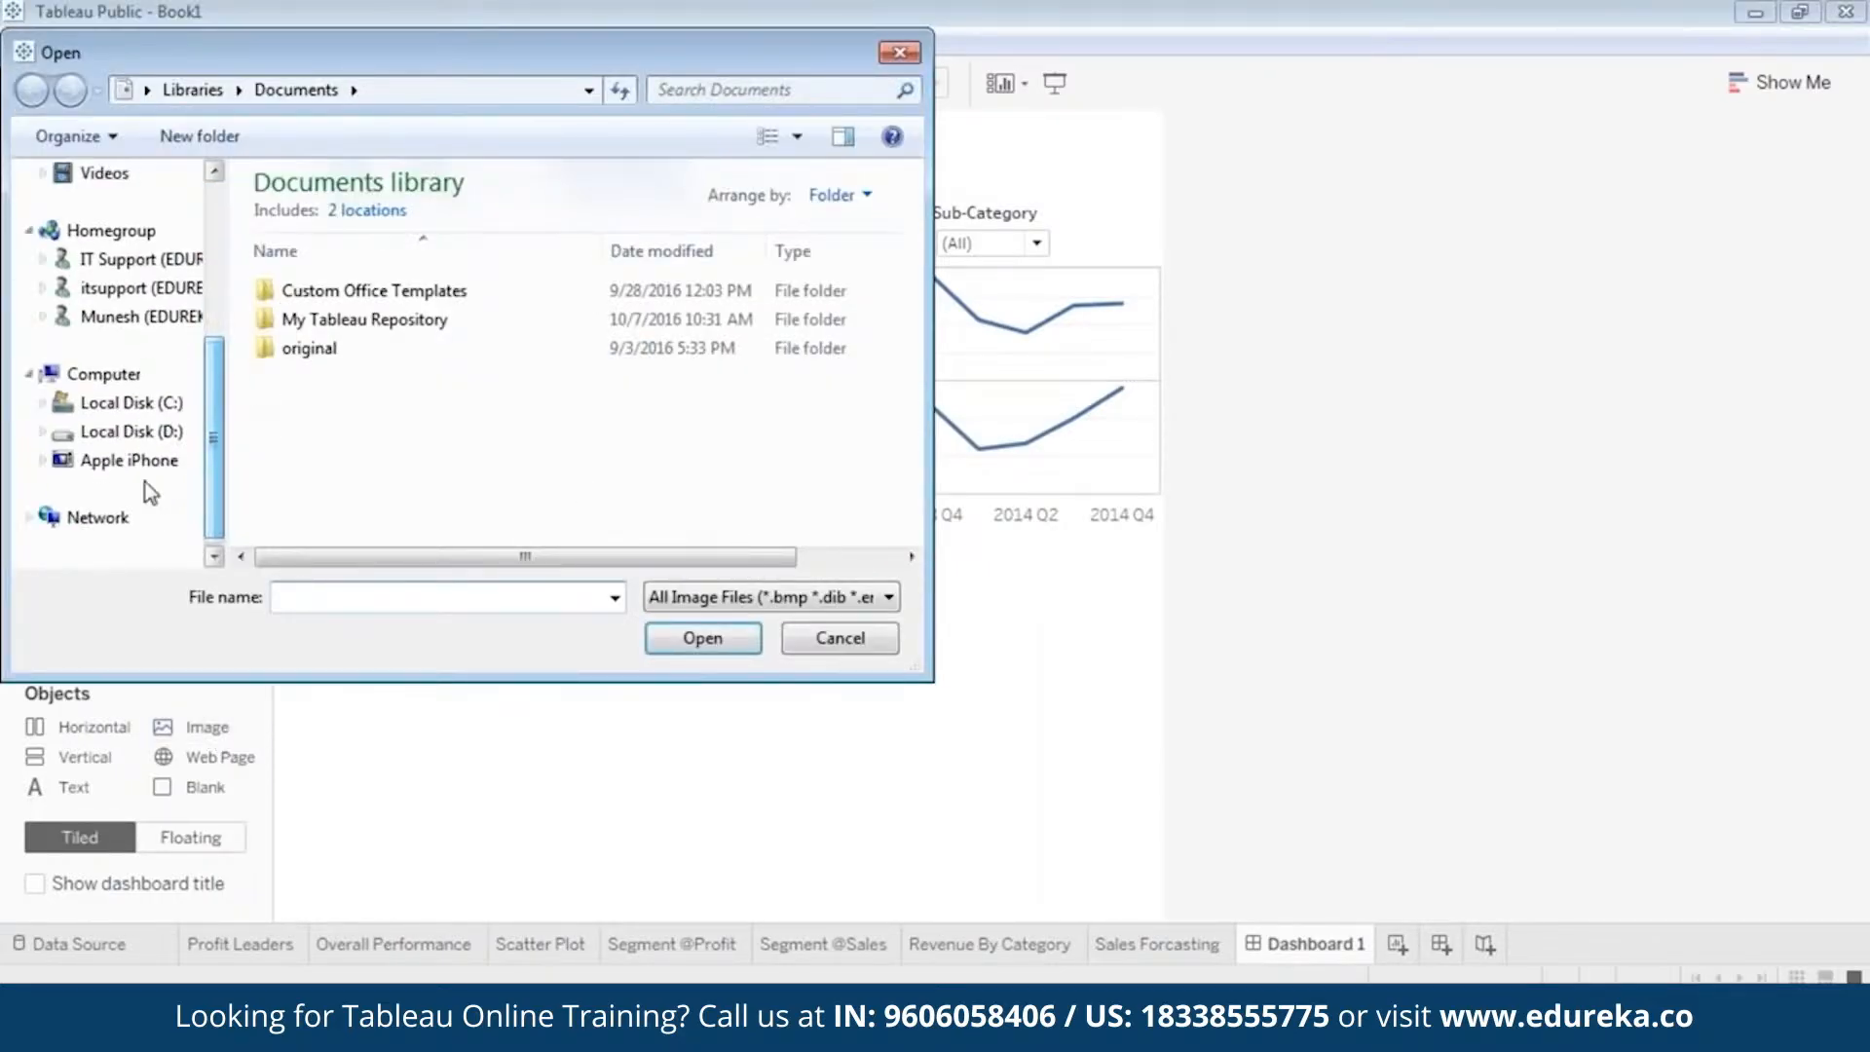
{"action": "left_click", "coordinate": [132, 431]}
{"action": "left_click", "coordinate": [488, 310]}
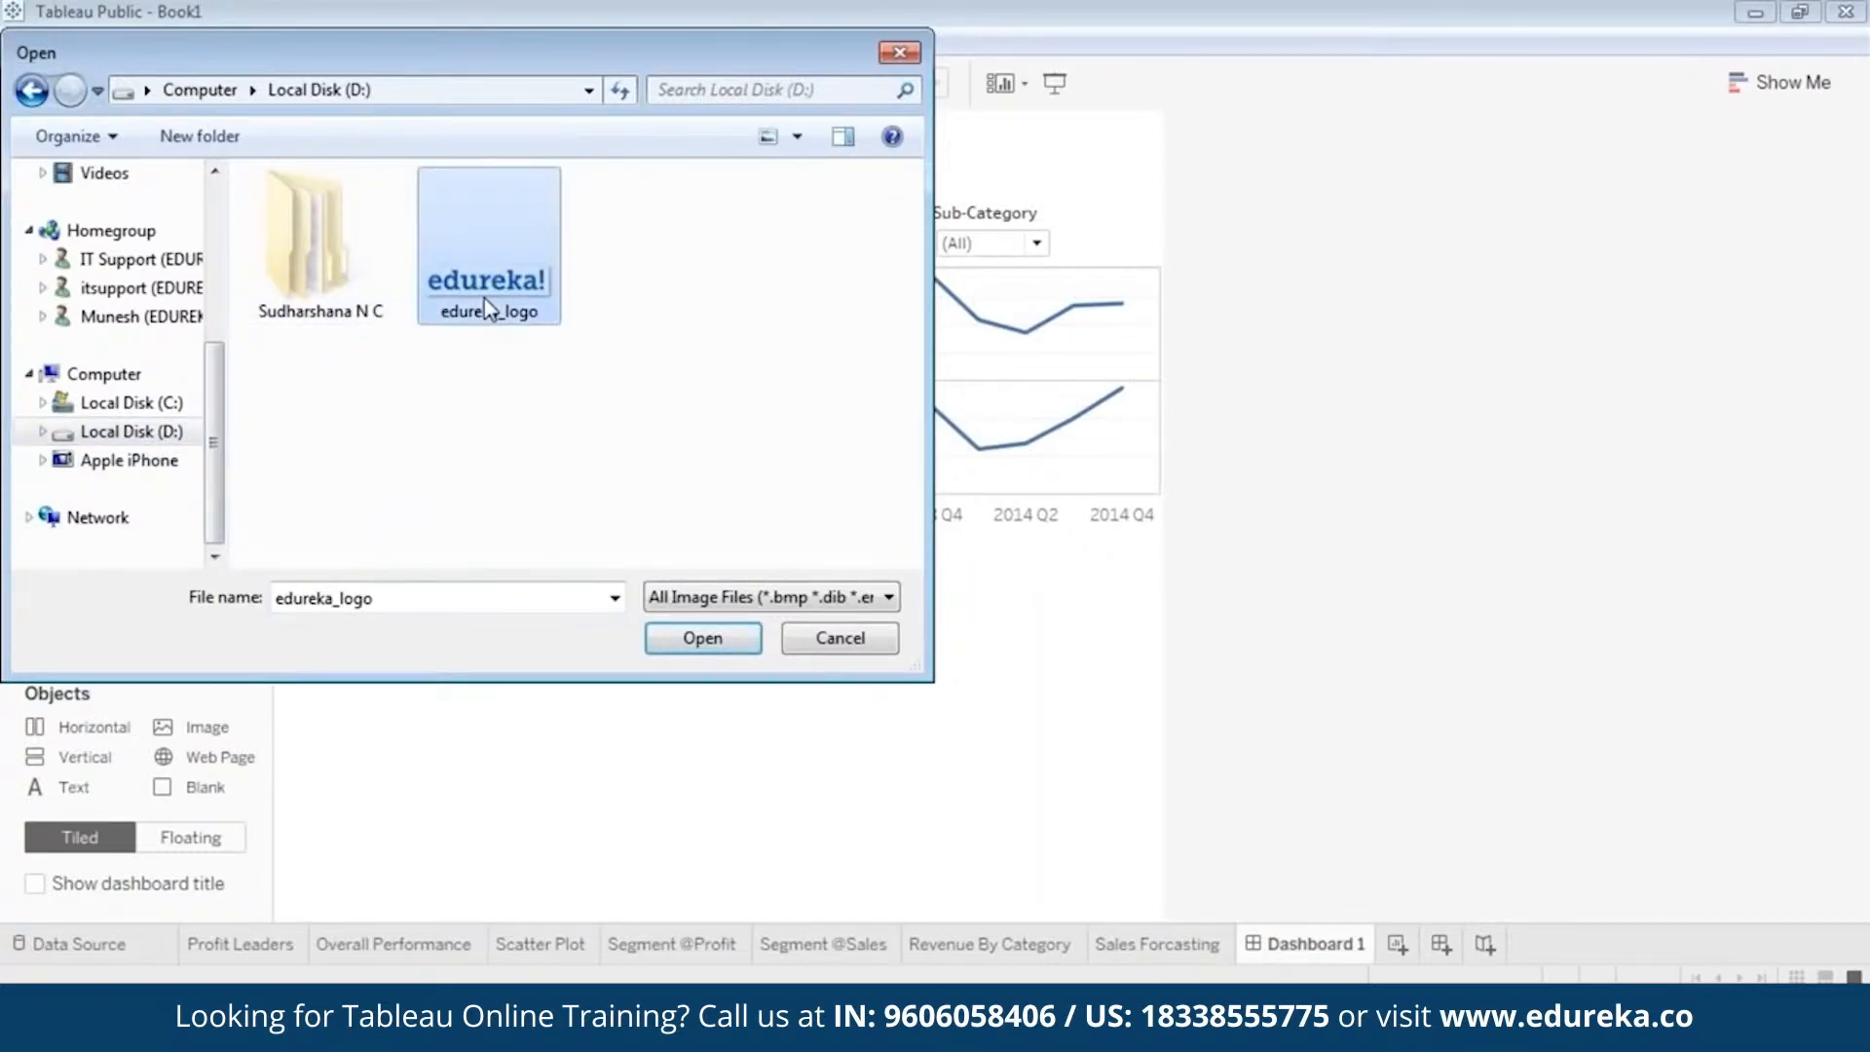
{"action": "double_click", "coordinate": [488, 310]}
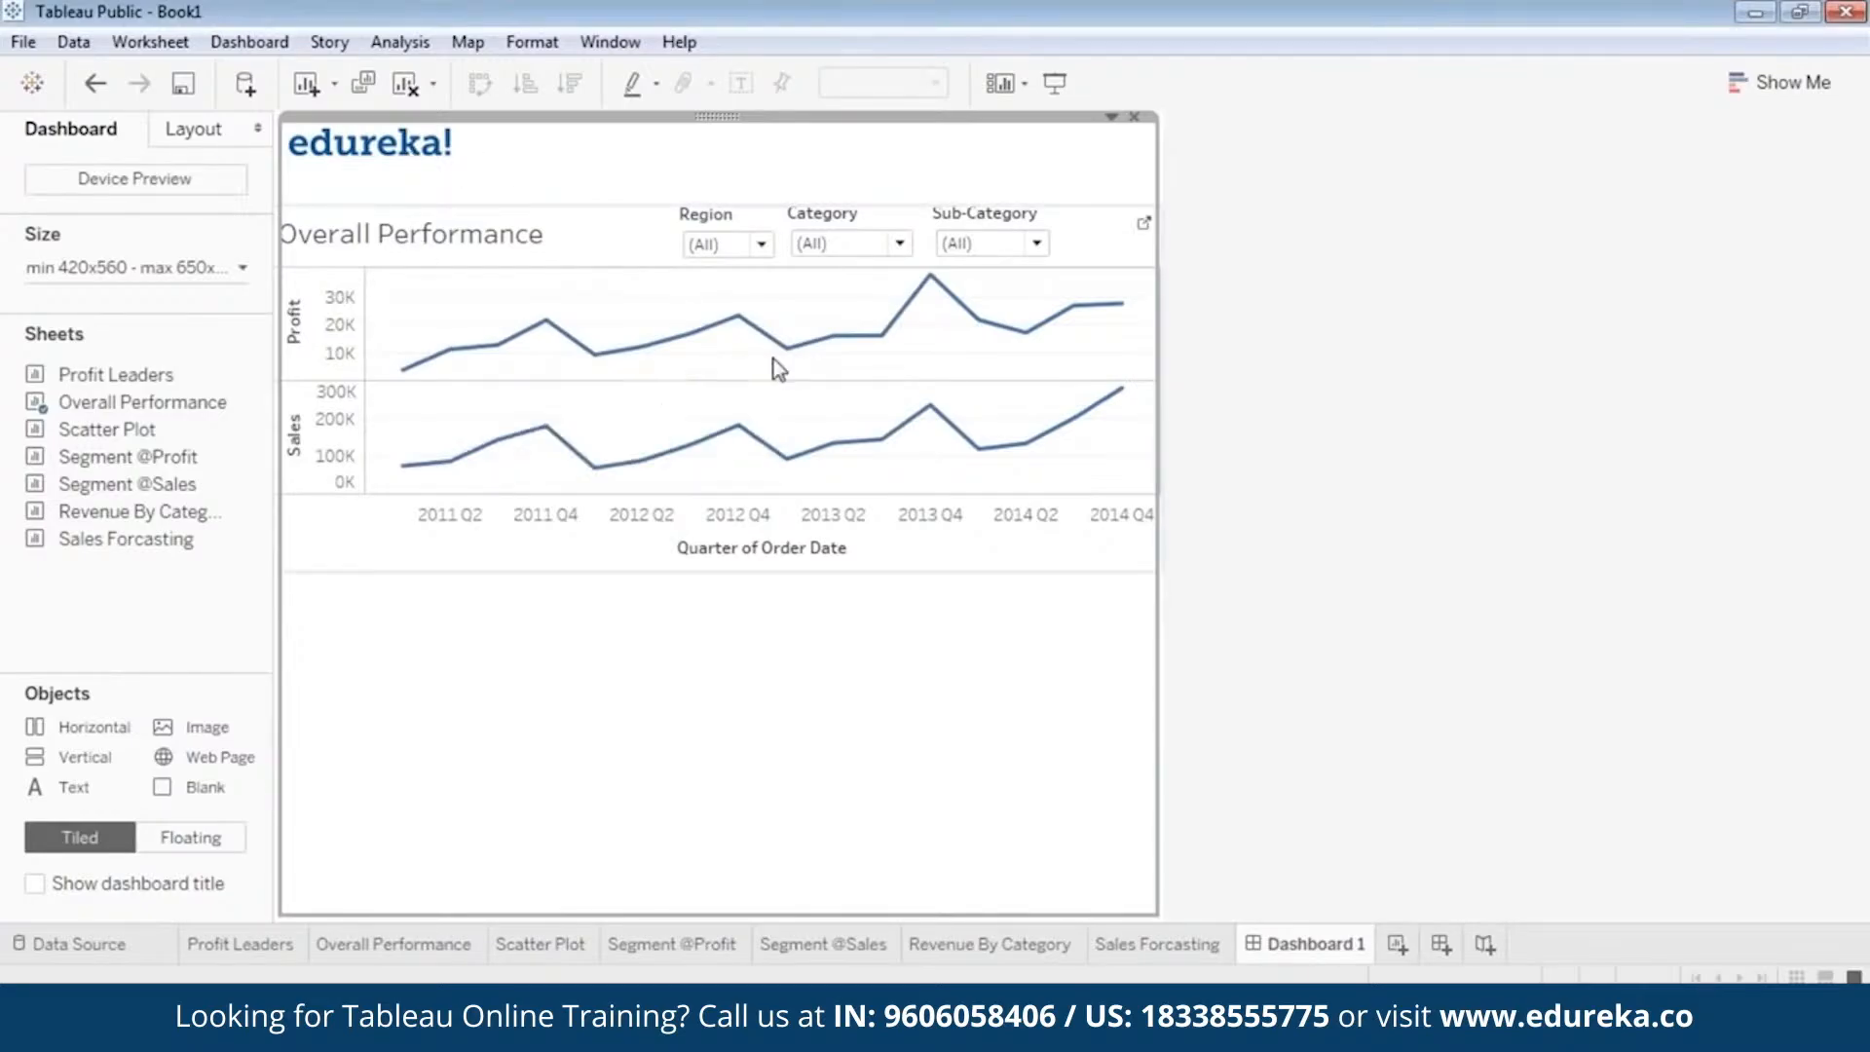
Make the logo image floating, resize it slightly and place it in the dashboard's upper-left corner above the Overall Performance chart.
{"action": "right_click", "coordinate": [720, 140]}
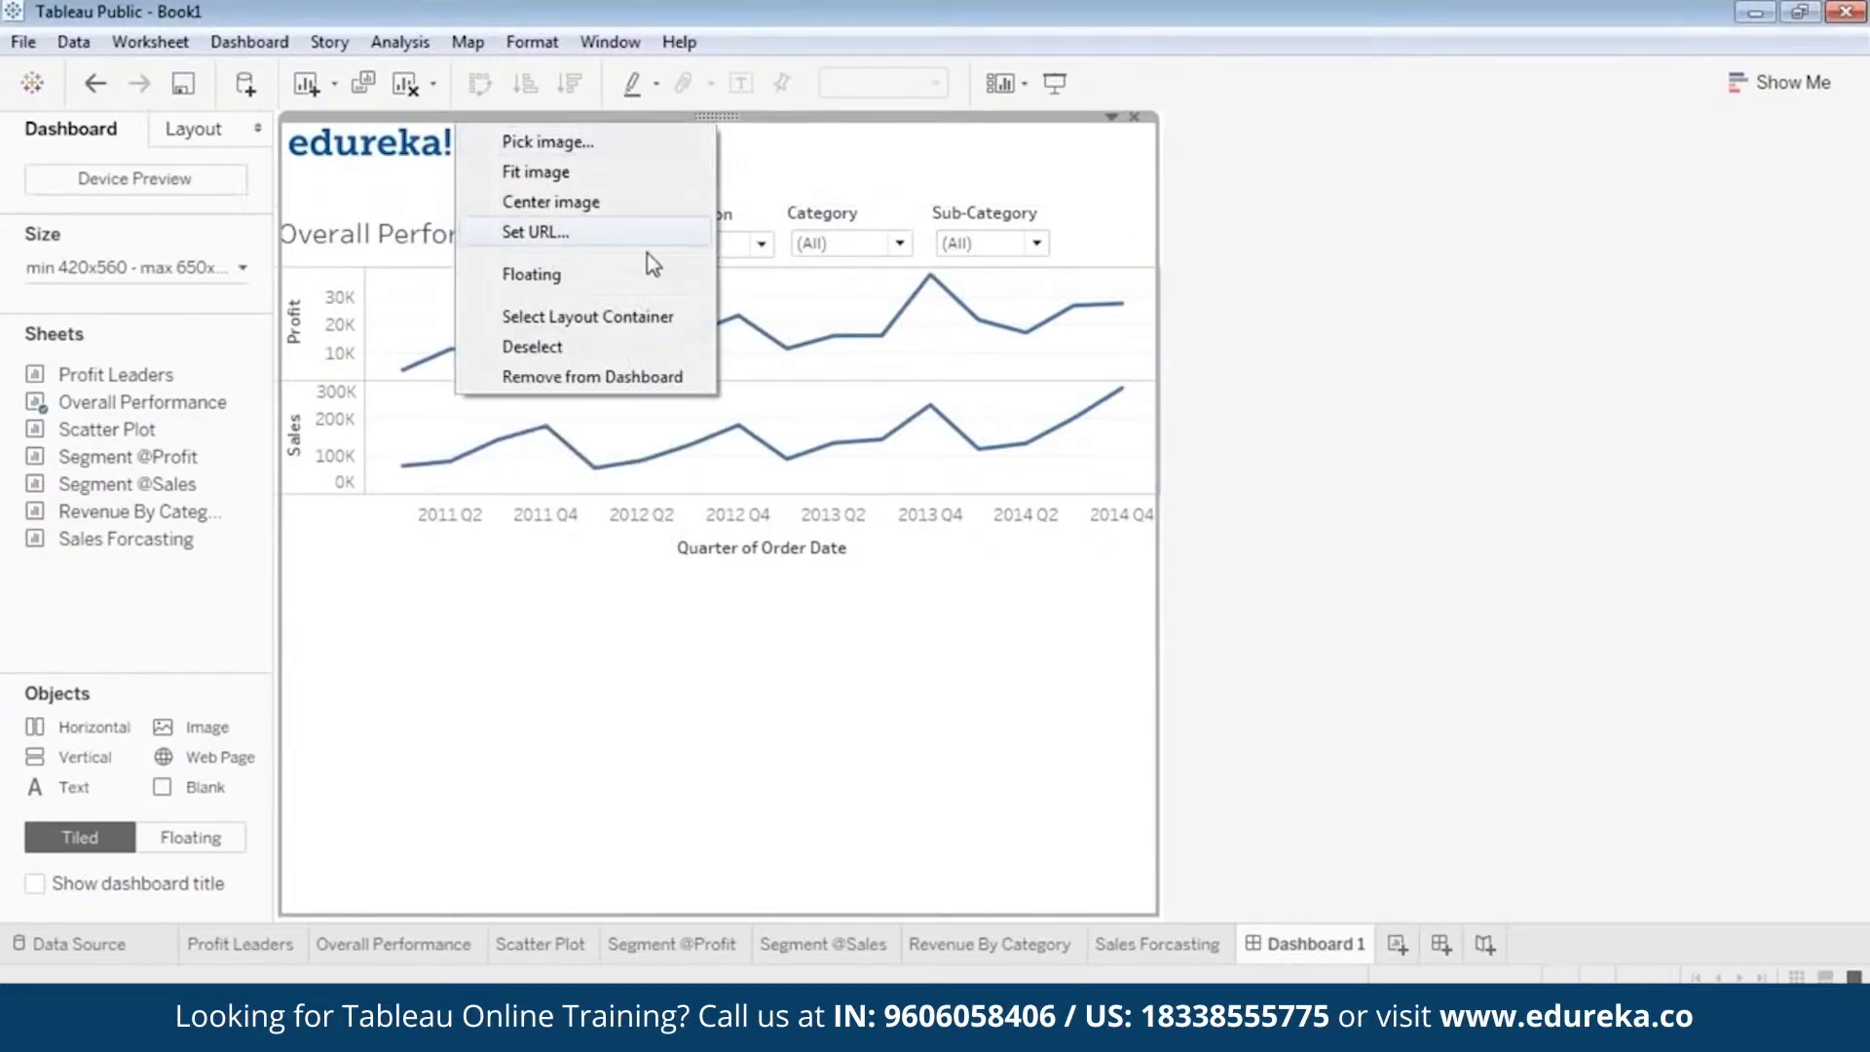
{"action": "left_click", "coordinate": [612, 270]}
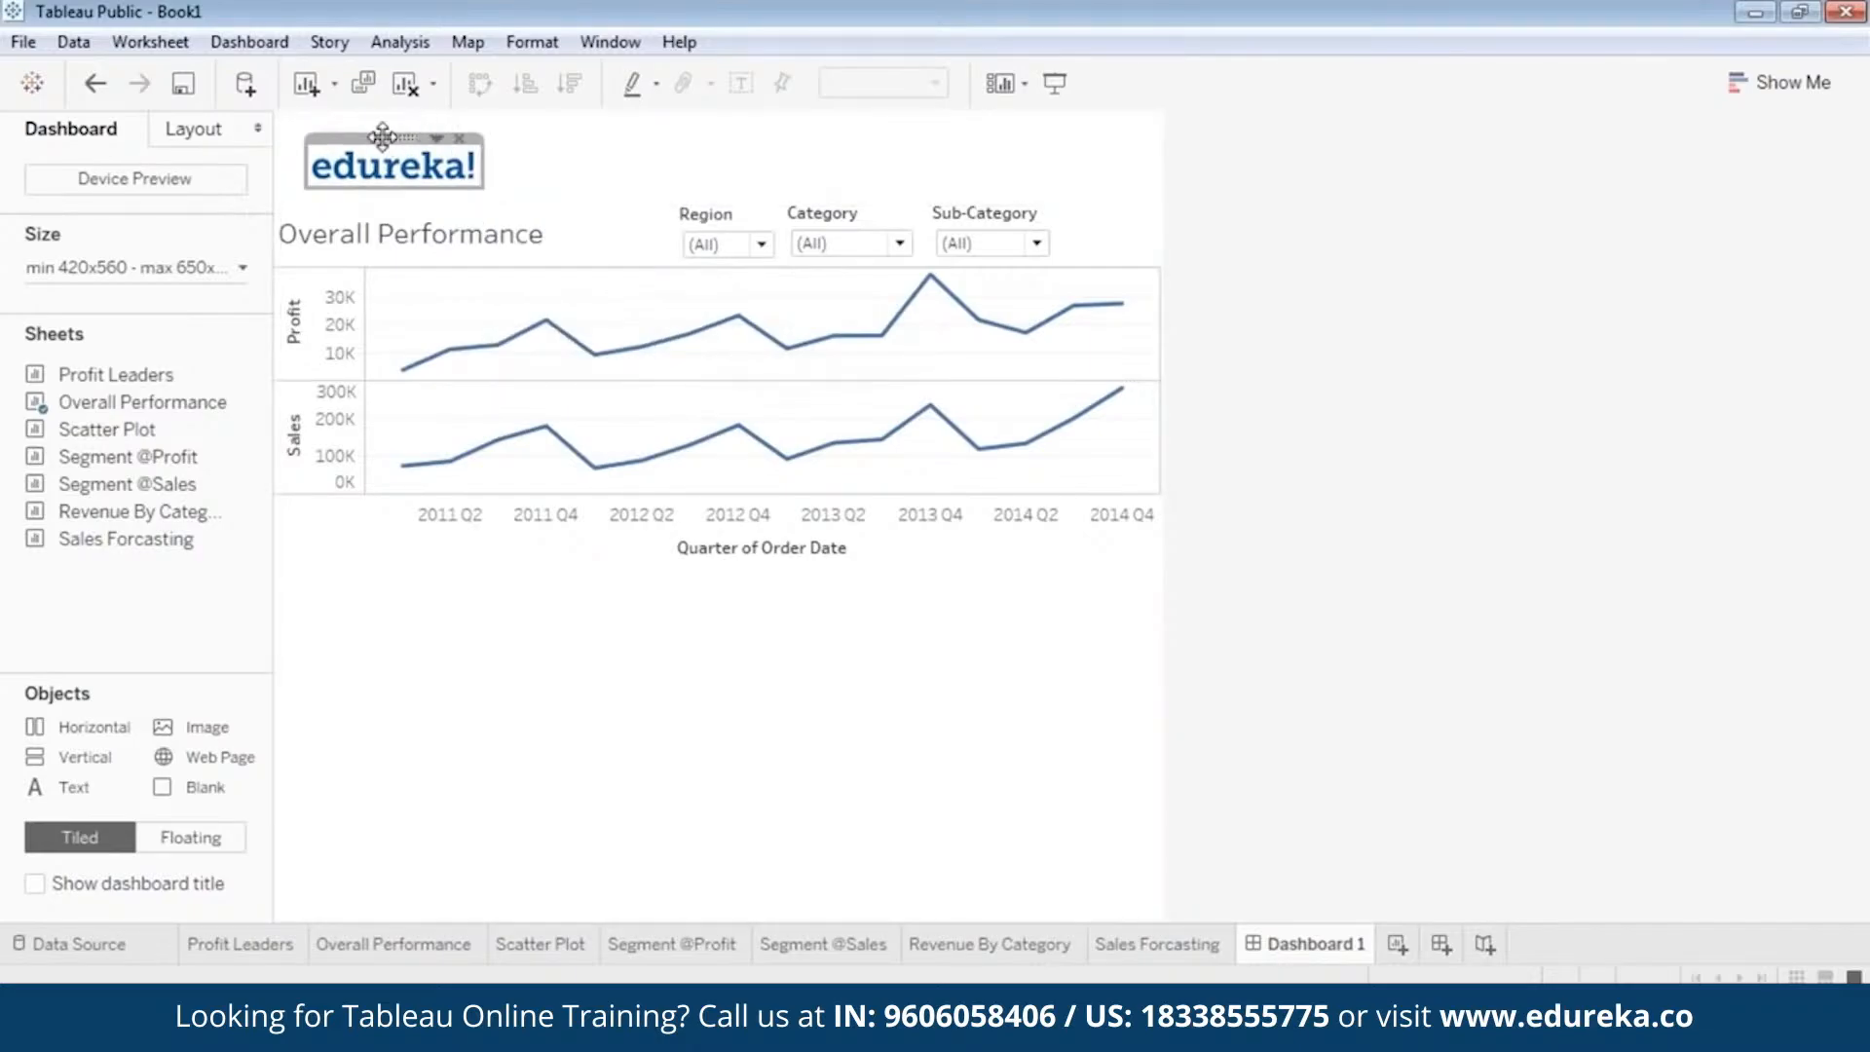
{"action": "left_click_drag", "start_coordinate": [381, 136], "coordinate": [696, 133]}
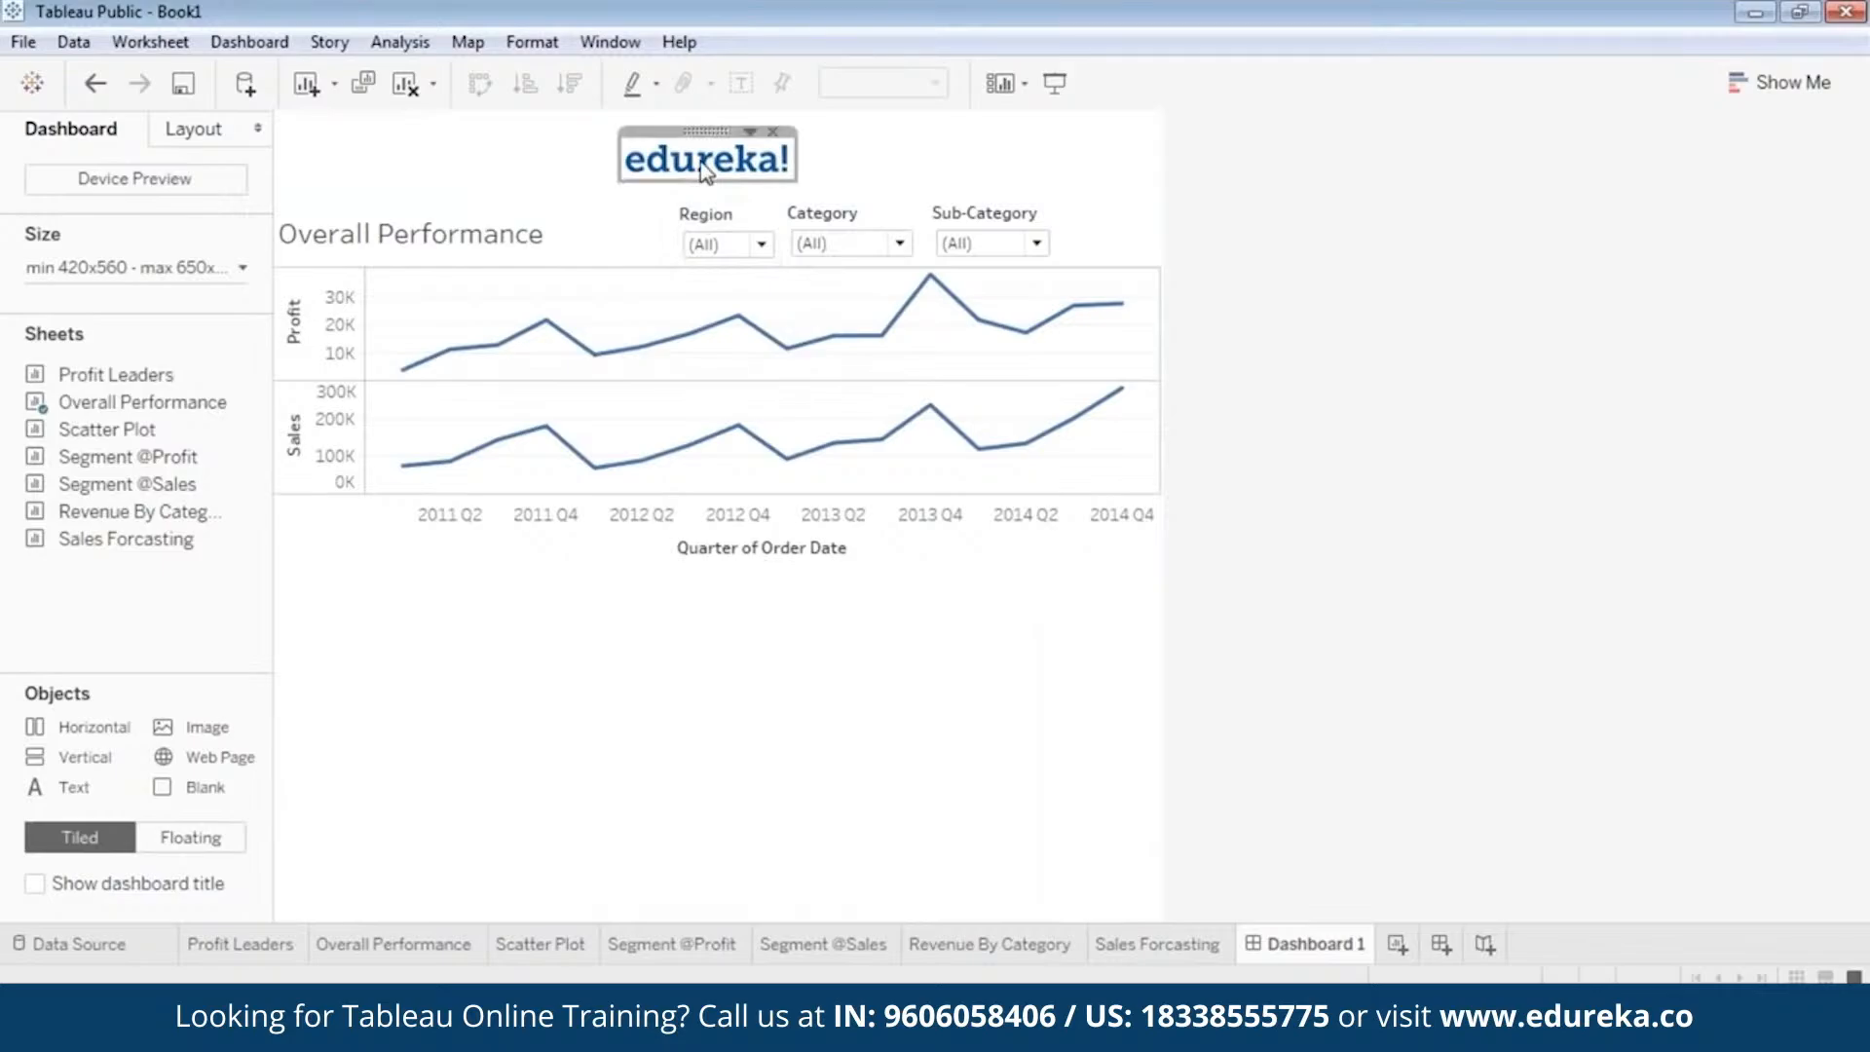
{"action": "left_click_drag", "start_coordinate": [709, 131], "coordinate": [364, 112]}
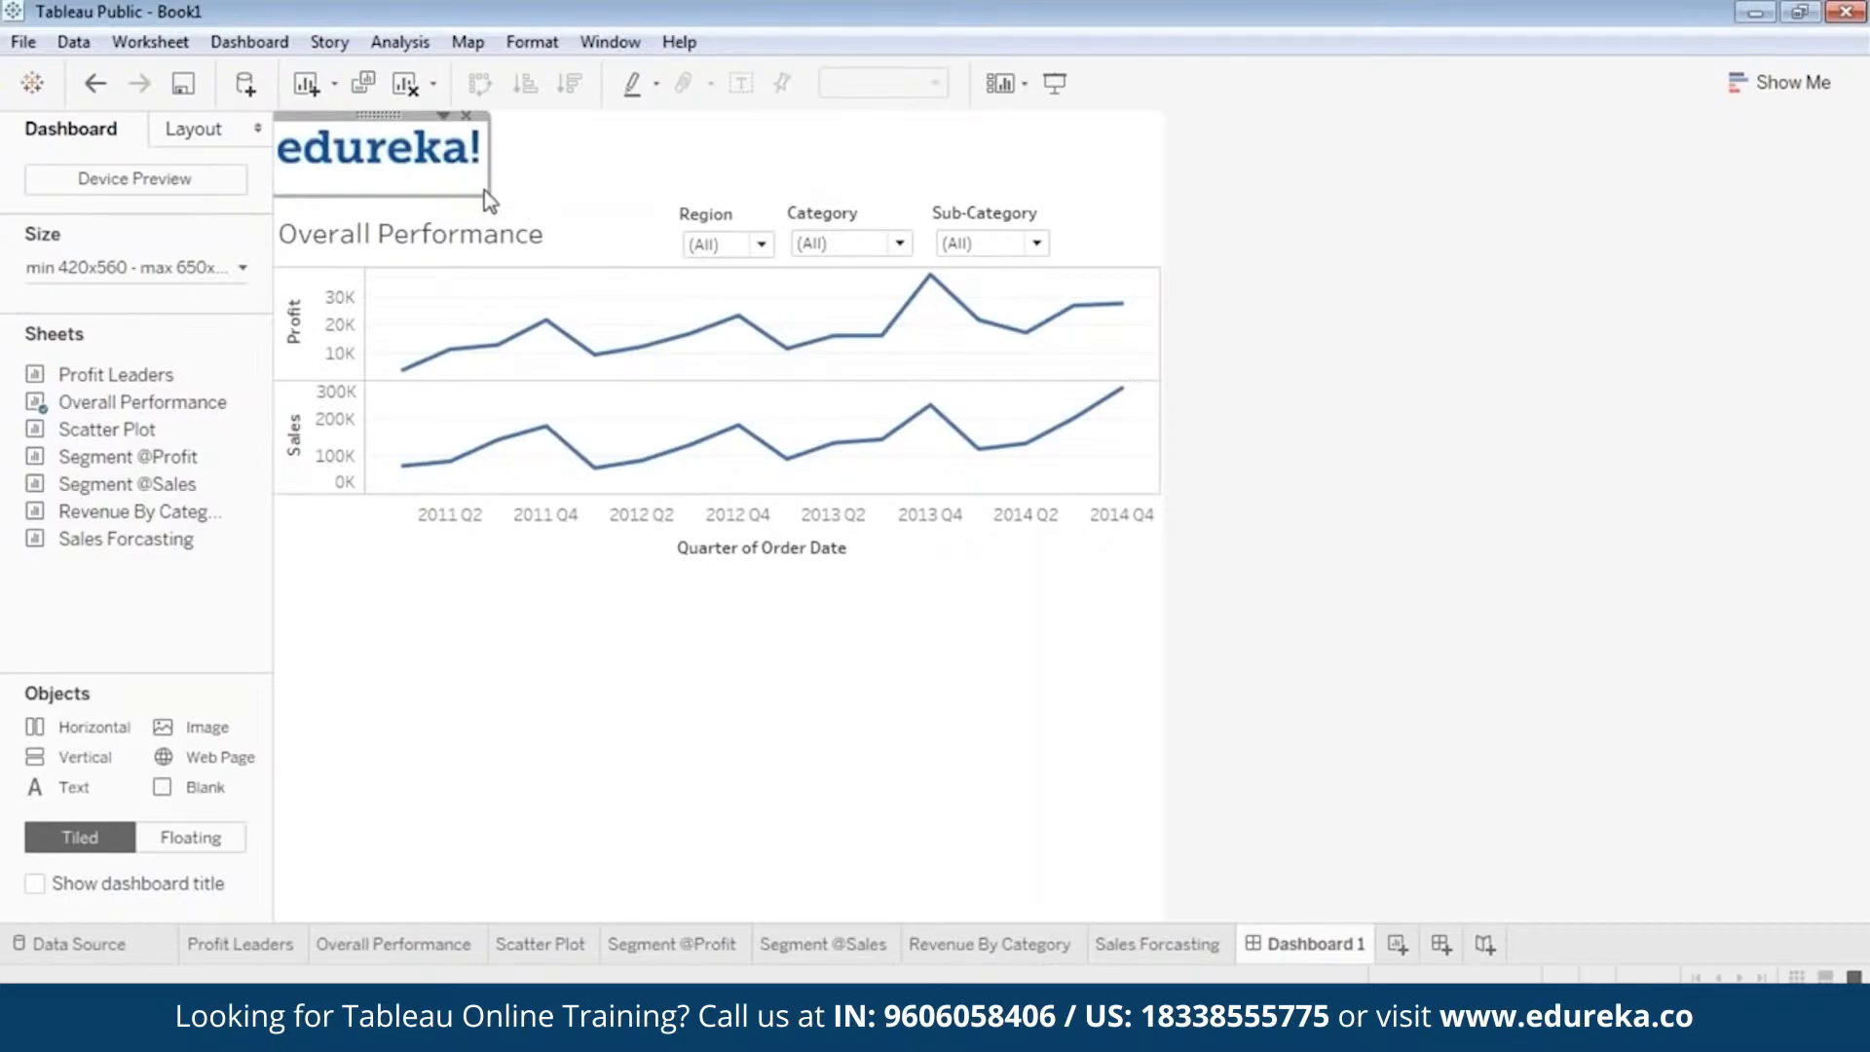
{"action": "left_click_drag", "start_coordinate": [483, 190], "coordinate": [466, 178]}
{"action": "left_click_drag", "start_coordinate": [368, 115], "coordinate": [379, 118]}
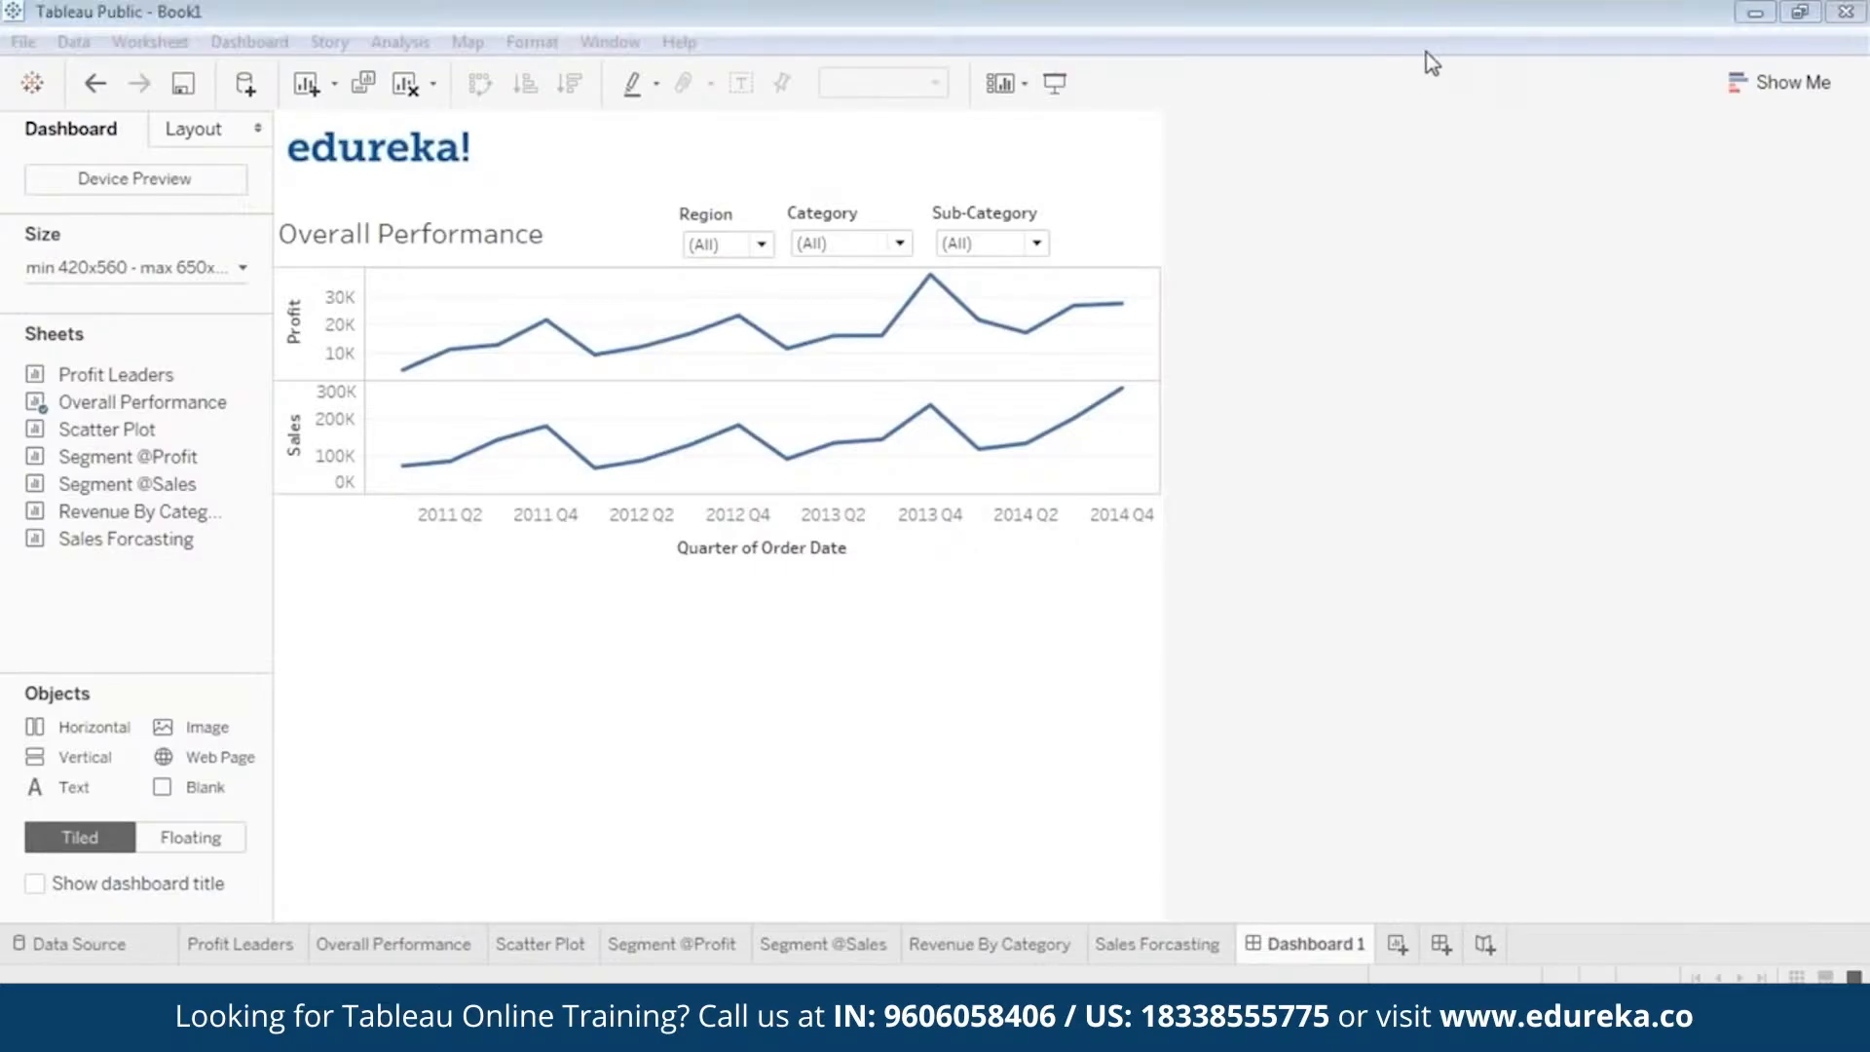
Preview the dashboard in presentation mode to examine how the filters and logo sit around the chart.
{"action": "left_click", "coordinate": [1055, 84]}
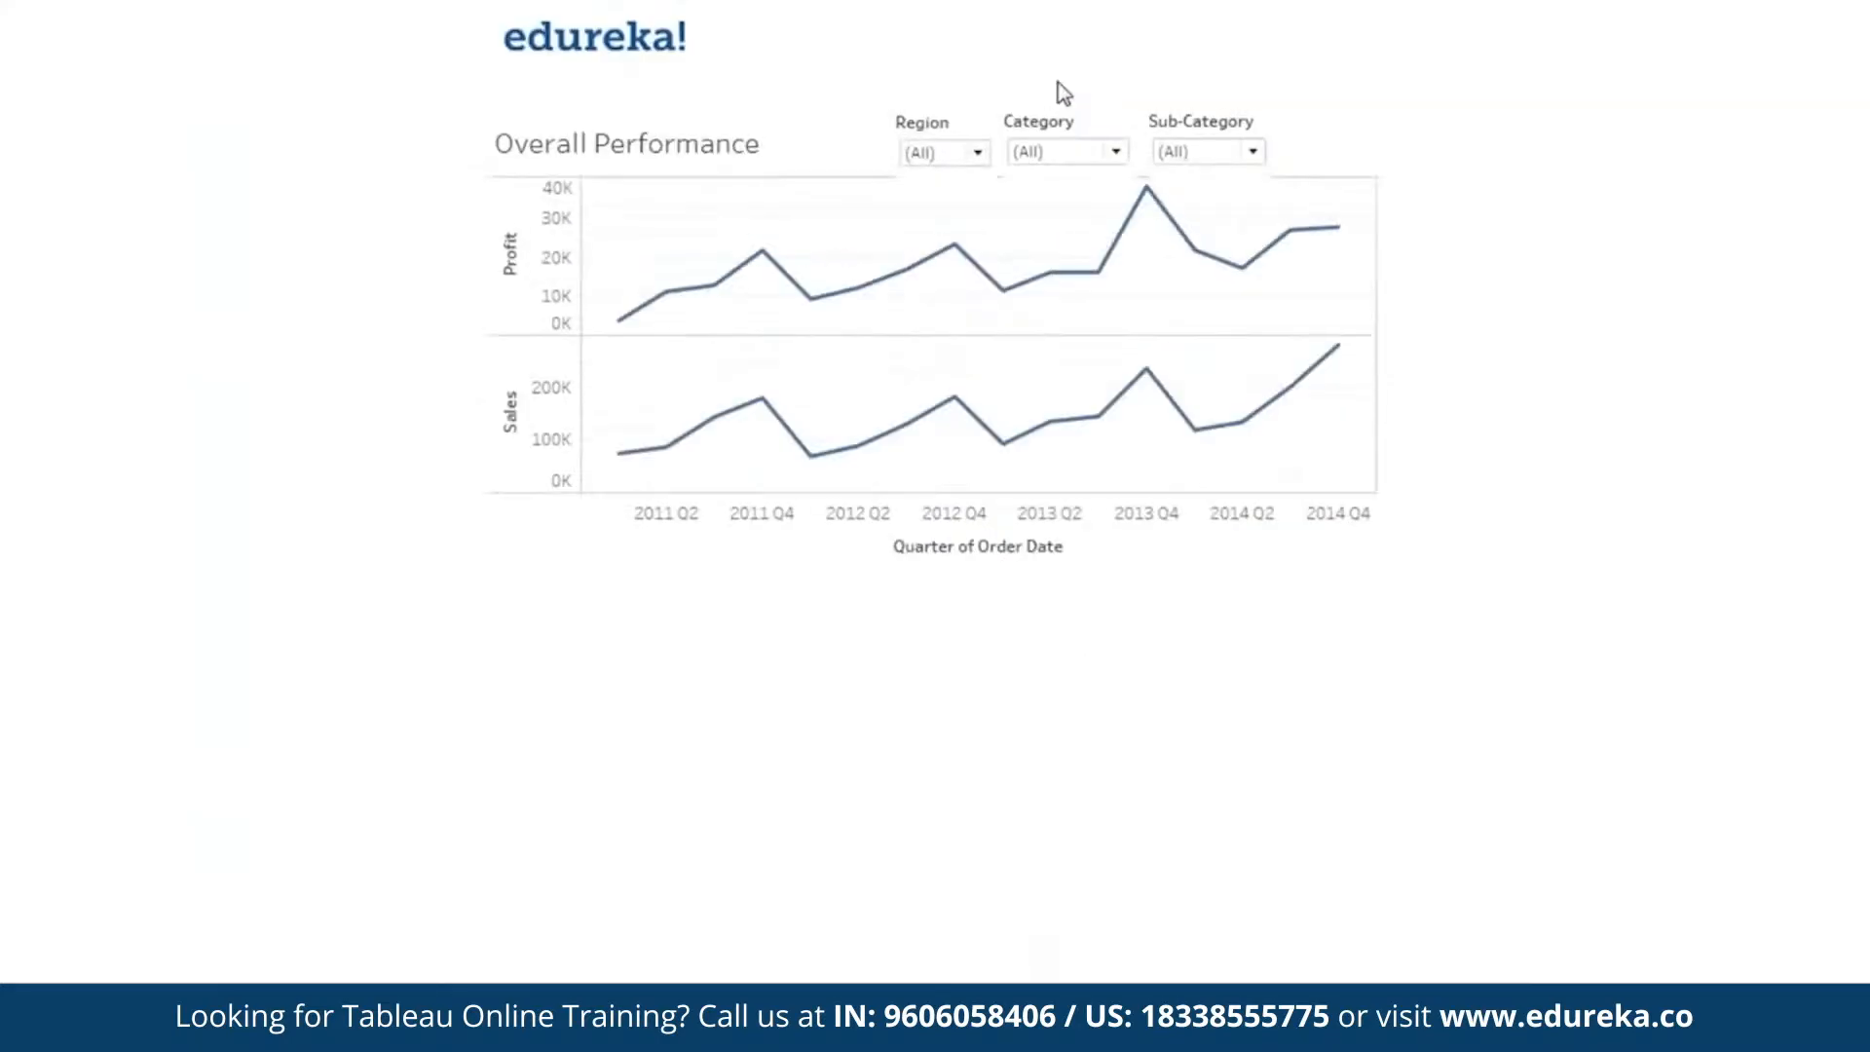
{"action": "mouse_move", "coordinate": [872, 285]}
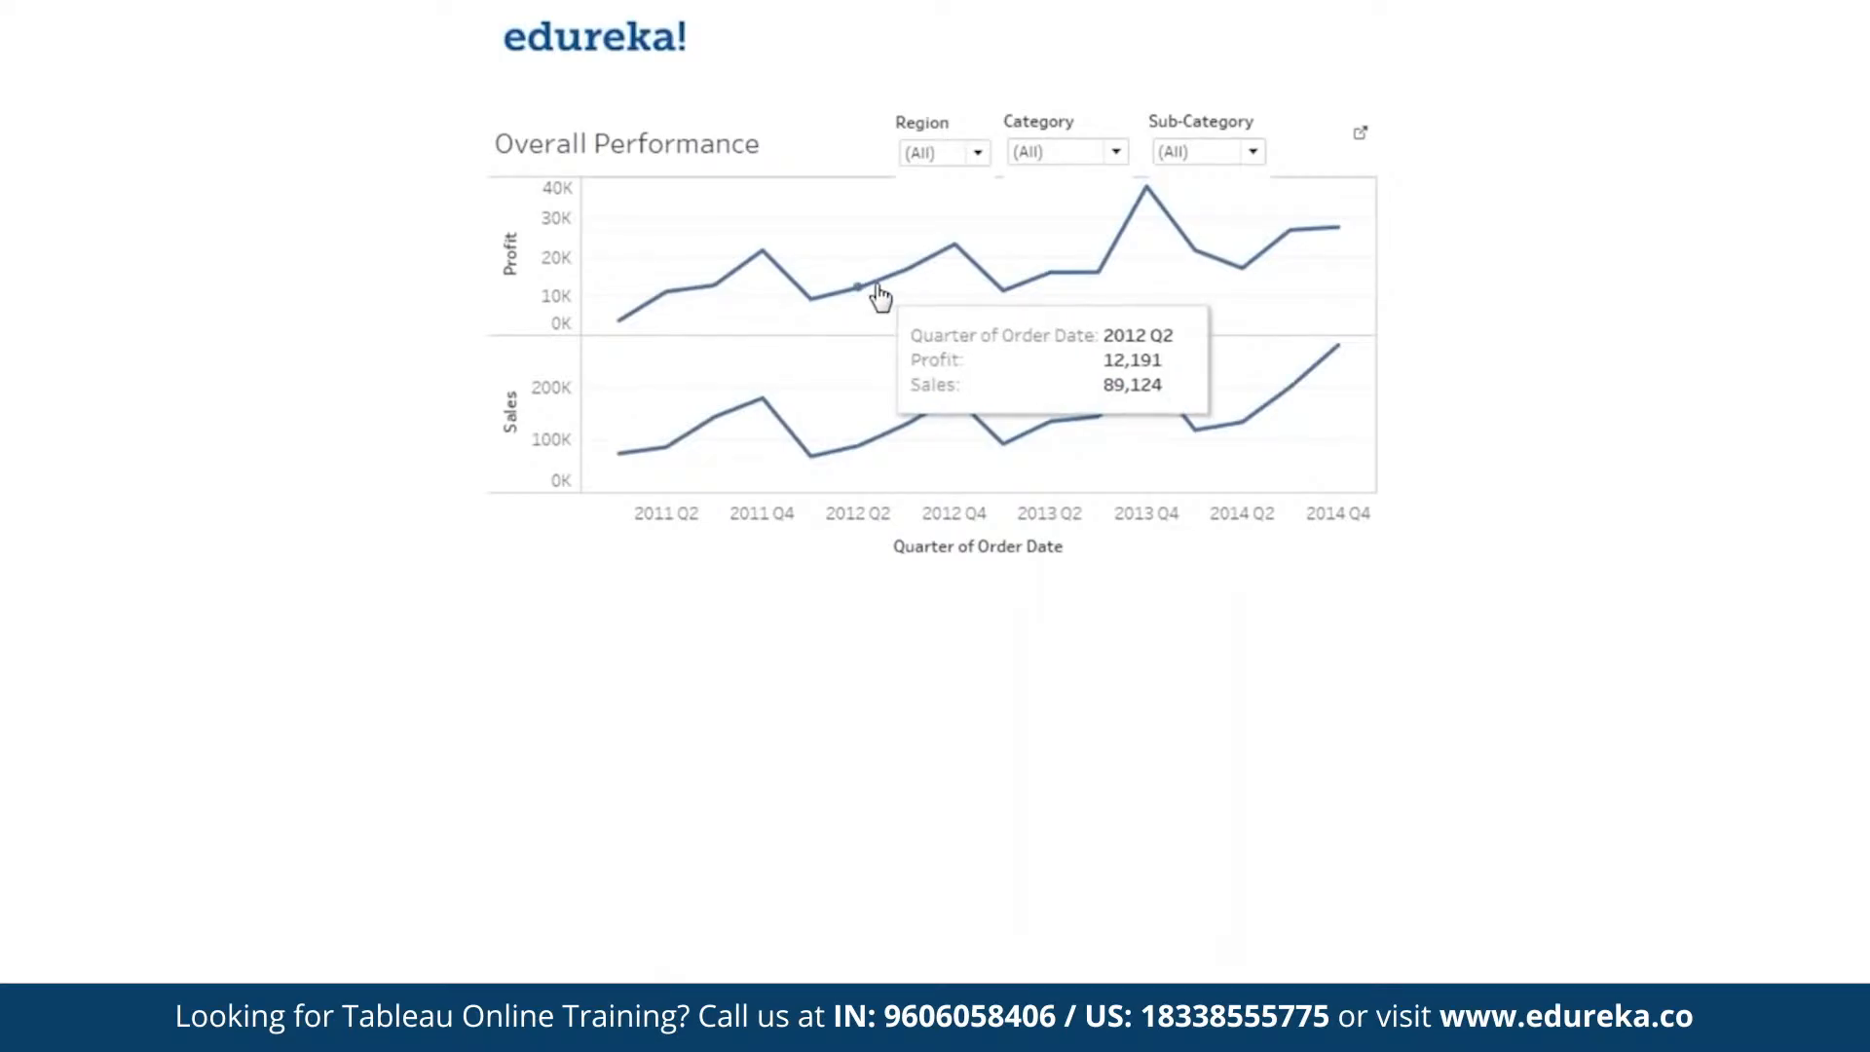
{"action": "key", "text": "Escape"}
Reduce the height of the Region, Category and Sub-Category filter boxes so they clear the chart's border, and check them in presentation mode.
{"action": "left_click", "coordinate": [716, 238]}
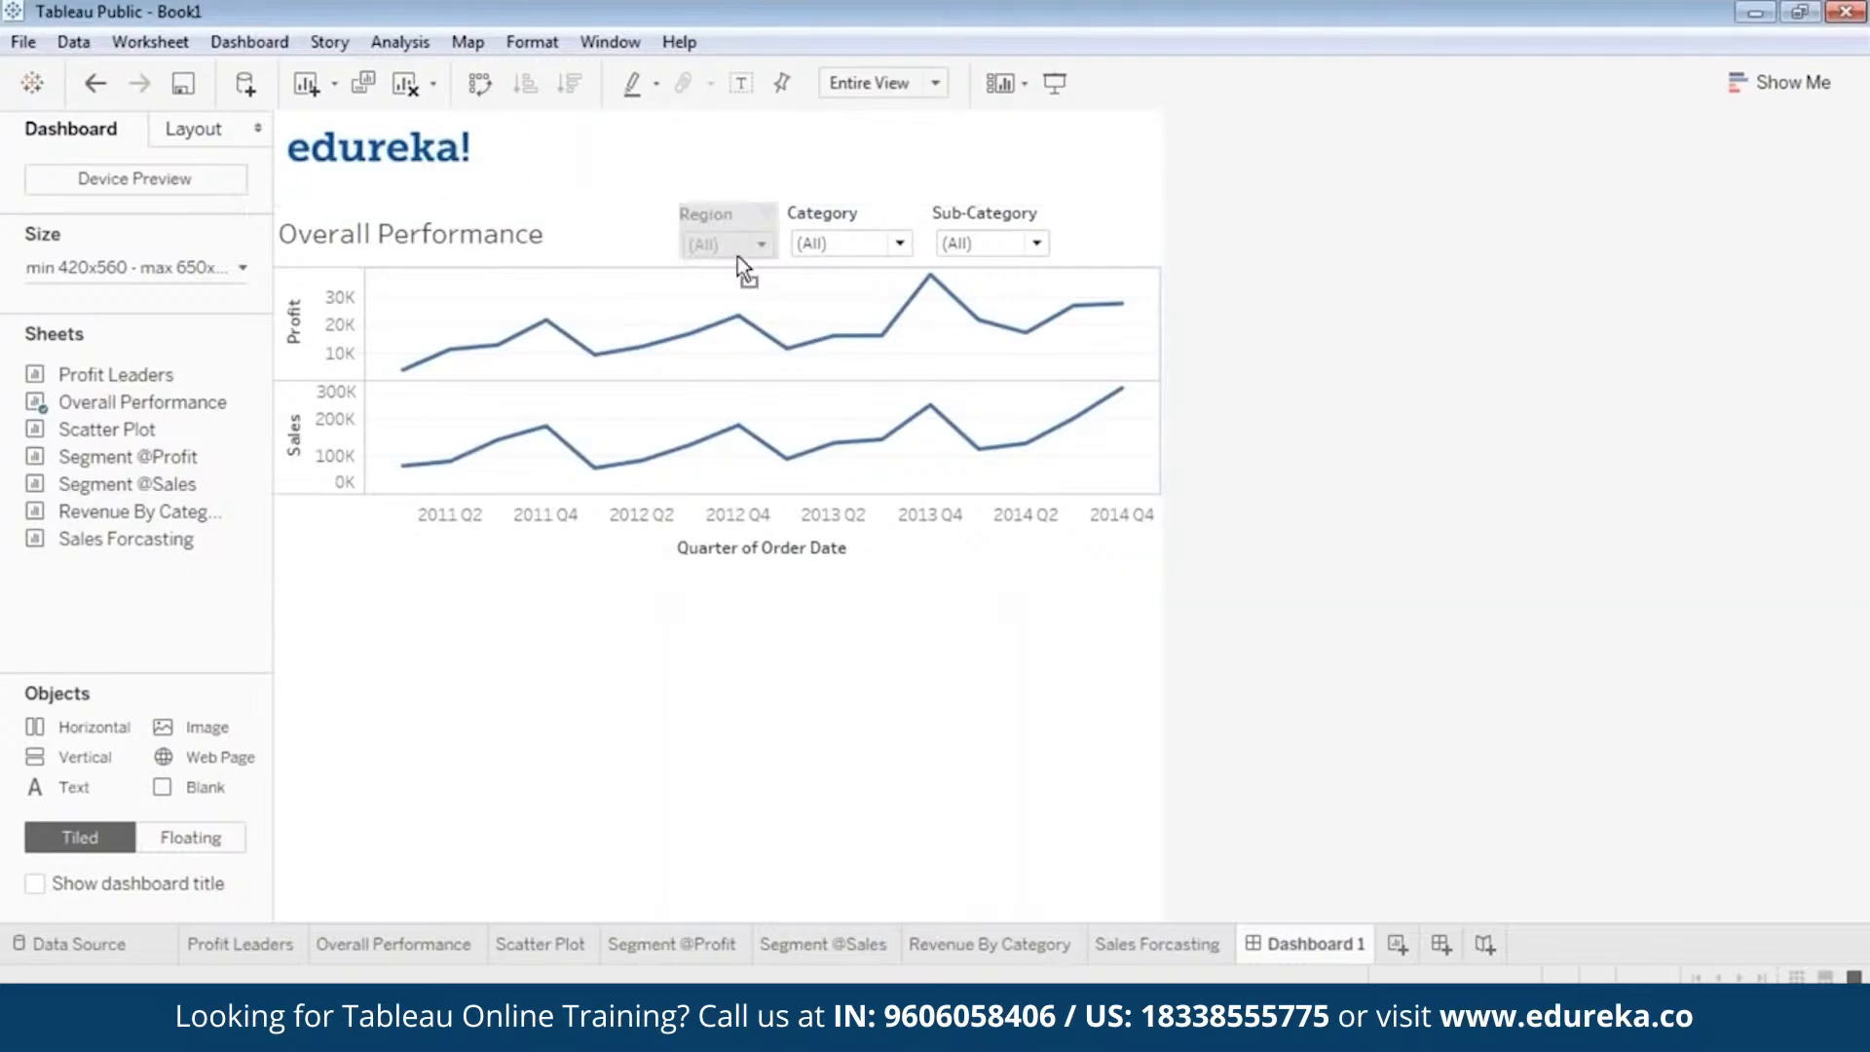
{"action": "left_click", "coordinate": [890, 254]}
{"action": "left_click", "coordinate": [890, 254]}
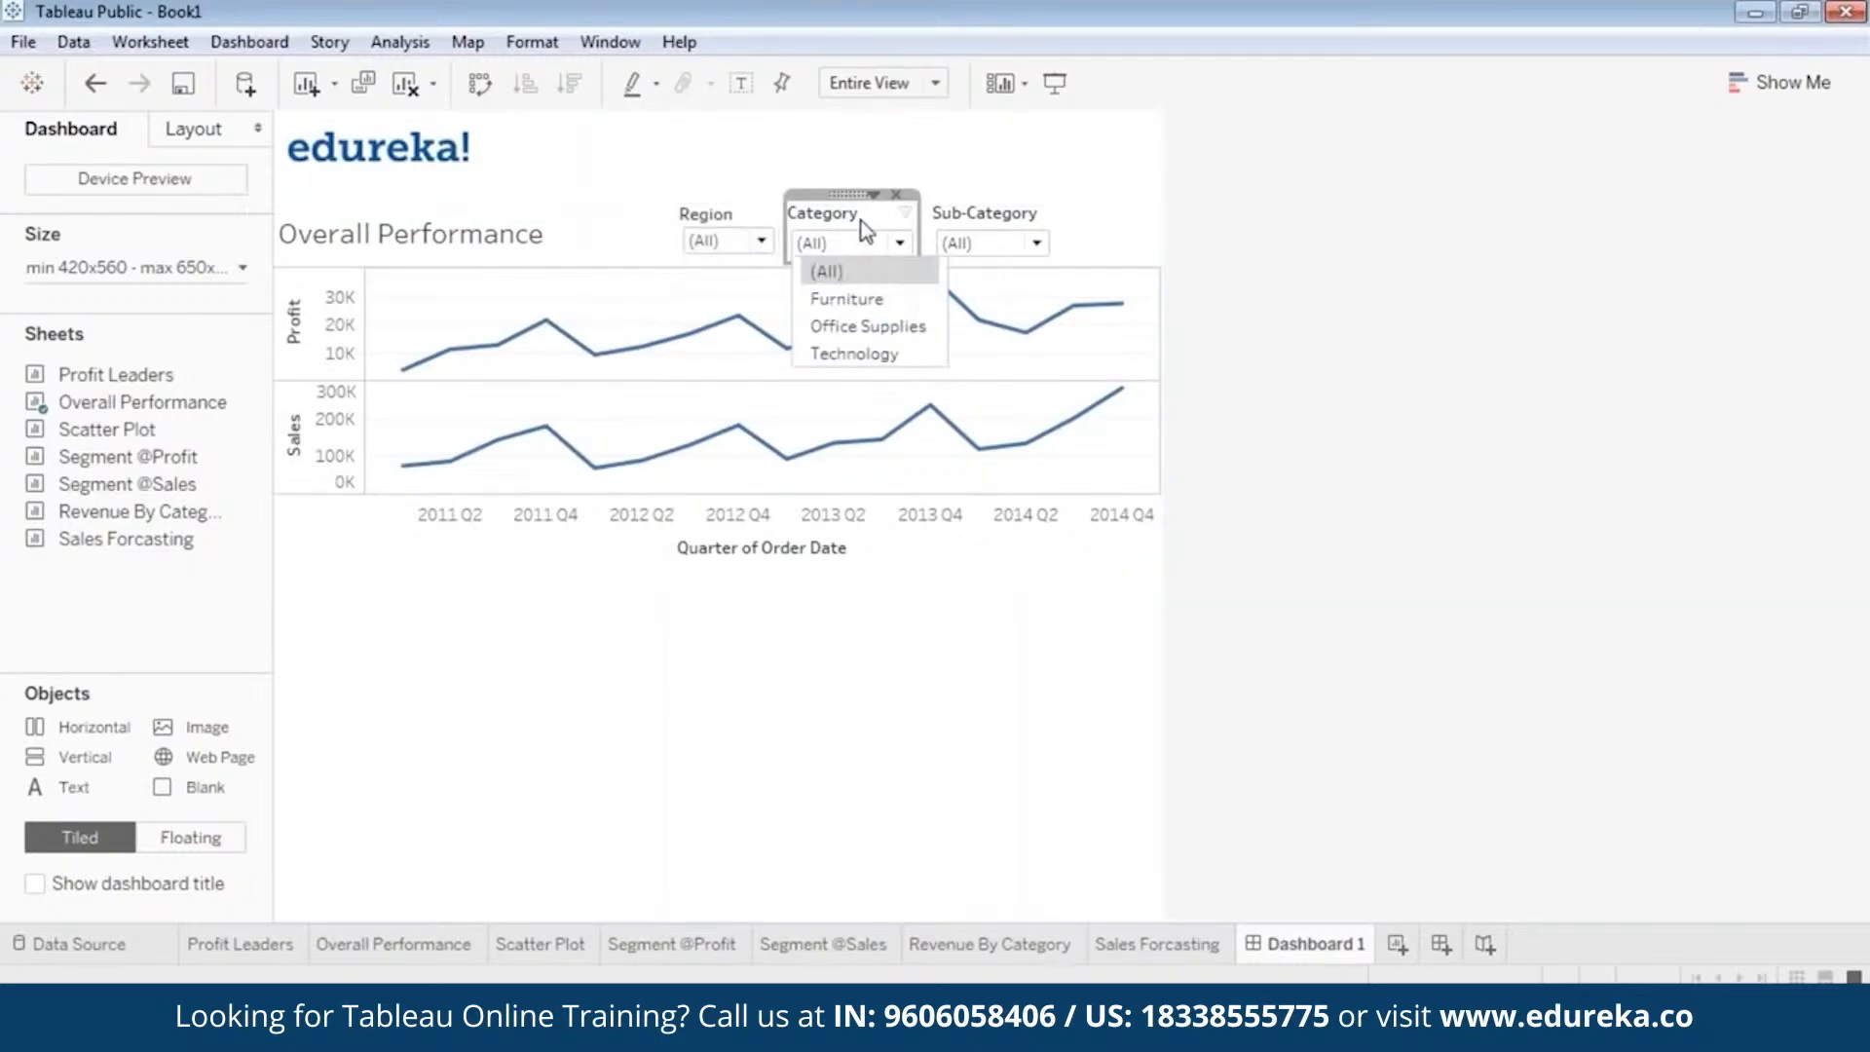
{"action": "left_click", "coordinate": [865, 269]}
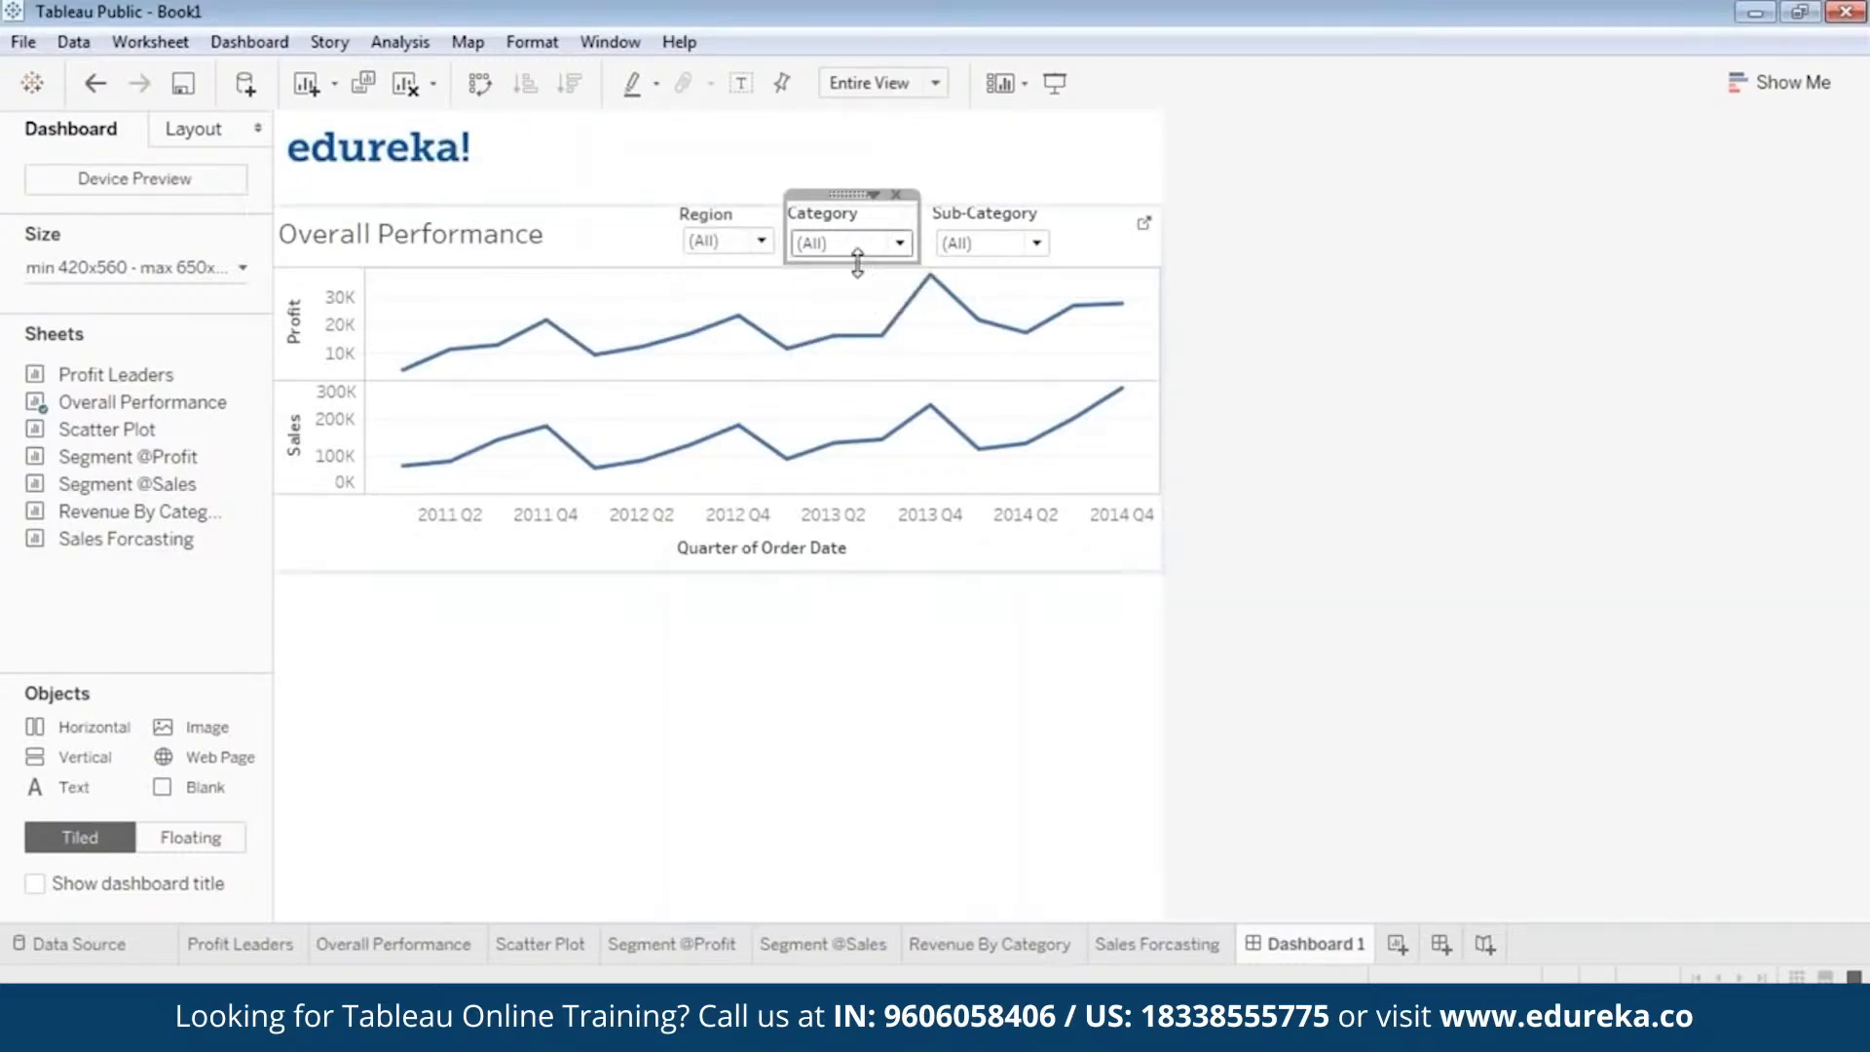
{"action": "left_click", "coordinate": [1013, 218]}
{"action": "left_click_drag", "start_coordinate": [993, 261], "coordinate": [995, 254]}
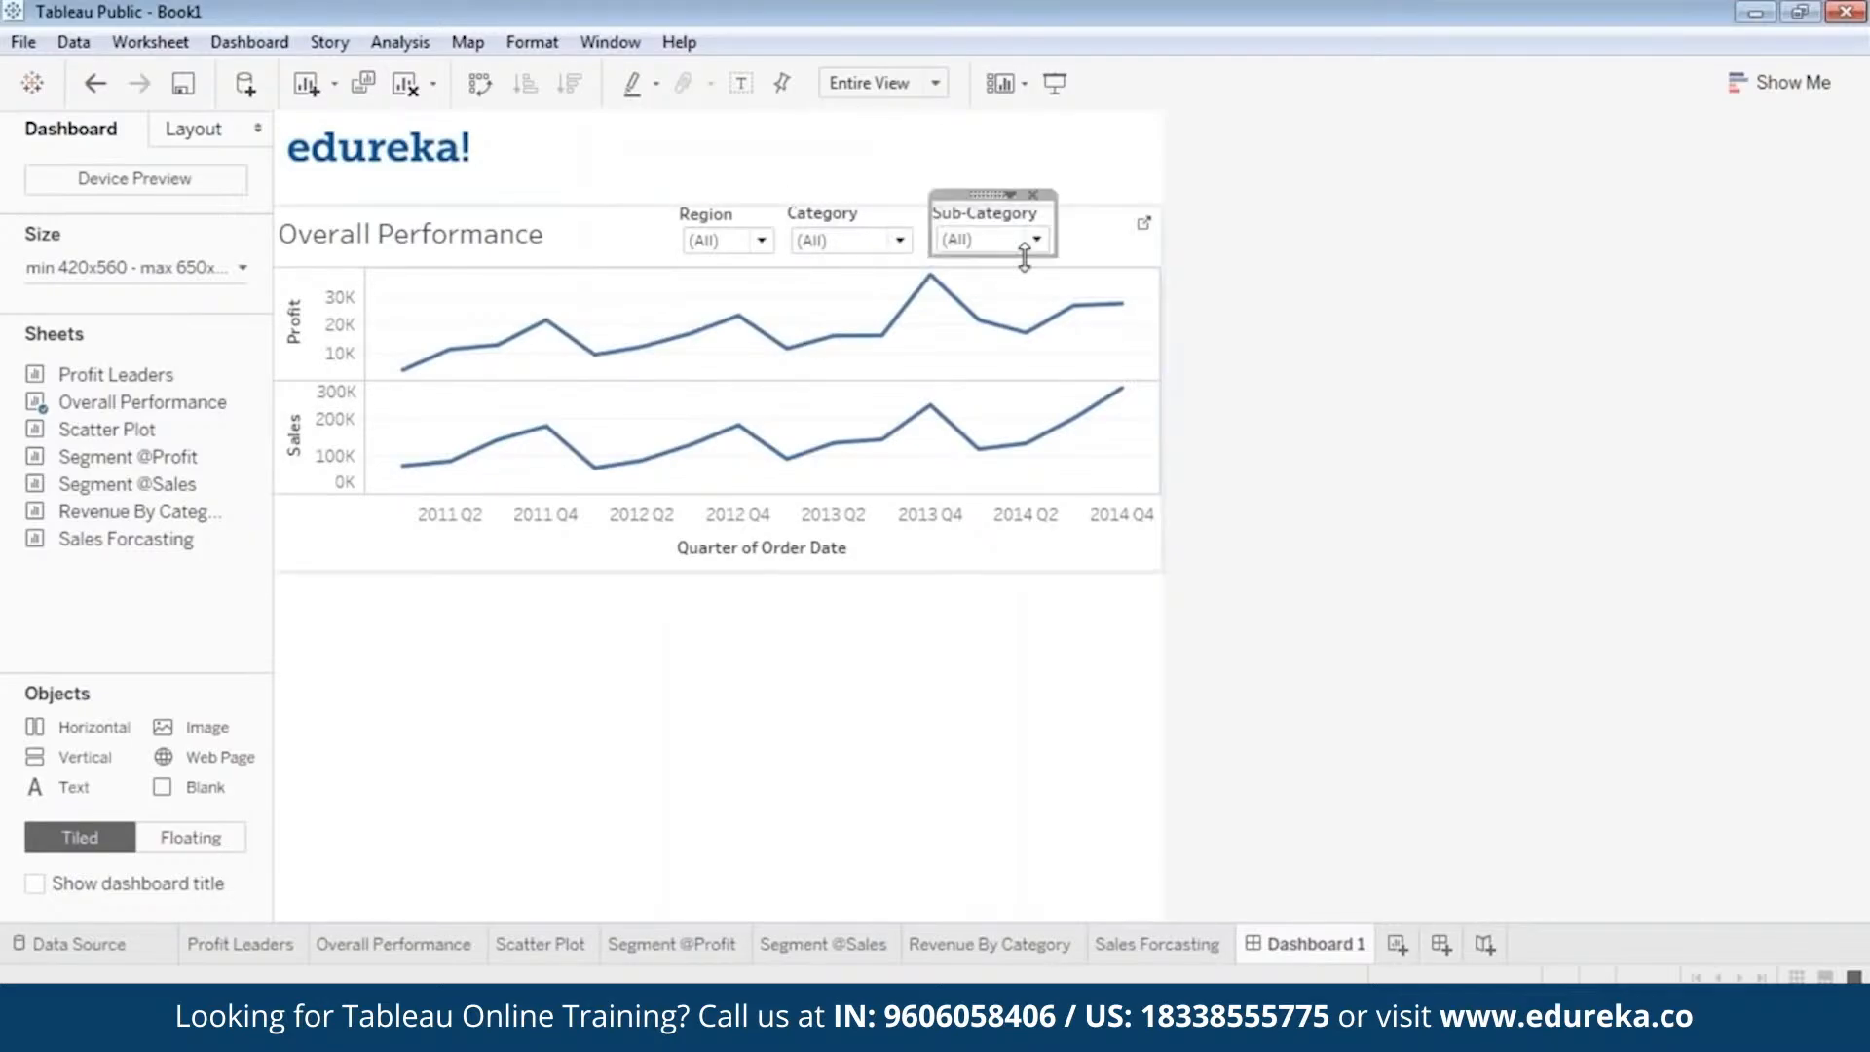
{"action": "left_click", "coordinate": [1056, 86]}
{"action": "key", "text": "Escape"}
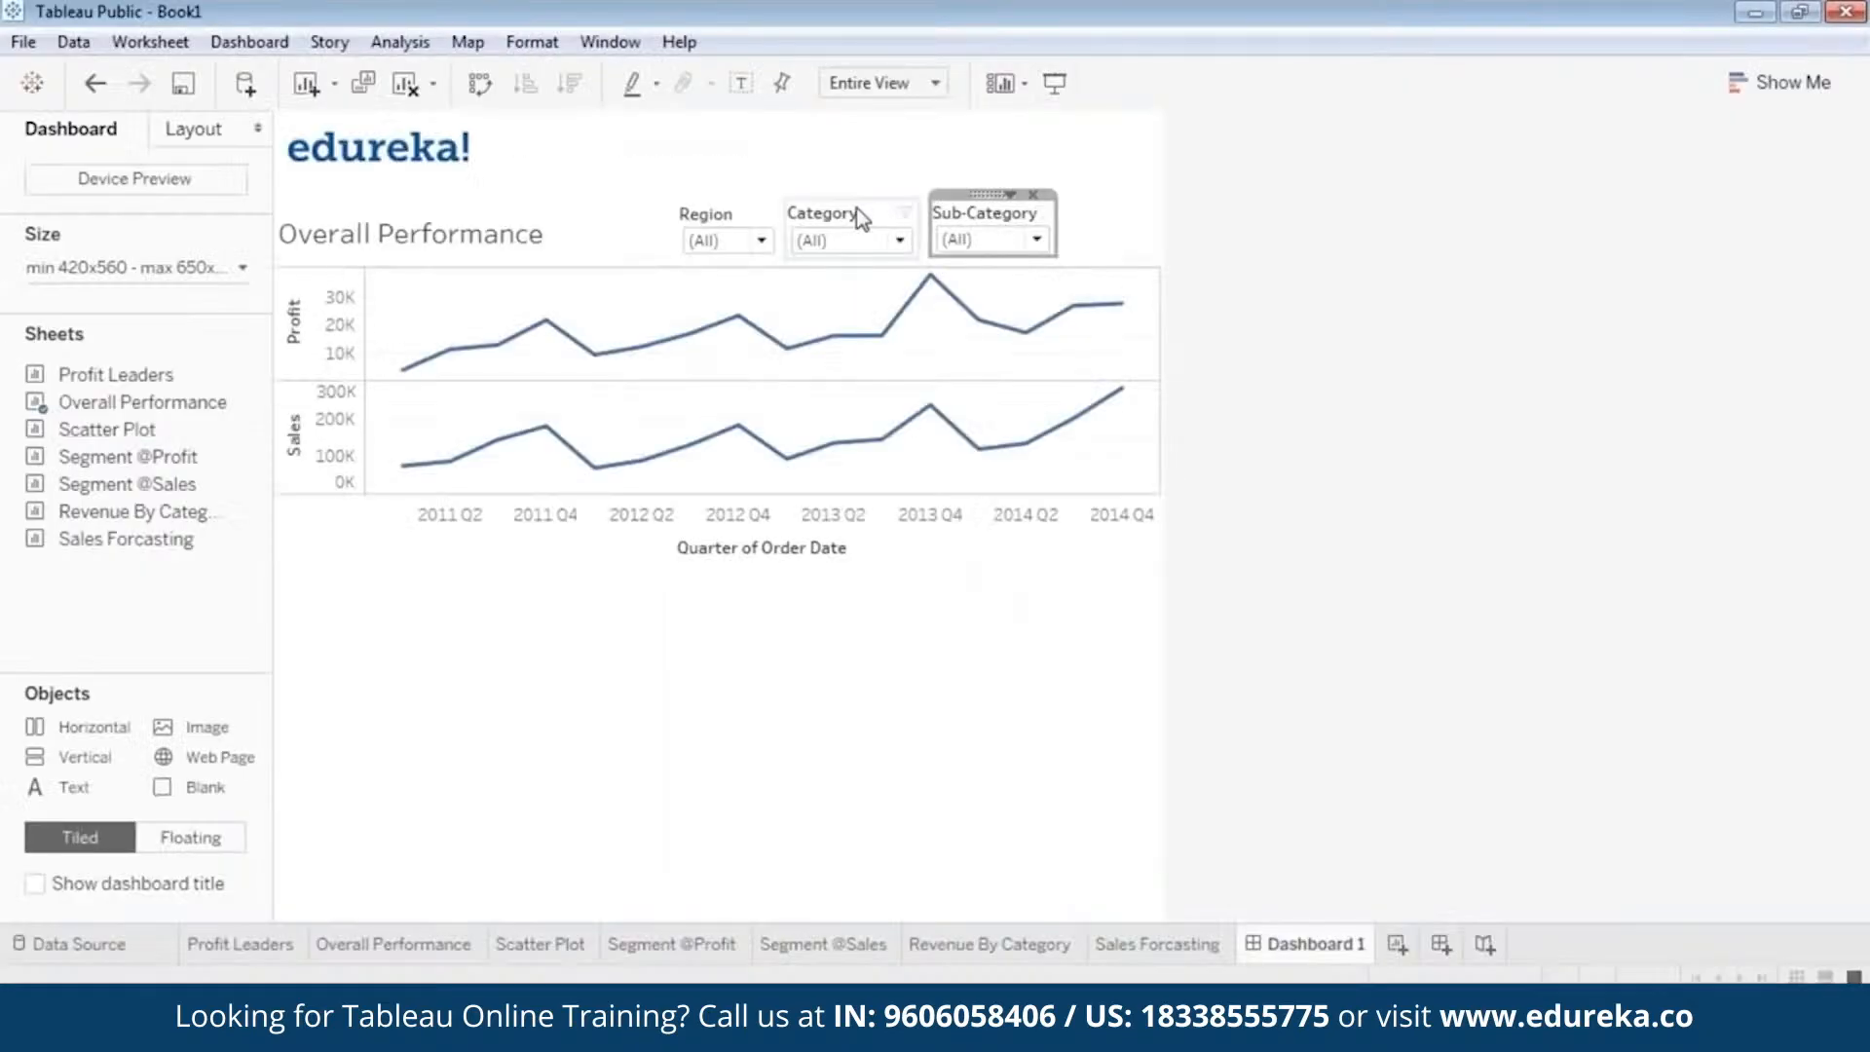
Move the Category and Region filters slightly up, away from the chart, and check their position in presentation mode.
{"action": "left_click", "coordinate": [852, 210]}
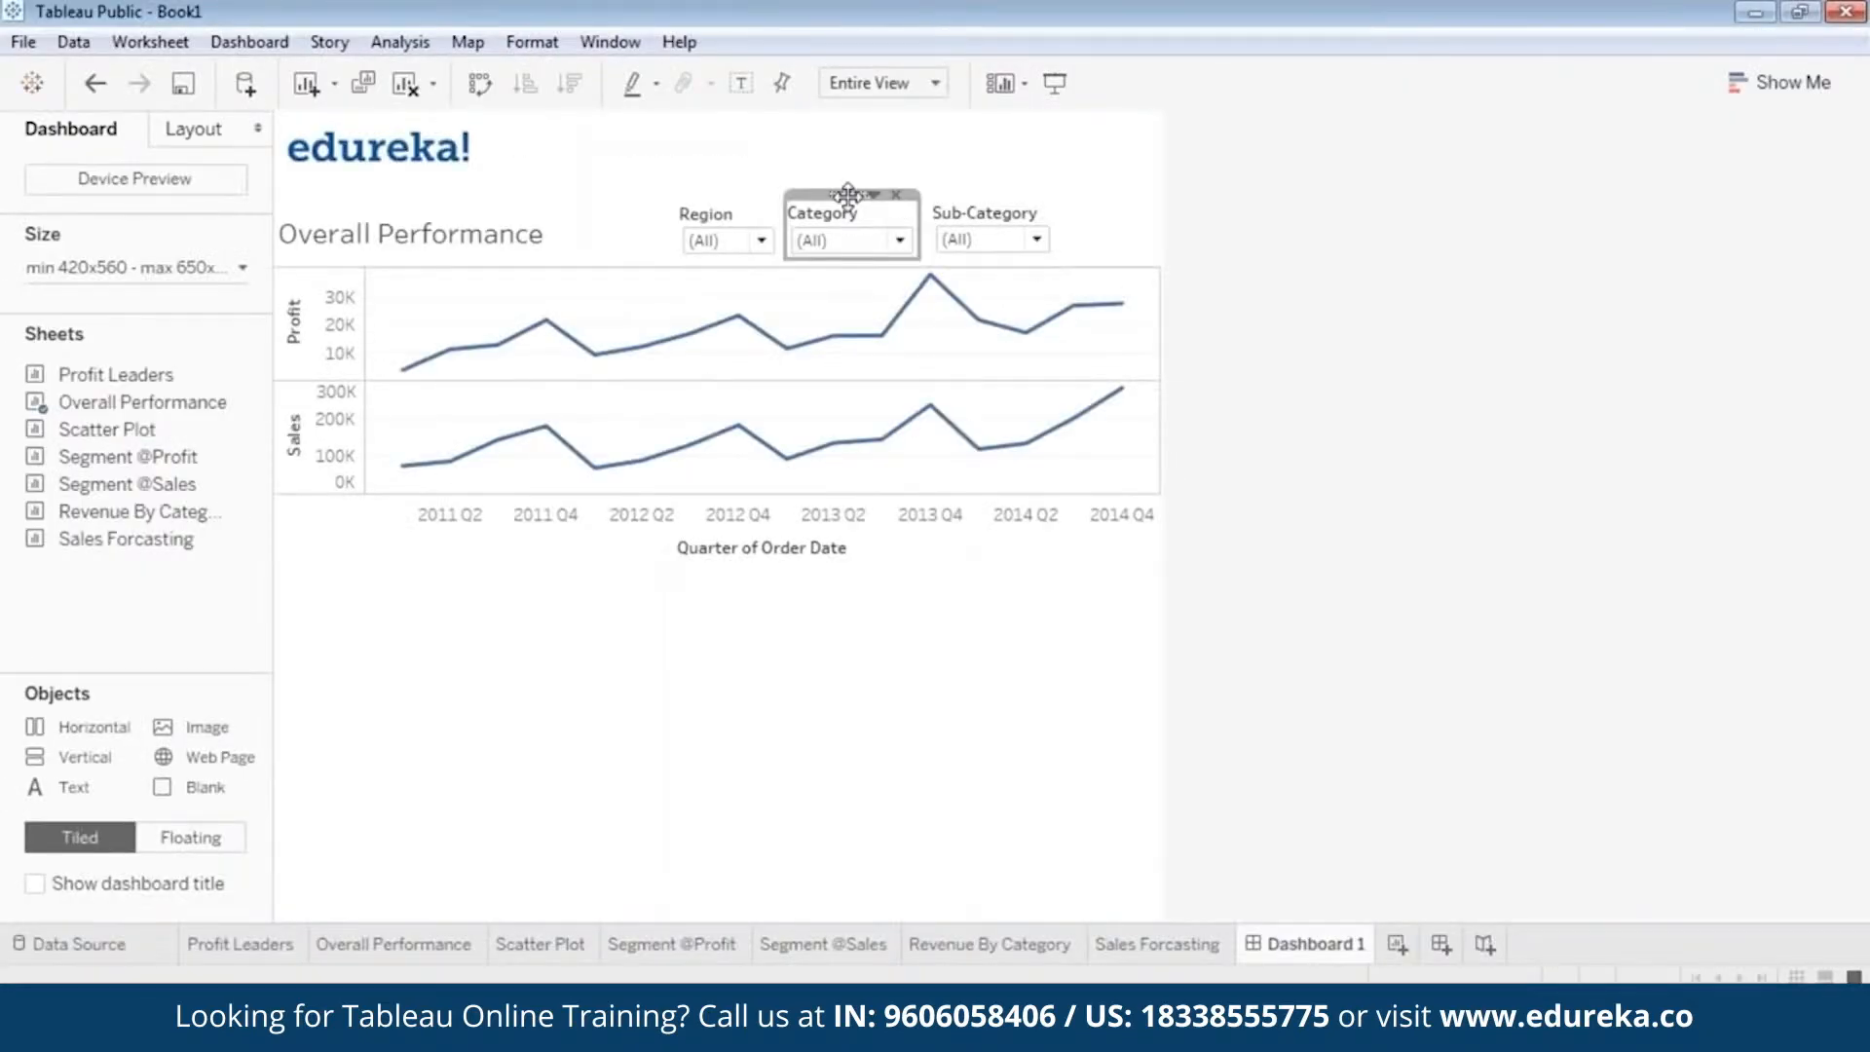
{"action": "left_click_drag", "start_coordinate": [847, 196], "coordinate": [851, 187]}
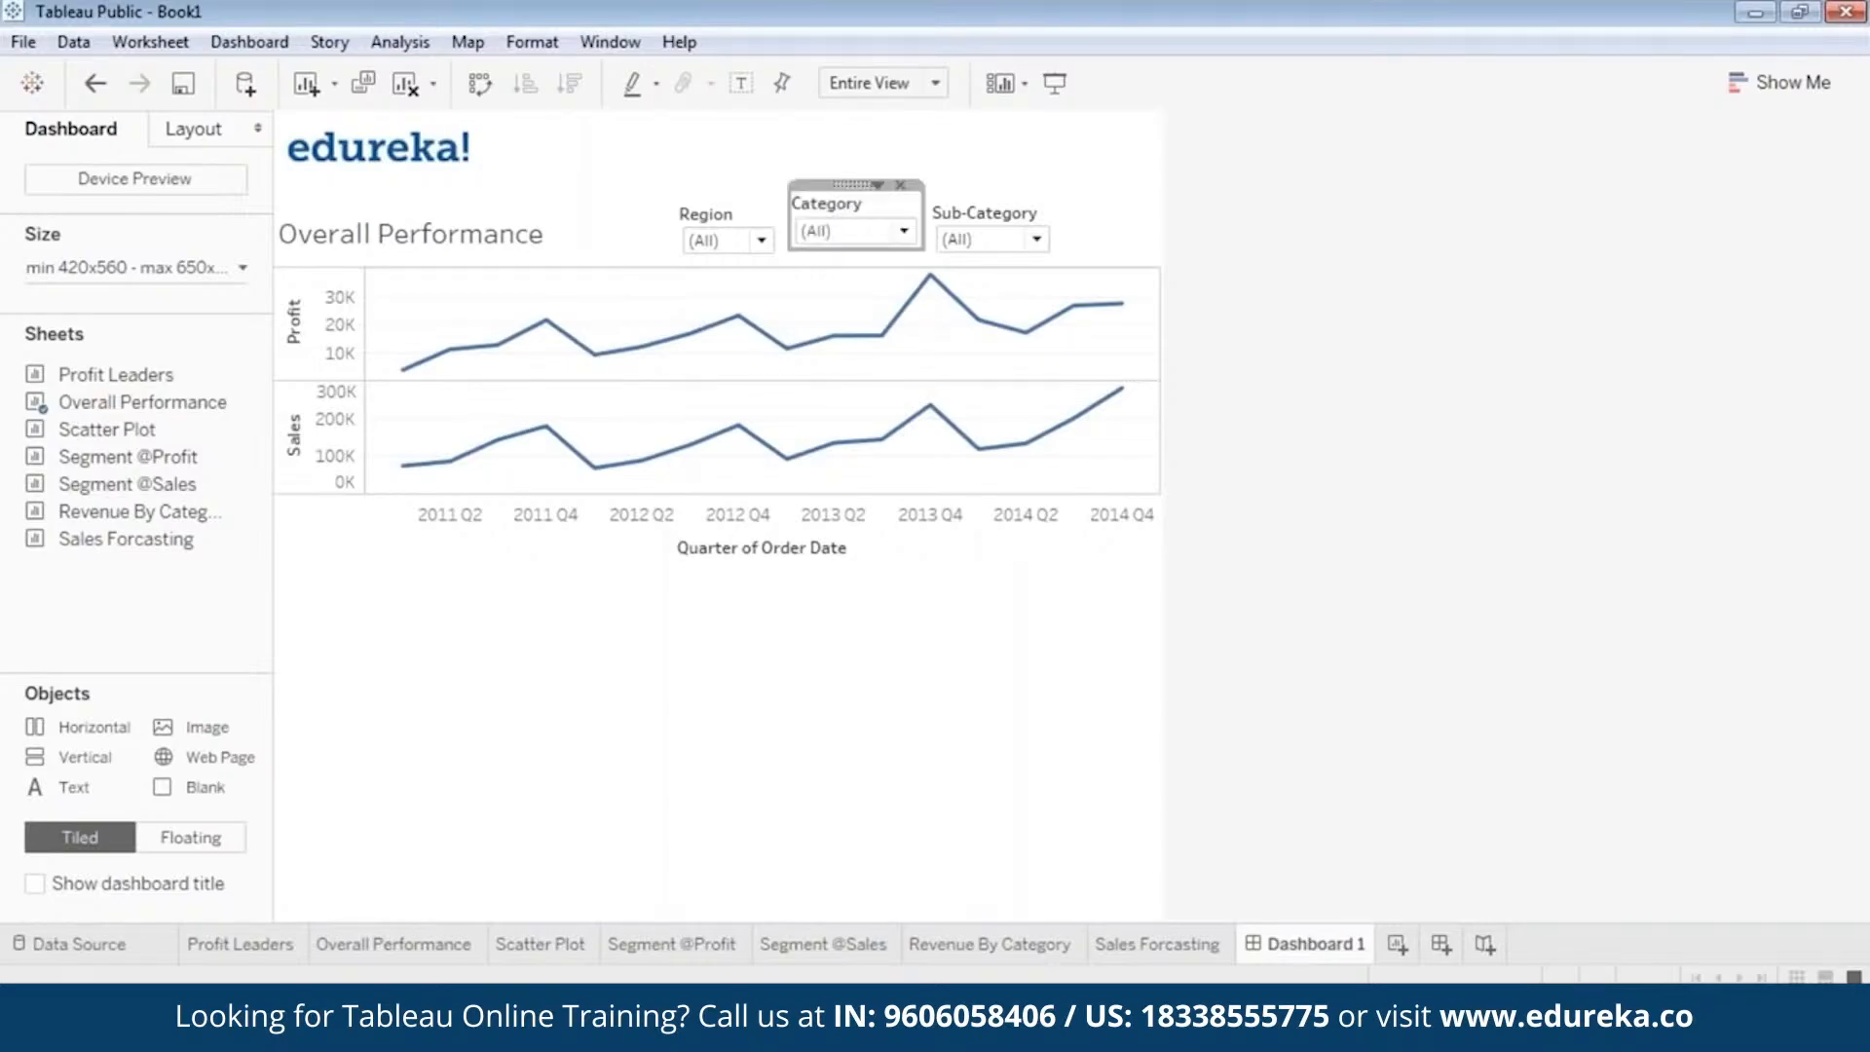
{"action": "left_click", "coordinate": [728, 220]}
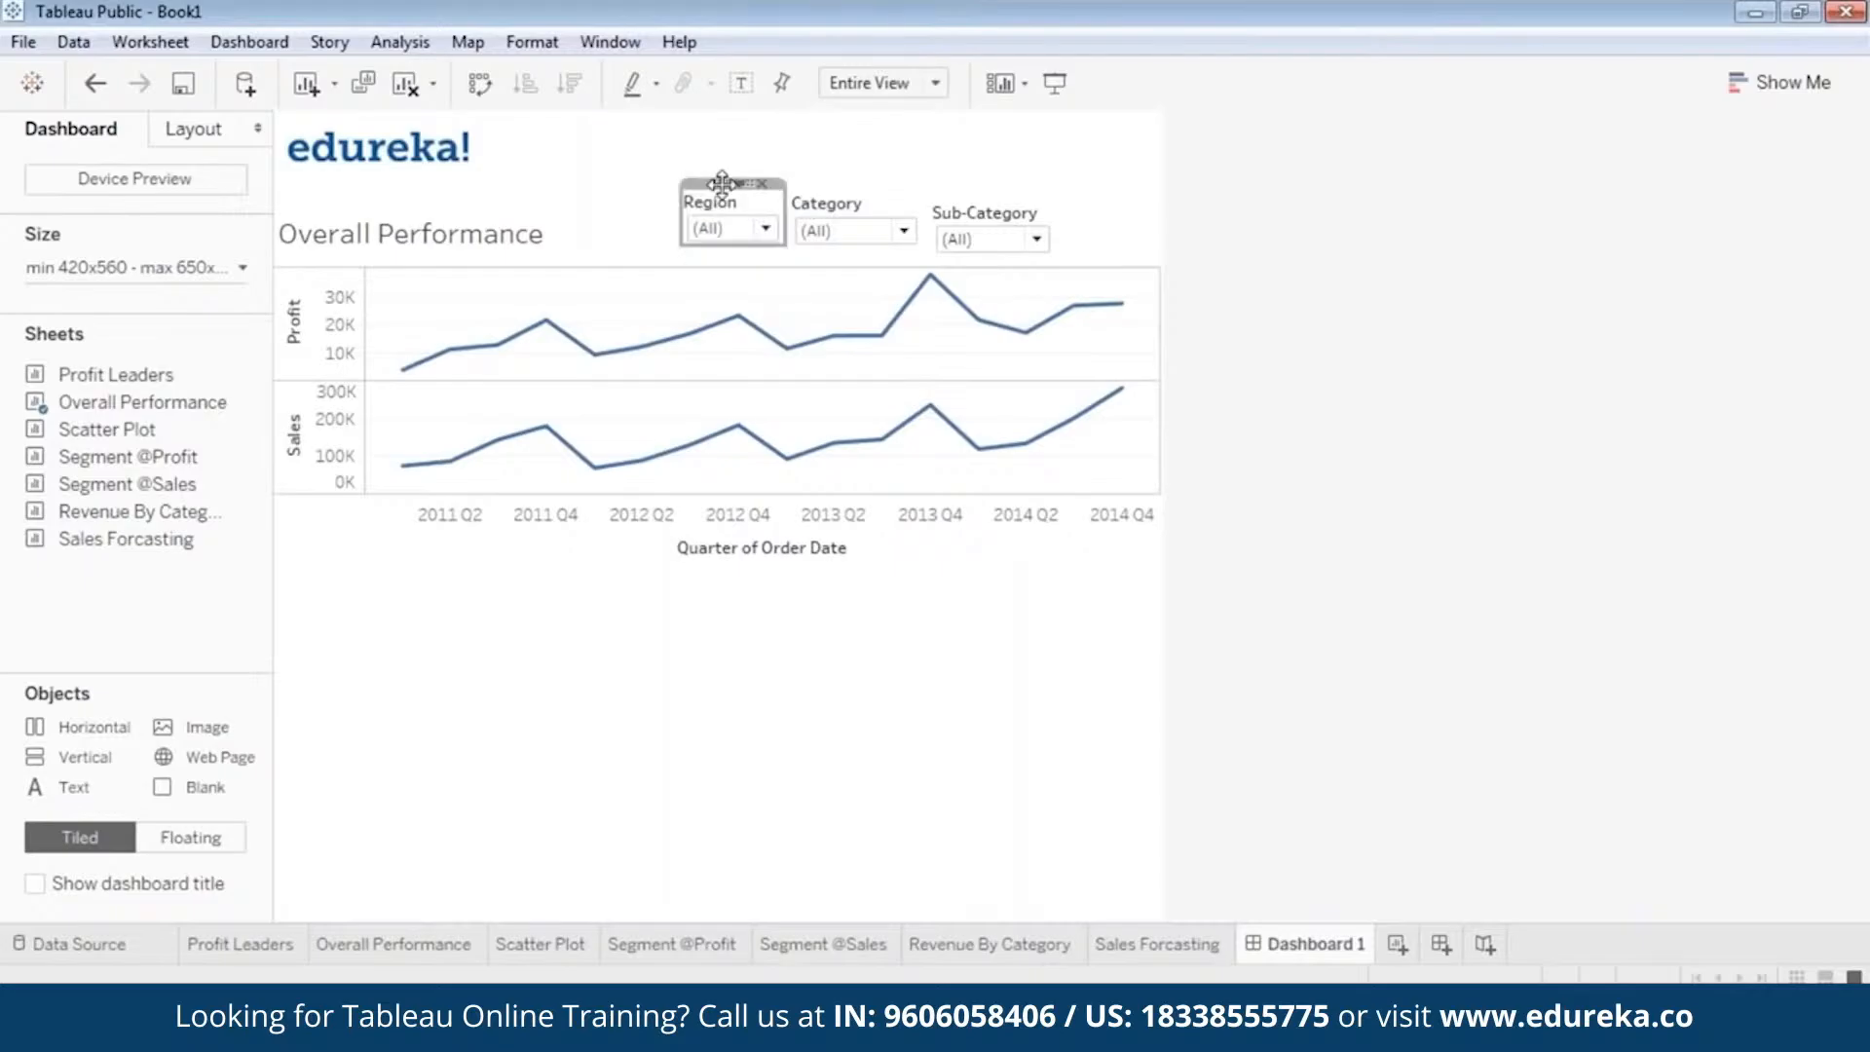
{"action": "left_click", "coordinate": [1054, 84]}
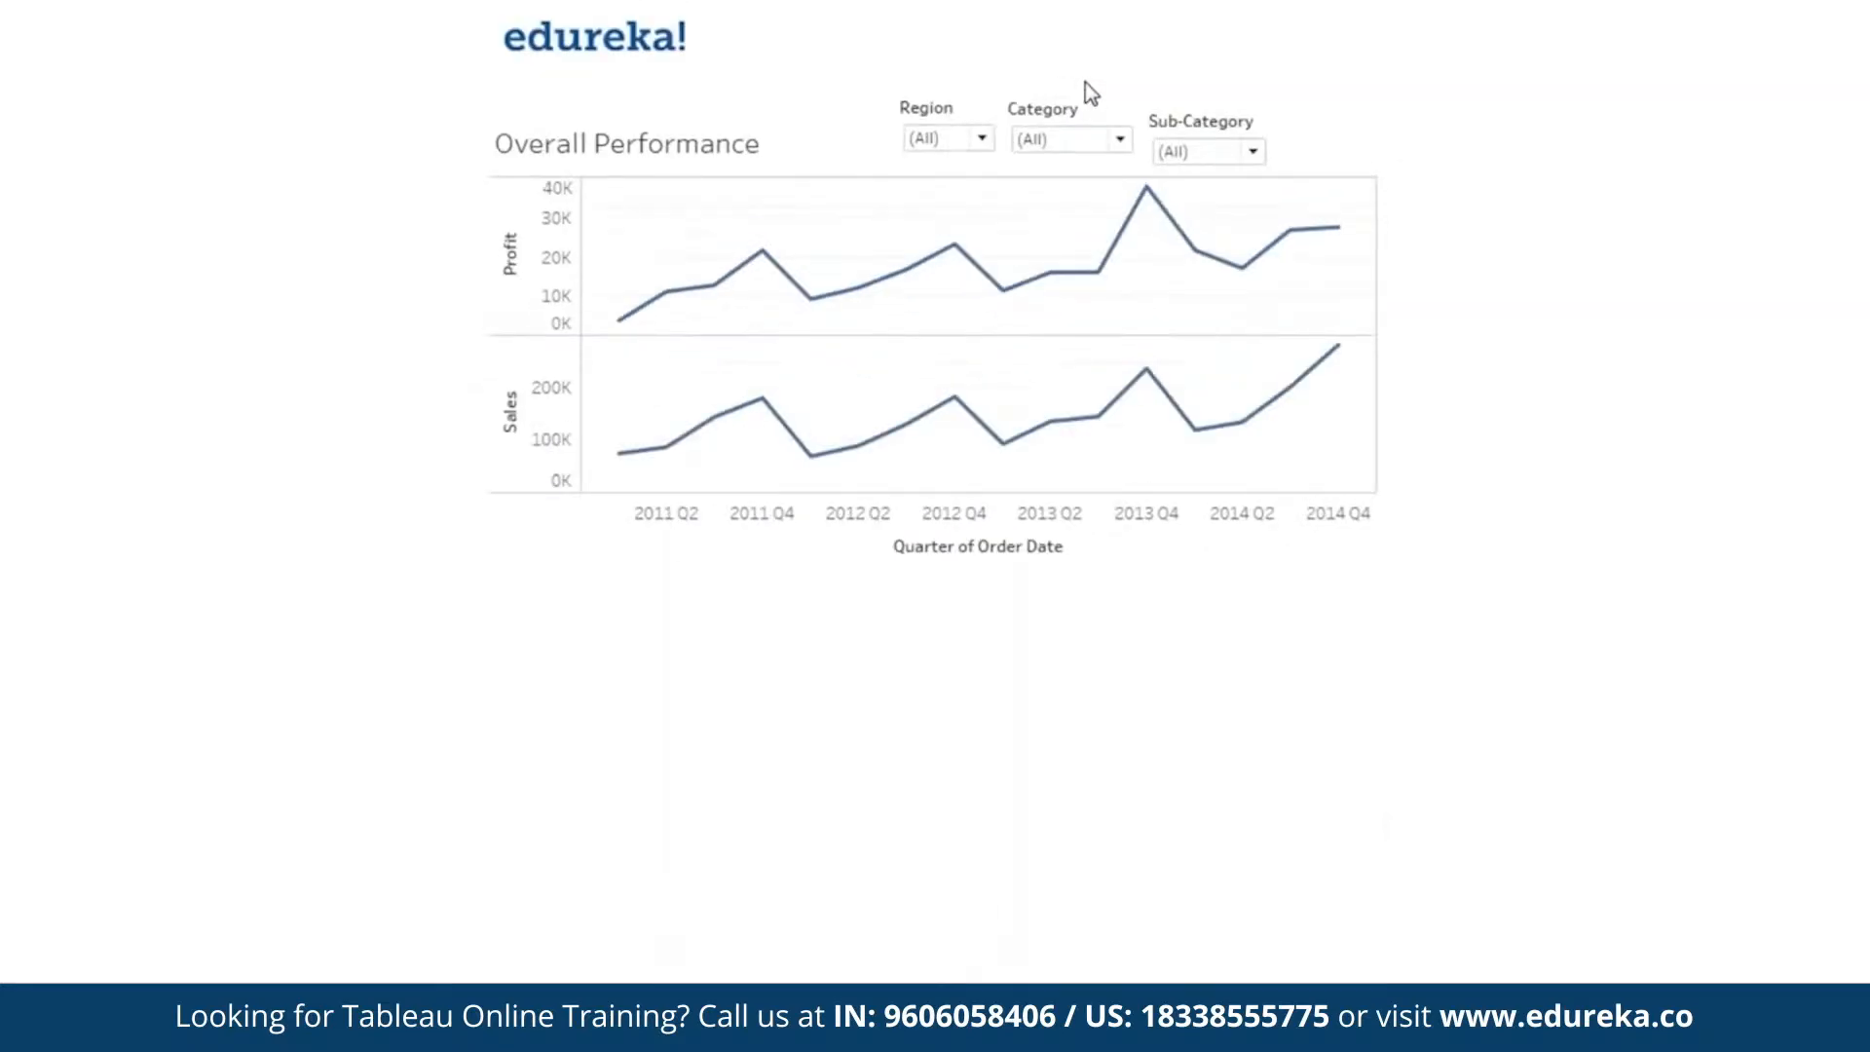
{"action": "key", "text": "Escape"}
Raise the Sub-Category filter level with the Region and Category filters and check the alignment in presentation mode.
{"action": "left_click", "coordinate": [994, 216]}
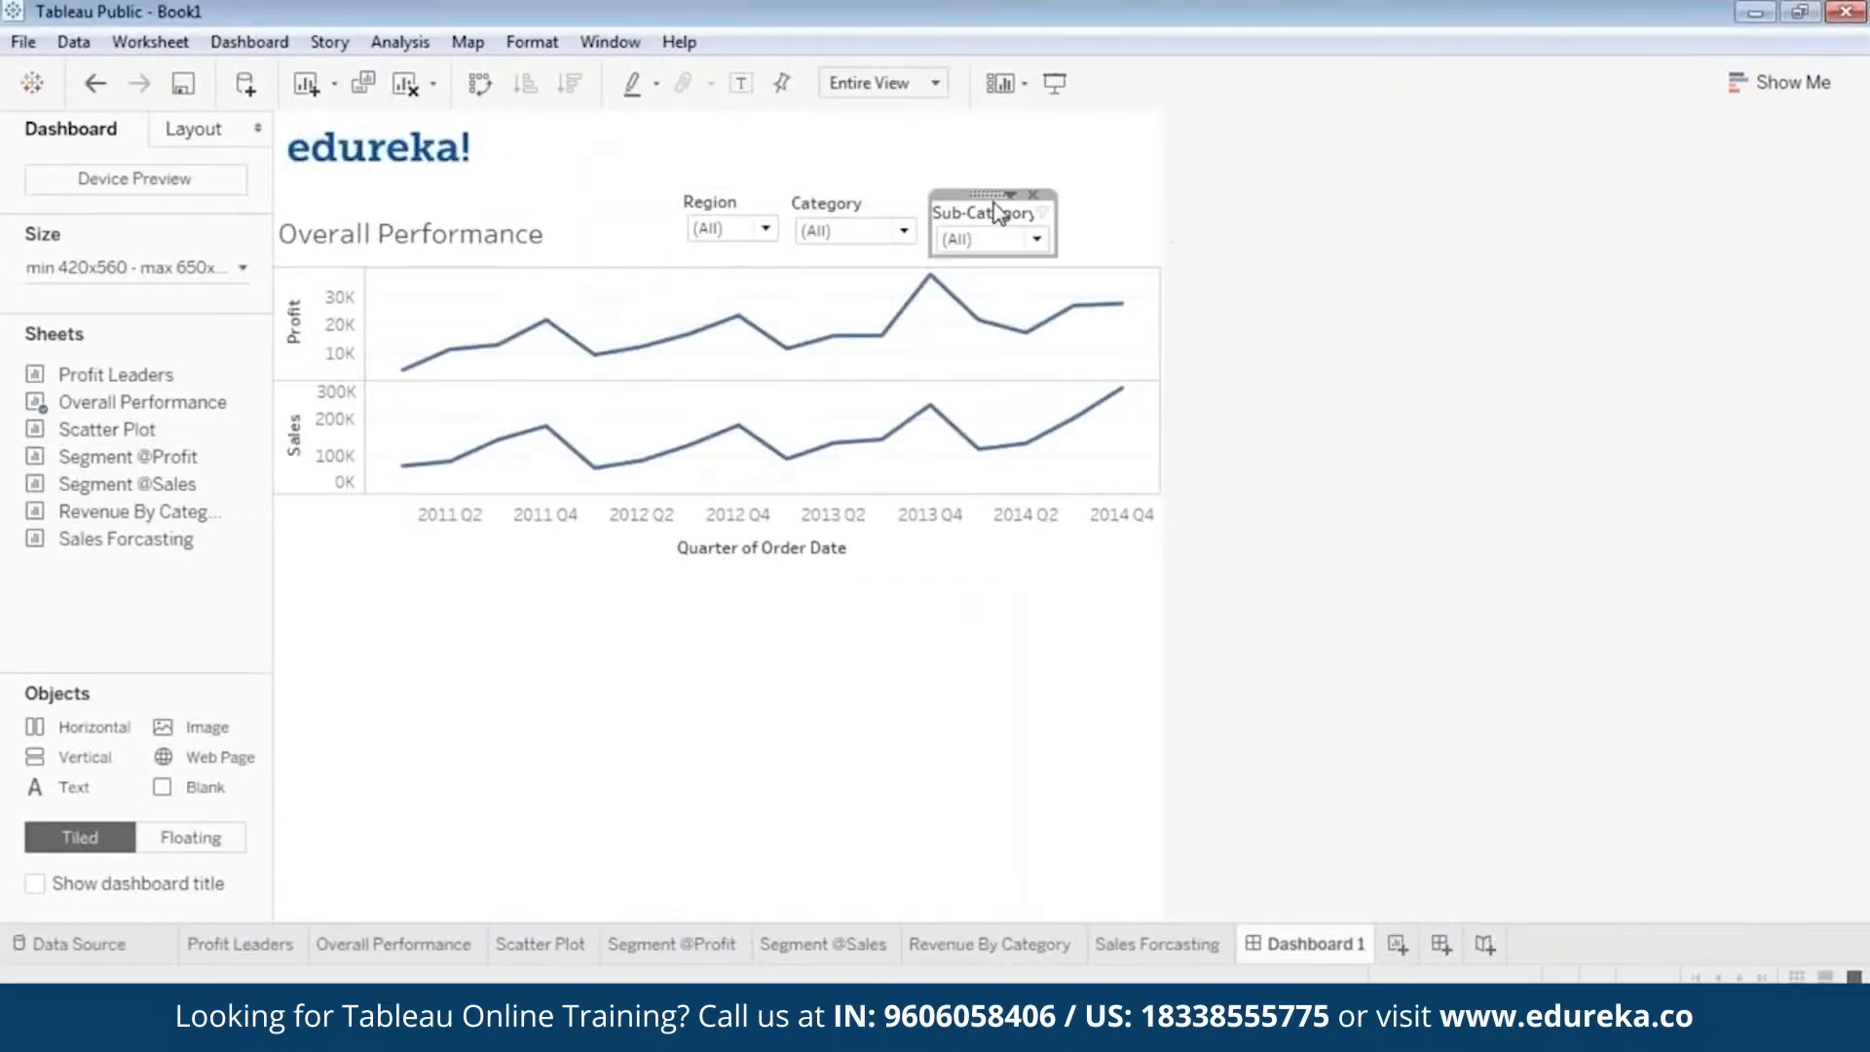
{"action": "left_click_drag", "start_coordinate": [985, 194], "coordinate": [981, 183]}
{"action": "left_click", "coordinate": [1054, 84]}
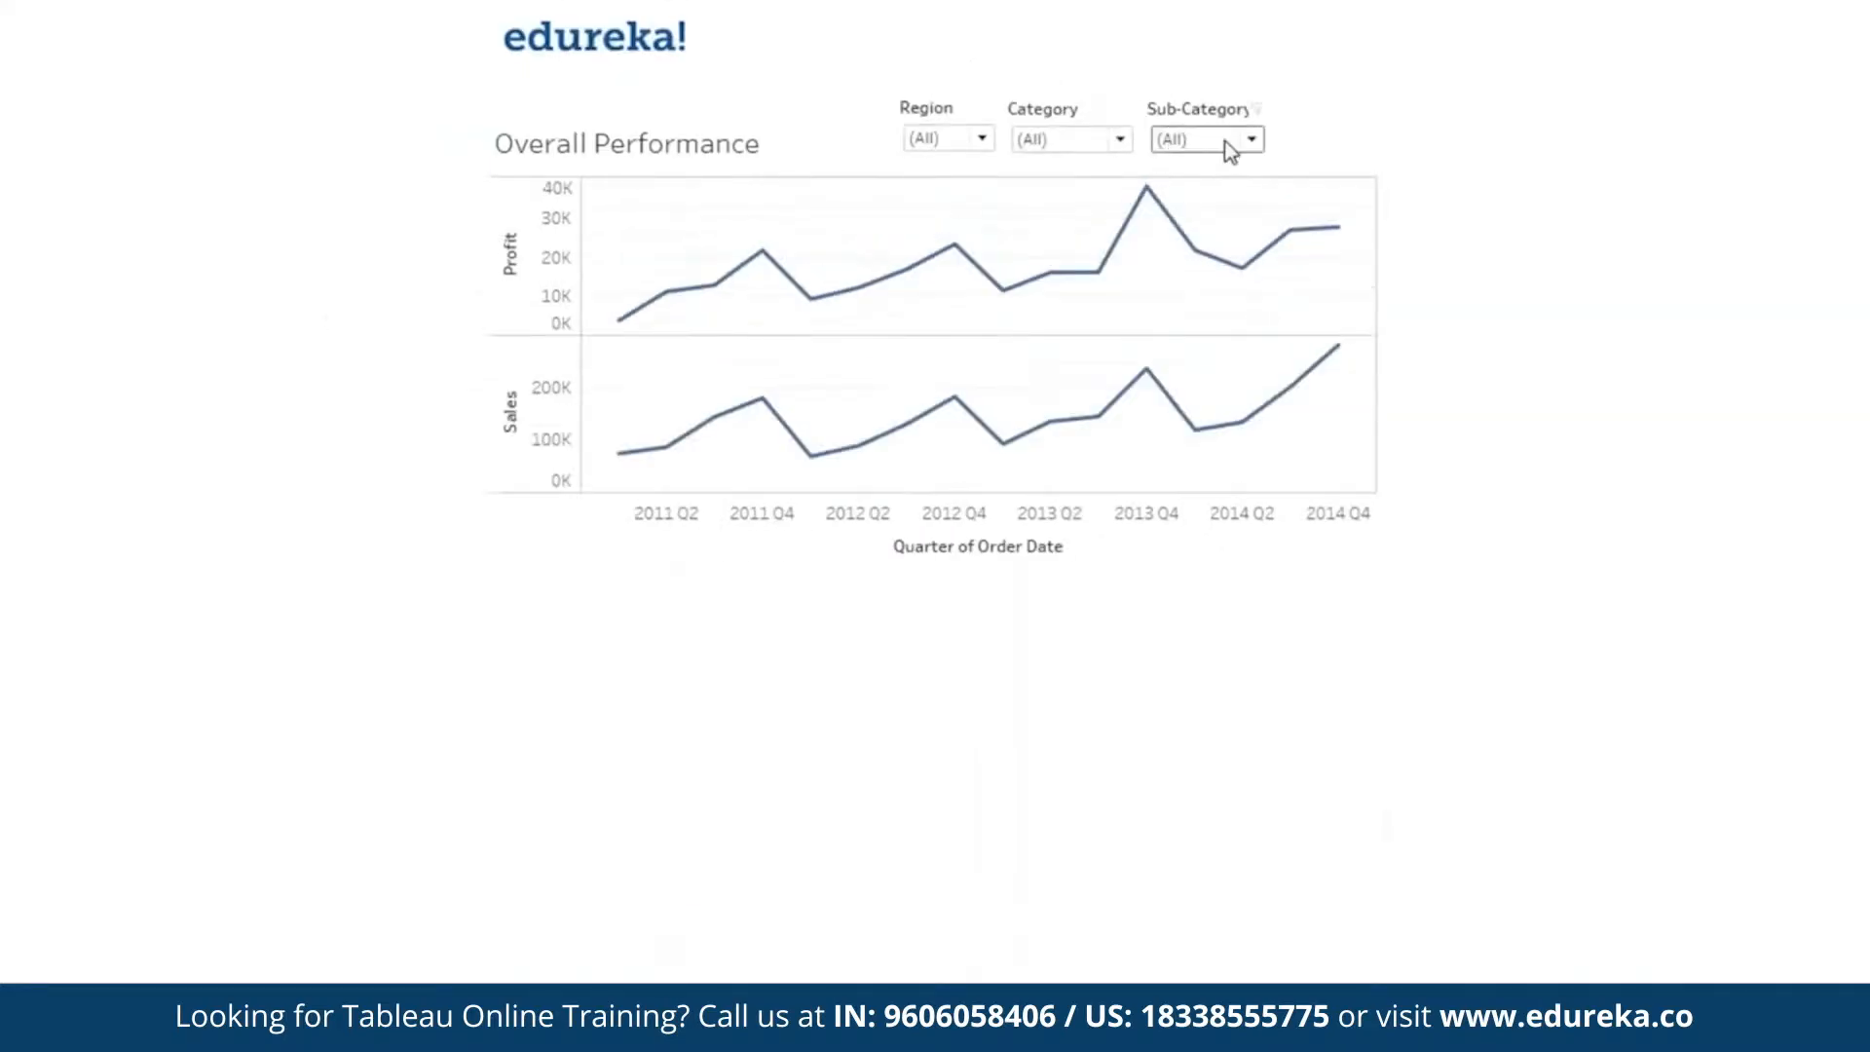
{"action": "key", "text": "Escape"}
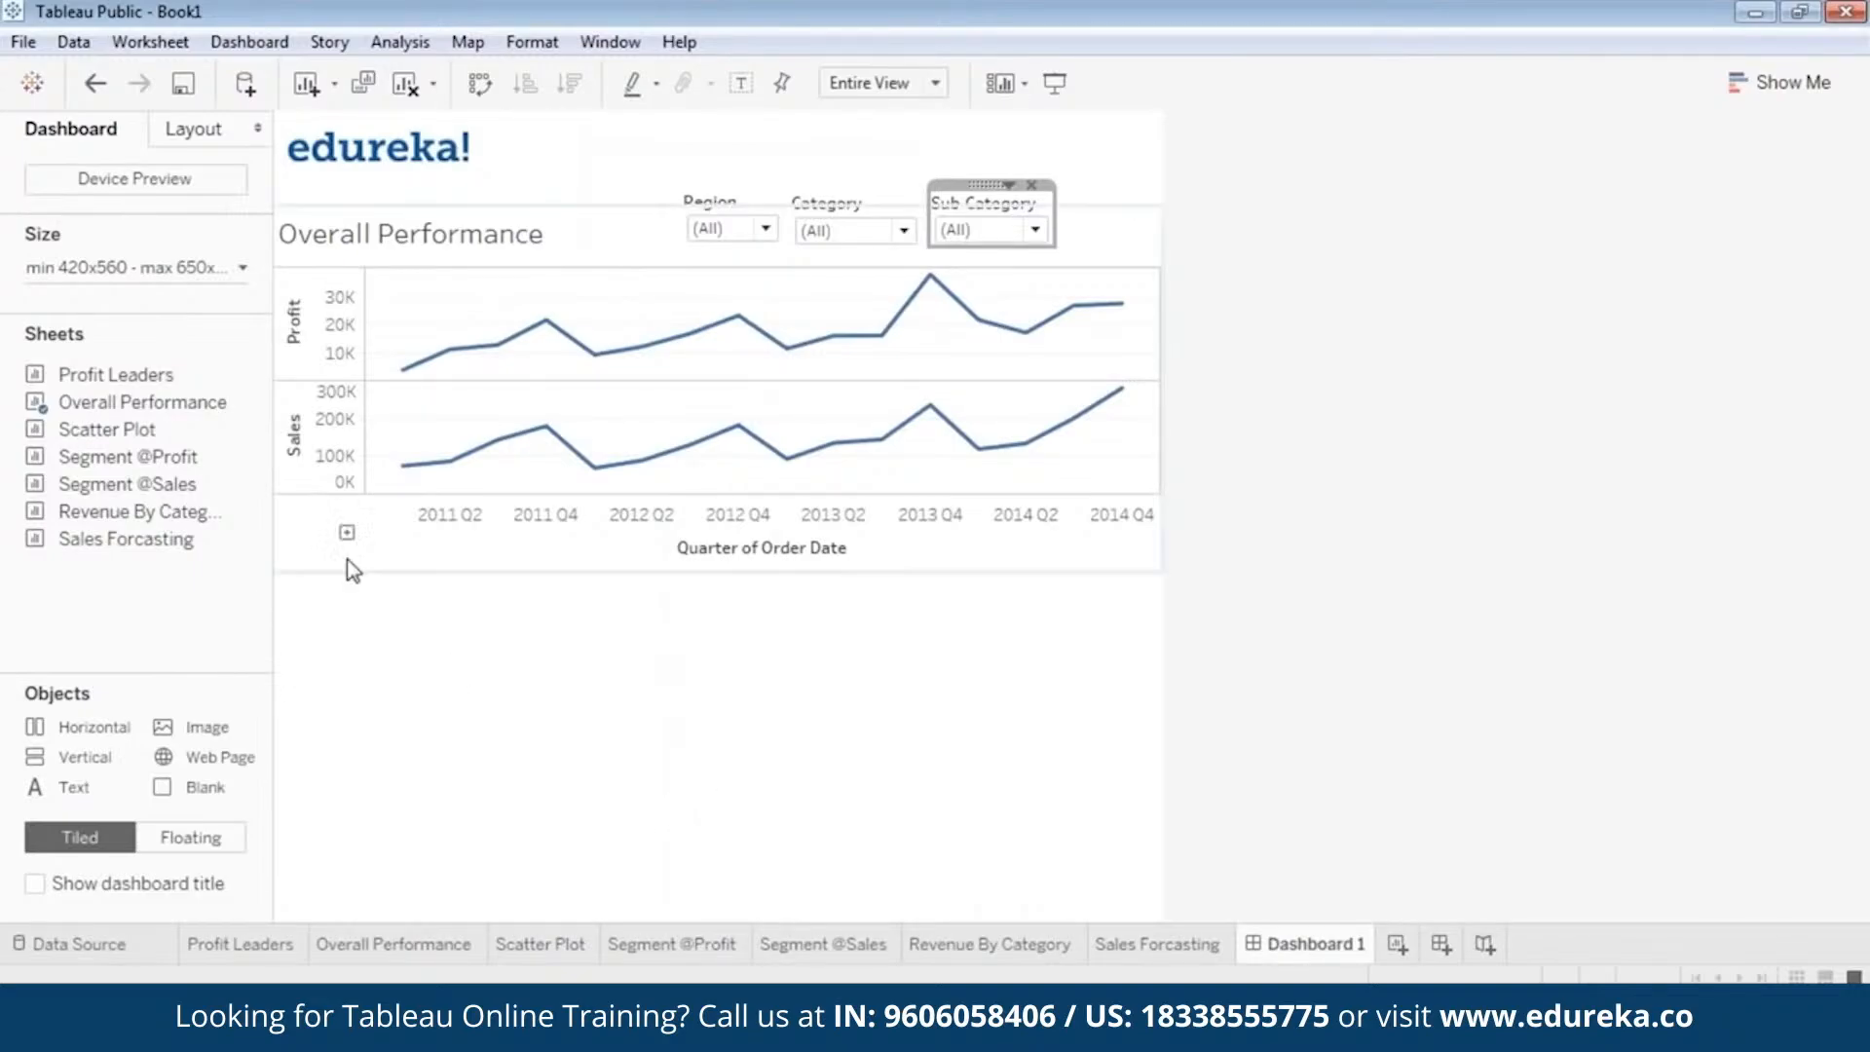
Add the Scatter Plot sheet to the dashboard as a floating object and place it below the left part of the Overall Performance chart.
{"action": "mouse_move", "coordinate": [260, 538]}
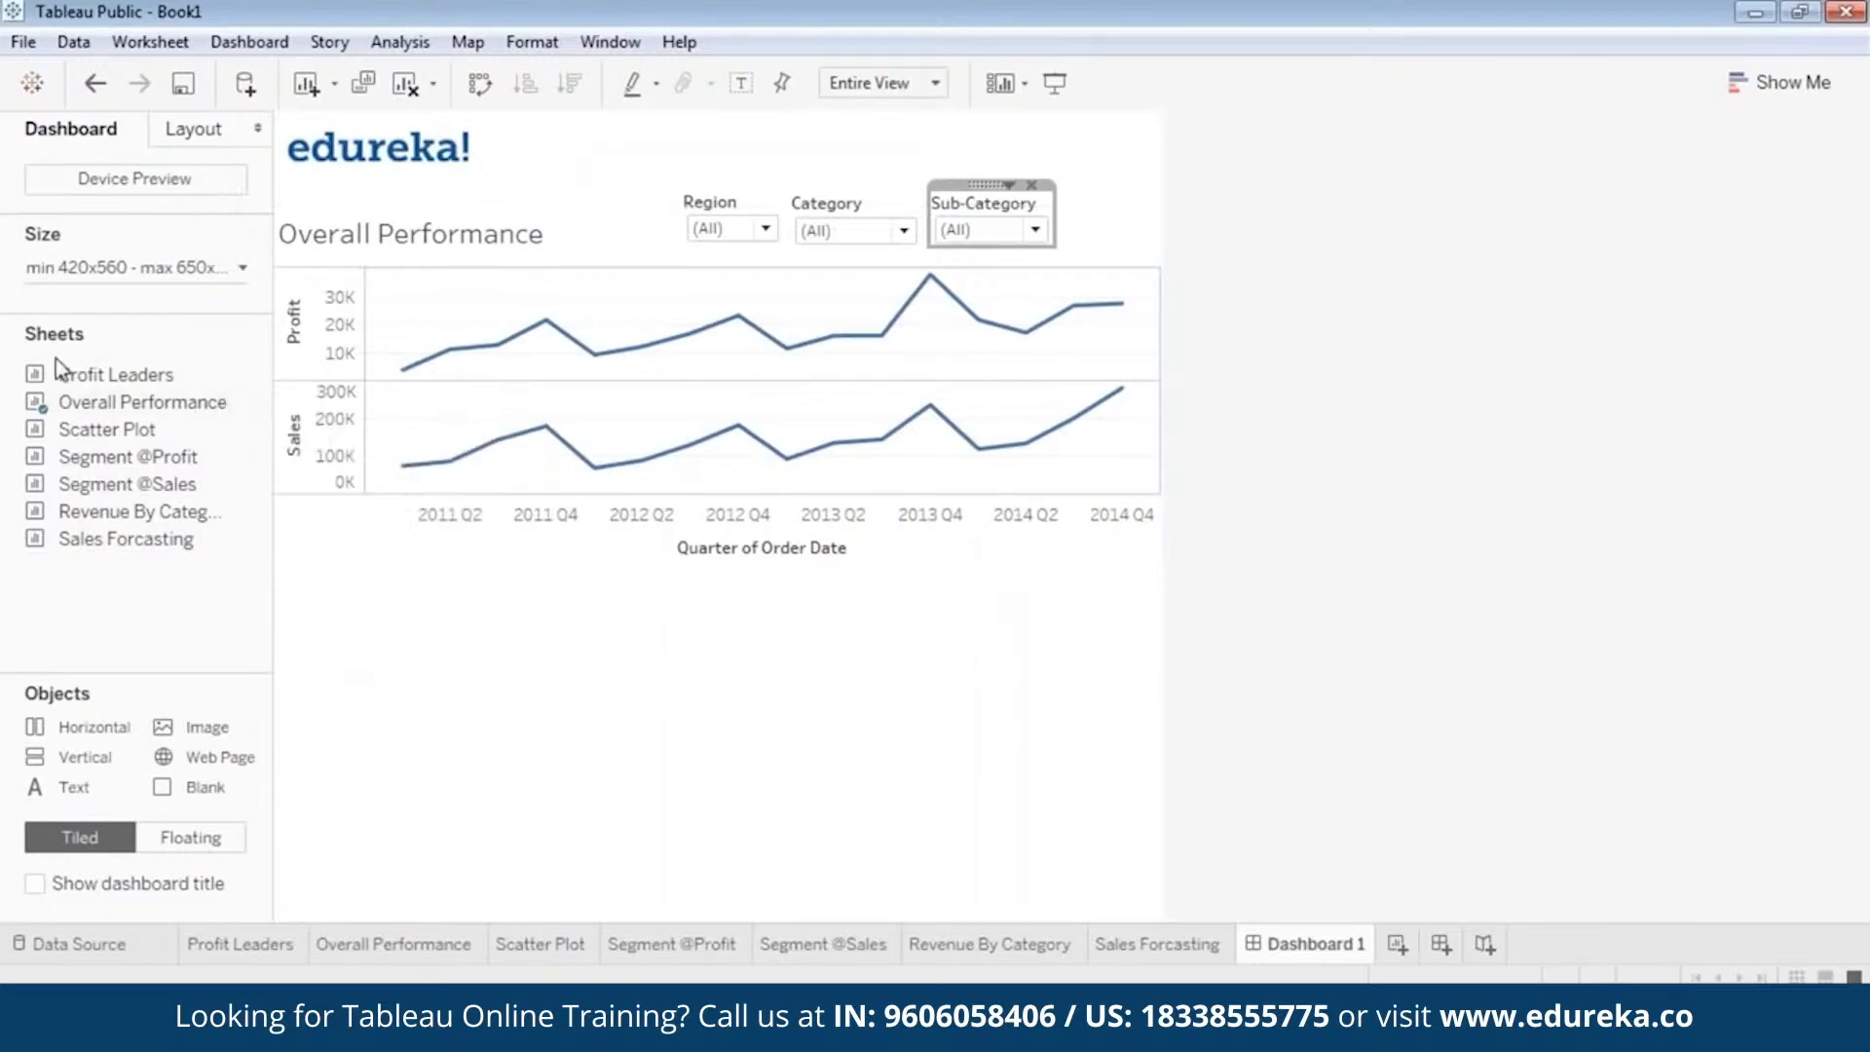
{"action": "left_click_drag", "start_coordinate": [112, 434], "coordinate": [117, 450]}
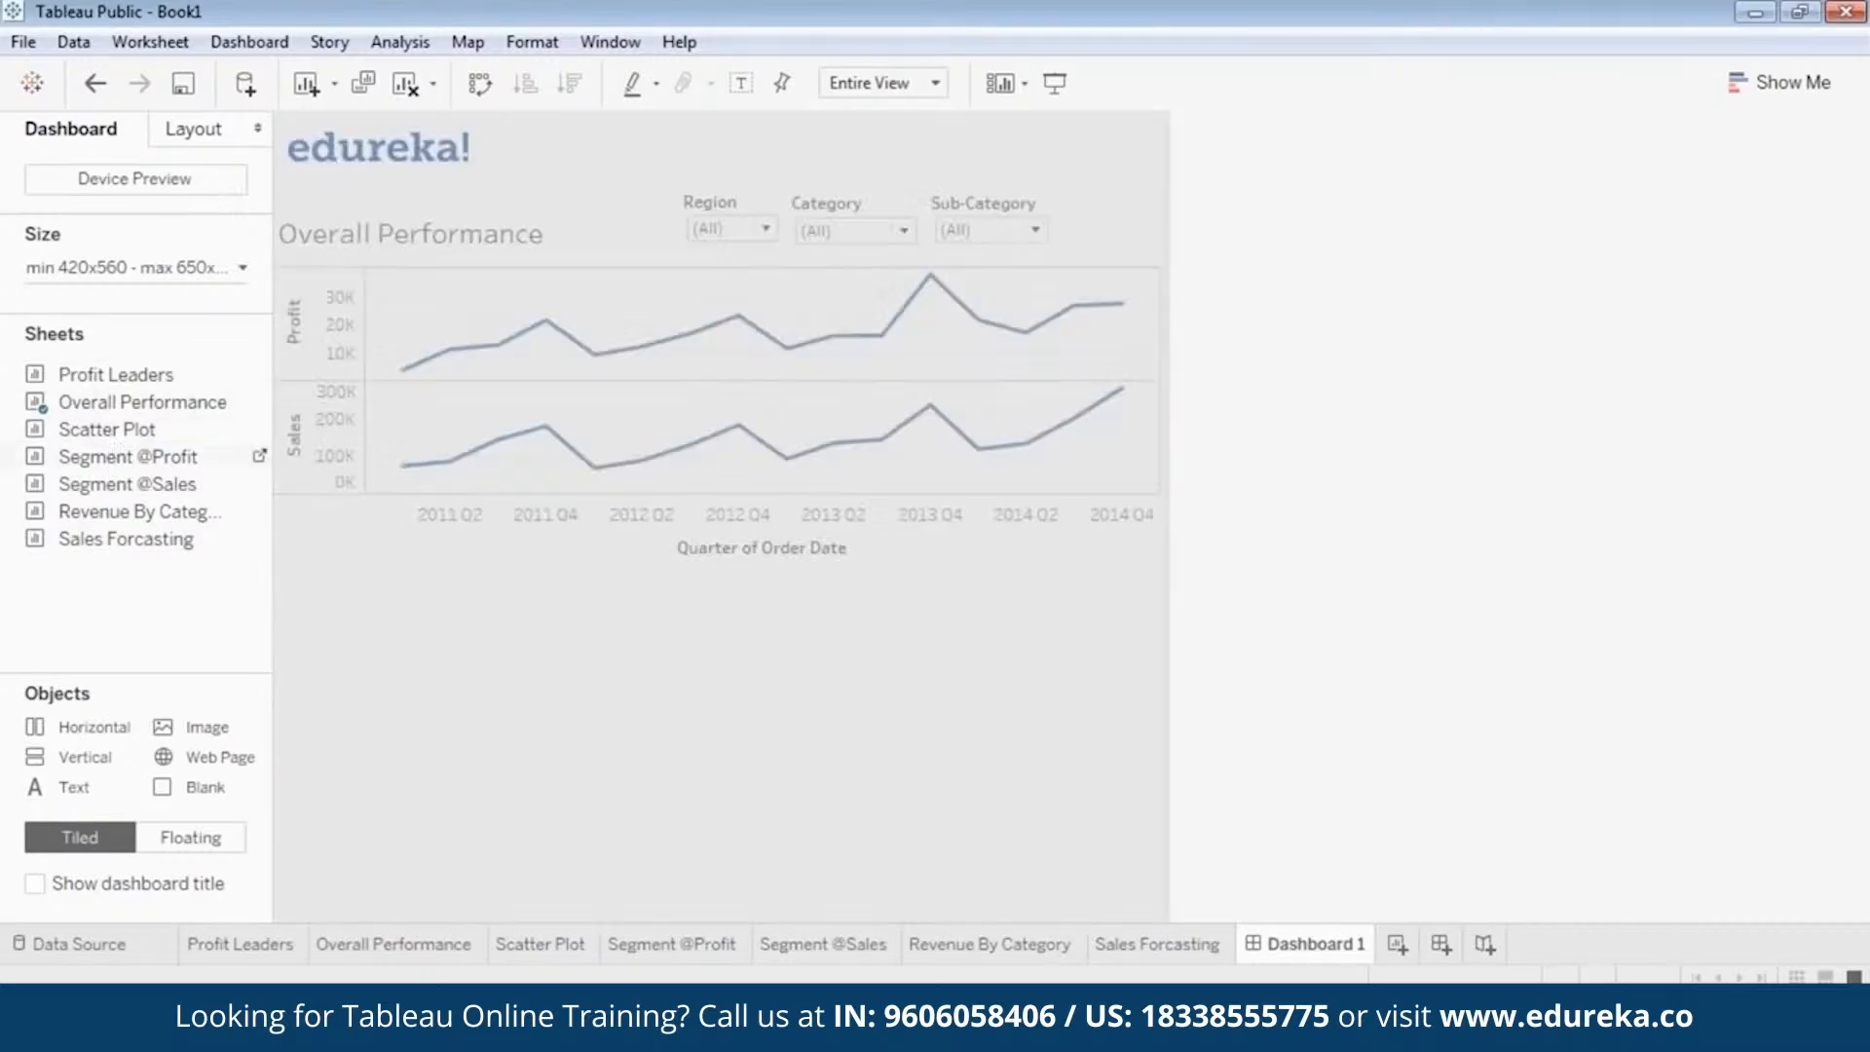
{"action": "left_click_drag", "start_coordinate": [537, 668], "coordinate": [537, 672]}
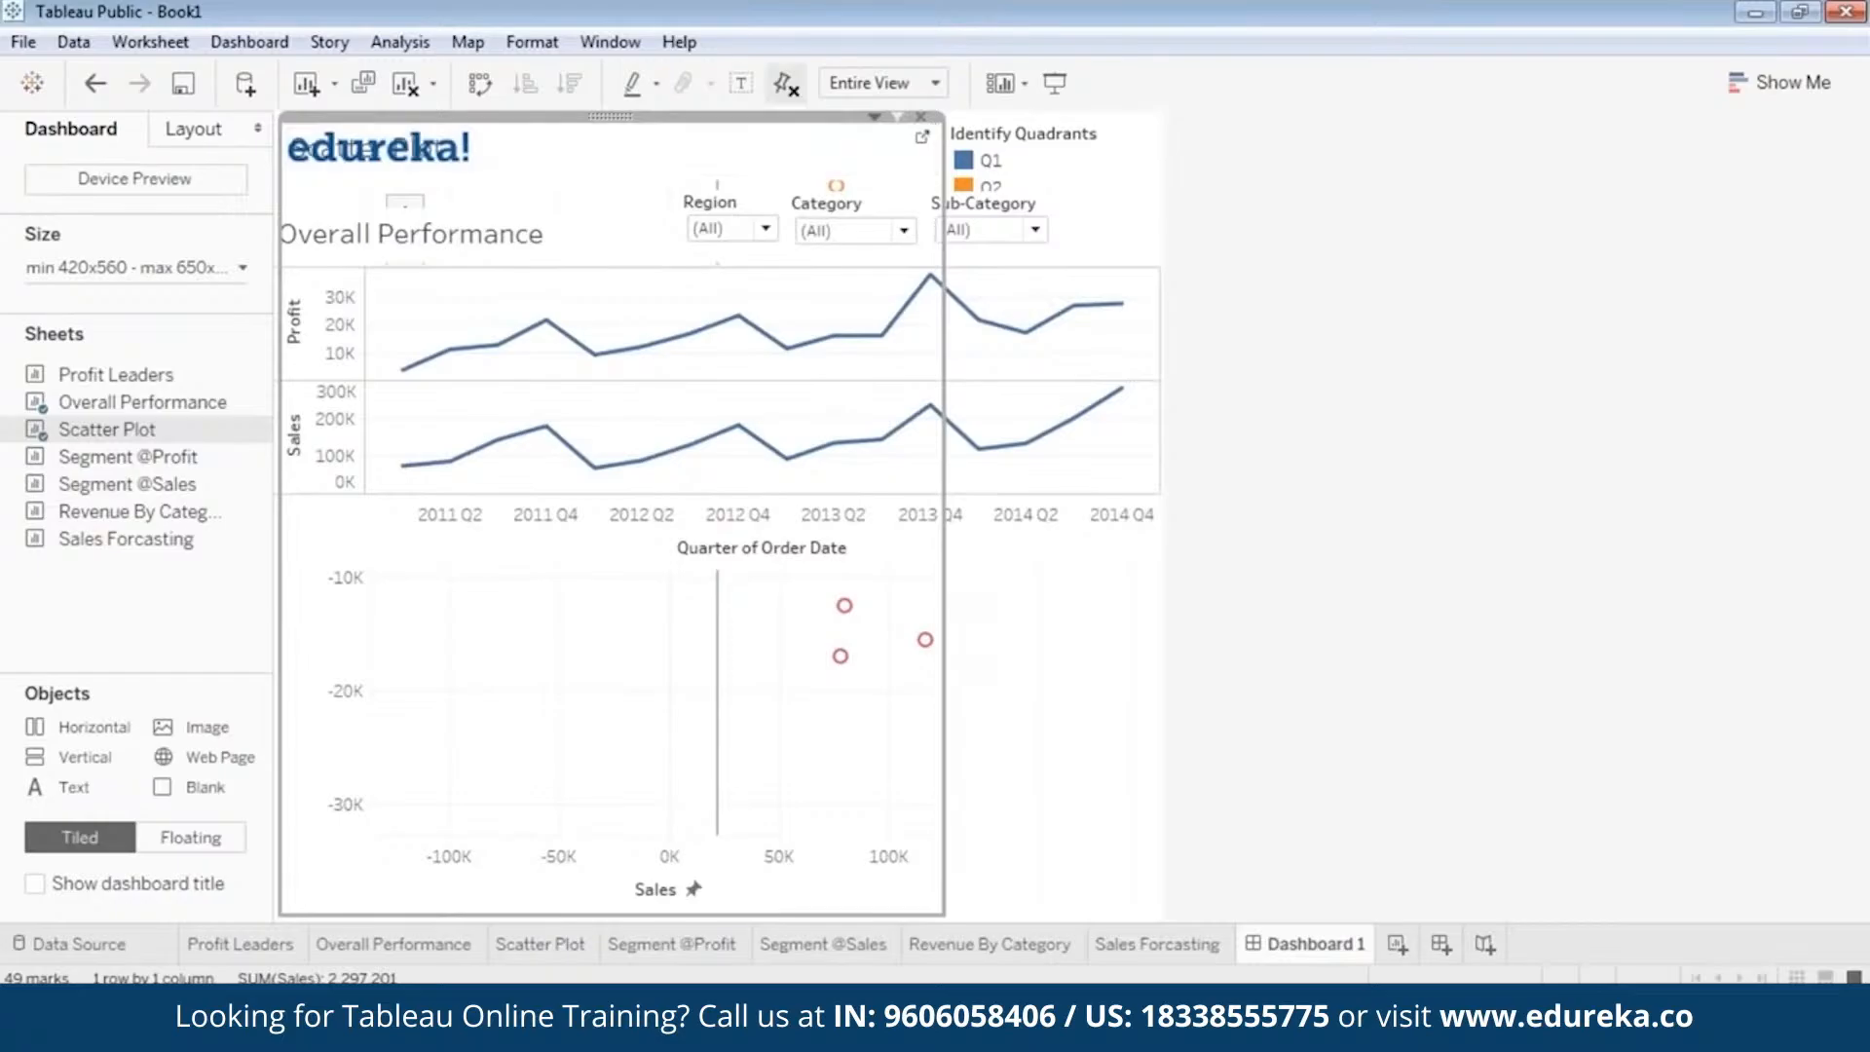
{"action": "right_click", "coordinate": [610, 119]}
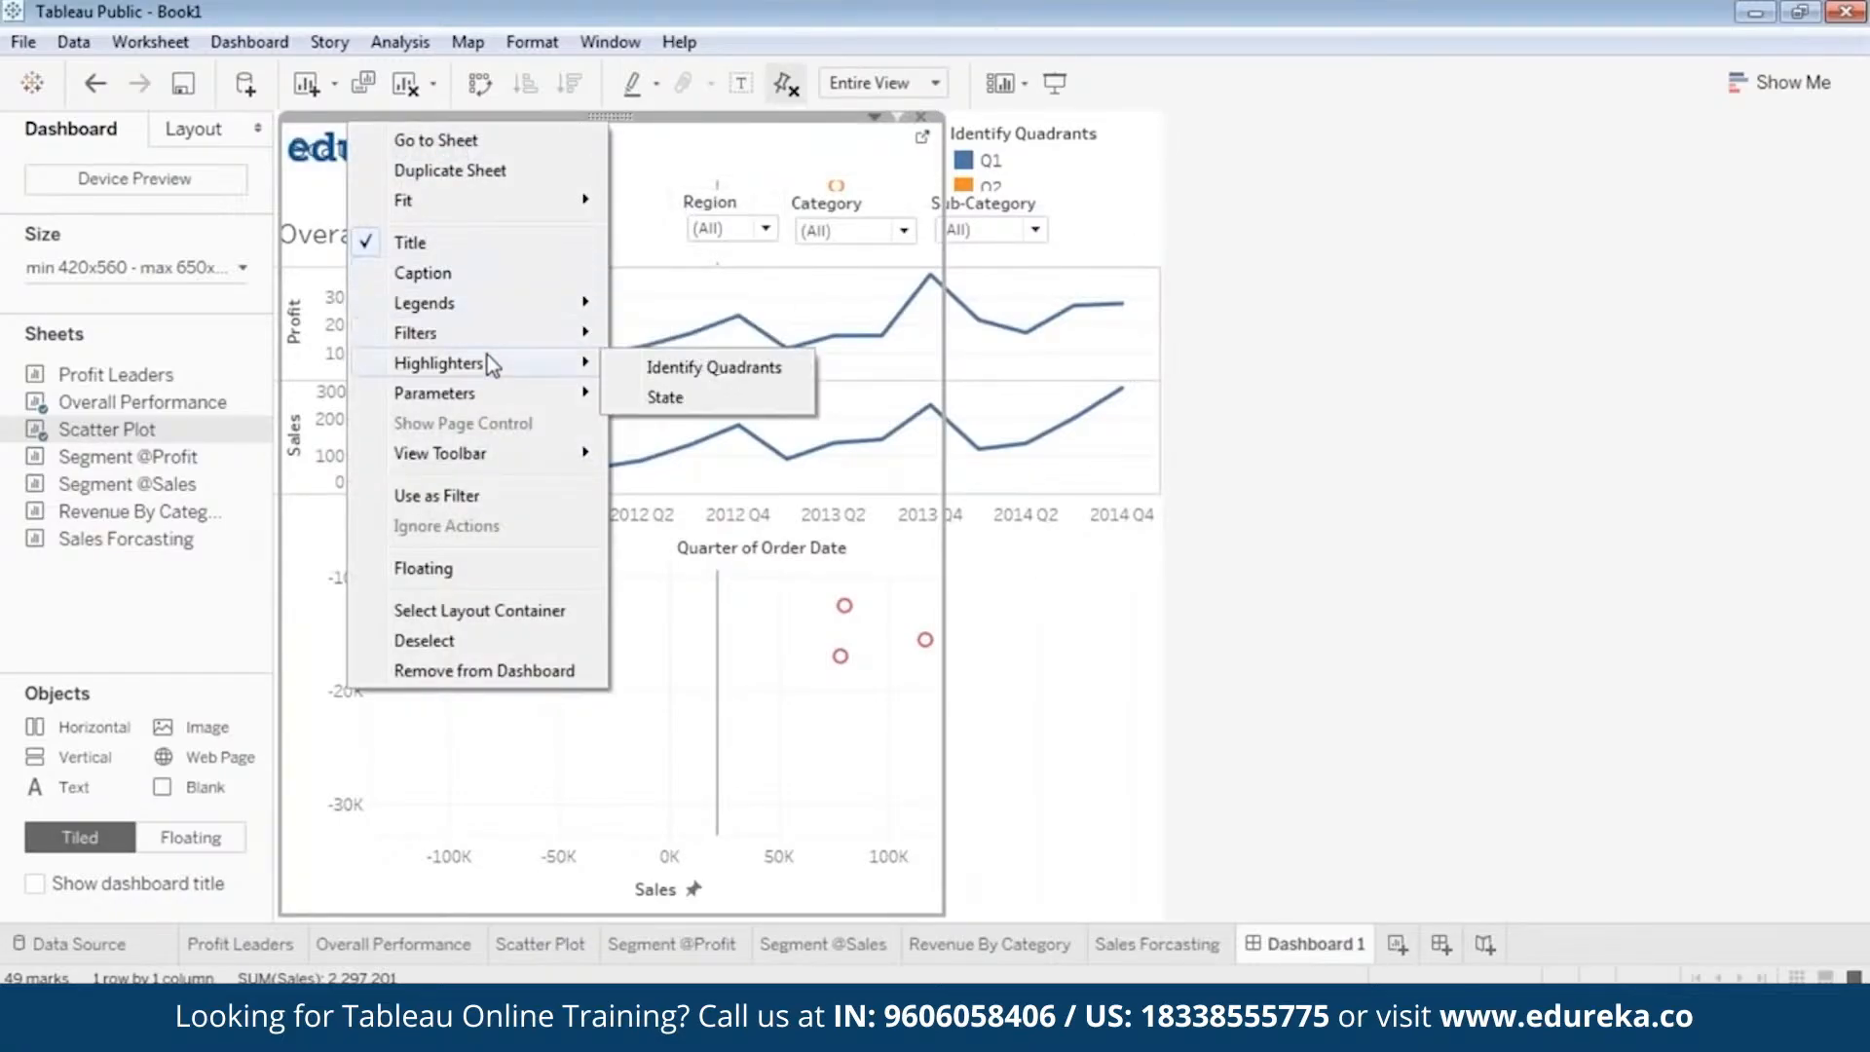
{"action": "left_click", "coordinate": [465, 555]}
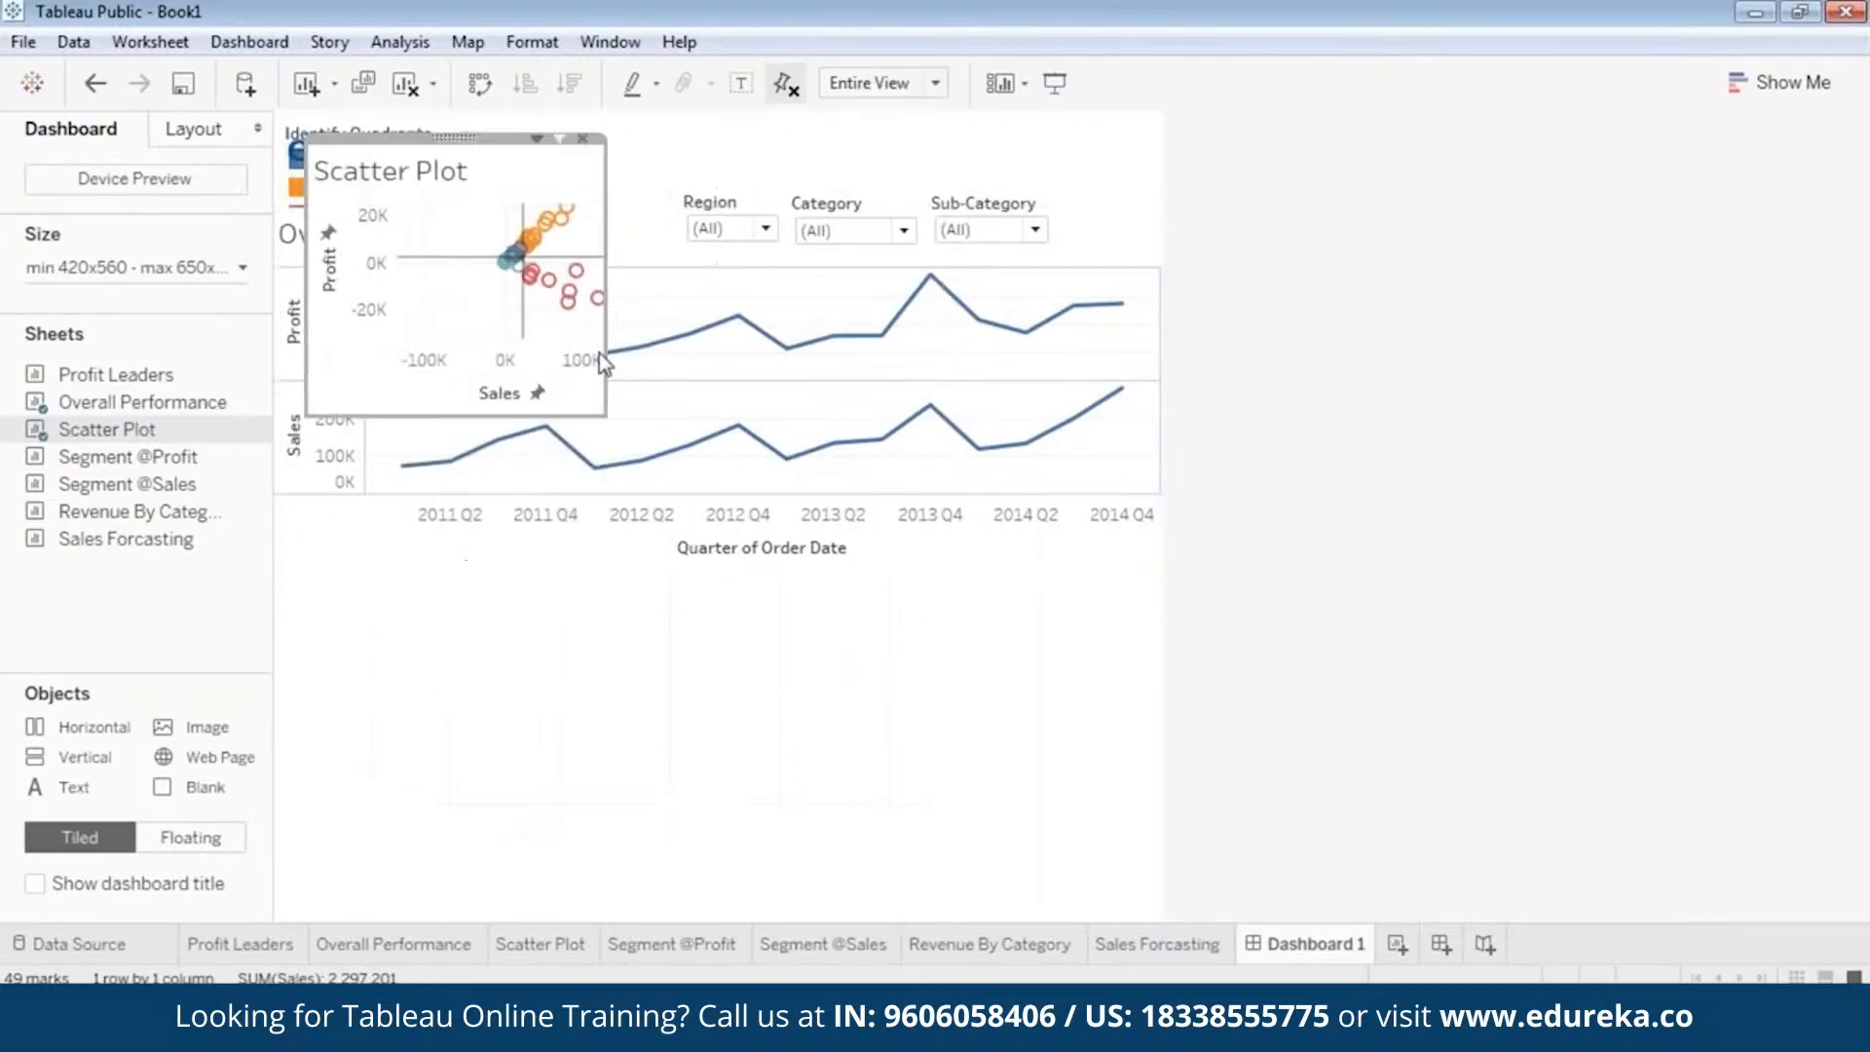
{"action": "left_click_drag", "start_coordinate": [453, 138], "coordinate": [447, 559]}
{"action": "left_click", "coordinate": [849, 693]}
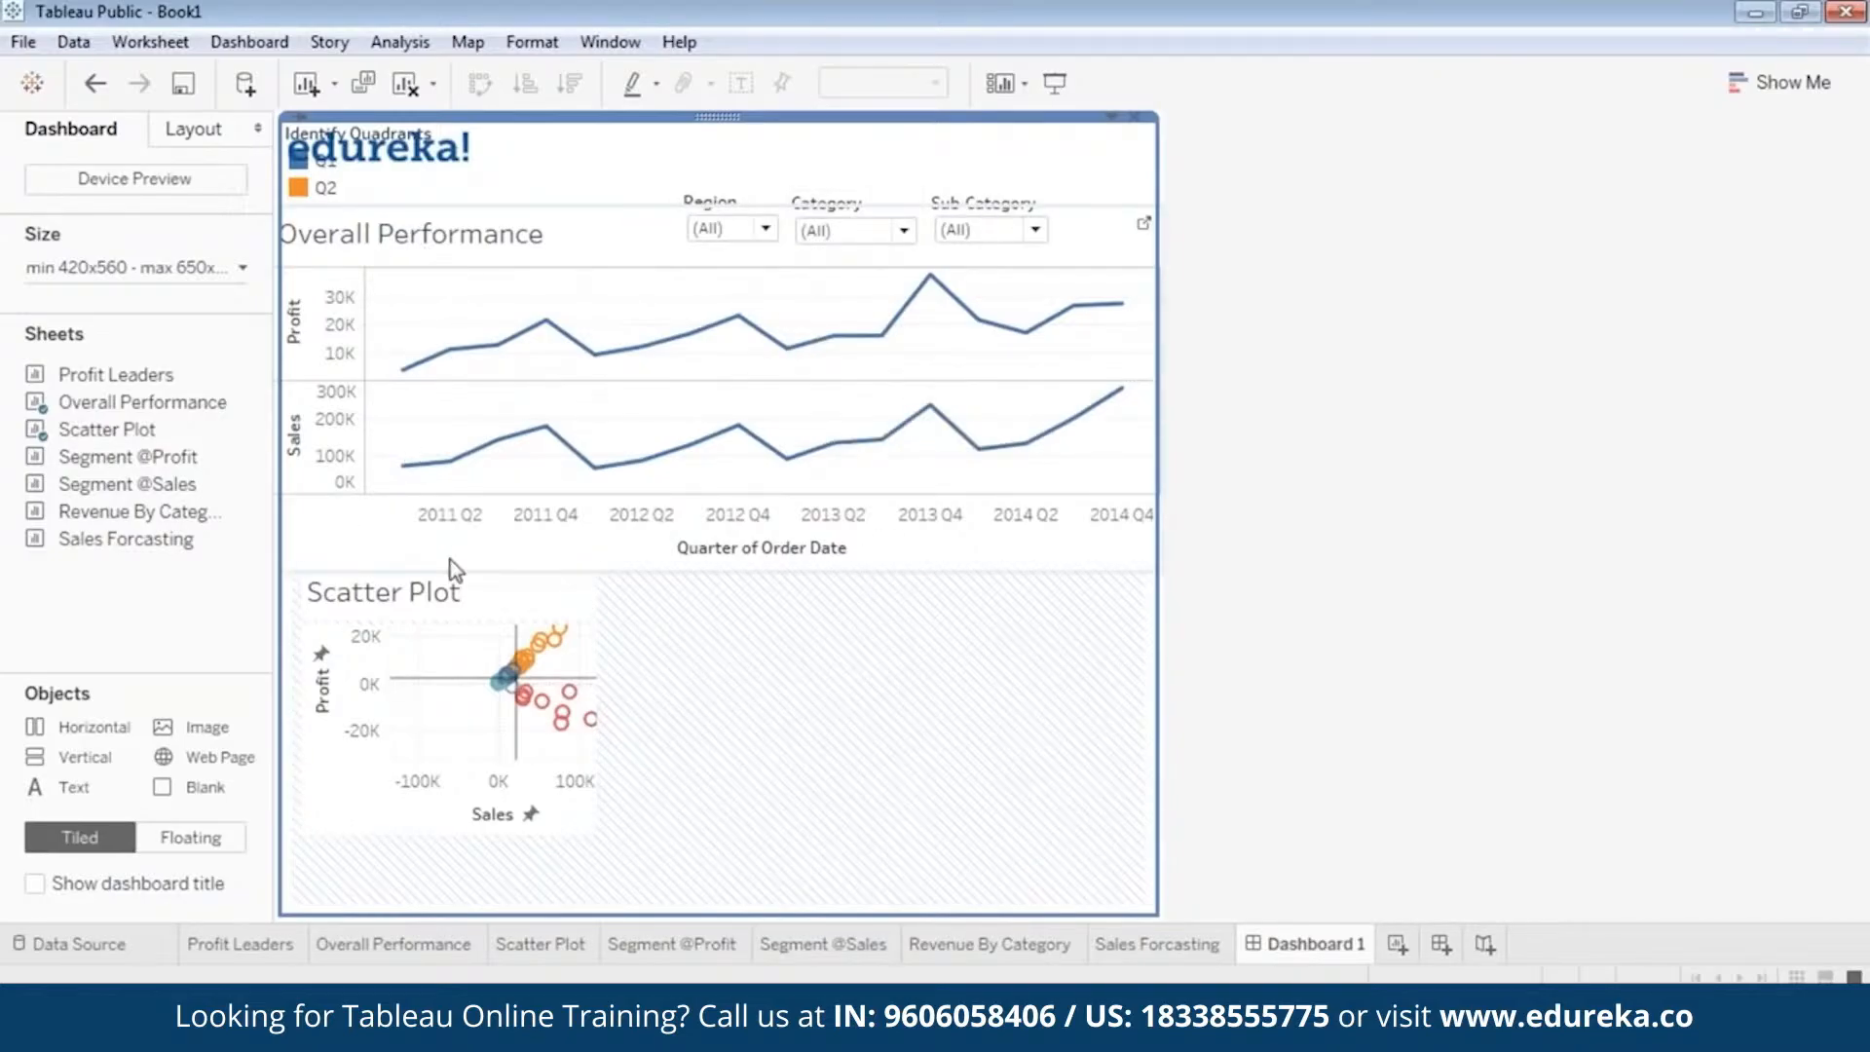
Set the dashboard's size range to a width of 620 to 820 px and a height of 960 px.
{"action": "left_click", "coordinate": [241, 268]}
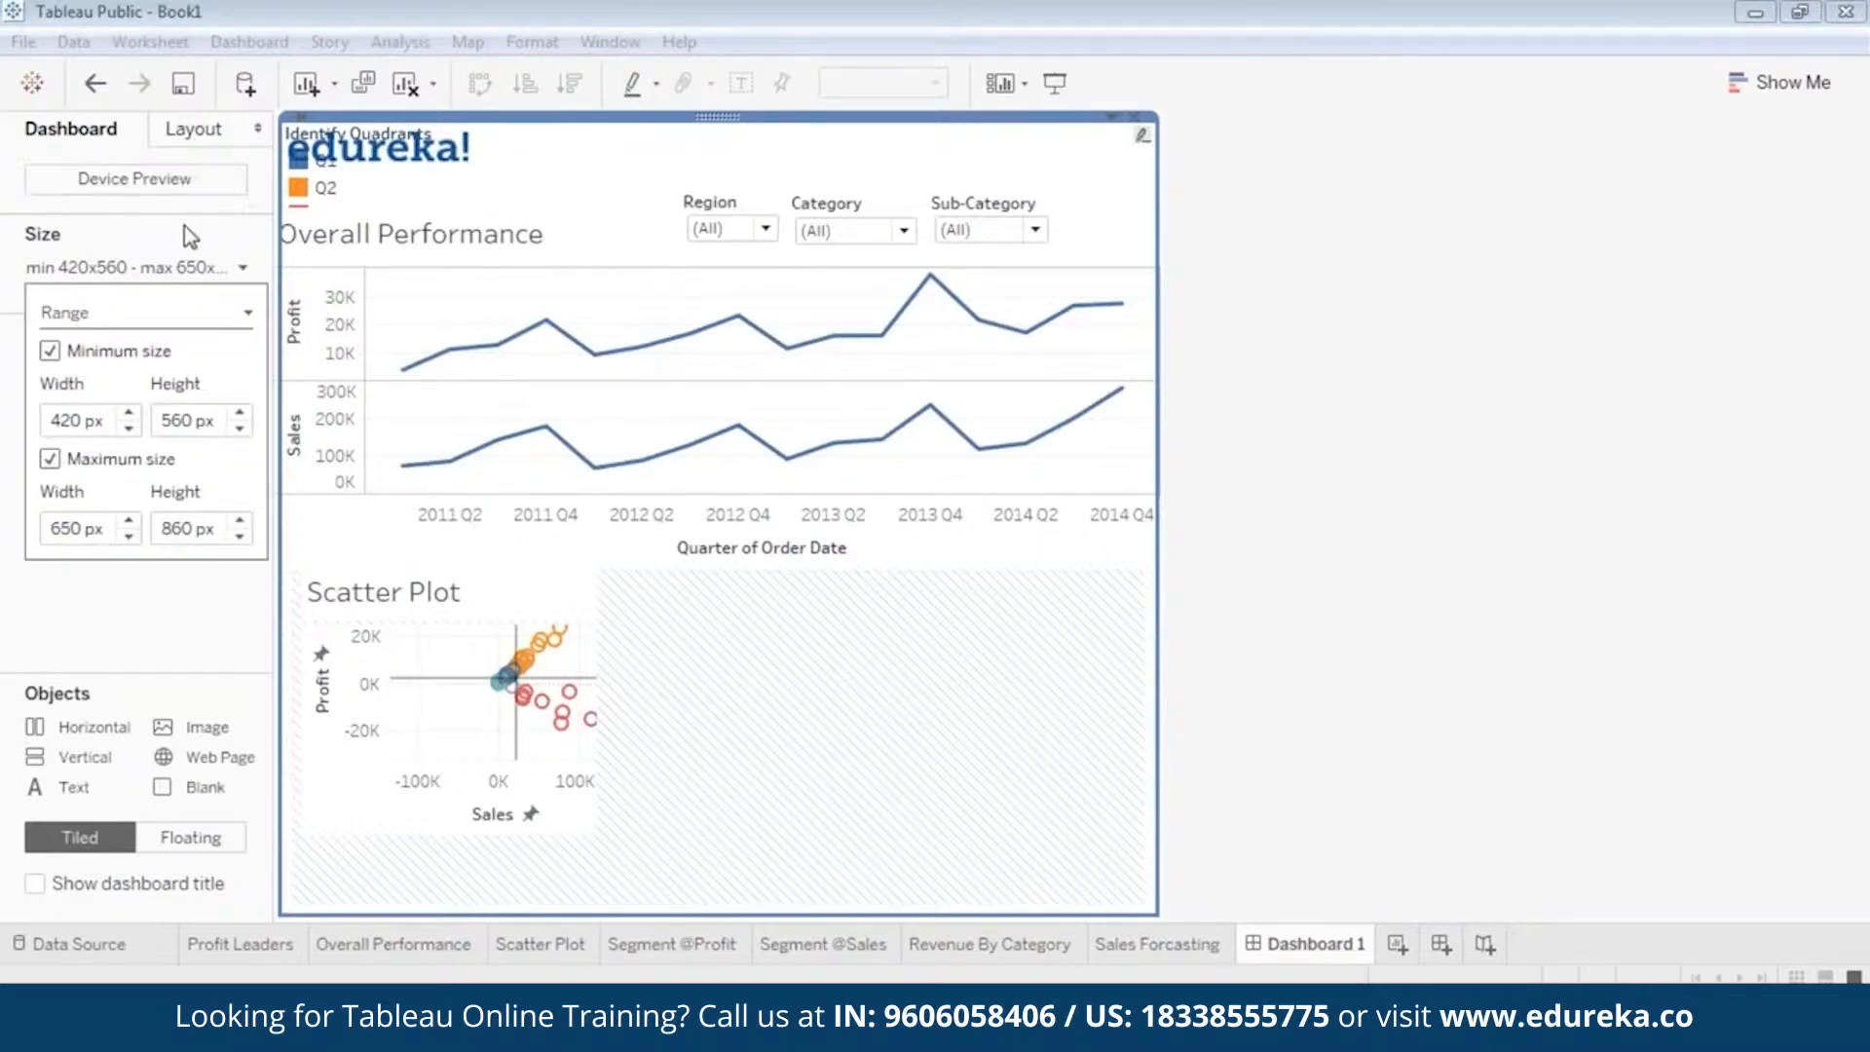
{"action": "left_click", "coordinate": [128, 413]}
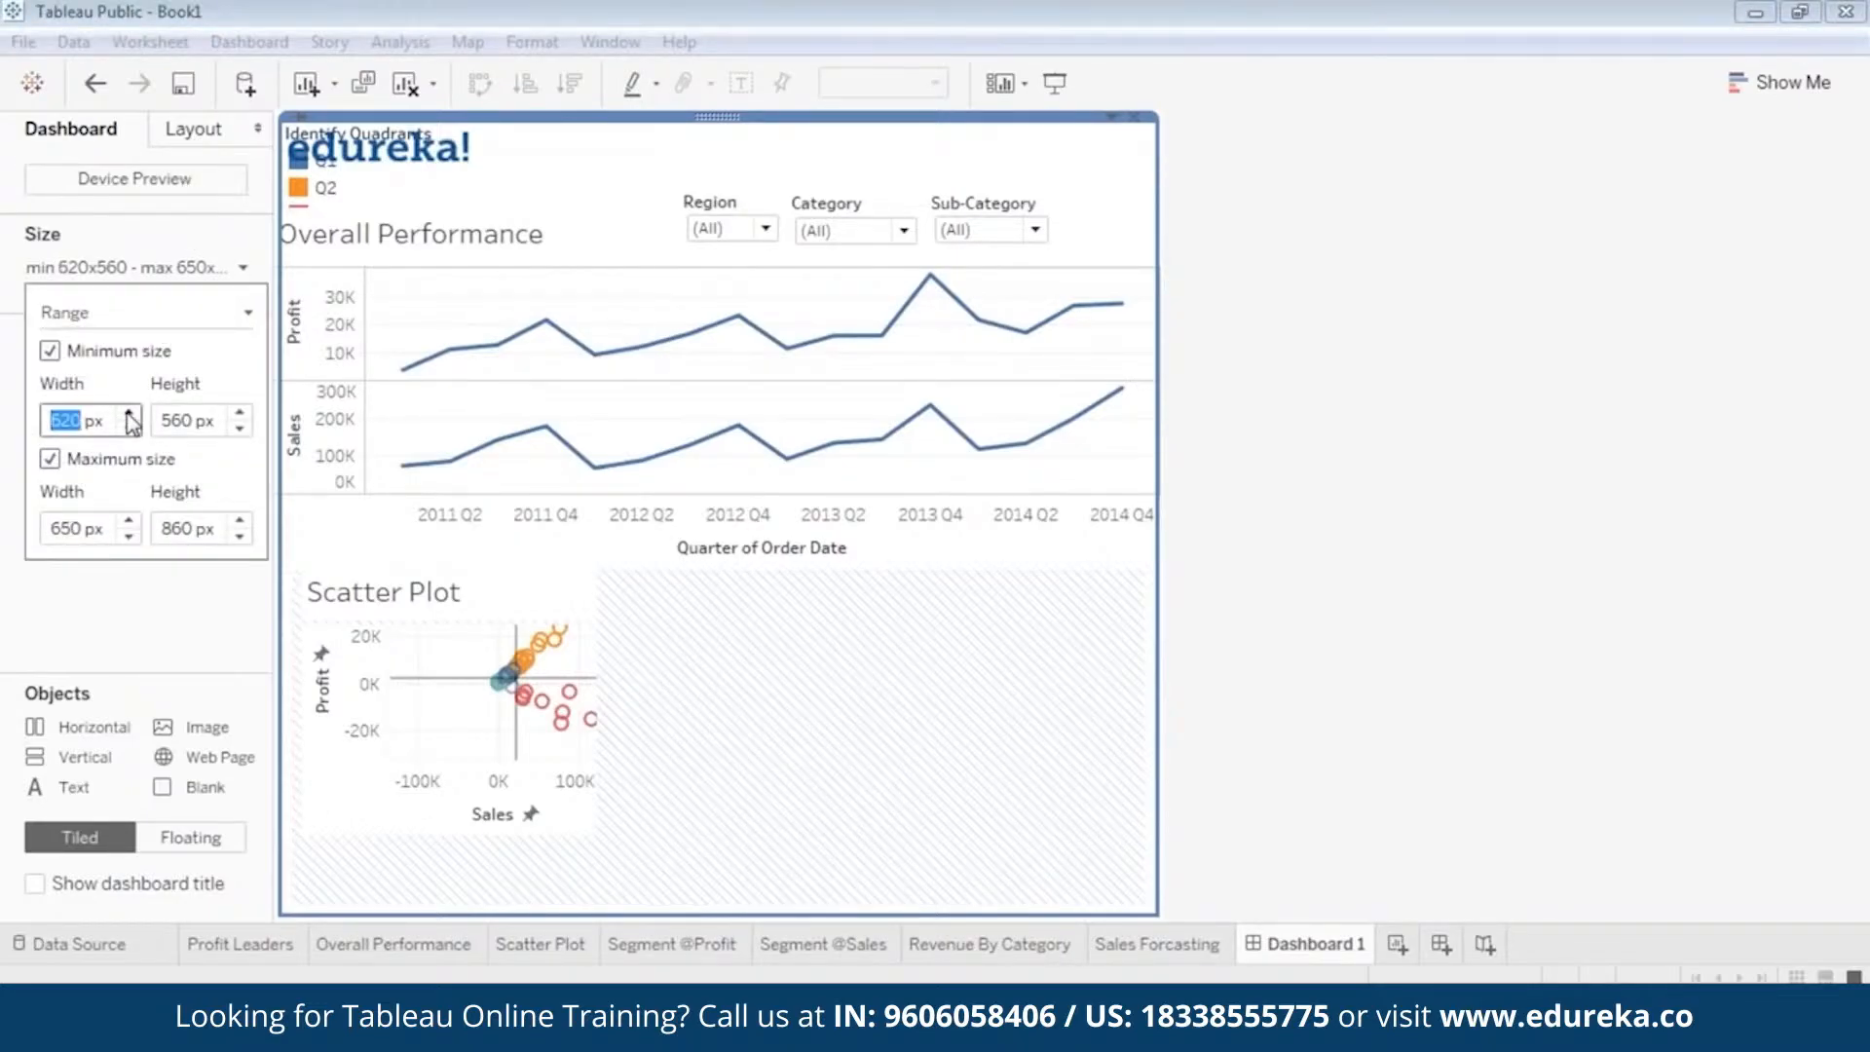
{"action": "left_click", "coordinate": [130, 414]}
{"action": "left_click", "coordinate": [130, 414]}
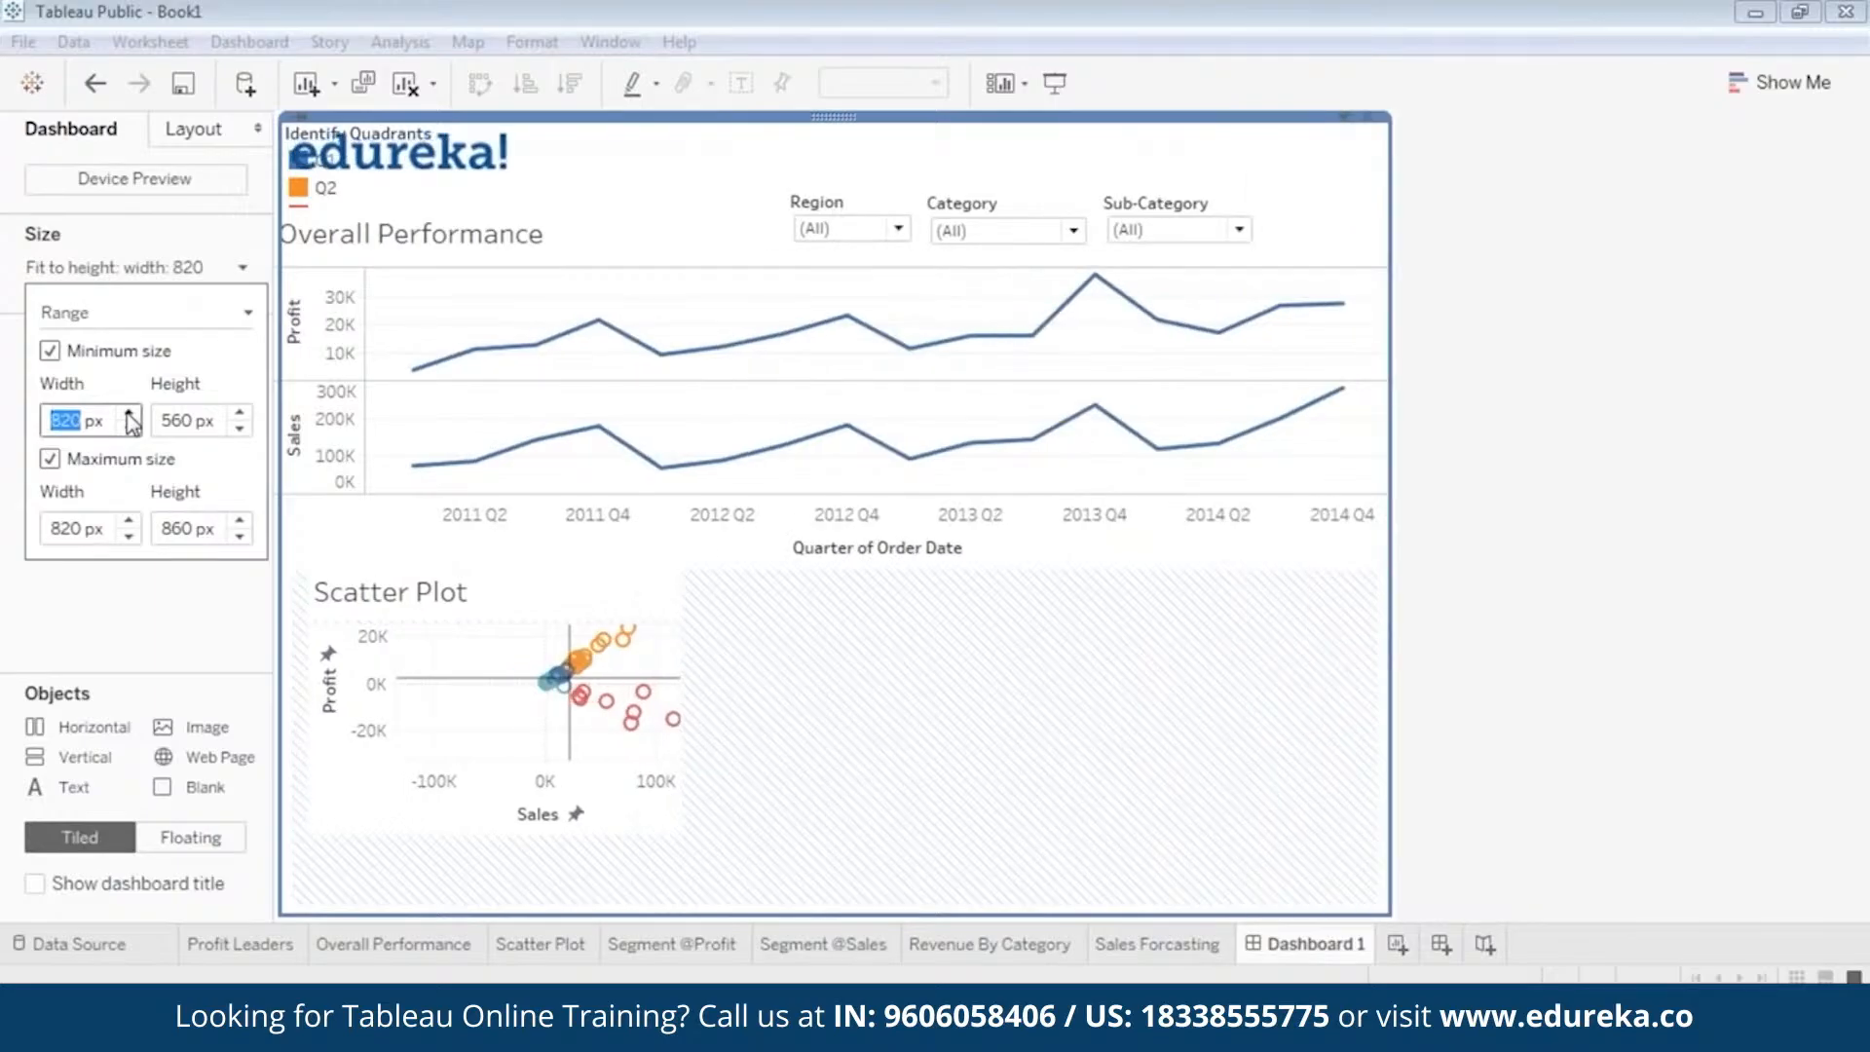
{"action": "left_click", "coordinate": [129, 428]}
{"action": "left_click", "coordinate": [129, 428]}
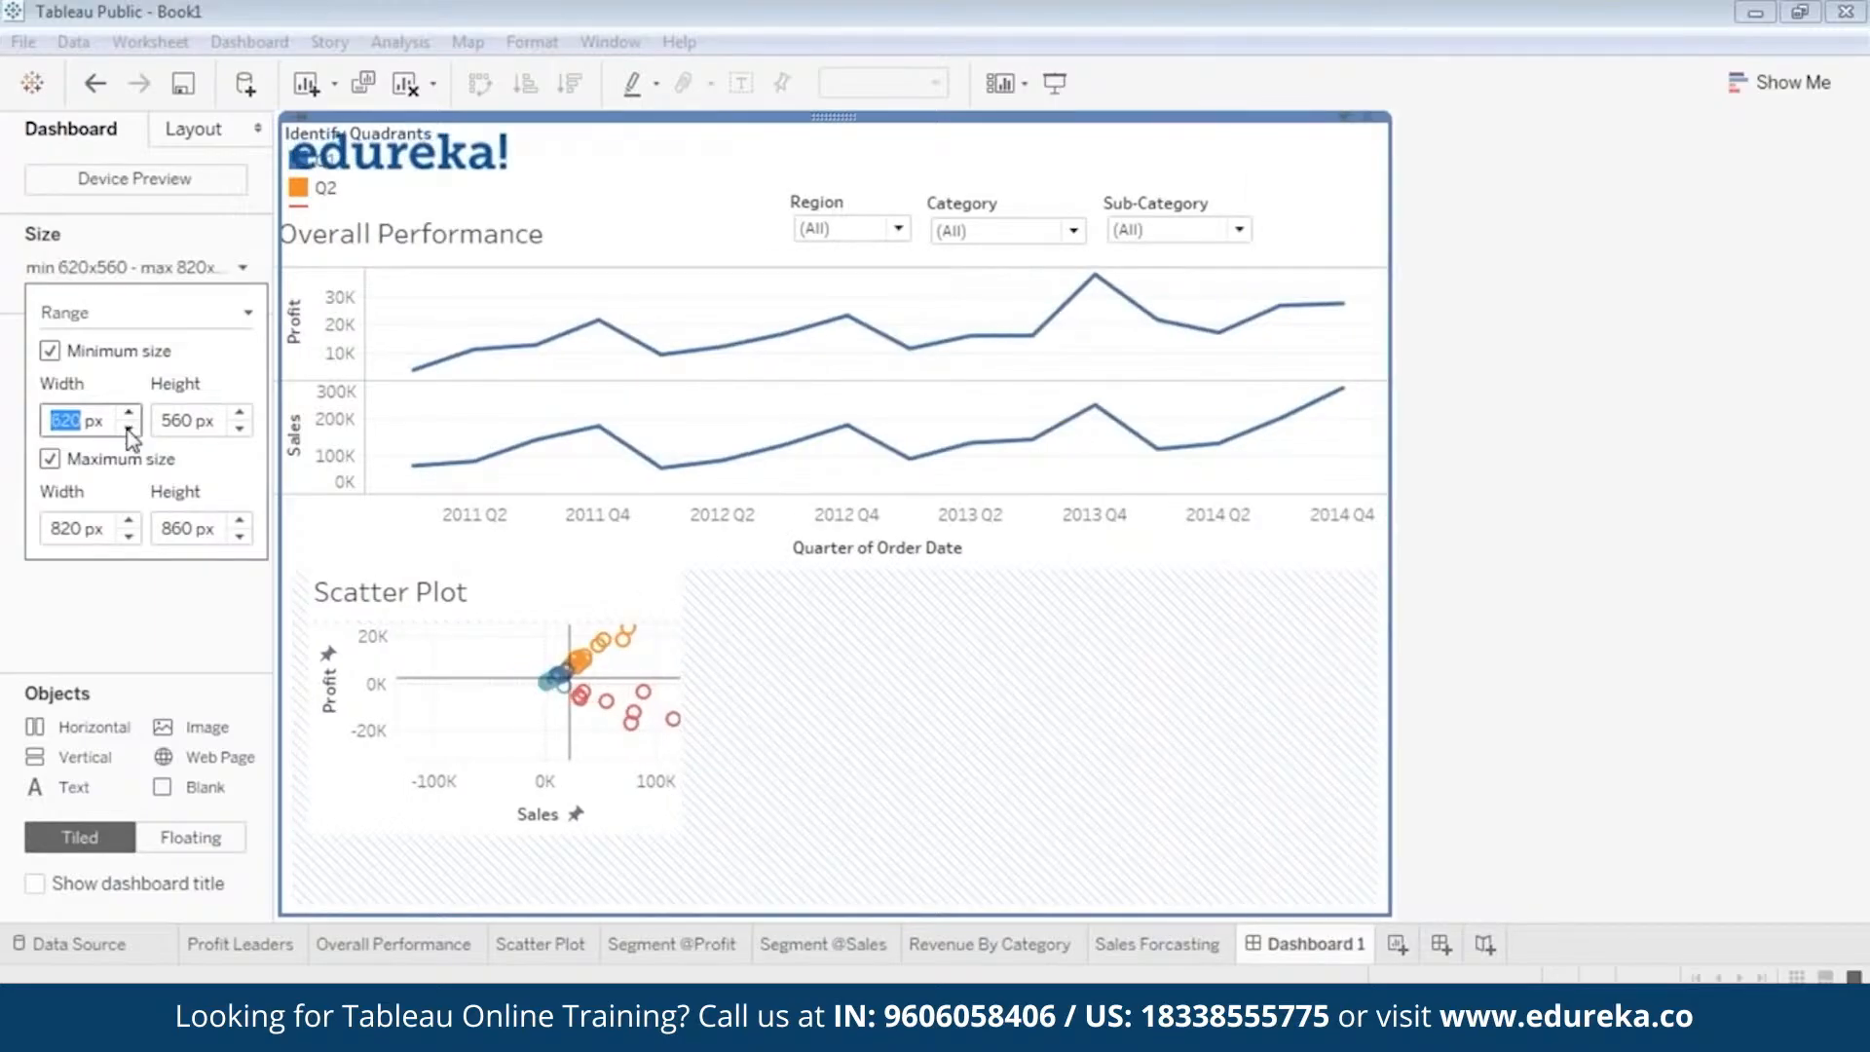
{"action": "left_click", "coordinate": [240, 413]}
{"action": "left_click", "coordinate": [239, 413]}
{"action": "left_click", "coordinate": [239, 413]}
{"action": "left_click", "coordinate": [239, 413]}
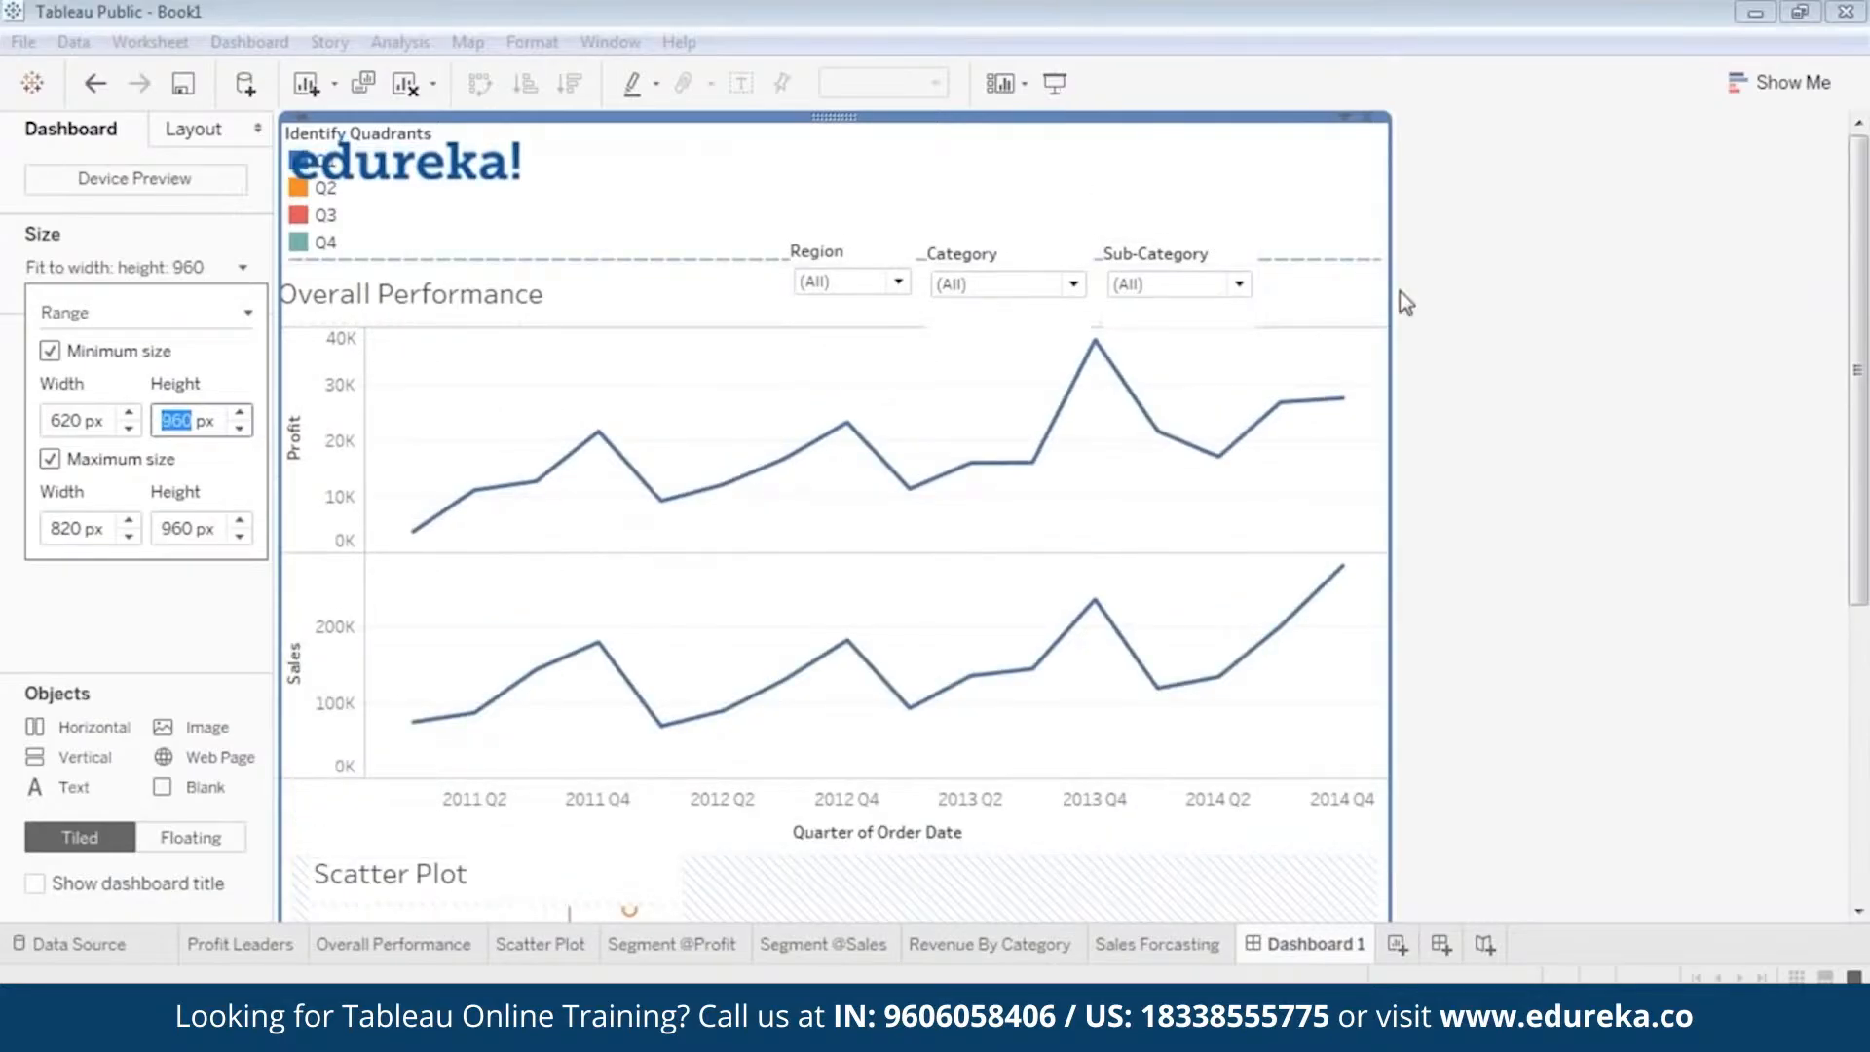
{"action": "left_click", "coordinate": [1506, 454]}
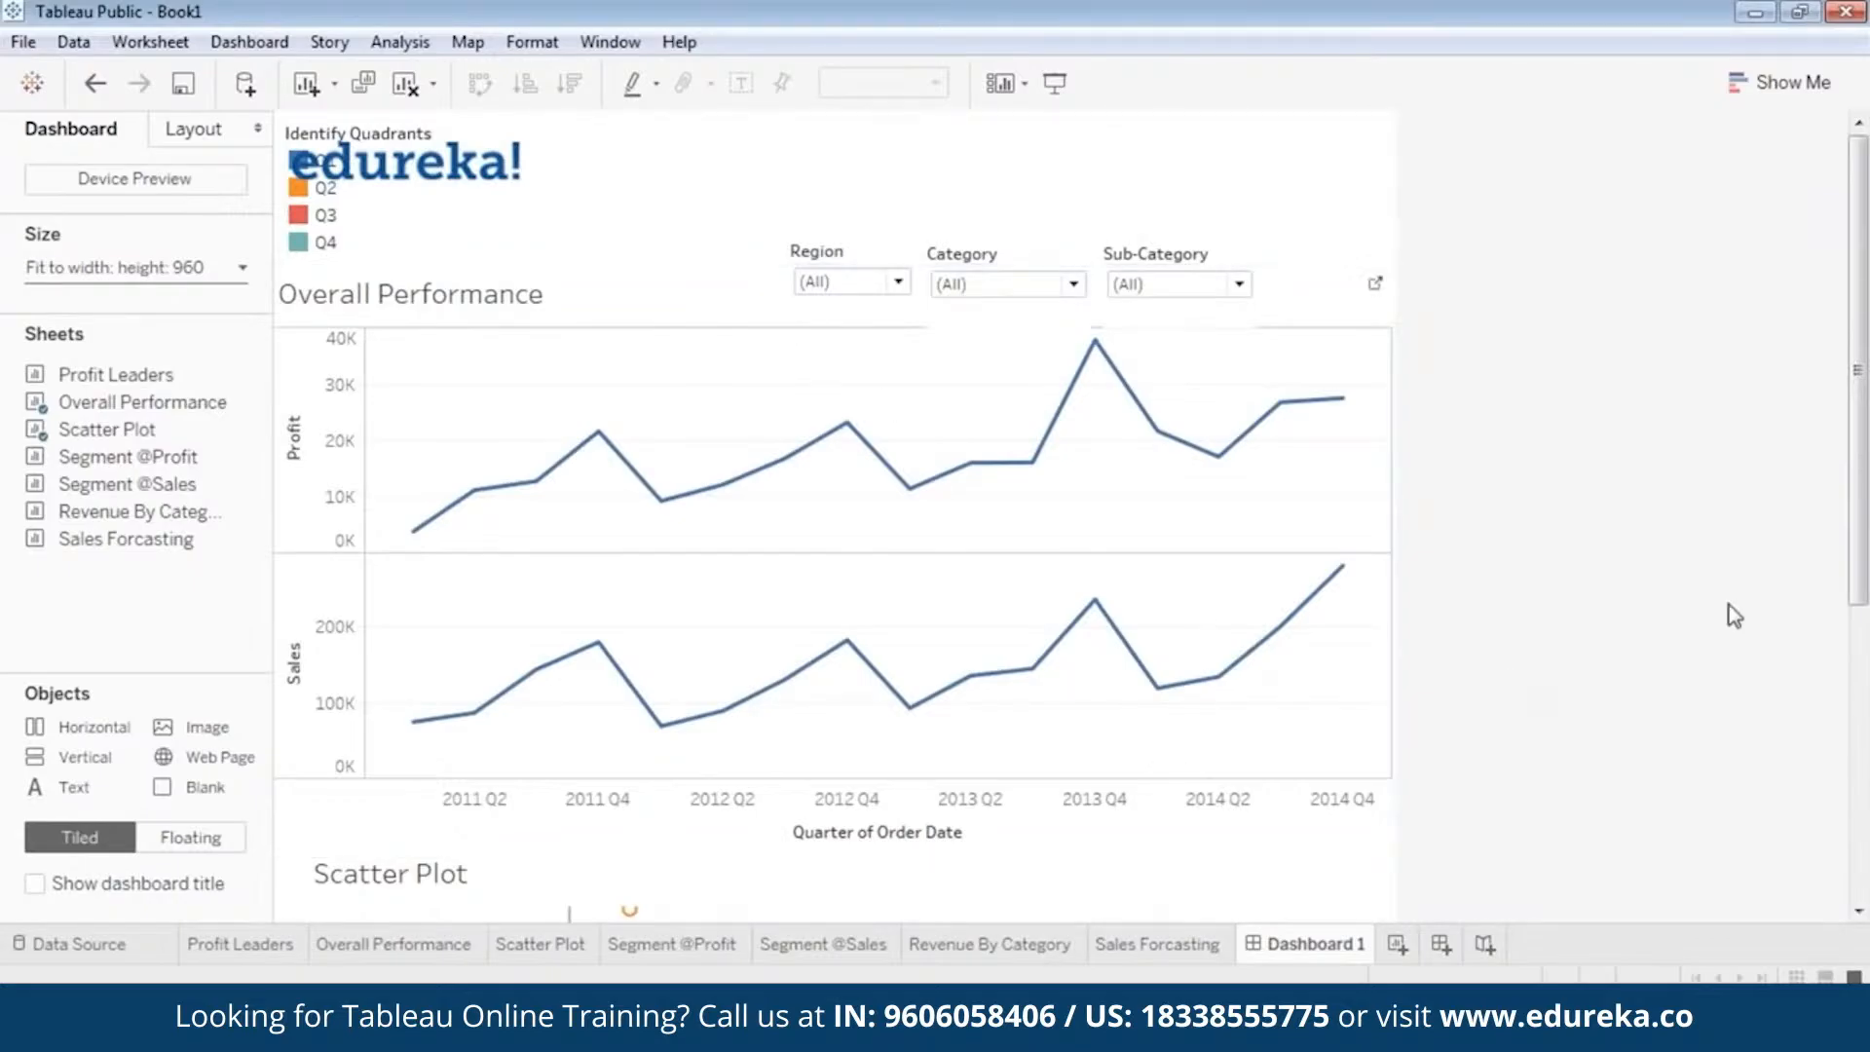
Enlarge the floating Scatter Plot and shift it slightly up so it fits above the dashboard's lower edge.
{"action": "left_click_drag", "start_coordinate": [1858, 509], "coordinate": [1858, 793]}
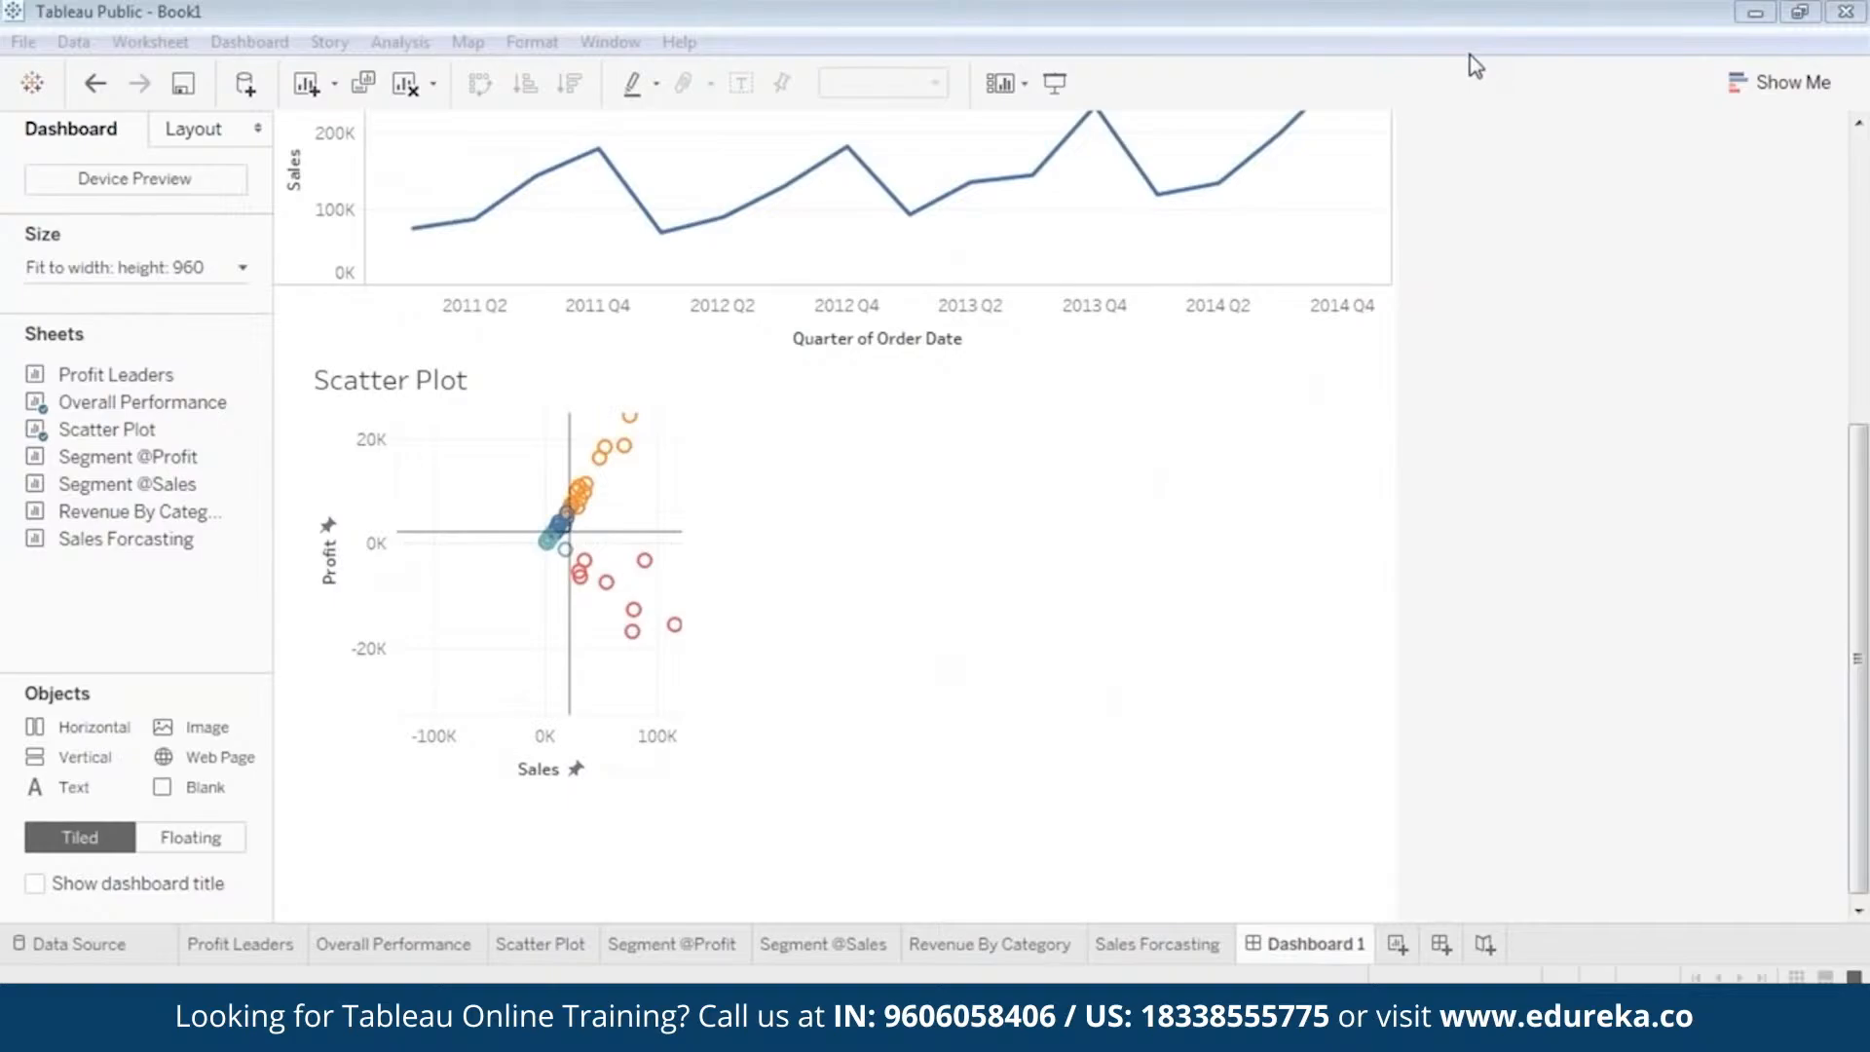
{"action": "left_click", "coordinate": [689, 780]}
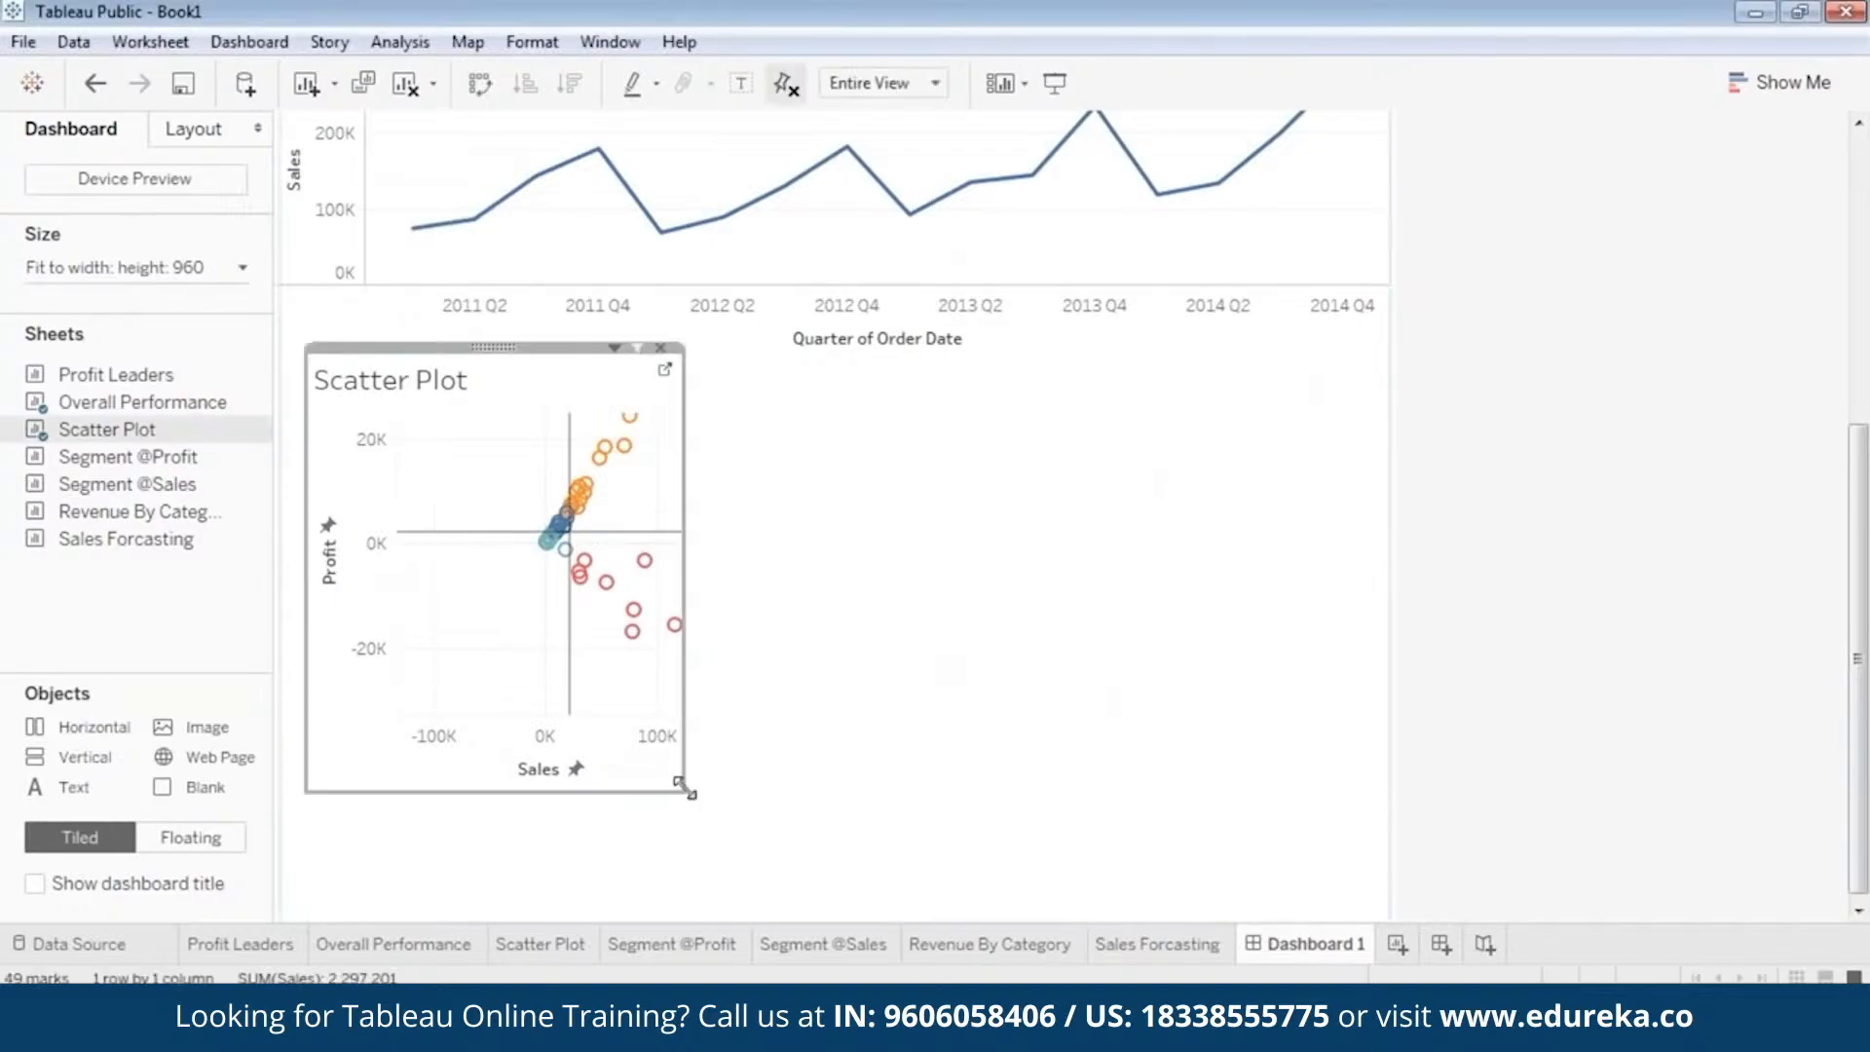
{"action": "left_click_drag", "start_coordinate": [689, 780], "coordinate": [935, 915]}
{"action": "scroll", "coordinate": [1307, 698], "scroll_direction": "up", "scroll_amount": 5}
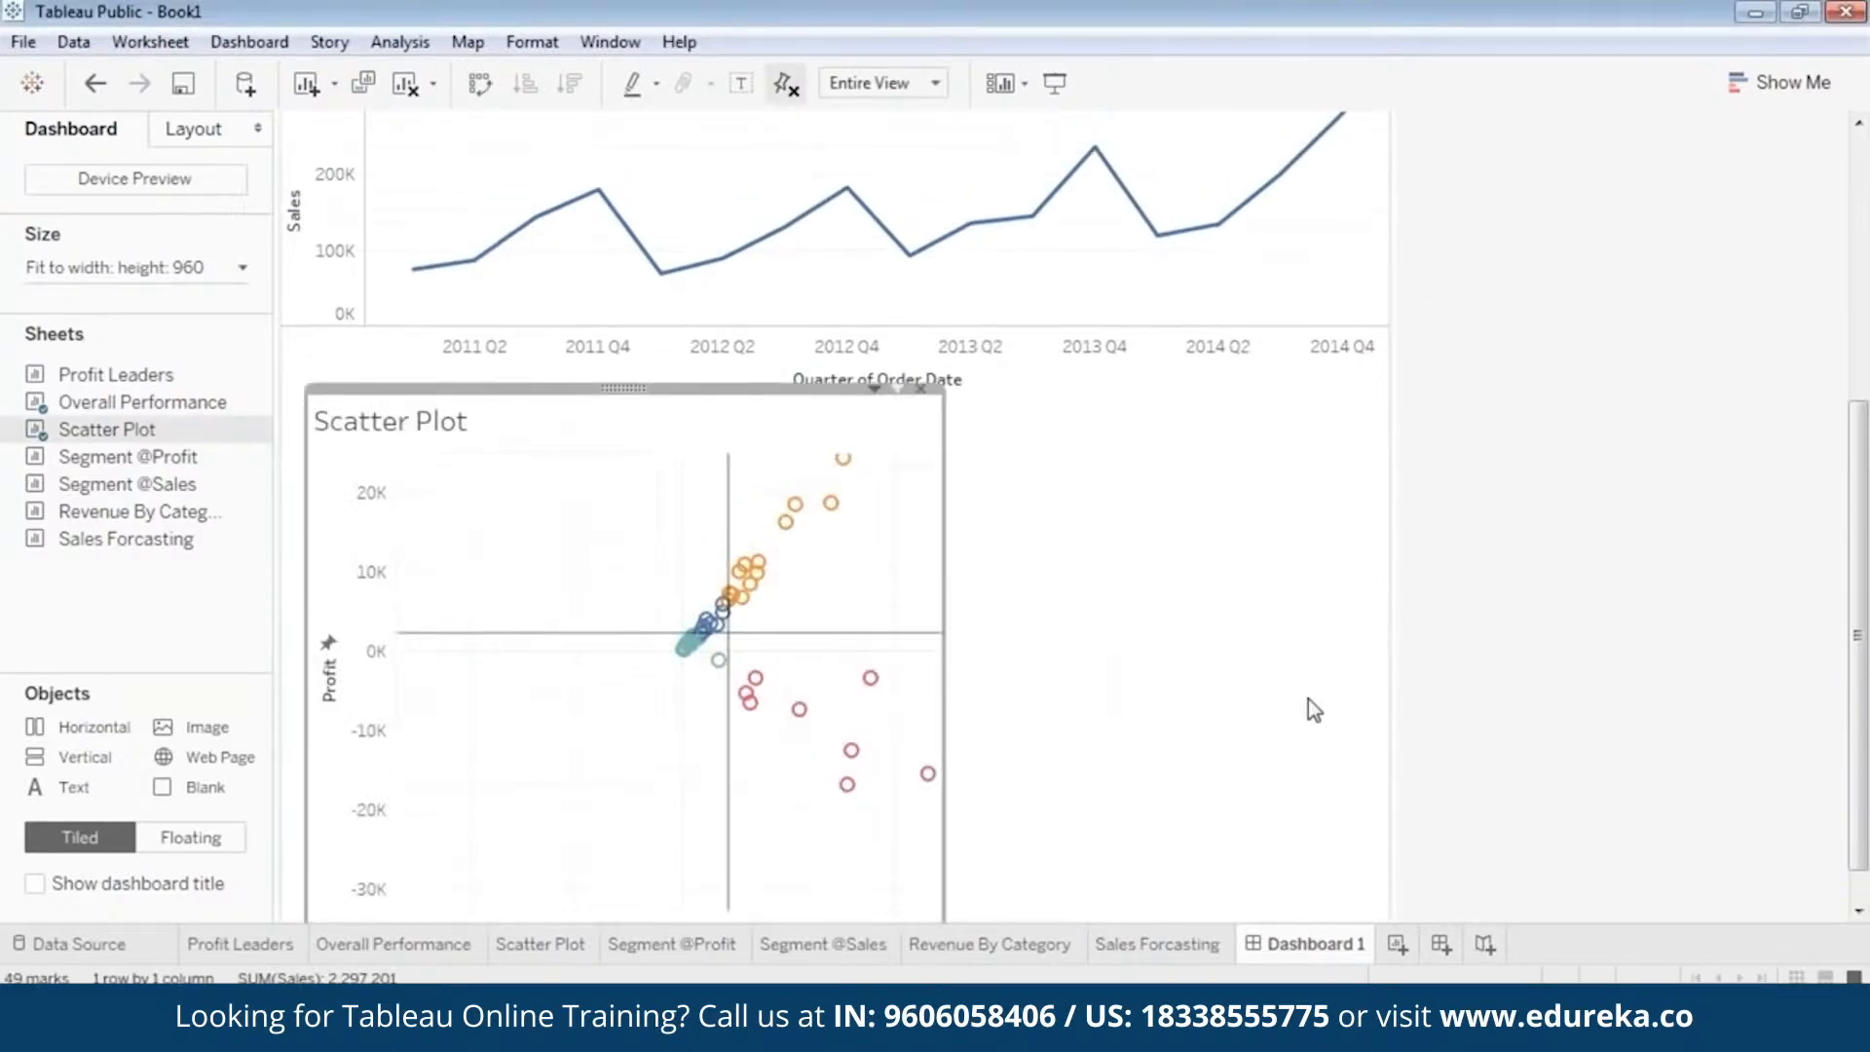
{"action": "scroll", "coordinate": [1685, 606], "scroll_direction": "up", "scroll_amount": 3}
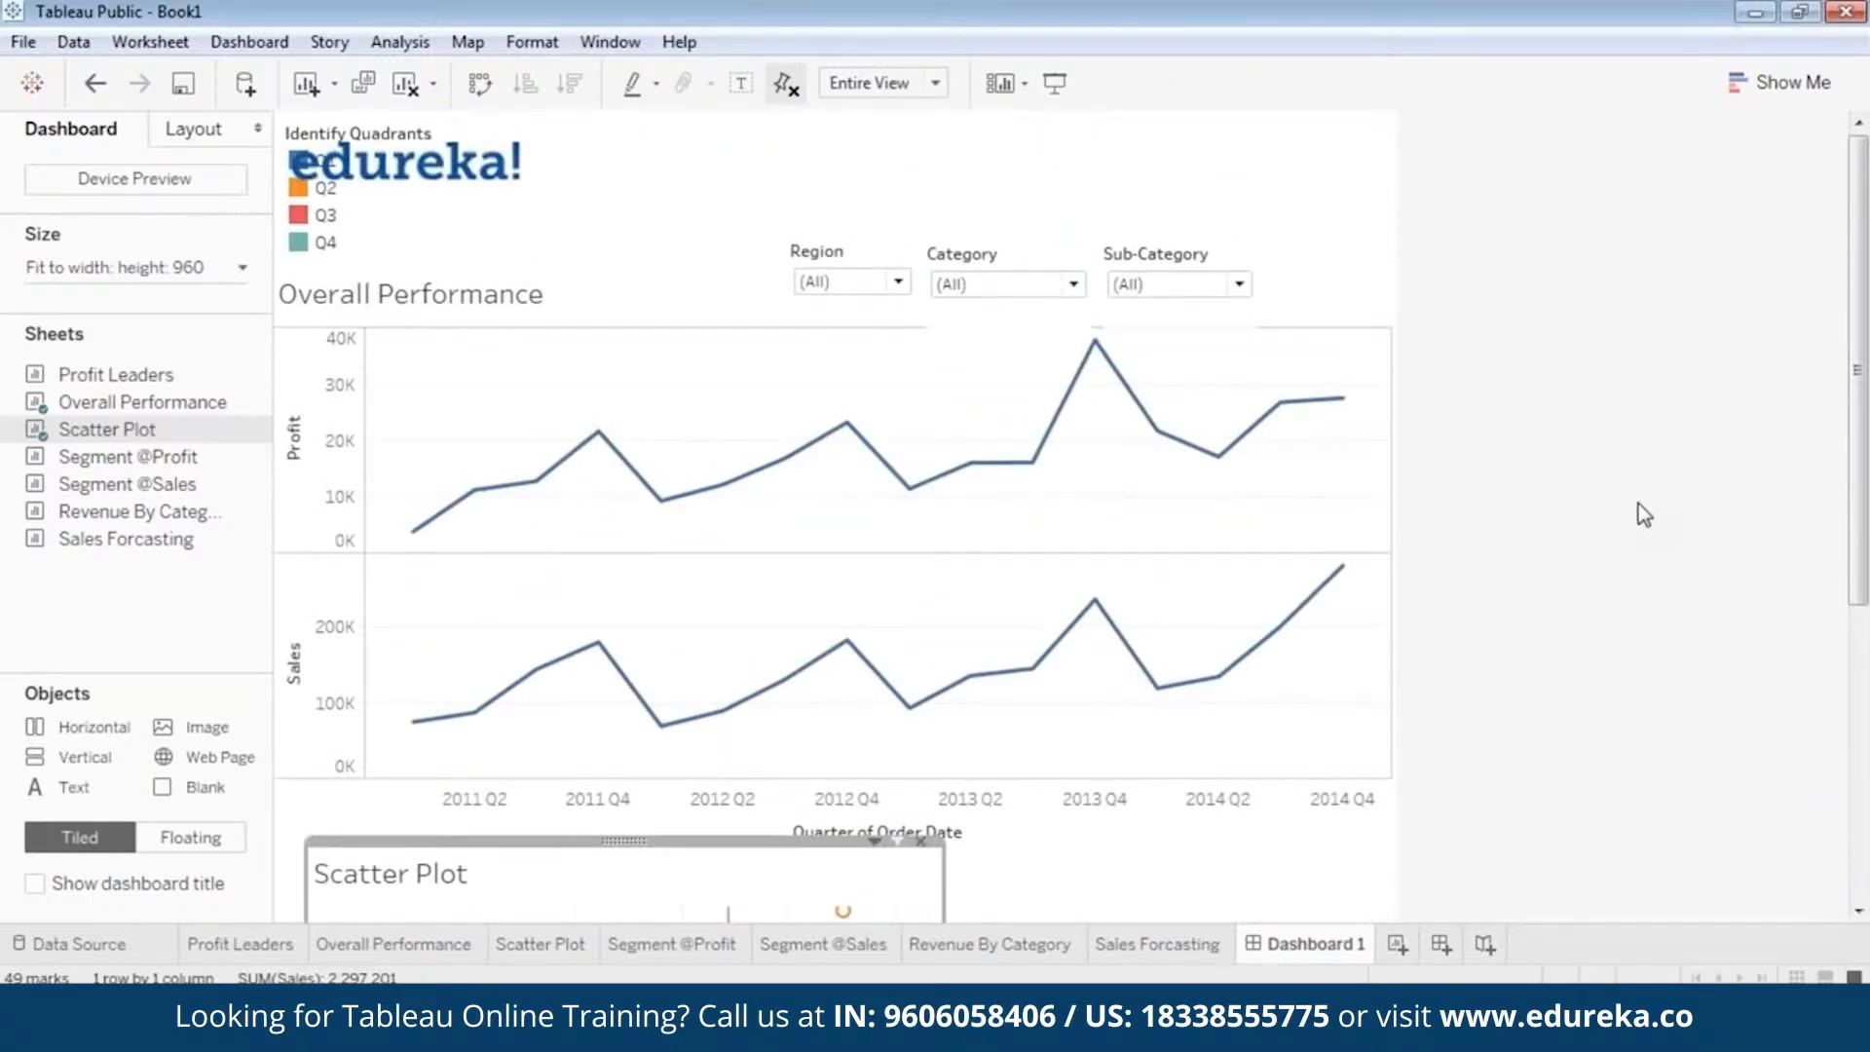
{"action": "scroll", "coordinate": [1636, 502], "scroll_direction": "down", "scroll_amount": 5}
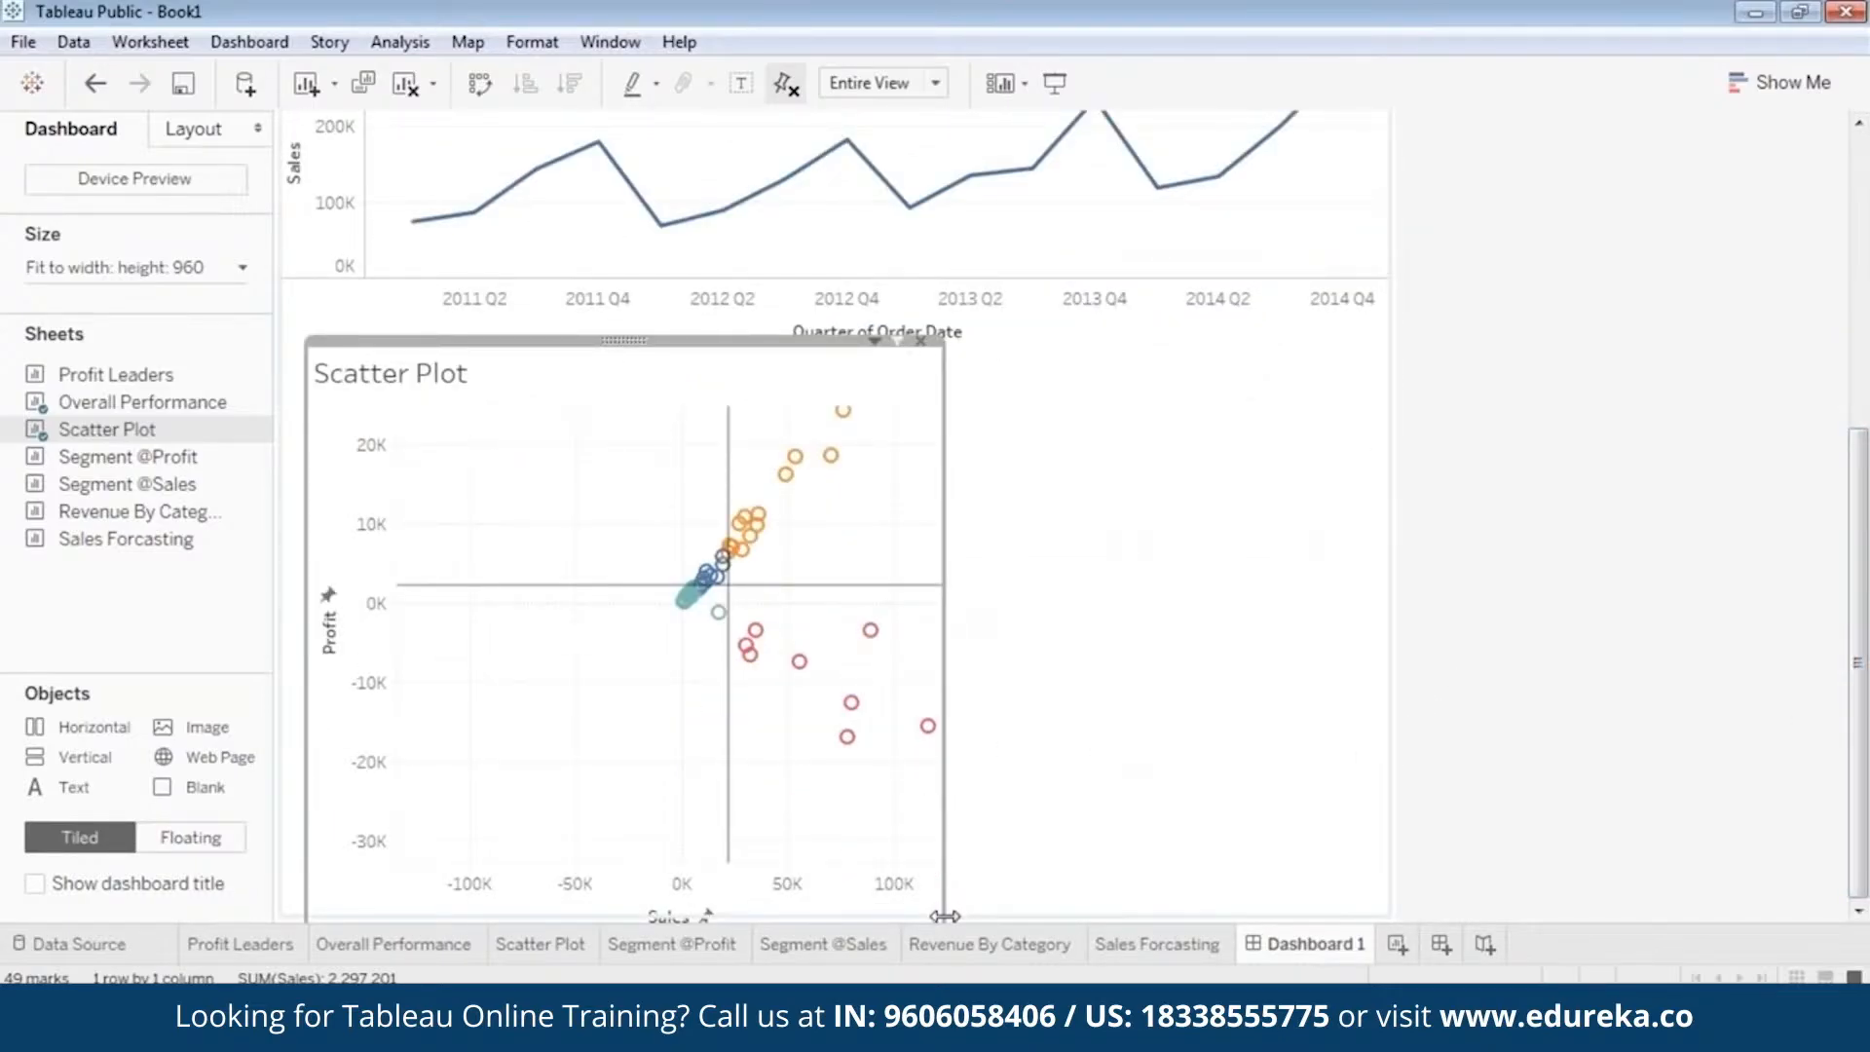
{"action": "left_click_drag", "start_coordinate": [621, 339], "coordinate": [615, 304]}
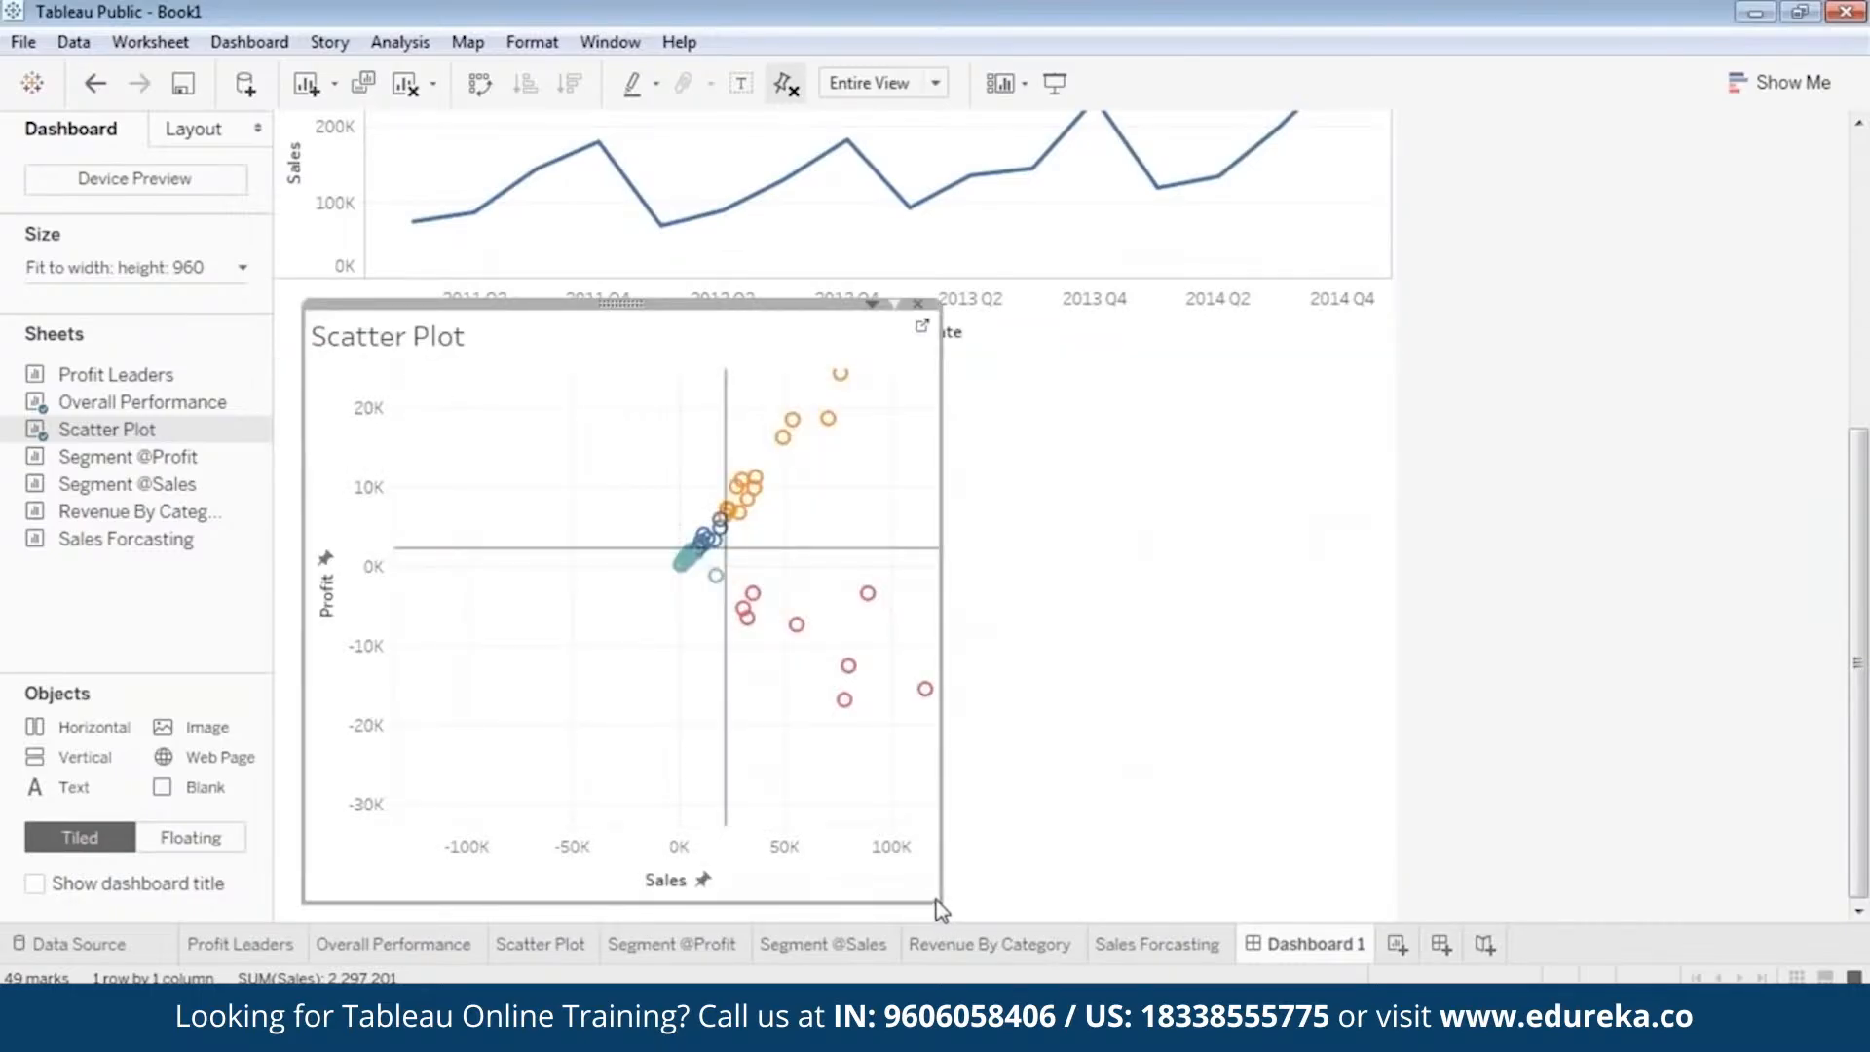
{"action": "left_click_drag", "start_coordinate": [933, 900], "coordinate": [893, 877]}
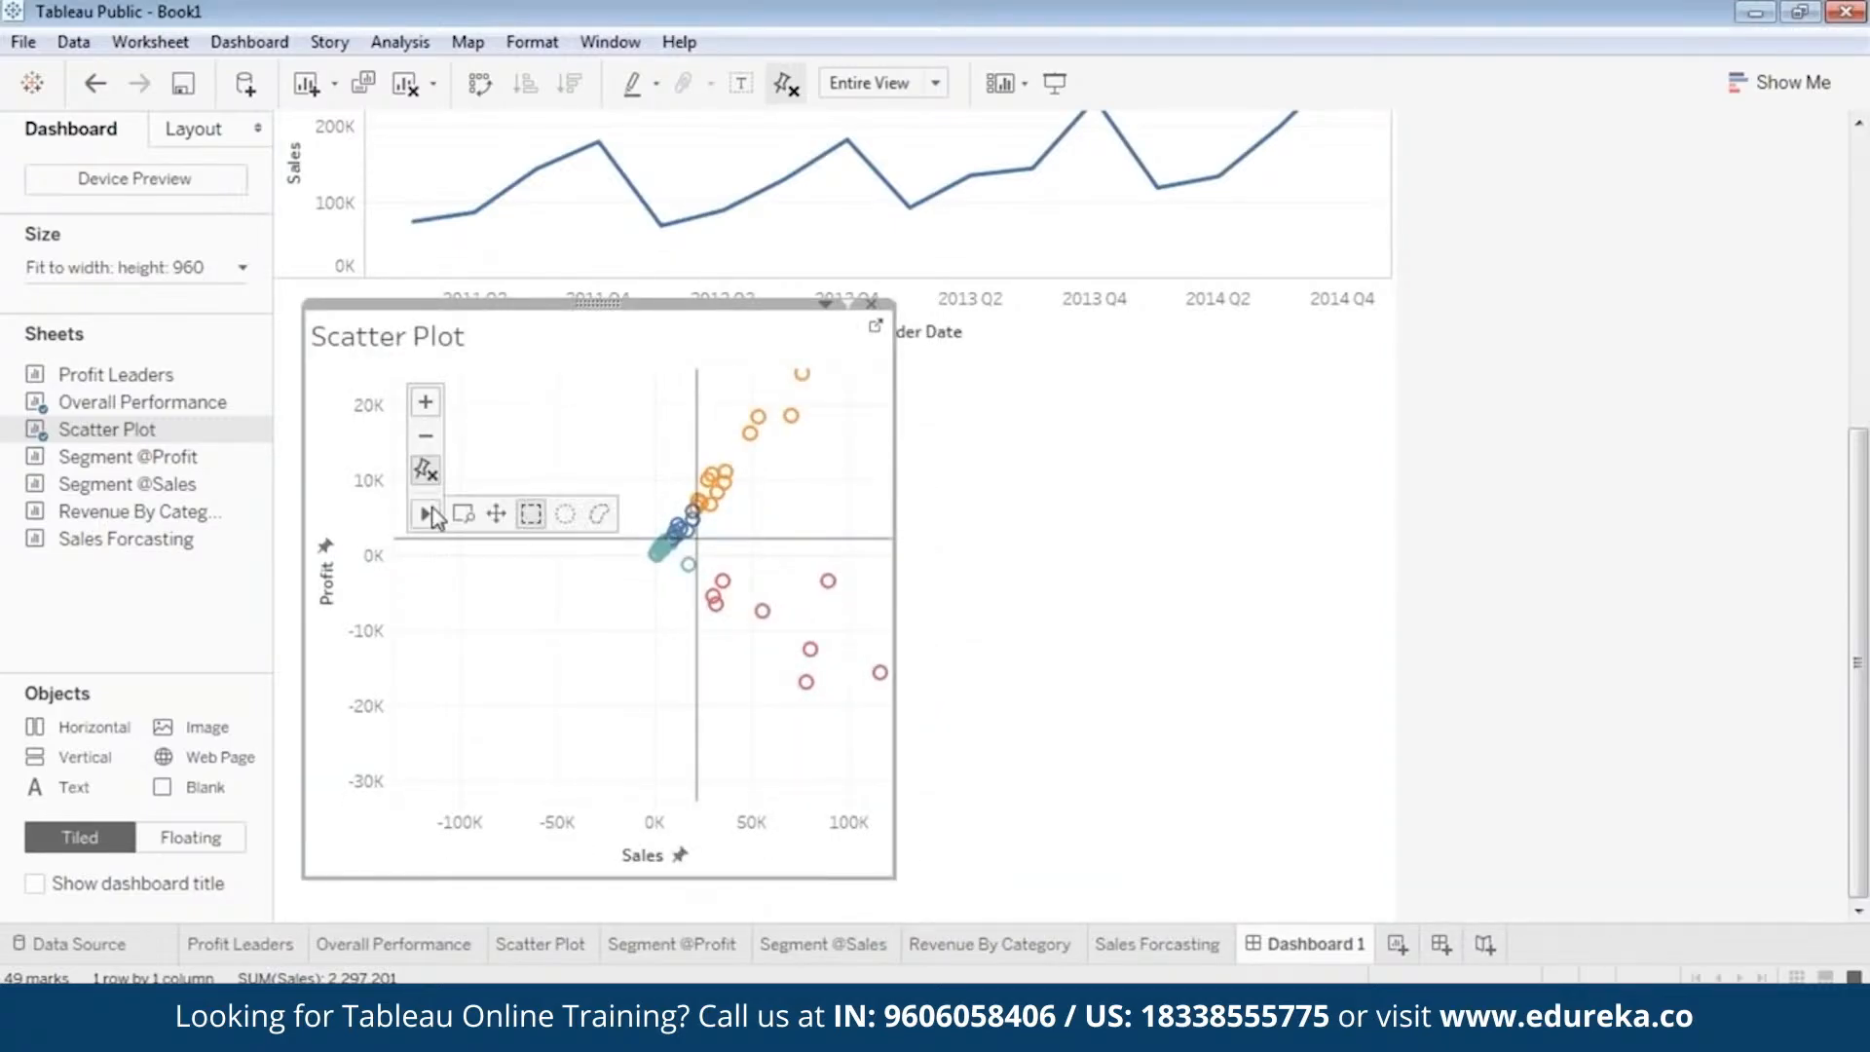
Pan the Scatter Plot's view toward higher sales and profit values and widen its box to nearly the full dashboard width.
{"action": "mouse_move", "coordinate": [733, 499]}
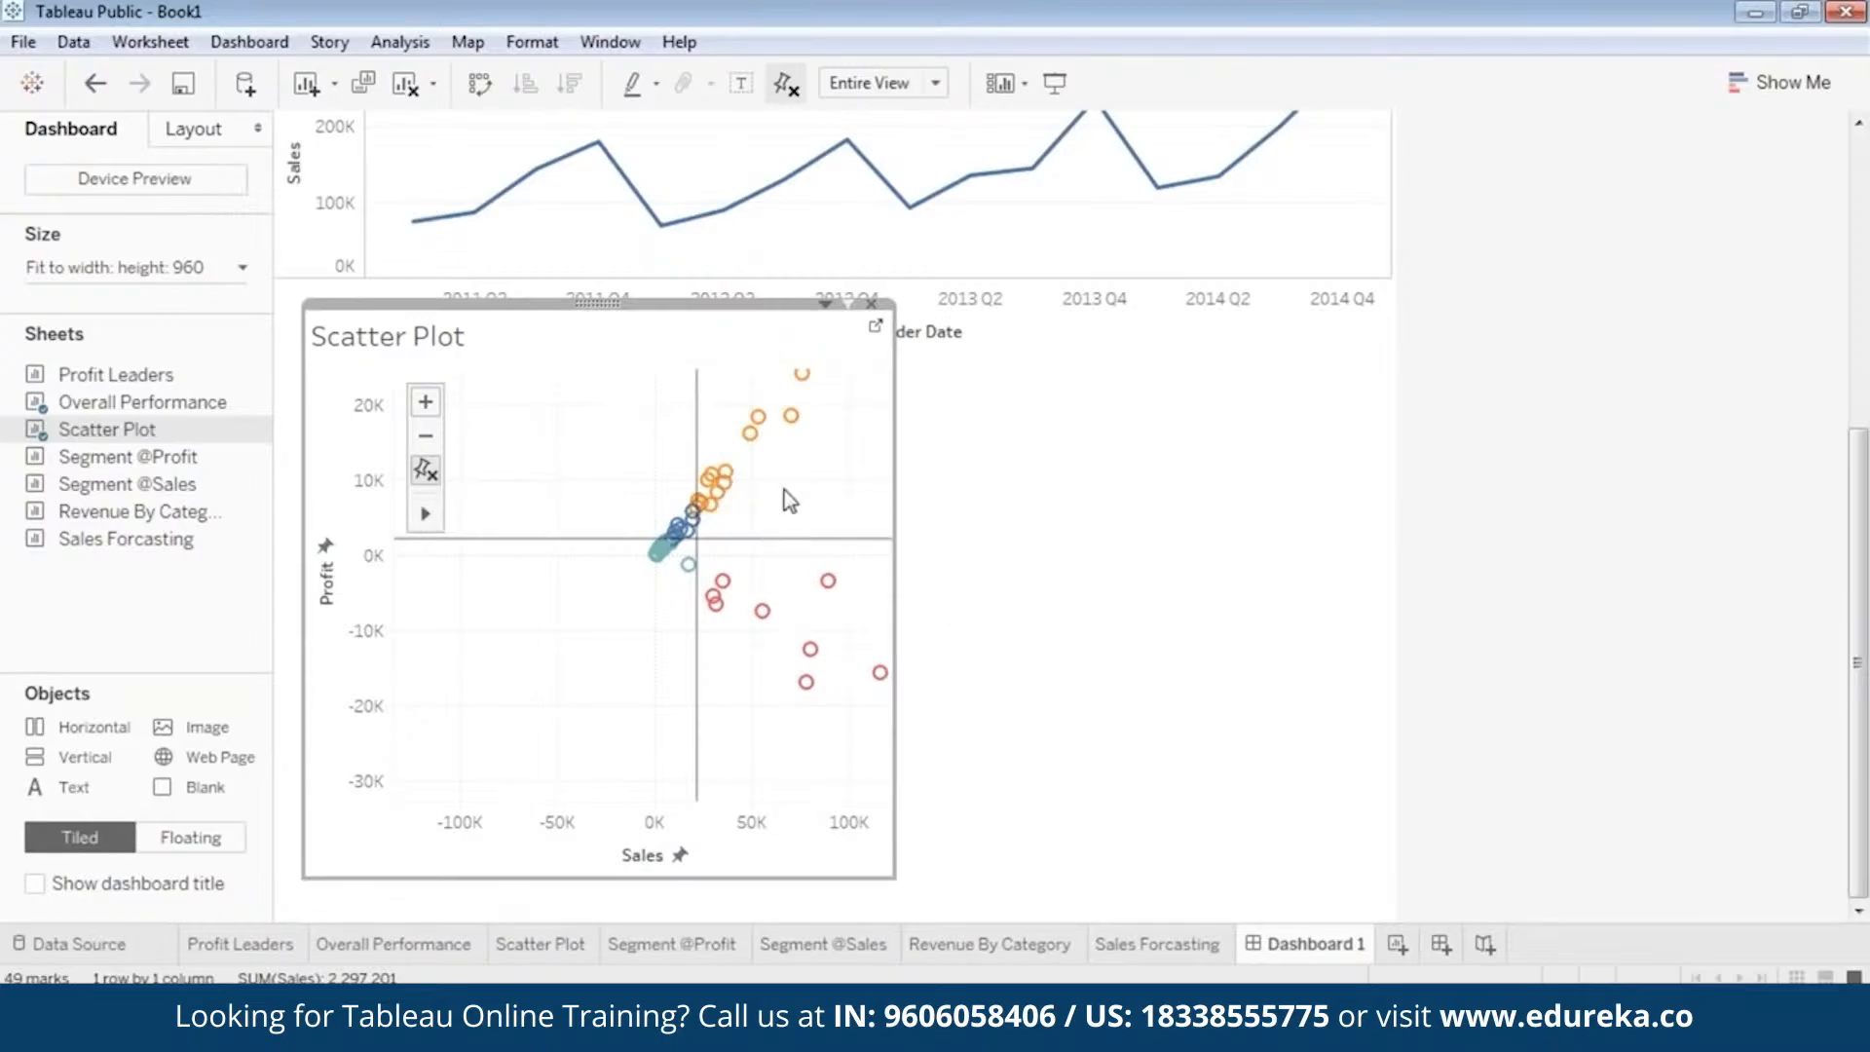
{"action": "left_click_drag", "start_coordinate": [785, 501], "coordinate": [570, 686]}
{"action": "left_click_drag", "start_coordinate": [705, 653], "coordinate": [746, 623]}
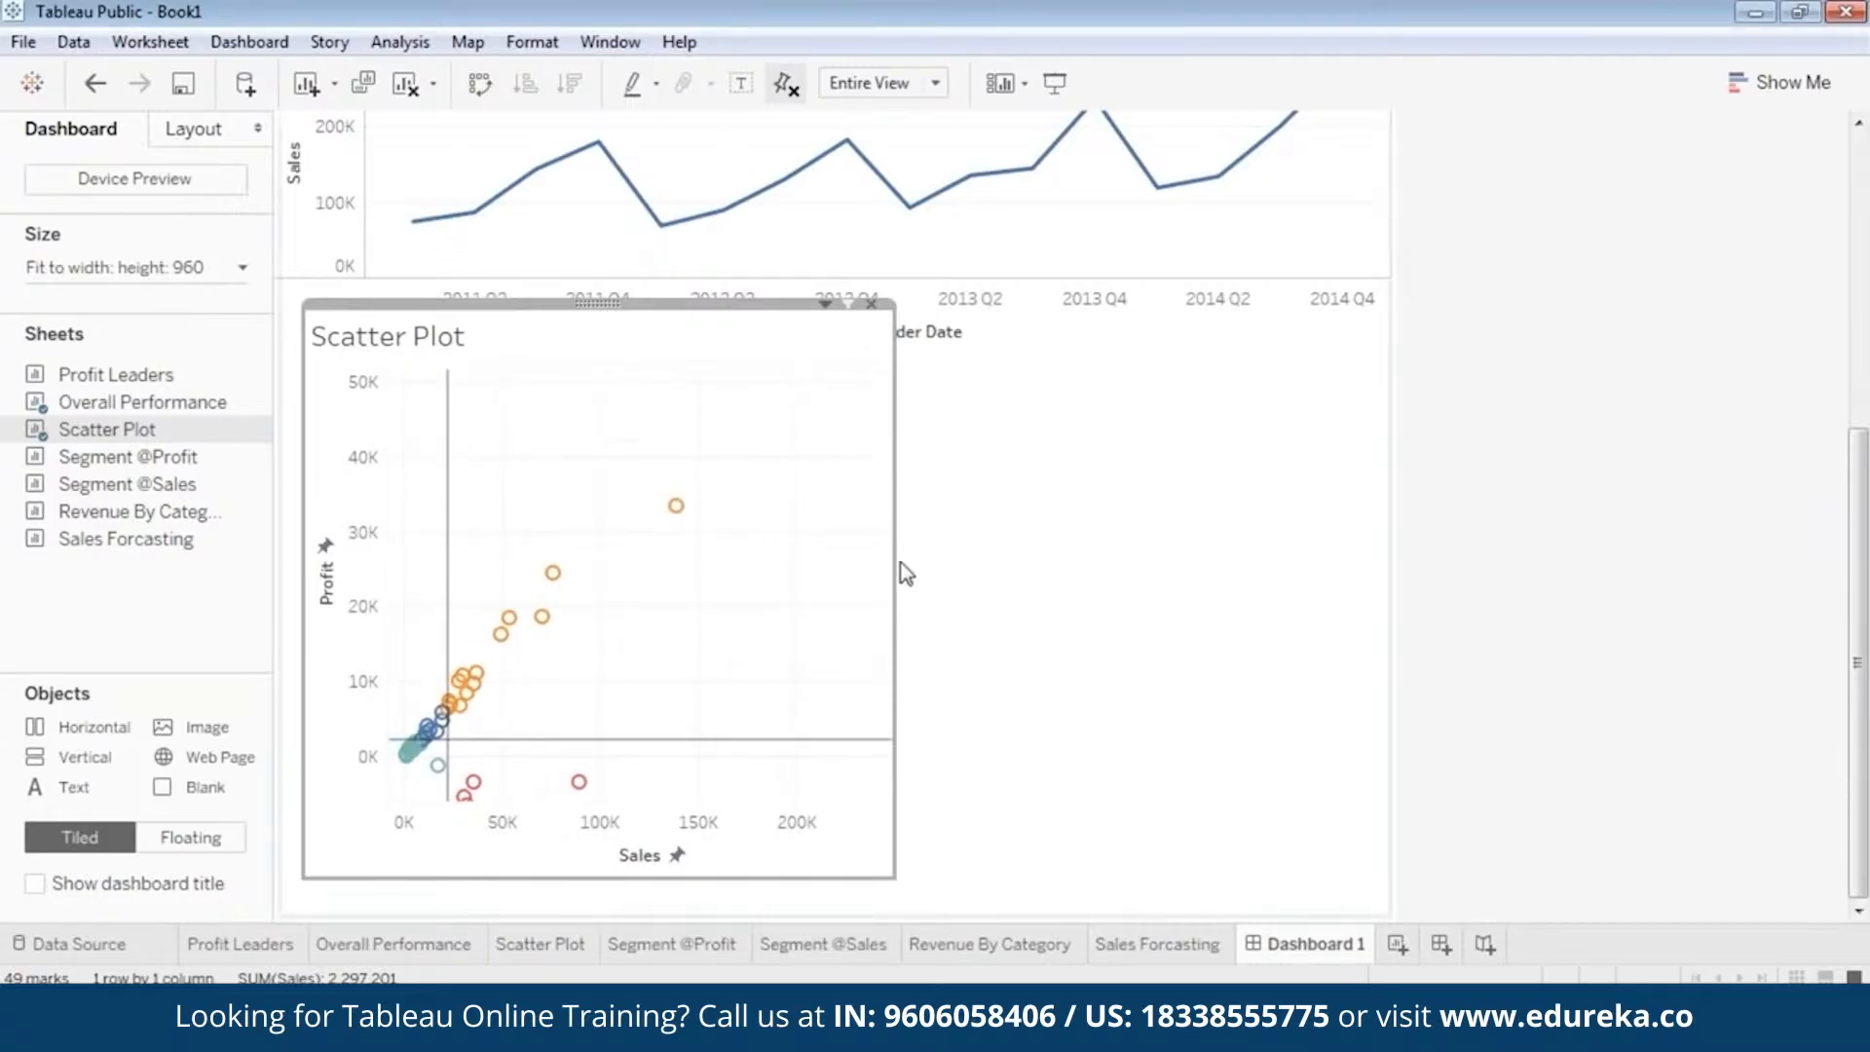
{"action": "left_click_drag", "start_coordinate": [896, 574], "coordinate": [1317, 584]}
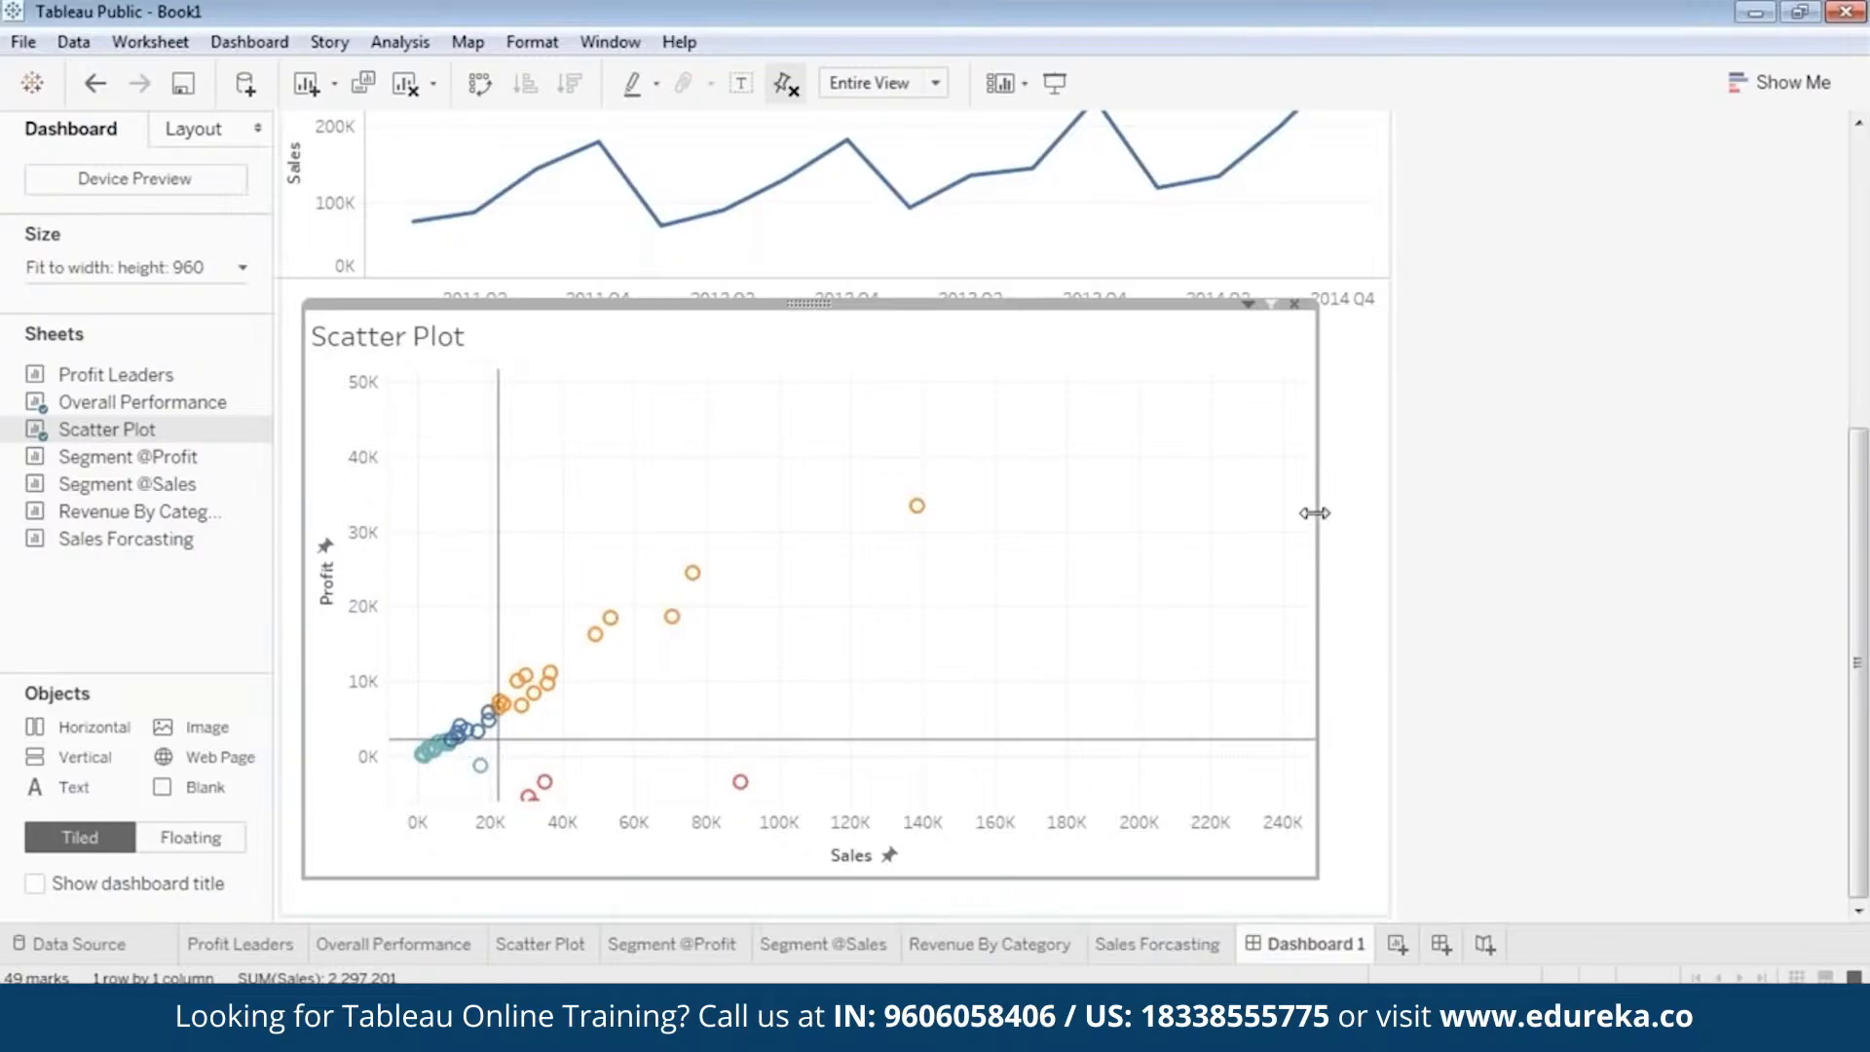
Reset the Scatter Plot's axes and pan the view so the sales axis starts near 0K at its left edge.
{"action": "left_click", "coordinate": [429, 470]}
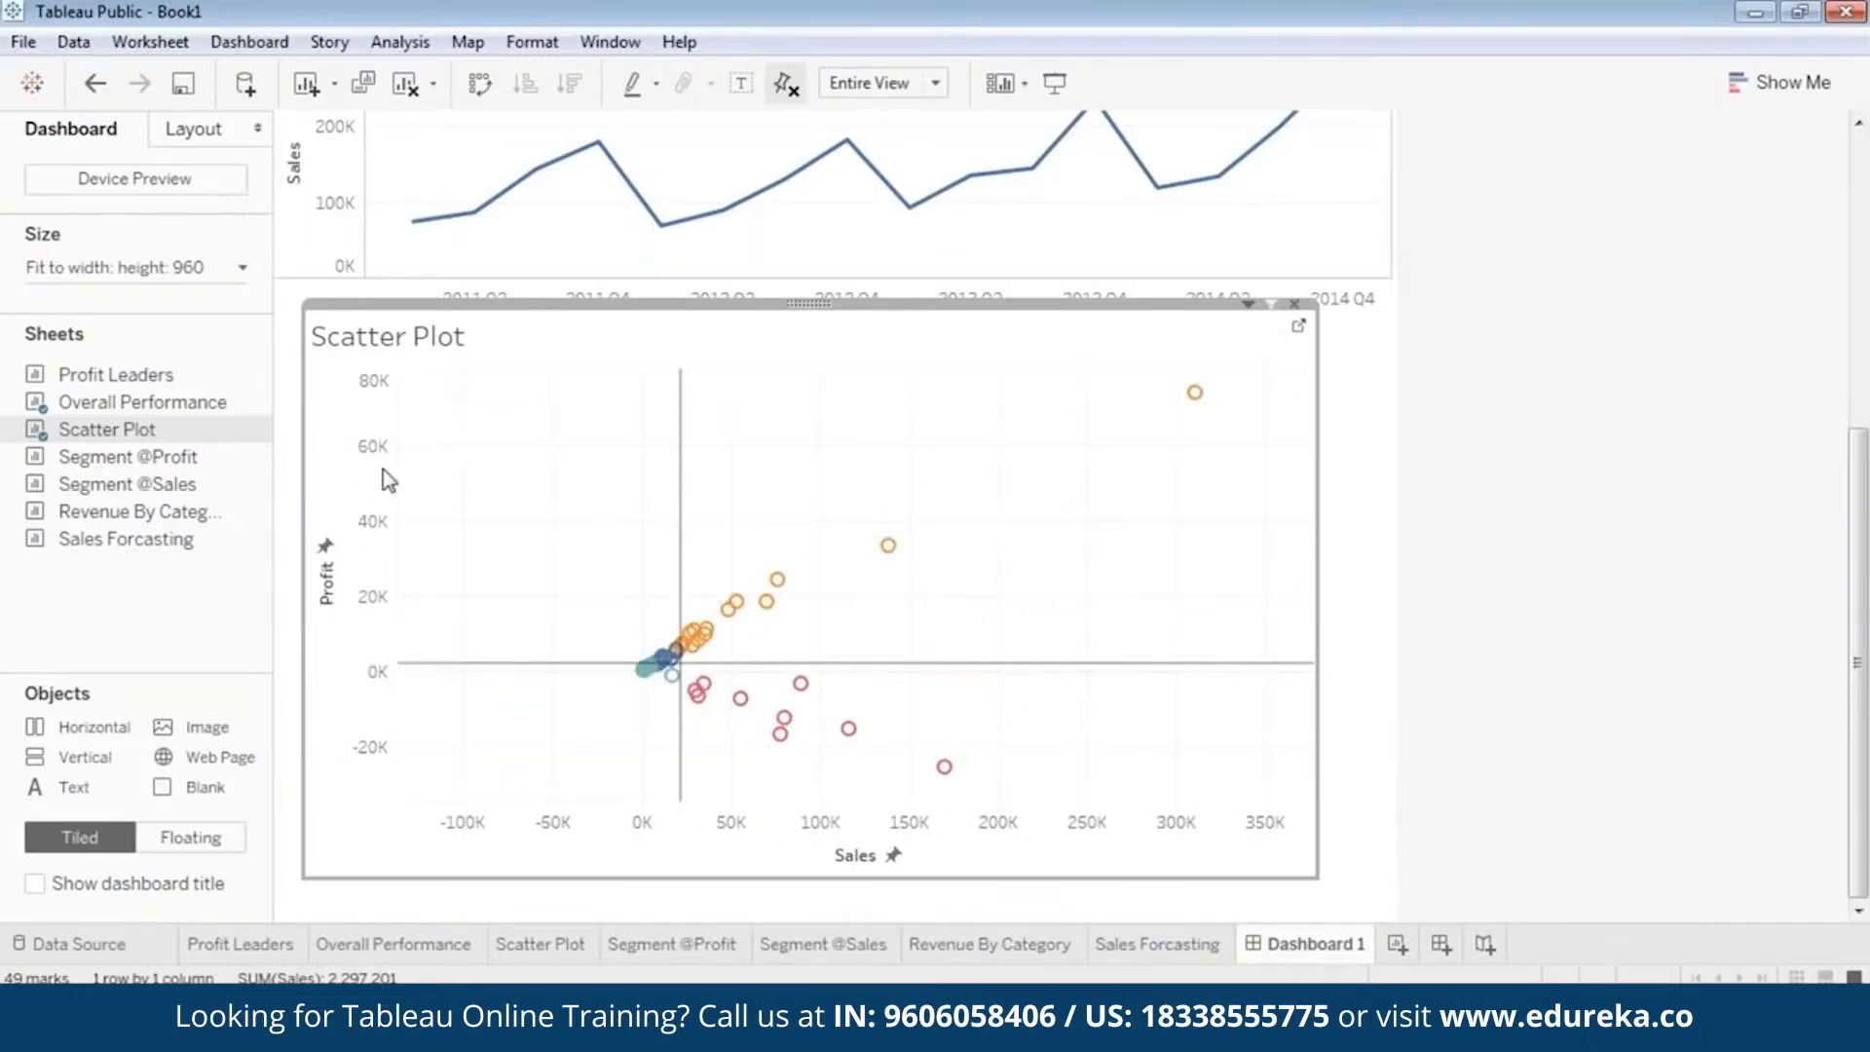
{"action": "mouse_move", "coordinate": [426, 516]}
{"action": "left_click", "coordinate": [500, 513]}
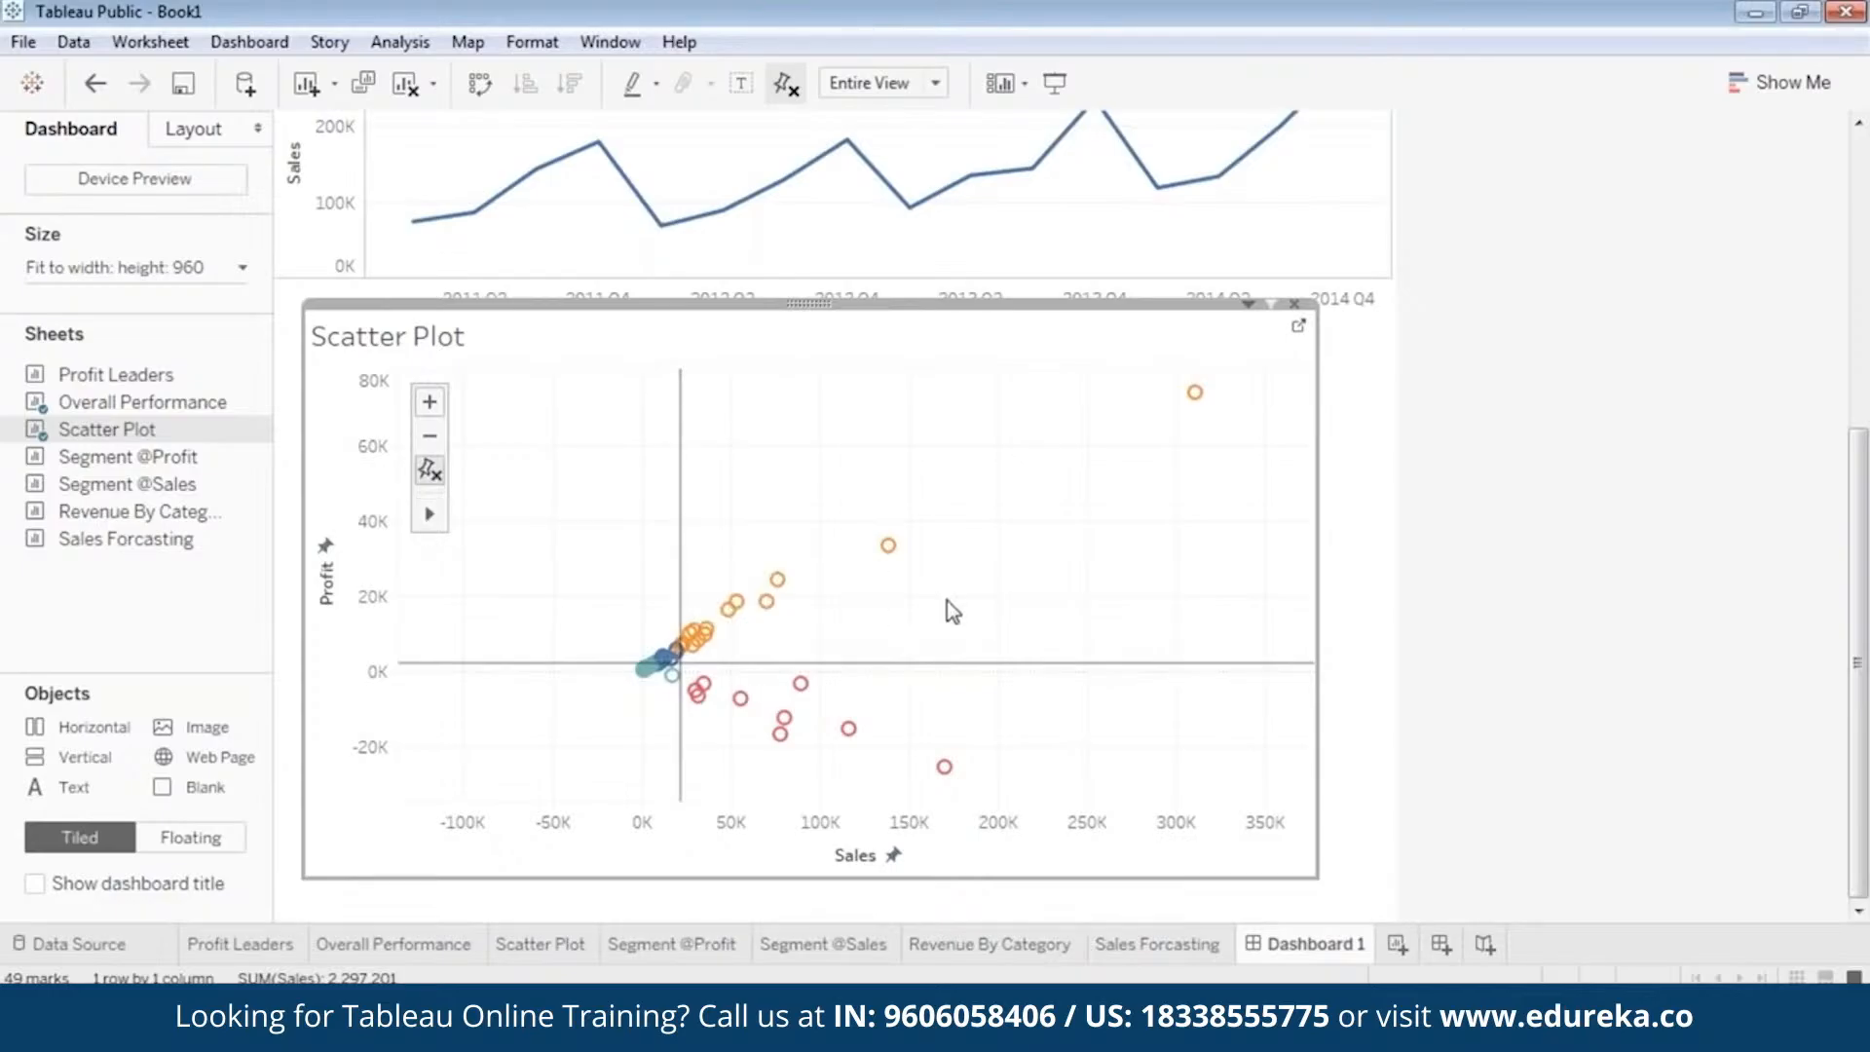
{"action": "left_click_drag", "start_coordinate": [949, 610], "coordinate": [747, 630]}
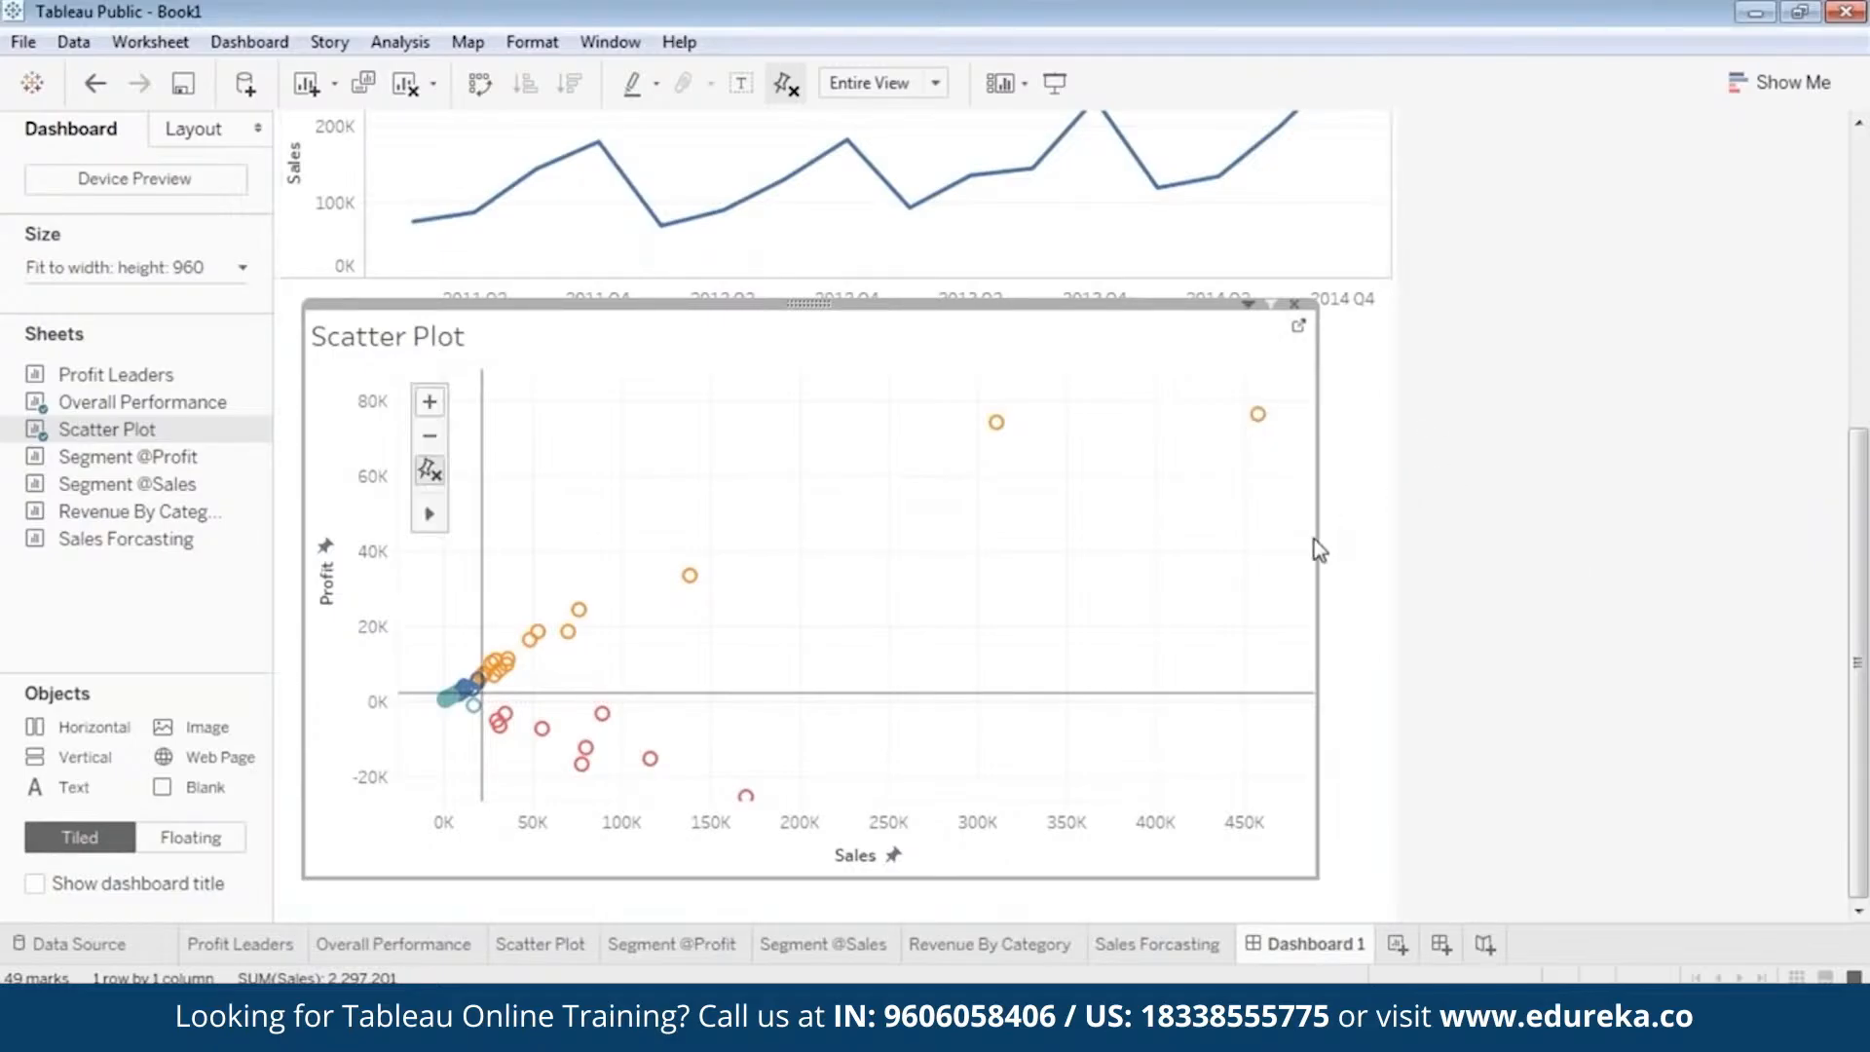
Narrow the floating Scatter Plot and move it slightly down, clear of the Overall Performance chart's quarter labels.
{"action": "left_click_drag", "start_coordinate": [1317, 549], "coordinate": [1177, 546]}
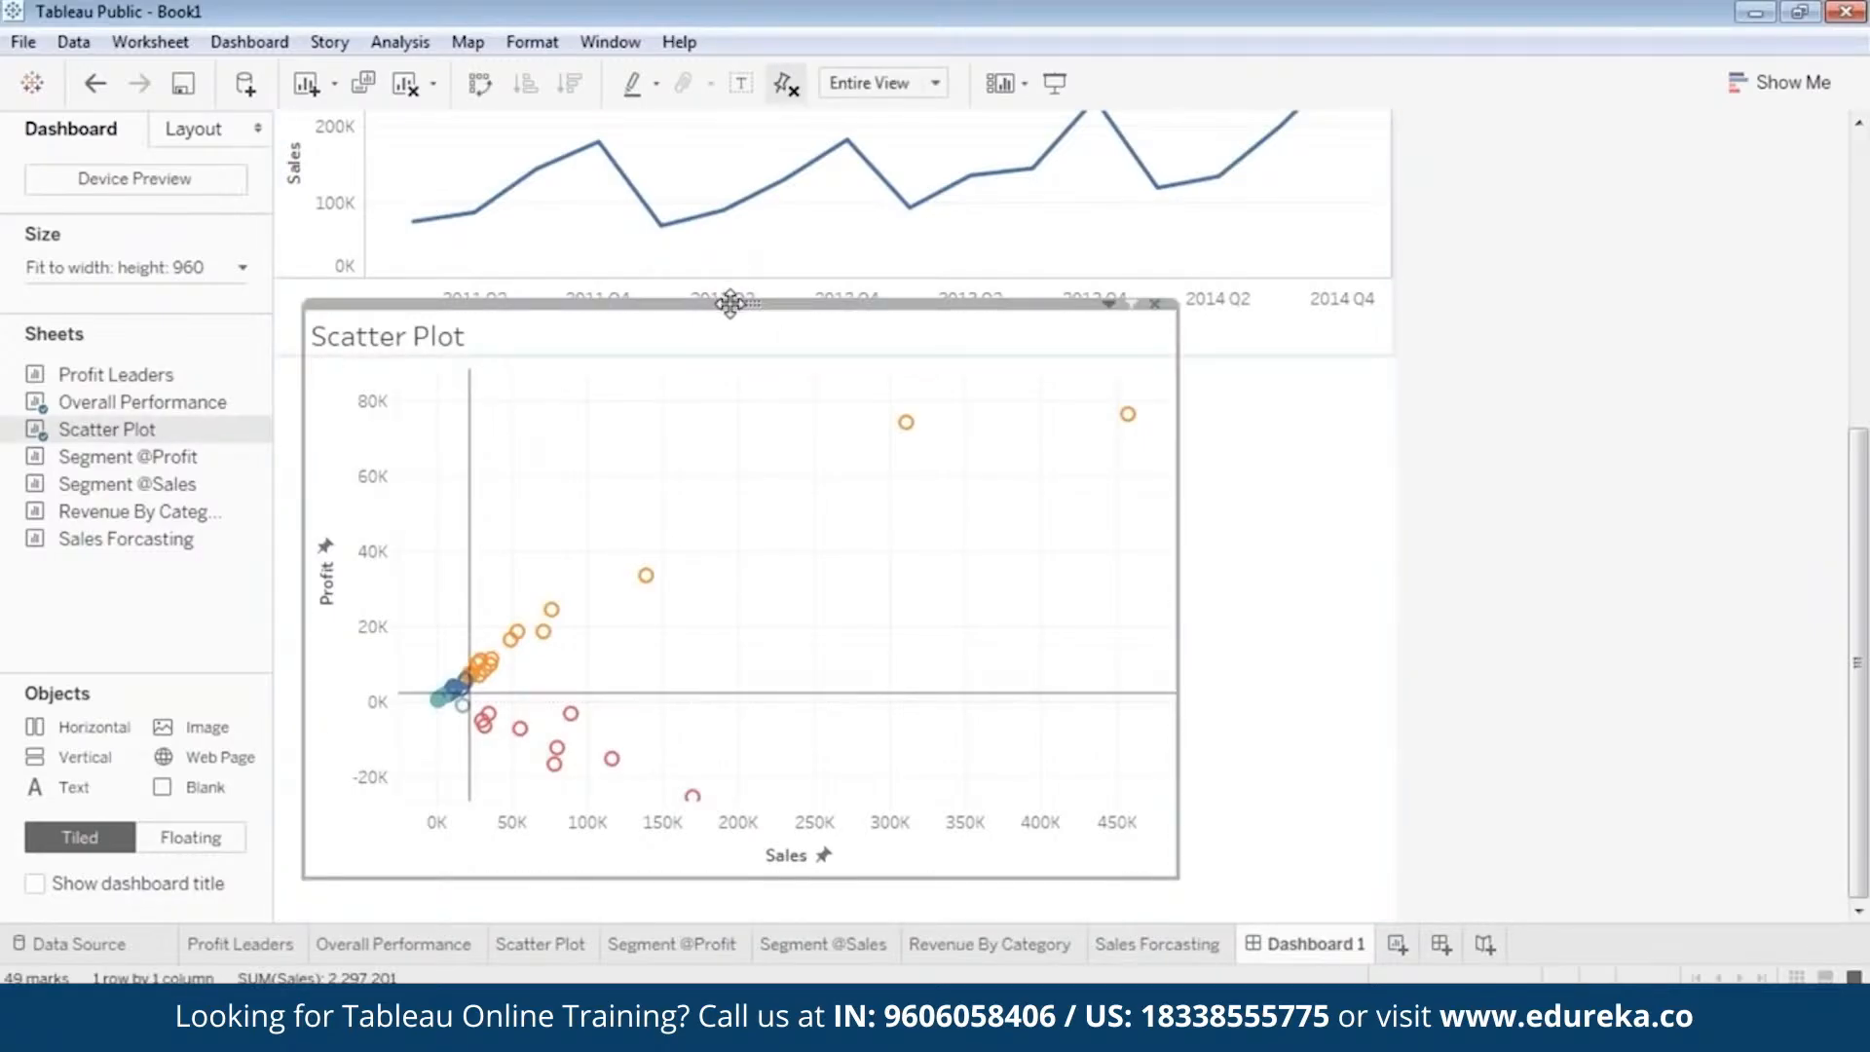
{"action": "left_click_drag", "start_coordinate": [730, 304], "coordinate": [727, 325]}
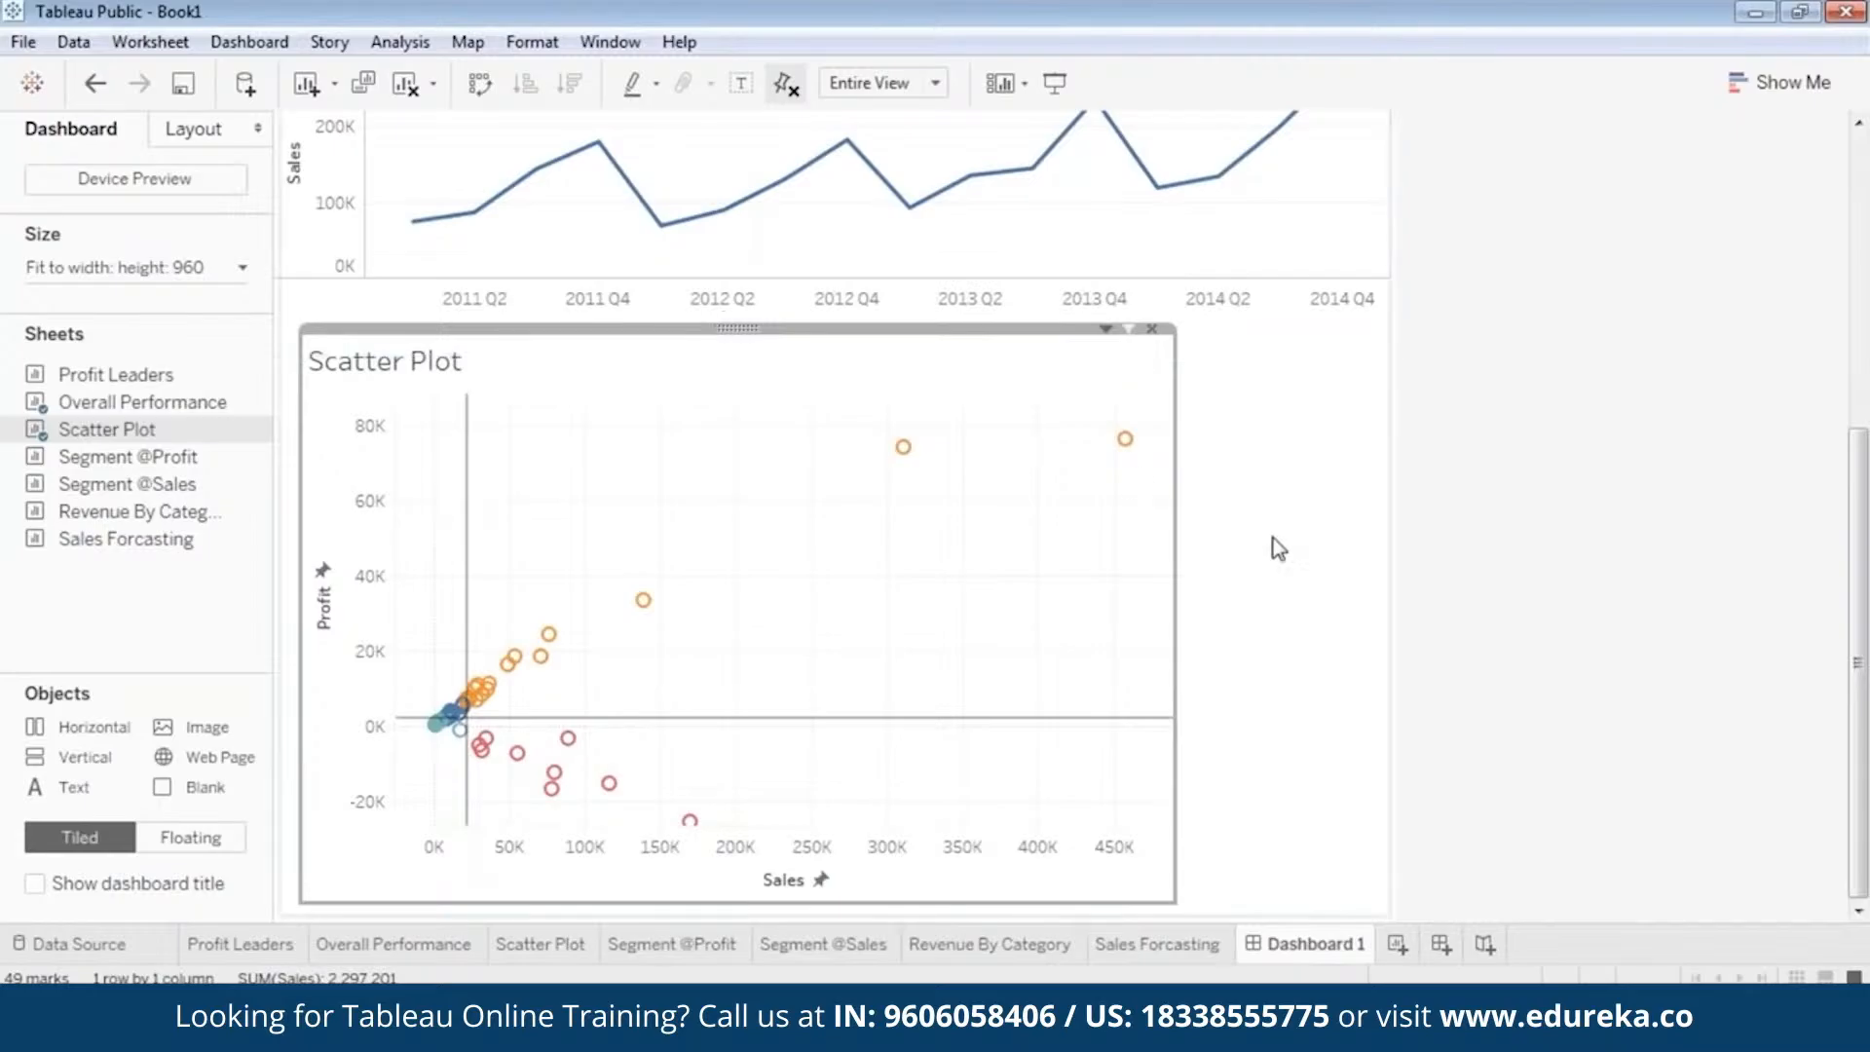
{"action": "left_click", "coordinate": [1278, 548]}
{"action": "left_click", "coordinate": [697, 359]}
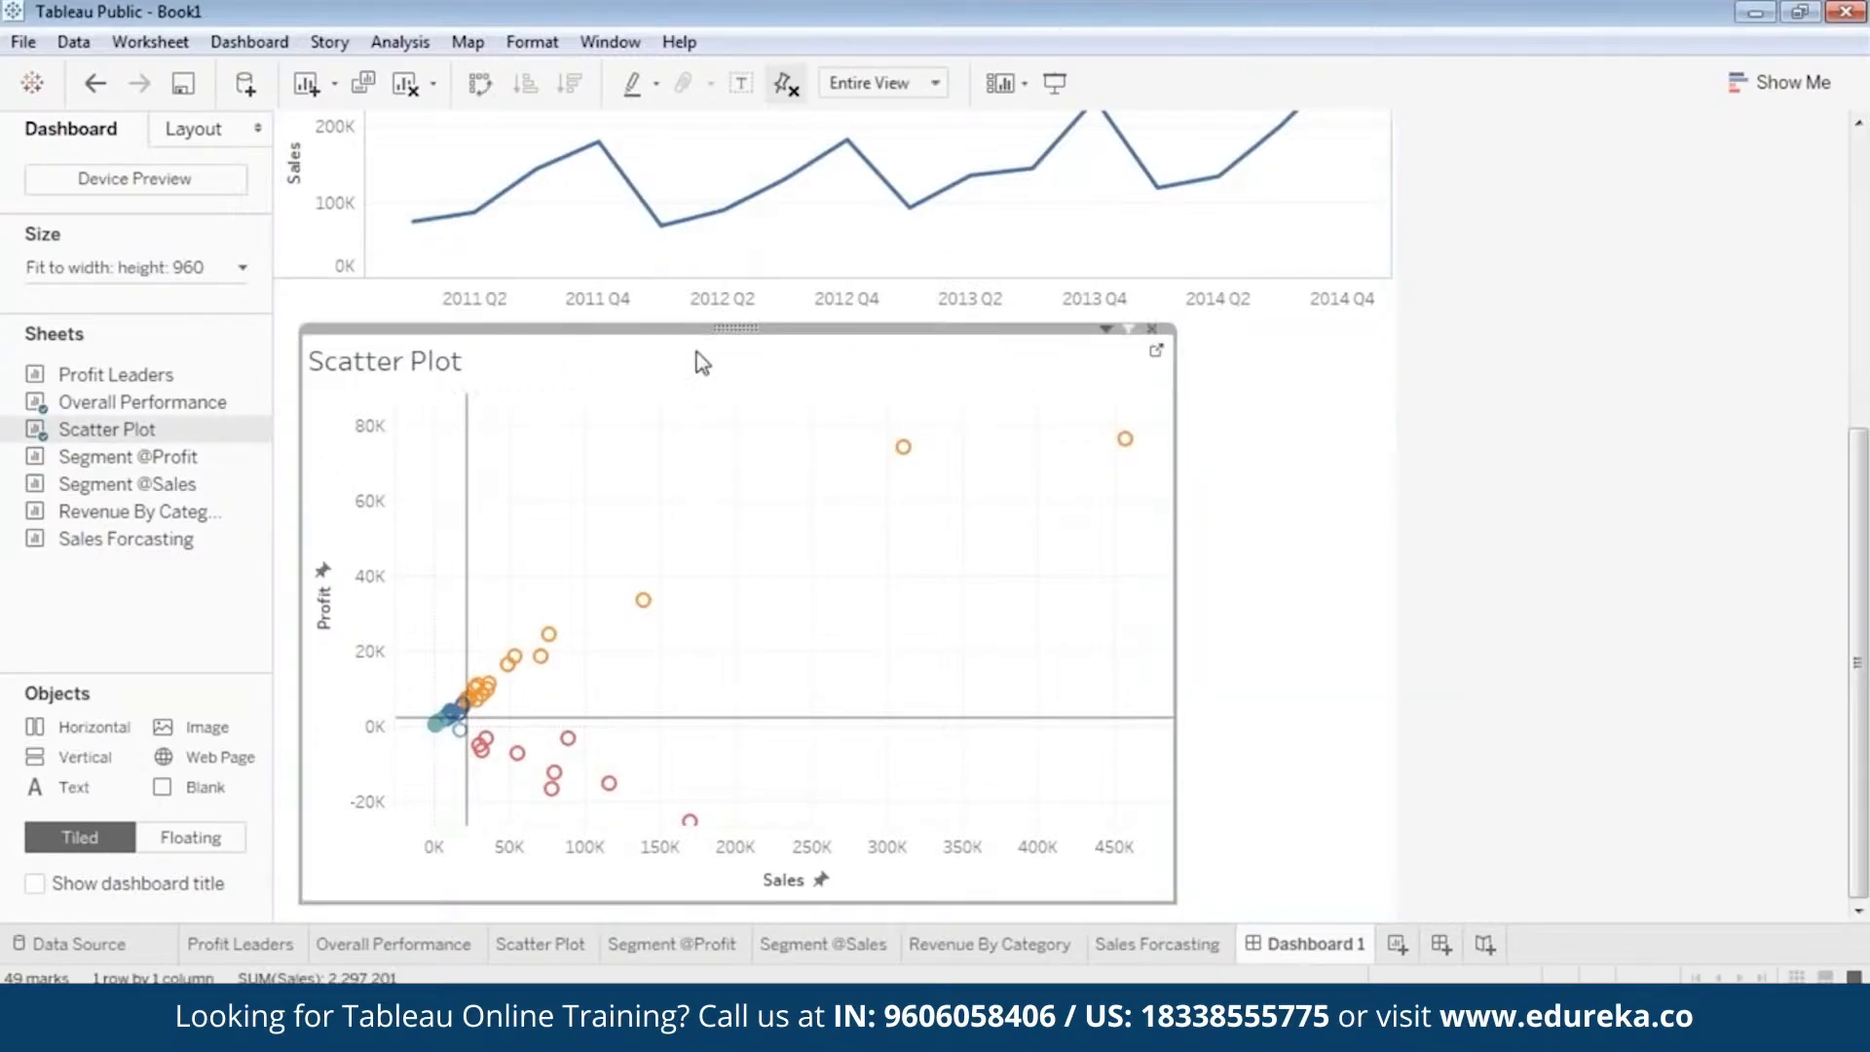
Move the floating Scatter Plot down below the Overall Performance chart's Quarter of Order Date label and nudge it slightly left.
{"action": "left_click_drag", "start_coordinate": [698, 355], "coordinate": [612, 366]}
{"action": "left_click", "coordinate": [1431, 467]}
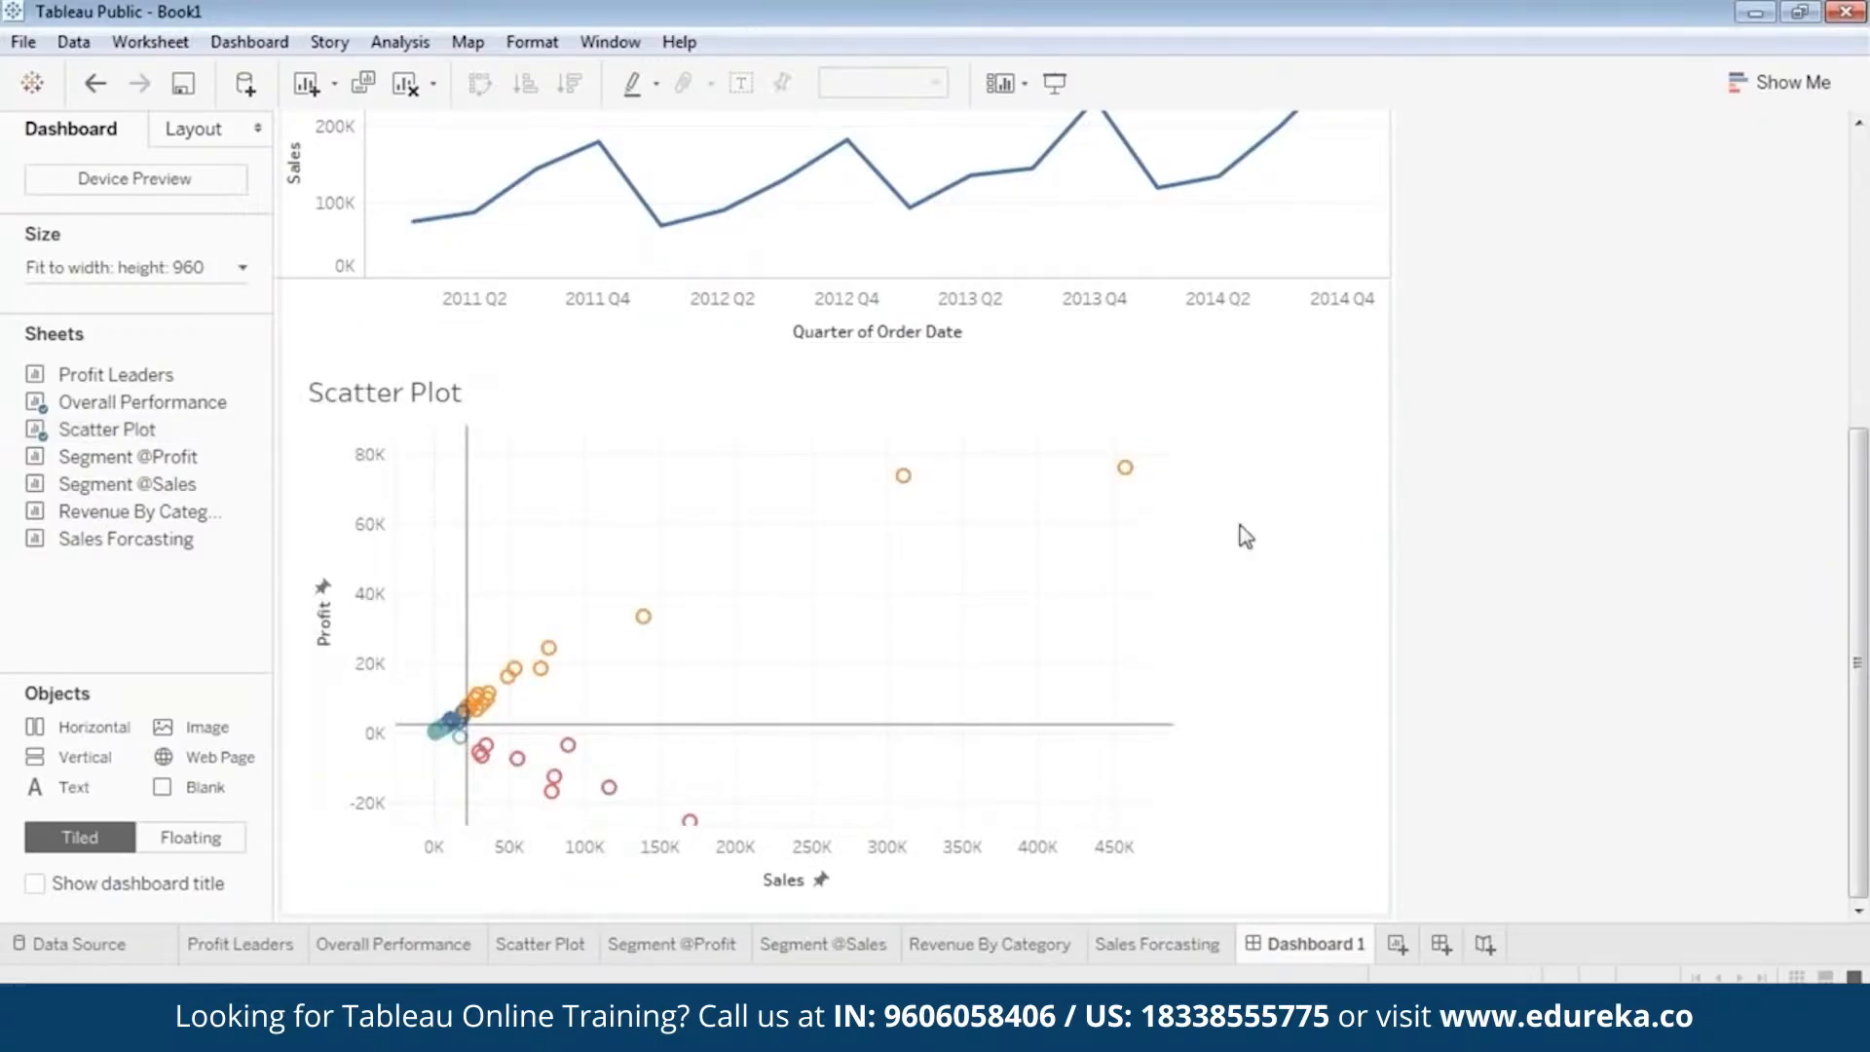
{"action": "left_click", "coordinate": [977, 535]}
{"action": "left_click_drag", "start_coordinate": [739, 362], "coordinate": [733, 362]}
Preview the dashboard in presentation mode, checking the layout from the logo down to the Scatter Plot.
{"action": "left_click", "coordinate": [1057, 88]}
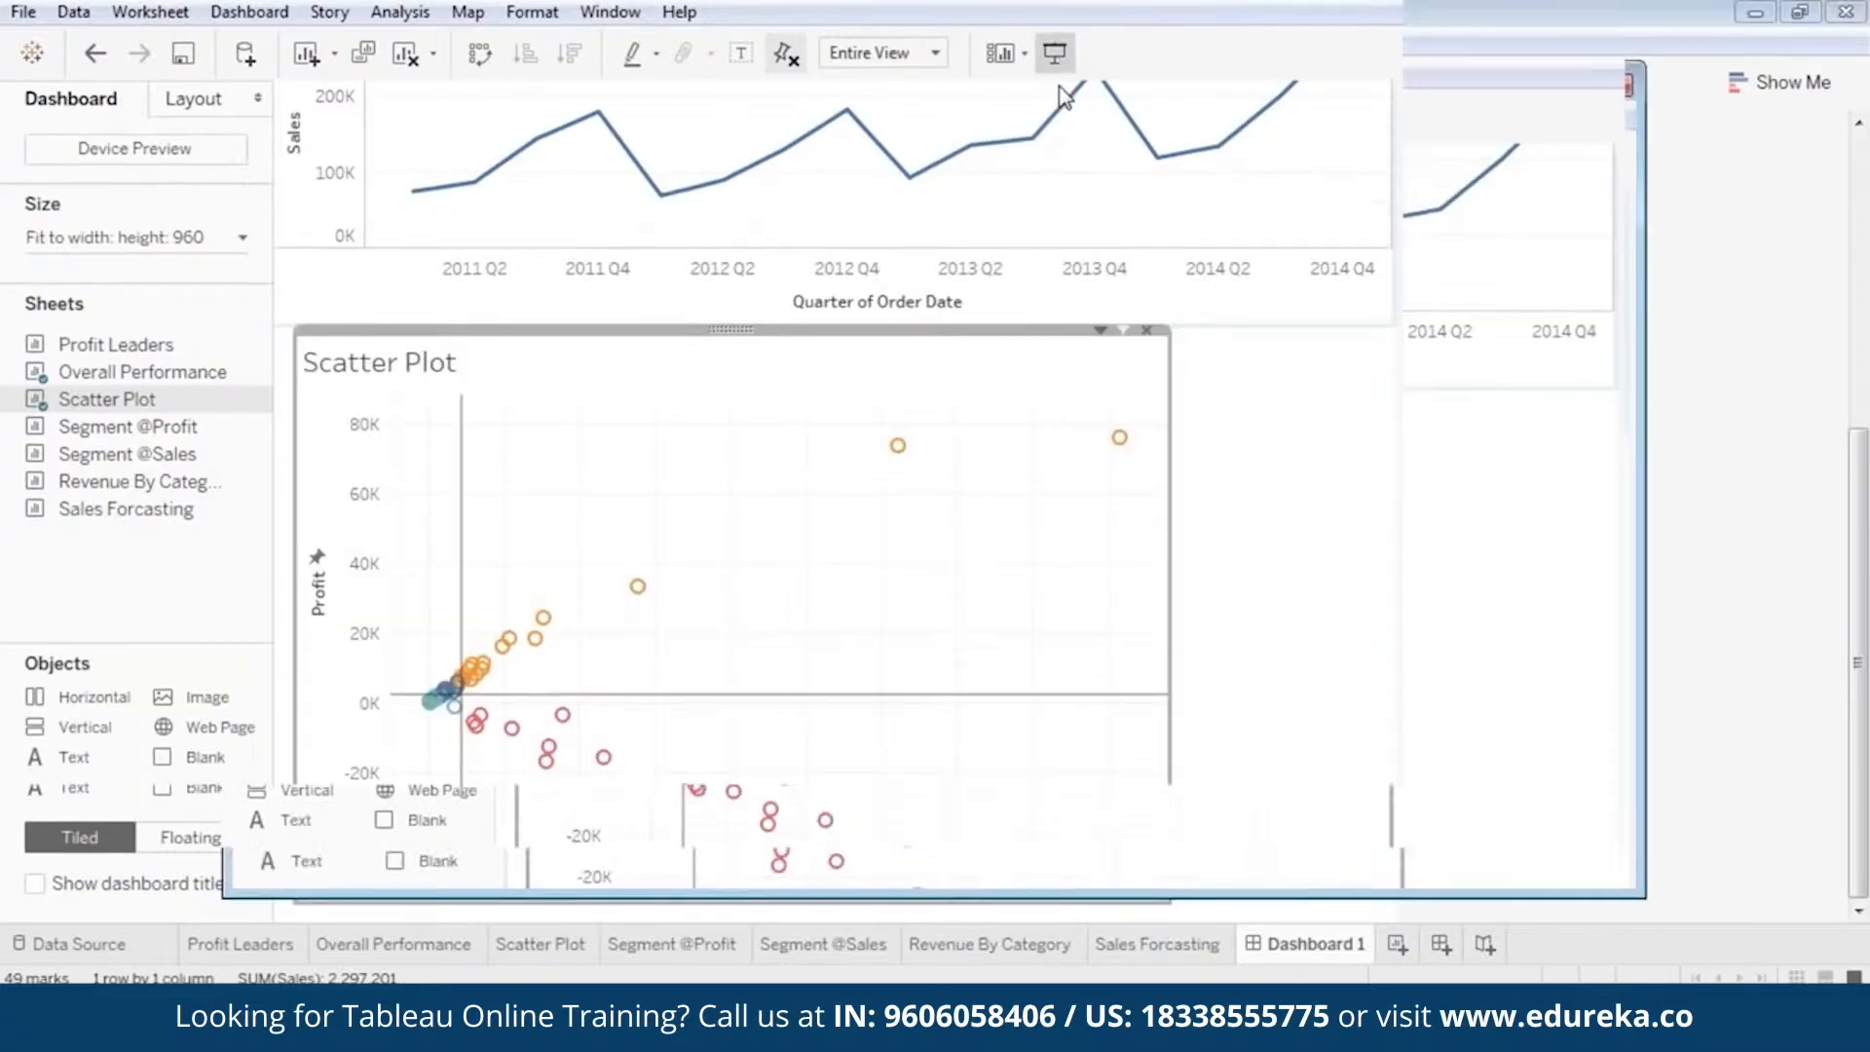
{"action": "scroll", "coordinate": [1588, 428], "scroll_direction": "up", "scroll_amount": 2}
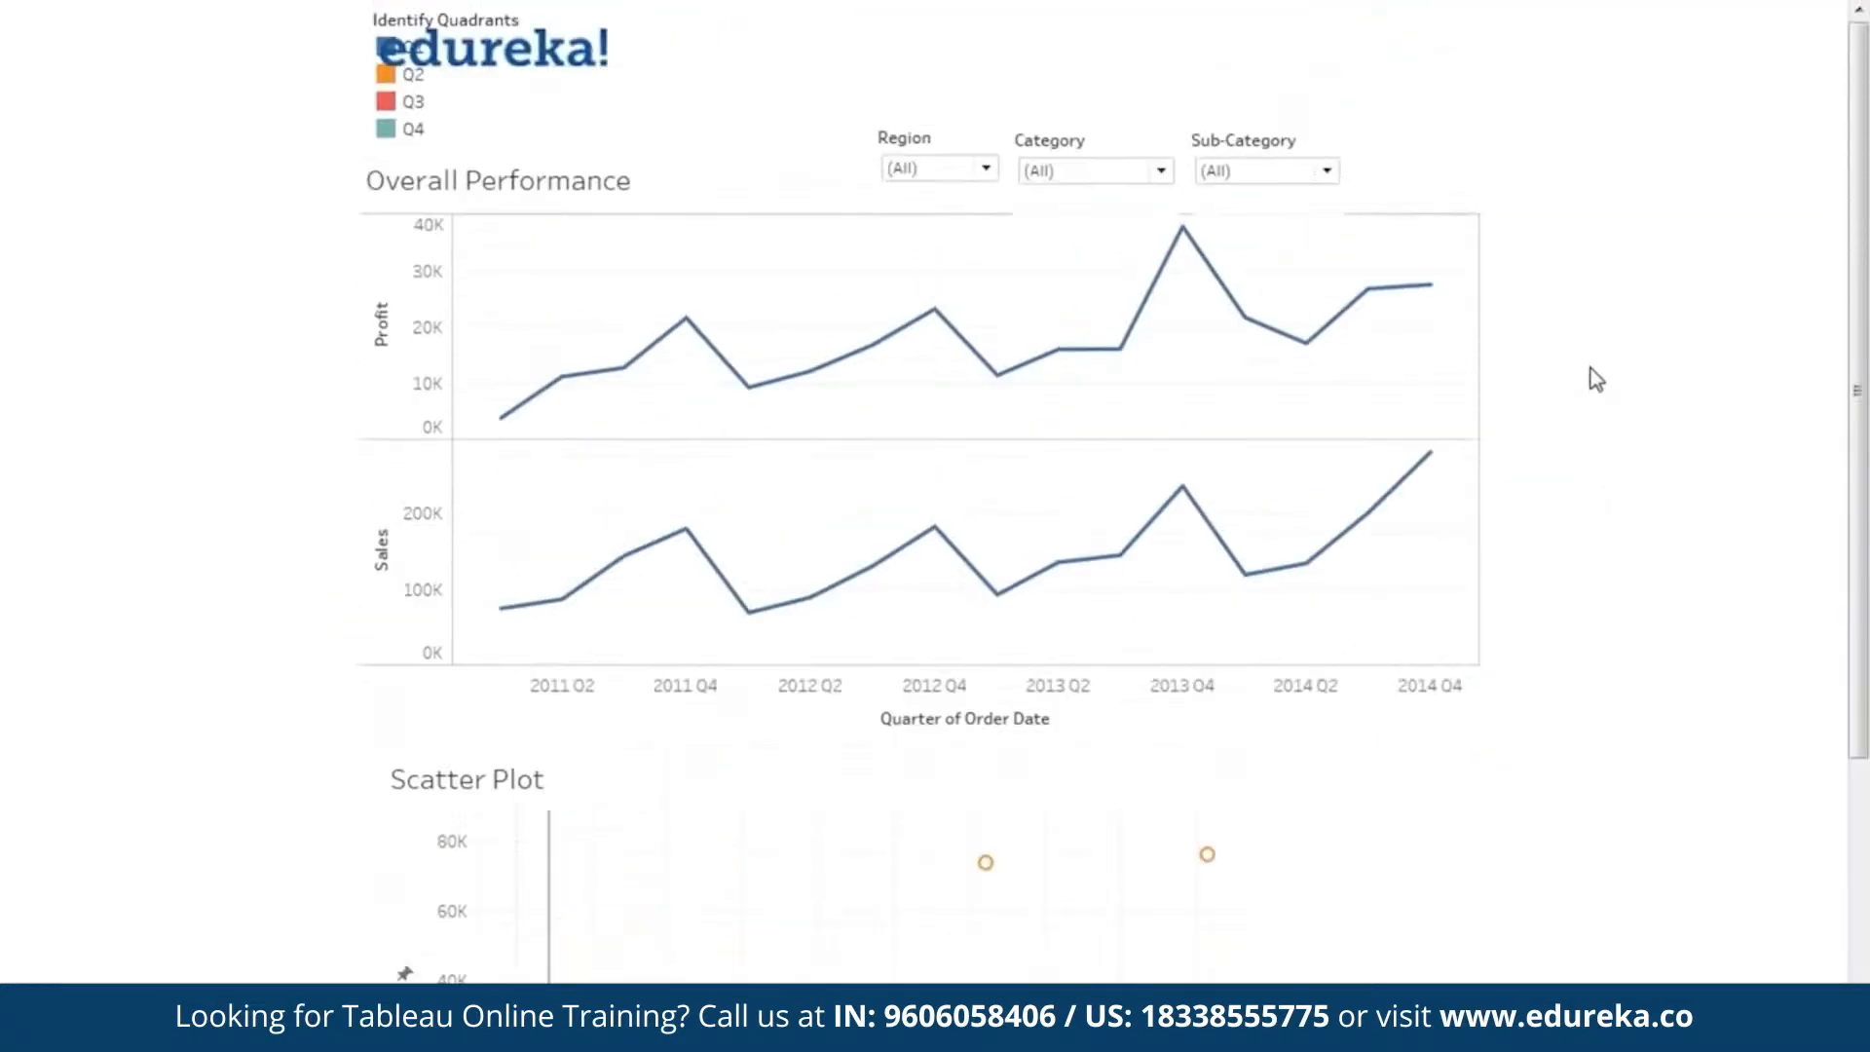
{"action": "scroll", "coordinate": [1581, 305], "scroll_direction": "down", "scroll_amount": 4}
{"action": "scroll", "coordinate": [1549, 338], "scroll_direction": "down", "scroll_amount": 1}
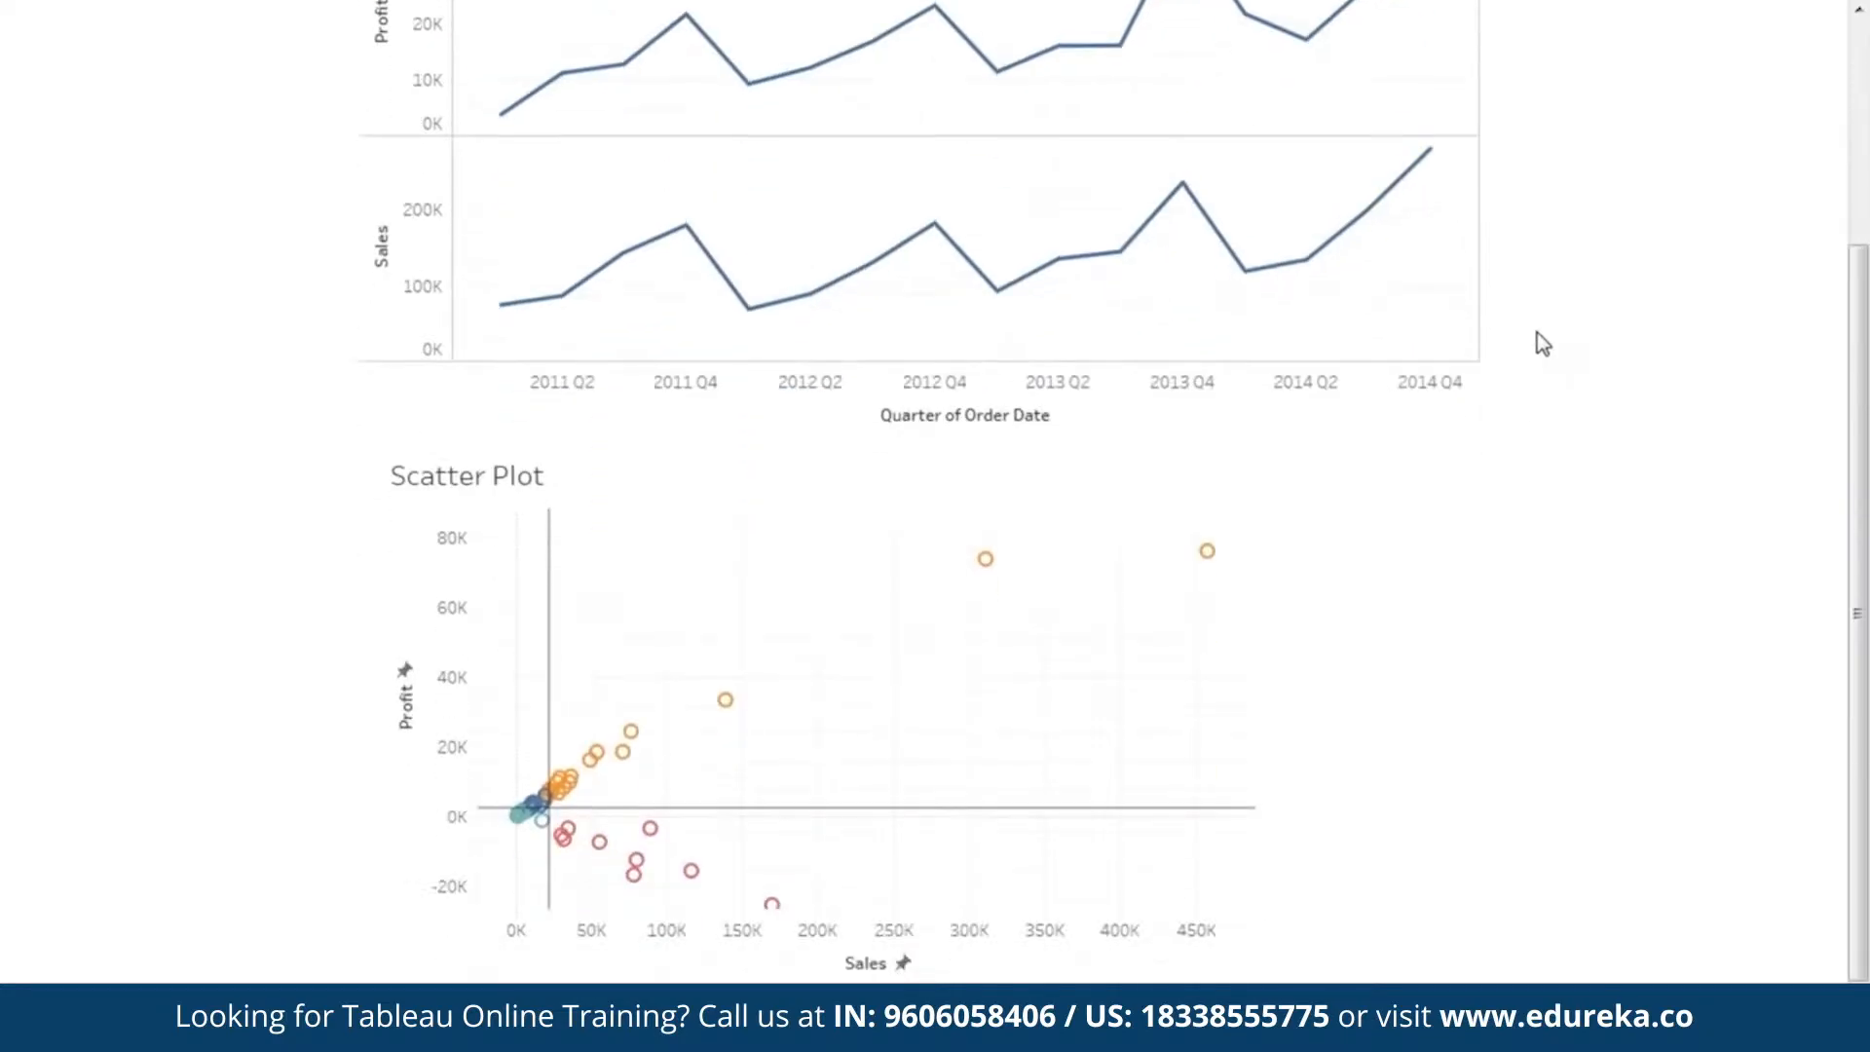
{"action": "key", "text": "Escape"}
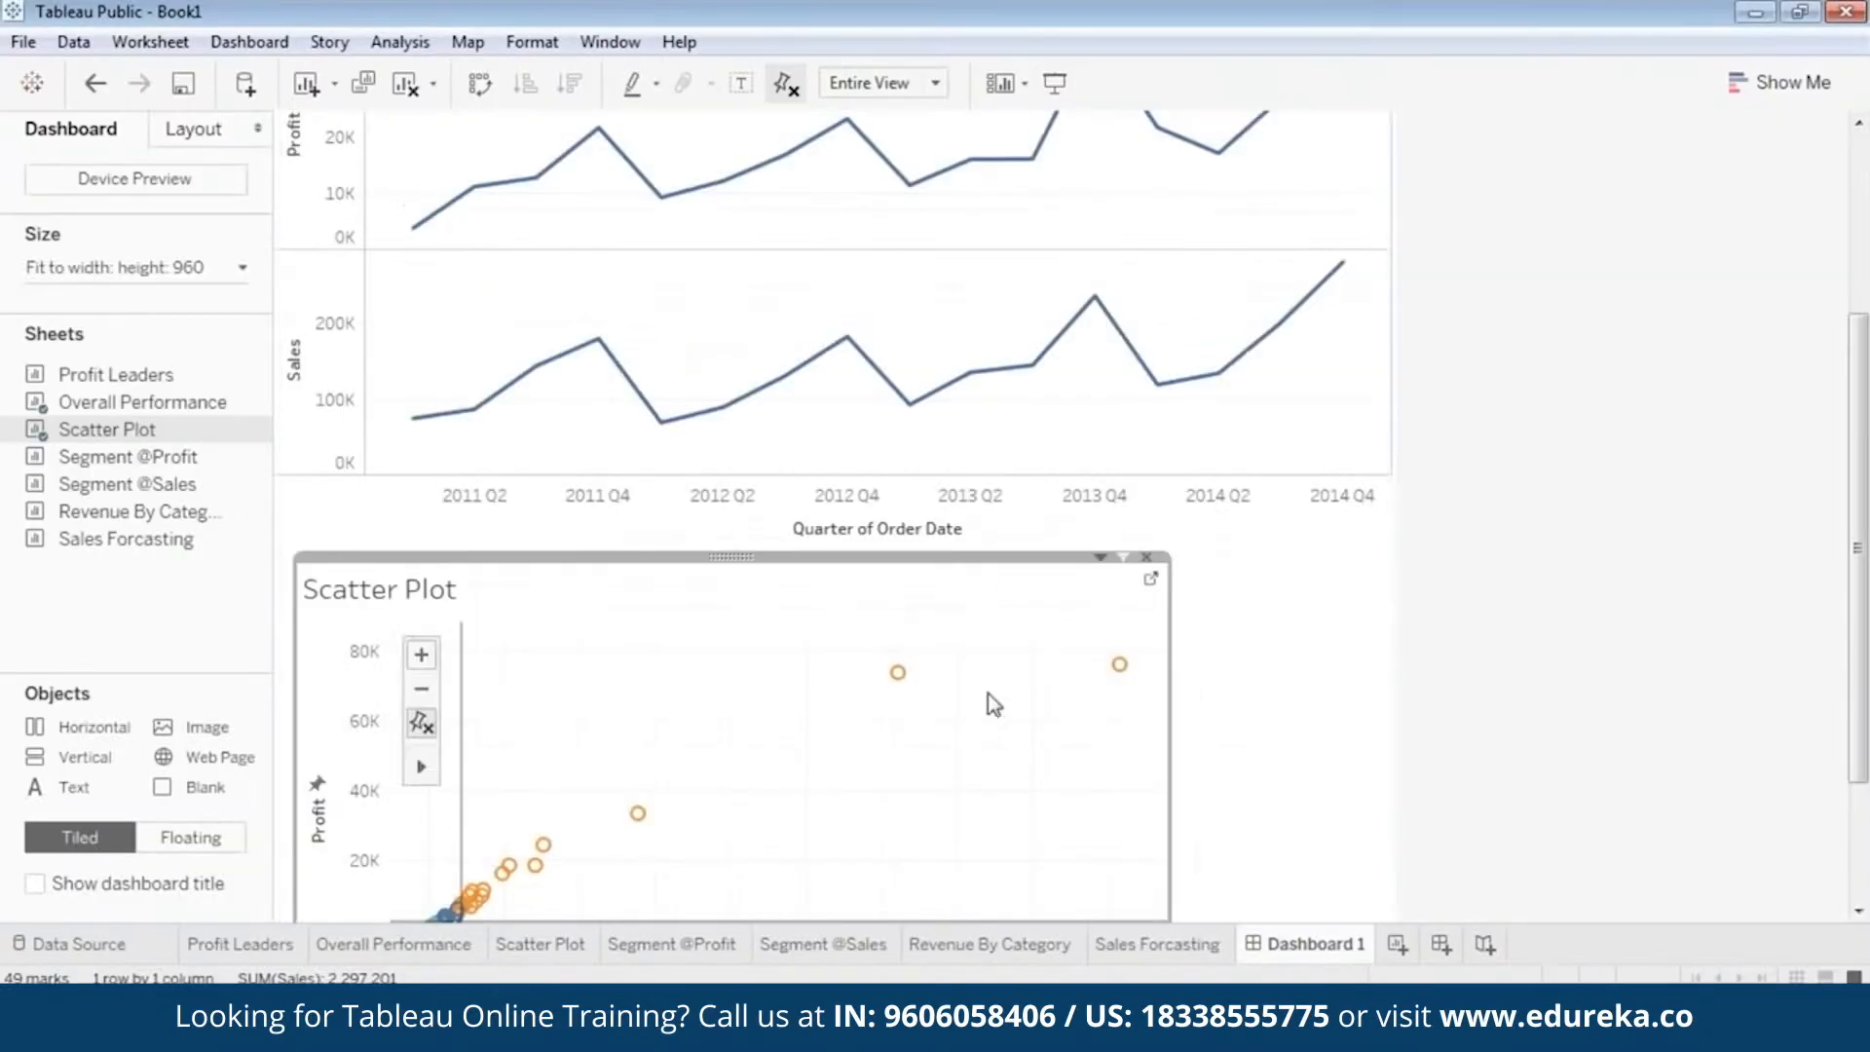
Make the Identify Quadrants color legend behind the logo a floating object.
{"action": "scroll", "coordinate": [1691, 594], "scroll_direction": "down", "scroll_amount": 3}
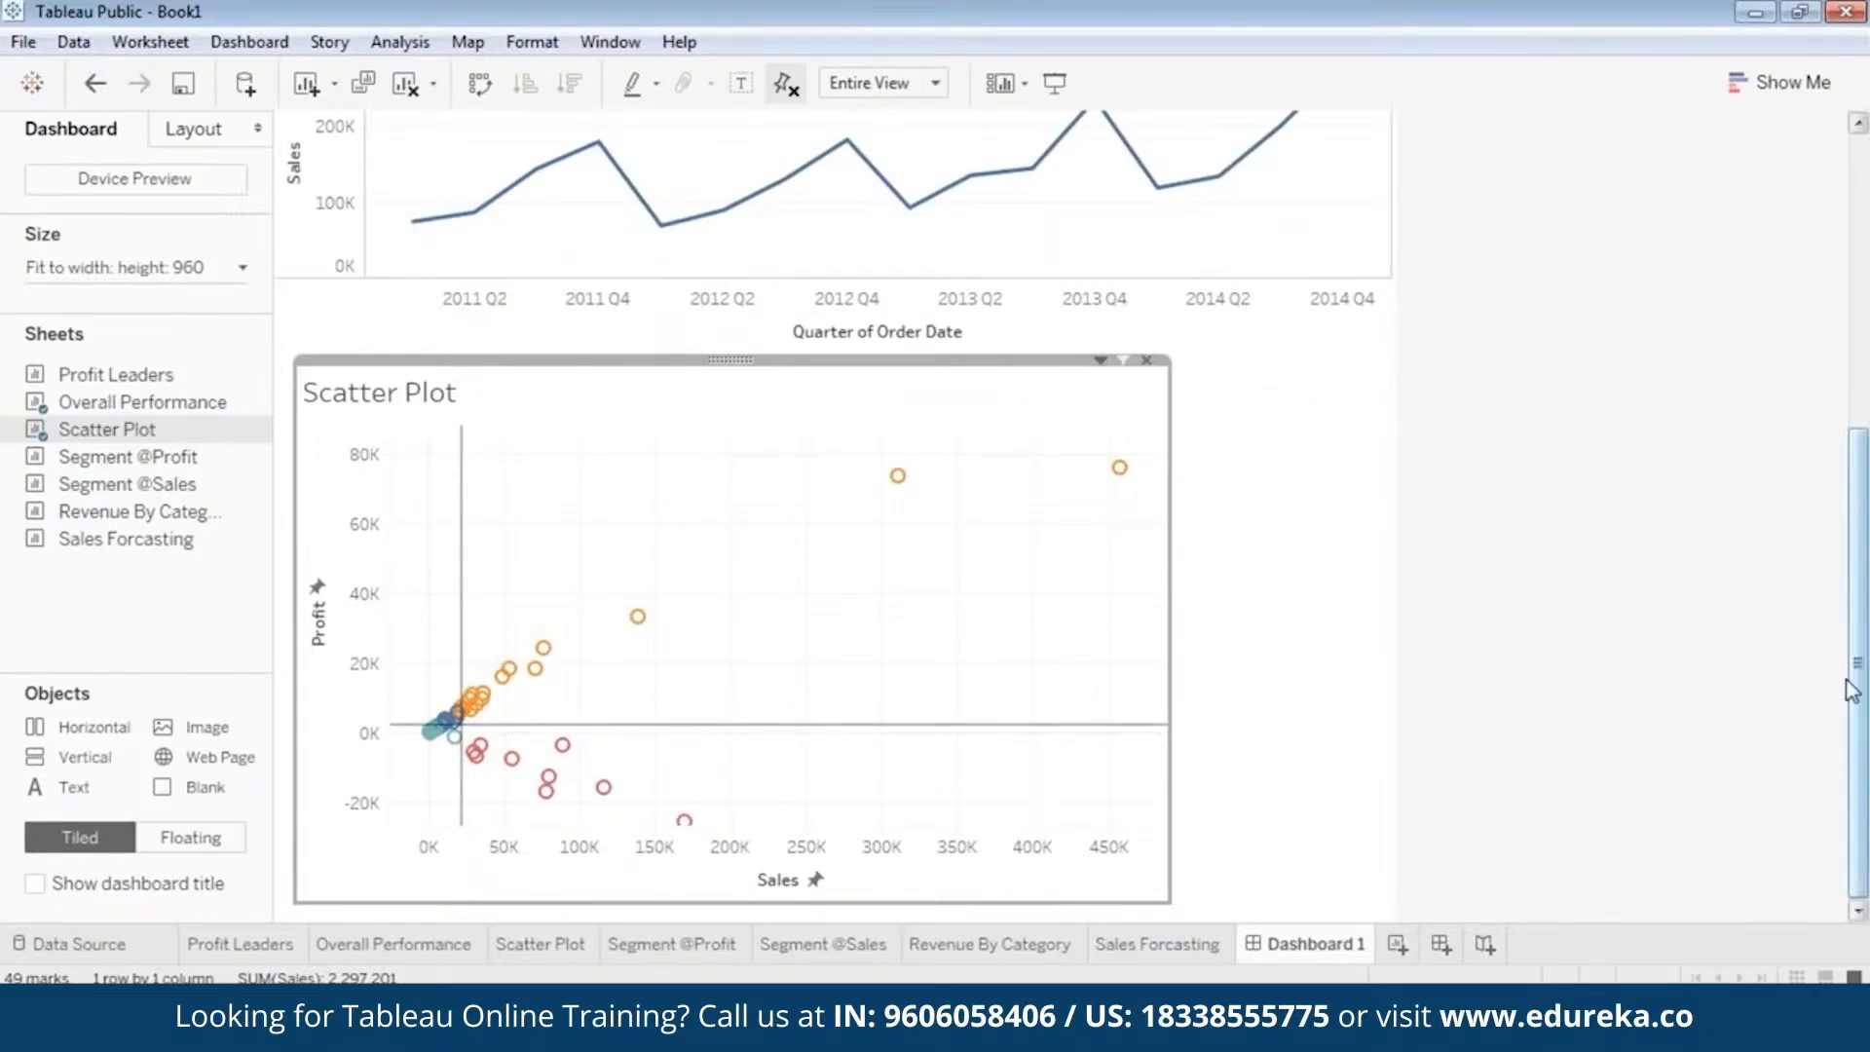
{"action": "left_click_drag", "start_coordinate": [1857, 687], "coordinate": [1865, 385]}
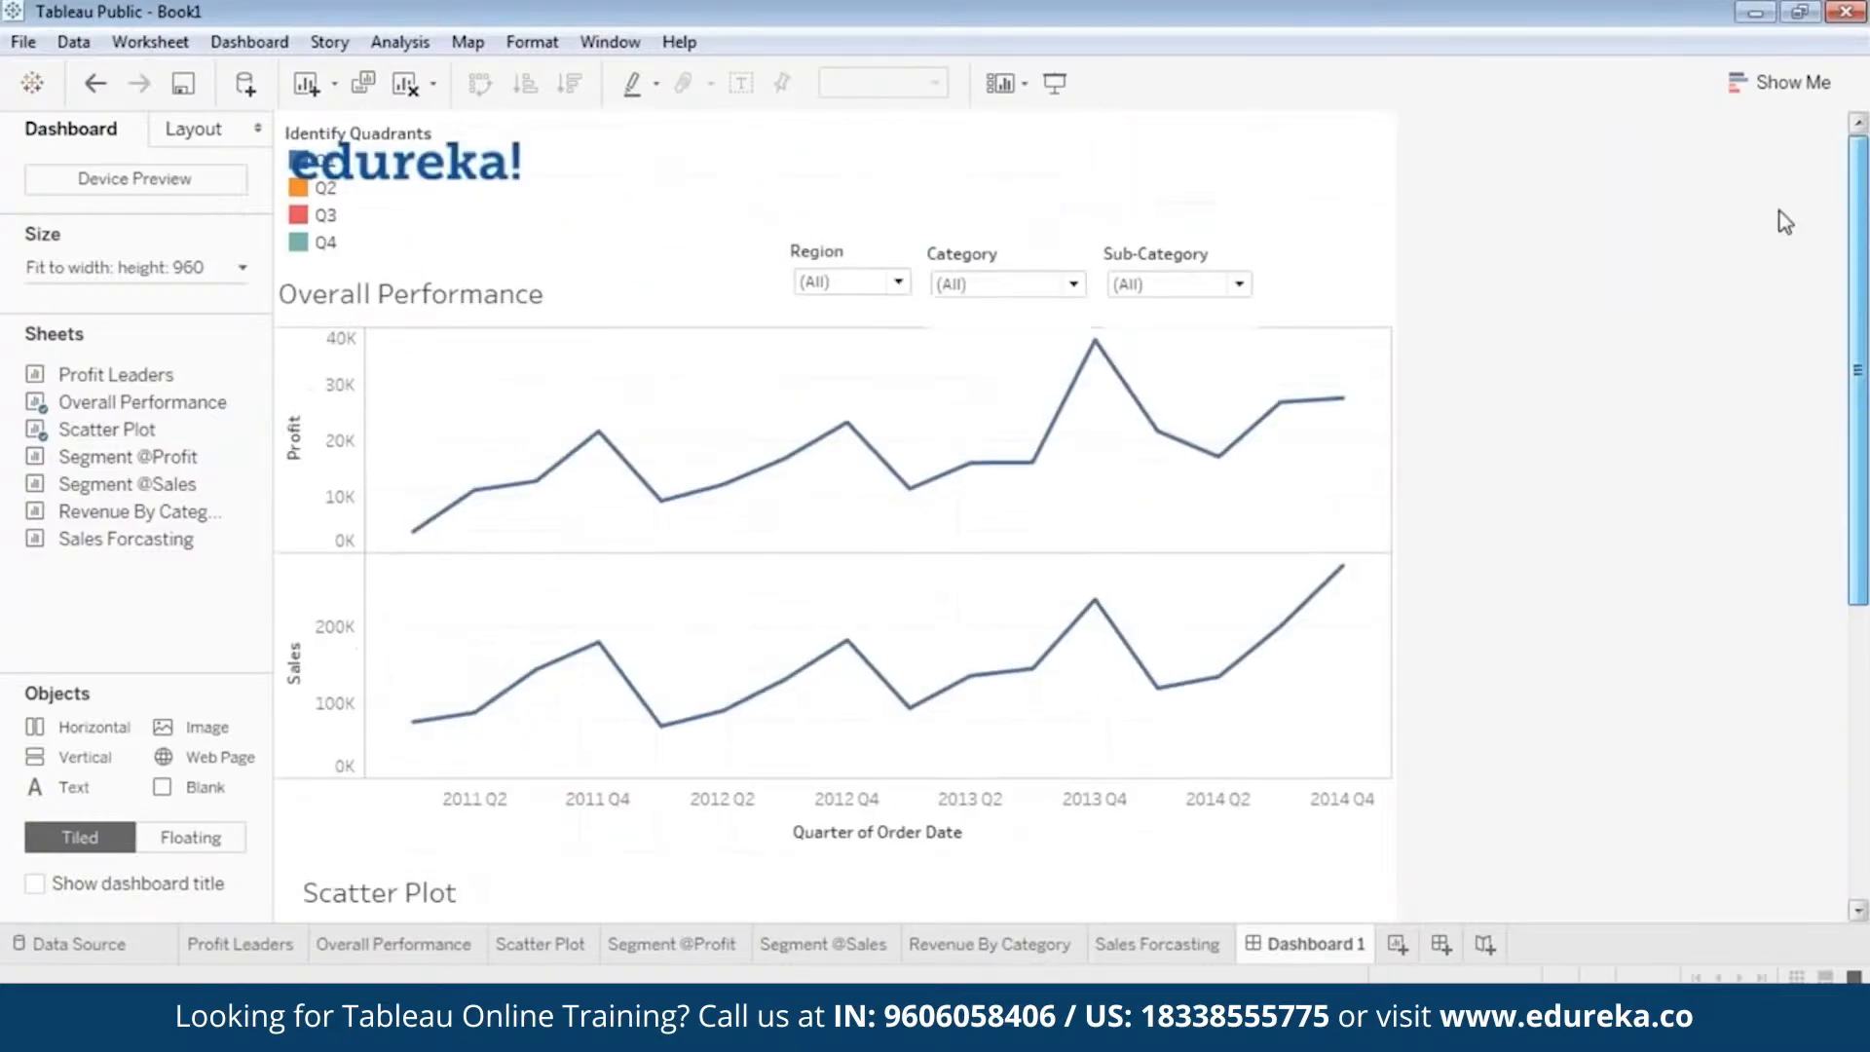
{"action": "left_click", "coordinate": [329, 242]}
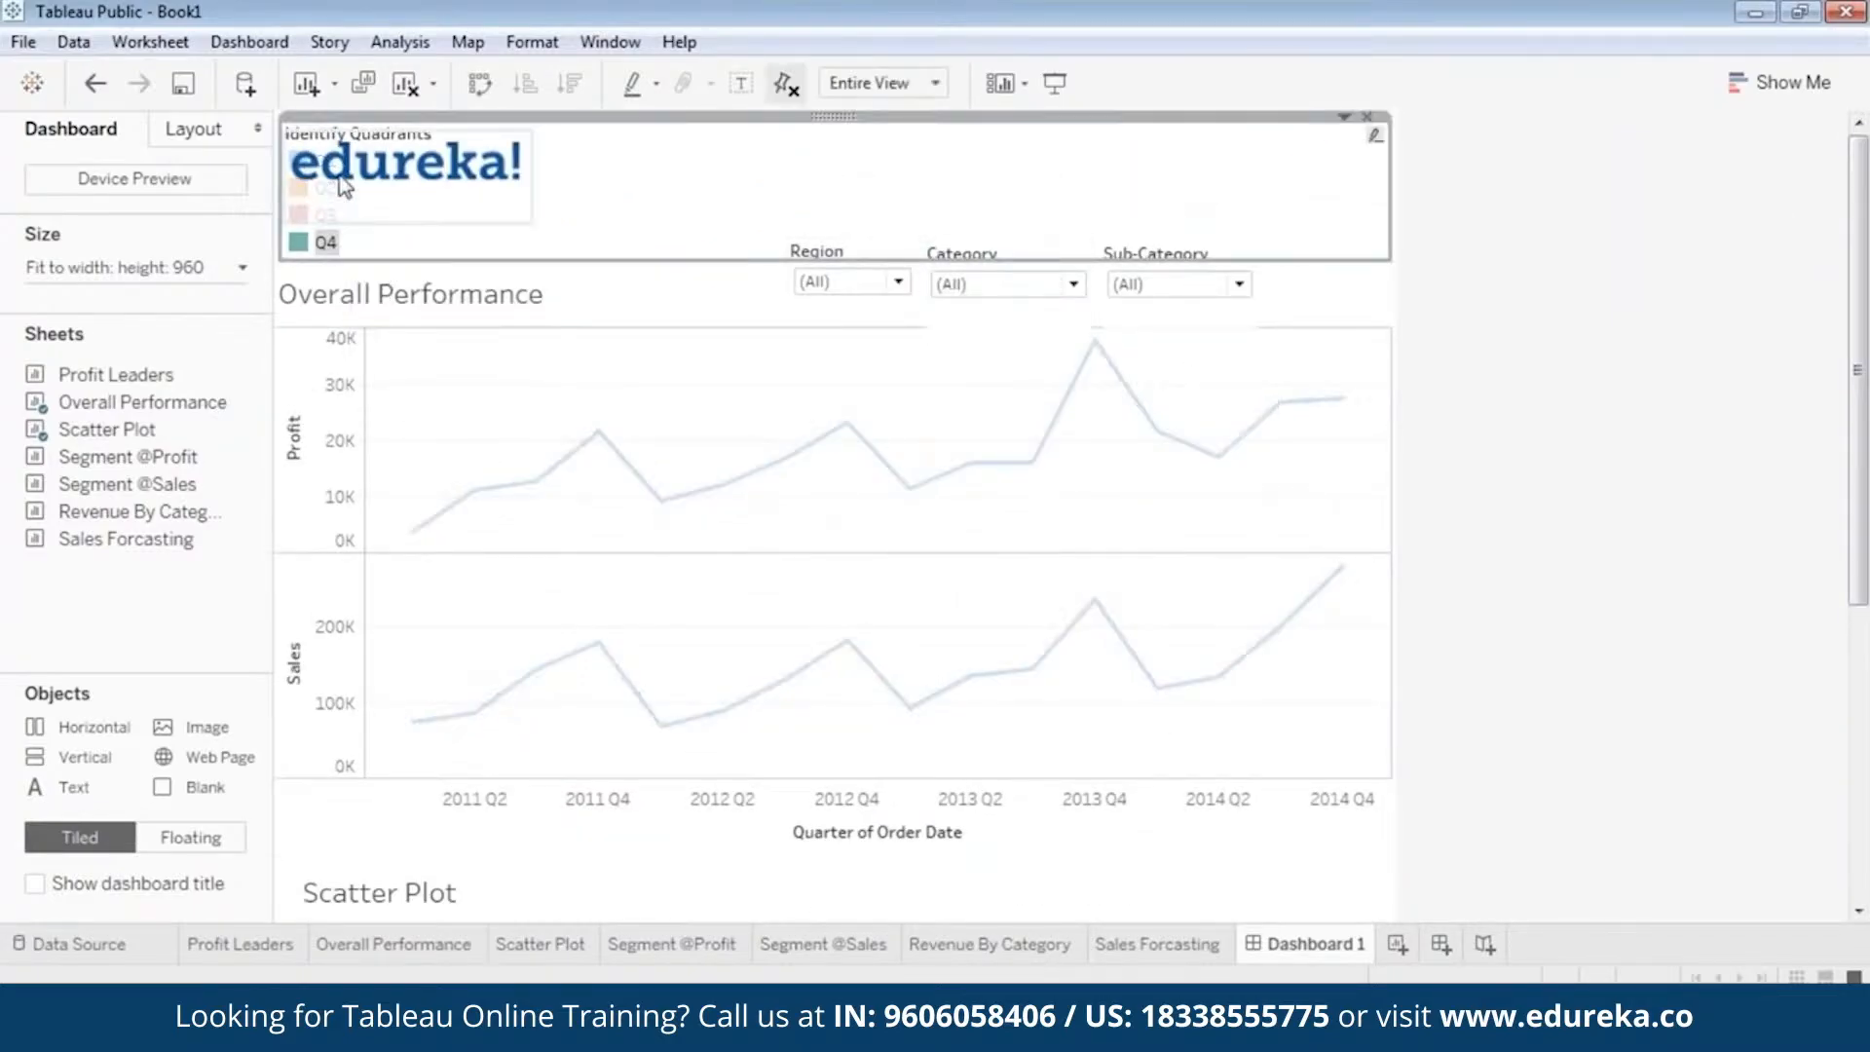
{"action": "right_click", "coordinate": [833, 116]}
{"action": "left_click", "coordinate": [643, 507]}
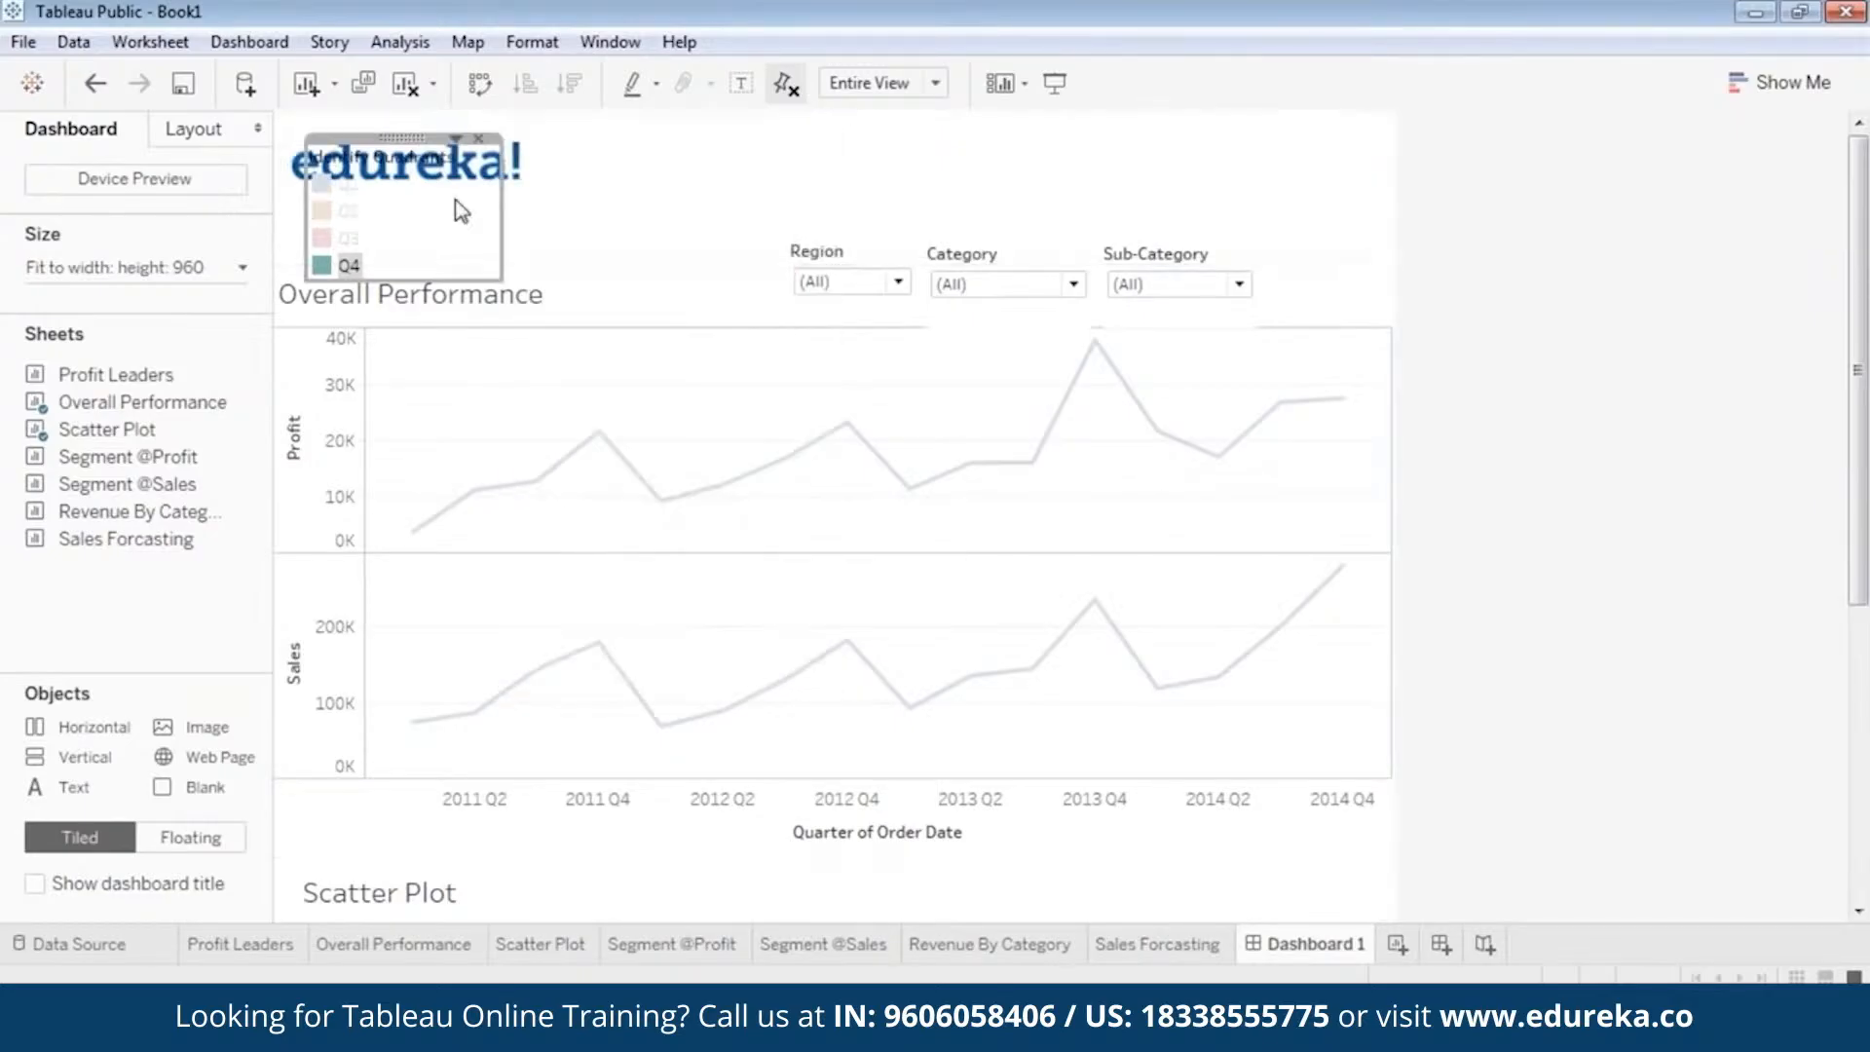
Move the Identify Quadrants legend from the logo to the empty area beside the Scatter Plot and clear the Q4 highlight.
{"action": "left_click_drag", "start_coordinate": [458, 205], "coordinate": [1071, 820]}
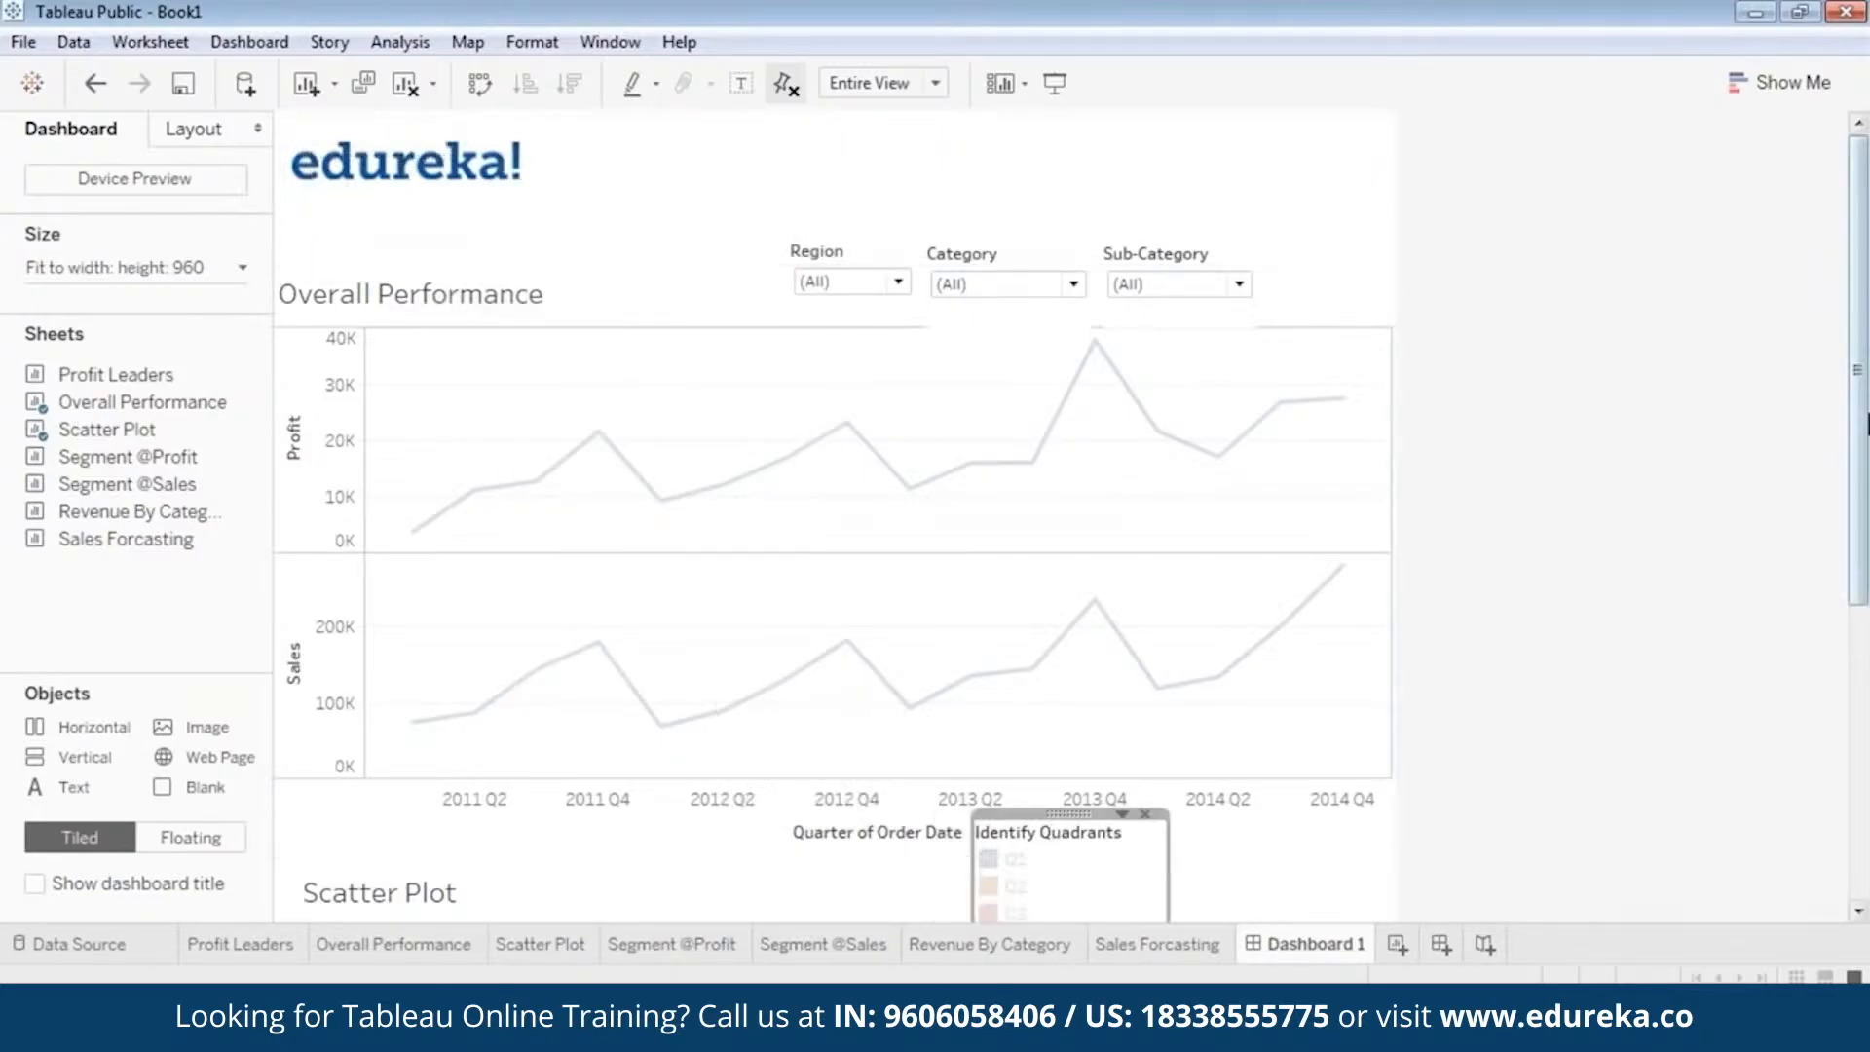
{"action": "scroll", "coordinate": [1071, 682], "scroll_direction": "down", "scroll_amount": 5}
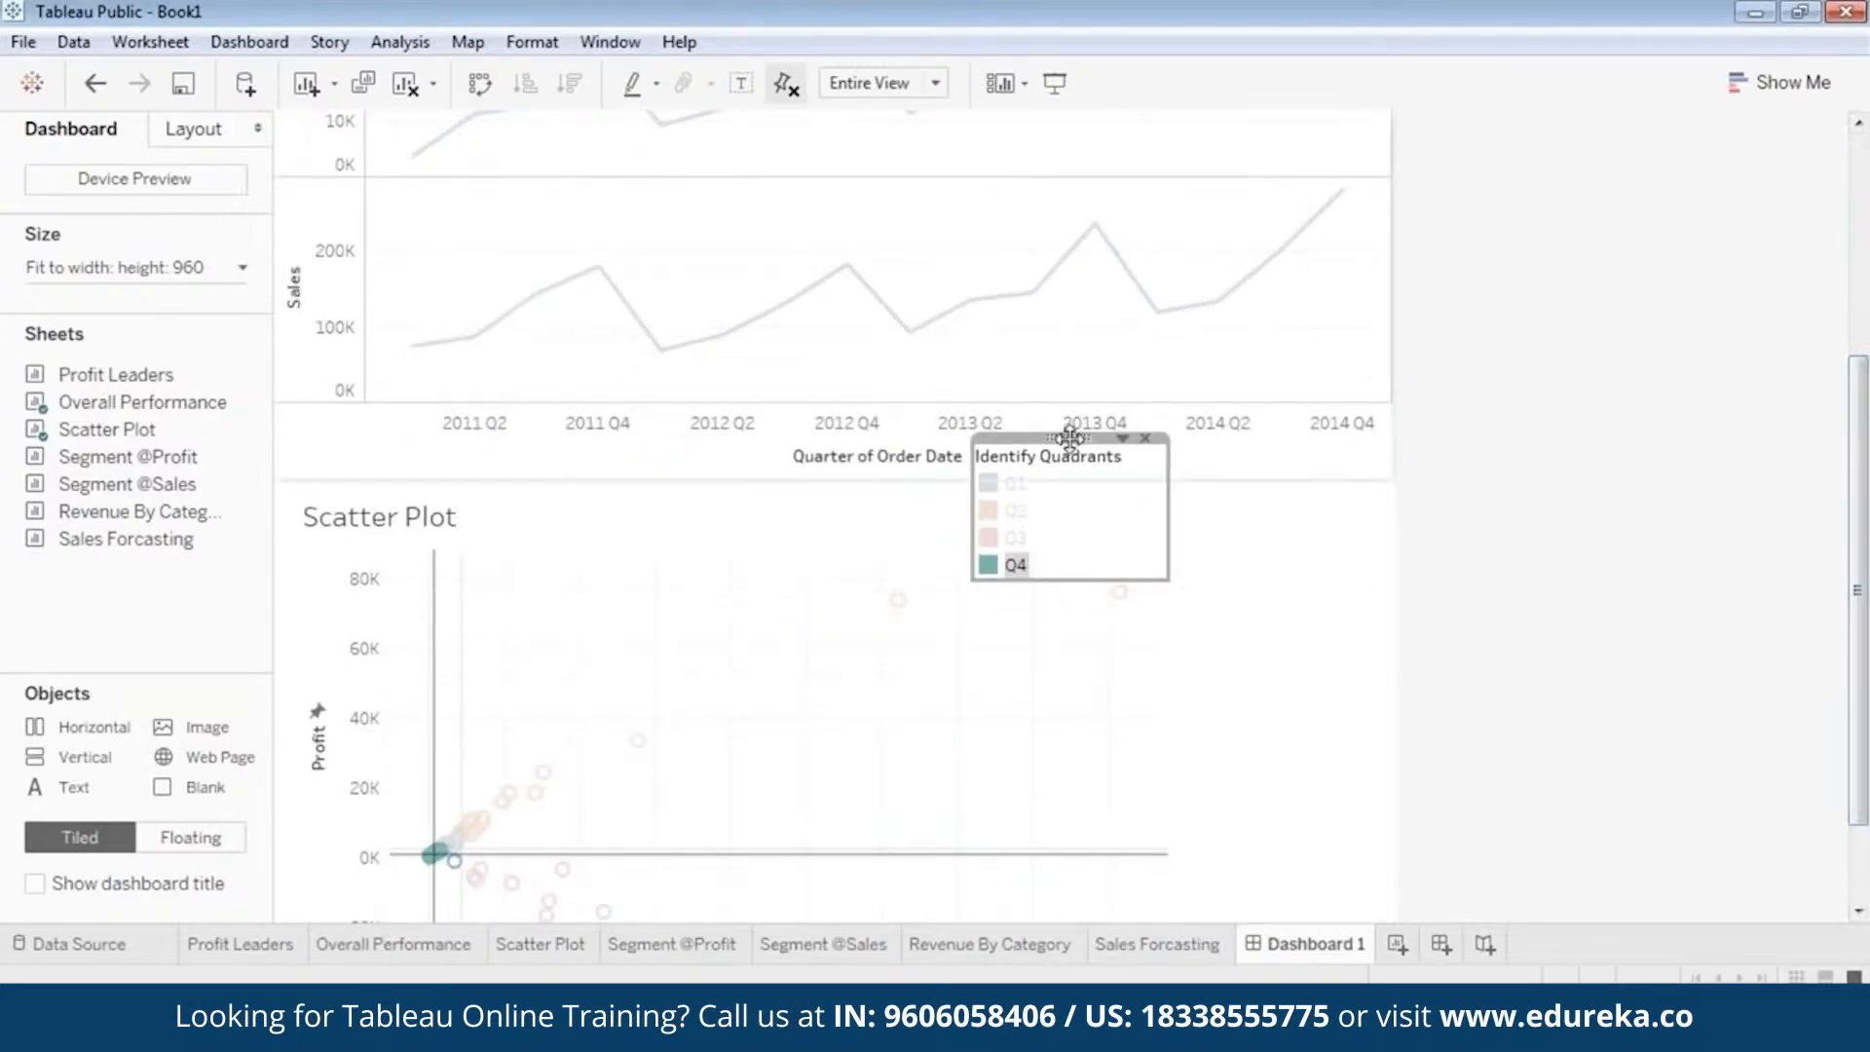
{"action": "left_click_drag", "start_coordinate": [1071, 438], "coordinate": [1292, 574]}
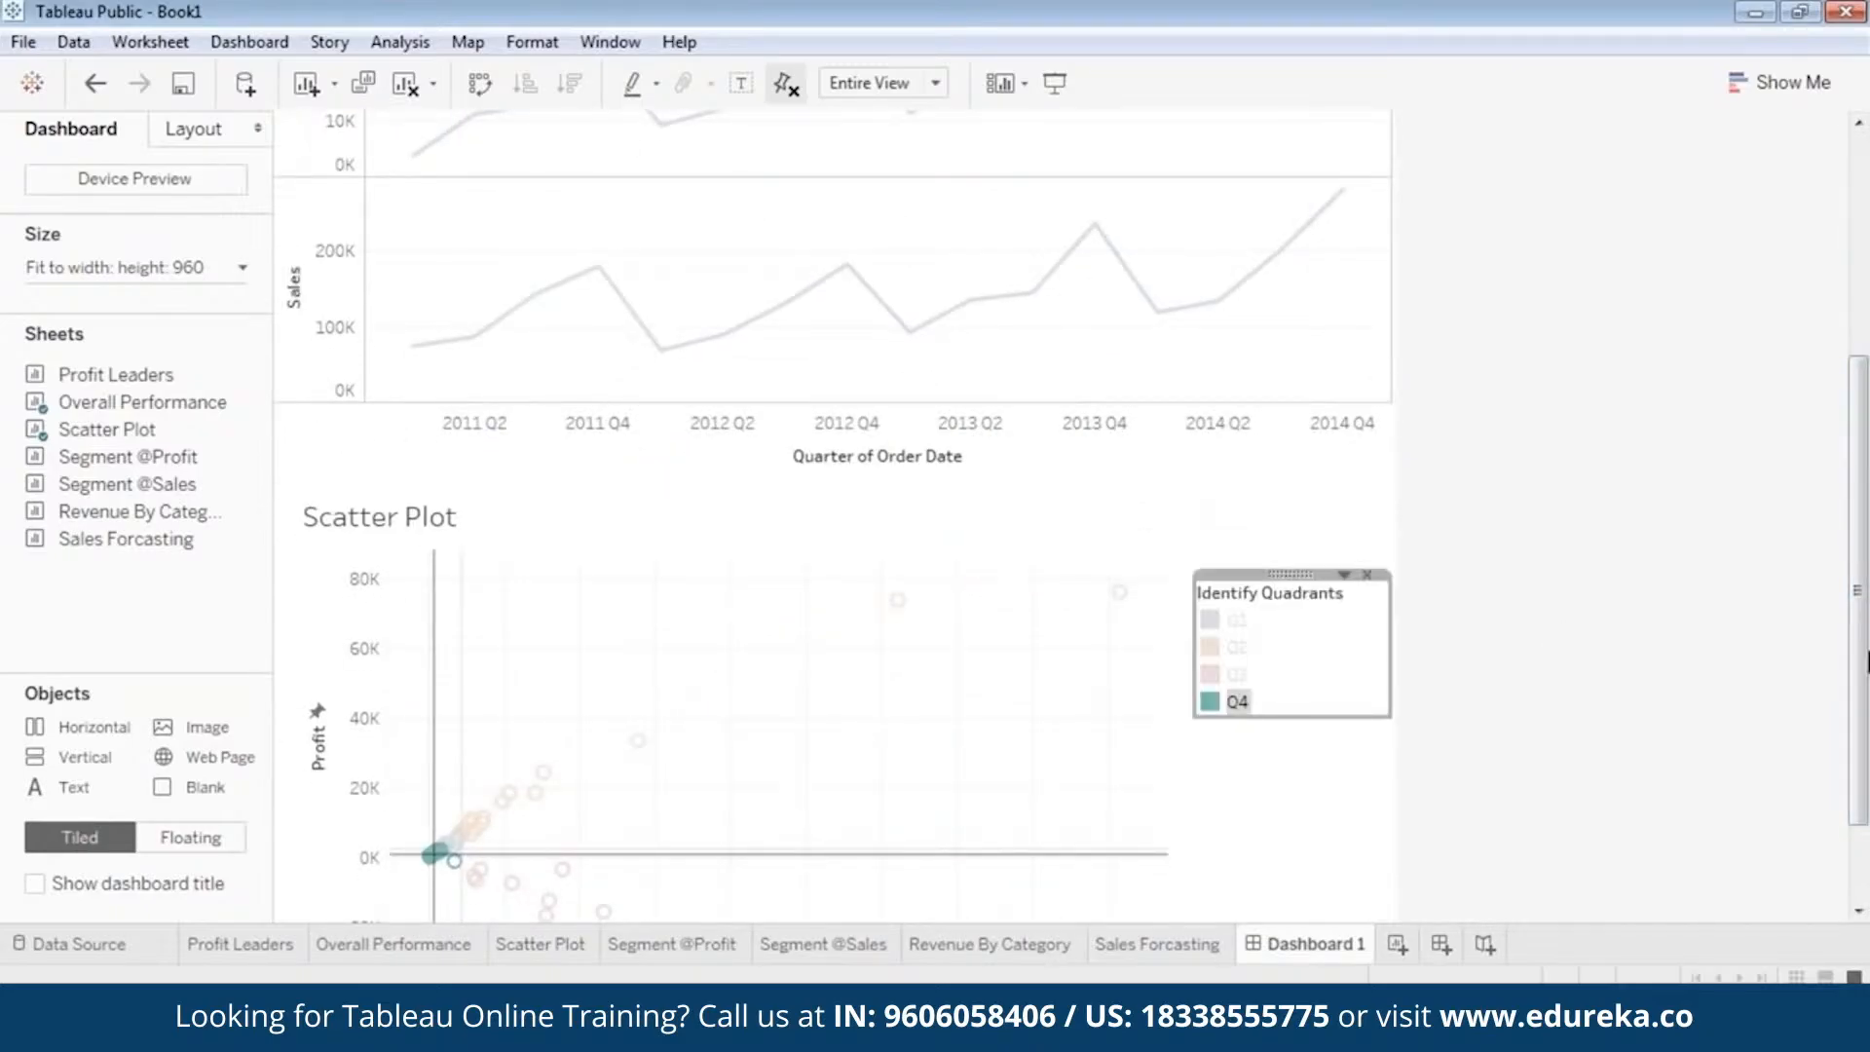
{"action": "scroll", "coordinate": [1867, 662], "scroll_direction": "down", "scroll_amount": 3}
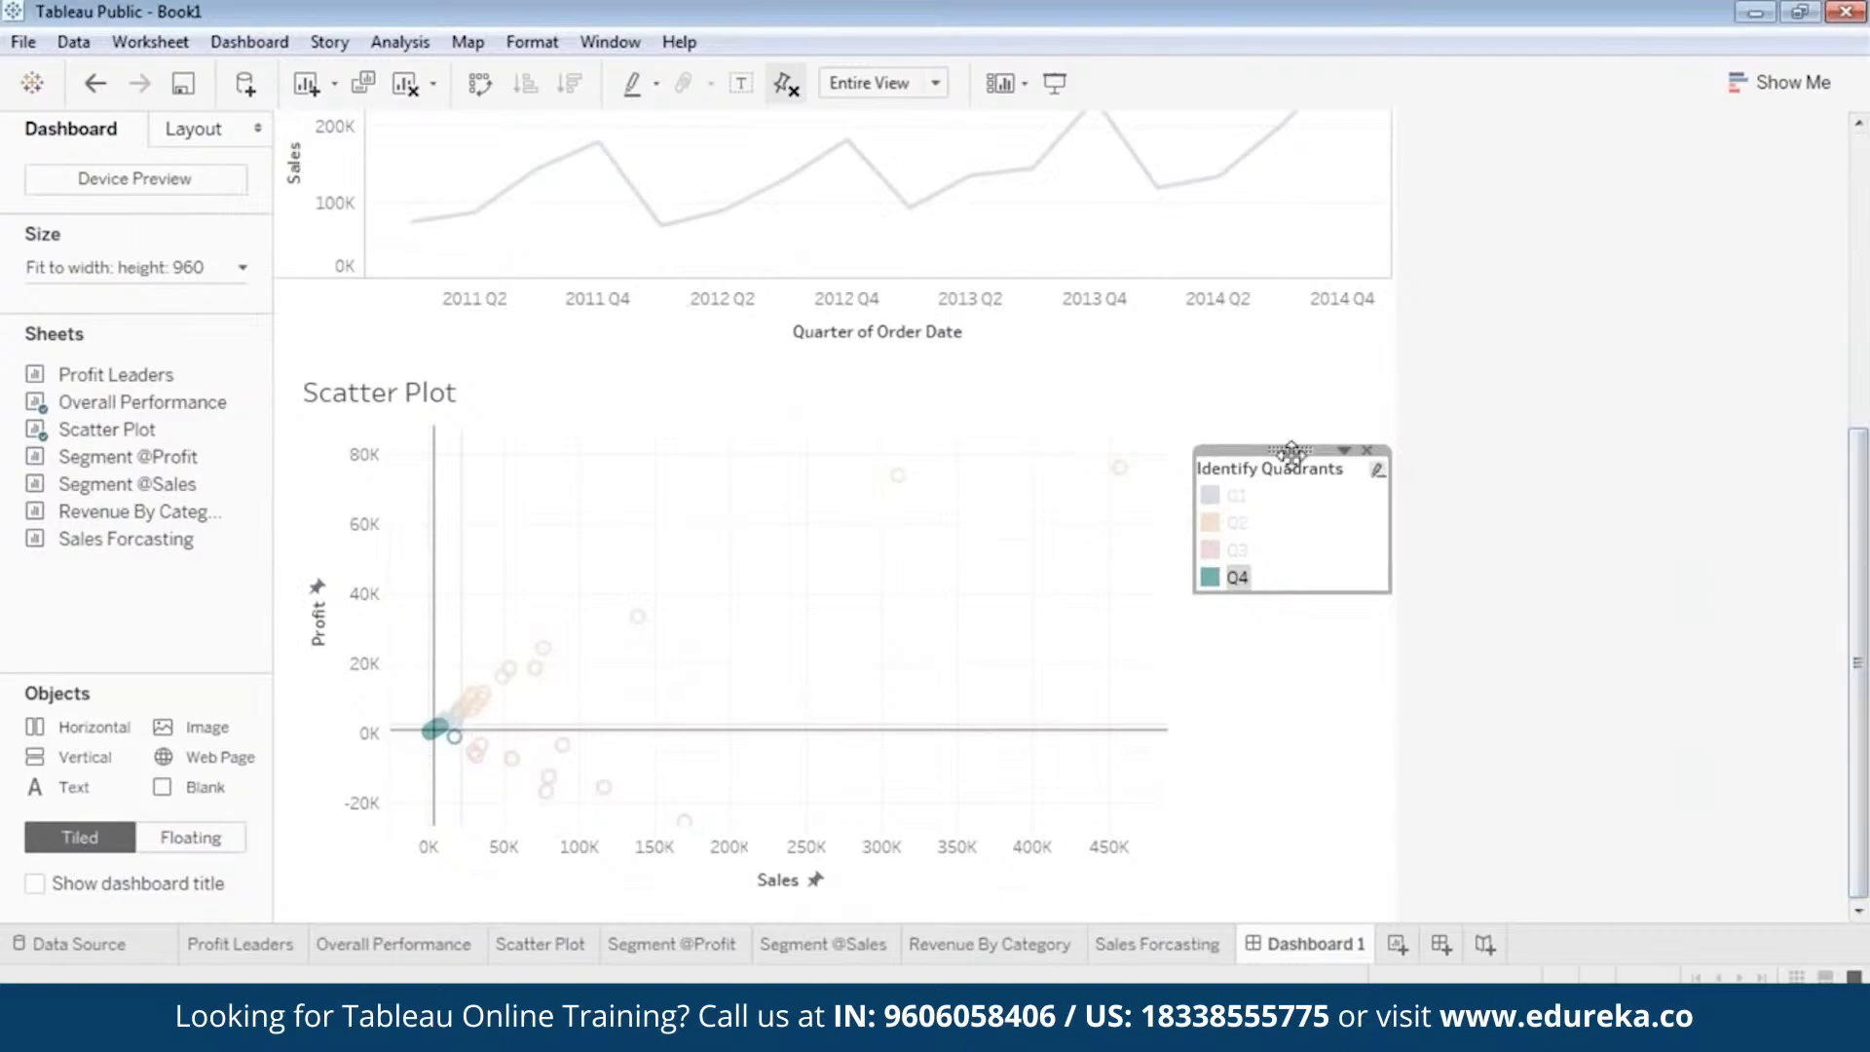
{"action": "left_click_drag", "start_coordinate": [1291, 452], "coordinate": [1294, 418]}
{"action": "left_click", "coordinate": [1266, 689]}
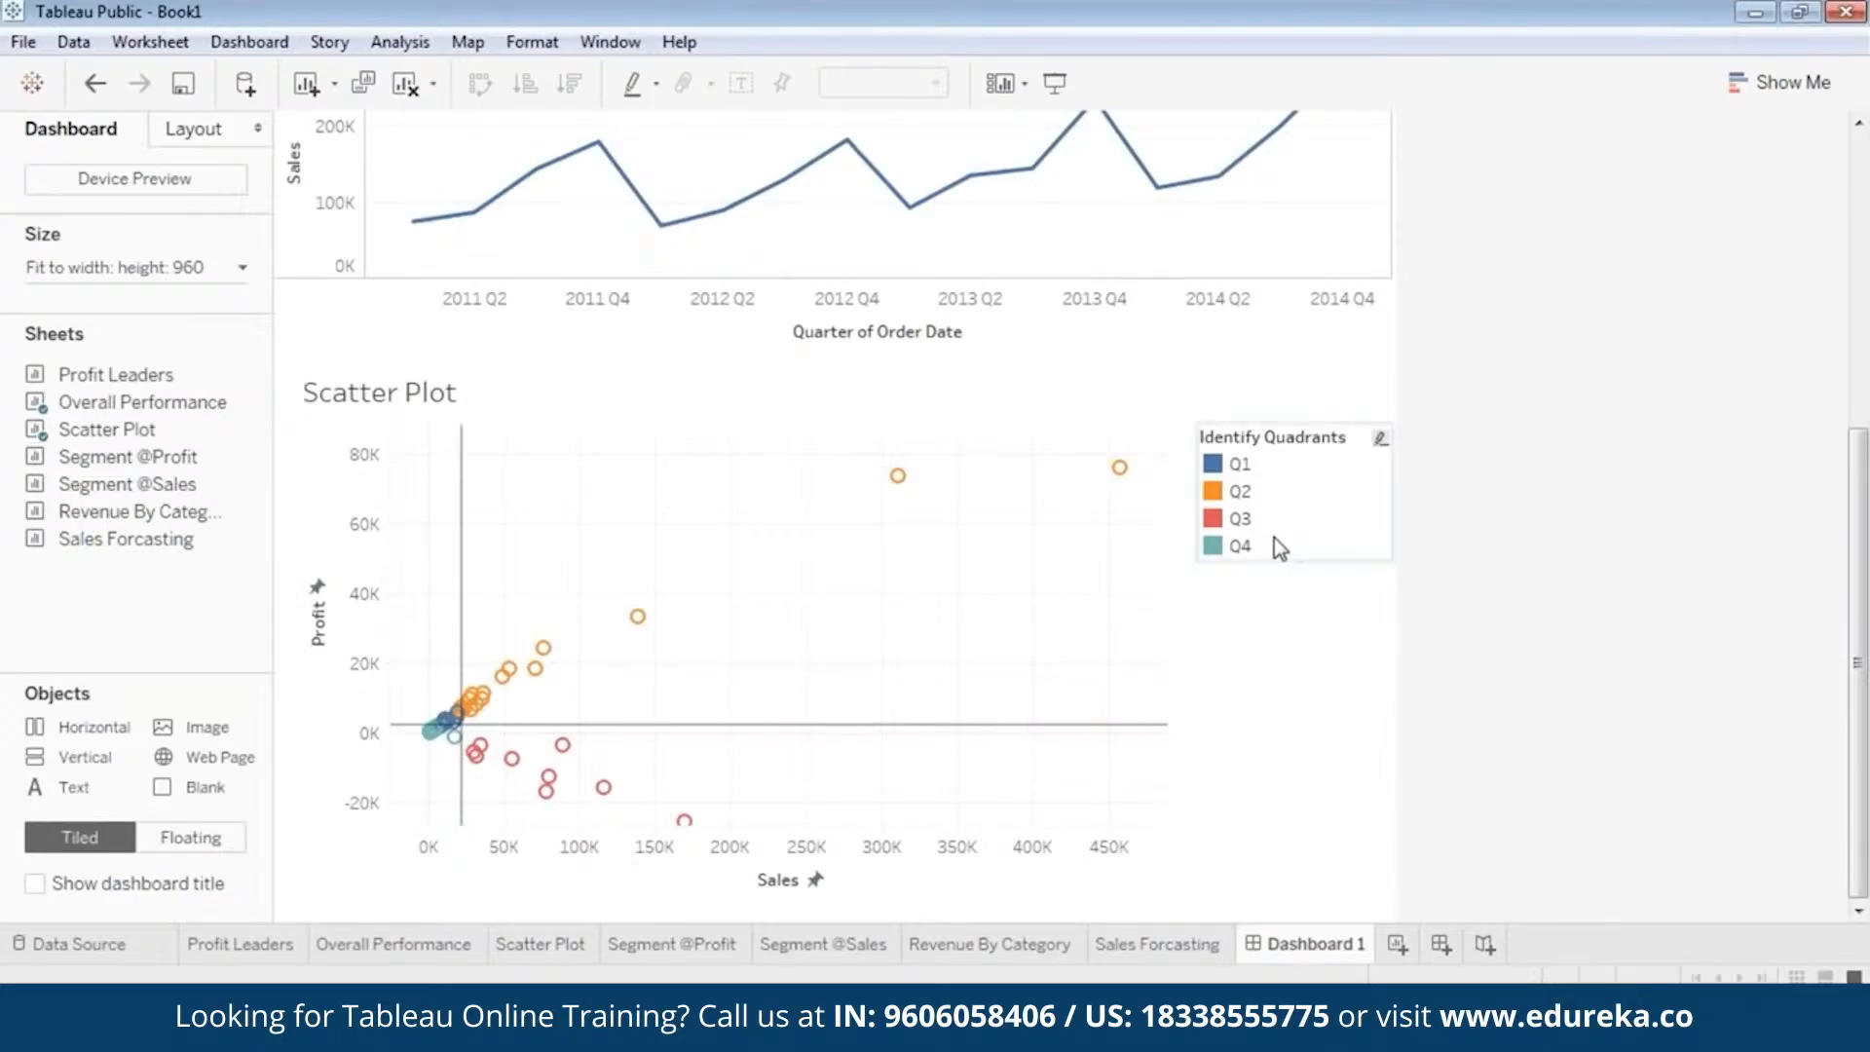
Lower the Identify Quadrants legend to about the middle of the Scatter Plot's height, leaving free space above it.
{"action": "left_click", "coordinate": [1300, 429]}
{"action": "left_click_drag", "start_coordinate": [1299, 419], "coordinate": [1299, 588]}
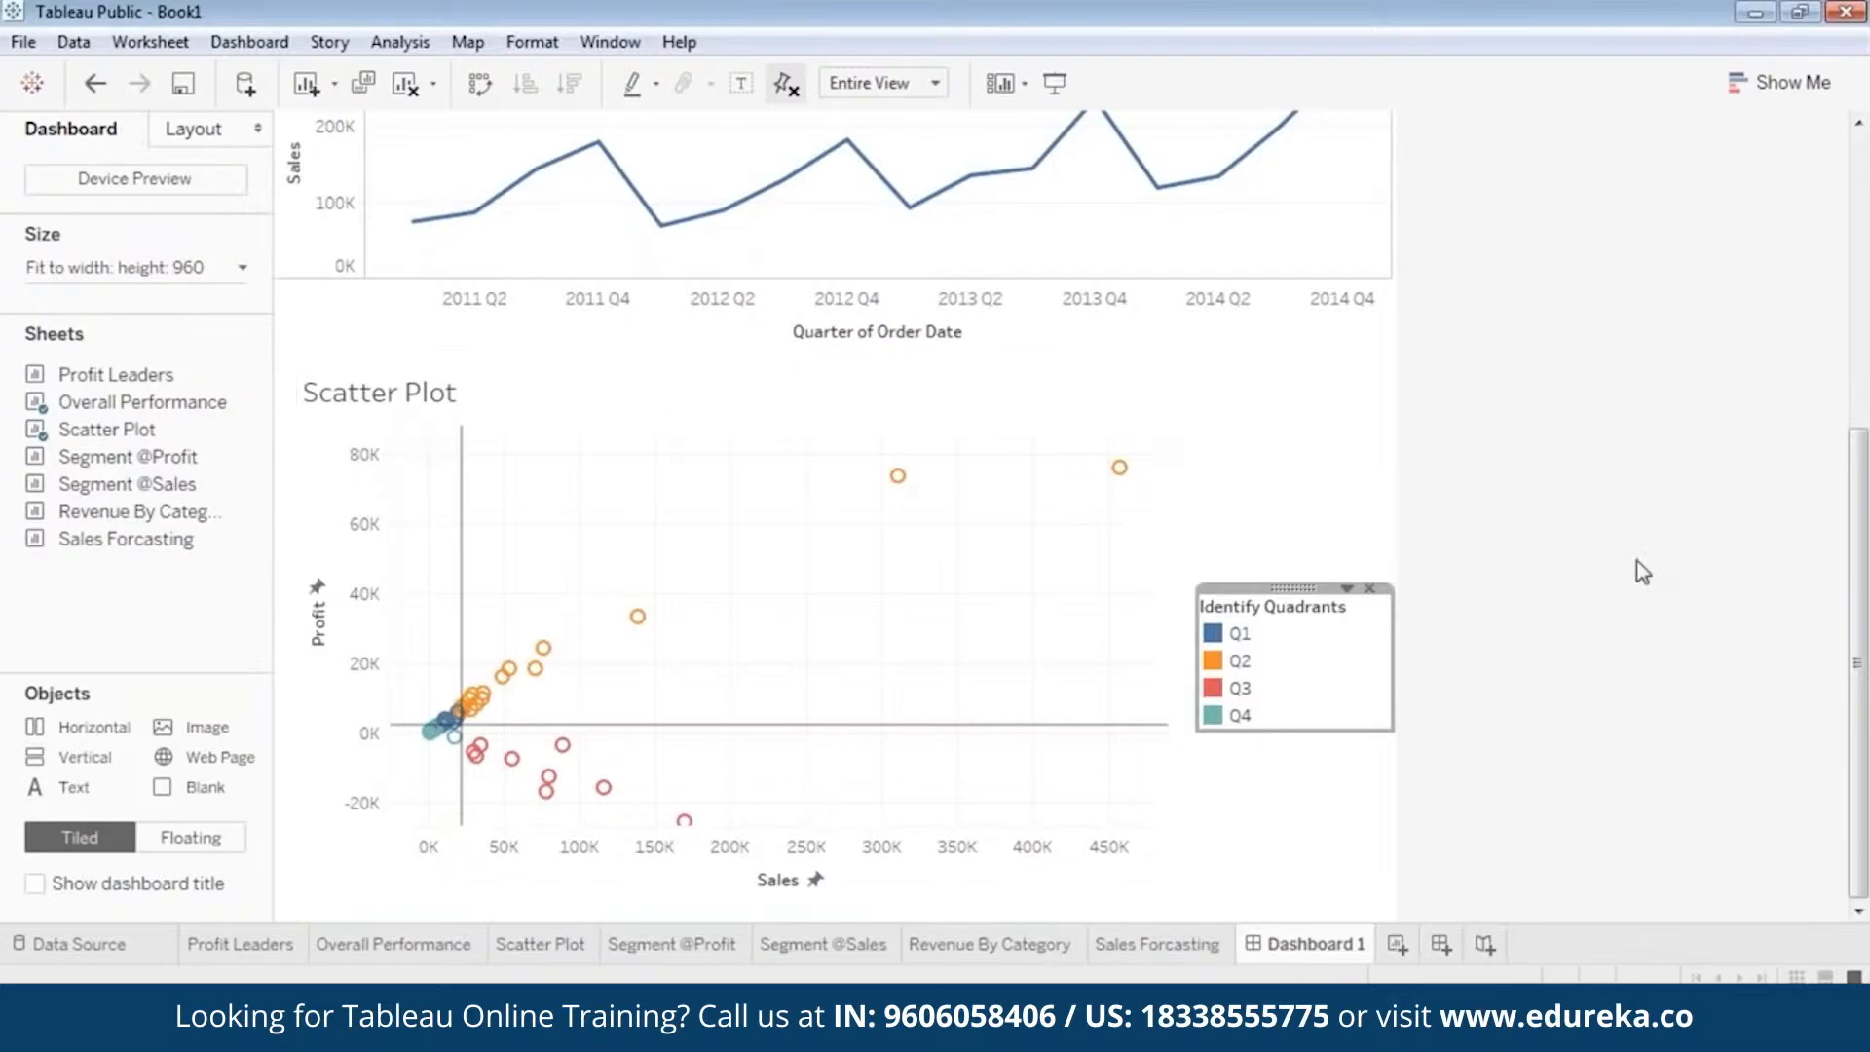
{"action": "scroll", "coordinate": [1515, 568], "scroll_direction": "up", "scroll_amount": 2}
{"action": "scroll", "coordinate": [1519, 573], "scroll_direction": "down", "scroll_amount": 1}
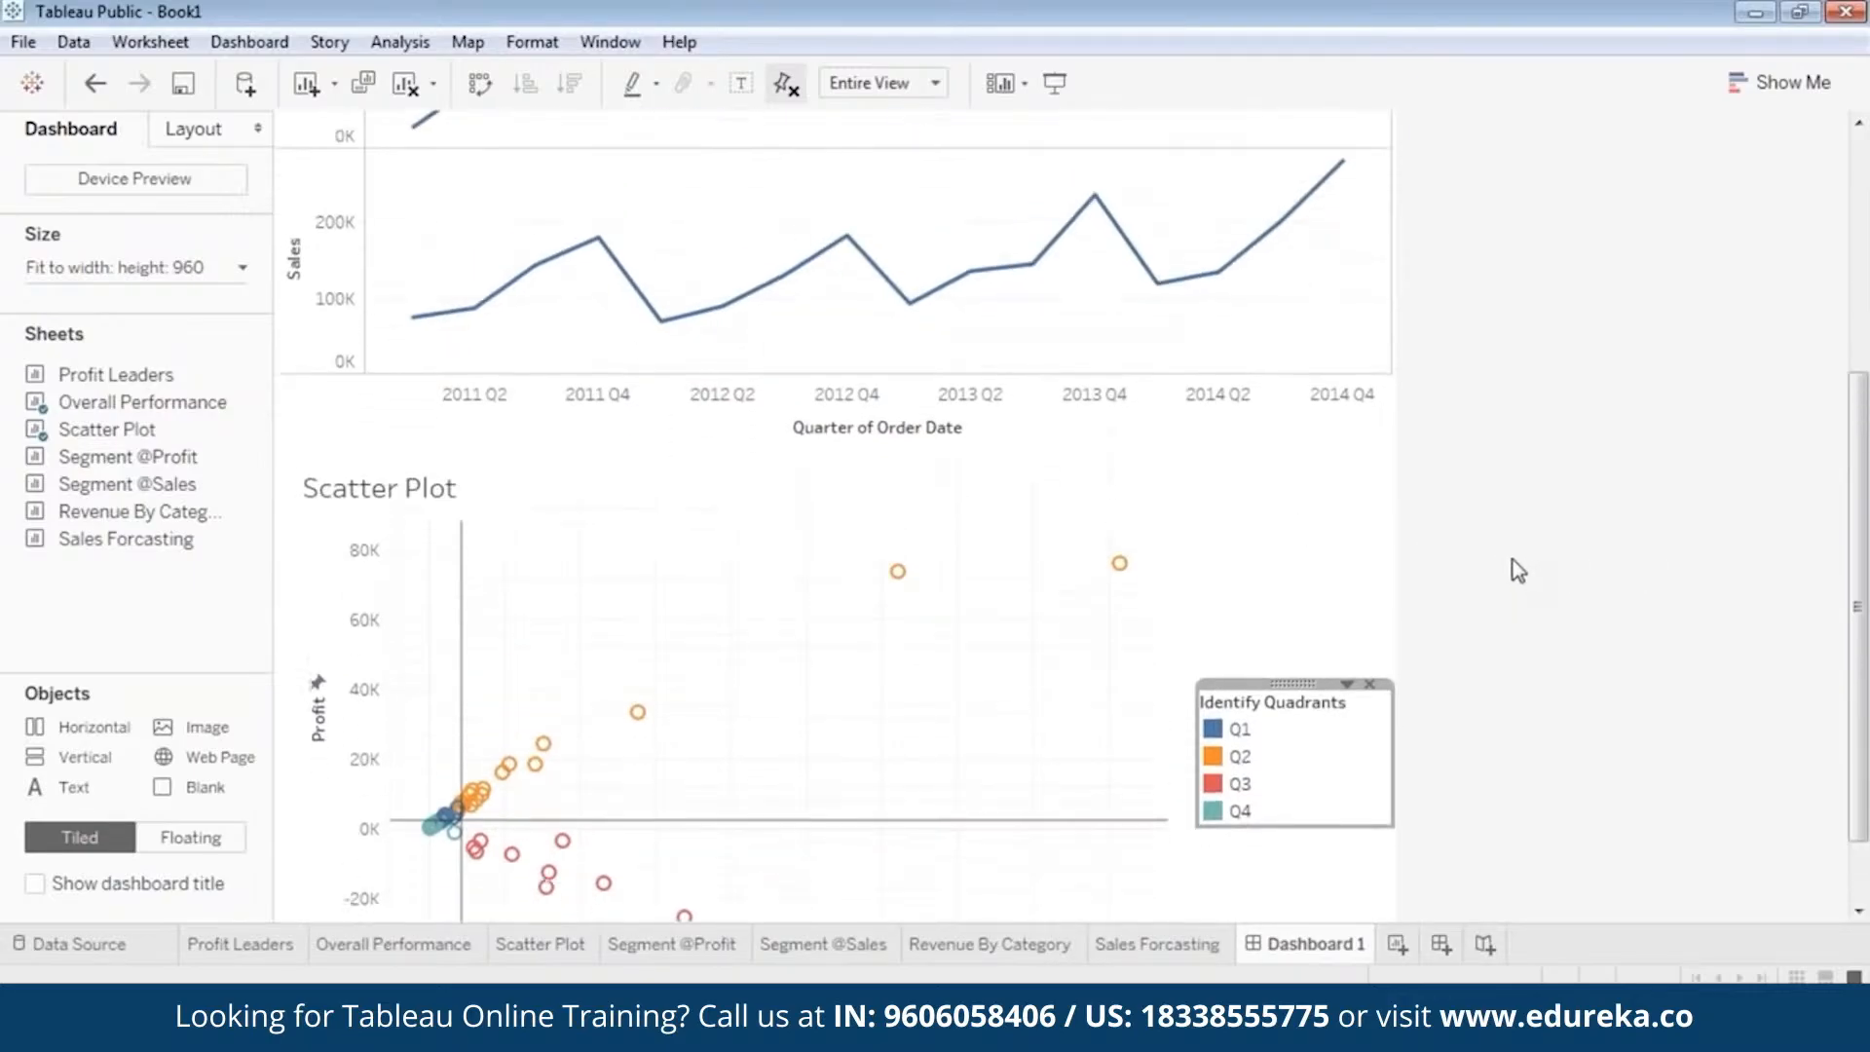
{"action": "right_click", "coordinate": [1004, 559]}
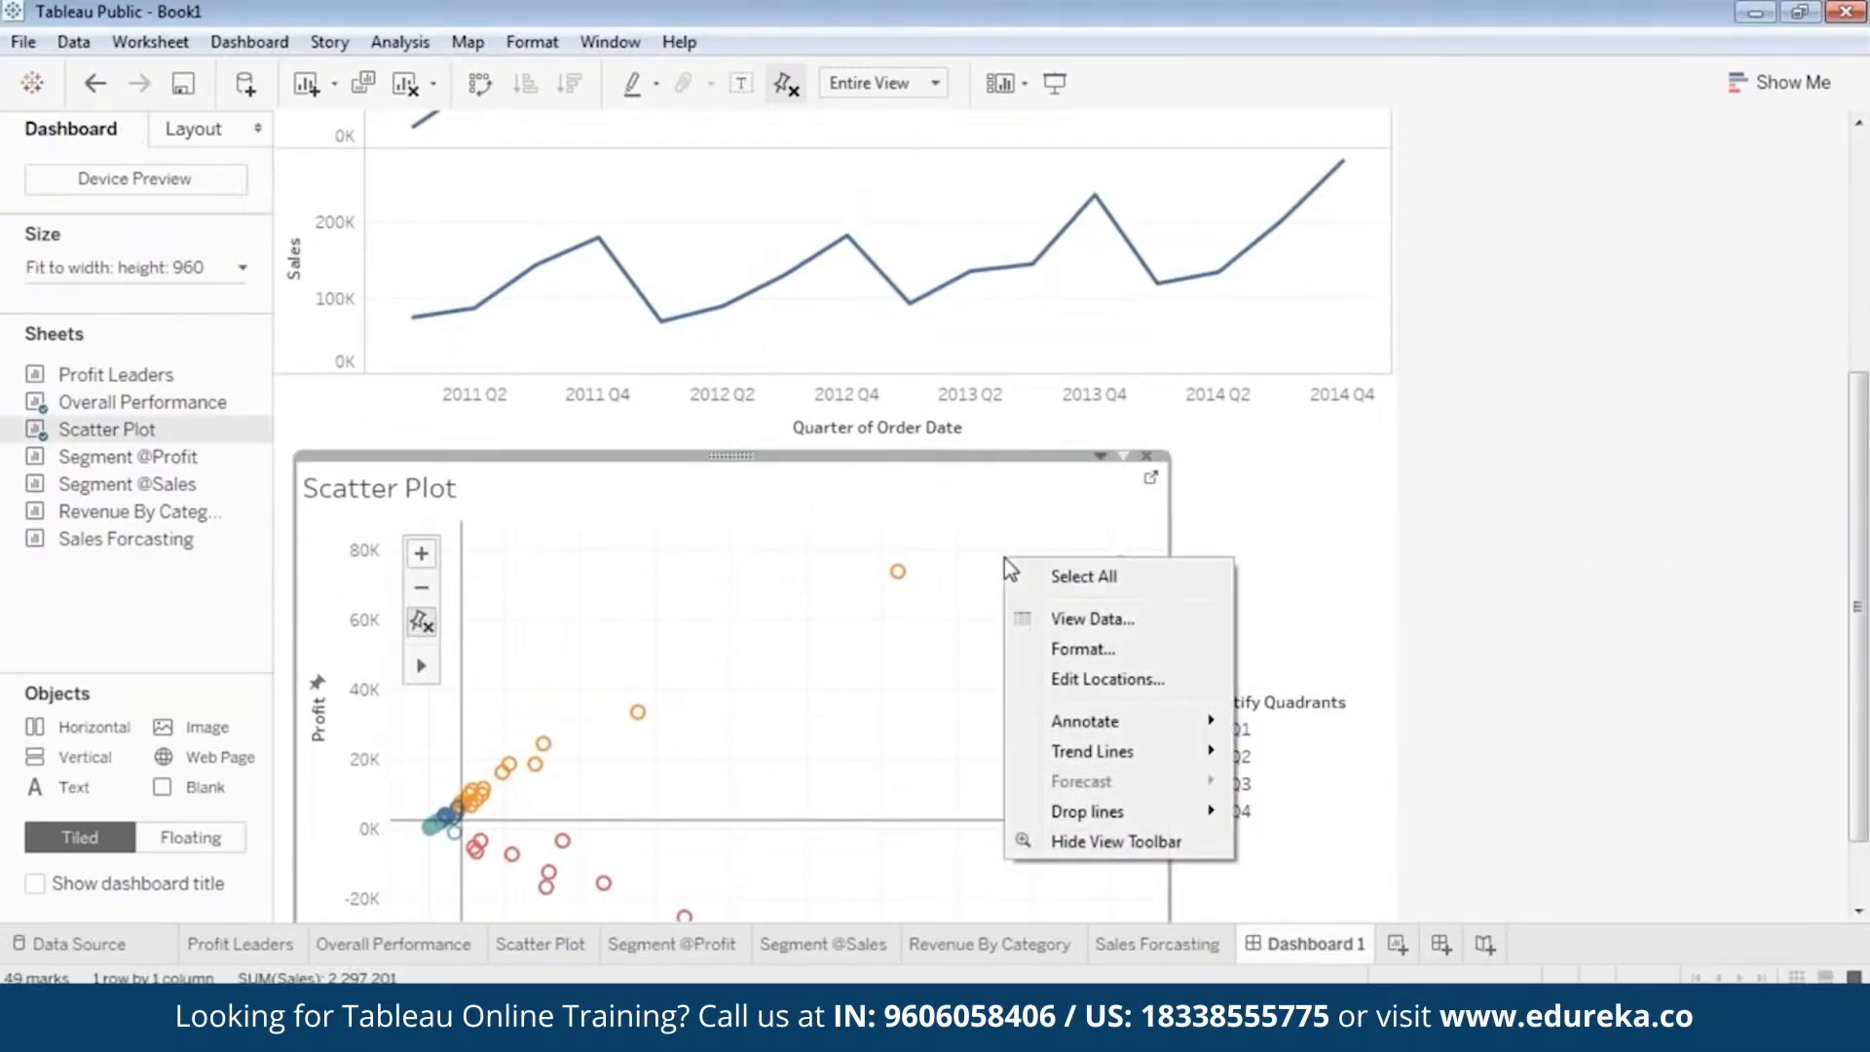
{"action": "left_click", "coordinate": [1281, 576]}
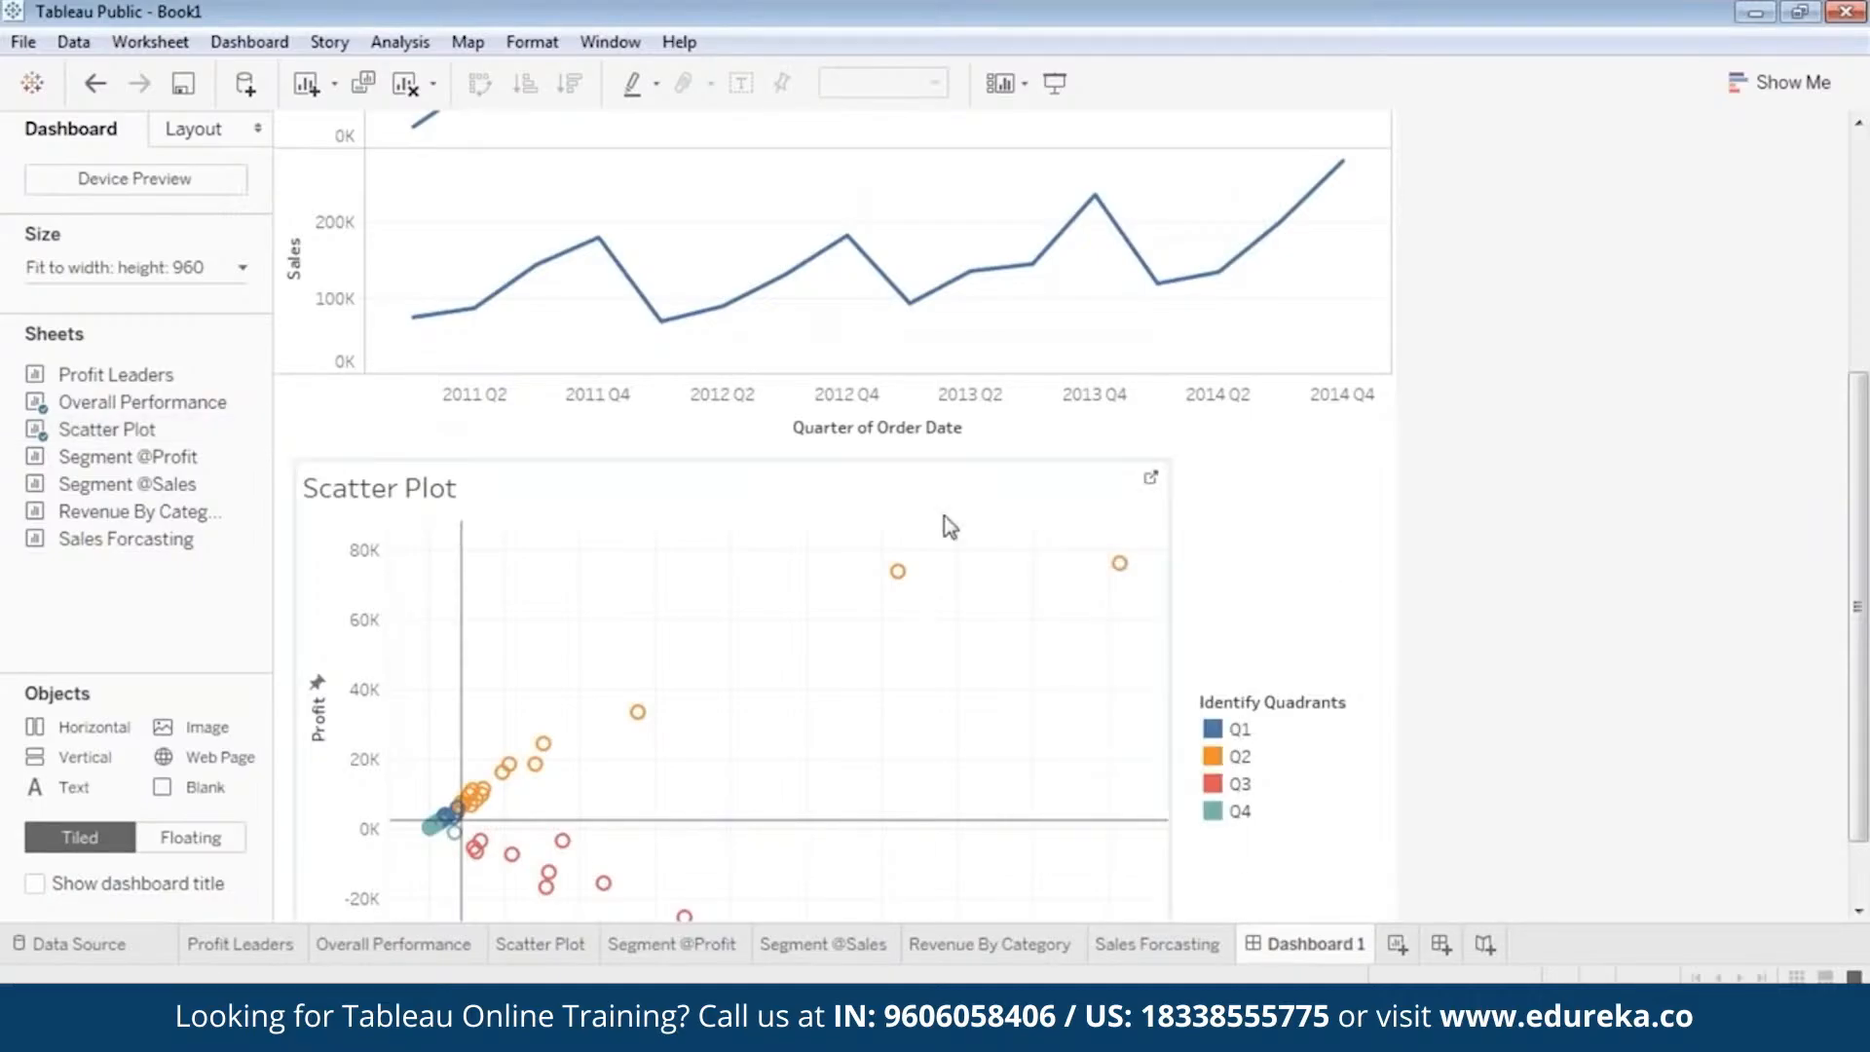
{"action": "right_click", "coordinate": [855, 476]}
{"action": "key", "text": "Escape"}
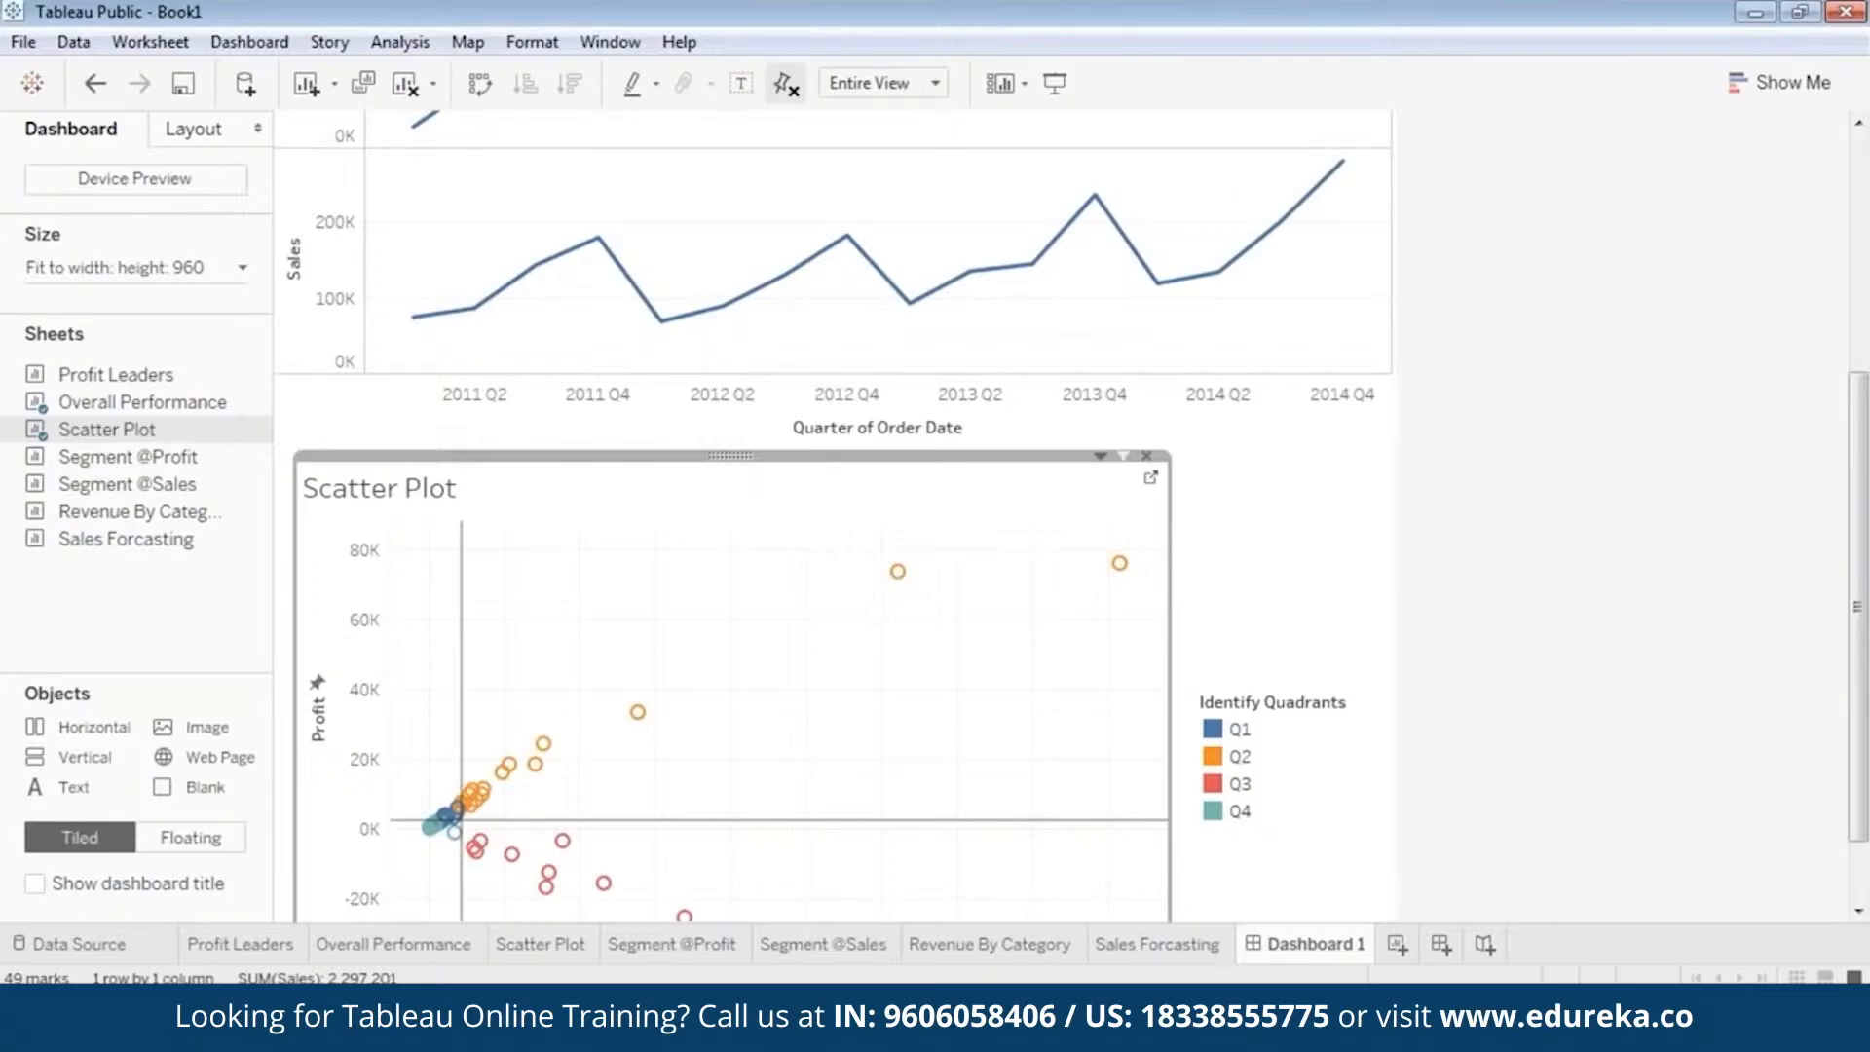
Show the Region filter for the Scatter Plot on the dashboard.
{"action": "right_click", "coordinate": [731, 454]}
{"action": "mouse_move", "coordinate": [633, 662]}
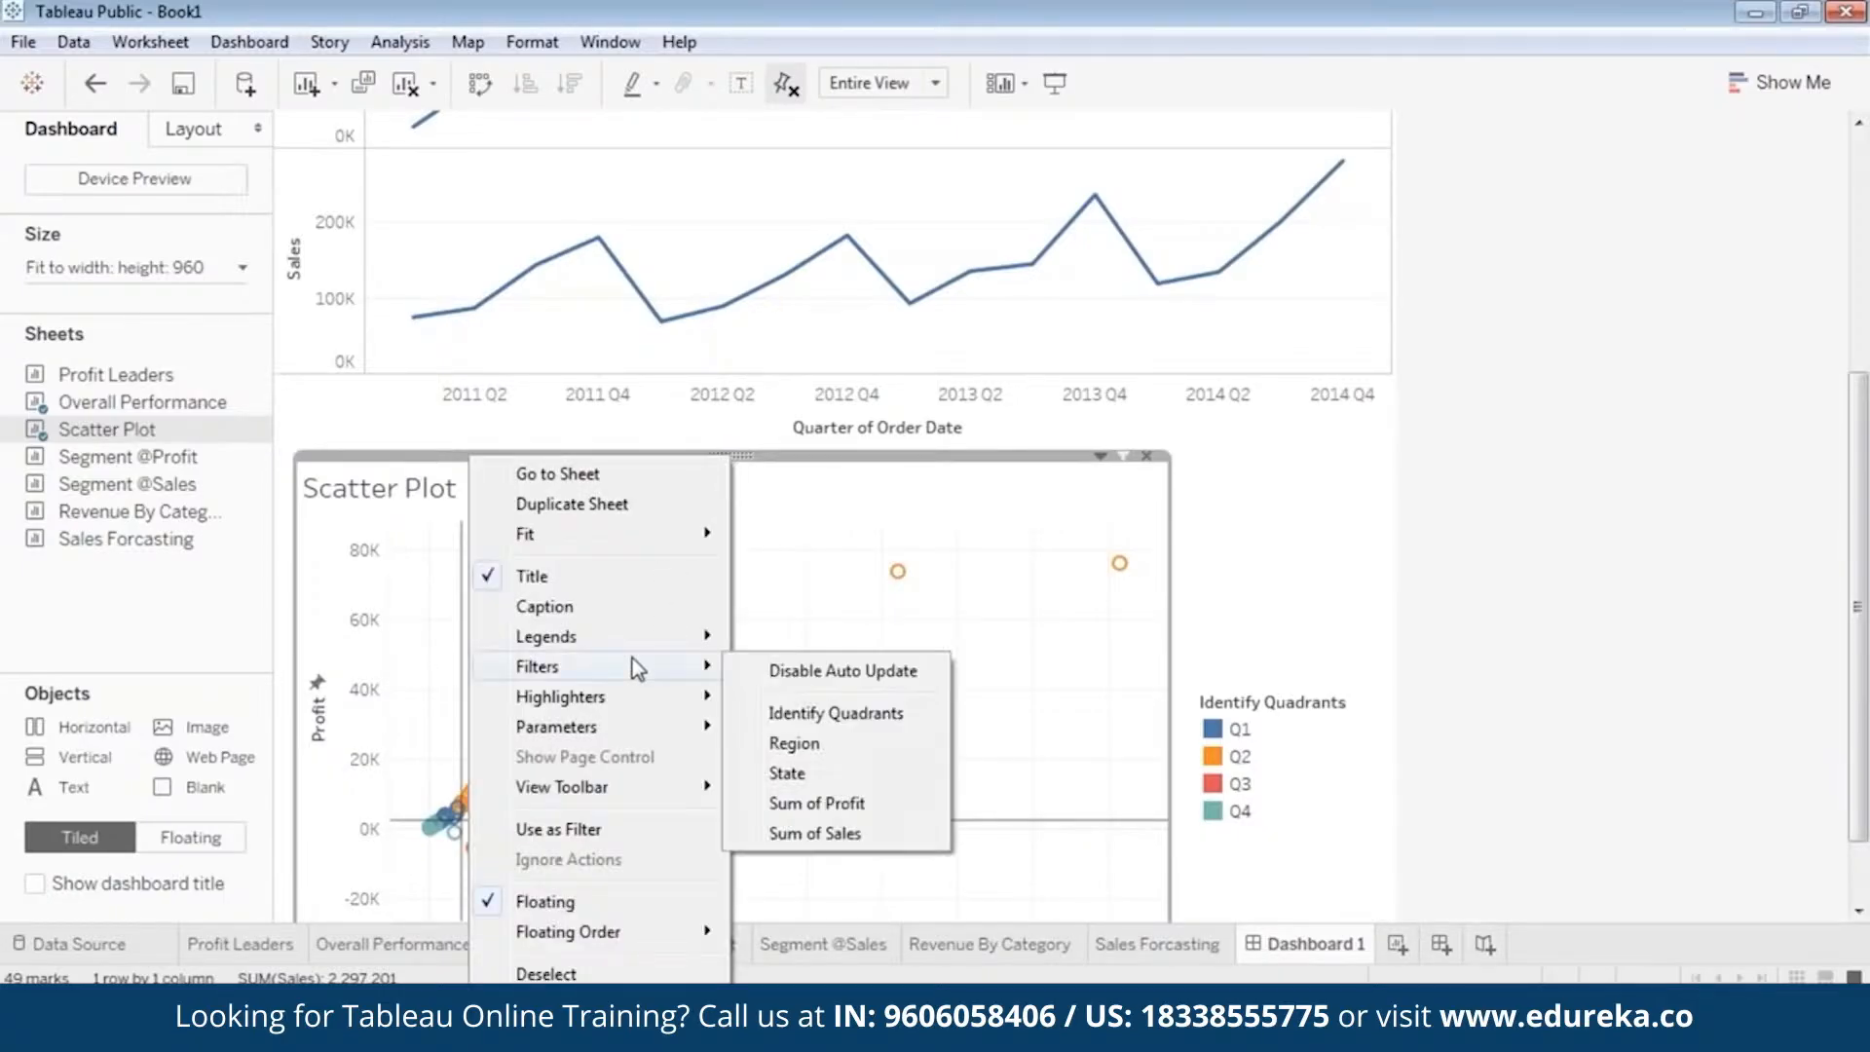
{"action": "left_click", "coordinate": [816, 744]}
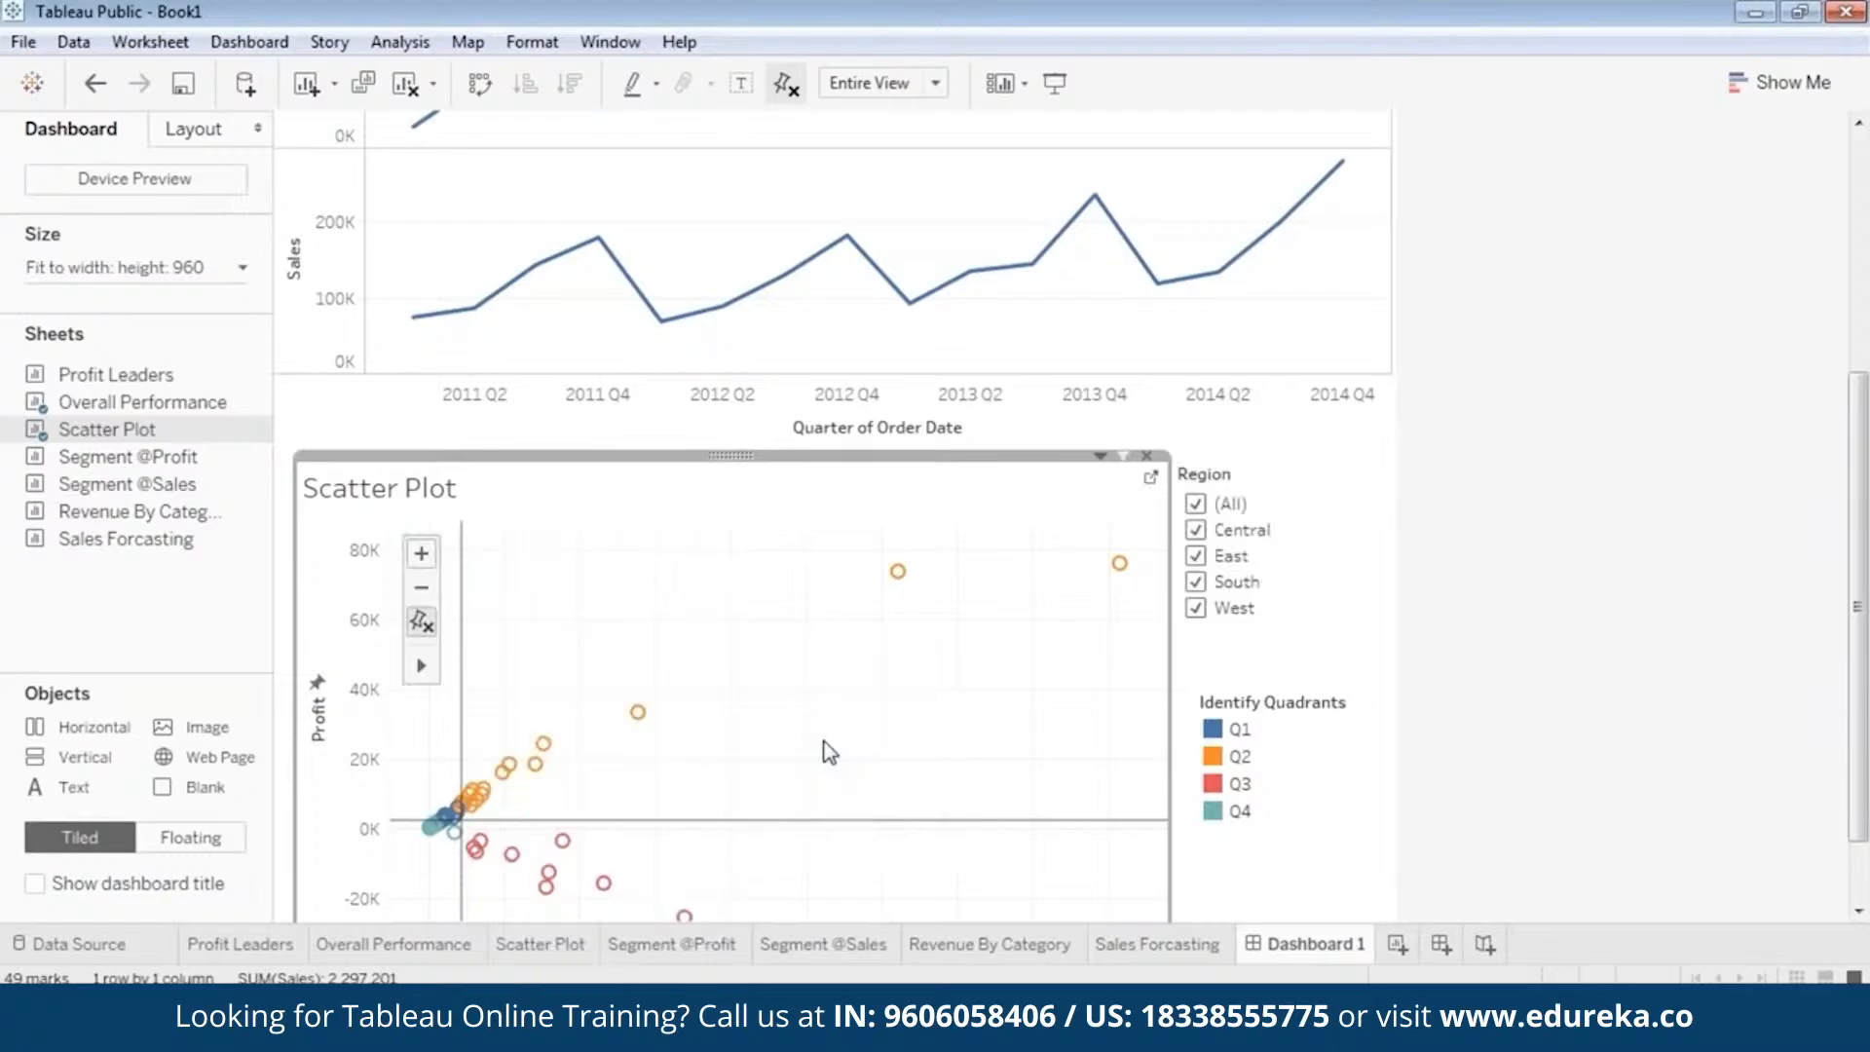
Make the Scatter Plot's Region filter narrower and slightly taller, and shift it to line up above the Identify Quadrants legend.
{"action": "left_click", "coordinate": [1306, 466]}
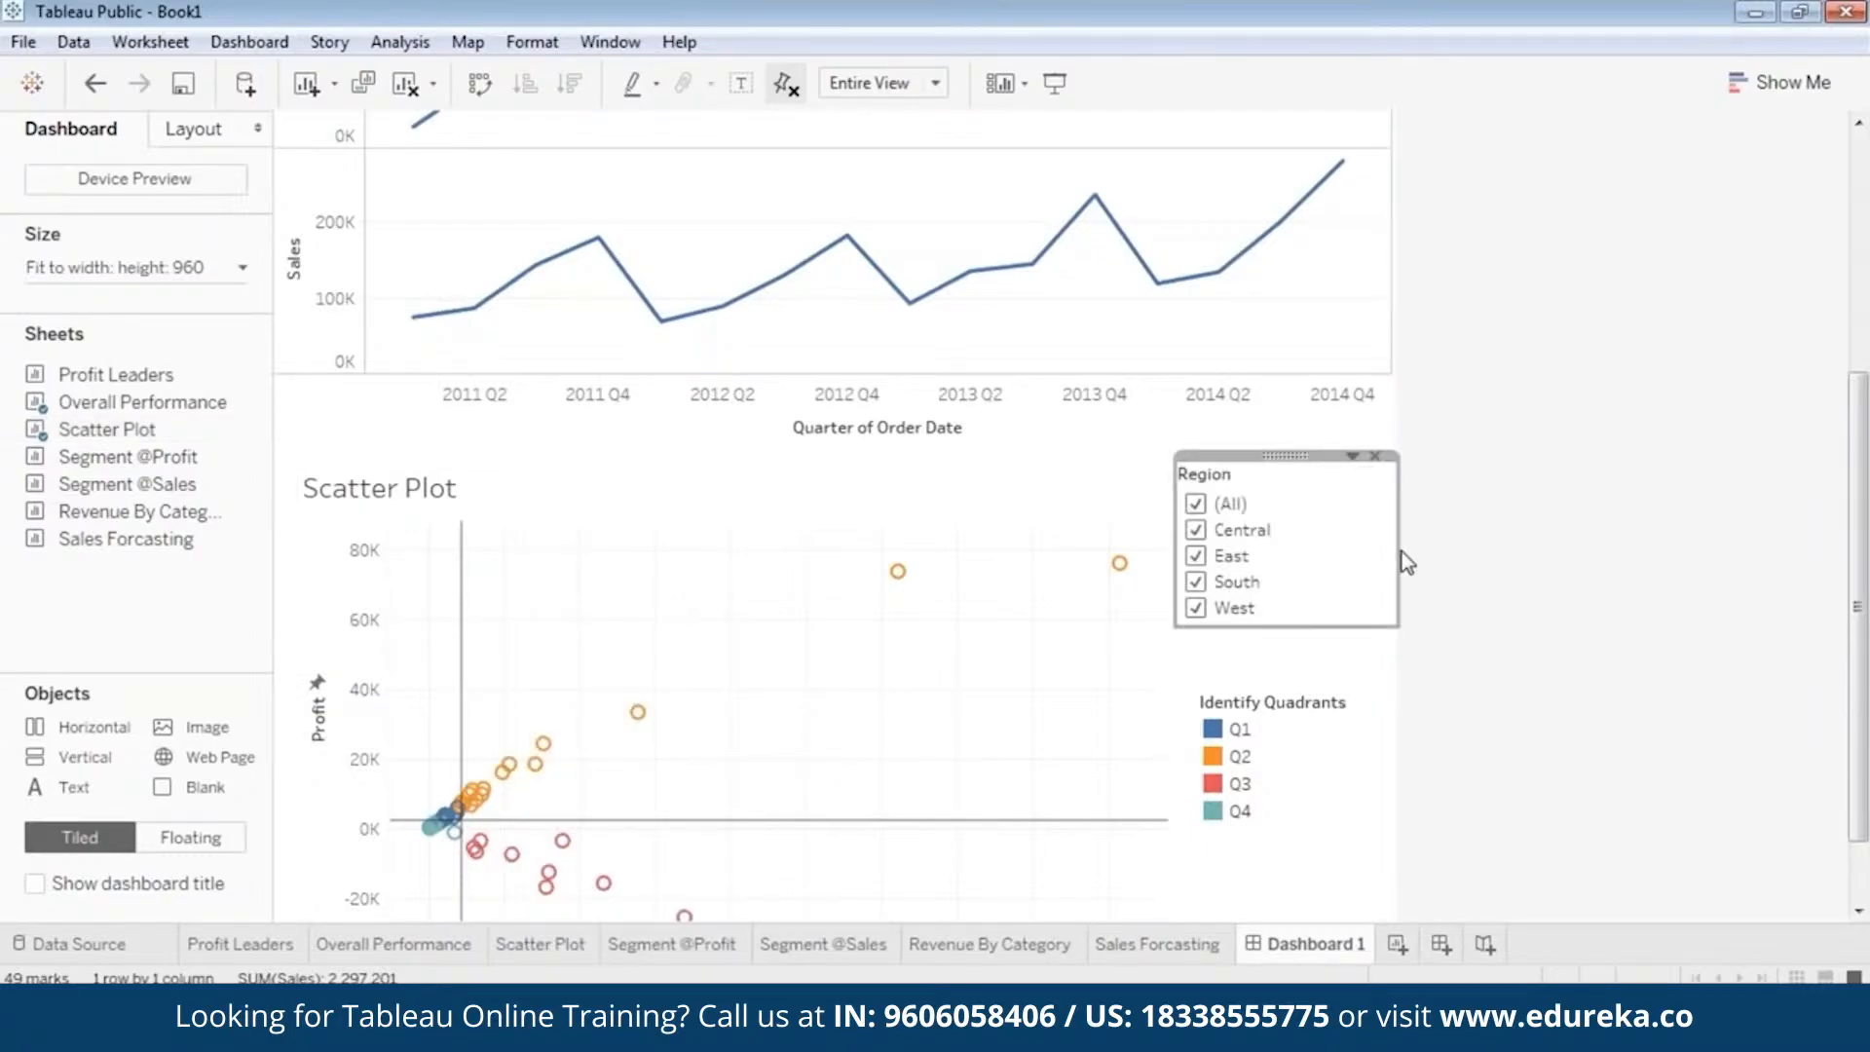
{"action": "left_click_drag", "start_coordinate": [1400, 552], "coordinate": [1356, 549]}
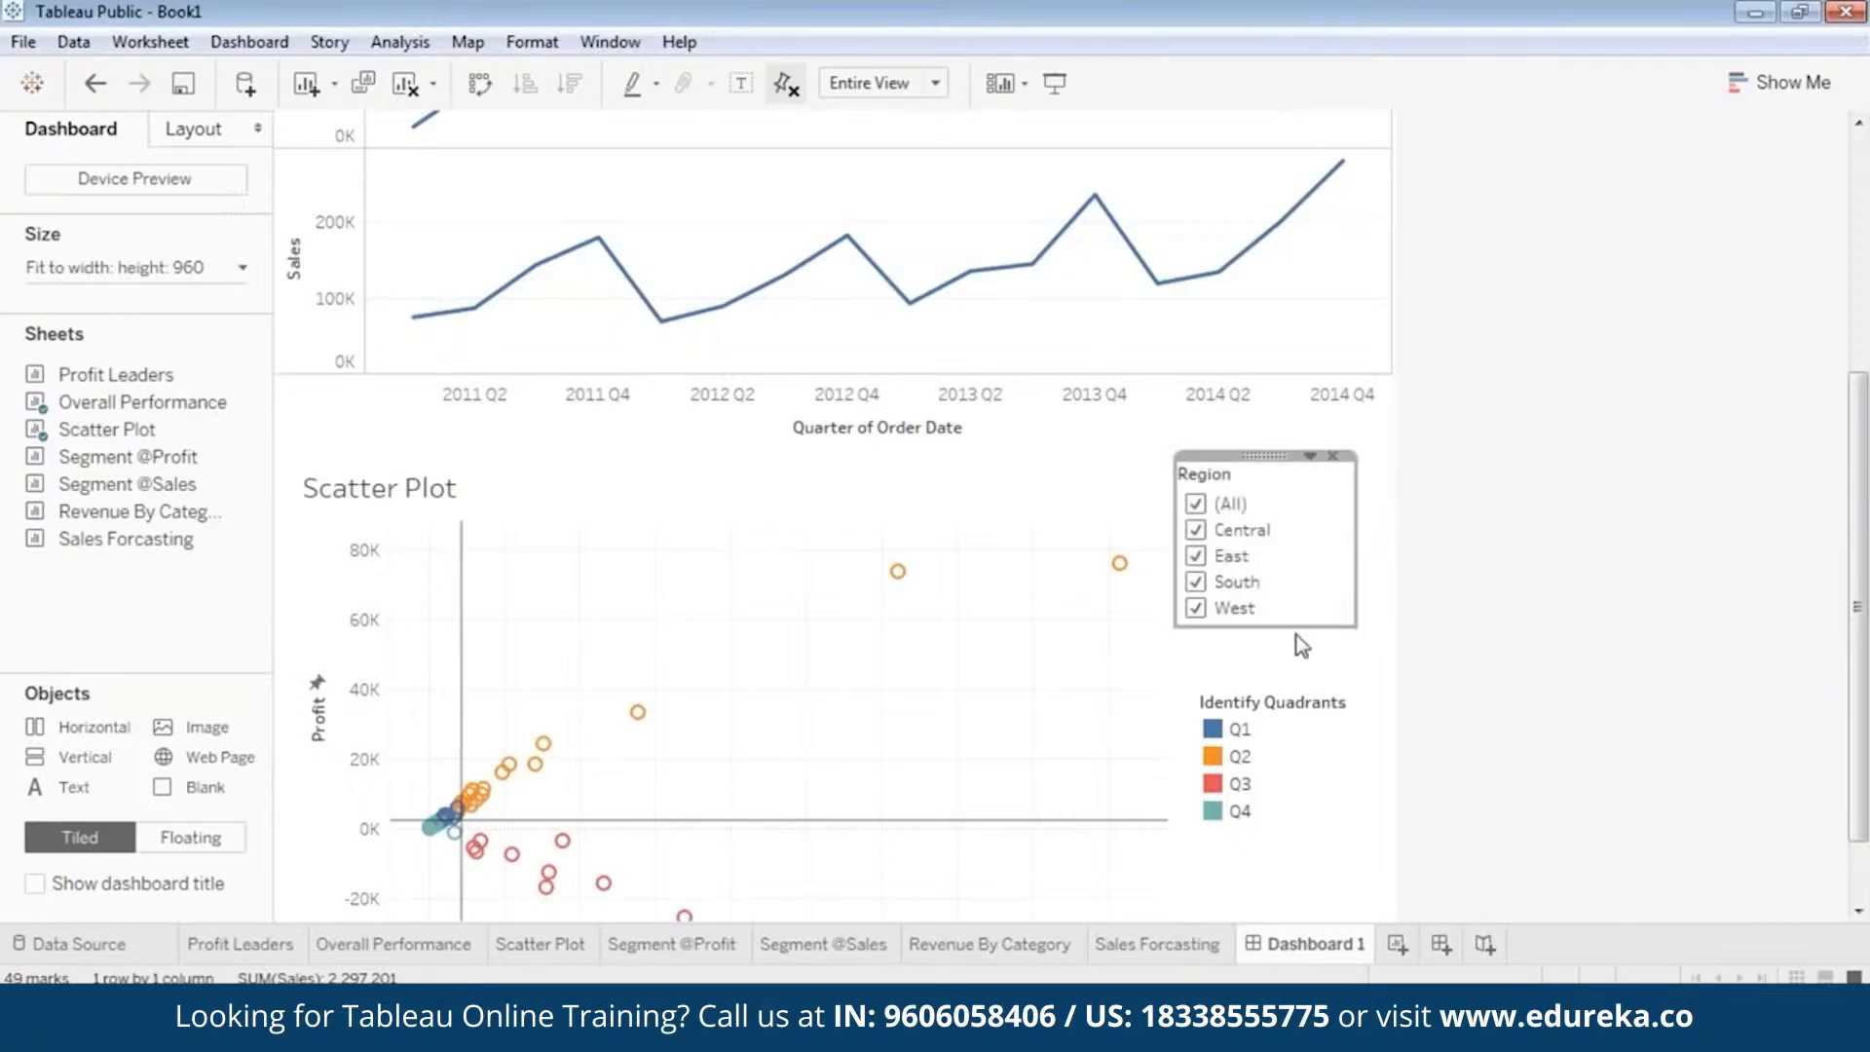
{"action": "left_click_drag", "start_coordinate": [1290, 629], "coordinate": [1290, 653]}
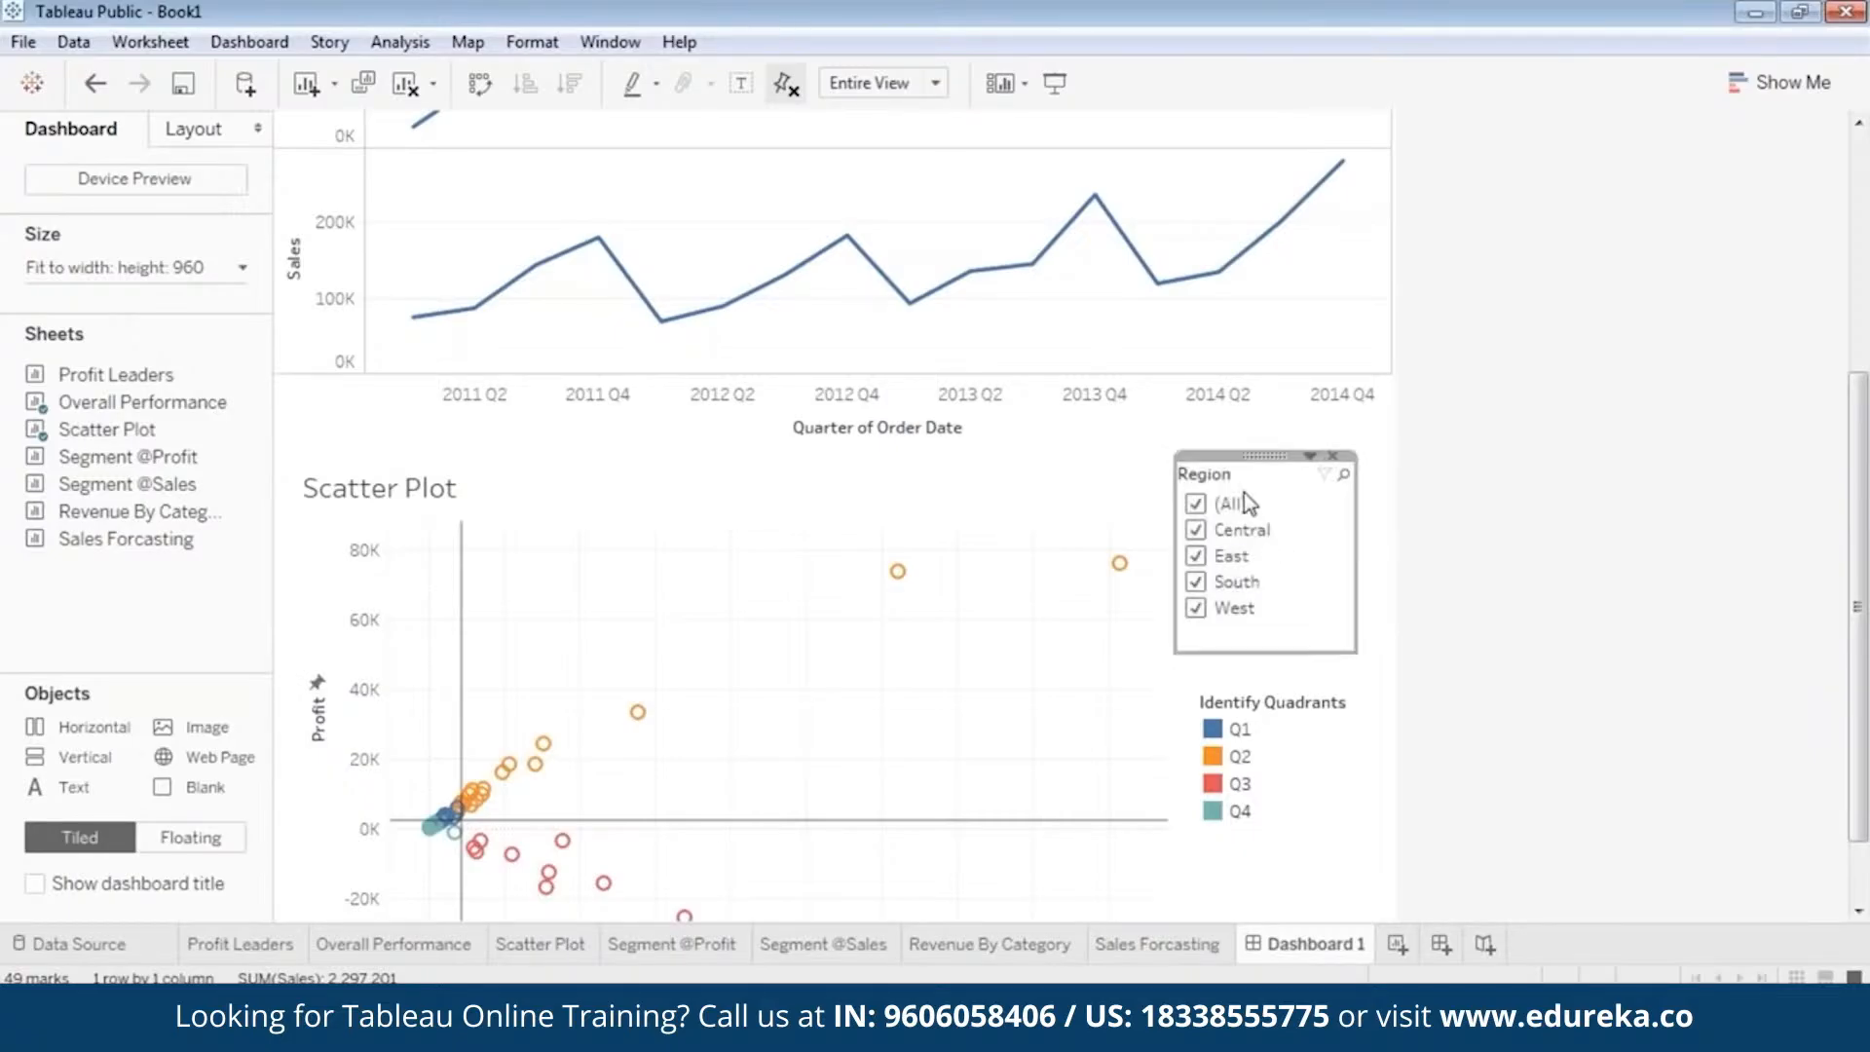
{"action": "left_click_drag", "start_coordinate": [1264, 454], "coordinate": [1304, 472]}
Narrow the Identify Quadrants legend and place it directly beneath the Region filter without covering the legend's title.
{"action": "left_click", "coordinate": [1325, 725]}
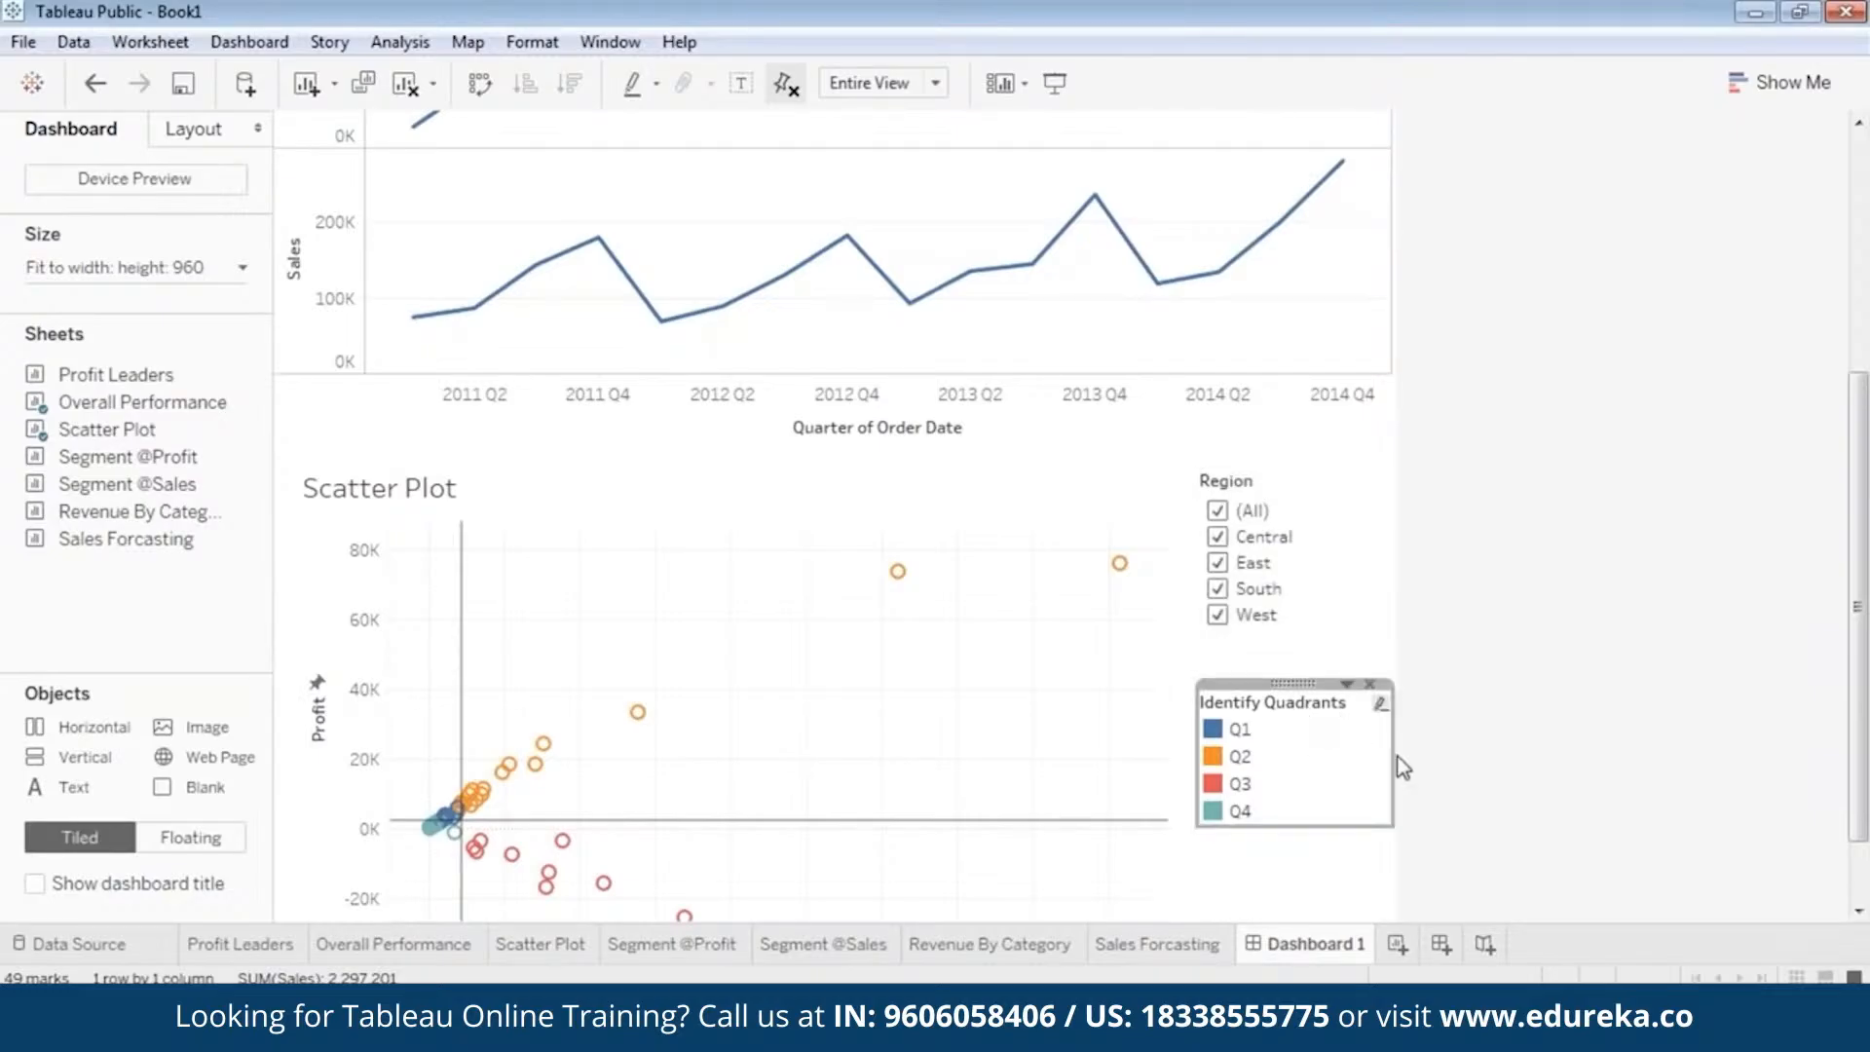
{"action": "mouse_move", "coordinate": [1392, 751]}
{"action": "left_mouse_down"}
{"action": "mouse_move", "coordinate": [1359, 746]}
{"action": "mouse_move", "coordinate": [1375, 753]}
{"action": "left_mouse_up"}
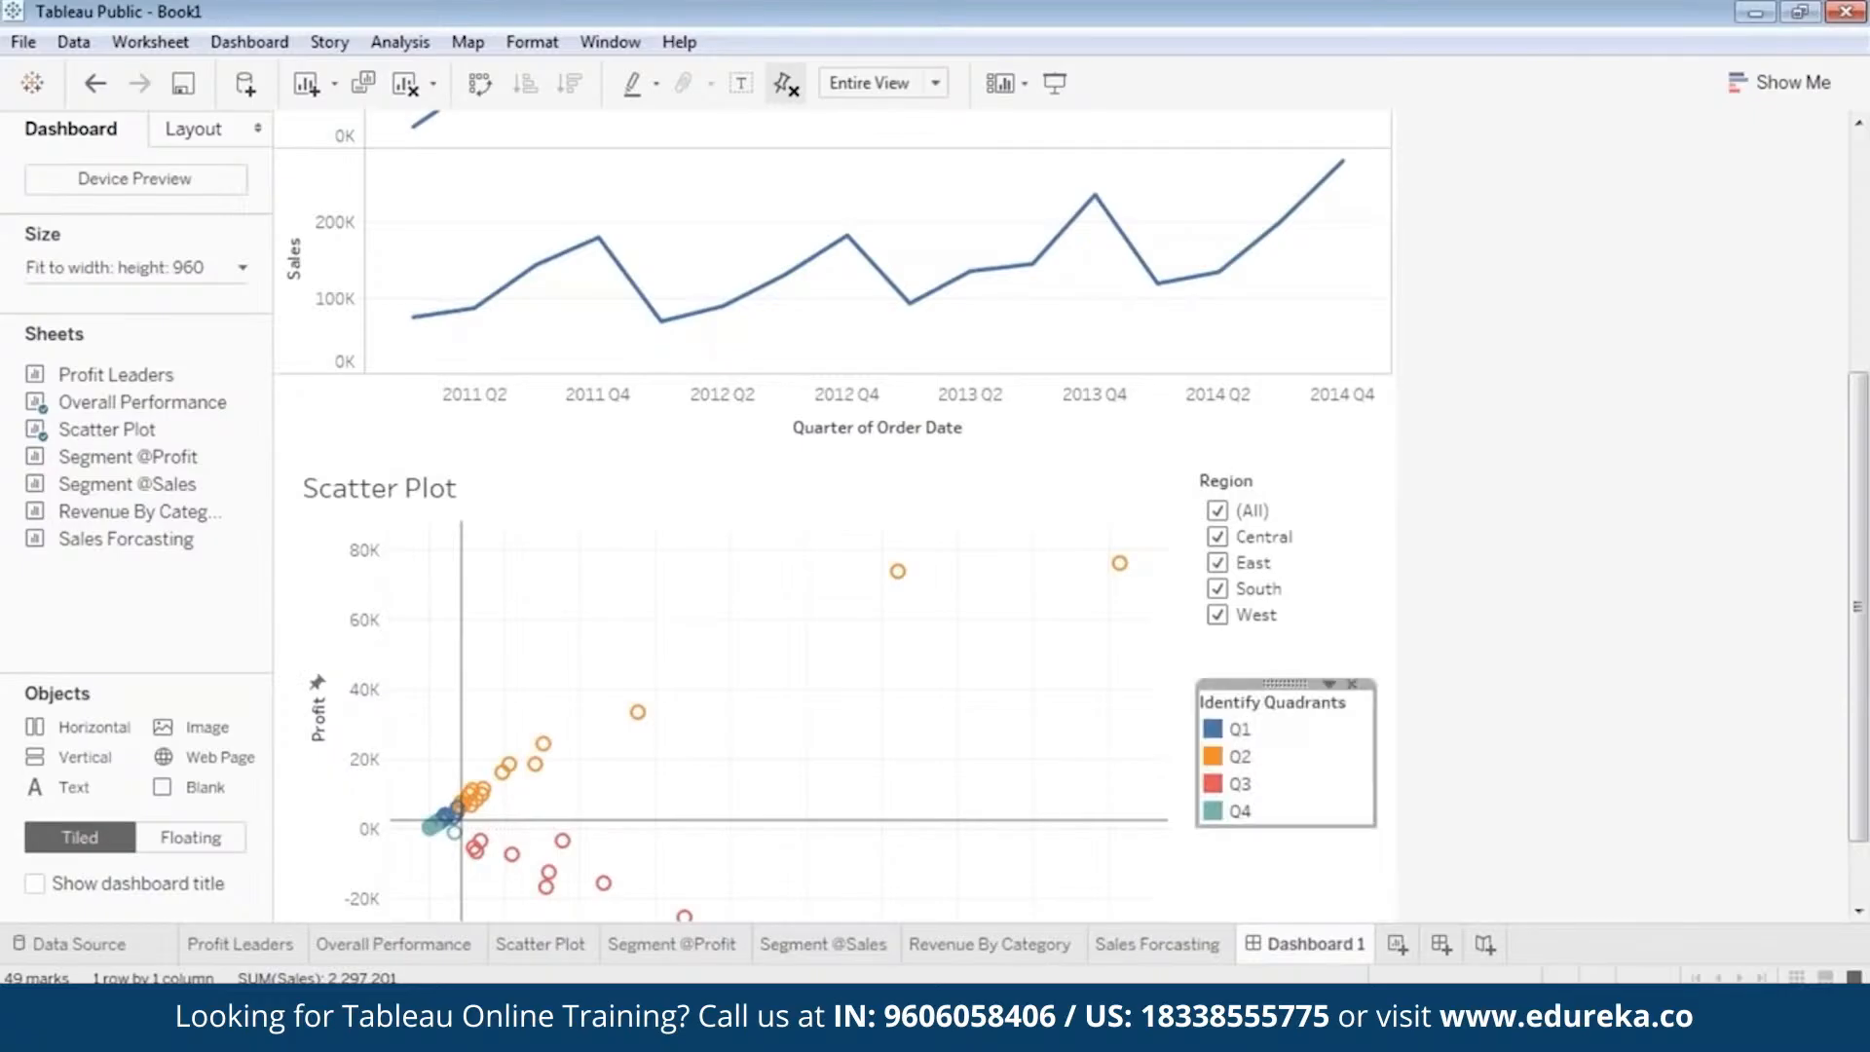
{"action": "left_click_drag", "start_coordinate": [1285, 681], "coordinate": [1282, 640]}
{"action": "left_click", "coordinate": [1475, 652]}
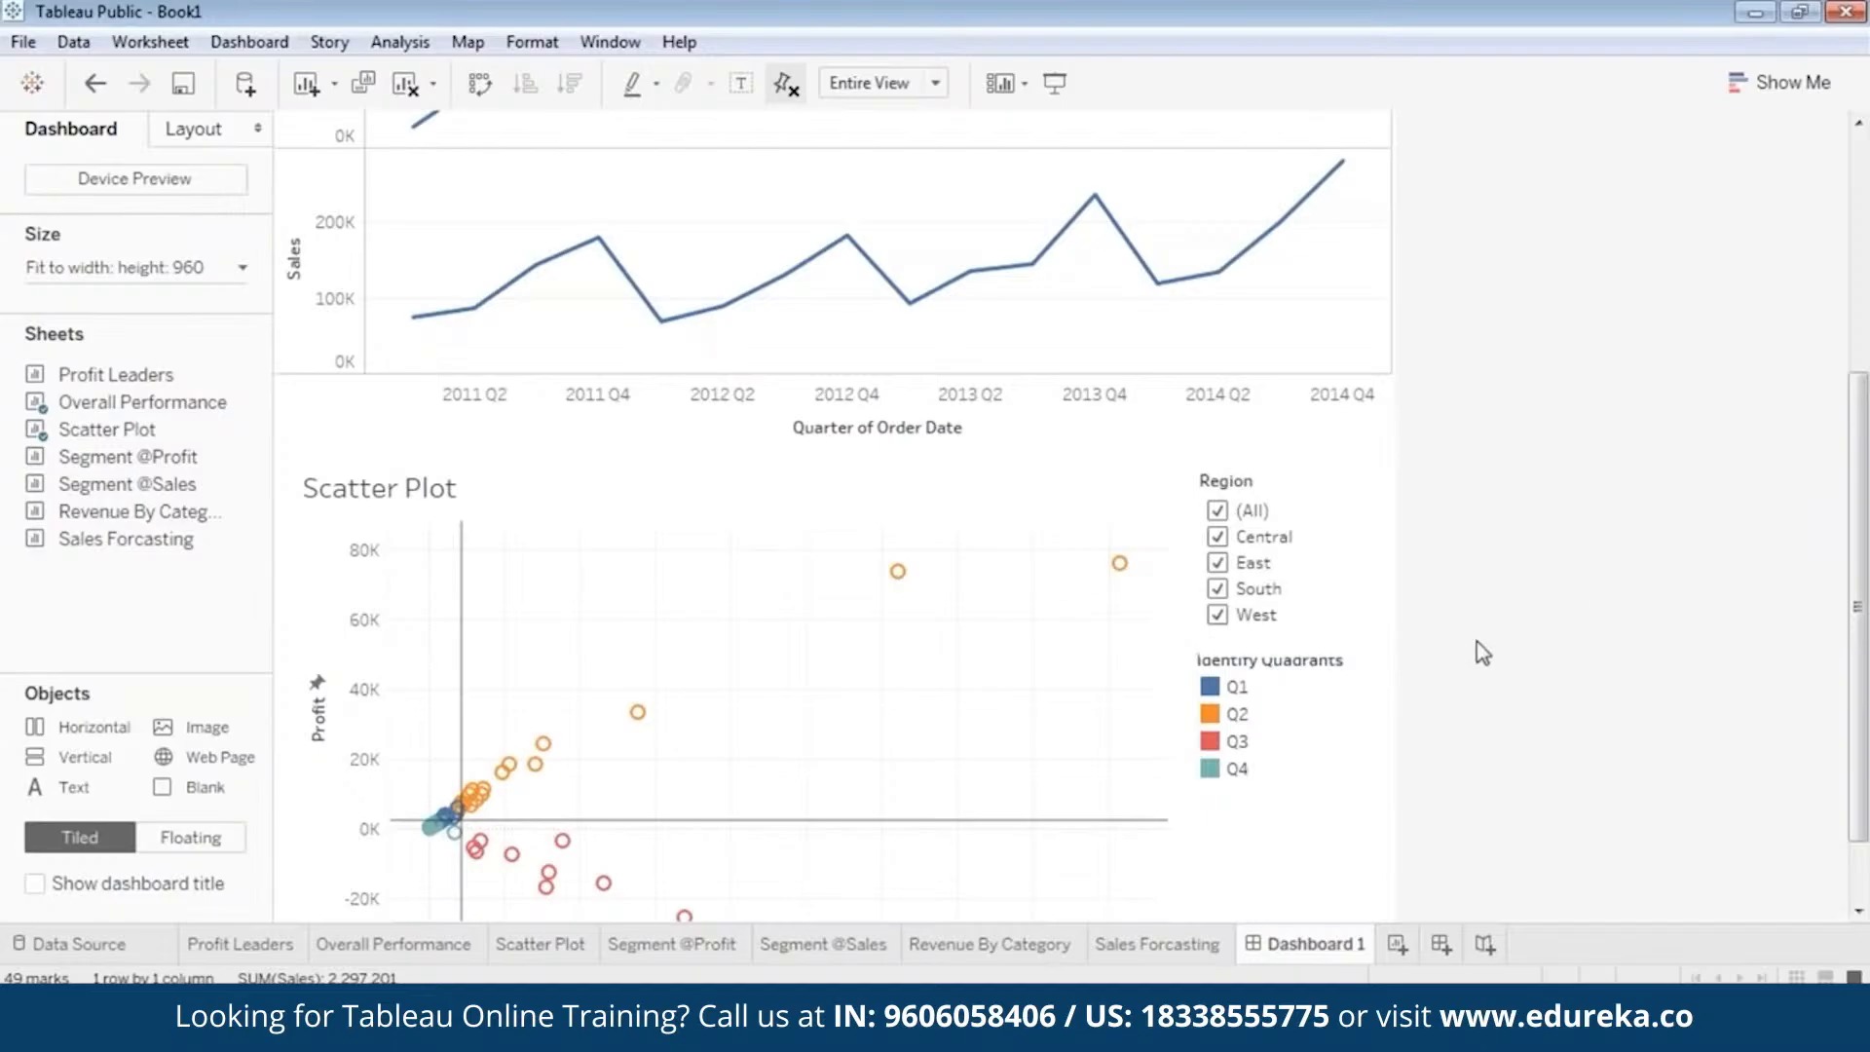
{"action": "left_click", "coordinate": [1299, 777]}
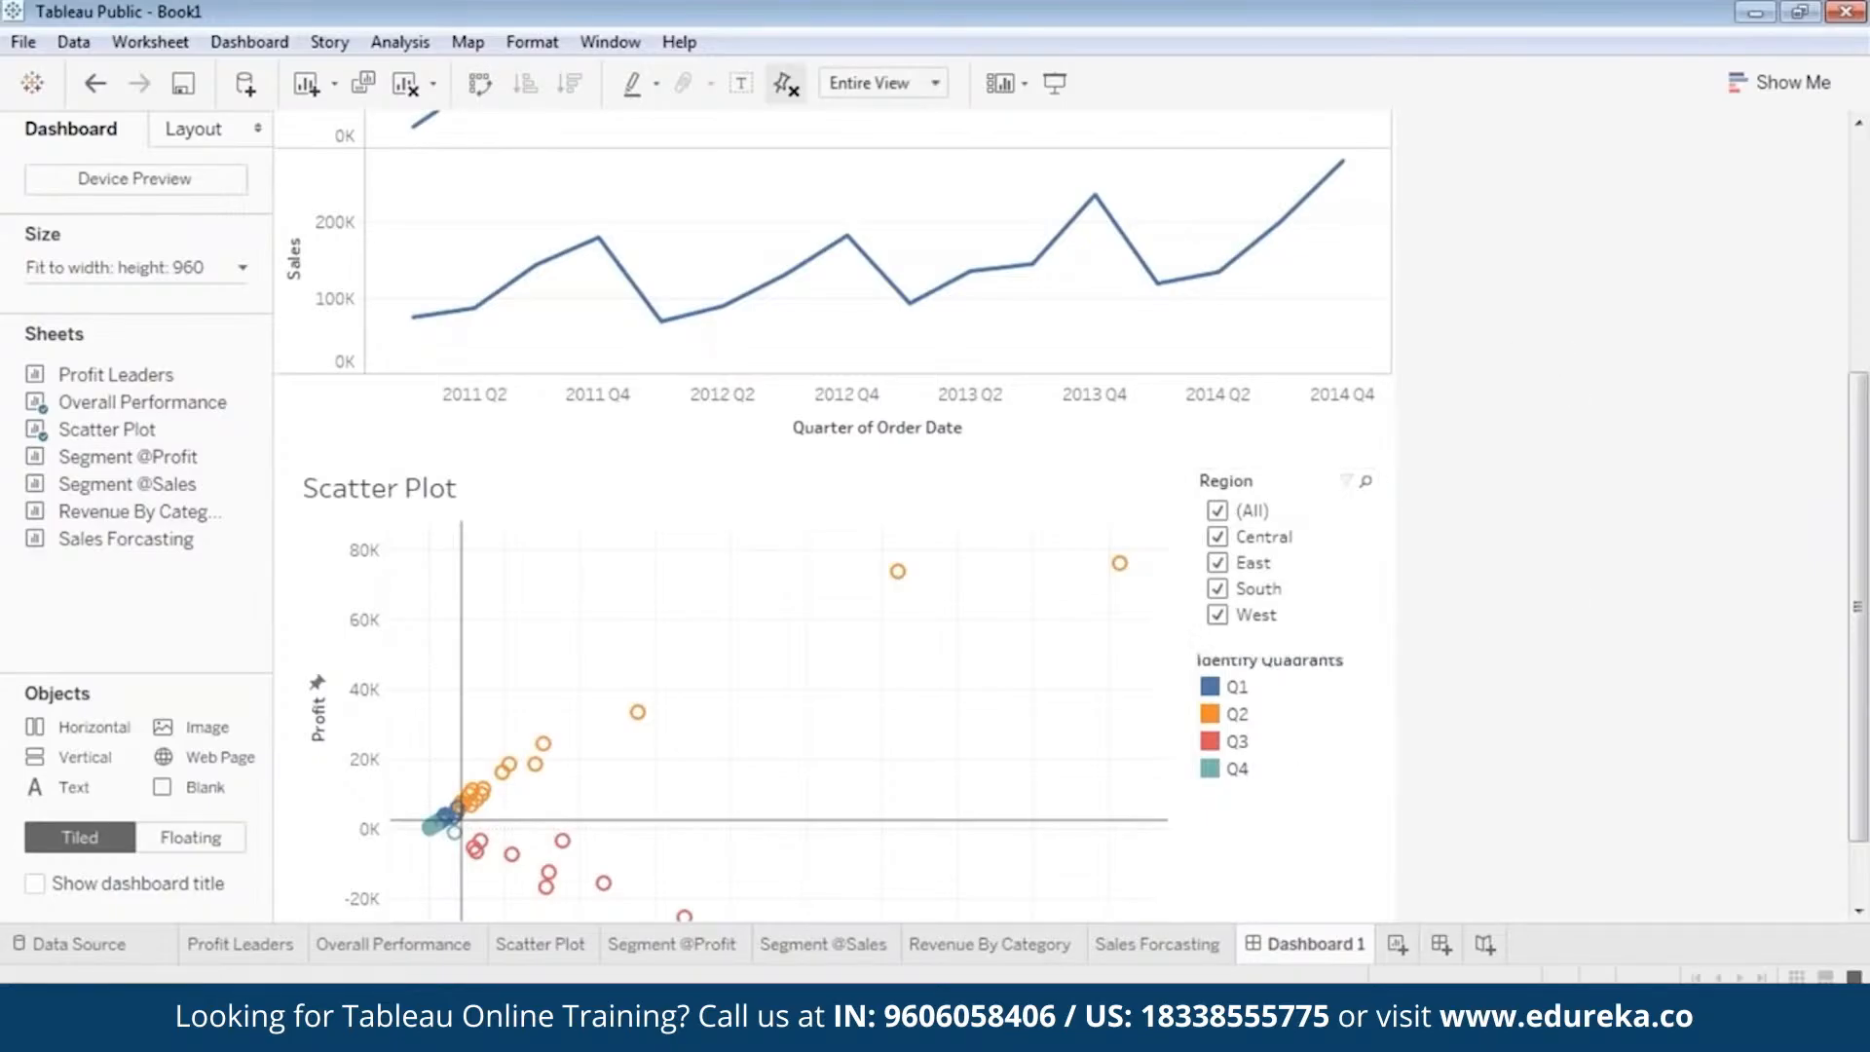
{"action": "left_click_drag", "start_coordinate": [1288, 657], "coordinate": [1287, 656]}
{"action": "left_click", "coordinate": [1481, 711]}
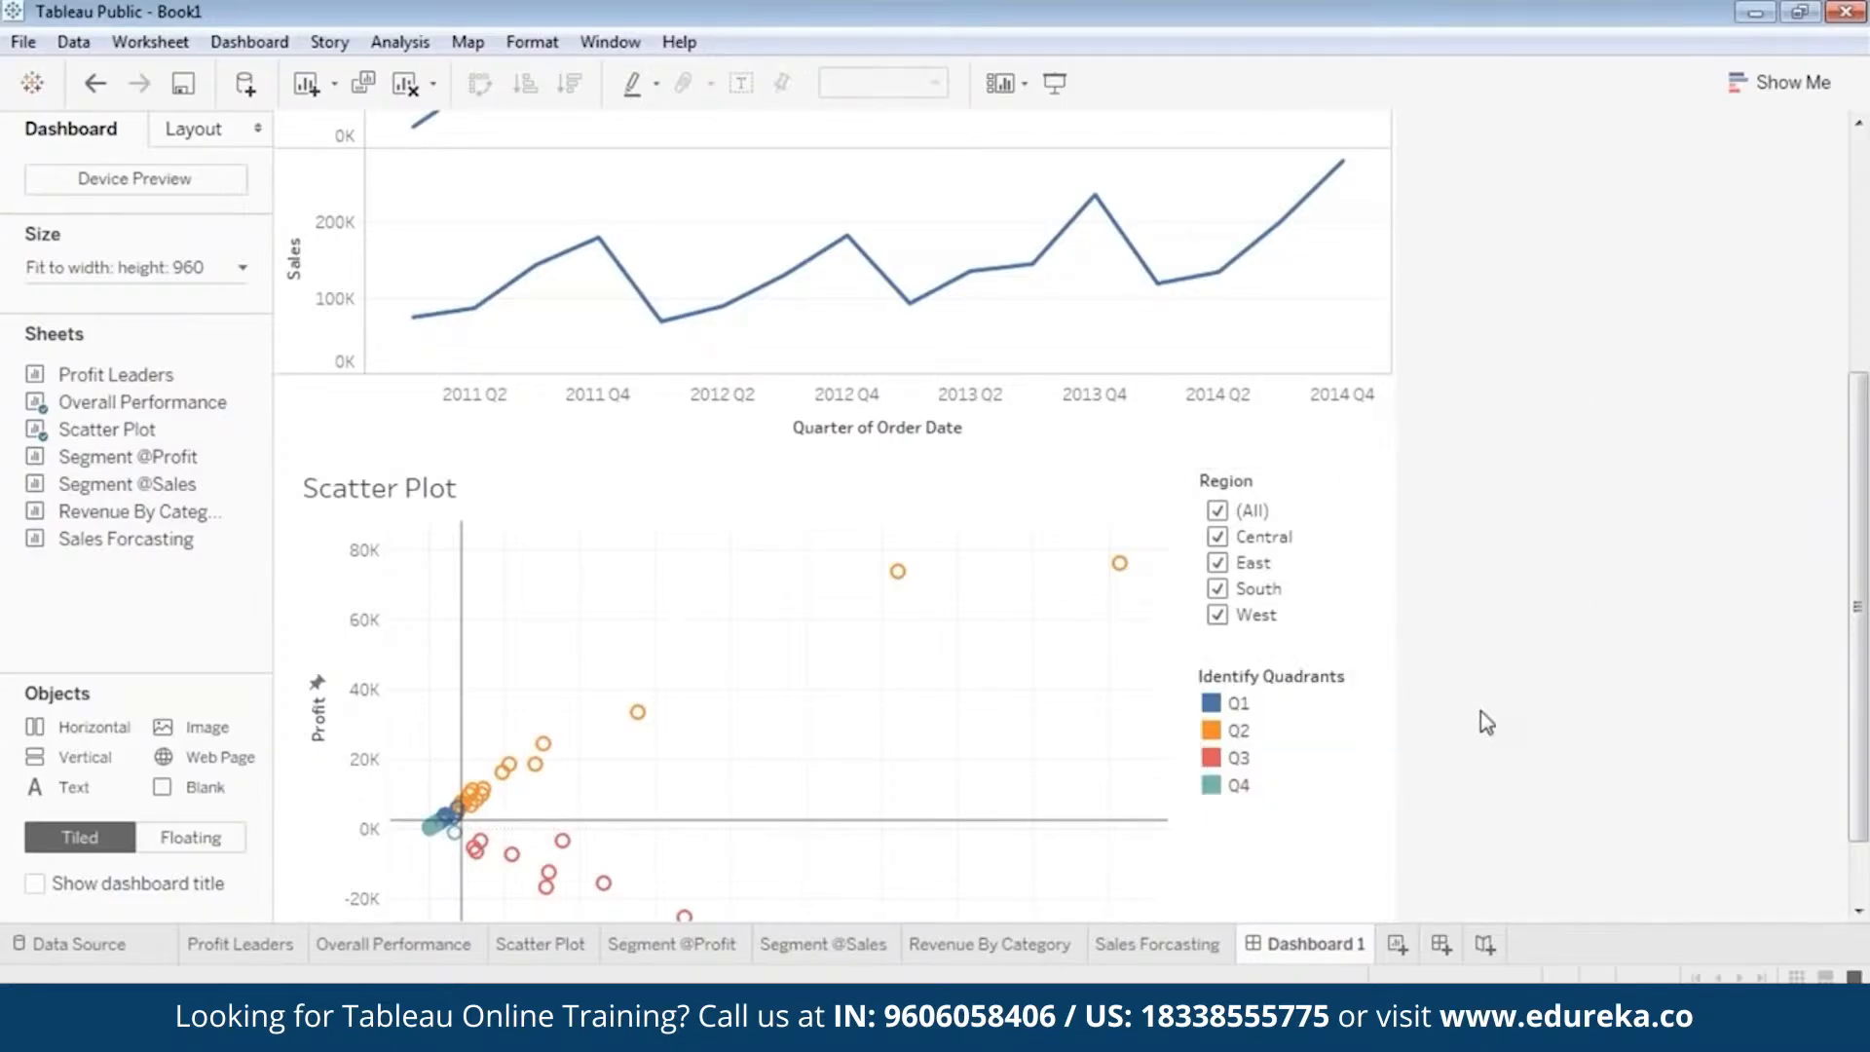
{"action": "left_click", "coordinate": [1288, 672]}
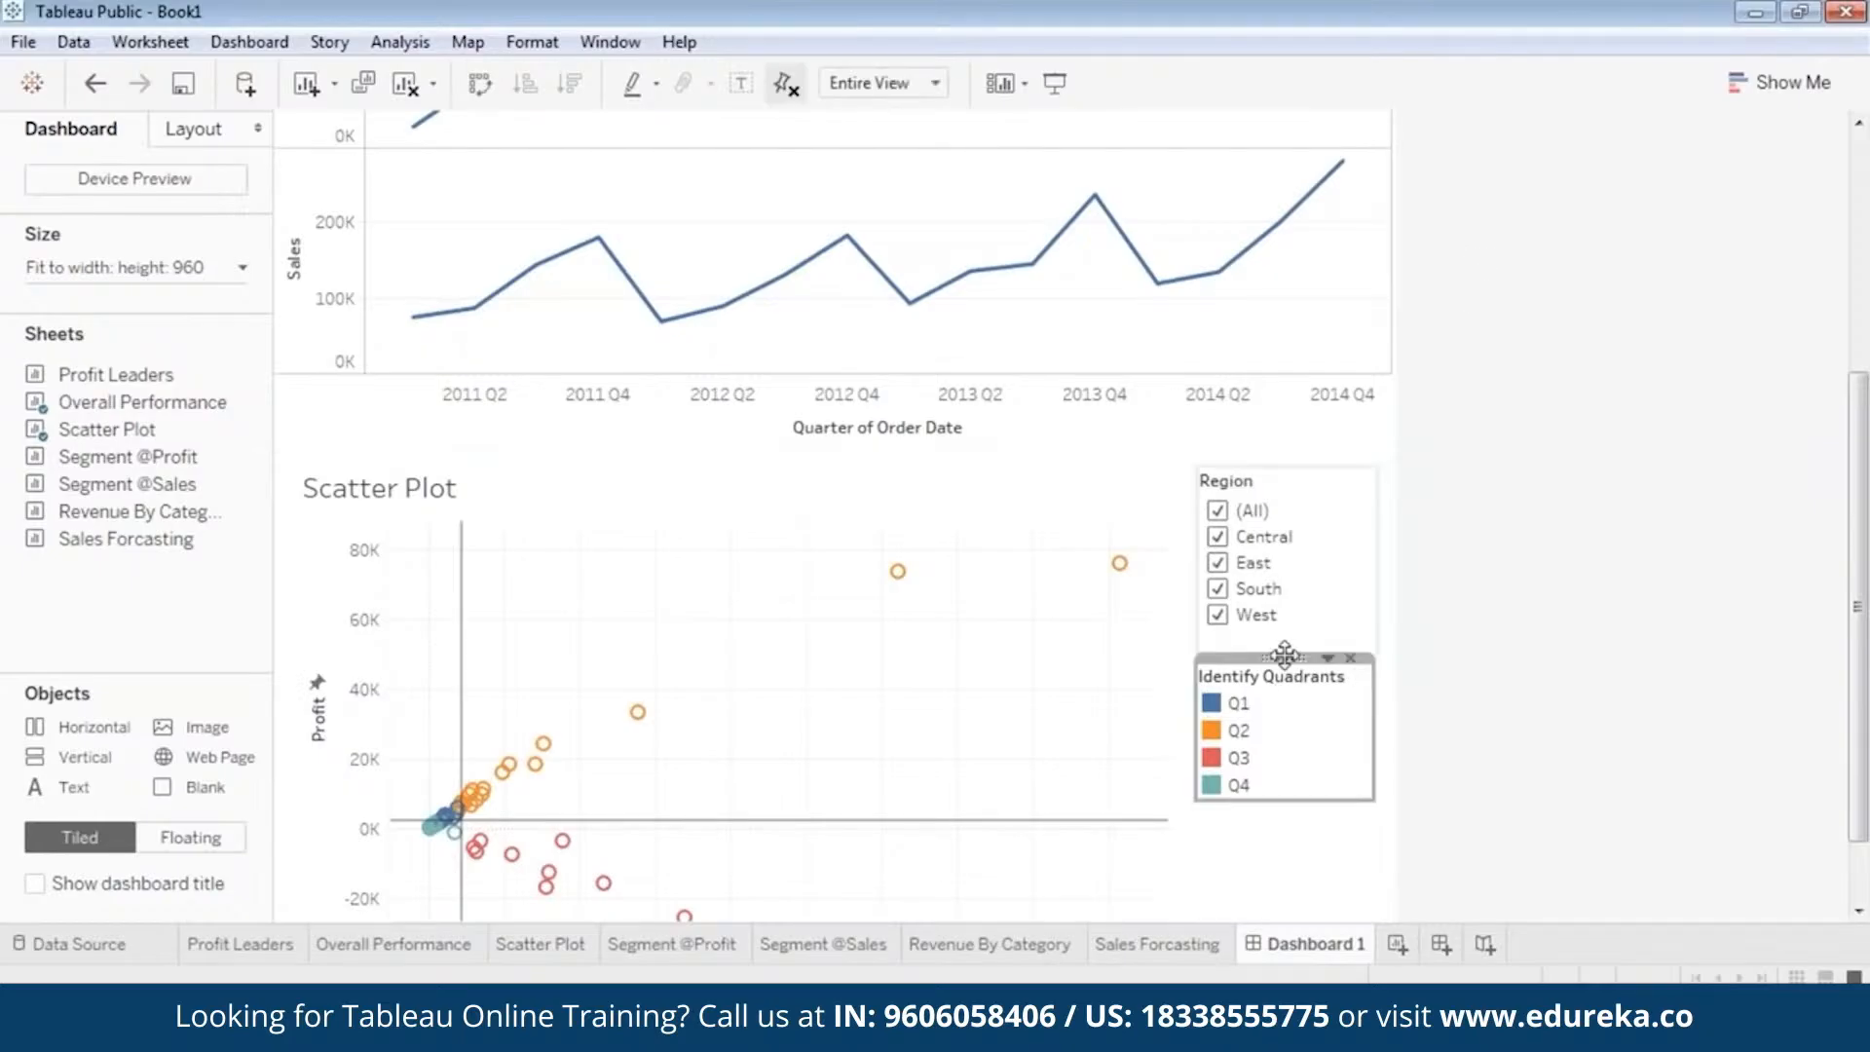
{"action": "left_click_drag", "start_coordinate": [1285, 656], "coordinate": [1296, 658]}
Preview the dashboard in presentation mode, checking the Scatter Plot's filter and legend and the logo area.
{"action": "left_click", "coordinate": [1054, 83]}
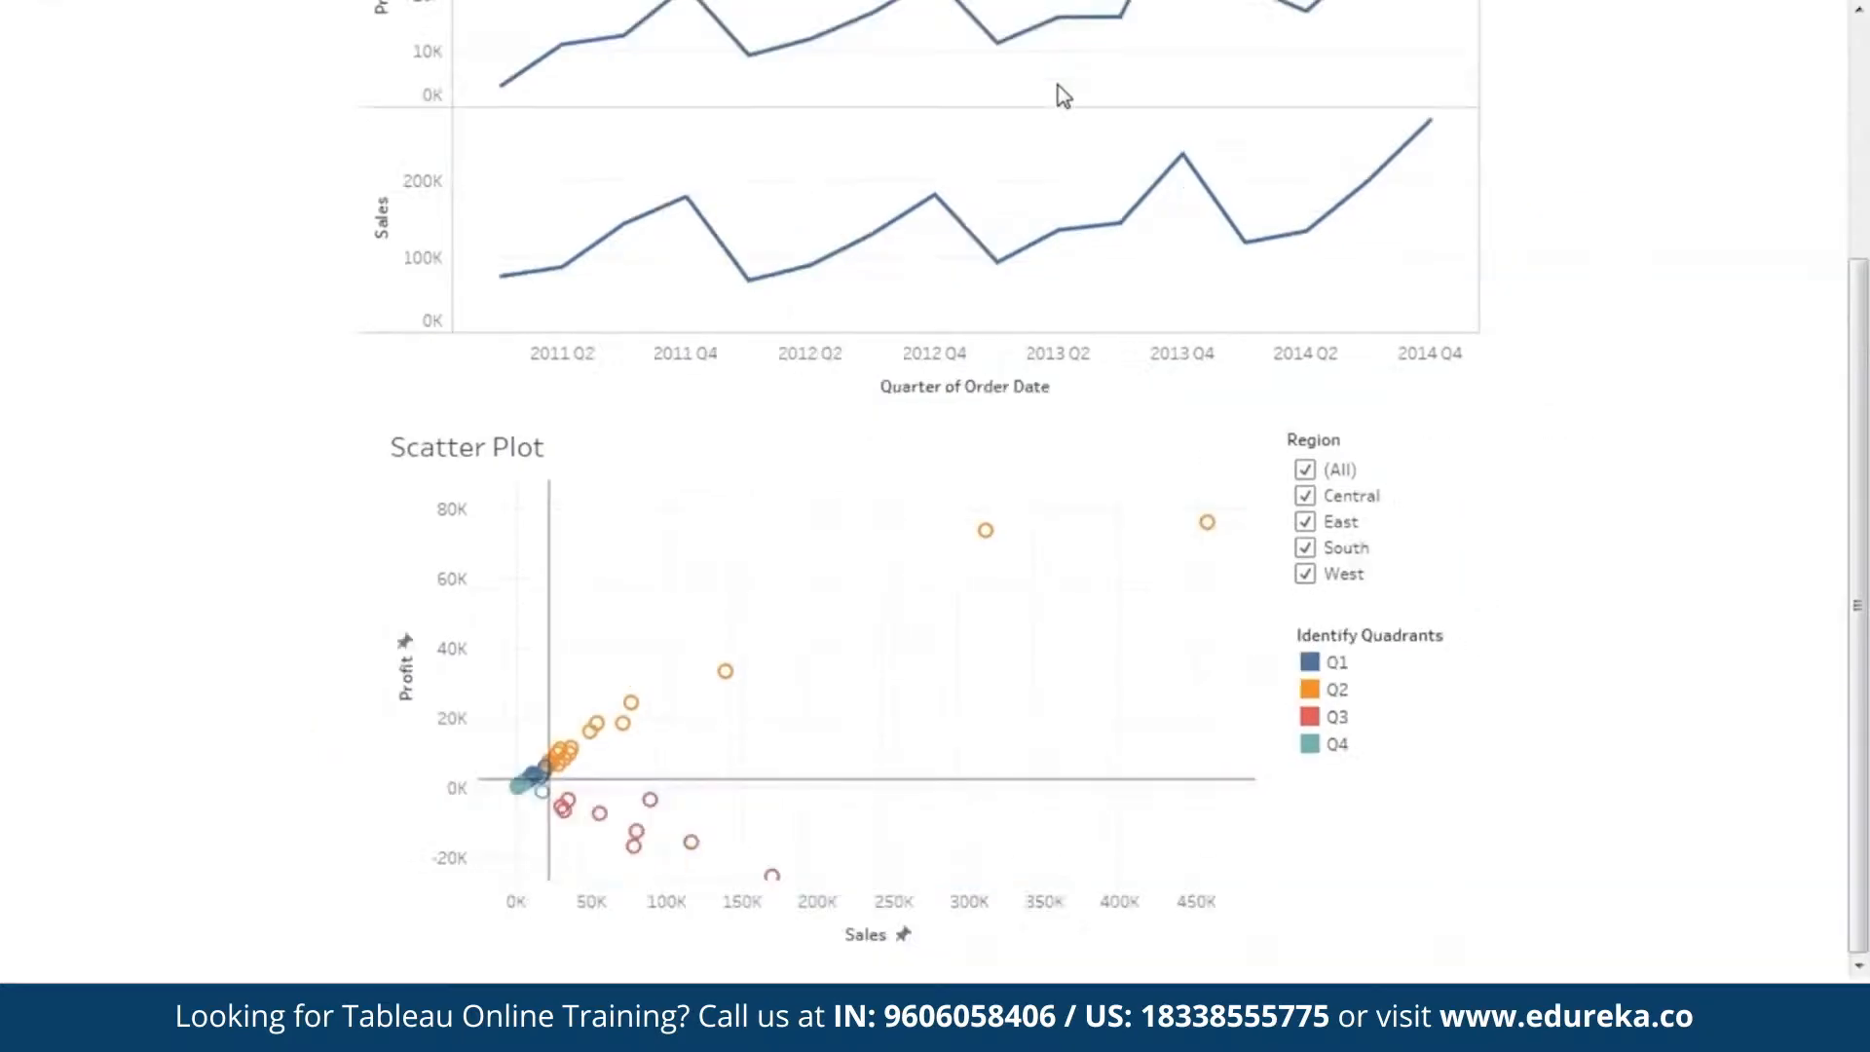
{"action": "scroll", "coordinate": [1533, 423], "scroll_direction": "up", "scroll_amount": 5}
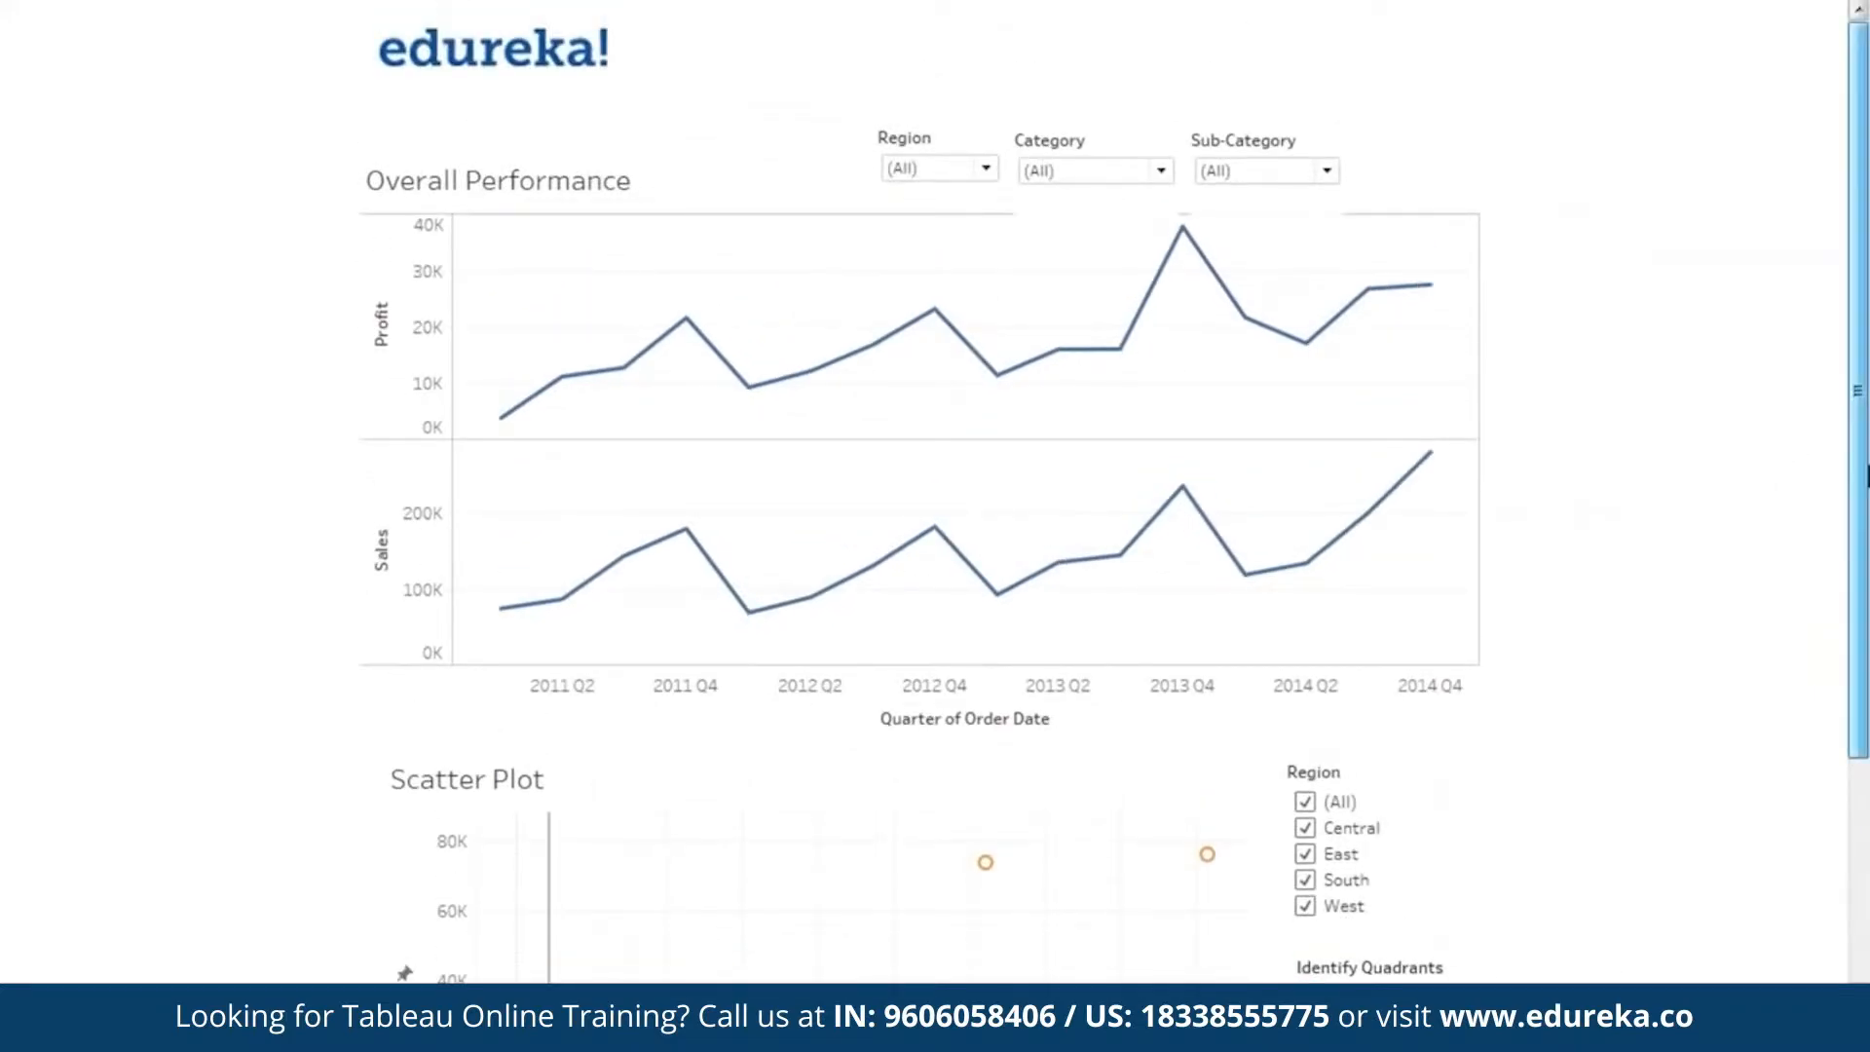
{"action": "key", "text": "Escape"}
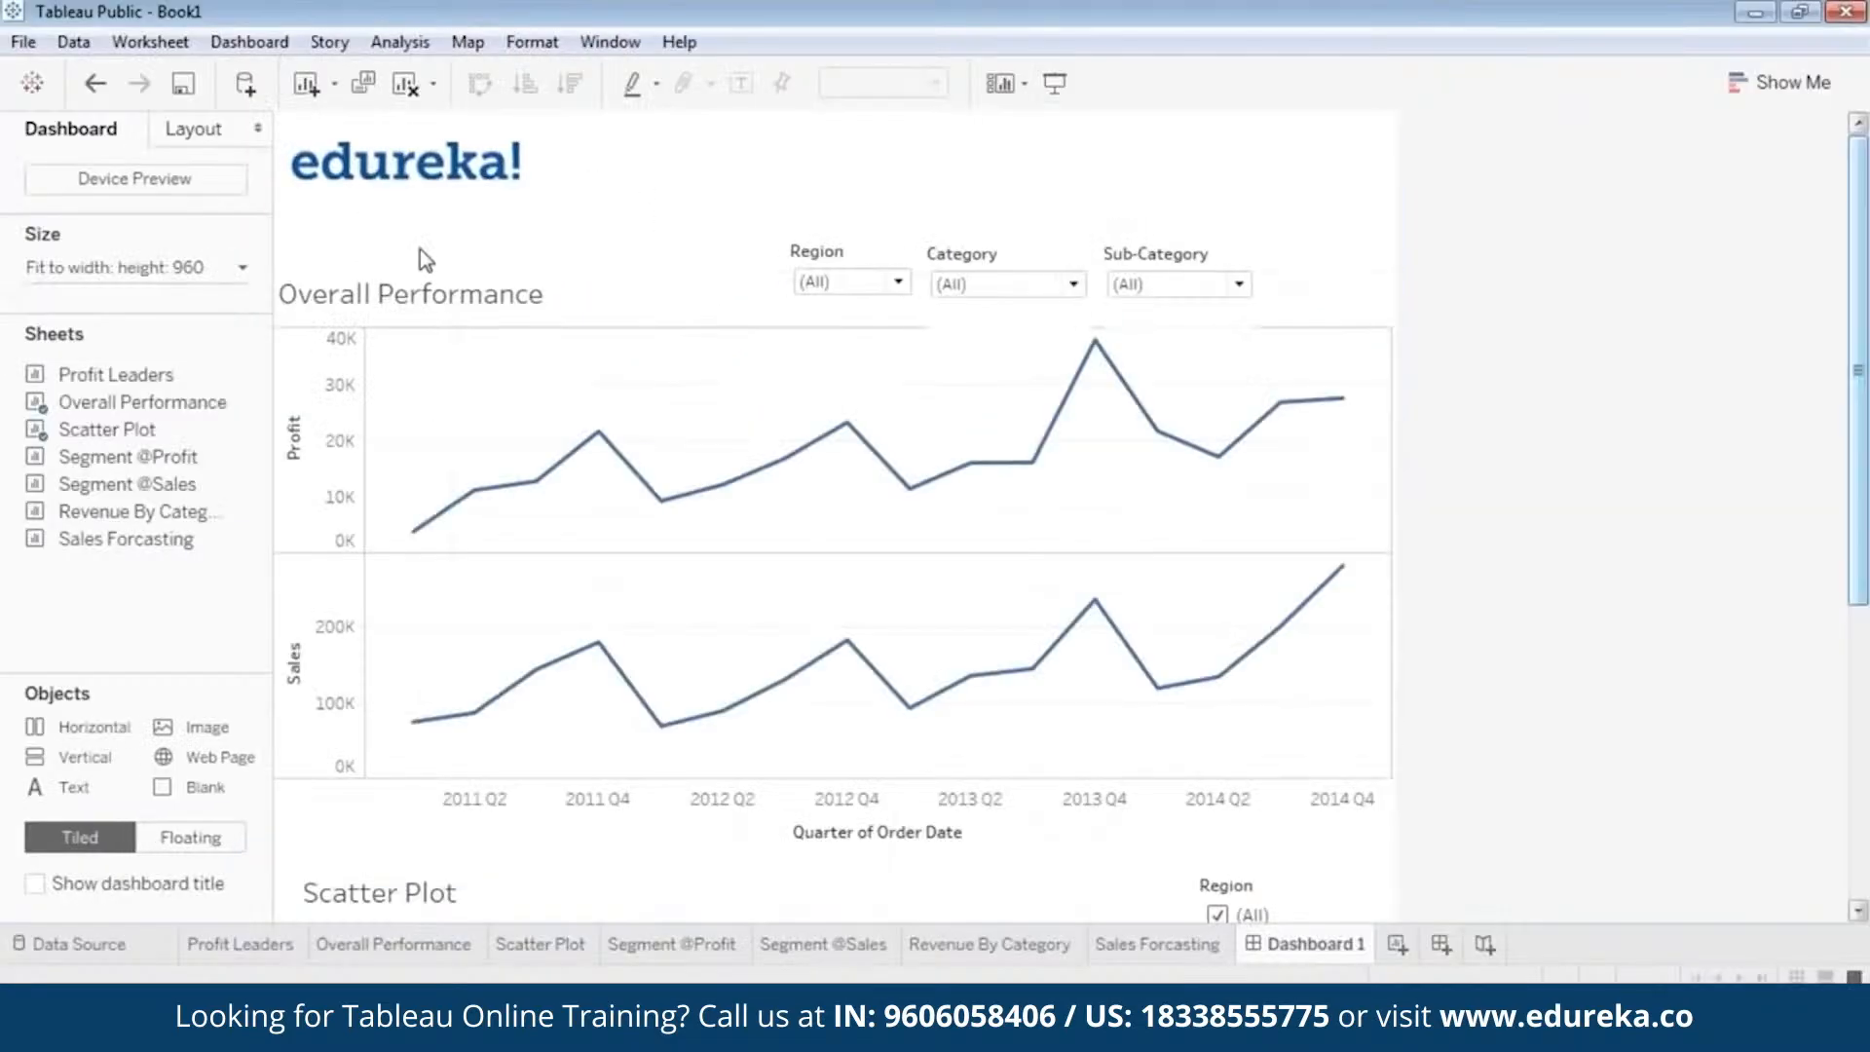
Move the Region and Category filters of the Overall Performance chart up, away from the chart, and shorten the Category filter.
{"action": "left_click", "coordinate": [437, 300]}
{"action": "left_click", "coordinate": [802, 261]}
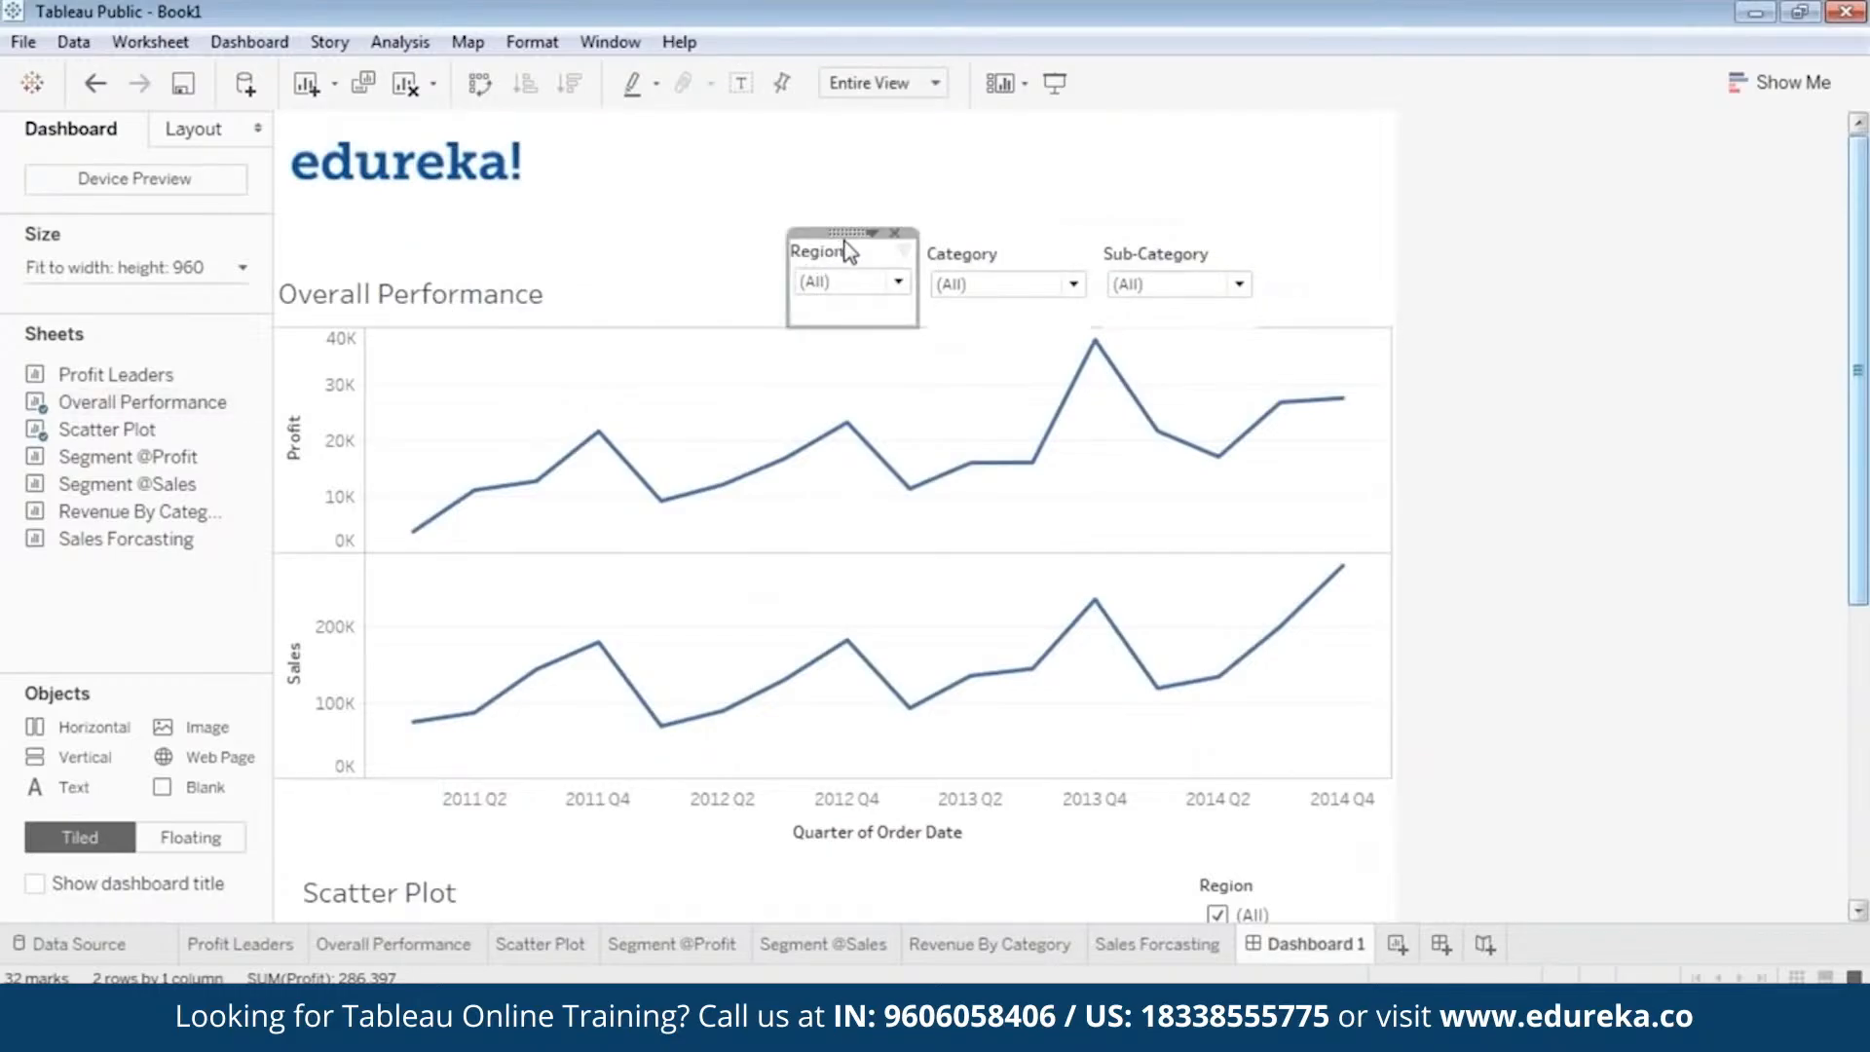
{"action": "left_click_drag", "start_coordinate": [846, 196], "coordinate": [846, 199]}
{"action": "left_click", "coordinate": [991, 261]}
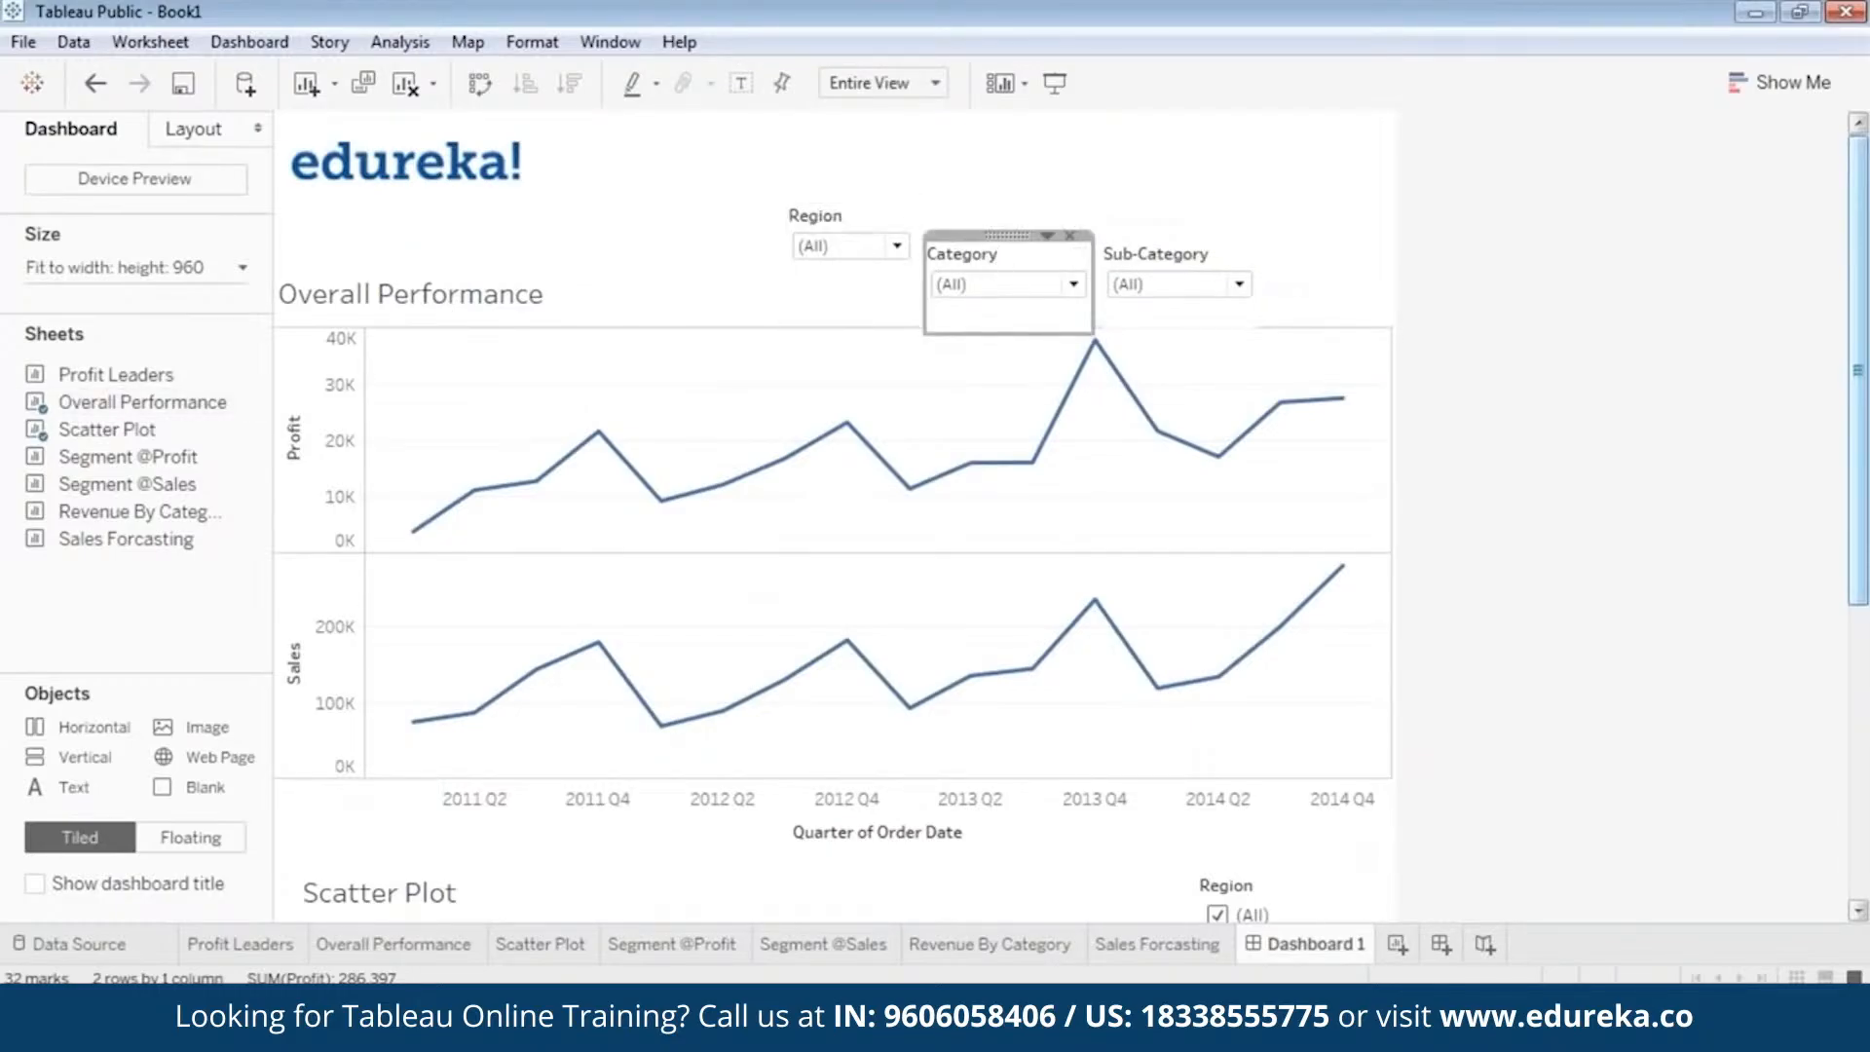
{"action": "left_click_drag", "start_coordinate": [1005, 234], "coordinate": [997, 199]}
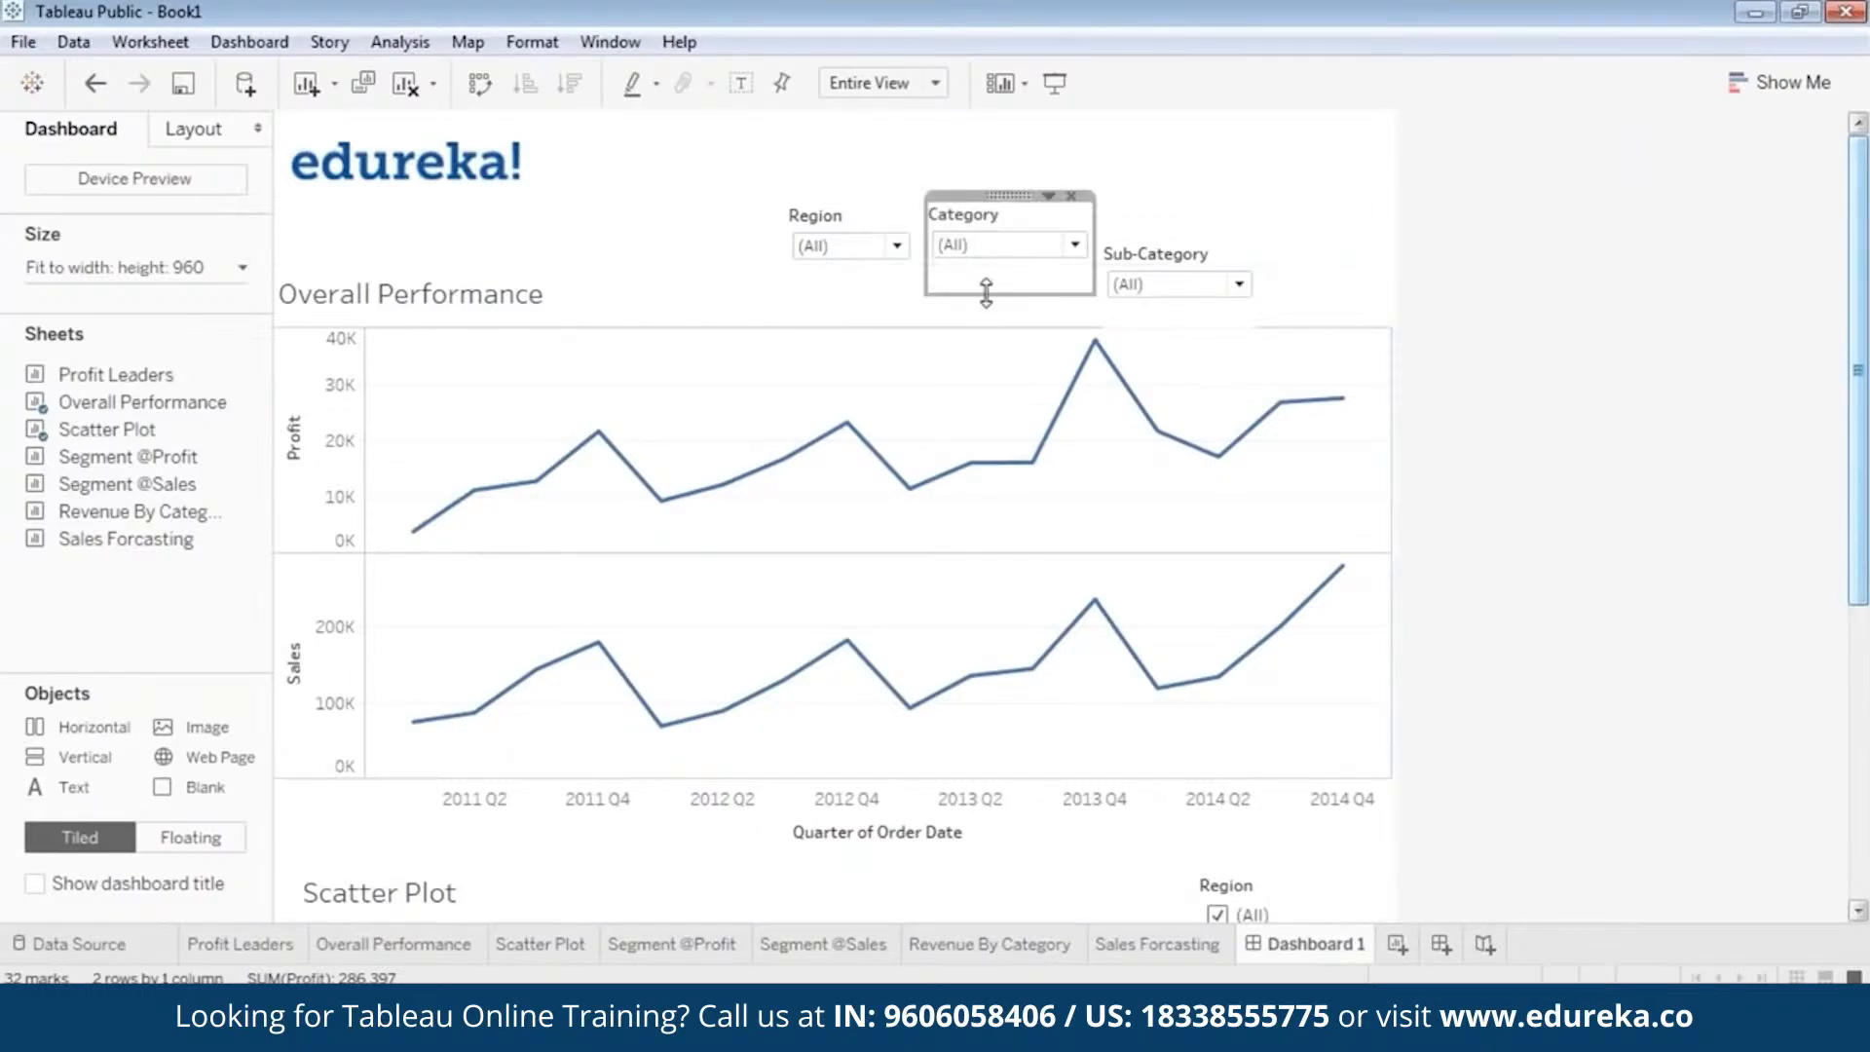
{"action": "left_click_drag", "start_coordinate": [985, 291], "coordinate": [987, 271]}
Raise the Sub-Category filter in line with the Region and Category filters, and shorten both the Sub-Category and Region filters.
{"action": "left_click", "coordinate": [1186, 243]}
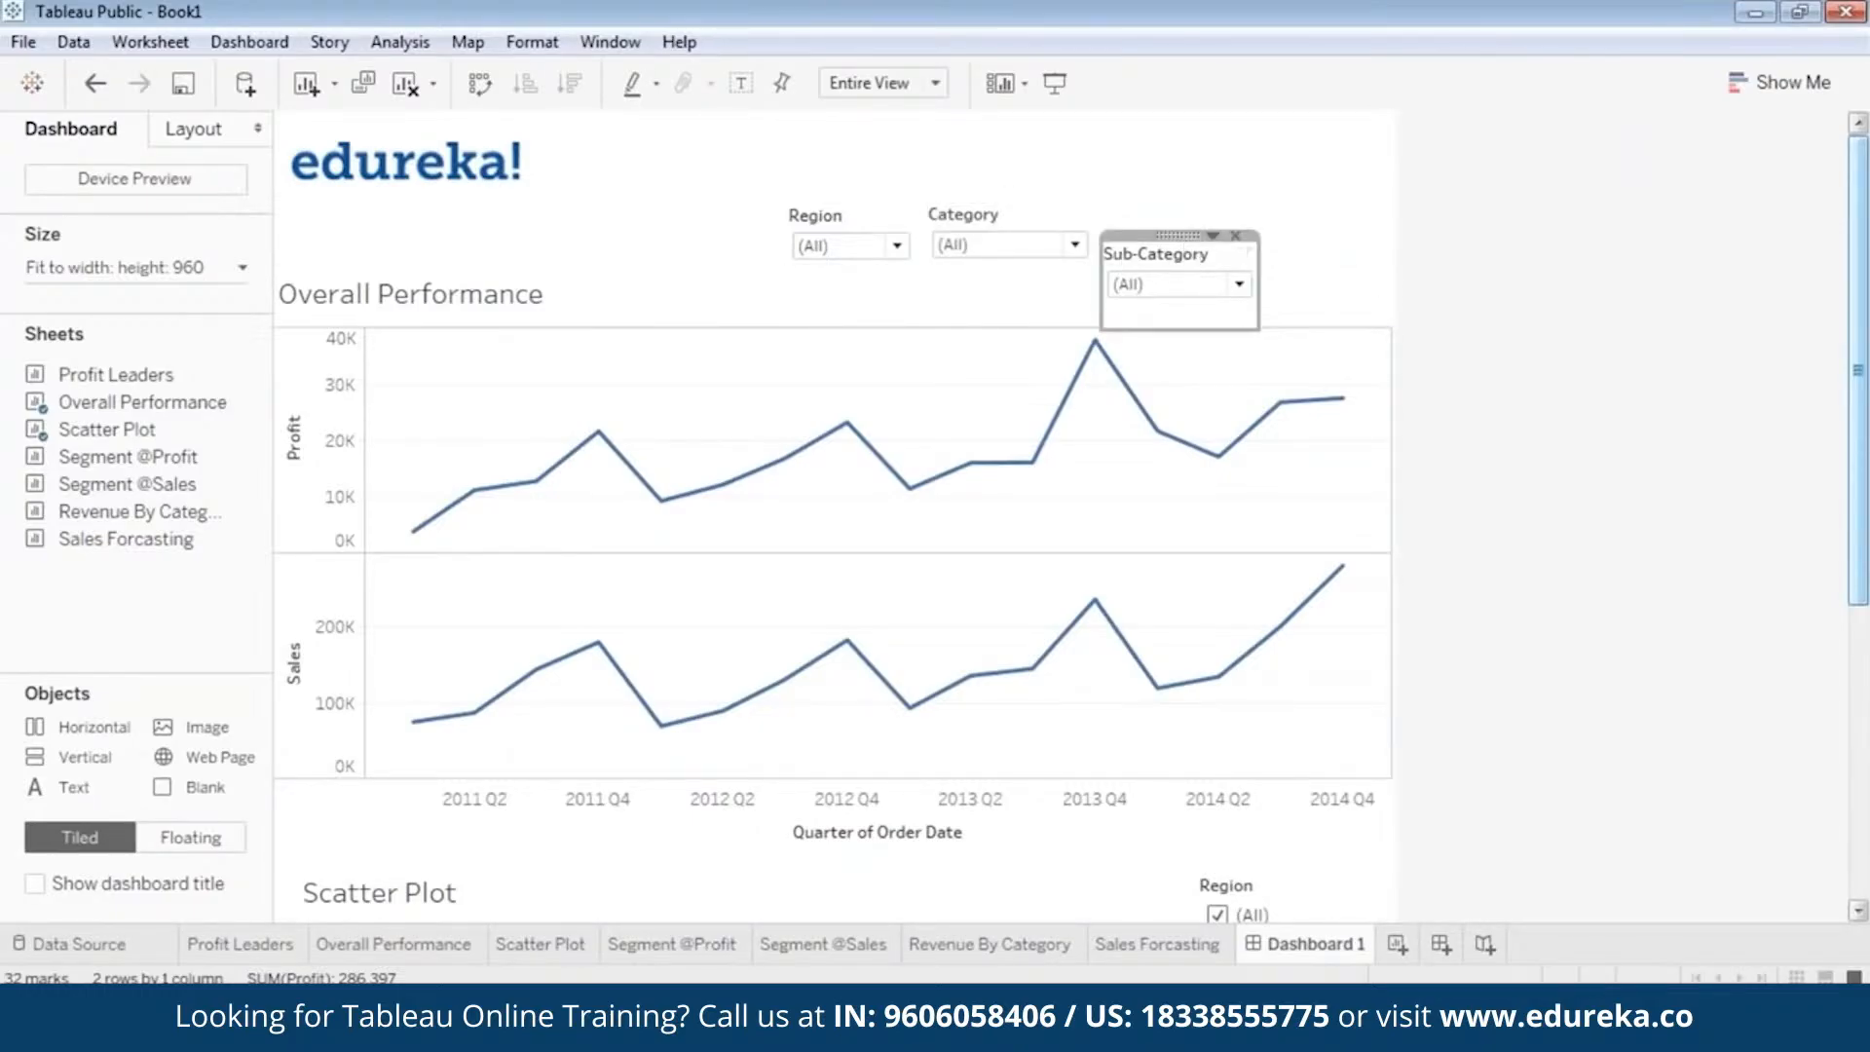
{"action": "left_click_drag", "start_coordinate": [1178, 236], "coordinate": [1178, 194]}
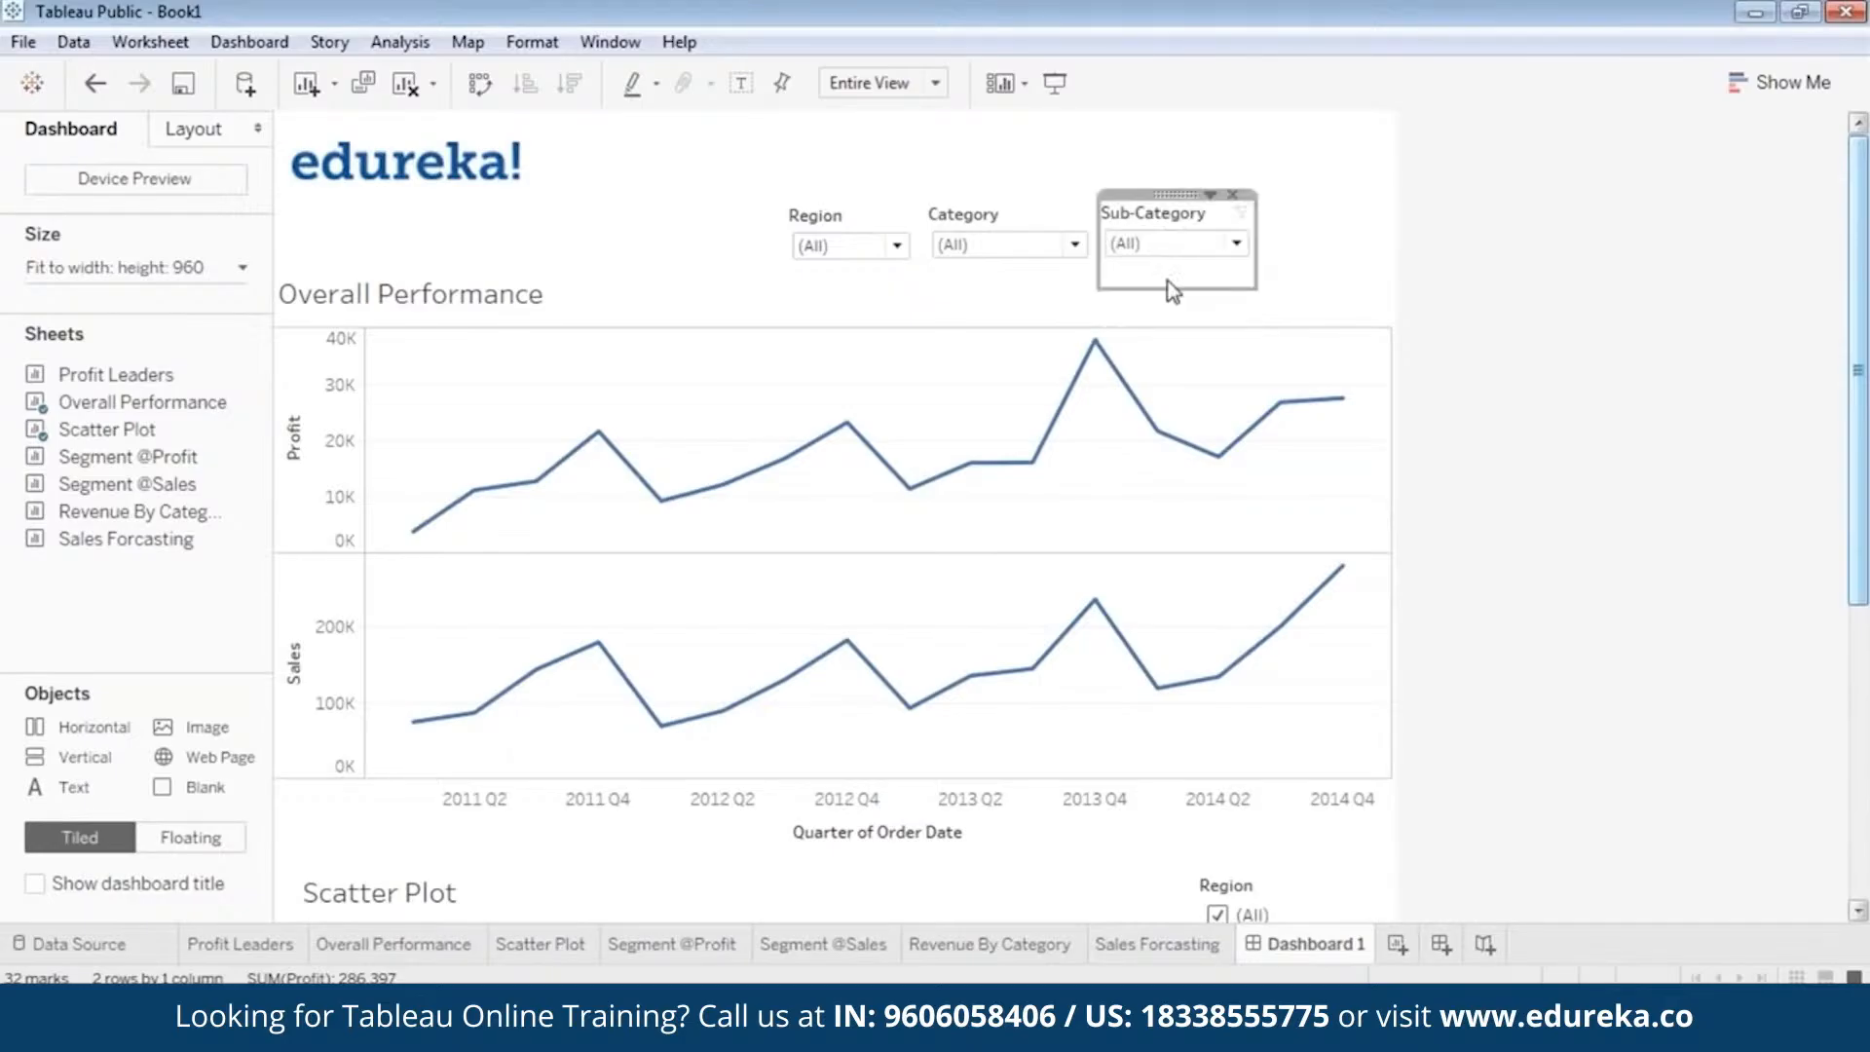
{"action": "left_click_drag", "start_coordinate": [1173, 289], "coordinate": [1163, 267]}
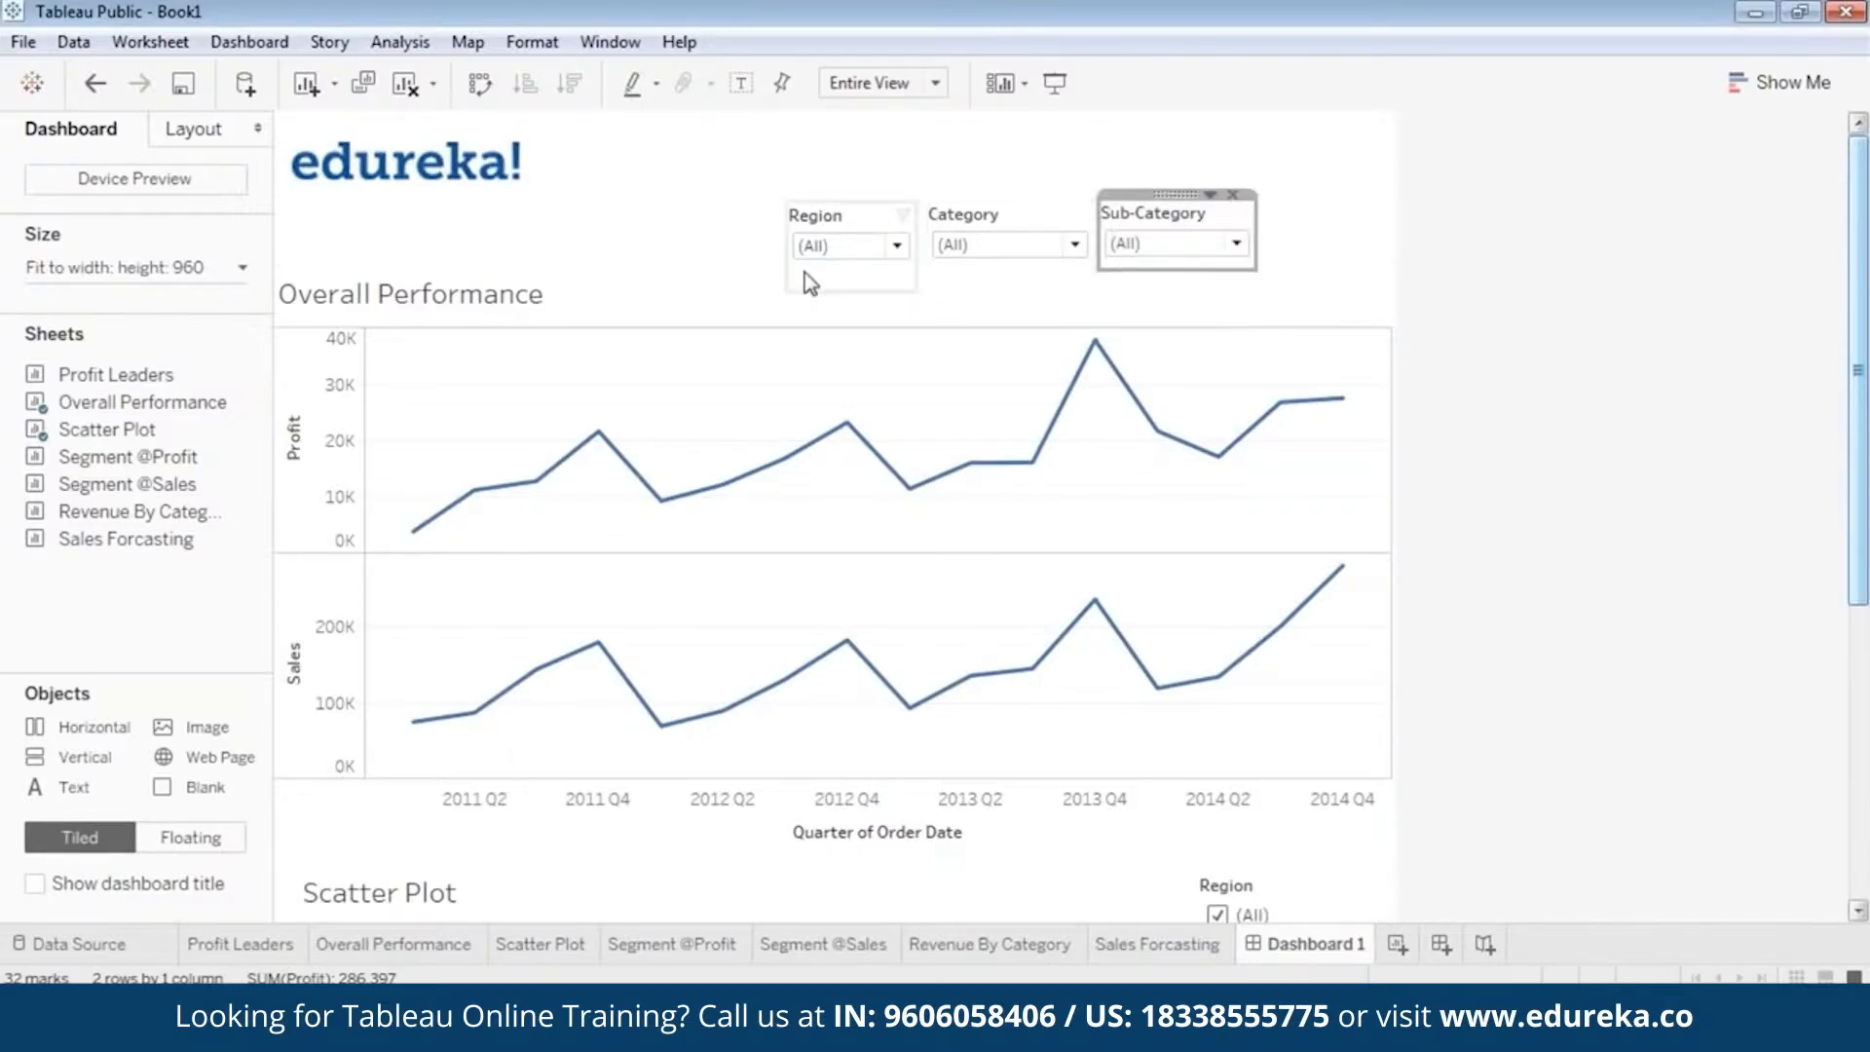
{"action": "left_click", "coordinate": [828, 289]}
{"action": "left_click", "coordinate": [875, 218]}
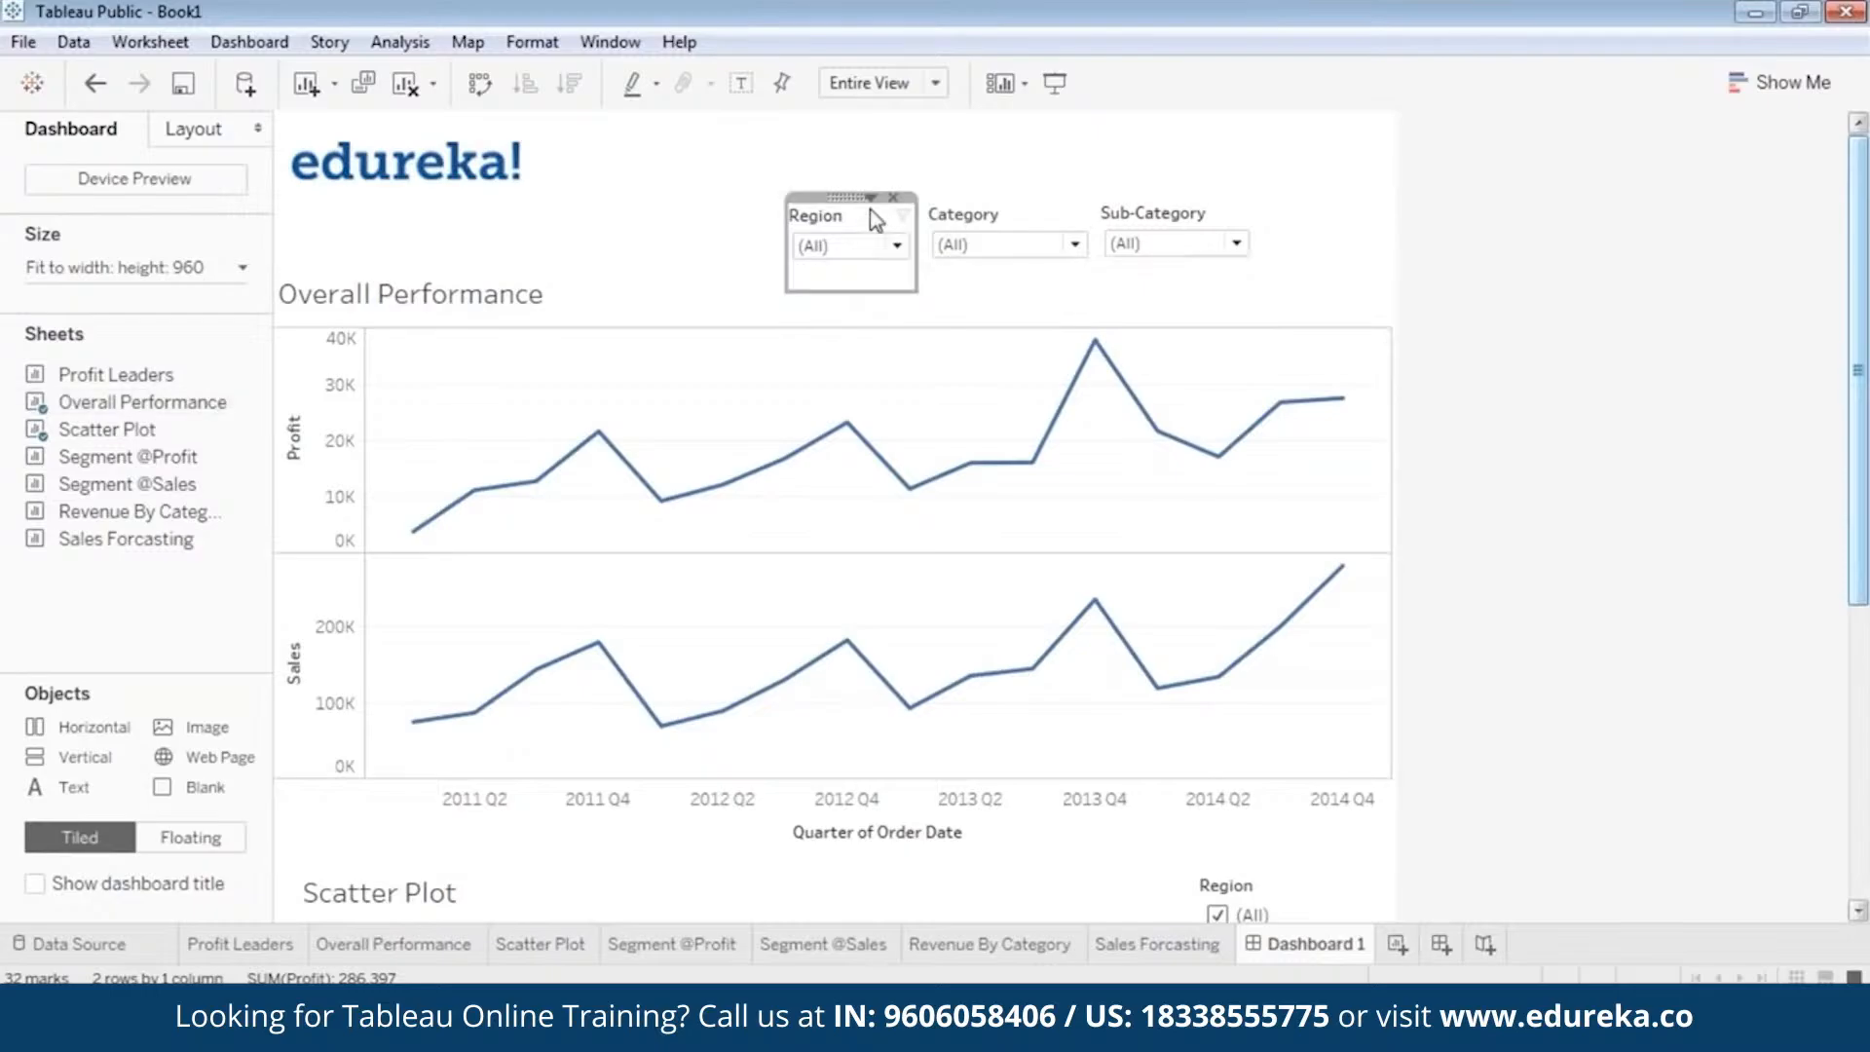
{"action": "left_click_drag", "start_coordinate": [851, 290], "coordinate": [851, 265]}
Extend the Overall Performance chart upward to just beneath the filters, and preview the dashboard in presentation mode.
{"action": "left_click", "coordinate": [703, 286]}
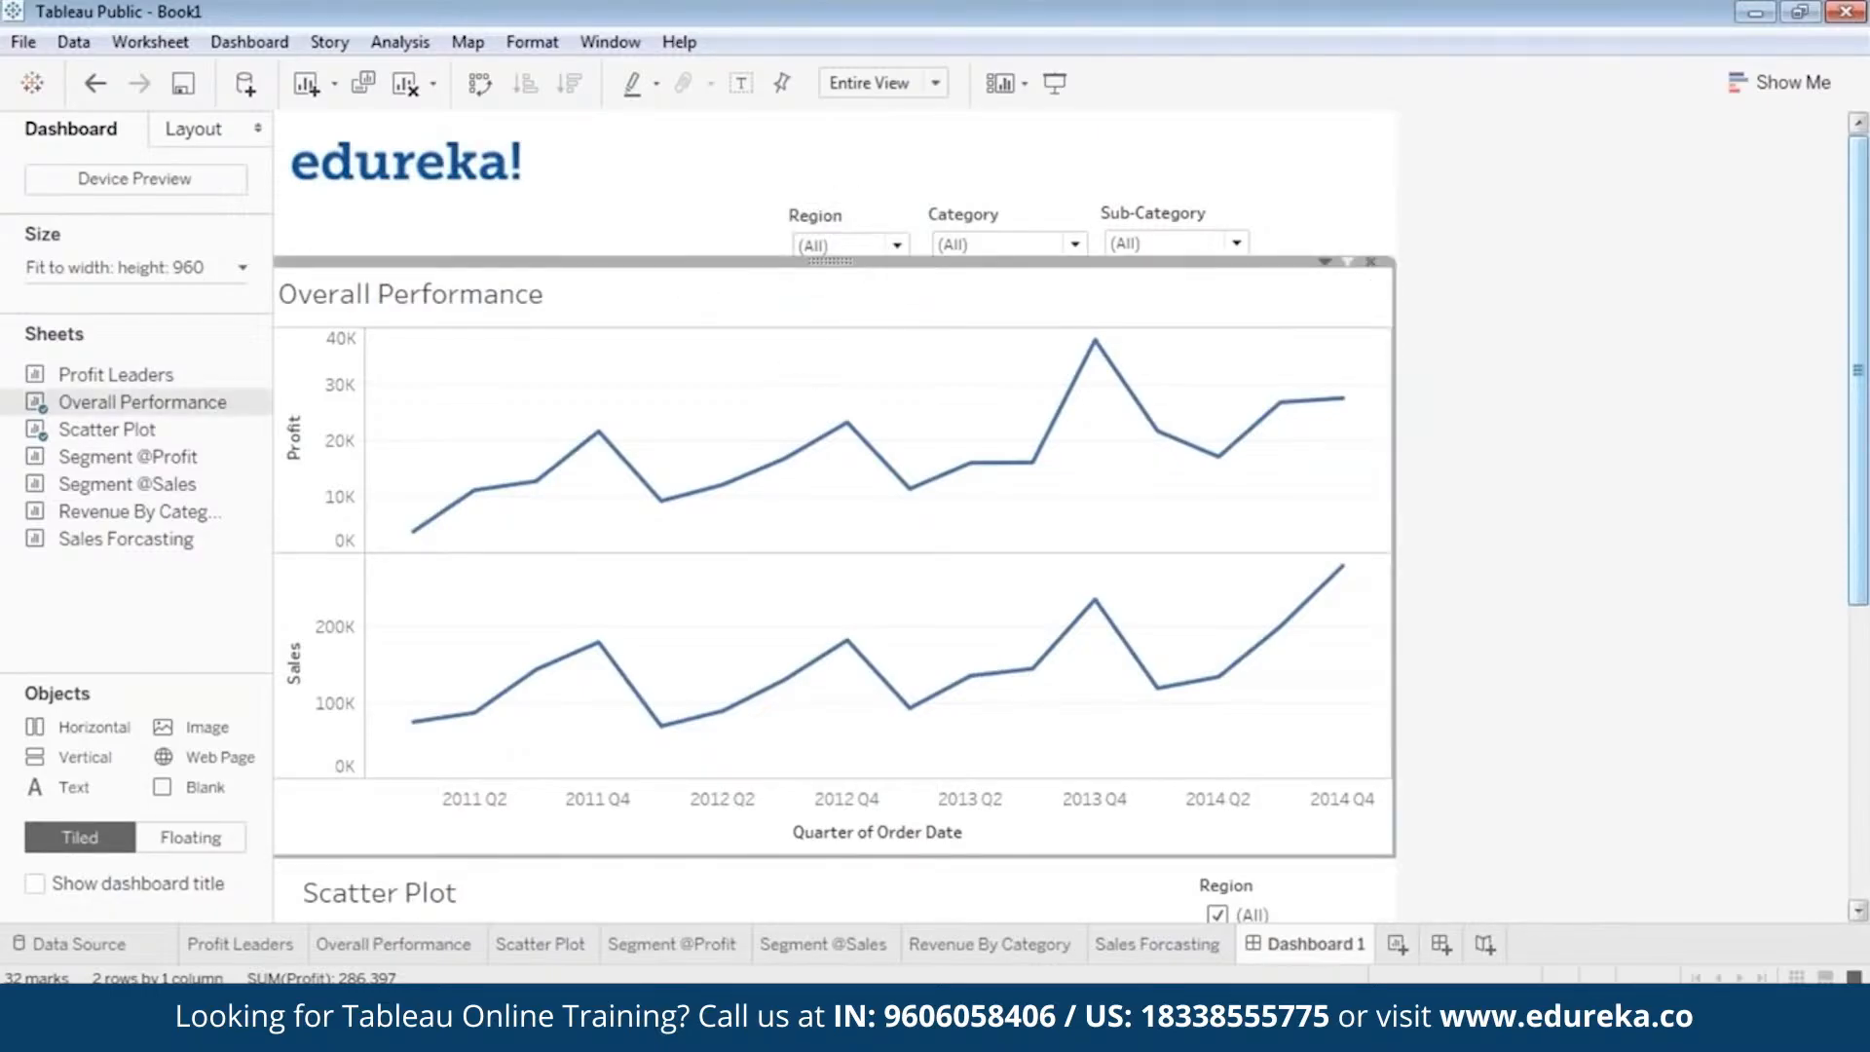
{"action": "left_click", "coordinate": [1055, 83]}
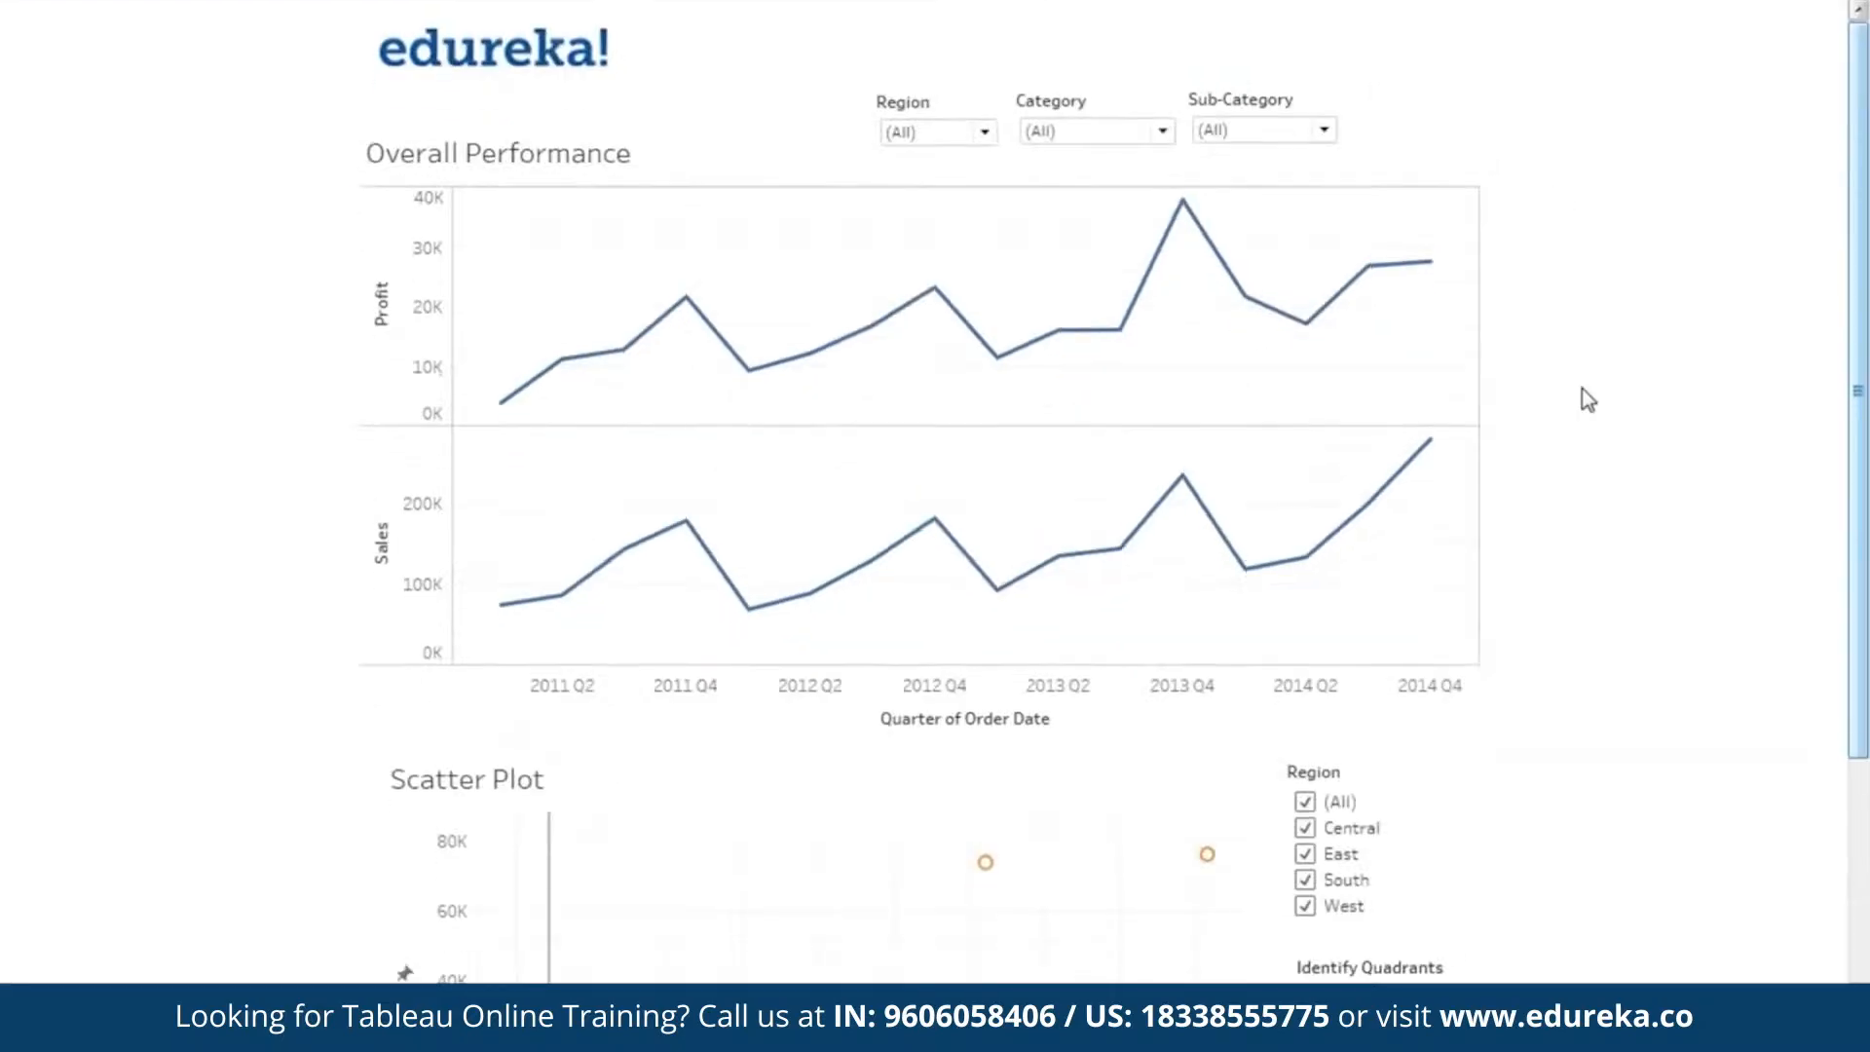
{"action": "key", "text": "Escape"}
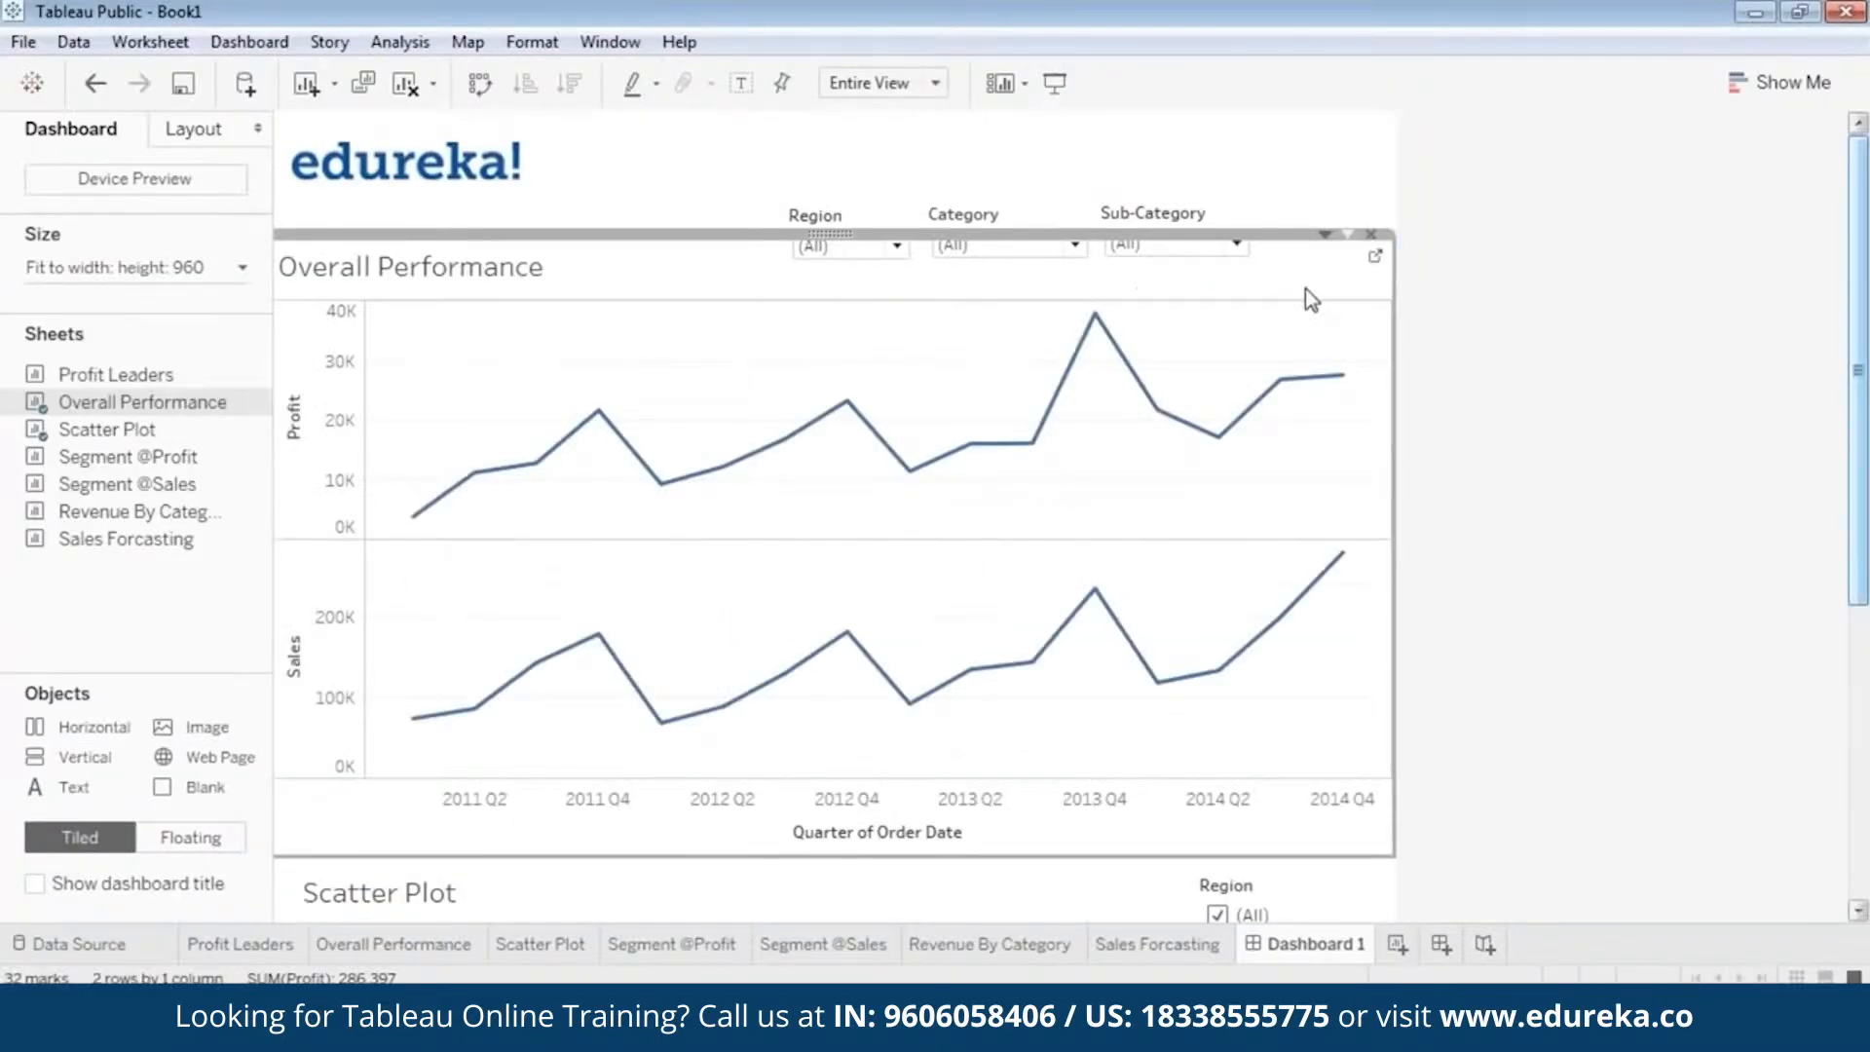
Format the Overall Performance chart's title text as bold and blue.
{"action": "double_click", "coordinate": [464, 282]}
{"action": "left_click_drag", "start_coordinate": [835, 387], "coordinate": [479, 386]}
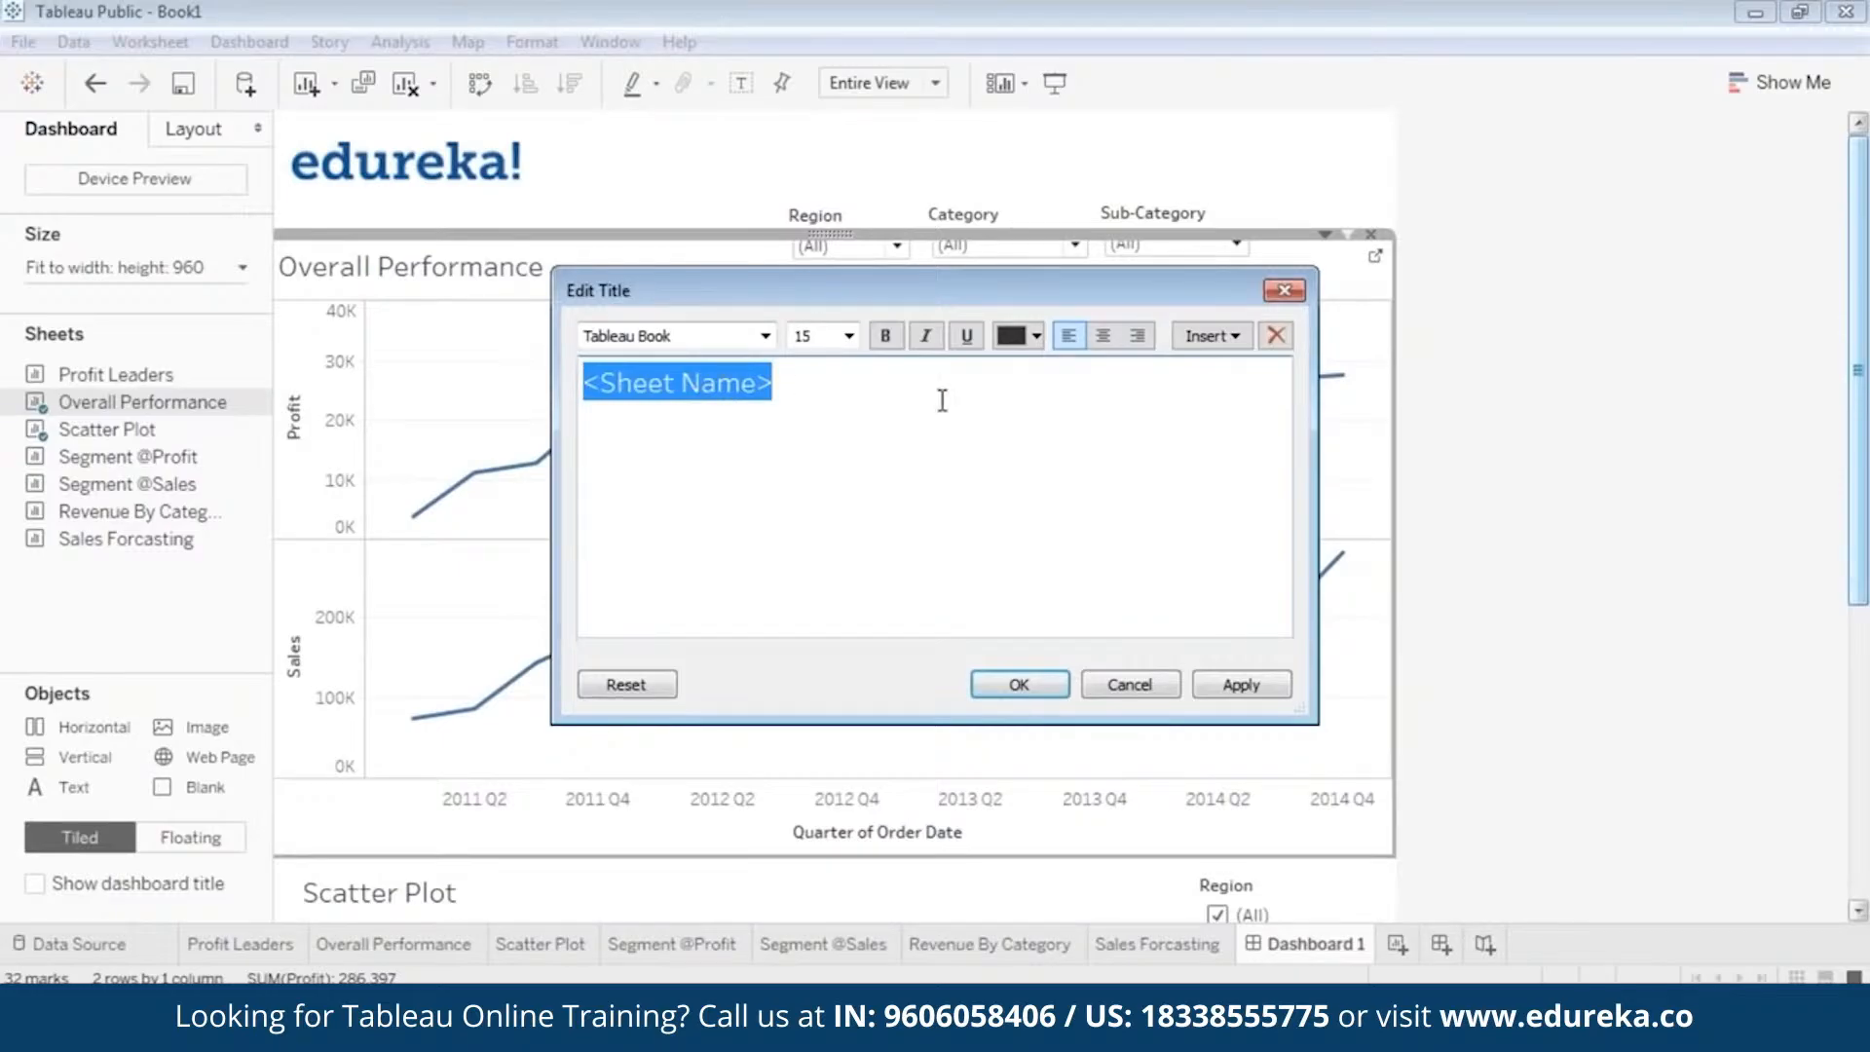
{"action": "left_click", "coordinate": [1039, 338]}
{"action": "left_click", "coordinate": [1163, 376]}
{"action": "left_click", "coordinate": [884, 337]}
Try centring the Overall Performance title, set it back to left alignment, and apply the formatting, previewing it in presentation mode.
{"action": "left_click", "coordinate": [1103, 343]}
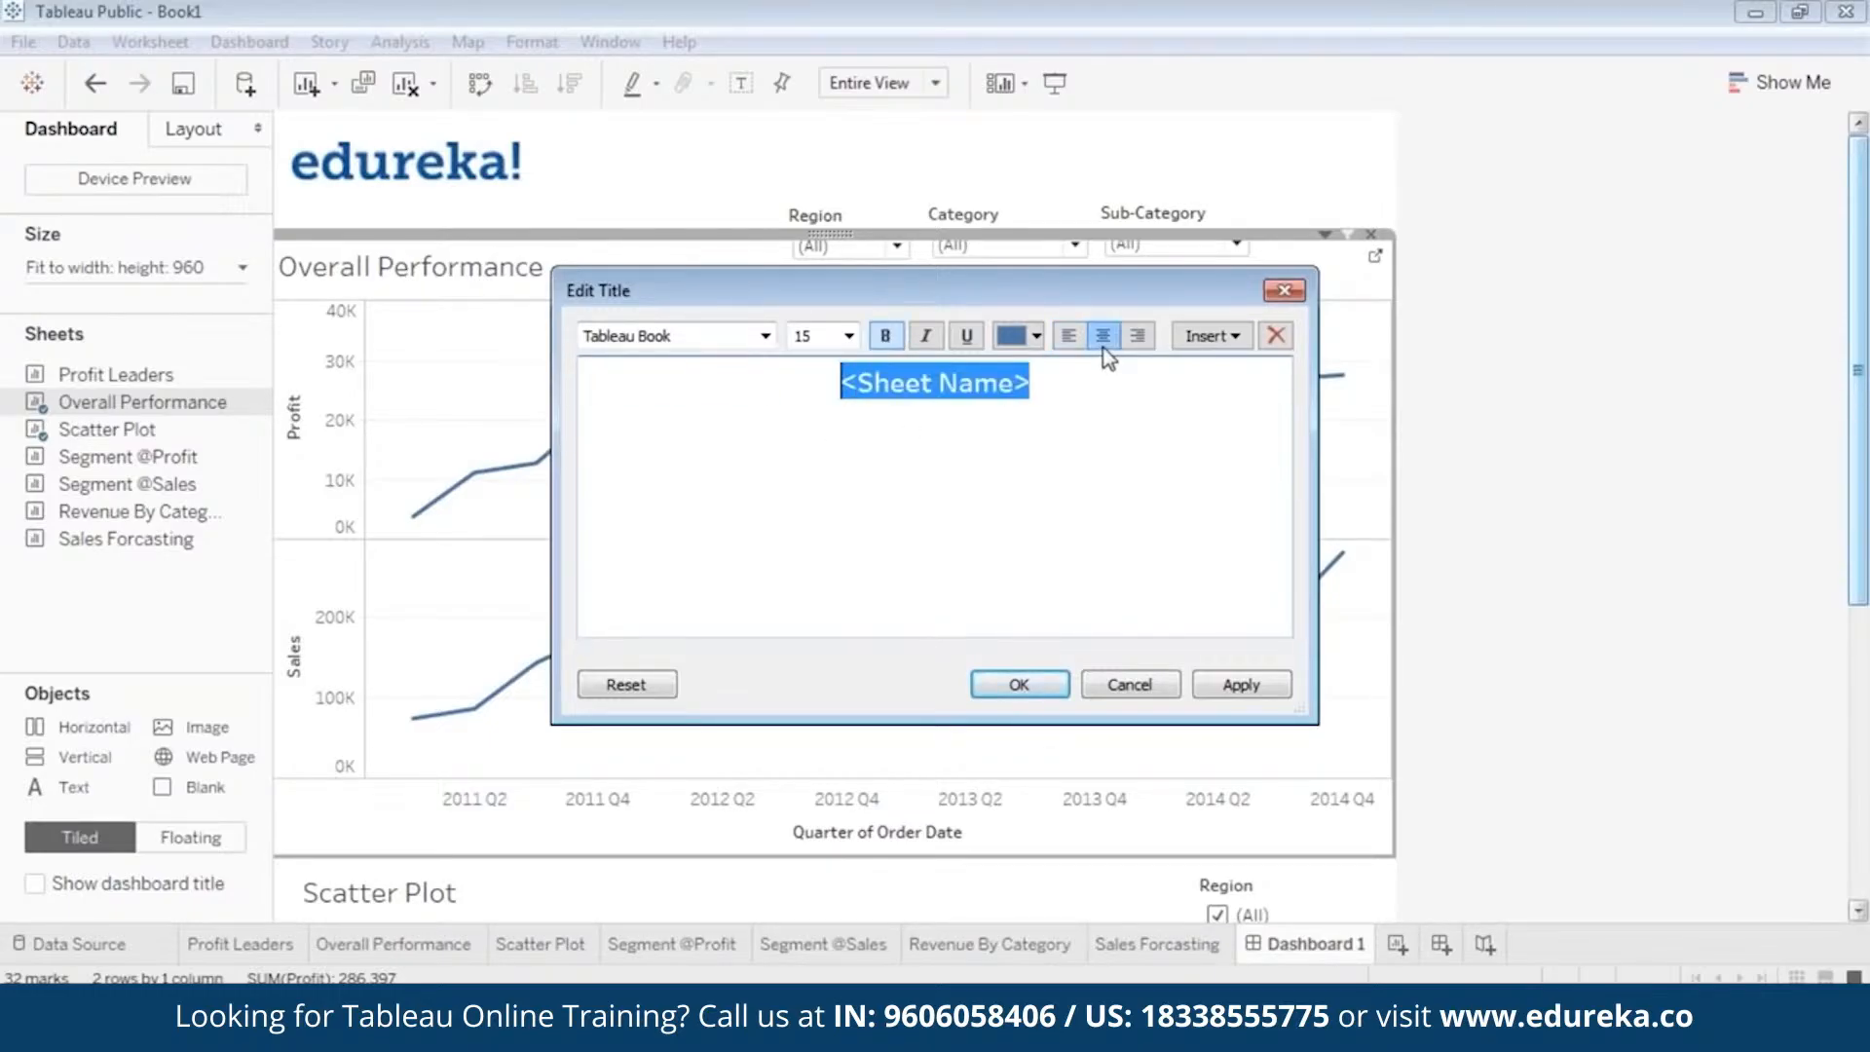
{"action": "left_click", "coordinate": [1066, 341]}
{"action": "left_click", "coordinate": [1103, 341]}
{"action": "left_click", "coordinate": [1201, 687]}
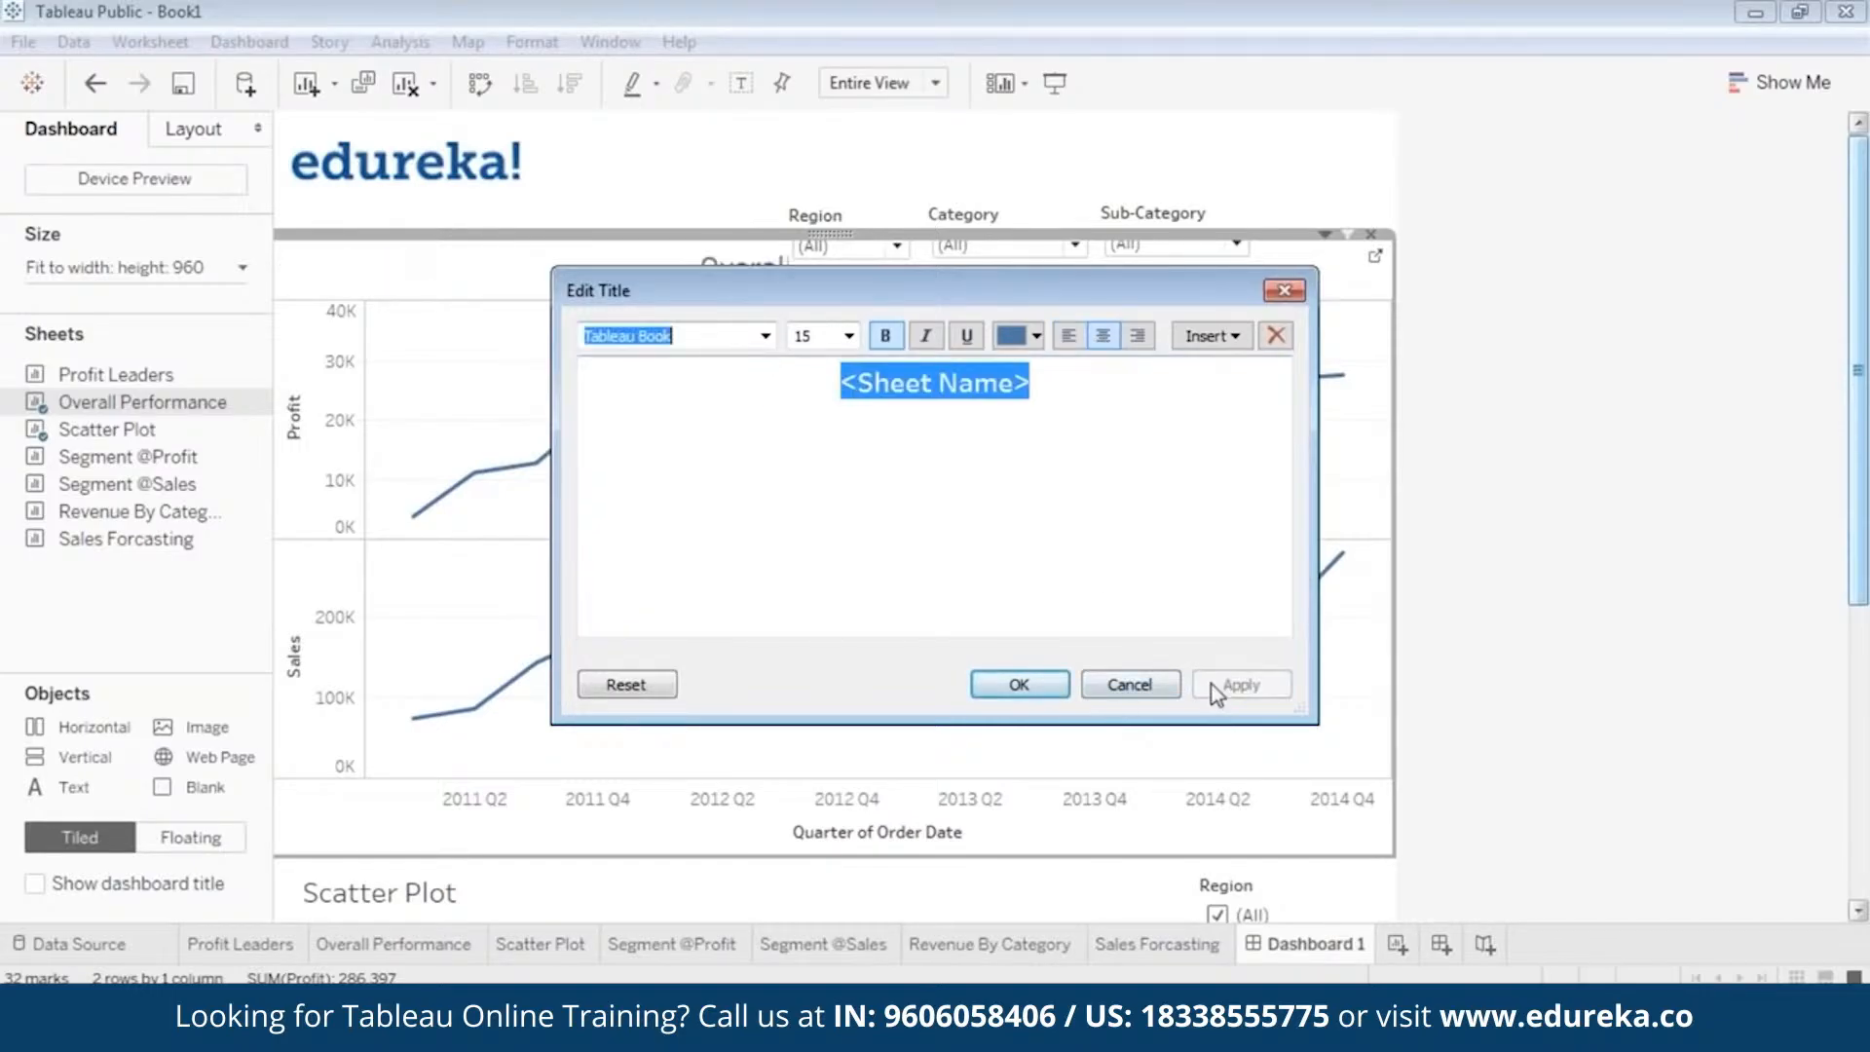
{"action": "left_click", "coordinate": [1067, 336]}
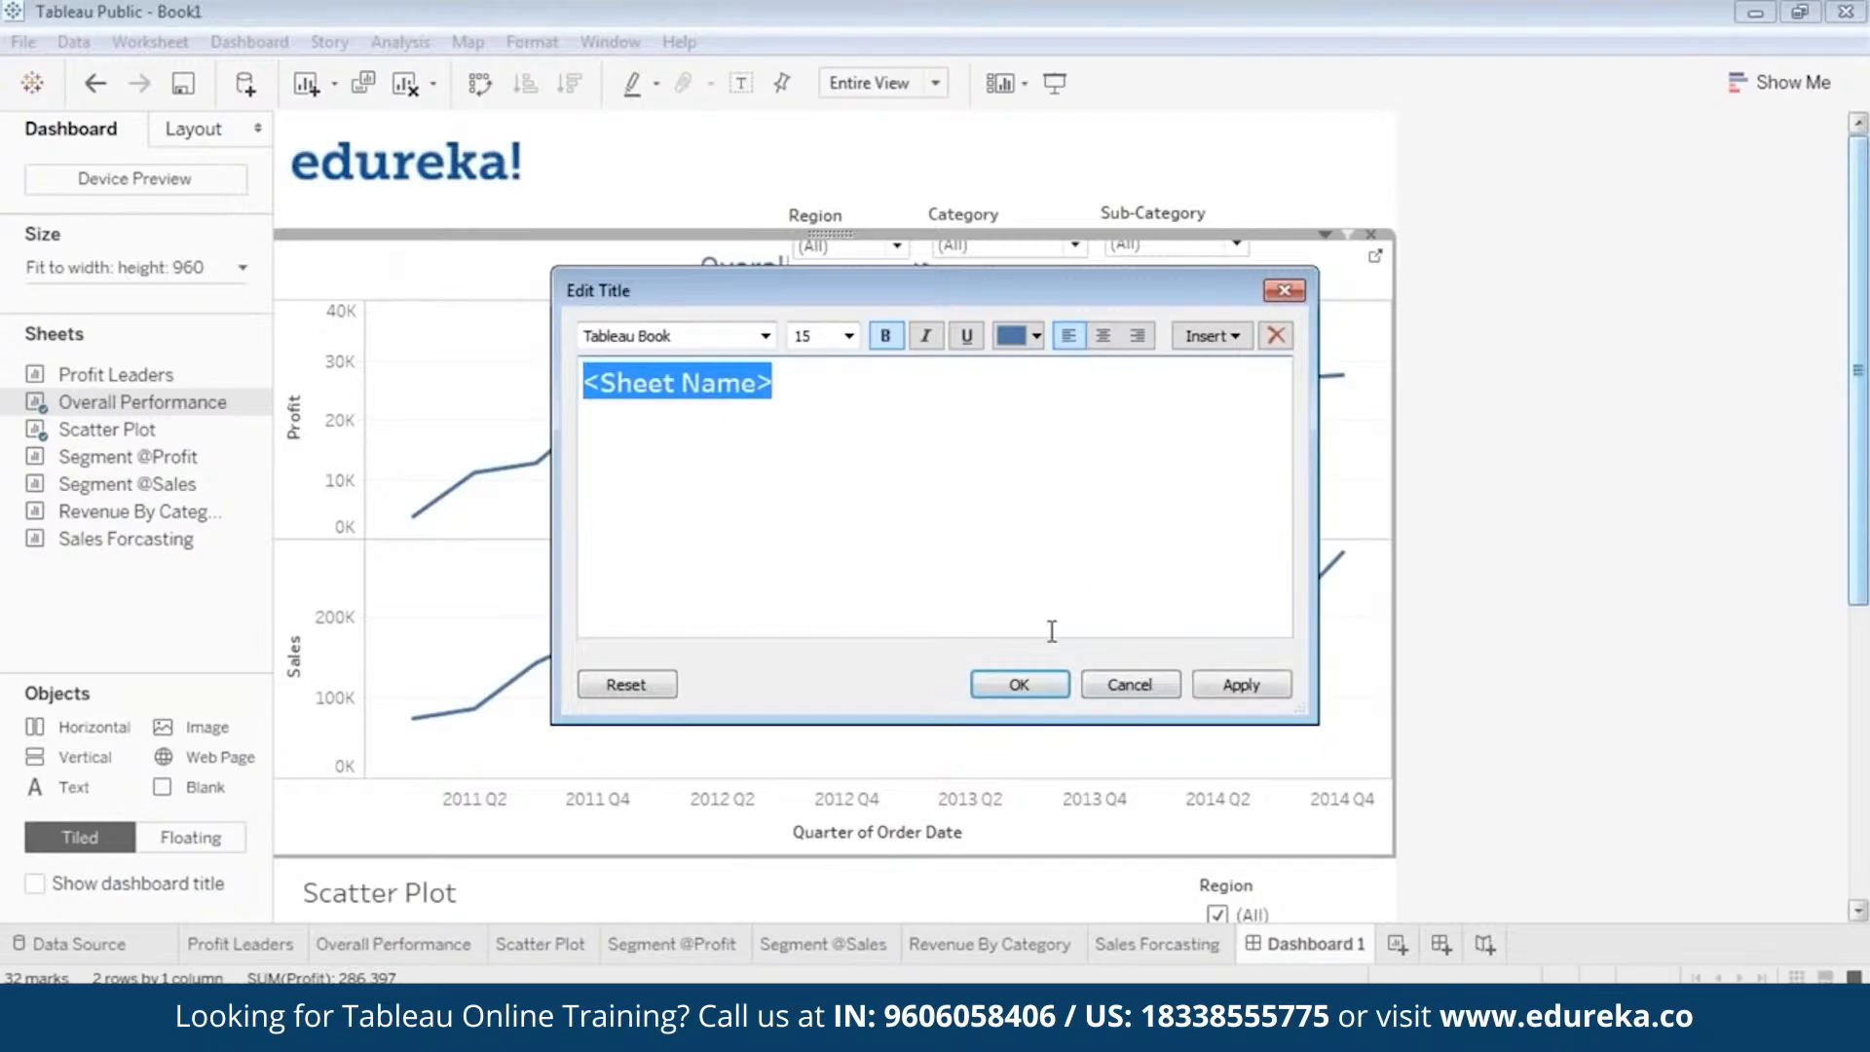
{"action": "left_click", "coordinate": [1241, 693]}
{"action": "left_click", "coordinate": [1015, 687]}
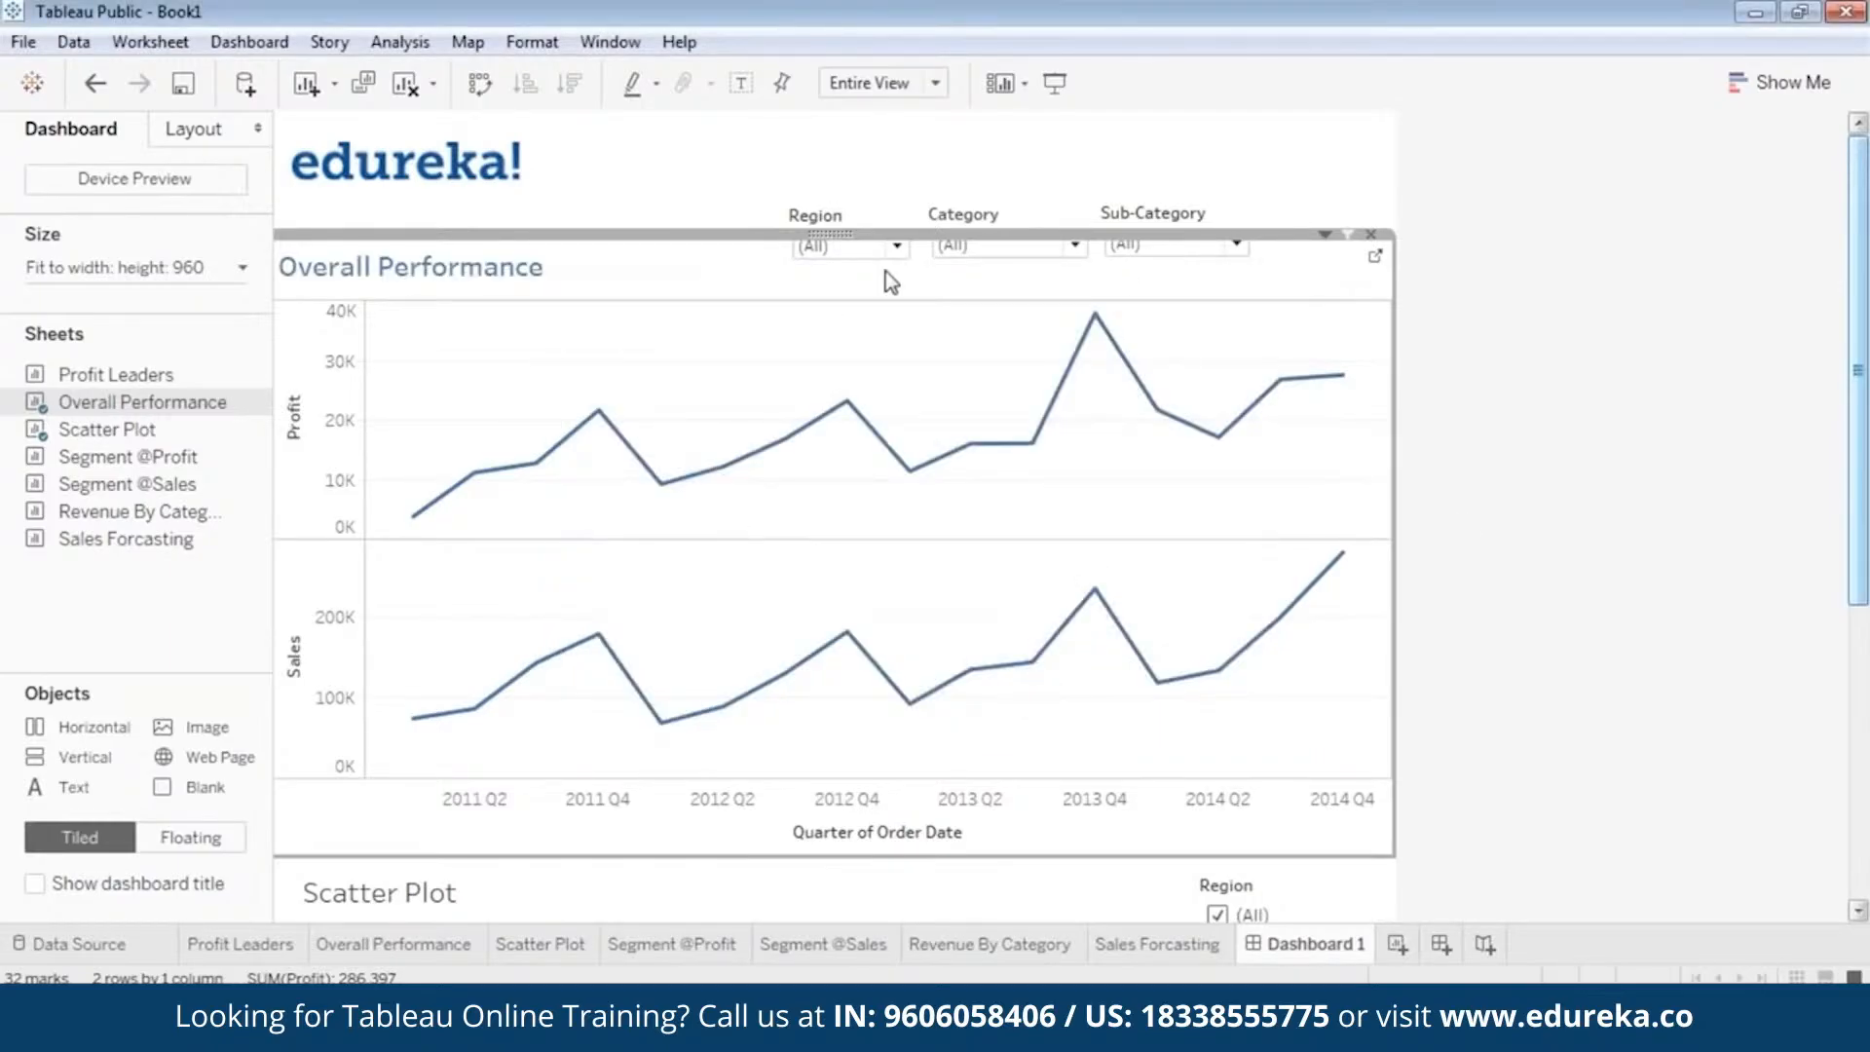
{"action": "left_click", "coordinate": [1058, 86]}
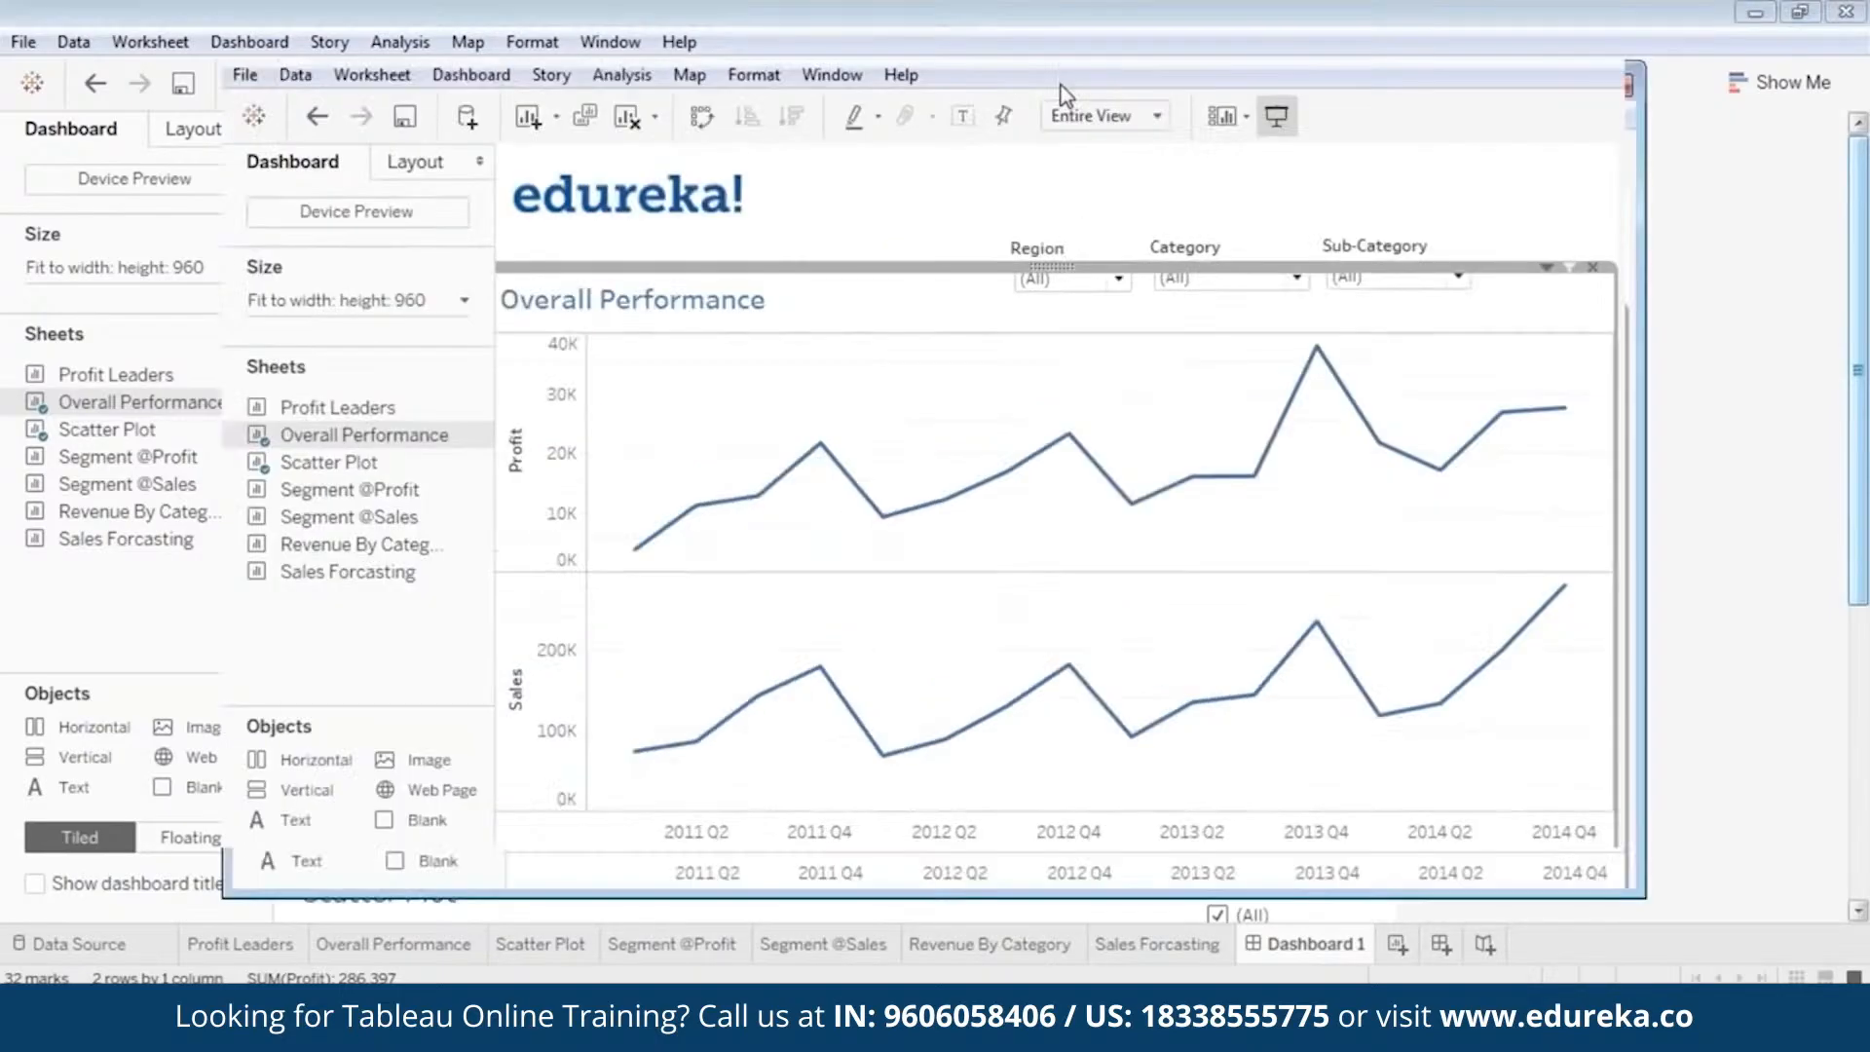
{"action": "key", "text": "Escape"}
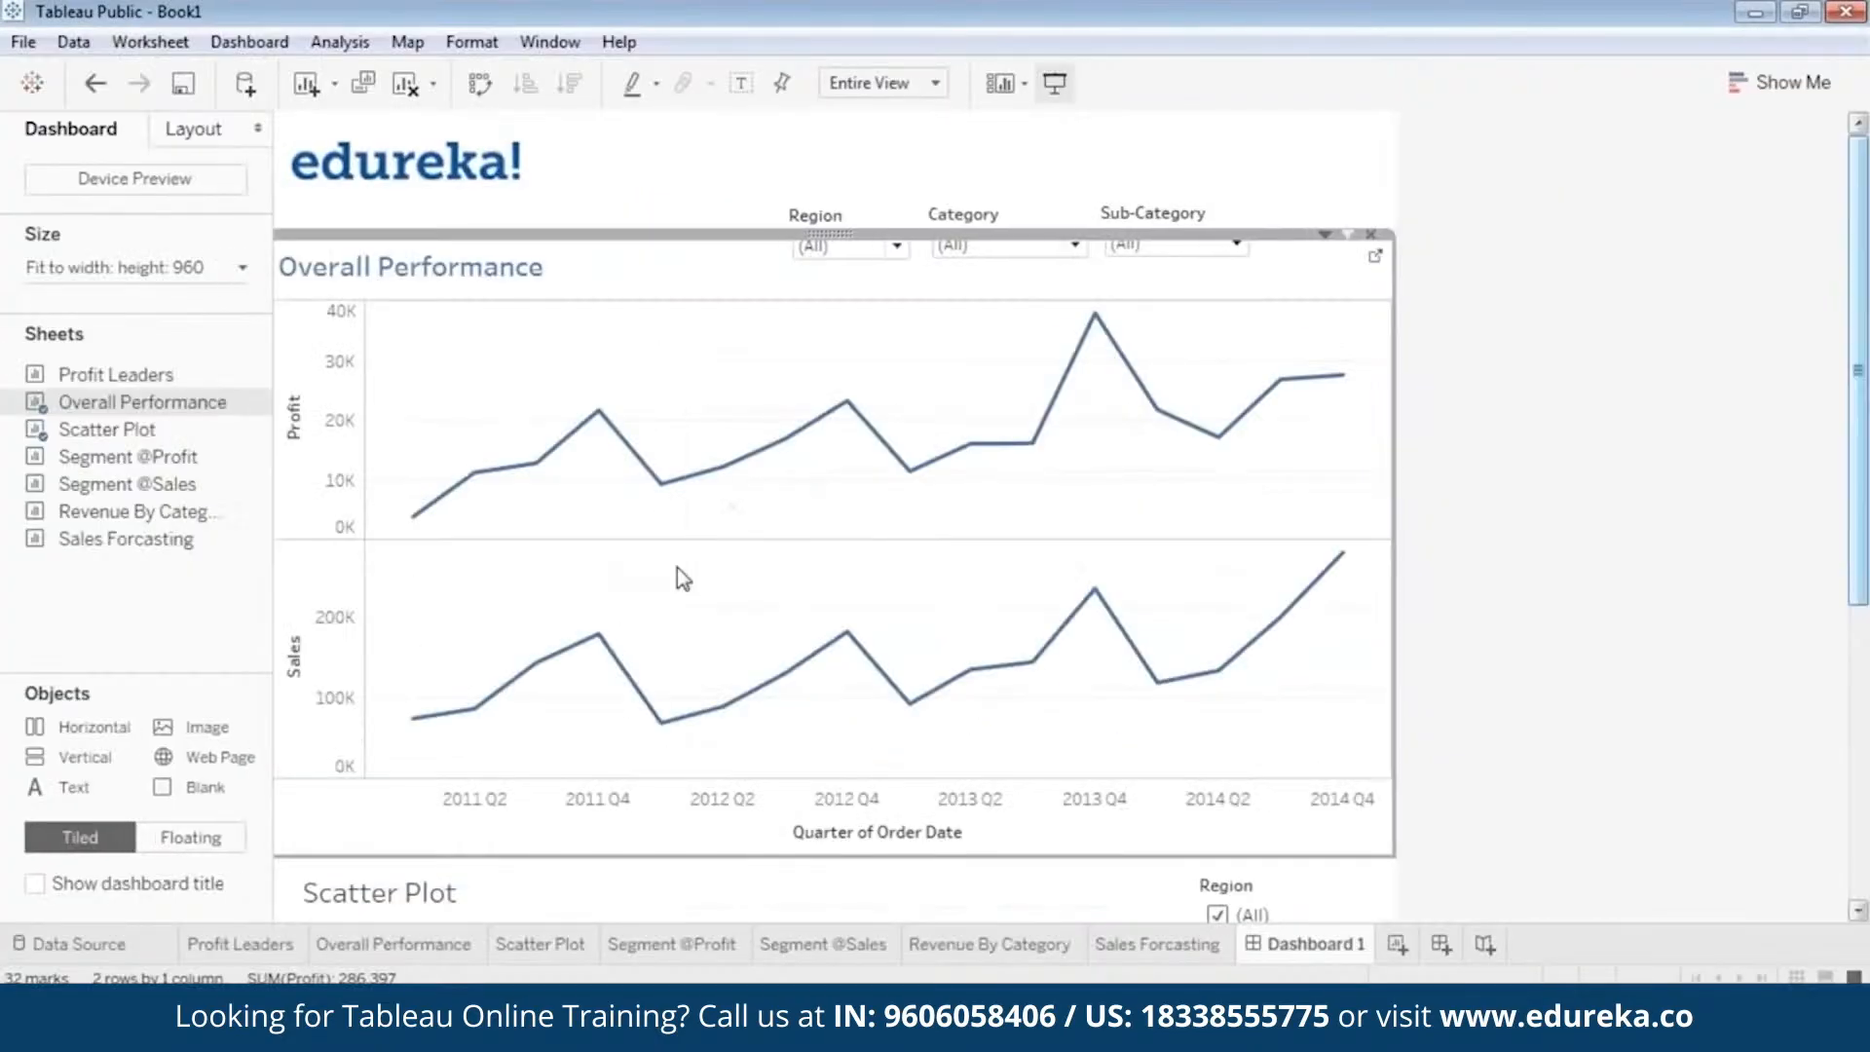
Format the Scatter Plot's title on the dashboard as bold blue text and apply it.
{"action": "double_click", "coordinate": [417, 893]}
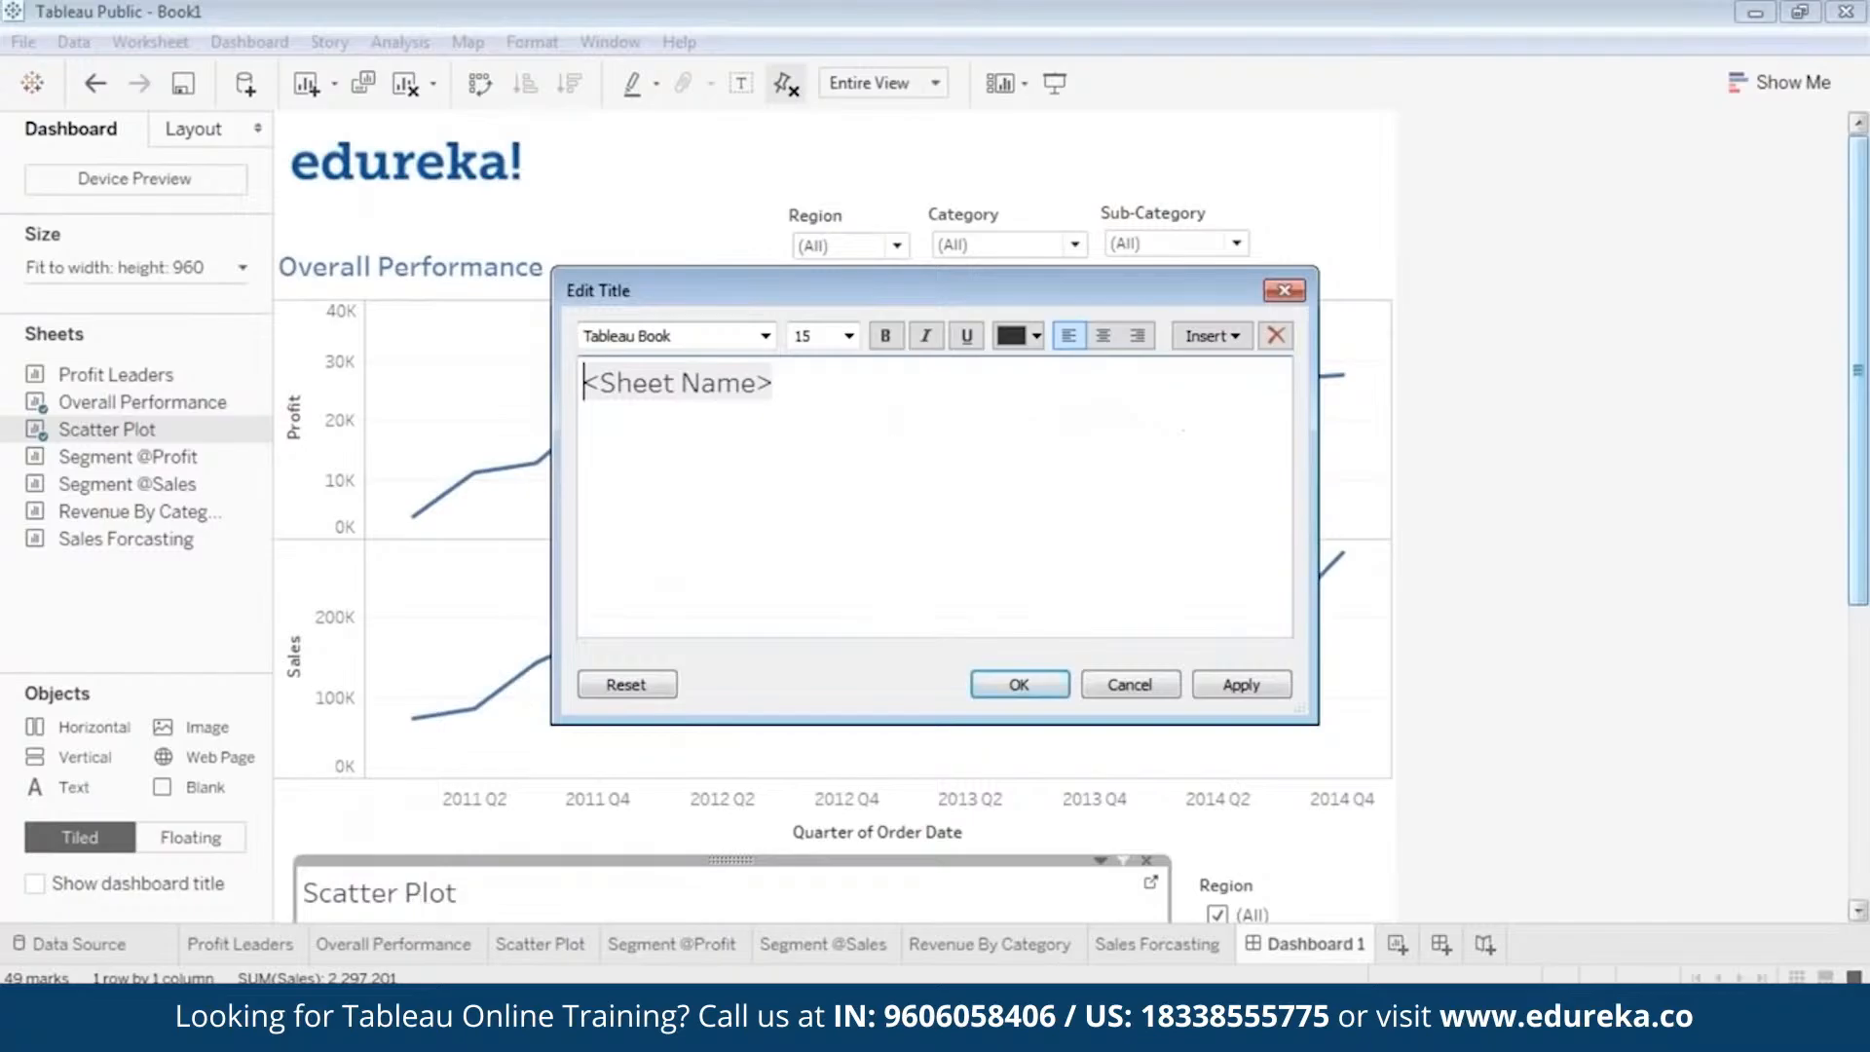
{"action": "key", "text": "ctrl+a"}
{"action": "left_click", "coordinate": [1036, 336]}
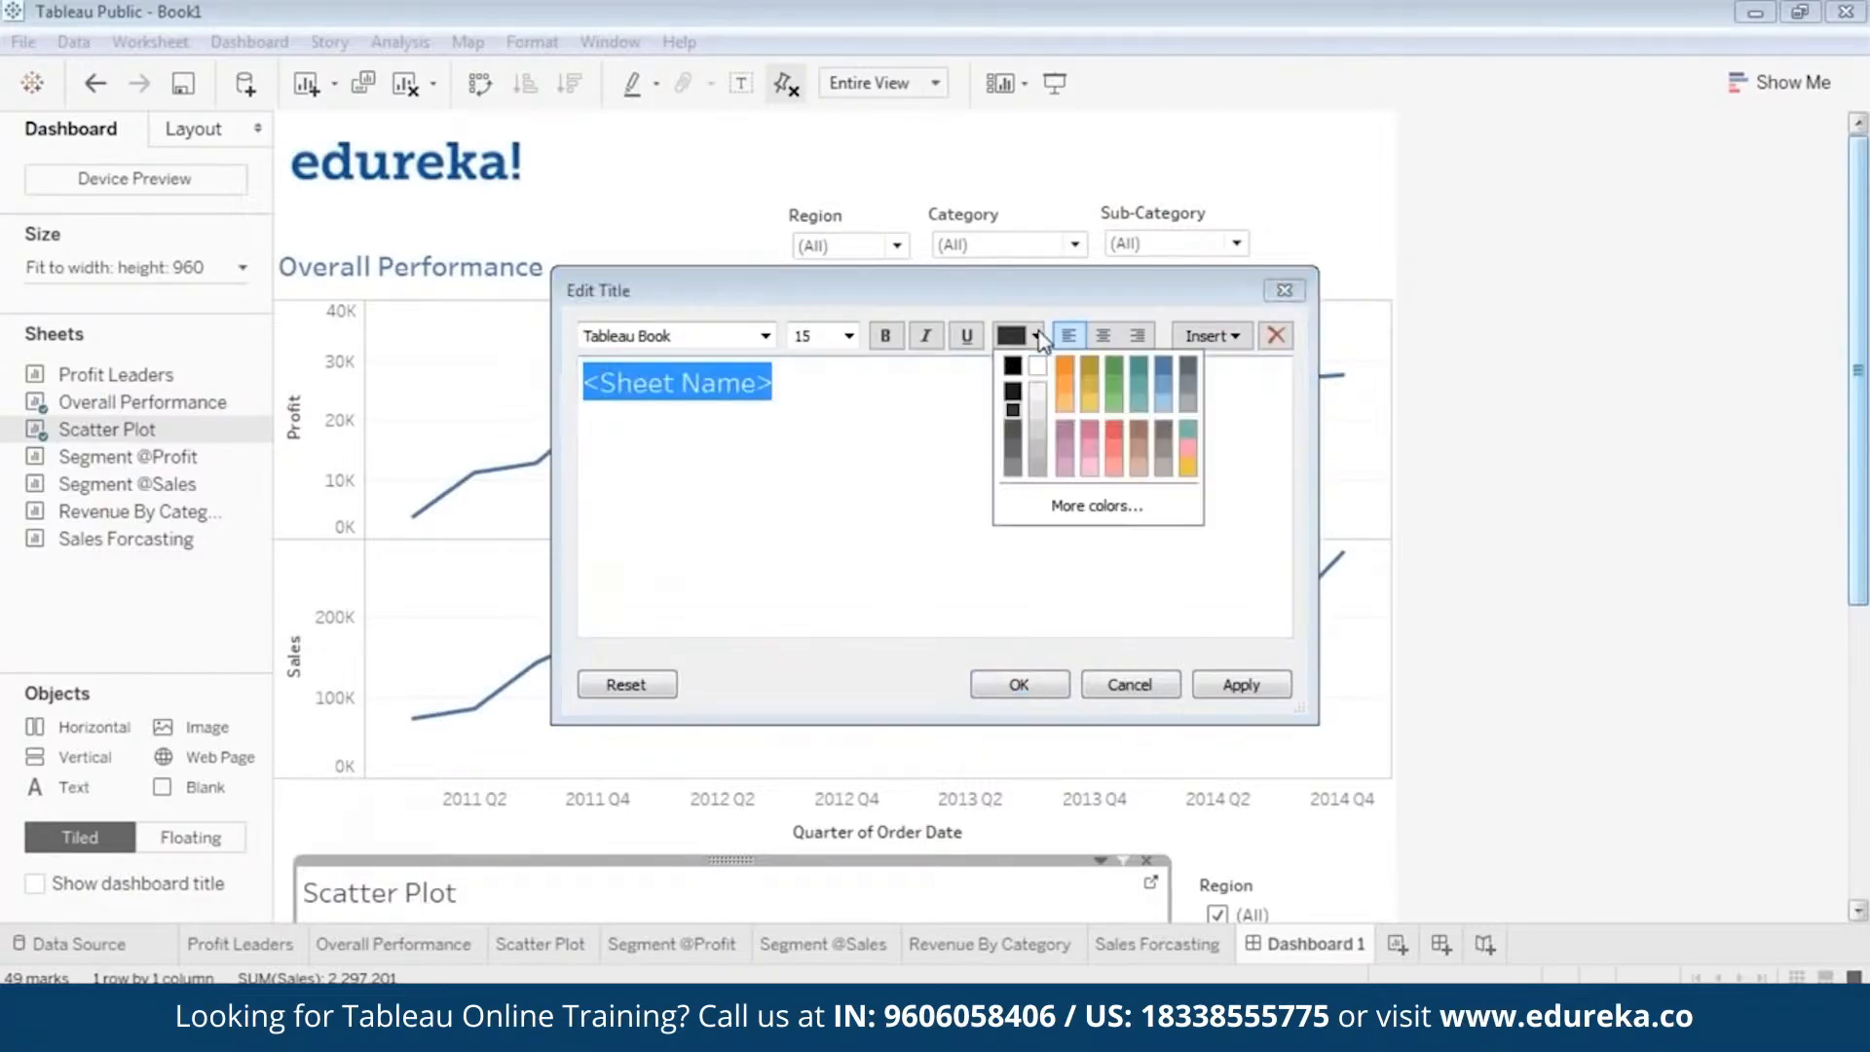
{"action": "left_click", "coordinate": [1168, 382]}
{"action": "left_click", "coordinate": [885, 336]}
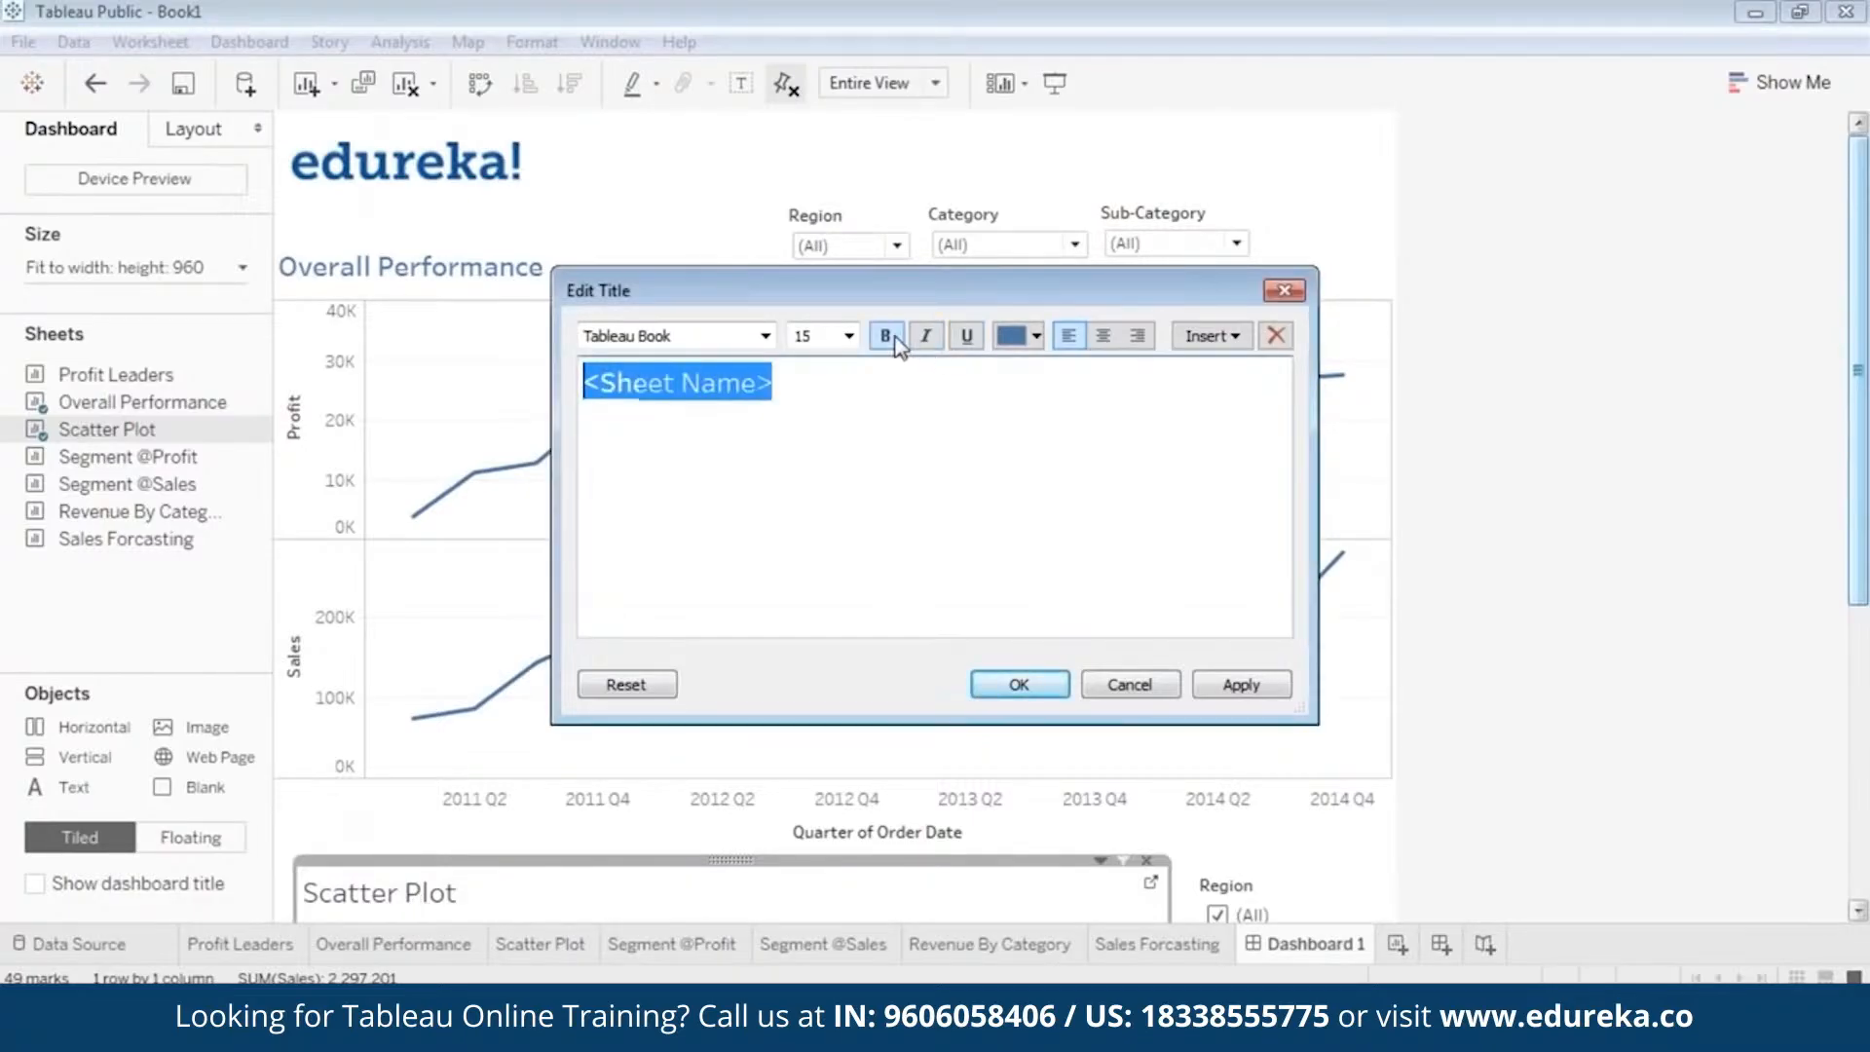
{"action": "left_click", "coordinate": [1282, 690]}
{"action": "left_click", "coordinate": [1025, 694]}
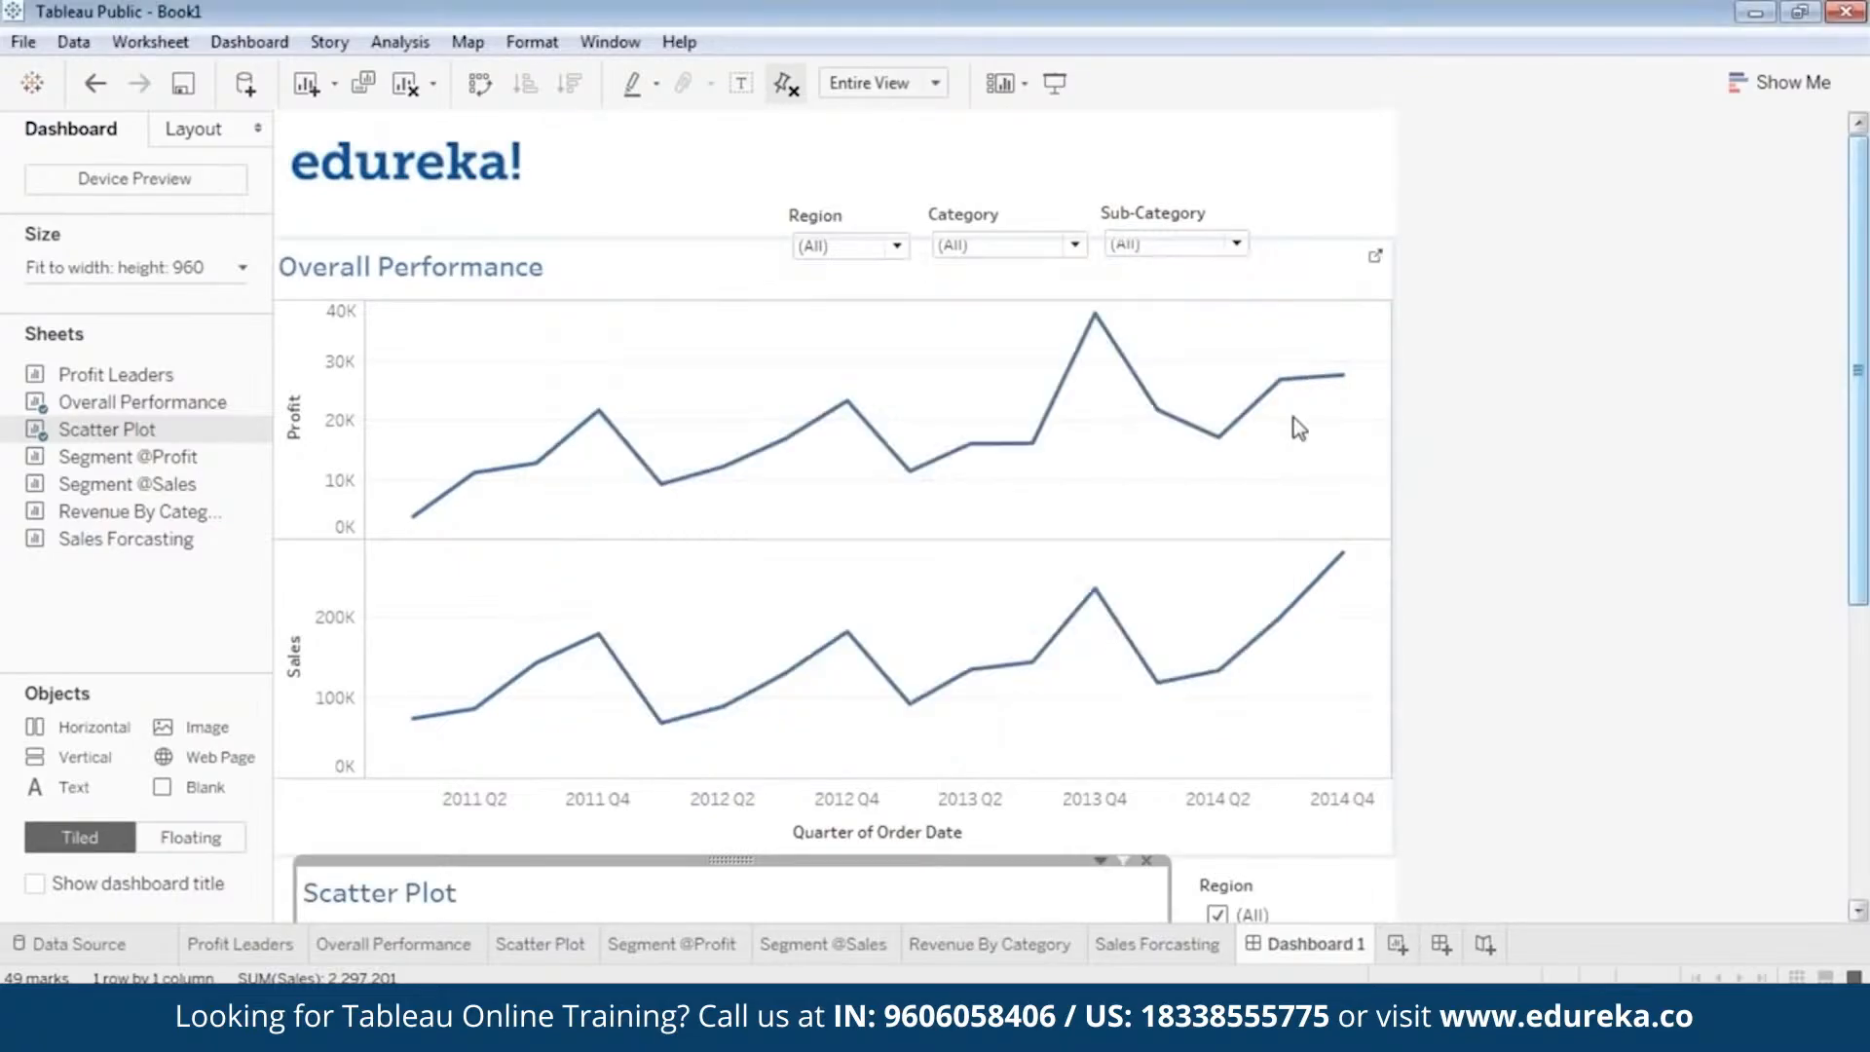
In presentation mode, filter the Overall Performance chart by the Central, East and South regions in turn and examine South's recent quarterly values.
{"action": "left_click", "coordinate": [1056, 86]}
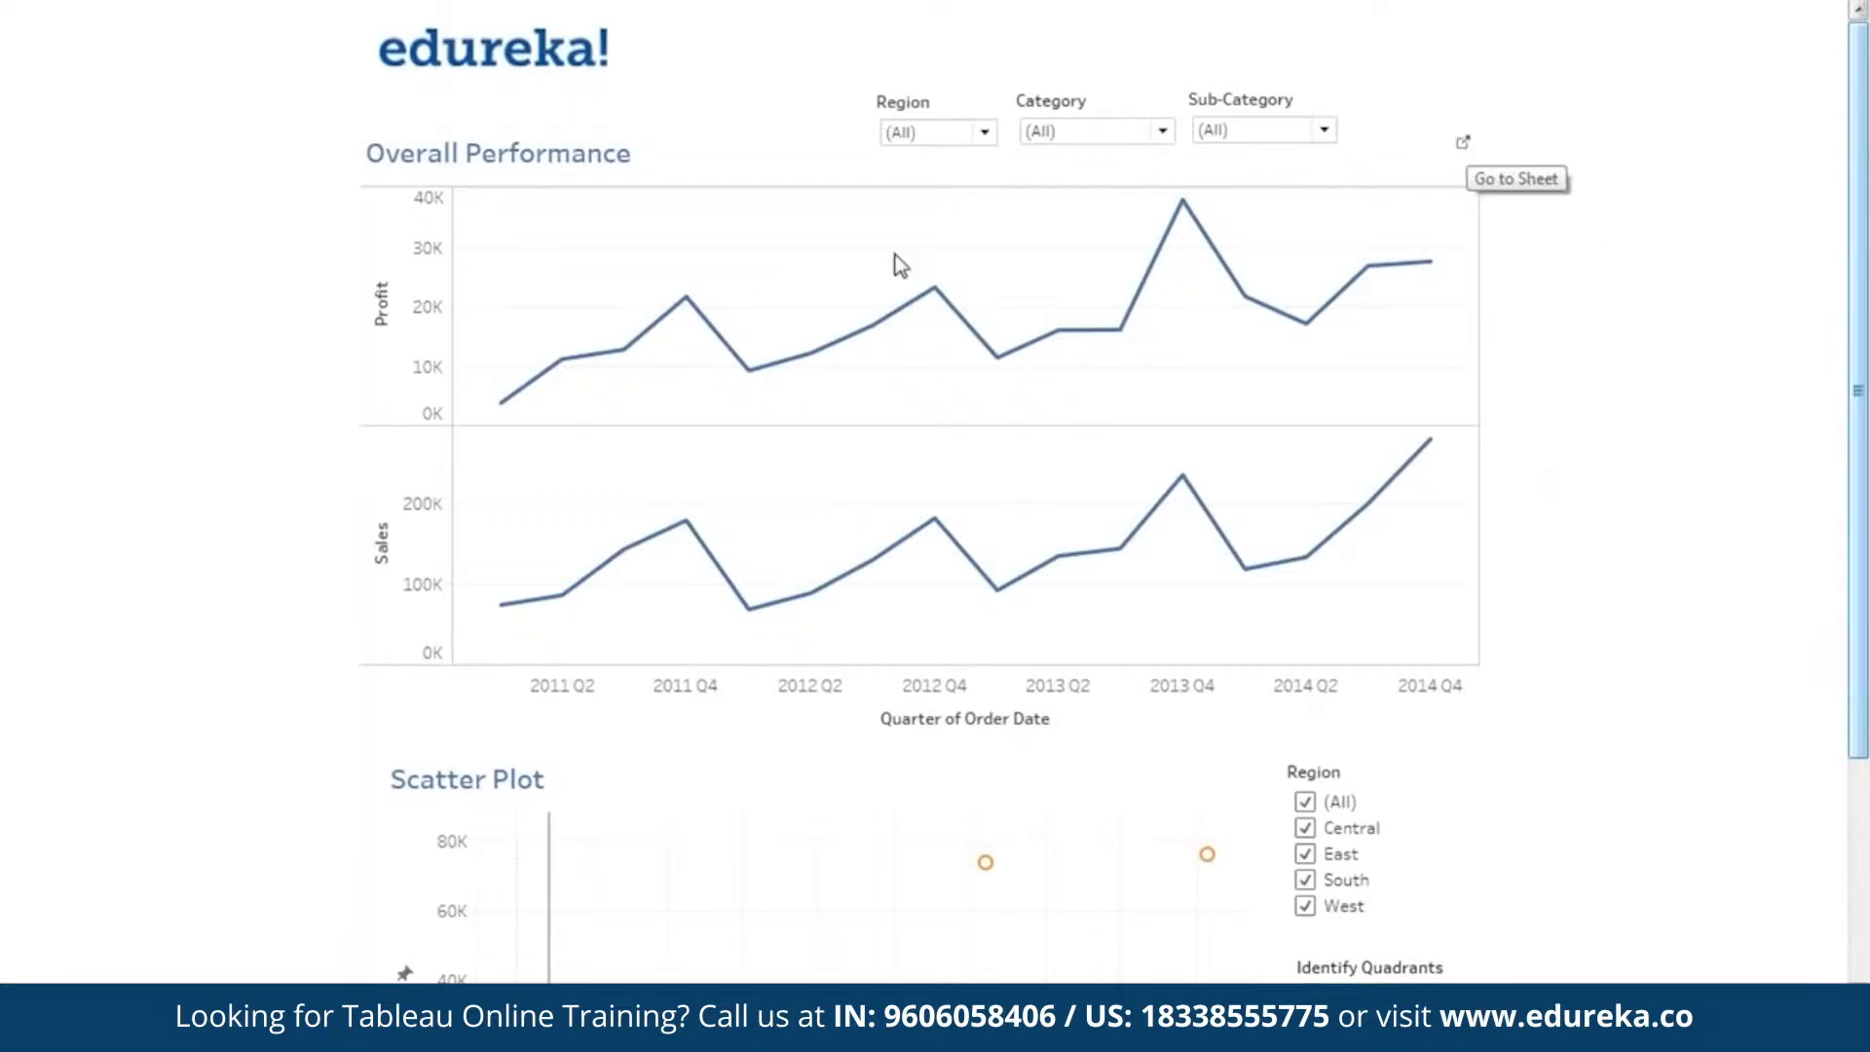
{"action": "left_click_drag", "start_coordinate": [1865, 476], "coordinate": [1774, 384]}
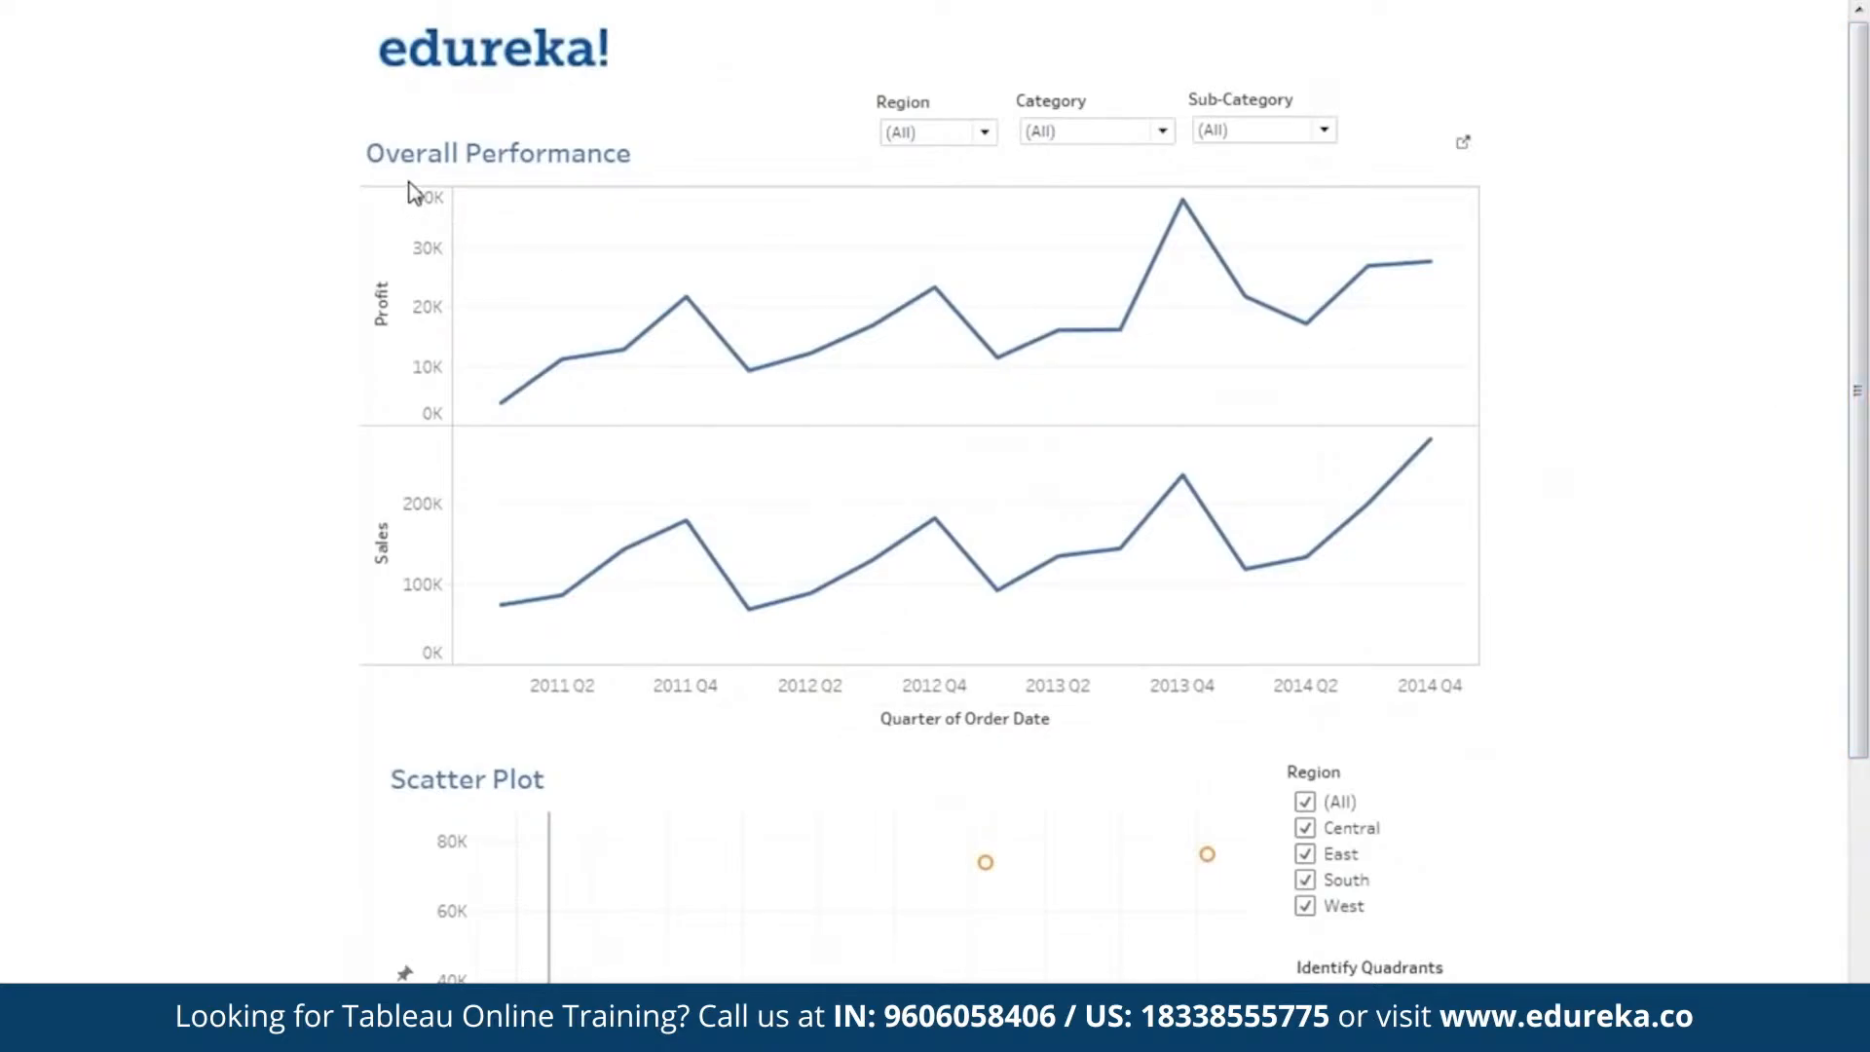
{"action": "left_click", "coordinate": [957, 148]}
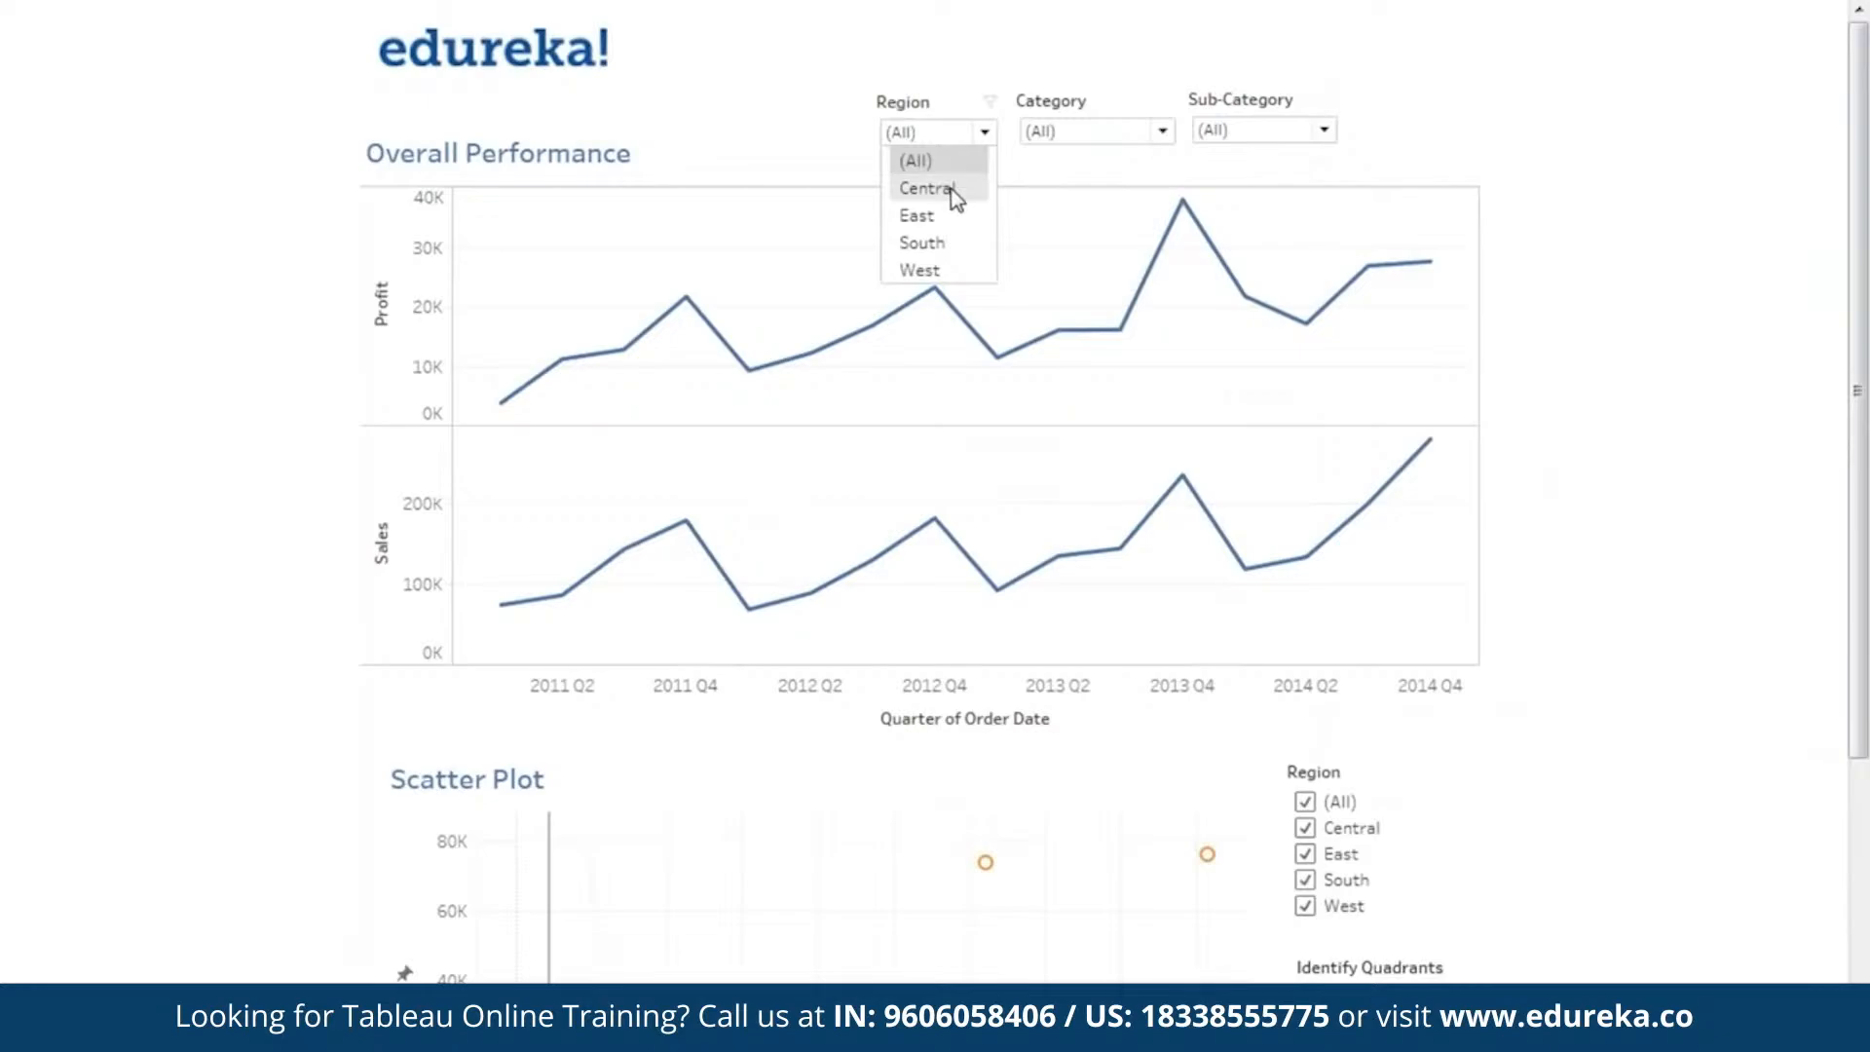
{"action": "left_click", "coordinate": [950, 187]}
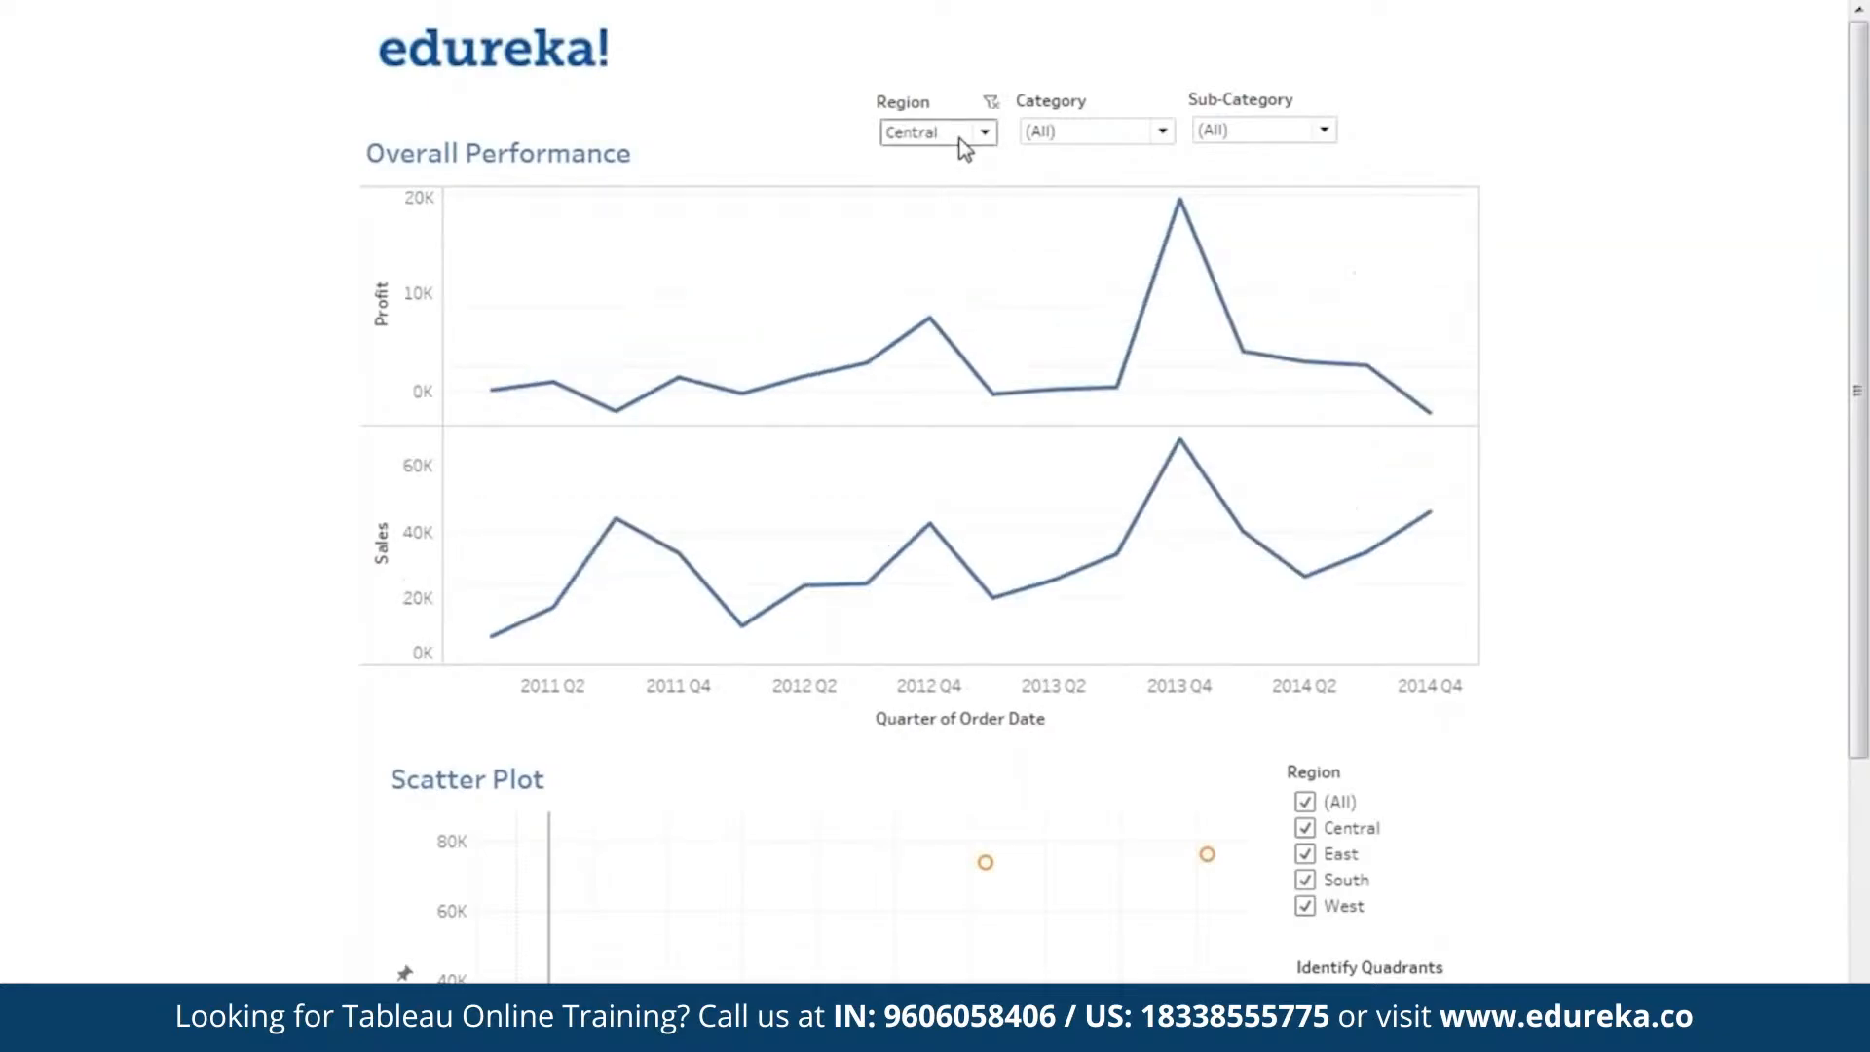
{"action": "left_click", "coordinate": [964, 148]}
{"action": "left_click", "coordinate": [969, 210]}
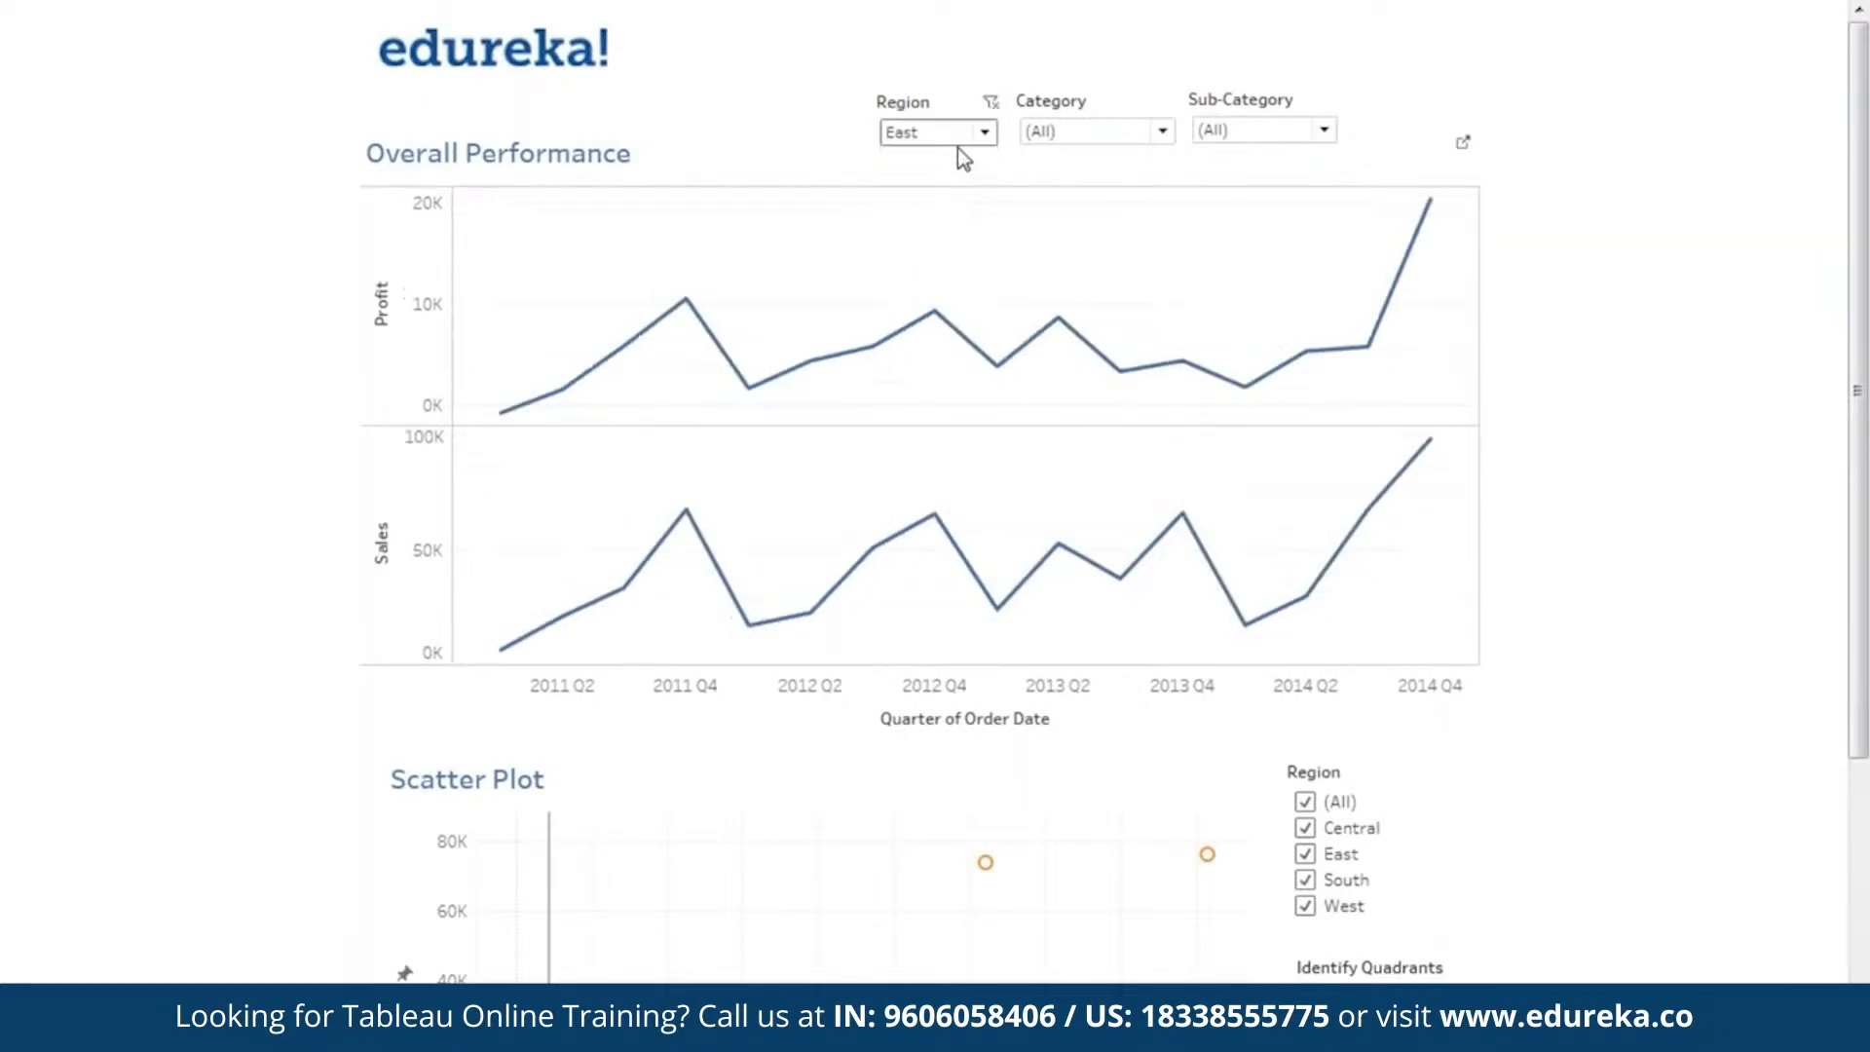
{"action": "left_click", "coordinate": [961, 159]}
{"action": "left_click", "coordinate": [941, 246]}
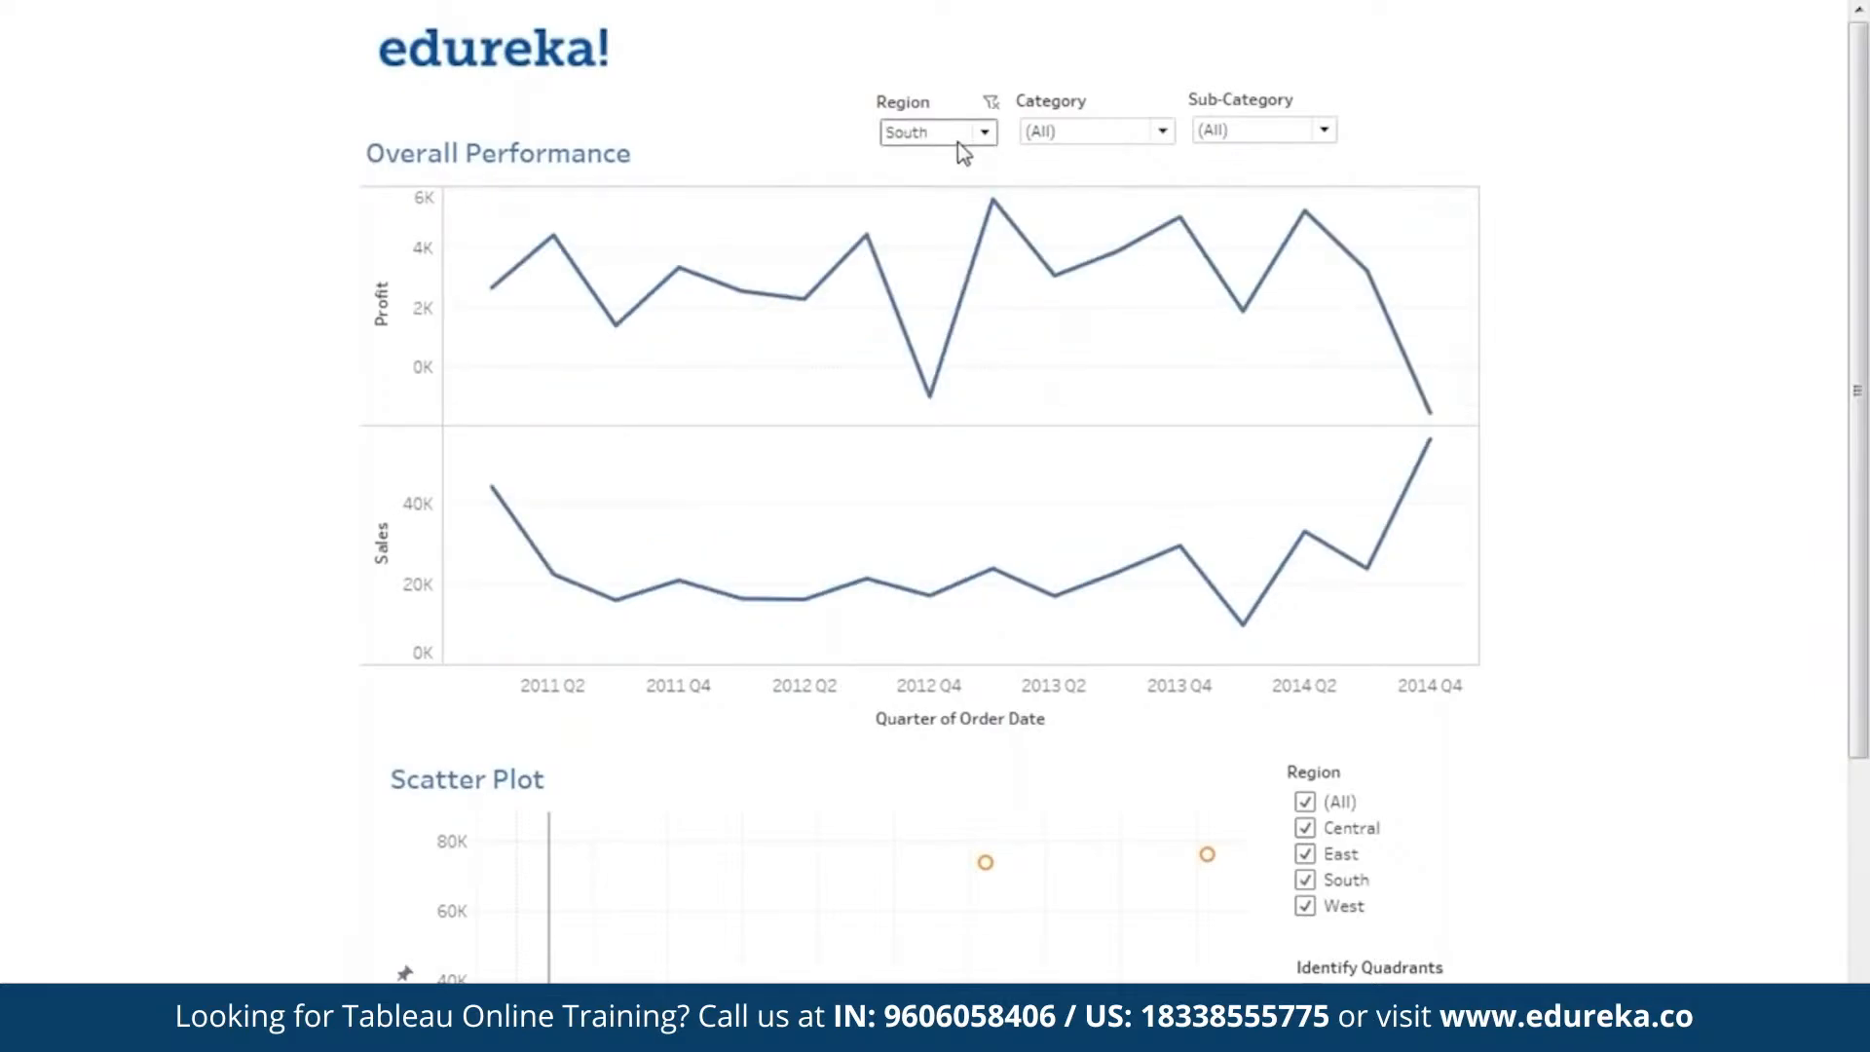
{"action": "mouse_move", "coordinate": [1370, 274]}
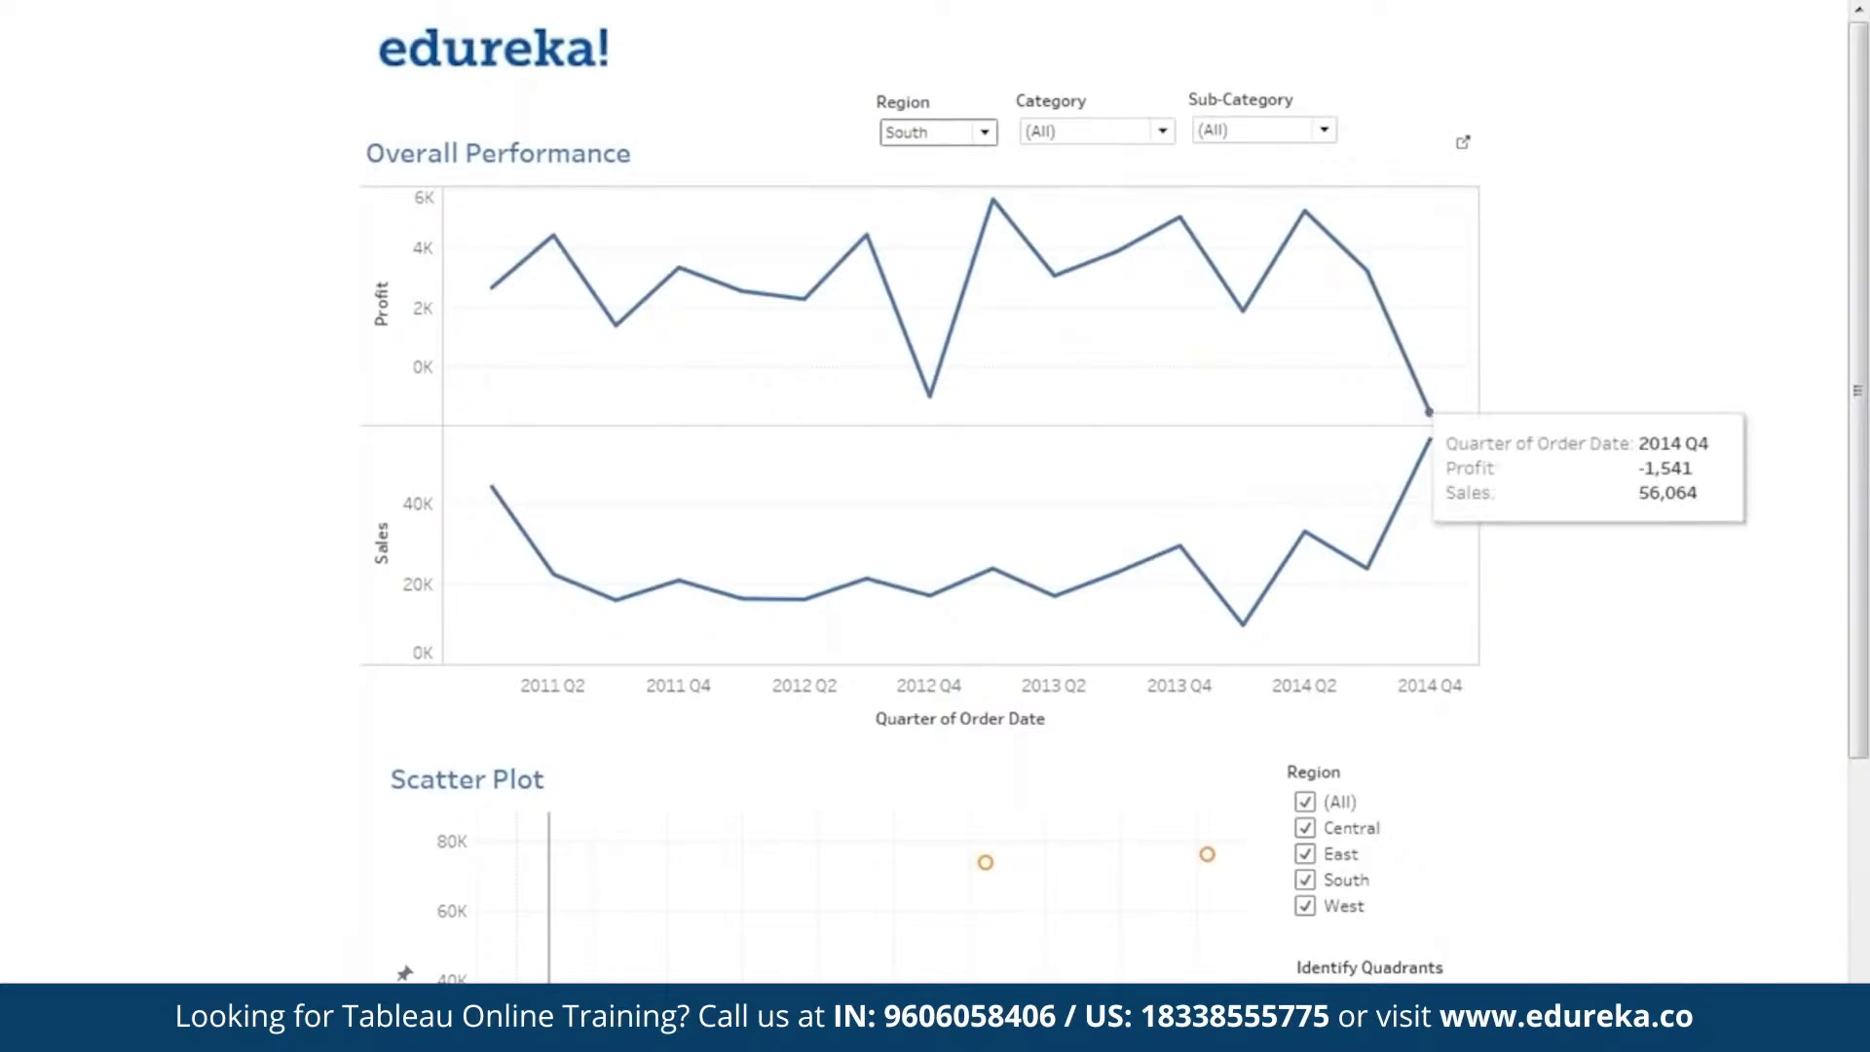
Filter the Overall Performance chart to the West region, examine its 2014 Q4 values, and reset the Region filter to (All).
{"action": "left_click", "coordinate": [975, 135]}
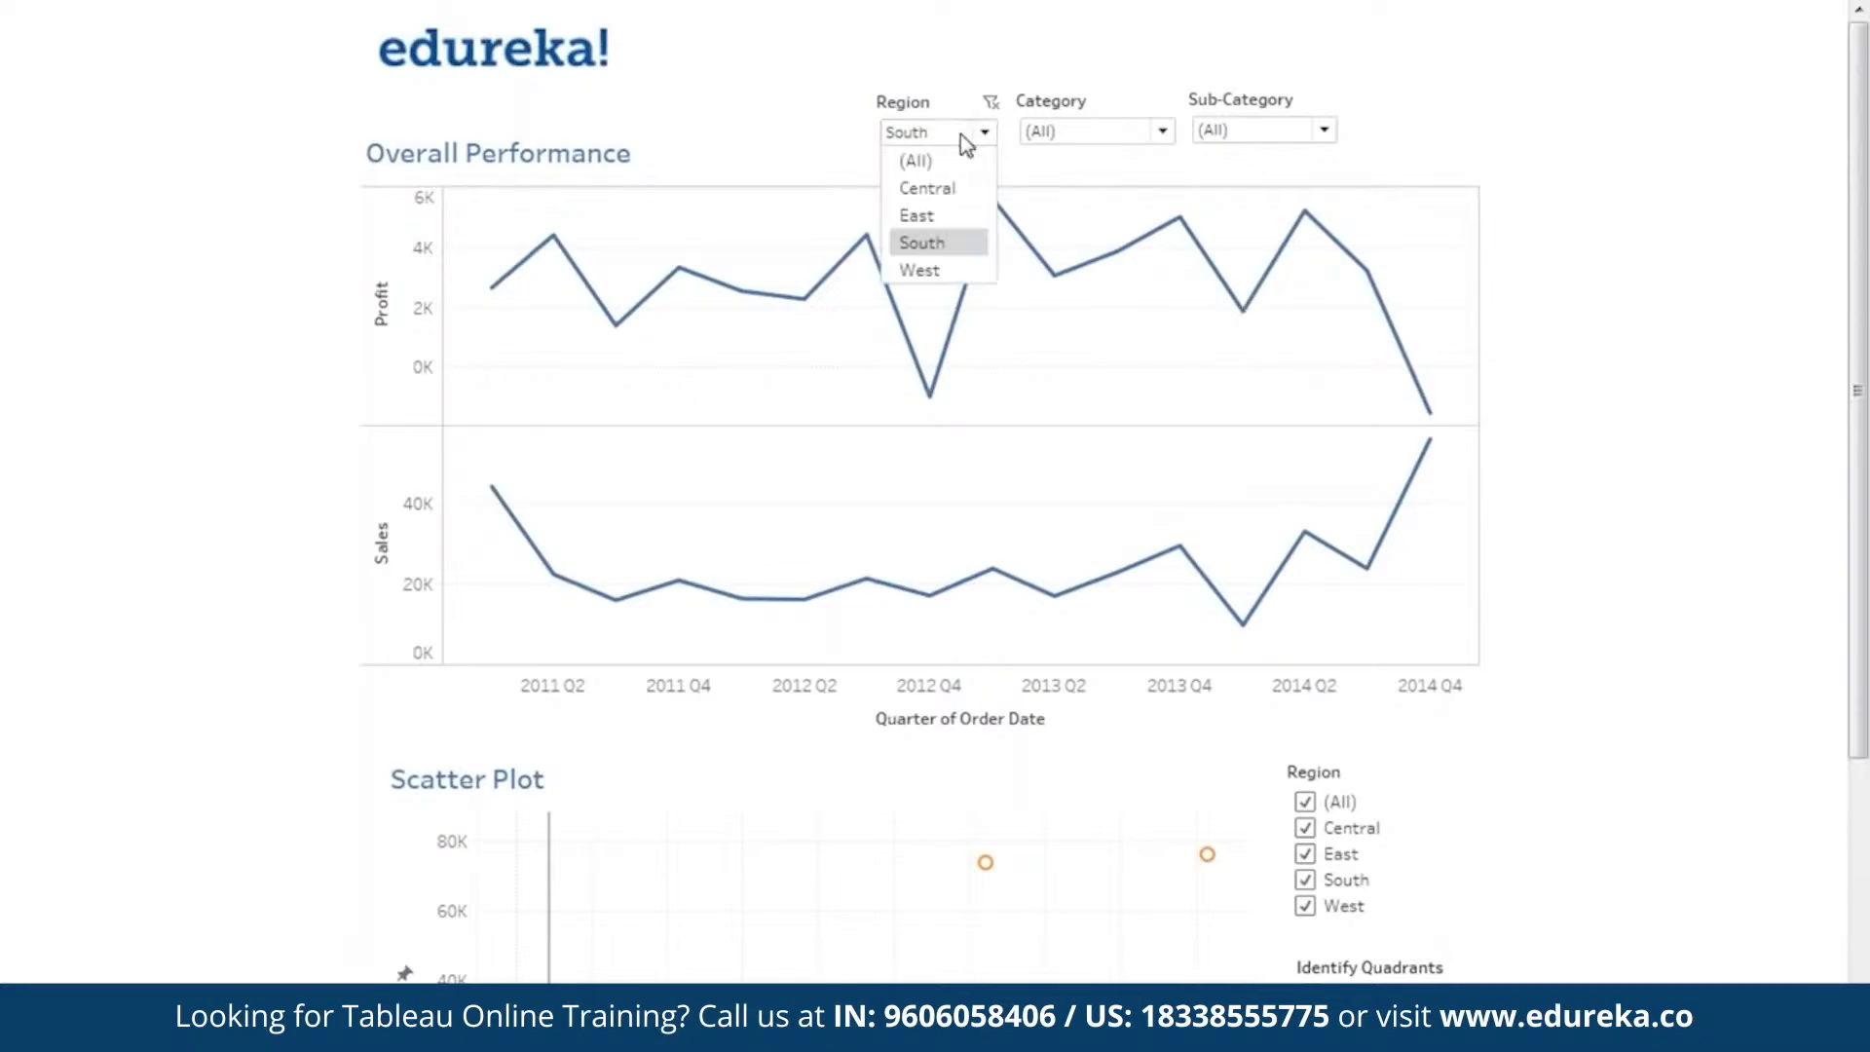
{"action": "left_click", "coordinate": [940, 274]}
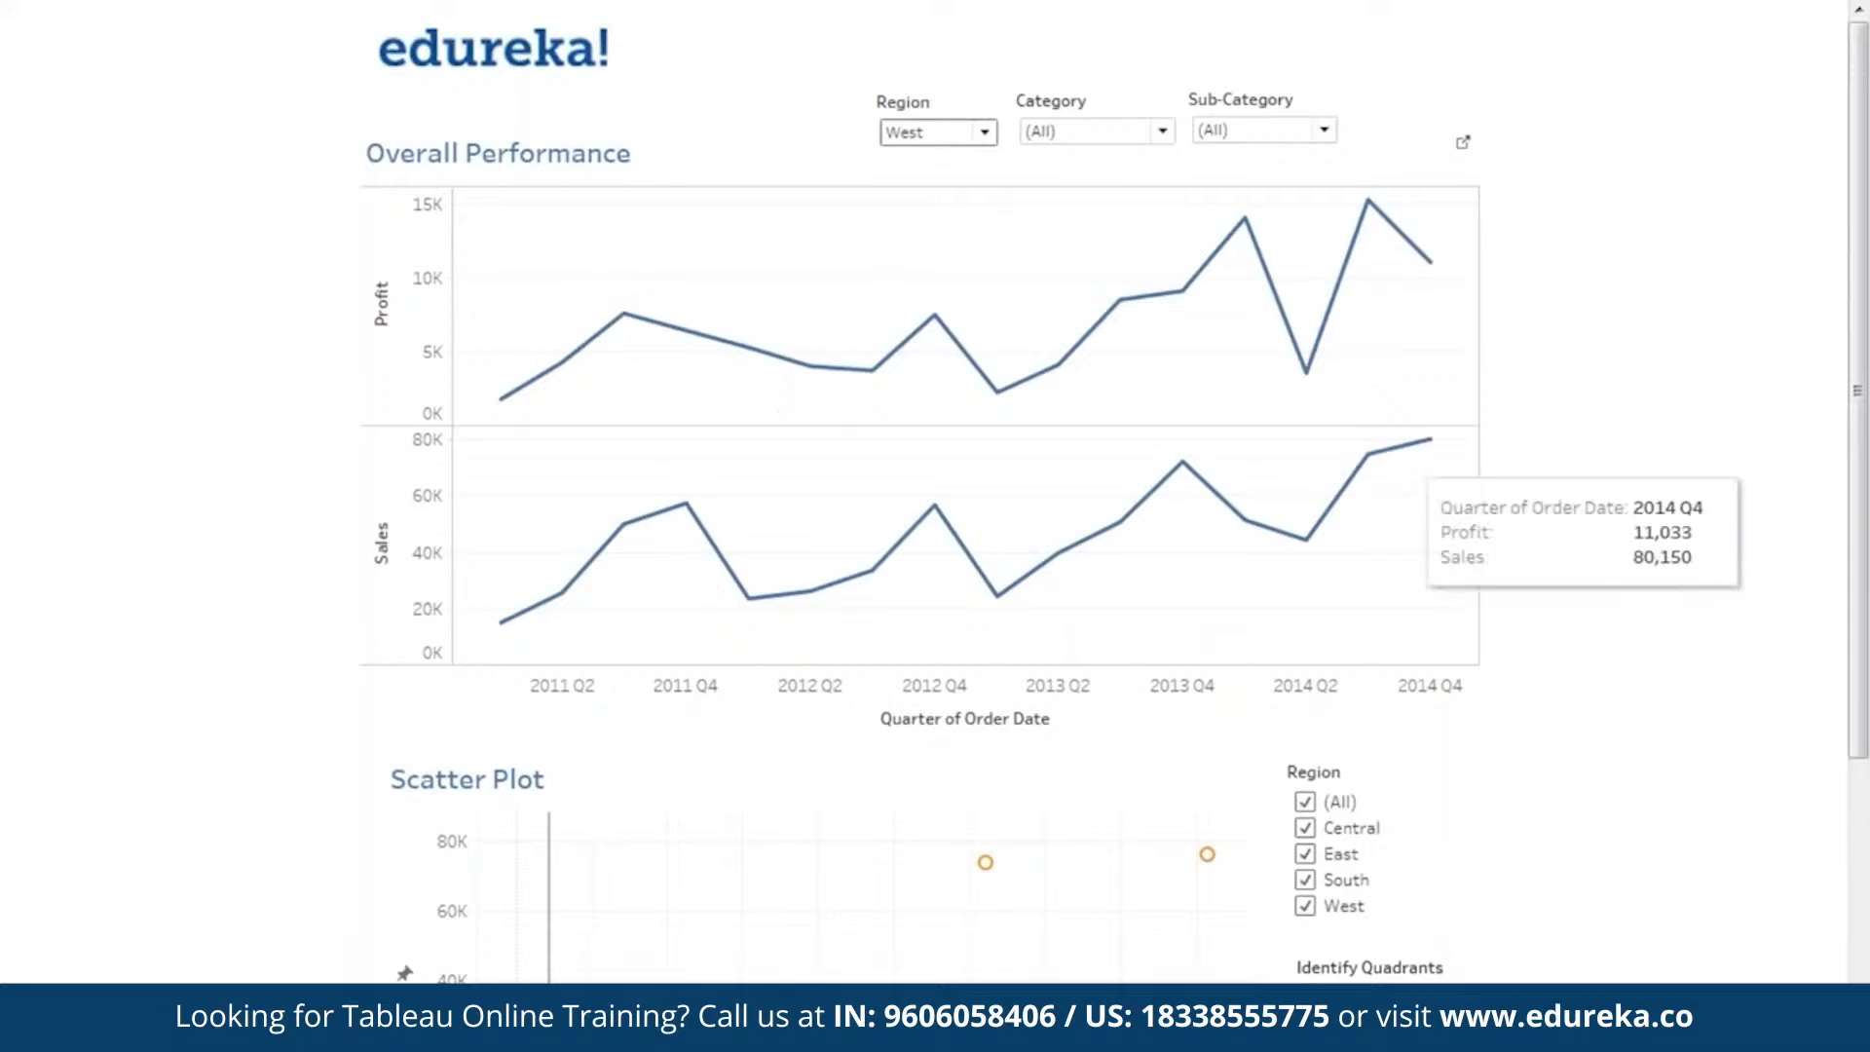
{"action": "mouse_move", "coordinate": [1429, 271]}
{"action": "left_click", "coordinate": [941, 139]}
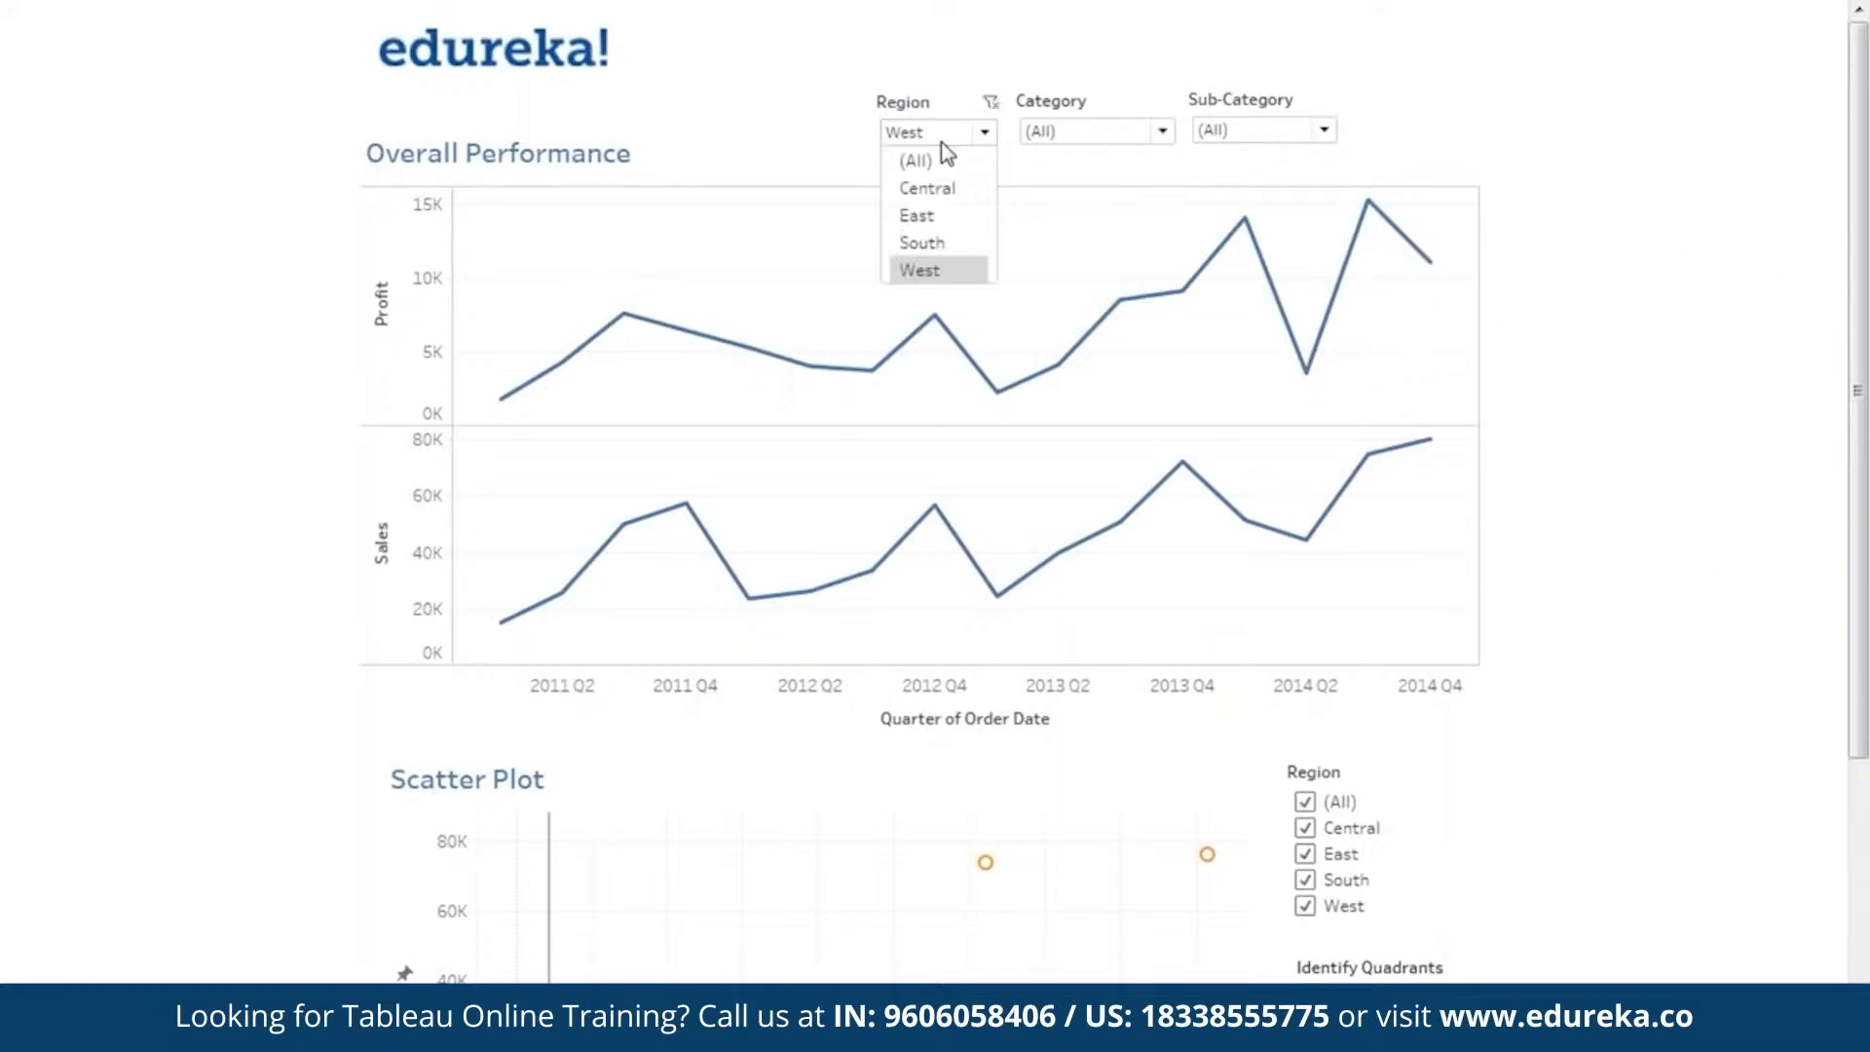
{"action": "left_click", "coordinate": [933, 161]}
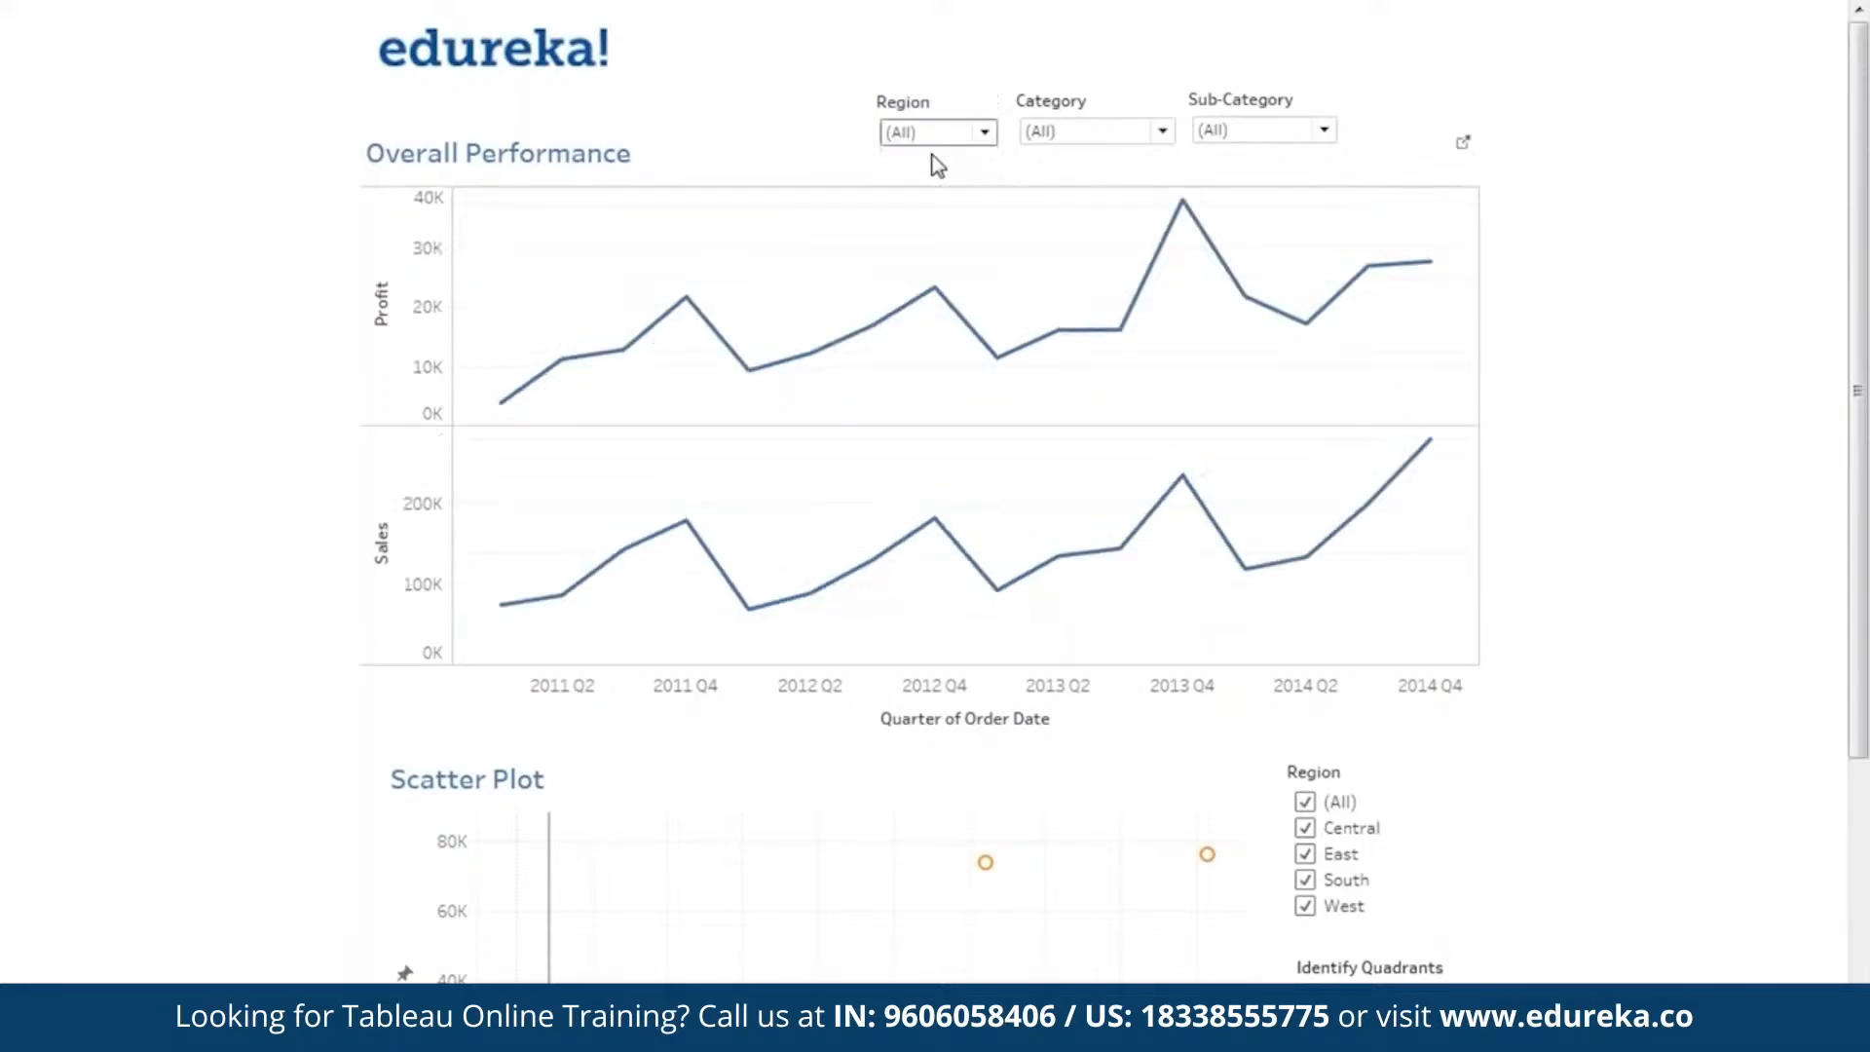
Filter the Overall Performance chart to the Furniture category and examine its profit and sales for 2012 Q1 and 2014 Q4.
{"action": "left_click", "coordinate": [1089, 143]}
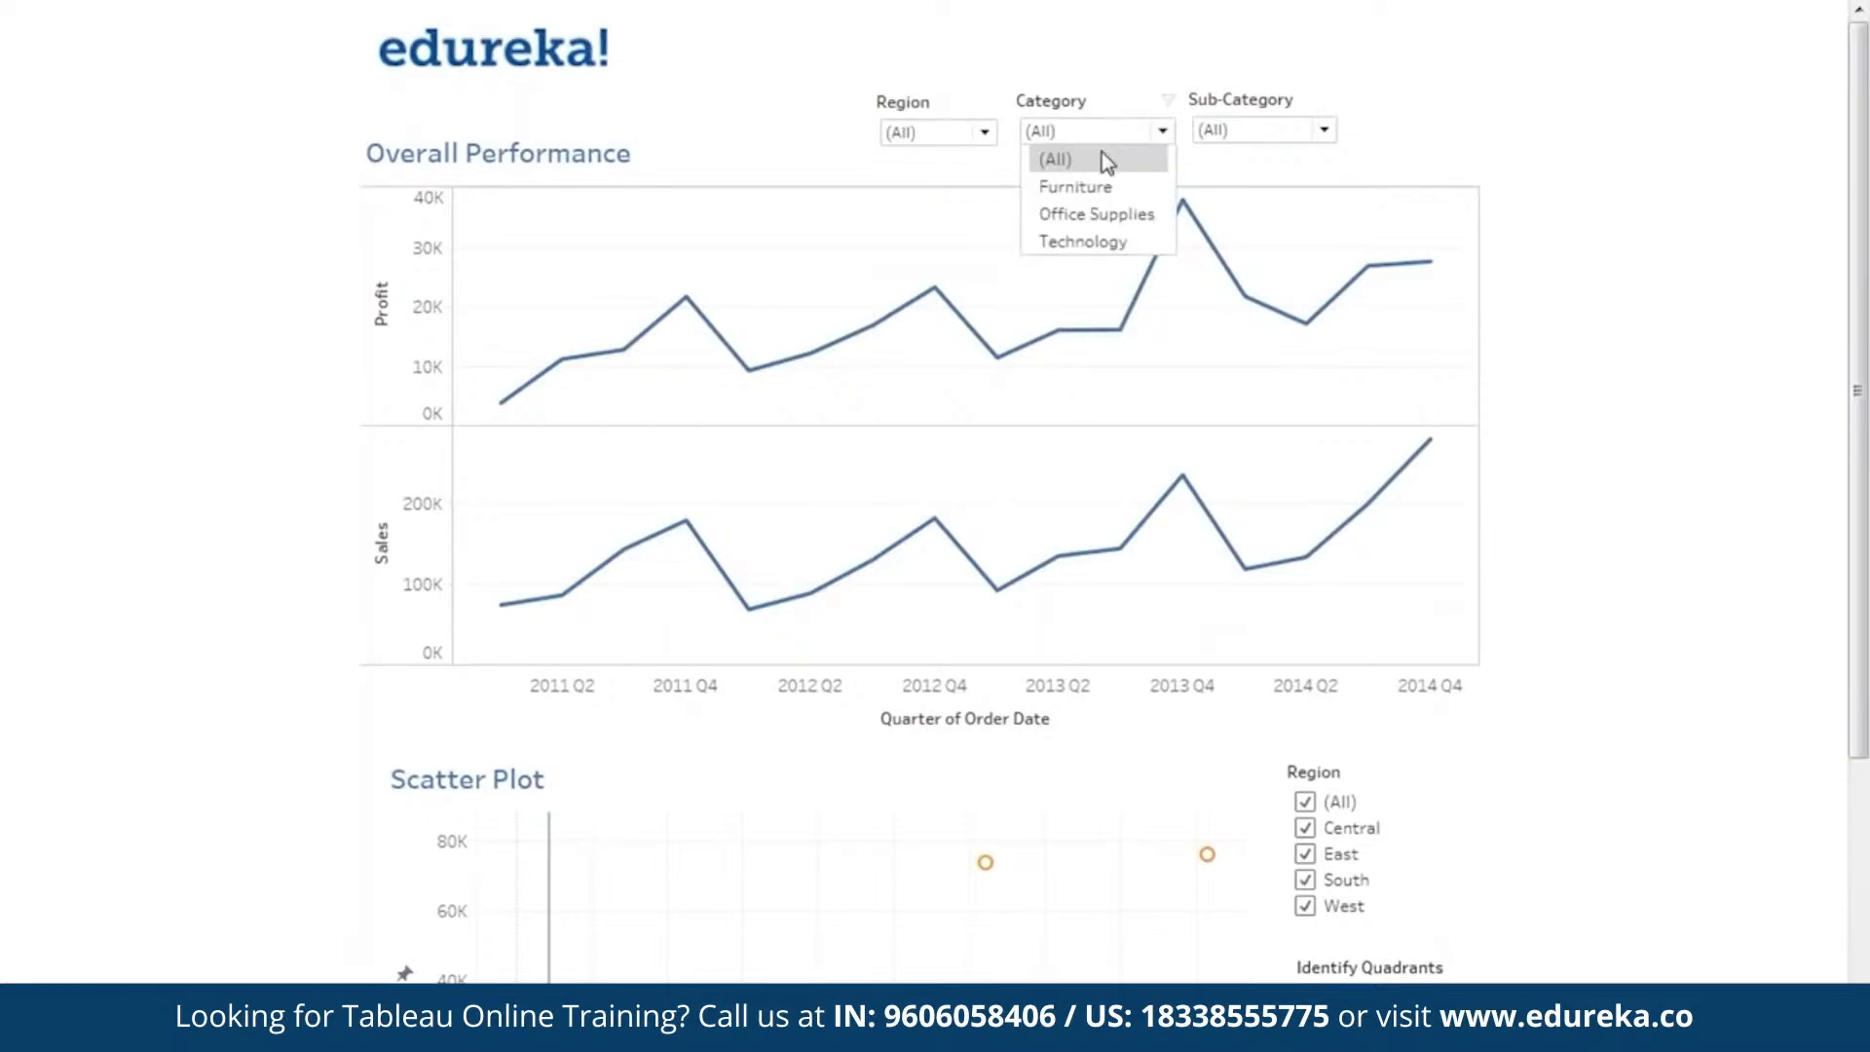
{"action": "left_click", "coordinate": [1118, 193]}
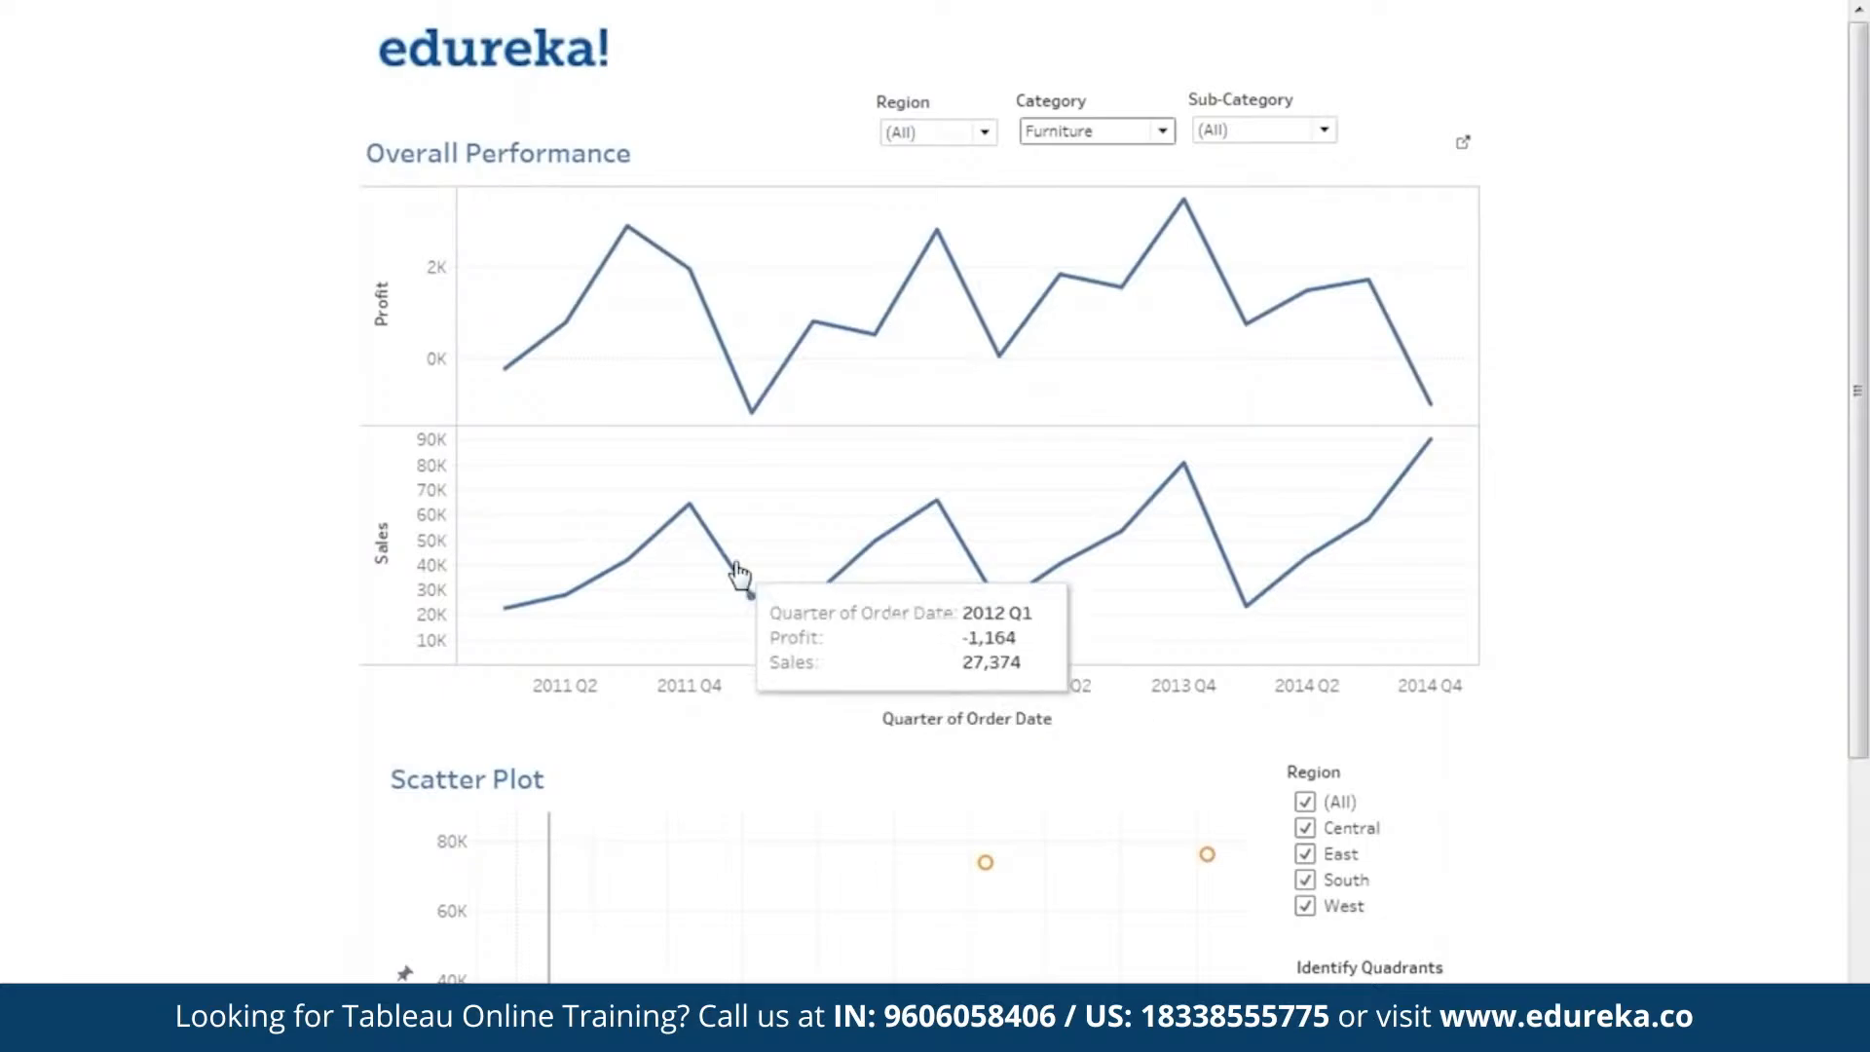
{"action": "mouse_move", "coordinate": [1387, 507]}
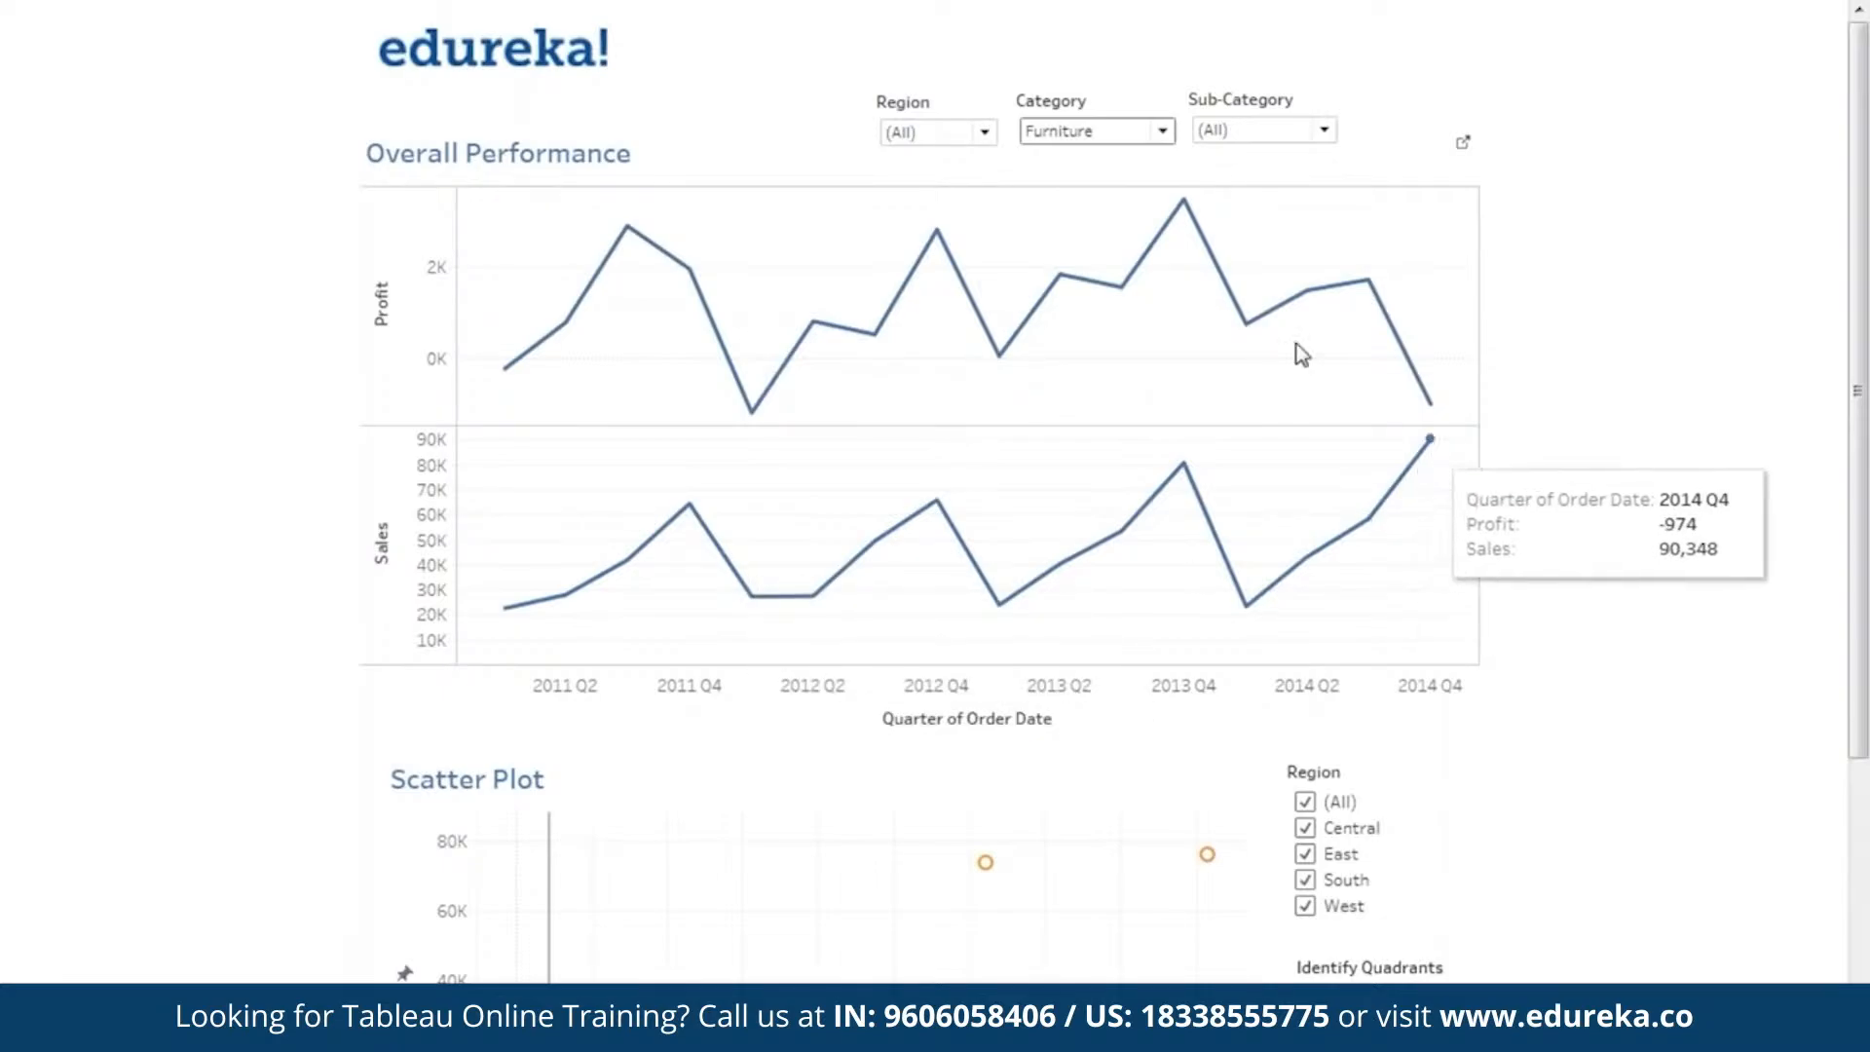
Filter the Overall Performance chart to Office Supplies and Technology in turn, and reset the Category filter to (All).
{"action": "left_click", "coordinate": [1141, 136]}
{"action": "left_click", "coordinate": [1120, 213]}
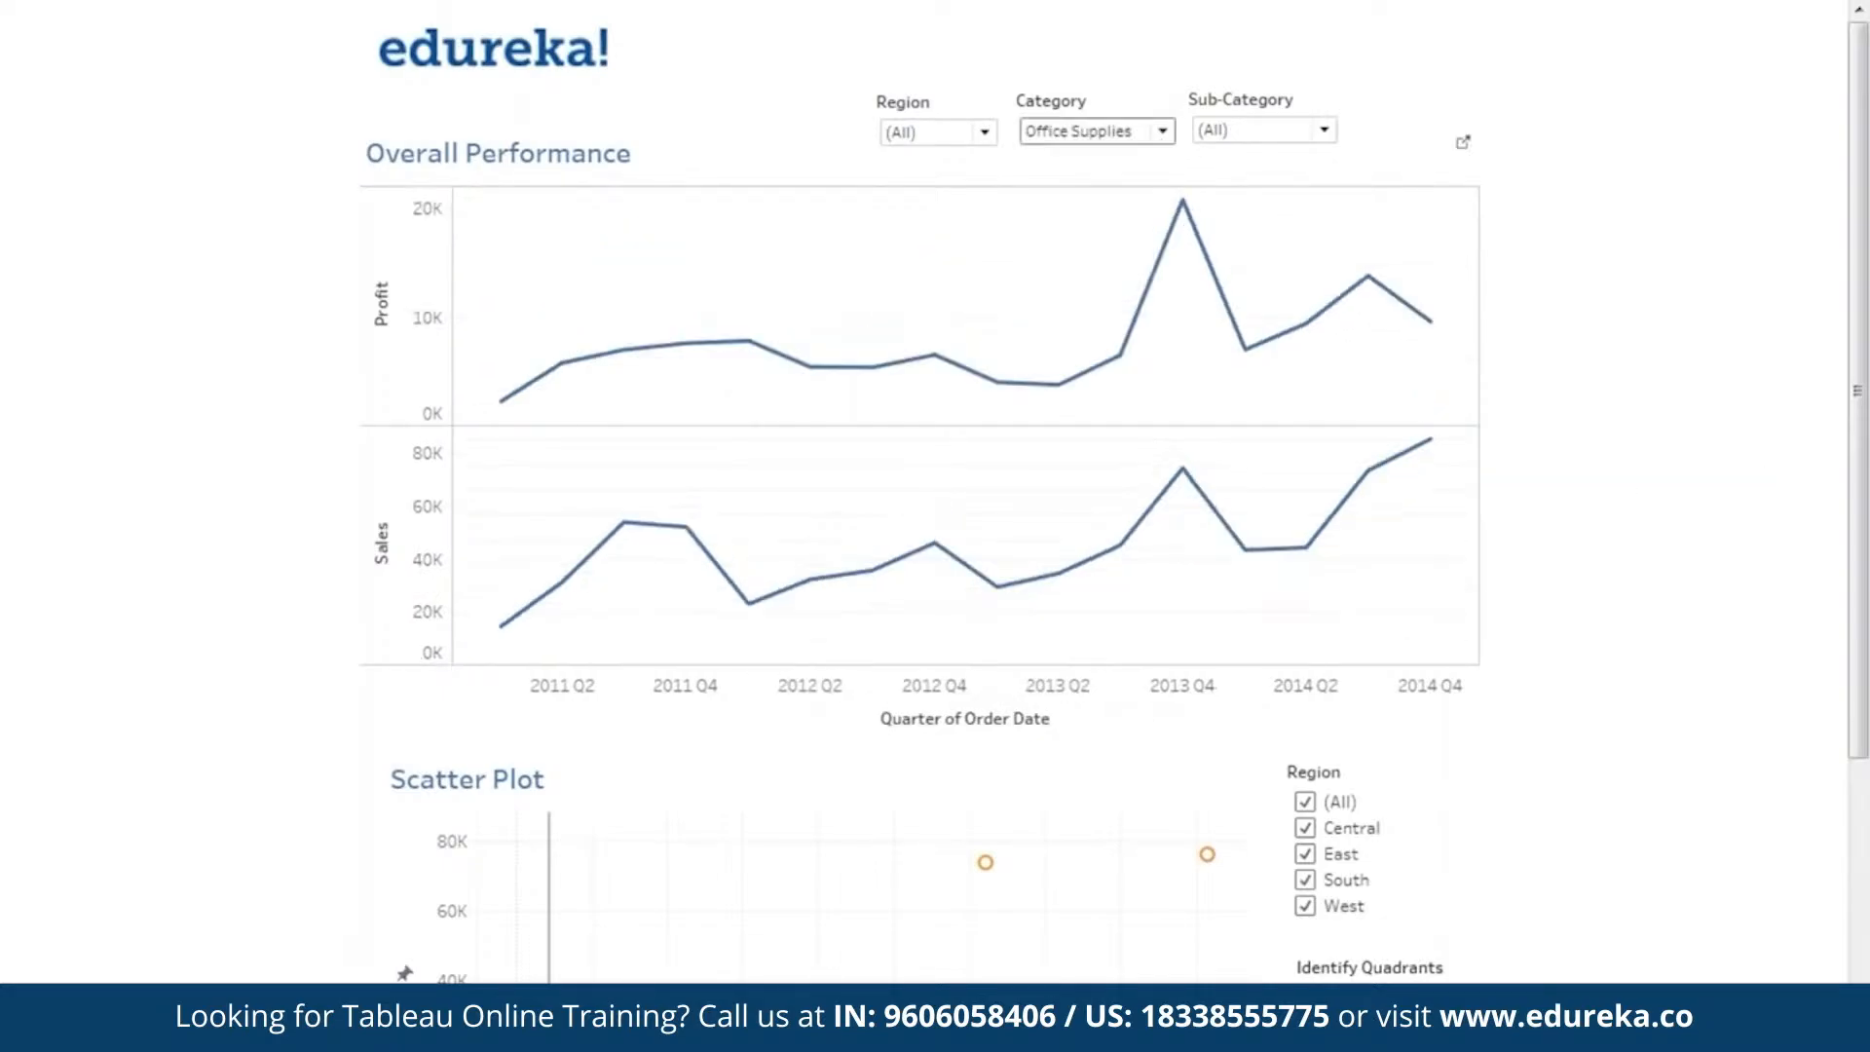
{"action": "left_click", "coordinate": [1127, 134]}
{"action": "left_click", "coordinate": [1114, 243]}
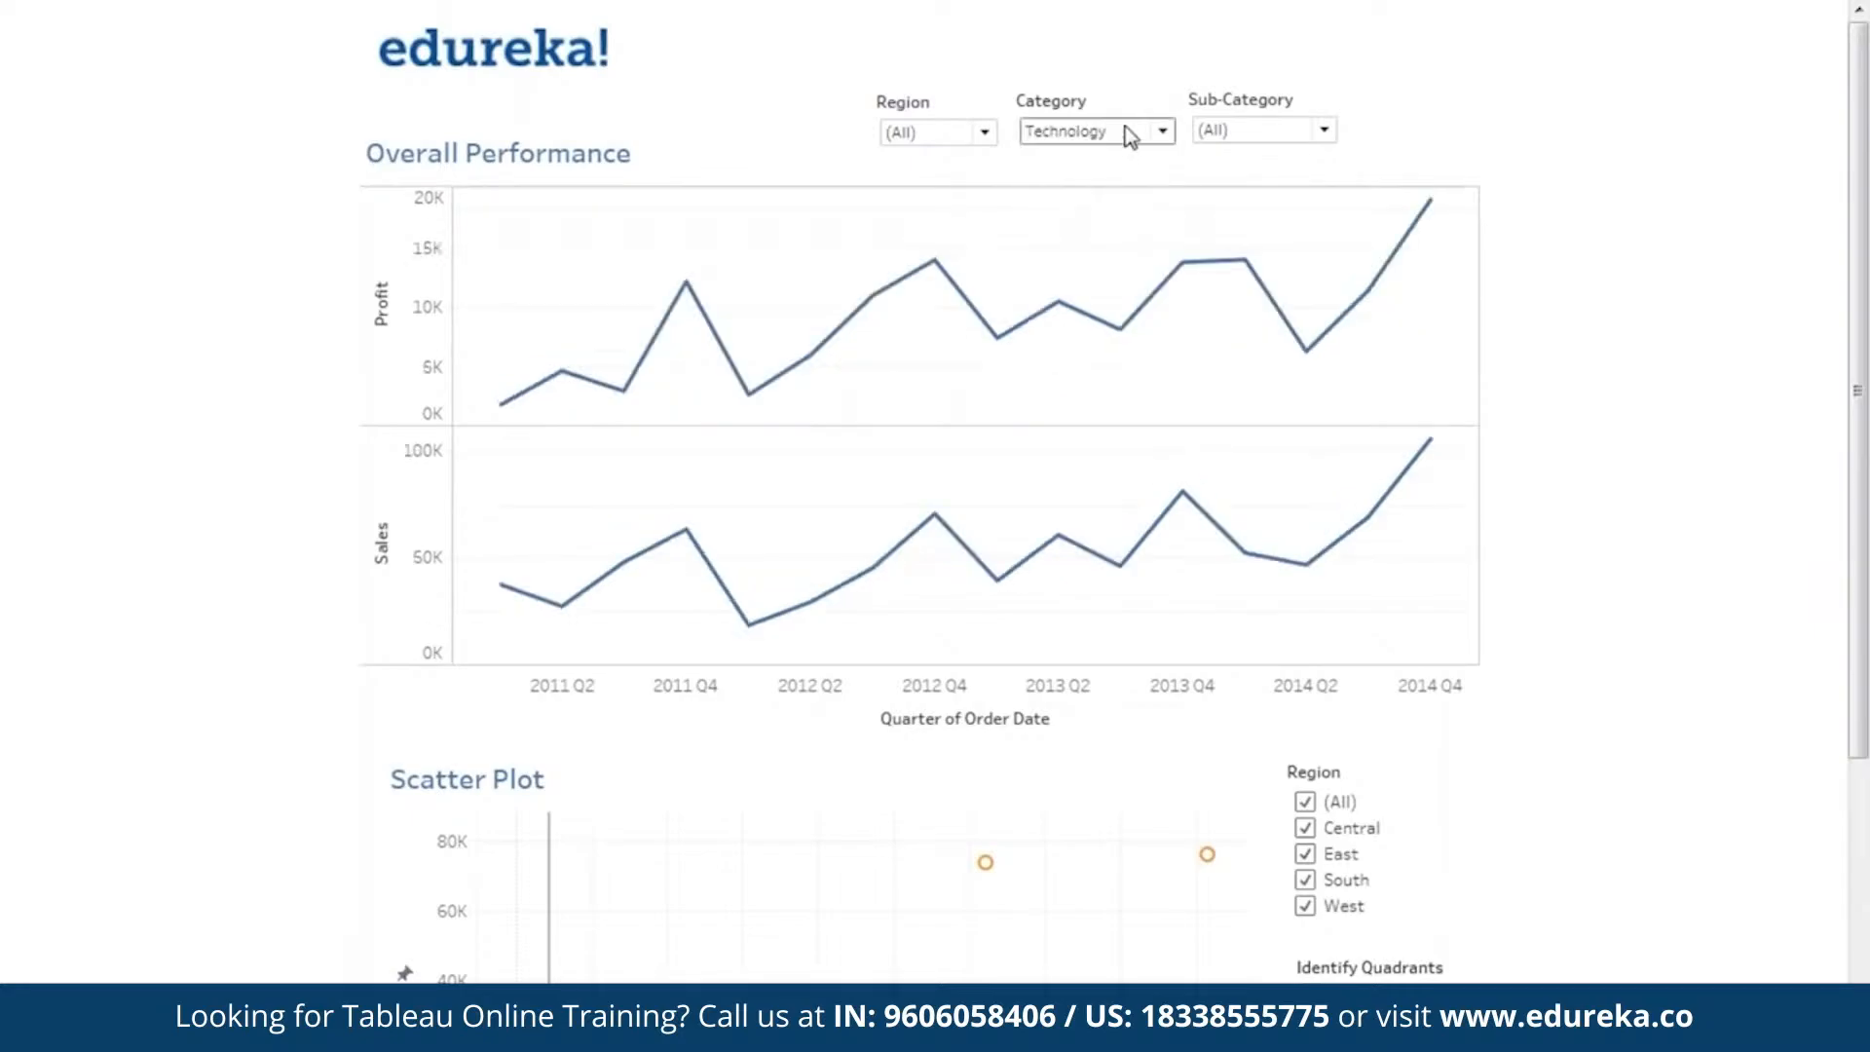
{"action": "left_click", "coordinate": [1126, 131]}
{"action": "left_click", "coordinate": [1055, 158]}
Examine the Overall Performance chart for the Chairs sub-category, overall and in the Central region, and reset both filters to (All).
{"action": "left_click", "coordinate": [1230, 139]}
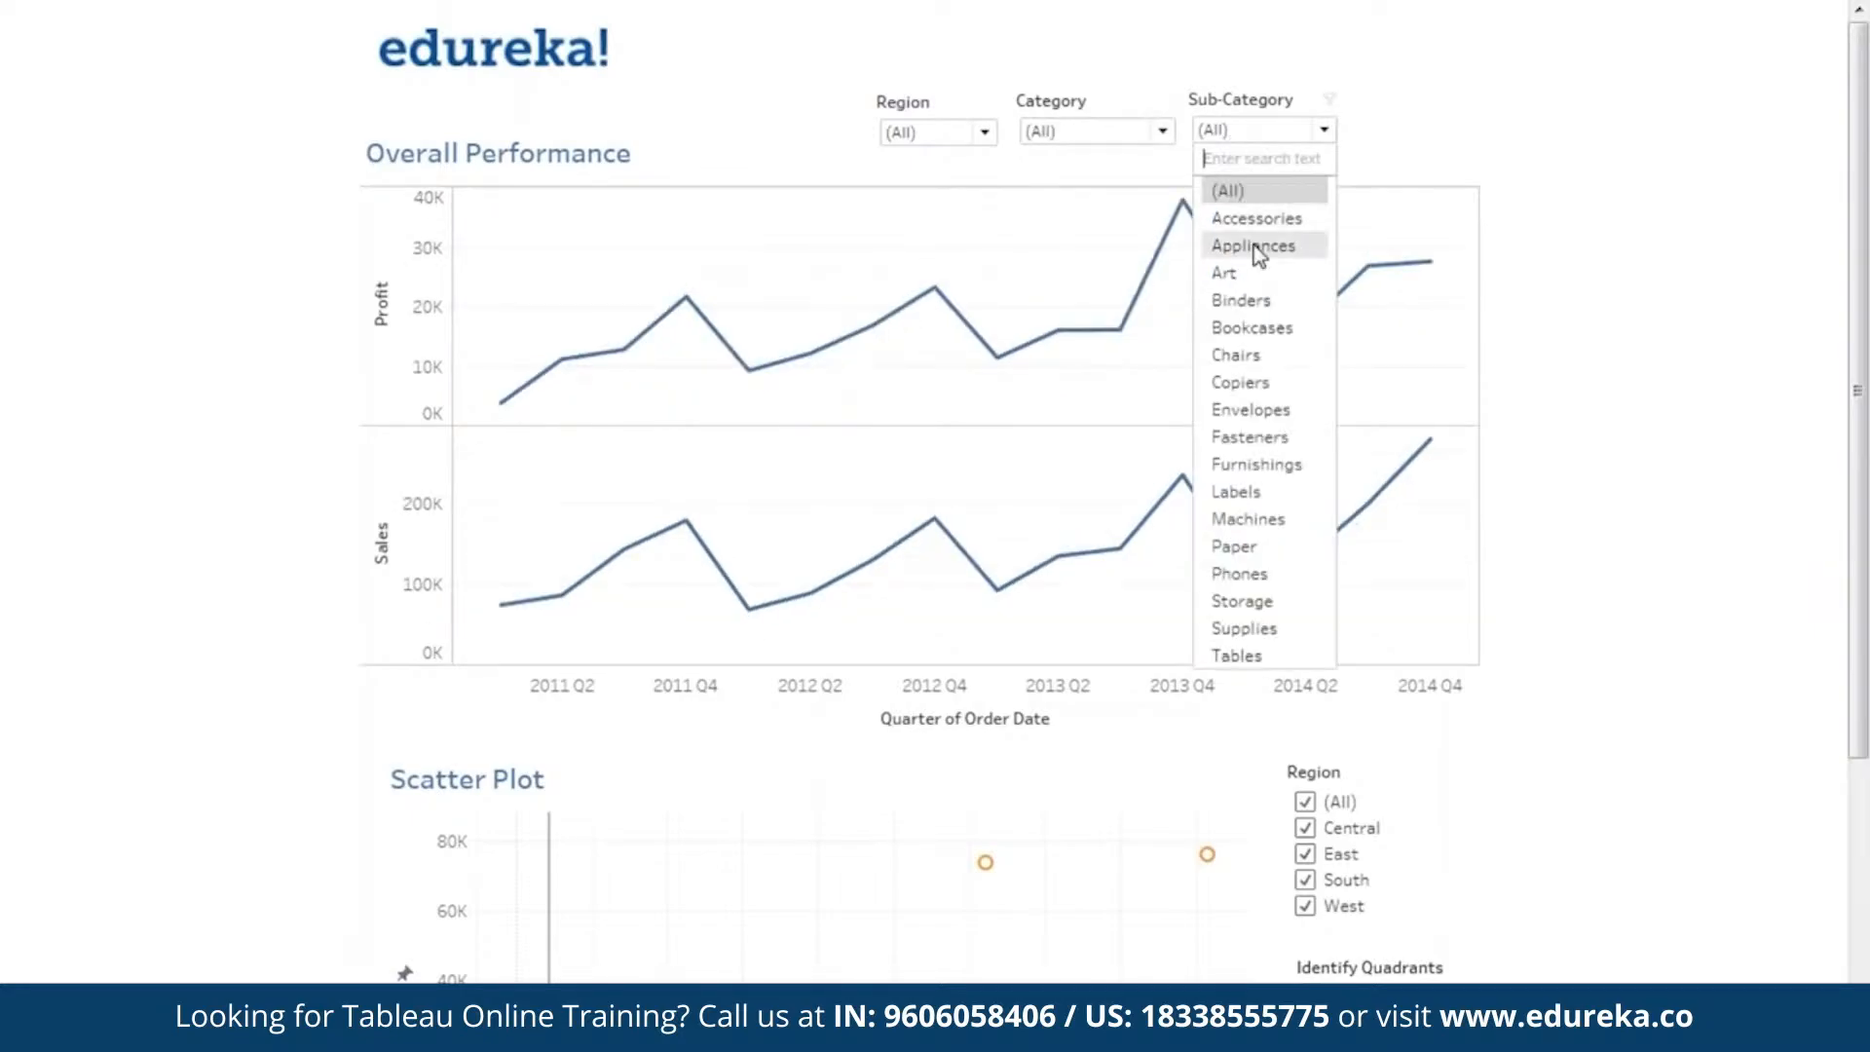
{"action": "left_click", "coordinate": [1266, 354]}
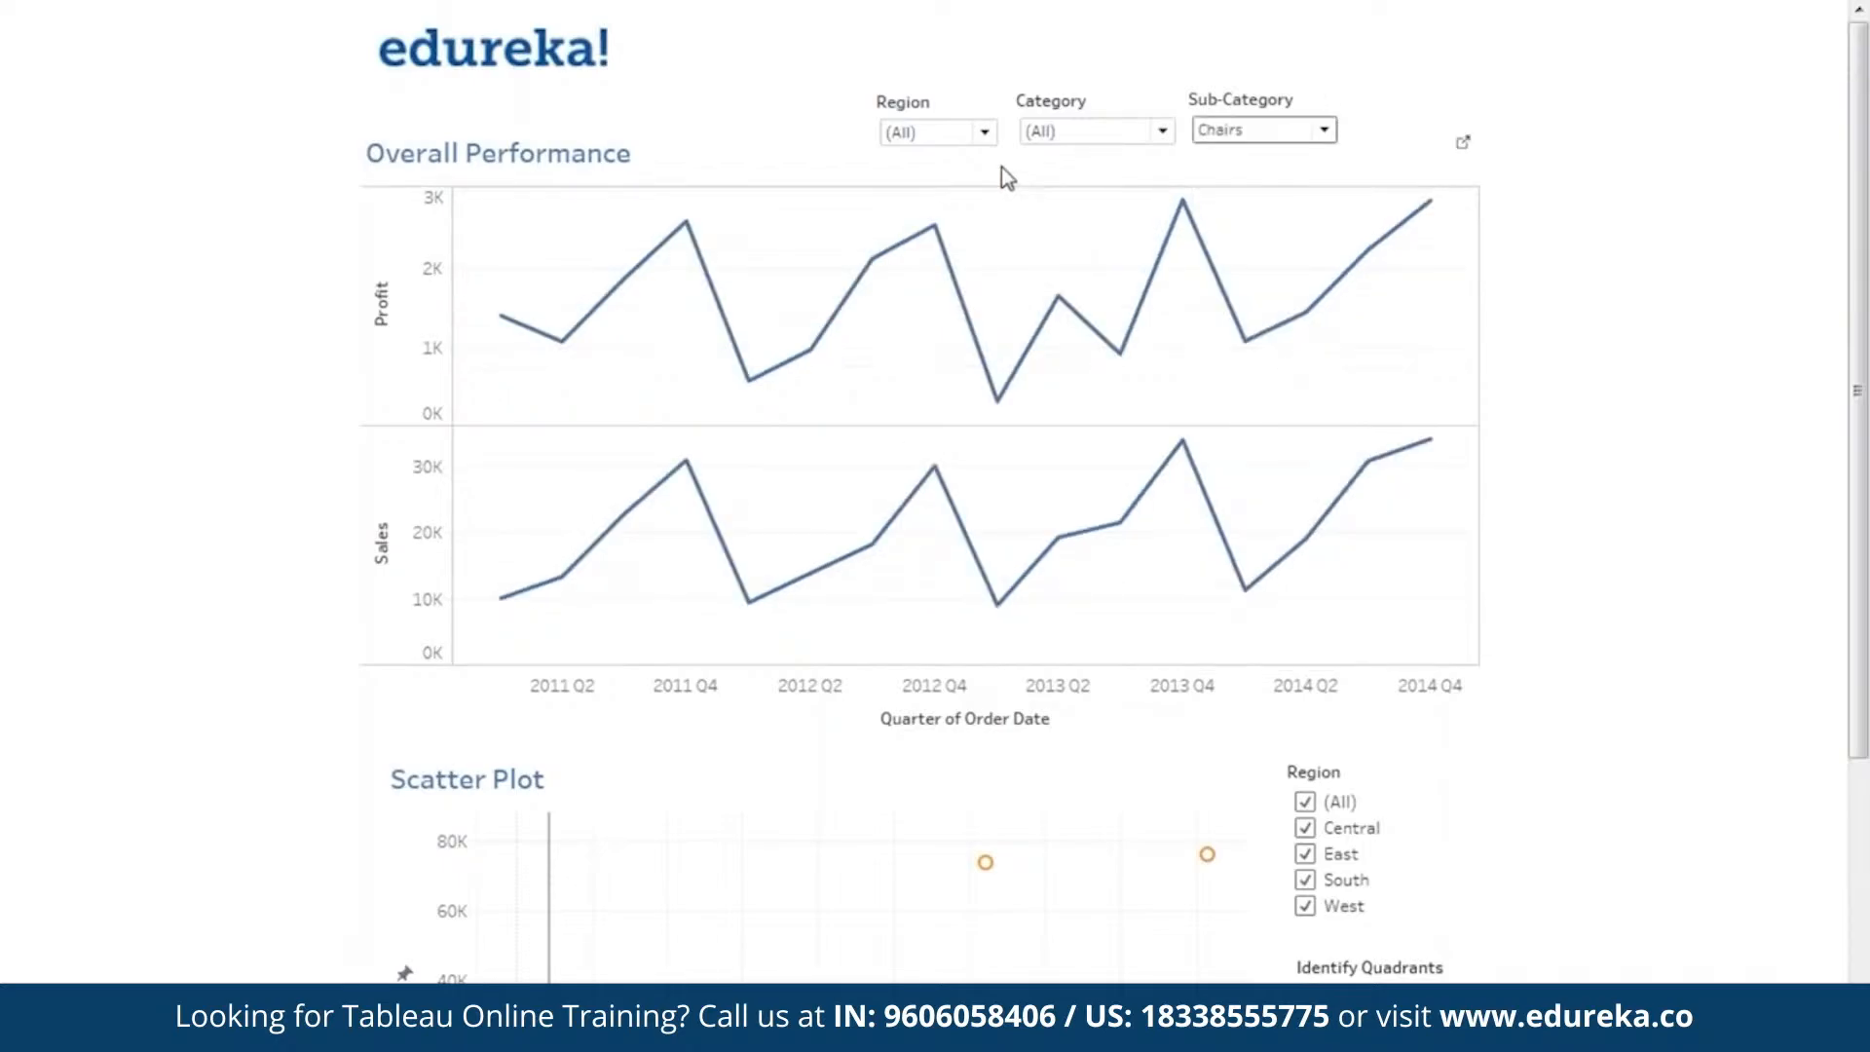
{"action": "left_click", "coordinate": [945, 134]}
{"action": "left_click", "coordinate": [942, 190]}
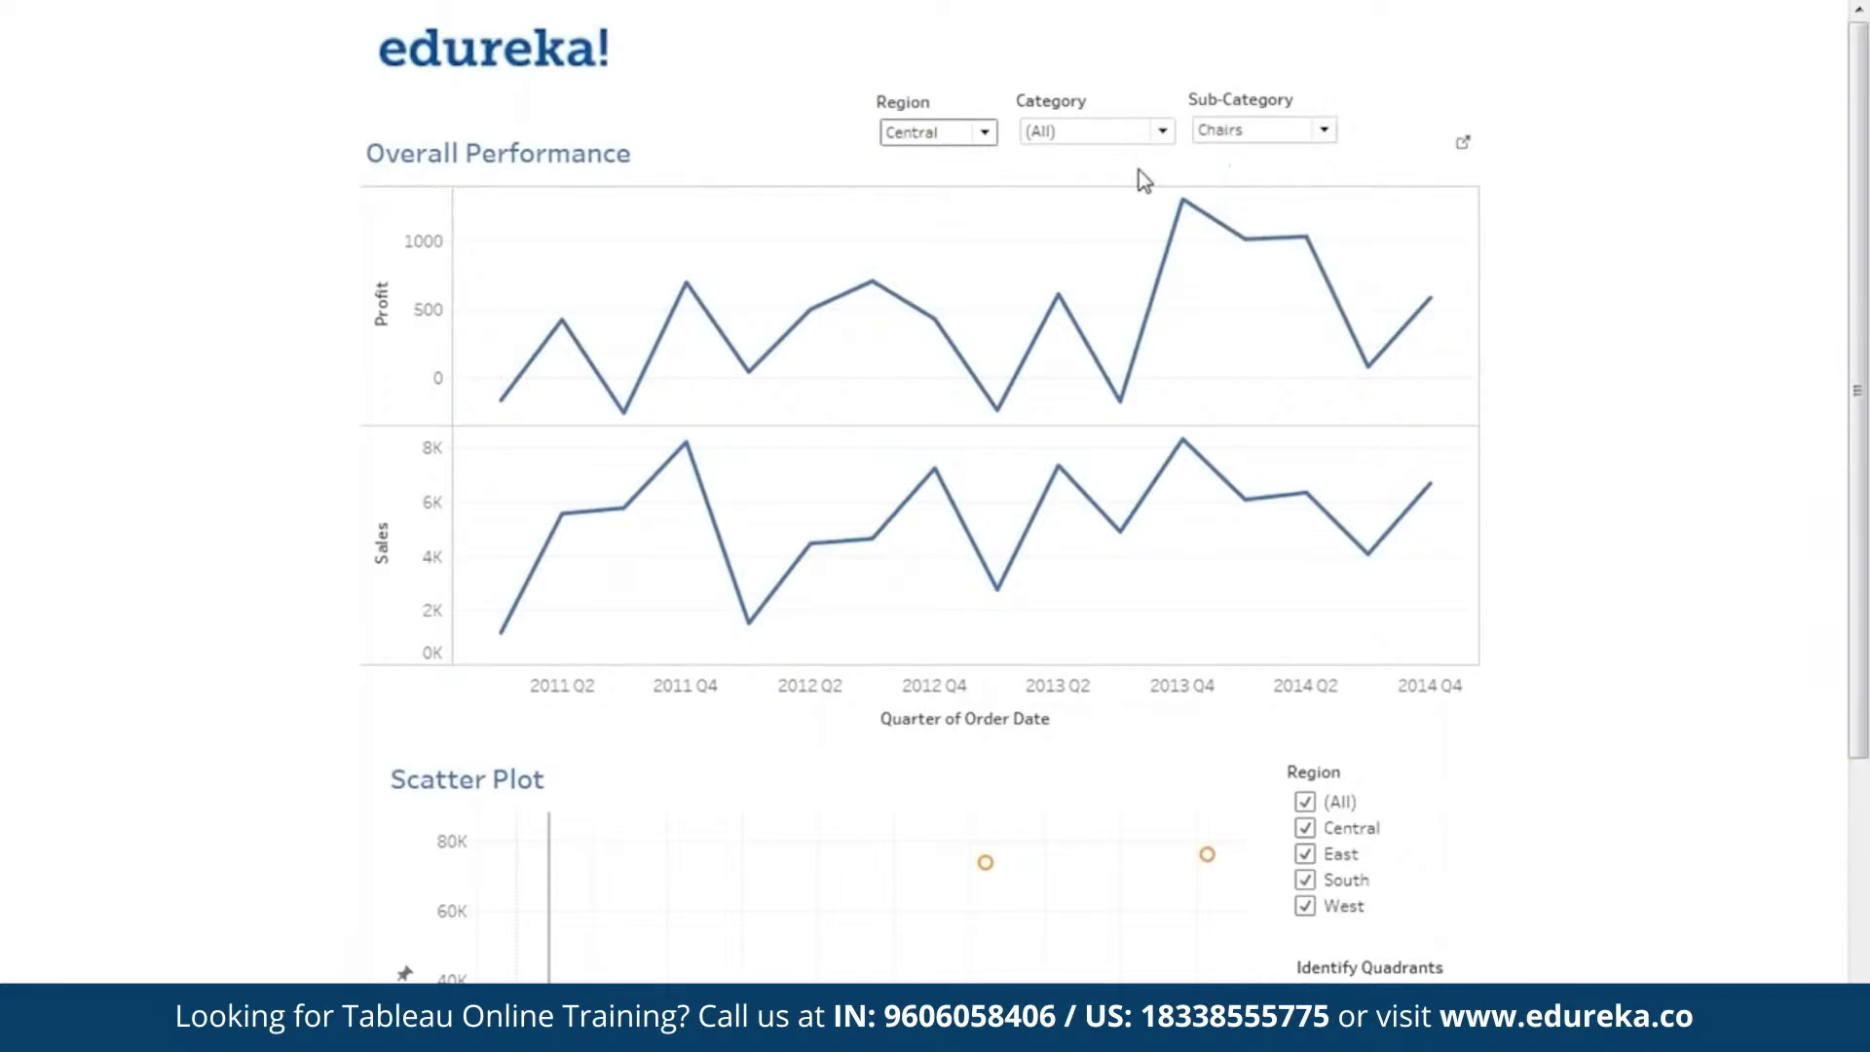
{"action": "left_click", "coordinate": [985, 132]}
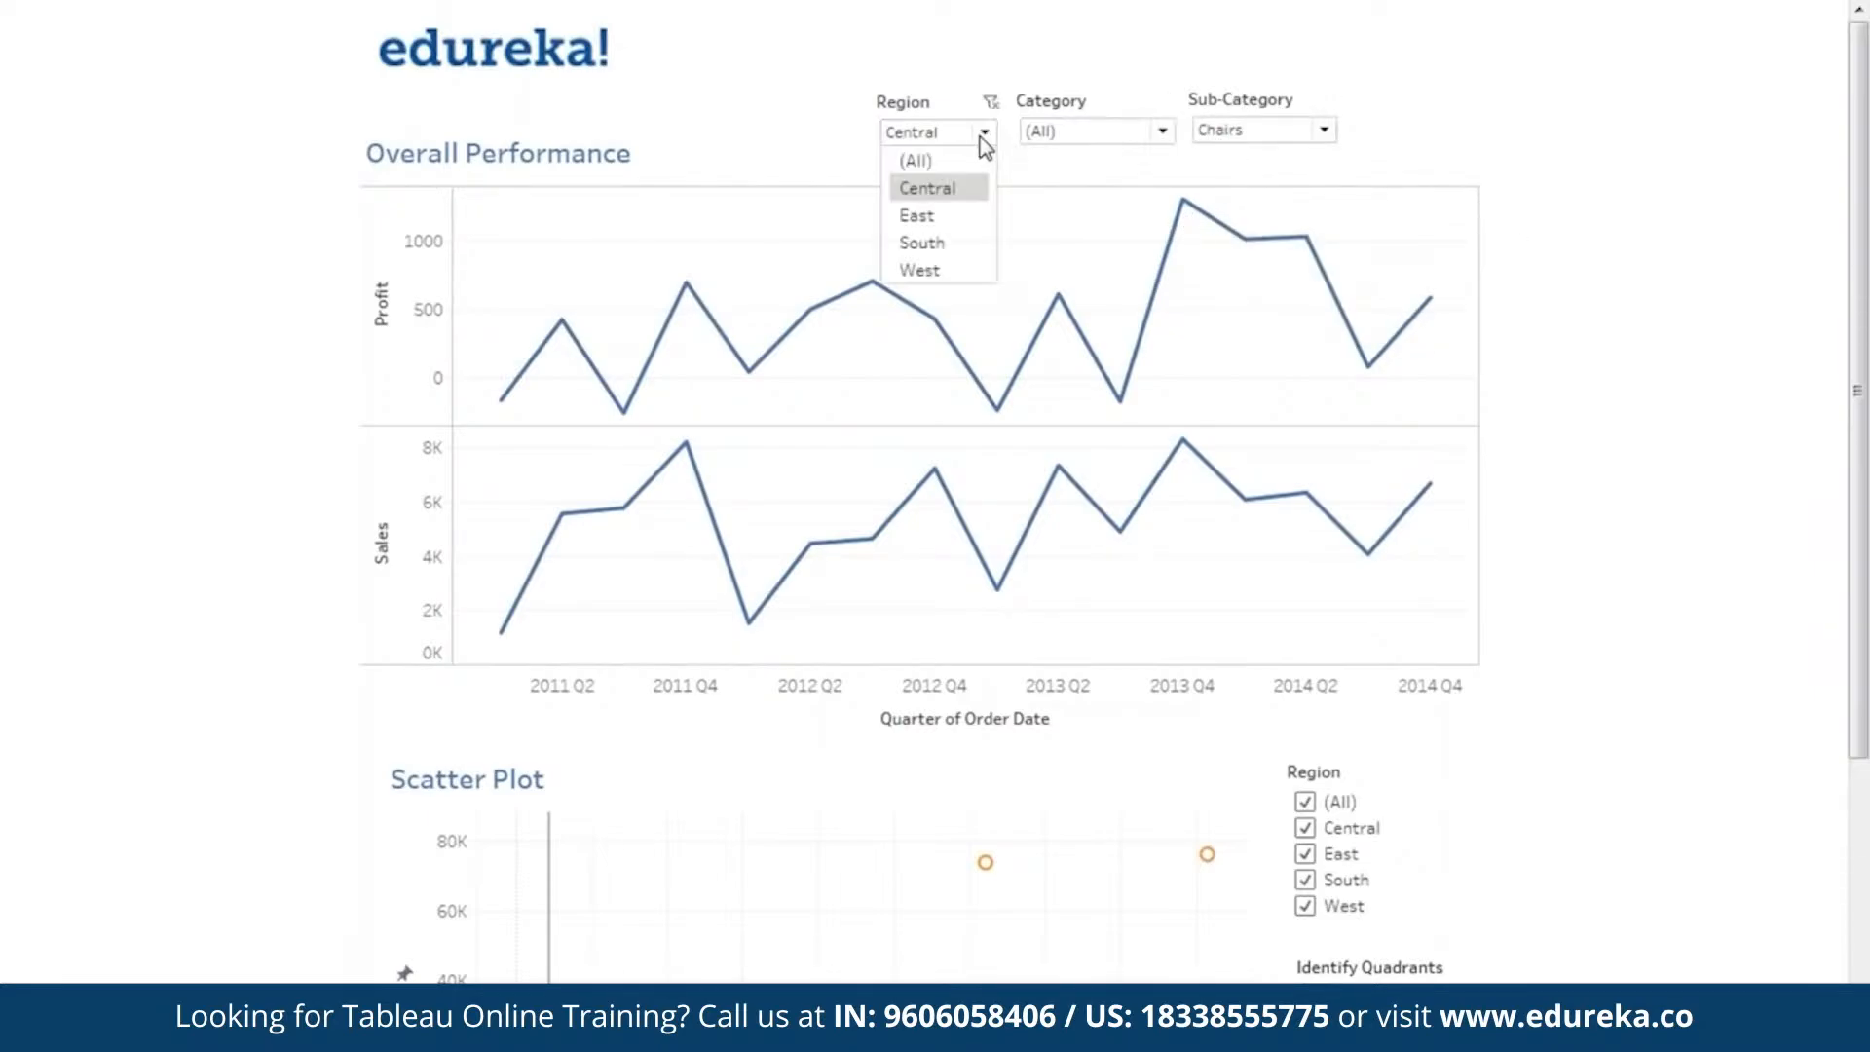
{"action": "left_click", "coordinate": [906, 159]}
{"action": "left_click", "coordinate": [1293, 135]}
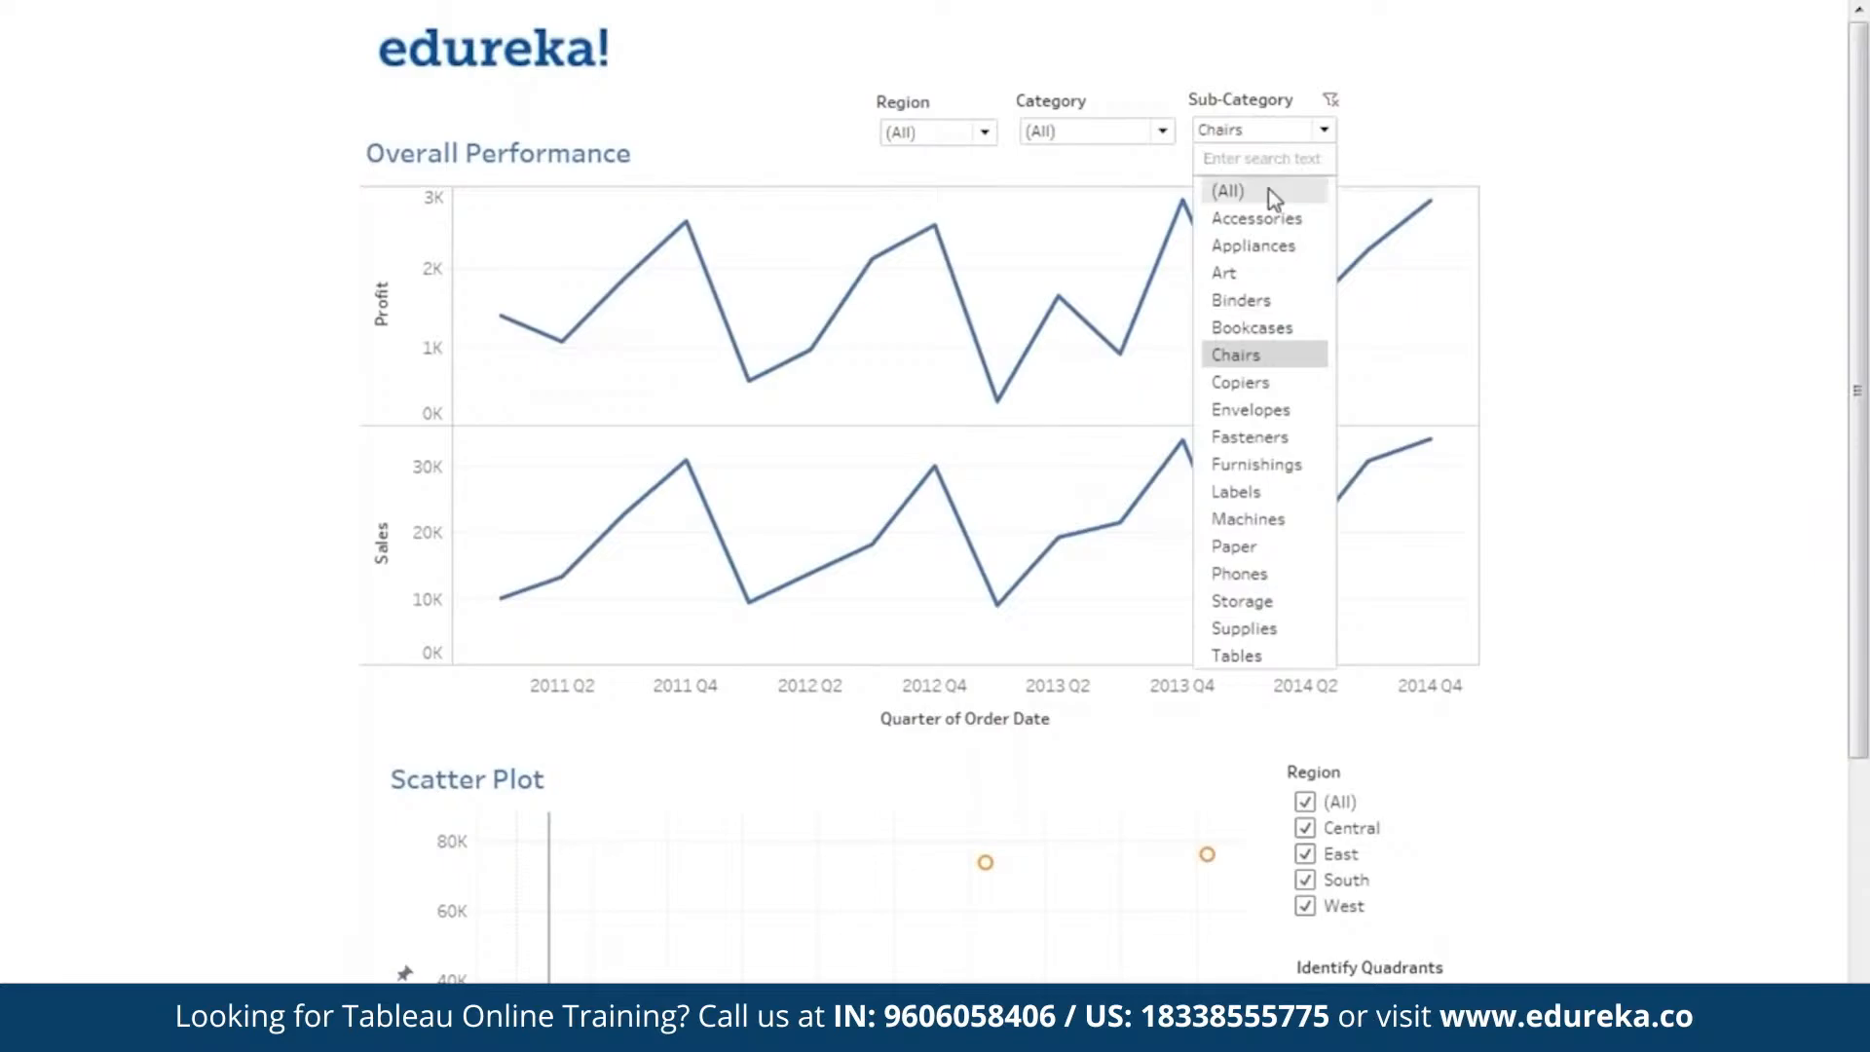
{"action": "left_click", "coordinate": [1276, 187]}
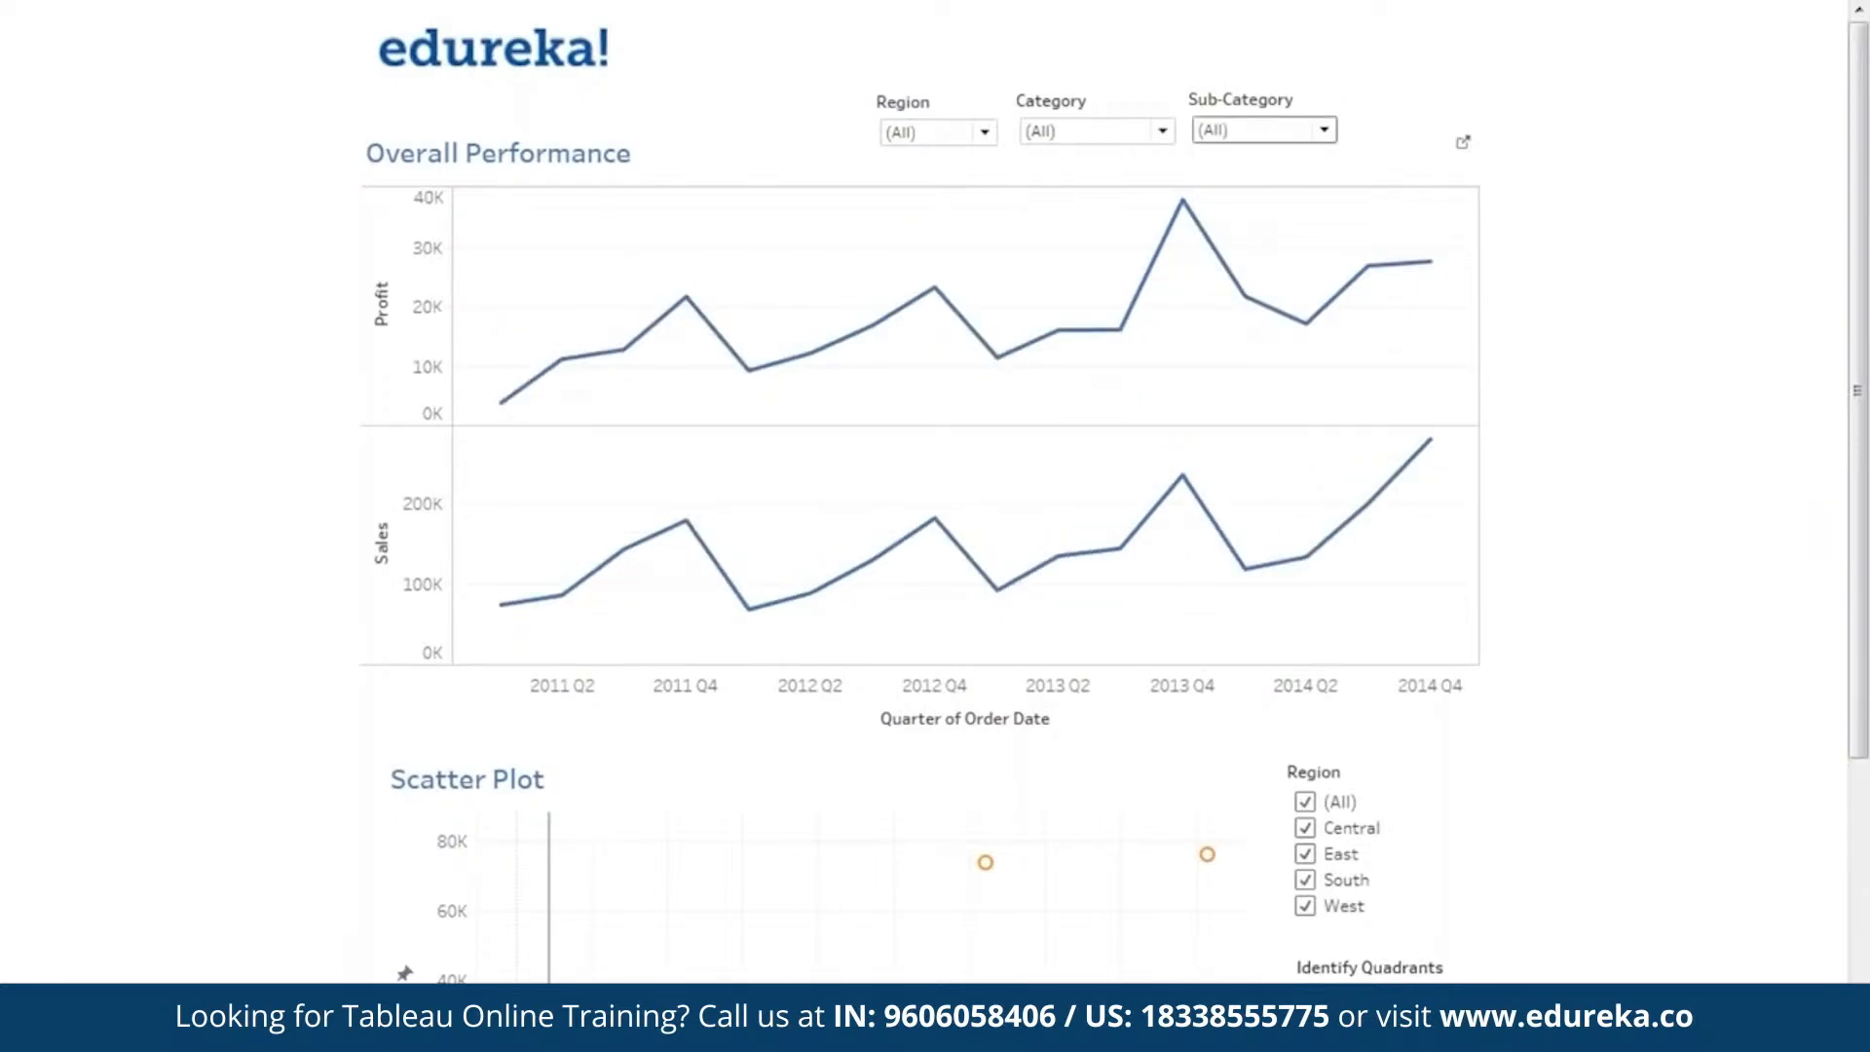
Examine the distribution of state marks across the Scatter Plot's quadrants, including the outlying high-sales states.
{"action": "scroll", "coordinate": [1539, 477], "scroll_direction": "down", "scroll_amount": 3}
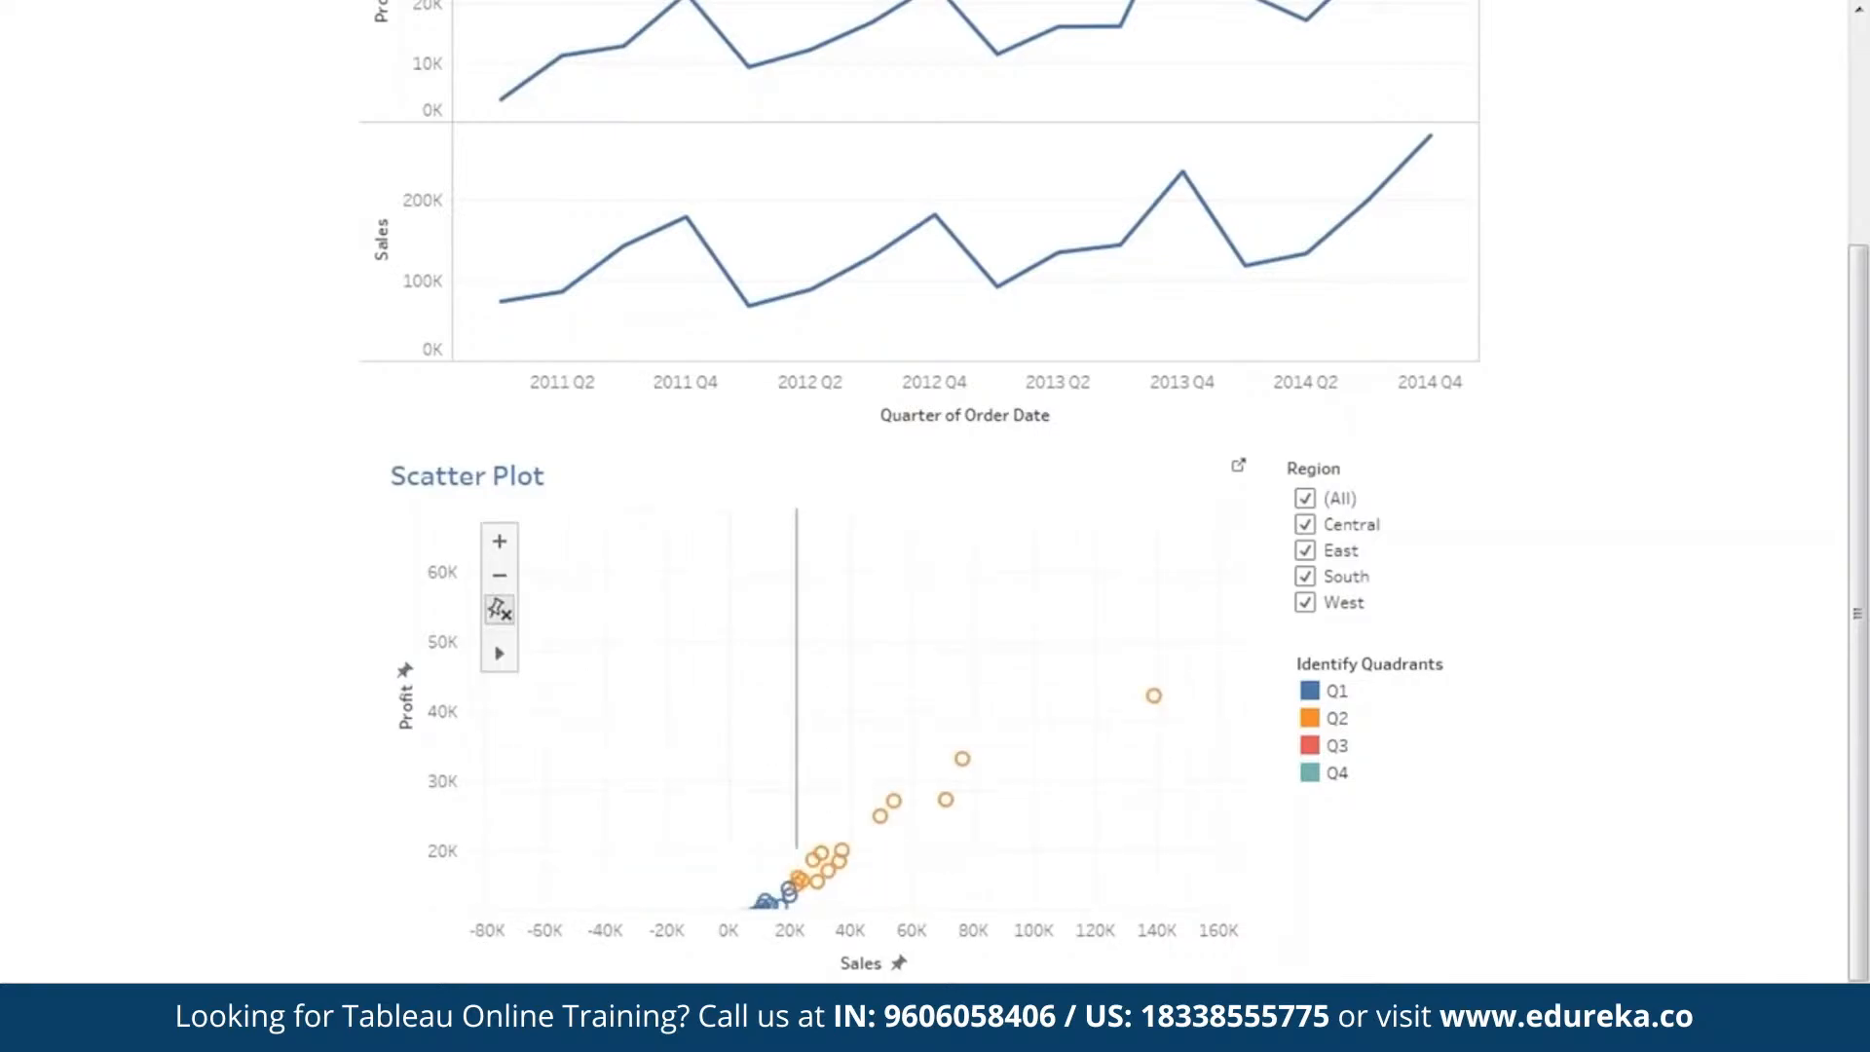
{"action": "left_click_drag", "start_coordinate": [956, 730], "coordinate": [914, 731]}
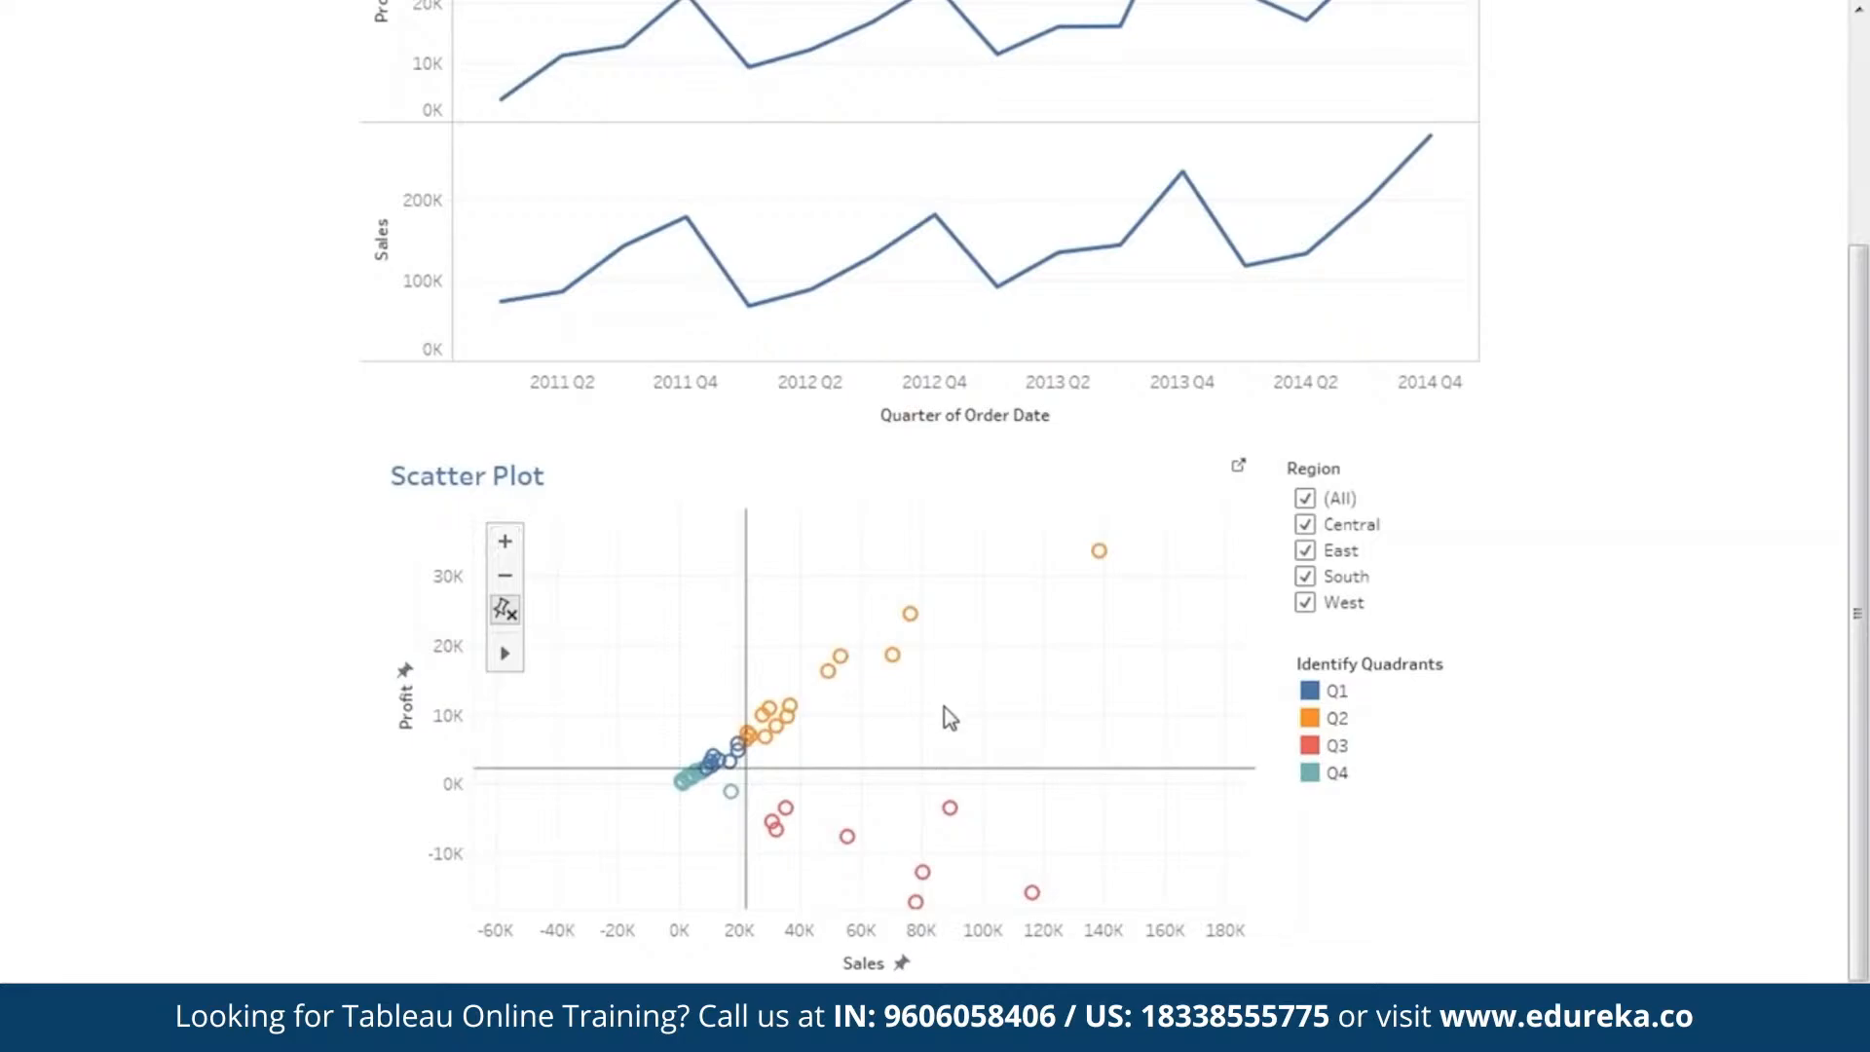
{"action": "scroll", "coordinate": [944, 707], "scroll_direction": "up", "scroll_amount": 2}
{"action": "left_click_drag", "start_coordinate": [1183, 590], "coordinate": [1127, 672]}
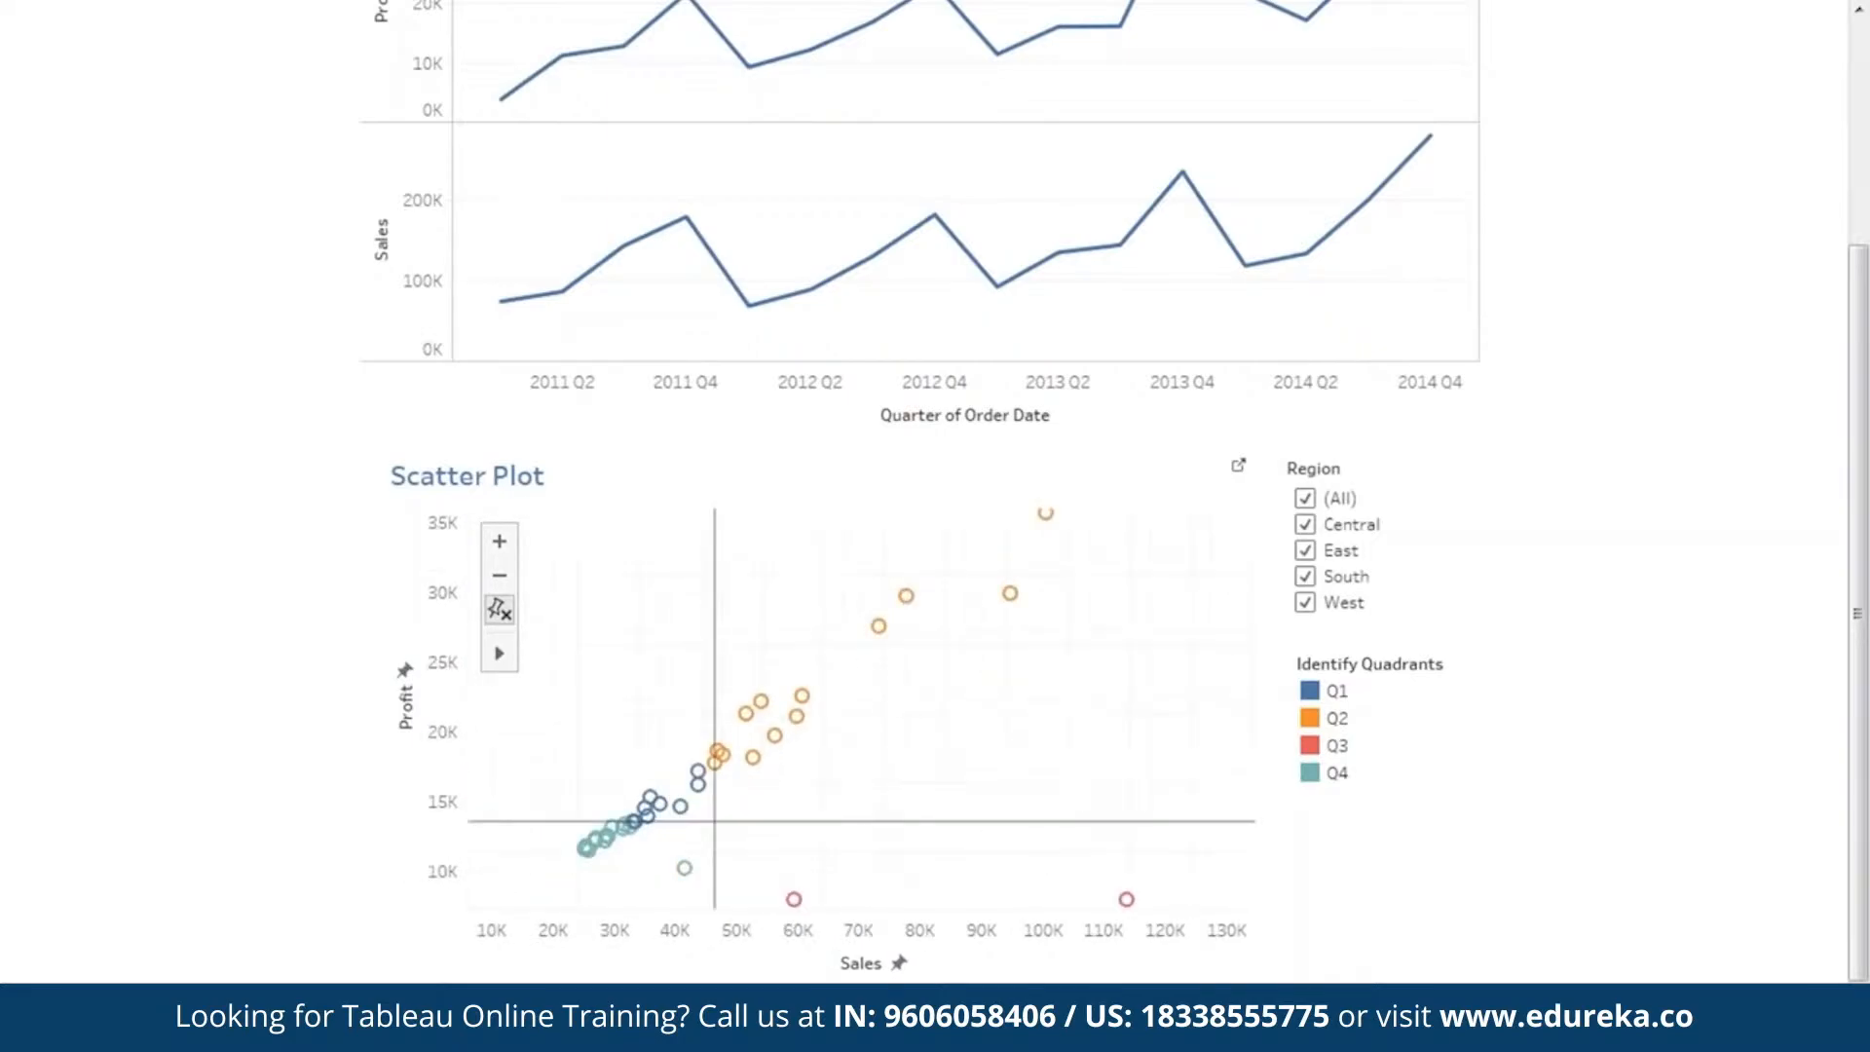
{"action": "left_click", "coordinate": [501, 578]}
{"action": "left_click", "coordinate": [502, 578]}
{"action": "left_click", "coordinate": [503, 581]}
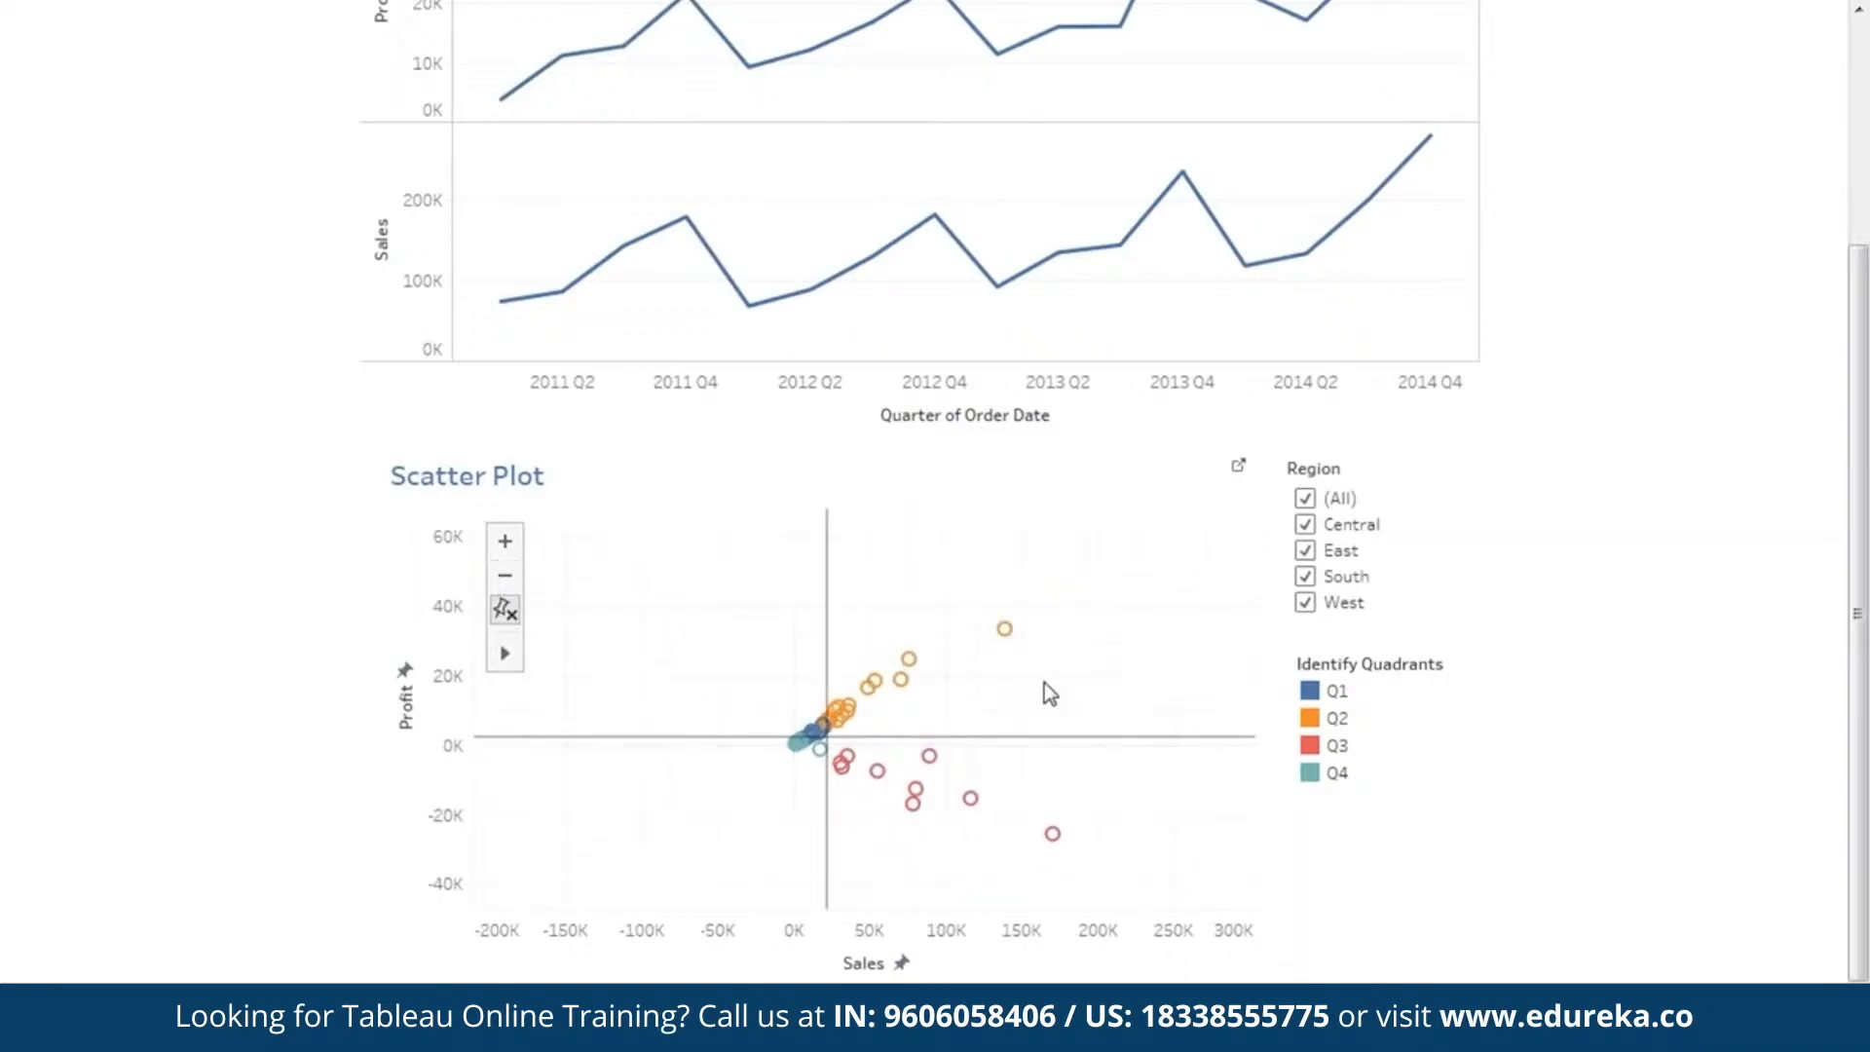
{"action": "left_click_drag", "start_coordinate": [1048, 688], "coordinate": [808, 754]}
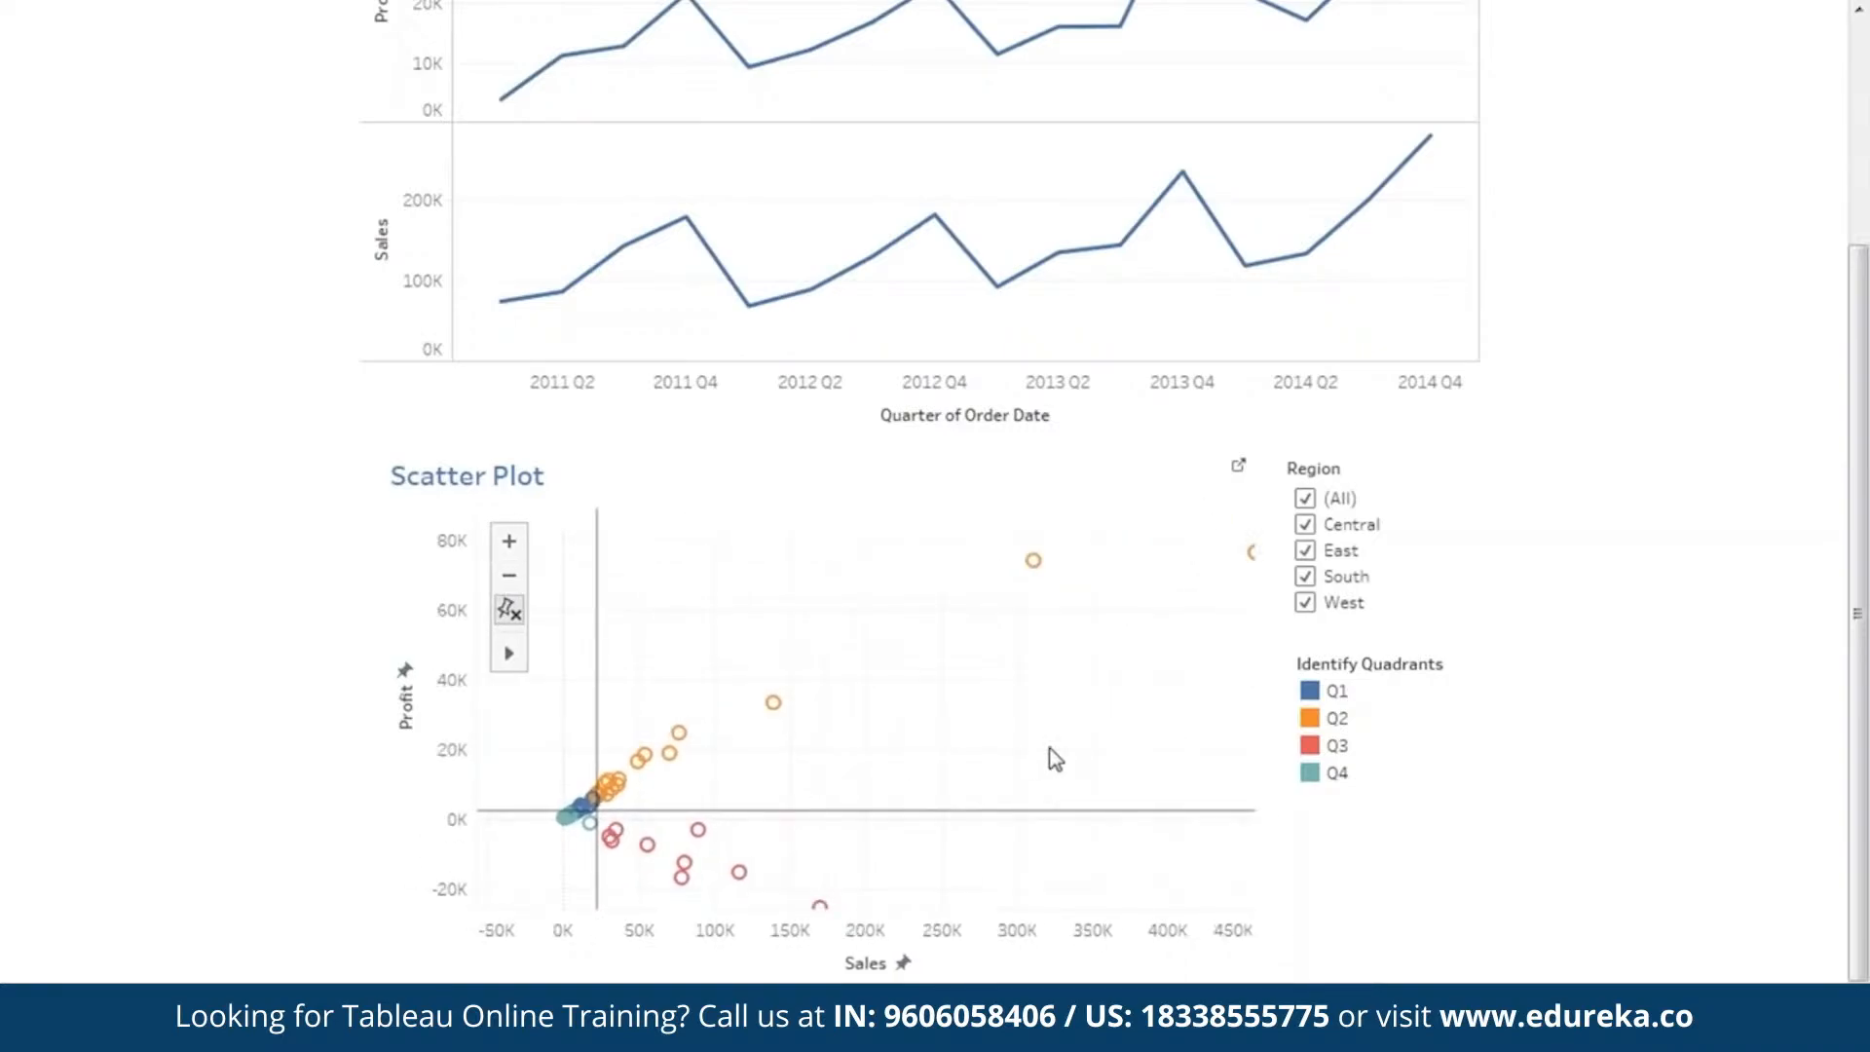
{"action": "left_click_drag", "start_coordinate": [1049, 749], "coordinate": [999, 752]}
{"action": "mouse_move", "coordinate": [1204, 557]}
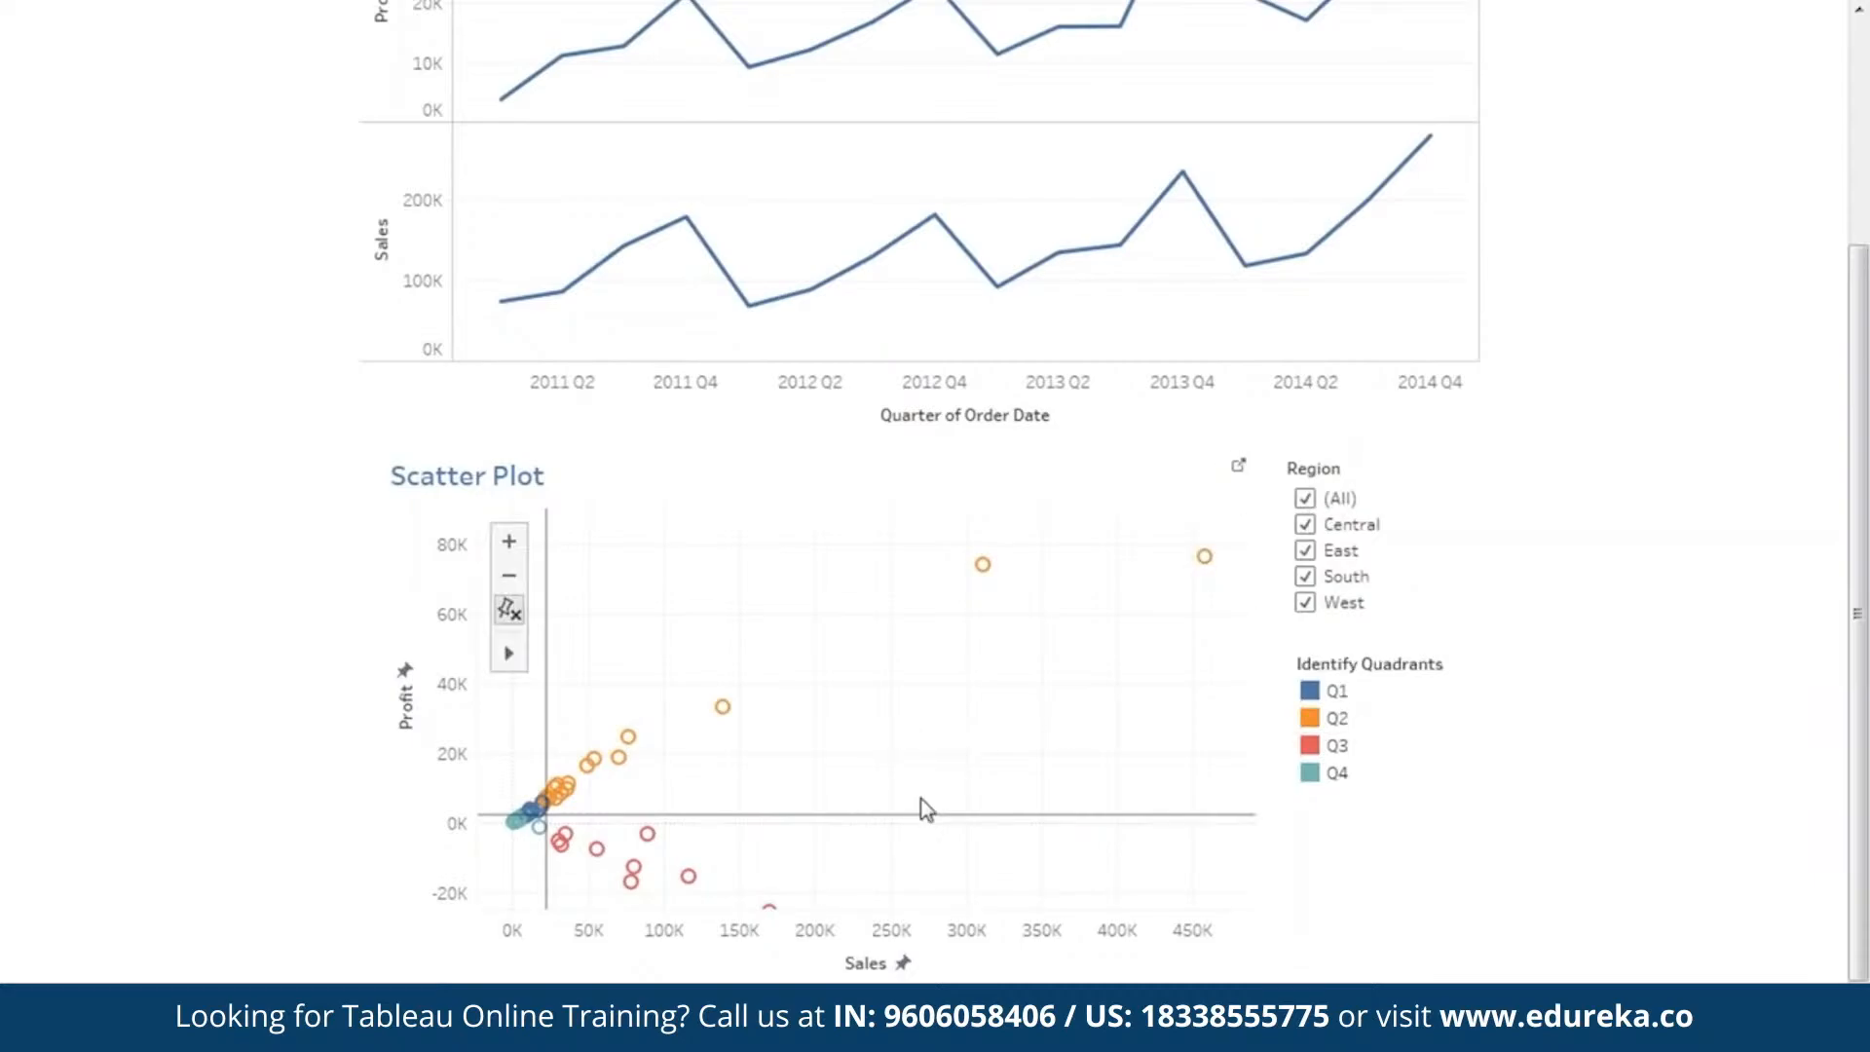
{"action": "mouse_move", "coordinate": [567, 784]}
Filter the Scatter Plot to only the Central region and examine its marks in the quadrants.
{"action": "left_click", "coordinate": [1305, 499]}
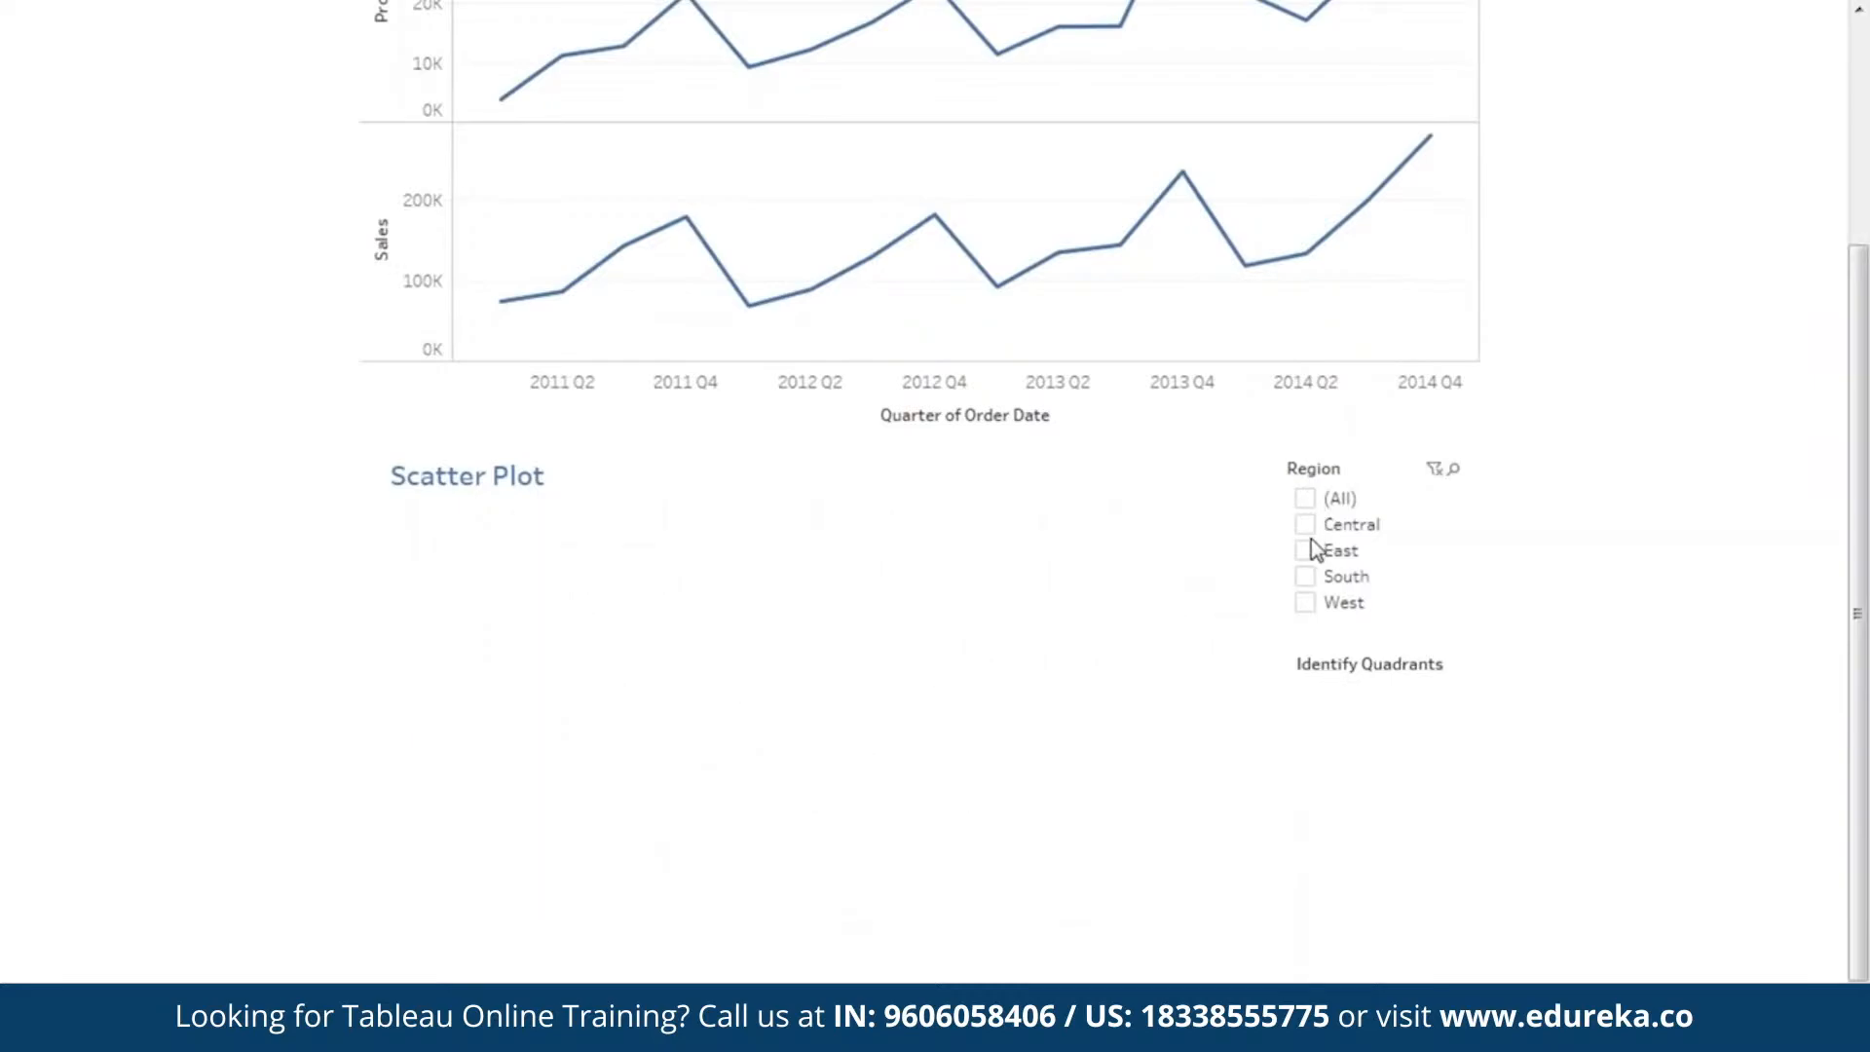
{"action": "left_click", "coordinate": [1309, 524]}
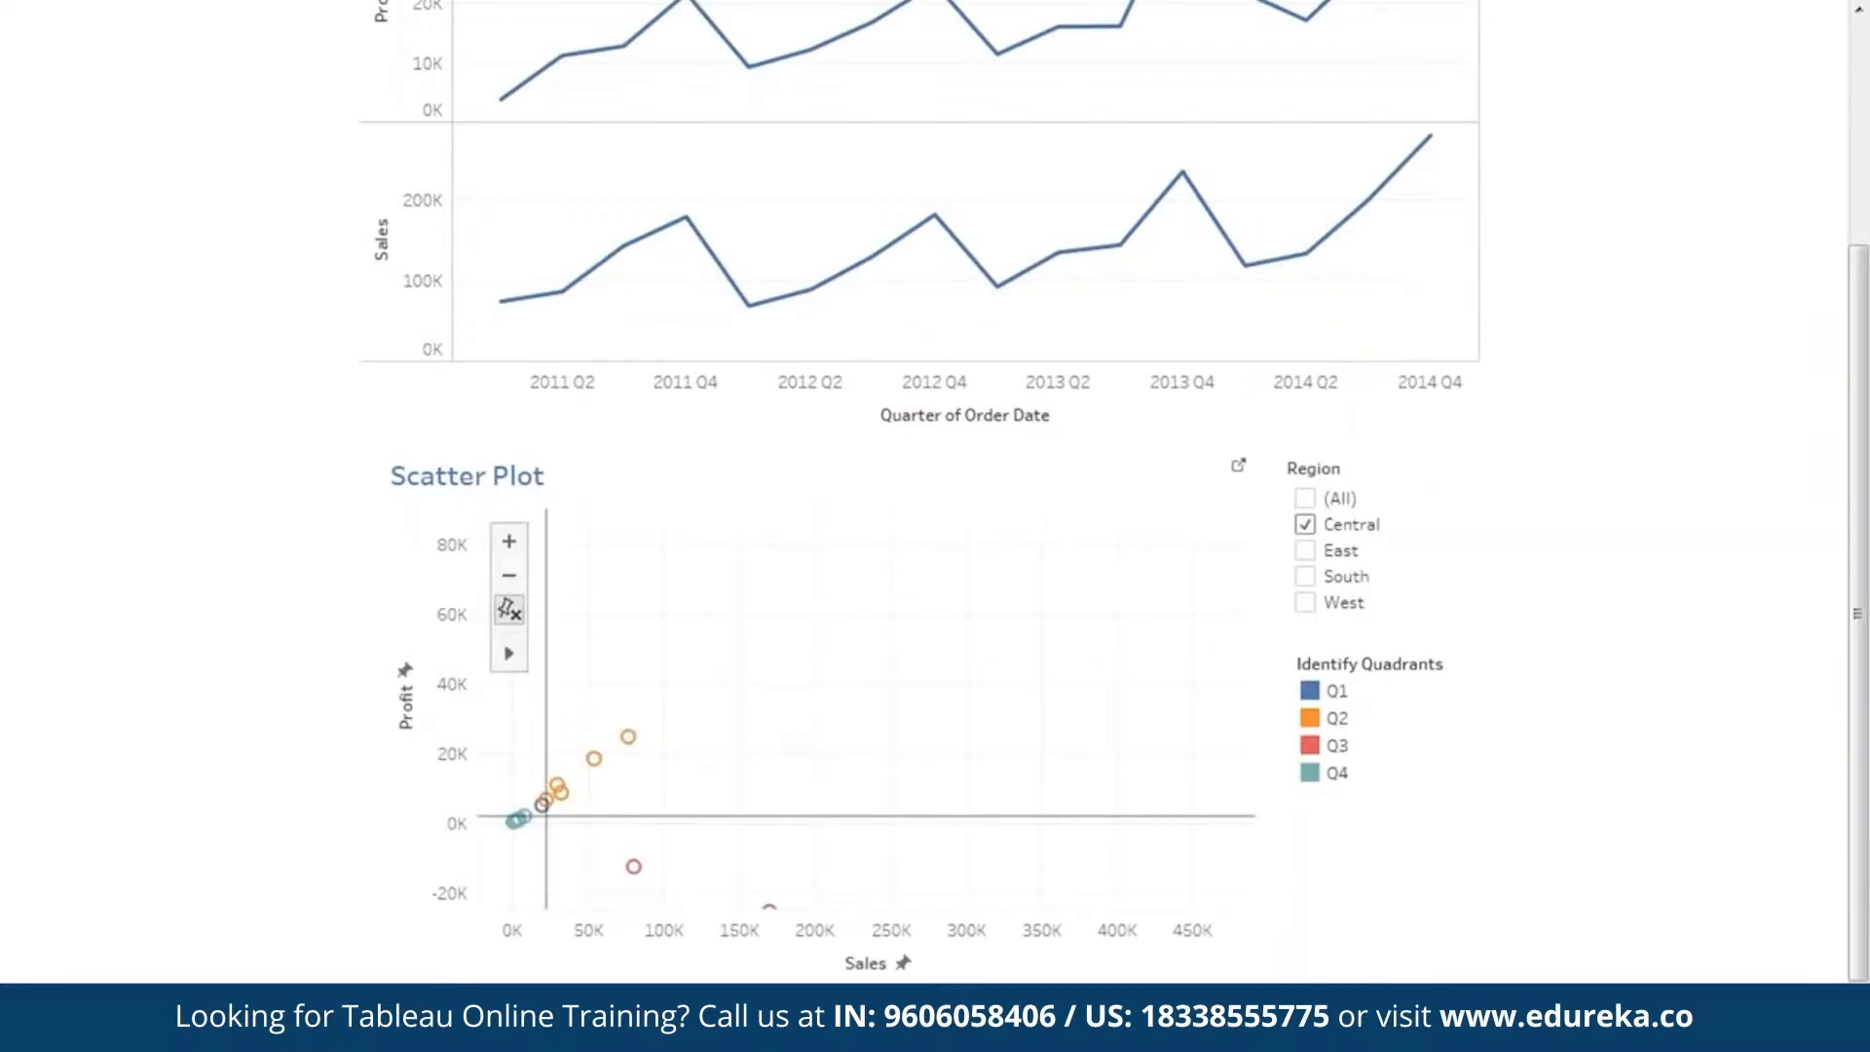
{"action": "left_click_drag", "start_coordinate": [703, 797], "coordinate": [791, 735]}
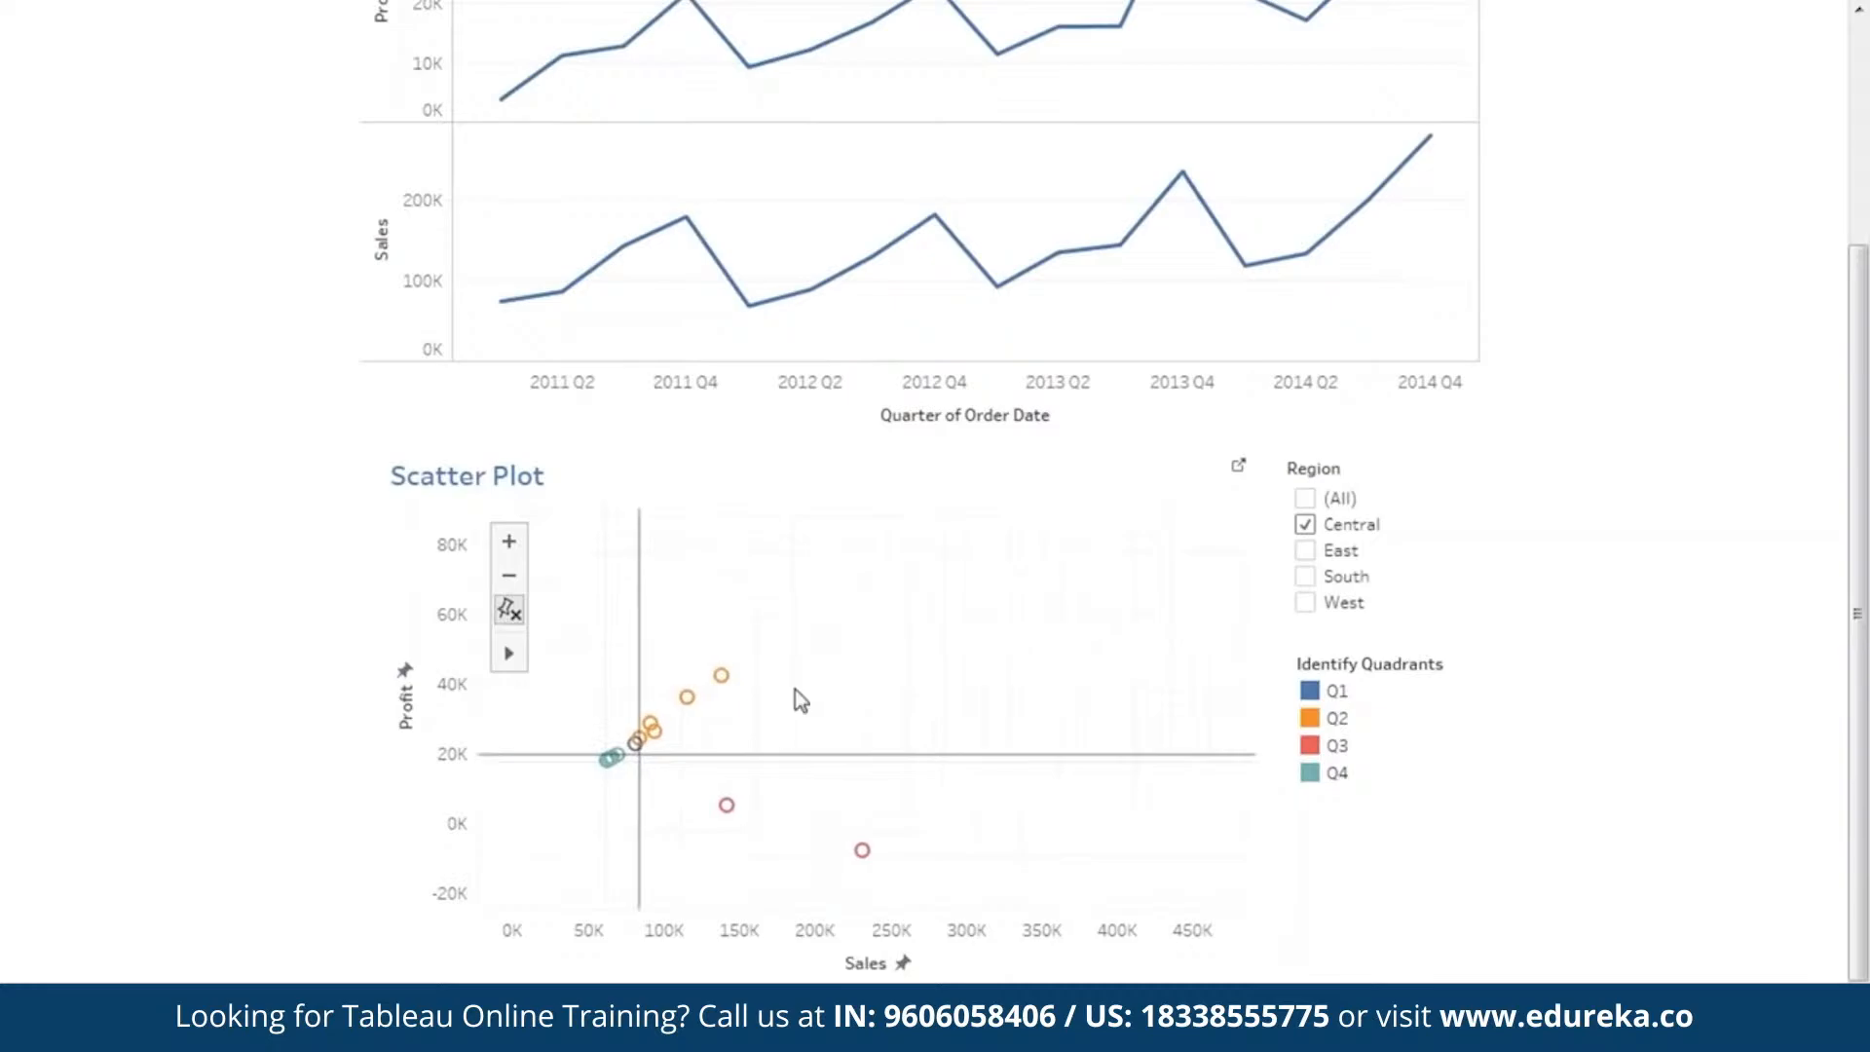
{"action": "left_click_drag", "start_coordinate": [952, 776], "coordinate": [962, 683]}
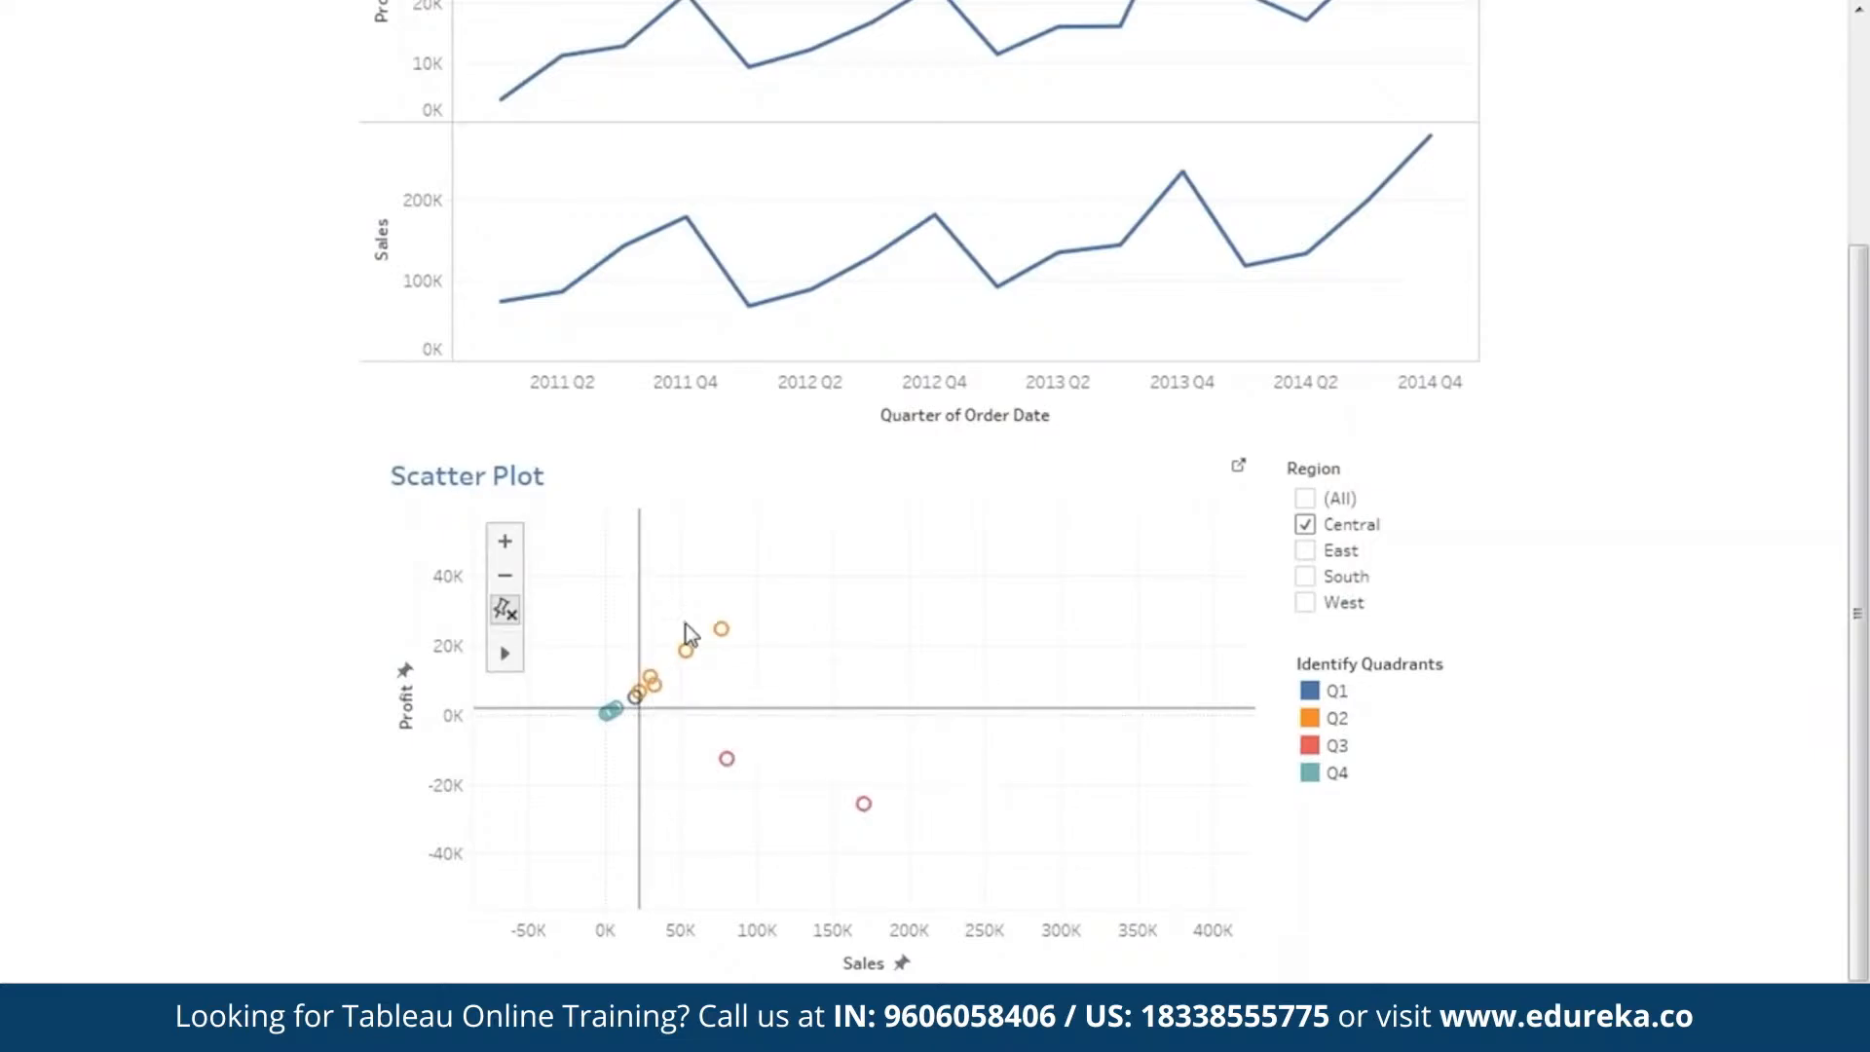
Filter the Scatter Plot to only the West region, examine its state marks, and reset the Region filter to (All).
{"action": "left_click", "coordinate": [1306, 525]}
{"action": "left_click", "coordinate": [1305, 603]}
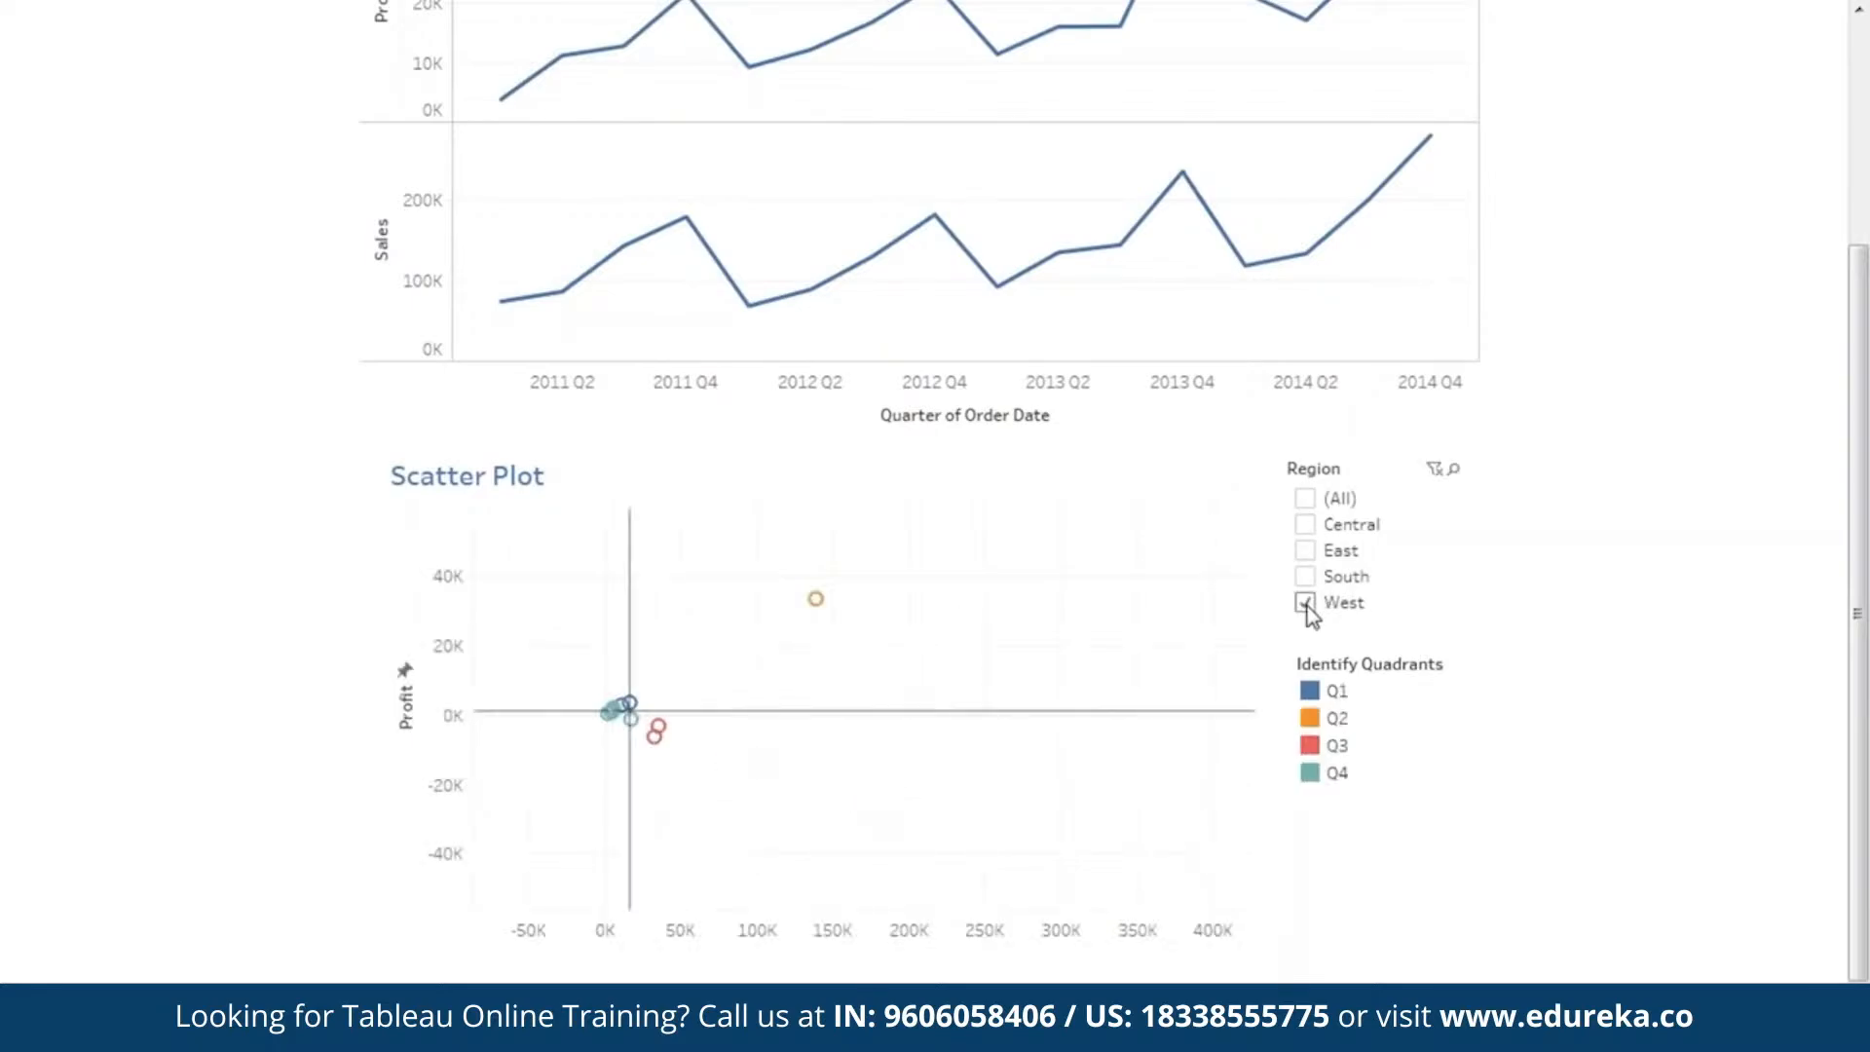
{"action": "left_click_drag", "start_coordinate": [1064, 600], "coordinate": [873, 722]}
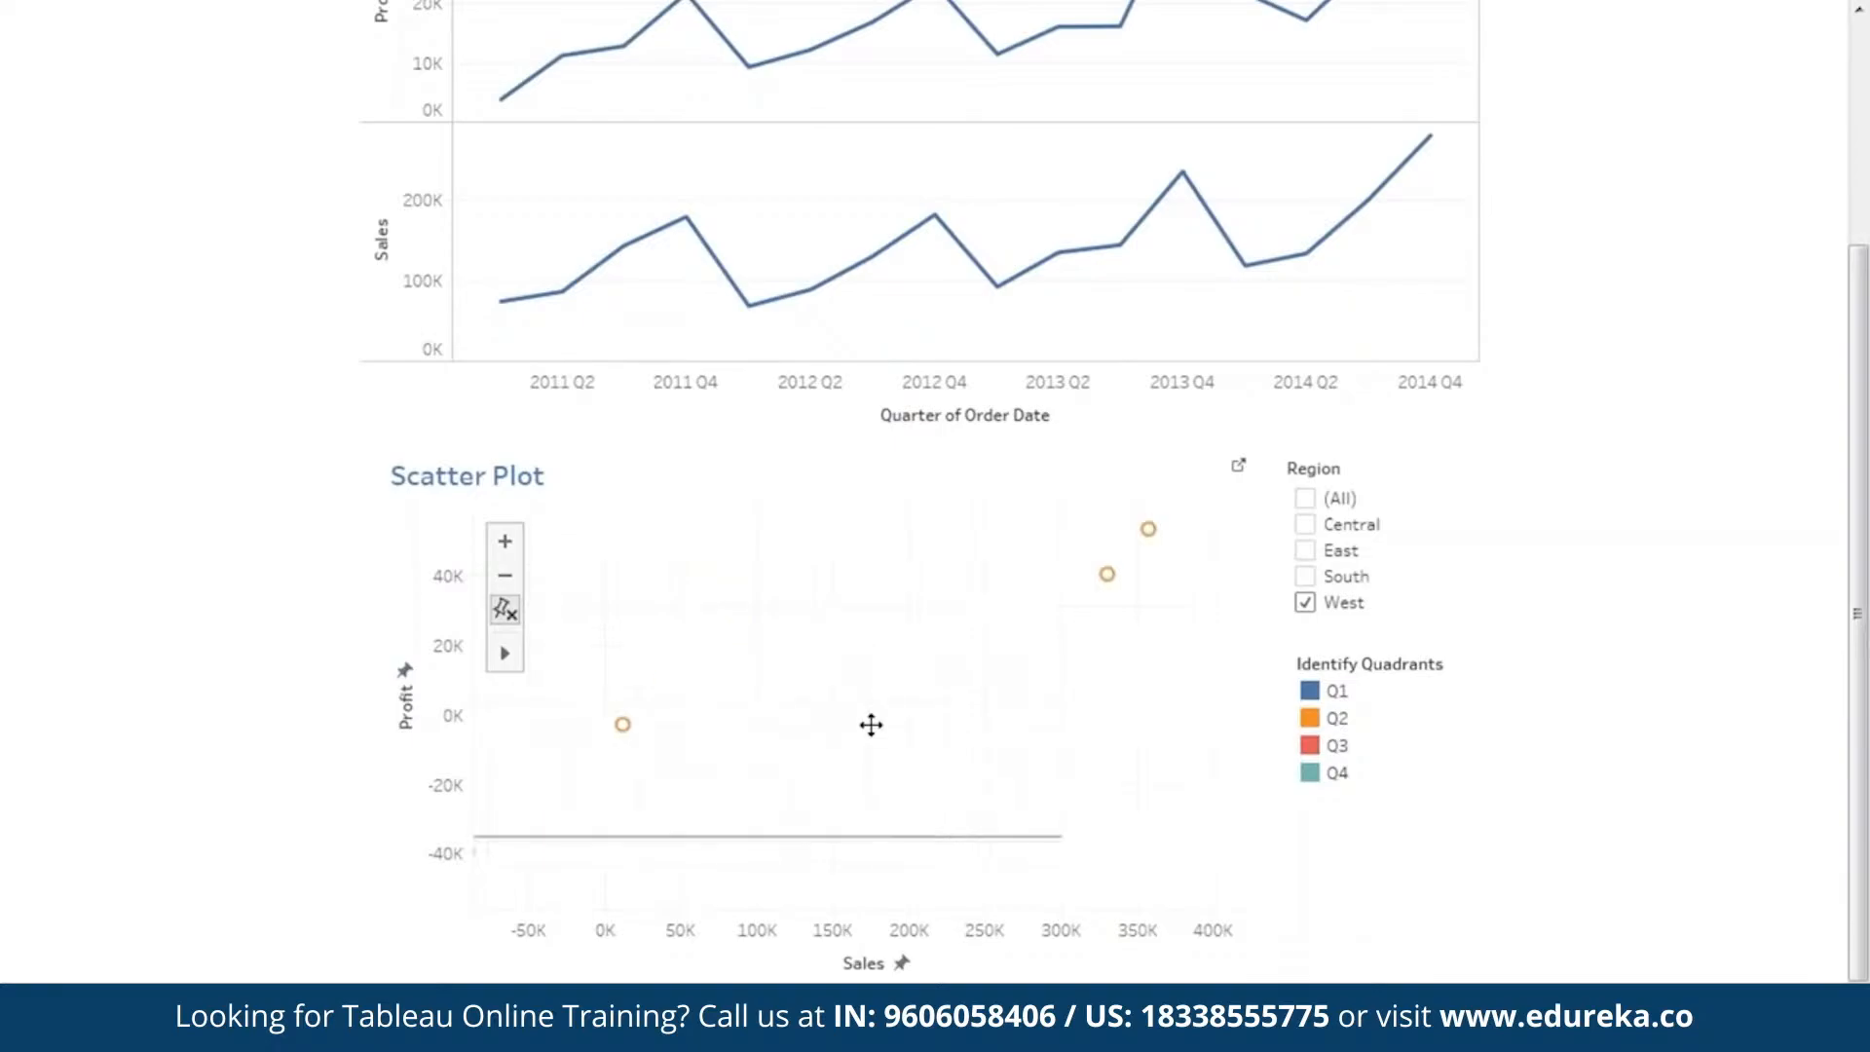
{"action": "mouse_move", "coordinate": [1108, 577]}
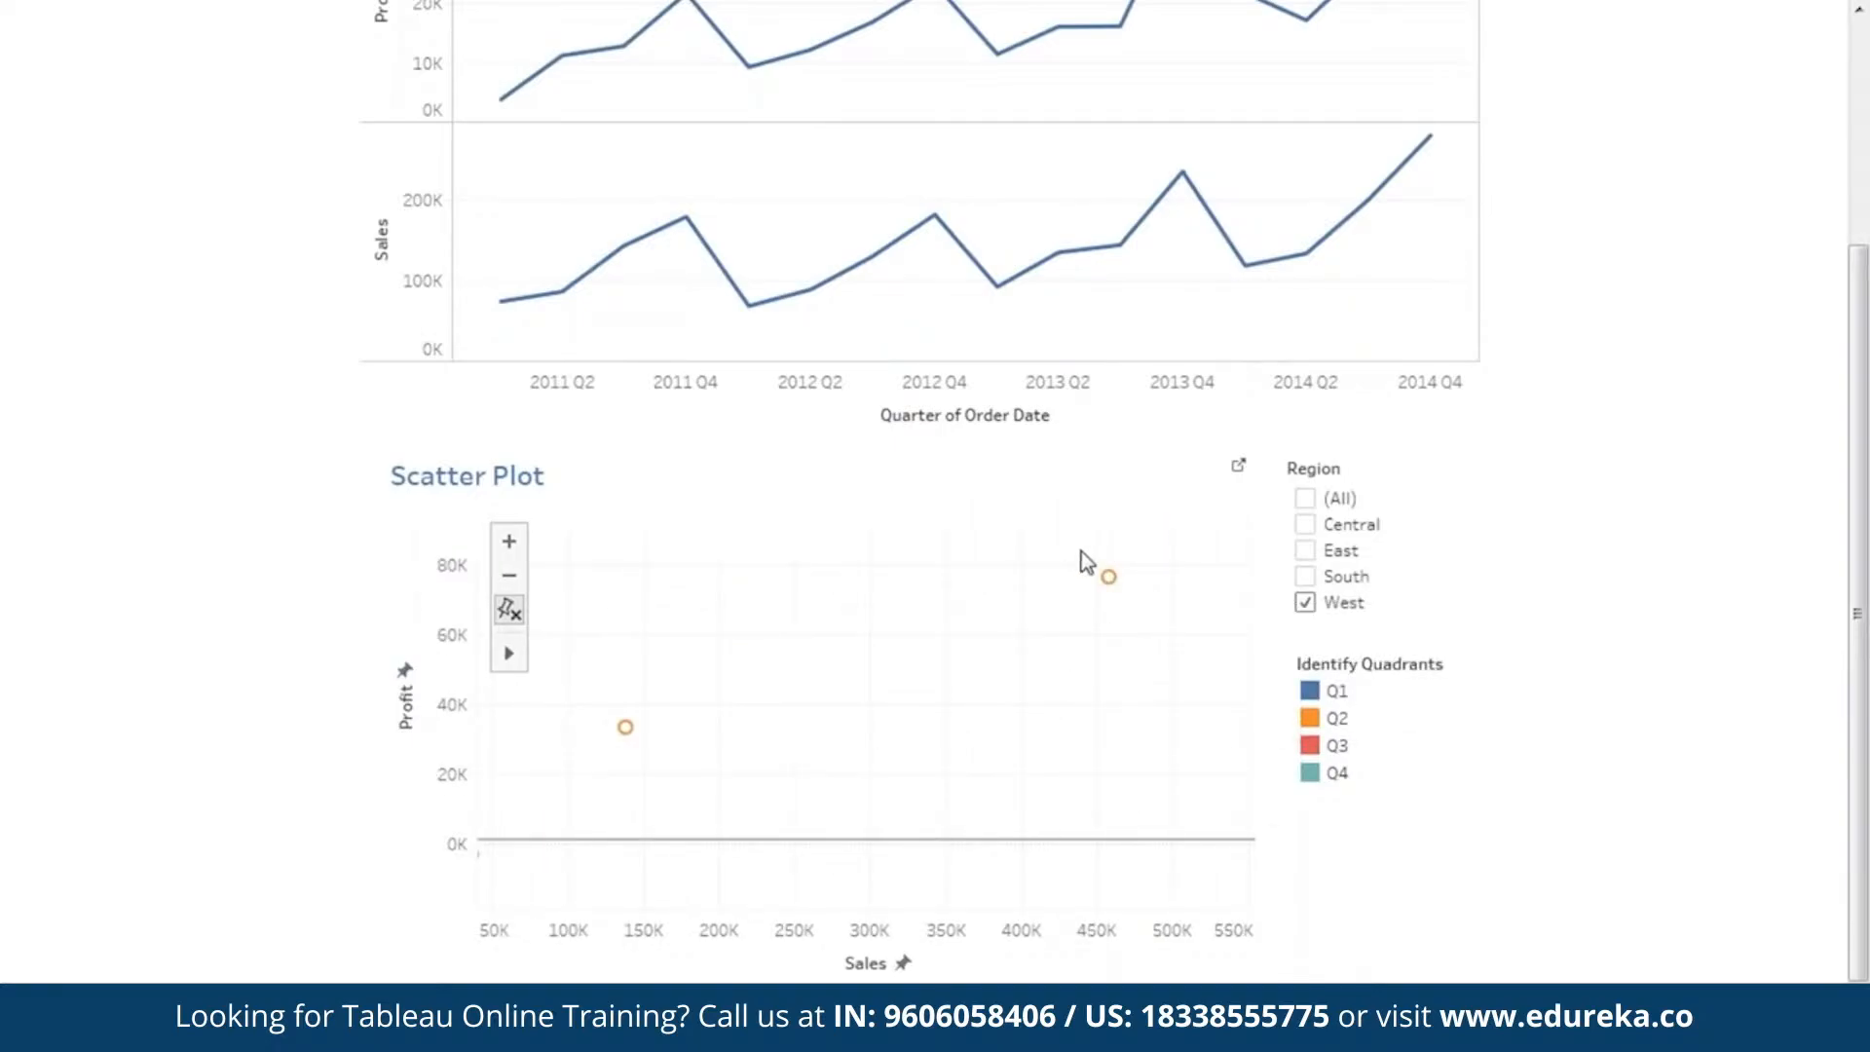
{"action": "key", "text": "ctrl+z"}
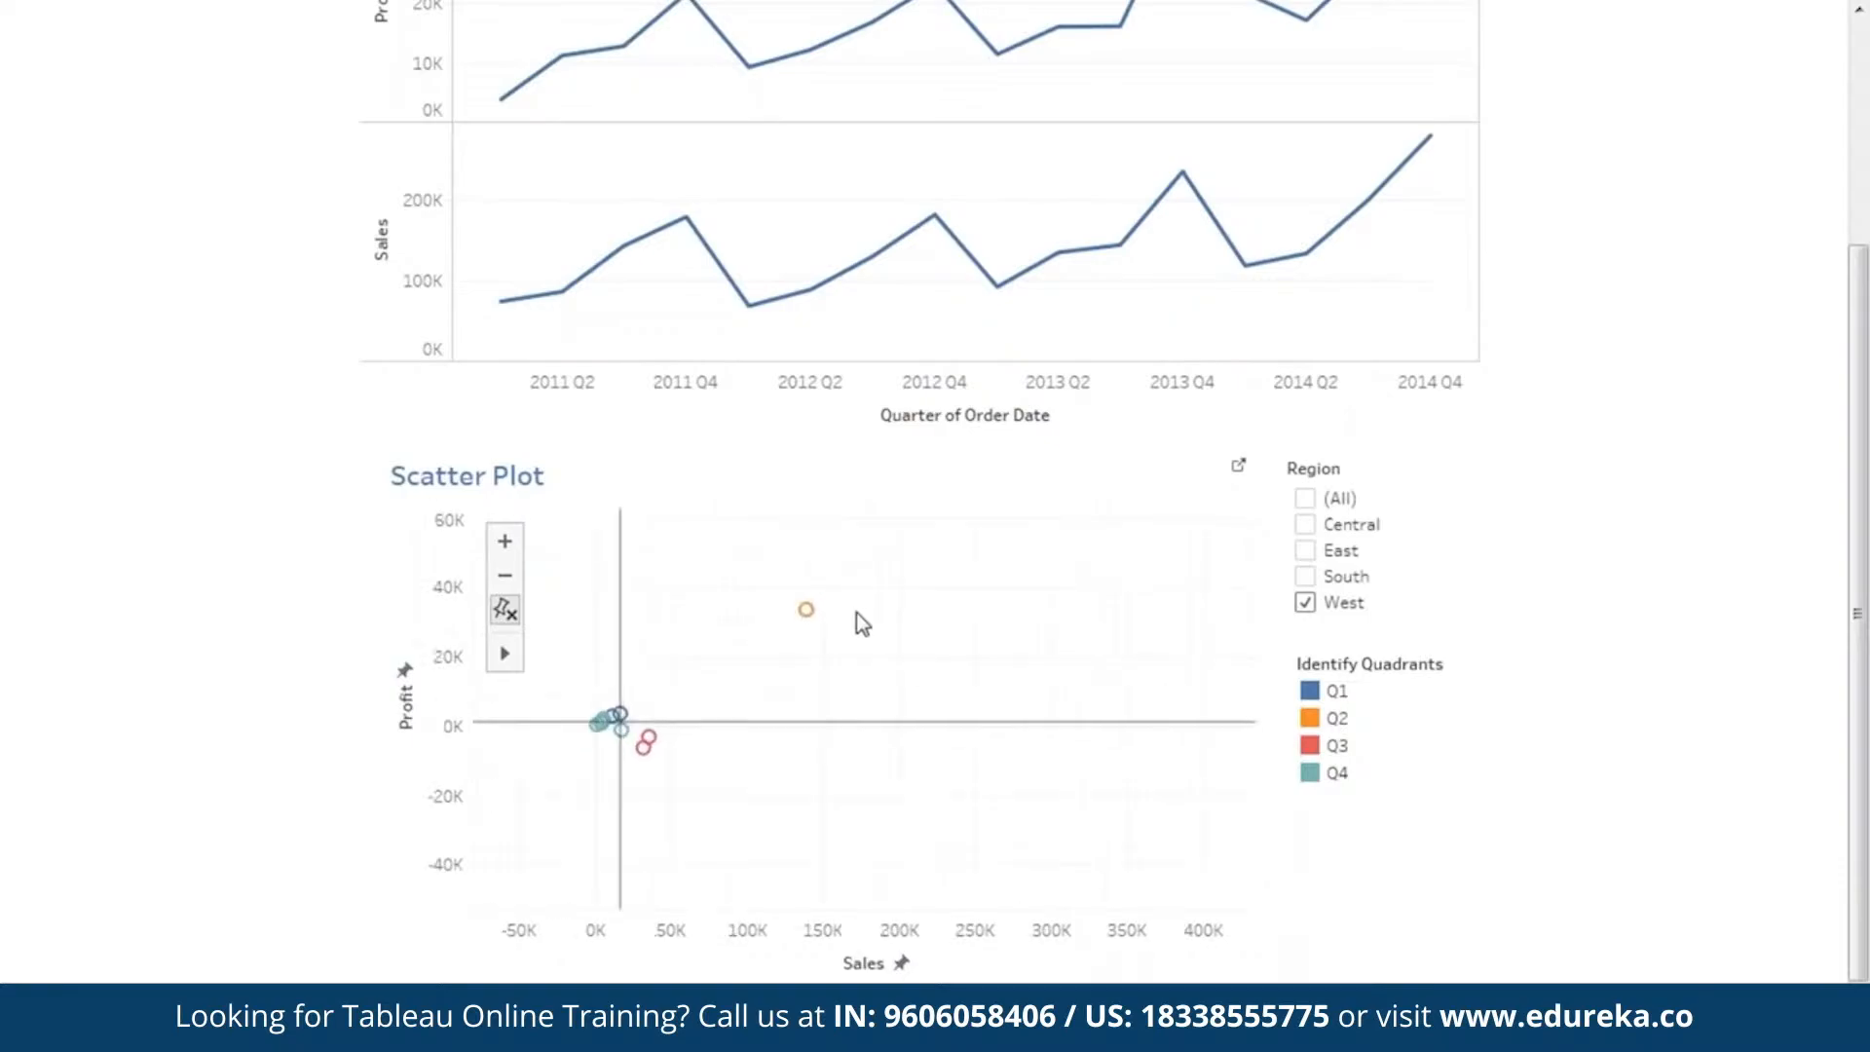
{"action": "mouse_move", "coordinate": [816, 606]}
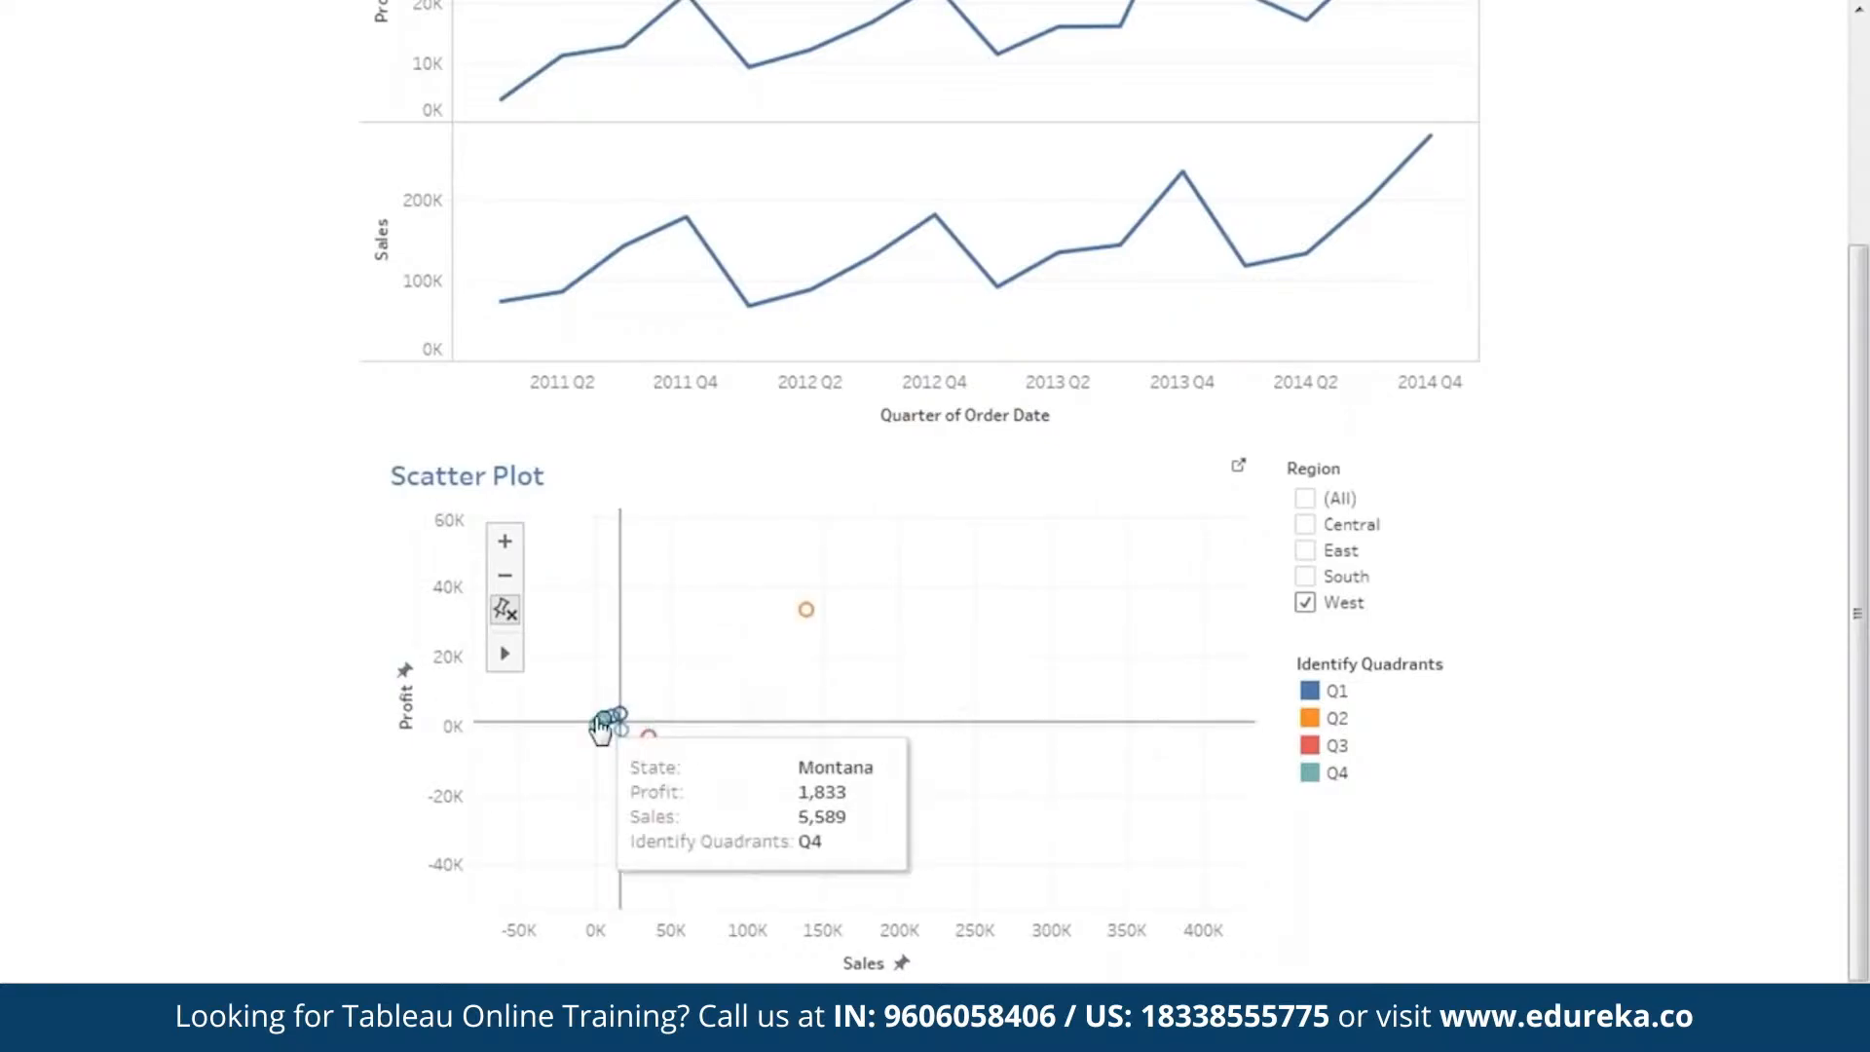
{"action": "left_click", "coordinate": [1333, 574]}
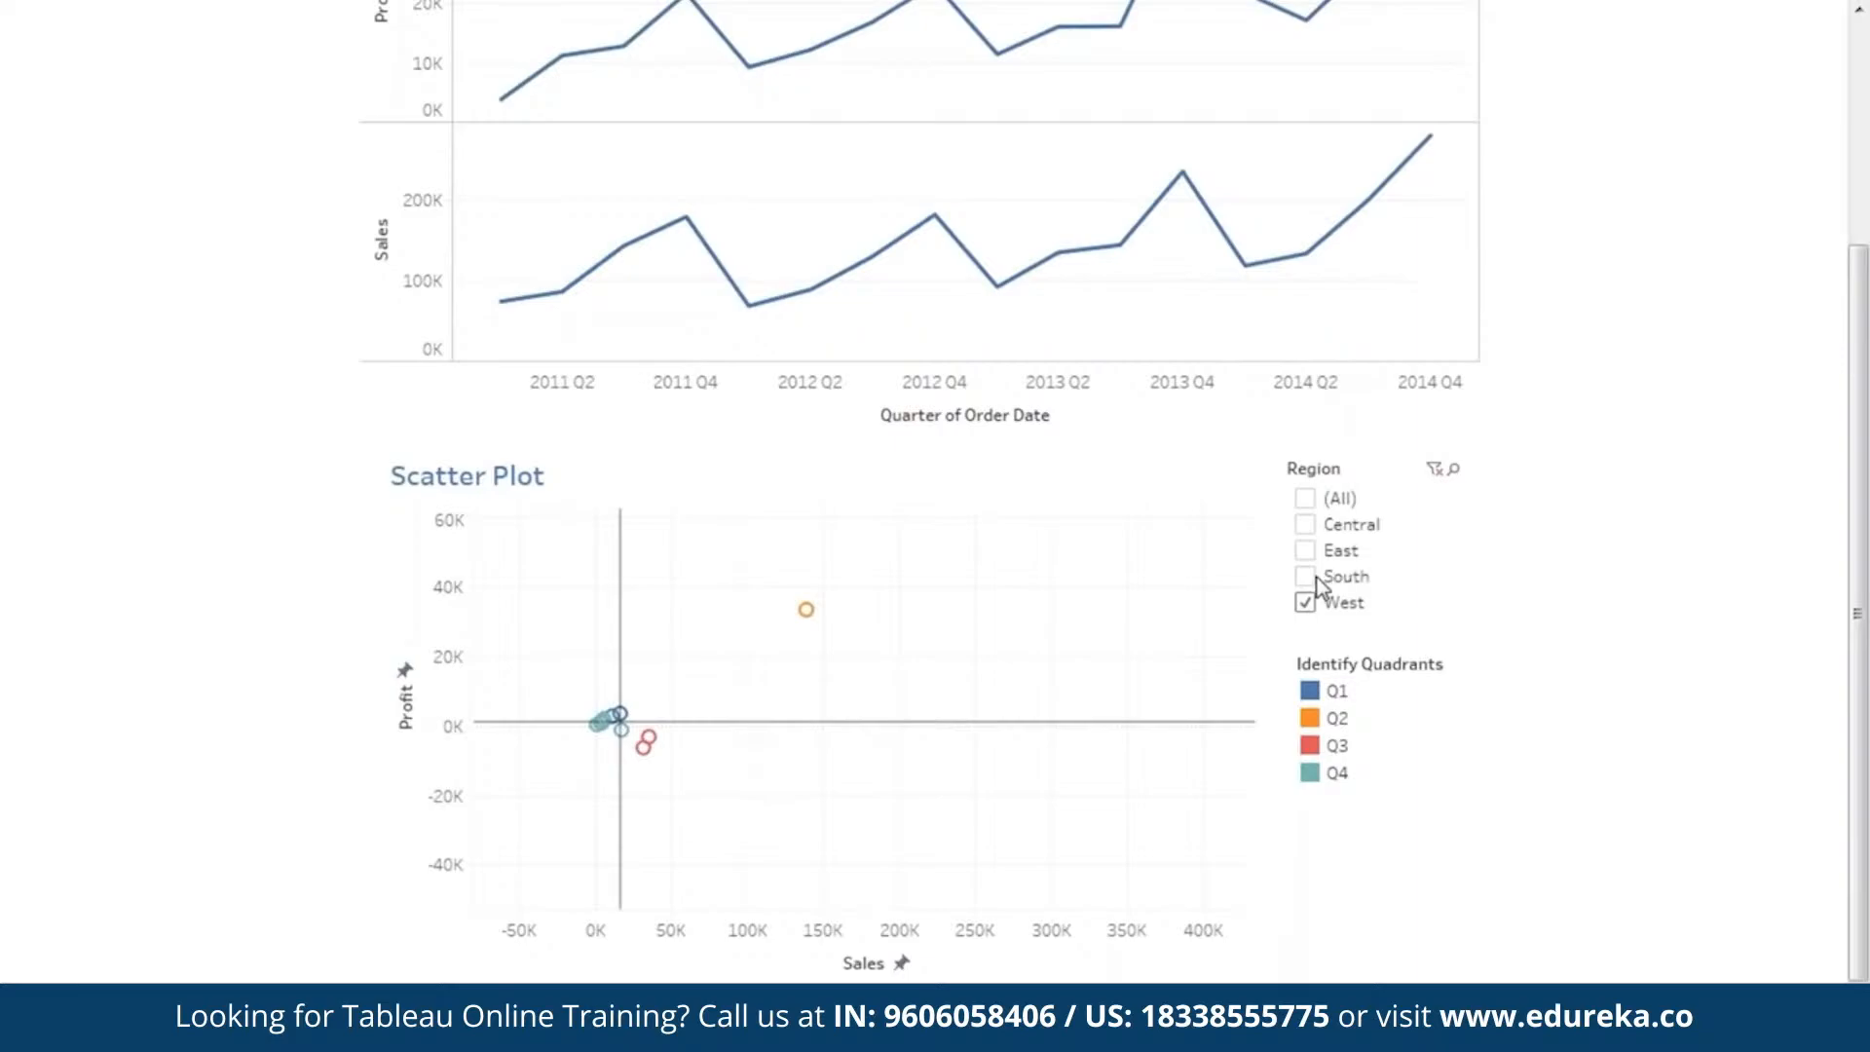
{"action": "left_click", "coordinate": [1306, 500]}
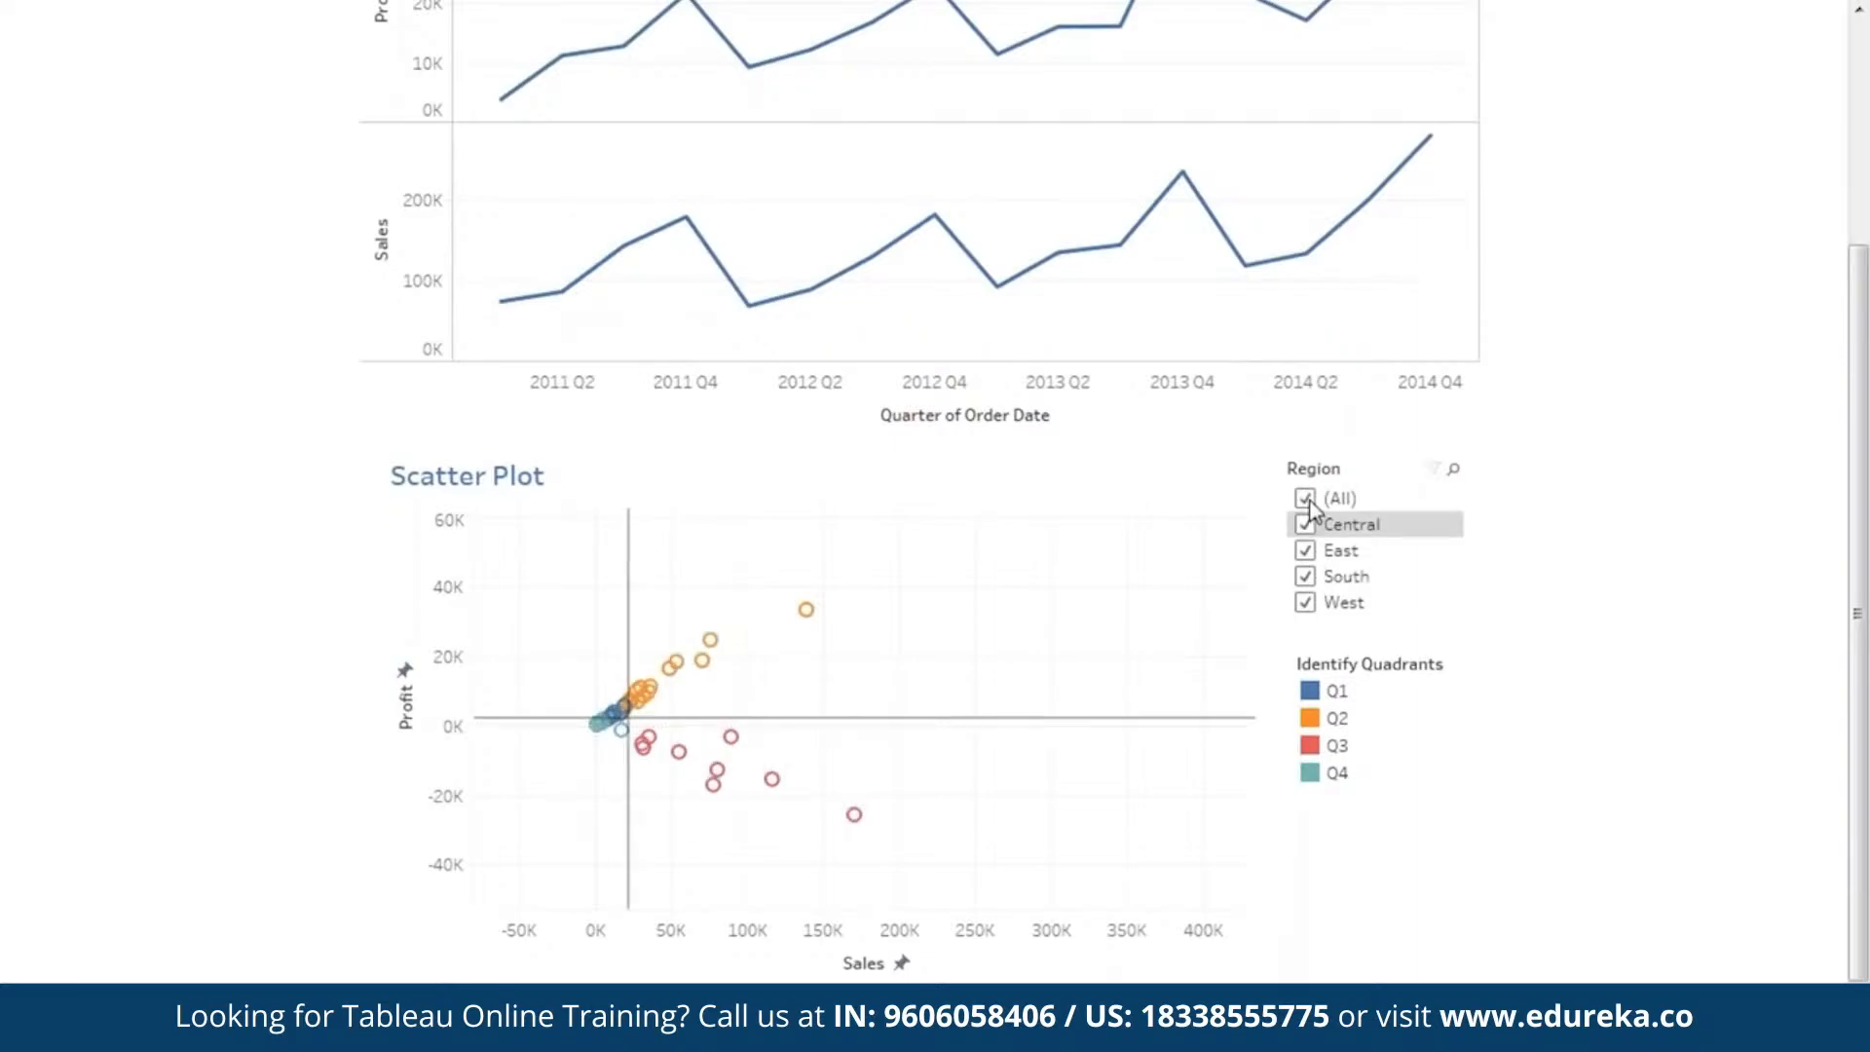
Examine California's profit and sales in the unfiltered Scatter Plot and frame all the state marks in the plot.
{"action": "left_click", "coordinate": [519, 584]}
{"action": "left_click_drag", "start_coordinate": [989, 663], "coordinate": [864, 722]}
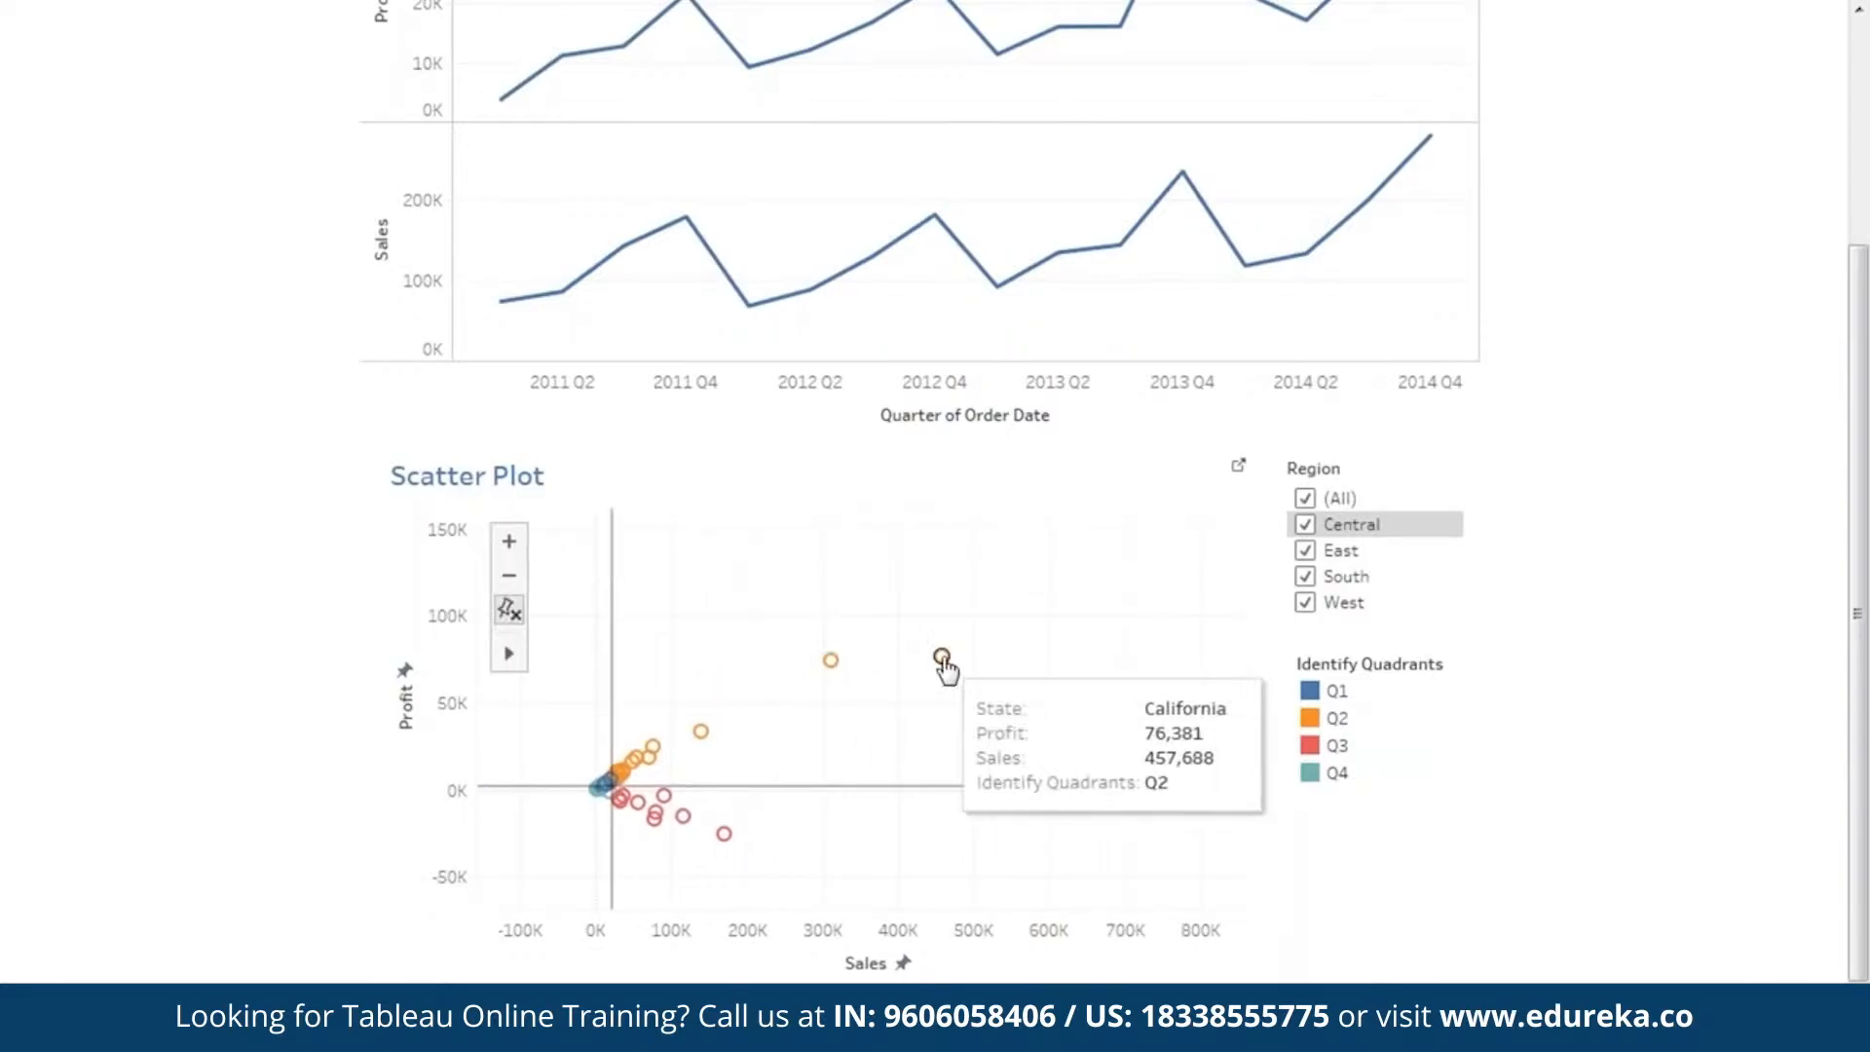
{"action": "left_click", "coordinate": [508, 540]}
{"action": "left_click_drag", "start_coordinate": [883, 705], "coordinate": [1071, 629]}
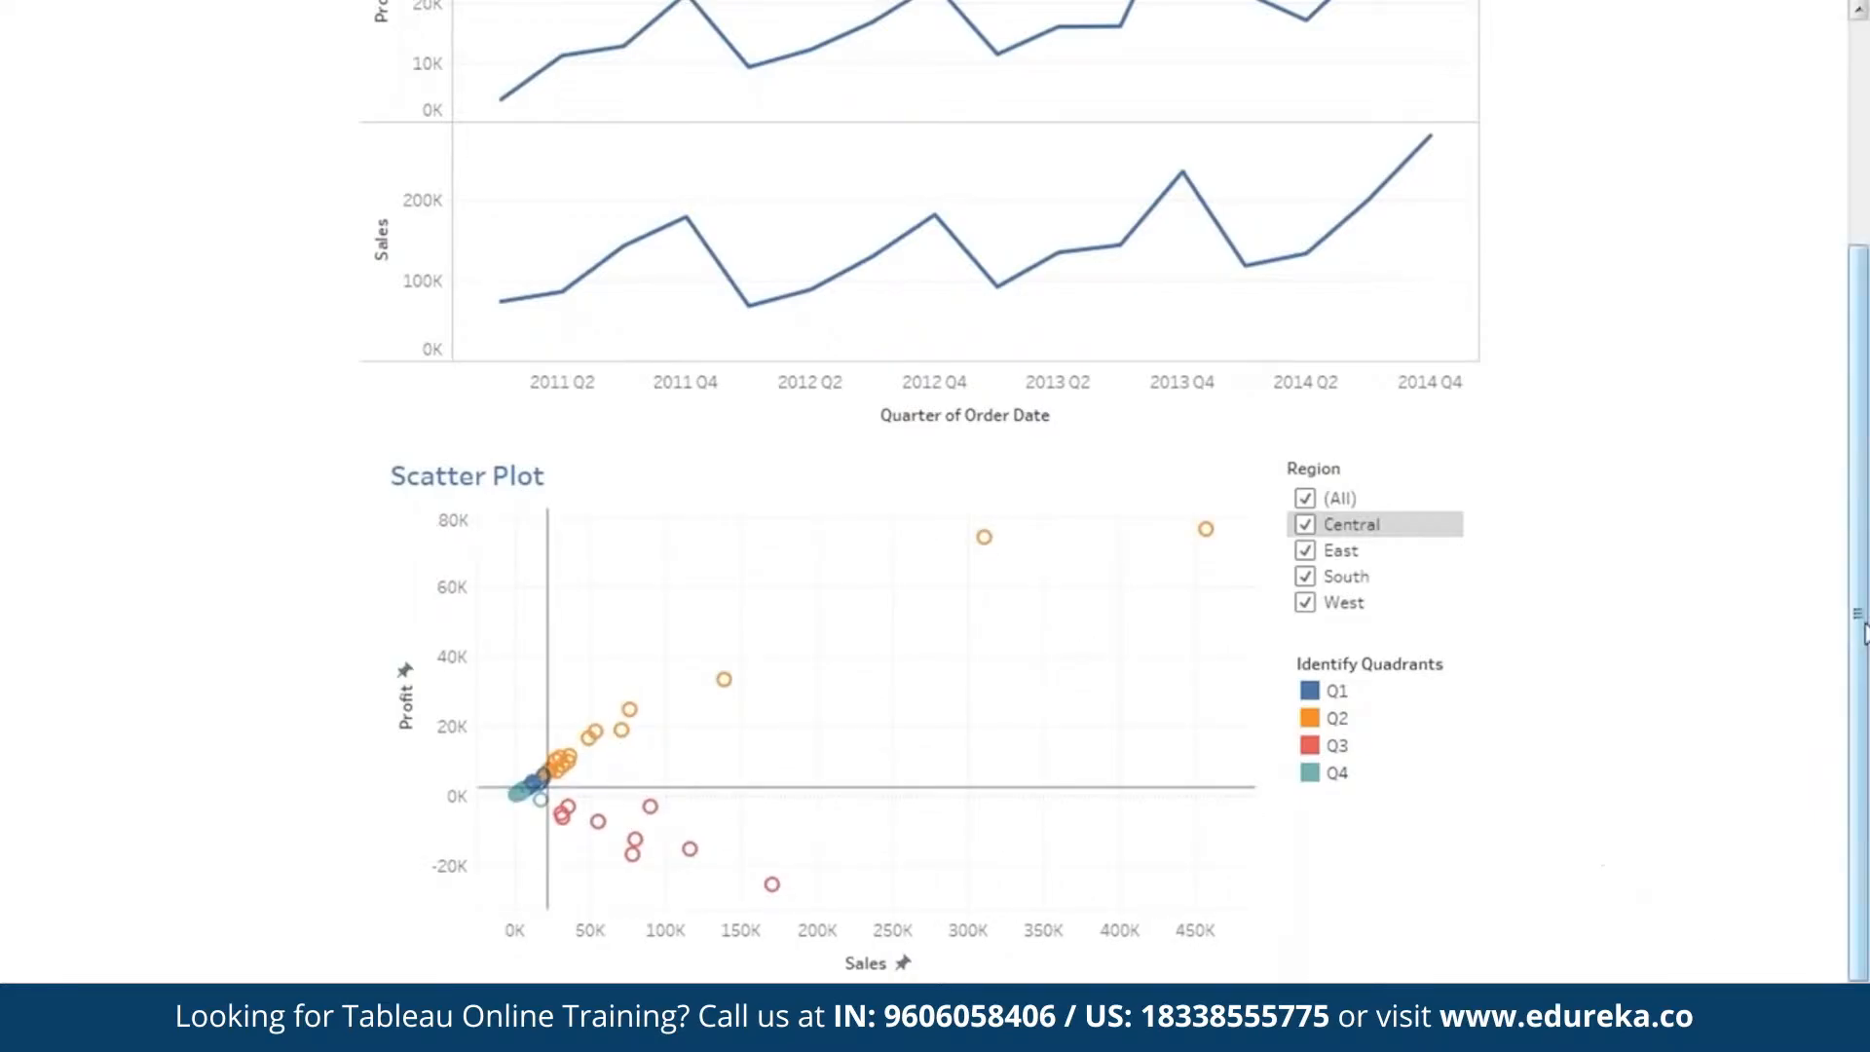
Review the finished dashboard from the logo to the Scatter Plot and leave presentation mode.
{"action": "left_click_drag", "start_coordinate": [1863, 631], "coordinate": [1865, 370]}
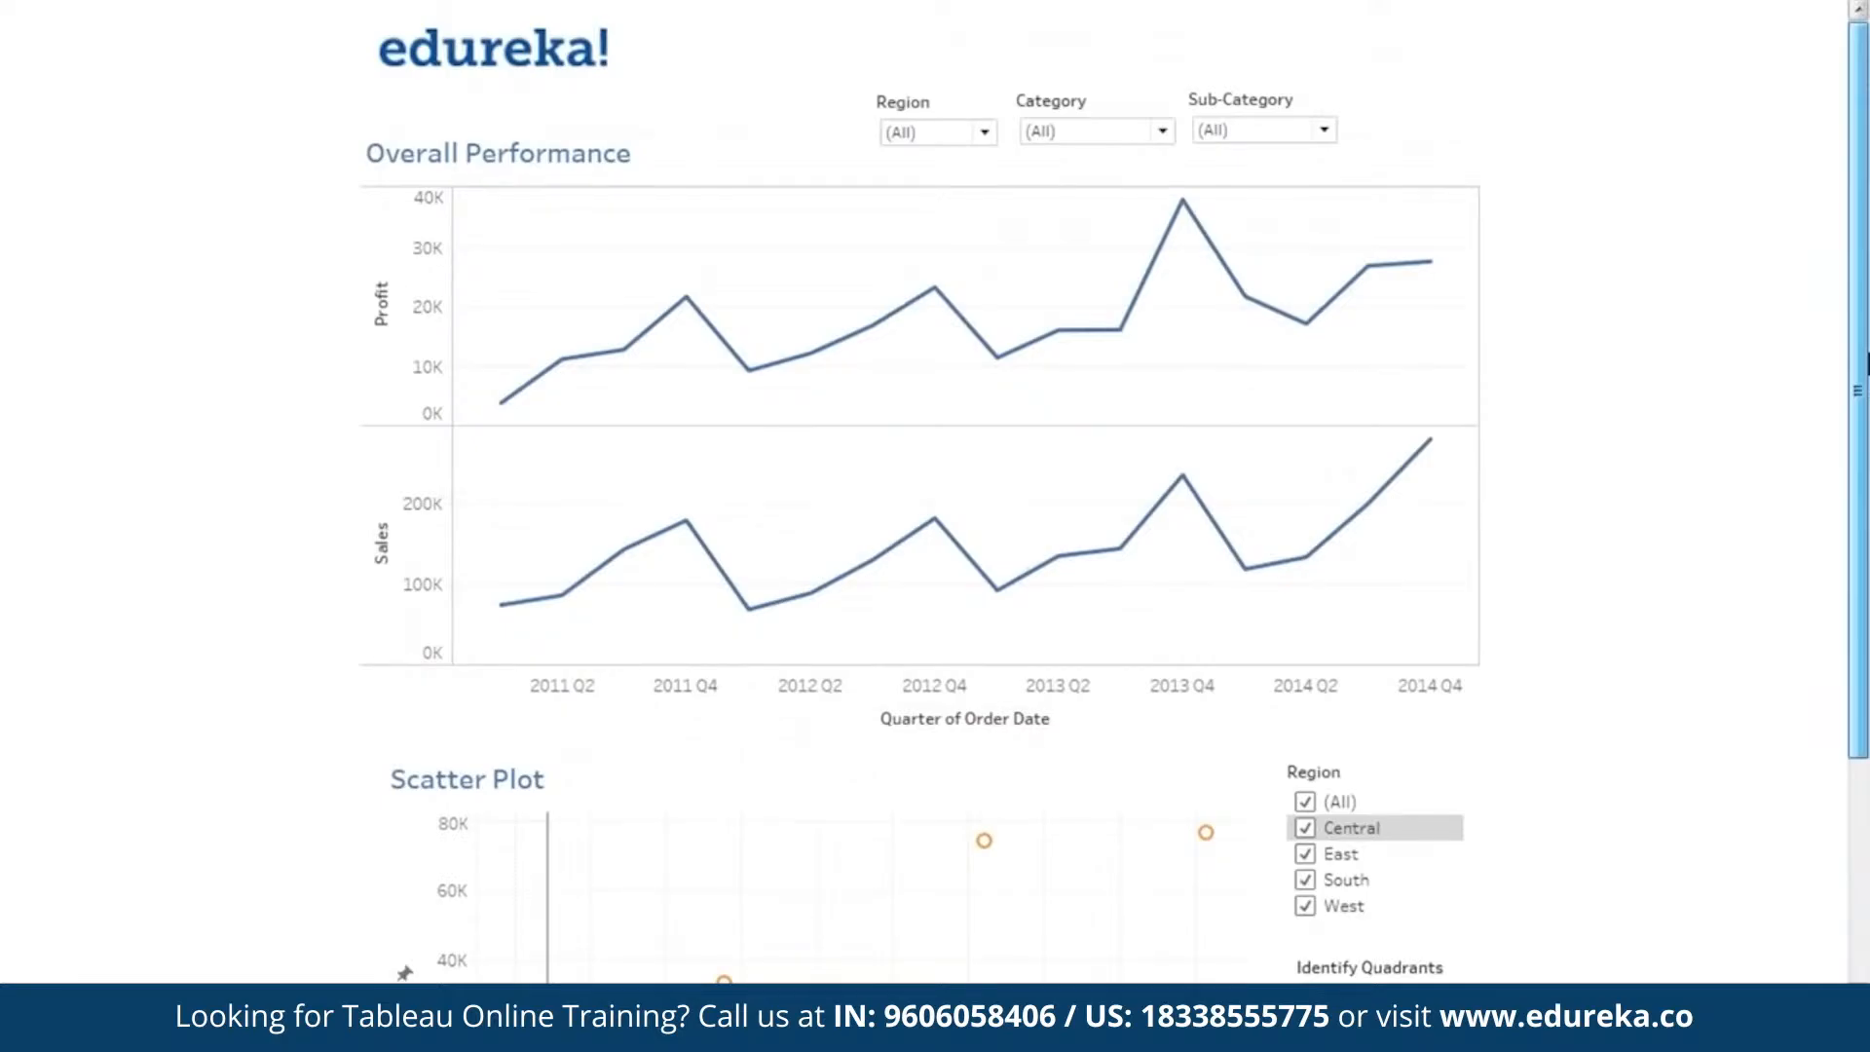
{"action": "left_click_drag", "start_coordinate": [1866, 362], "coordinate": [1866, 448]}
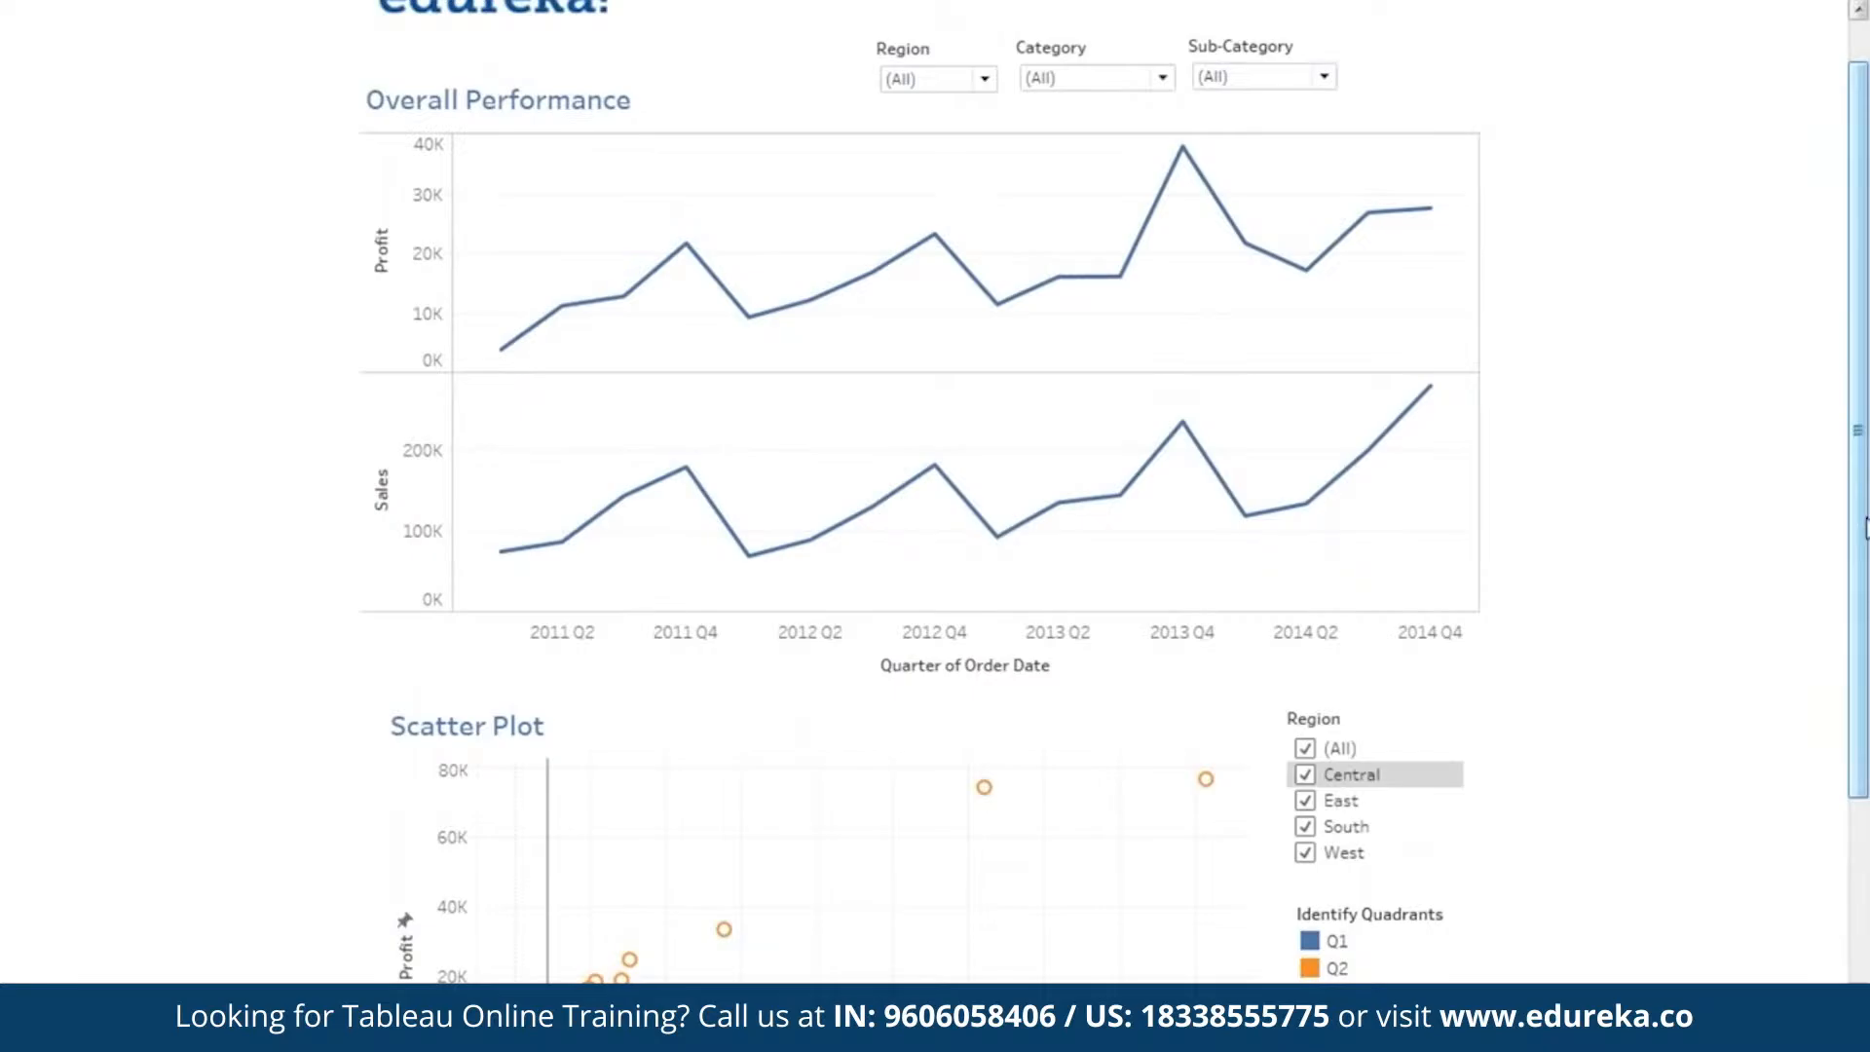
{"action": "left_click_drag", "start_coordinate": [1866, 527], "coordinate": [1865, 454]}
{"action": "key", "text": "Escape"}
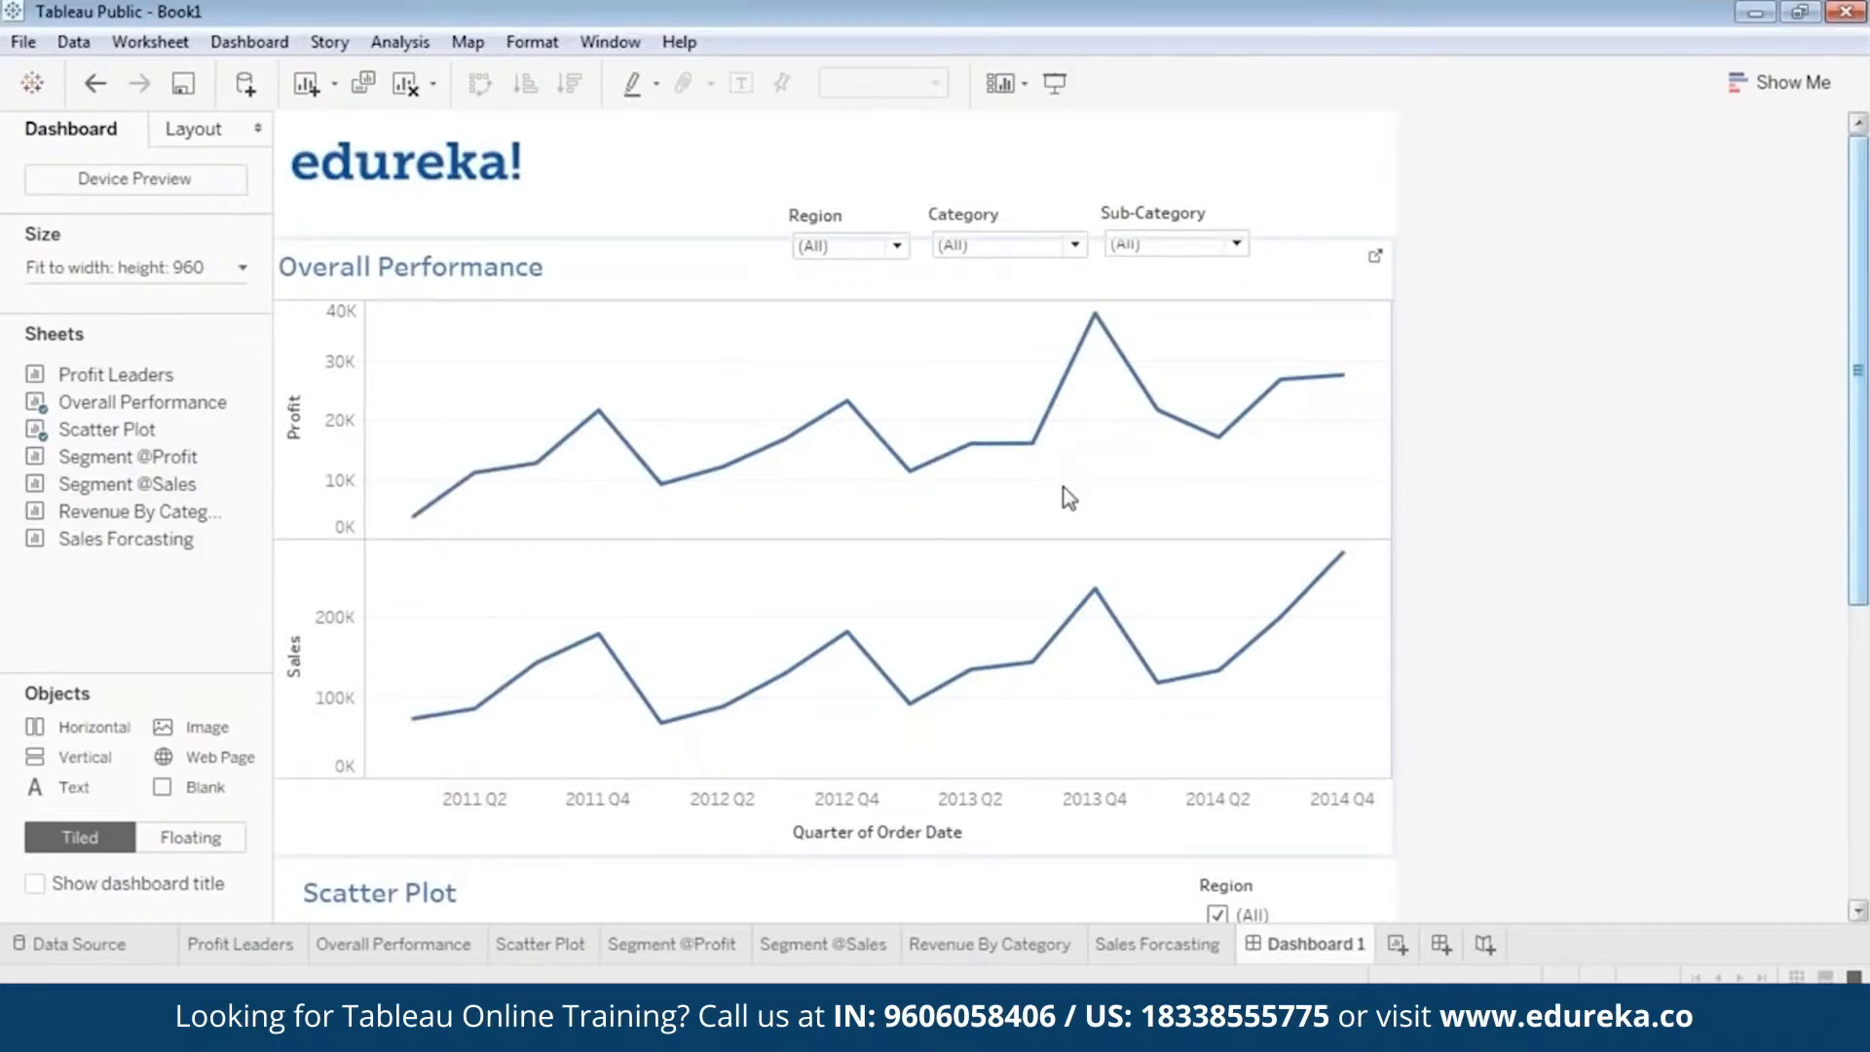
{"action": "left_click_drag", "start_coordinate": [1865, 477], "coordinate": [1865, 779]}
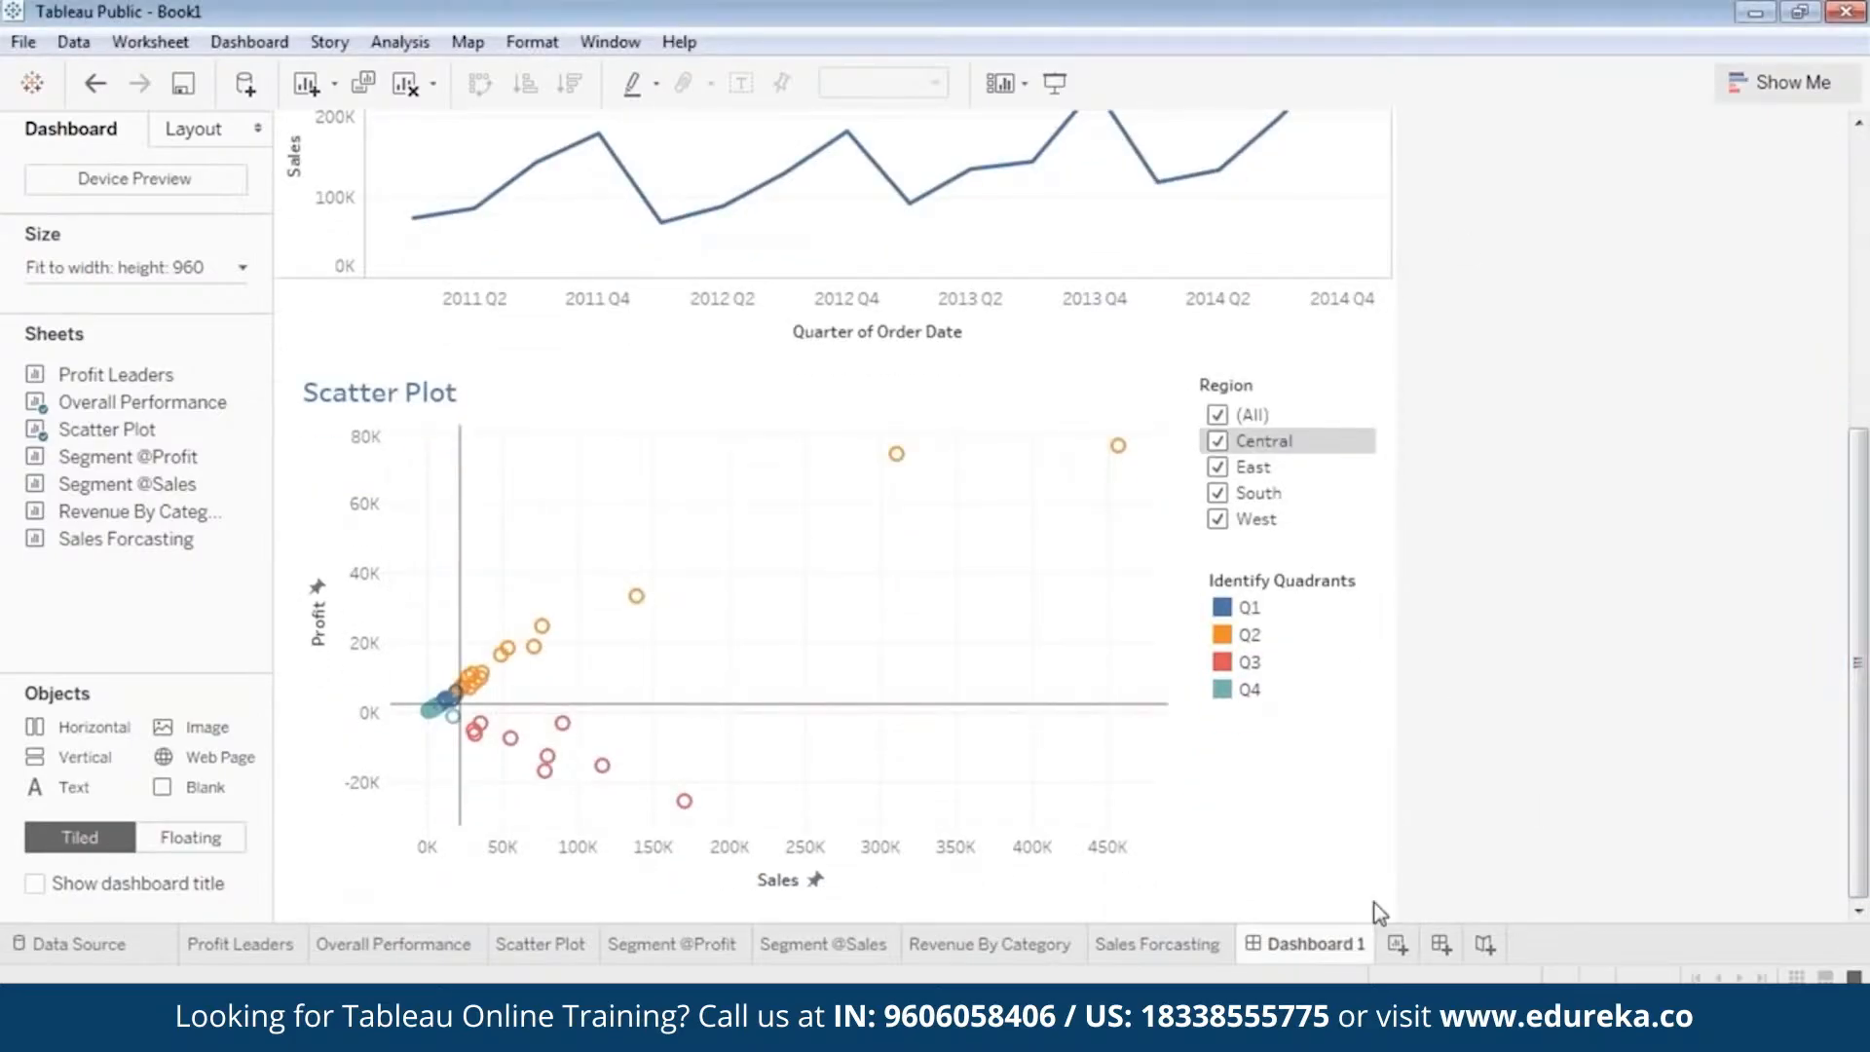
{"action": "left_click", "coordinate": [1441, 944]}
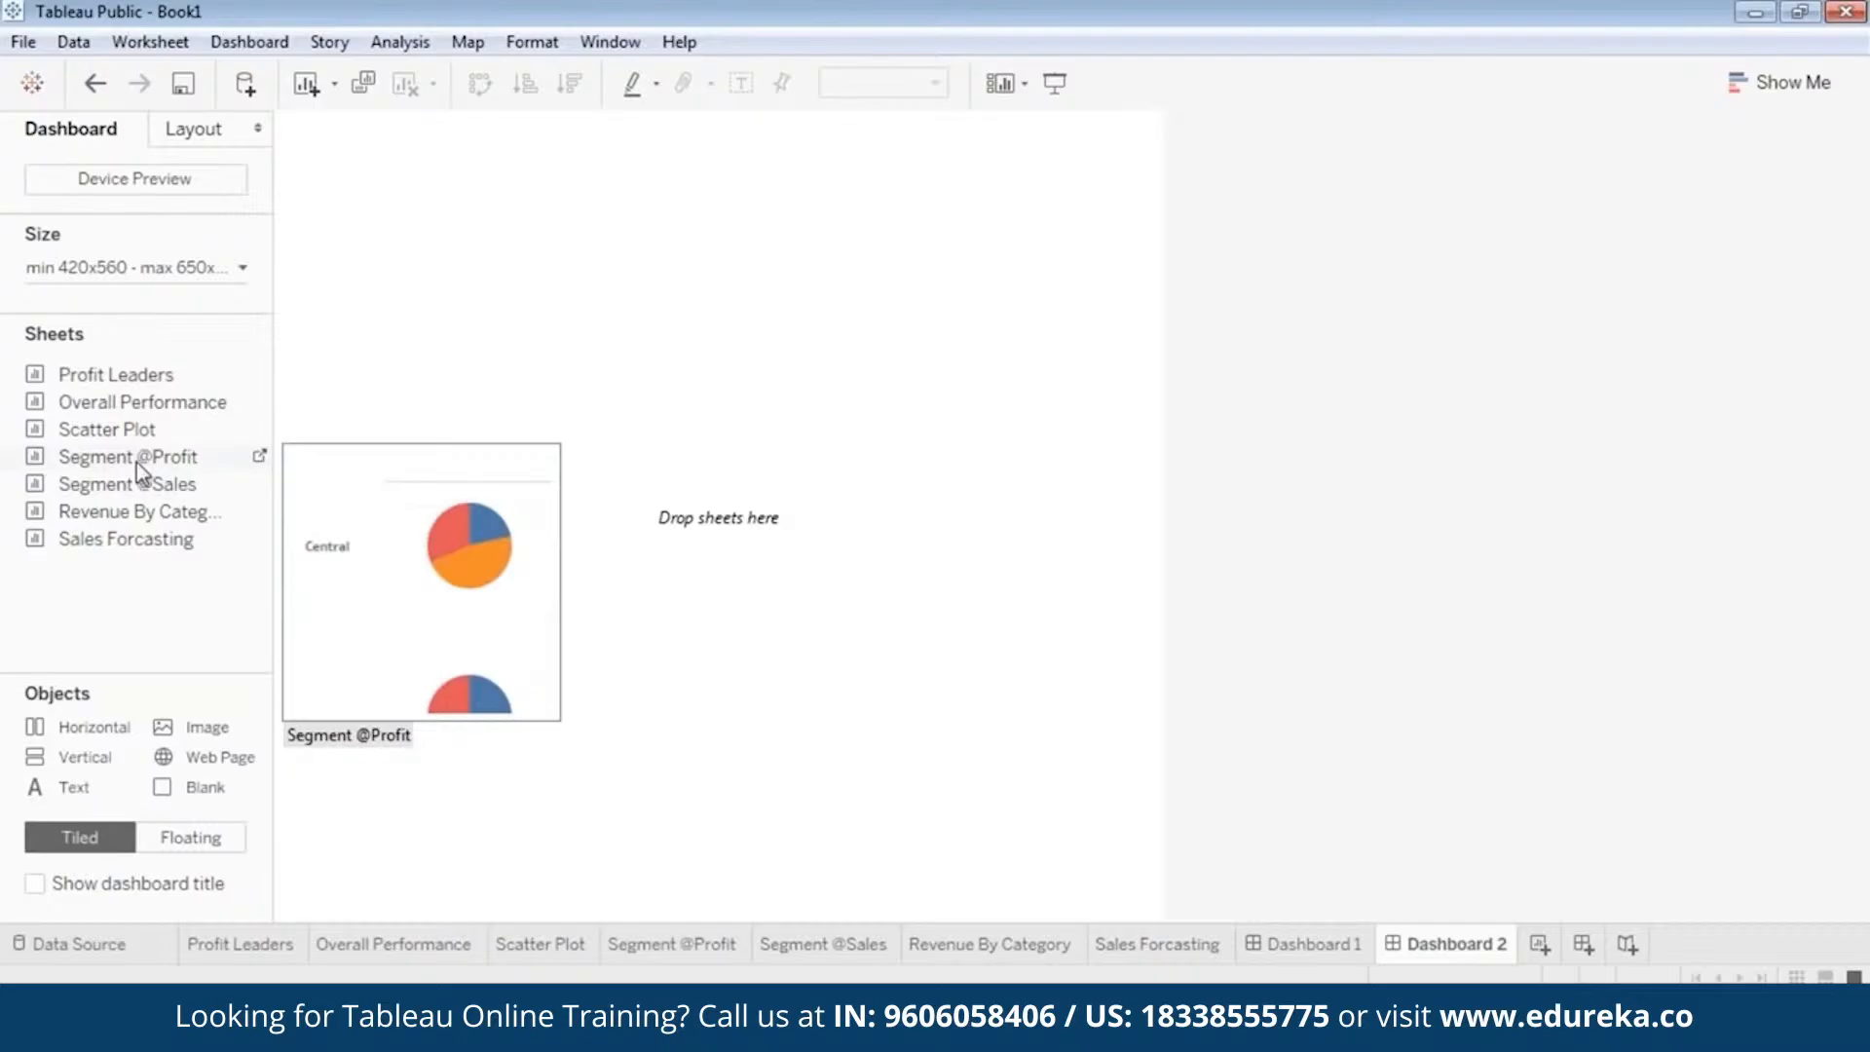
{"action": "left_click_drag", "start_coordinate": [136, 464], "coordinate": [443, 297]}
Remove the Region and State filter cards from the second dashboard.
{"action": "left_click", "coordinate": [1091, 138]}
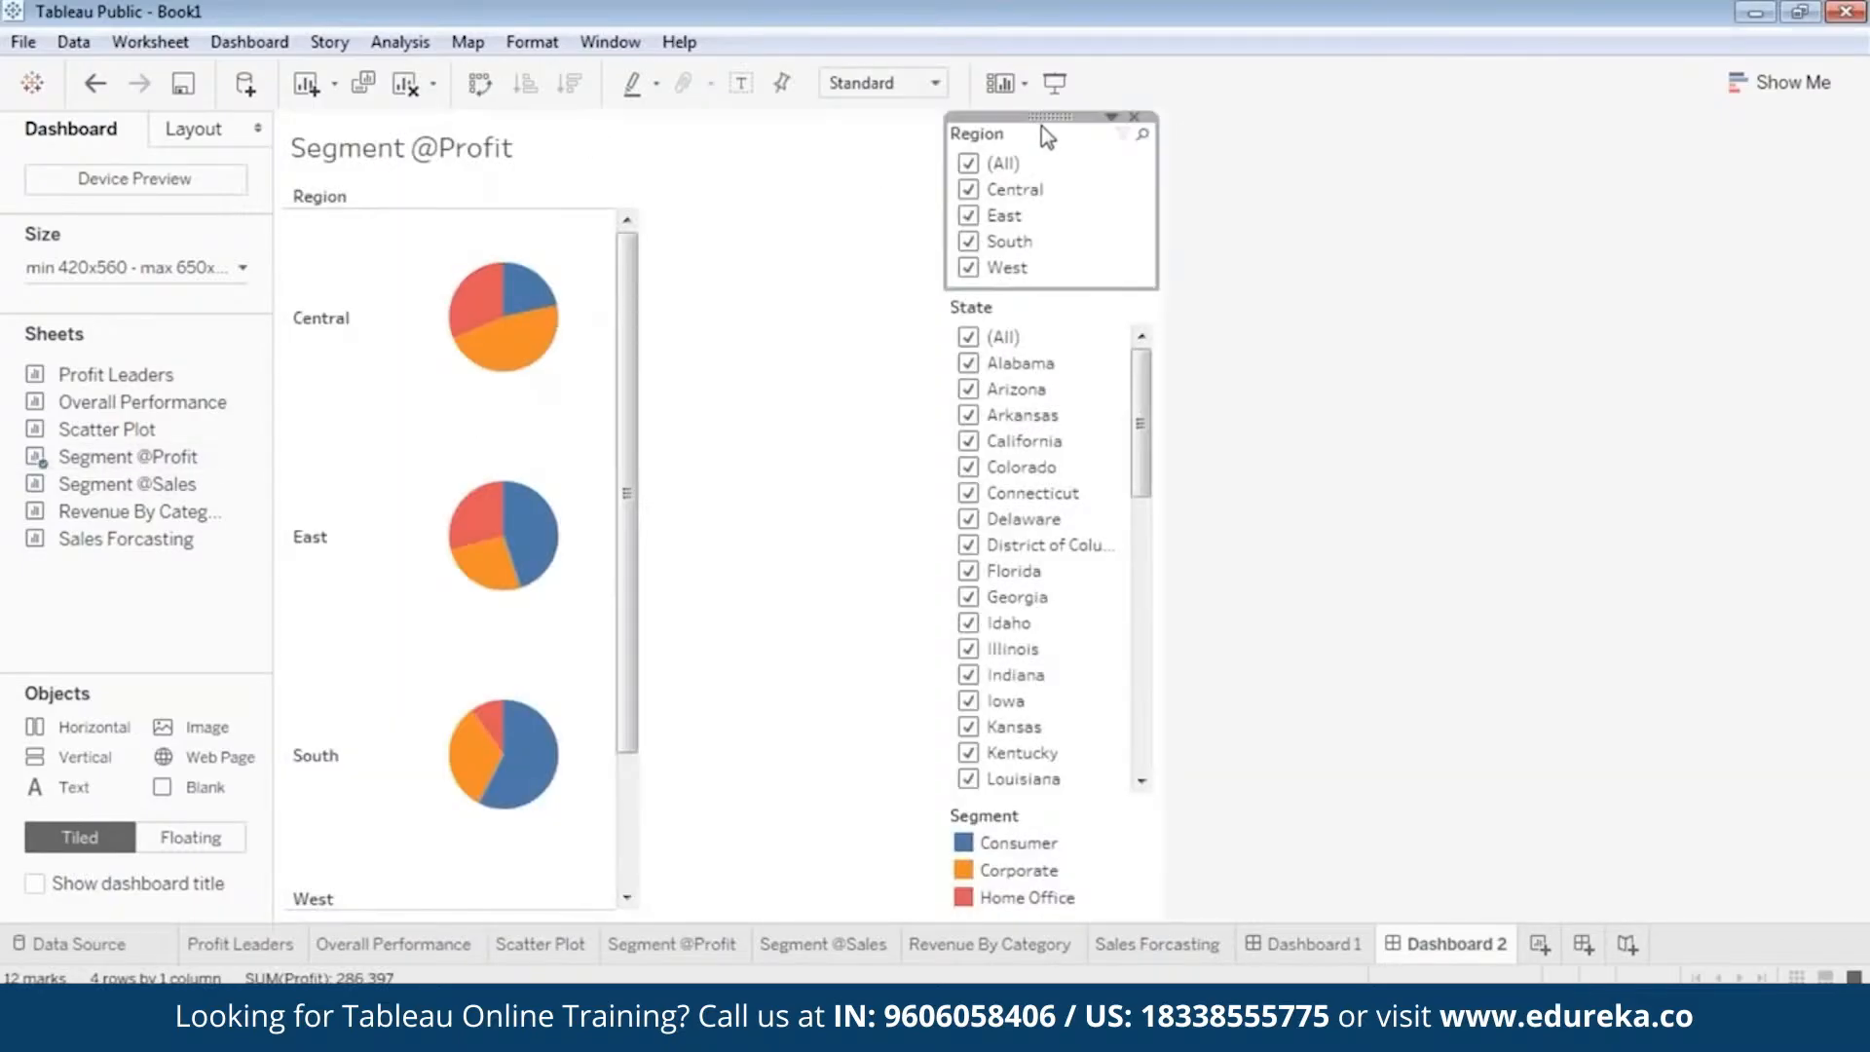
{"action": "left_click", "coordinate": [1136, 118]}
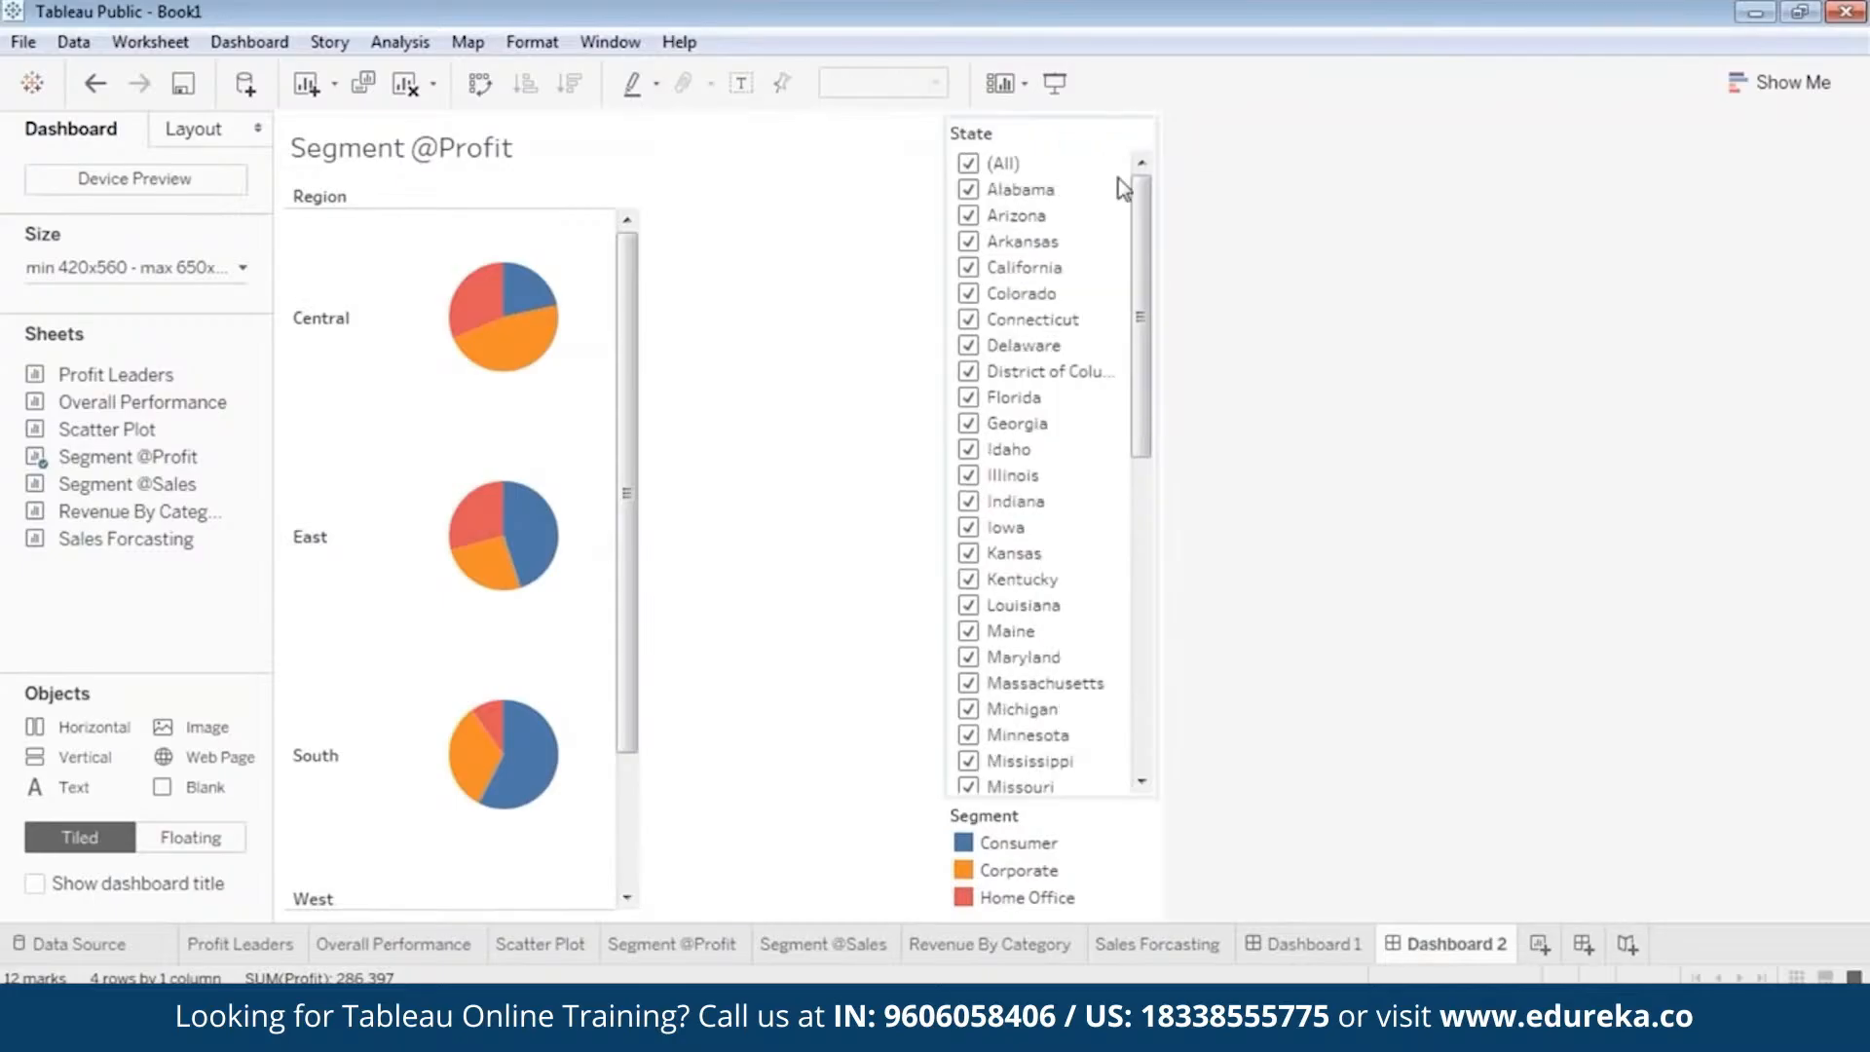
{"action": "left_click", "coordinate": [1058, 137]}
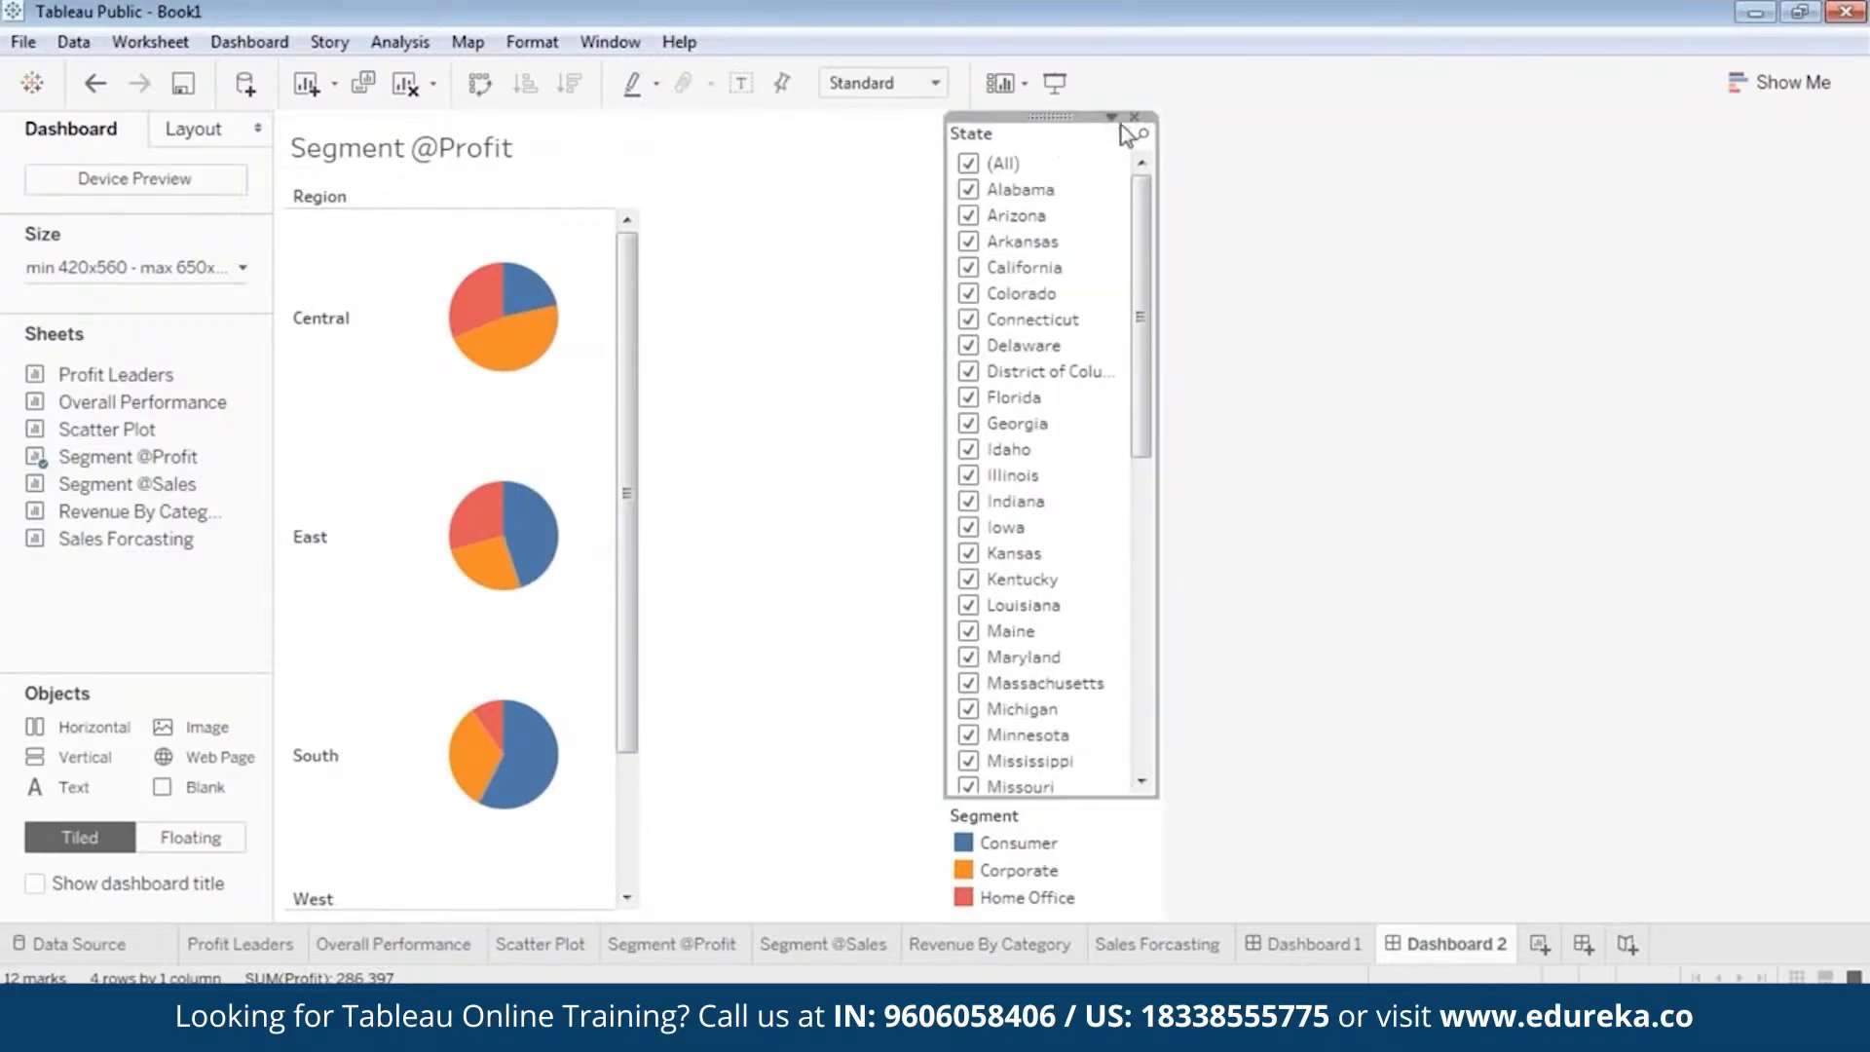
{"action": "left_click", "coordinate": [1135, 118]}
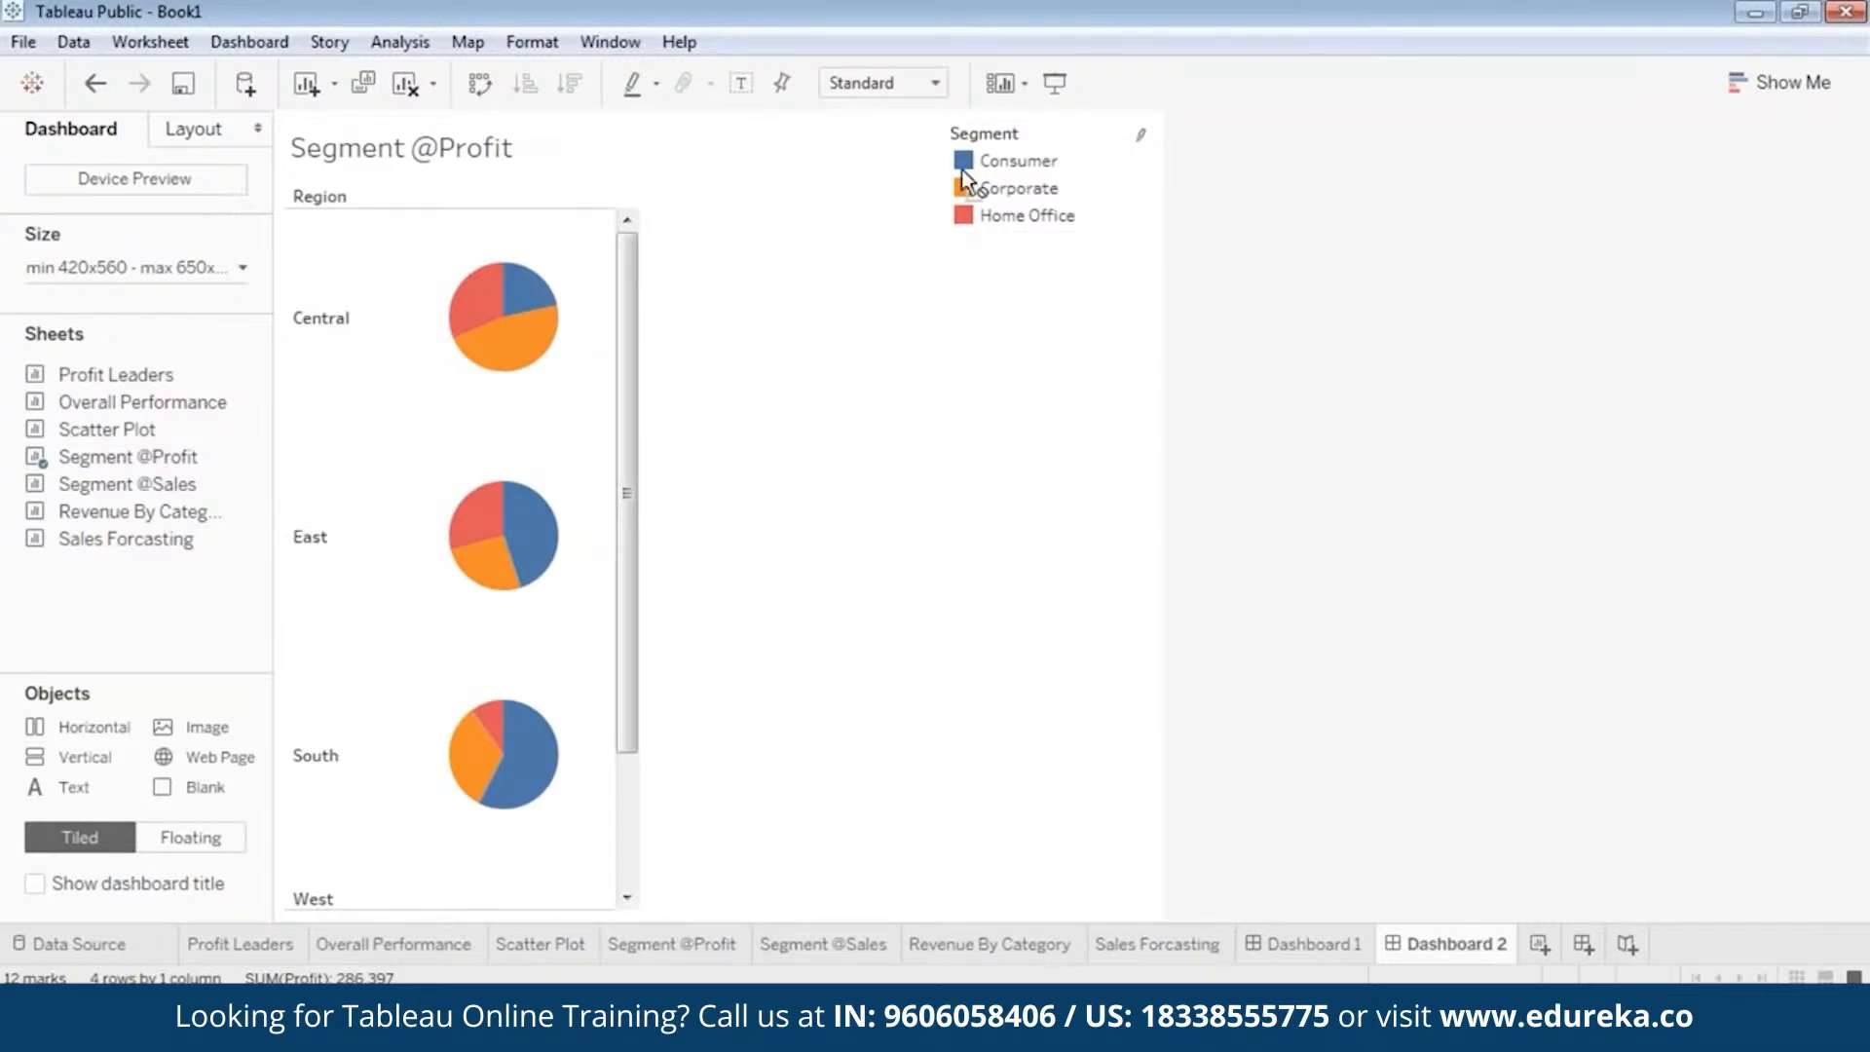
{"action": "left_click", "coordinate": [964, 292]}
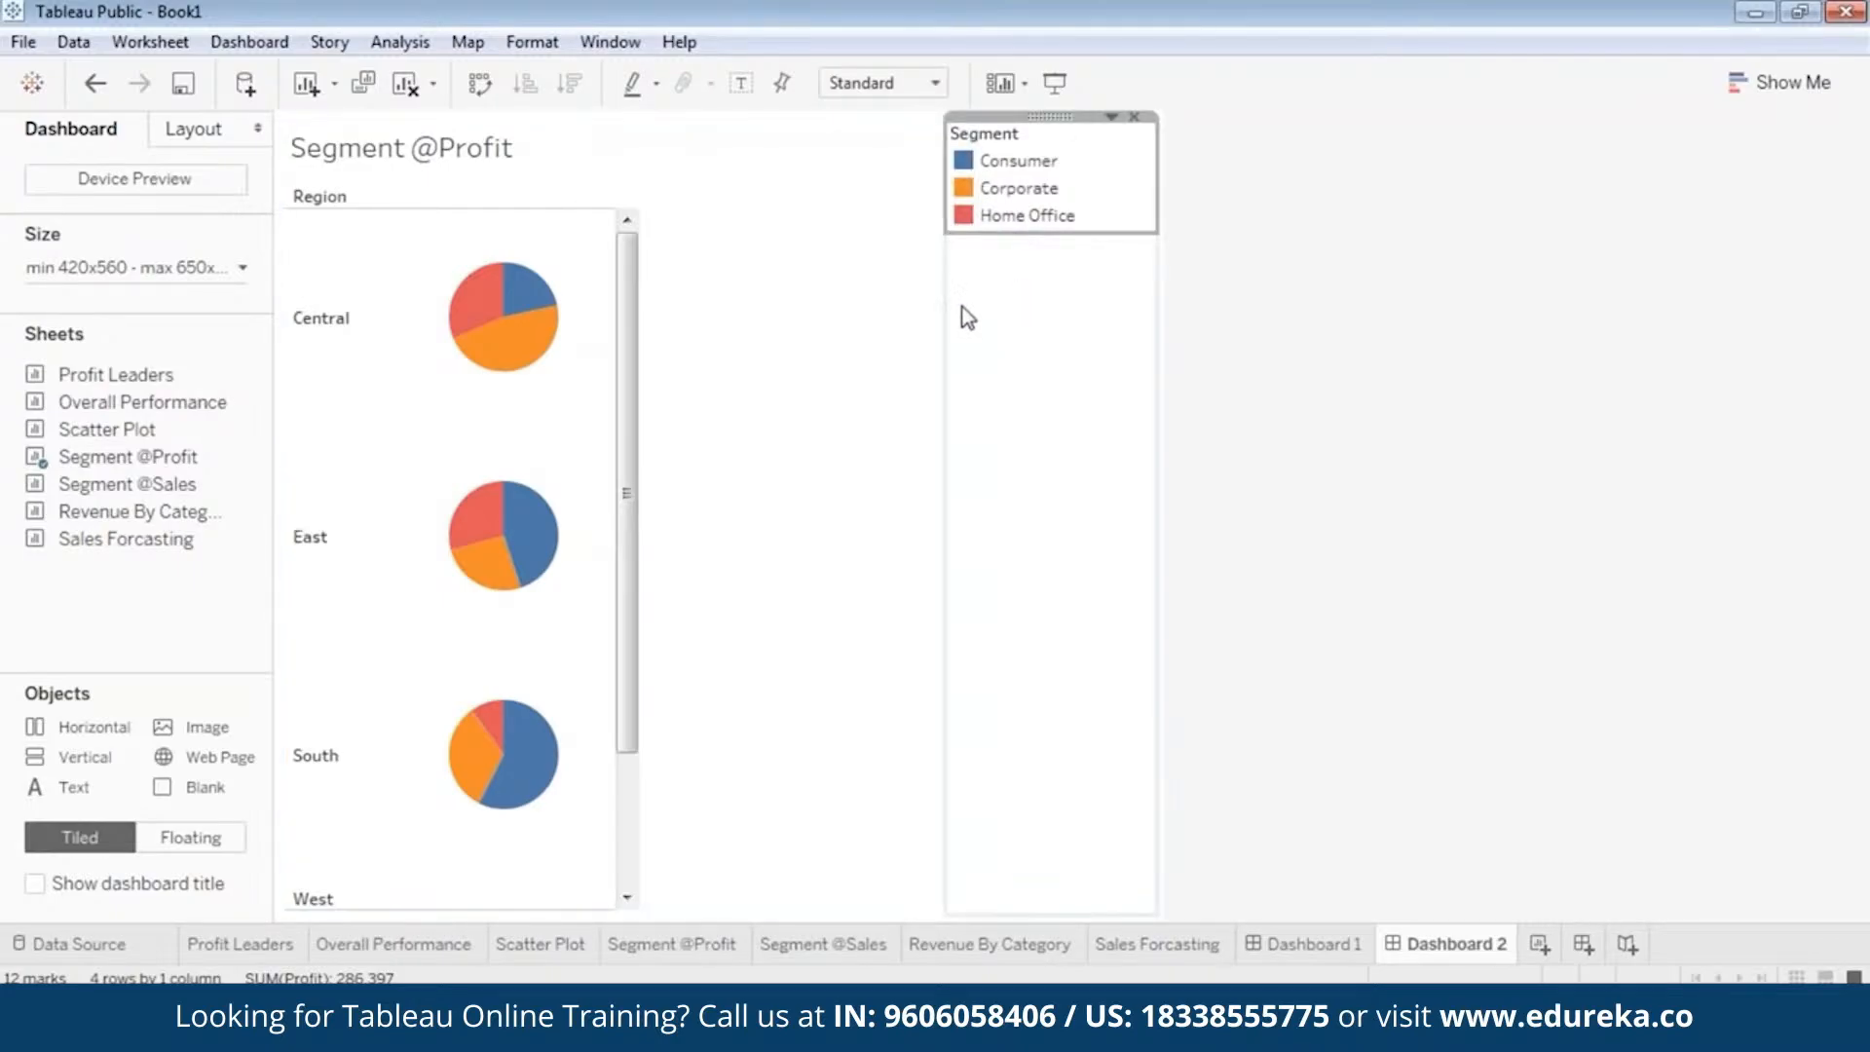
{"action": "left_click", "coordinate": [879, 351]}
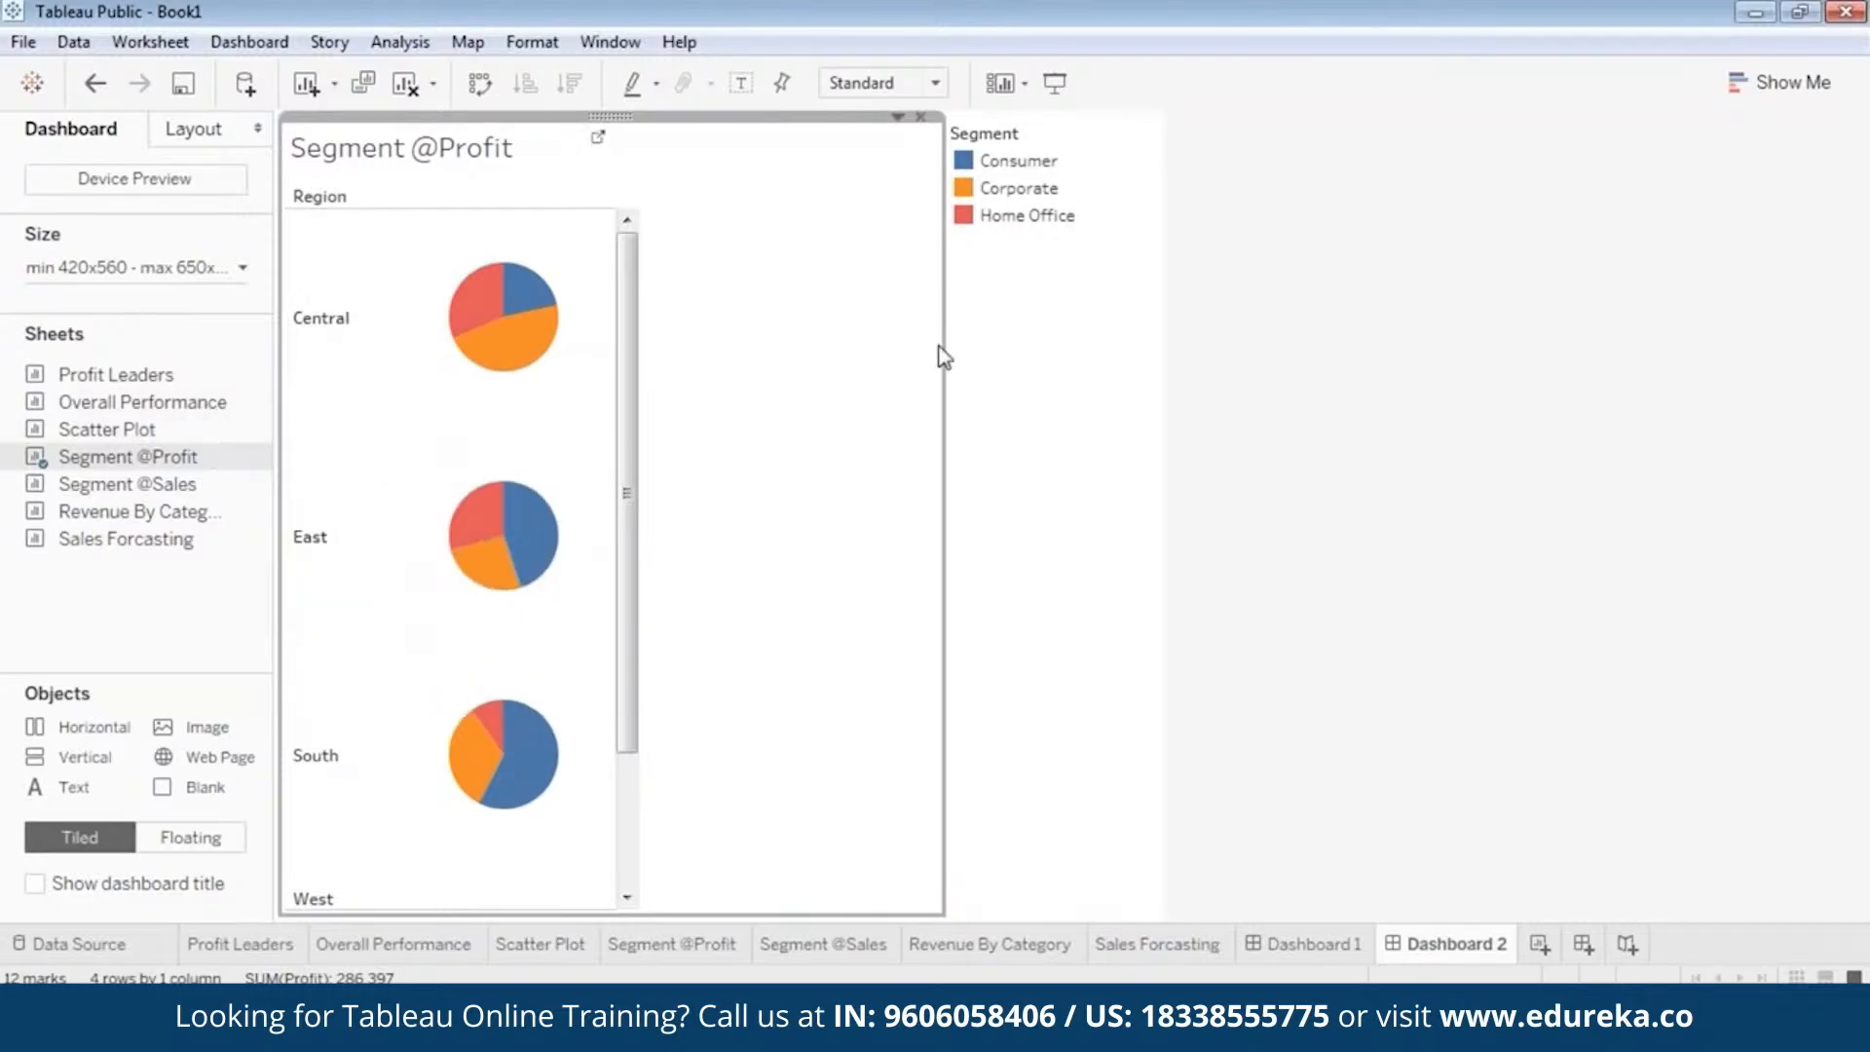
{"action": "left_click_drag", "start_coordinate": [942, 355], "coordinate": [654, 331]}
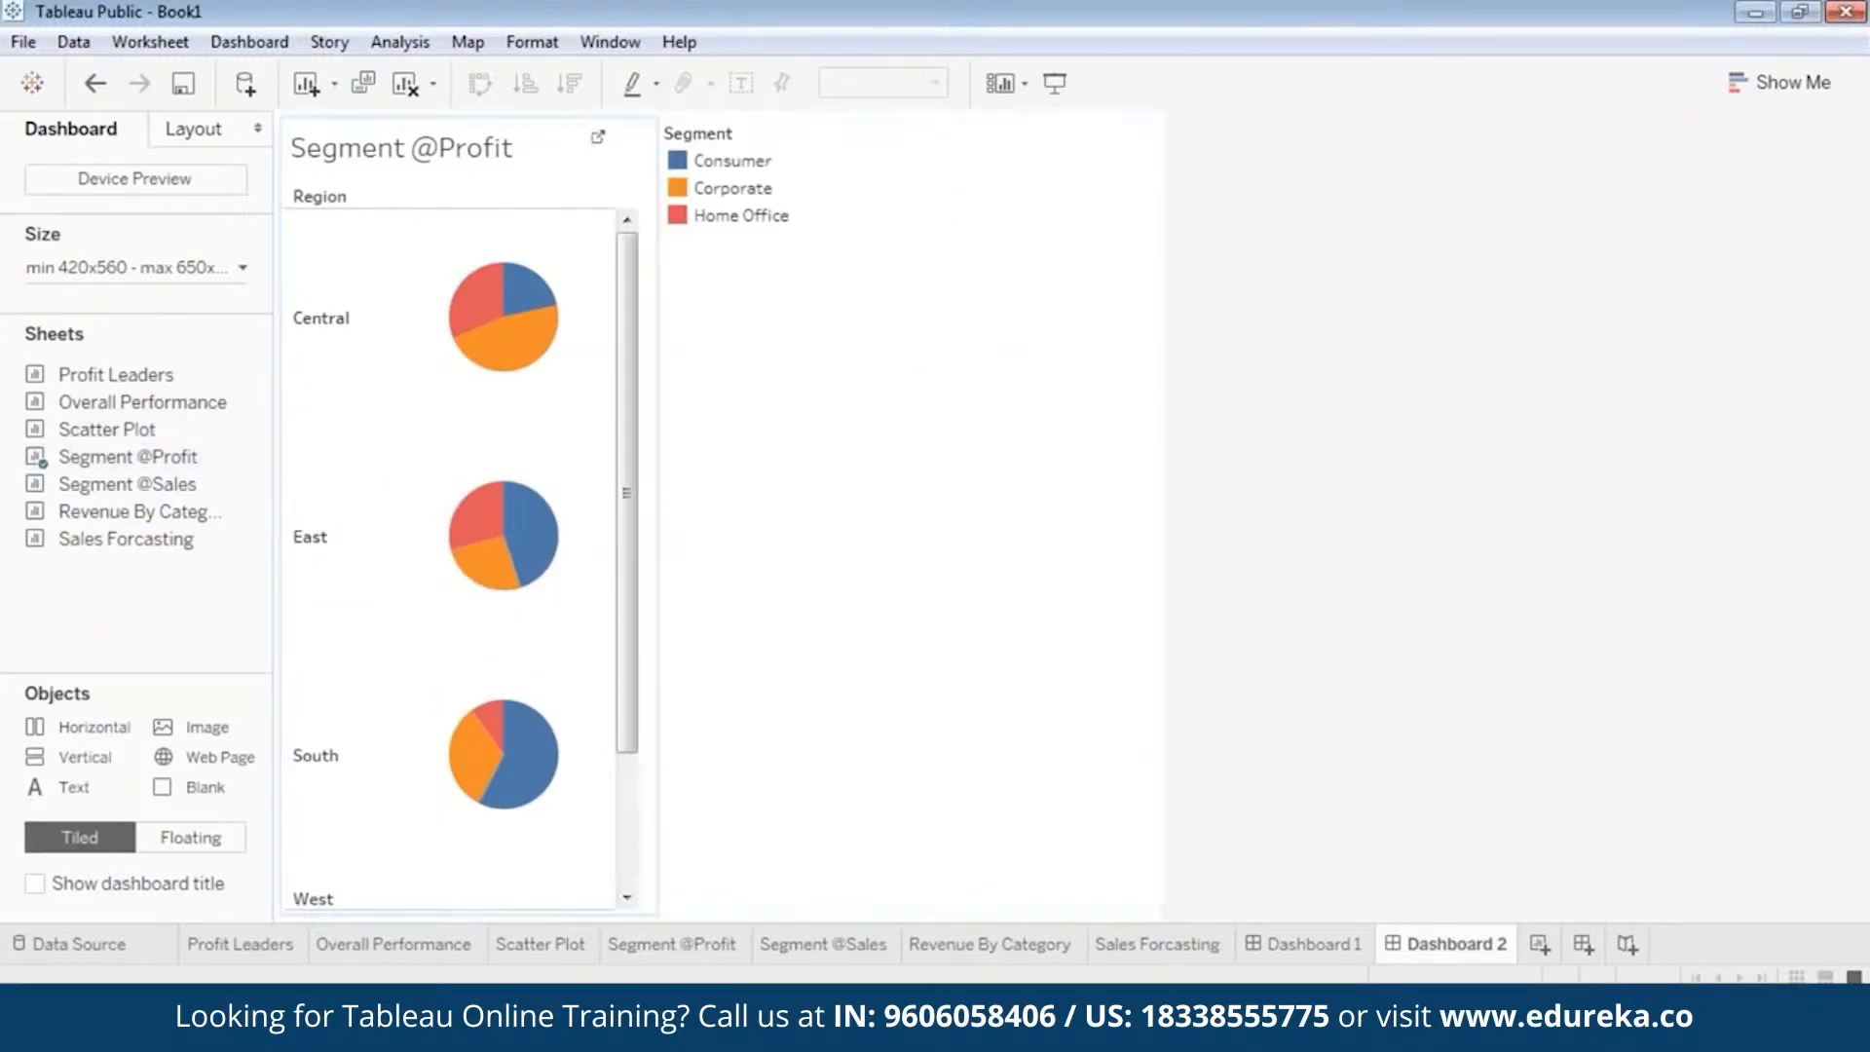
{"action": "left_click", "coordinate": [438, 125]}
{"action": "right_click", "coordinate": [464, 132]}
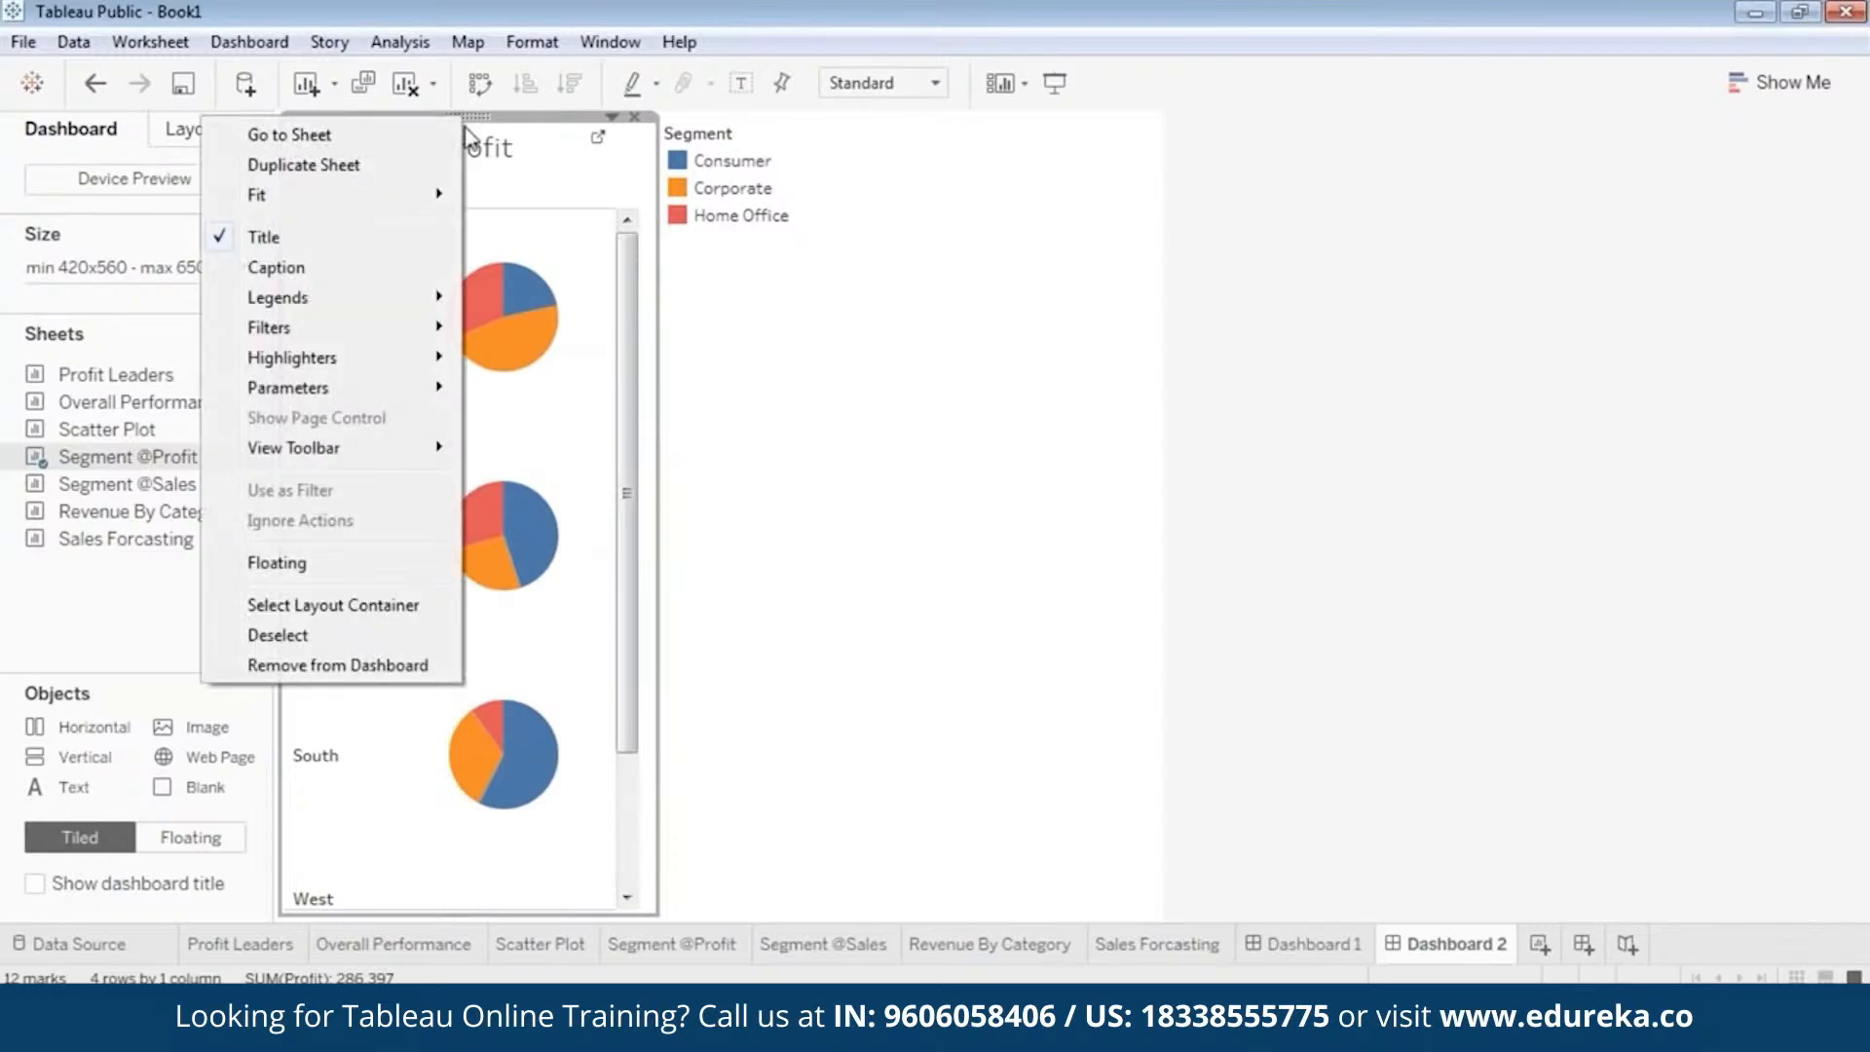
{"action": "left_click", "coordinate": [358, 560]}
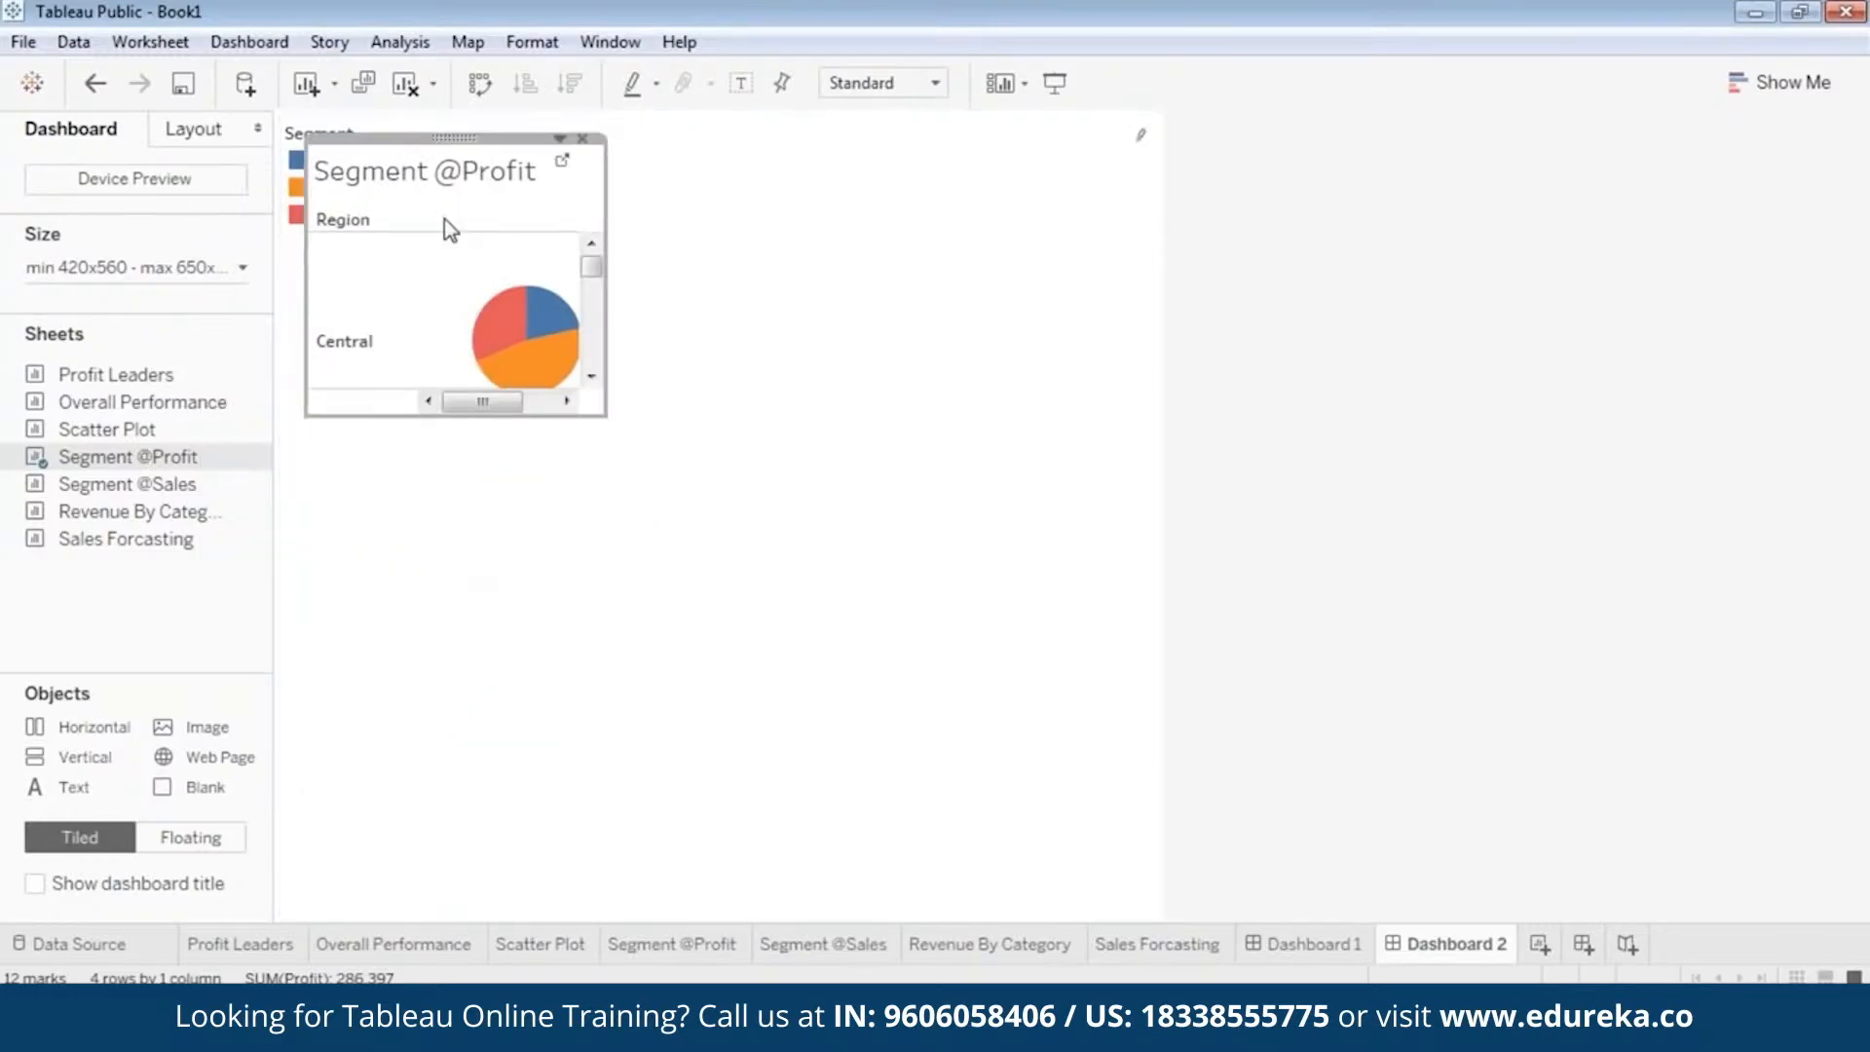
{"action": "left_click_drag", "start_coordinate": [423, 414], "coordinate": [347, 925]}
Make the Segment color legend floating and move it to the upper right area of the dashboard.
{"action": "left_click", "coordinate": [297, 192]}
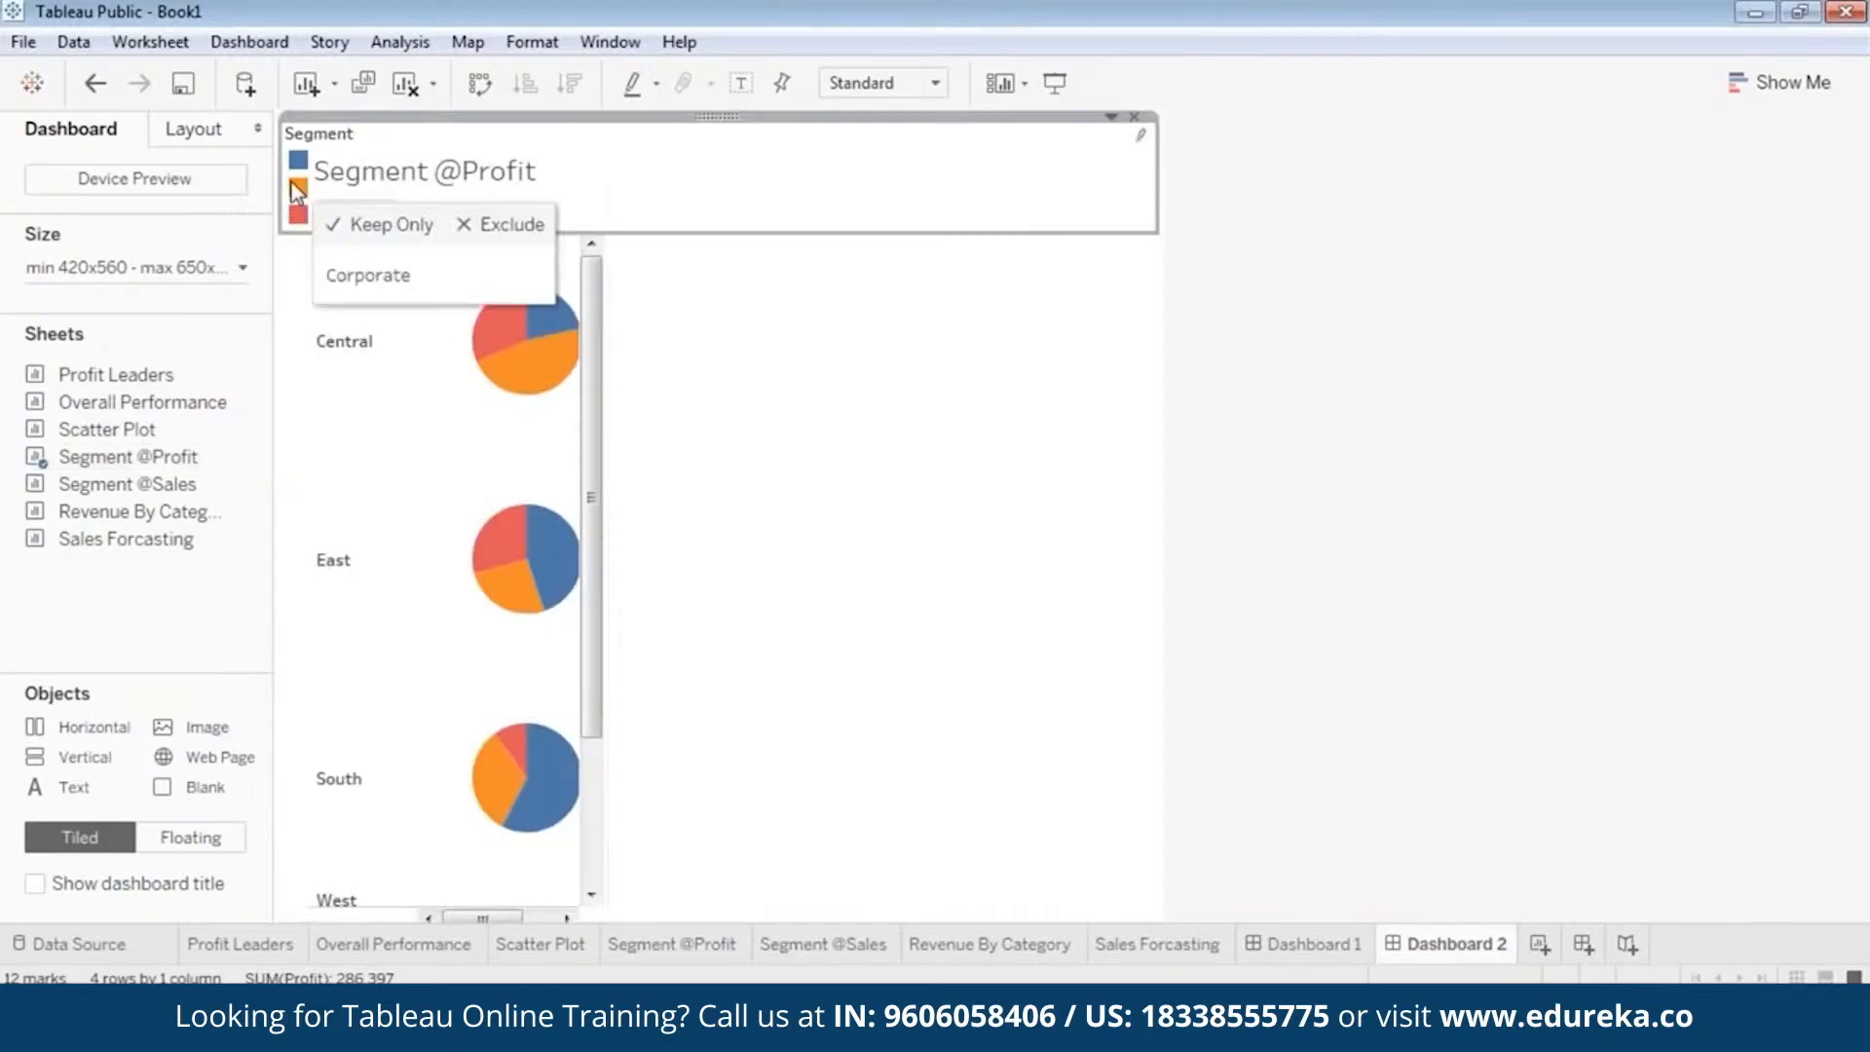
{"action": "right_click", "coordinate": [718, 111]}
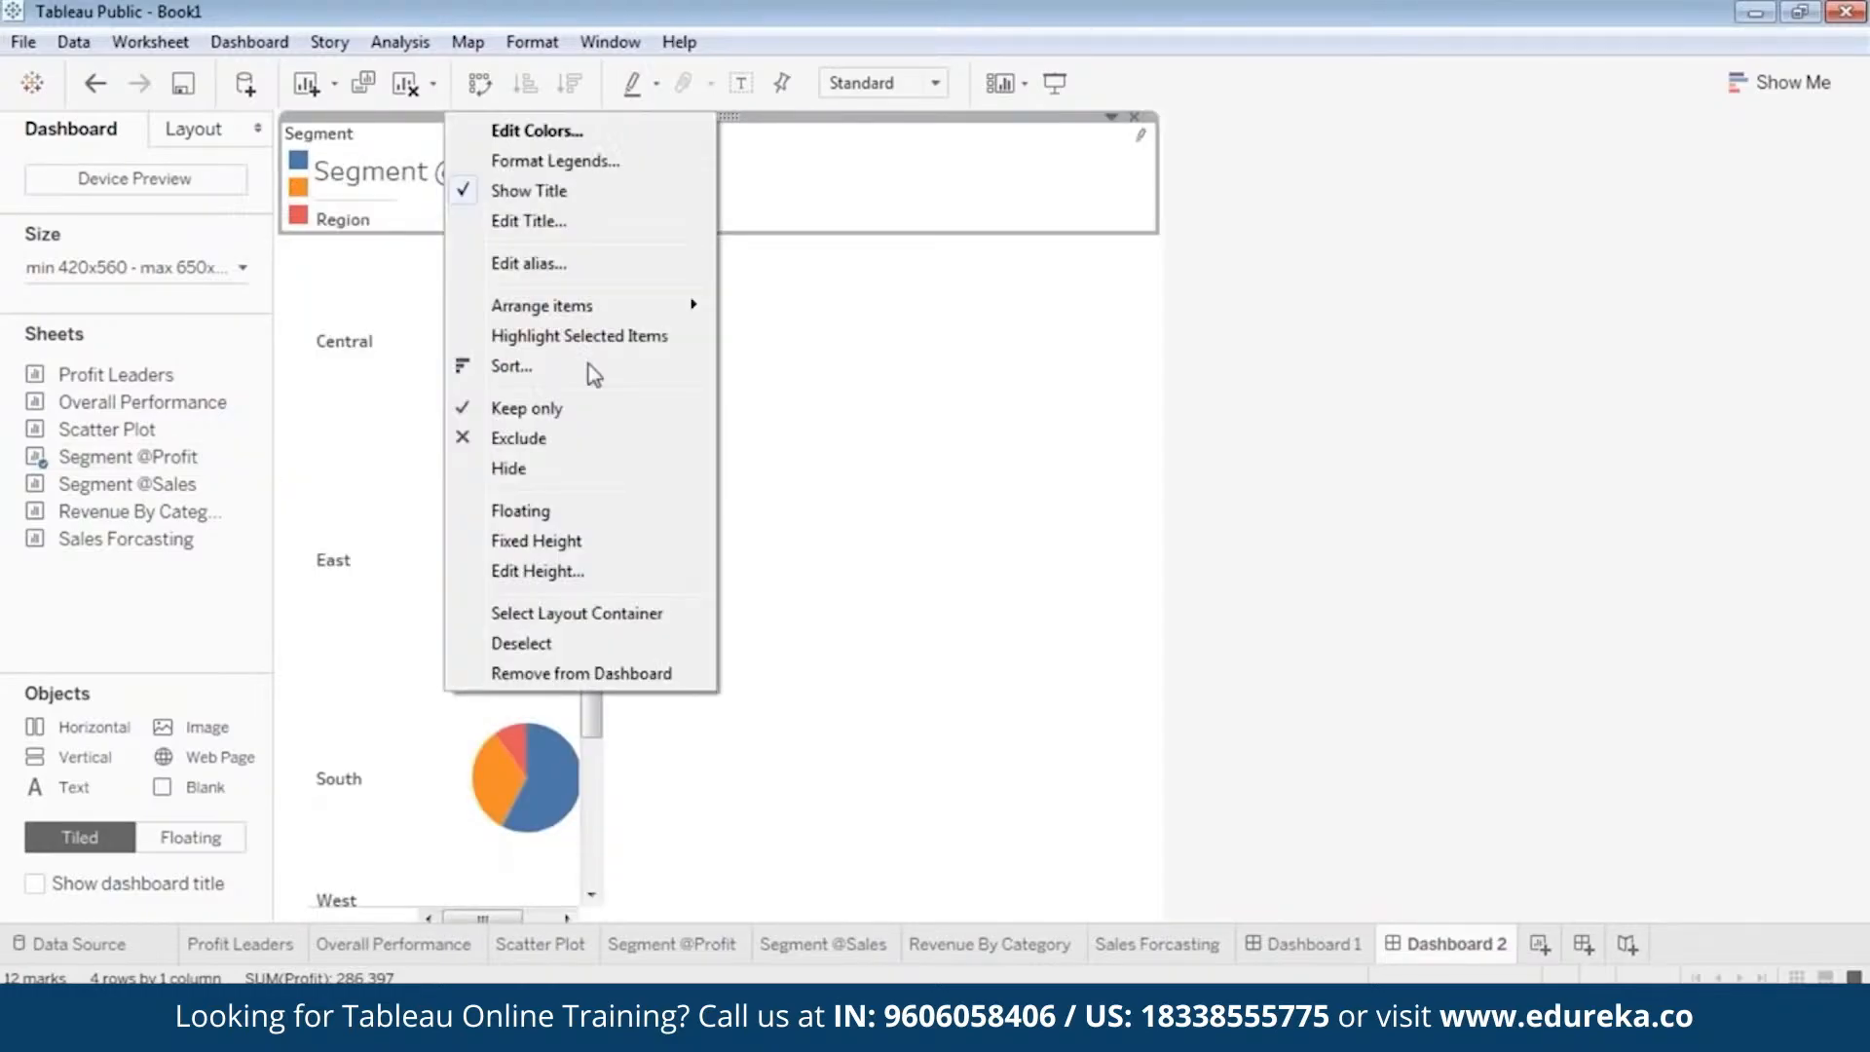
{"action": "left_click", "coordinate": [551, 510]}
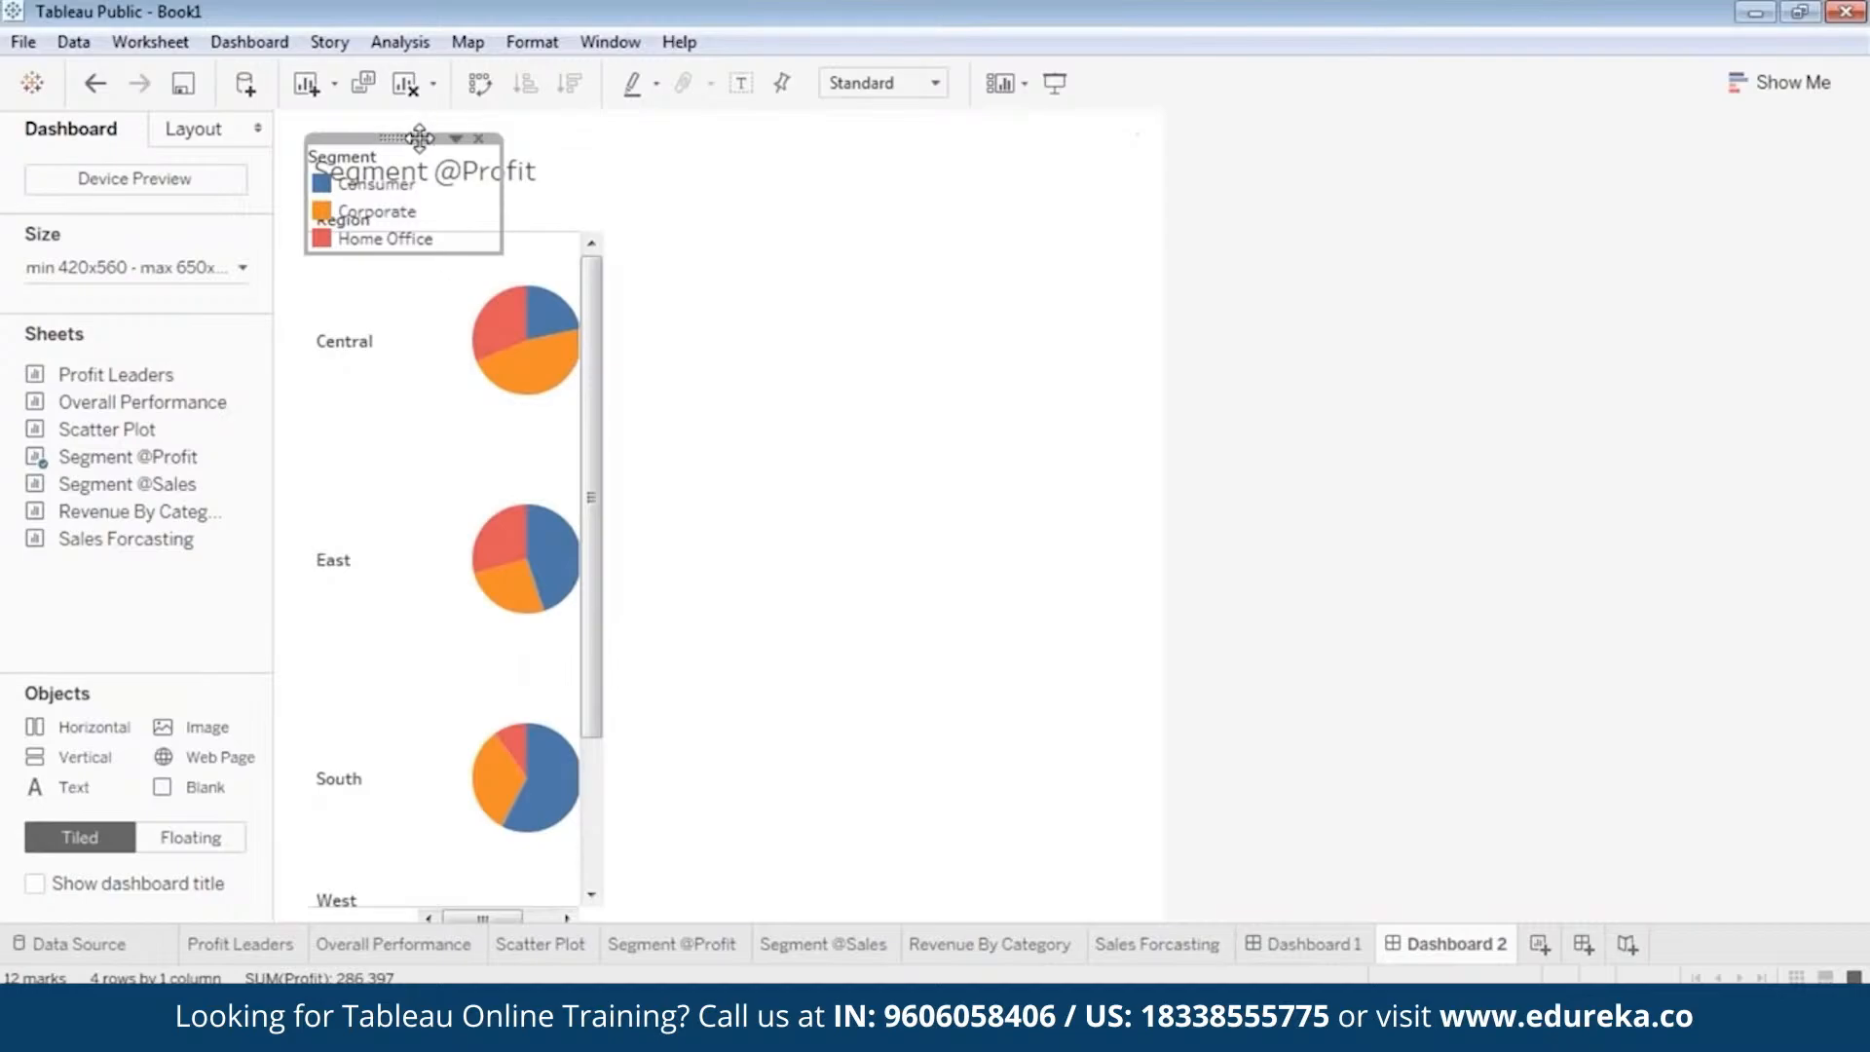
{"action": "left_click_drag", "start_coordinate": [414, 127], "coordinate": [1090, 239]}
{"action": "left_click", "coordinate": [417, 185]}
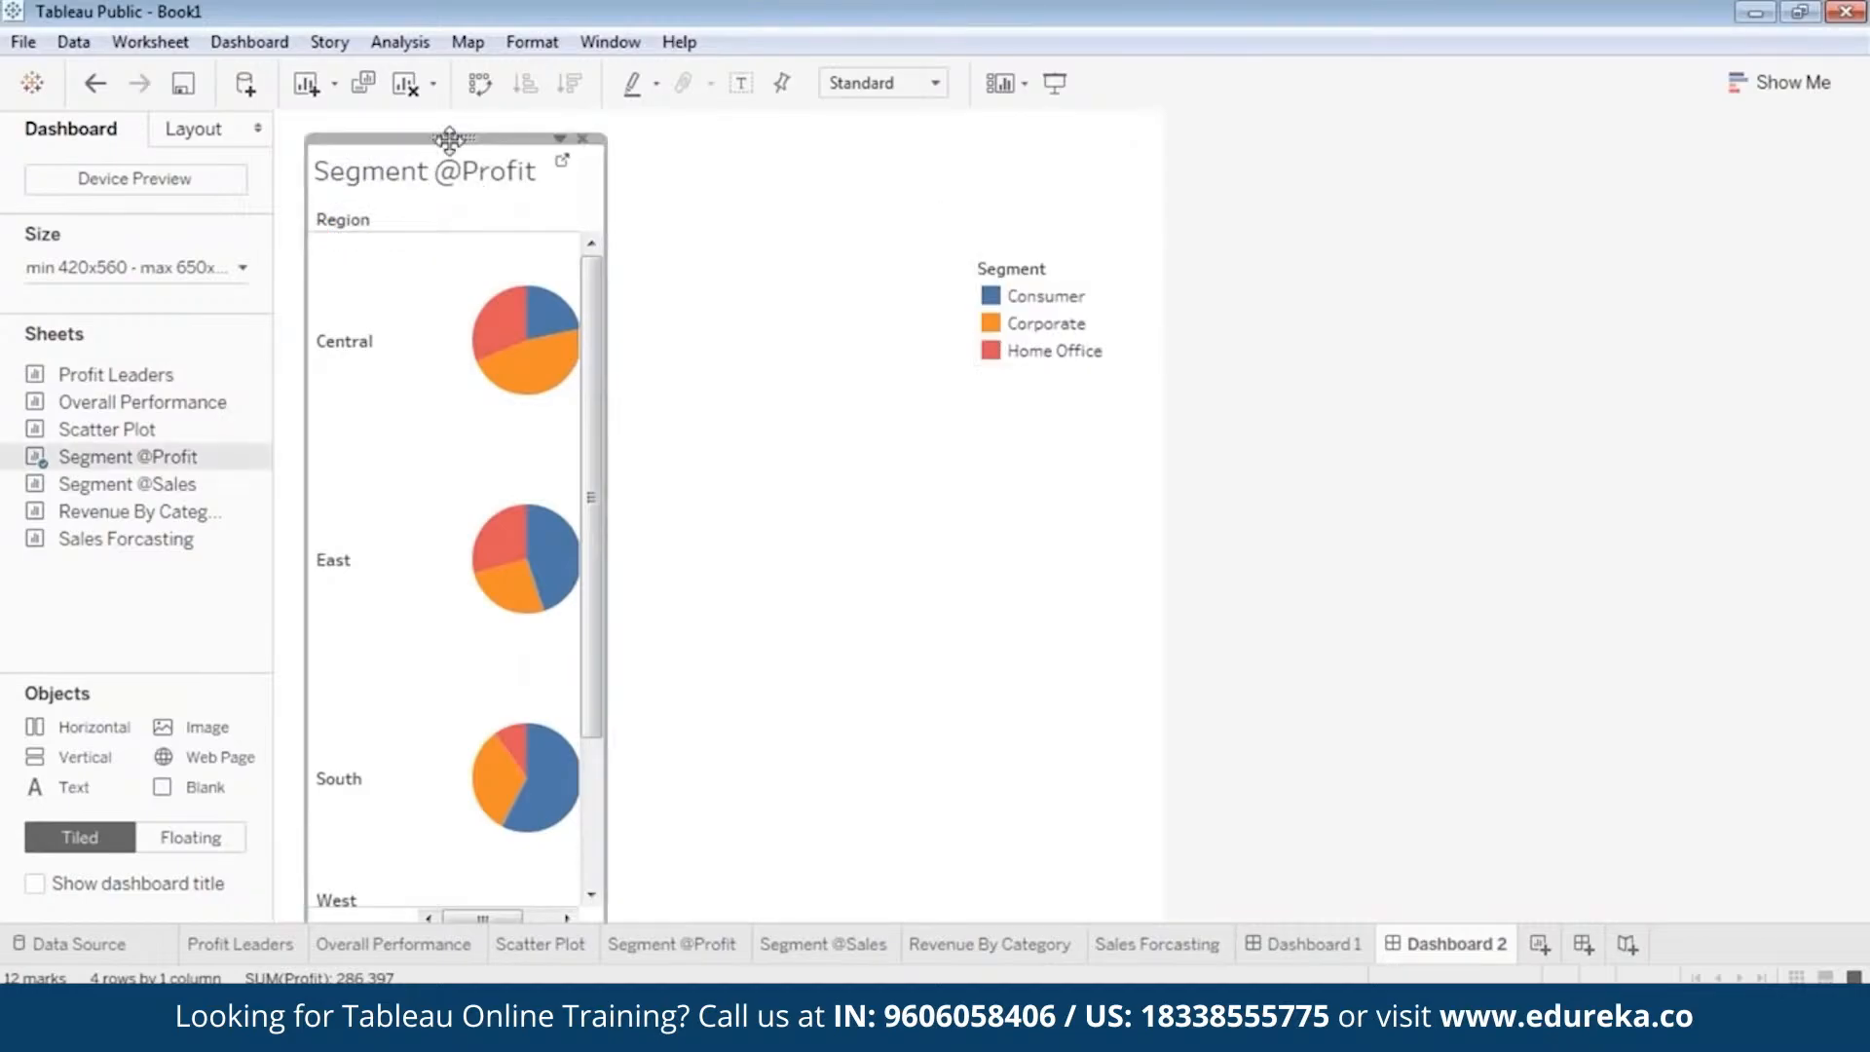
{"action": "mouse_move", "coordinate": [447, 137]}
{"action": "left_mouse_down"}
{"action": "mouse_move", "coordinate": [419, 113]}
{"action": "mouse_move", "coordinate": [453, 130]}
{"action": "left_mouse_up"}
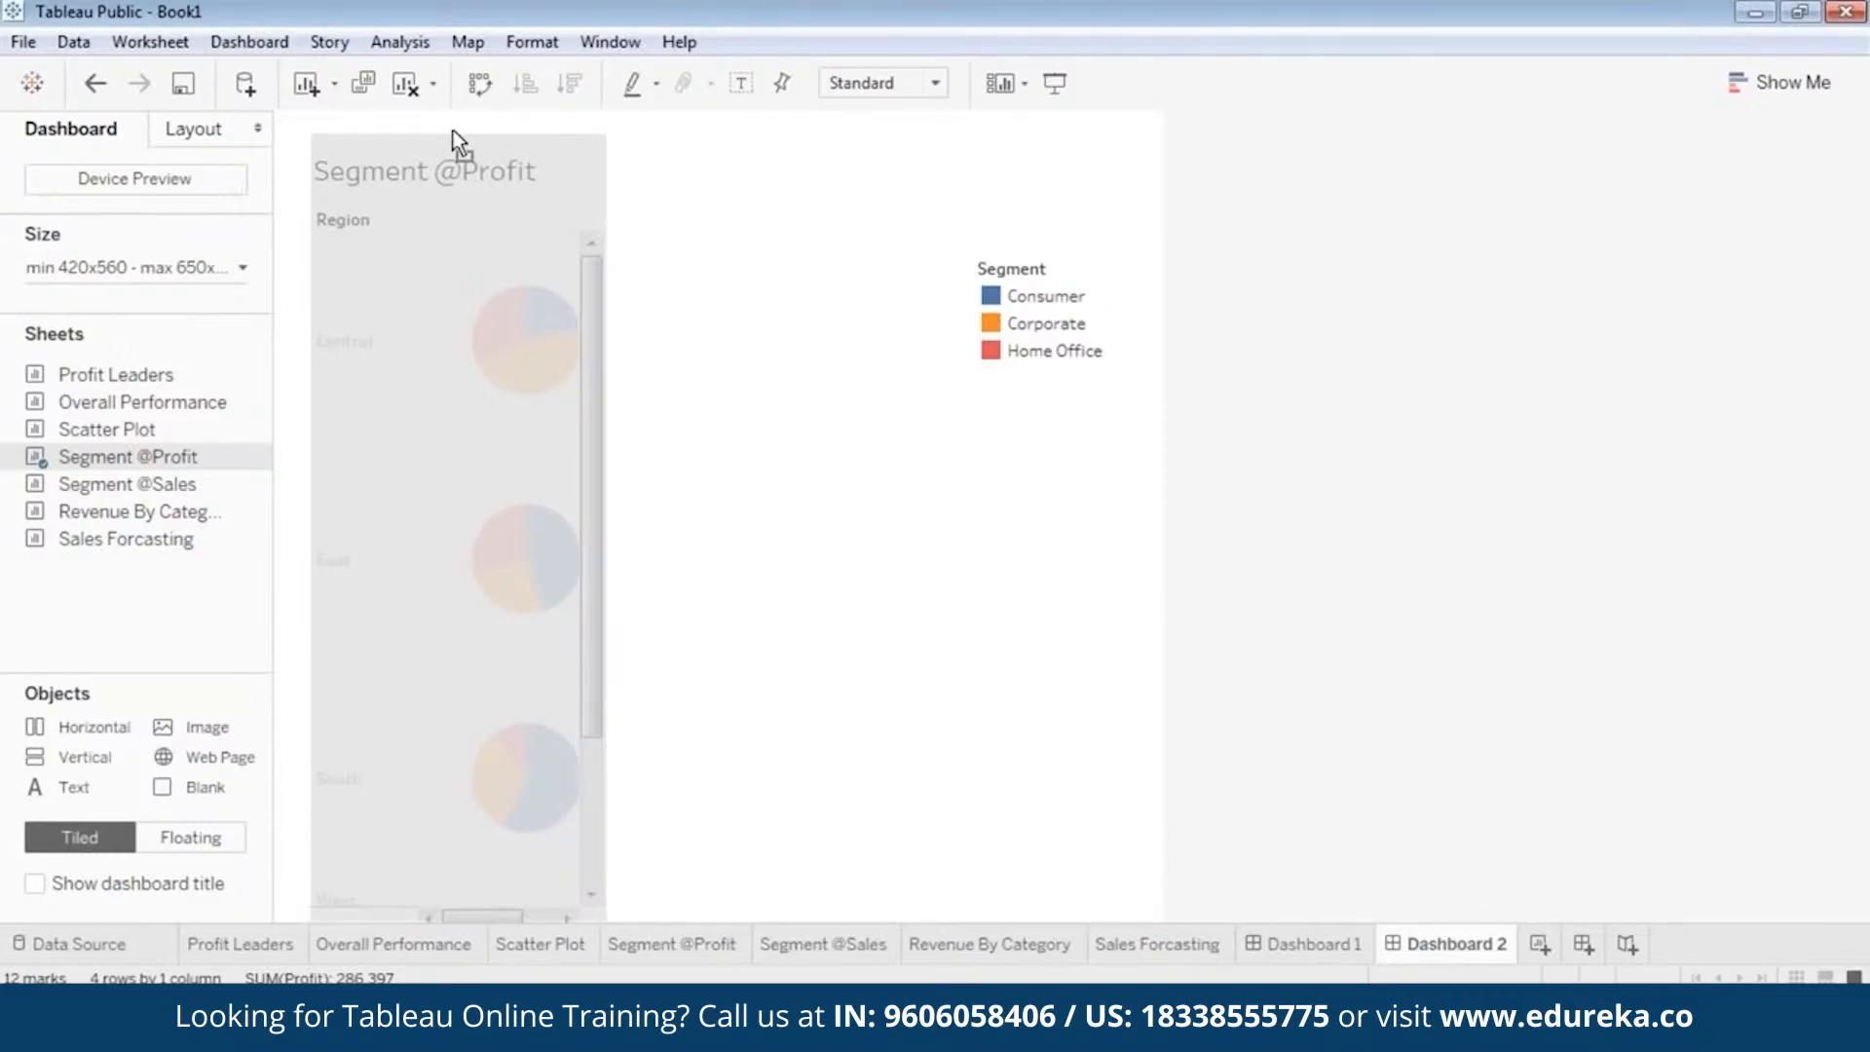
{"action": "left_click_drag", "start_coordinate": [456, 130], "coordinate": [413, 107]}
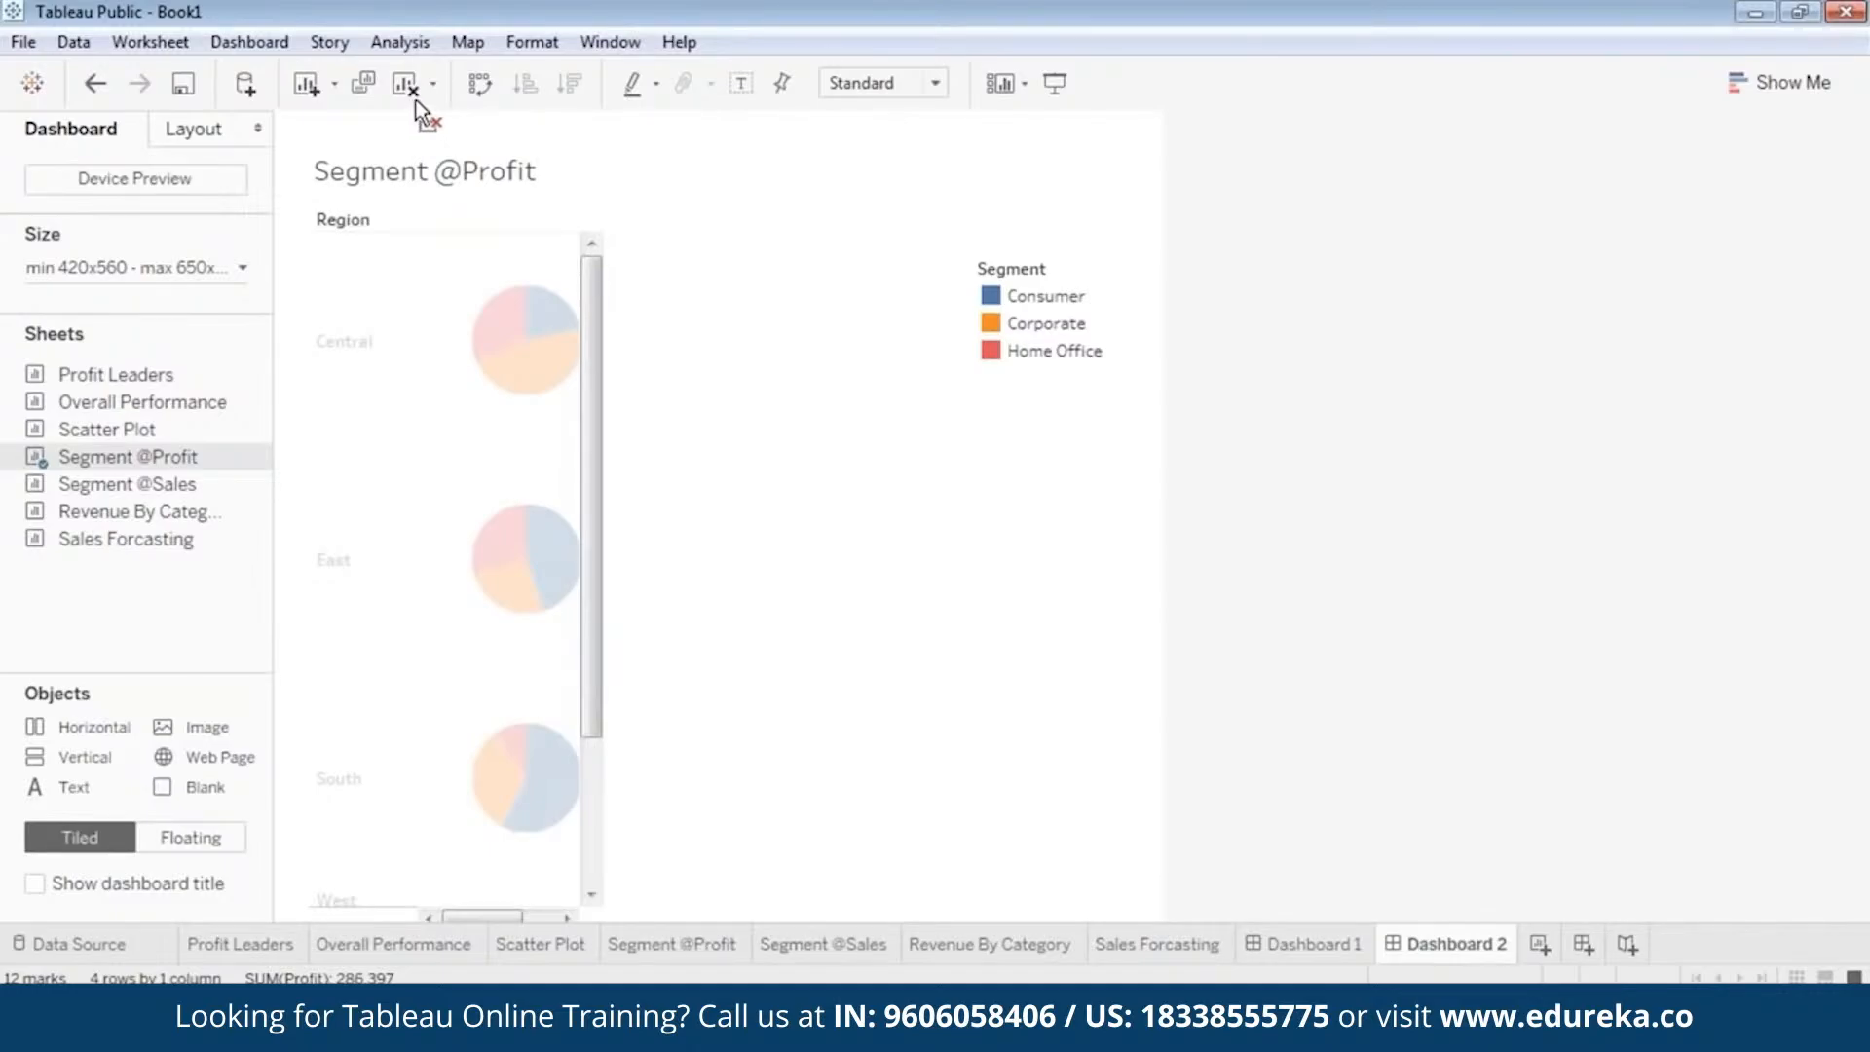
{"action": "left_click_drag", "start_coordinate": [415, 101], "coordinate": [416, 102]}
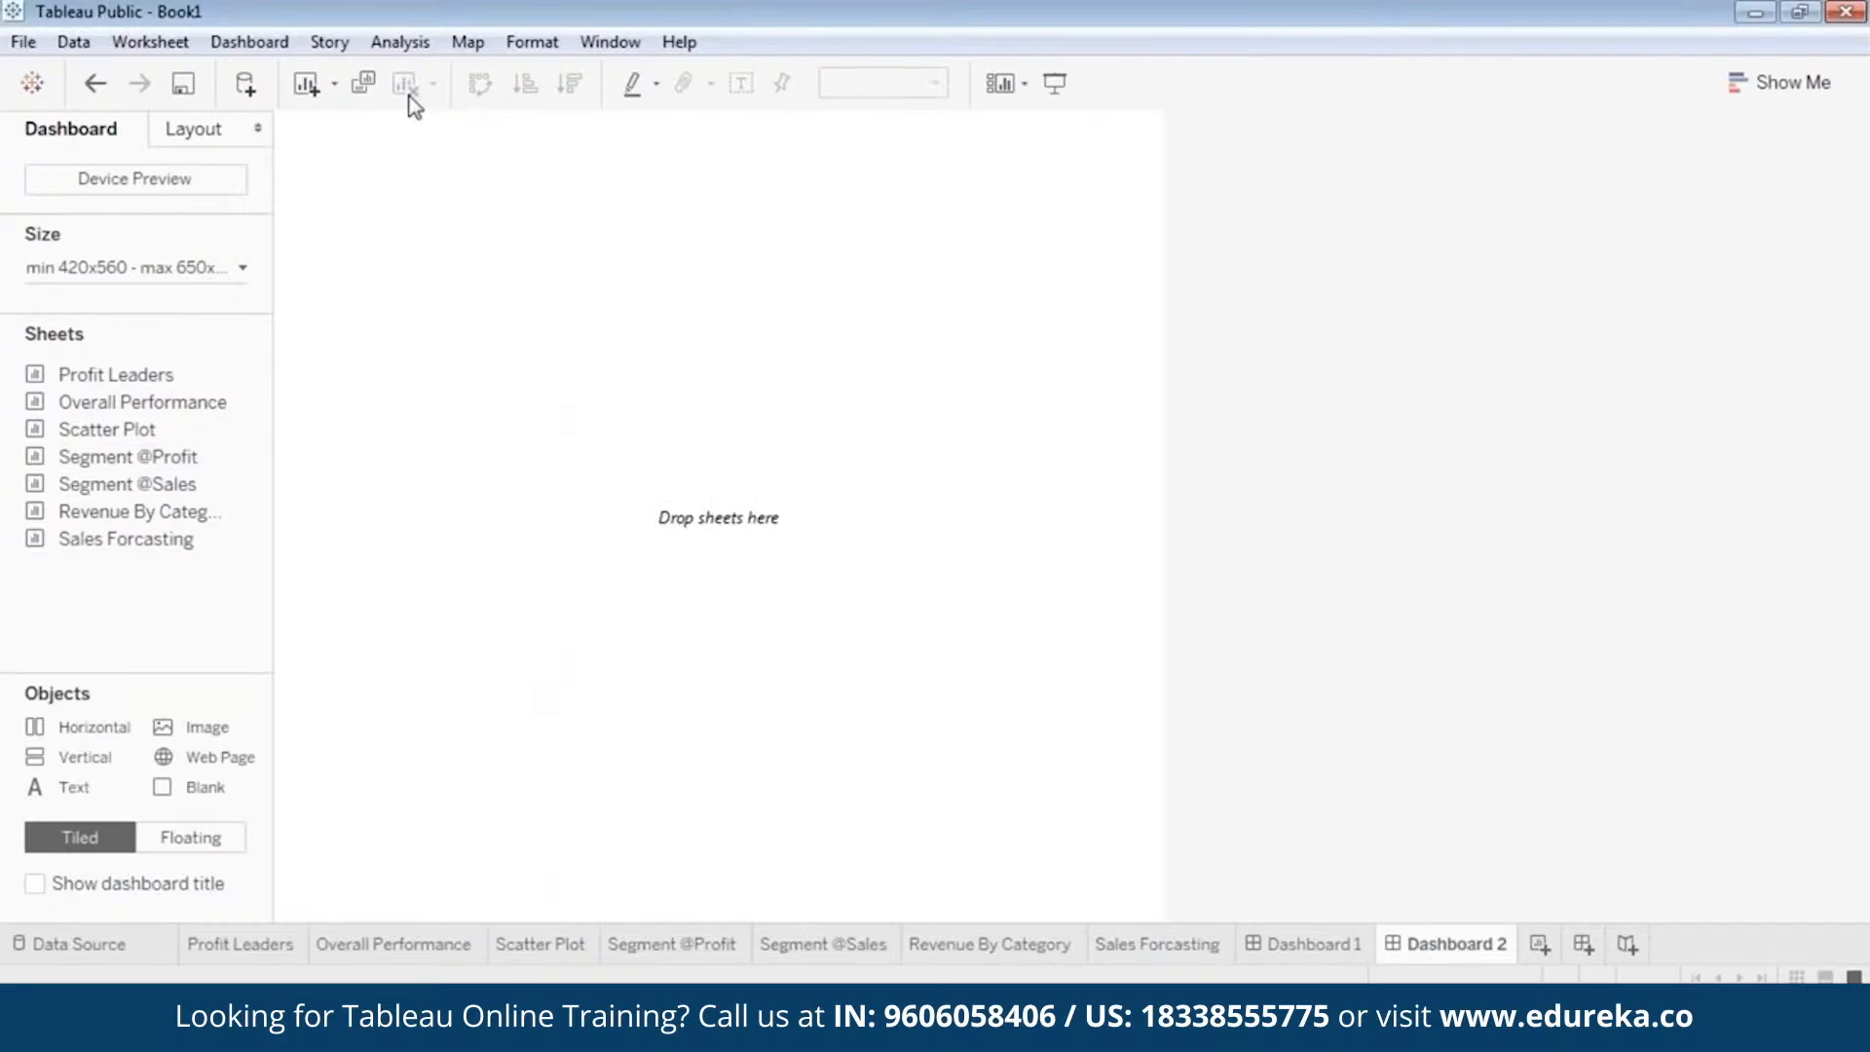
{"action": "key", "text": "ctrl+z"}
{"action": "left_click", "coordinate": [474, 143]}
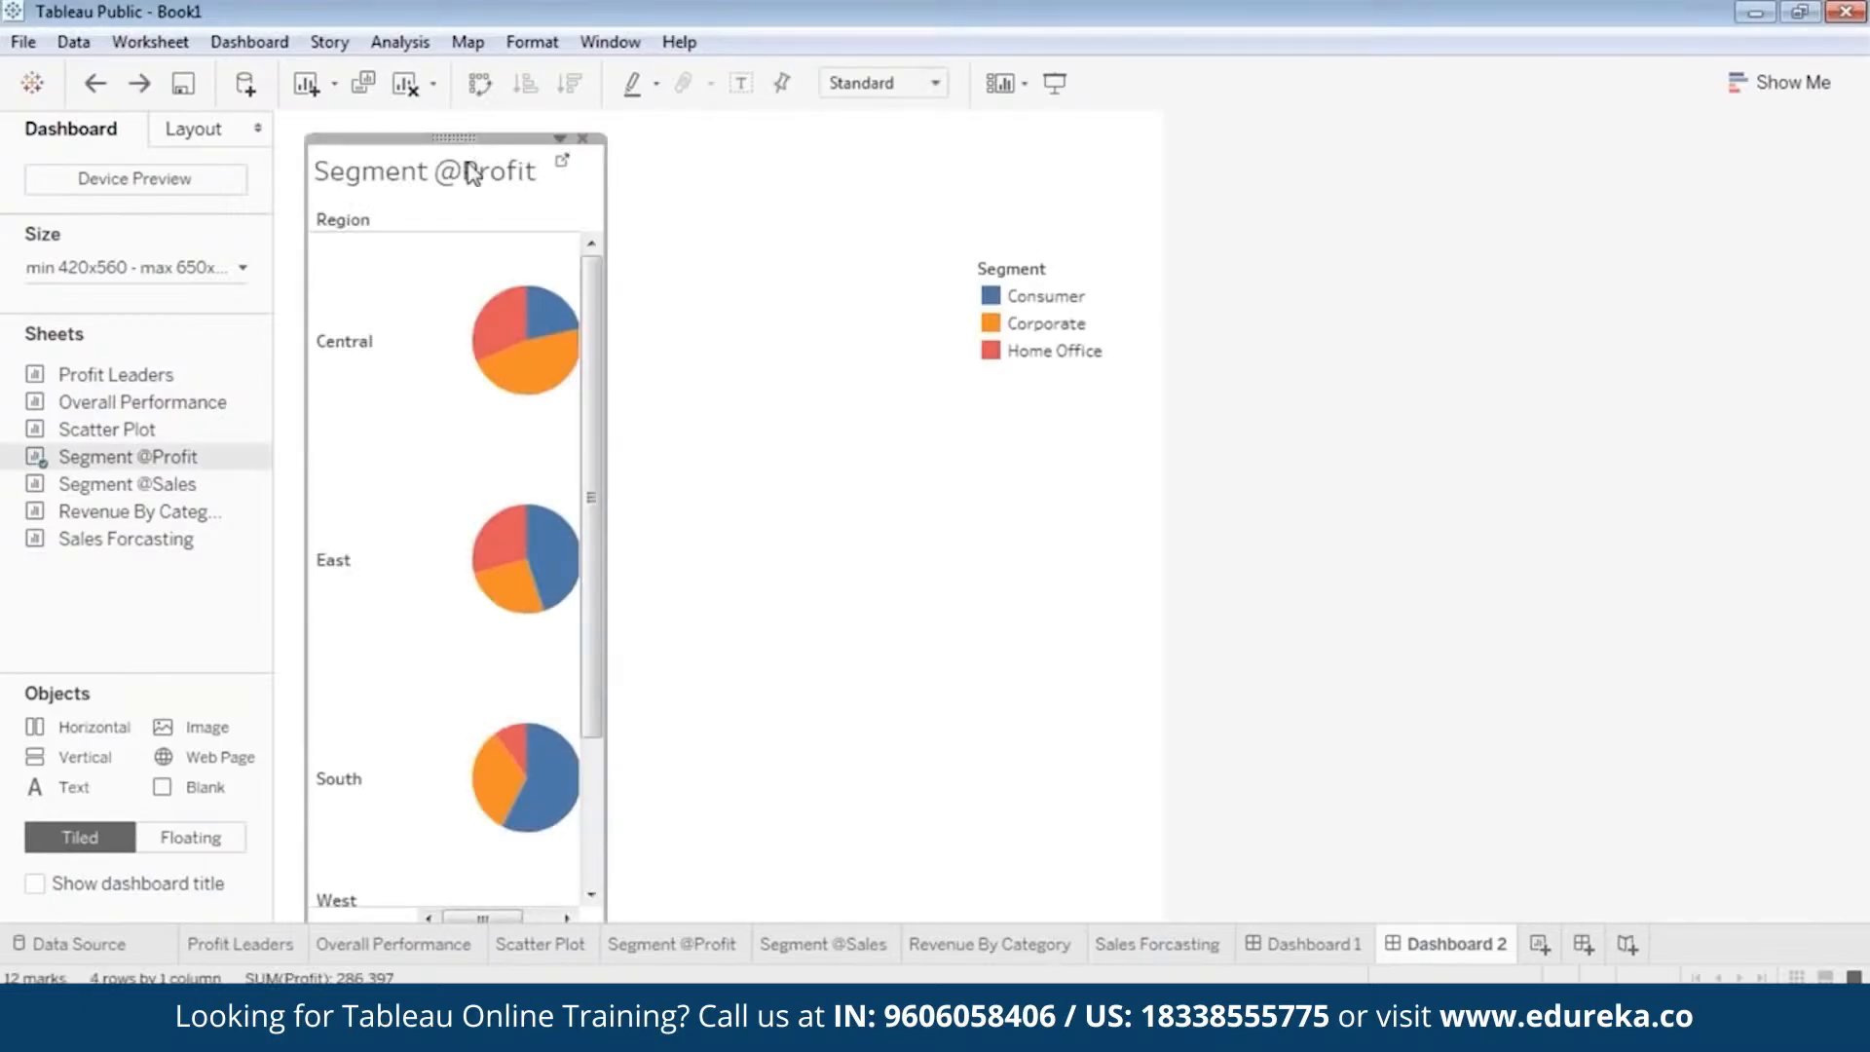
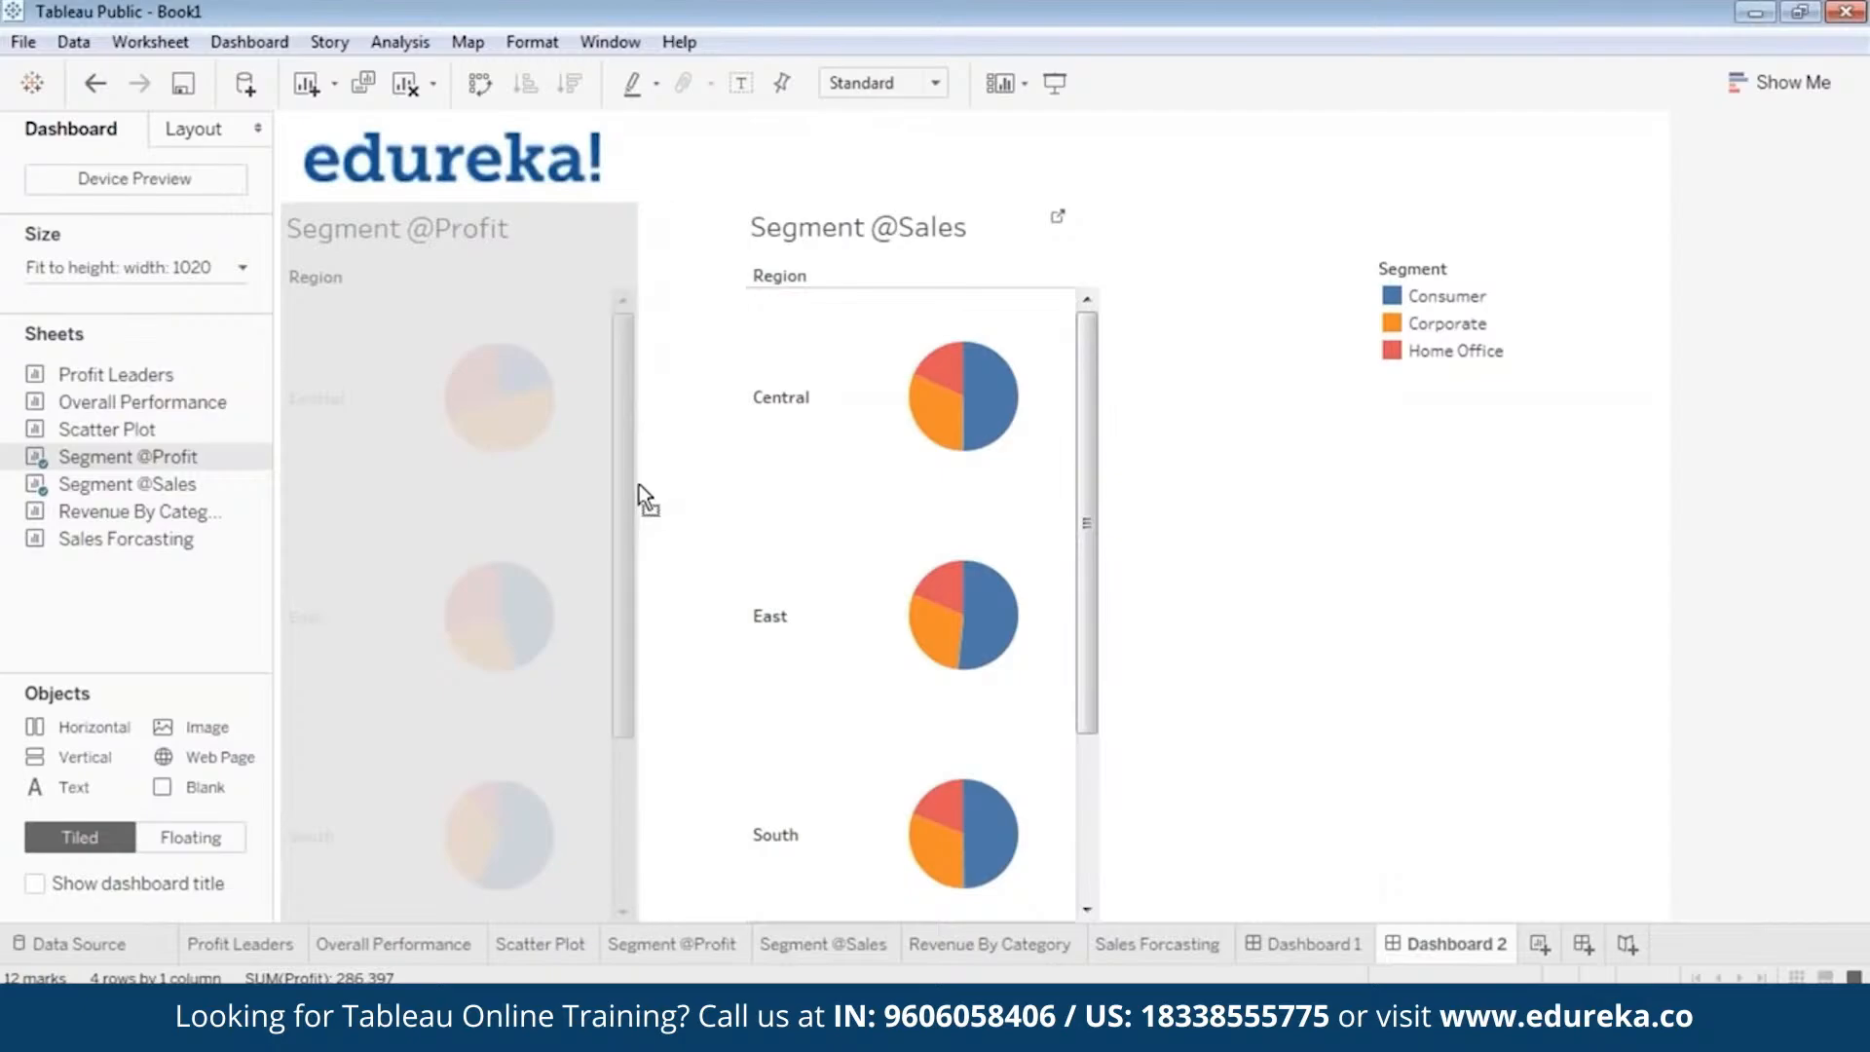
{"action": "left_click_drag", "start_coordinate": [920, 194], "coordinate": [812, 190]}
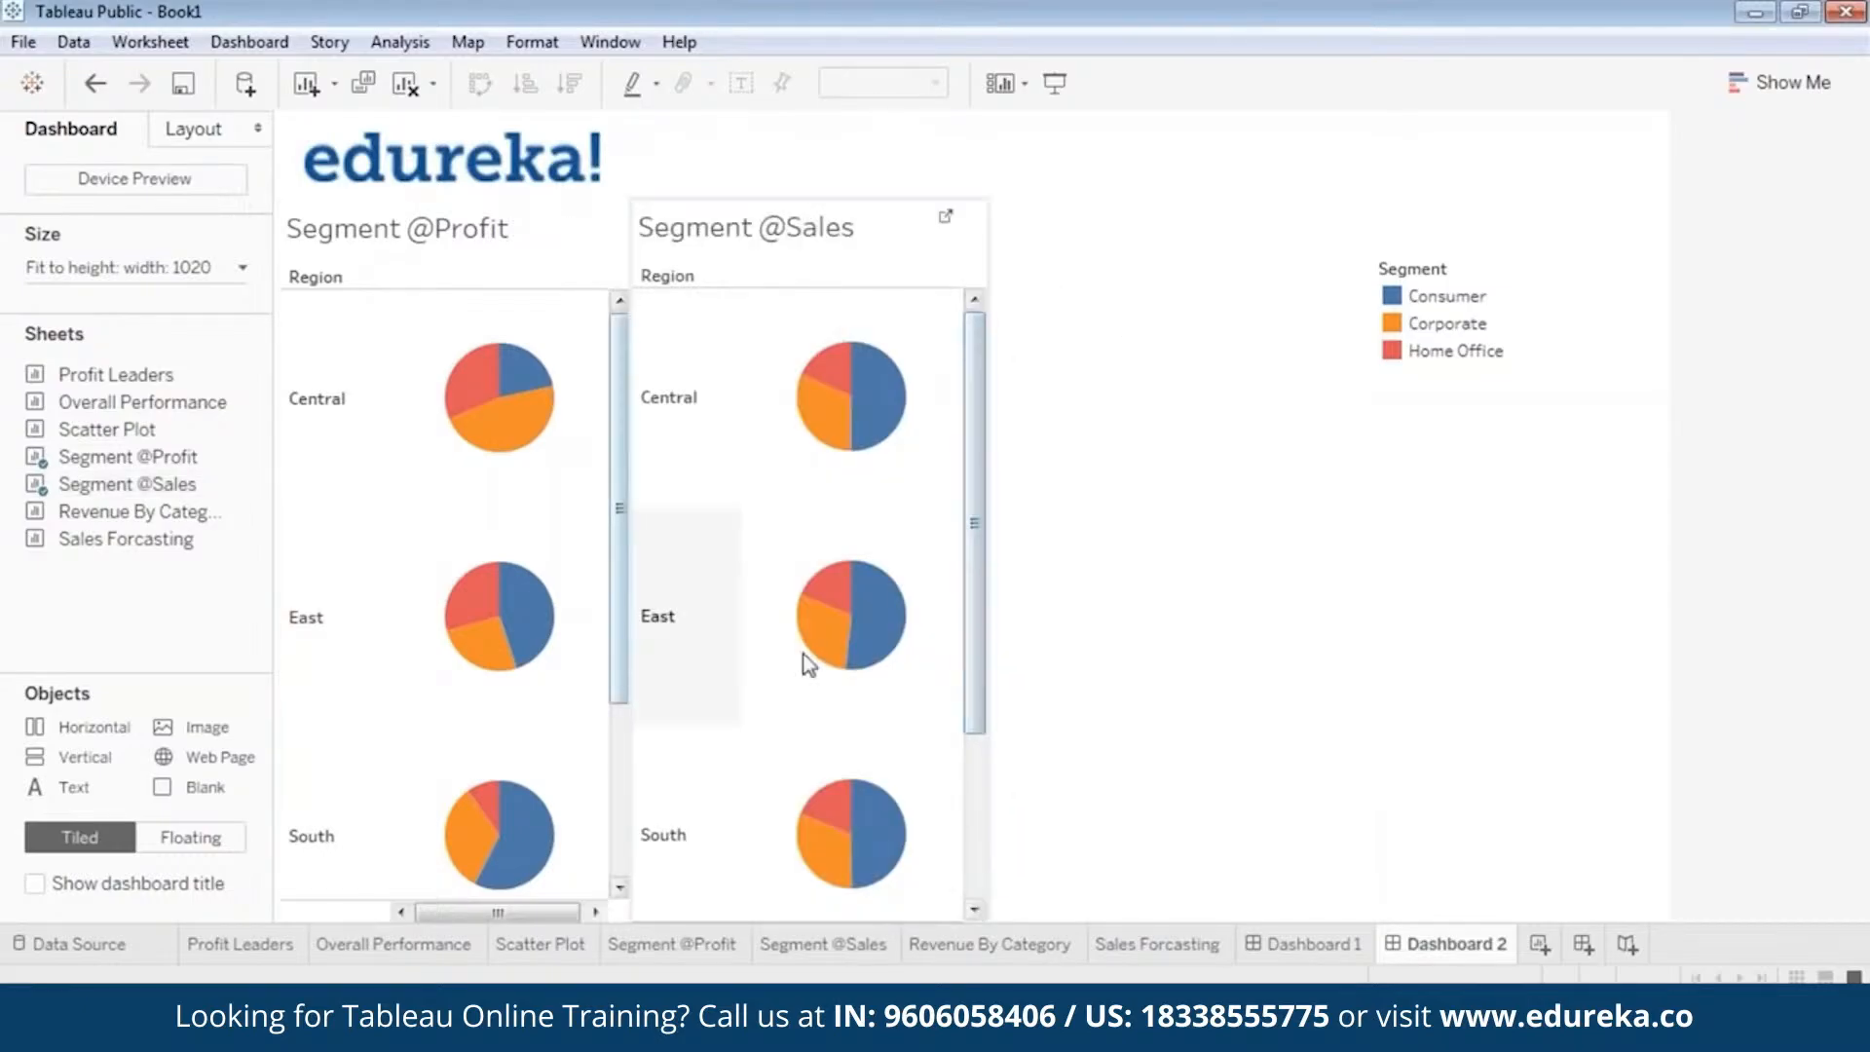
{"action": "mouse_move", "coordinate": [823, 414]}
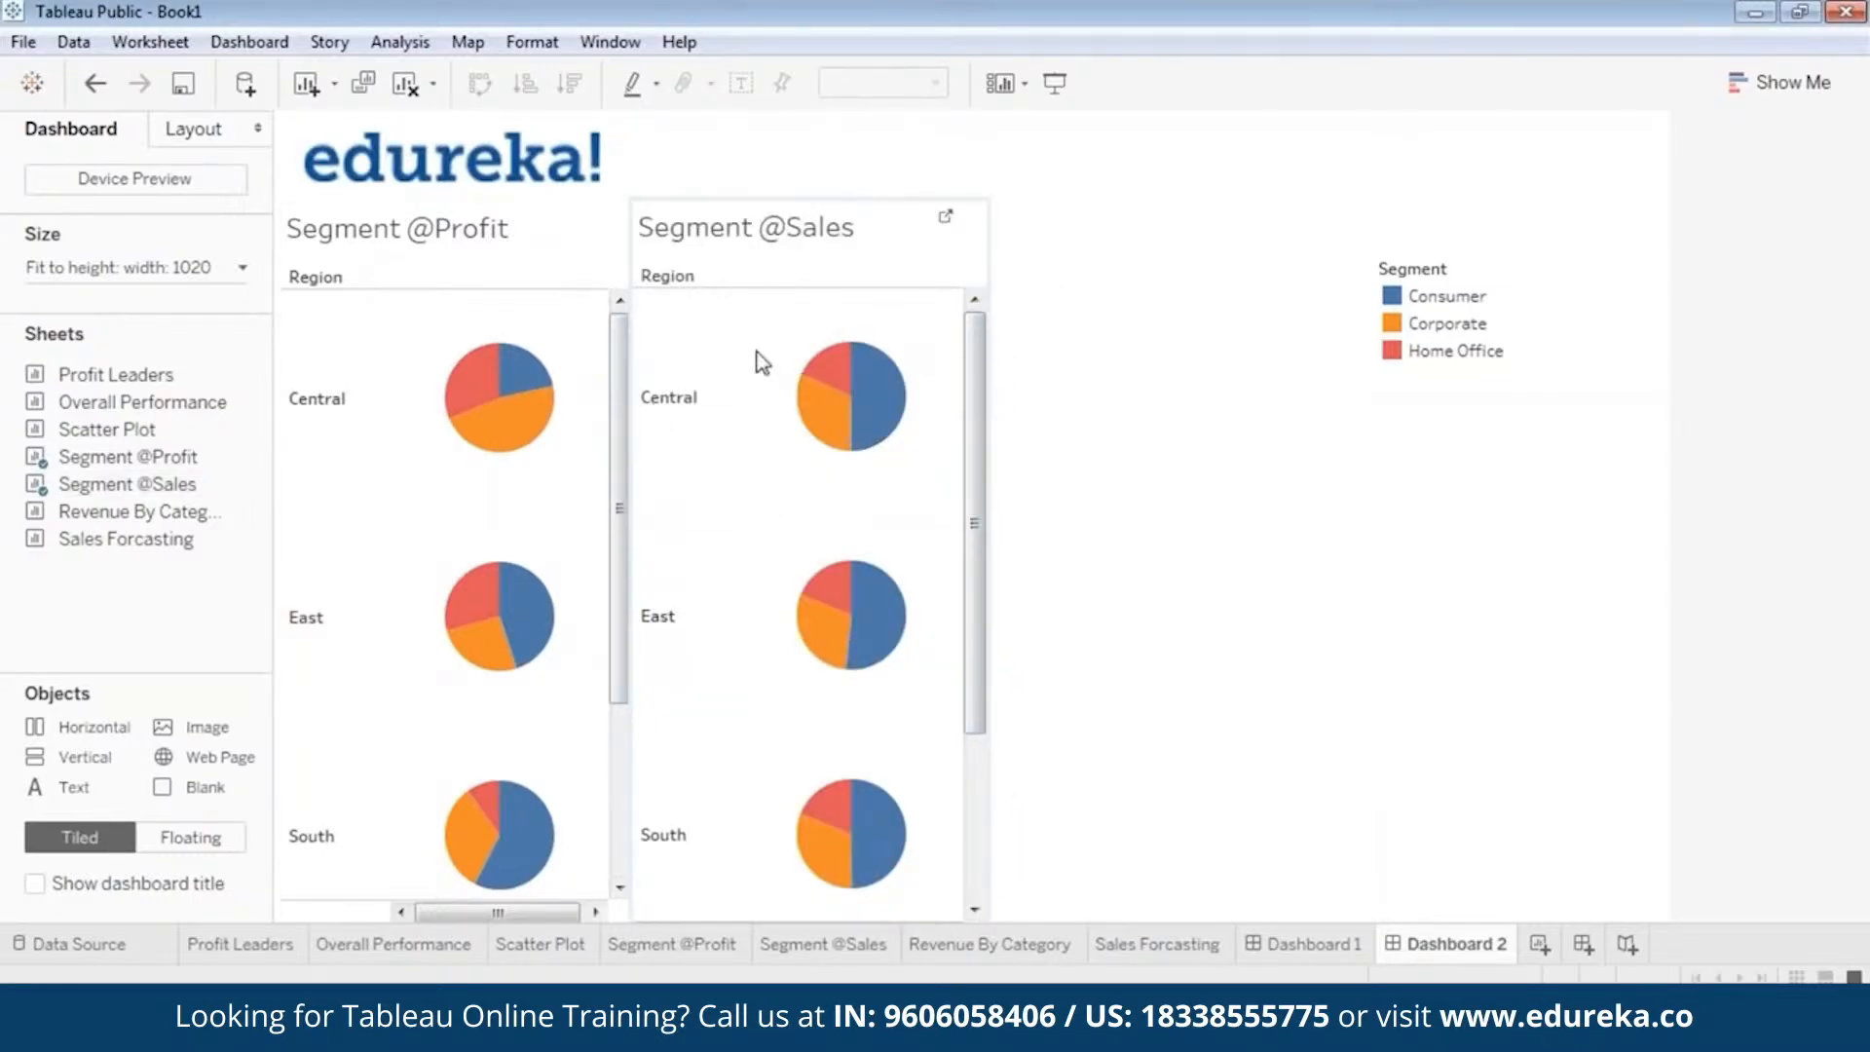
{"action": "left_click", "coordinate": [821, 196]}
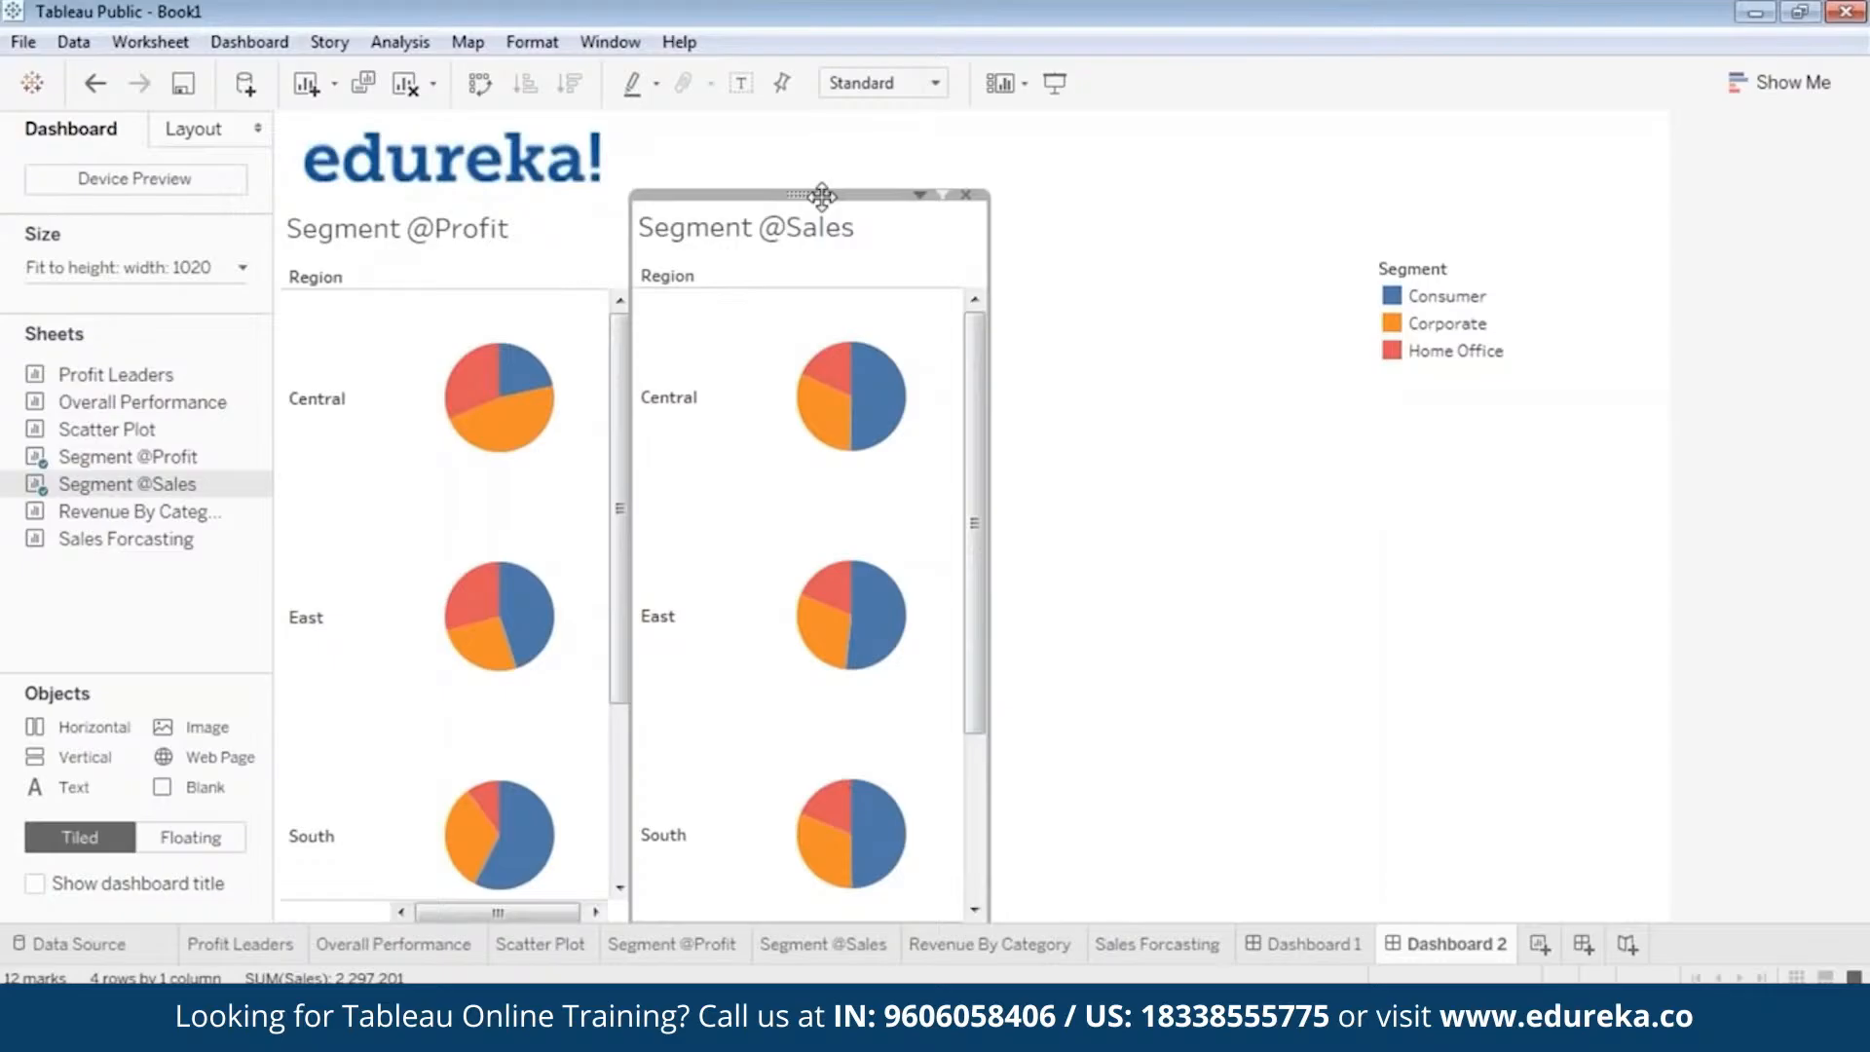
{"action": "left_click_drag", "start_coordinate": [821, 196], "coordinate": [816, 197]}
{"action": "left_click", "coordinate": [1164, 399]}
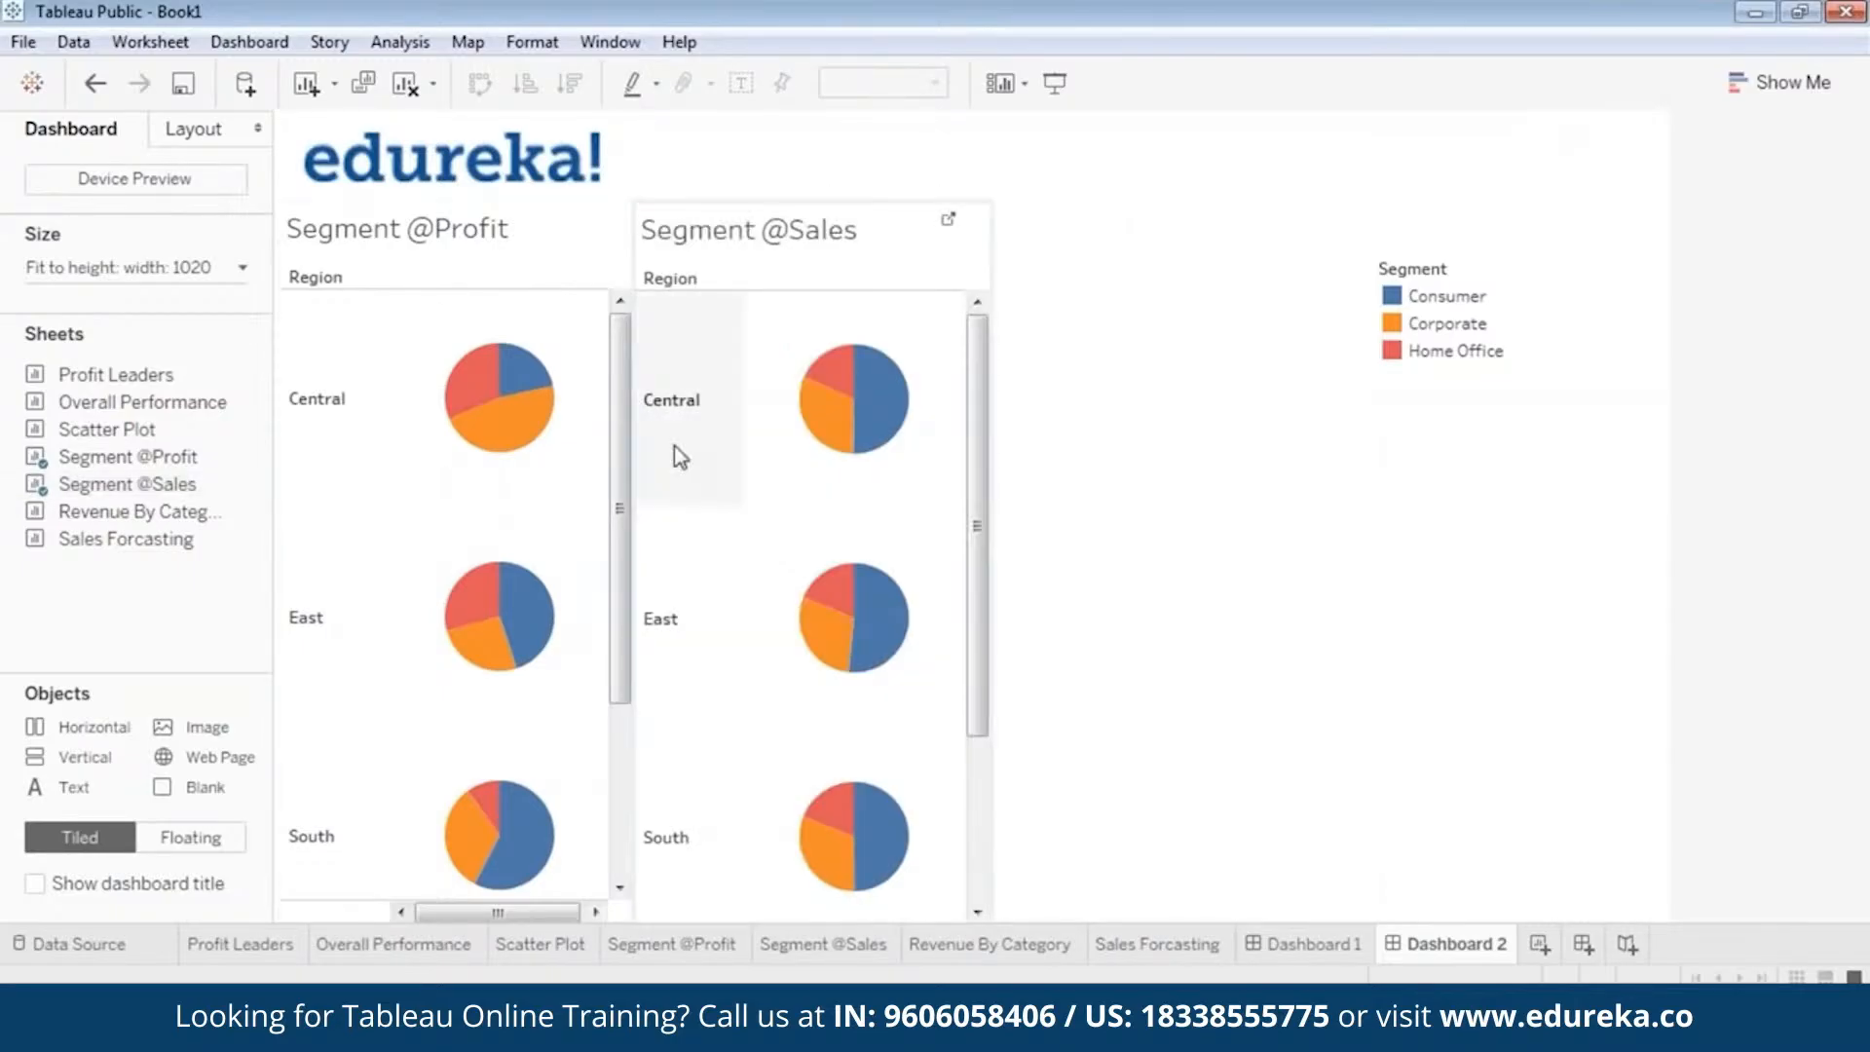
{"action": "left_click", "coordinate": [1397, 331]}
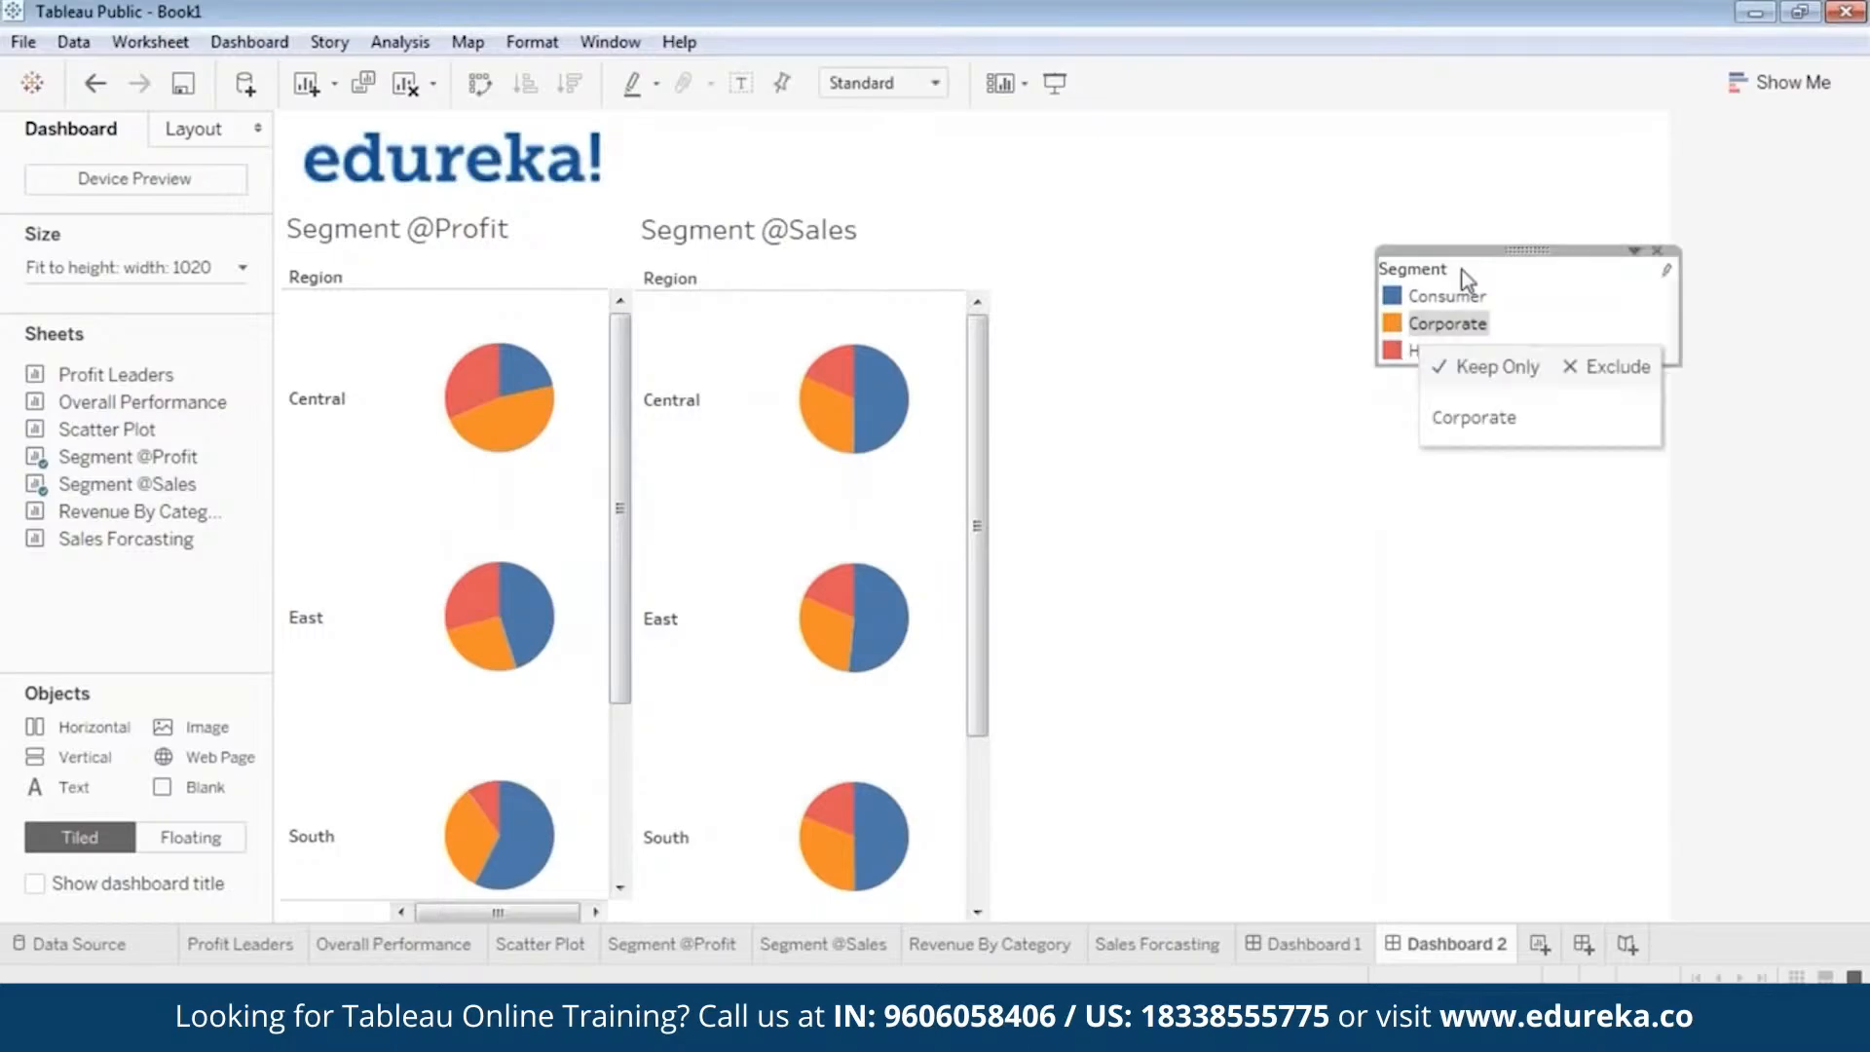
{"action": "left_click_drag", "start_coordinate": [1682, 312], "coordinate": [1539, 302]}
{"action": "left_click_drag", "start_coordinate": [1457, 249], "coordinate": [1073, 399]}
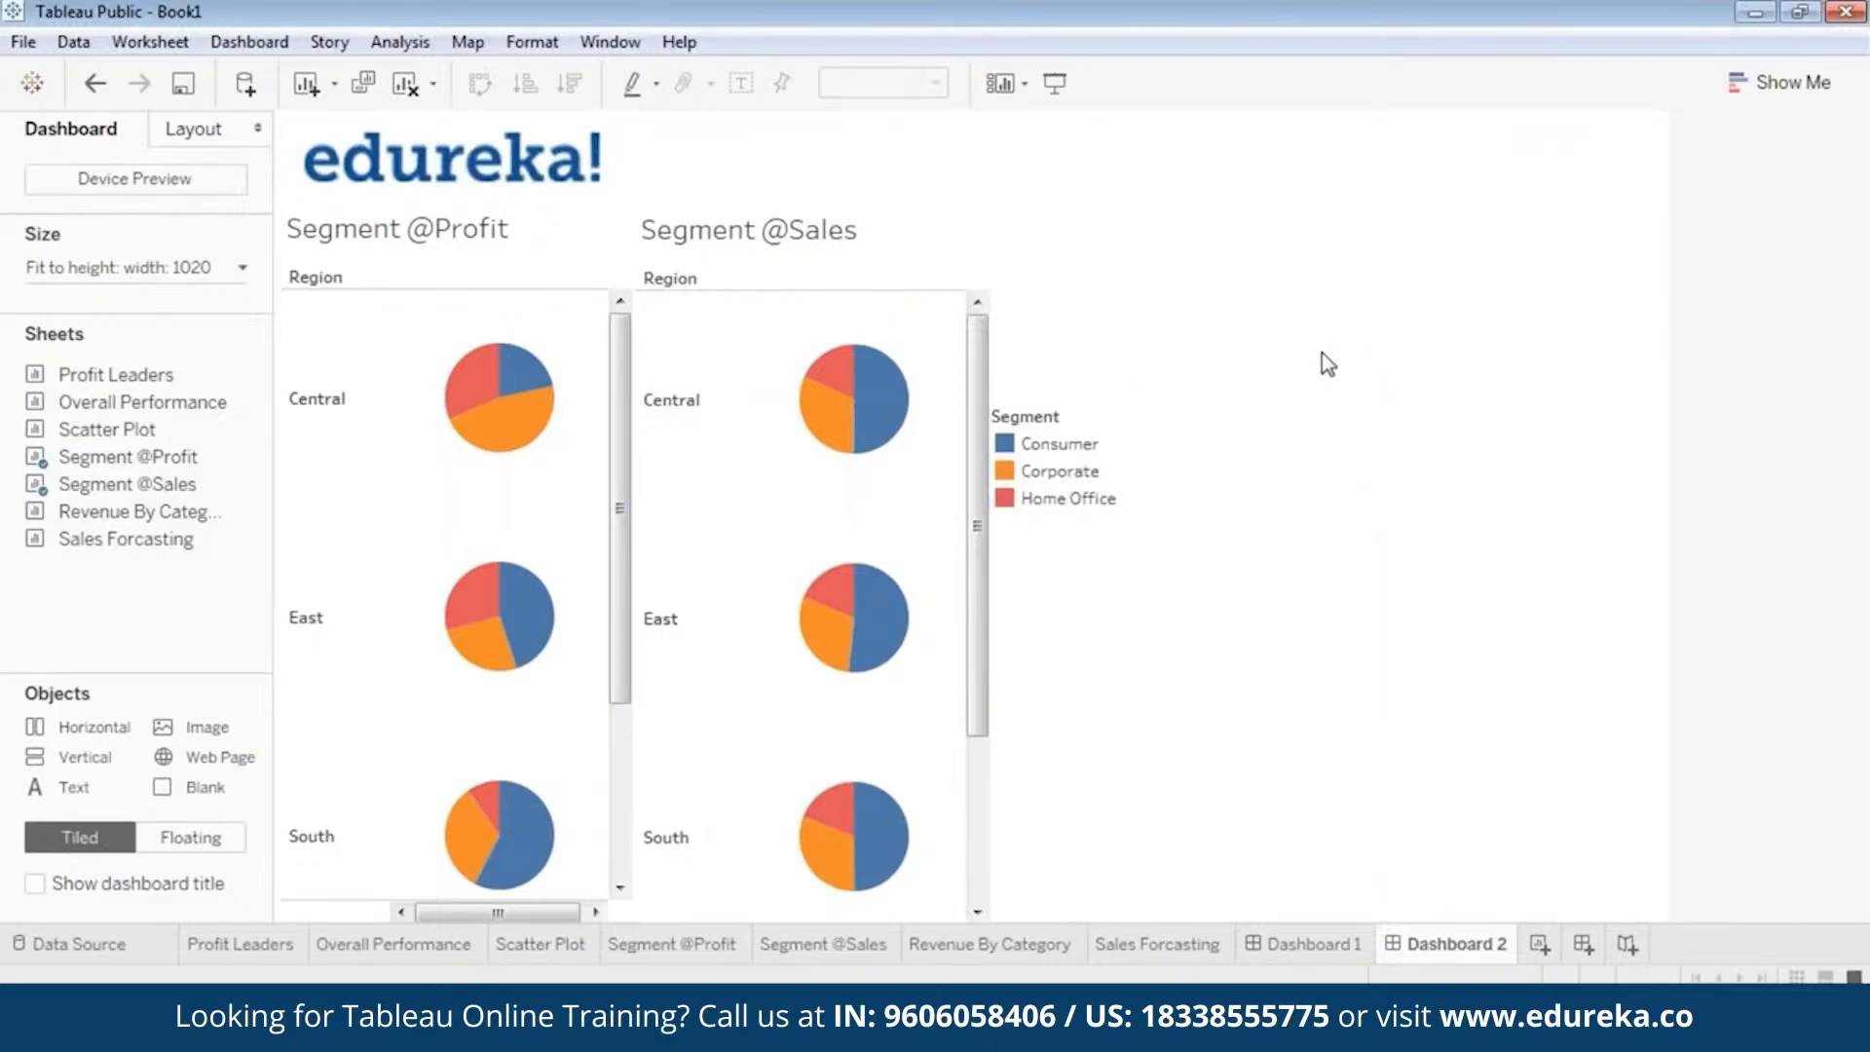
{"action": "left_click", "coordinate": [458, 241]}
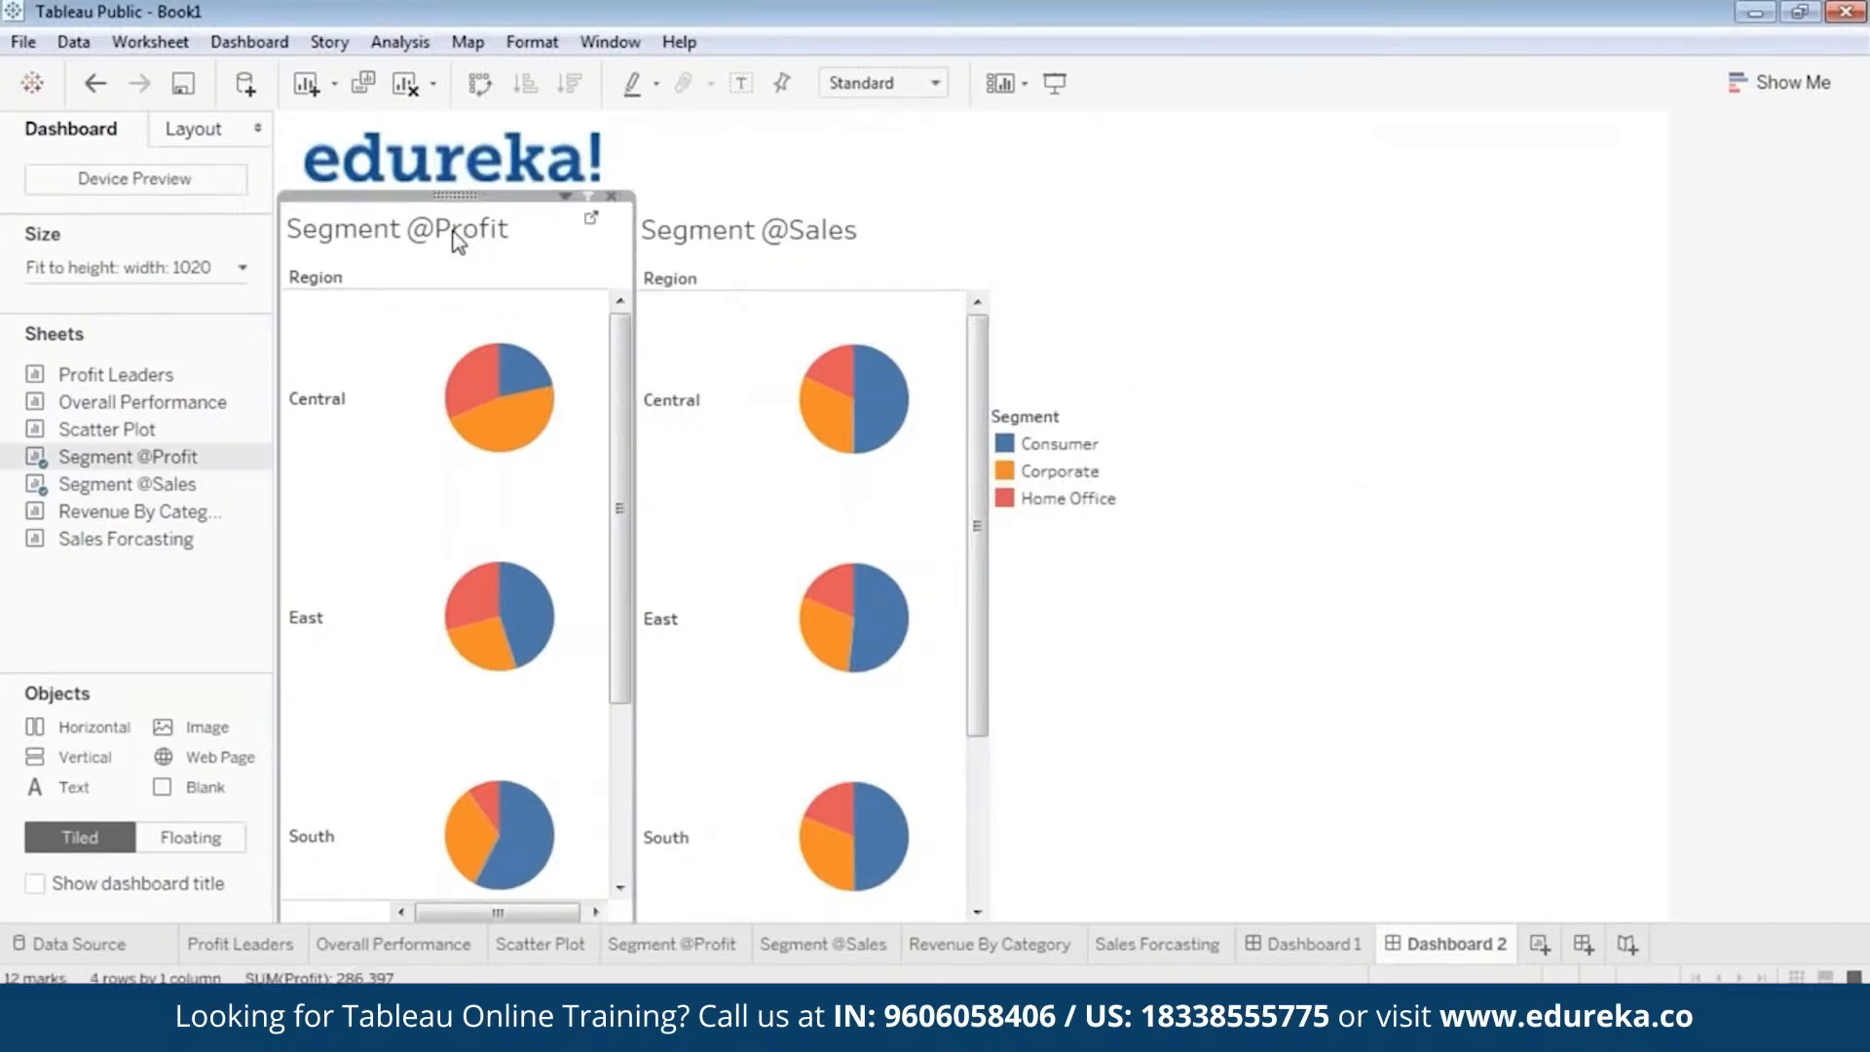
{"action": "right_click", "coordinate": [457, 240]}
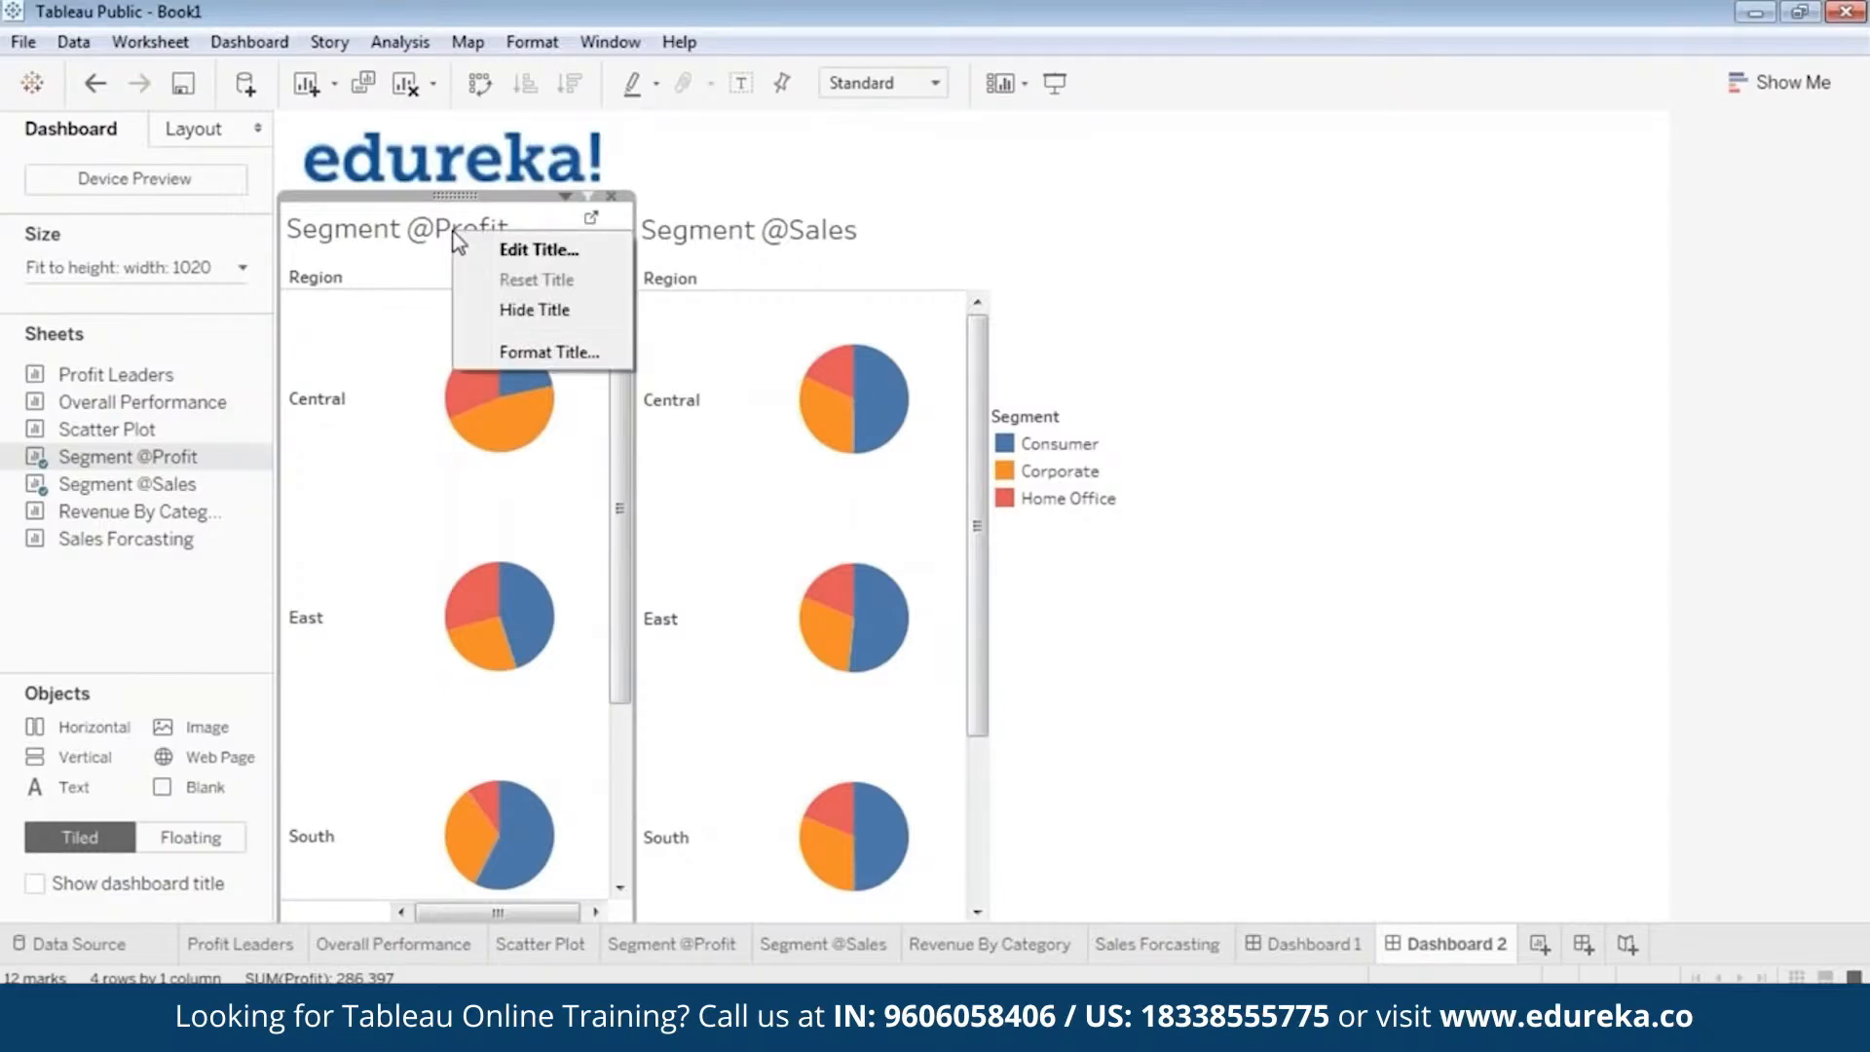
{"action": "left_click", "coordinate": [457, 196]}
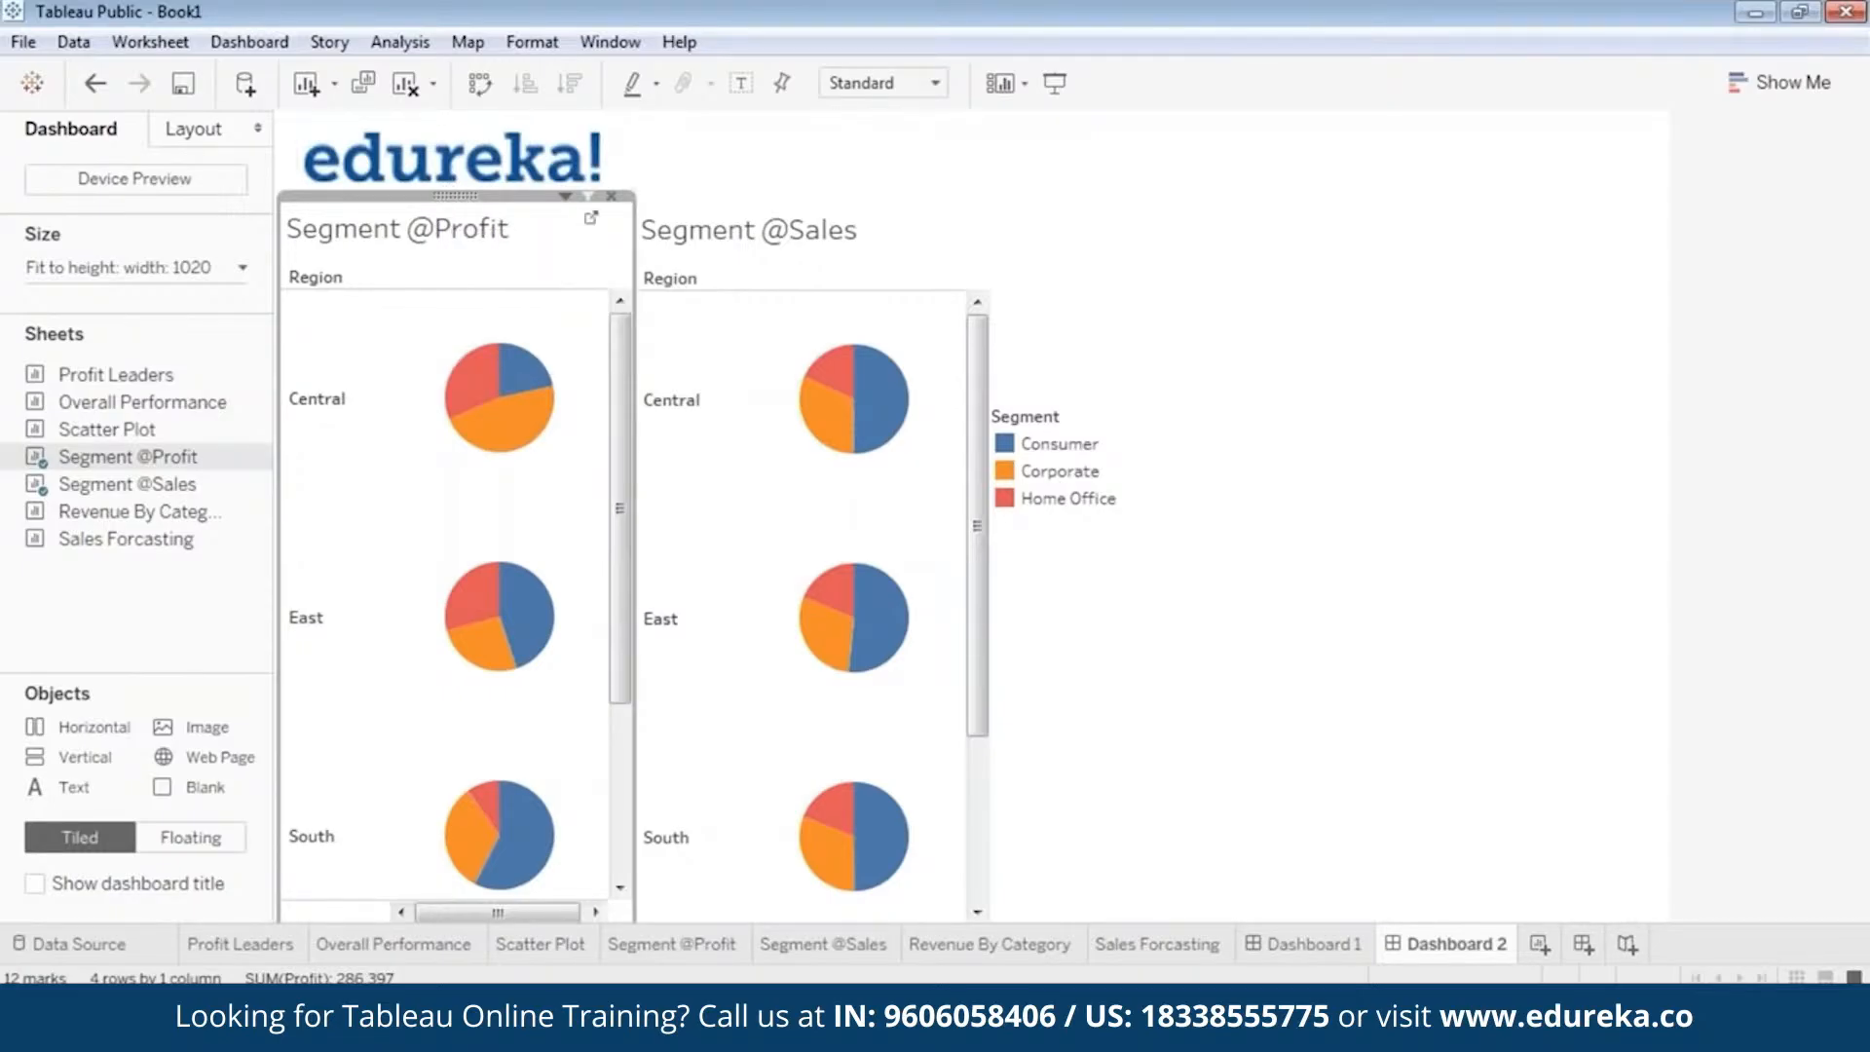
{"action": "right_click", "coordinate": [453, 195]}
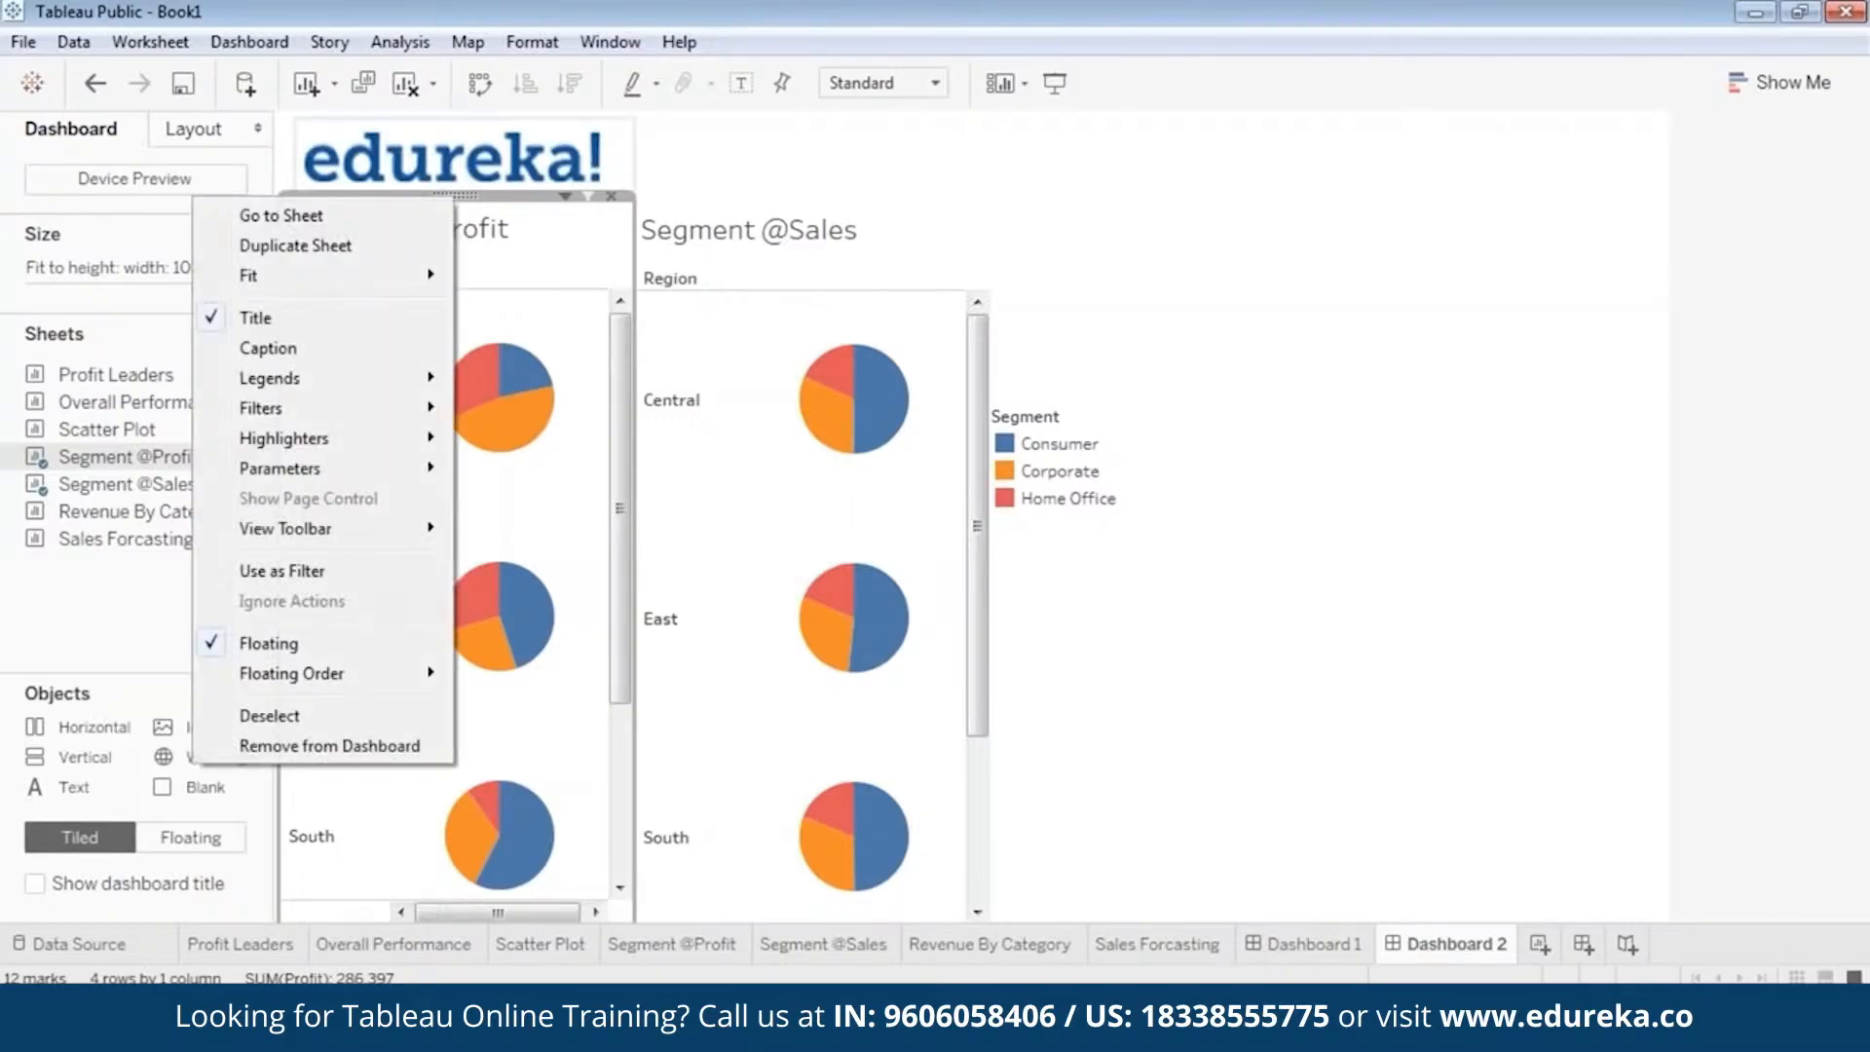
{"action": "mouse_move", "coordinate": [370, 407]}
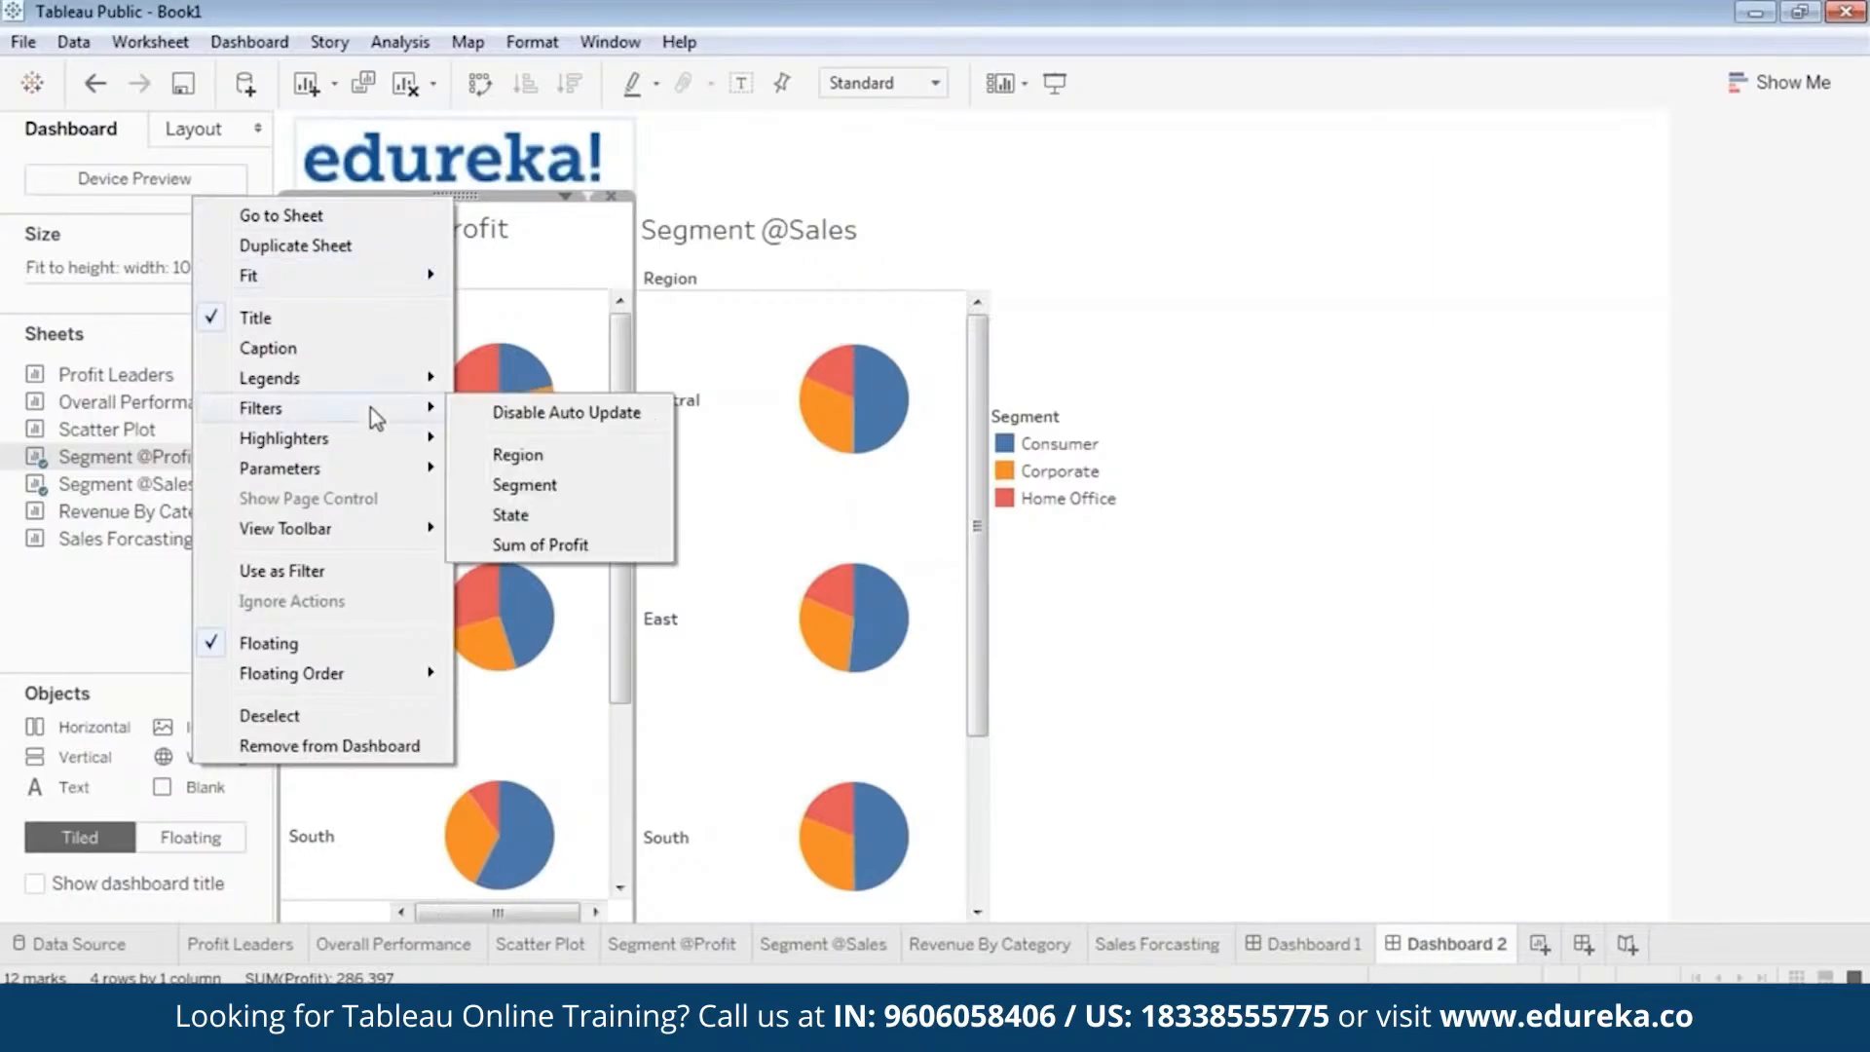
{"action": "left_click", "coordinate": [563, 456]}
{"action": "left_click", "coordinate": [731, 209]}
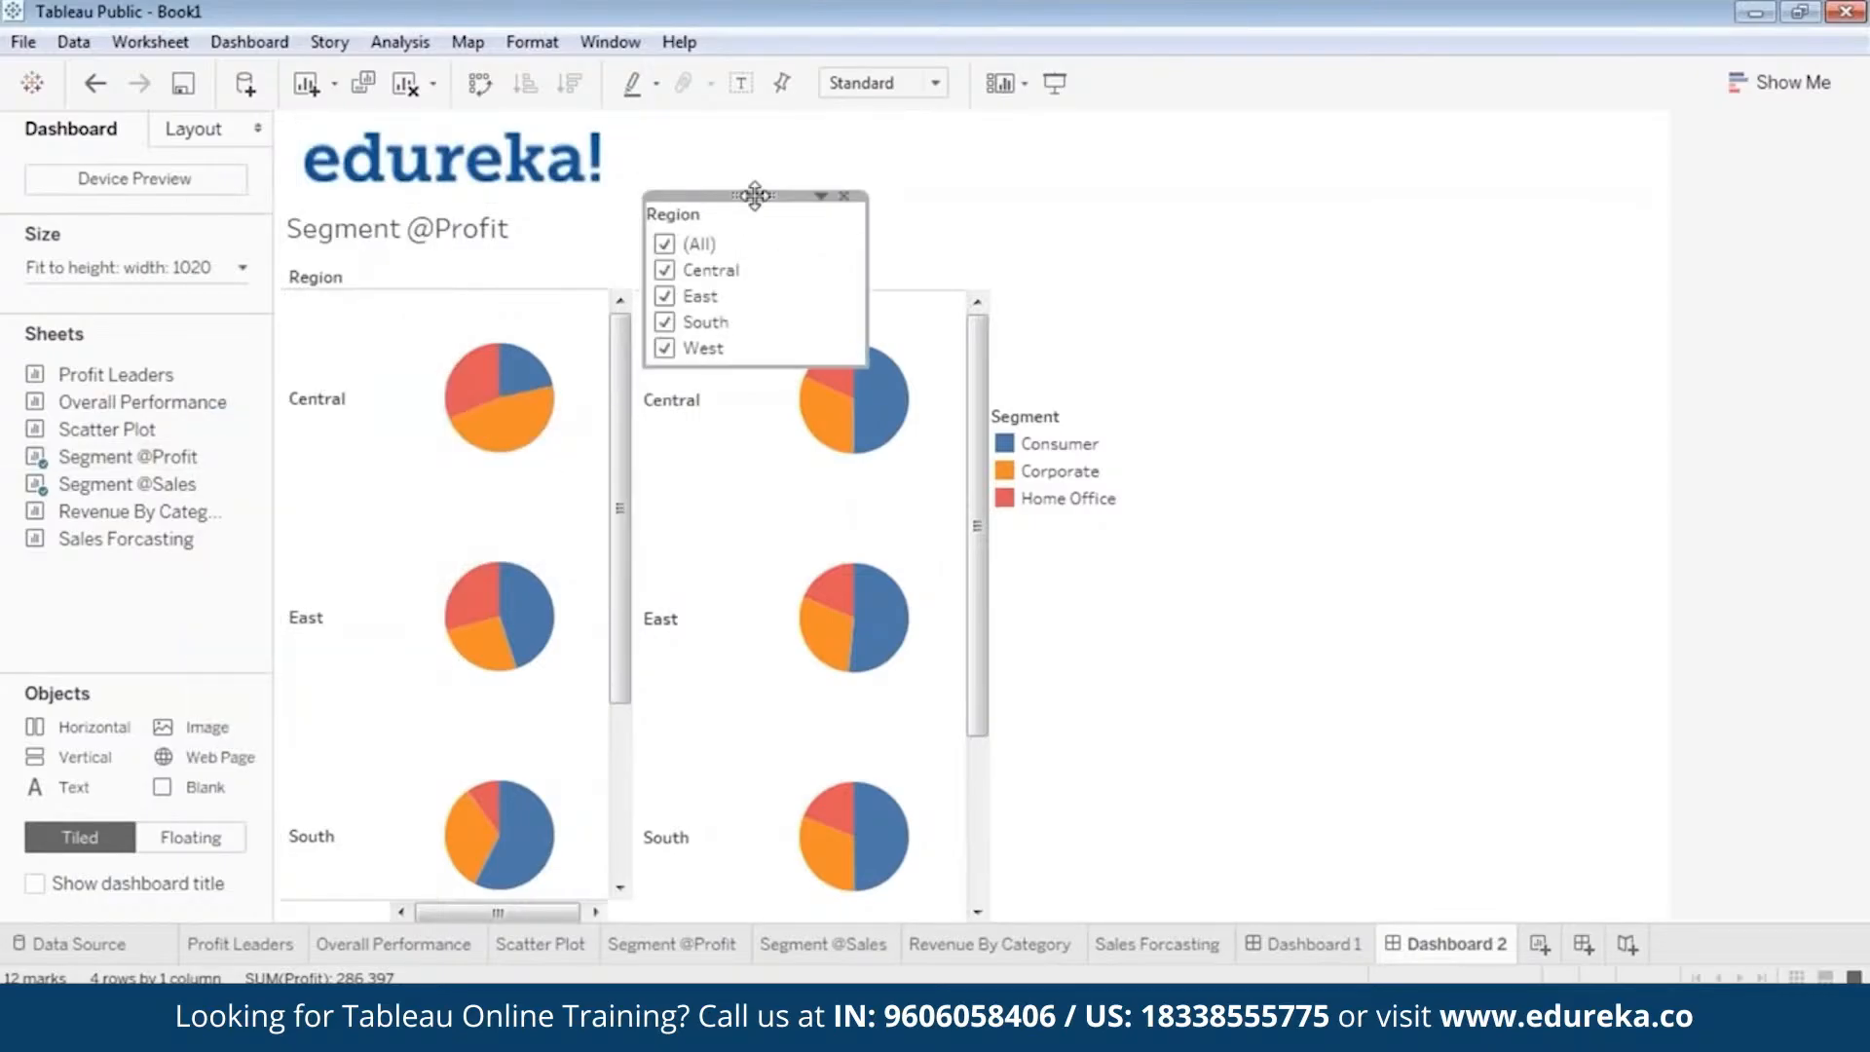
{"action": "left_click_drag", "start_coordinate": [755, 195], "coordinate": [1100, 249]}
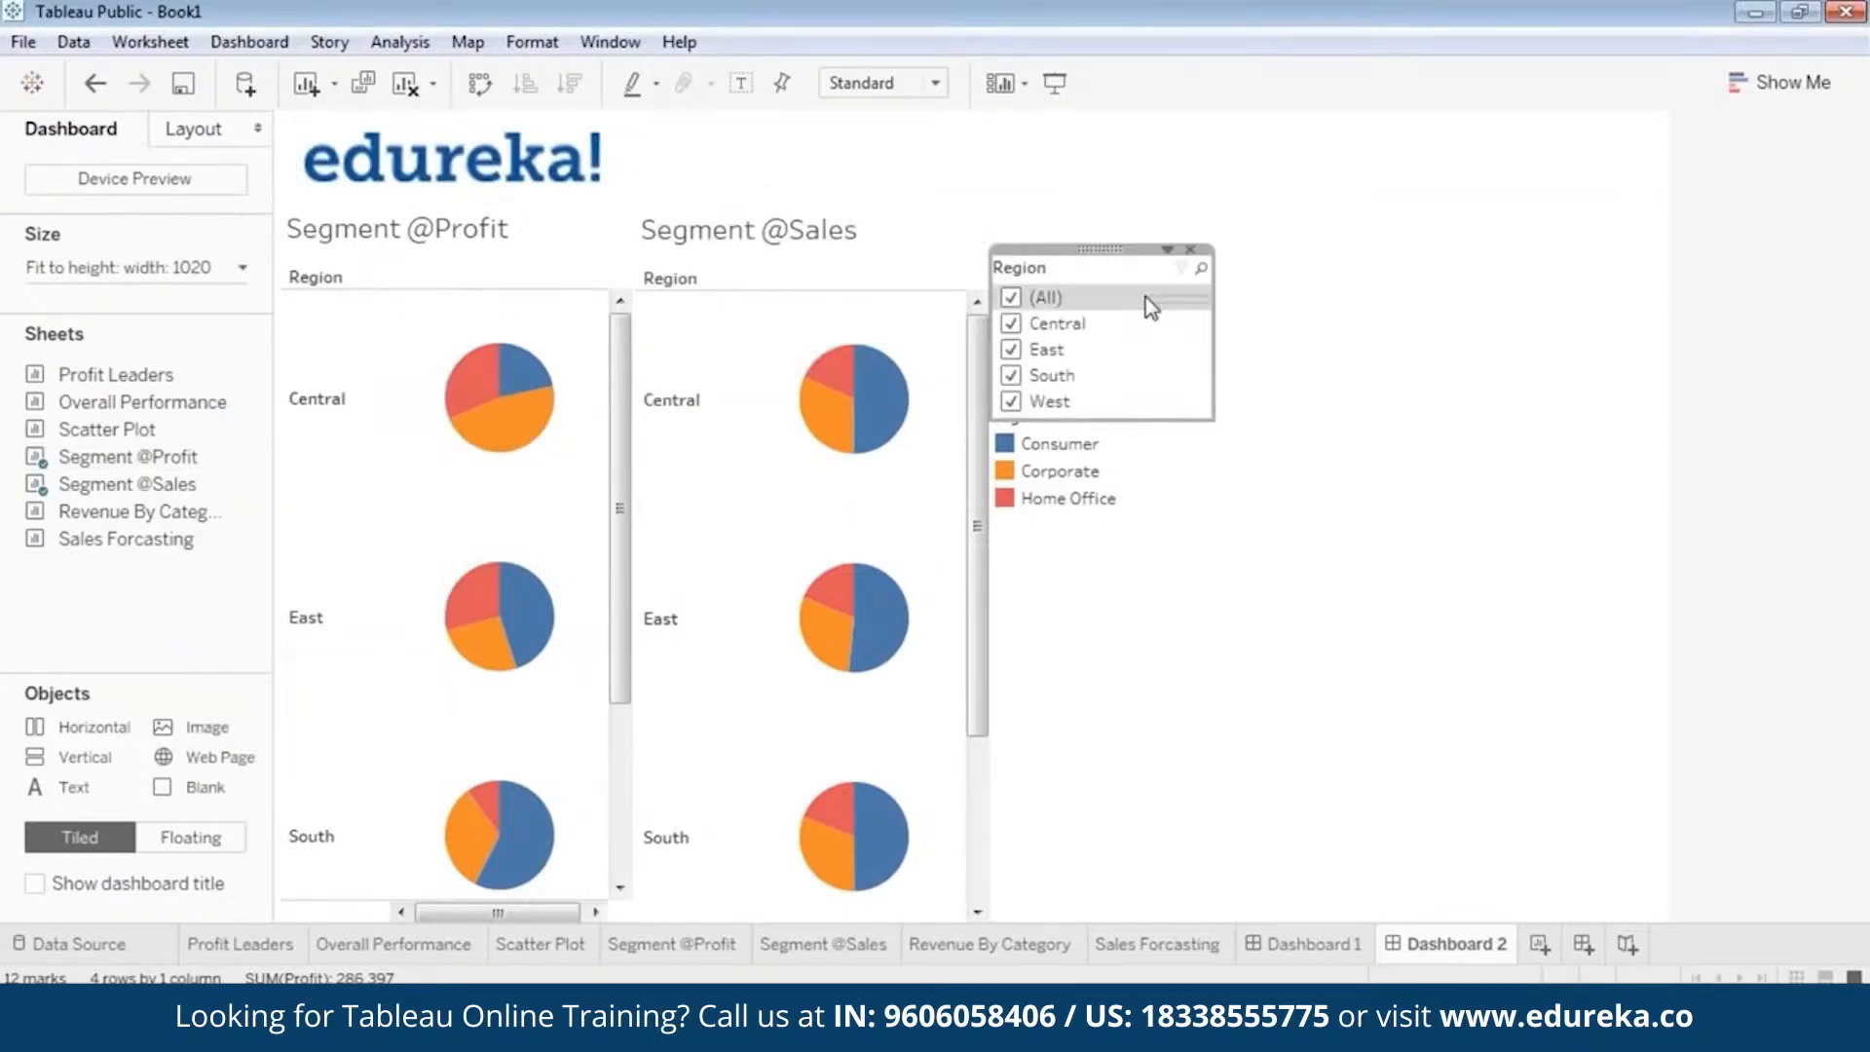
{"action": "left_click", "coordinate": [1214, 350]}
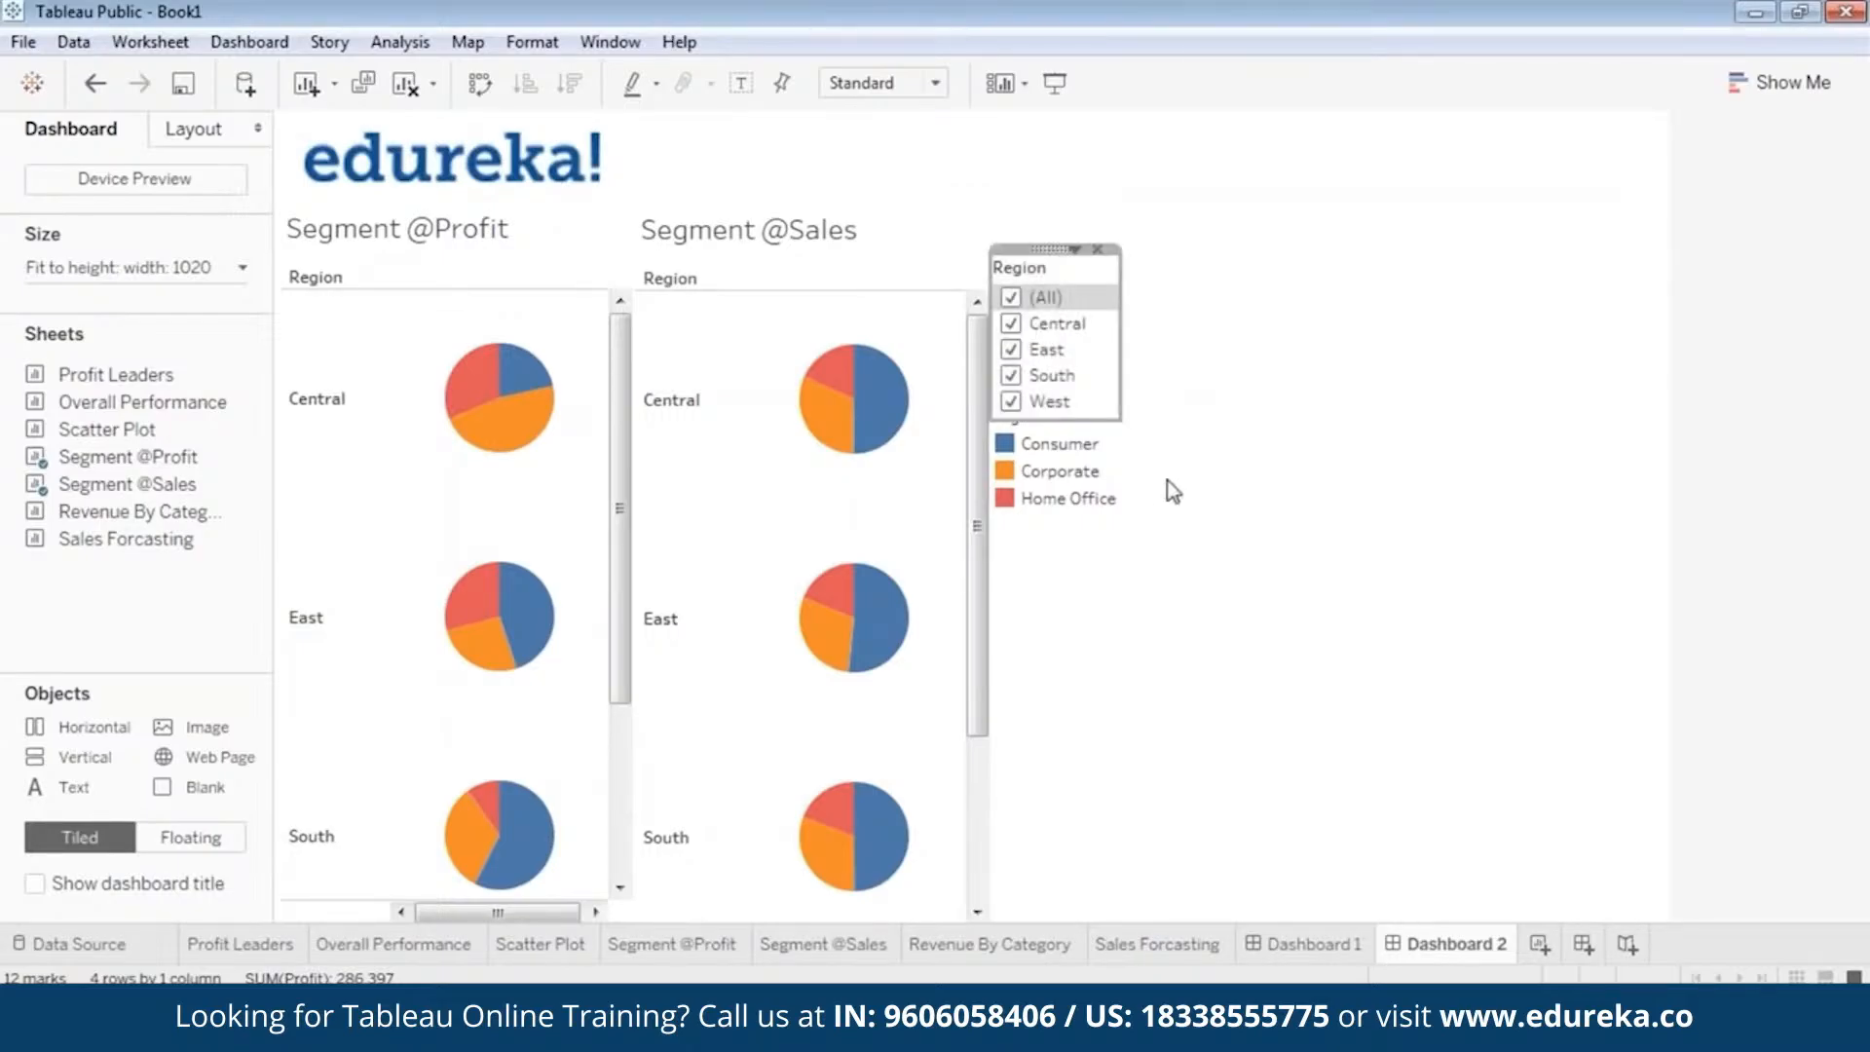
{"action": "left_click", "coordinate": [1068, 498]}
{"action": "left_click_drag", "start_coordinate": [1068, 398], "coordinate": [1067, 423]}
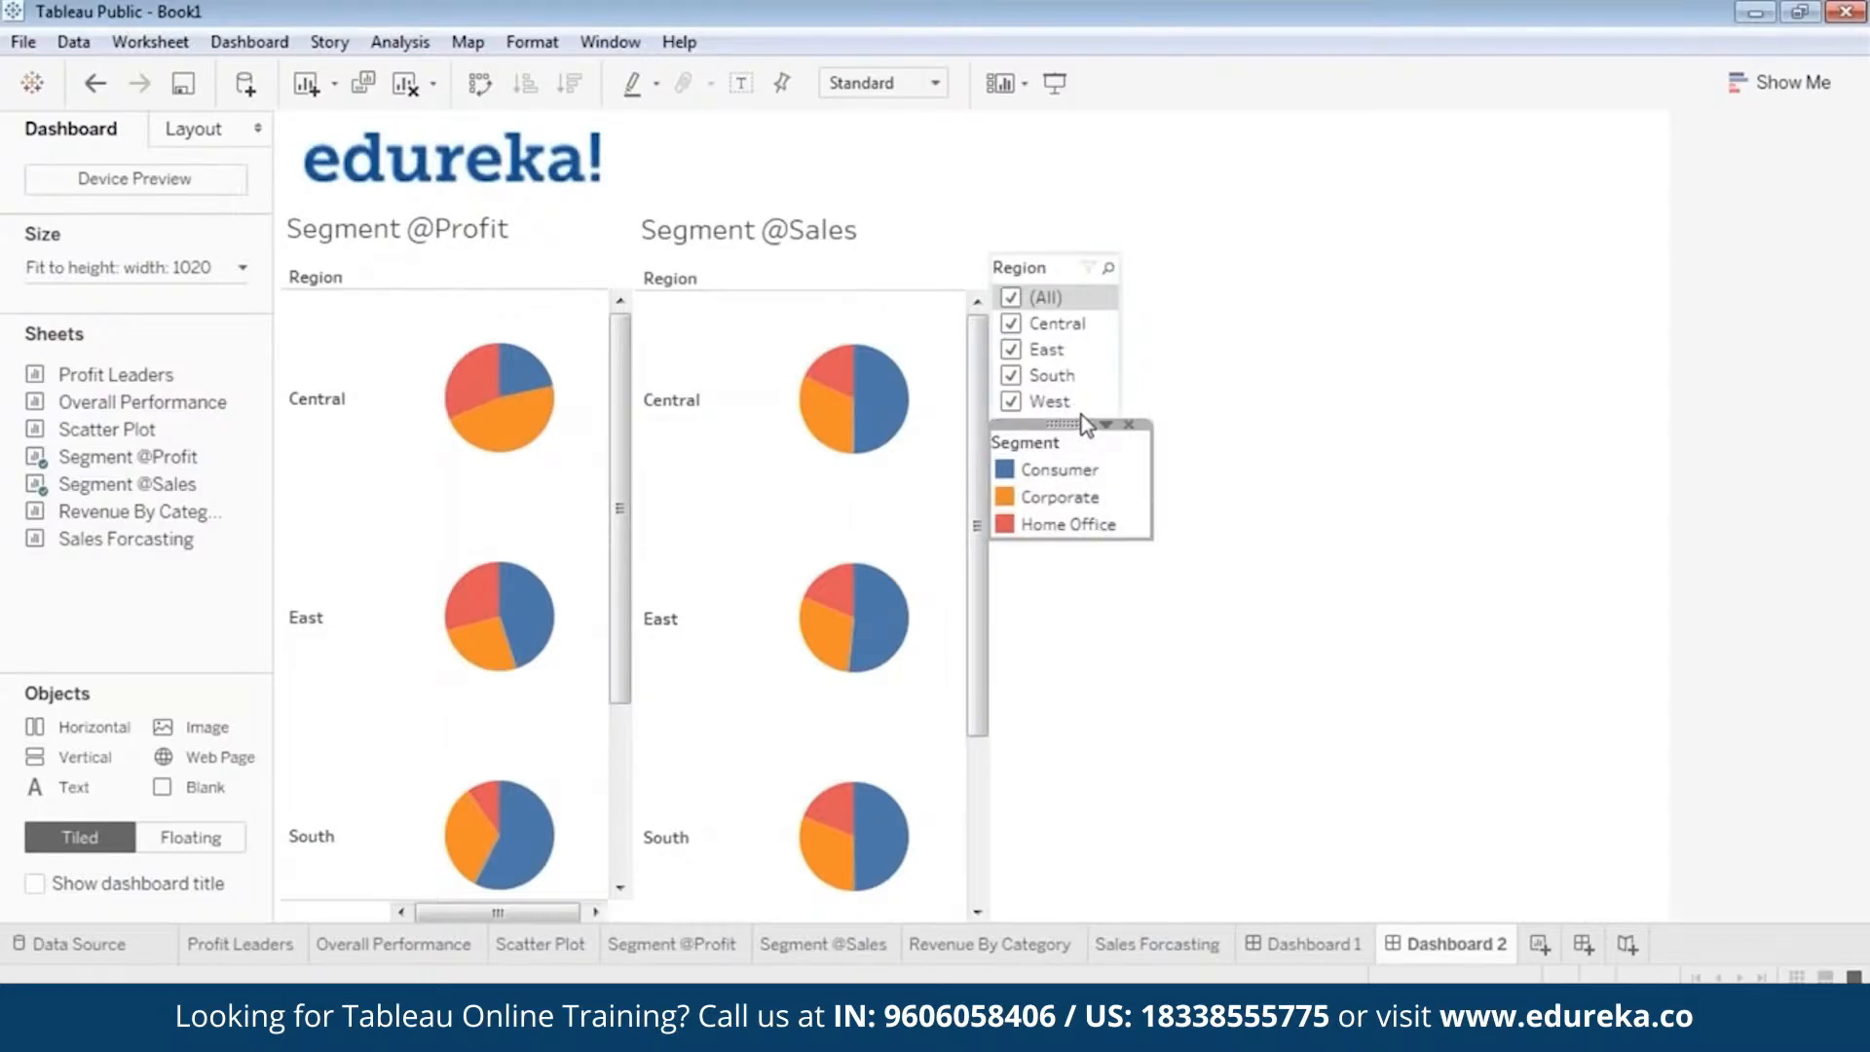
{"action": "left_click_drag", "start_coordinate": [1075, 423], "coordinate": [1073, 494]}
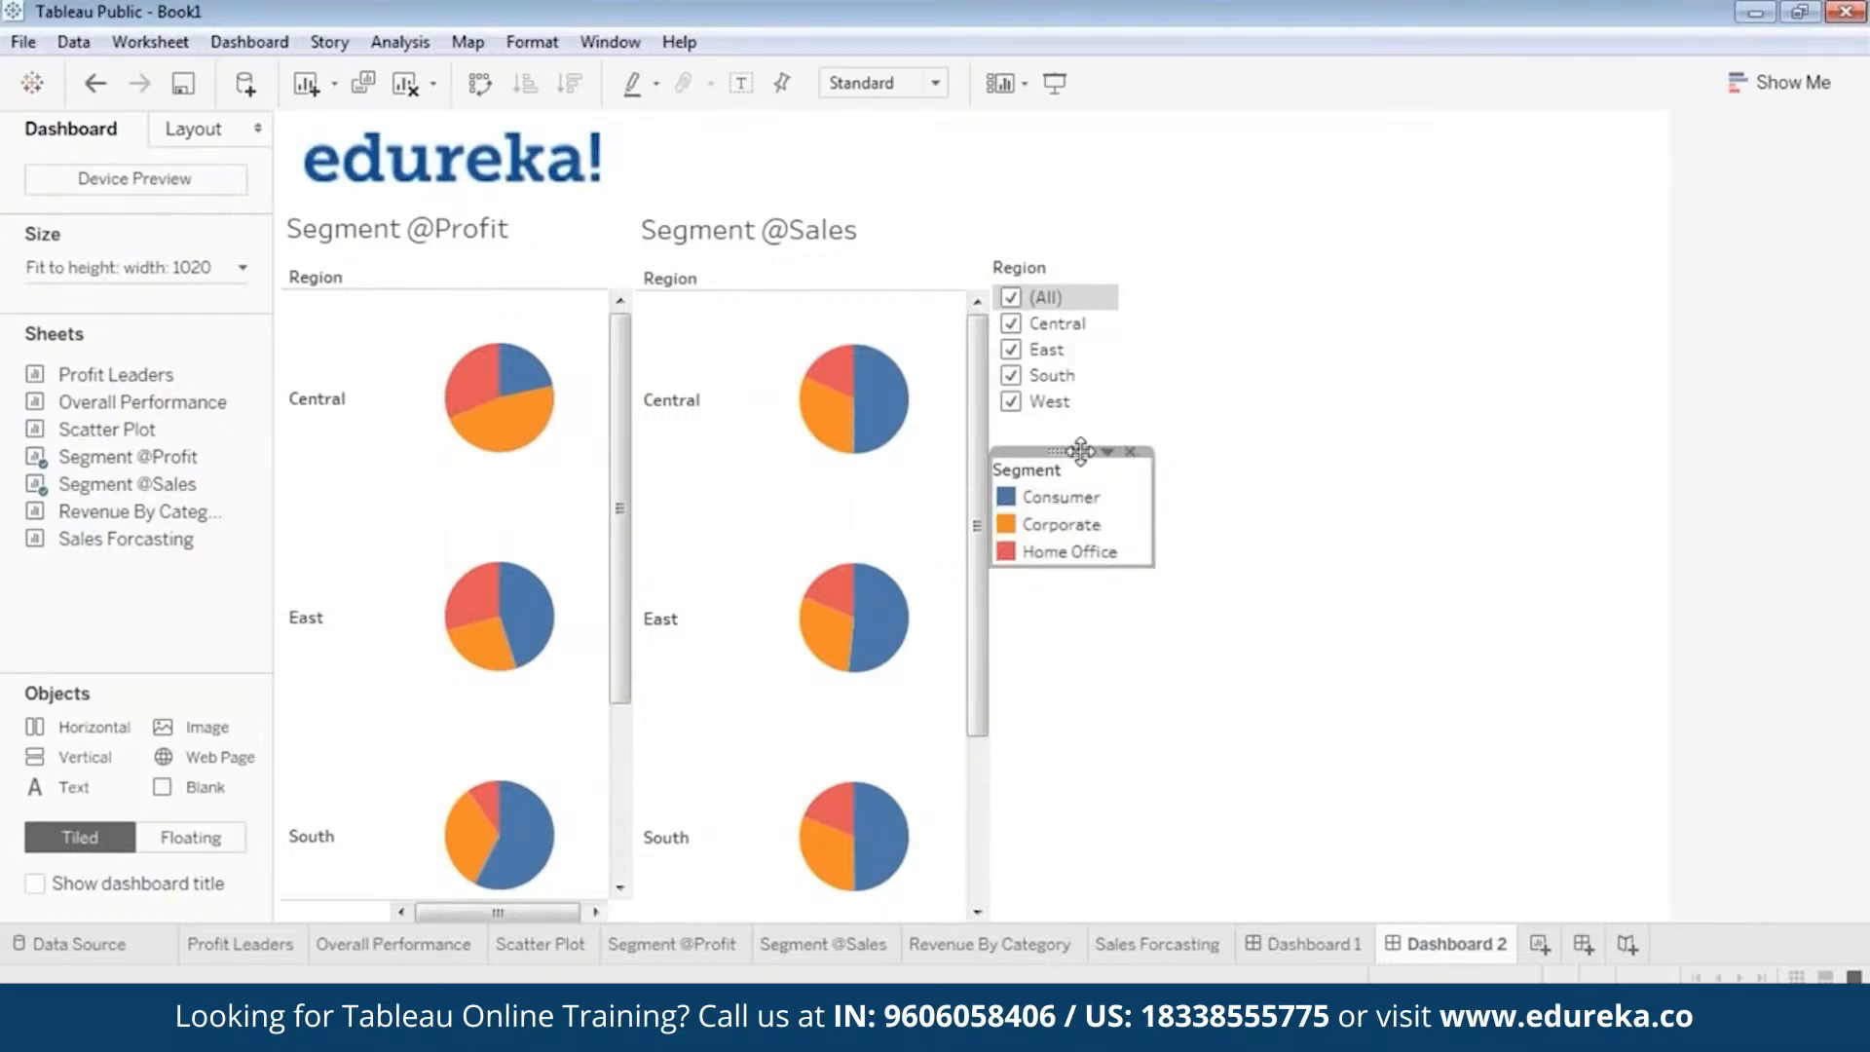
{"action": "left_click", "coordinate": [1210, 435]}
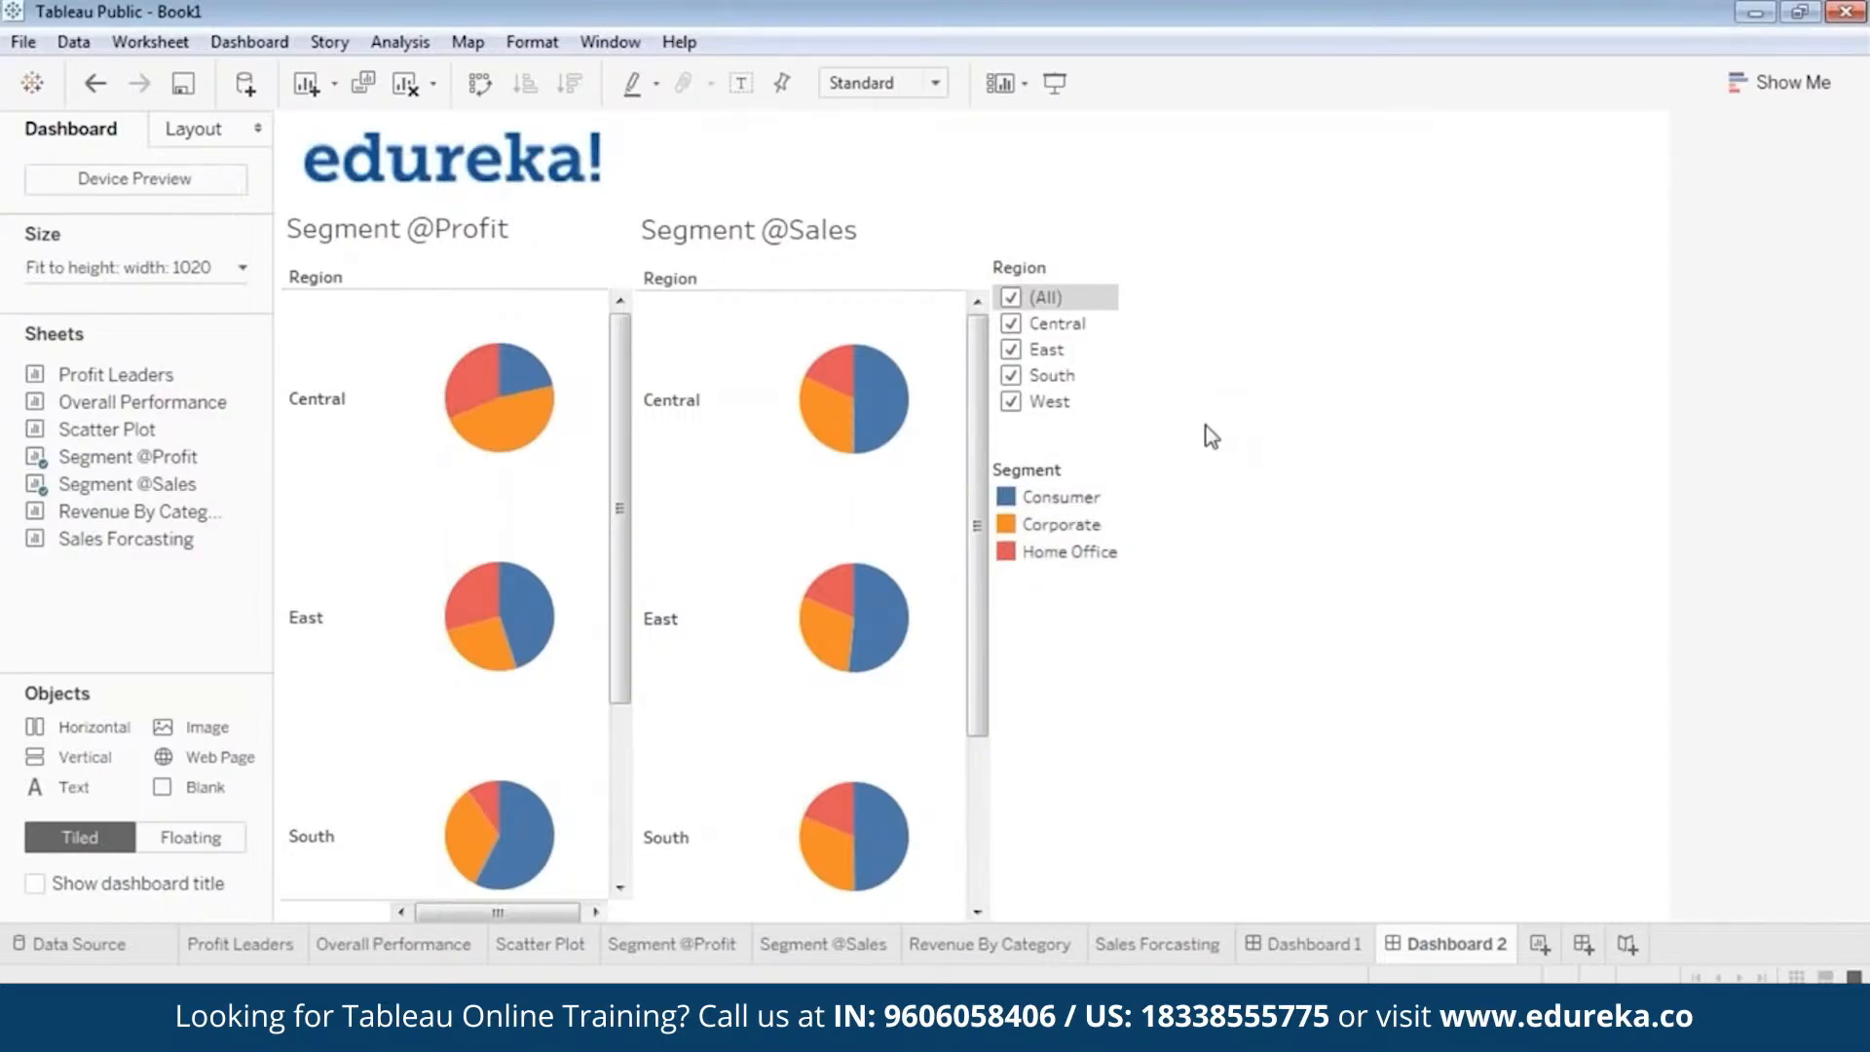
{"action": "left_click", "coordinate": [453, 248]}
{"action": "right_click", "coordinate": [462, 230]}
{"action": "left_click", "coordinate": [454, 196]}
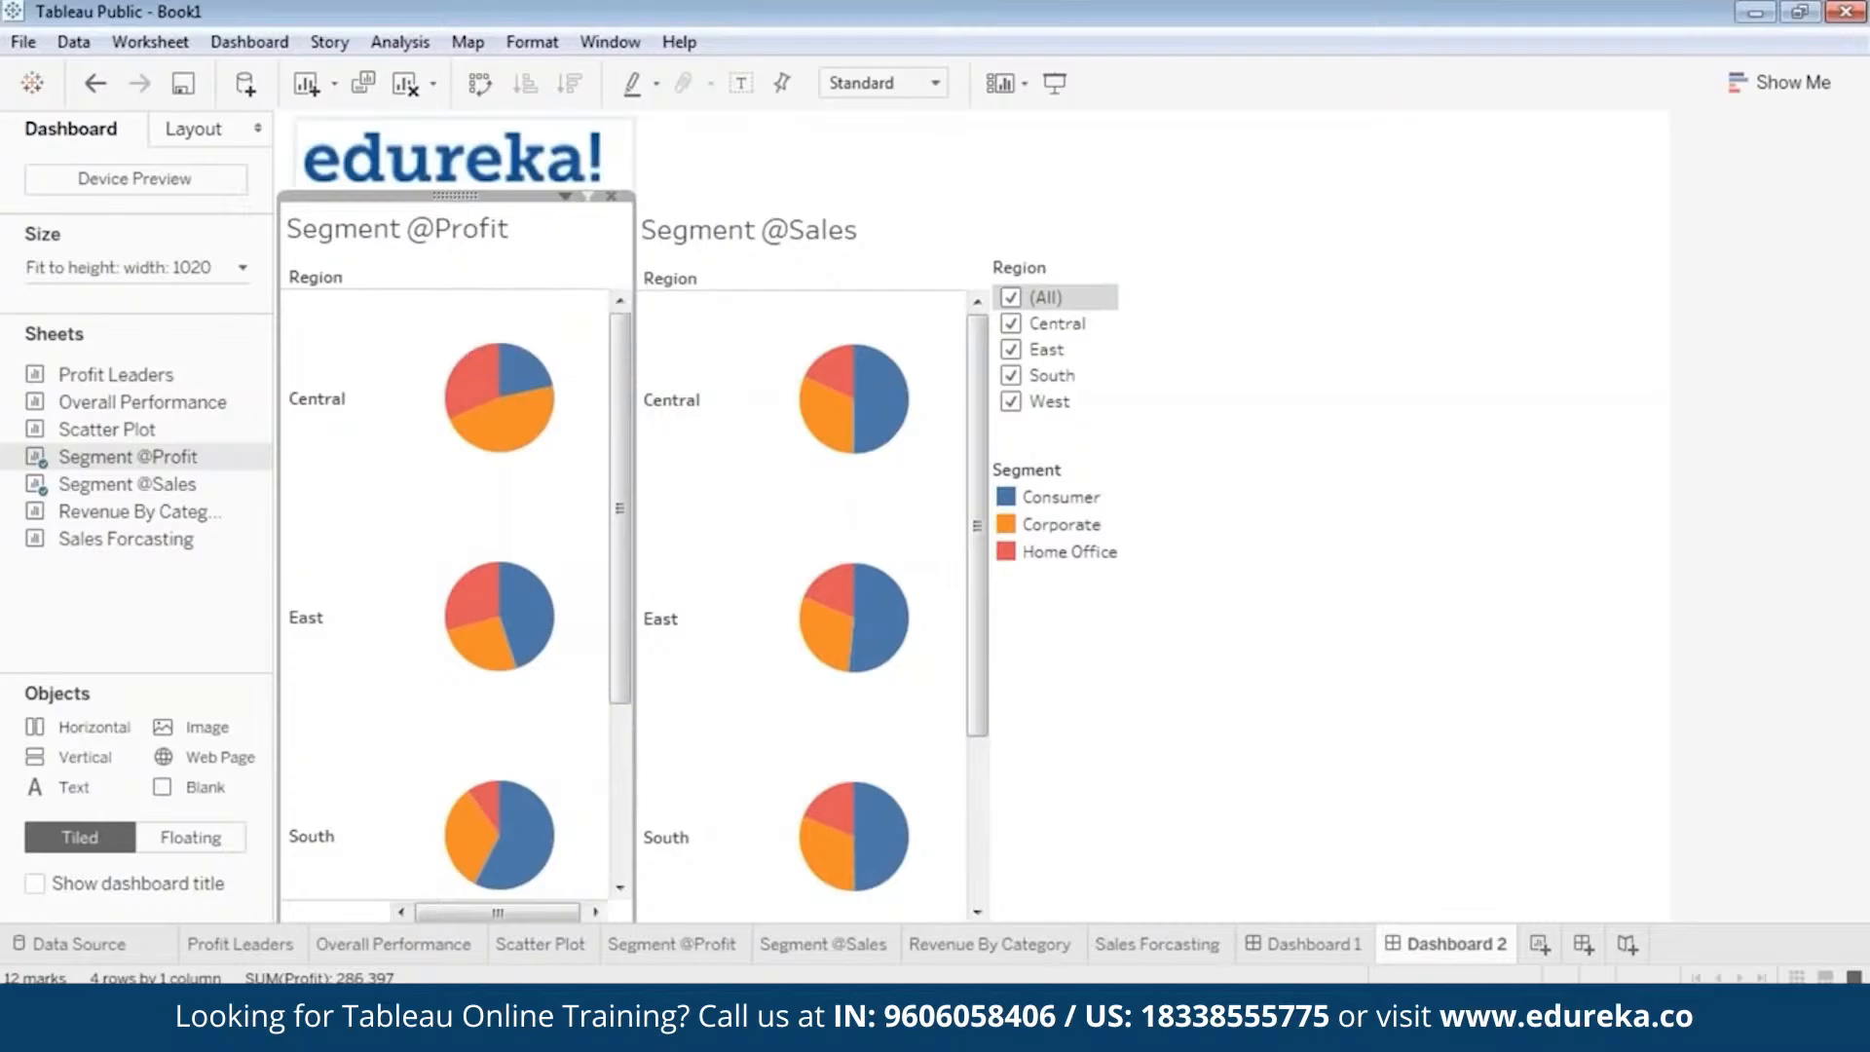
{"action": "right_click", "coordinate": [454, 197]}
{"action": "mouse_move", "coordinate": [380, 407]}
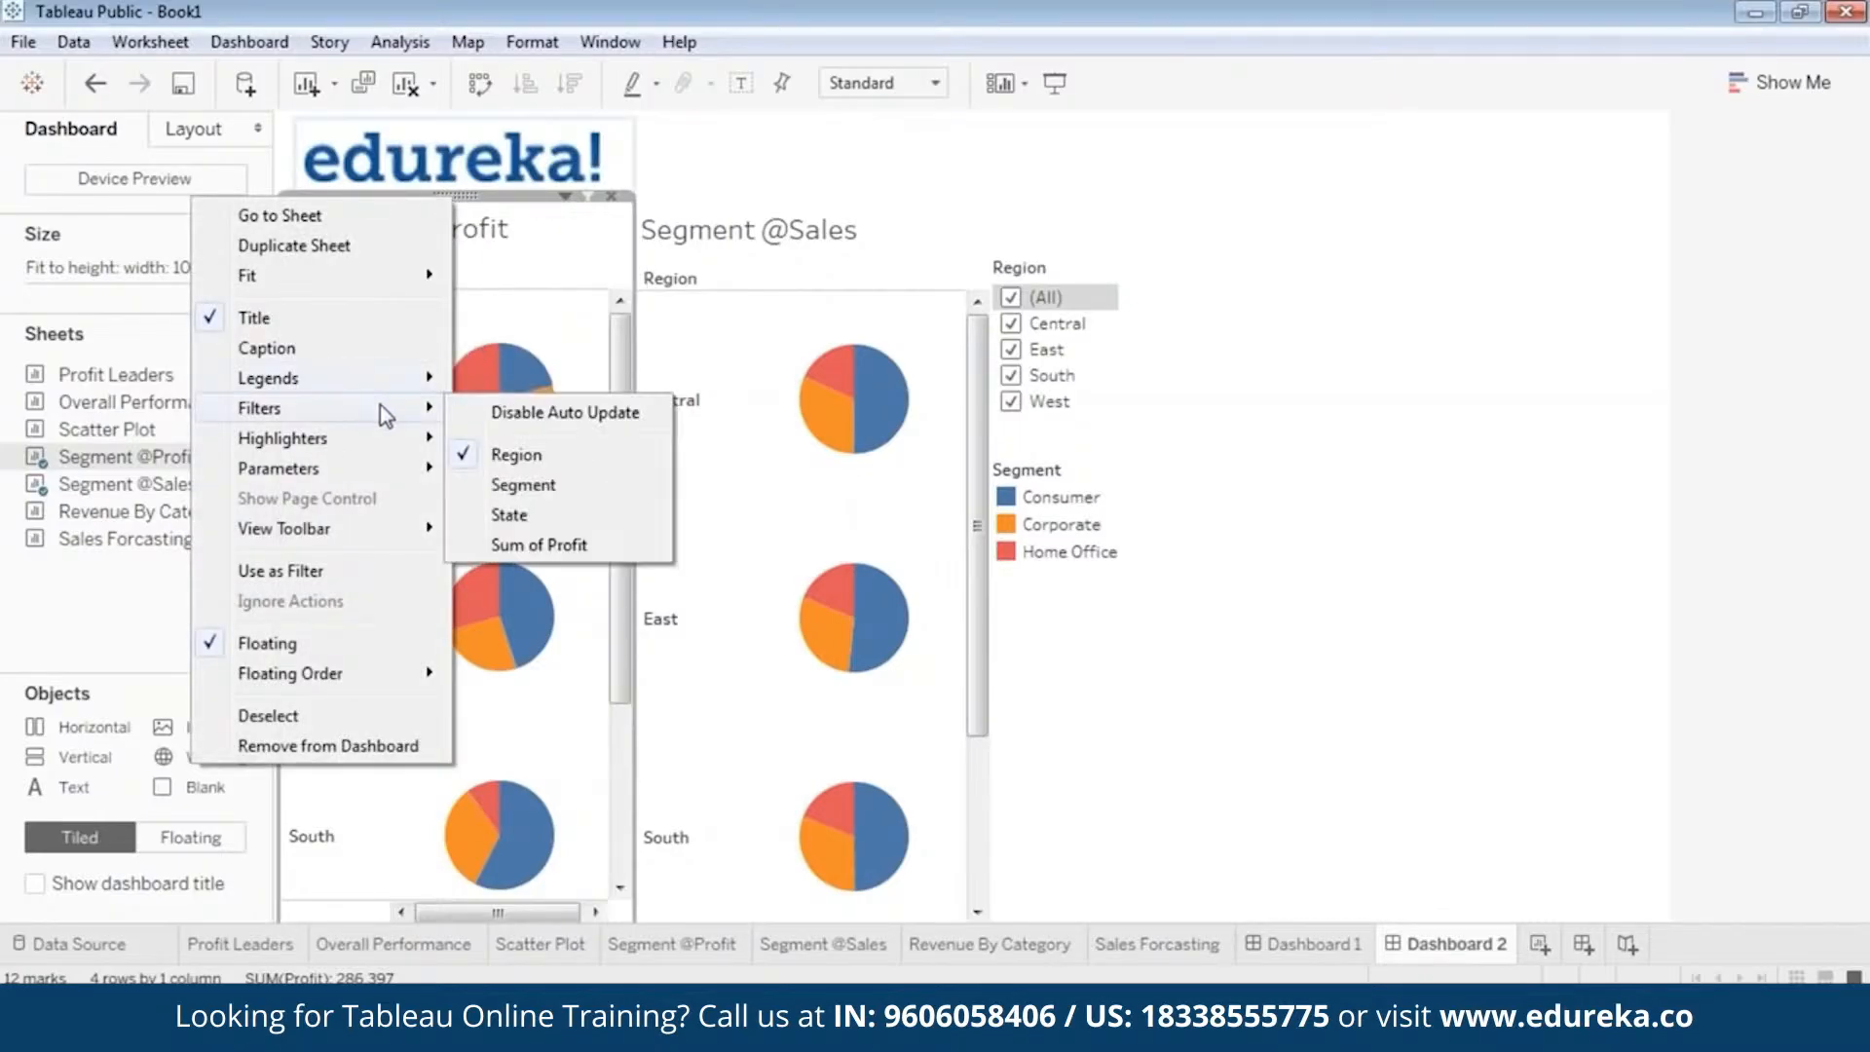
{"action": "left_click", "coordinate": [508, 514]}
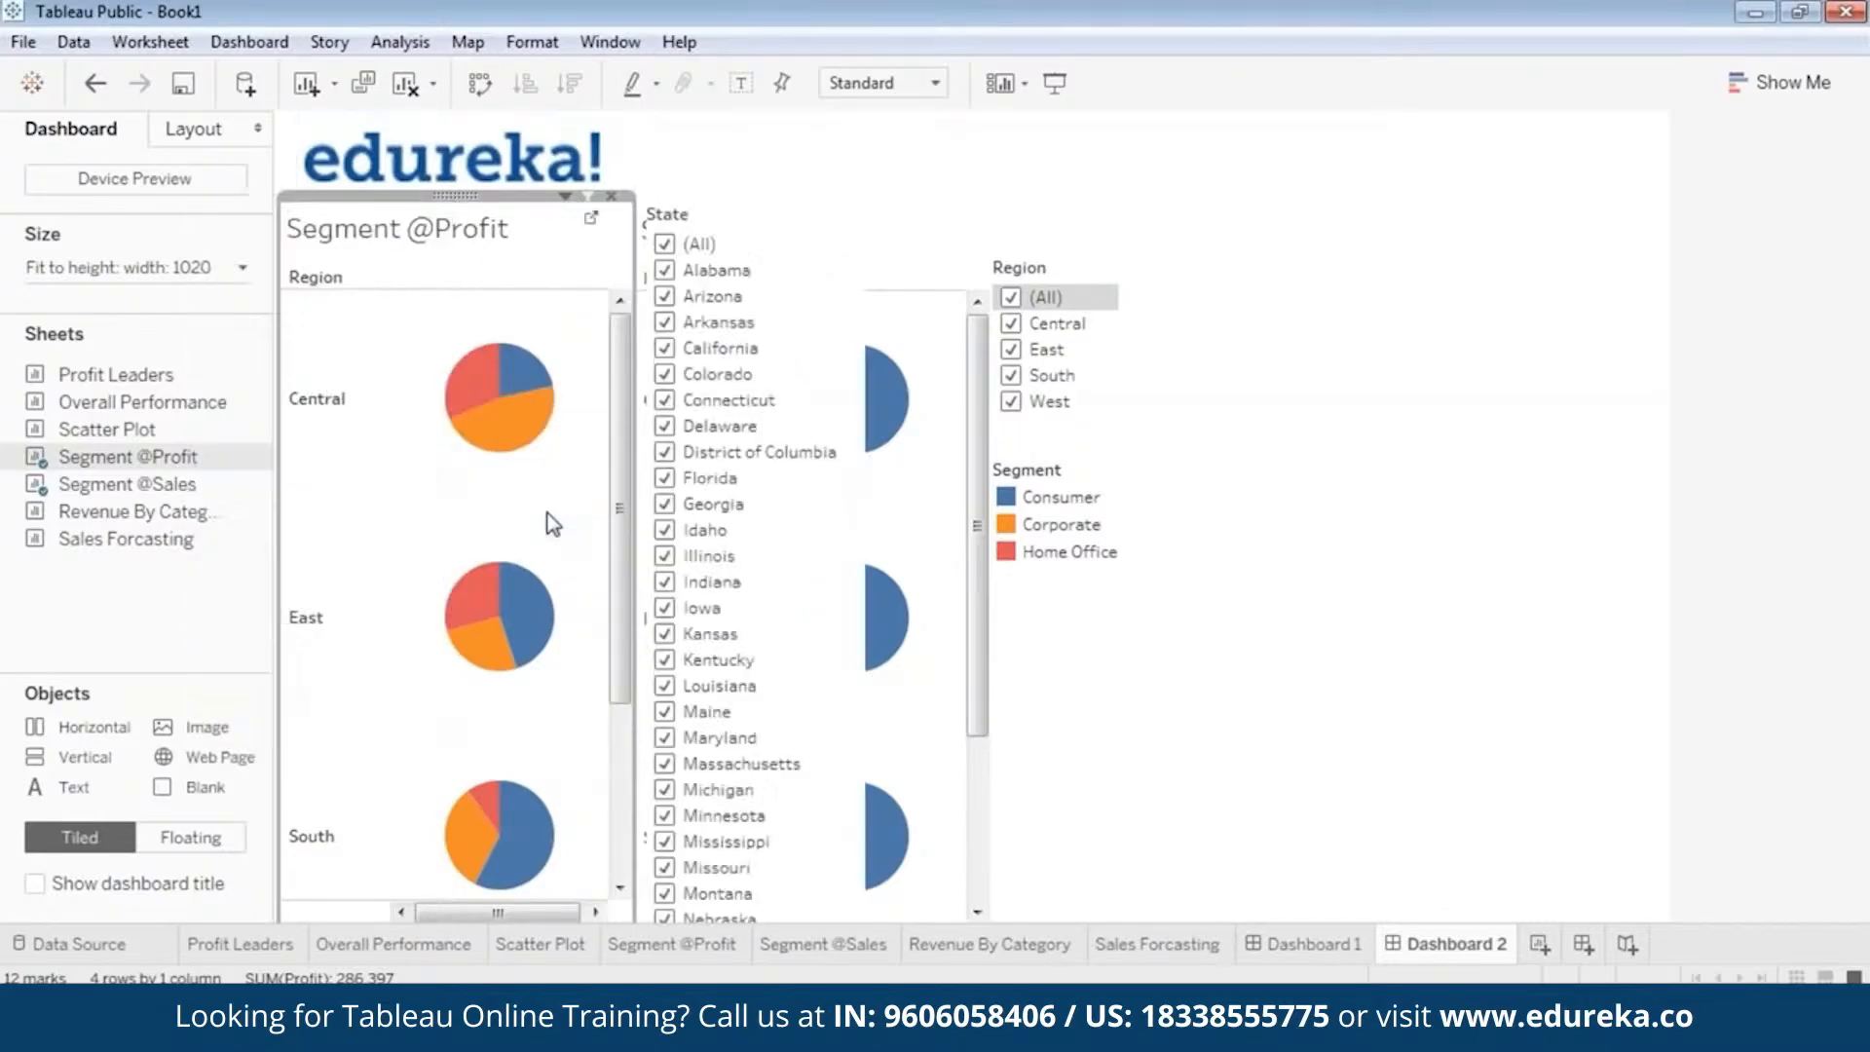
Change the State filter's display to Single Value (dropdown).
{"action": "left_click", "coordinate": [731, 216]}
{"action": "left_click", "coordinate": [821, 196]}
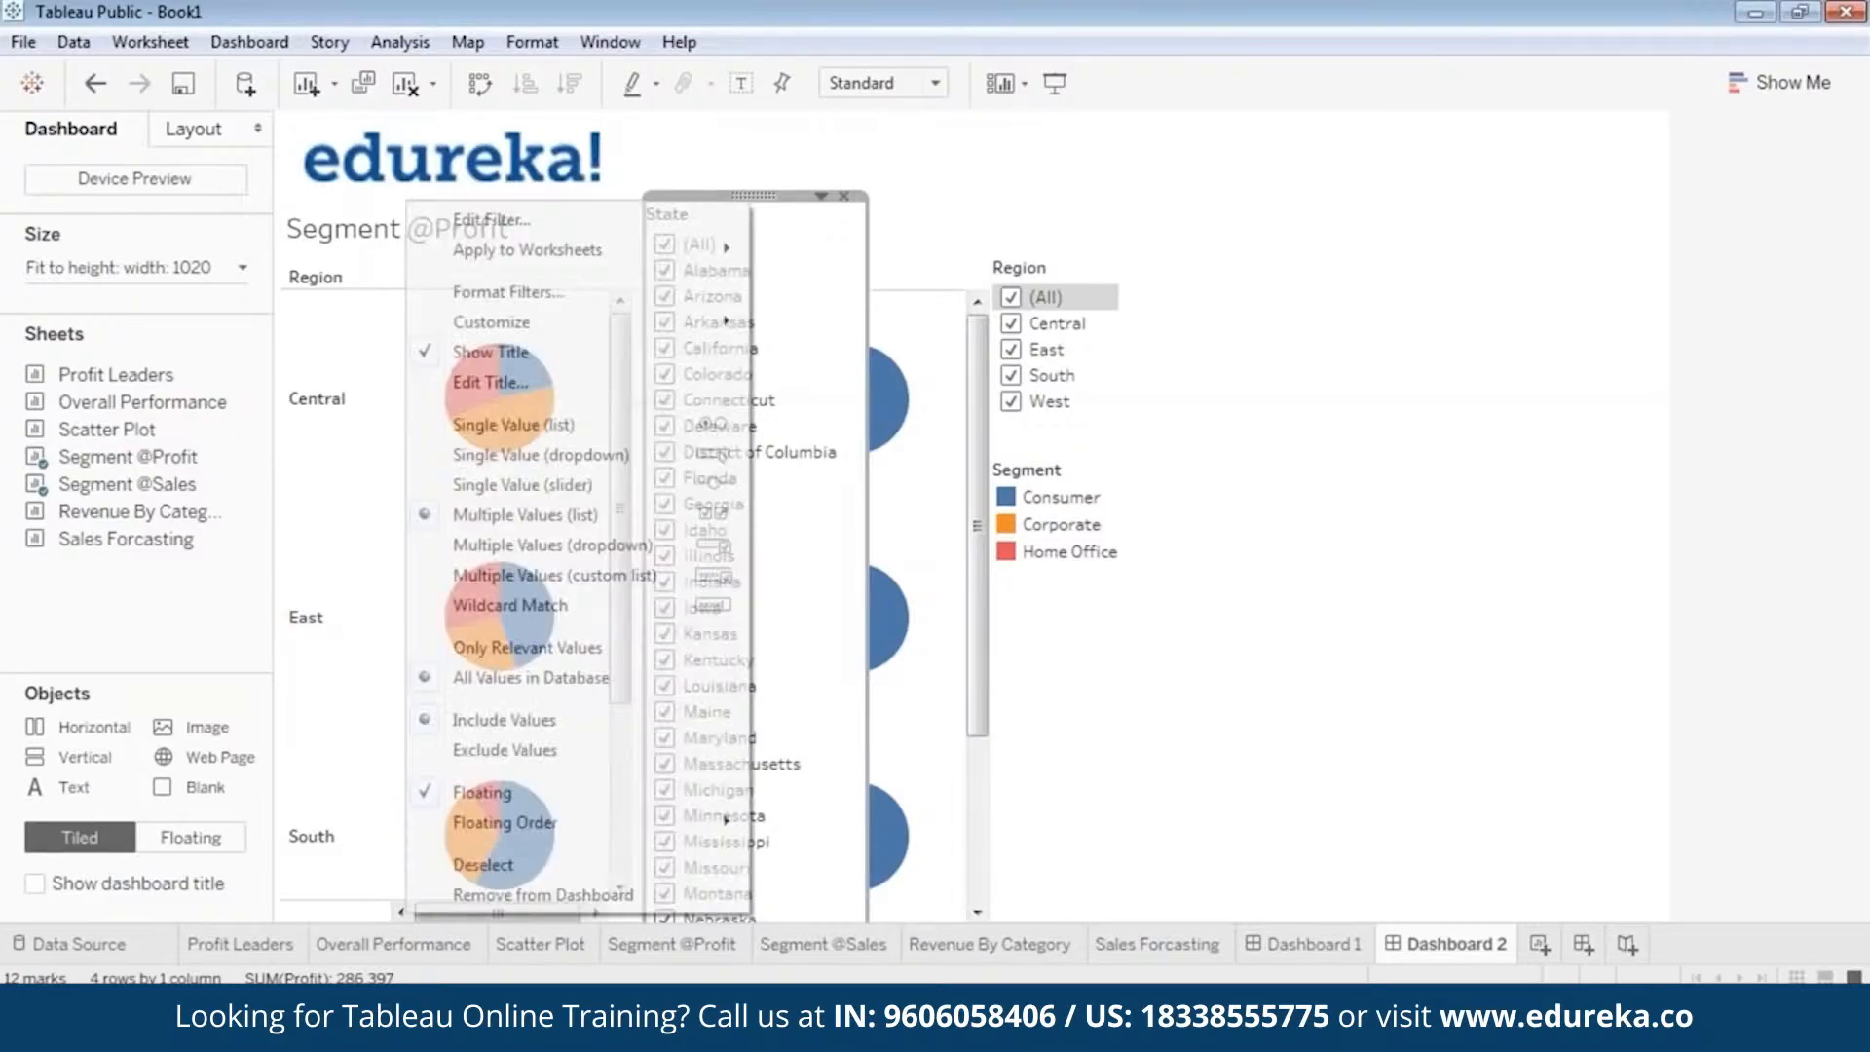
{"action": "left_click", "coordinate": [596, 455]}
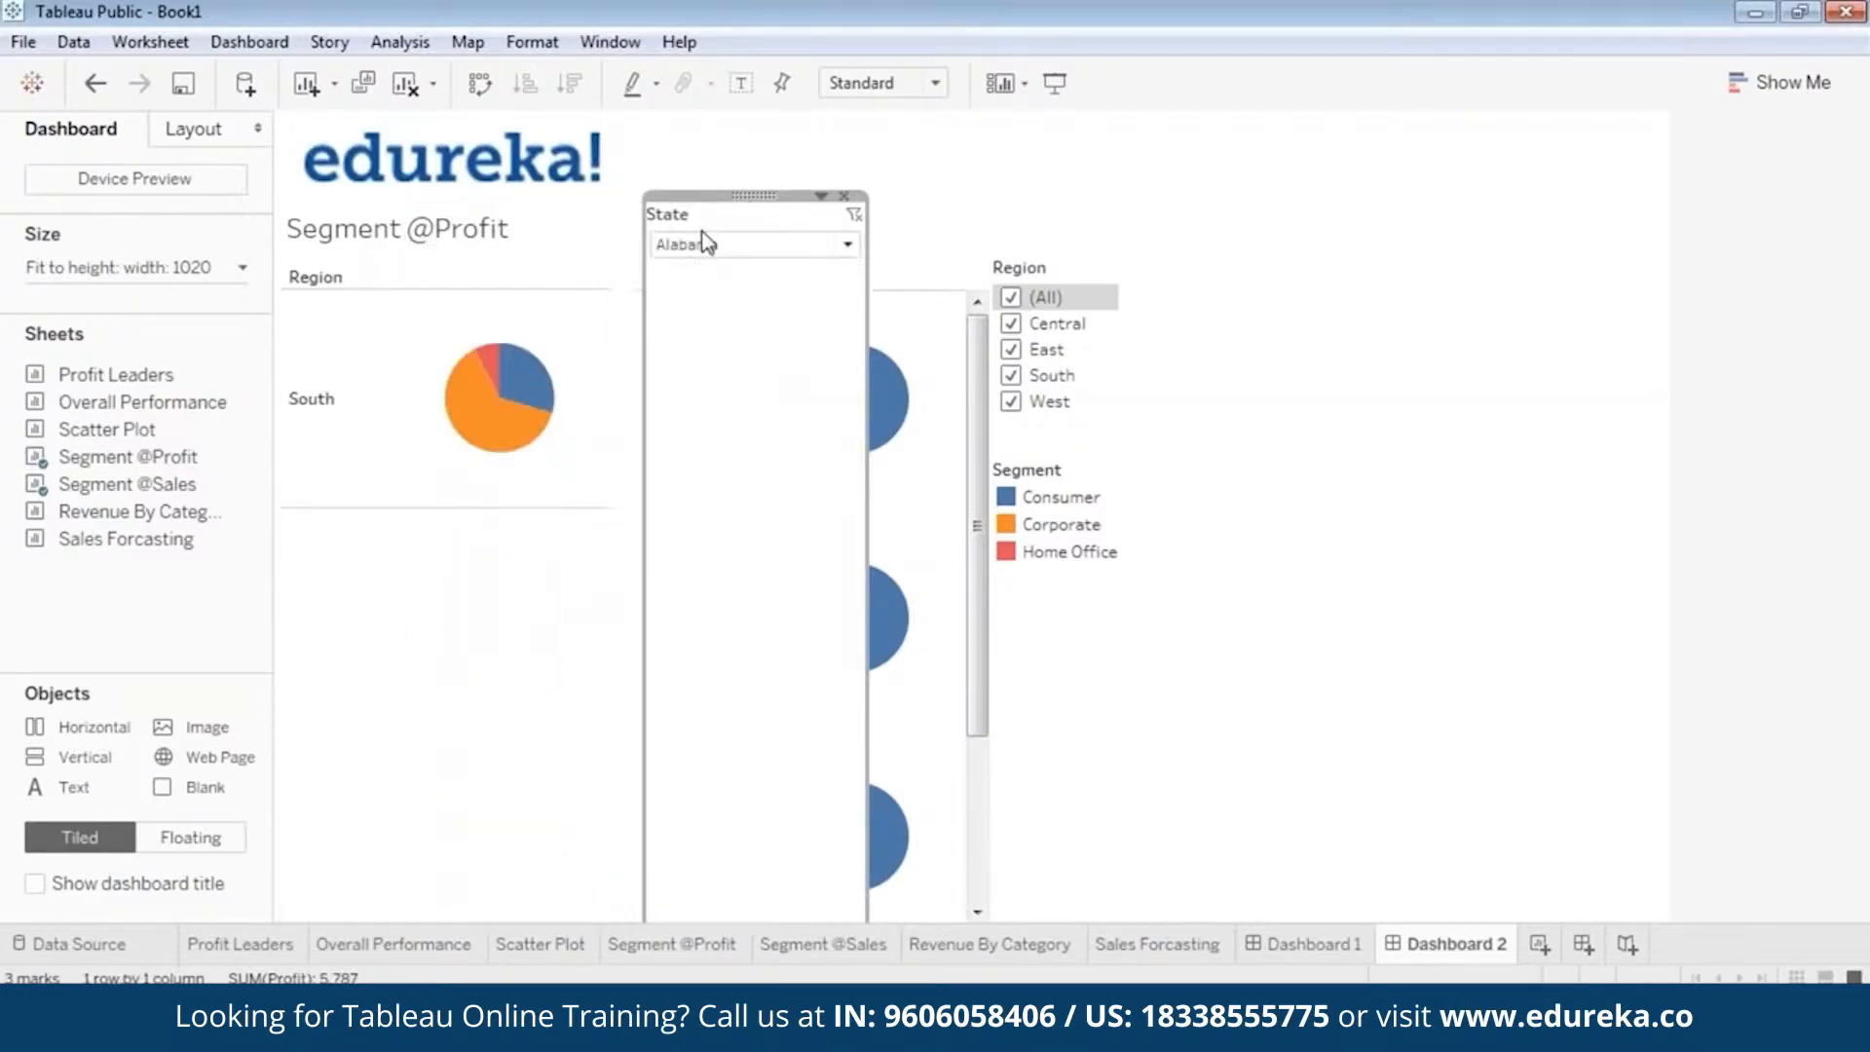
{"action": "right_click", "coordinate": [766, 198]}
{"action": "left_click", "coordinate": [782, 220]}
{"action": "left_click_drag", "start_coordinate": [797, 193], "coordinate": [1114, 384]}
{"action": "left_click_drag", "start_coordinate": [1130, 724], "coordinate": [1120, 464]}
{"action": "left_click", "coordinate": [1089, 437]}
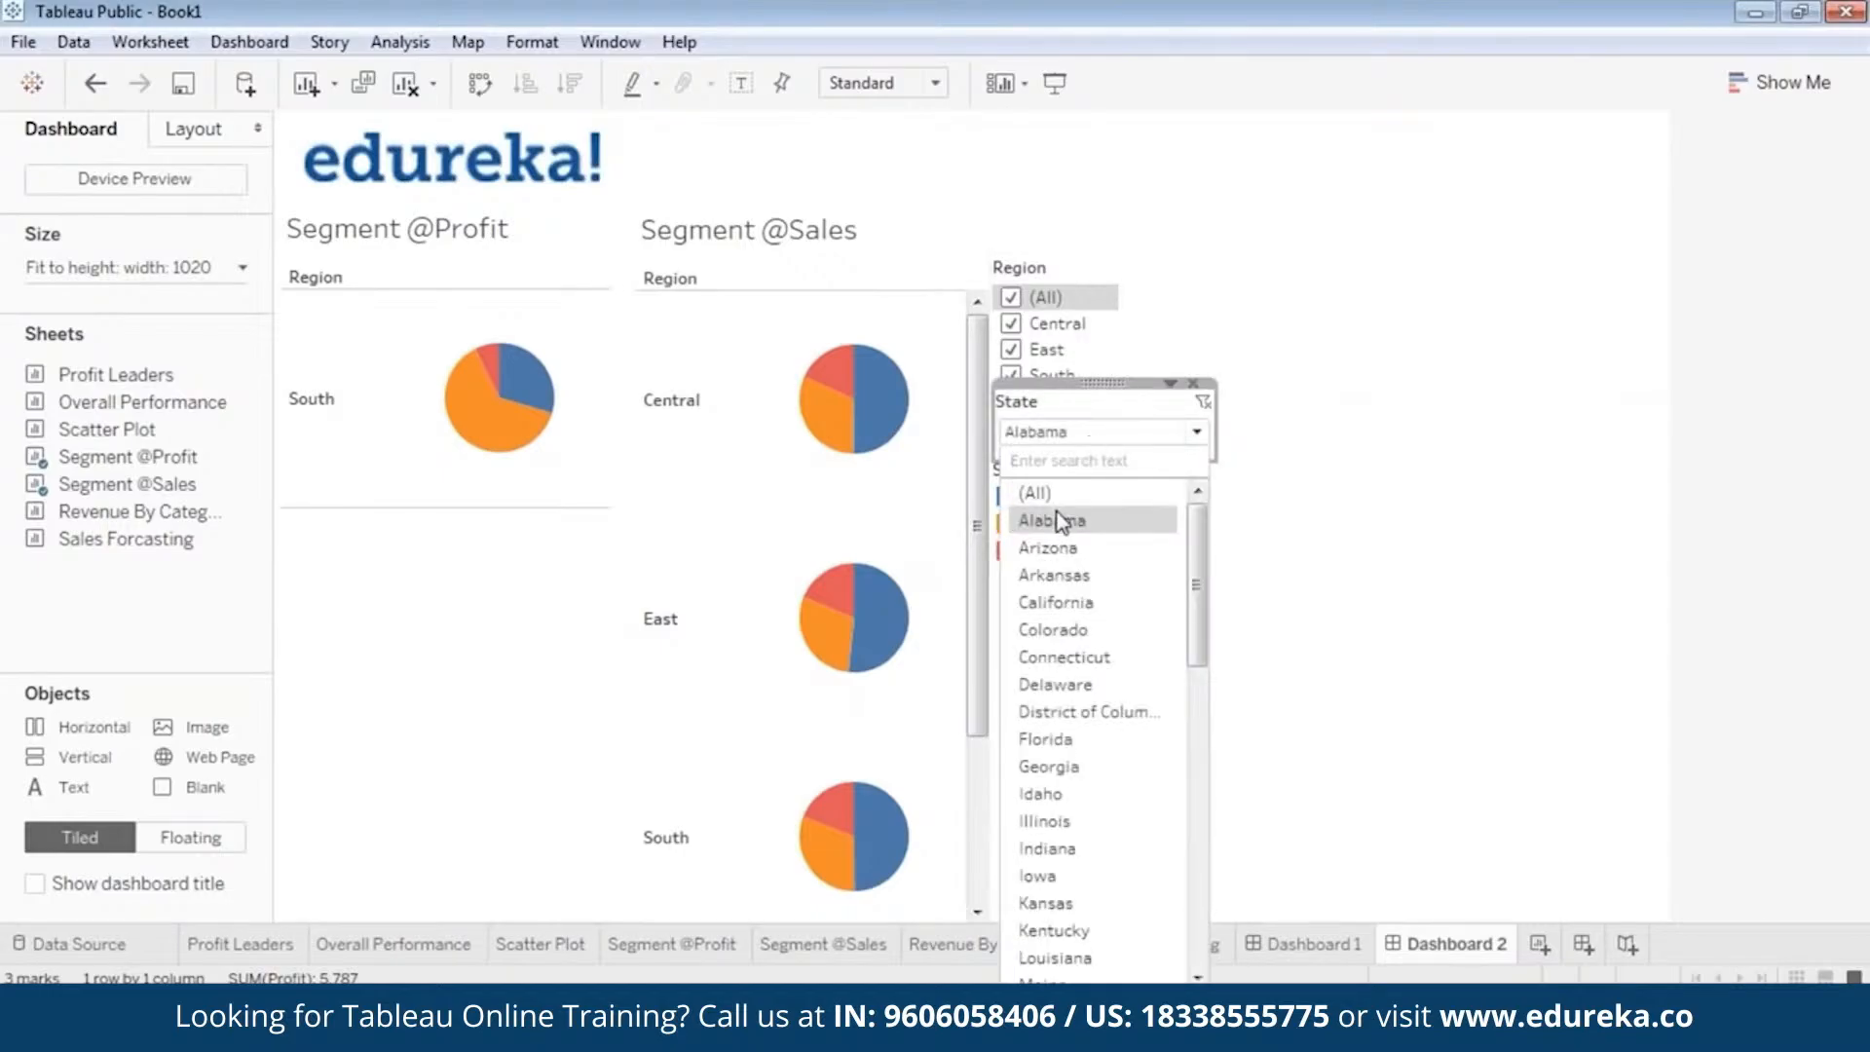
{"action": "left_click", "coordinate": [1040, 492]}
Stack the Segment legend directly under the Region filter, with the narrowed State filter directly beneath the legend.
{"action": "left_click_drag", "start_coordinate": [1107, 382], "coordinate": [1110, 555]}
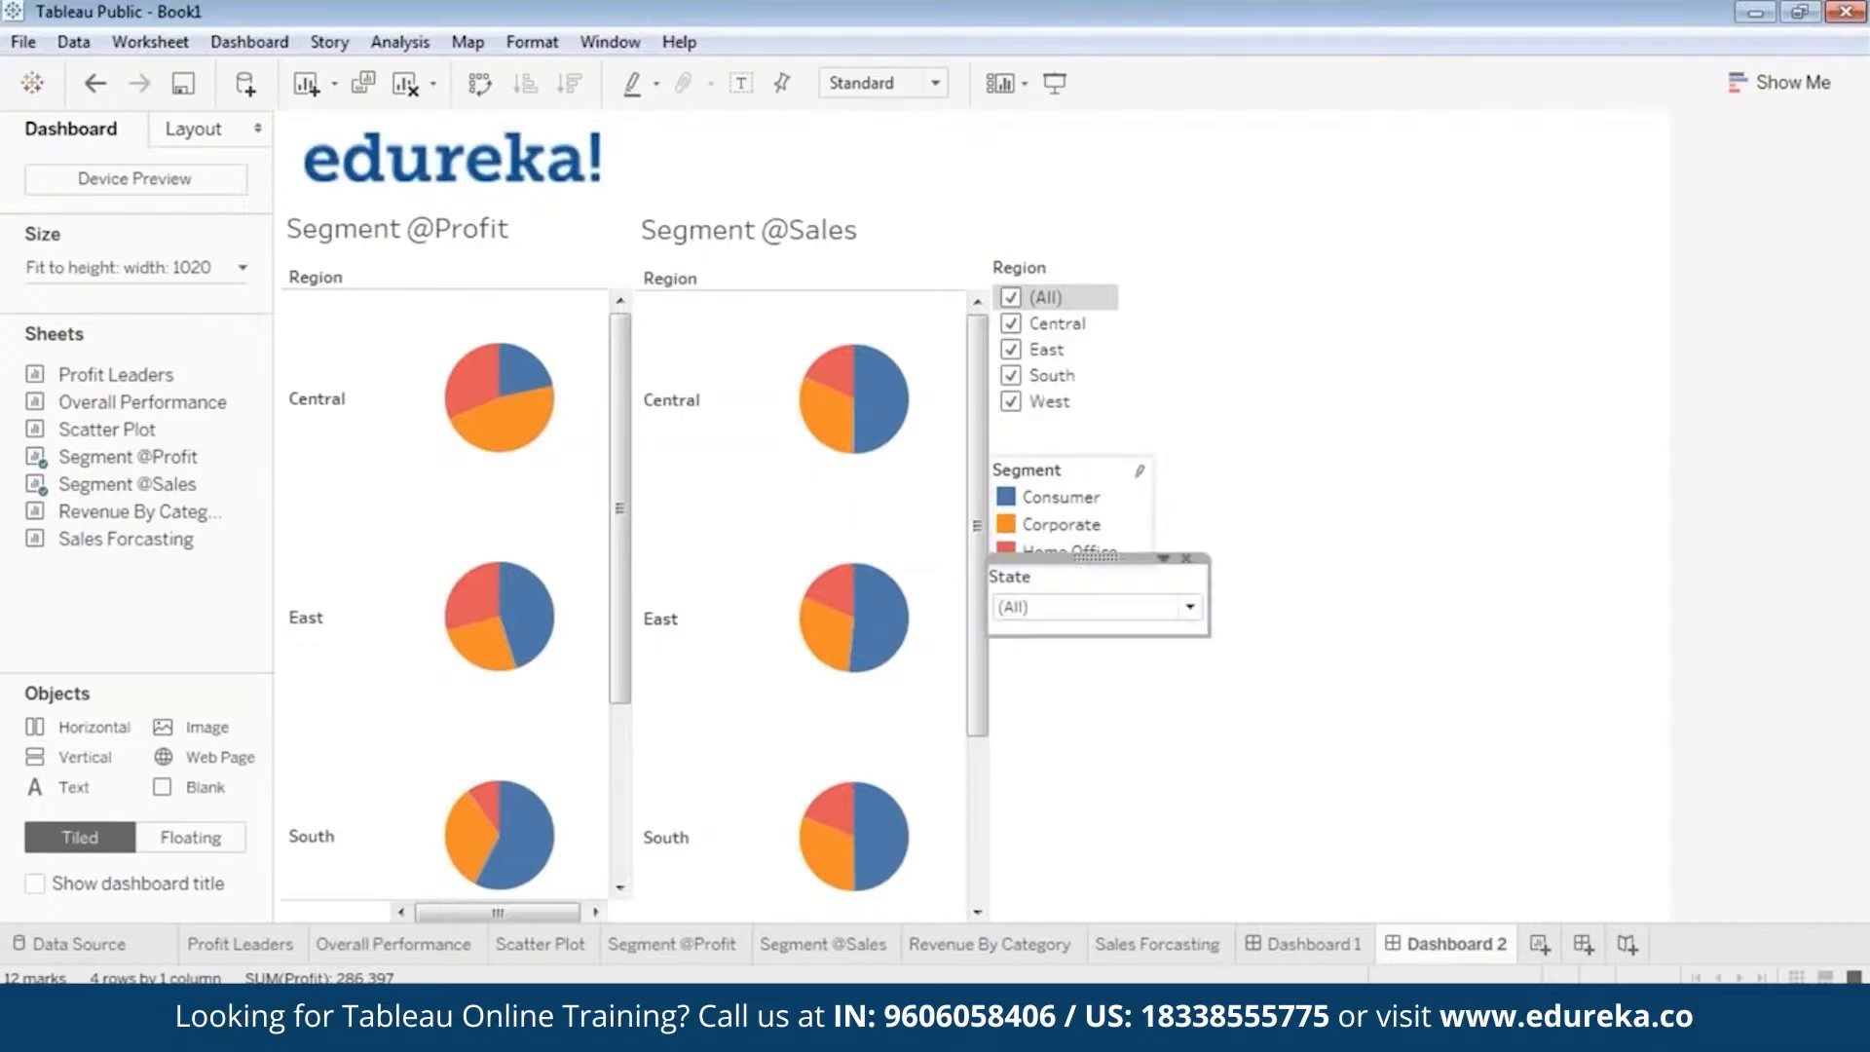
{"action": "left_click_drag", "start_coordinate": [1069, 450], "coordinate": [1073, 411]}
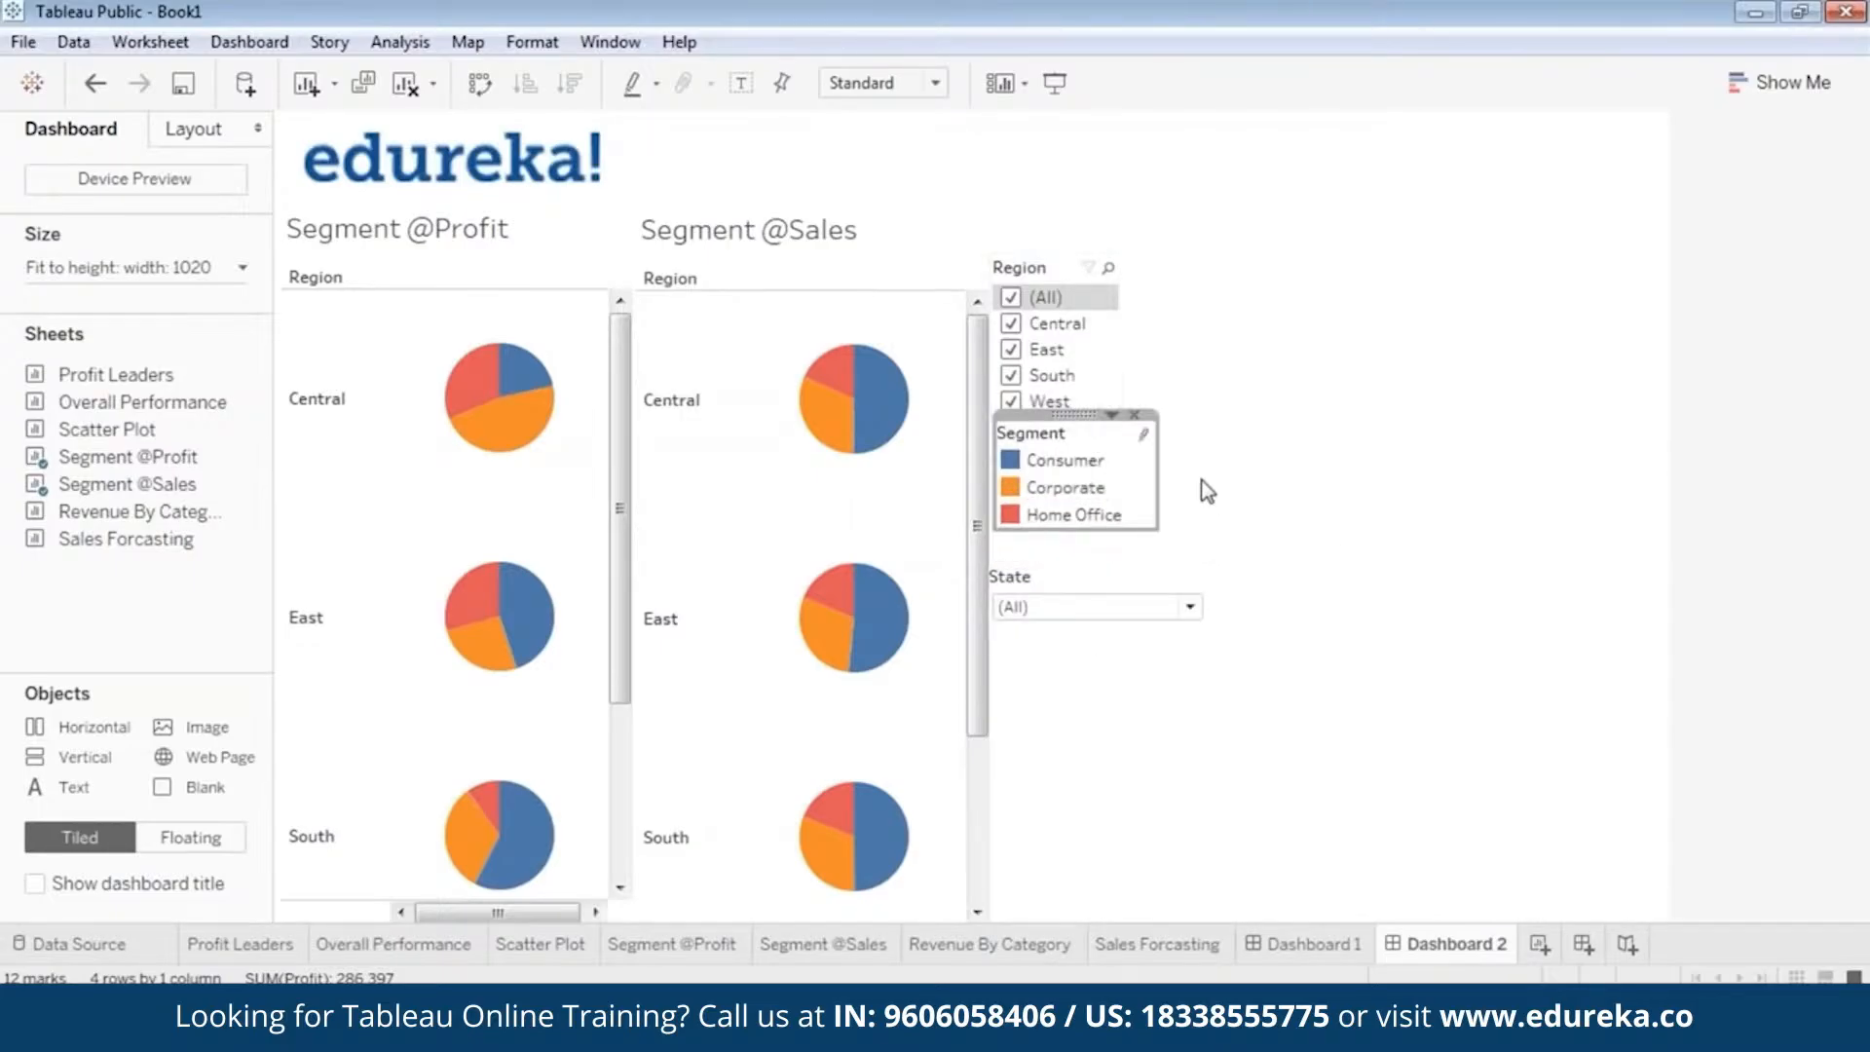
{"action": "left_click", "coordinate": [1071, 613]}
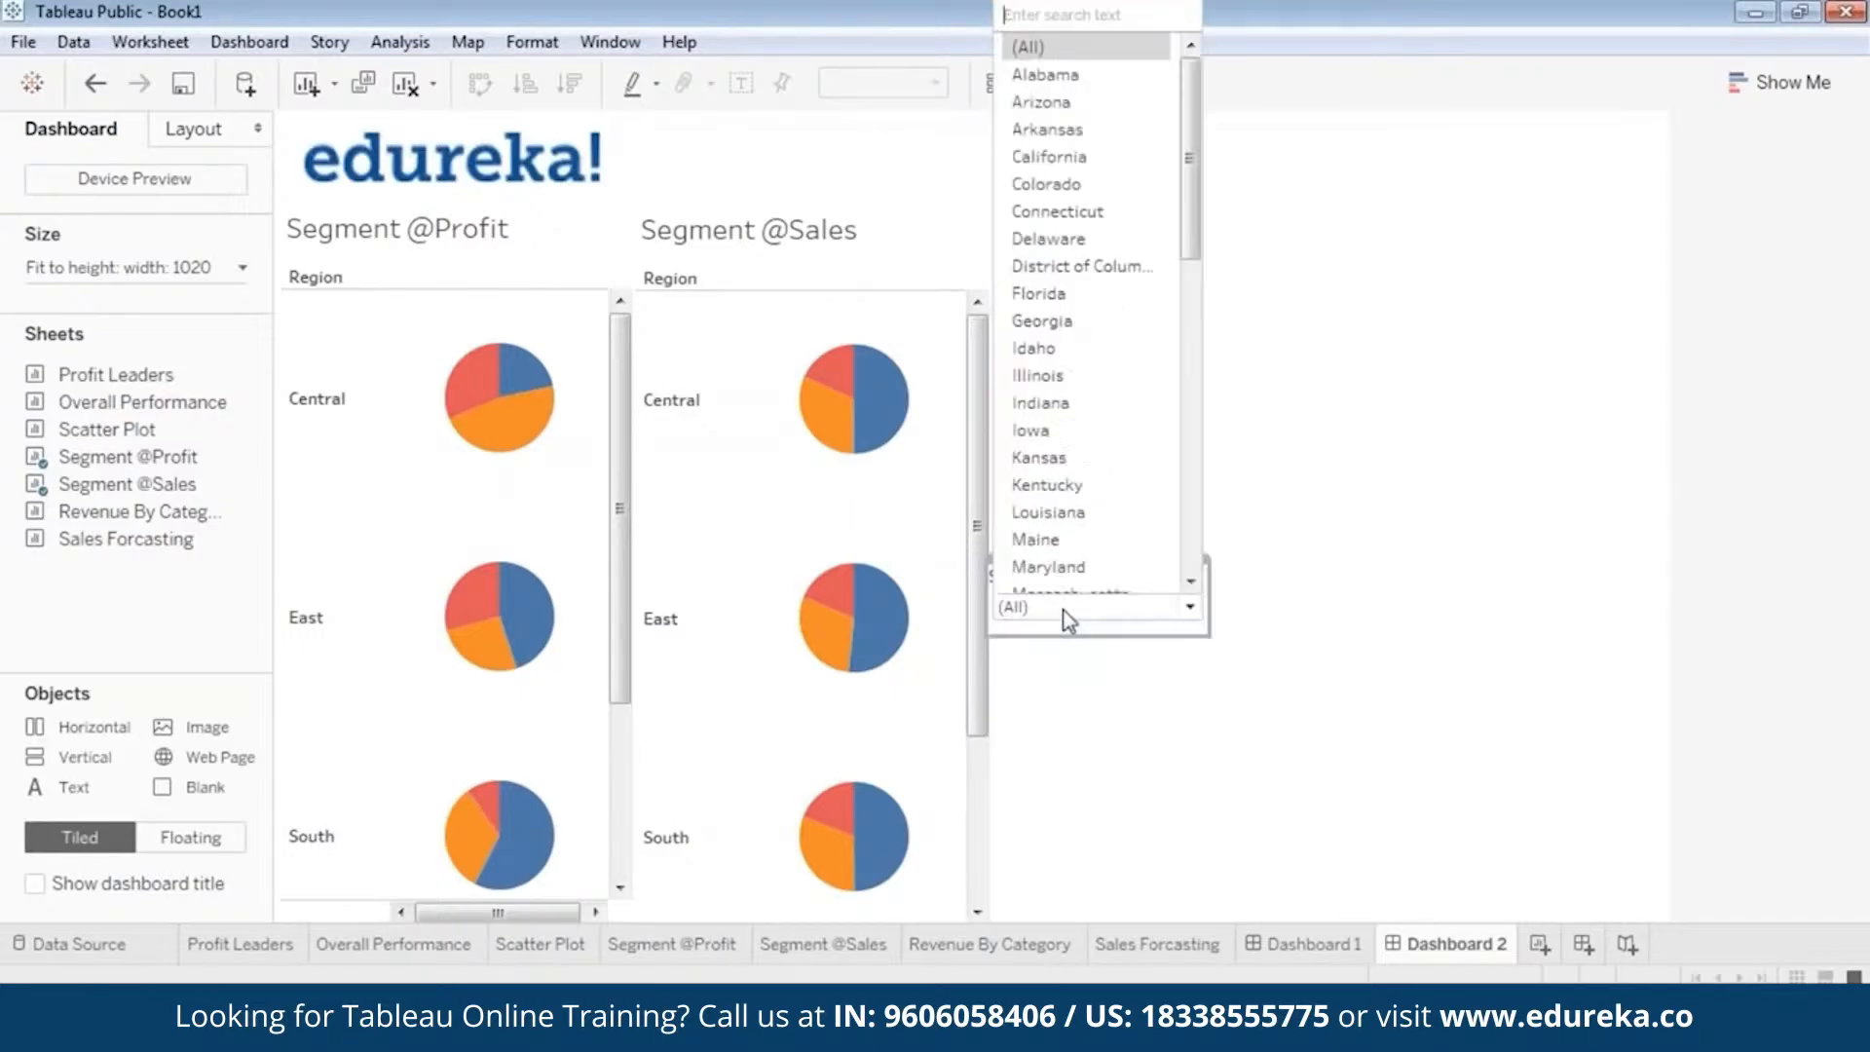
{"action": "left_click", "coordinate": [1197, 635]}
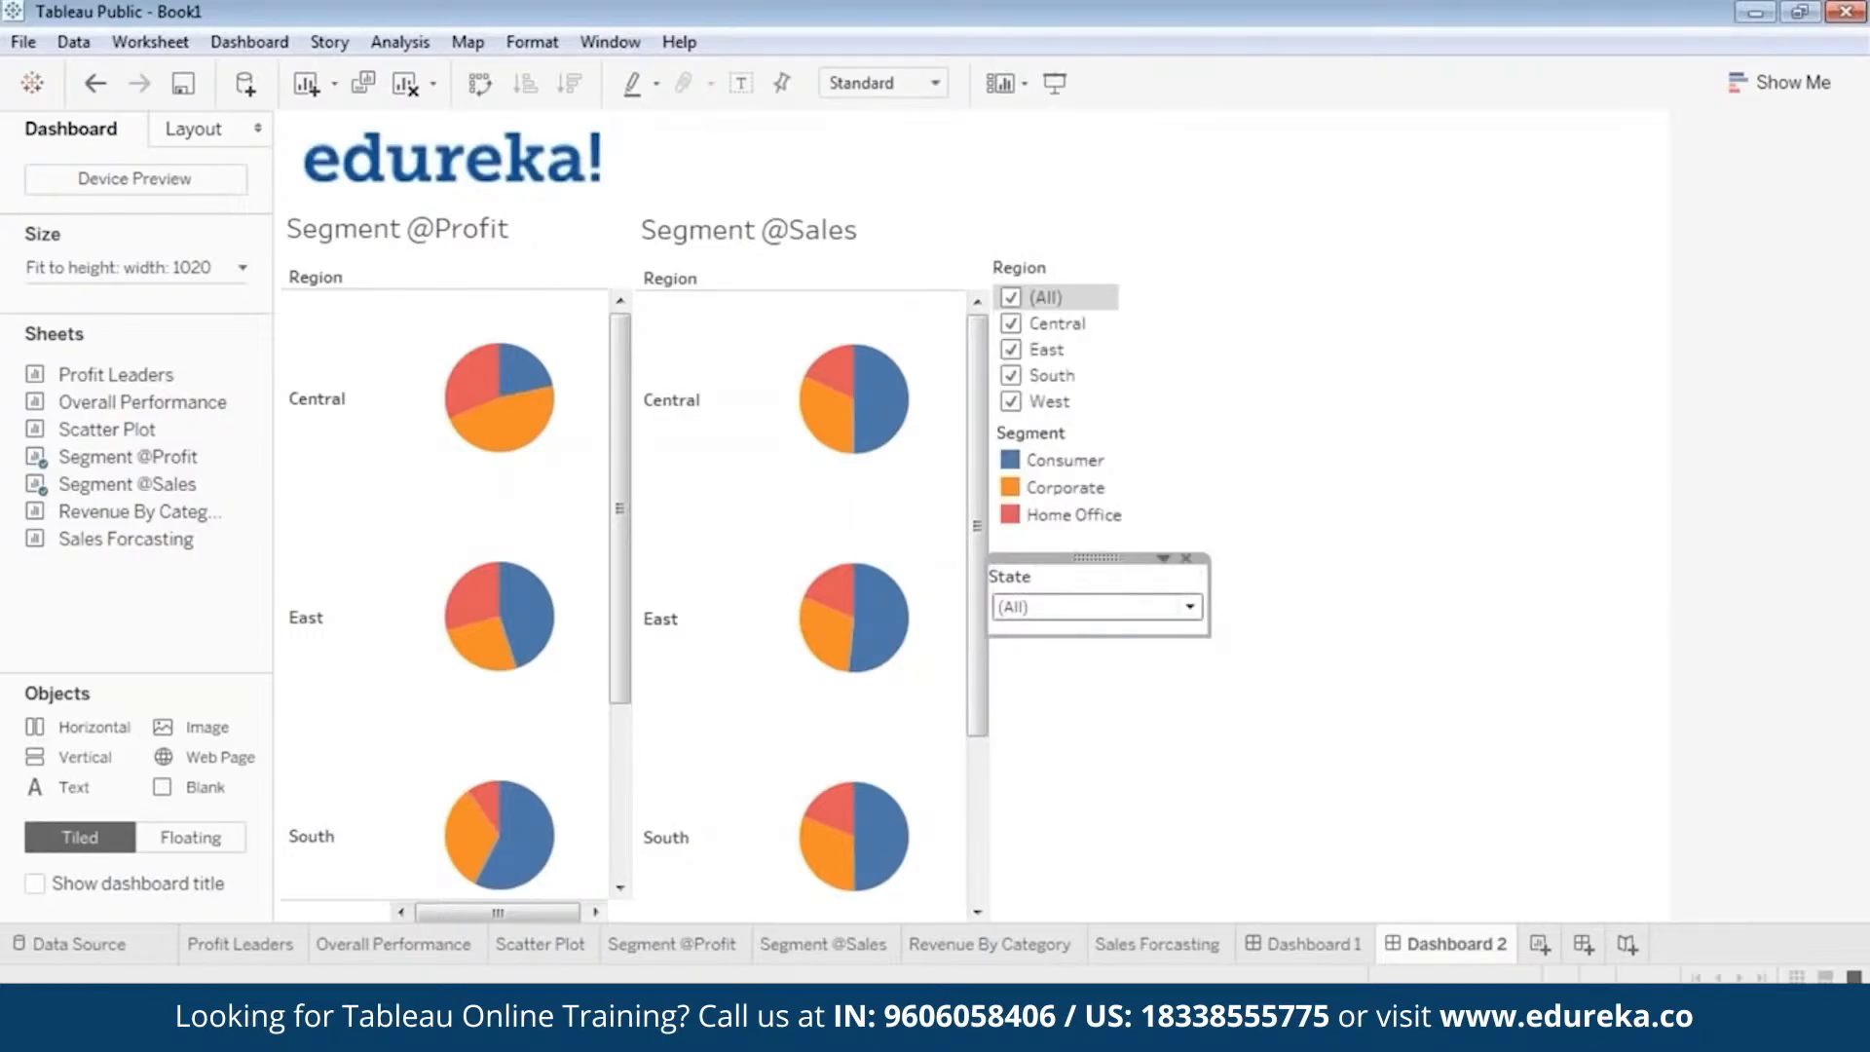
{"action": "left_click_drag", "start_coordinate": [1141, 588], "coordinate": [1085, 532]}
{"action": "left_click", "coordinate": [1235, 751]}
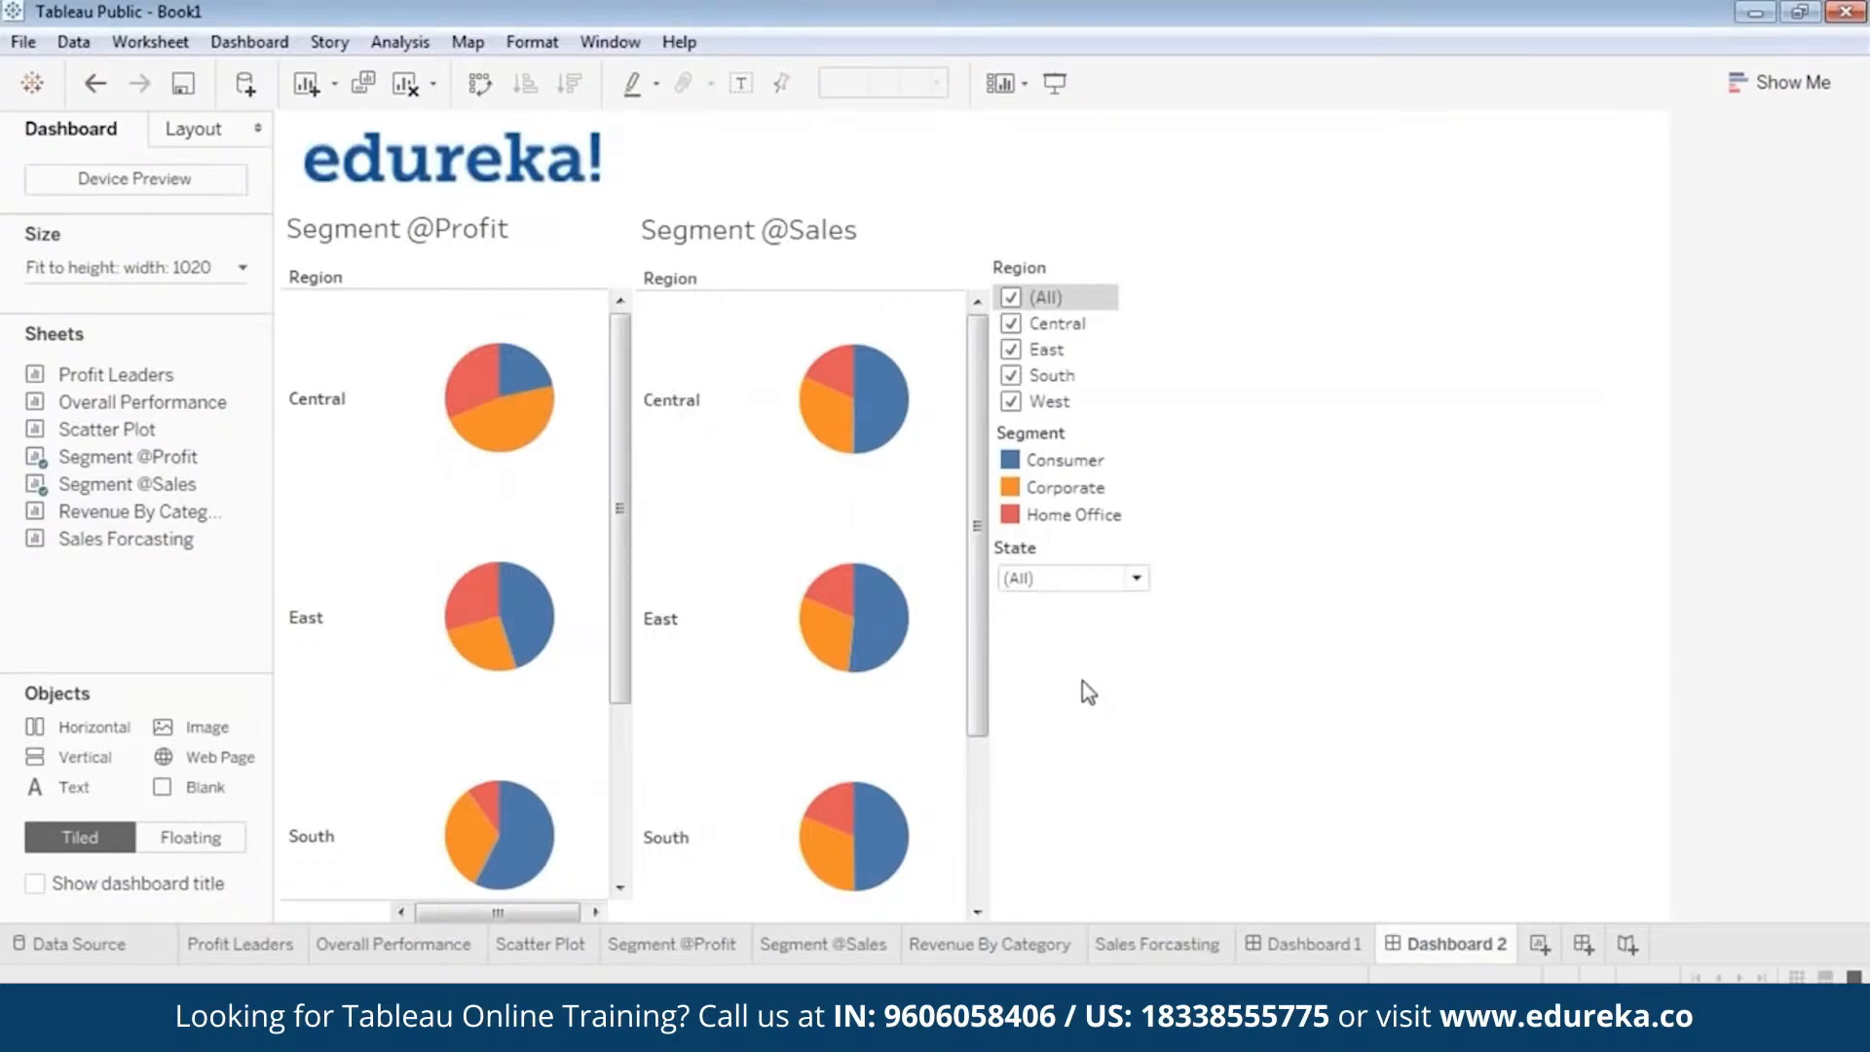
Preview the dashboard in presentation mode, then return to editing and shrink the edureka! logo image.
{"action": "left_click", "coordinate": [1040, 78]}
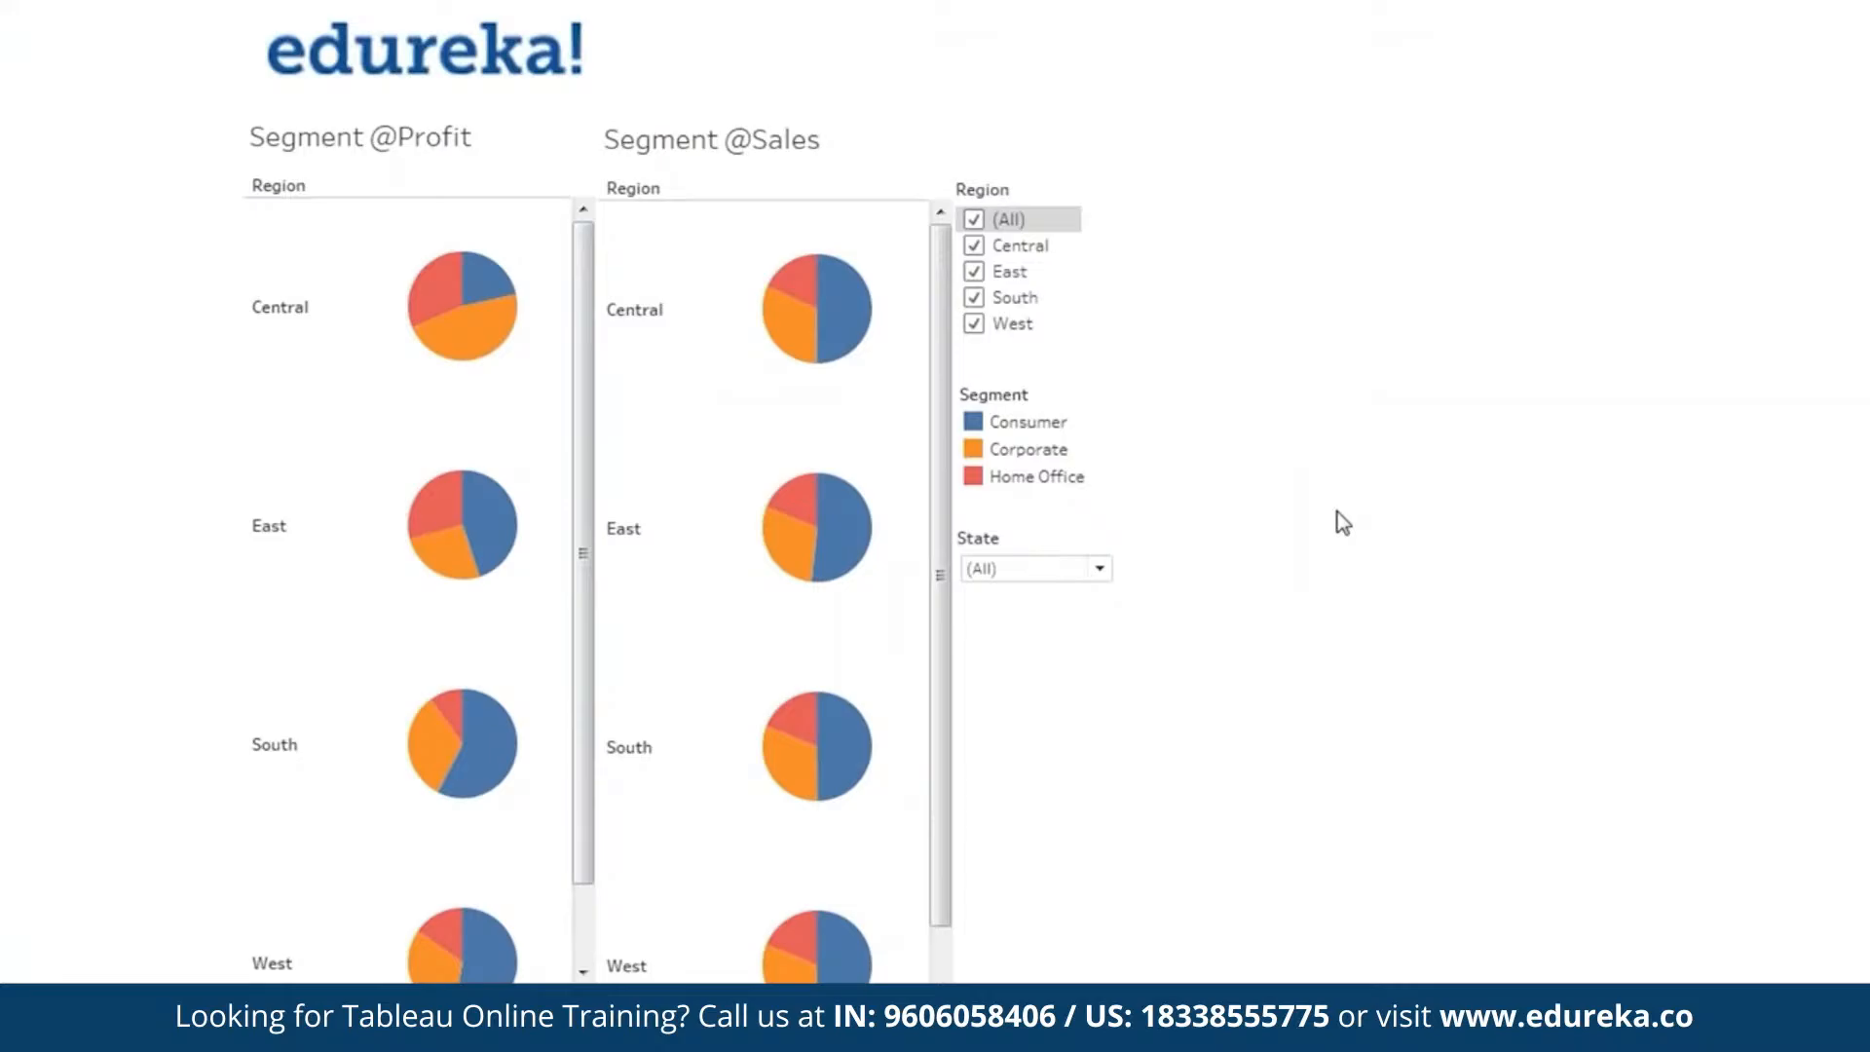
{"action": "key", "text": "Escape"}
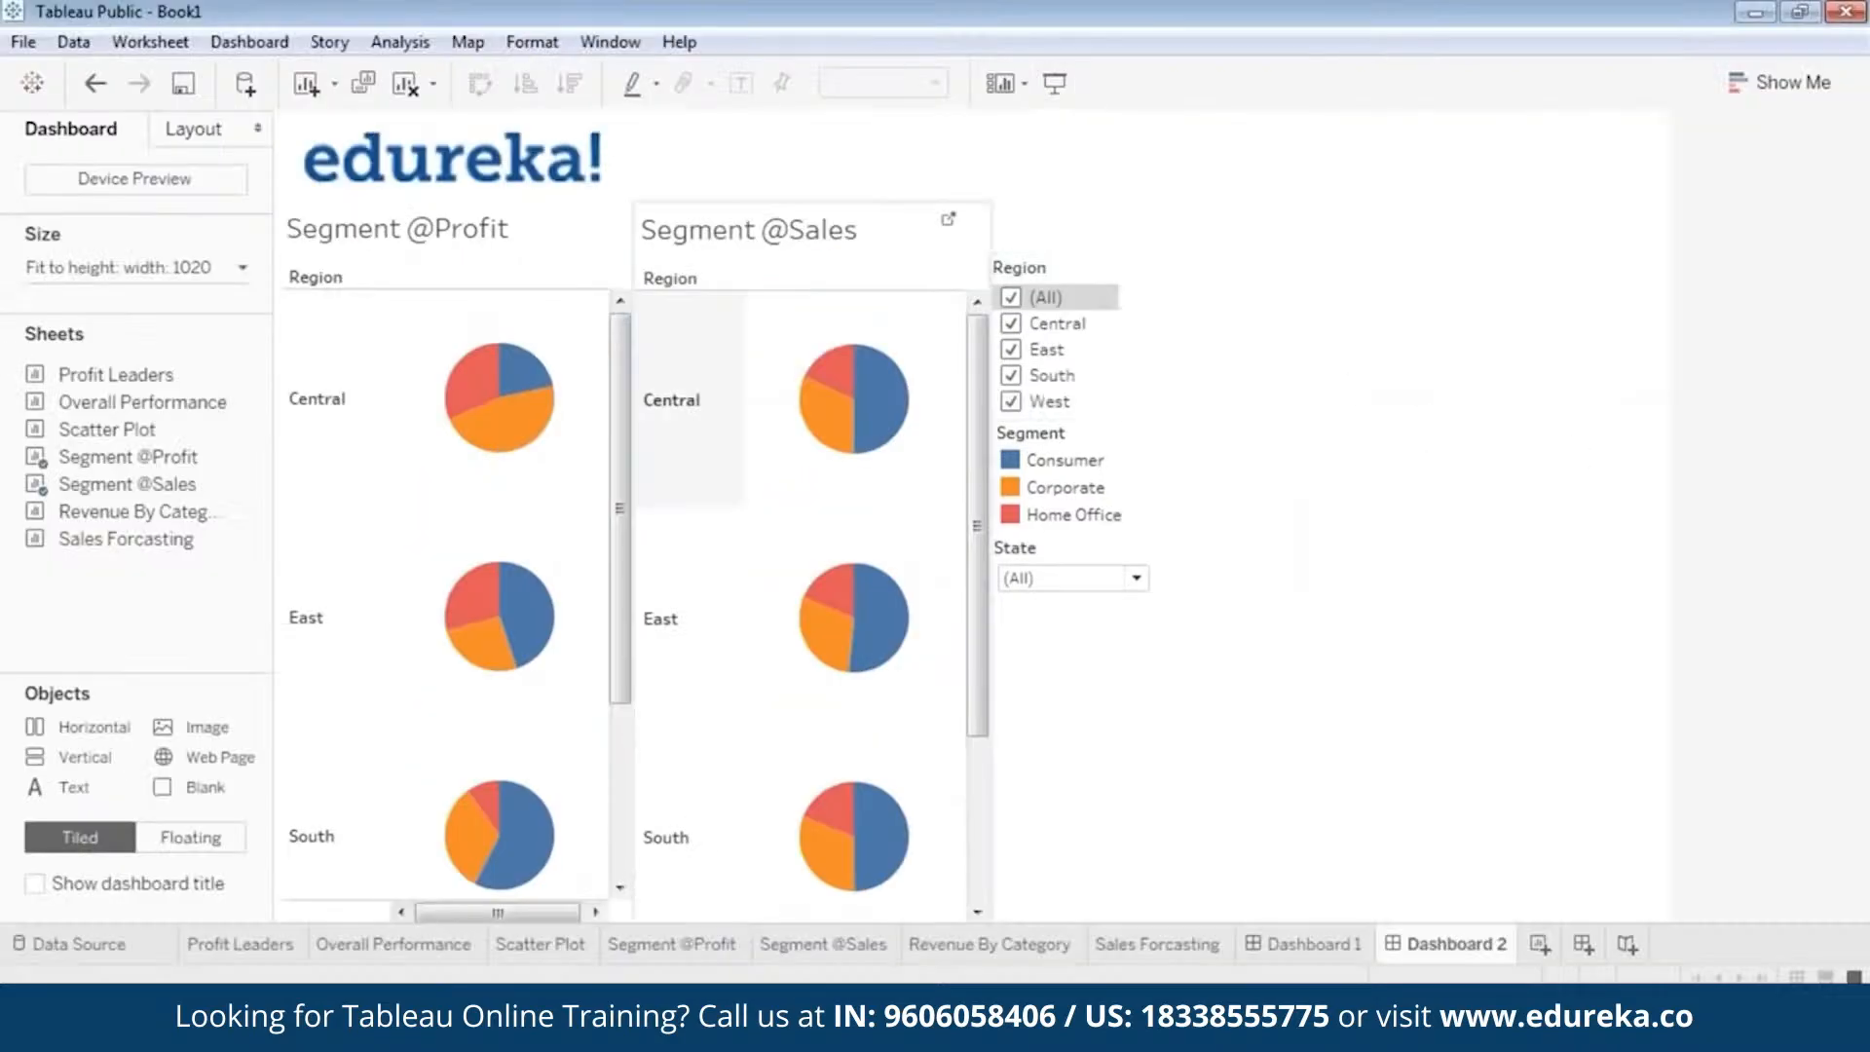
{"action": "left_click", "coordinate": [543, 161]}
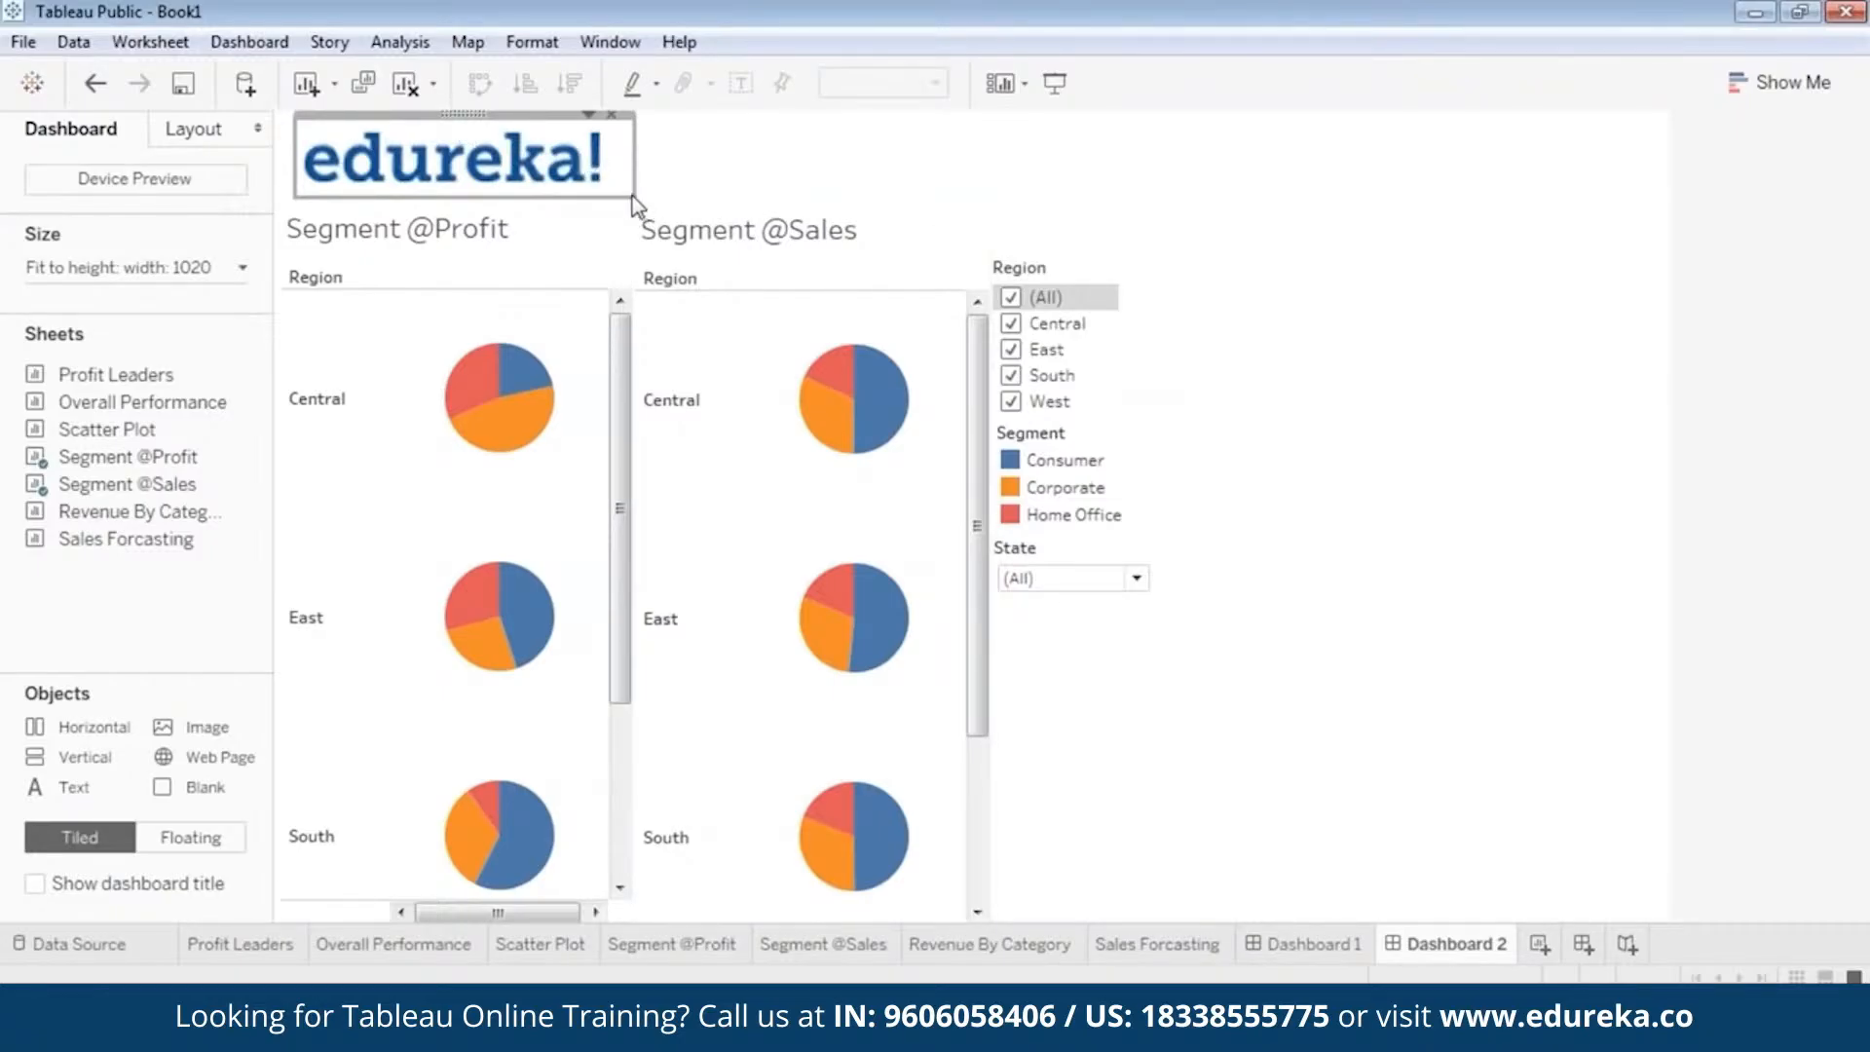
{"action": "left_click_drag", "start_coordinate": [633, 196], "coordinate": [565, 179]}
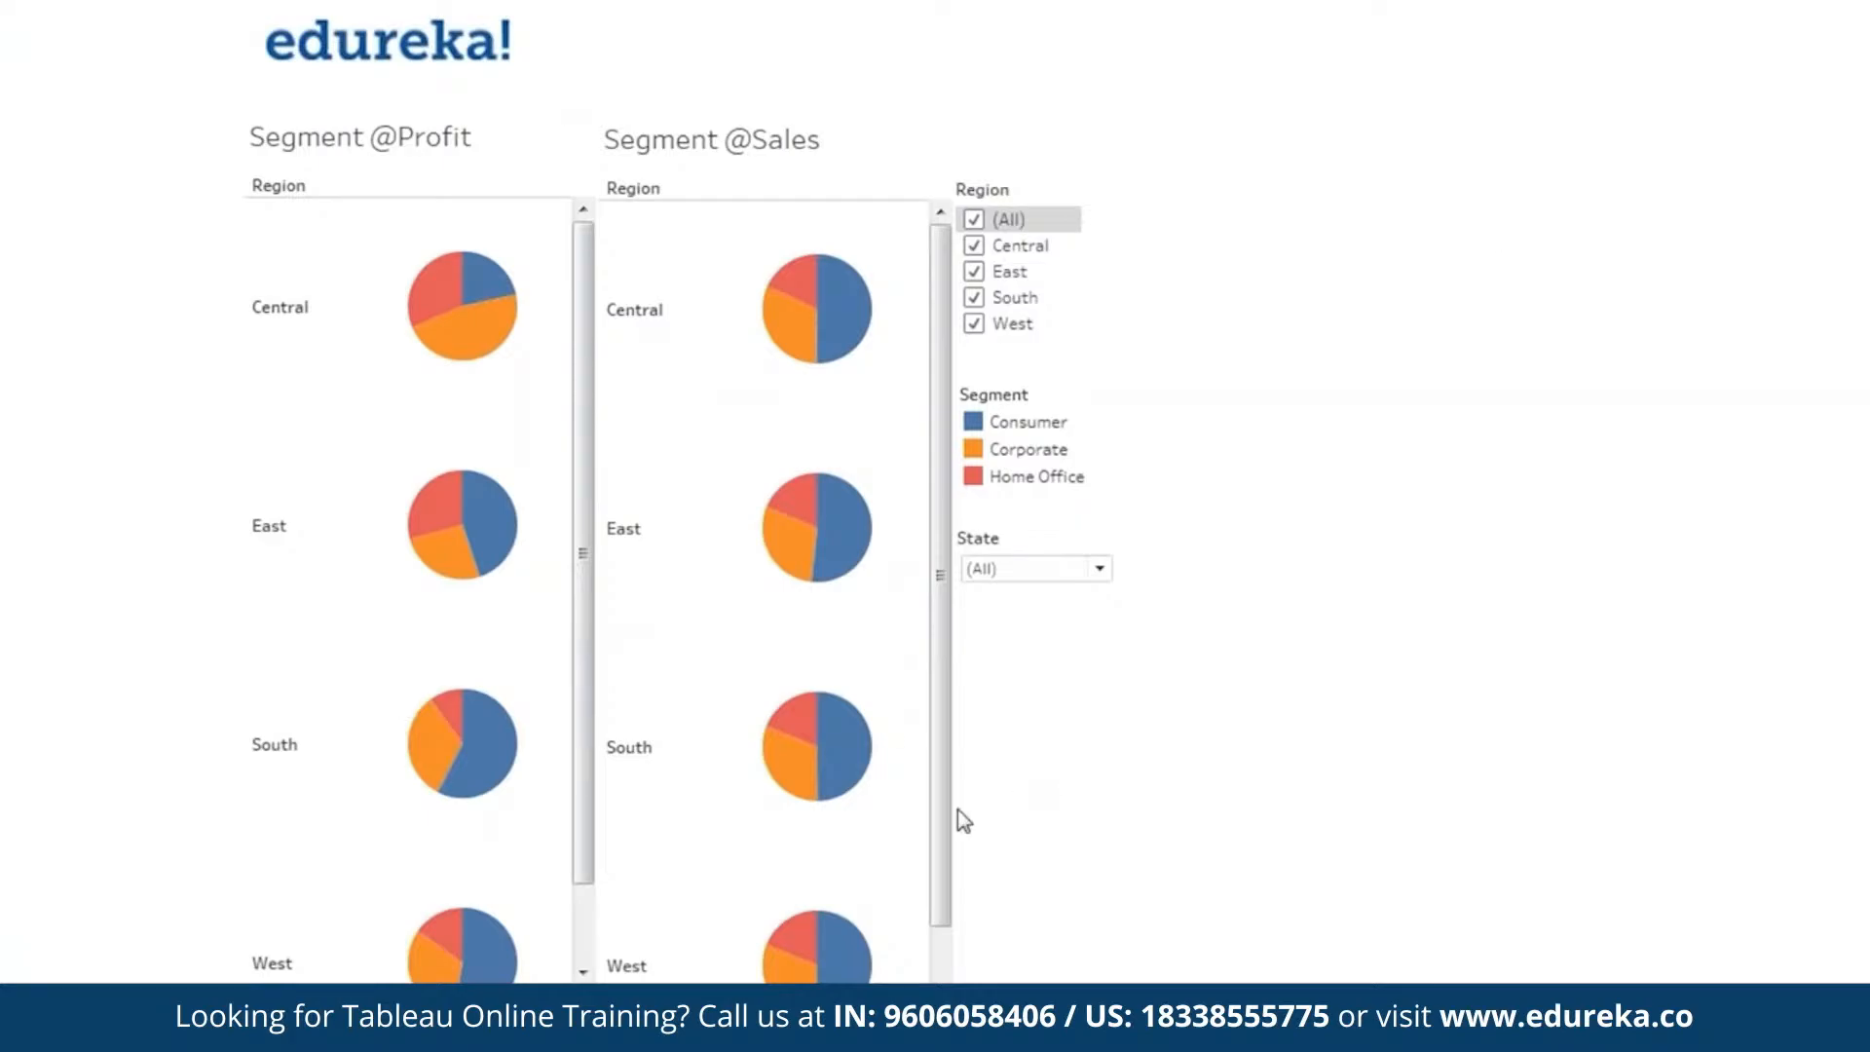
In presentation mode, limit the Region filter to Central only.
{"action": "scroll", "coordinate": [938, 854], "scroll_direction": "down", "scroll_amount": 2}
{"action": "scroll", "coordinate": [837, 545], "scroll_direction": "up", "scroll_amount": 2}
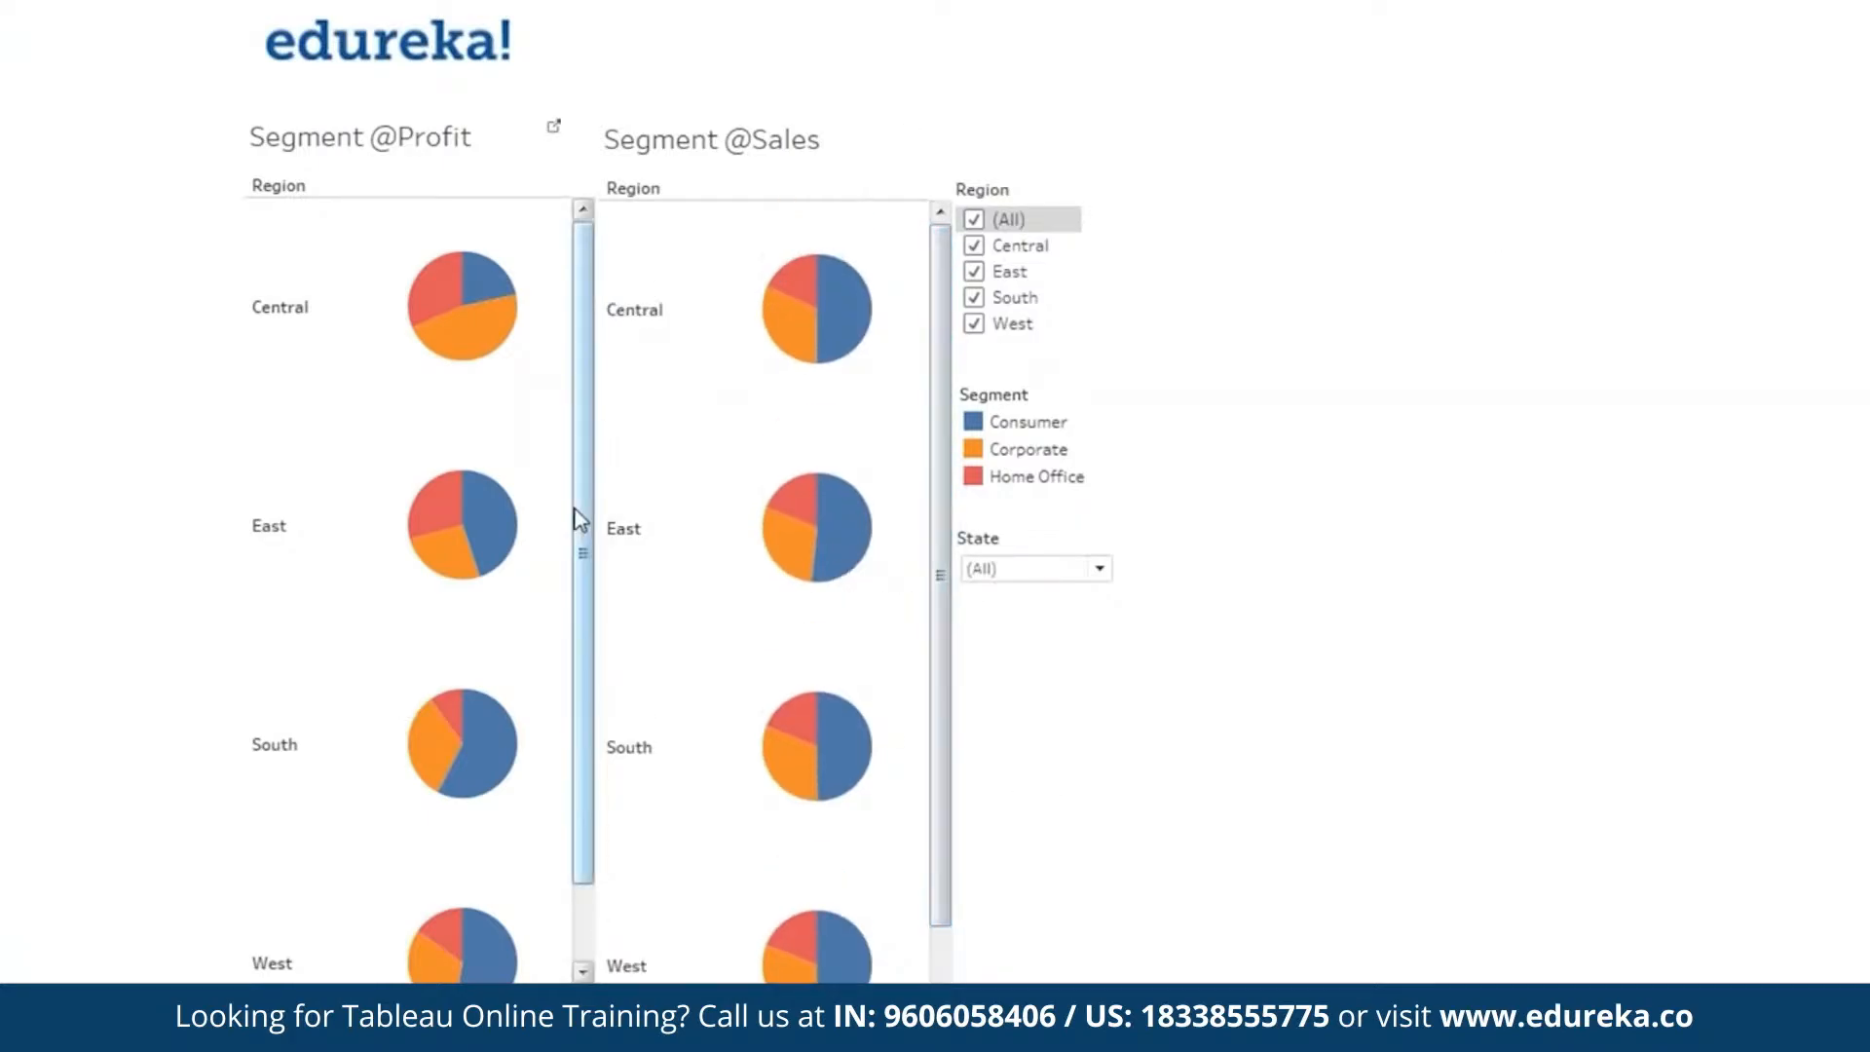
{"action": "scroll", "coordinate": [576, 584], "scroll_direction": "down", "scroll_amount": 3}
{"action": "scroll", "coordinate": [575, 585], "scroll_direction": "up", "scroll_amount": 3}
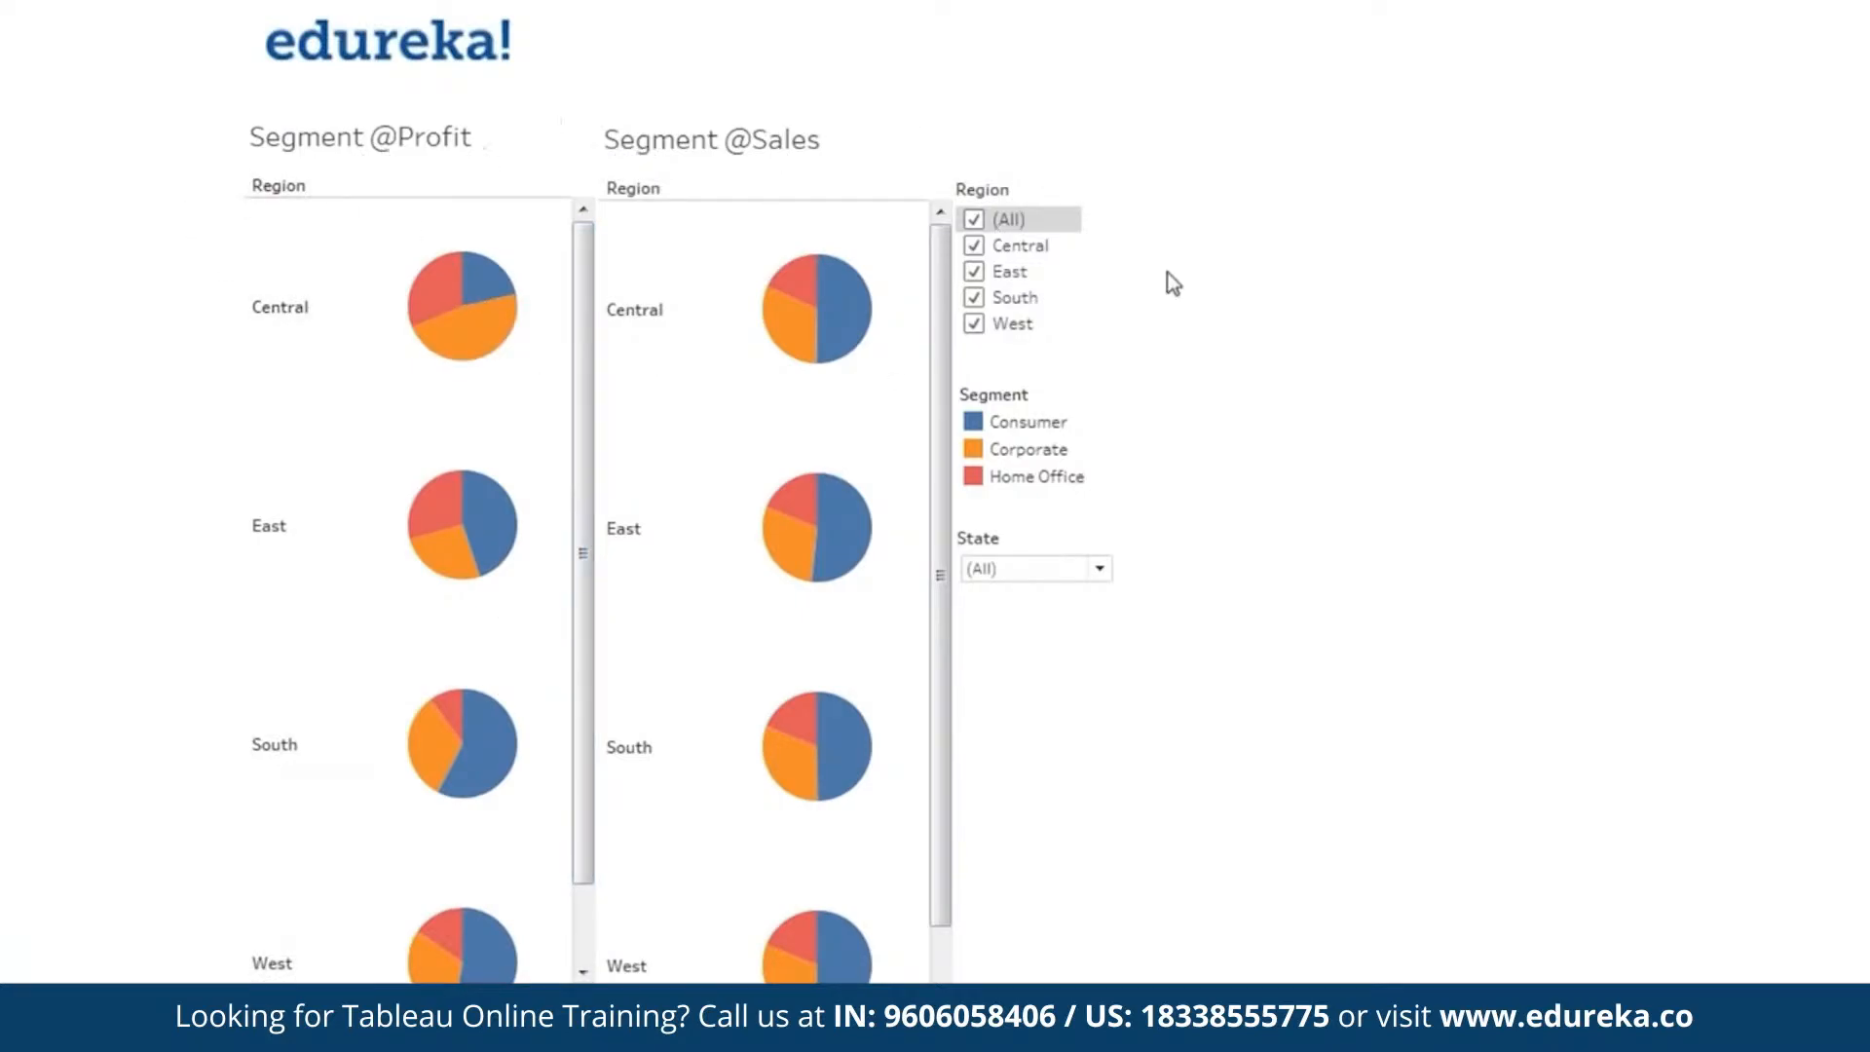
{"action": "left_click", "coordinate": [975, 220]}
{"action": "left_click", "coordinate": [975, 245]}
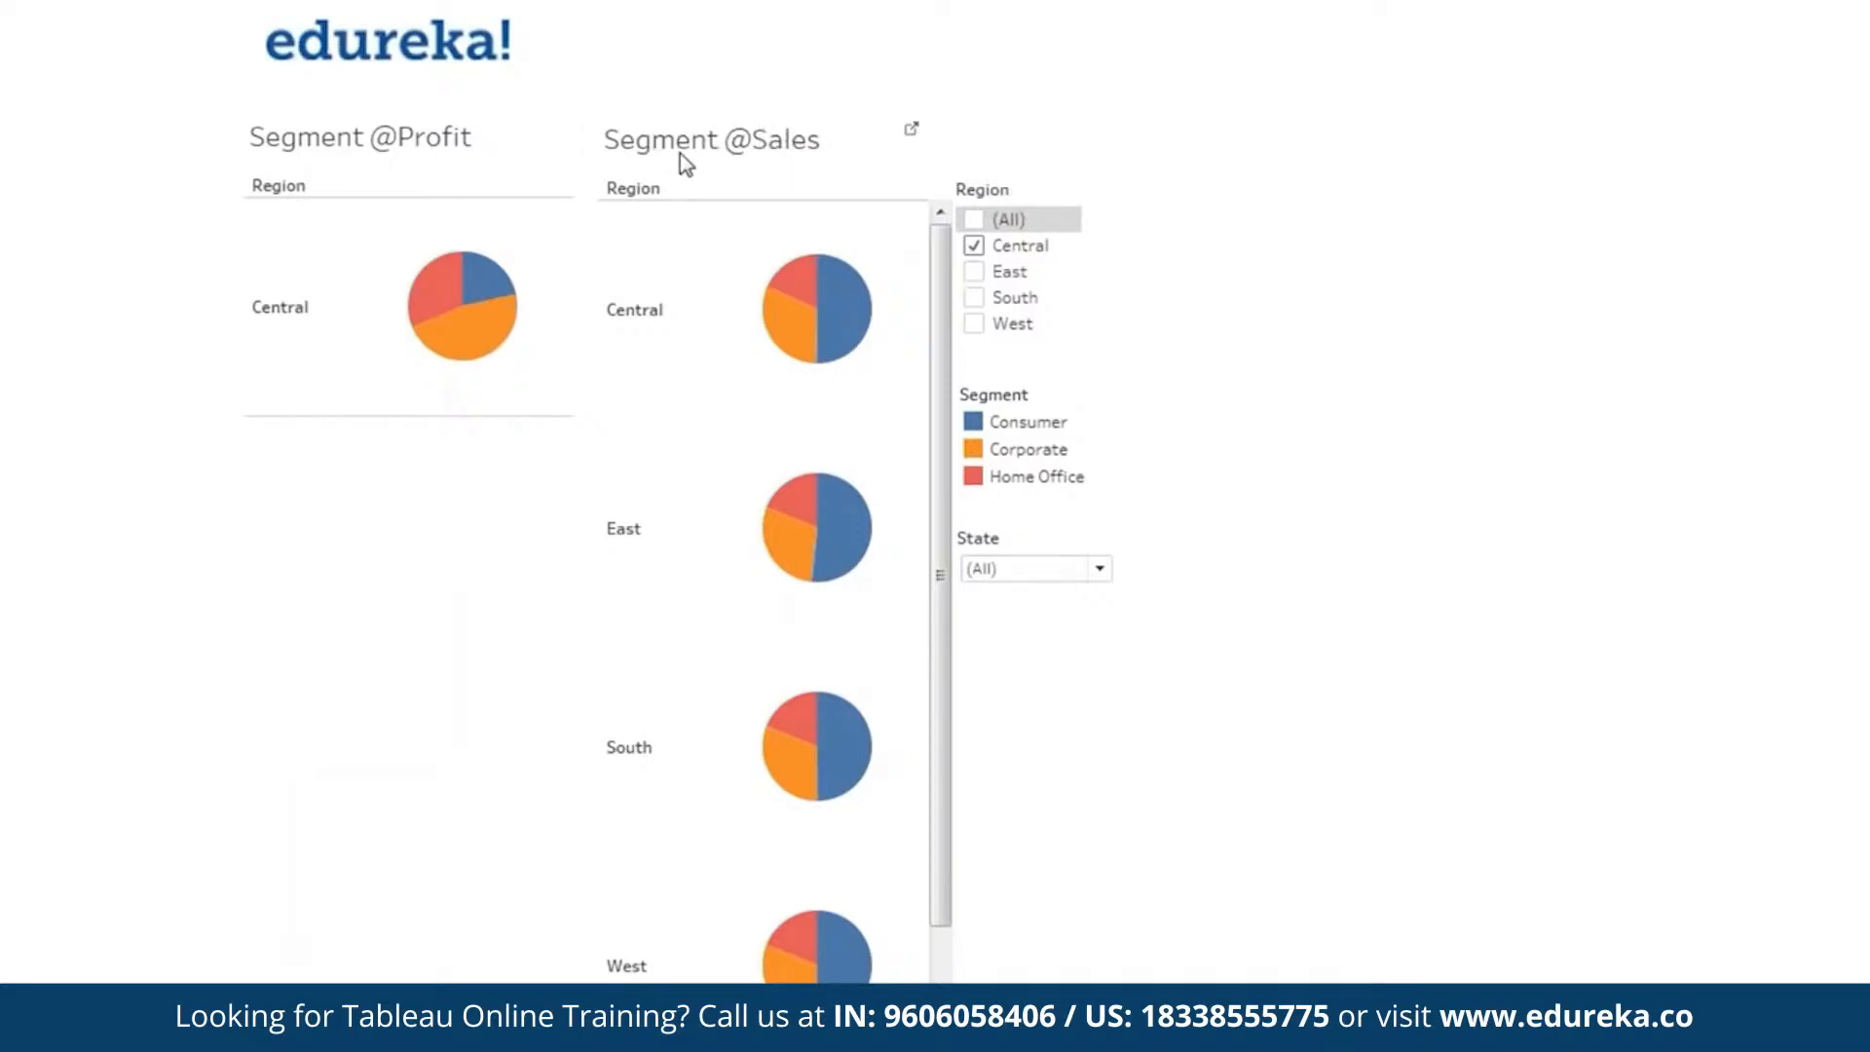
{"action": "key", "text": "Escape"}
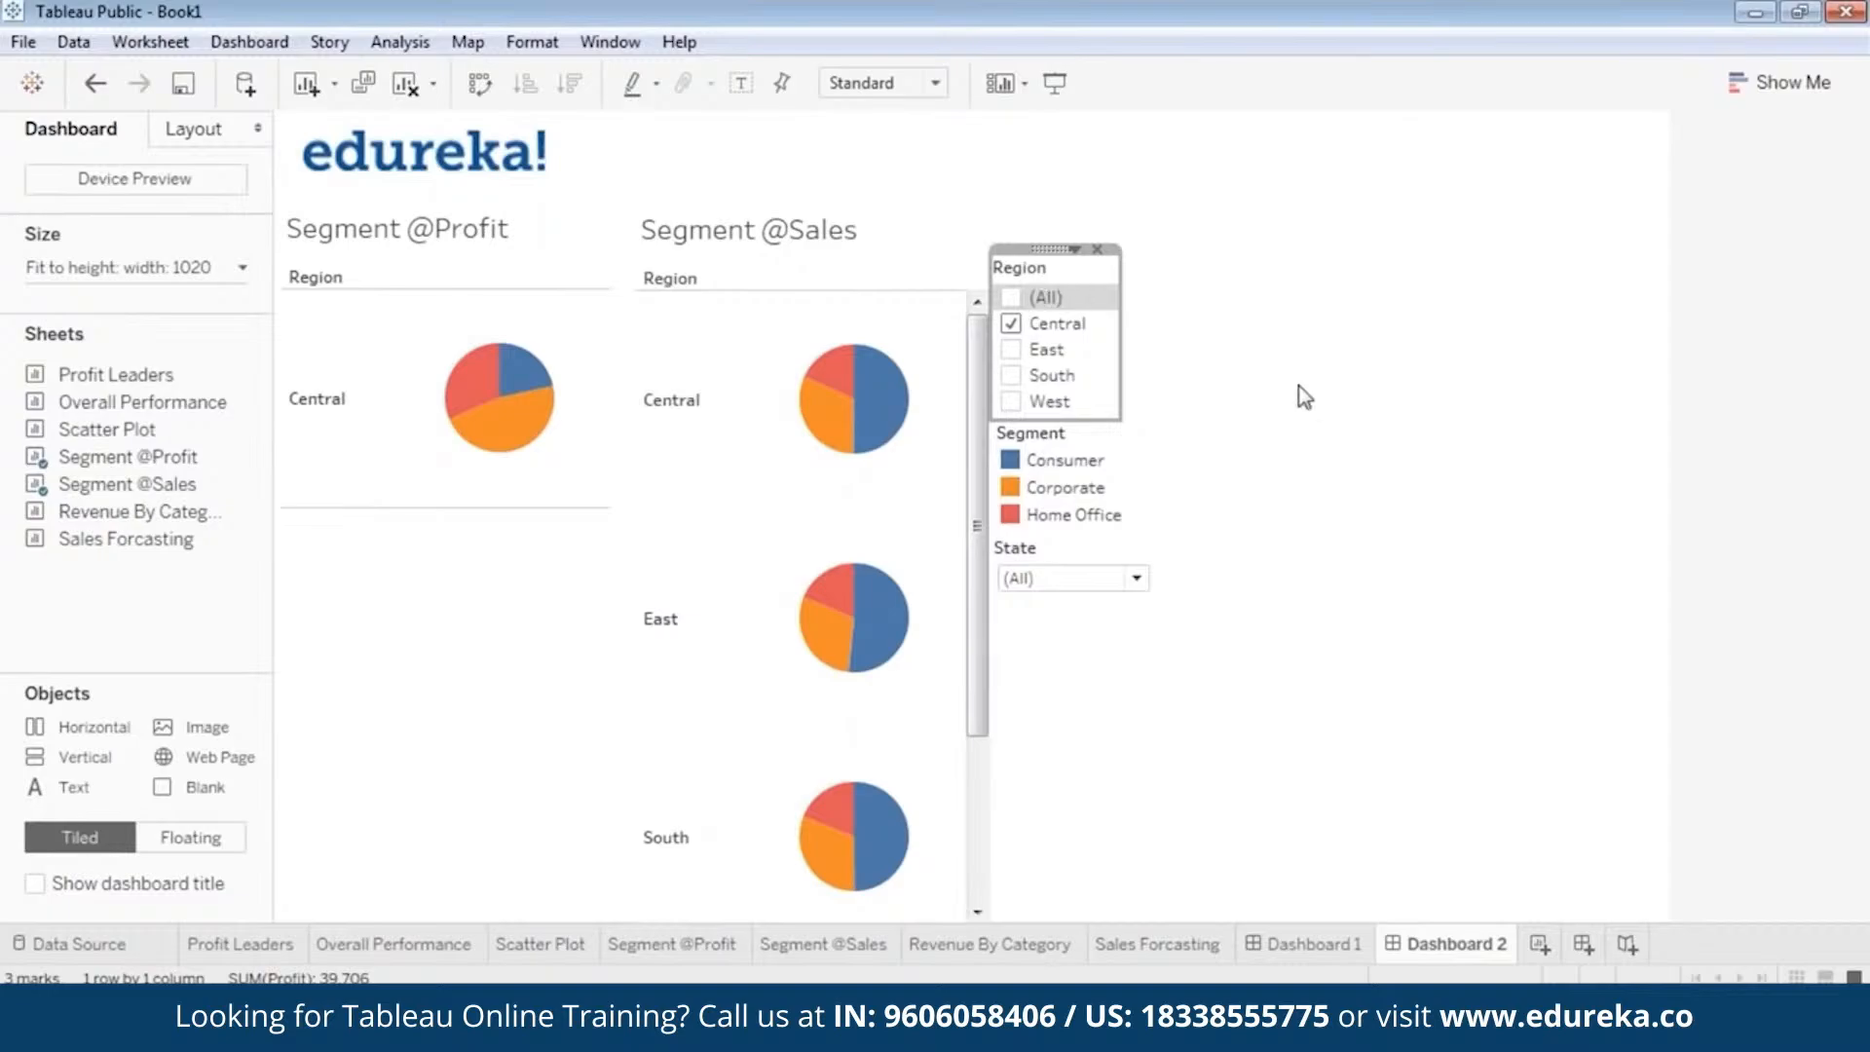
{"action": "left_click", "coordinate": [1305, 398]}
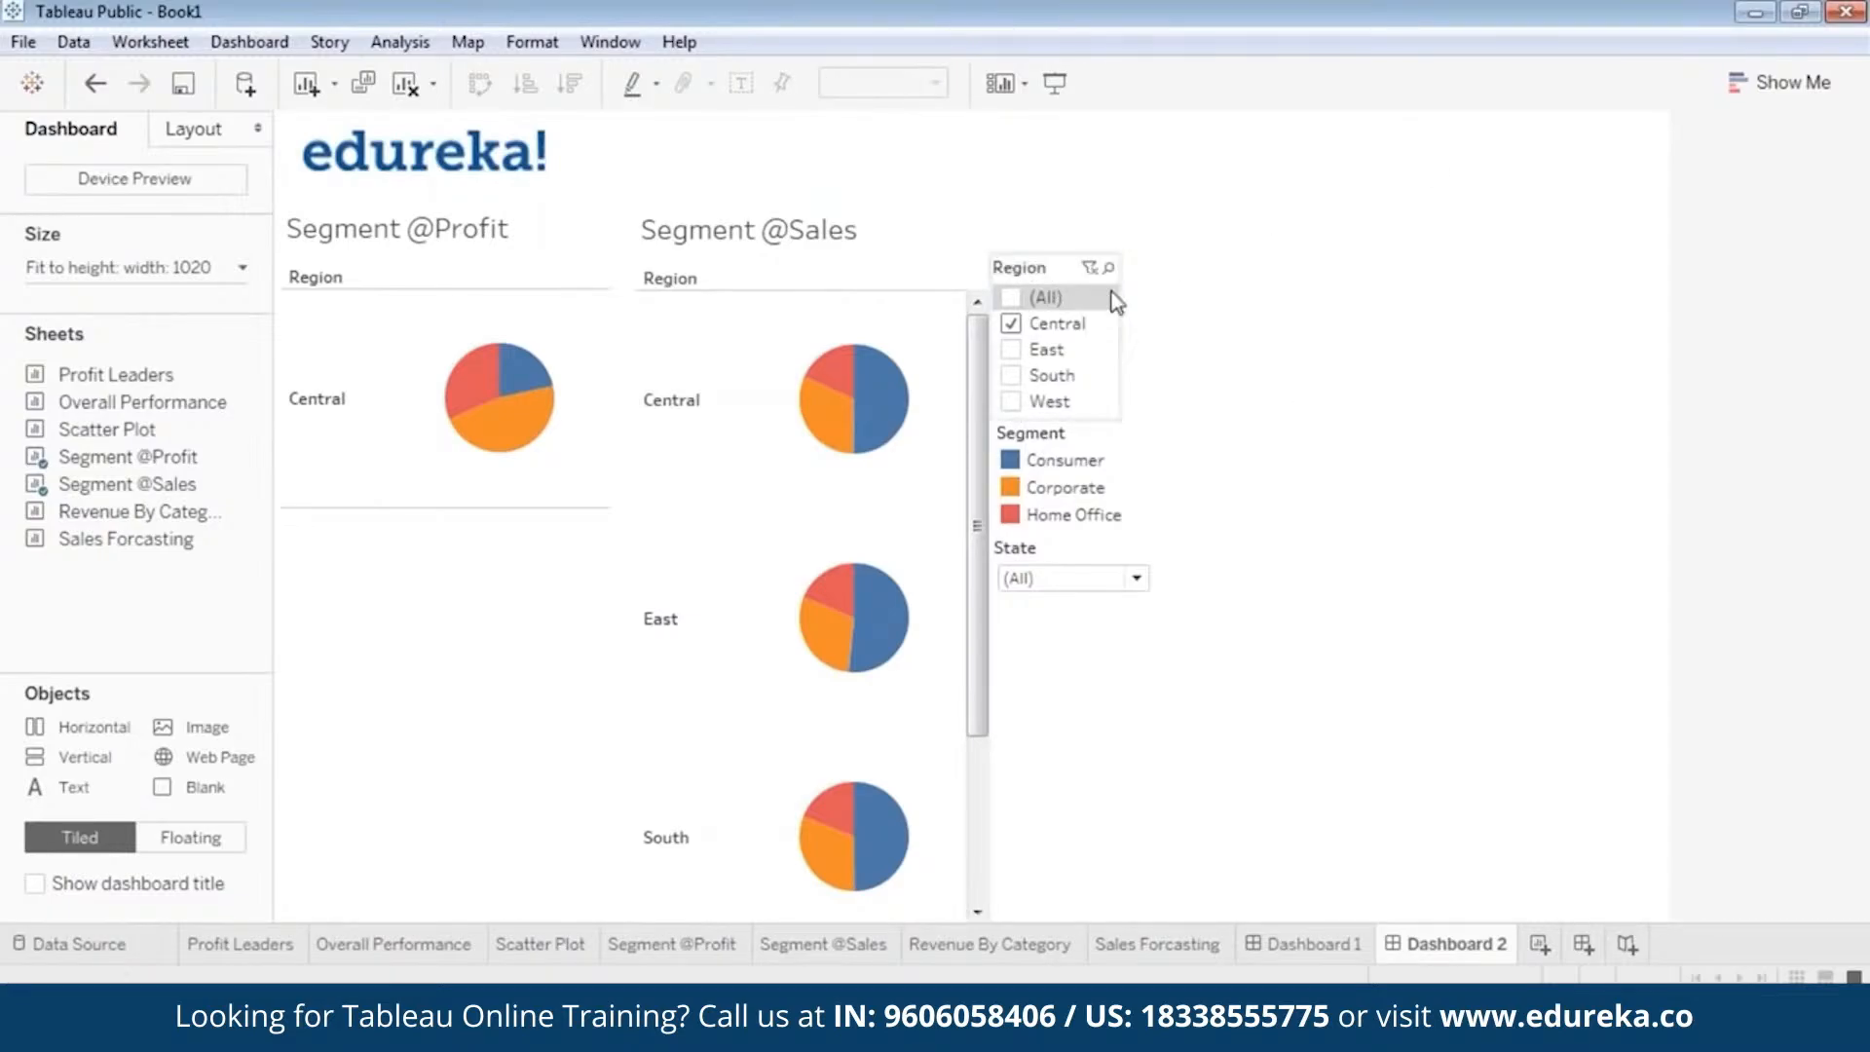
{"action": "left_click", "coordinate": [1051, 271]}
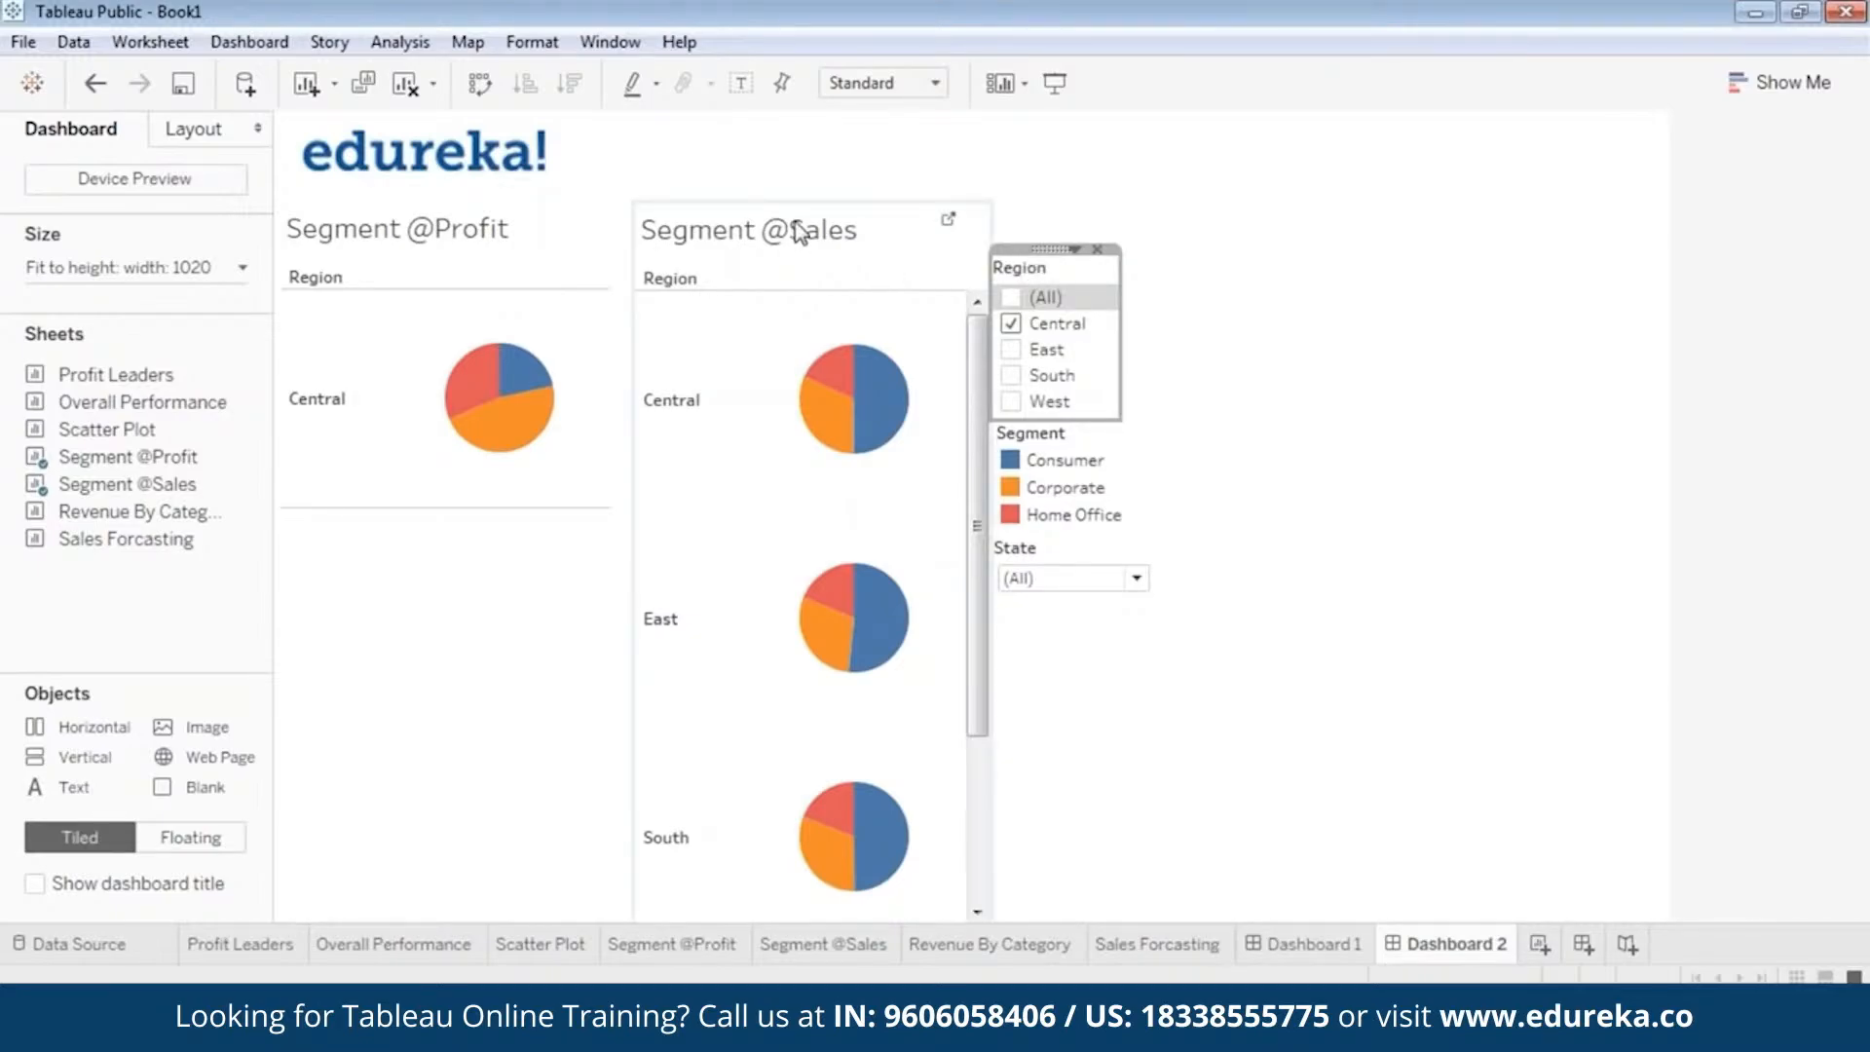
{"action": "right_click", "coordinate": [1042, 254]}
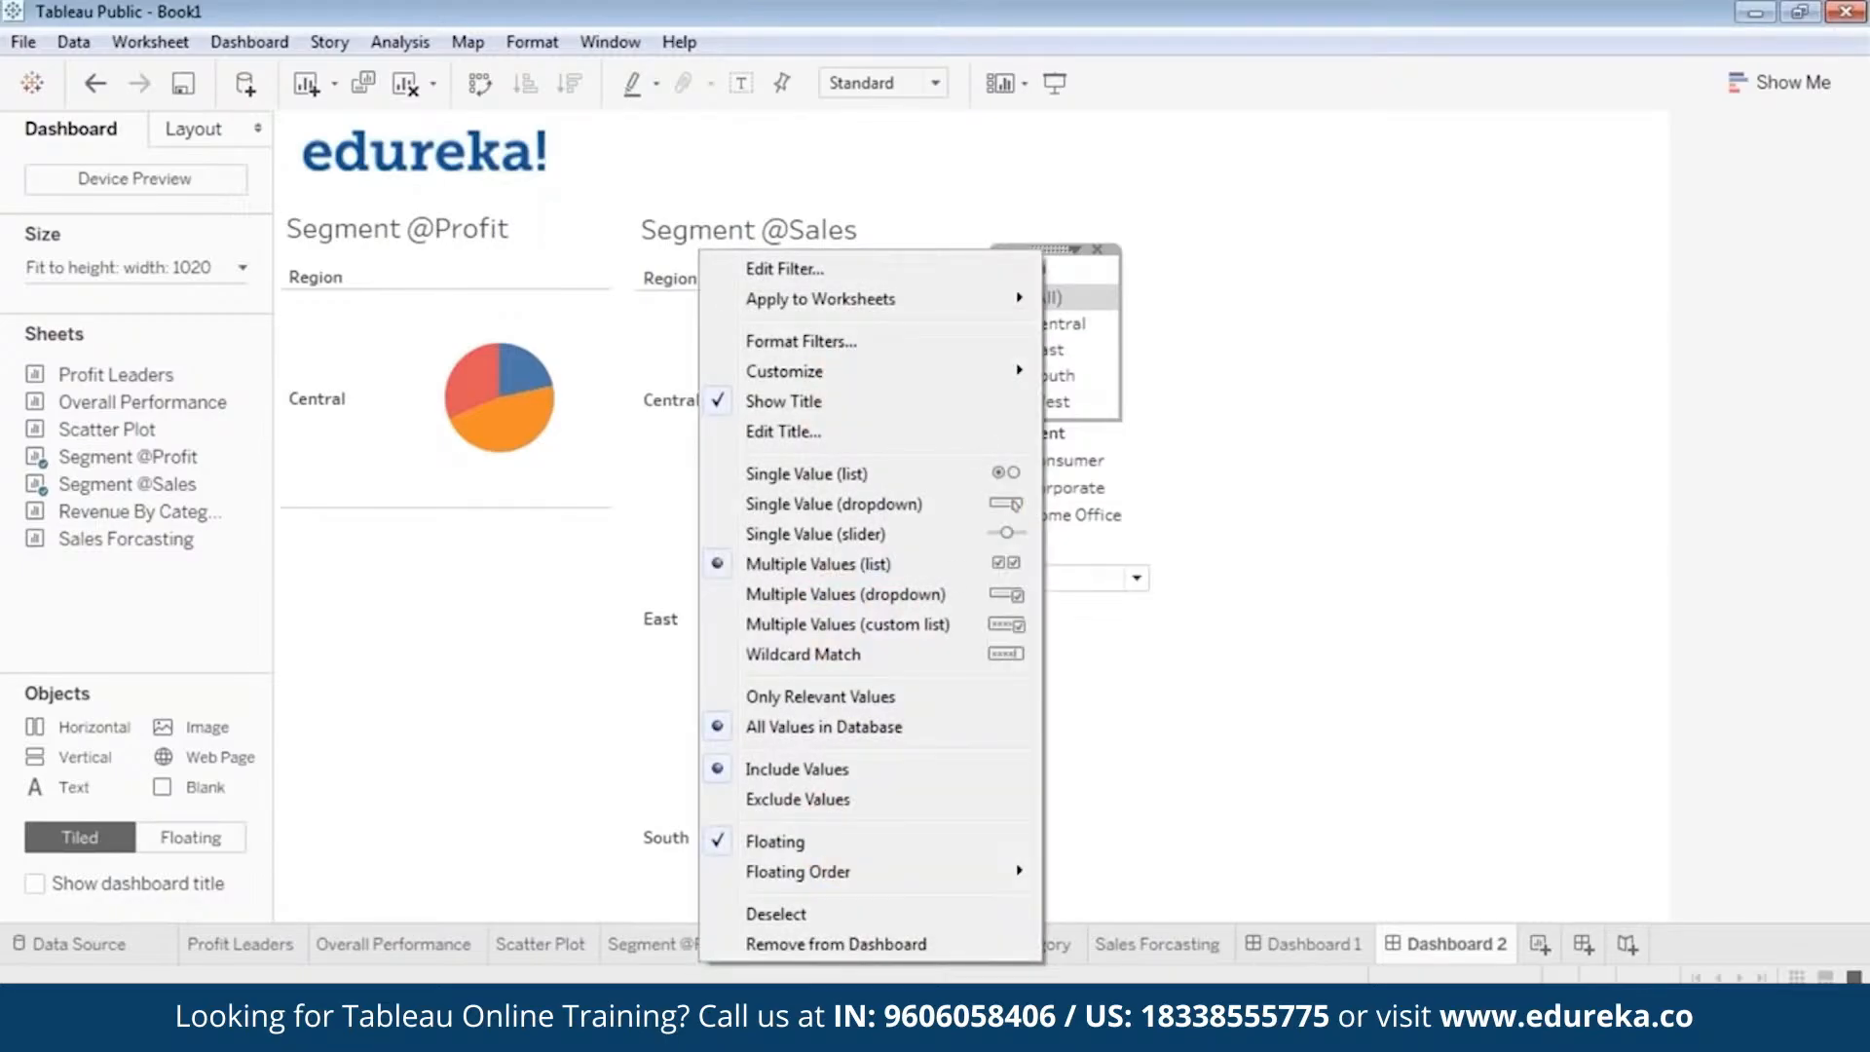
{"action": "mouse_move", "coordinate": [937, 302]}
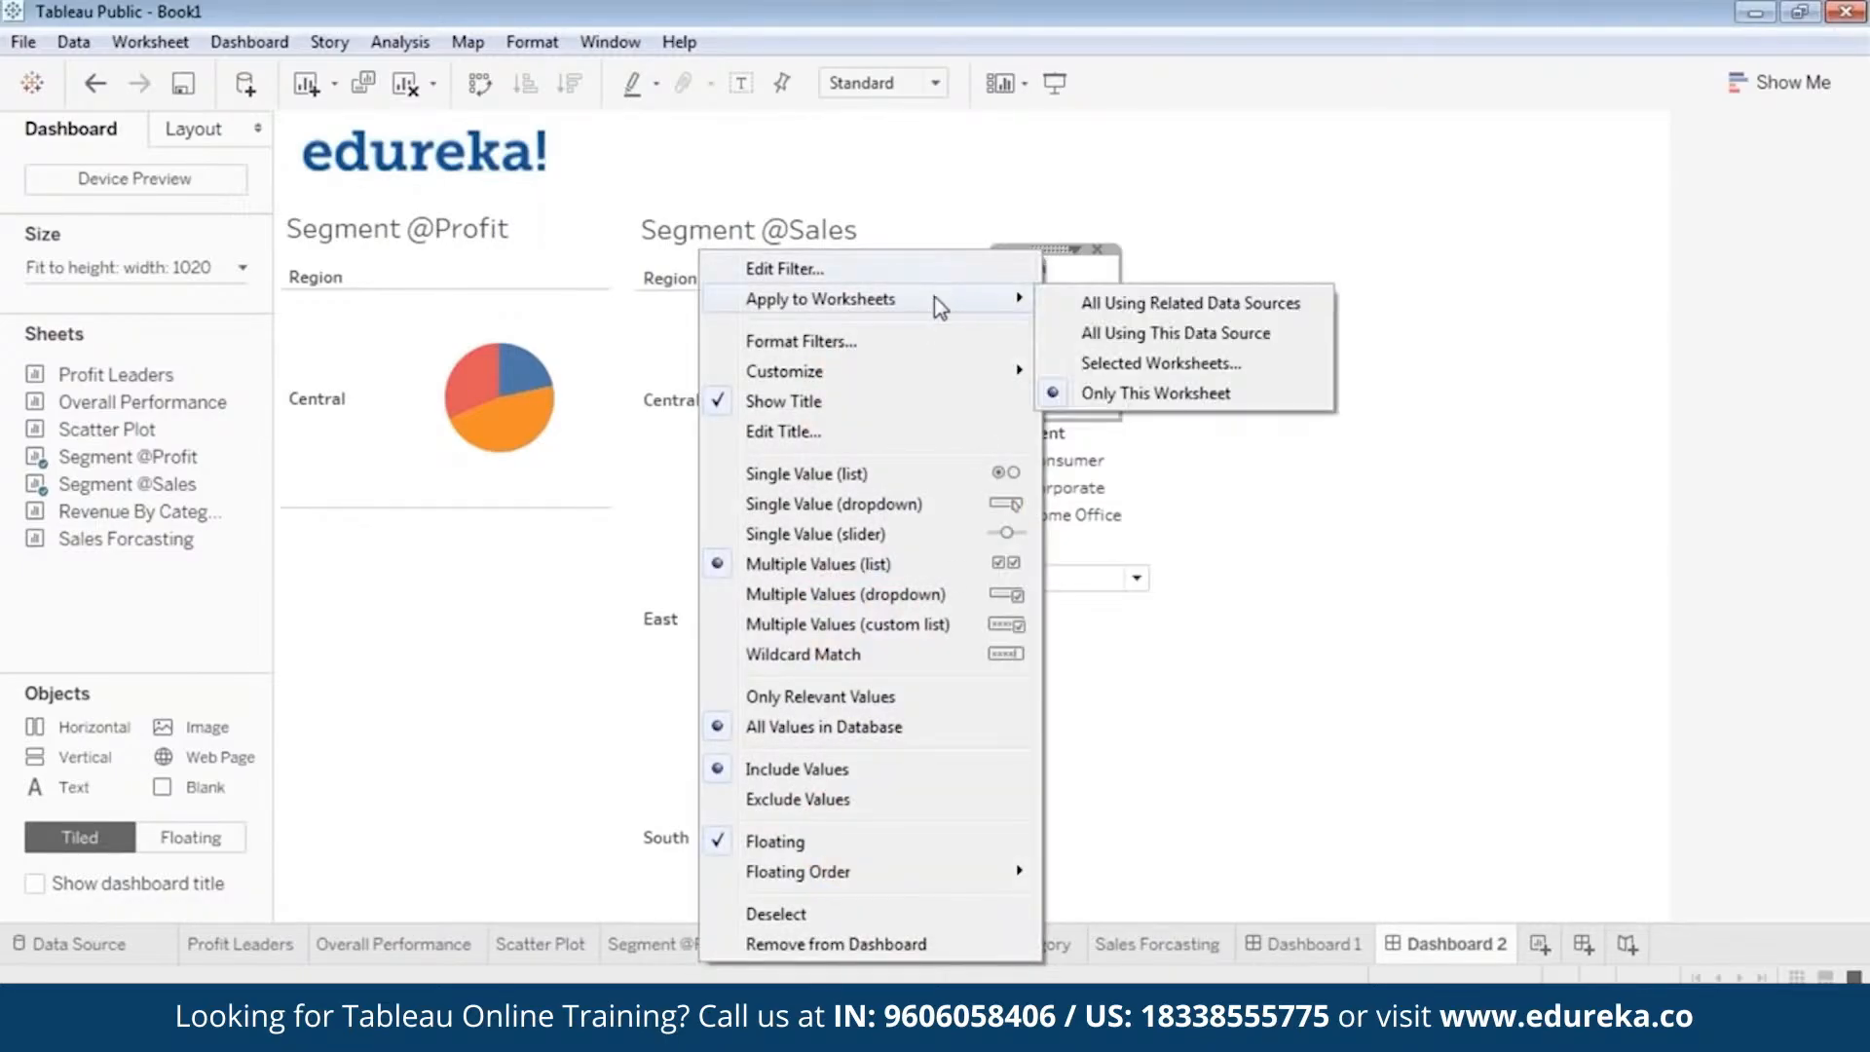
{"action": "left_click", "coordinate": [1122, 368]}
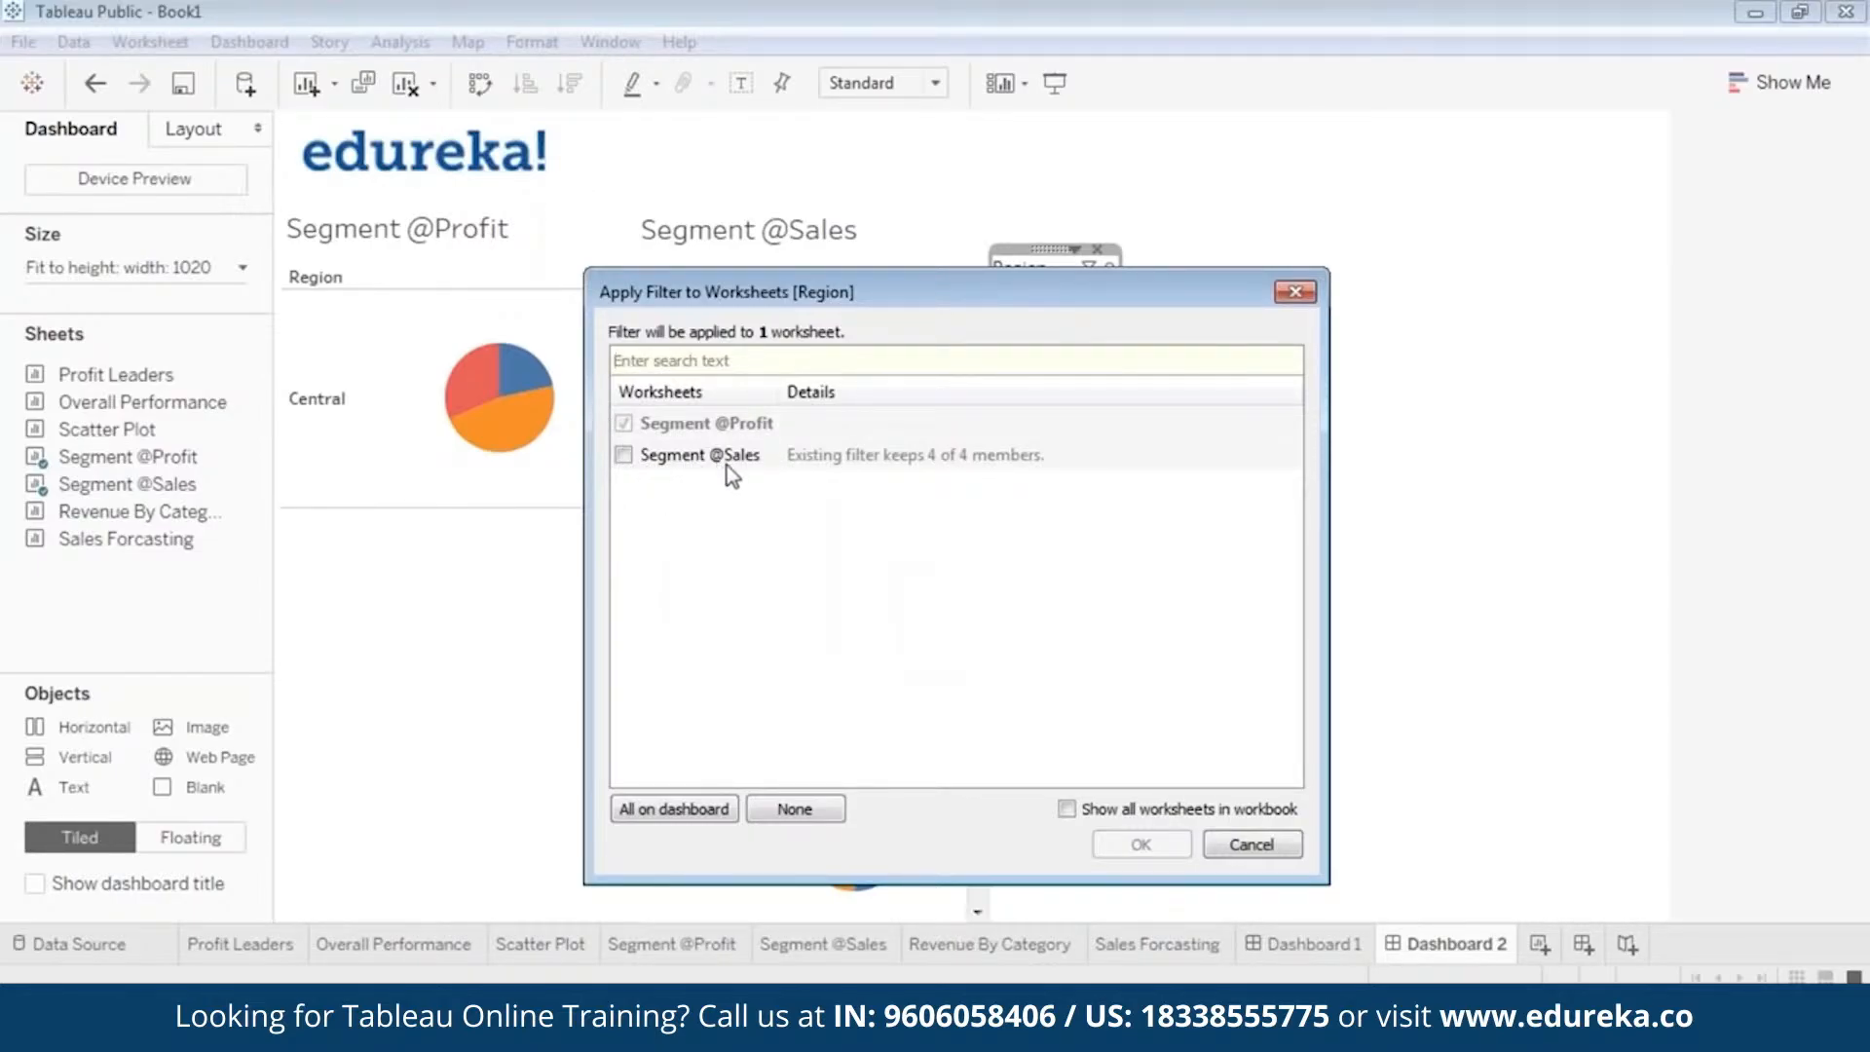
{"action": "left_click", "coordinate": [624, 456]}
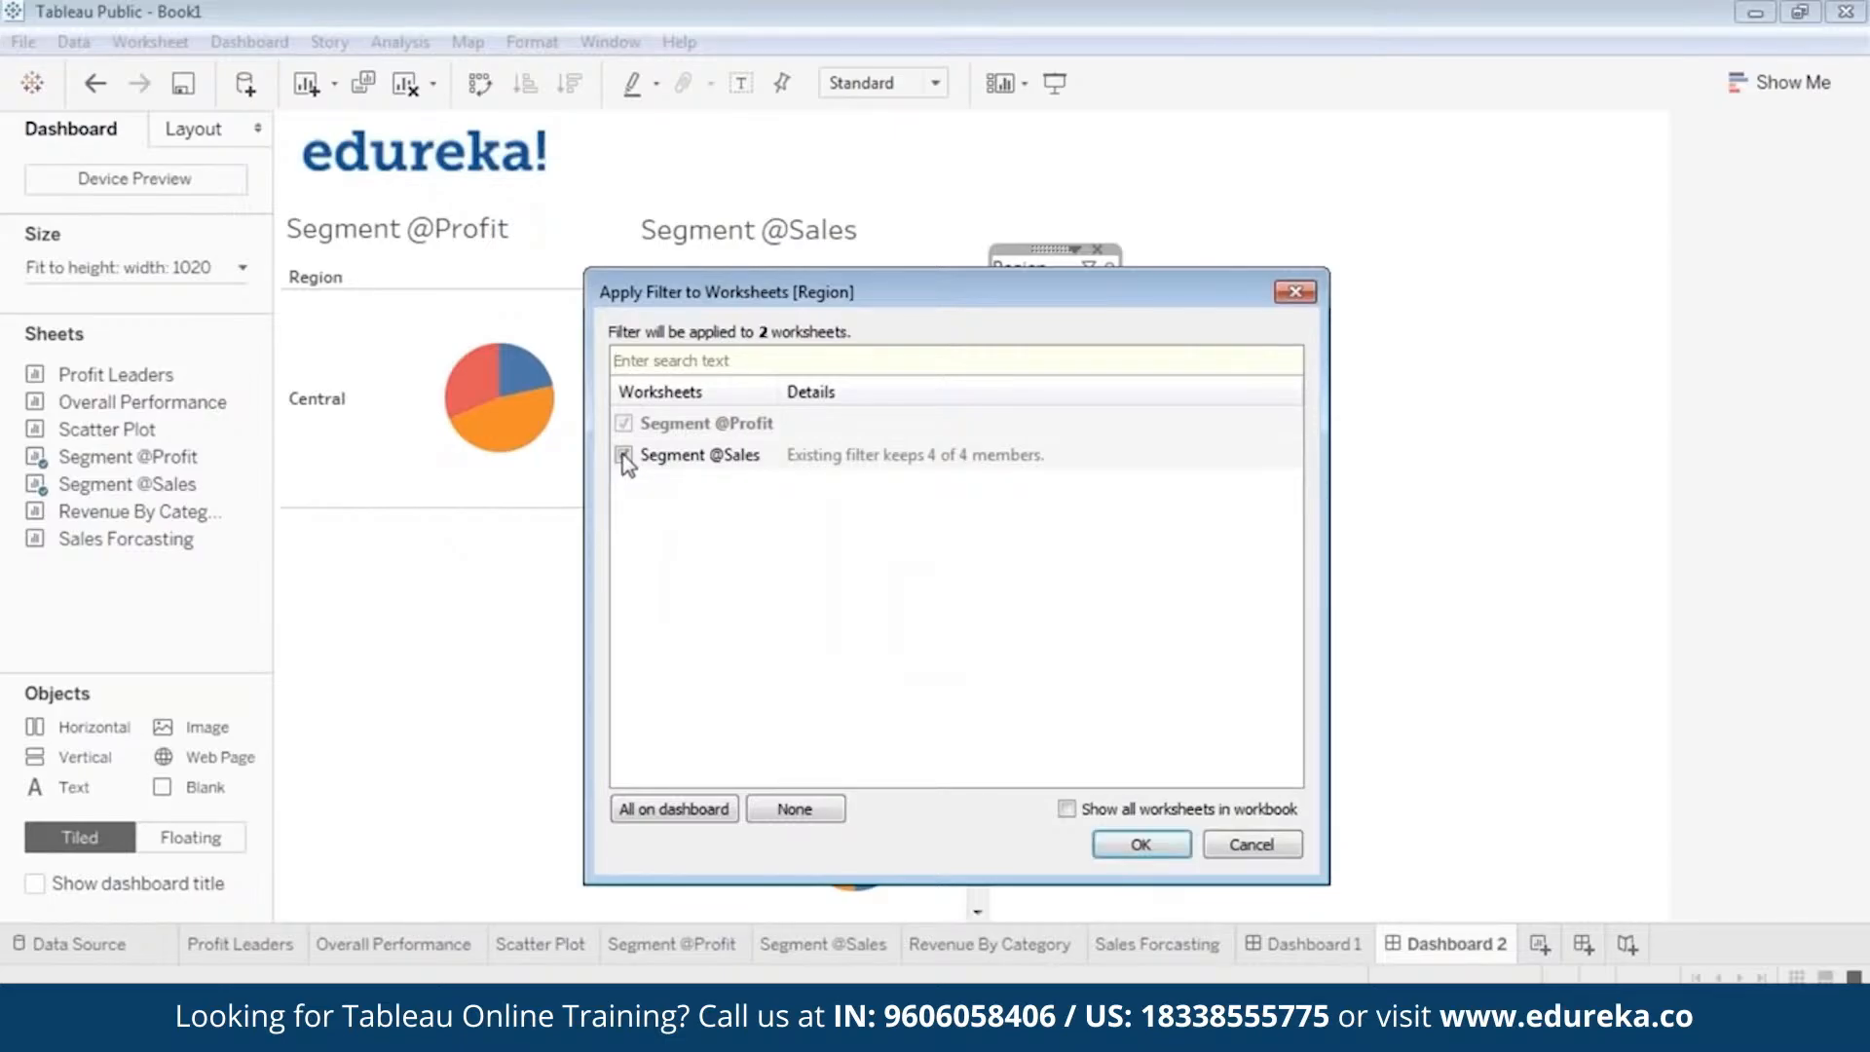
{"action": "left_click", "coordinate": [1141, 845]}
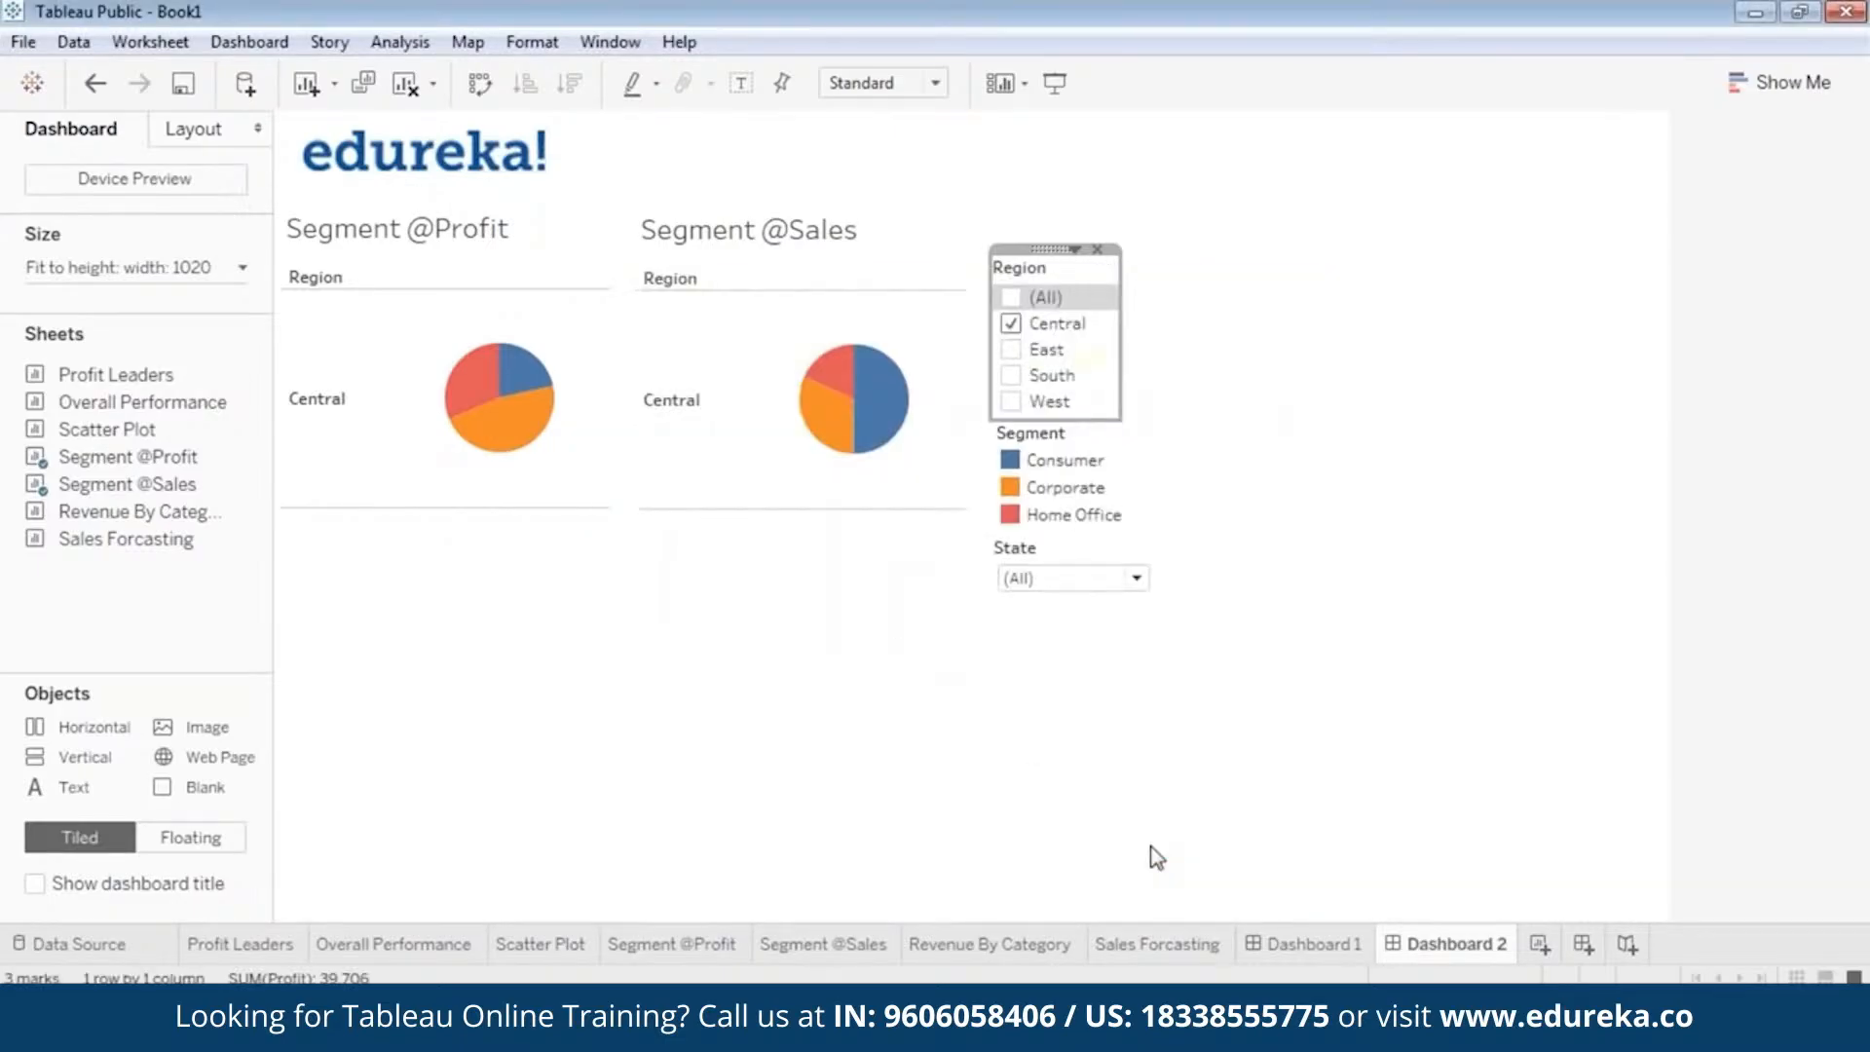
Test the Region filter in presentation mode by switching it to East only, followed by South only.
{"action": "left_click", "coordinate": [1054, 82]}
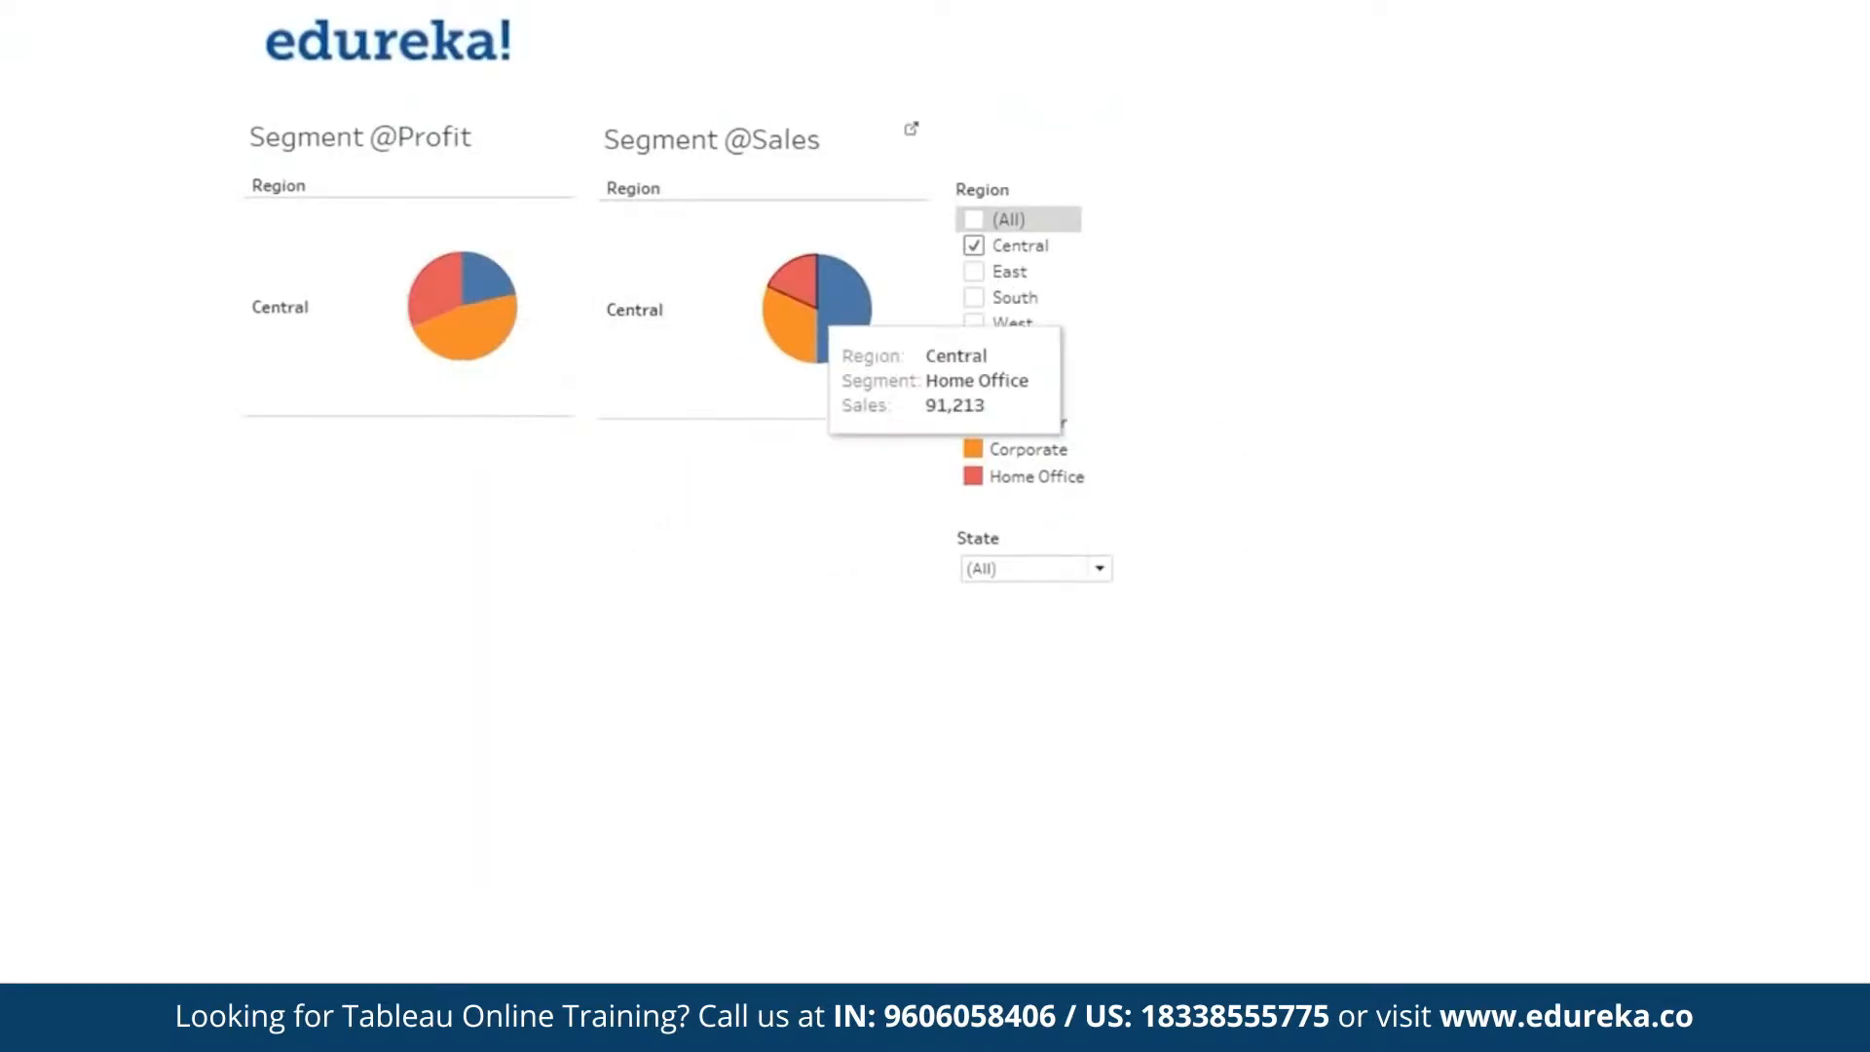
{"action": "left_click", "coordinate": [976, 247]}
{"action": "left_click", "coordinate": [976, 273]}
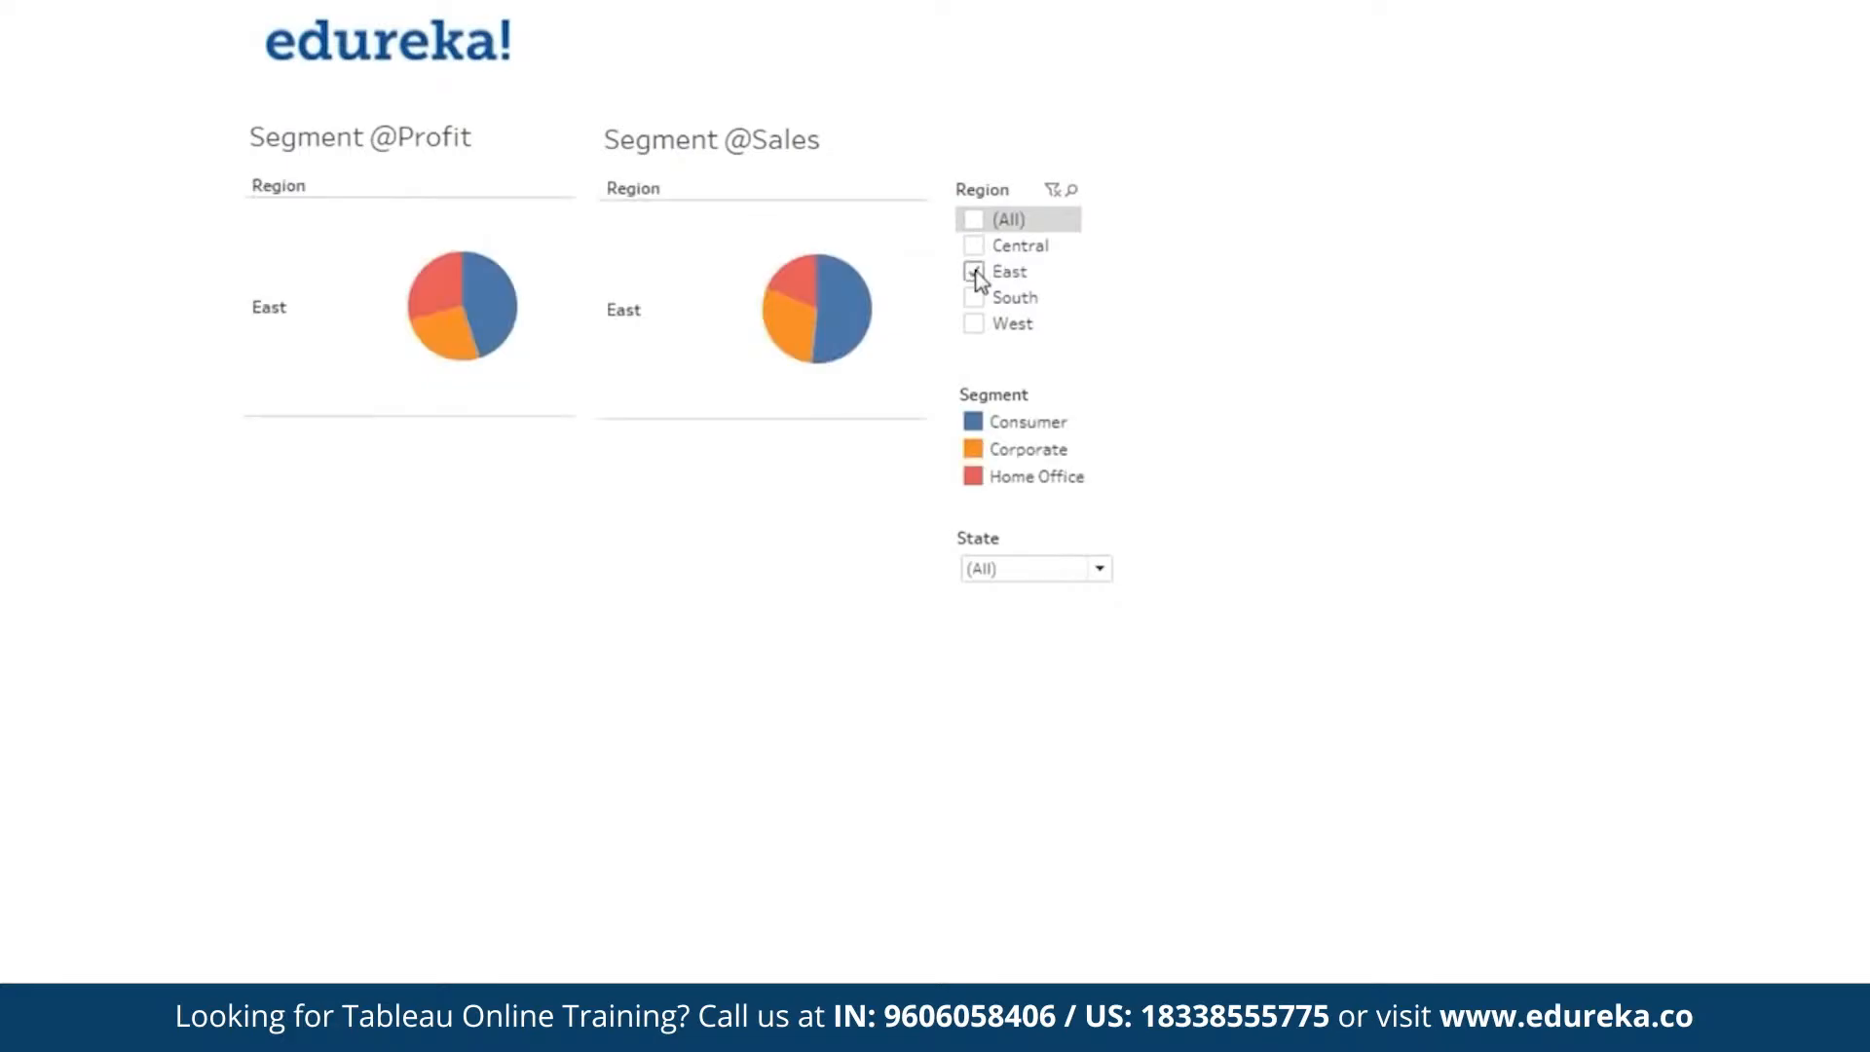
{"action": "left_click", "coordinate": [976, 272]}
{"action": "left_click", "coordinate": [975, 297]}
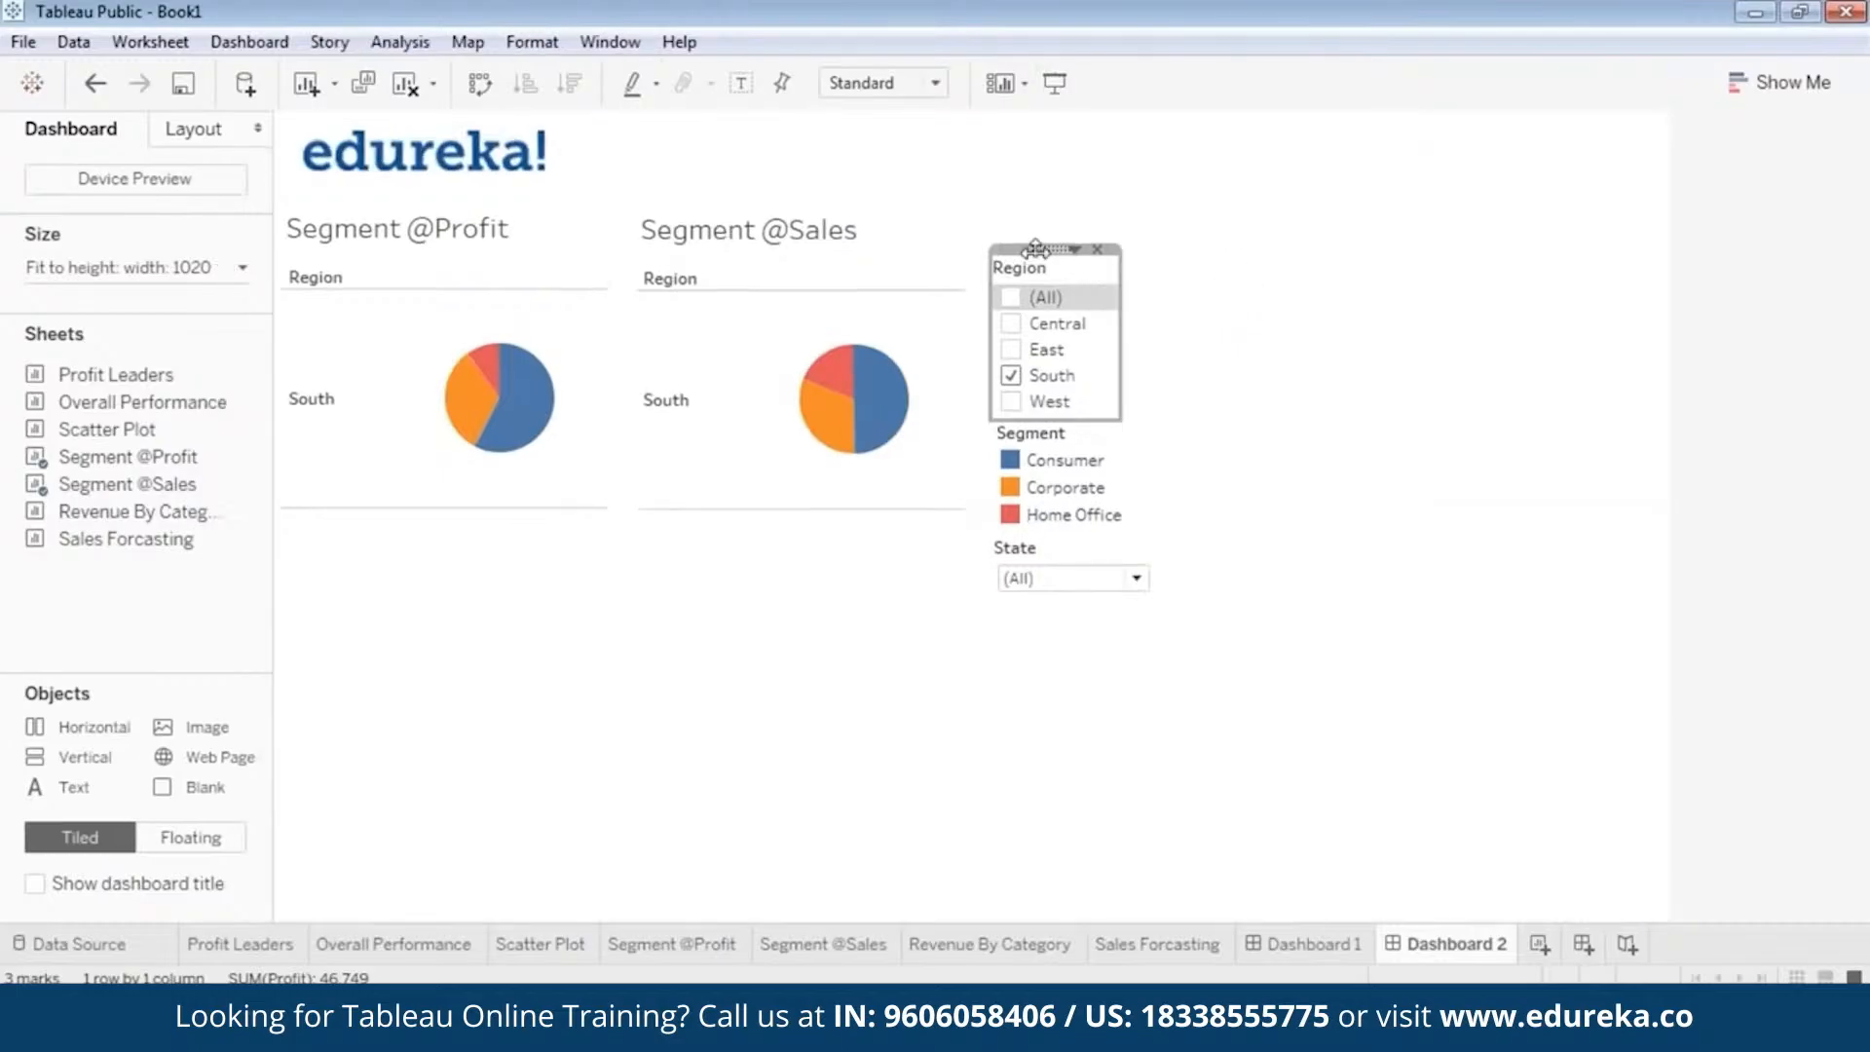
Change the Region filter to a Single Value (list), and try it in presentation mode with Central and East.
{"action": "left_click", "coordinate": [1075, 241]}
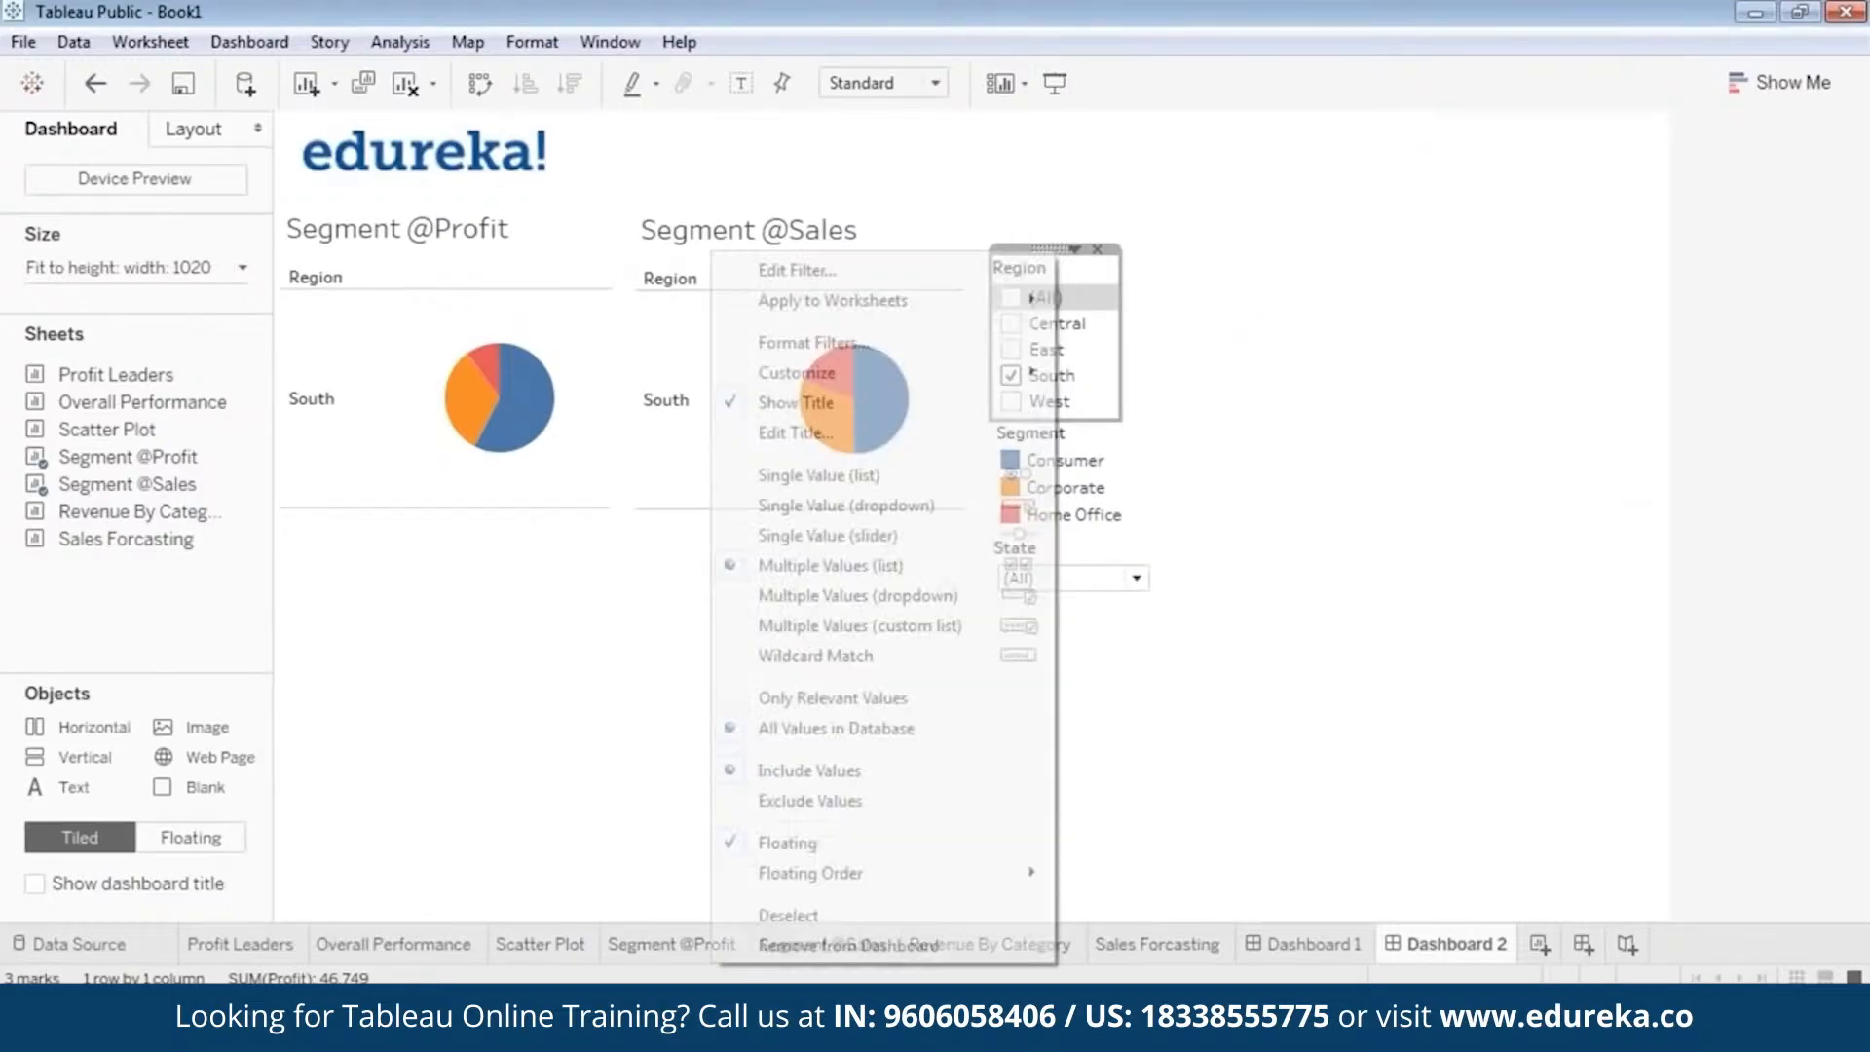
{"action": "left_click", "coordinate": [945, 475]}
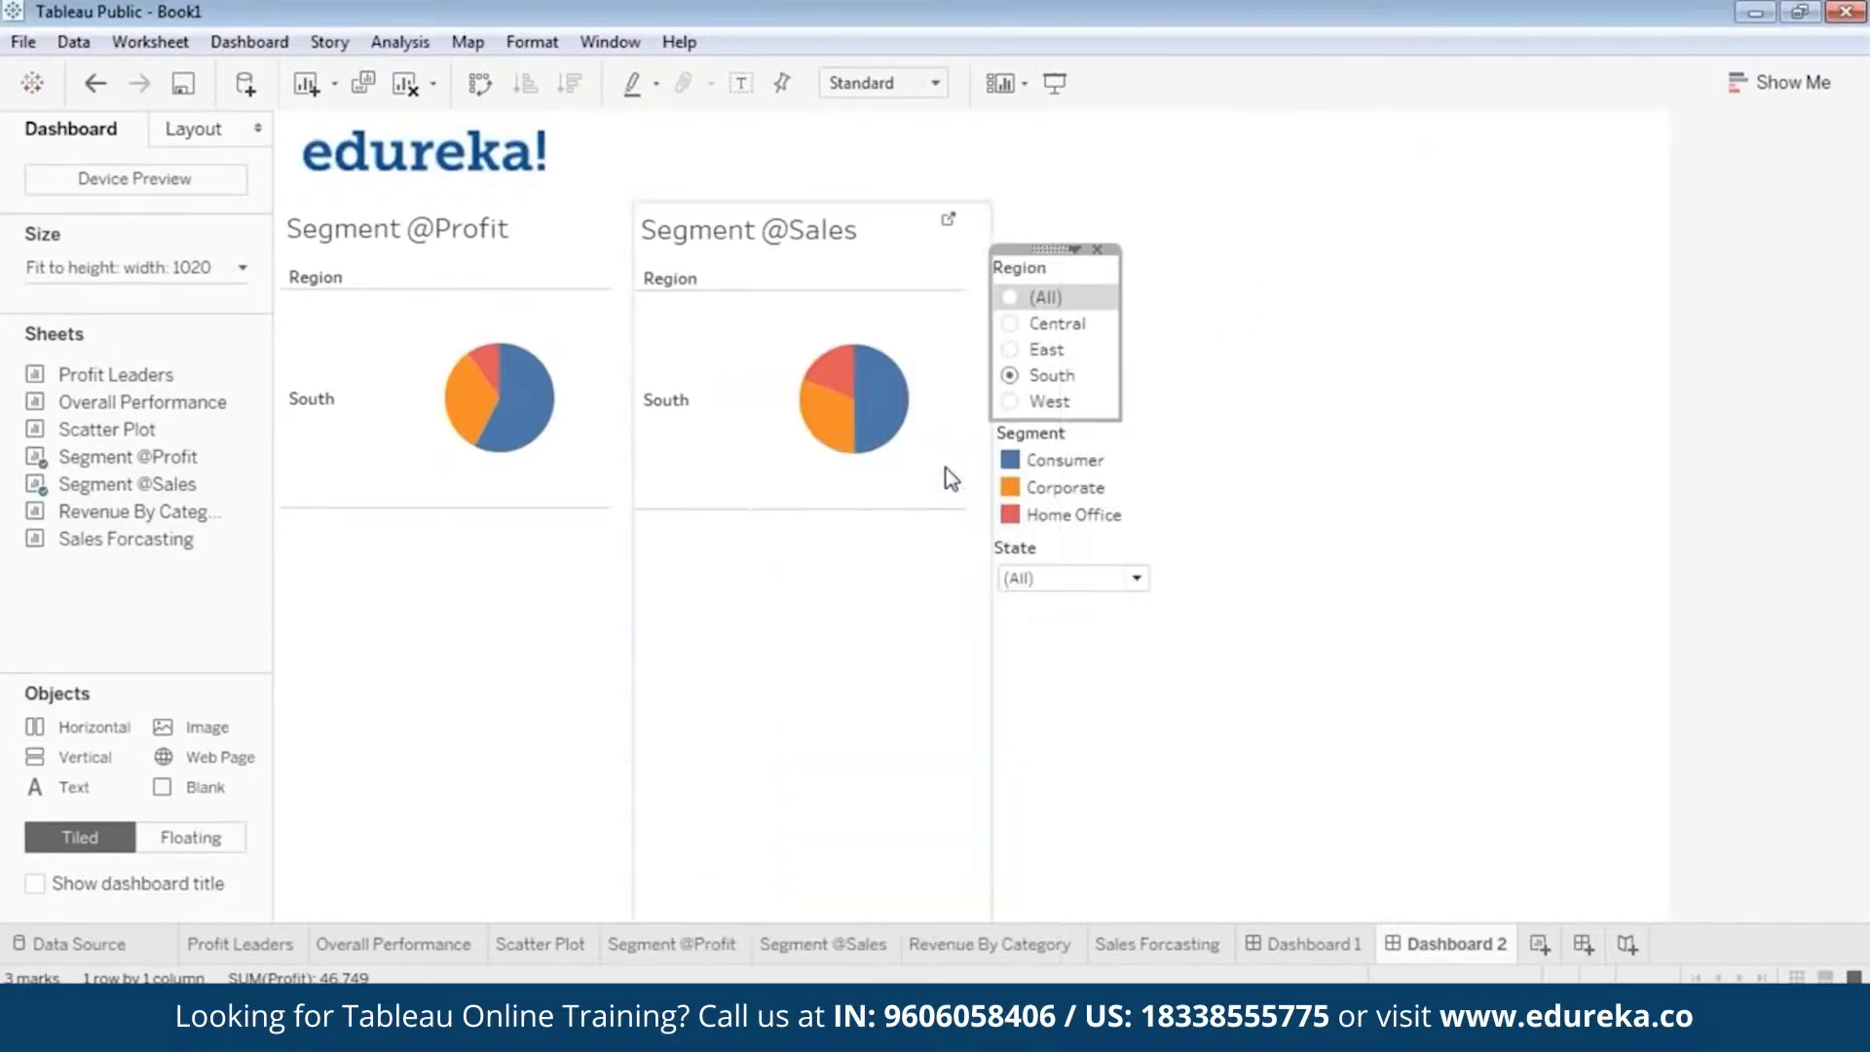
{"action": "left_click", "coordinate": [1065, 83]}
{"action": "left_click", "coordinate": [974, 246]}
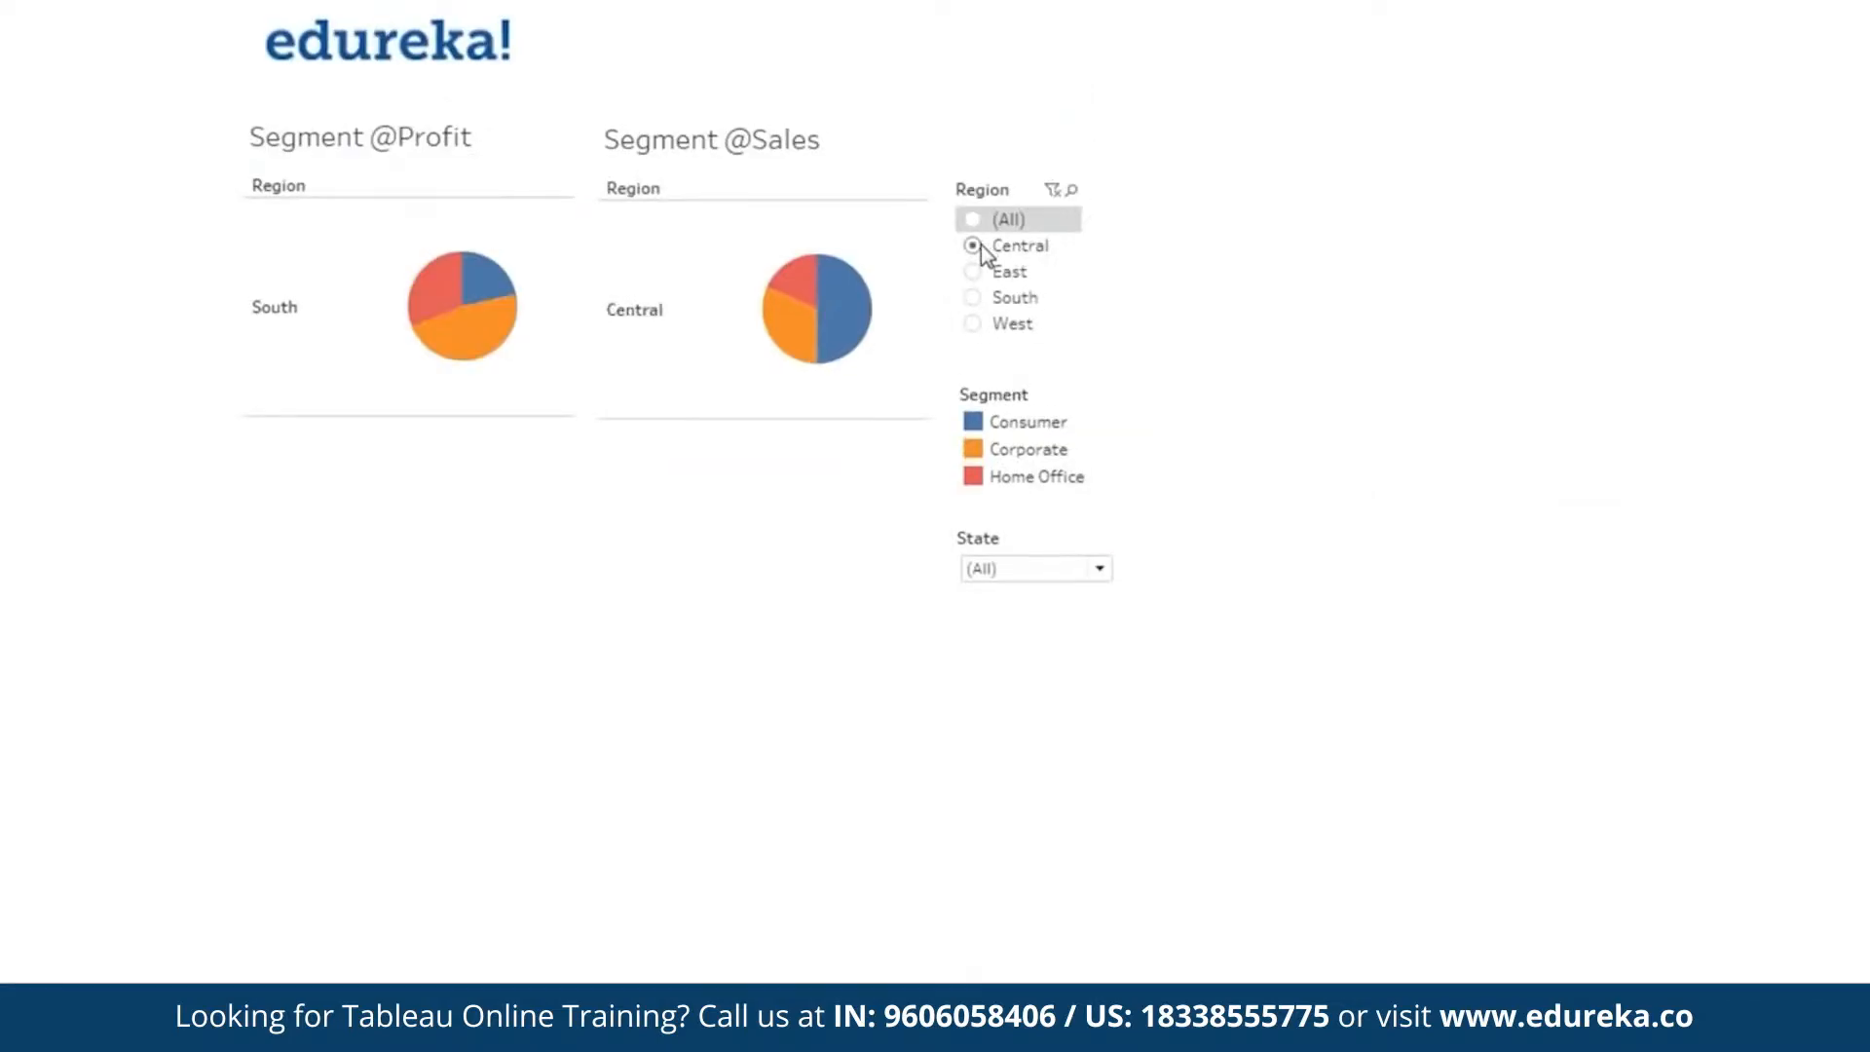
{"action": "left_click", "coordinate": [974, 272]}
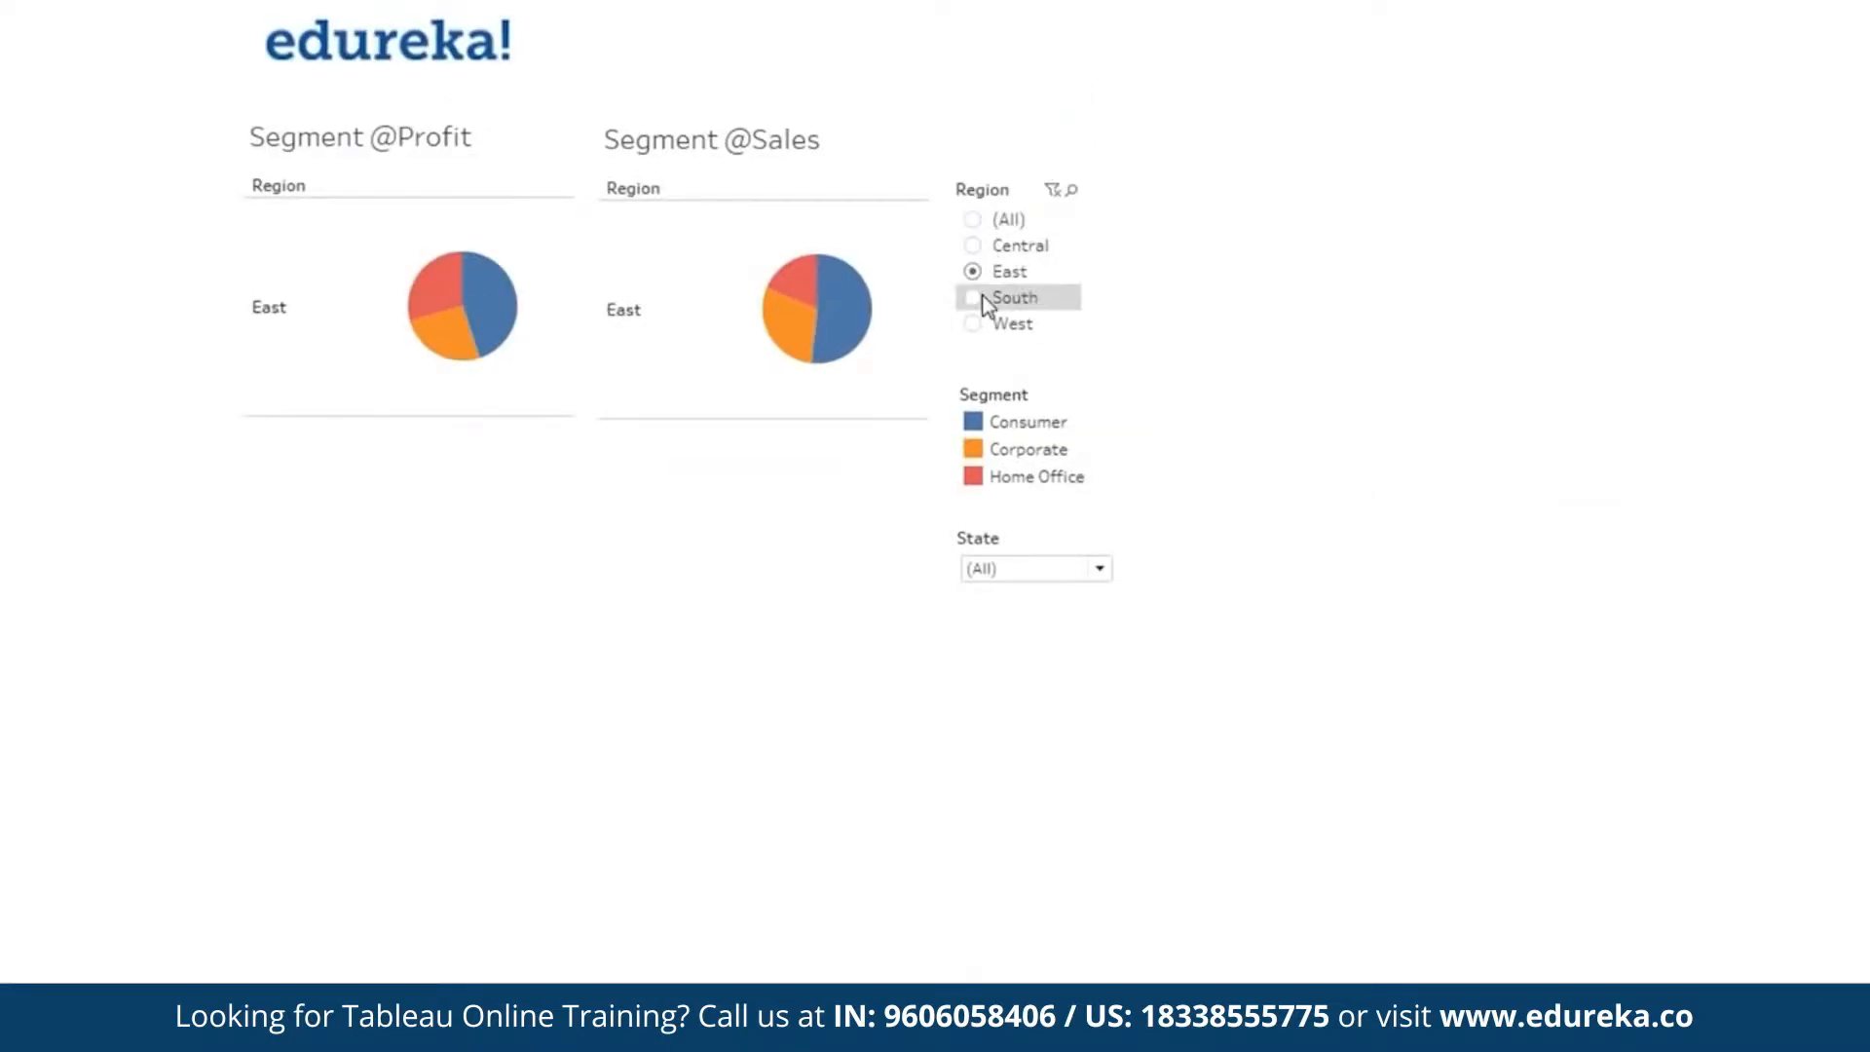
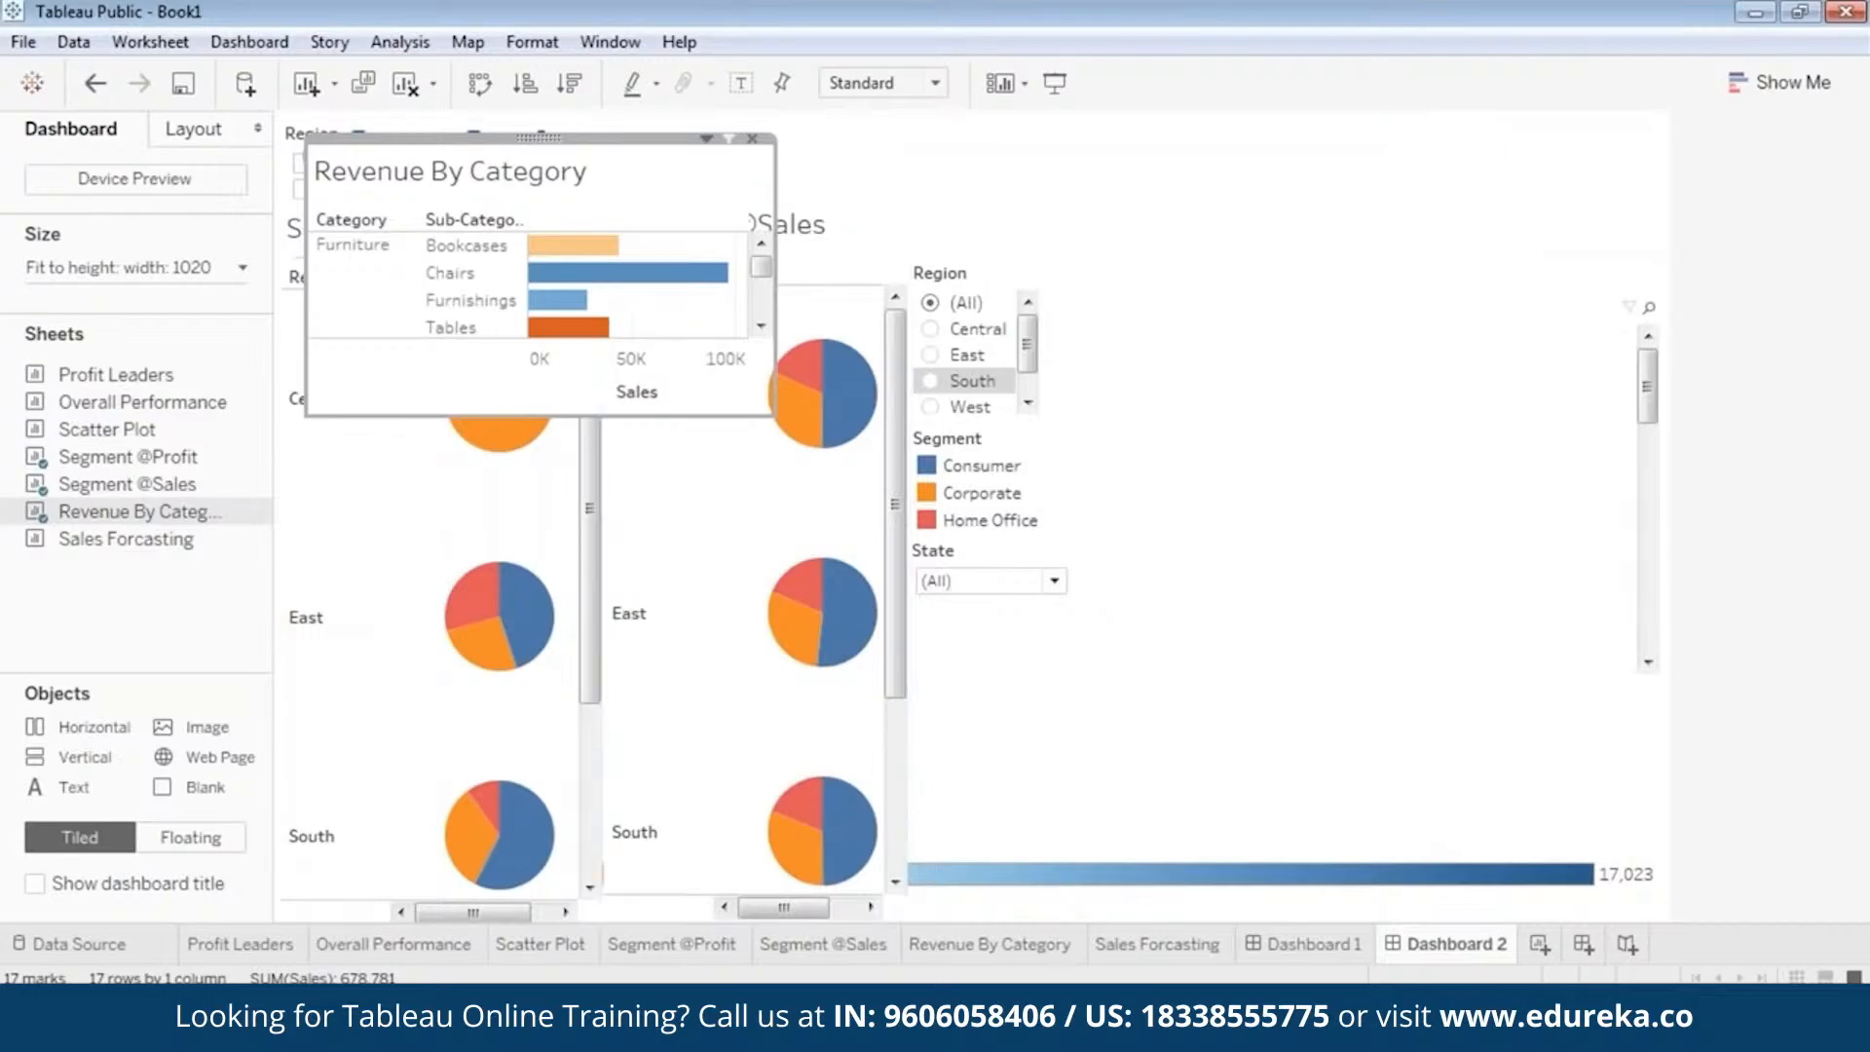
Move the floating Revenue By Category view beside the Region filter and remove the extra Region, State and Segment filters behind the logo.
{"action": "left_click_drag", "start_coordinate": [542, 137], "coordinate": [1258, 214]}
{"action": "left_click", "coordinate": [302, 148]}
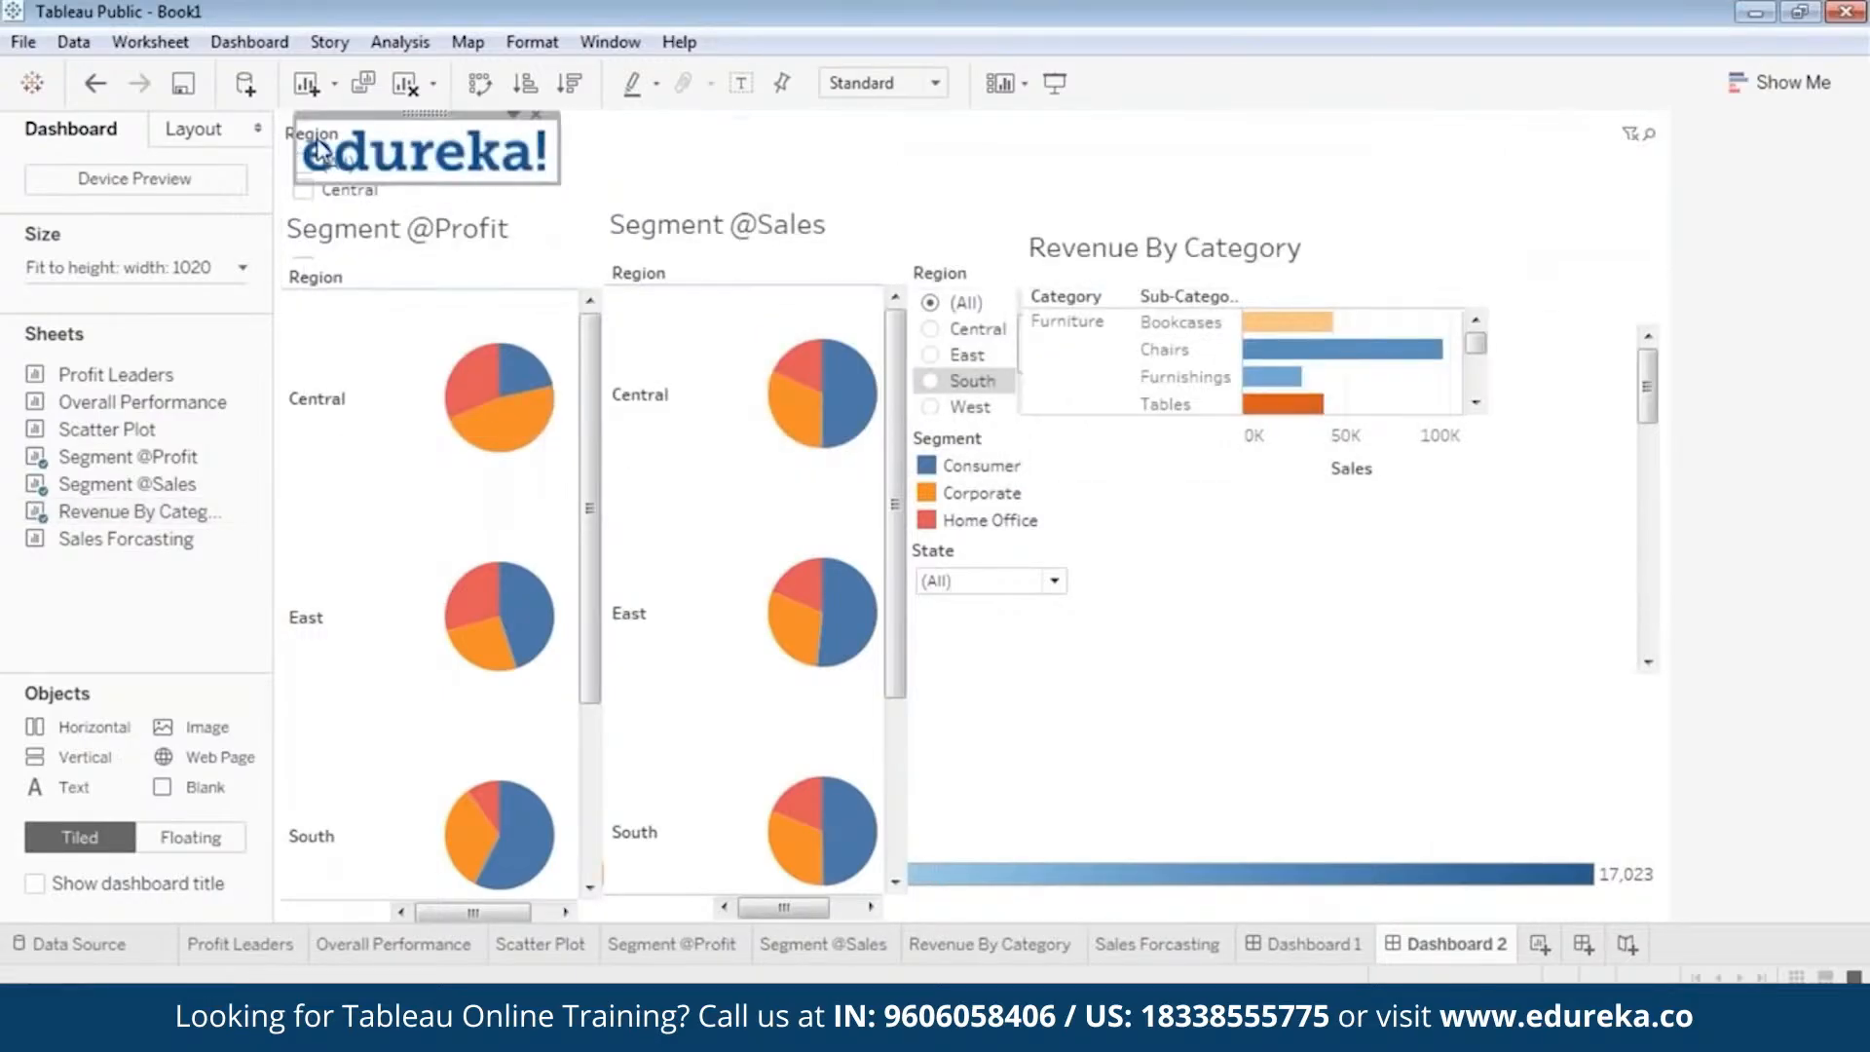
{"action": "left_click", "coordinate": [290, 139]}
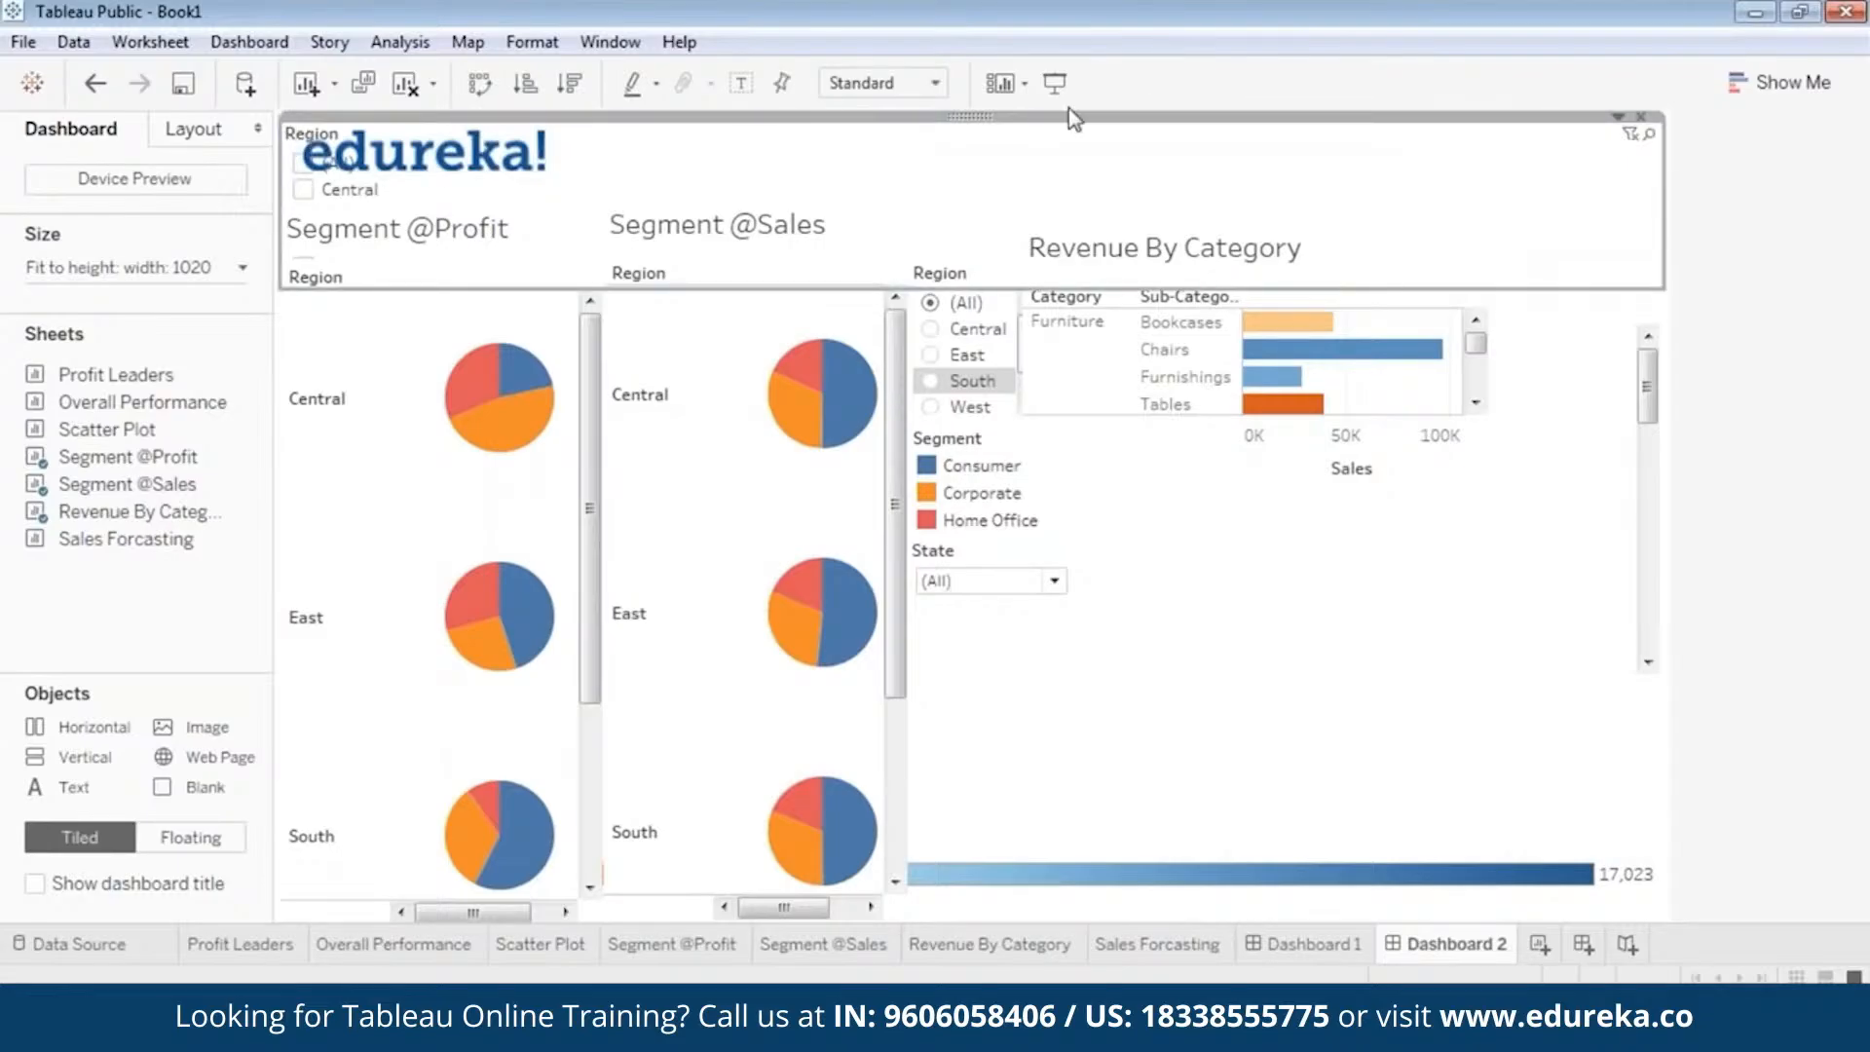
{"action": "left_click", "coordinate": [1640, 117]}
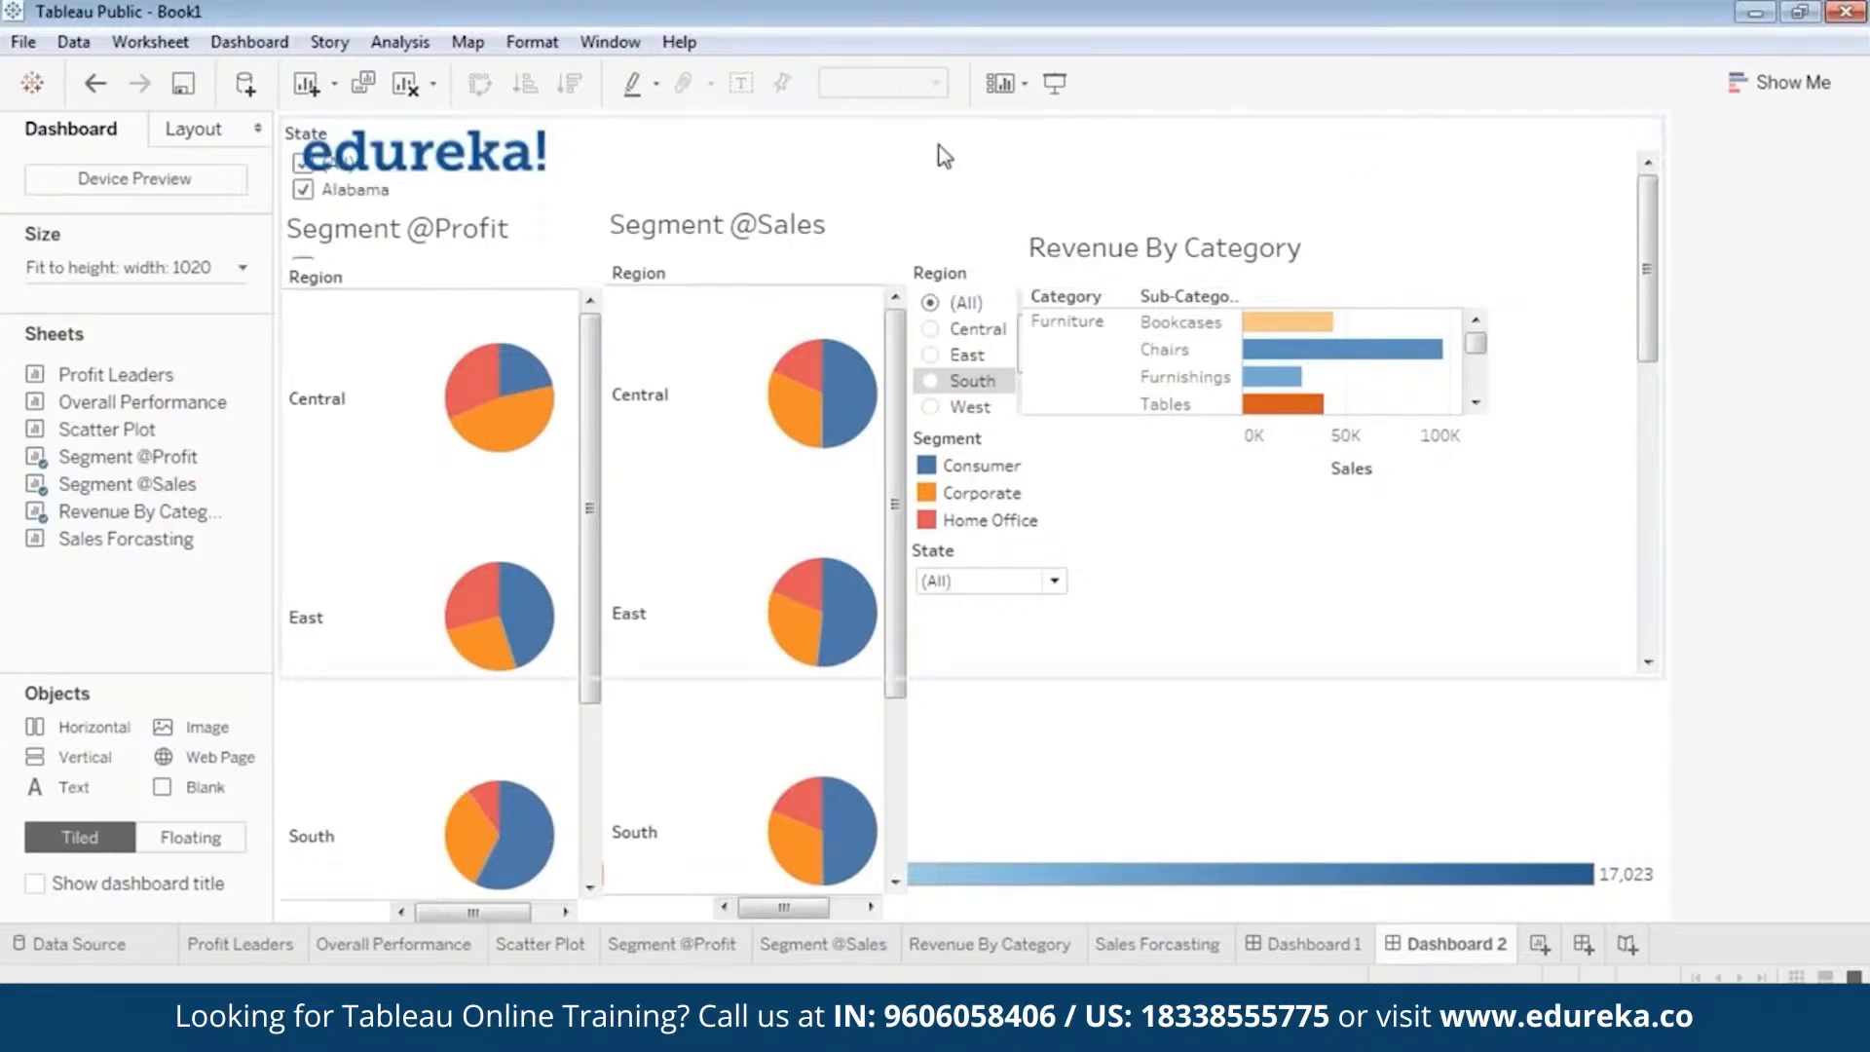
{"action": "left_click", "coordinate": [293, 144]}
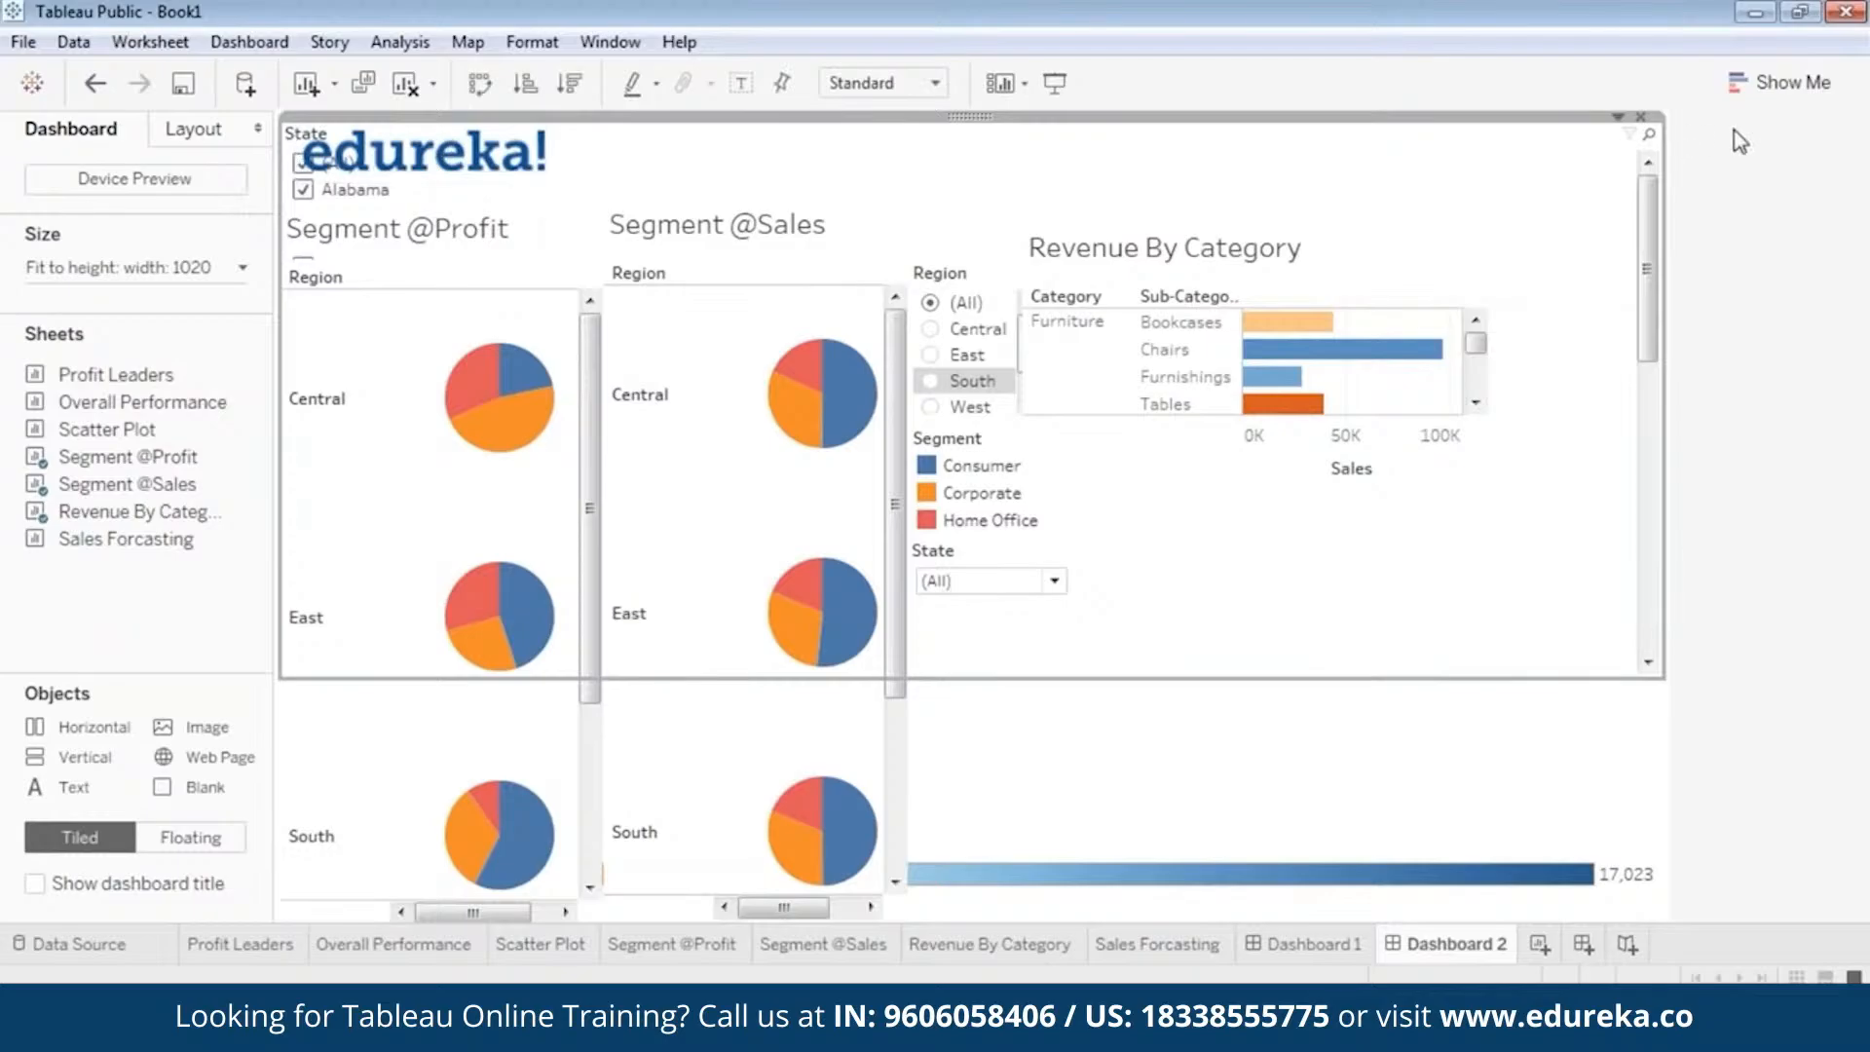
{"action": "left_click", "coordinate": [1640, 118]}
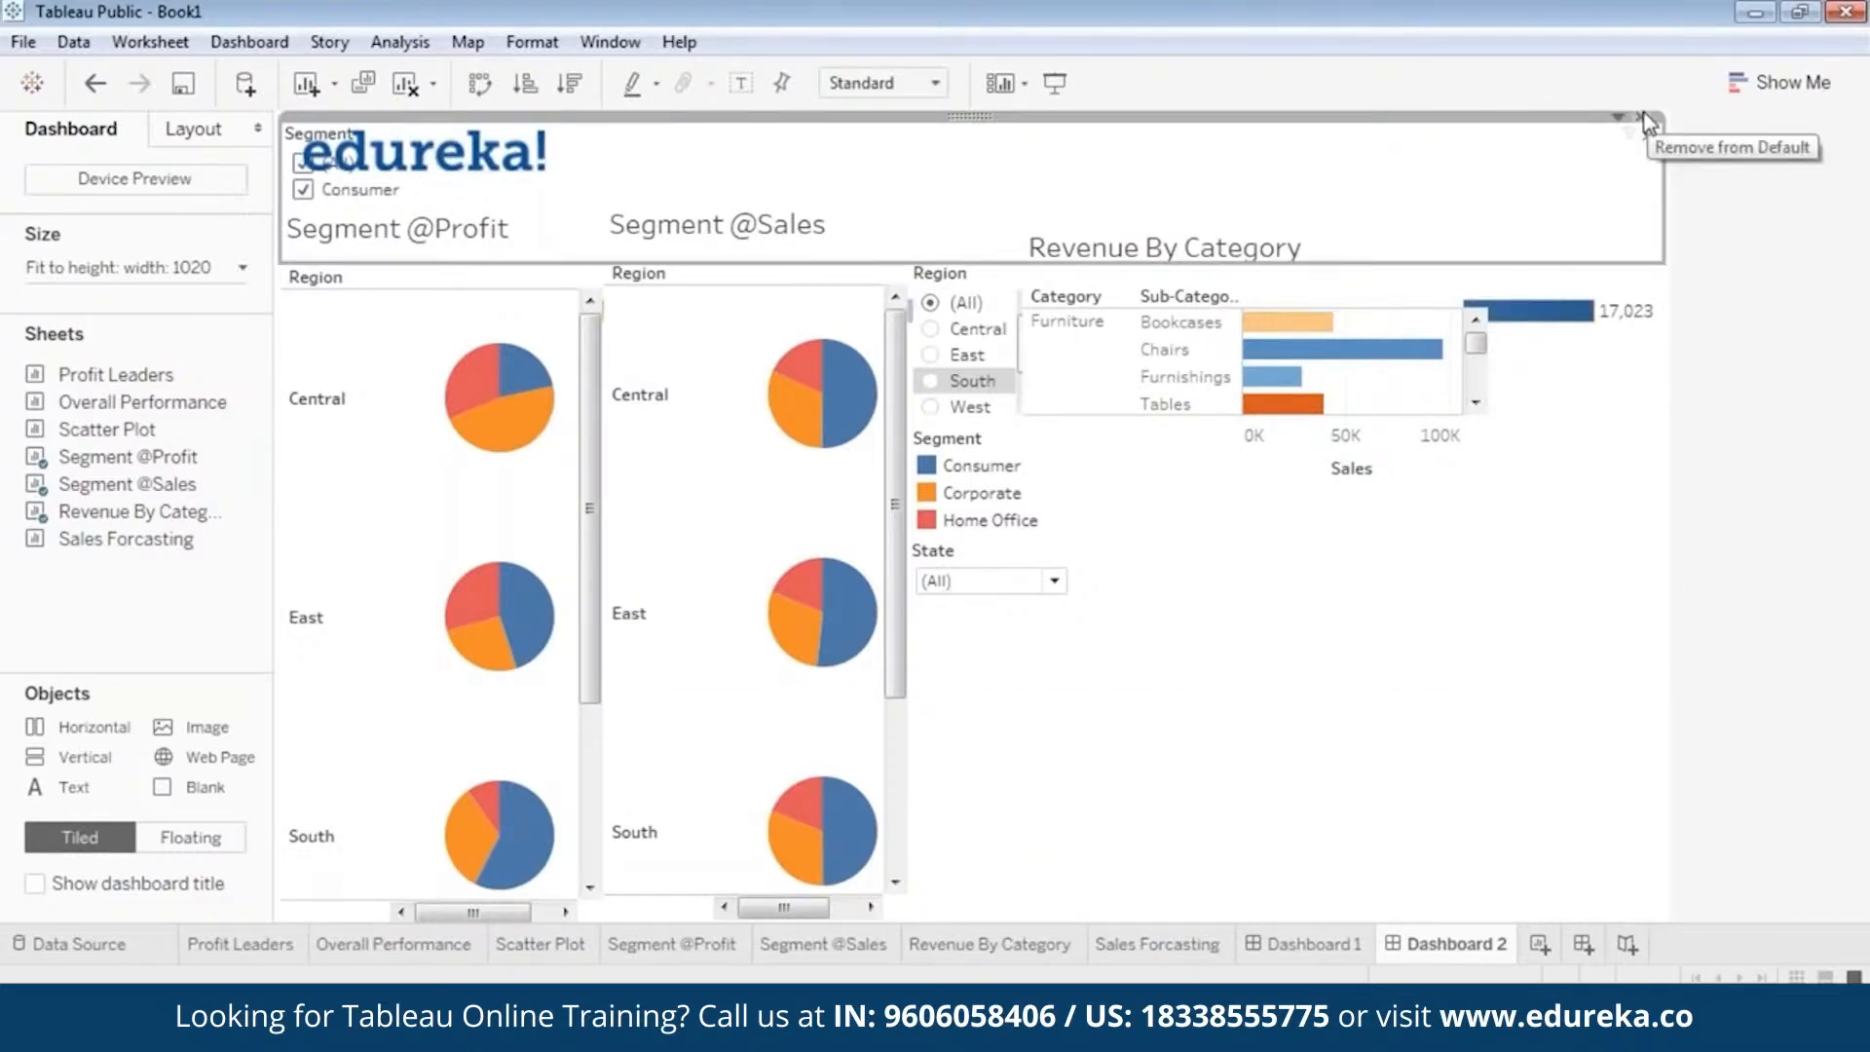
{"action": "left_click", "coordinate": [1640, 117]}
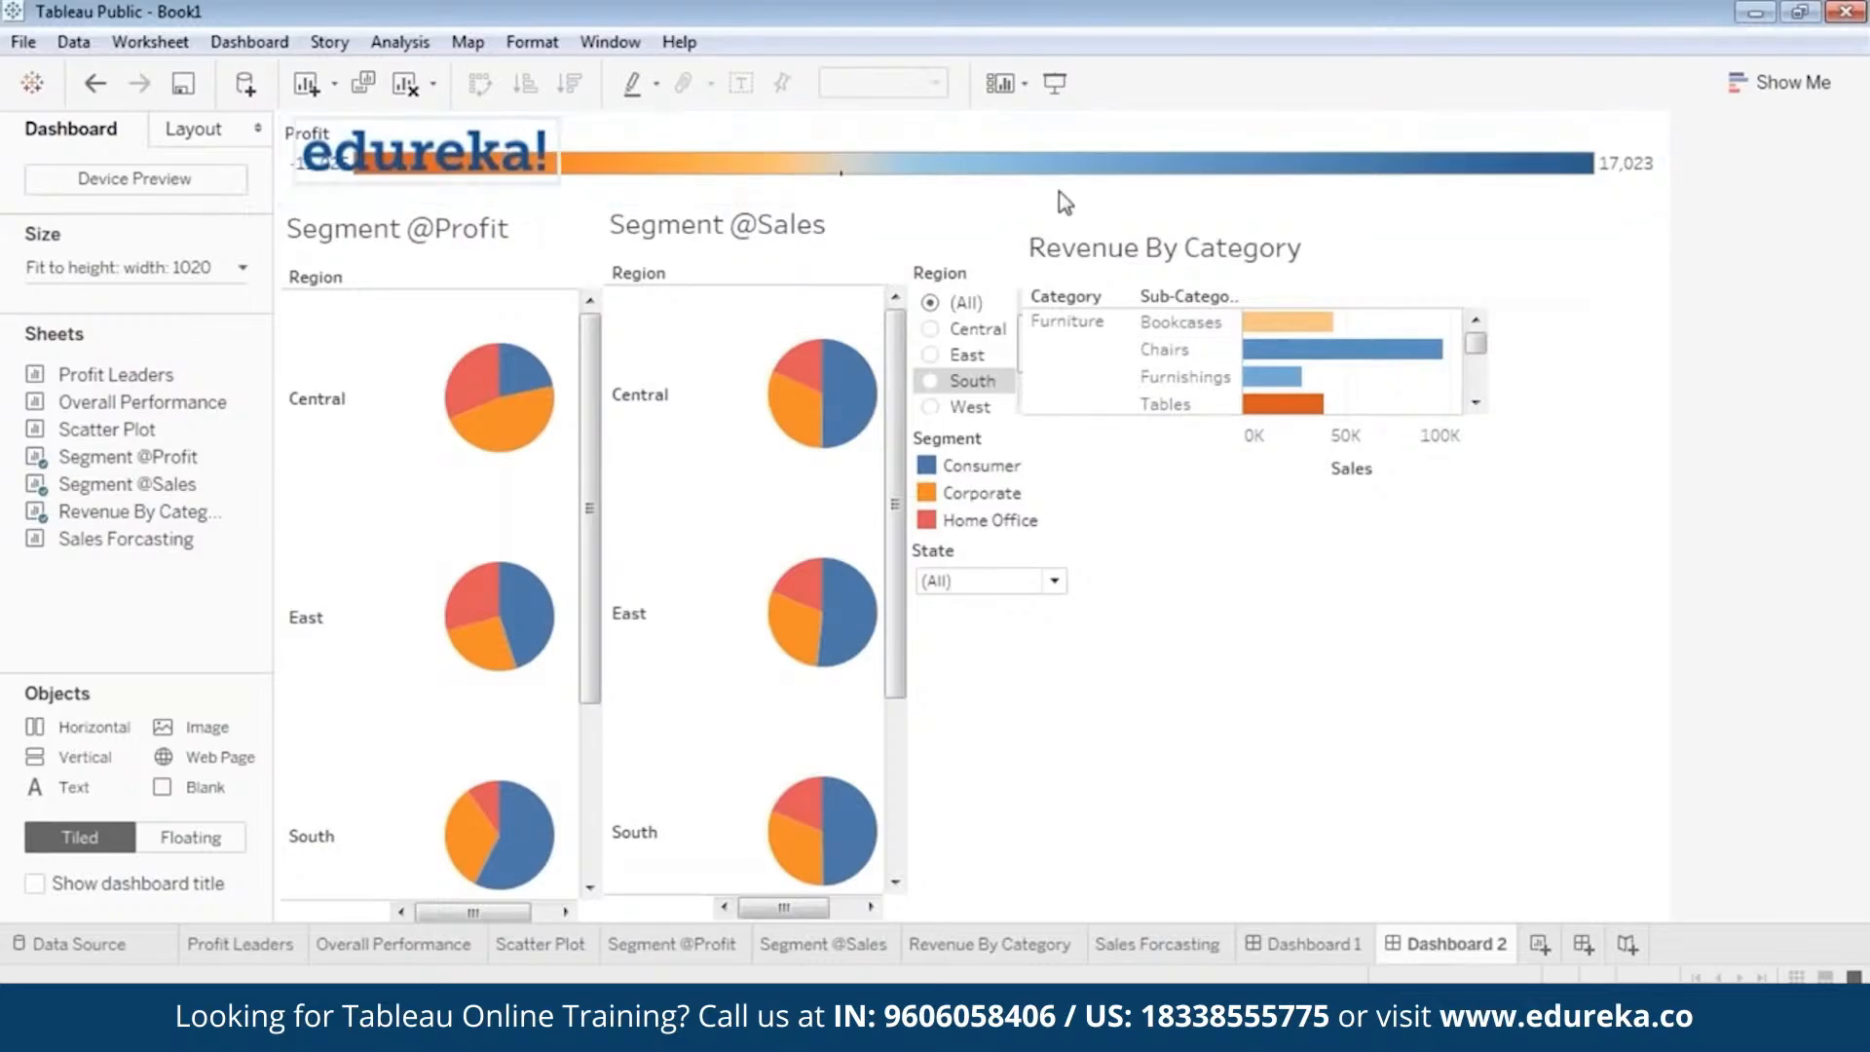
Make the Profit color legend floating, place it in the dashboard's upper-right corner, and shift the Revenue By Category view slightly towards it.
{"action": "left_click", "coordinate": [1209, 185]}
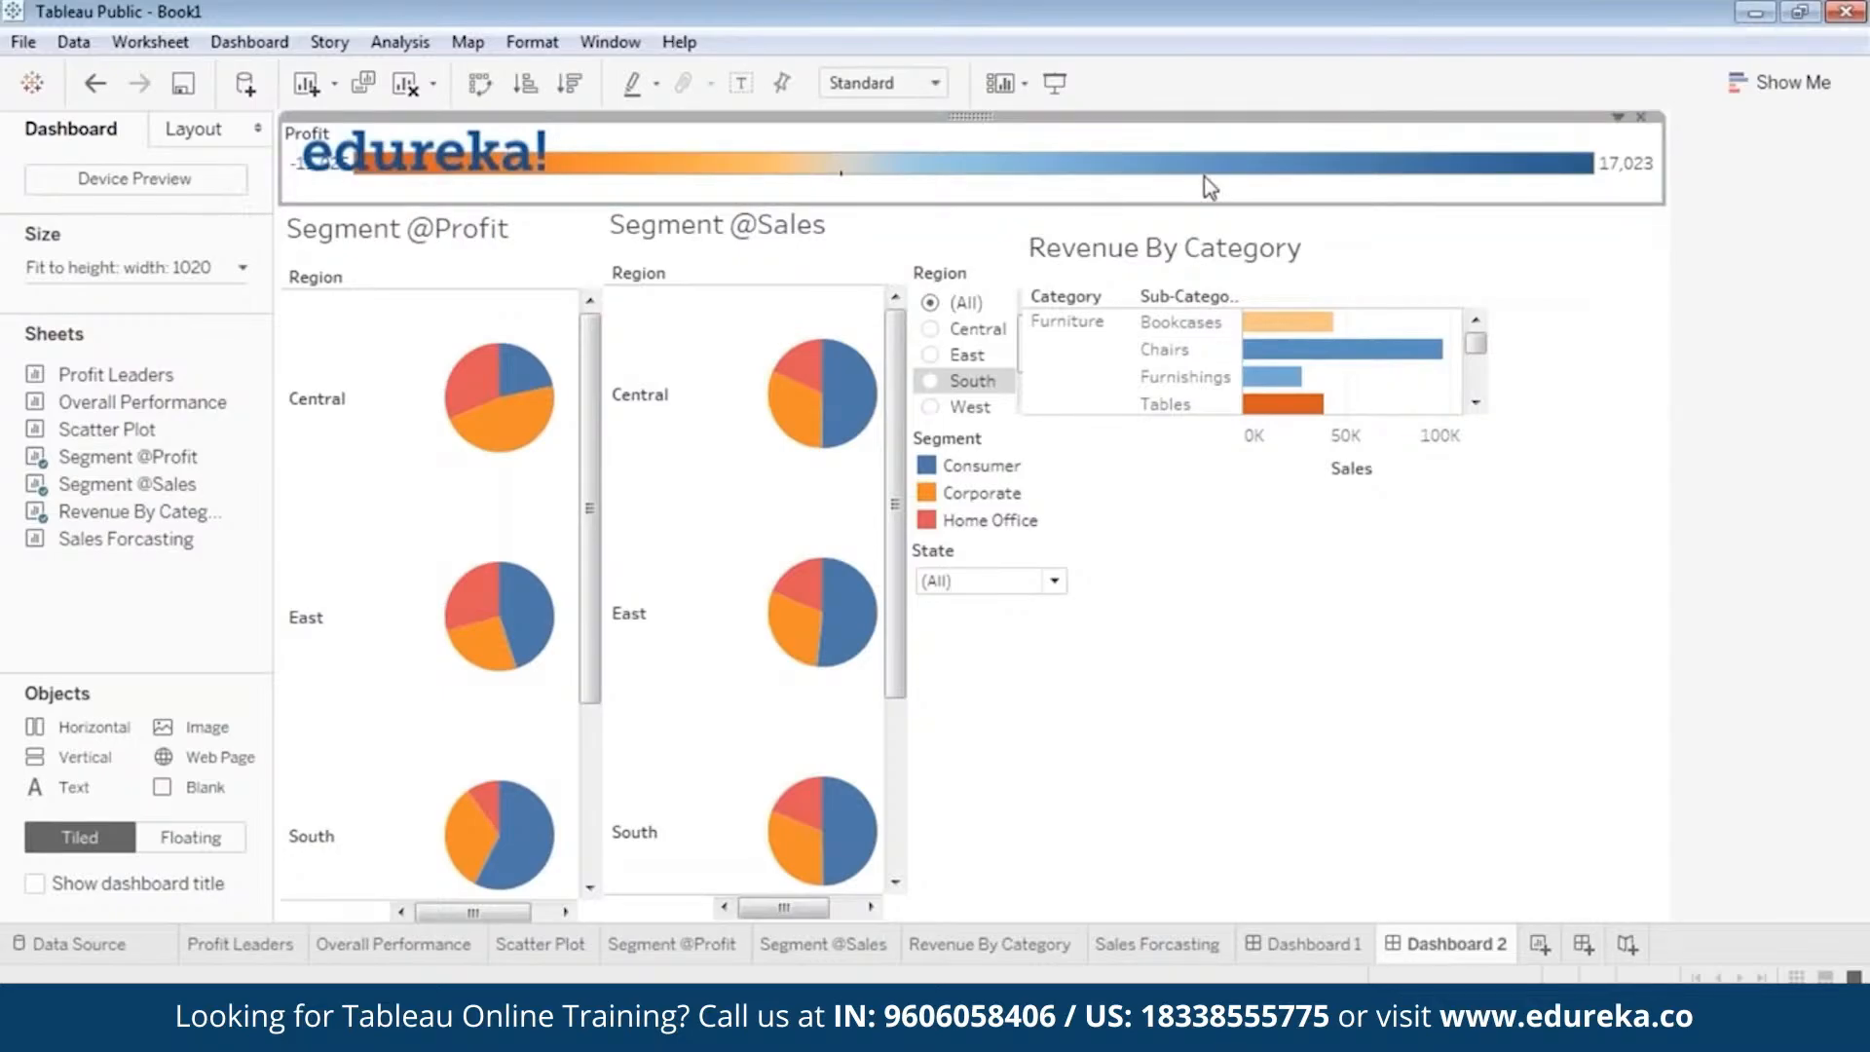
{"action": "right_click", "coordinate": [947, 124]}
{"action": "left_click", "coordinate": [816, 315]}
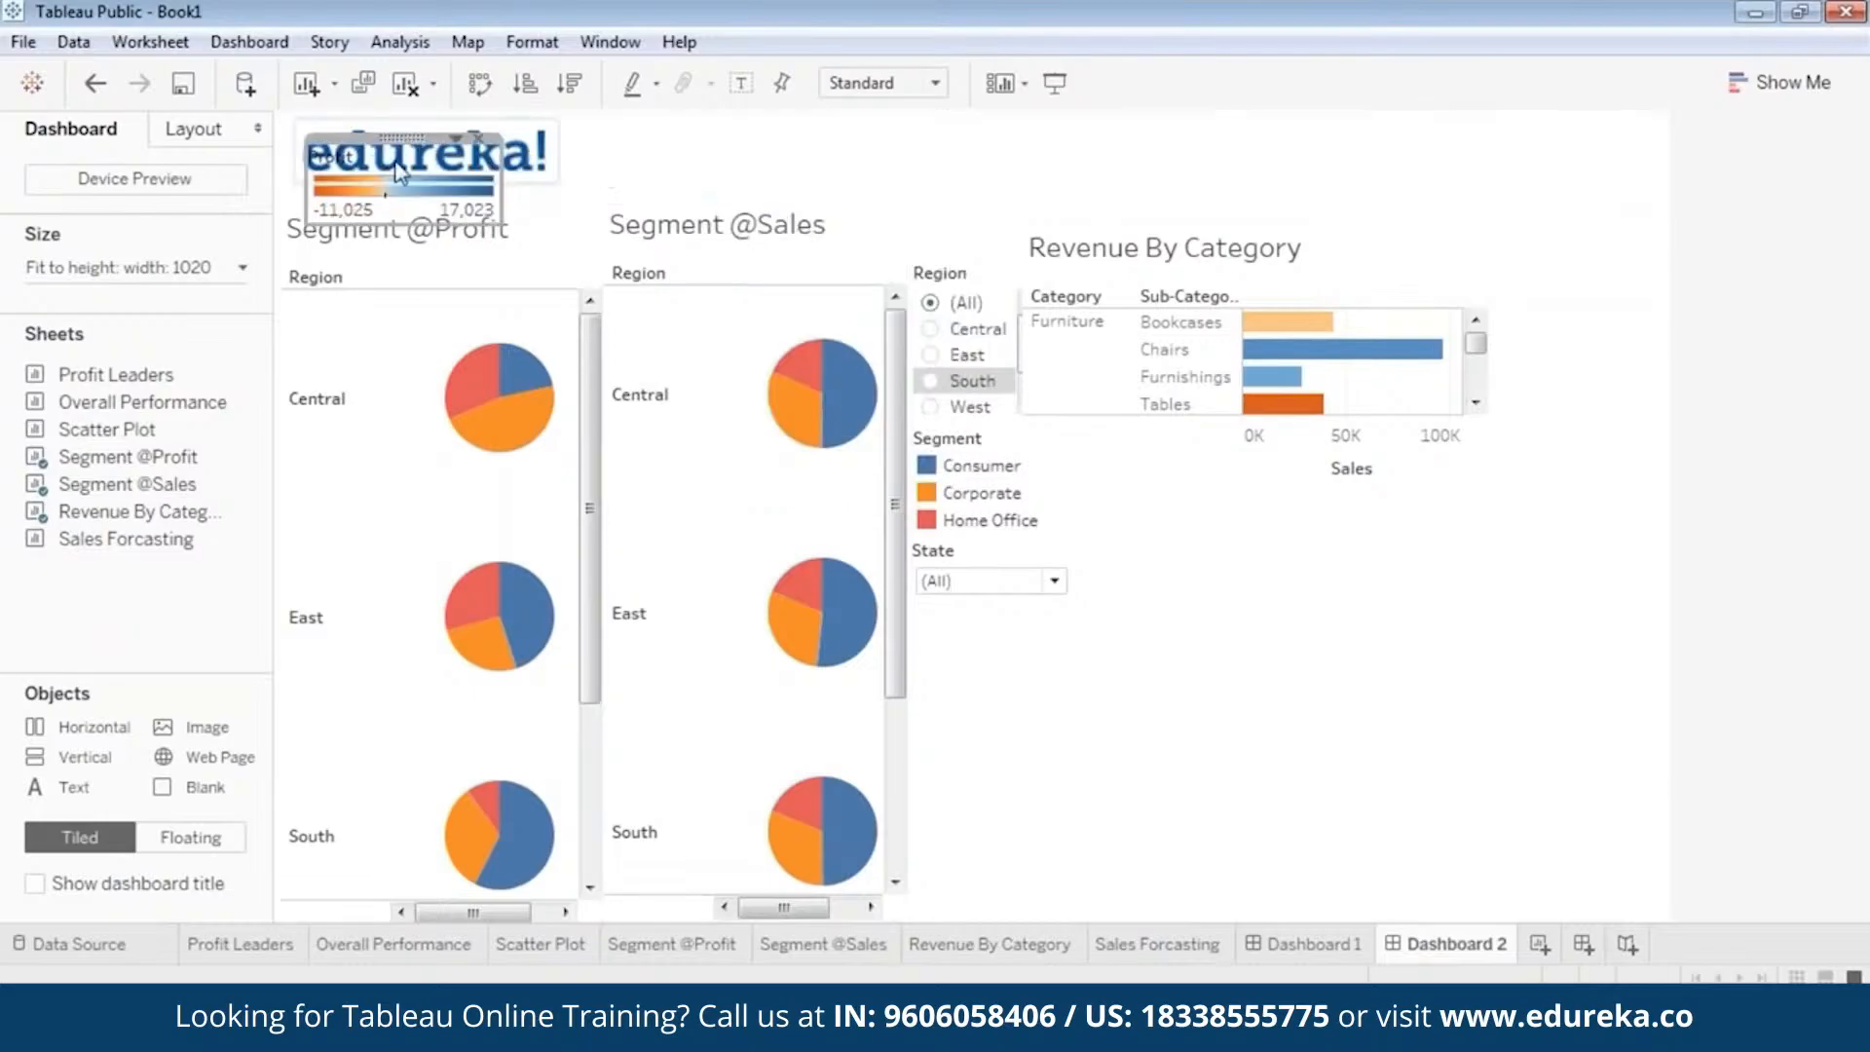
{"action": "left_click_drag", "start_coordinate": [411, 134], "coordinate": [1569, 224]}
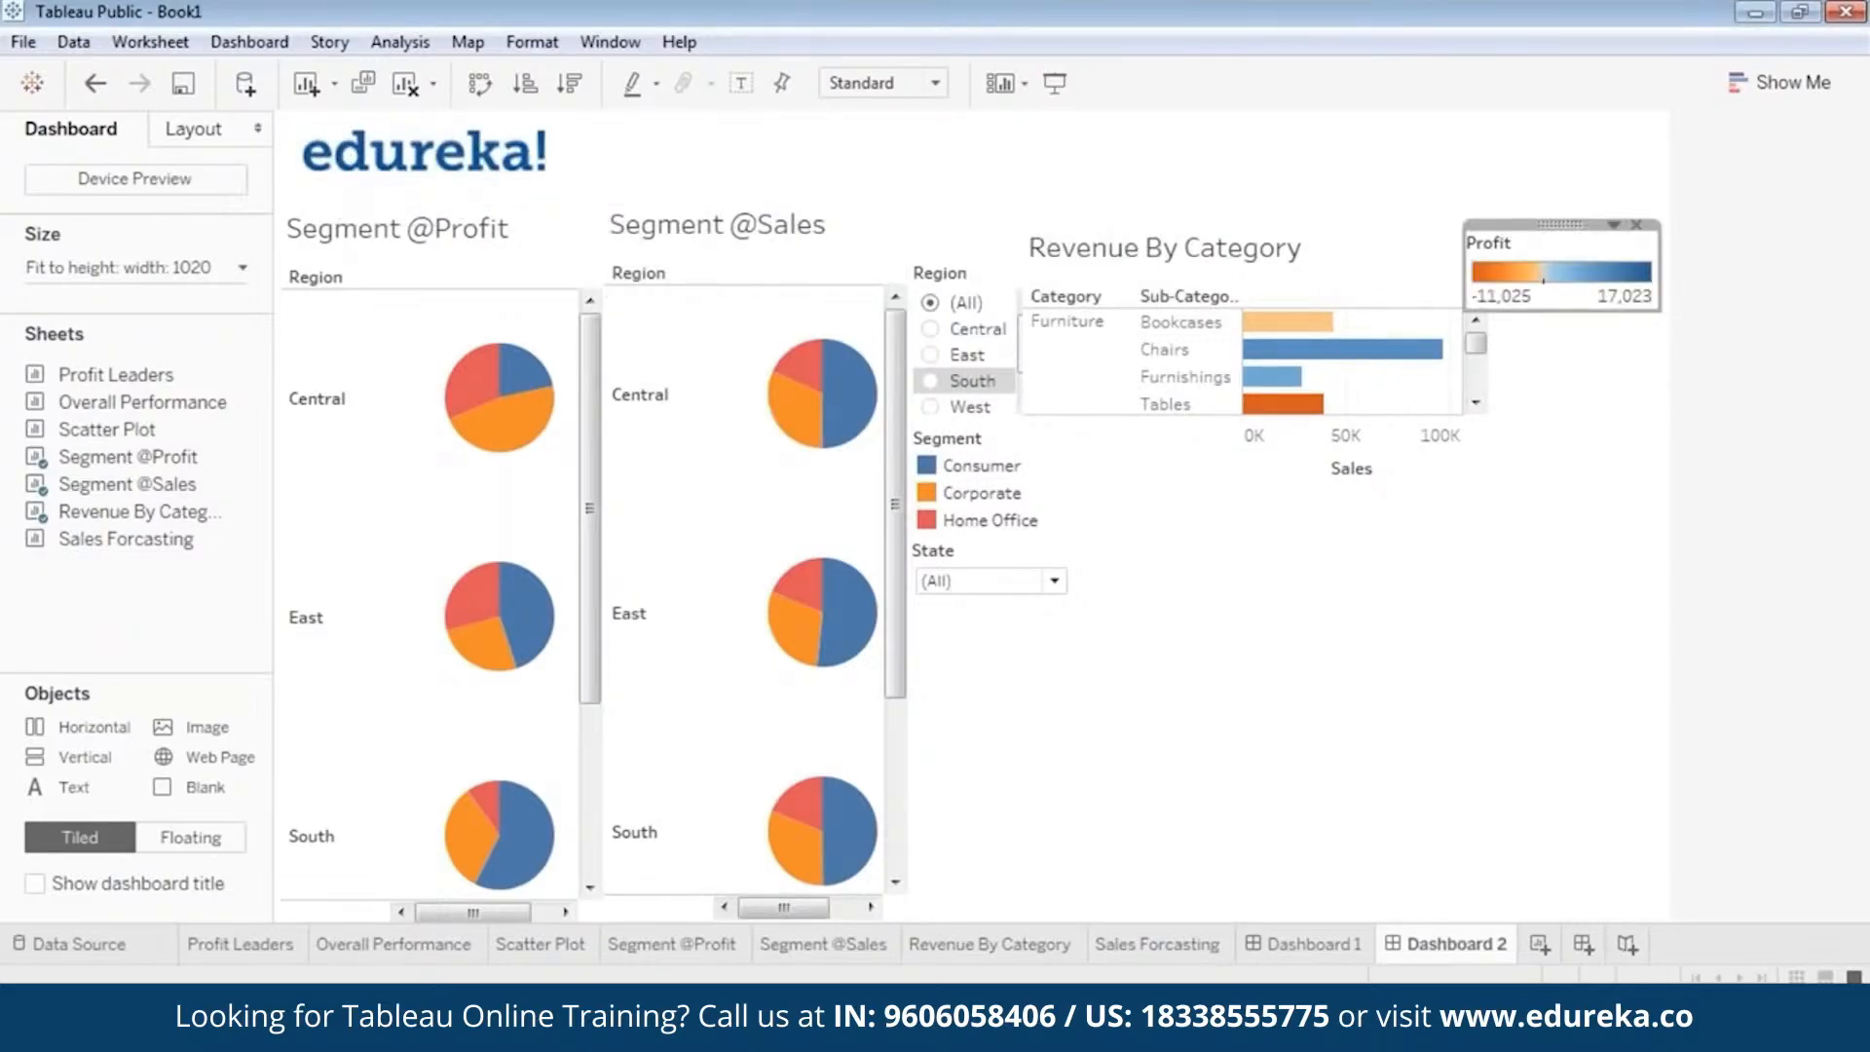
{"action": "left_click", "coordinate": [1168, 297]}
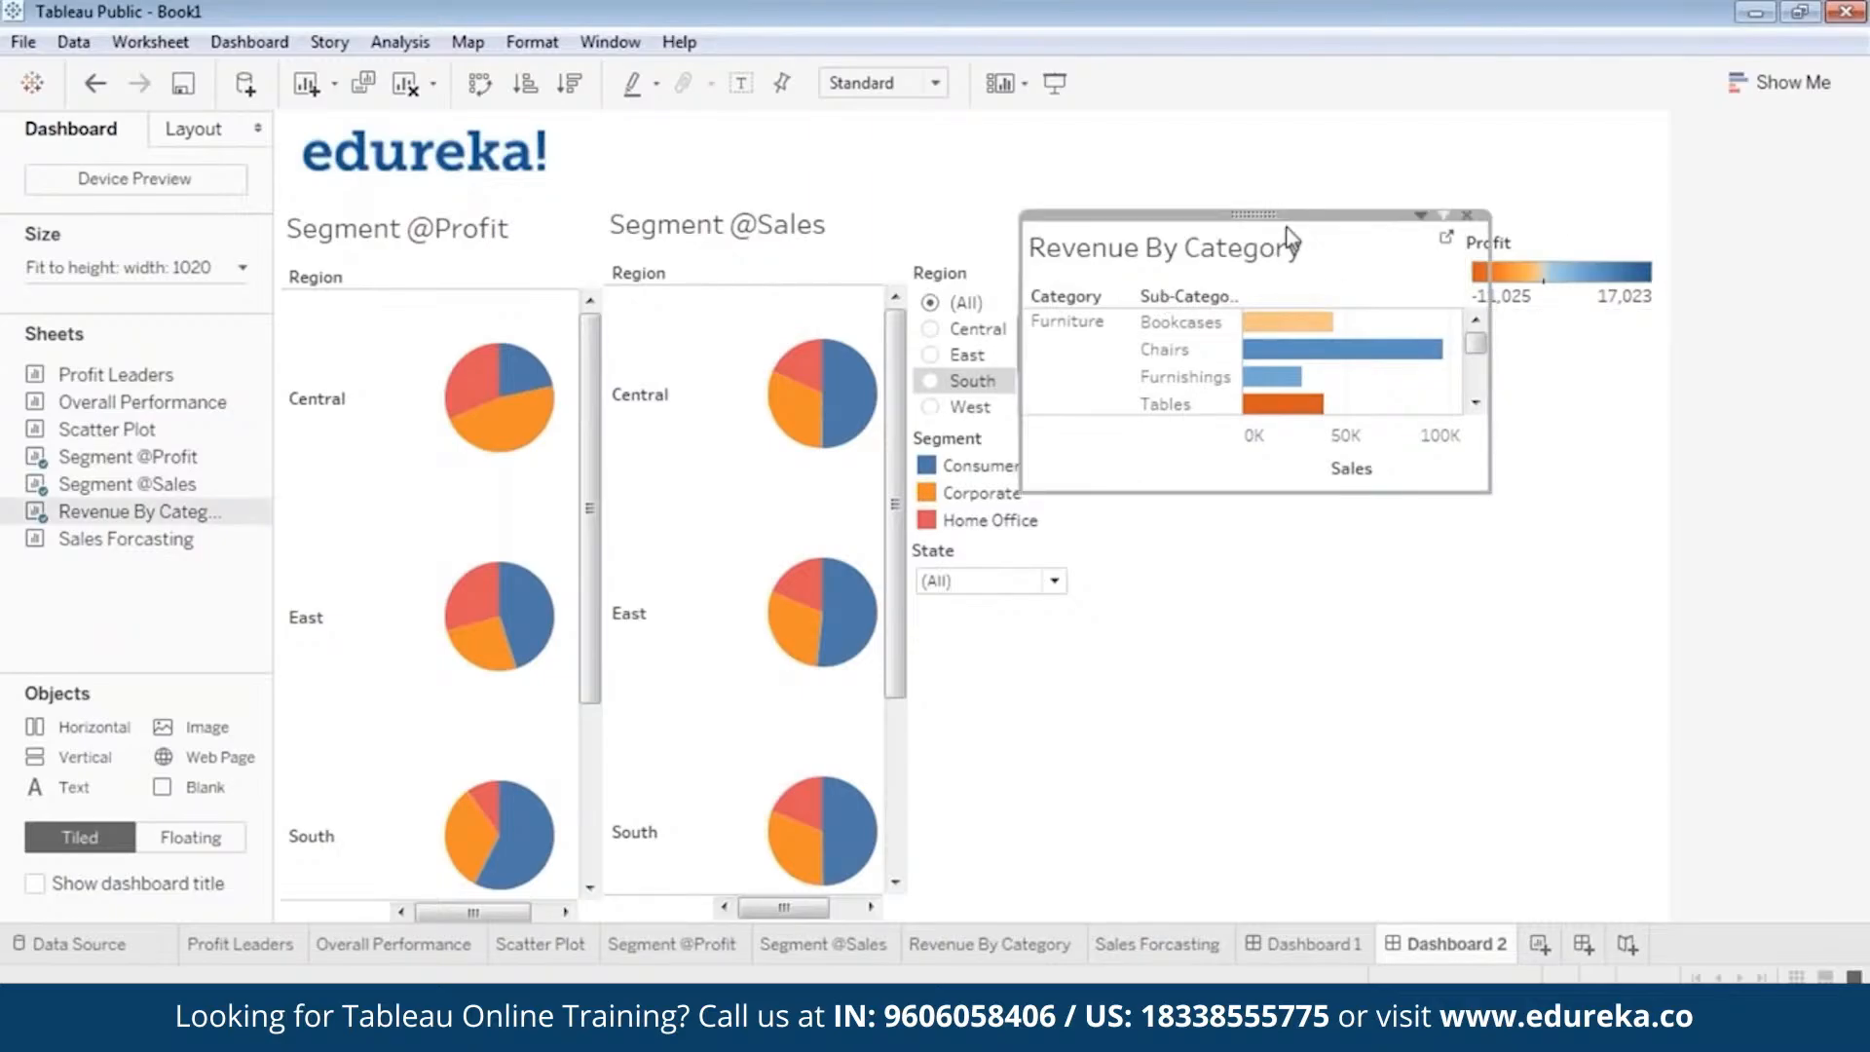
{"action": "left_click_drag", "start_coordinate": [1256, 213], "coordinate": [1305, 224]}
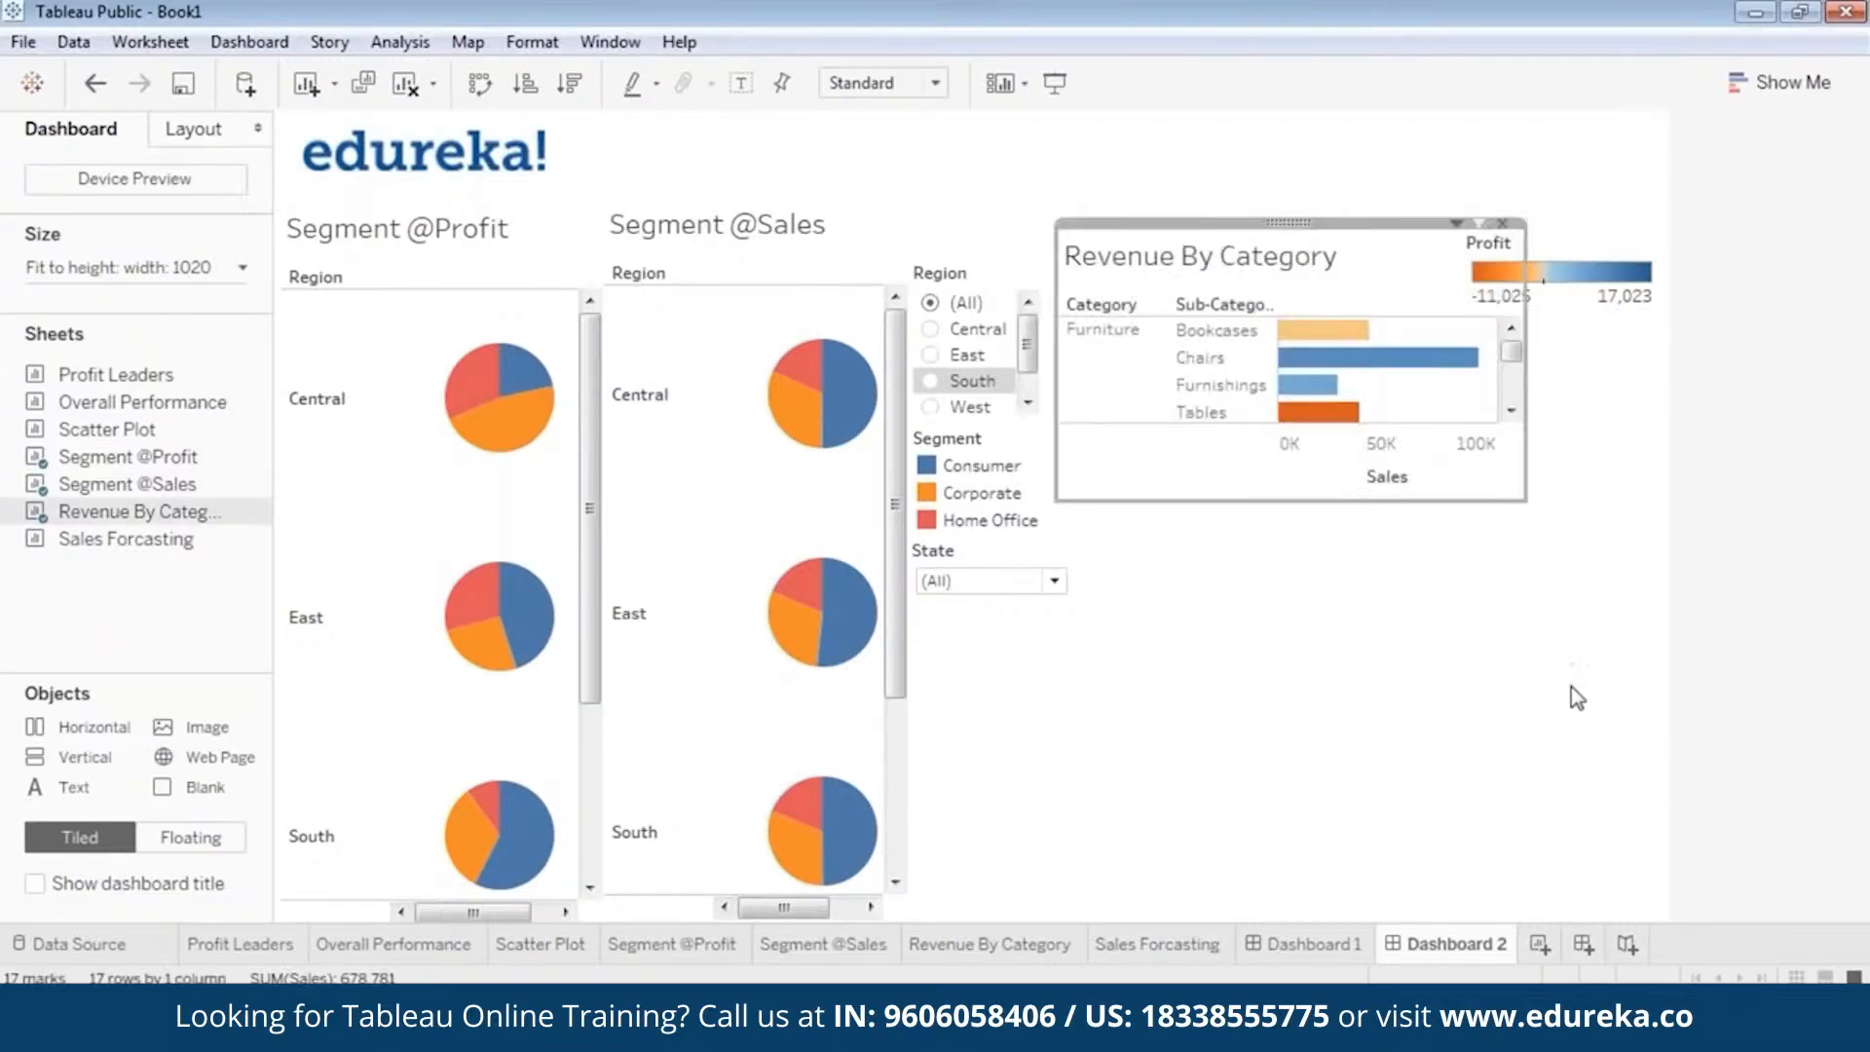
Increase the dashboard's width to 1120 px.
{"action": "left_click", "coordinate": [97, 271]}
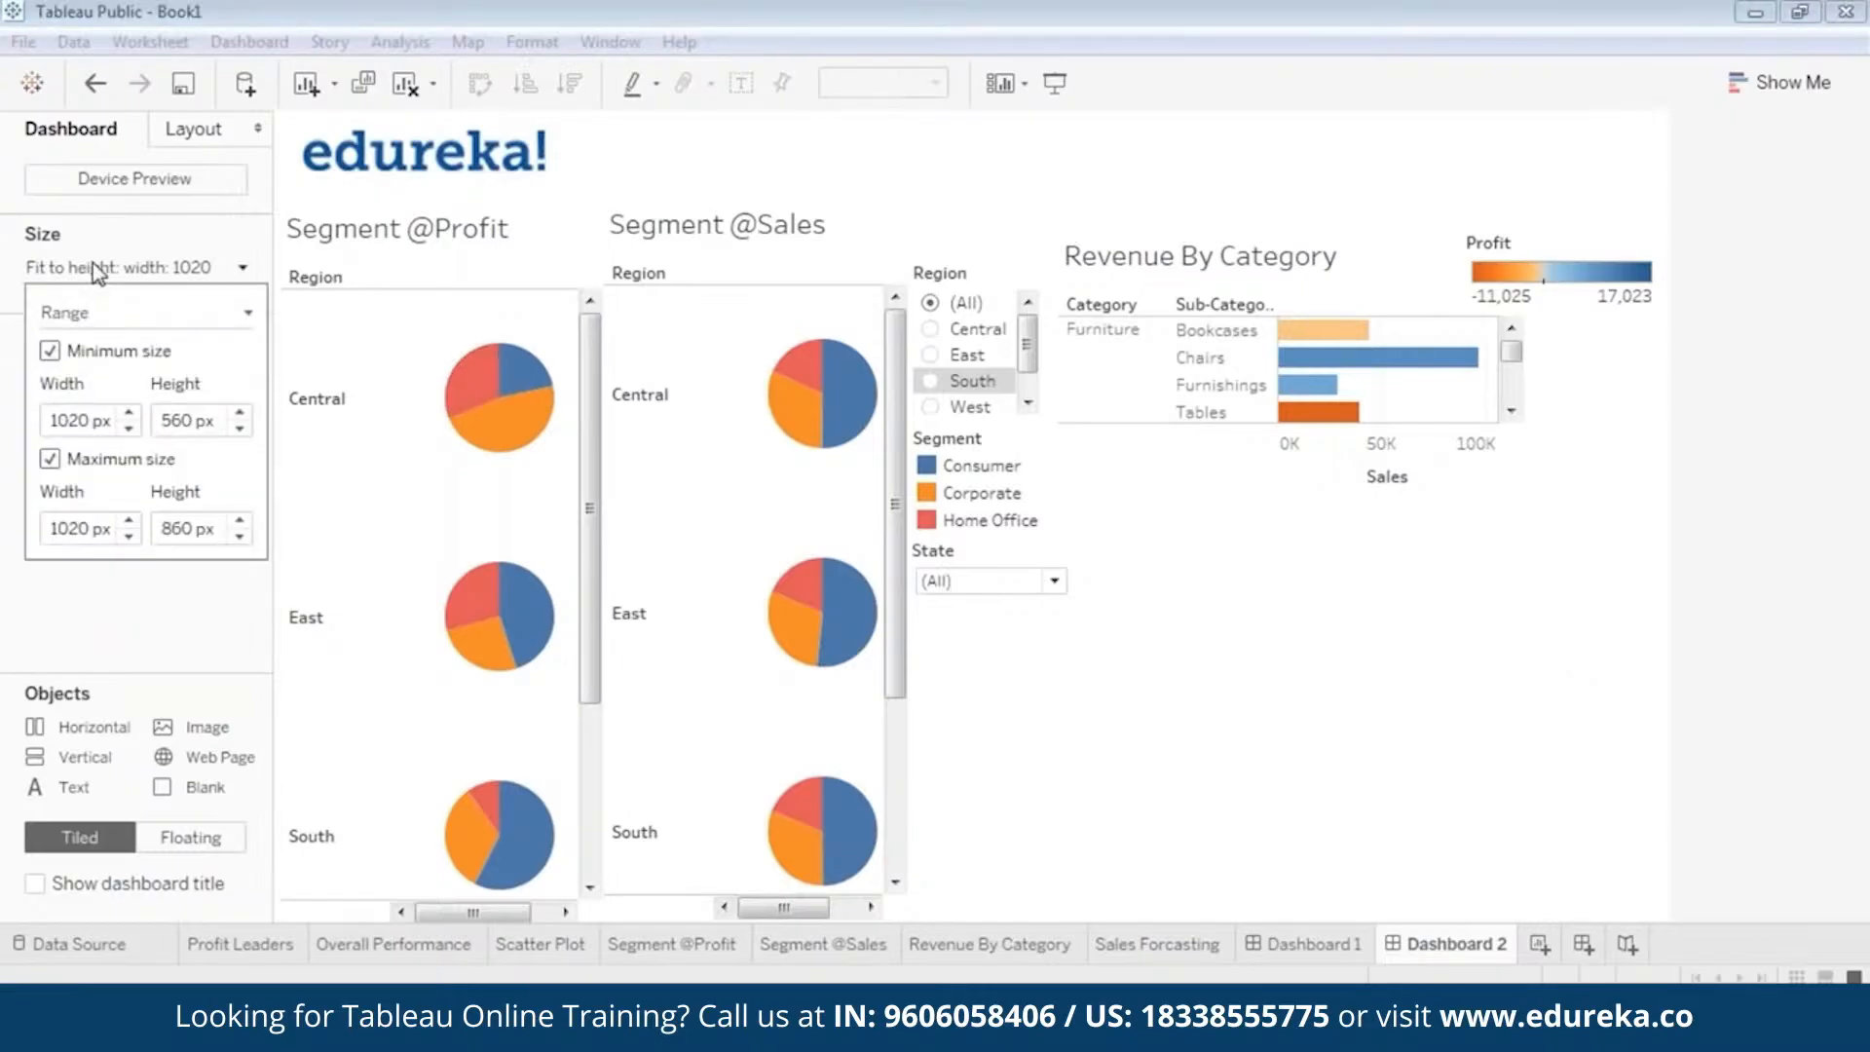
{"action": "left_click", "coordinate": [130, 412]}
{"action": "left_click", "coordinate": [1246, 575]}
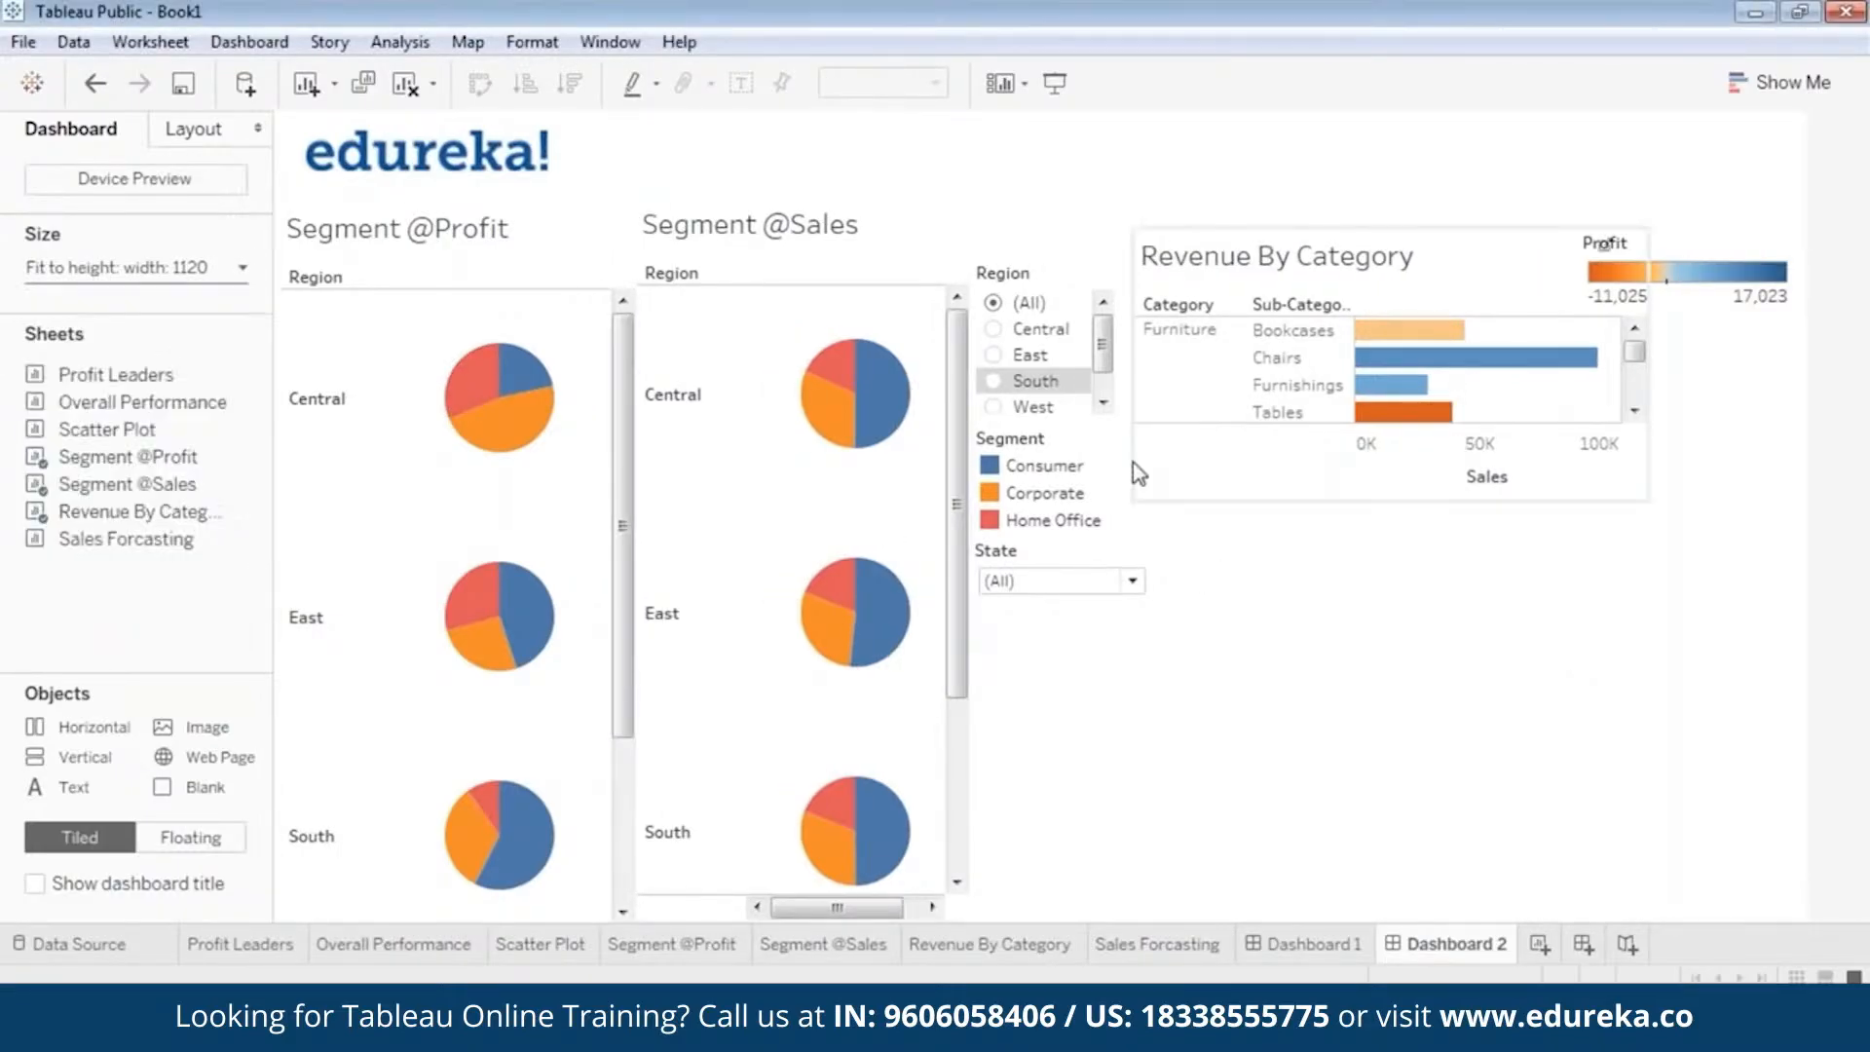
{"action": "left_click", "coordinate": [596, 439]}
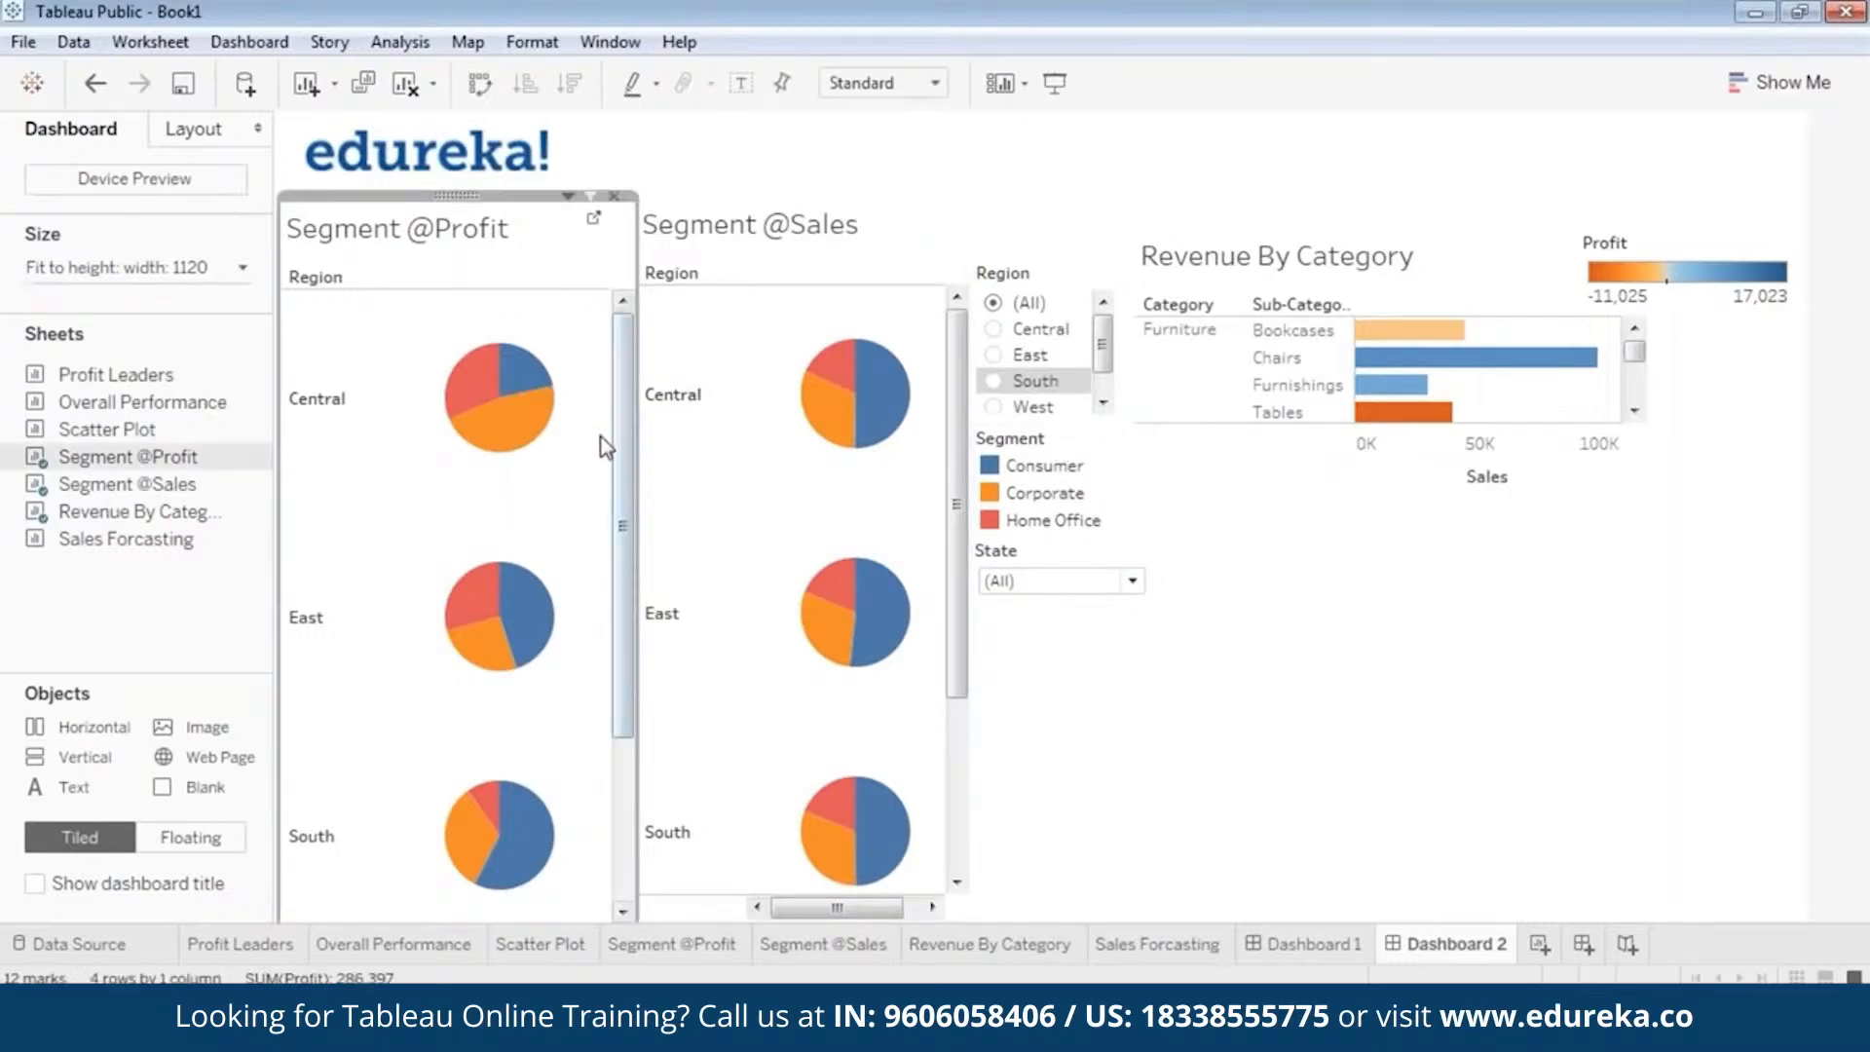
{"action": "left_click_drag", "start_coordinate": [633, 445], "coordinate": [601, 454]}
{"action": "left_click", "coordinate": [740, 458]}
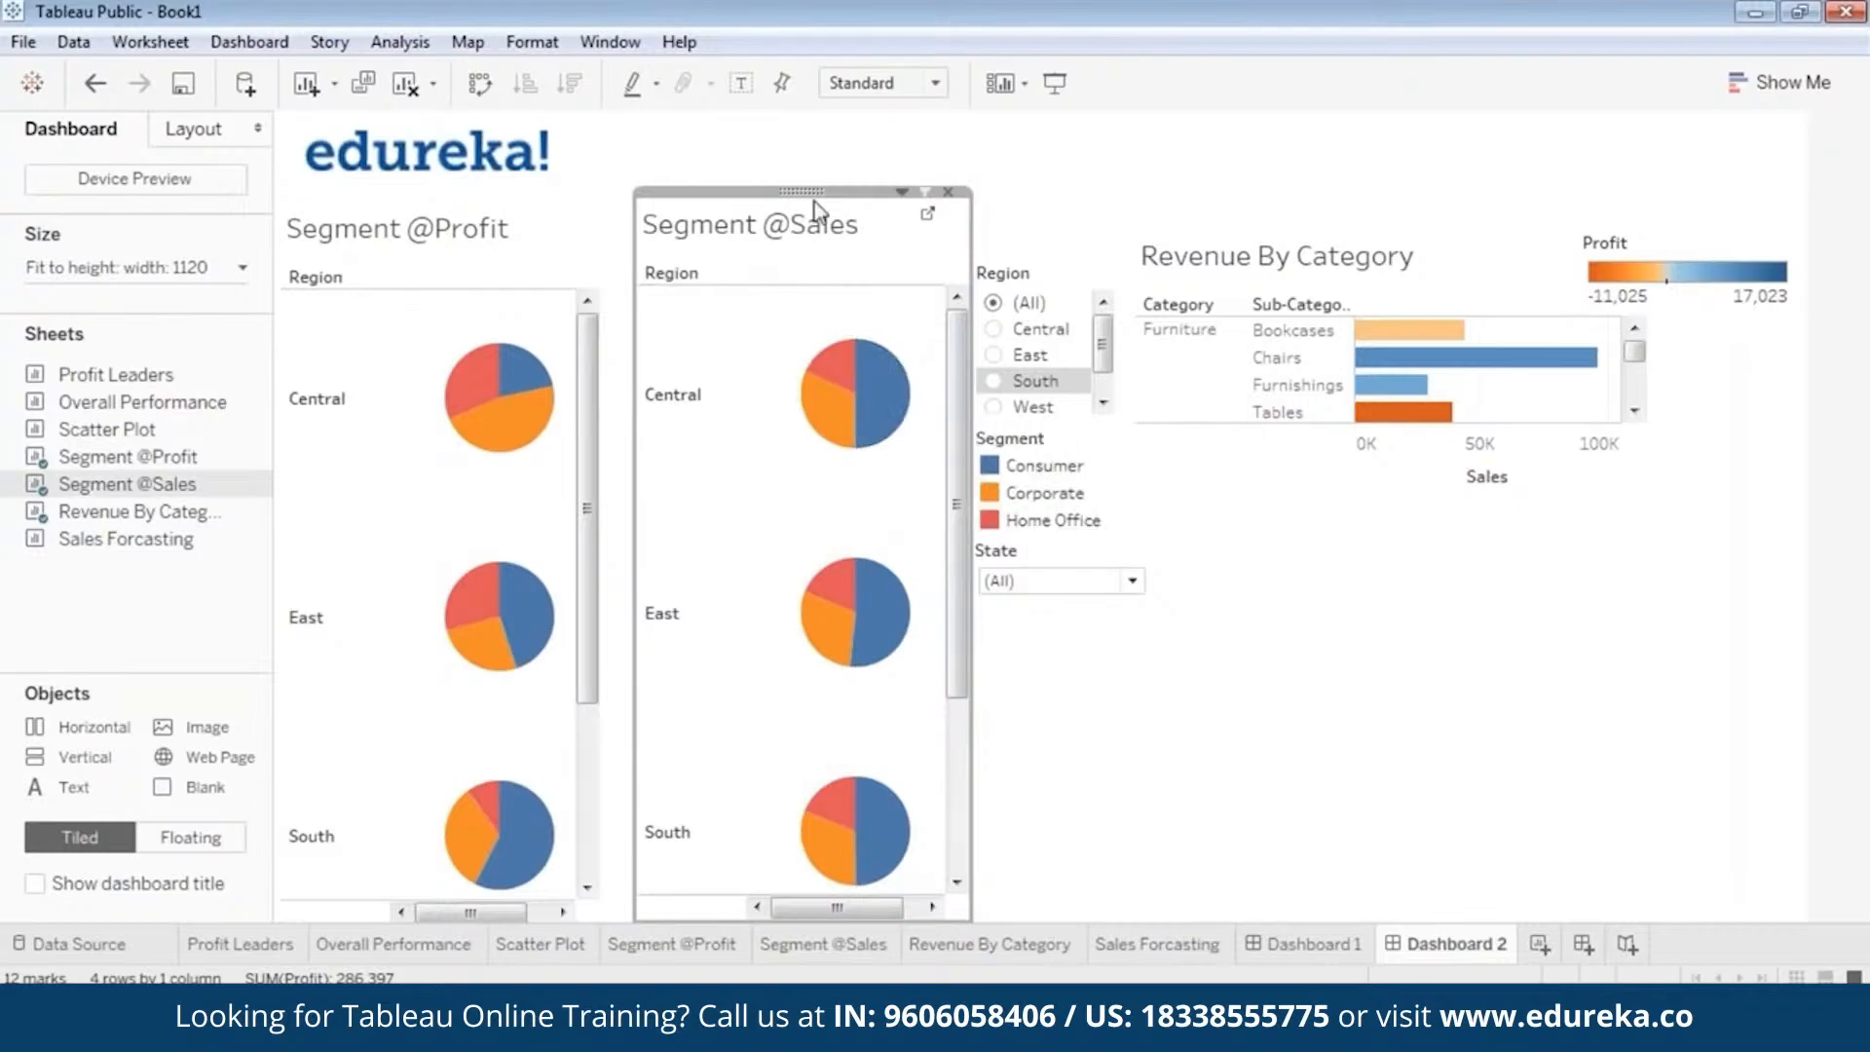
{"action": "left_click_drag", "start_coordinate": [804, 191], "coordinate": [770, 191]}
{"action": "left_click_drag", "start_coordinate": [938, 479], "coordinate": [902, 478]}
{"action": "left_click", "coordinate": [1130, 764]}
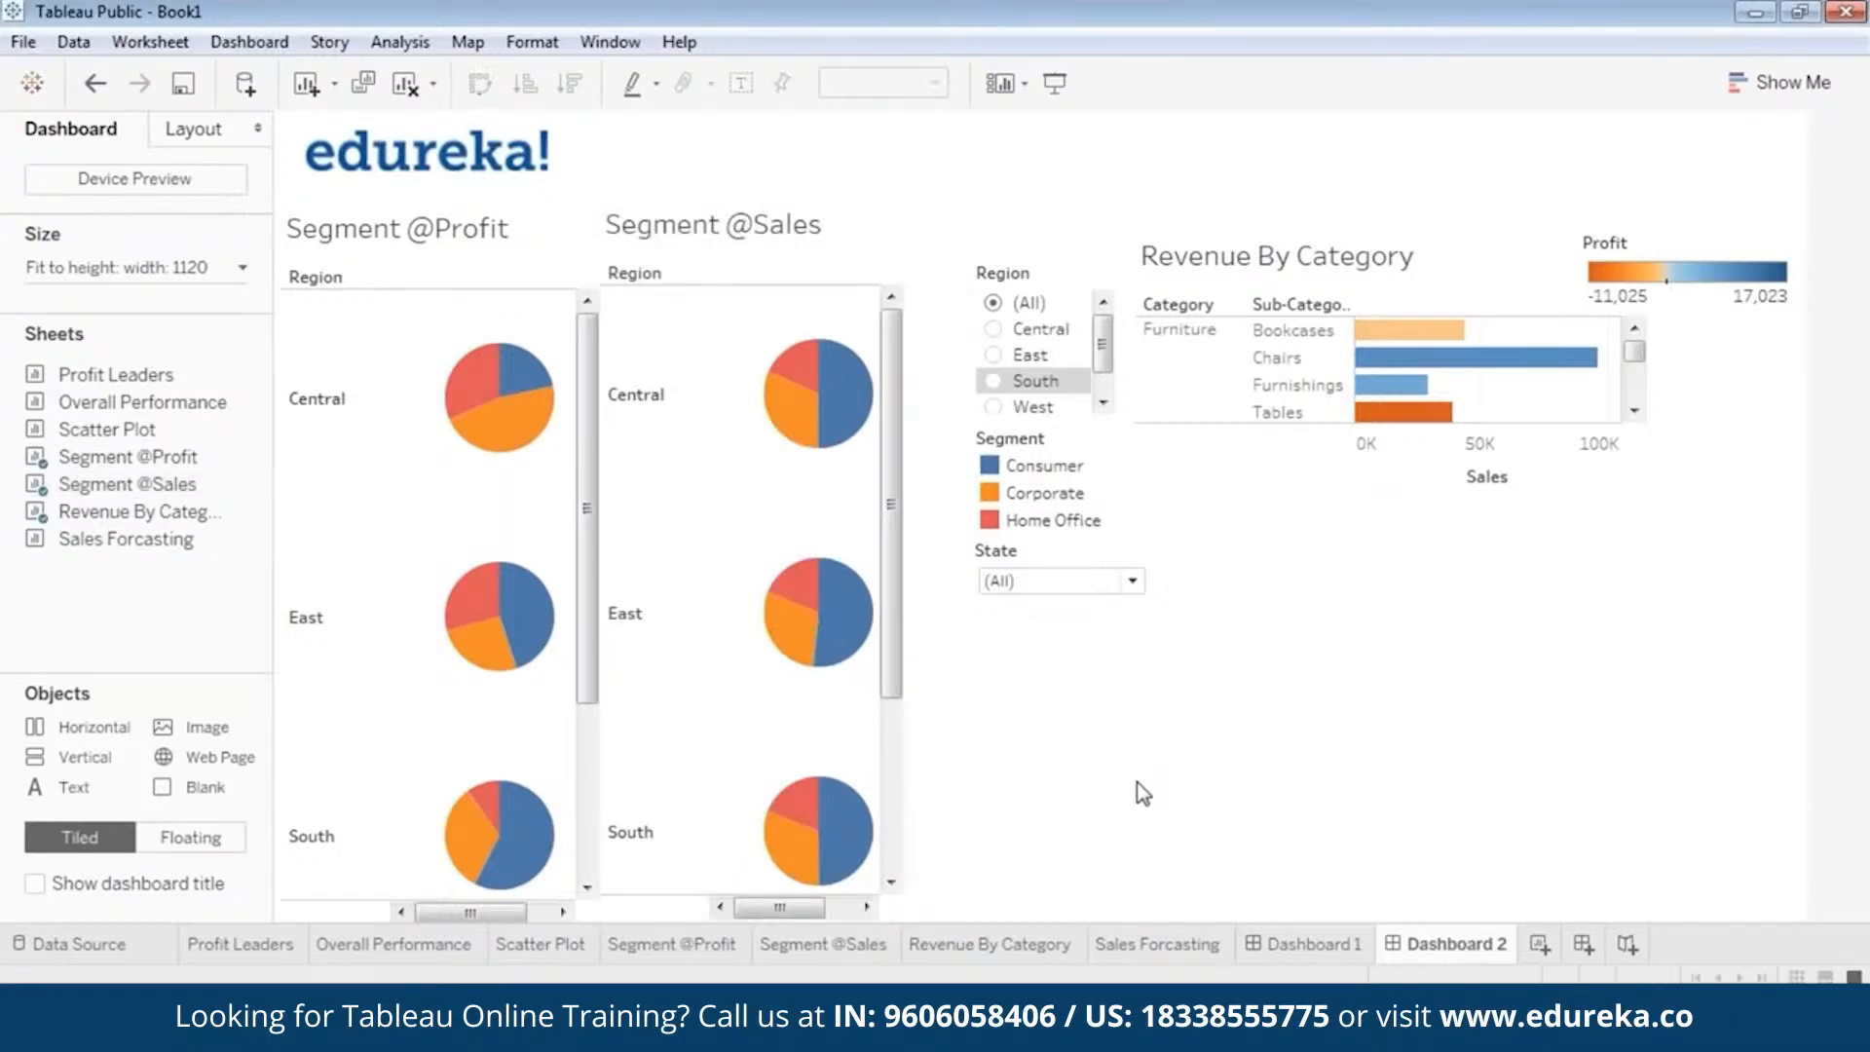
{"action": "left_click", "coordinate": [1044, 269]}
{"action": "left_click_drag", "start_coordinate": [1043, 255], "coordinate": [973, 257]}
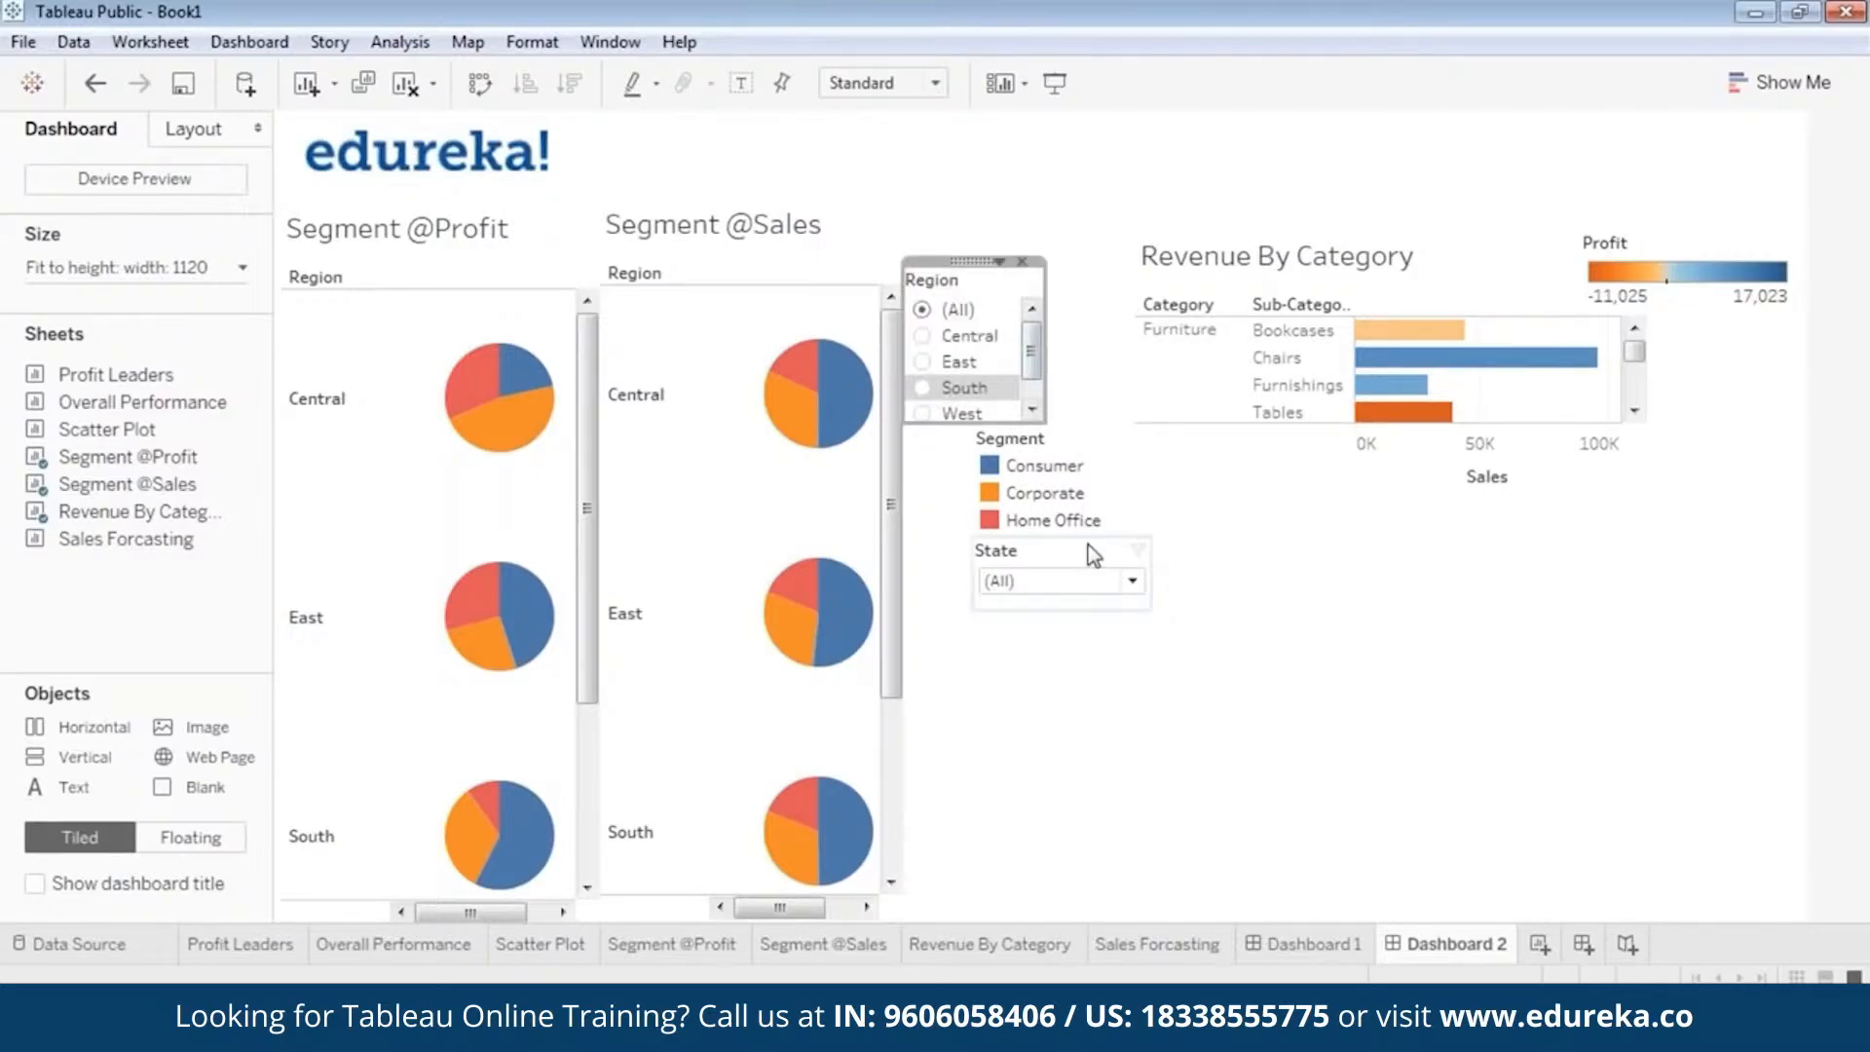
{"action": "left_click", "coordinate": [1092, 754]}
{"action": "left_click", "coordinate": [1017, 469]}
{"action": "left_click_drag", "start_coordinate": [1056, 419], "coordinate": [985, 421]}
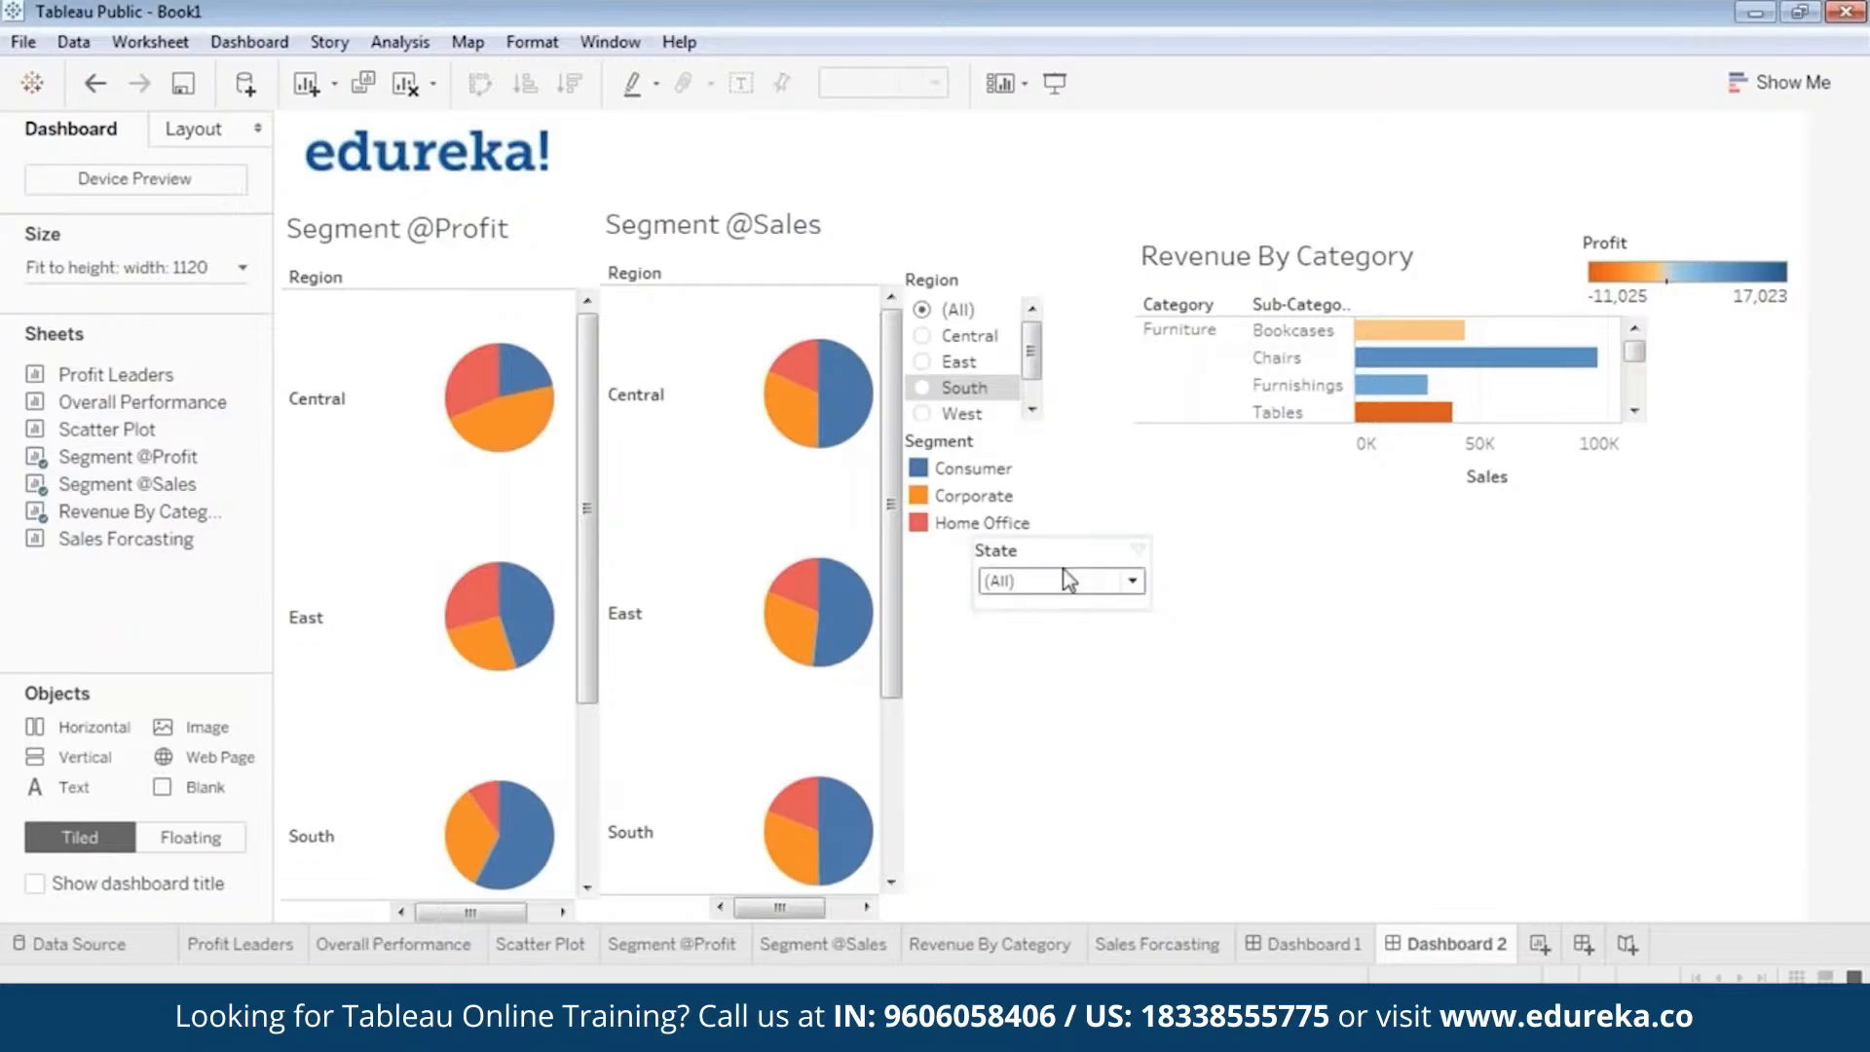
{"action": "left_click", "coordinate": [964, 472]}
{"action": "left_click_drag", "start_coordinate": [984, 427], "coordinate": [990, 422]}
Move the State filter directly beneath the Segment color legend, aligned with it.
{"action": "left_click", "coordinate": [1014, 581]}
{"action": "left_click", "coordinate": [1035, 654]}
{"action": "left_click", "coordinate": [1038, 553]}
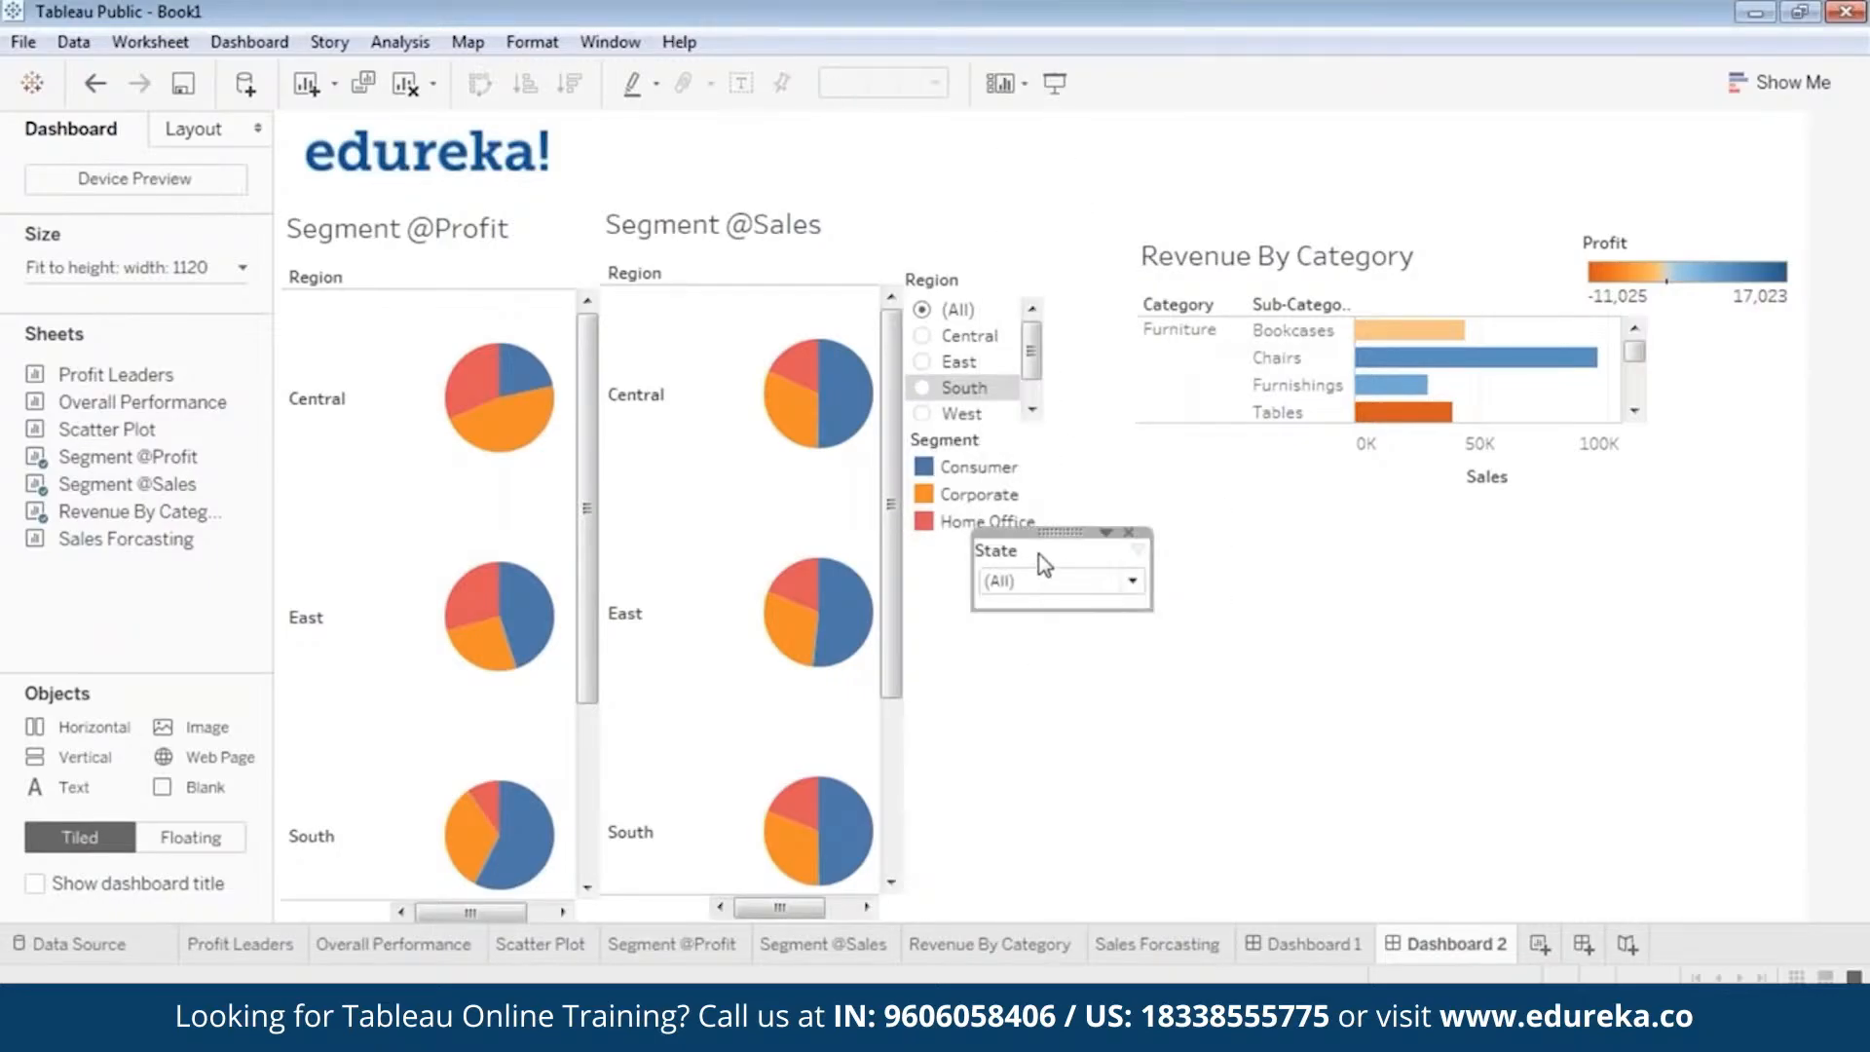
{"action": "left_click_drag", "start_coordinate": [1038, 553], "coordinate": [988, 531]}
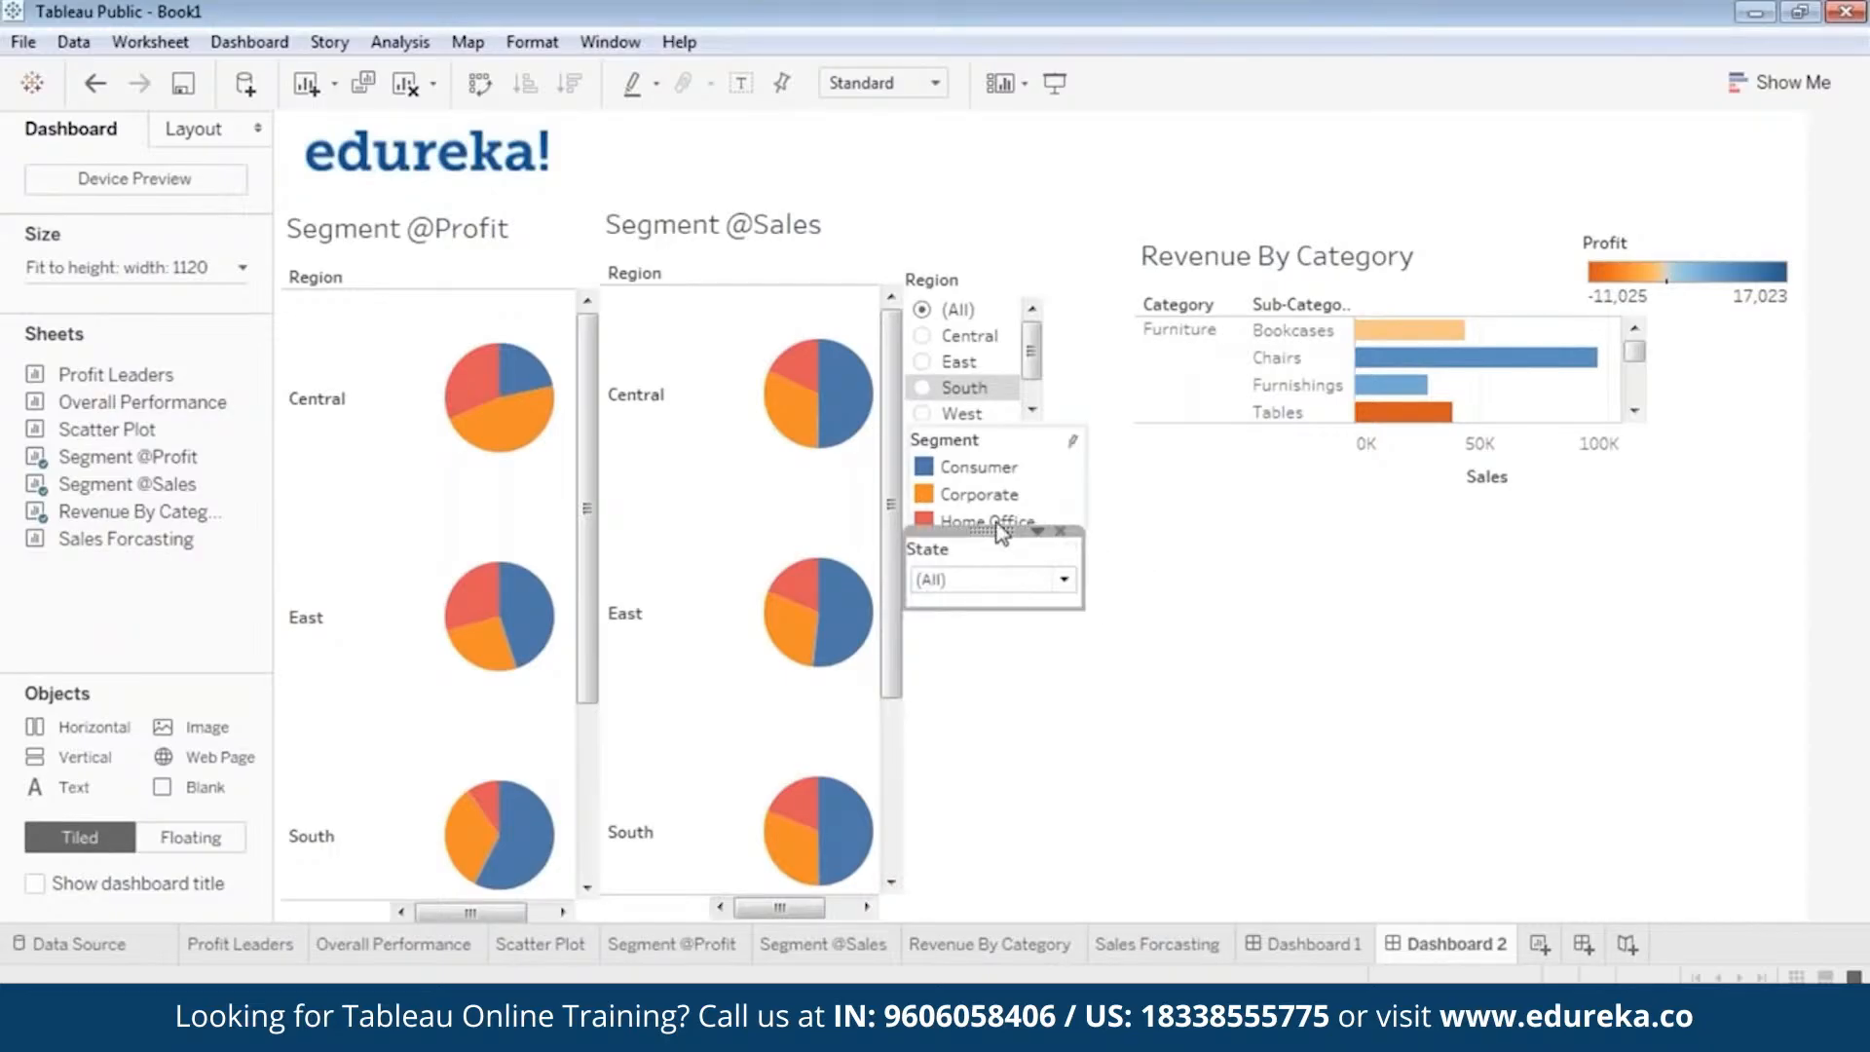
{"action": "mouse_move", "coordinate": [992, 529]}
Shift the Revenue By Category view closer to the filters and narrow the State filter.
{"action": "left_click", "coordinate": [1575, 493]}
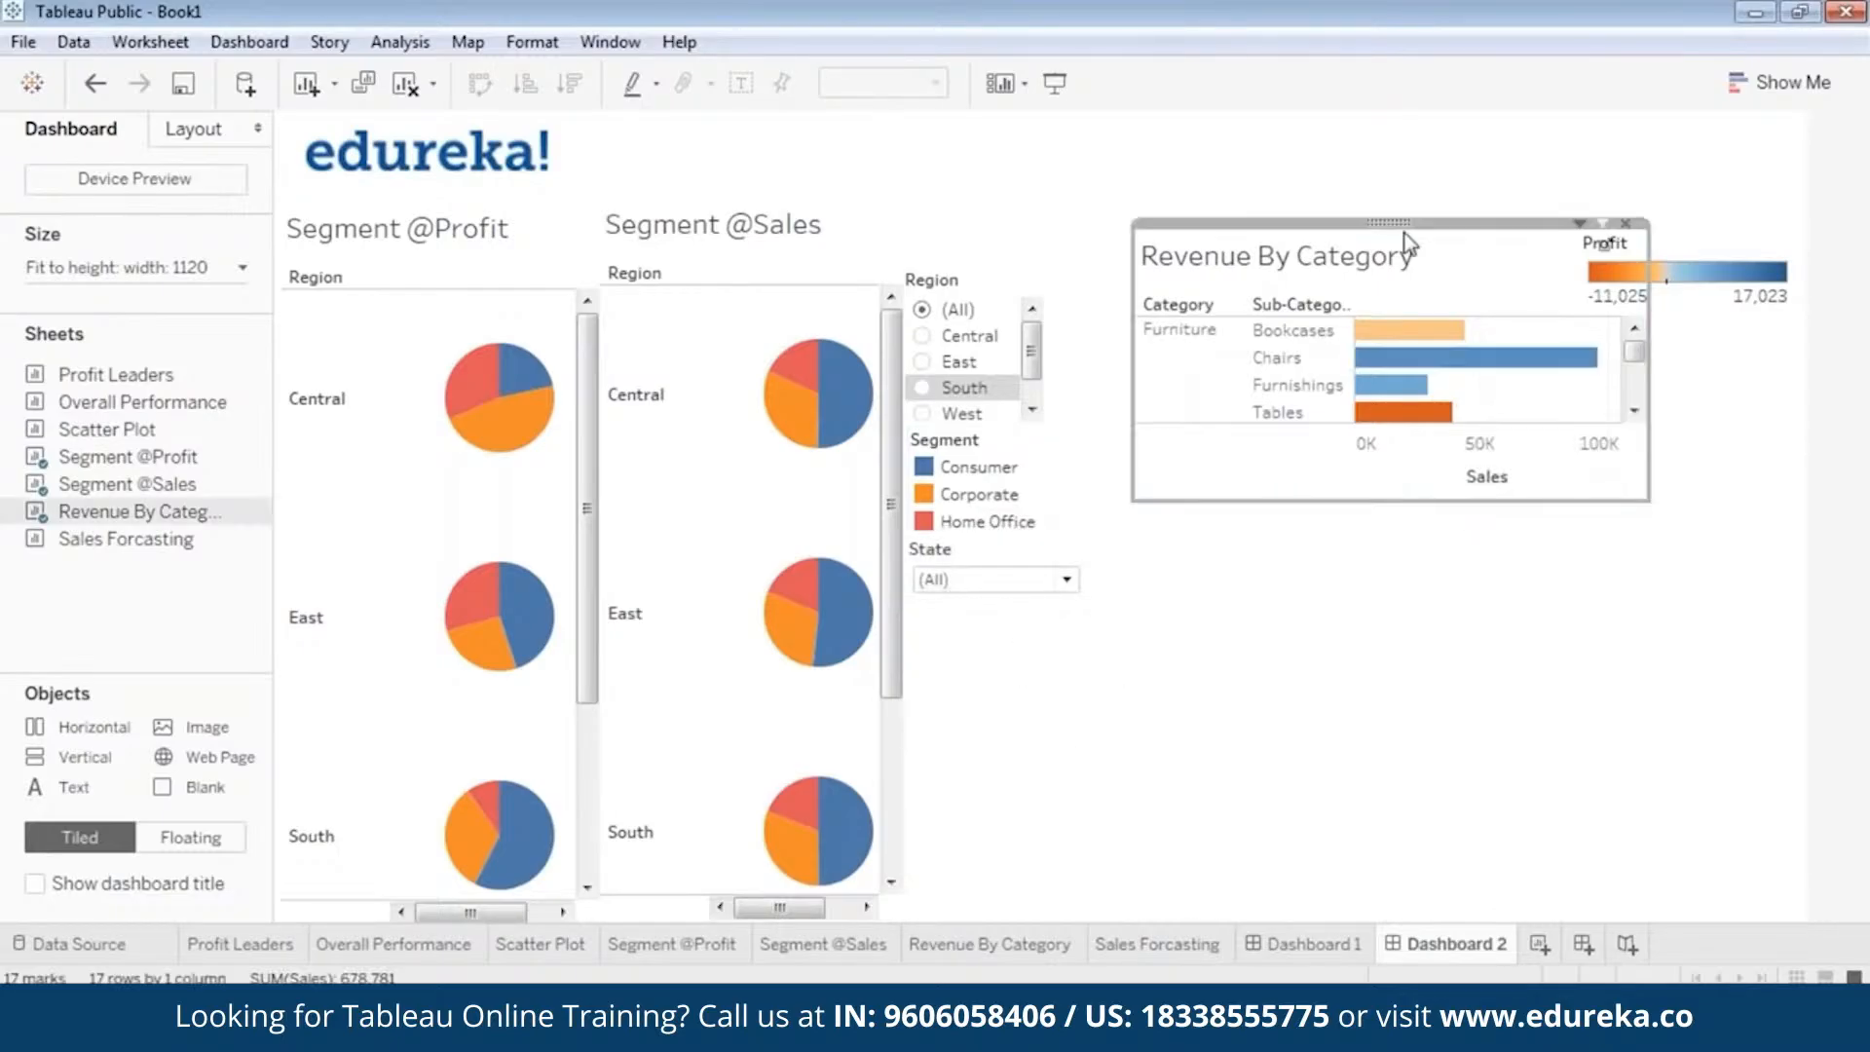
{"action": "left_click_drag", "start_coordinate": [1392, 222], "coordinate": [1362, 226]}
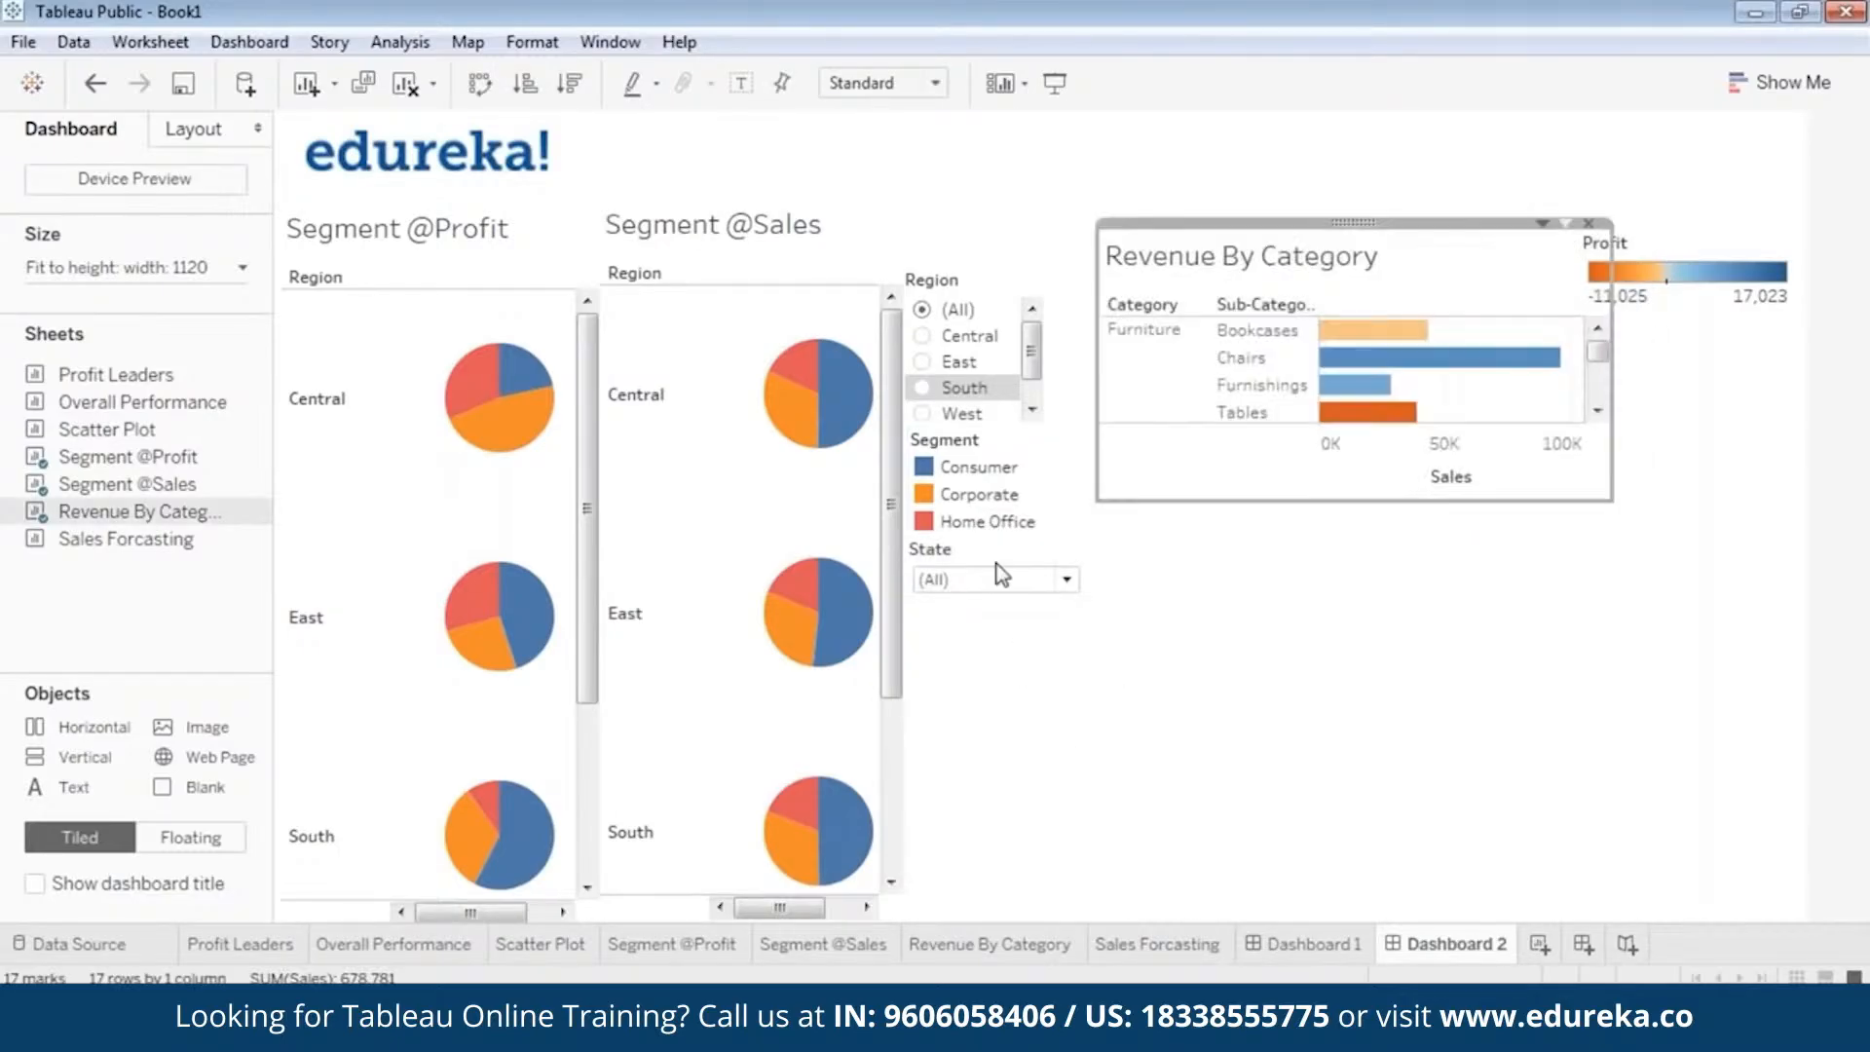
{"action": "left_click", "coordinate": [1032, 599]}
{"action": "left_click", "coordinate": [1090, 567]}
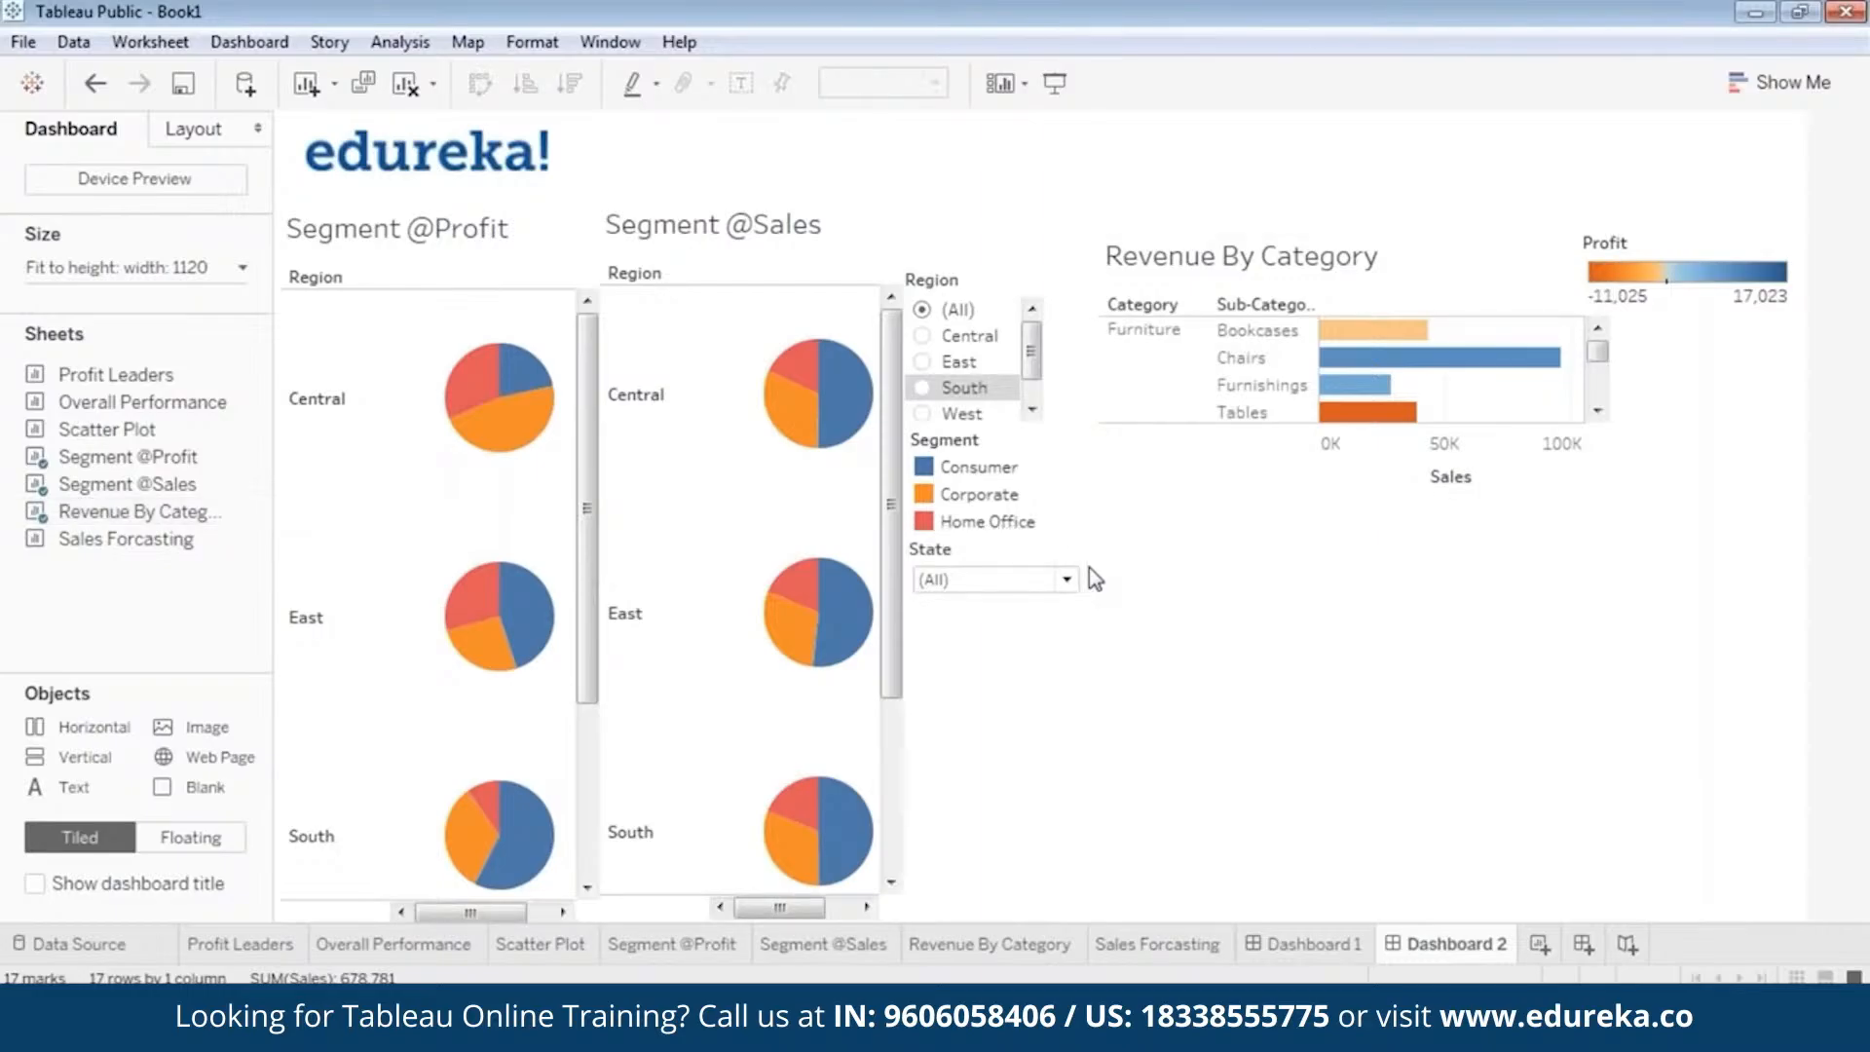
{"action": "left_click", "coordinate": [1081, 566]}
{"action": "left_click_drag", "start_coordinate": [1088, 568], "coordinate": [1051, 565]}
{"action": "left_click", "coordinate": [1240, 599]}
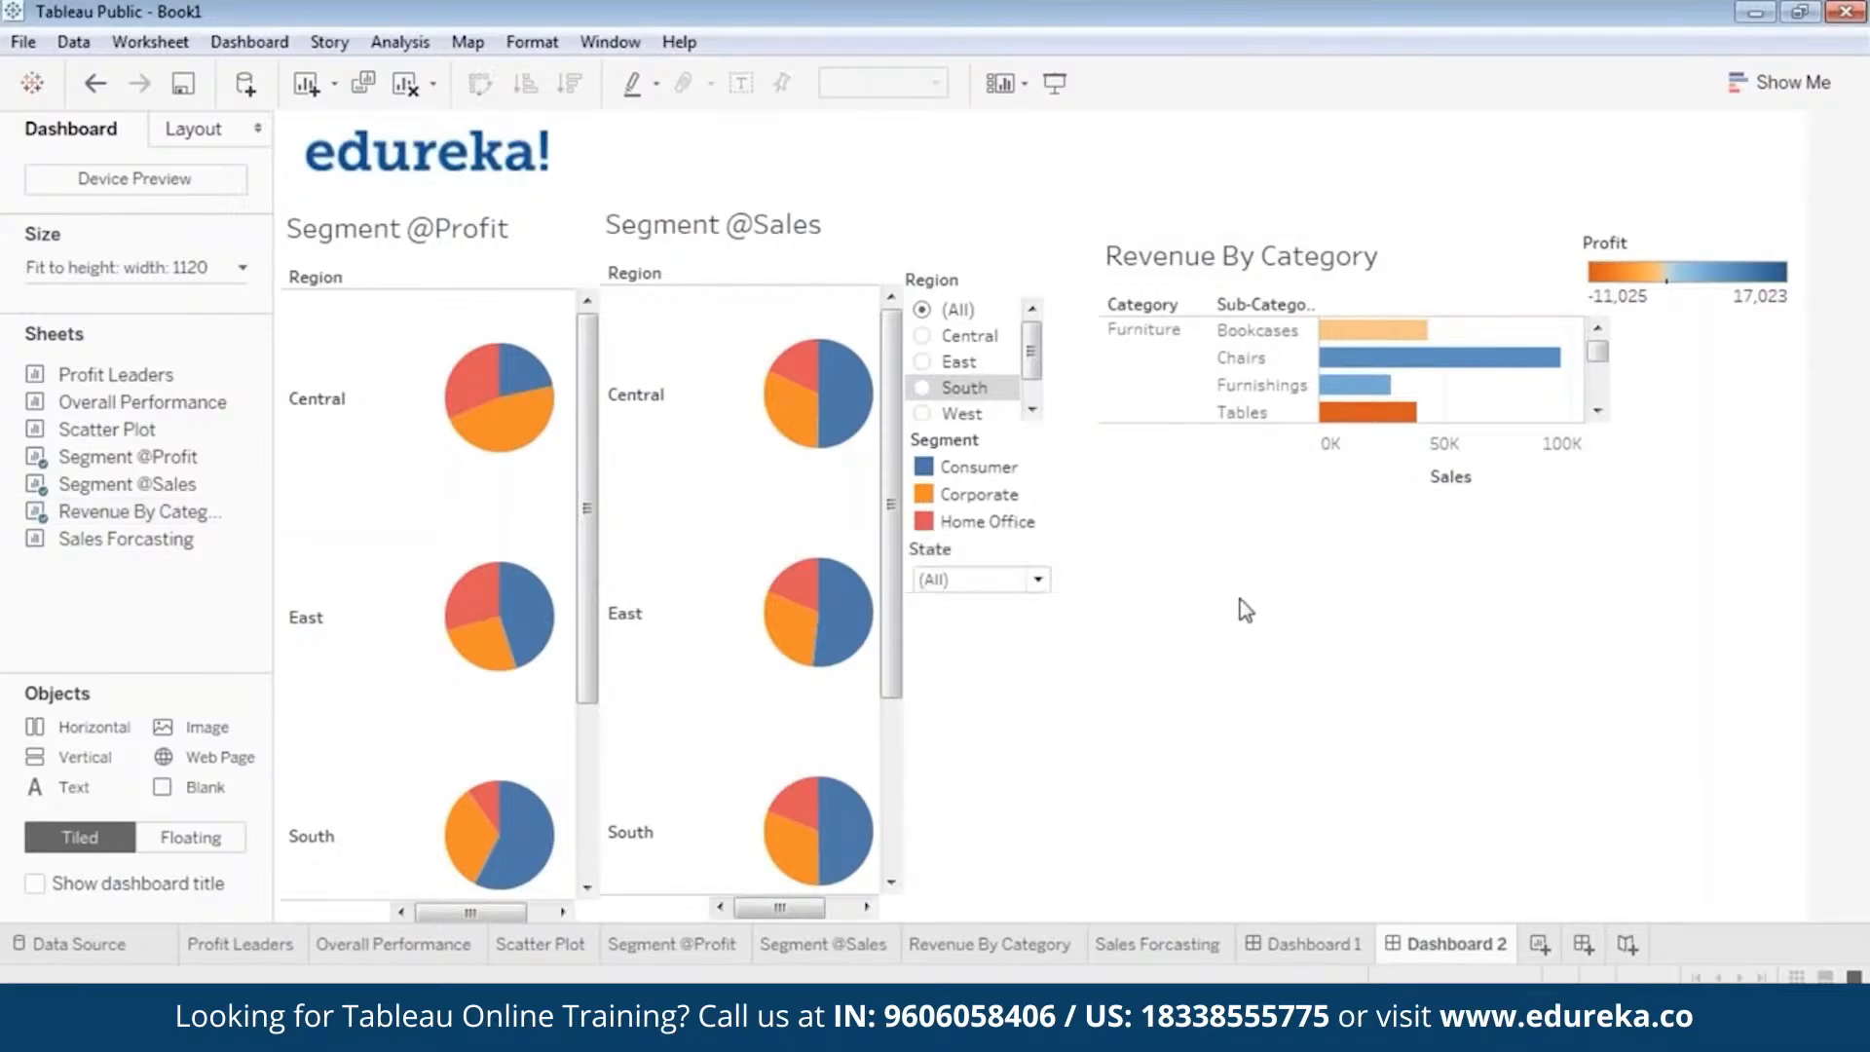
Extend the Revenue By Category view downward to show rows through Supplies, and move it clear of the Profit legend.
{"action": "left_click", "coordinate": [1315, 257]}
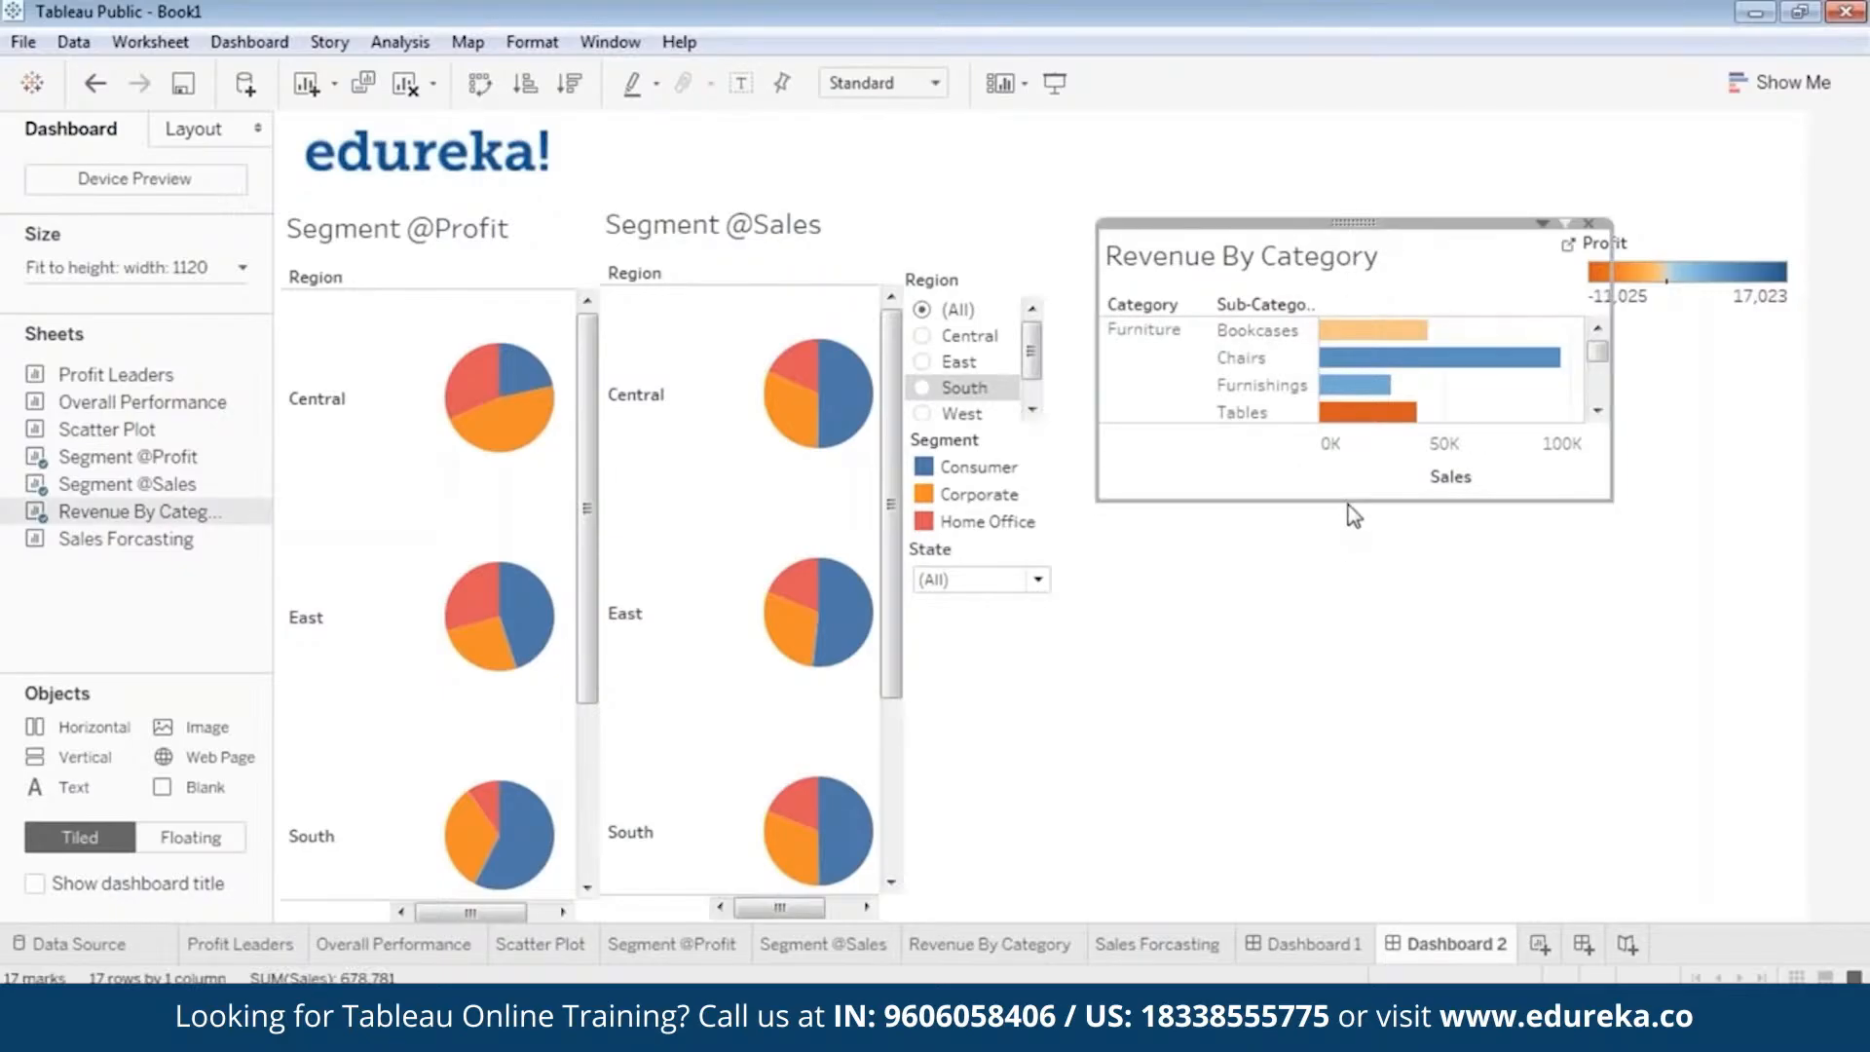
{"action": "left_click_drag", "start_coordinate": [1348, 502], "coordinate": [1345, 705]}
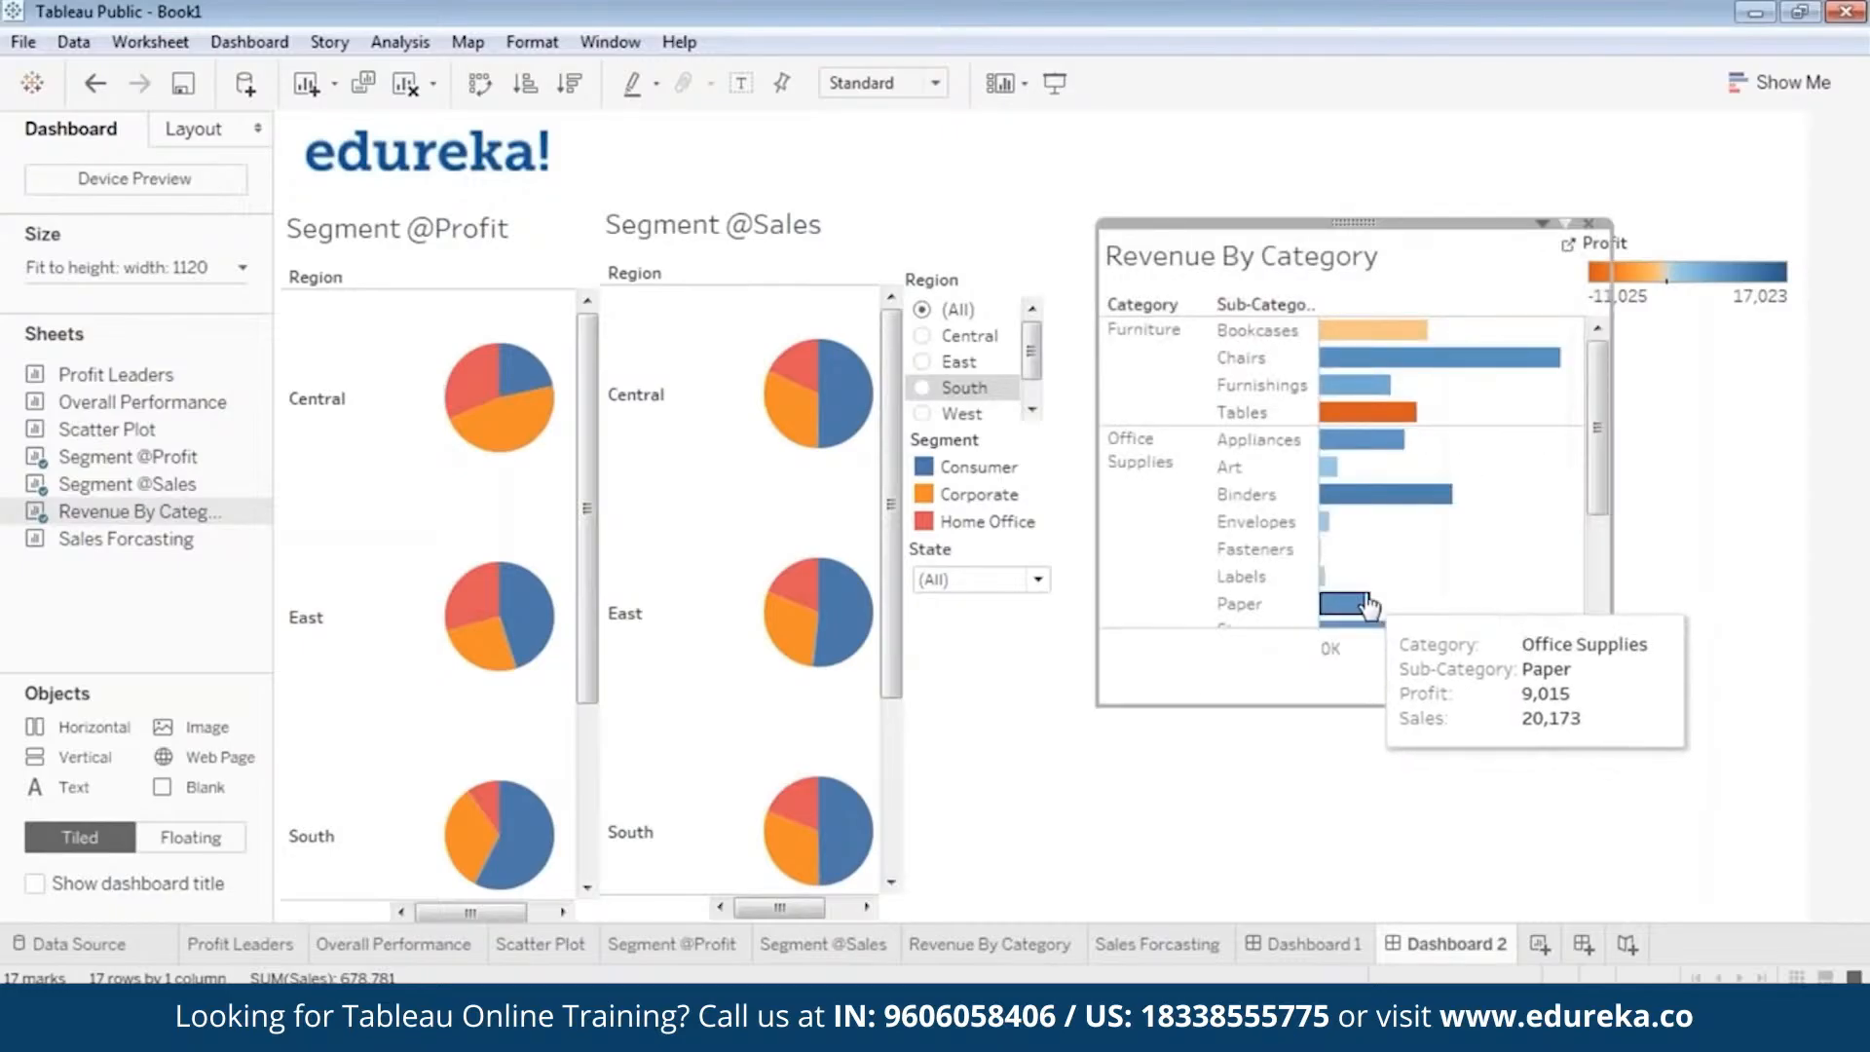
{"action": "left_click_drag", "start_coordinate": [1347, 222], "coordinate": [1324, 224]}
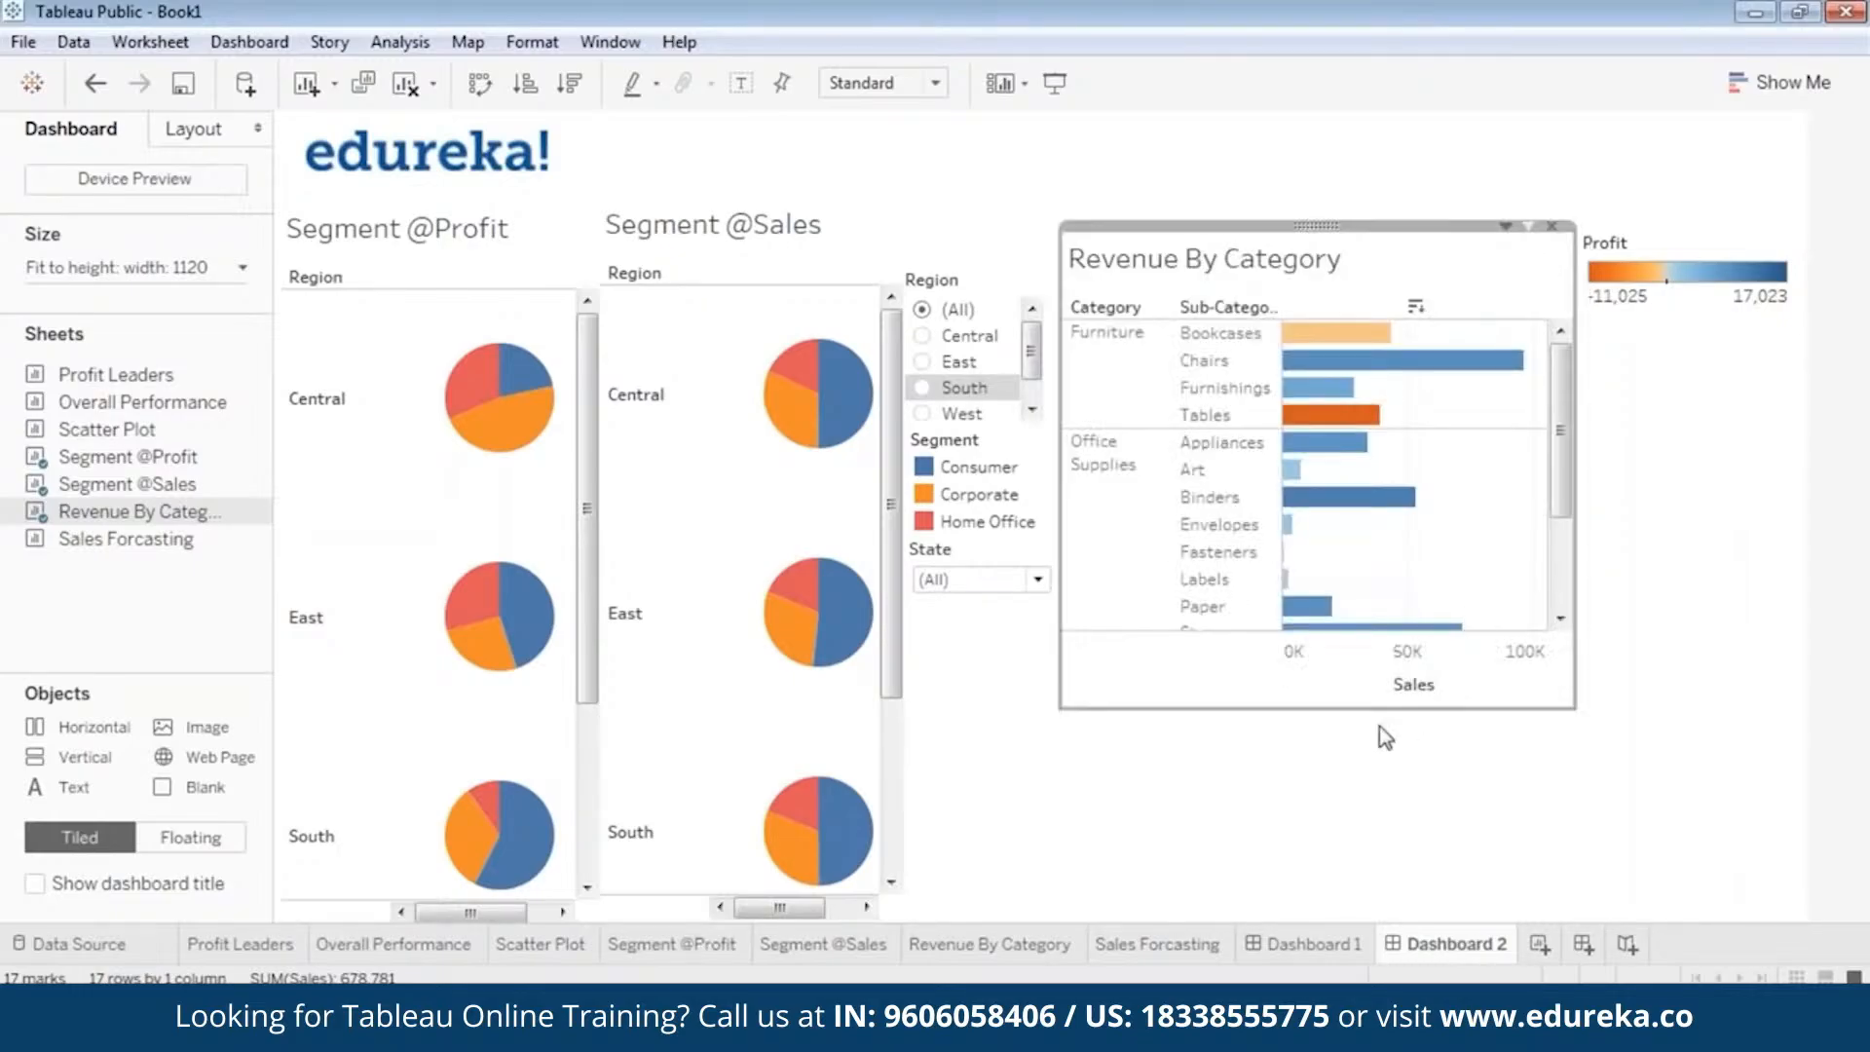
{"action": "left_click_drag", "start_coordinate": [1360, 711], "coordinate": [1372, 748]}
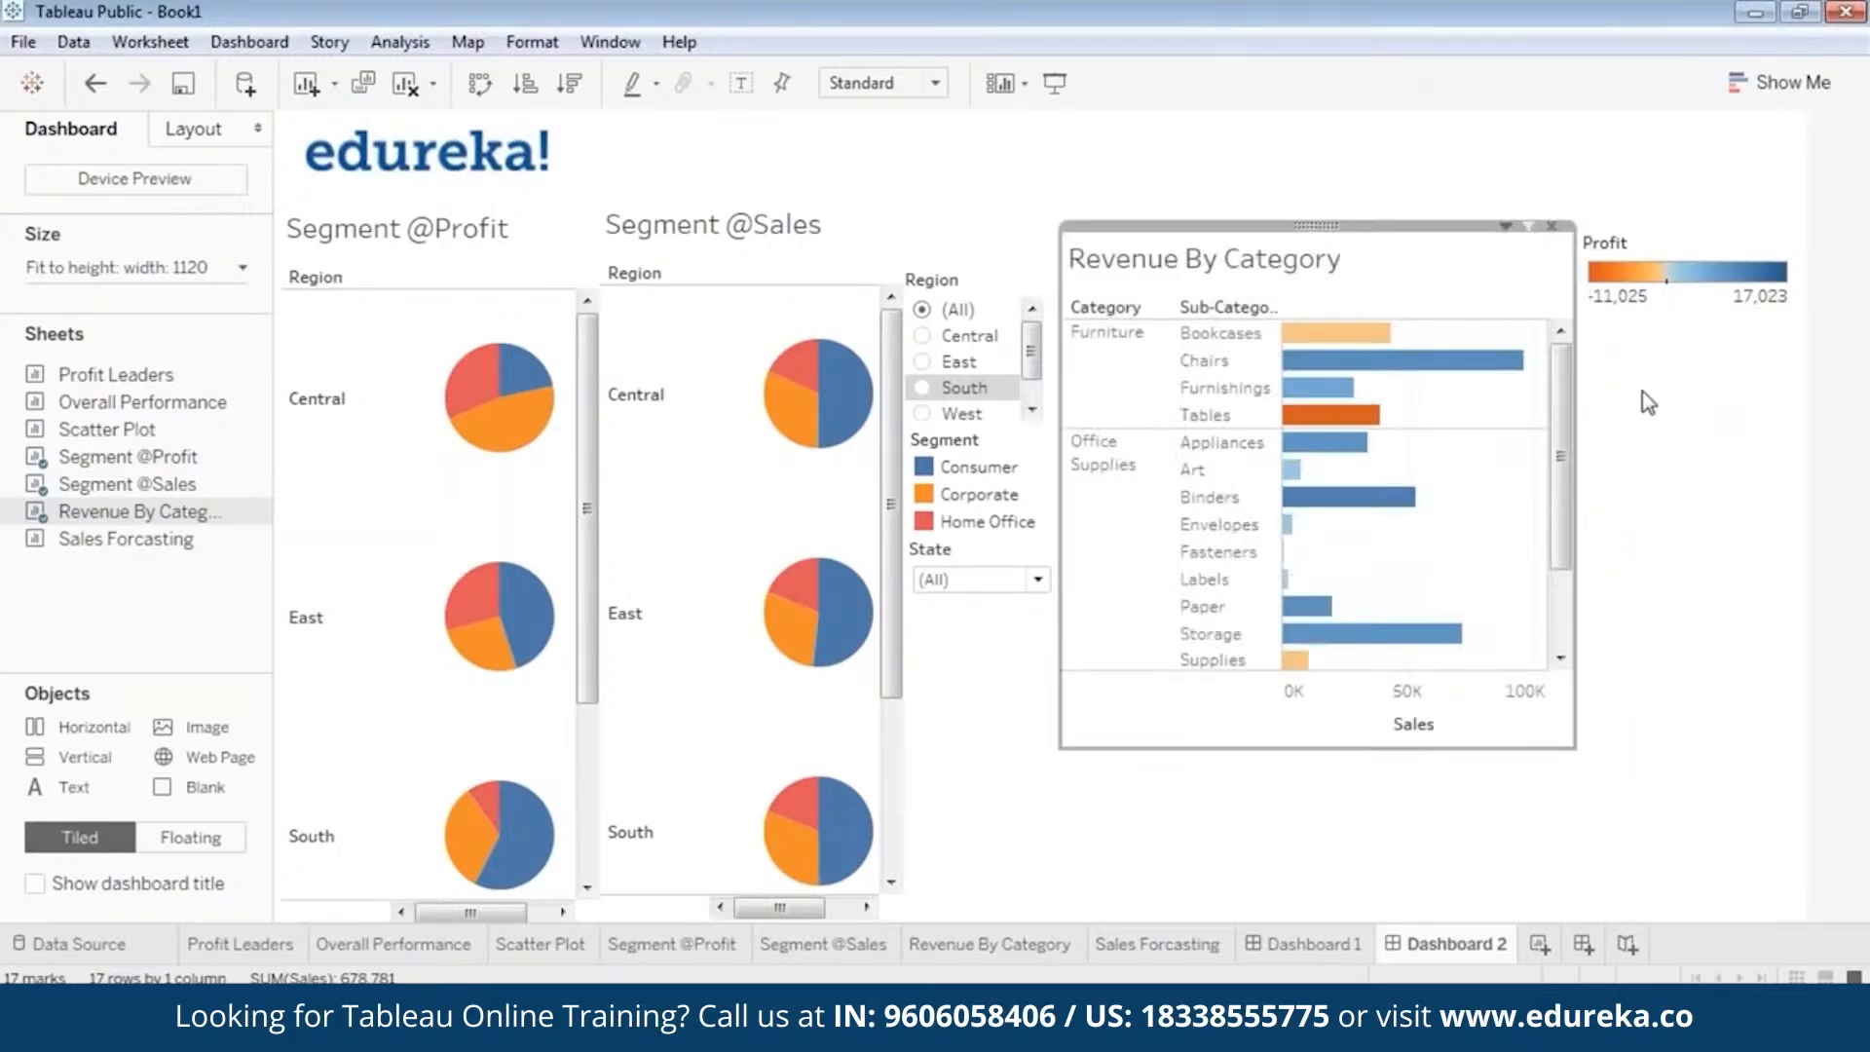
Narrow the Profit legend and move it slightly lower, then widen the Revenue By Category view up to it.
{"action": "left_click", "coordinate": [1591, 397]}
{"action": "left_click", "coordinate": [1686, 239]}
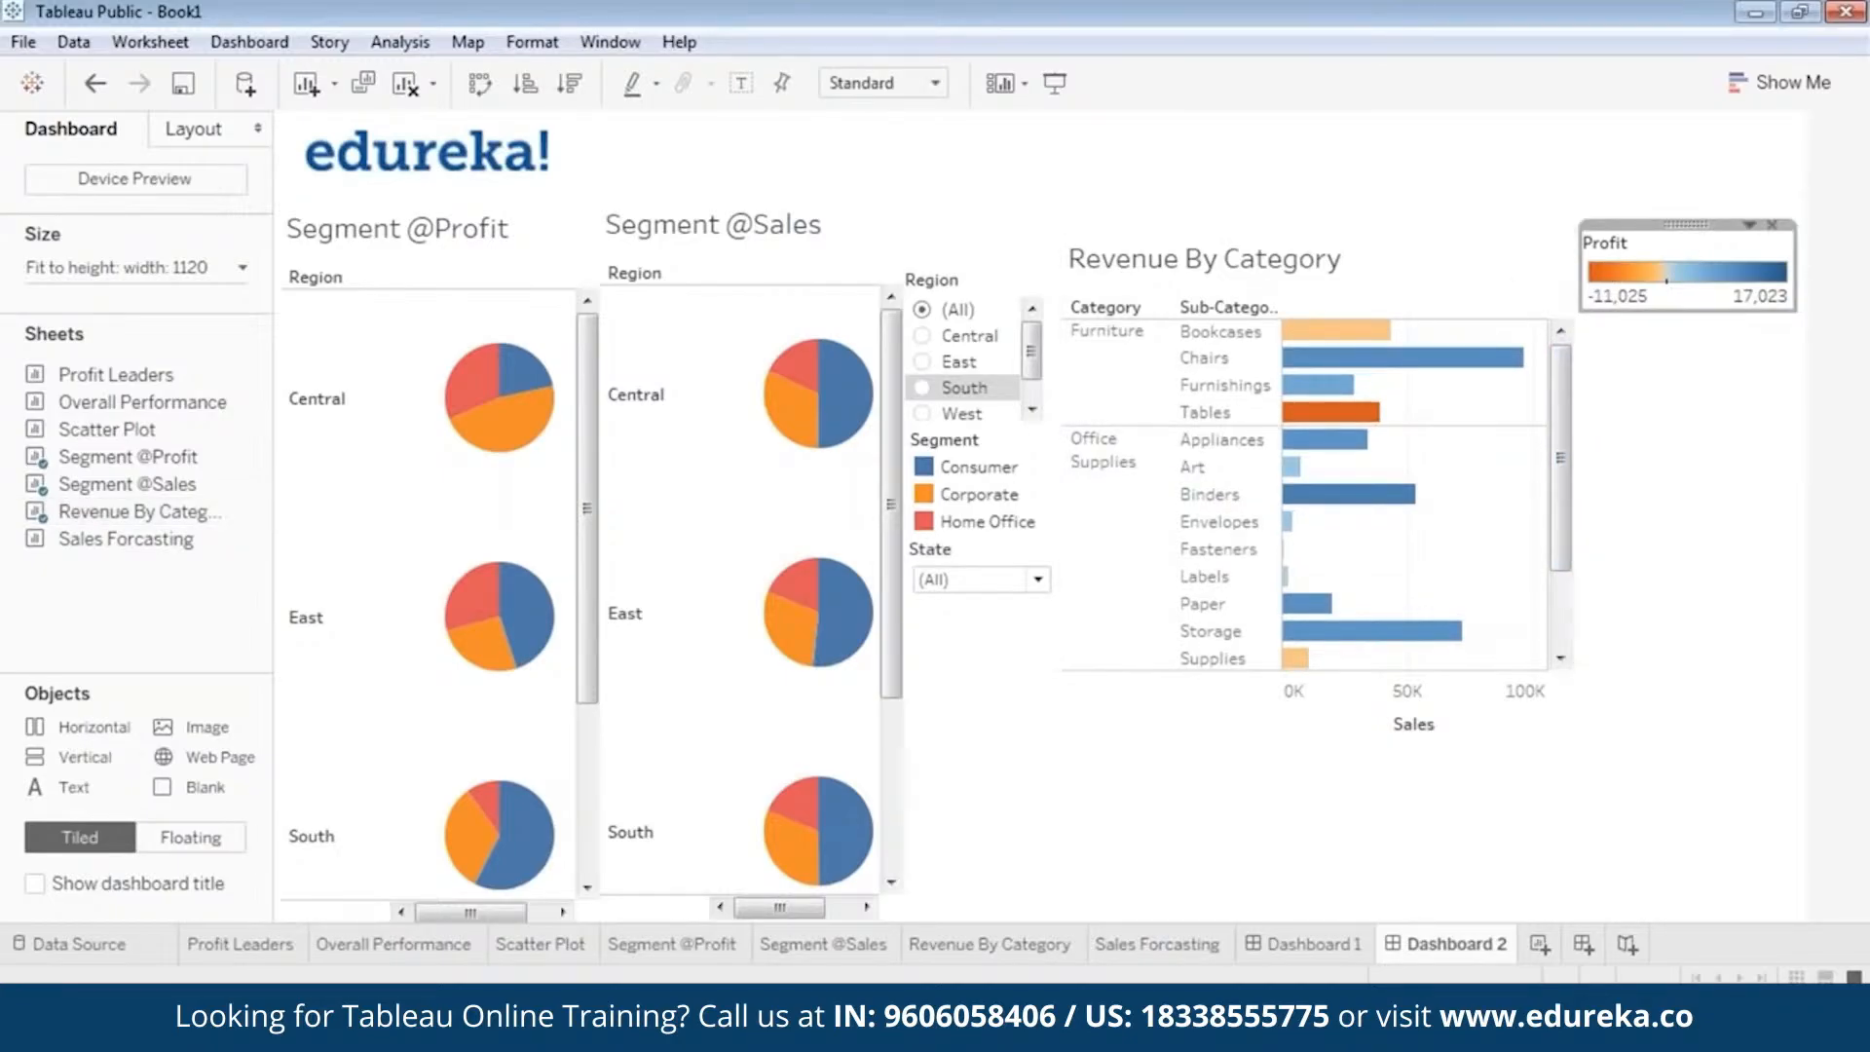
{"action": "left_click_drag", "start_coordinate": [1581, 264], "coordinate": [1719, 286]}
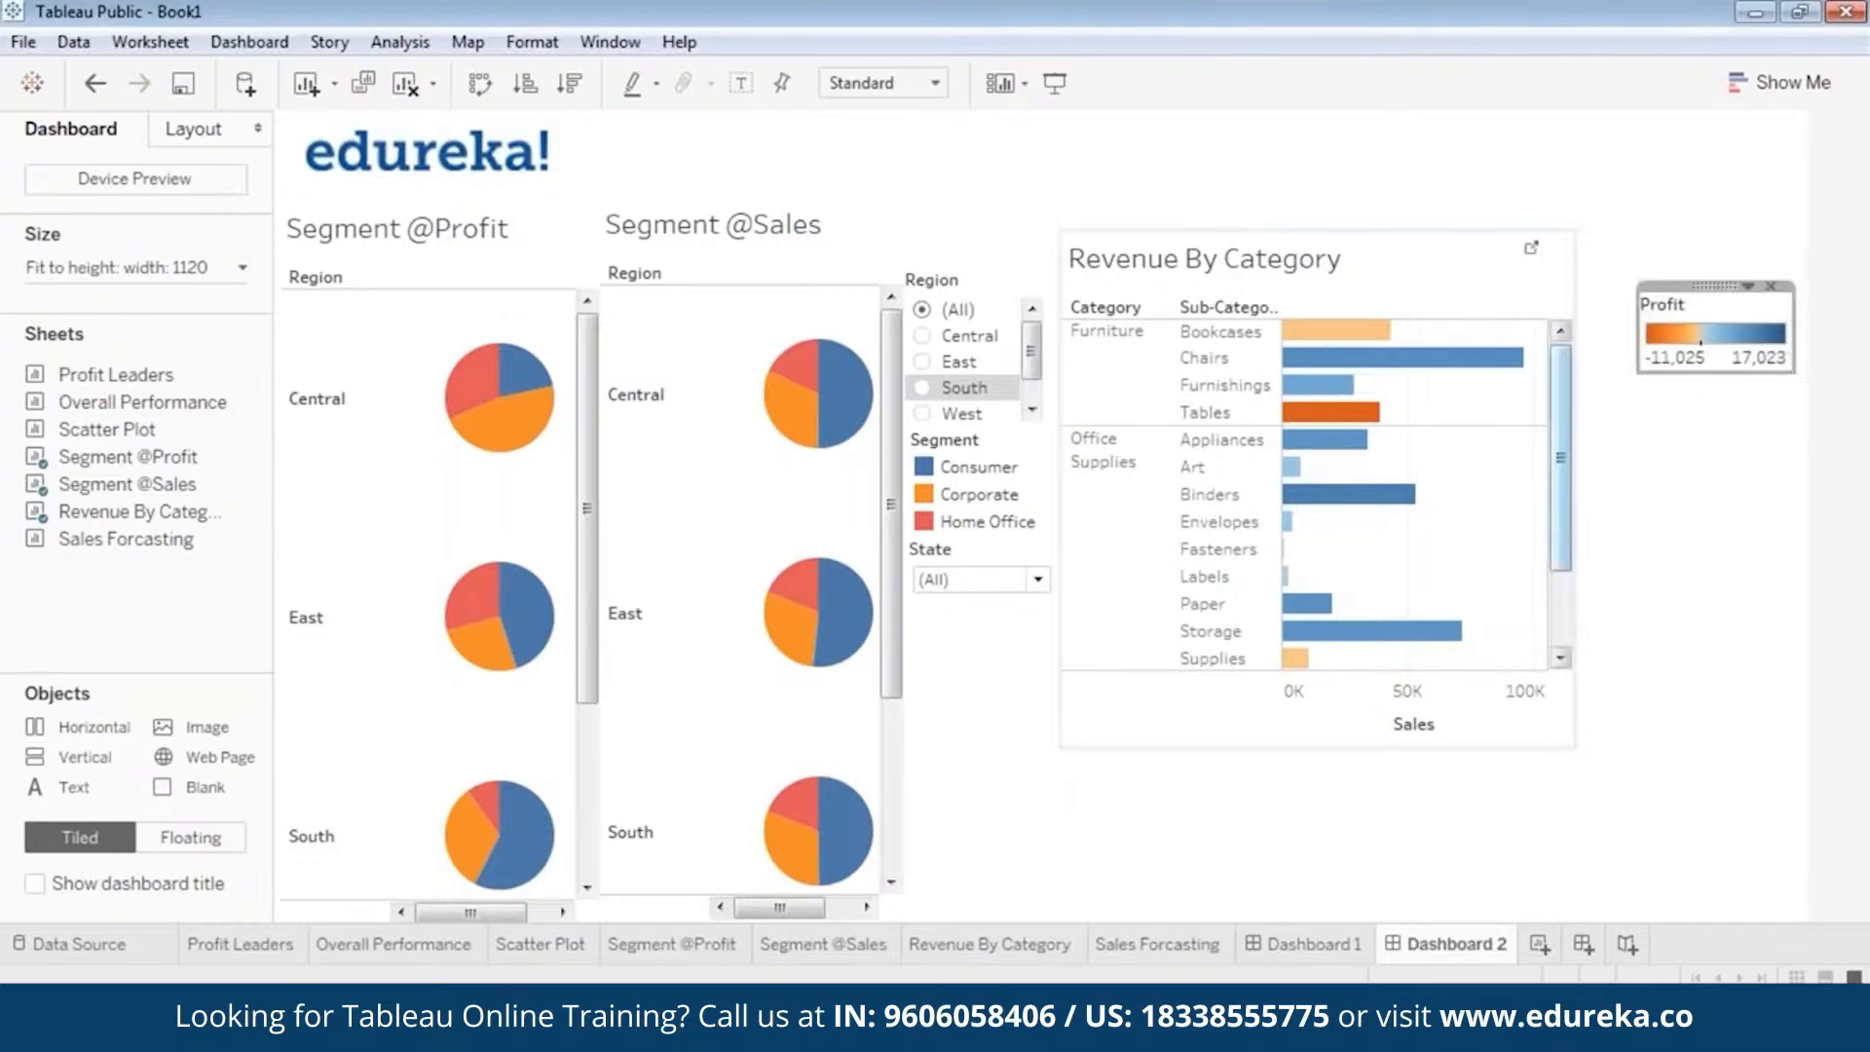
{"action": "left_click", "coordinate": [1560, 475]}
{"action": "left_click_drag", "start_coordinate": [1575, 409], "coordinate": [1641, 409]}
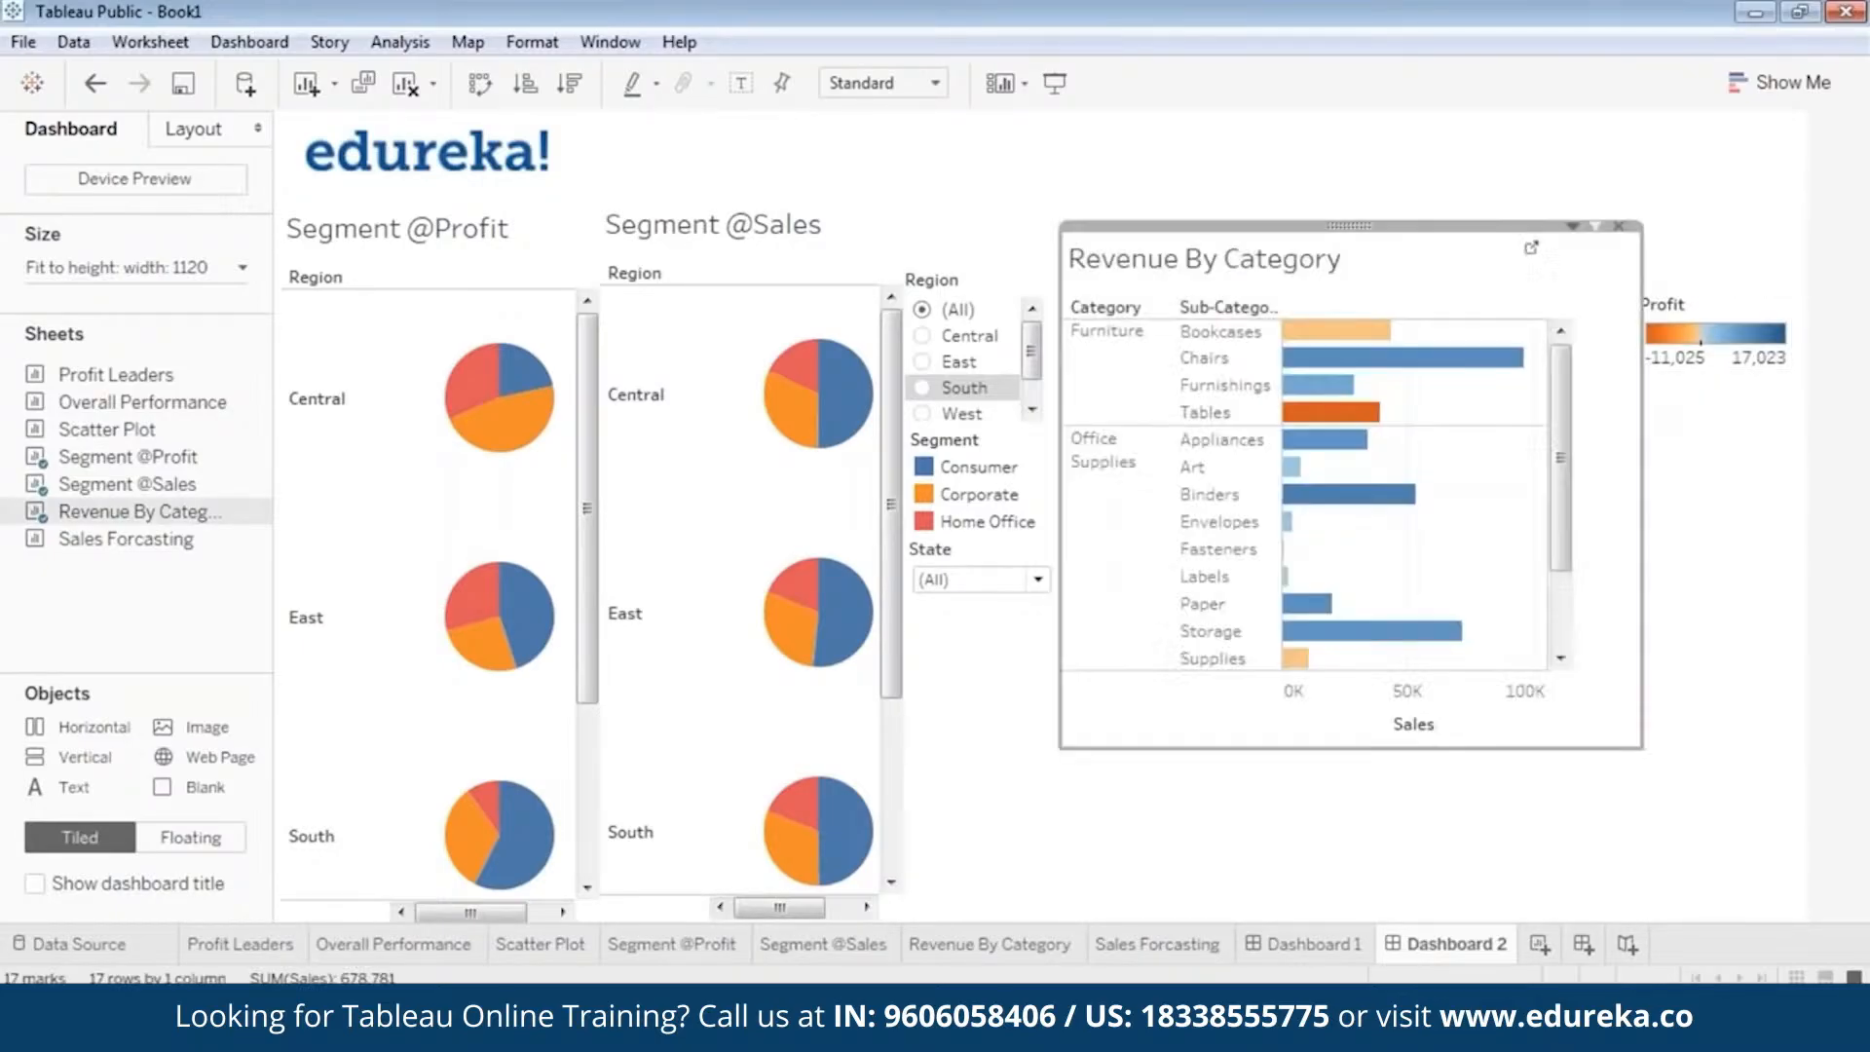
Add a Region filter for the Revenue By Category view and display it as a single-value dropdown.
{"action": "right_click", "coordinate": [1350, 223]}
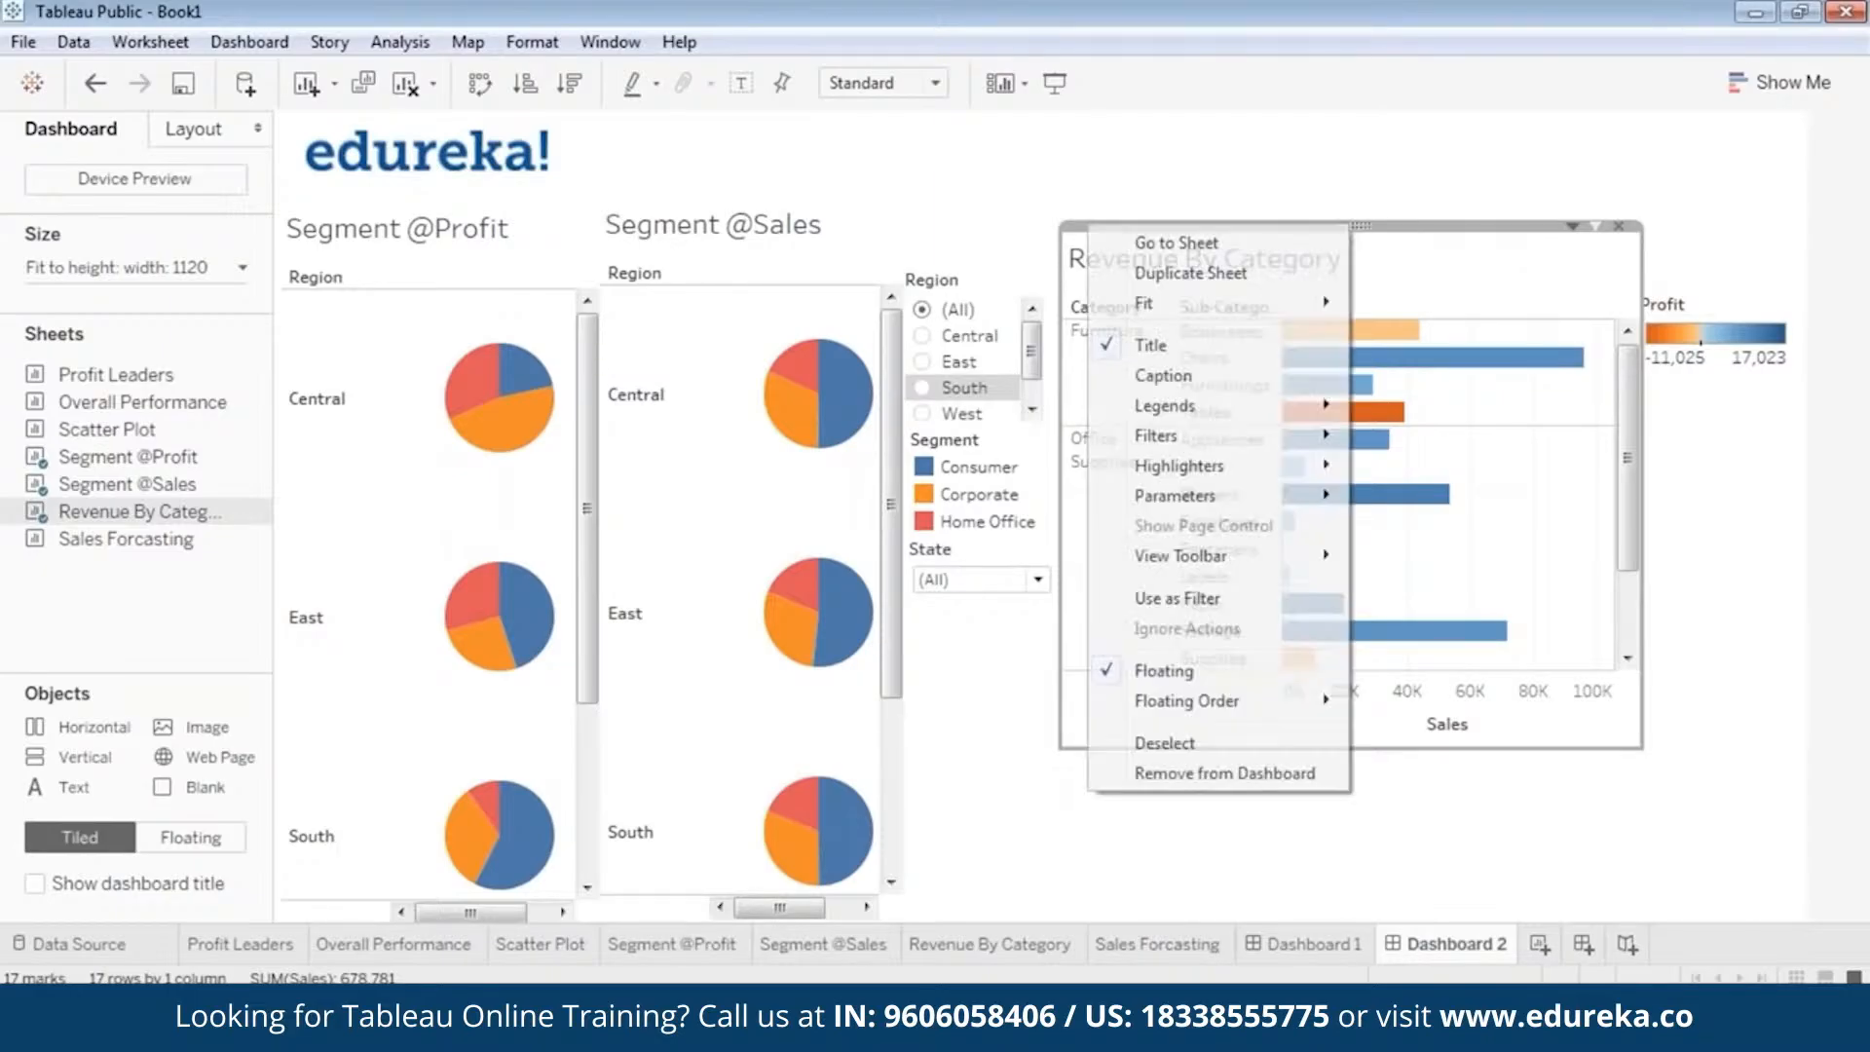
{"action": "mouse_move", "coordinate": [1266, 445]}
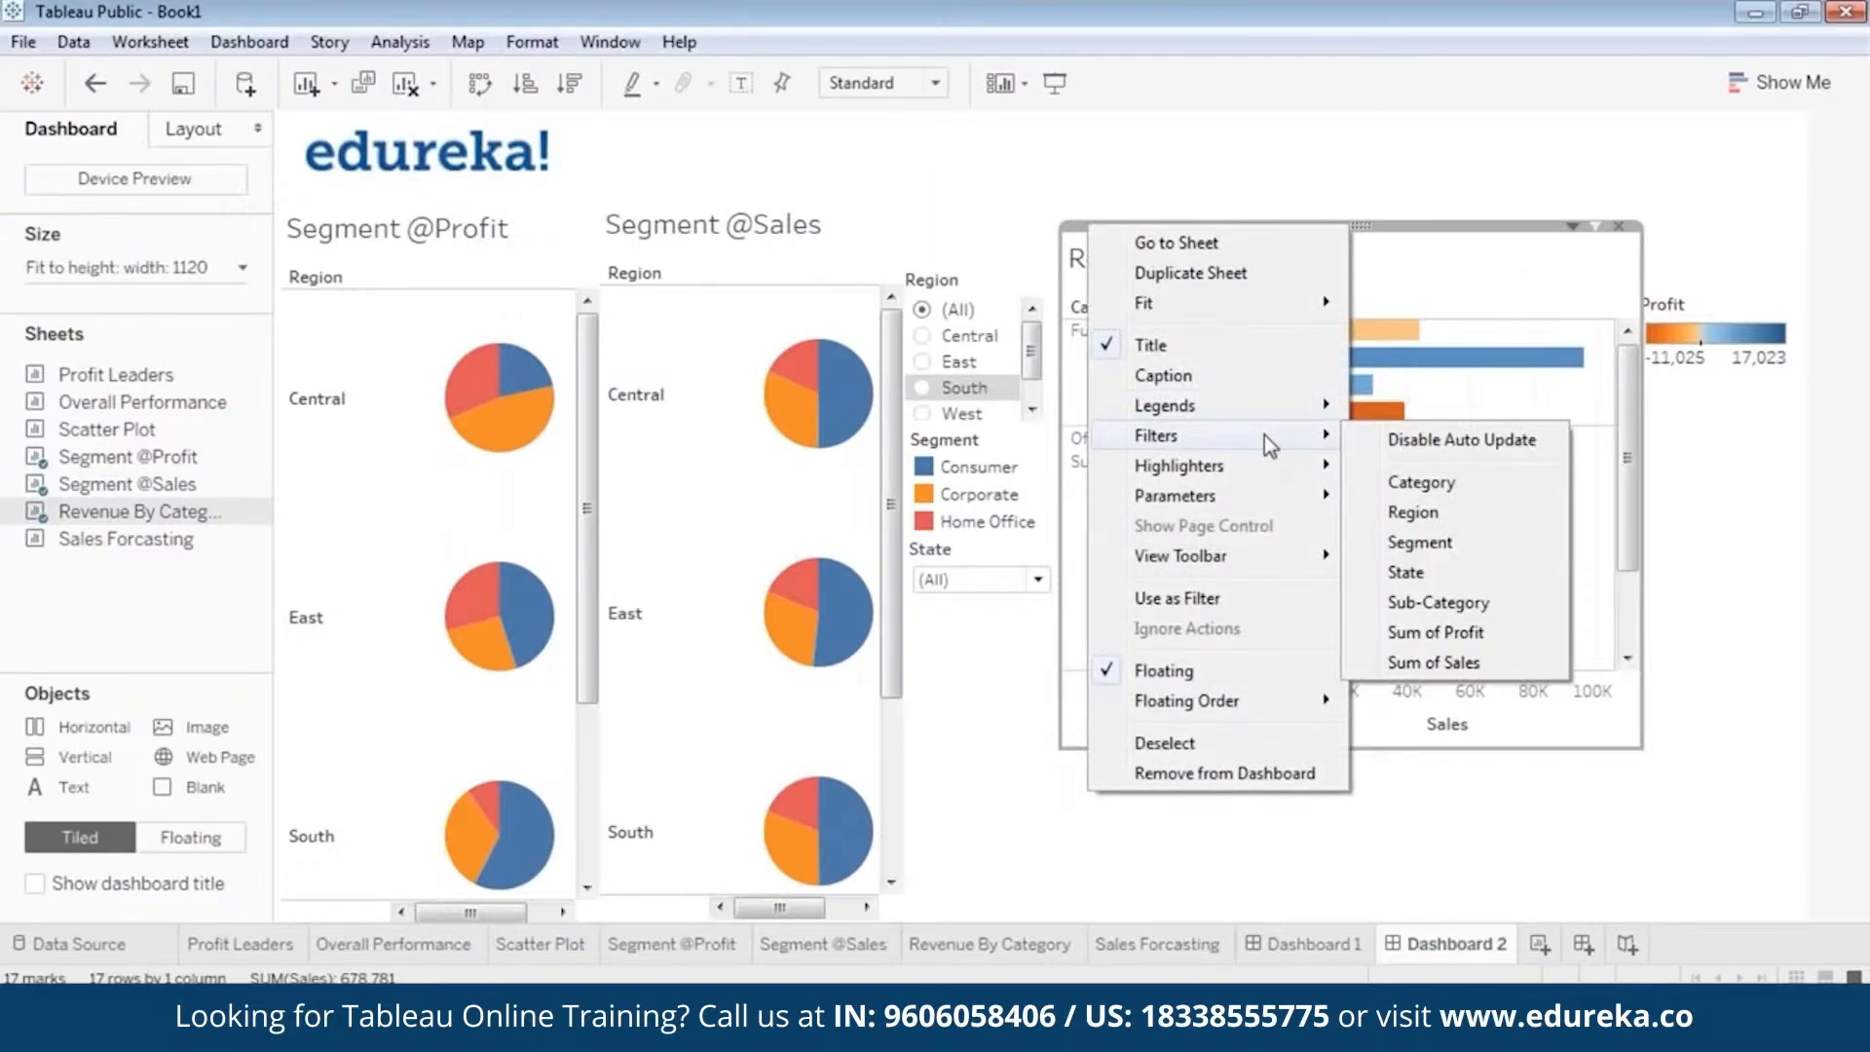
{"action": "left_click", "coordinate": [1419, 512]}
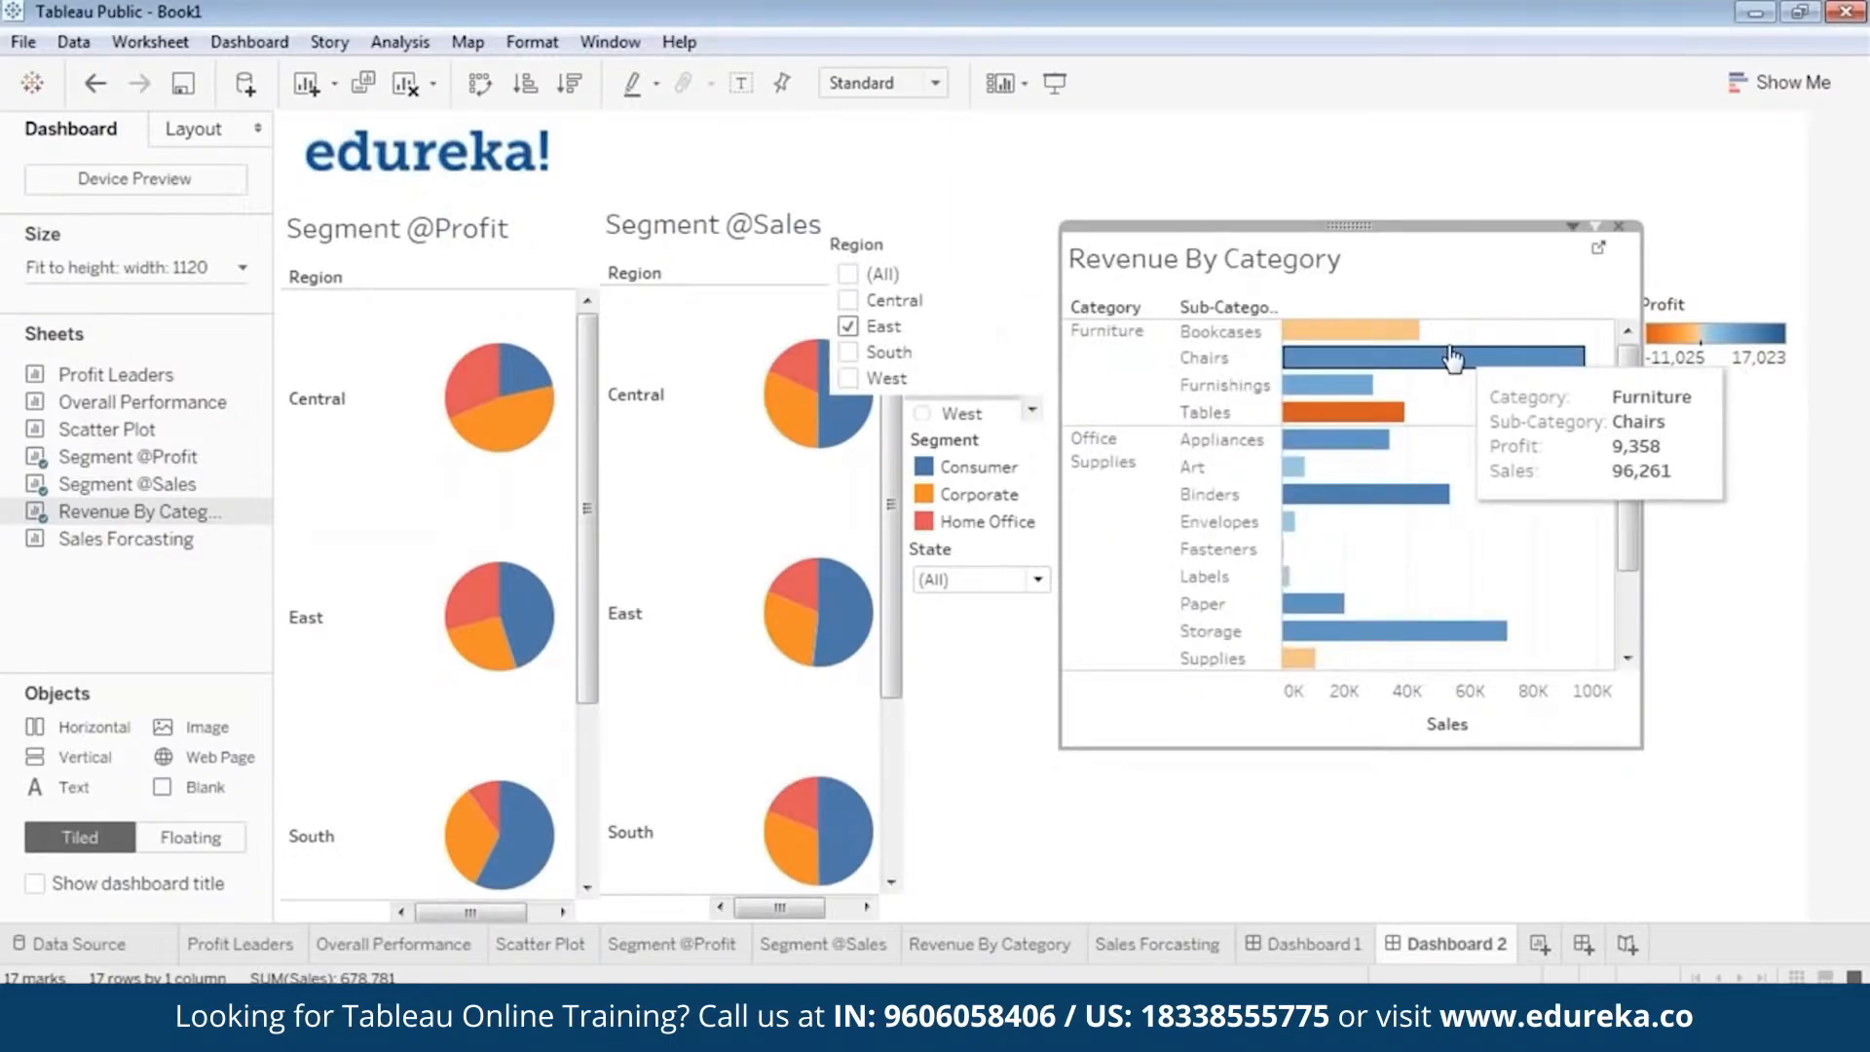
{"action": "right_click", "coordinate": [931, 242]}
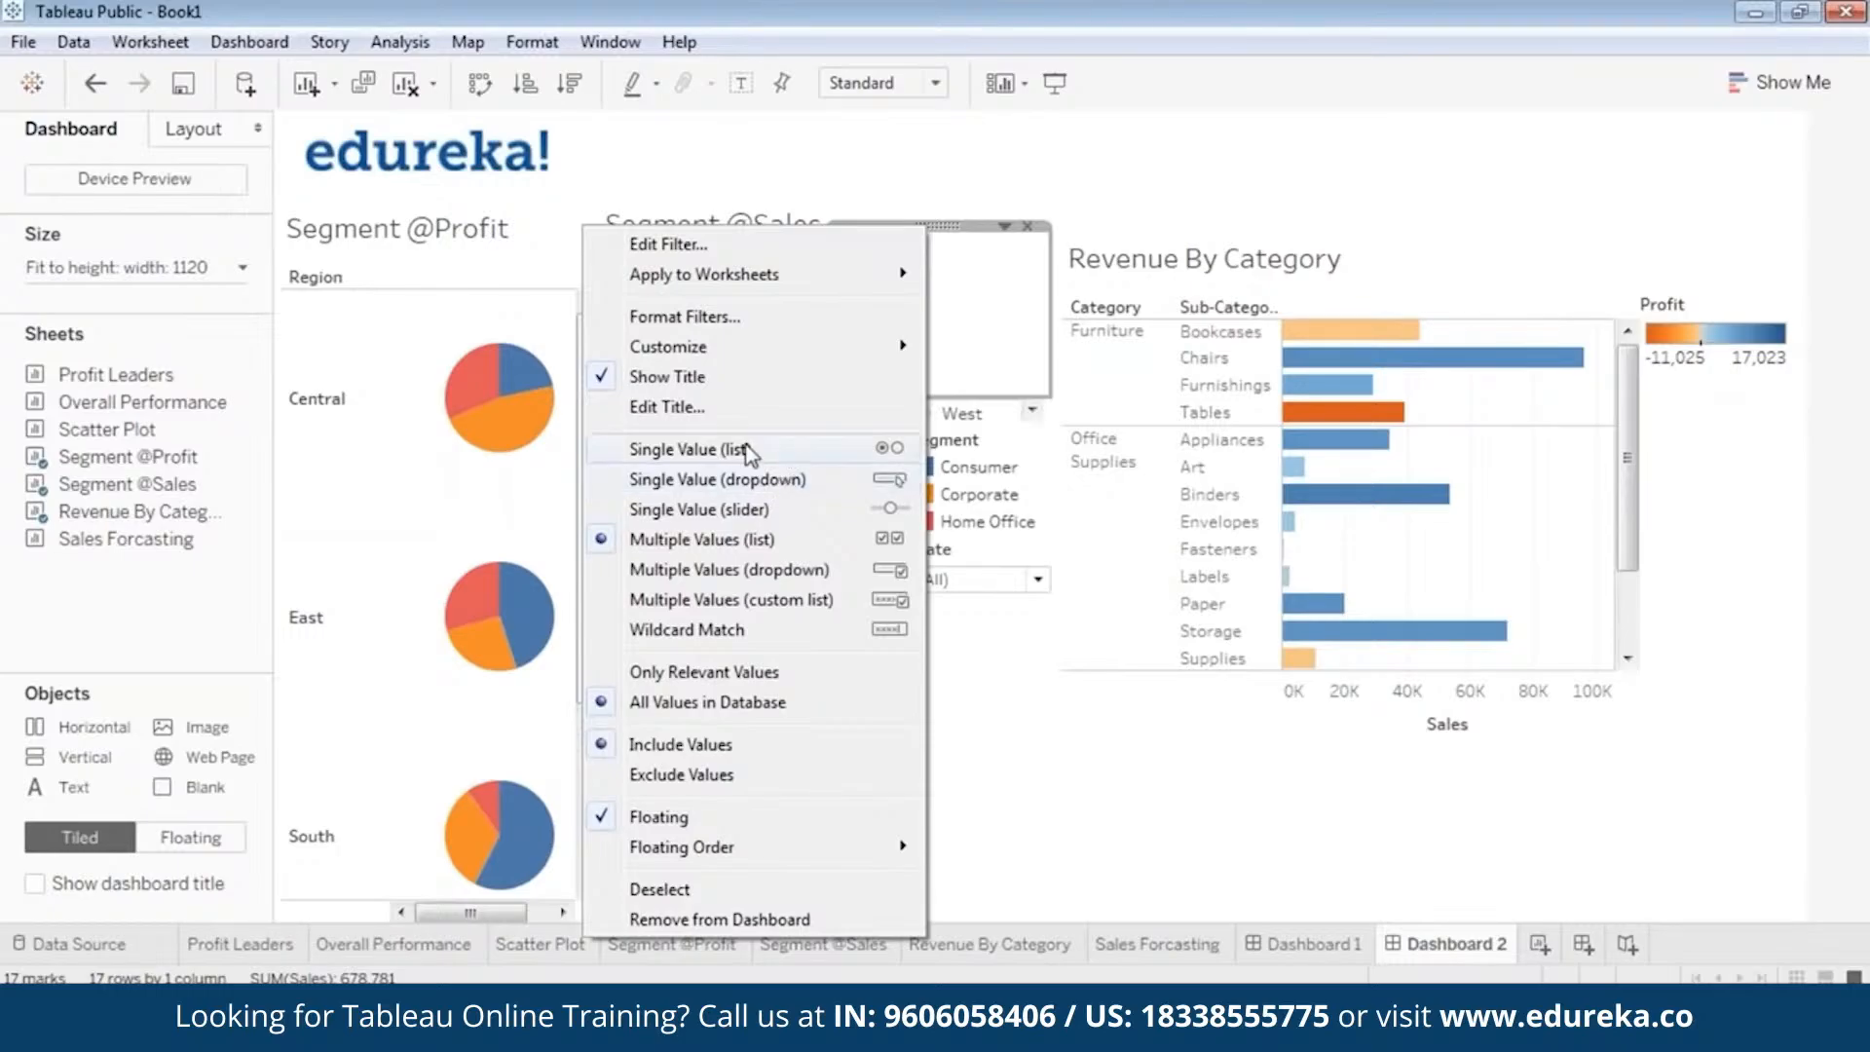
{"action": "left_click", "coordinate": [811, 478]}
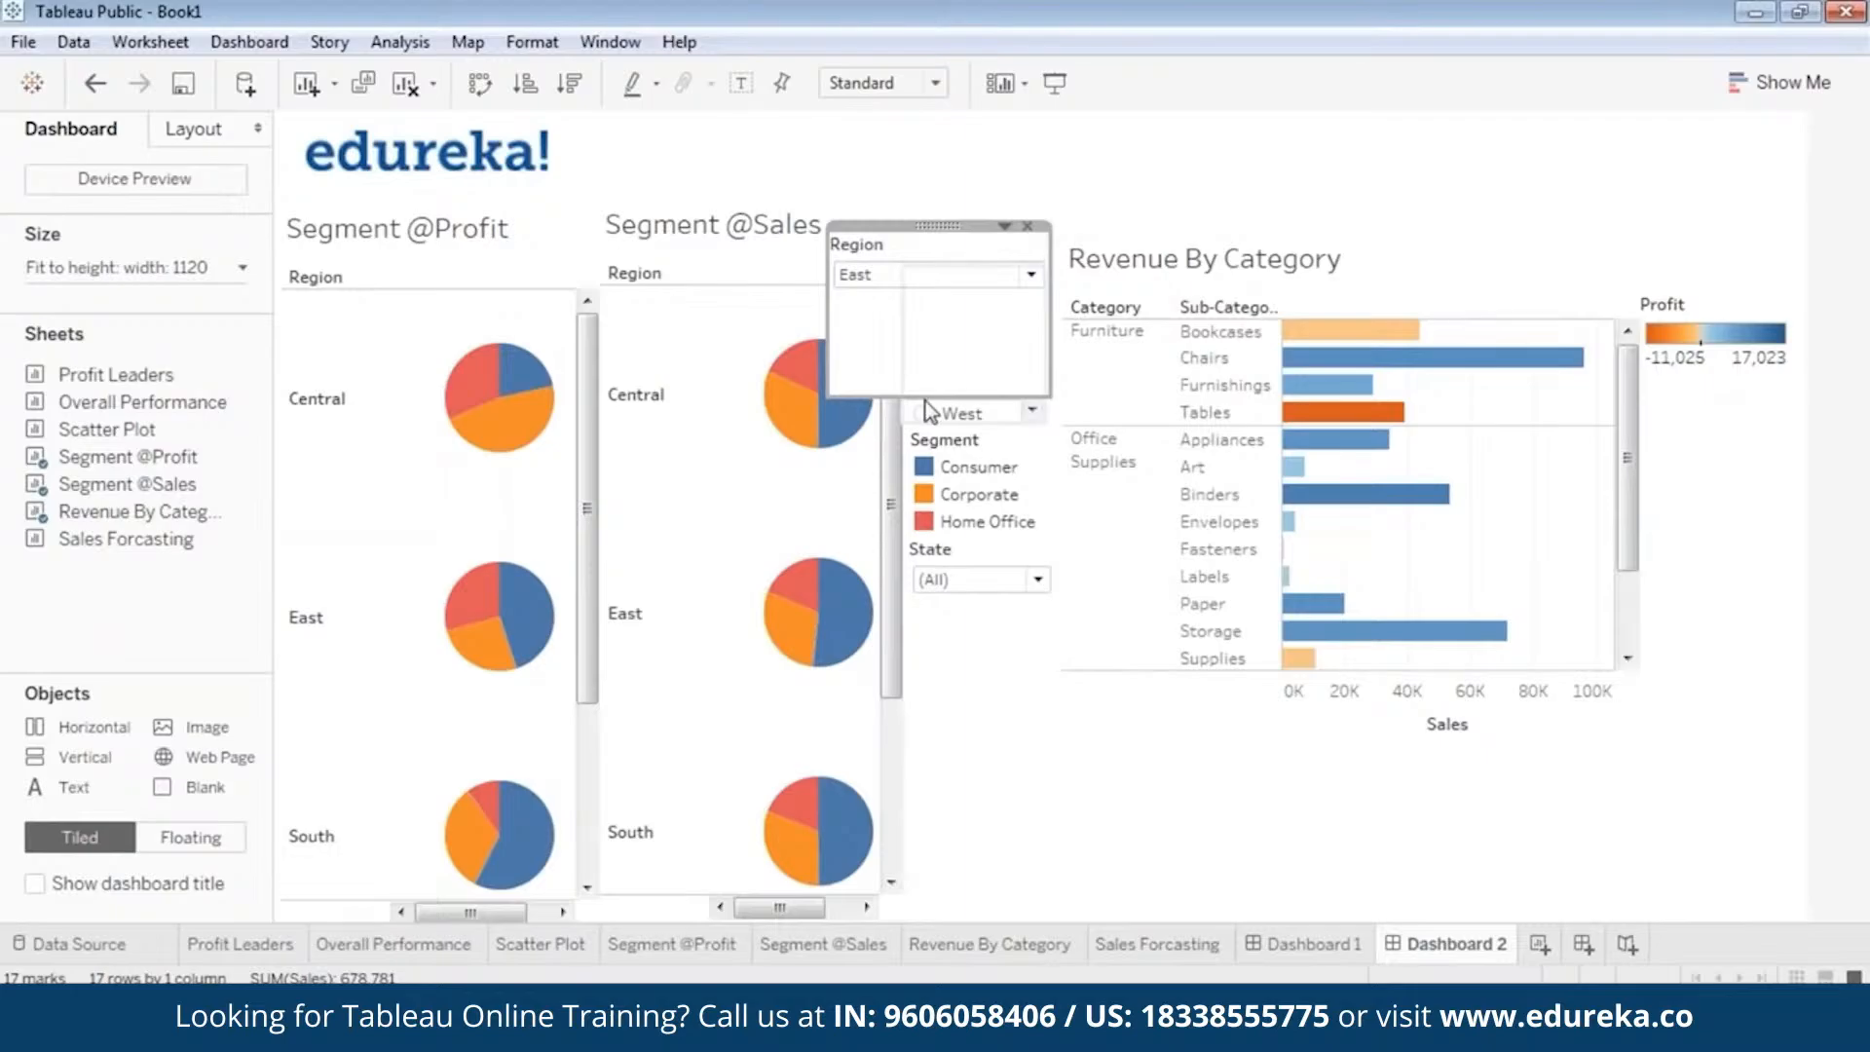
Shorten the new Region dropdown filter and move it directly beneath the Profit legend.
{"action": "left_click_drag", "start_coordinate": [925, 401], "coordinate": [949, 301]}
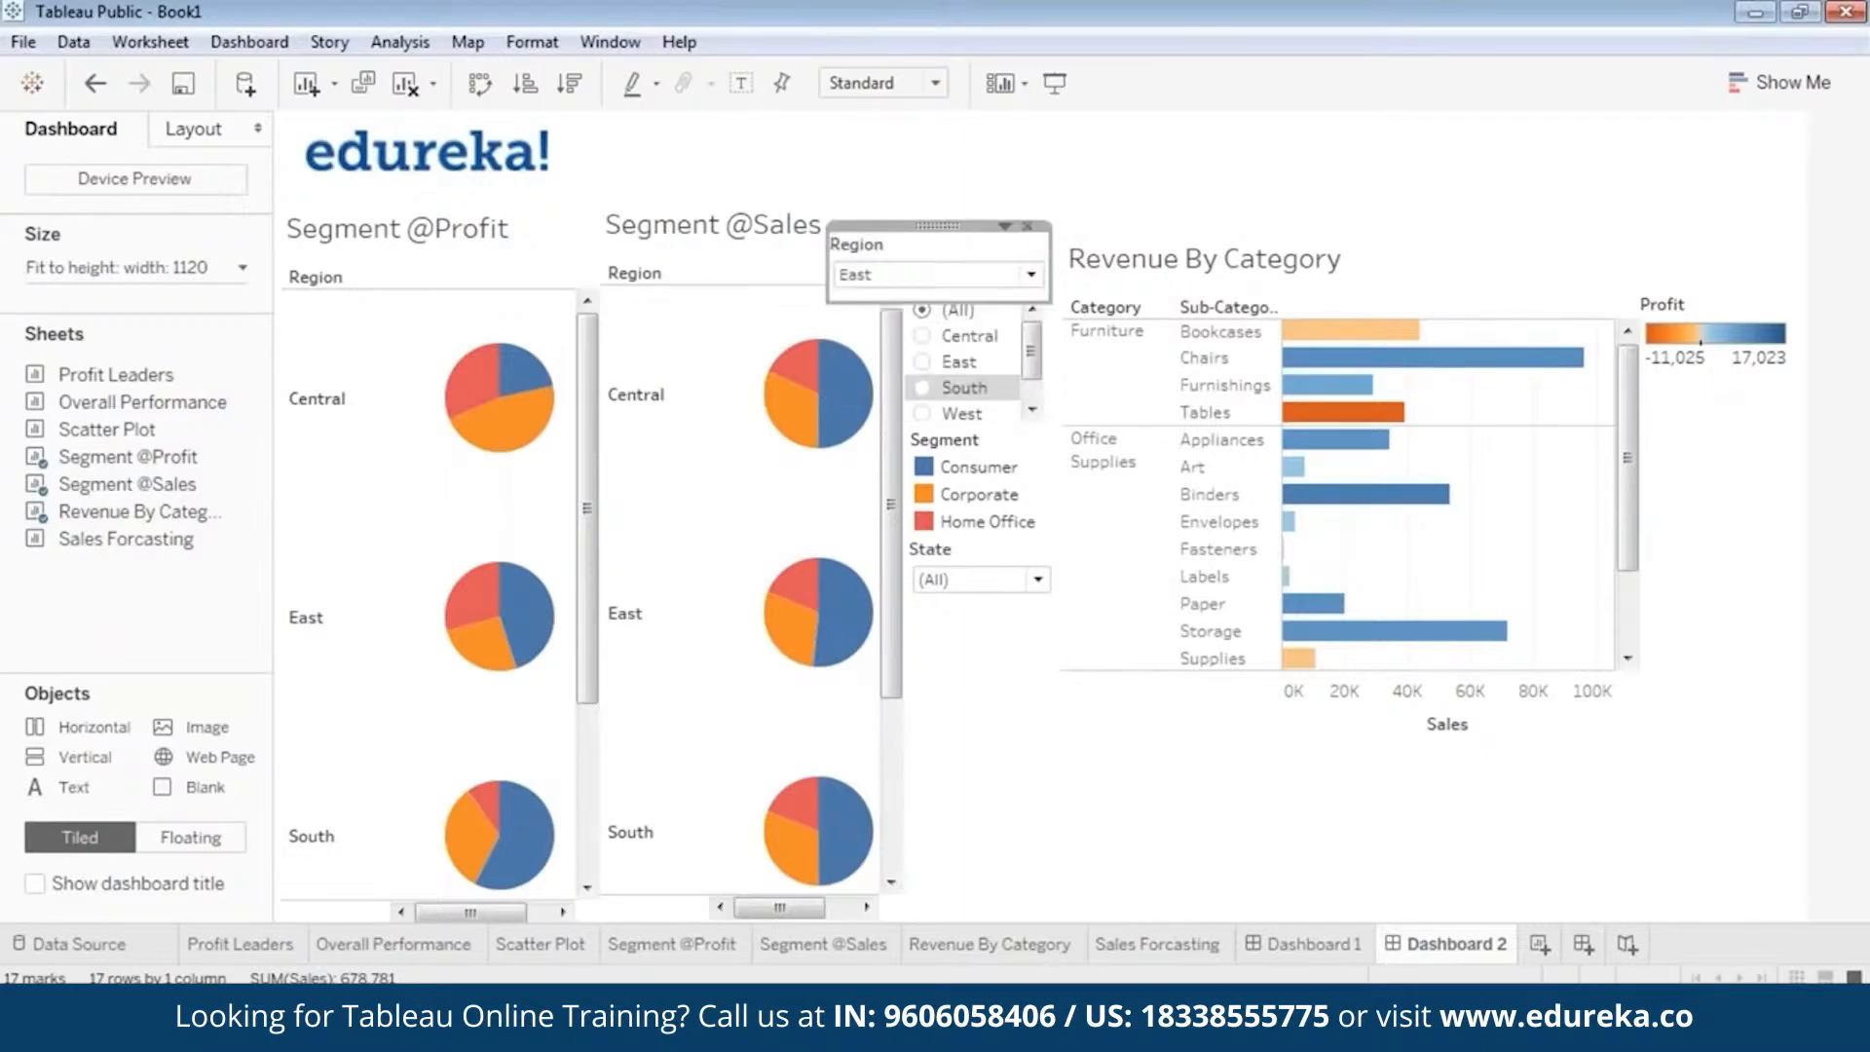
{"action": "left_click_drag", "start_coordinate": [937, 225], "coordinate": [1675, 396]}
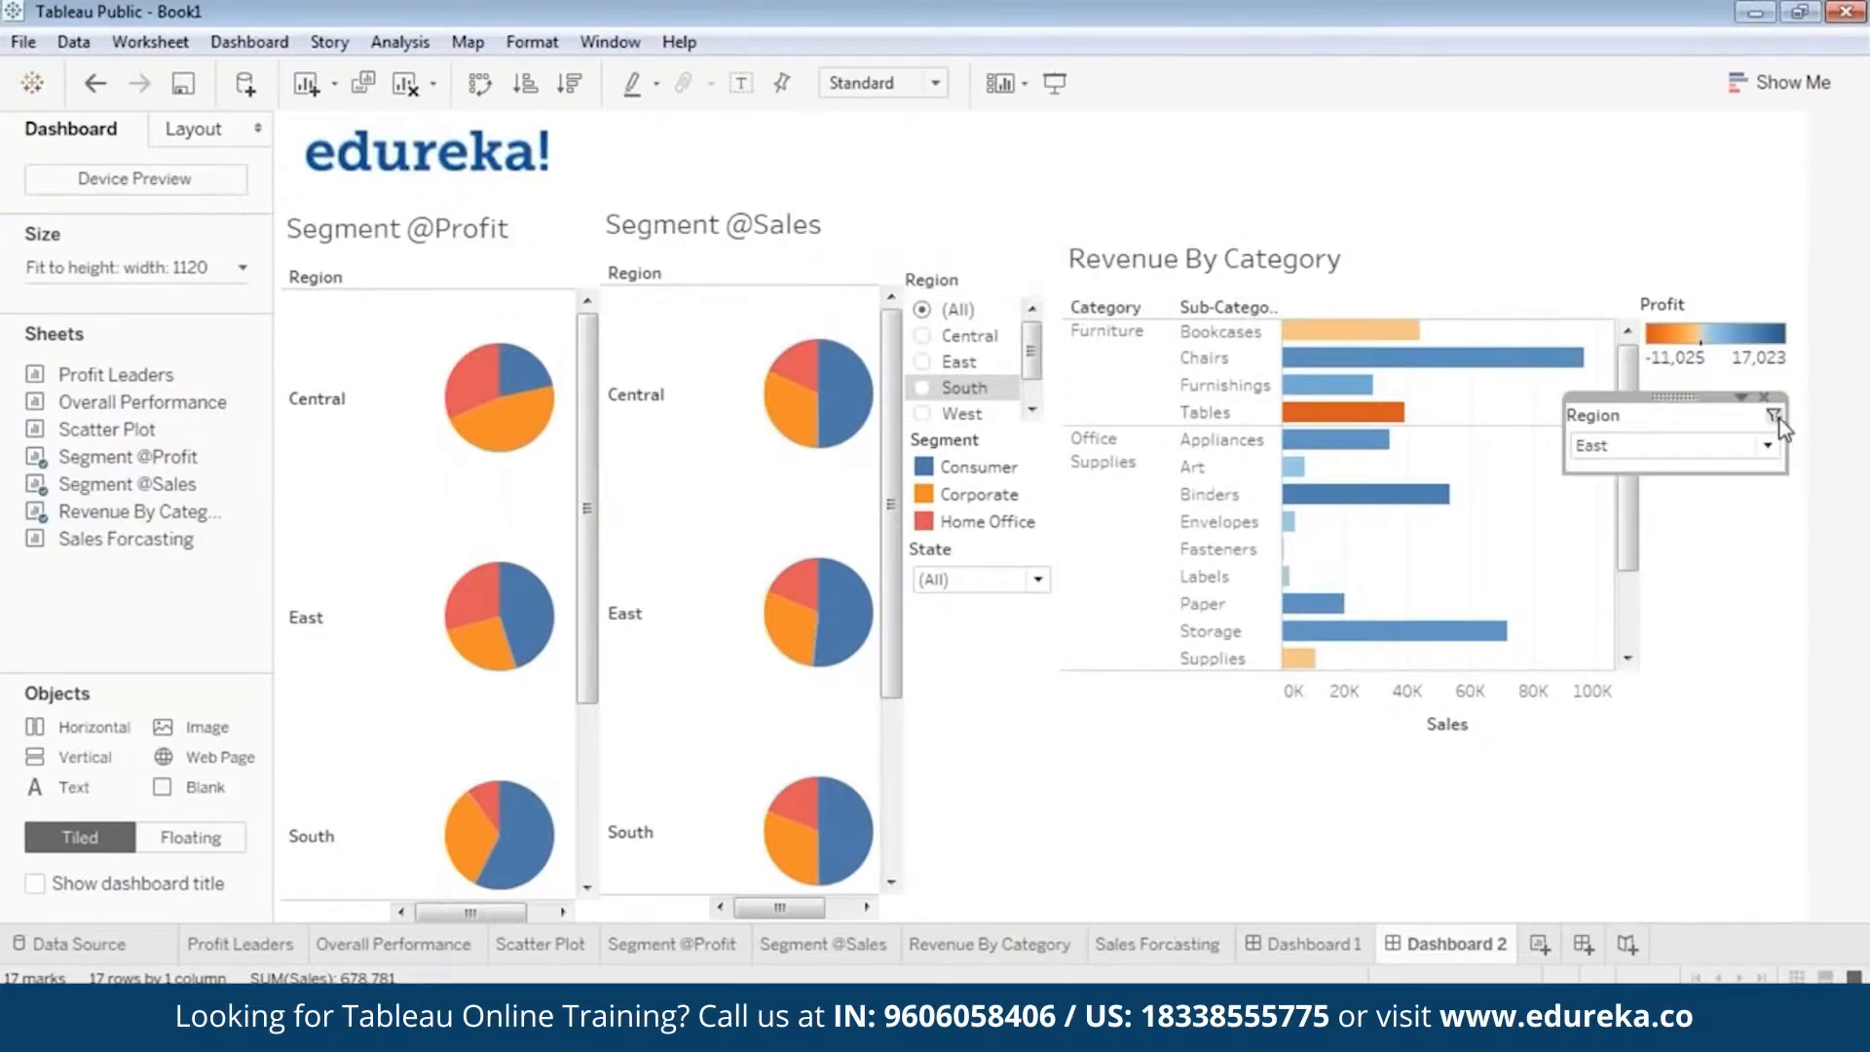
{"action": "left_click_drag", "start_coordinate": [1778, 429], "coordinate": [1721, 378]}
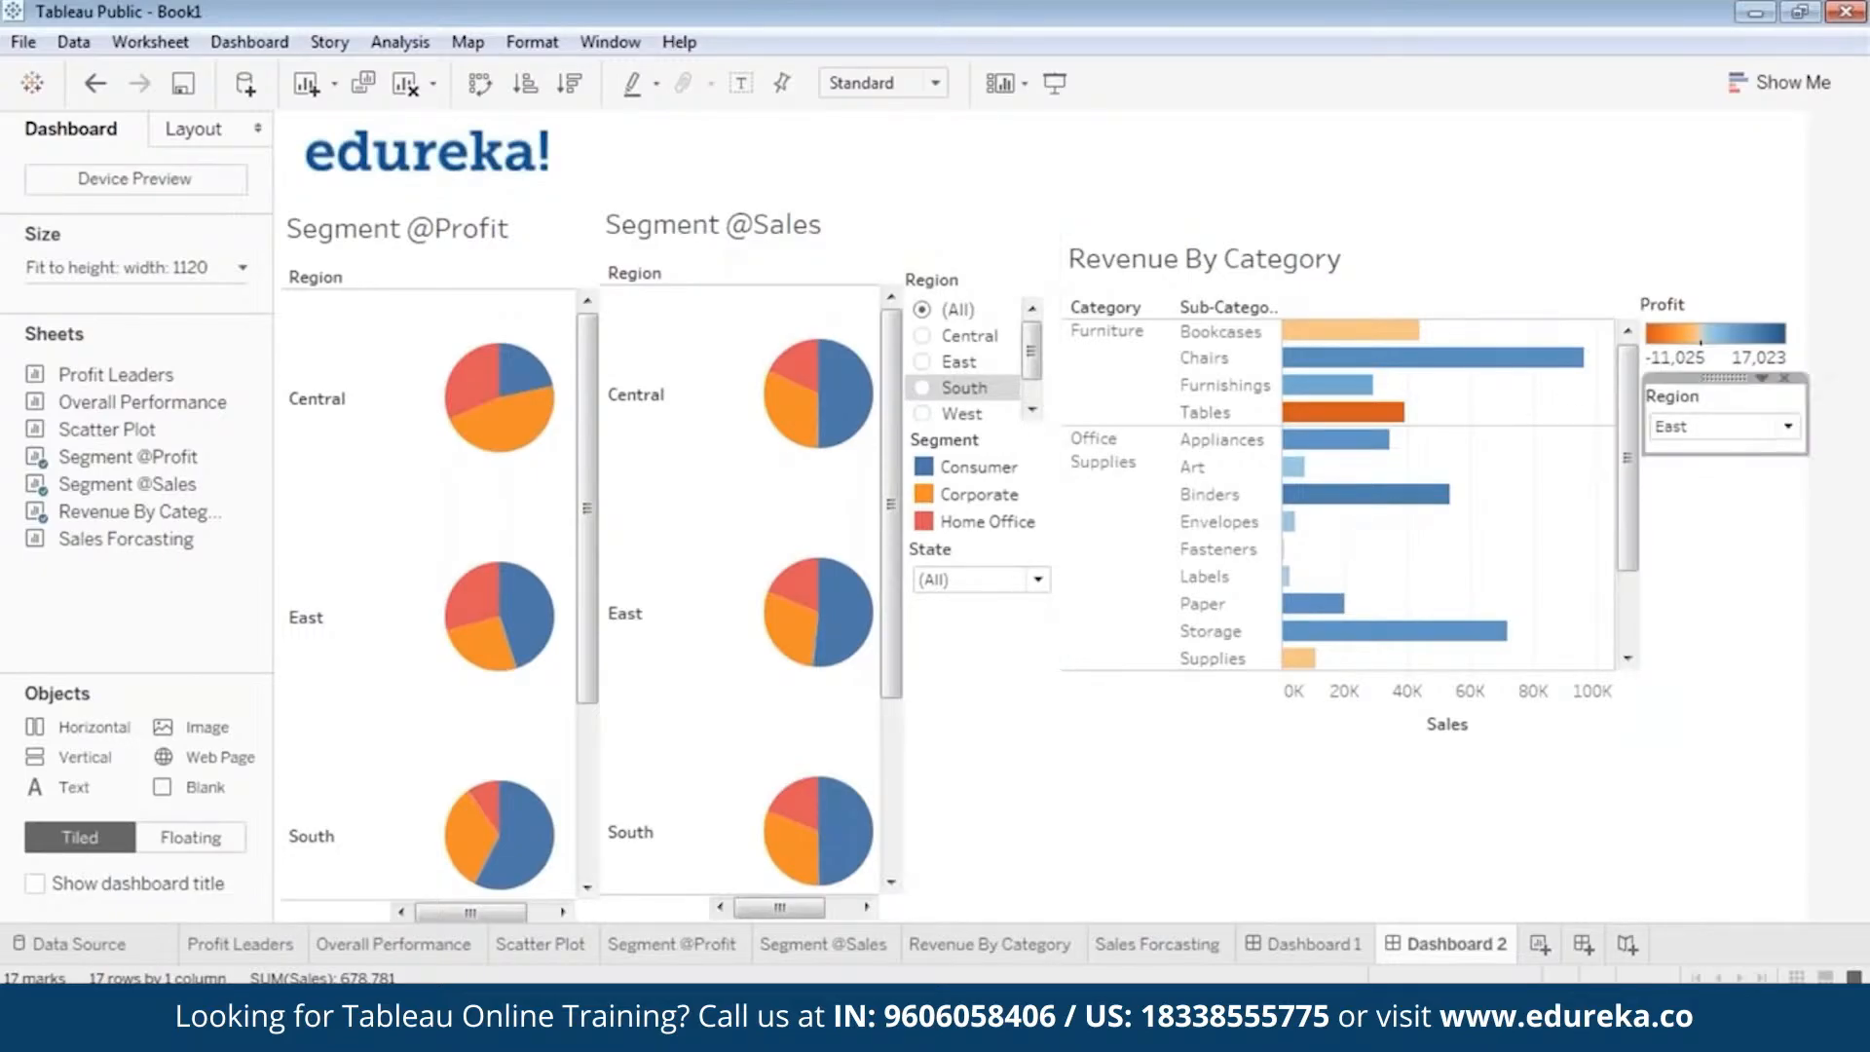
Set the Region dropdown filter for Revenue By Category to (All).
{"action": "left_click", "coordinate": [1732, 433]}
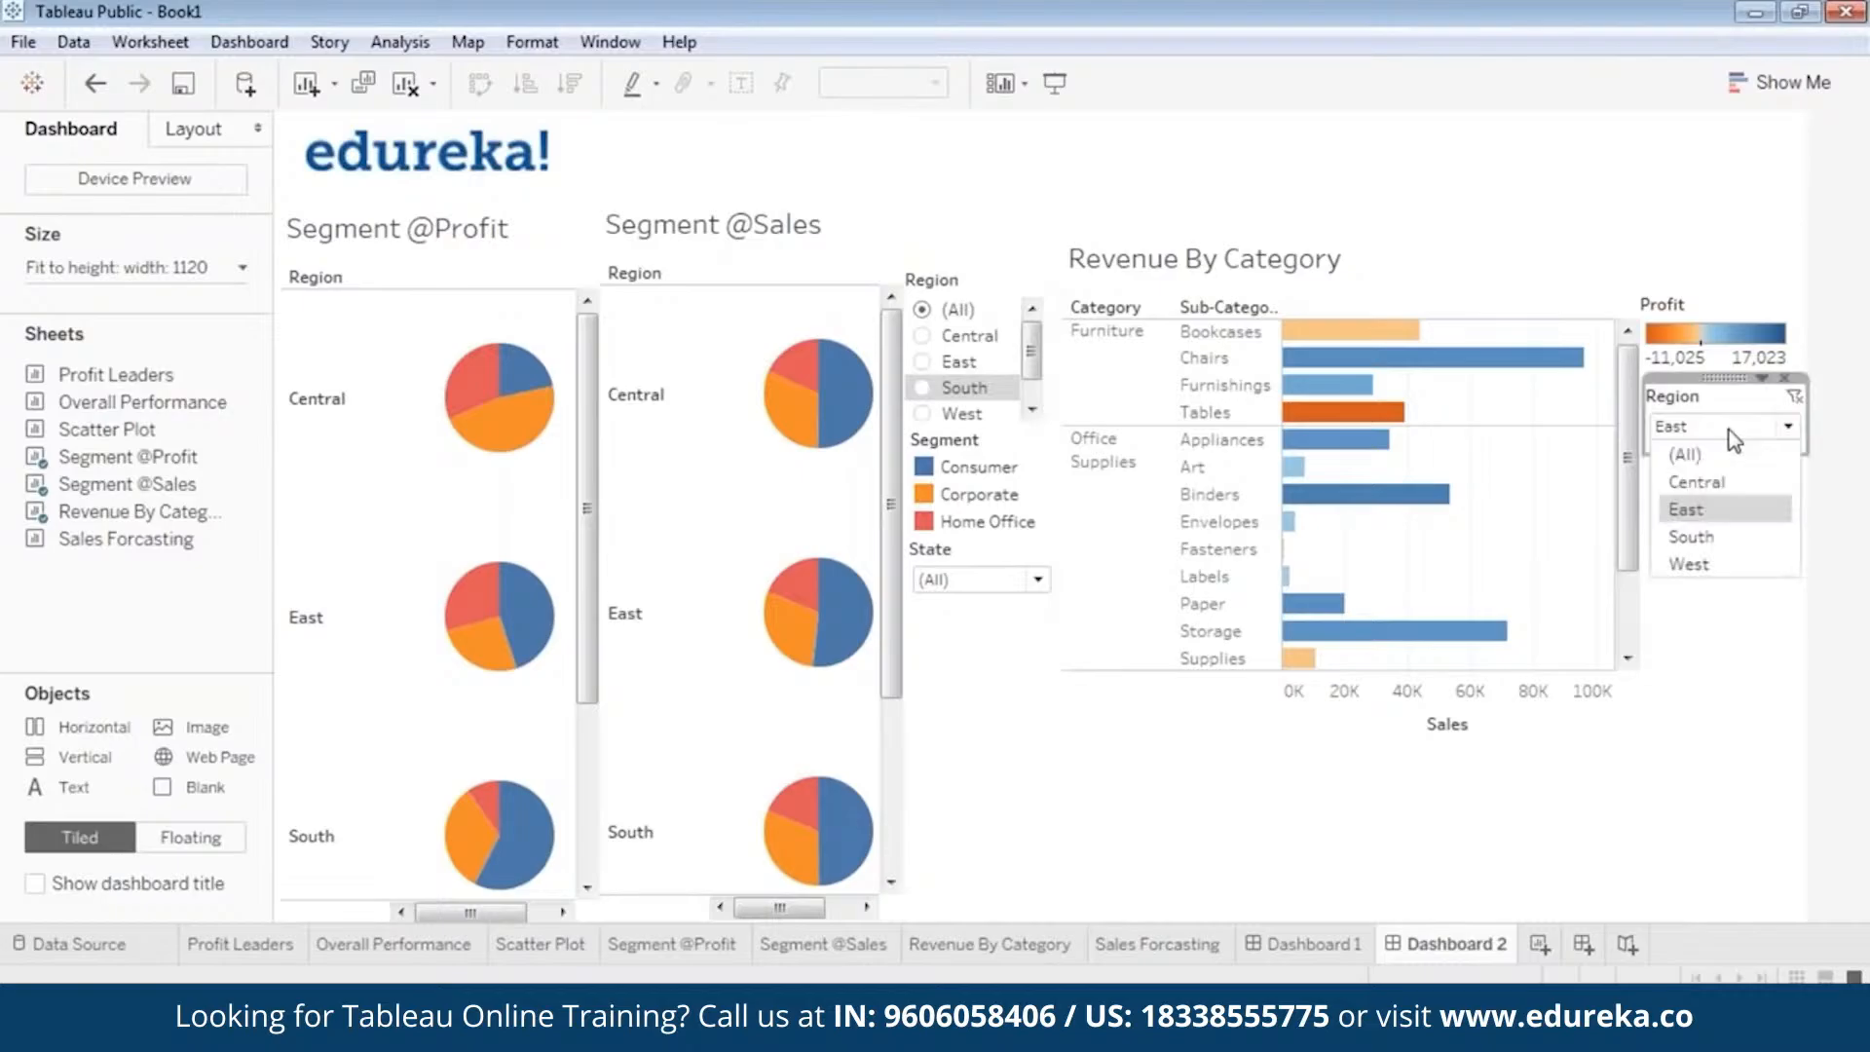
{"action": "left_click", "coordinate": [1695, 454]}
{"action": "mouse_move", "coordinate": [1322, 328]}
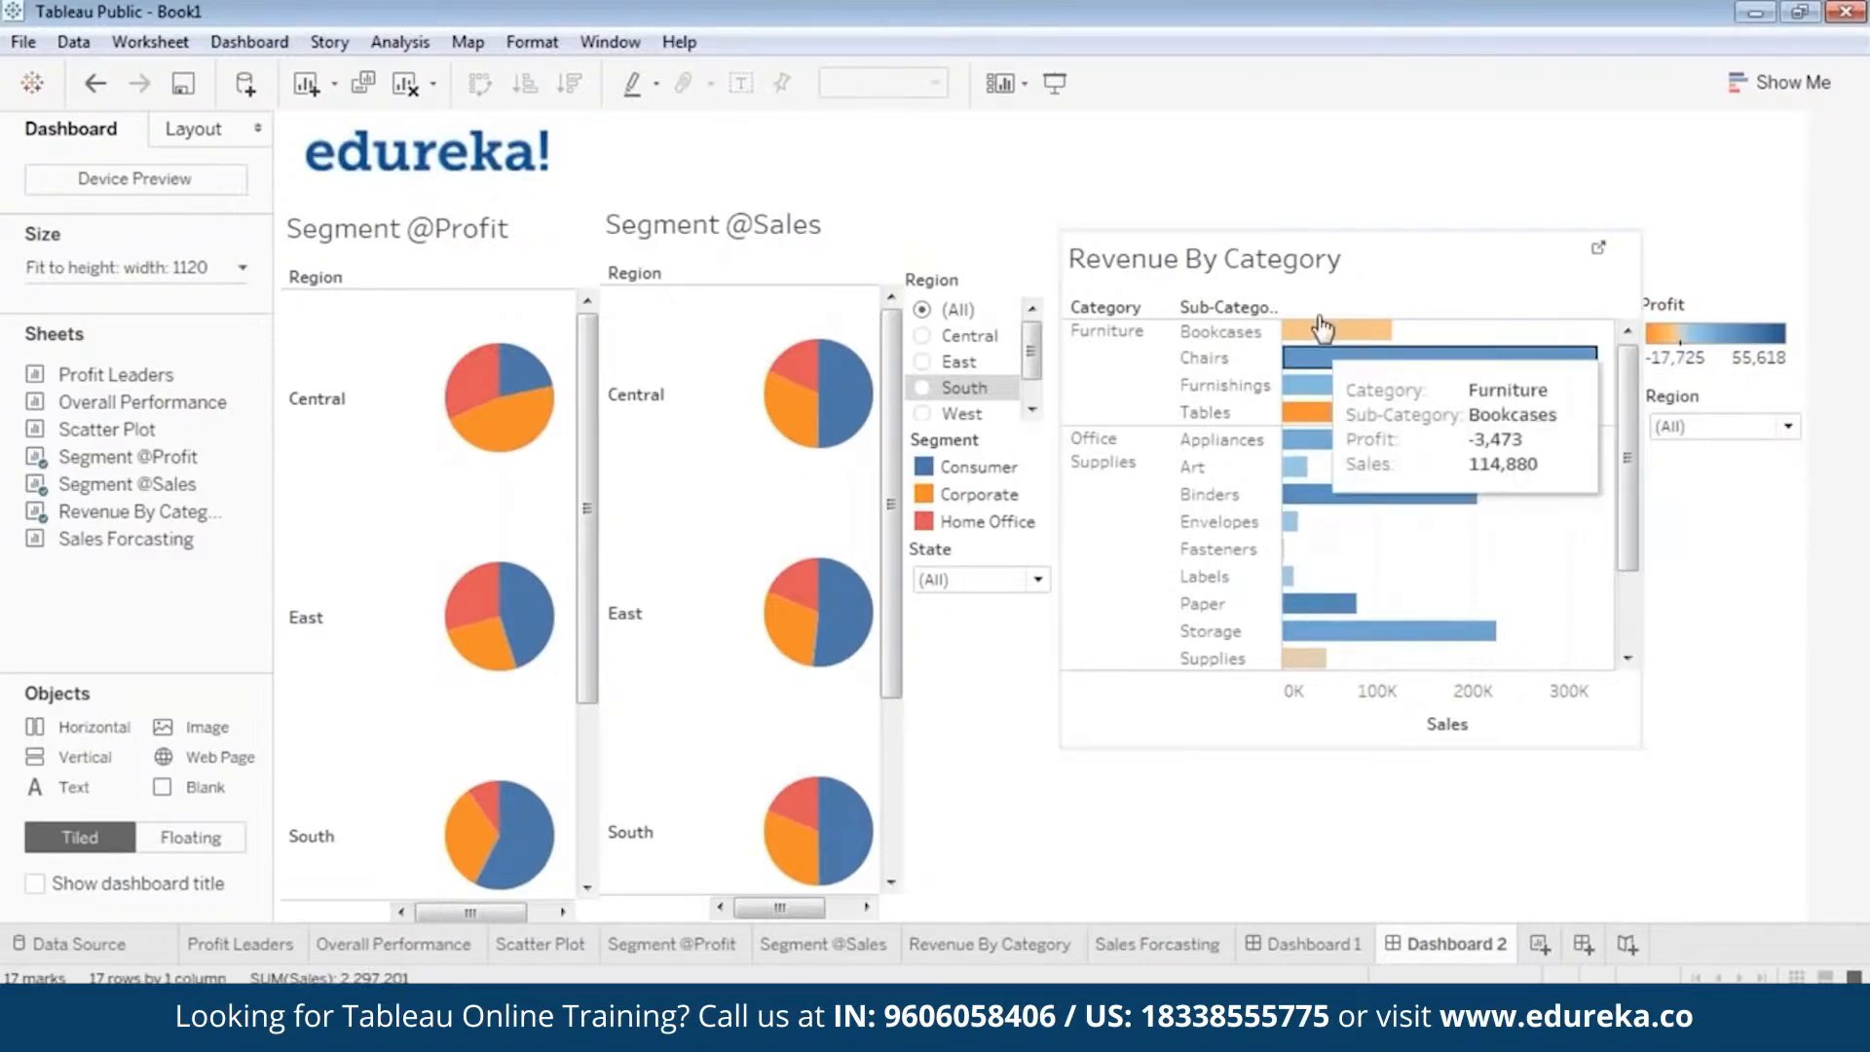
Add a State filter for the Revenue By Category view and display it as a single-value dropdown.
{"action": "left_click", "coordinate": [1360, 242]}
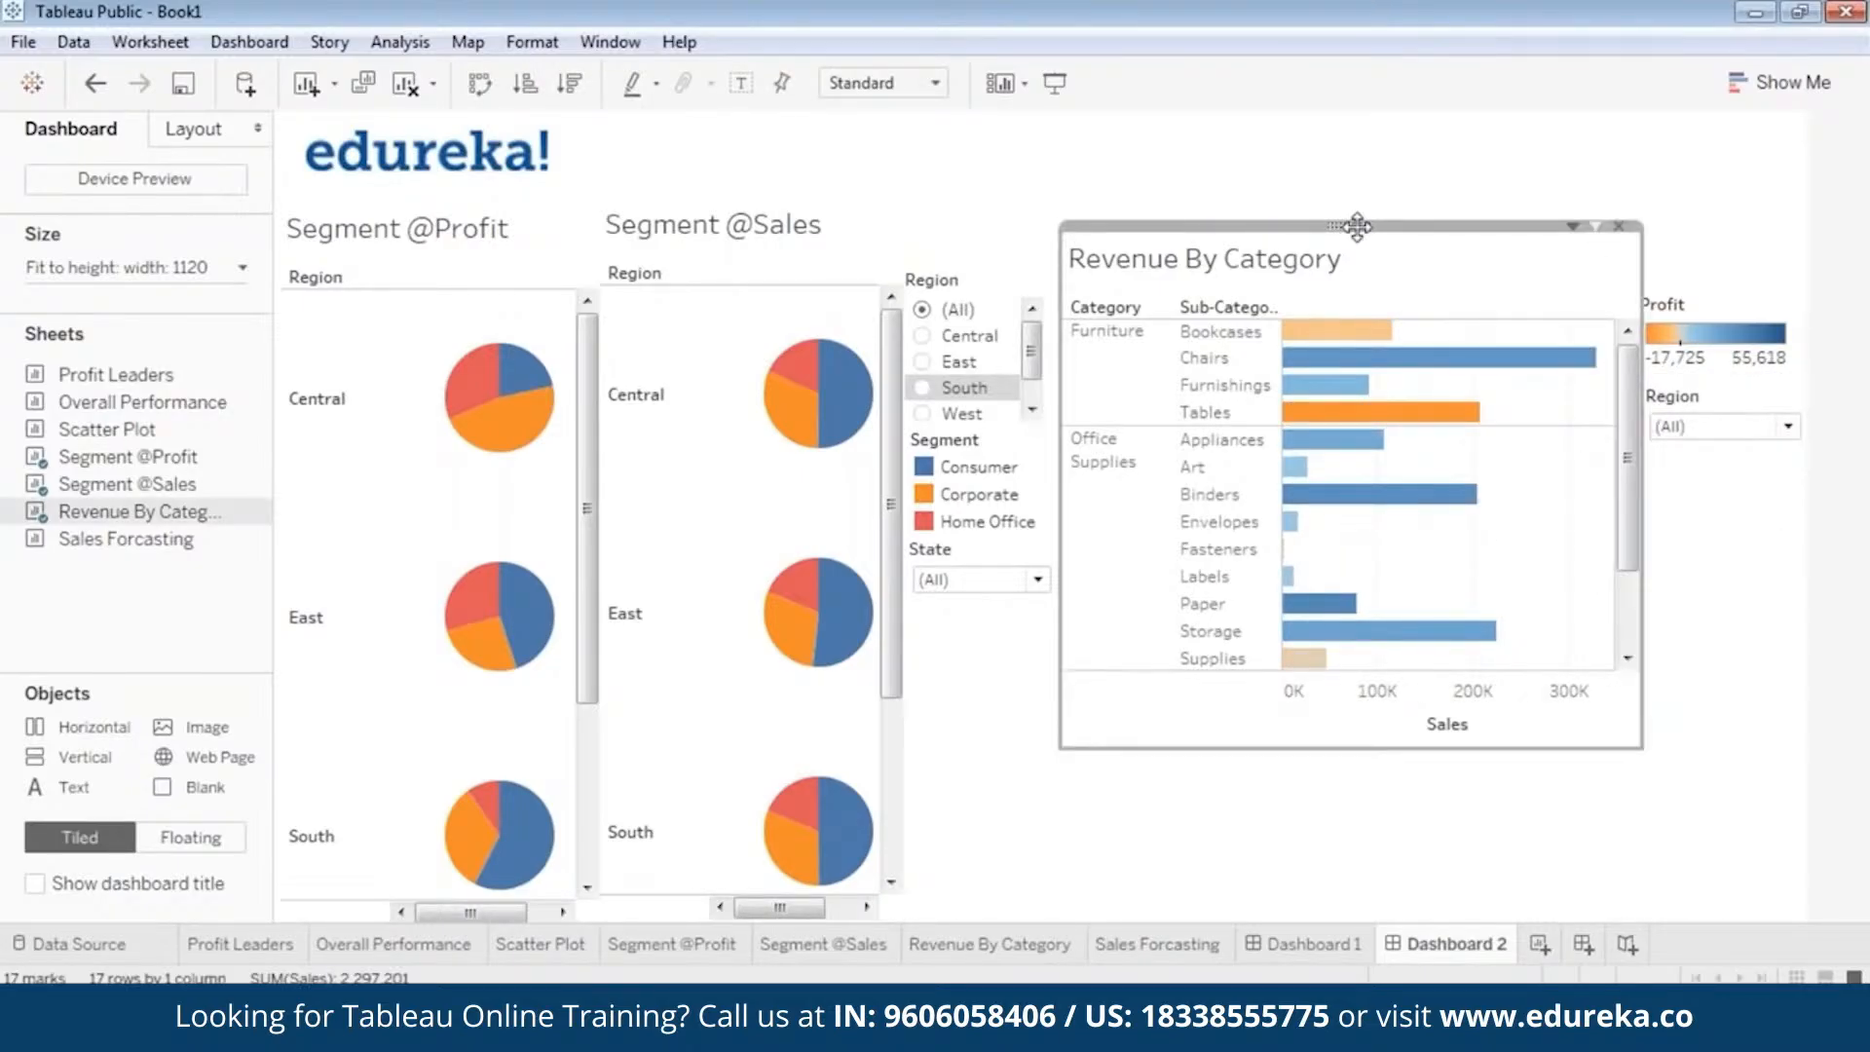
{"action": "right_click", "coordinate": [1357, 226]}
{"action": "mouse_move", "coordinate": [1265, 439]}
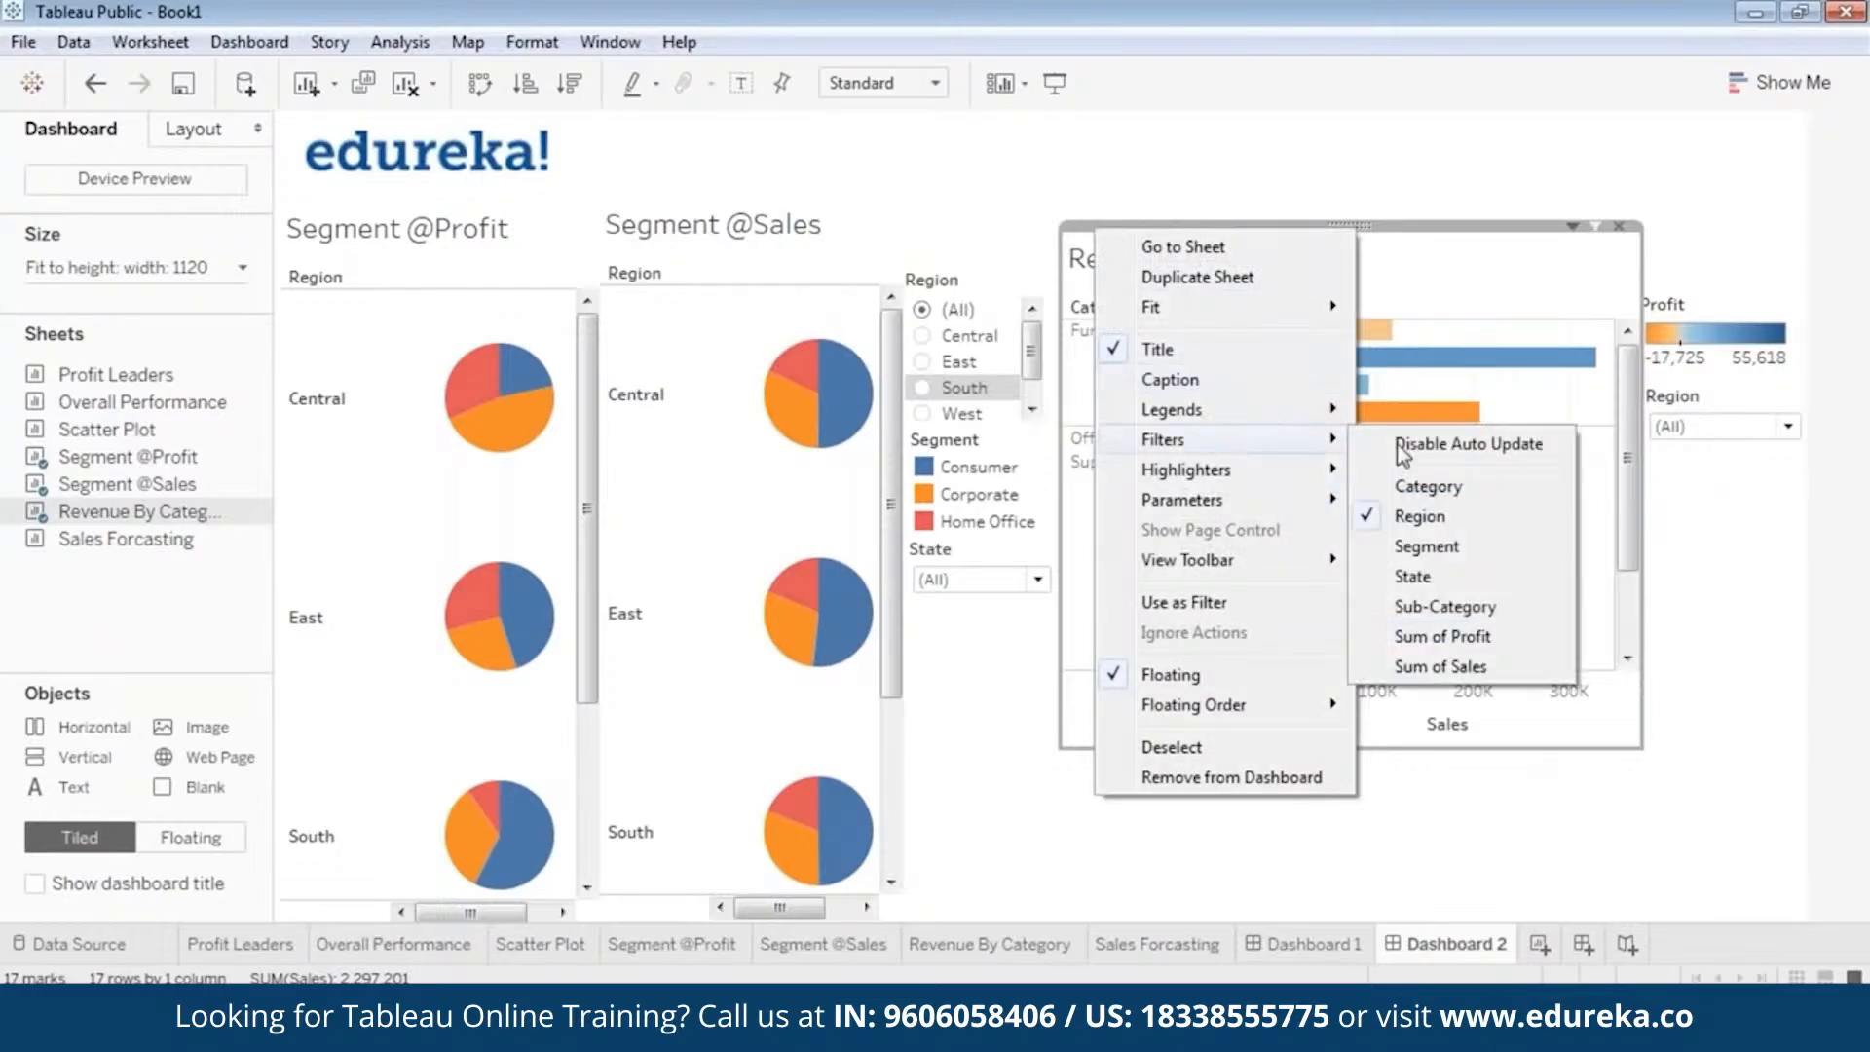
{"action": "left_click", "coordinate": [1449, 574]}
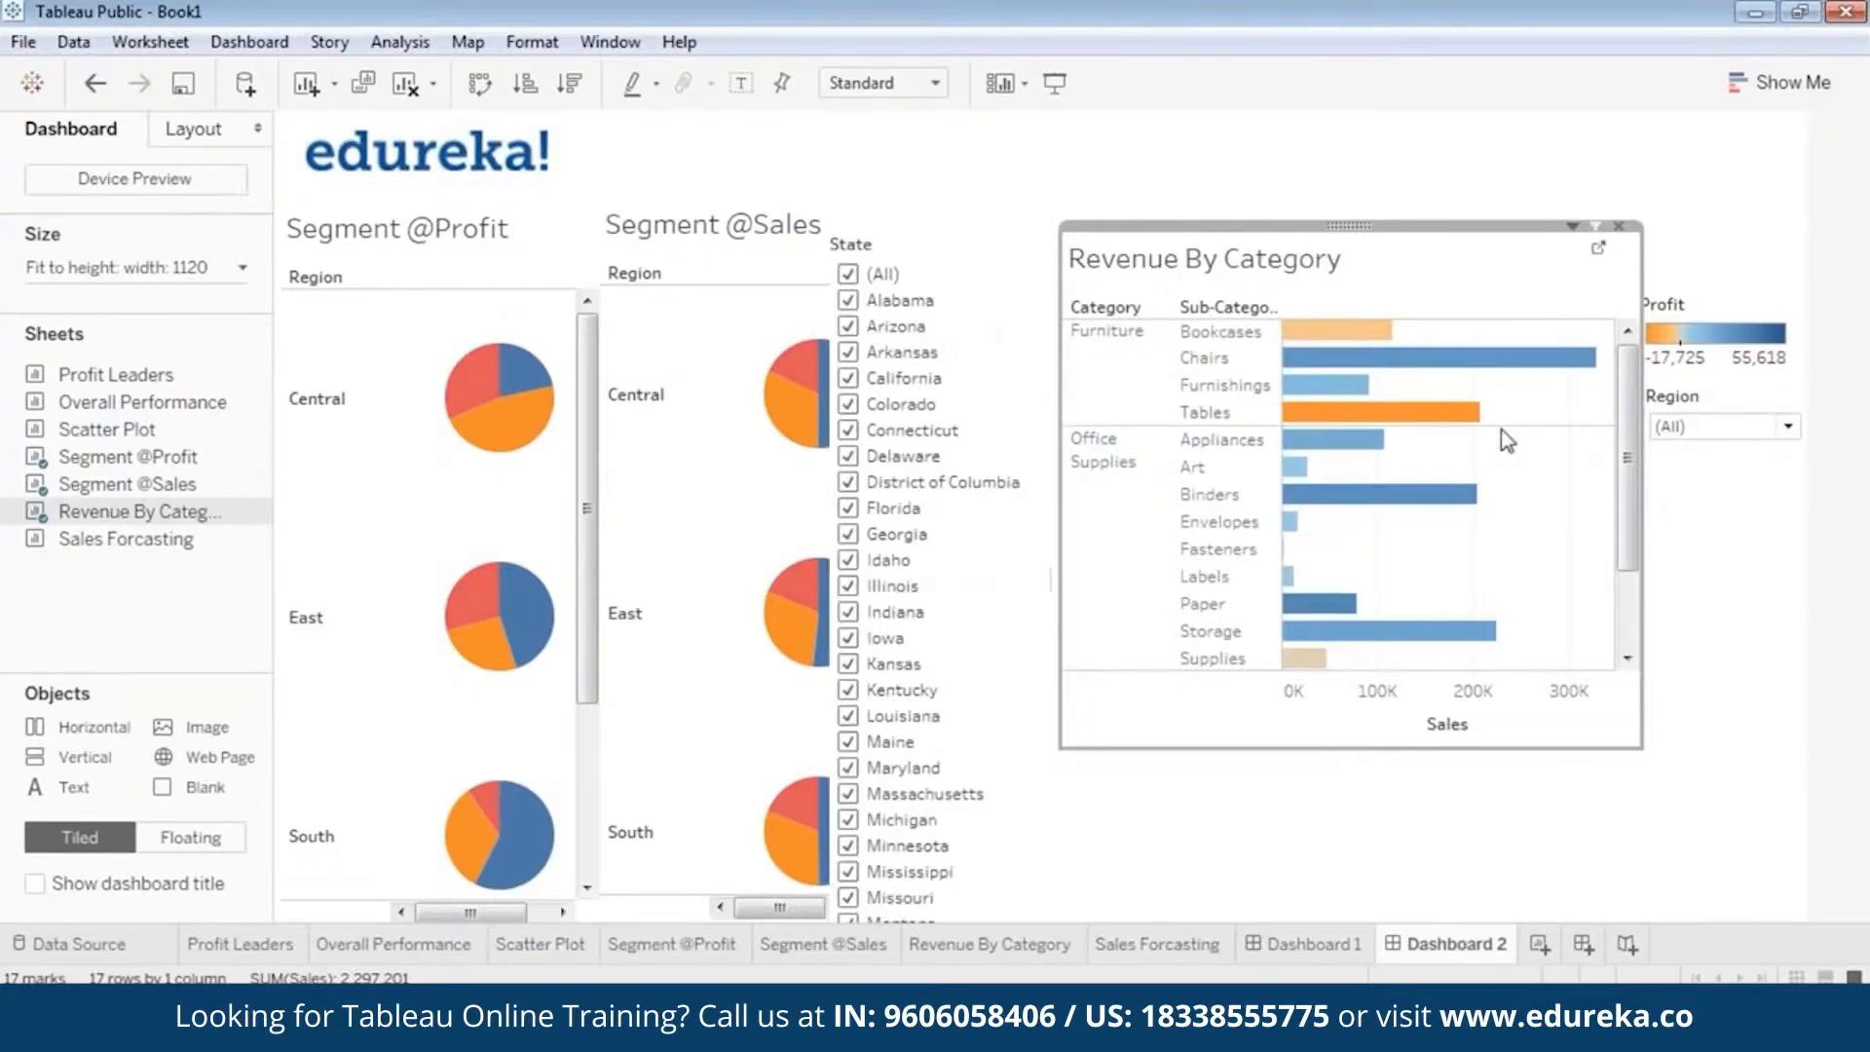
{"action": "left_click", "coordinate": [948, 321]}
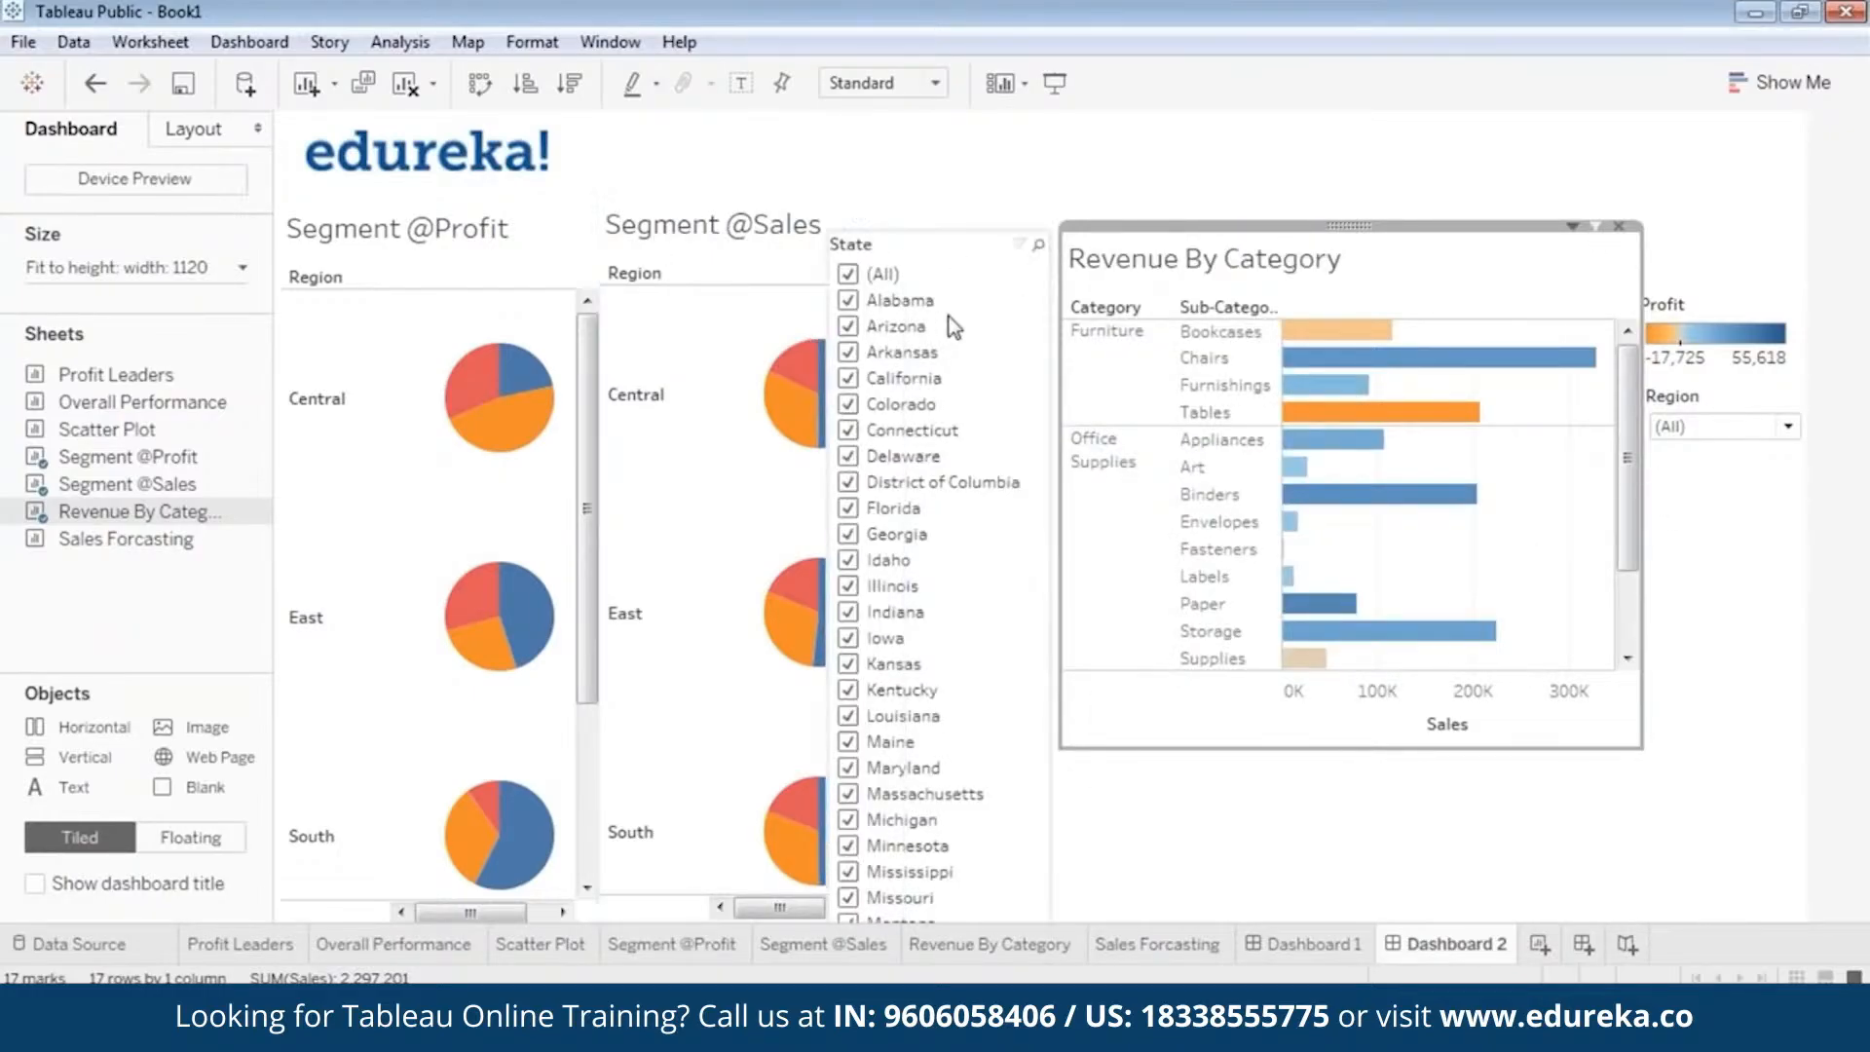
{"action": "right_click", "coordinate": [944, 229]}
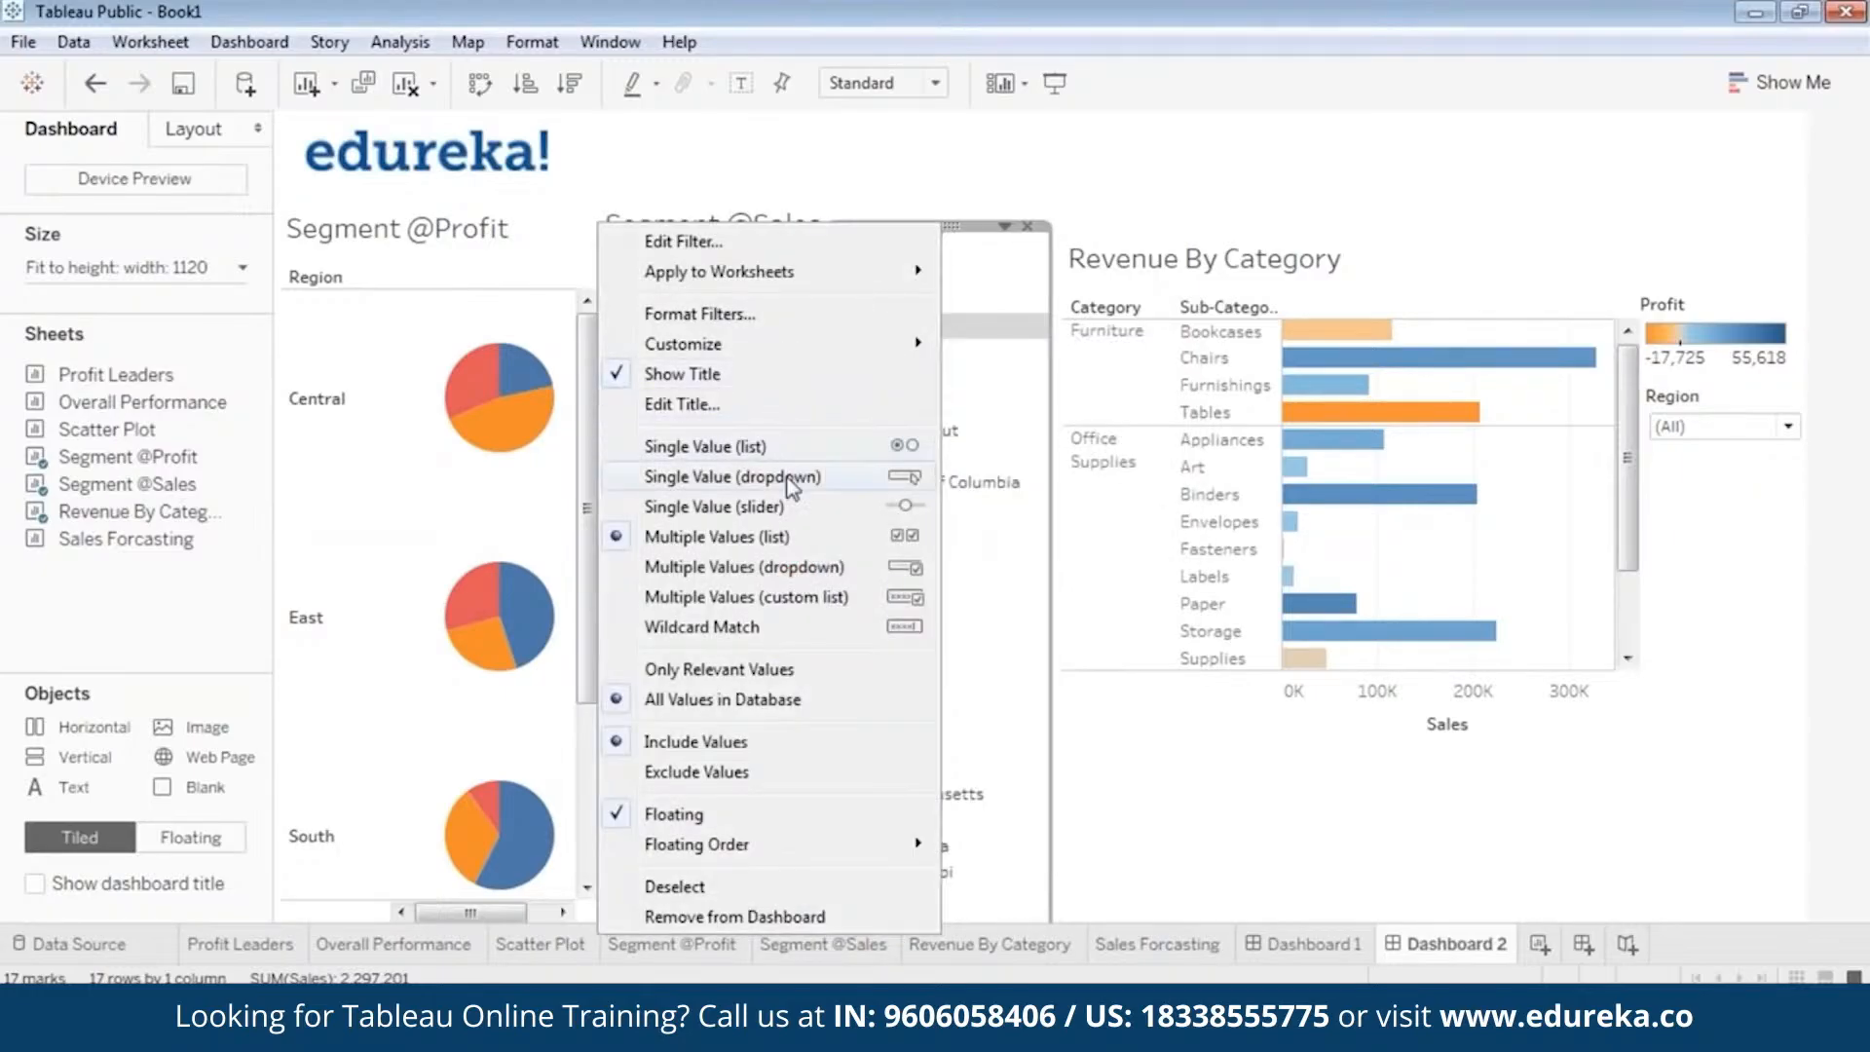
{"action": "left_click", "coordinate": [732, 476]}
Move the new State filter off the segment pies and reduce its height and width to a compact box.
{"action": "left_click_drag", "start_coordinate": [968, 226], "coordinate": [1190, 857]}
{"action": "left_click_drag", "start_coordinate": [1161, 604], "coordinate": [1169, 477]}
{"action": "left_click_drag", "start_coordinate": [1243, 427], "coordinate": [1210, 434]}
Set the new State filter to (All) and place it beneath the Region dropdown filter.
{"action": "left_click", "coordinate": [1162, 453]}
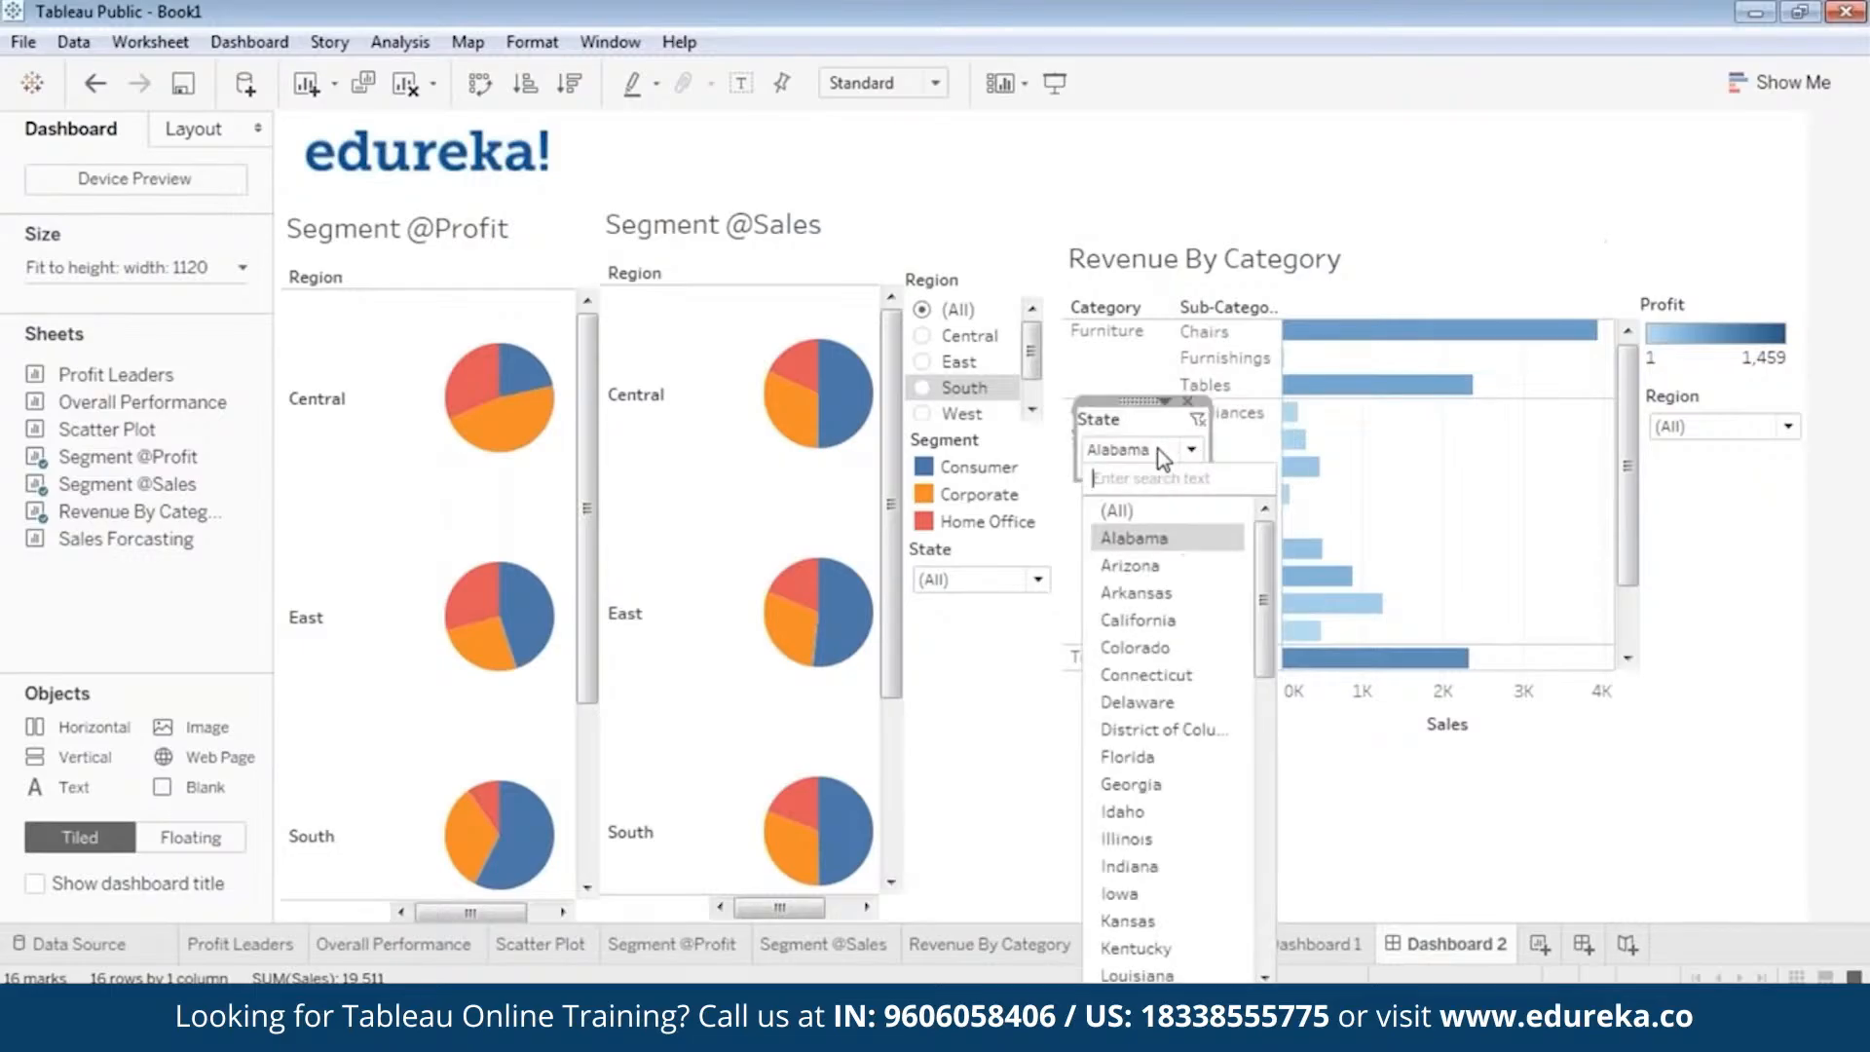
{"action": "left_click", "coordinate": [1117, 510]}
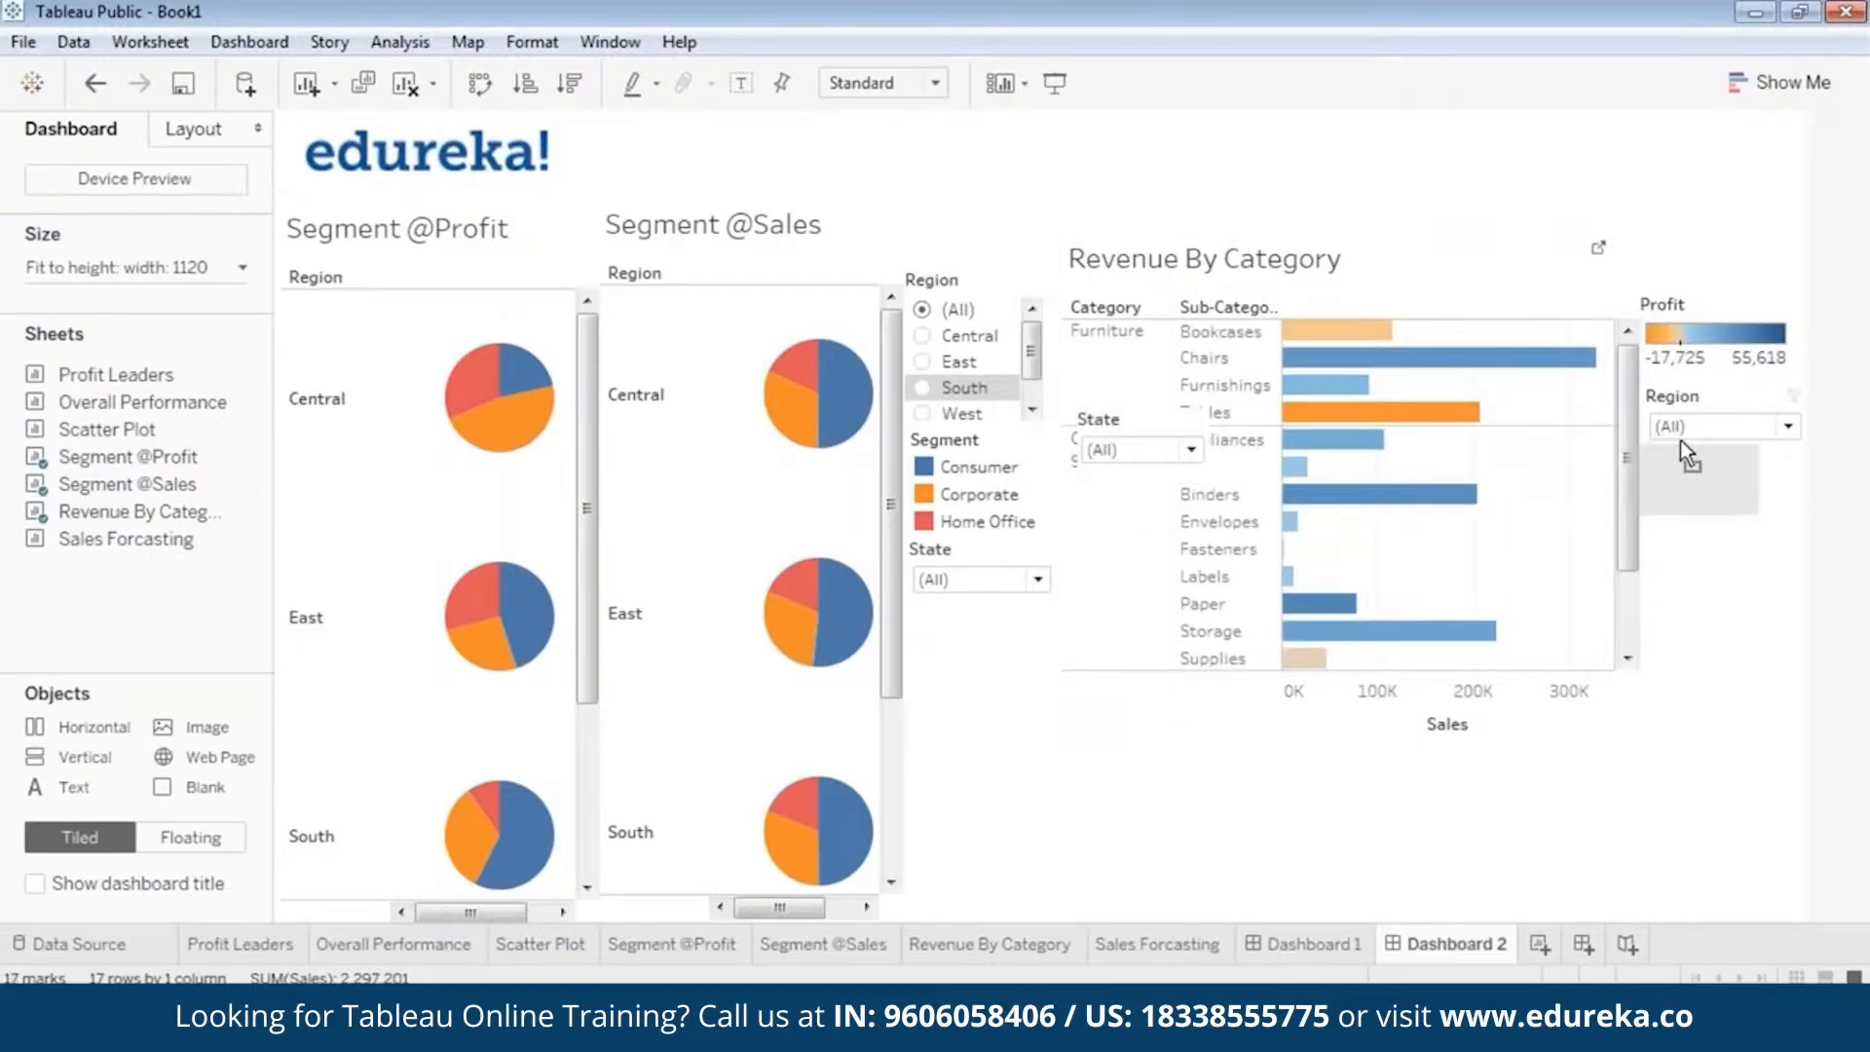
{"action": "left_click_drag", "start_coordinate": [1685, 441], "coordinate": [1699, 448]}
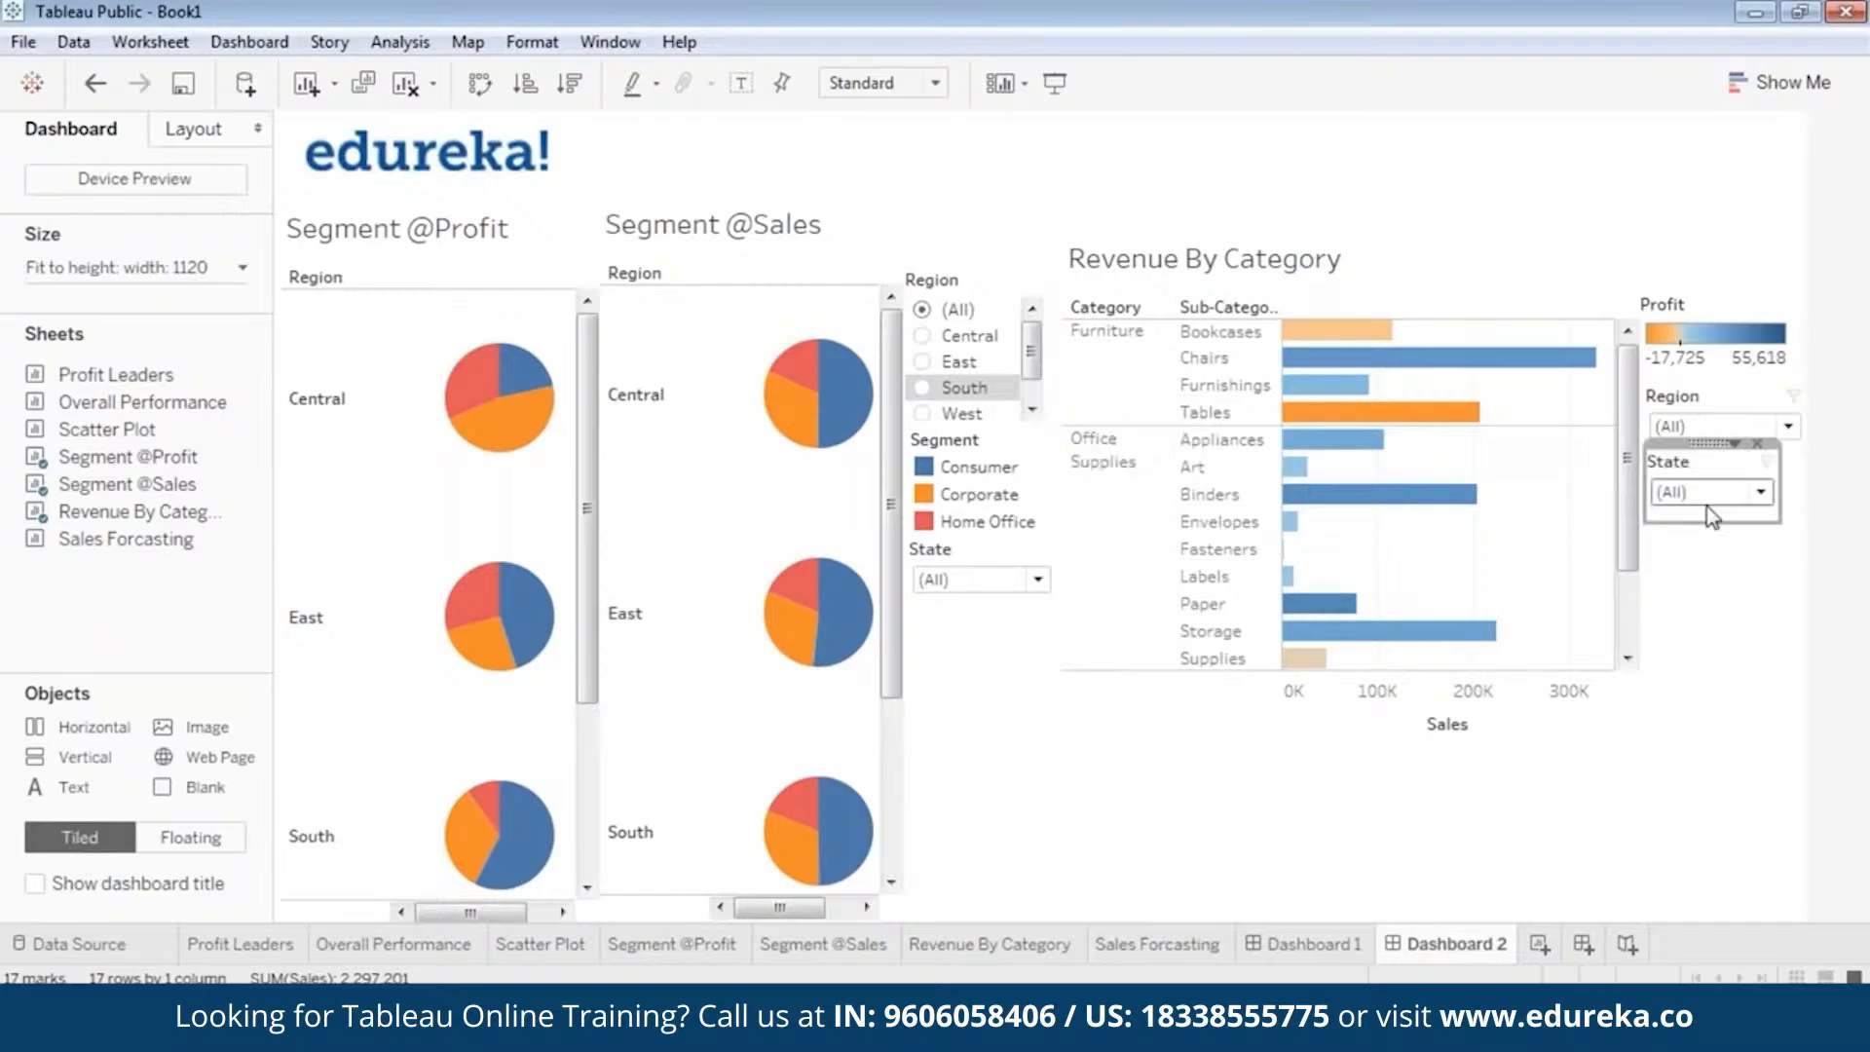
{"action": "left_click", "coordinate": [1768, 629]}
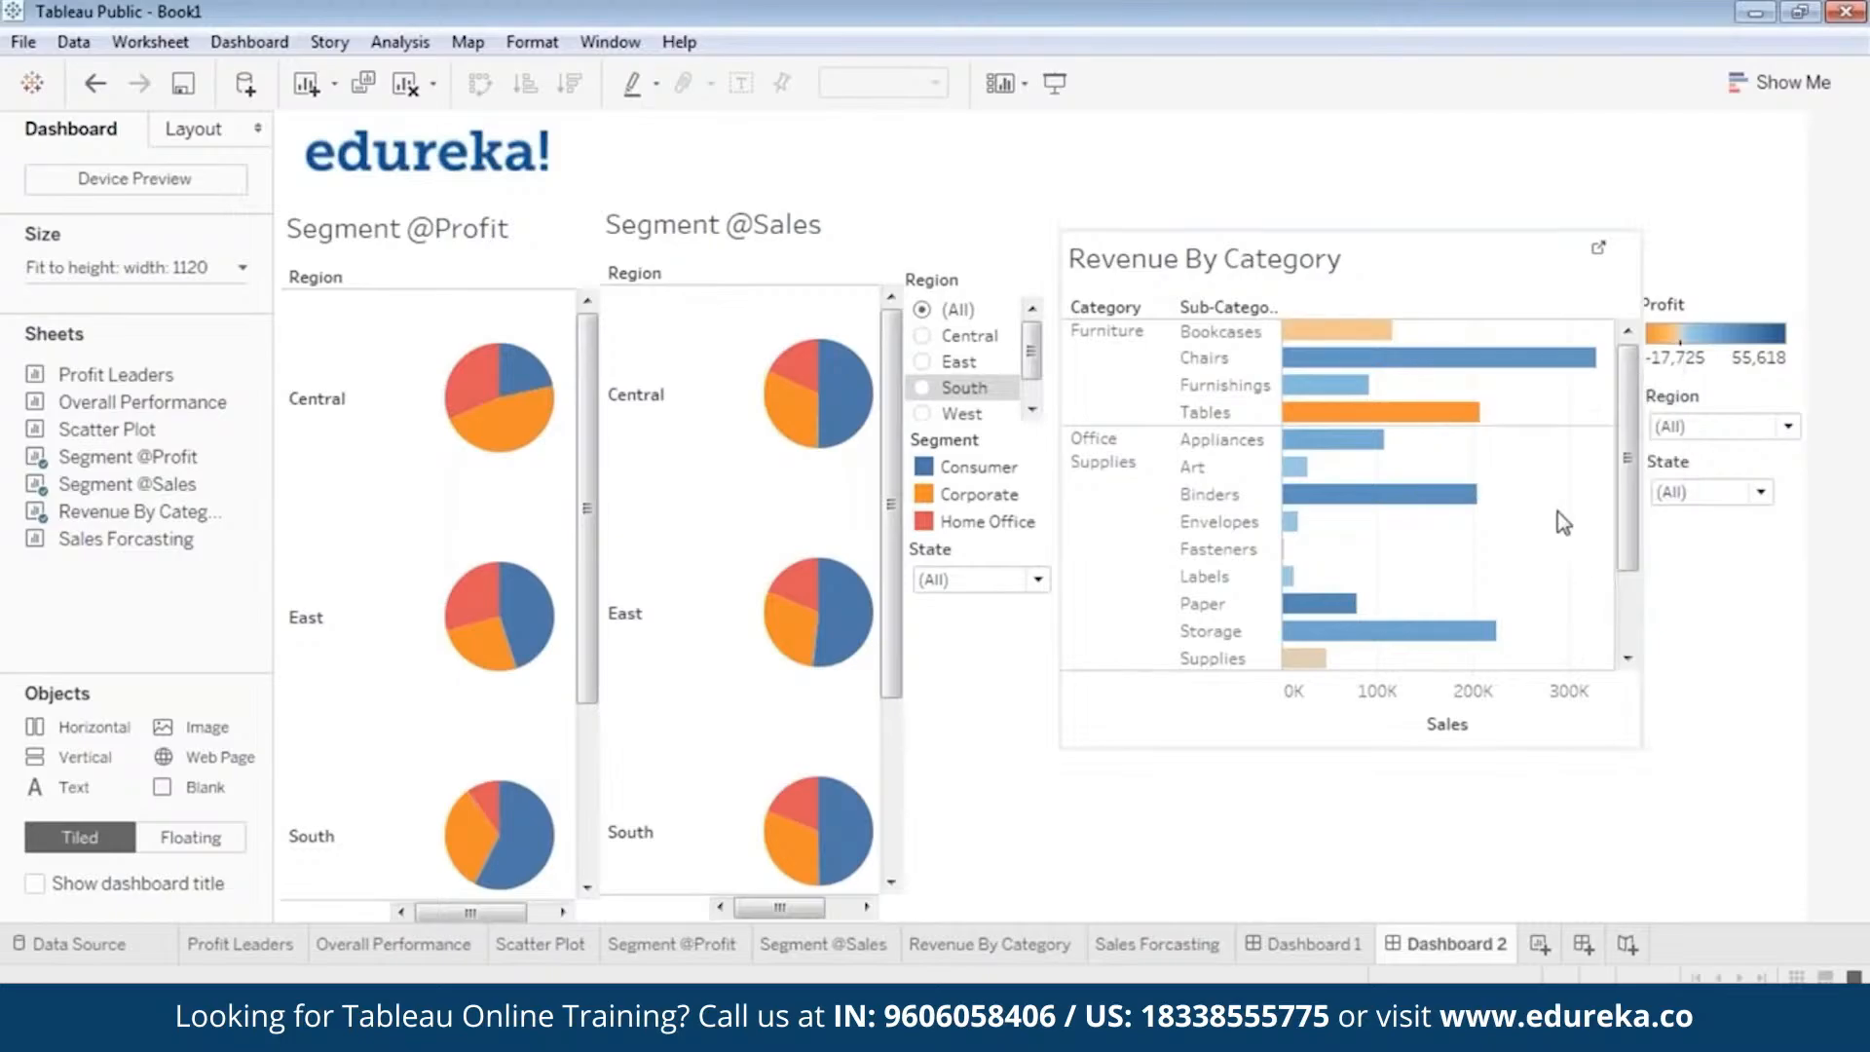
Add a Segment filter for the Revenue By Category view.
{"action": "left_click", "coordinate": [1326, 294]}
{"action": "right_click", "coordinate": [1089, 230]}
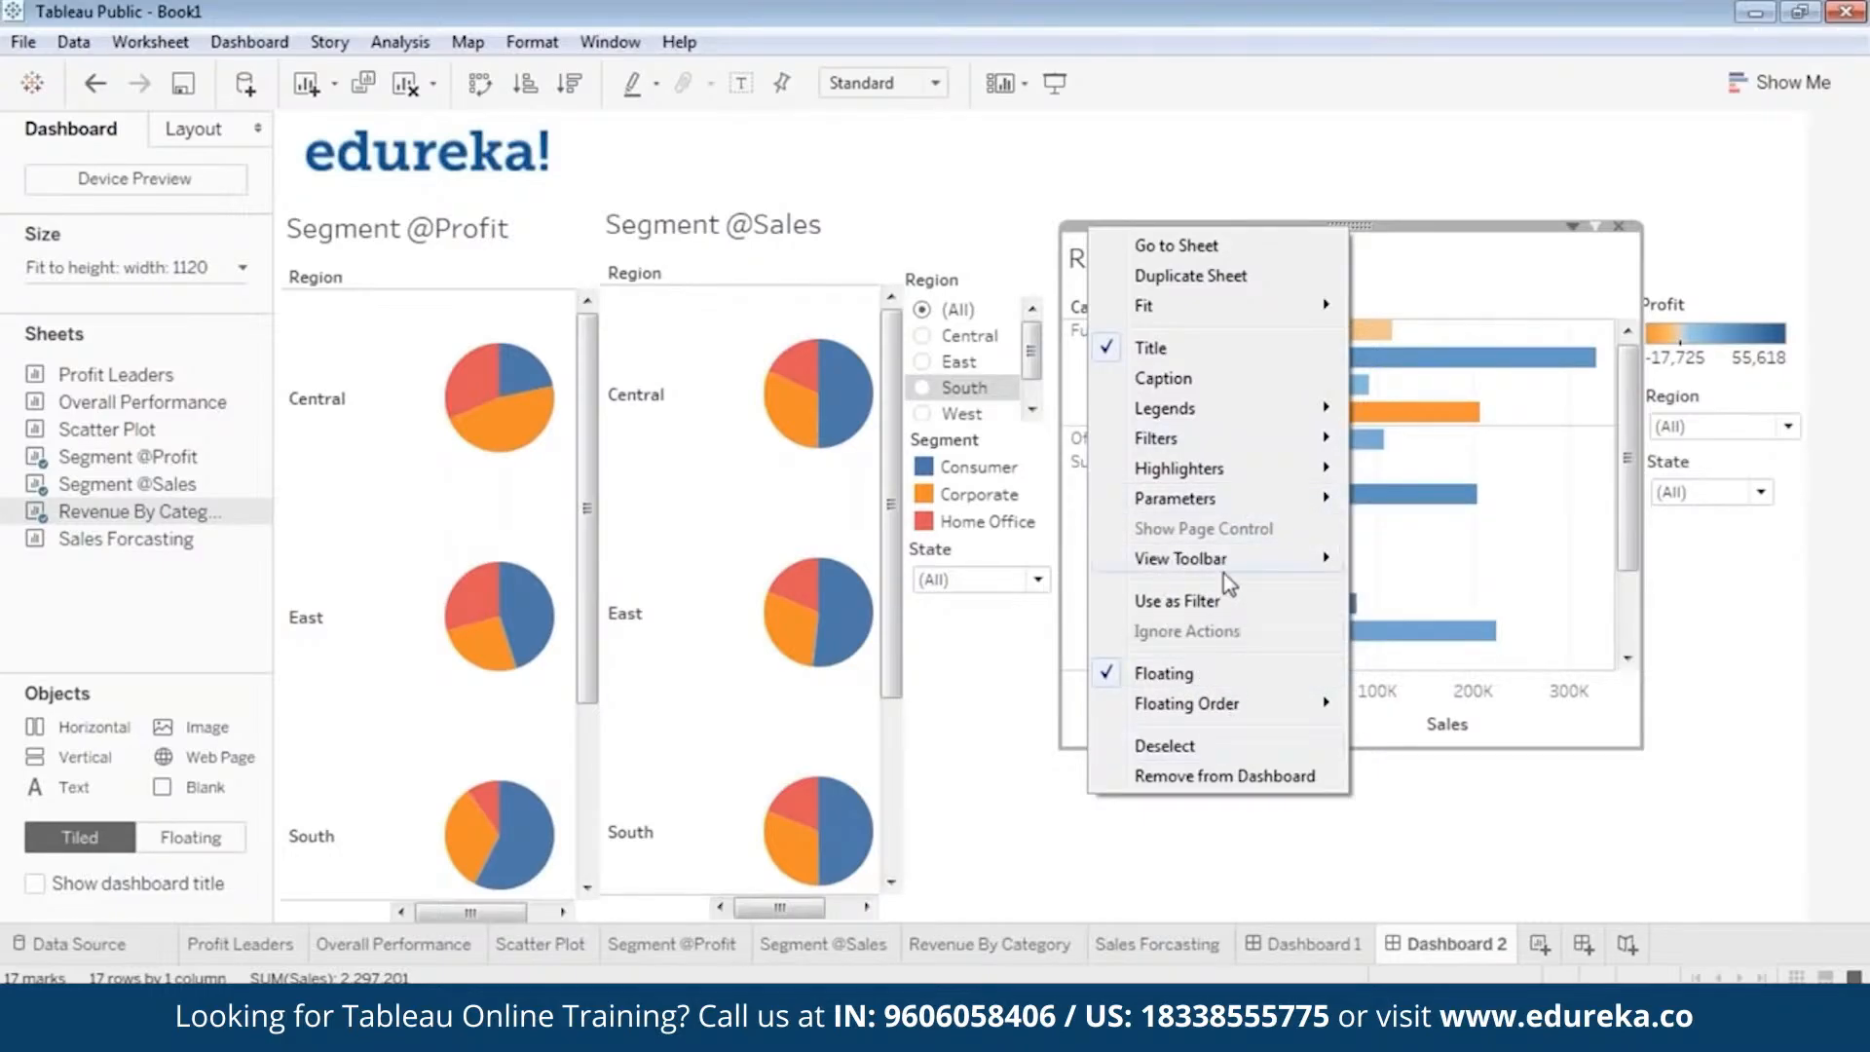
{"action": "mouse_move", "coordinate": [1204, 448]}
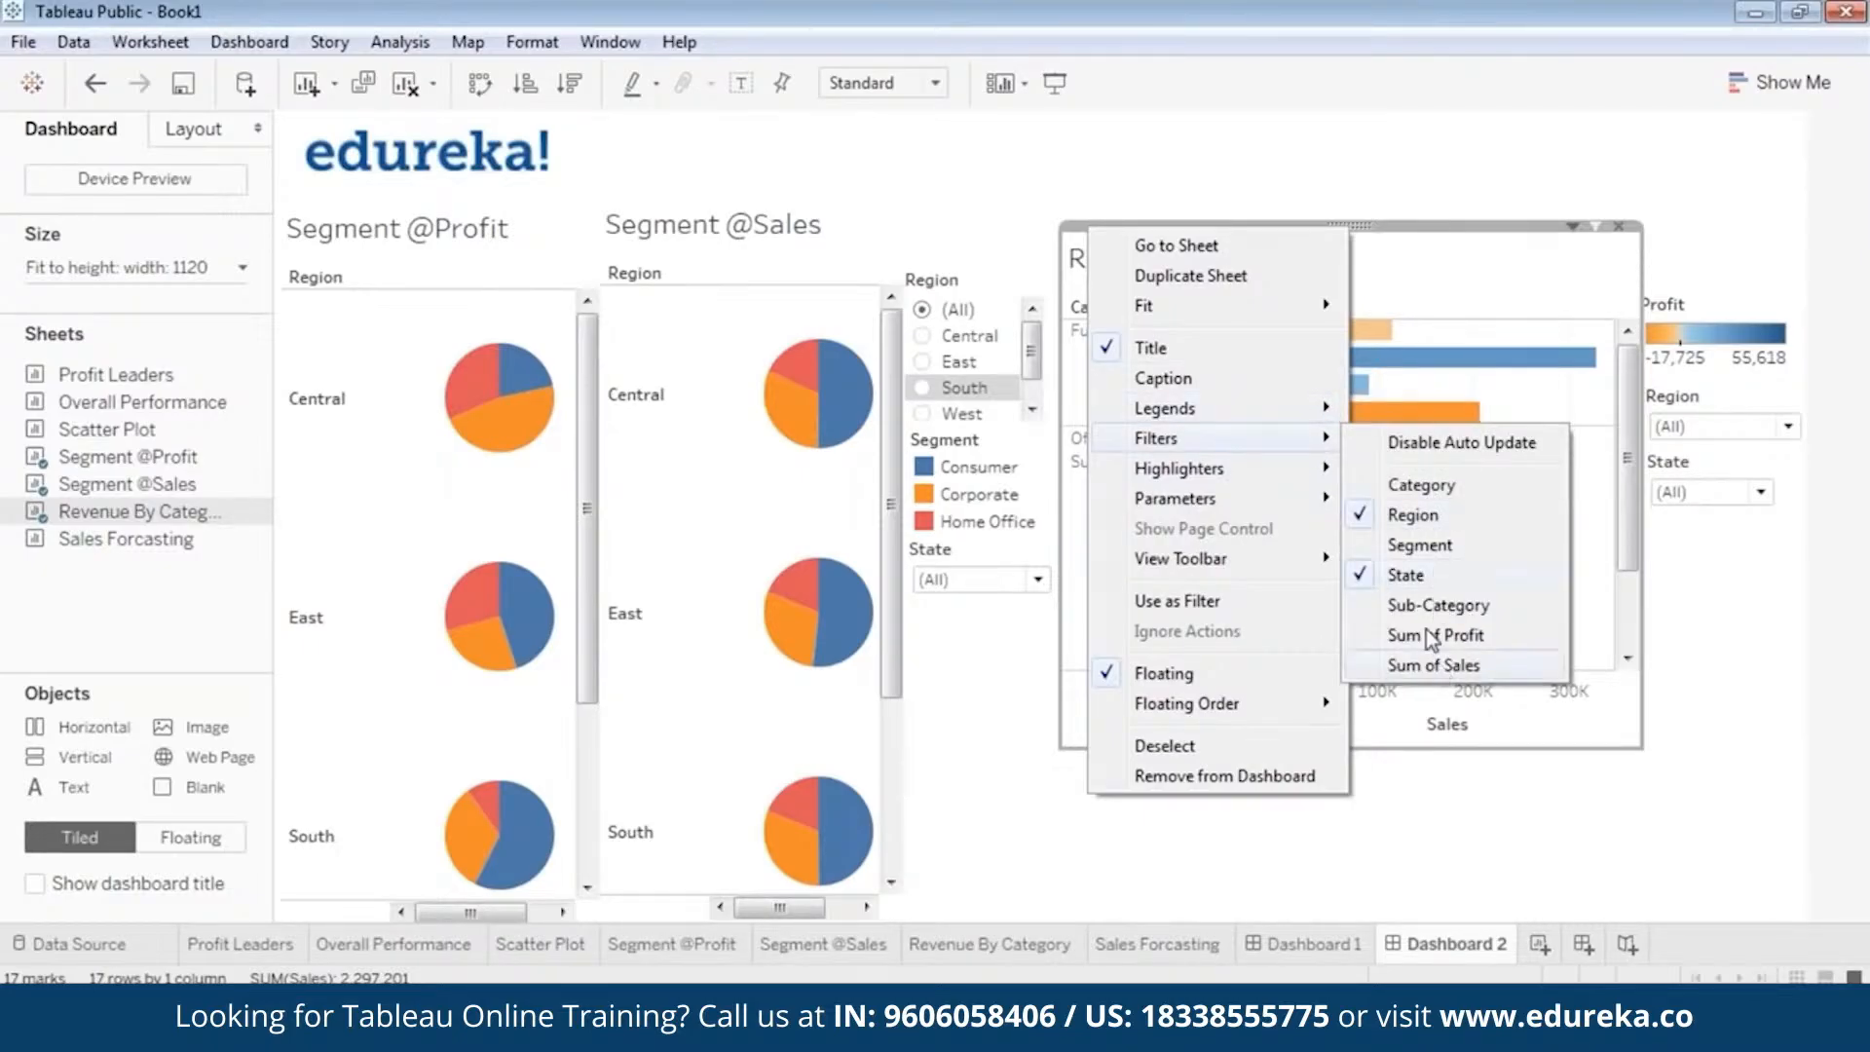
{"action": "left_click", "coordinate": [1419, 545]}
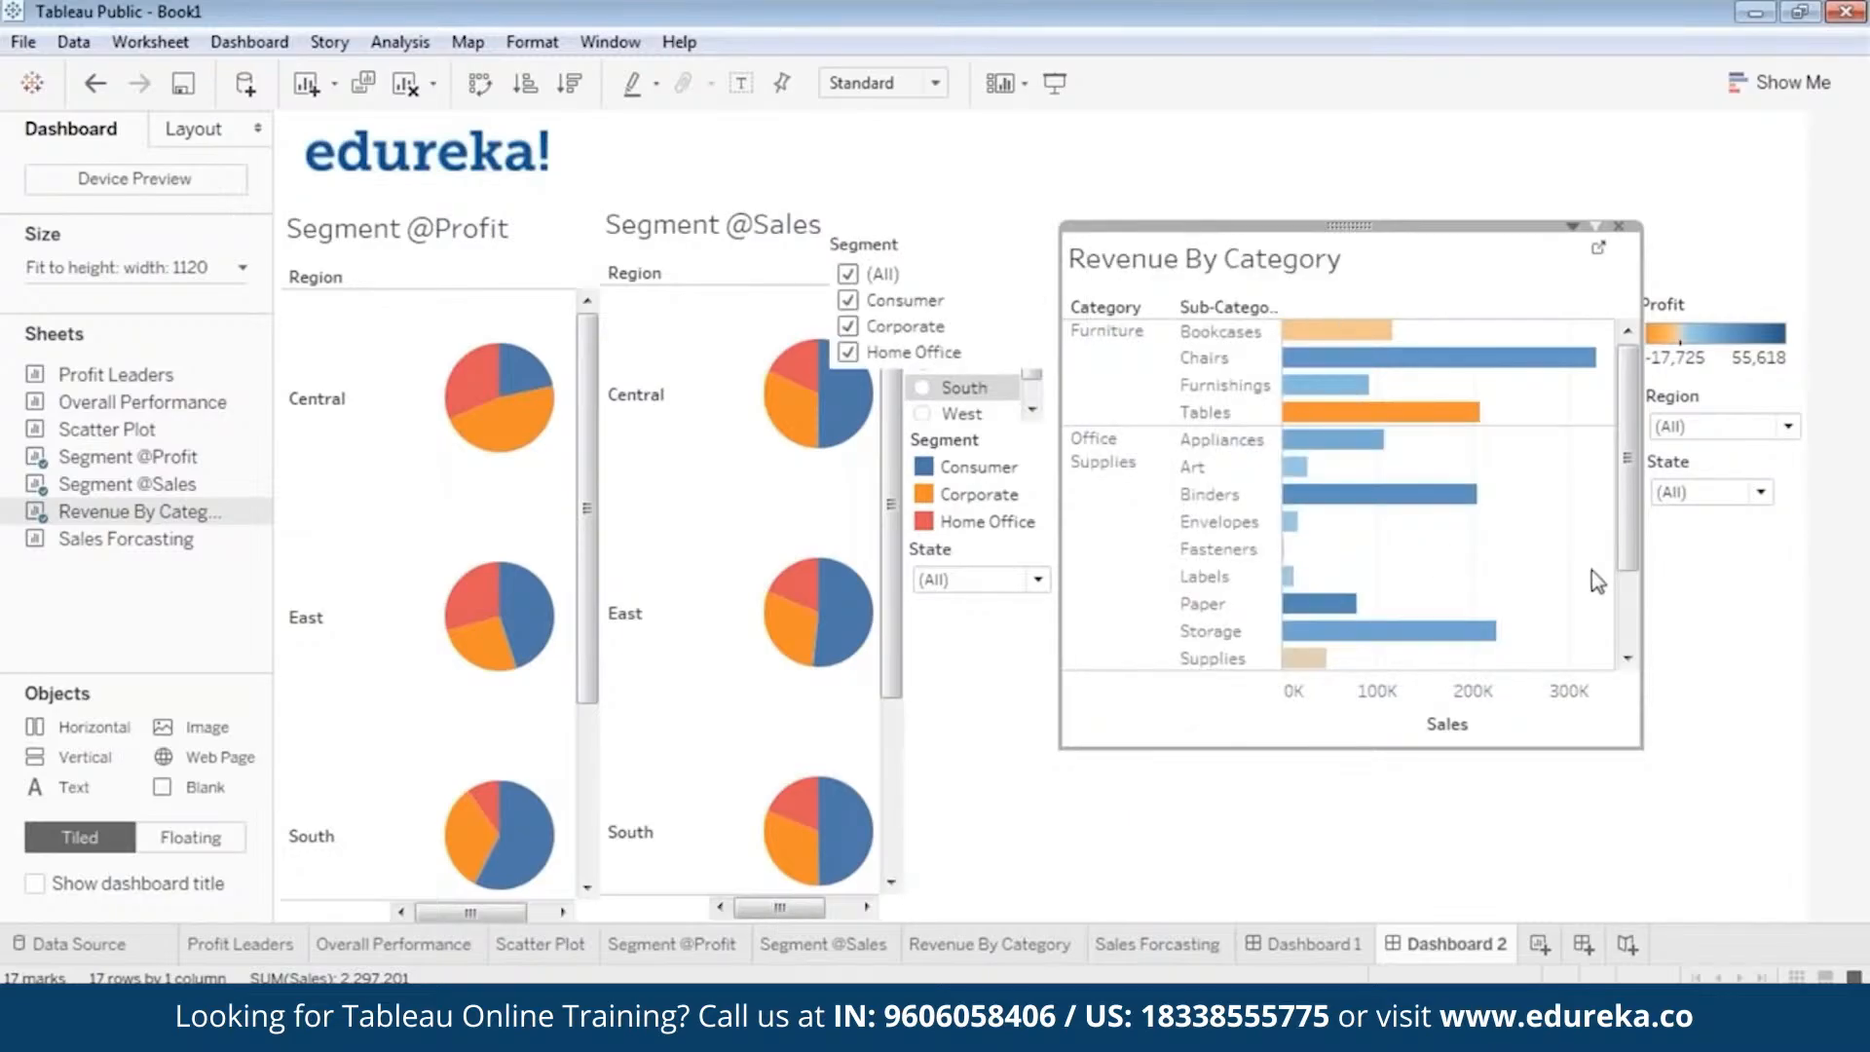
Move the Segment filter beneath the State dropdown, narrow it, and align it with the filters above.
{"action": "left_click", "coordinate": [925, 240]}
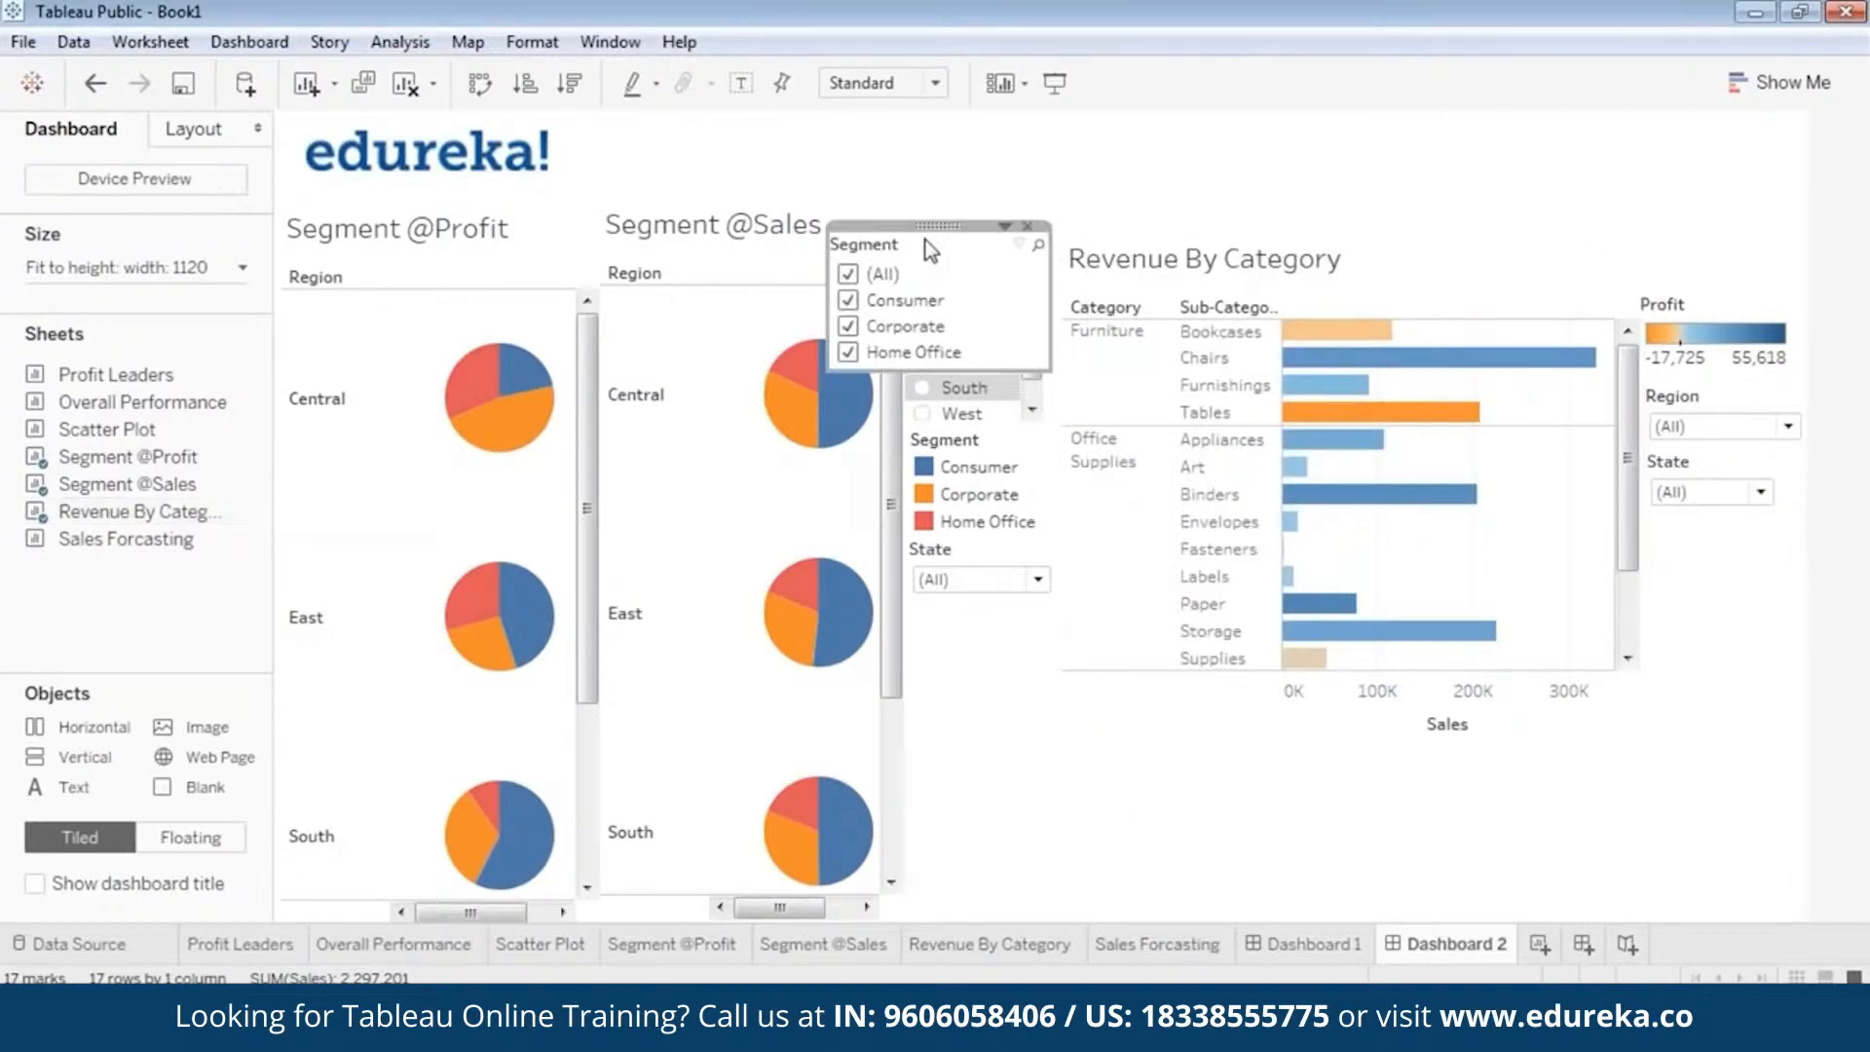
{"action": "left_click_drag", "start_coordinate": [934, 230], "coordinate": [1498, 440]}
{"action": "left_click_drag", "start_coordinate": [1735, 519], "coordinate": [1743, 520]}
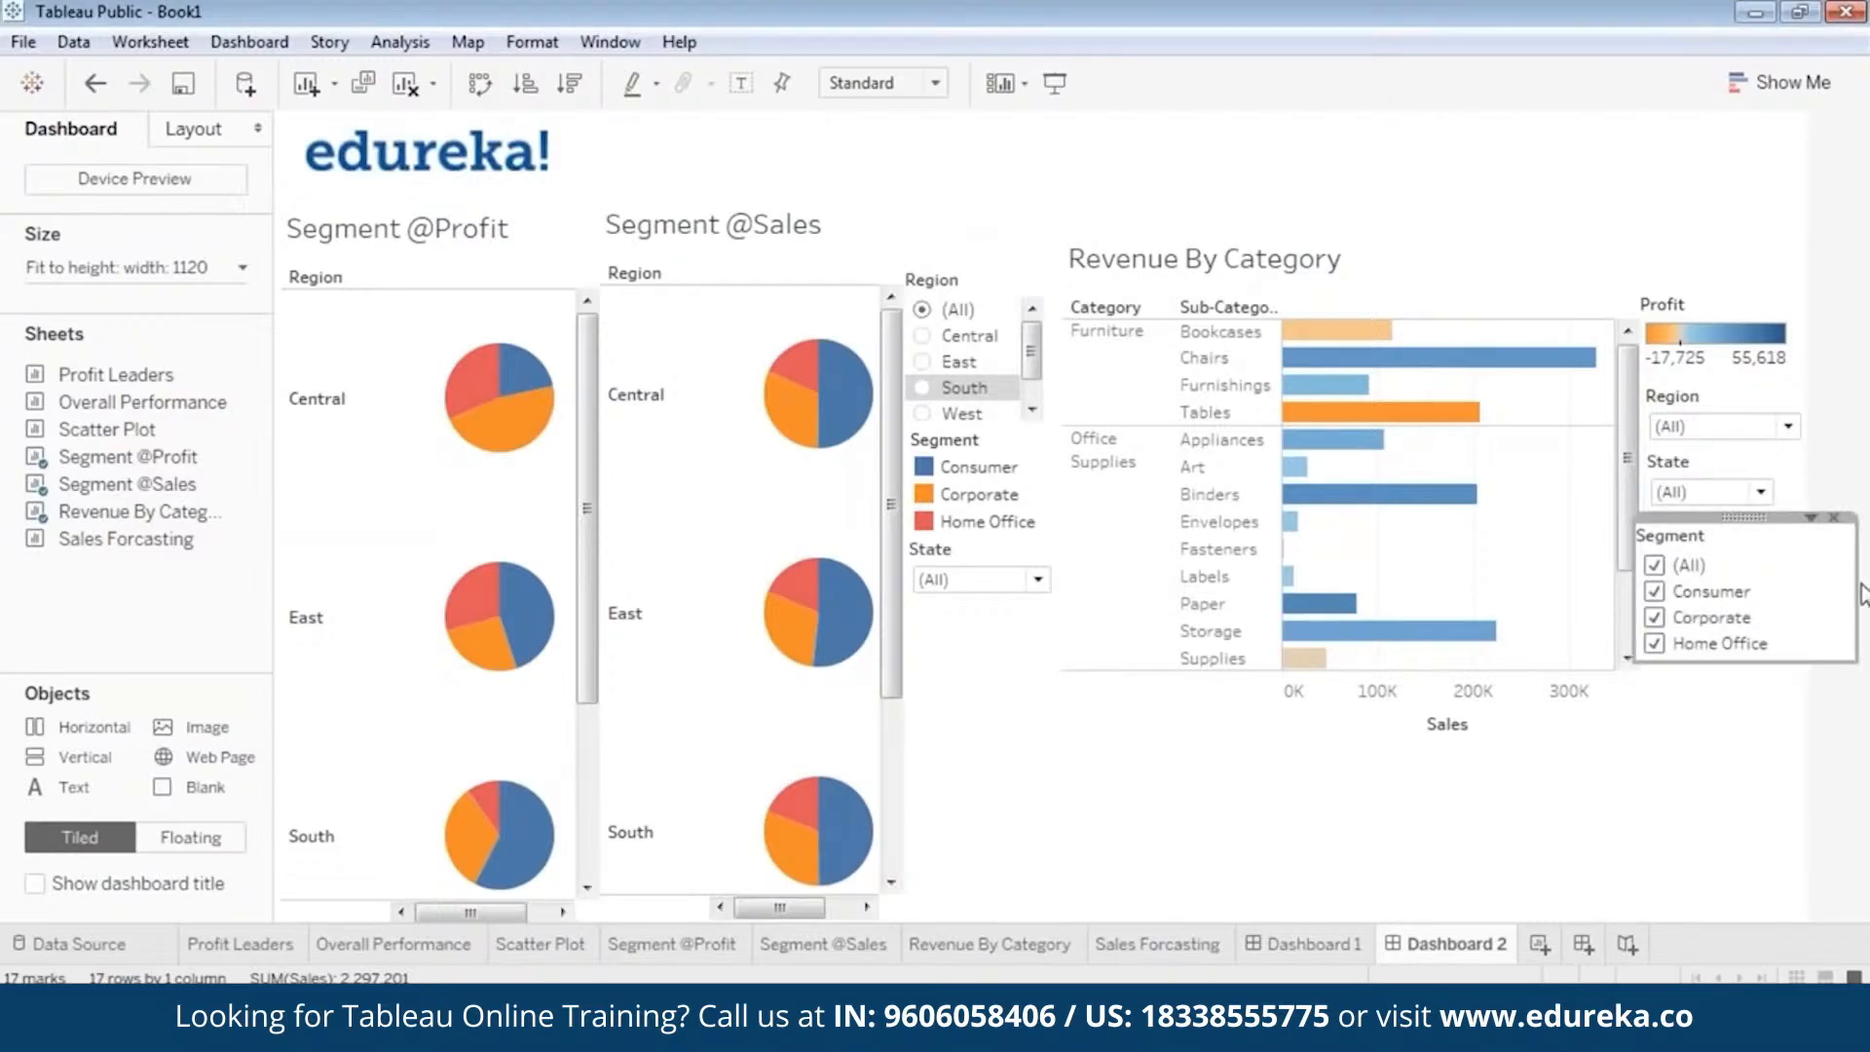
{"action": "left_click_drag", "start_coordinate": [1862, 594], "coordinate": [1800, 589]}
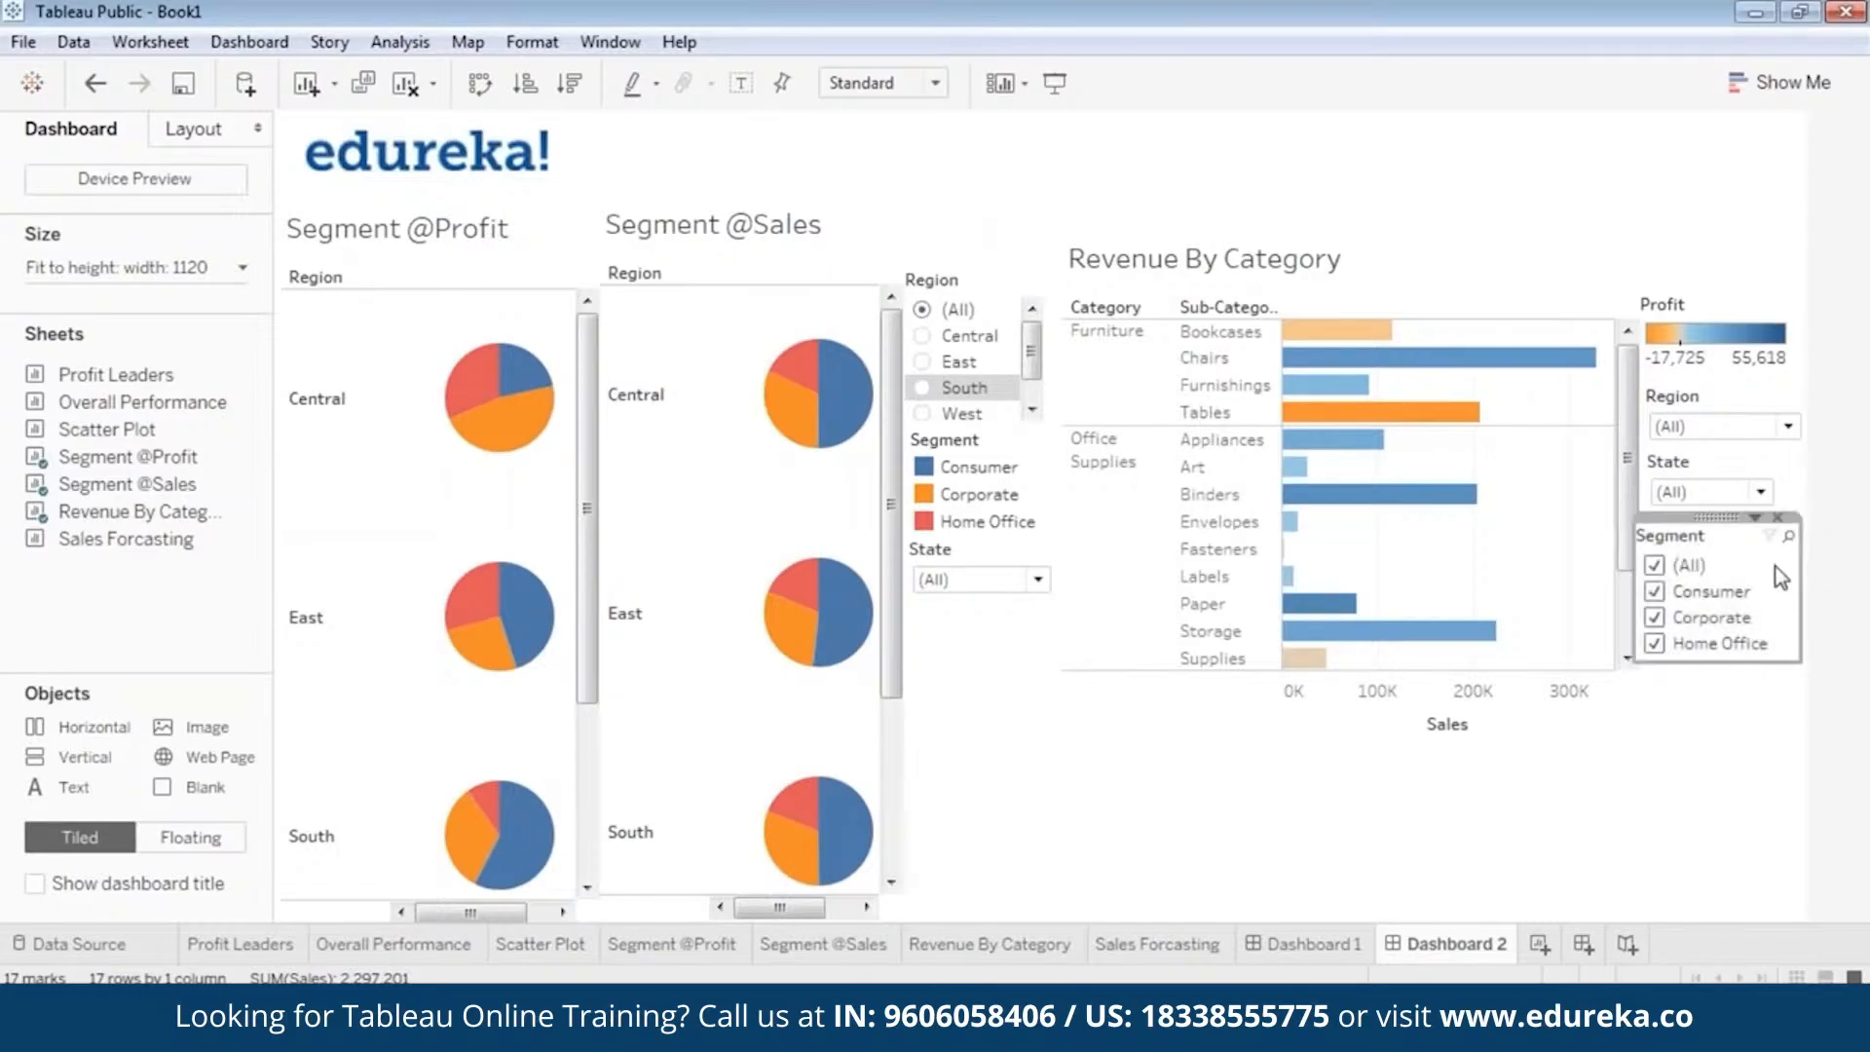
{"action": "left_click_drag", "start_coordinate": [1716, 517], "coordinate": [1743, 721]}
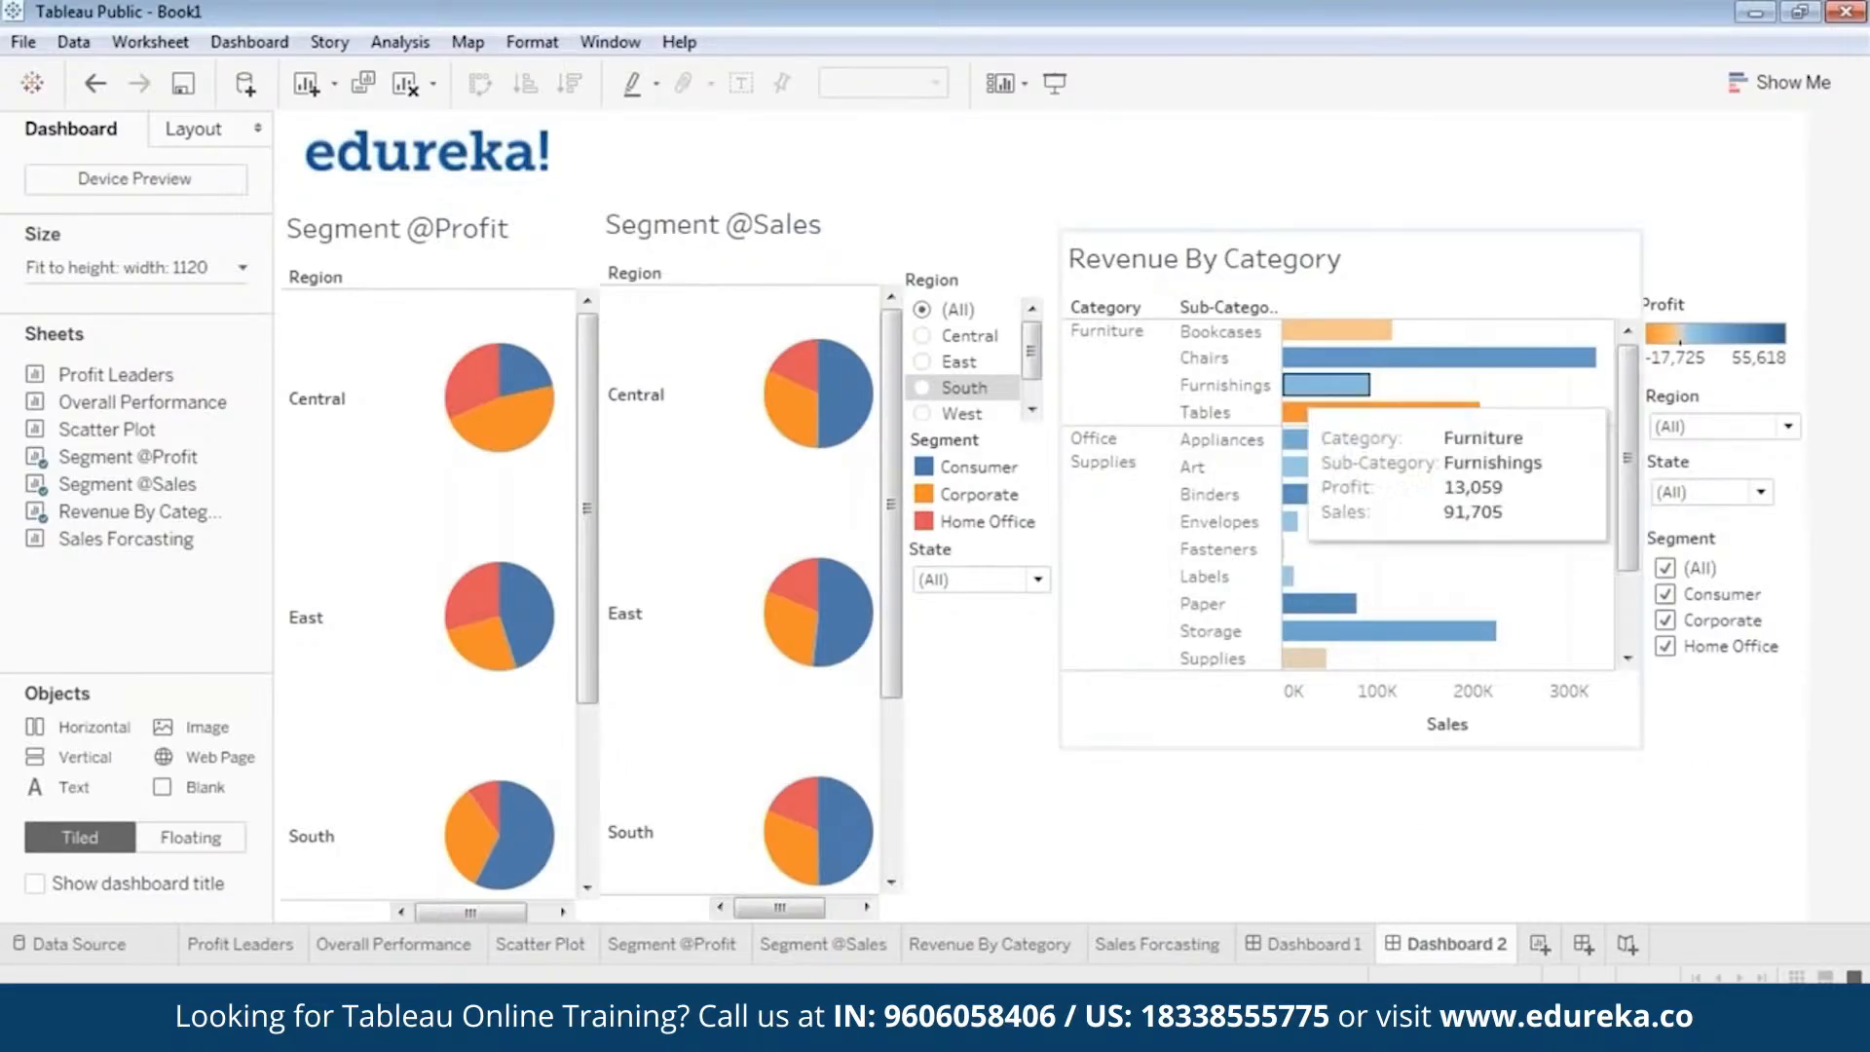
{"action": "left_click", "coordinate": [804, 723]}
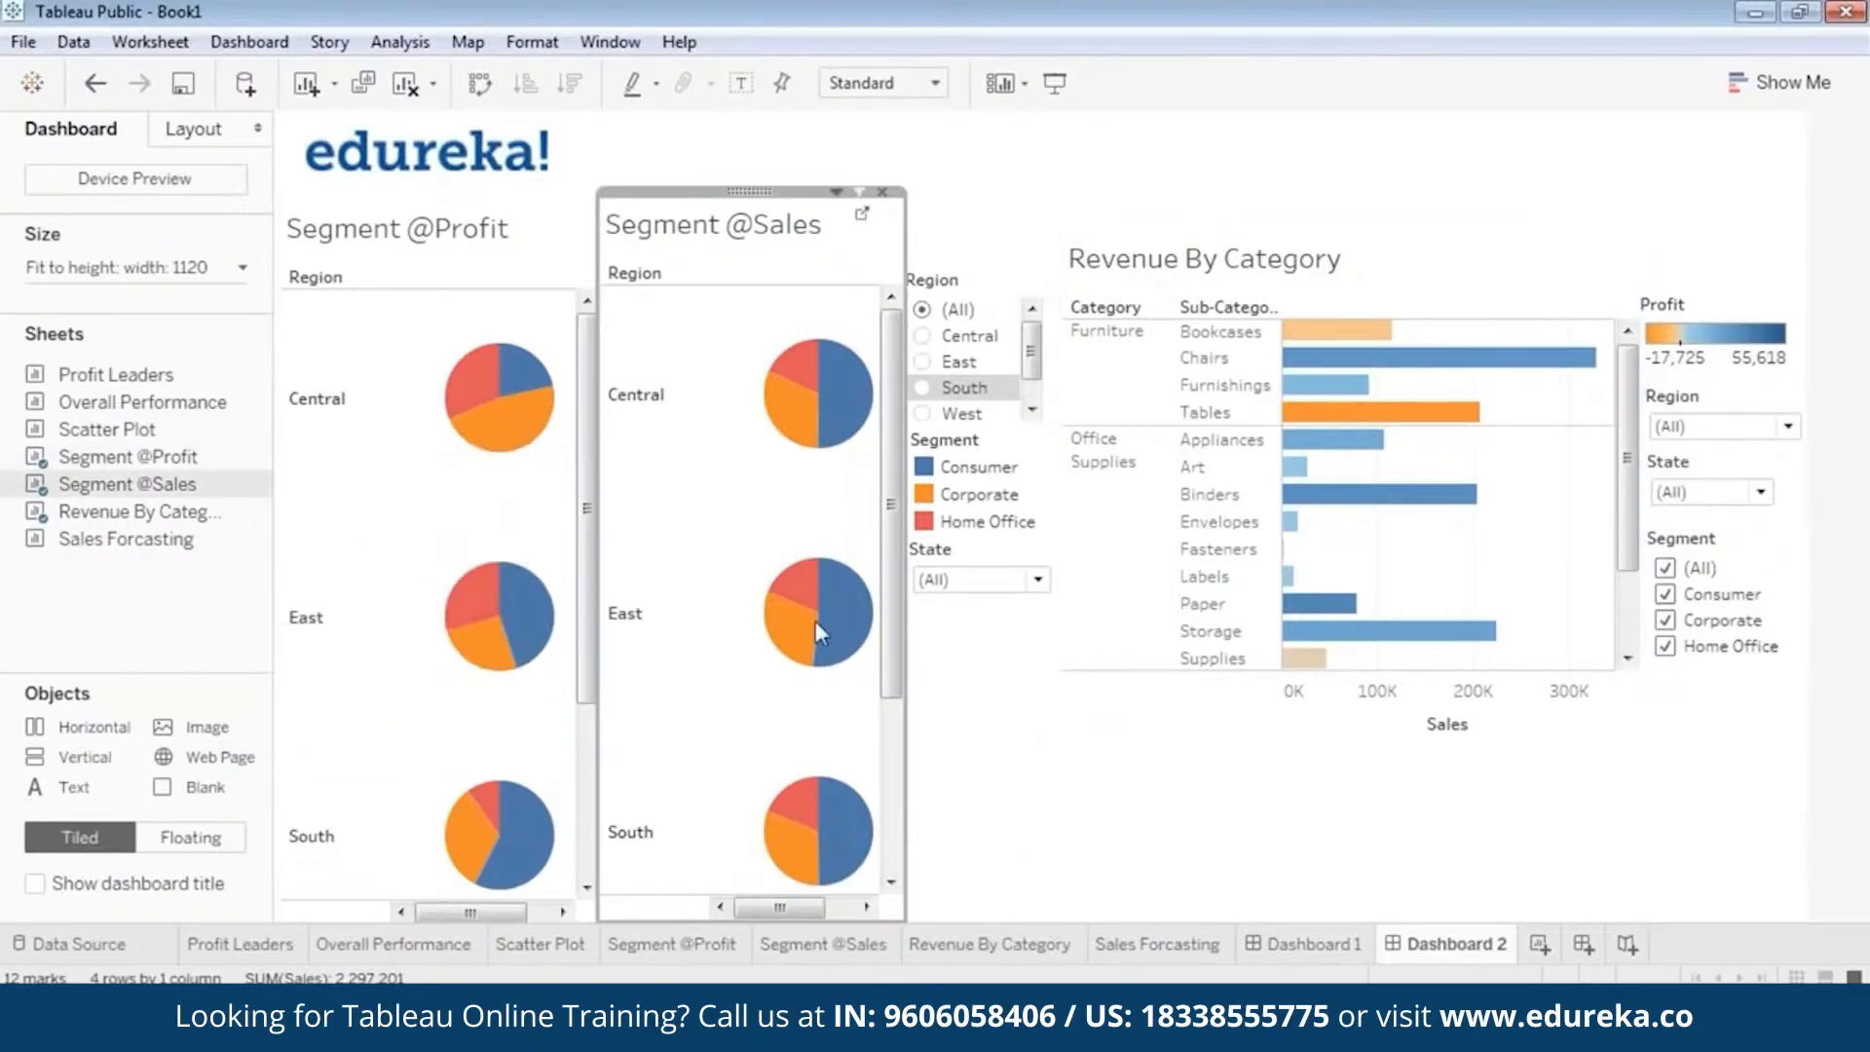
{"action": "left_click", "coordinate": [1429, 885]}
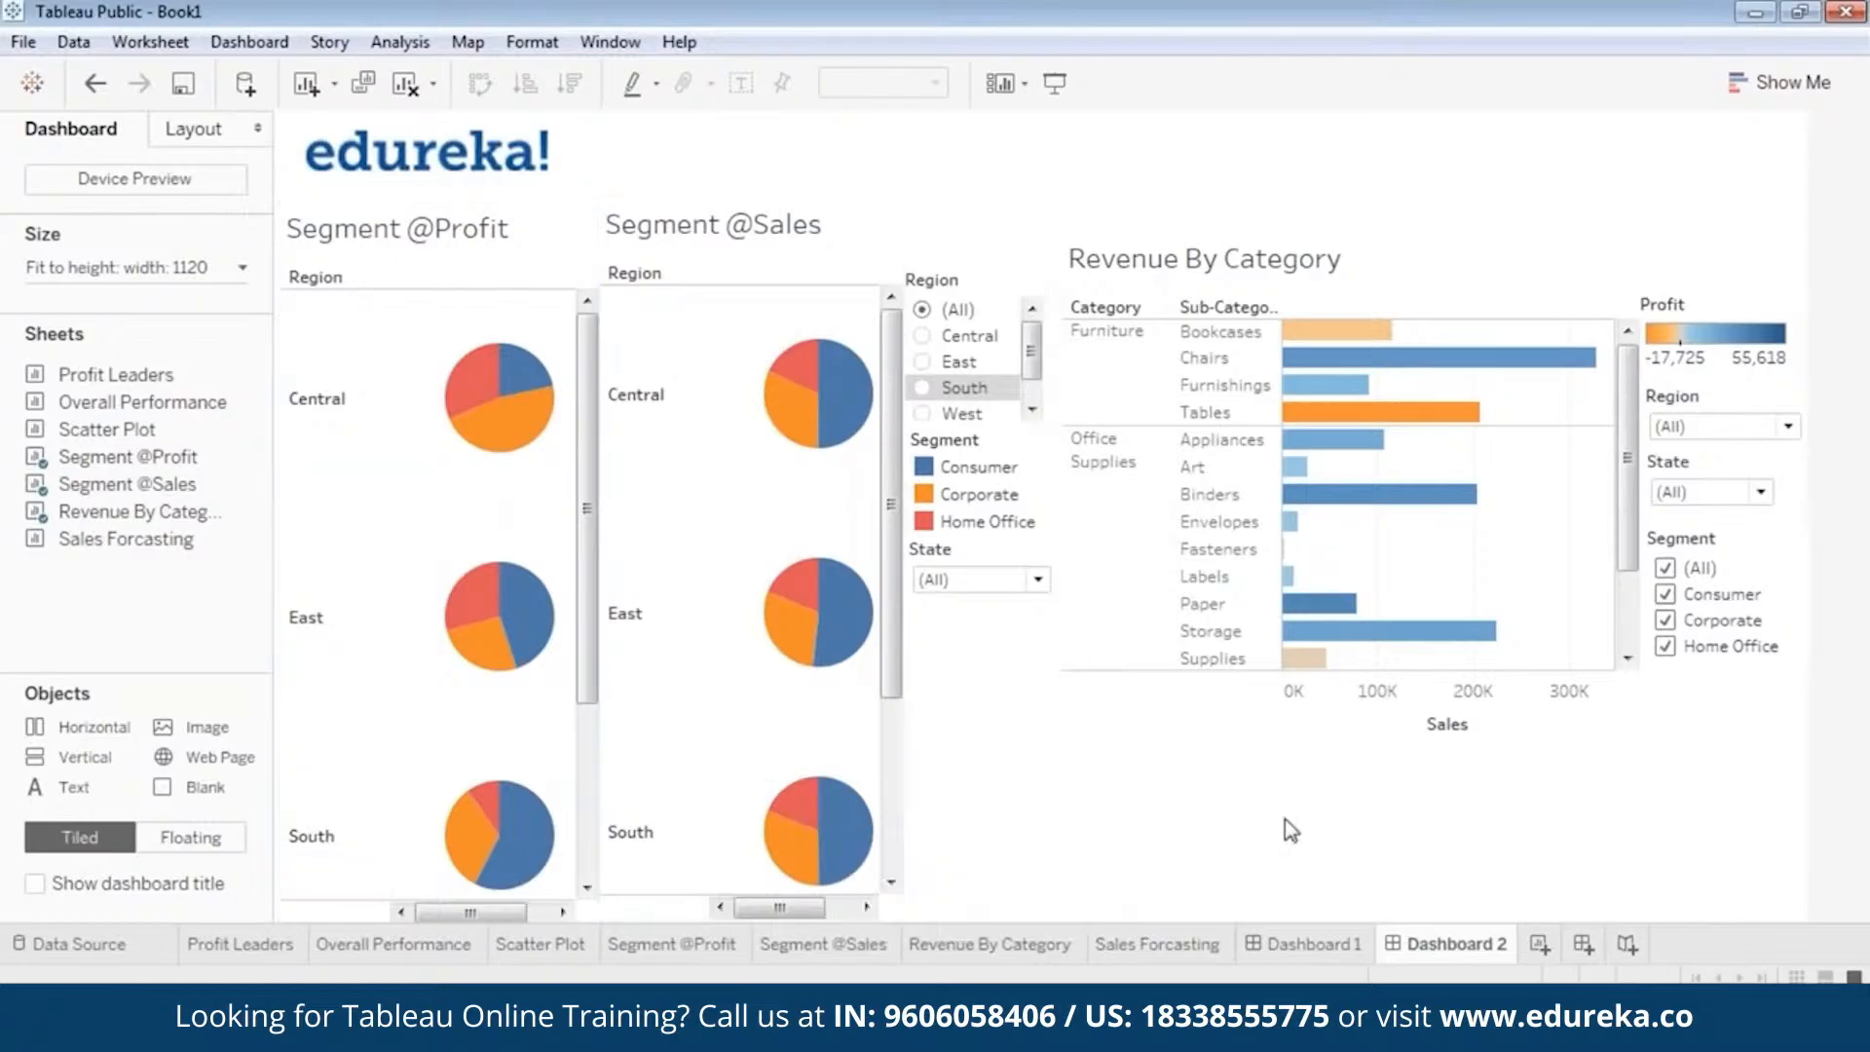
Raise the dashboard's size range to a minimum and maximum height of 1060 px.
{"action": "left_click", "coordinate": [200, 275]}
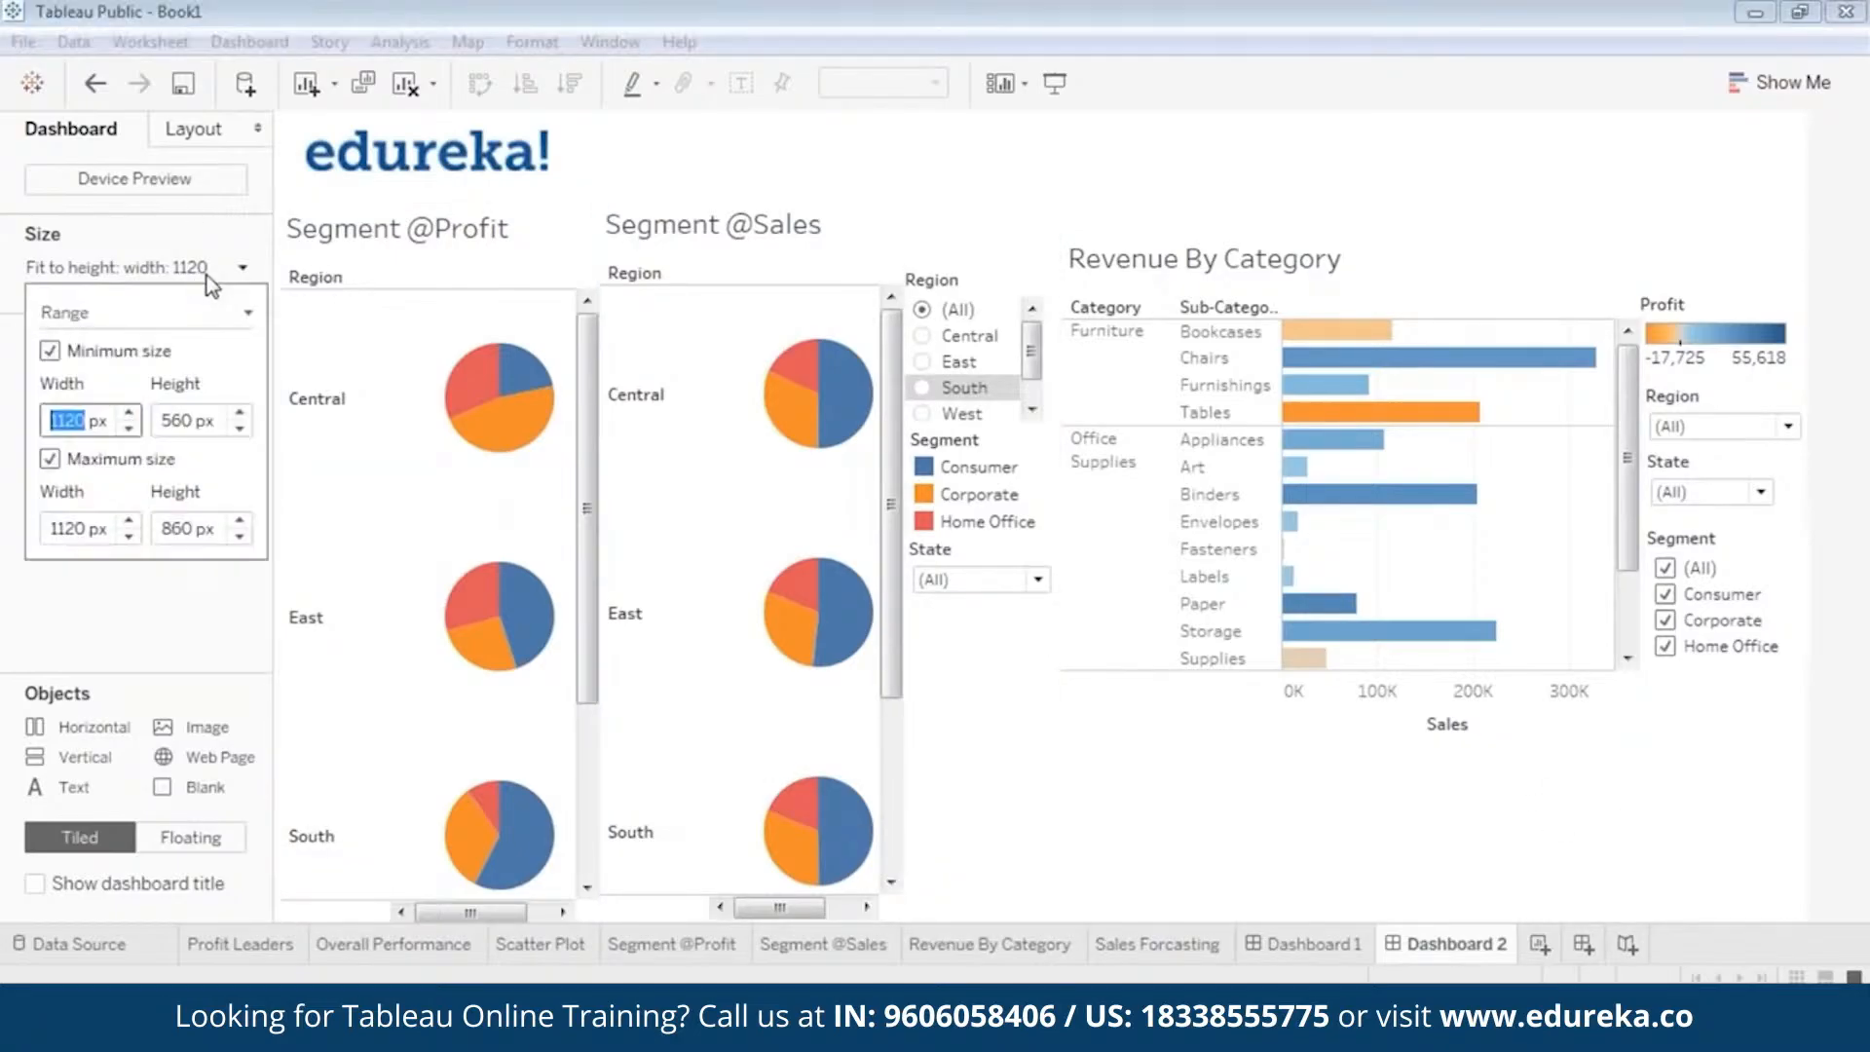
{"action": "key", "text": "Tab"}
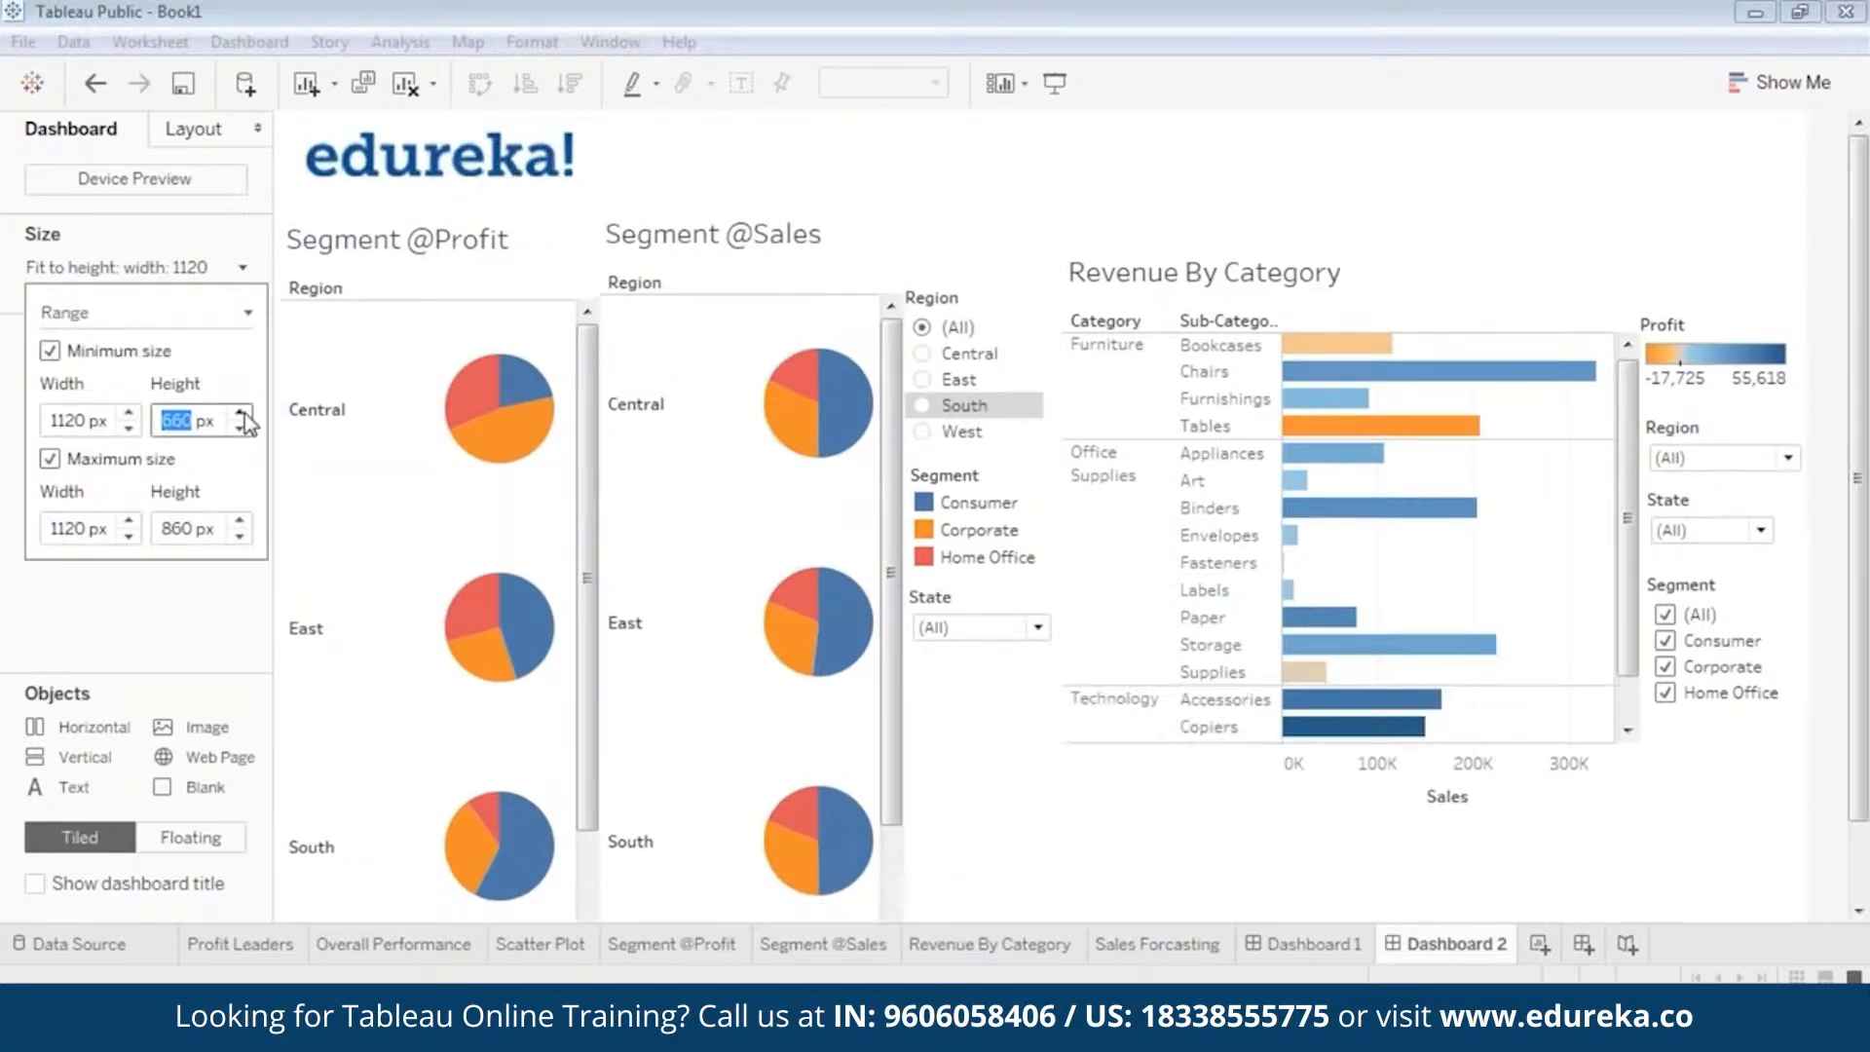
{"action": "left_click", "coordinate": [240, 415]}
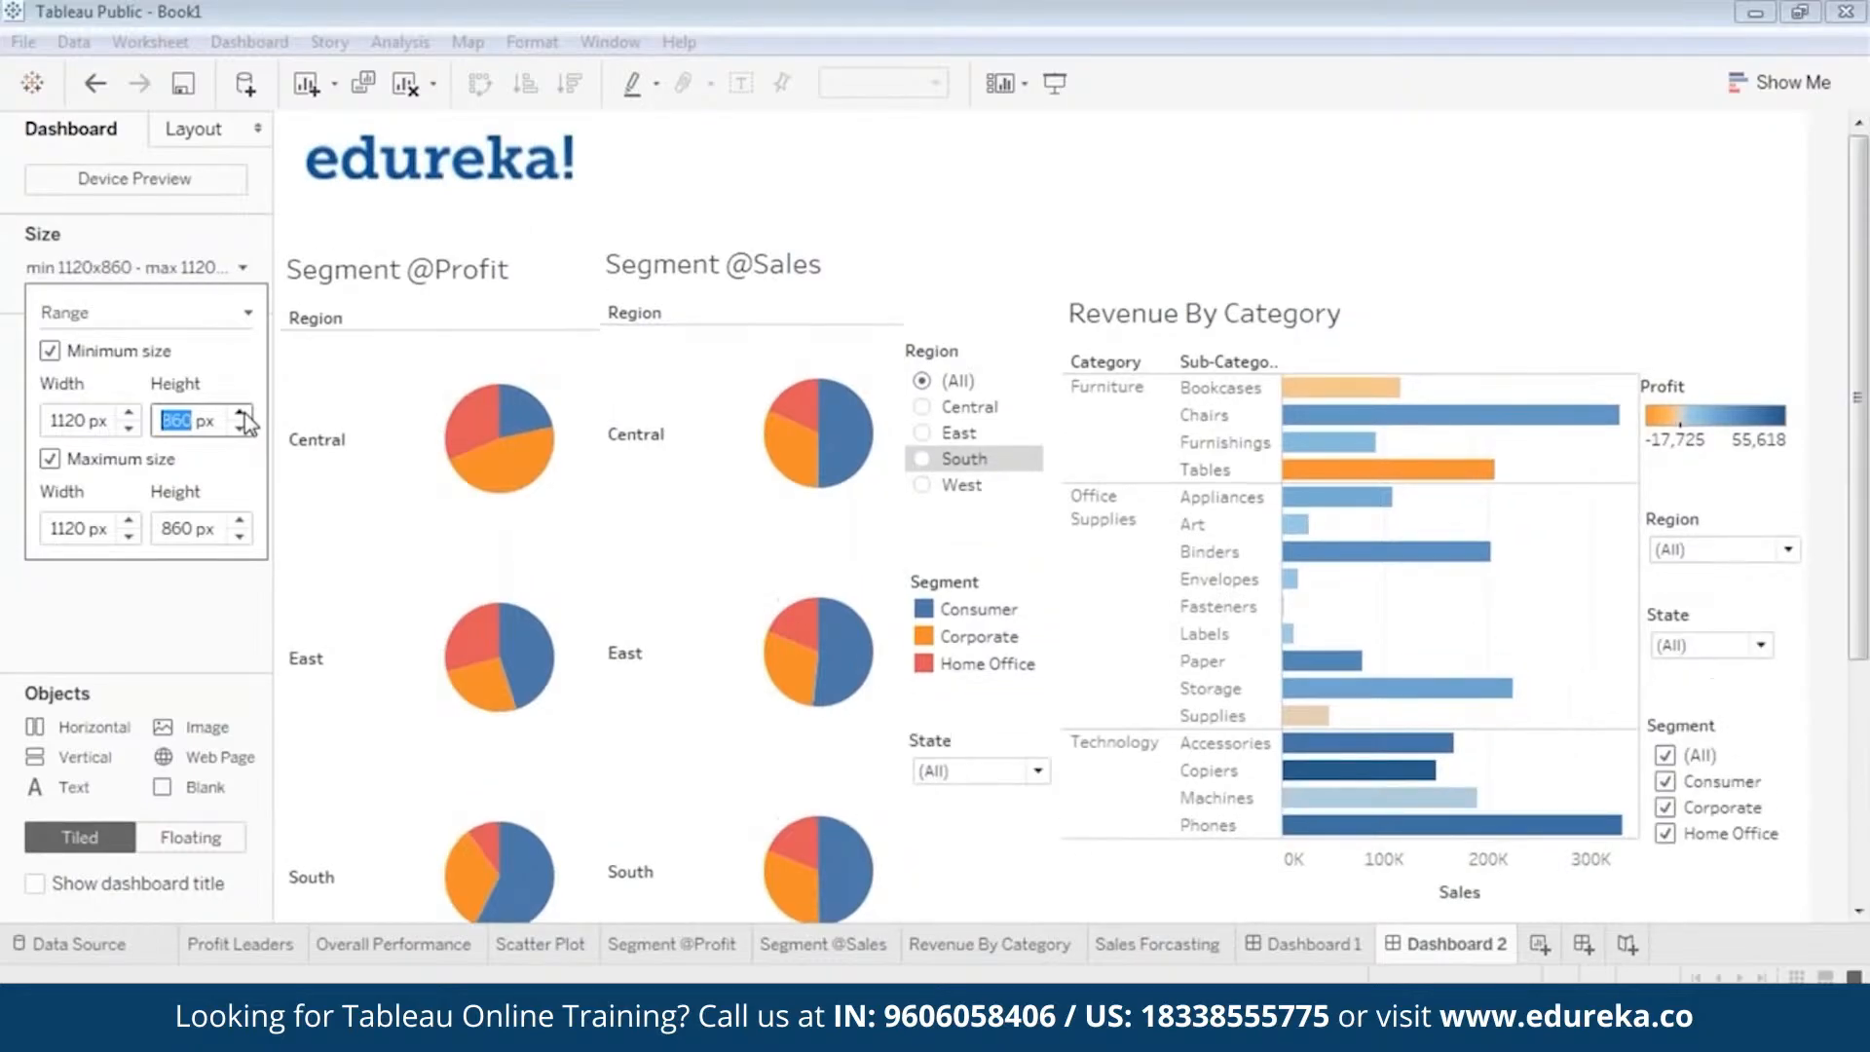
{"action": "left_click", "coordinate": [242, 414]}
{"action": "left_click", "coordinate": [242, 415]}
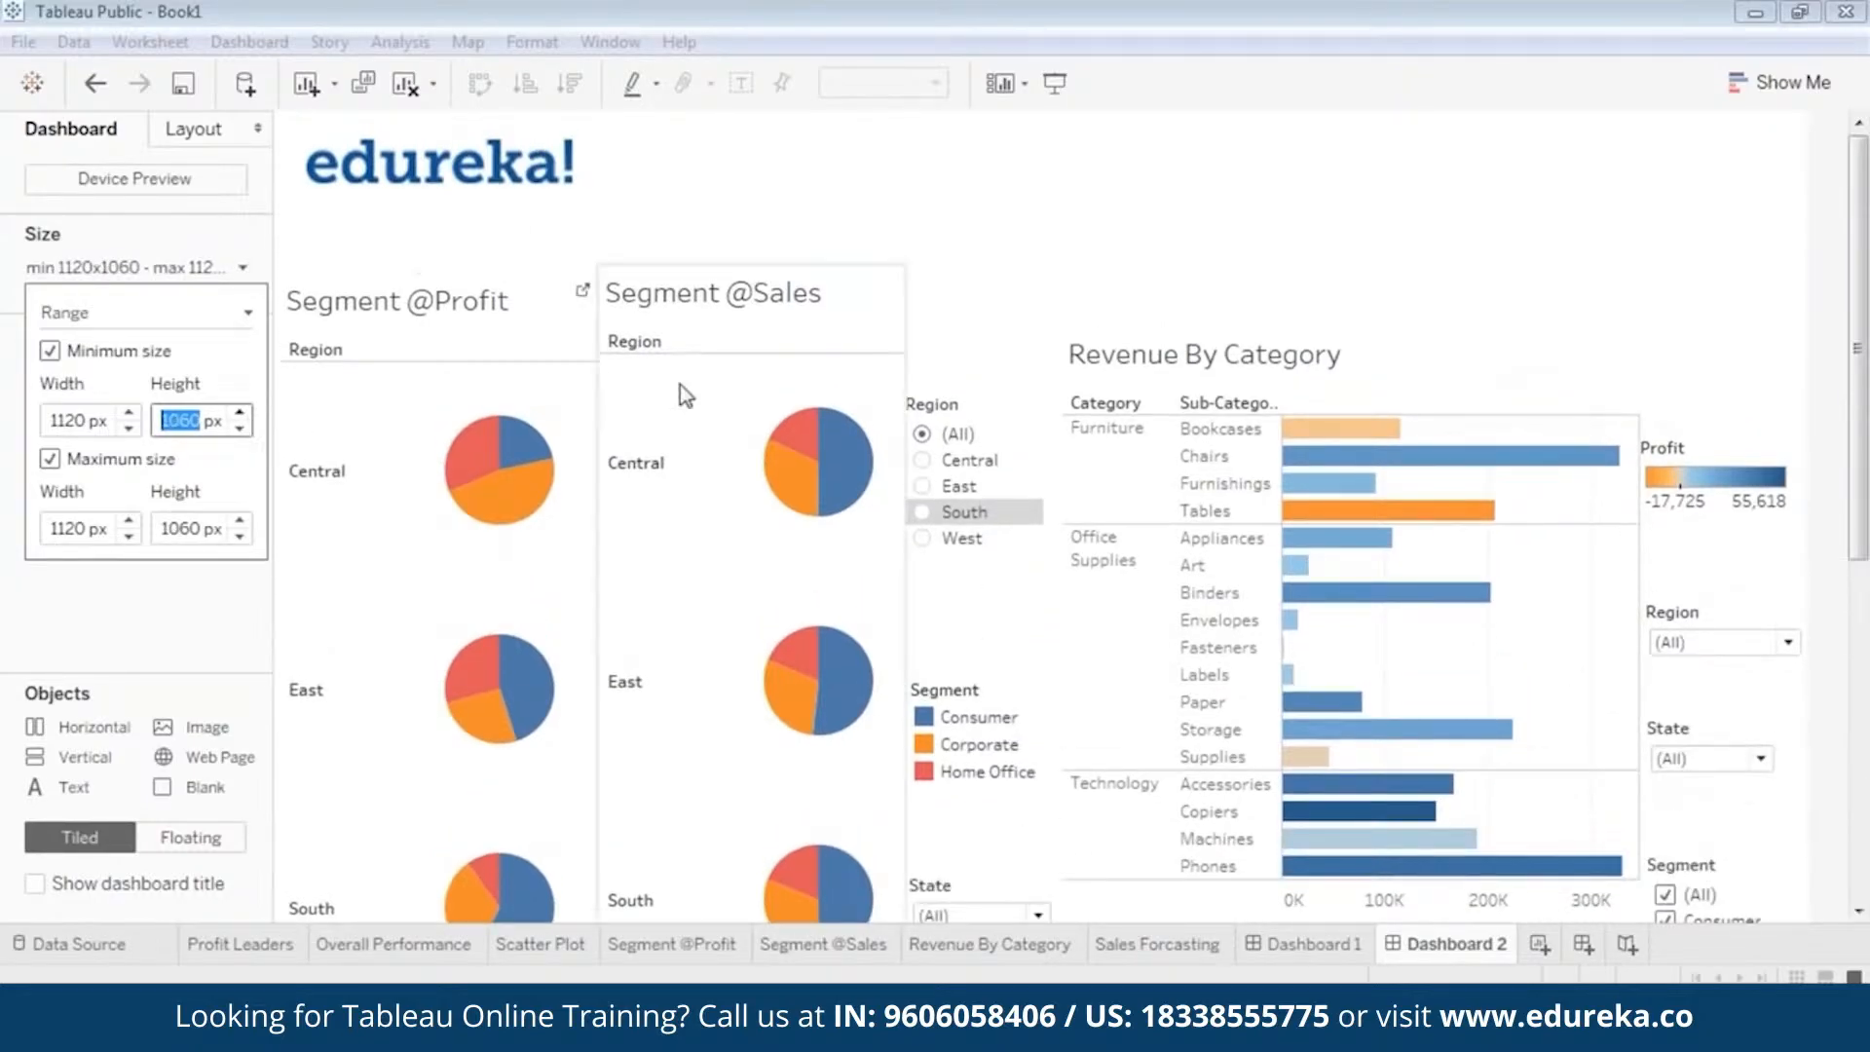
{"action": "left_click", "coordinate": [1237, 263]}
{"action": "left_click", "coordinate": [469, 346]}
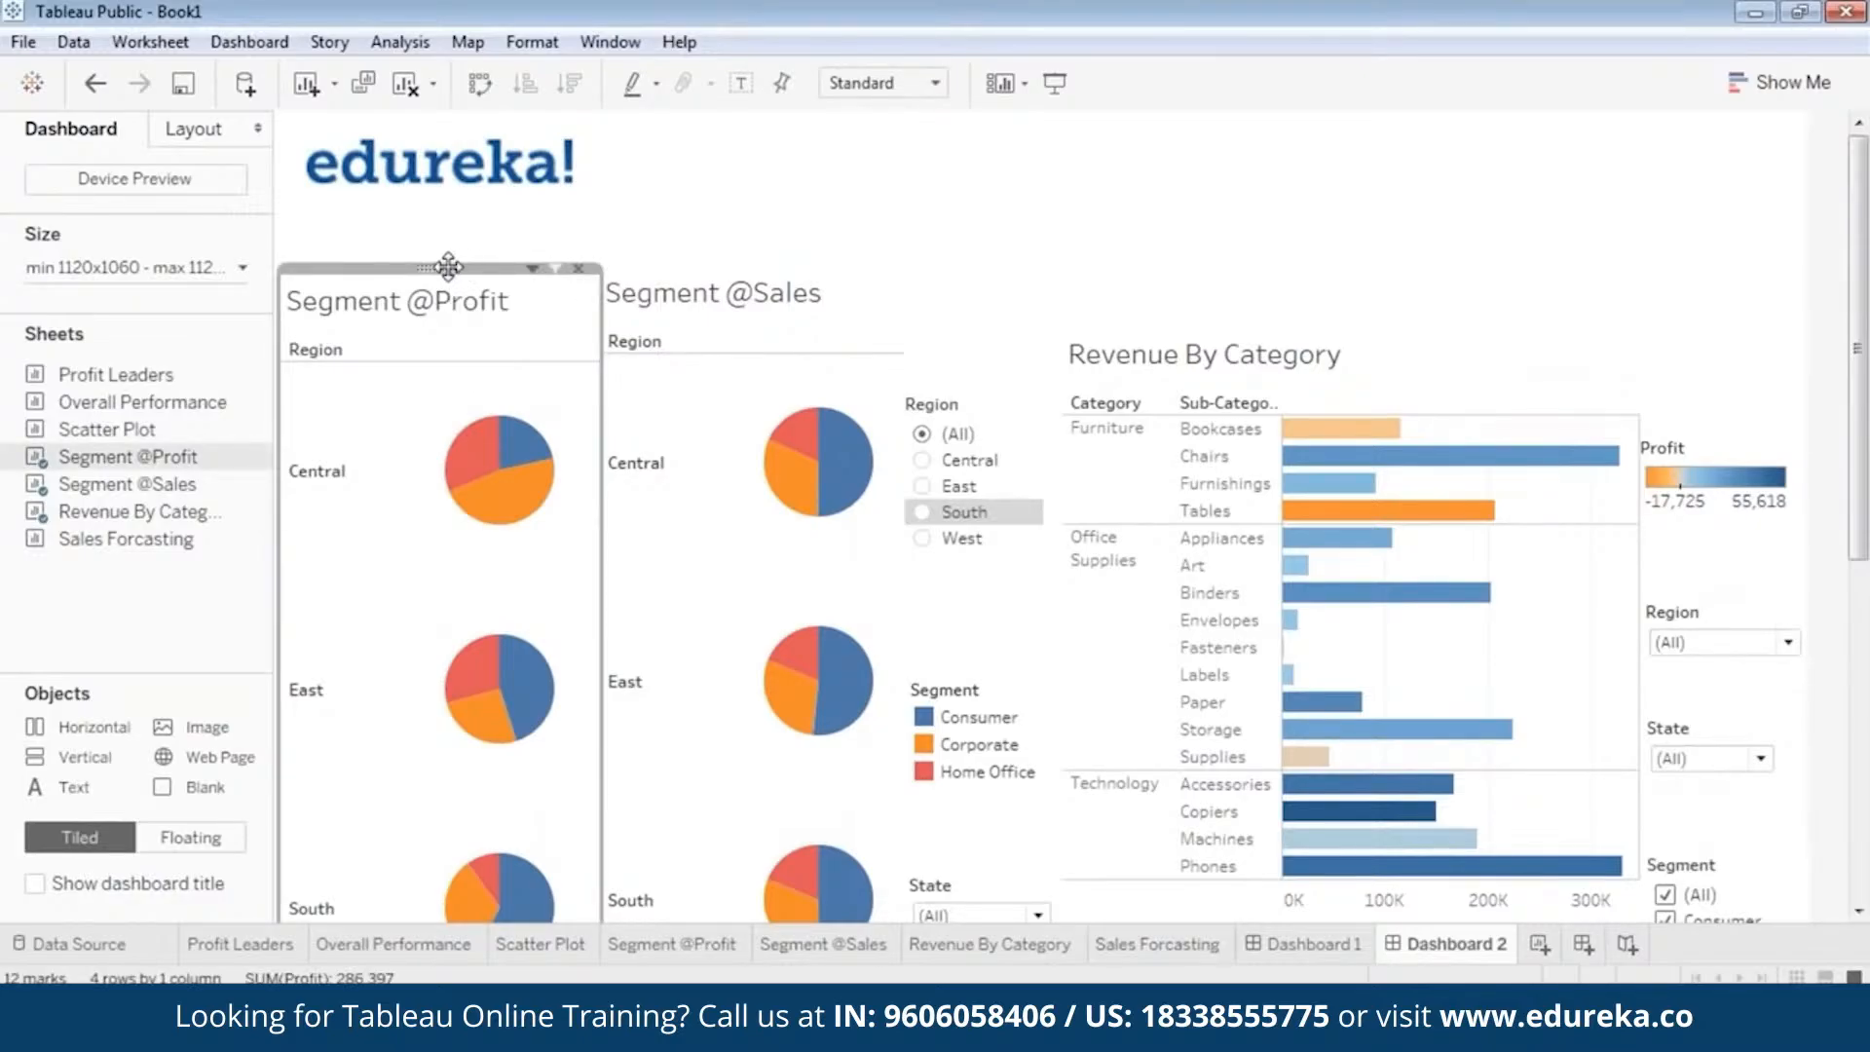
{"action": "left_click_drag", "start_coordinate": [443, 265], "coordinate": [446, 196]}
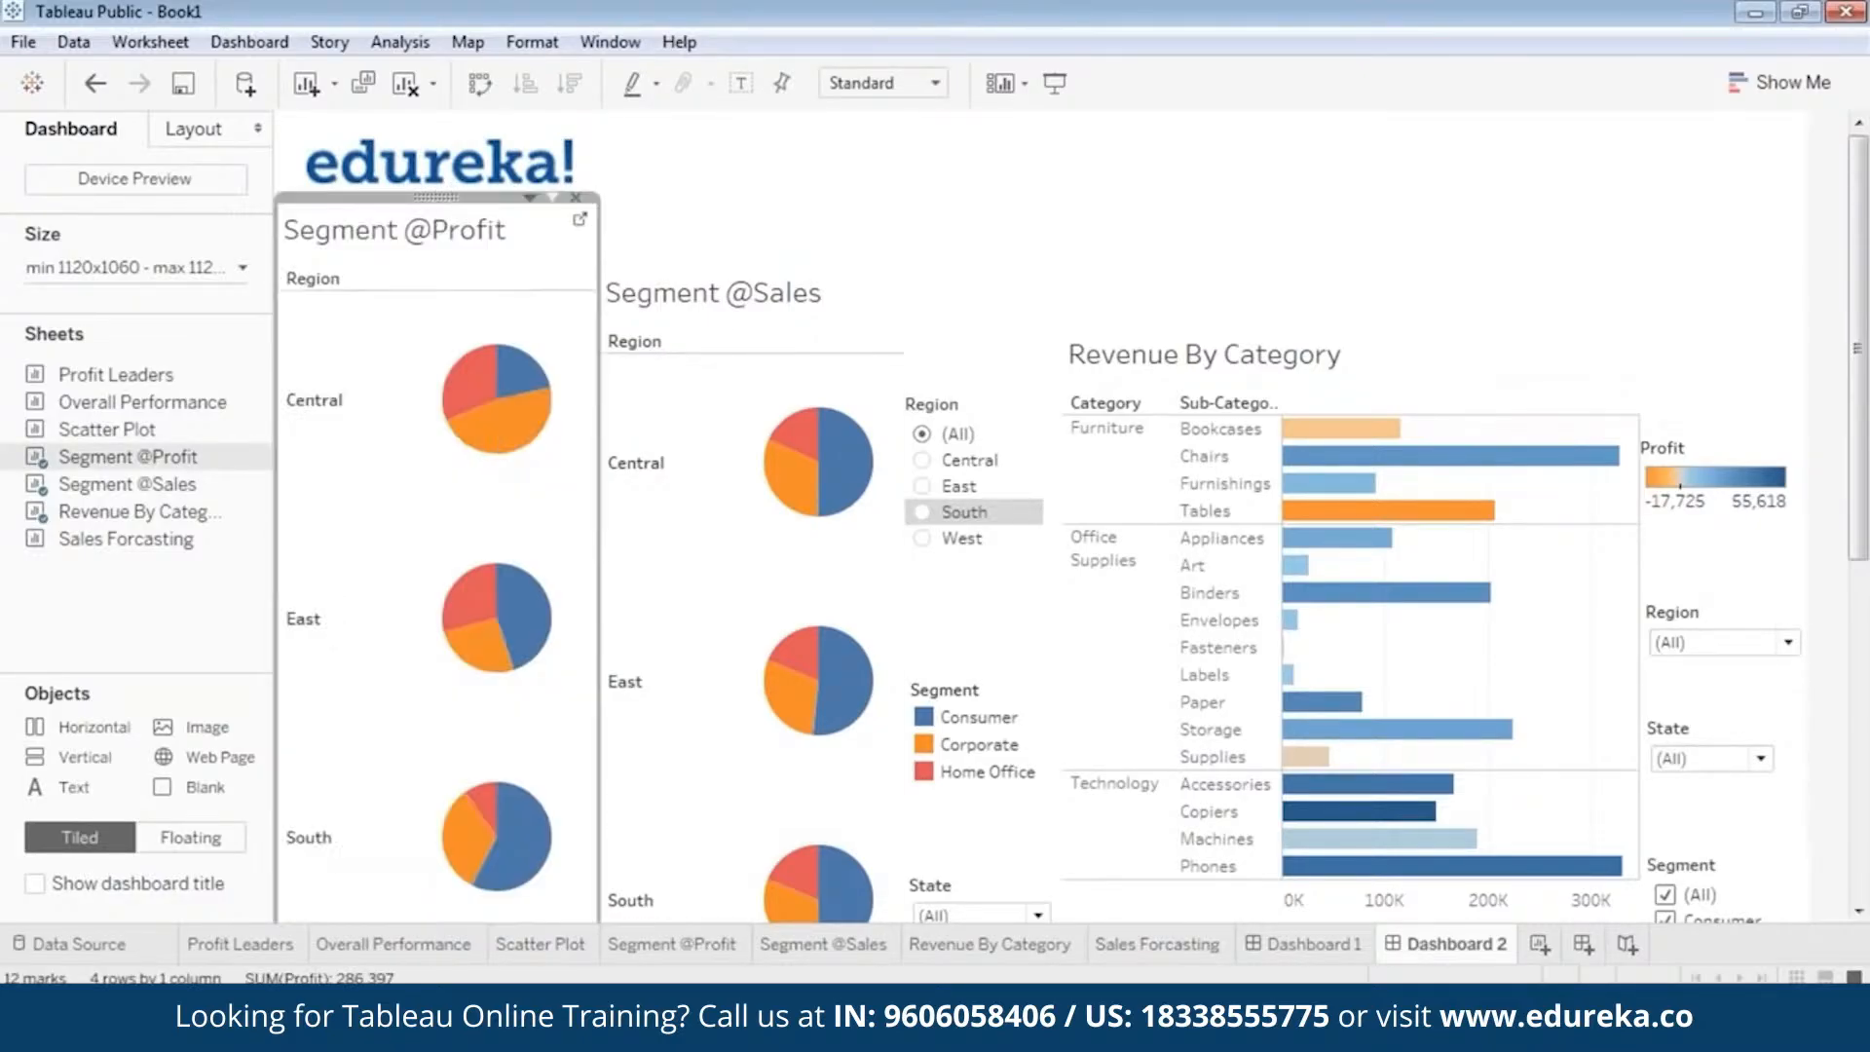
{"action": "left_click", "coordinate": [768, 383]}
{"action": "left_click_drag", "start_coordinate": [761, 264], "coordinate": [754, 198]}
{"action": "left_click", "coordinate": [1052, 218]}
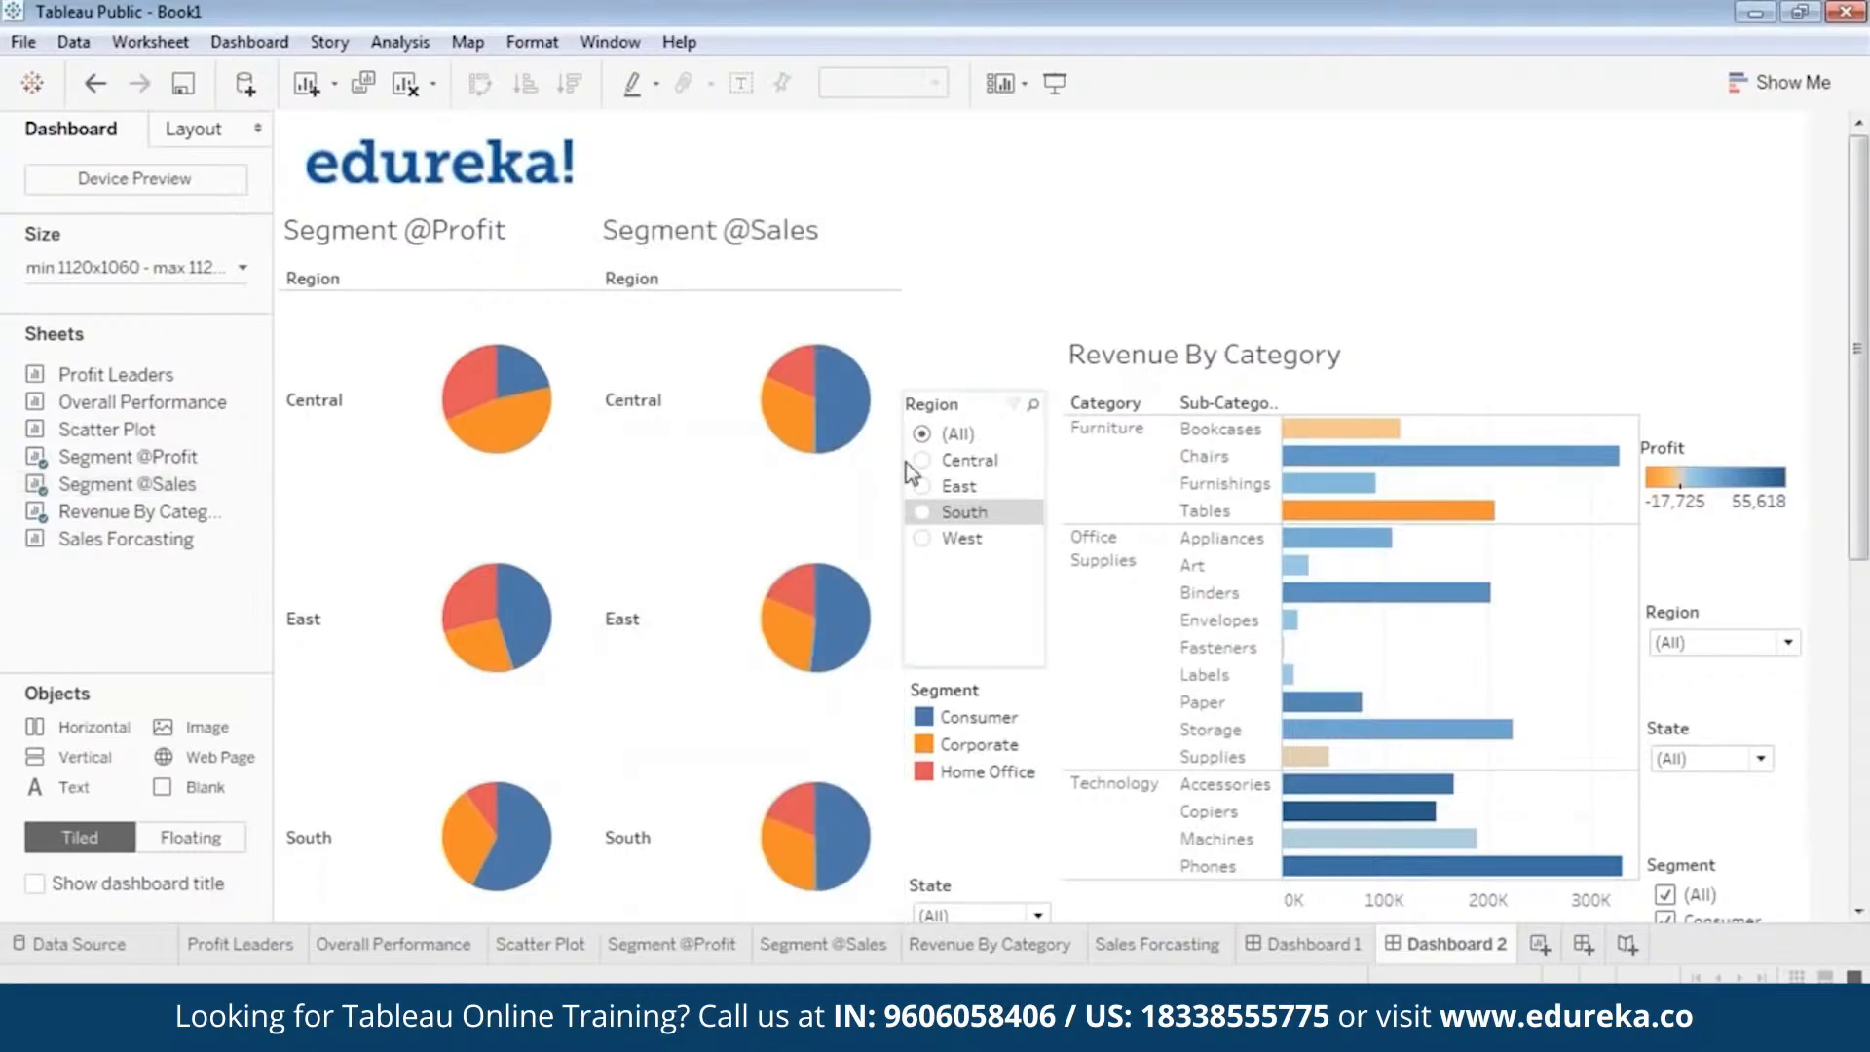
{"action": "left_click", "coordinate": [977, 411]}
{"action": "left_click_drag", "start_coordinate": [969, 387], "coordinate": [974, 256]}
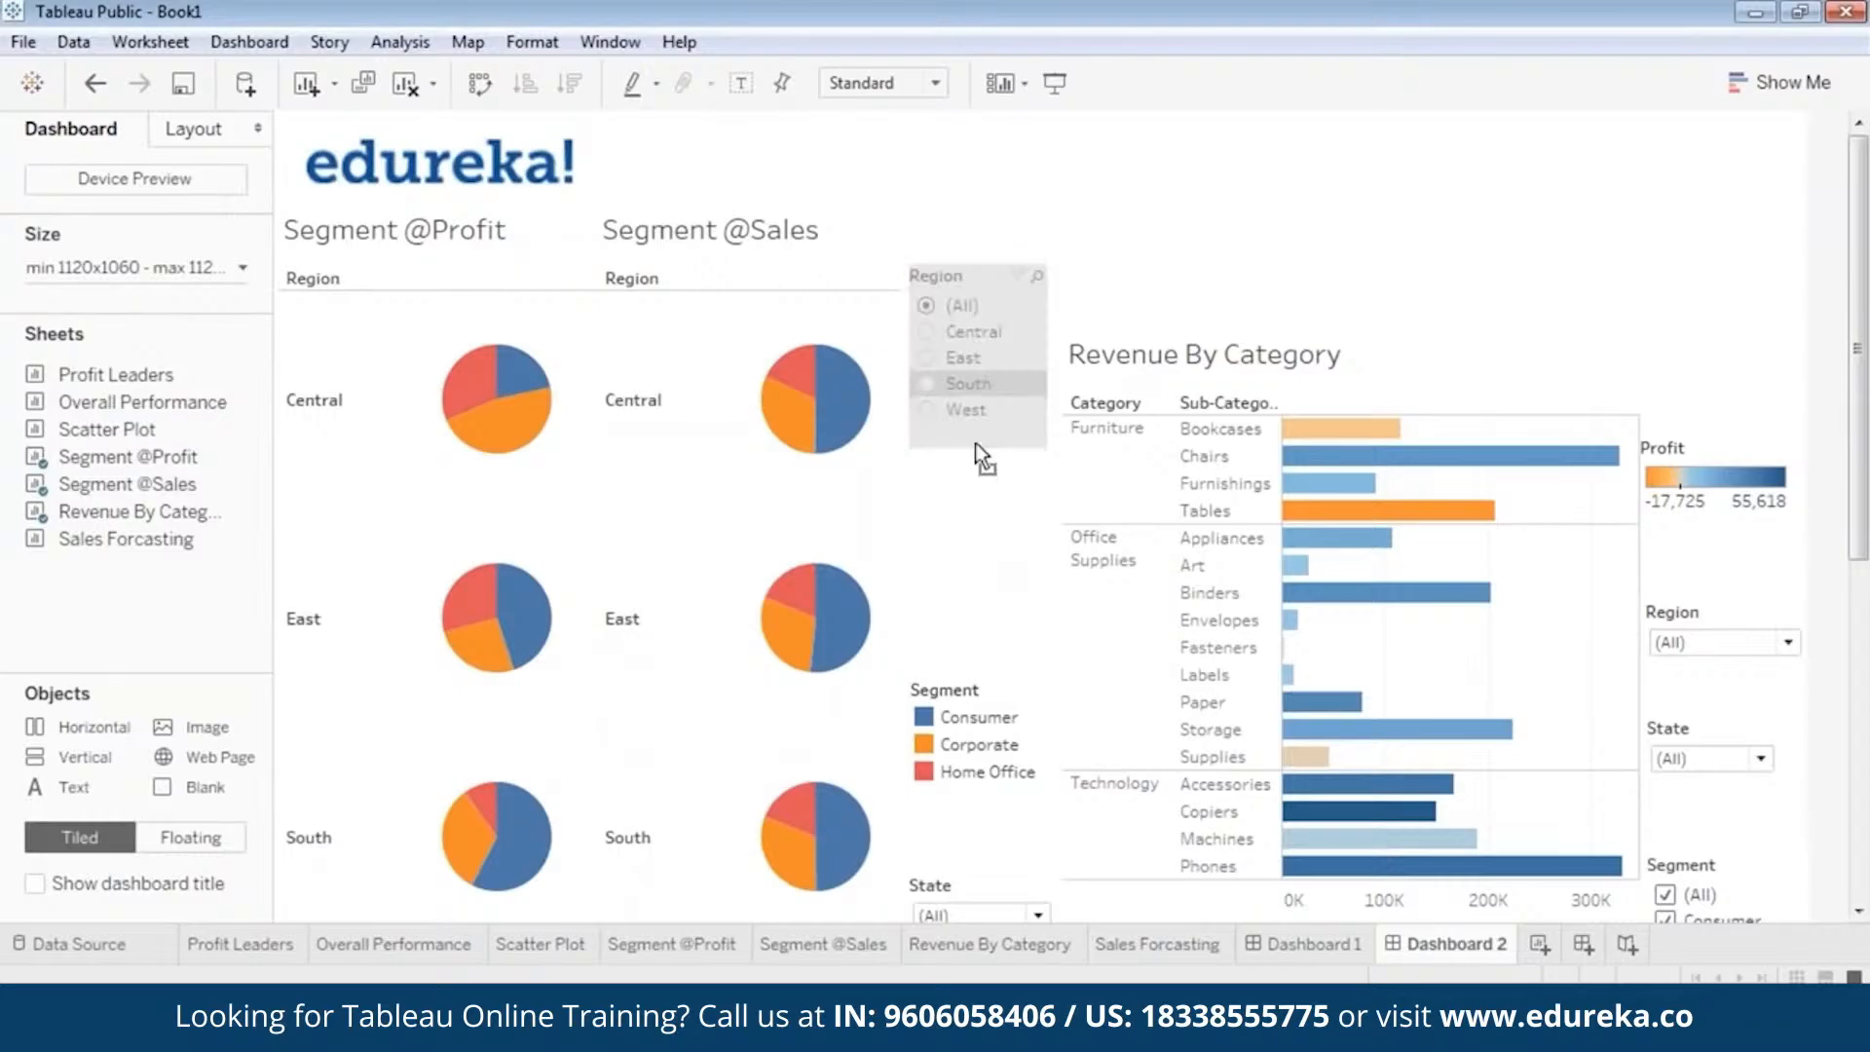
{"action": "left_click", "coordinate": [977, 692]}
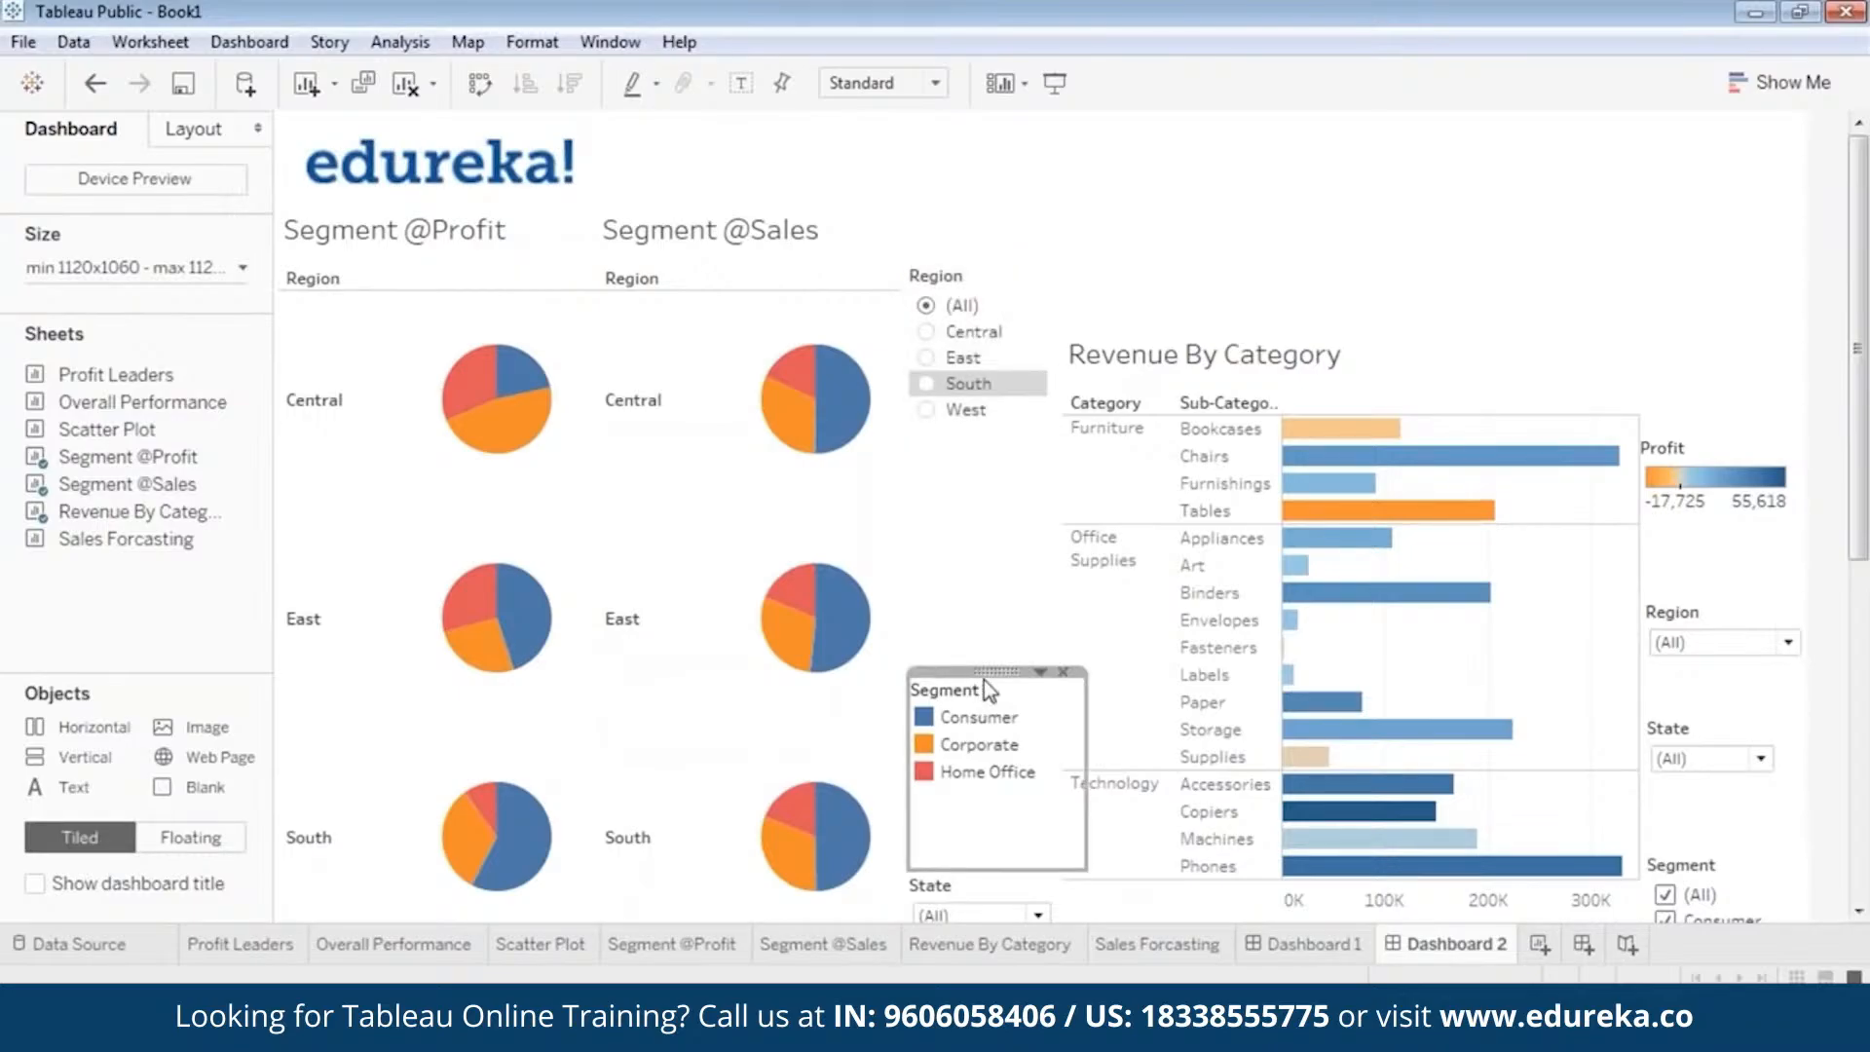
{"action": "left_click_drag", "start_coordinate": [984, 680], "coordinate": [984, 425]}
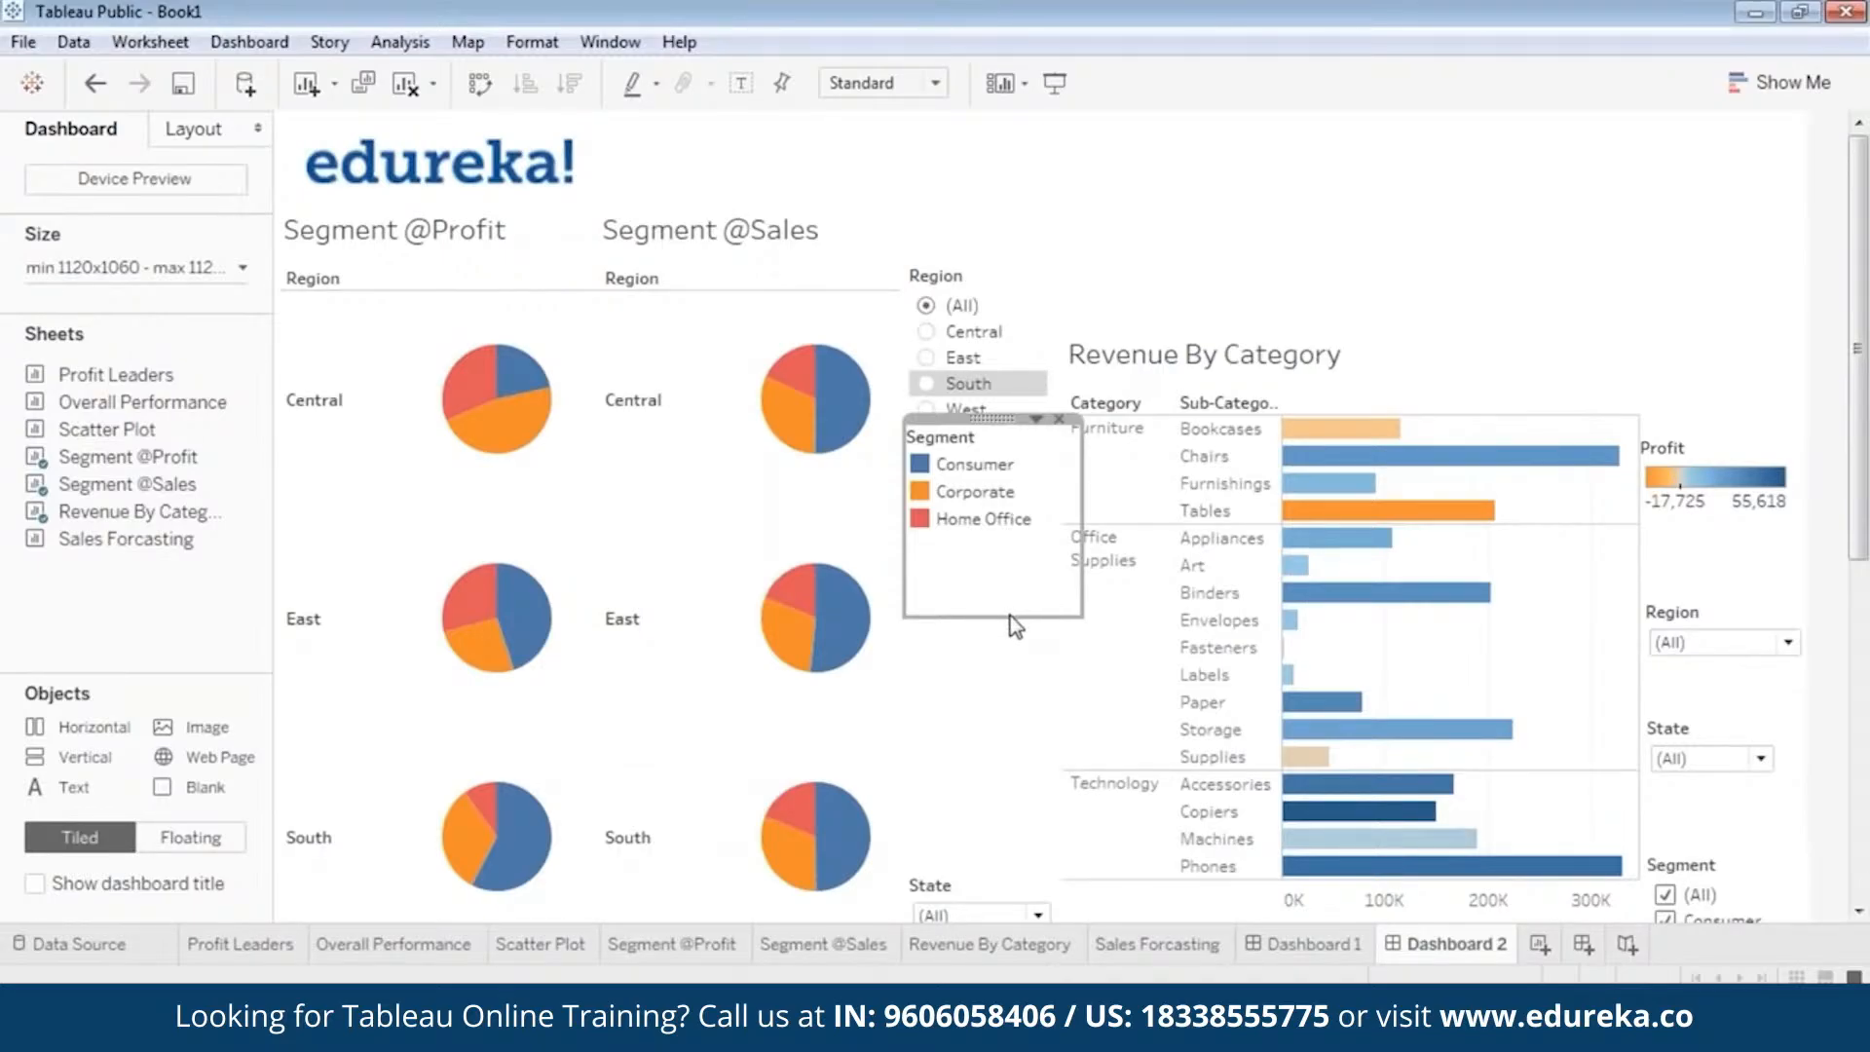
{"action": "left_click_drag", "start_coordinate": [1009, 616], "coordinate": [1013, 536]}
Move the State dropdown beside the pies up beneath the Segment colour legend and reduce its height.
{"action": "left_click", "coordinate": [988, 894]}
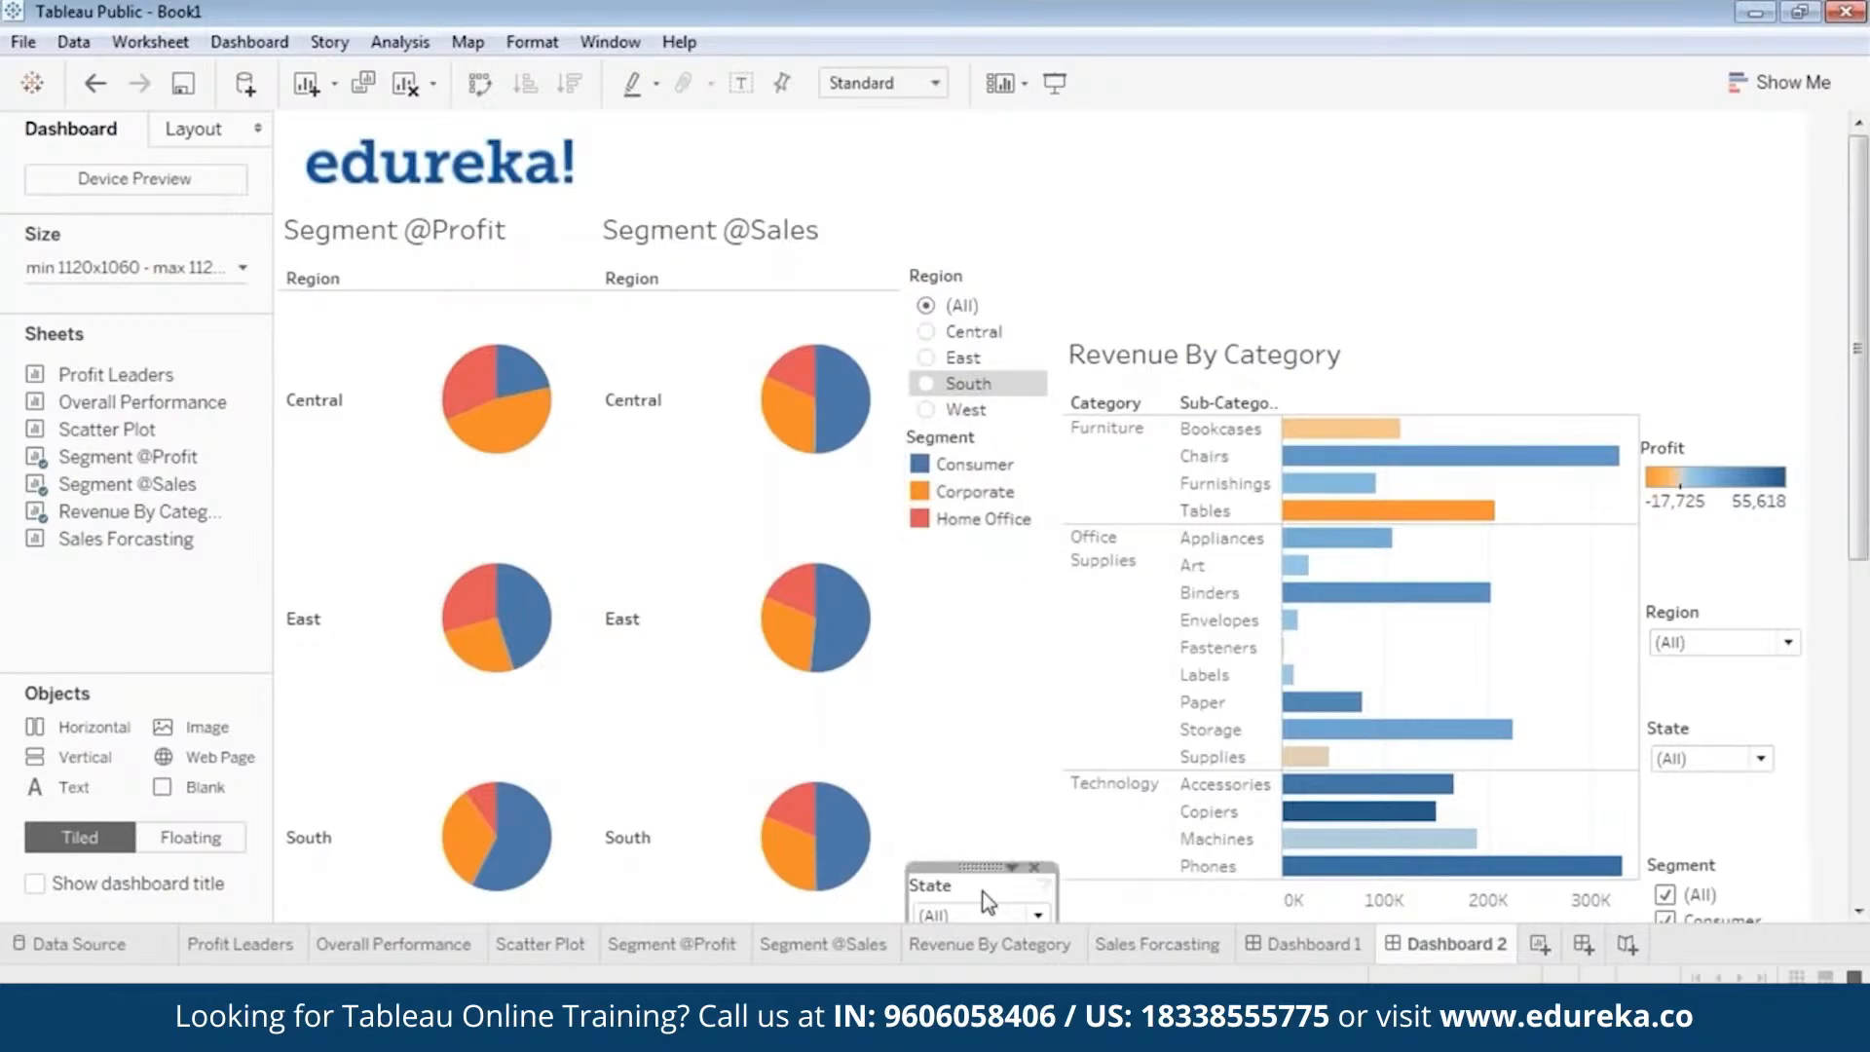
{"action": "left_click_drag", "start_coordinate": [988, 894], "coordinate": [980, 532]}
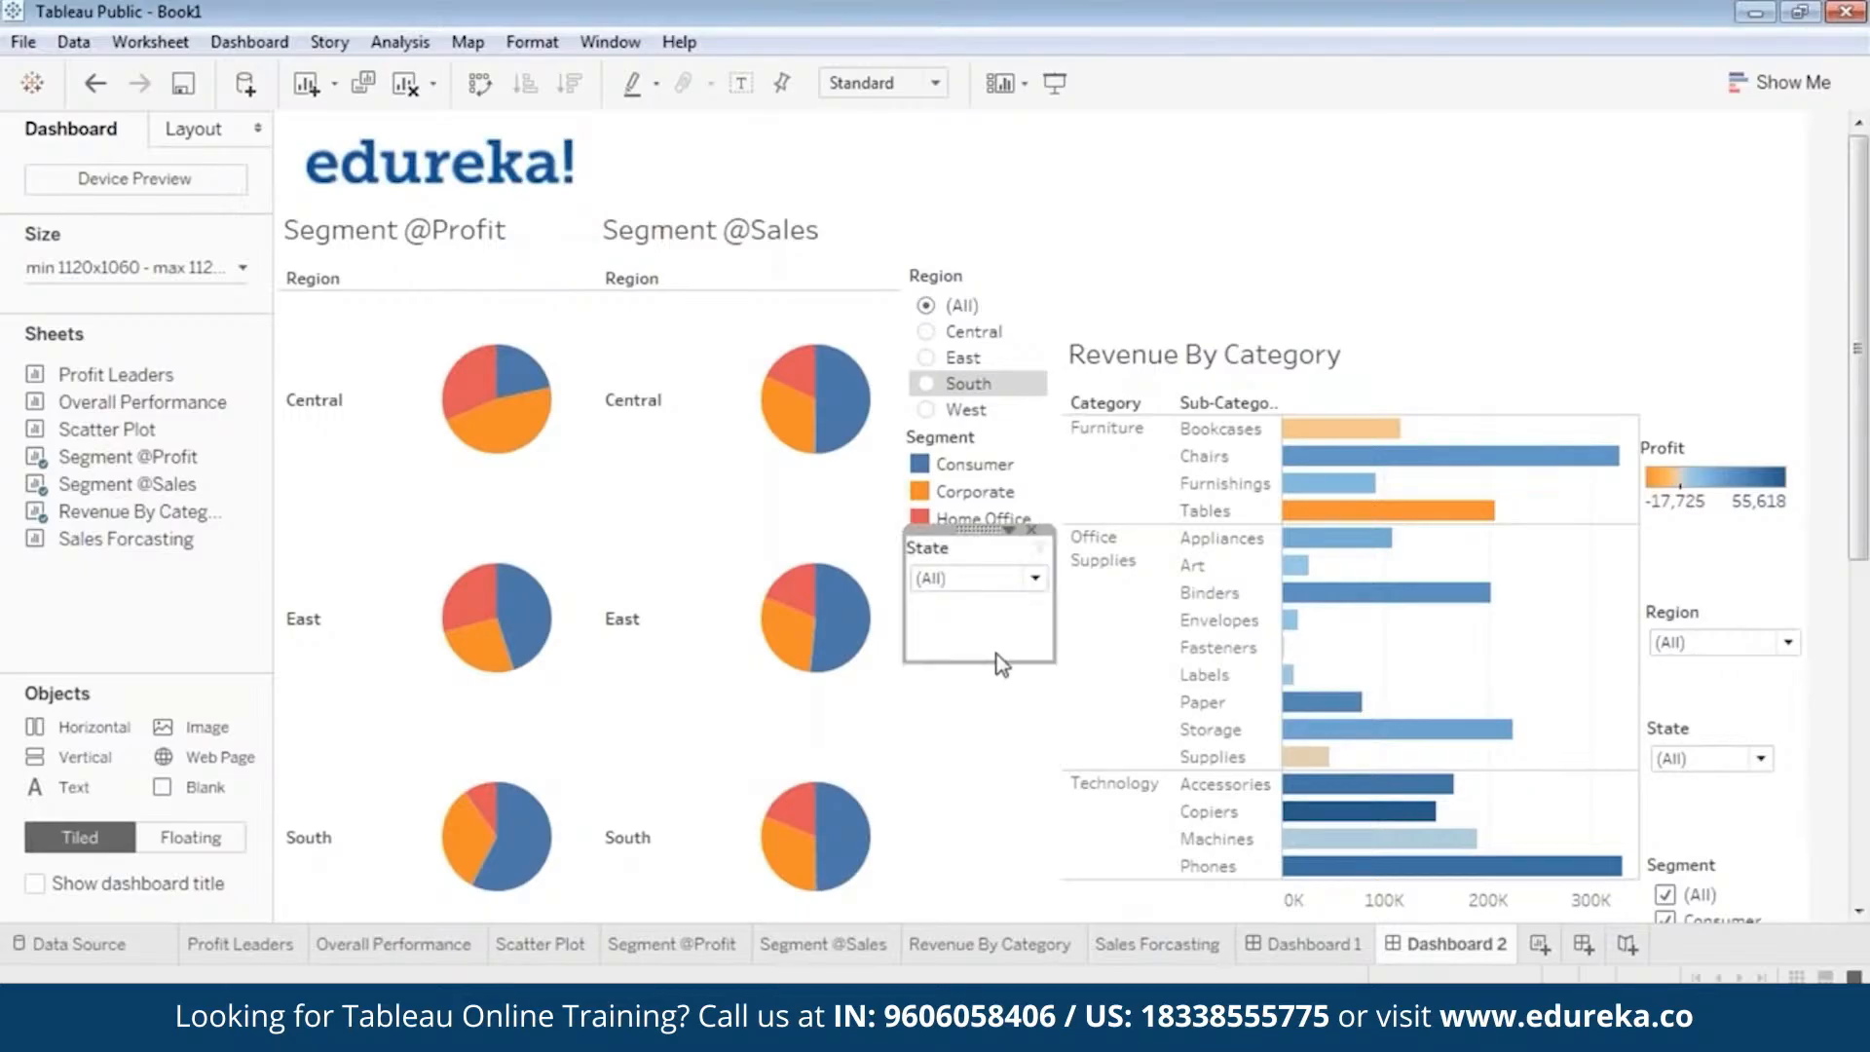
{"action": "left_click_drag", "start_coordinate": [1005, 662], "coordinate": [1005, 600]}
Move the Revenue By Category view up level with the segment pie views and shorten it to remove the empty space below.
{"action": "left_click", "coordinate": [1373, 323]}
{"action": "left_click_drag", "start_coordinate": [1359, 322], "coordinate": [1356, 193]}
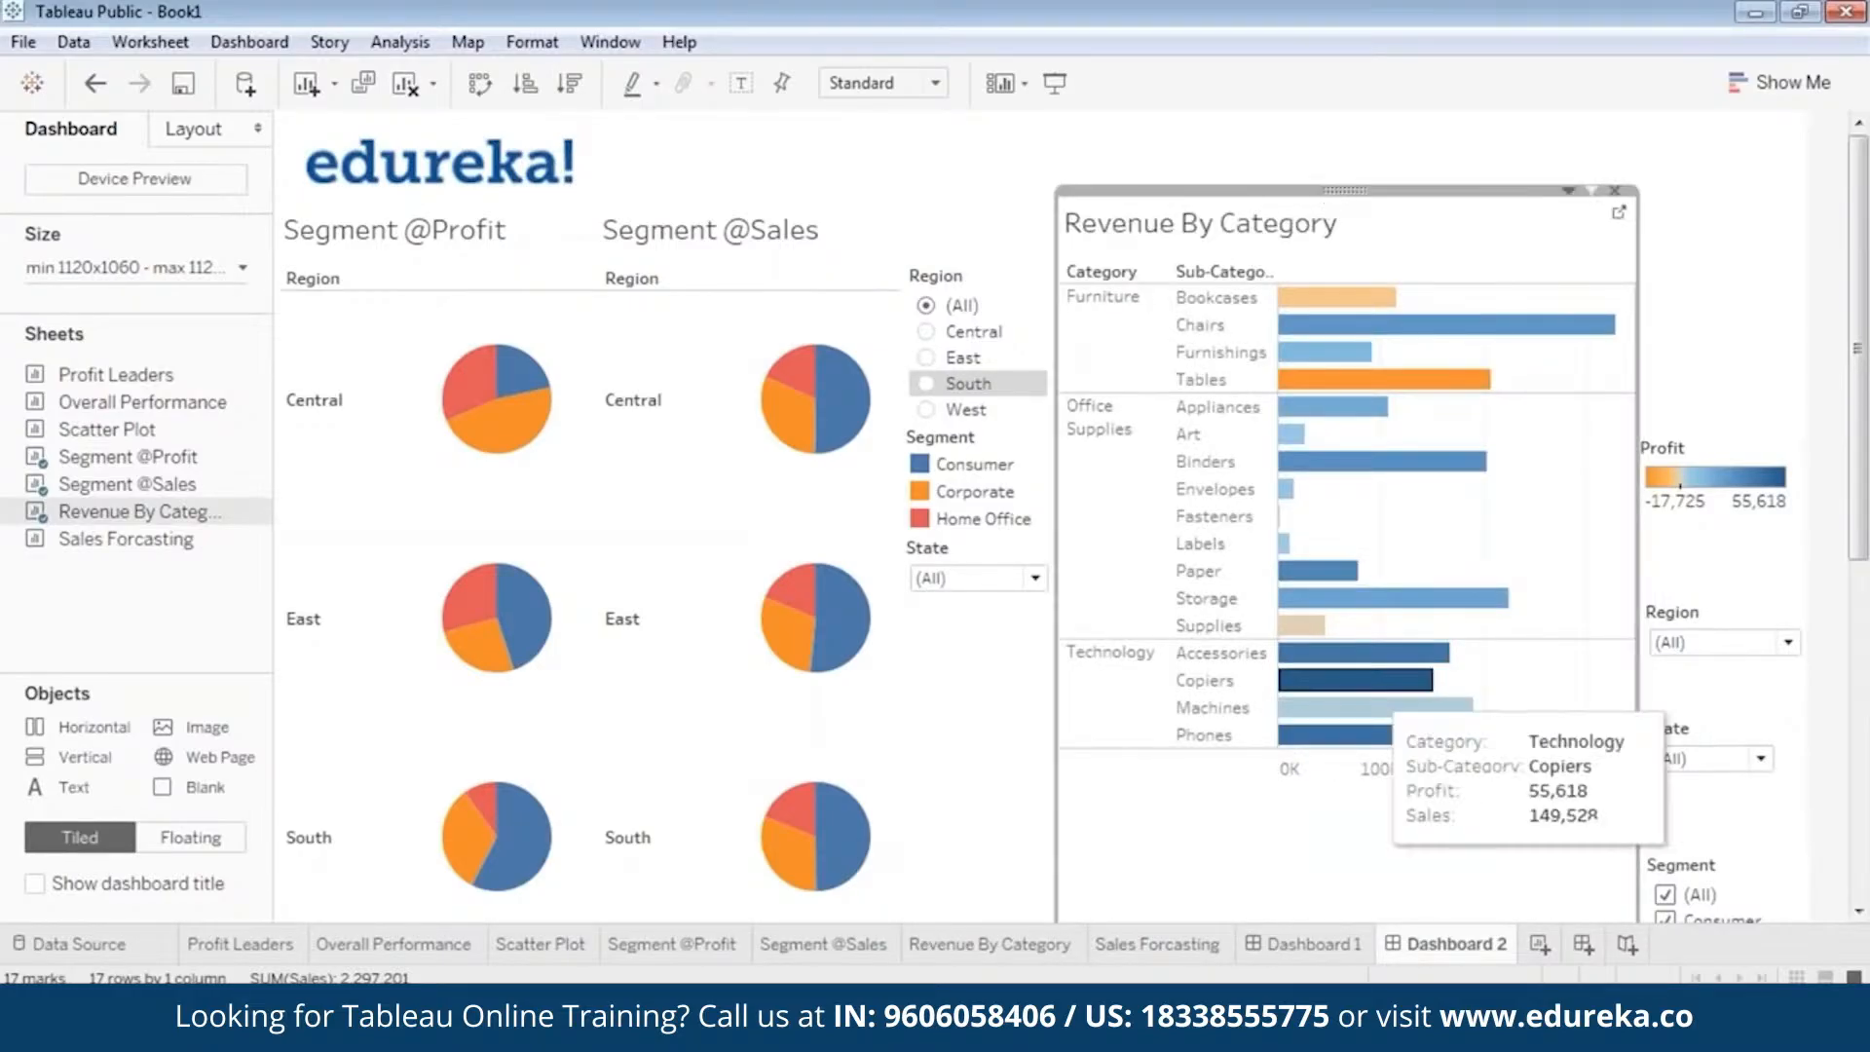
{"action": "scroll", "coordinate": [1548, 748], "scroll_direction": "down", "scroll_amount": 4}
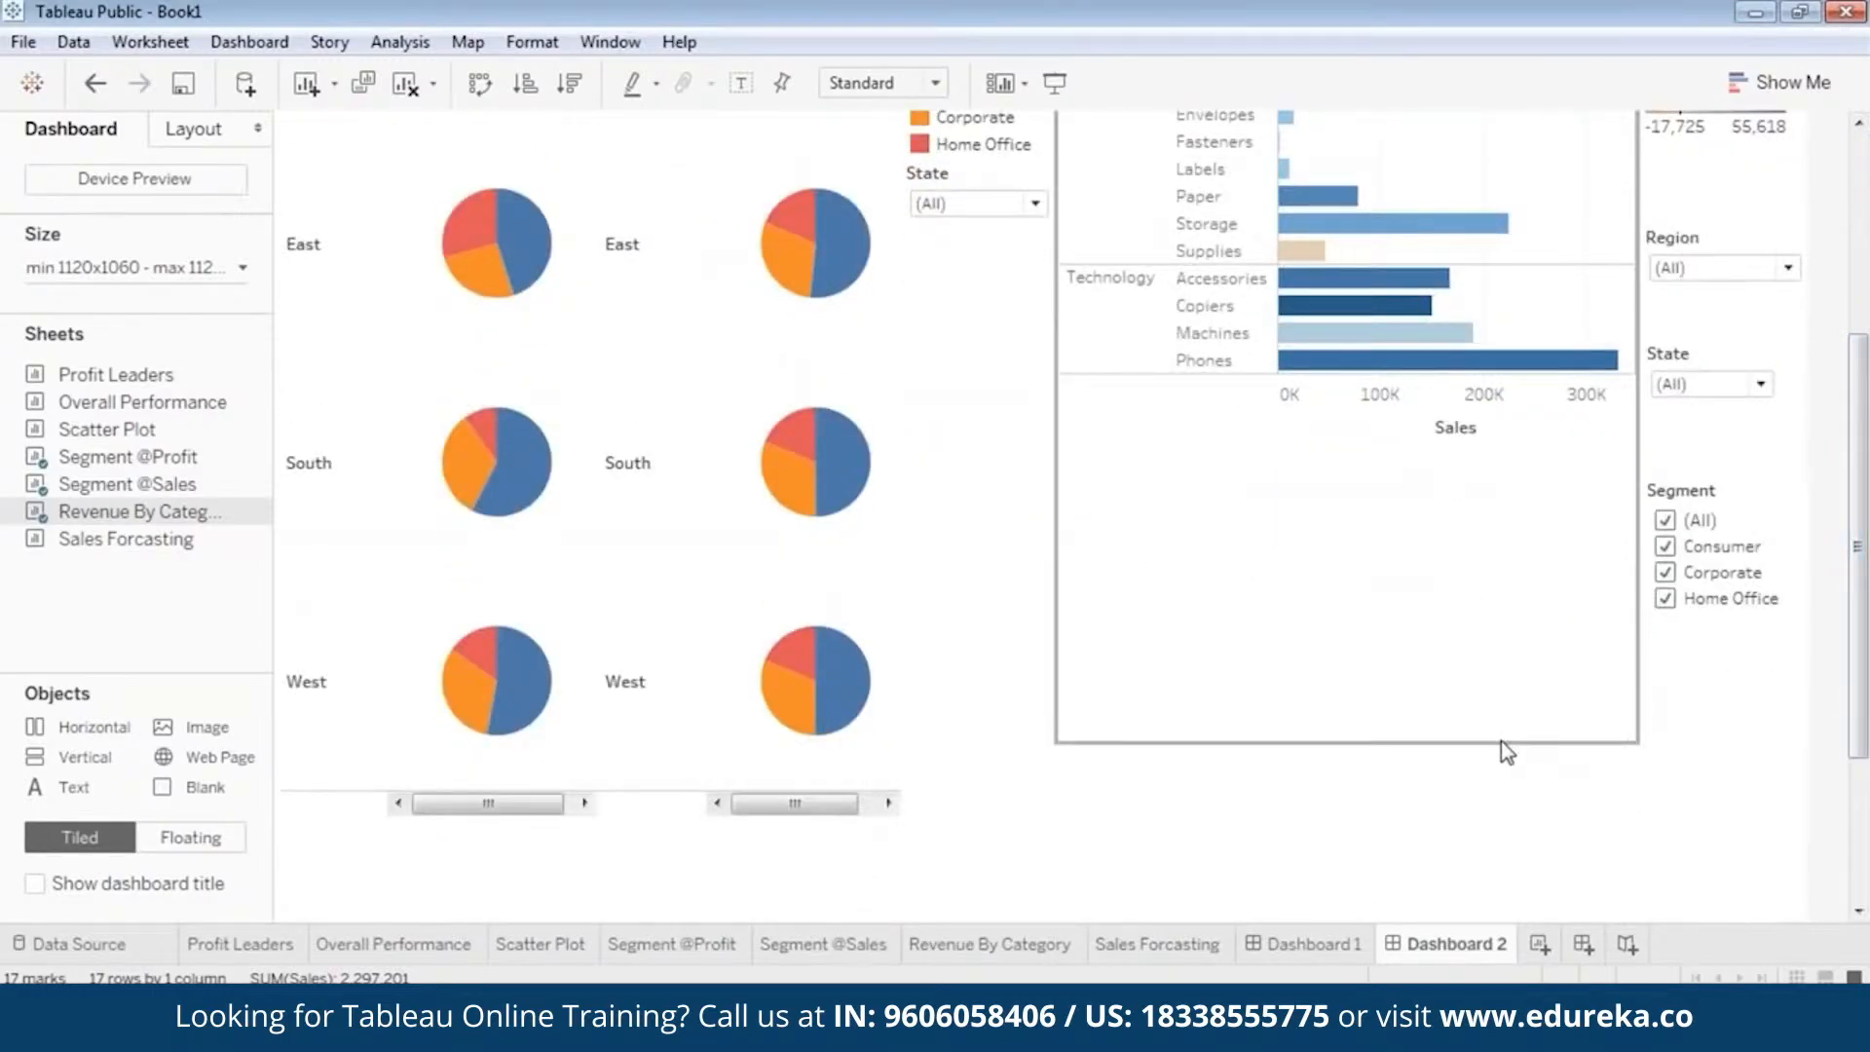
{"action": "left_click_drag", "start_coordinate": [1500, 740], "coordinate": [1505, 442]}
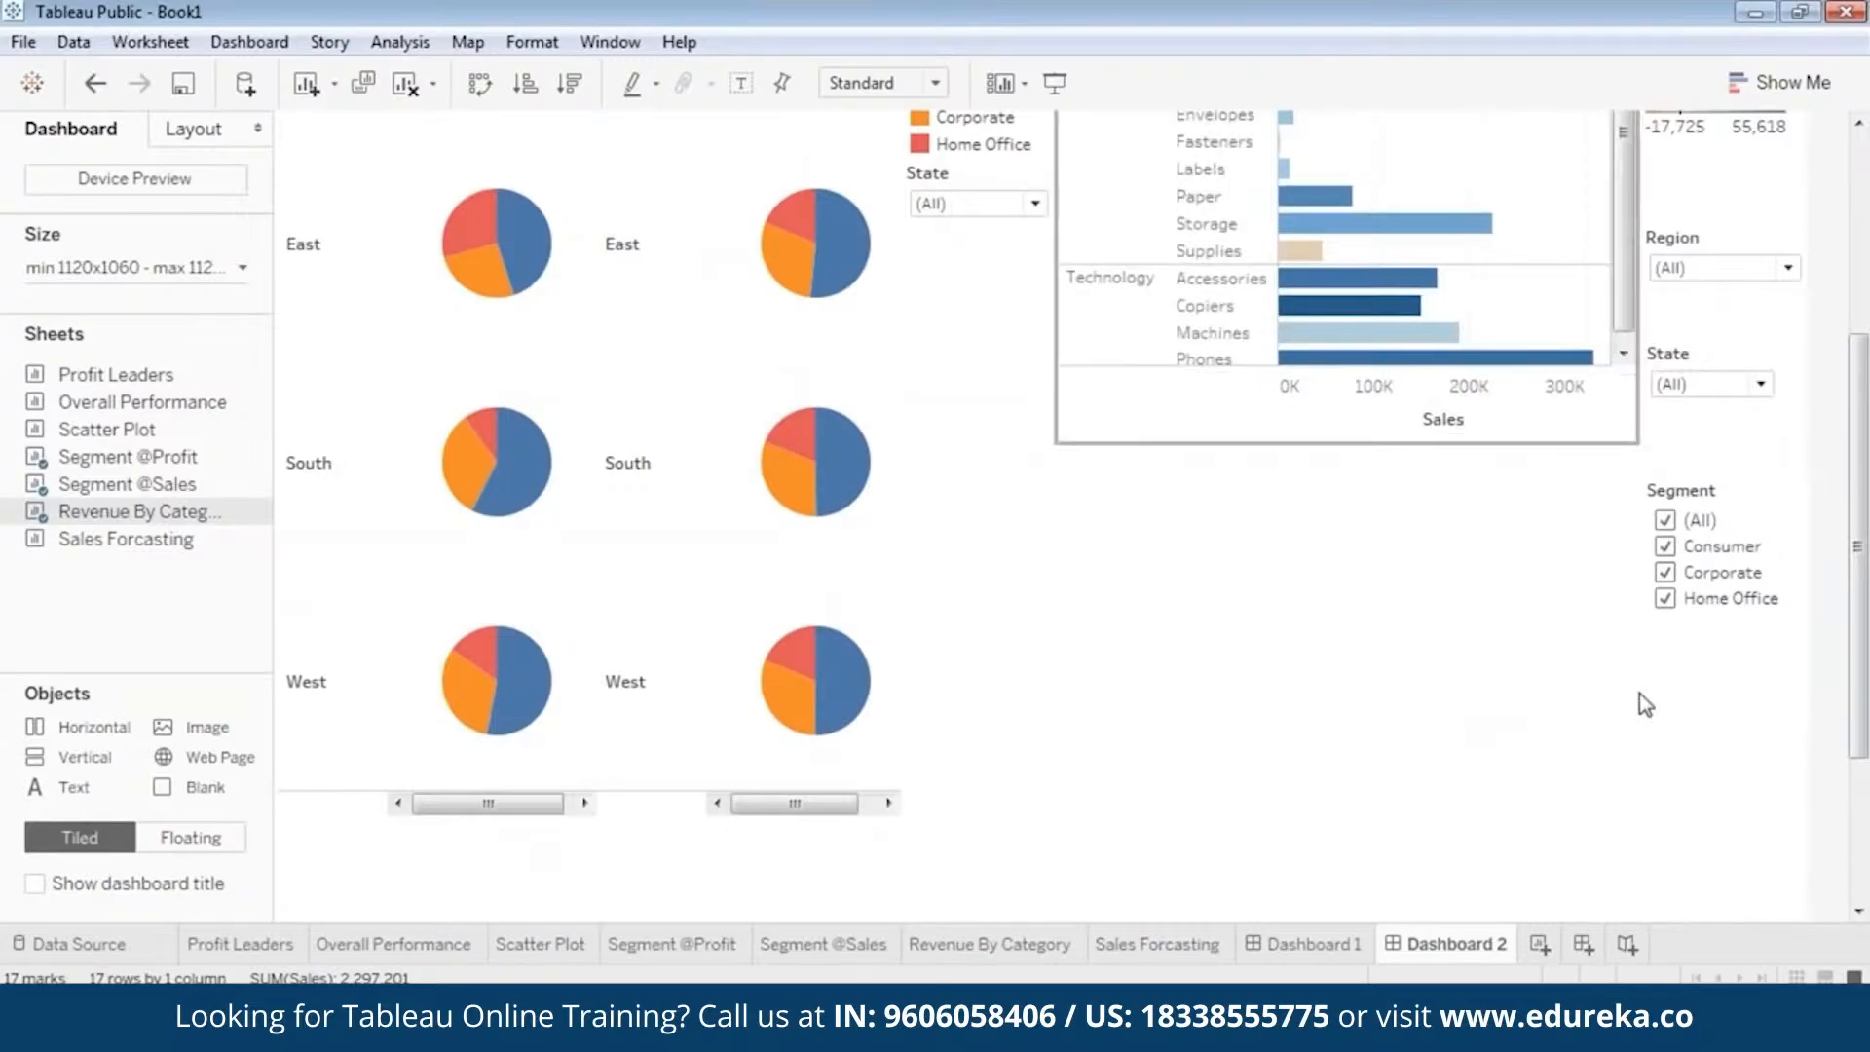
Move the Profit colour legend up beside the first bars of the Revenue By Category chart.
{"action": "left_click_drag", "start_coordinate": [1859, 685], "coordinate": [1858, 448]}
{"action": "left_click", "coordinate": [1750, 470]}
{"action": "left_click_drag", "start_coordinate": [1715, 436], "coordinate": [1729, 267]}
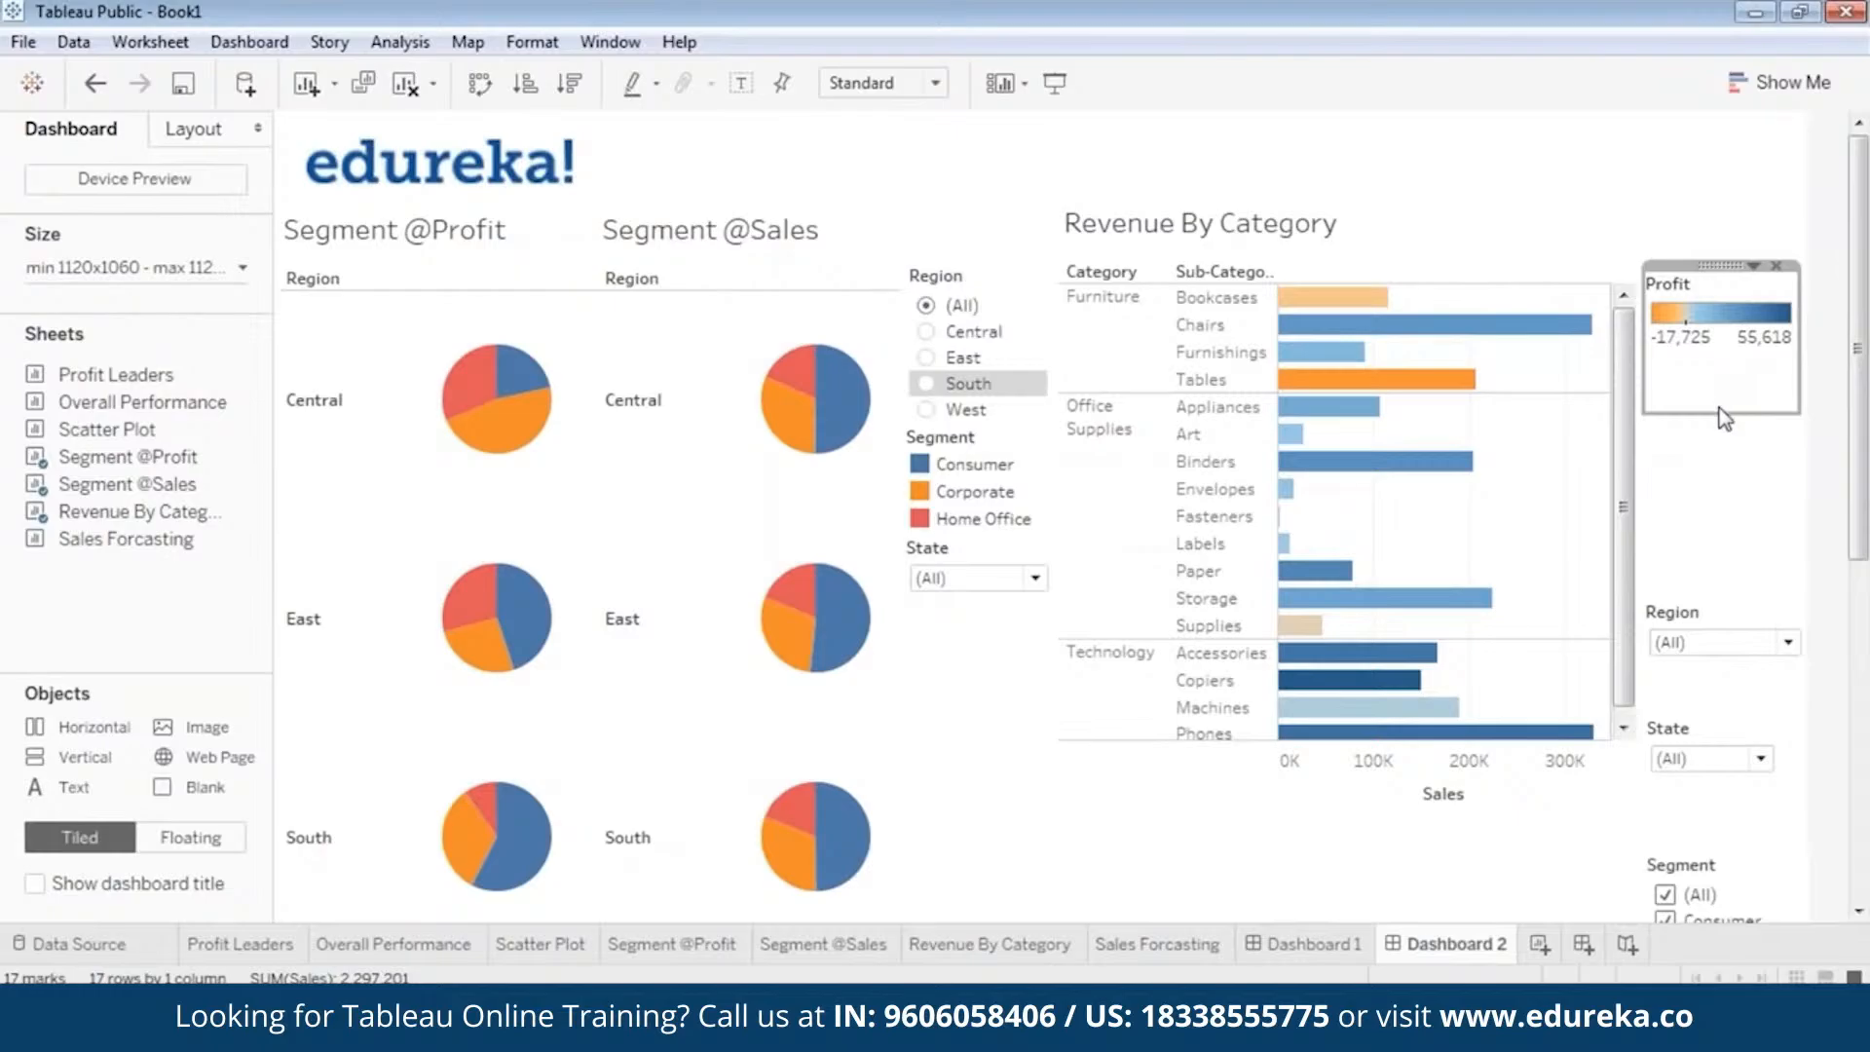
Place the Revenue By Category chart's Region dropdown directly beneath the Profit legend and reduce its height and width.
{"action": "left_click", "coordinate": [1716, 612]}
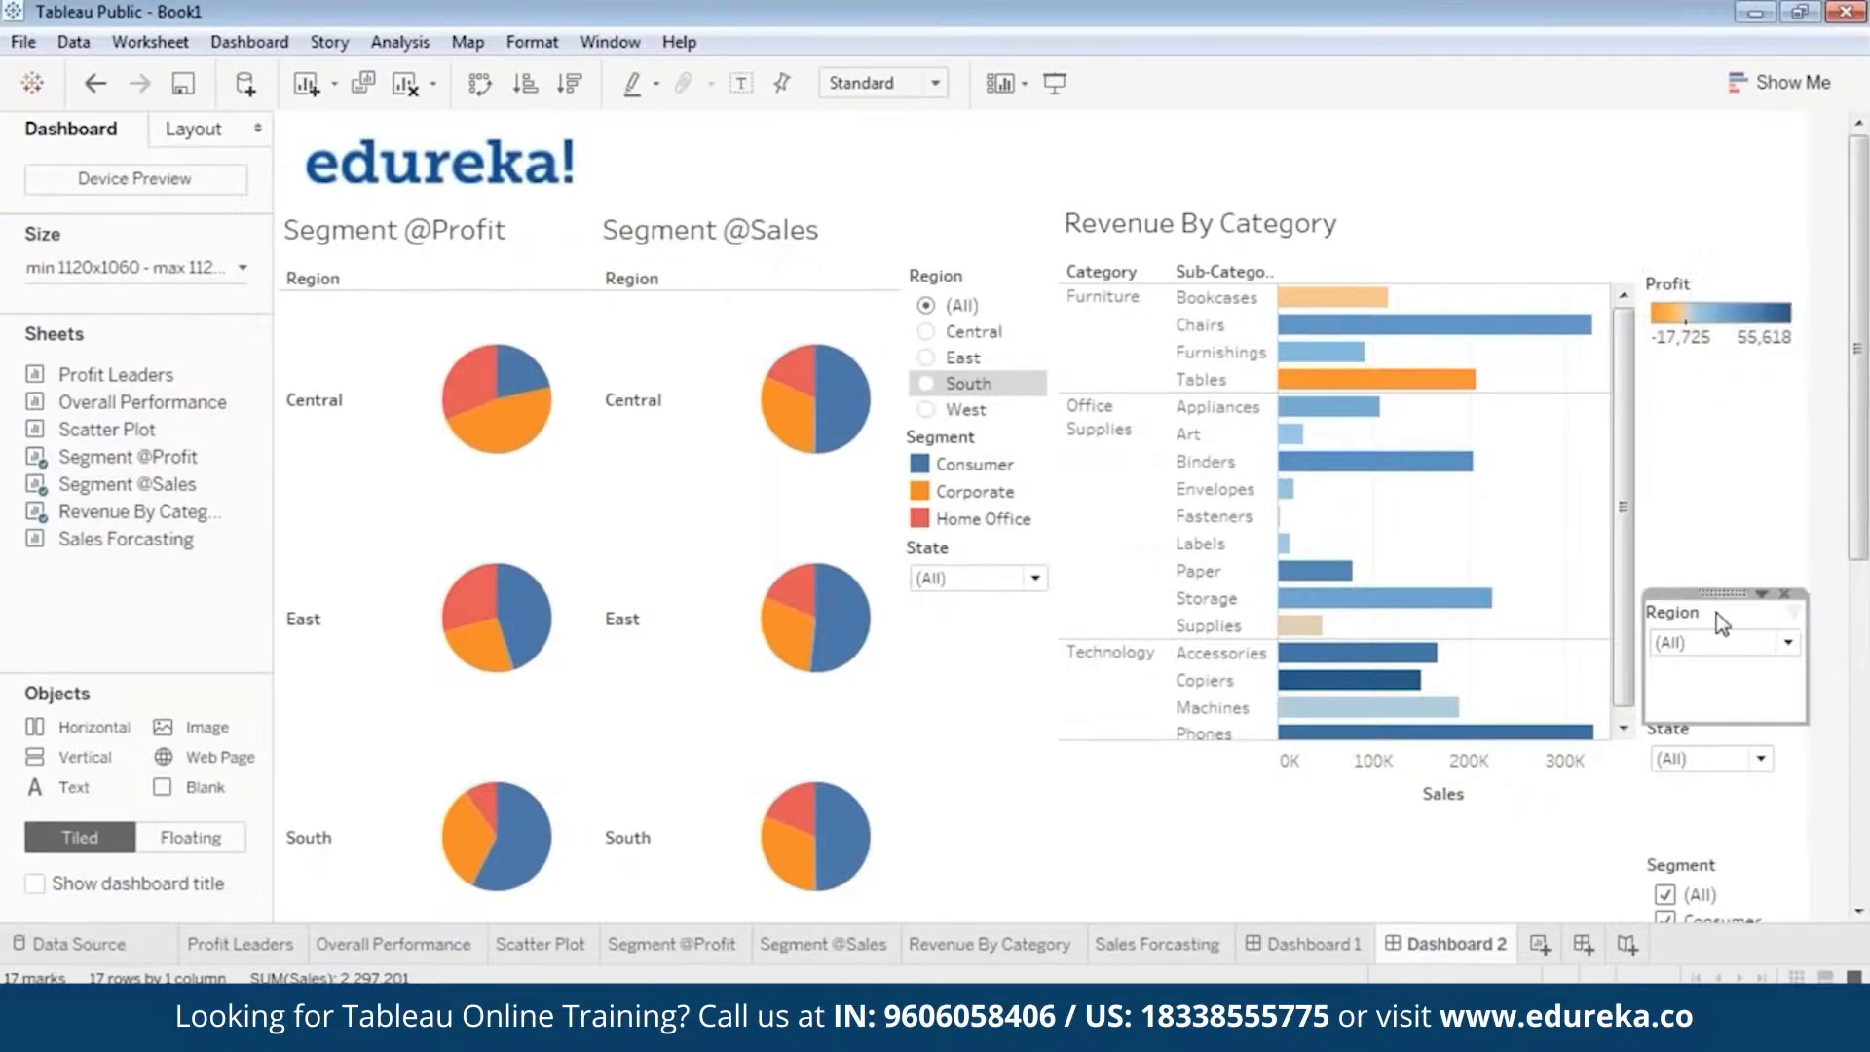
{"action": "left_click_drag", "start_coordinate": [1716, 611], "coordinate": [1728, 356]}
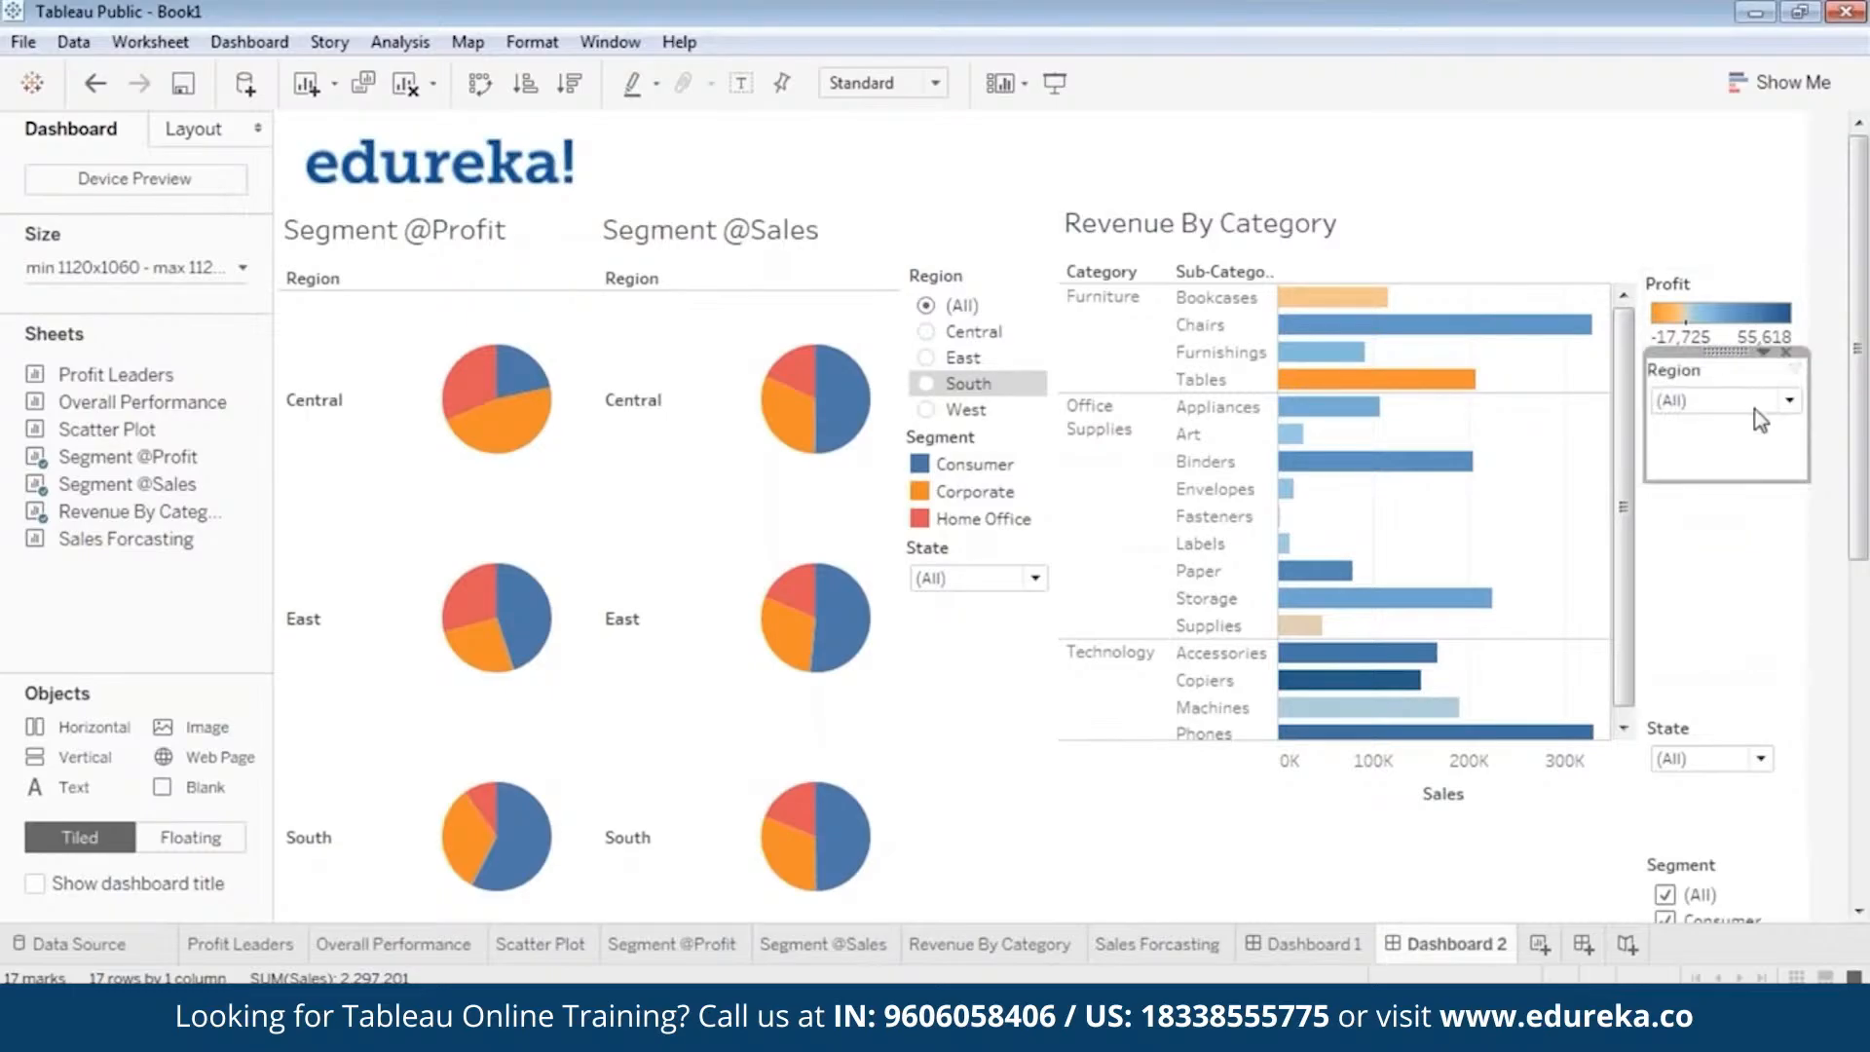
{"action": "left_click_drag", "start_coordinate": [1732, 479], "coordinate": [1791, 389]}
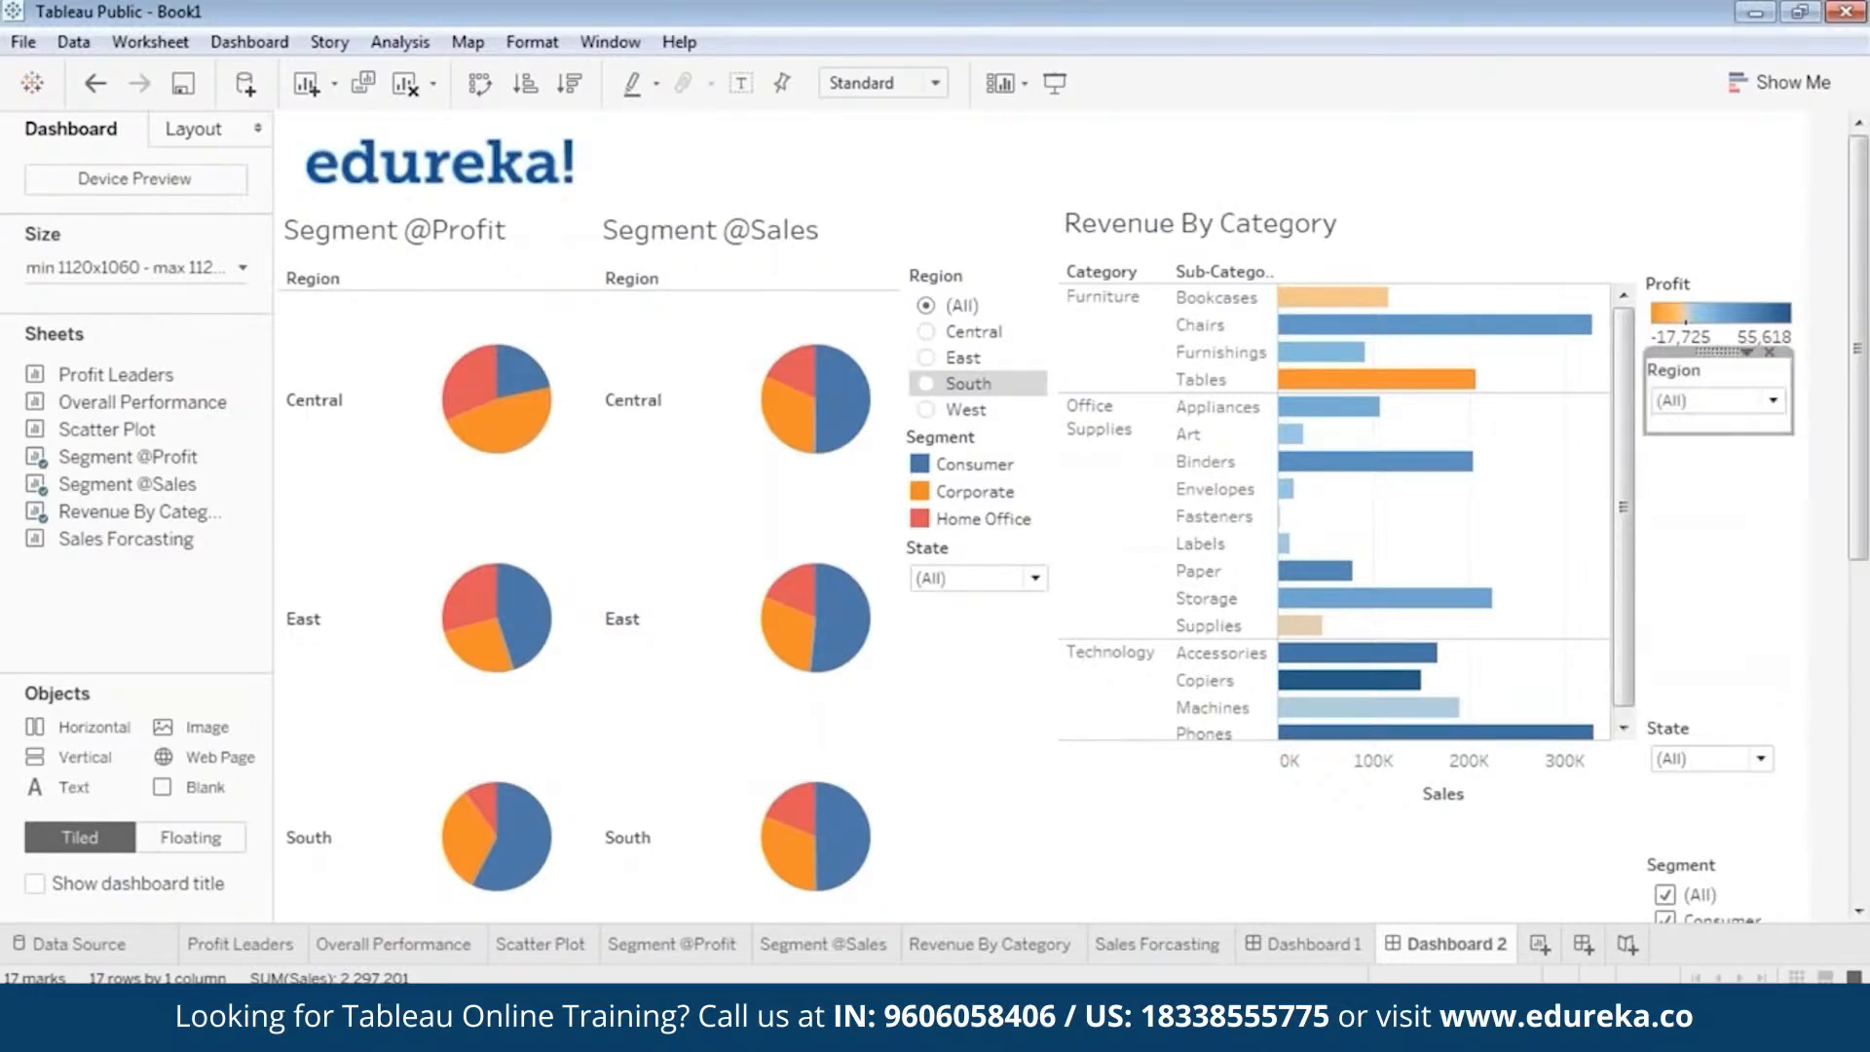
{"action": "left_click", "coordinate": [1782, 537]}
Place the State dropdown directly beneath the Region dropdown beside Revenue By Category, shorten it, and widen it slightly.
{"action": "left_click", "coordinate": [1709, 738]}
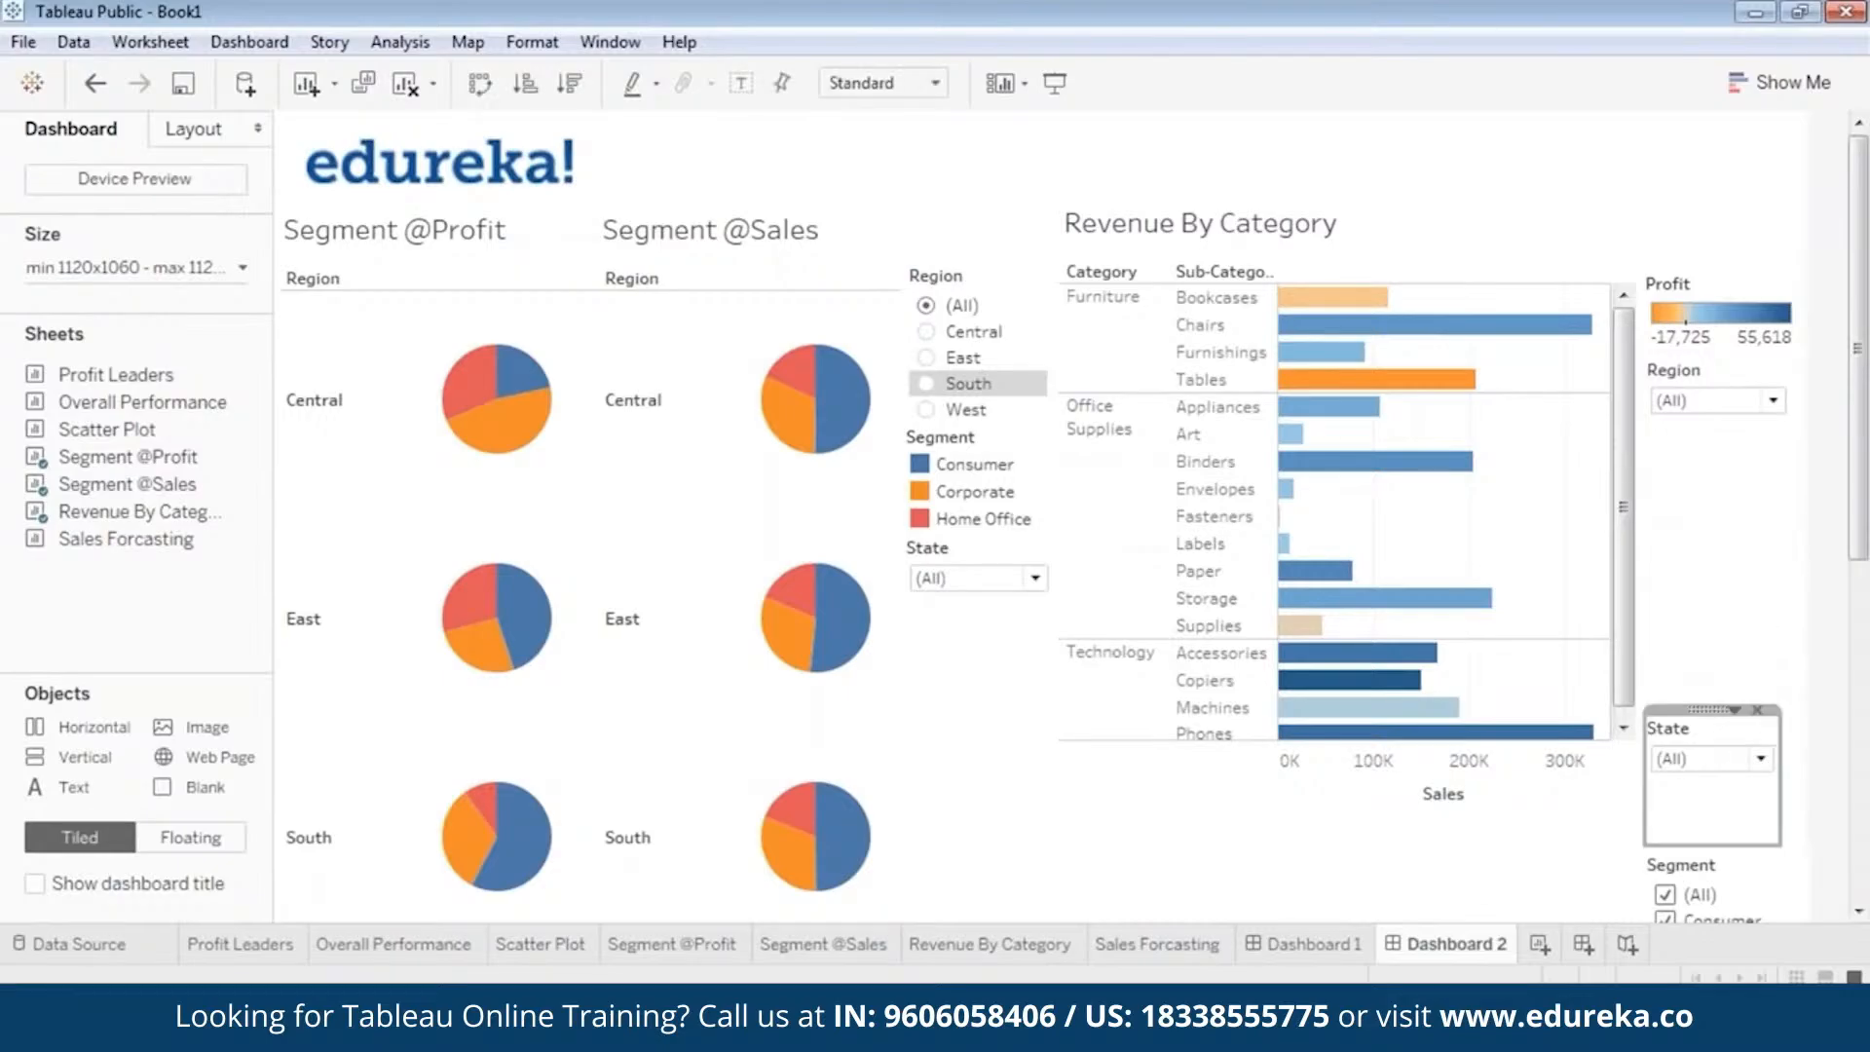
{"action": "left_click_drag", "start_coordinate": [1711, 709], "coordinate": [1708, 419]}
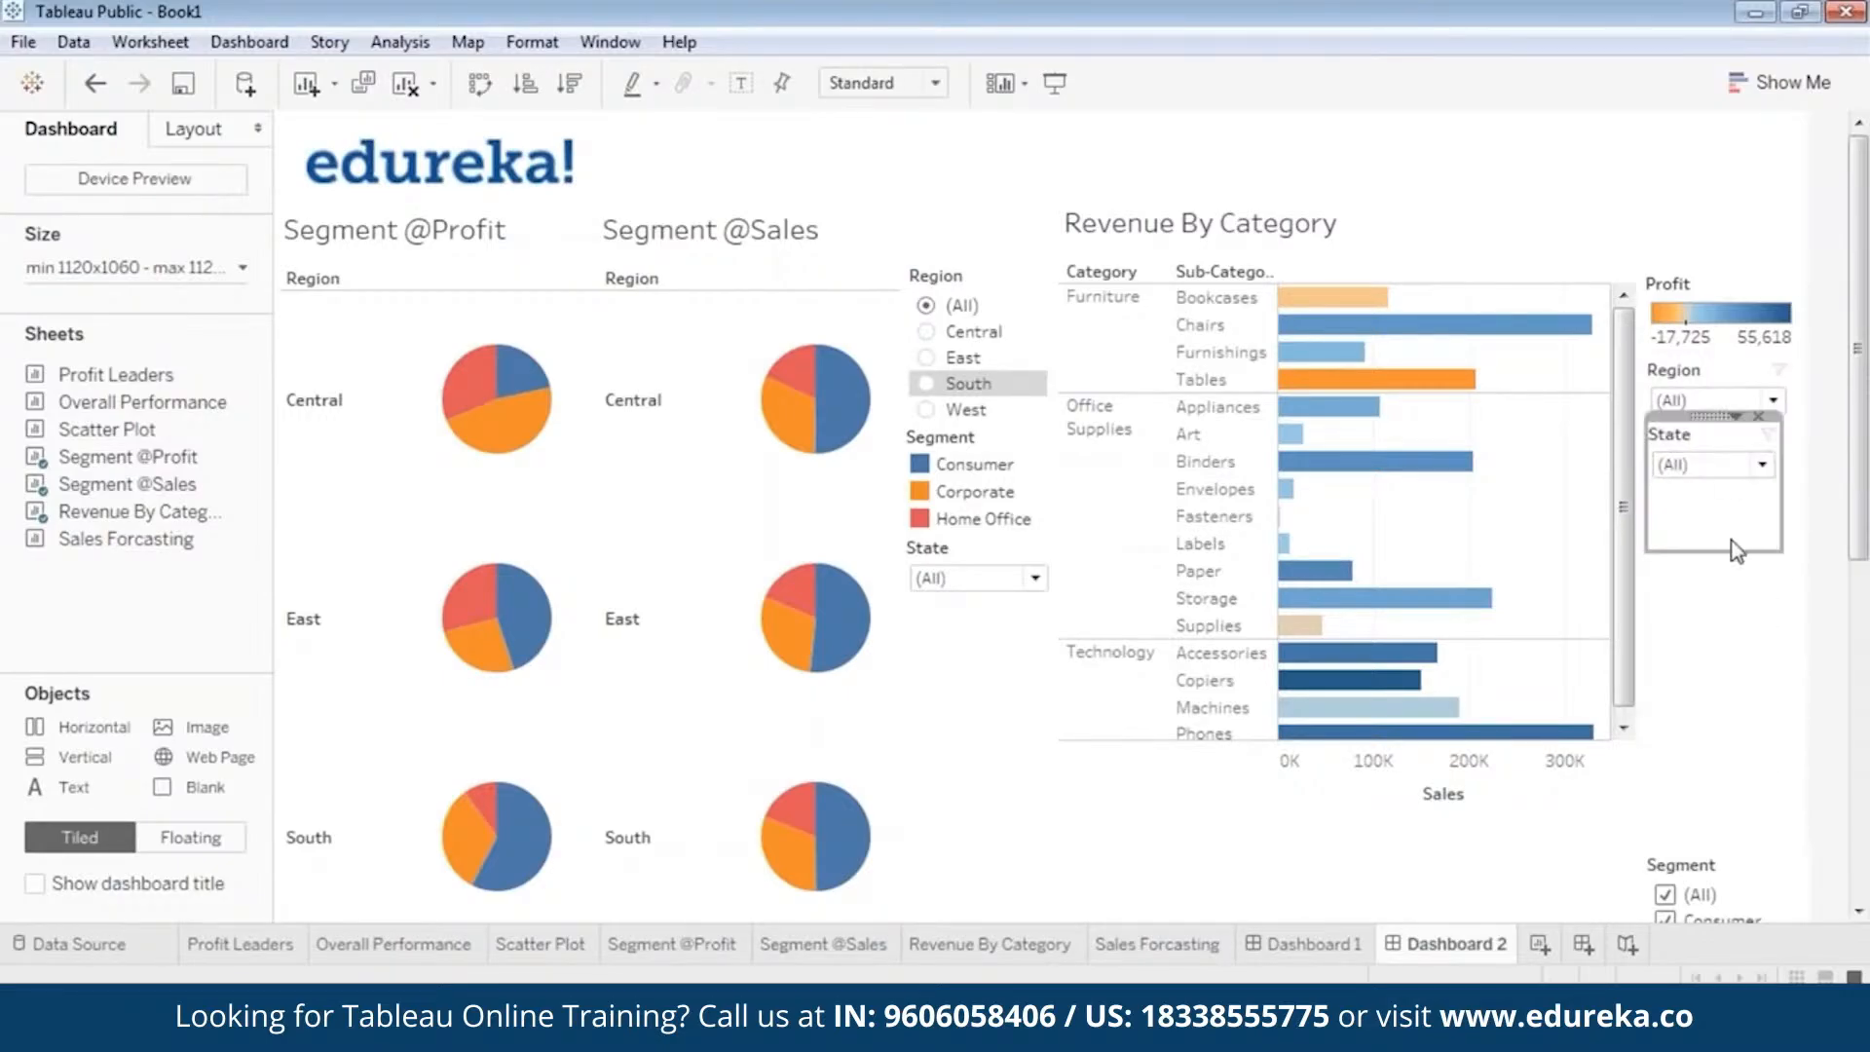
{"action": "left_click_drag", "start_coordinate": [1732, 551], "coordinate": [1732, 491]}
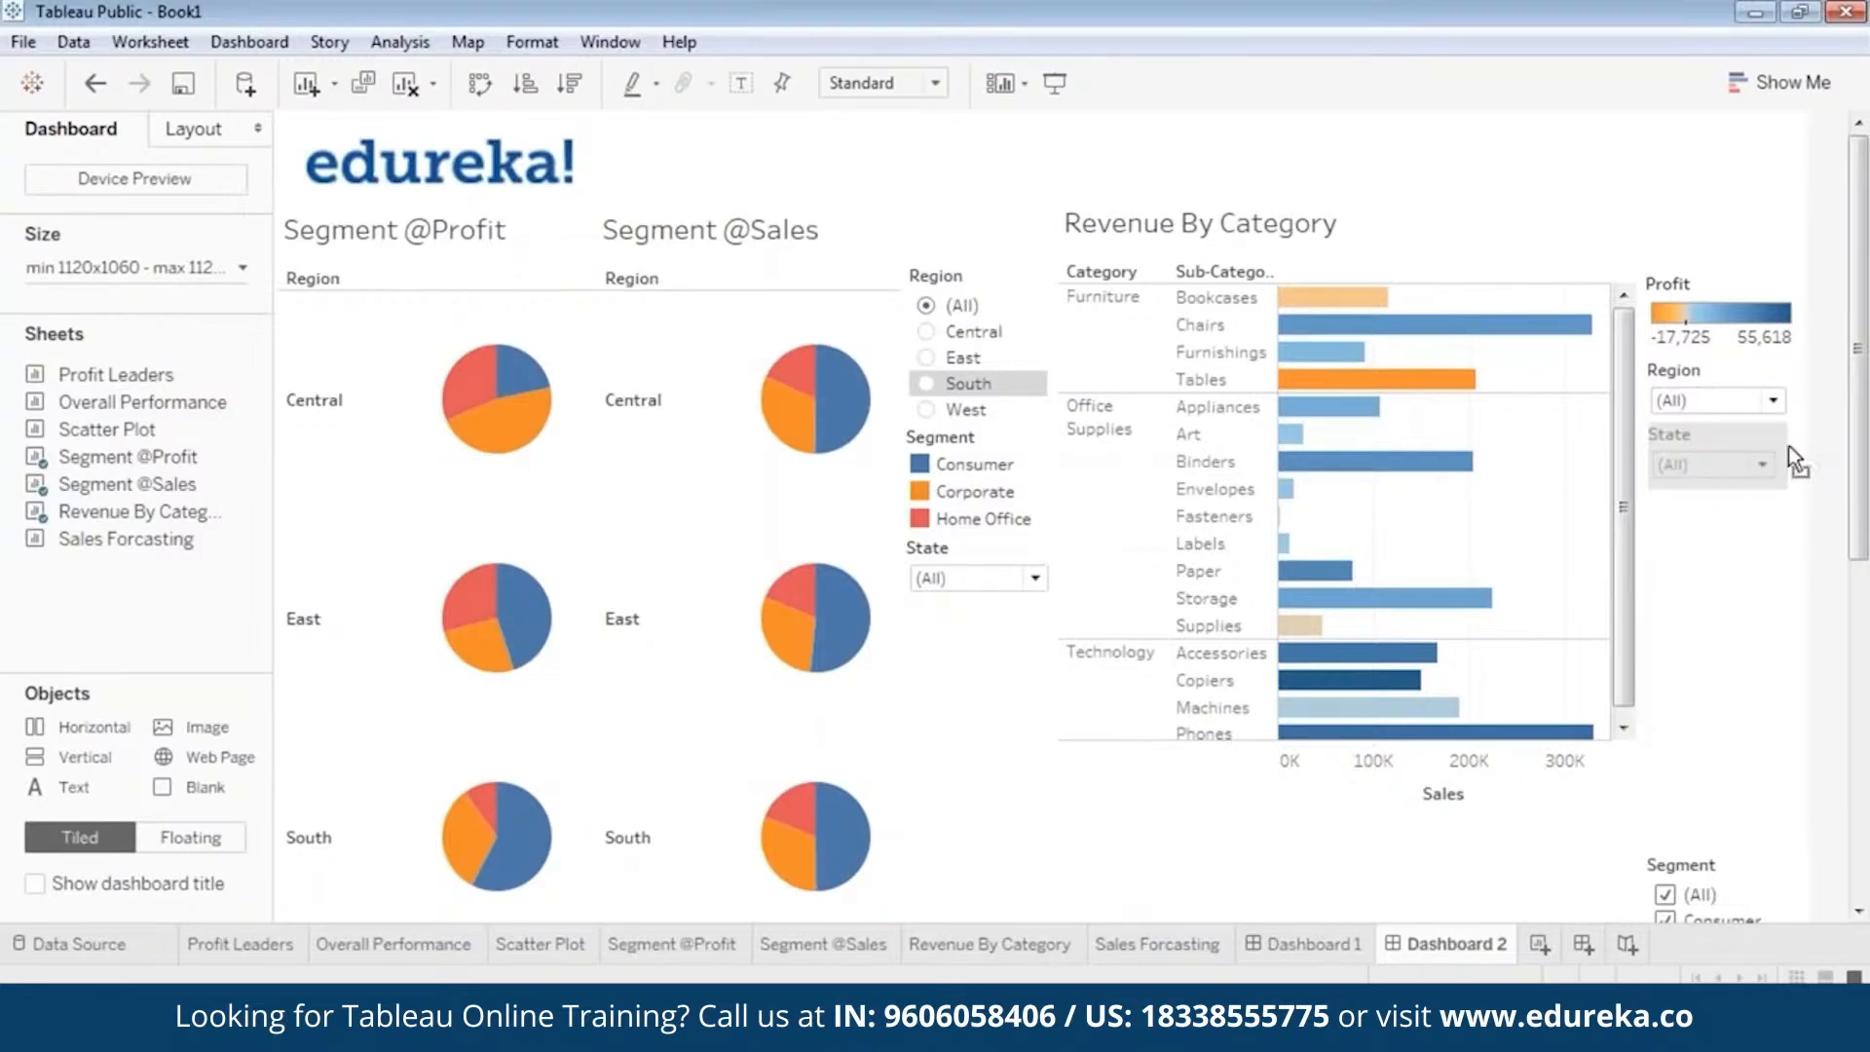
{"action": "left_click", "coordinate": [1758, 545]}
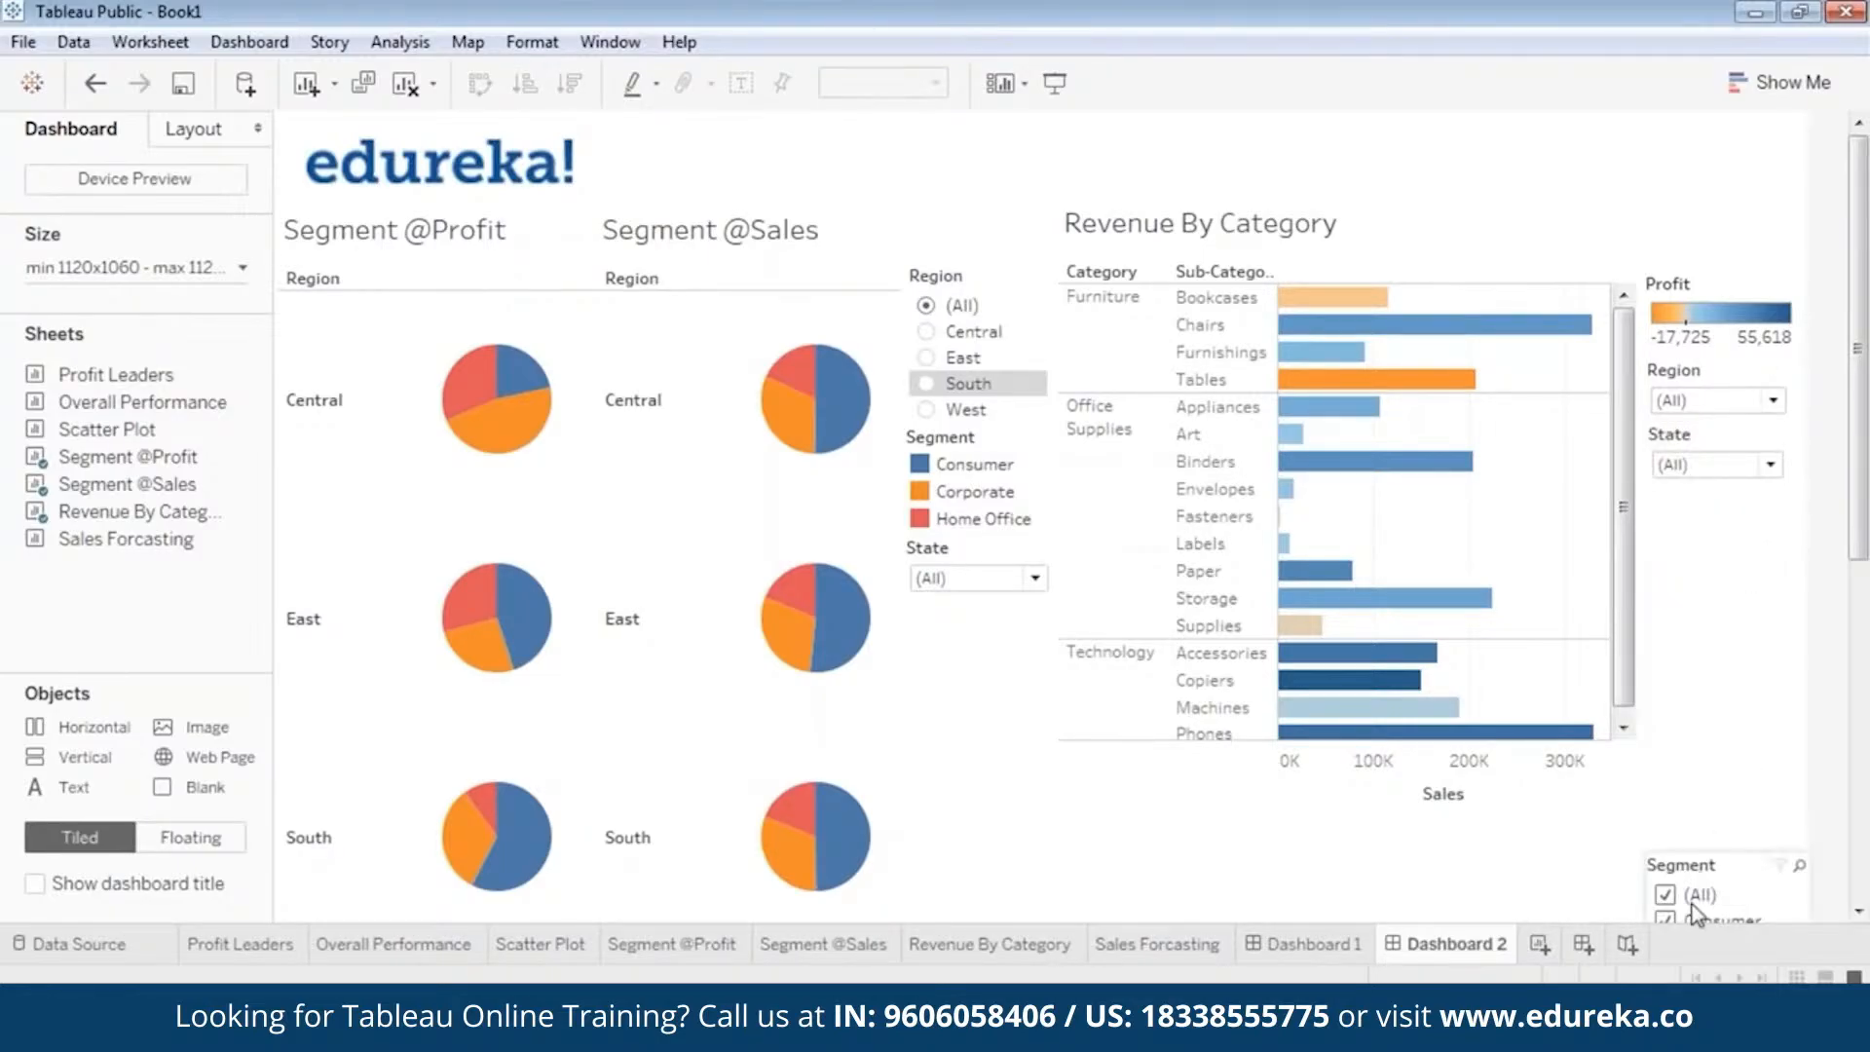
Move the Segment checkbox filter up beneath the State dropdown beside Revenue By Category and trim its empty height.
{"action": "left_click", "coordinate": [1704, 874]}
{"action": "left_click_drag", "start_coordinate": [1721, 848], "coordinate": [1724, 481]}
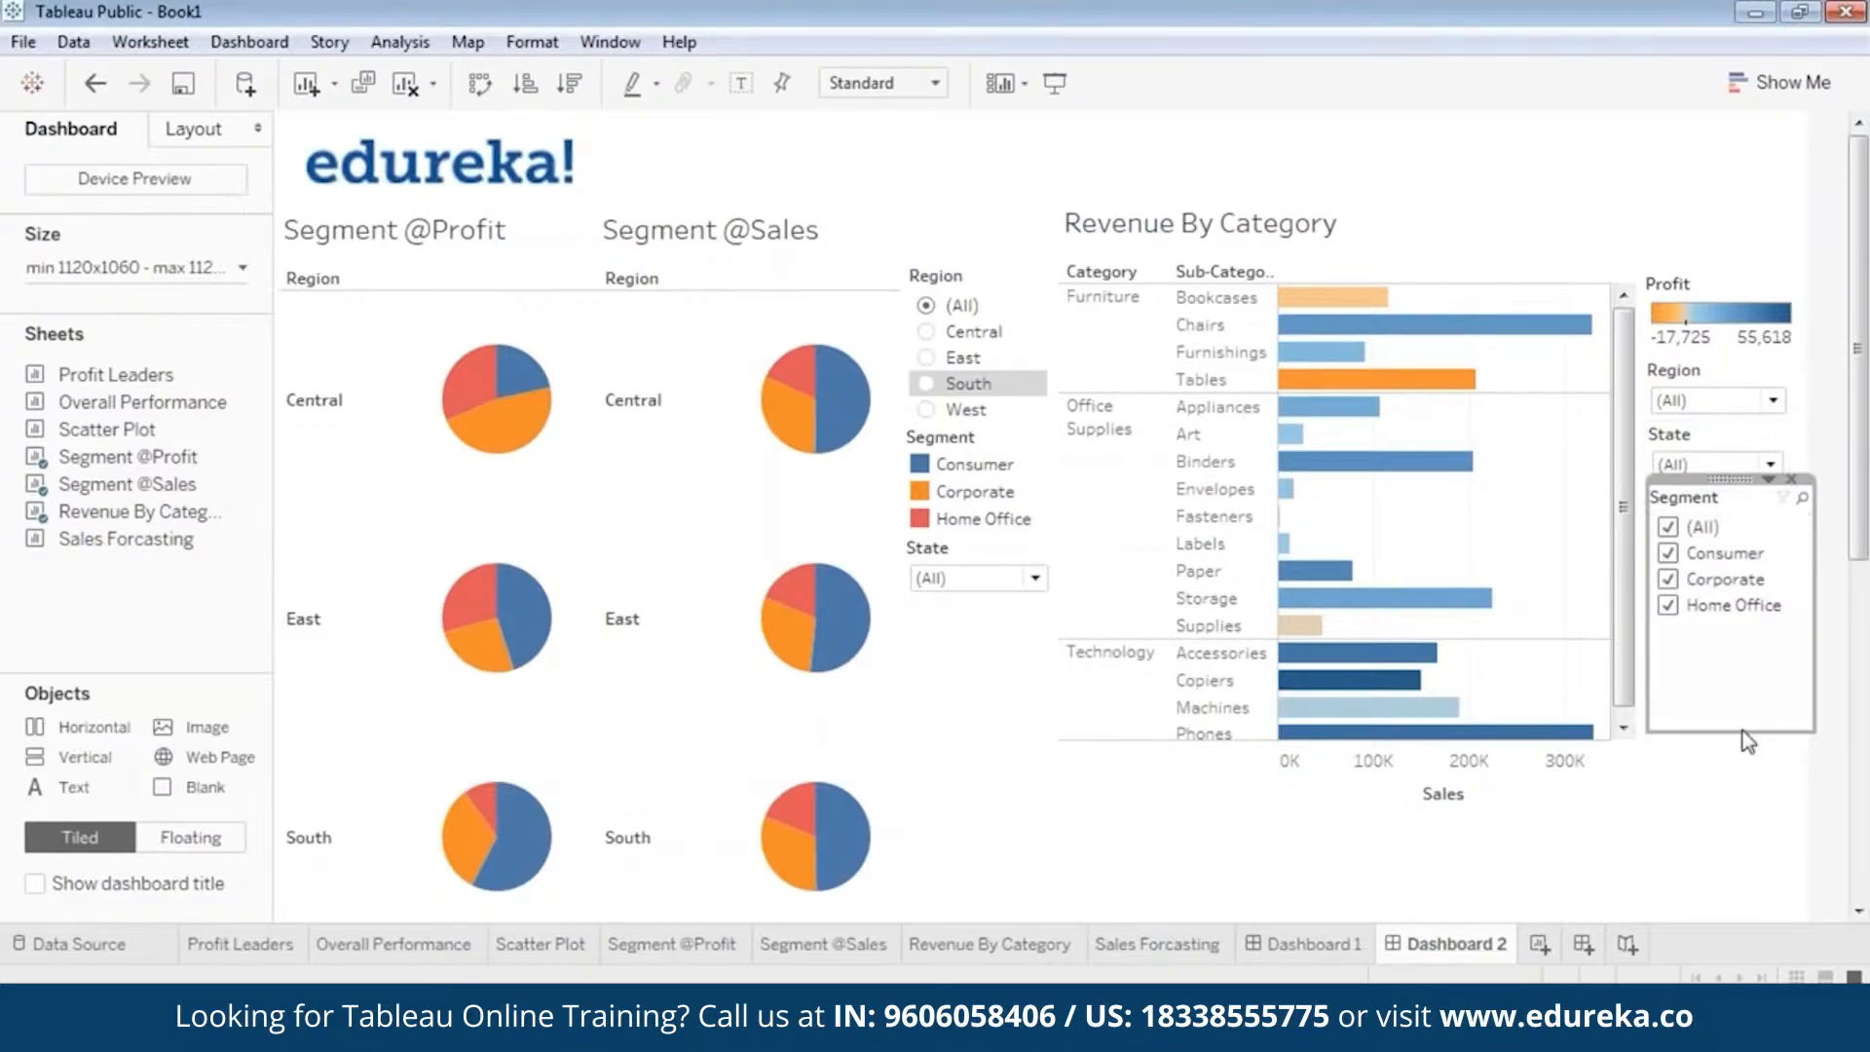
{"action": "left_click_drag", "start_coordinate": [1748, 732], "coordinate": [1738, 638]}
{"action": "left_click", "coordinate": [1743, 677]}
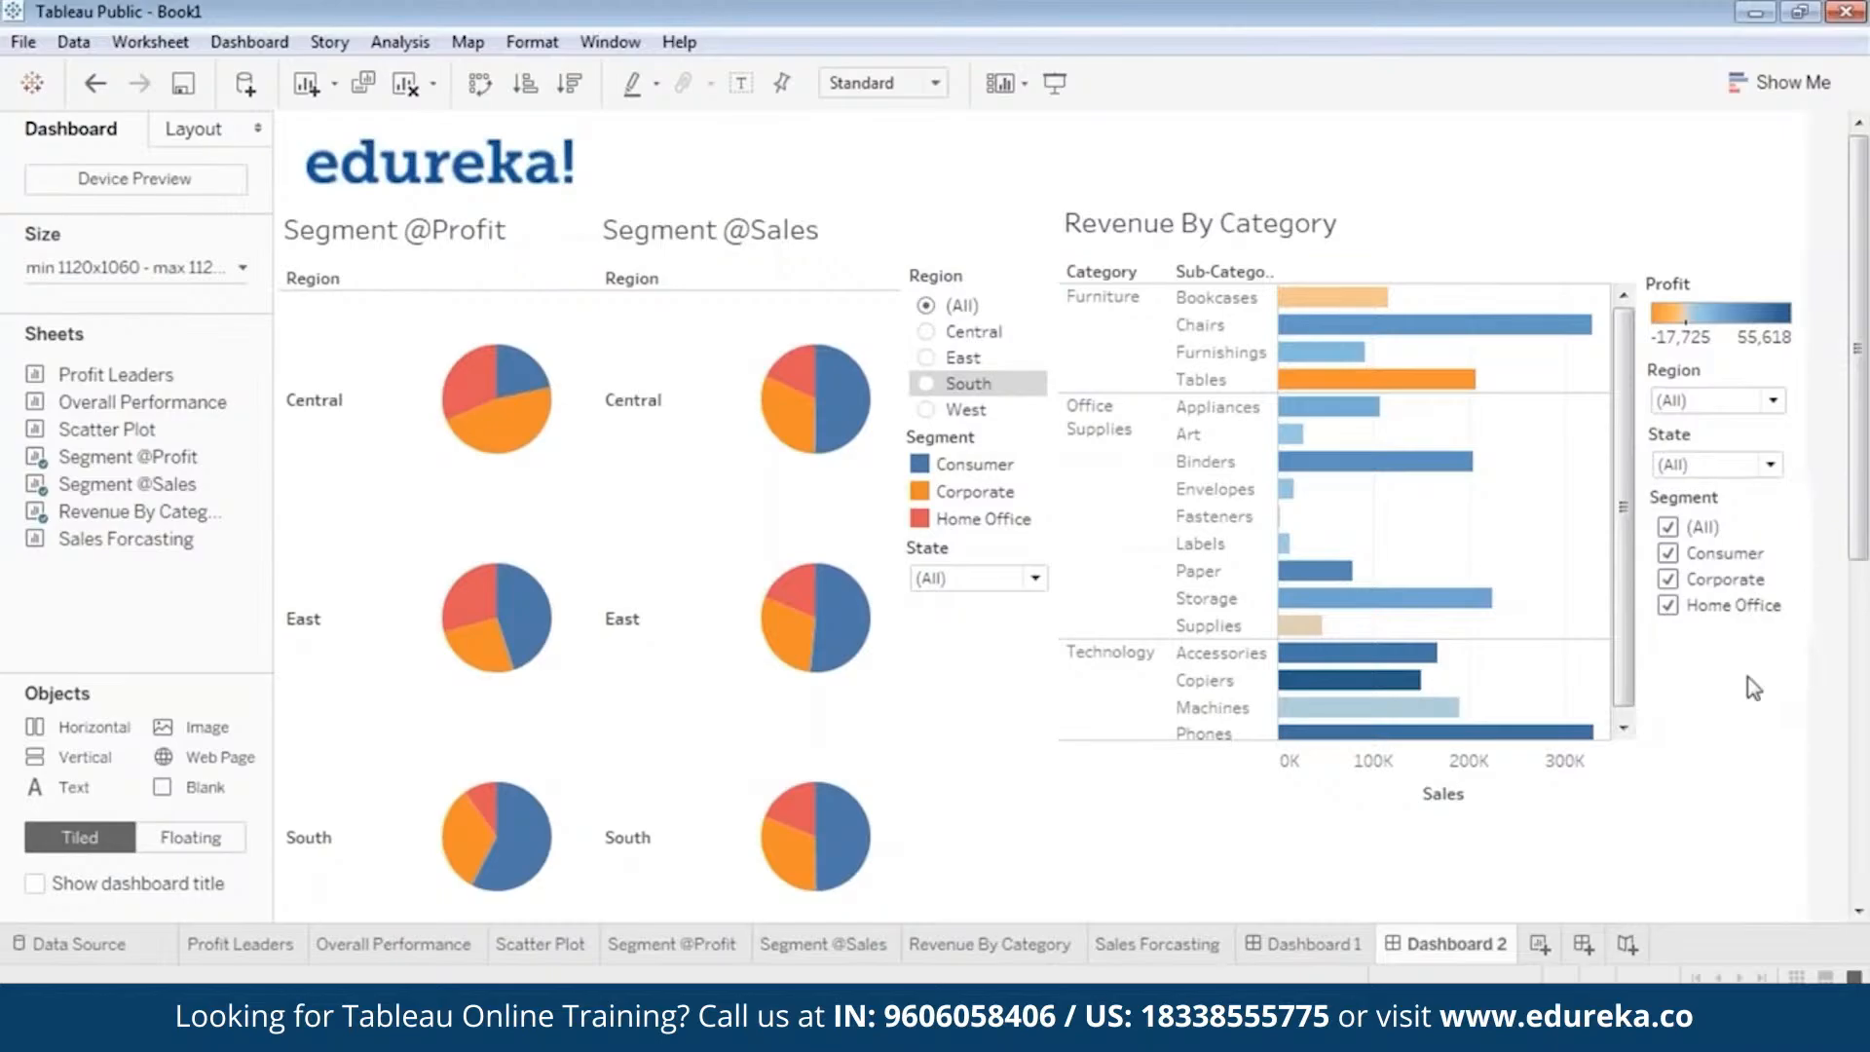
Preview the dashboard in presentation mode and return to editing.
{"action": "left_click", "coordinate": [1052, 80]}
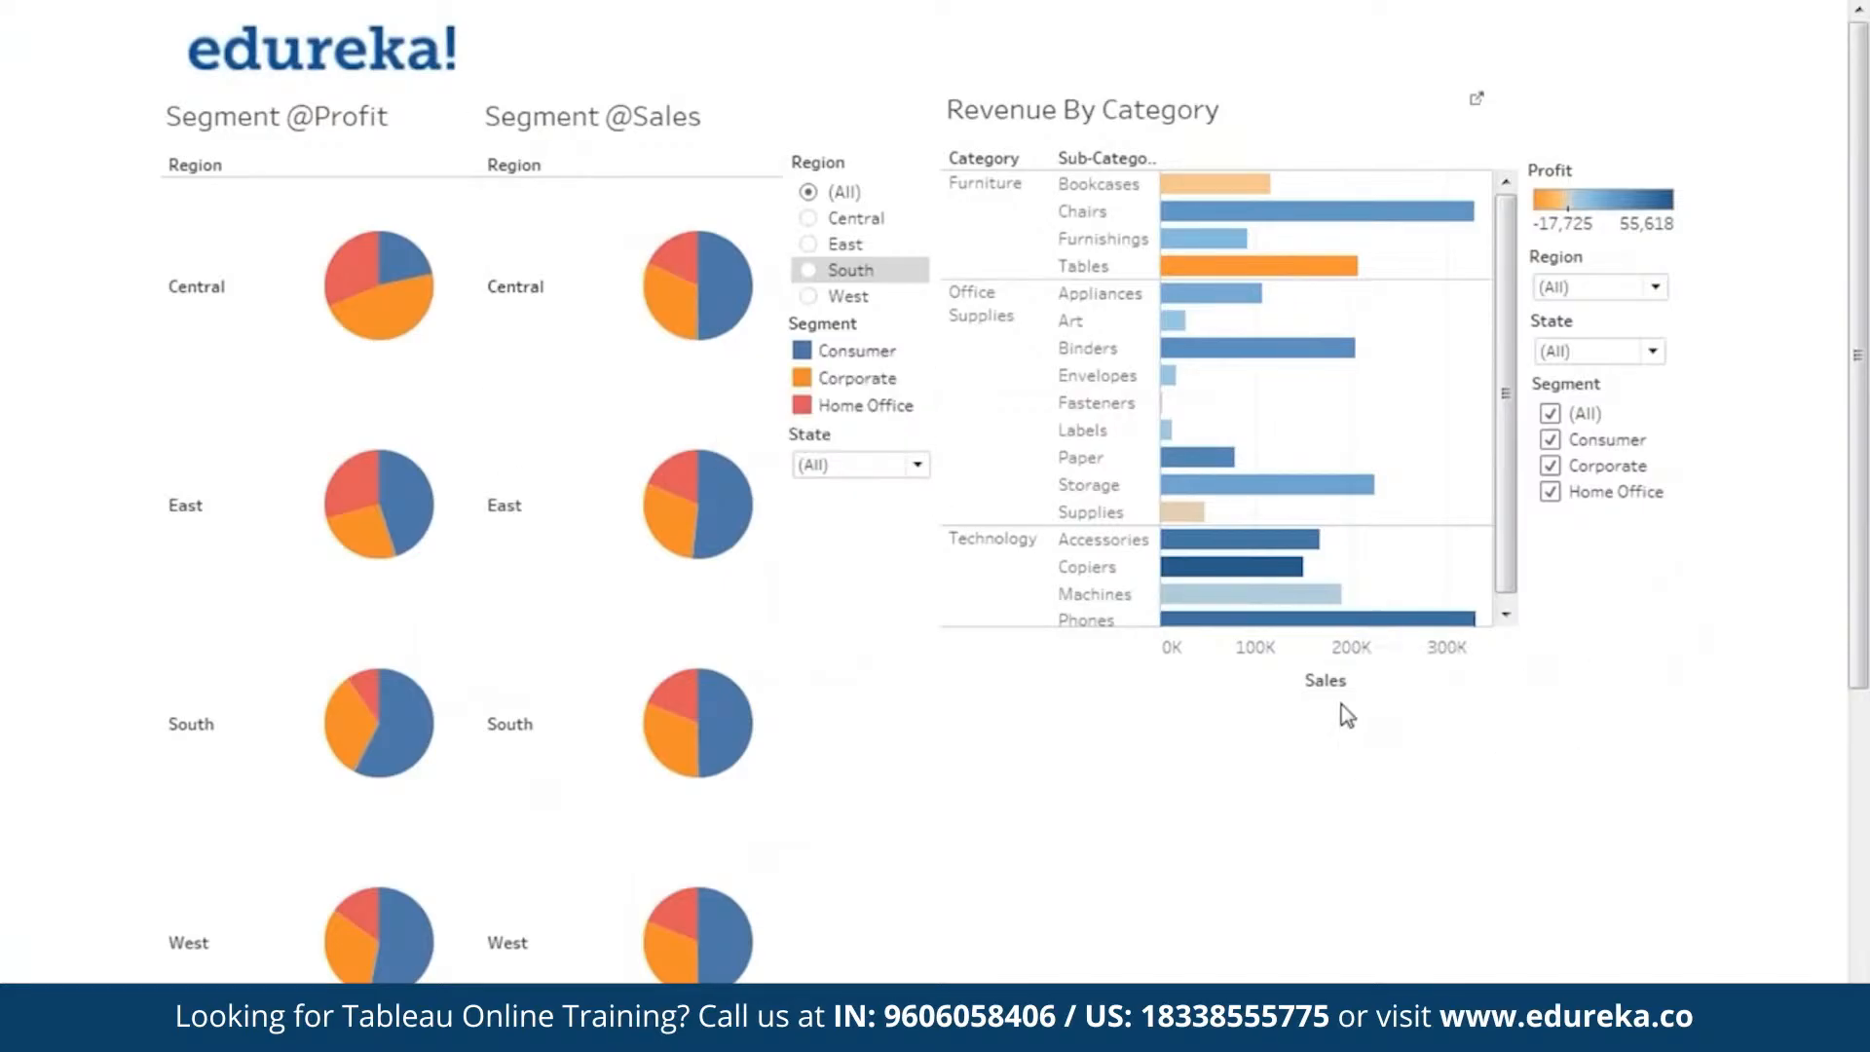
{"action": "key", "text": "Escape"}
{"action": "left_click", "coordinate": [867, 696]}
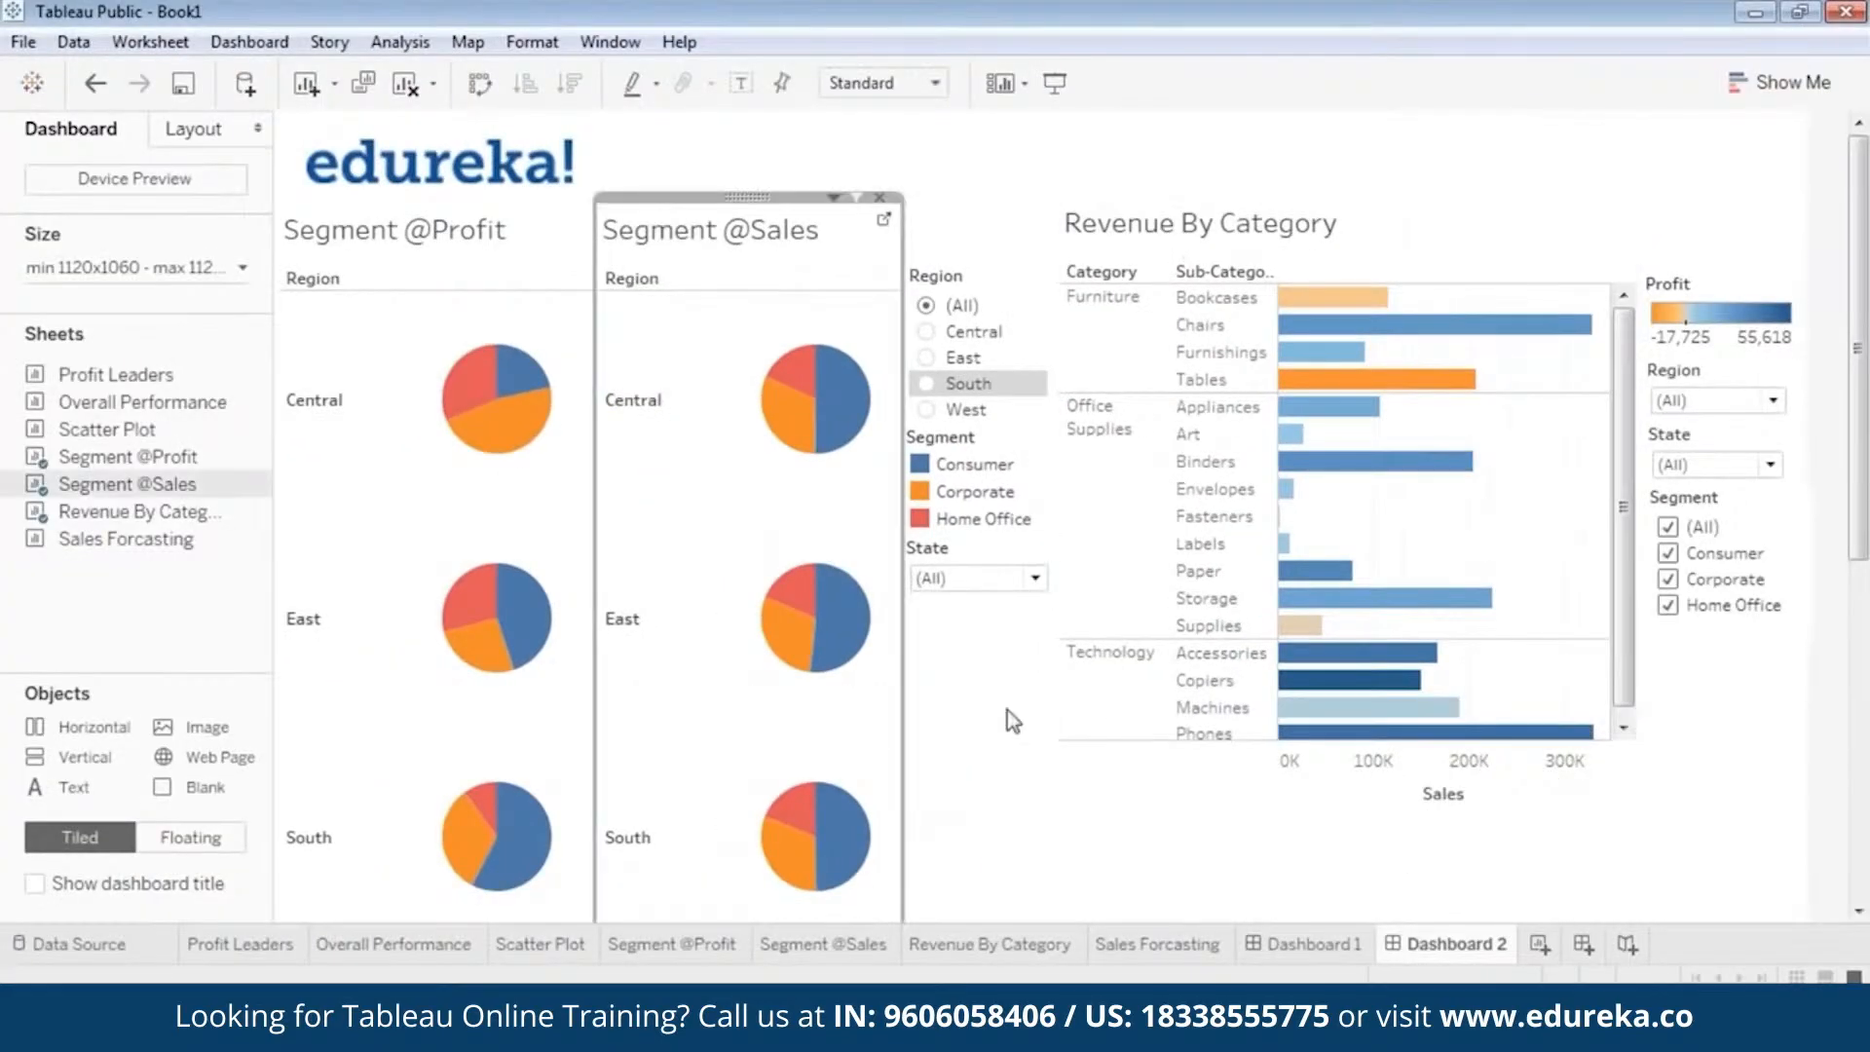
{"action": "left_click_drag", "start_coordinate": [1861, 511], "coordinate": [1864, 867]}
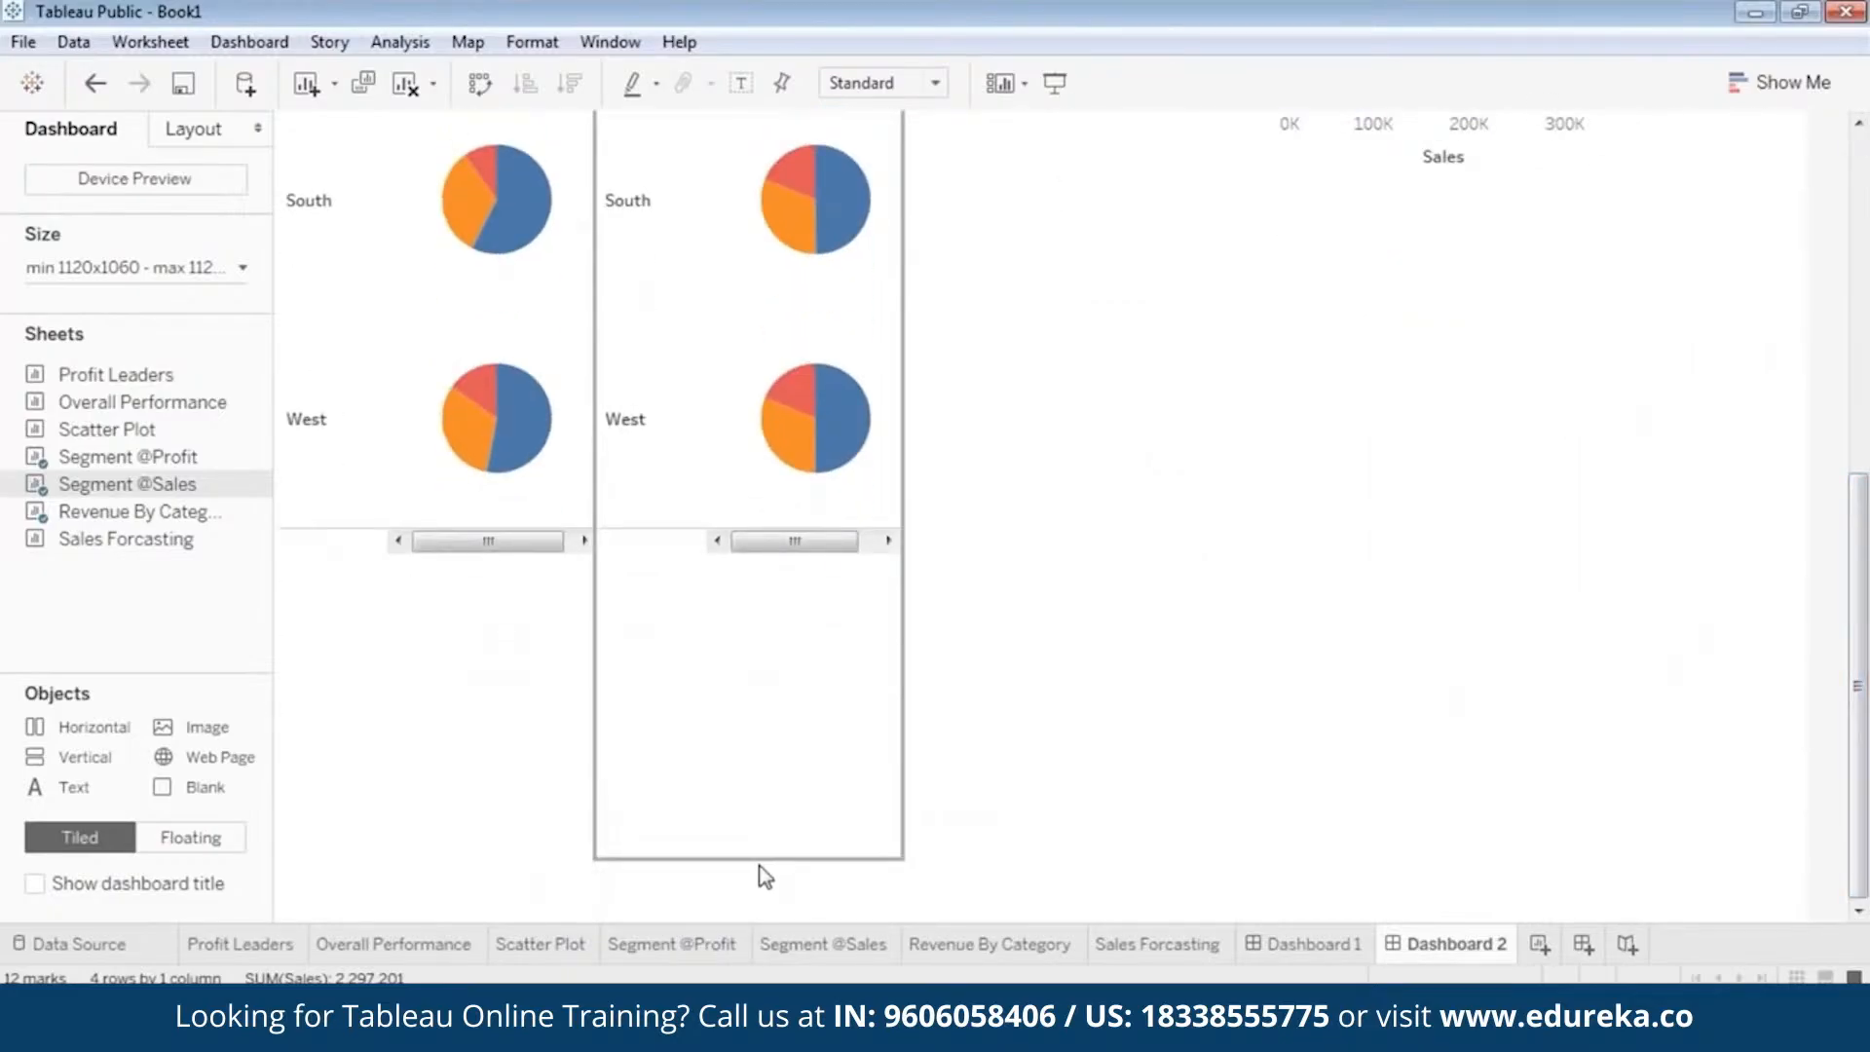
{"action": "left_click_drag", "start_coordinate": [765, 876], "coordinate": [826, 148]}
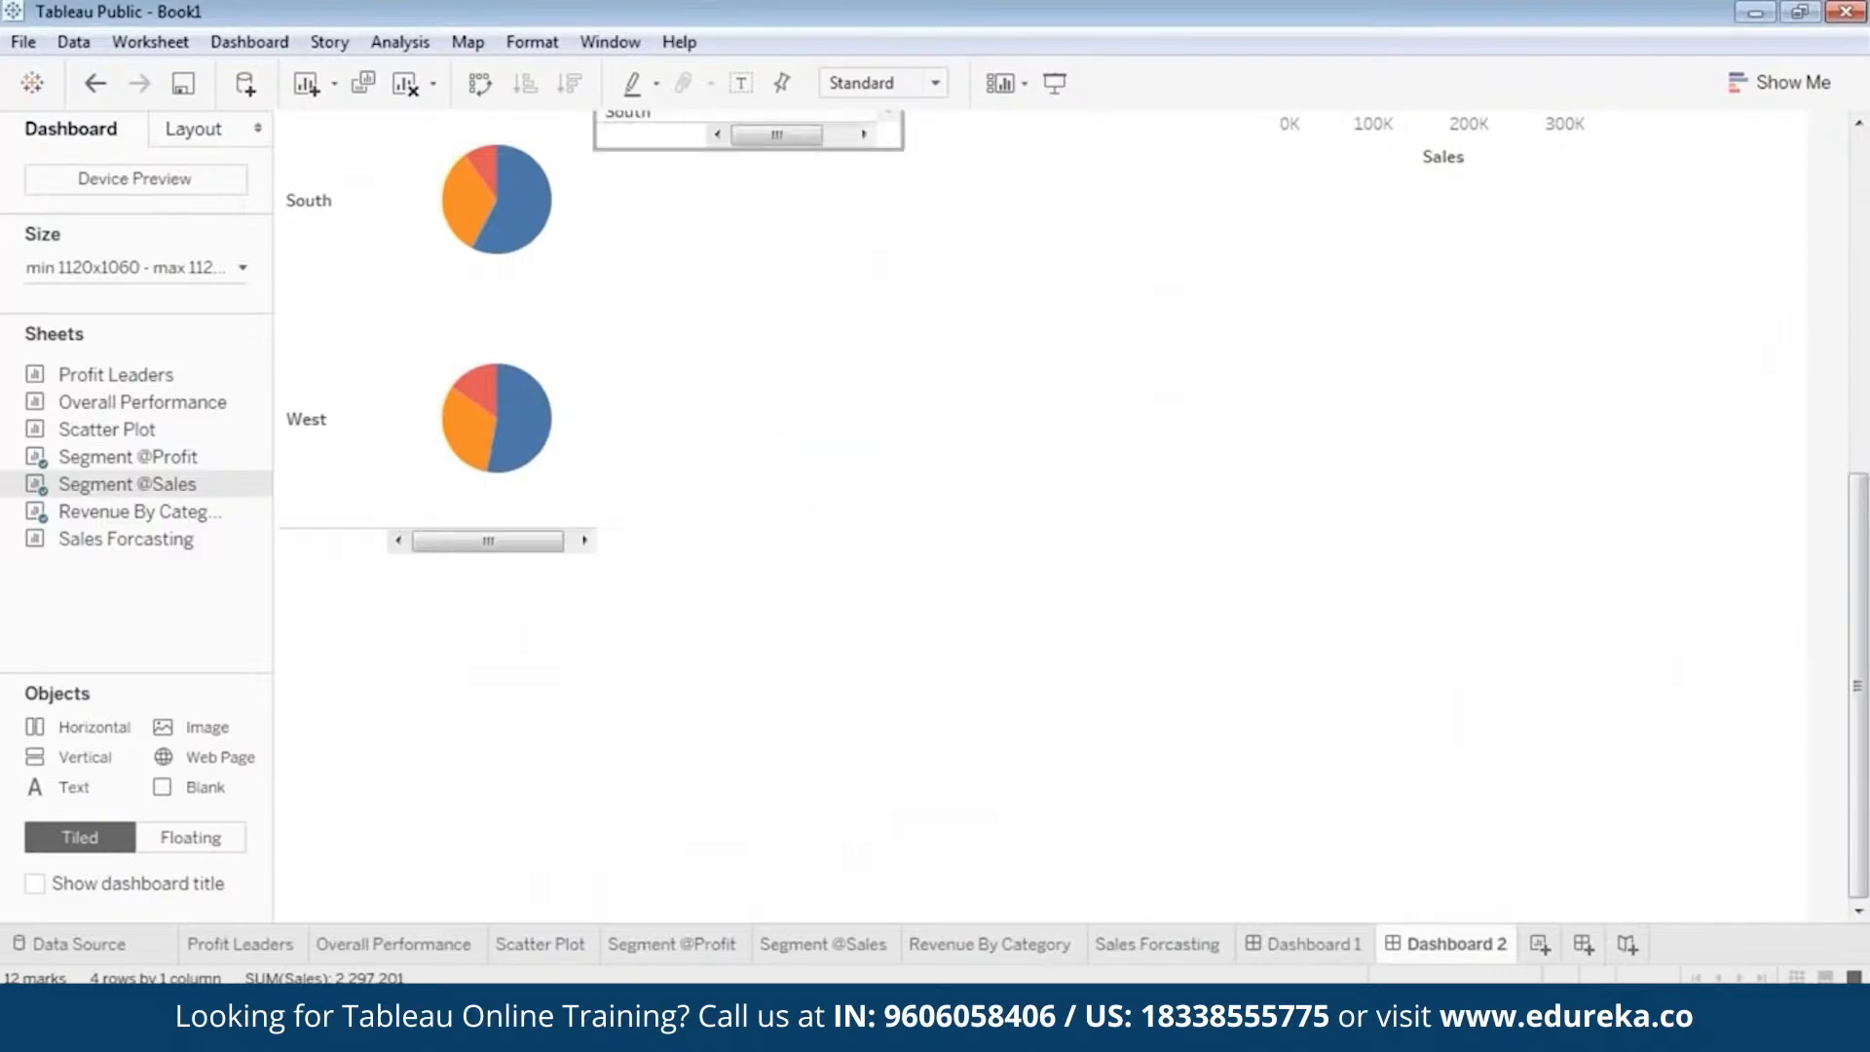
{"action": "left_click", "coordinate": [421, 507]}
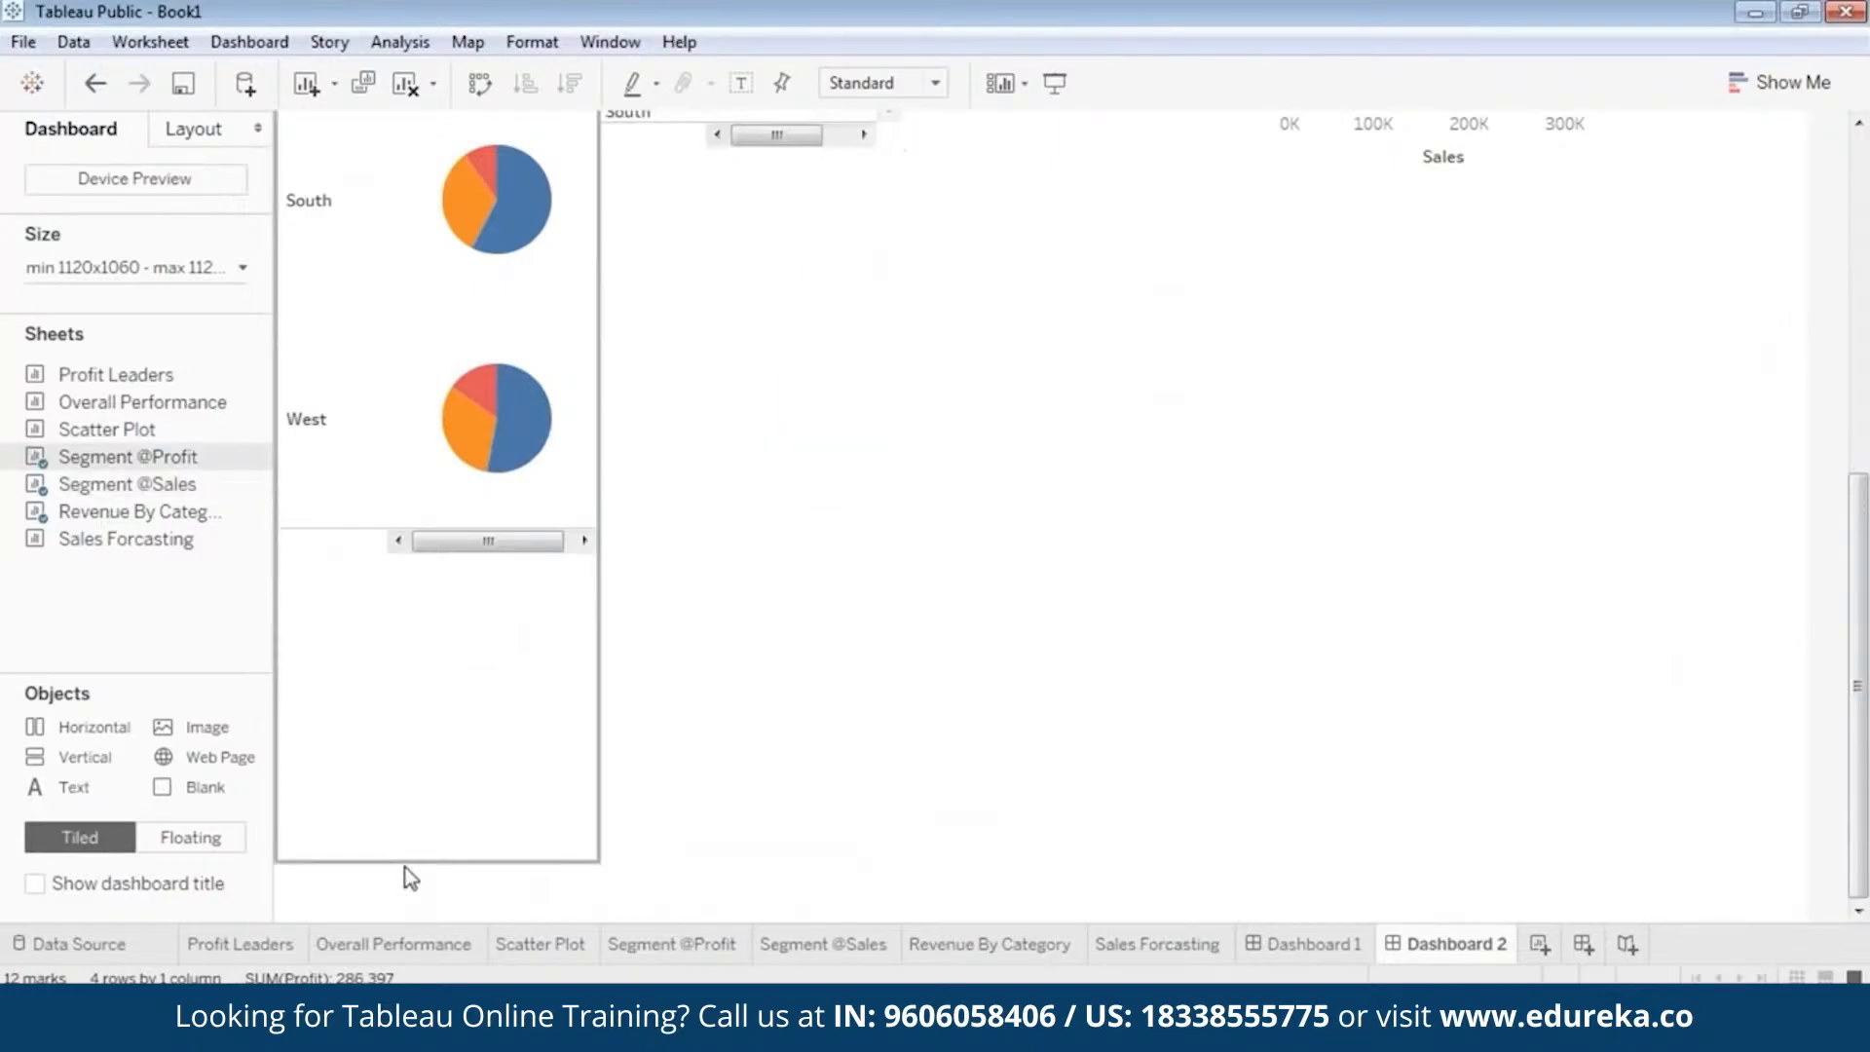
{"action": "left_click_drag", "start_coordinate": [411, 865], "coordinate": [522, 152]}
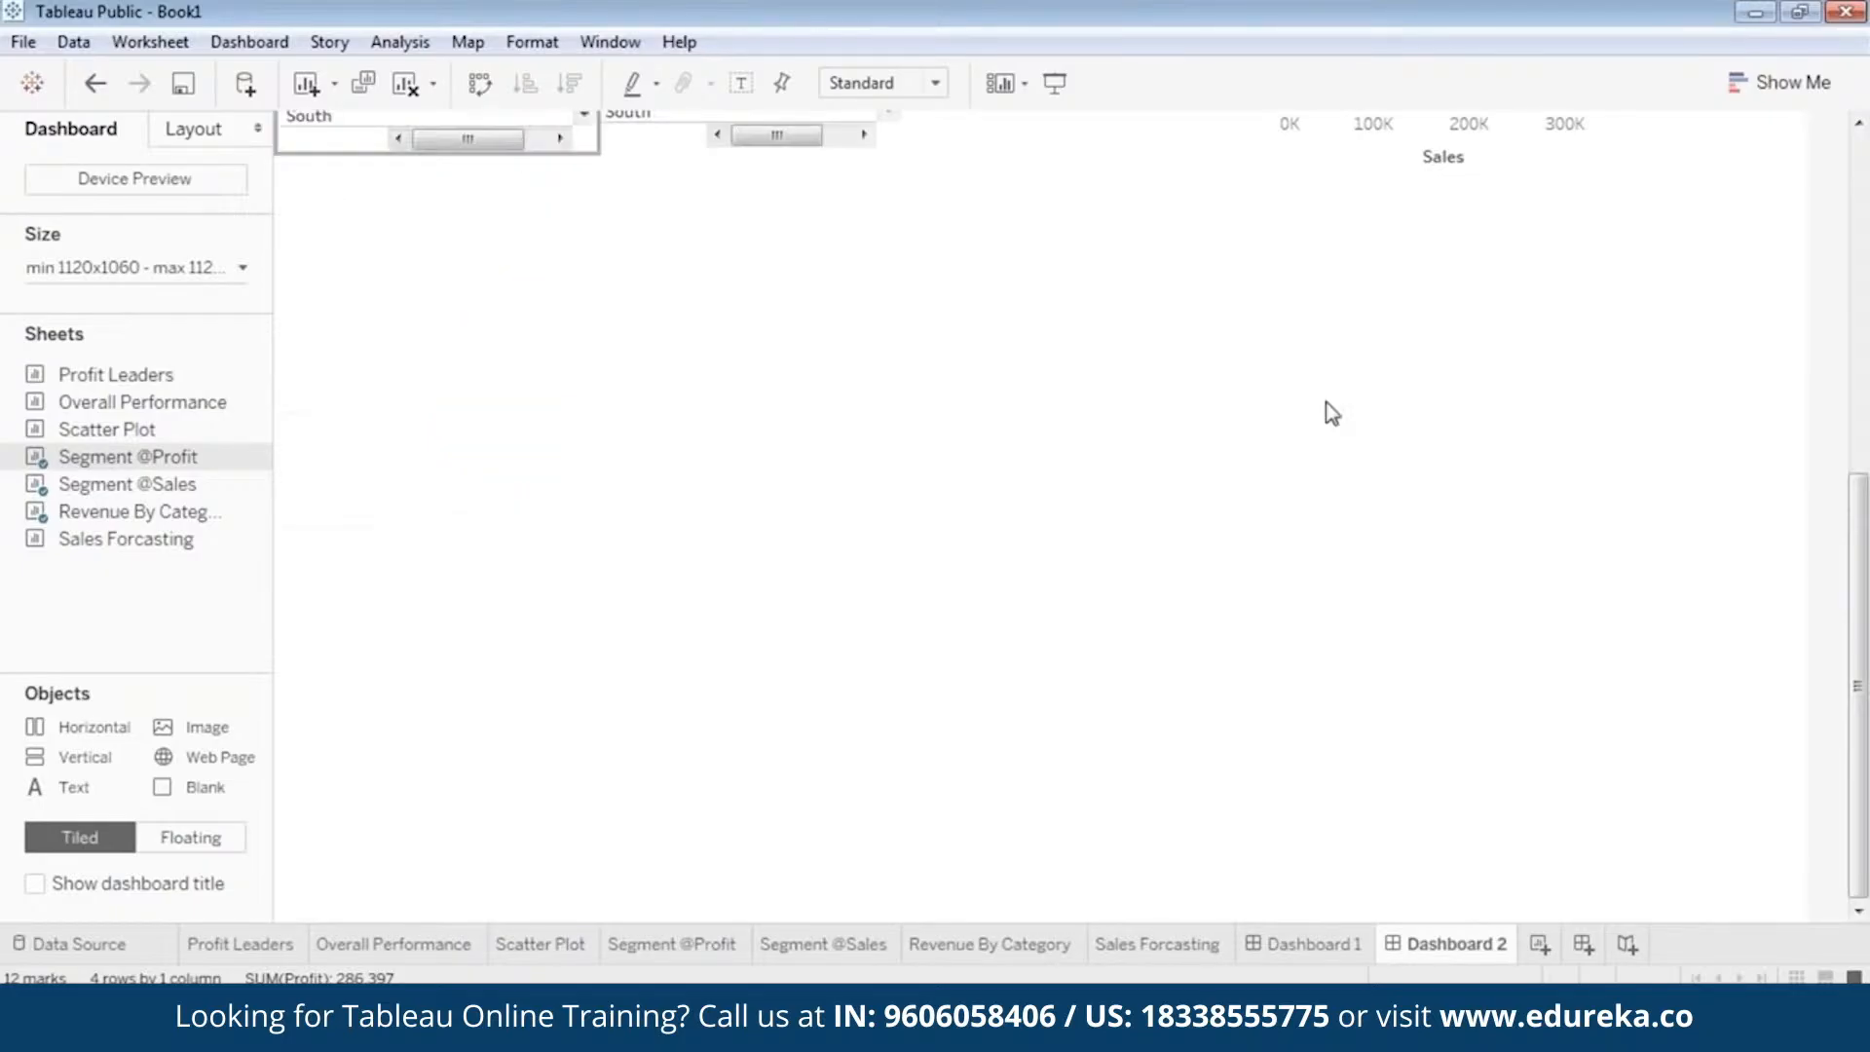
{"action": "left_click_drag", "start_coordinate": [1858, 722], "coordinate": [1865, 384]}
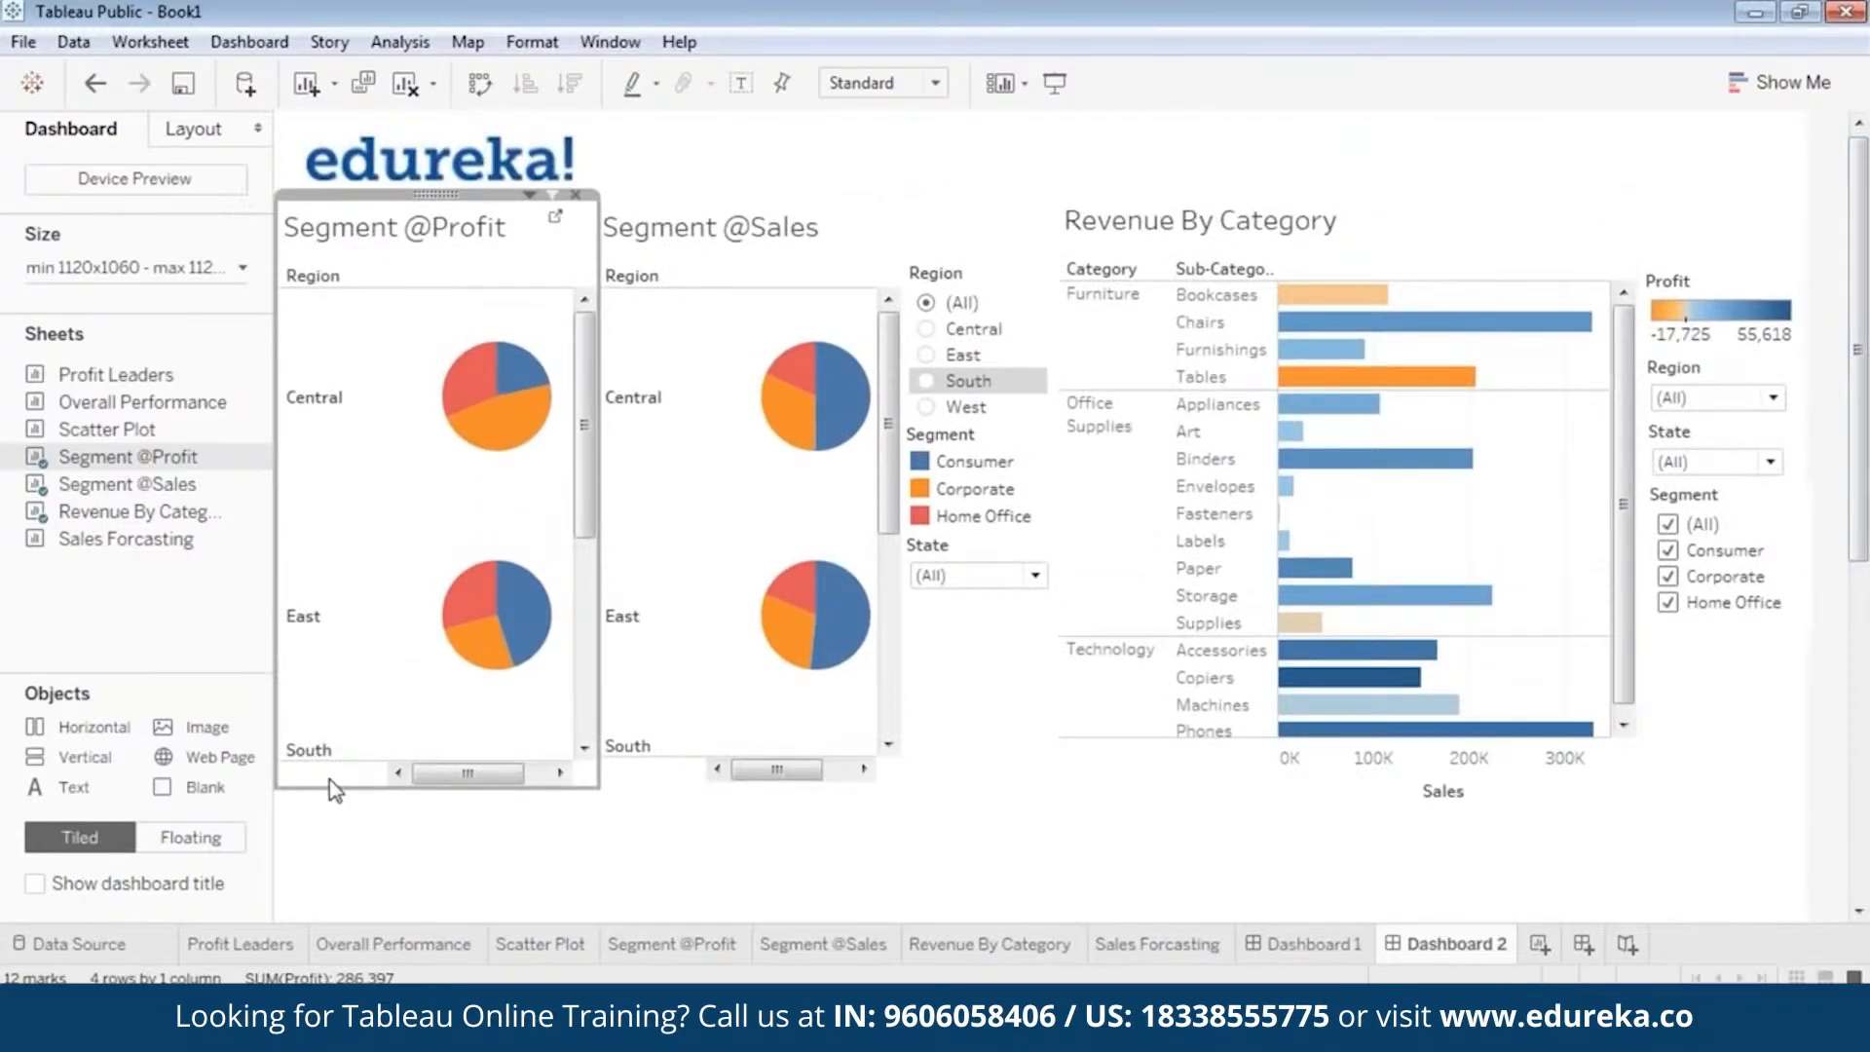
{"action": "left_click_drag", "start_coordinate": [352, 791], "coordinate": [358, 780]}
{"action": "left_click", "coordinate": [652, 779]}
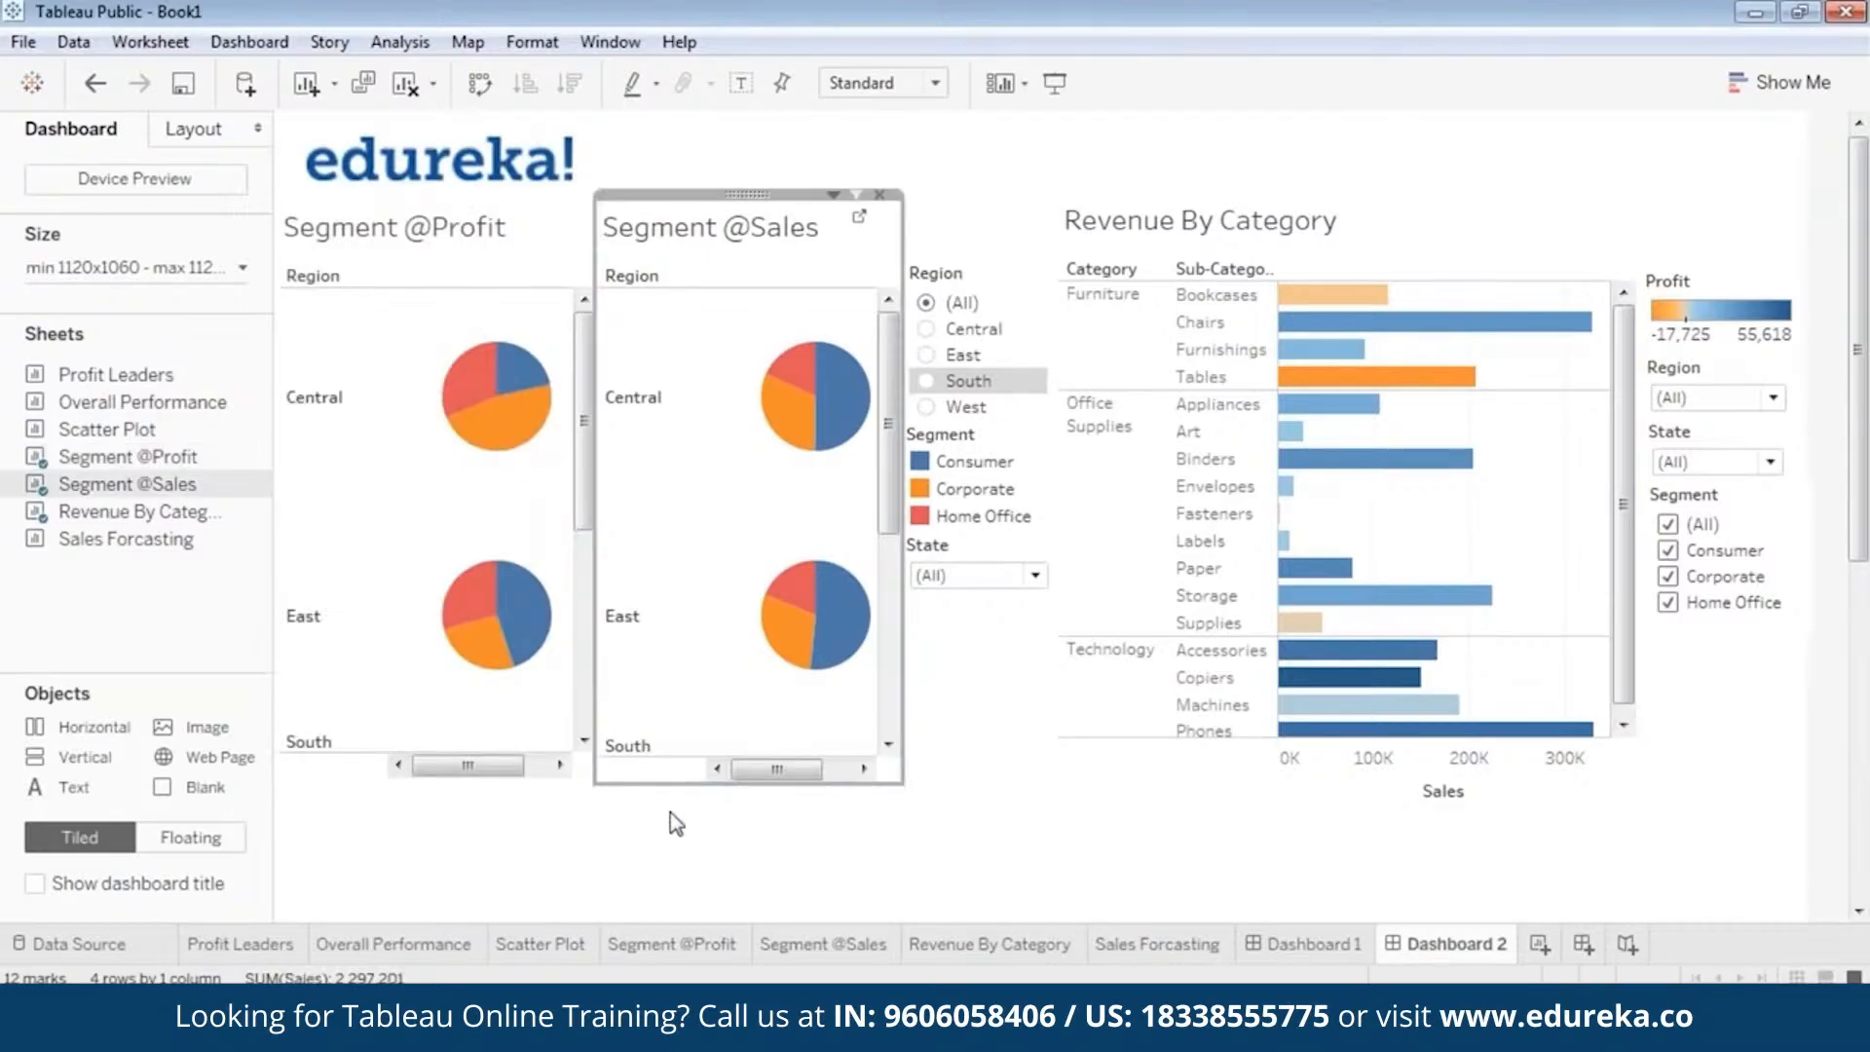
{"action": "left_click_drag", "start_coordinate": [655, 788], "coordinate": [676, 825]}
{"action": "left_click", "coordinate": [719, 784]}
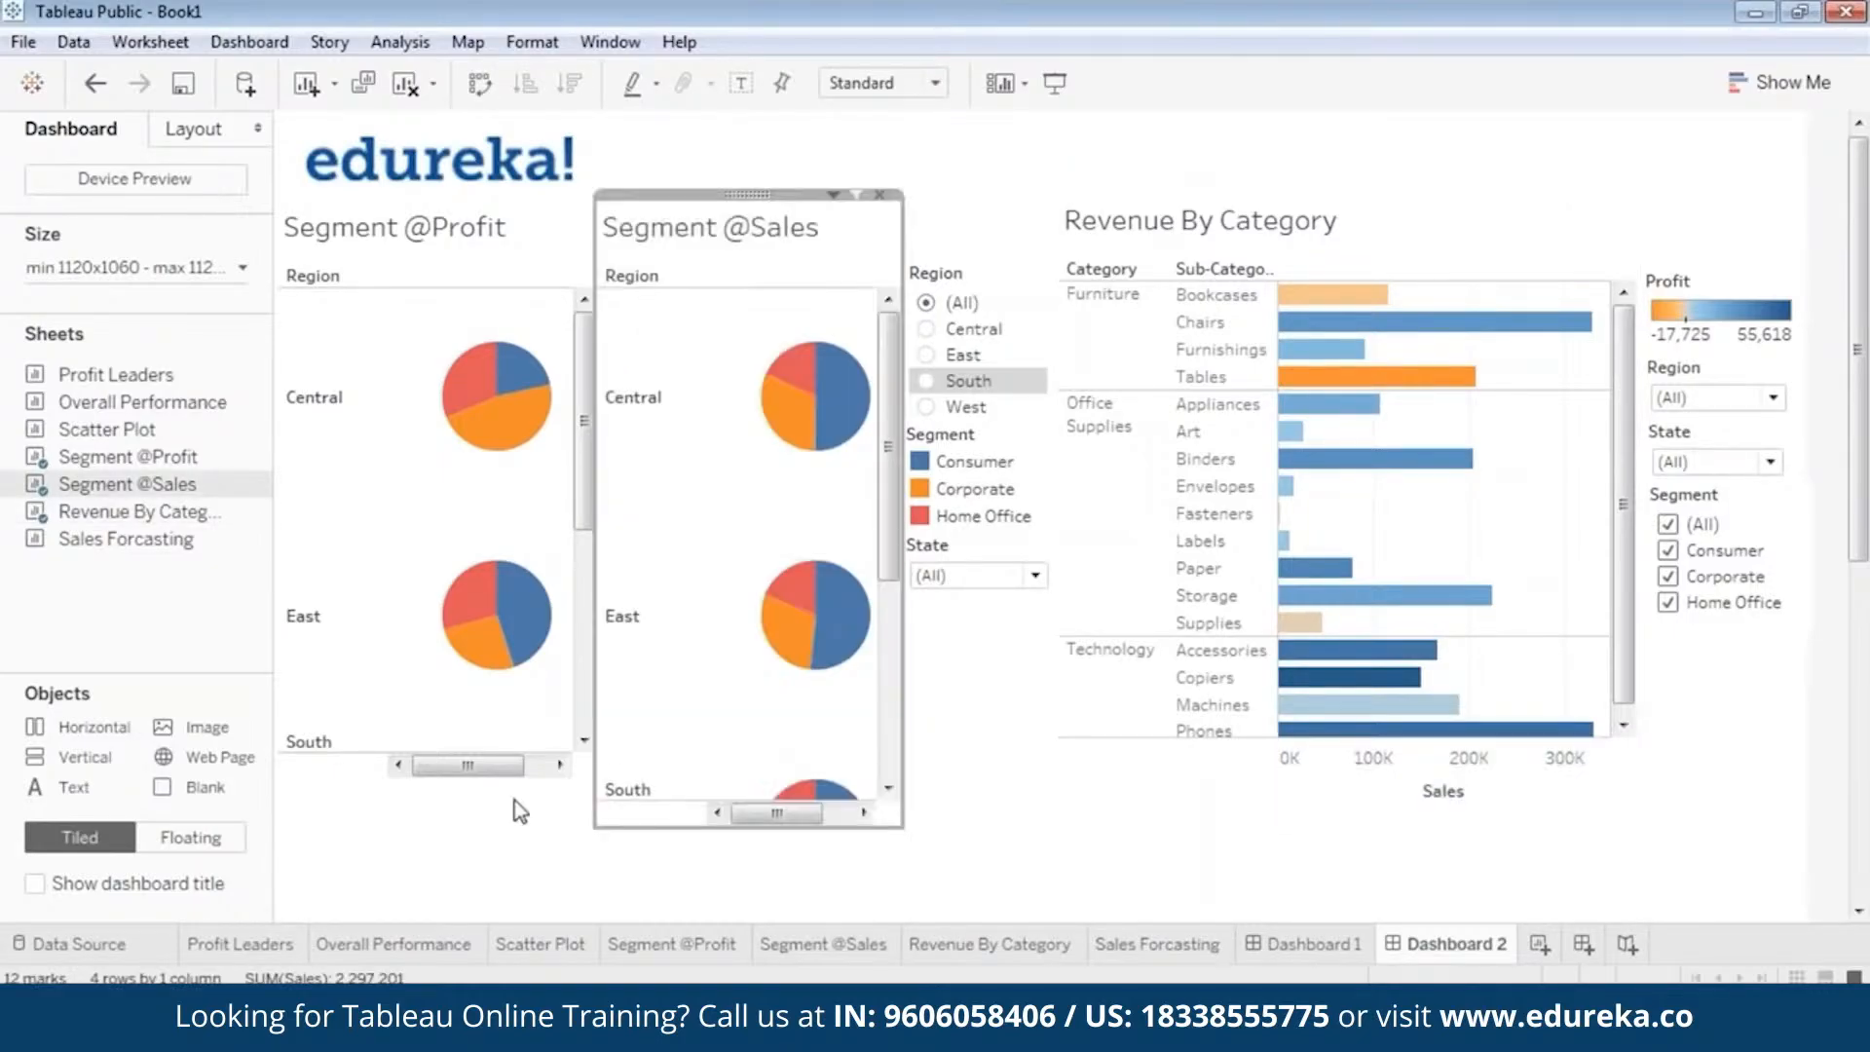
{"action": "left_click", "coordinate": [428, 774]}
{"action": "left_click_drag", "start_coordinate": [400, 777], "coordinate": [407, 824]}
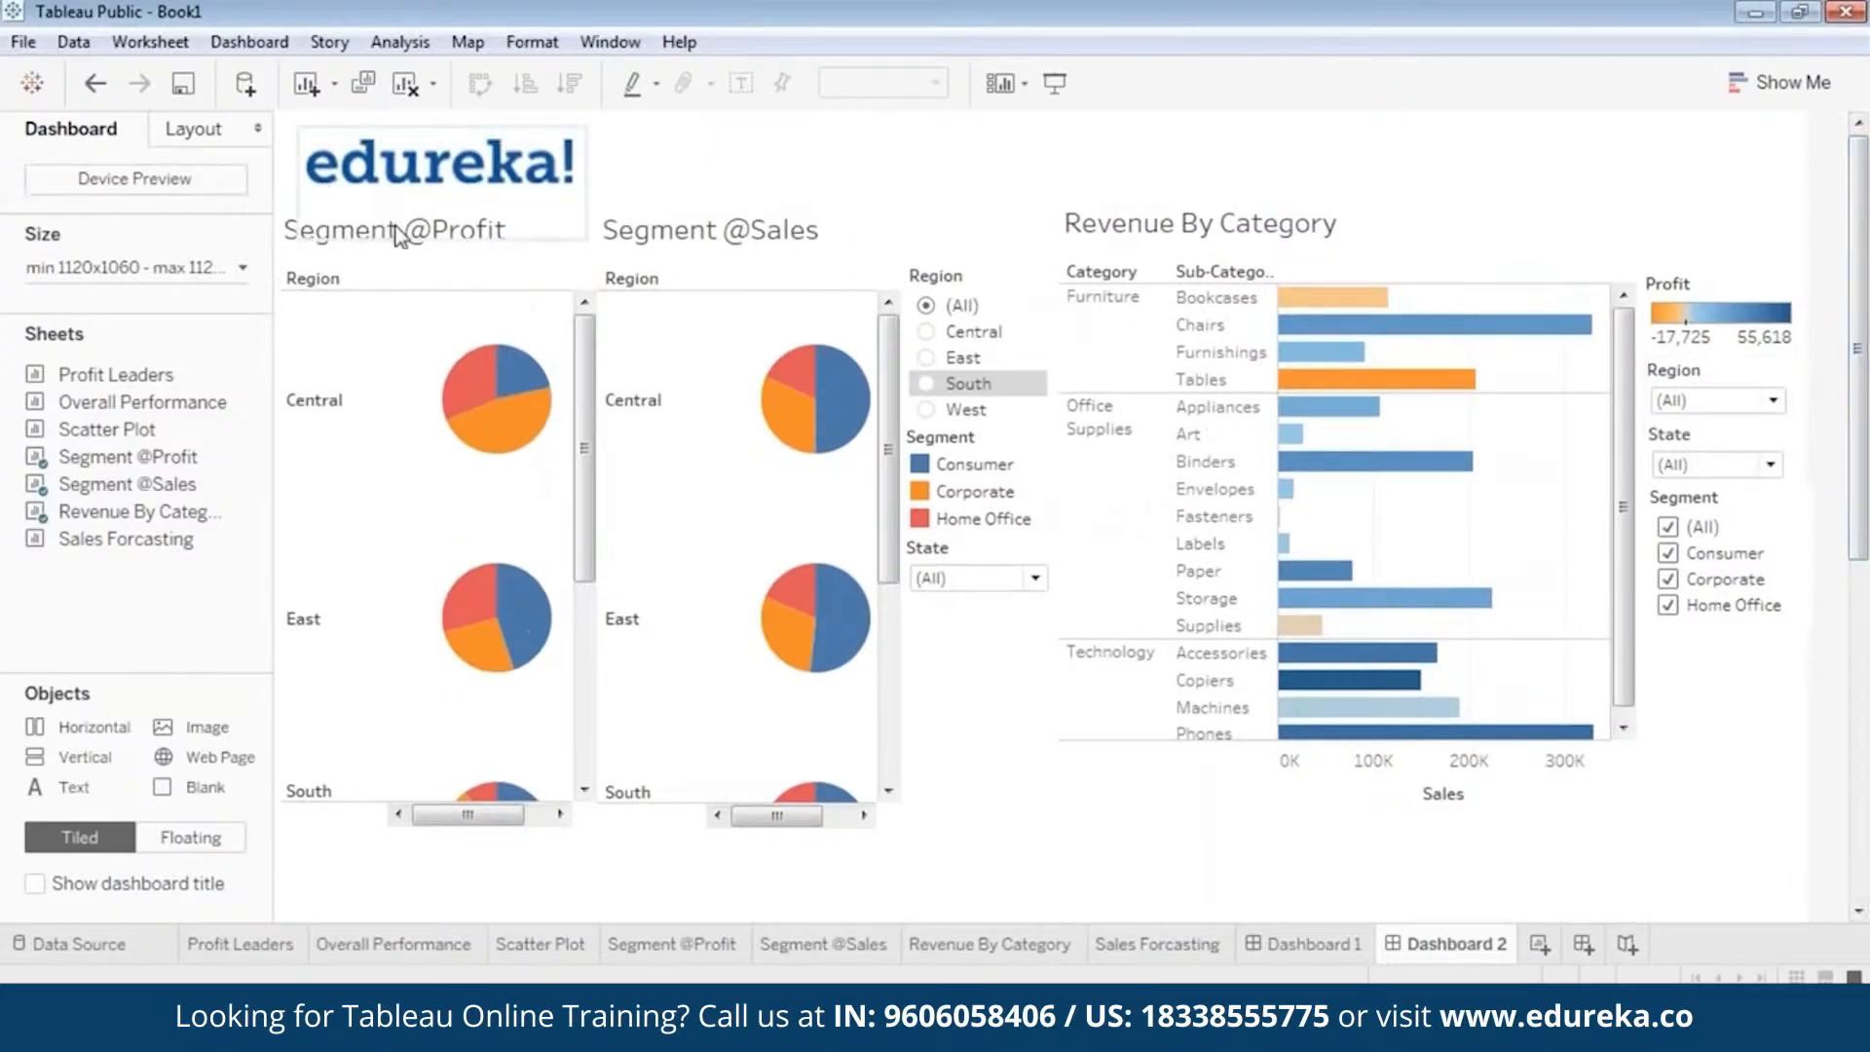
{"action": "left_click", "coordinate": [400, 237]}
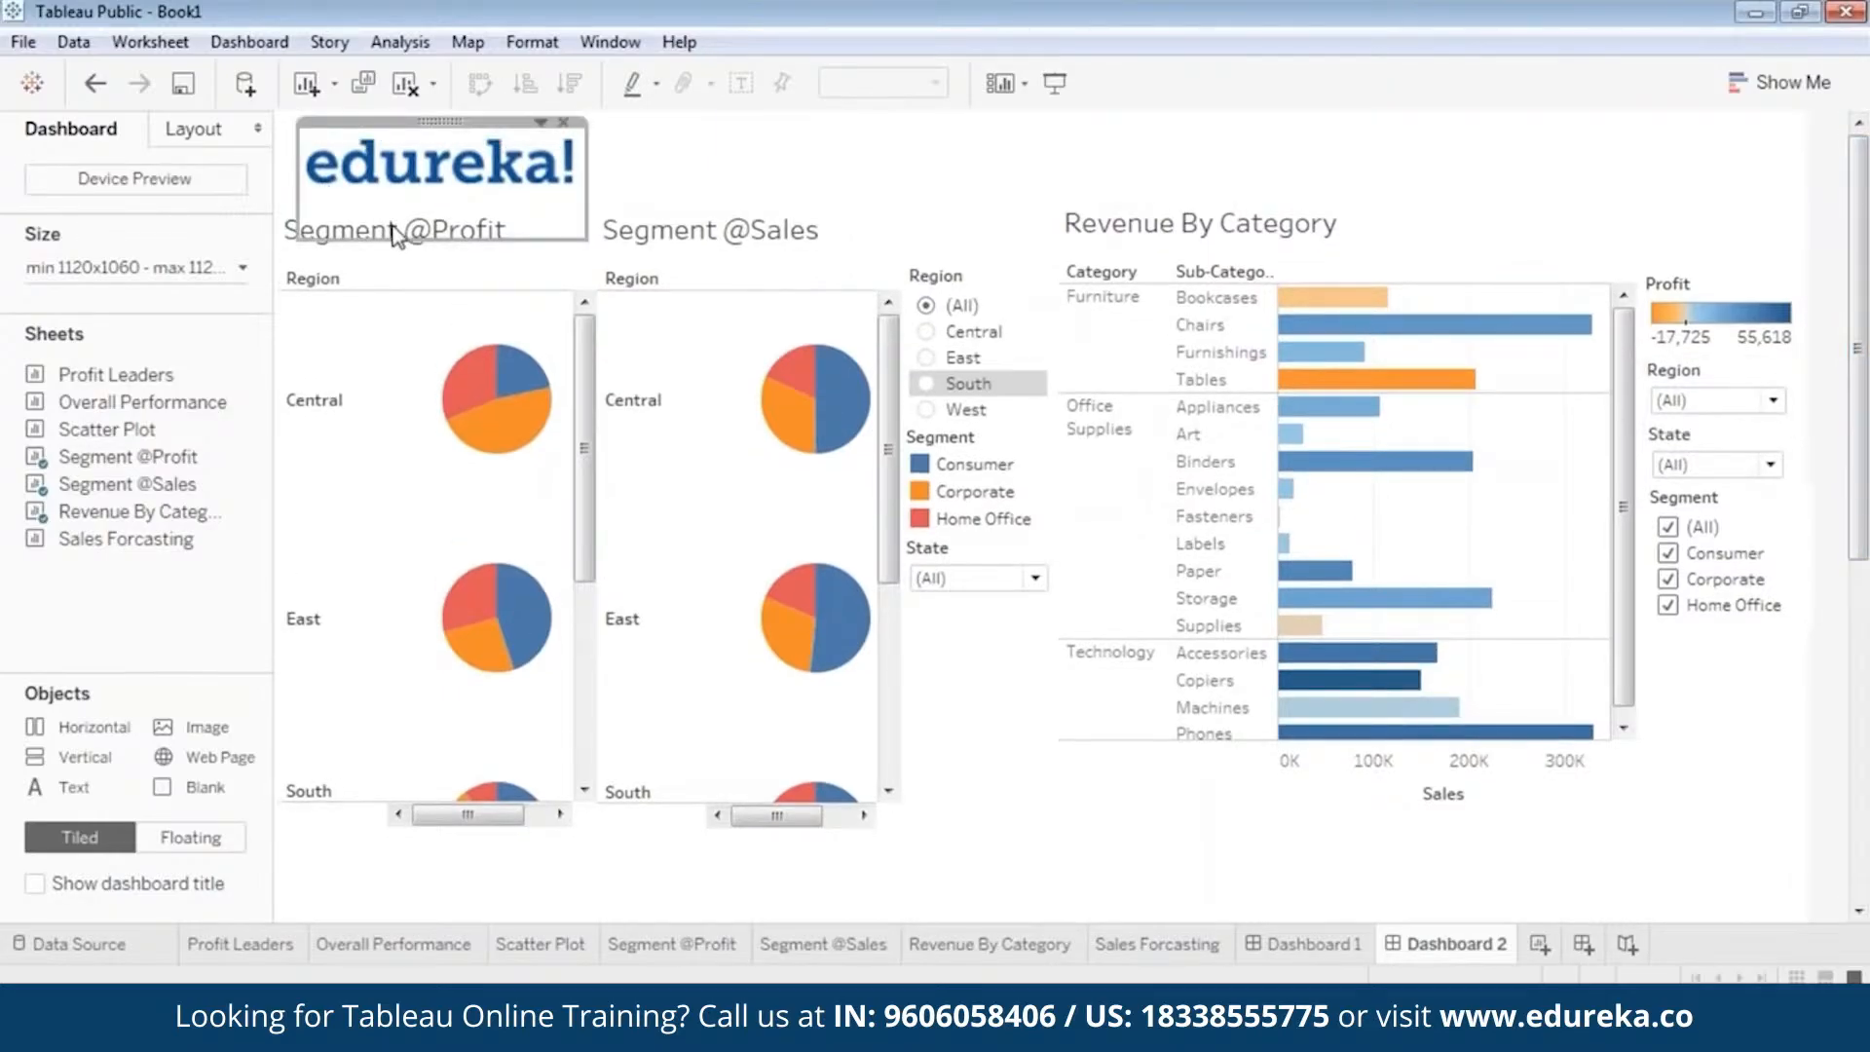
{"action": "left_click", "coordinate": [493, 208]}
{"action": "double_click", "coordinate": [376, 243]}
{"action": "key", "text": "ctrl+a"}
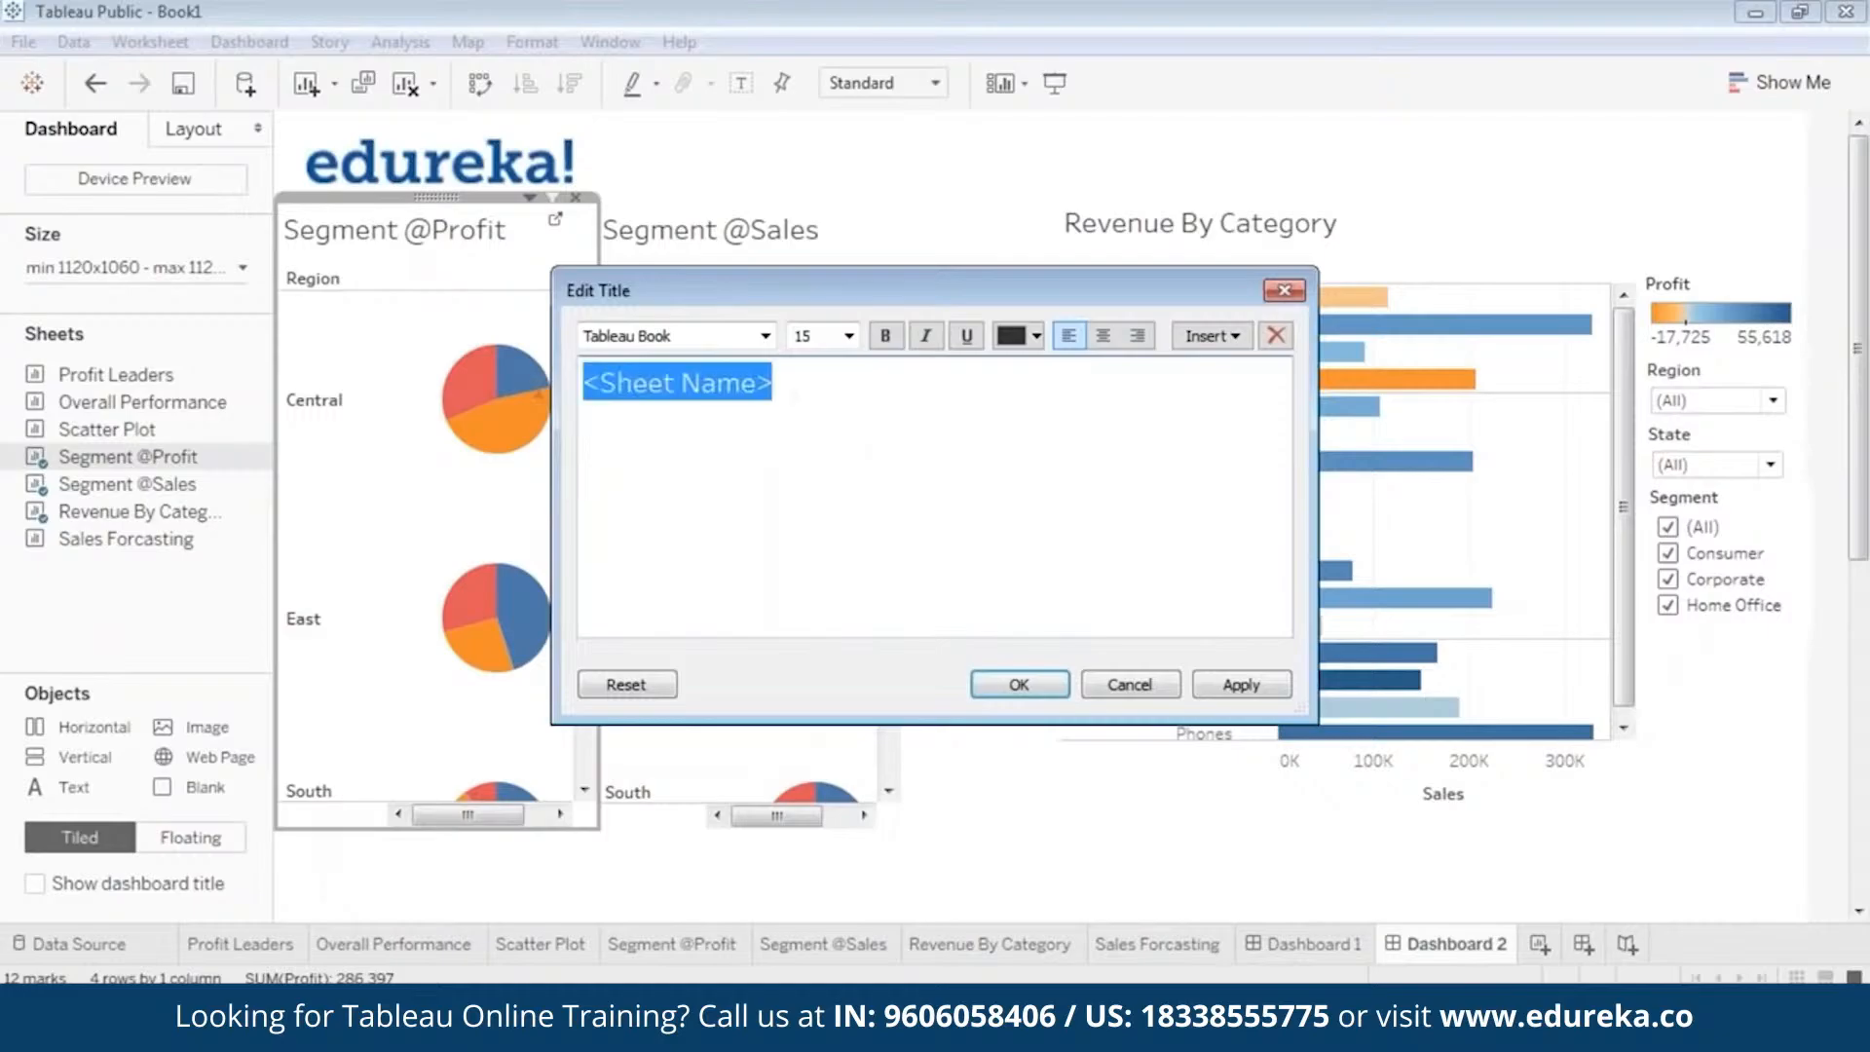
{"action": "left_click", "coordinate": [1032, 335]}
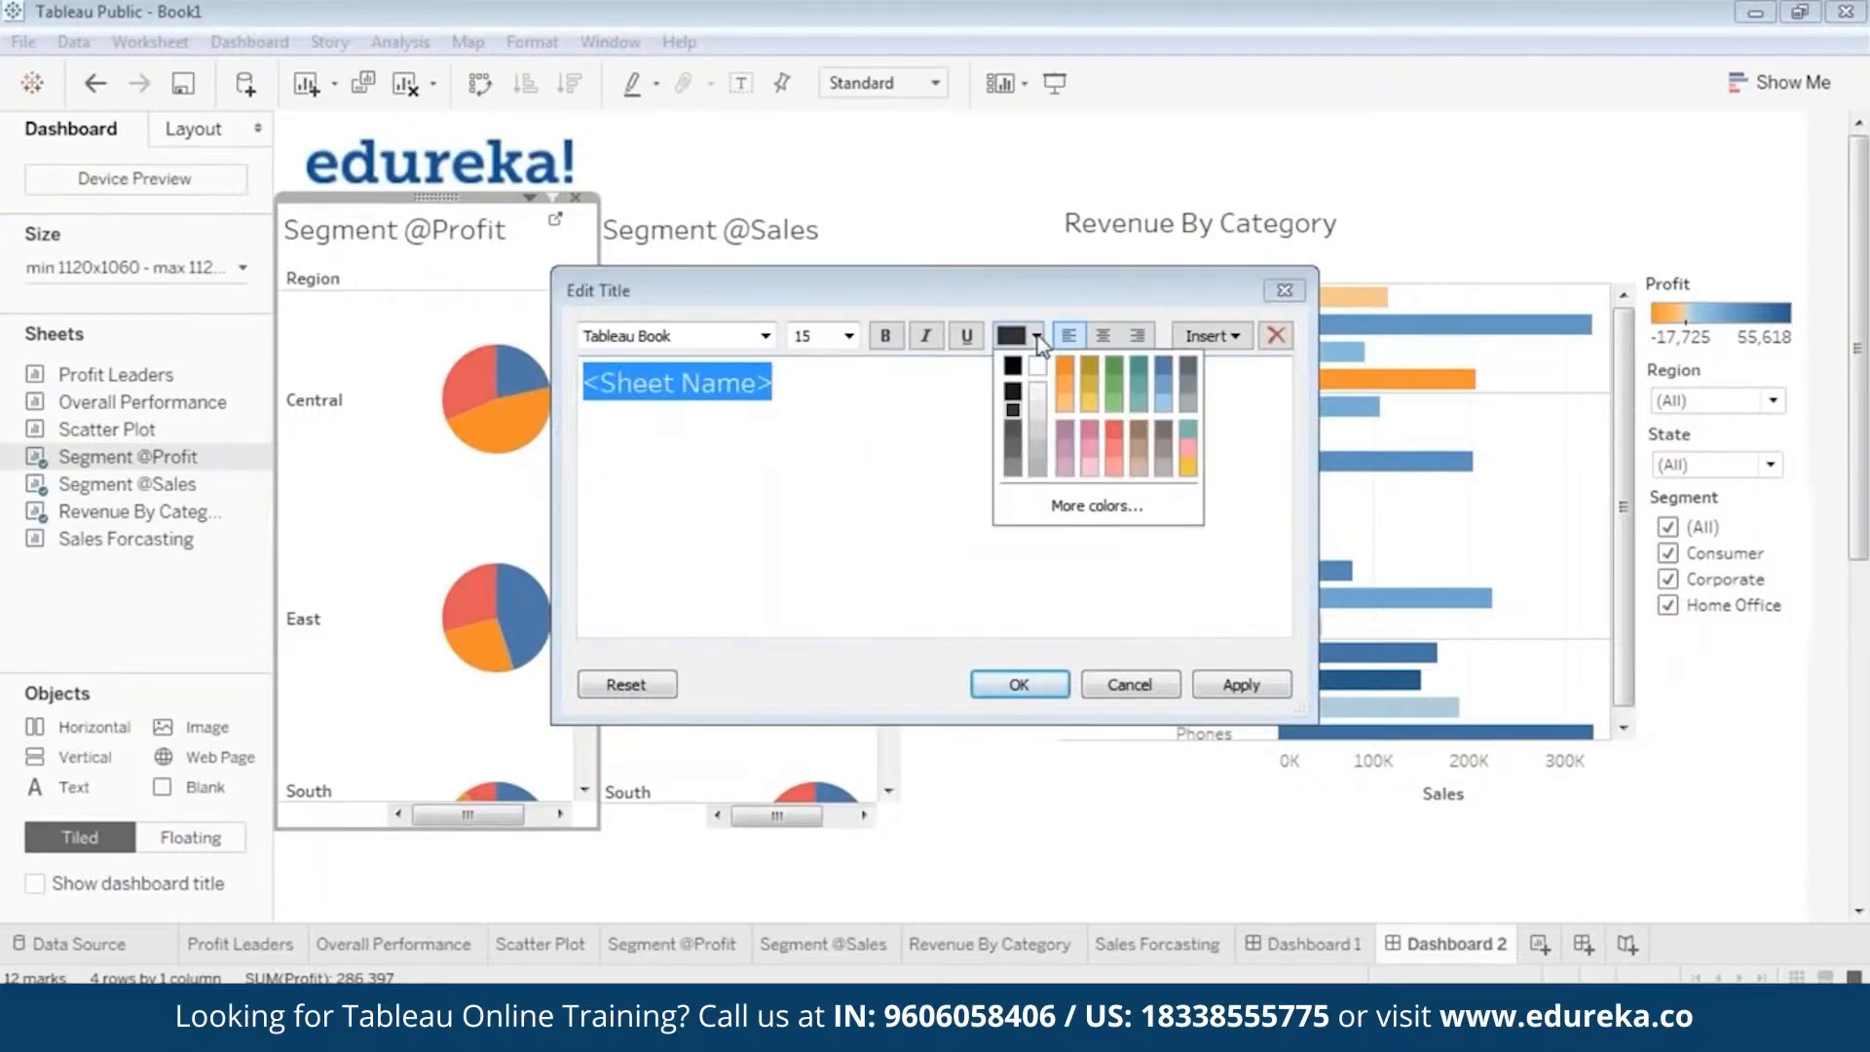
{"action": "left_click", "coordinate": [1177, 377]}
{"action": "left_click", "coordinate": [884, 336]}
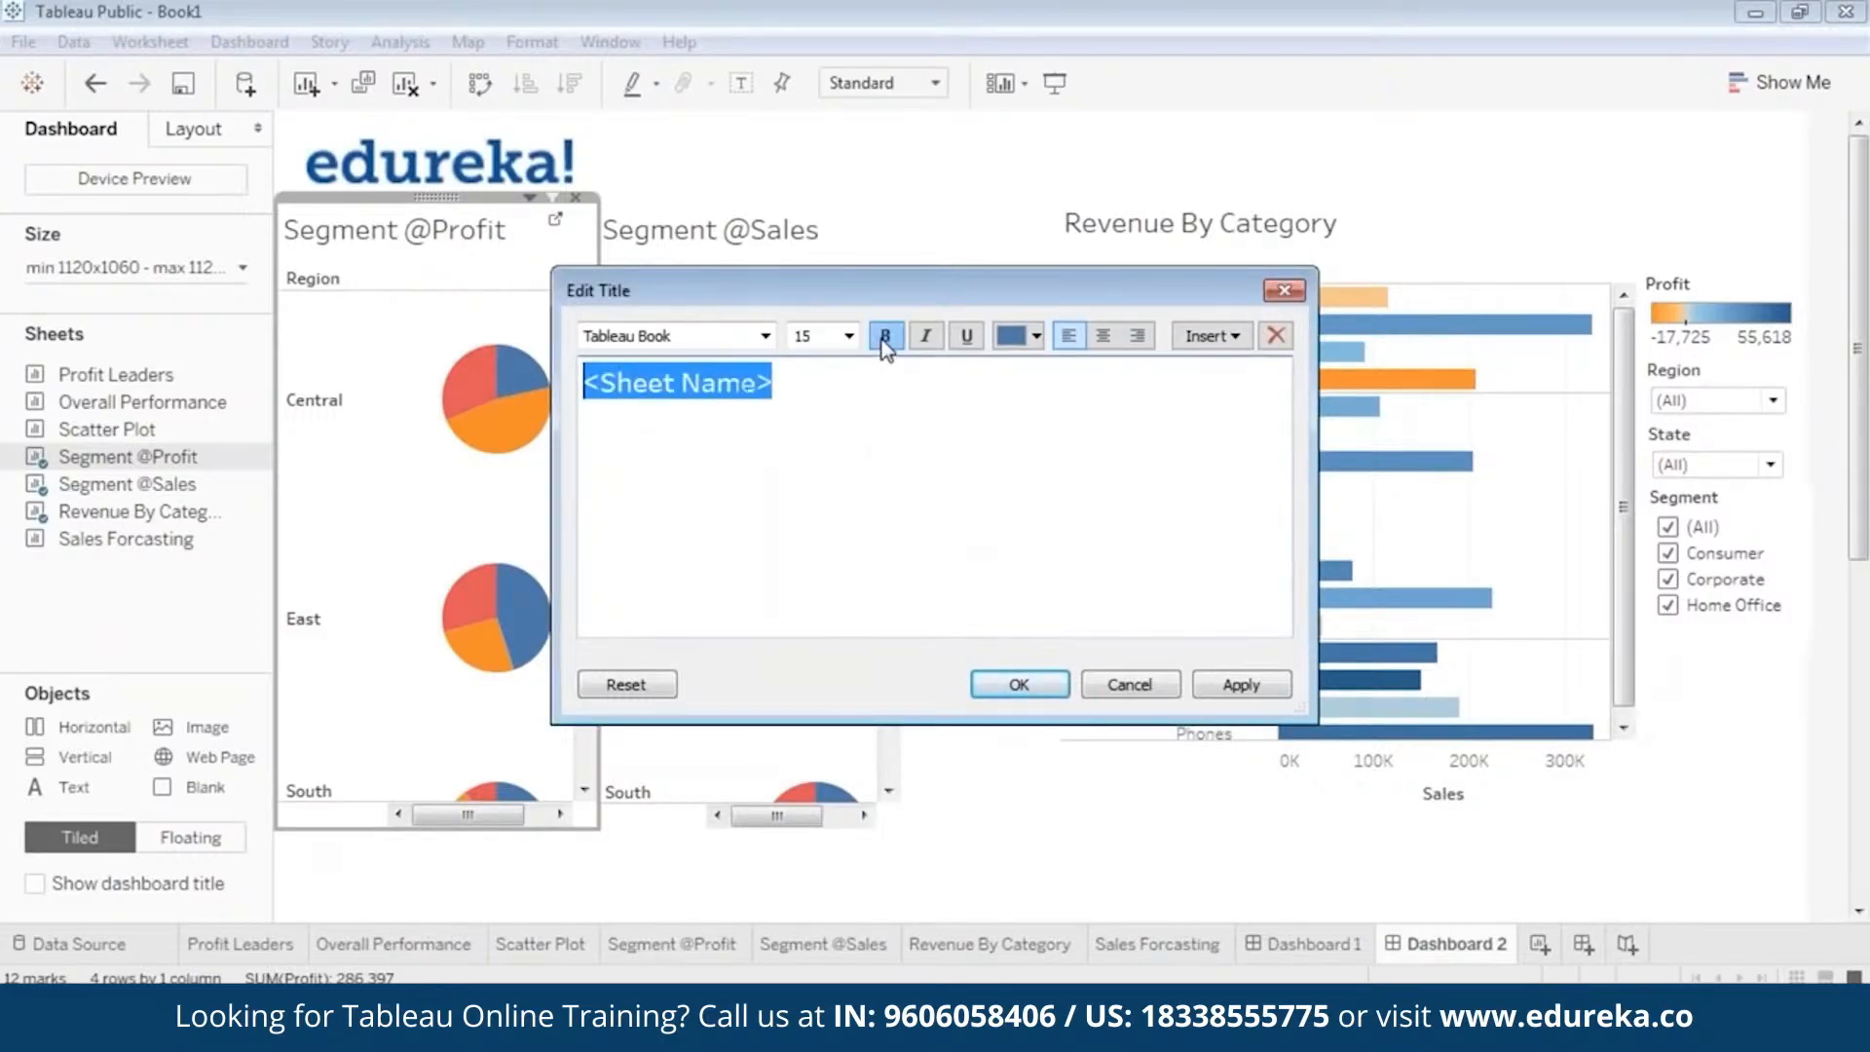
{"action": "left_click", "coordinate": [1020, 682]}
{"action": "double_click", "coordinate": [784, 232]}
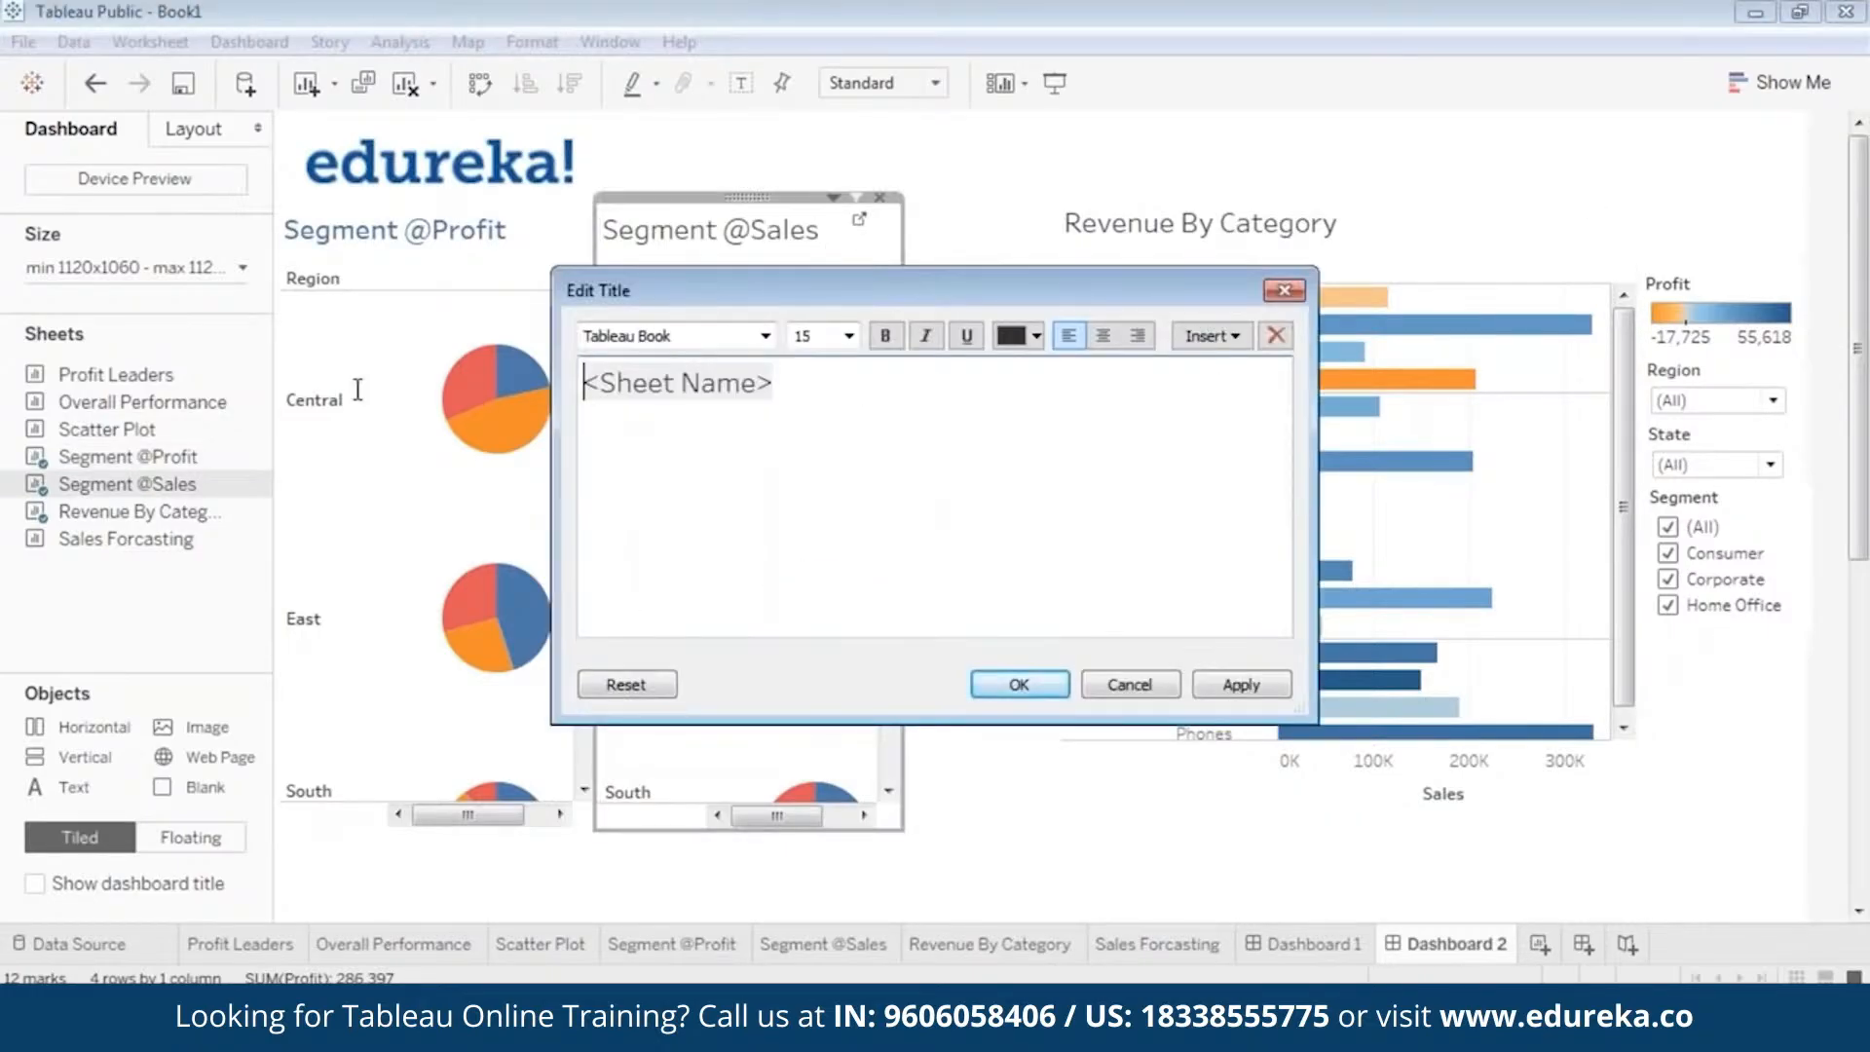
{"action": "key", "text": "ctrl+a"}
{"action": "left_click", "coordinate": [1035, 336]}
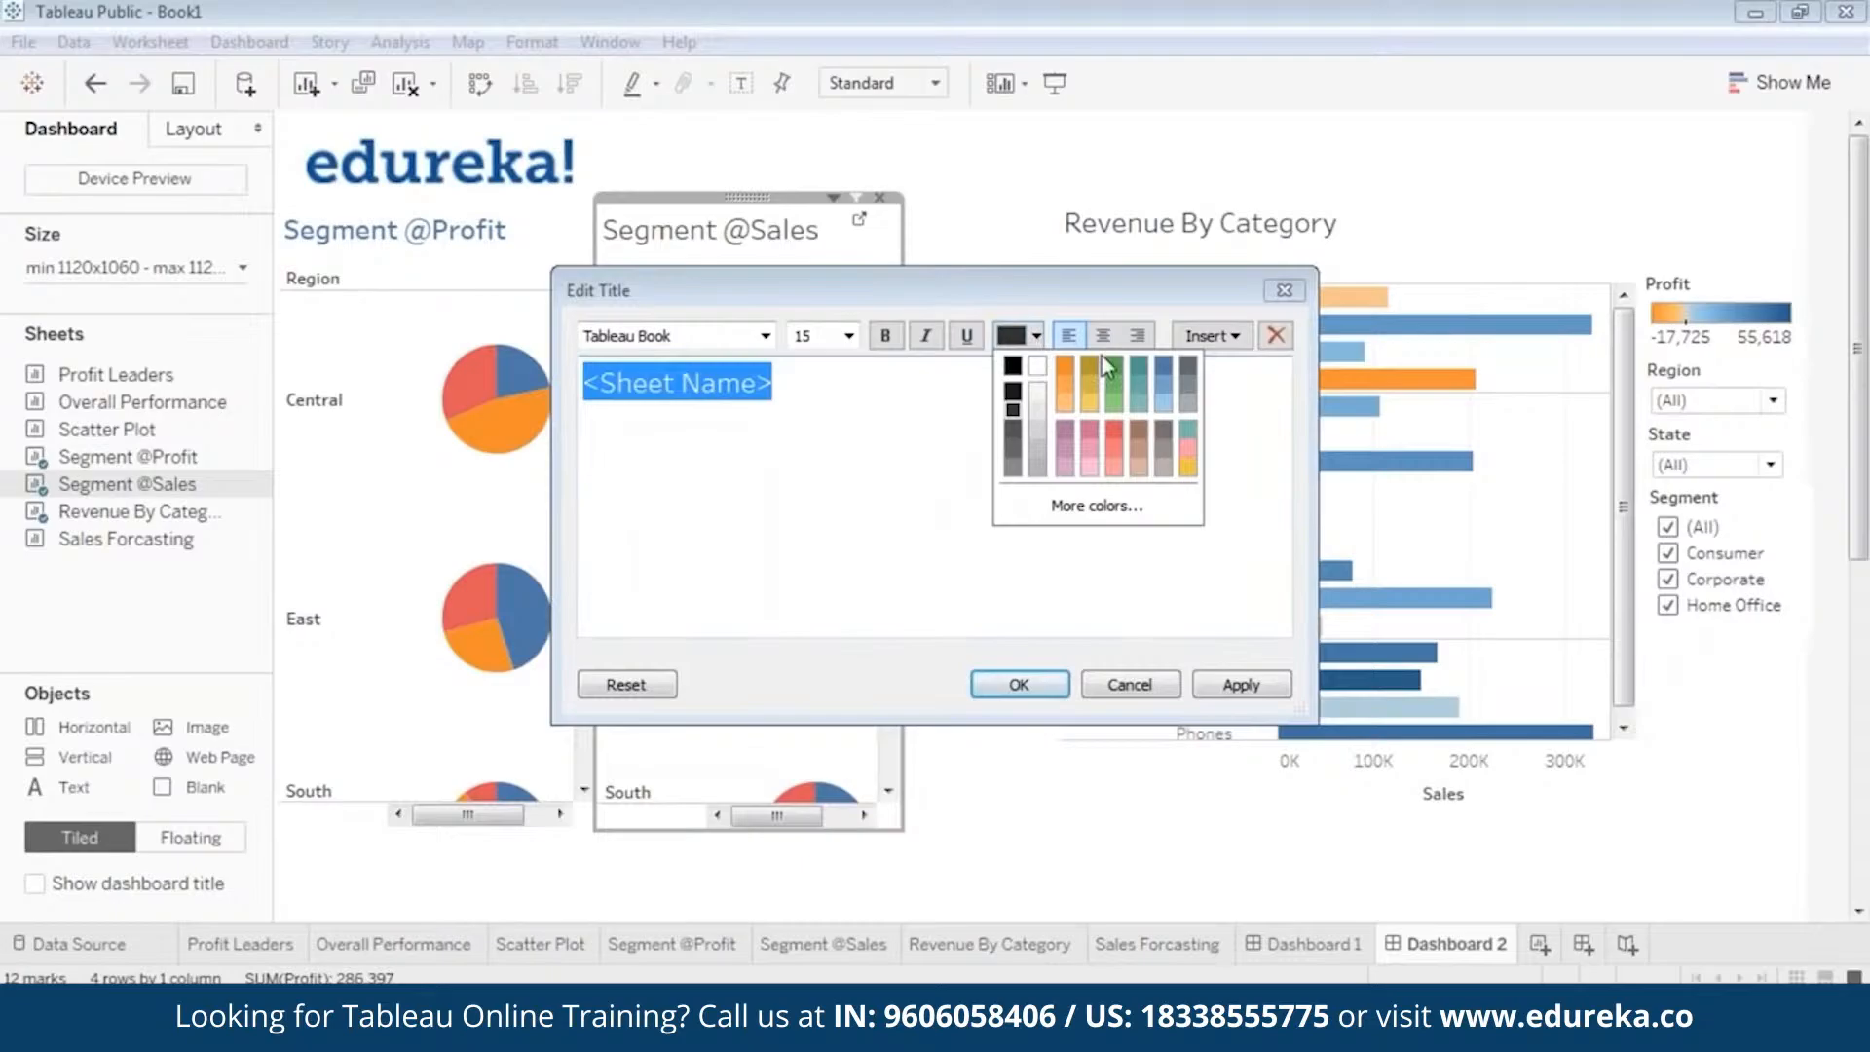
{"action": "left_click", "coordinate": [1168, 383]}
{"action": "left_click", "coordinate": [1037, 336]}
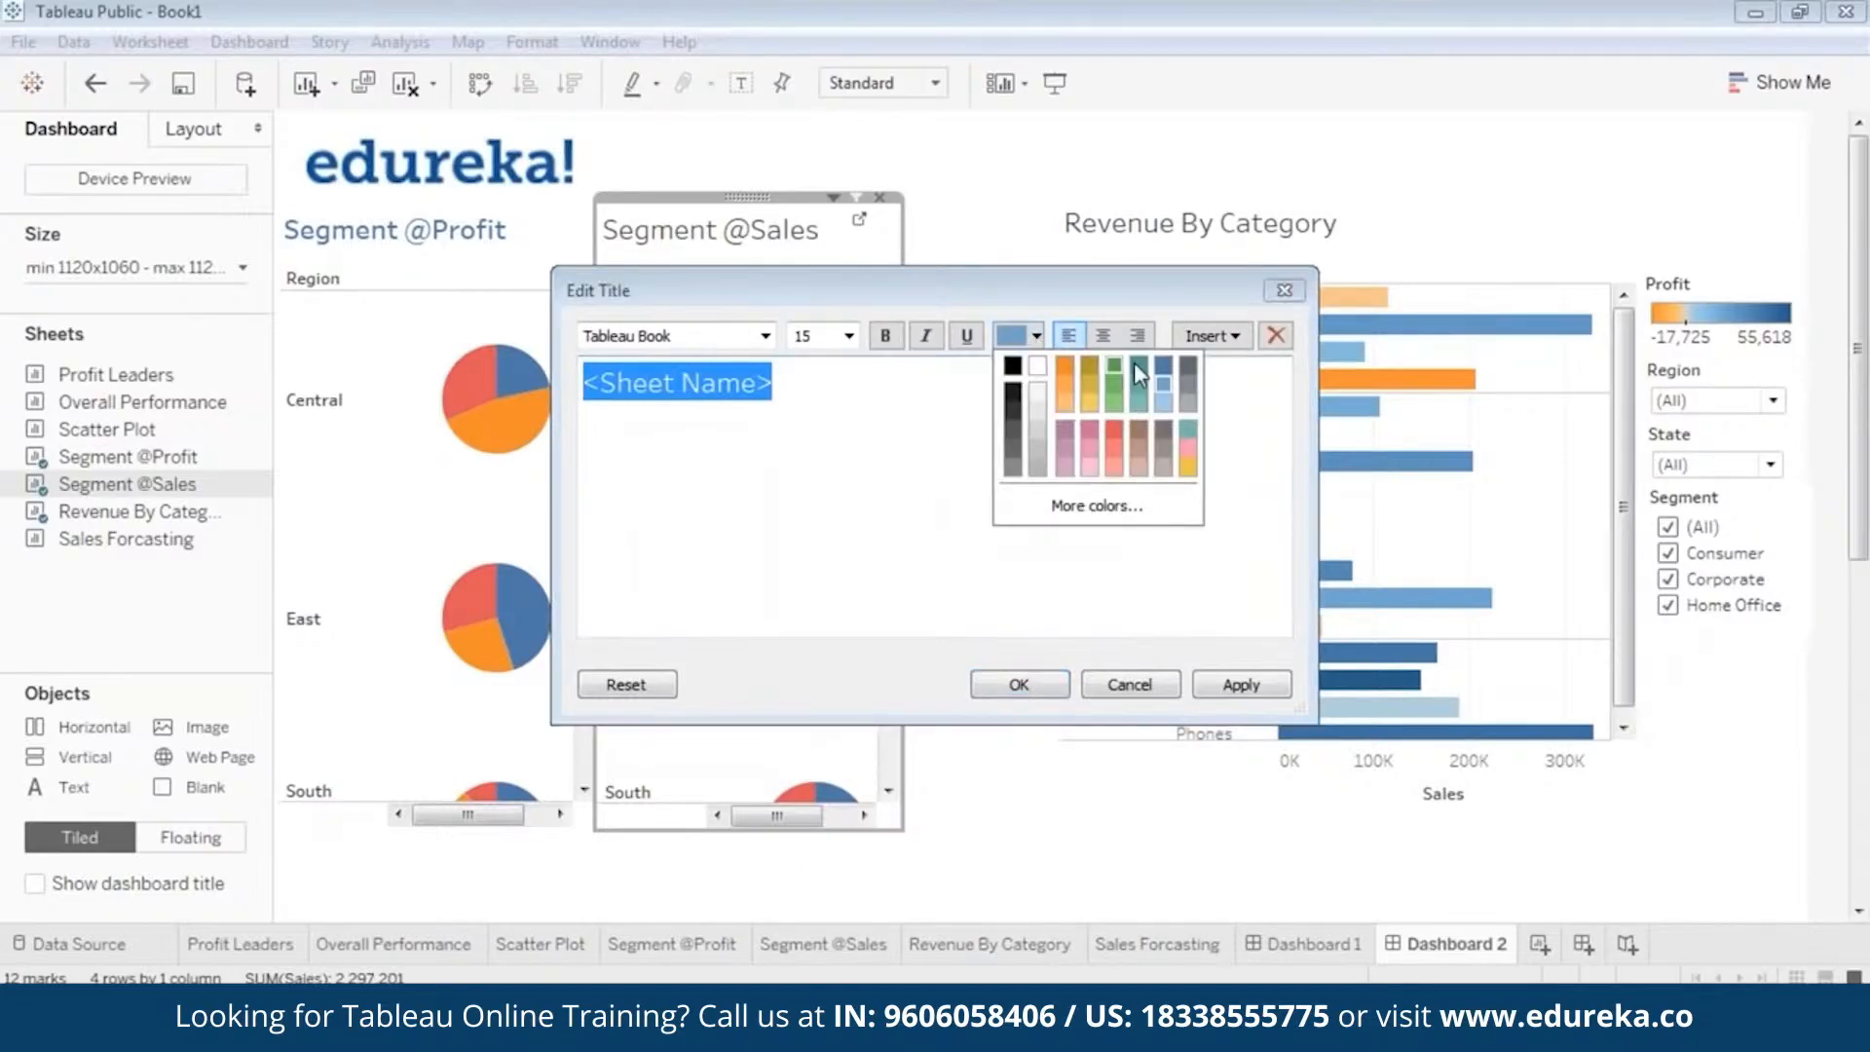
{"action": "left_click", "coordinate": [1160, 369]}
{"action": "left_click", "coordinate": [883, 337]}
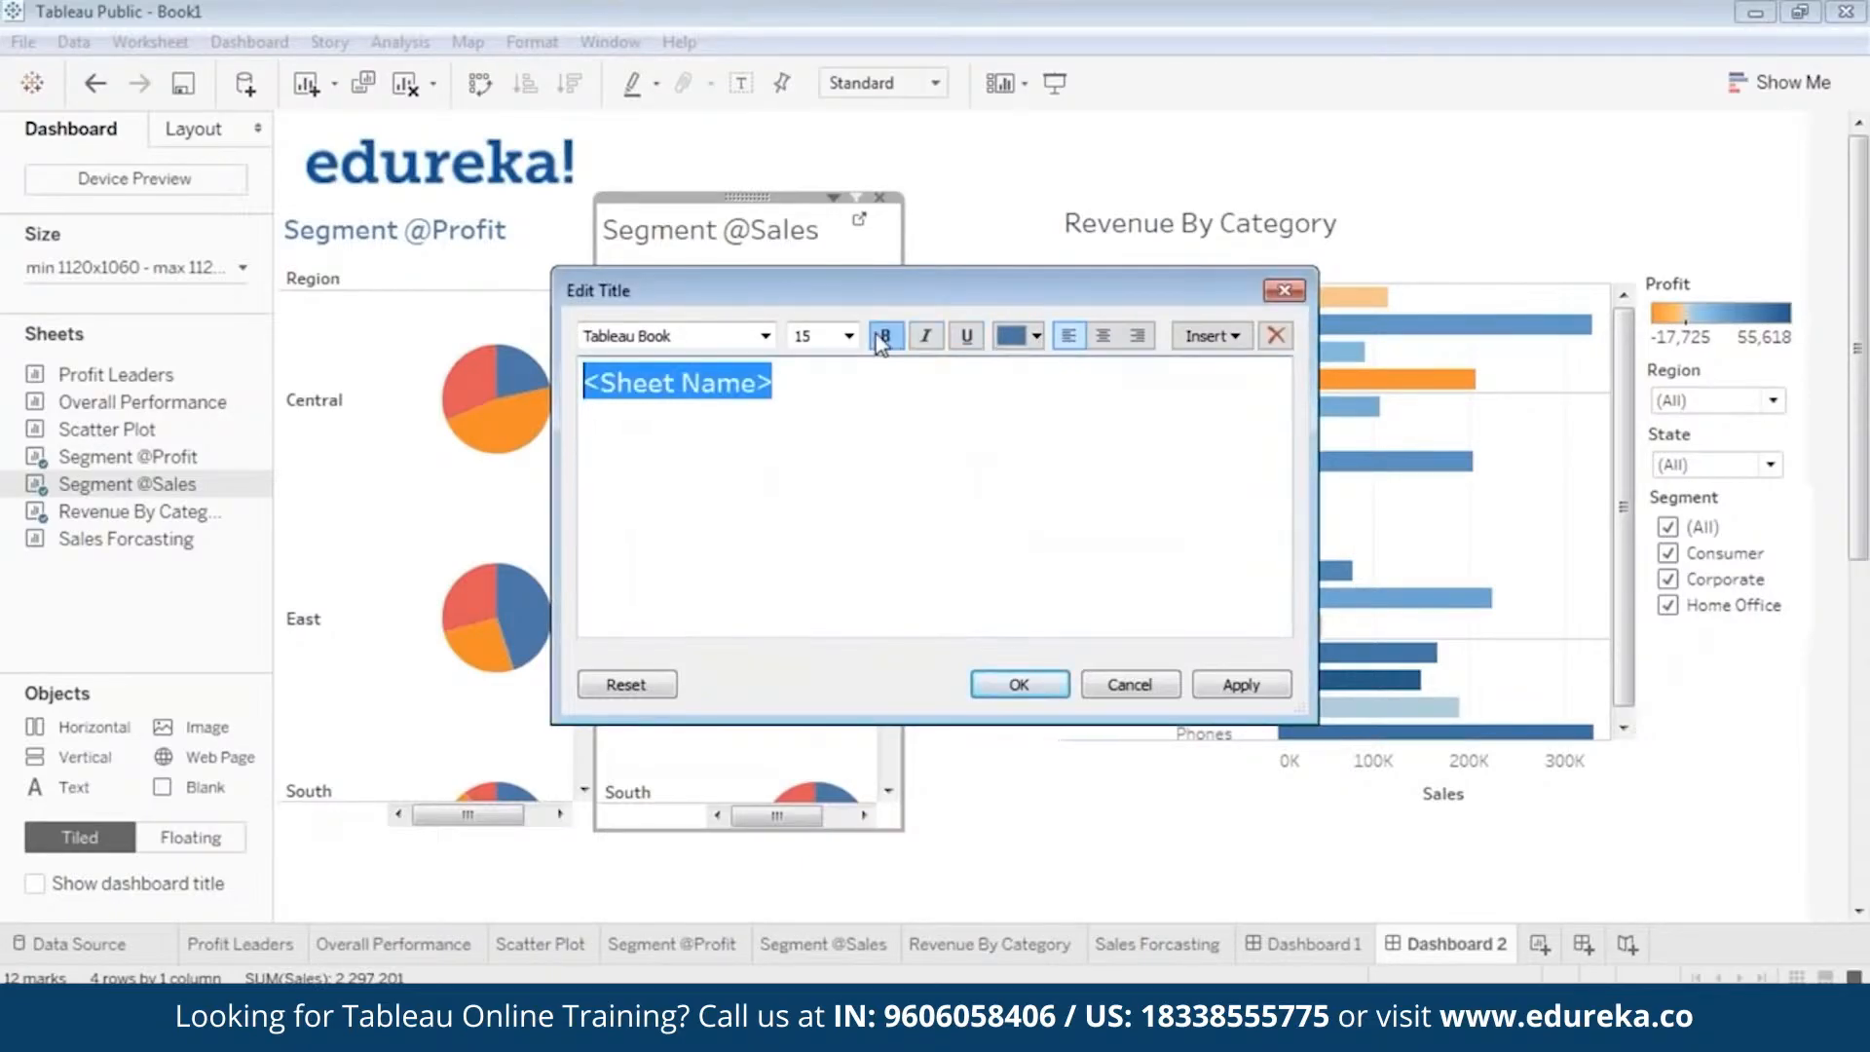
{"action": "left_click", "coordinate": [1128, 683]}
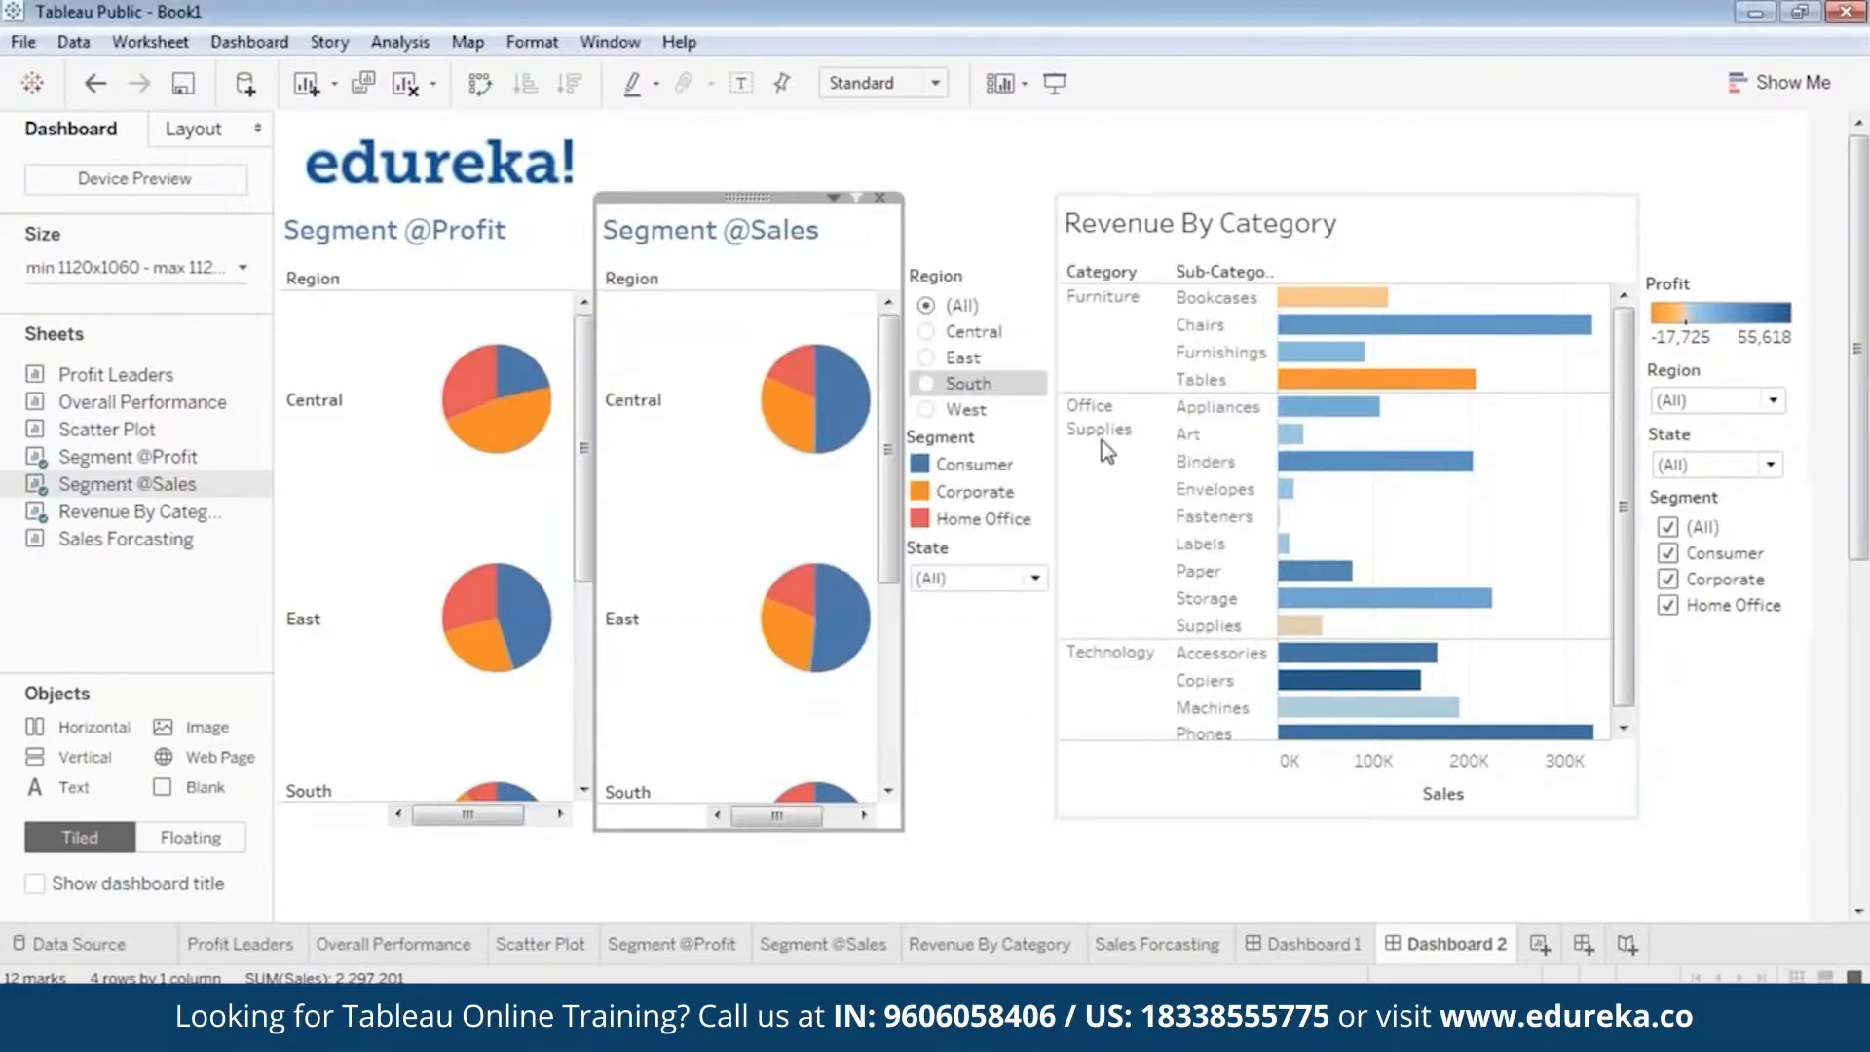
Make the Revenue By Category title bold and dark blue to match the segment titles.
{"action": "double_click", "coordinate": [1199, 252]}
{"action": "left_click_drag", "start_coordinate": [625, 381], "coordinate": [1062, 361]}
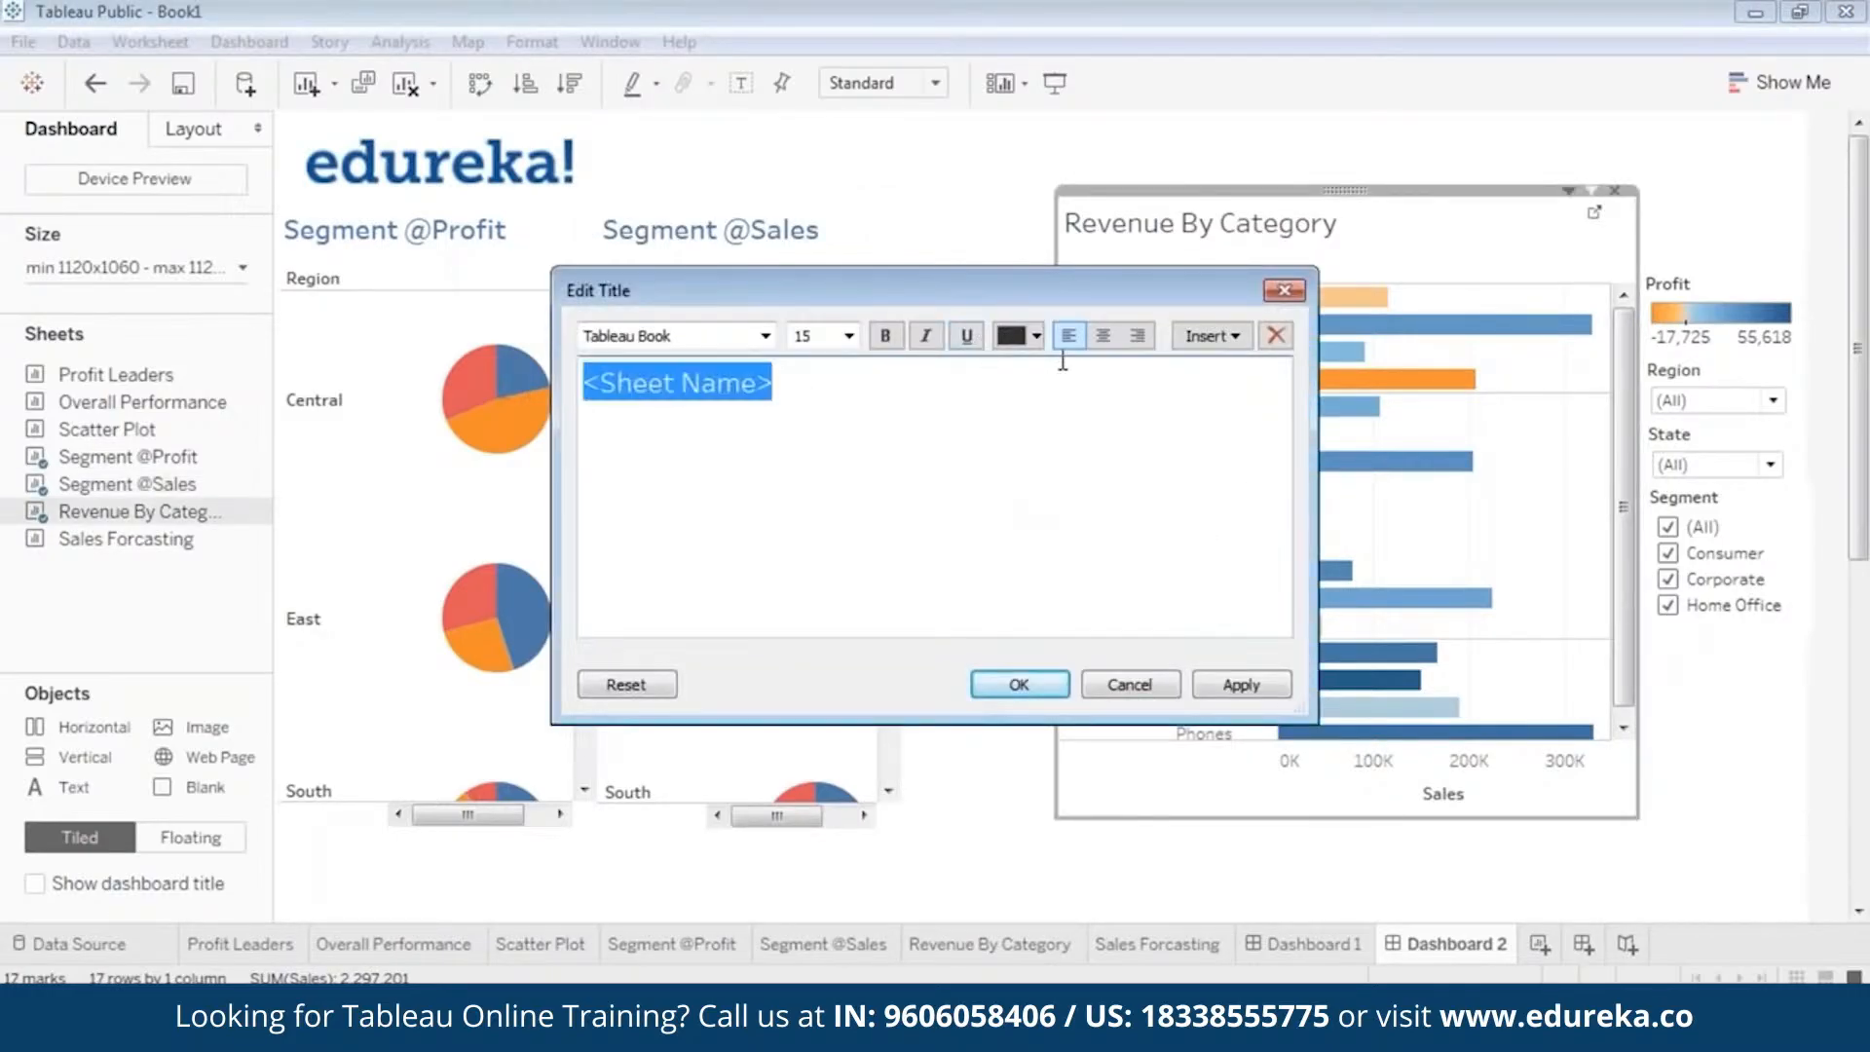
{"action": "left_click", "coordinate": [1038, 337]}
{"action": "left_click", "coordinate": [1168, 361]}
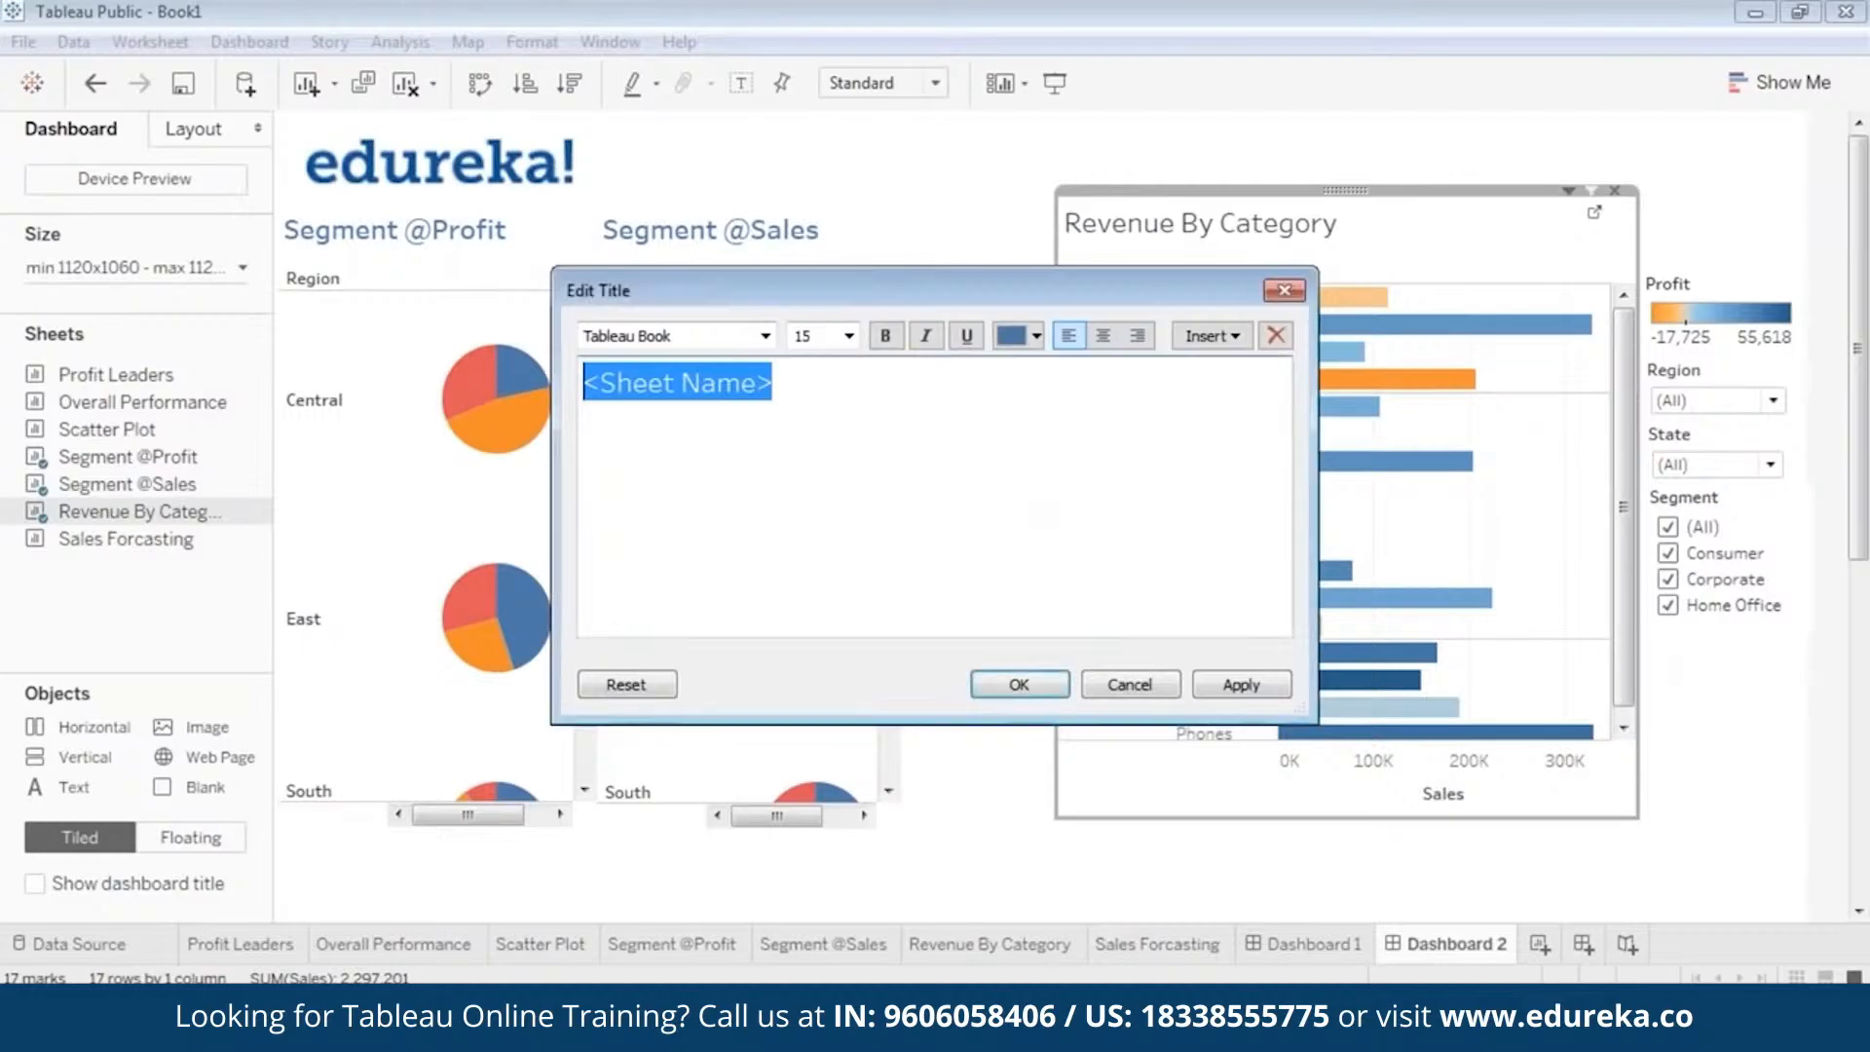
{"action": "left_click", "coordinate": [885, 336]}
{"action": "left_click", "coordinate": [1241, 684]}
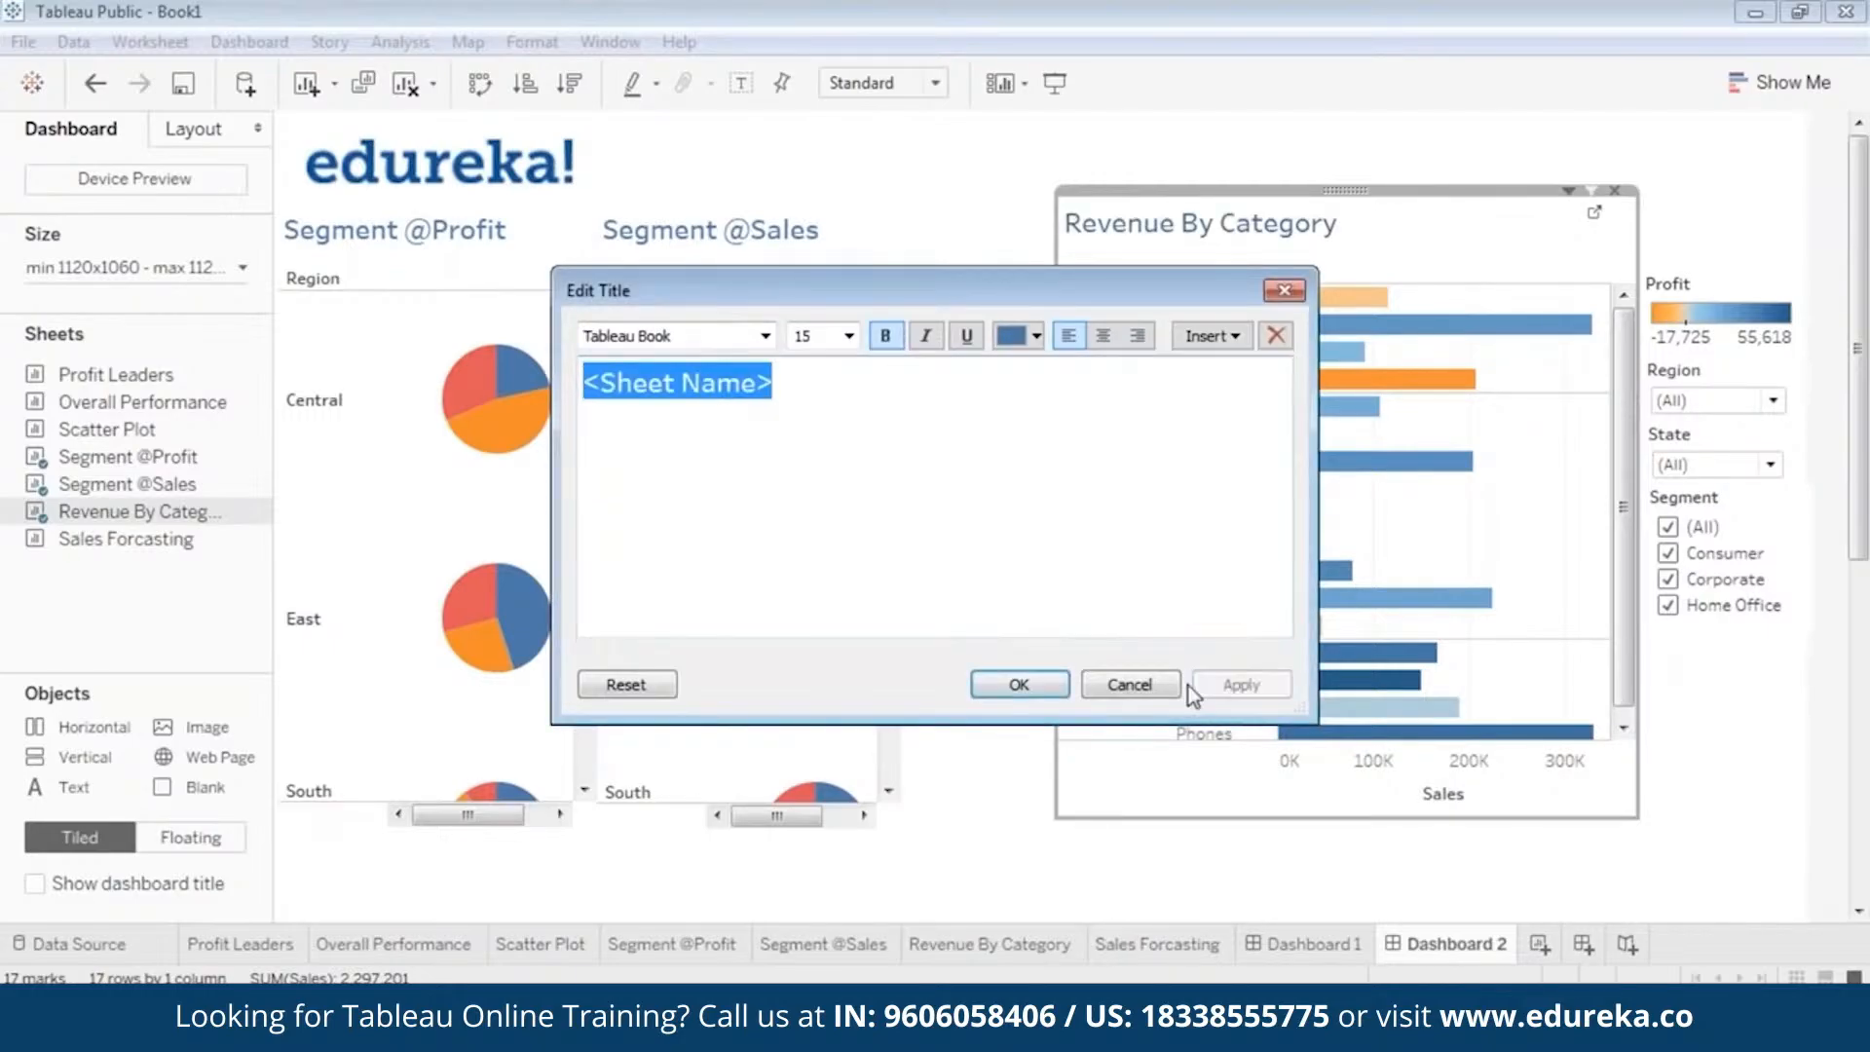
{"action": "left_click", "coordinate": [1042, 687]}
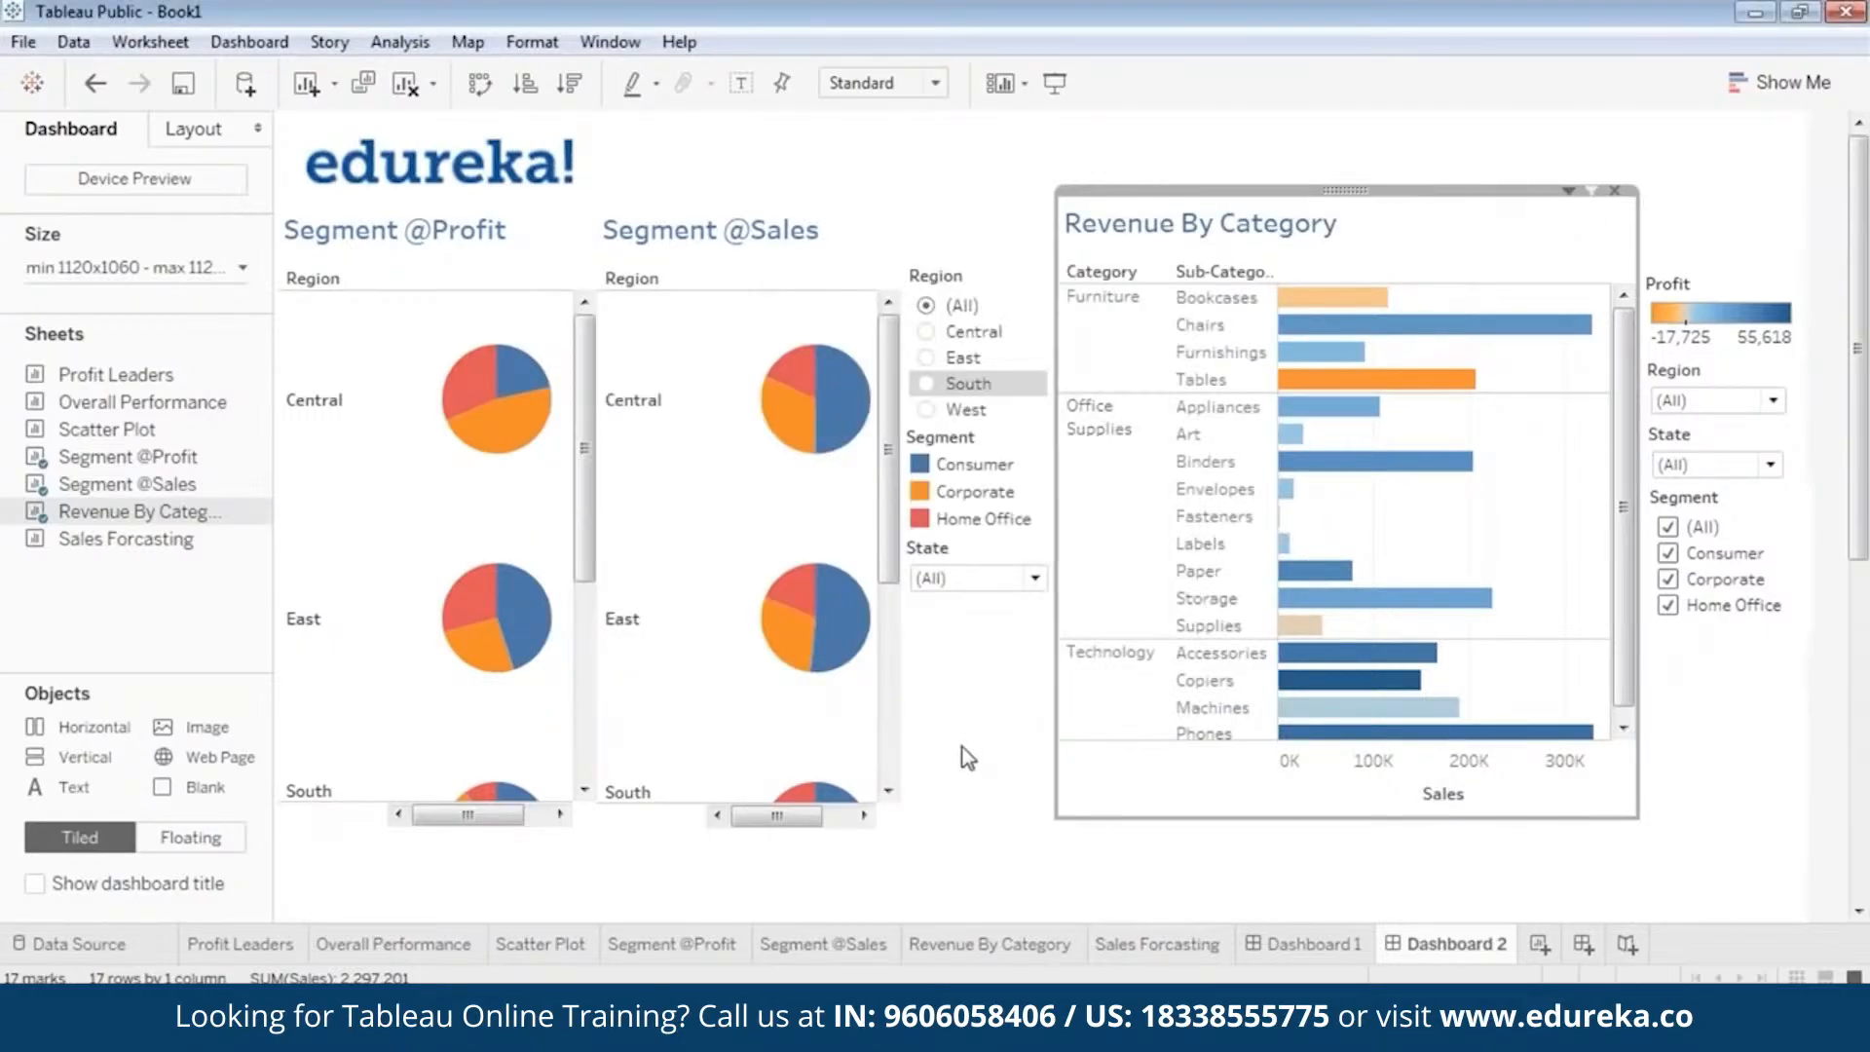
{"action": "left_click", "coordinate": [1021, 796]}
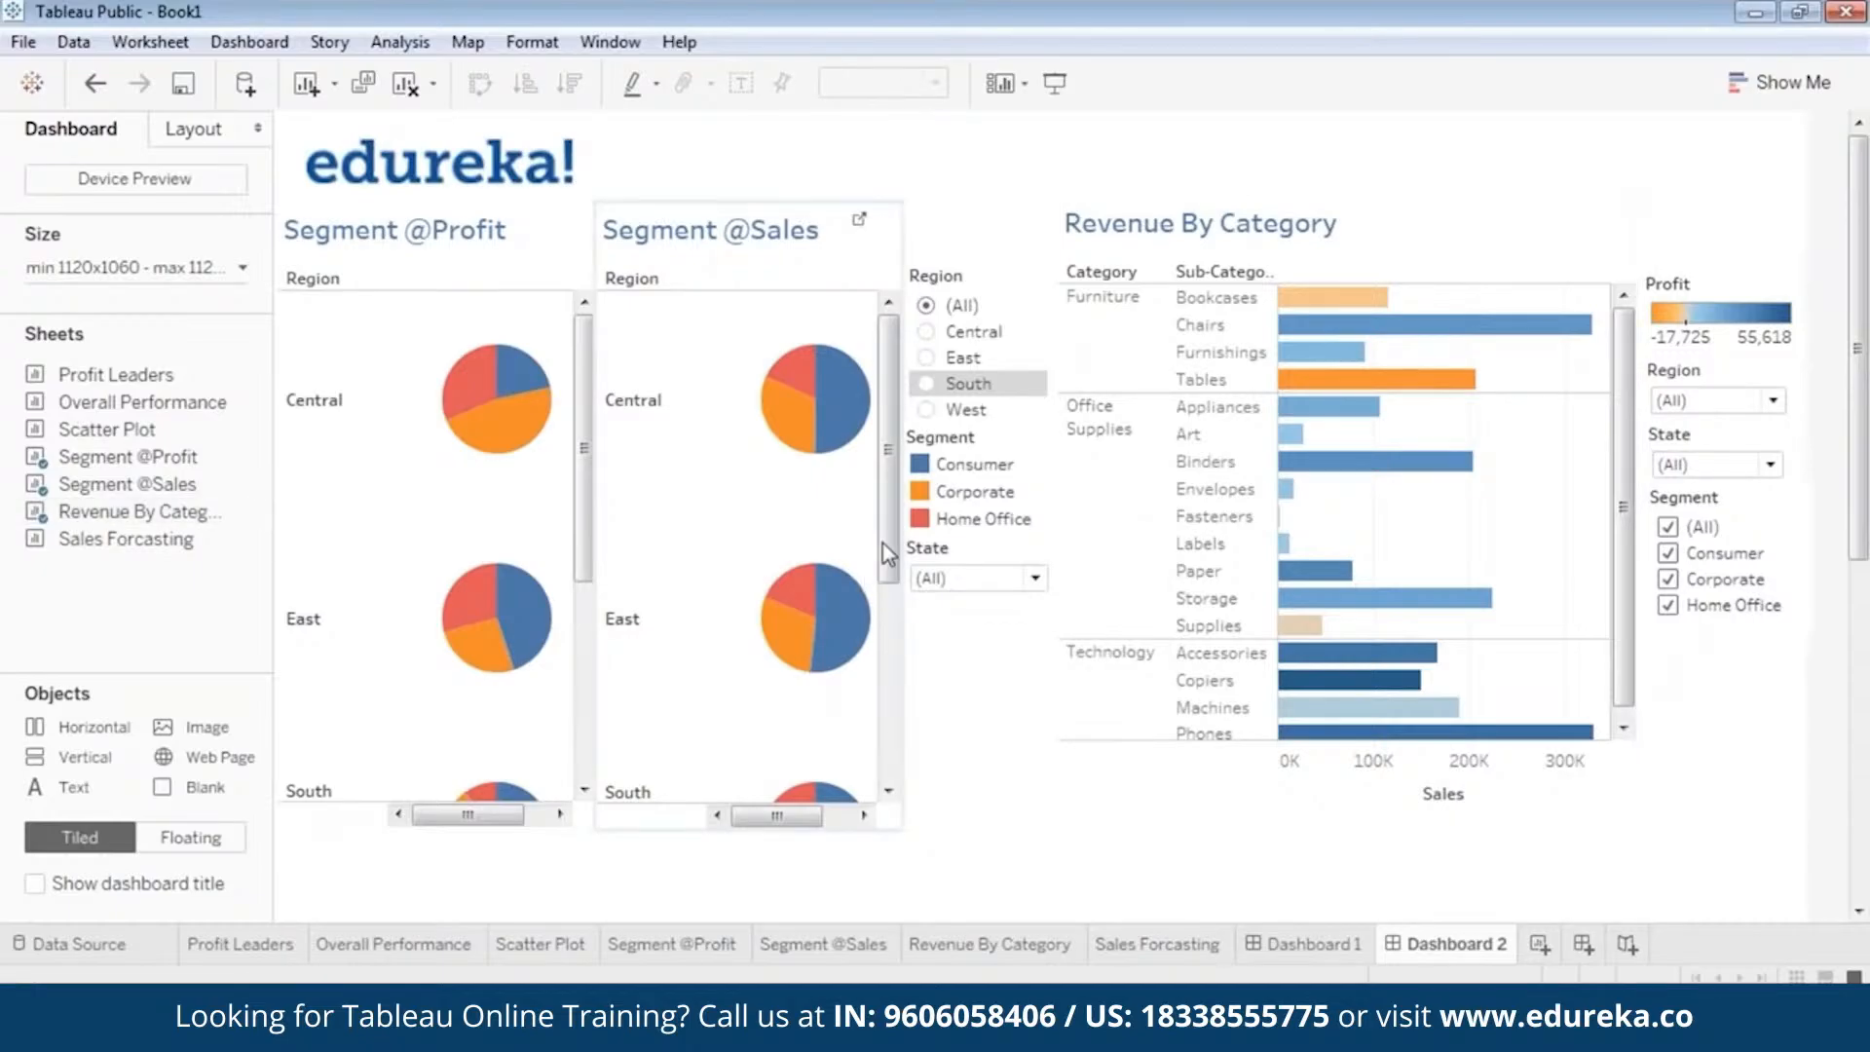
{"action": "left_click_drag", "start_coordinate": [888, 531], "coordinate": [880, 484]}
{"action": "left_click_drag", "start_coordinate": [583, 418], "coordinate": [563, 609]}
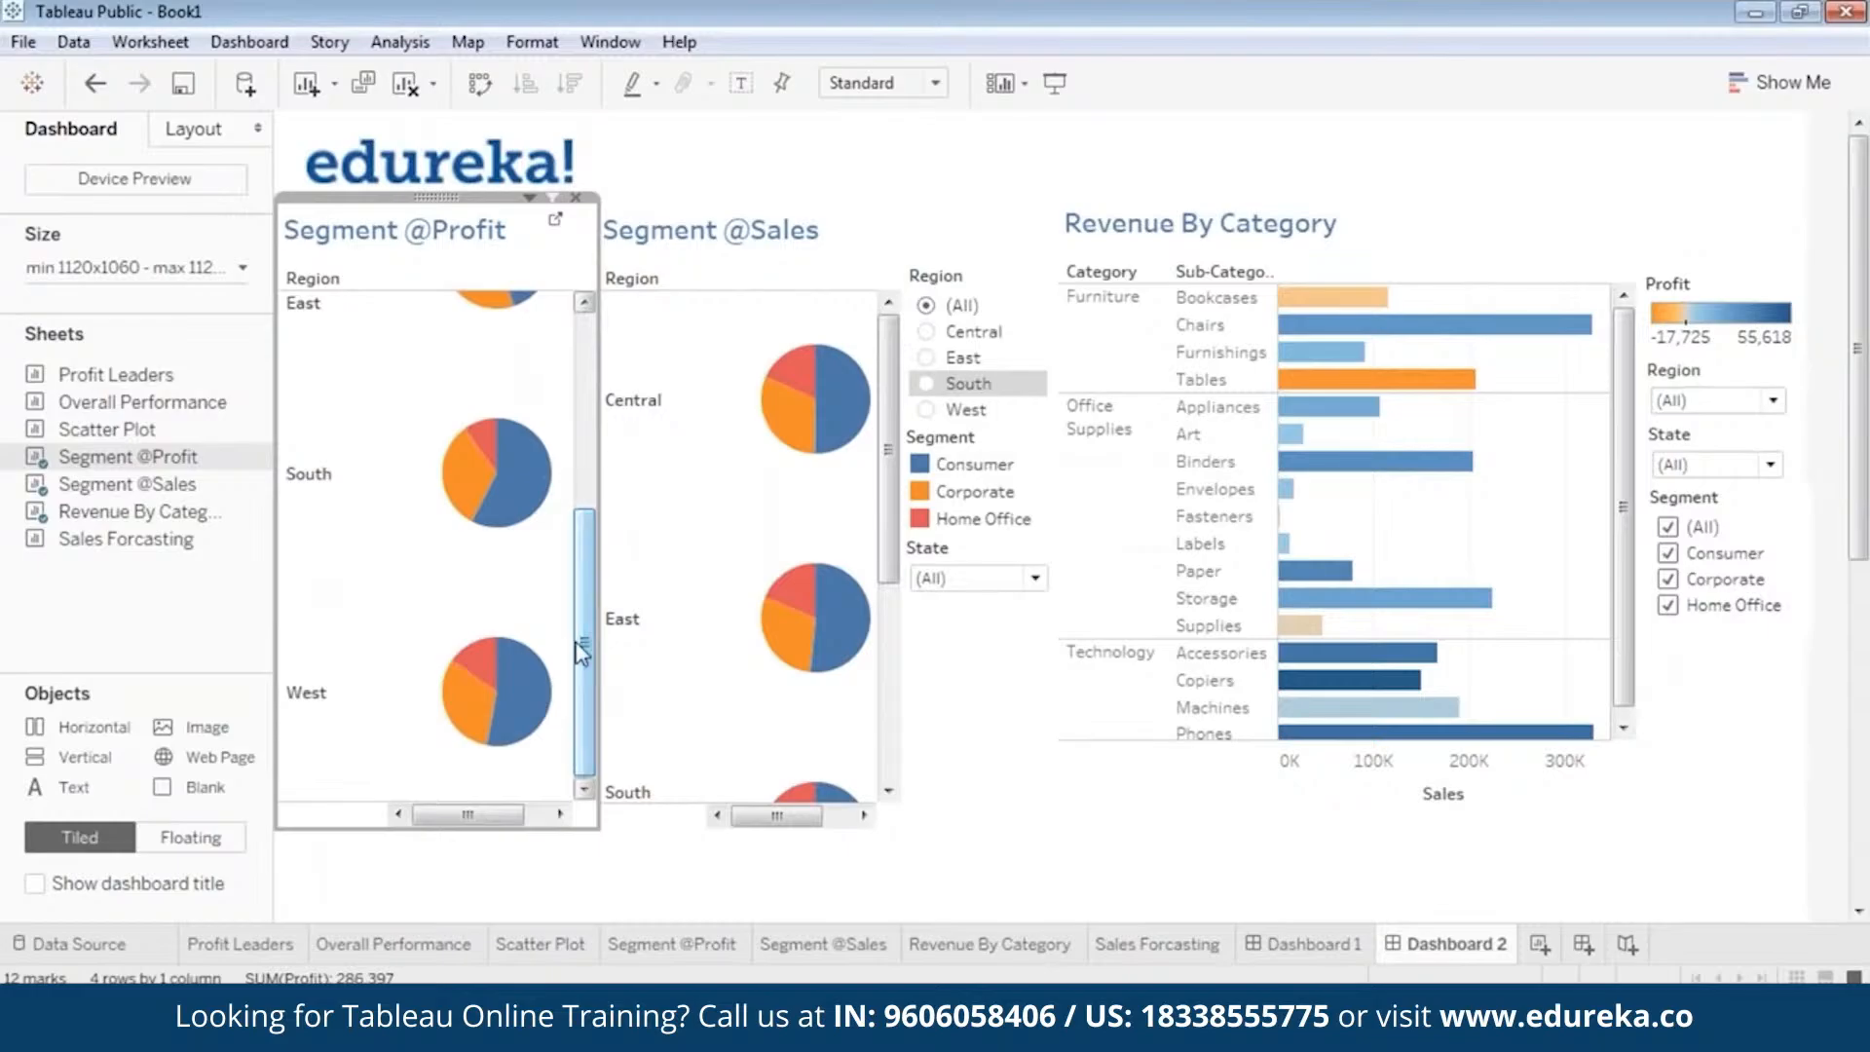
{"action": "left_click_drag", "start_coordinate": [585, 662], "coordinate": [584, 463]}
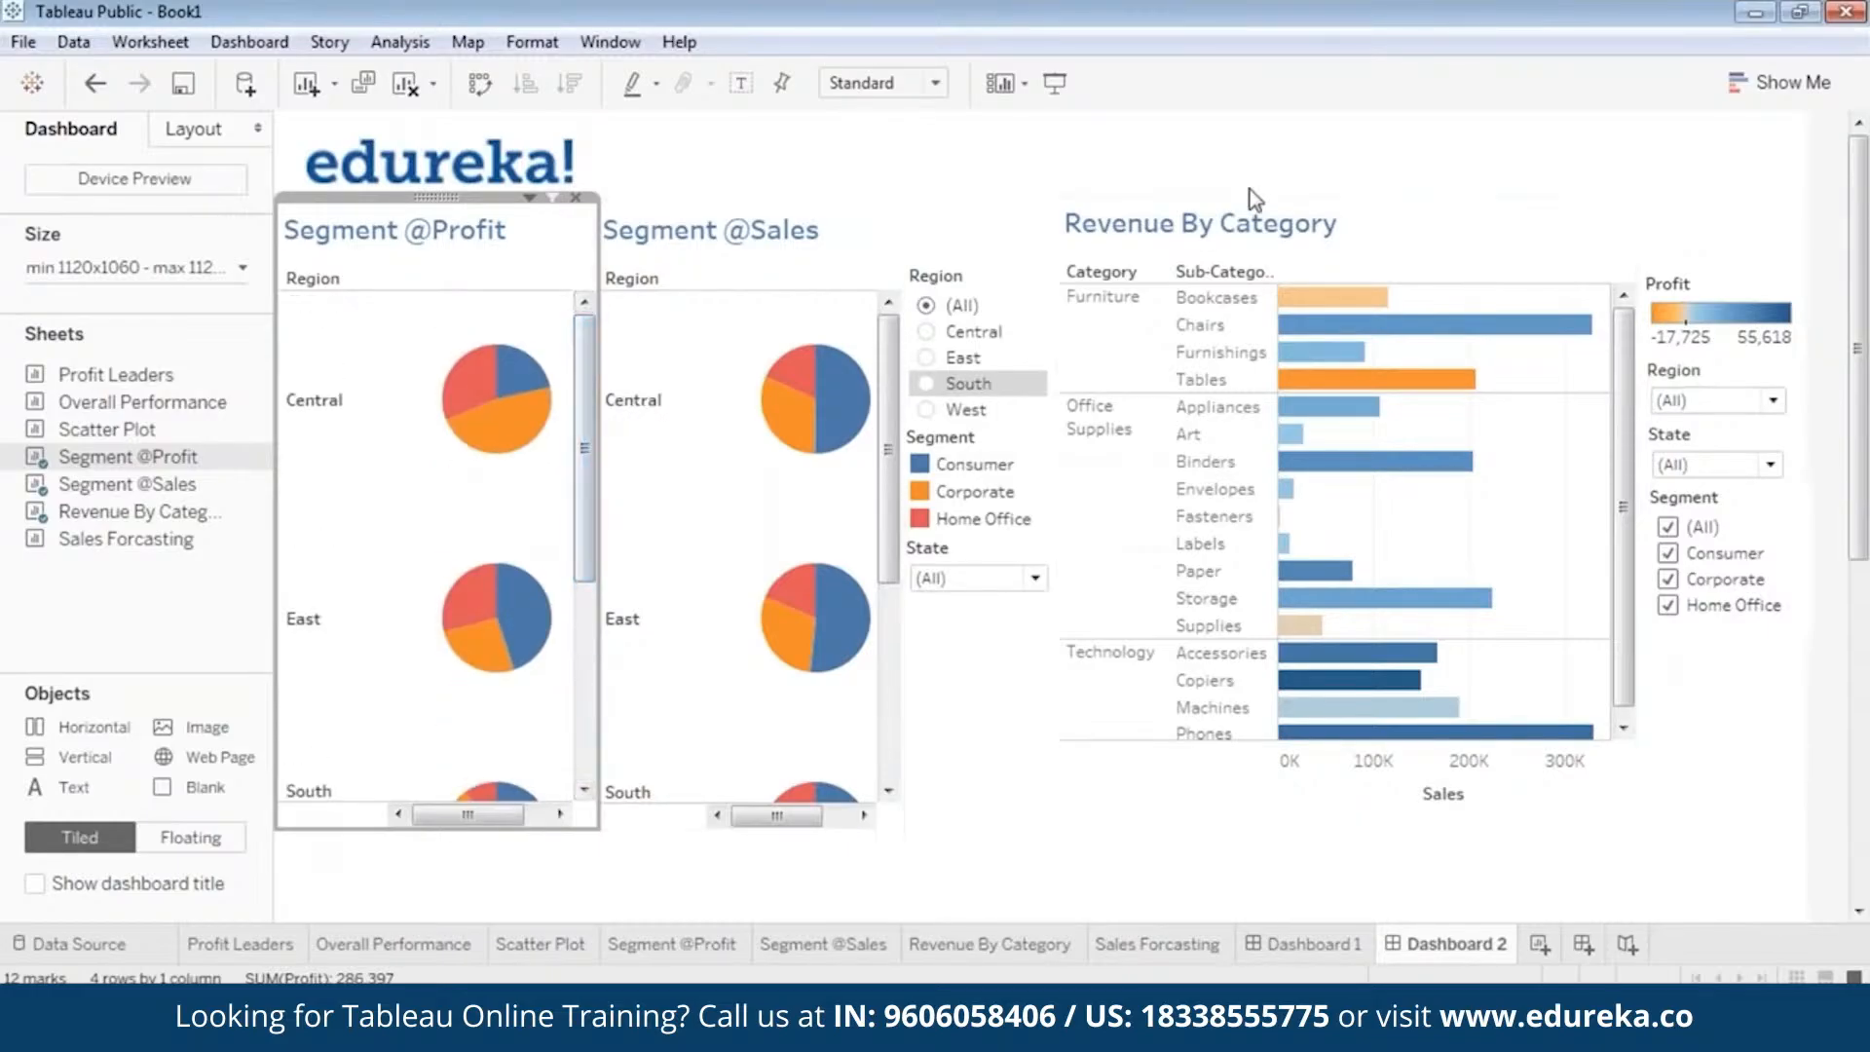
{"action": "left_click", "coordinate": [1844, 51]}
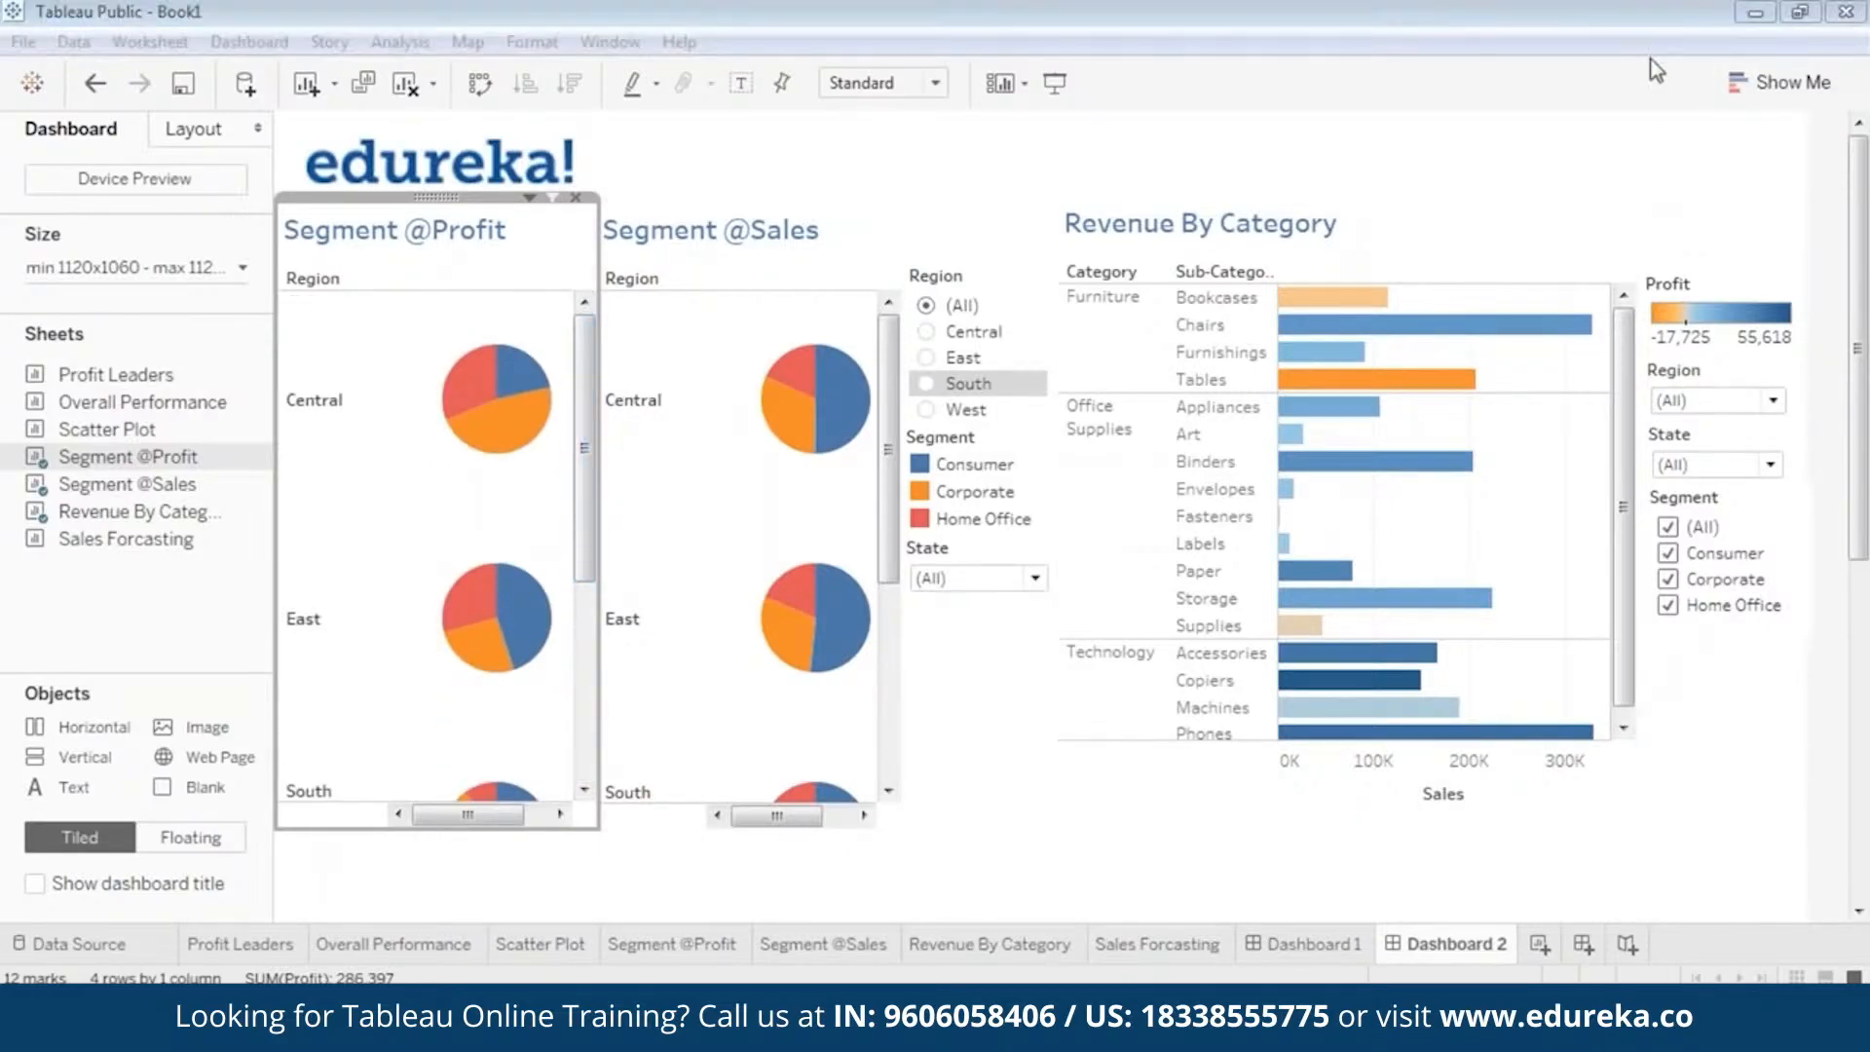
{"action": "left_click", "coordinate": [1476, 58]}
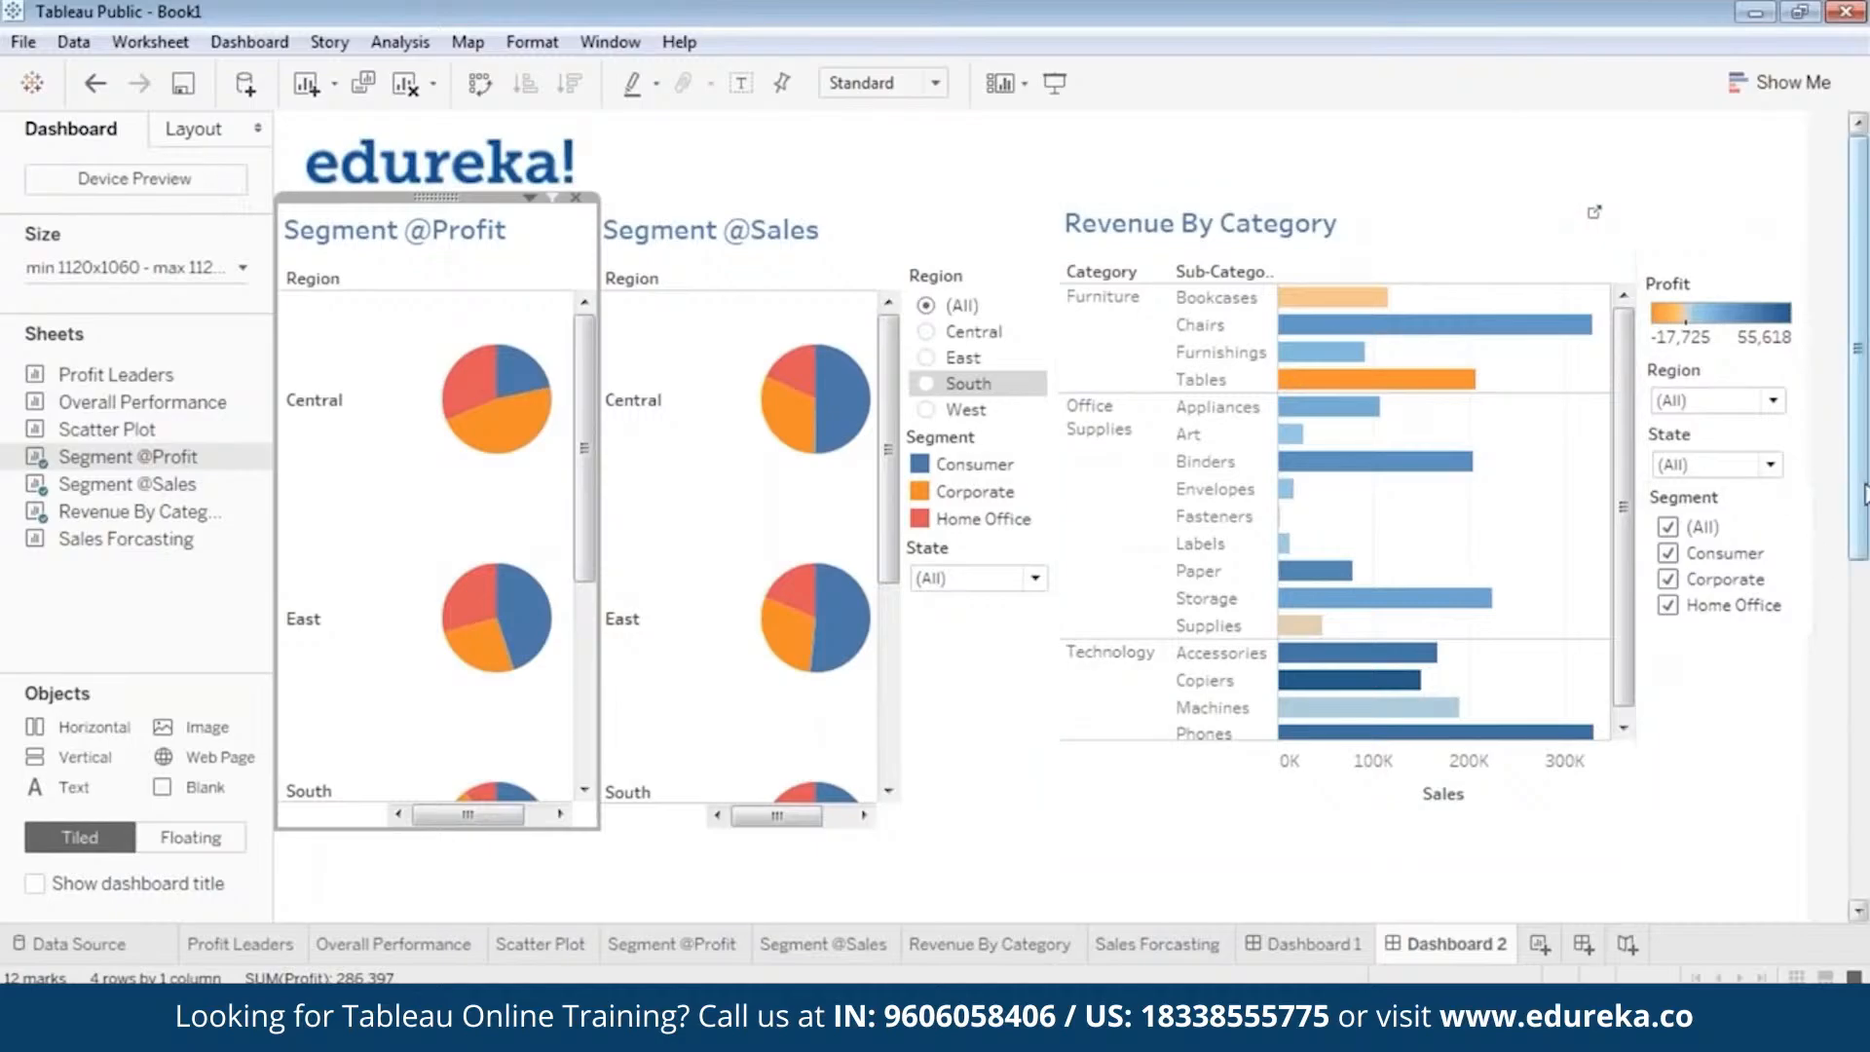
Add the Sales Forcasting sheet to the dashboard as a floating view and move it clear of the edureka! logo.
{"action": "scroll", "coordinate": [1863, 492], "scroll_direction": "down", "scroll_amount": 5}
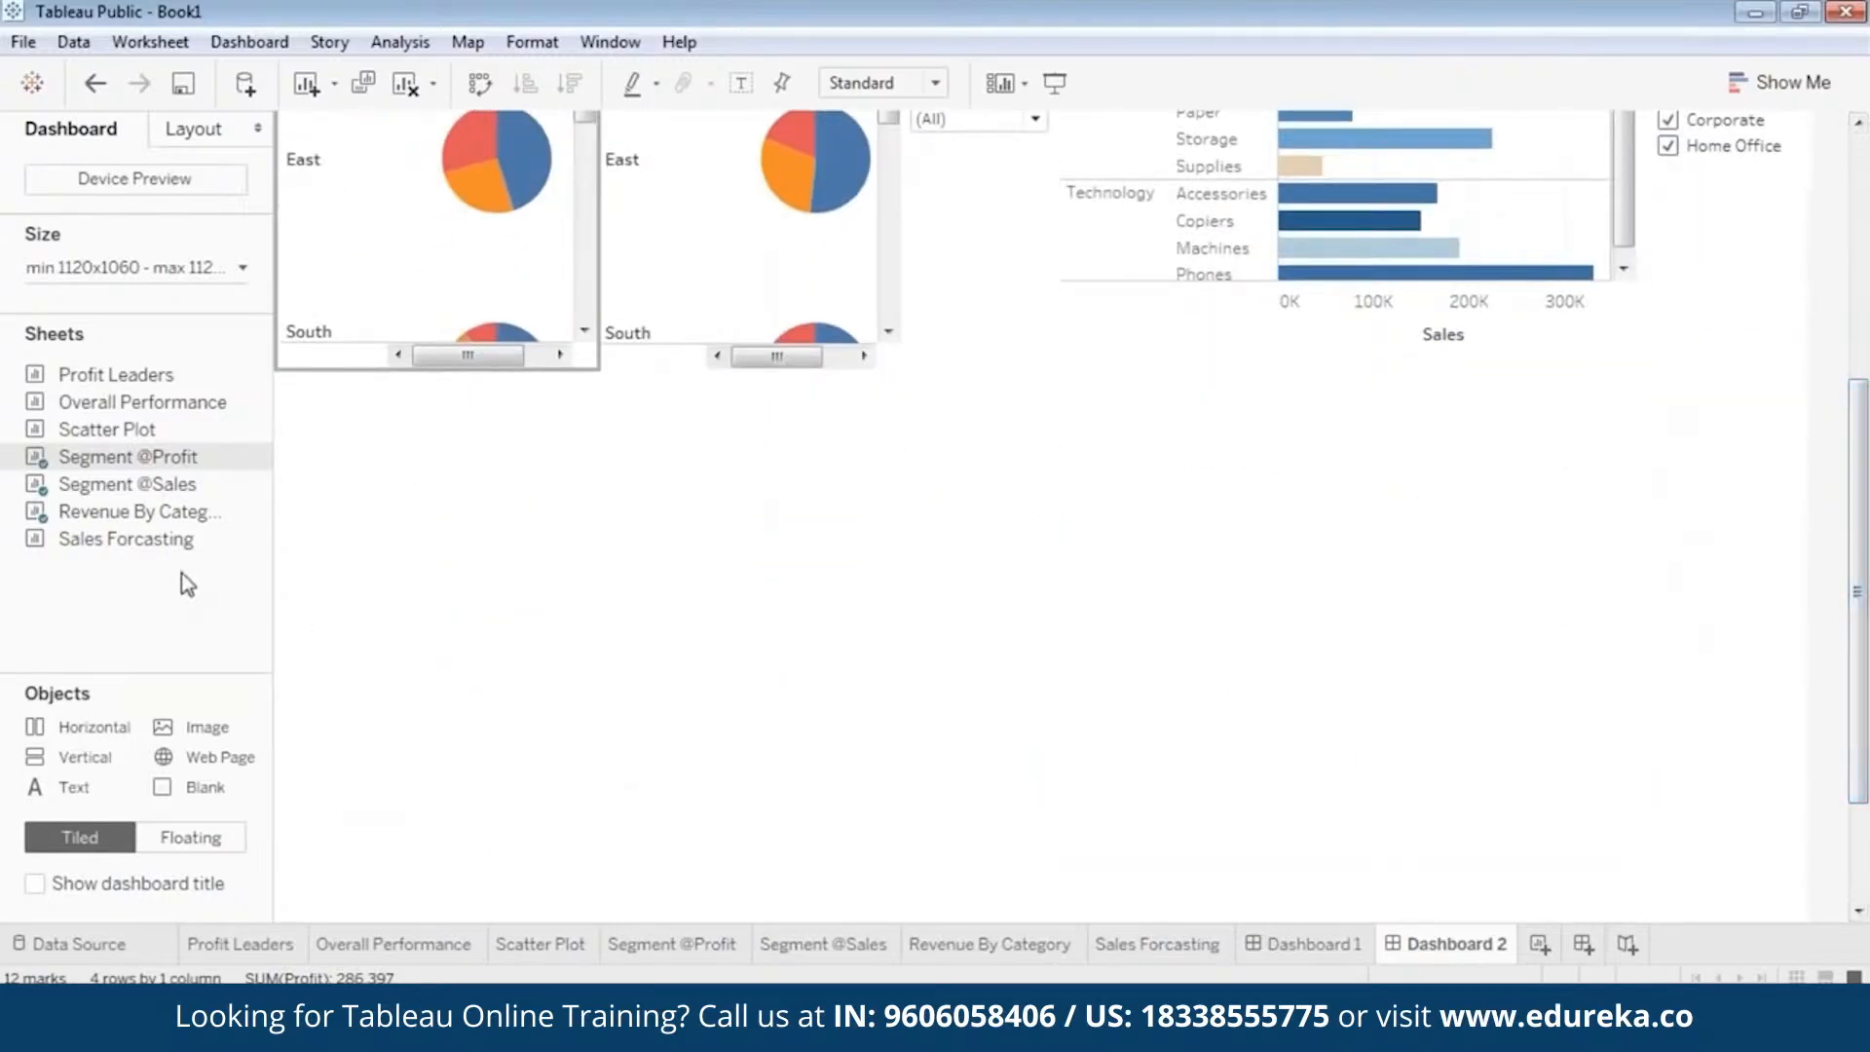
{"action": "left_click_drag", "start_coordinate": [114, 543], "coordinate": [406, 604]}
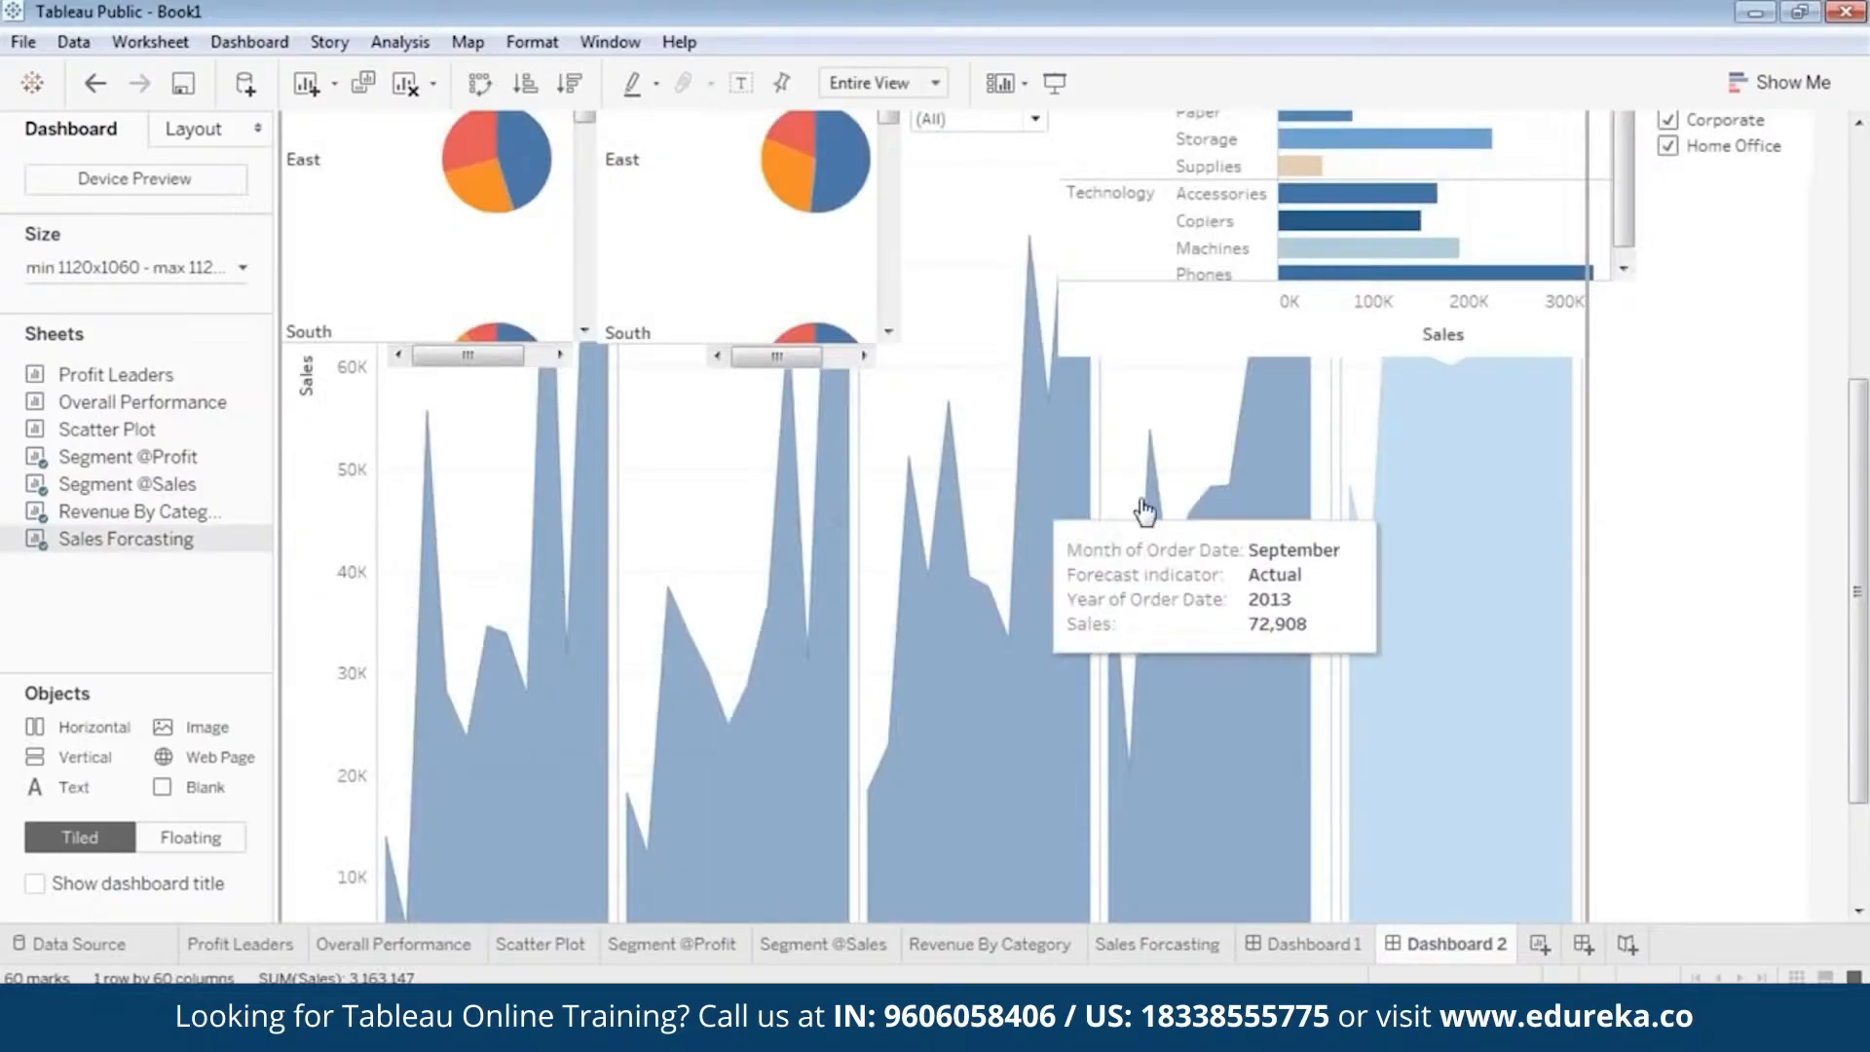
{"action": "scroll", "coordinate": [1863, 560], "scroll_direction": "up", "scroll_amount": 5}
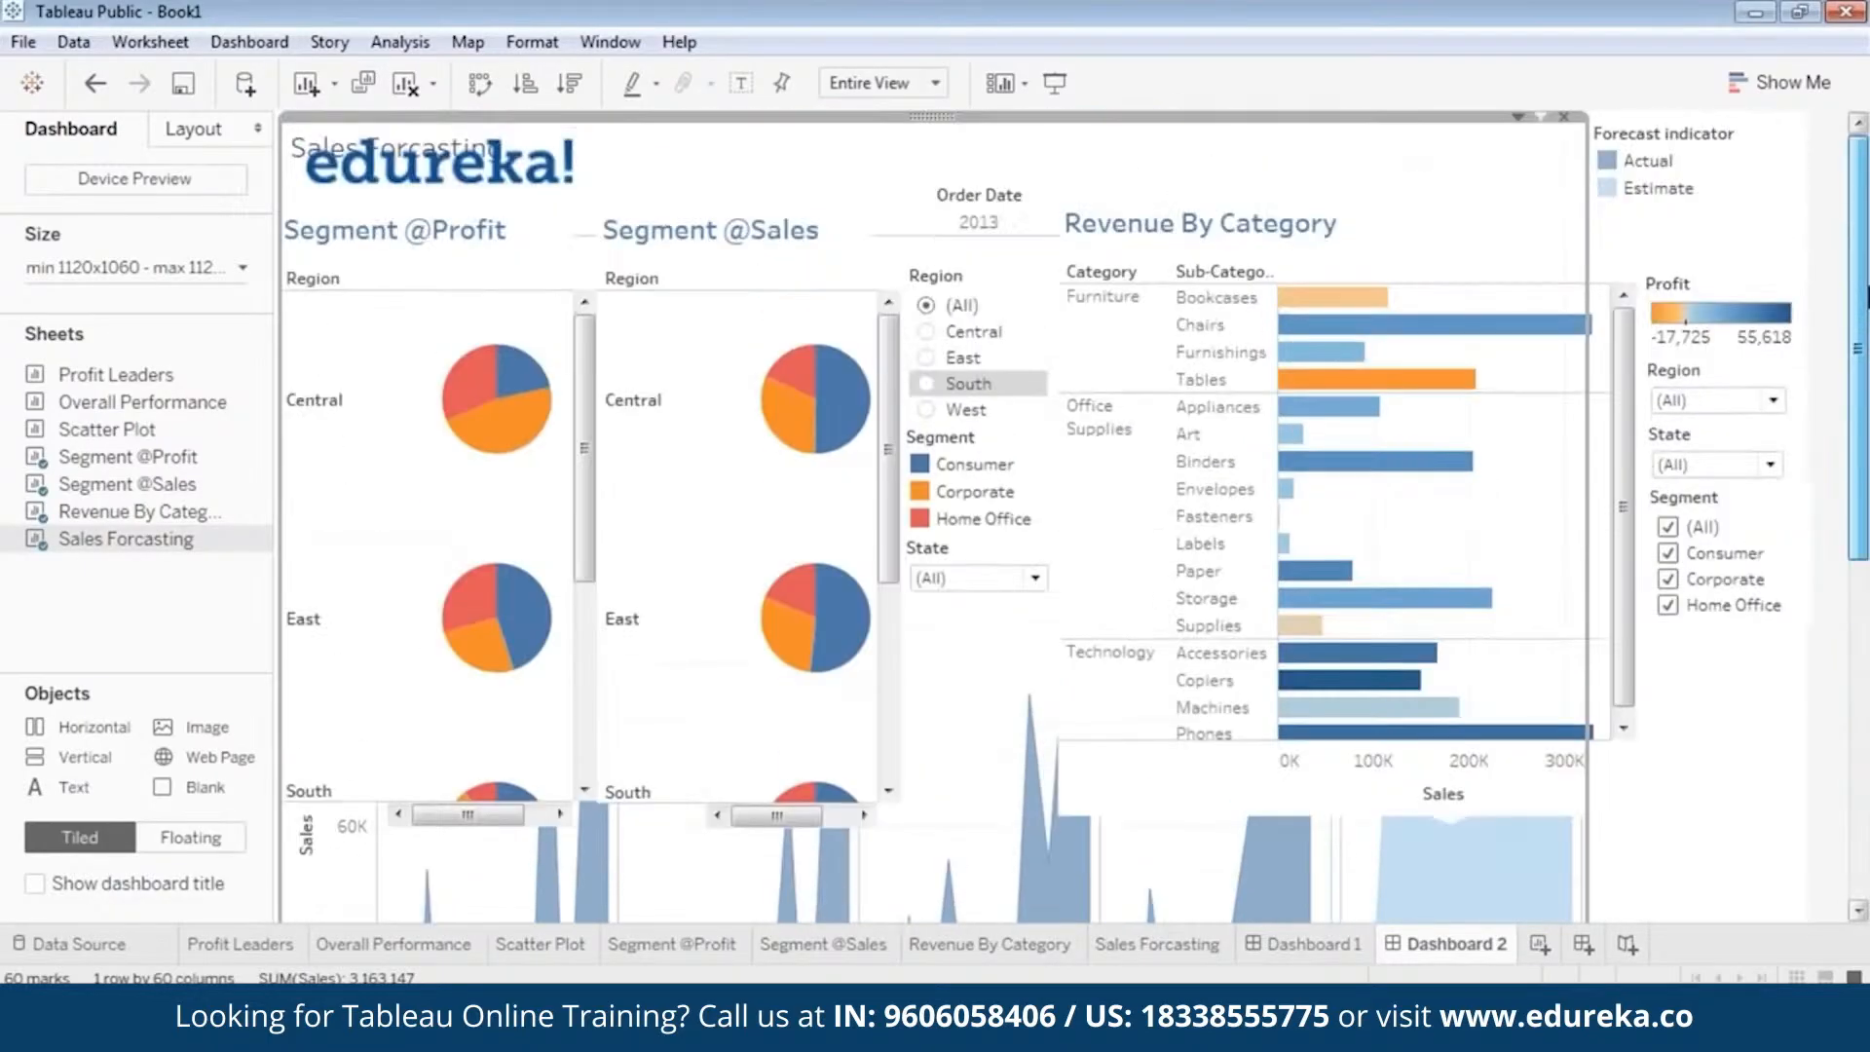
{"action": "right_click", "coordinate": [938, 118]}
{"action": "left_click", "coordinate": [808, 563]}
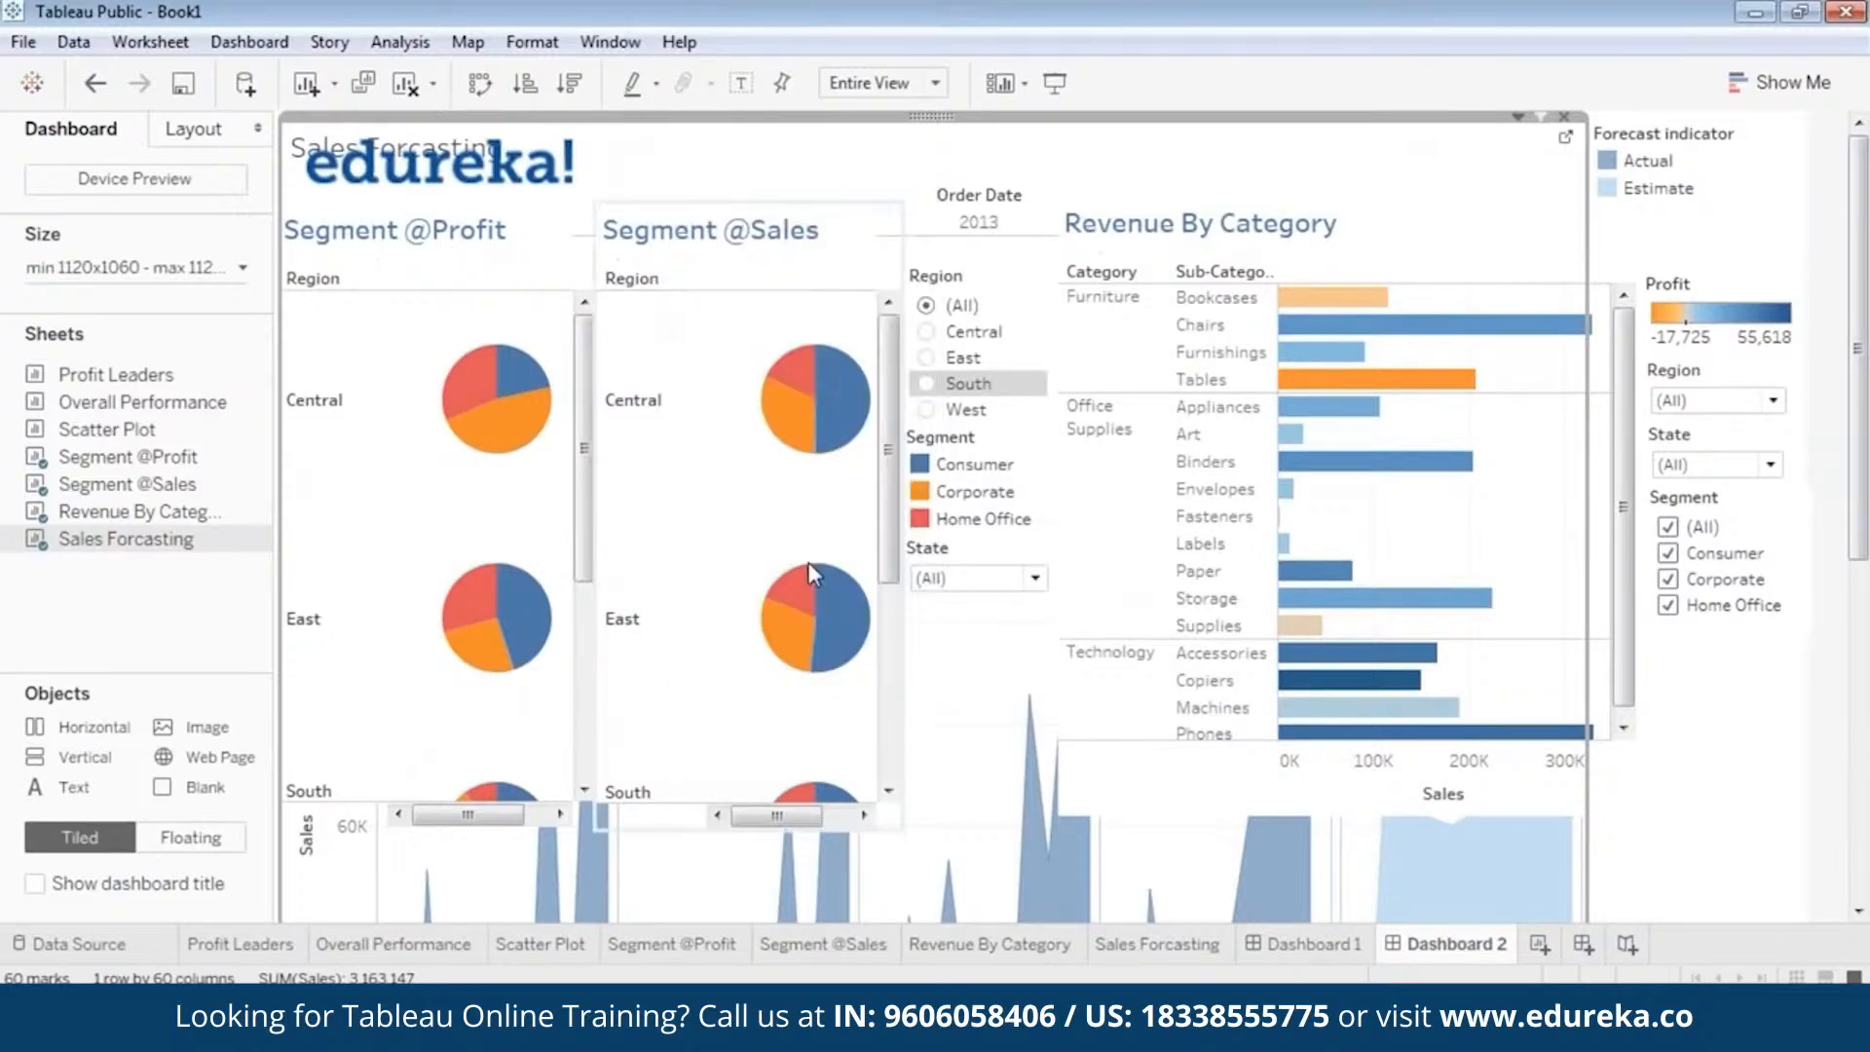
{"action": "scroll", "coordinate": [1862, 536], "scroll_direction": "down", "scroll_amount": 2}
{"action": "scroll", "coordinate": [1863, 536], "scroll_direction": "up", "scroll_amount": 2}
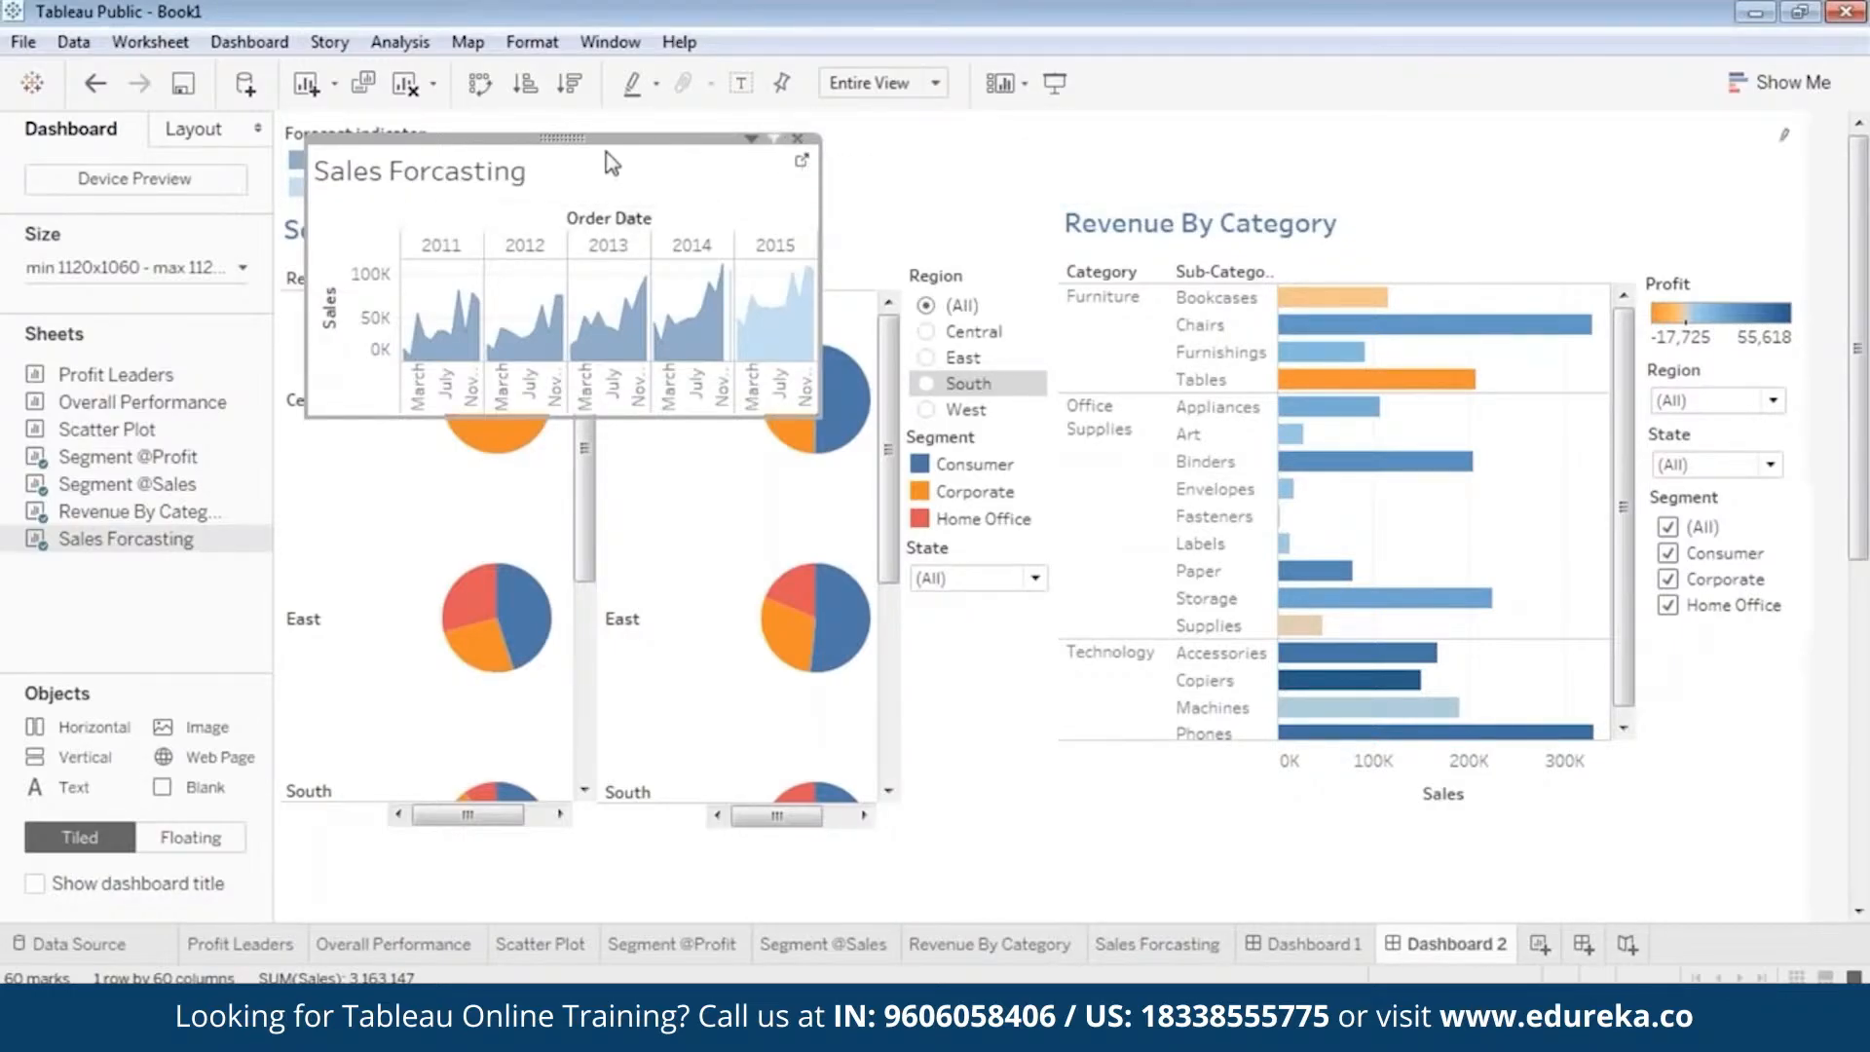
{"action": "left_click_drag", "start_coordinate": [565, 139], "coordinate": [853, 564]}
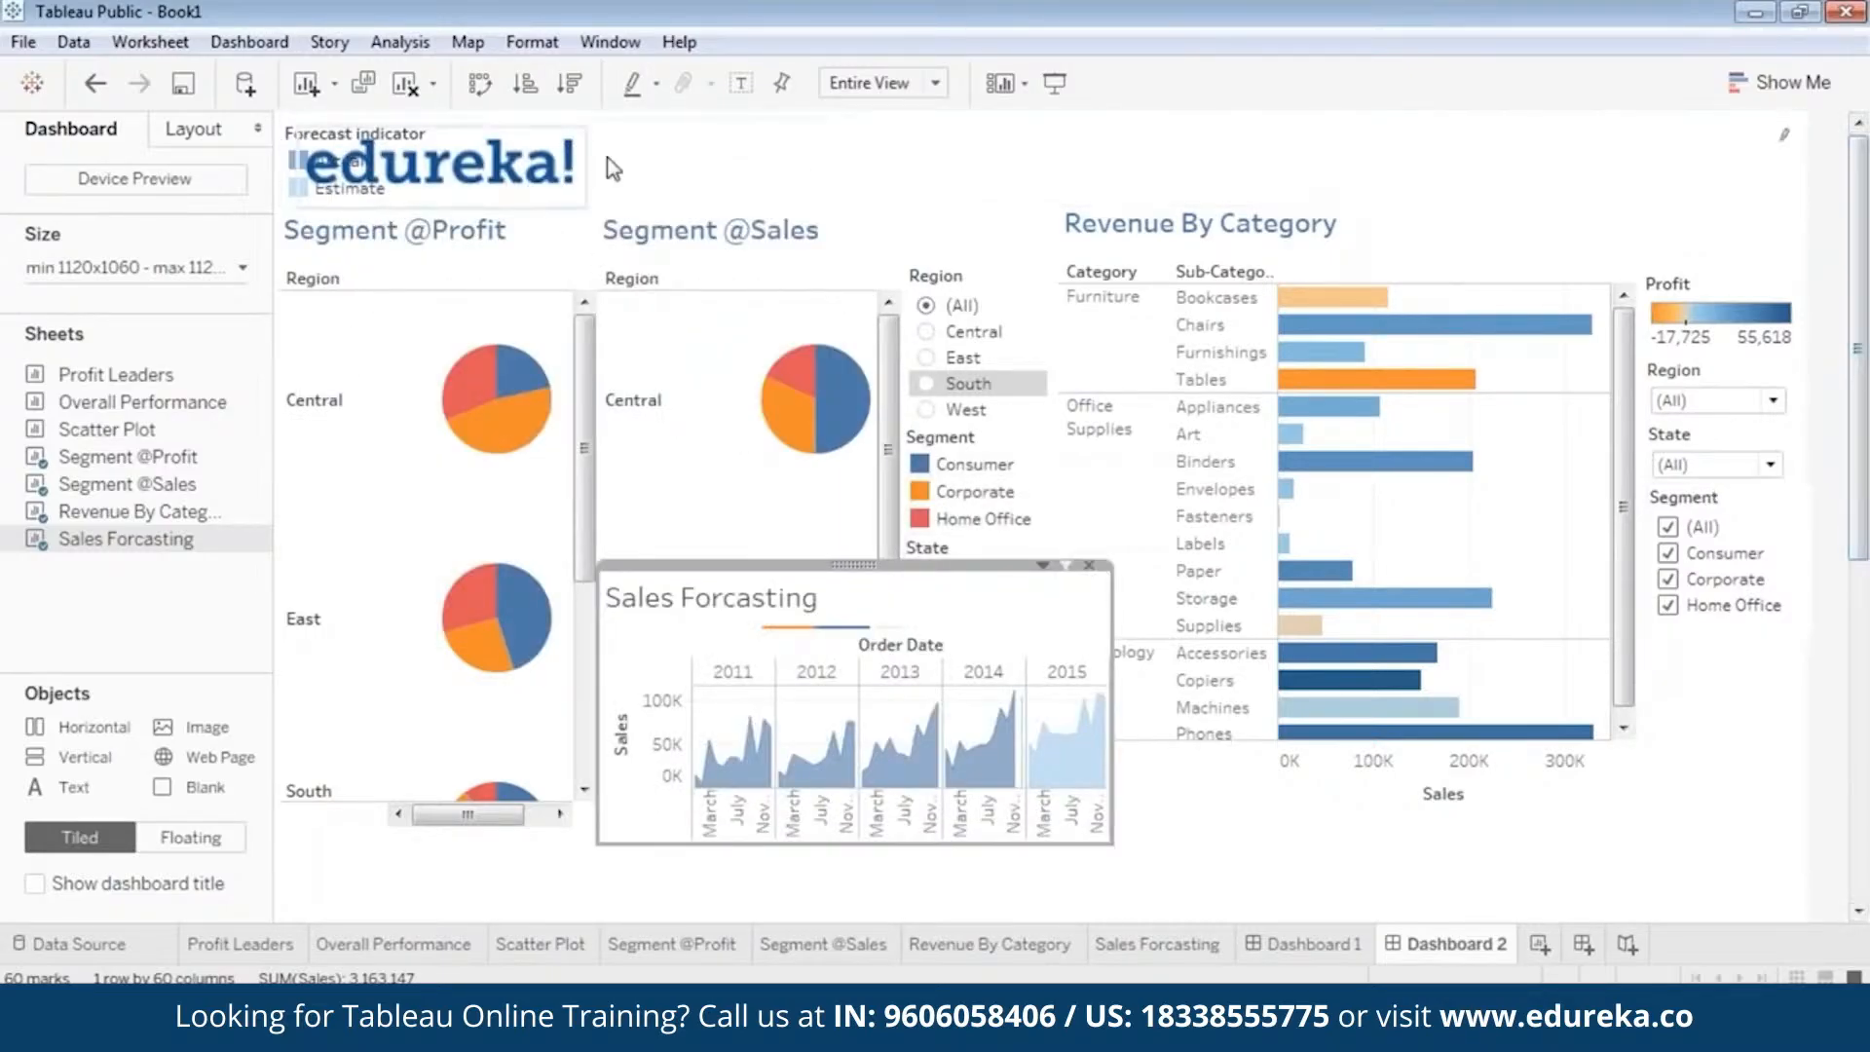
Make the Forecast indicator legend floating and place it just beneath the Revenue By Category chart.
{"action": "left_click", "coordinate": [992, 153]}
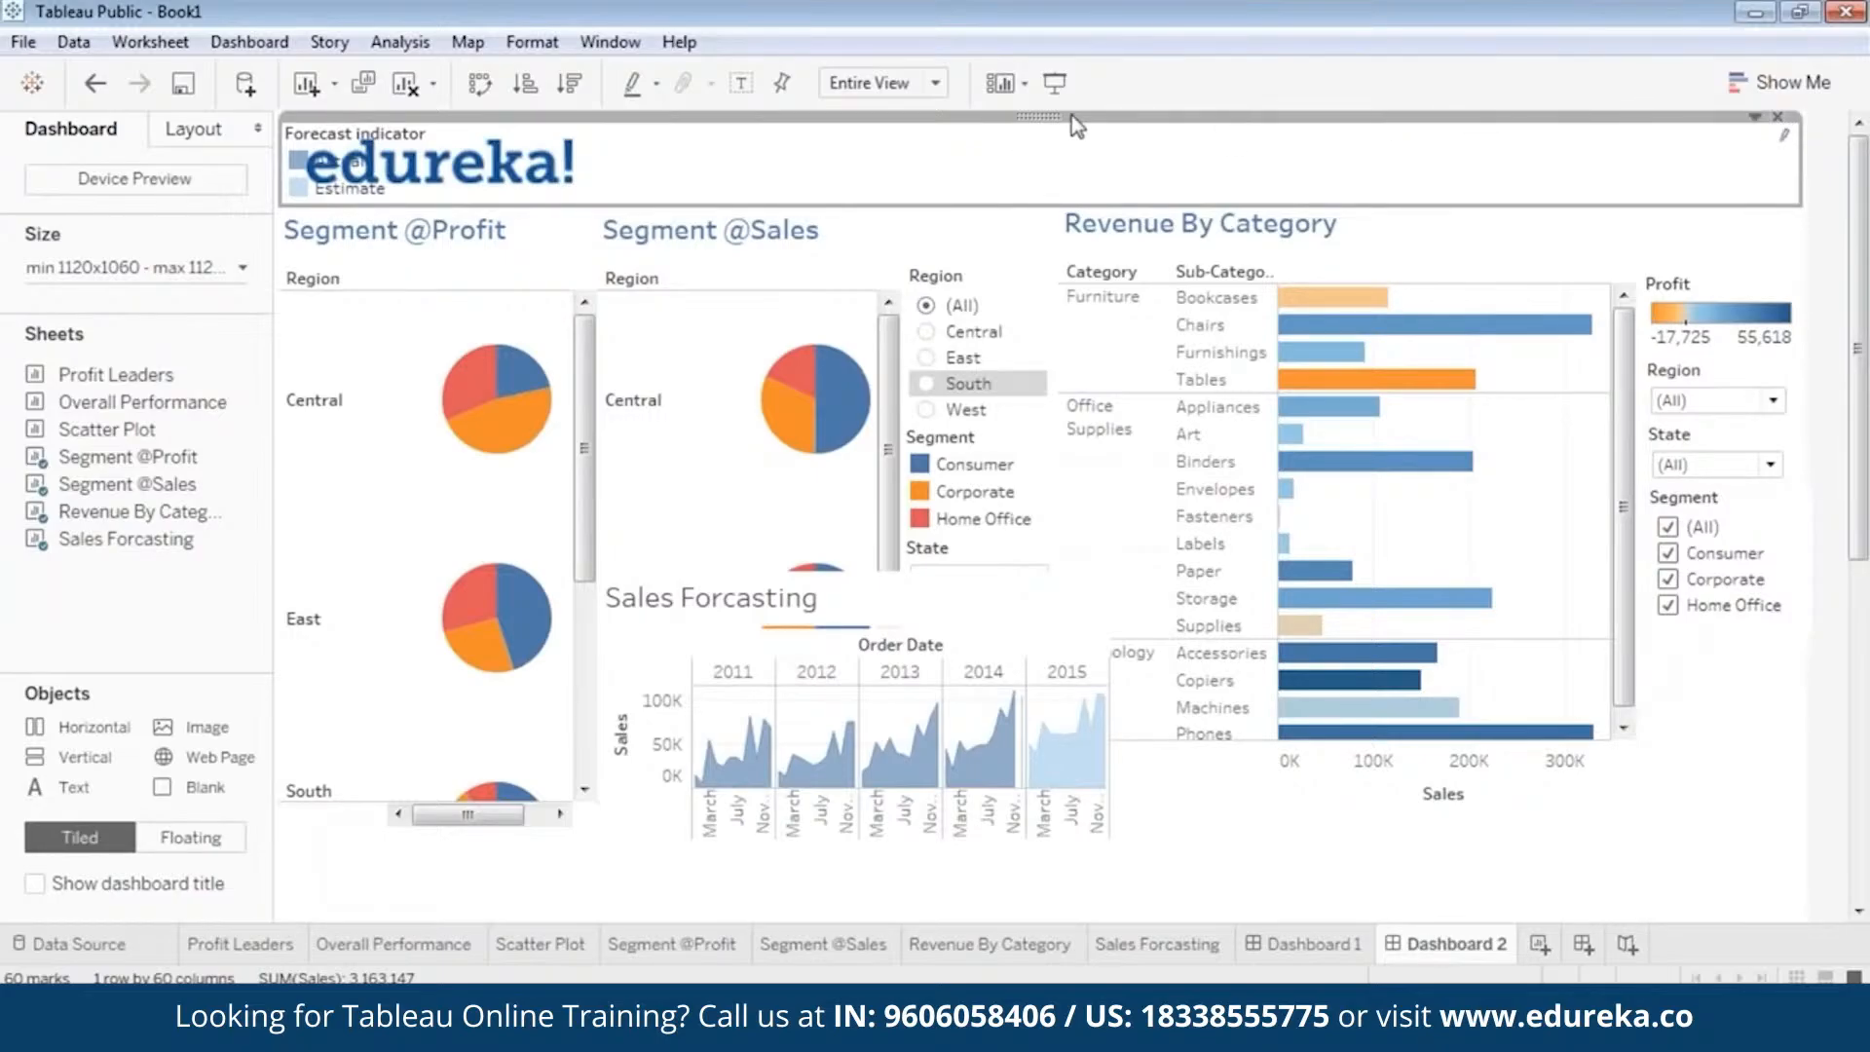
{"action": "left_click_drag", "start_coordinate": [1041, 117], "coordinate": [1042, 121]}
{"action": "left_click_drag", "start_coordinate": [1136, 501], "coordinate": [1032, 127]}
{"action": "right_click", "coordinate": [1035, 116]}
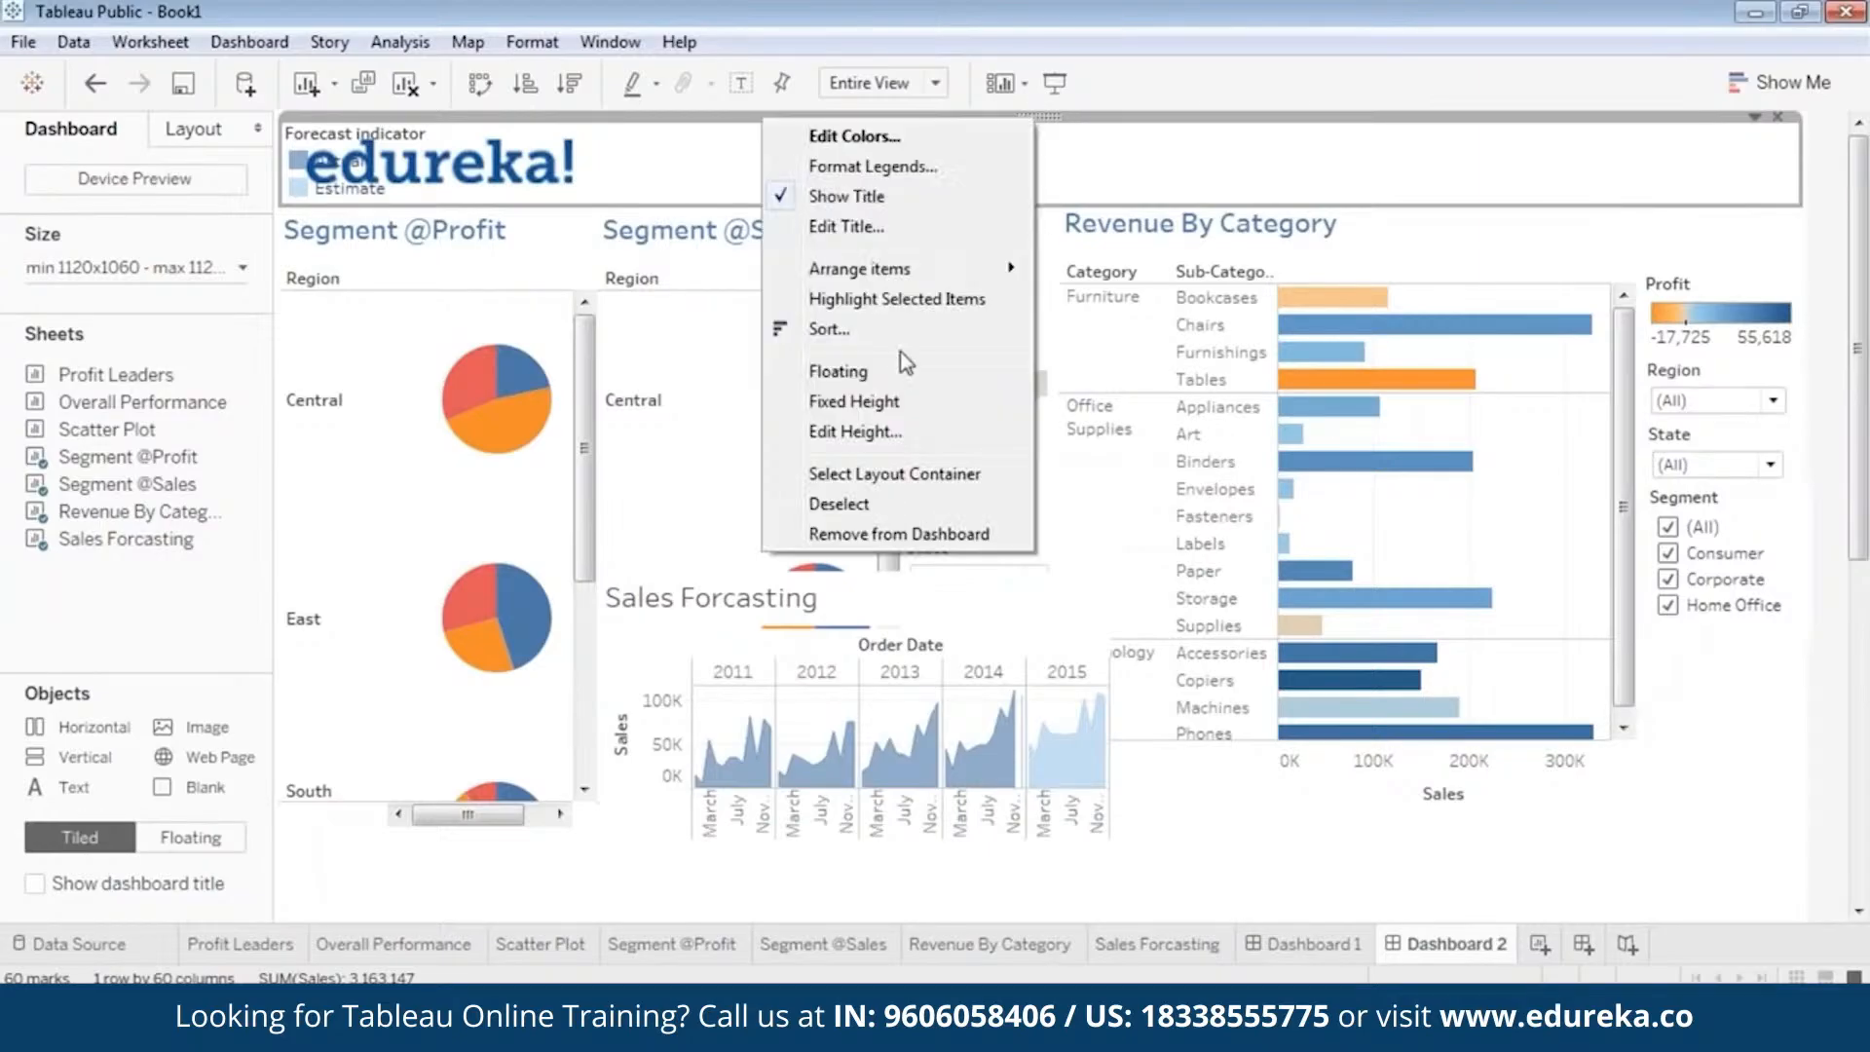
{"action": "left_click", "coordinate": [906, 368]}
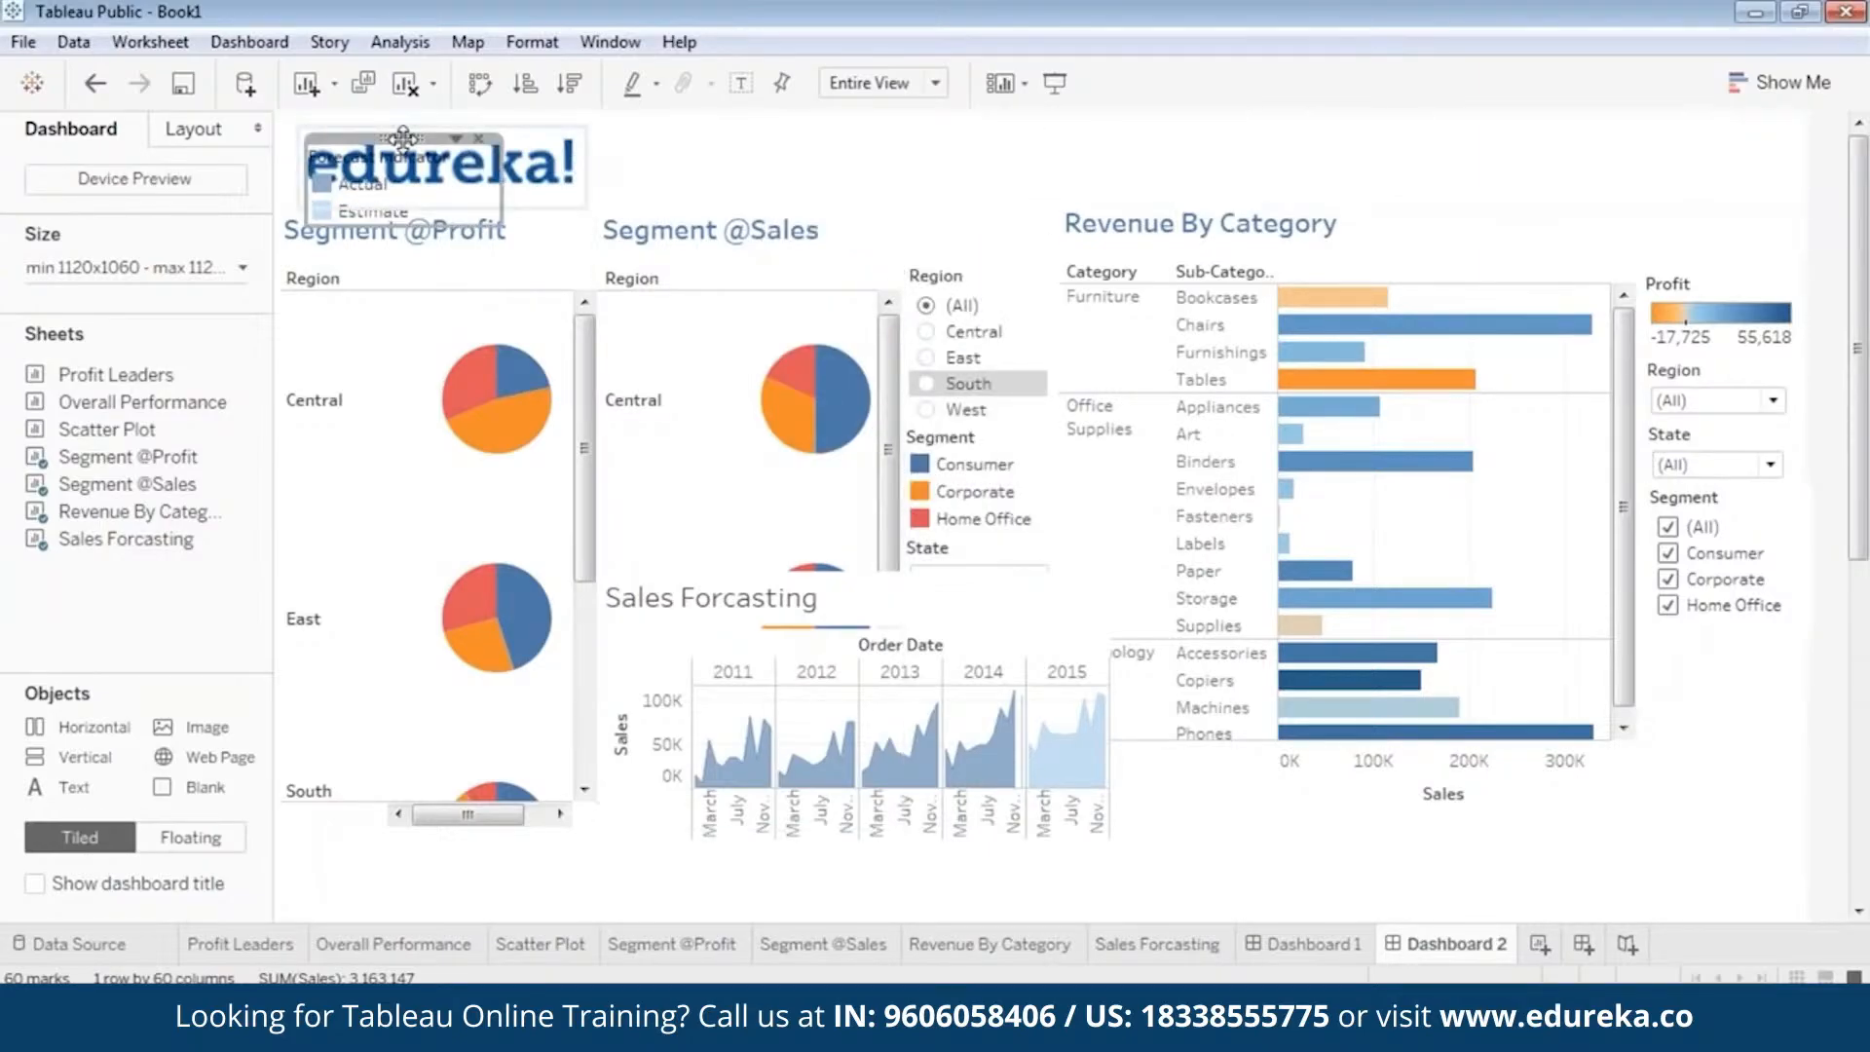
{"action": "left_click_drag", "start_coordinate": [404, 136], "coordinate": [1459, 823]}
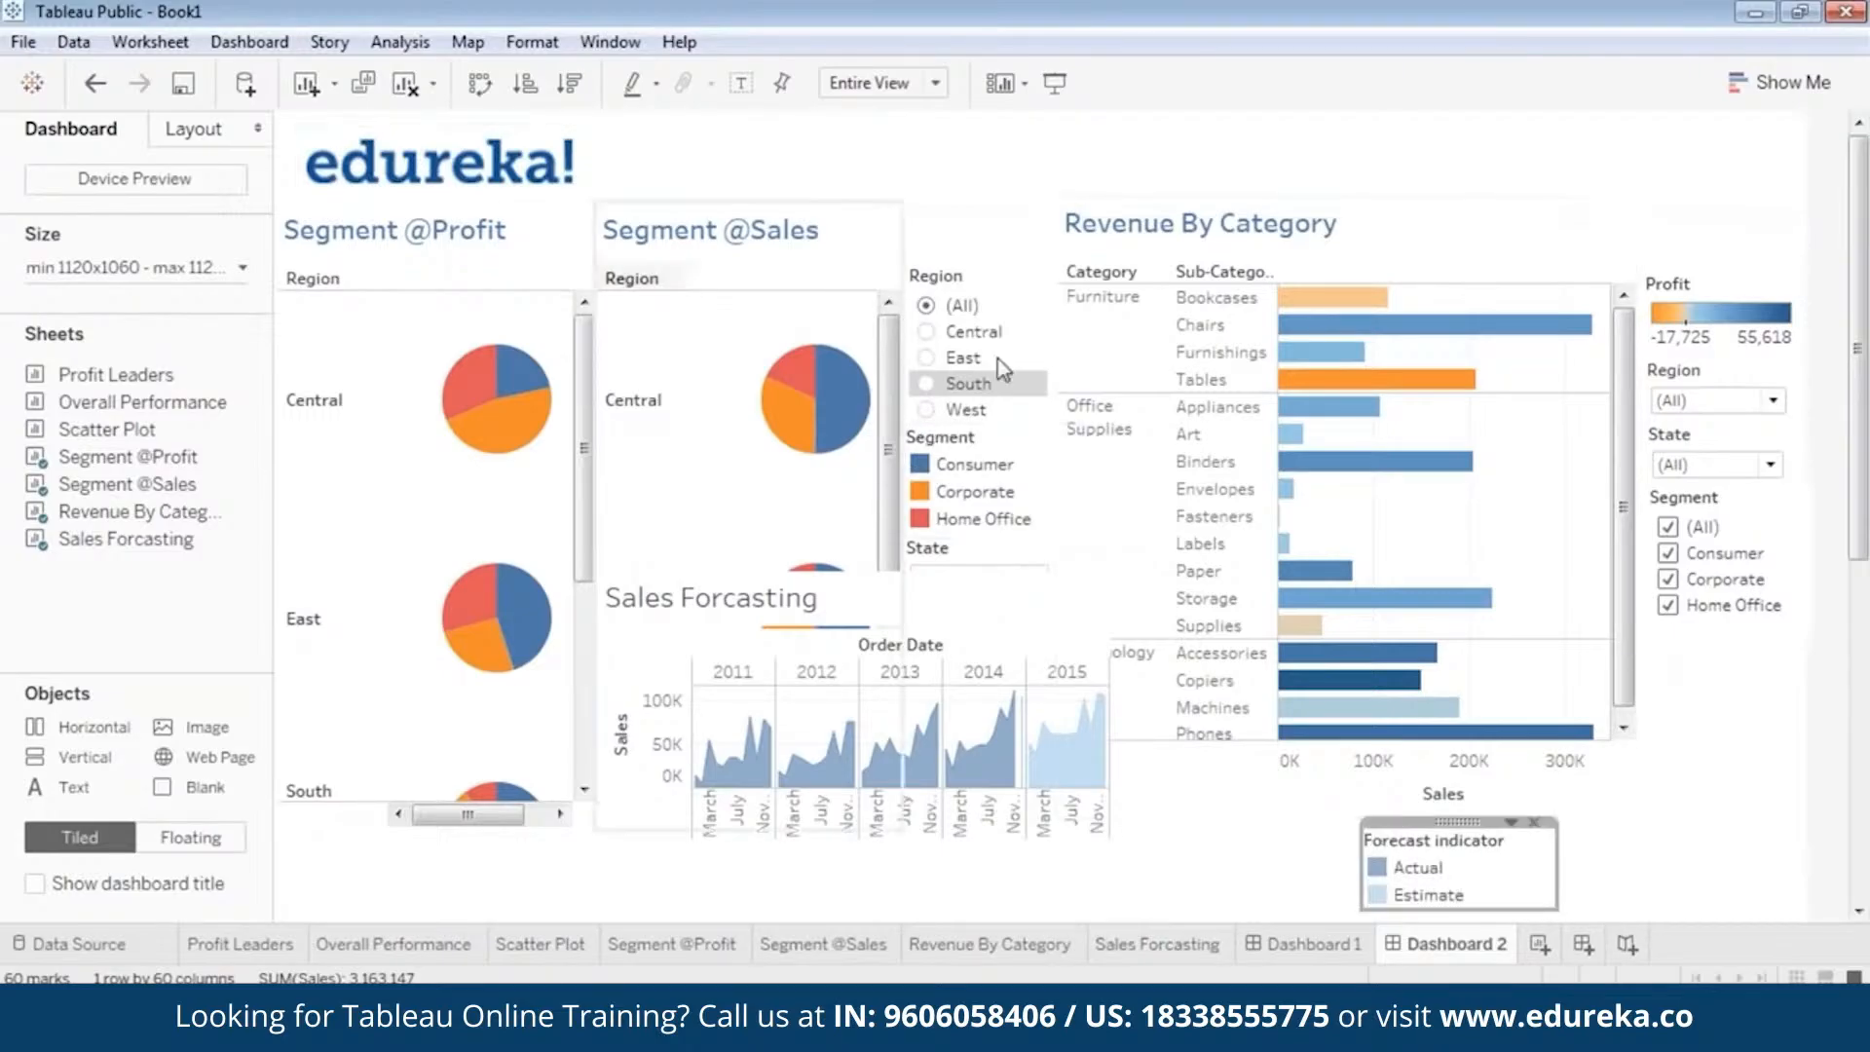
{"action": "scroll", "coordinate": [964, 438], "scroll_direction": "down", "scroll_amount": 3}
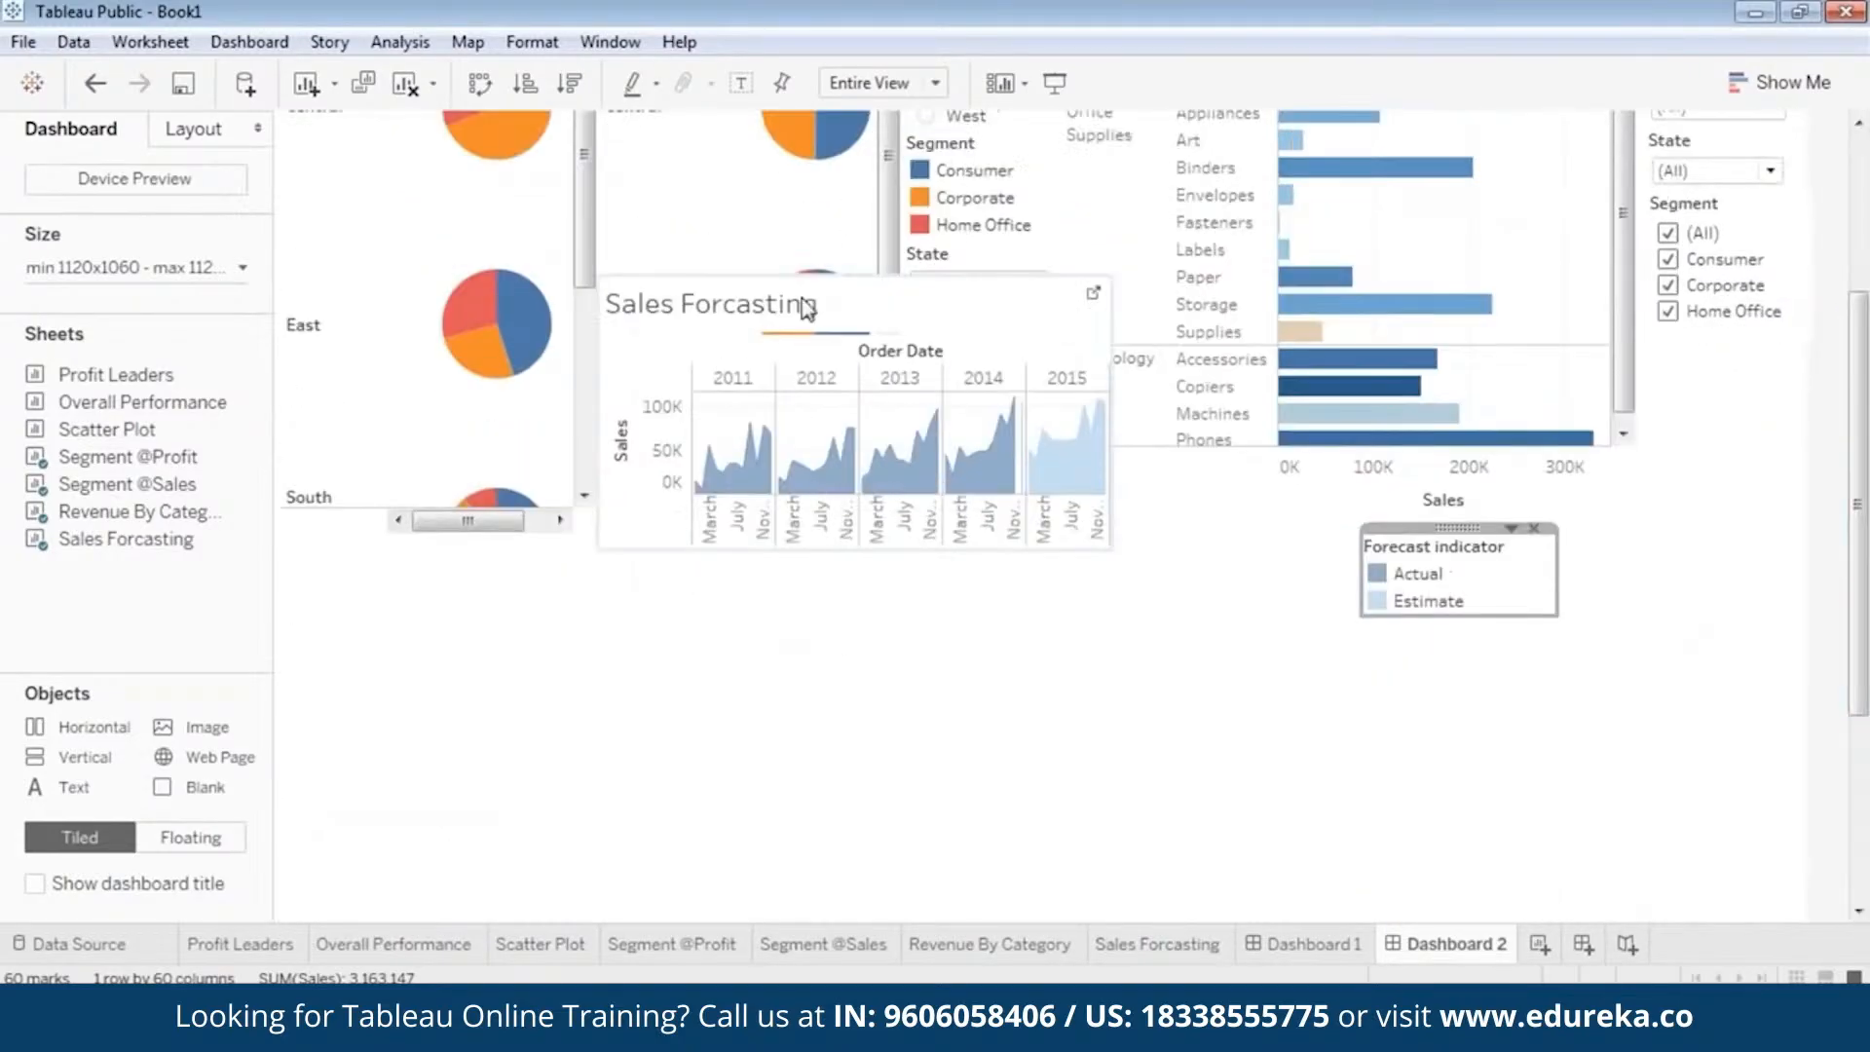
{"action": "left_click", "coordinate": [855, 297]}
{"action": "left_click_drag", "start_coordinate": [851, 277], "coordinate": [517, 574]}
{"action": "scroll", "coordinate": [1861, 716], "scroll_direction": "down", "scroll_amount": 1}
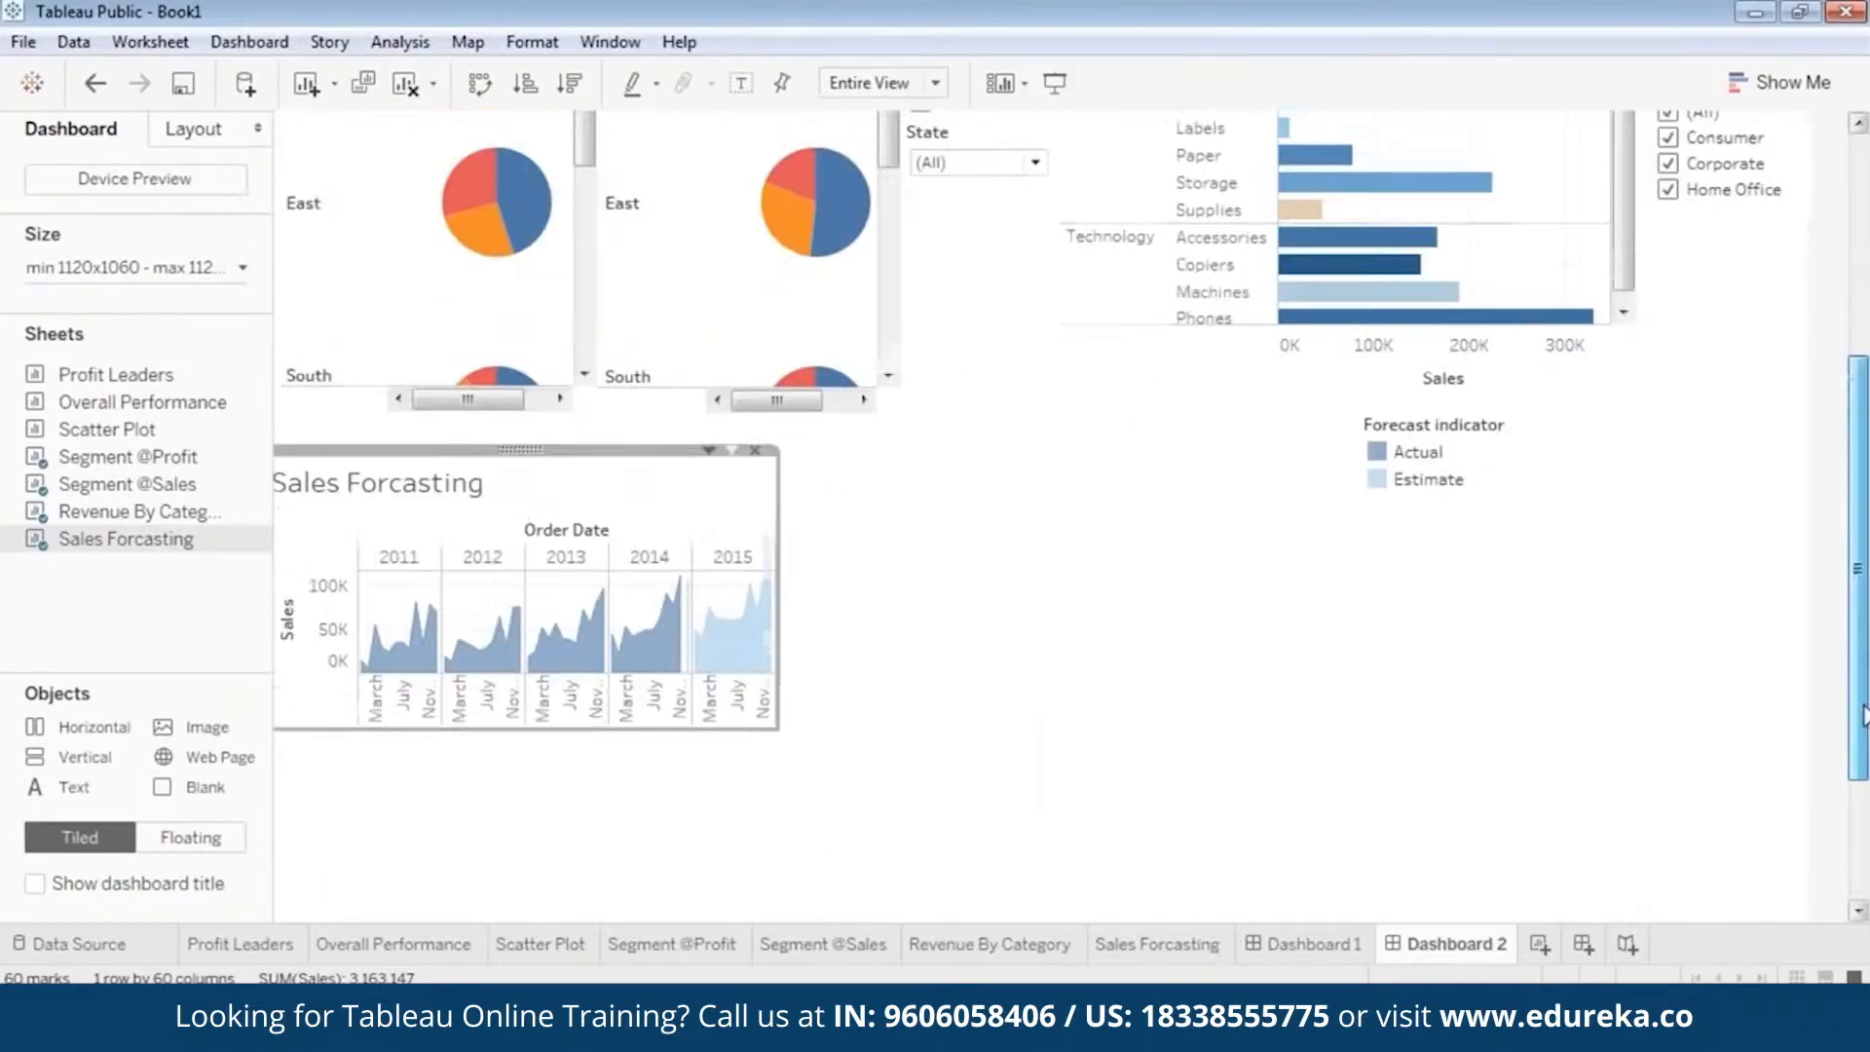
{"action": "scroll", "coordinate": [1862, 716], "scroll_direction": "down", "scroll_amount": 1}
{"action": "left_click_drag", "start_coordinate": [500, 417], "coordinate": [541, 447]}
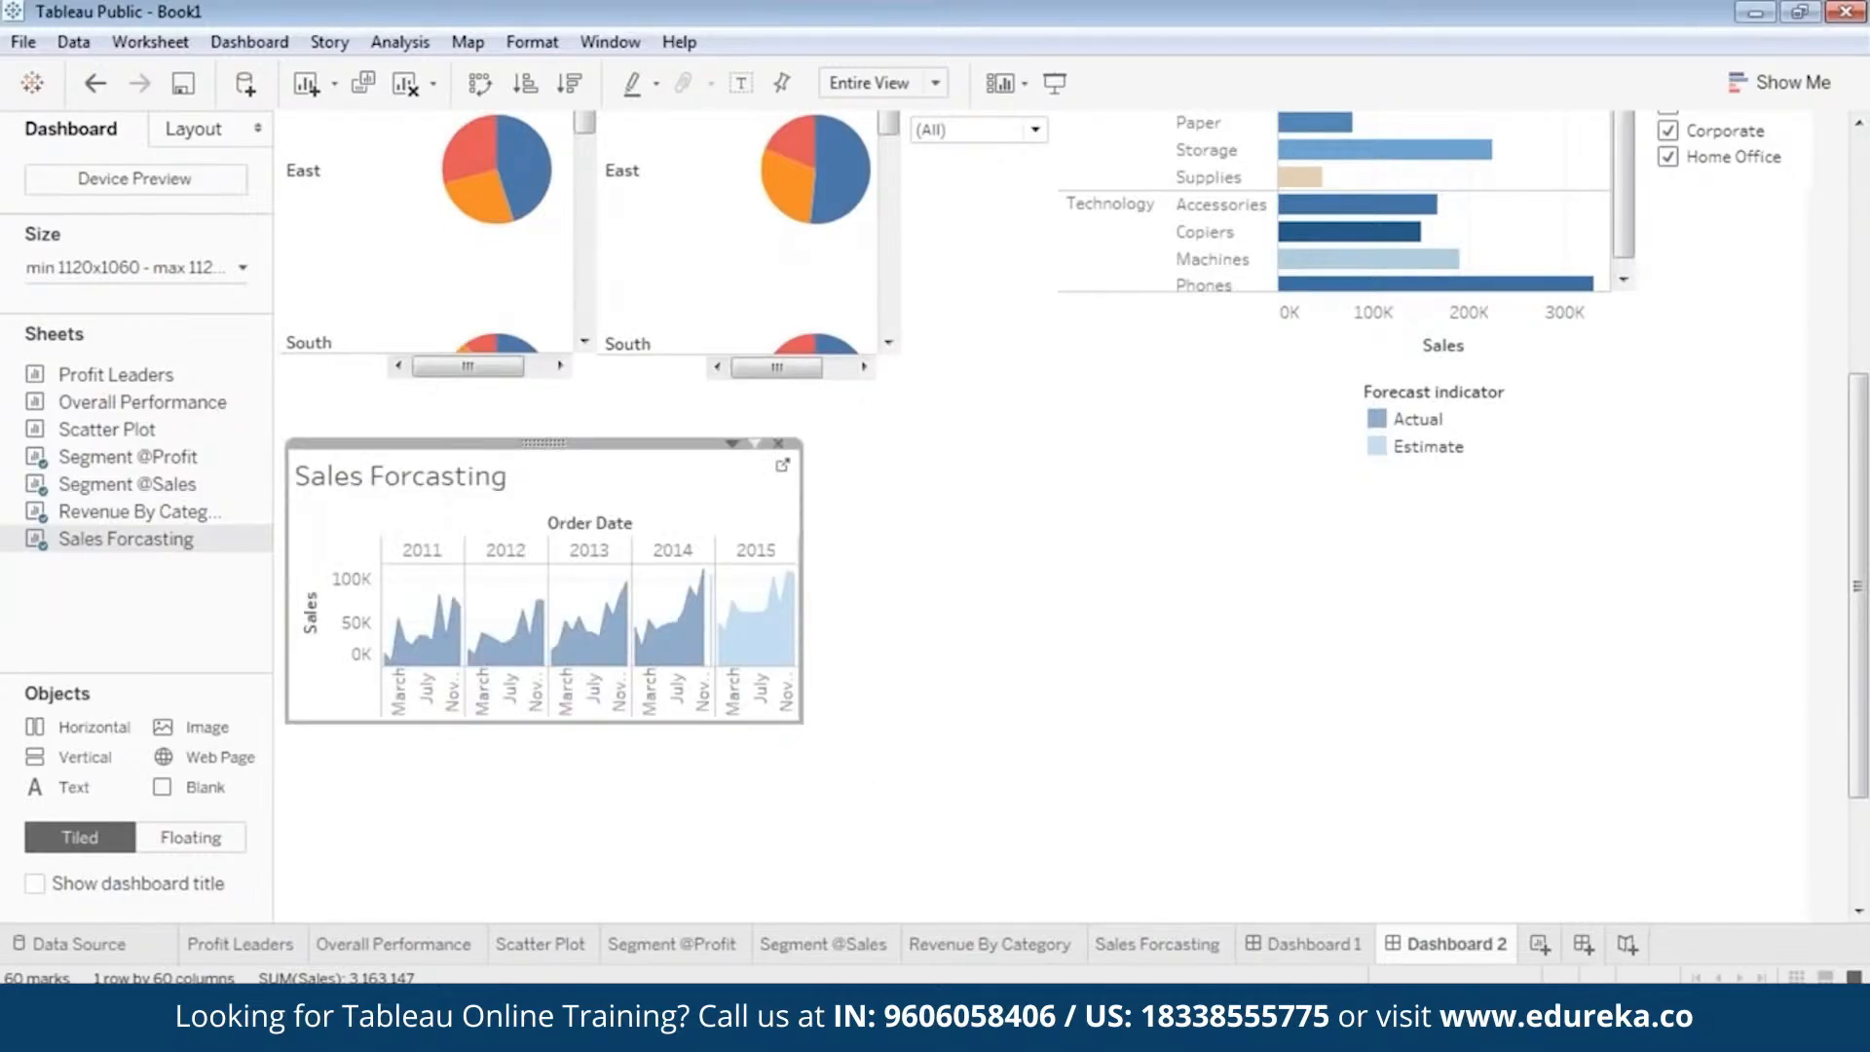
Enlarge the Sales Forcasting view to span the charts above it and shift it slightly down to clear the Forecast indicator legend.
{"action": "left_click_drag", "start_coordinate": [803, 718], "coordinate": [1644, 917]}
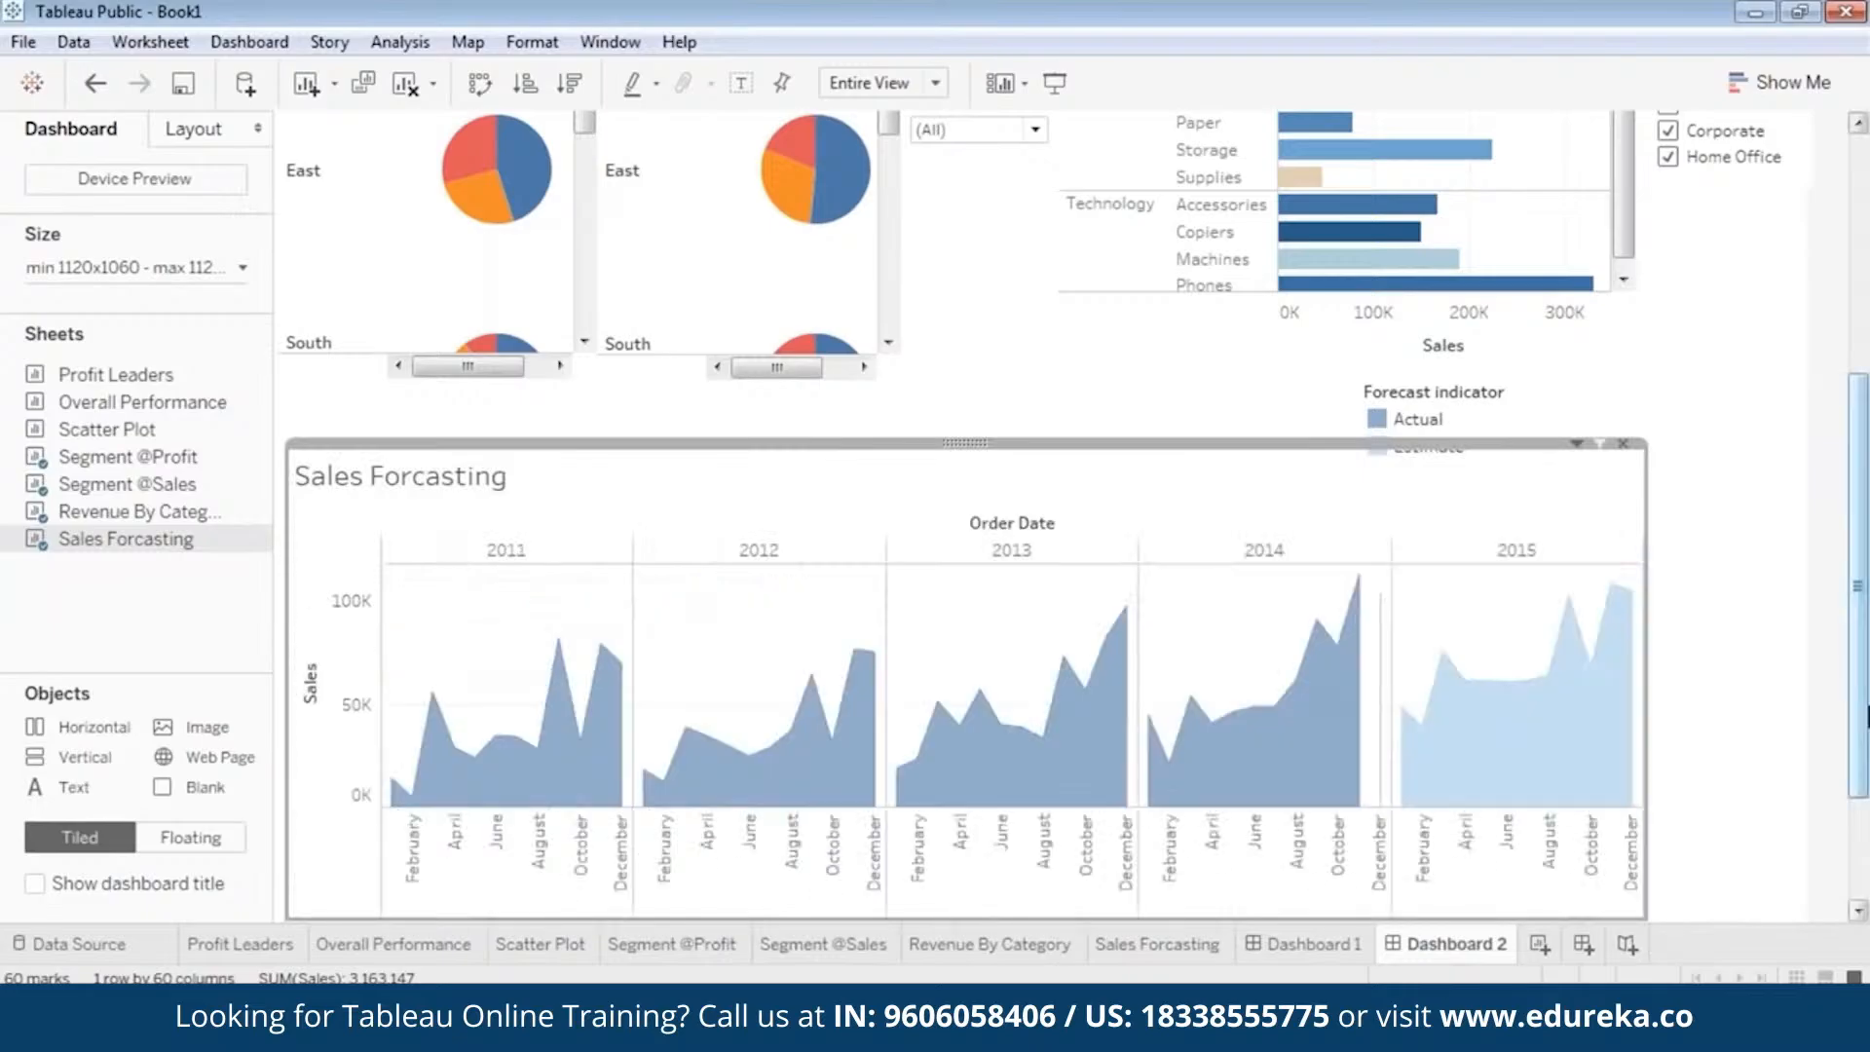
{"action": "left_click_drag", "start_coordinate": [1864, 711], "coordinate": [1866, 784]}
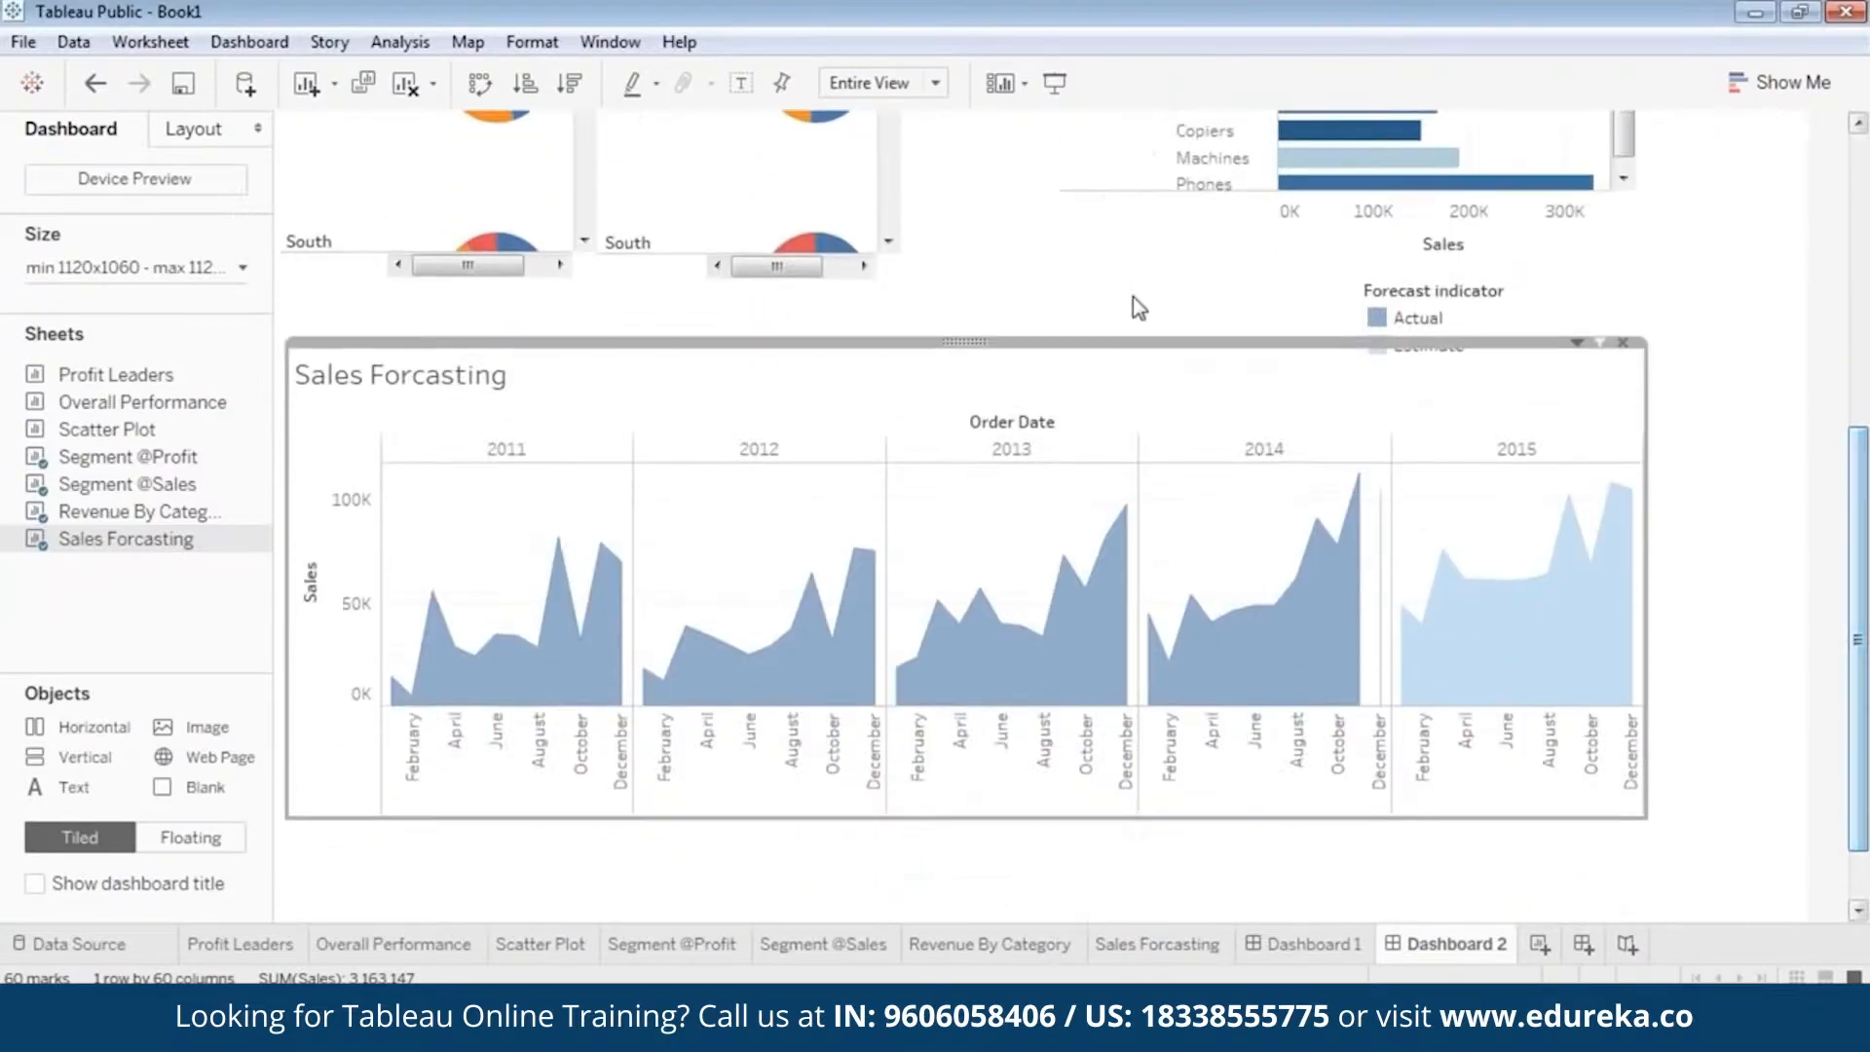
{"action": "left_click_drag", "start_coordinate": [1859, 582], "coordinate": [1859, 631]}
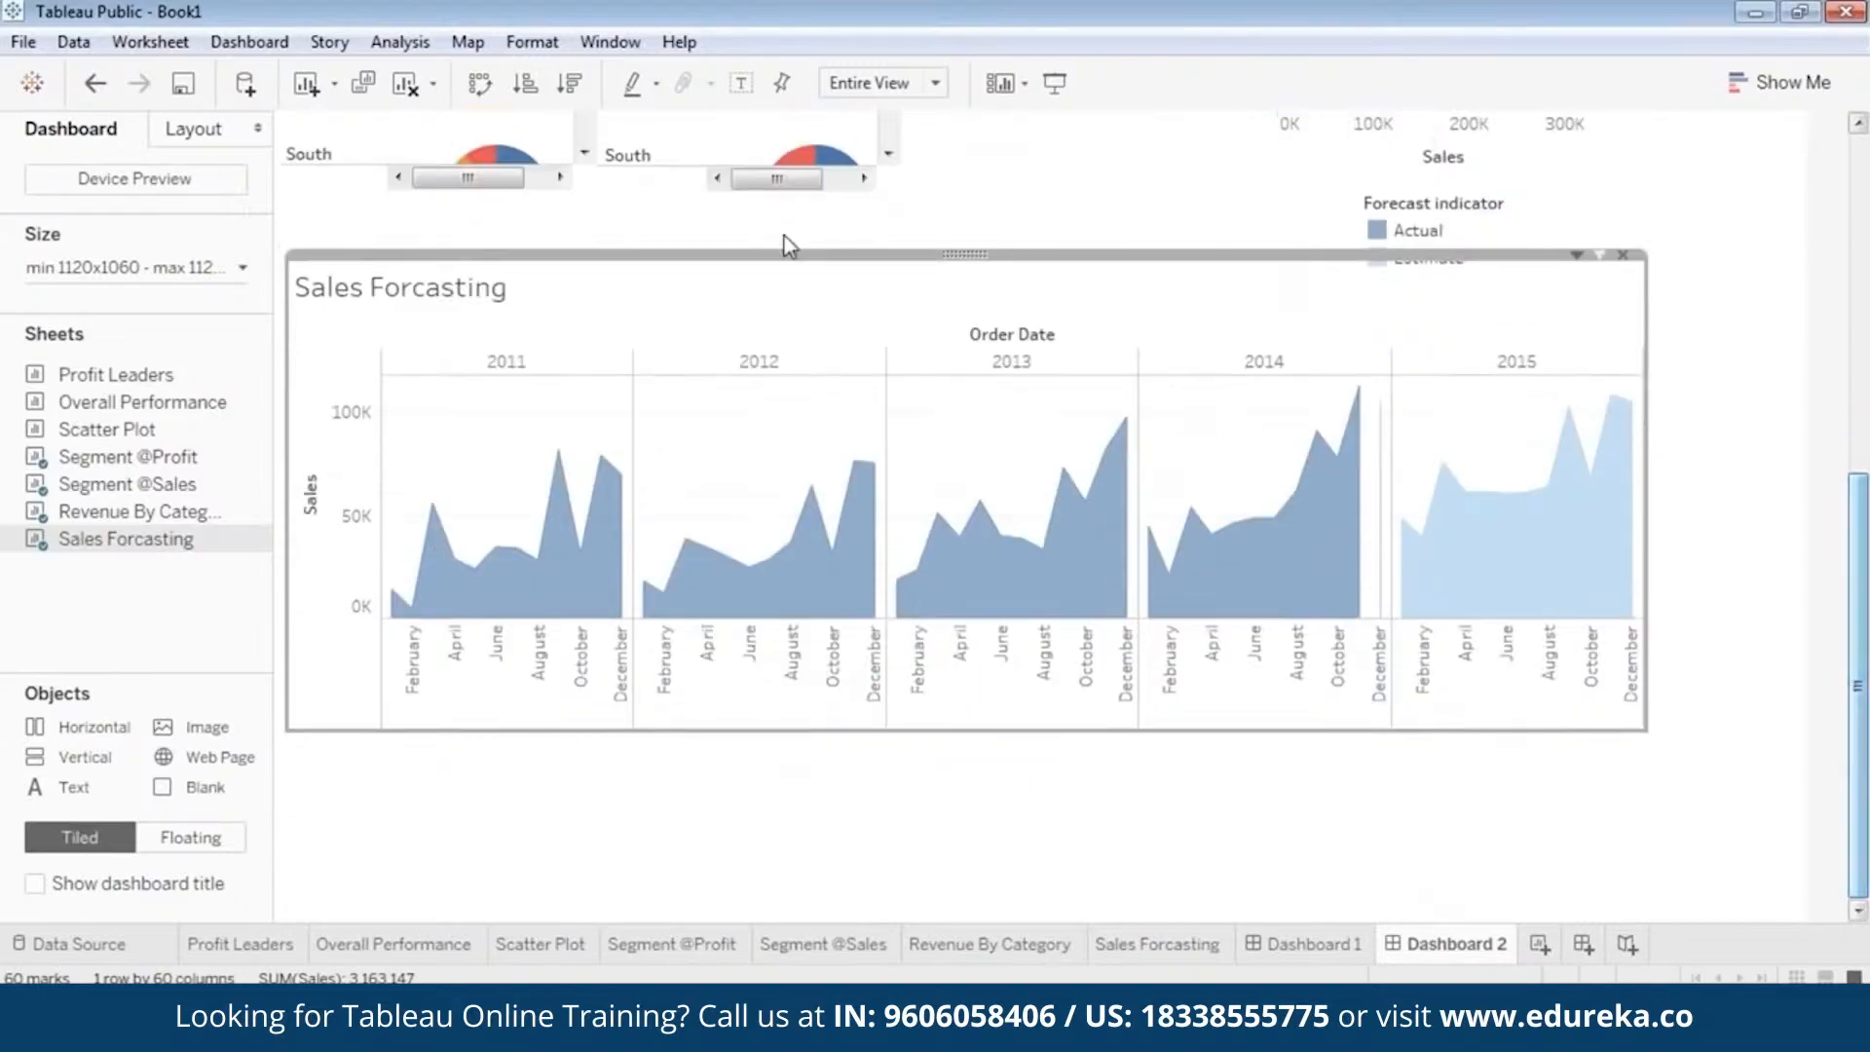
{"action": "left_click_drag", "start_coordinate": [975, 255], "coordinate": [966, 289]}
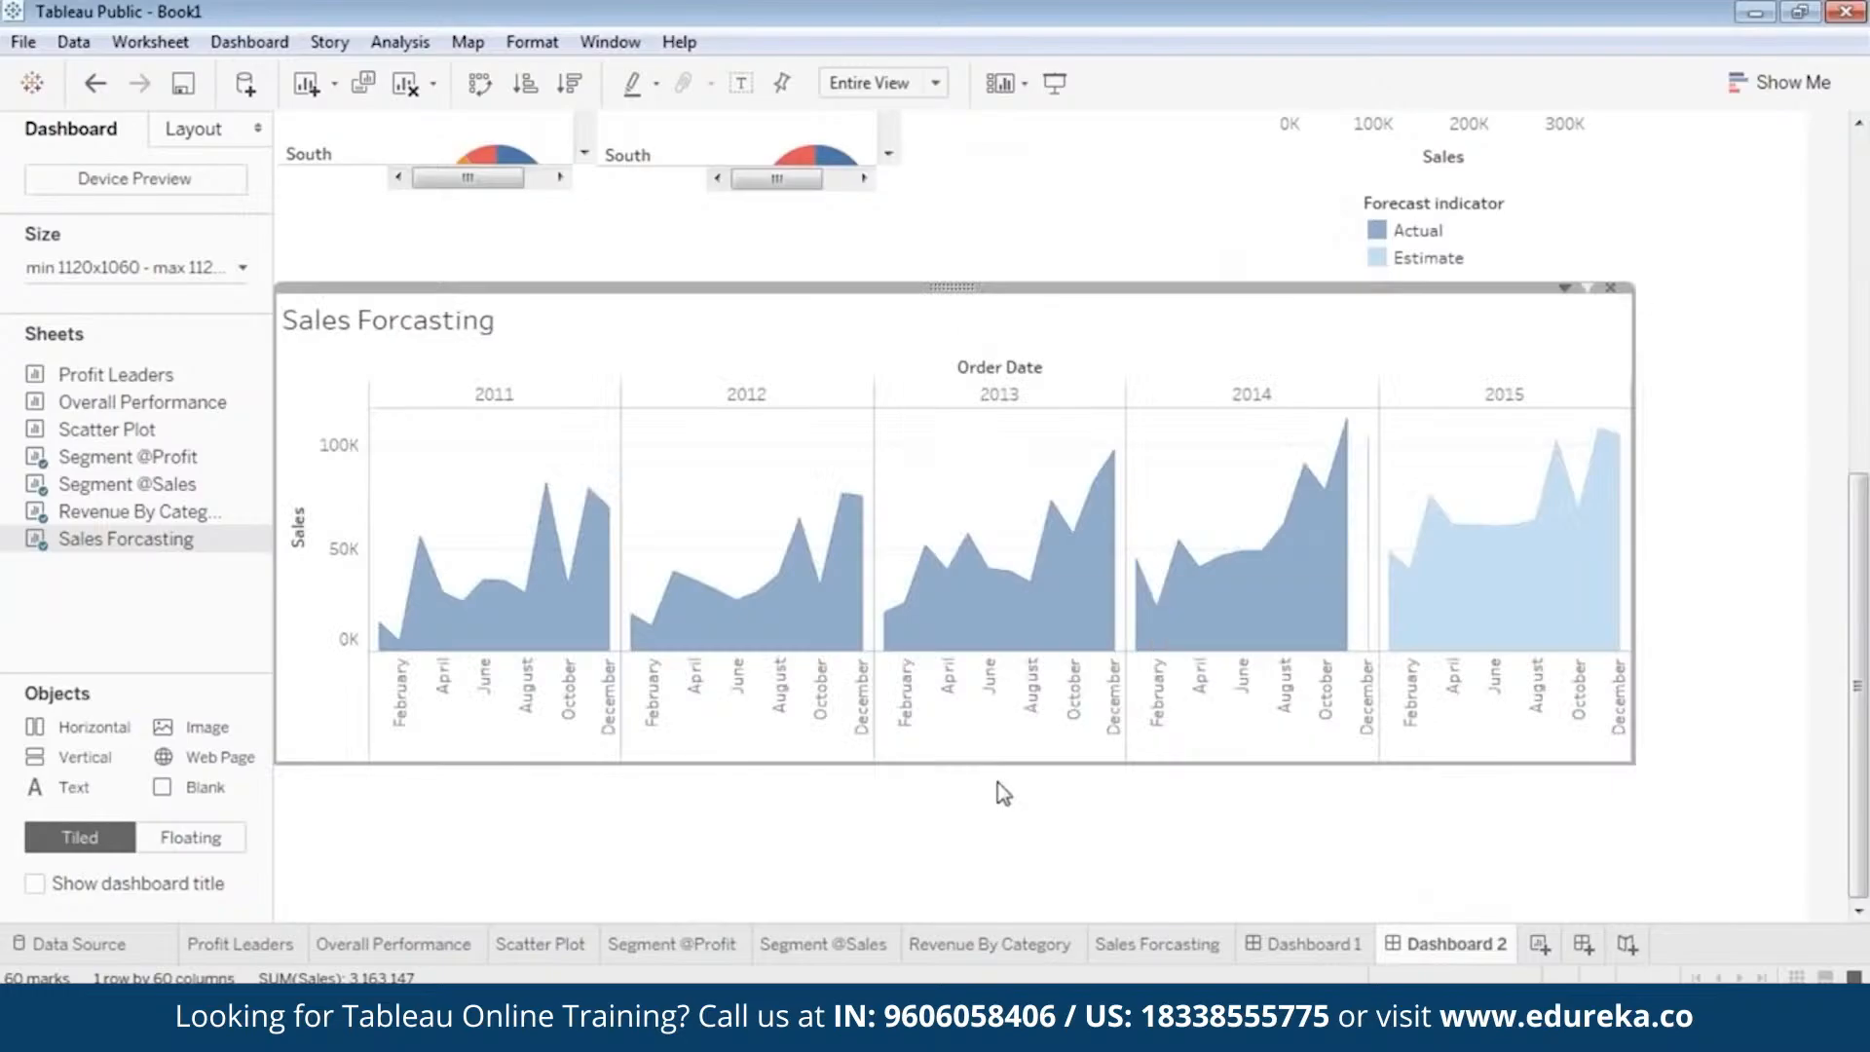
{"action": "left_click_drag", "start_coordinate": [1620, 767], "coordinate": [1644, 891]}
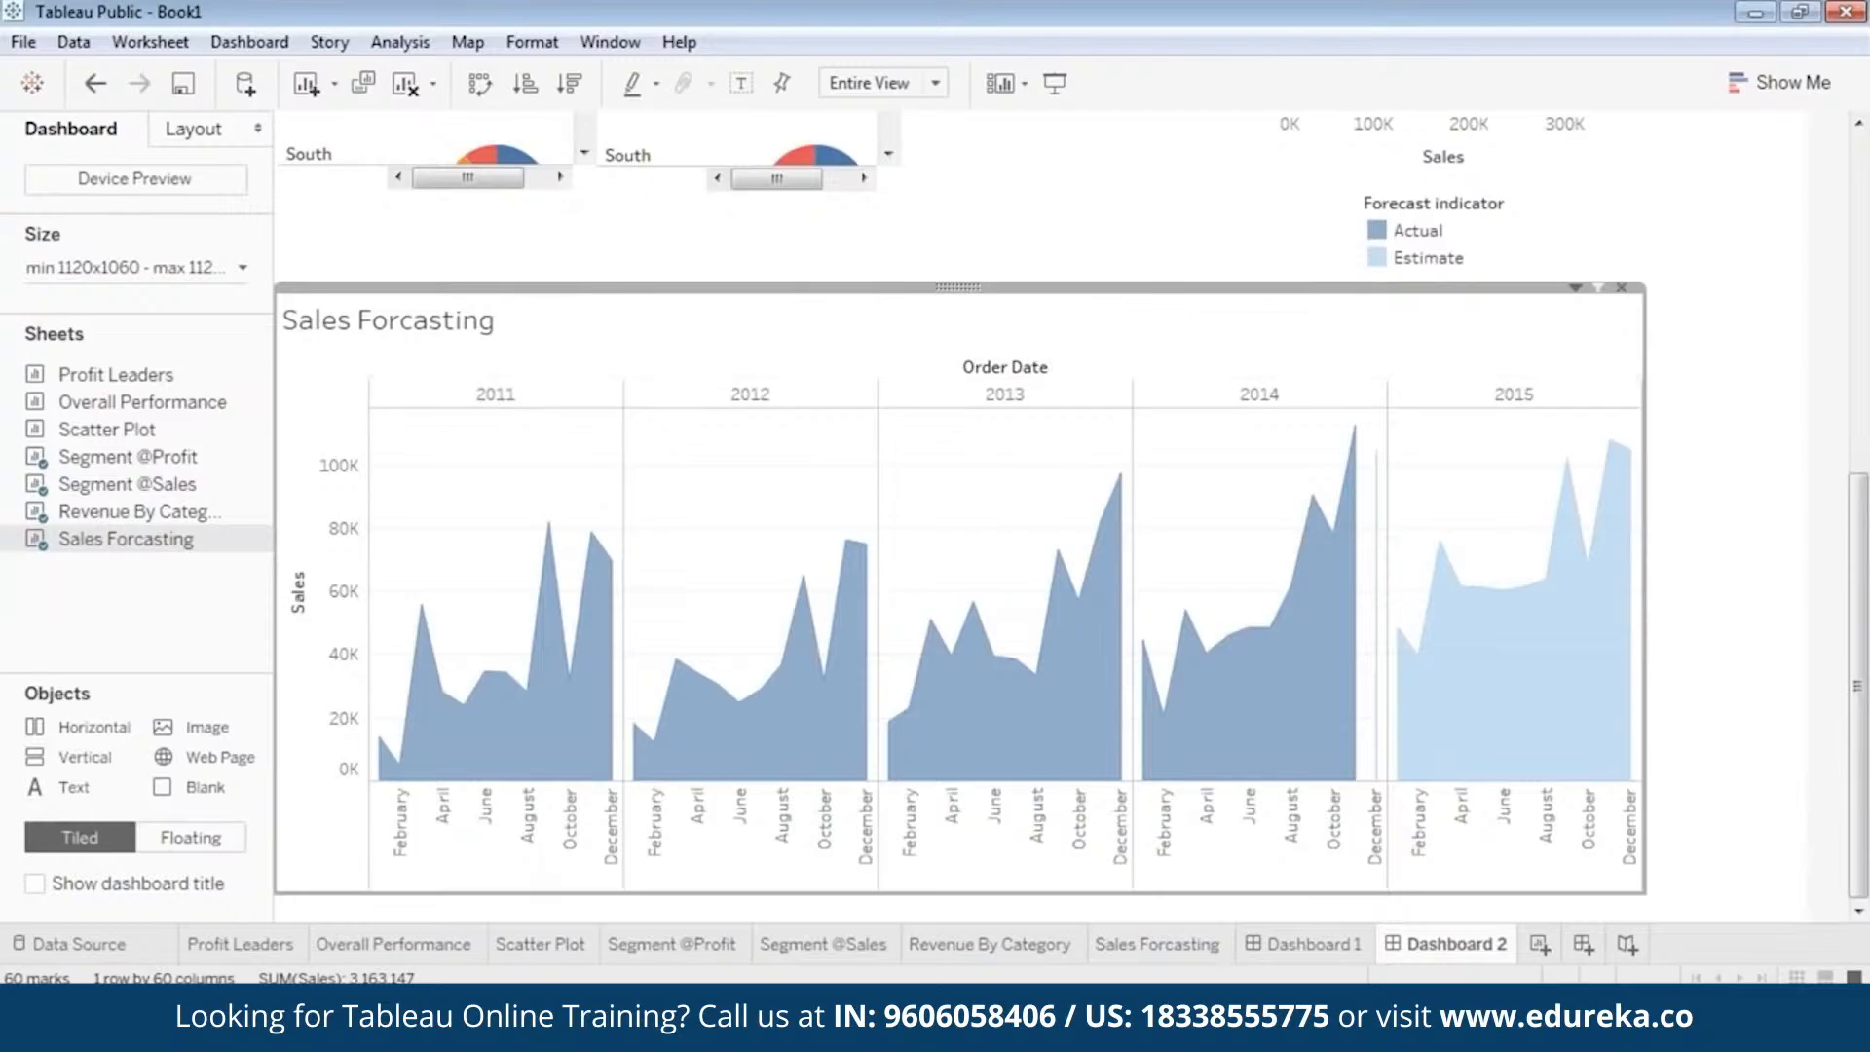
Move the Forecast indicator legend onto the upper part of the Sales Forcasting view.
{"action": "left_click", "coordinate": [1377, 241]}
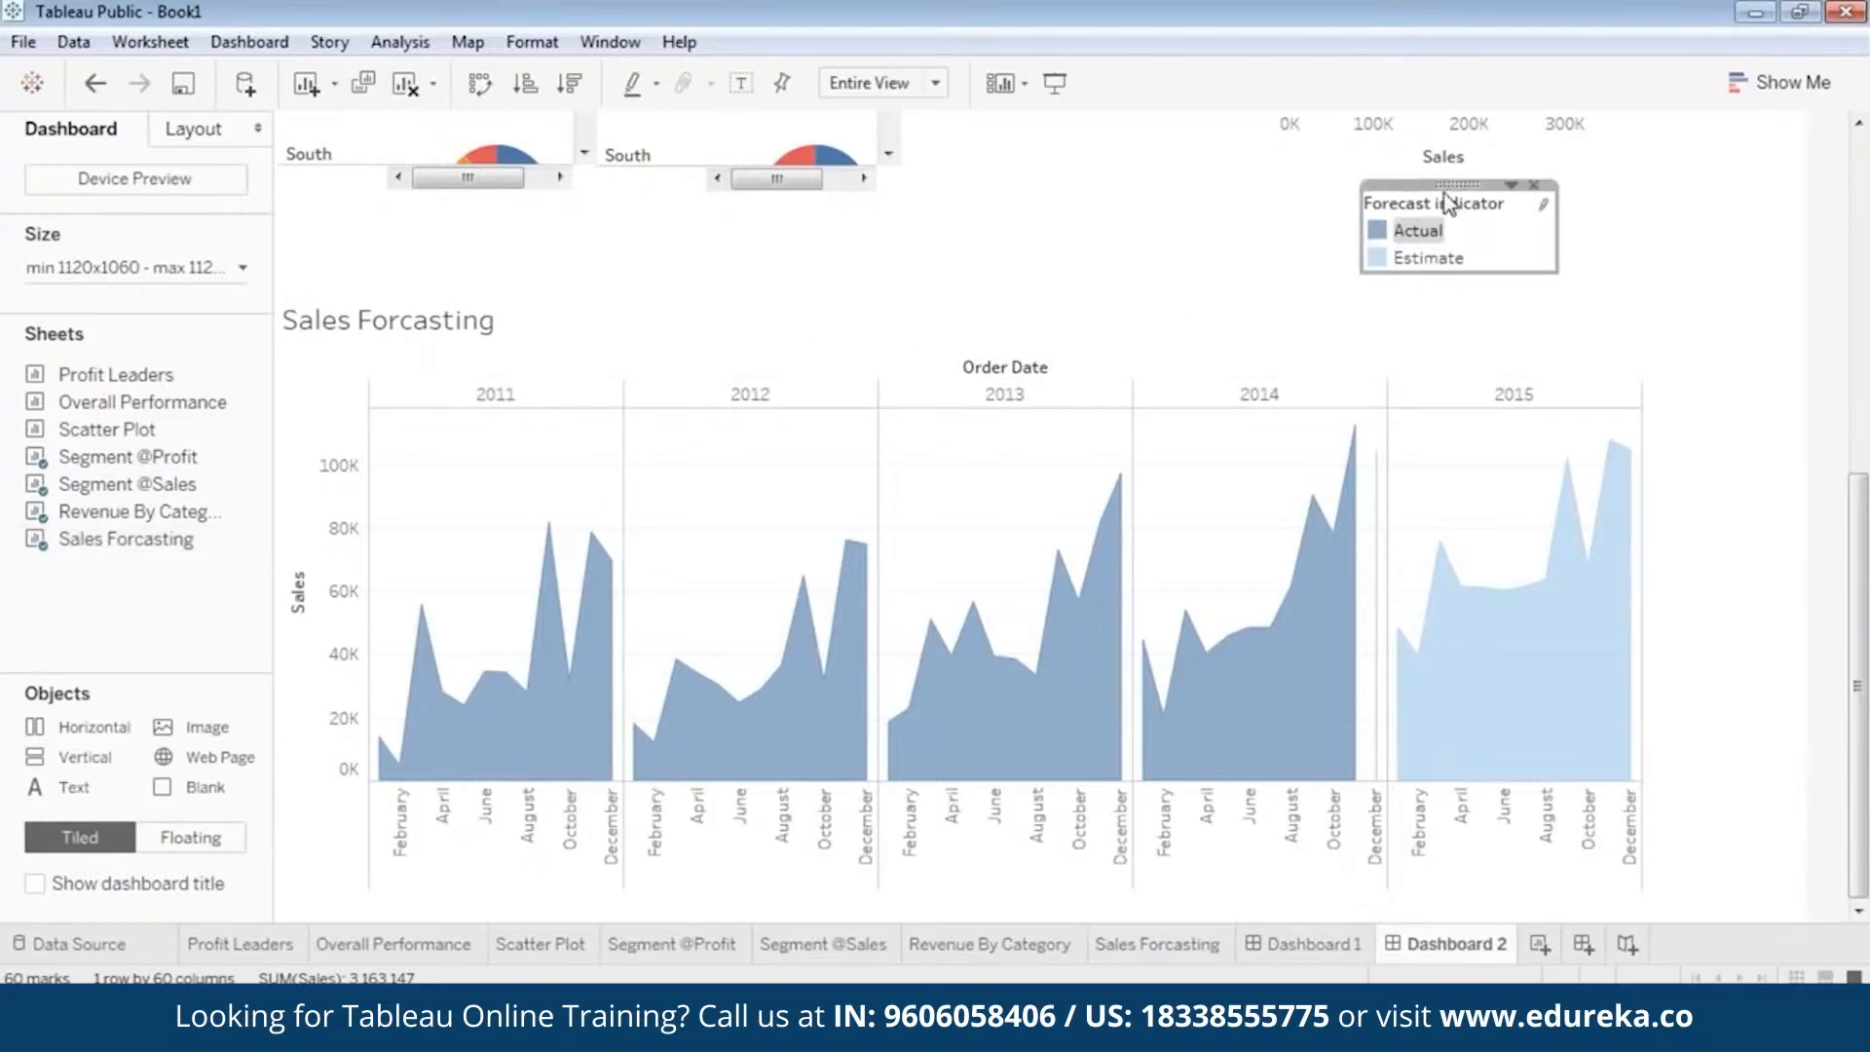
{"action": "left_click_drag", "start_coordinate": [1460, 183], "coordinate": [1494, 305]}
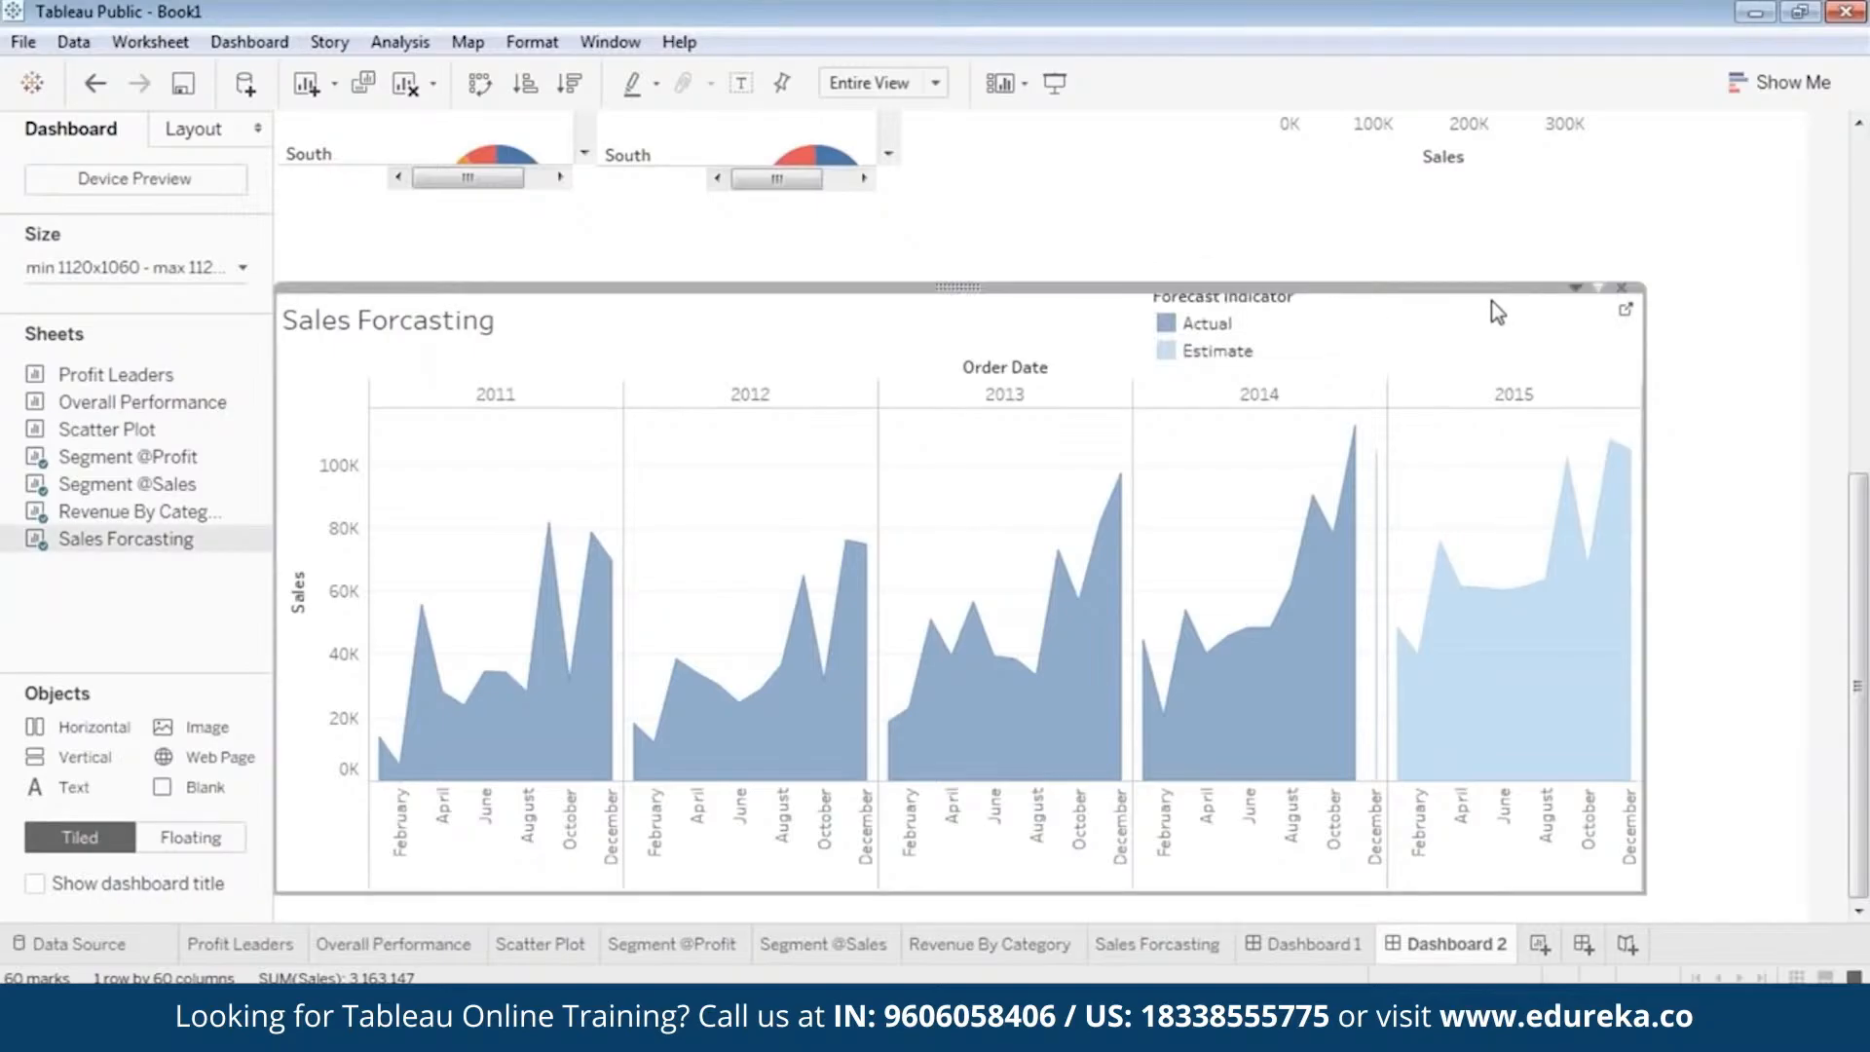
Center the Sales Forcasting title, make it bold and colour it blue.
{"action": "double_click", "coordinate": [407, 331]}
{"action": "left_click_drag", "start_coordinate": [830, 381], "coordinate": [526, 387]}
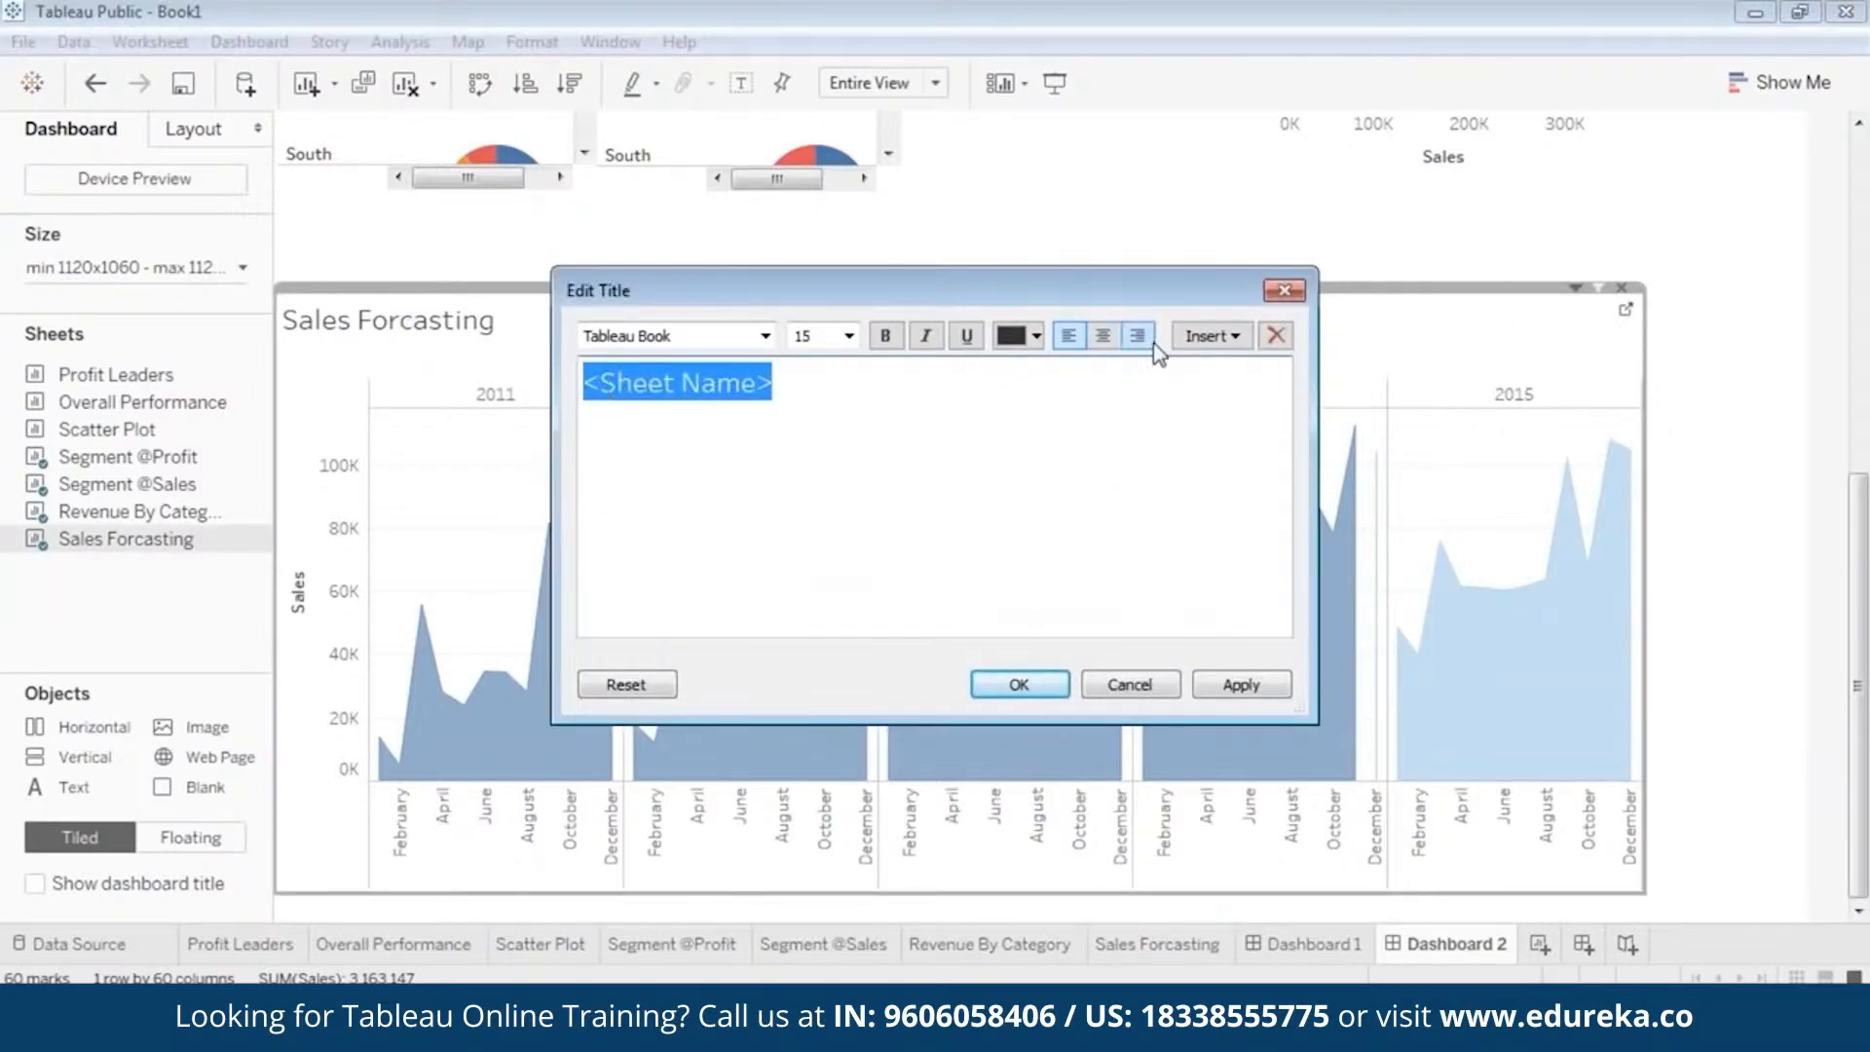
{"action": "left_click", "coordinate": [1105, 341]}
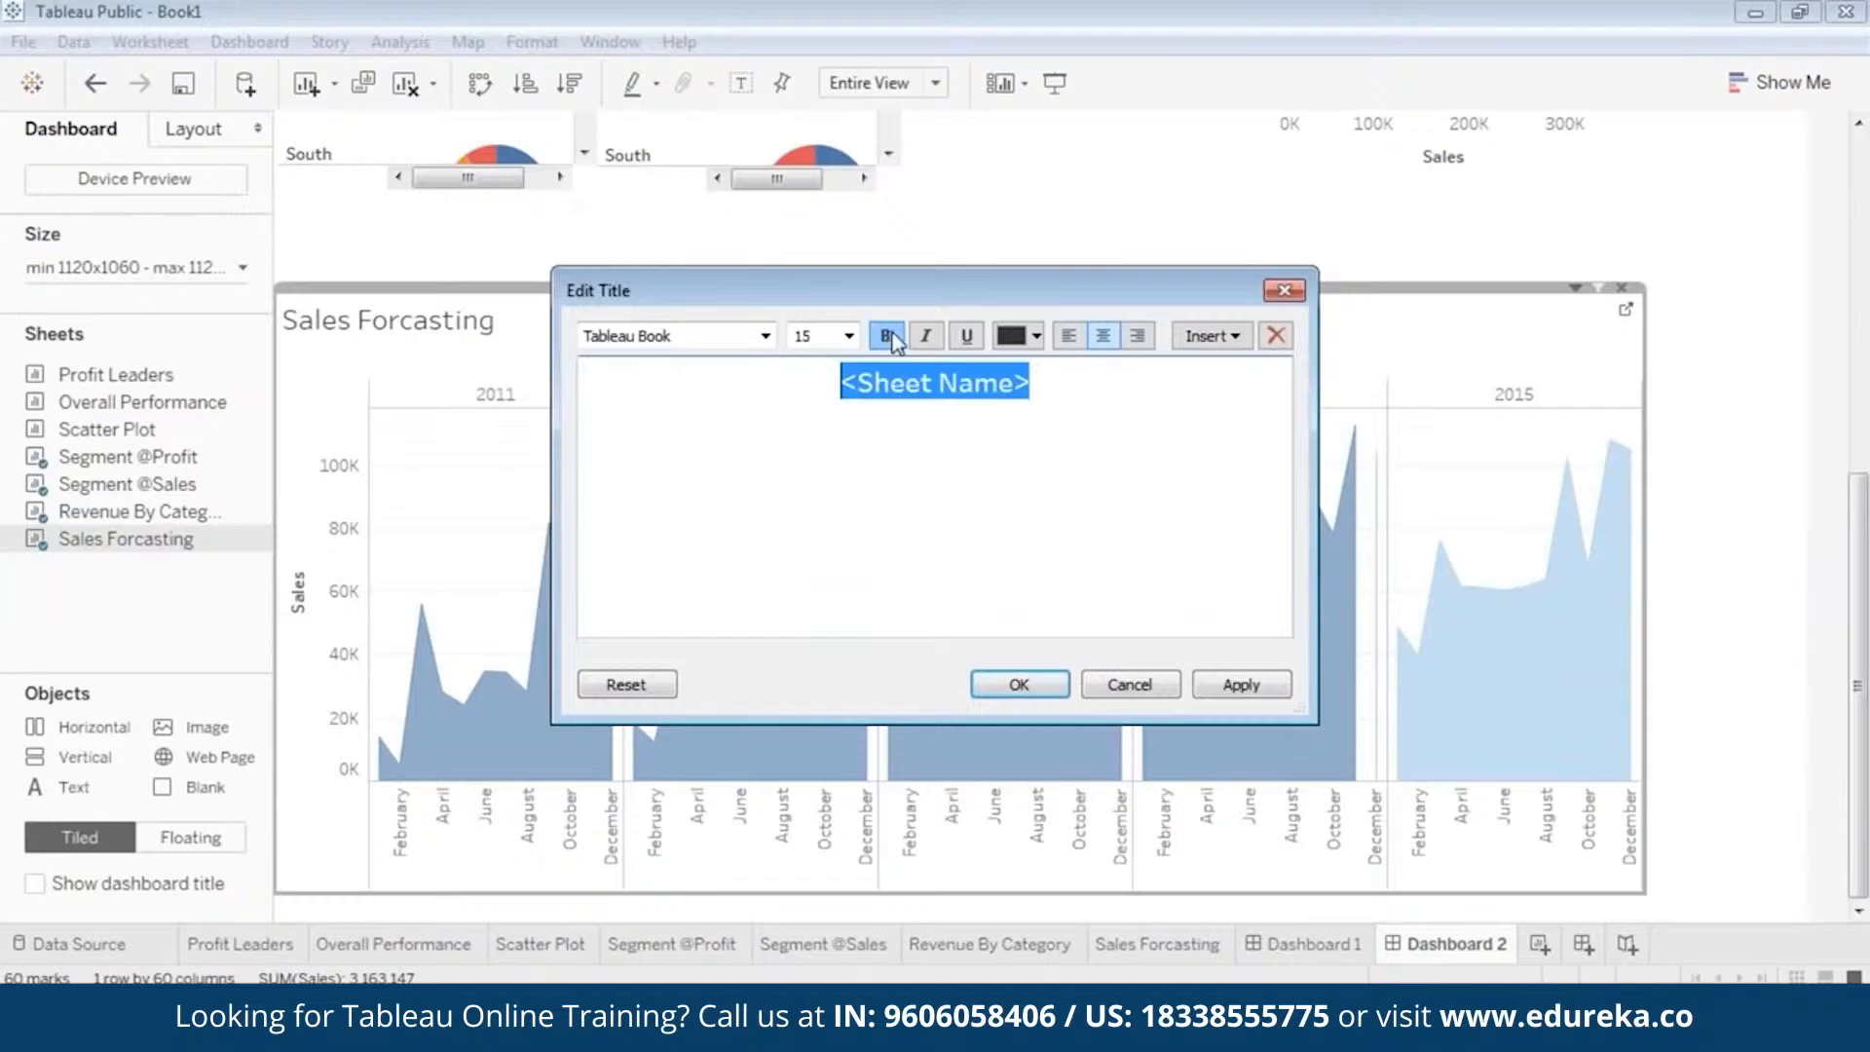
{"action": "left_click", "coordinate": [1034, 336]}
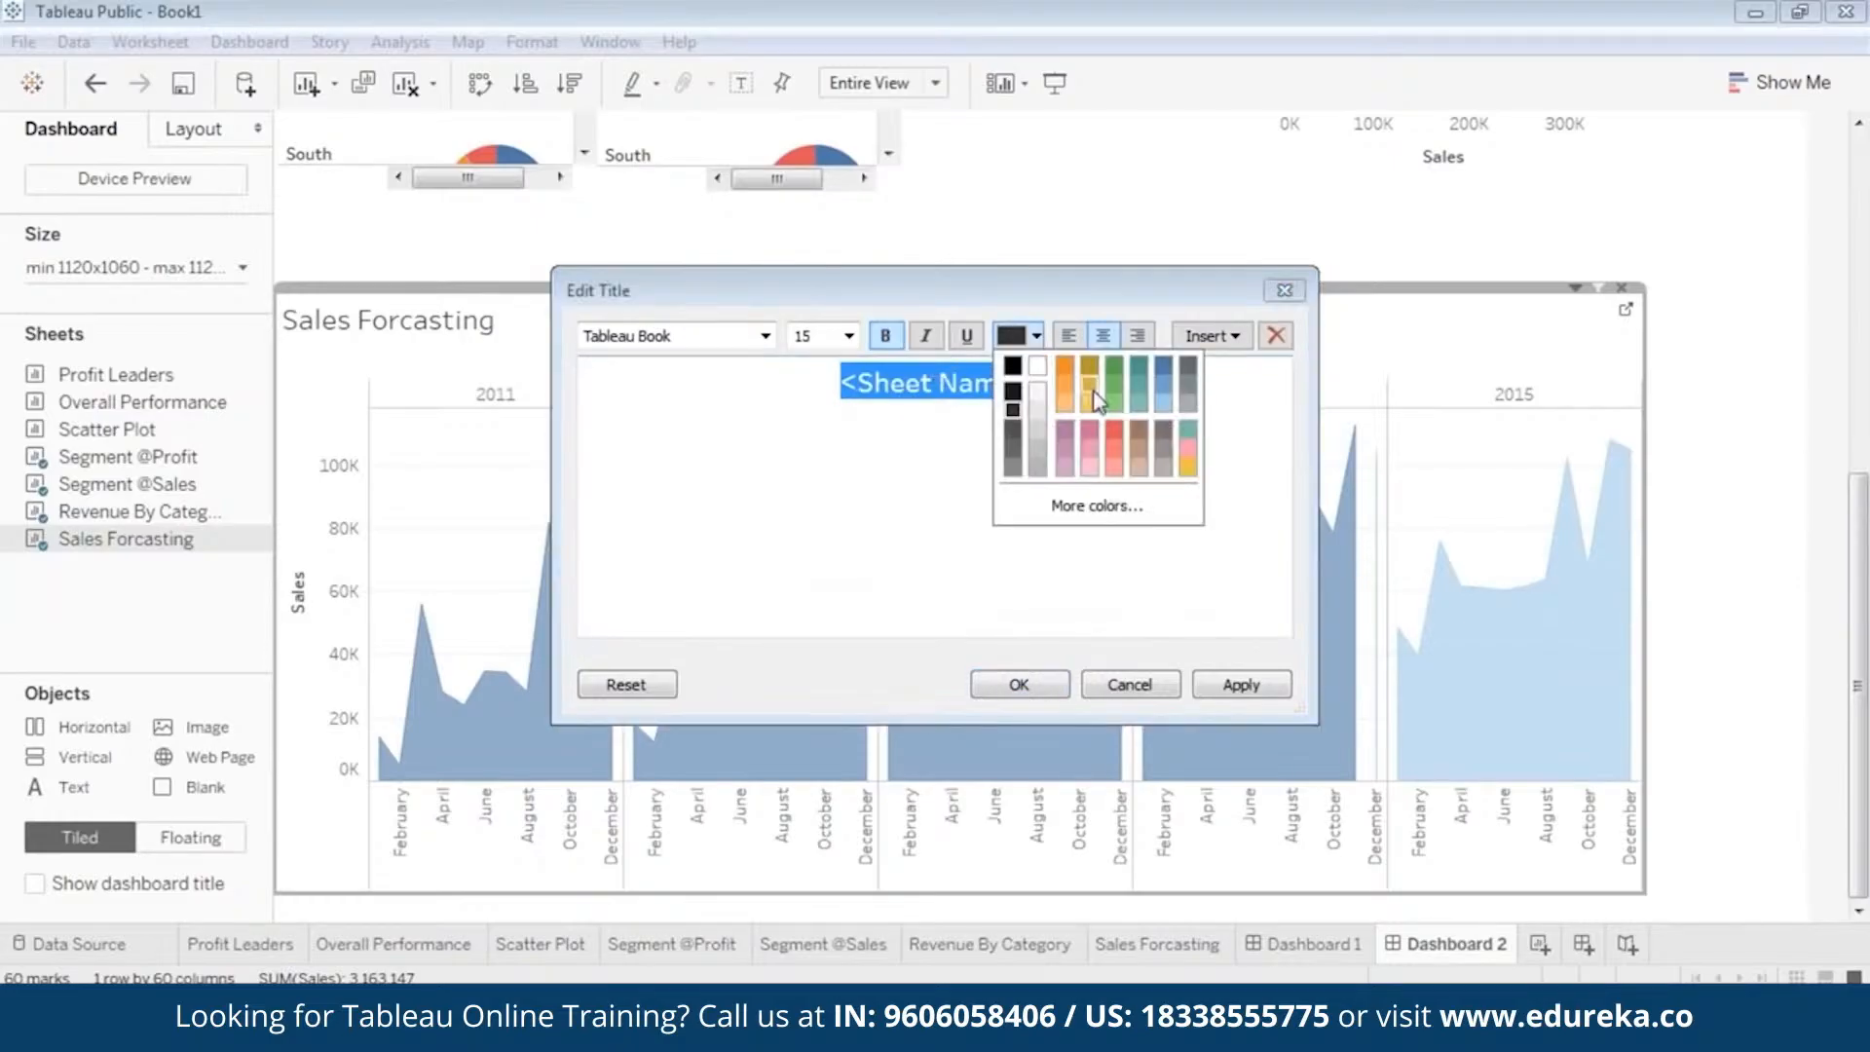
{"action": "left_click", "coordinate": [1168, 368]}
{"action": "left_click", "coordinate": [1242, 685]}
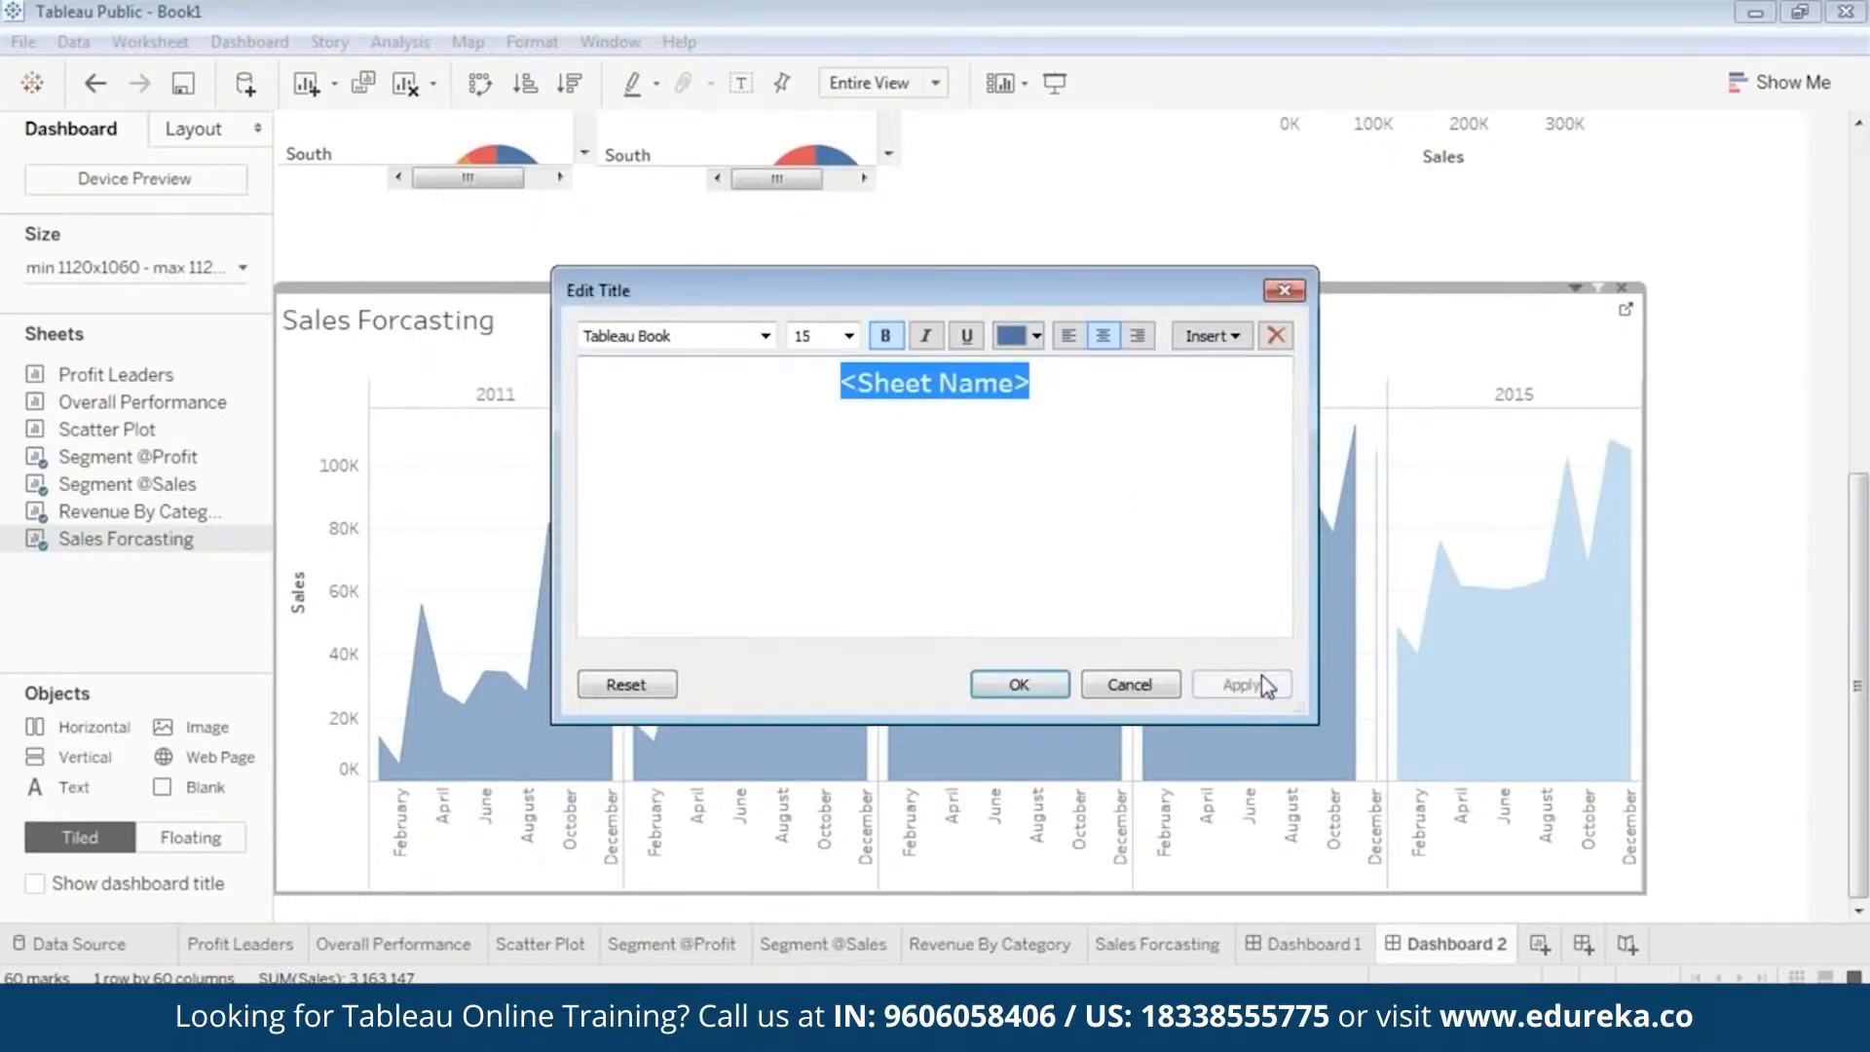
{"action": "left_click", "coordinate": [1018, 685]}
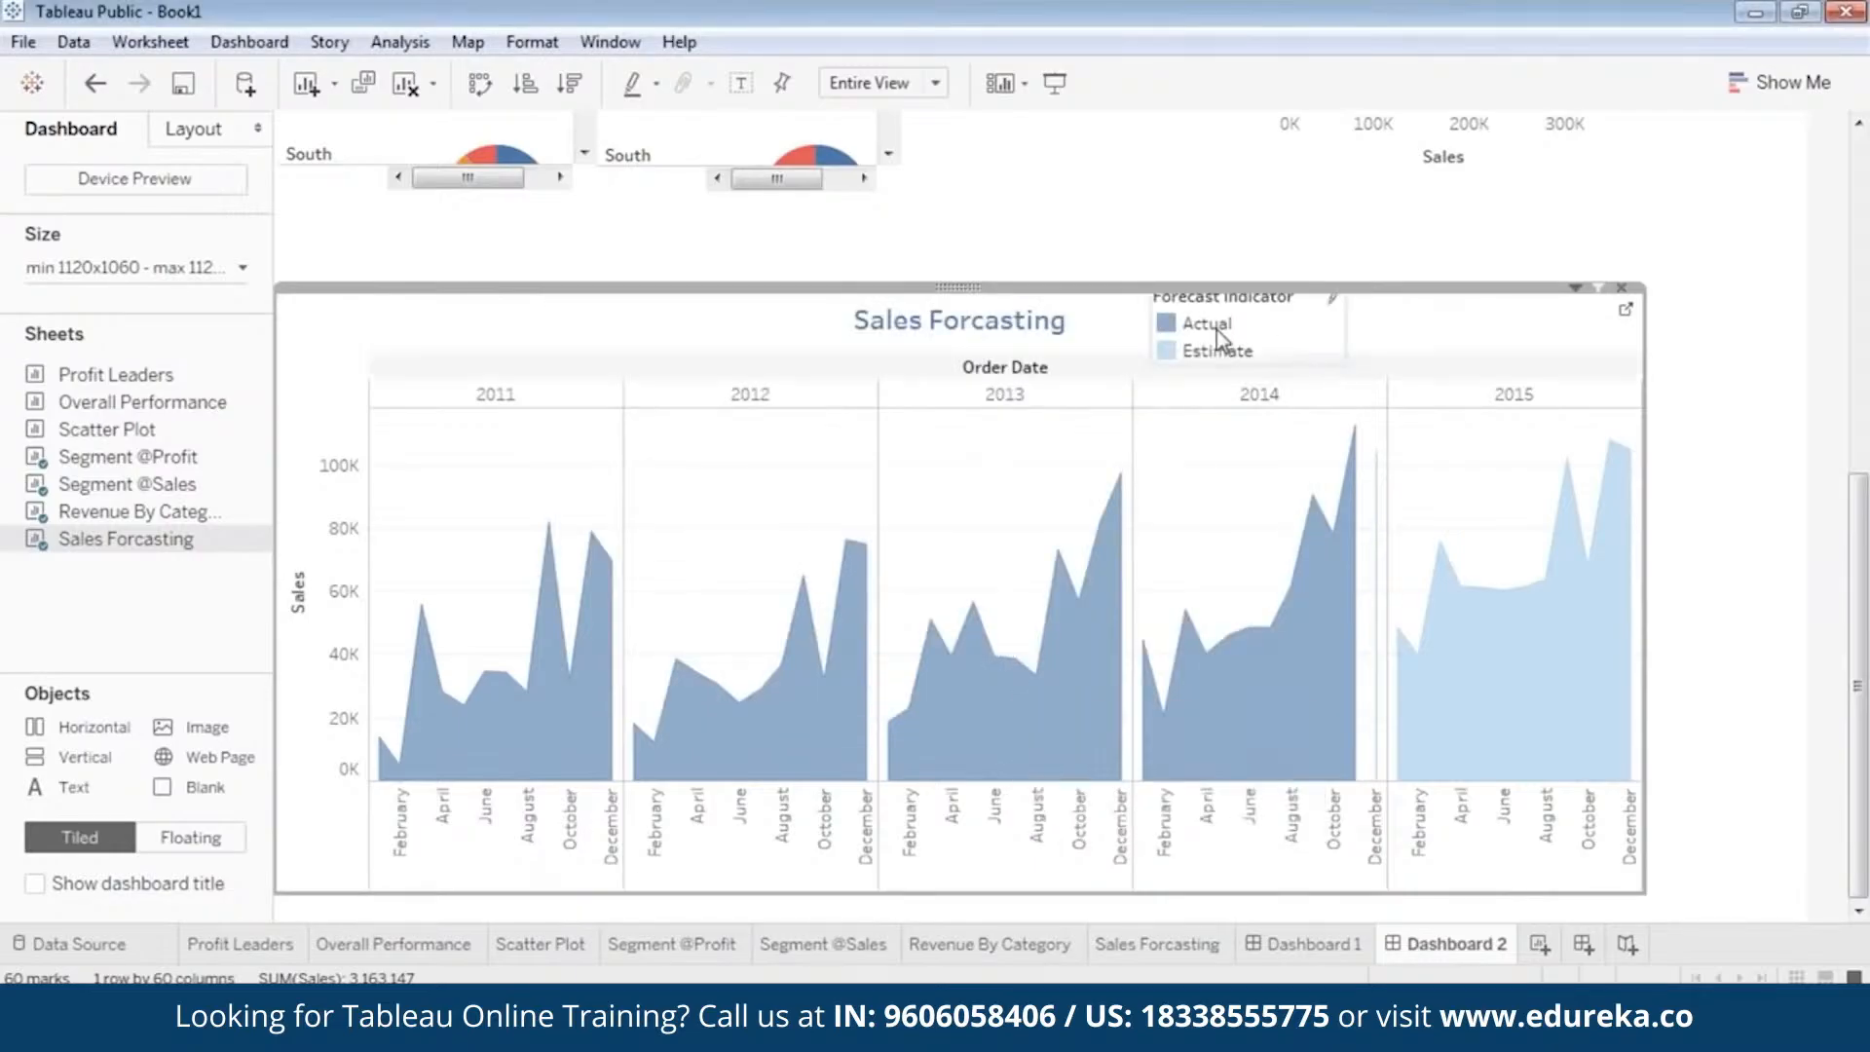
Nudge the Forecast indicator legend further away from the Sales Forcasting title so its heading is fully inside the view.
{"action": "left_click", "coordinate": [1229, 296]}
{"action": "left_click_drag", "start_coordinate": [1256, 284], "coordinate": [1291, 285]}
{"action": "left_click", "coordinate": [1751, 481]}
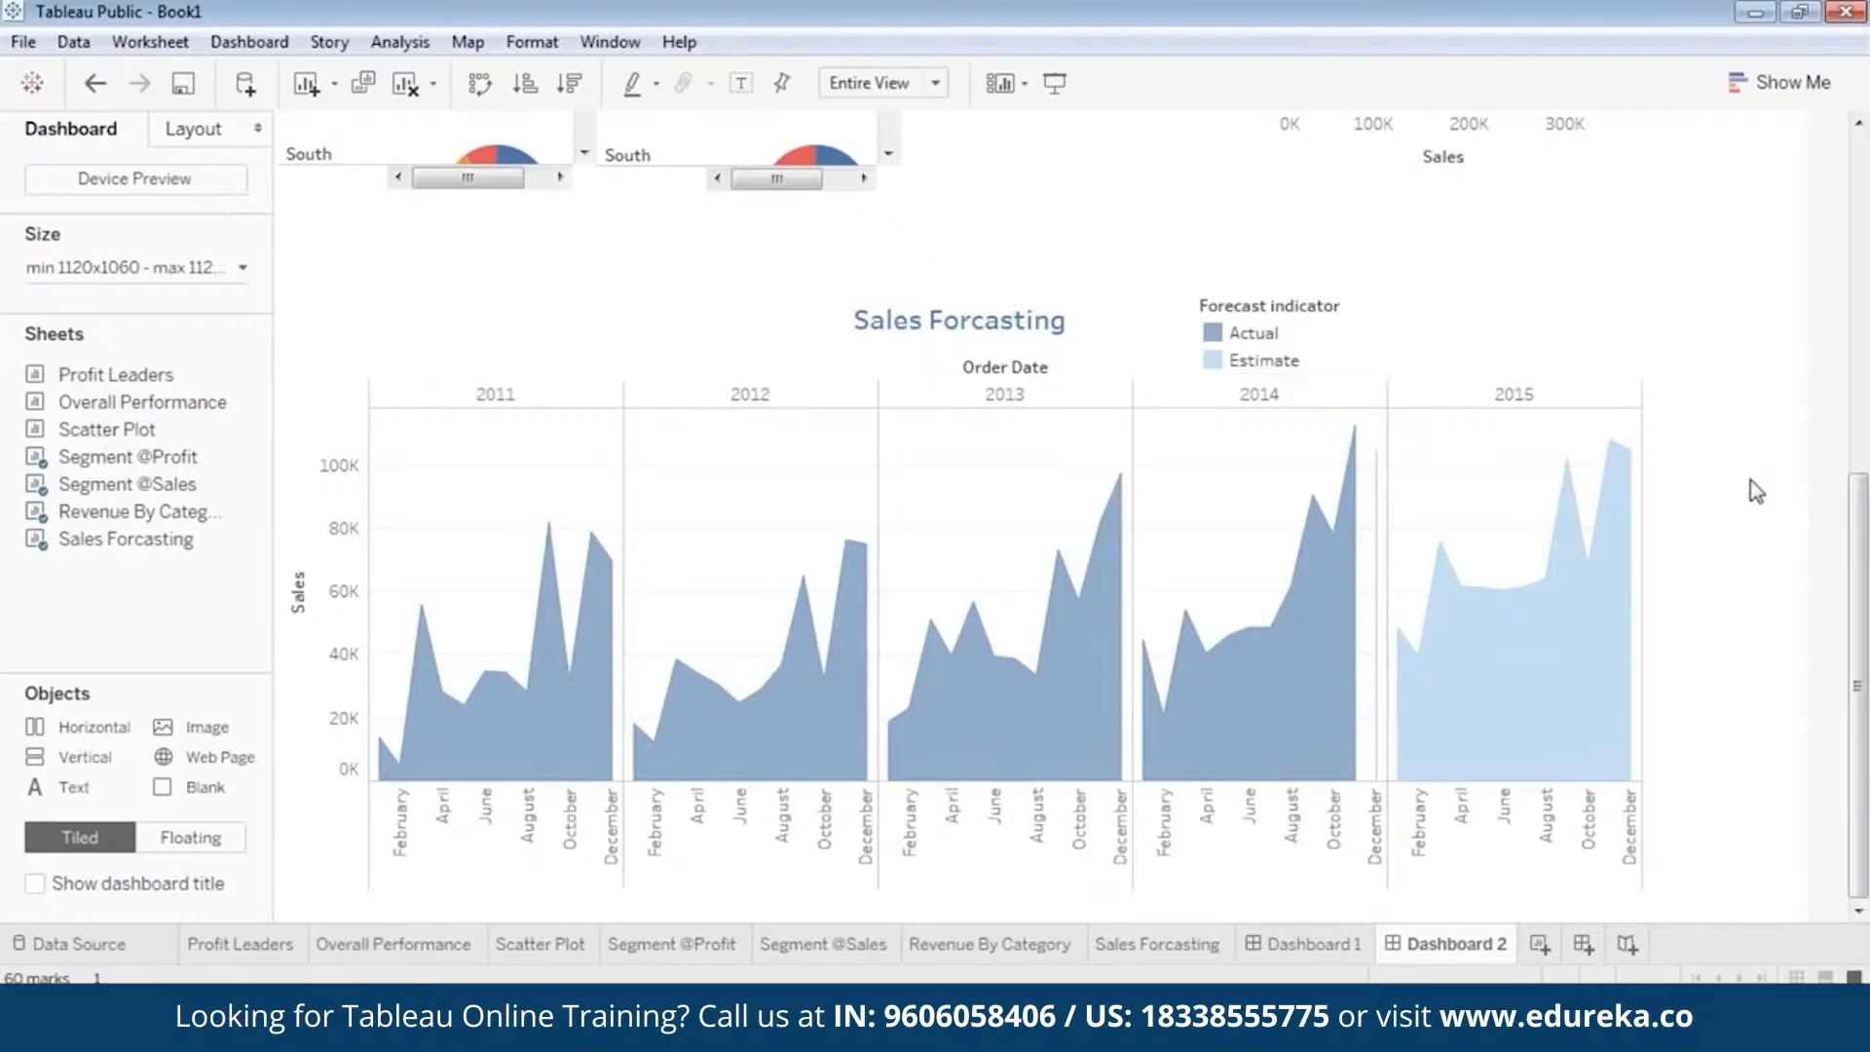
Preview the whole dashboard in presentation mode, examine its layout from top to bottom, and return to editing.
{"action": "left_click", "coordinate": [1054, 83]}
{"action": "scroll", "coordinate": [1655, 575], "scroll_direction": "up", "scroll_amount": 5}
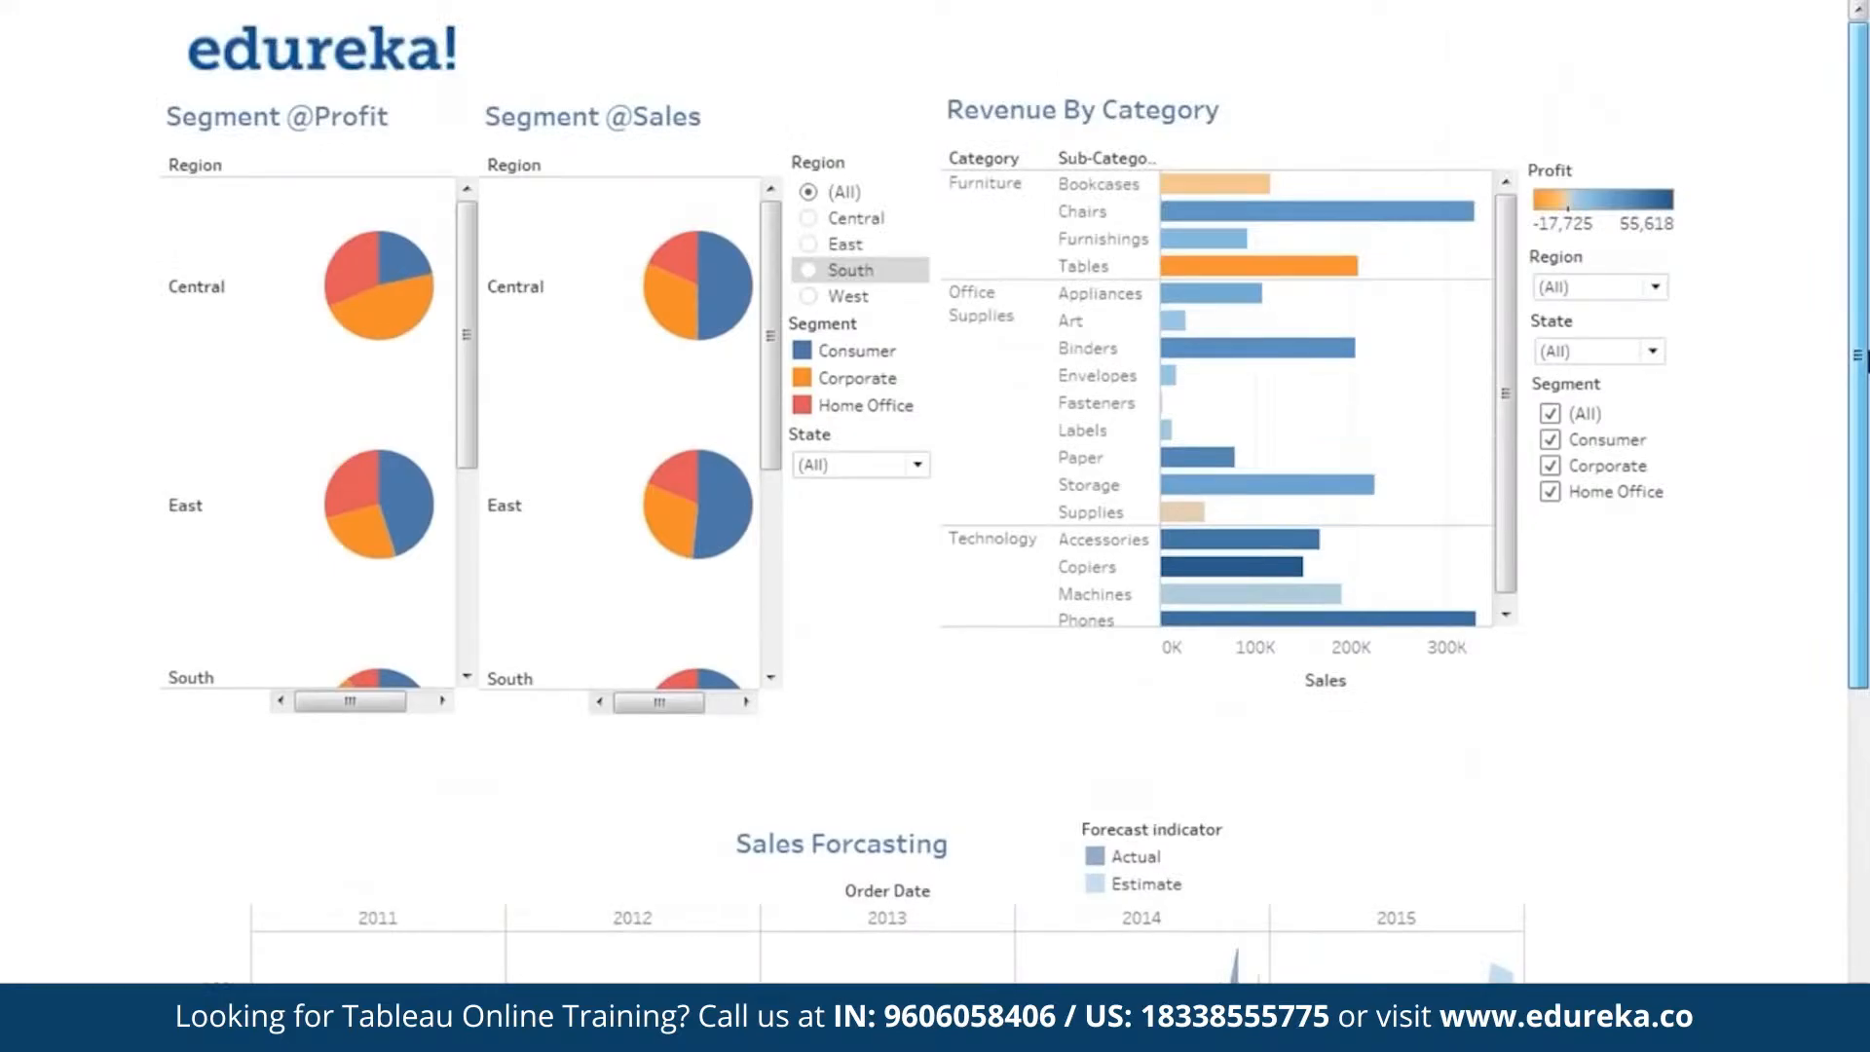
{"action": "scroll", "coordinate": [935, 487], "scroll_direction": "down", "scroll_amount": 5}
{"action": "key", "text": "Escape"}
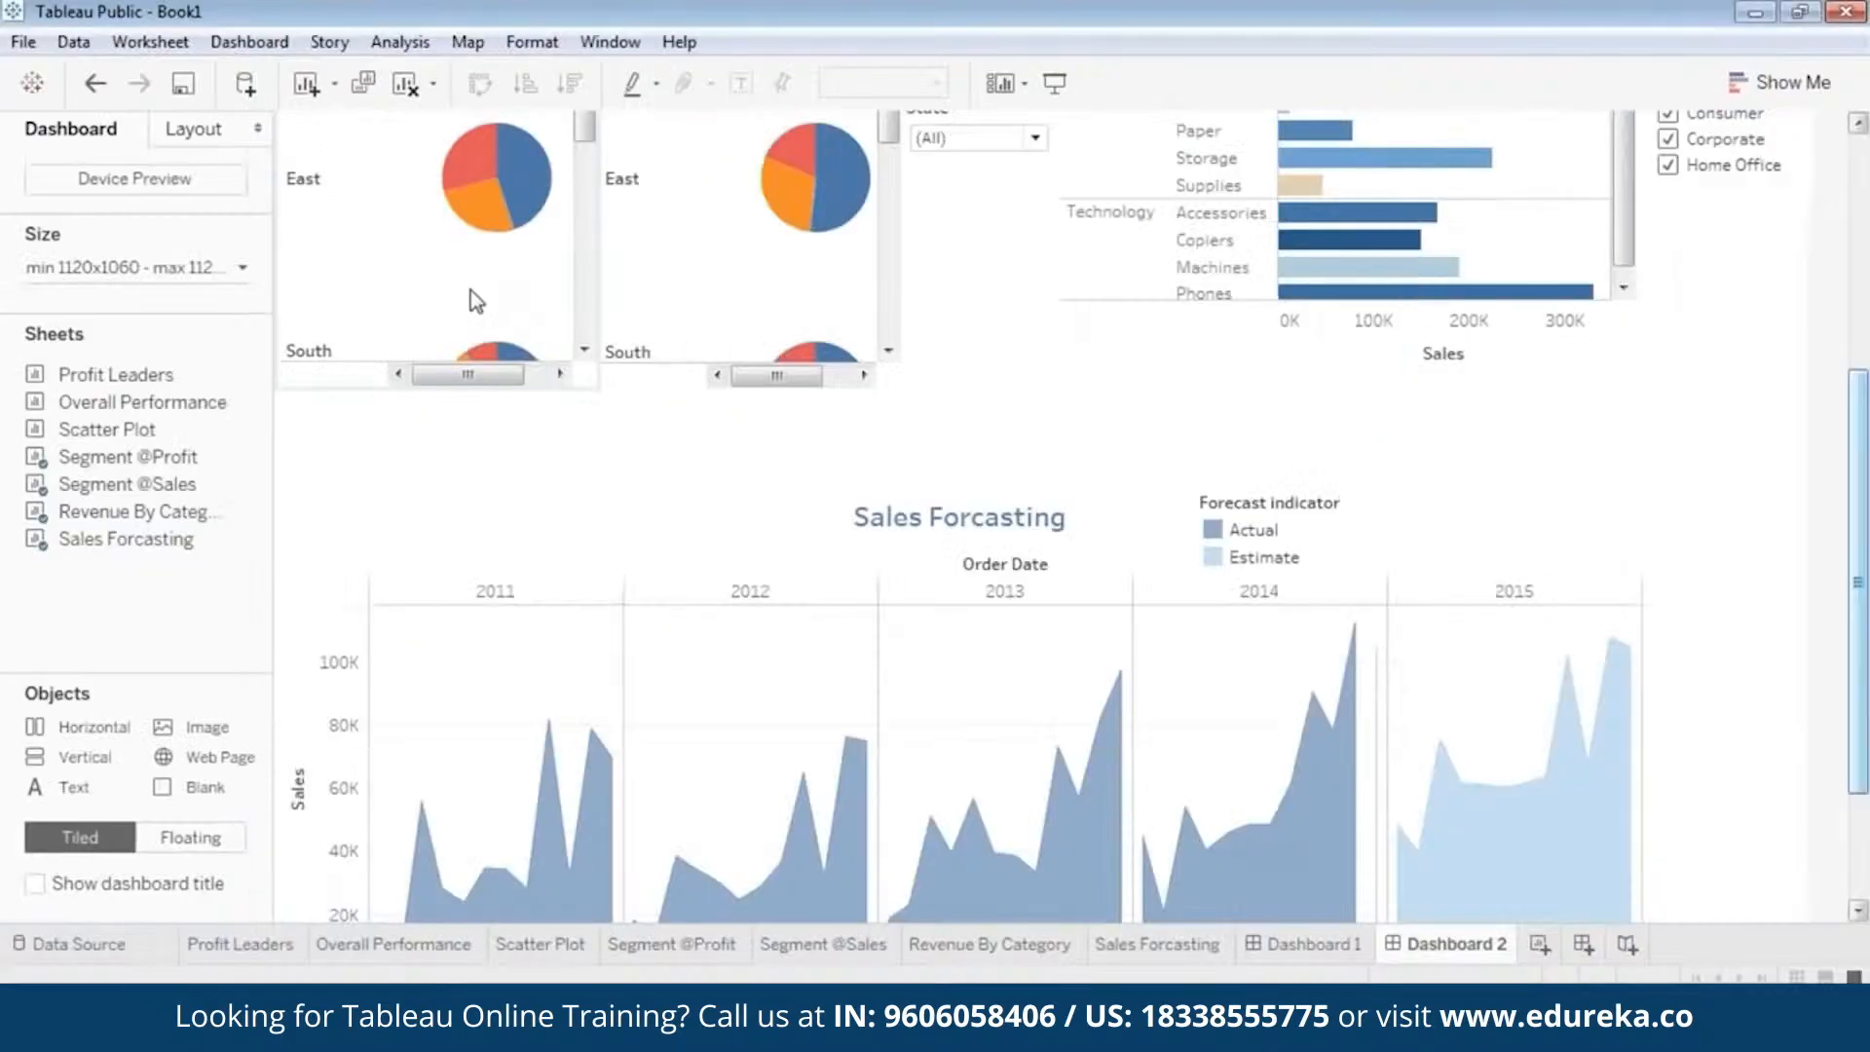
Move the Sales Forcasting view up slightly to reduce the gap beneath the charts above it.
{"action": "left_click", "coordinate": [986, 499]}
{"action": "left_click_drag", "start_coordinate": [1022, 482], "coordinate": [1026, 437]}
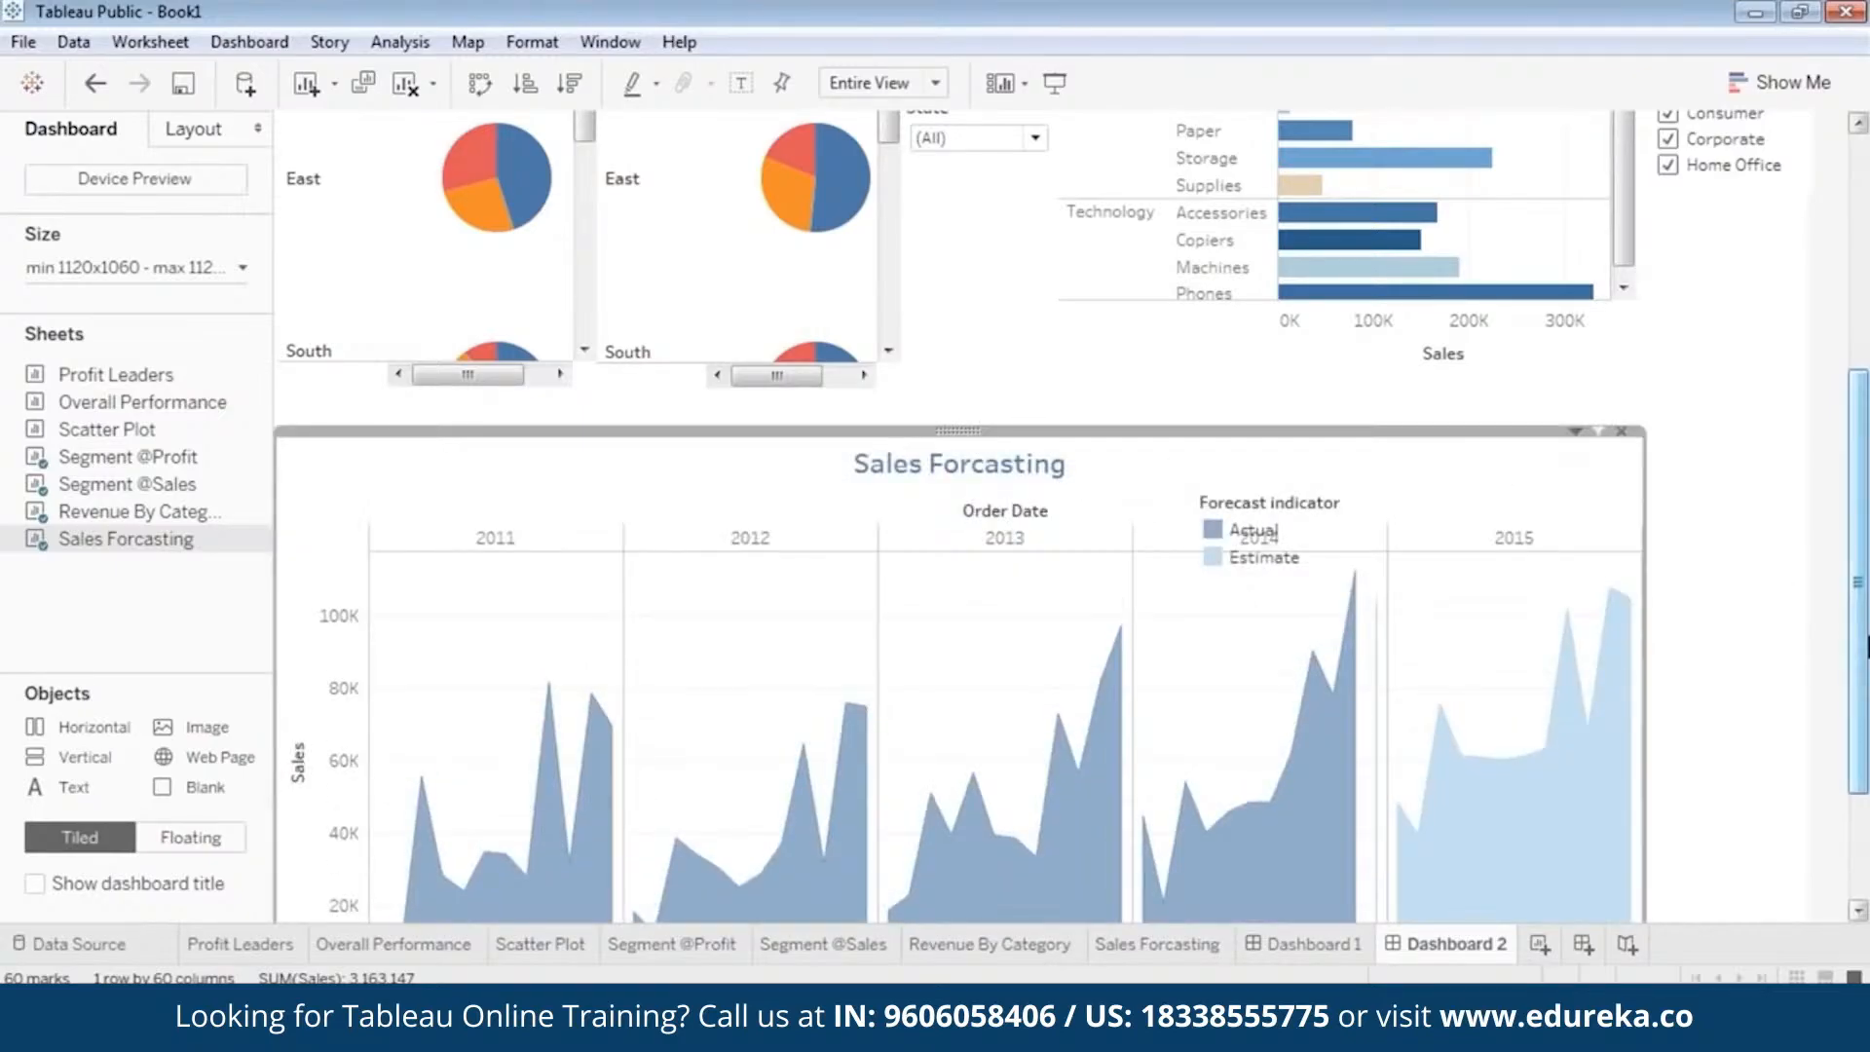
{"action": "mouse_move", "coordinate": [1860, 643]}
{"action": "left_mouse_down"}
{"action": "mouse_move", "coordinate": [1860, 774]}
{"action": "mouse_move", "coordinate": [1865, 678]}
{"action": "left_mouse_up"}
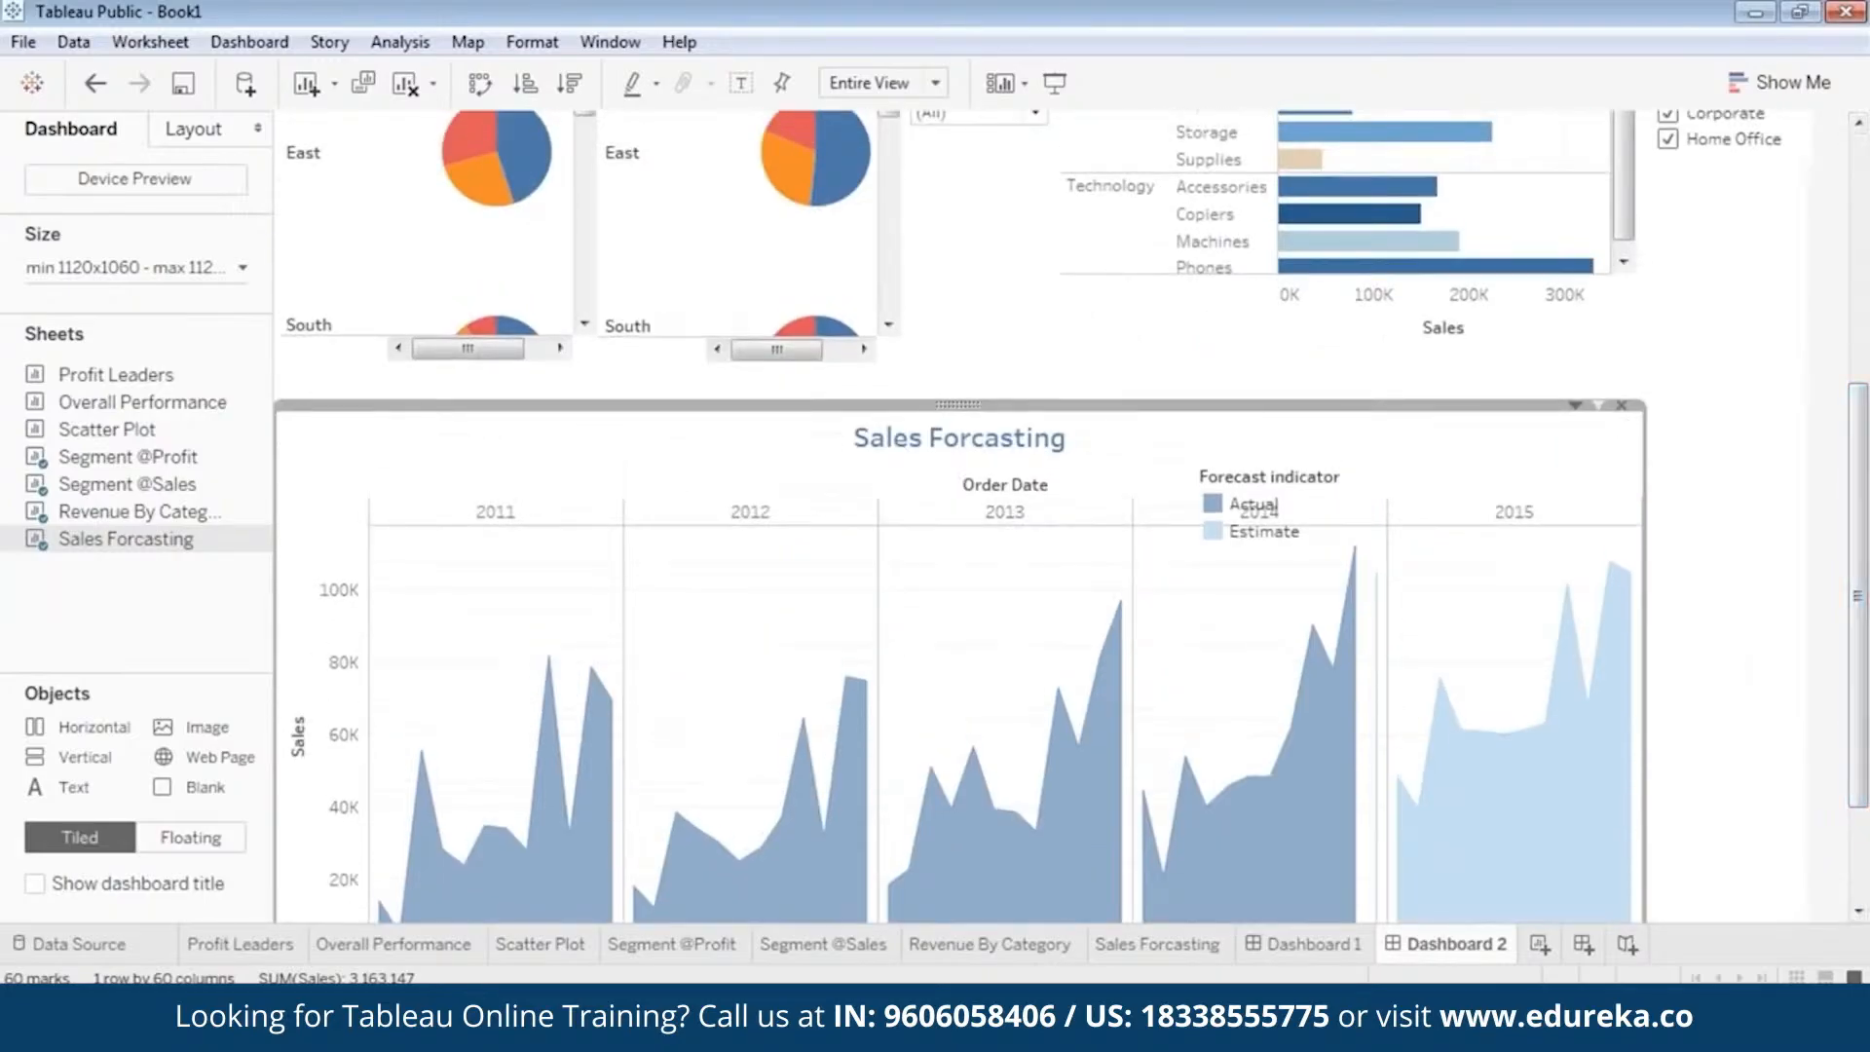
Add a Region filter for the Sales Forcasting view, narrow it and place it beside the 2015 column.
{"action": "right_click", "coordinate": [954, 404]}
{"action": "mouse_move", "coordinate": [879, 621]}
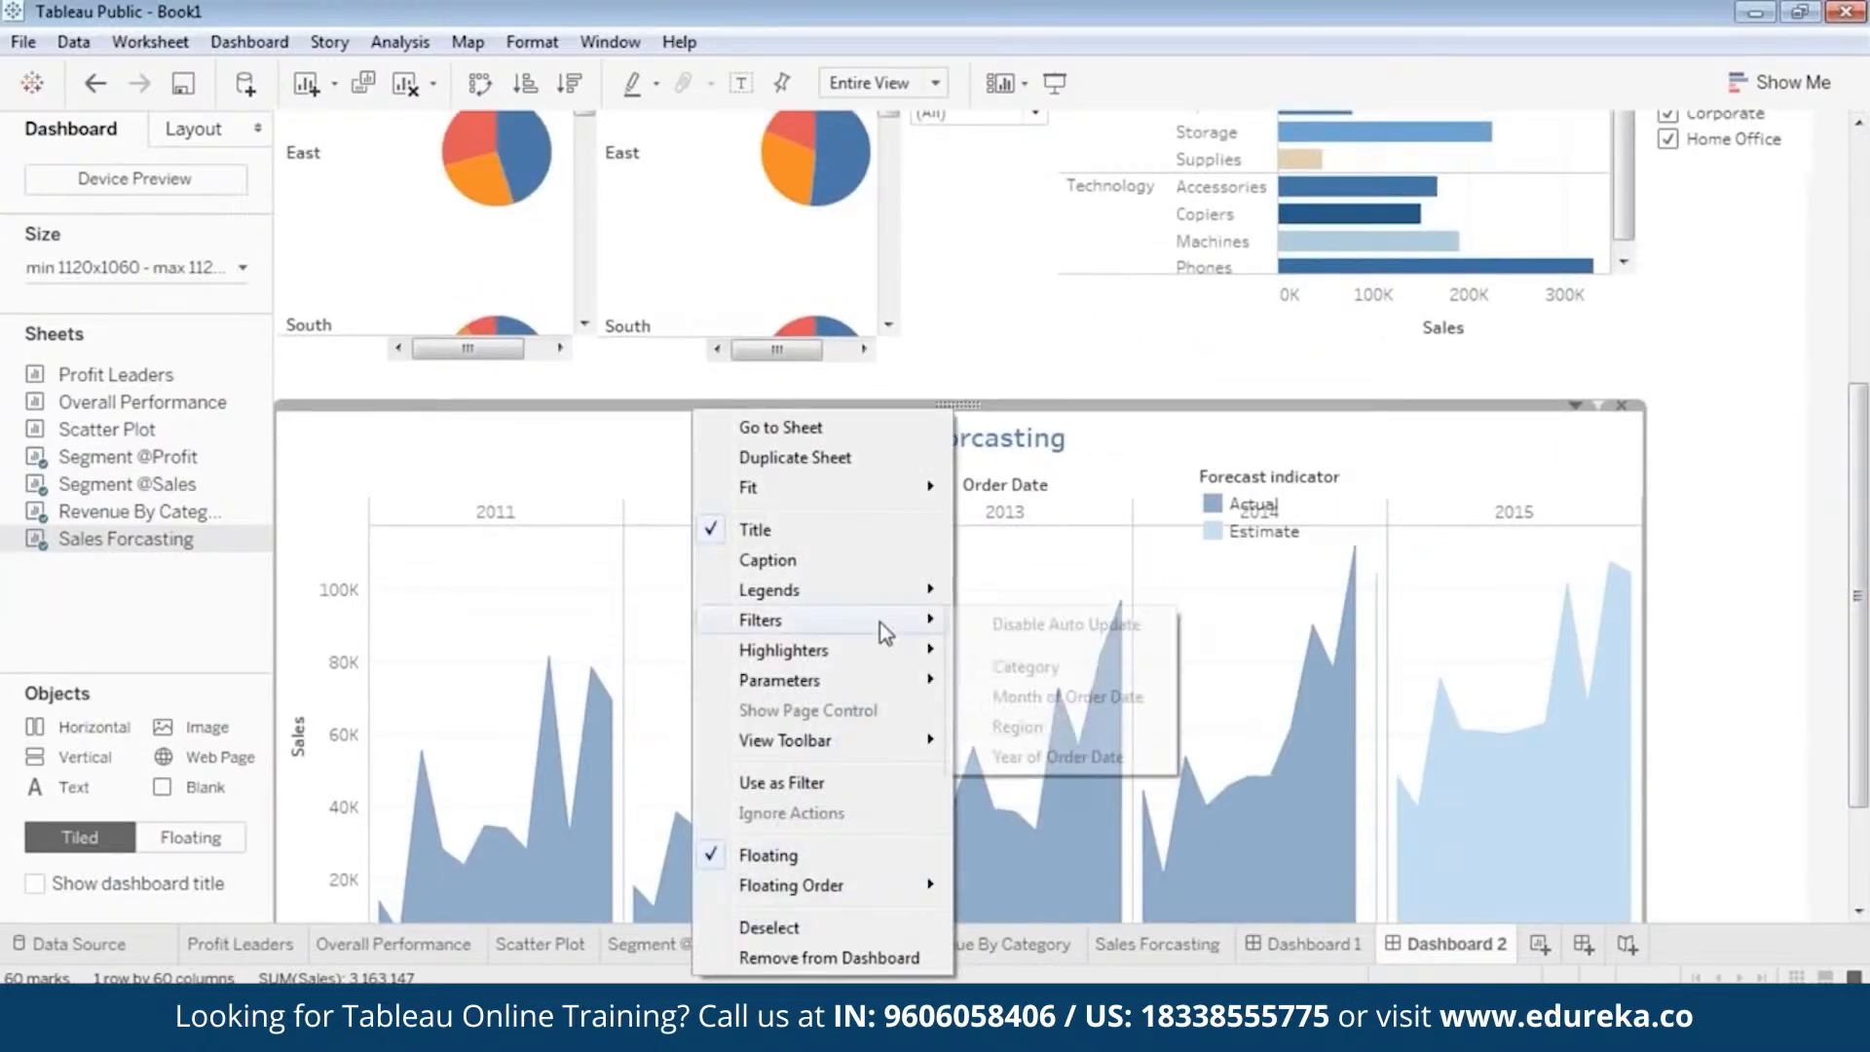
{"action": "left_click", "coordinate": [1050, 727]}
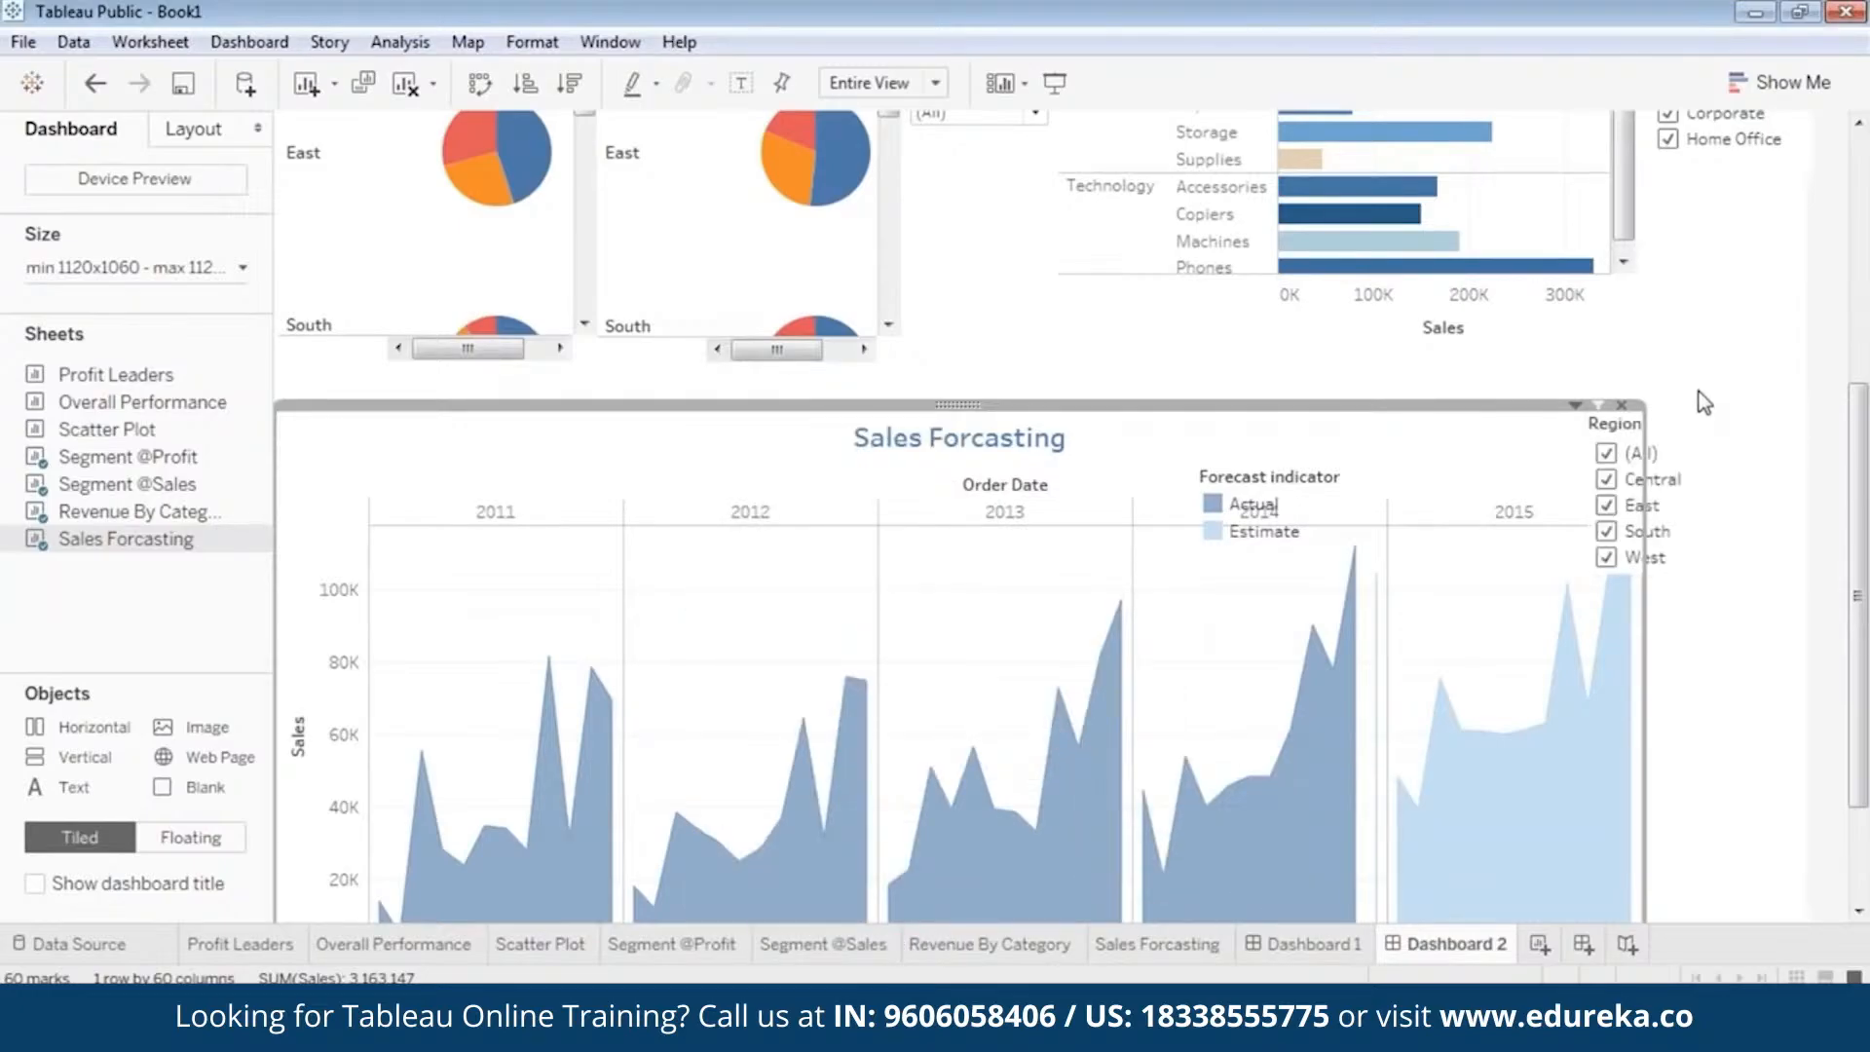
{"action": "left_click", "coordinate": [1797, 428]}
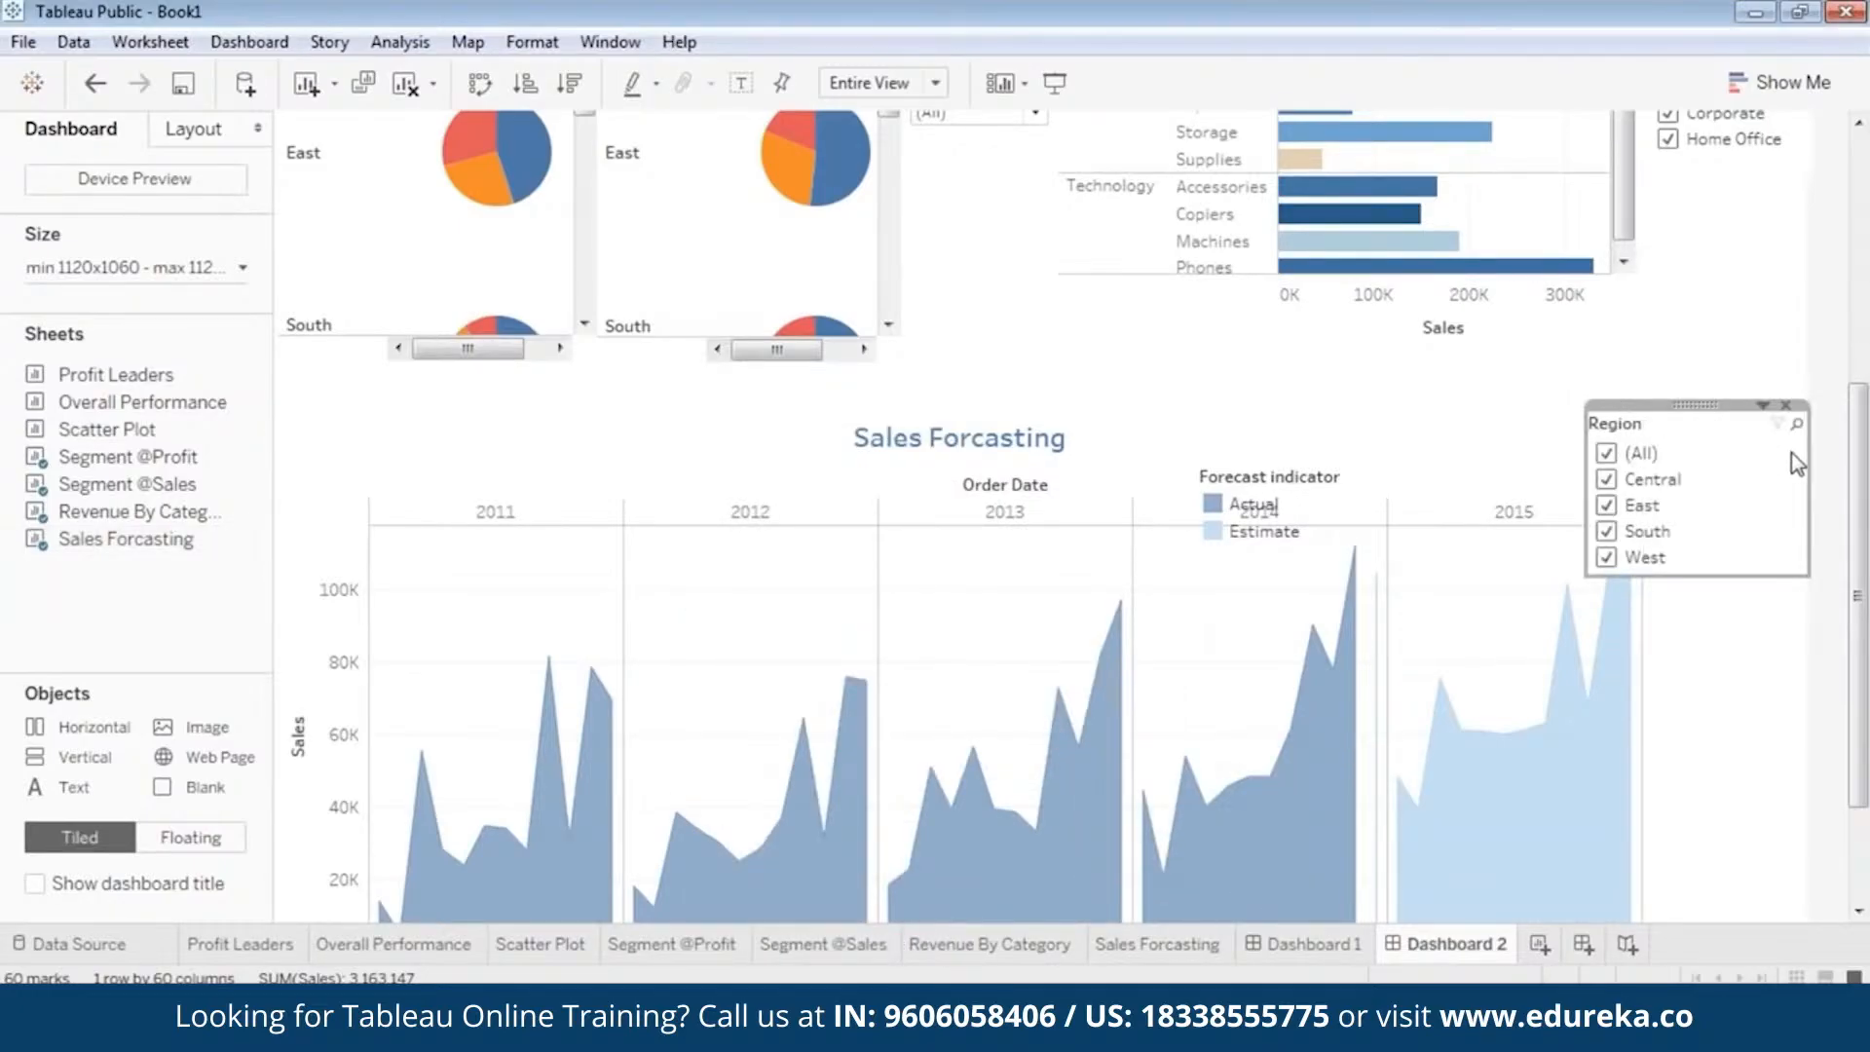
{"action": "left_click_drag", "start_coordinate": [1813, 464], "coordinate": [1721, 469]}
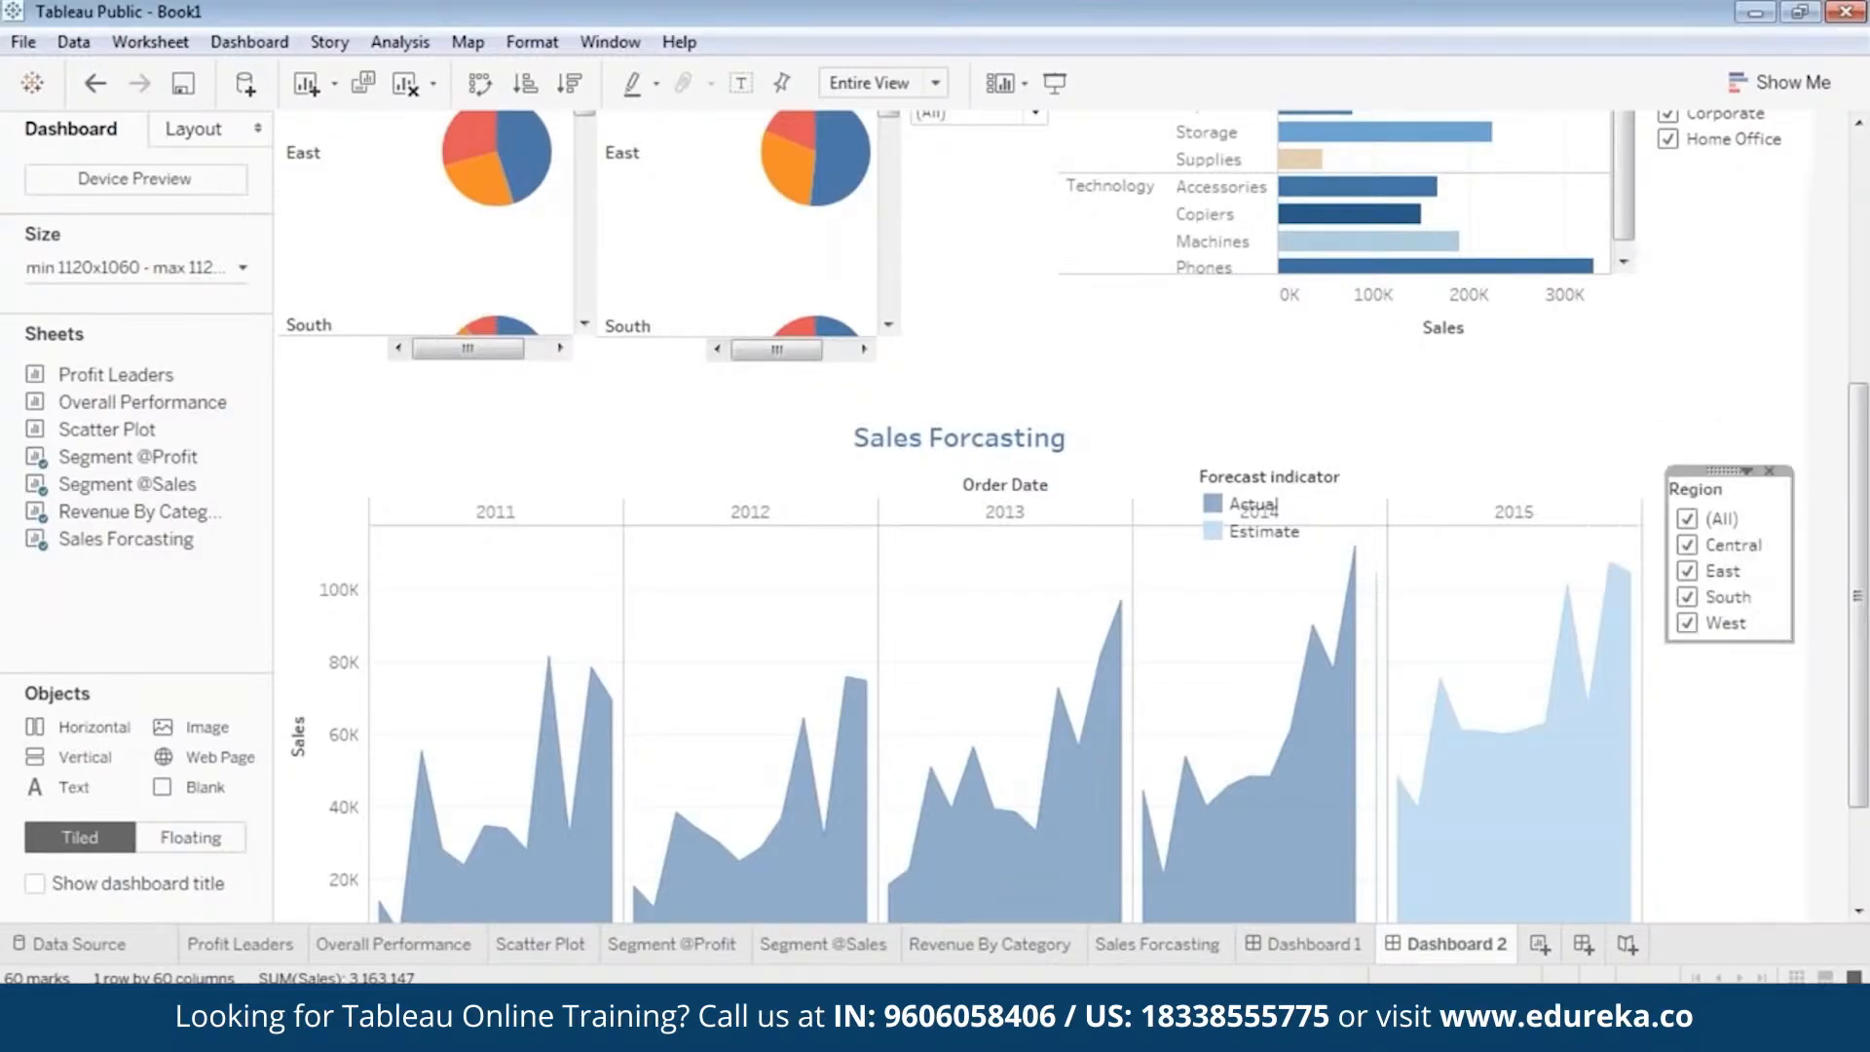
Change the Region filter to a single value list set to (All) and adjust its position beside the Sales Forcasting chart.
{"action": "right_click", "coordinate": [1722, 469]}
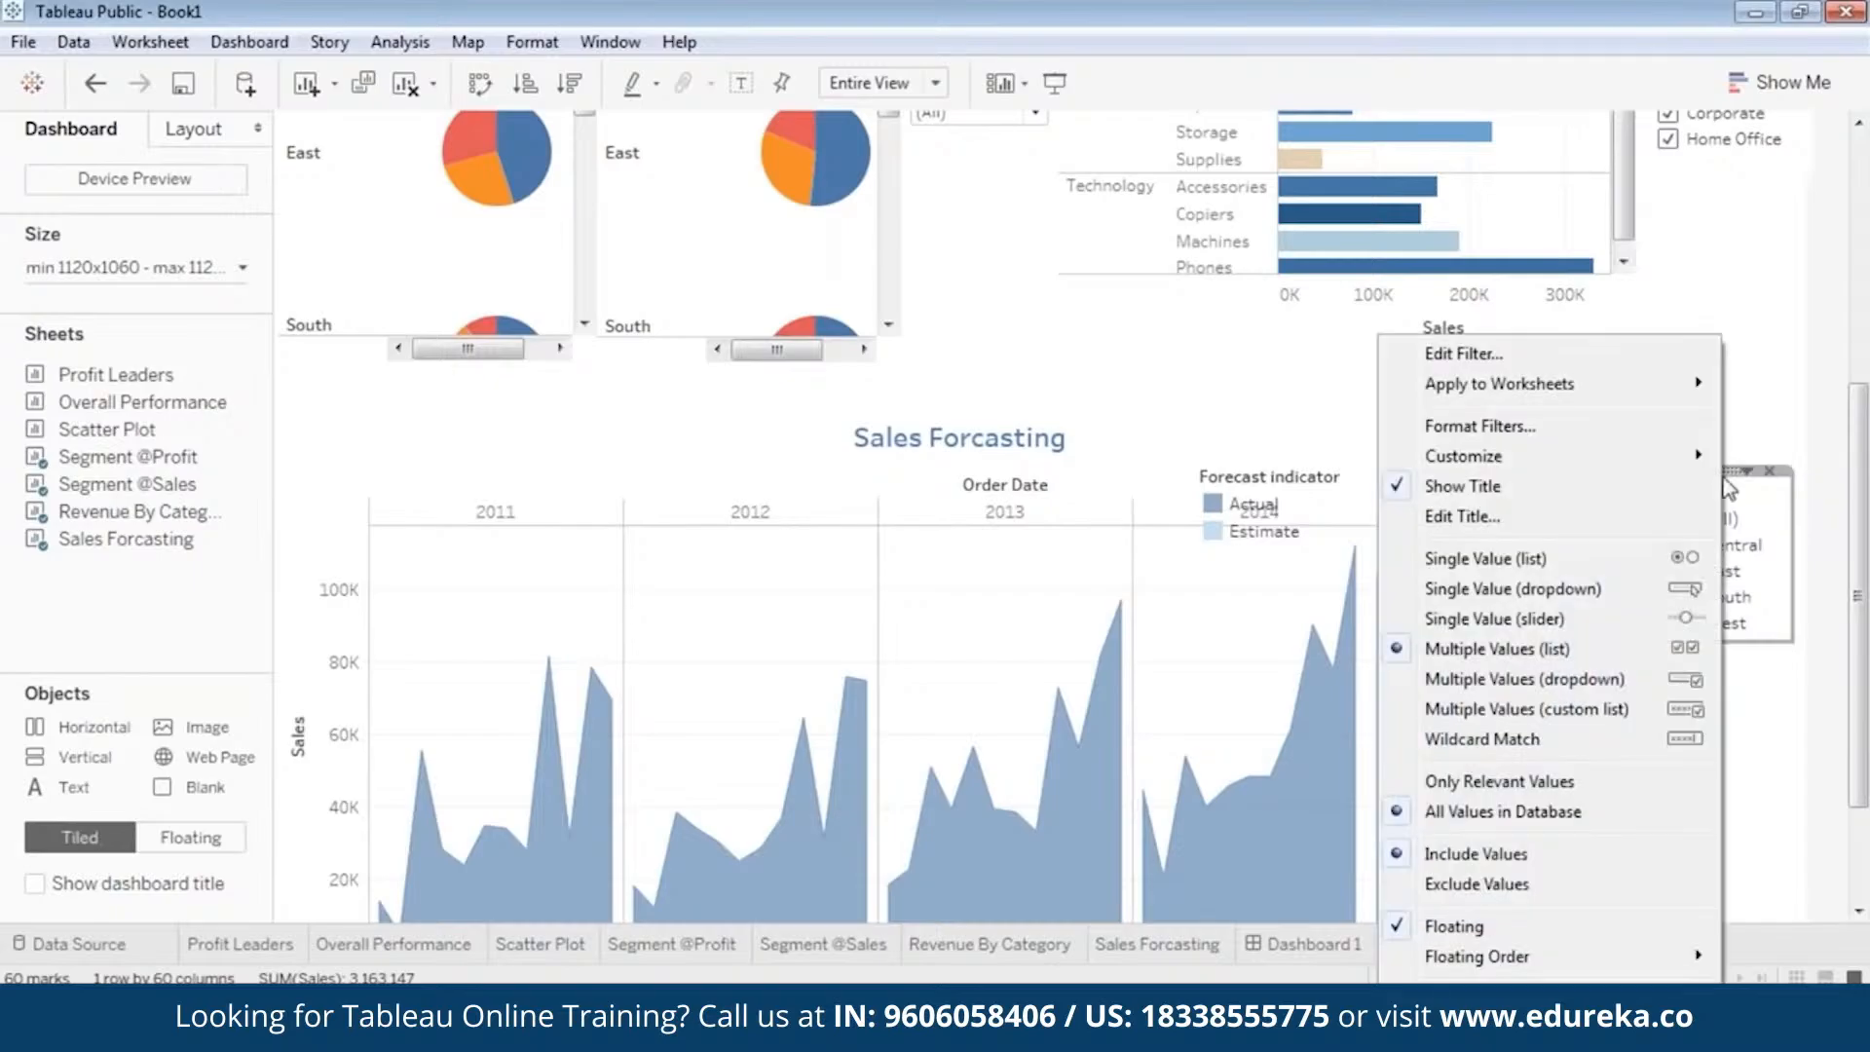
{"action": "left_click", "coordinate": [1483, 558]}
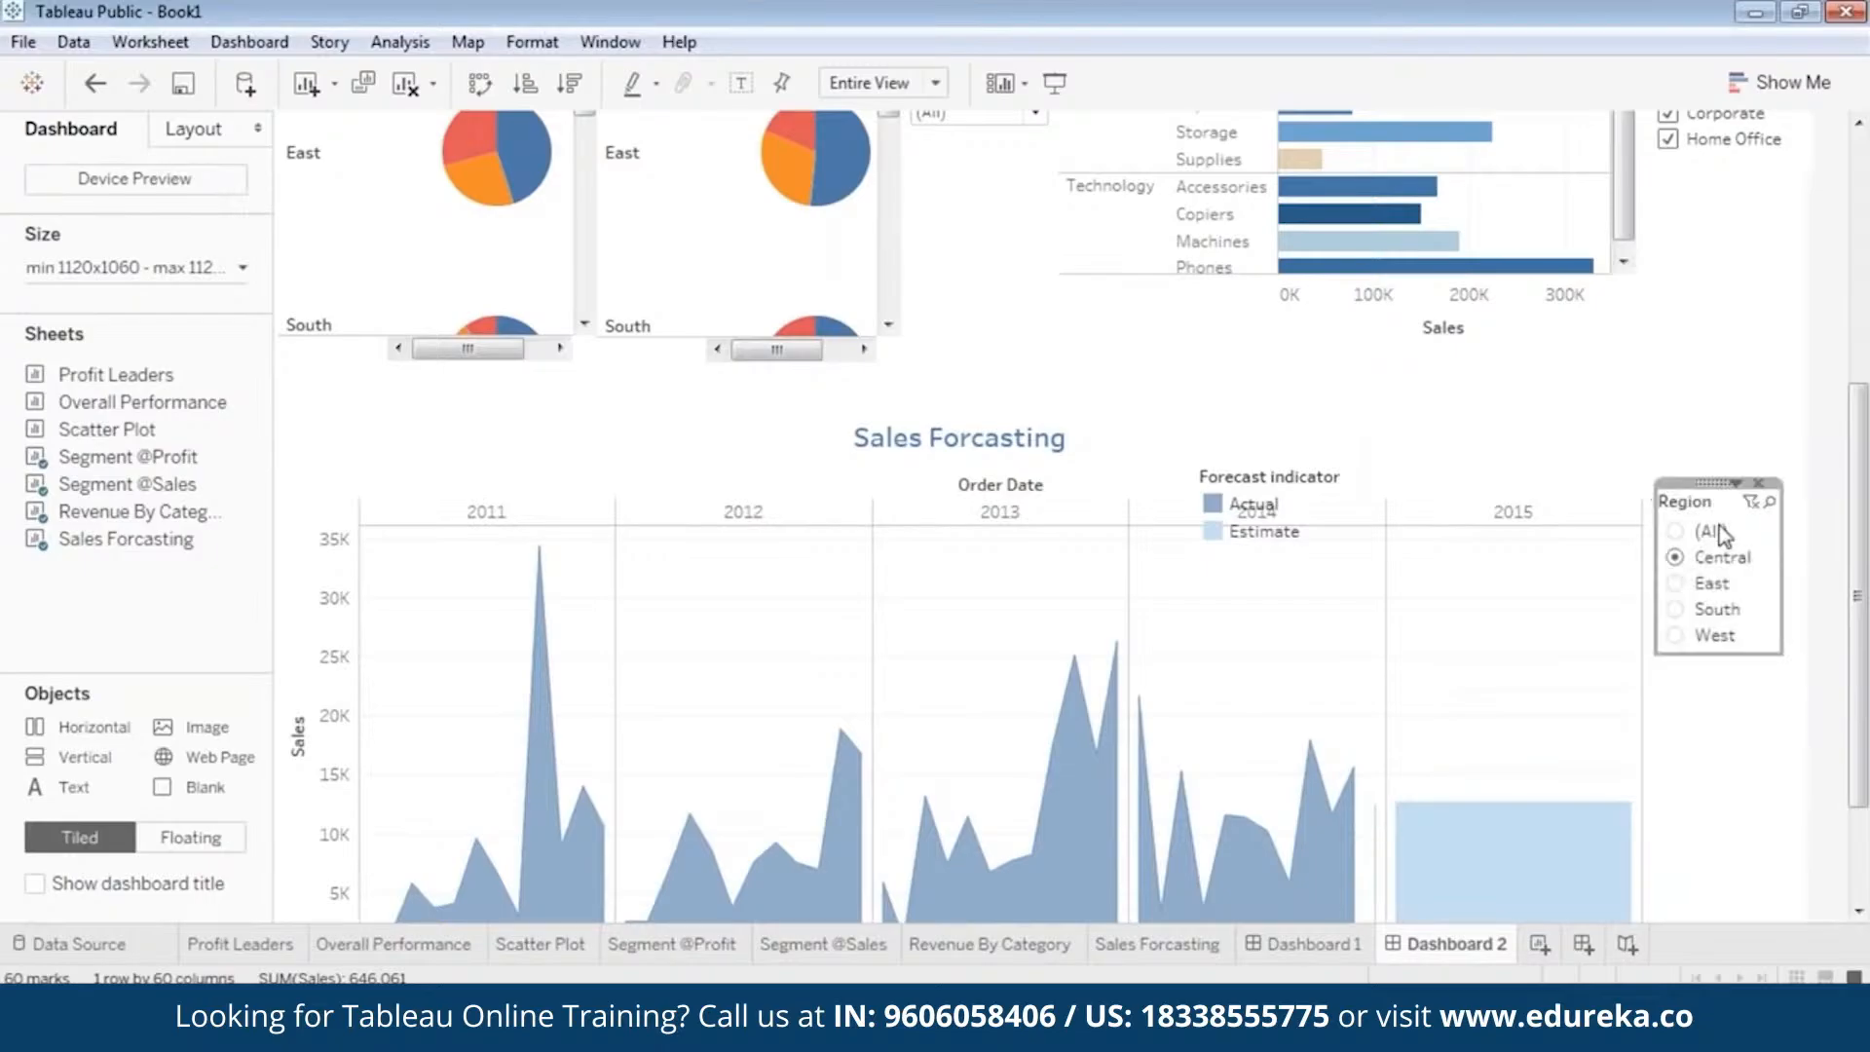
{"action": "left_click", "coordinate": [1676, 532]}
{"action": "left_click_drag", "start_coordinate": [1859, 499], "coordinate": [1864, 592]}
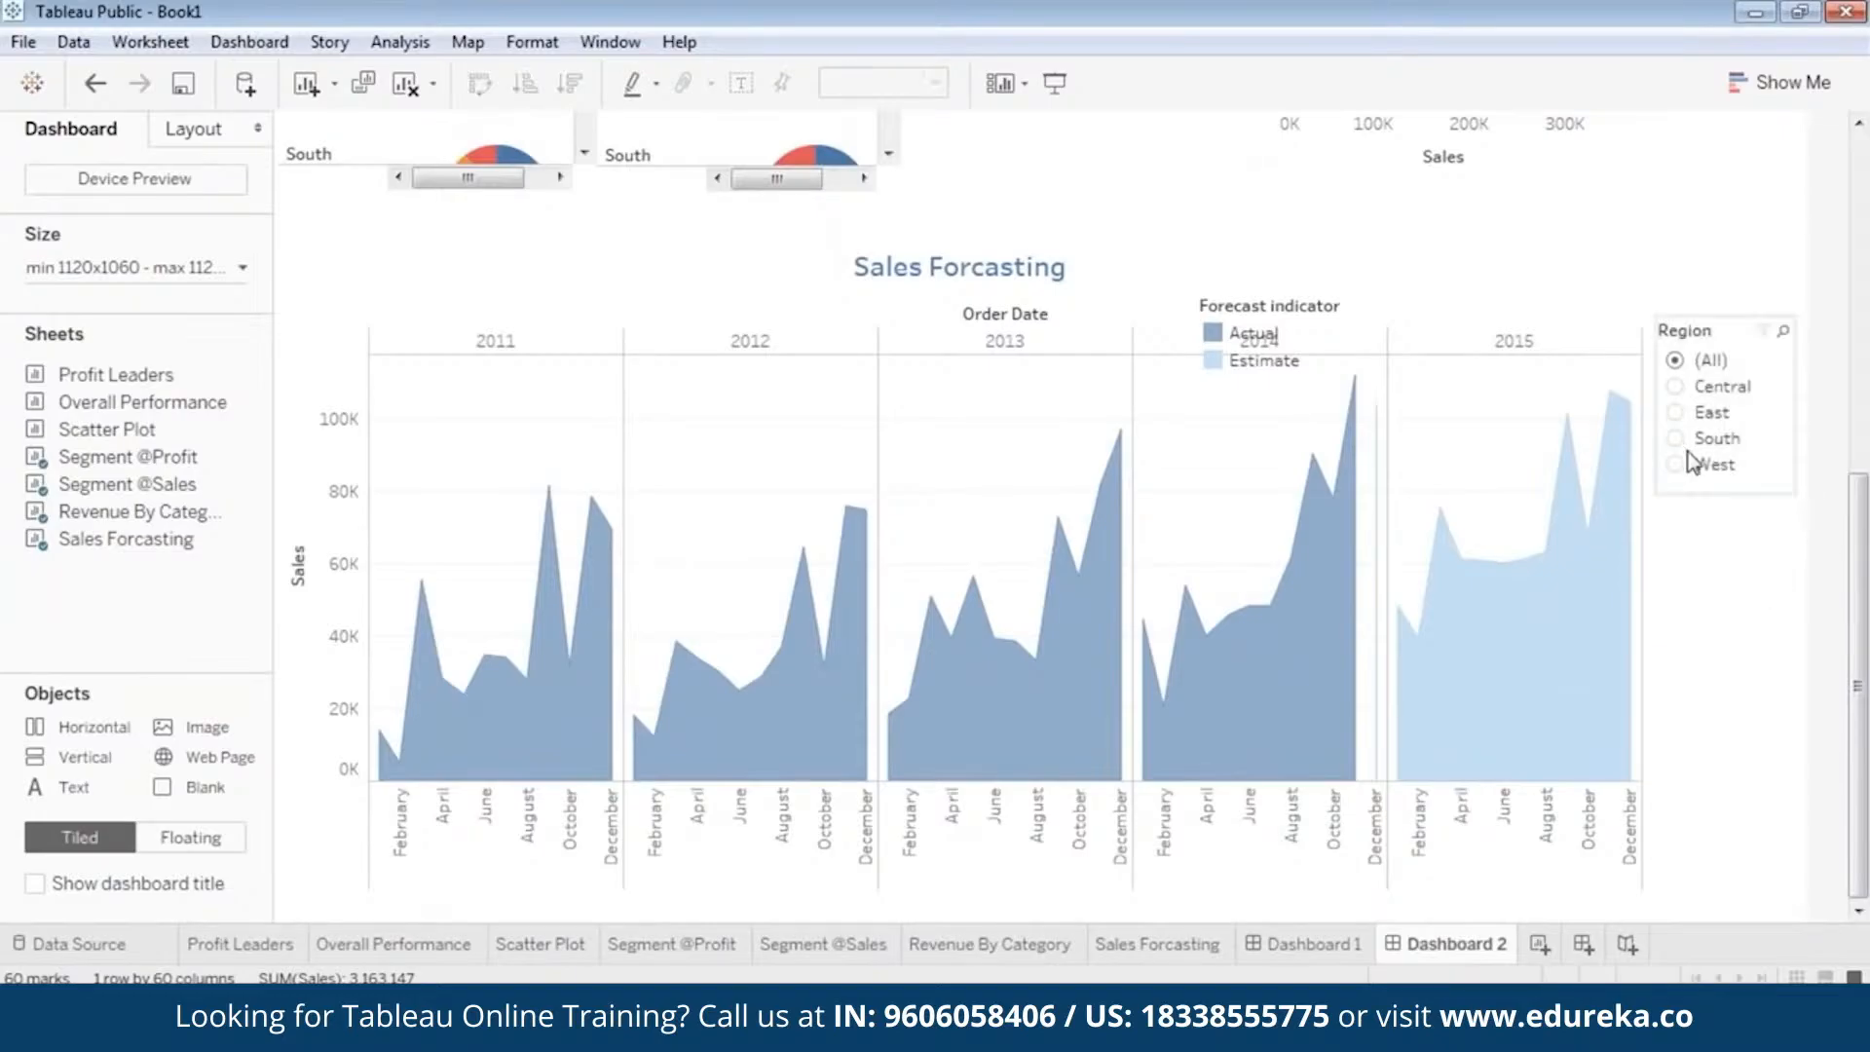
{"action": "left_click", "coordinate": [1720, 326]}
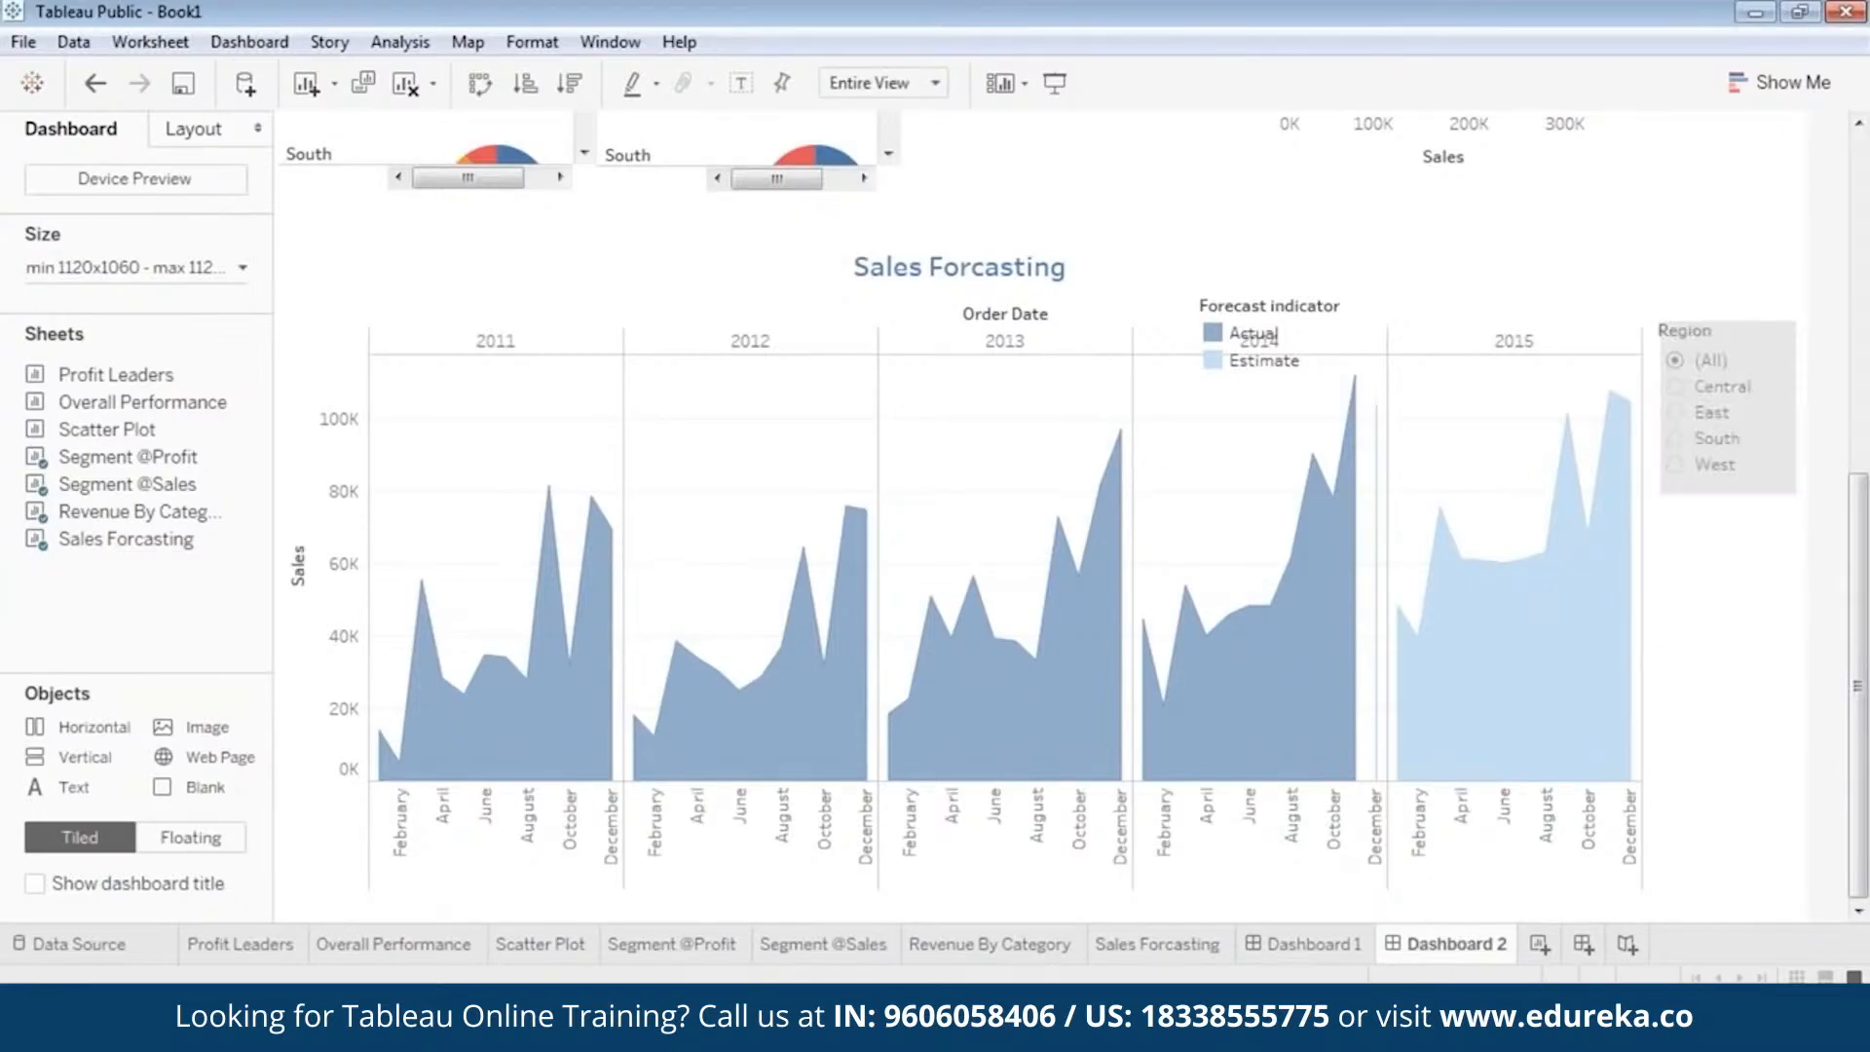
{"action": "left_click", "coordinate": [1720, 653]}
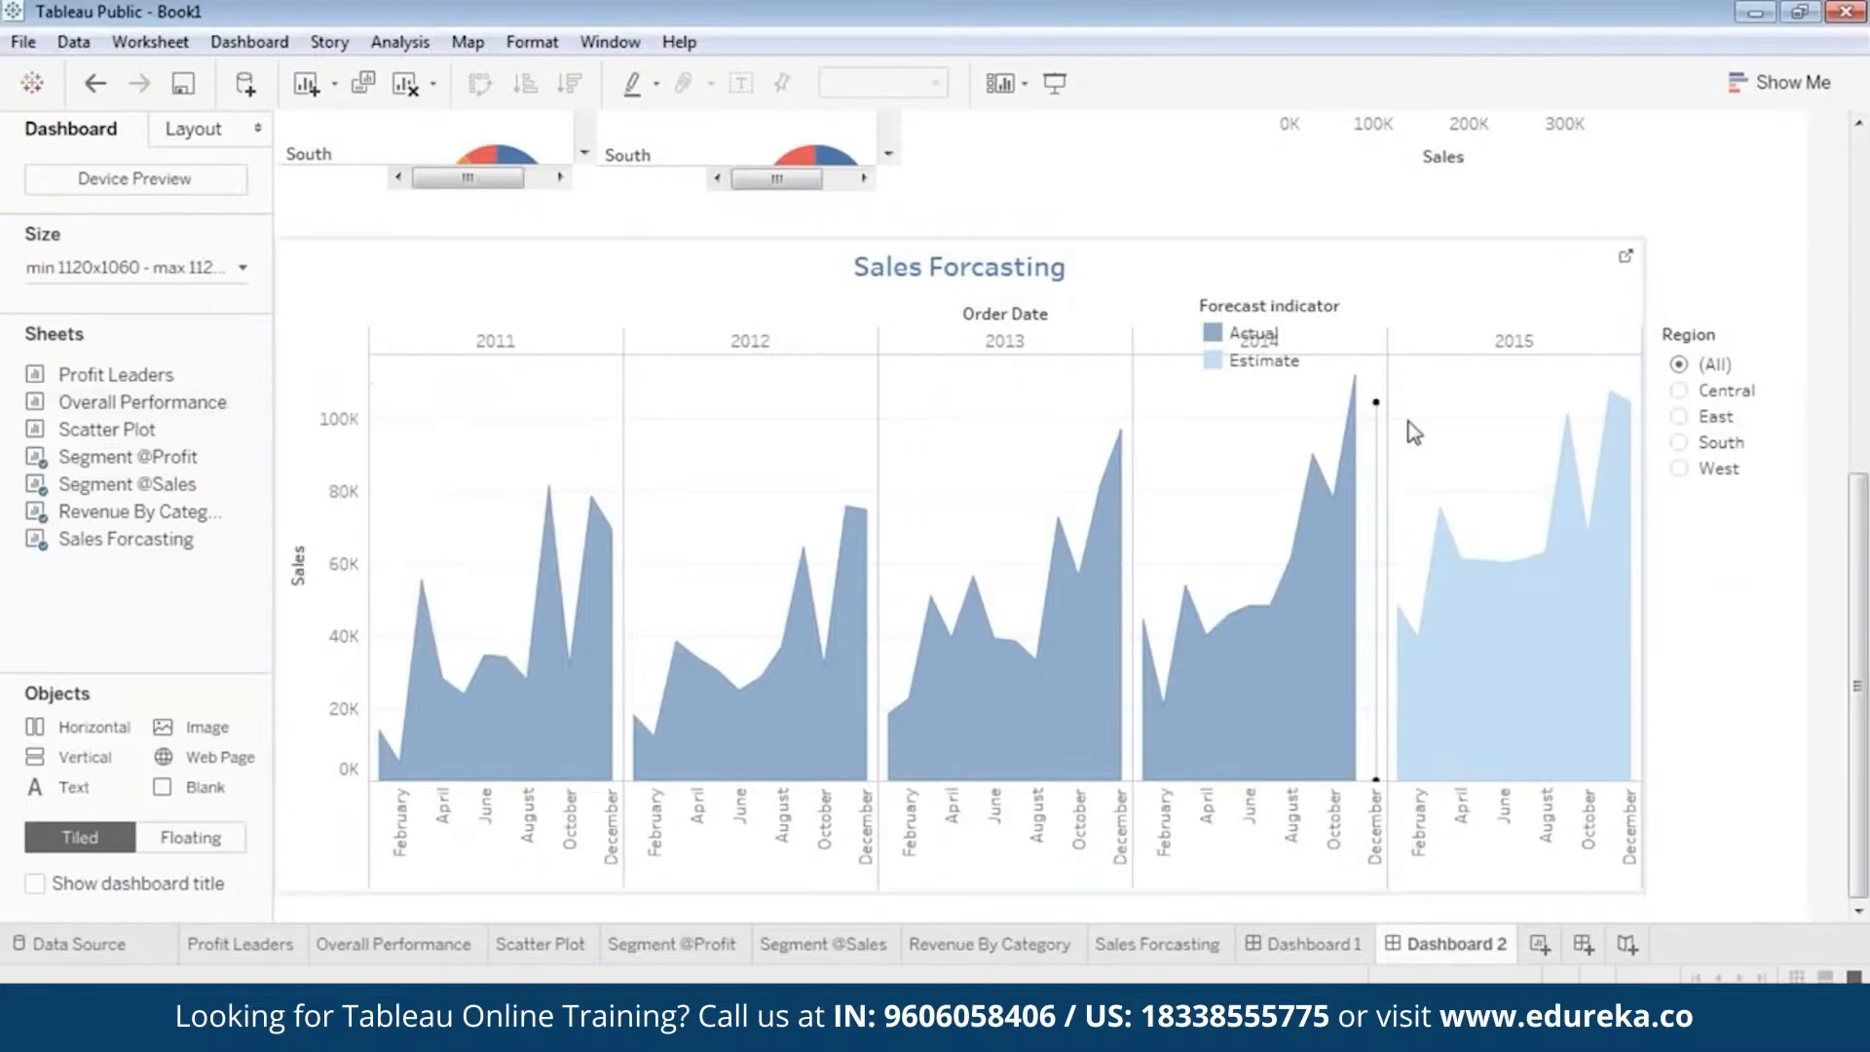
Add a Category filter for the Sales Forcasting view and place it directly beneath the Region filter.
{"action": "left_click", "coordinate": [1003, 261]}
{"action": "right_click", "coordinate": [977, 243]}
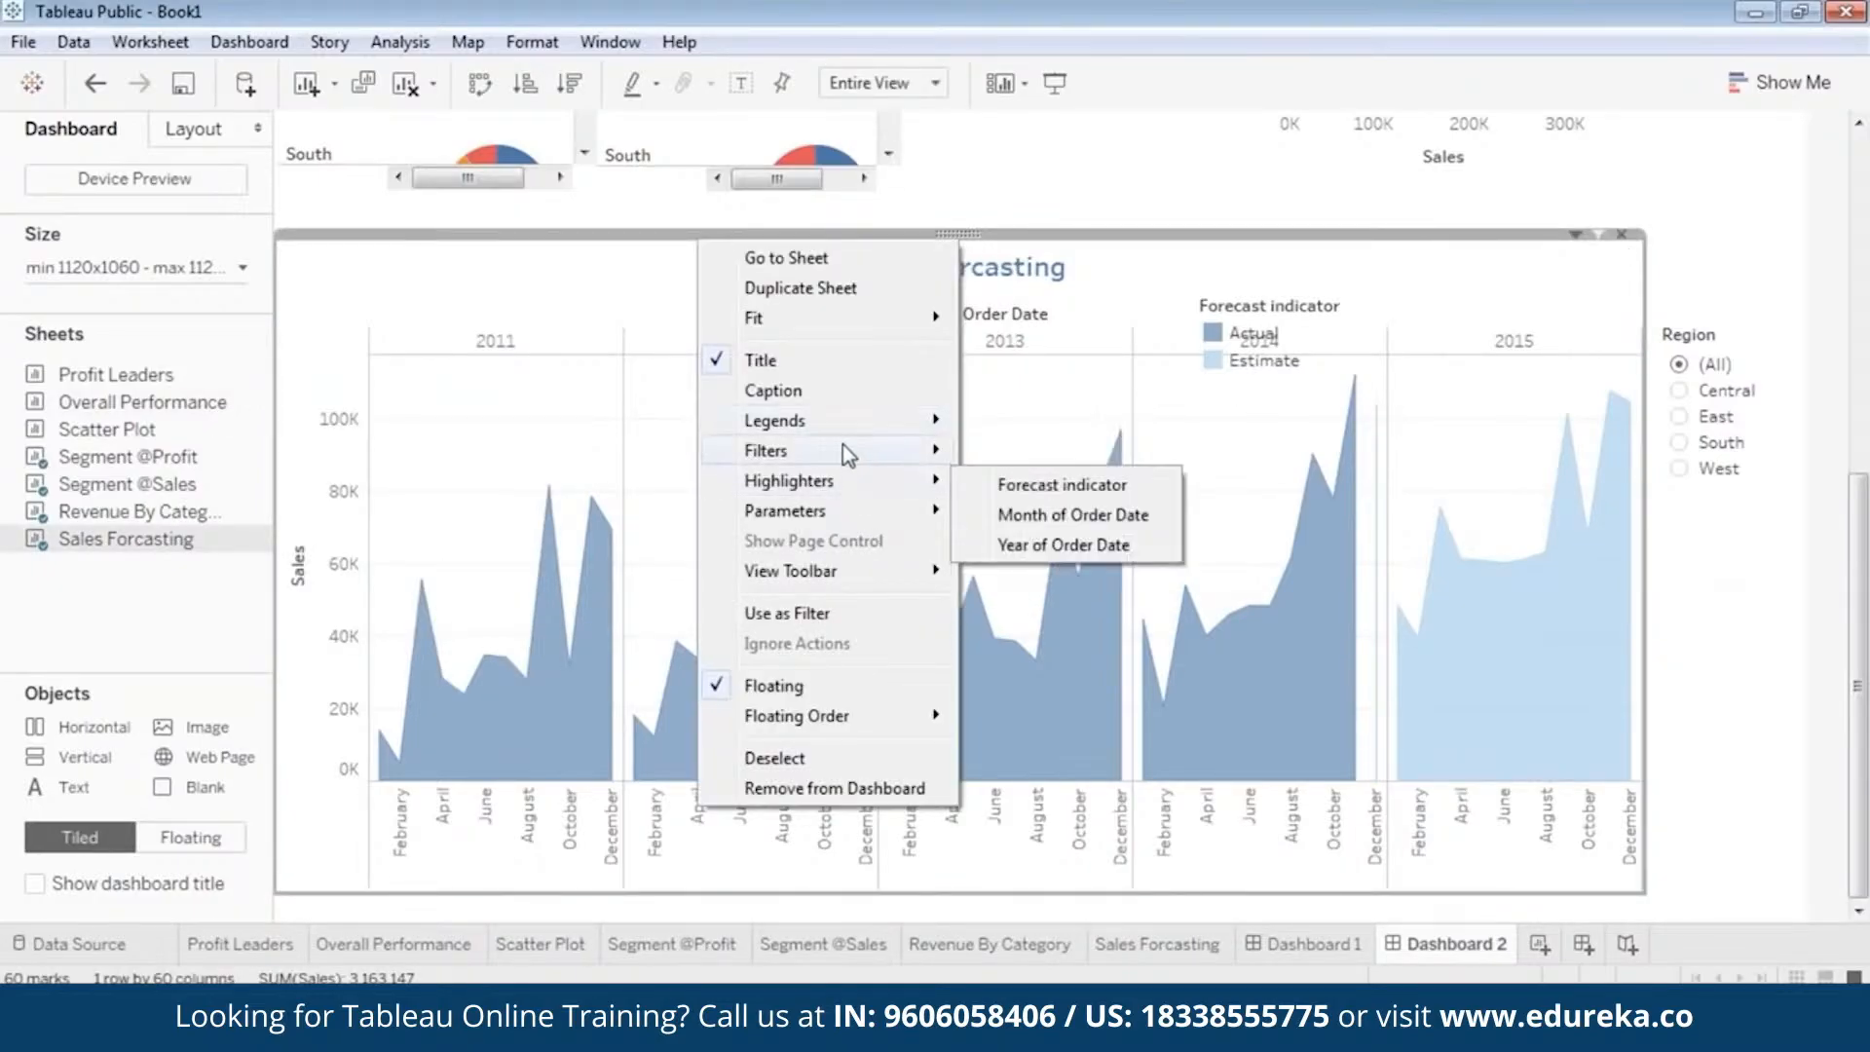
{"action": "mouse_move", "coordinate": [844, 450]}
{"action": "left_click", "coordinate": [1018, 498]}
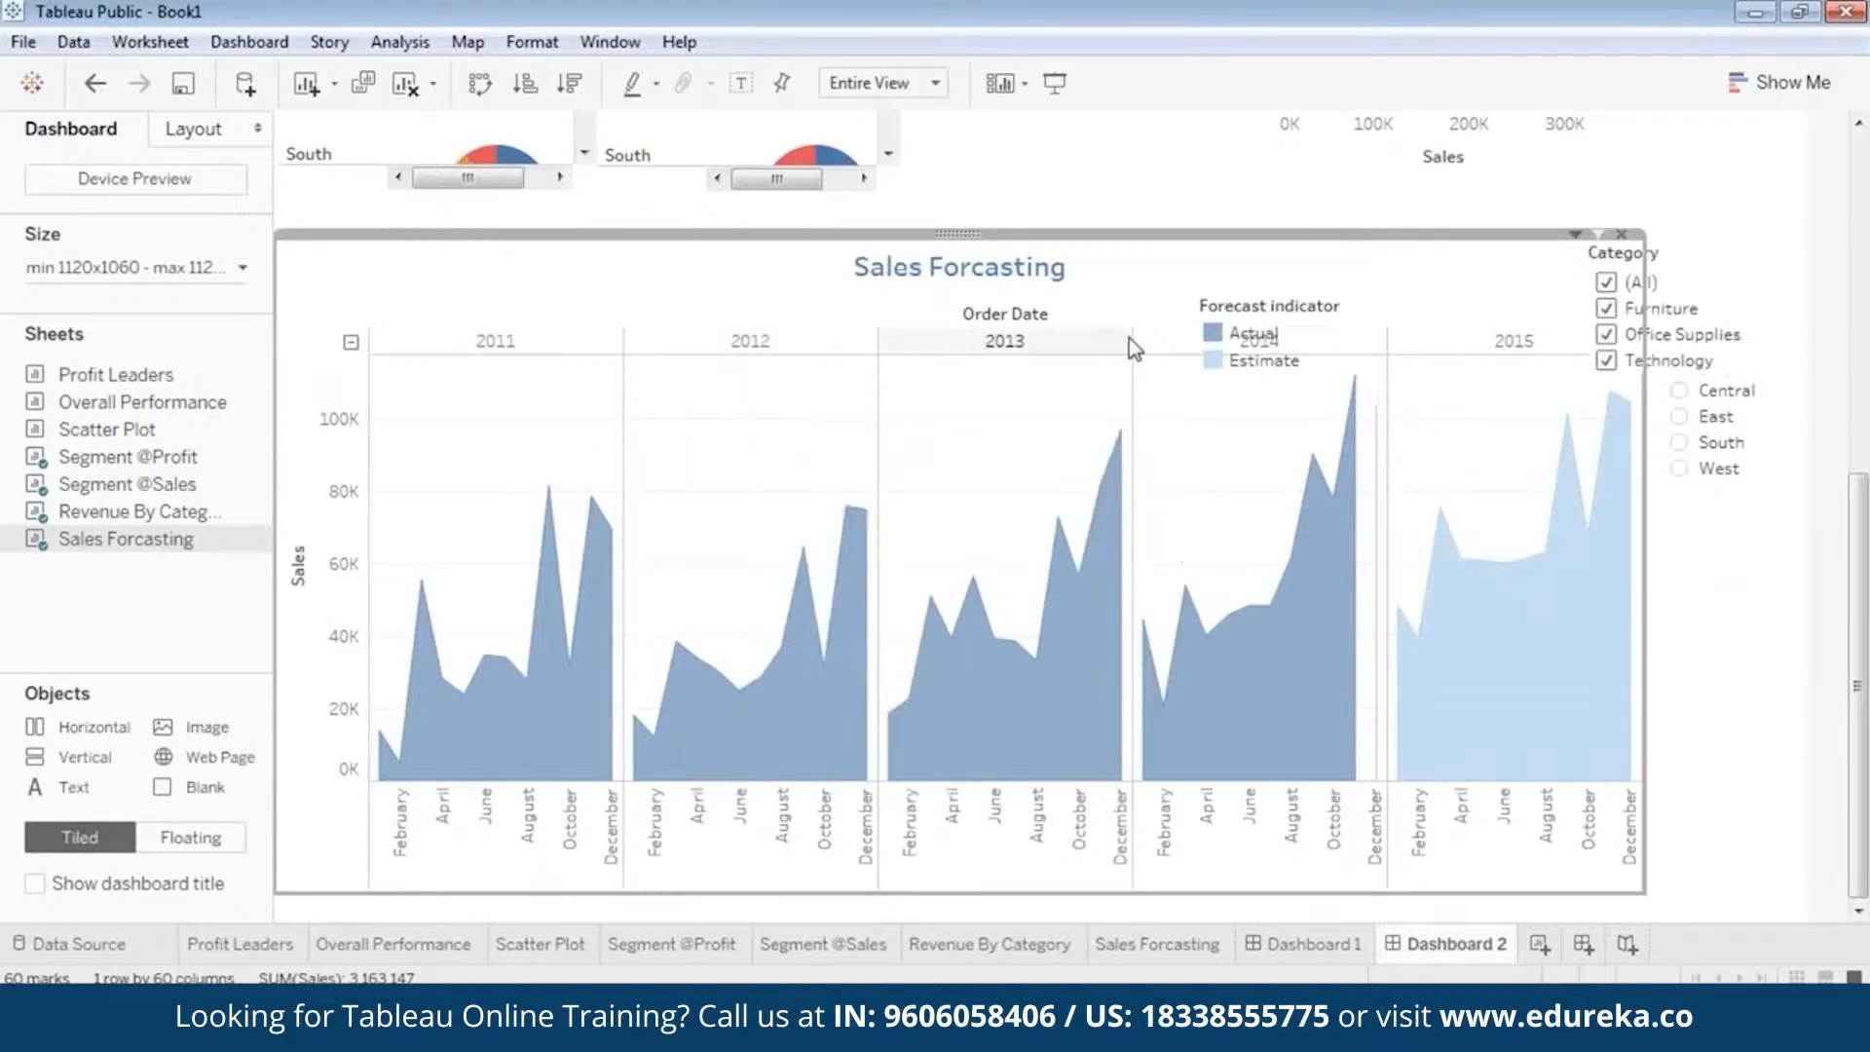
{"action": "left_click_drag", "start_coordinate": [1762, 282], "coordinate": [1728, 570]}
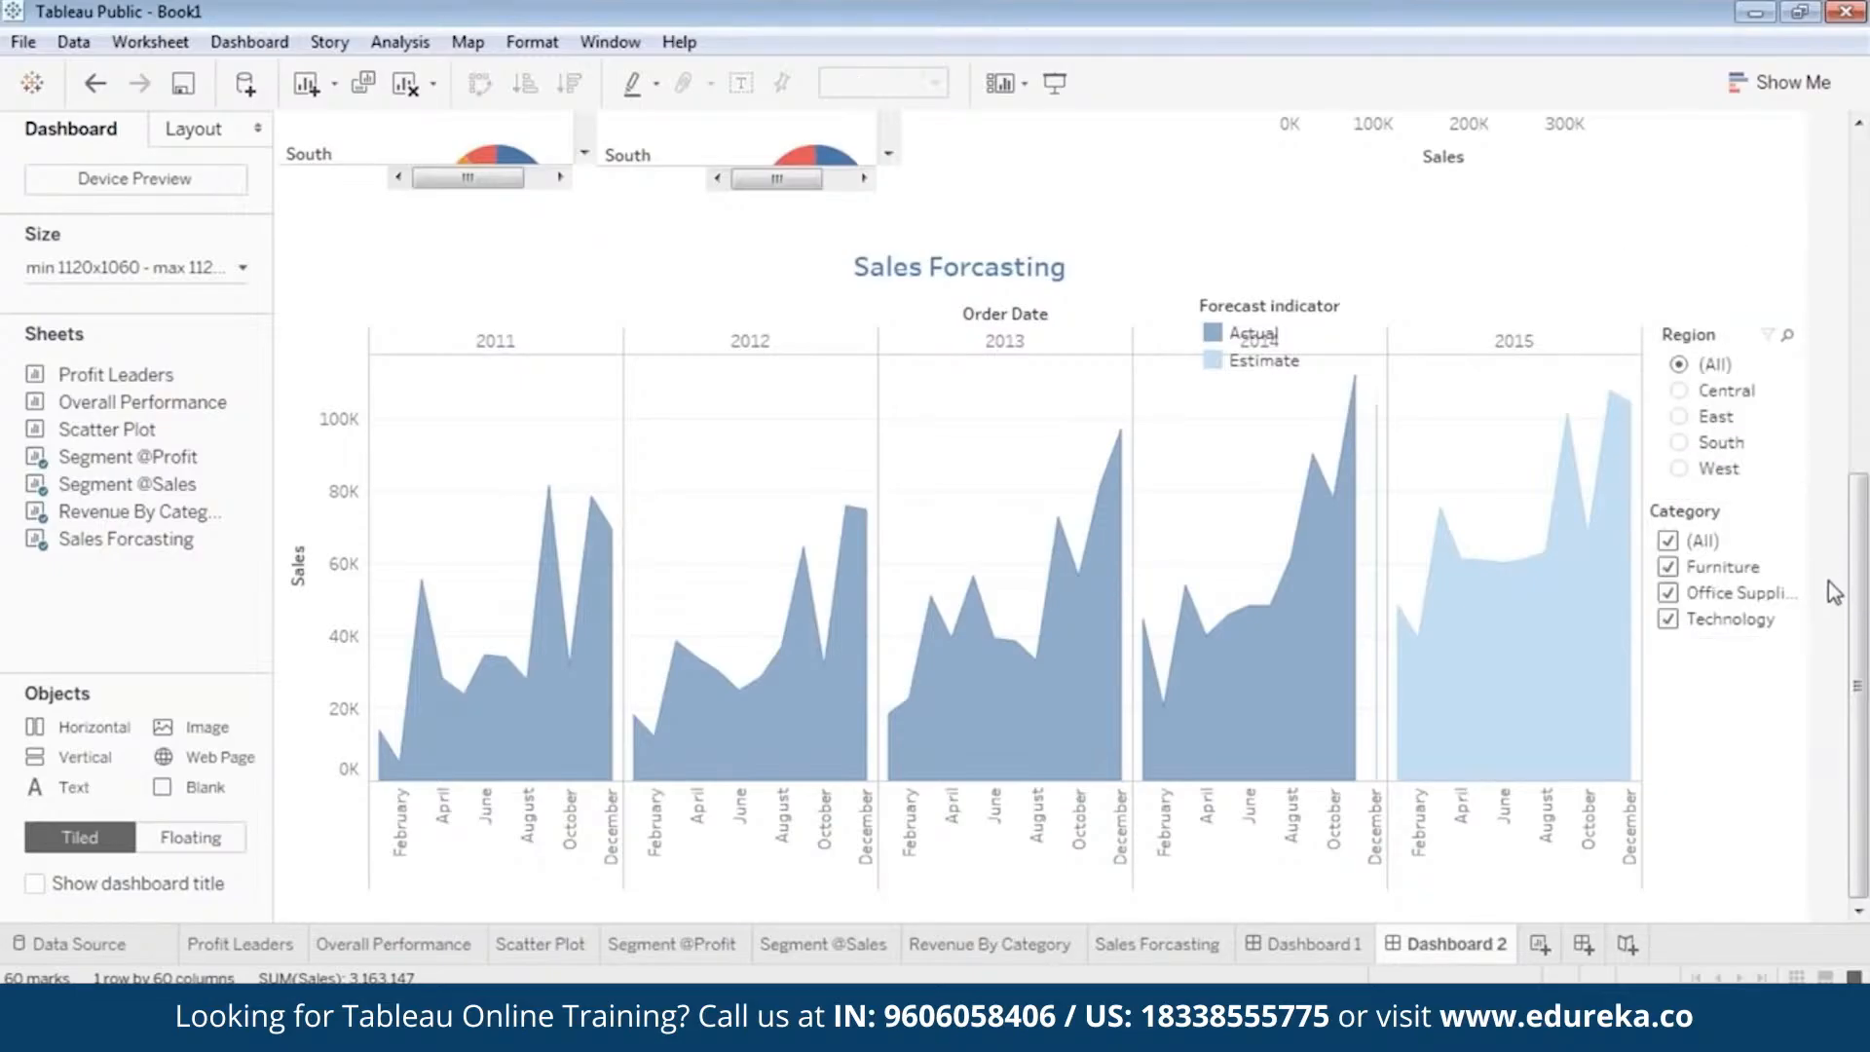
Narrow the Category filter and align it with the Region filter beside the Sales Forcasting chart.
{"action": "left_click", "coordinate": [1704, 514]}
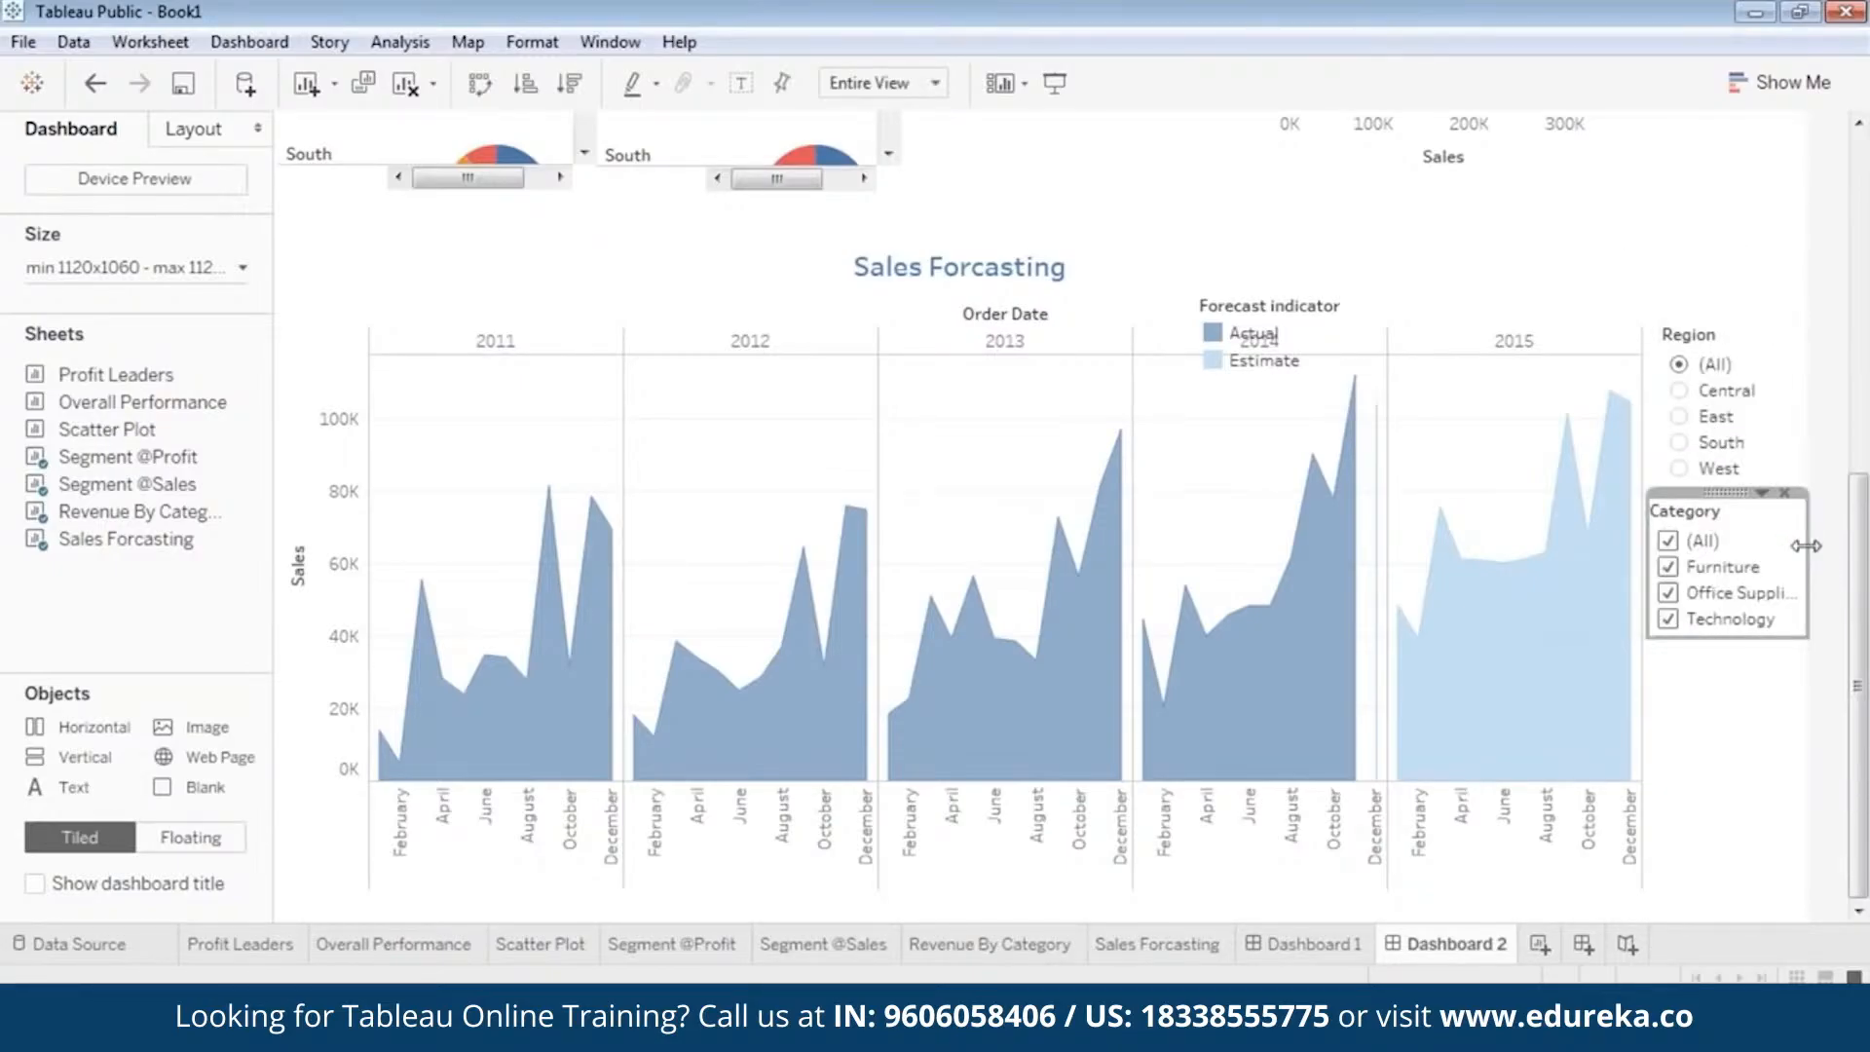
{"action": "left_click_drag", "start_coordinate": [1800, 551], "coordinate": [1748, 584]}
{"action": "left_click", "coordinate": [1714, 471]}
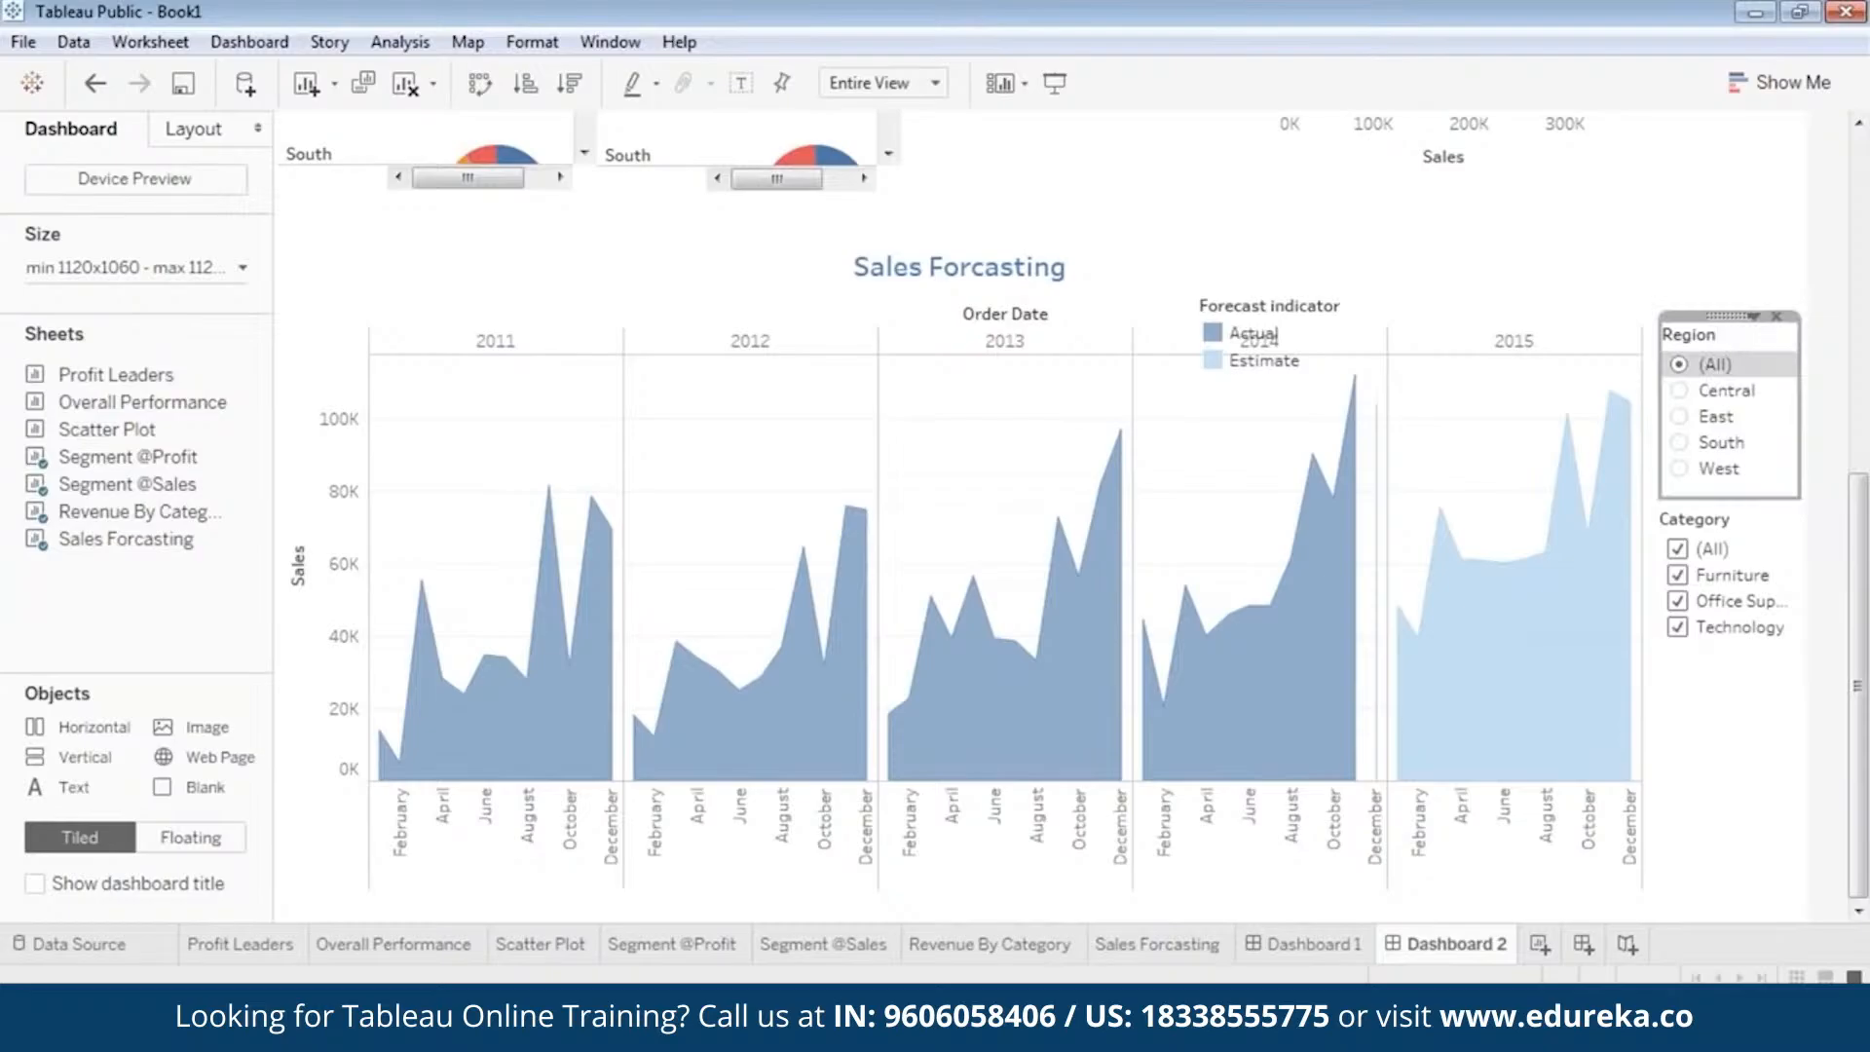
{"action": "left_click_drag", "start_coordinate": [1726, 318], "coordinate": [1720, 318]}
{"action": "left_click", "coordinate": [1773, 699]}
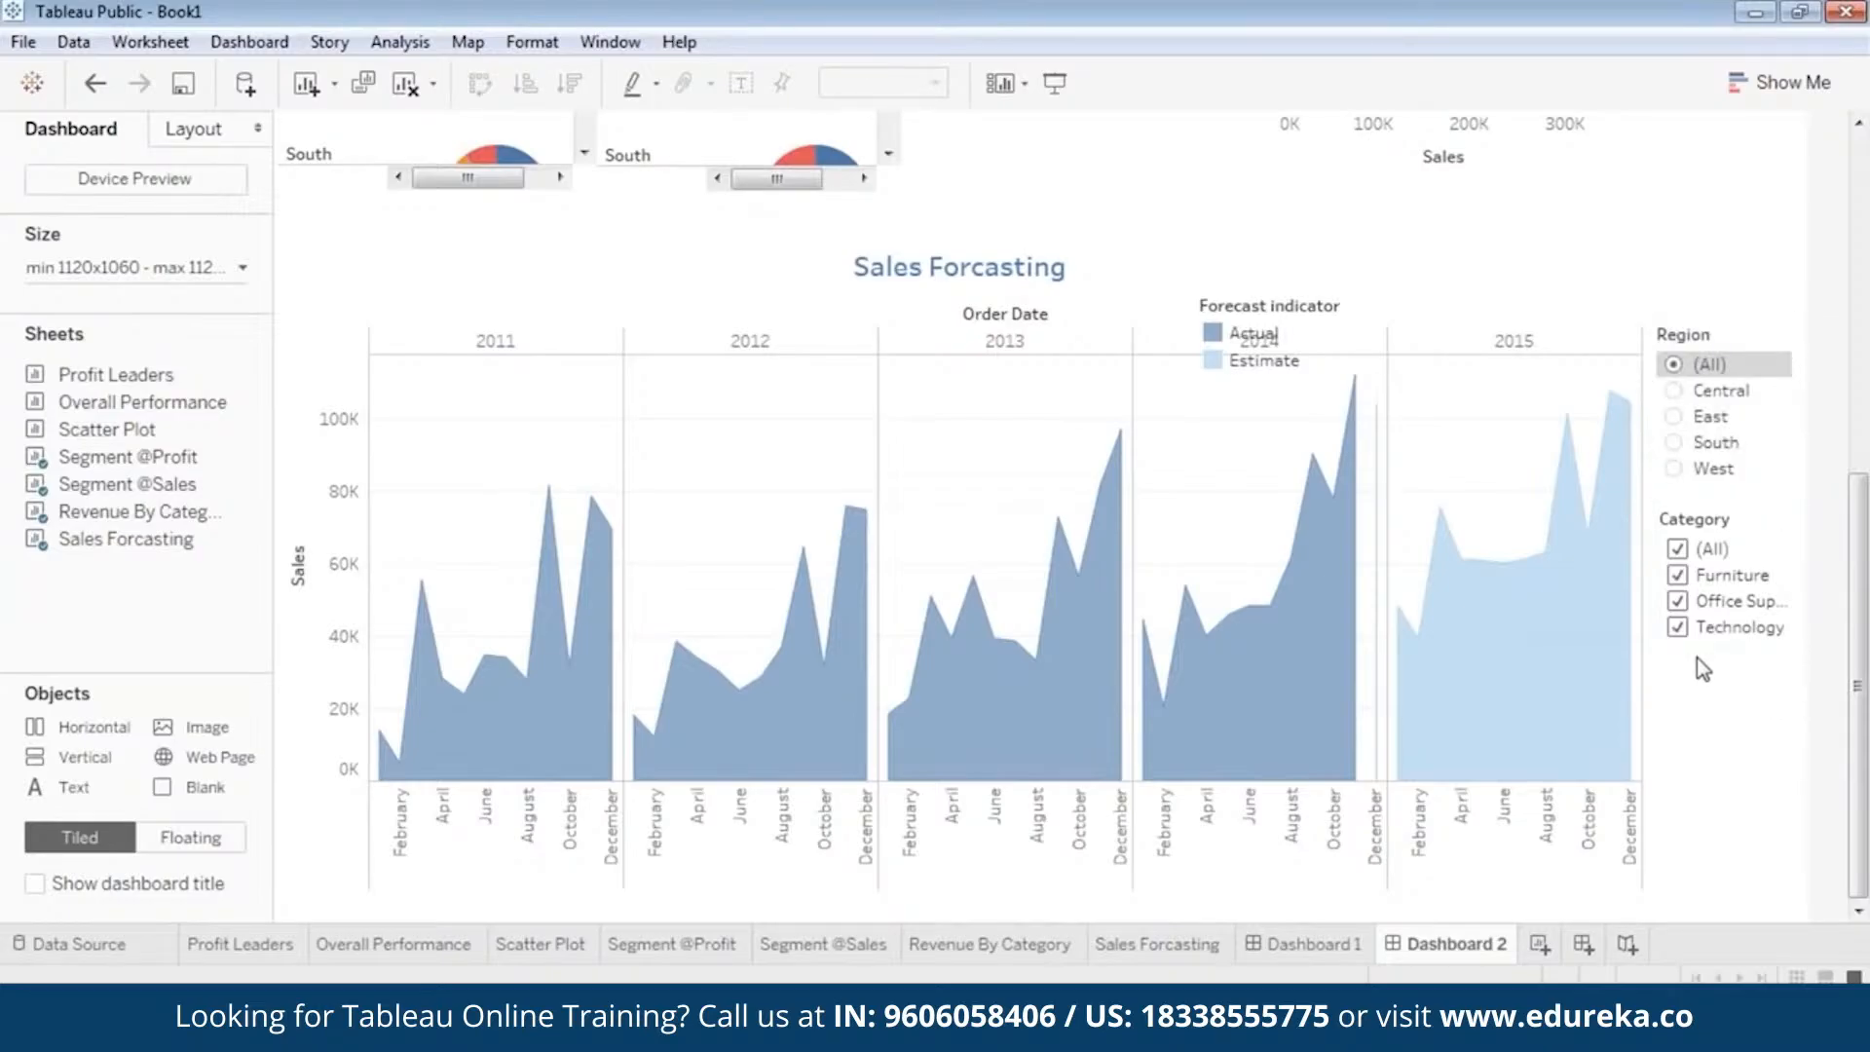
Move the Forecast indicator legend to the empty space above the 2015 column header.
{"action": "left_click", "coordinate": [1272, 362]}
{"action": "left_click_drag", "start_coordinate": [1283, 284], "coordinate": [1517, 223]}
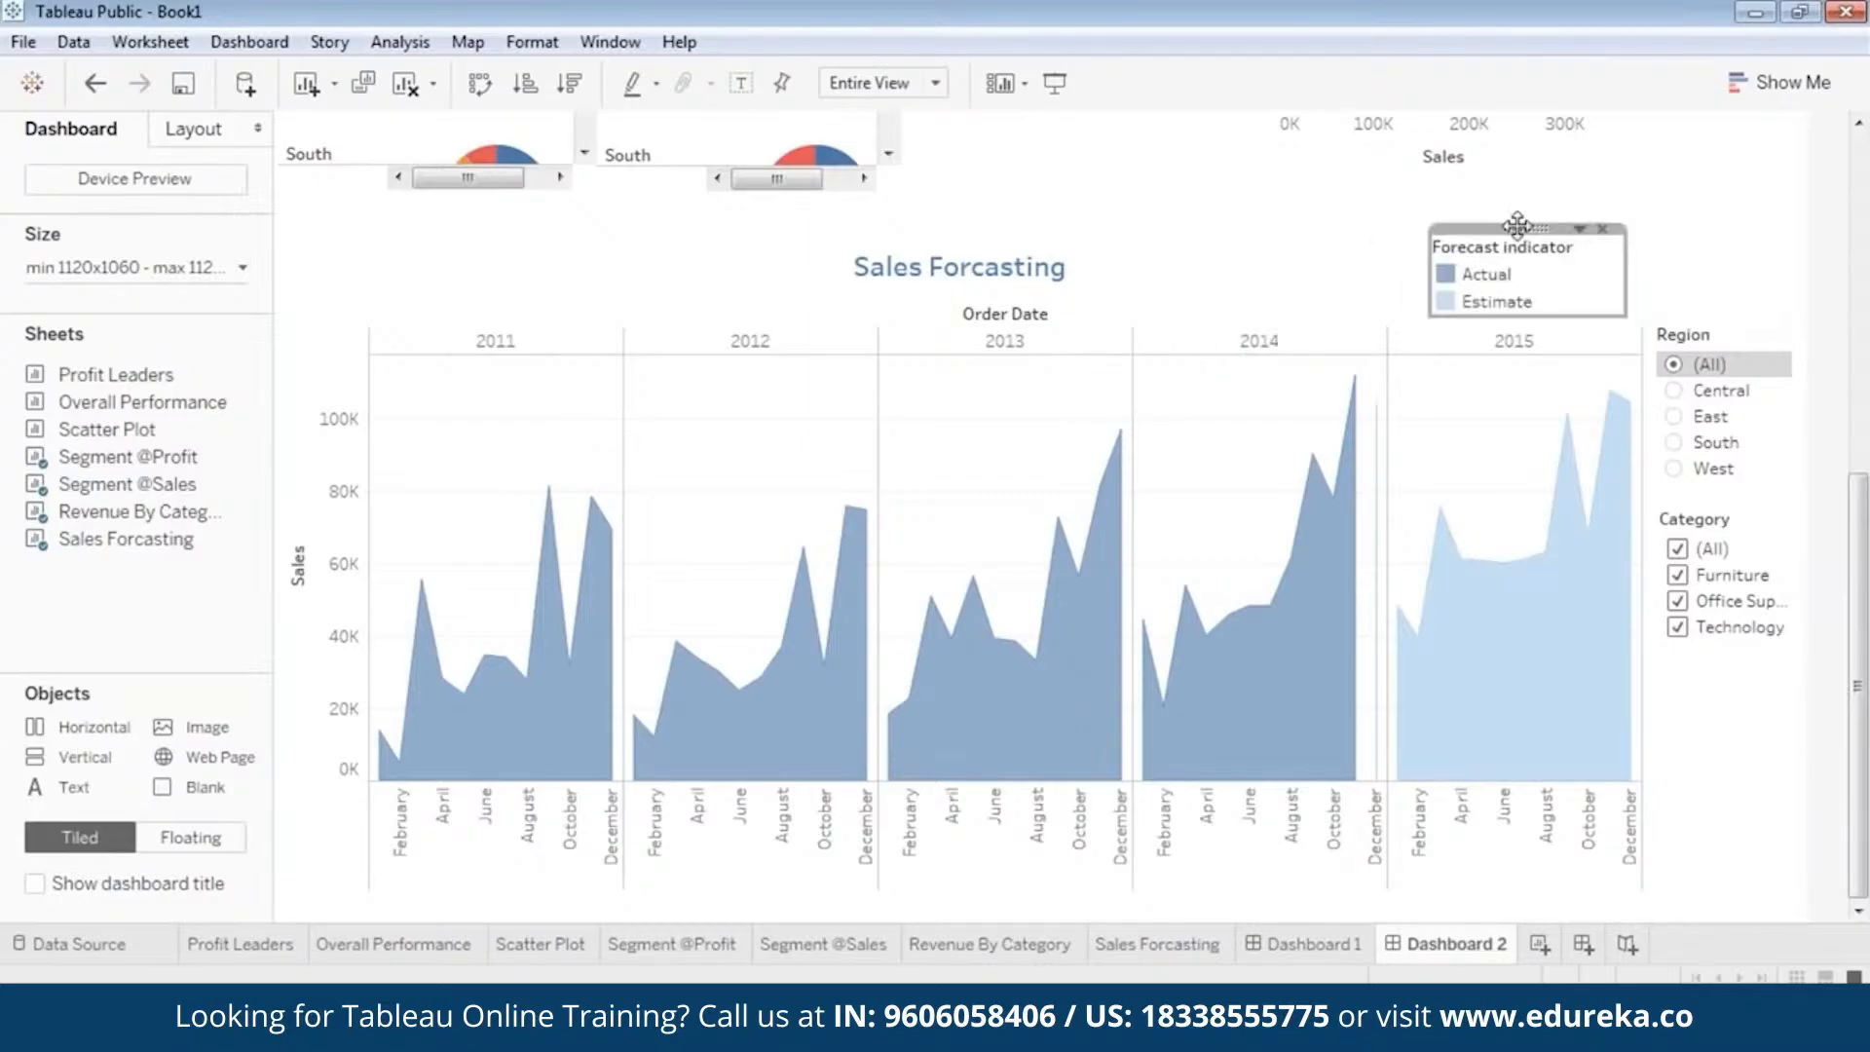
{"action": "left_click", "coordinate": [1724, 251]}
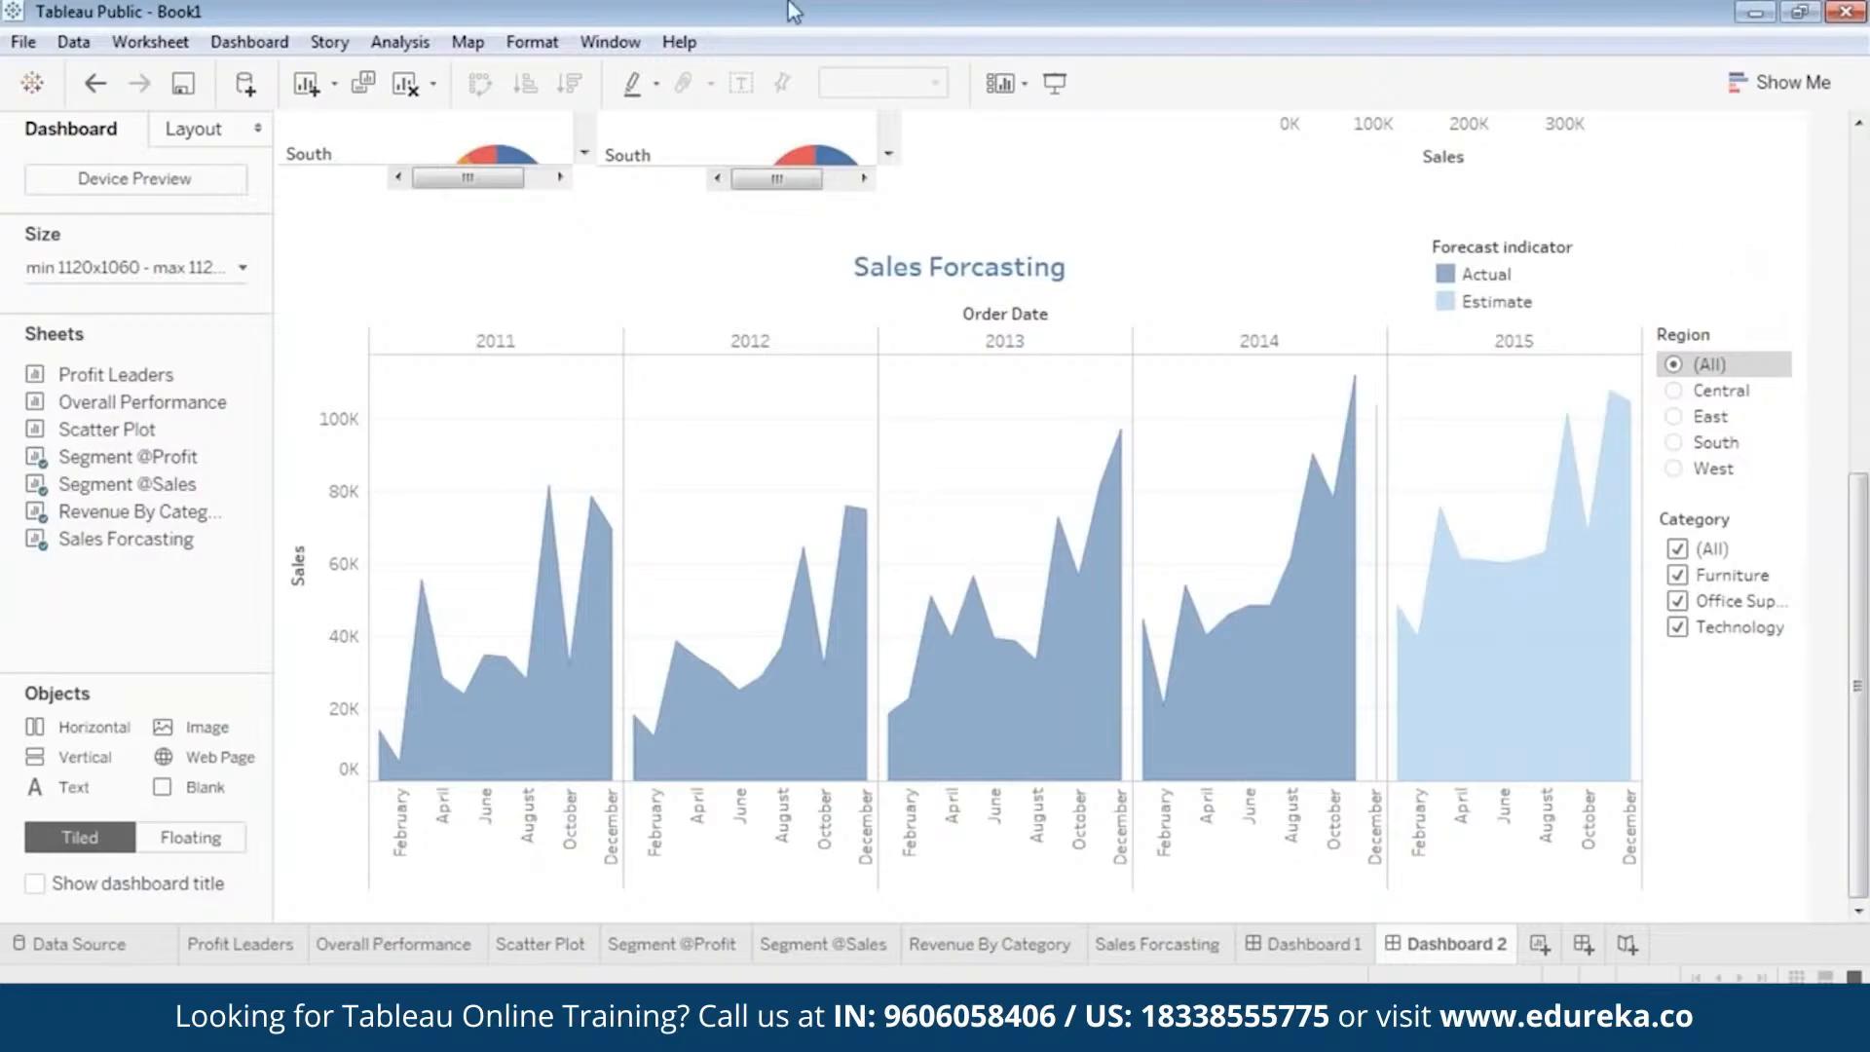
Present the dashboard and test the Sales Forcasting Region filter with East and West, then restore (All).
{"action": "left_click", "coordinate": [1056, 86]}
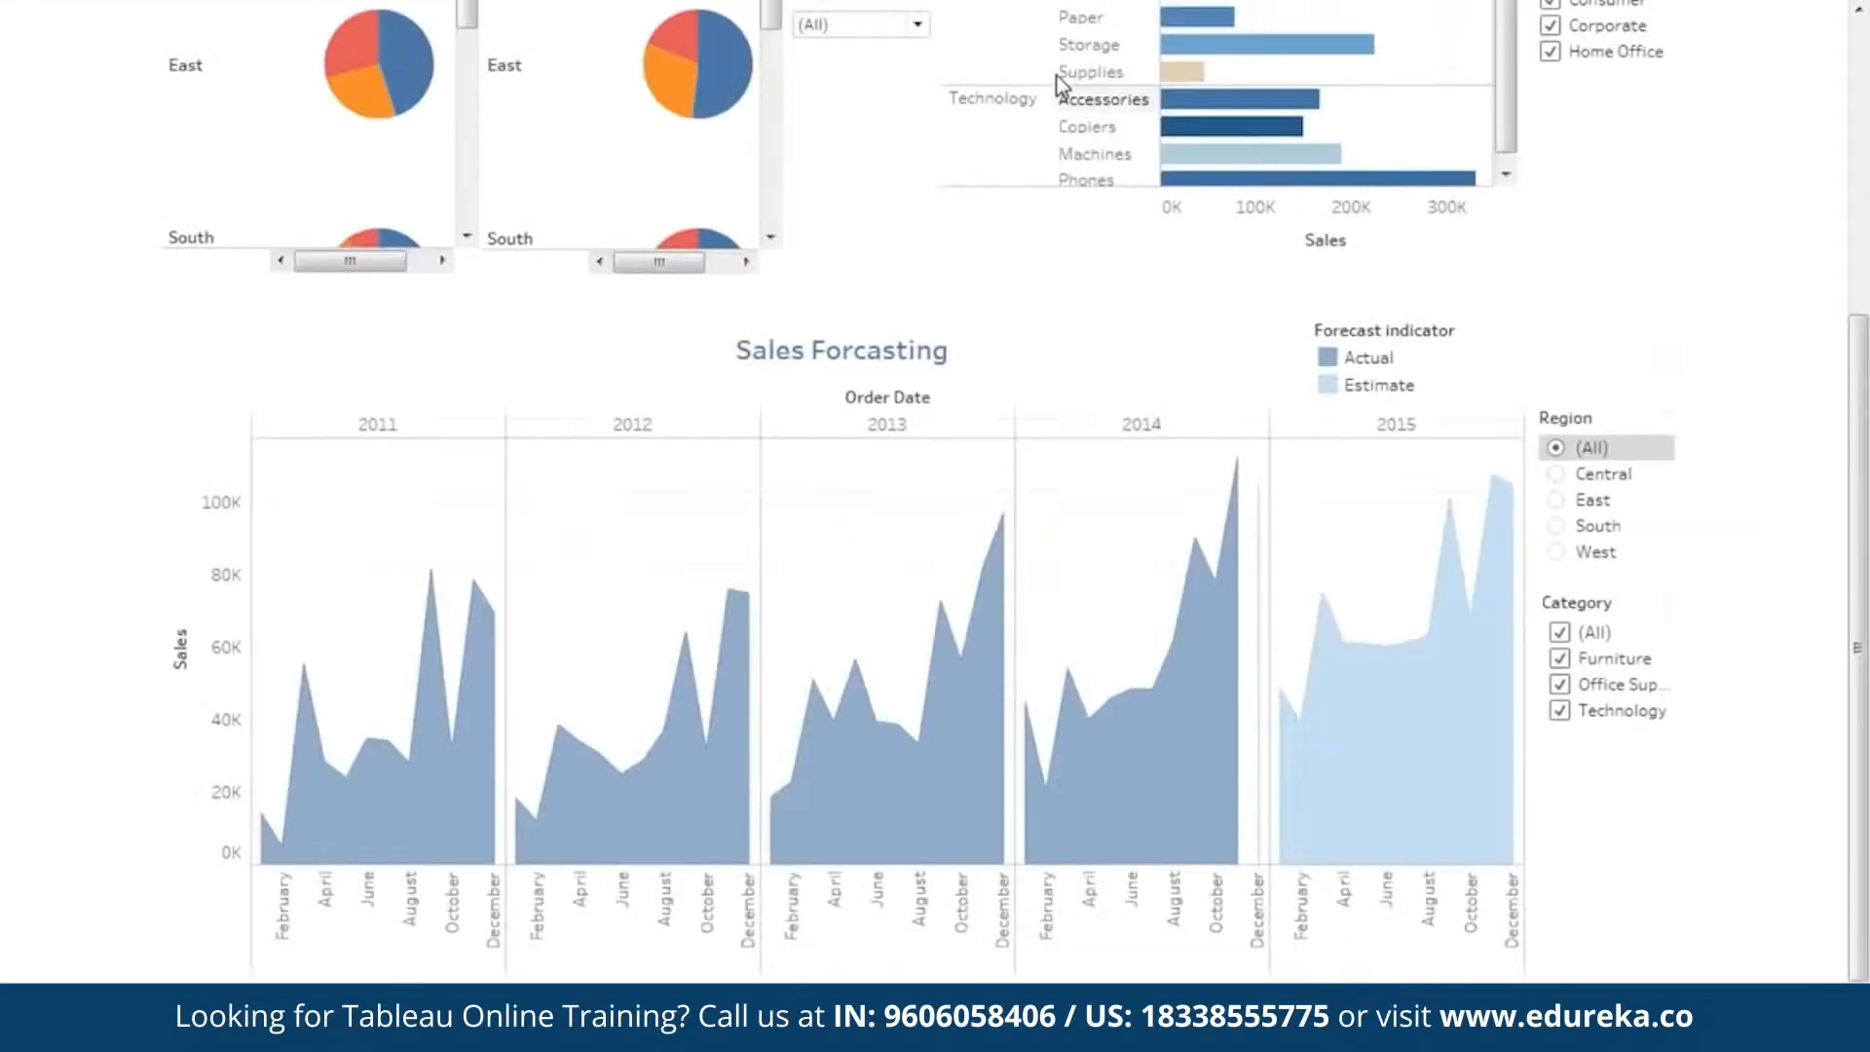
{"action": "mouse_move", "coordinate": [1448, 743]}
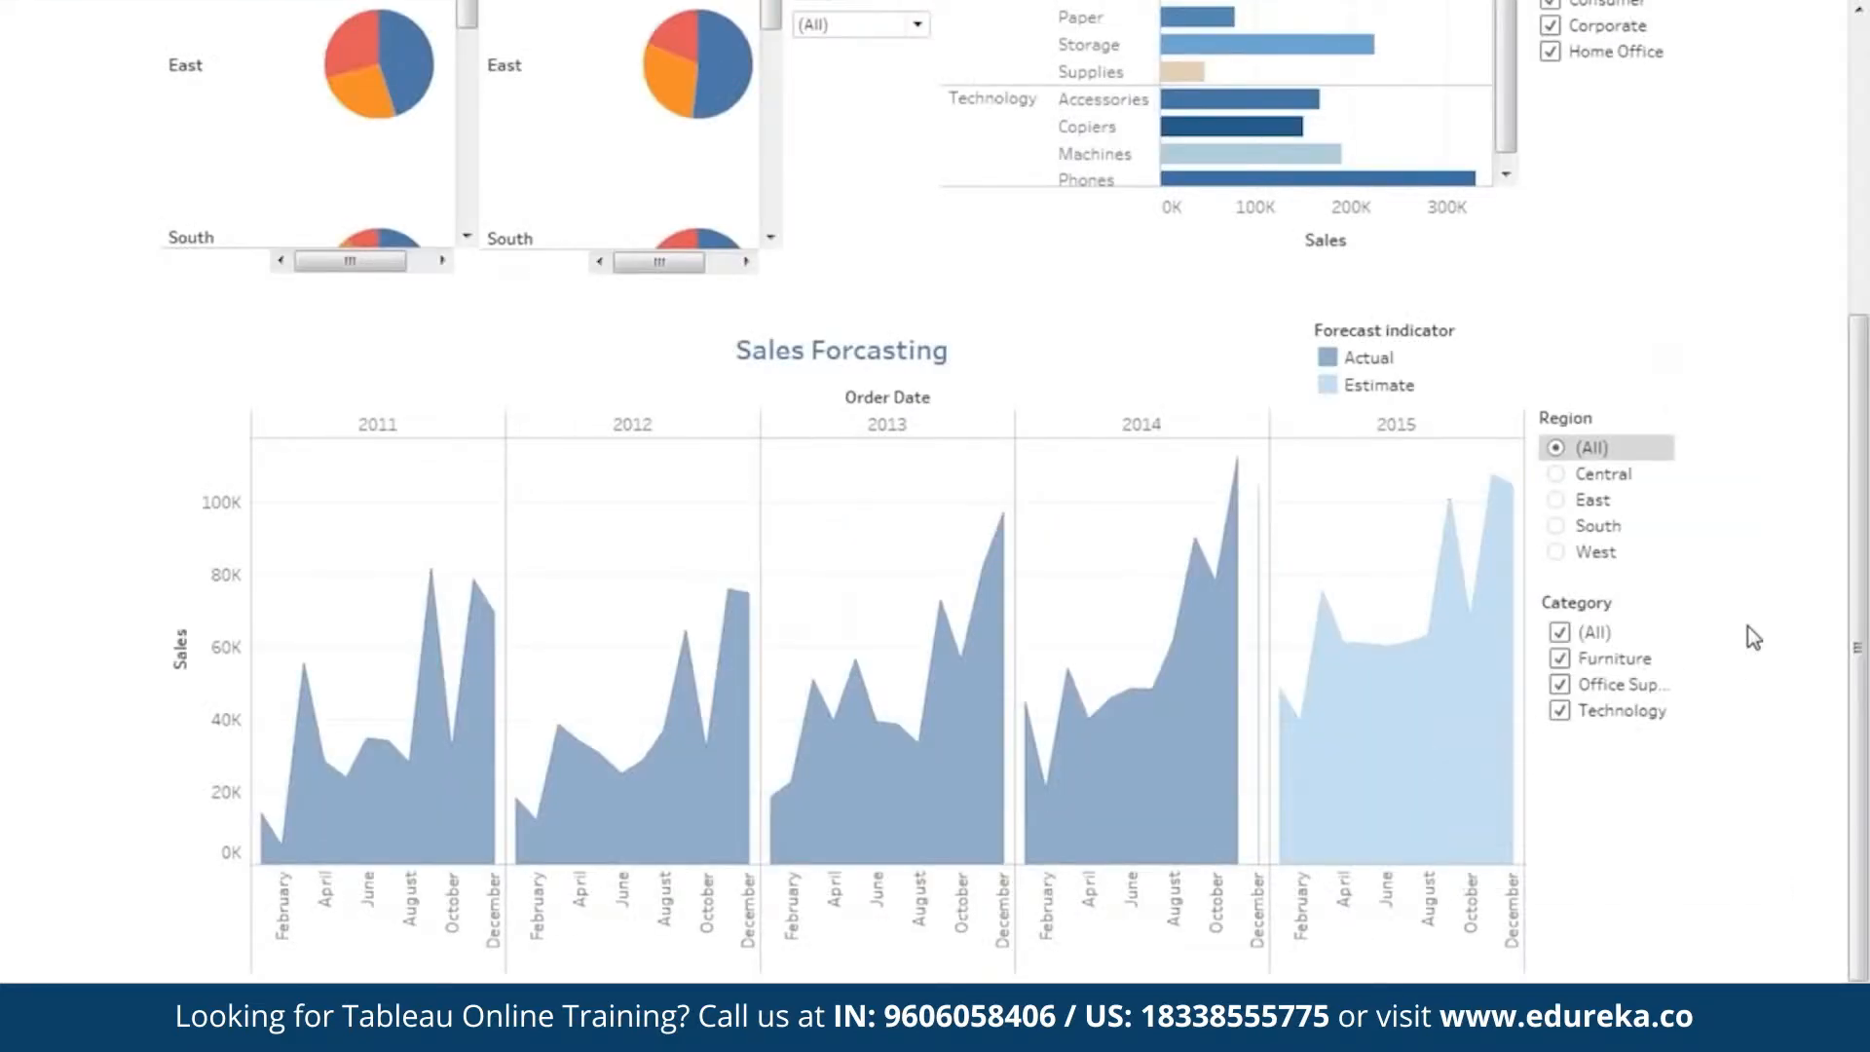
{"action": "left_click", "coordinate": [1558, 501]}
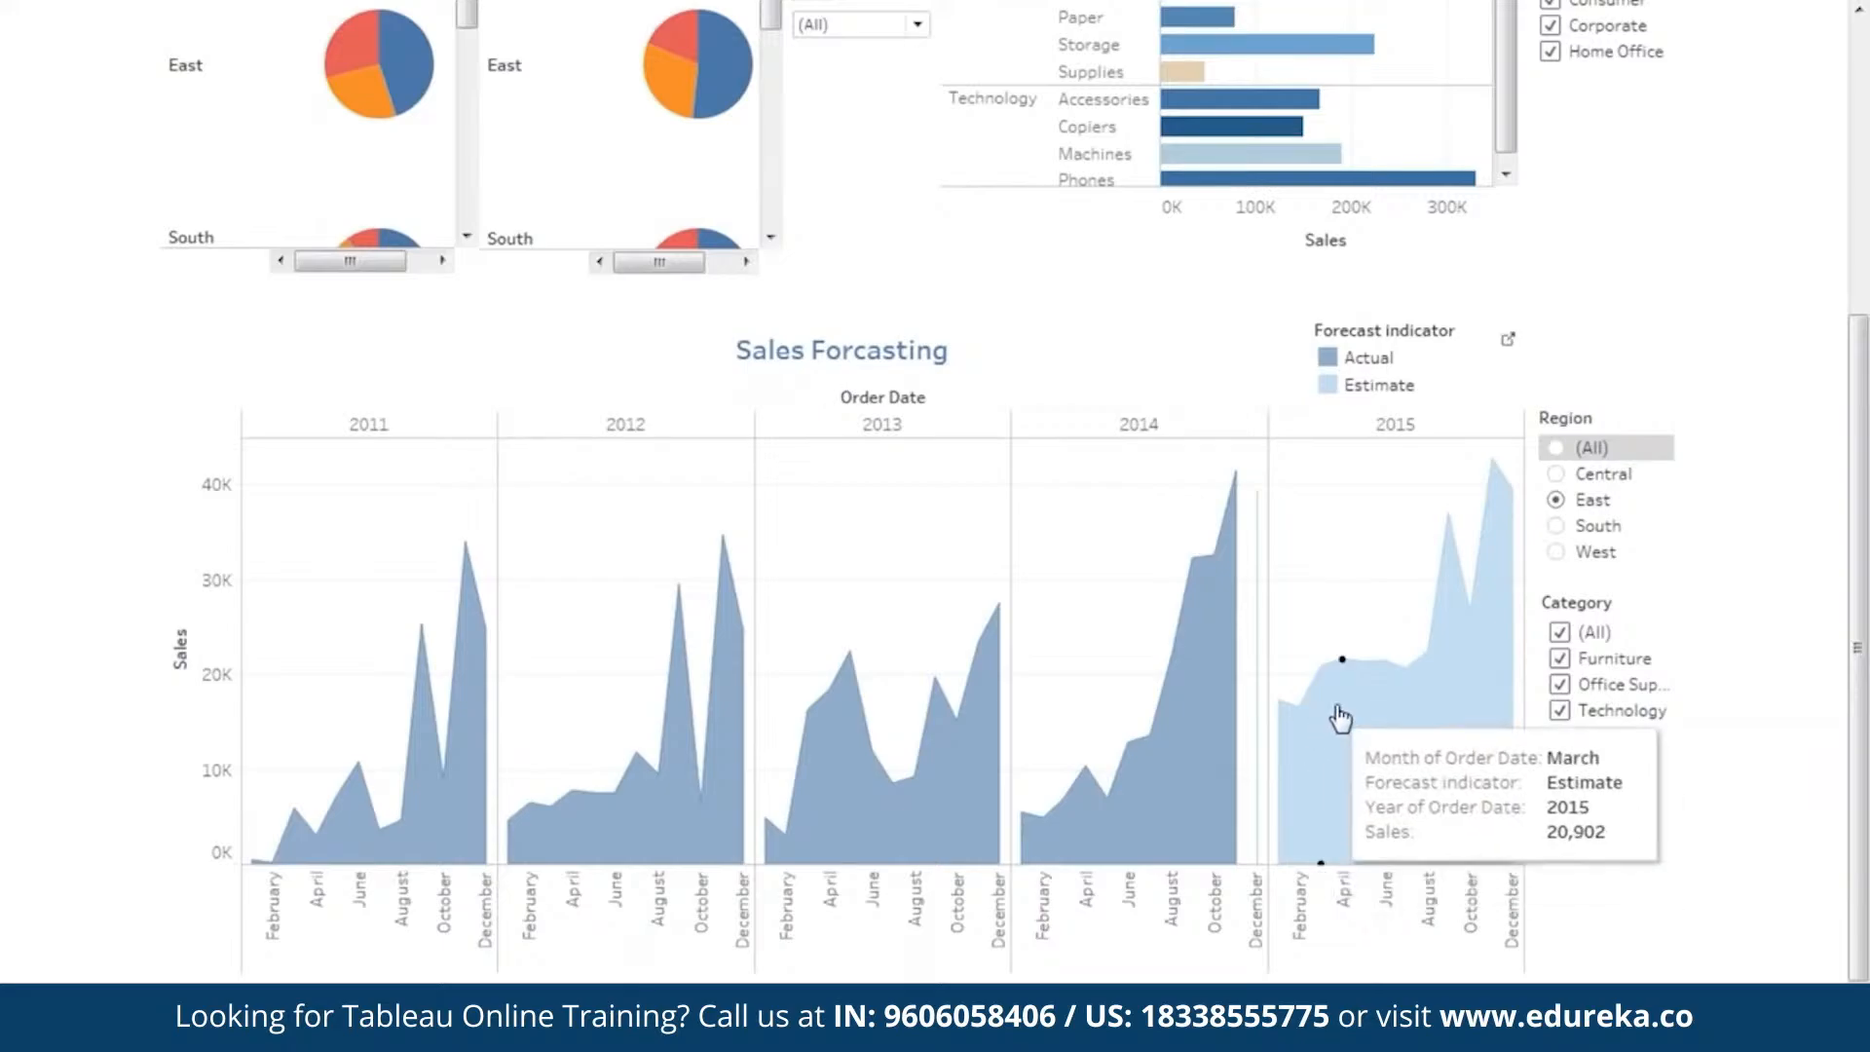
{"action": "left_click", "coordinate": [1556, 552]}
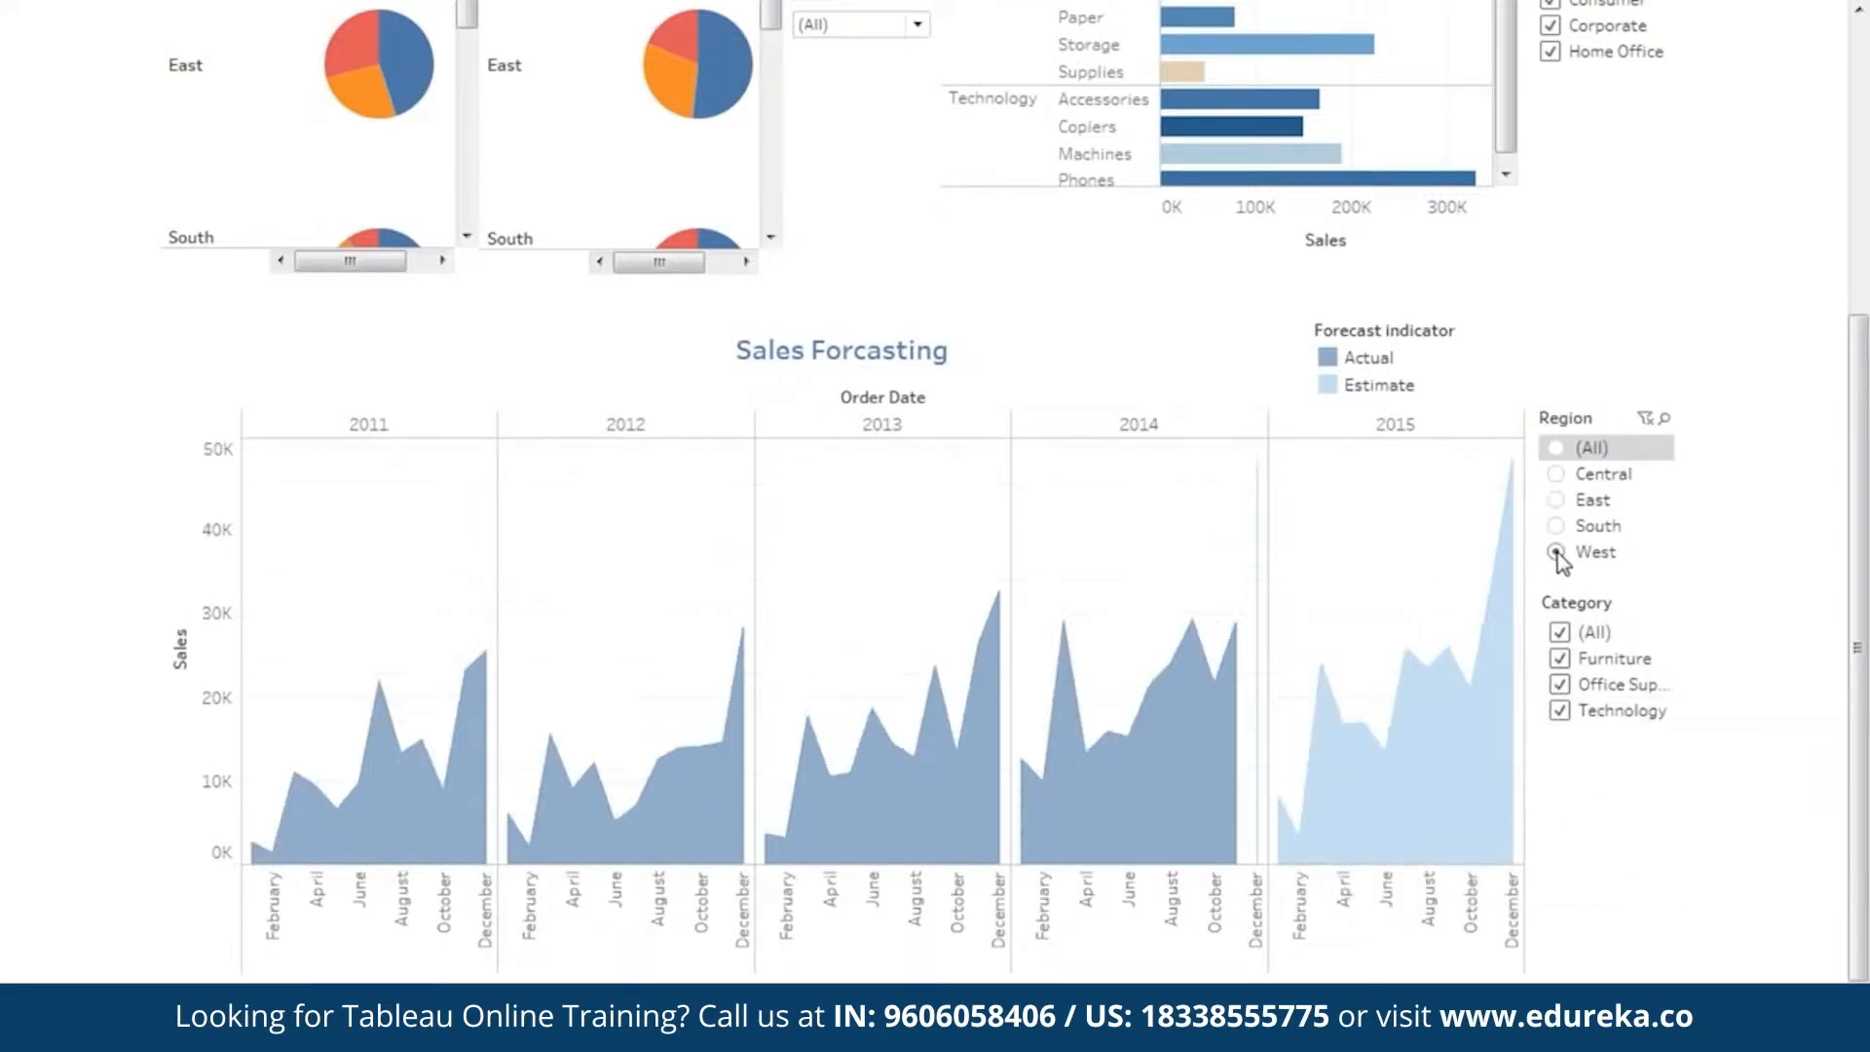
{"action": "left_click", "coordinate": [1556, 448]}
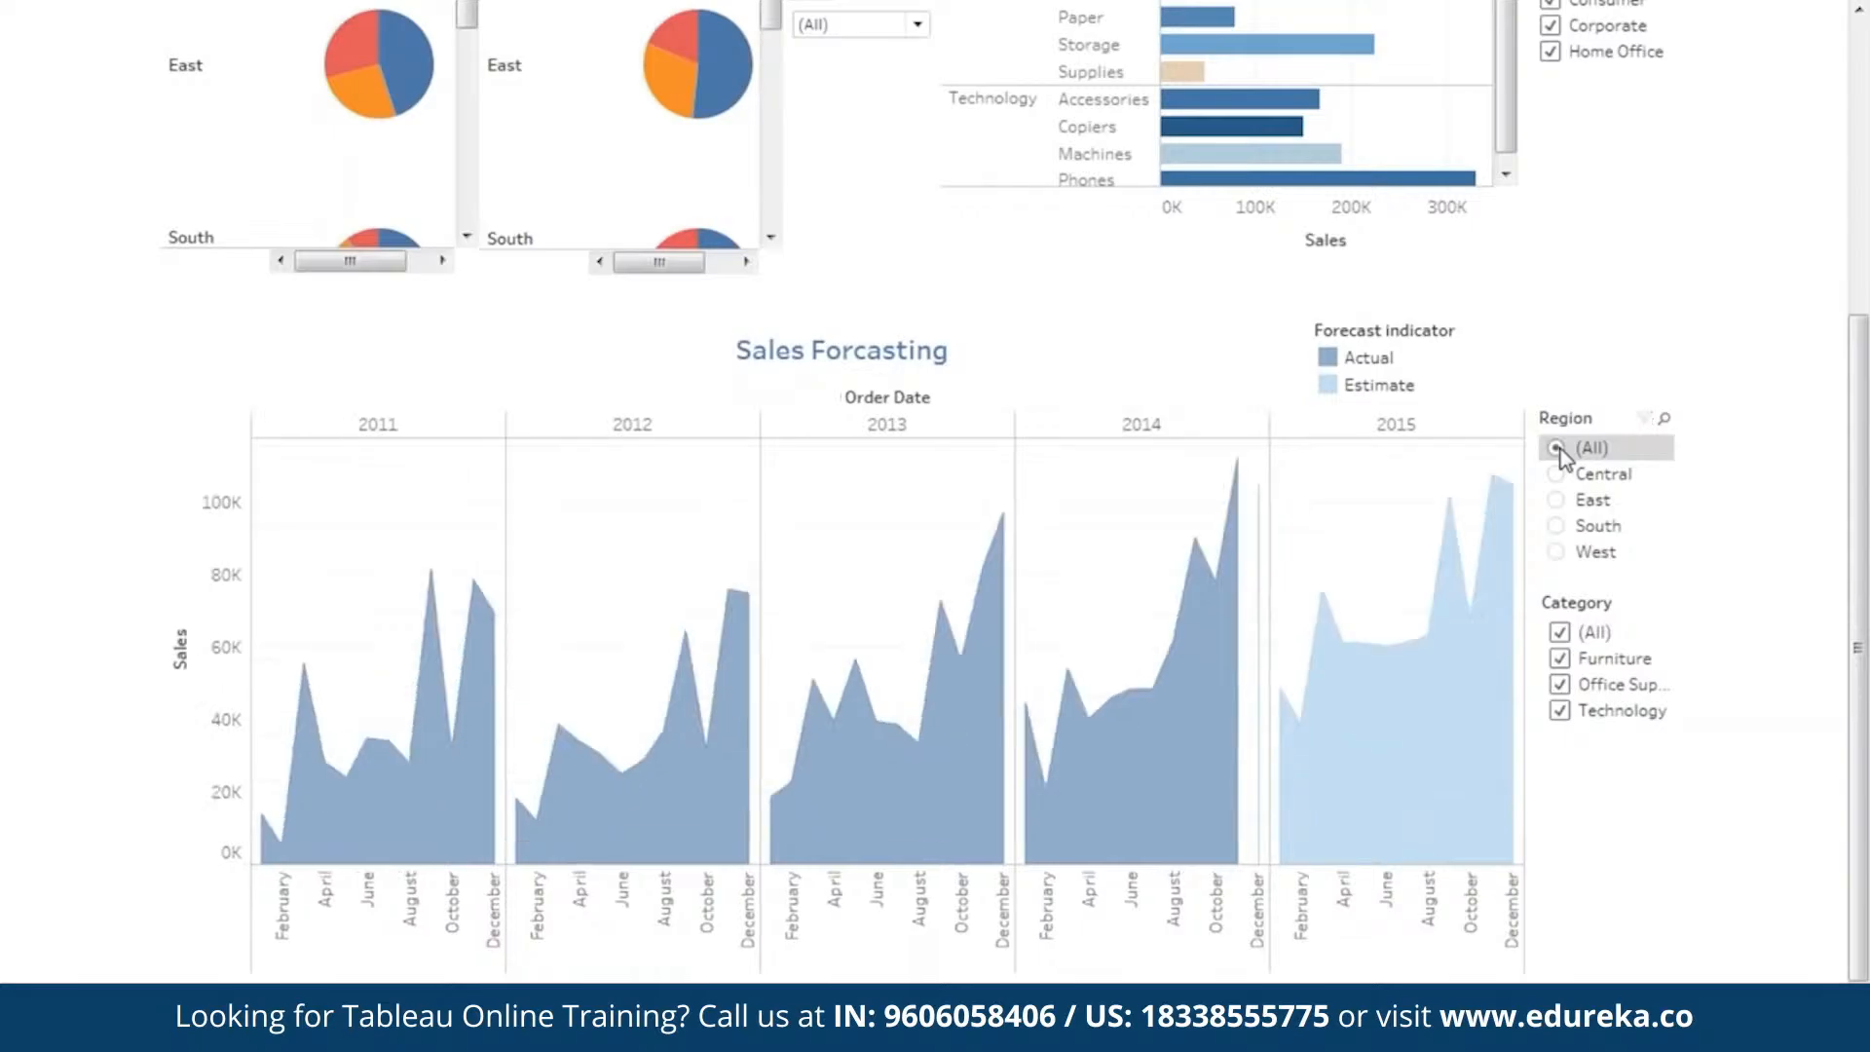
Test the Sales Forcasting Category filter by clearing all categories and re-enabling Furniture, Office Supplies and Technology one at a time.
{"action": "left_click", "coordinate": [1560, 633]}
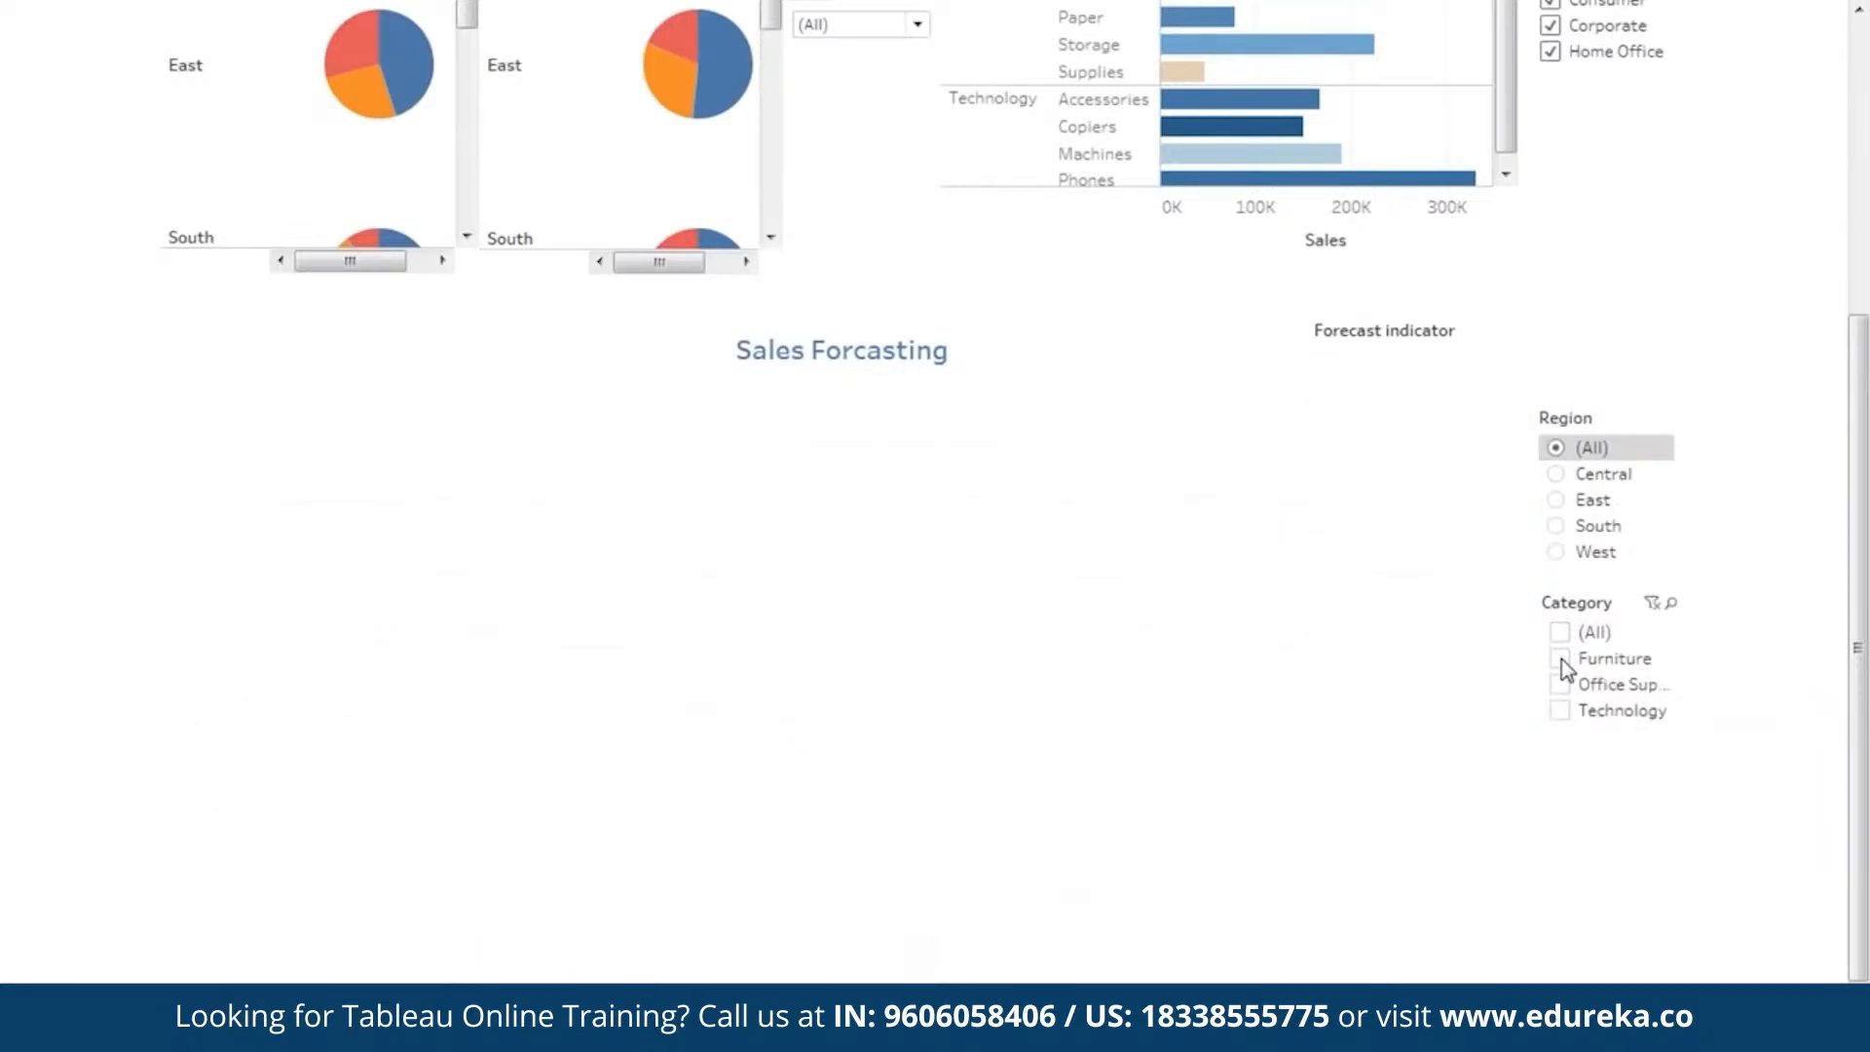
{"action": "left_click", "coordinate": [1560, 659]}
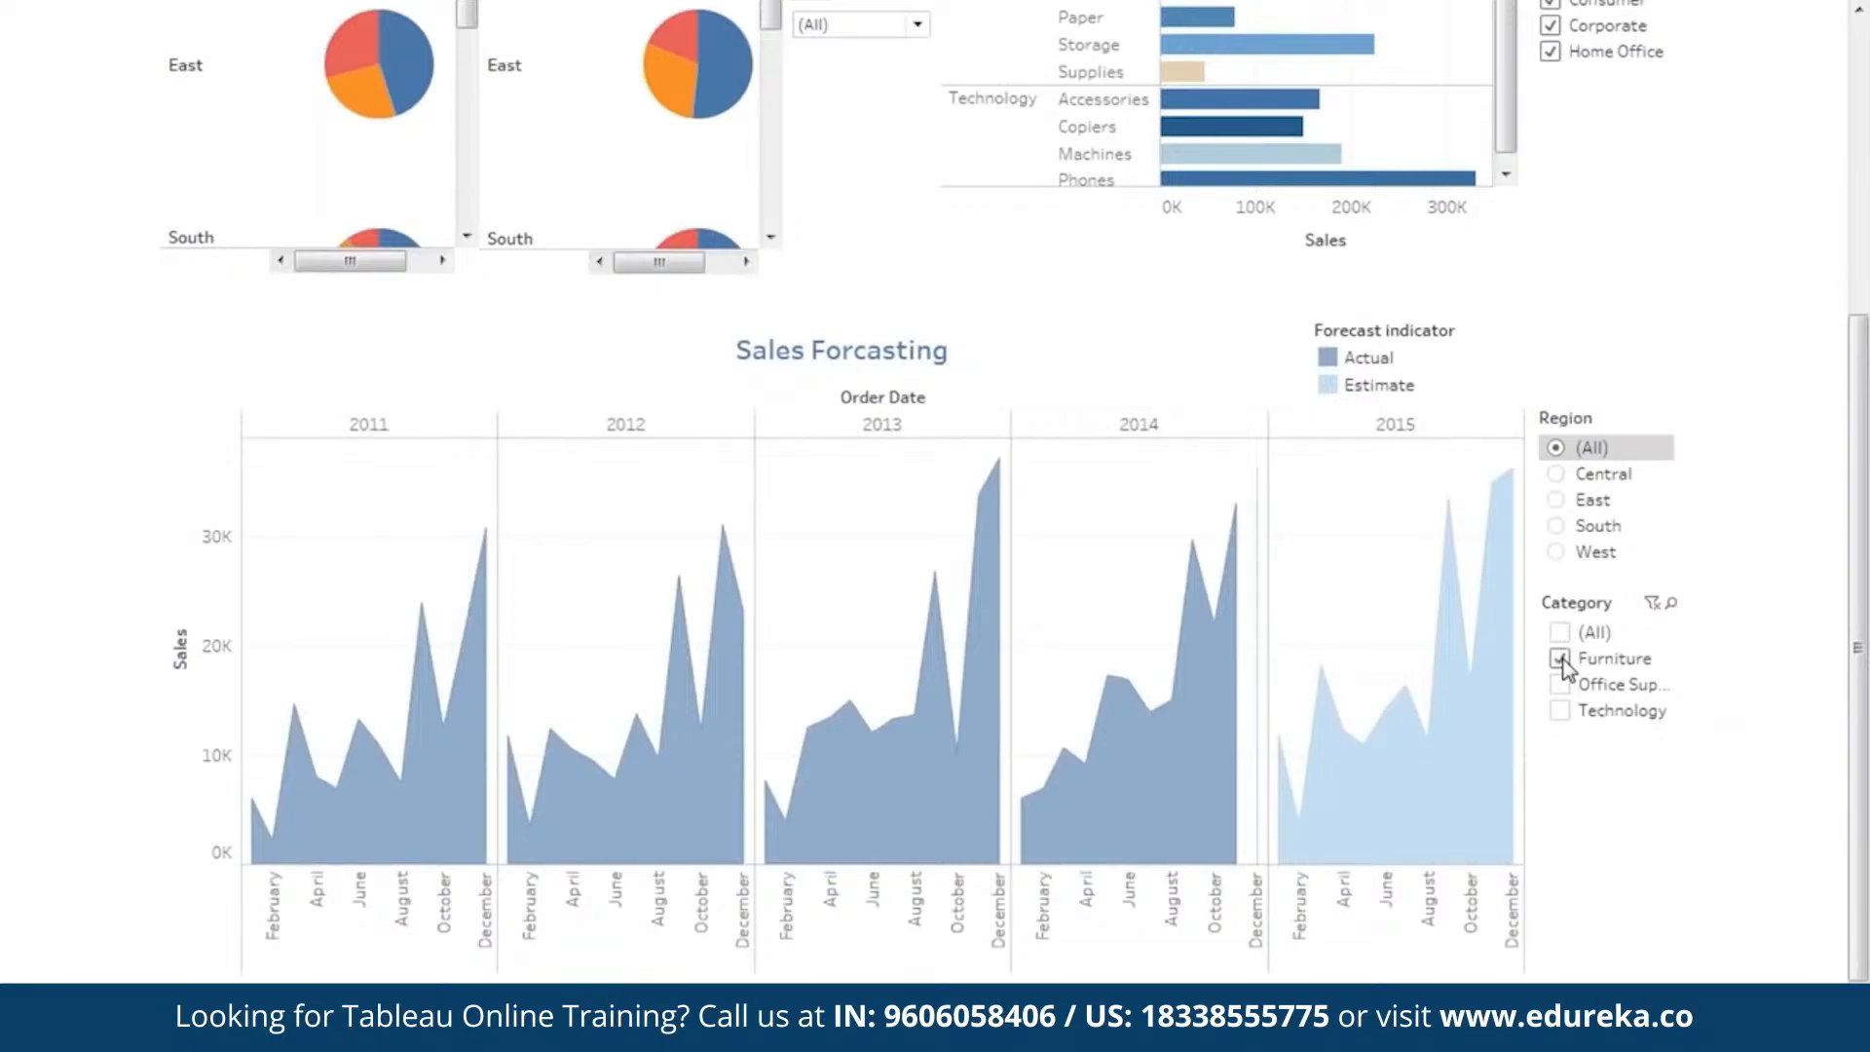
{"action": "left_click", "coordinate": [1560, 685]}
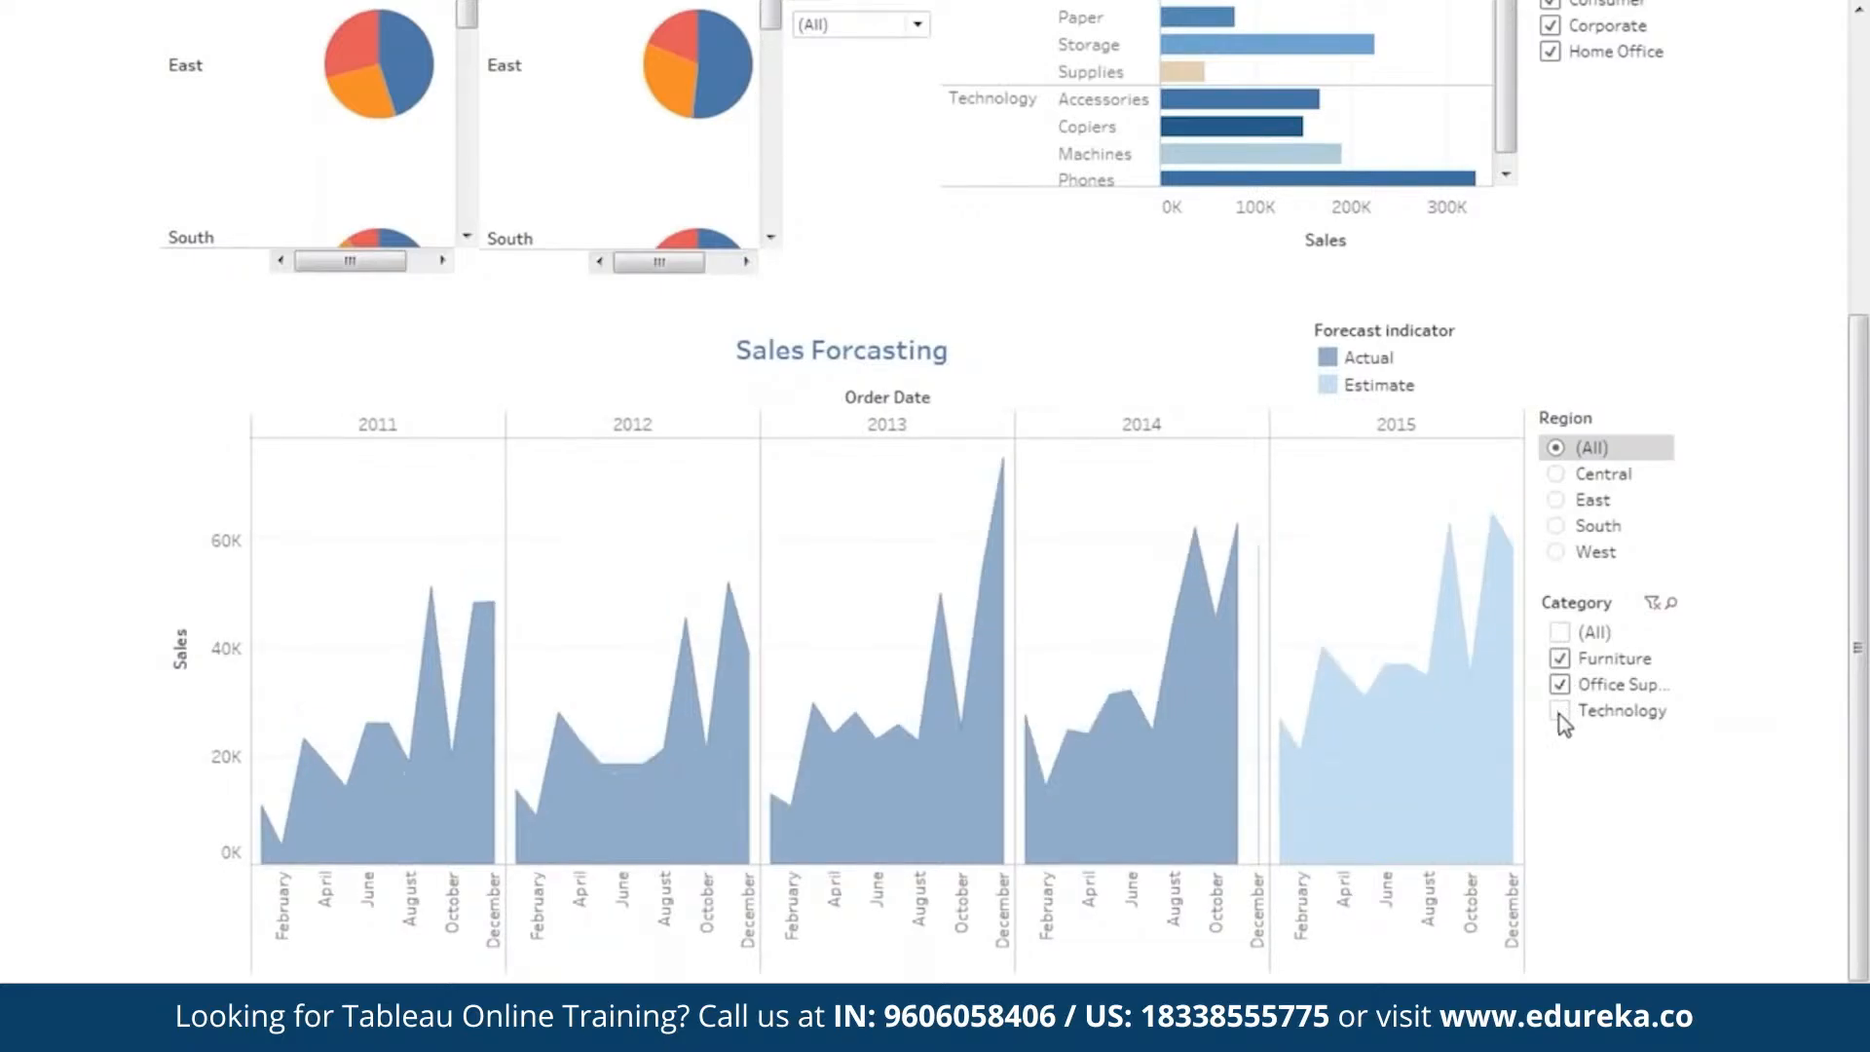
{"action": "left_click", "coordinate": [1560, 712]}
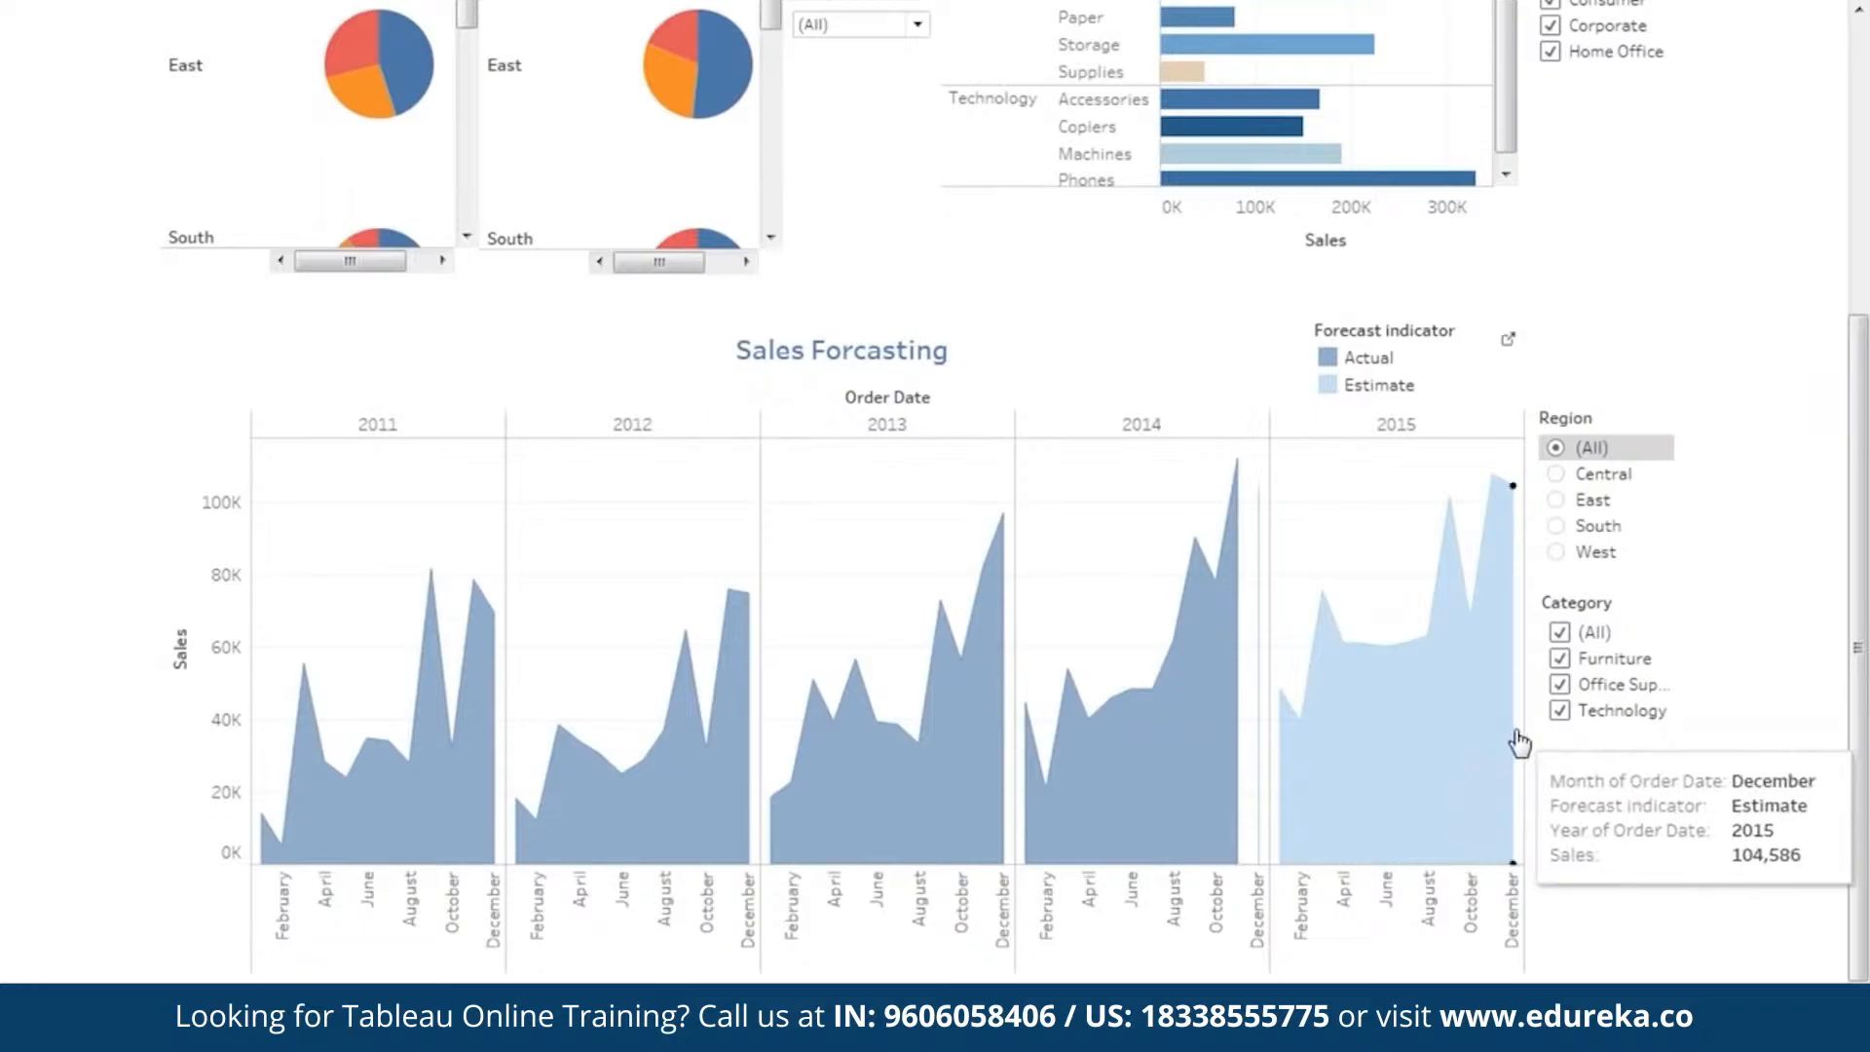
Review the second dashboard and the first dashboard's Overall Performance and Scatter Plot views with their filters, and leave presentation mode.
{"action": "left_click_drag", "start_coordinate": [1866, 609], "coordinate": [1866, 238]}
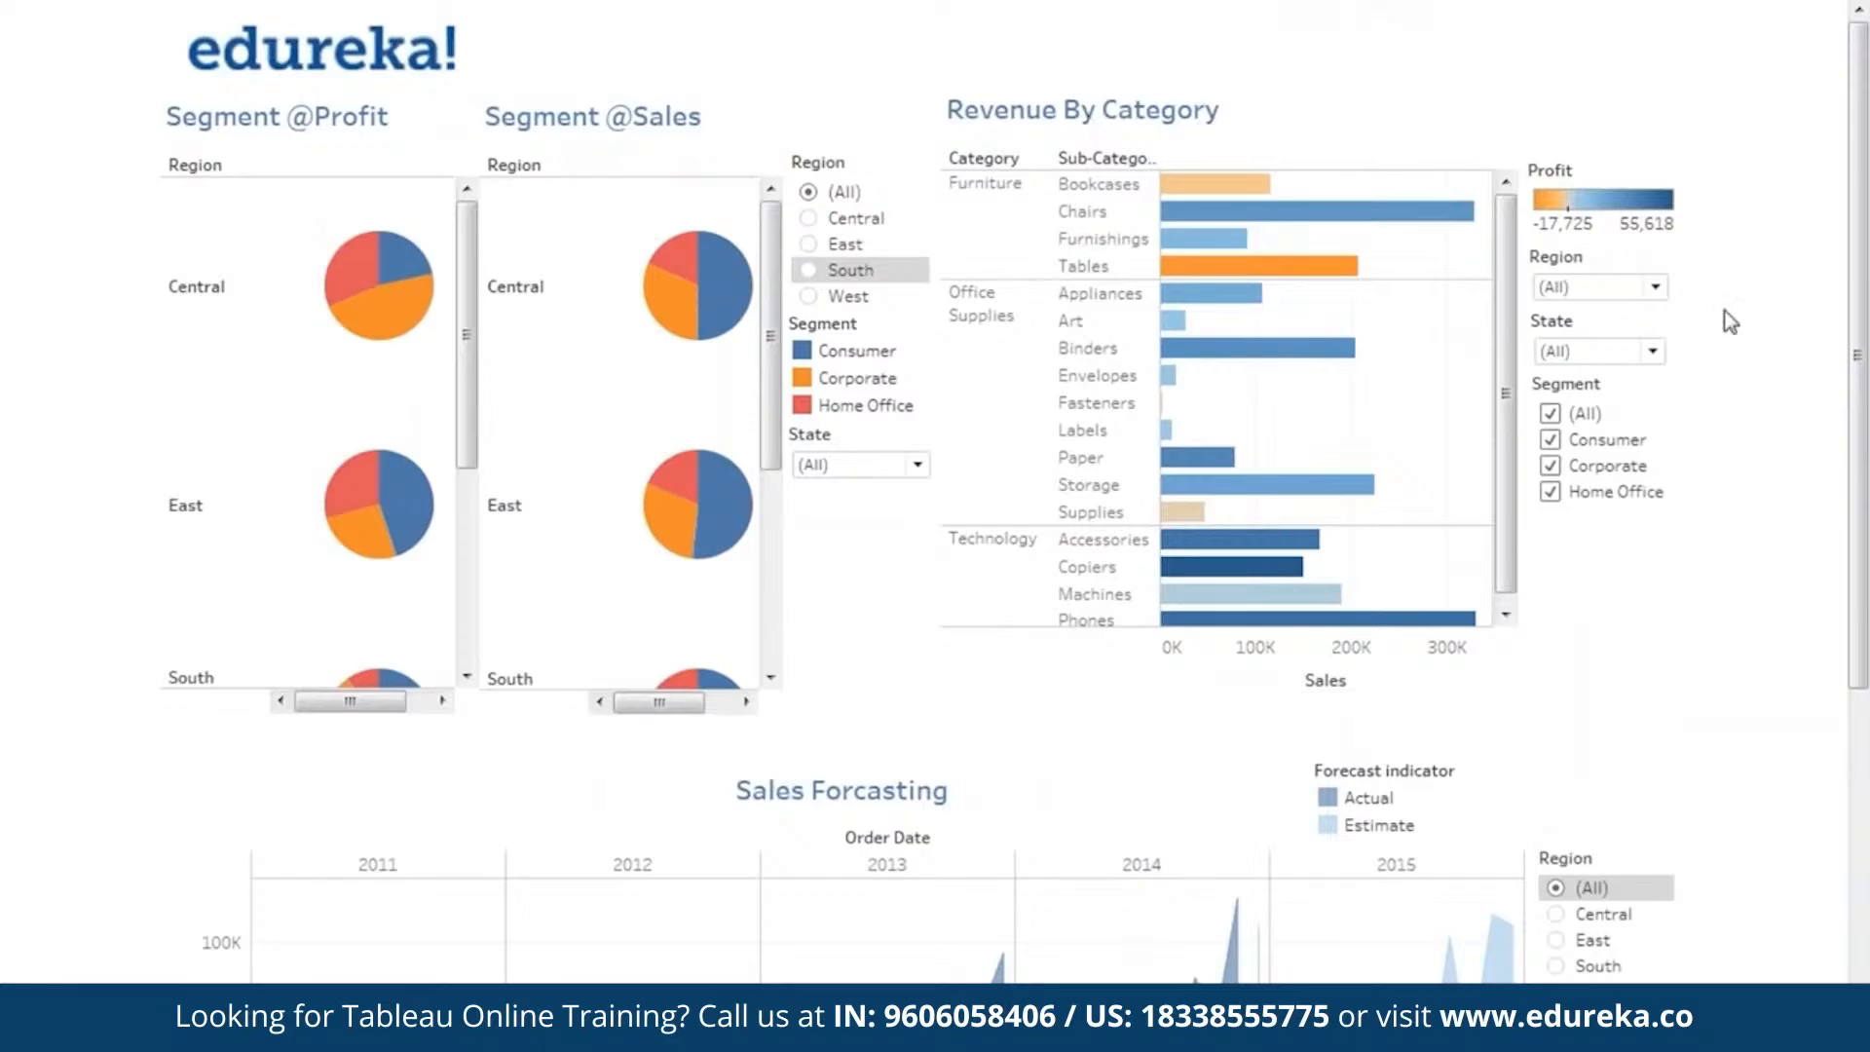
{"action": "left_click_drag", "start_coordinate": [1858, 448], "coordinate": [1865, 769]}
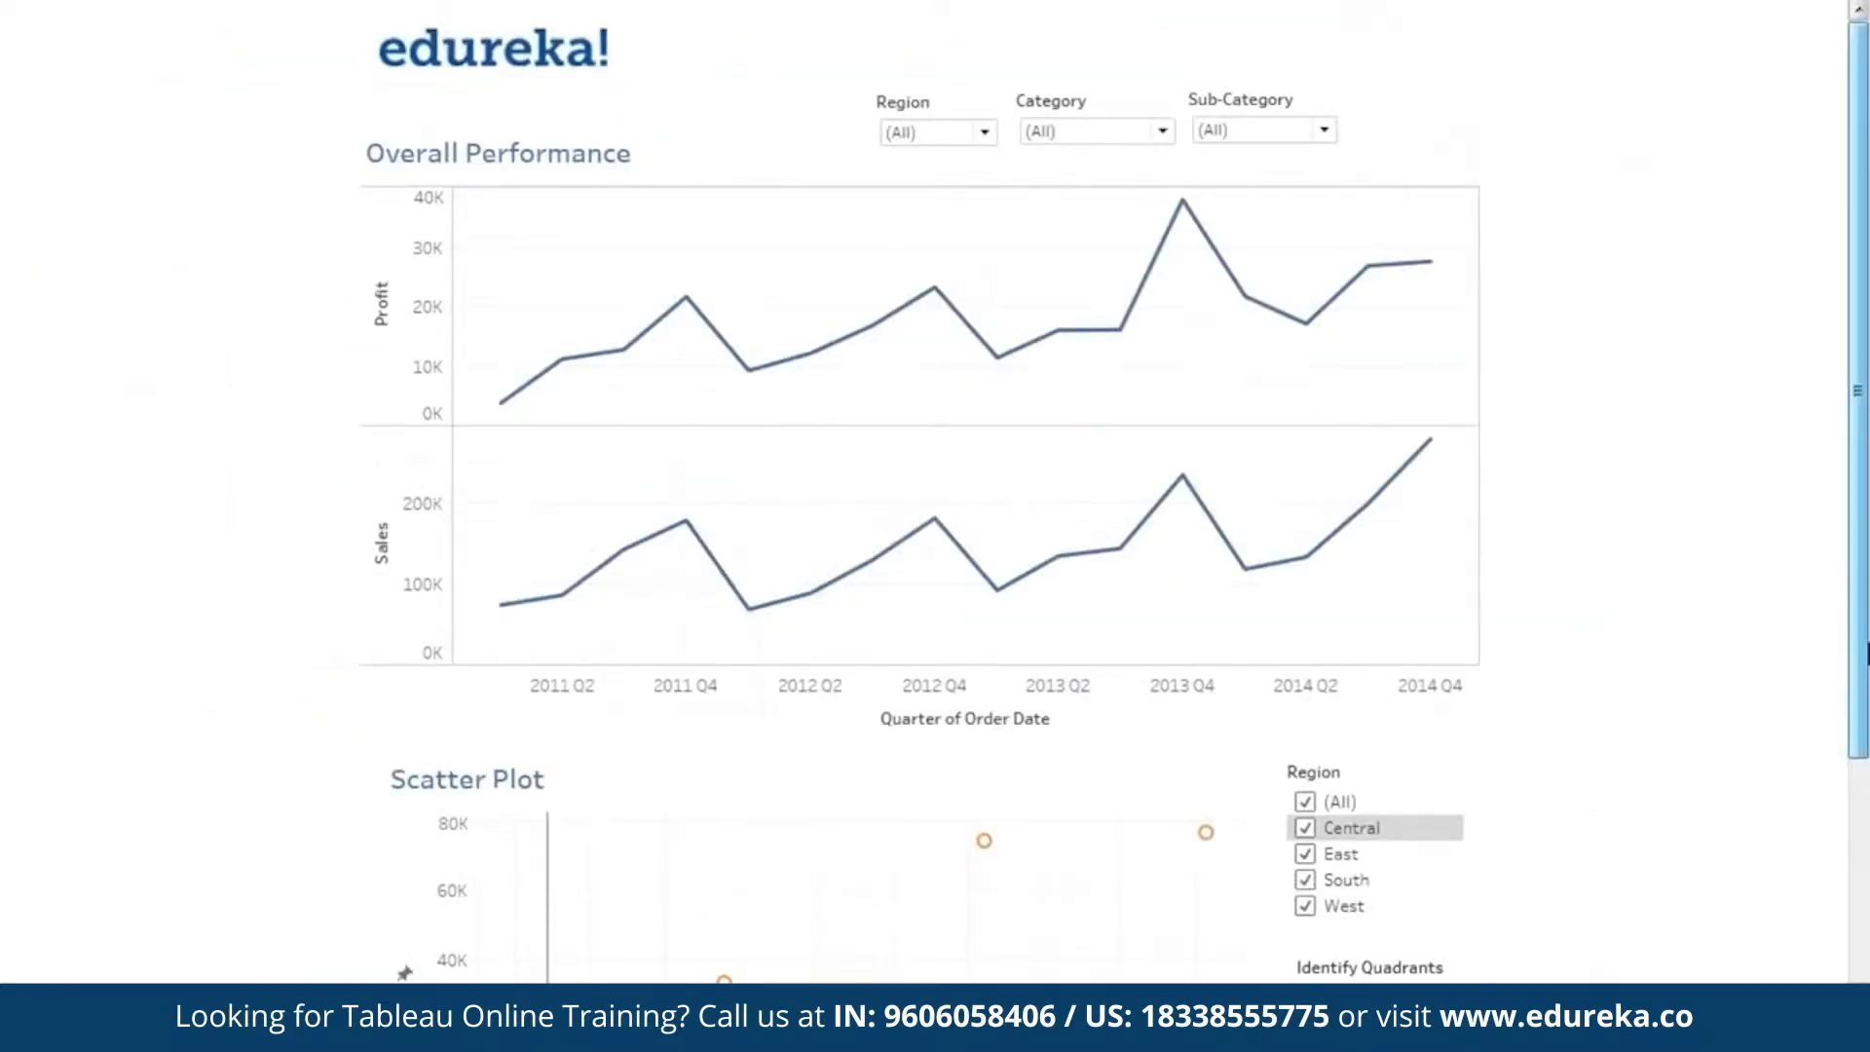
{"action": "left_click_drag", "start_coordinate": [1865, 475], "coordinate": [1864, 551]}
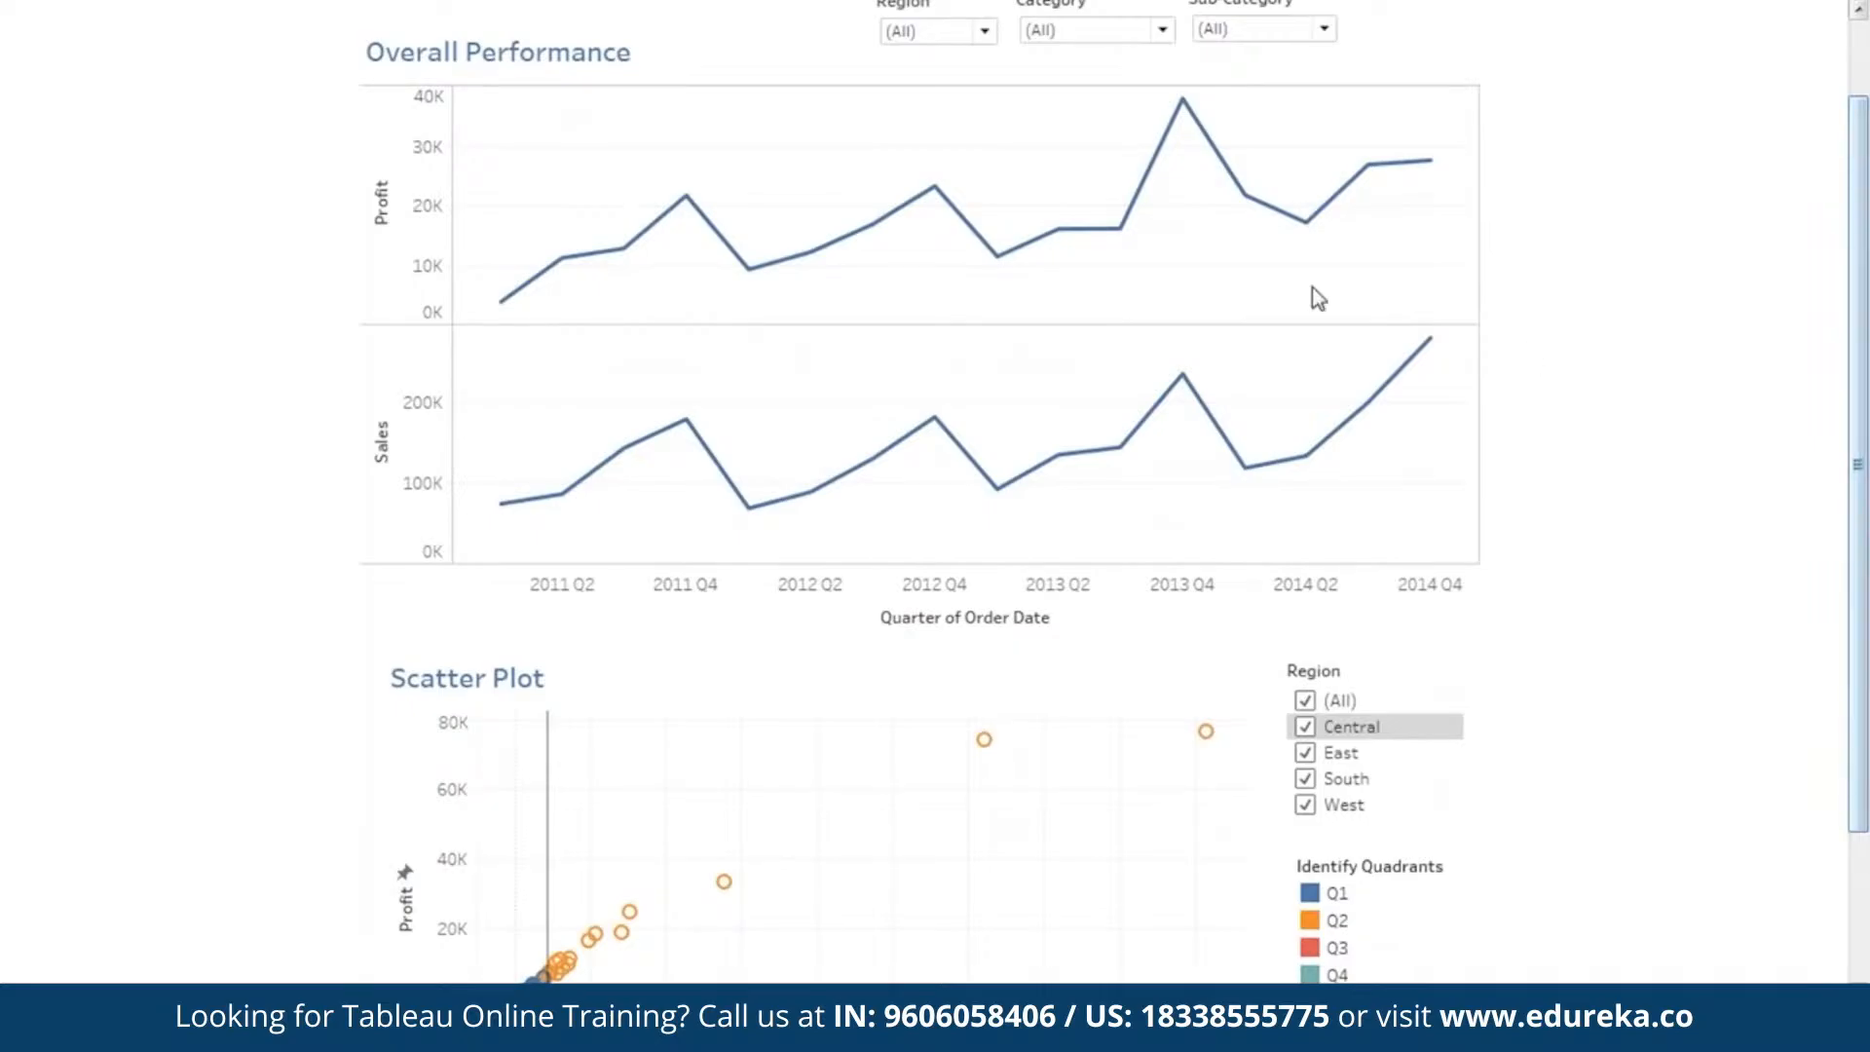
{"action": "left_click_drag", "start_coordinate": [1860, 590], "coordinate": [1860, 738]}
{"action": "scroll", "coordinate": [552, 201], "scroll_direction": "up", "scroll_amount": 3}
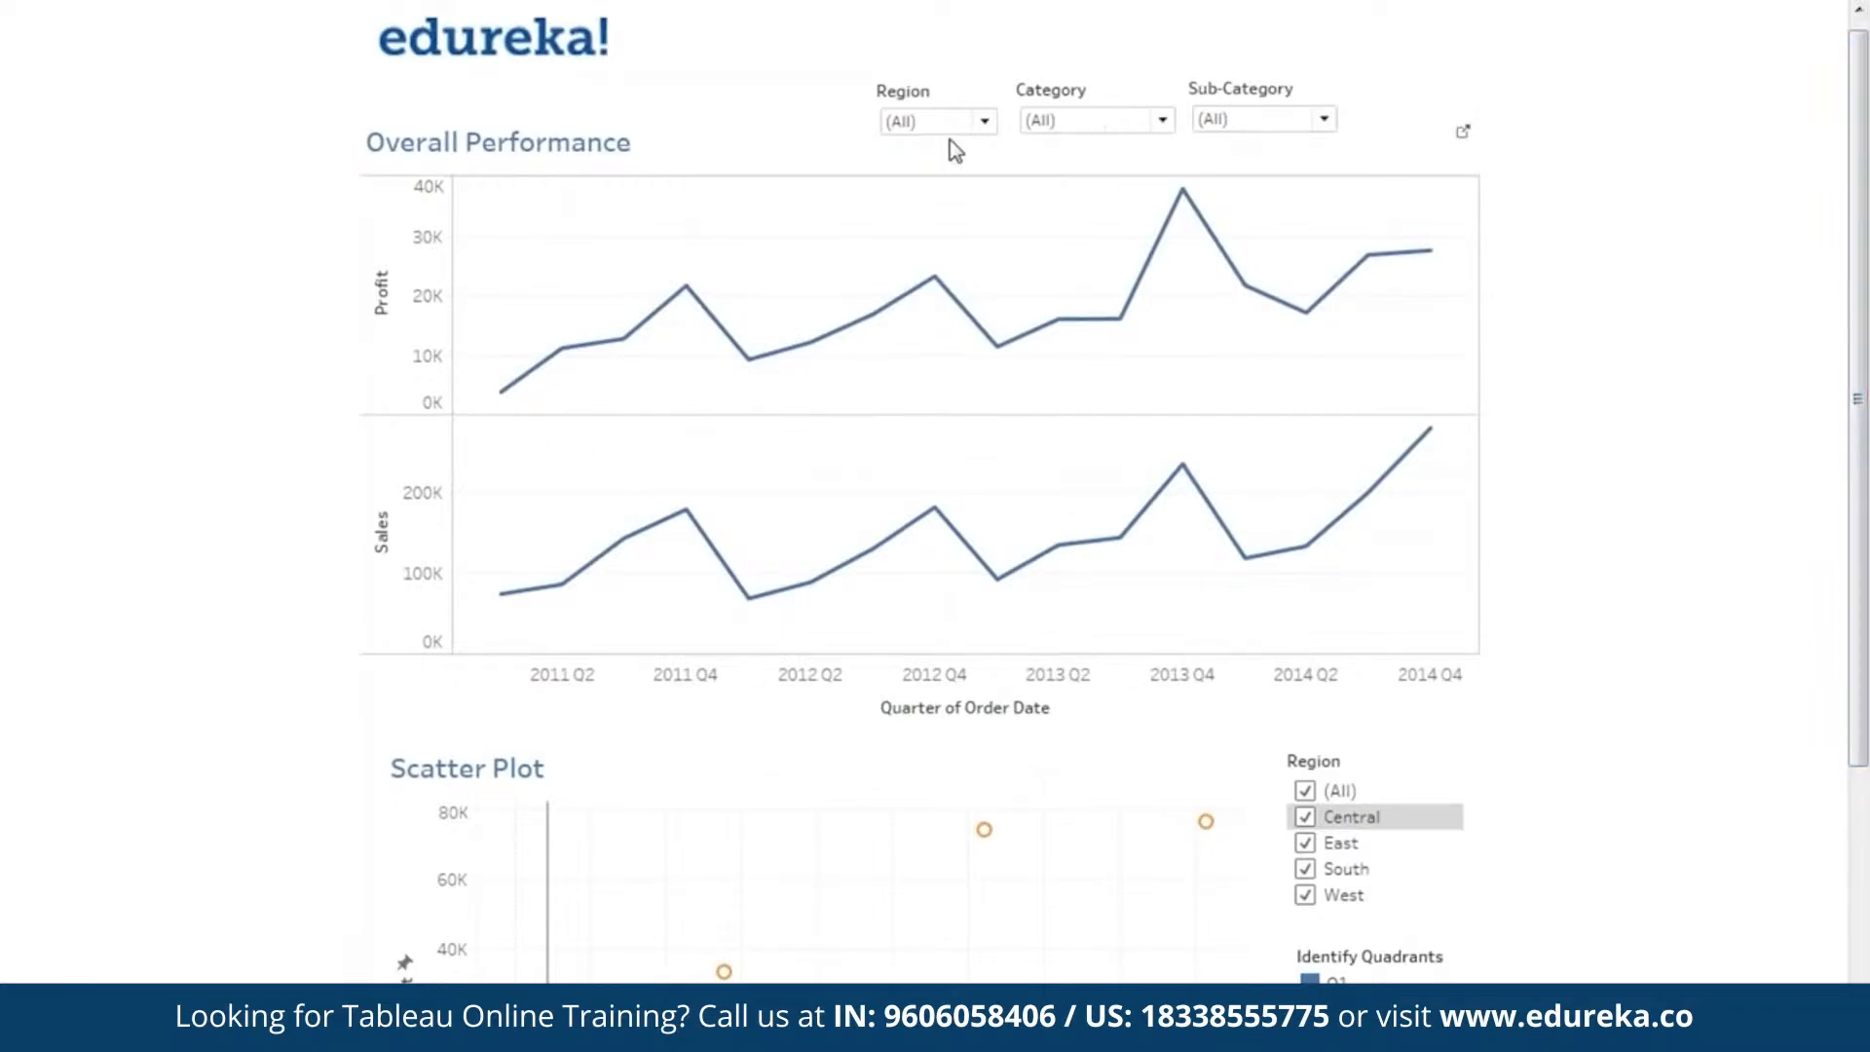
{"action": "left_click_drag", "start_coordinate": [1858, 444], "coordinate": [1856, 388]}
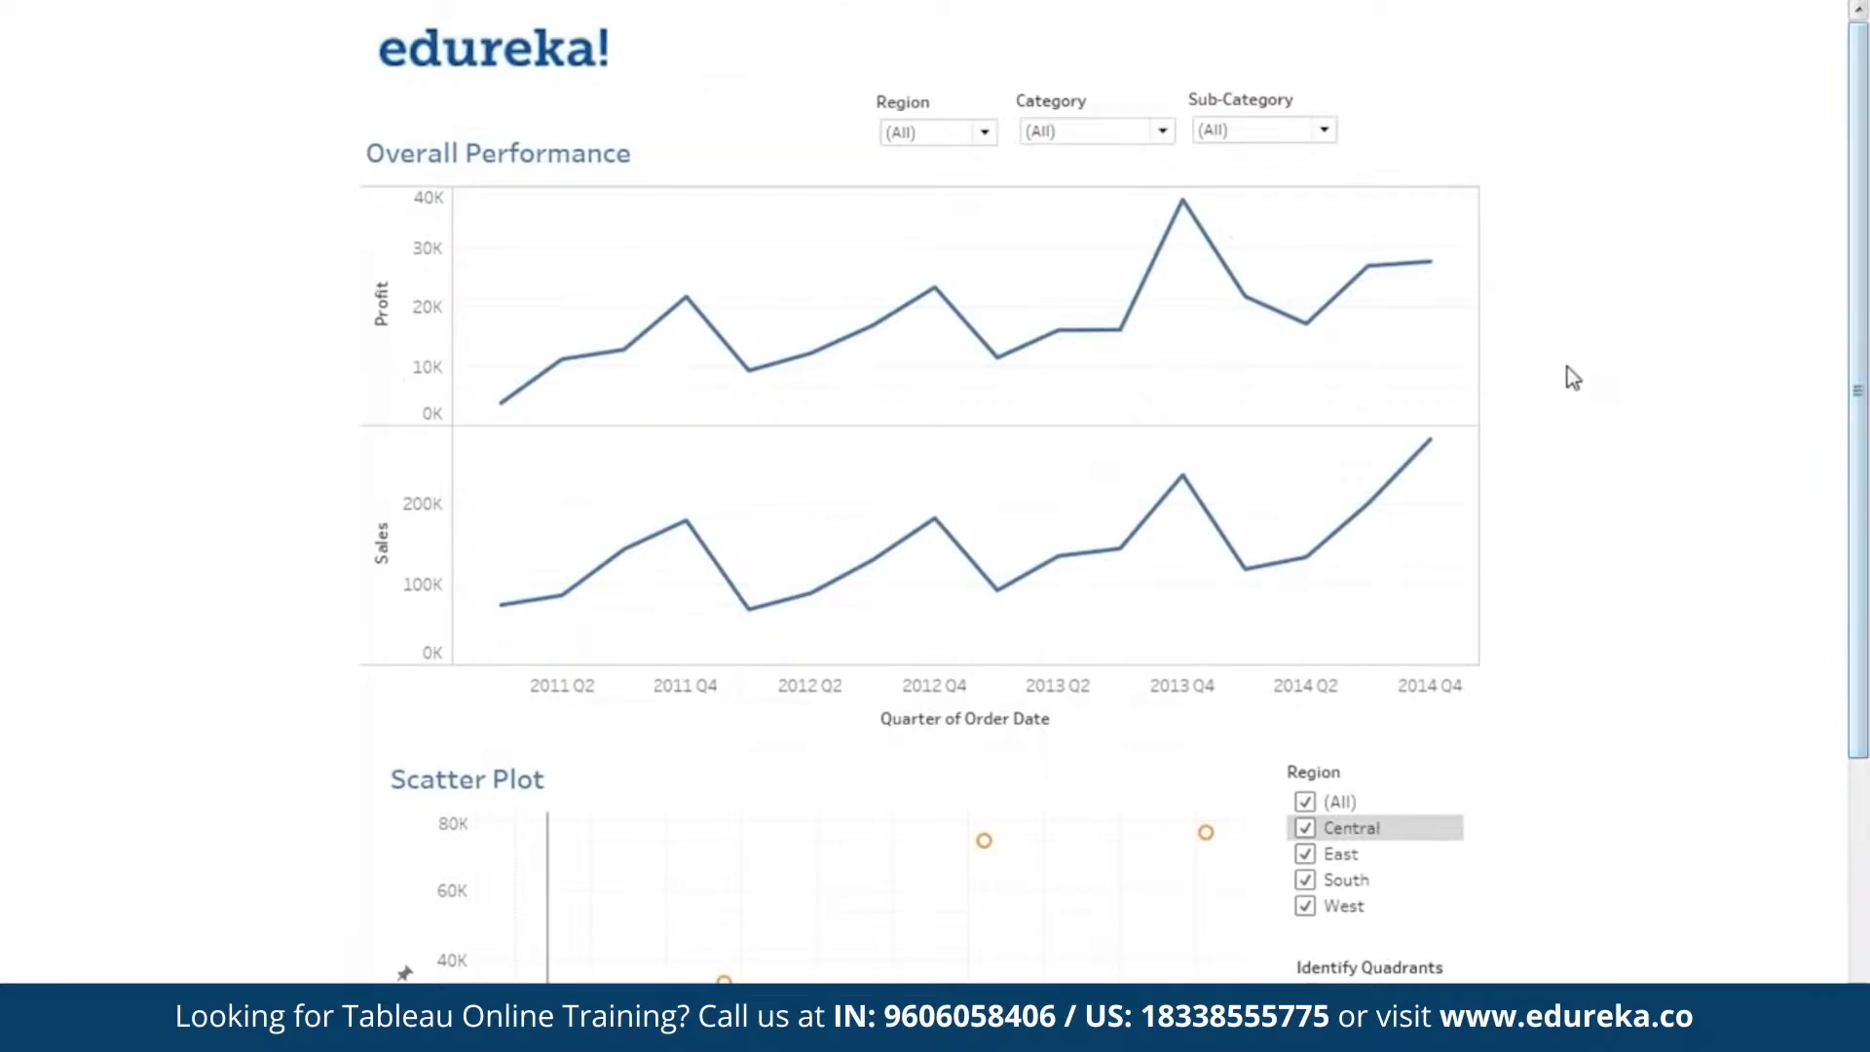
{"action": "left_click", "coordinate": [953, 133]}
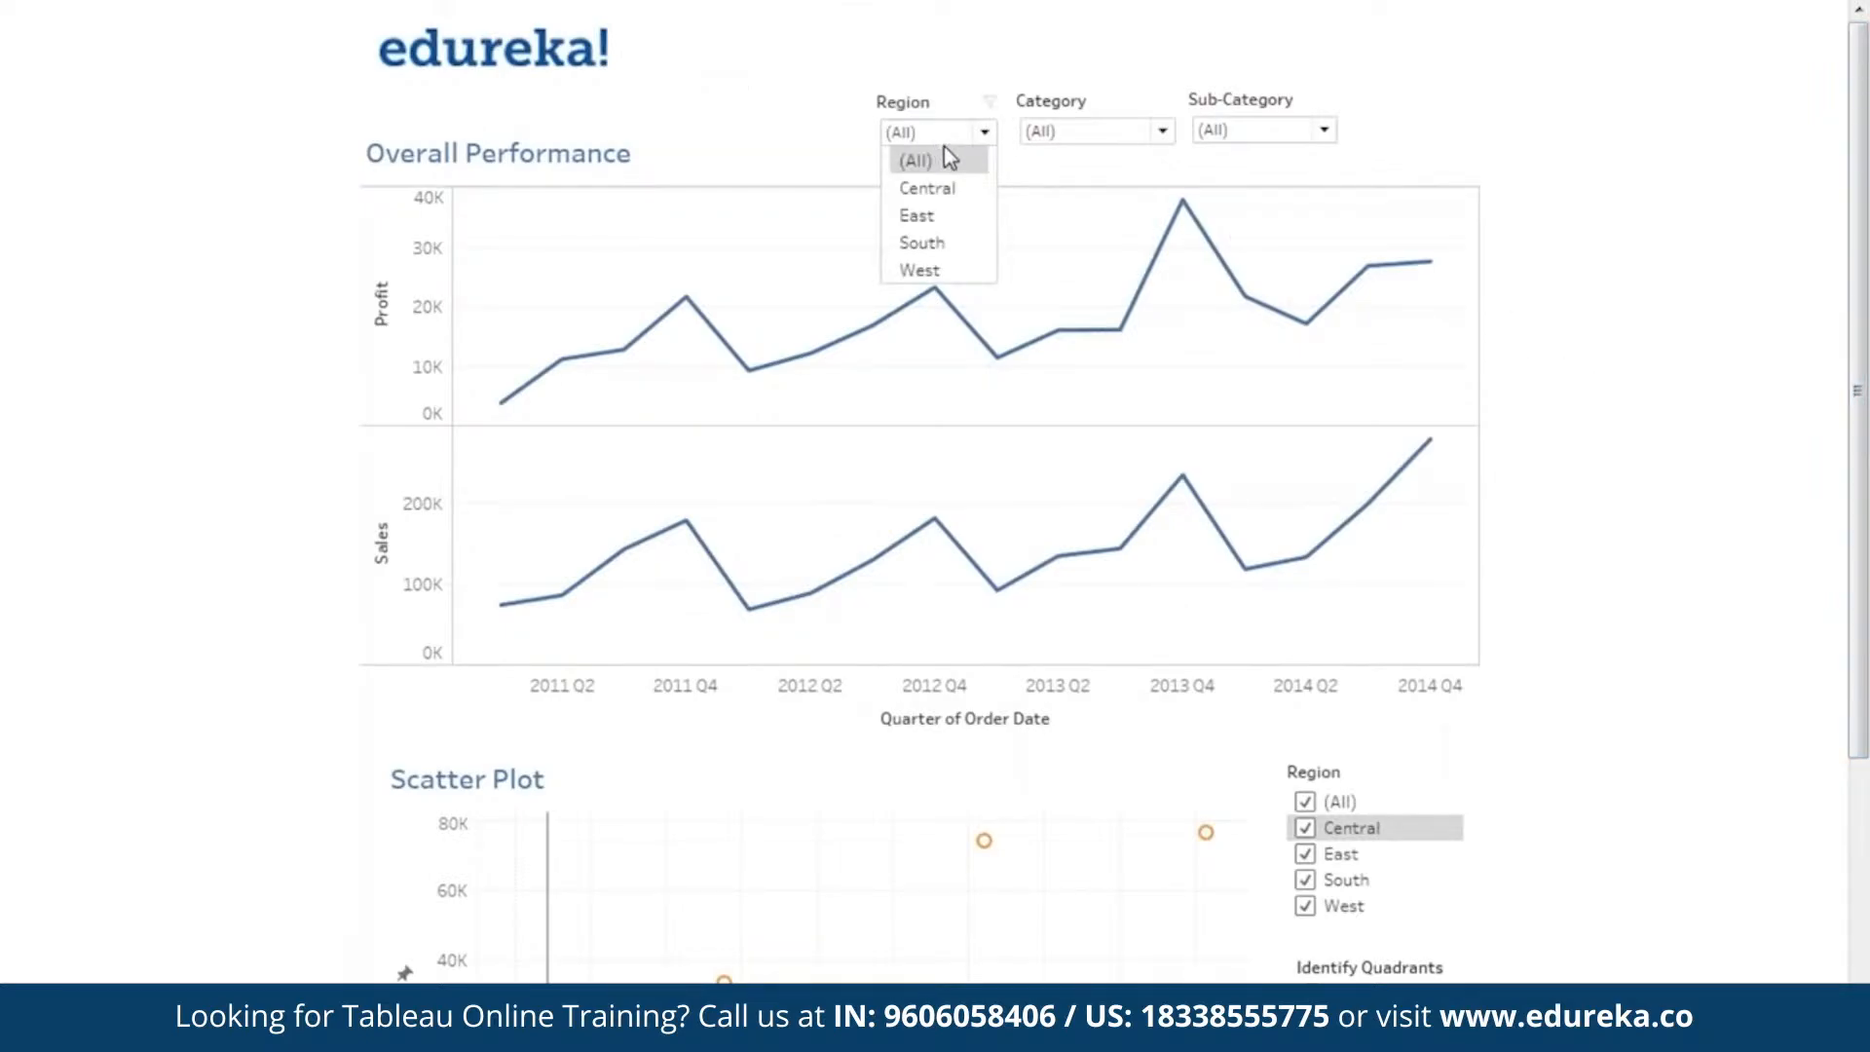
{"action": "left_click", "coordinate": [1587, 249]}
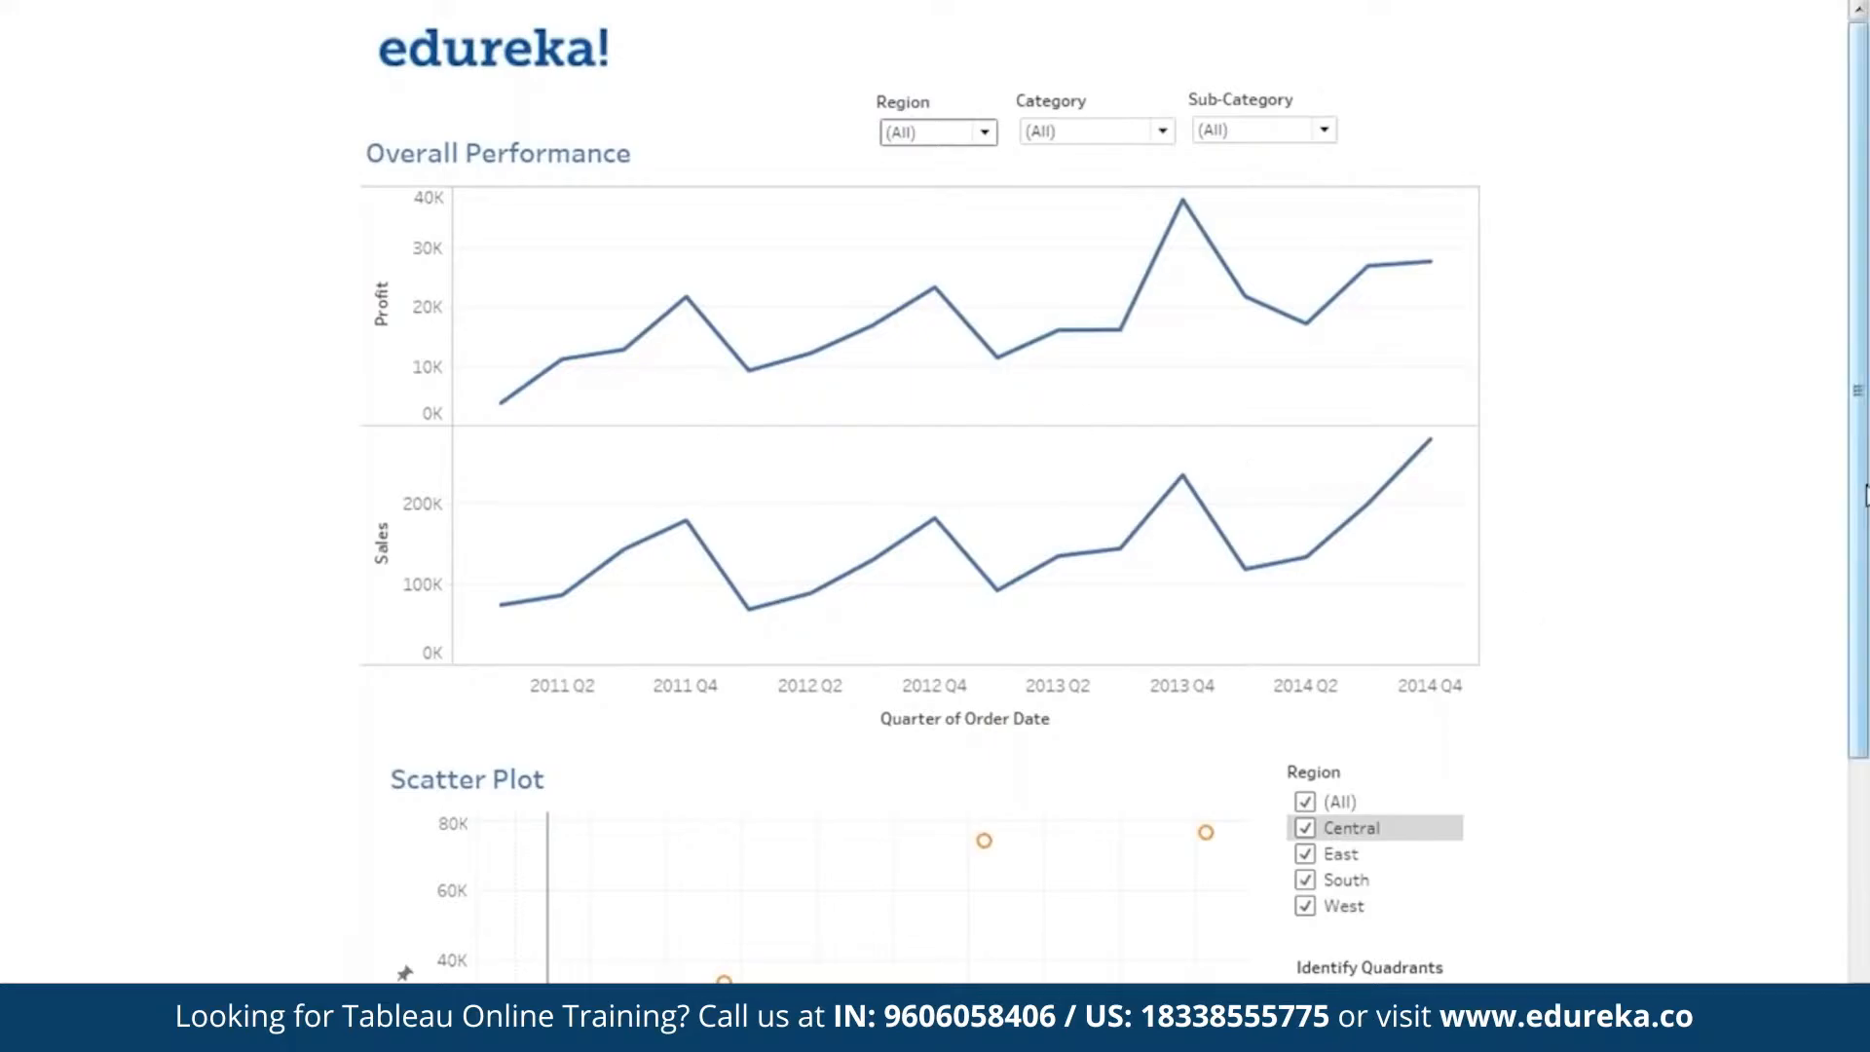
{"action": "left_click_drag", "start_coordinate": [1860, 528], "coordinate": [1864, 752]}
{"action": "left_click", "coordinate": [1207, 1015]}
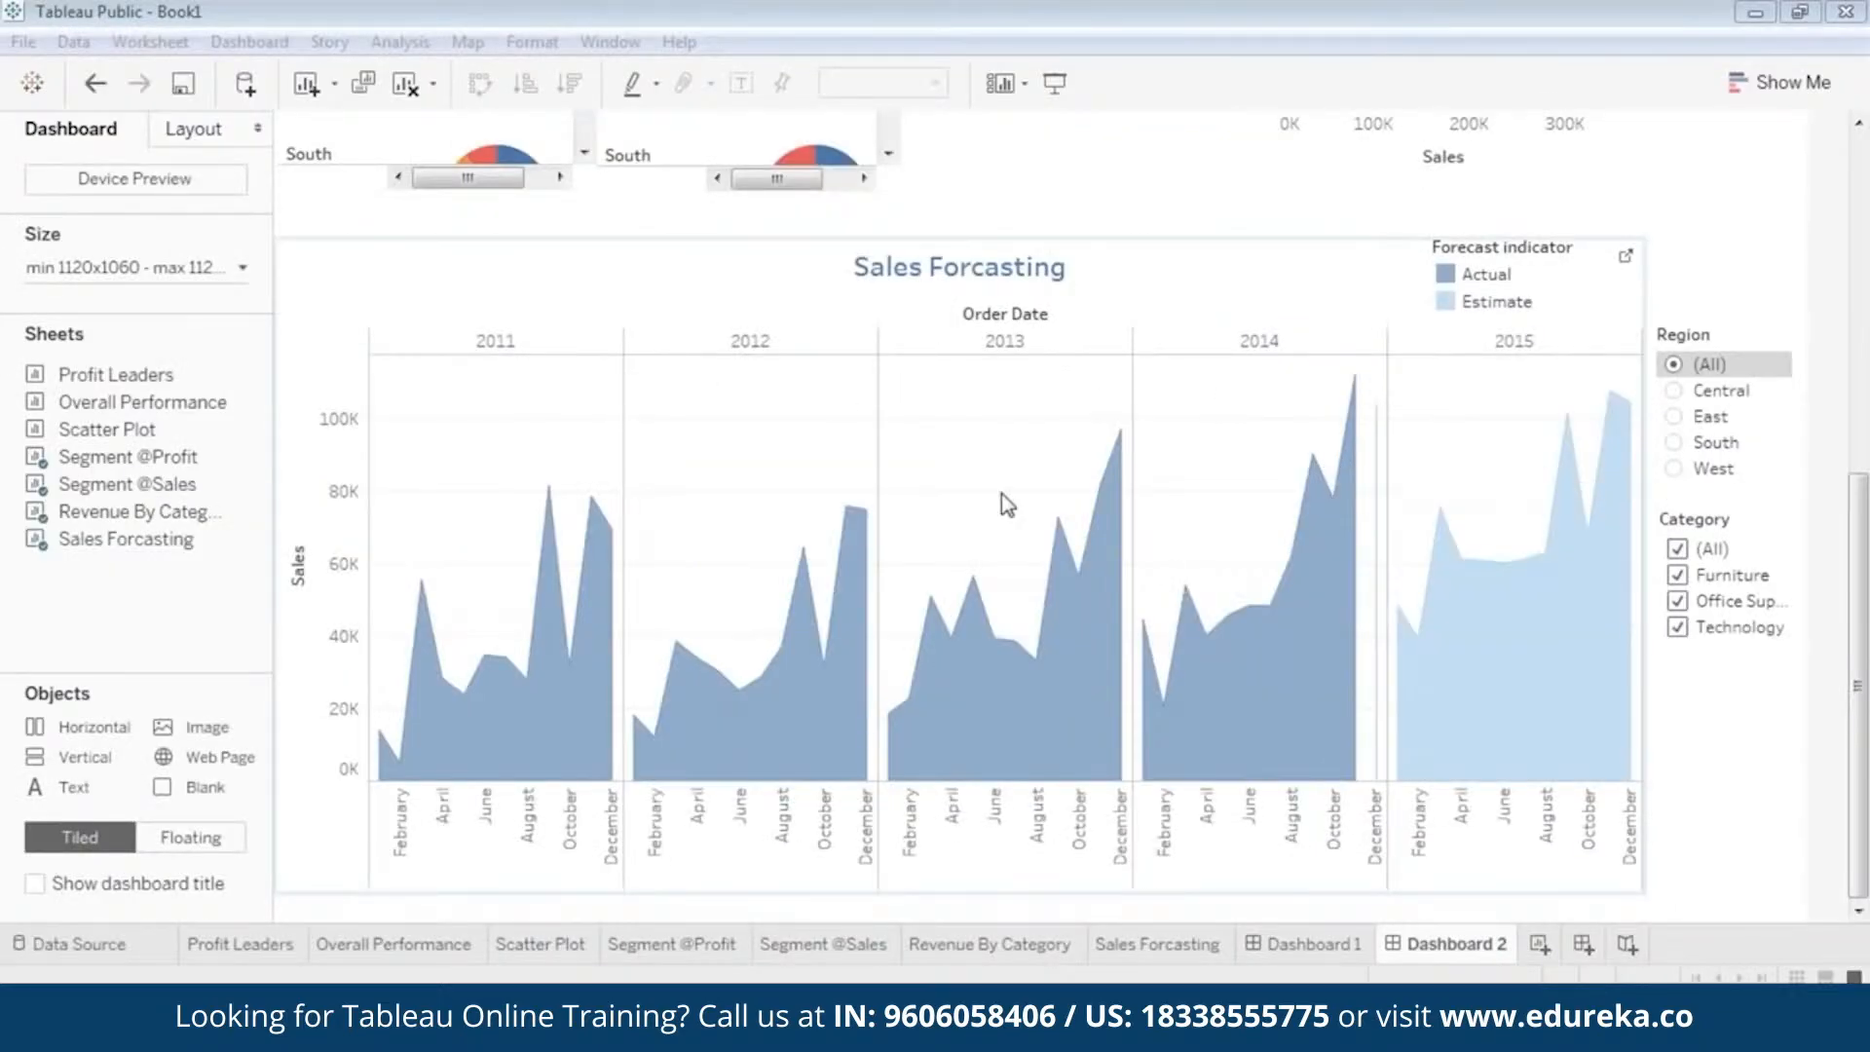
Start saving the workbook to Tableau Public and sign in with the account e-mail and password.
{"action": "left_click", "coordinate": [24, 42]}
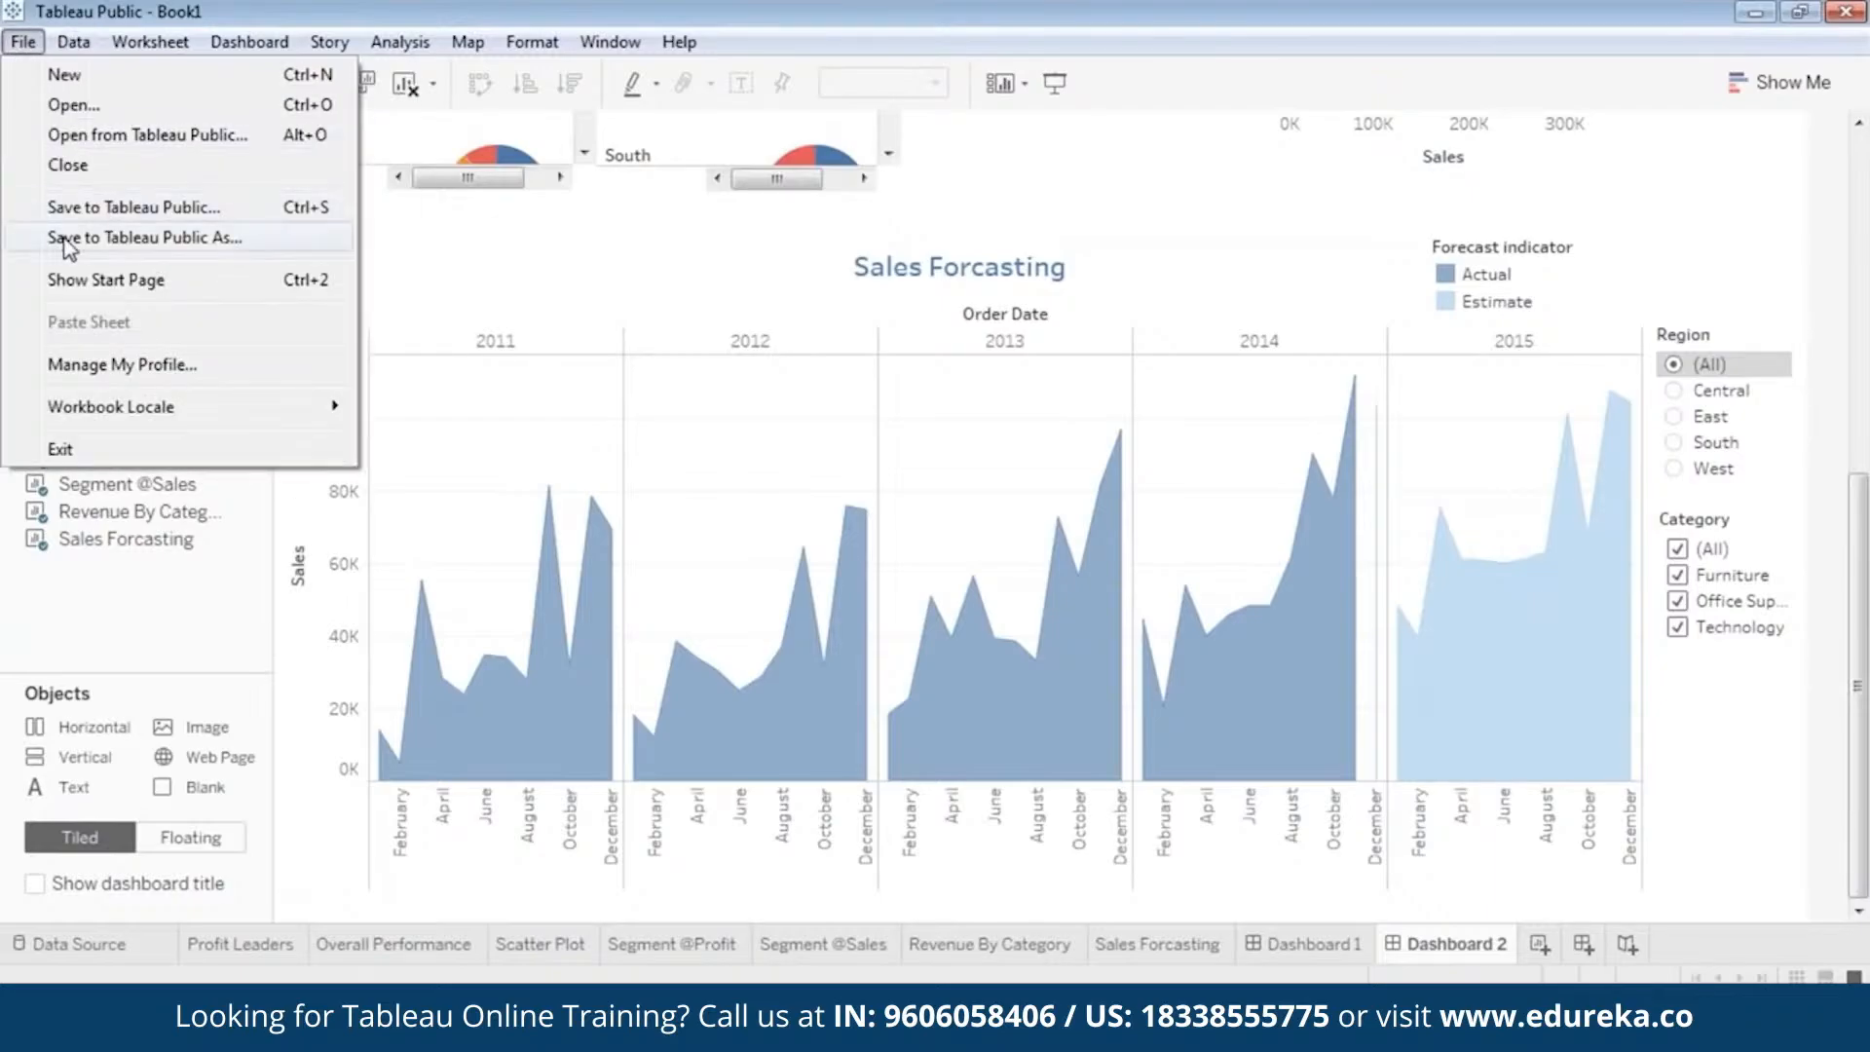
{"action": "left_click", "coordinate": [127, 208]}
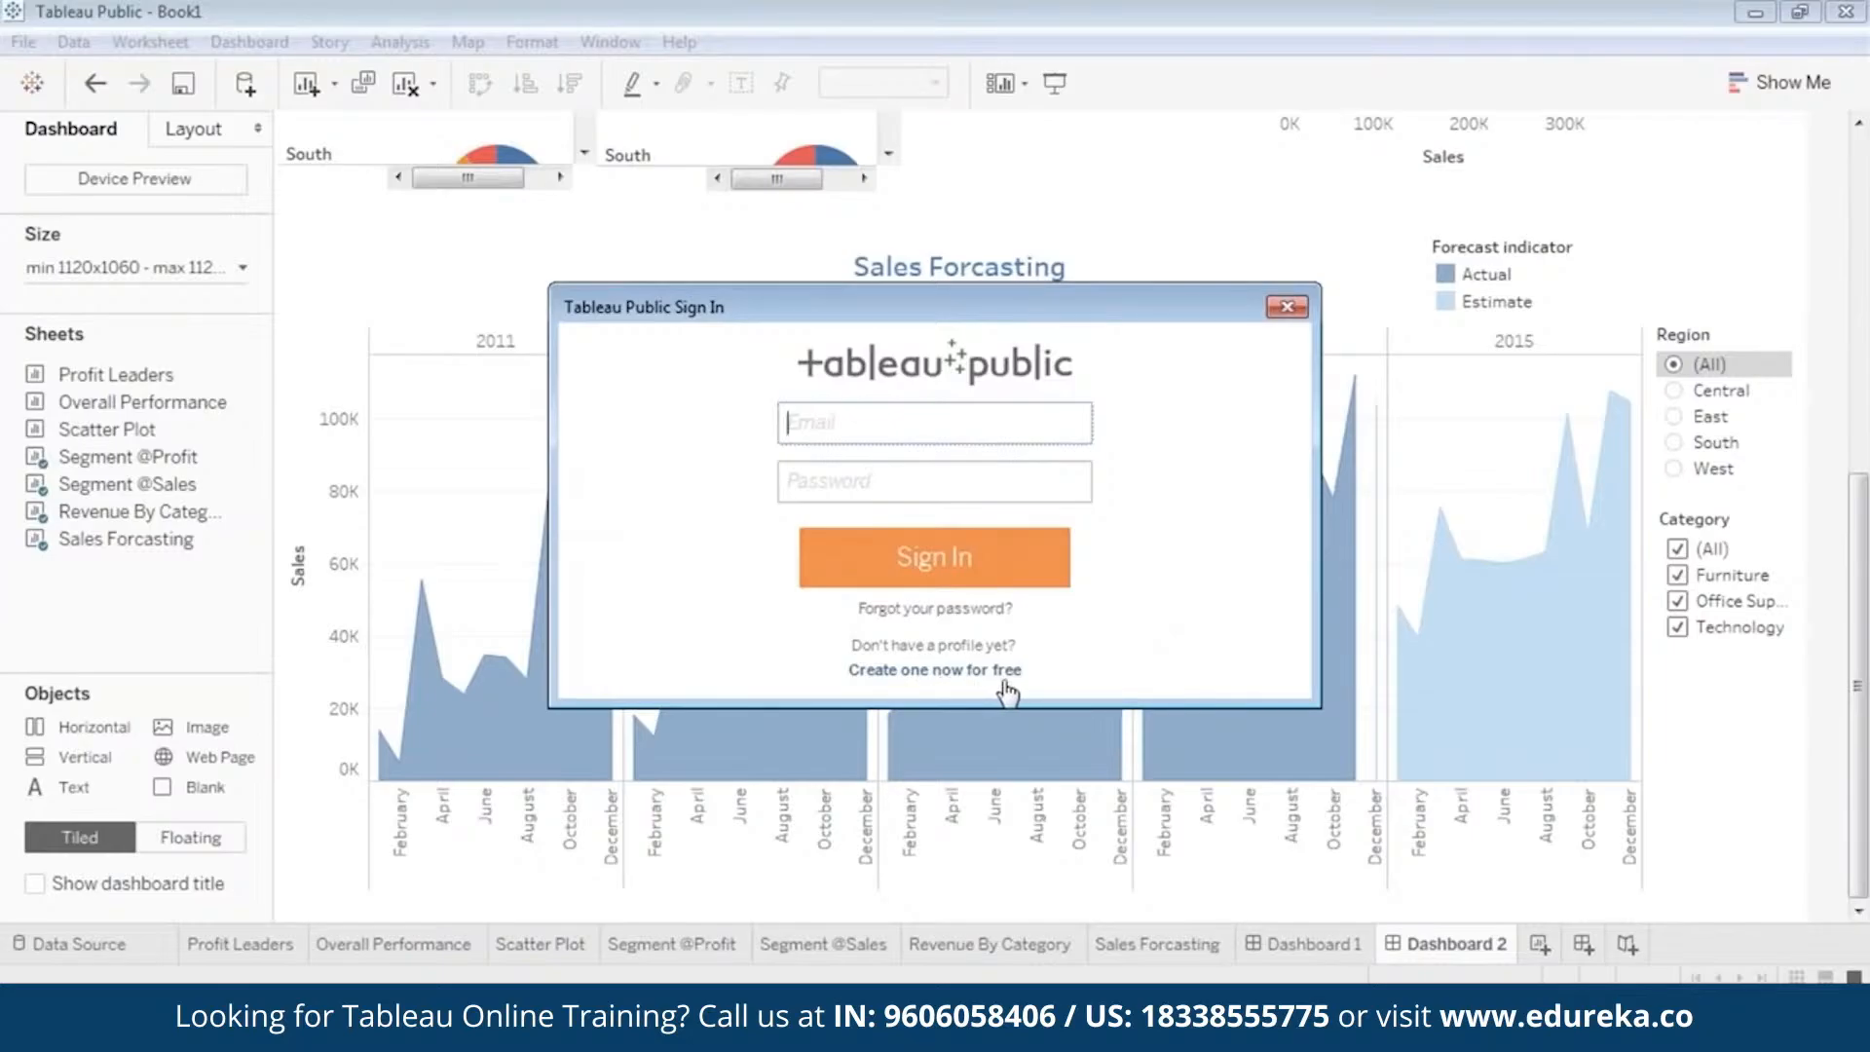
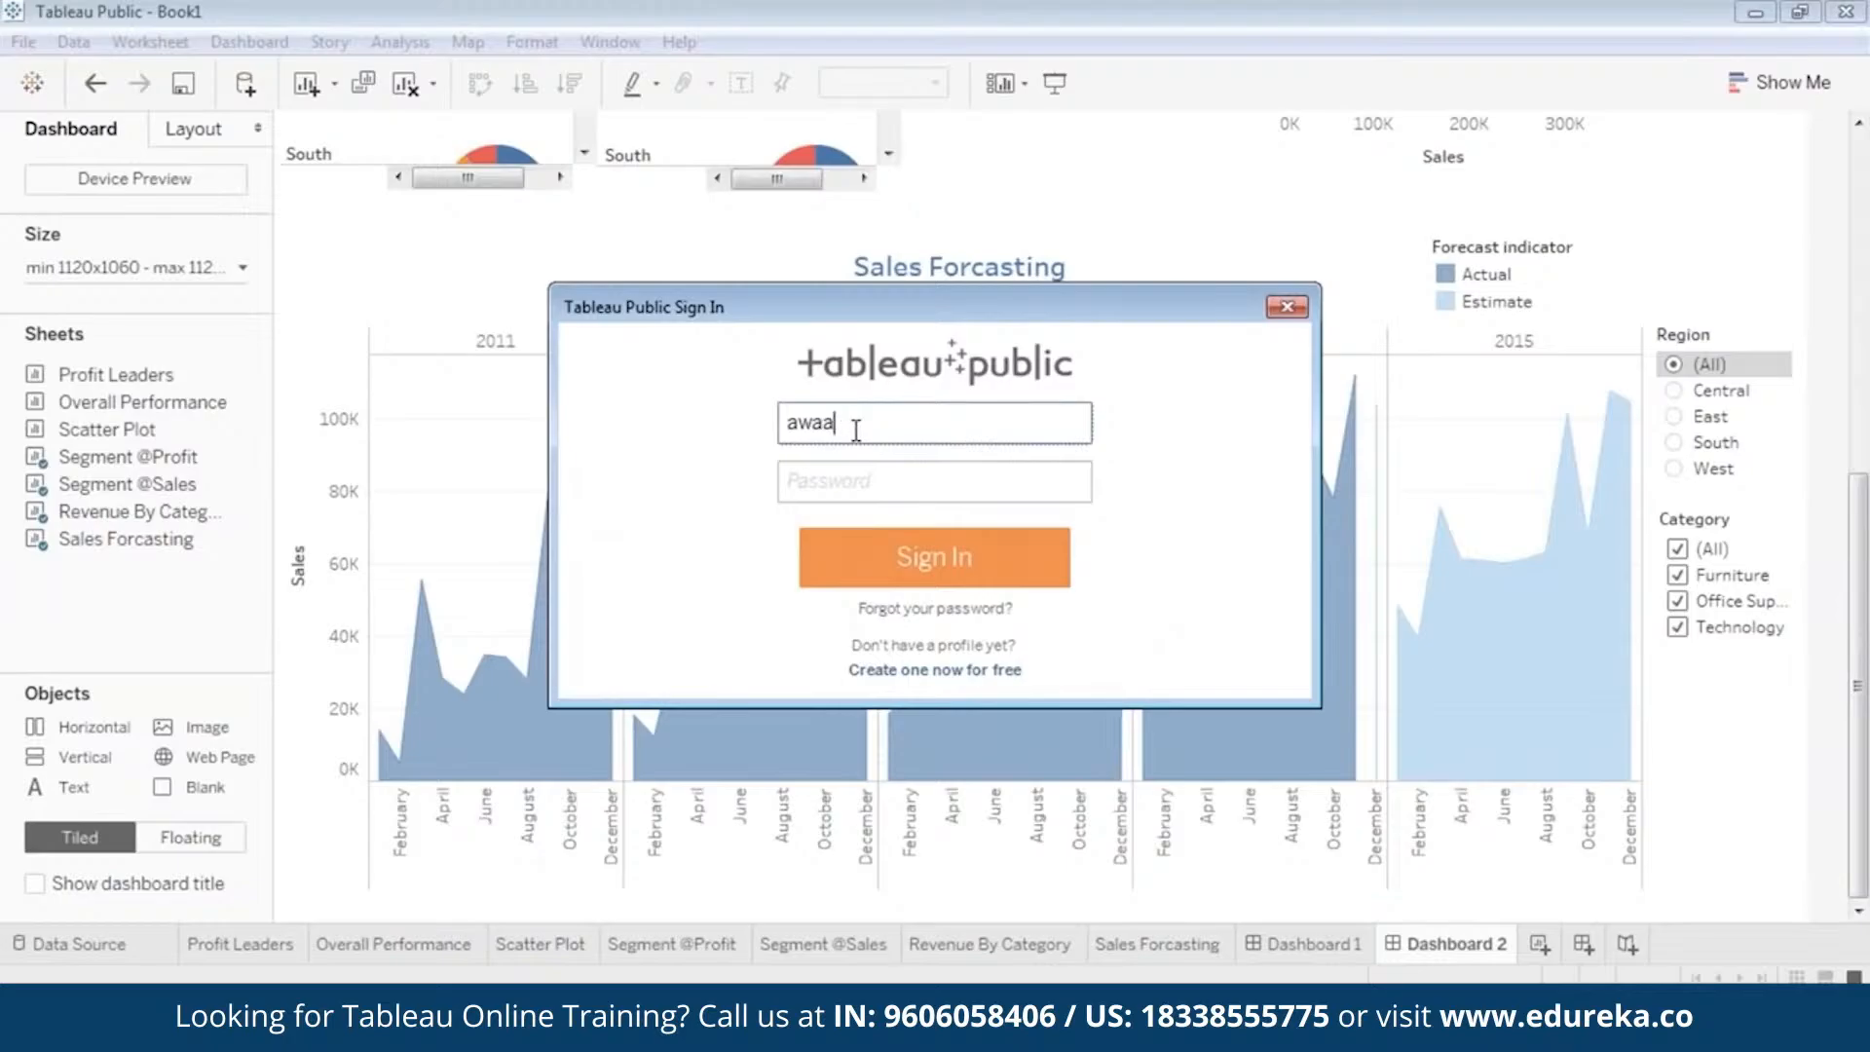
{"action": "key", "text": "Tab"}
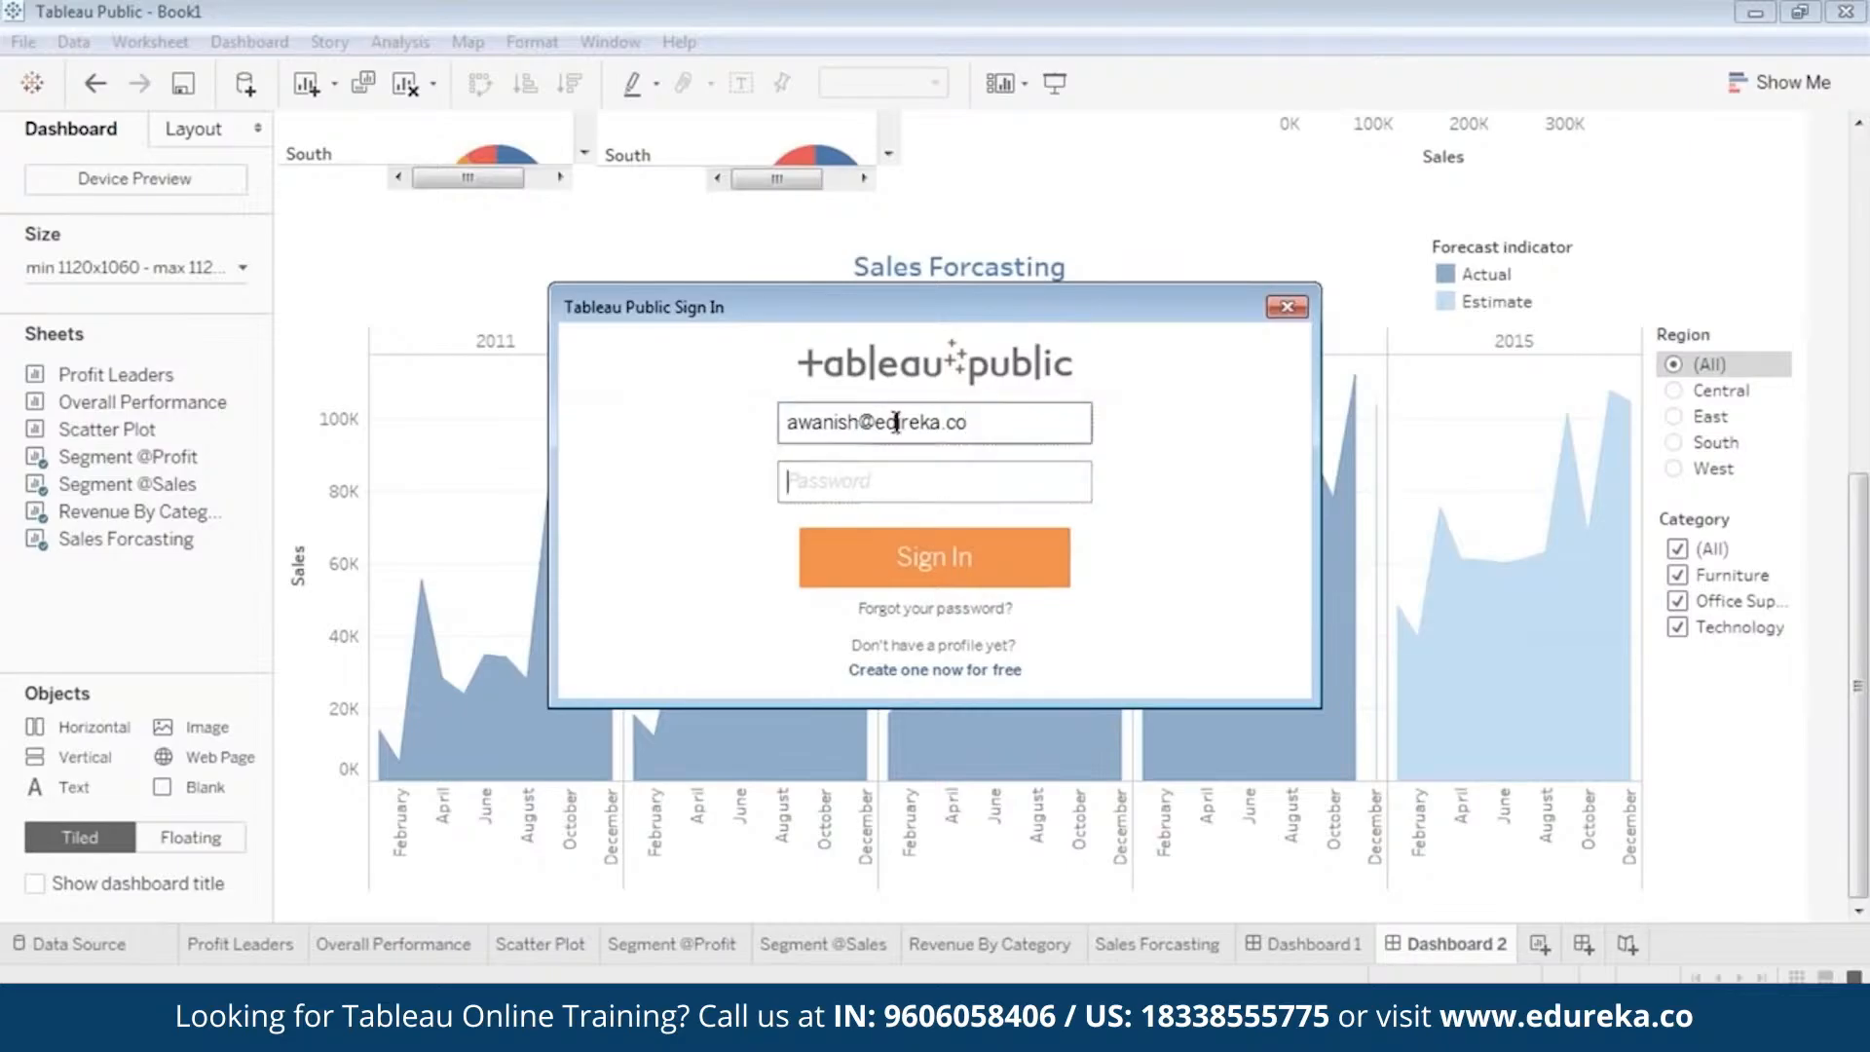
{"action": "double_click", "coordinate": [896, 421]}
{"action": "left_click", "coordinate": [945, 473]}
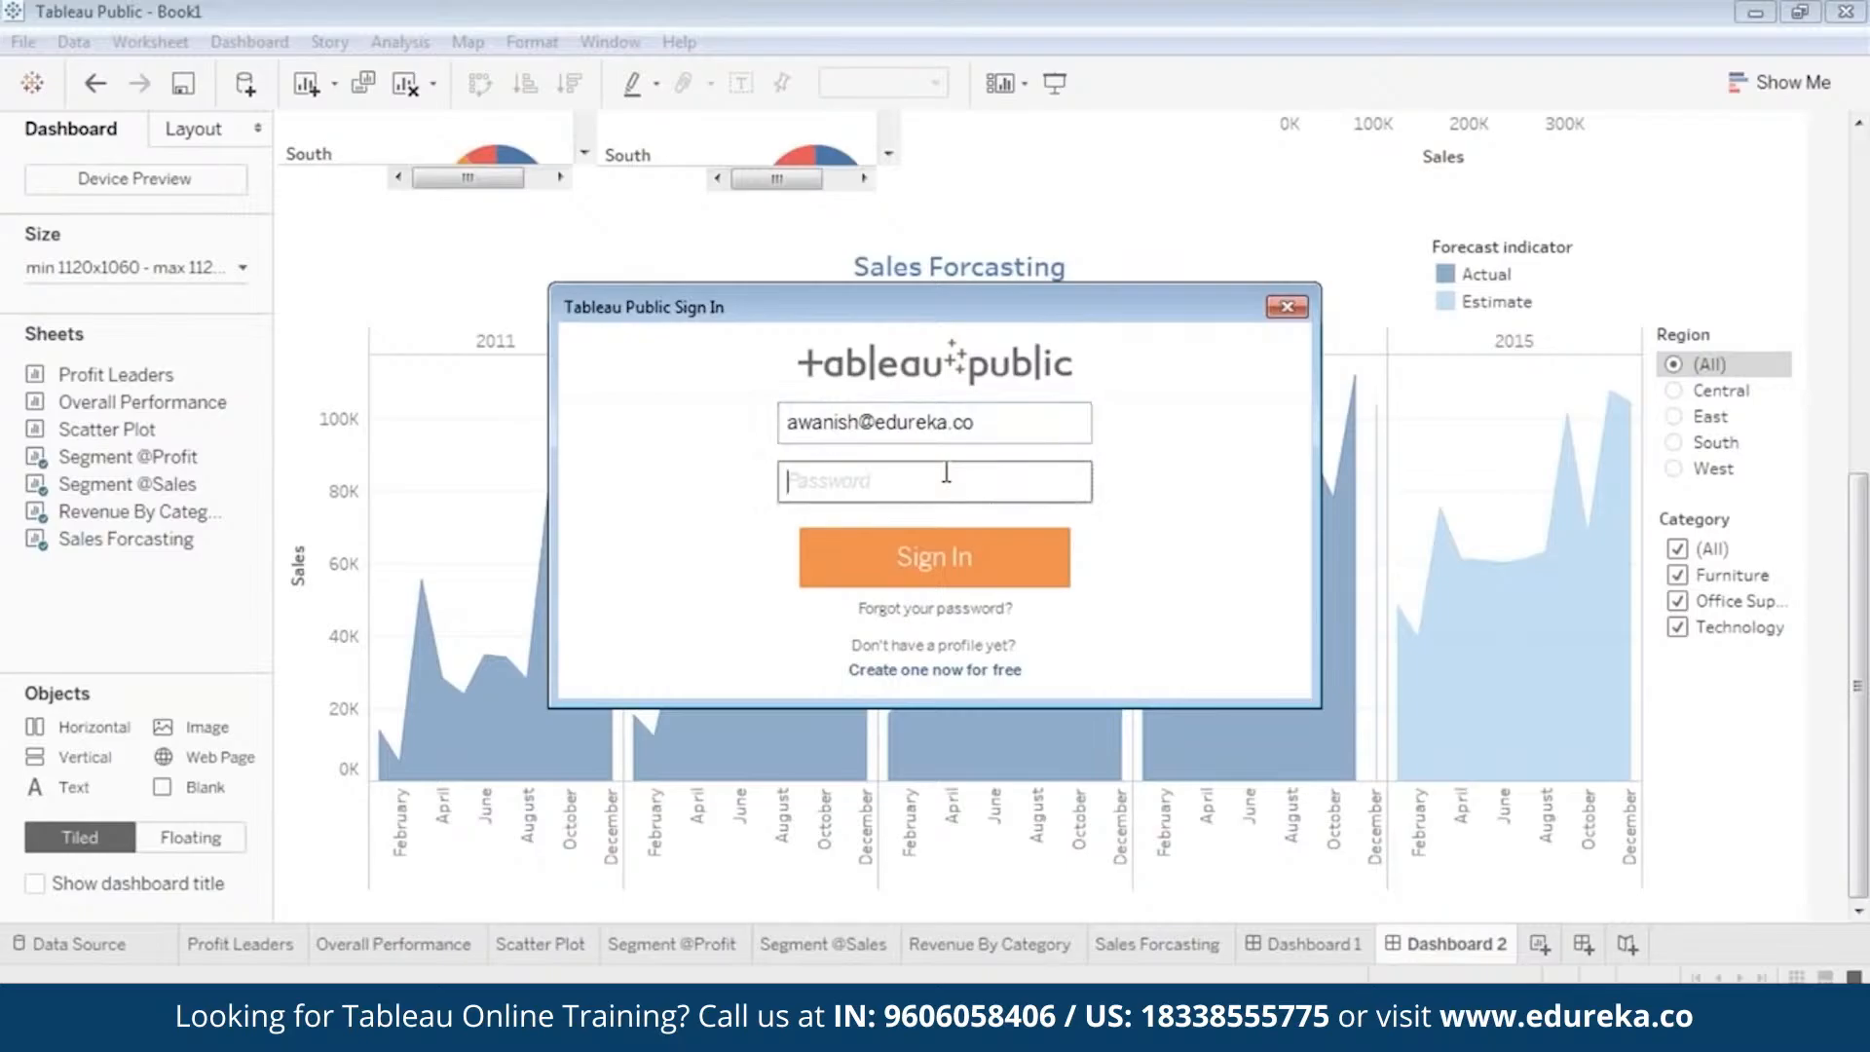
{"action": "type", "text": "••"}
{"action": "left_click", "coordinate": [961, 563]}
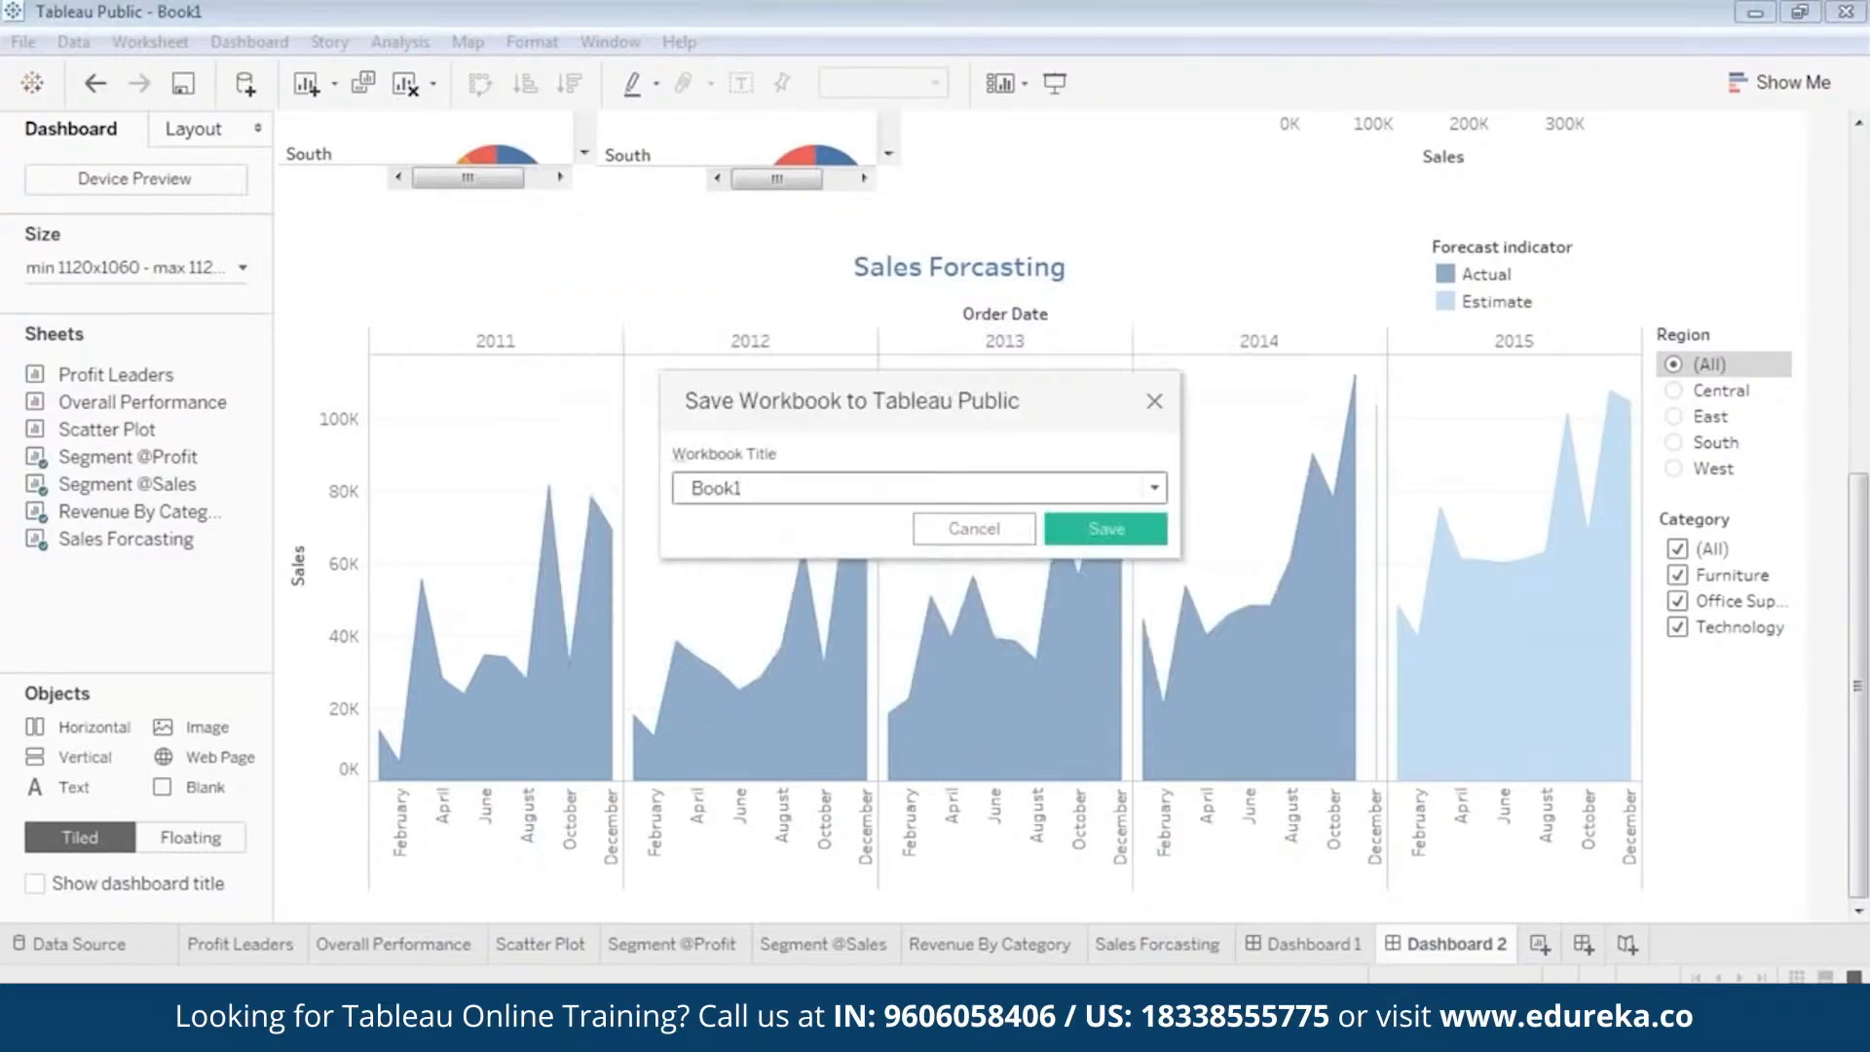
Title the workbook Superstore_Dashboard and save it to Tableau Public.
{"action": "left_click_drag", "start_coordinate": [748, 493], "coordinate": [655, 495]}
{"action": "type", "text": "Superstore_Dashboard"}
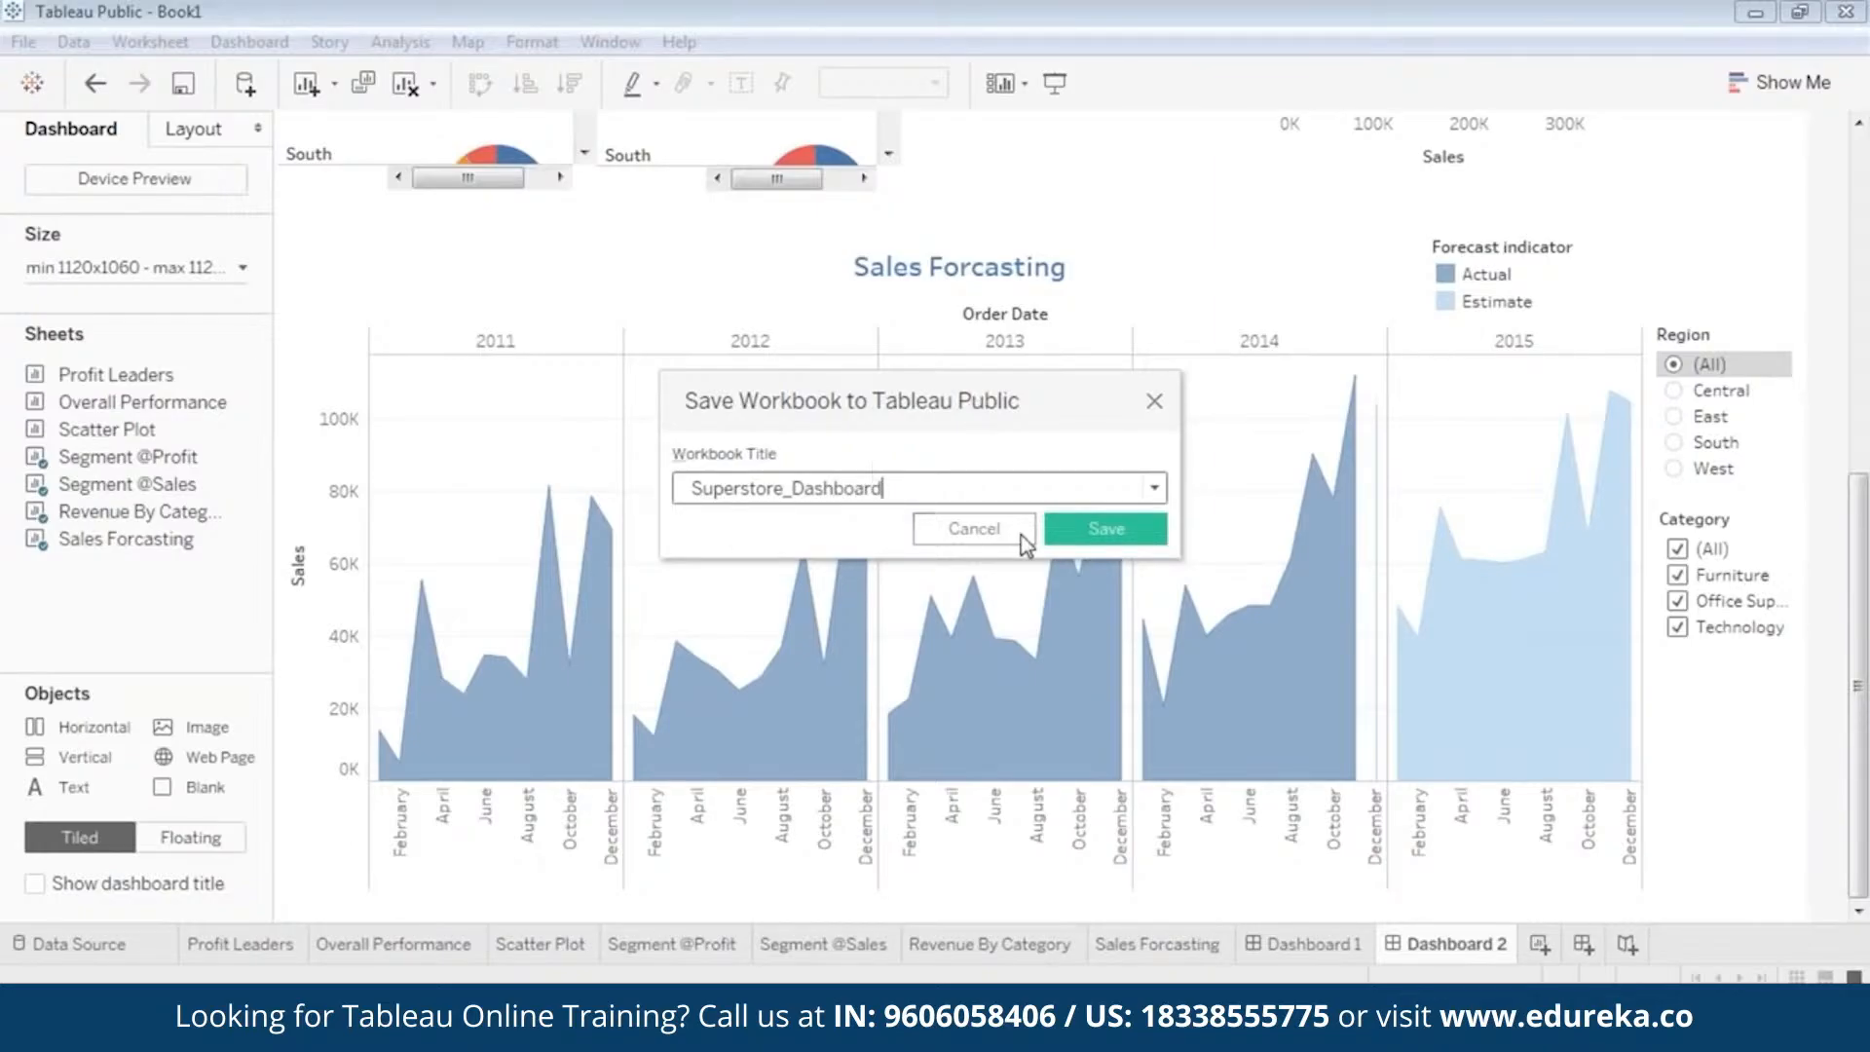
{"action": "left_click", "coordinate": [1086, 527]}
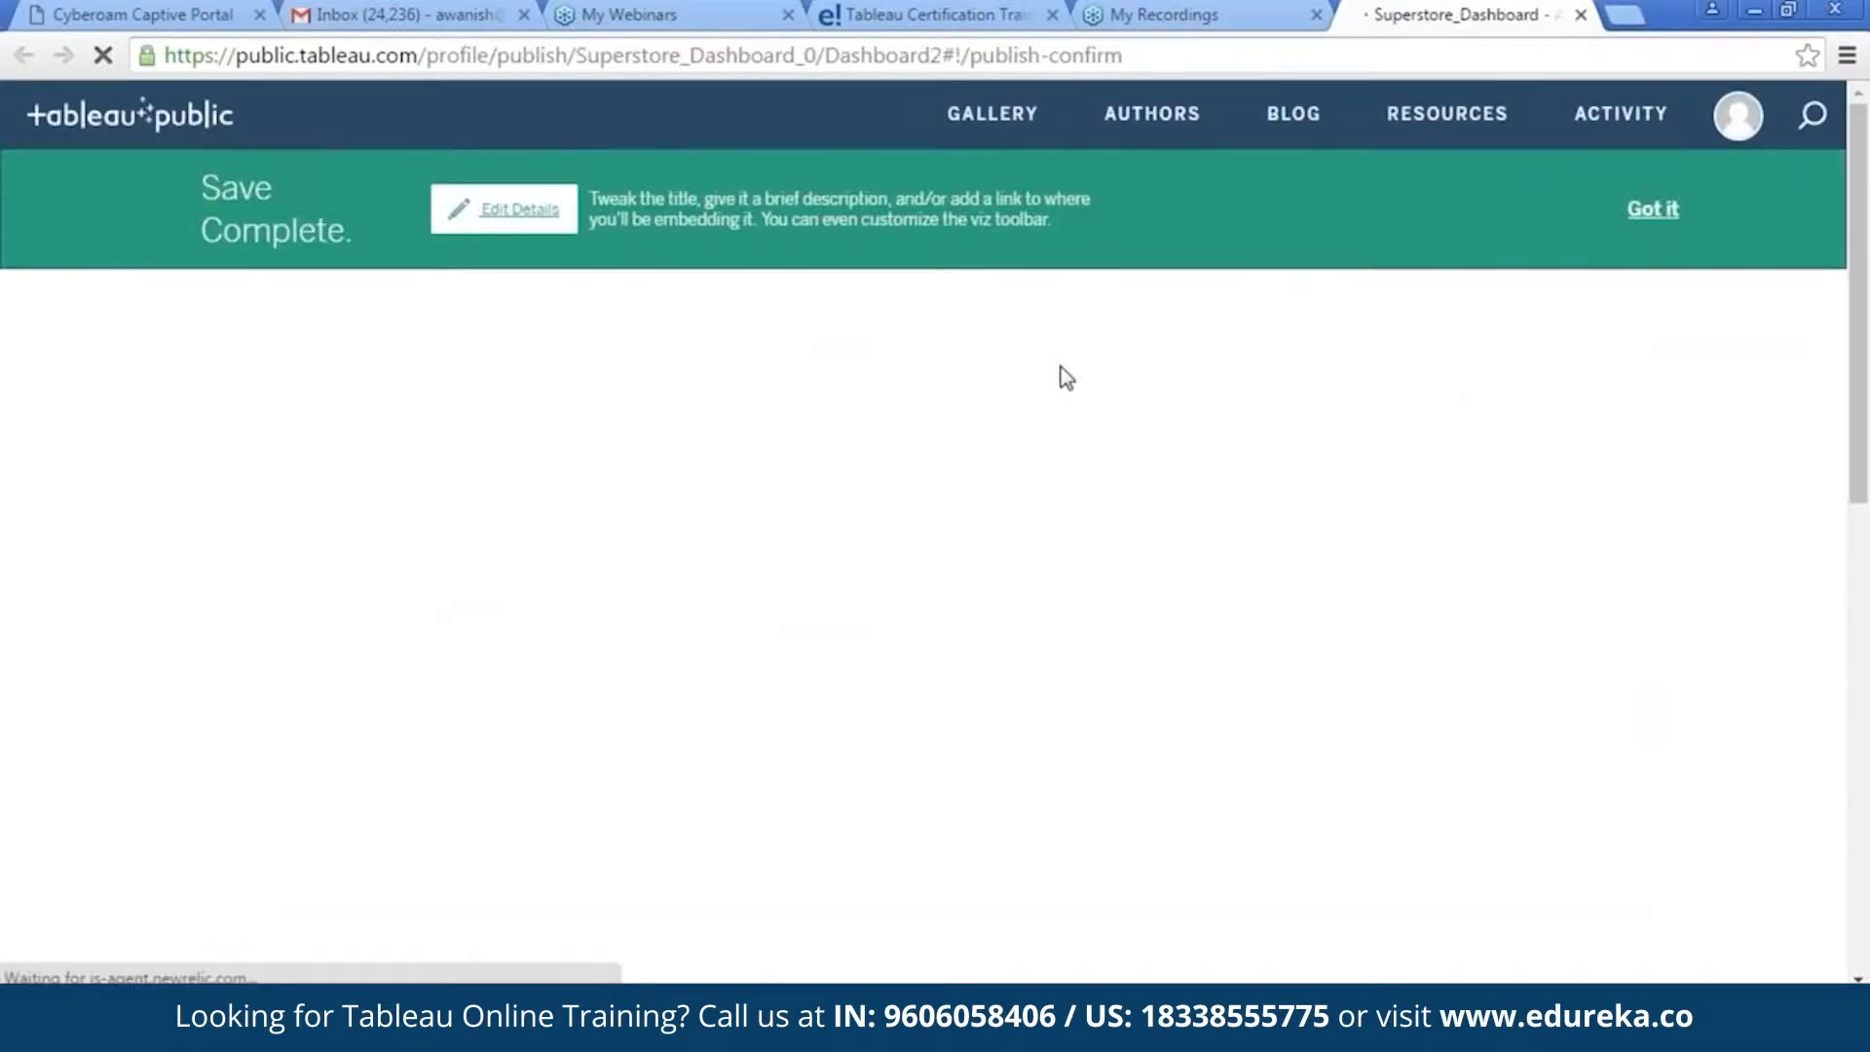
Dismiss the save notice and look over the published Superstore_Dashboard page down to its workbook details.
{"action": "left_click", "coordinate": [1650, 210]}
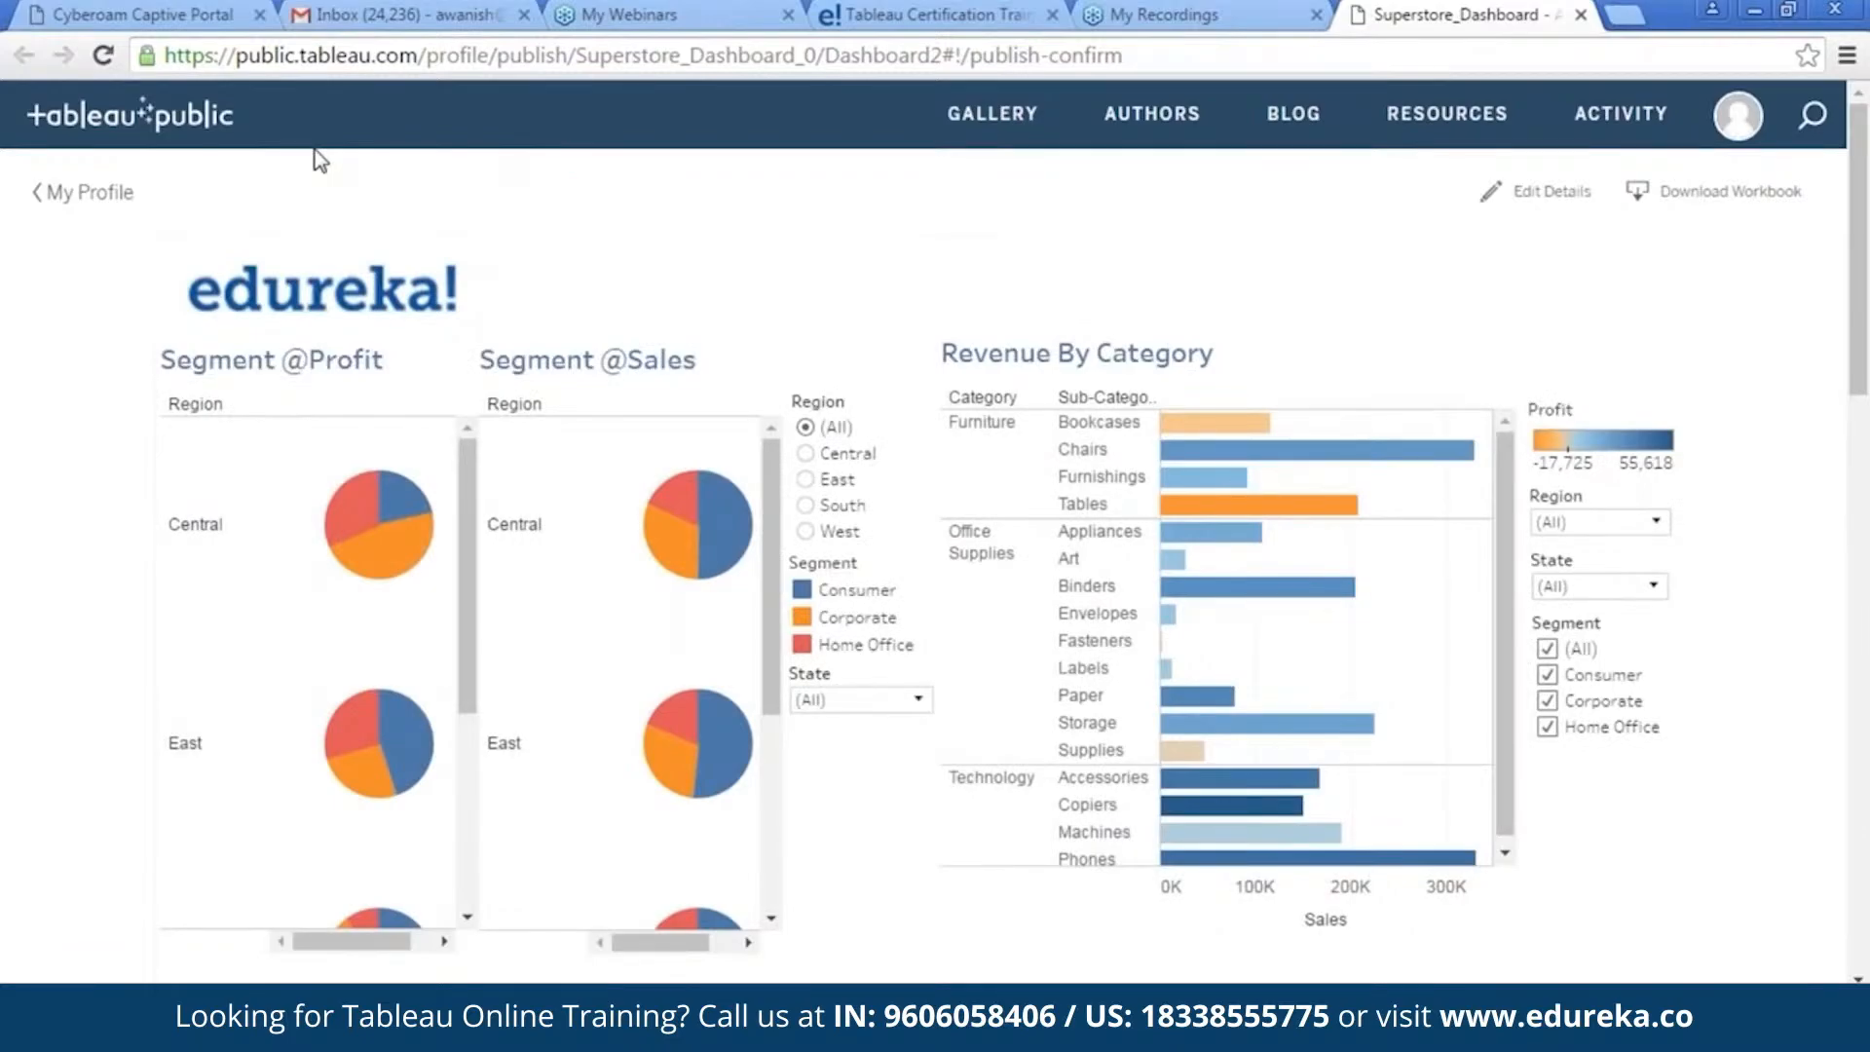
{"action": "scroll", "coordinate": [1049, 333], "scroll_direction": "down", "scroll_amount": 10}
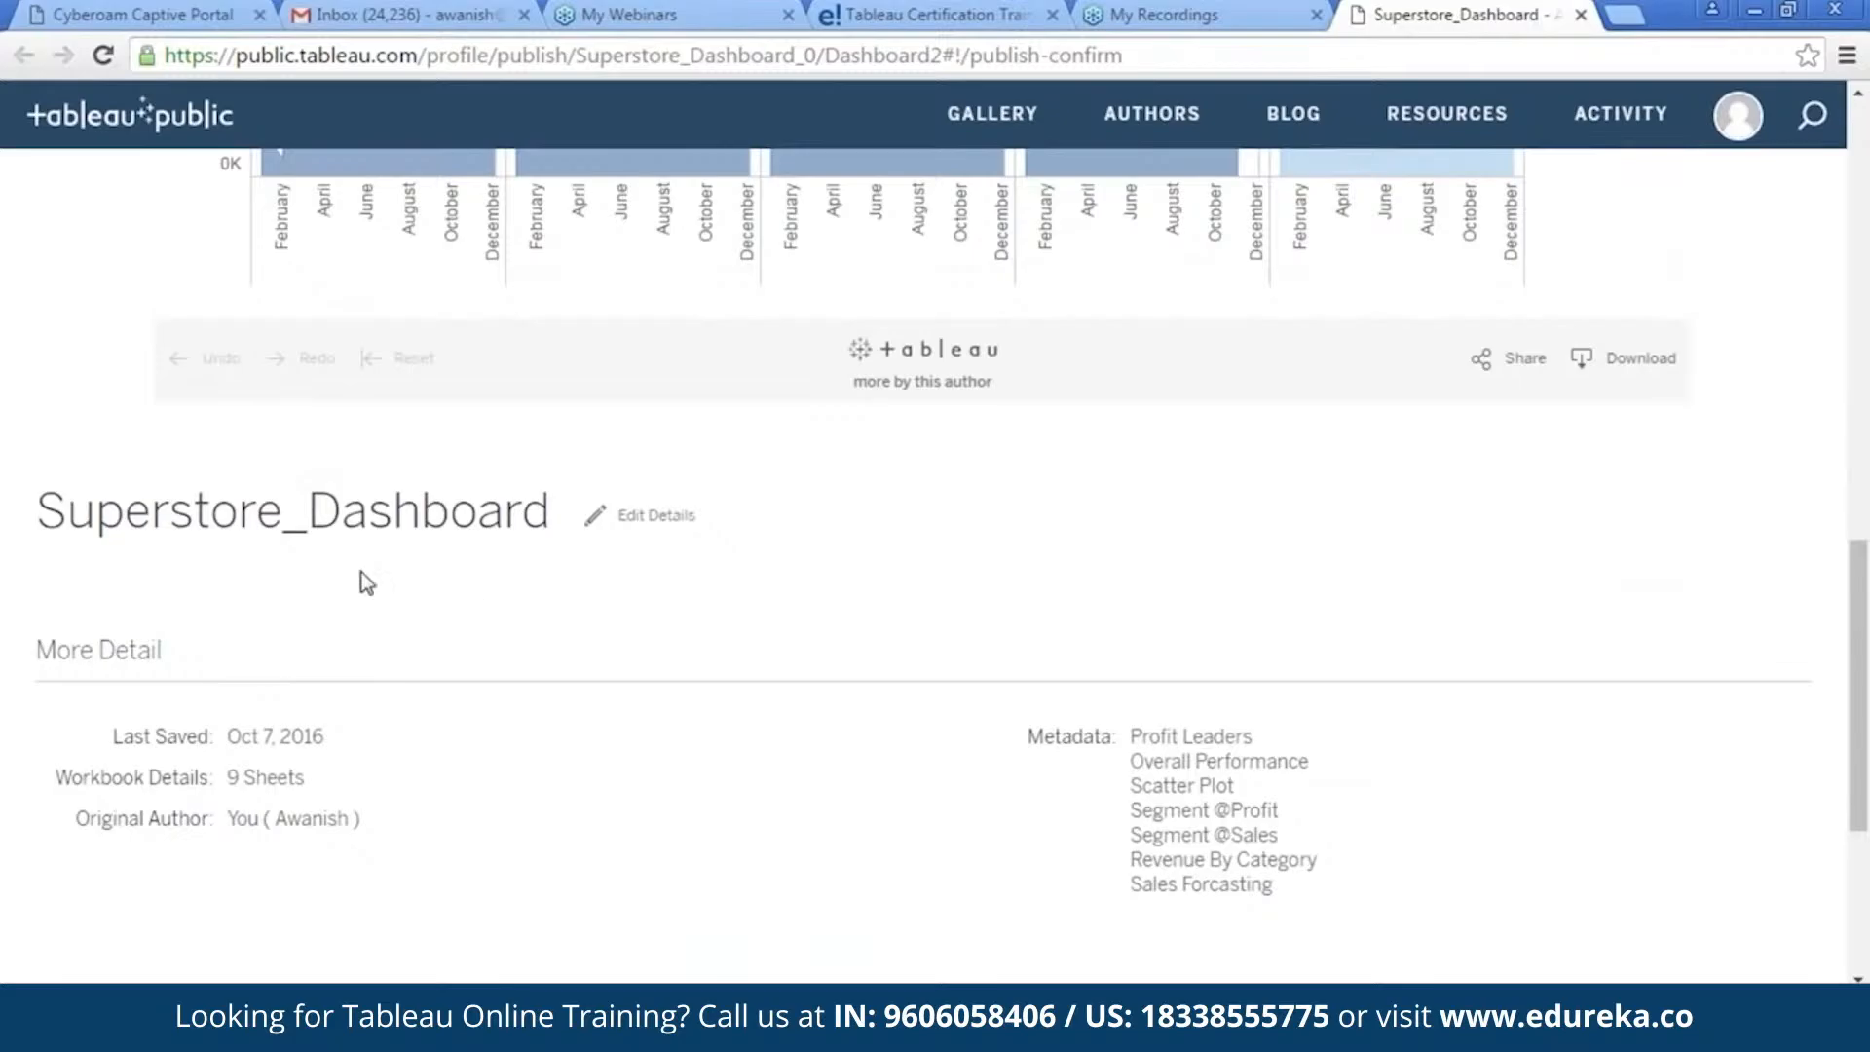
{"action": "scroll", "coordinate": [668, 555], "scroll_direction": "up", "scroll_amount": 10}
{"action": "scroll", "coordinate": [1439, 467], "scroll_direction": "up", "scroll_amount": 1}
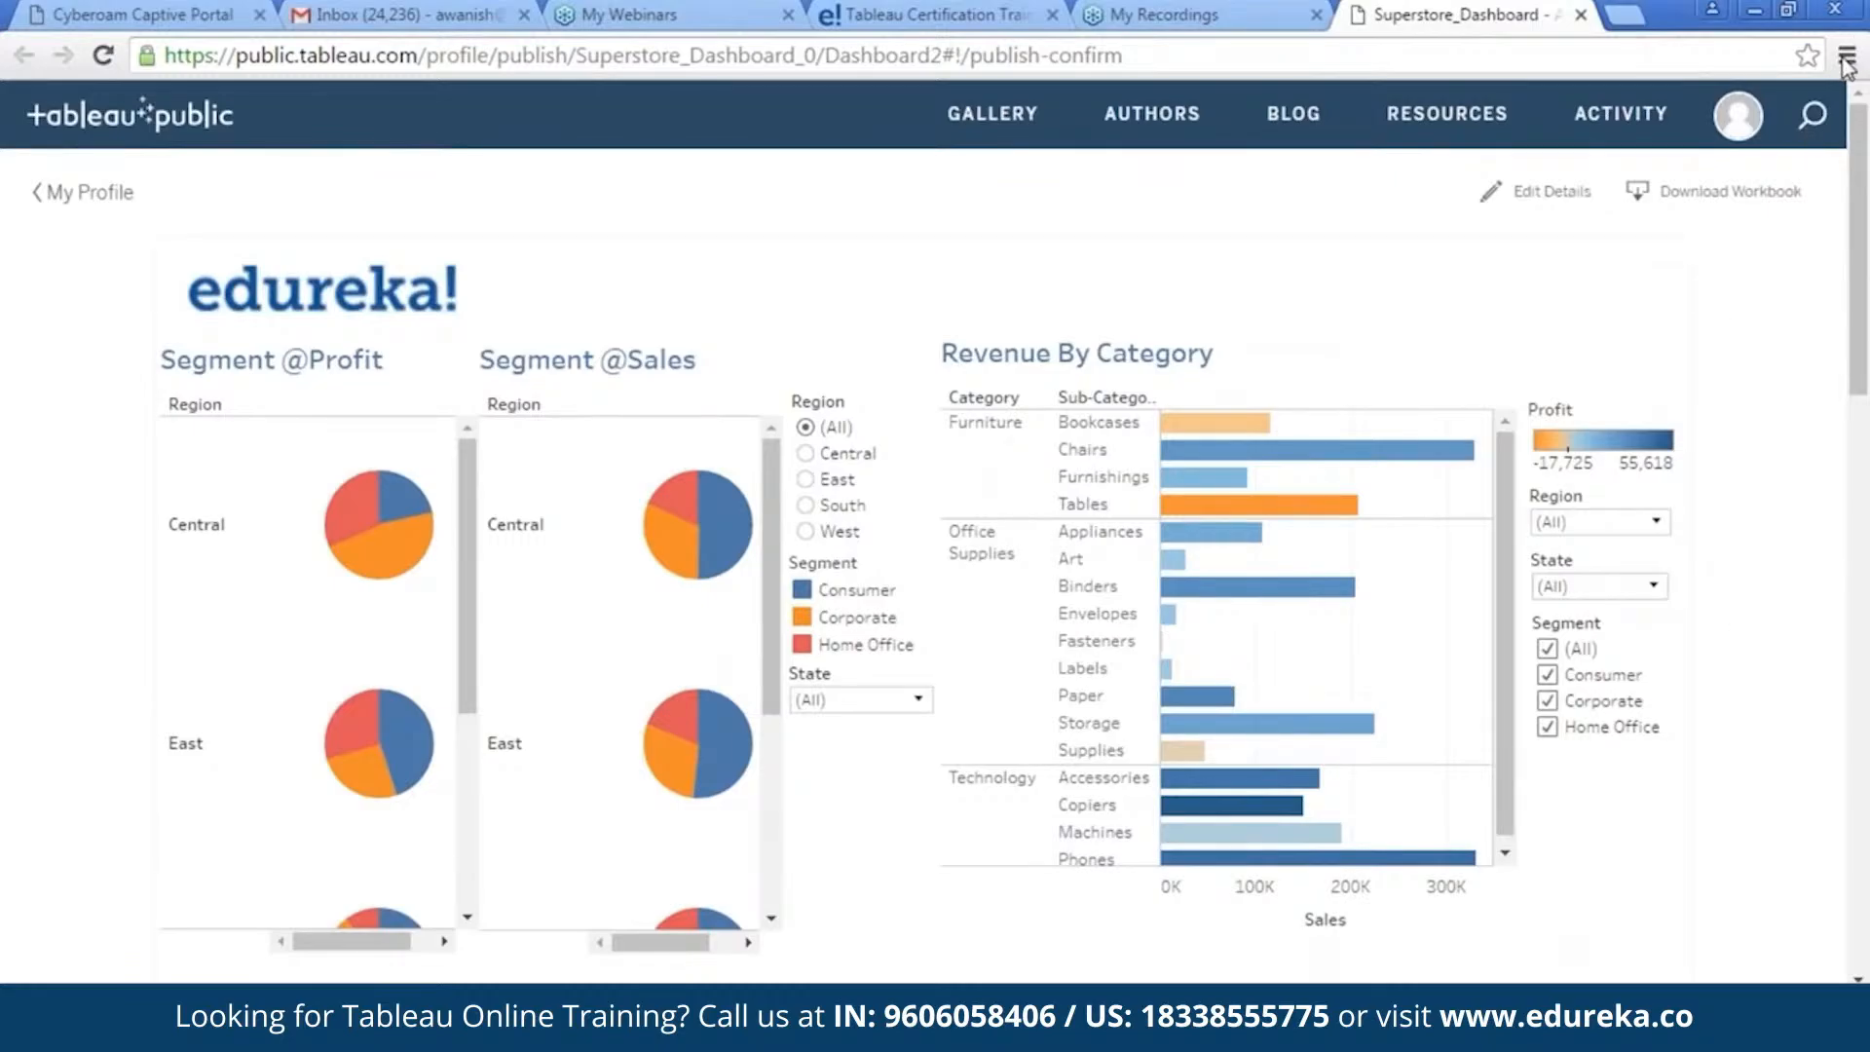
Switch back to the workbook in Tableau Public and view its Orders data source.
{"action": "key", "text": "F11"}
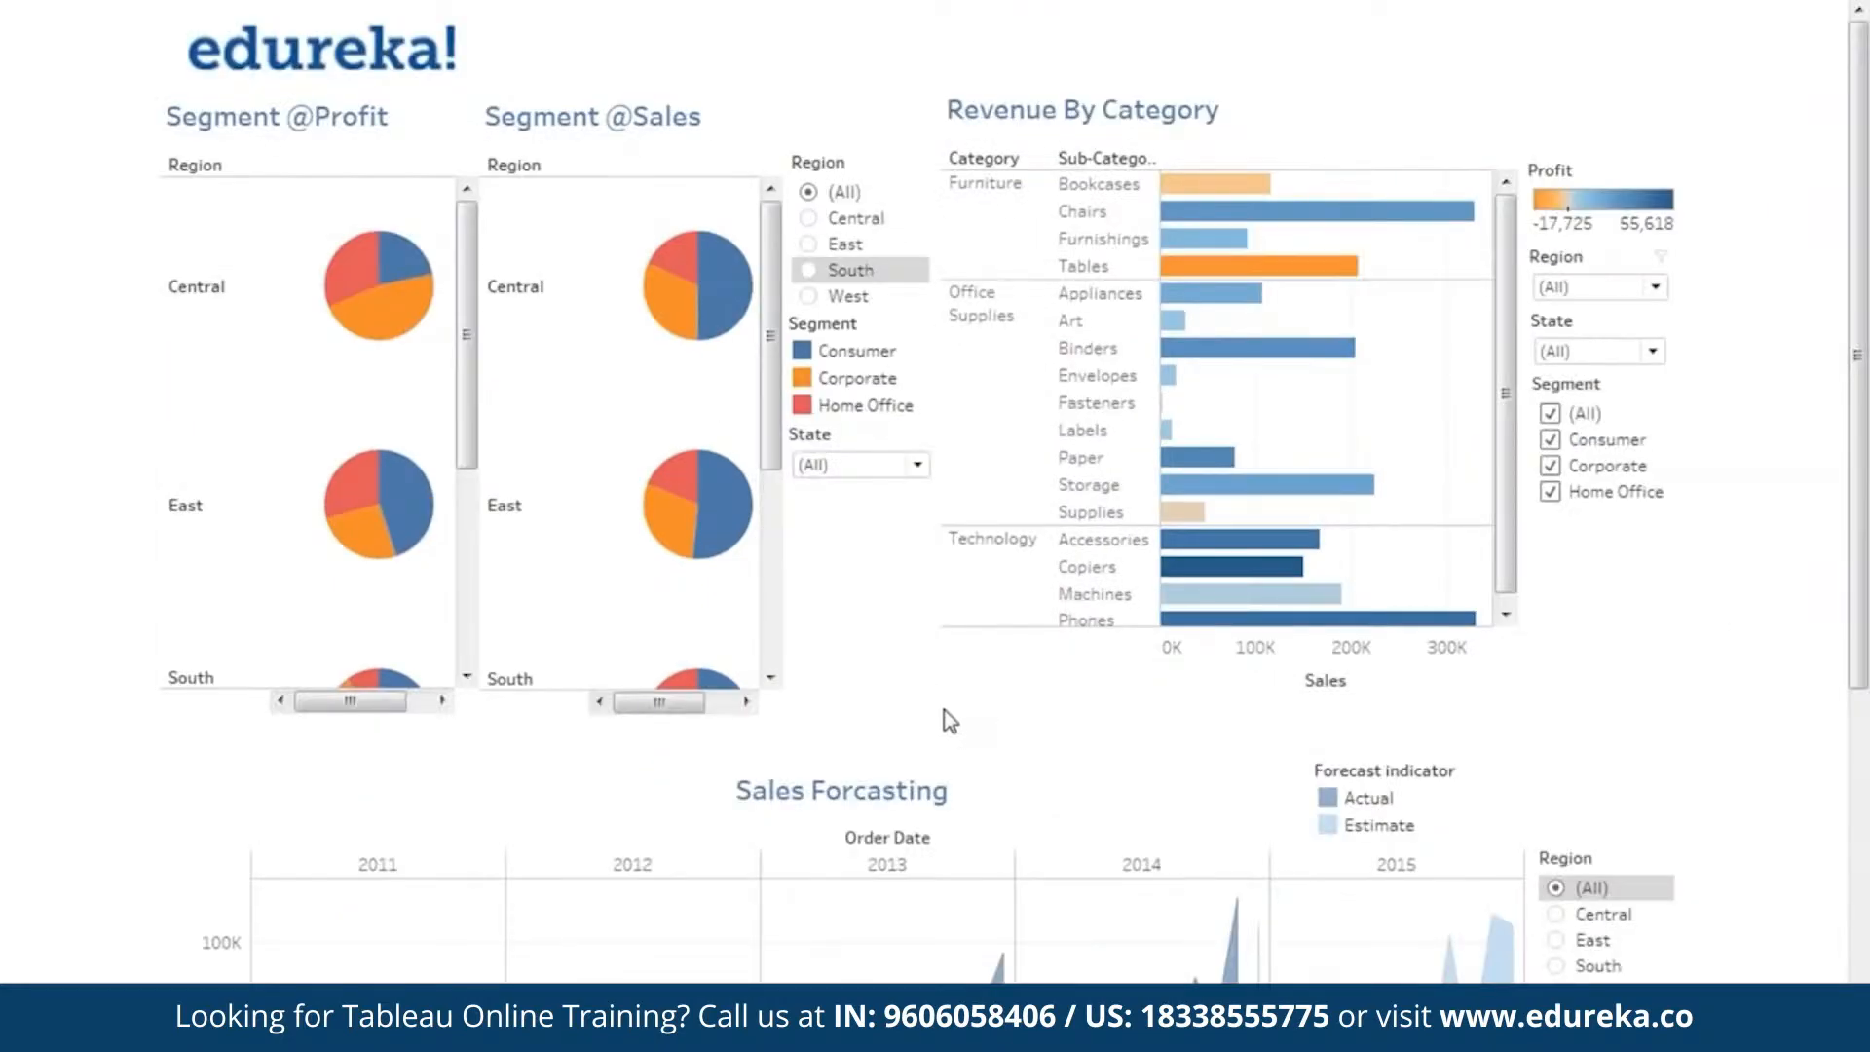
{"action": "key", "text": "alt+Tab"}
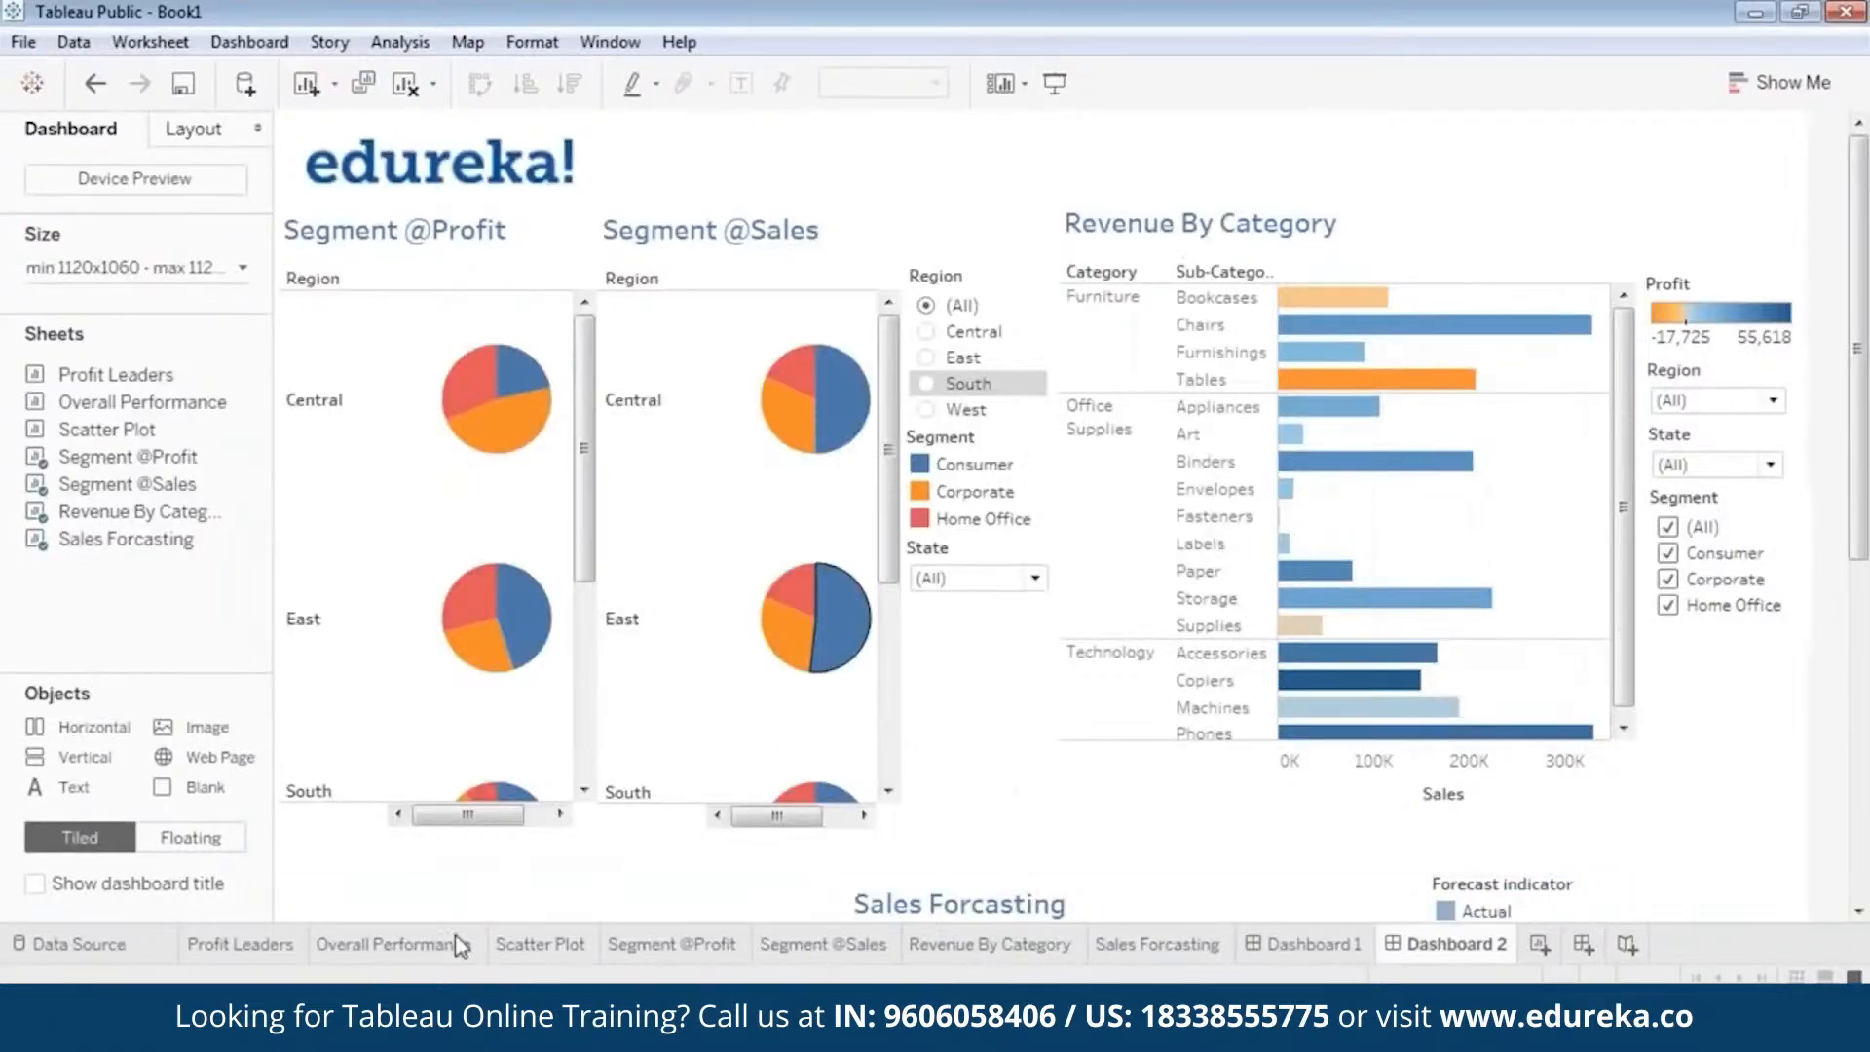
{"action": "left_click", "coordinate": [119, 941]}
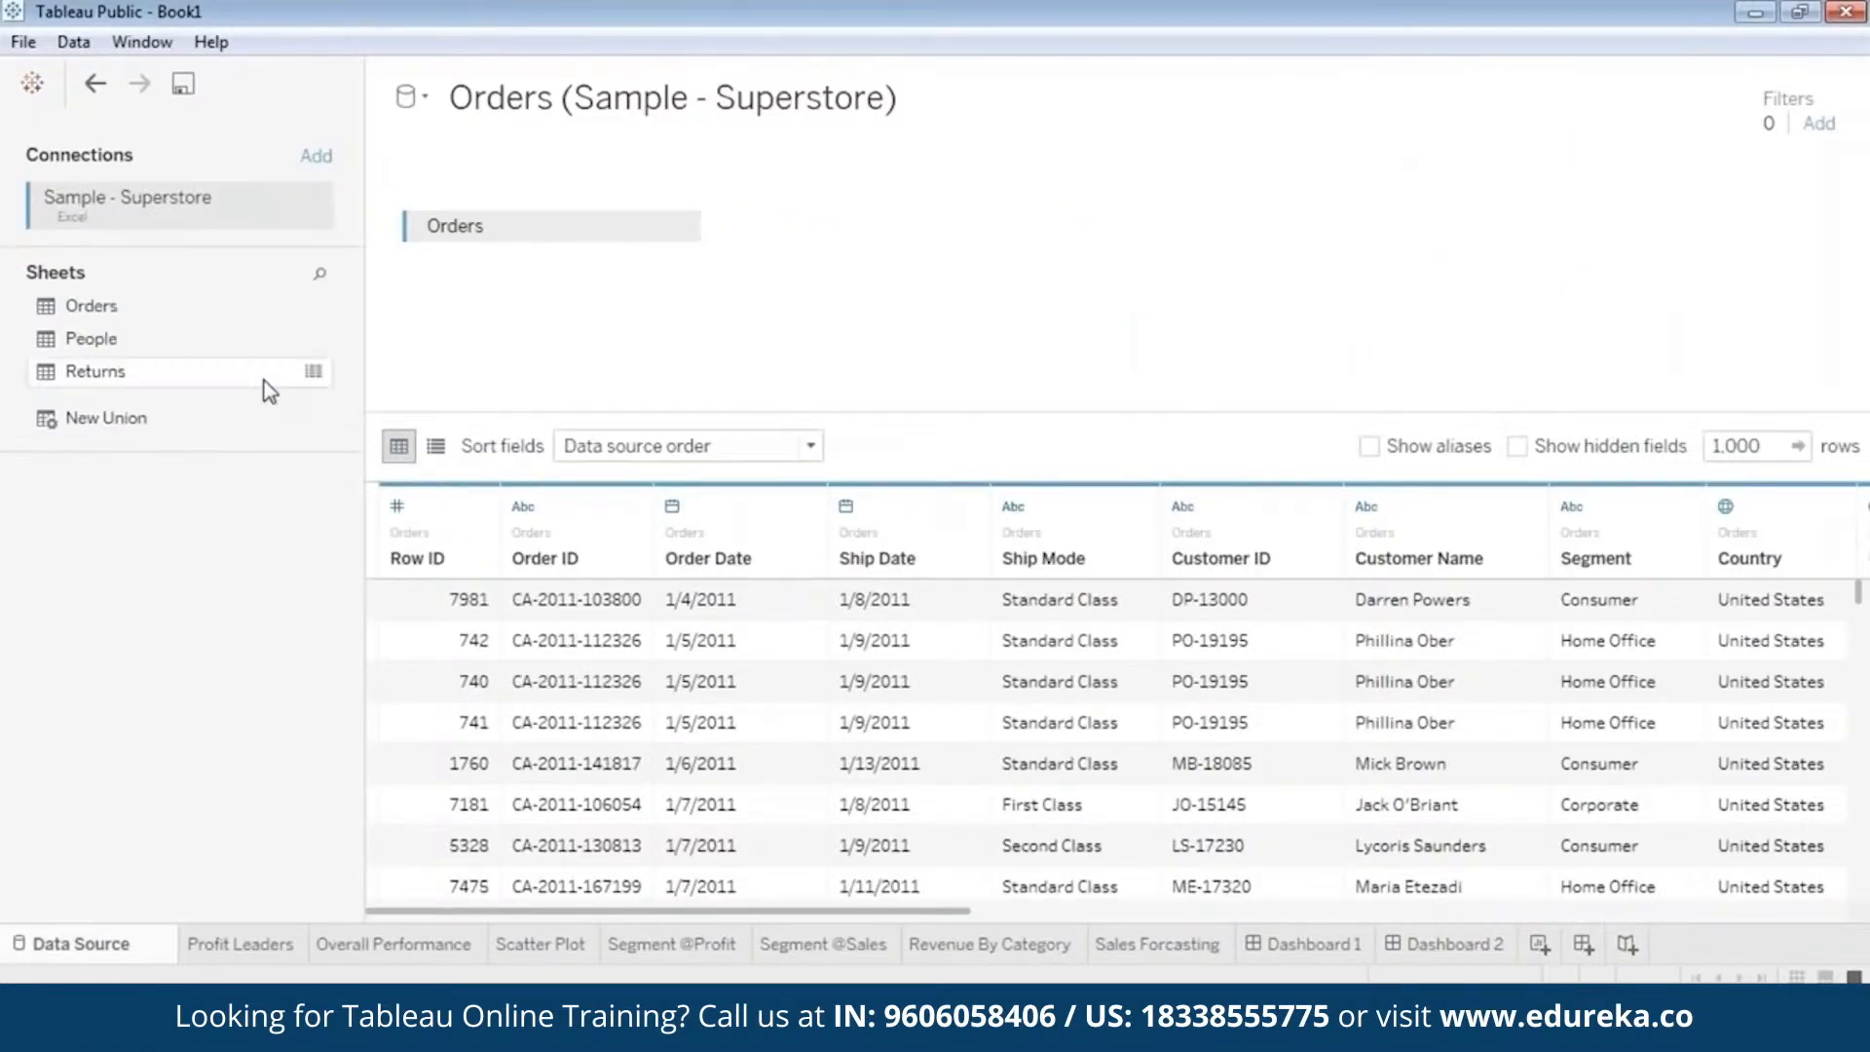
{"action": "left_click", "coordinate": [337, 429]}
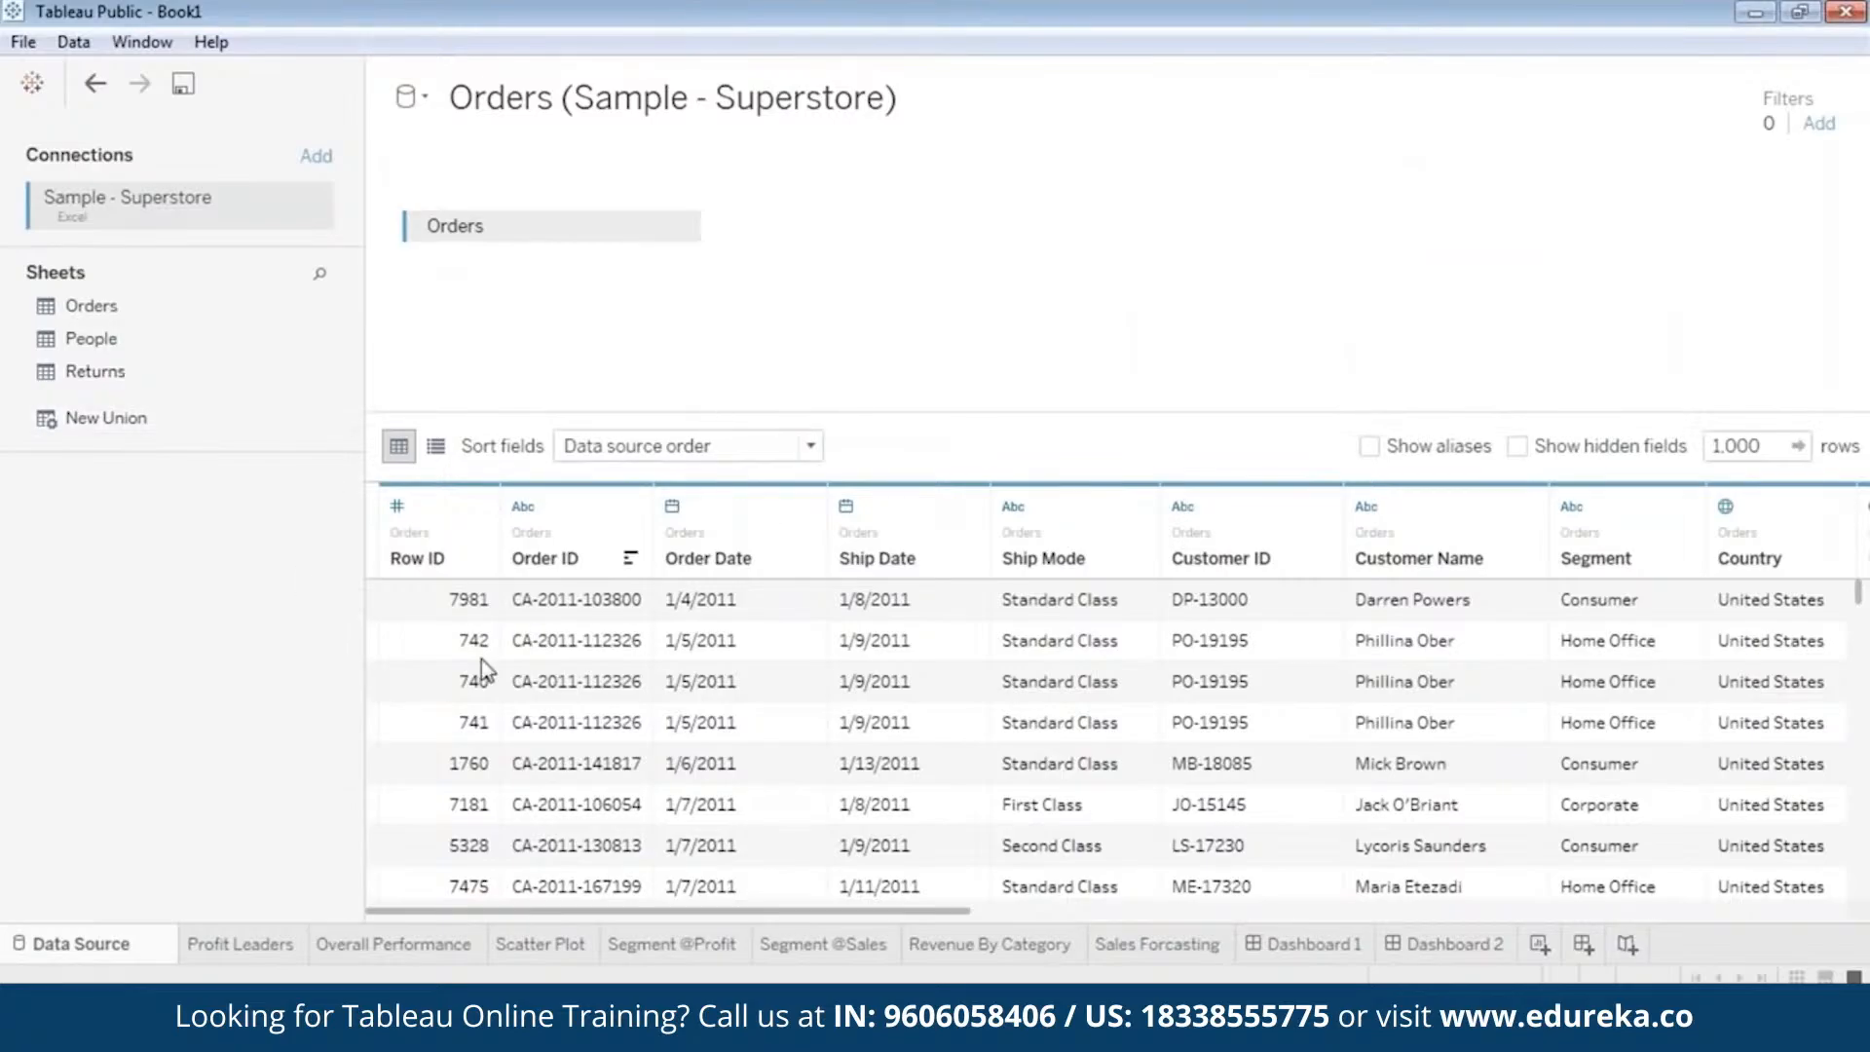
{"action": "left_click", "coordinate": [253, 944]}
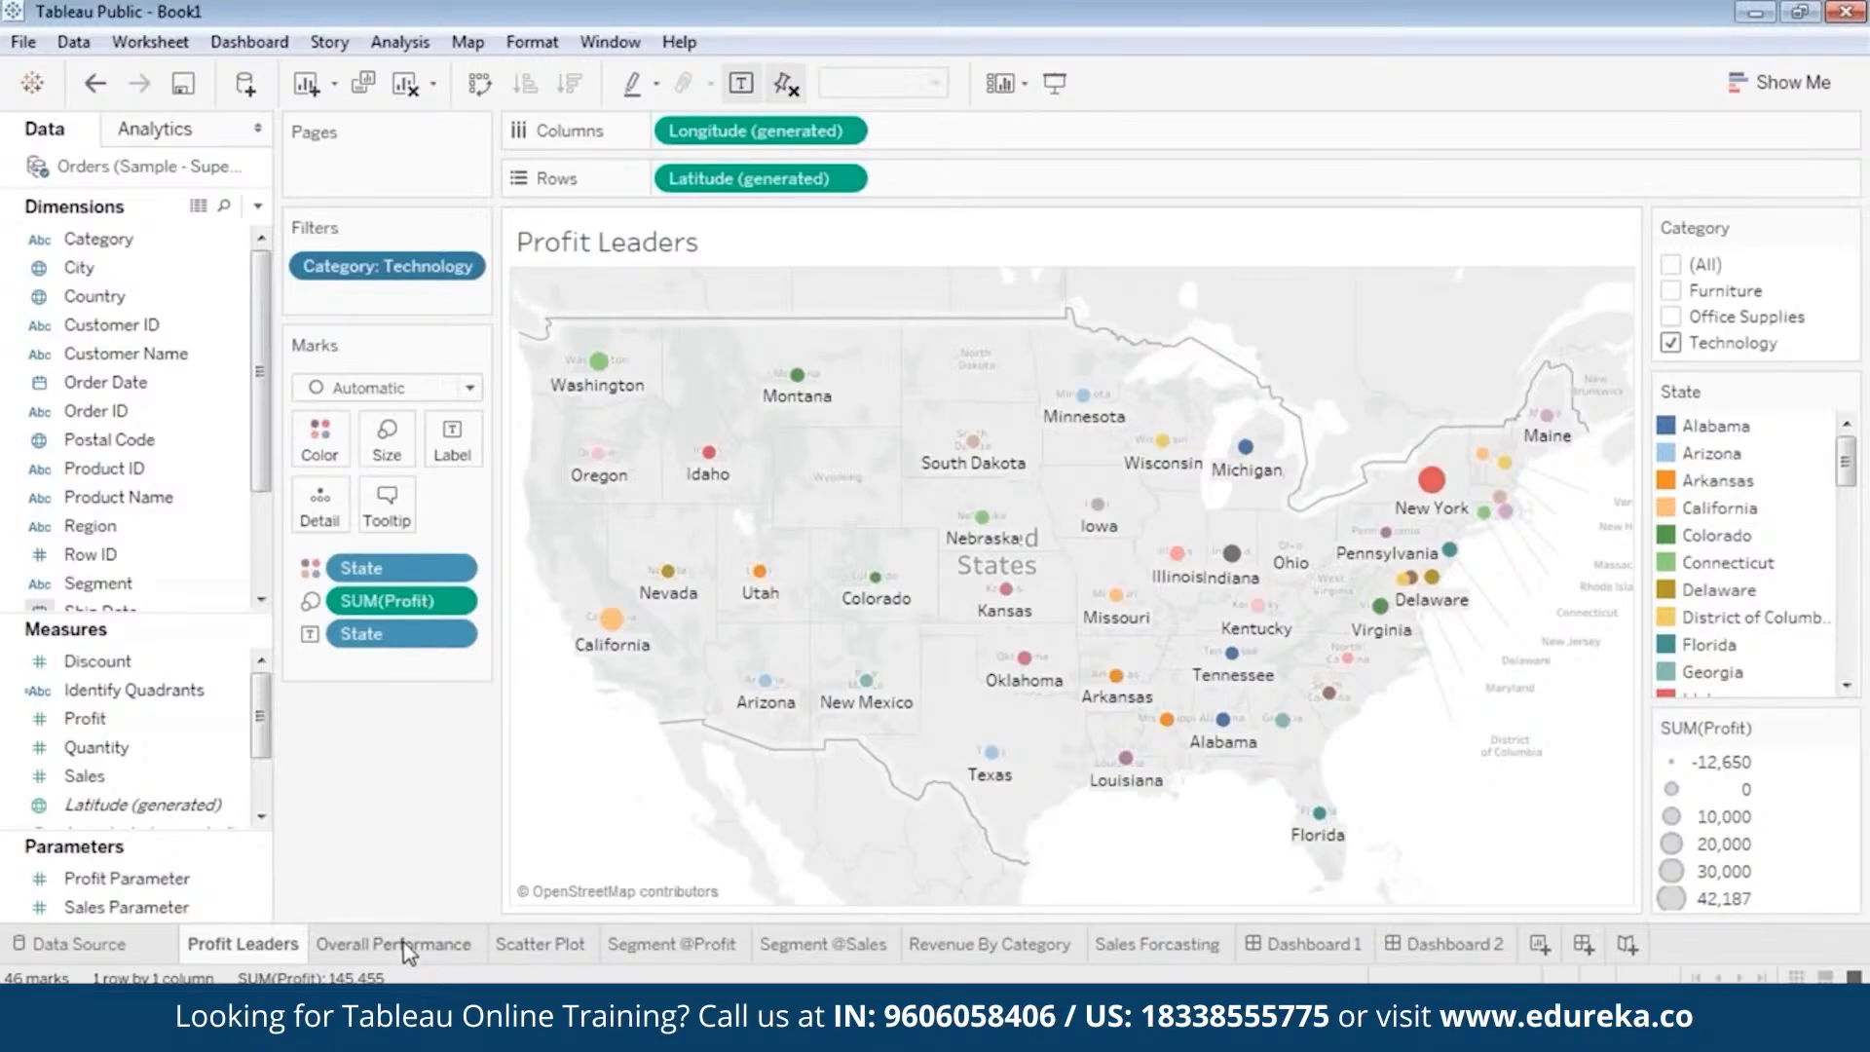
{"action": "mouse_move", "coordinate": [407, 950]}
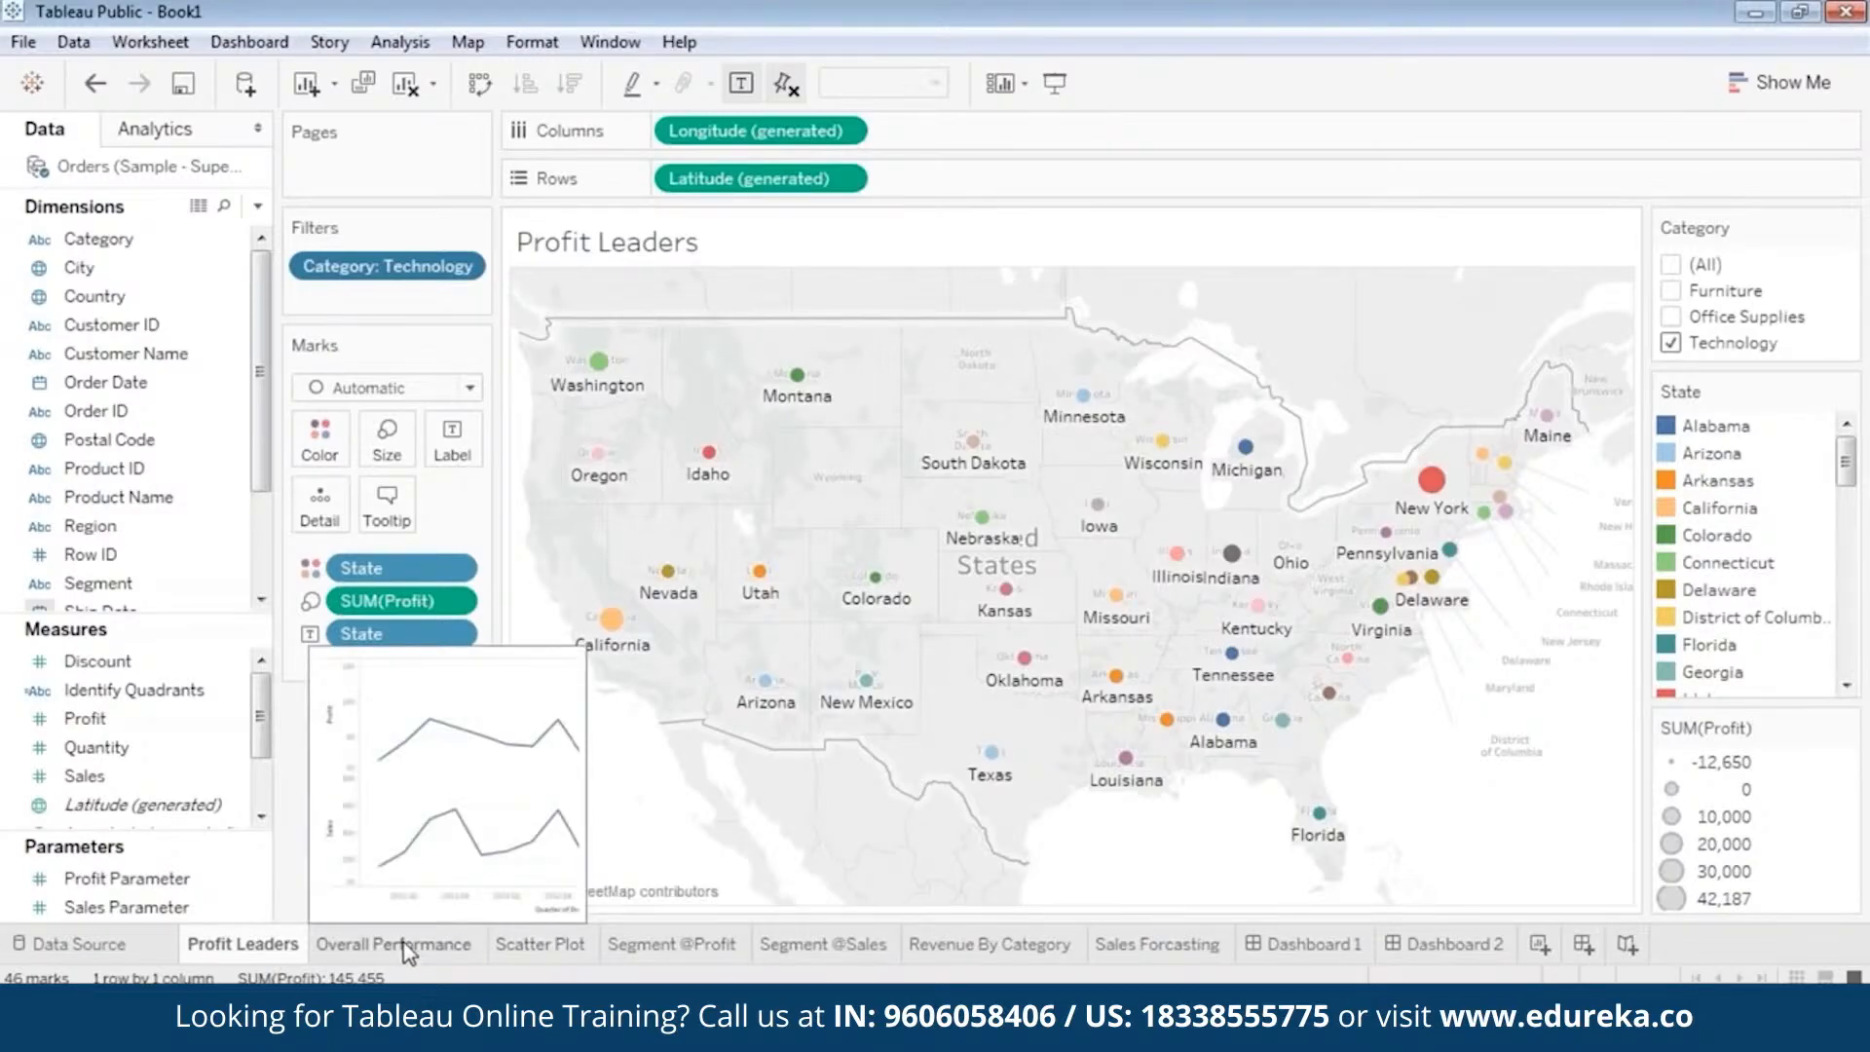
{"action": "left_click", "coordinate": [407, 950]}
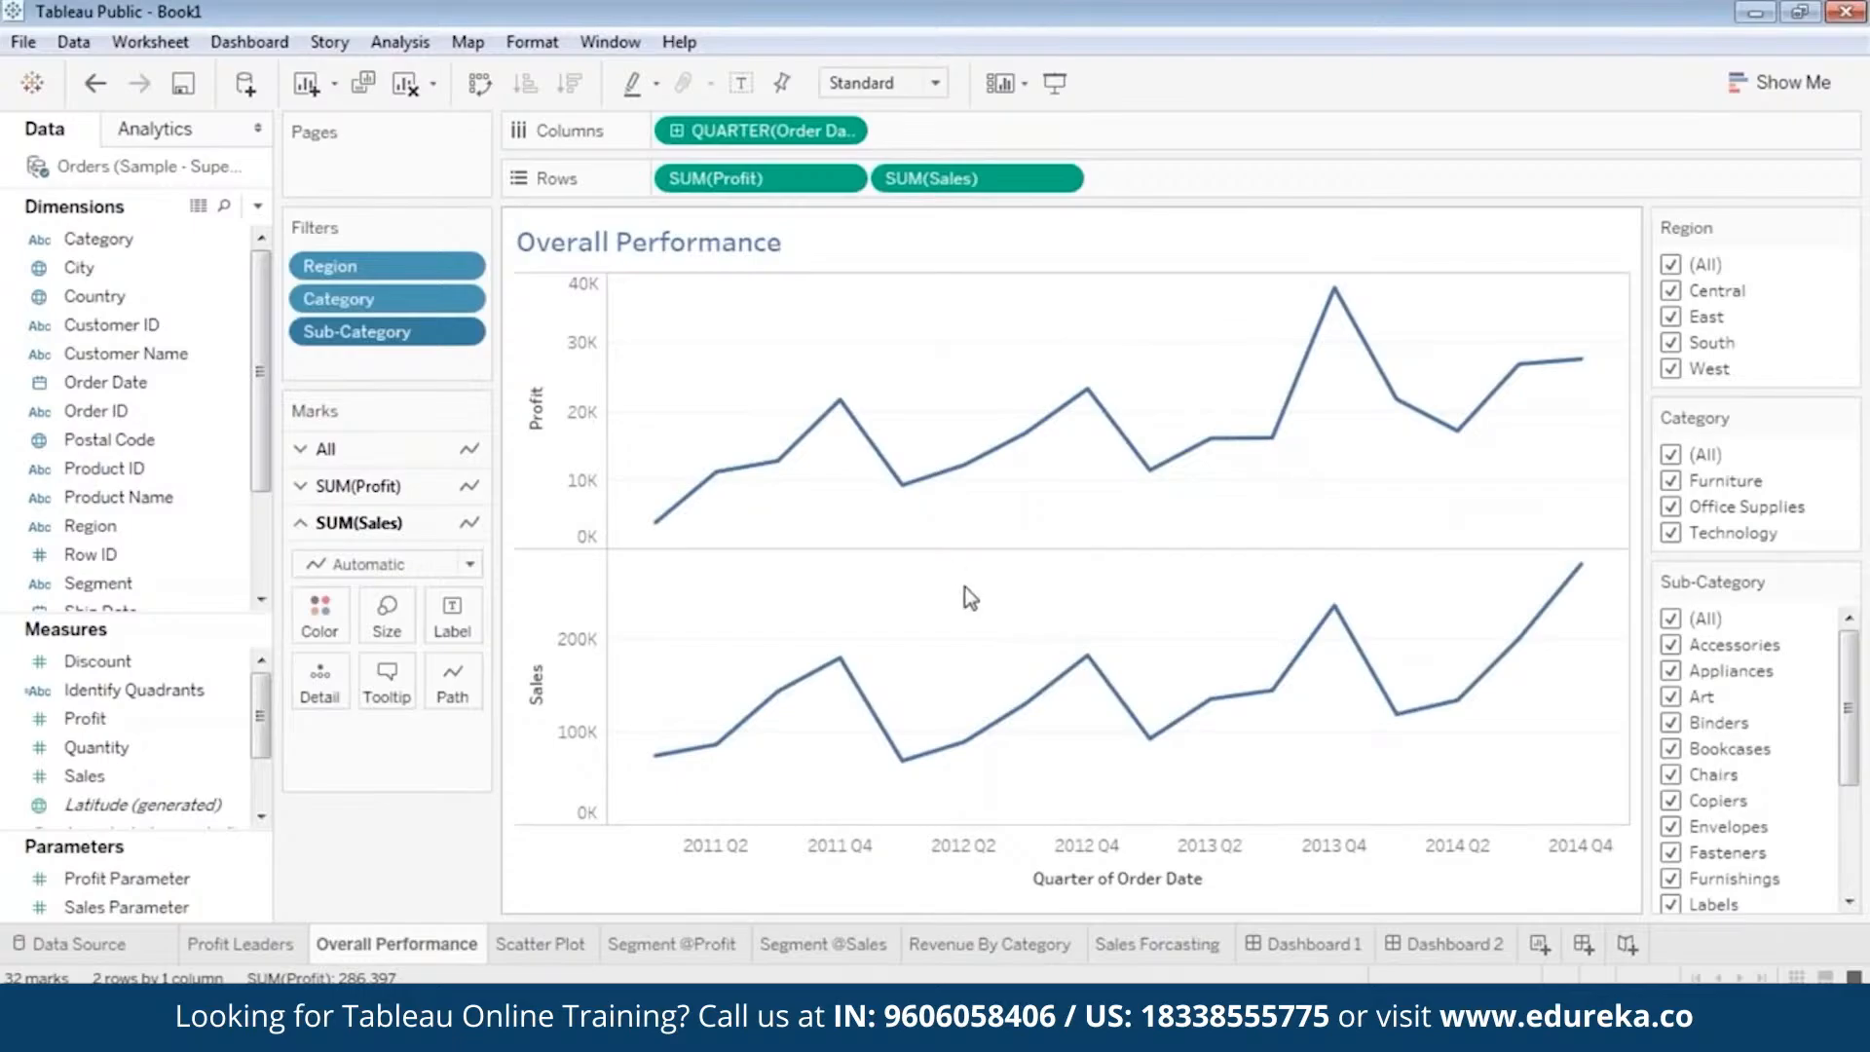
{"action": "left_click", "coordinate": [536, 946]}
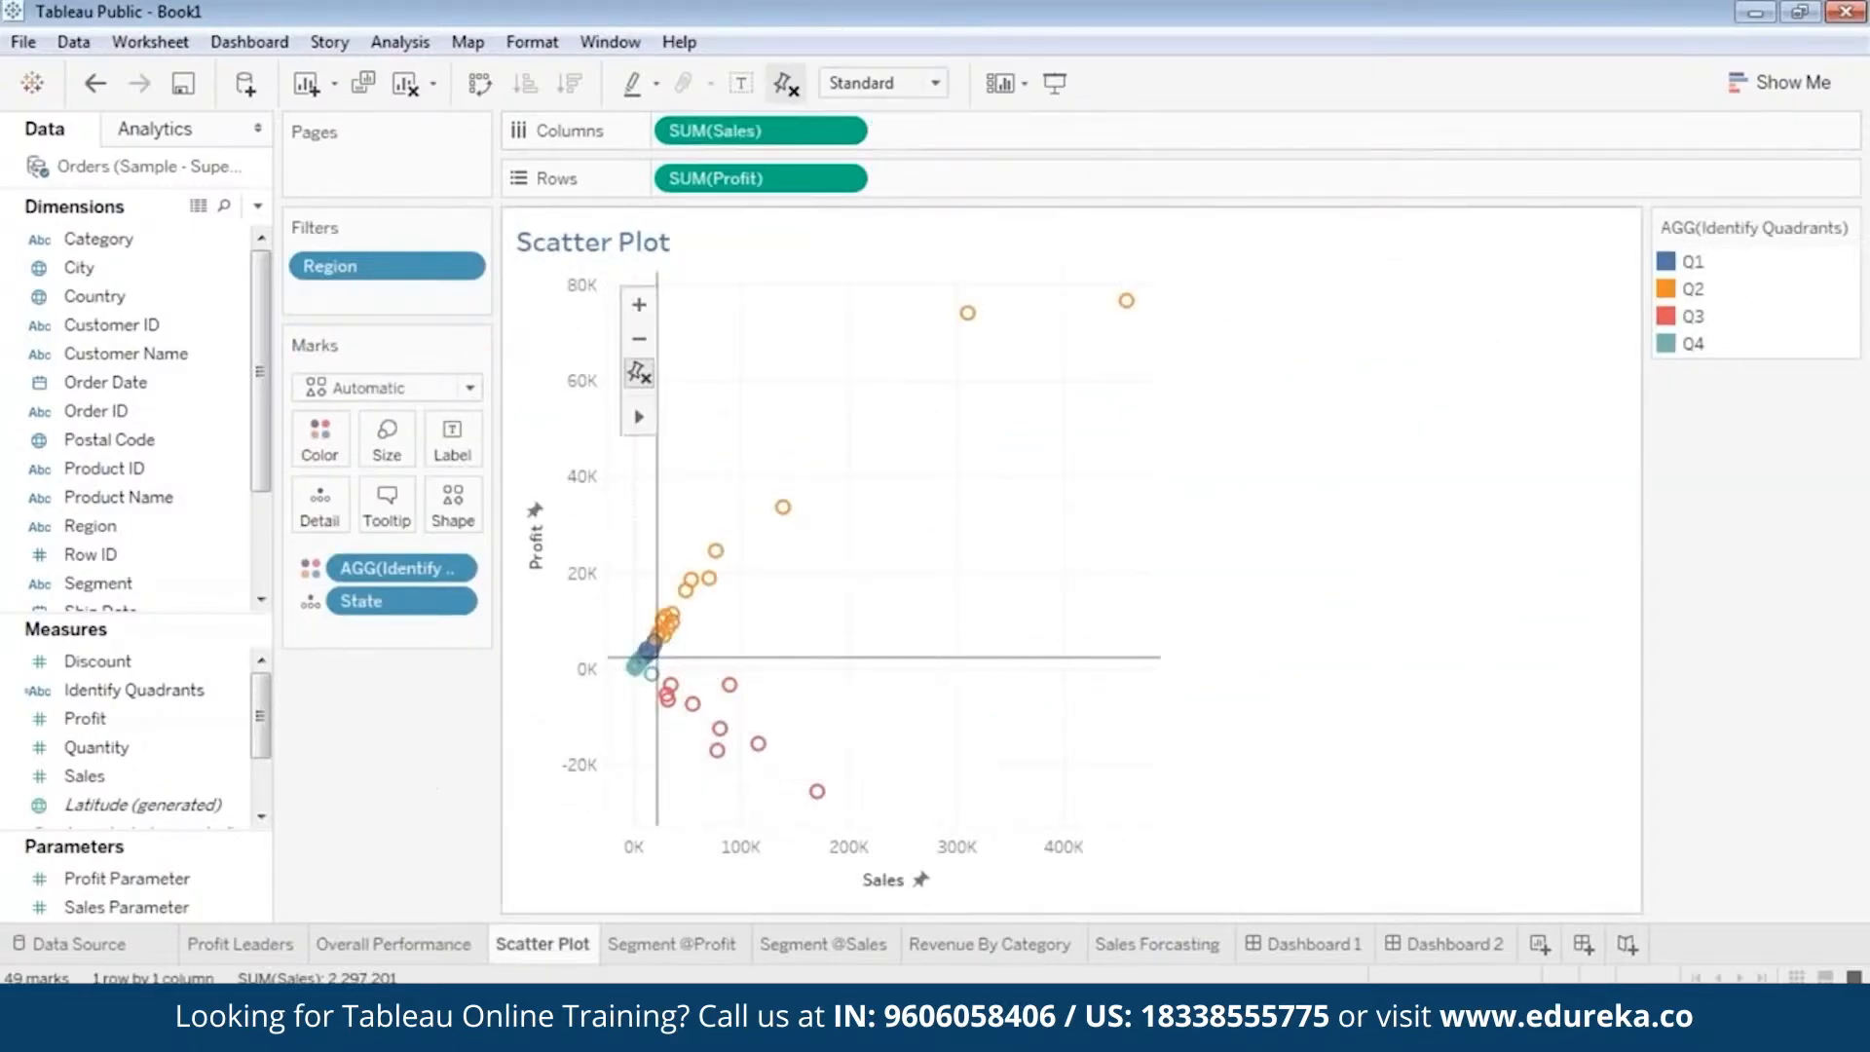
{"action": "left_click", "coordinate": [687, 945]}
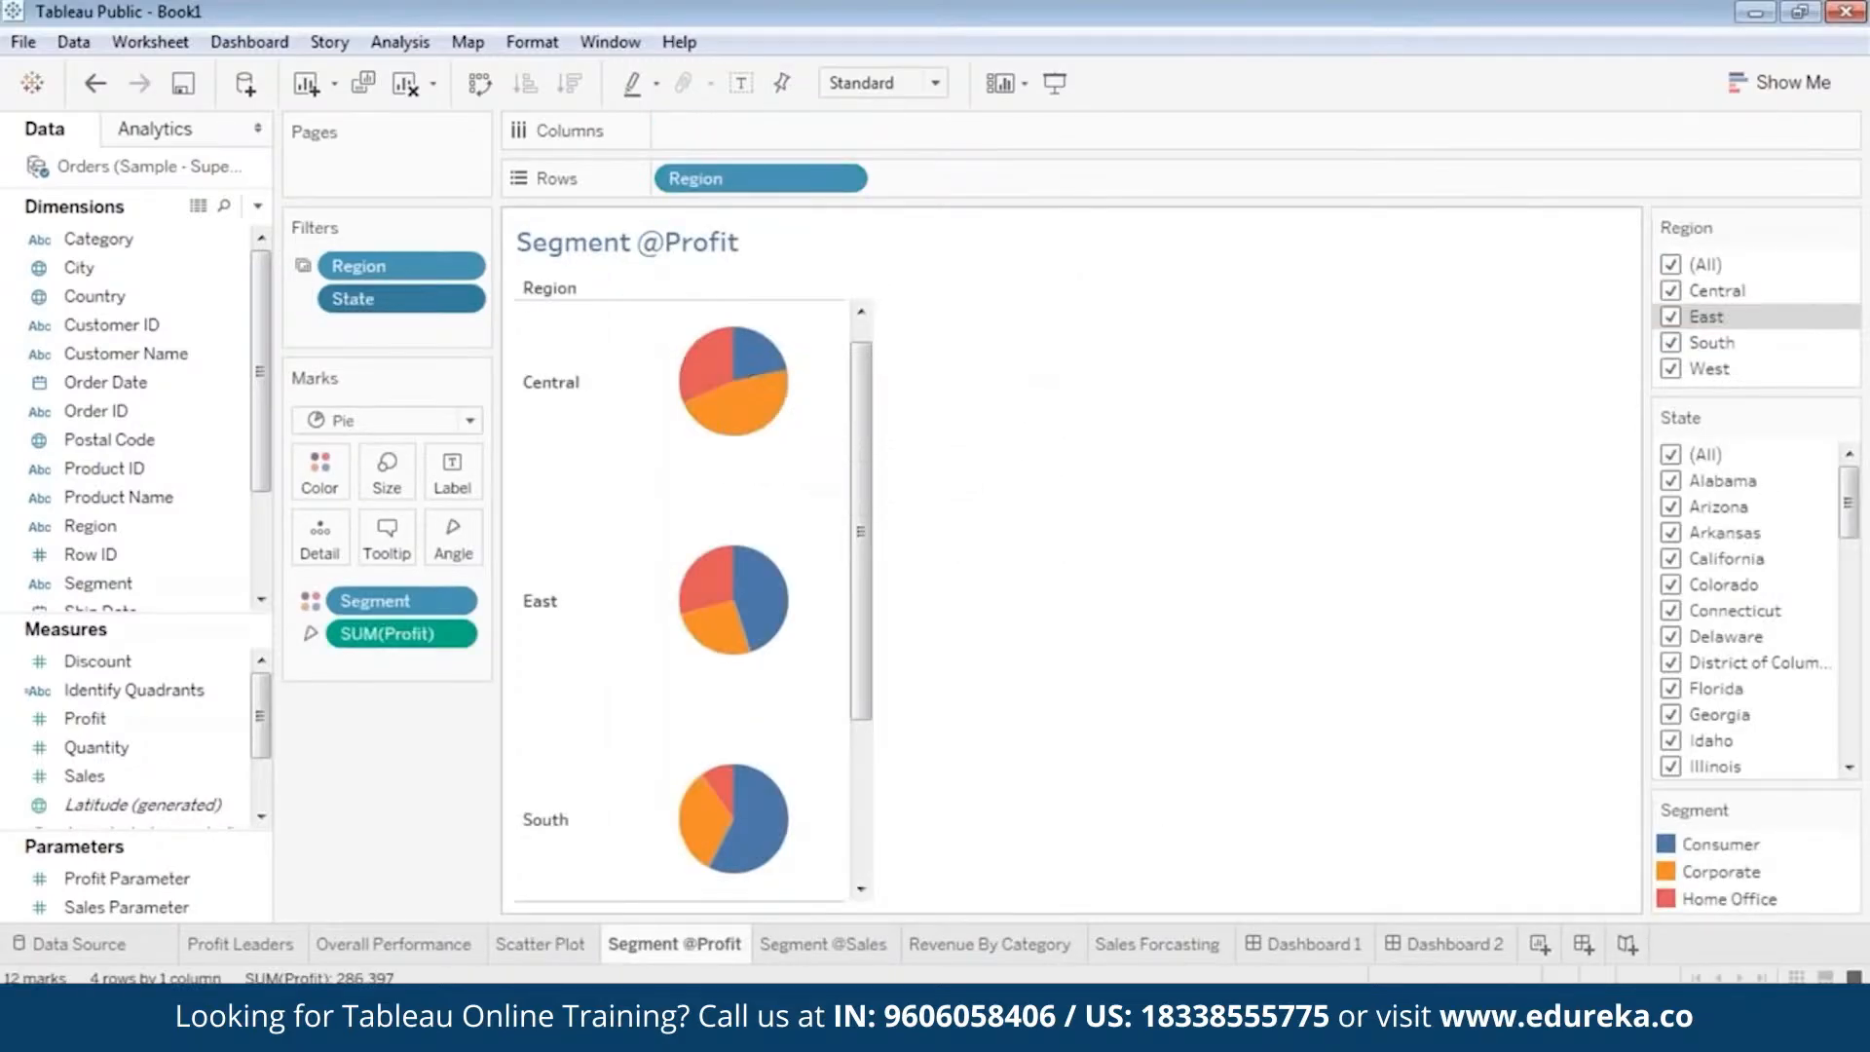
{"action": "left_click", "coordinate": [800, 945]}
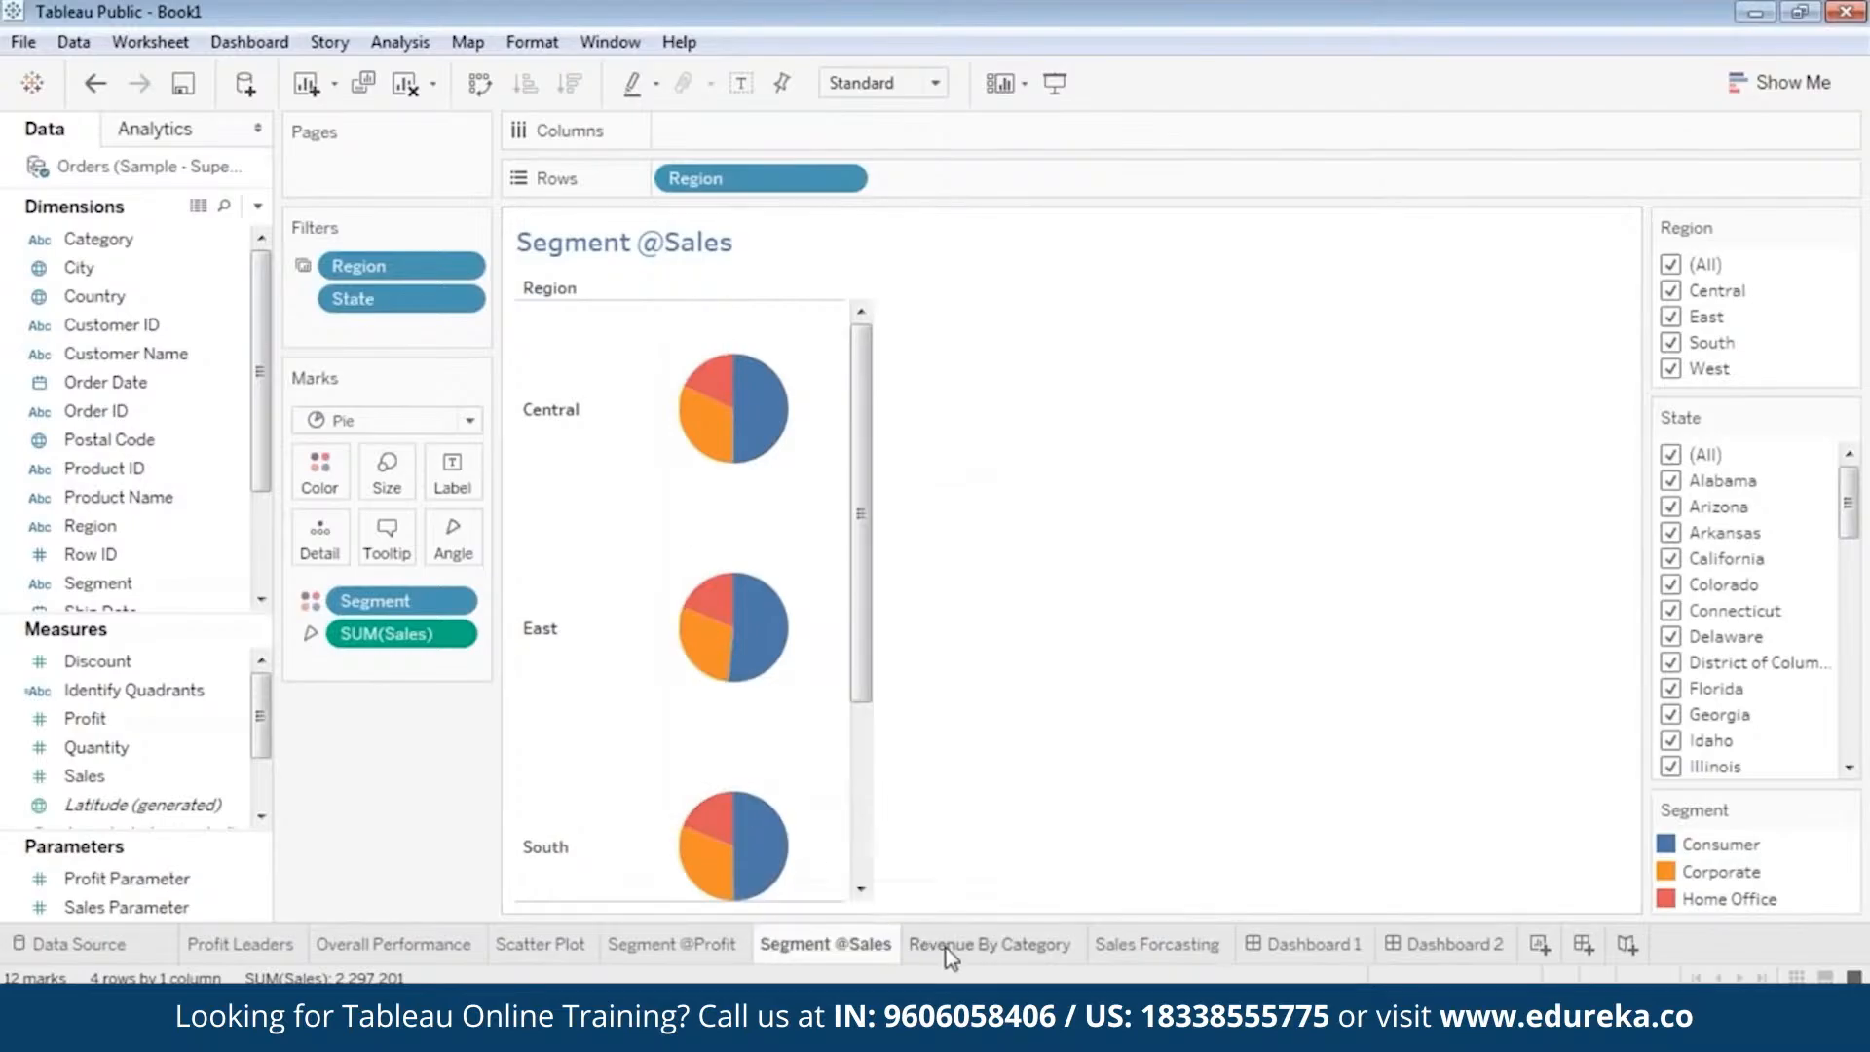
{"action": "left_click", "coordinate": [996, 944]}
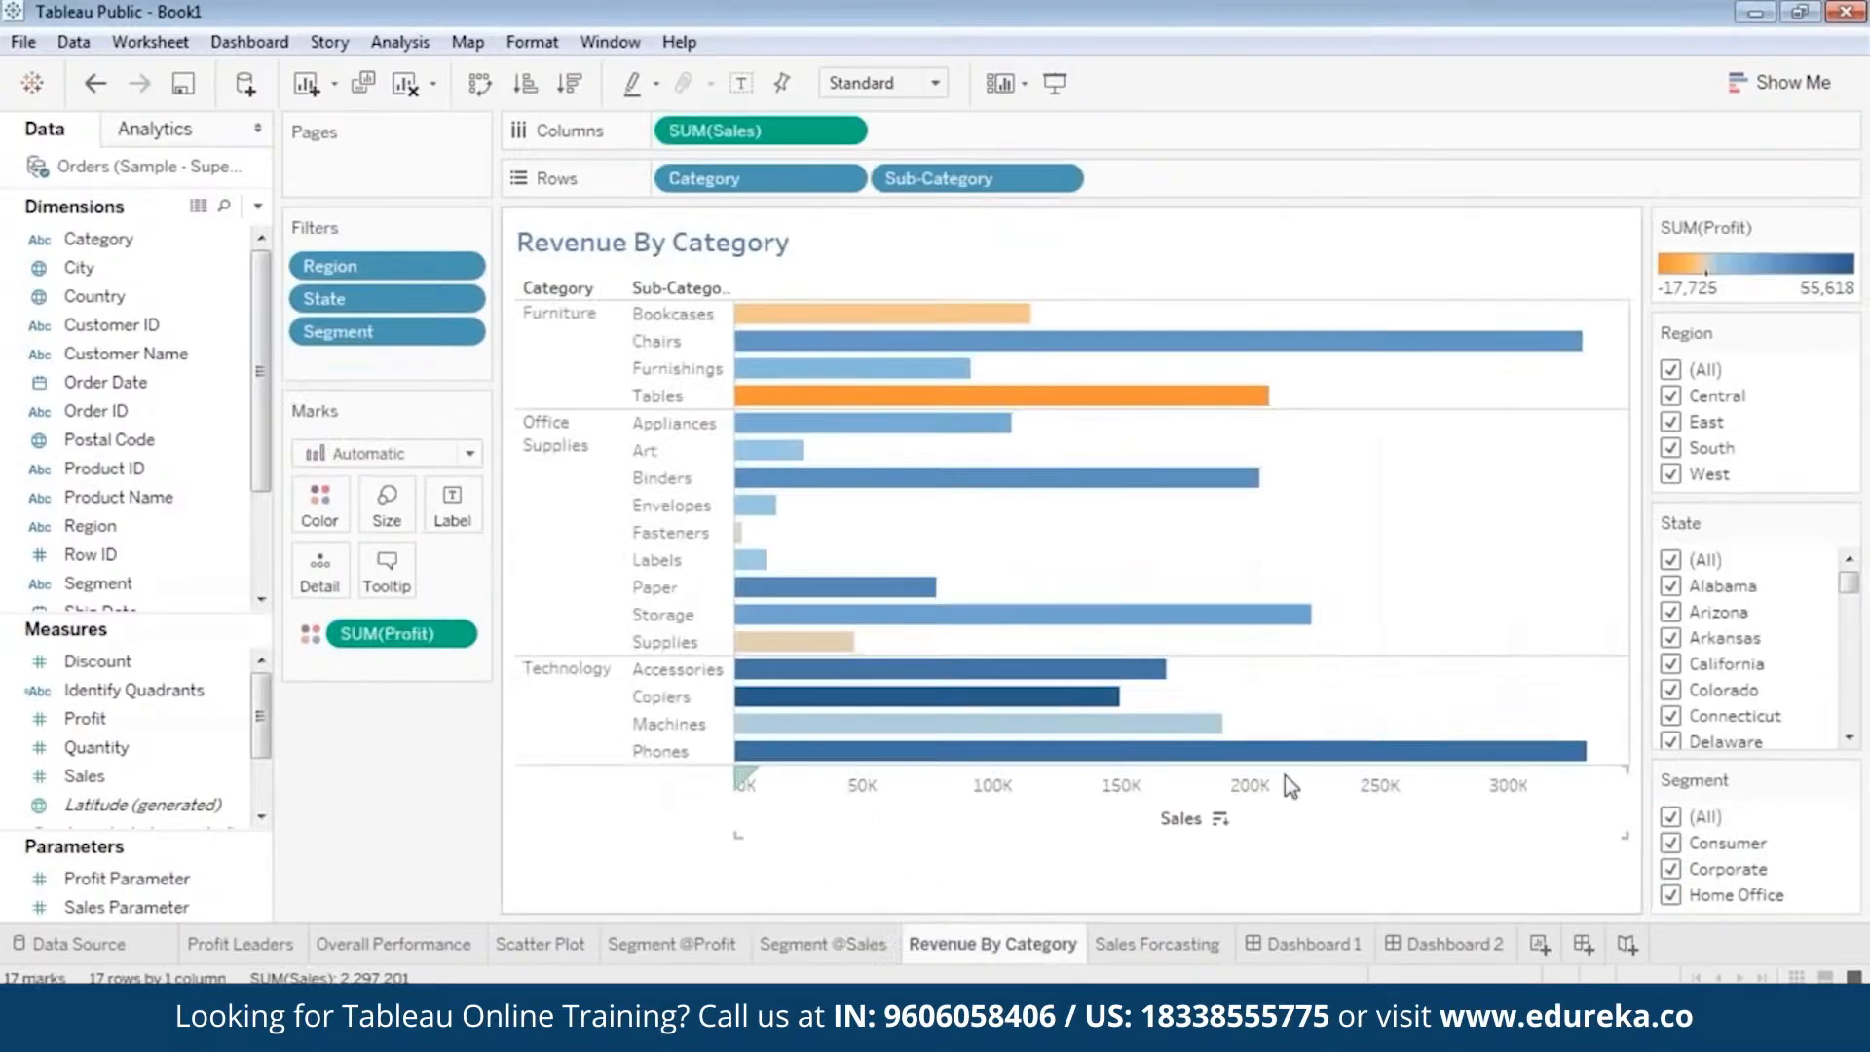
{"action": "mouse_move", "coordinate": [1183, 340]}
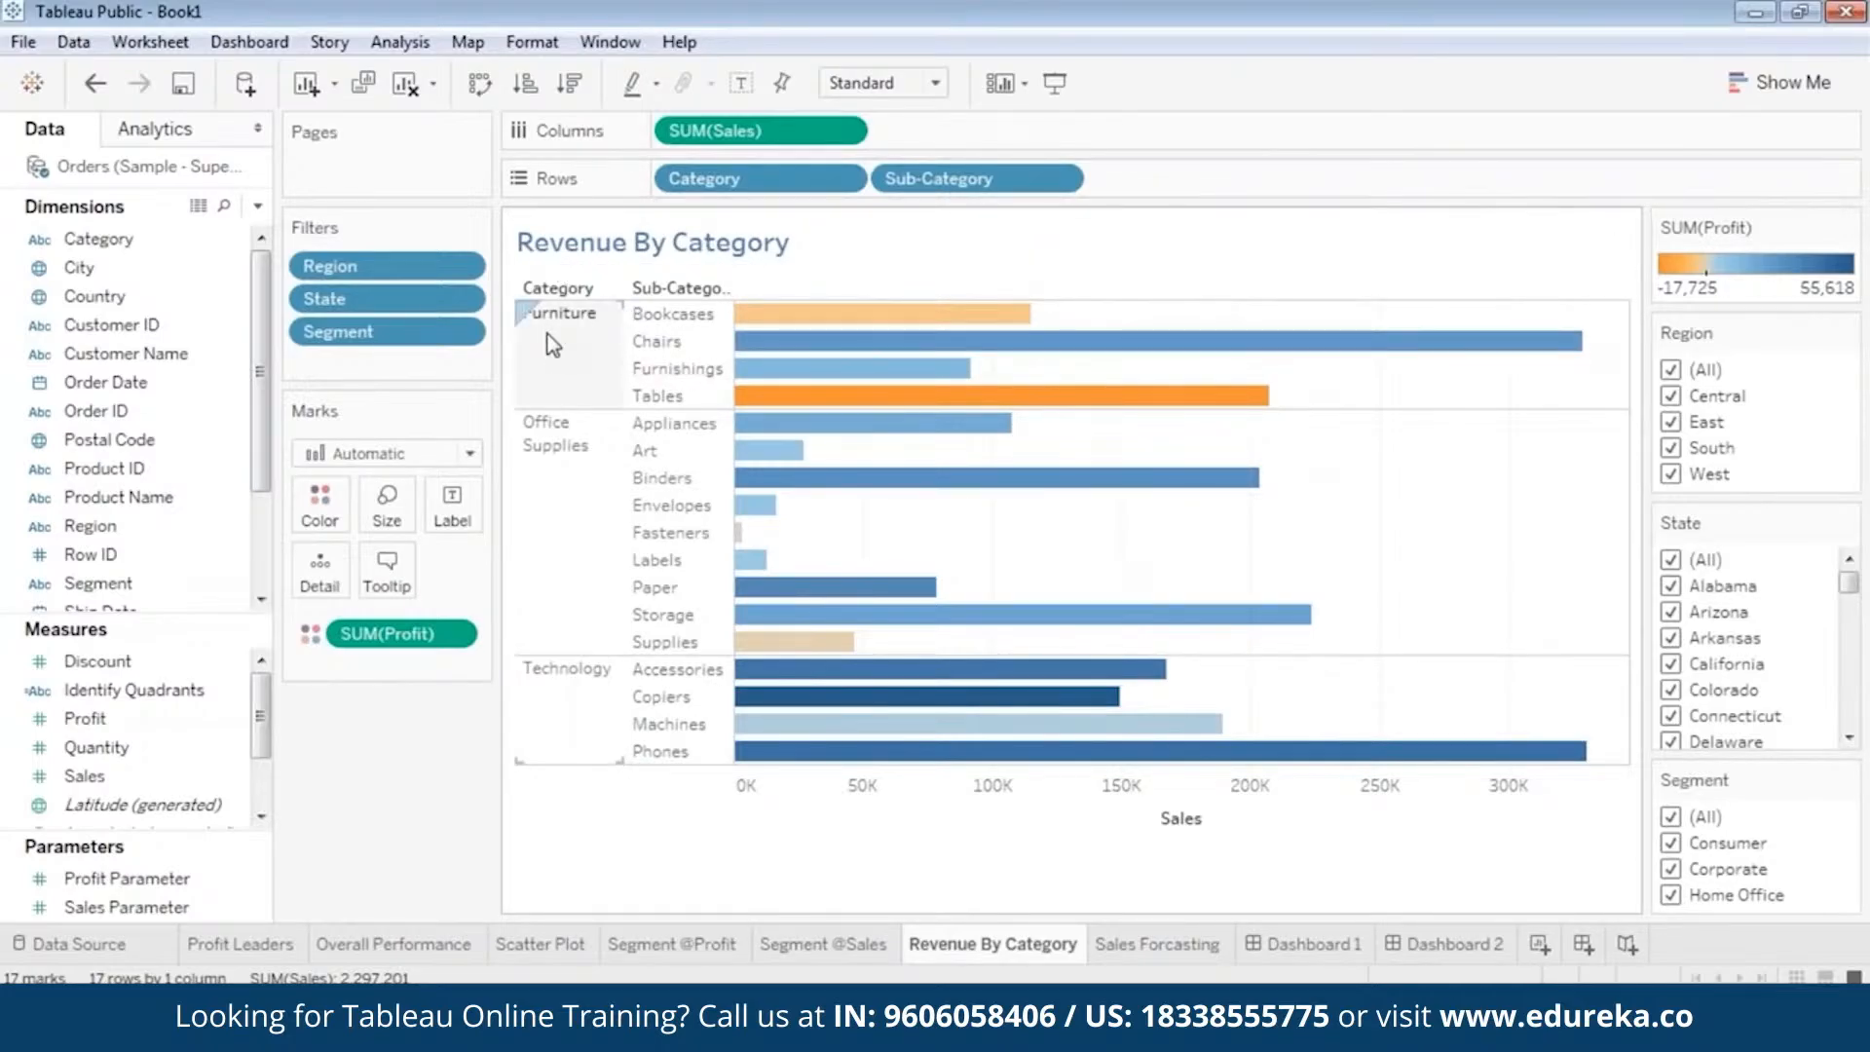
Examine the Revenue By Category bars and the Sales Forcasting worksheet's actual and estimated sales through 2015.
{"action": "mouse_move", "coordinate": [944, 410]}
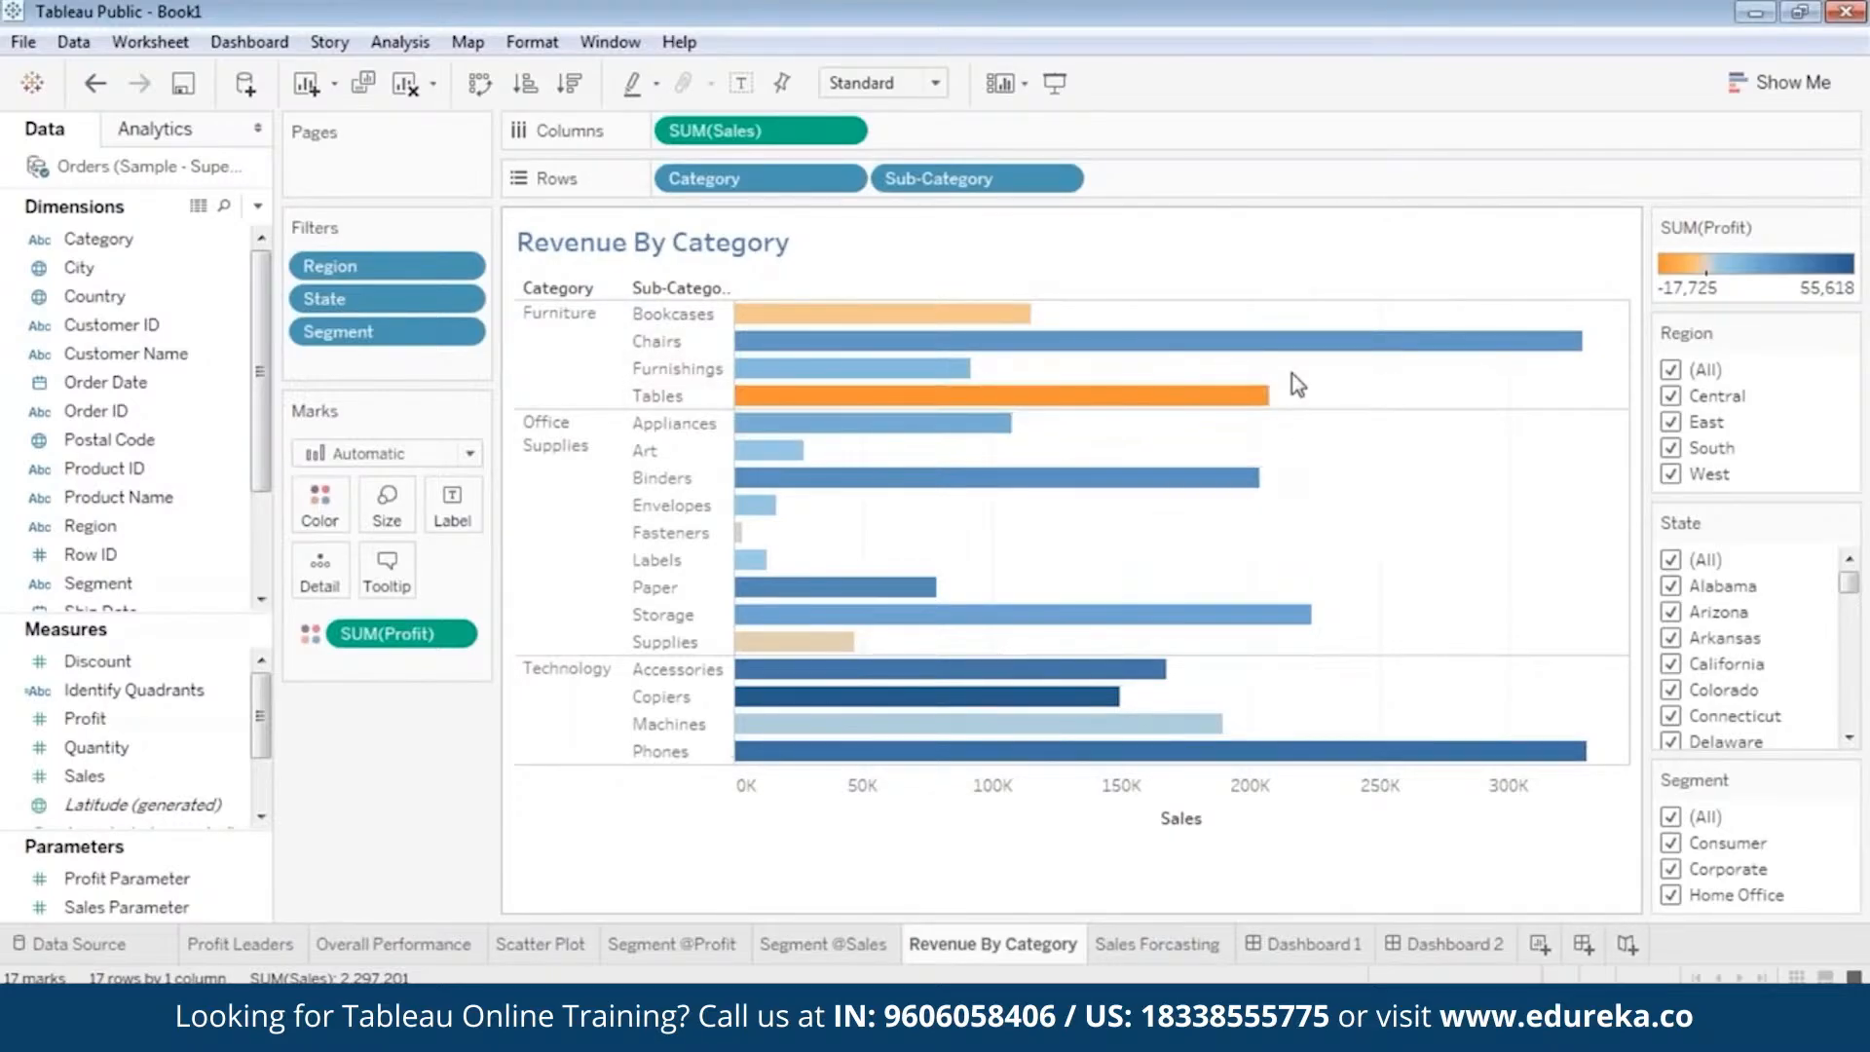
{"action": "mouse_move", "coordinate": [1178, 397]}
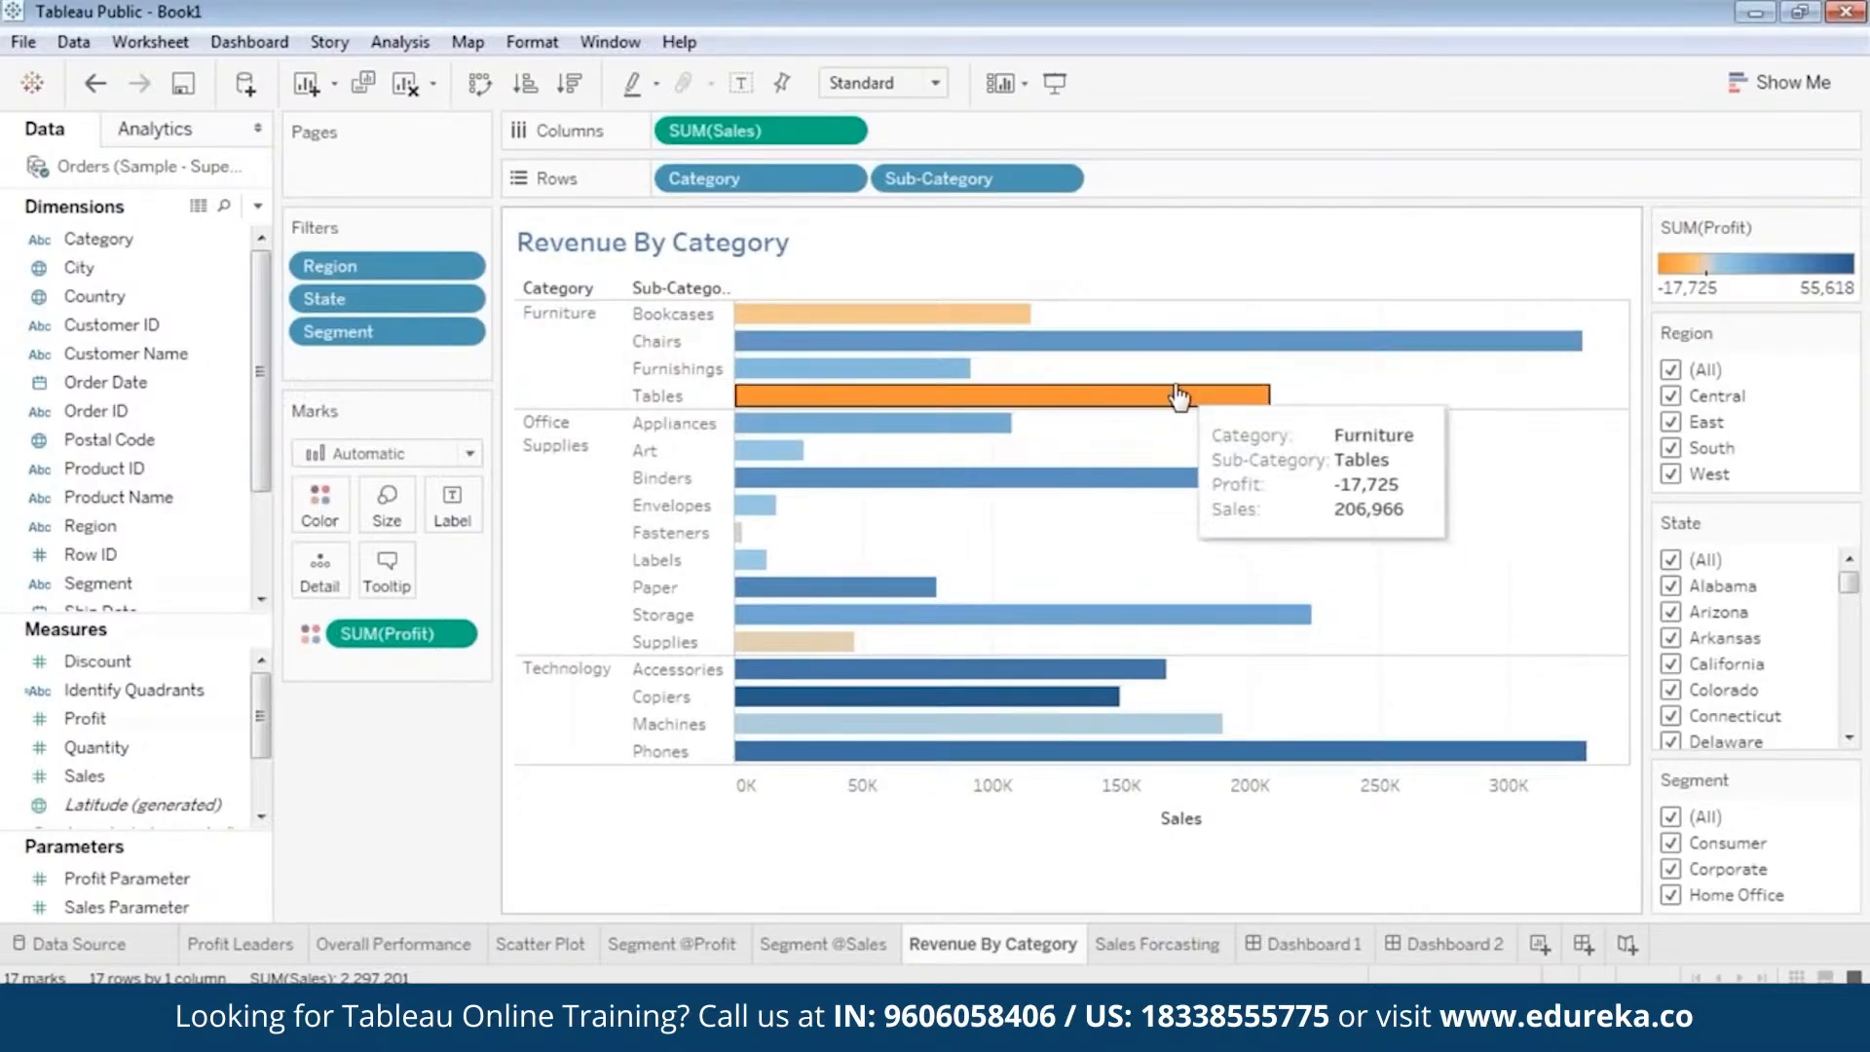
{"action": "left_click", "coordinate": [1222, 945]}
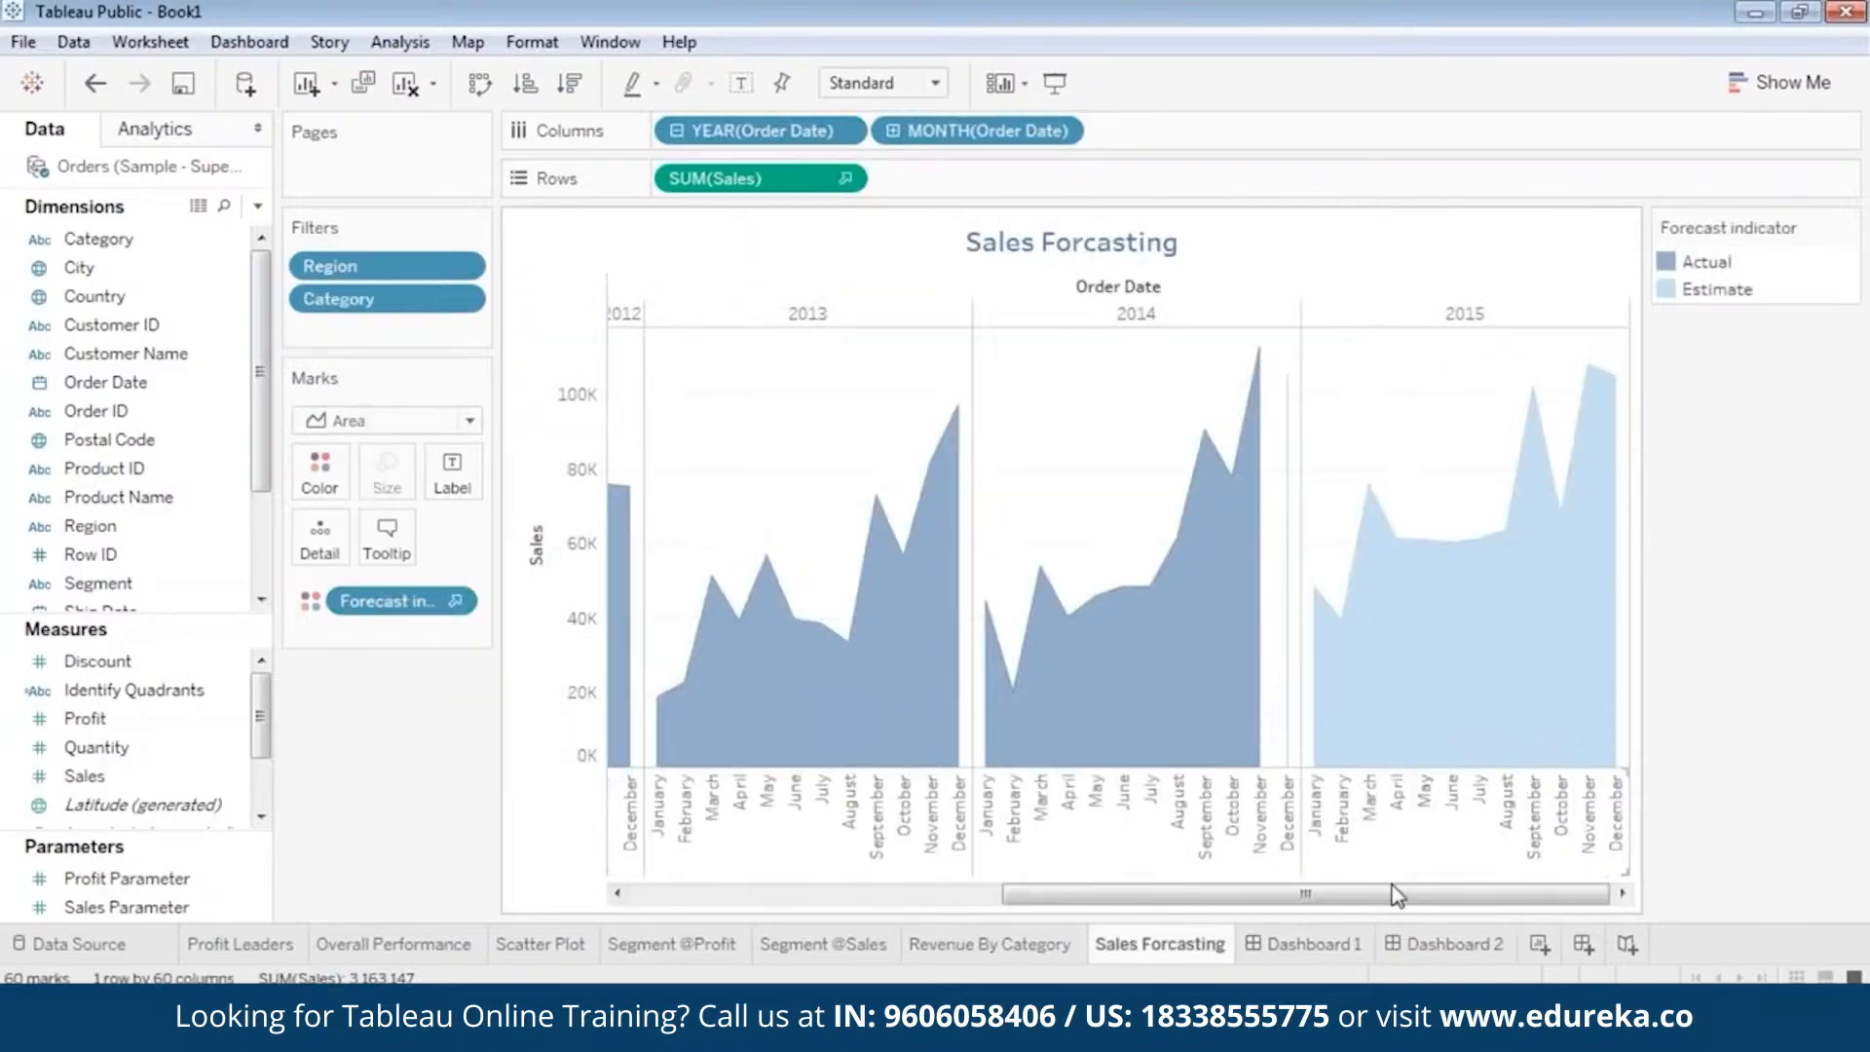
{"action": "left_click_drag", "start_coordinate": [1390, 893], "coordinate": [1482, 893]}
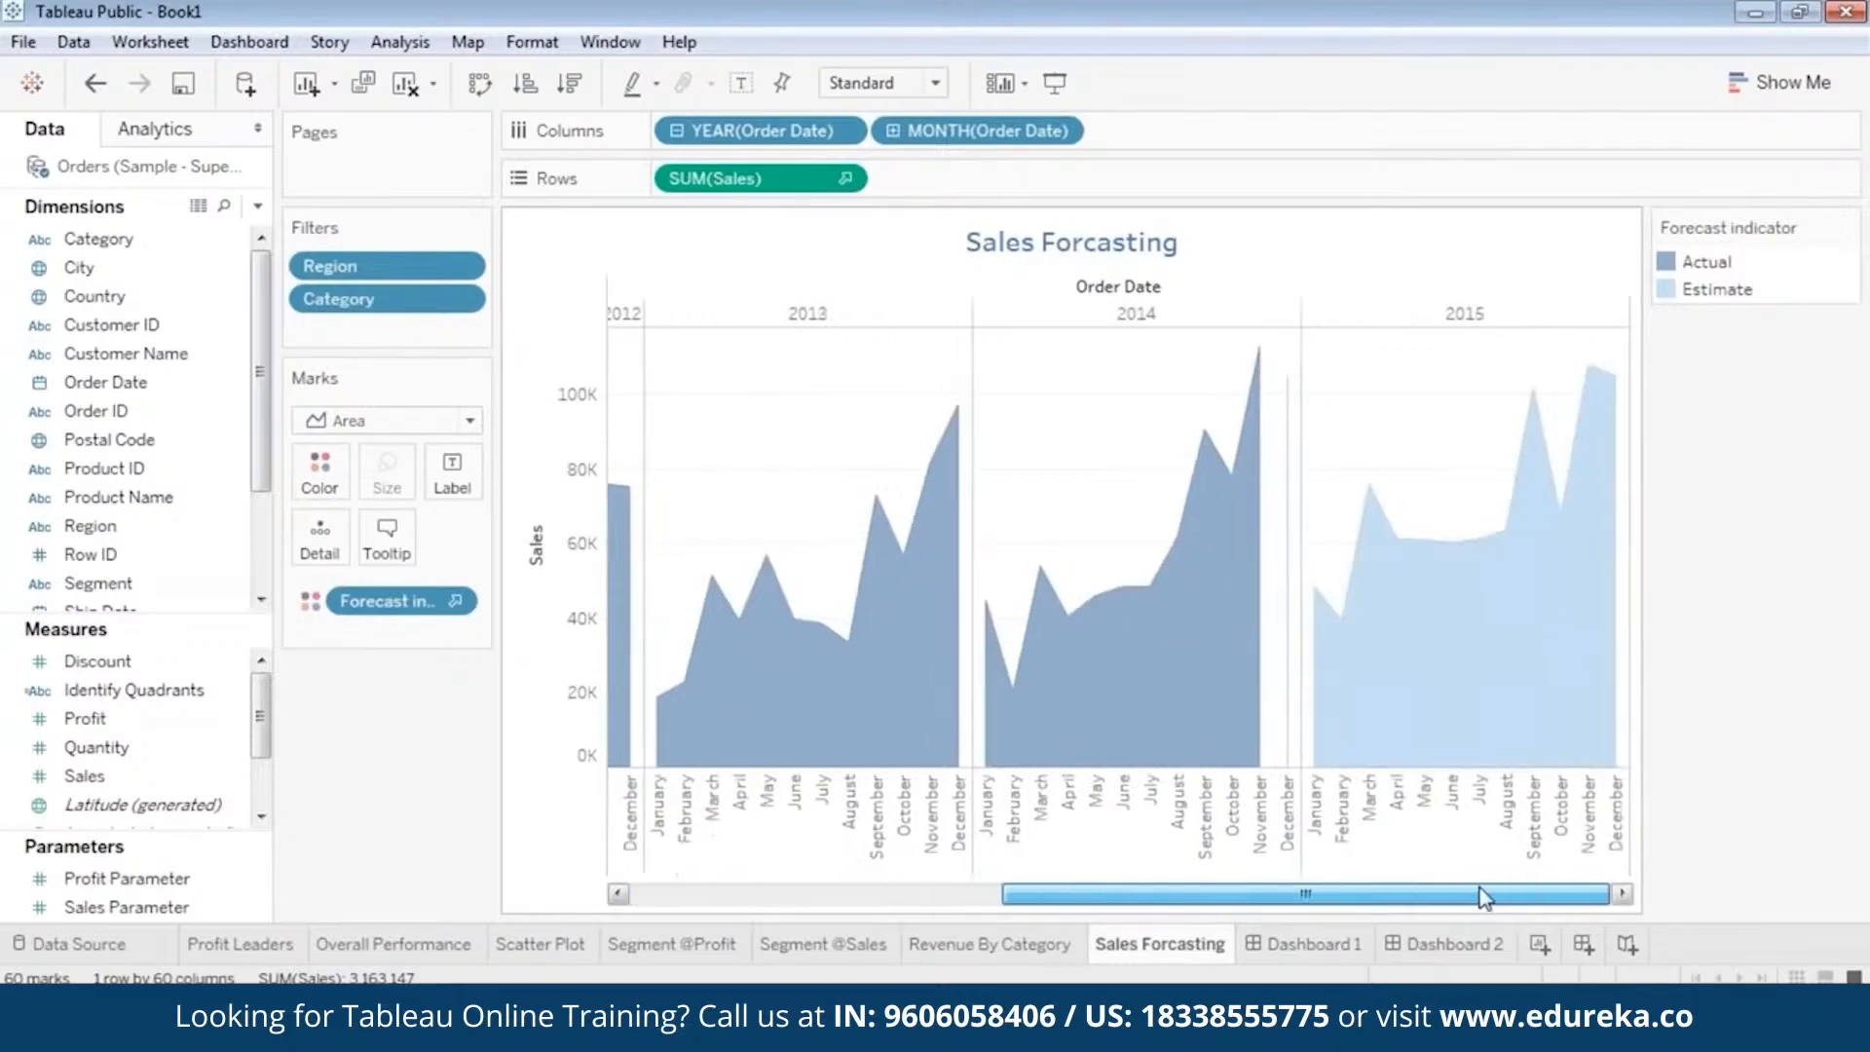
Review Dashboard 1 and Dashboard 2, looking over Dashboard 2 down to its Sales Forcasting chart.
{"action": "left_click", "coordinate": [1330, 947]}
{"action": "left_click", "coordinate": [1424, 950]}
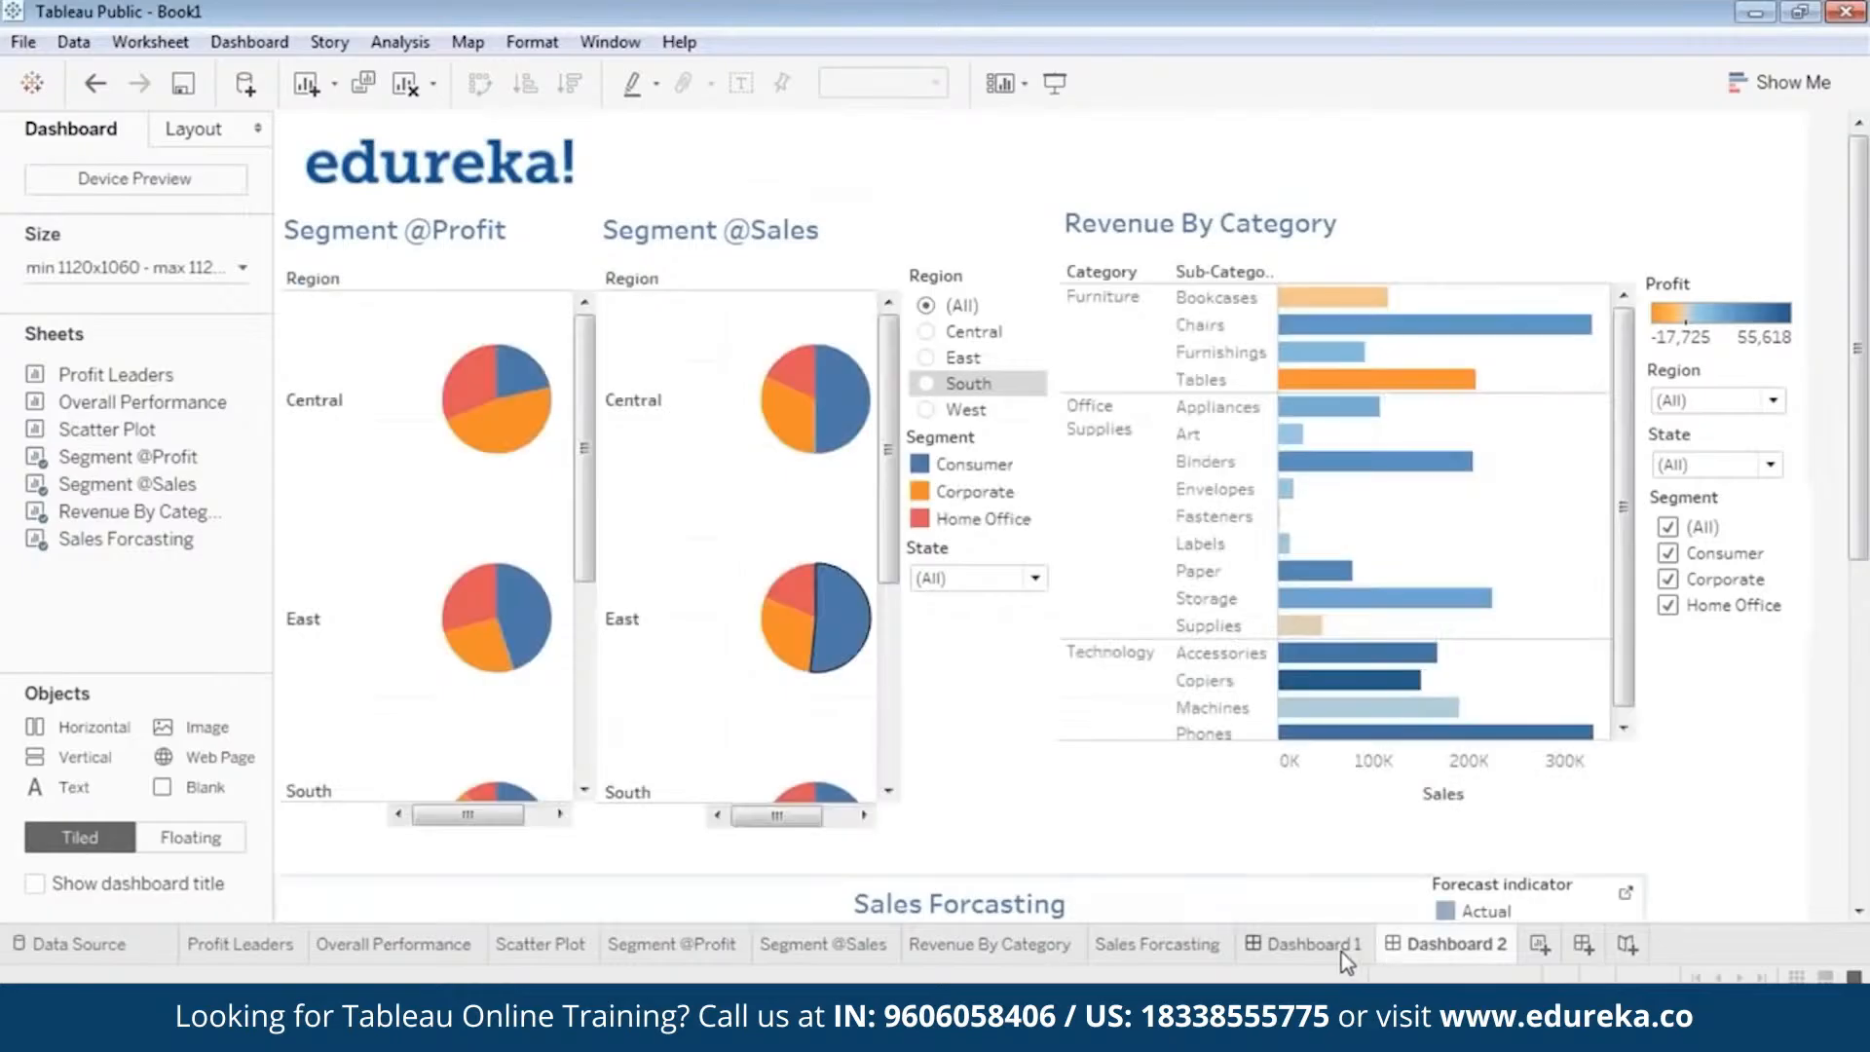
{"action": "left_click", "coordinate": [1341, 950]}
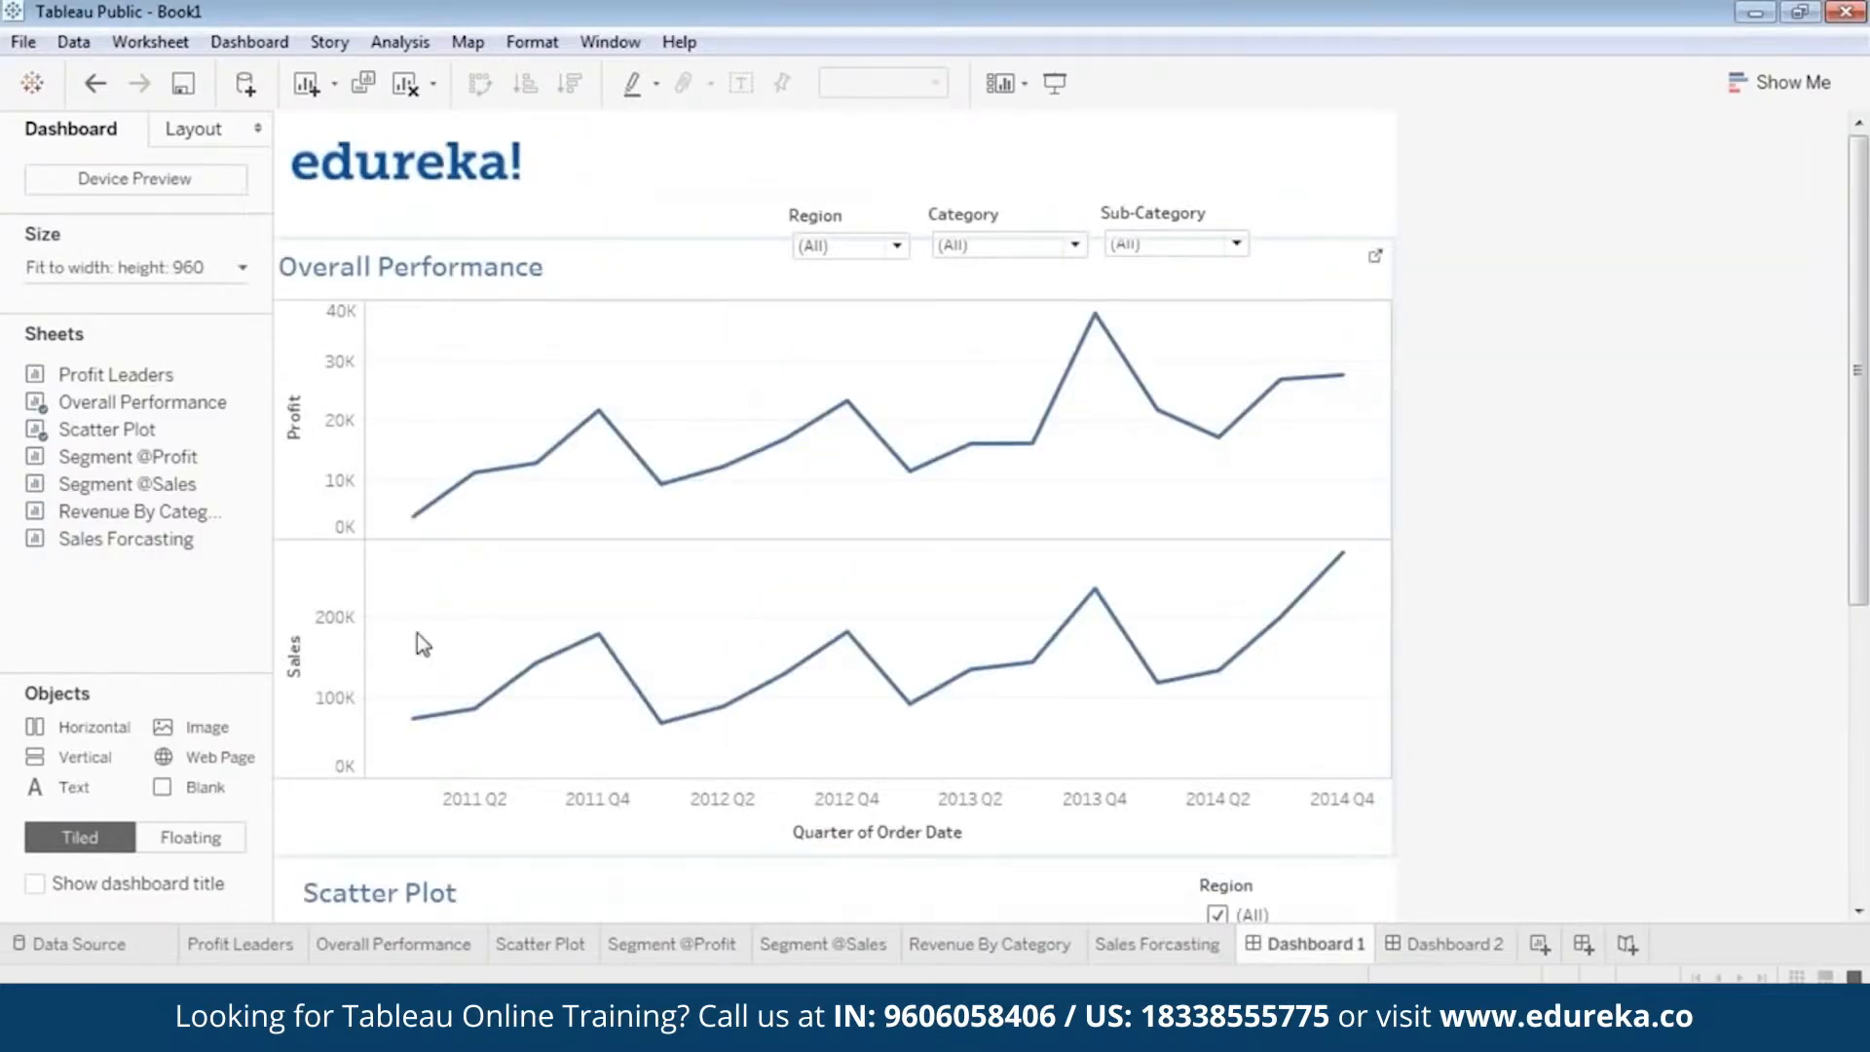
{"action": "left_click", "coordinate": [1475, 947]}
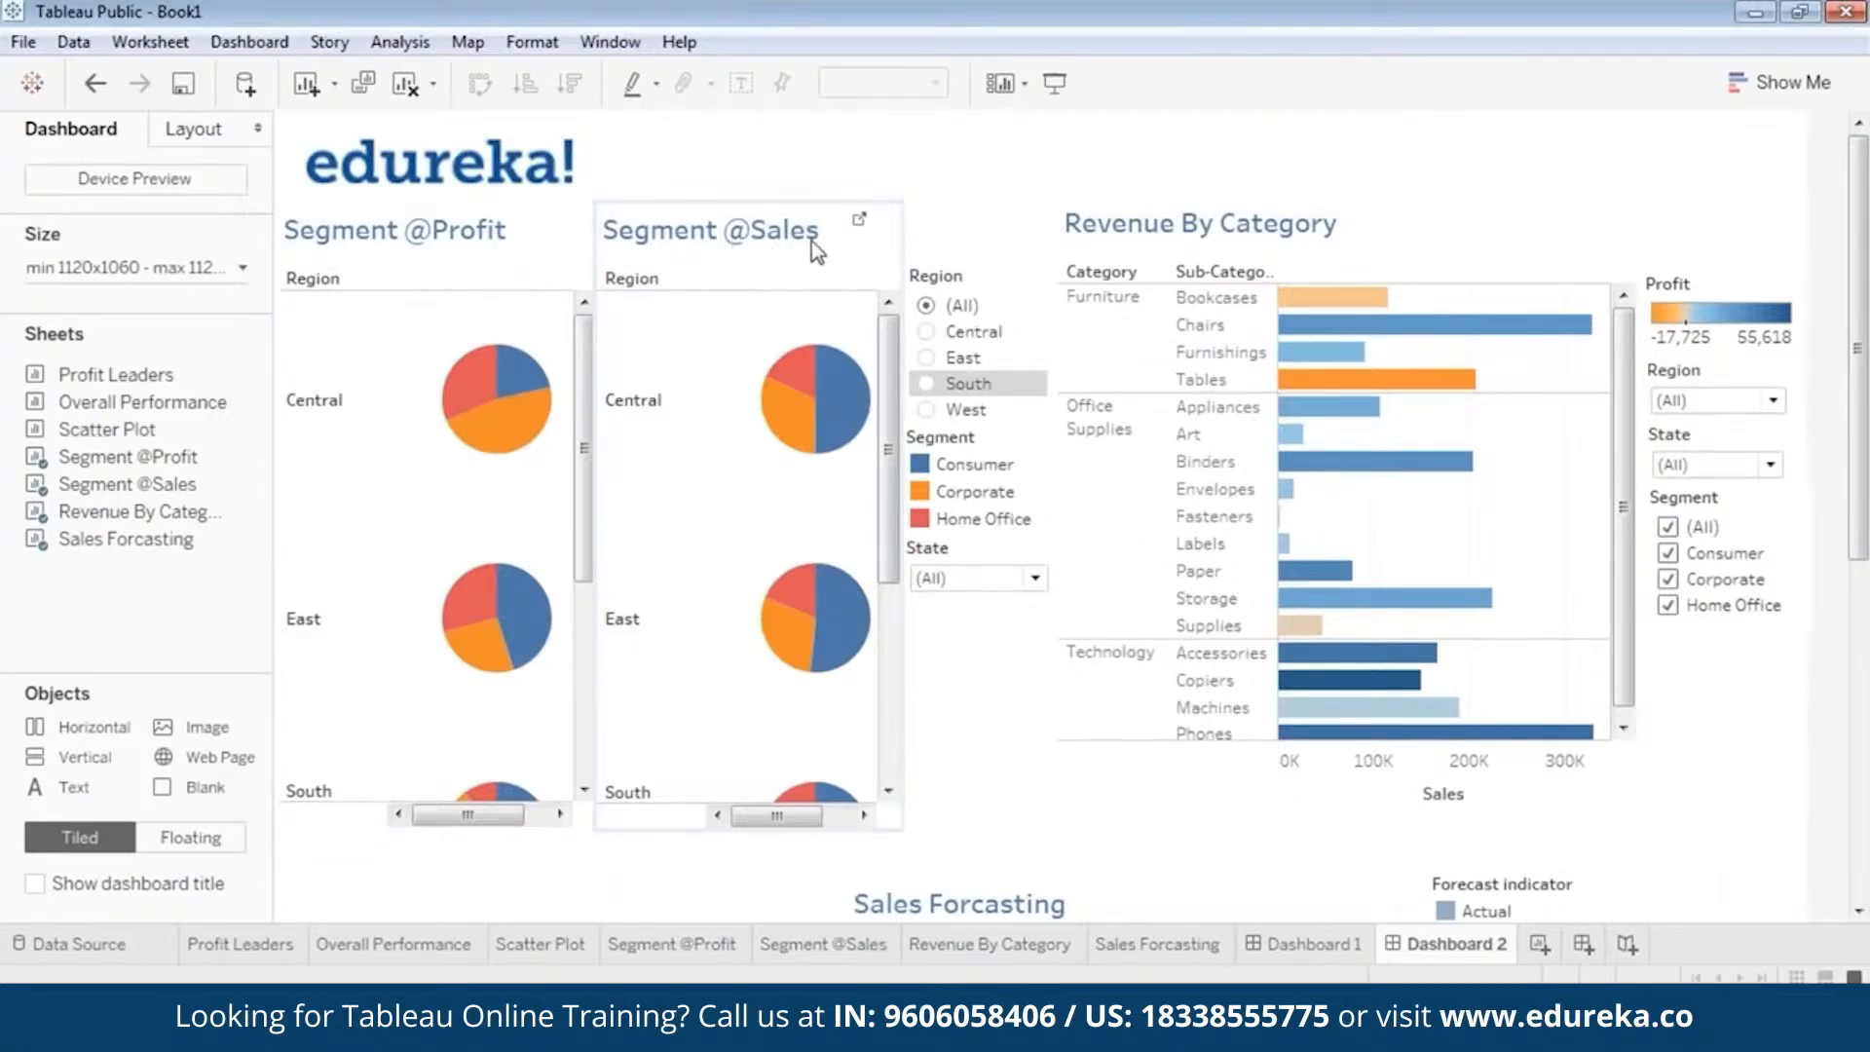
{"action": "left_click_drag", "start_coordinate": [1862, 537], "coordinate": [1863, 882]}
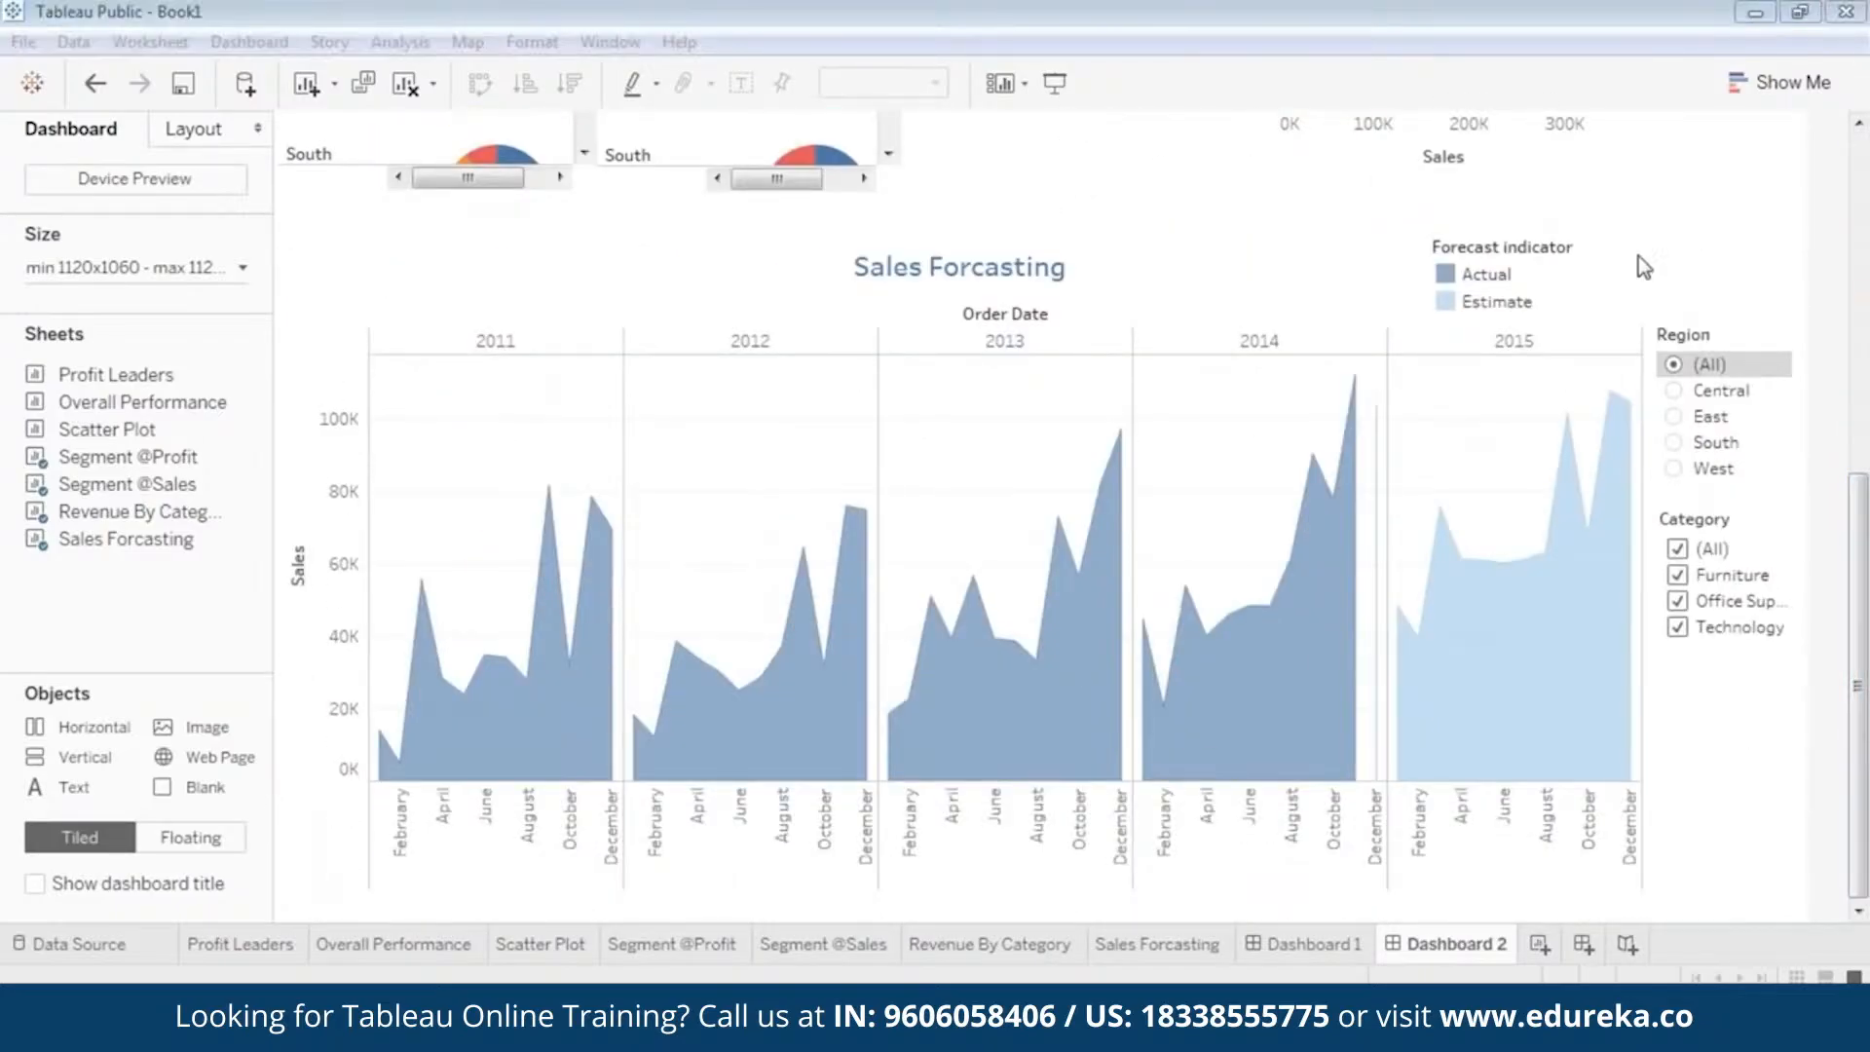